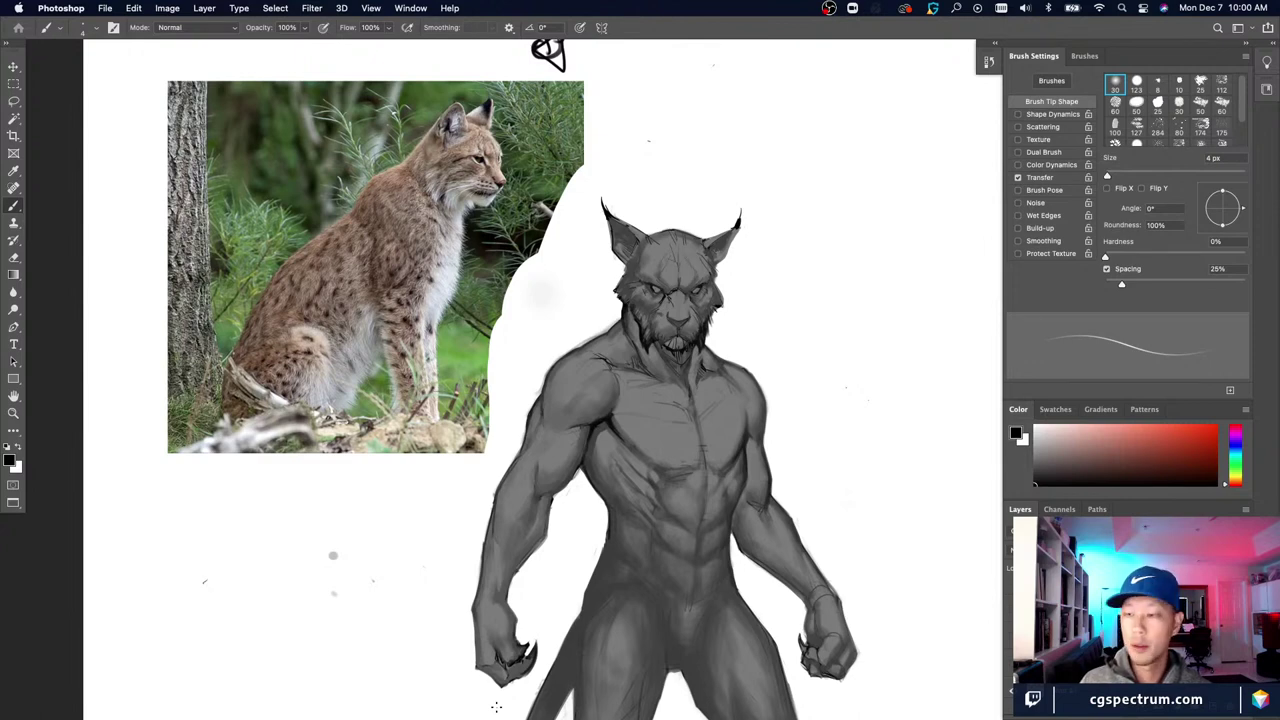
Step: Examine the shading of the grayscale lynx creature beside the lynx reference photo
scroll(455, 493, right, 3)
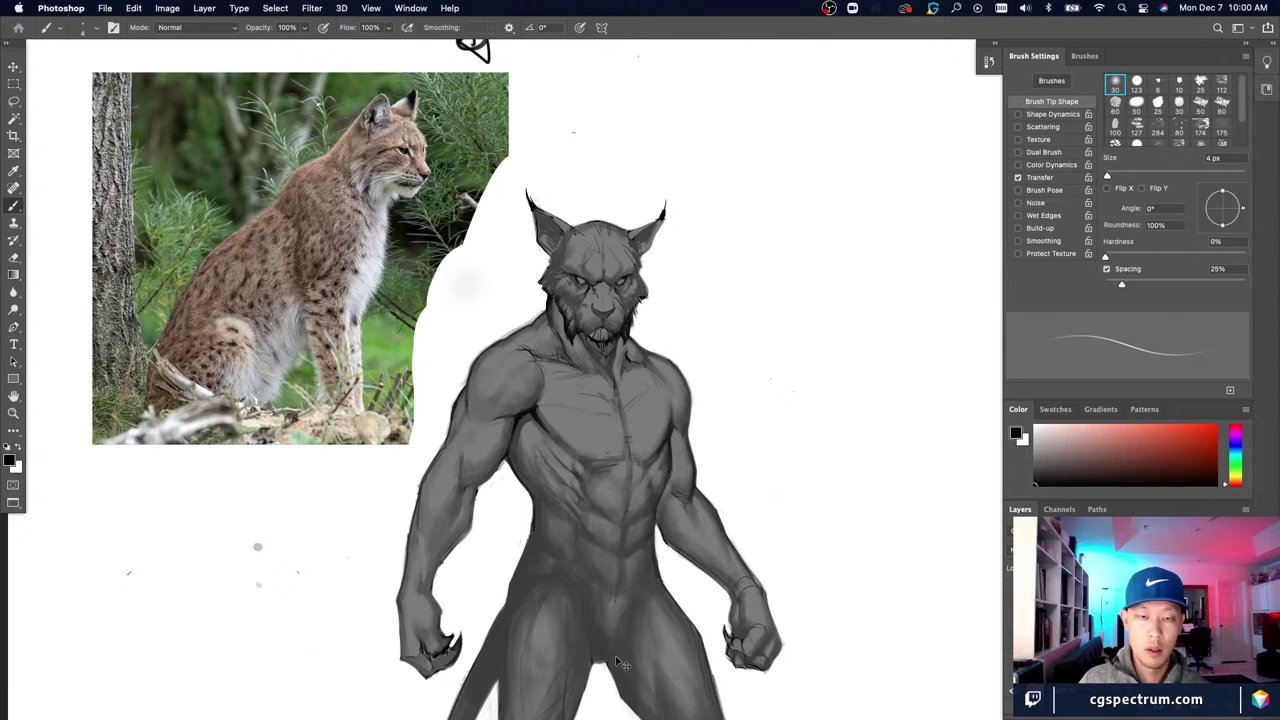
key(super+plus)
key(super+minus)
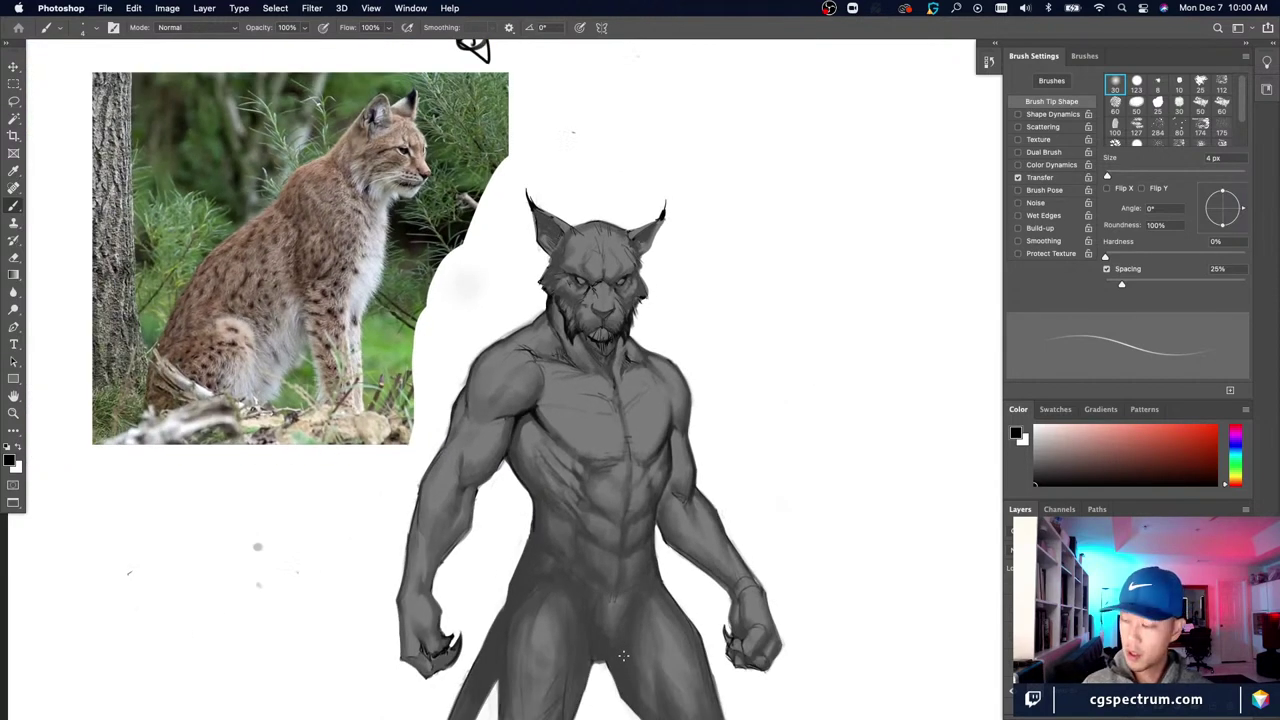
scroll(613, 596, down, 3)
scroll(613, 596, right, 2)
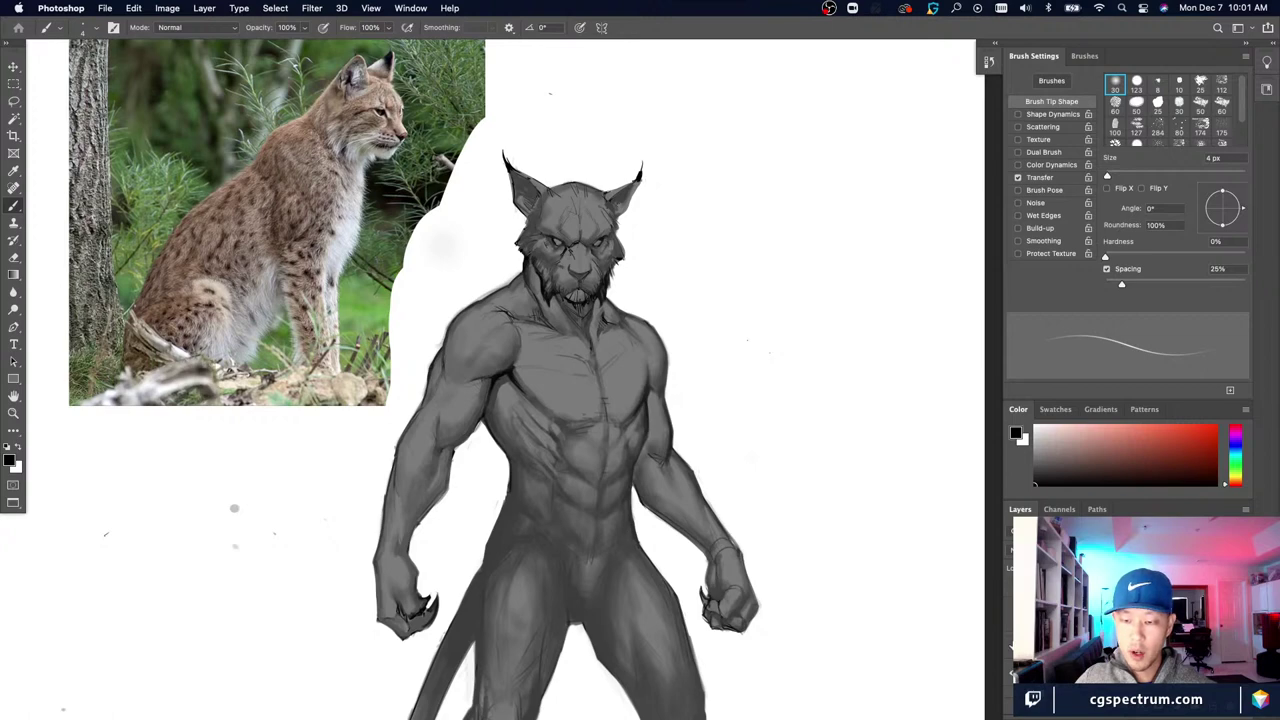
scroll(723, 323, up, 2)
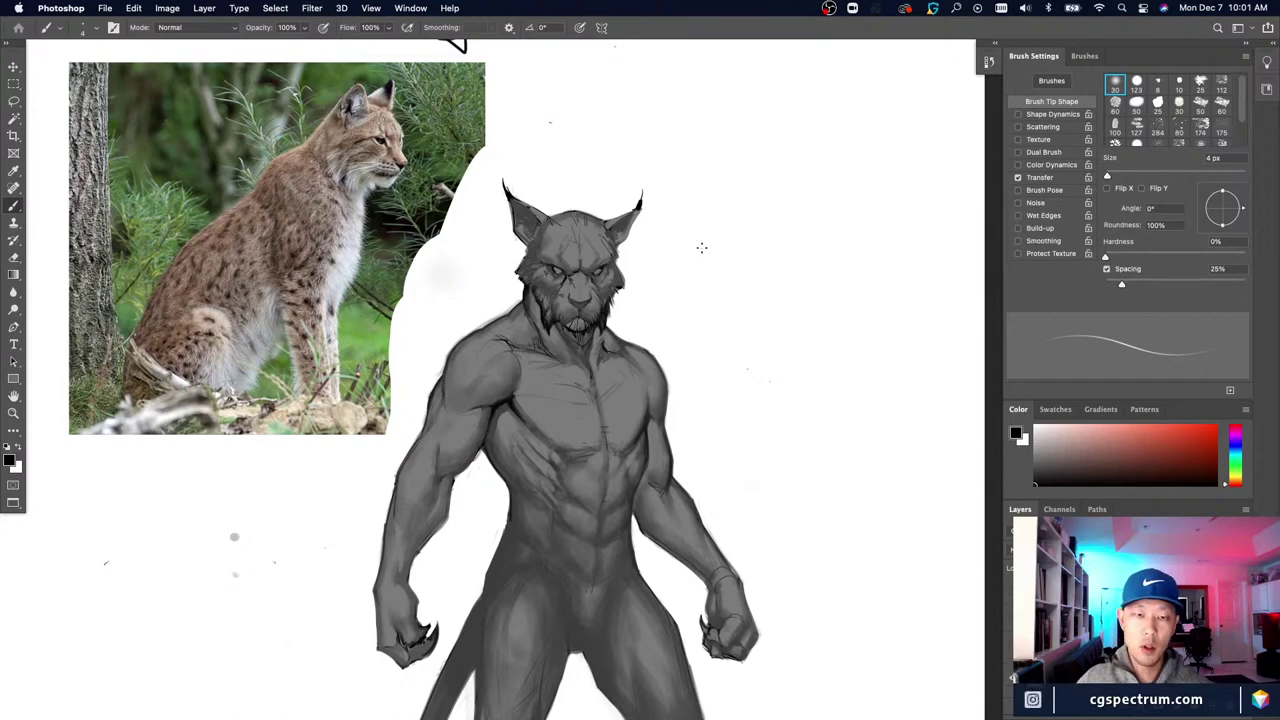
key(super+plus)
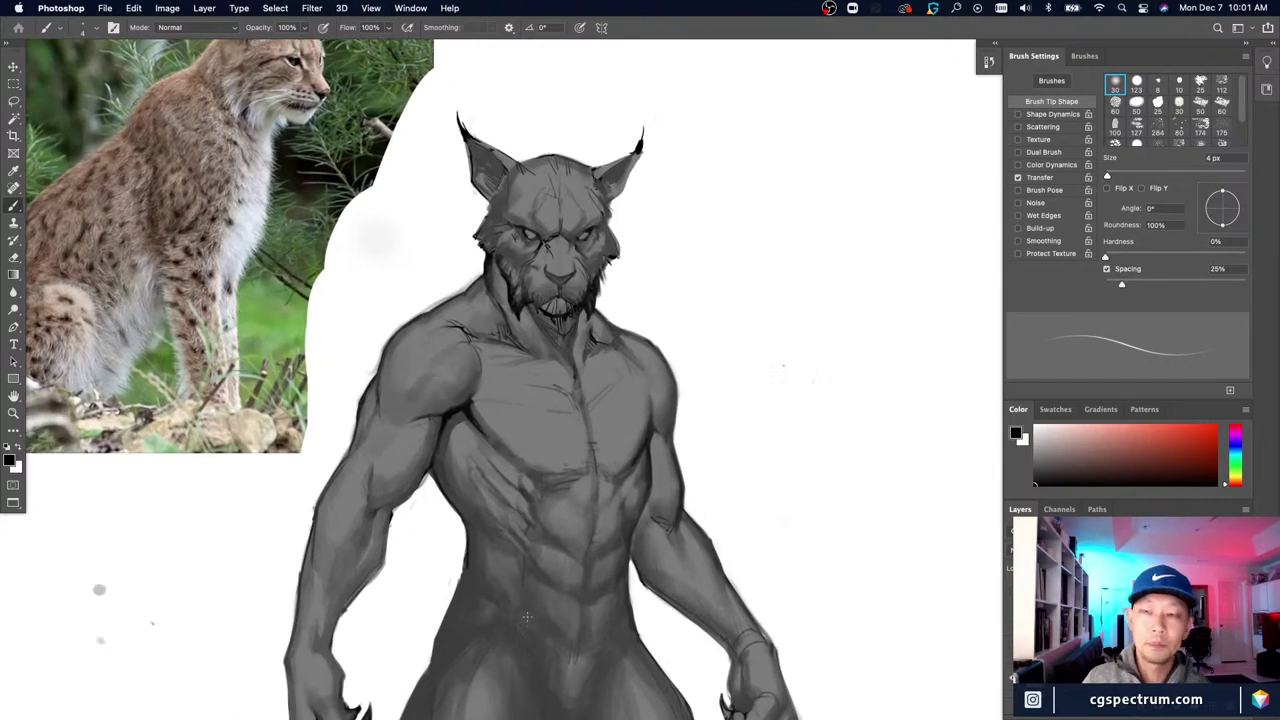
drag(526, 628, 553, 606)
drag(488, 580, 508, 590)
key(super+minus)
drag(646, 655, 612, 610)
scroll(729, 686, down, 3)
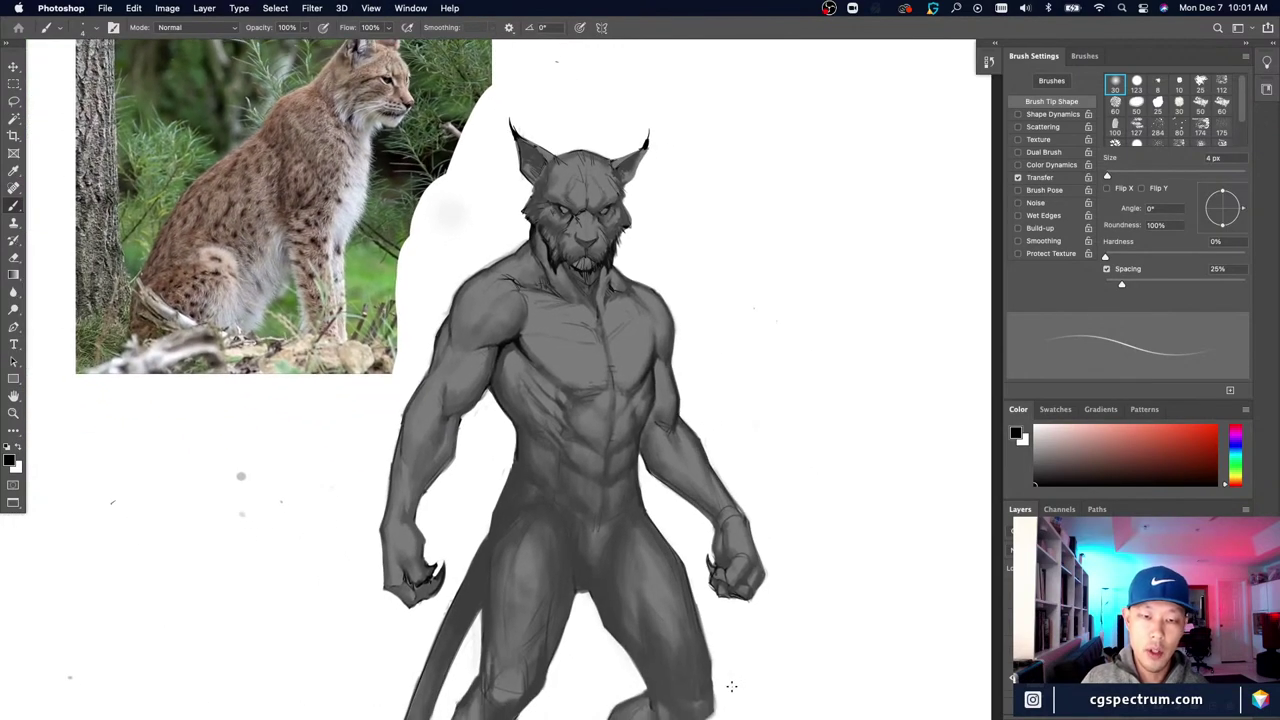
scroll(731, 689, up, 3)
mouse_move(625, 657)
mouse_down()
mouse_move(619, 615)
mouse_move(603, 651)
mouse_up()
key(super+minus)
scroll(653, 660, up, 1)
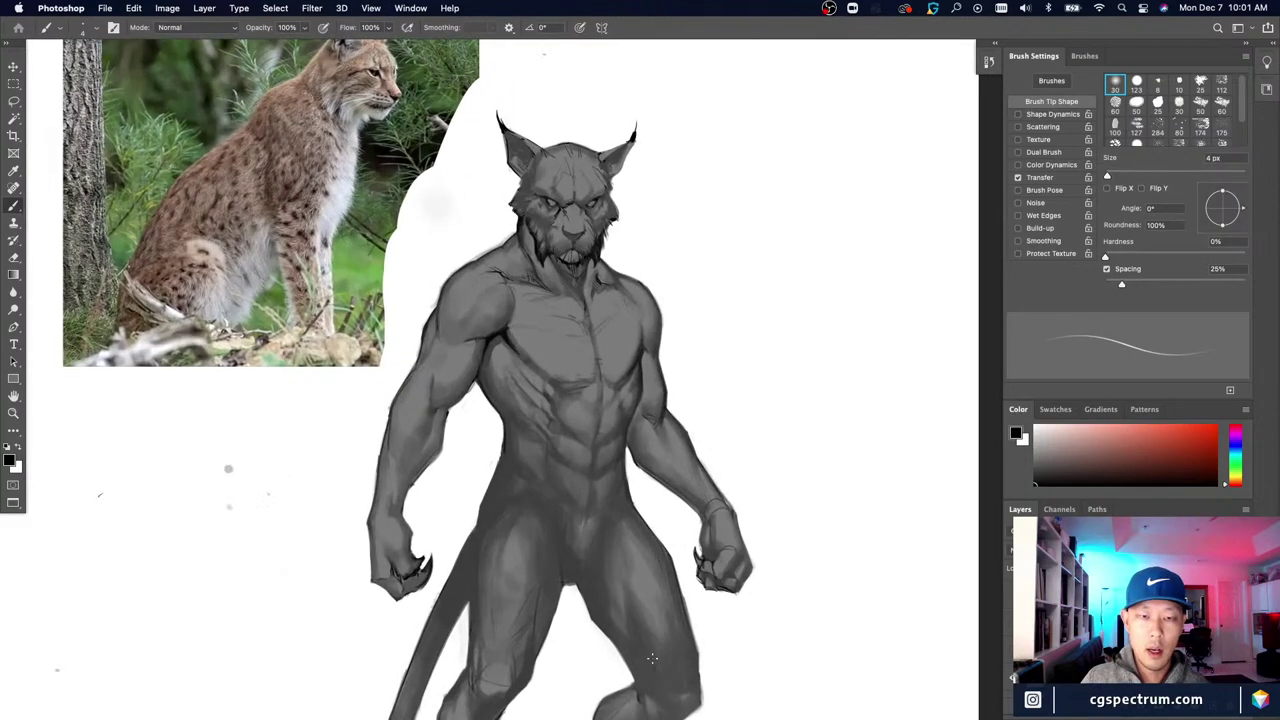
scroll(484, 533, up, 2)
scroll(484, 533, left, 1)
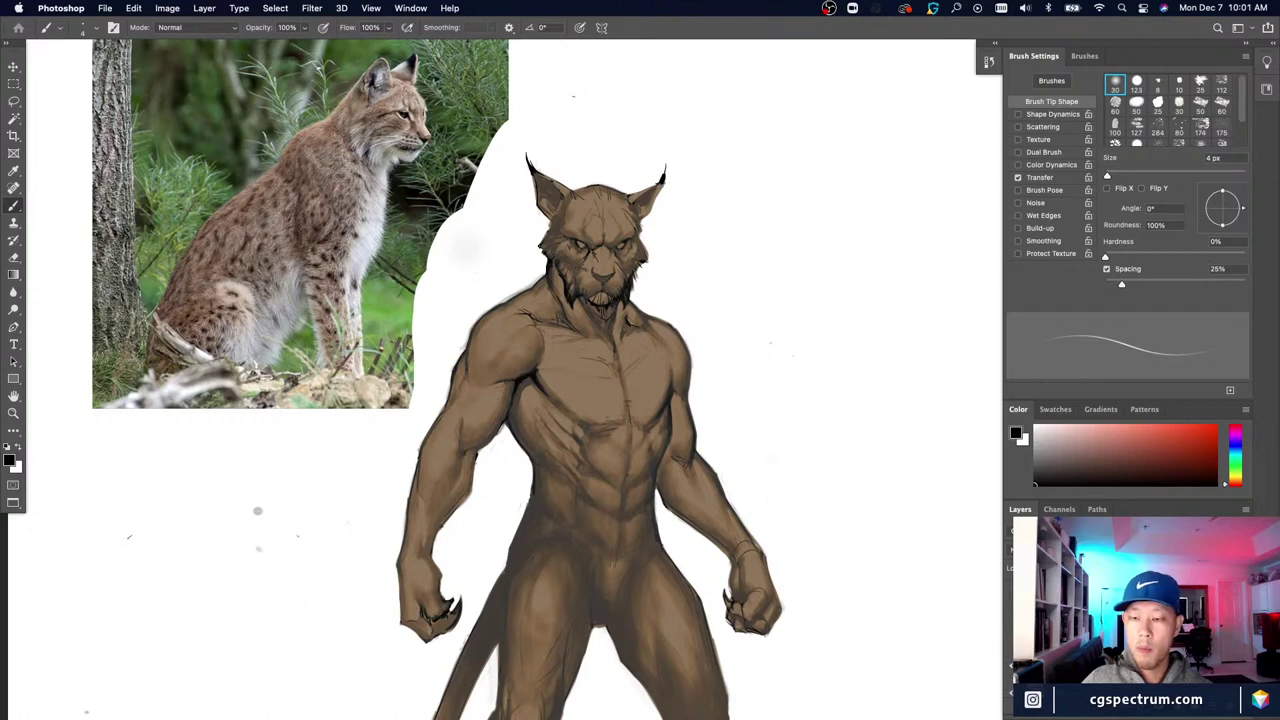
Step: Show the color passes over the grayscale creature in turn, adding darker brown tones and reddish skin variation
key(super+z)
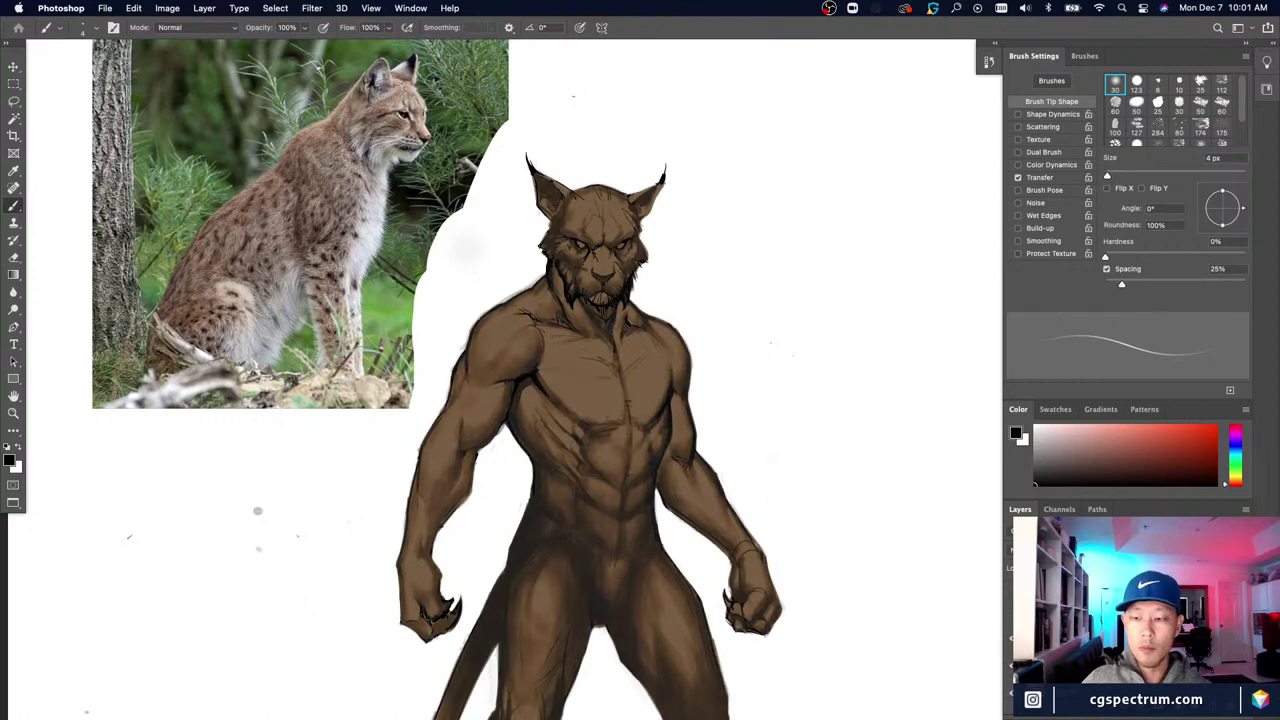
key(super+shift+z)
key(super+z)
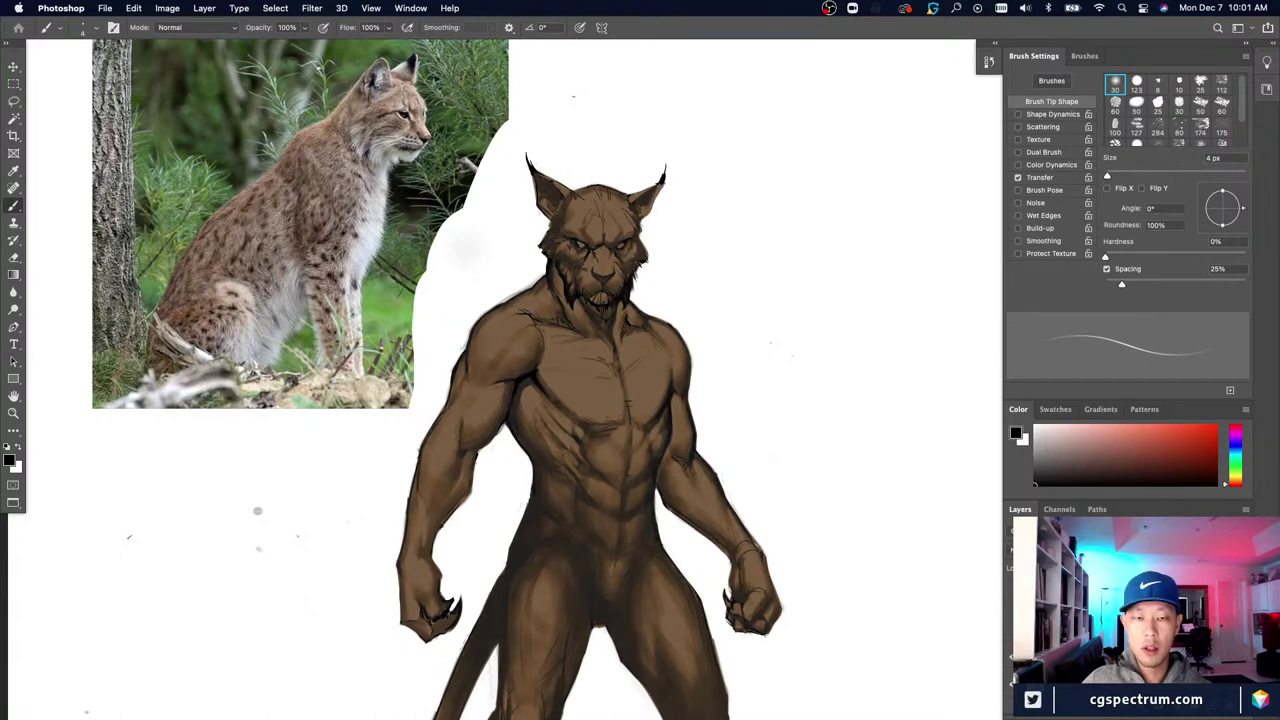
key(ctrl+j)
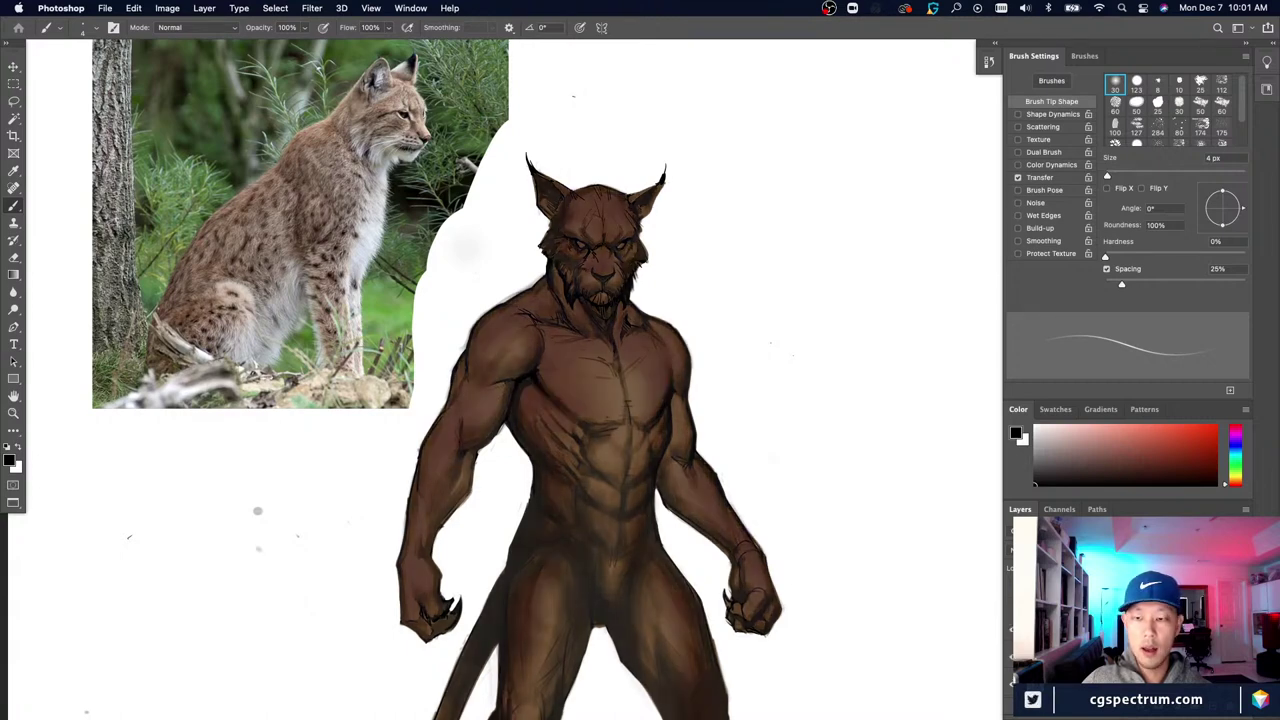
click(1010, 631)
click(1010, 631)
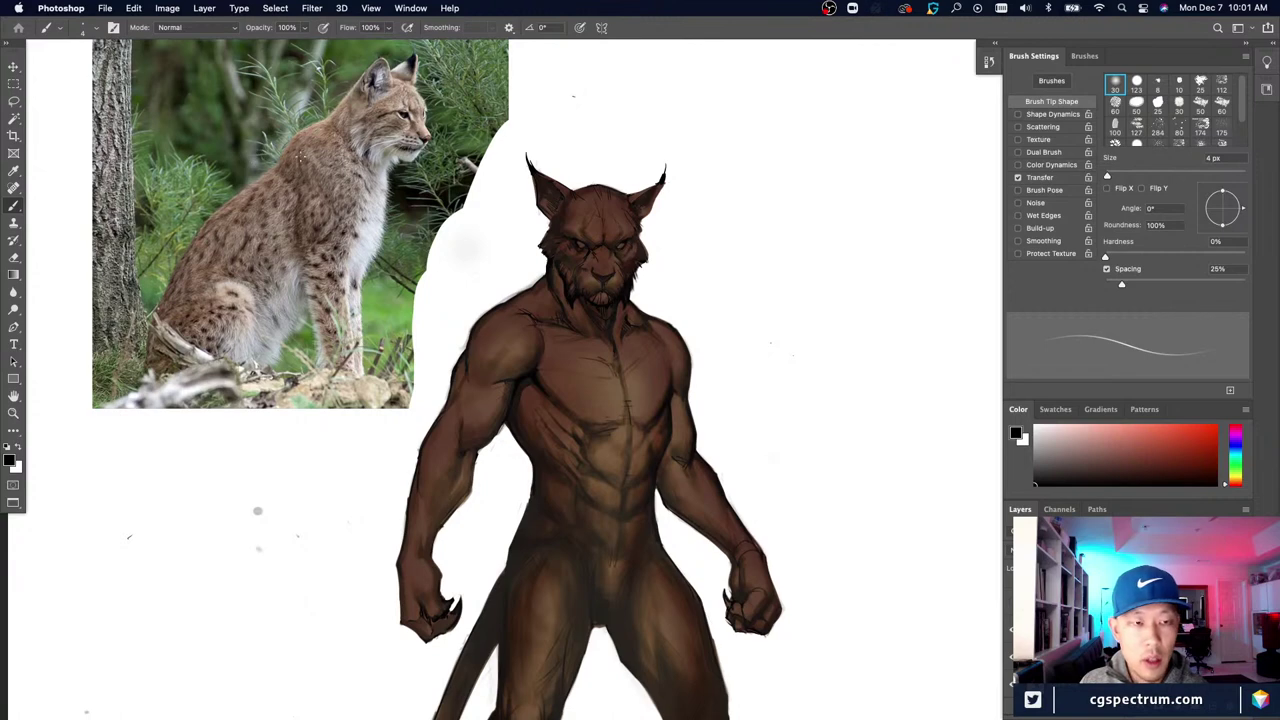
Step: Enlarge the soft round brush to 35 px
key(])
key(])
key(])
key(])
key(])
key(])
key(])
key(])
key(])
key(])
key(])
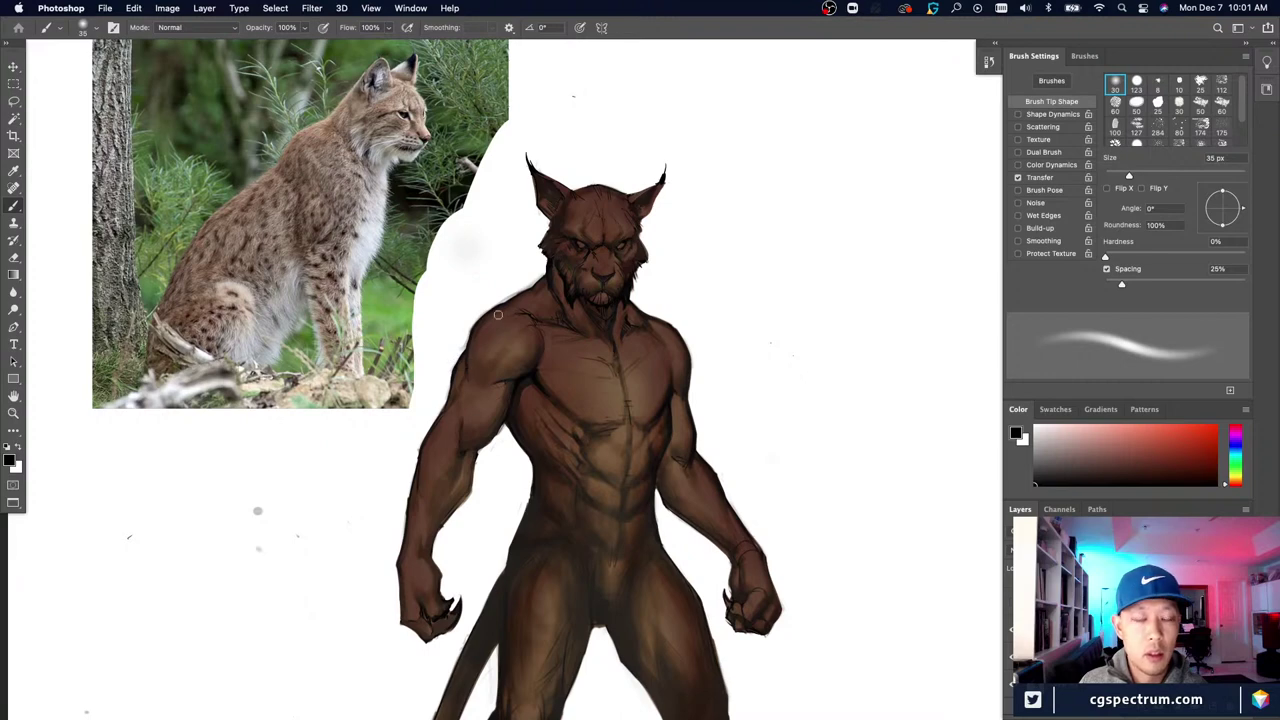
Step: Show the pass with the dark stripe markings on the creature's forehead
drag(628, 574, 640, 566)
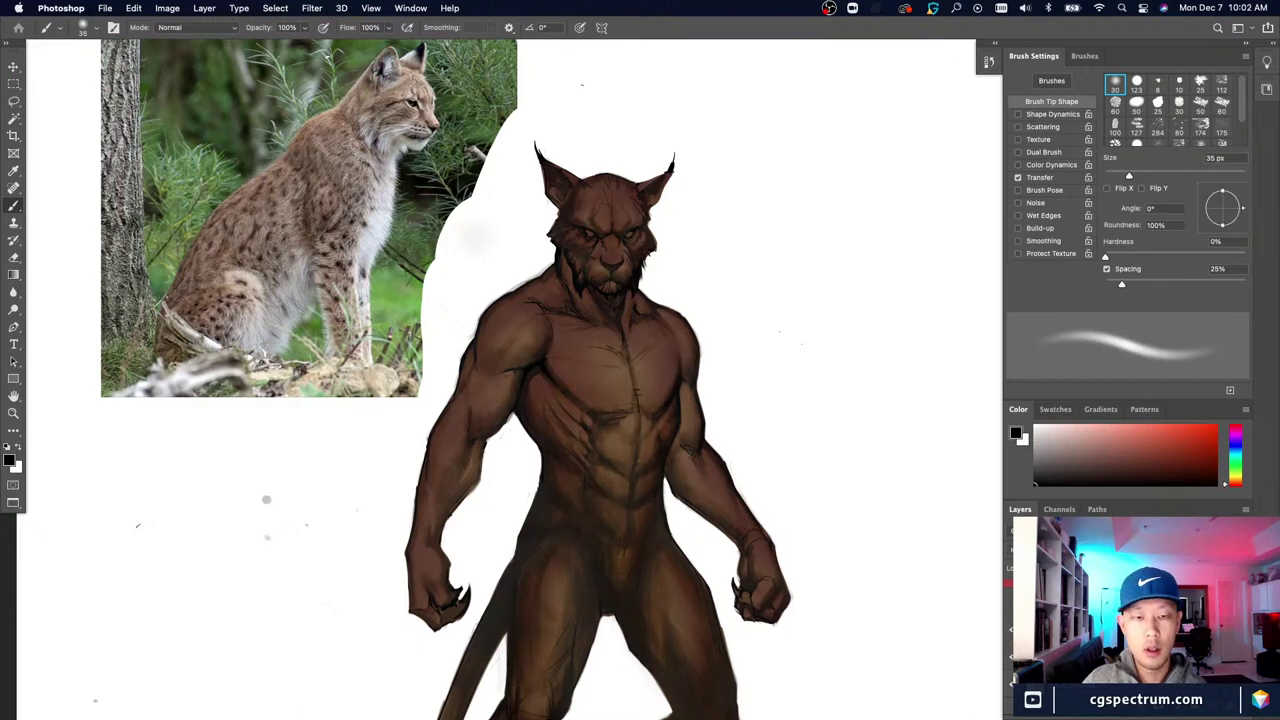
key(super+minus)
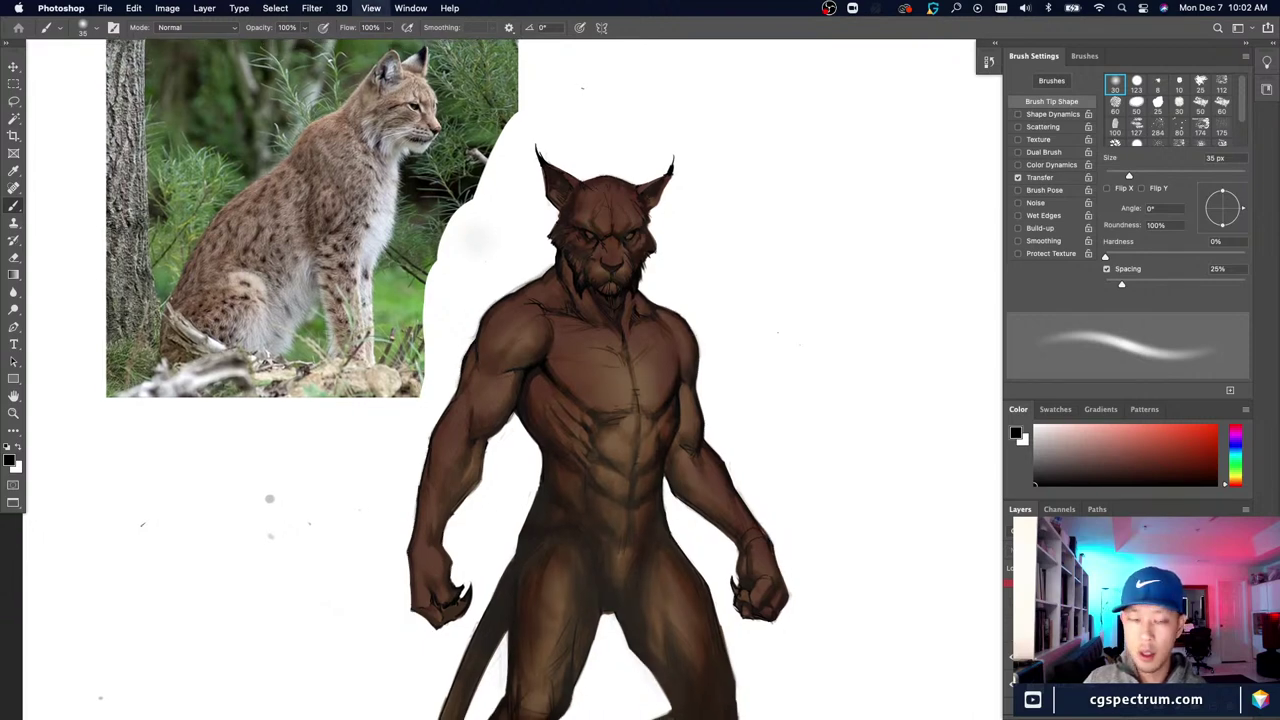
drag(486, 595, 465, 543)
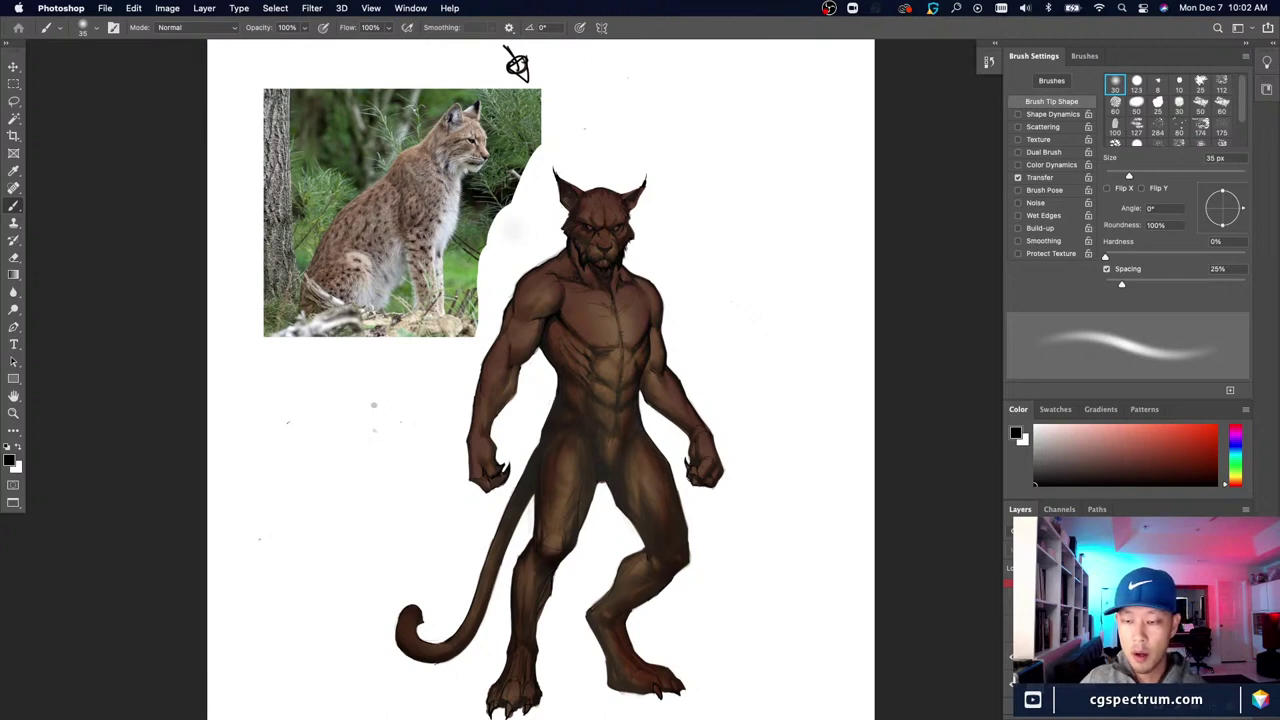
key(super+z)
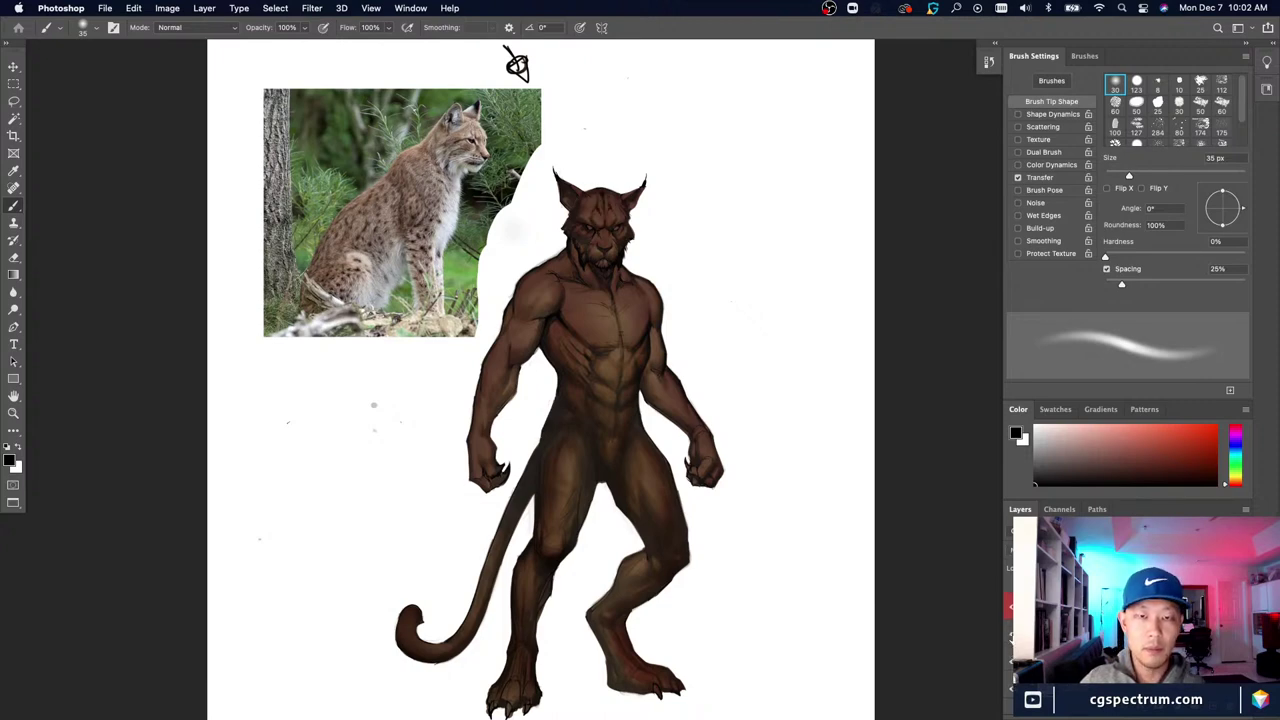
Step: Examine the colored creature's torso, shoulders and face against the lynx reference photo
key(super+plus)
drag(620, 443, 594, 602)
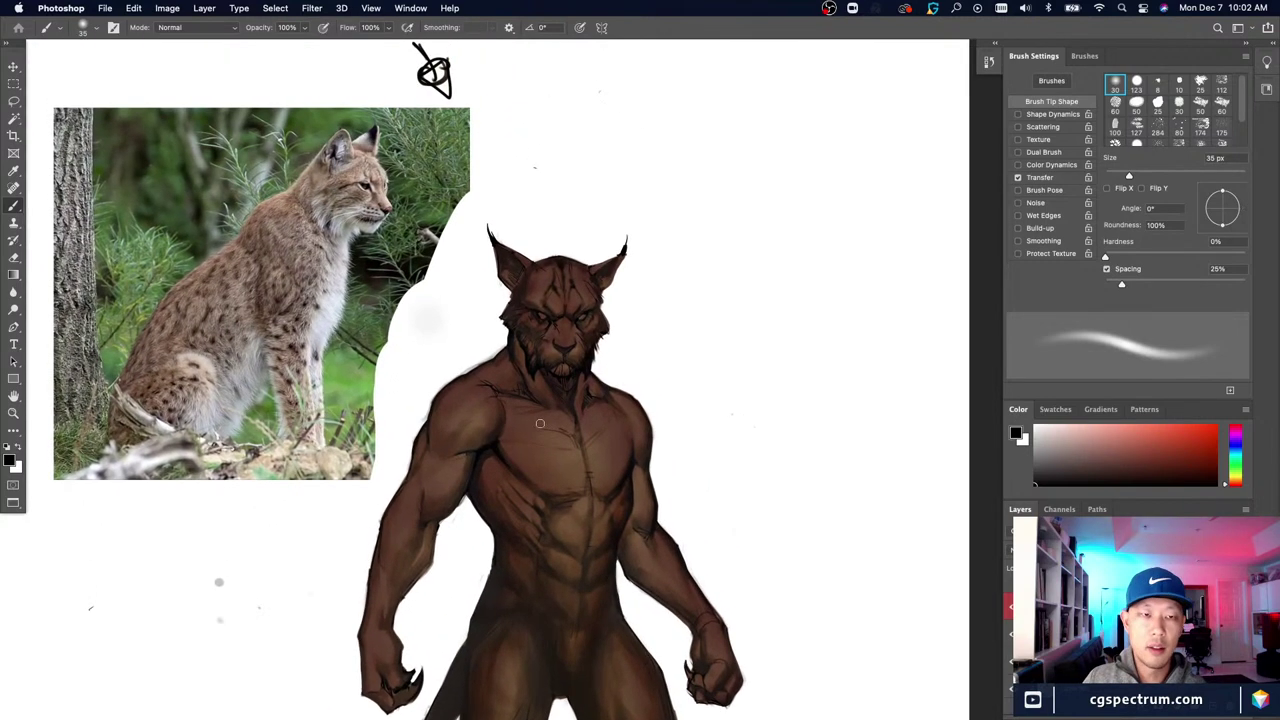
key(super+plus)
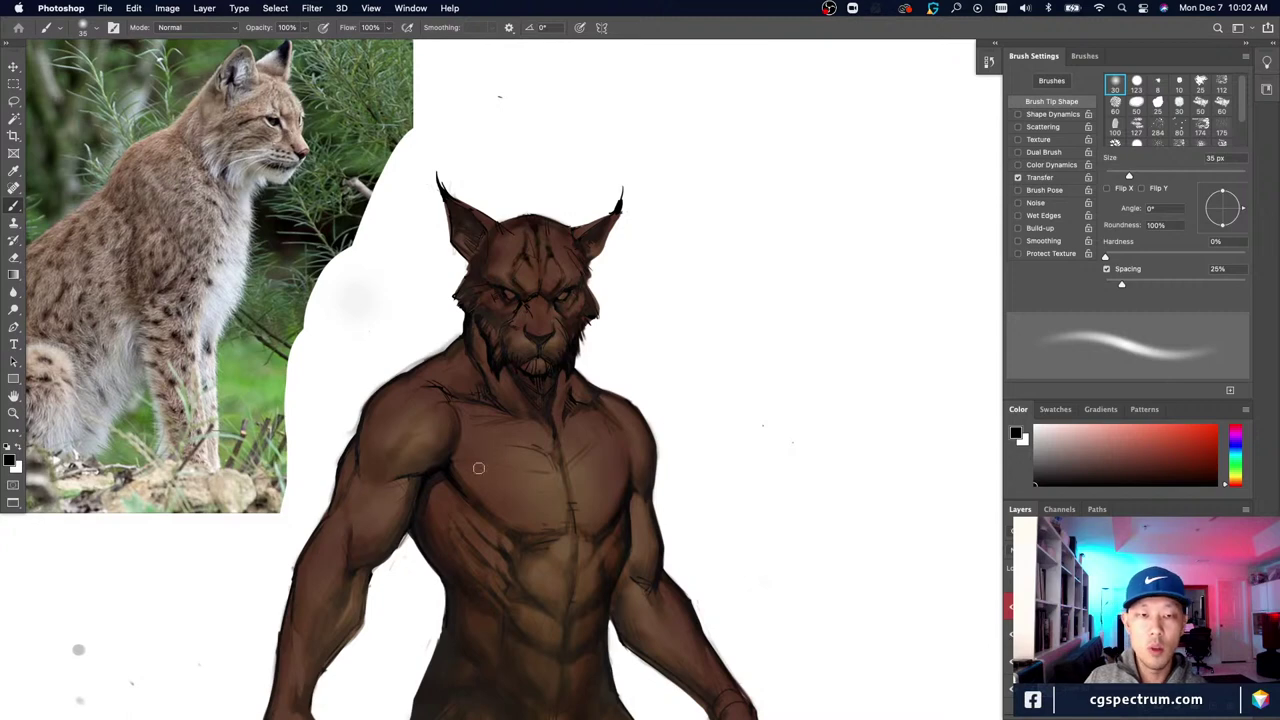
drag(472, 466, 514, 497)
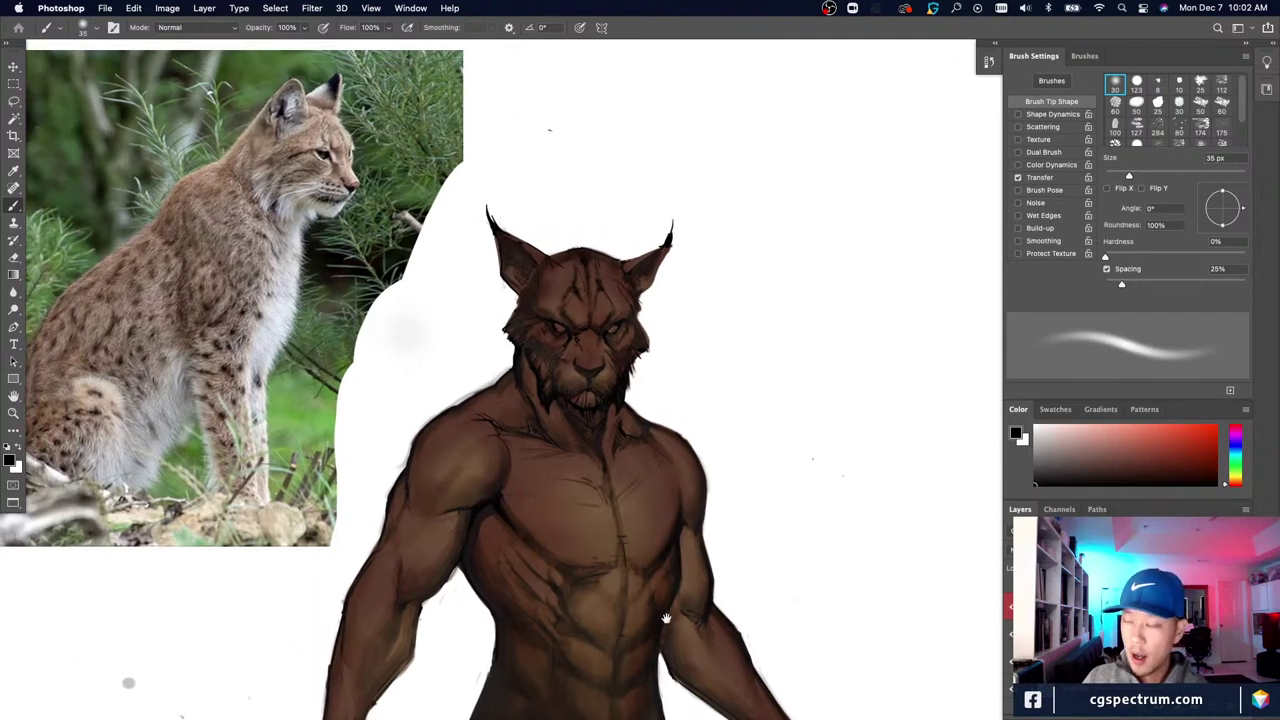
drag(563, 601, 620, 586)
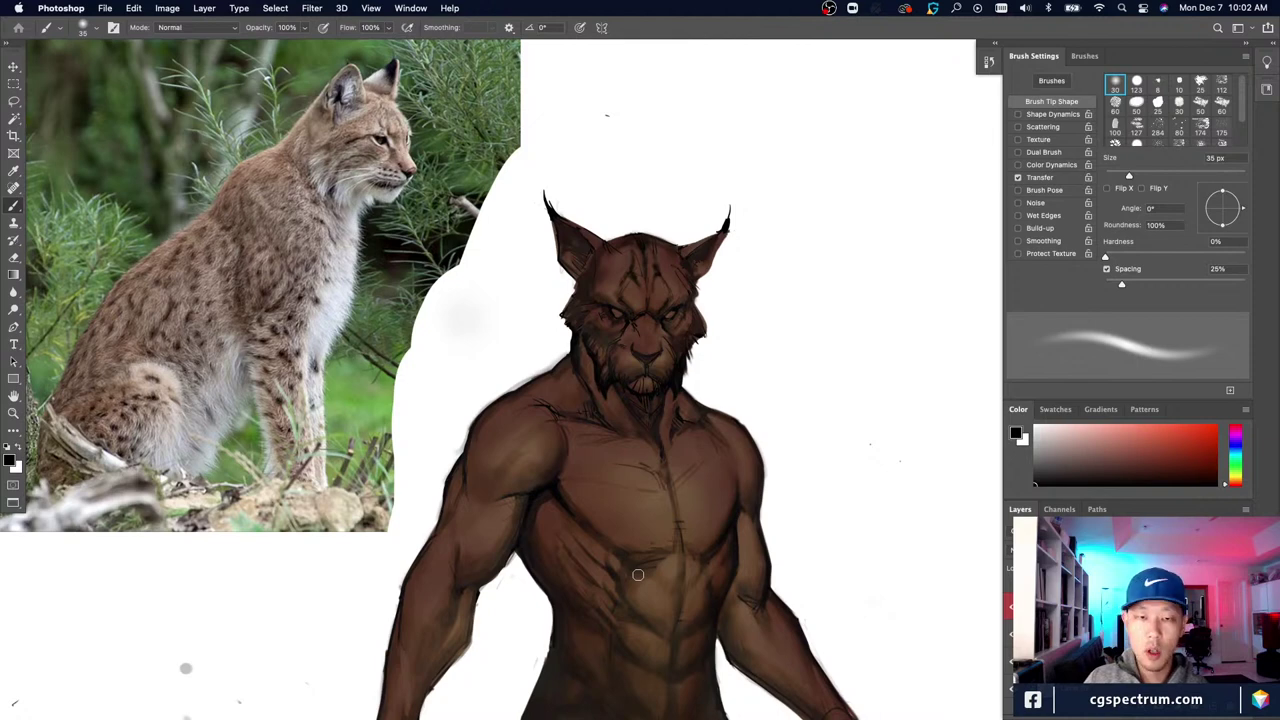
drag(638, 575, 688, 575)
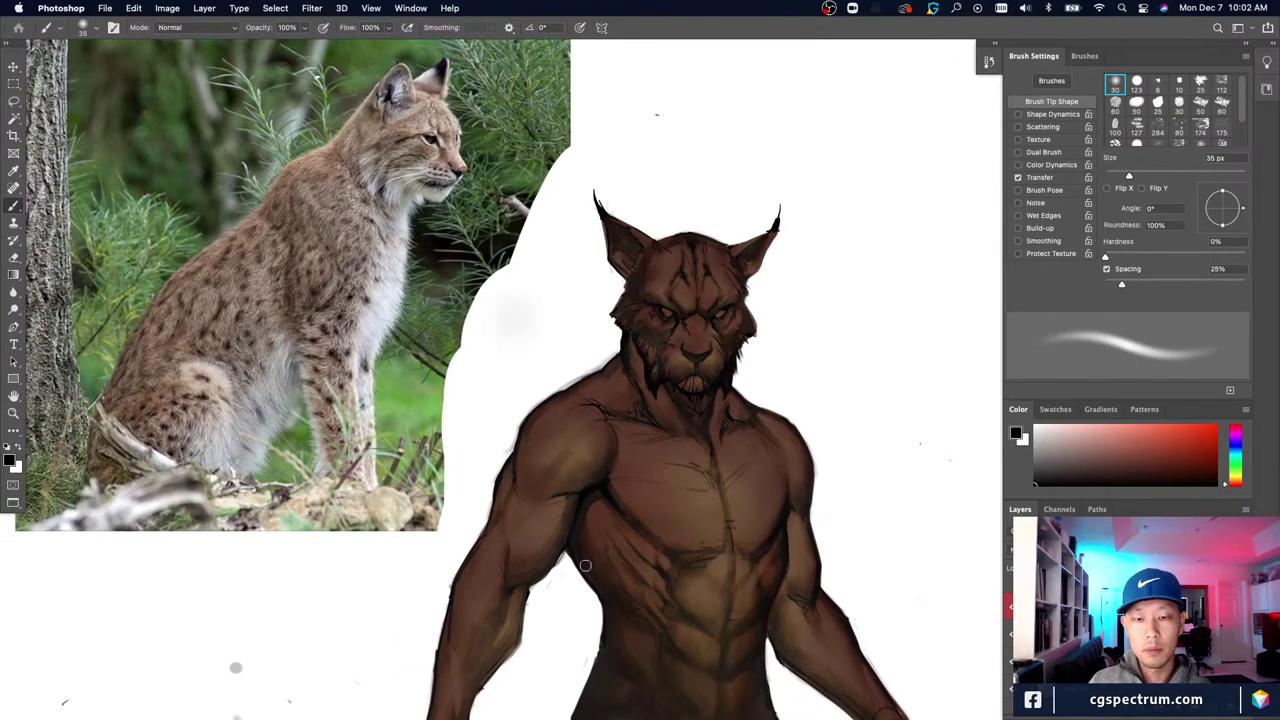
mouse_move(639, 523)
mouse_down()
mouse_move(654, 620)
mouse_move(654, 576)
mouse_up()
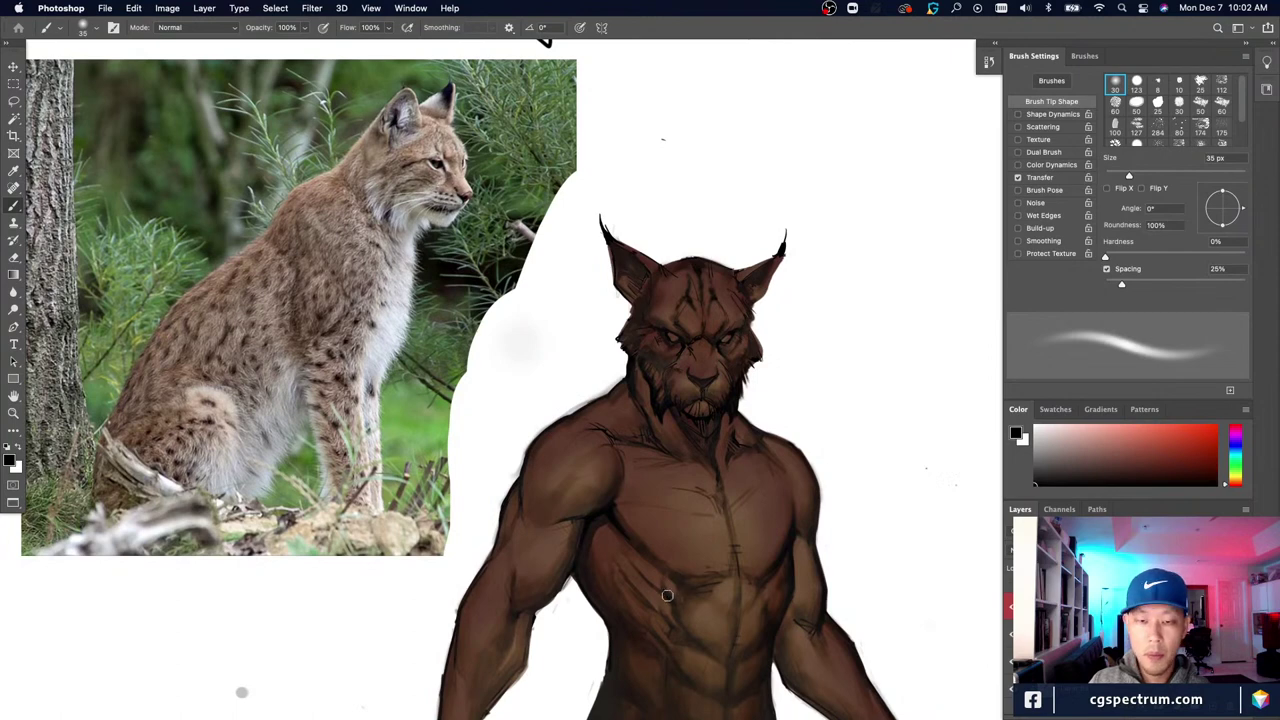
scroll(667, 595, down, 2)
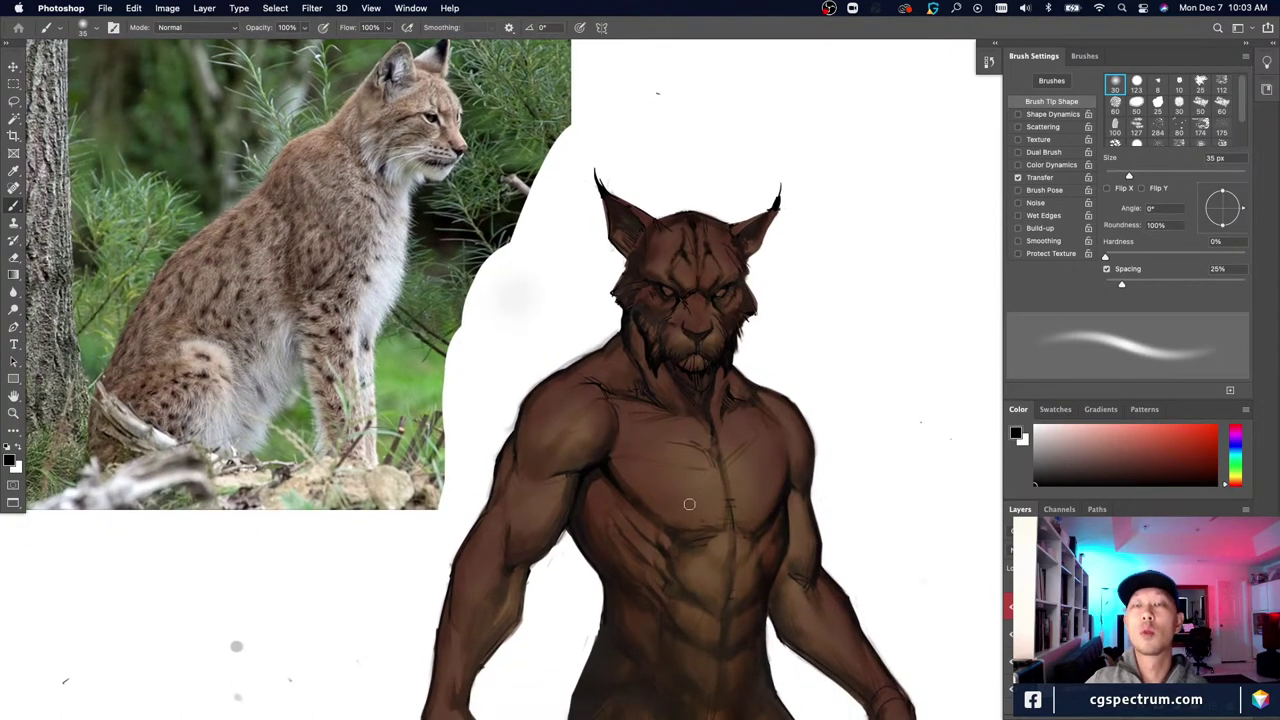
scroll(717, 536, up, 1)
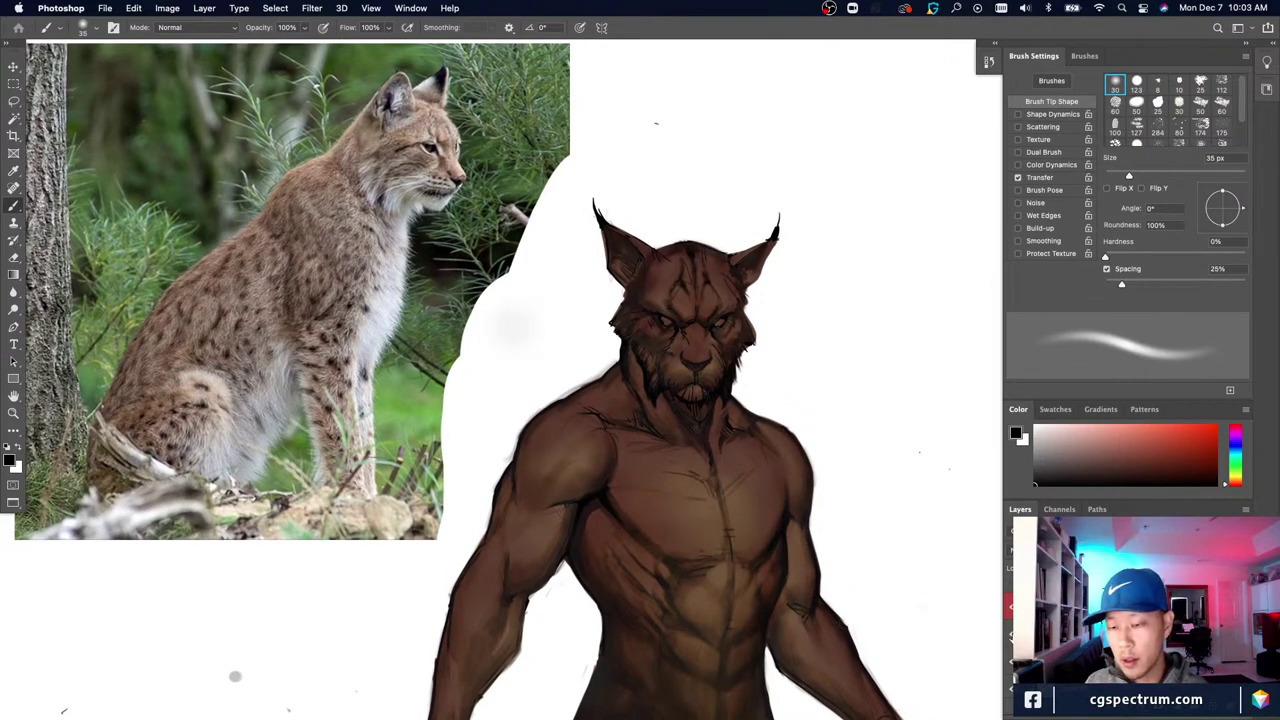
key(super+plus)
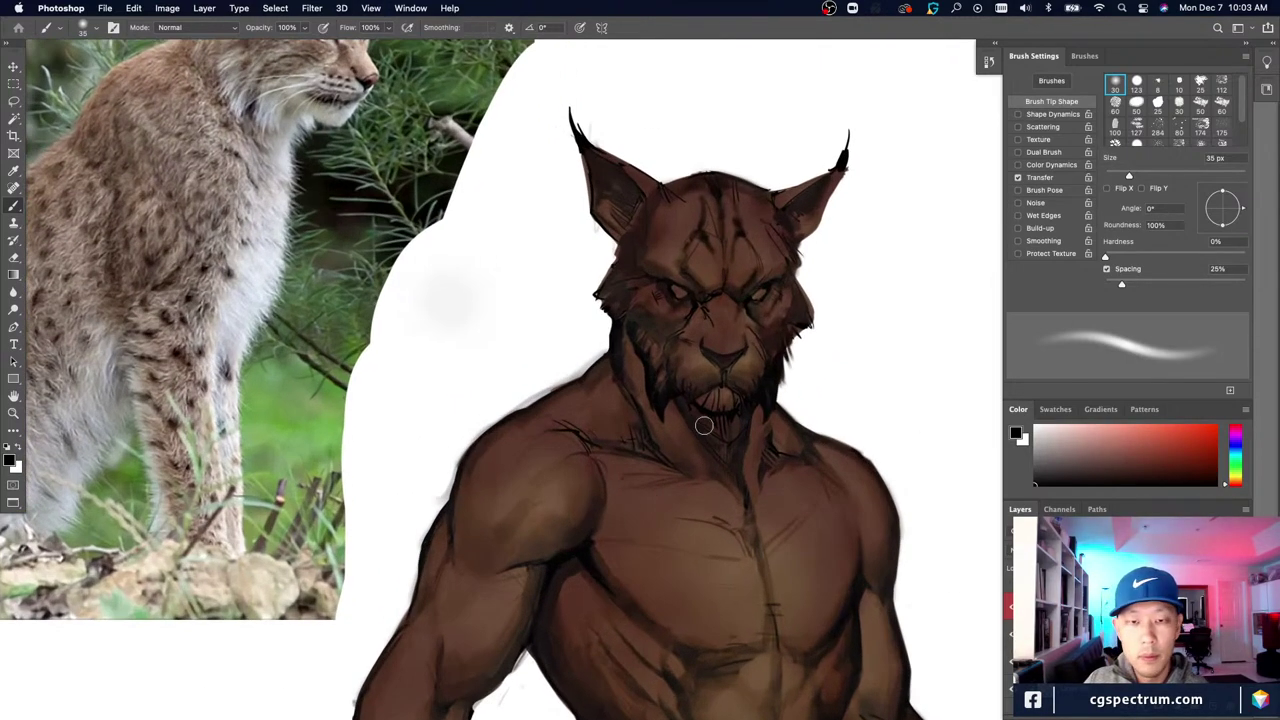
drag(690, 418, 670, 526)
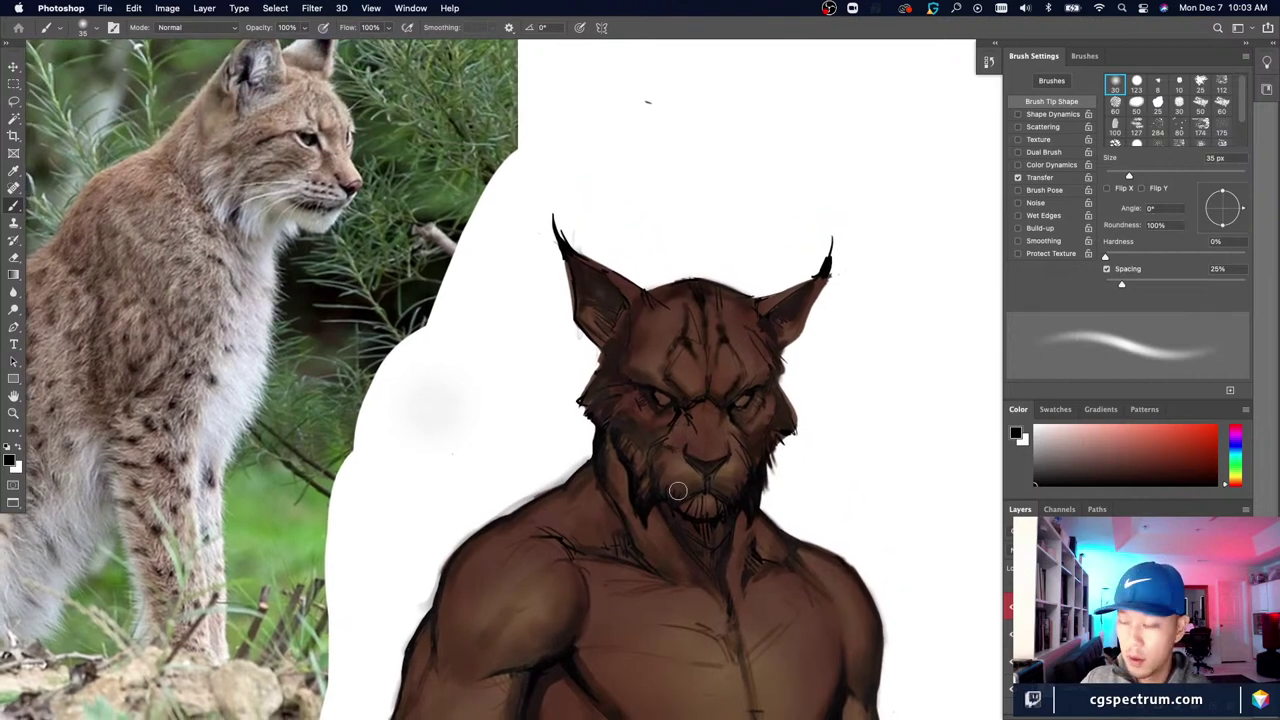
scroll(726, 360, down, 2)
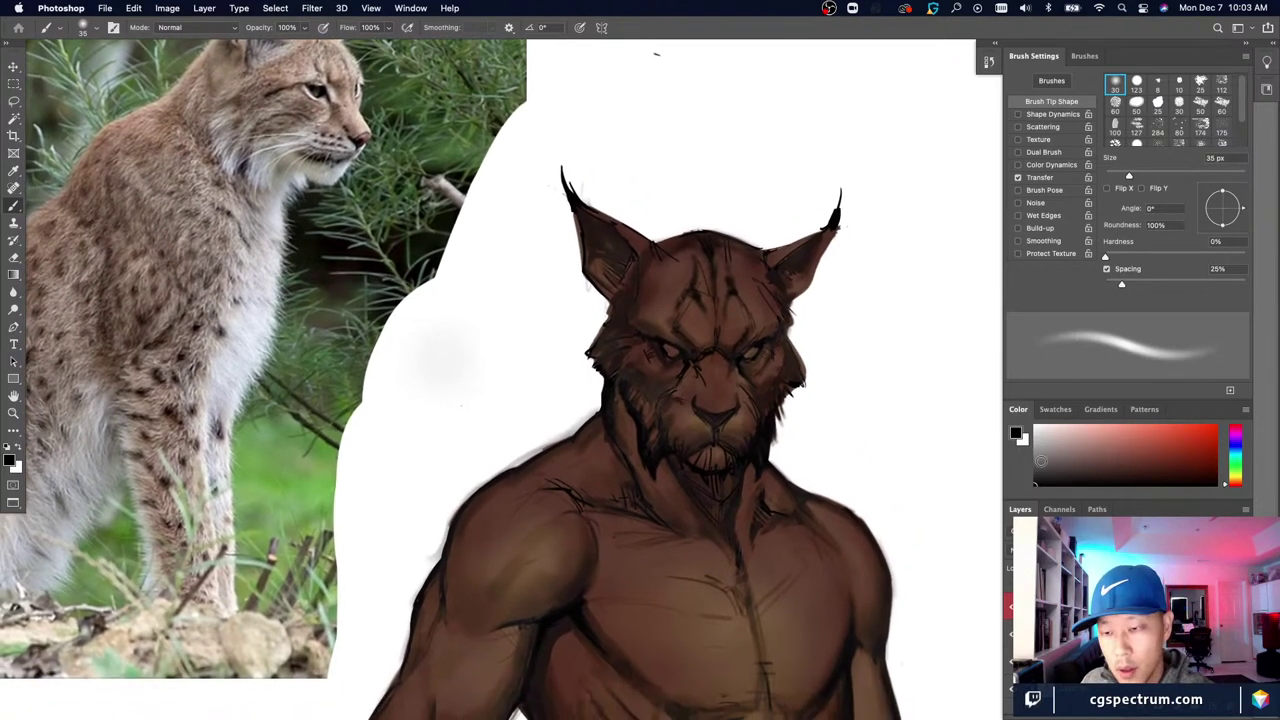
Step: Reduce the soft round brush to 8 px for detail work on the head
key(bracketleft)
key(bracketleft)
key(bracketleft)
key(bracketleft)
key(bracketleft)
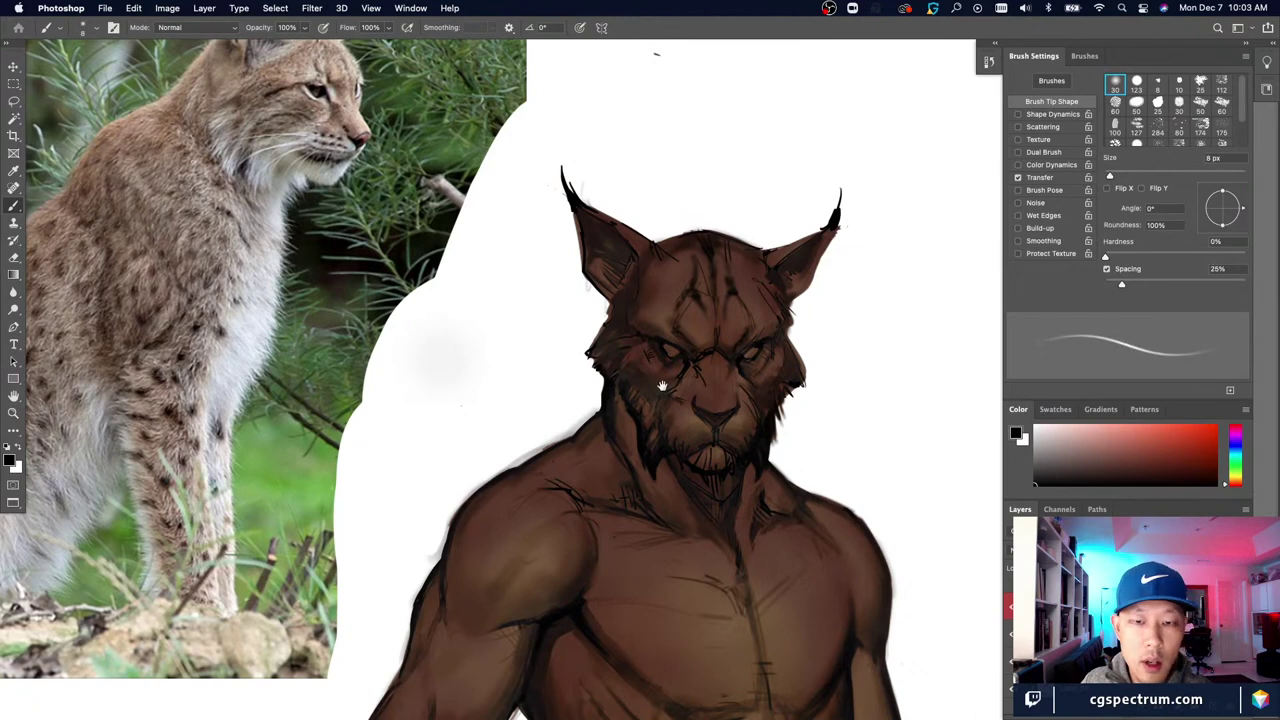
scroll(668, 385, right, 2)
scroll(680, 392, up, 2)
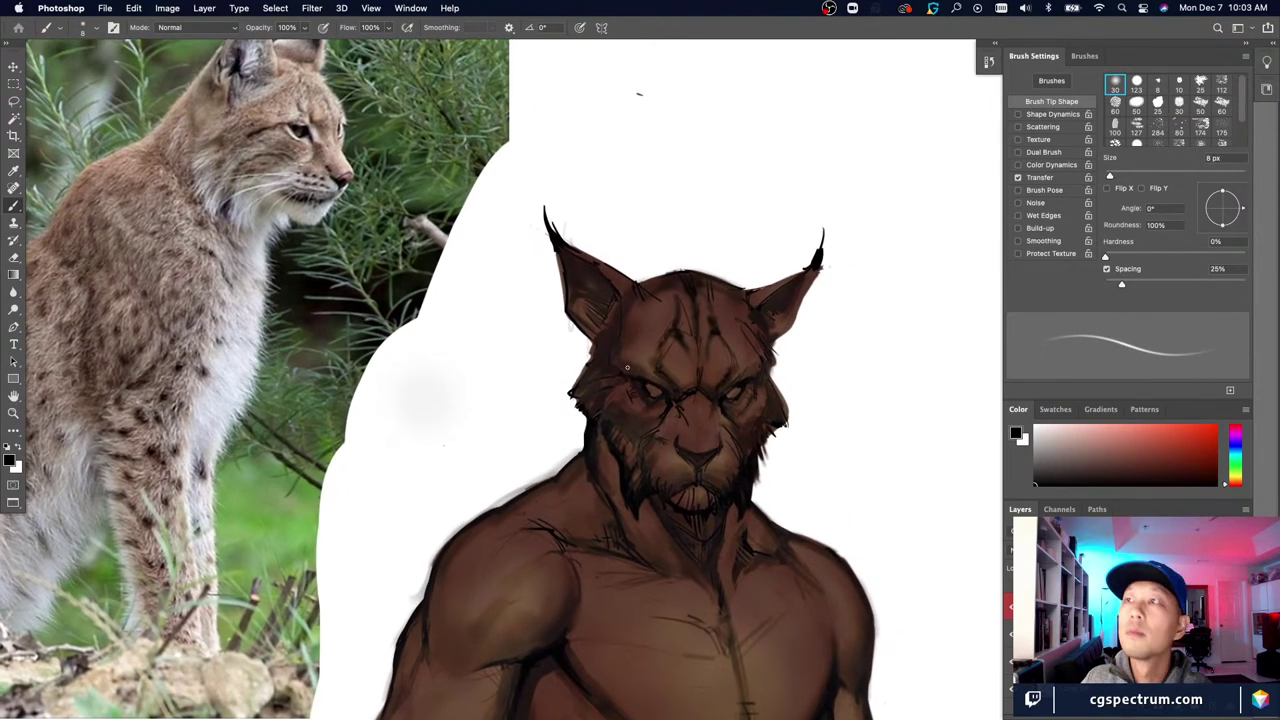
Step: Sample the dark brown of the marking at the top of the creature's forehead as the painting color
key(Tab)
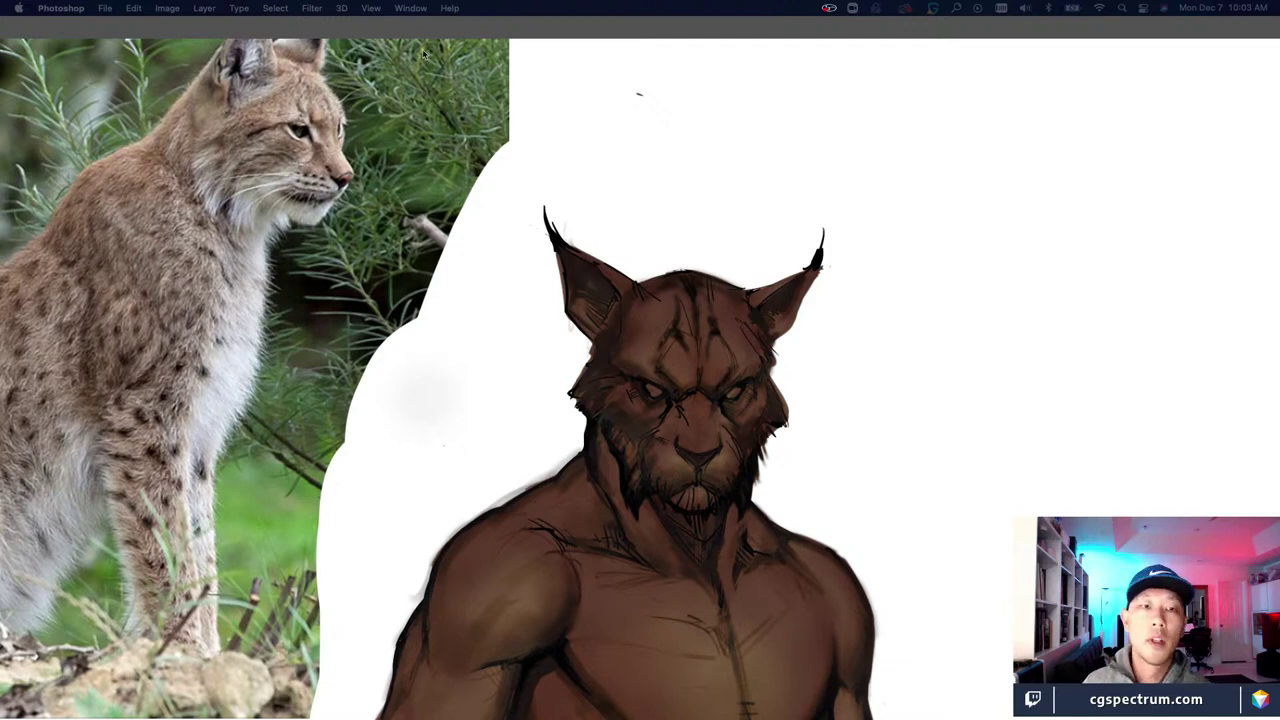
key(Tab)
scroll(669, 573, down, 3)
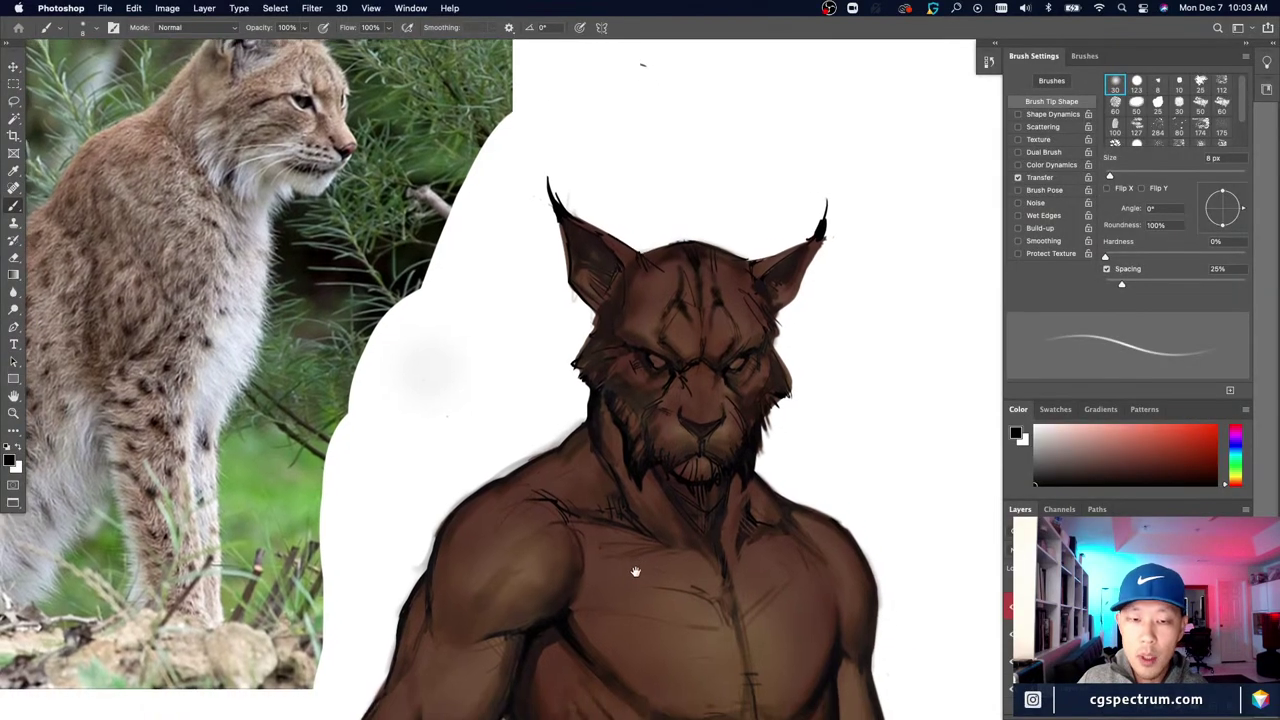
scroll(644, 593, up, 3)
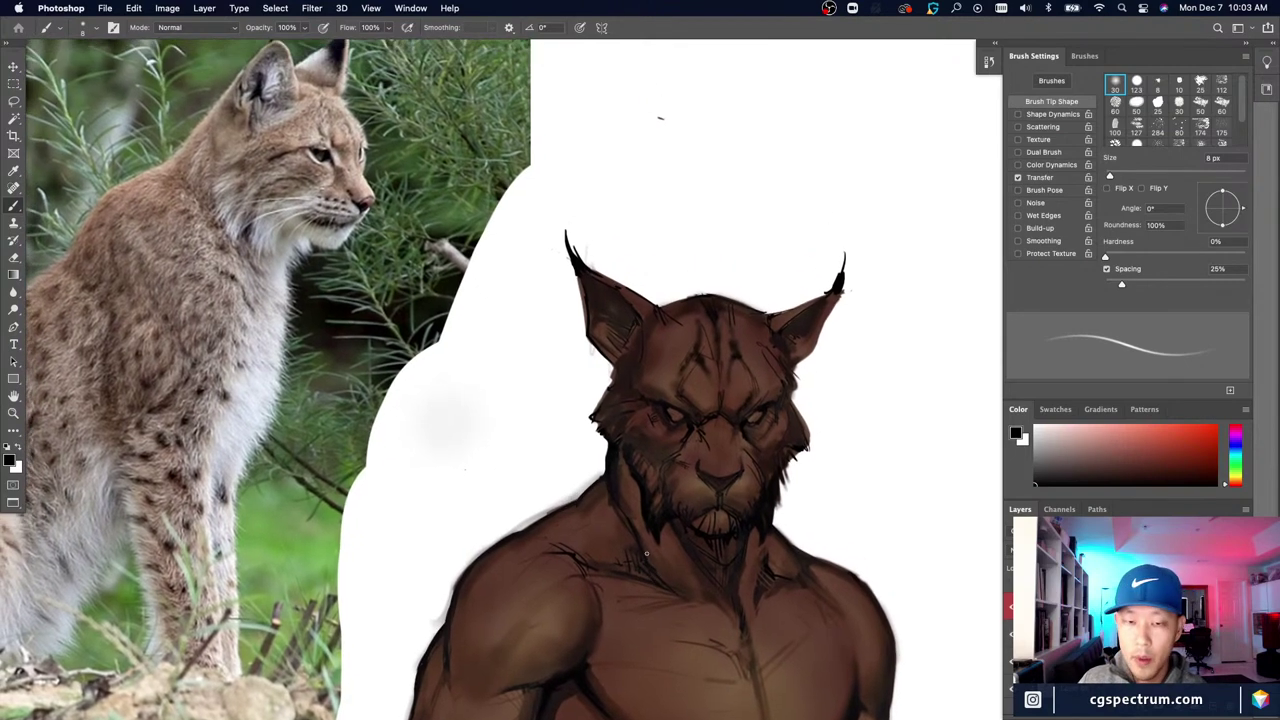
scroll(646, 553, down, 1)
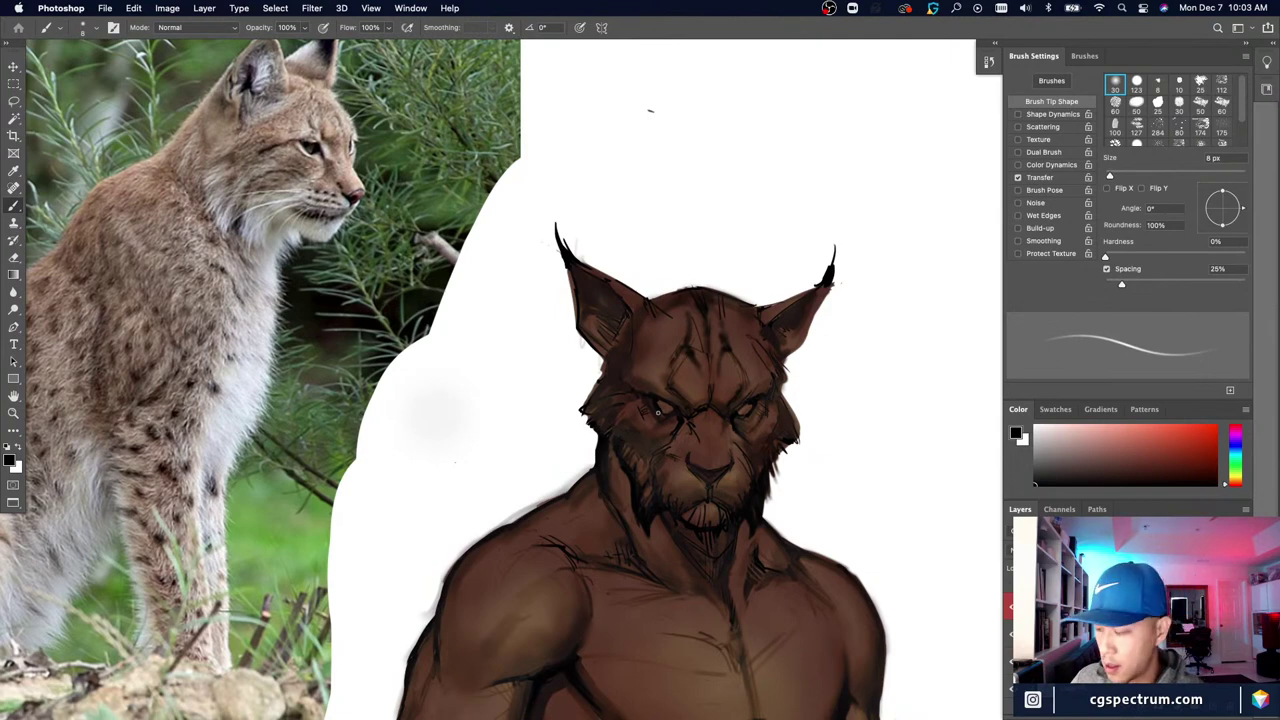
alt+click(708, 306)
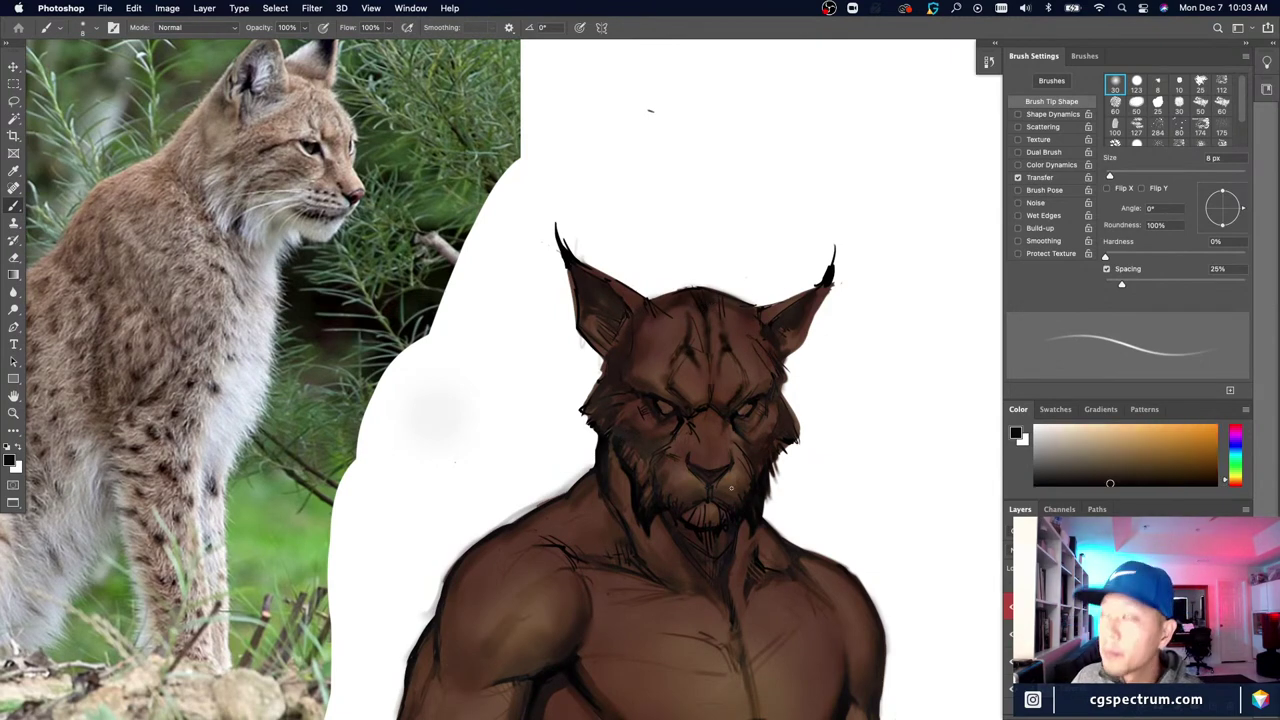
Step: Examine the creature's head, neck and chest beside the lynx reference photo, both at a distance and close to the face
scroll(716, 486, down, 1)
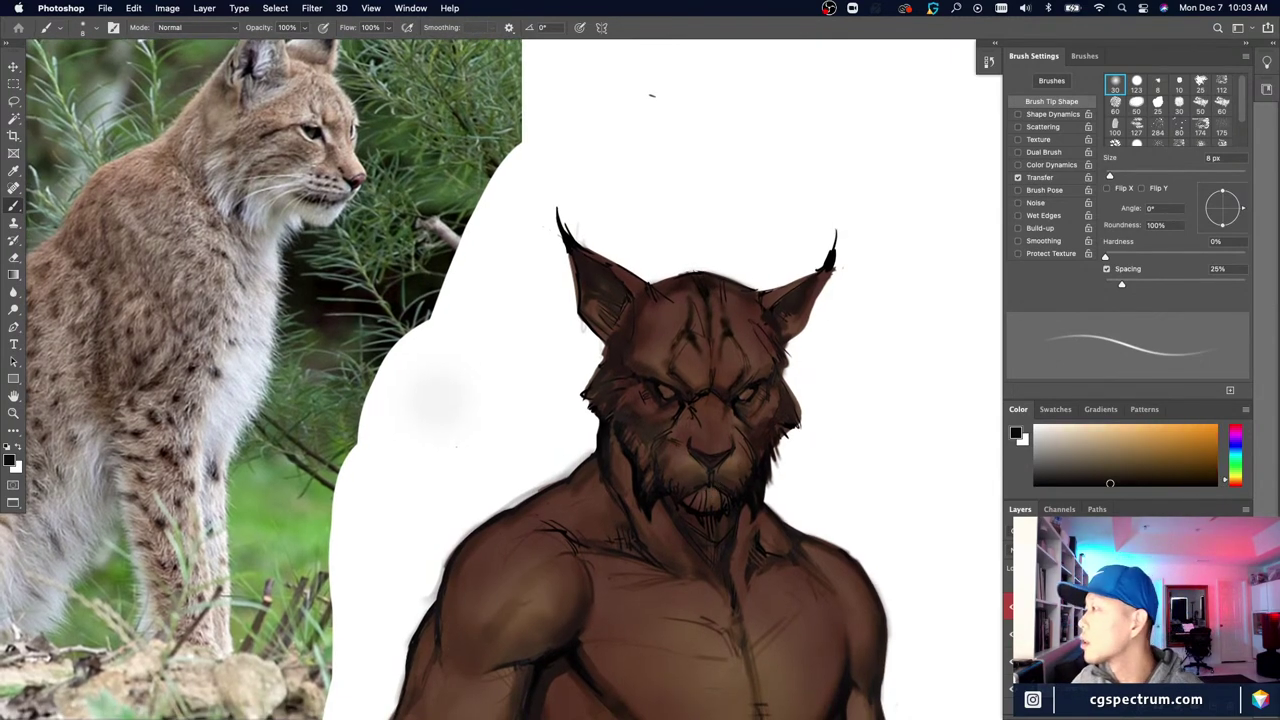
key(Tab)
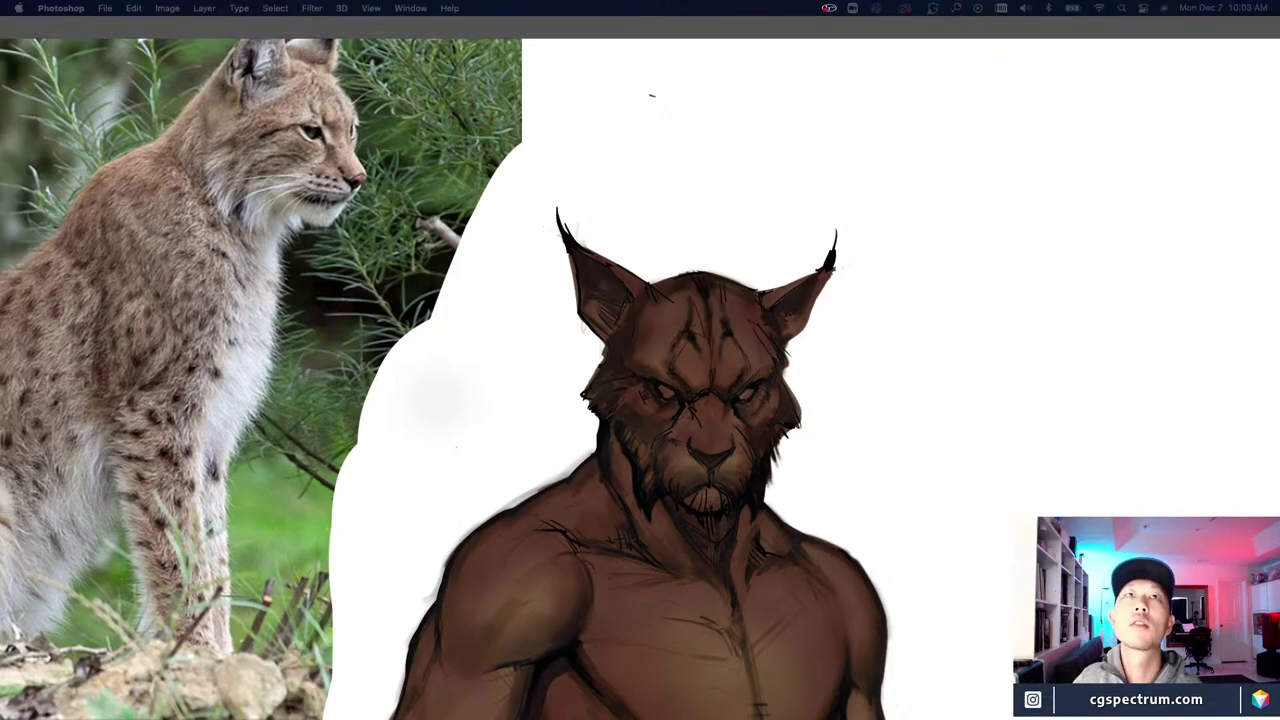
key(Tab)
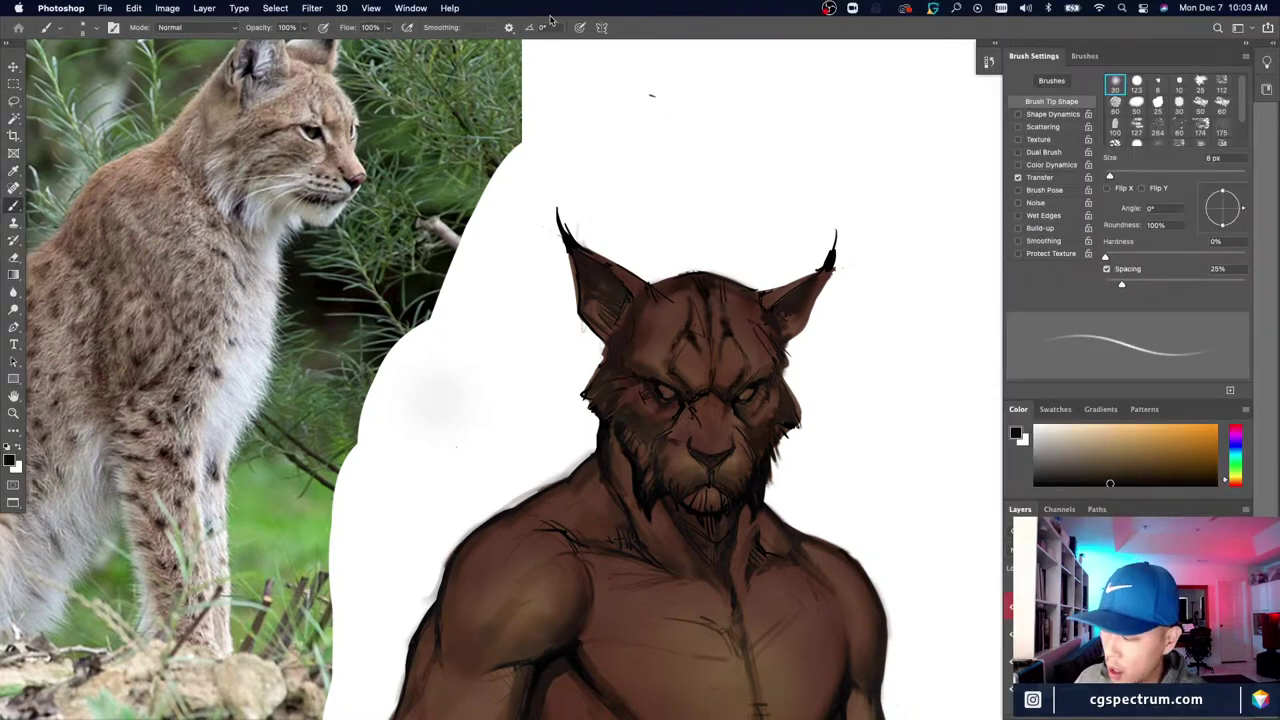
drag(664, 475, 620, 495)
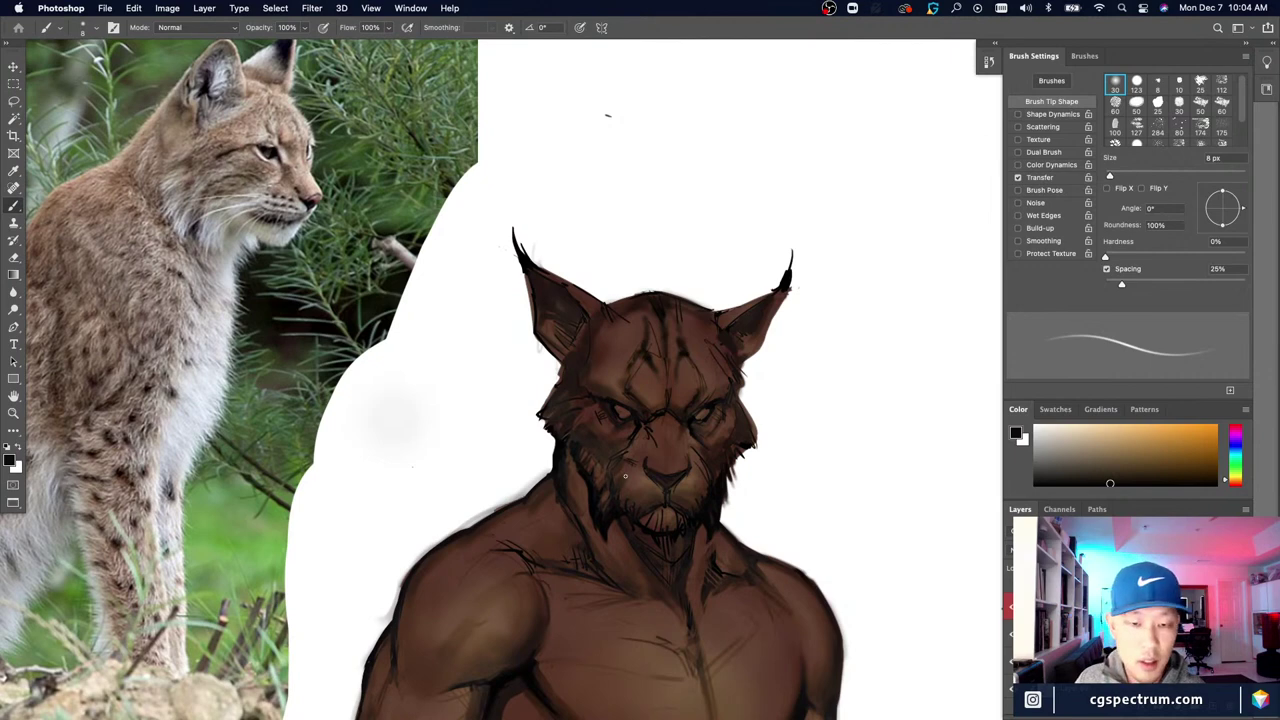
drag(613, 503, 610, 491)
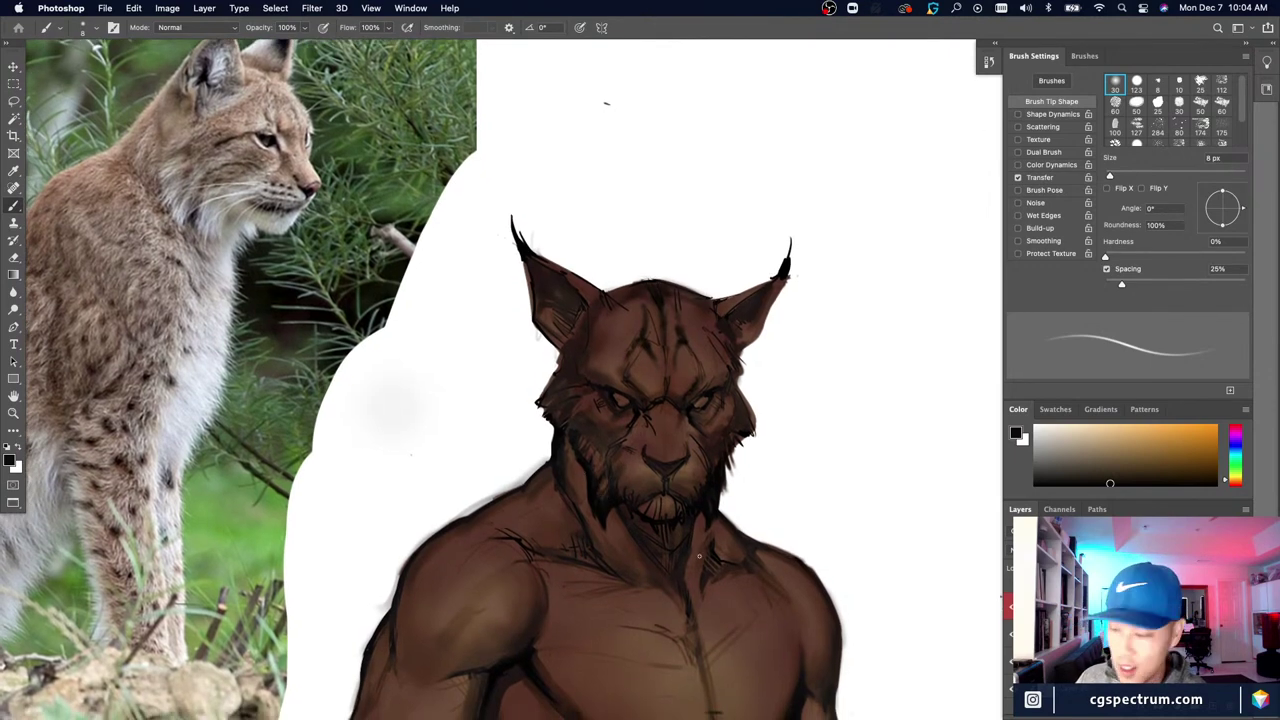
drag(696, 614, 669, 608)
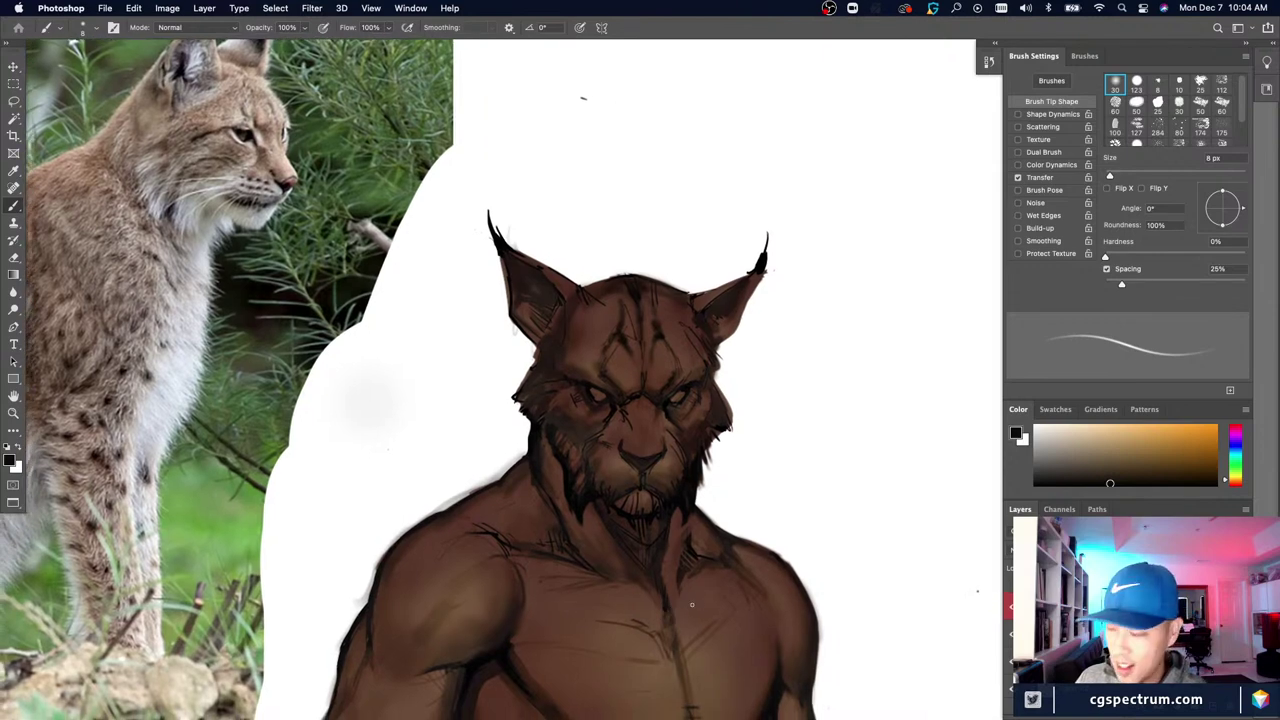
drag(570, 543, 572, 541)
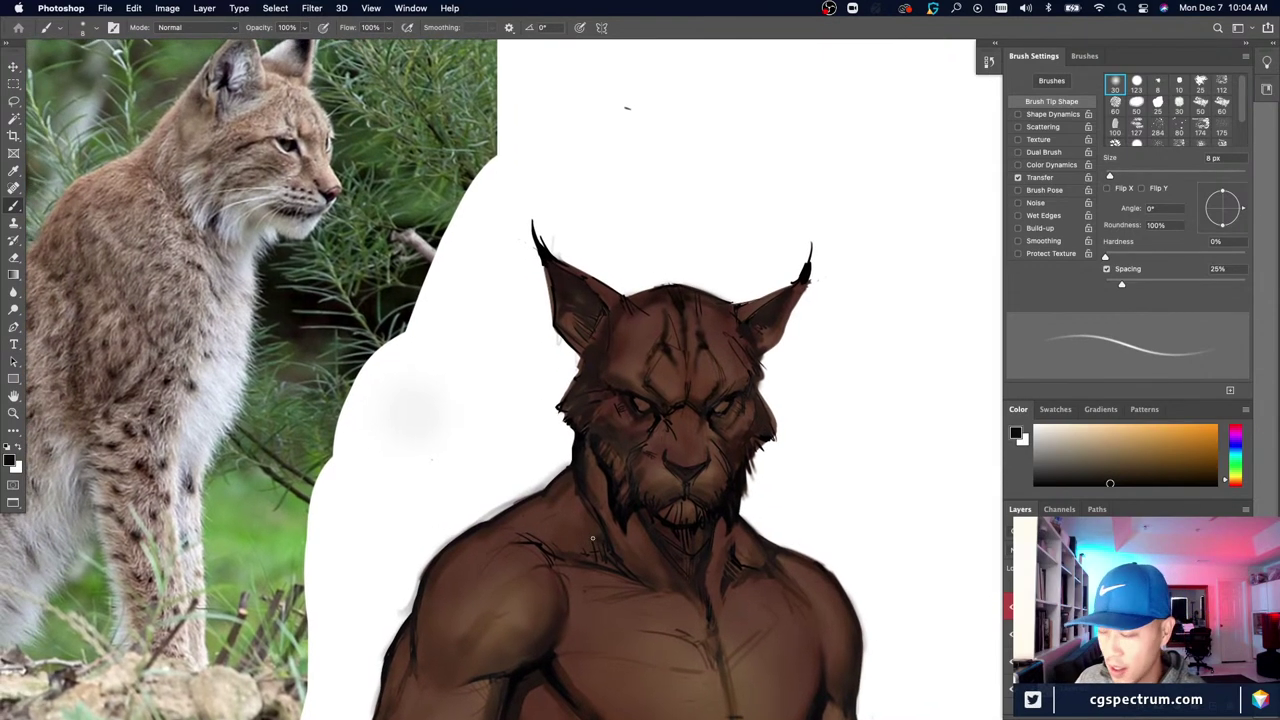
drag(795, 652, 826, 615)
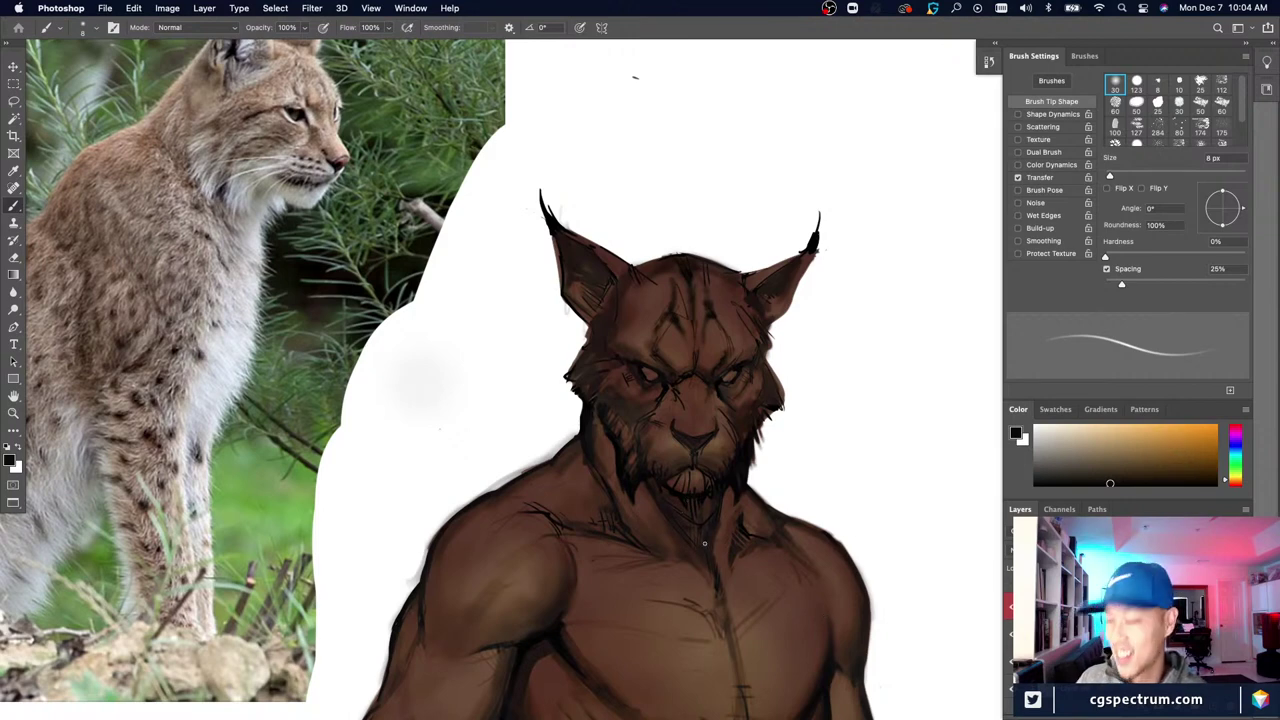
drag(703, 549, 711, 569)
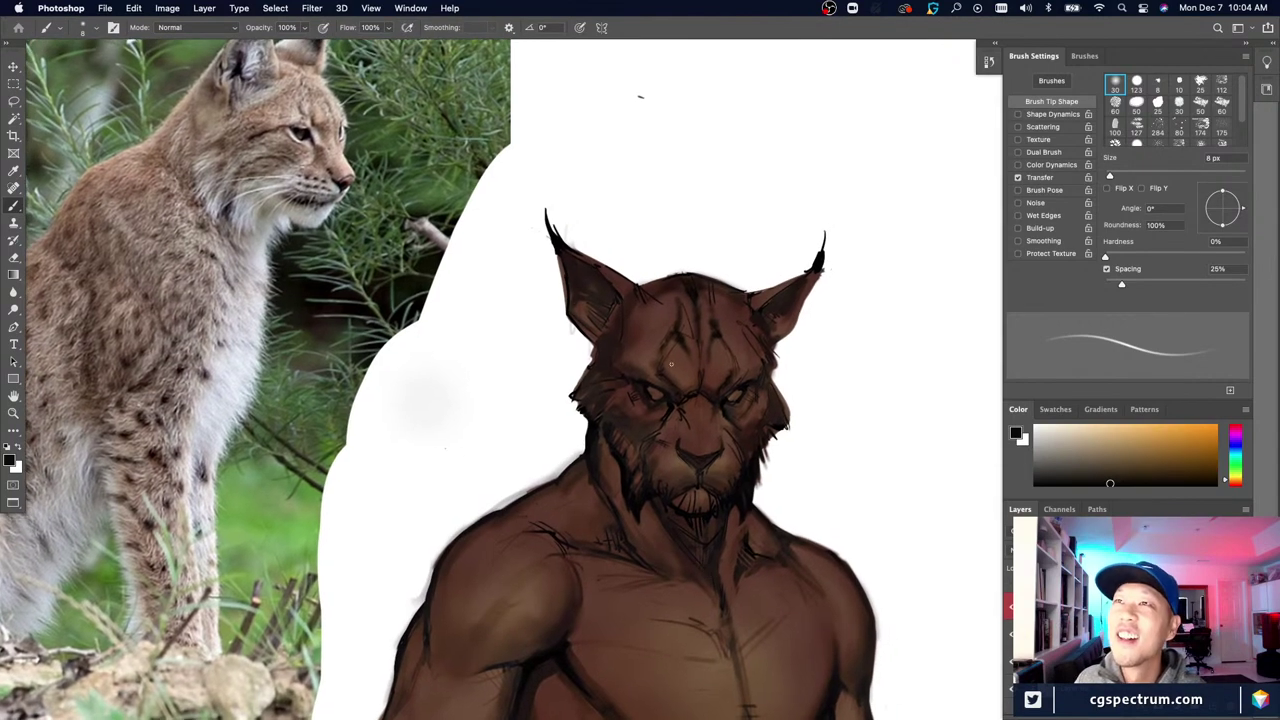
key(super+plus)
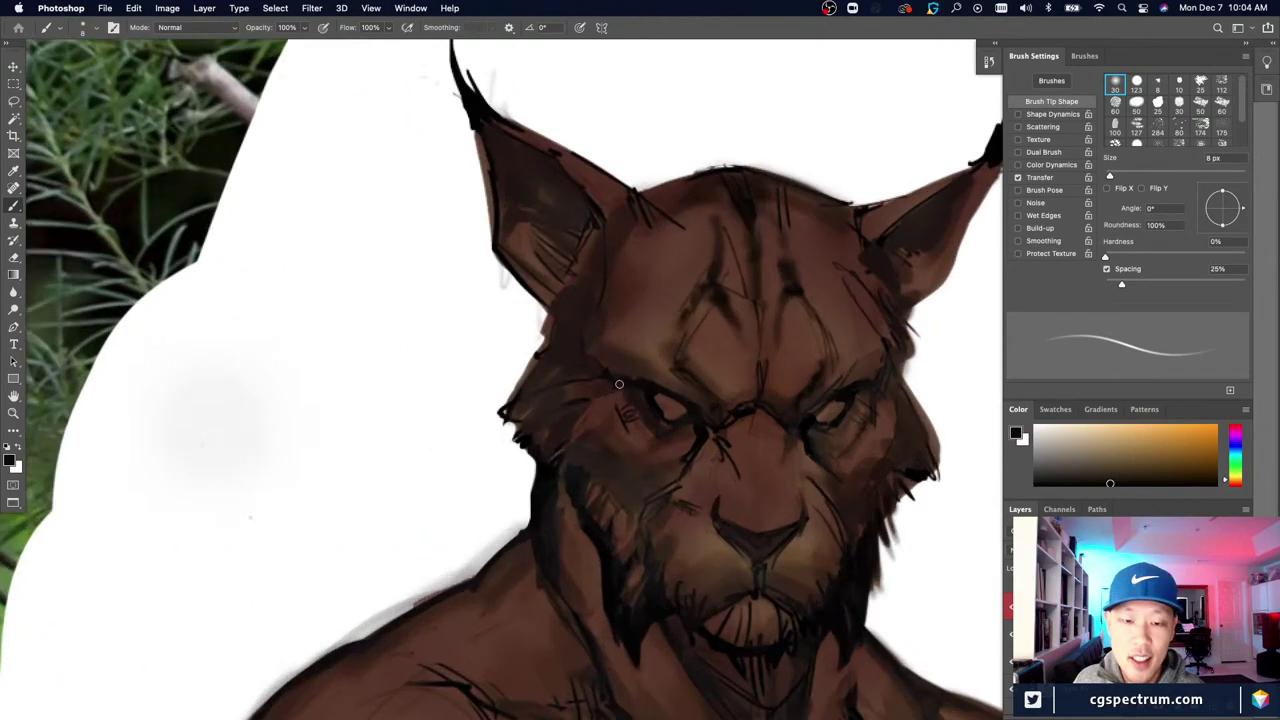
key(super+minus)
scroll(790, 585, down, 2)
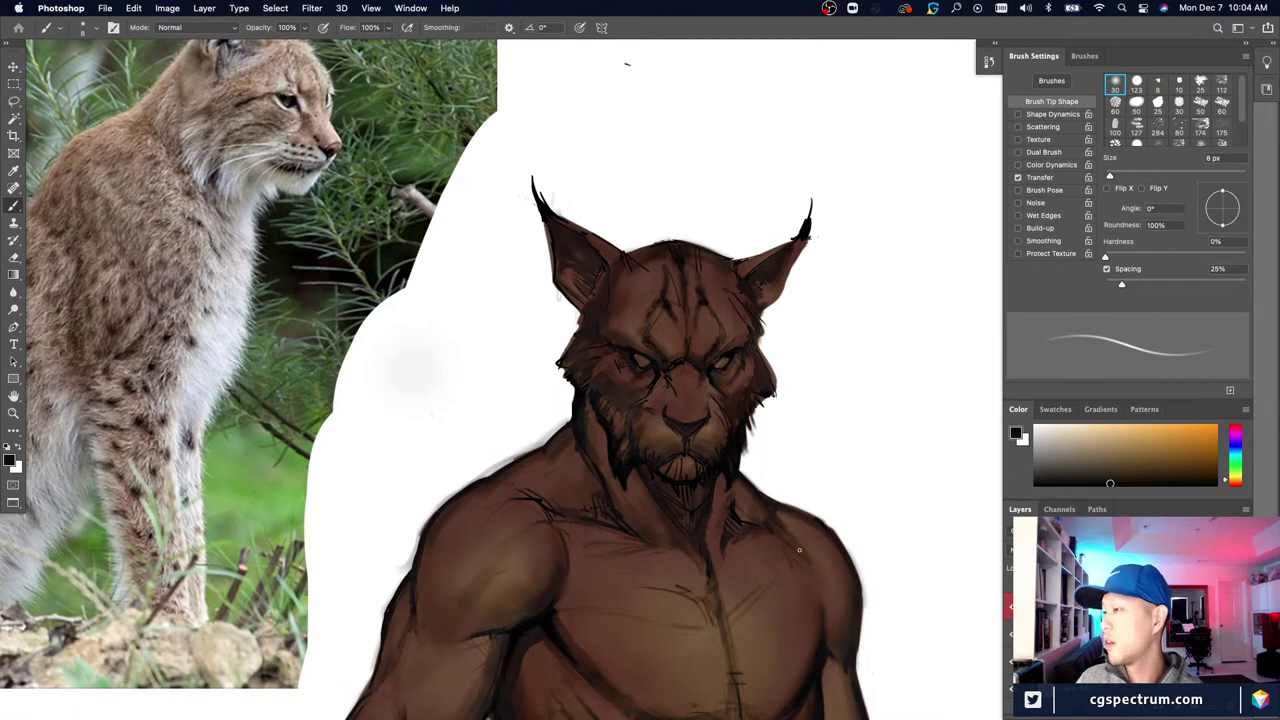
scroll(678, 541, down, 1)
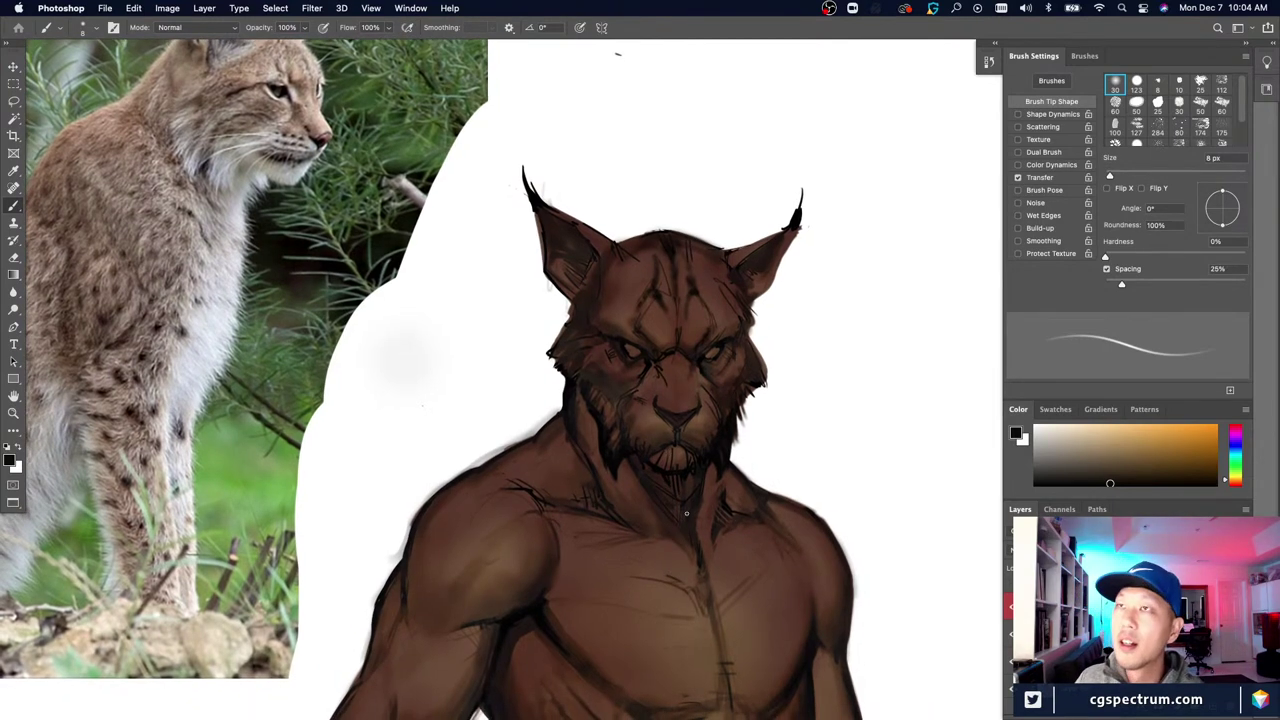
scroll(686, 513, down, 1)
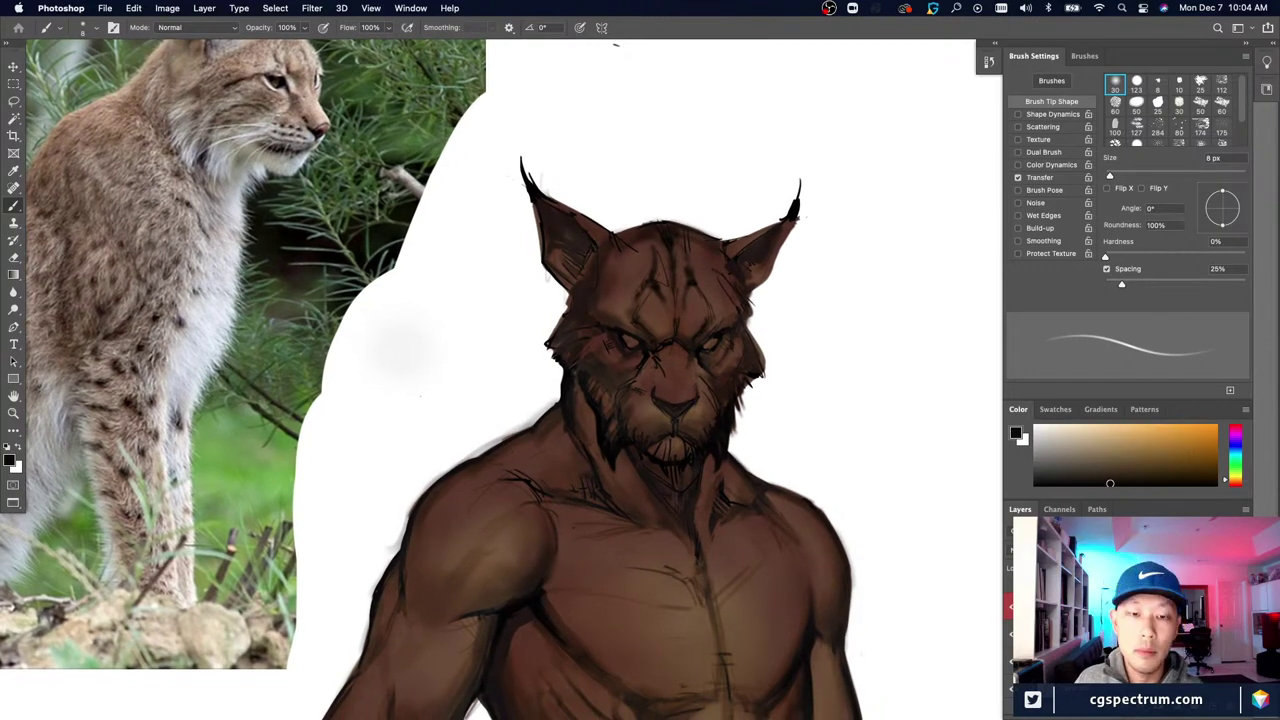
Step: Sample black from the cheek nearer the reference photo and darken the fur markings beneath the eye with a 6 px brush
key(super+plus)
key(super+plus)
alt+click(529, 367)
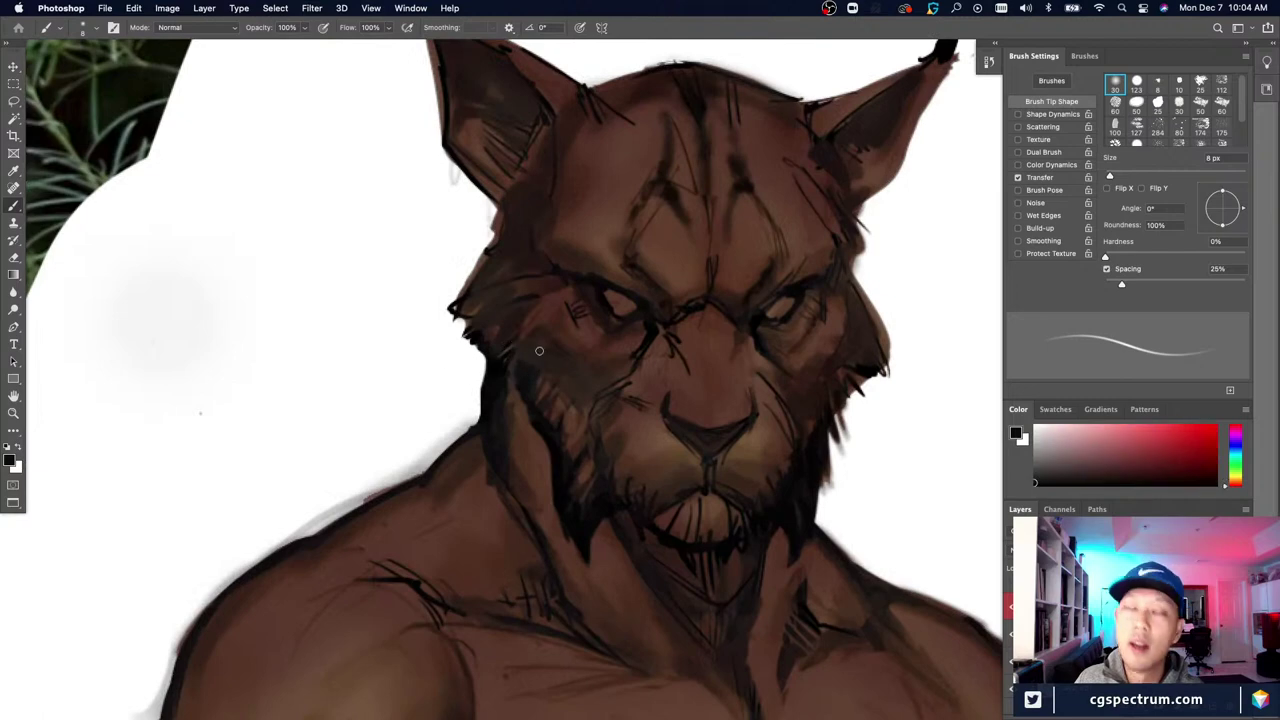
key(bracketleft)
key(bracketleft)
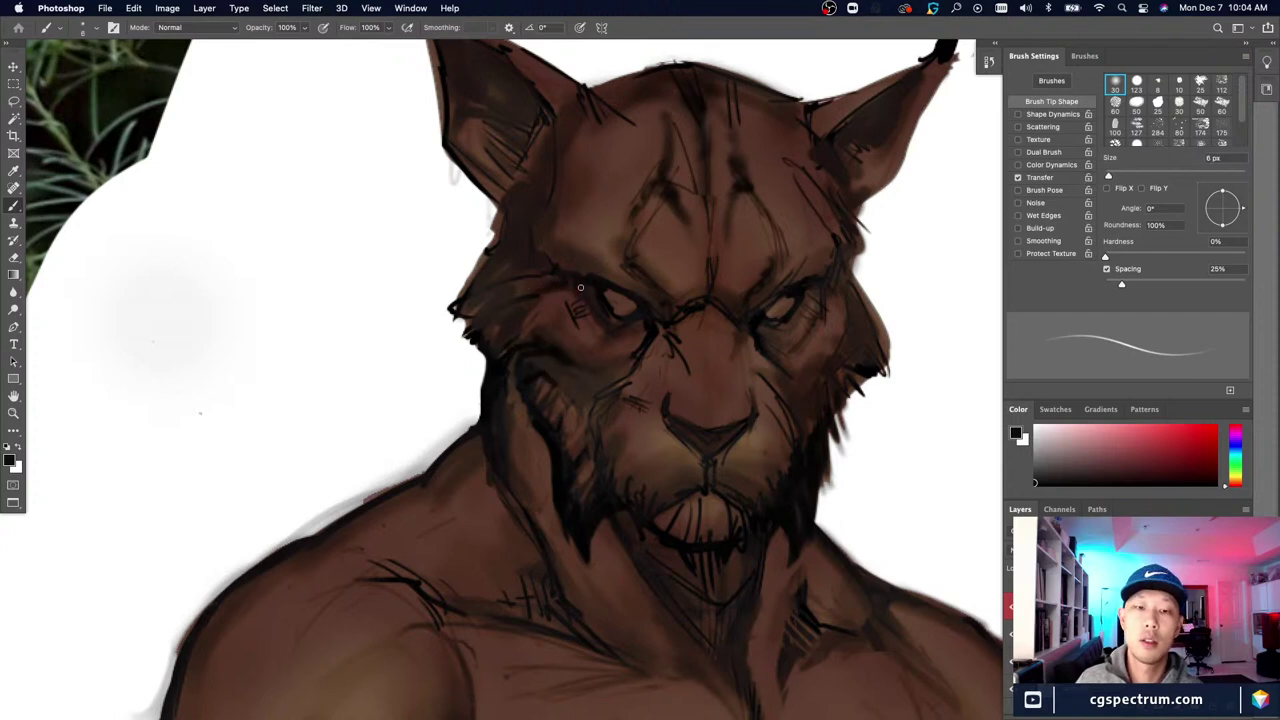
key(bracketright)
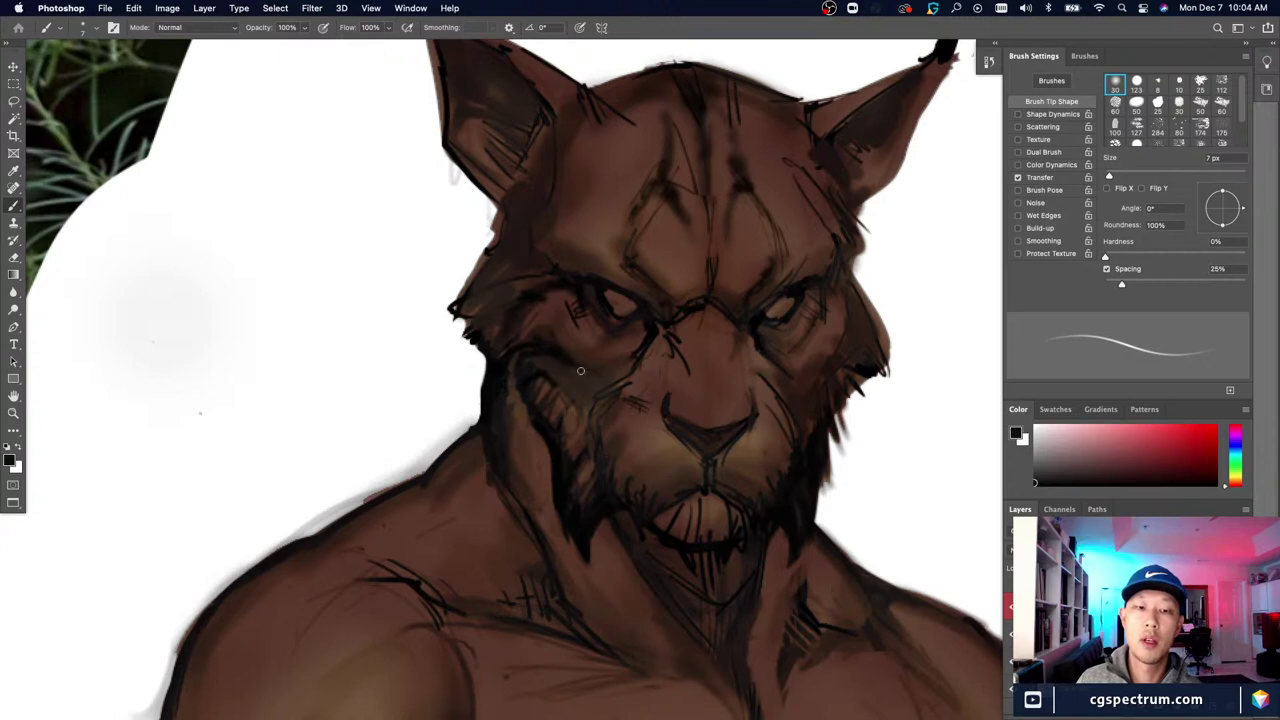
key(bracketleft)
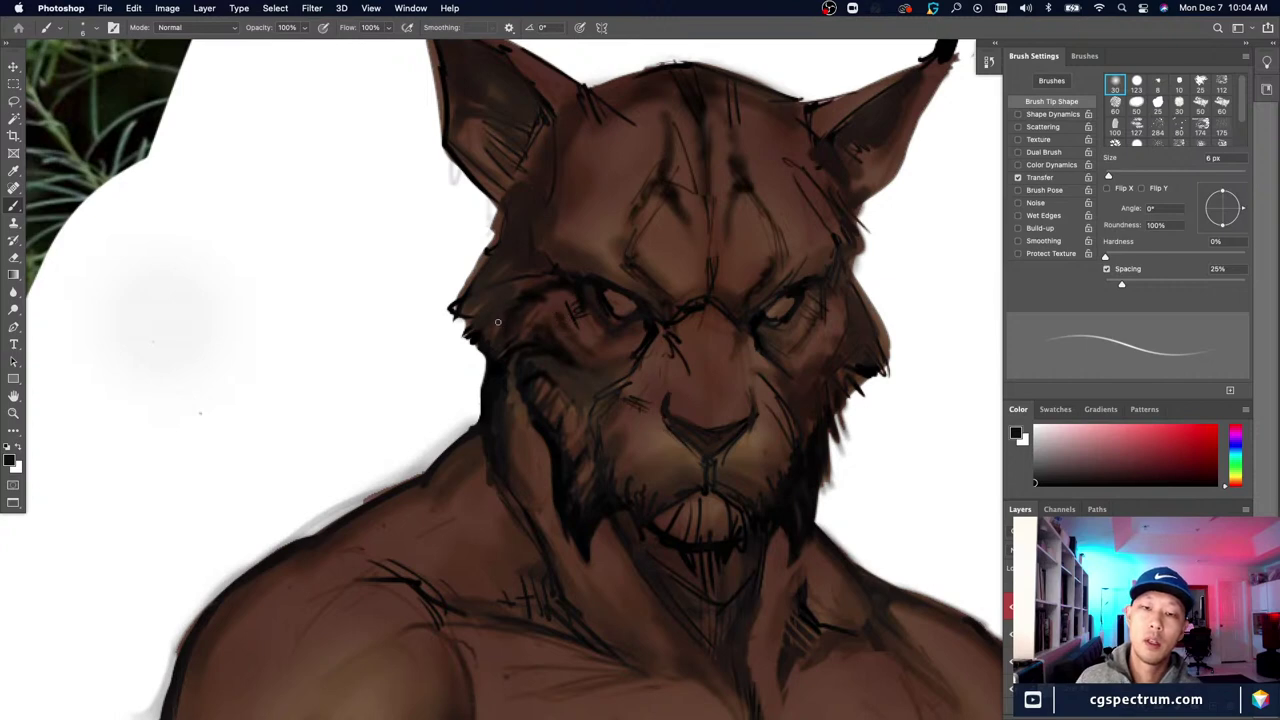
drag(490, 386, 457, 385)
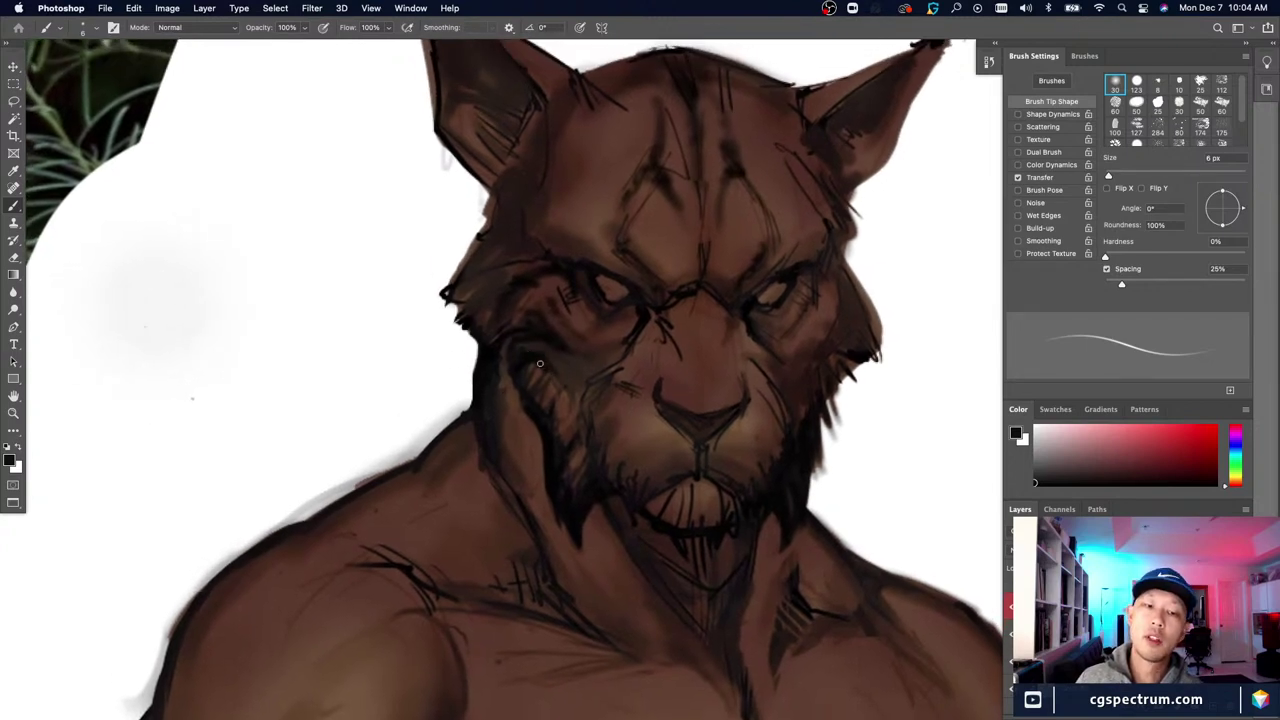
drag(530, 410, 535, 412)
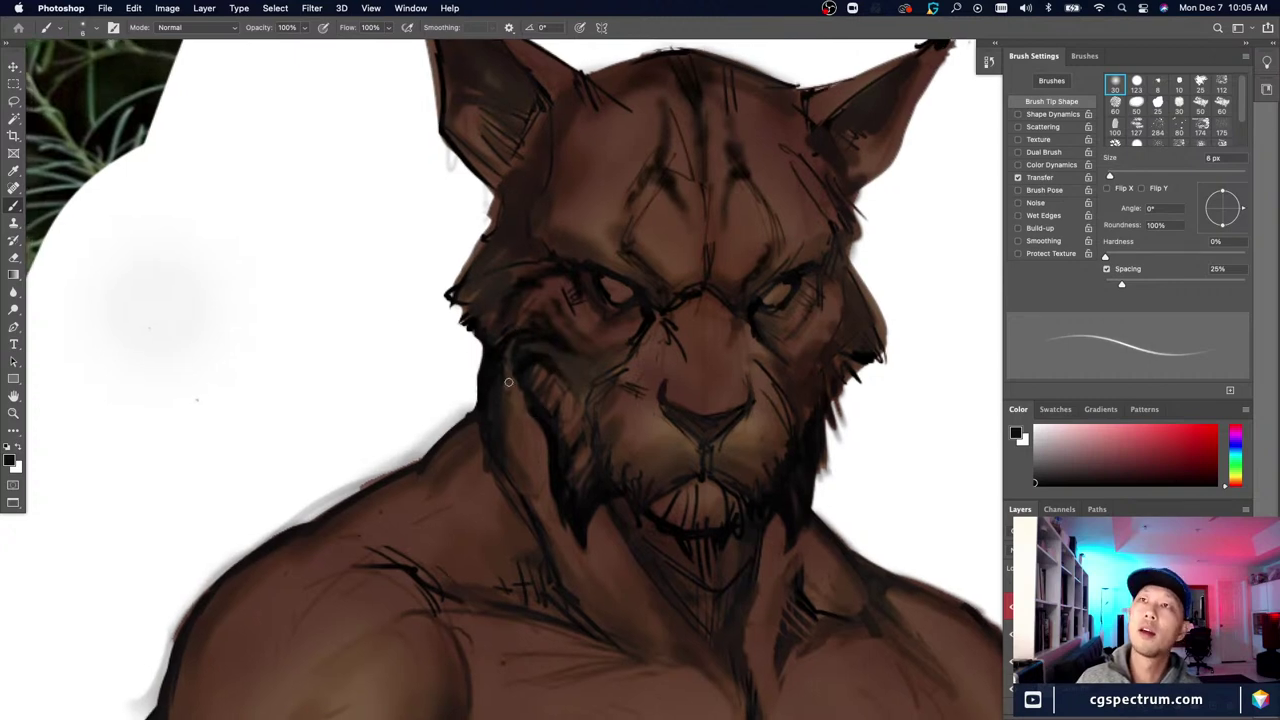
Step: Enlarge the brush to 8 px and deepen the black fur along the jaw on the side facing the reference photo
key(bracketright)
key(bracketright)
mouse_move(512, 378)
mouse_down()
mouse_move(493, 428)
mouse_move(522, 400)
mouse_move(505, 415)
mouse_move(521, 468)
mouse_up()
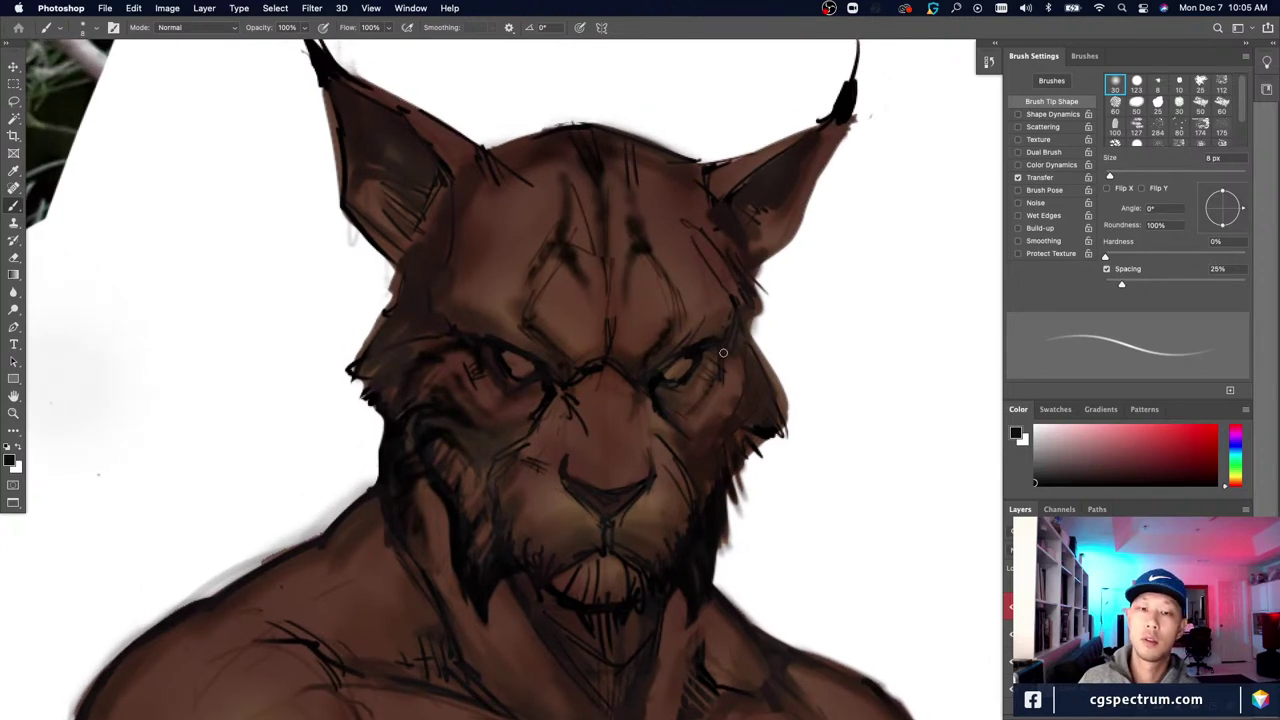
Step: Reduce the brush to 4 px and add thin black fur marks to the cheek farther from the reference photo
key(bracketleft)
key(bracketleft)
key(bracketleft)
key(bracketleft)
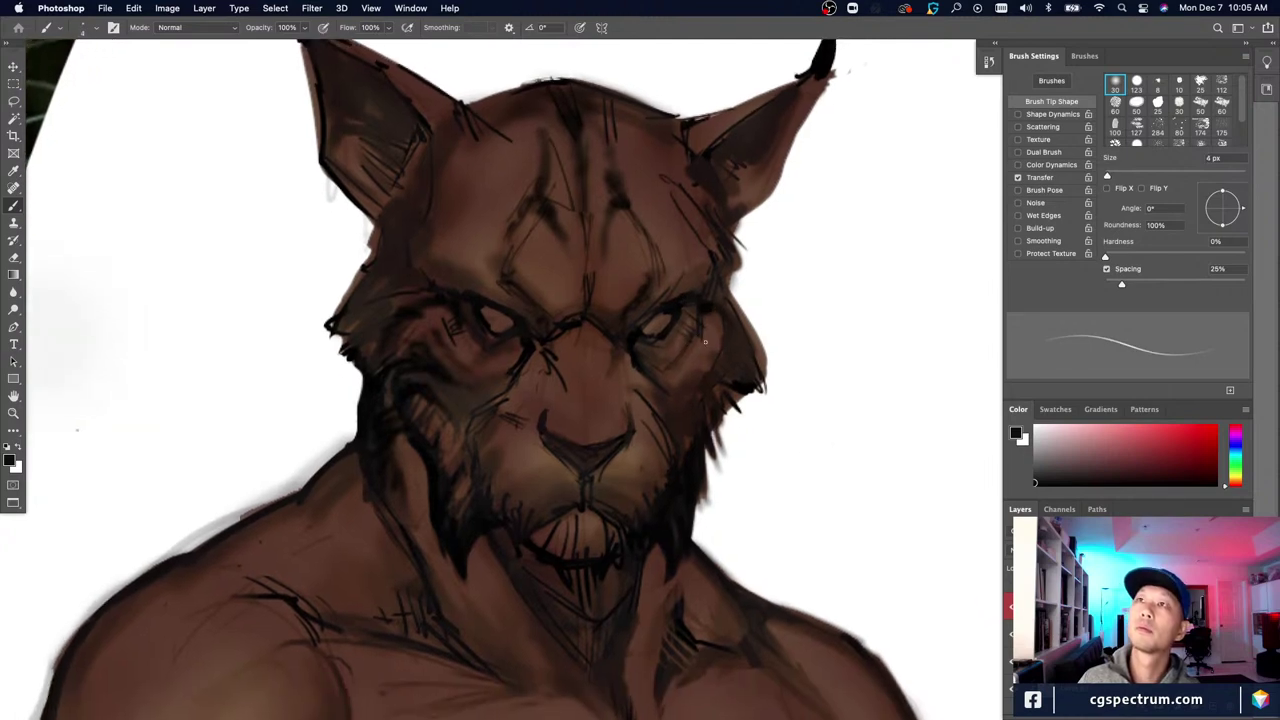
drag(700, 372, 688, 400)
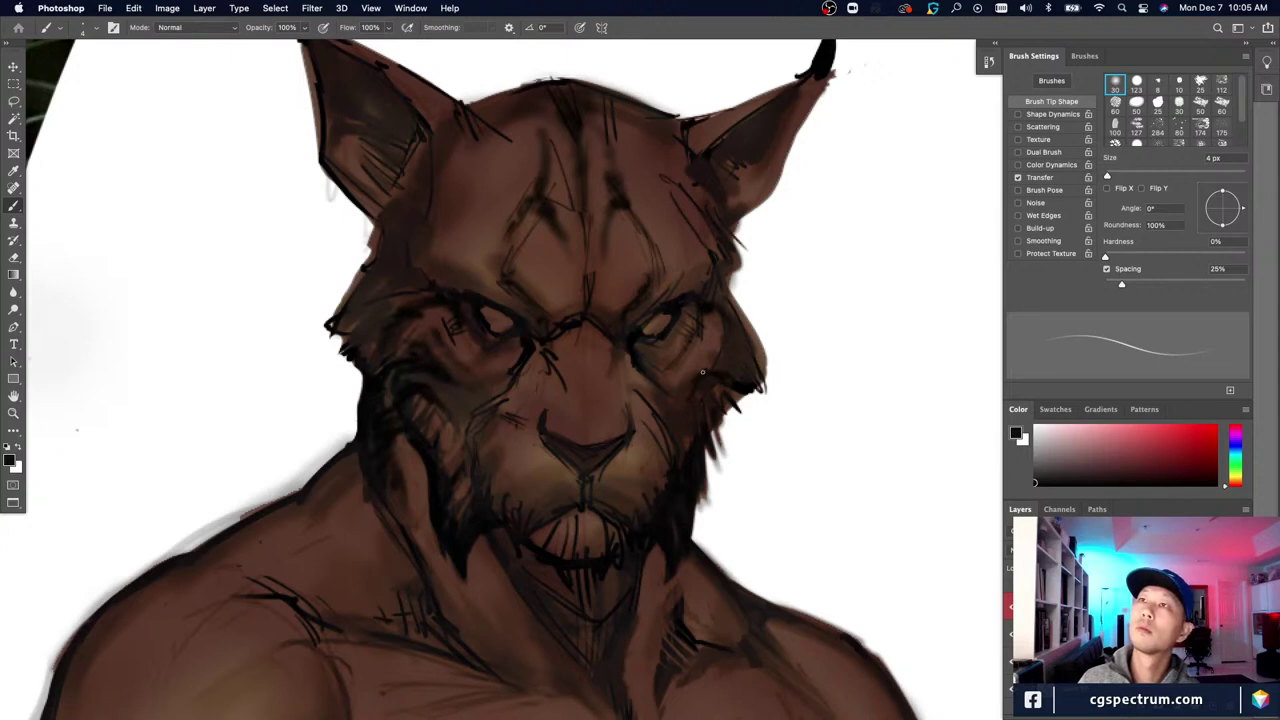
drag(701, 483, 682, 525)
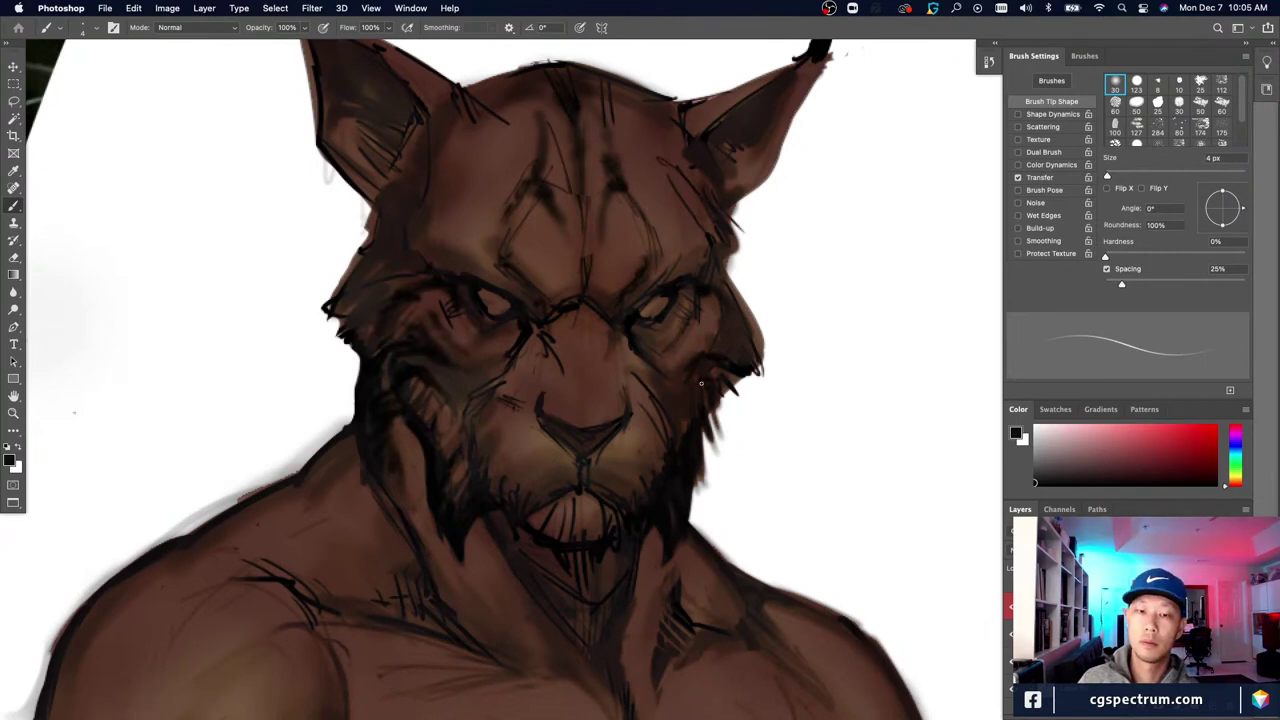
Step: Sample reddish brown beside the far eye and enlarge the brush to 7 px for the cheek below it
alt+click(708, 306)
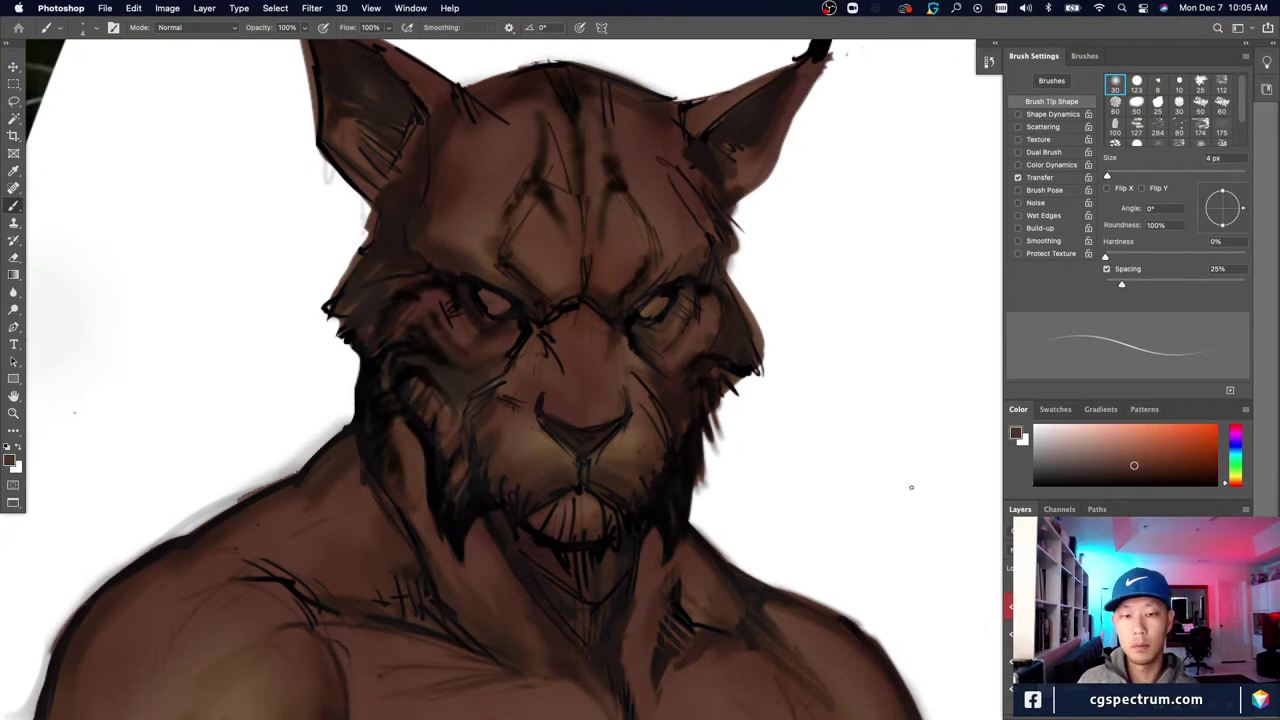
alt+click(699, 335)
key(bracketright)
key(bracketright)
key(bracketright)
key(bracketright)
key(bracketright)
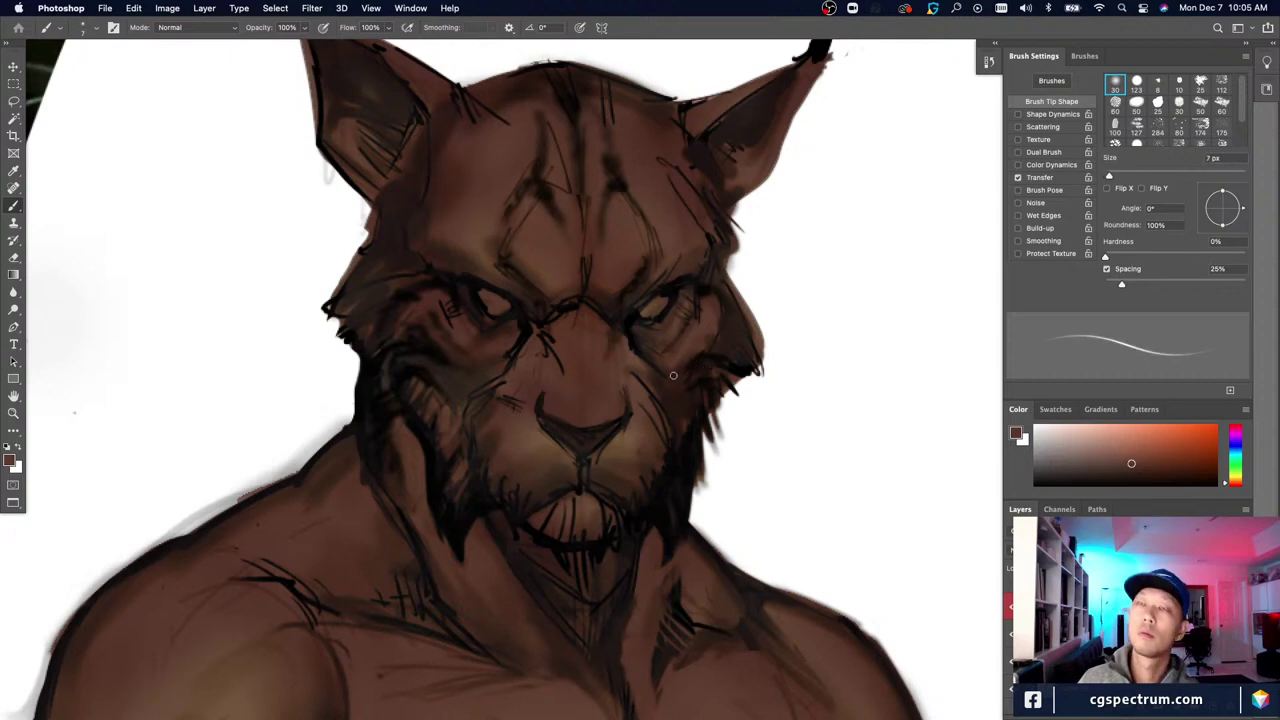
Step: Enlarge the brush to 10 px and sample browns around the far eye, the cheek and the bridge of the nose
alt+click(716, 290)
key(bracketright)
key(bracketright)
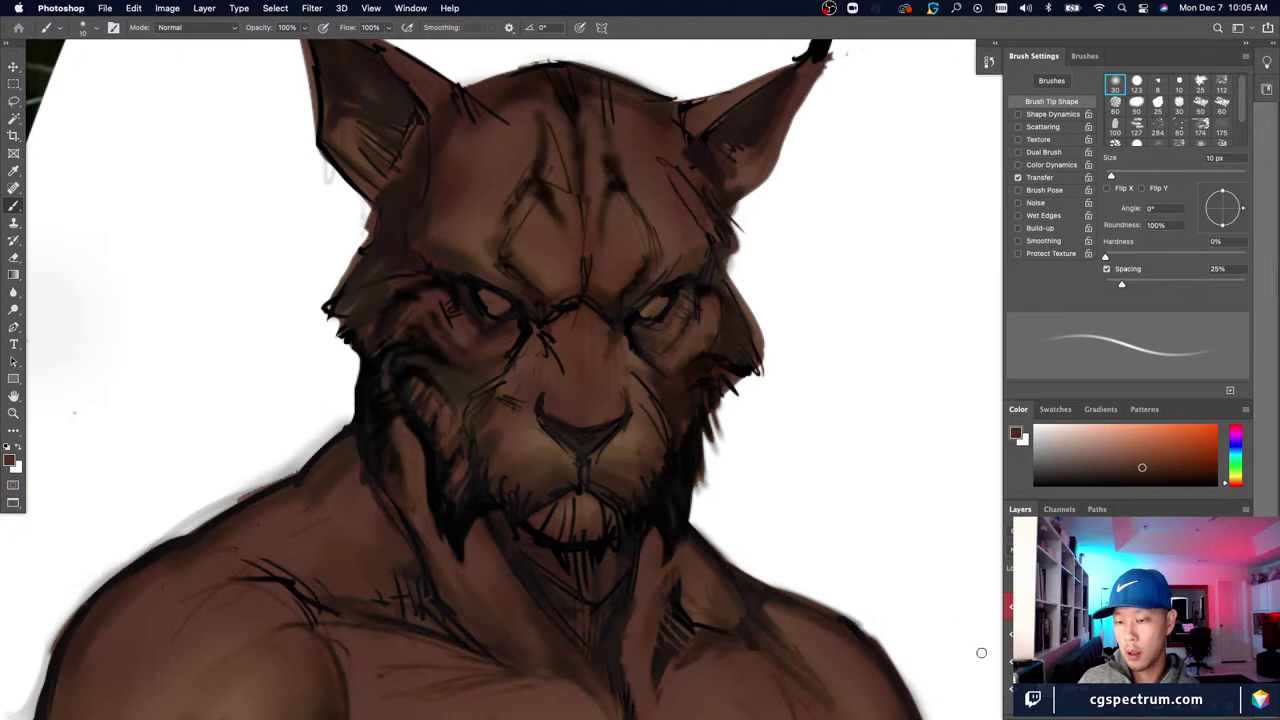
alt+click(686, 331)
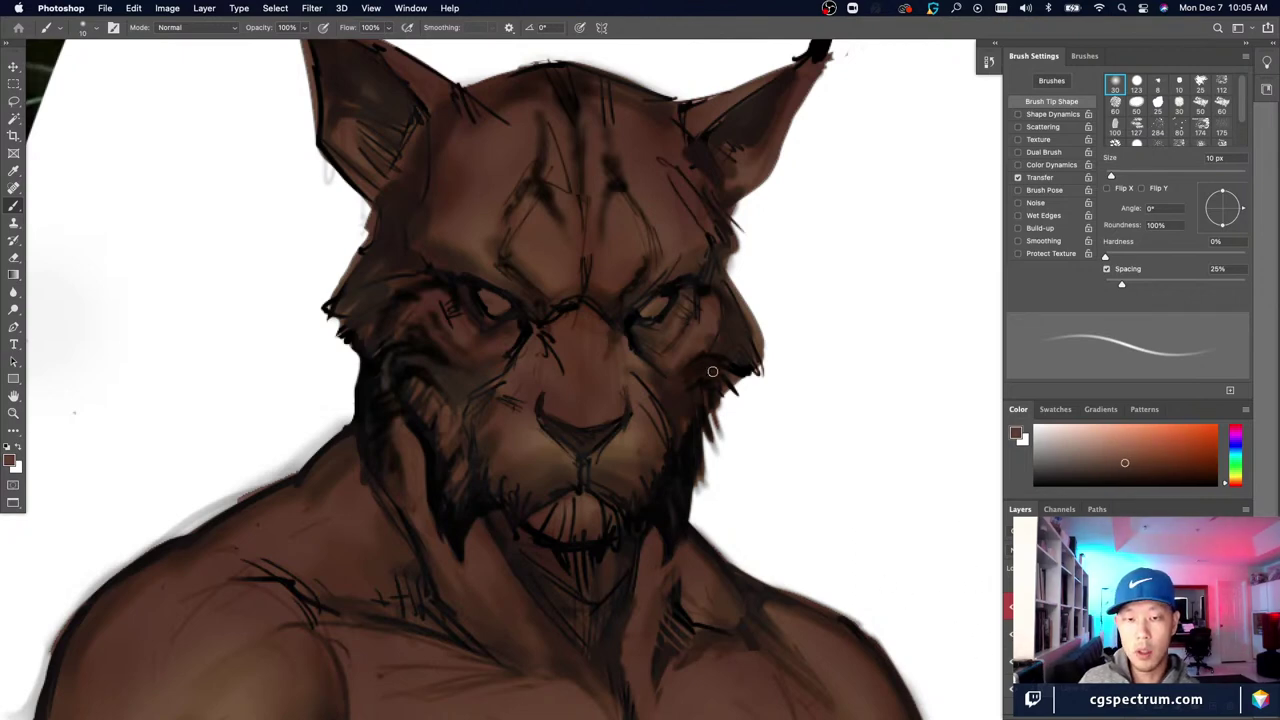
alt+click(717, 317)
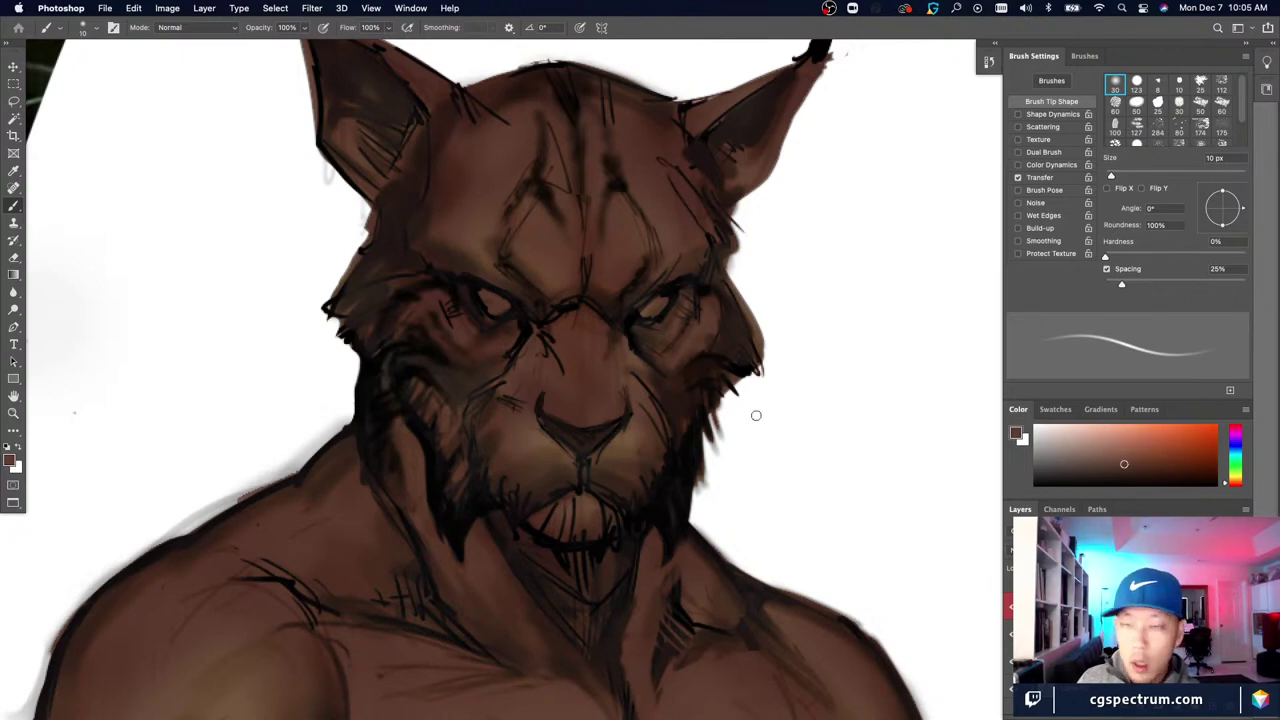
alt+click(588, 377)
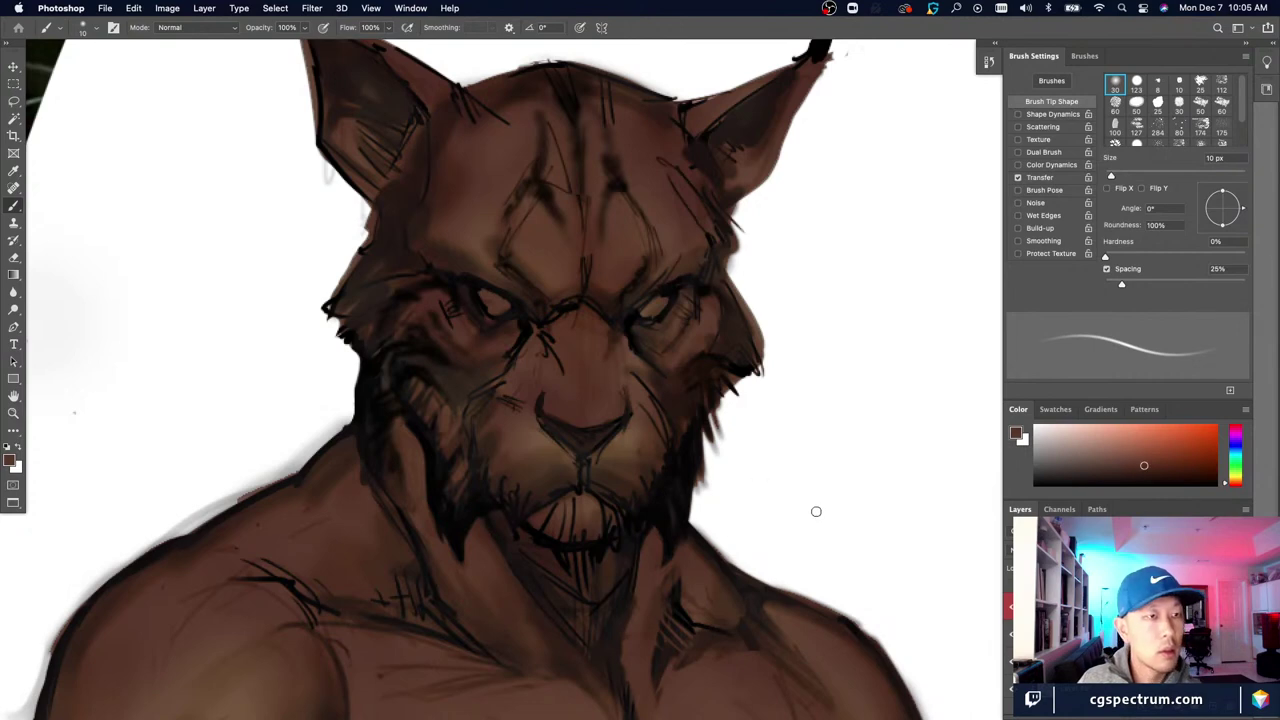
Step: Toggle the visibility of the paint layers to compare the face with and without their colors and dark markings
click(1011, 634)
click(1011, 634)
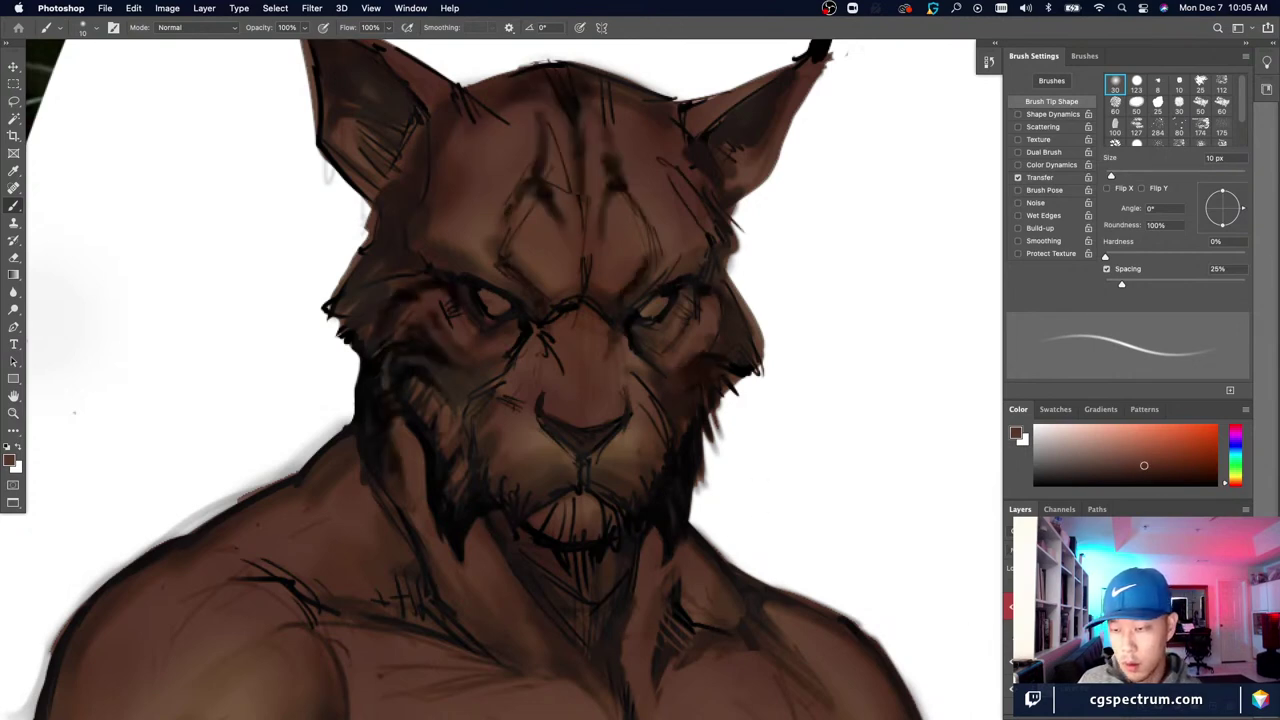
click(1008, 636)
click(1008, 636)
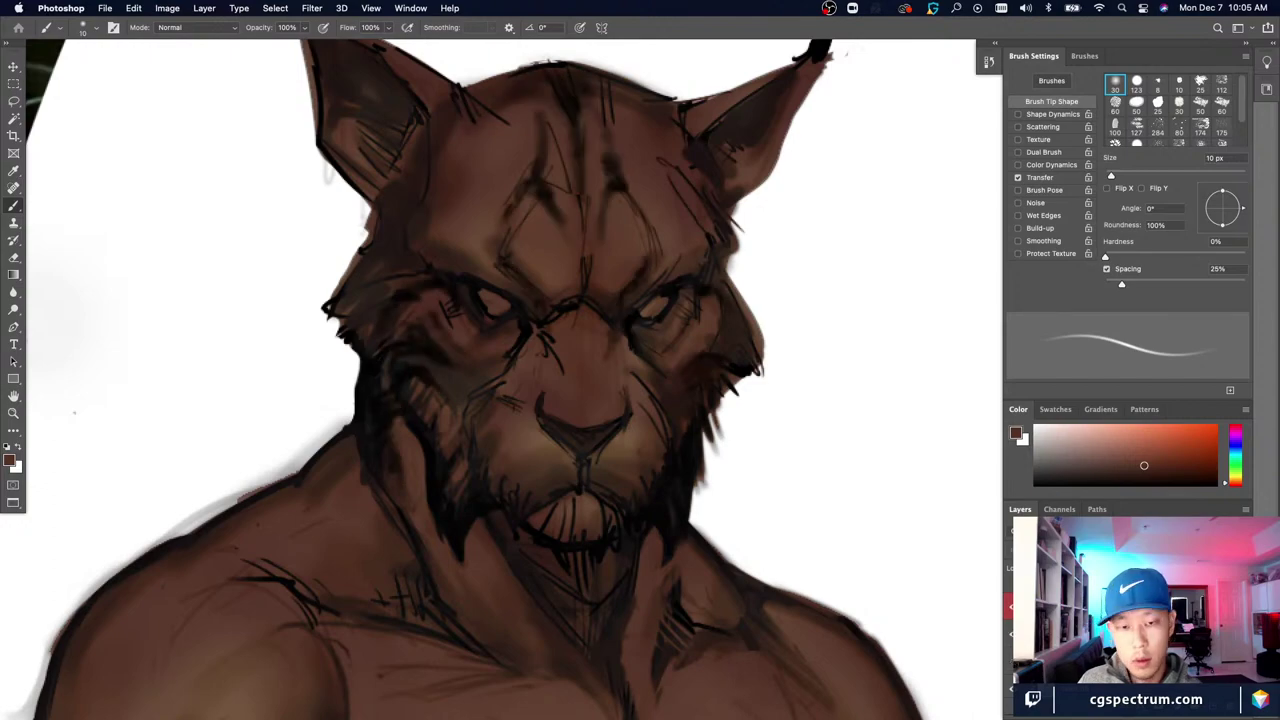
key(super+minus)
key(super+plus)
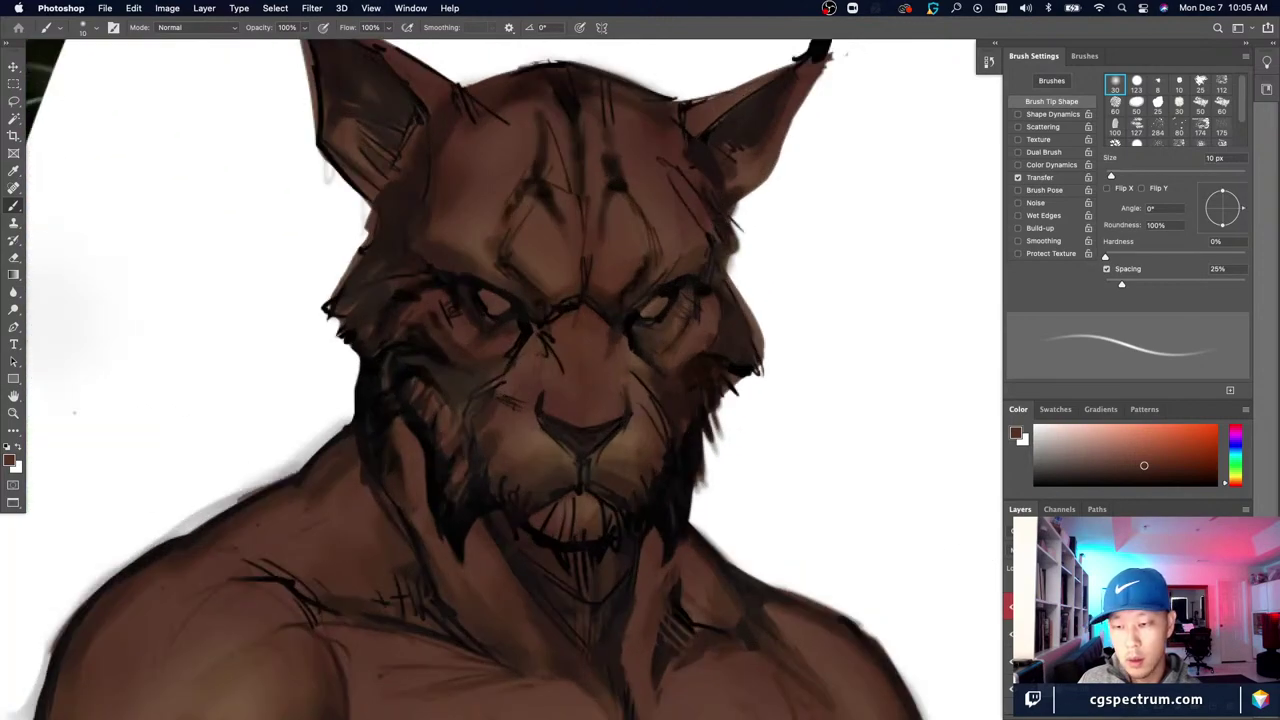
key(super+comma)
key(super+comma)
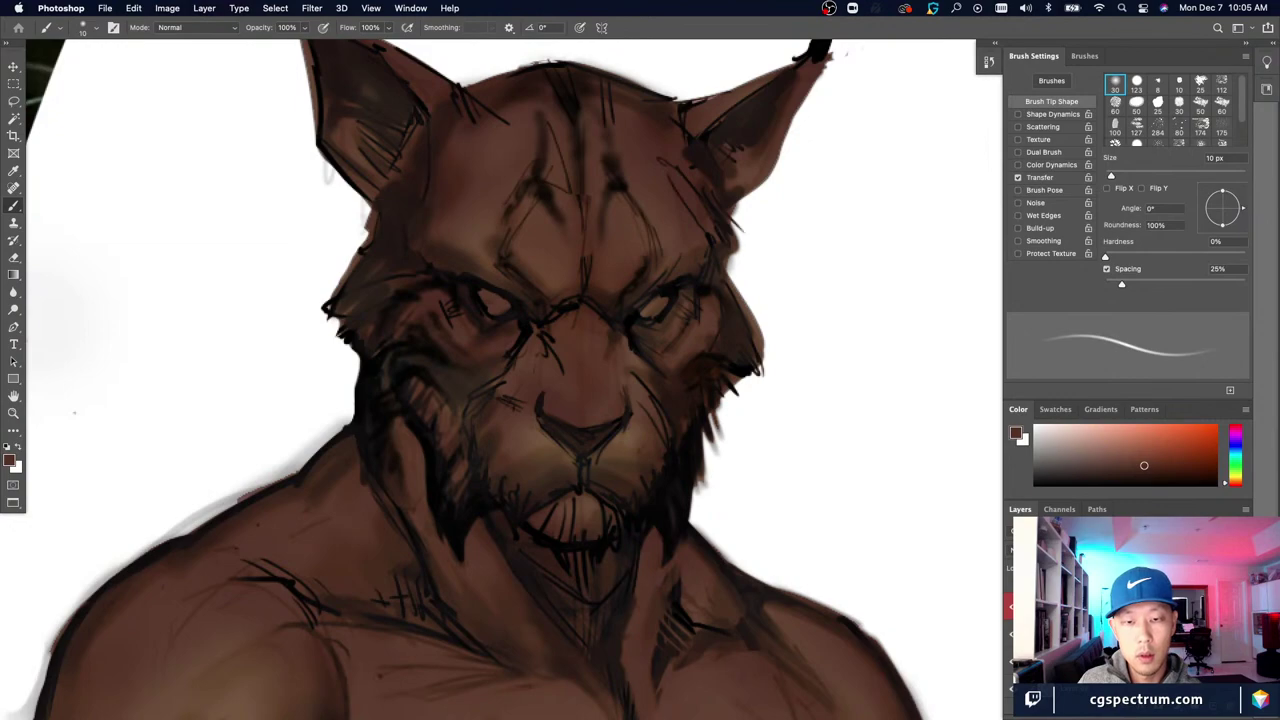
key(super+minus)
key(super+plus)
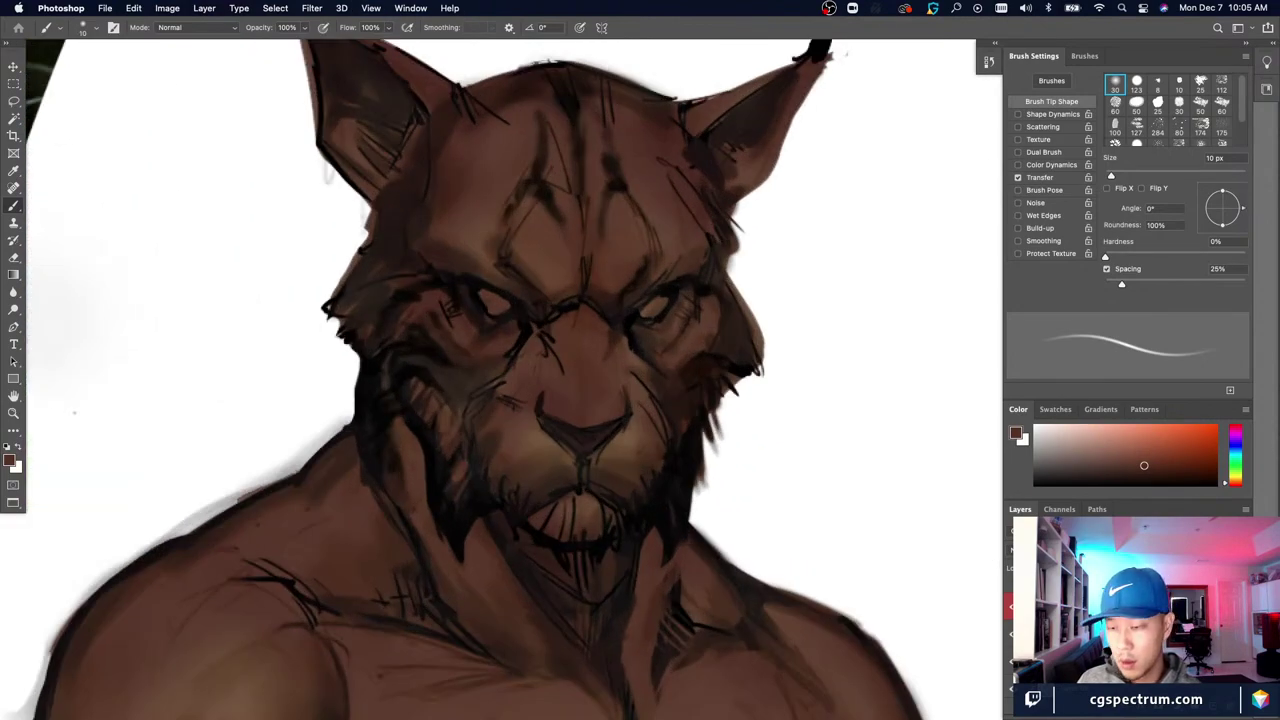
key(super+comma)
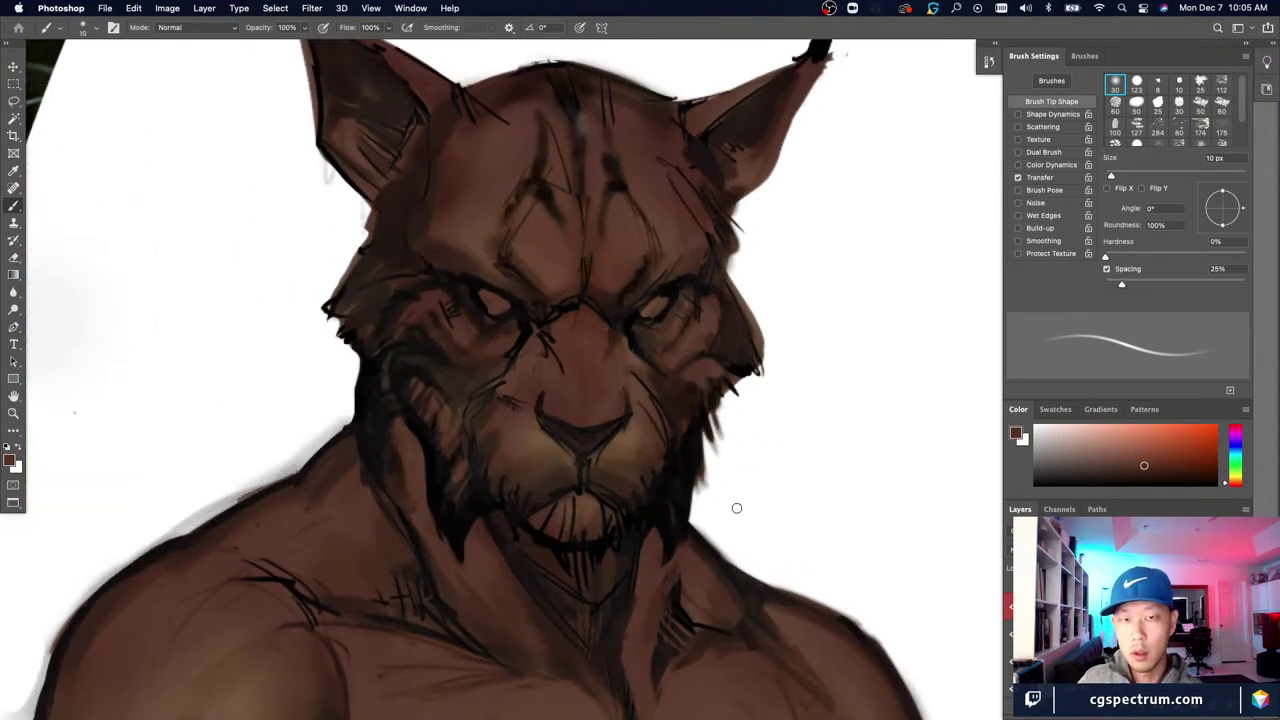
Step: Switch to the hard round eraser and reduce it to 35 px for cleanup around the head
key(e)
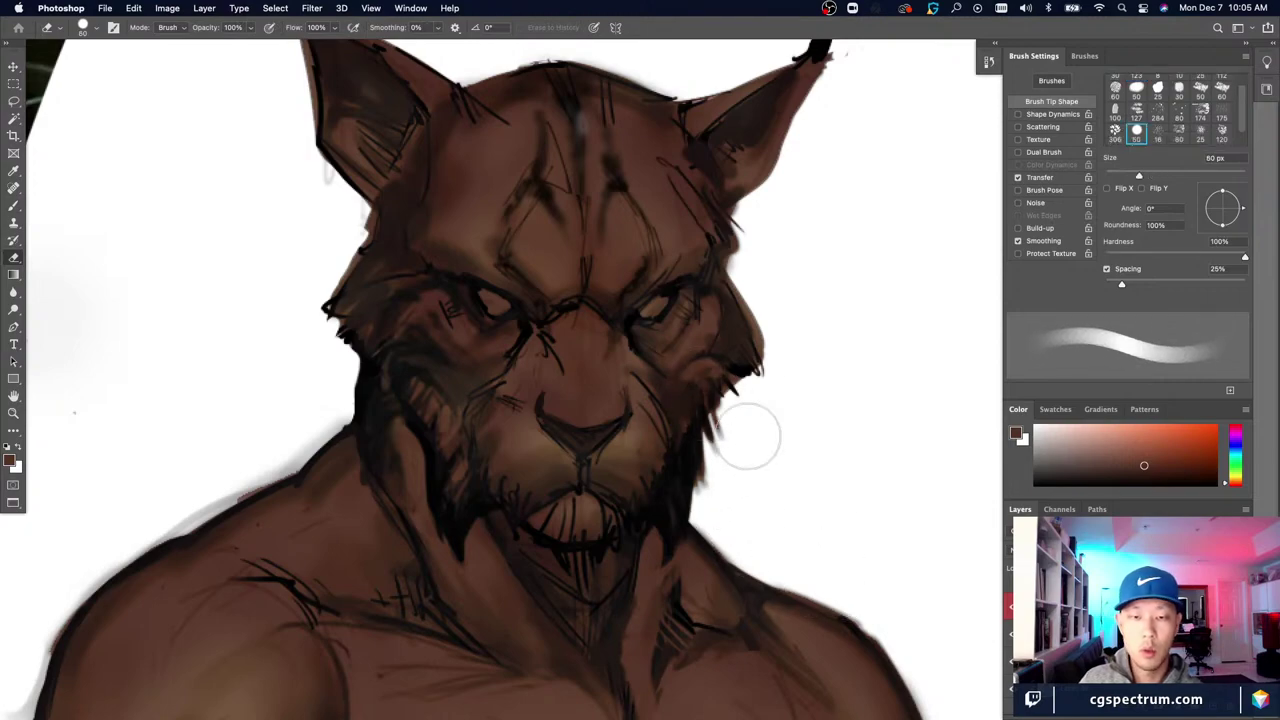
key(super+minus)
key(bracketleft)
key(bracketleft)
key(bracketleft)
key(bracketleft)
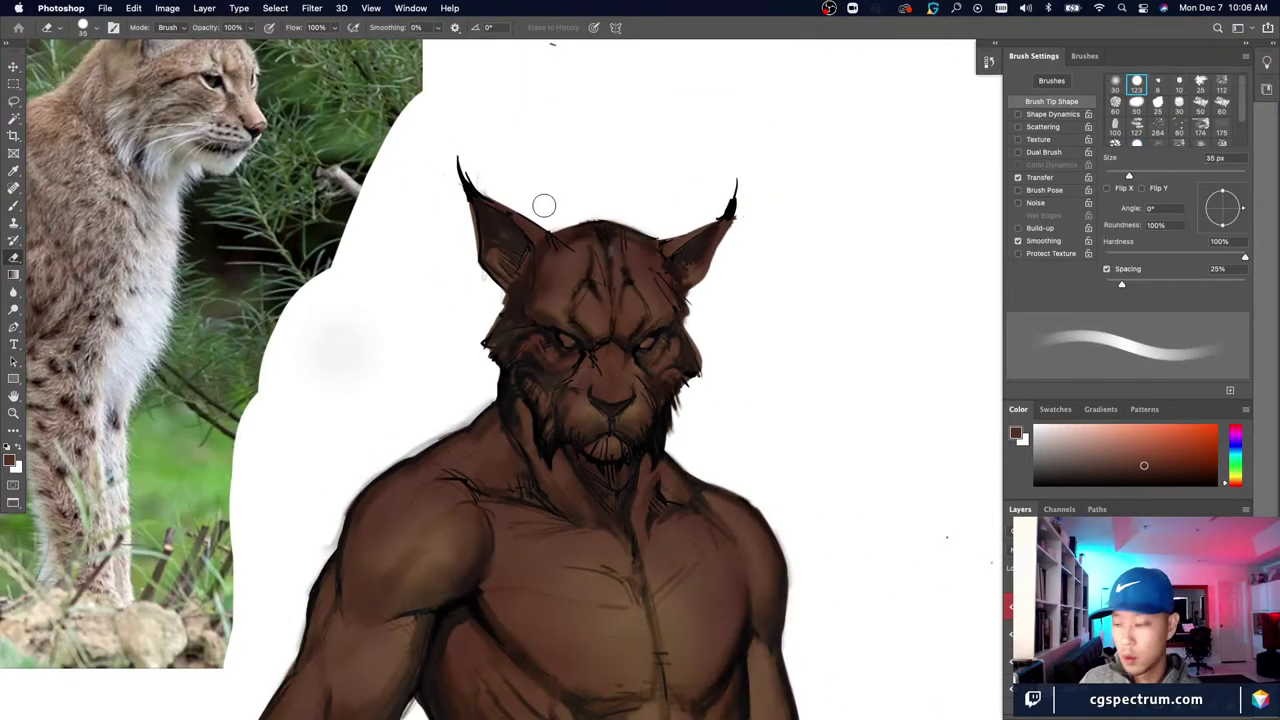
Step: Sample black from the far cheek's fur and darken the central forehead stripe with the 10 px soft brush
key(b)
scroll(640, 385, up, 4)
alt+click(697, 430)
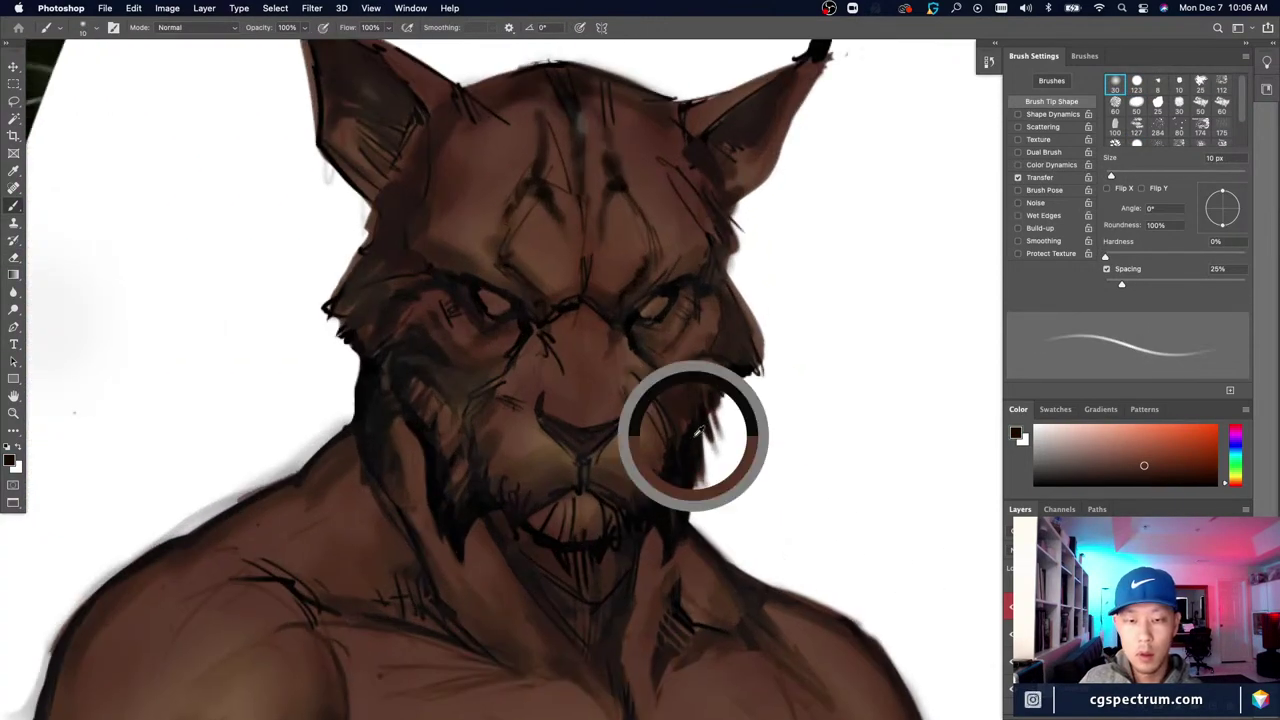
mouse_move(573, 122)
mouse_down()
mouse_move(581, 84)
mouse_move(584, 147)
mouse_up()
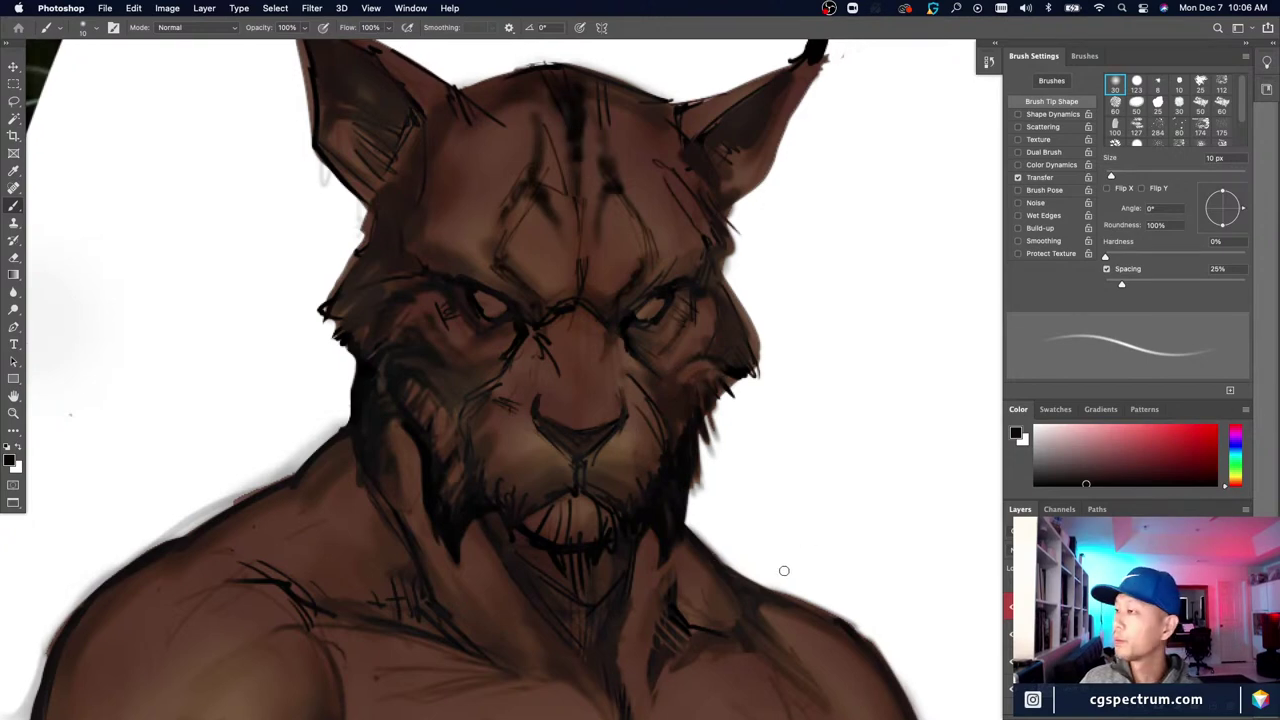
Step: Sample reddish and dark browns from the far cheek and rework the fur below the far eye with an 8 to 10 px brush
key(bracketleft)
alt+click(700, 366)
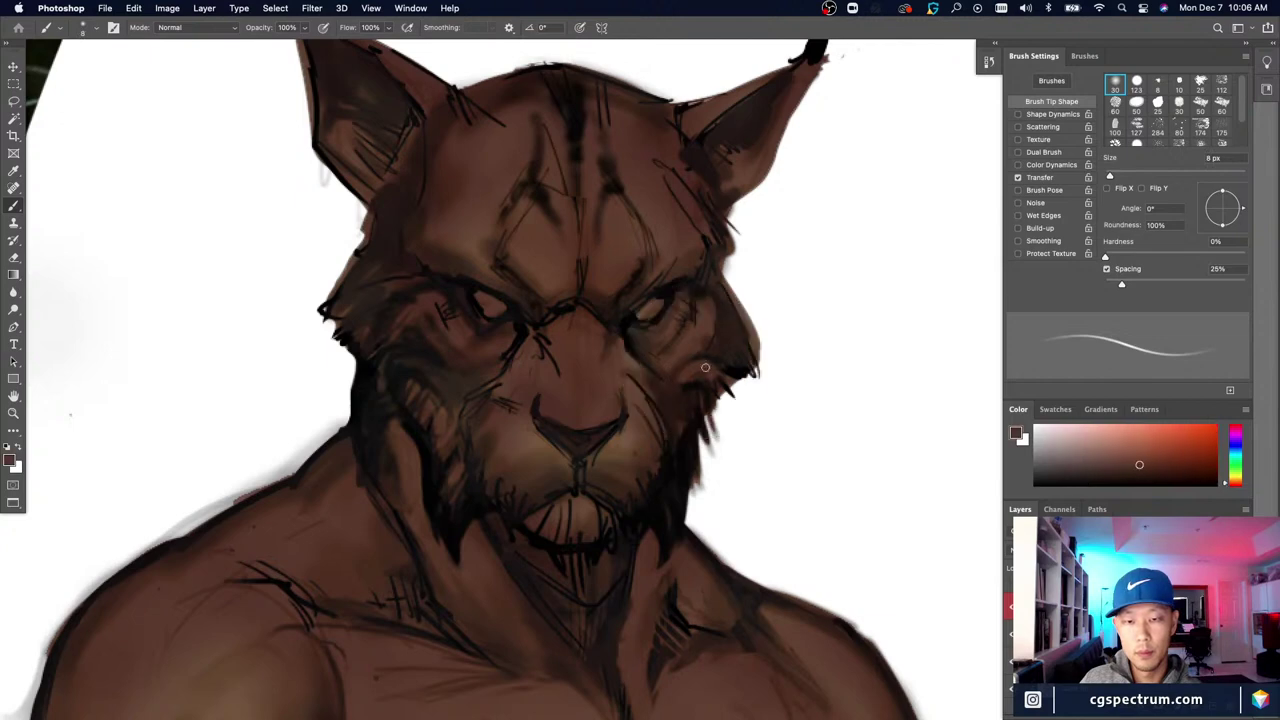
key(super+minus)
alt+click(669, 385)
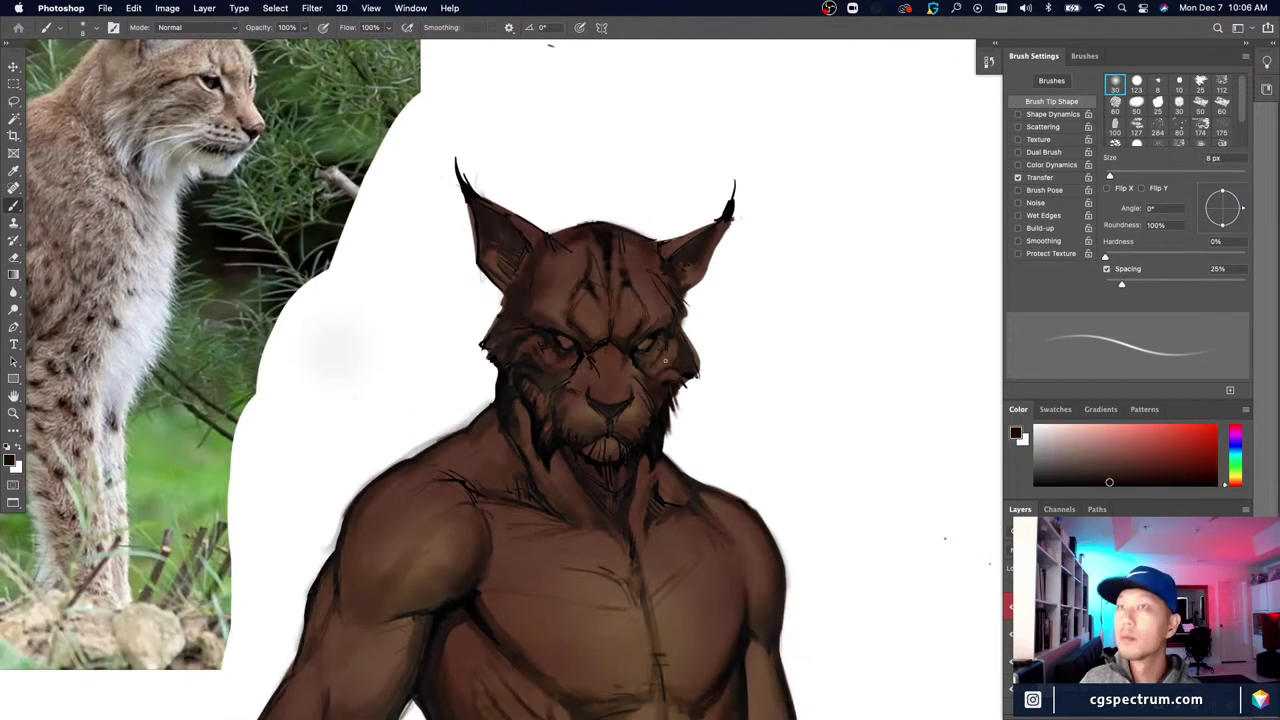
alt+click(669, 376)
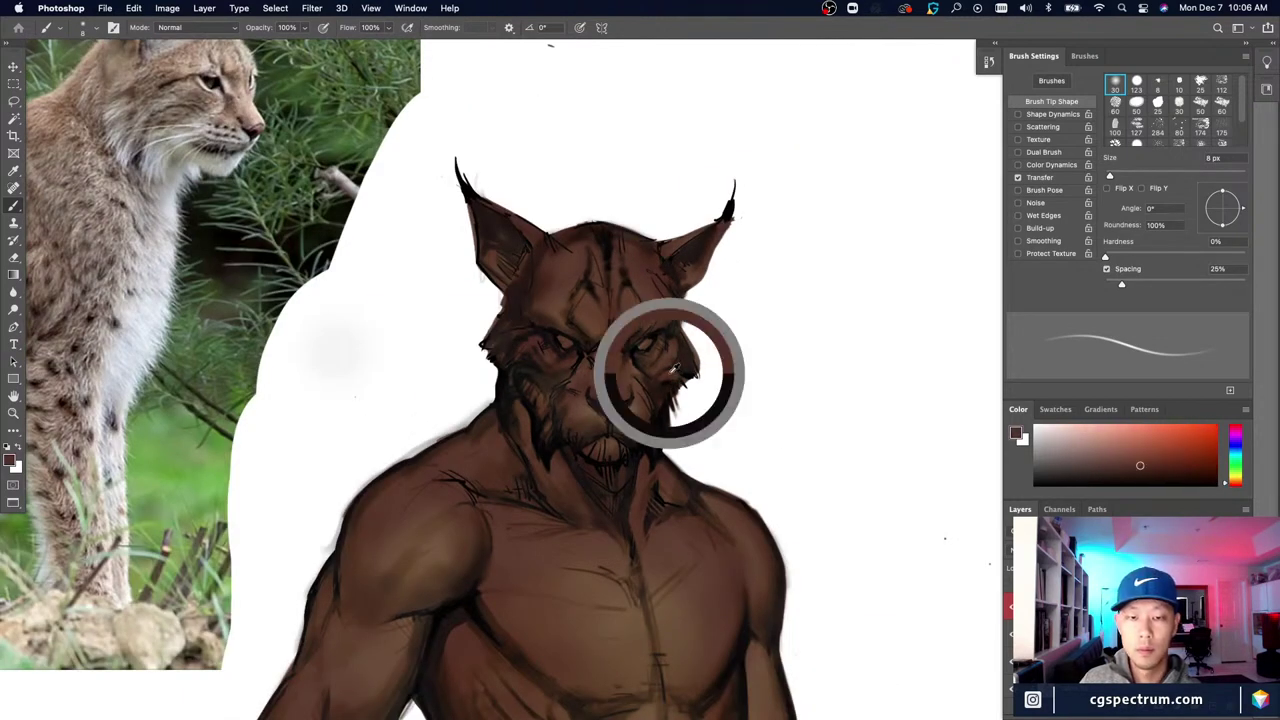
key(bracketright)
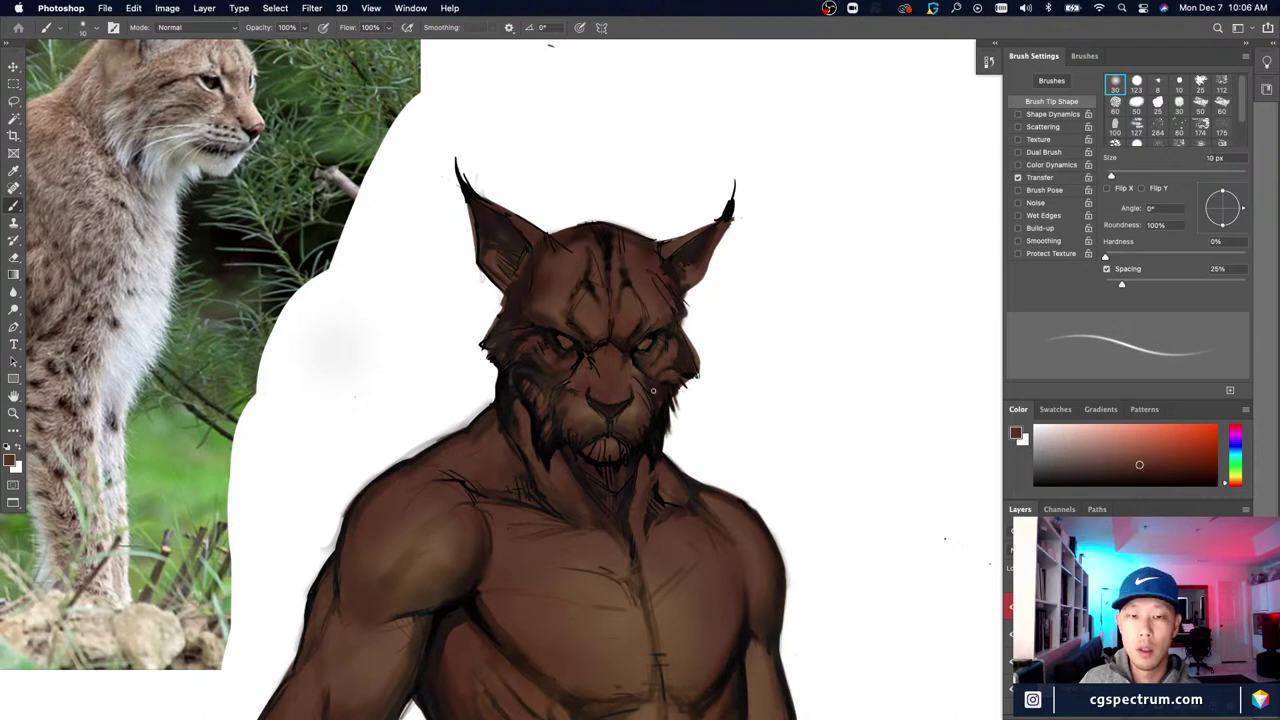
alt+click(661, 389)
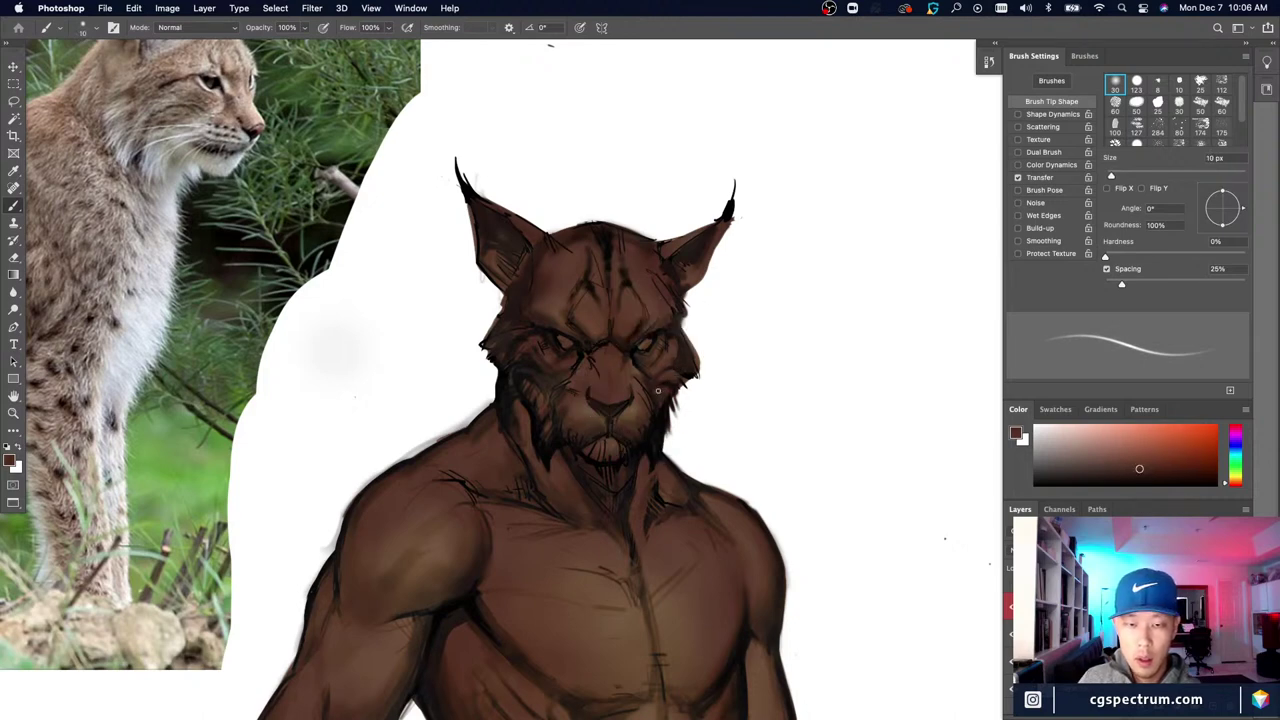
Step: Enlarge the brush to 15 px and blend sampled browns and near-black across the far cheek's fur tuft
key(super+plus)
key(super+plus)
alt+click(691, 373)
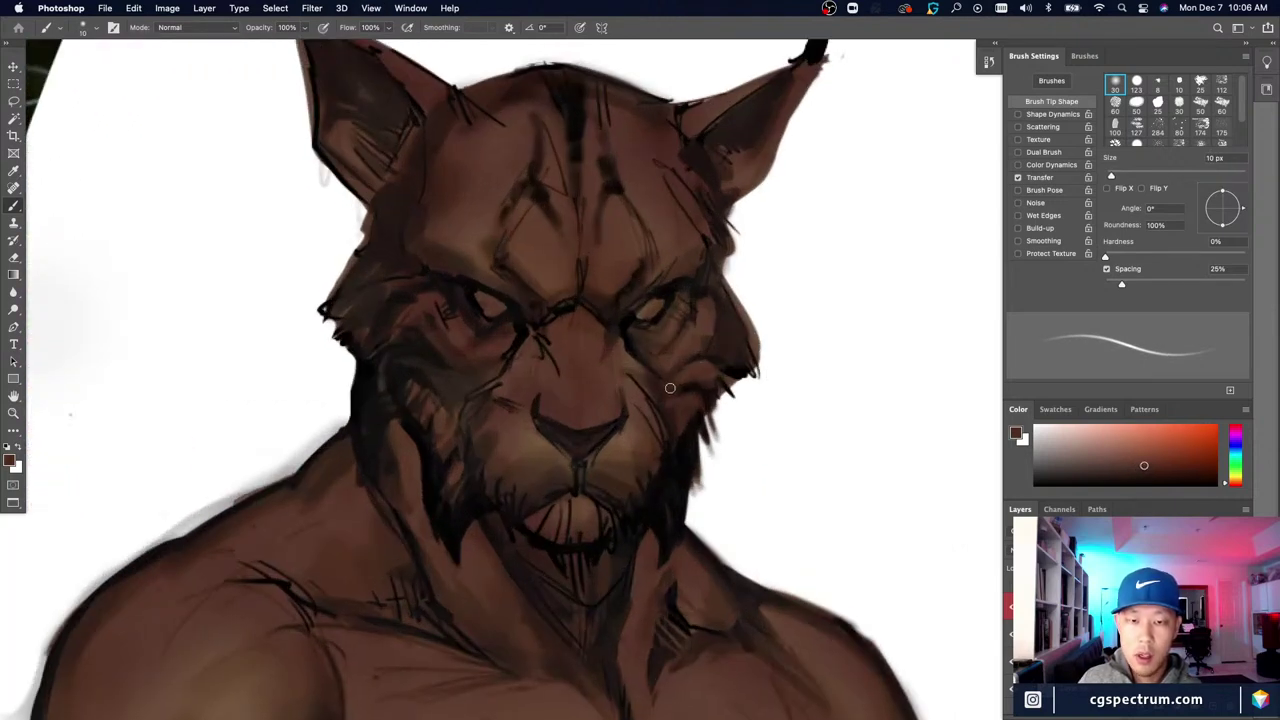
alt+click(705, 380)
key(bracketright)
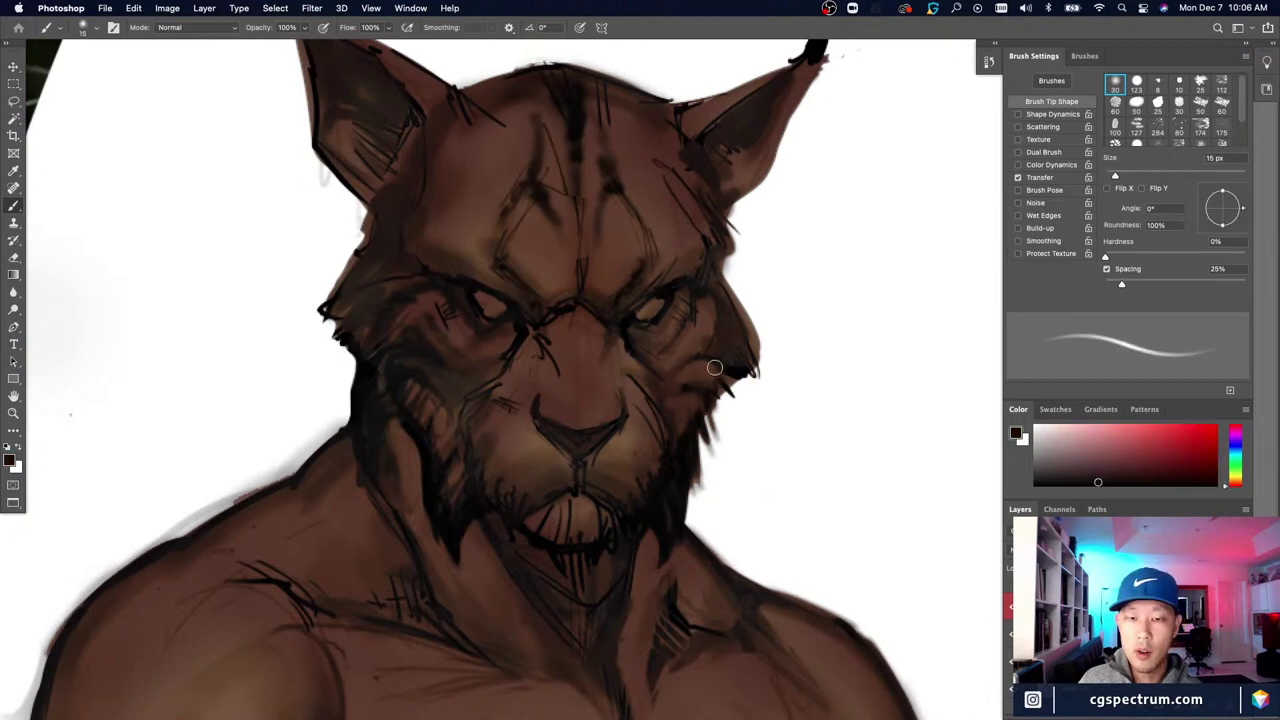
alt+click(667, 342)
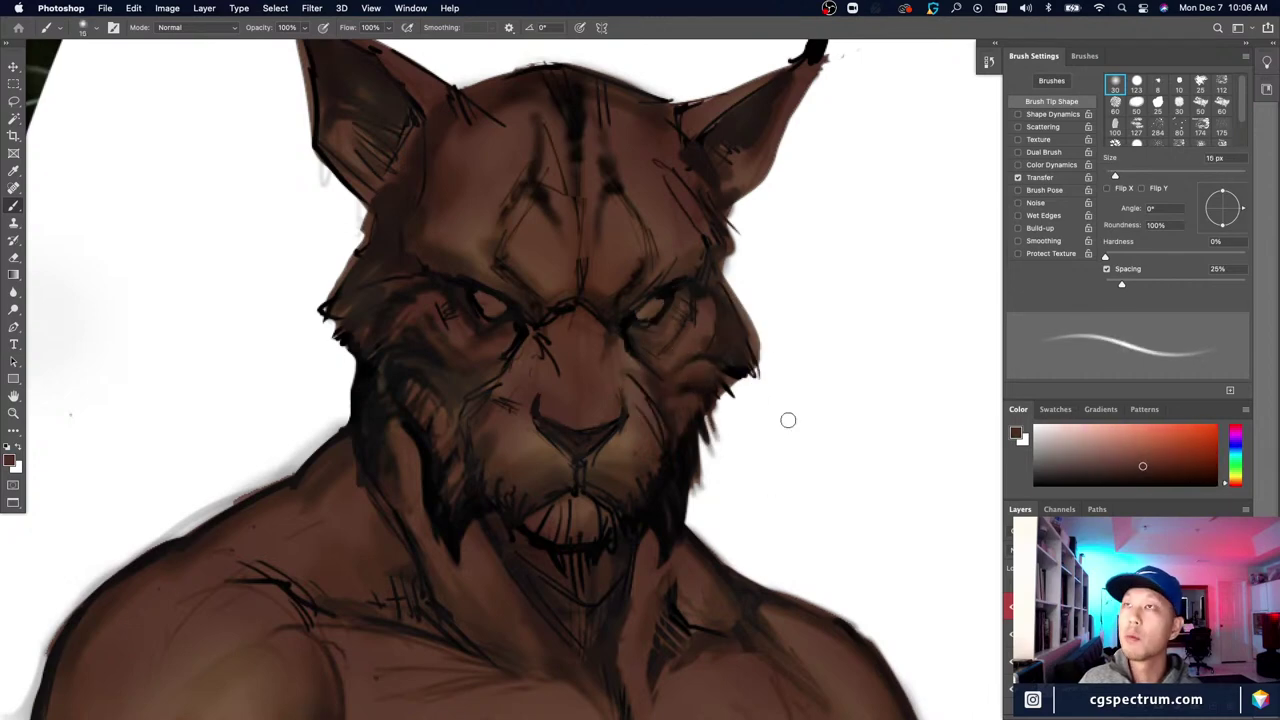
Step: Reduce the brush to 4 px, sample near-black and reddish brown, and refine the fine creases of the far cheek at 4 to 5 px
key(bracketleft)
key(bracketleft)
key(bracketleft)
key(bracketleft)
key(bracketleft)
key(bracketleft)
key(bracketleft)
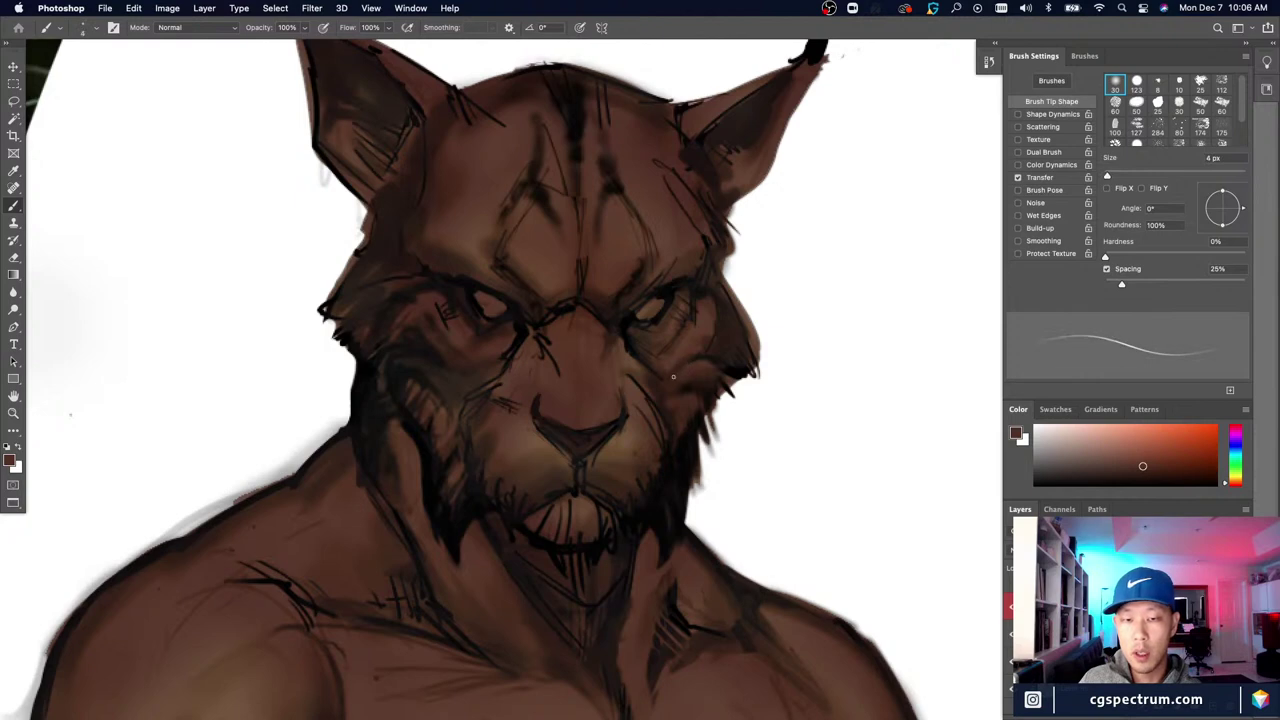
alt+click(703, 351)
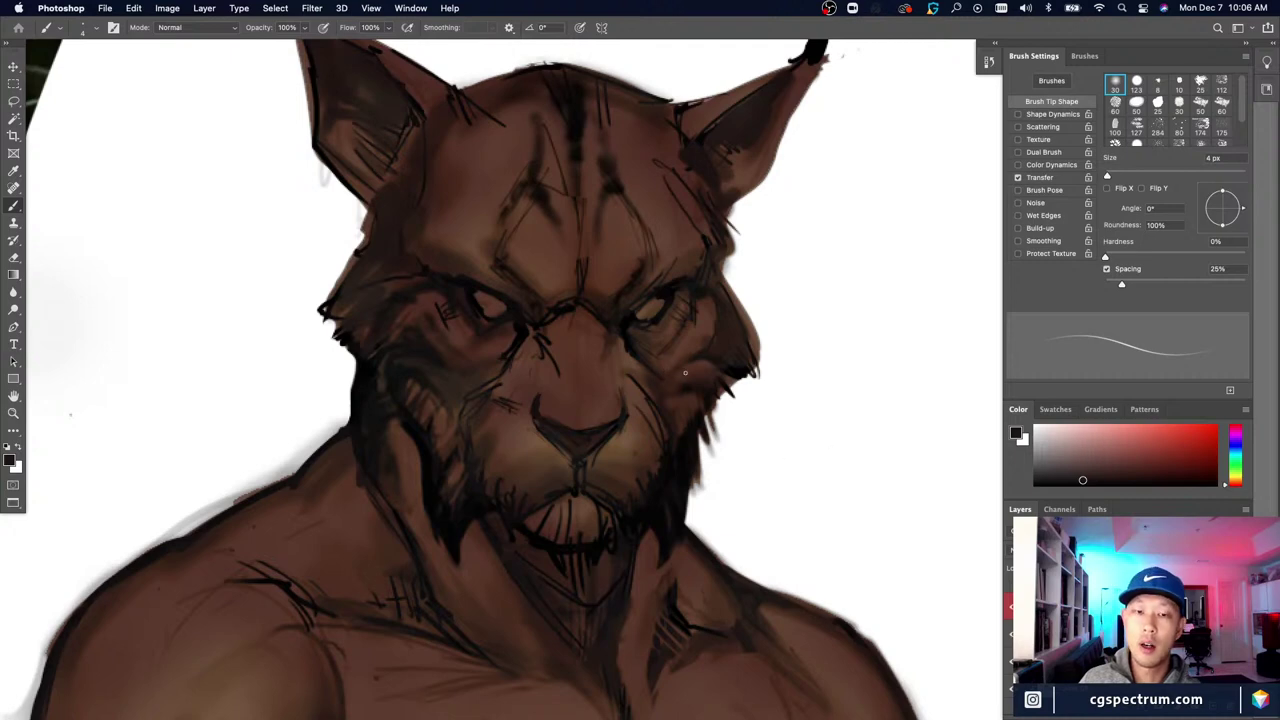
drag(651, 474, 671, 474)
alt+click(702, 379)
key(bracketright)
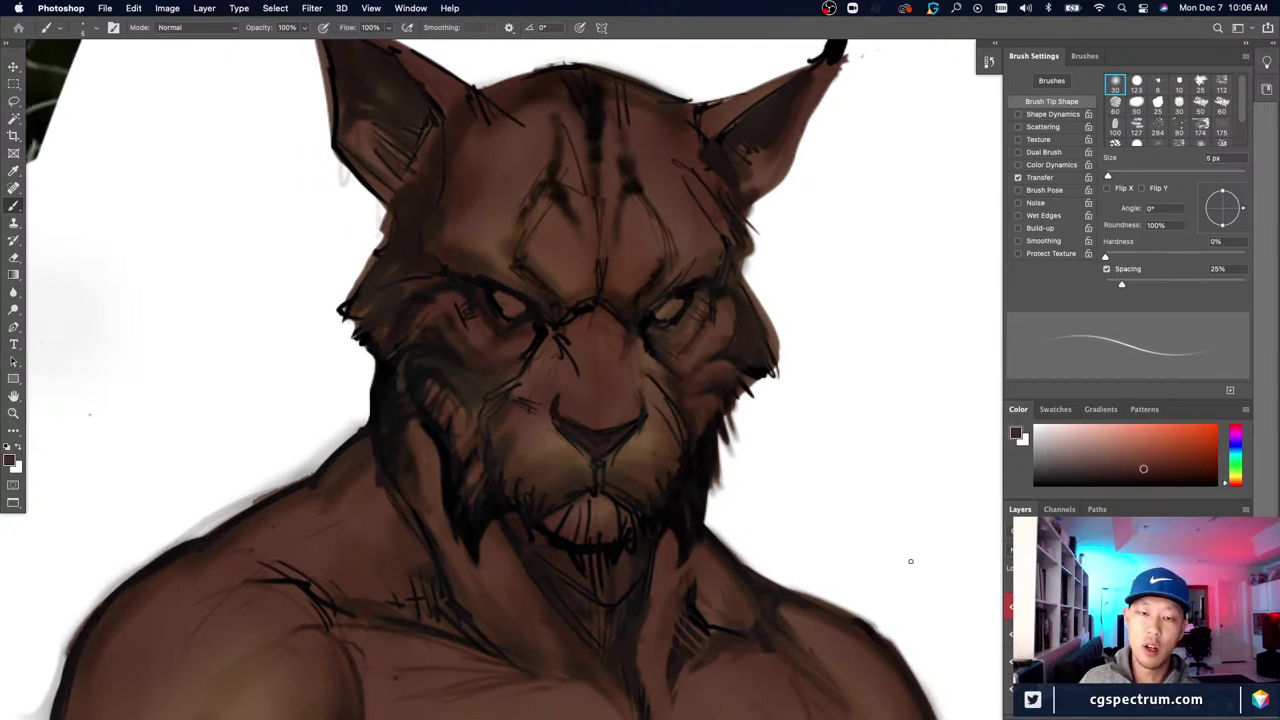
Step: Sample near-black and brown along the far cheek's lower edge and enlarge the brush to 9 px to shade the fur there
alt+click(724, 387)
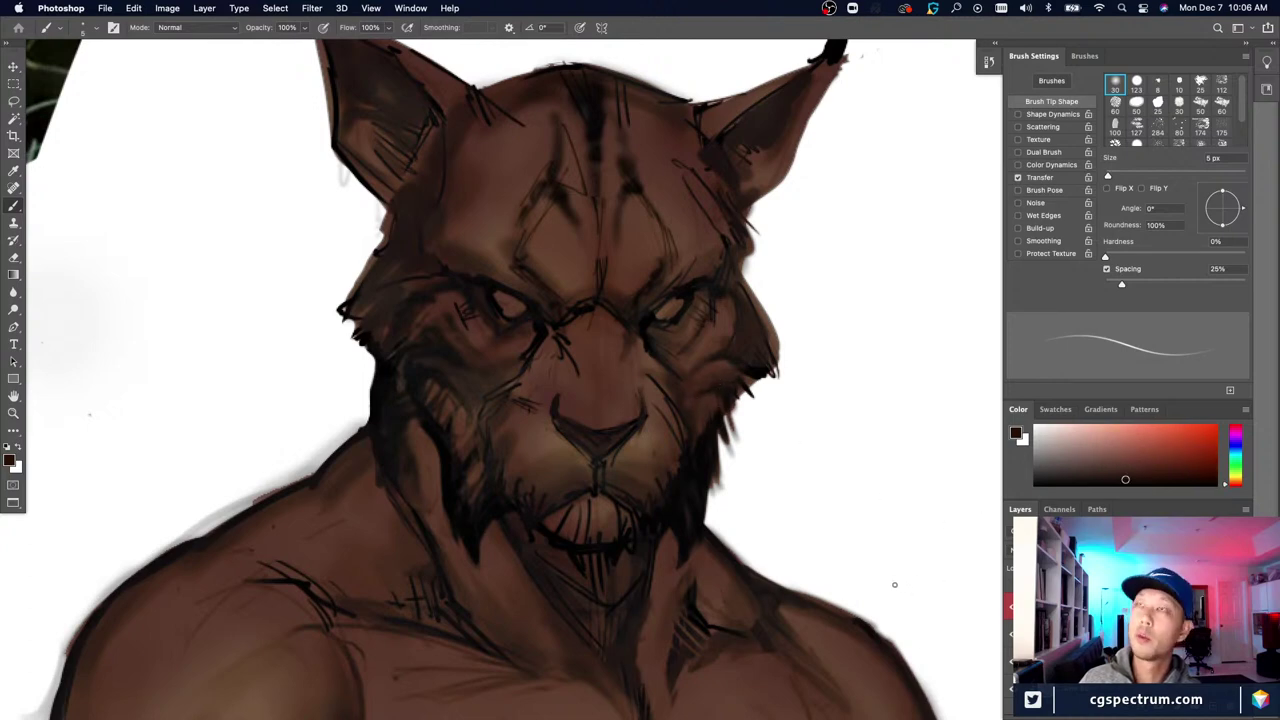
alt+click(724, 389)
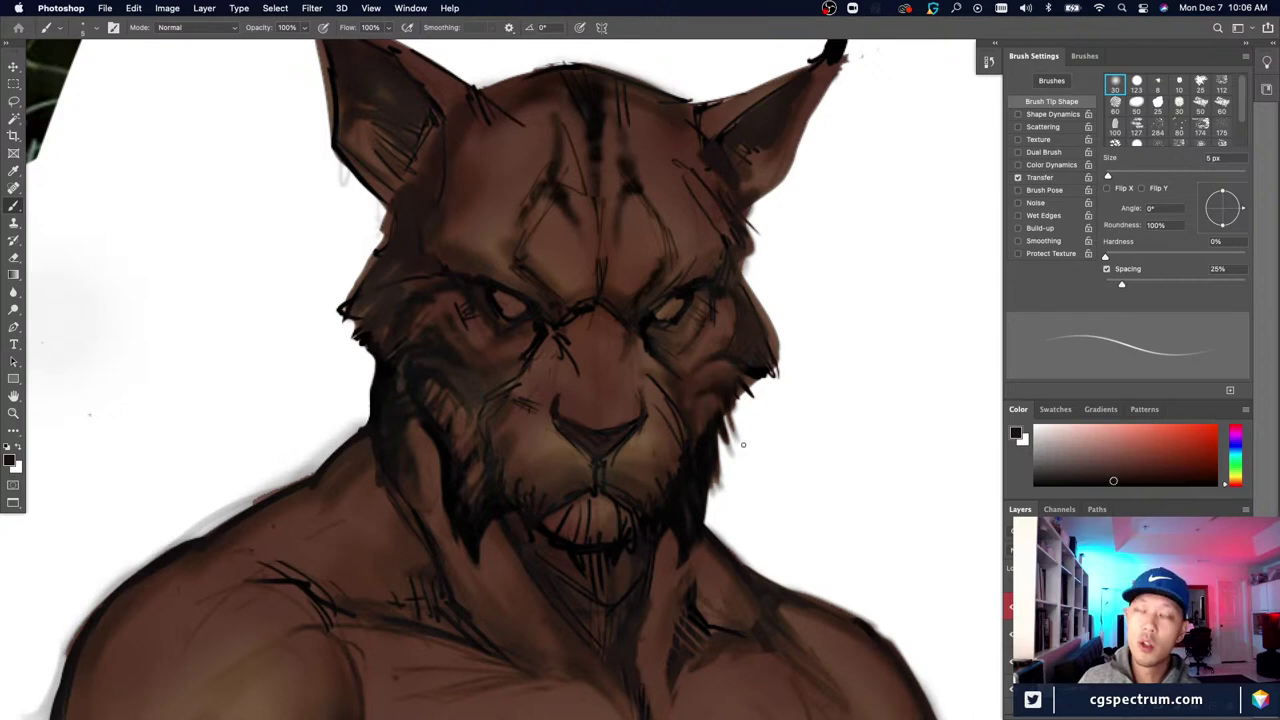
alt+click(712, 400)
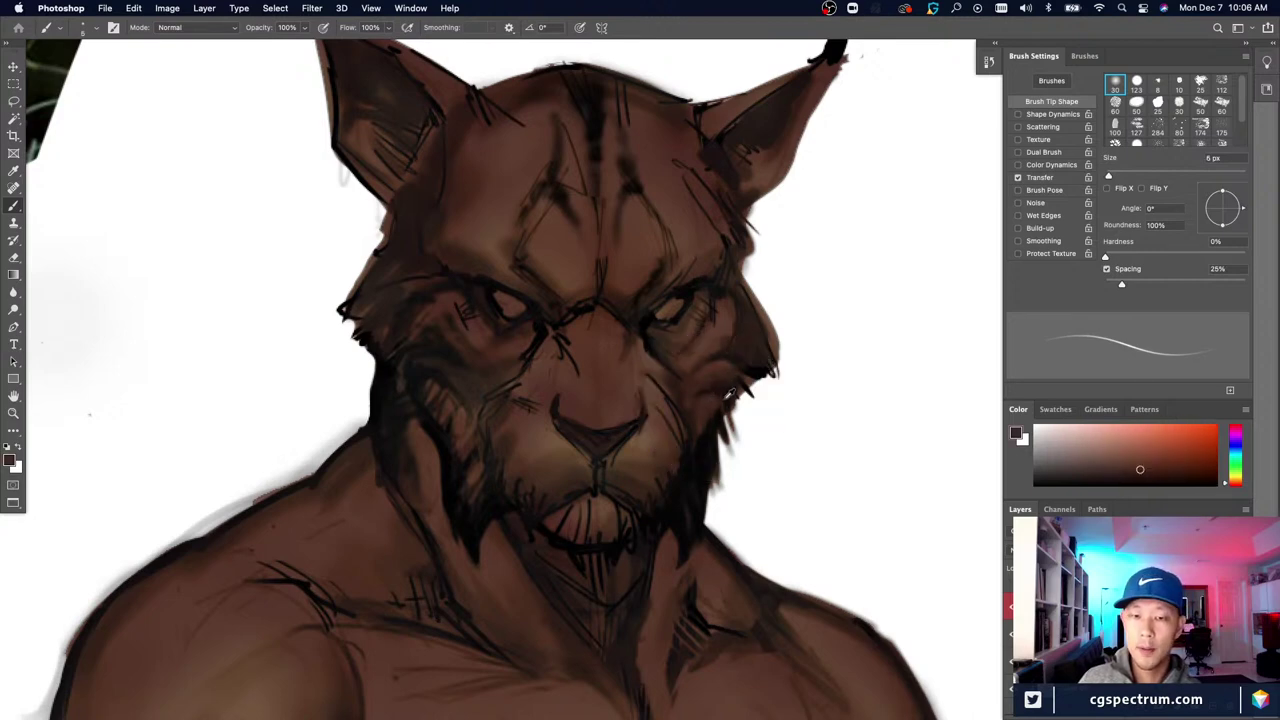
key(bracketright)
key(bracketright)
key(bracketright)
key(bracketright)
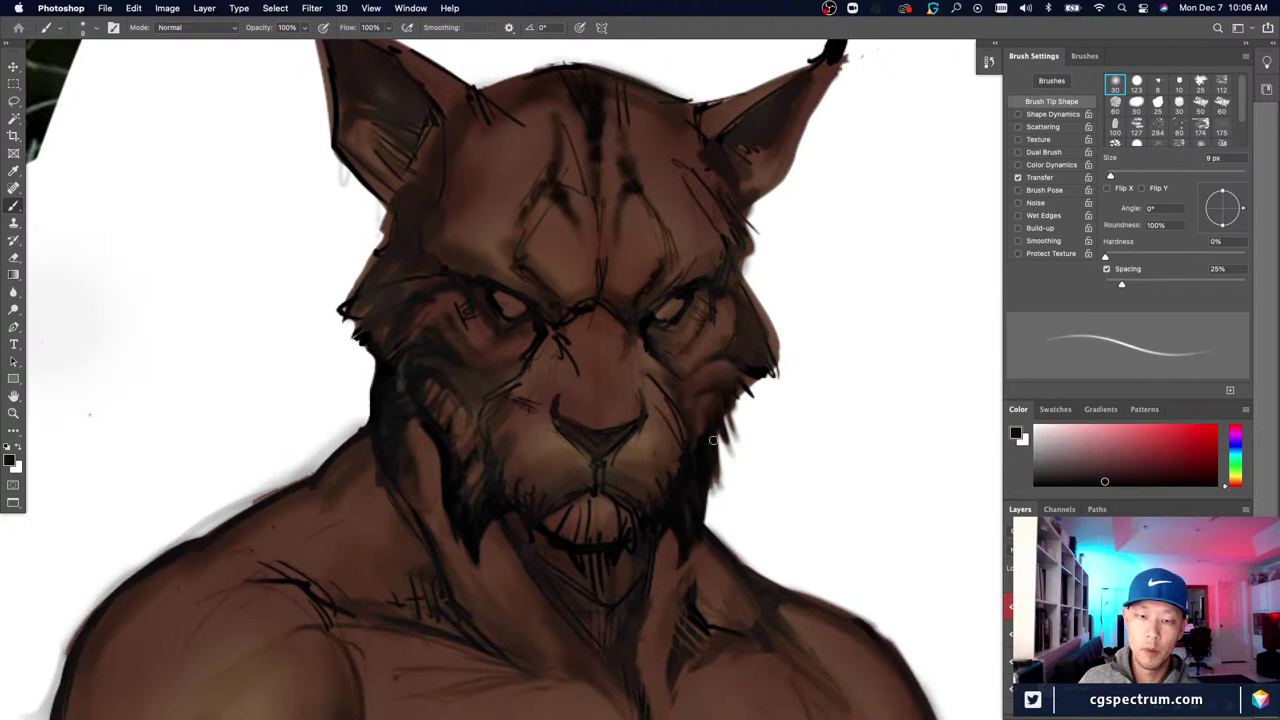
alt+click(704, 404)
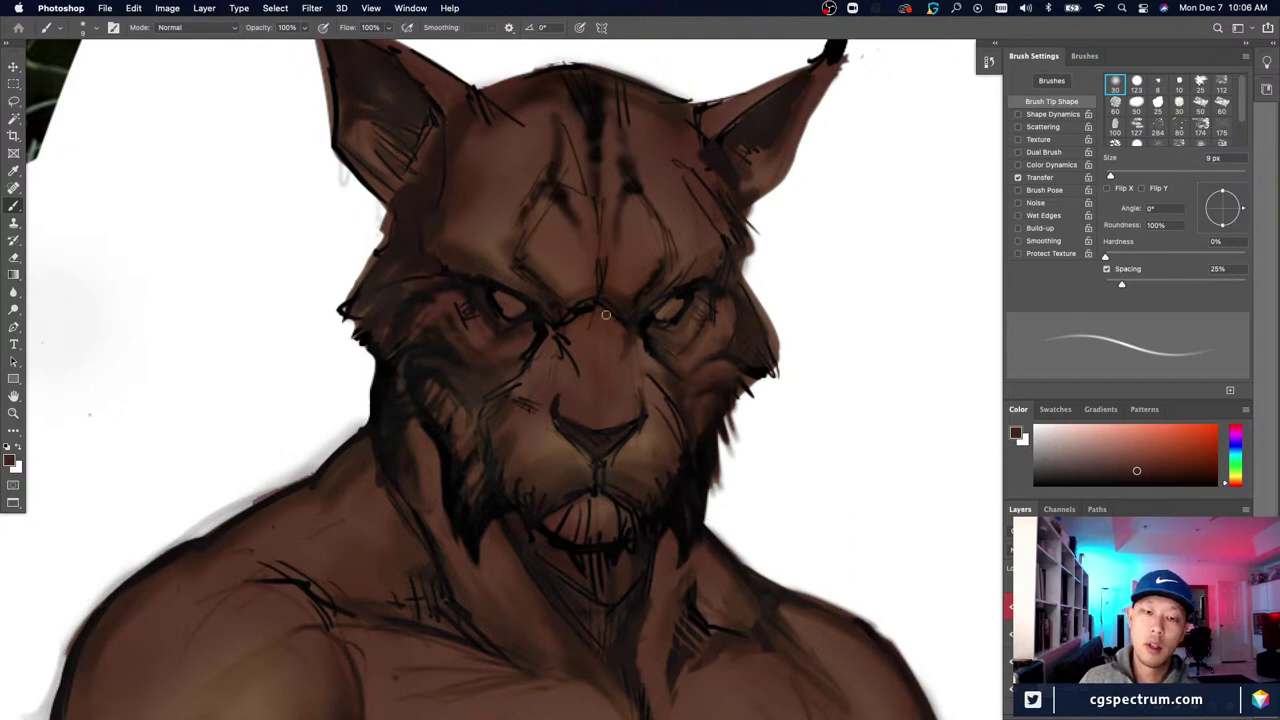
Step: Reset the paint color to black and reduce the brush to 5 px to strengthen the dark lines around the far eye and mouth
key(super+minus)
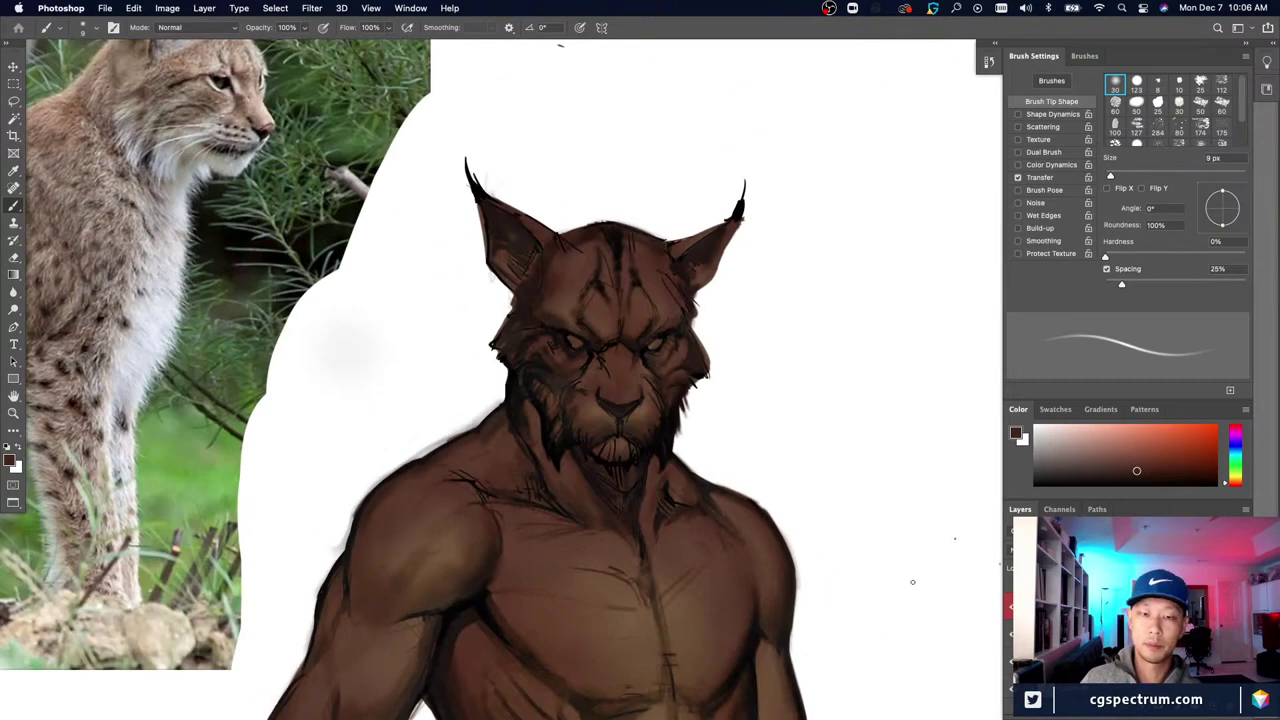
key(super+plus)
key(super+plus)
key(d)
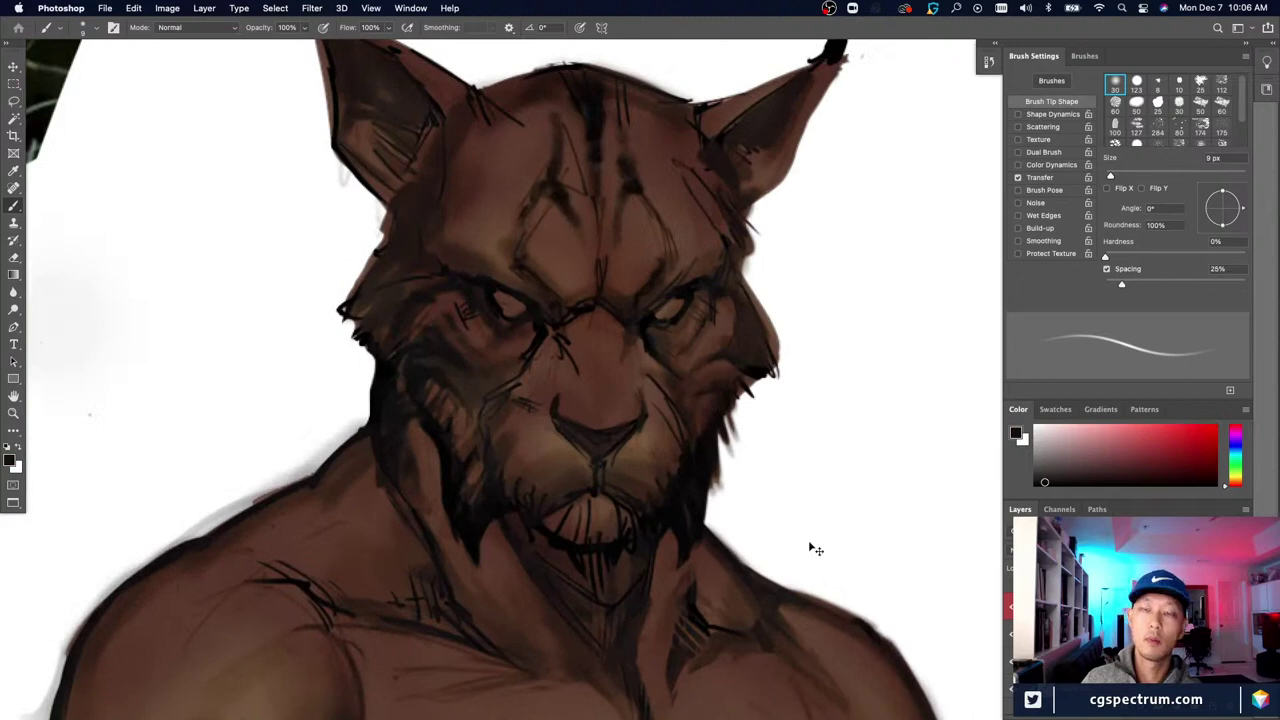
key(super+plus)
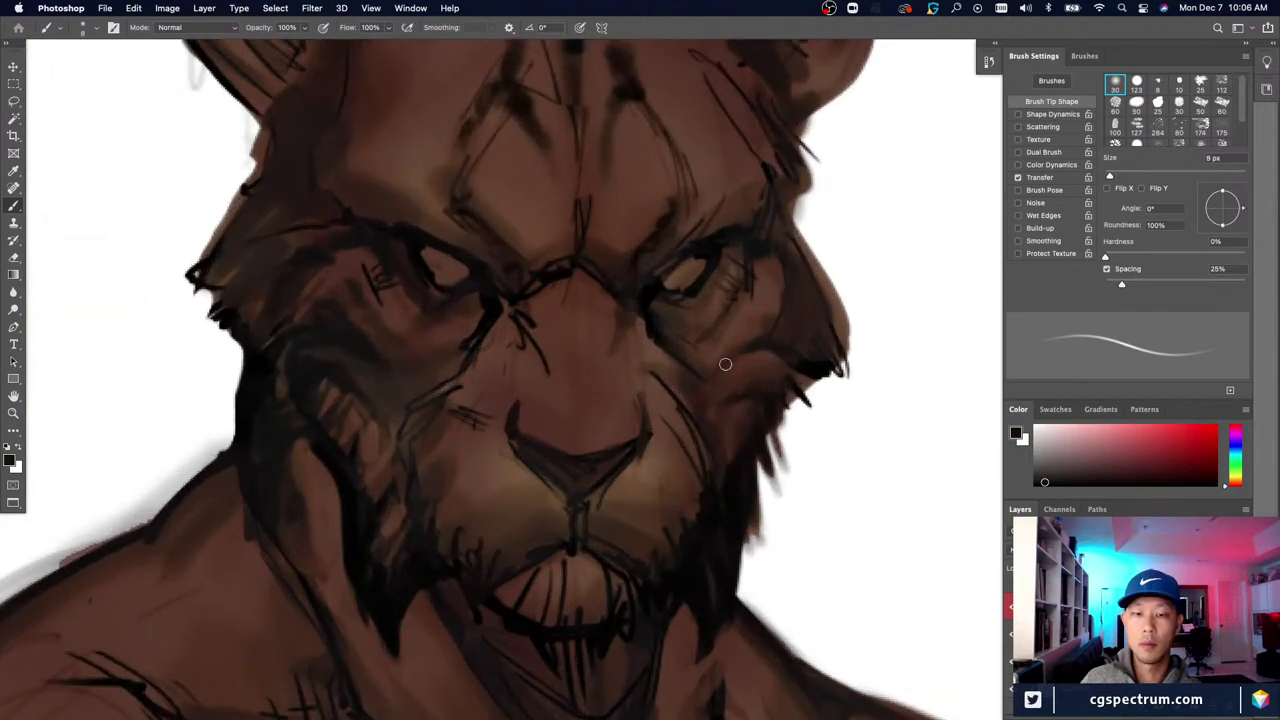
key(bracketleft)
key(bracketleft)
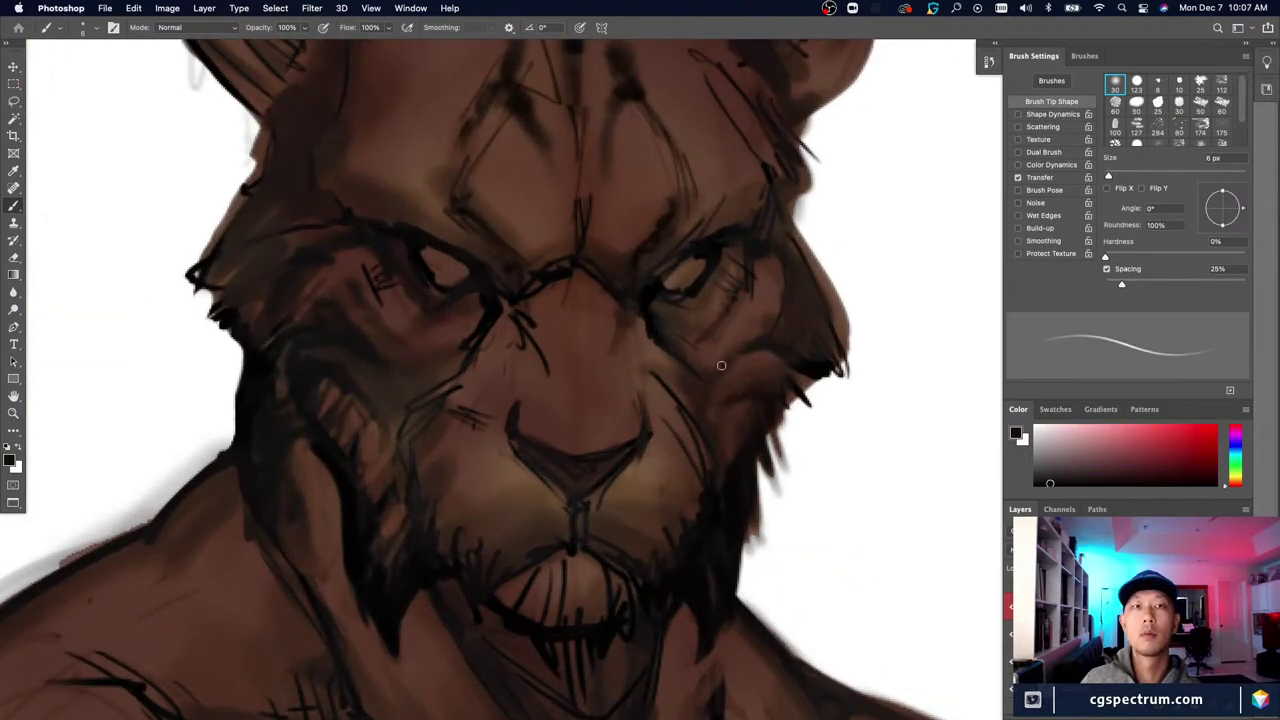
key(bracketleft)
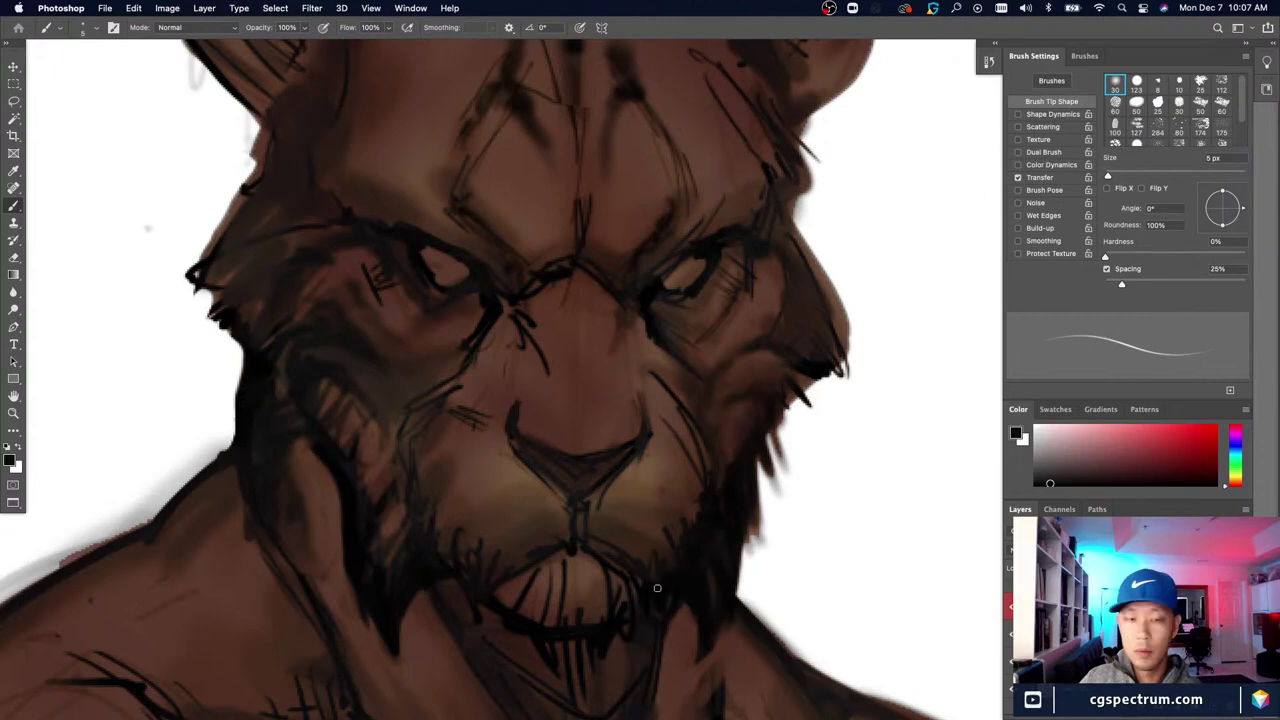
Step: Sample near-black from the far cheek and paint rows of whisker spots on the muzzle side nearer the reference photo
scroll(680, 540, down, 3)
scroll(626, 460, down, 2)
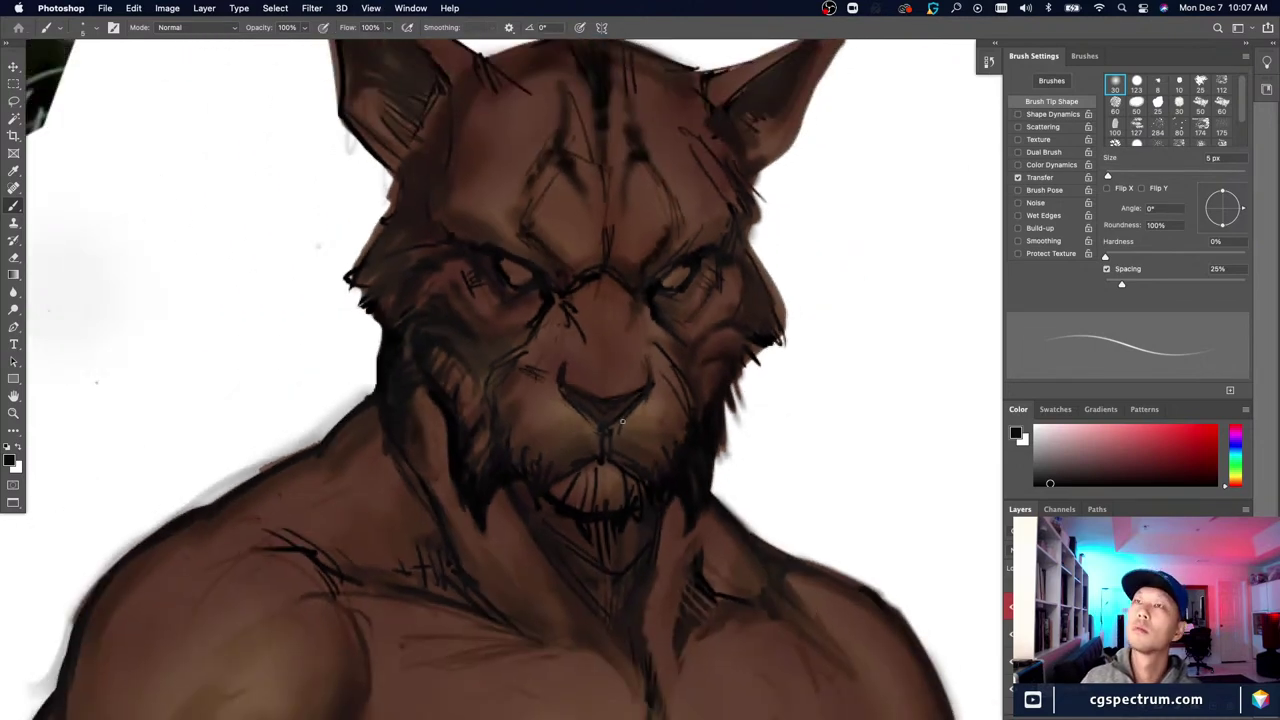
alt+click(699, 433)
key(bracketleft)
key(bracketleft)
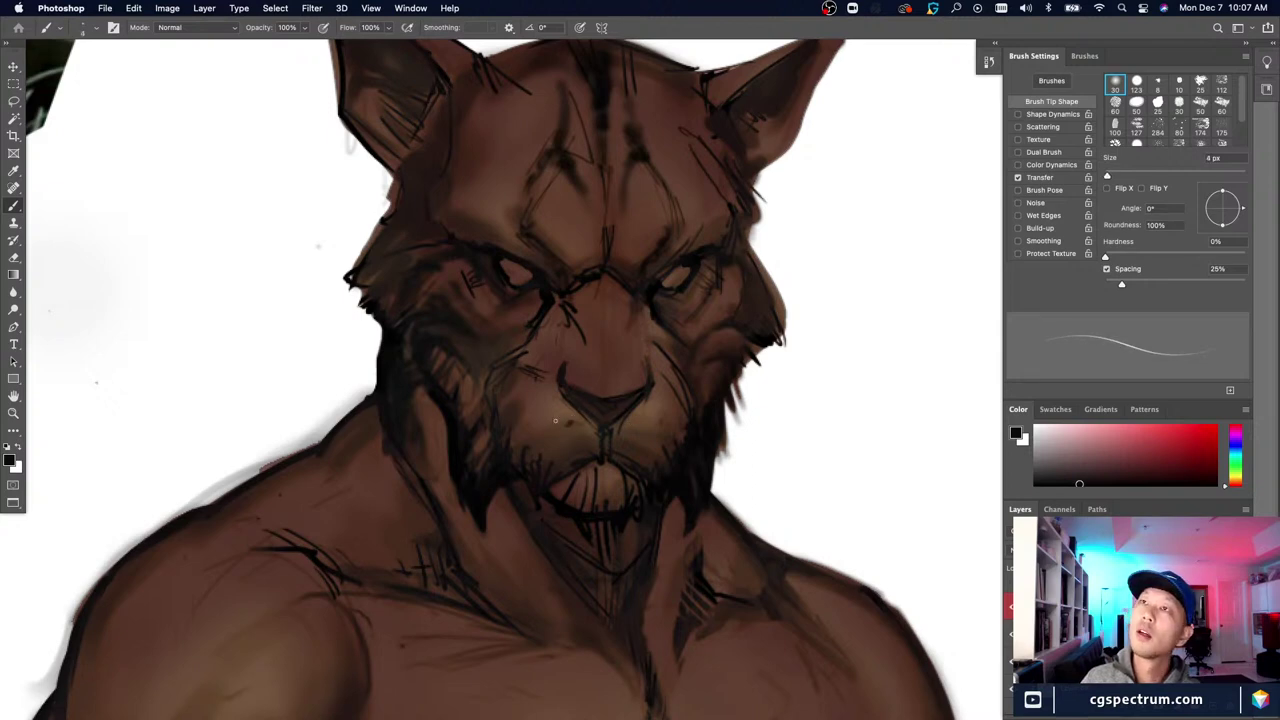
key(bracketright)
click(568, 423)
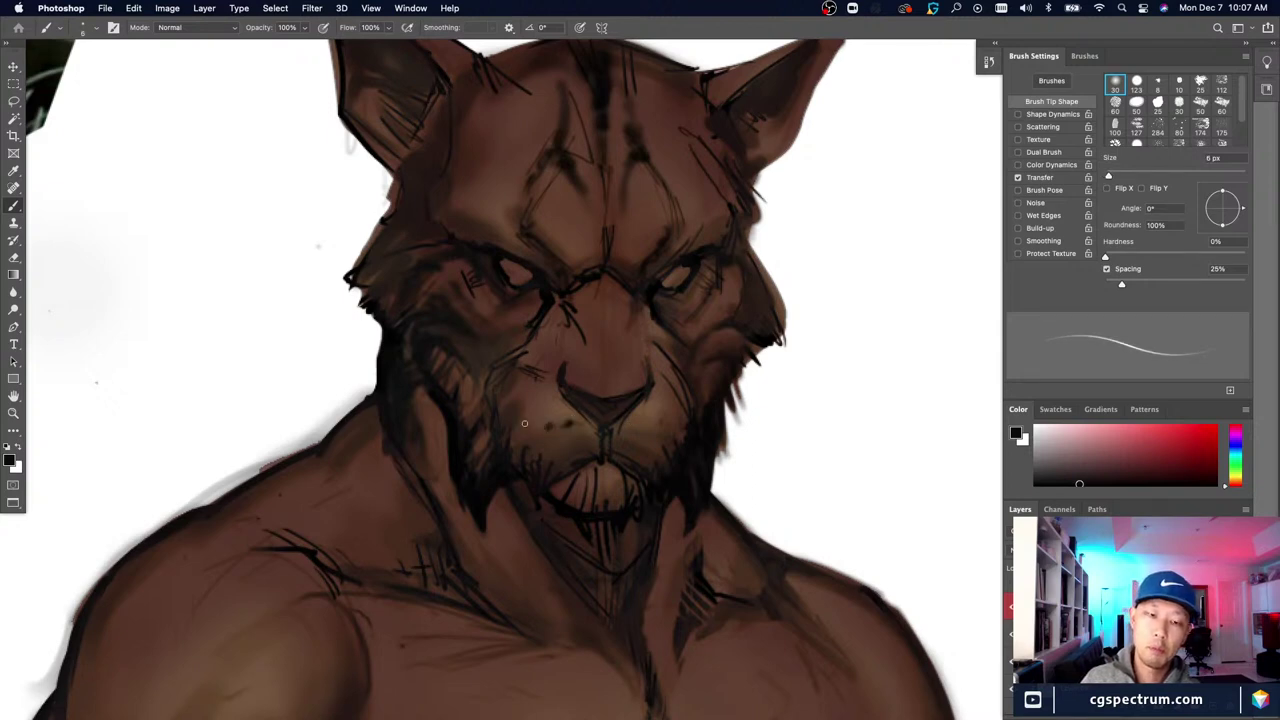
key(bracketright)
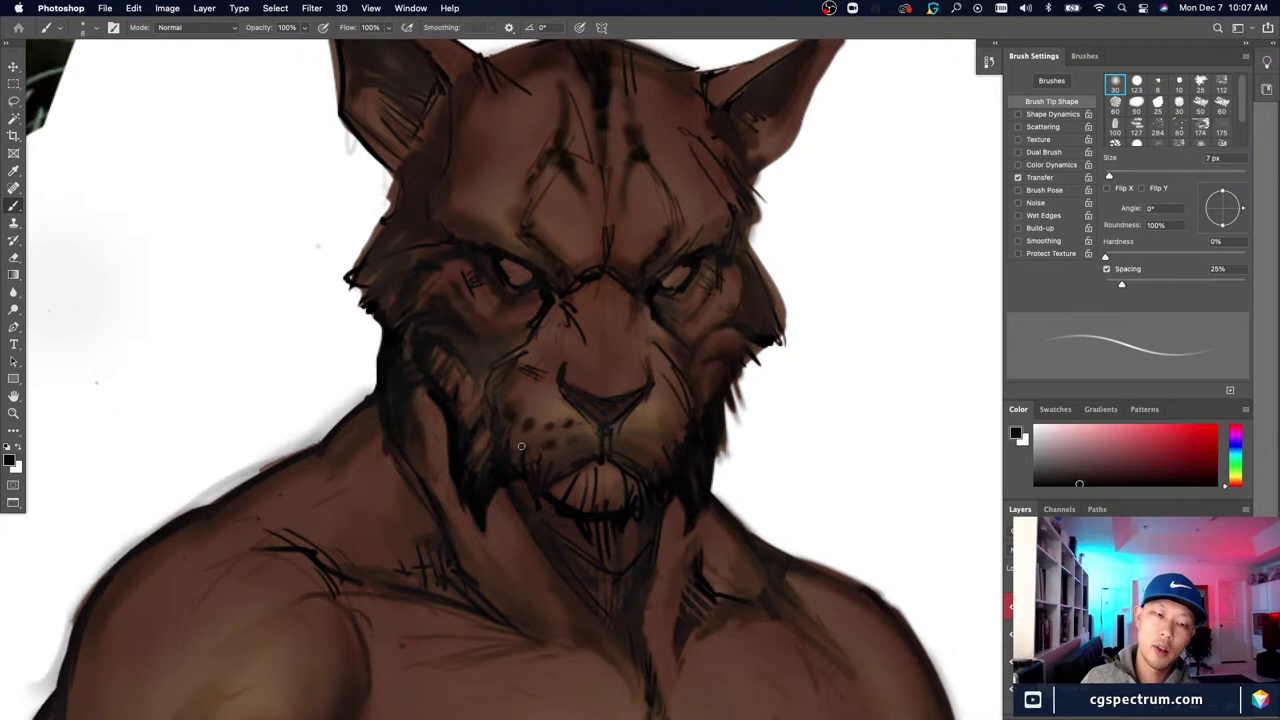
key(bracketleft)
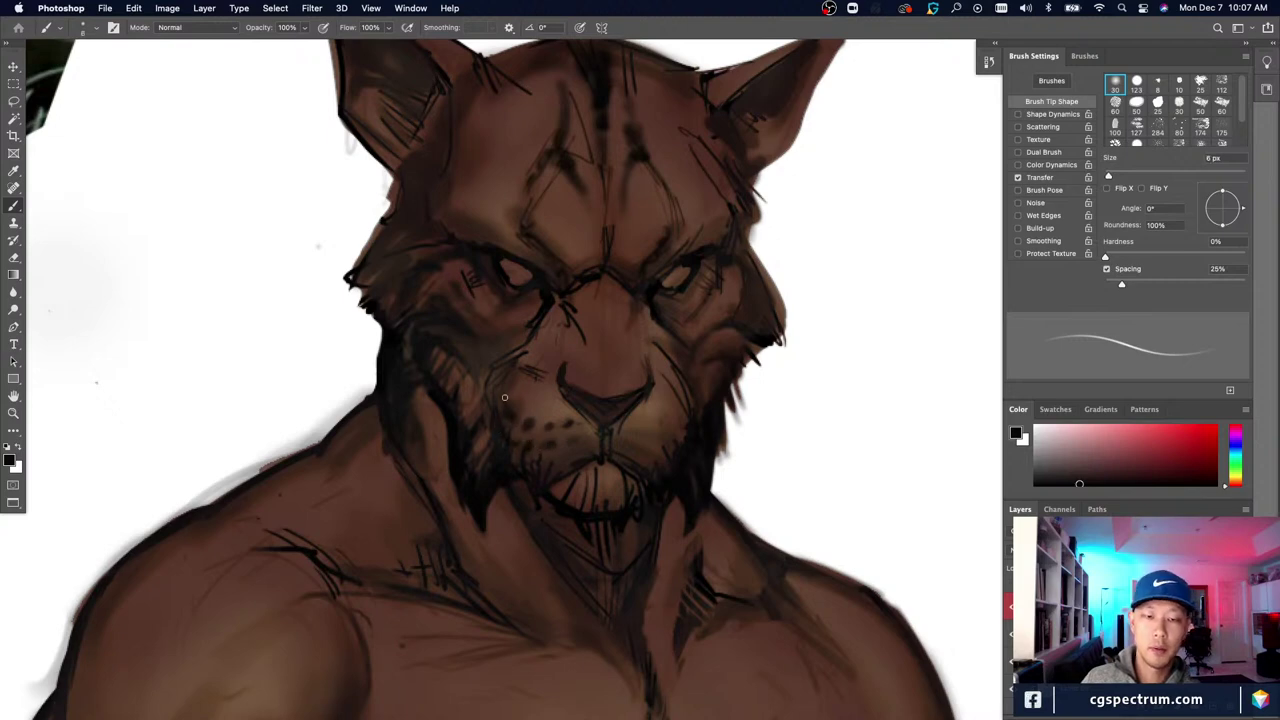
key(bracketright)
key(bracketright)
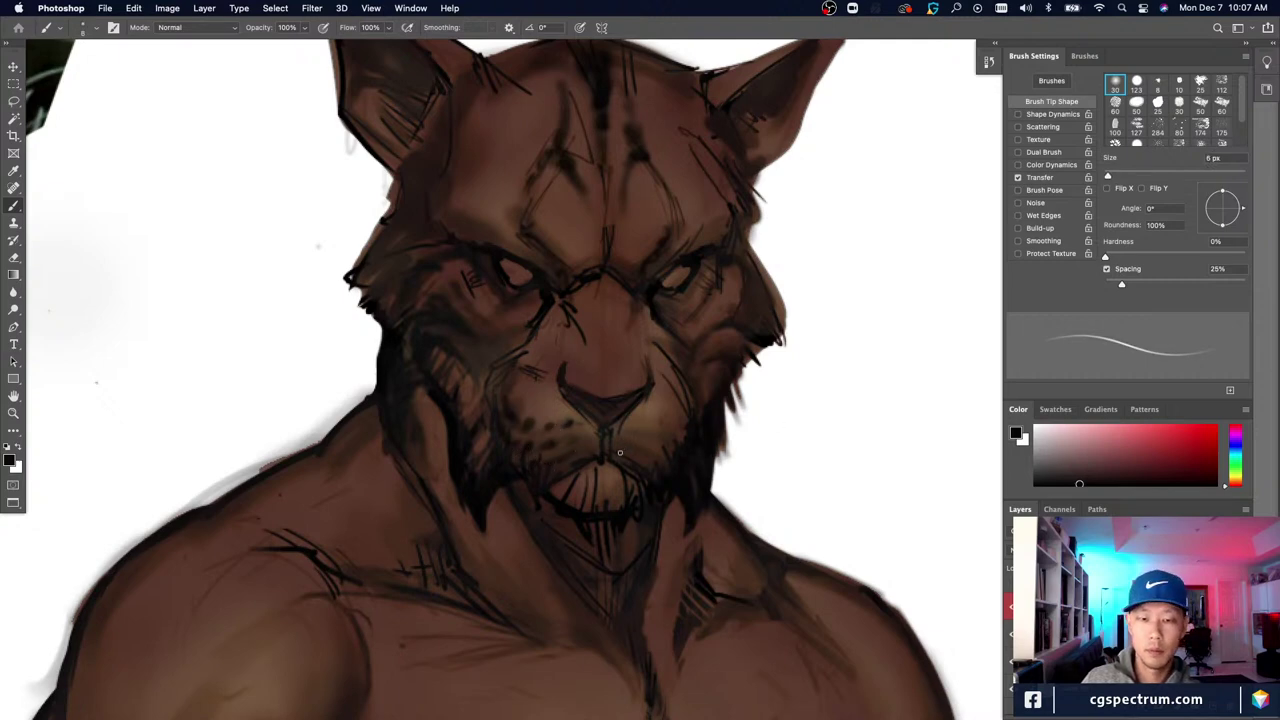
Step: Paint rows of dark whisker spots on the muzzle side farther from the reference photo with a 6 to 8 px brush
key(bracketleft)
key(bracketright)
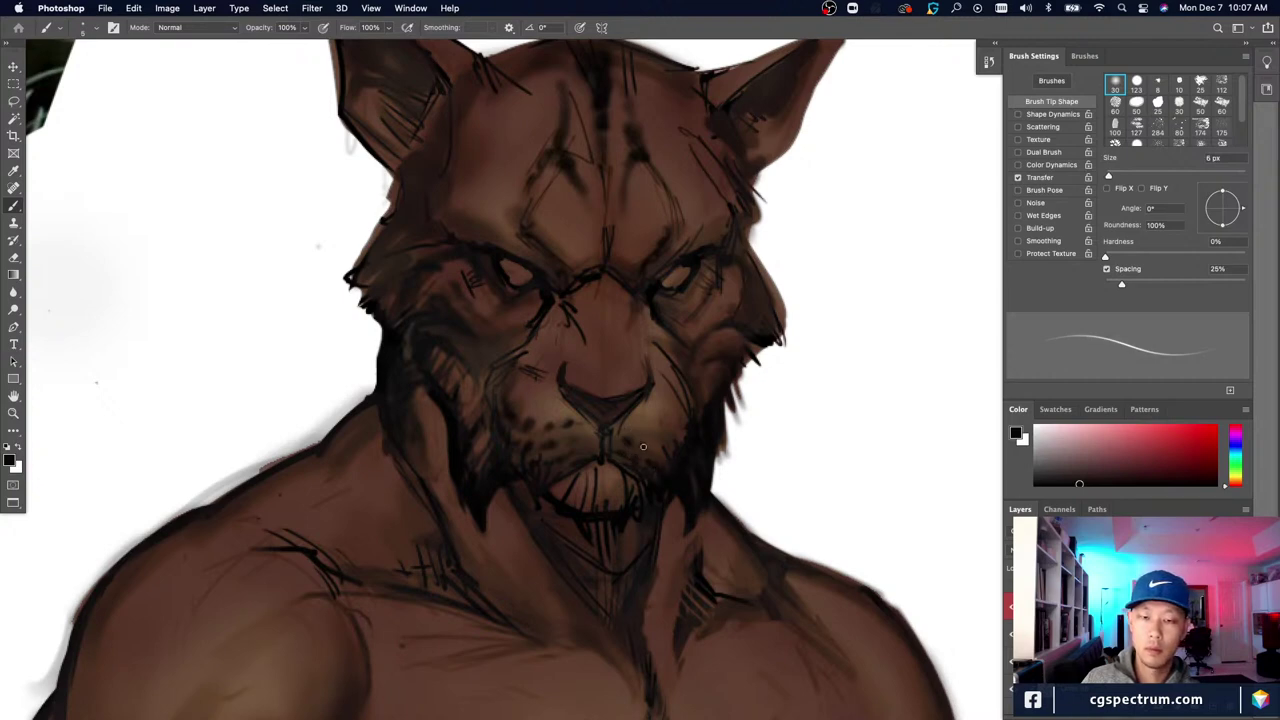
key(bracketright)
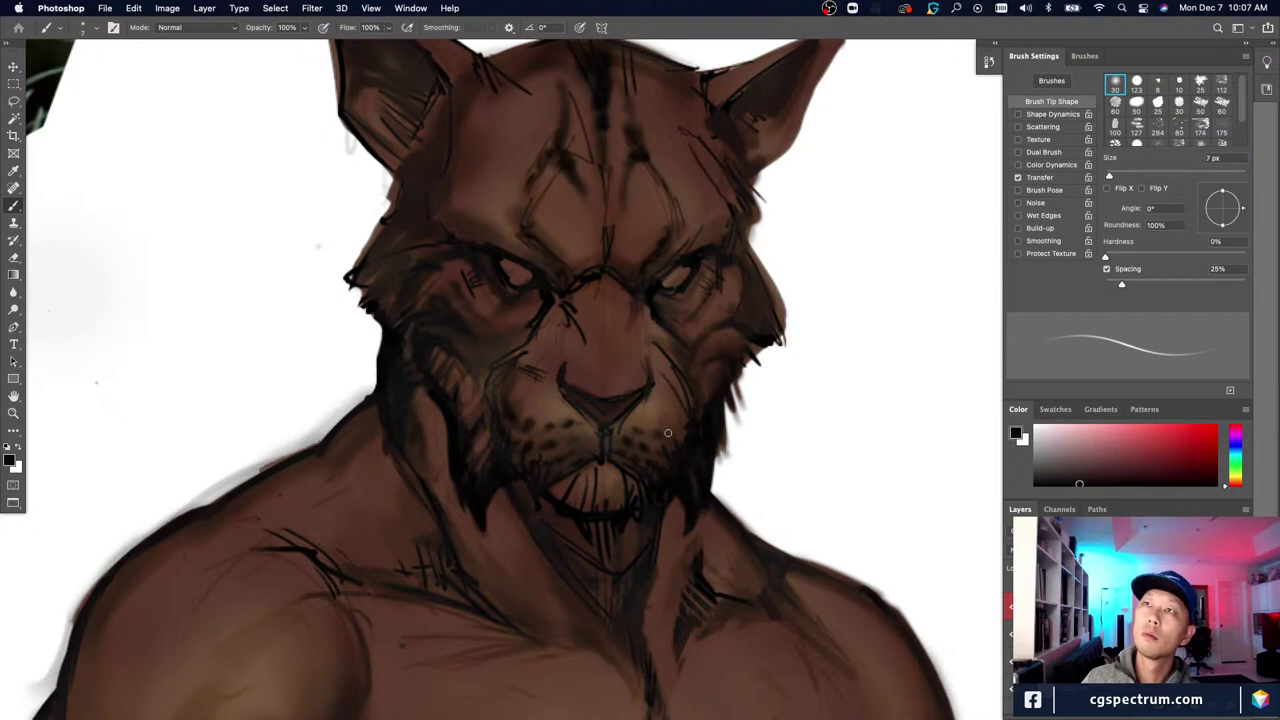
key(bracketright)
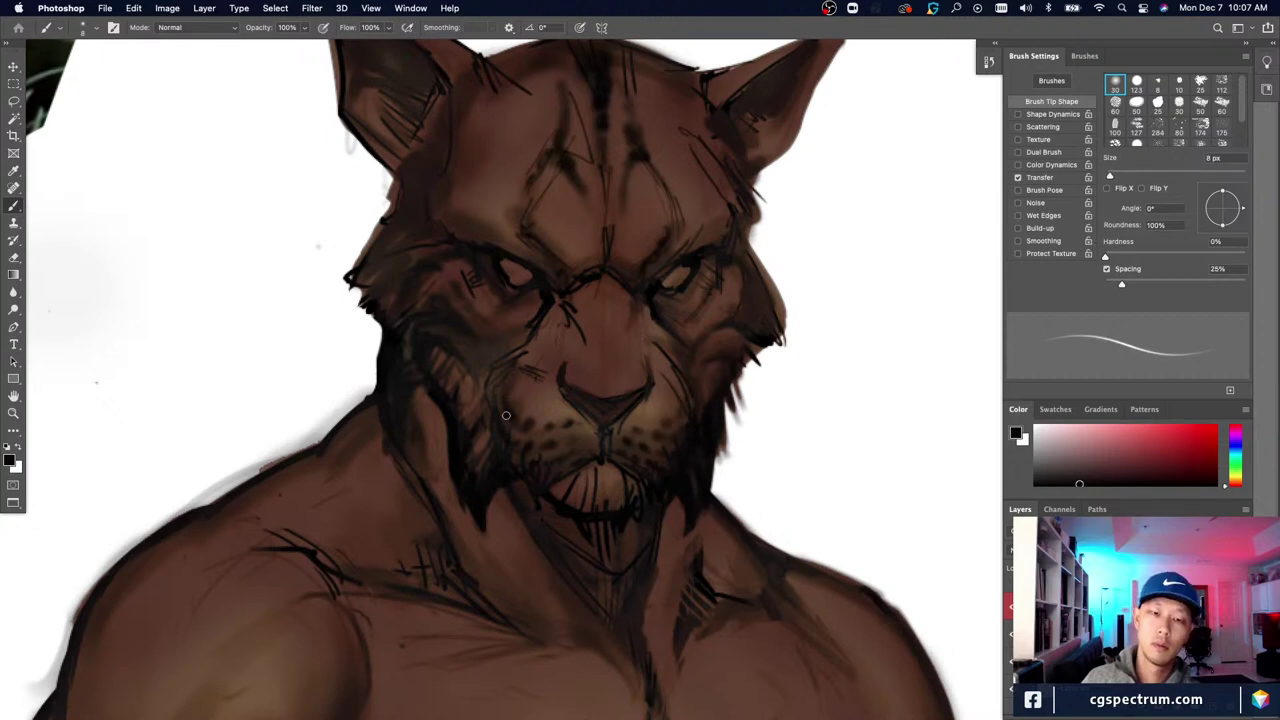
Step: Examine the whisker spots close up and at full-head scale beside the lynx reference photo
key(e)
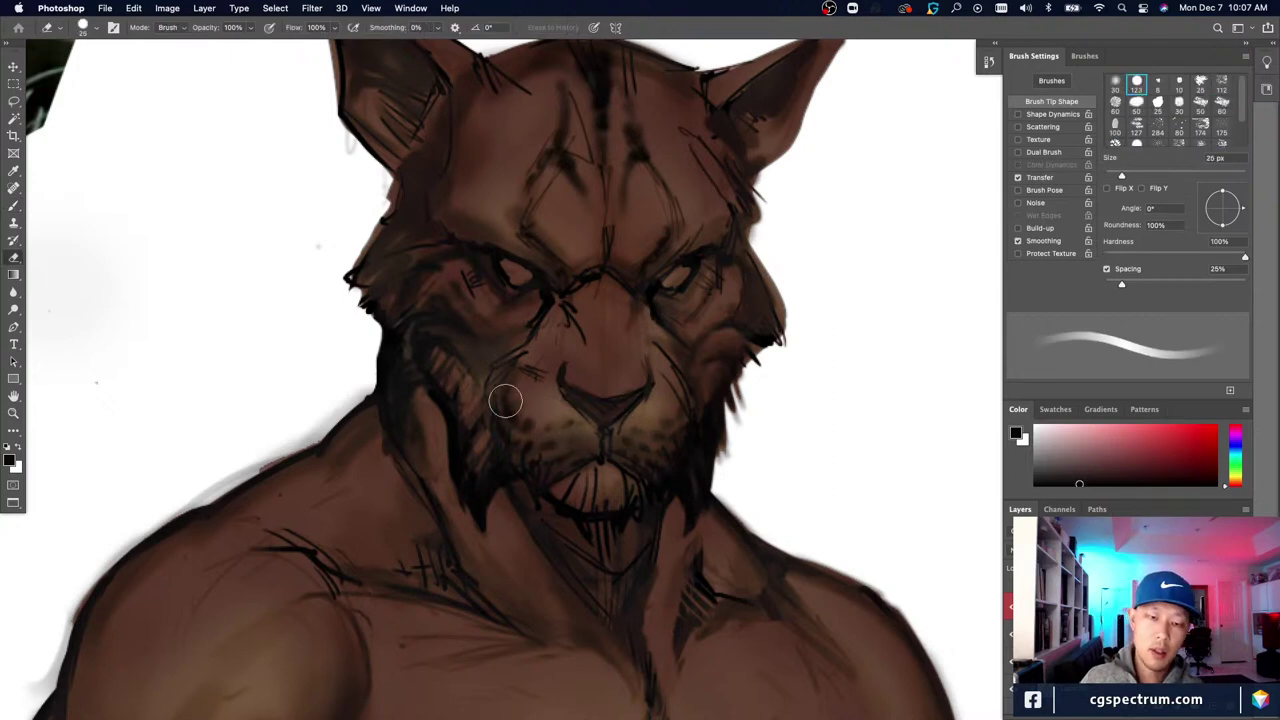
key(super+minus)
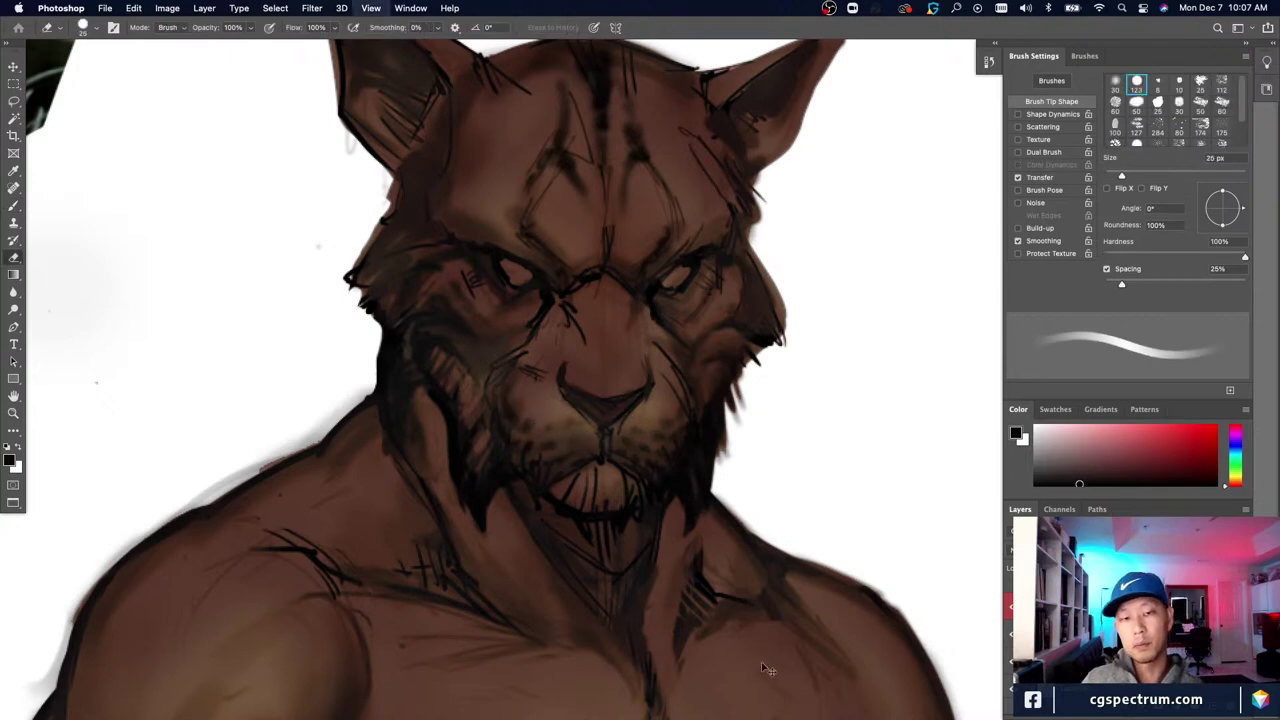
key(super+plus)
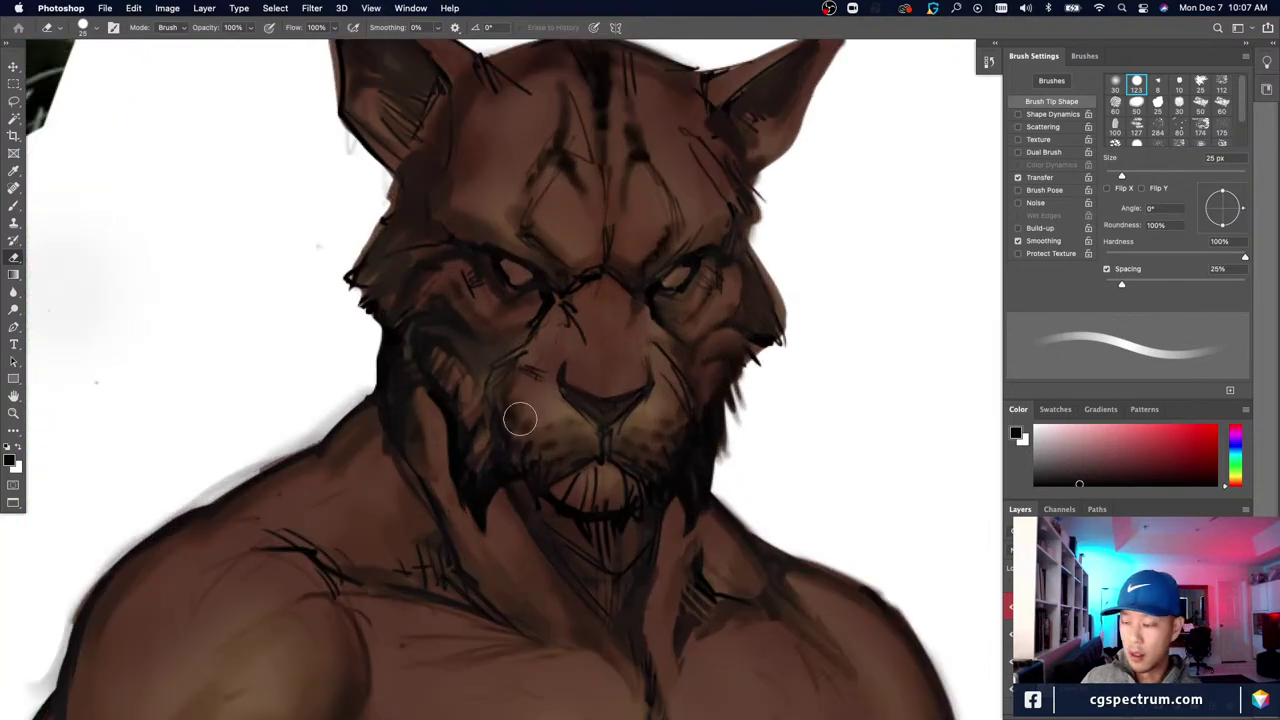
key(super+minus)
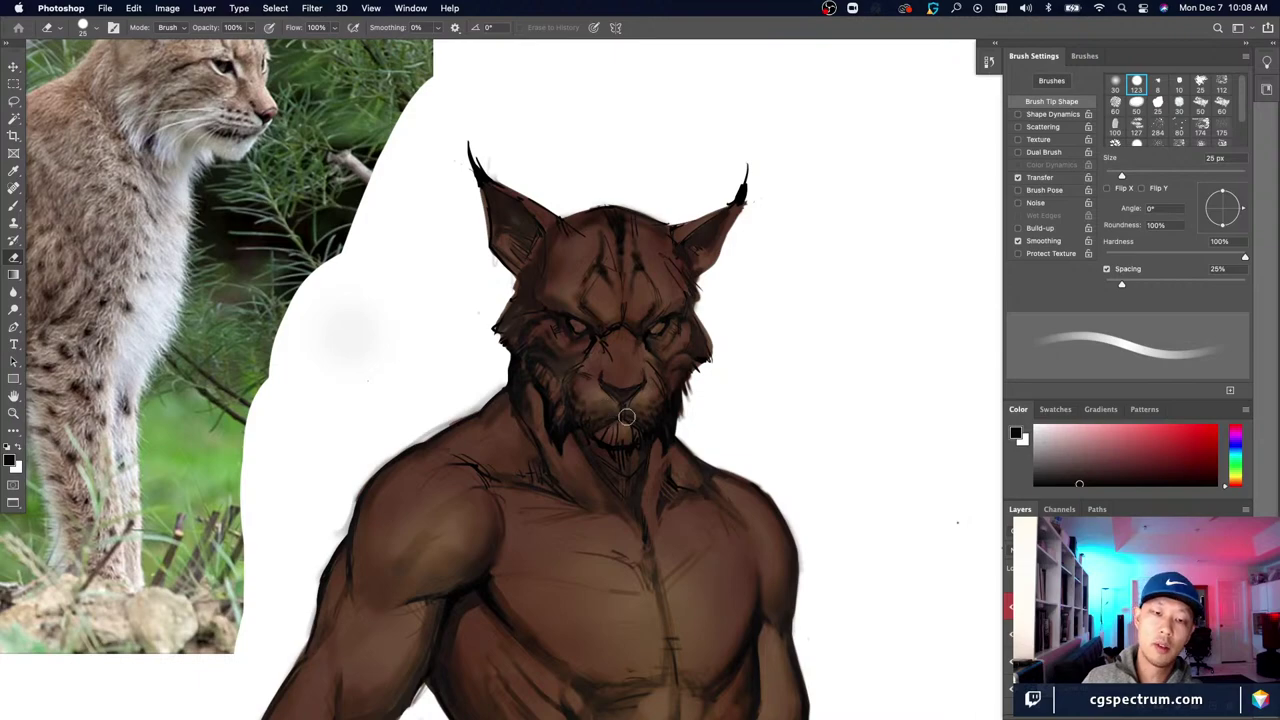
key(super+plus)
key(b)
key(super+minus)
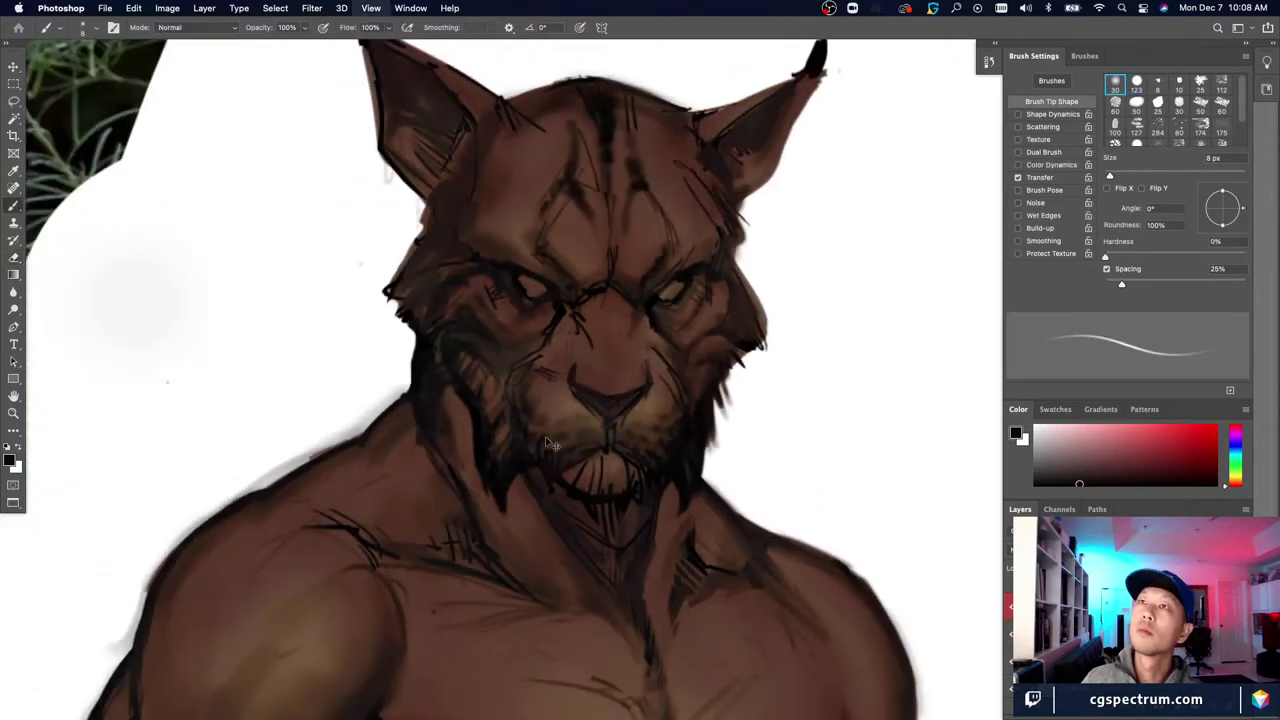
key(super+plus)
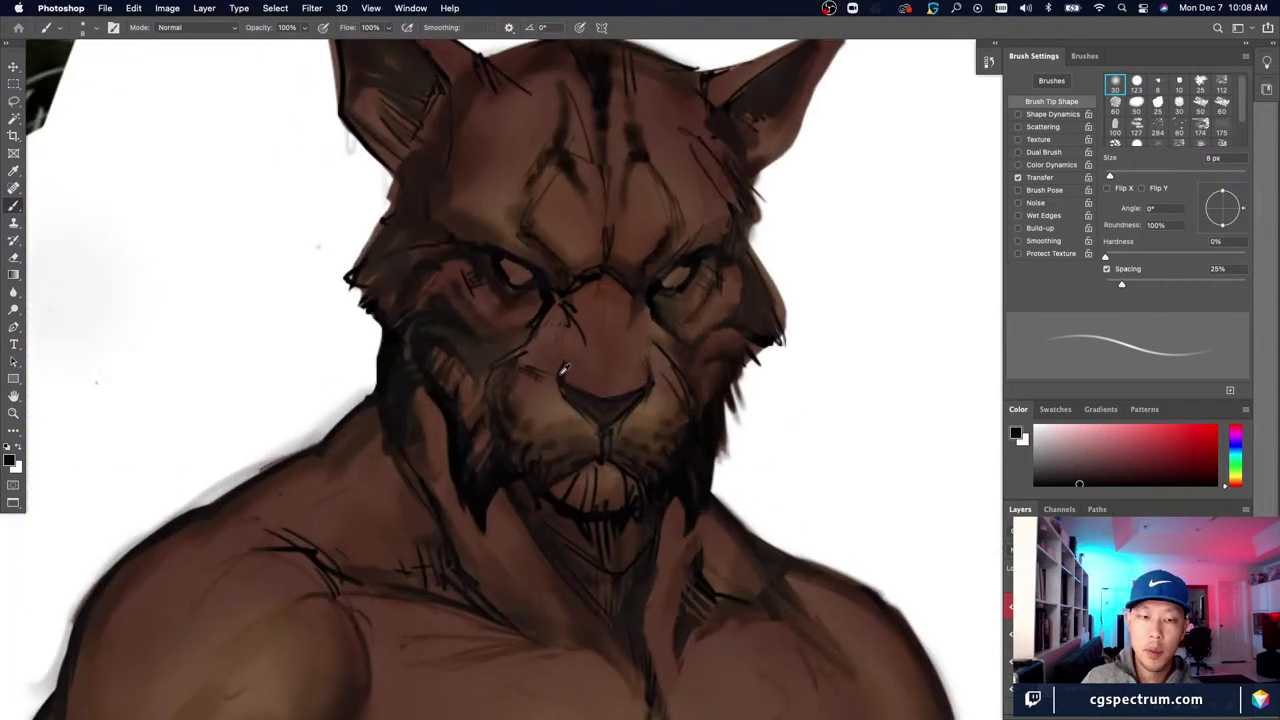
Step: Sample near-black, reduce the brush to 4 px and compare the muzzle markings with the lynx reference photo
key(bracketleft)
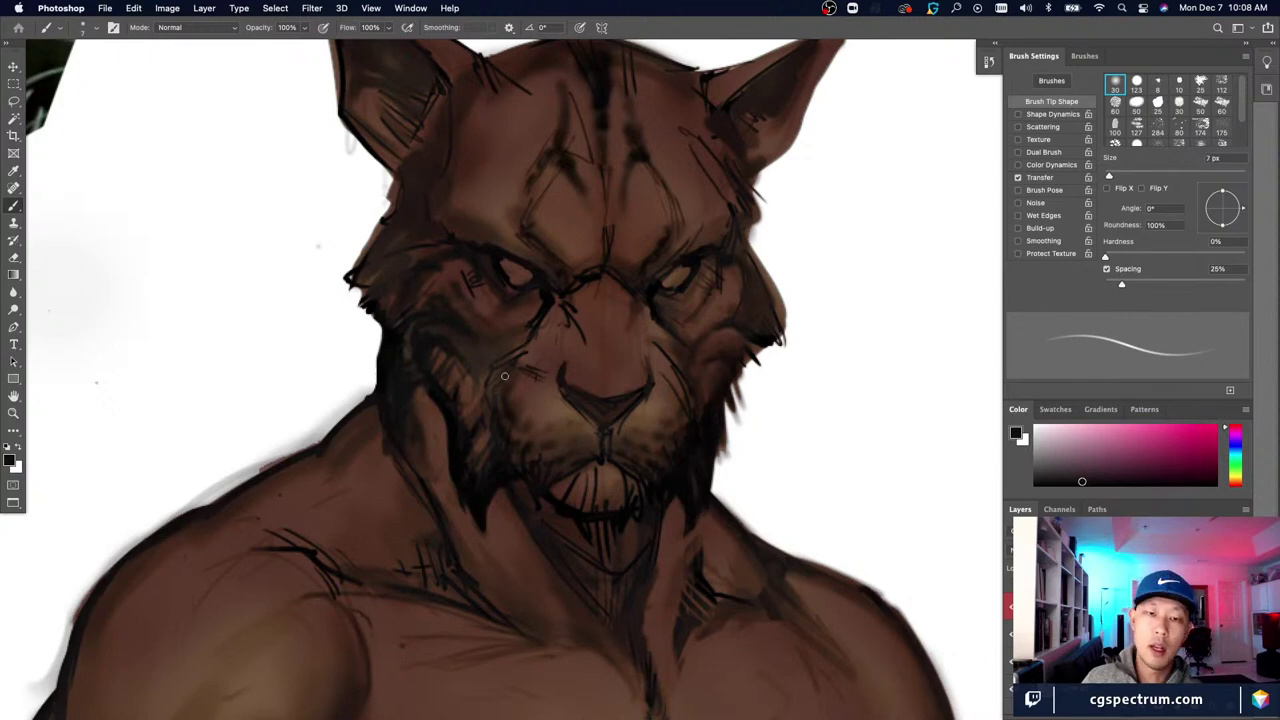
mouse_move(549, 361)
mouse_down()
mouse_move(694, 567)
mouse_move(932, 719)
mouse_up()
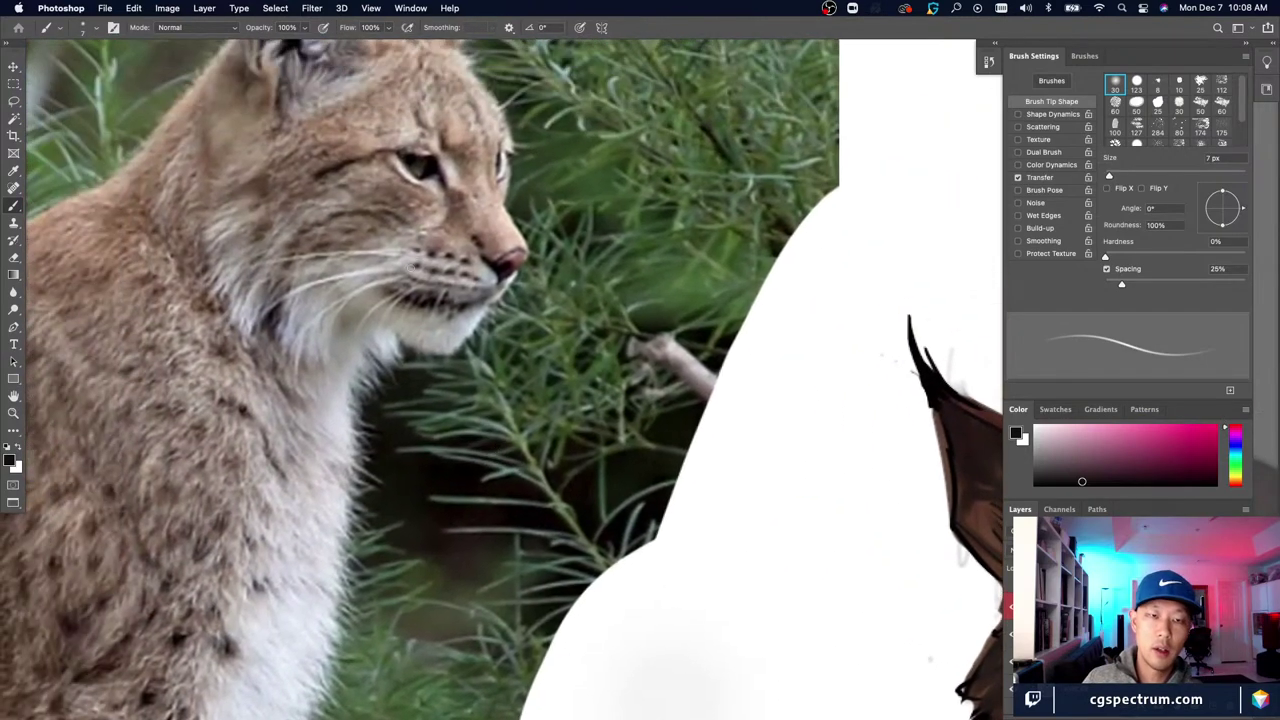
mouse_move(823, 557)
mouse_down()
mouse_move(563, 458)
mouse_move(497, 265)
mouse_up()
key(bracketleft)
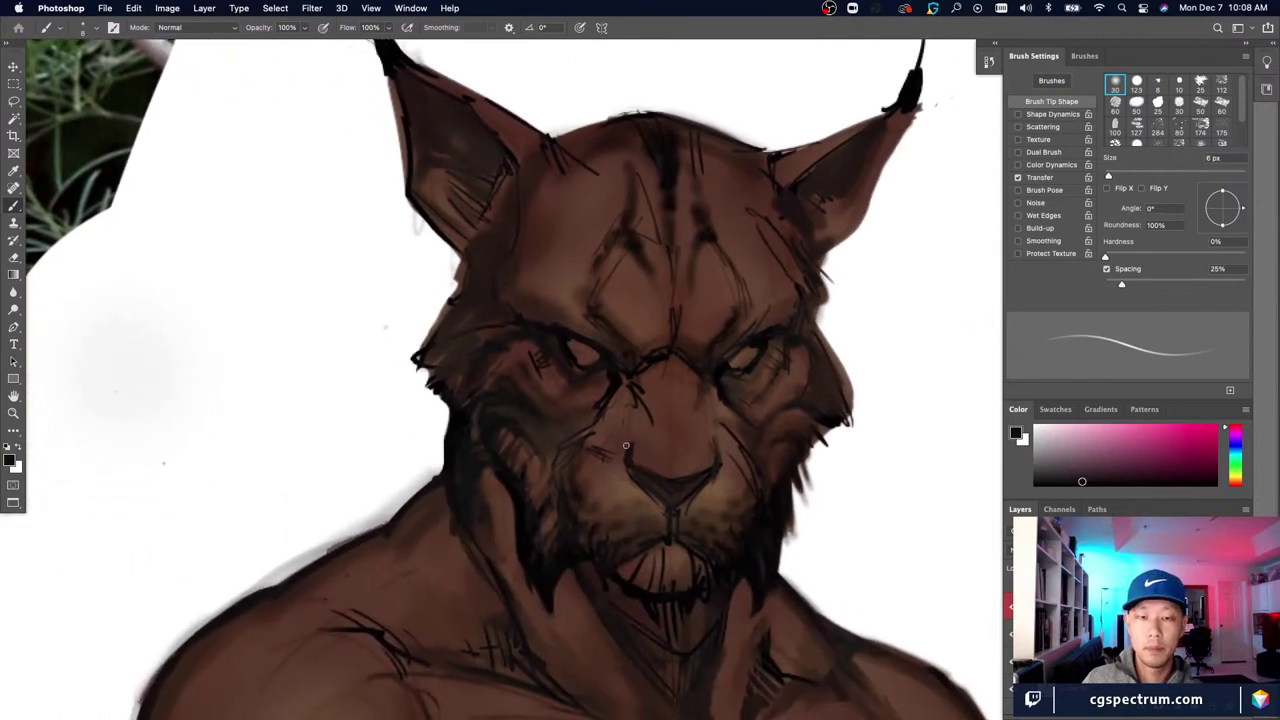
key(bracketleft)
key(bracketleft)
key(super+minus)
key(super+minus)
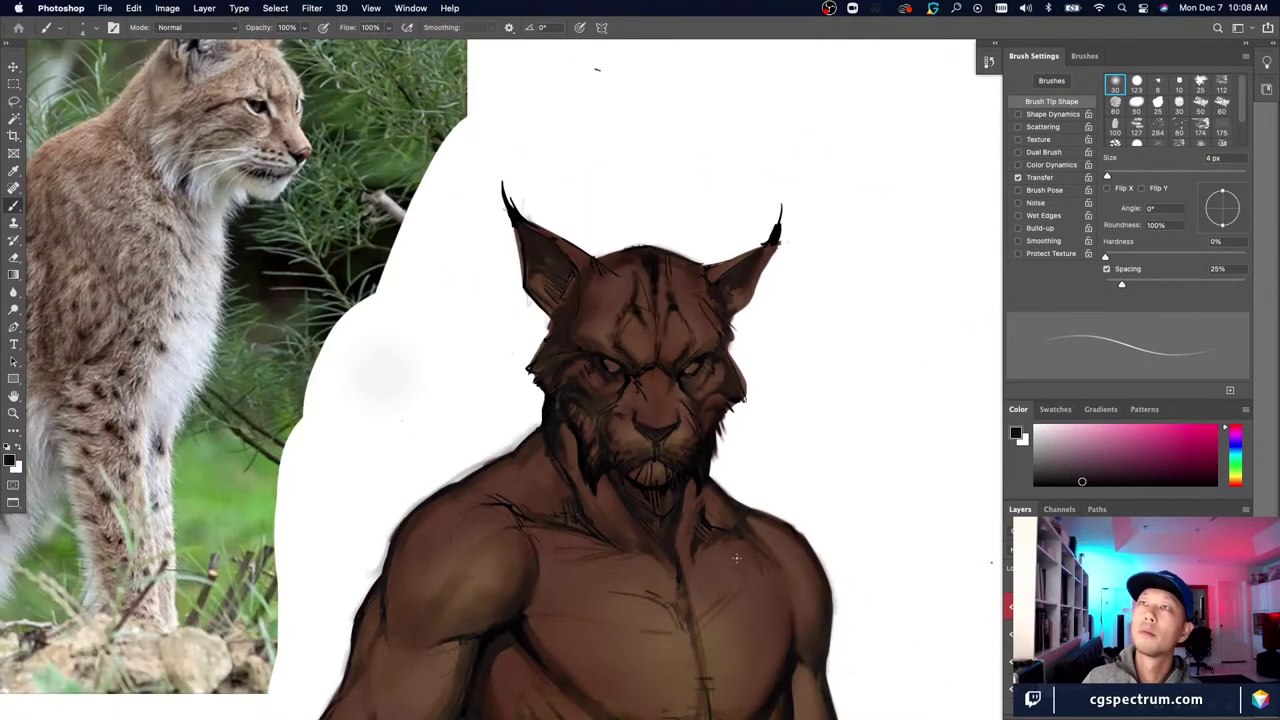
drag(657, 547, 690, 559)
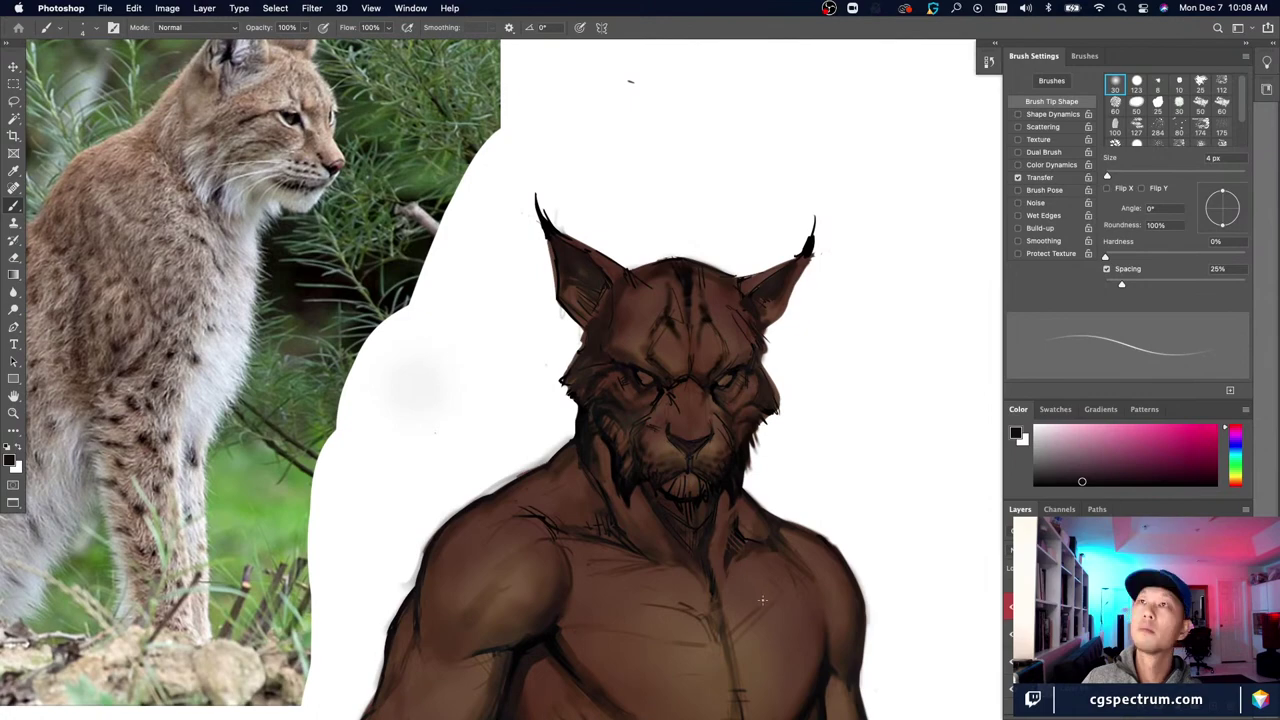
scroll(636, 550, down, 1)
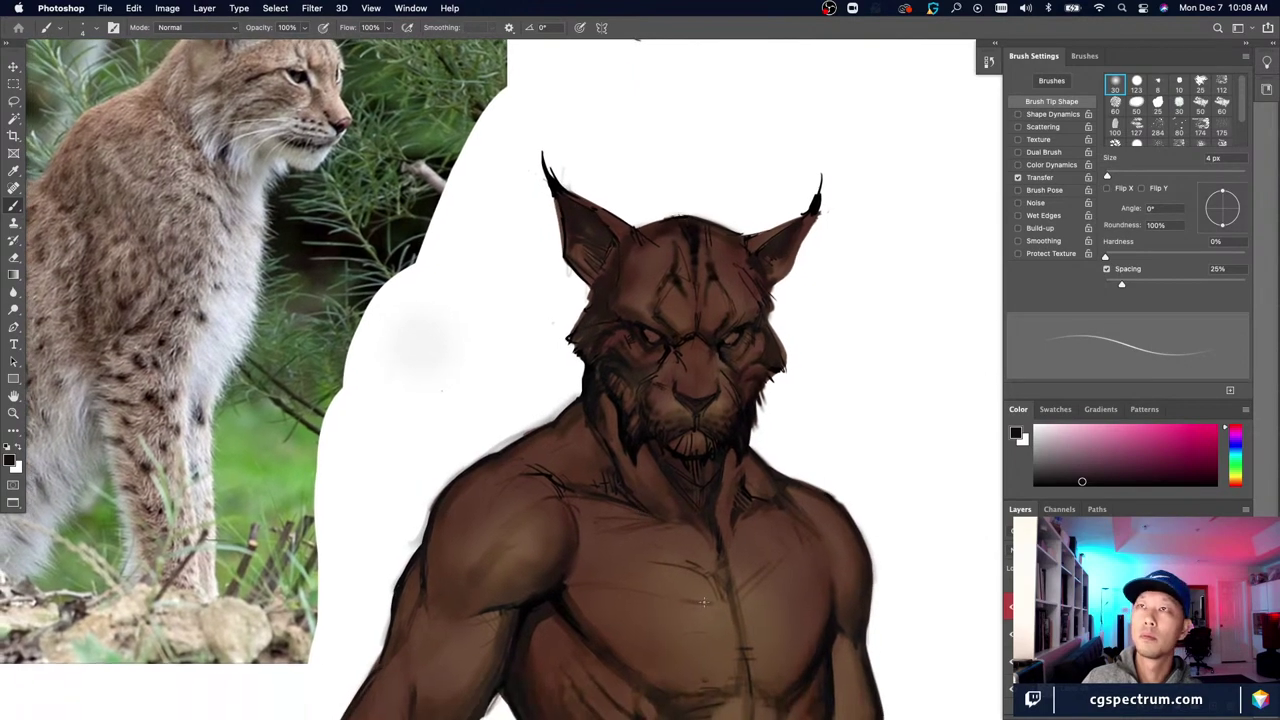
scroll(670, 461, up, 2)
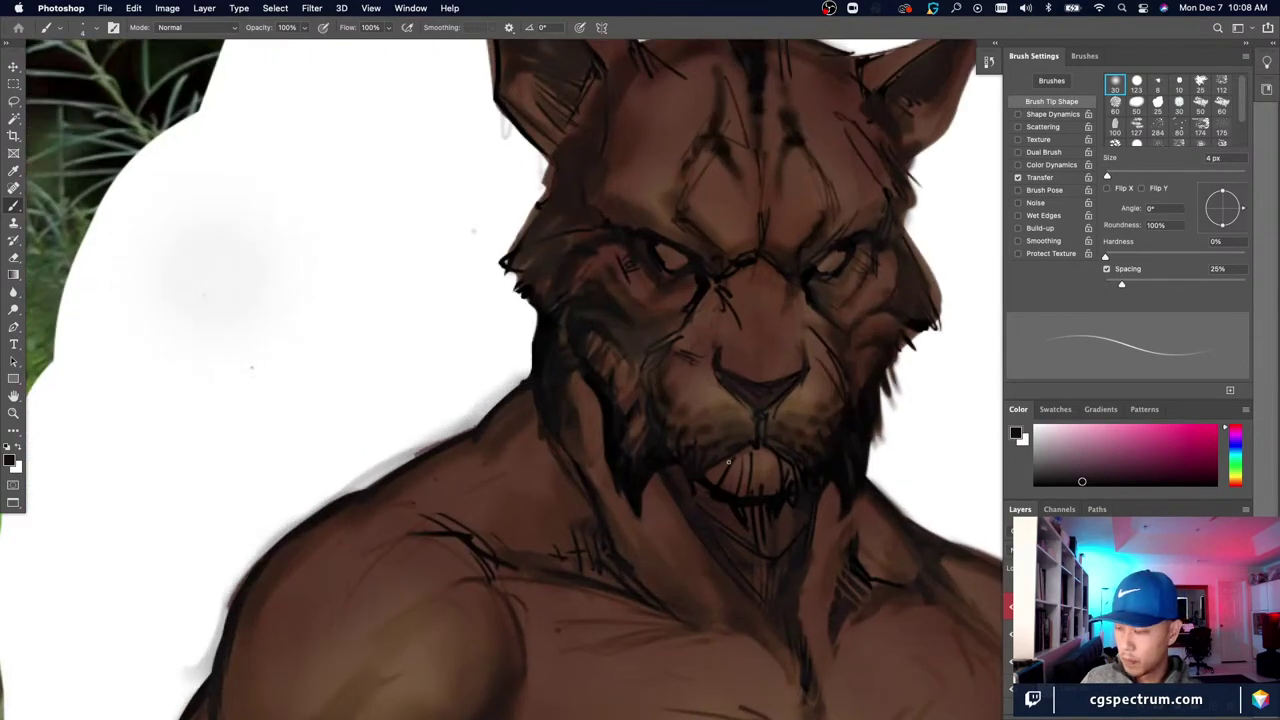
Step: Sample near-black and browns around the philtrum and refine the line between nose and mouth with a 5 to 6 px brush
key(bracketright)
key(bracketright)
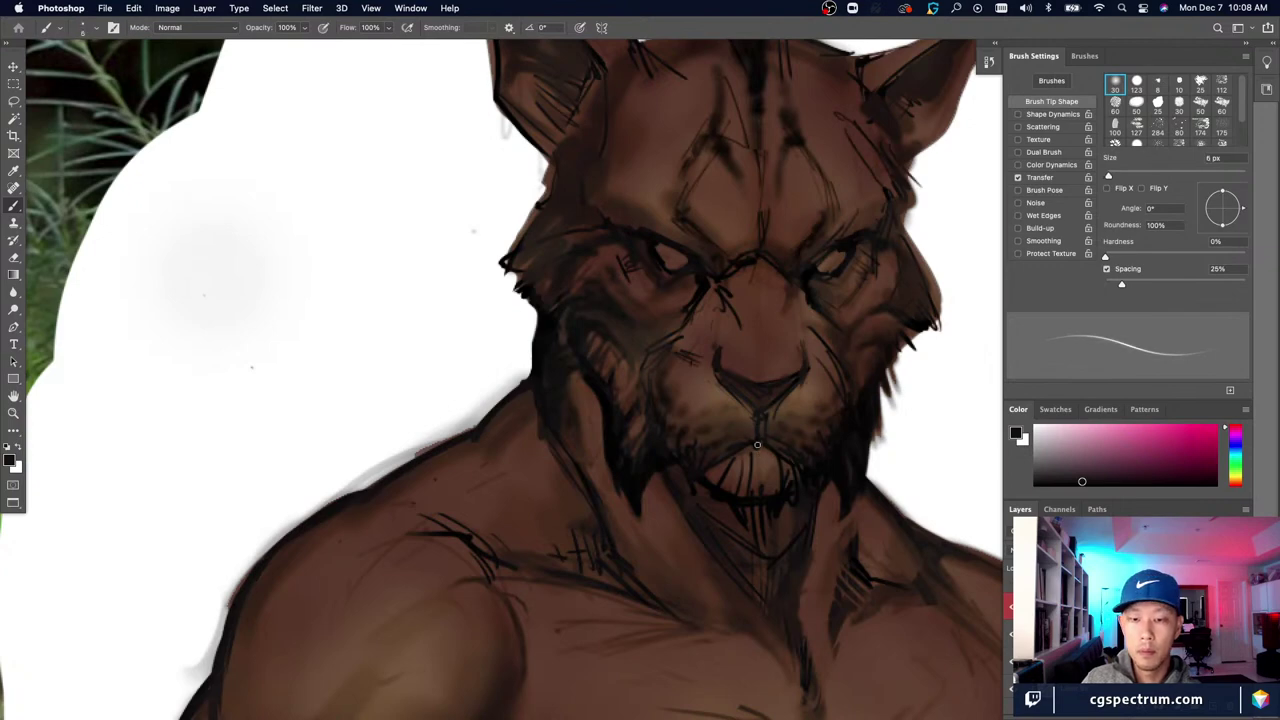
scroll(700, 432, right, 2)
scroll(700, 432, up, 1)
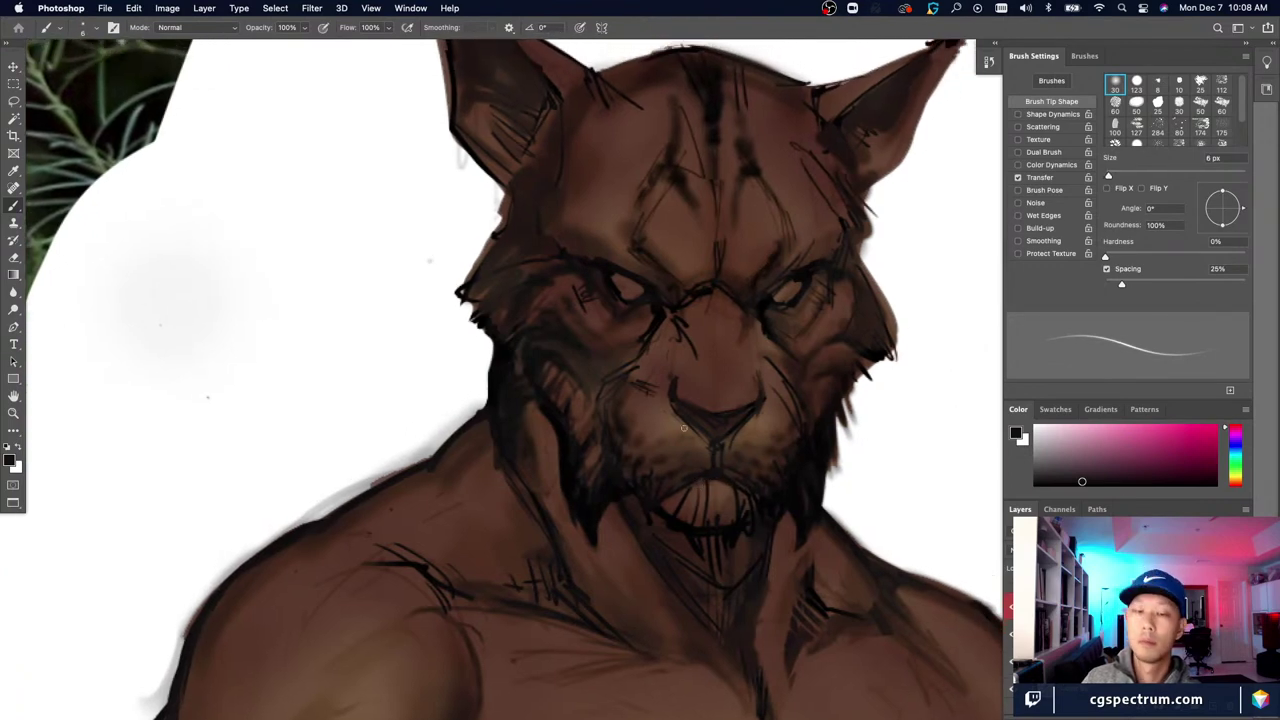
alt+click(722, 438)
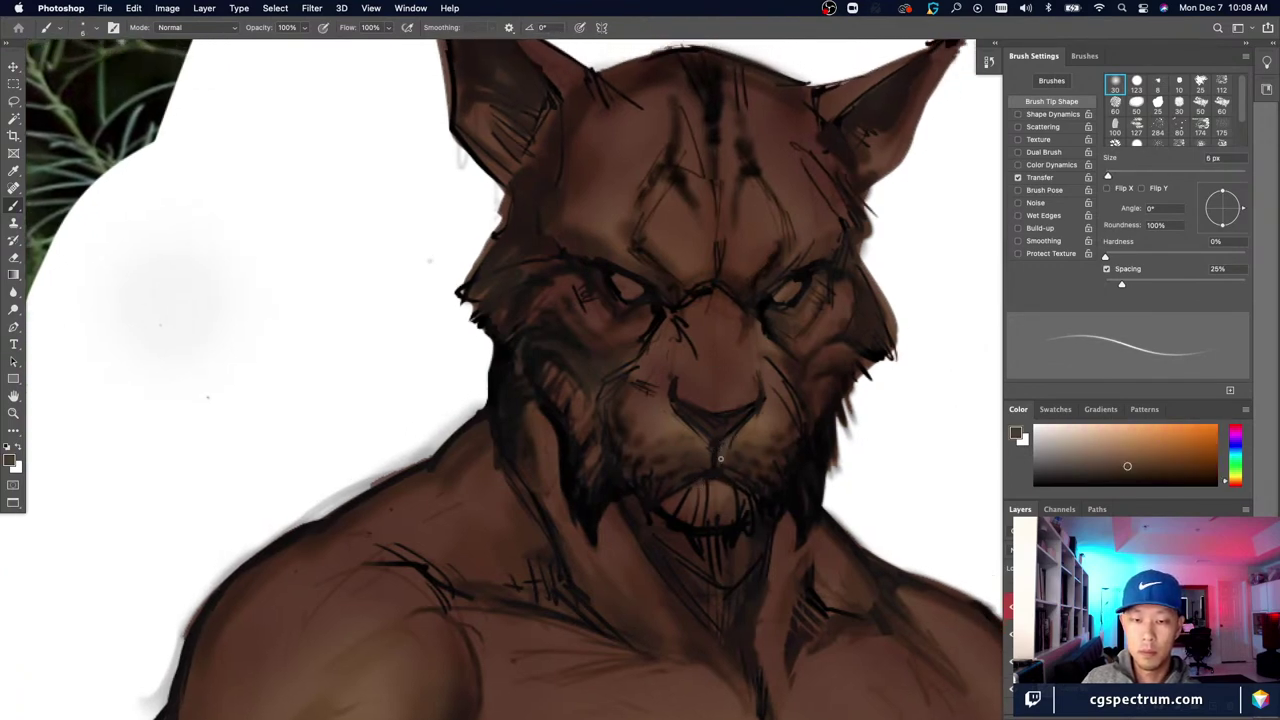
alt+click(706, 438)
alt+click(736, 432)
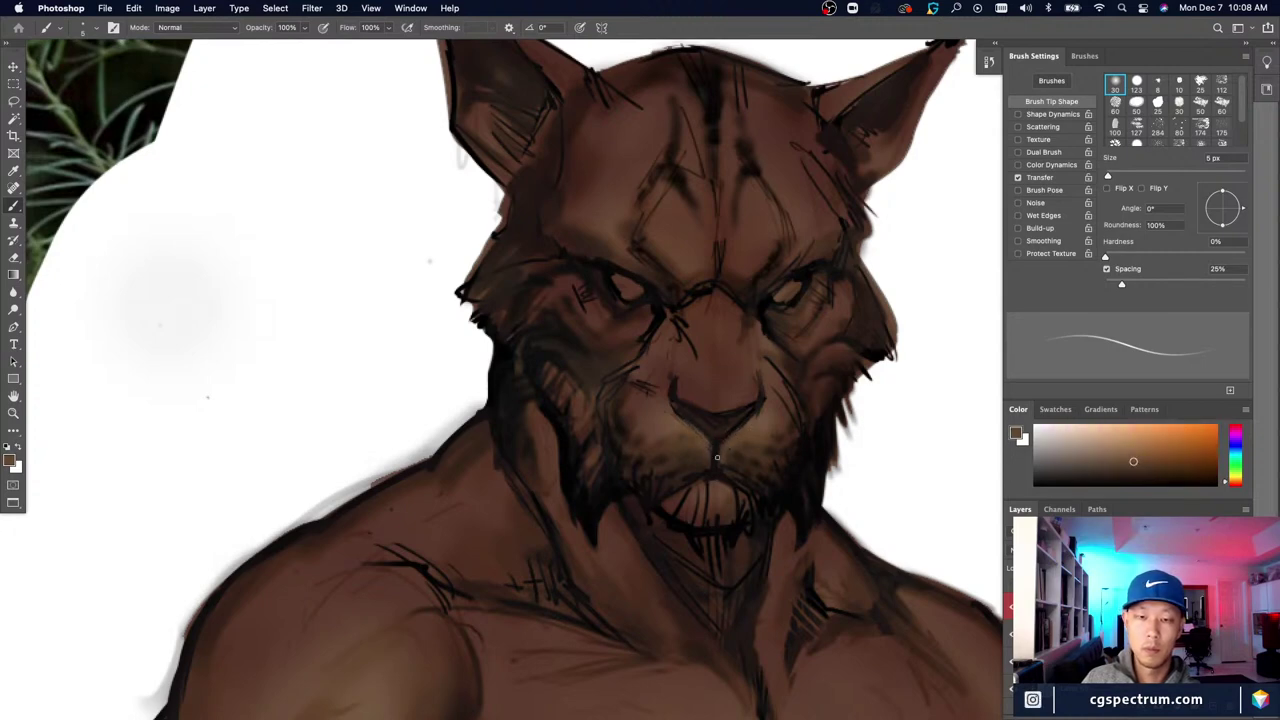
alt+click(717, 457)
drag(694, 466, 655, 455)
Step: Sample near-black and reddish brown around the nostril nearer the reference photo and refine its outline with a 4 px brush
alt+click(647, 433)
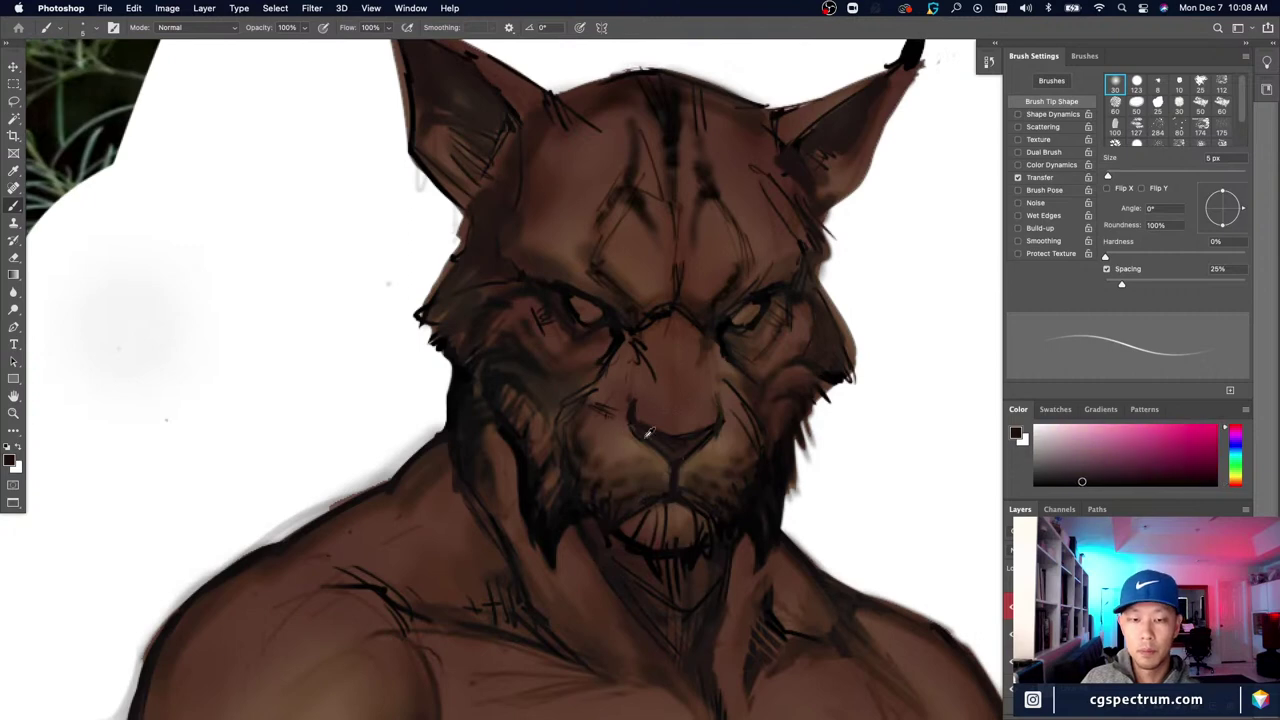
alt+click(633, 423)
alt+click(620, 420)
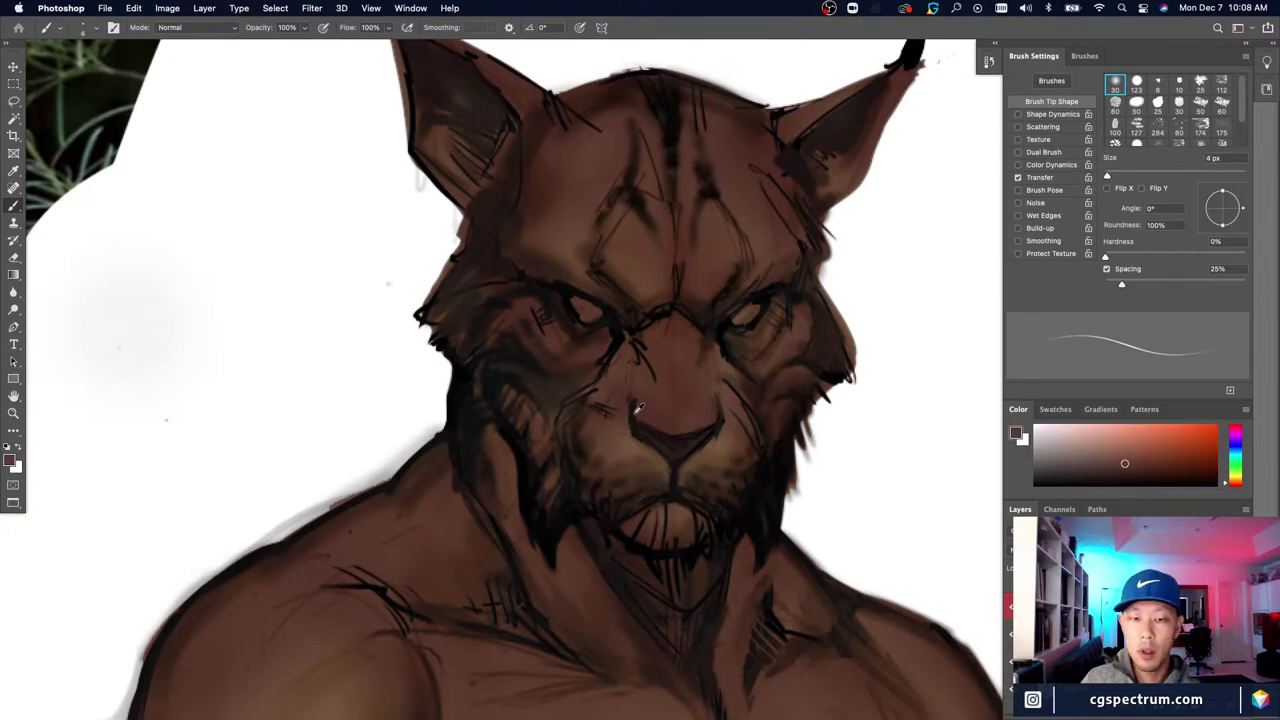
alt+click(637, 409)
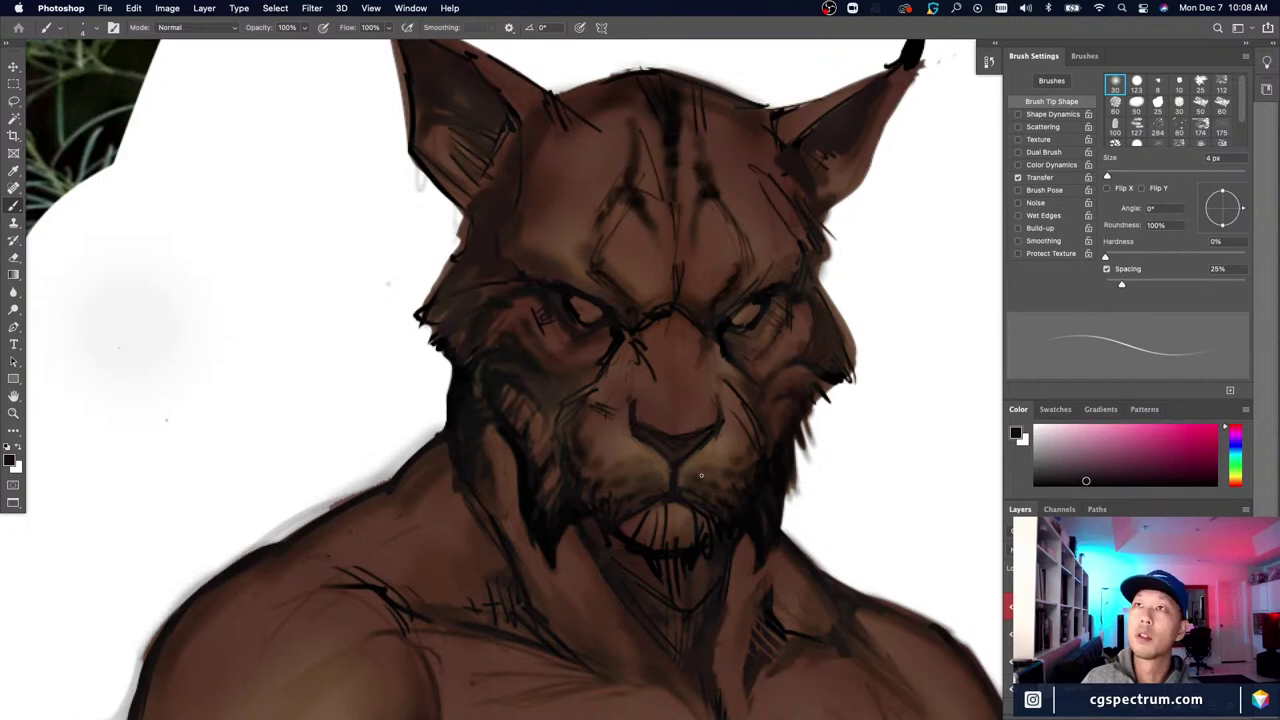
Step: Sample reddish brown and near-black around the nostril farther from the reference photo and clean up its edge at 4 px
scroll(701, 475, right, 3)
alt+click(700, 418)
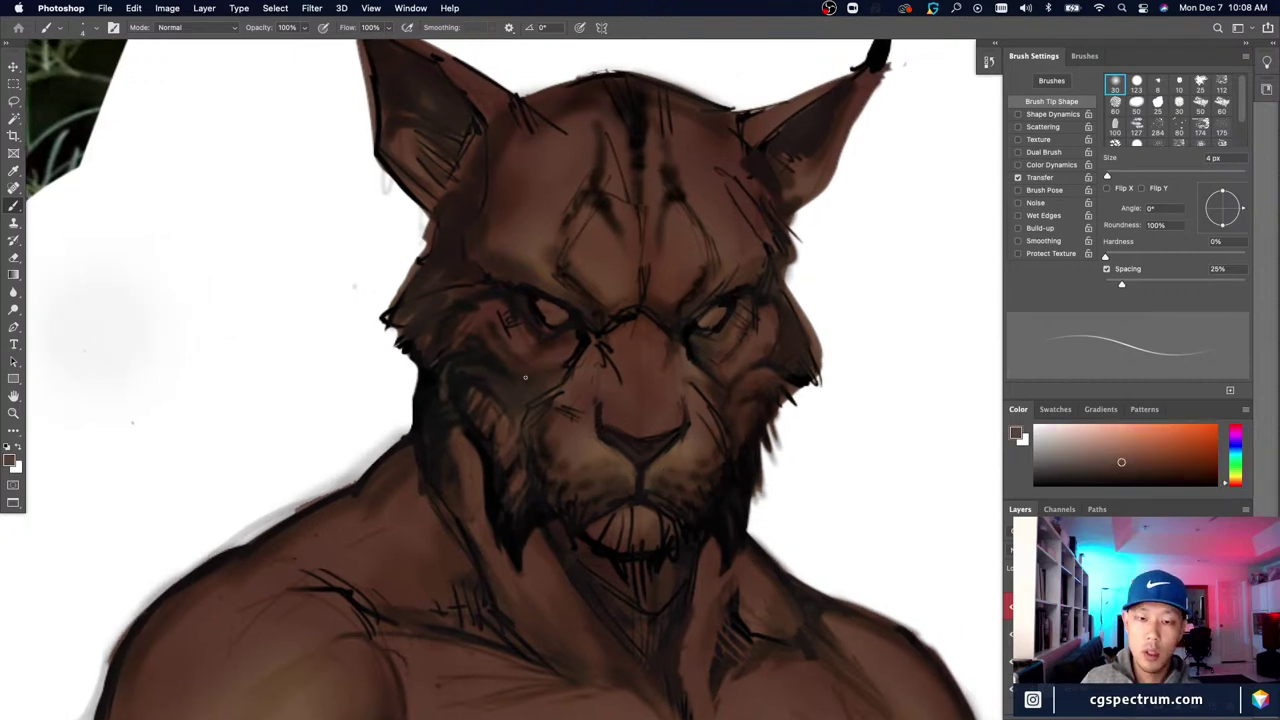
alt+click(596, 440)
alt+click(697, 418)
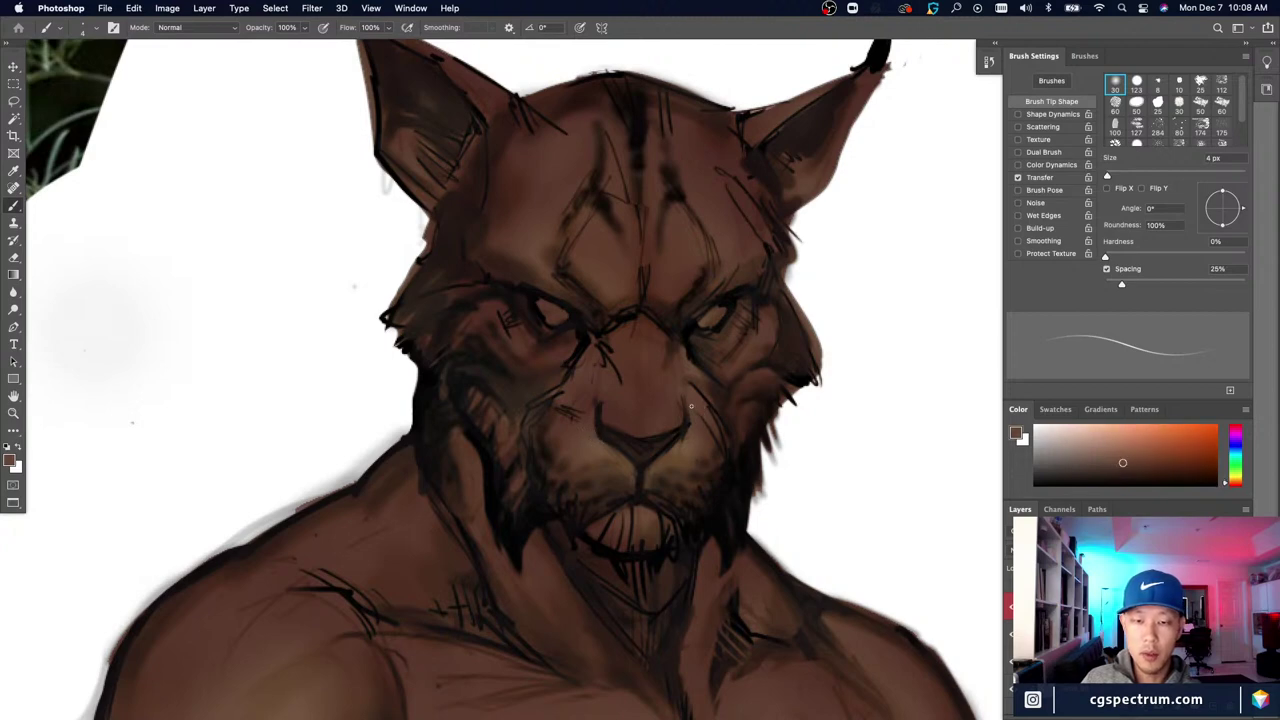
alt+click(677, 432)
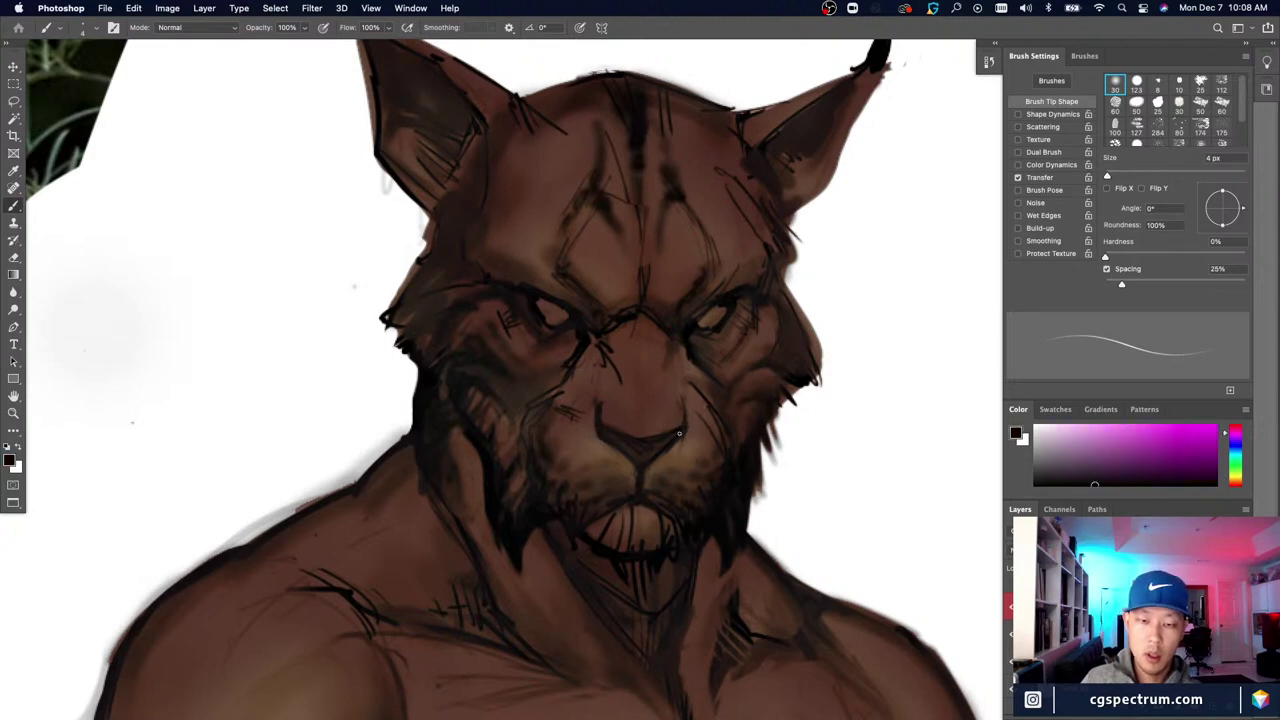
alt+click(698, 411)
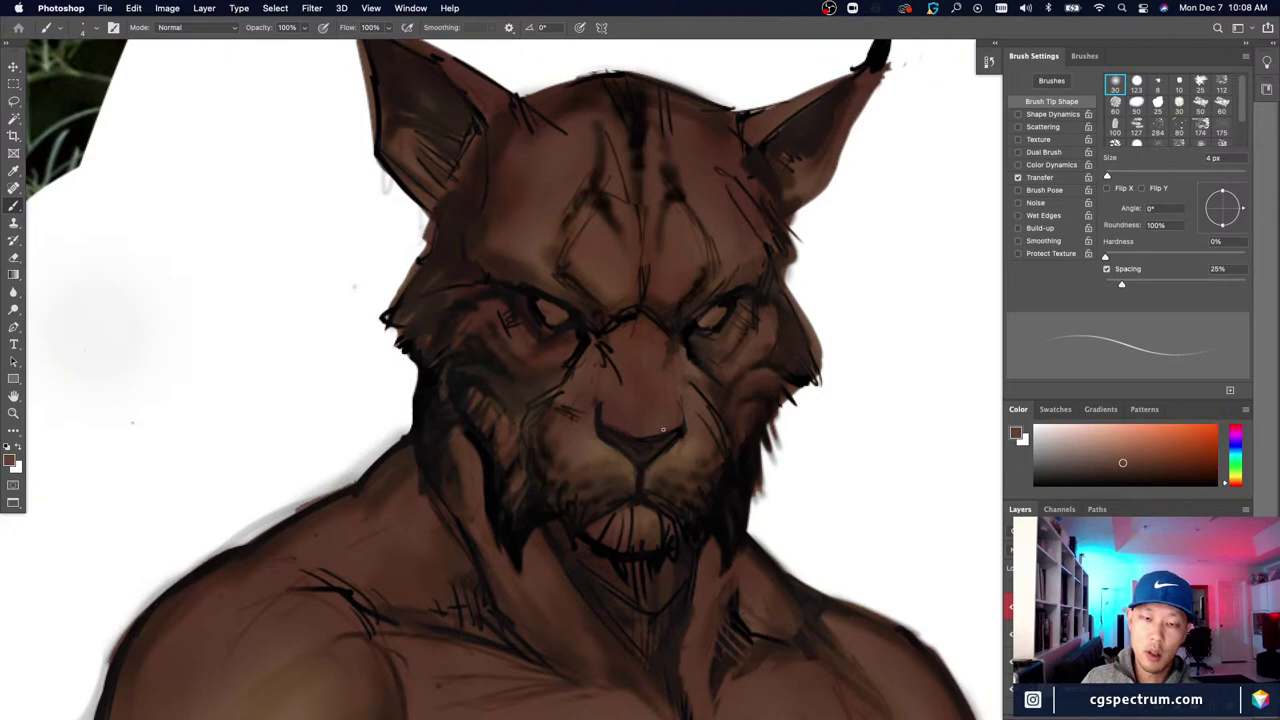
alt+click(673, 431)
alt+click(684, 428)
alt+click(677, 429)
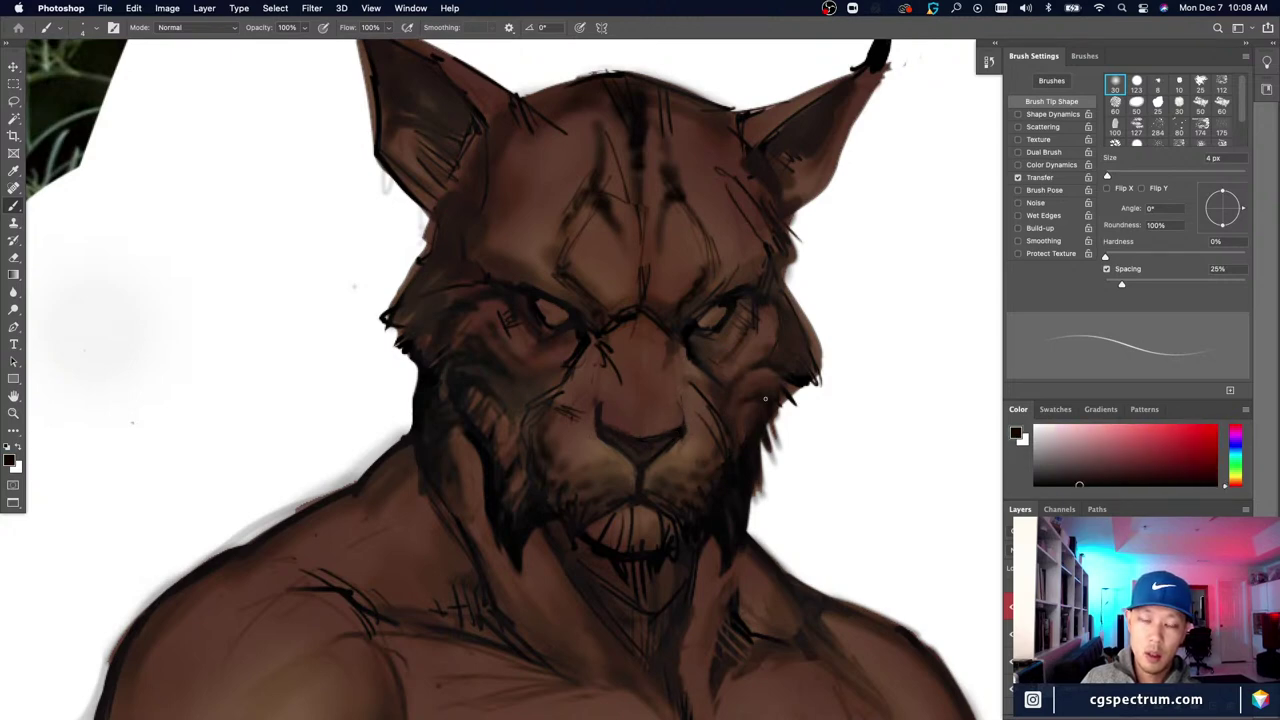
alt+click(685, 439)
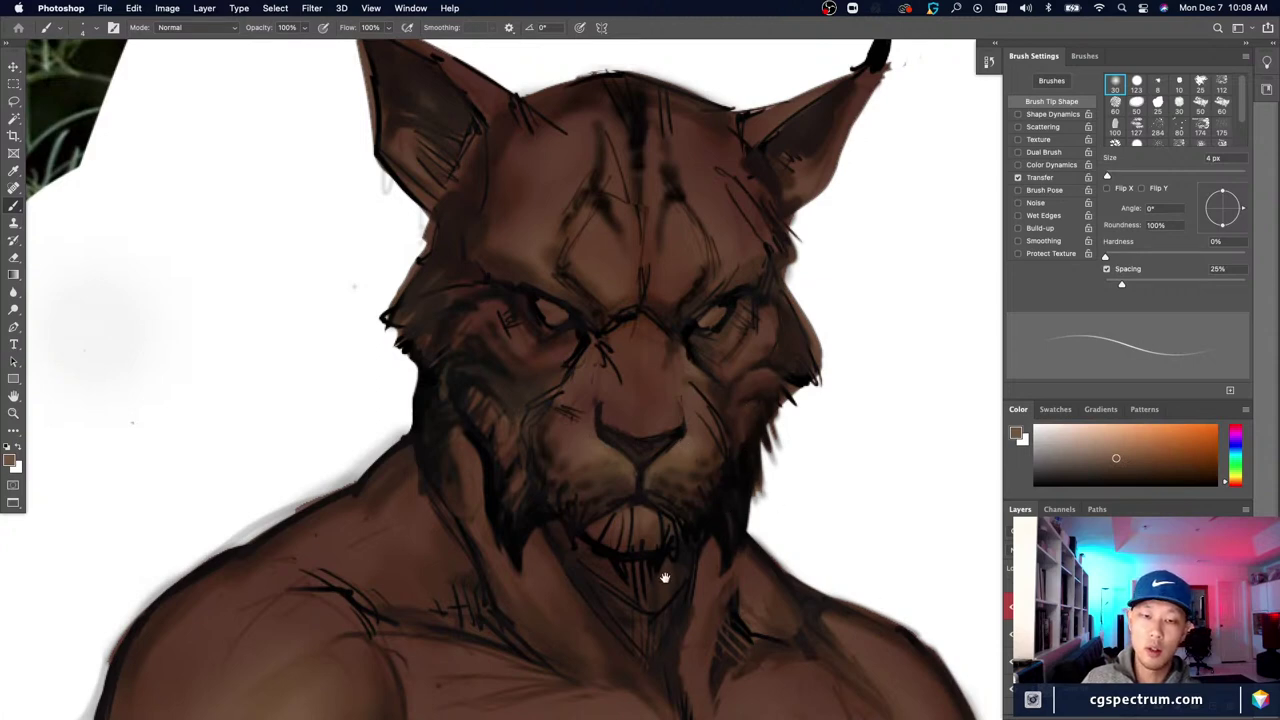
Step: Sample browns and near-black beside the nose and refine the upper muzzle crease nearer the reference photo with a 4 px brush
drag(663, 571, 660, 511)
alt+click(600, 357)
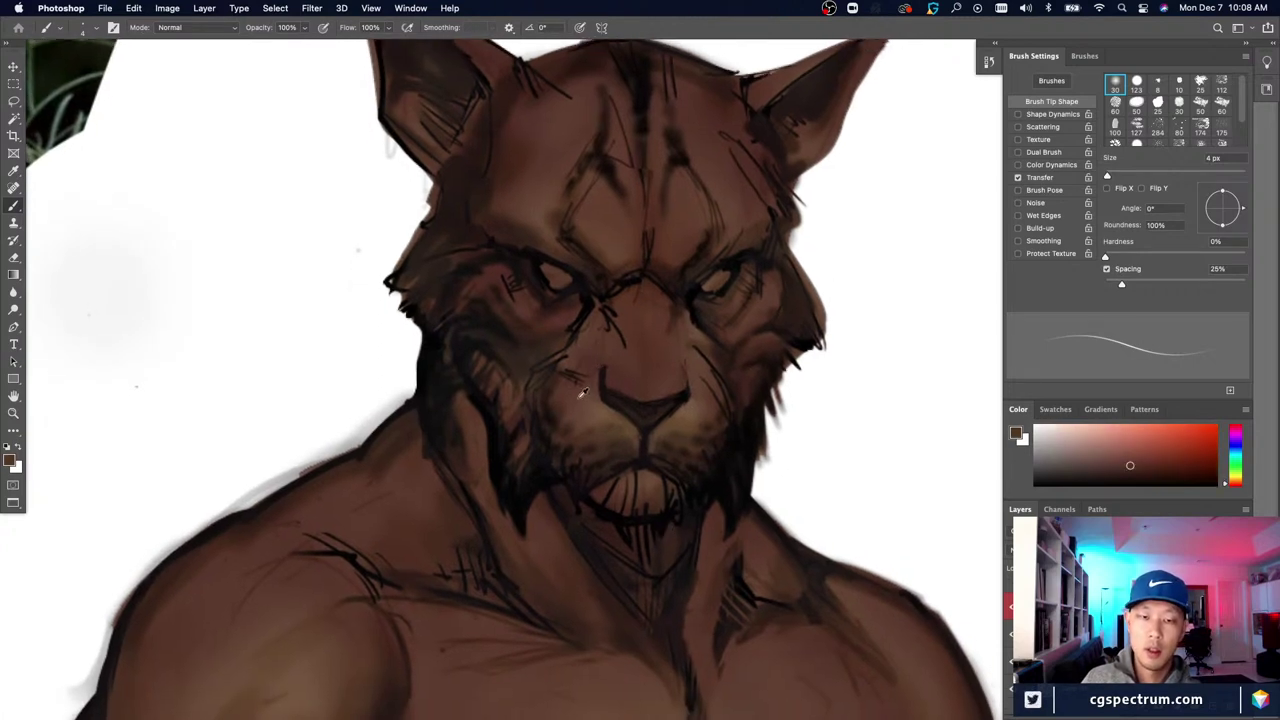
alt+click(584, 394)
alt+click(557, 323)
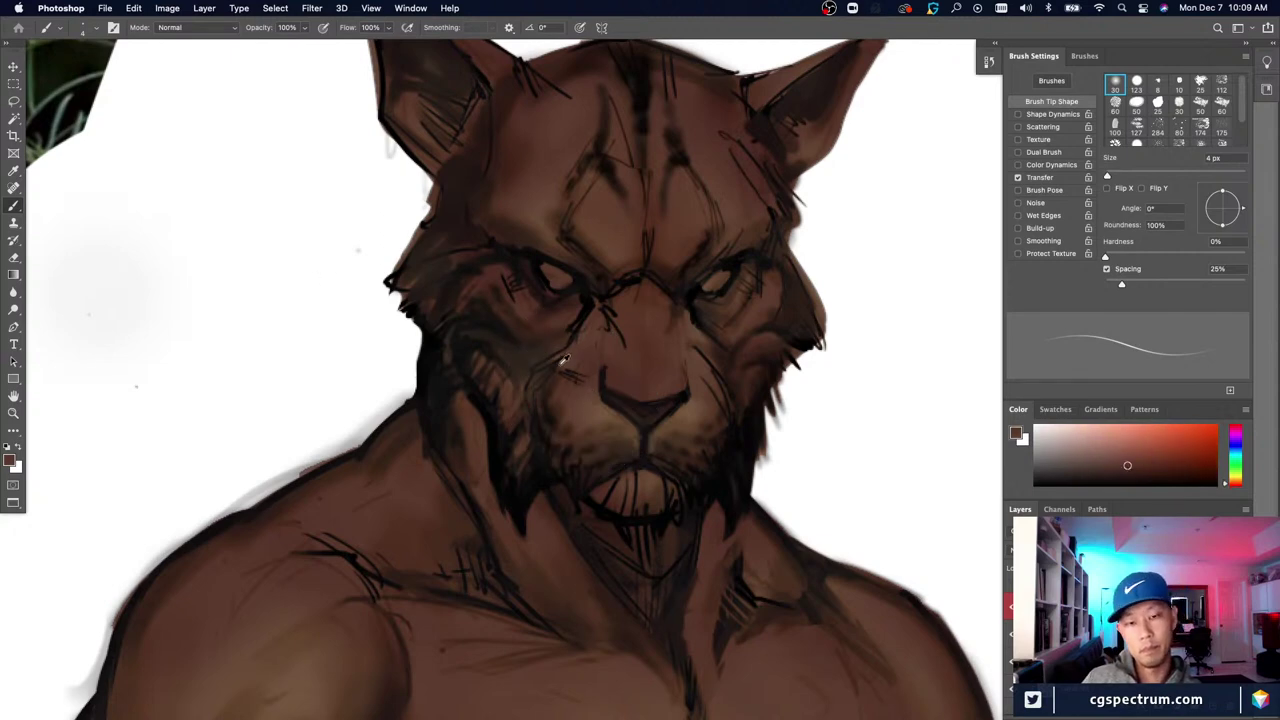
alt+click(558, 362)
alt+click(557, 360)
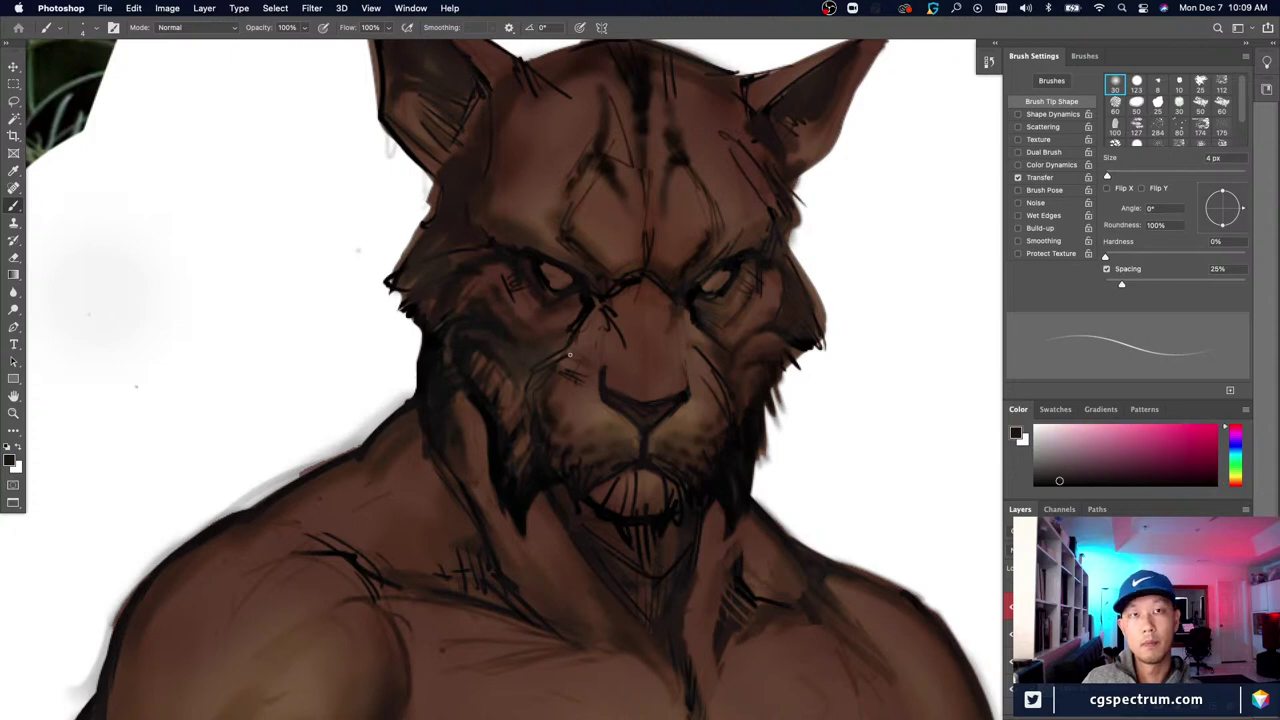
drag(665, 493, 659, 481)
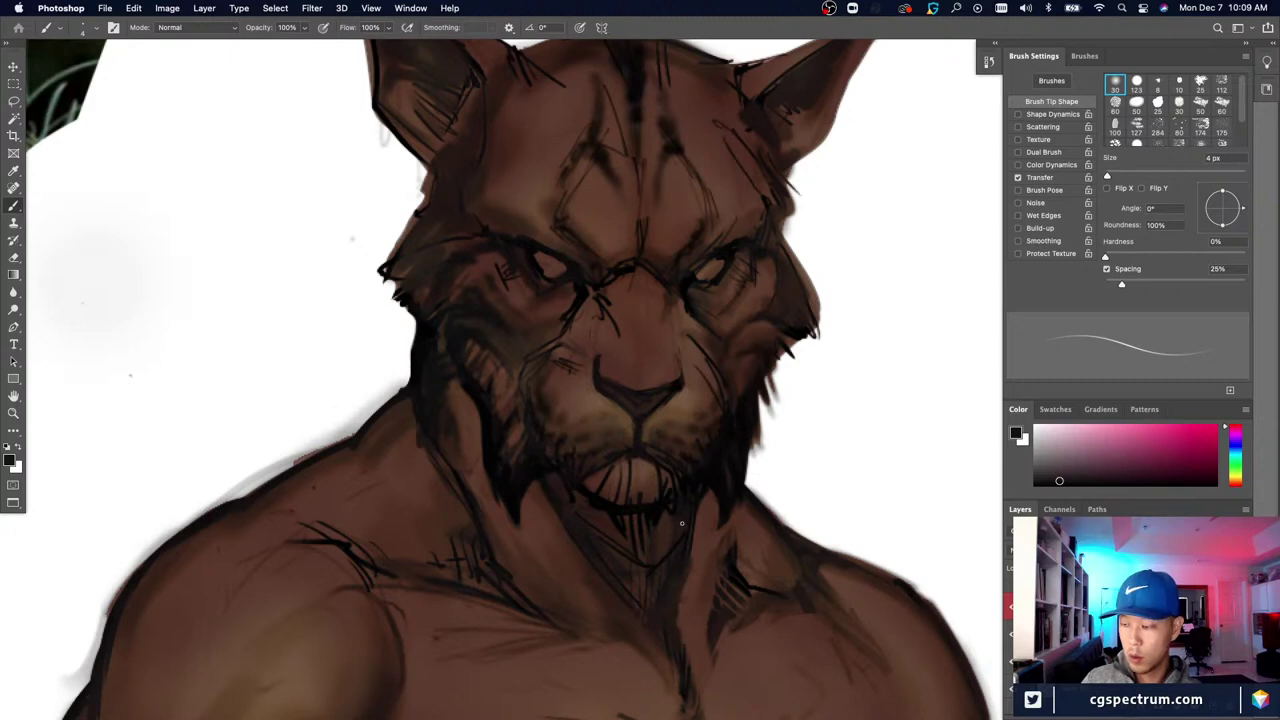
drag(697, 503, 703, 533)
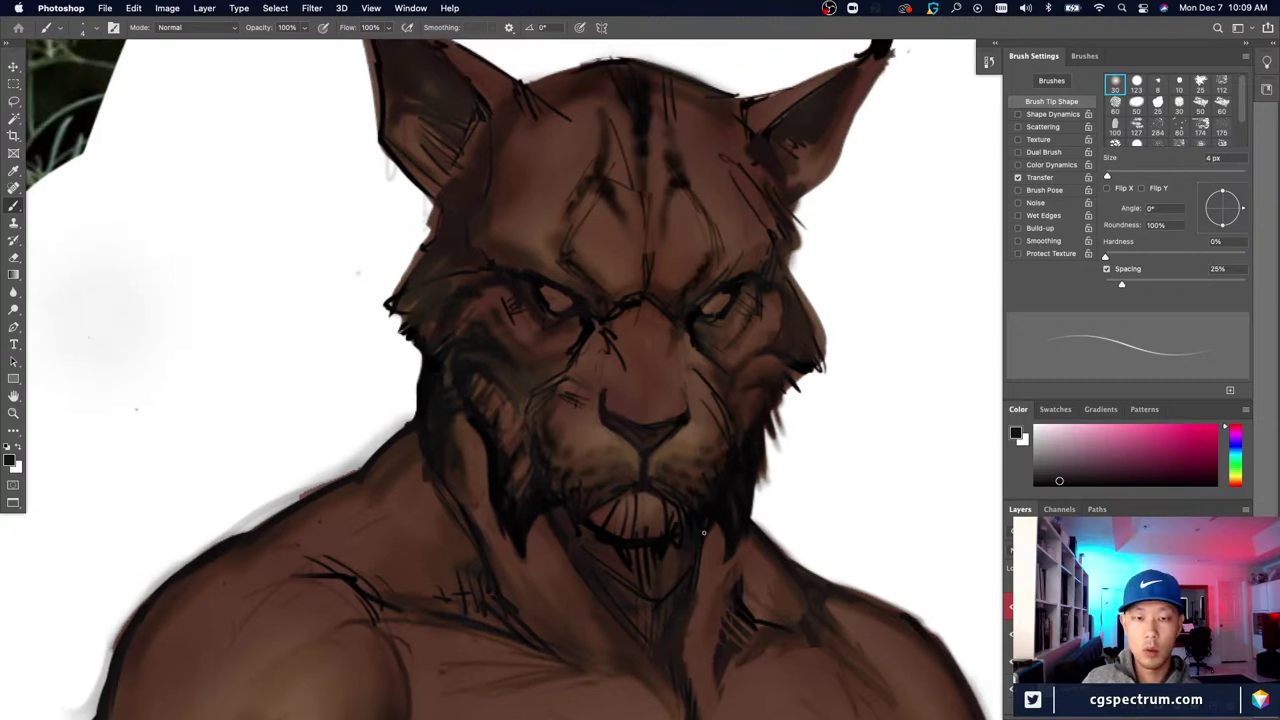
Step: Sample dark and reddish browns around the upper muzzle and nose bridge and soften the sketch lines there with a 6 px brush
alt+click(574, 409)
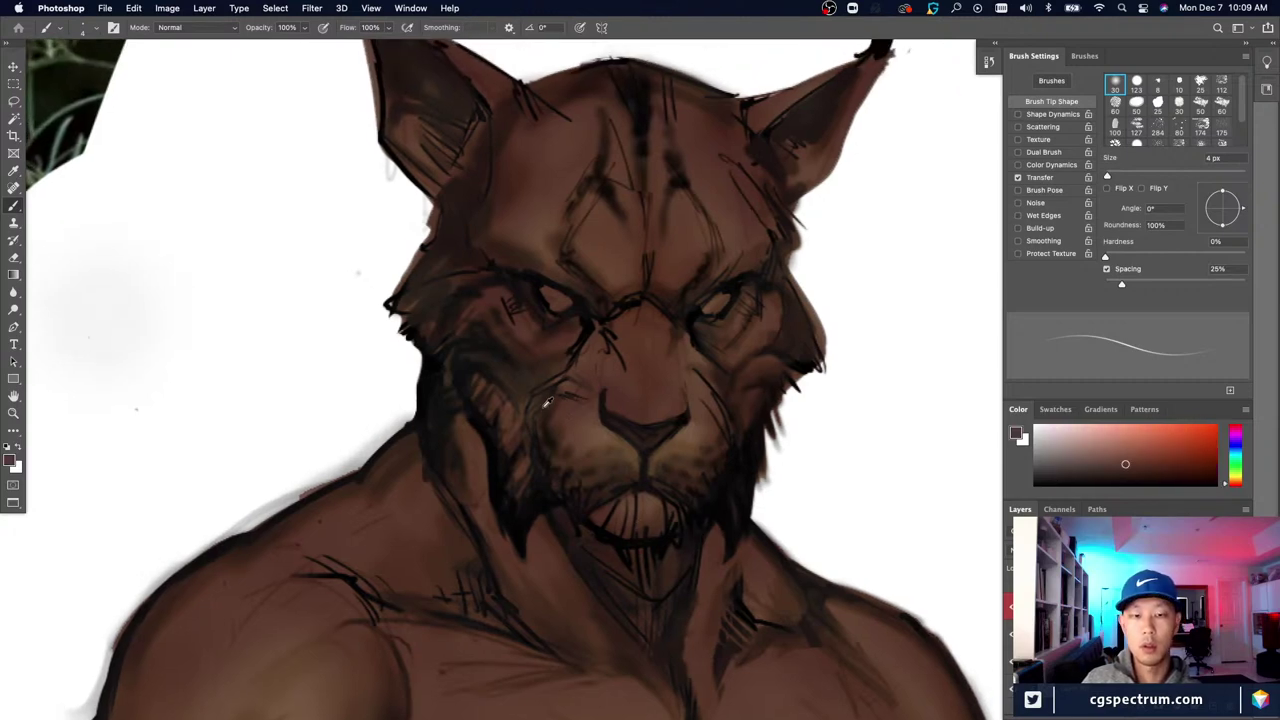
alt+click(545, 403)
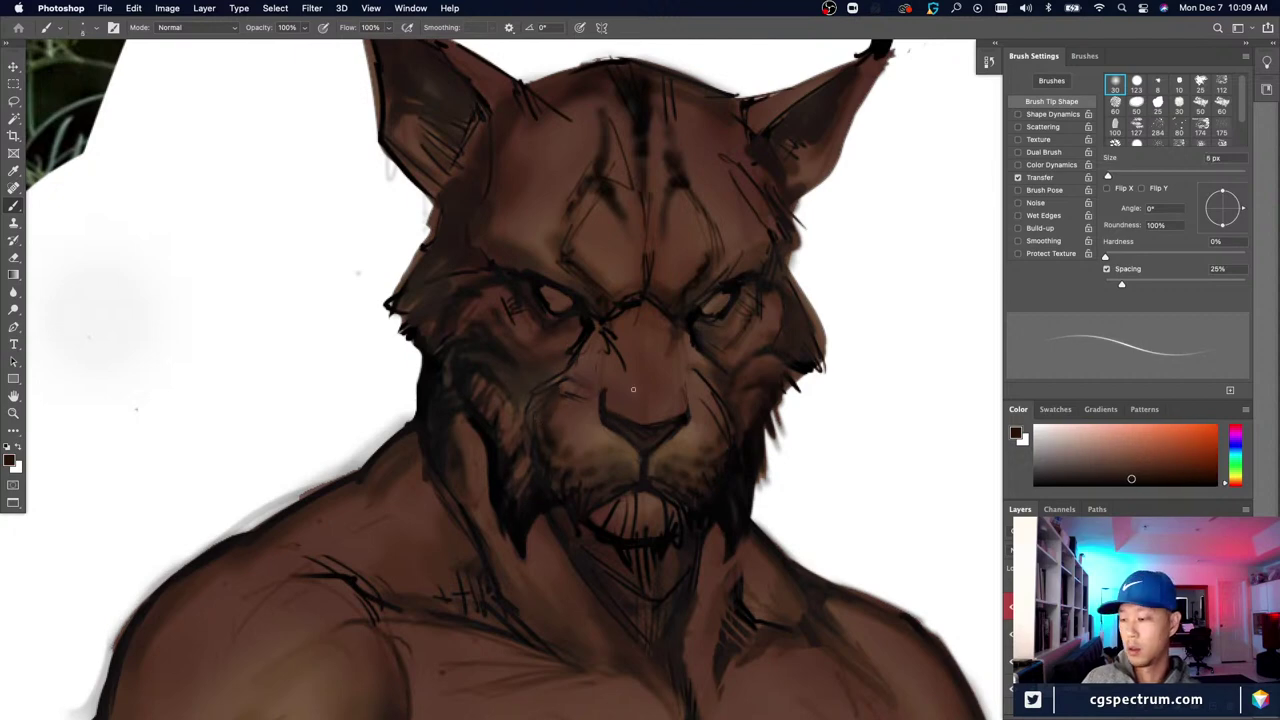
drag(693, 529, 663, 551)
alt+click(573, 372)
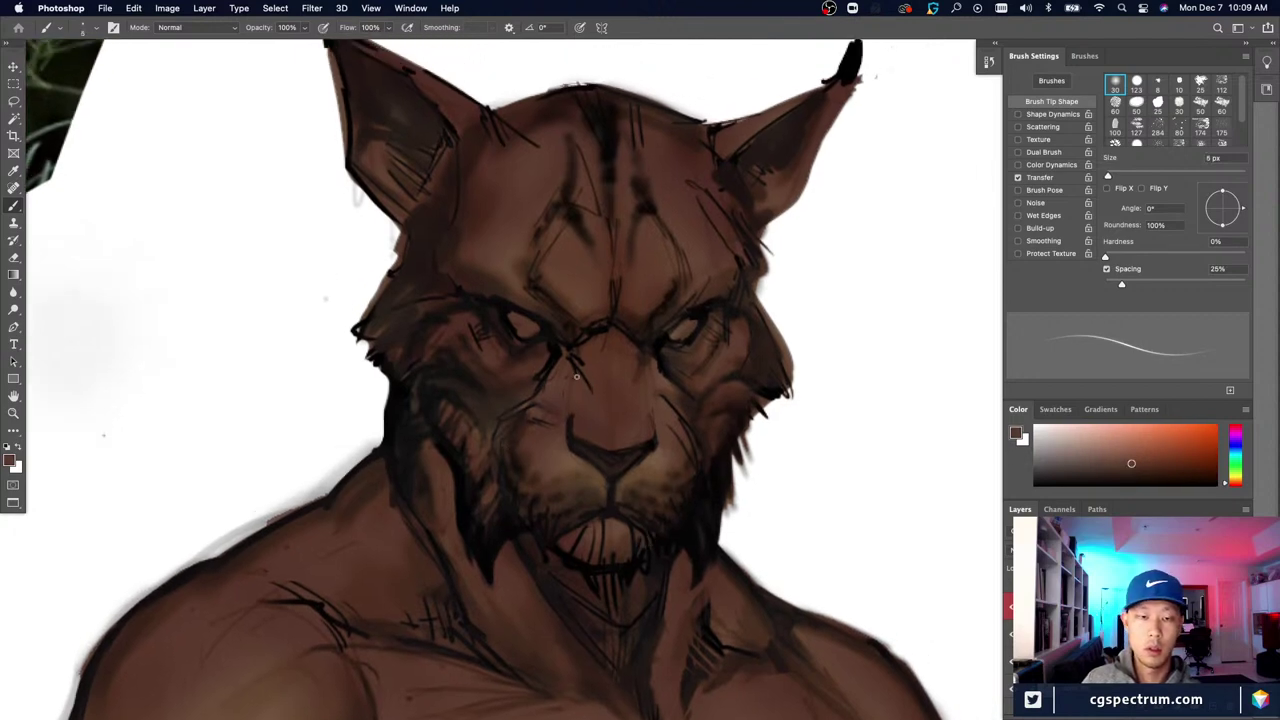
alt+click(600, 375)
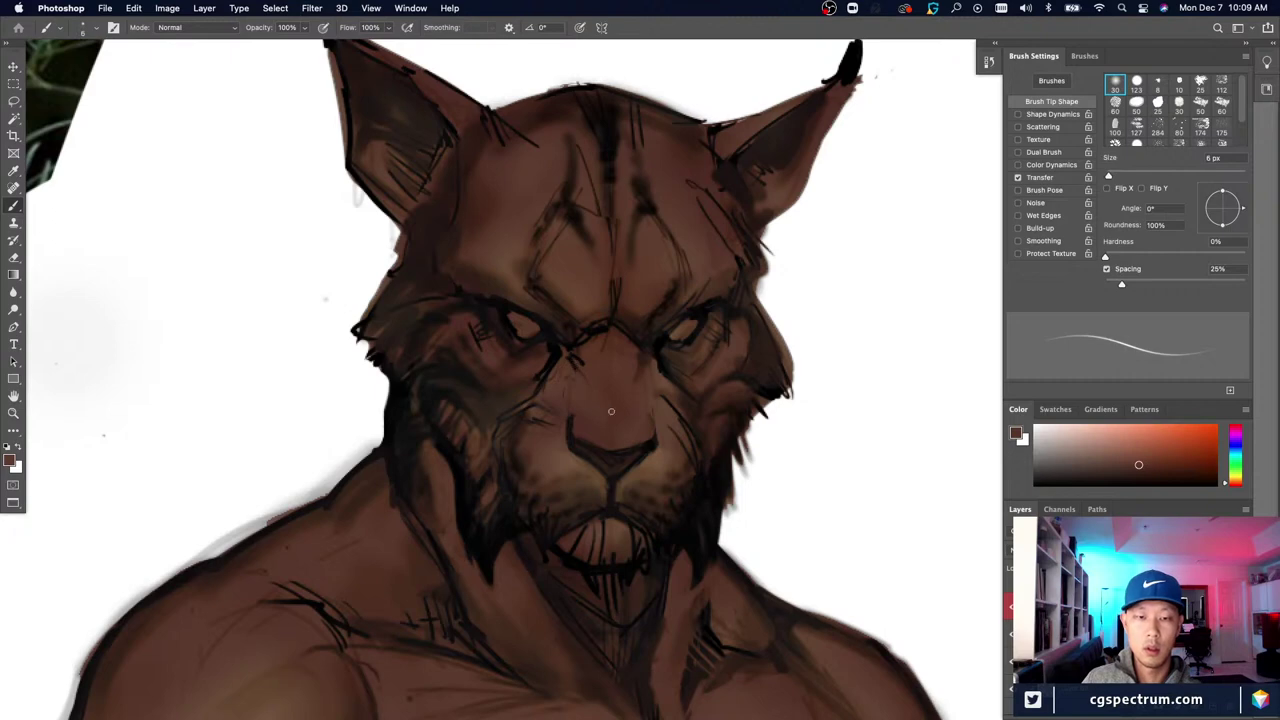
drag(523, 491, 529, 499)
Step: Reset the foreground to black and reinforce the dark marks between the nose bridge and the inner eye corner nearer the reference photo
key(d)
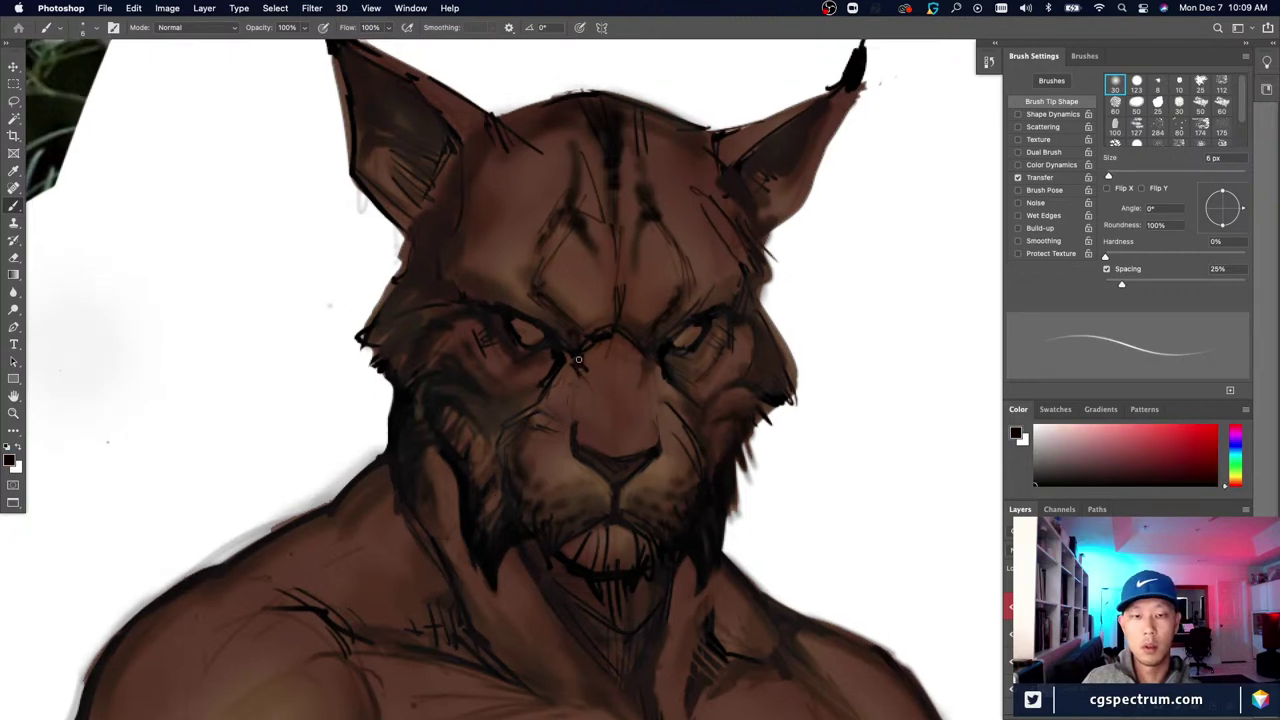
drag(619, 558, 616, 544)
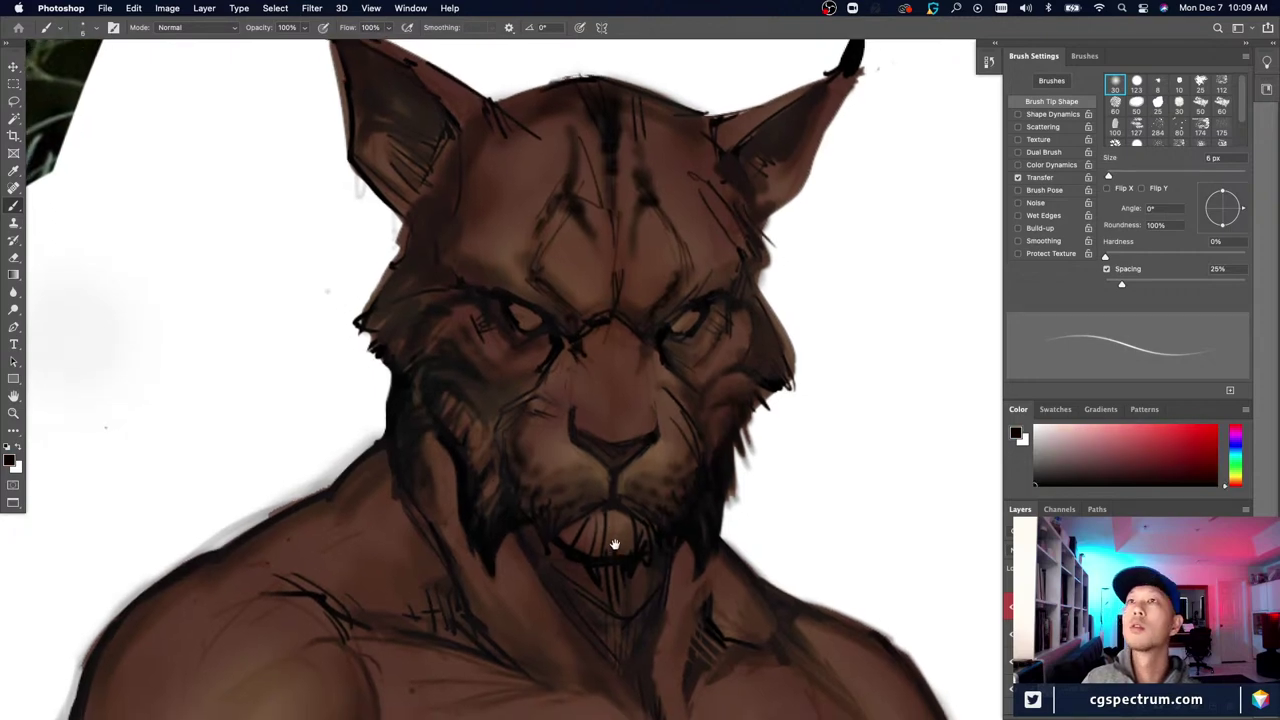
drag(700, 601, 710, 585)
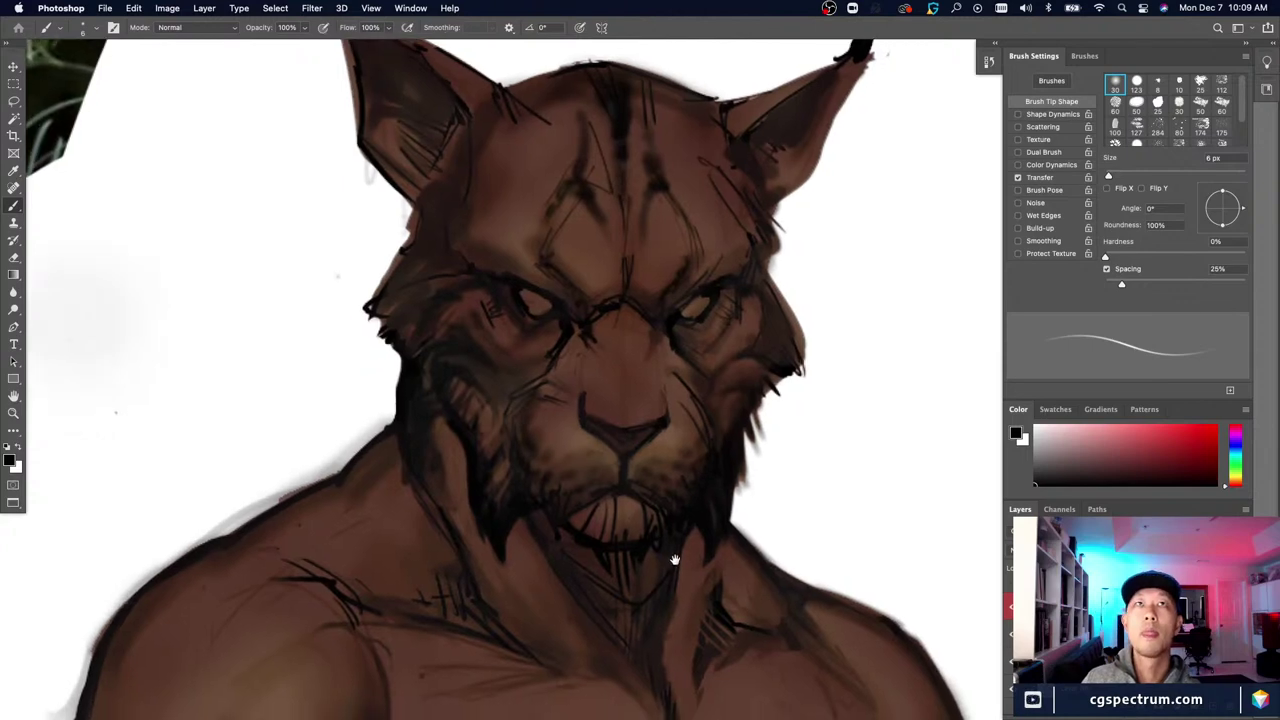
drag(736, 542, 739, 529)
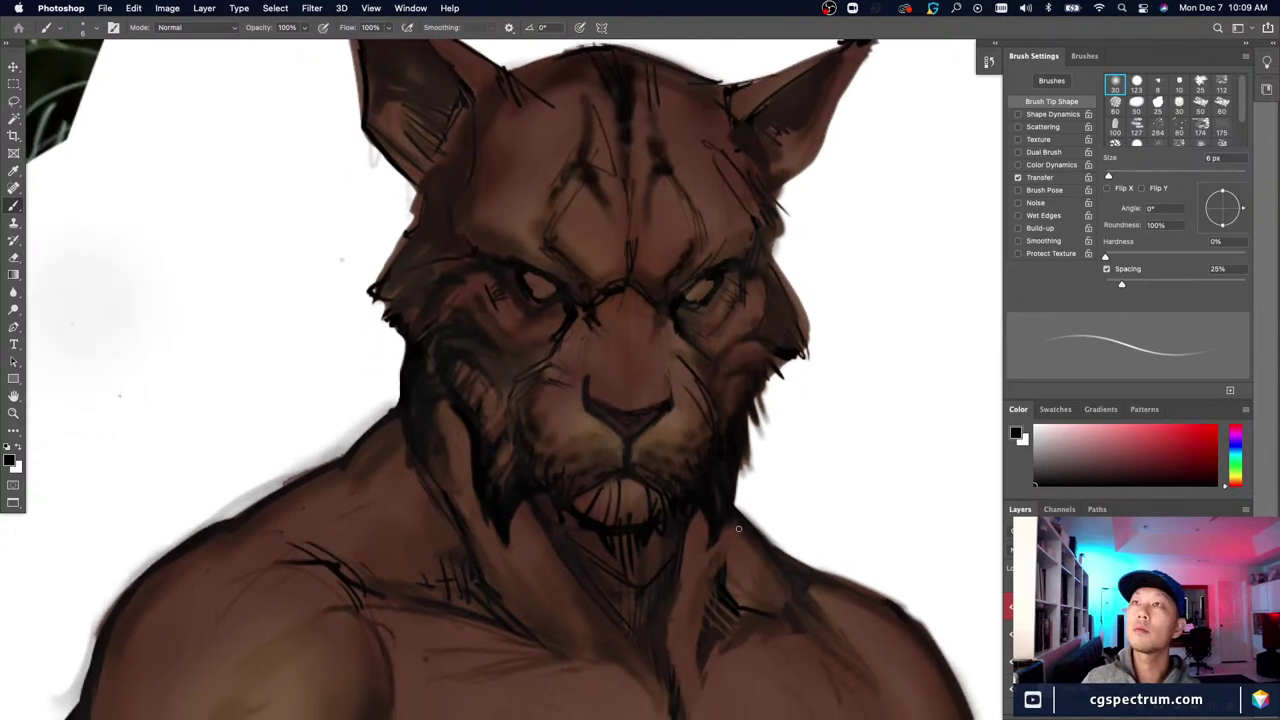
Step: Sample reddish brown and near-black along both sides of the nose and refine its edges with a 5 to 6 px brush
alt+click(592, 366)
drag(589, 373, 591, 386)
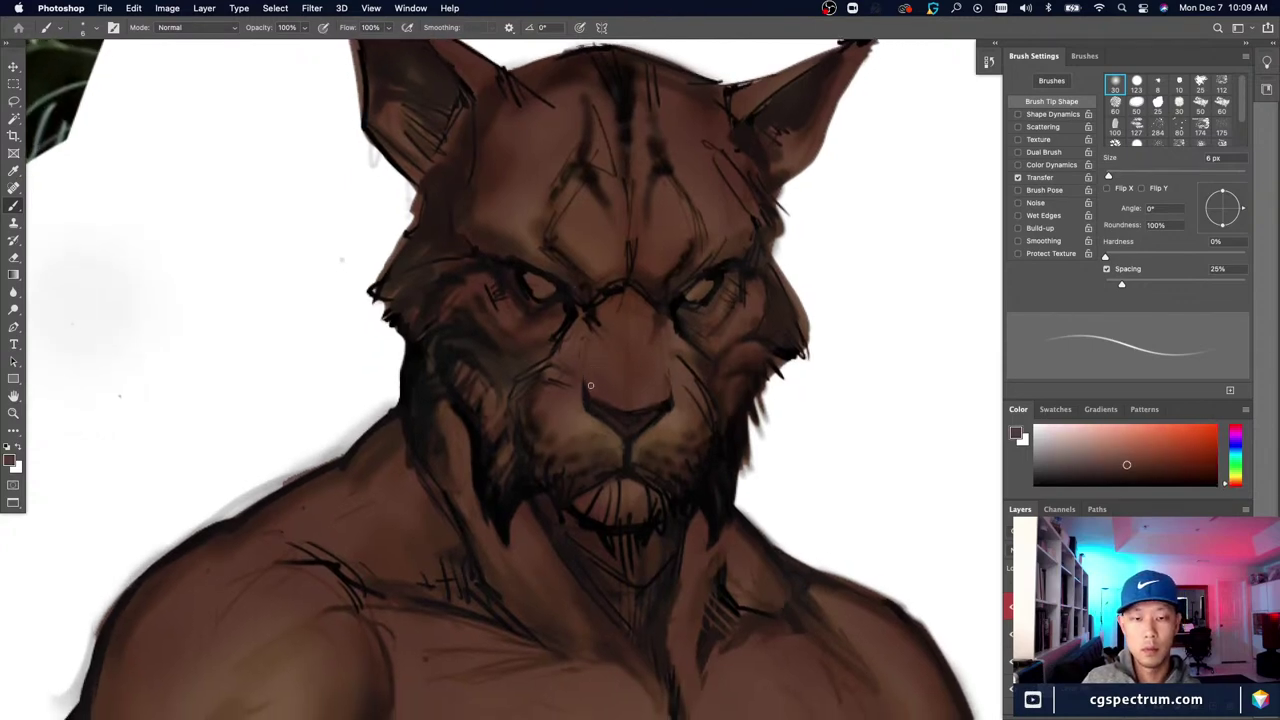
alt+click(674, 394)
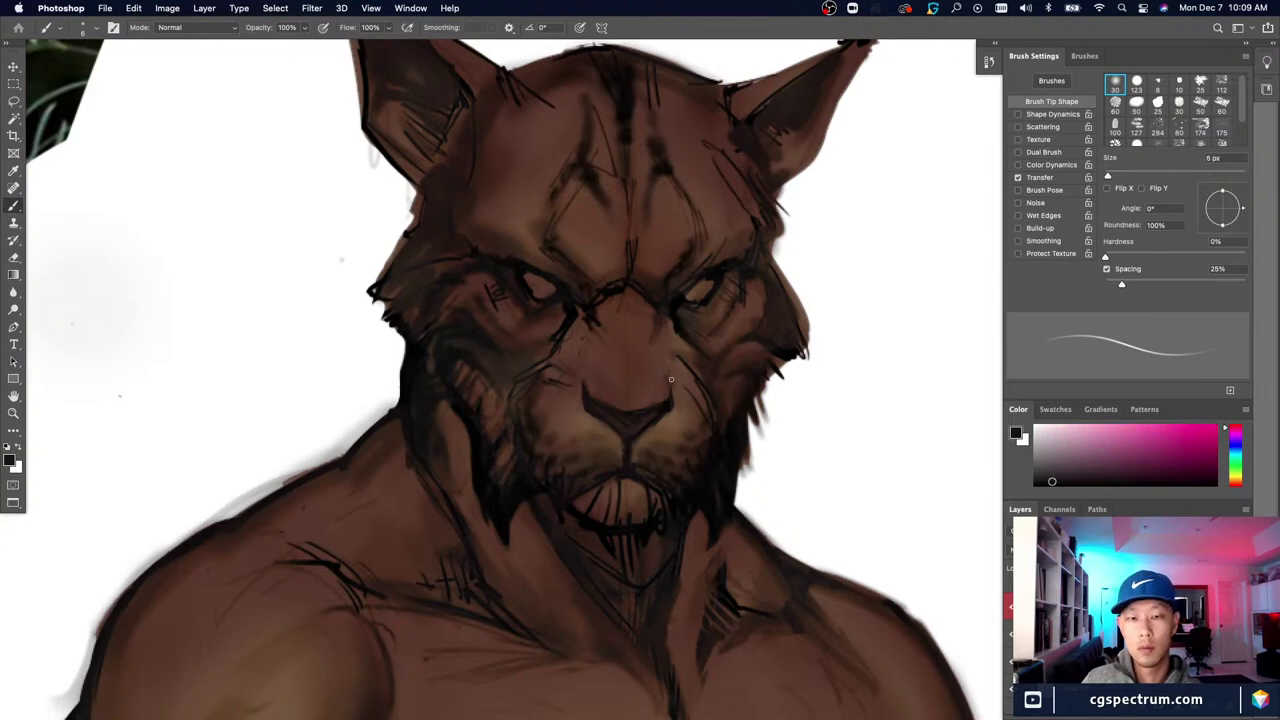
alt+click(665, 375)
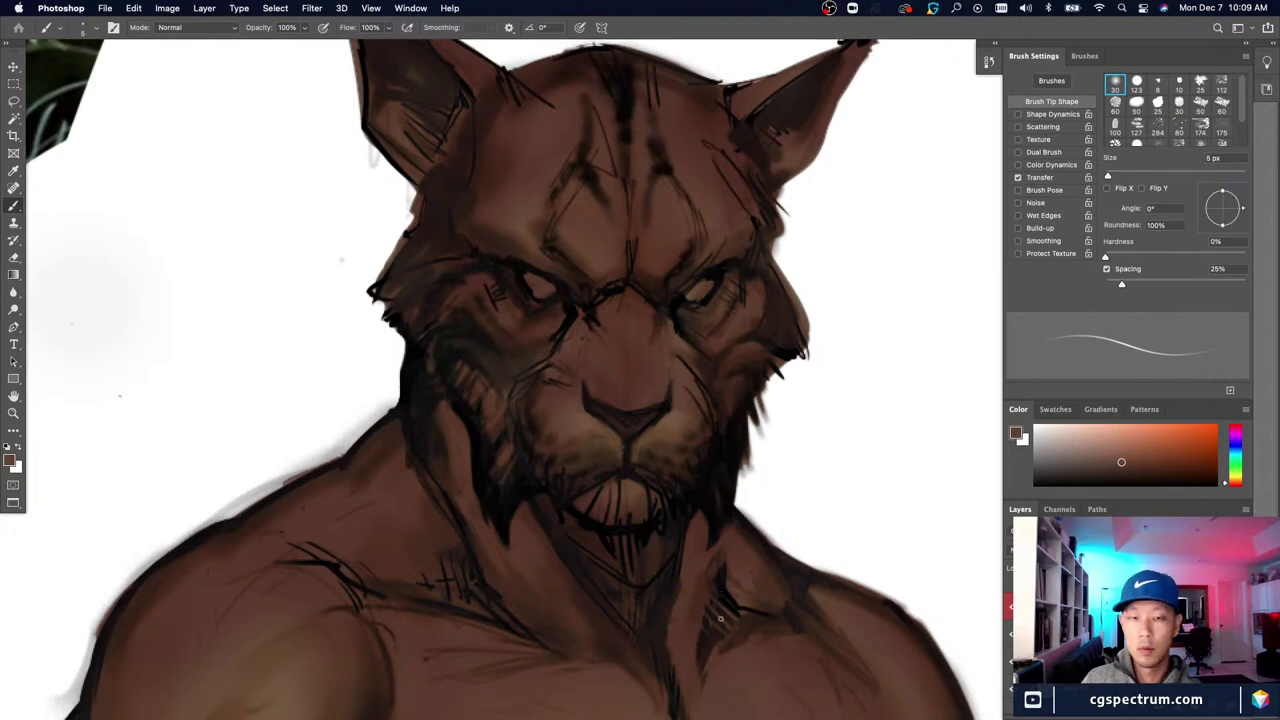
drag(677, 586, 681, 566)
Step: Sample near-black at the nostril, reduce the brush to 4 px, refine the nostril edges and compare the face with the lynx photo
alt+click(590, 378)
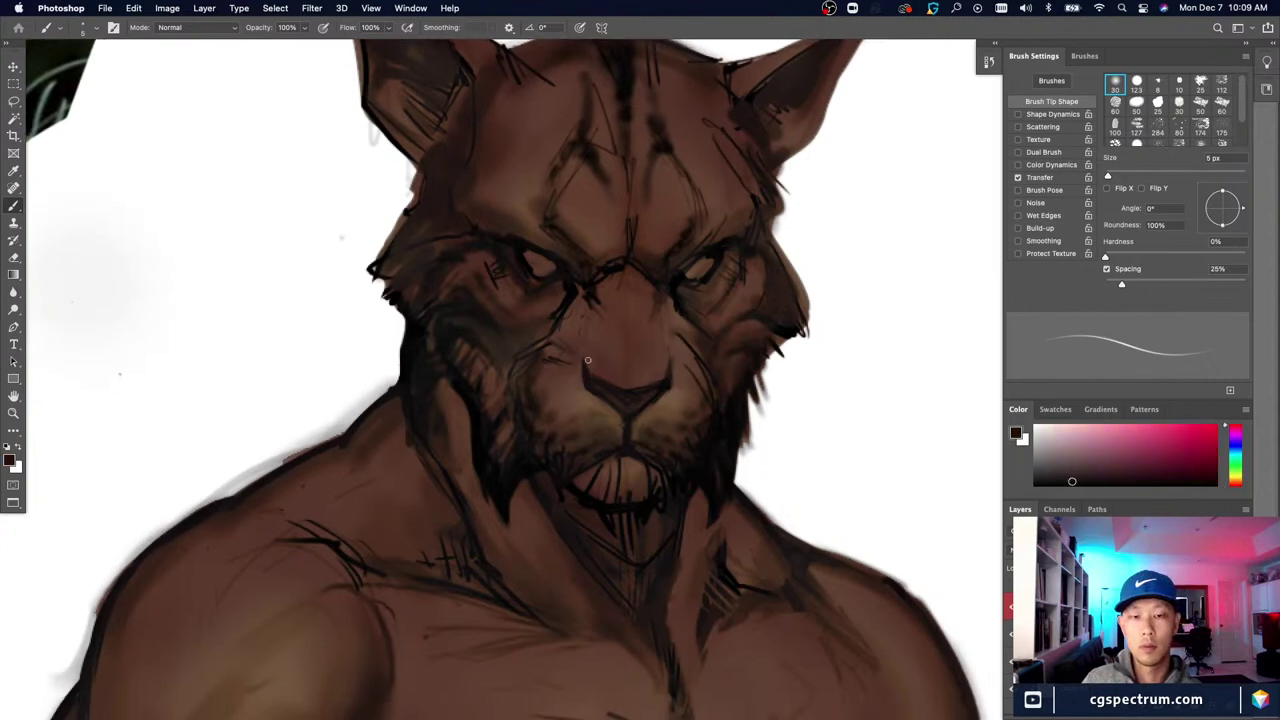
key(bracketright)
key(bracketright)
key(bracketleft)
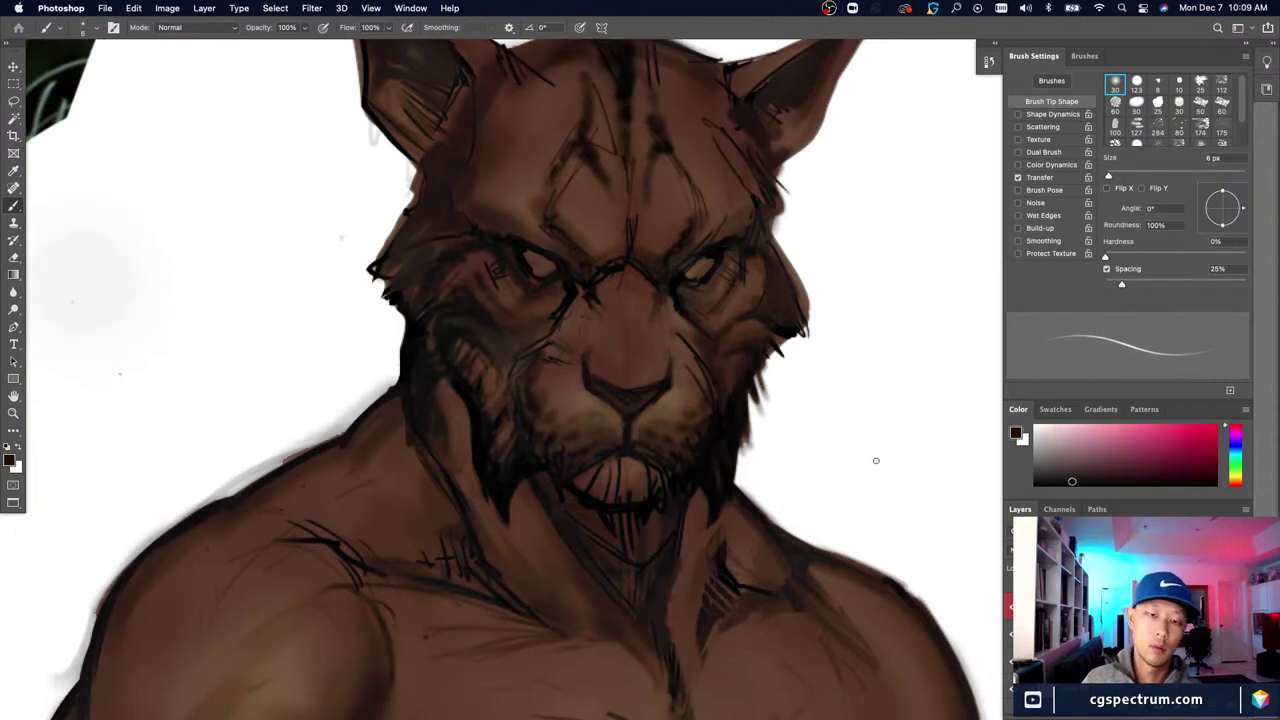
key(bracketleft)
key(bracketleft)
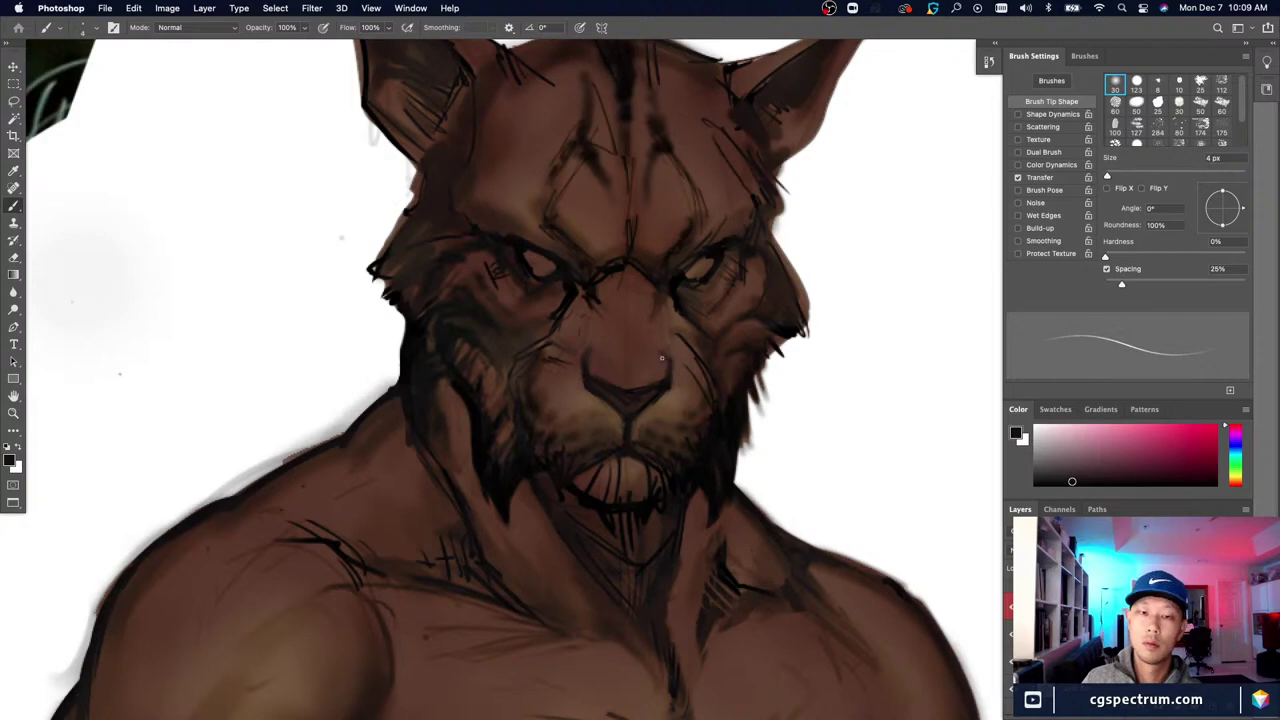
key(super+minus)
key(super+minus)
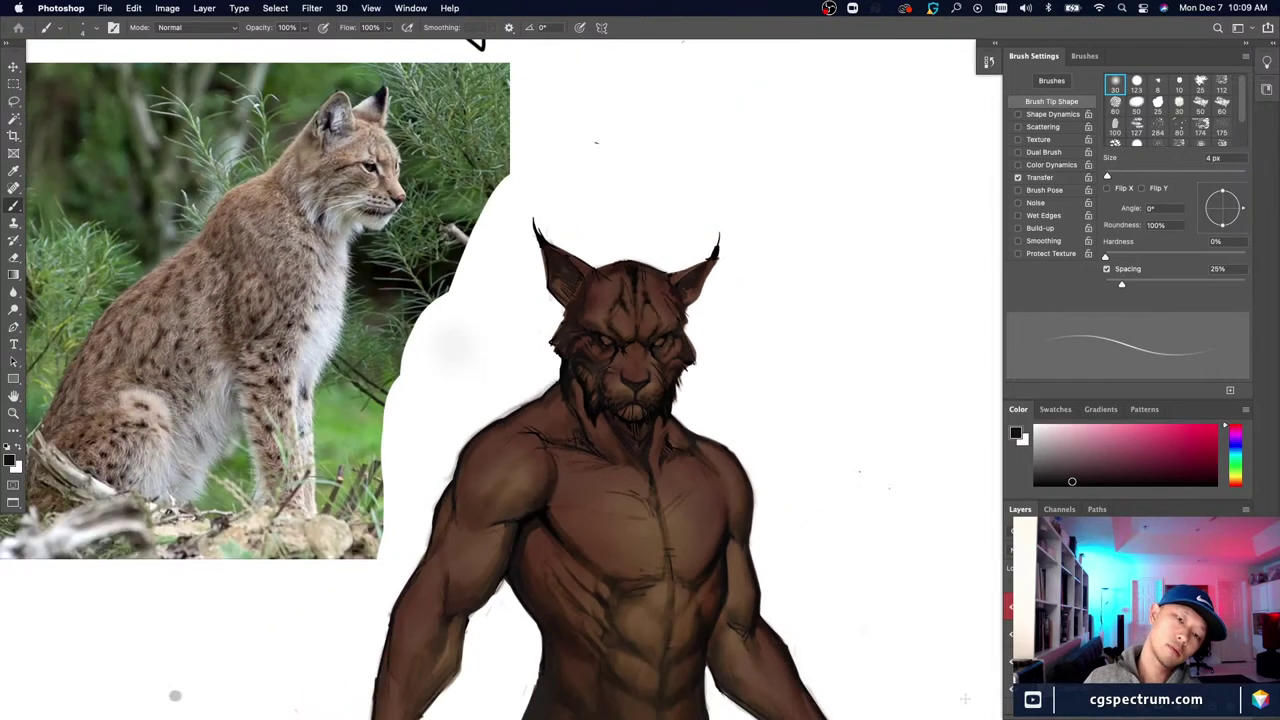
key(super+equal)
key(super+equal)
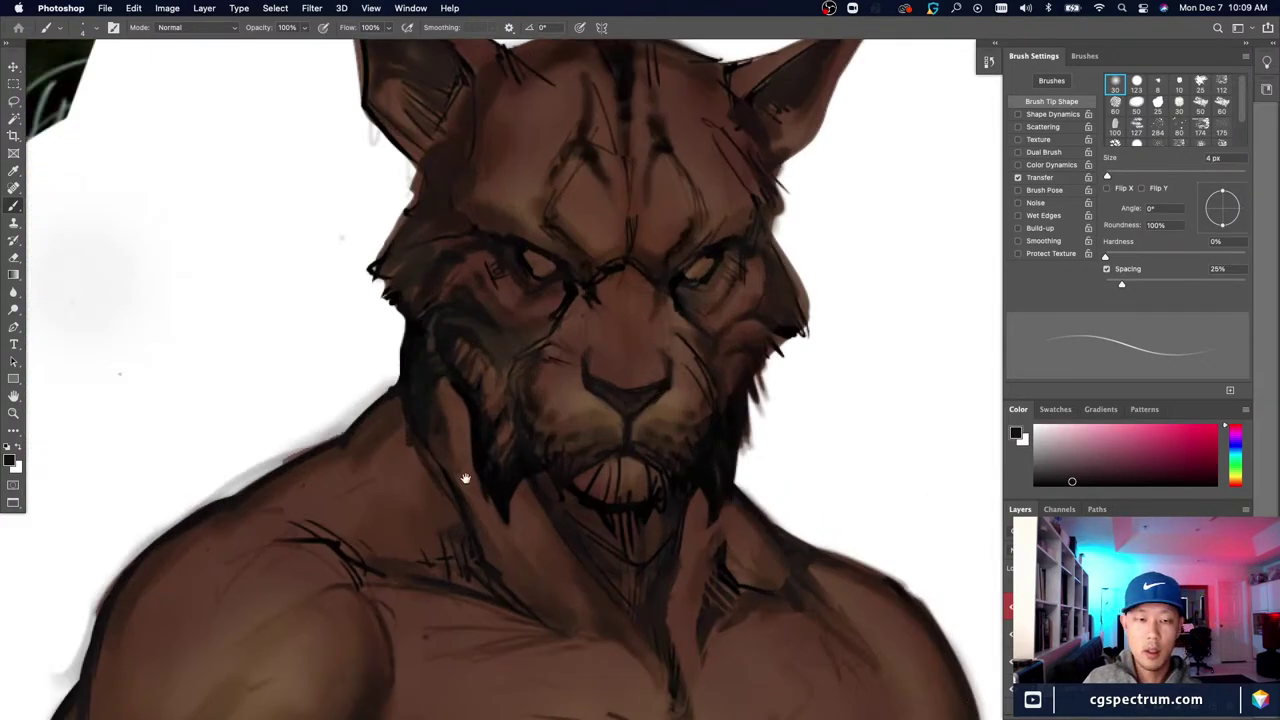
drag(465, 479, 498, 496)
Step: Sample dark reddish browns around the cheek and lower eyelid and blend the crease beside the nose with a 4 to 6 px brush
alt+click(500, 409)
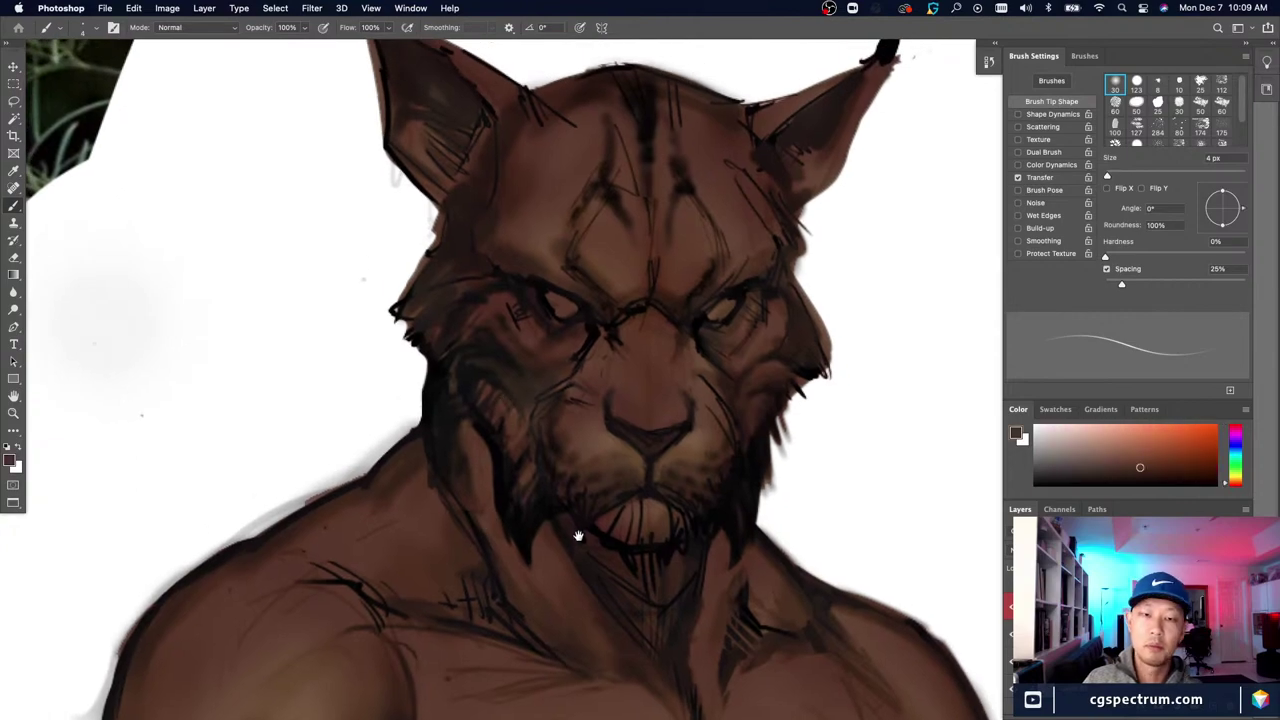
drag(578, 536, 566, 494)
key(super+minus)
key(super+equal)
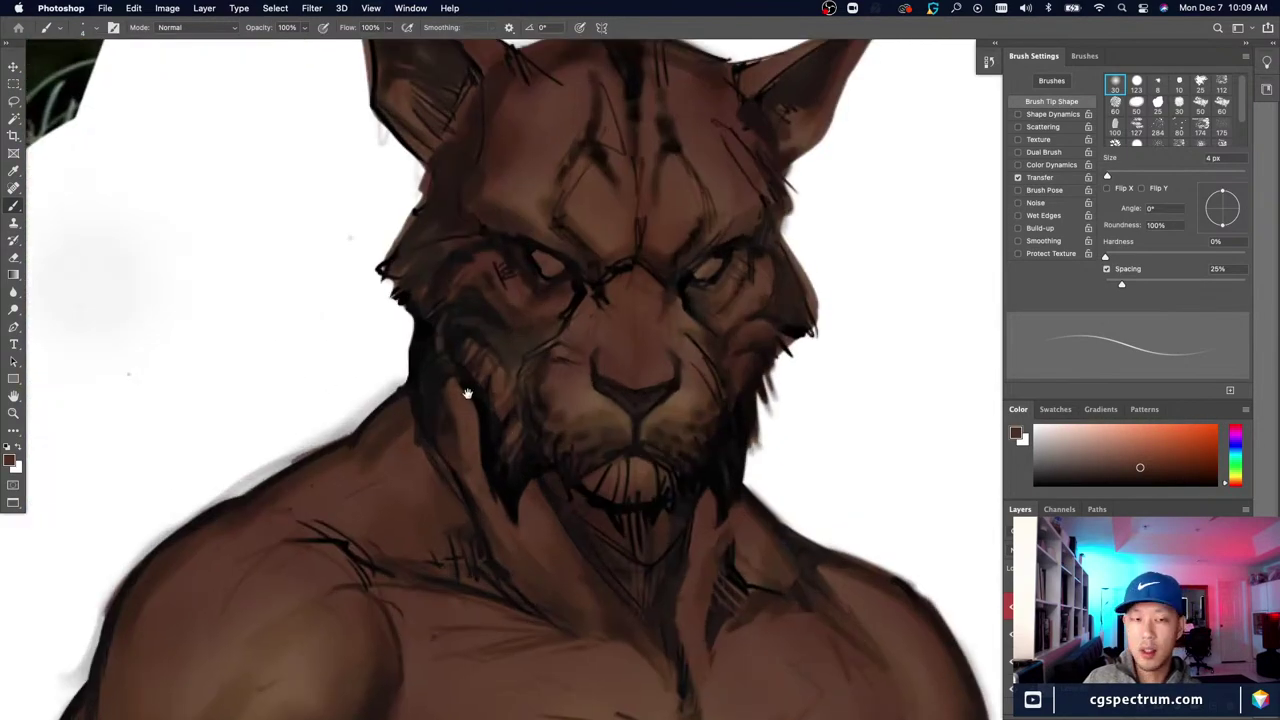
drag(466, 393, 486, 453)
alt+click(562, 450)
key(bracketright)
key(bracketright)
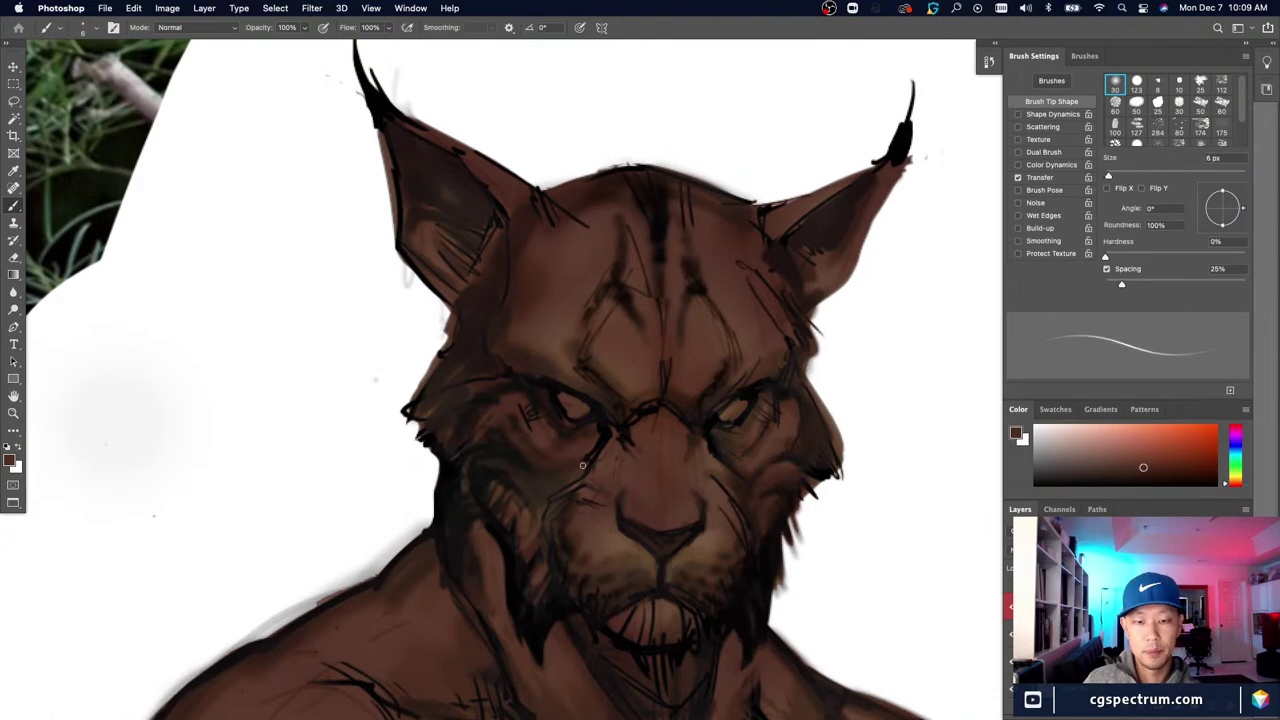
alt+click(573, 447)
Step: Examine the creature's face and torso close up and from afar against the lynx reference photo
key(super+minus)
key(super+minus)
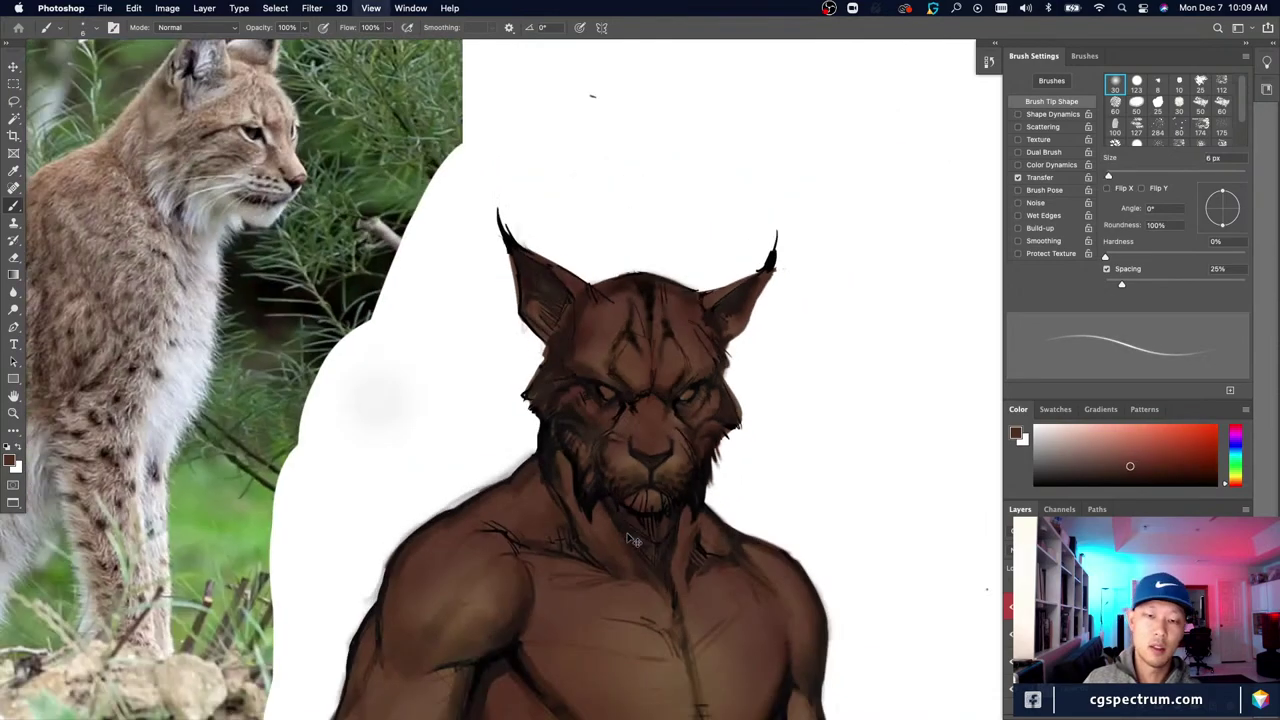
key(super+equal)
key(super+equal)
key(super+plus)
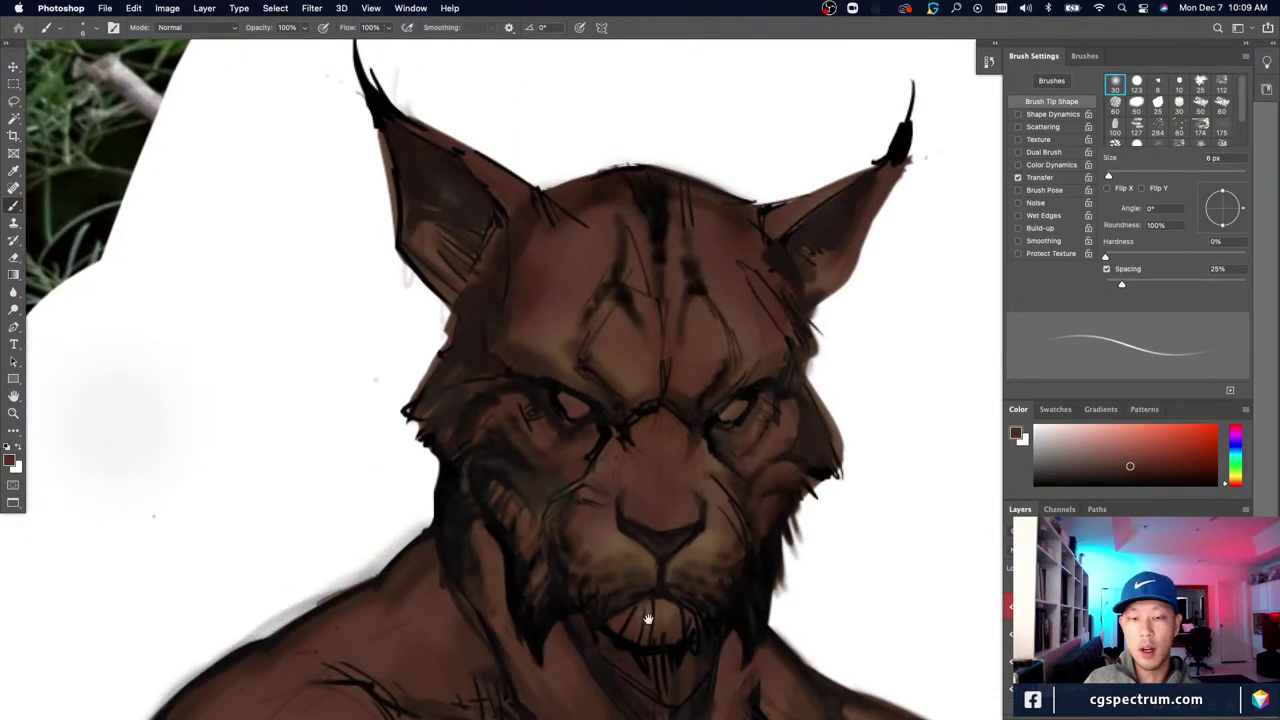
key(super+plus)
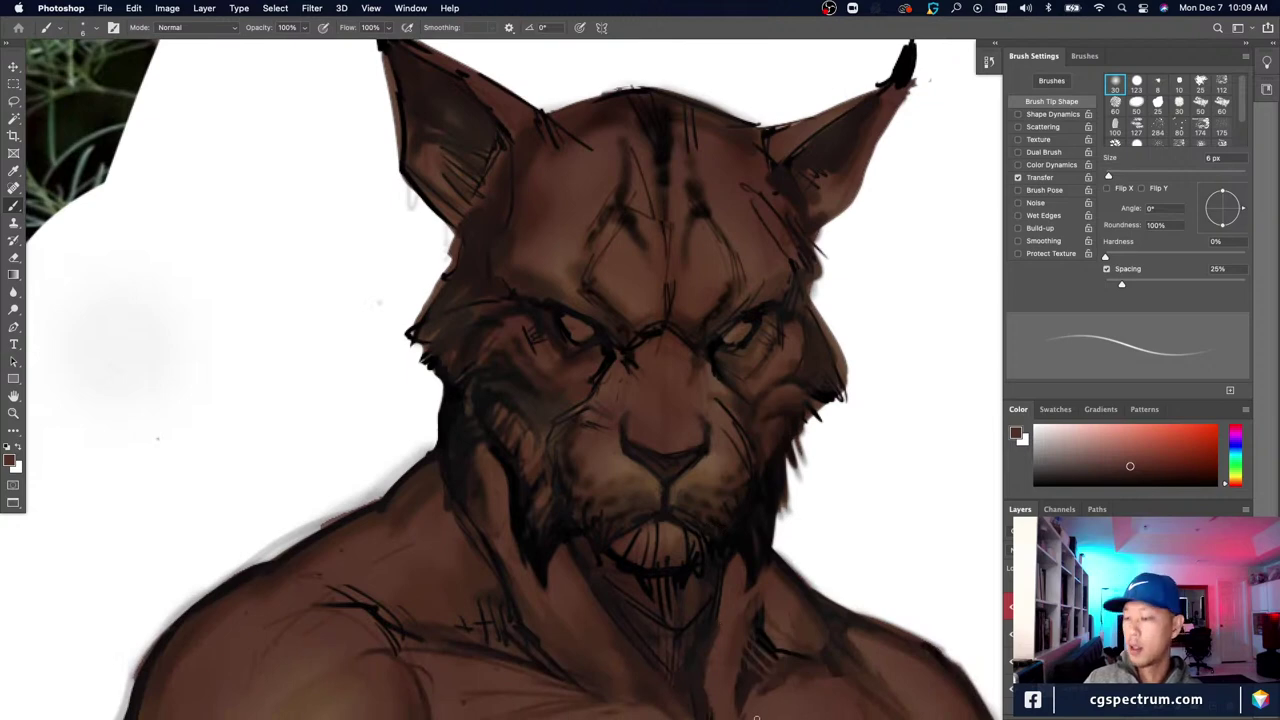
drag(696, 610, 710, 560)
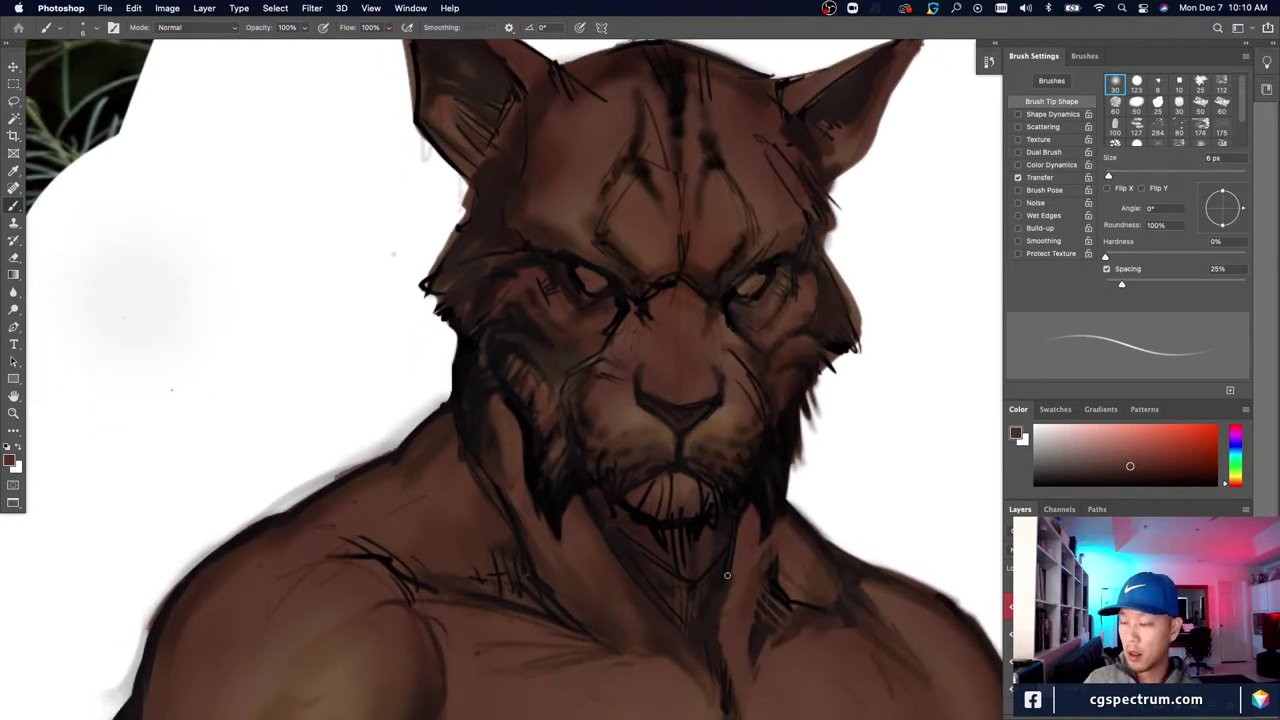
drag(530, 444, 541, 491)
key(super+minus)
key(super+minus)
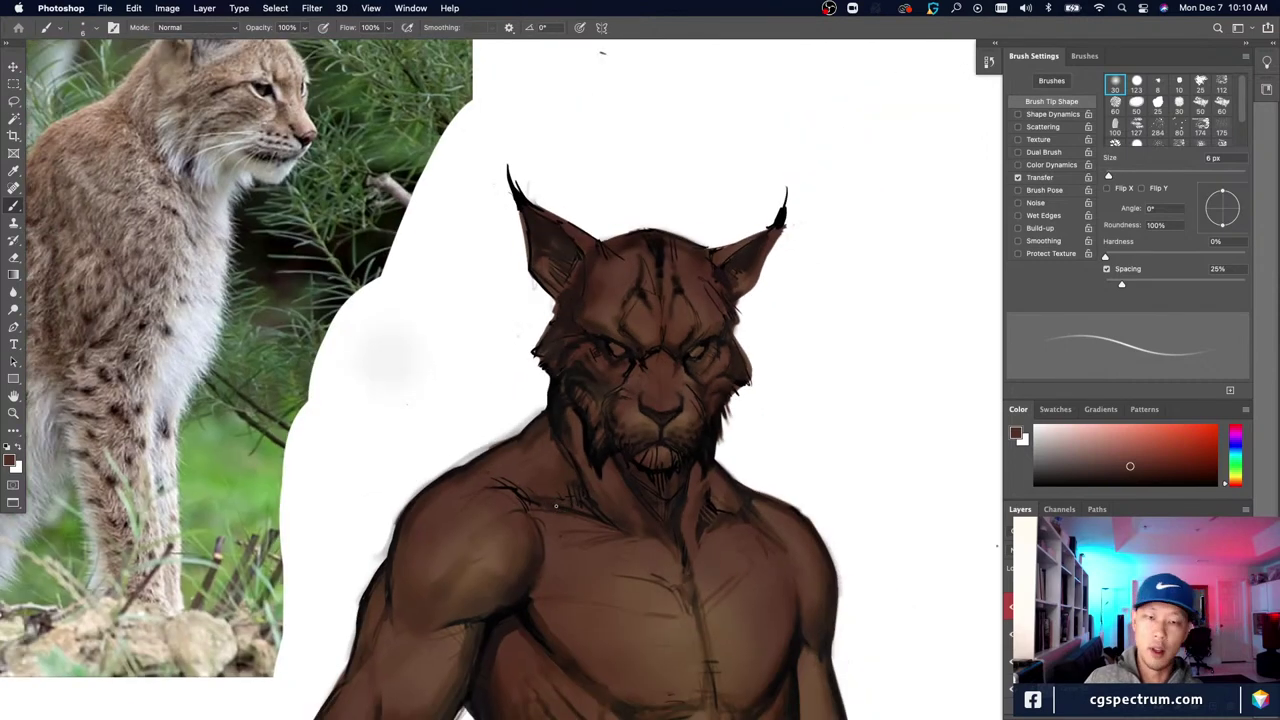
drag(620, 567, 663, 534)
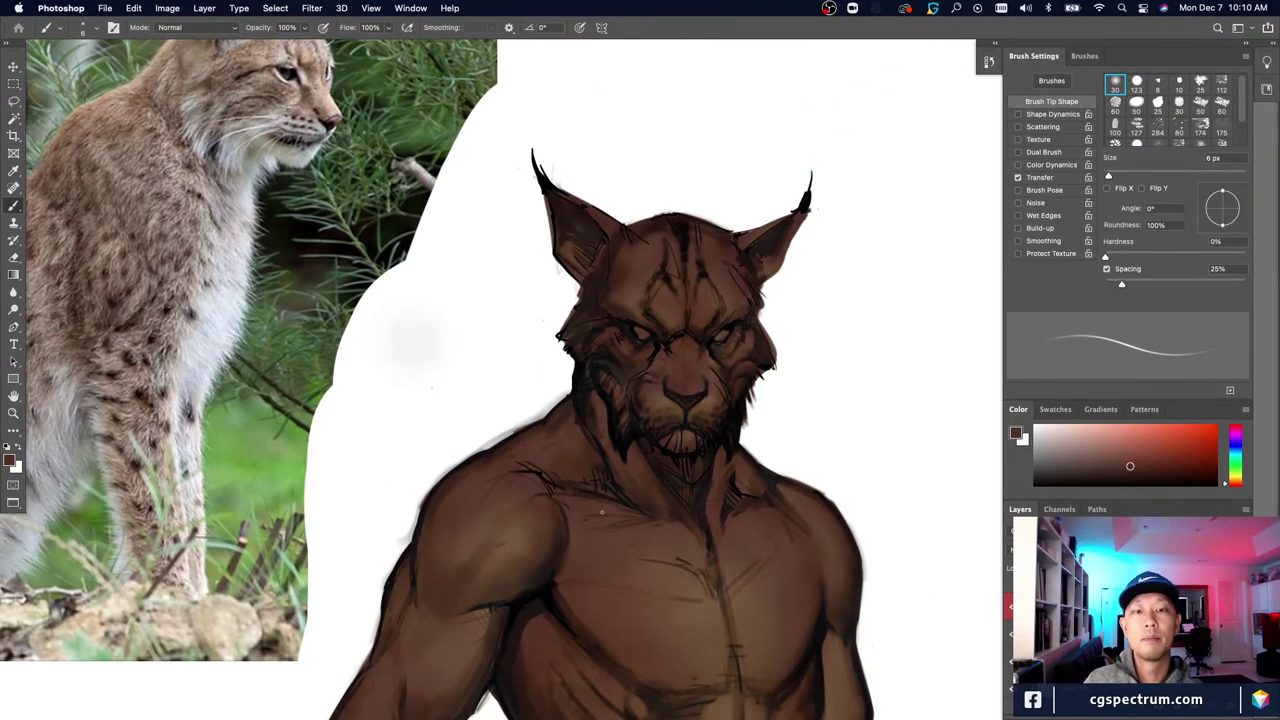
drag(665, 608, 663, 514)
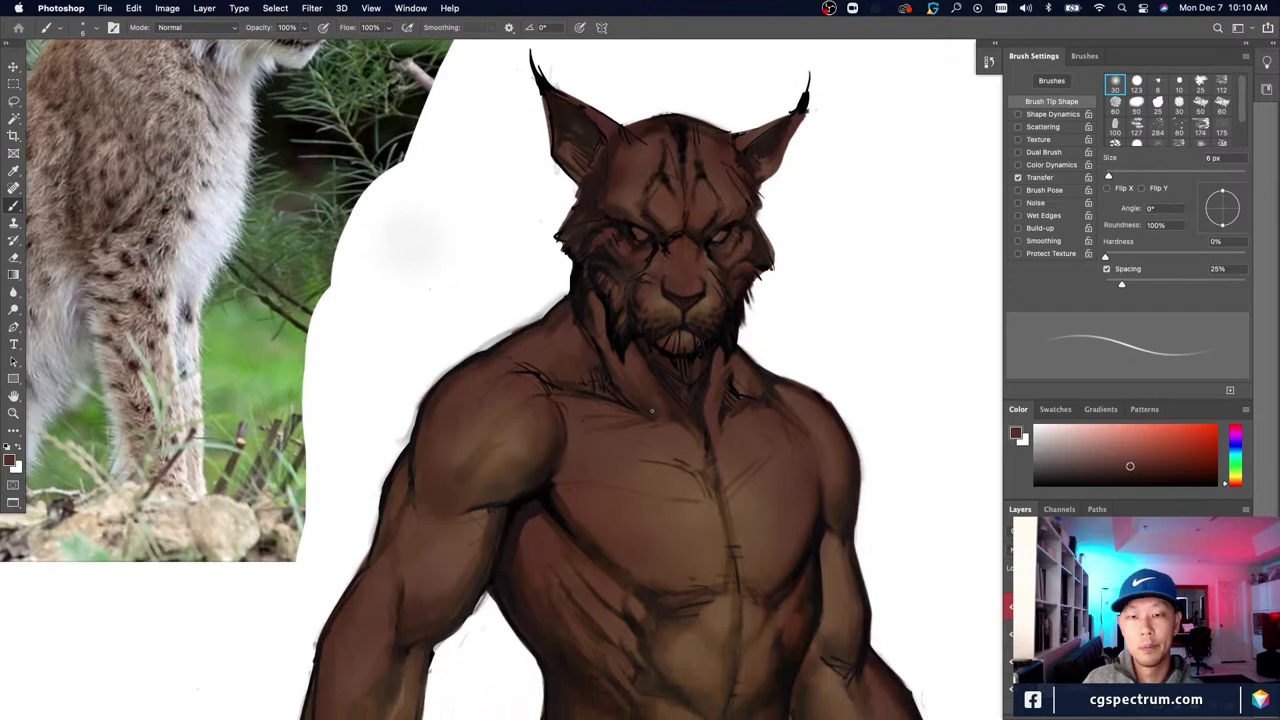
Step: Sample near-black at the jaw, enlarge the brush to 20 px and darken the jaw fur farther from the reference photo
alt+click(722, 332)
key(bracketright)
key(bracketright)
key(bracketright)
key(bracketright)
key(bracketright)
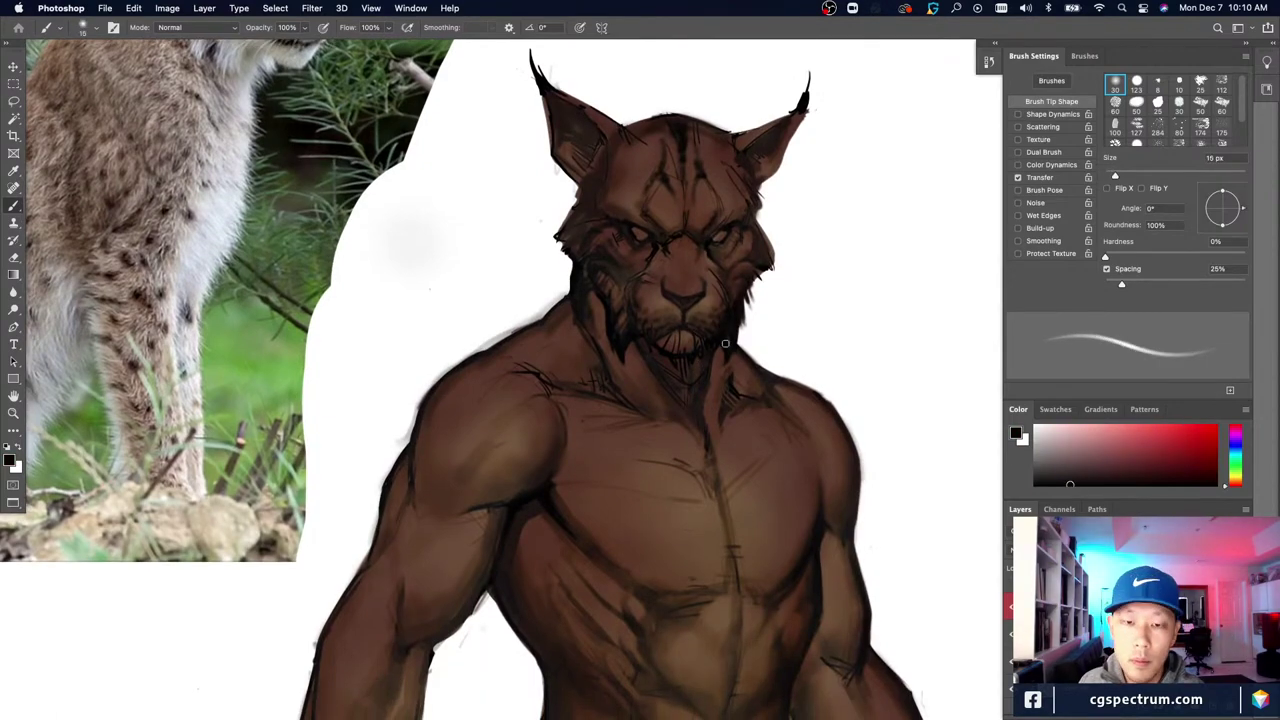
drag(848, 481, 845, 511)
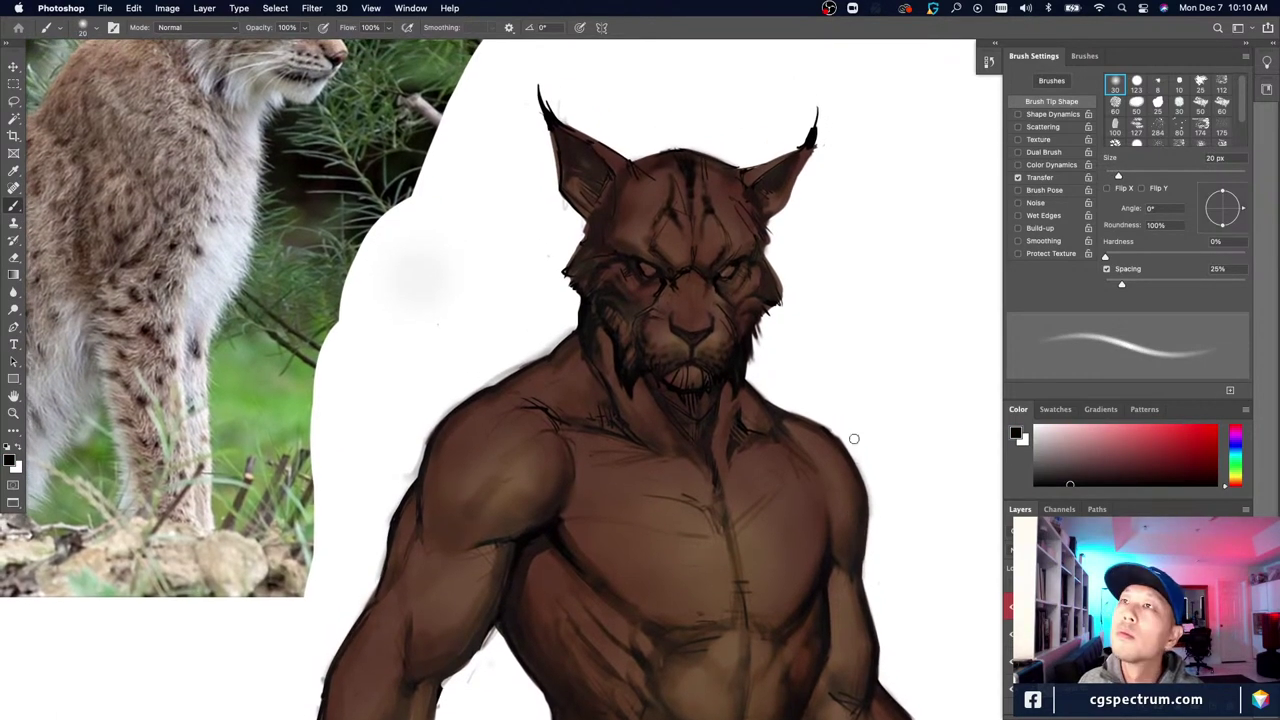
Step: Sample near-black beside the muzzle, reduce the brush to 4 px and refine the mouth line under the creature's muzzle
scroll(649, 366, up, 2)
alt+click(778, 278)
key(bracketleft)
key(bracketleft)
key(bracketleft)
key(bracketleft)
key(bracketleft)
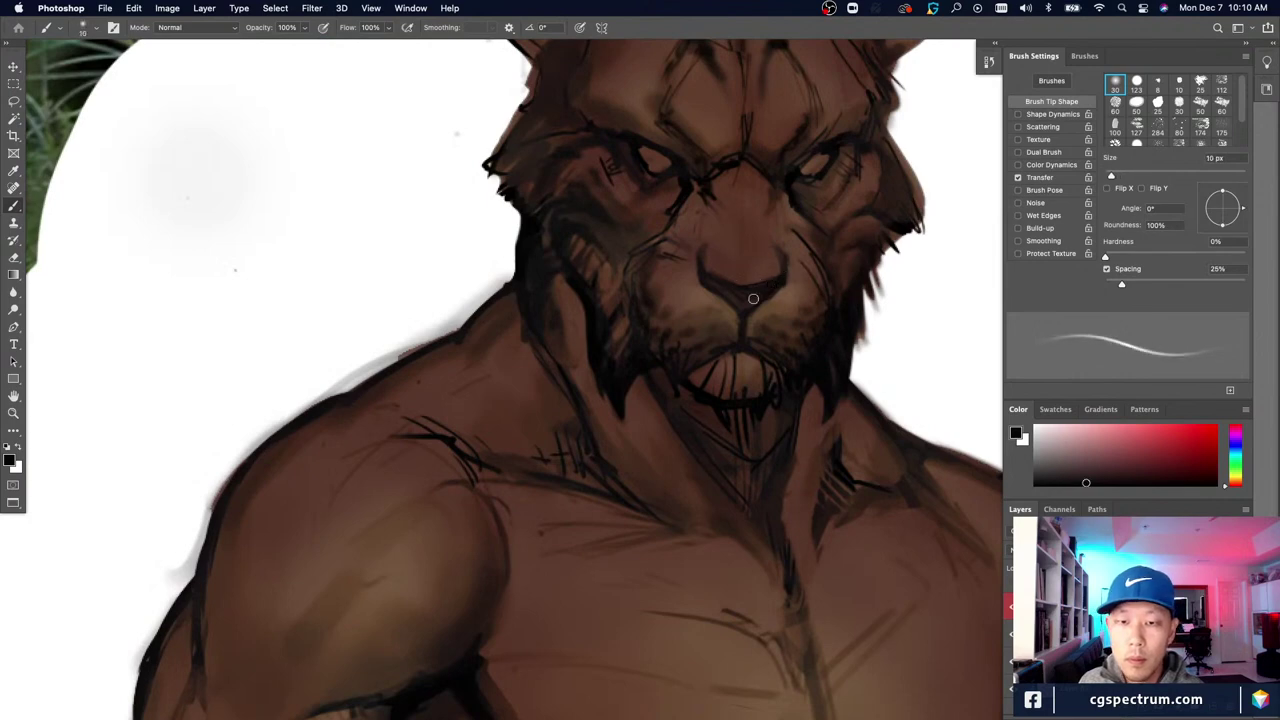
key(bracketleft)
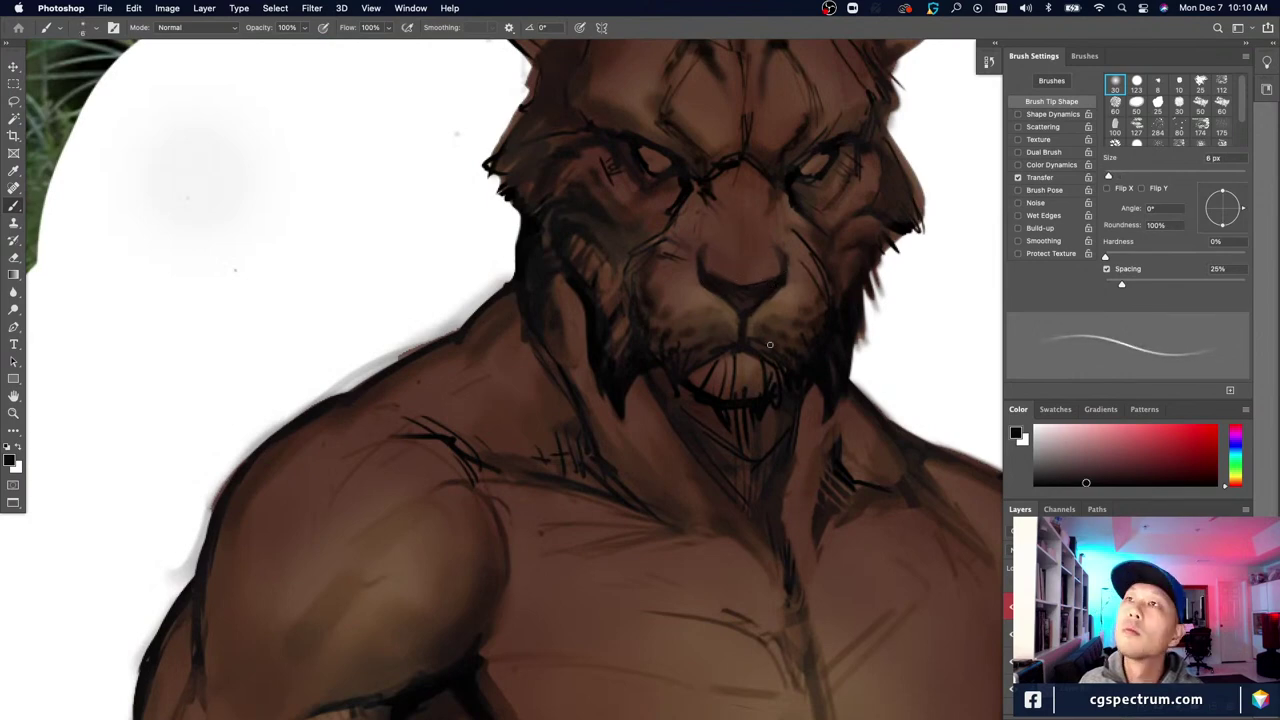
scroll(770, 345, up, 2)
key(bracketleft)
key(bracketleft)
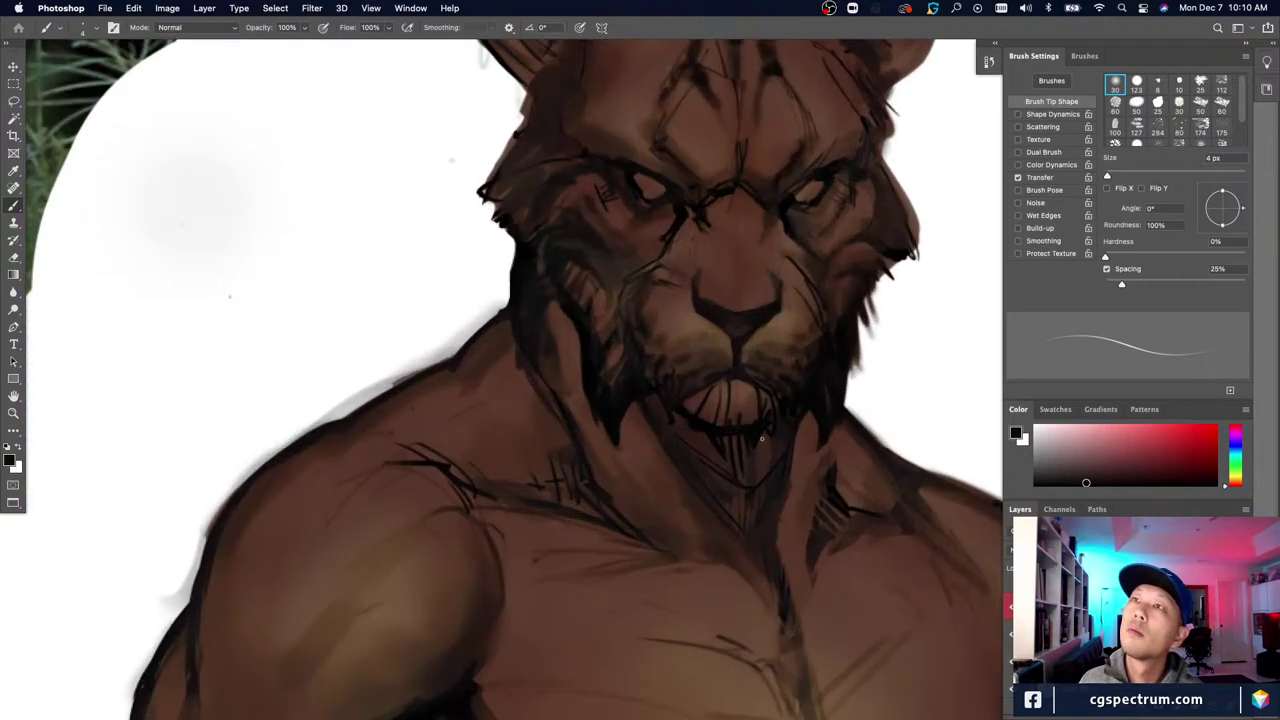
Step: Enlarge the brush to 9 px and darken the mouth corners and the fur around the lower lip with near-black
key(bracketright)
key(bracketright)
key(bracketright)
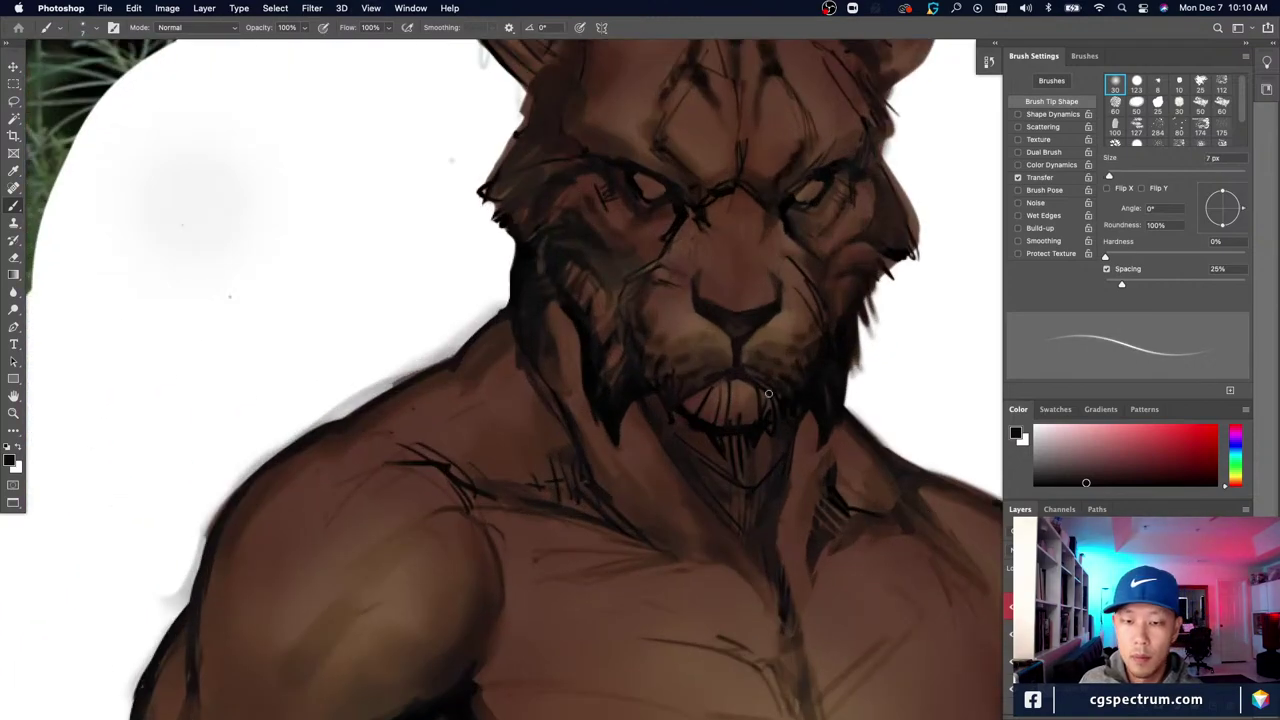
key(bracketright)
key(bracketright)
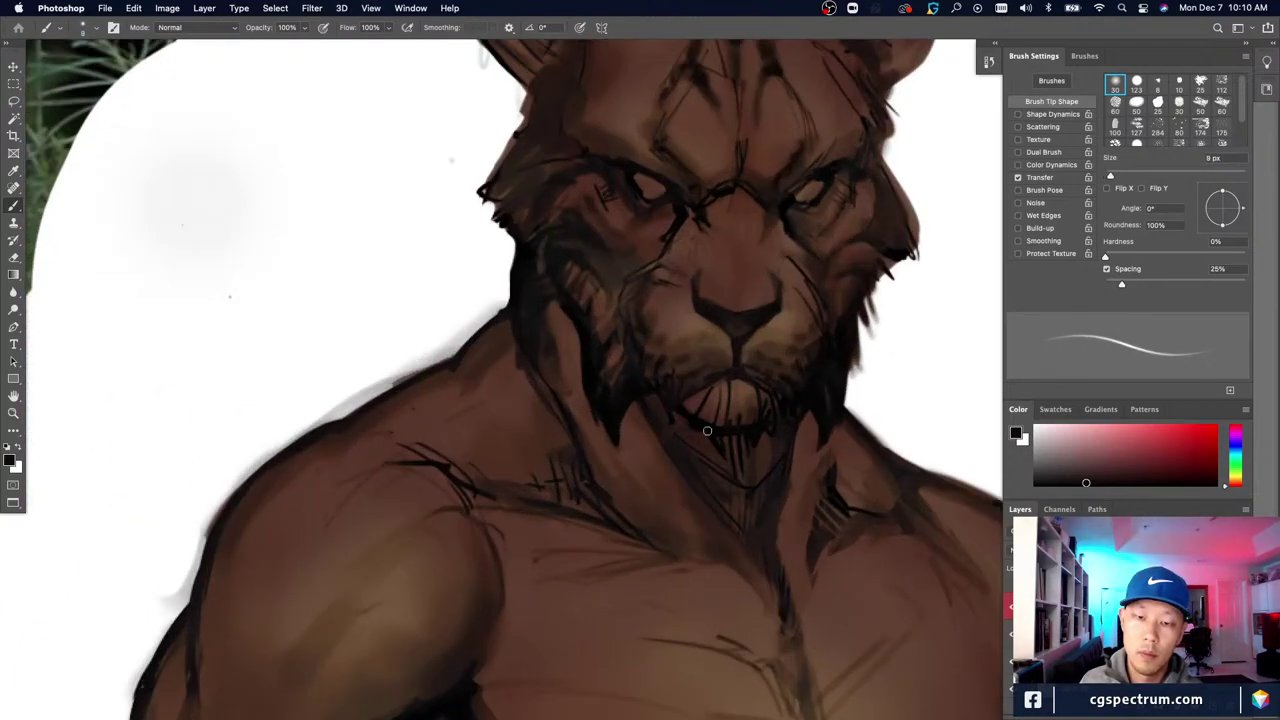
alt+click(752, 427)
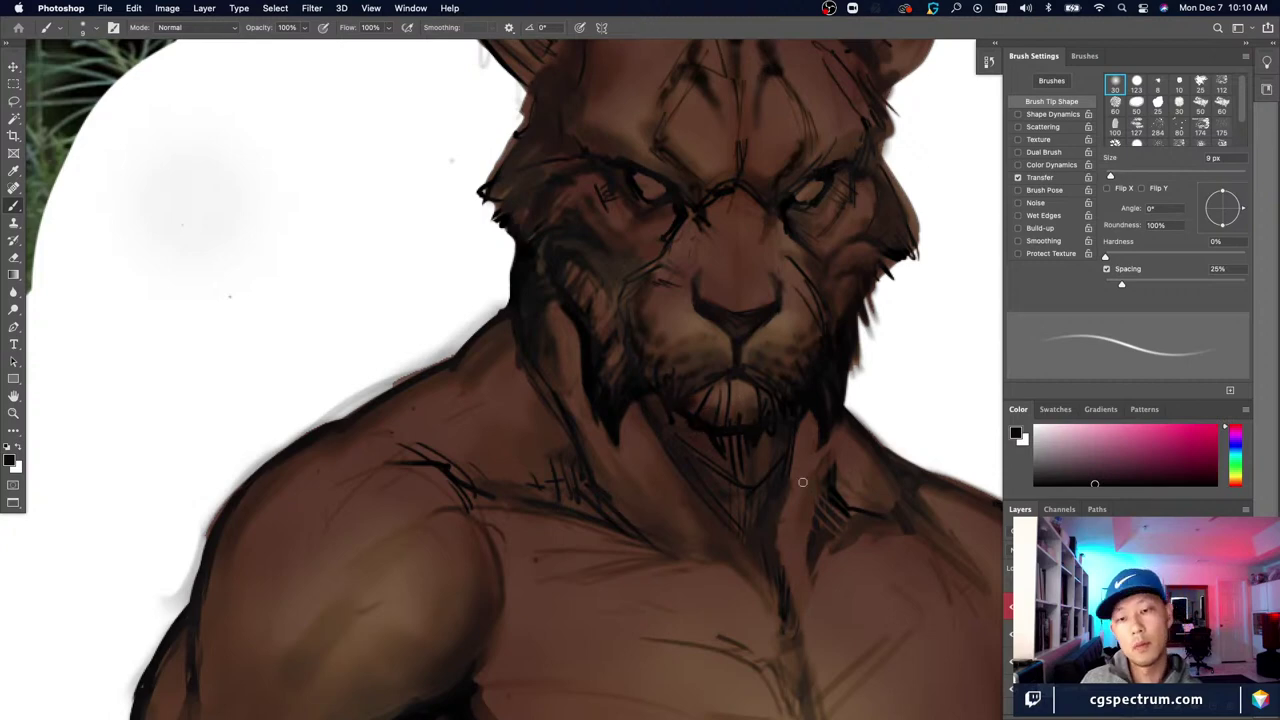
Step: Sample near-black and brown at the chin, reduce the brush to 4 px and paint a pointed tuft of fur below the lower lip
key(bracketleft)
key(bracketleft)
alt+click(751, 431)
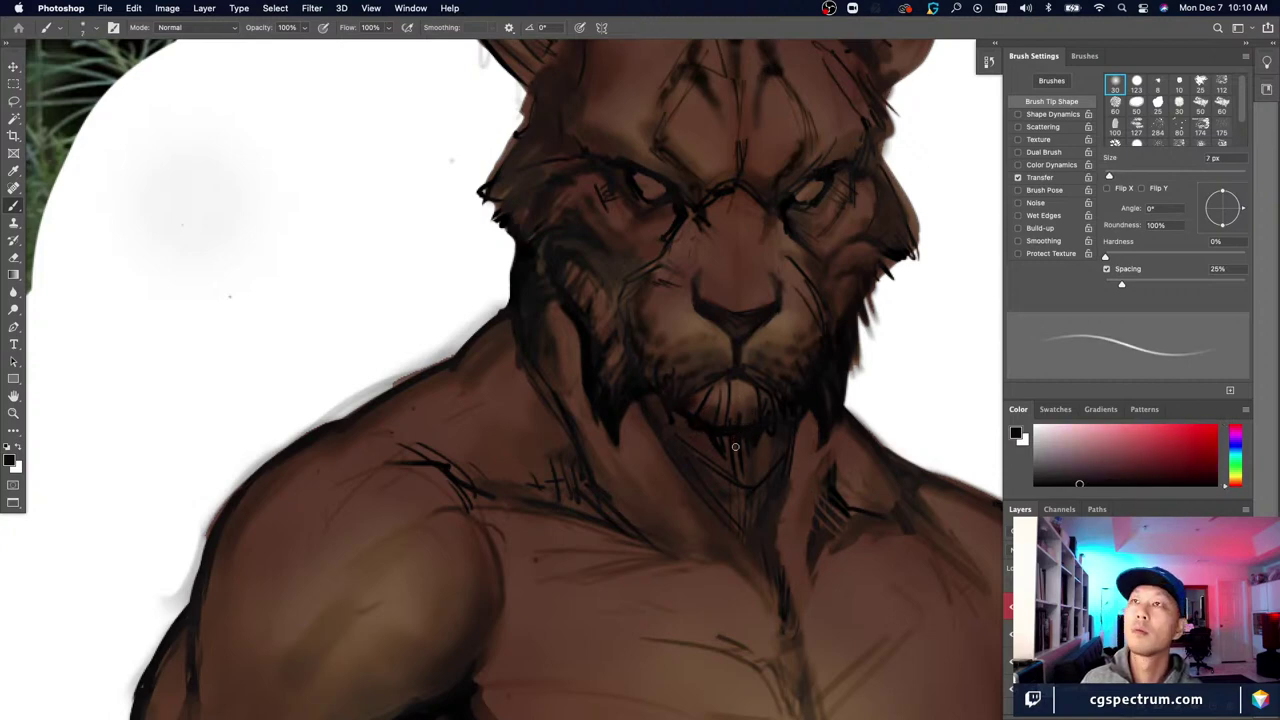
key(bracketleft)
alt+click(741, 403)
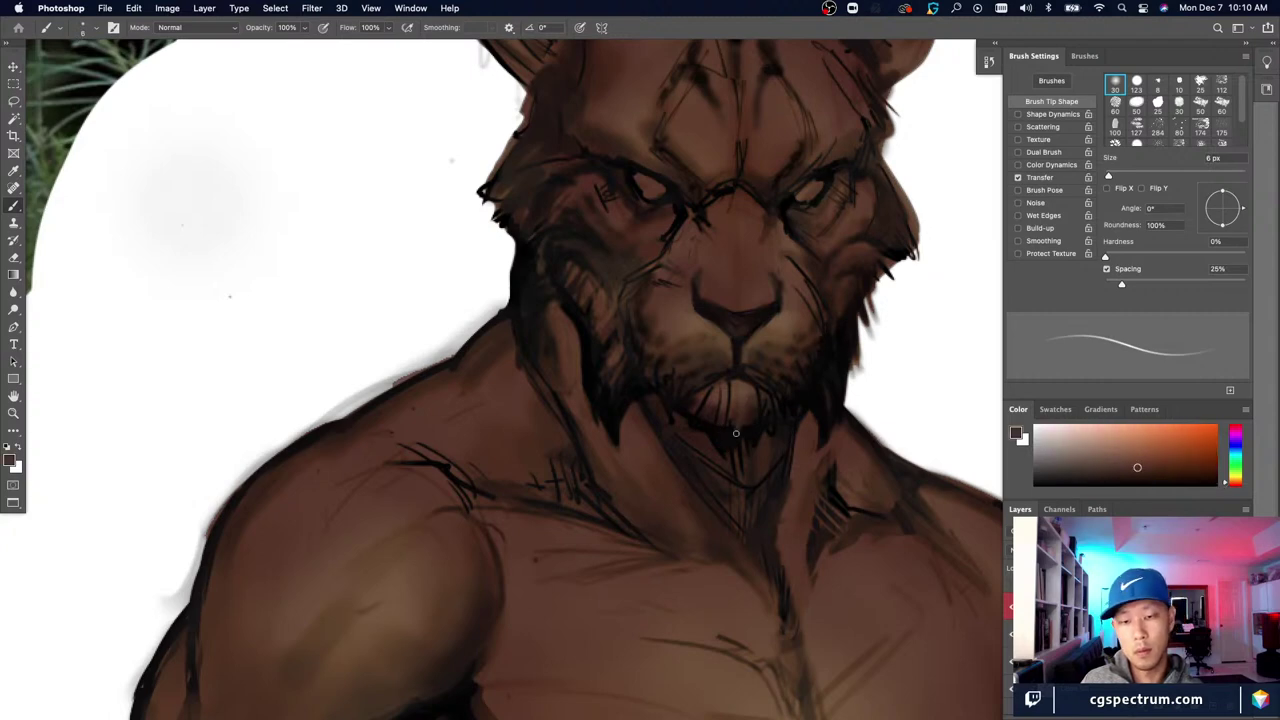
key(bracketleft)
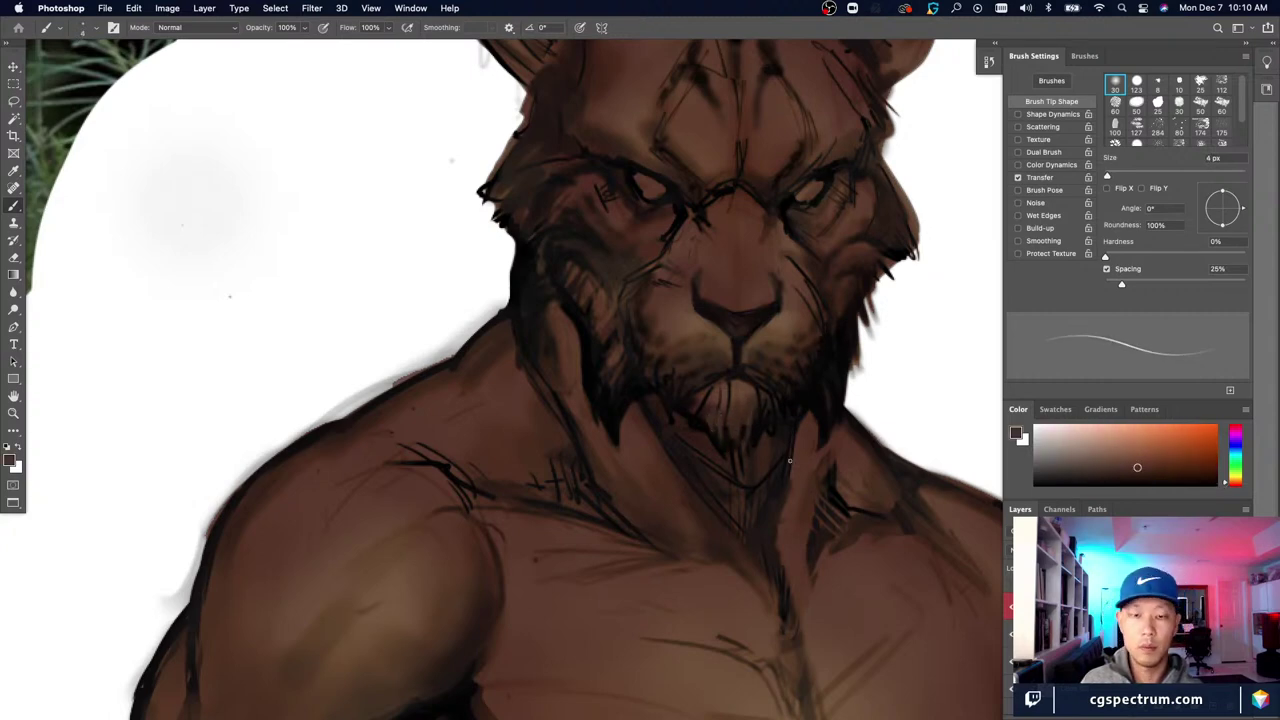
Step: Sample near-black beside the chin, sharpen the mouth line and chin tuft at 4 px, and check the head against the lynx photo
alt+click(704, 422)
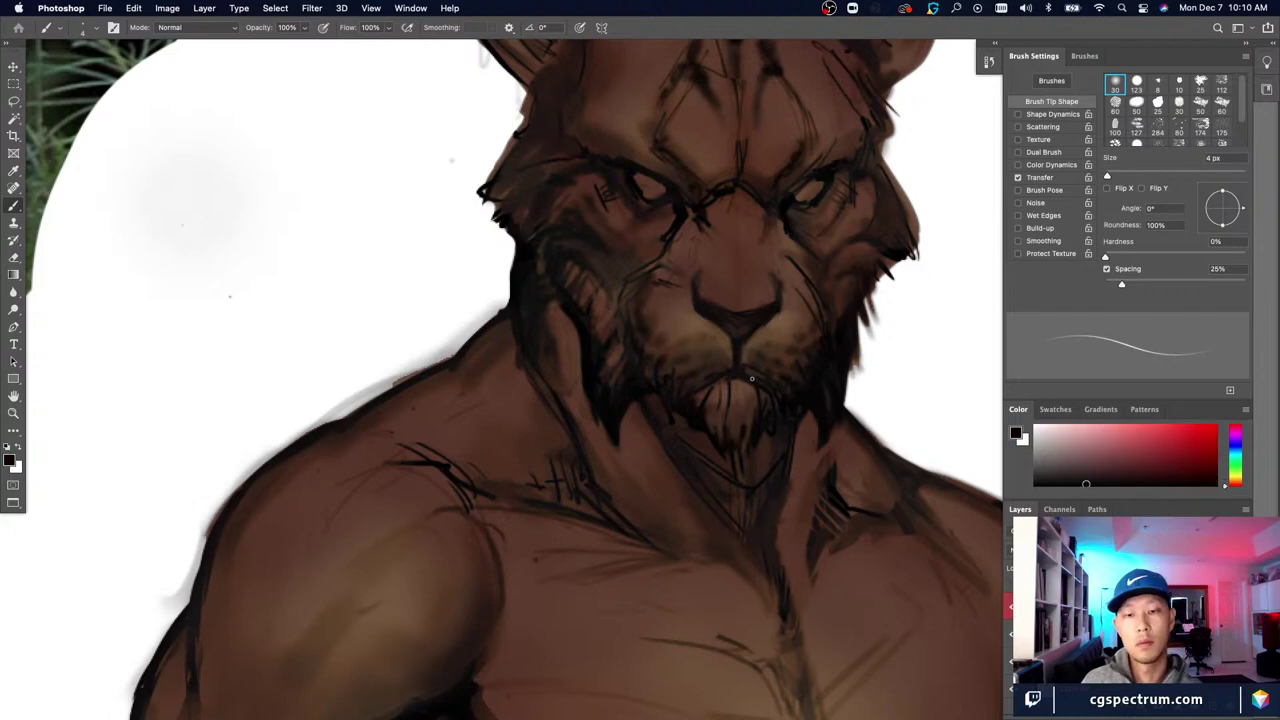
key(super+minus)
key(super+plus)
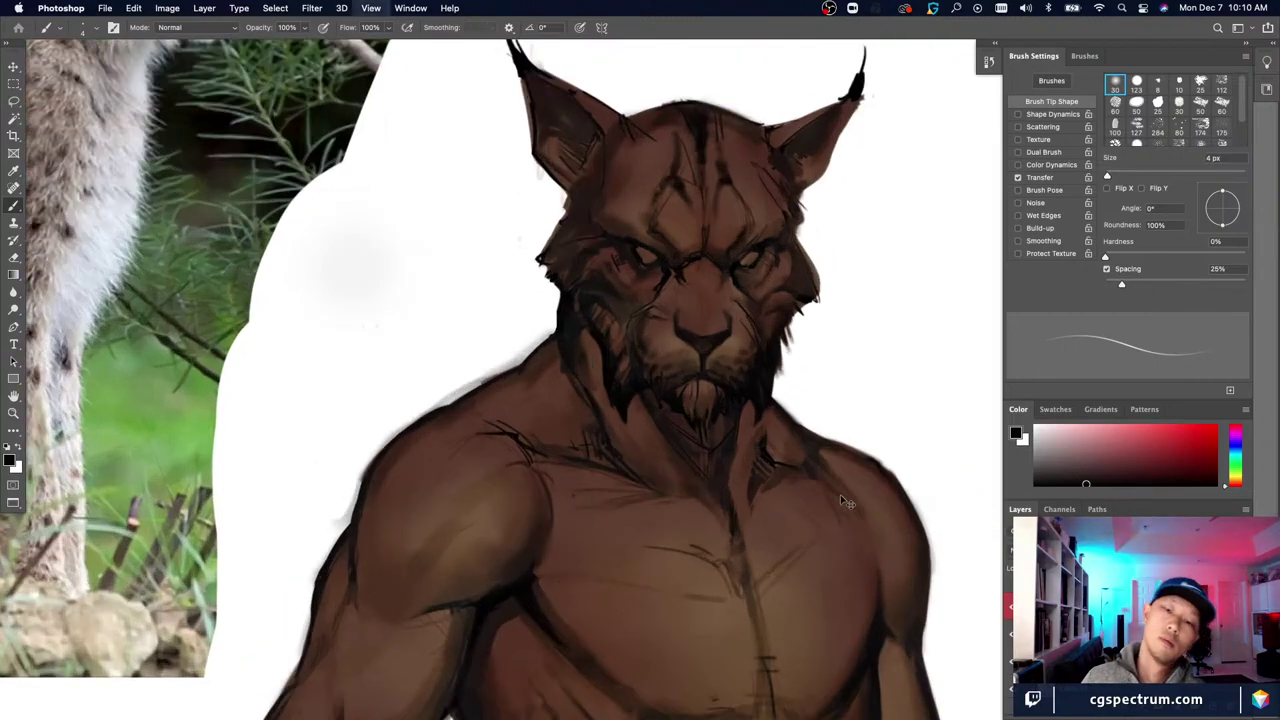
alt+click(692, 396)
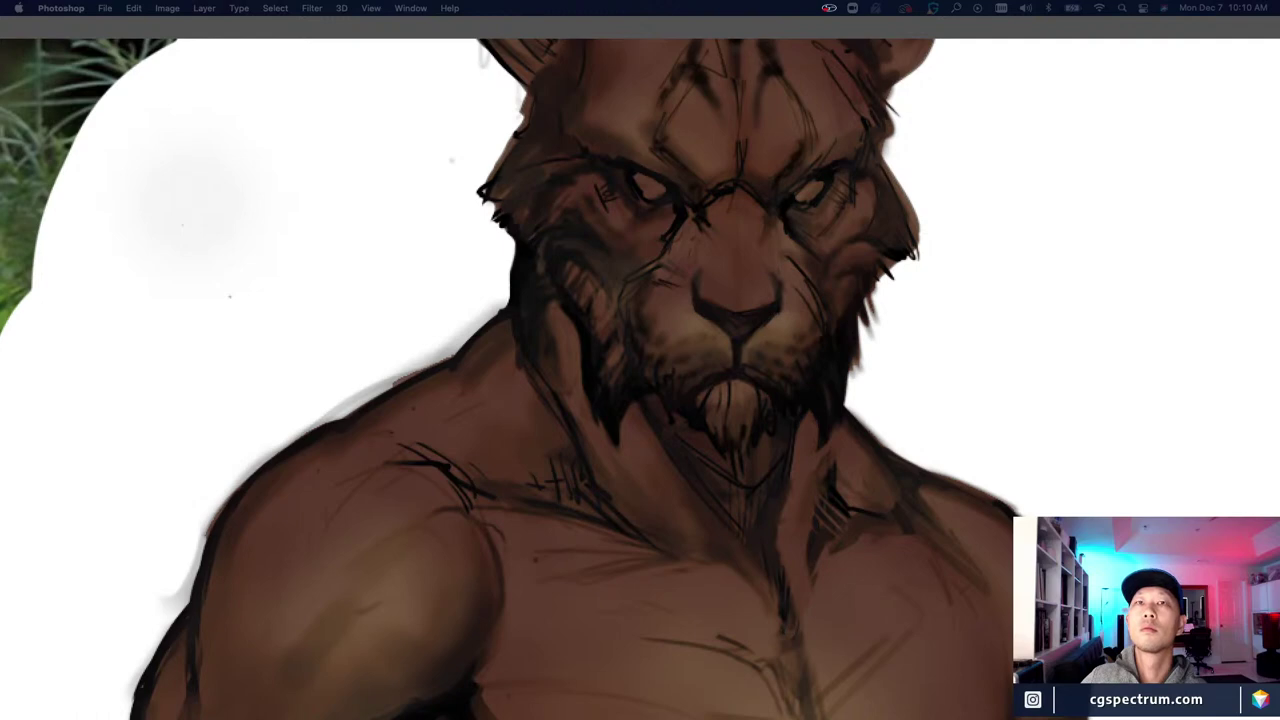
key(Tab)
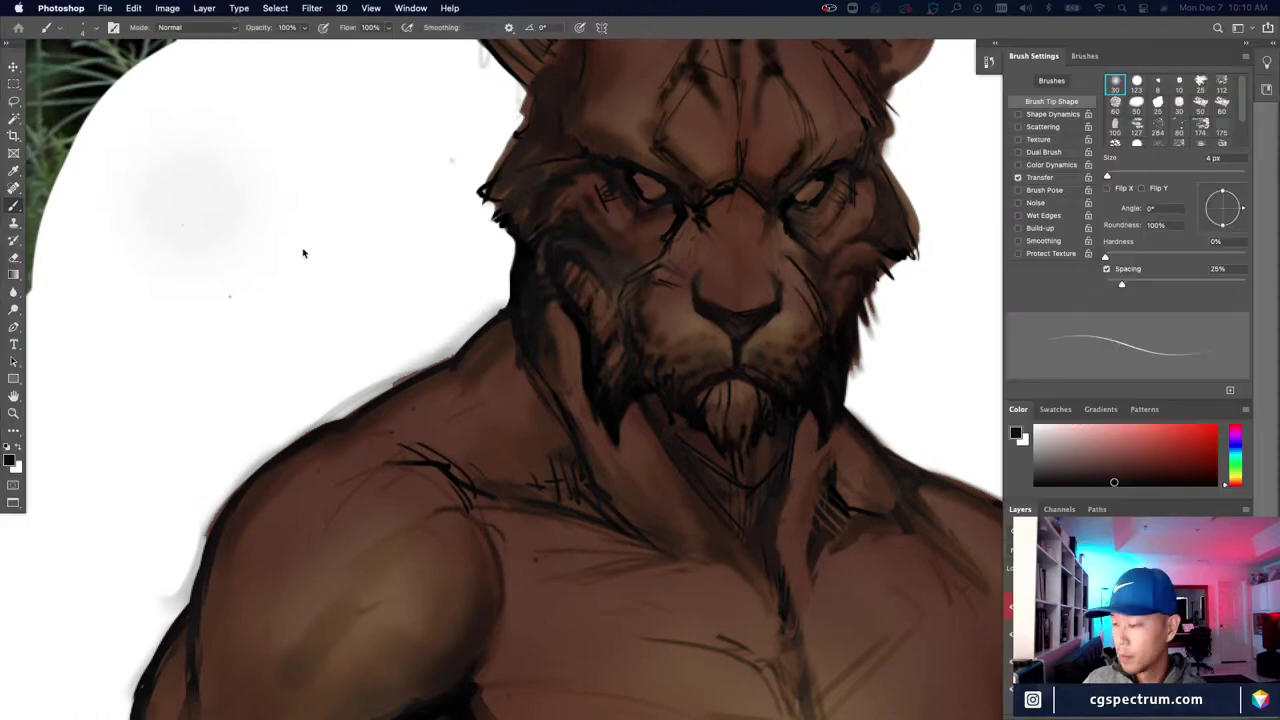
drag(664, 525, 574, 606)
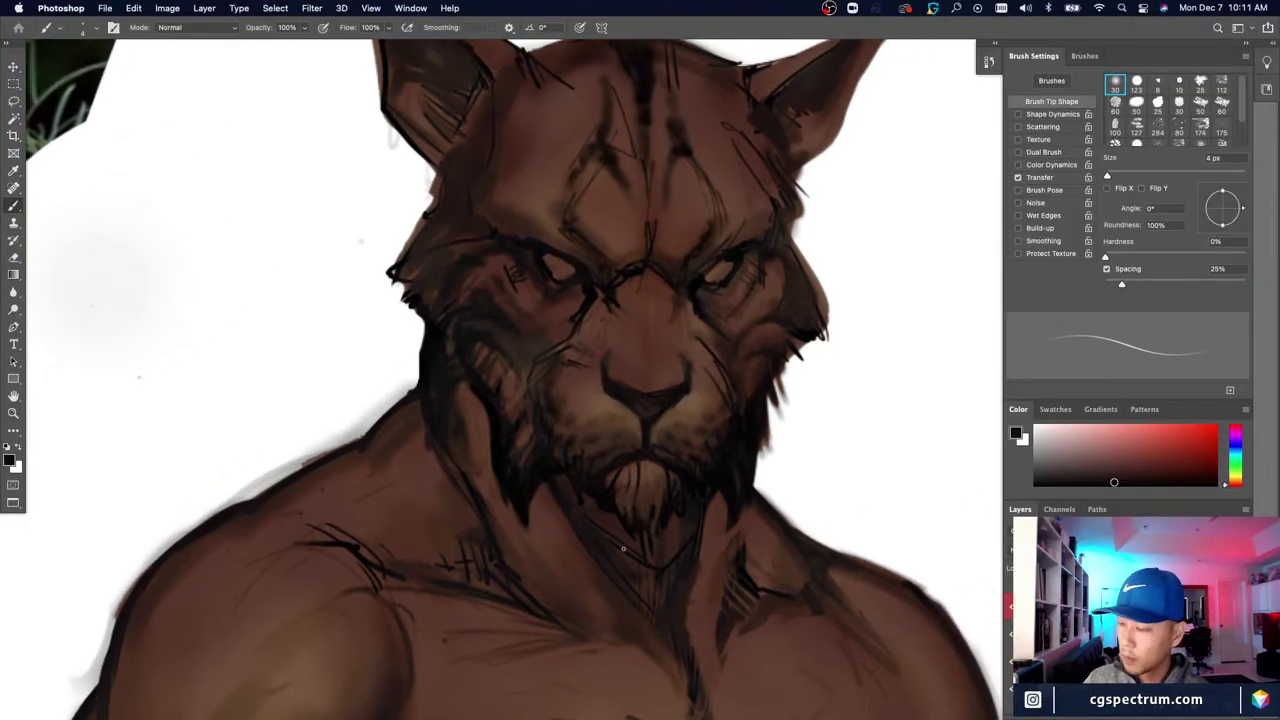
scroll(743, 638, down, 6)
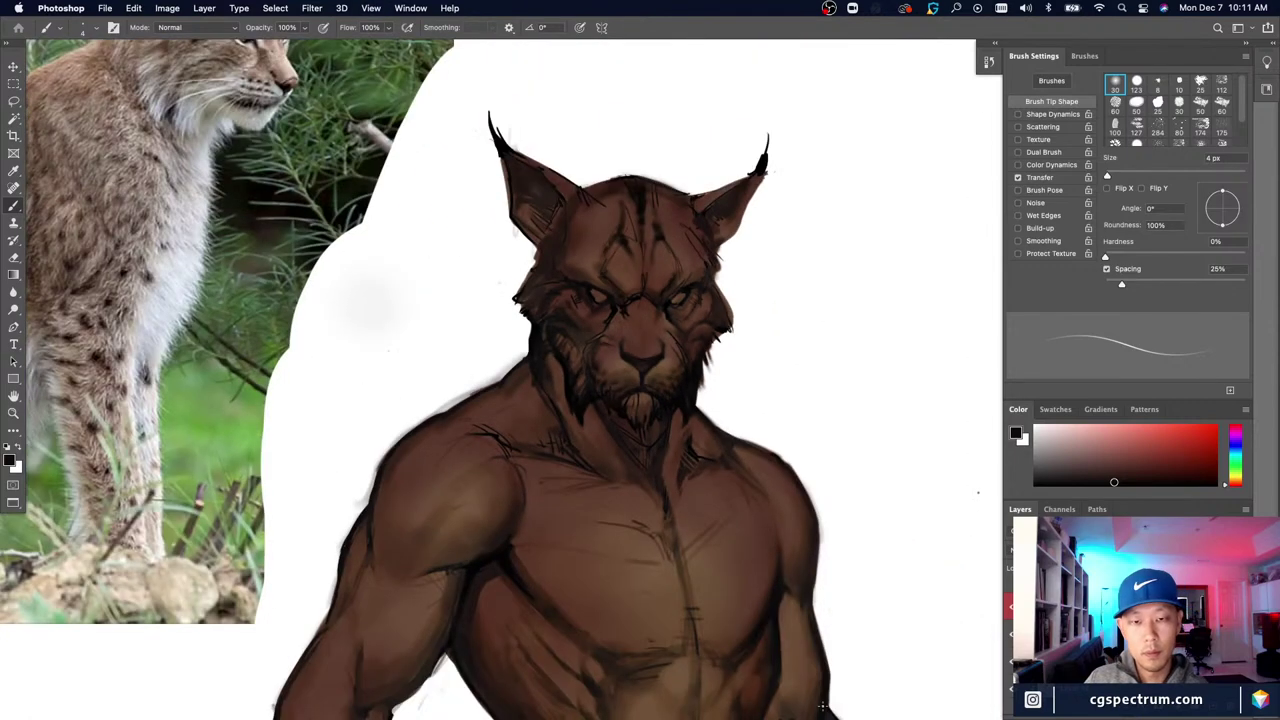
Step: Sample near-black at the jaw's edge and darken the jaw fur and the area around the chin with a 7 to 8 px brush
alt+click(542, 354)
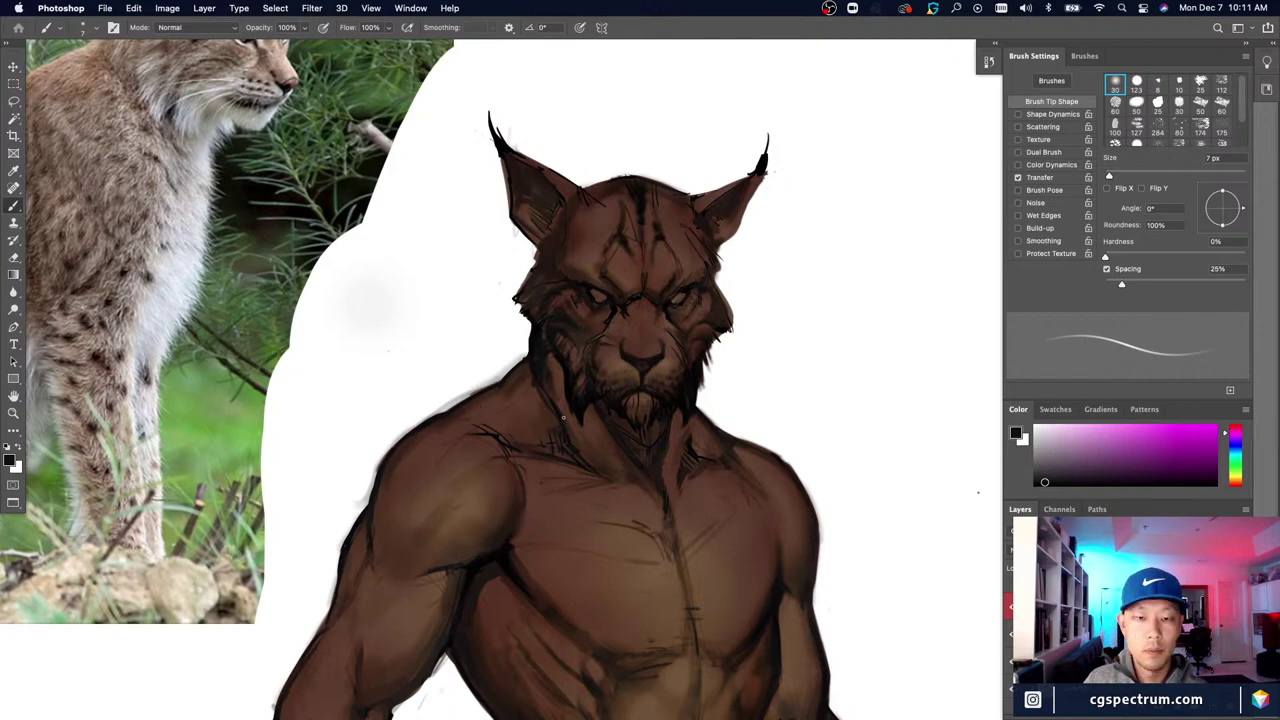
key(Tab)
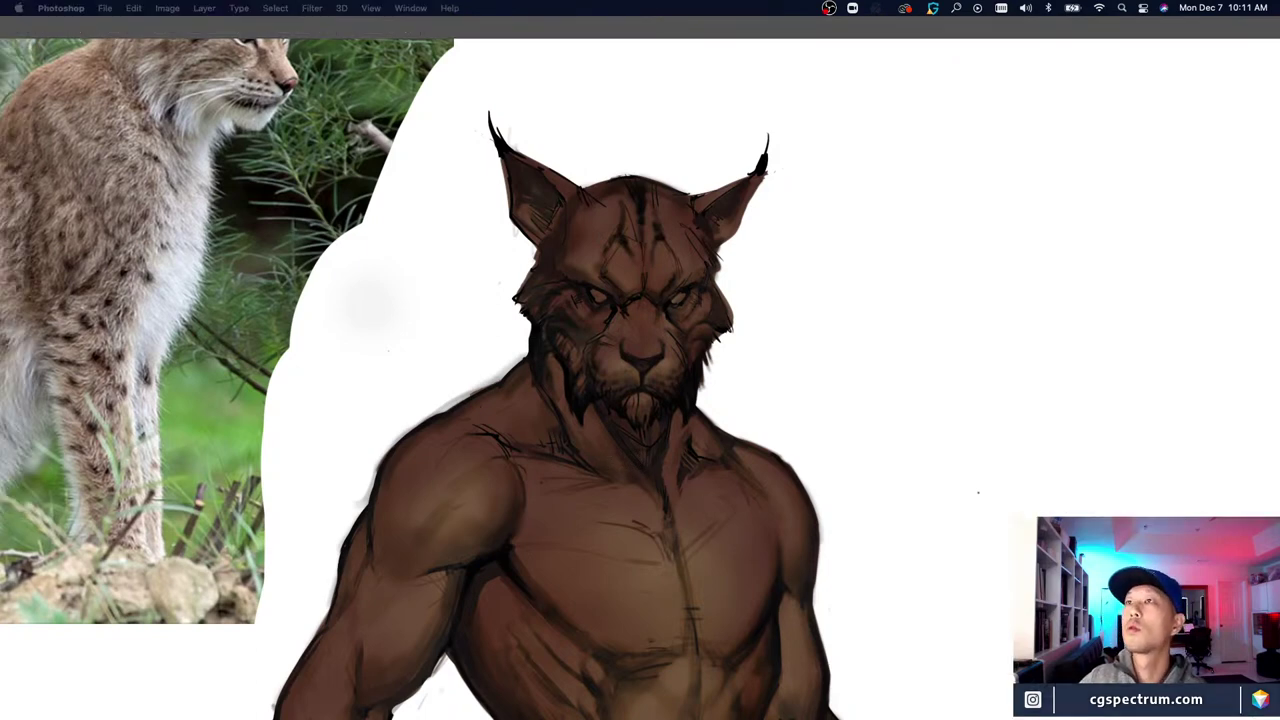
key(Tab)
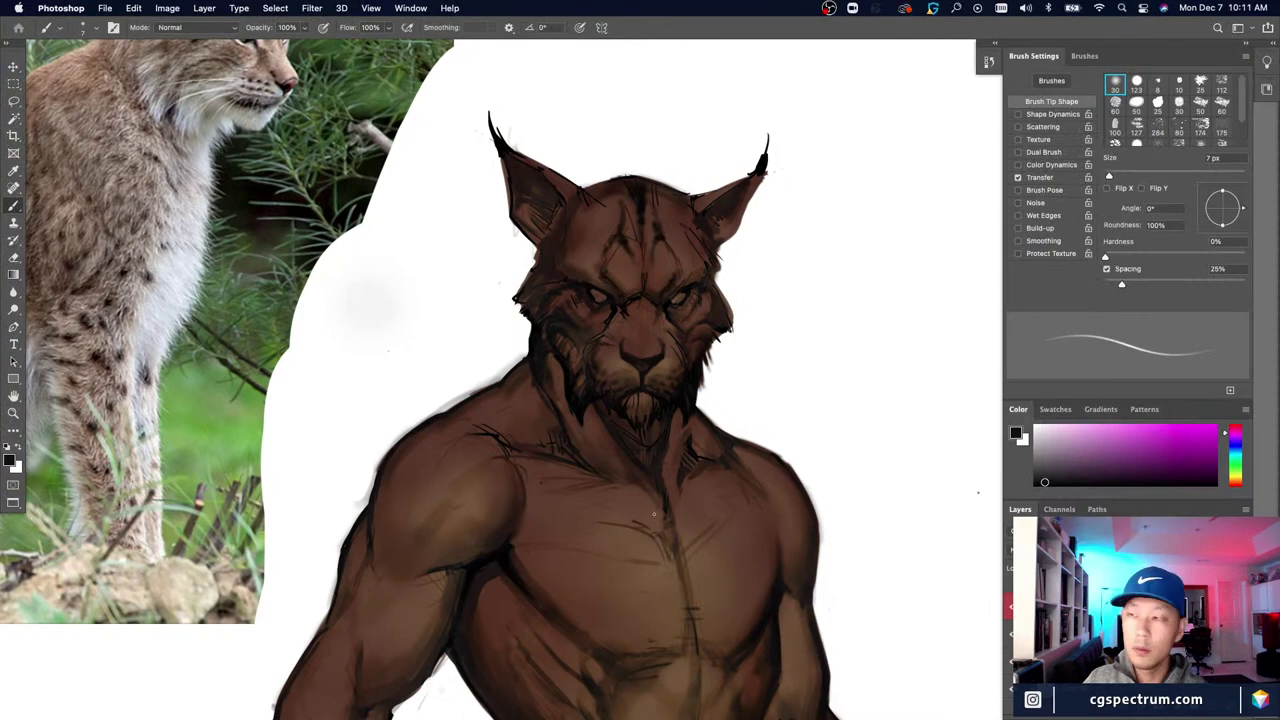
key(super+=)
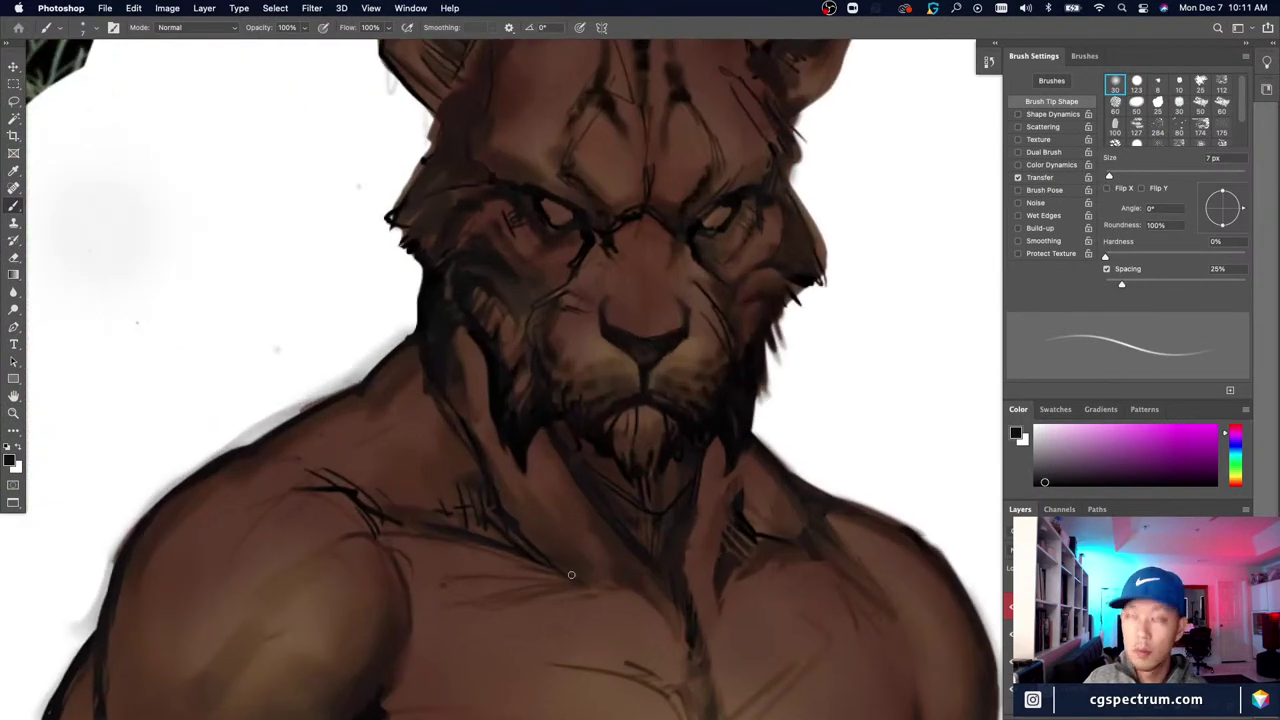
drag(570, 610, 580, 548)
alt+click(733, 346)
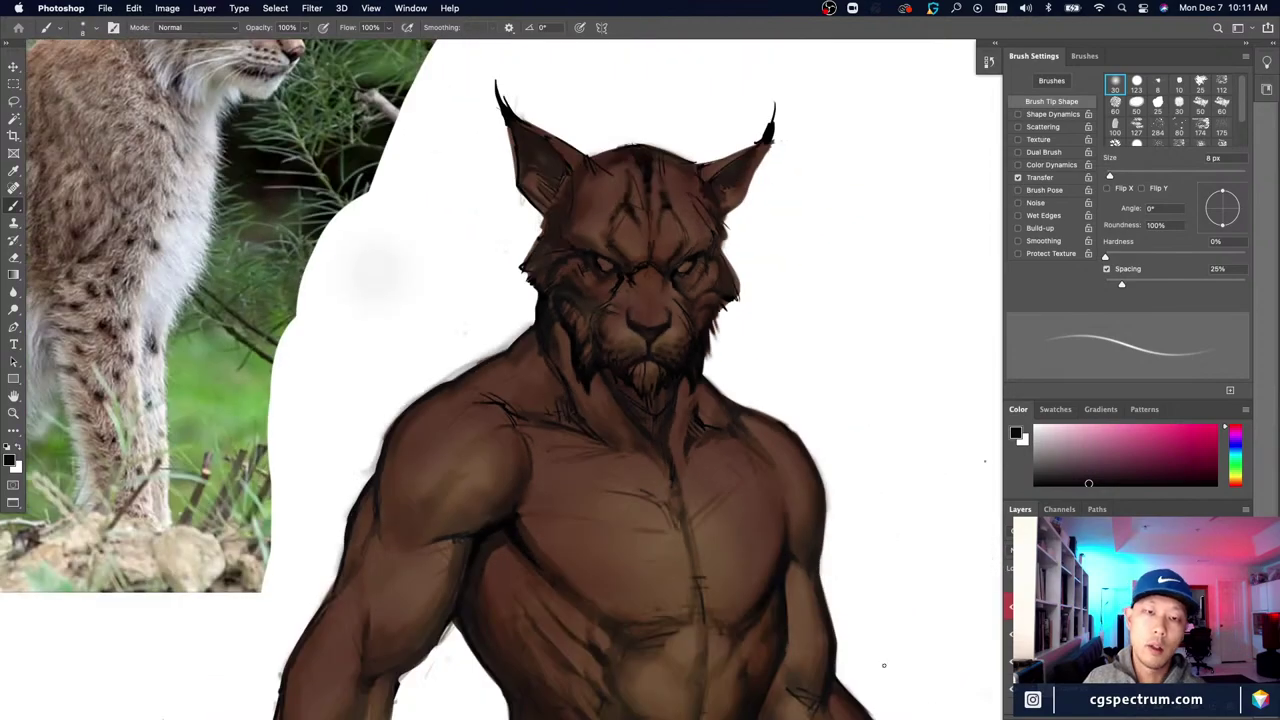
Step: Paint dark stripe markings on the forehead and at the ear base, using a 10 px brush and reducing it to 5 px
key(super+=)
drag(600, 354, 614, 532)
drag(574, 162, 577, 238)
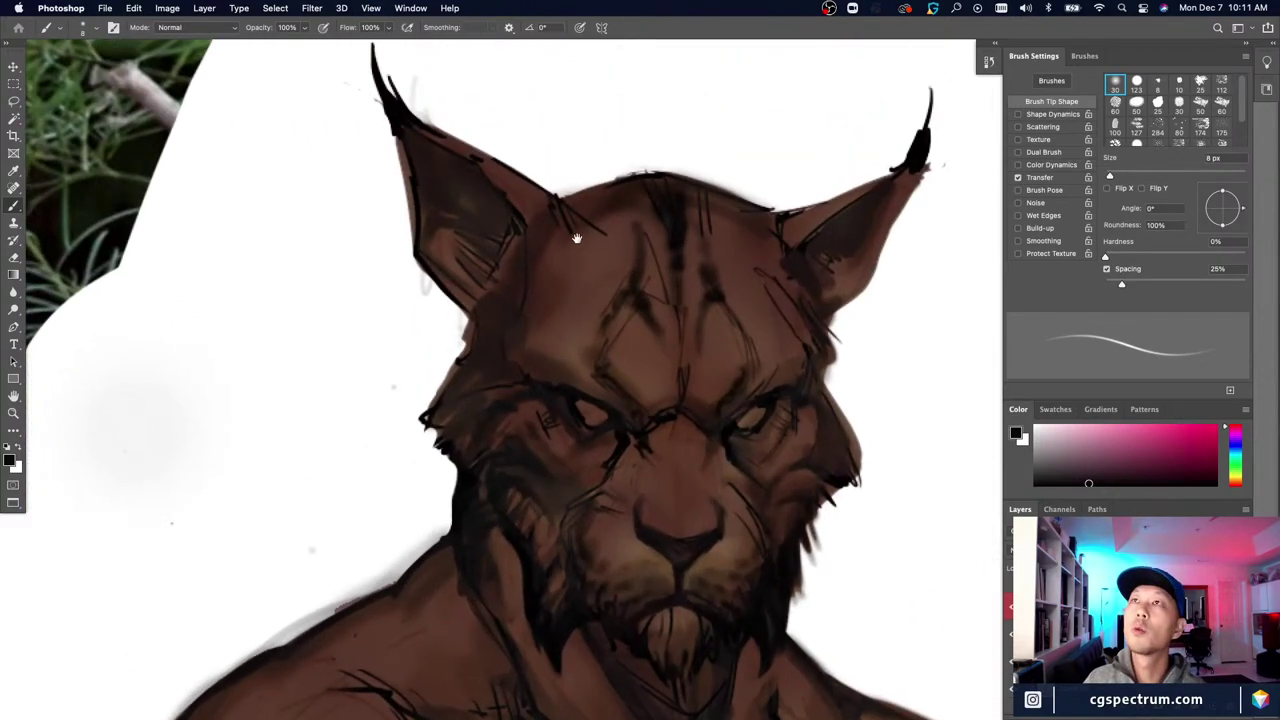
key(bracketright)
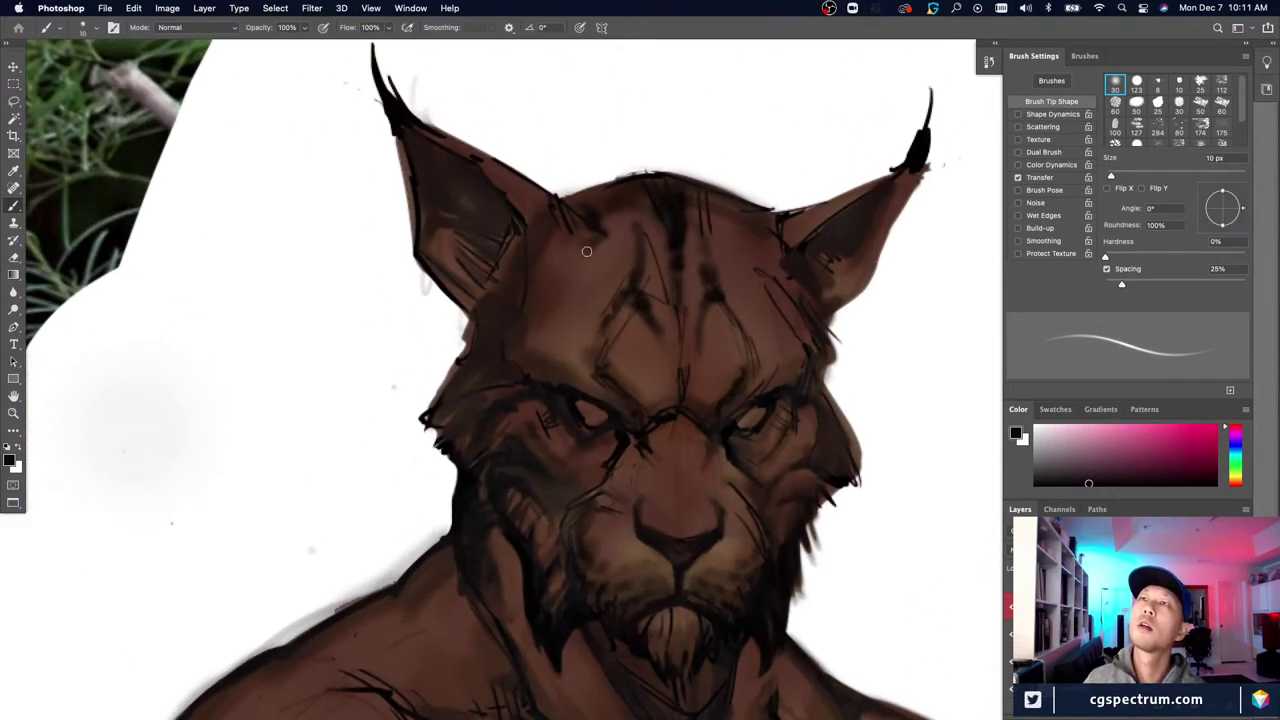
key(bracketleft)
key(bracketleft)
key(super+minus)
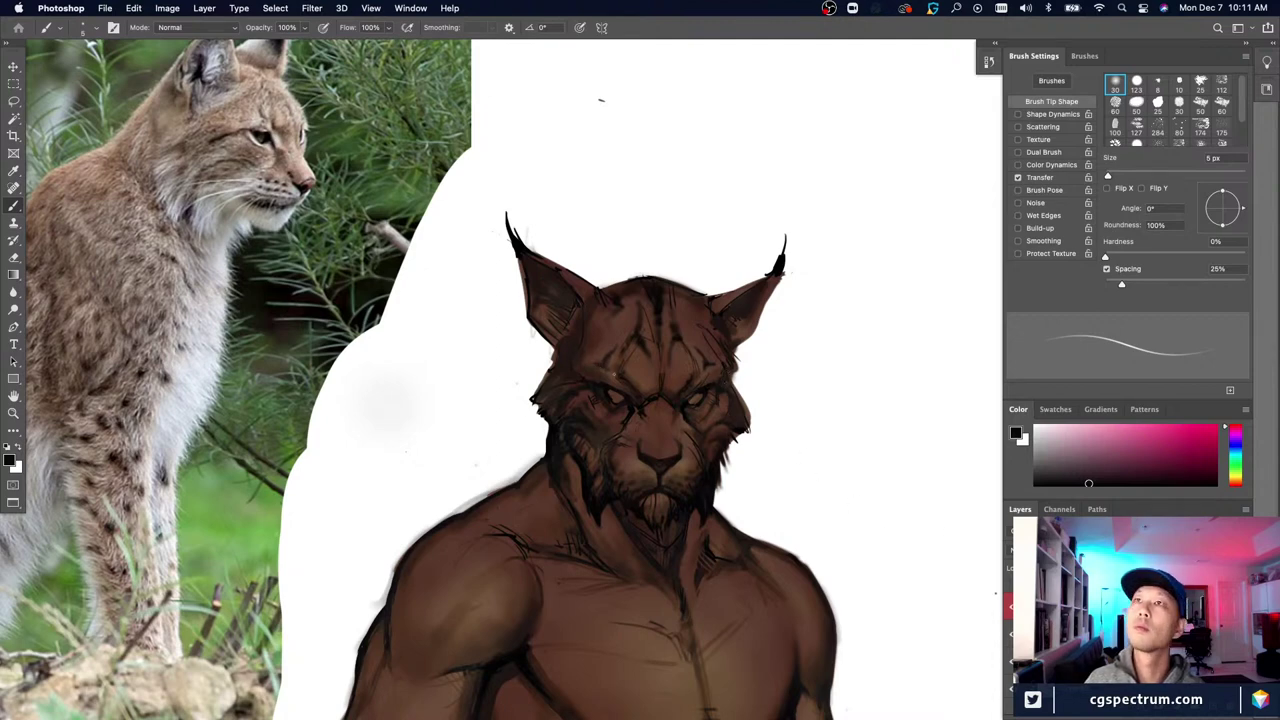
Step: Reduce the brush to 3 px and touch up the mouth corners, nose and chin tuft while comparing with the lynx photo
scroll(488, 498, down, 3)
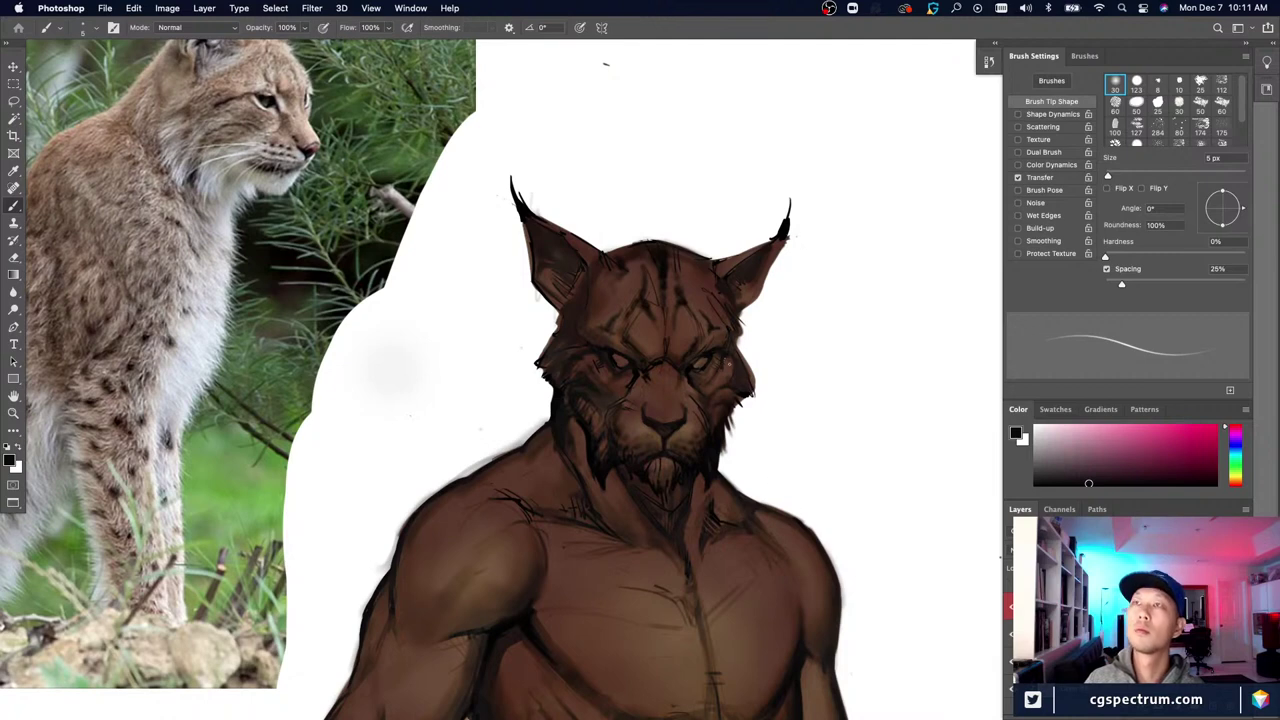
scroll(624, 578, down, 3)
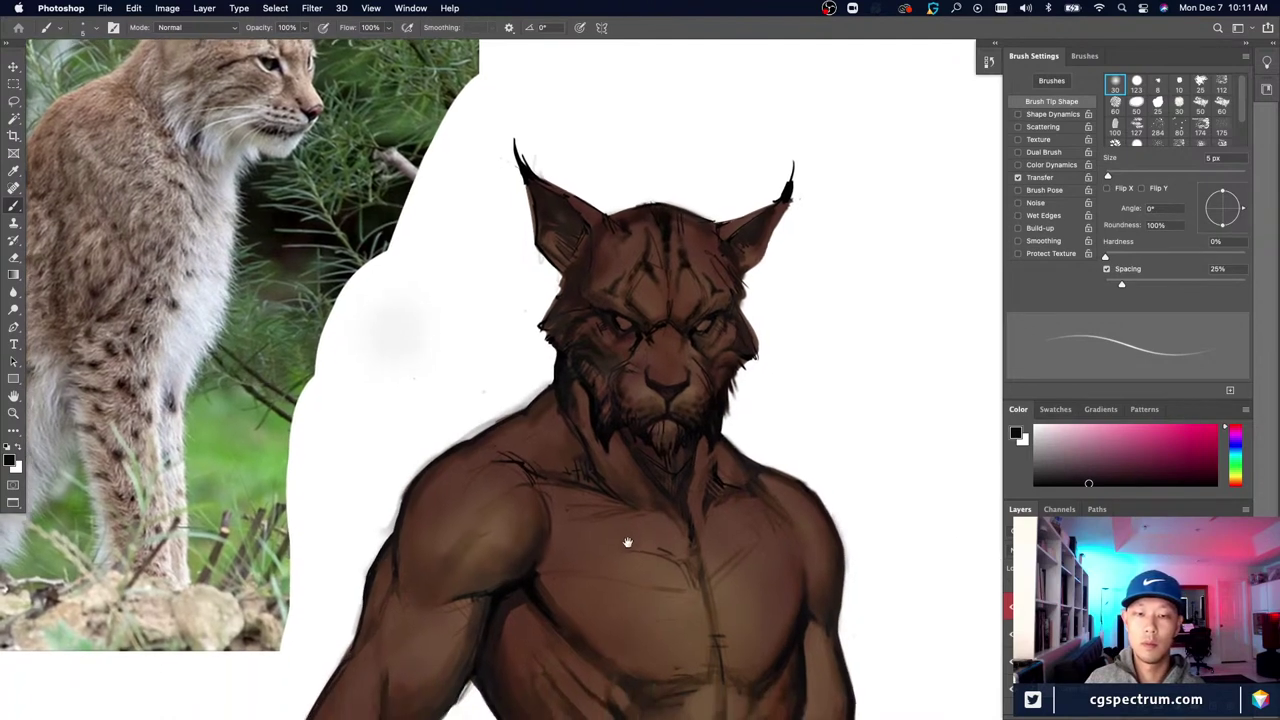
key(bracketleft)
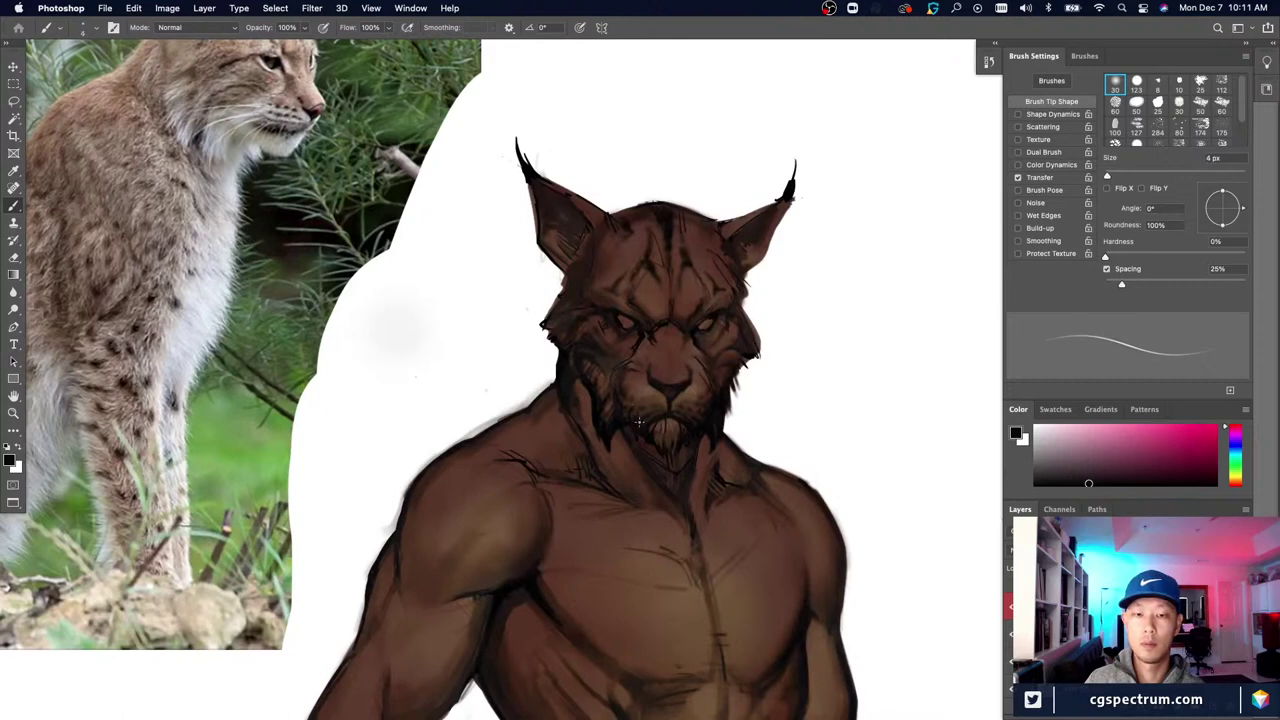
scroll(619, 418, up, 3)
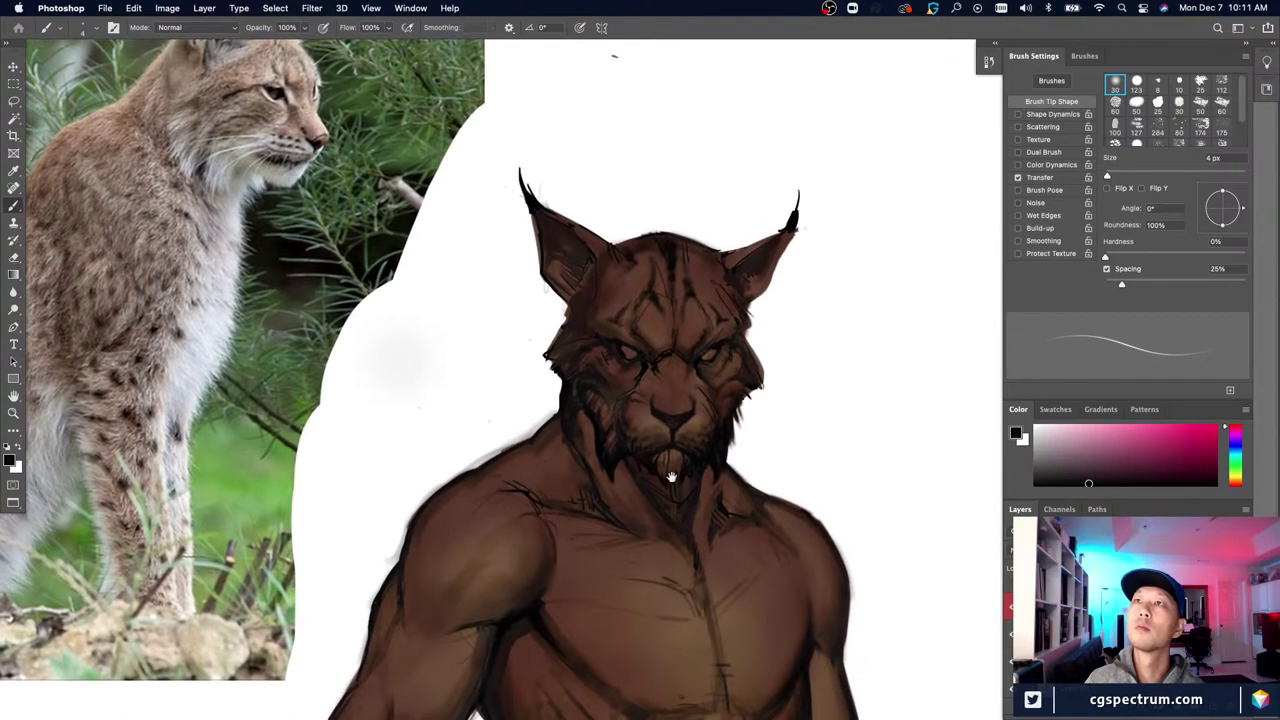
key(bracketleft)
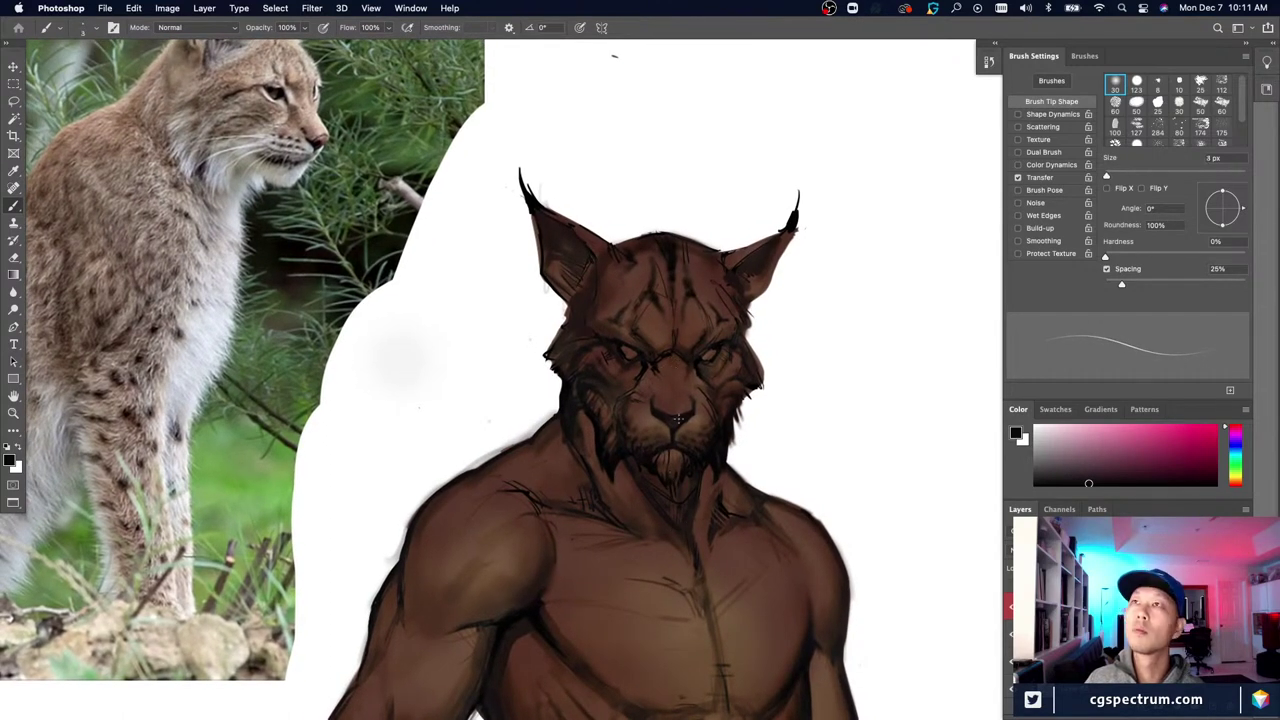
Step: Enlarge the brush to 15 px and up to 30 px, and shade dark patches at the neck base and above the collarbone
key(bracketright)
key(bracketright)
key(bracketright)
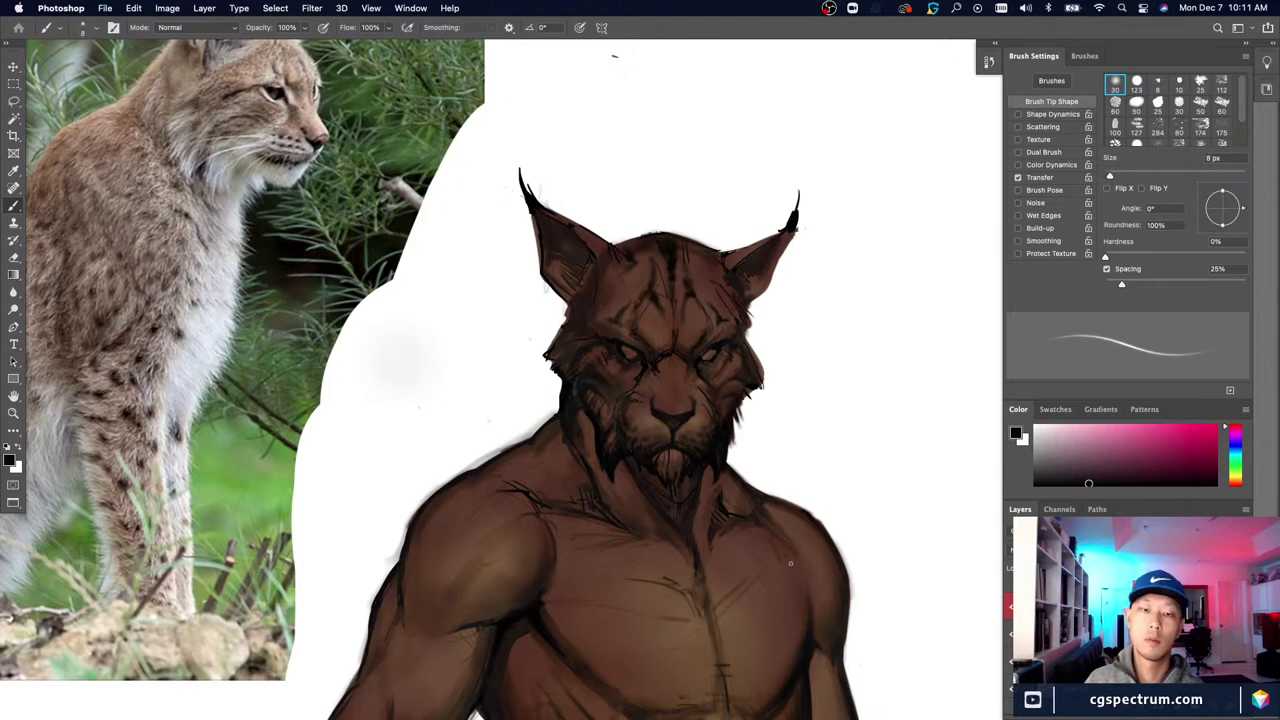
scroll(700, 566, down, 3)
scroll(558, 325, down, 2)
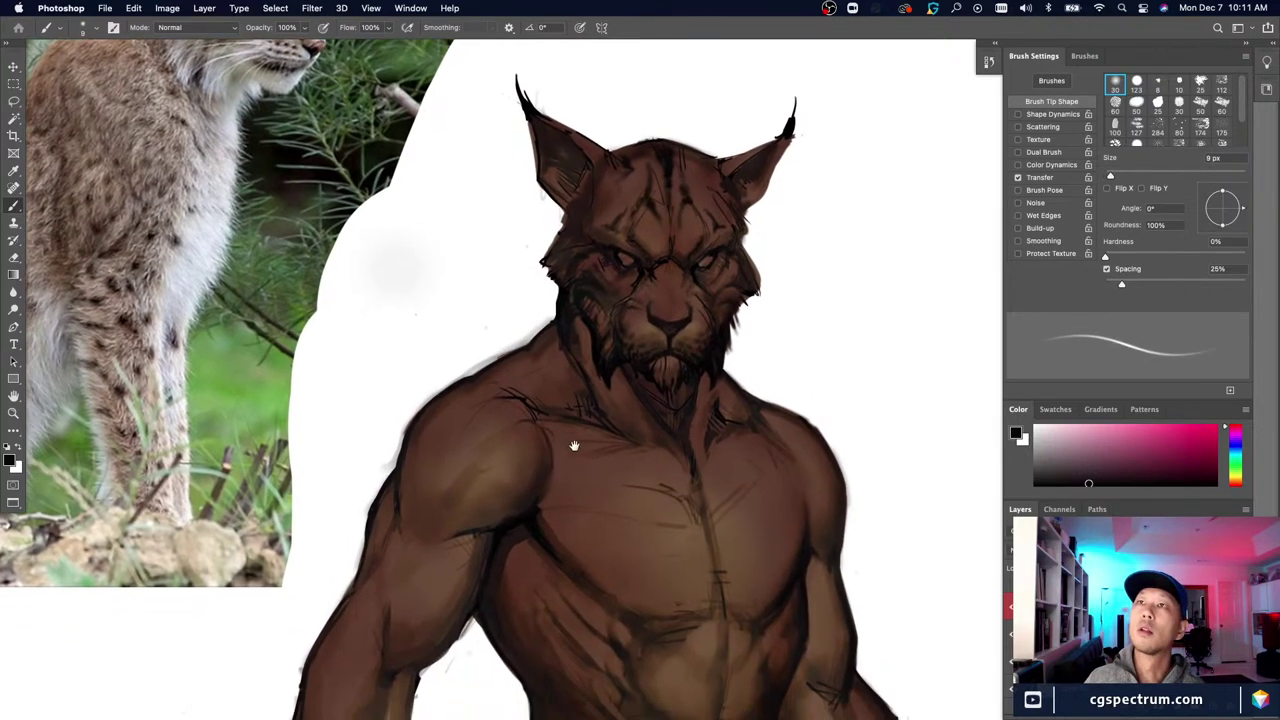
key(bracketright)
key(bracketright)
key(bracketright)
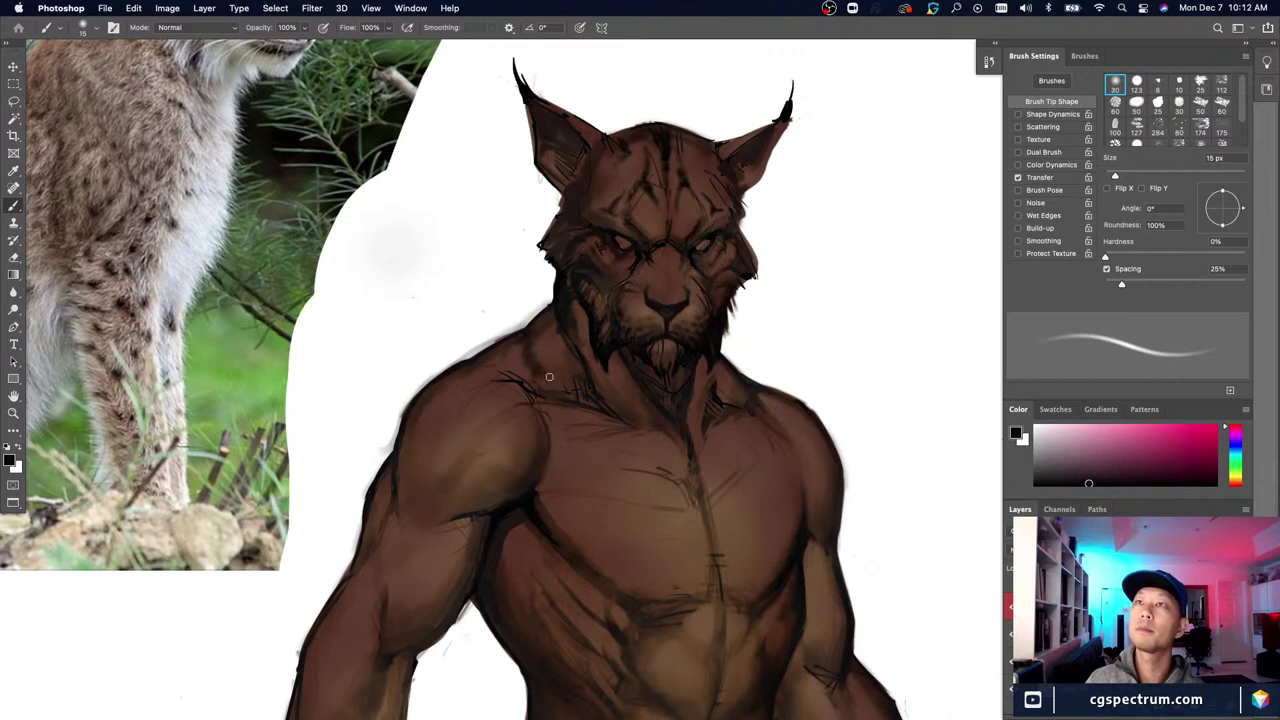
key(bracketright)
key(bracketright)
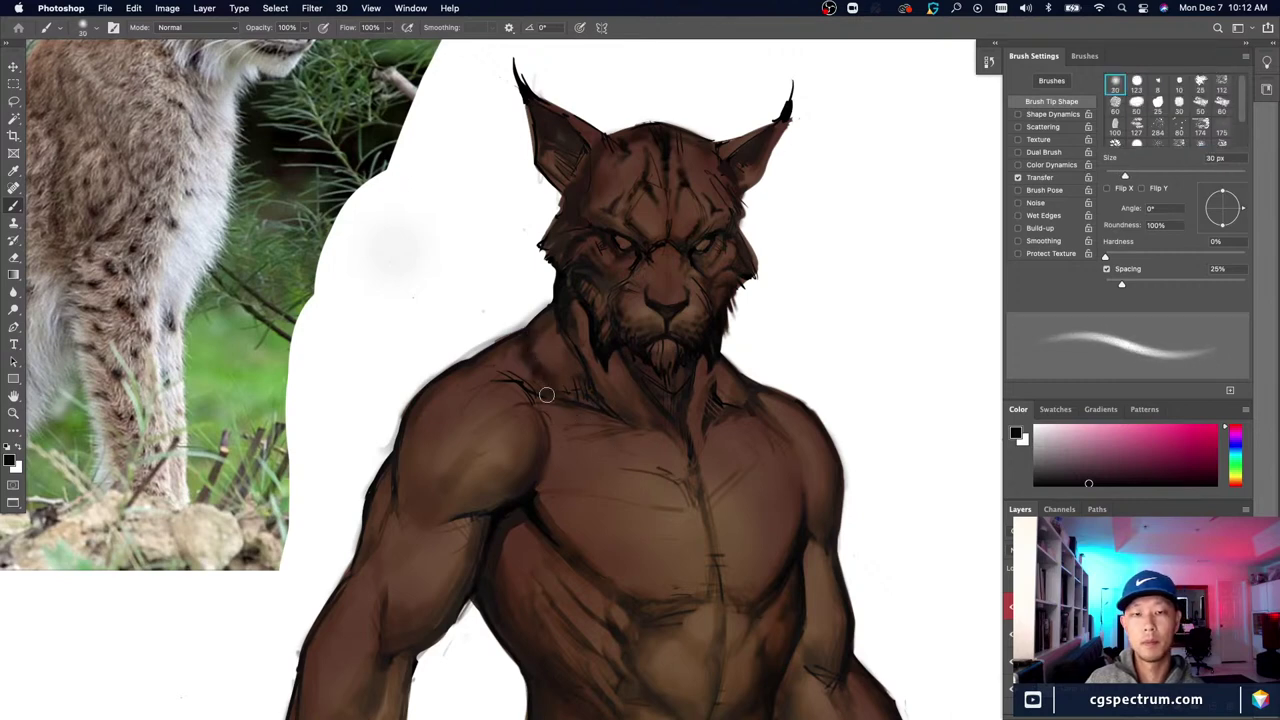
Step: Reduce the brush to 20 px and 15 px, shade the upper chest below both collarbones, and switch to the Eraser
key(bracketleft)
key(bracketleft)
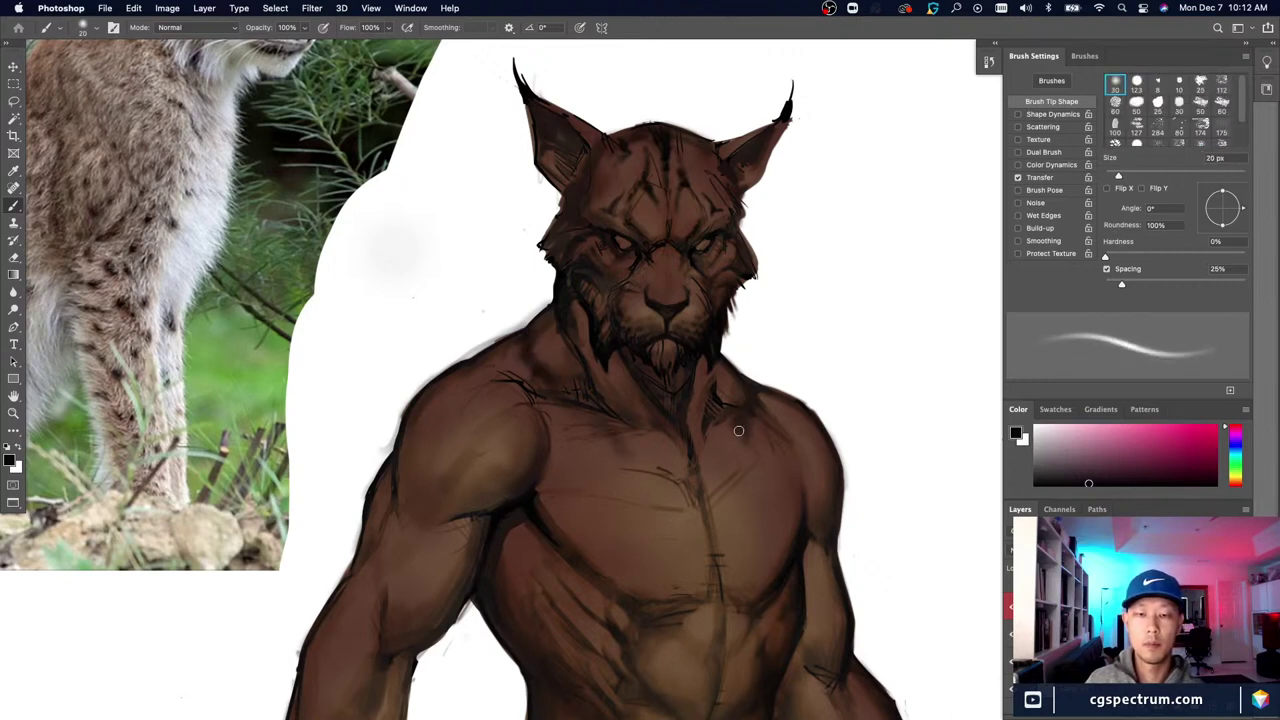
key(bracketleft)
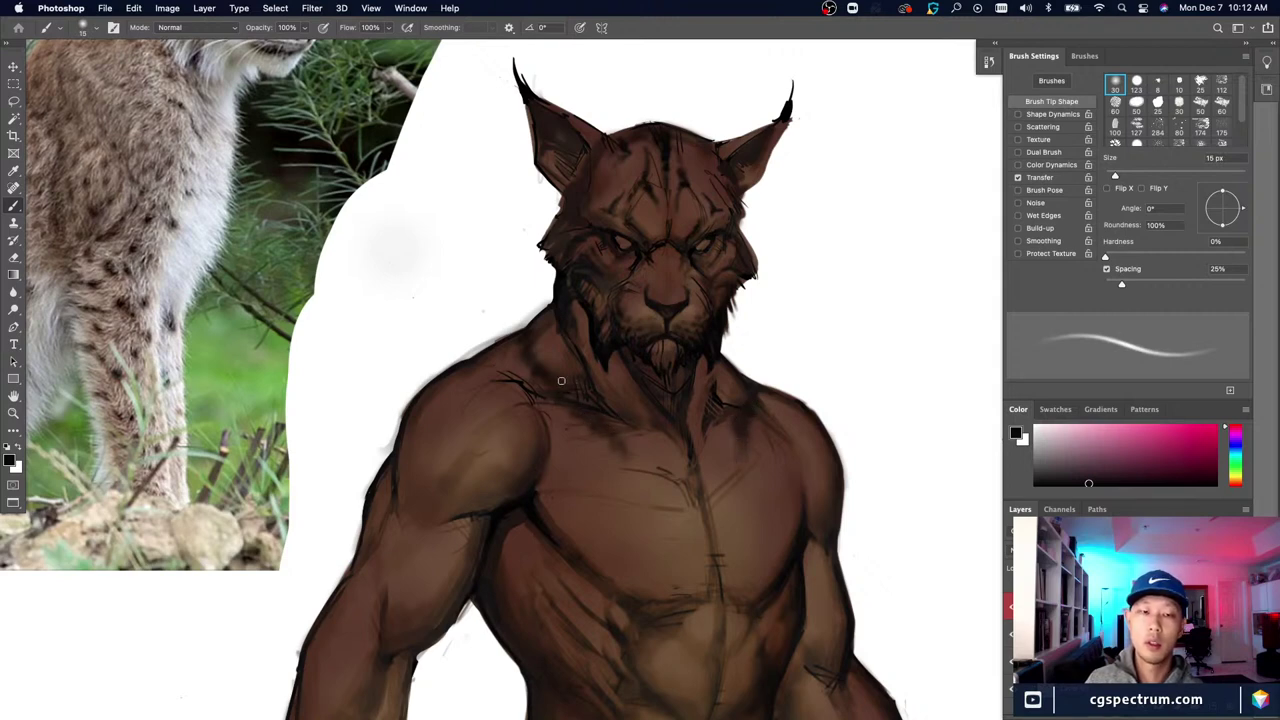
key(e)
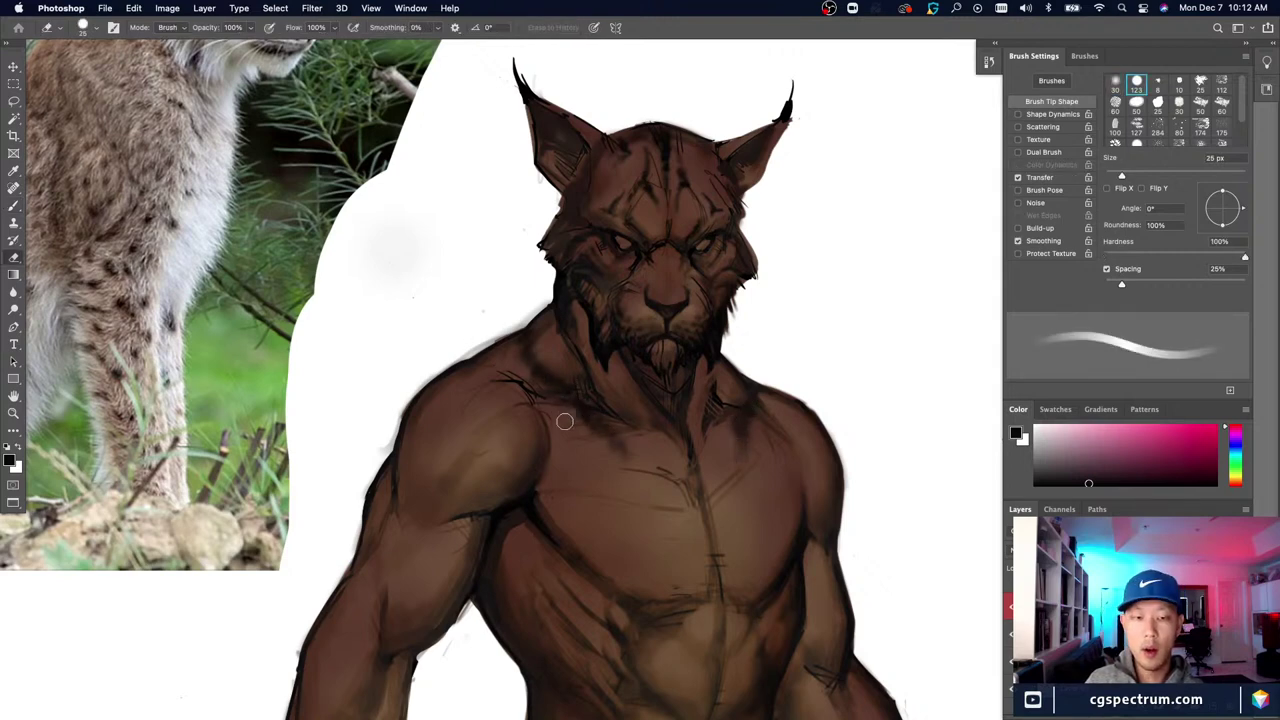
Step: Enlarge the soft brush to 25 px and deepen the dark patches on the upper chest below the collarbones
key(b)
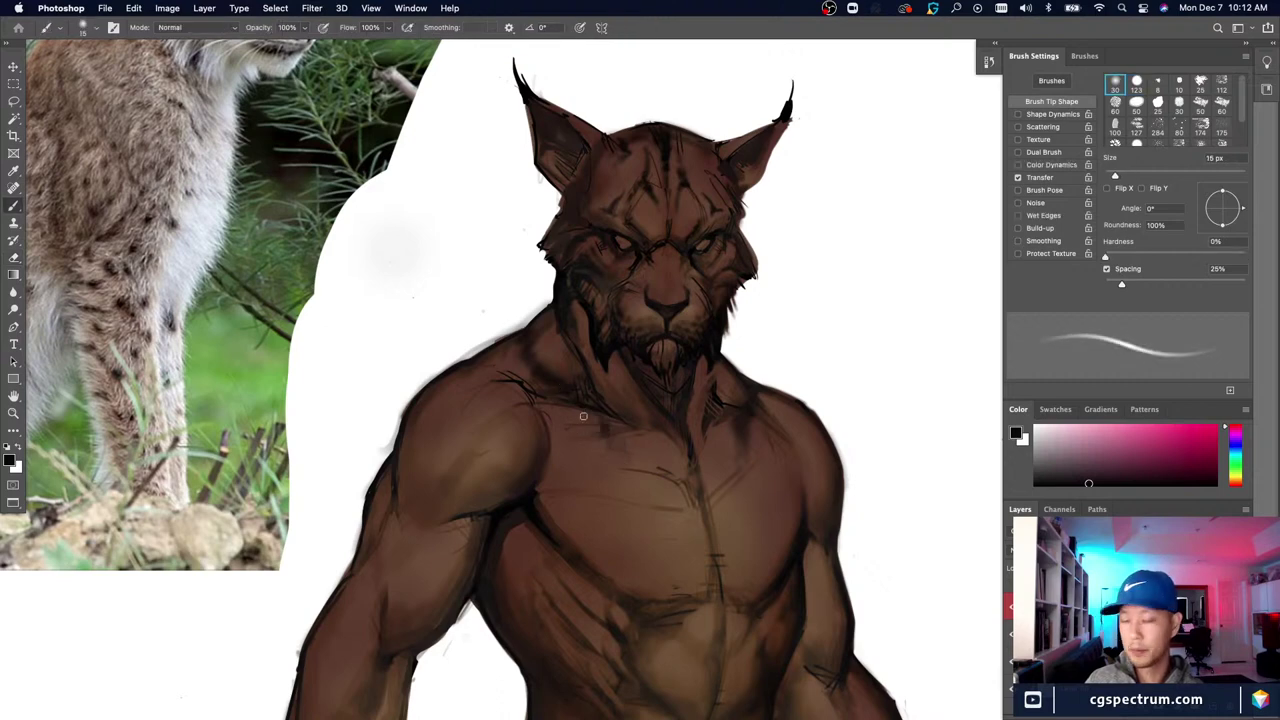
key(bracketright)
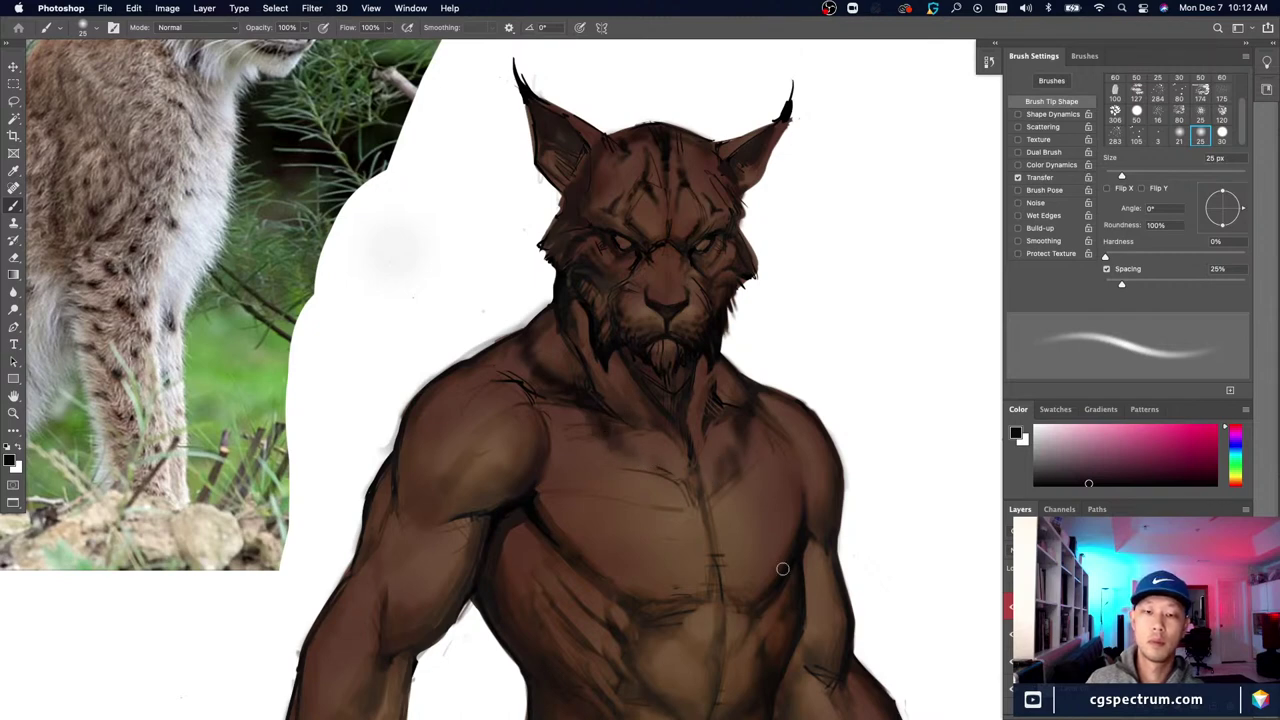
drag(673, 595, 665, 563)
key(e)
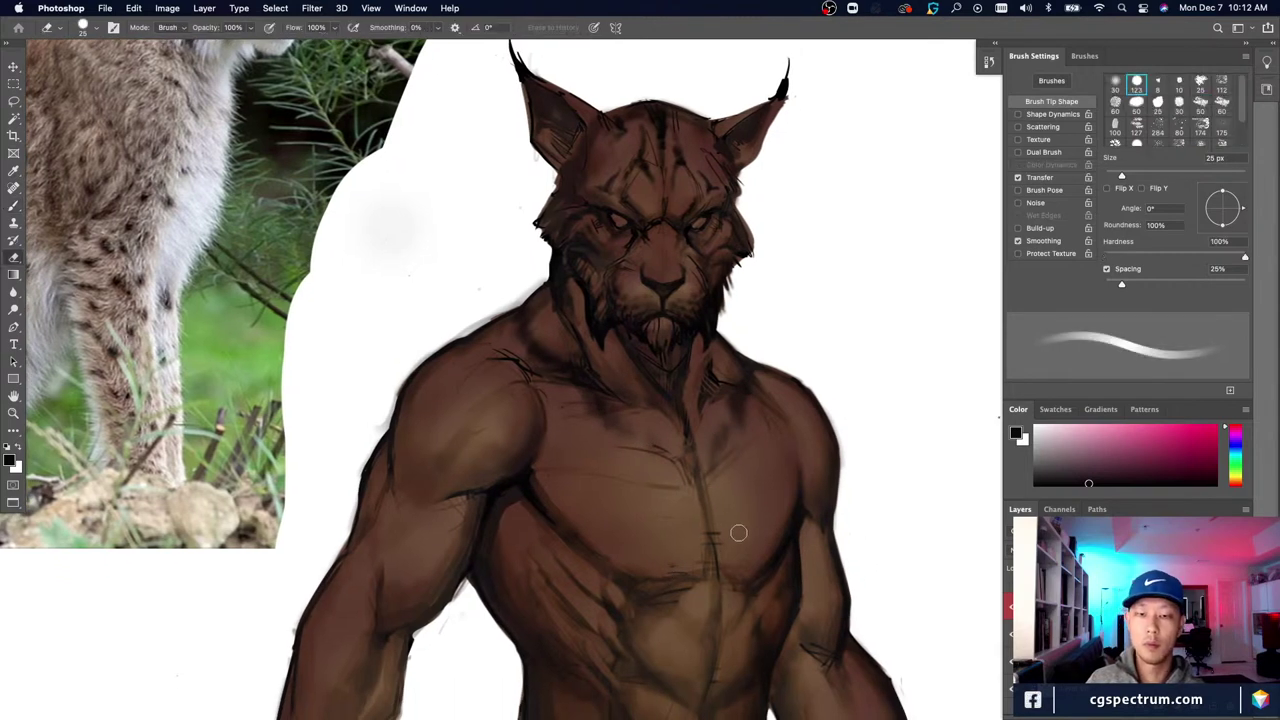
key(b)
scroll(738, 532, down, 5)
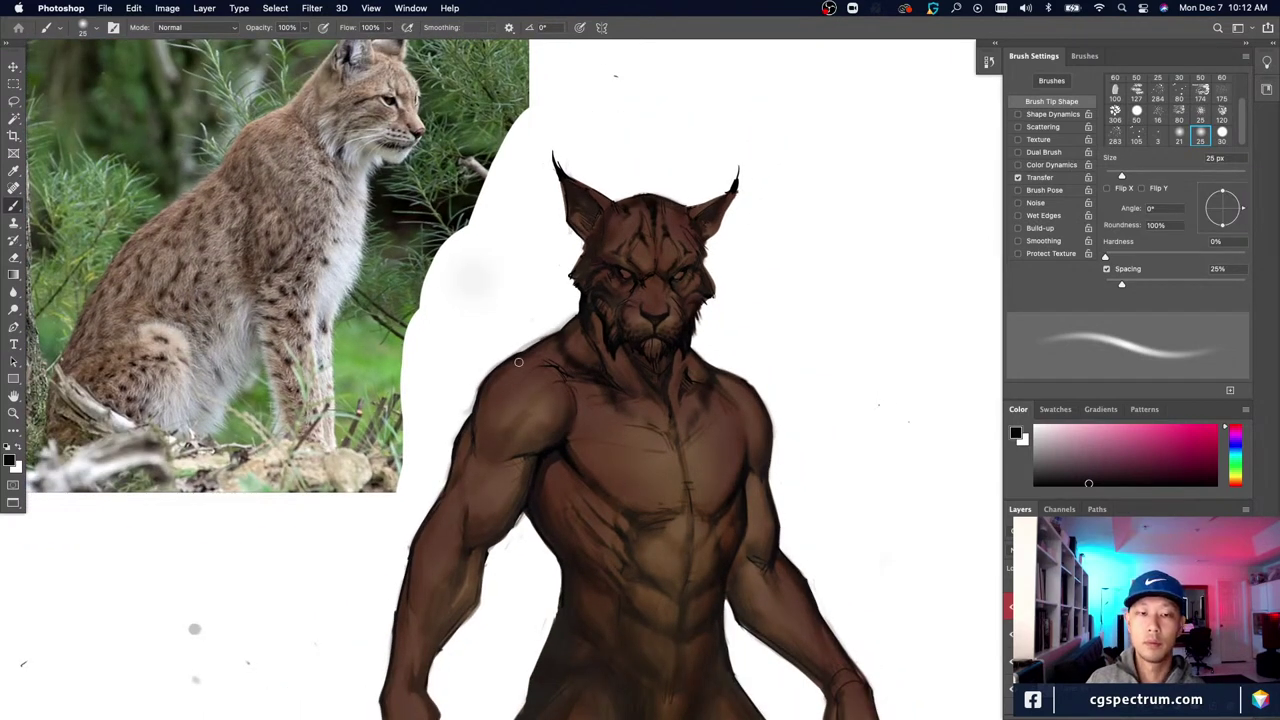
drag(669, 512, 650, 502)
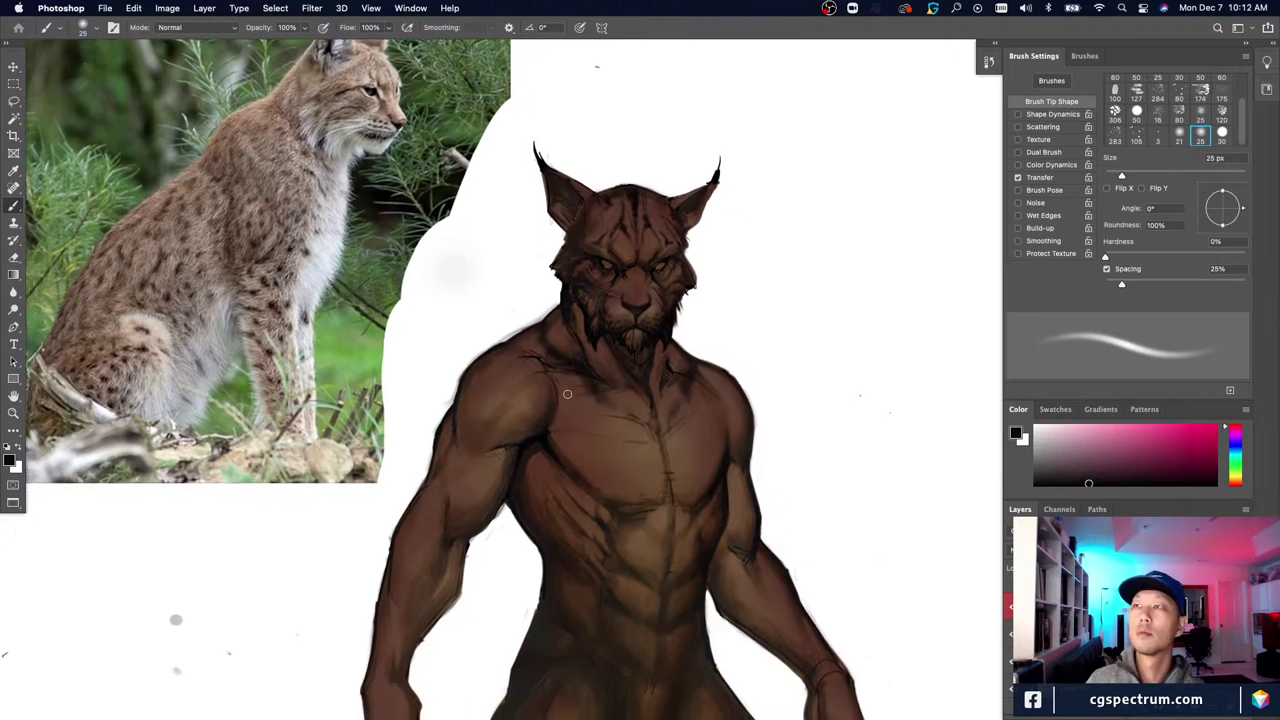
drag(540, 474, 550, 496)
Step: Paint dark spots on both of the creature's shoulders with the soft brush, going from 20 px up to 30 px
key(bracketleft)
key(bracketleft)
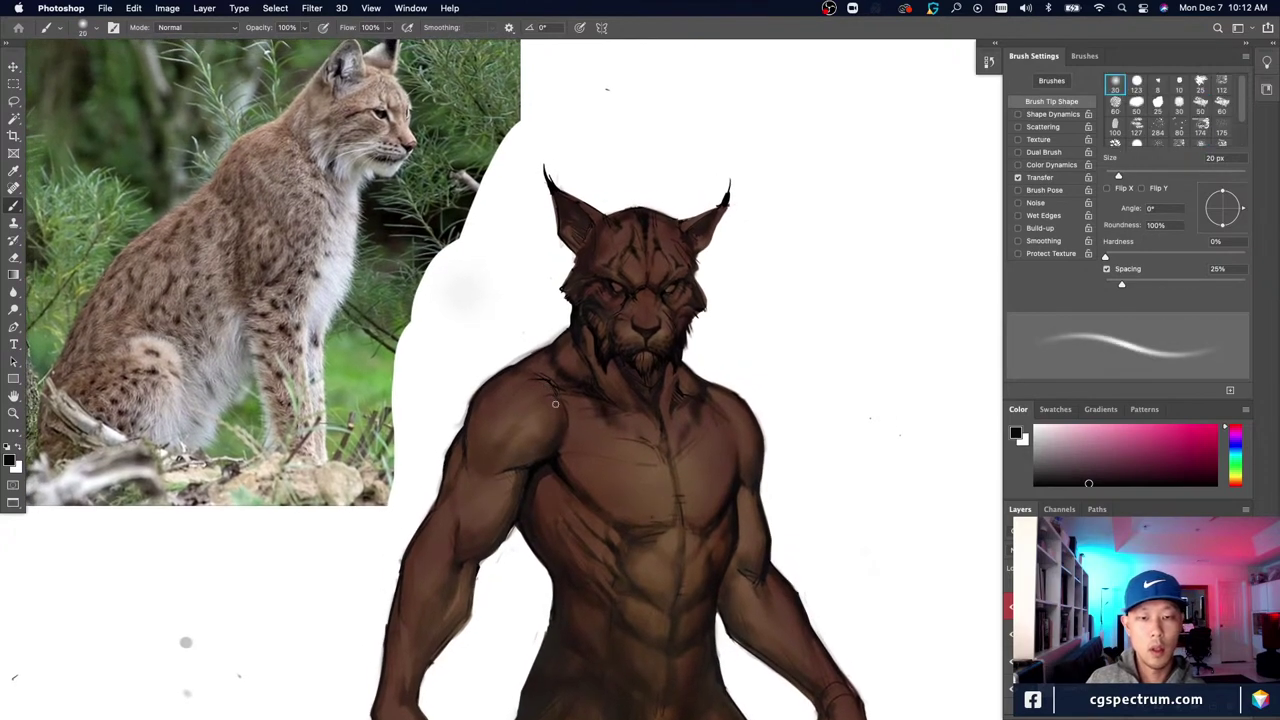
key(bracketright)
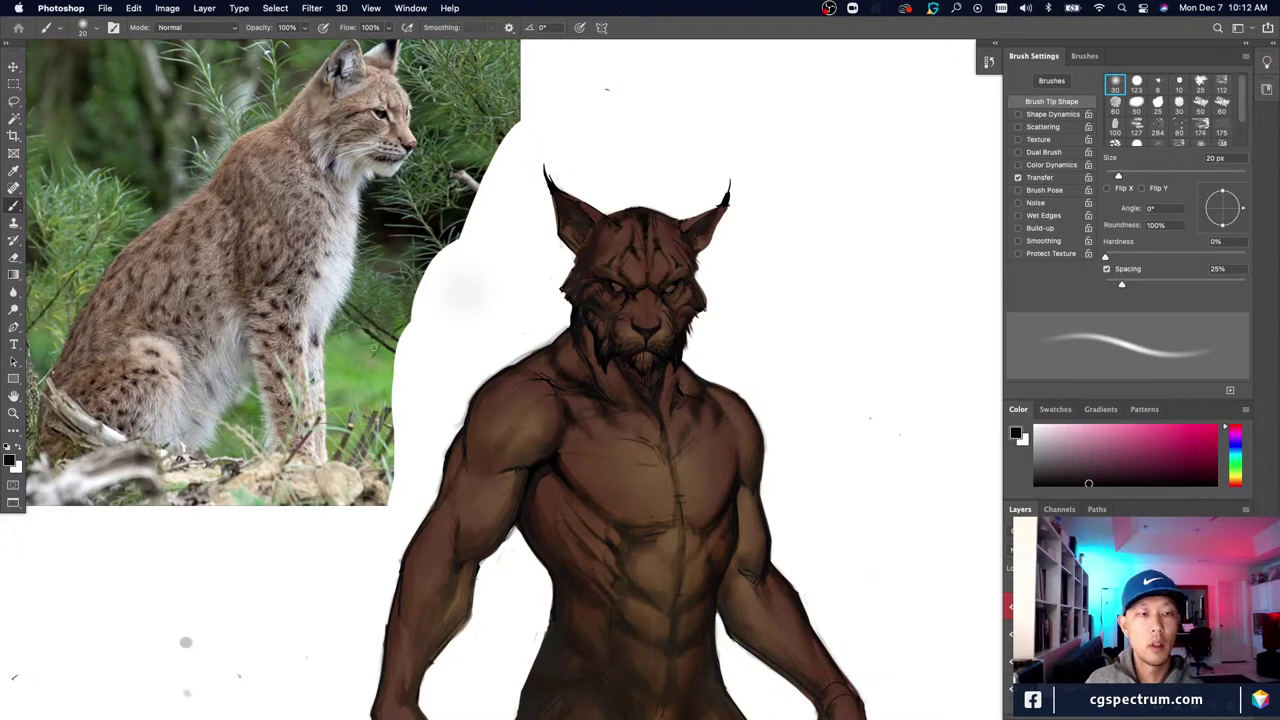
drag(429, 344, 437, 359)
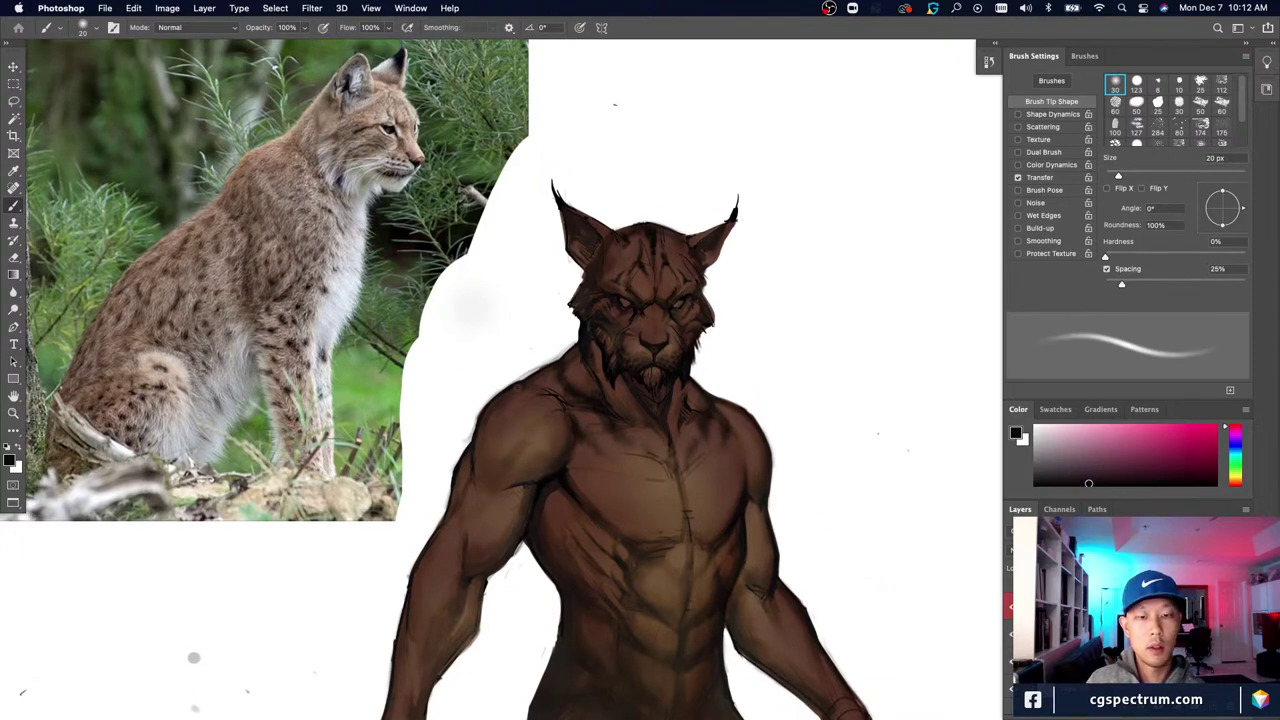
key(])
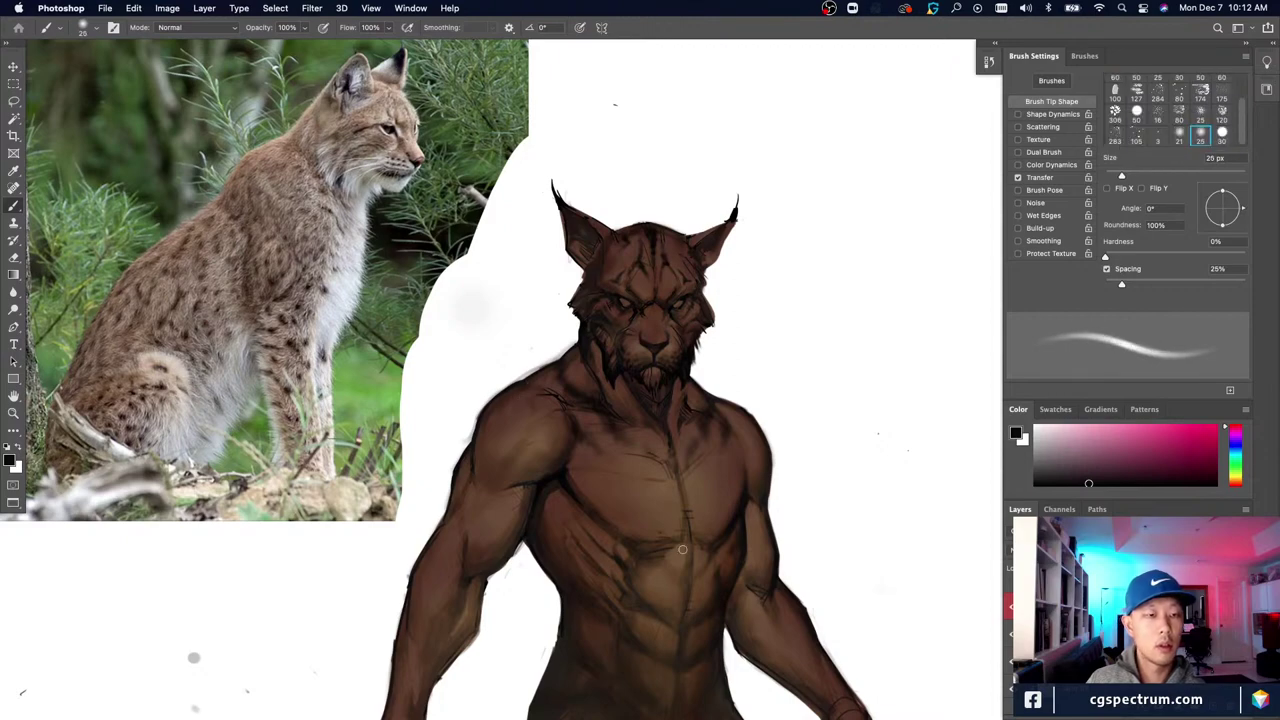
key(space)
drag(411, 476, 454, 440)
drag(648, 674, 594, 543)
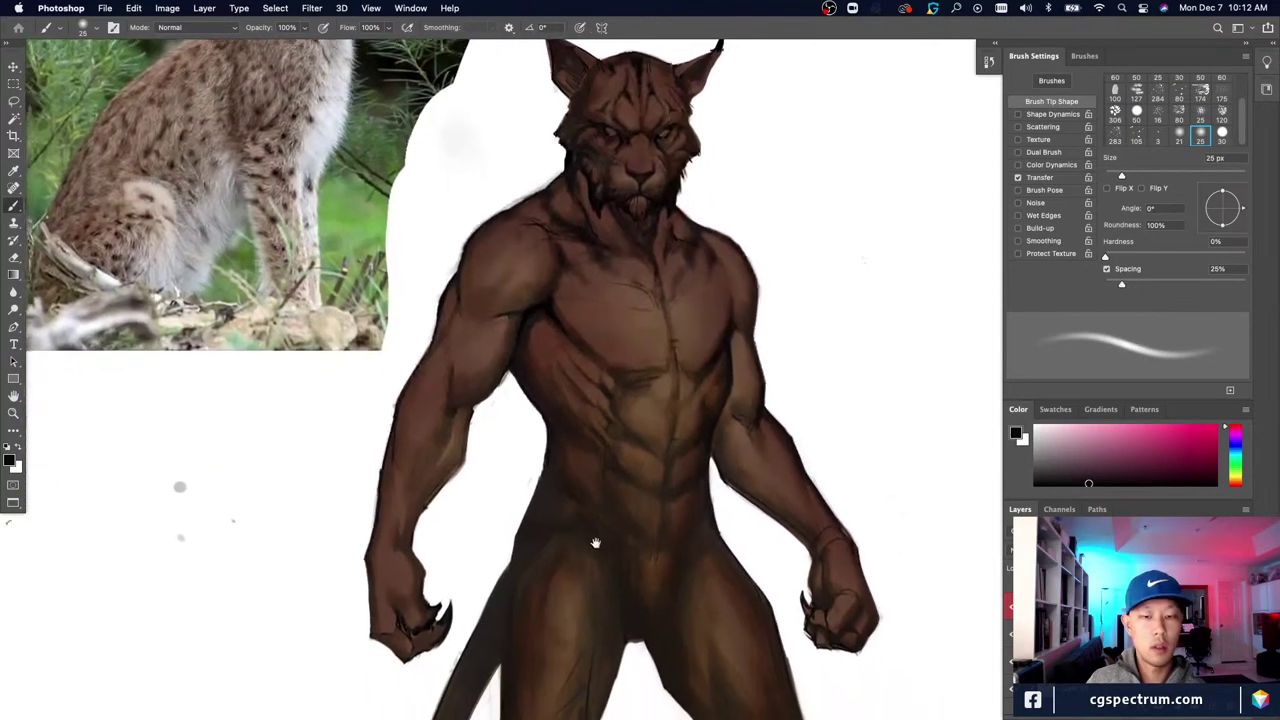
drag(473, 447, 612, 615)
key(period)
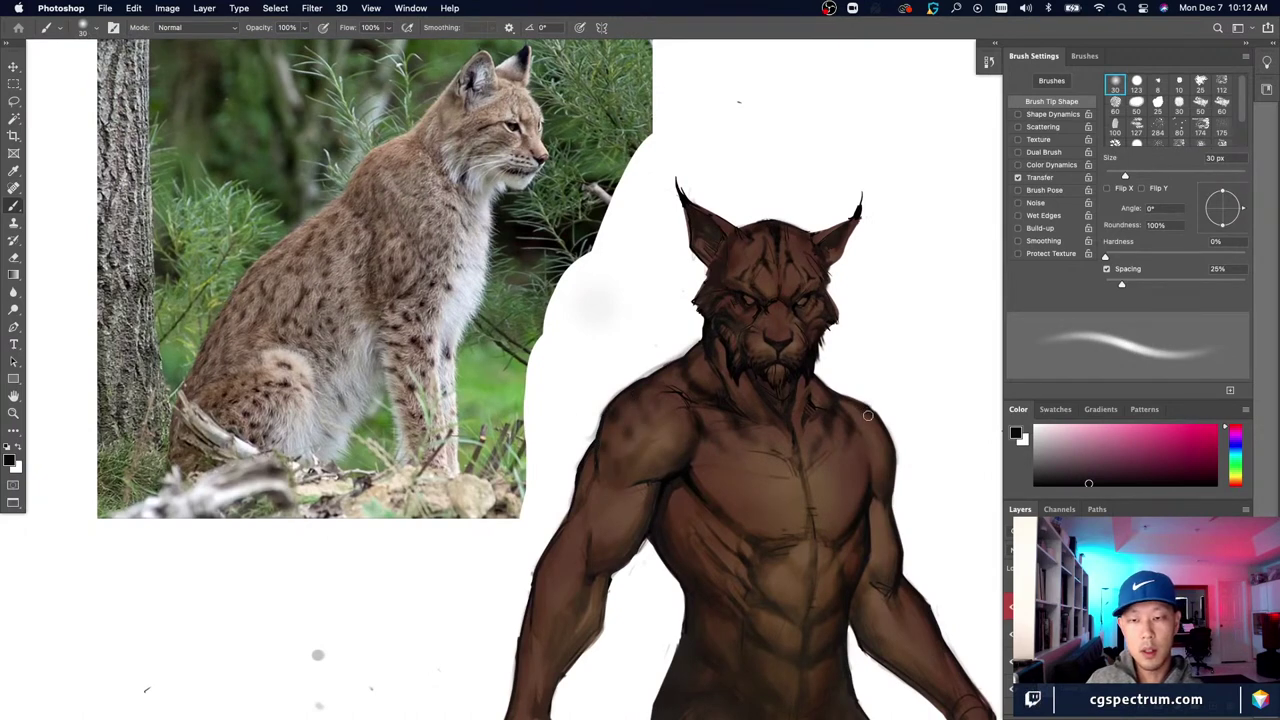
key(bracketleft)
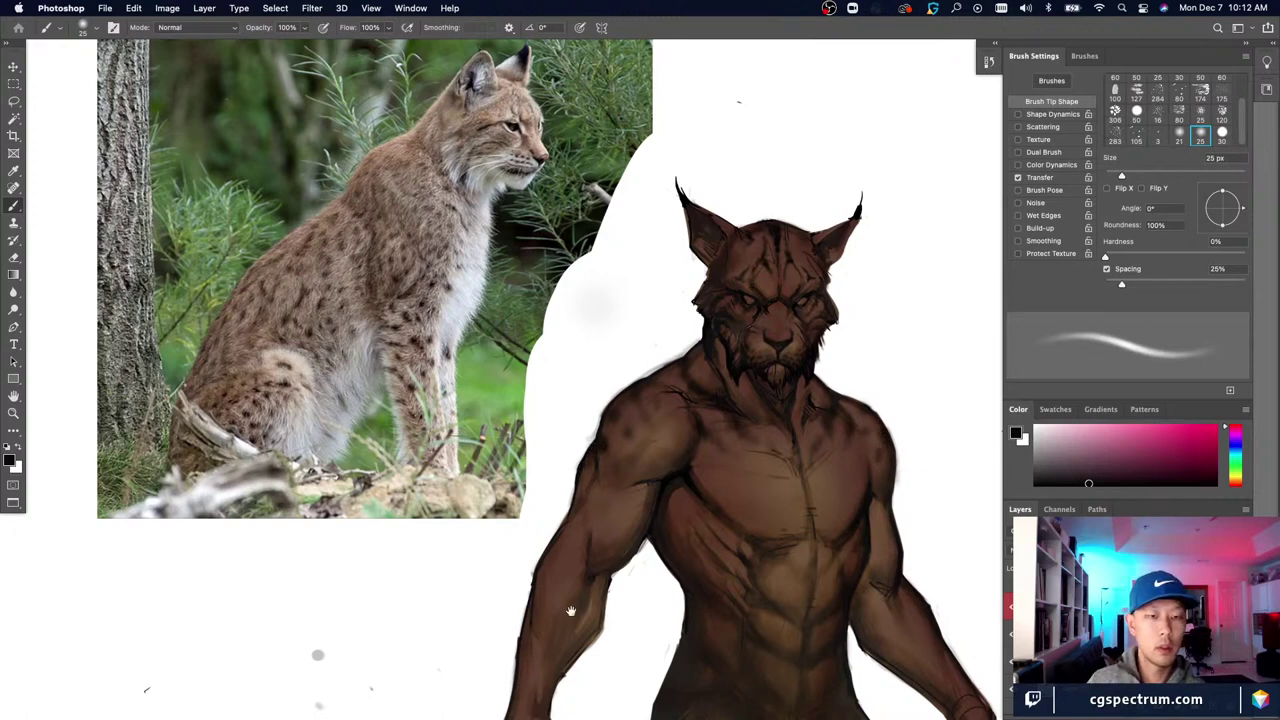
Step: Draw four curved black guide lines down the lynx's flank in the photo with a 20 px brush
scroll(571, 609, down, 2)
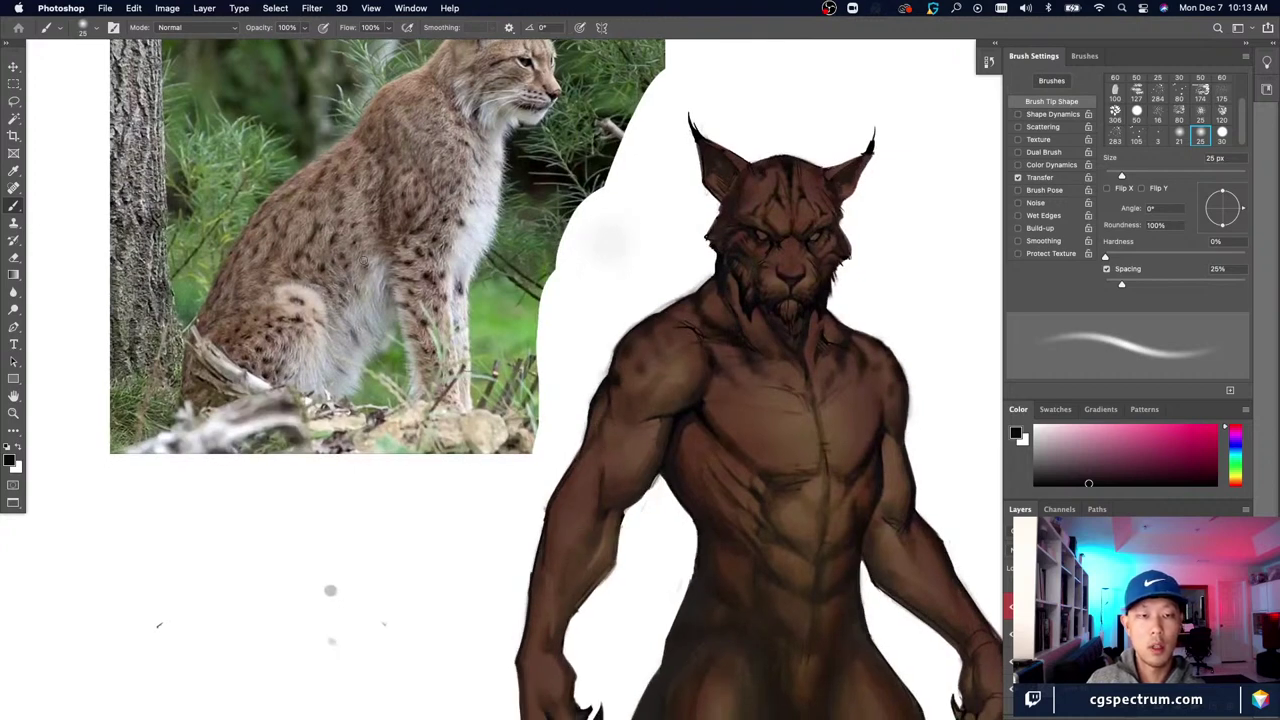
drag(297, 252, 340, 392)
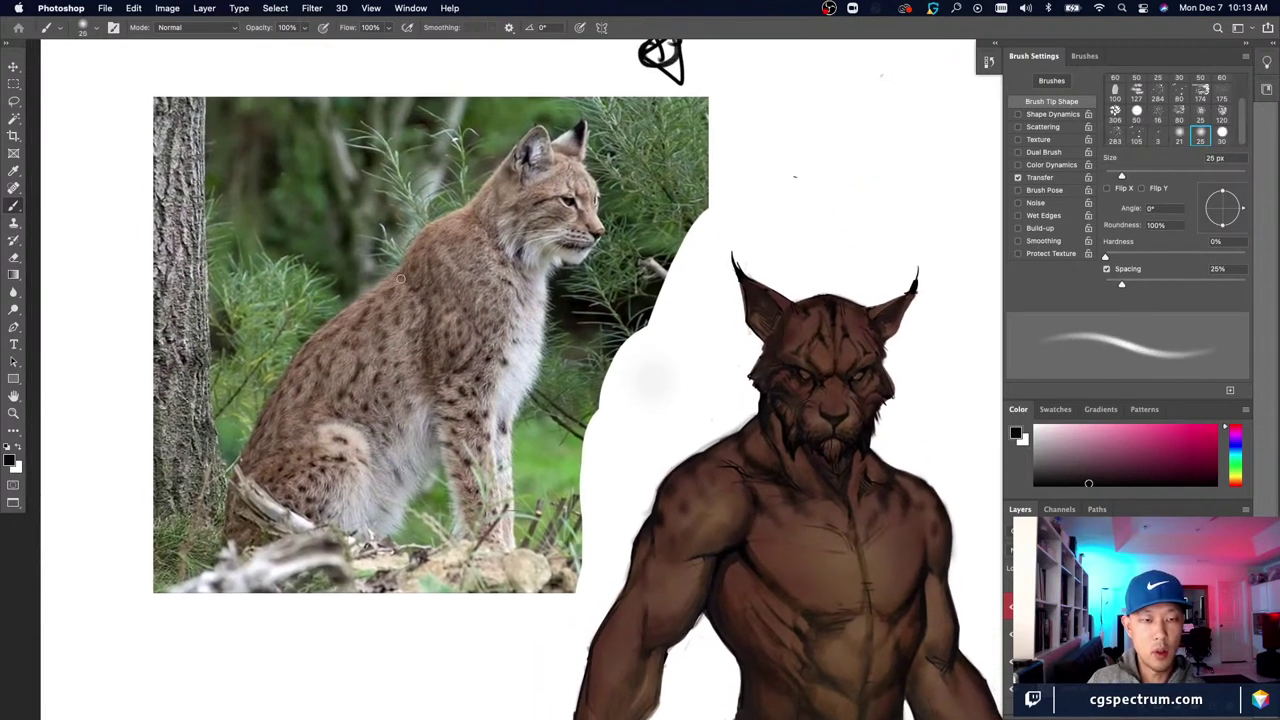
key(bracketleft)
key(bracketleft)
key(bracketright)
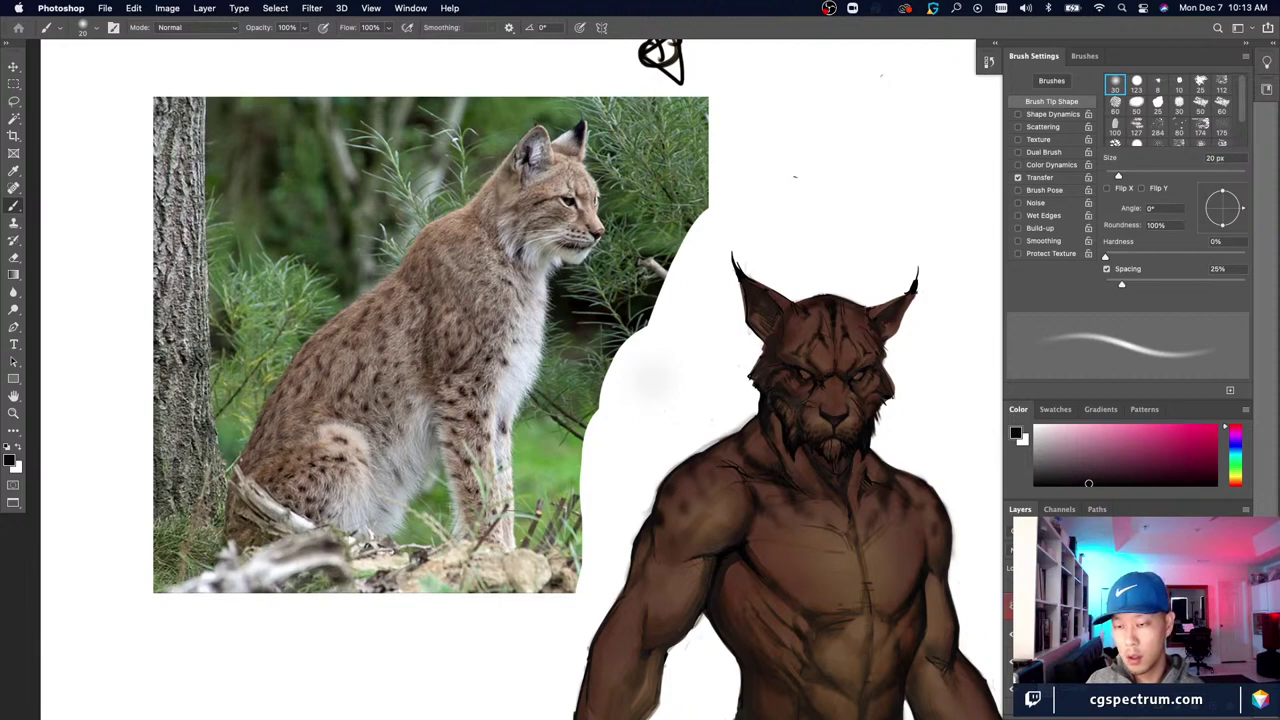
drag(412, 252, 405, 395)
mouse_move(372, 292)
mouse_down()
mouse_move(357, 340)
mouse_move(378, 412)
mouse_up()
mouse_move(350, 314)
mouse_down()
mouse_move(331, 358)
mouse_move(342, 398)
mouse_up()
drag(320, 337, 299, 408)
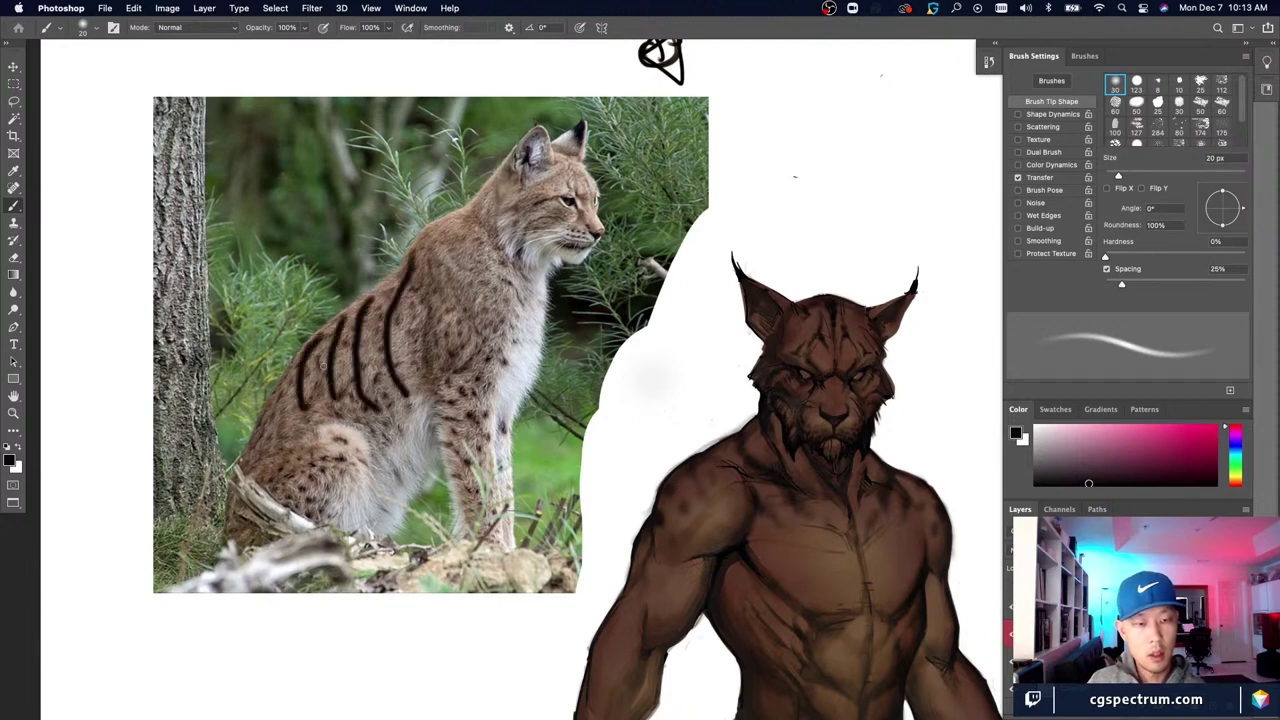
Step: Erase gaps along the flank guide lines to break them into rows of separate spots
key(bracketleft)
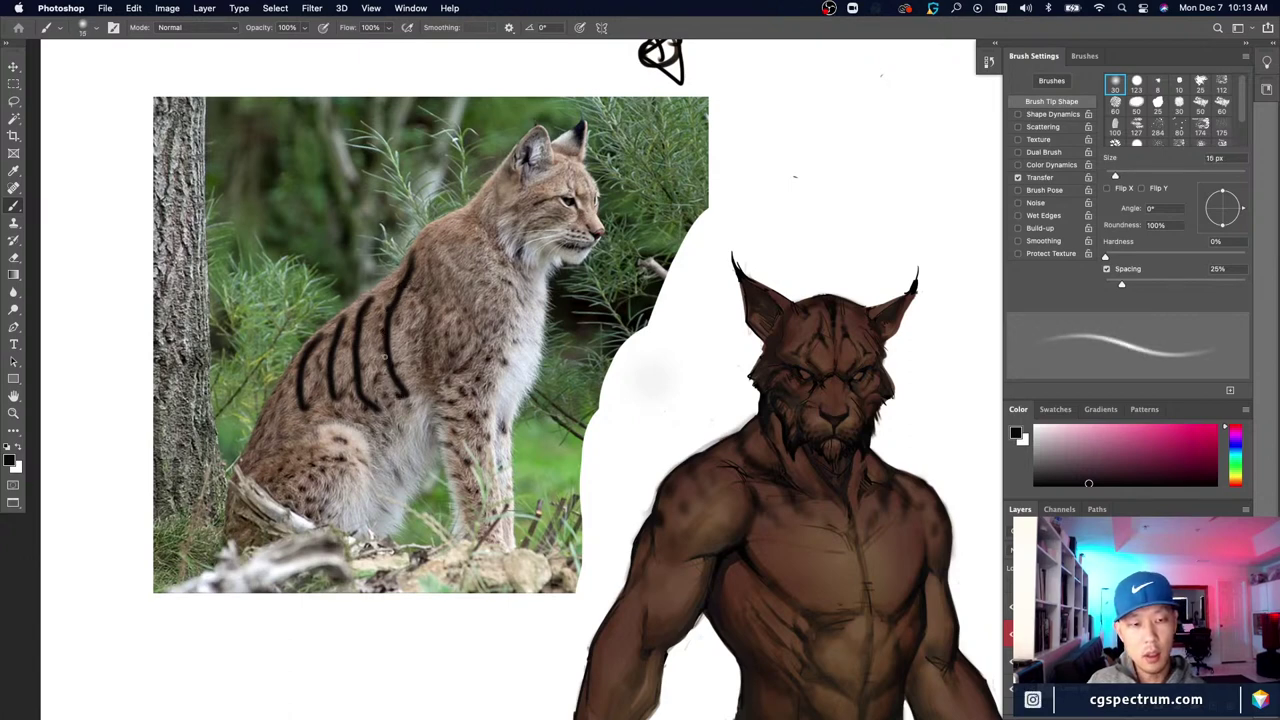
key(e)
mouse_move(399, 282)
mouse_down()
mouse_move(411, 282)
mouse_move(384, 330)
mouse_up()
key(bracketleft)
drag(385, 350, 405, 398)
mouse_move(359, 312)
mouse_down()
mouse_move(356, 380)
mouse_move(372, 410)
mouse_up()
mouse_move(328, 332)
mouse_down()
mouse_move(333, 402)
mouse_move(311, 347)
mouse_move(292, 396)
mouse_up()
Step: Enlarge the Eraser to 45 px and remove all the demonstration marks from the lynx's flank
key(bracketright)
key(bracketright)
key(bracketright)
key(bracketright)
key(bracketright)
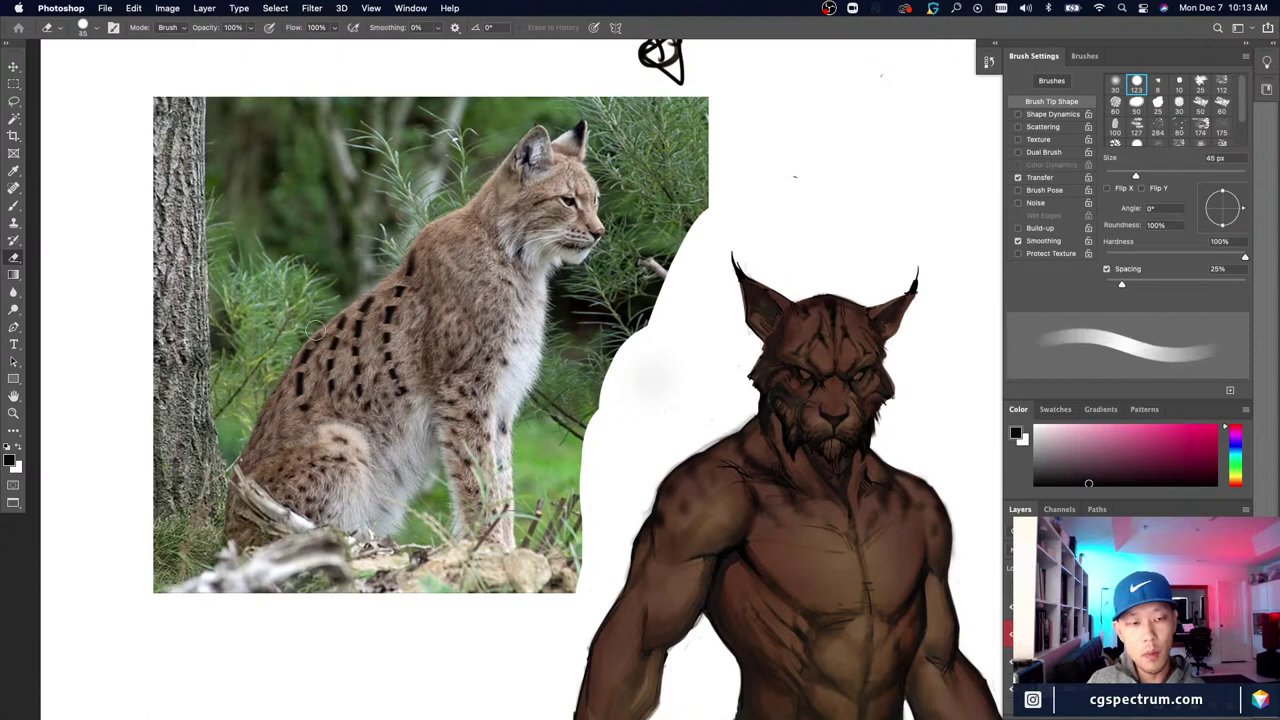
drag(318, 334, 300, 390)
mouse_move(335, 342)
mouse_down()
mouse_move(303, 342)
mouse_move(329, 405)
mouse_up()
mouse_move(356, 326)
mouse_down()
mouse_move(360, 408)
mouse_move(400, 392)
mouse_move(407, 273)
mouse_move(399, 311)
mouse_up()
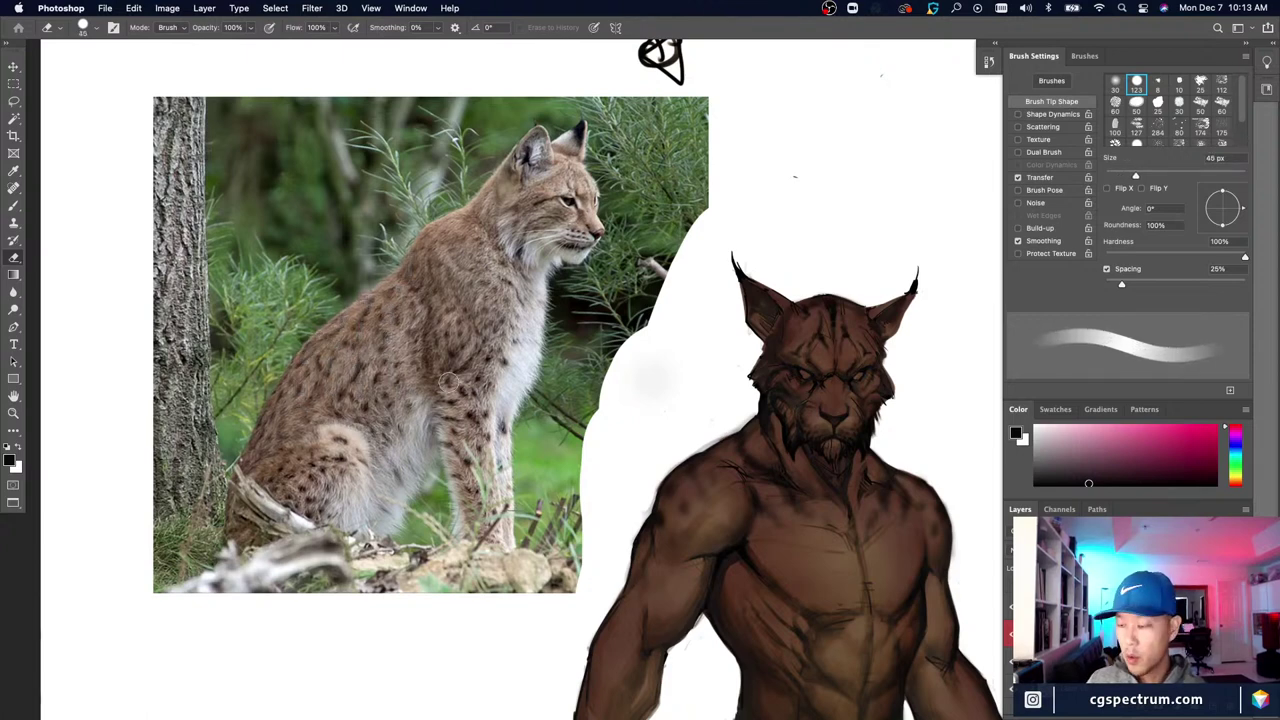
Step: Draw curved guide lines over the lynx's shoulder and upper foreleg in the photo with a 15 px brush
key(b)
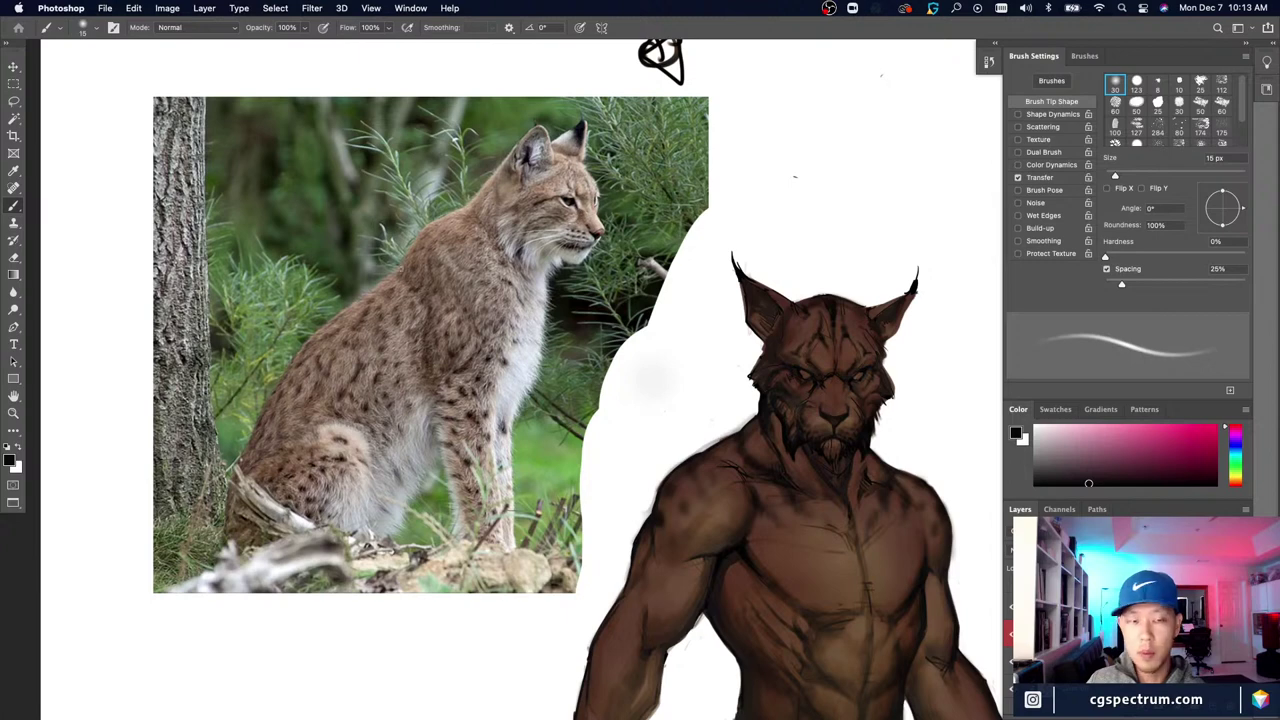
mouse_move(470, 263)
mouse_down()
mouse_move(442, 358)
mouse_move(478, 330)
mouse_move(436, 398)
mouse_up()
drag(496, 344, 434, 436)
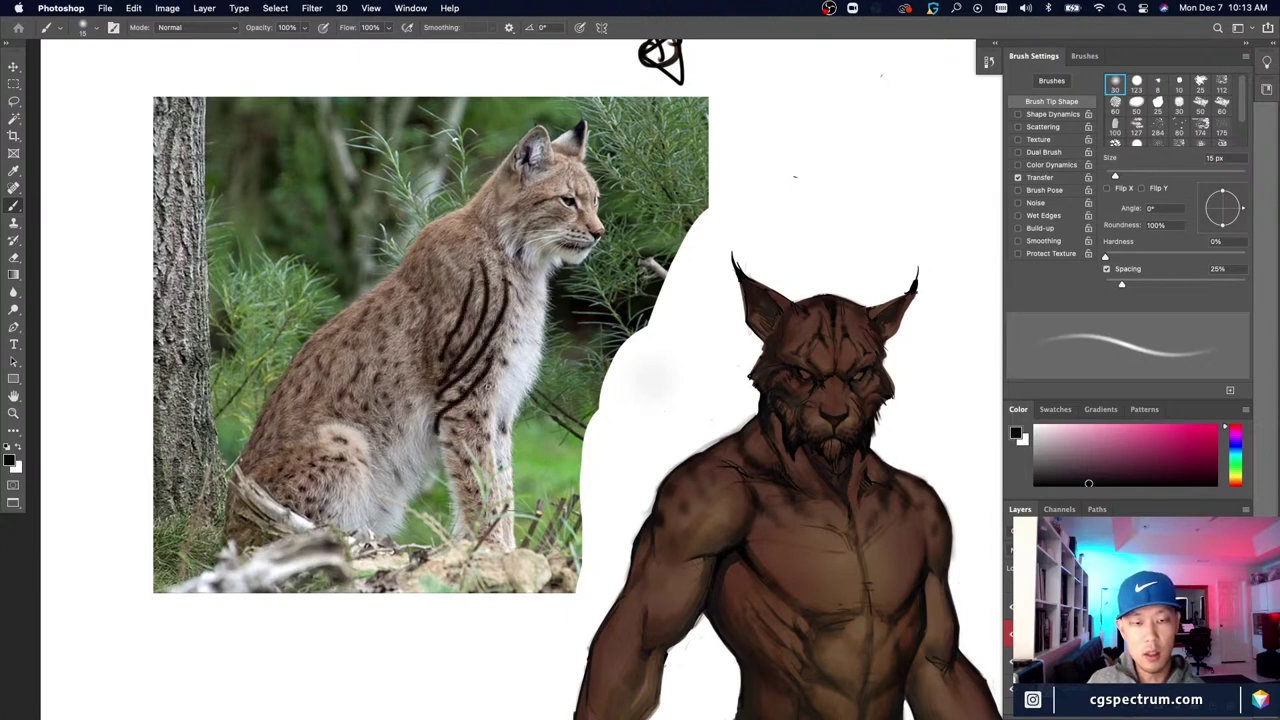
drag(490, 386, 442, 460)
drag(488, 408, 458, 484)
Step: Break the shoulder guide lines into spots with the Eraser, and enlarge it to 50 px to clear every mark on the photo
key(e)
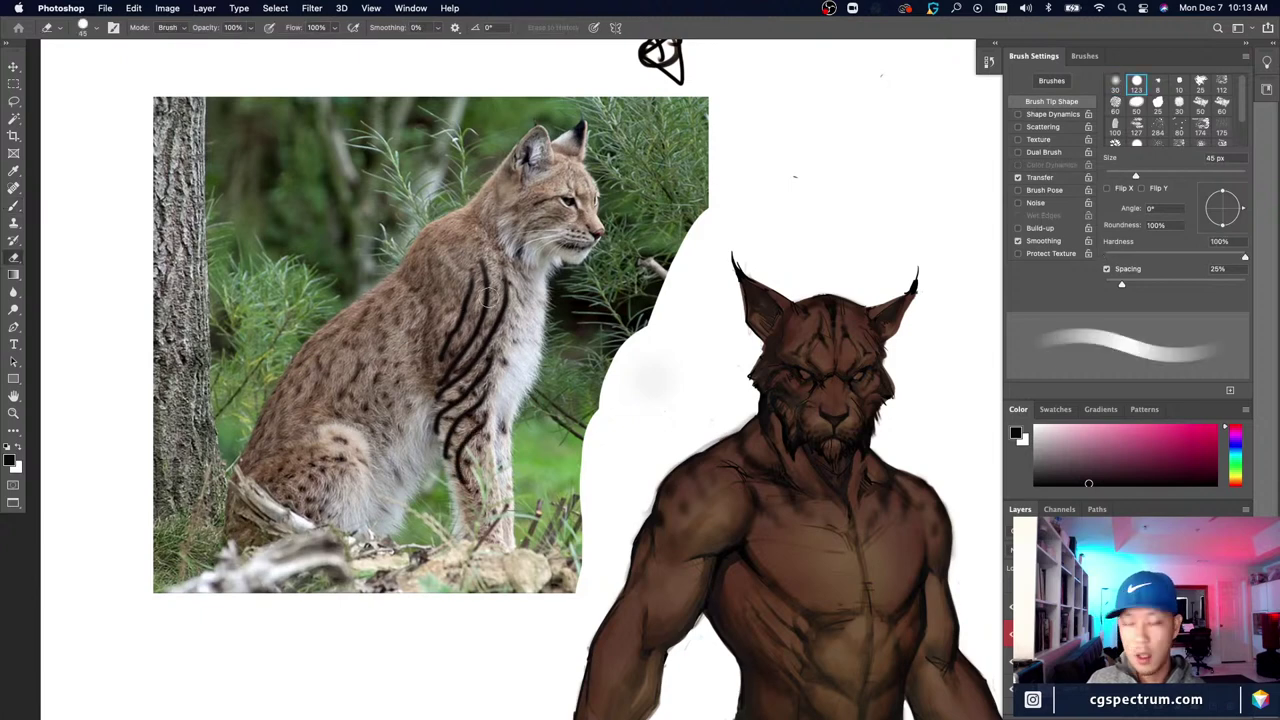
drag(492, 334, 443, 395)
mouse_move(481, 292)
mouse_down()
mouse_move(471, 347)
mouse_move(443, 364)
mouse_up()
key(])
key(])
key(])
key(])
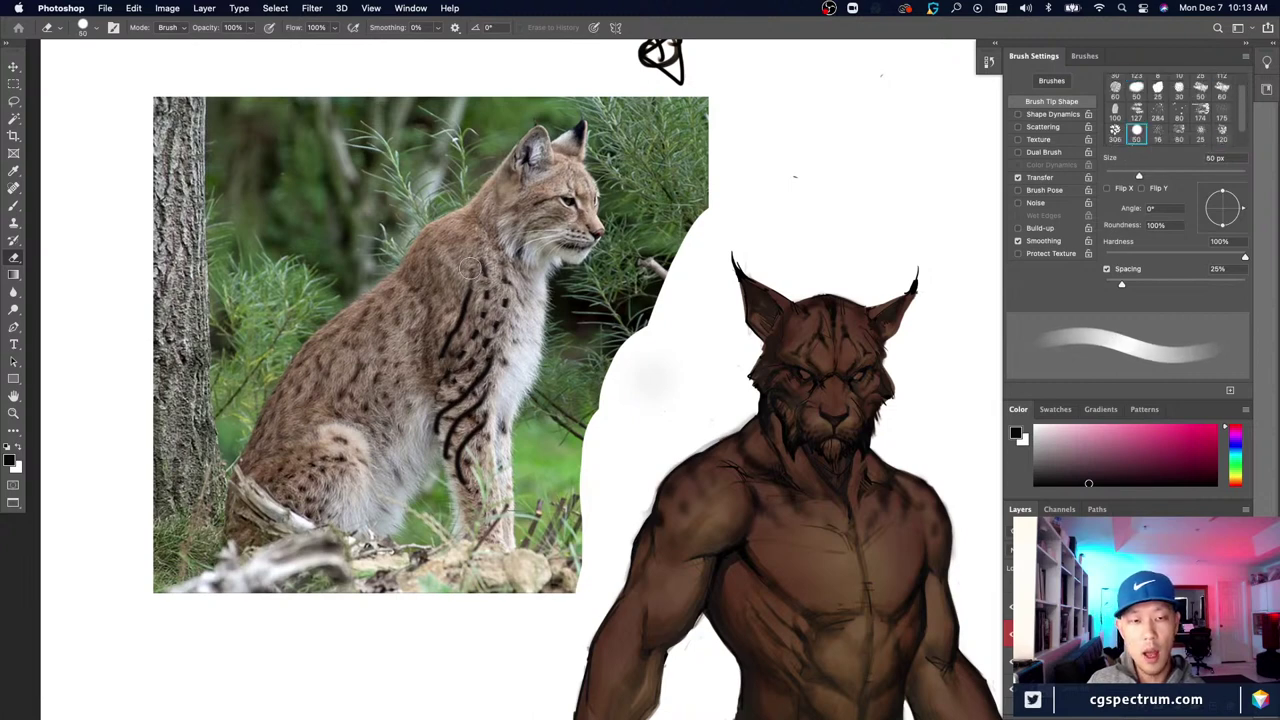
mouse_move(480, 272)
mouse_down()
mouse_move(451, 354)
mouse_move(431, 345)
mouse_move(476, 339)
mouse_move(476, 359)
mouse_move(454, 452)
mouse_move(434, 384)
mouse_move(432, 450)
mouse_move(495, 483)
mouse_up()
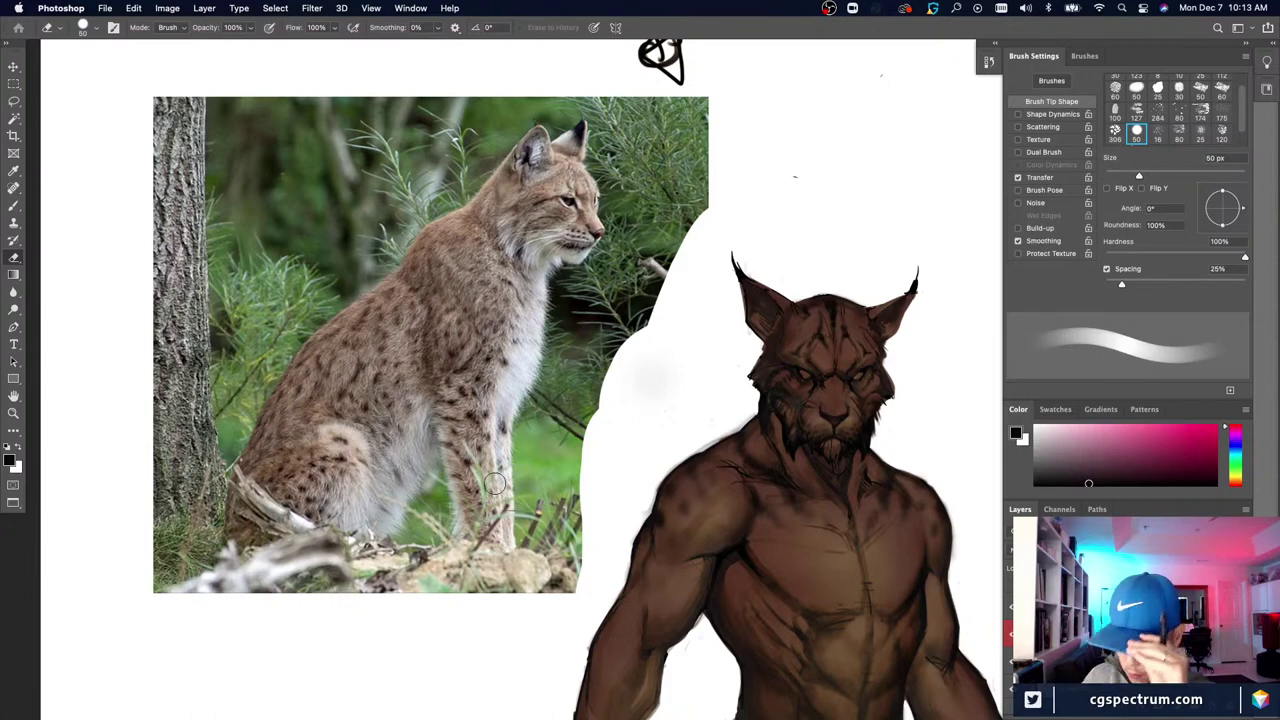
Step: Compare the creature's head, shoulder and chest markings with the lynx photo at several magnifications
key(b)
key(super+minus)
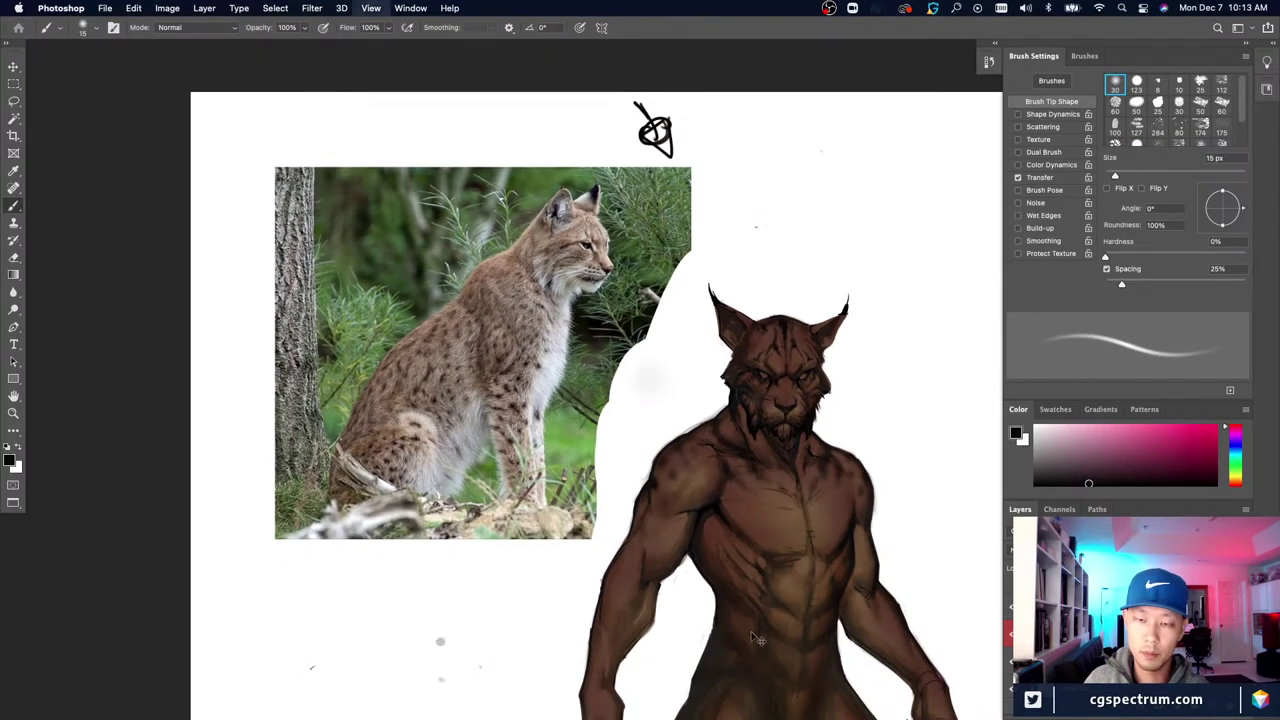
scroll(700, 610, down, 3)
scroll(700, 610, right, 3)
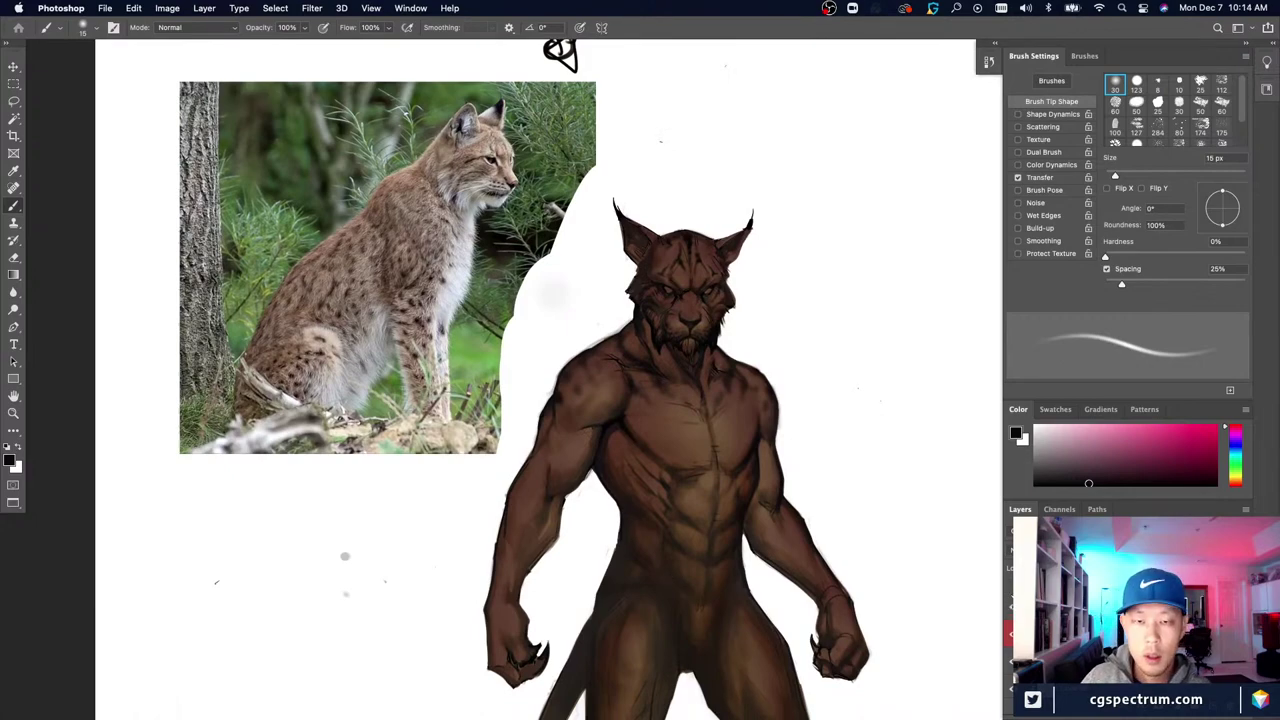
key(super+plus)
key(super+minus)
key(super+minus)
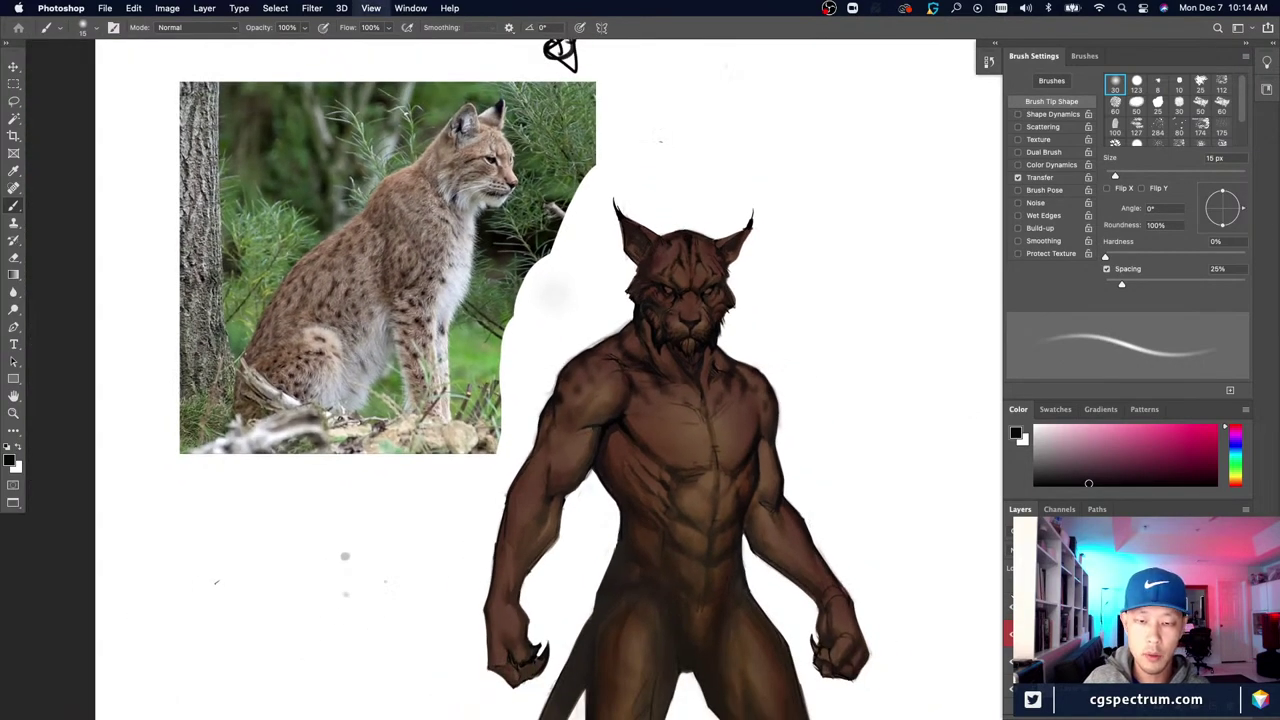
key(super+minus)
key(super+plus)
key(super+plus)
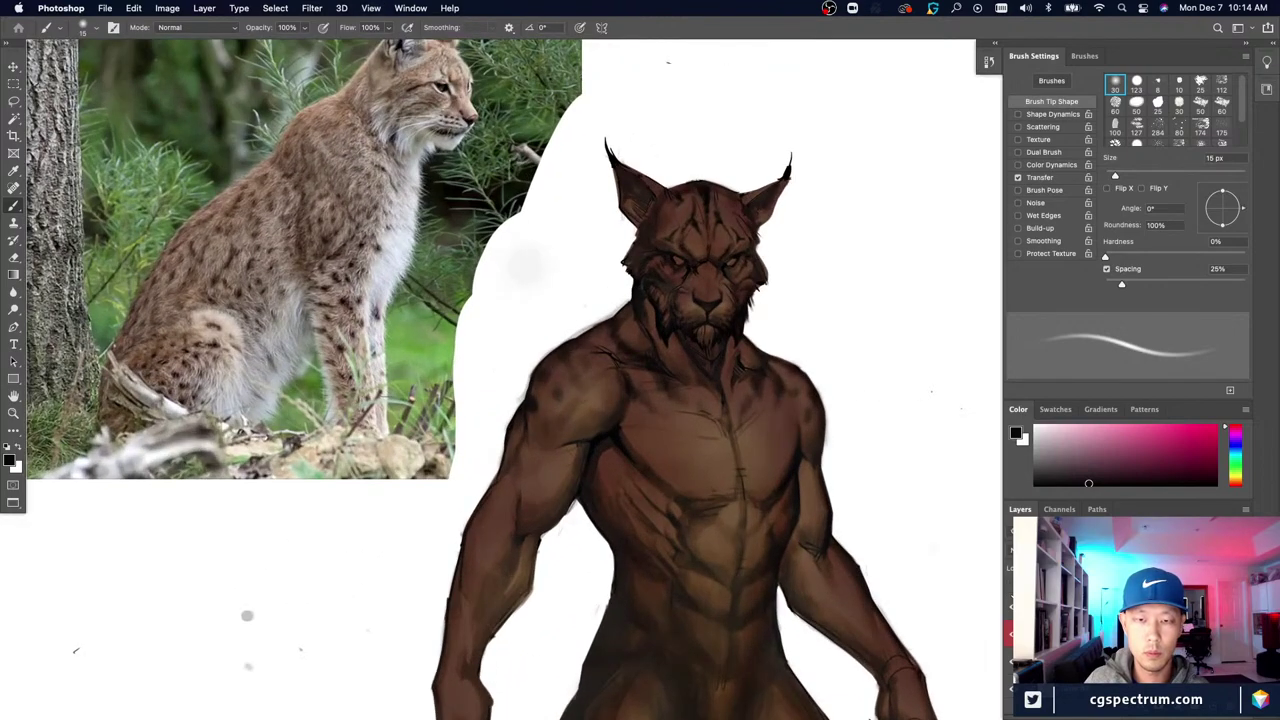
key(super+plus)
key(super+plus)
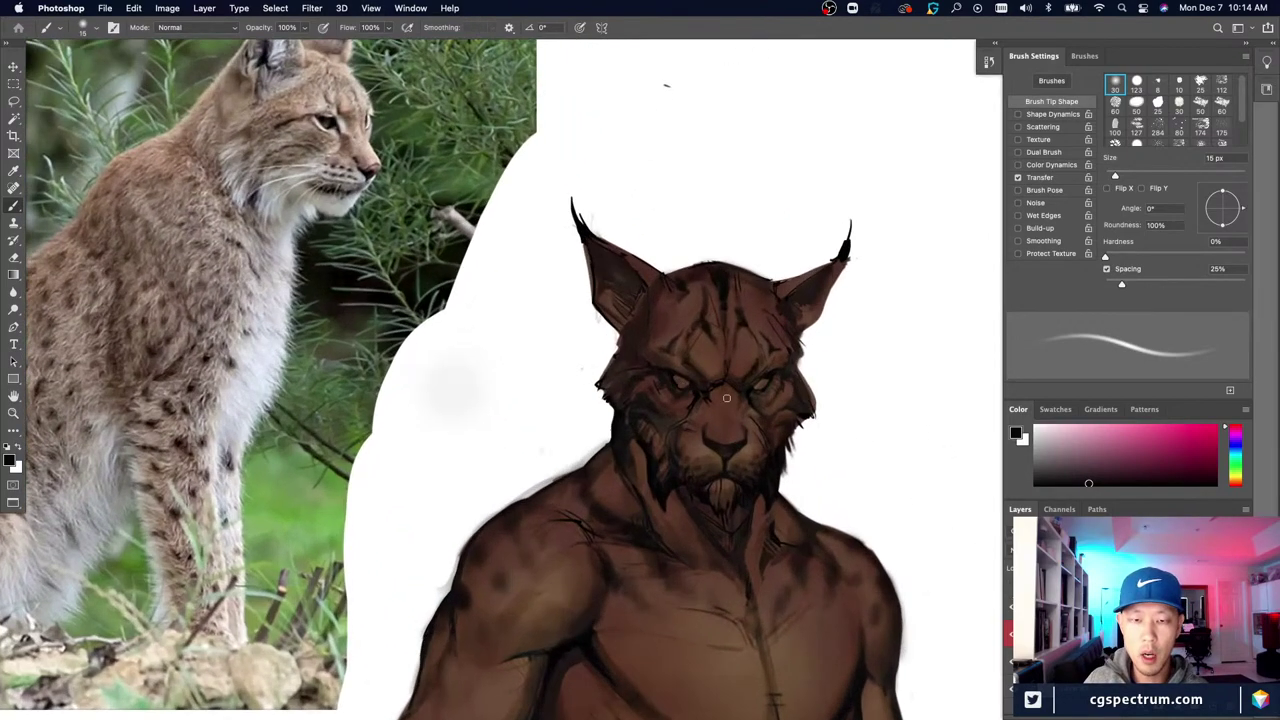
key(super+minus)
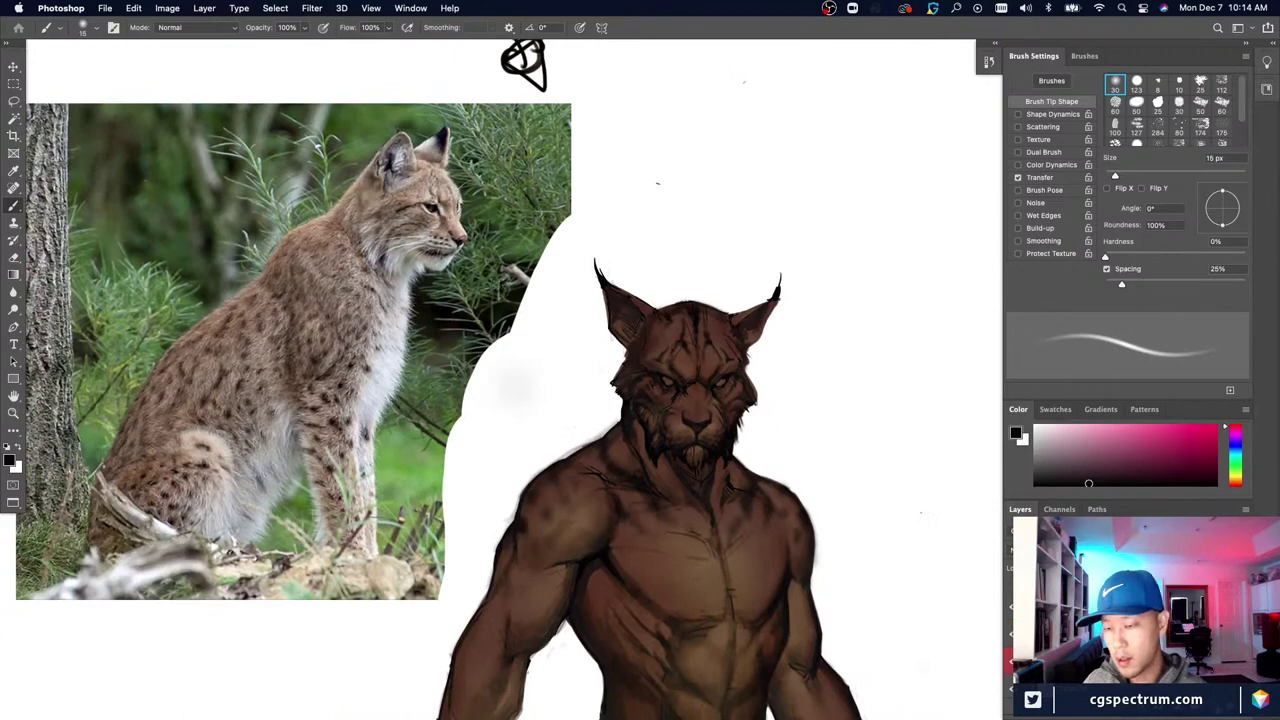
drag(582, 443, 586, 457)
drag(655, 577, 627, 473)
scroll(581, 452, up, 4)
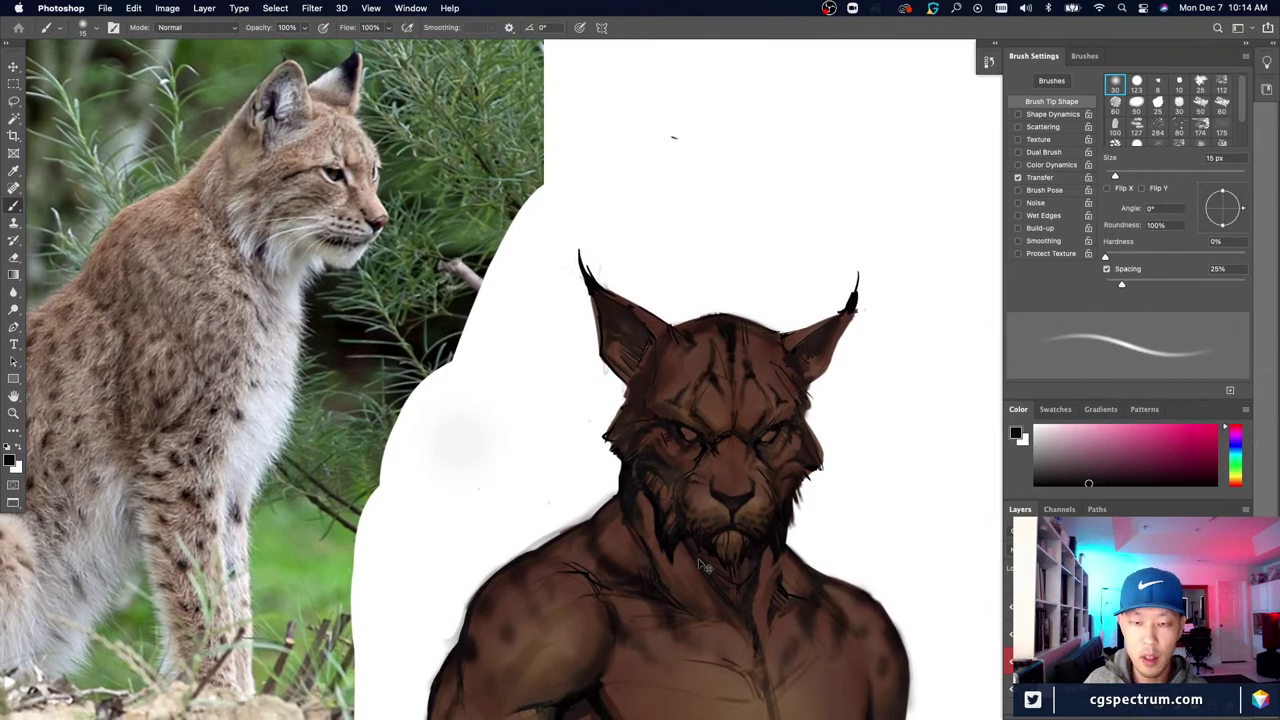
key(super+minus)
key(super+plus)
scroll(583, 440, up, 2)
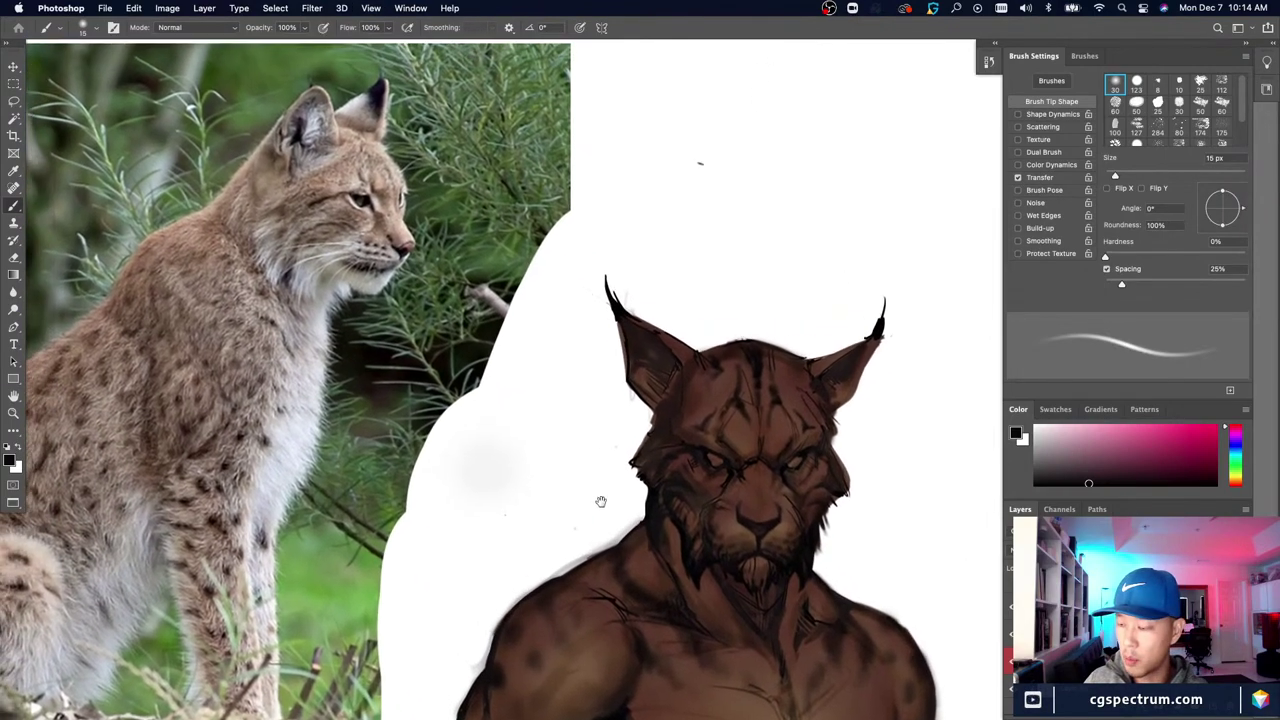
drag(691, 563, 677, 565)
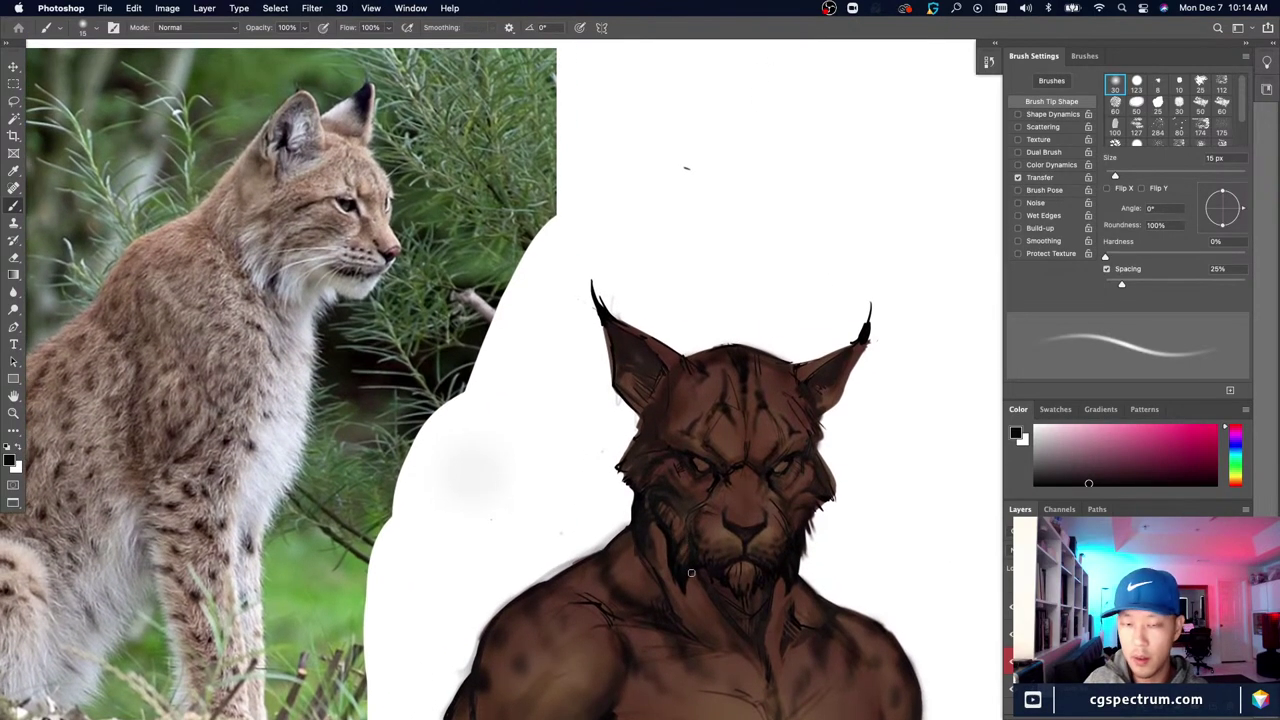
Step: Sample the reddish brown from the creature's forehead as the brush color and hide all the interface panels
alt+click(733, 428)
drag(786, 548, 760, 532)
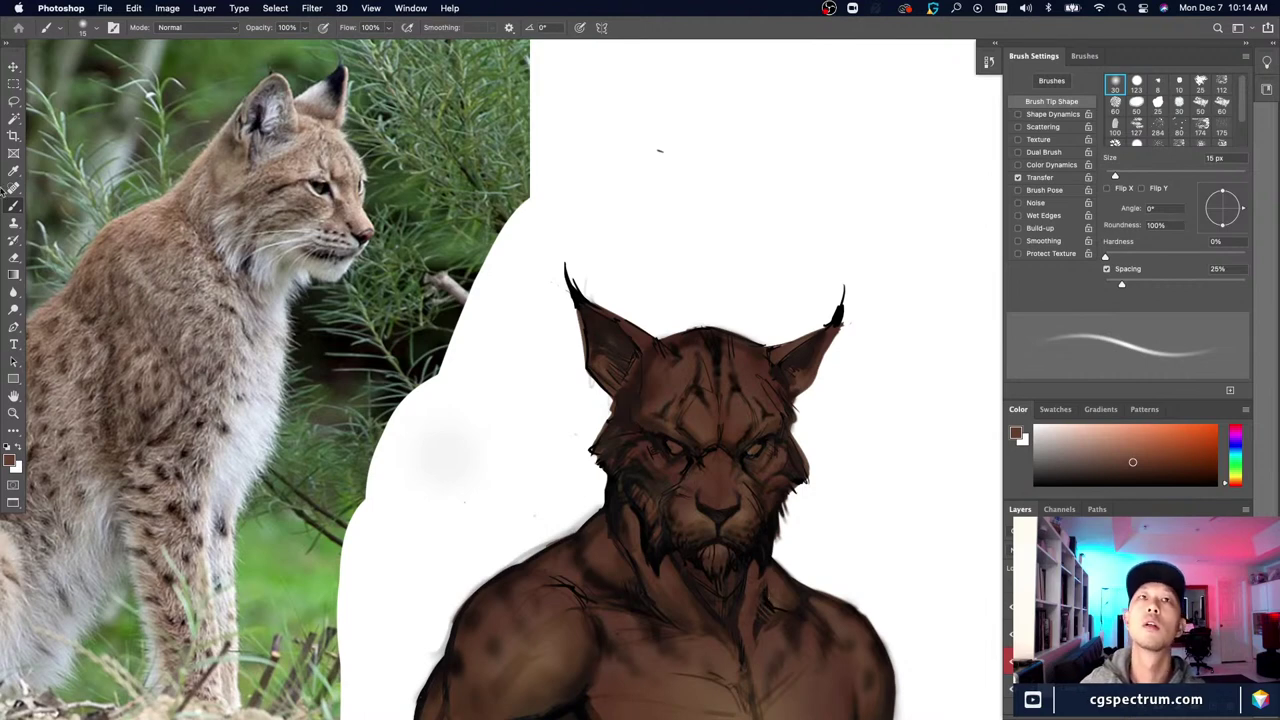
key(Tab)
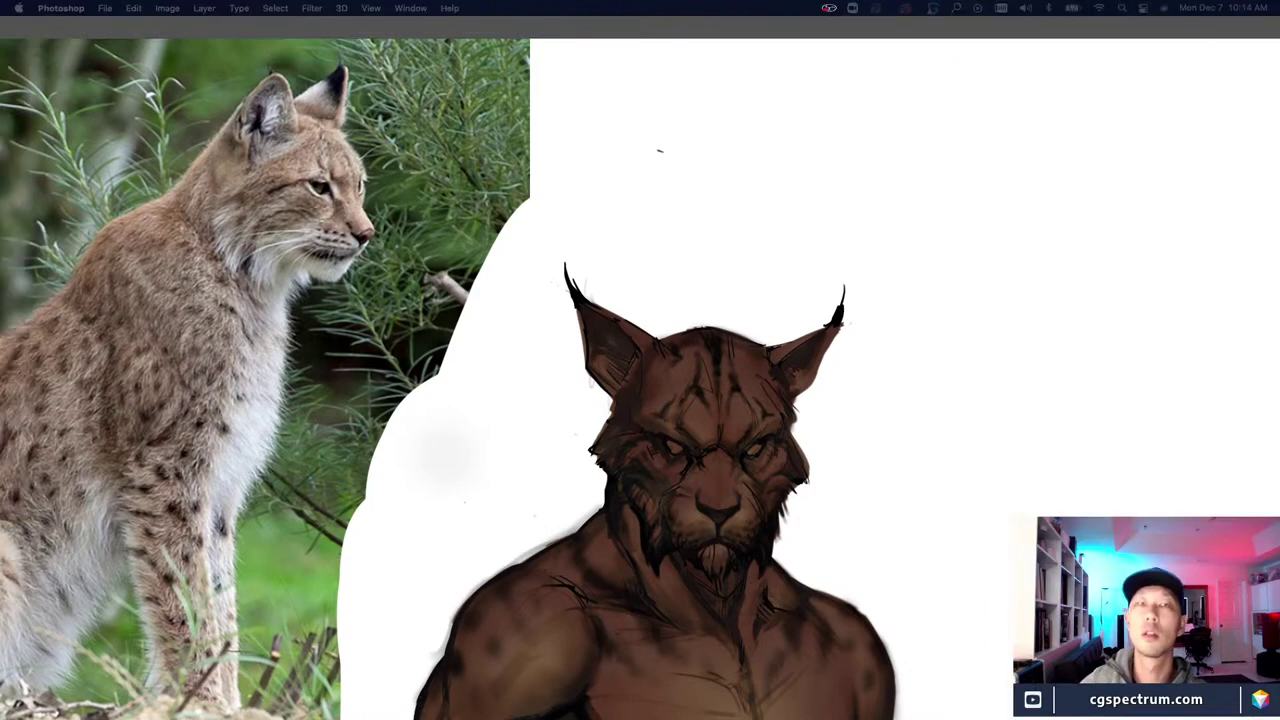
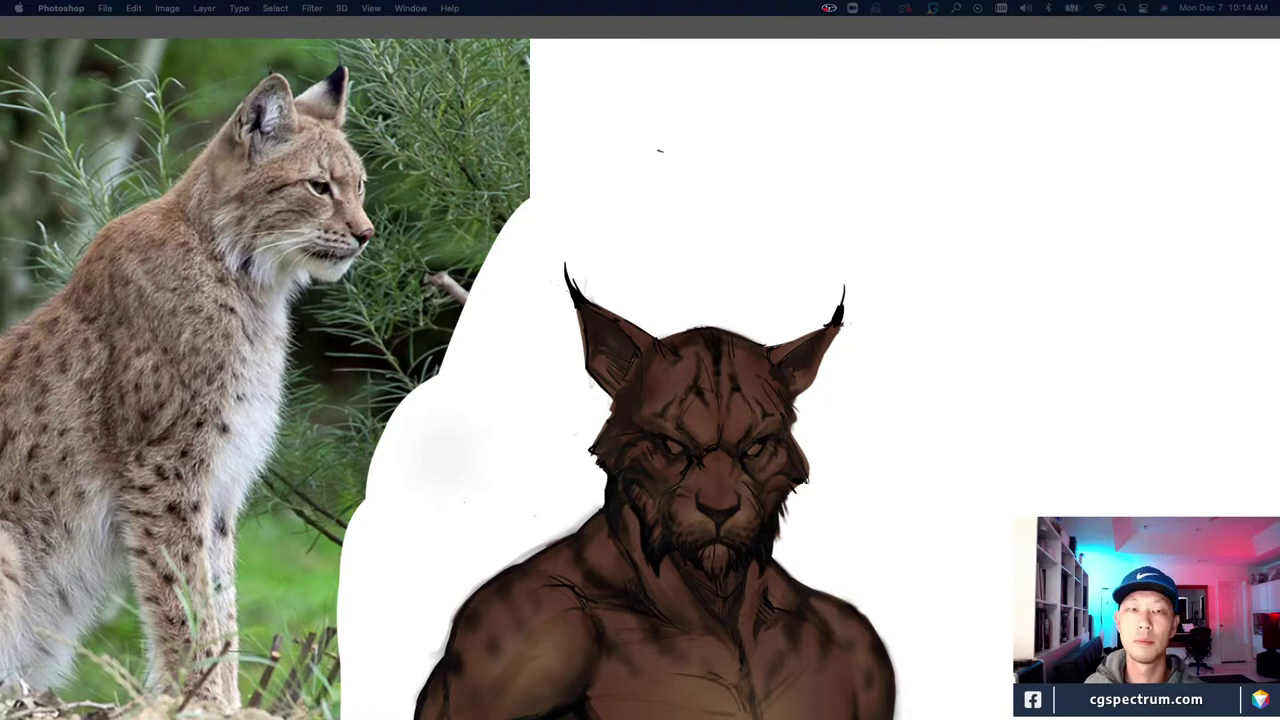
Step: Restore the hidden interface panels and compare the creature's head and chest with the lynx photo at several magnifications
key(Tab)
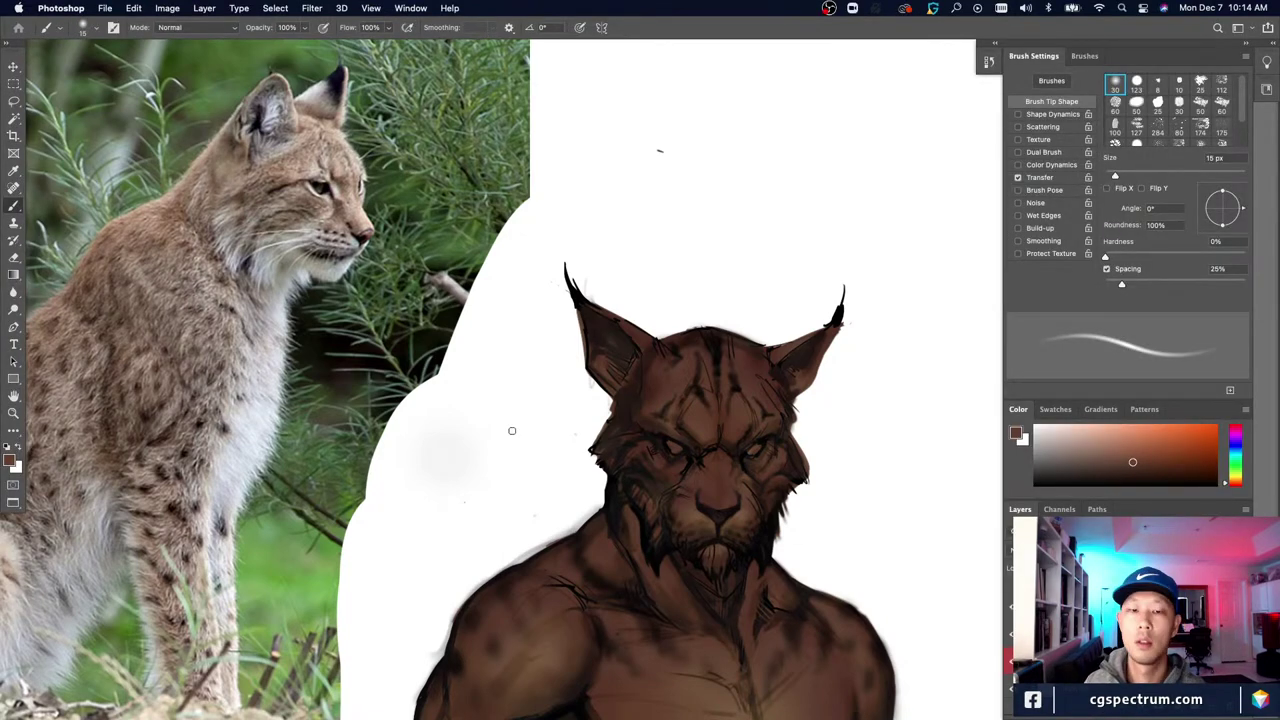
key(super+plus)
drag(766, 637, 688, 575)
key(super+minus)
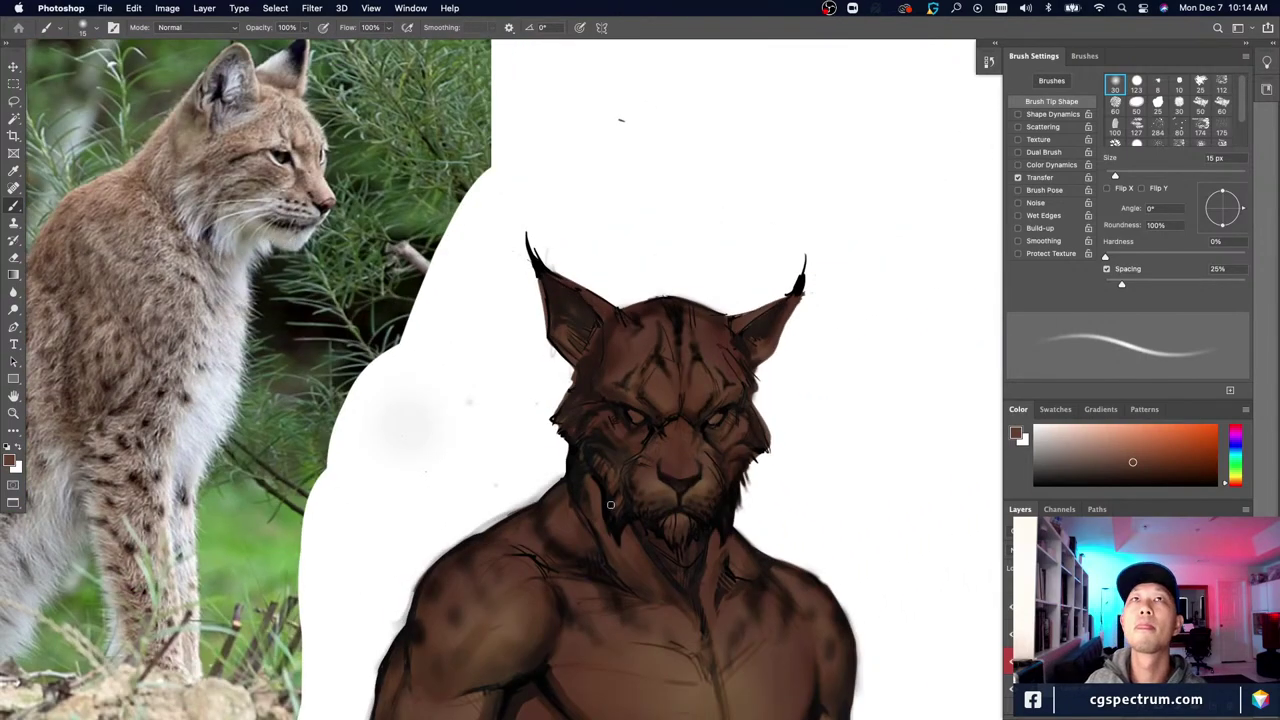
key(super+plus)
drag(645, 537, 612, 514)
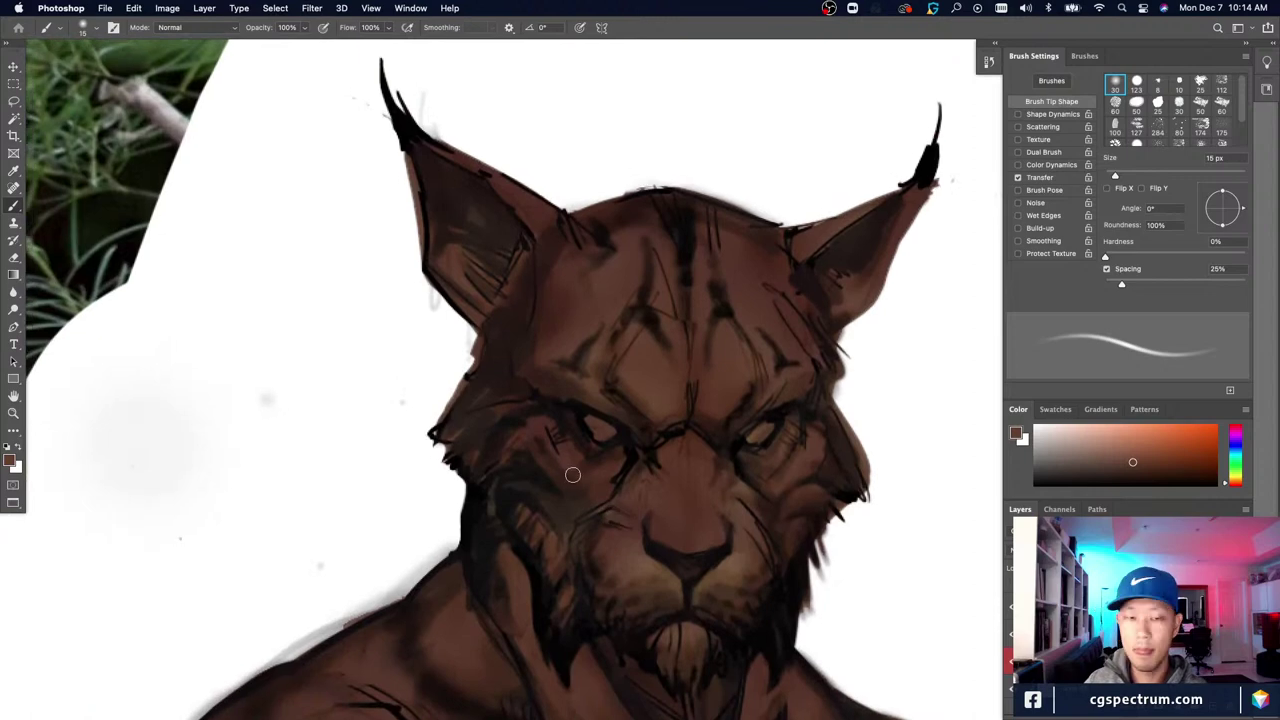
drag(548, 440, 566, 504)
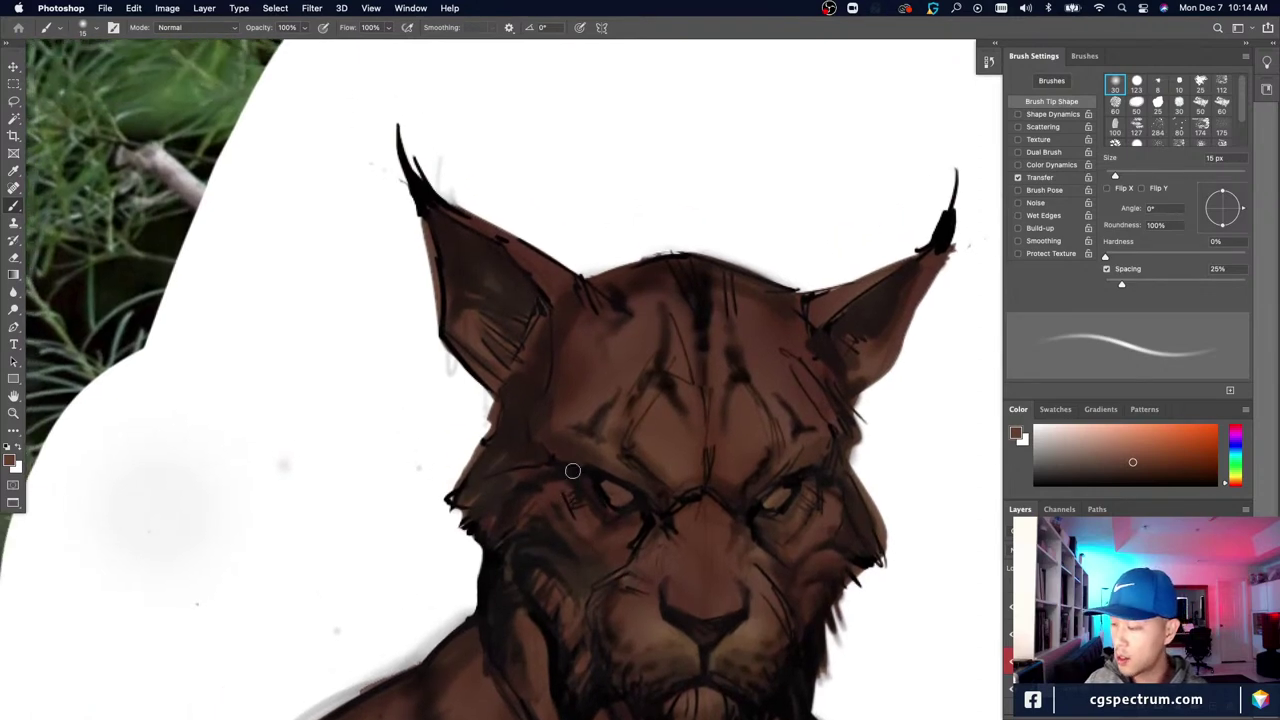
scroll(572, 470, down, 3)
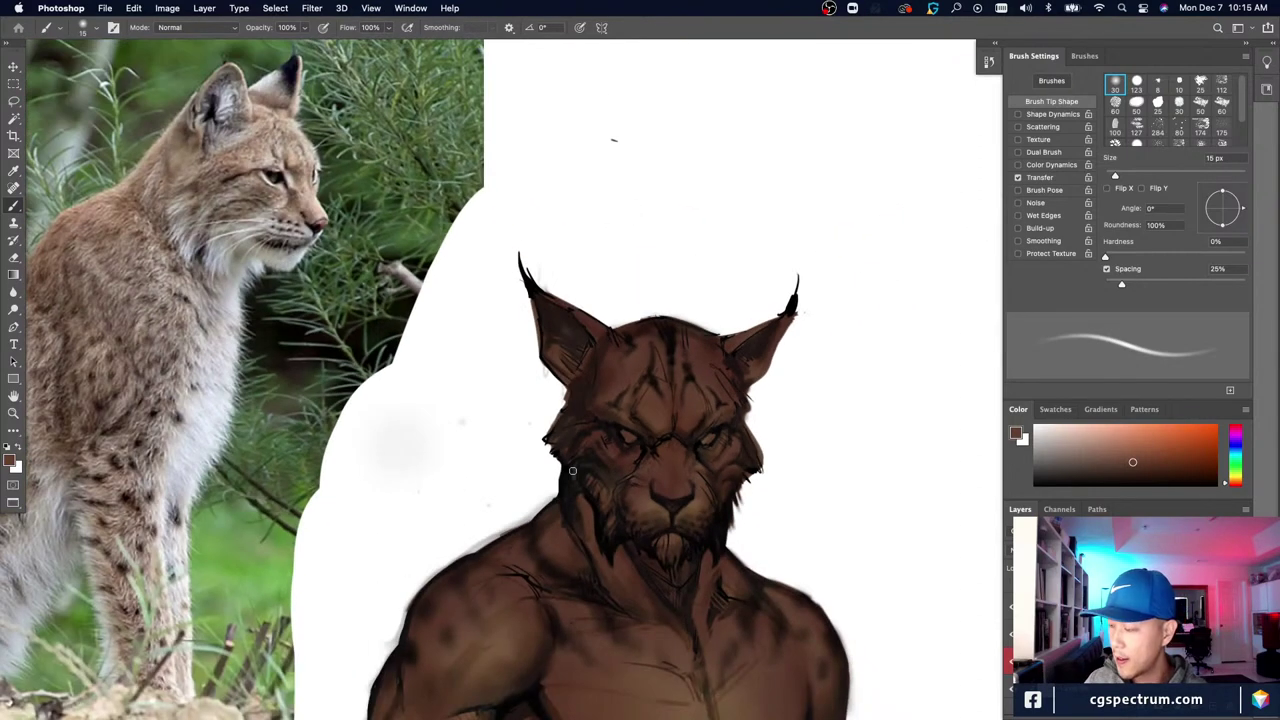
key(super+minus)
key(super+plus)
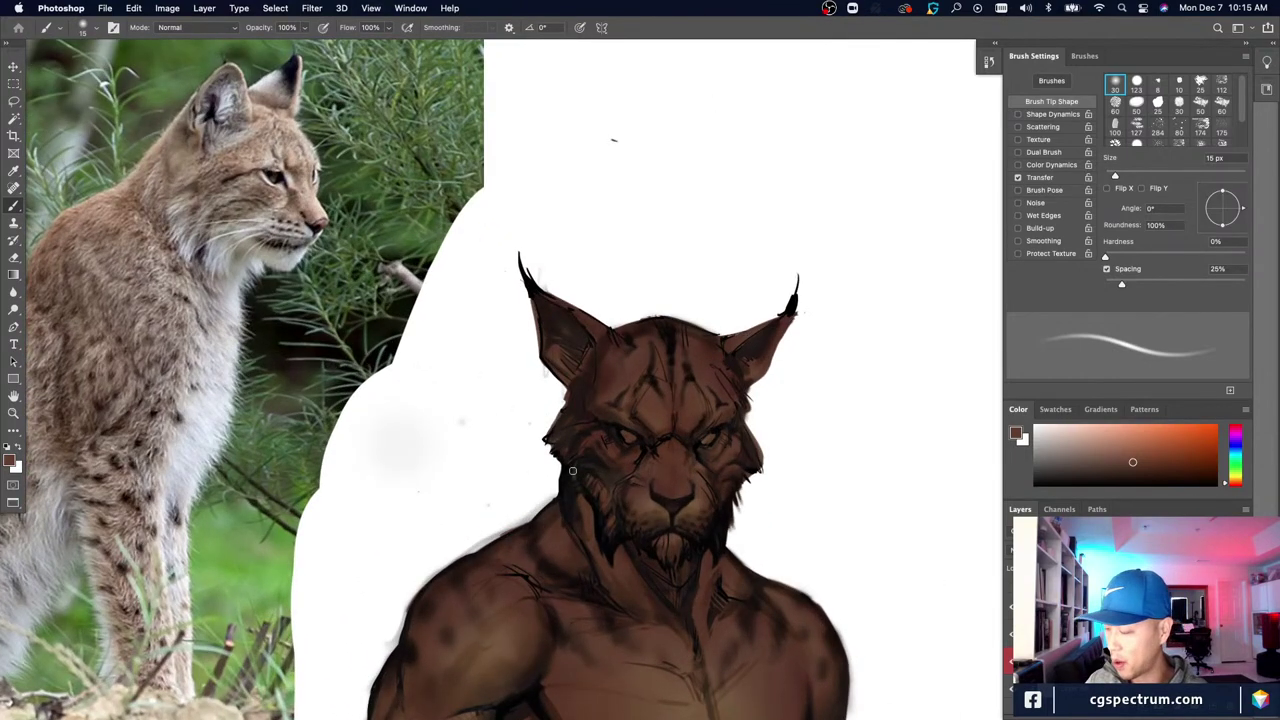
key(super+equal)
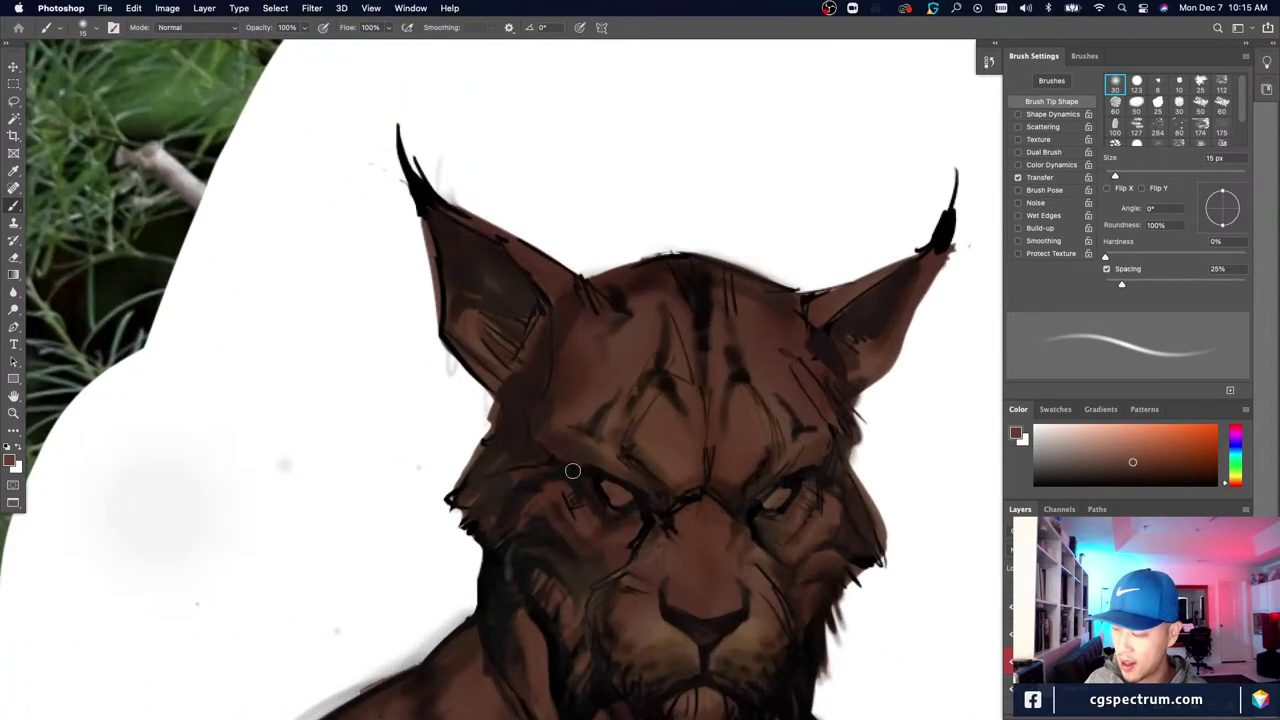
key(super+minus)
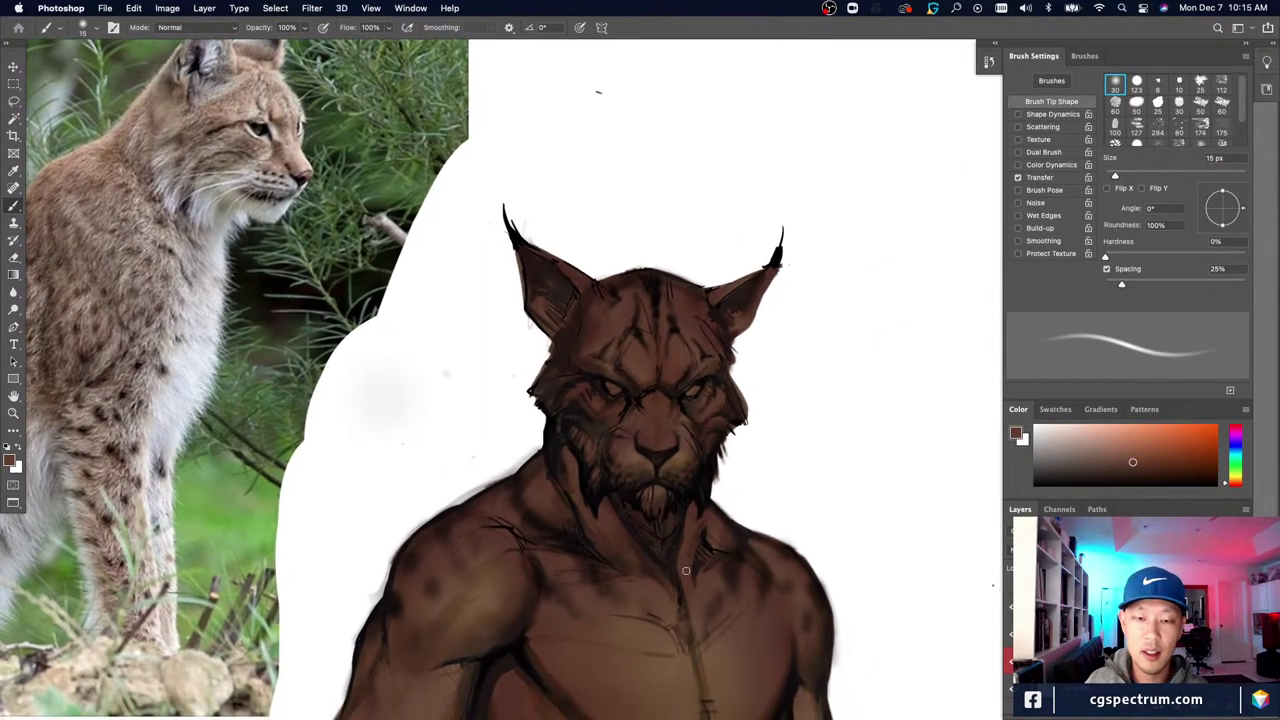
key(super+equal)
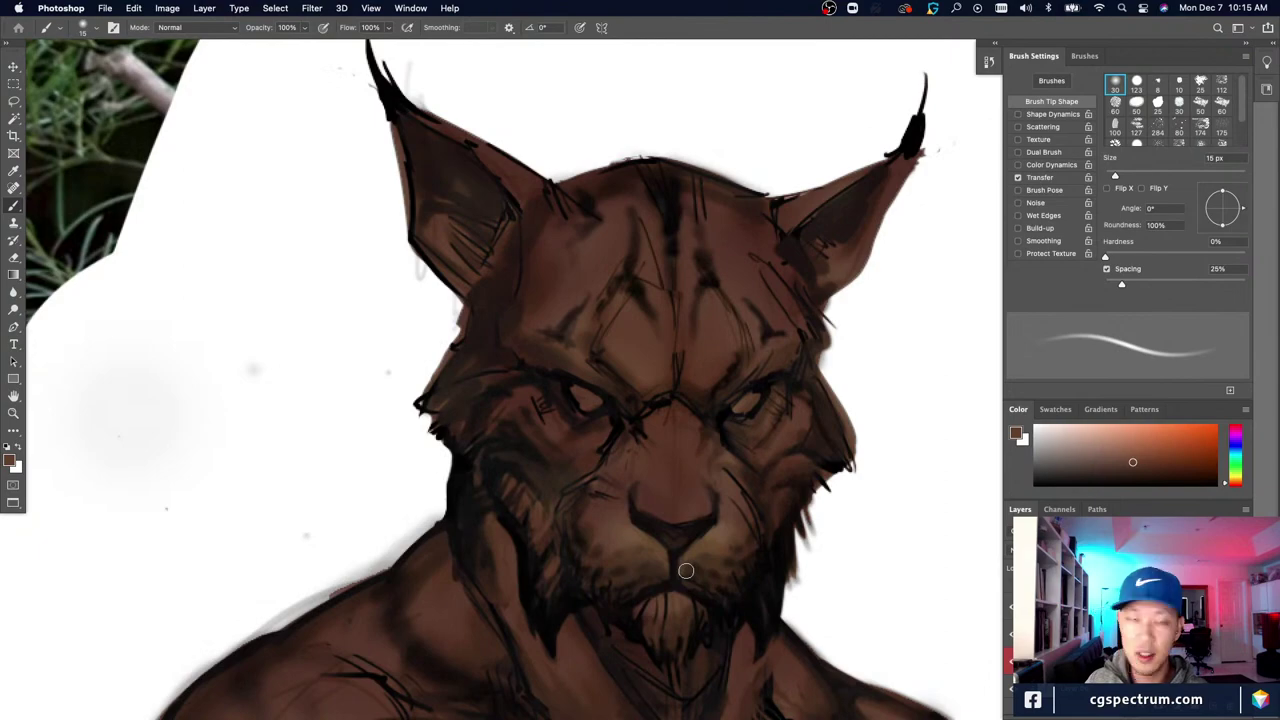
key(super+minus)
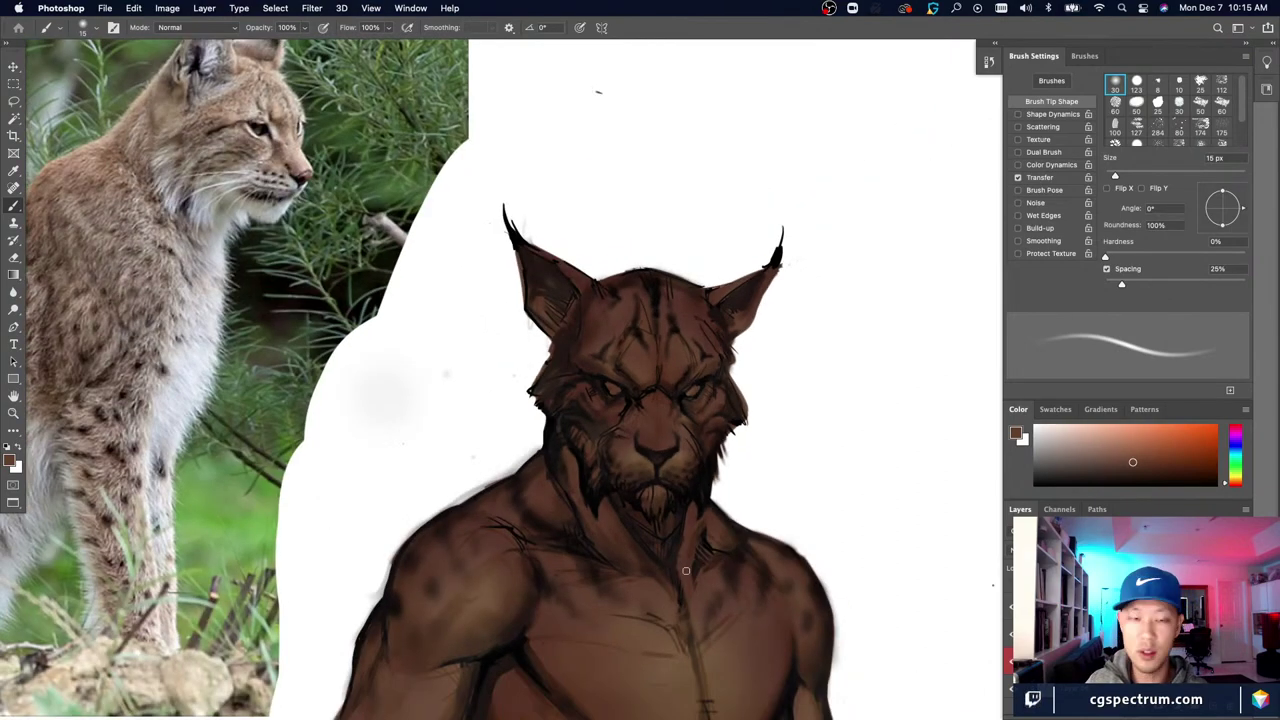
key(super+equal)
key(super+minus)
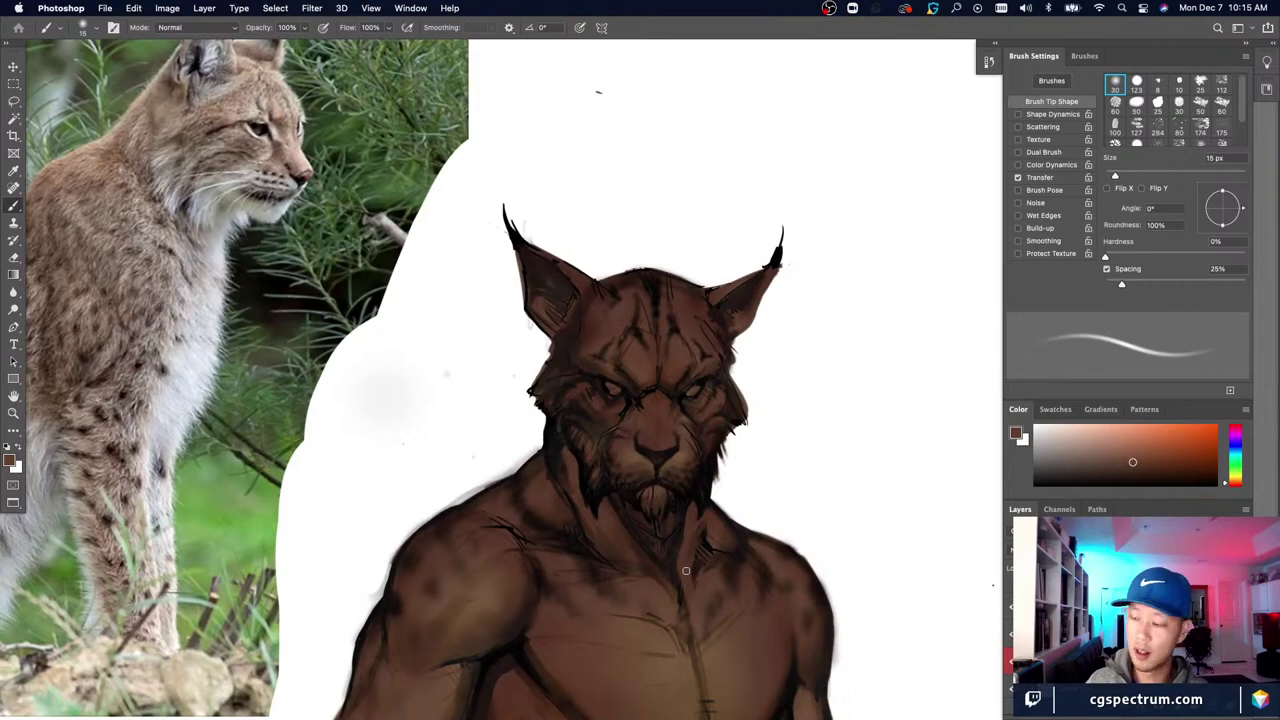
key(super+equal)
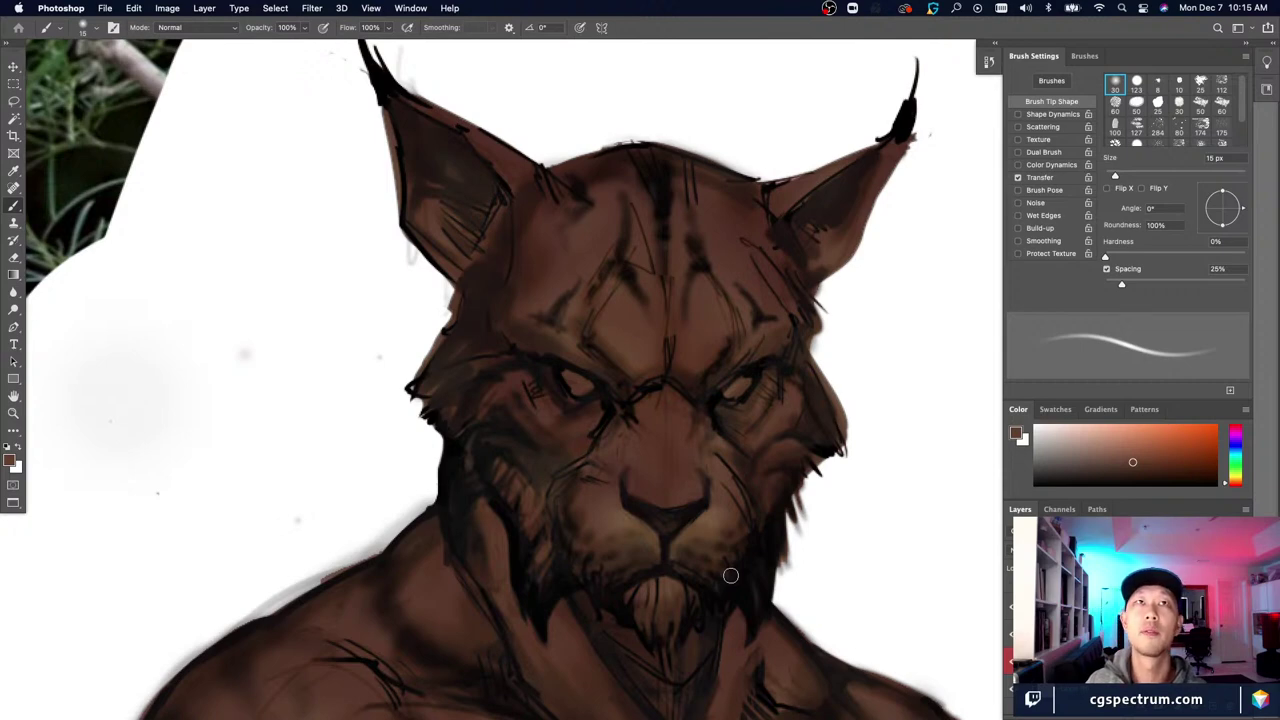
Step: Examine the creature's facial fur markings, ears and muzzle up close and against the lynx photo
drag(520, 416, 503, 442)
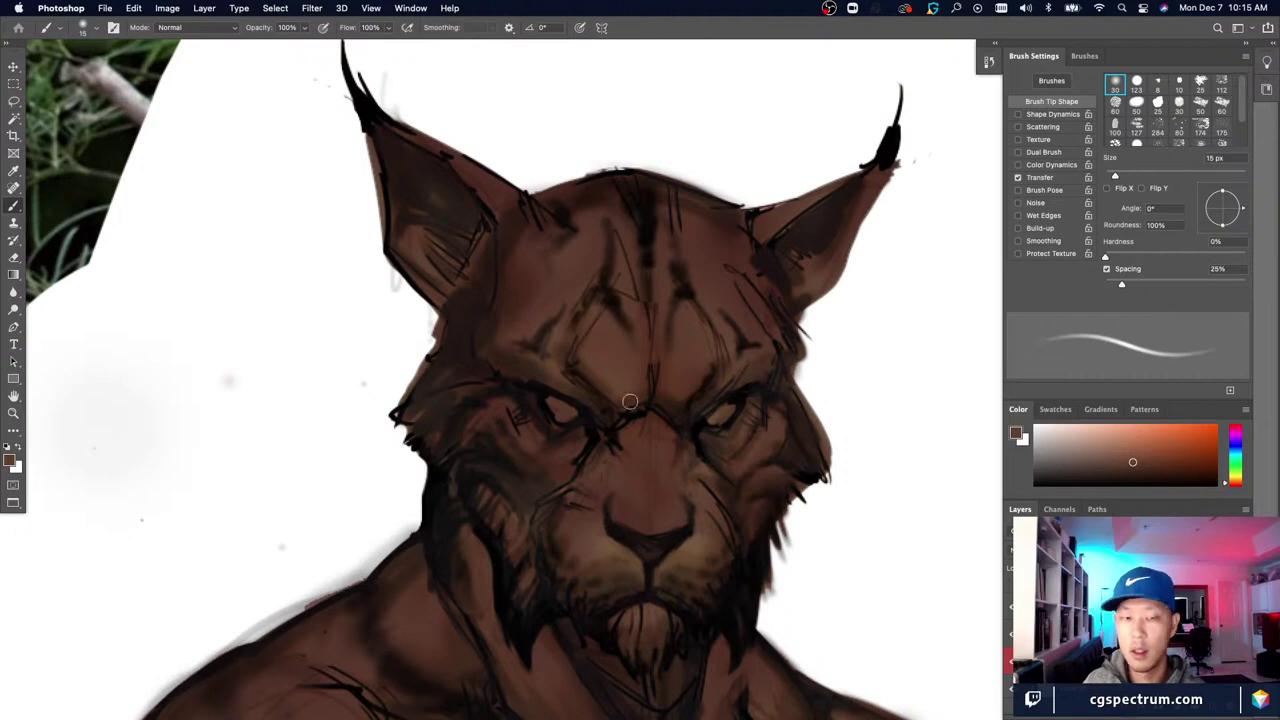
scroll(672, 450, right, 3)
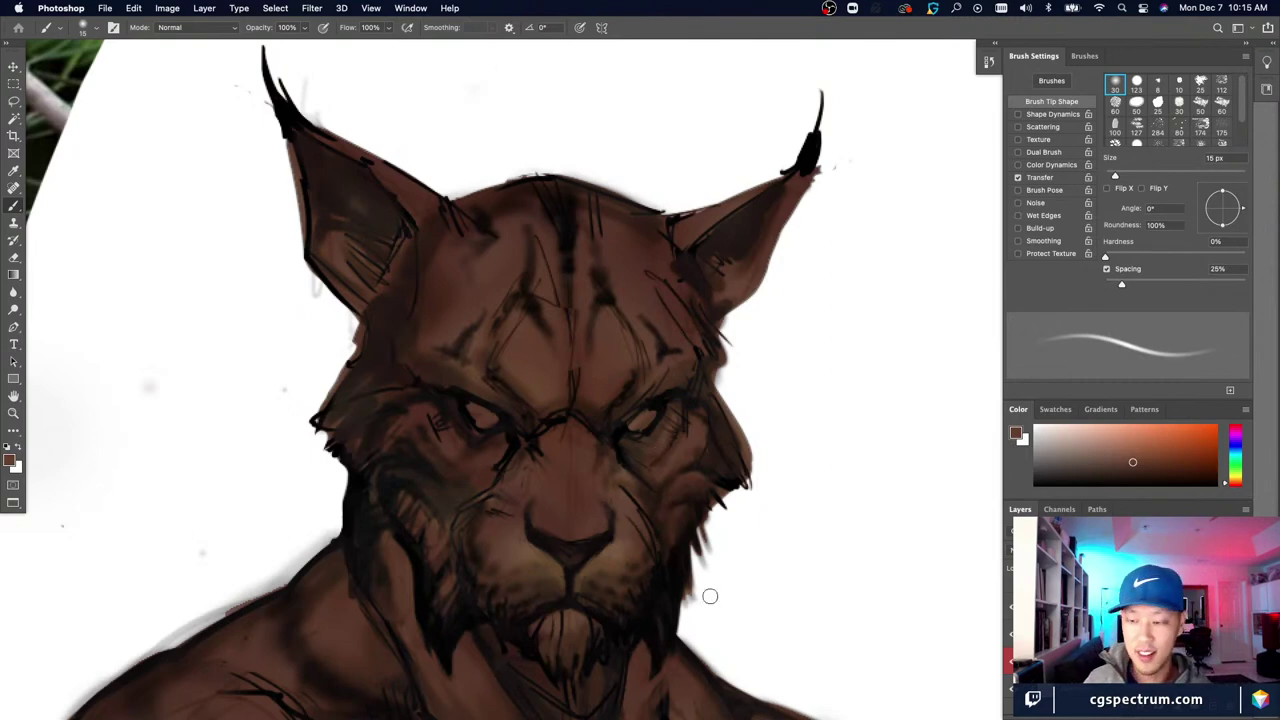
scroll(623, 534, up, 2)
scroll(623, 534, left, 2)
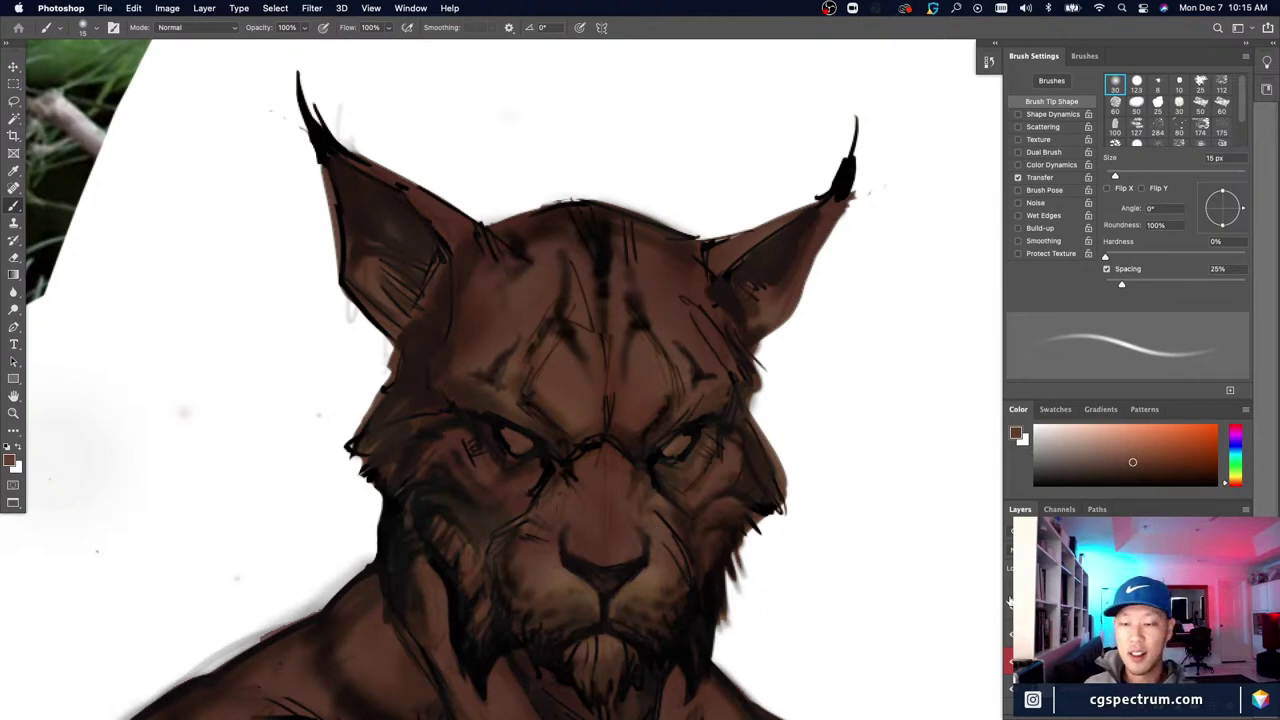
click(266, 455)
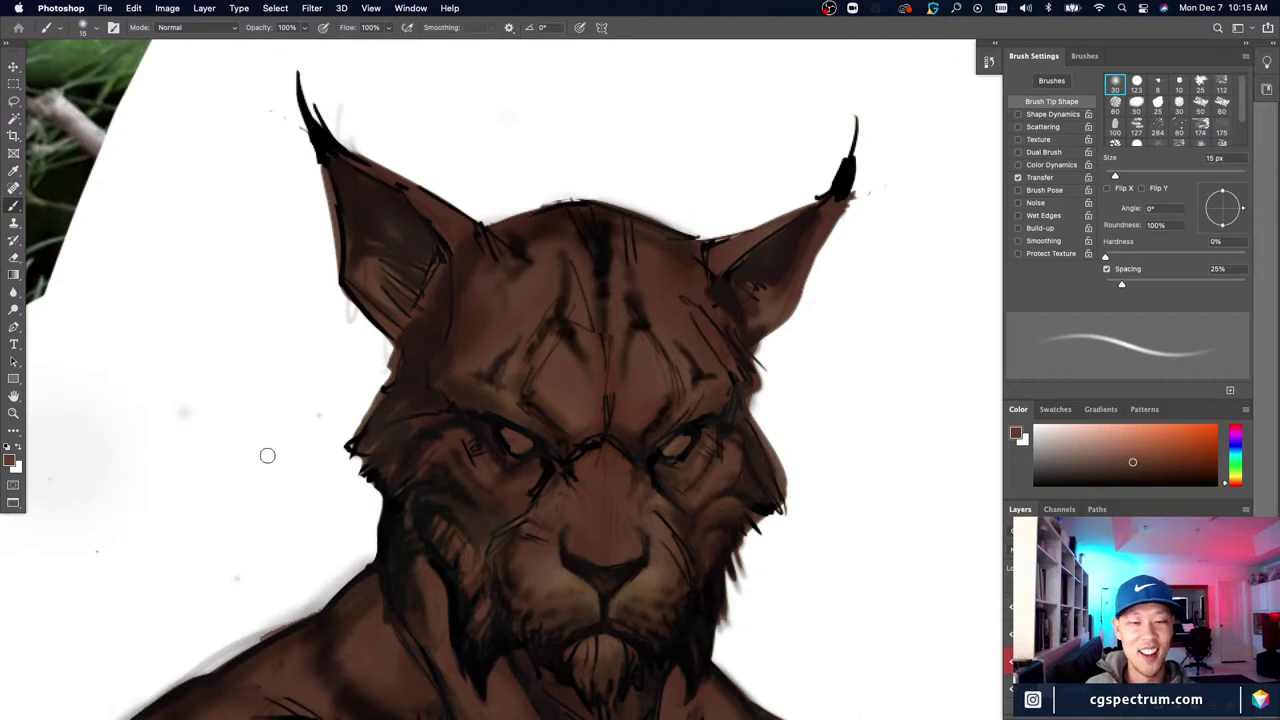
key(super+minus)
key(super+minus)
key(super+plus)
key(super+plus)
key(super+minus)
key(super+minus)
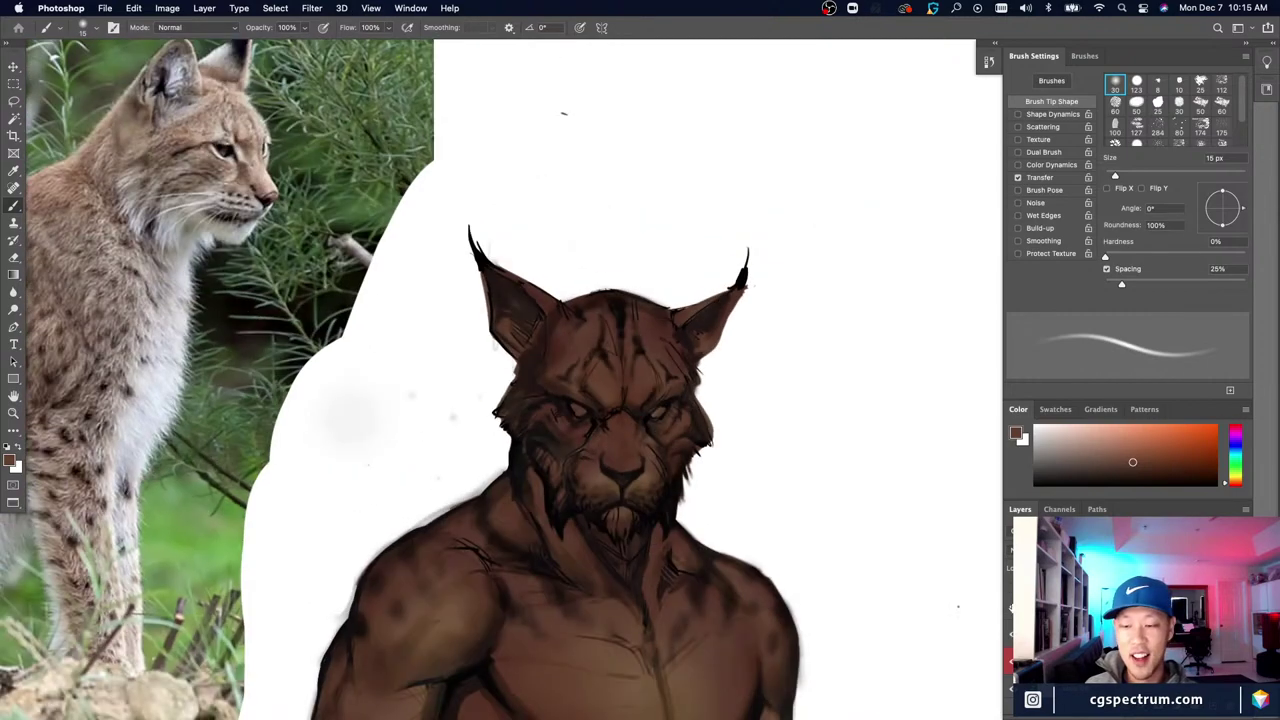
key(e)
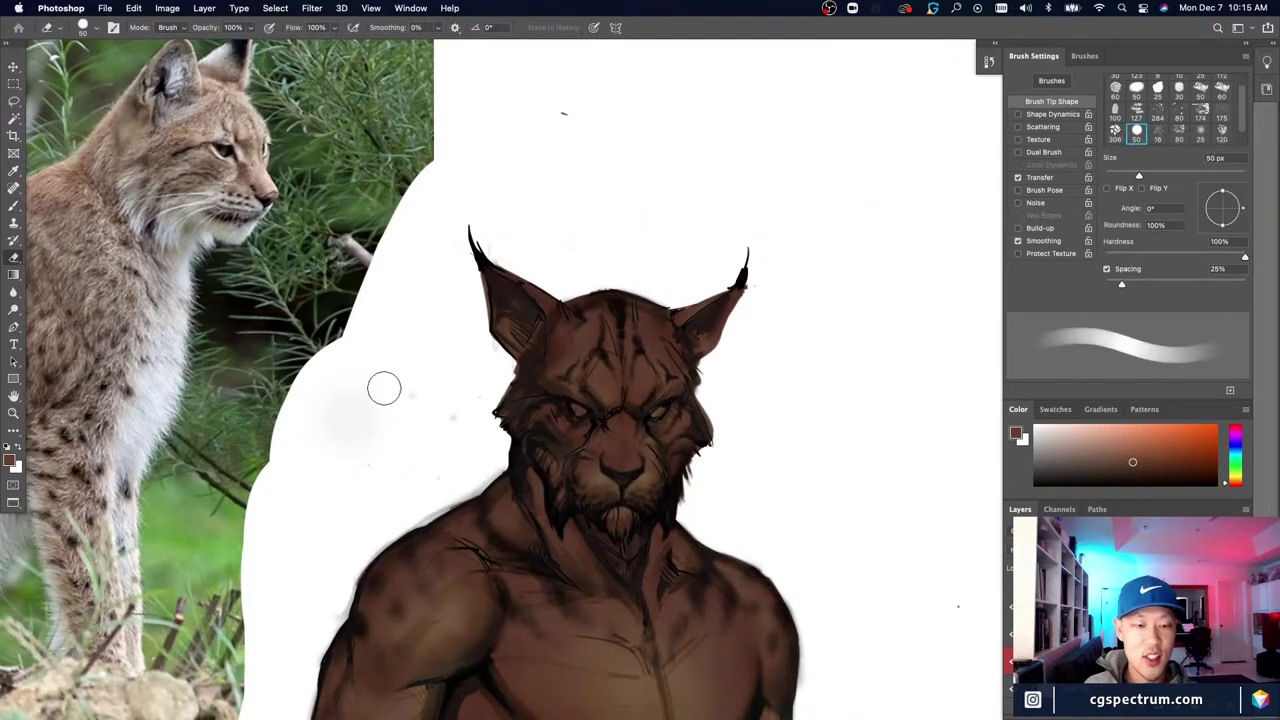
key(ctrl+plus)
key(b)
scroll(712, 640, down, 5)
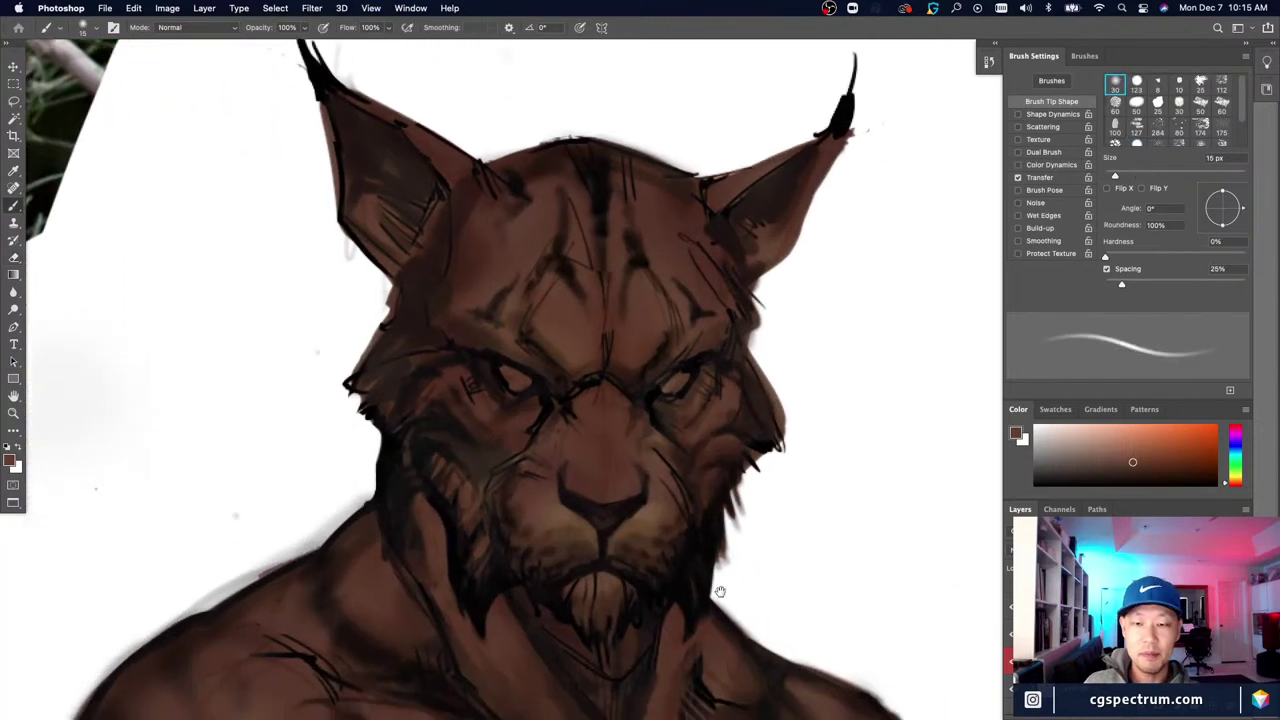
alt+click(555, 270)
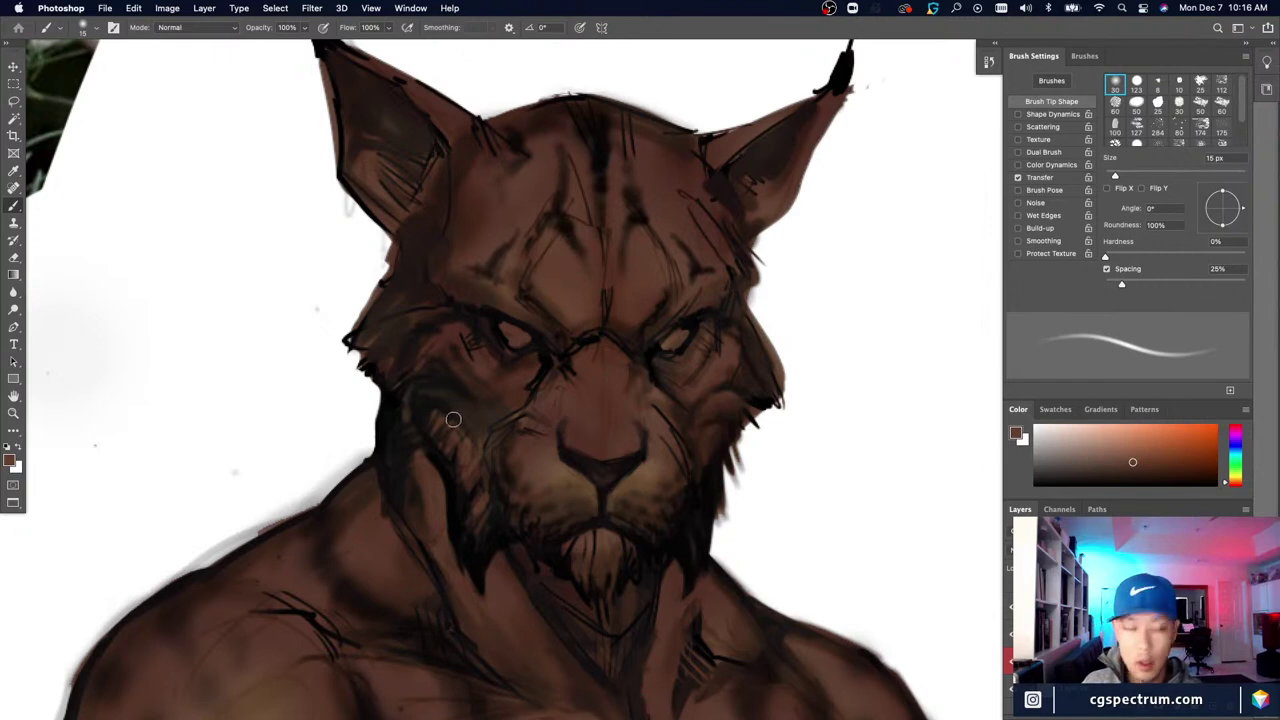
drag(424, 439, 464, 477)
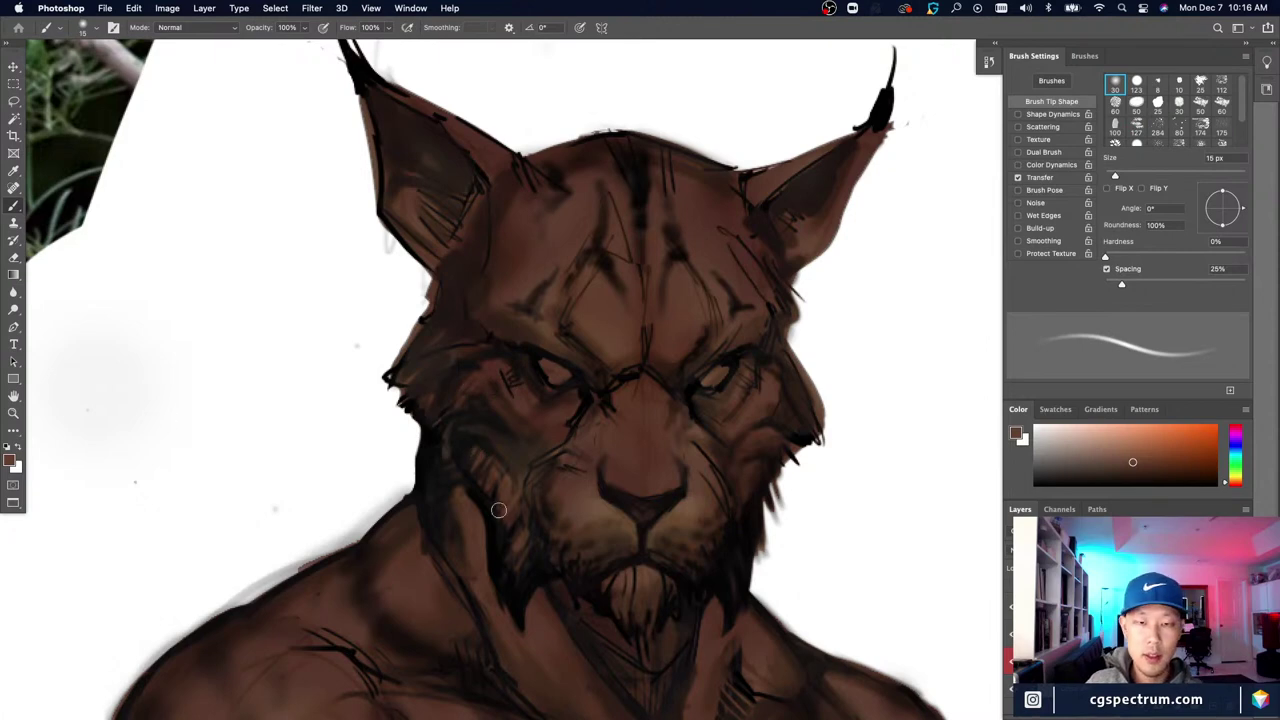
key(i)
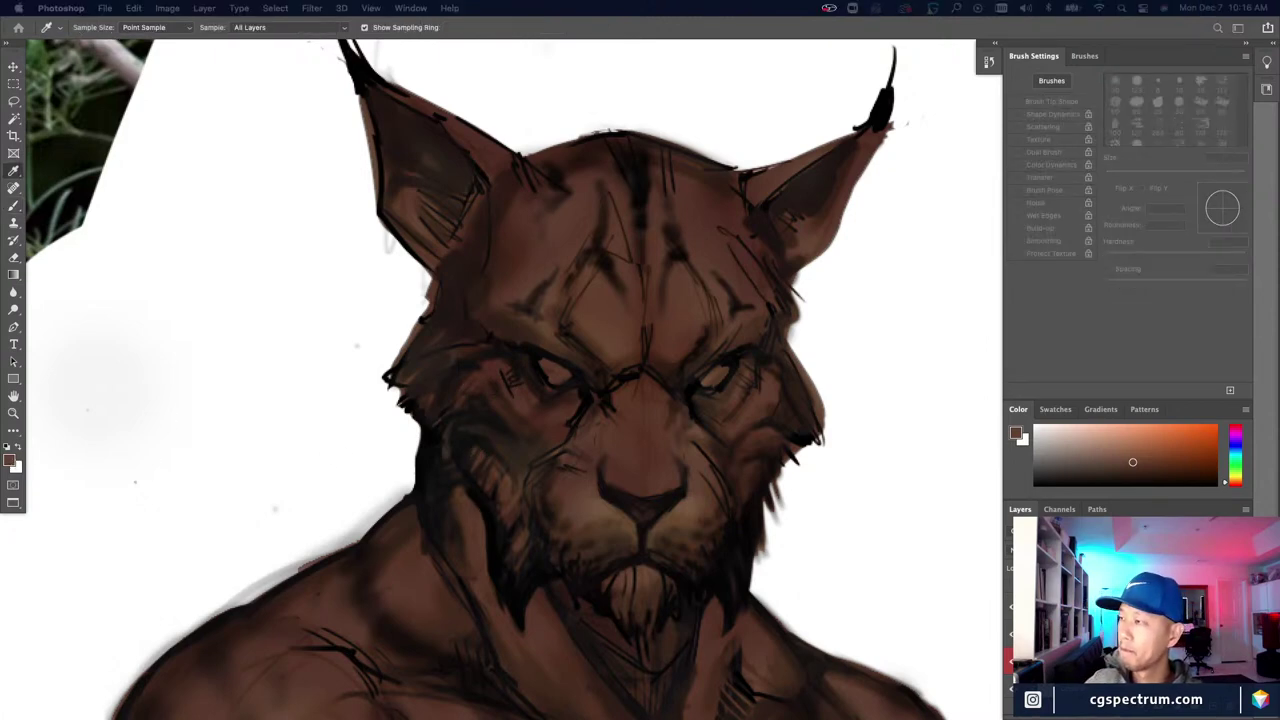
Step: Set the brush color to a pale yellowish tan
key(b)
click(1129, 434)
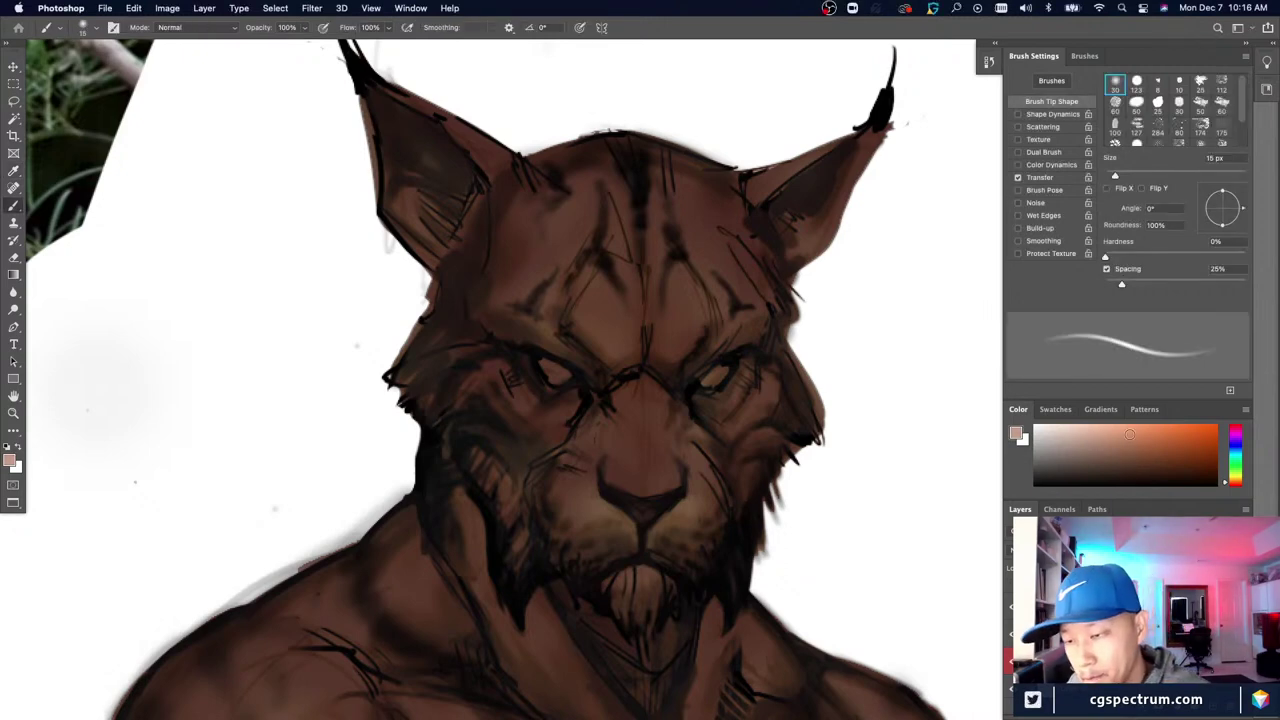
click(1234, 479)
click(1096, 438)
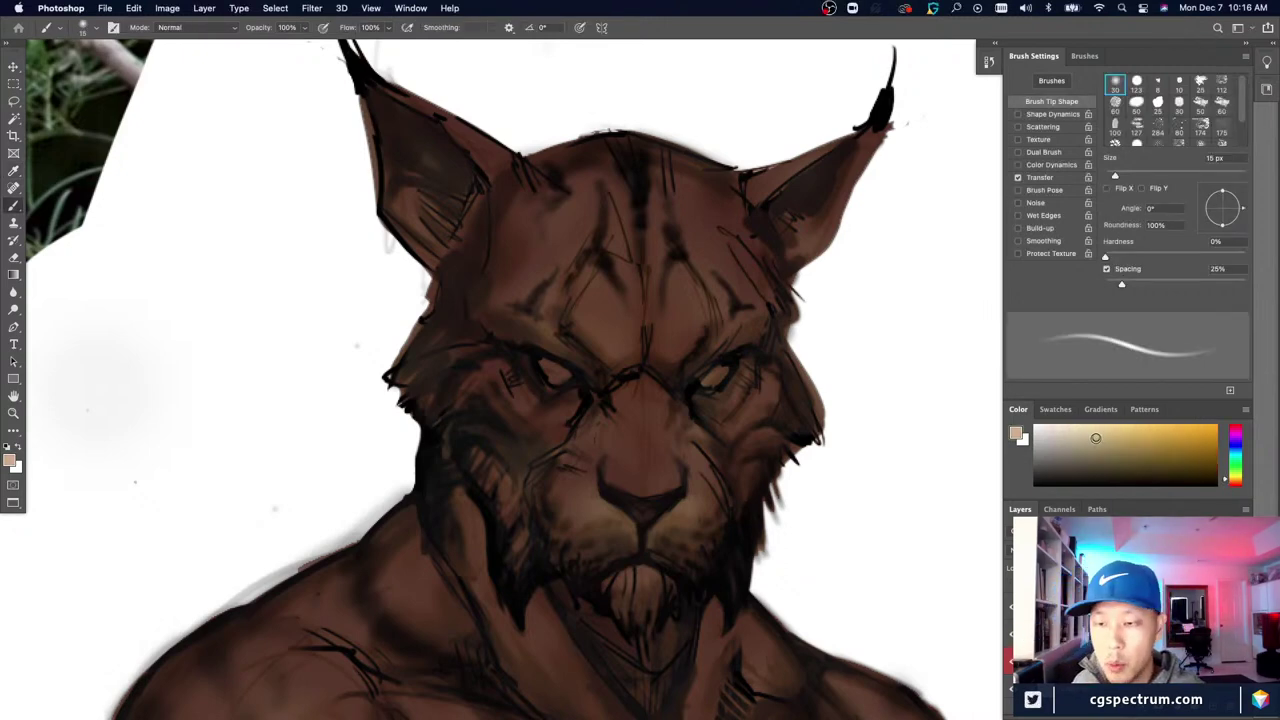
drag(1096, 438, 1085, 437)
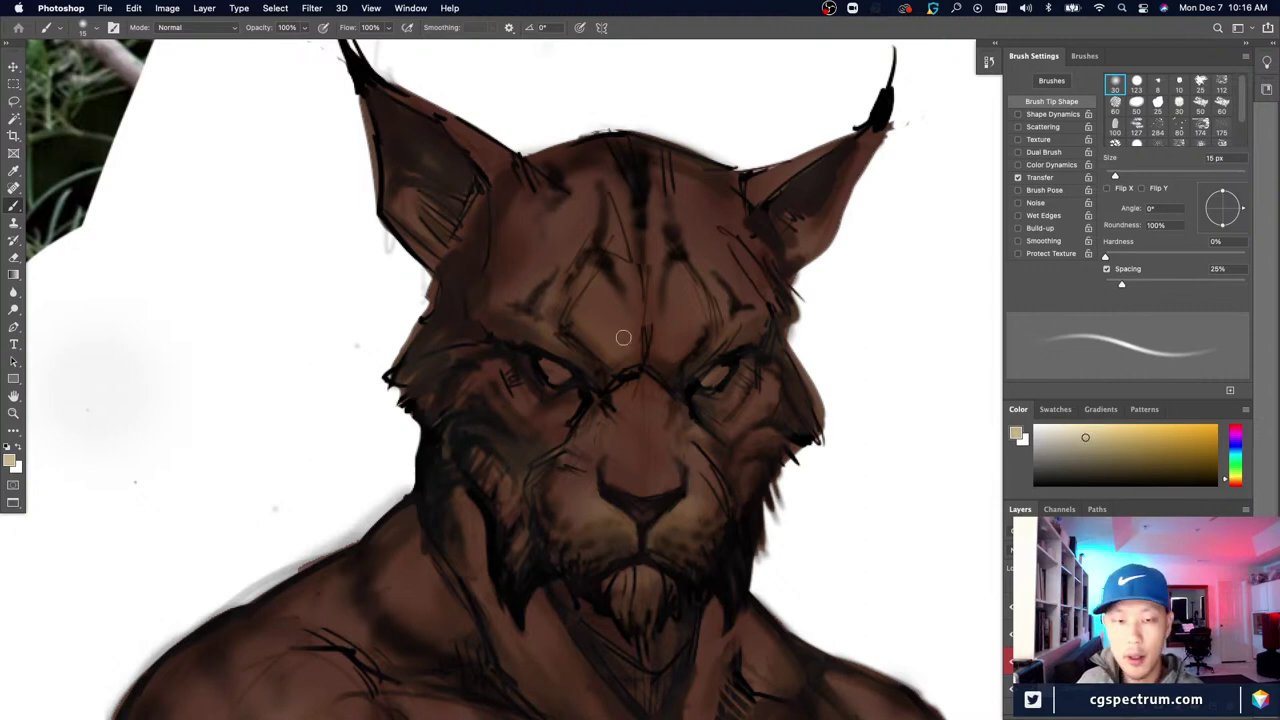
Step: Switch the brush to the 123 px round preset with 30% hardness
key(bracketleft)
key(bracketleft)
key(bracketleft)
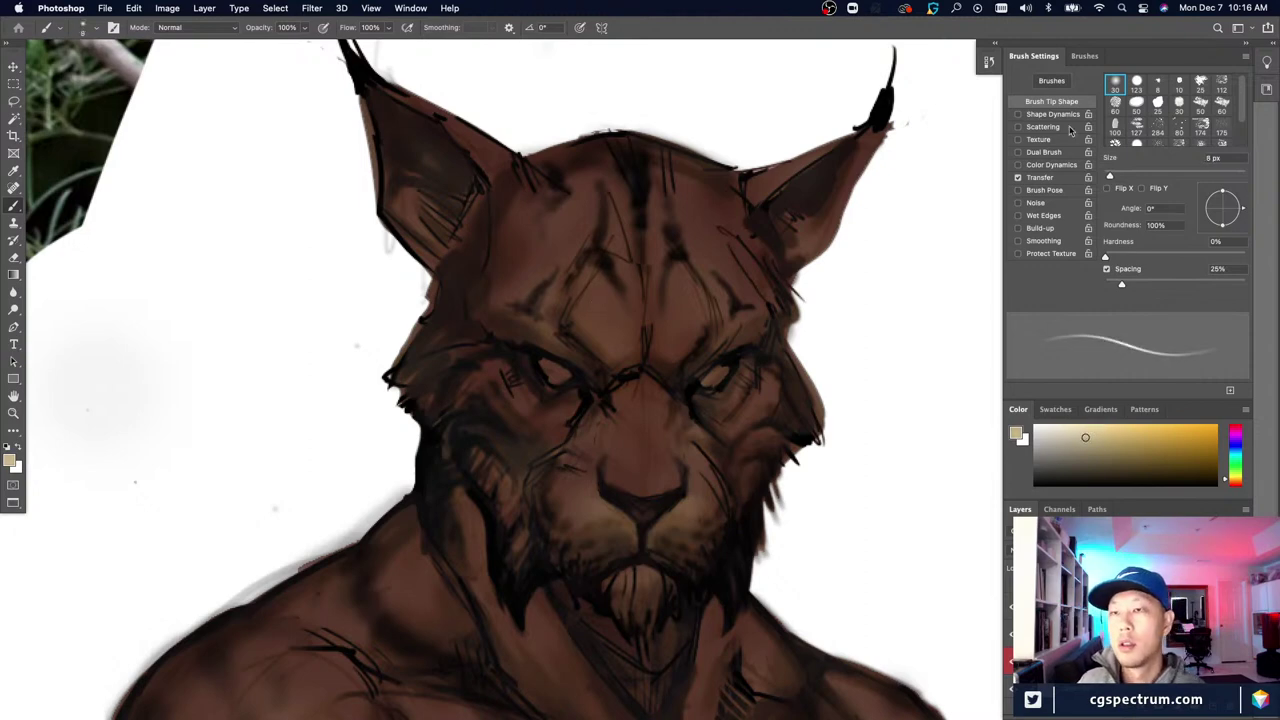
click(1136, 86)
click(1147, 256)
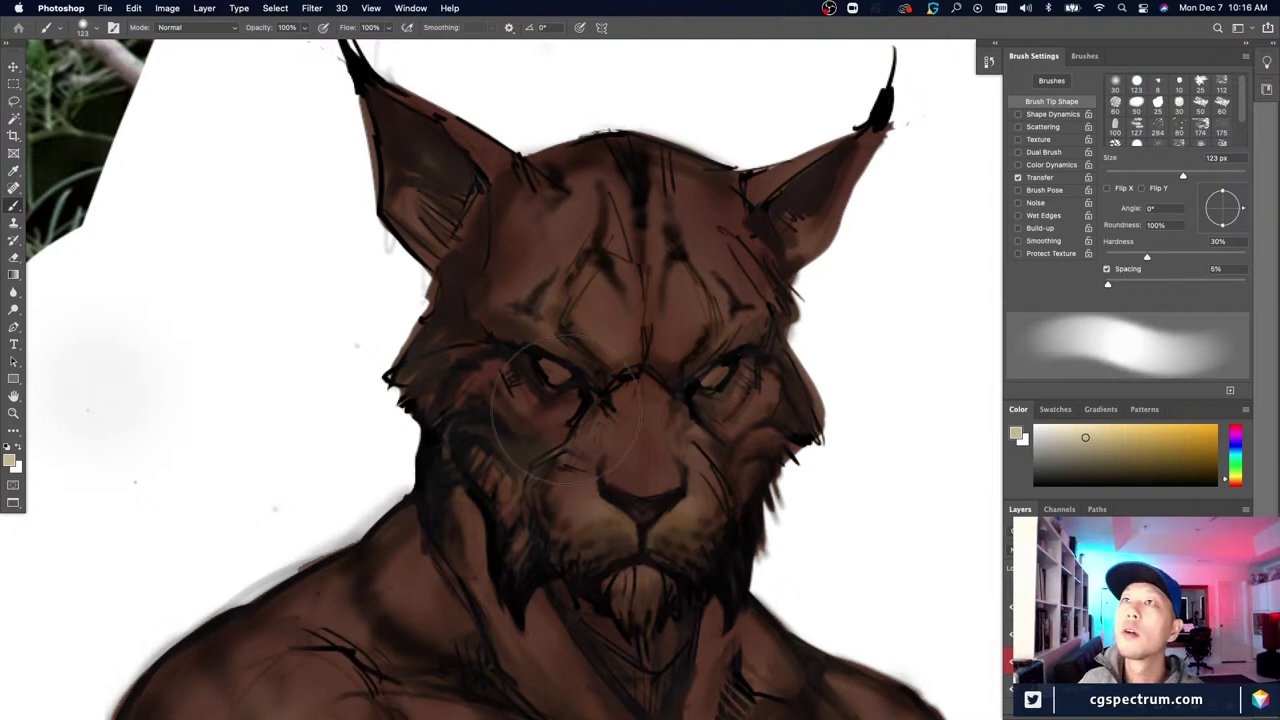
Step: Reduce the brush to 5 px and paint a small pale tan highlight on the bridge of the creature's nose
scroll(540, 451, up, 2)
key(bracketleft)
key(bracketleft)
key(bracketleft)
key(bracketleft)
key(bracketleft)
key(bracketleft)
key(bracketleft)
key(bracketleft)
key(bracketleft)
key(bracketleft)
key(bracketleft)
key(bracketleft)
key(bracketleft)
key(bracketleft)
key(bracketleft)
key(bracketleft)
key(bracketleft)
key(bracketleft)
key(bracketleft)
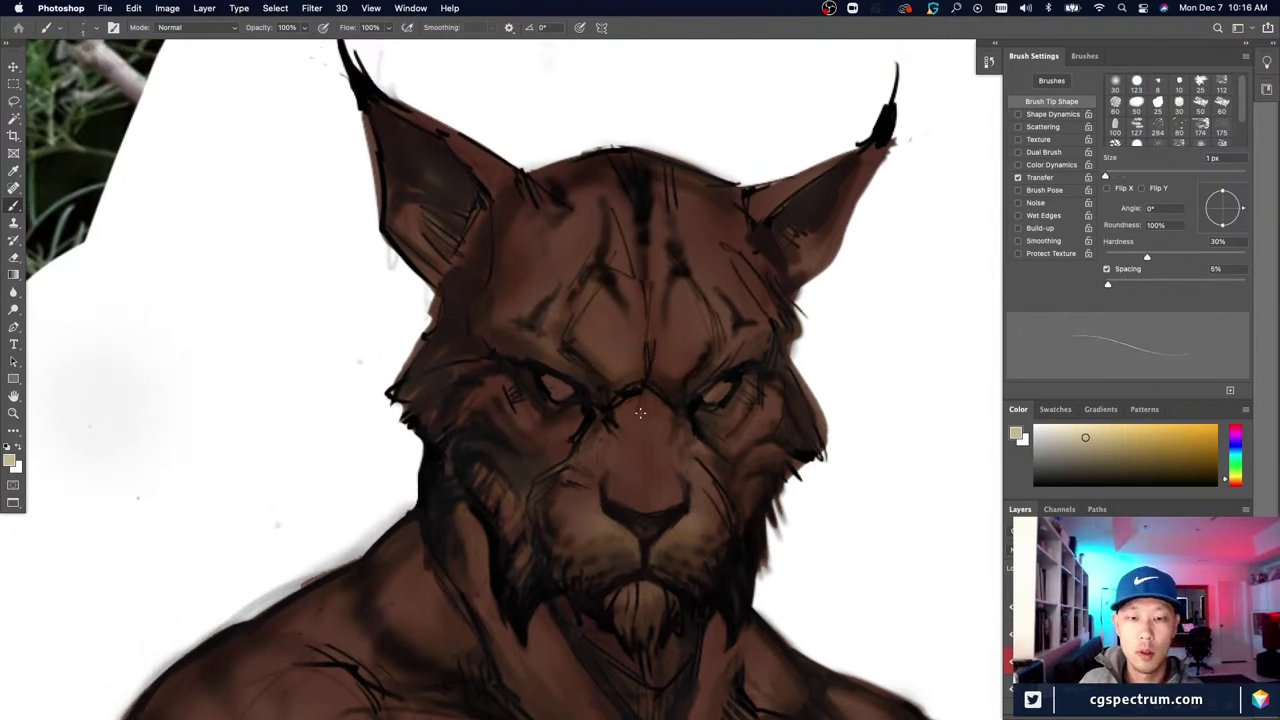
key(bracketright)
key(bracketright)
key(bracketright)
key(bracketright)
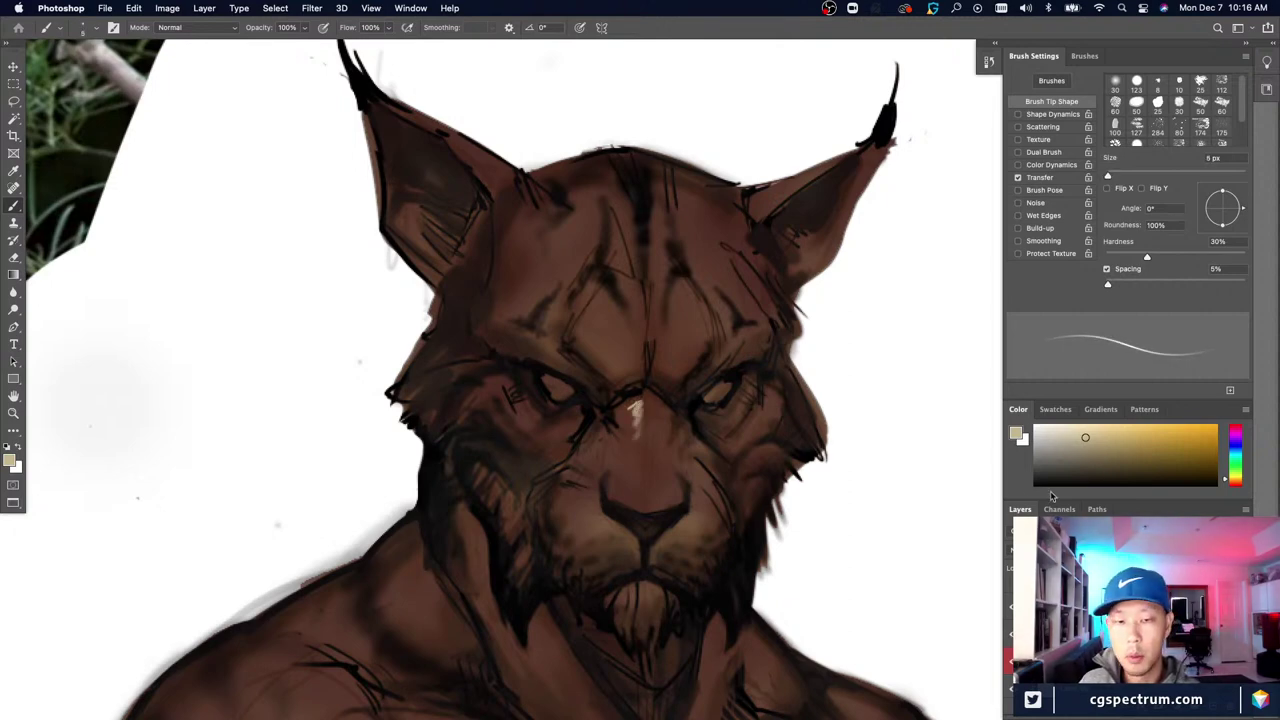
Step: Change the brush color to a darker, more orange tan, fill out the nose-bridge highlight and enlarge the brush to 7 px
click(1107, 446)
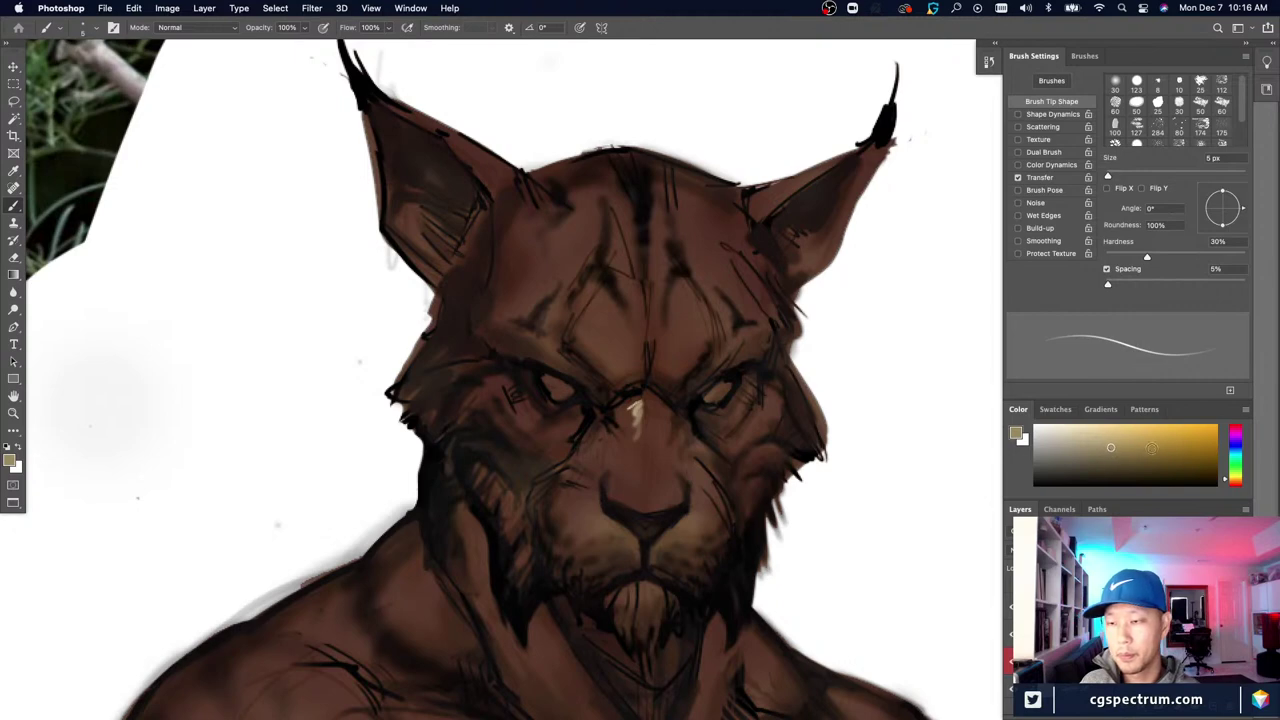
click(1228, 484)
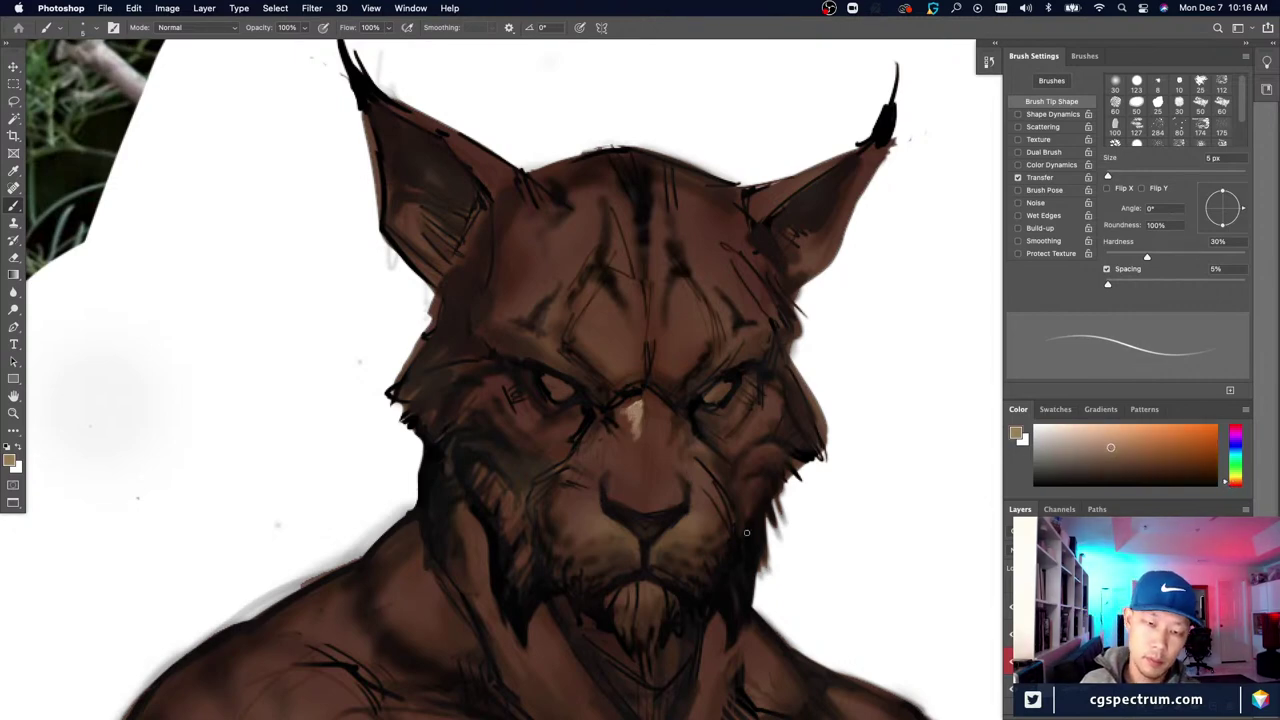
key(bracketright)
key(bracketright)
Step: Sample the nose-bridge highlight color and extend the highlight across the top of the bridge with a 3 px brush
alt+click(641, 406)
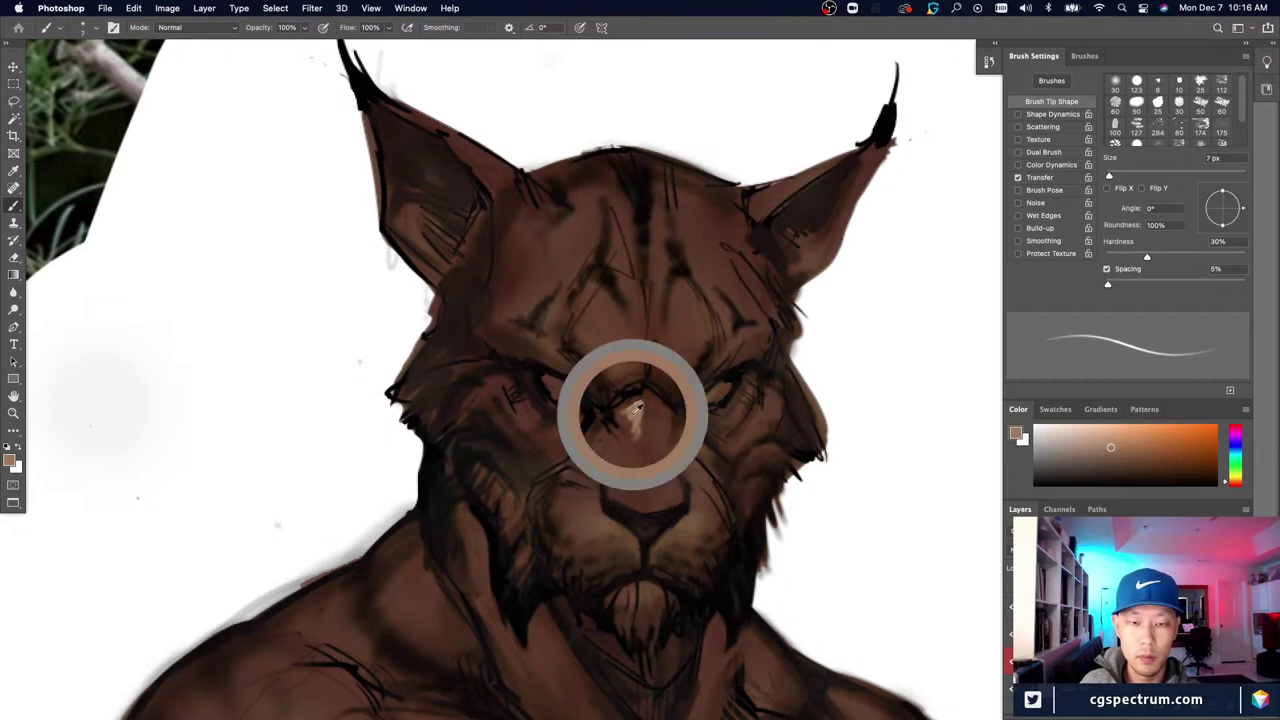
key(bracketleft)
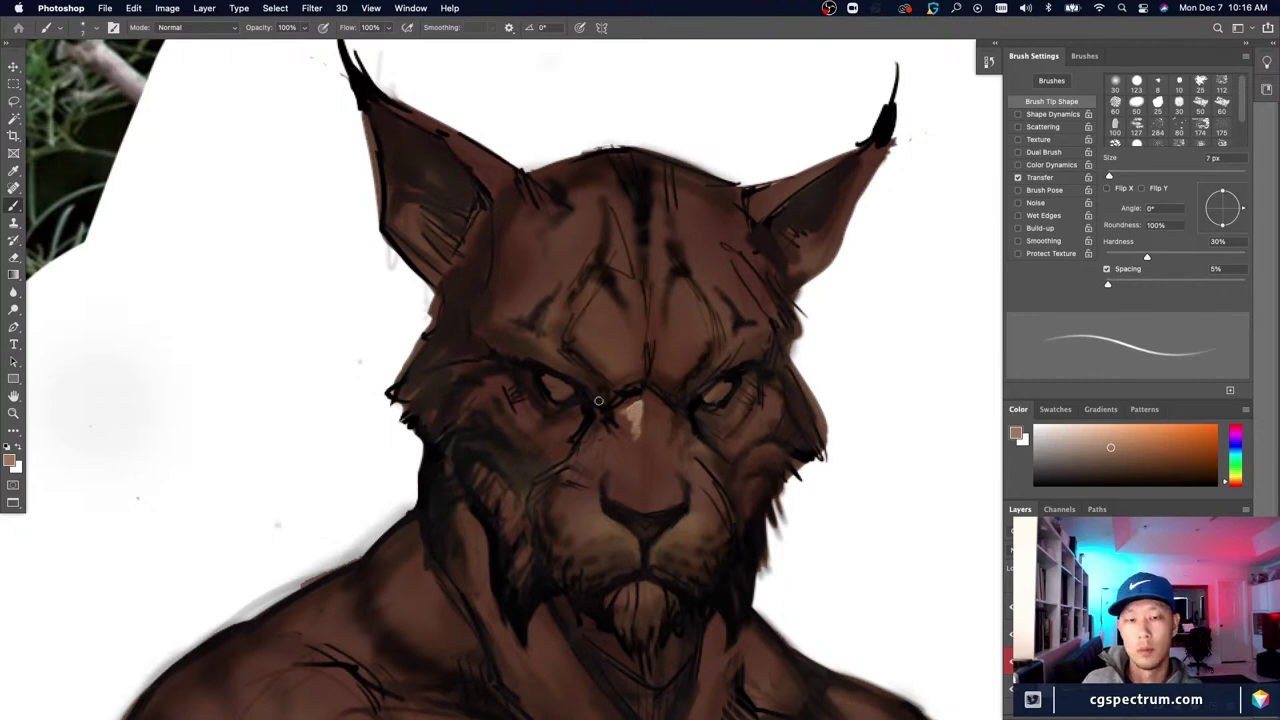
key(bracketleft)
key(bracketleft)
key(bracketleft)
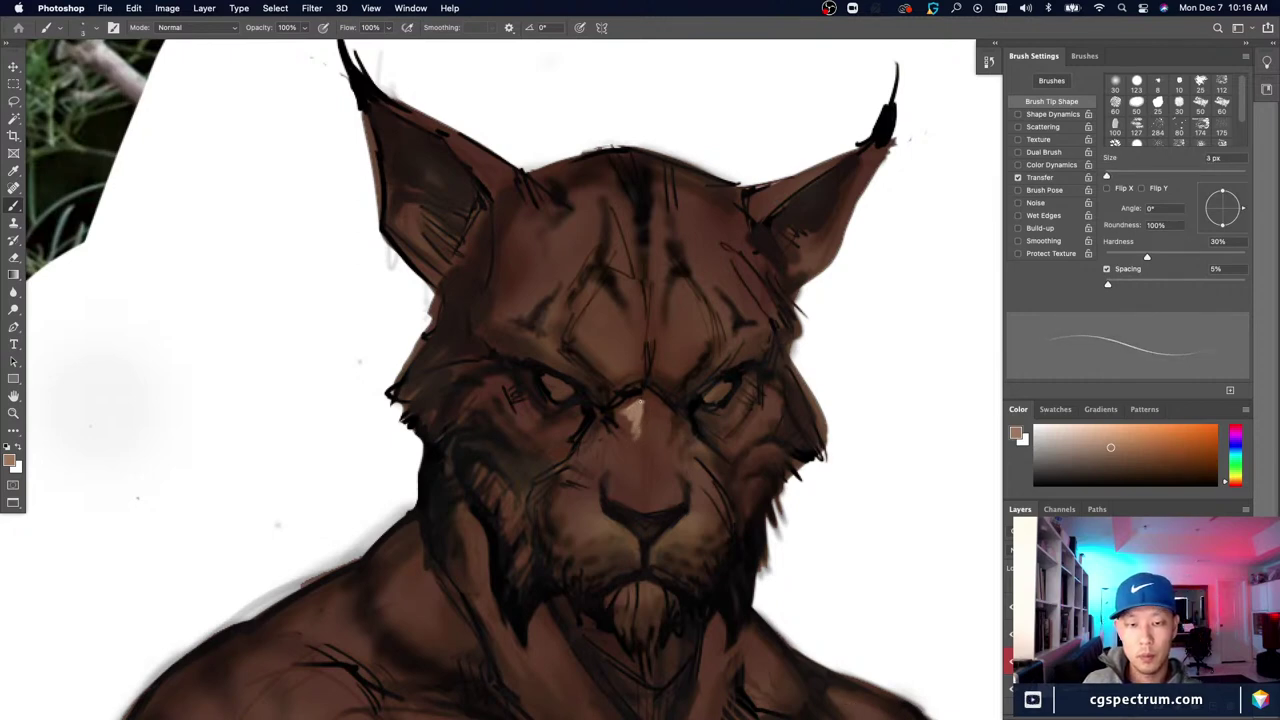
mouse_move(645, 402)
mouse_down()
mouse_move(642, 412)
mouse_move(651, 405)
mouse_up()
key(bracketright)
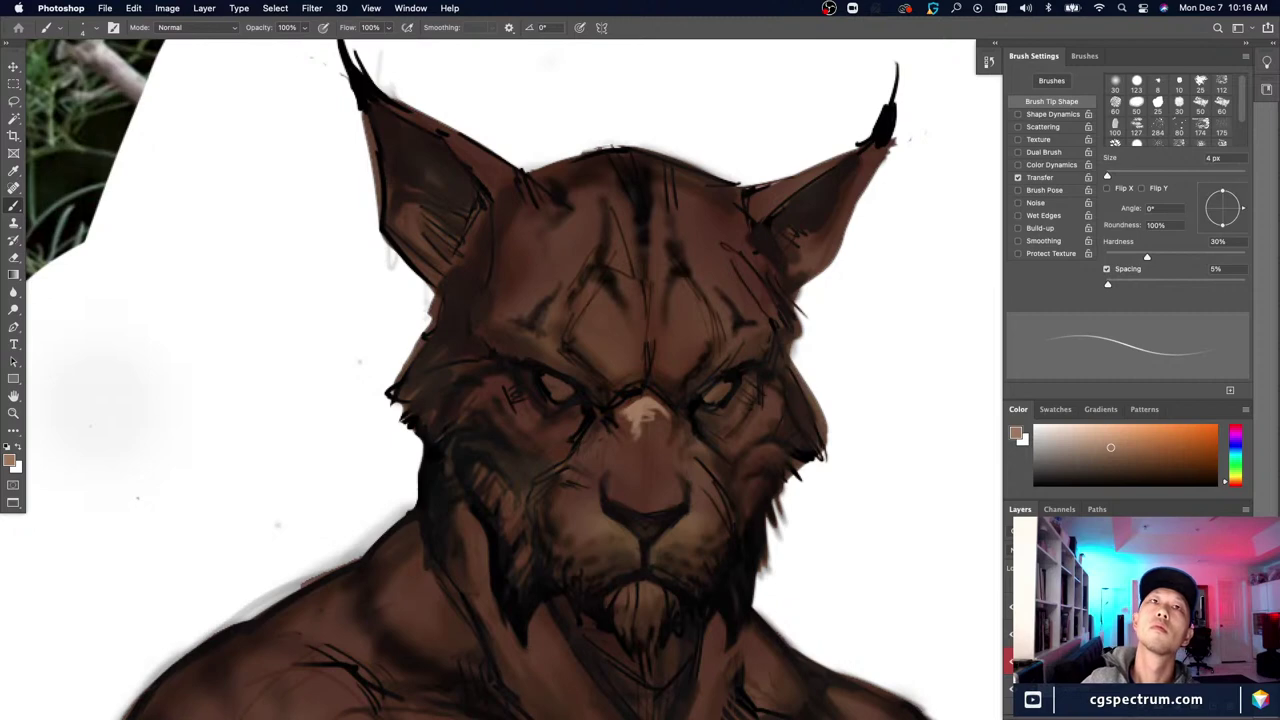
key(Tab)
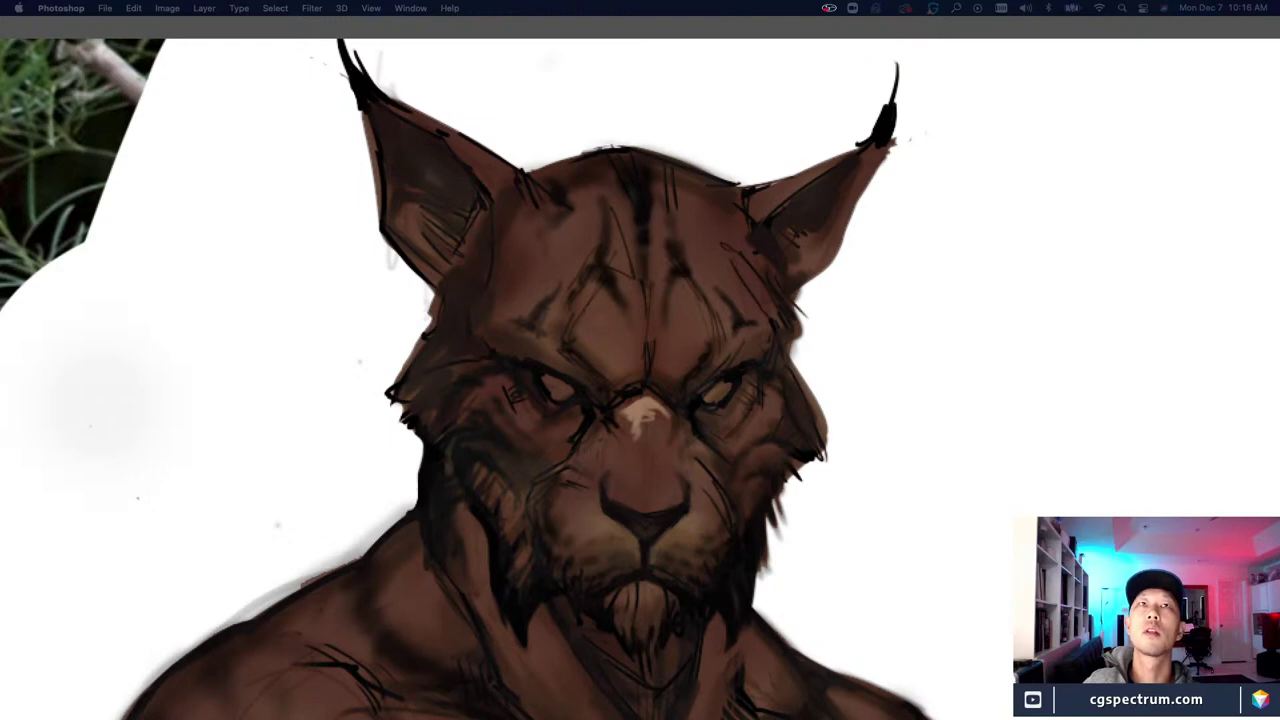
key(Tab)
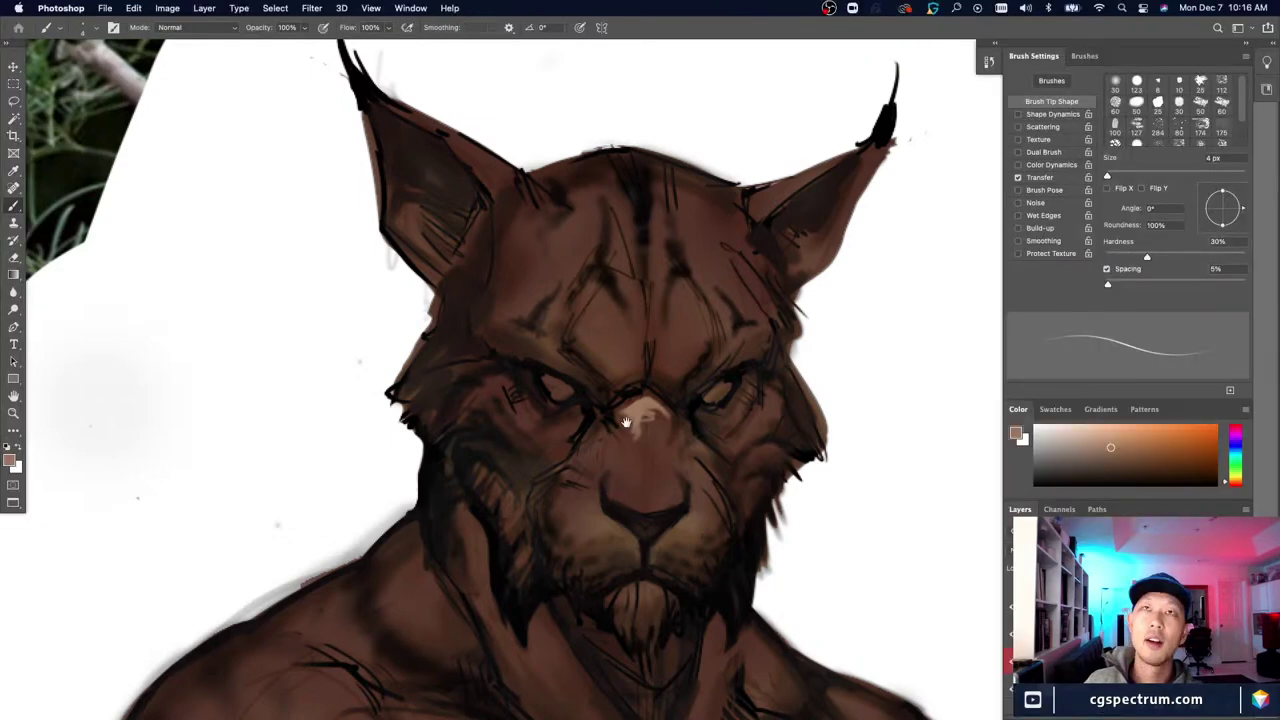
Step: Enlarge the brush to 8 px and fill the gaps in the tan highlight on the nose bridge
mouse_move(626, 424)
mouse_down()
mouse_move(628, 462)
mouse_move(616, 446)
mouse_up()
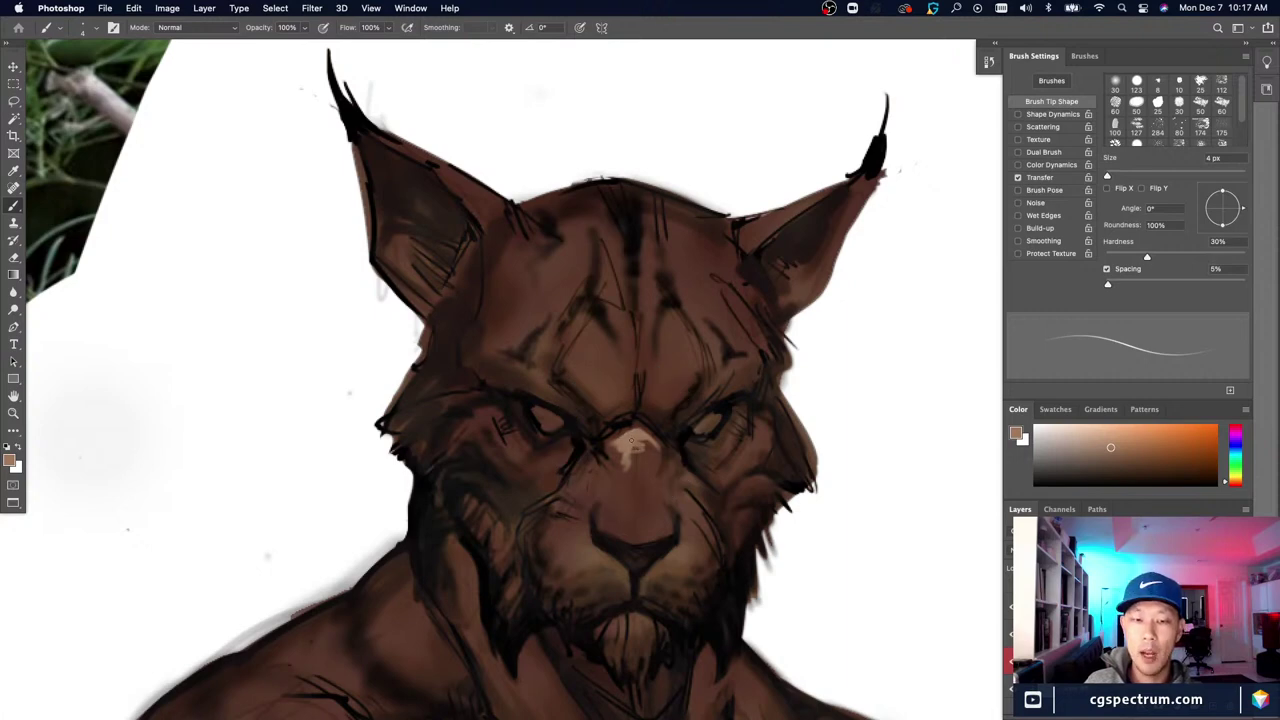
key(bracketright)
key(bracketright)
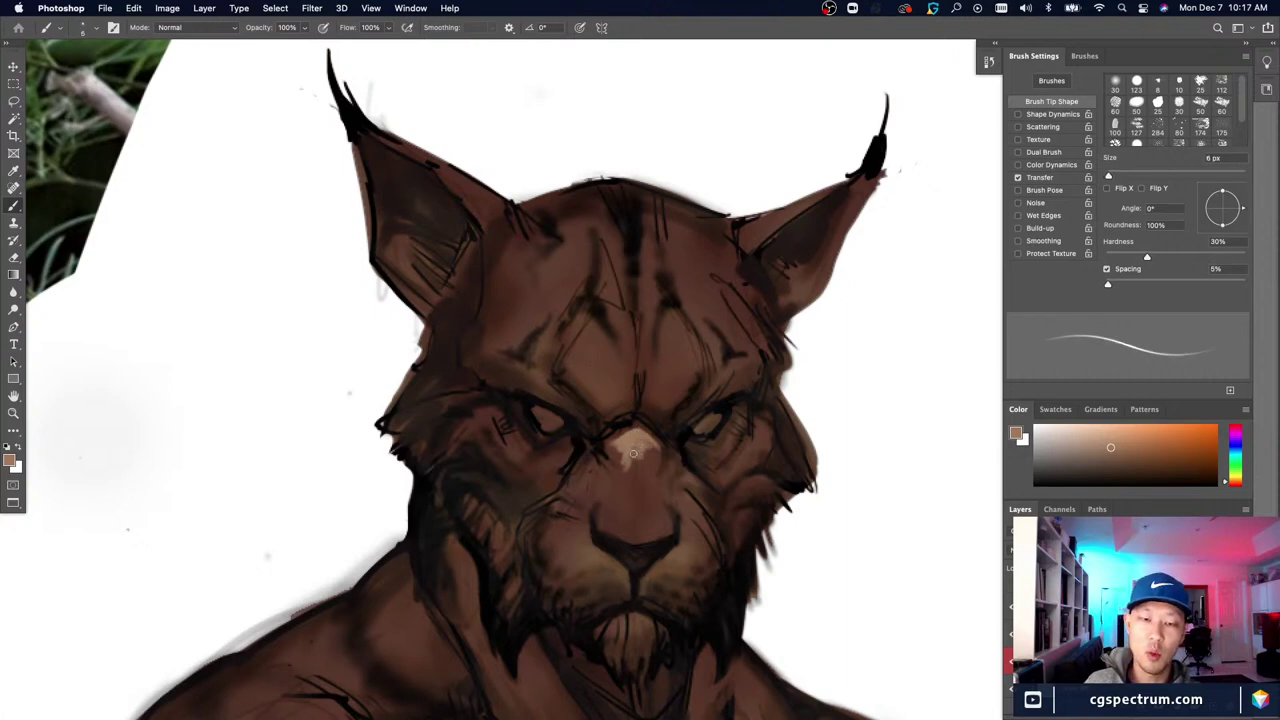
key(bracketright)
key(bracketright)
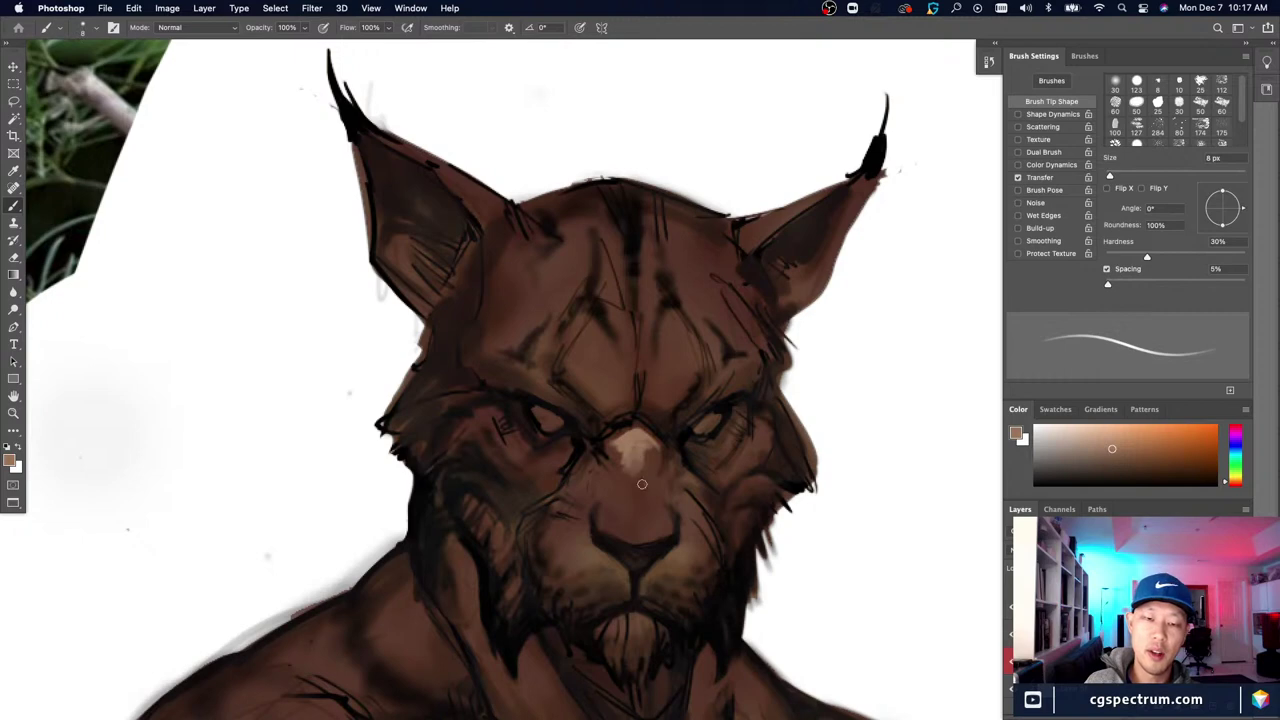
Step: Resample tan tones from the nose and smooth the bridge highlight's edges, reducing the brush to 5 px
alt+click(640, 448)
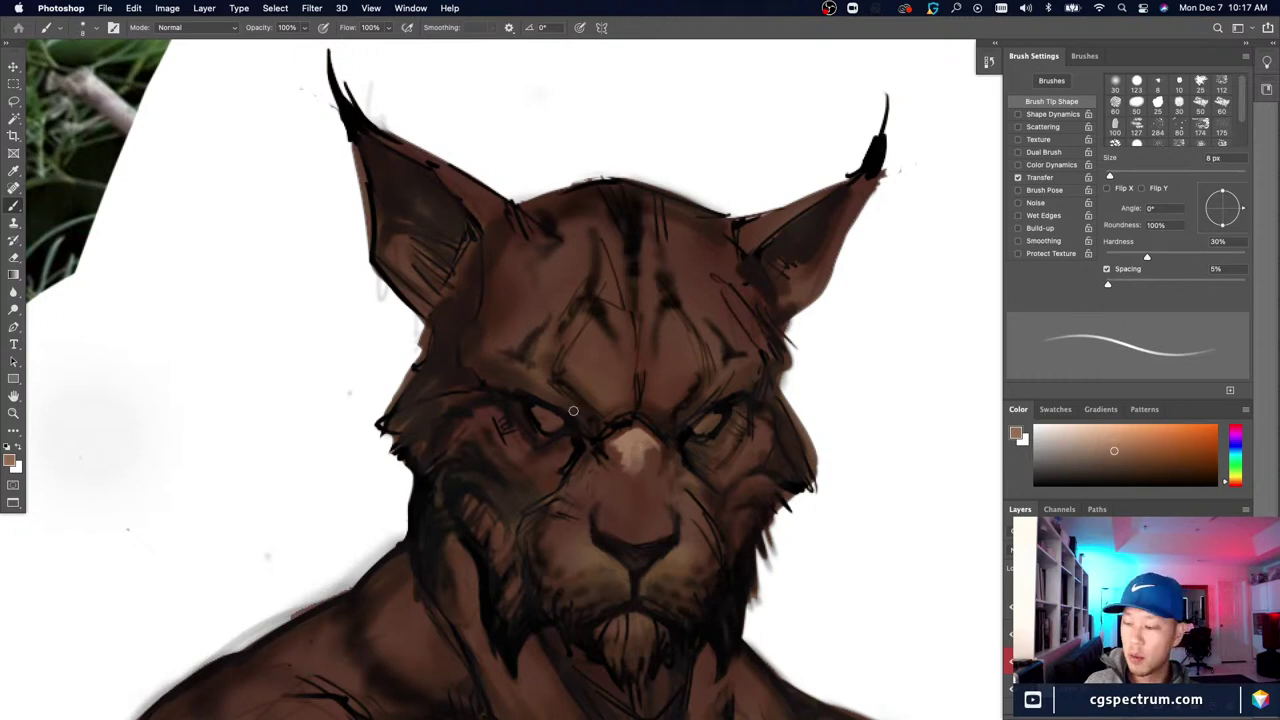
alt+click(619, 461)
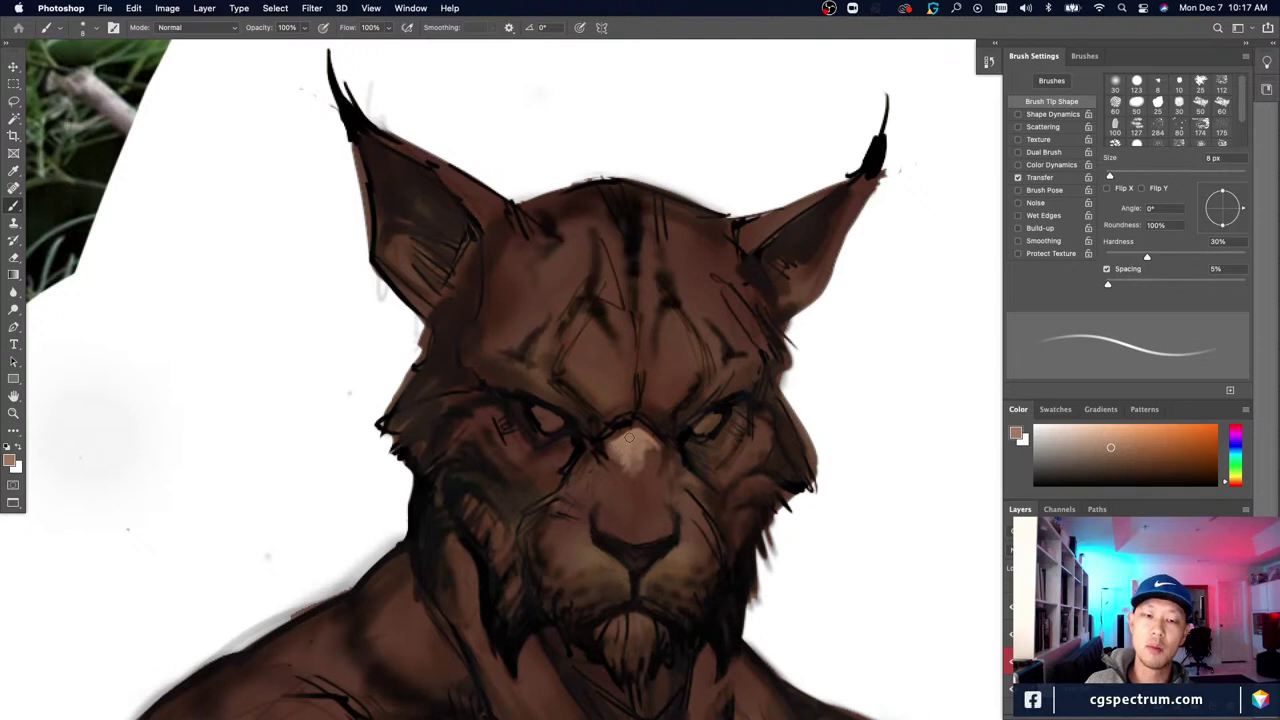
key(bracketleft)
key(bracketleft)
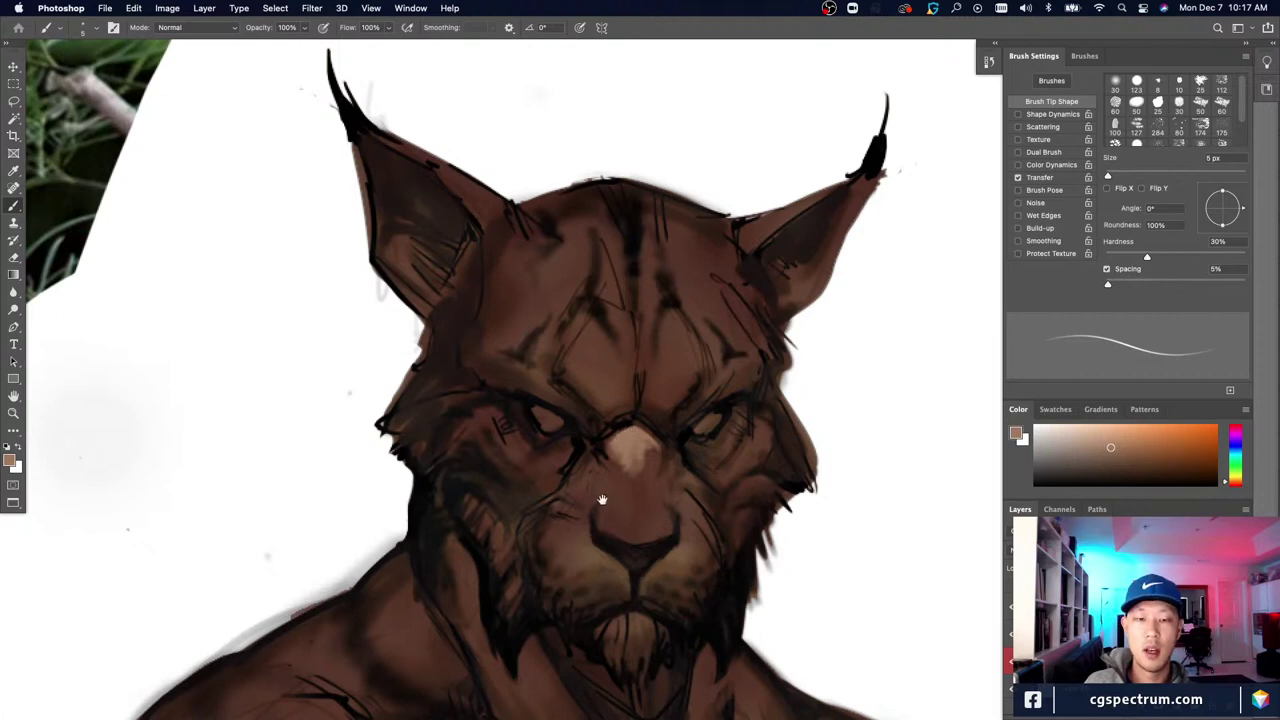
scroll(602, 505, down, 2)
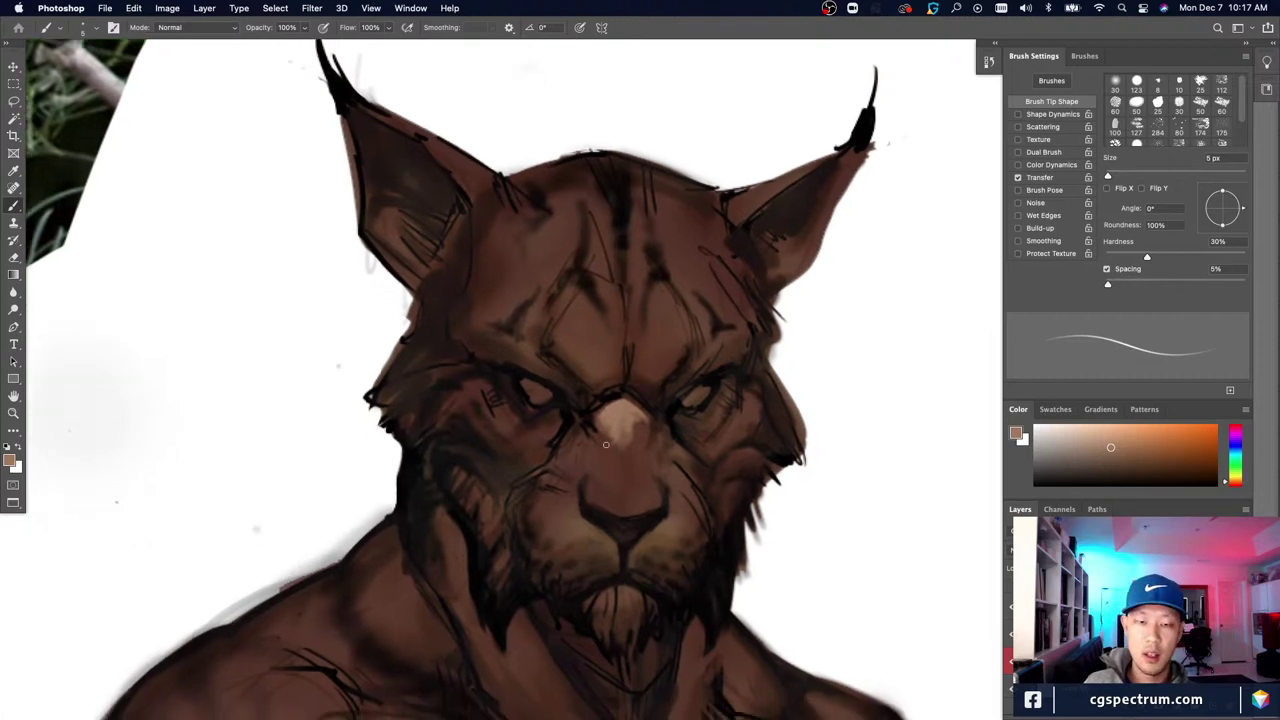
key(e)
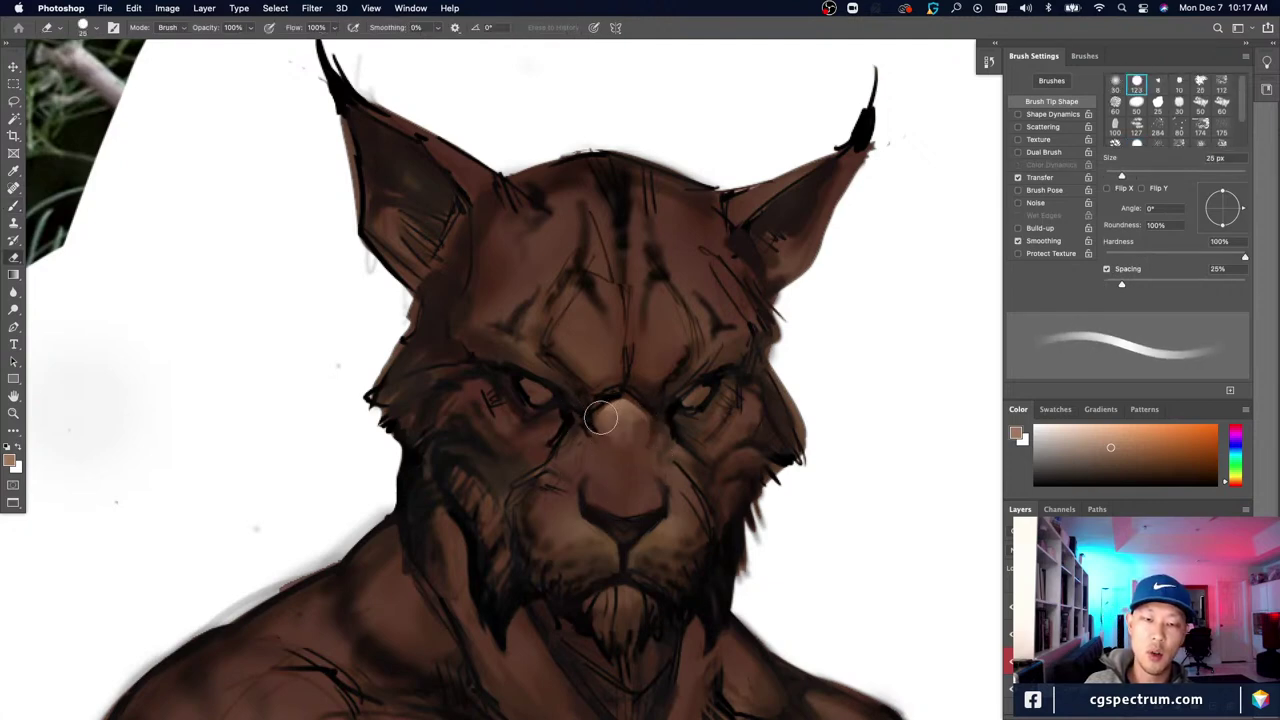
key(b)
Step: Sample the tan at the top of the bridge and paint a thin 3 px highlight beside it near the inner eye corner
alt+click(614, 398)
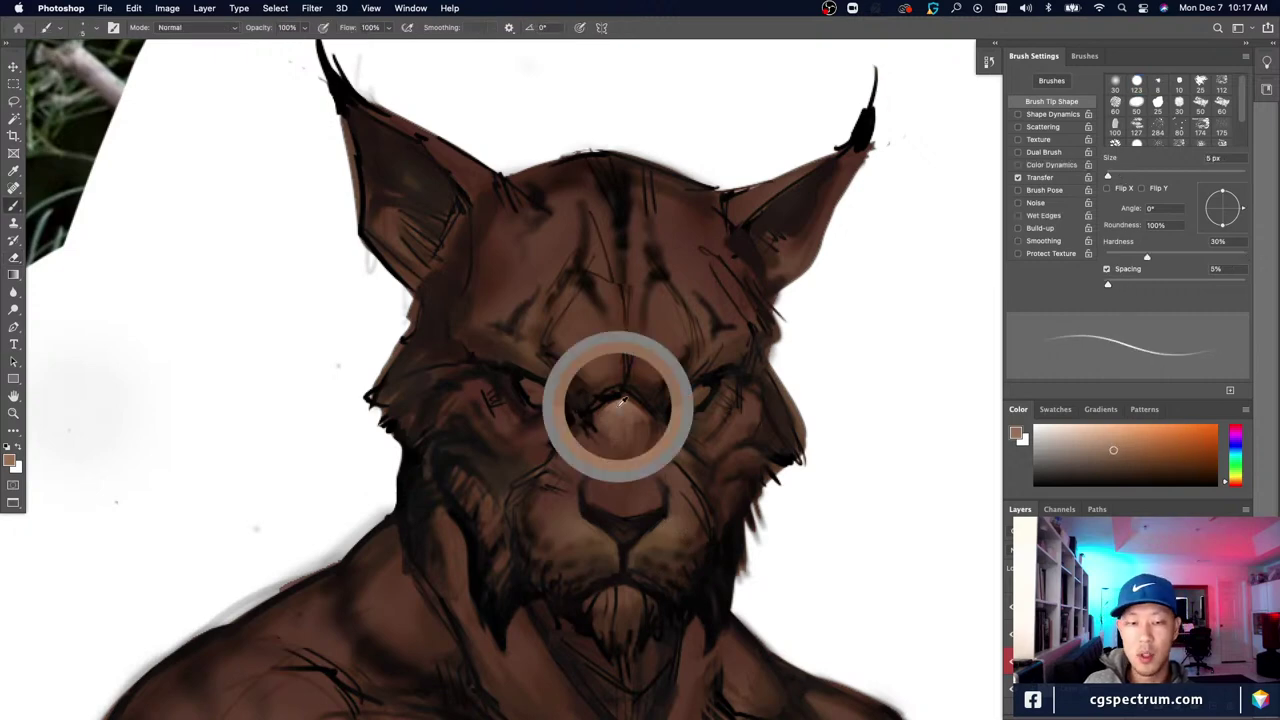
key(bracketleft)
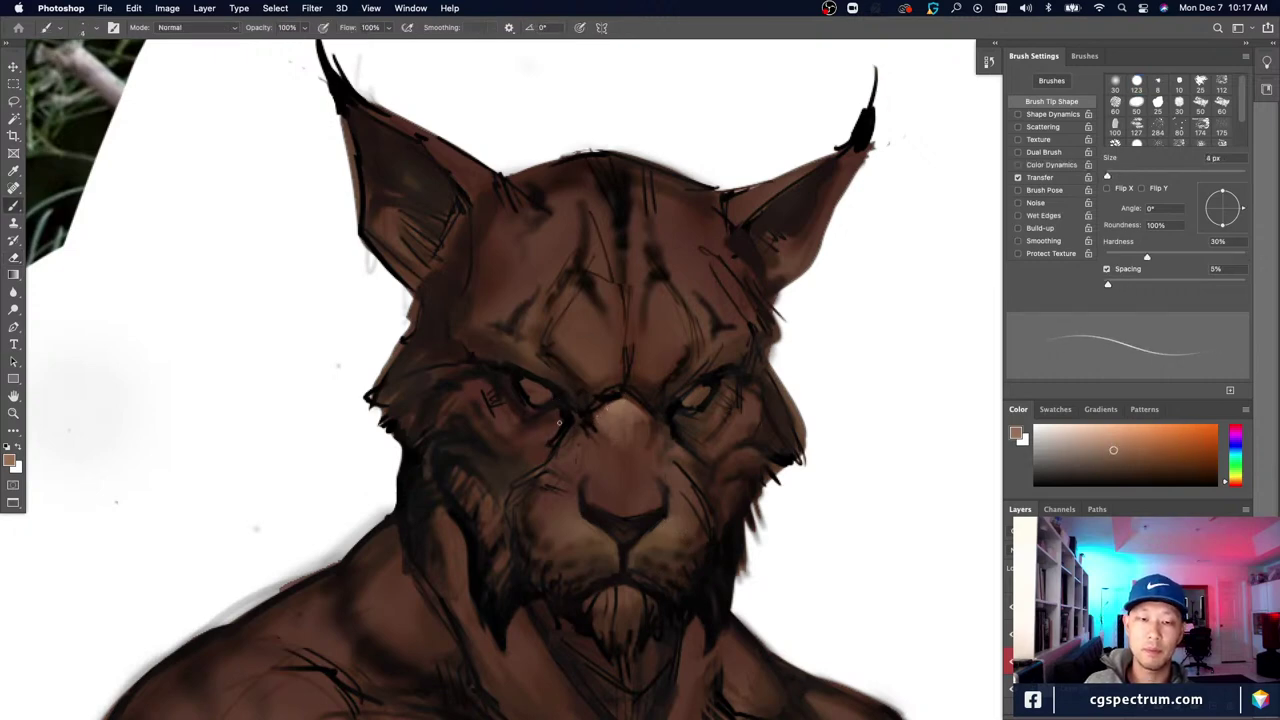
key(bracketleft)
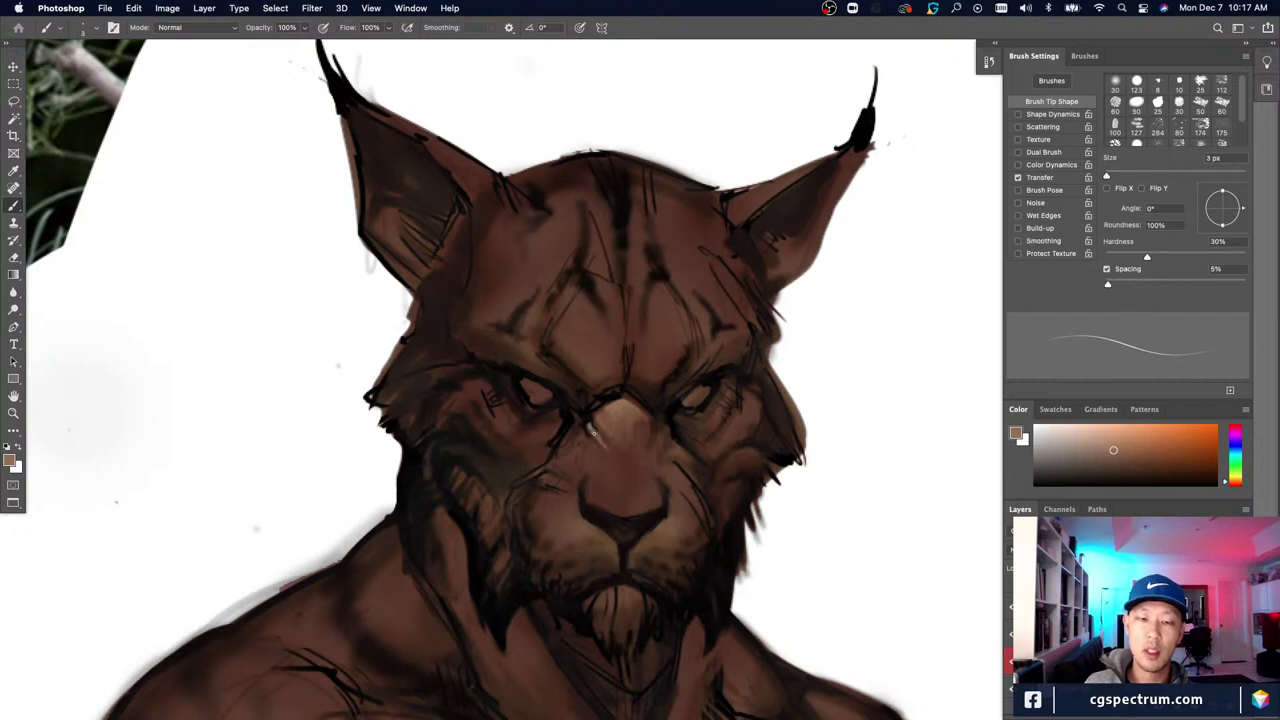
key(bracketright)
key(bracketright)
key(bracketright)
key(bracketright)
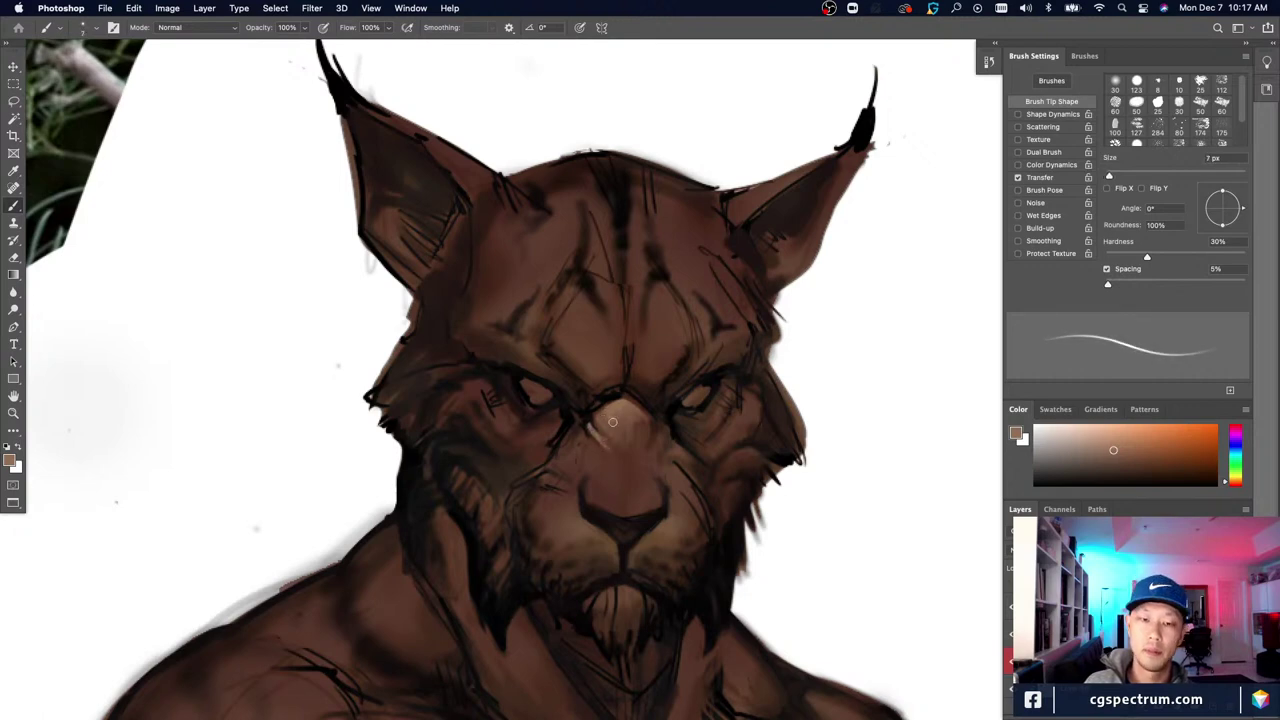
Step: Reduce the brush to 3 px and add fine wrinkle highlights down the side of the nose bridge
key(bracketleft)
key(bracketleft)
key(bracketleft)
key(bracketleft)
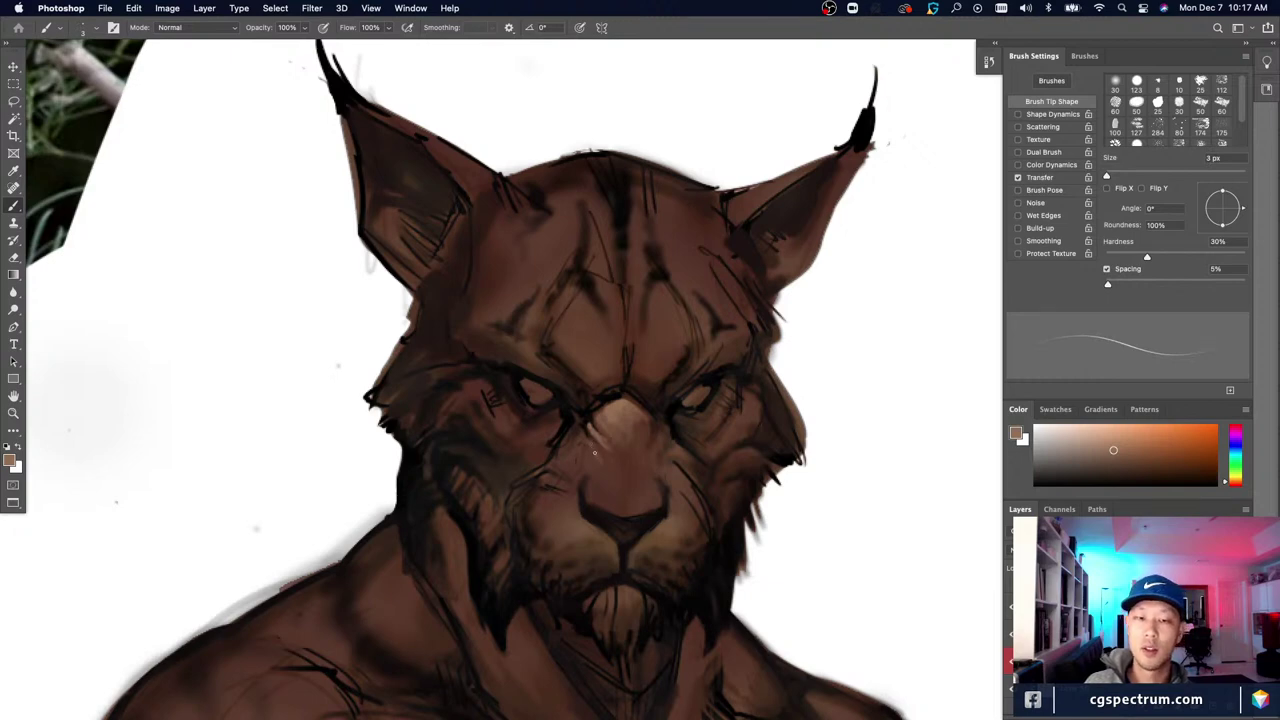
key(bracketright)
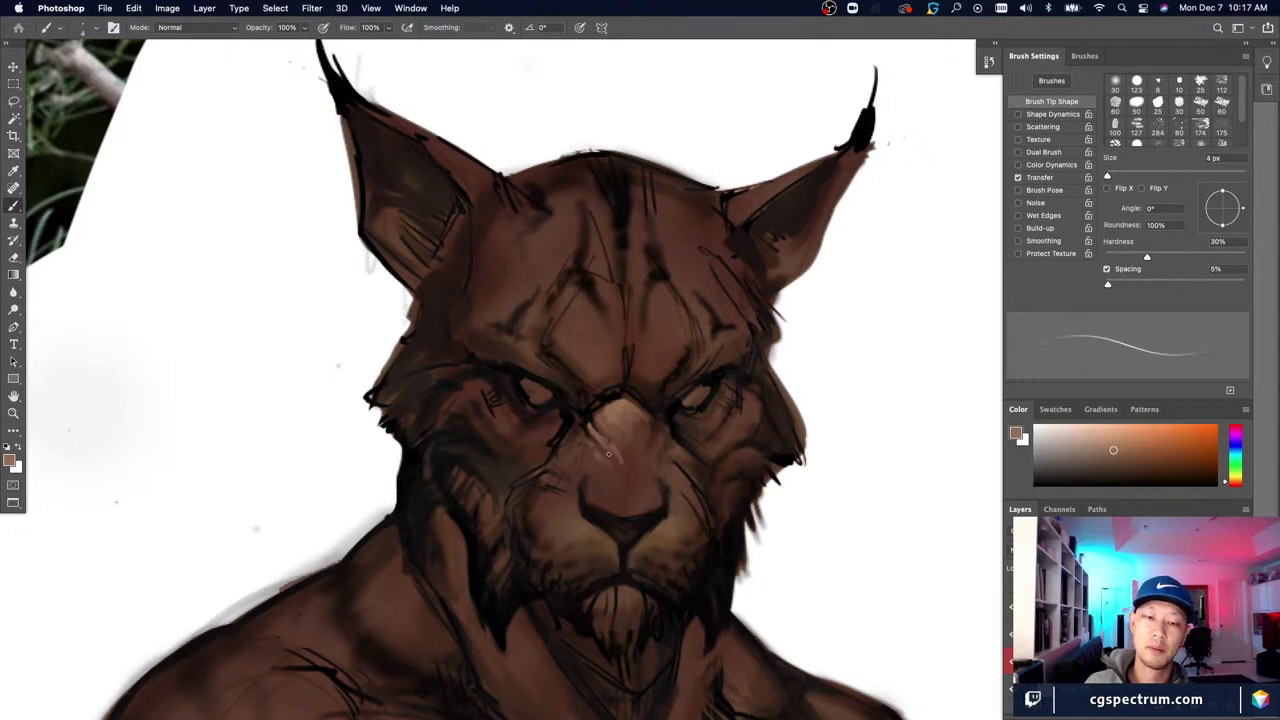
Step: Enlarge the brush through 7 to 9 px and paint the tan highlight down the middle of the nose to its tip
key(bracketright)
key(bracketright)
key(bracketright)
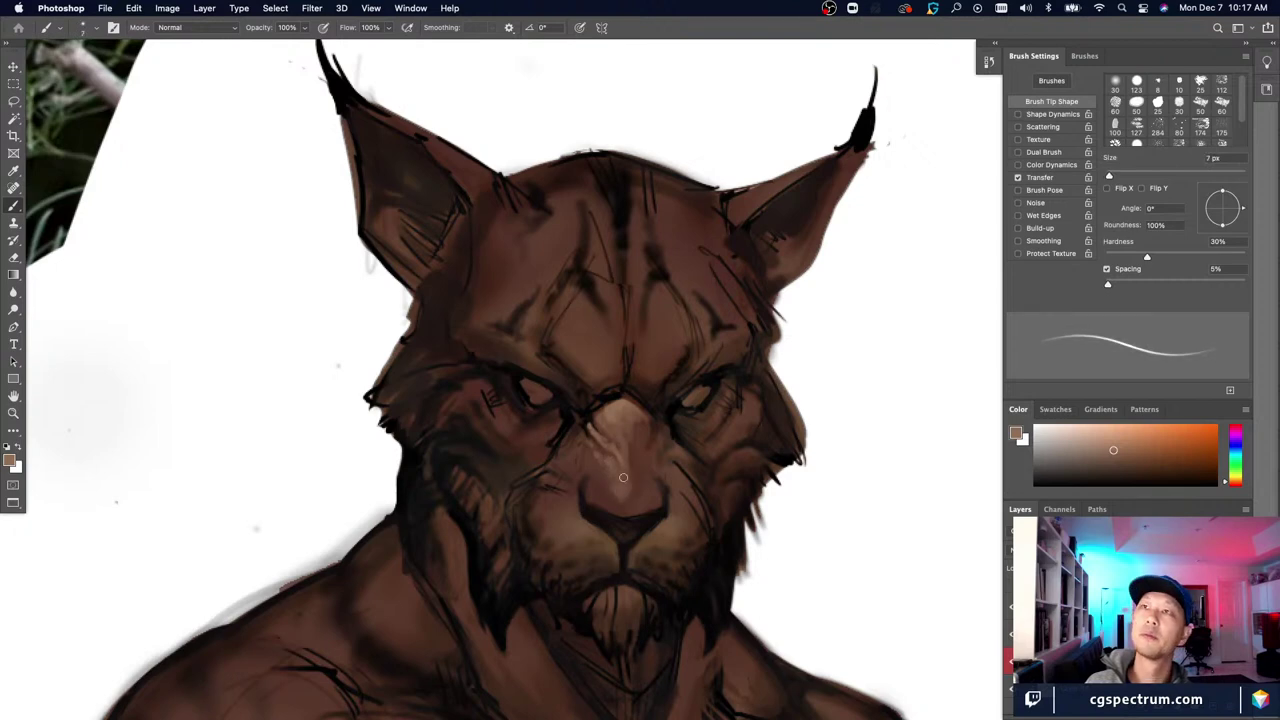
key(bracketright)
key(bracketright)
drag(611, 480, 631, 499)
drag(627, 446, 628, 500)
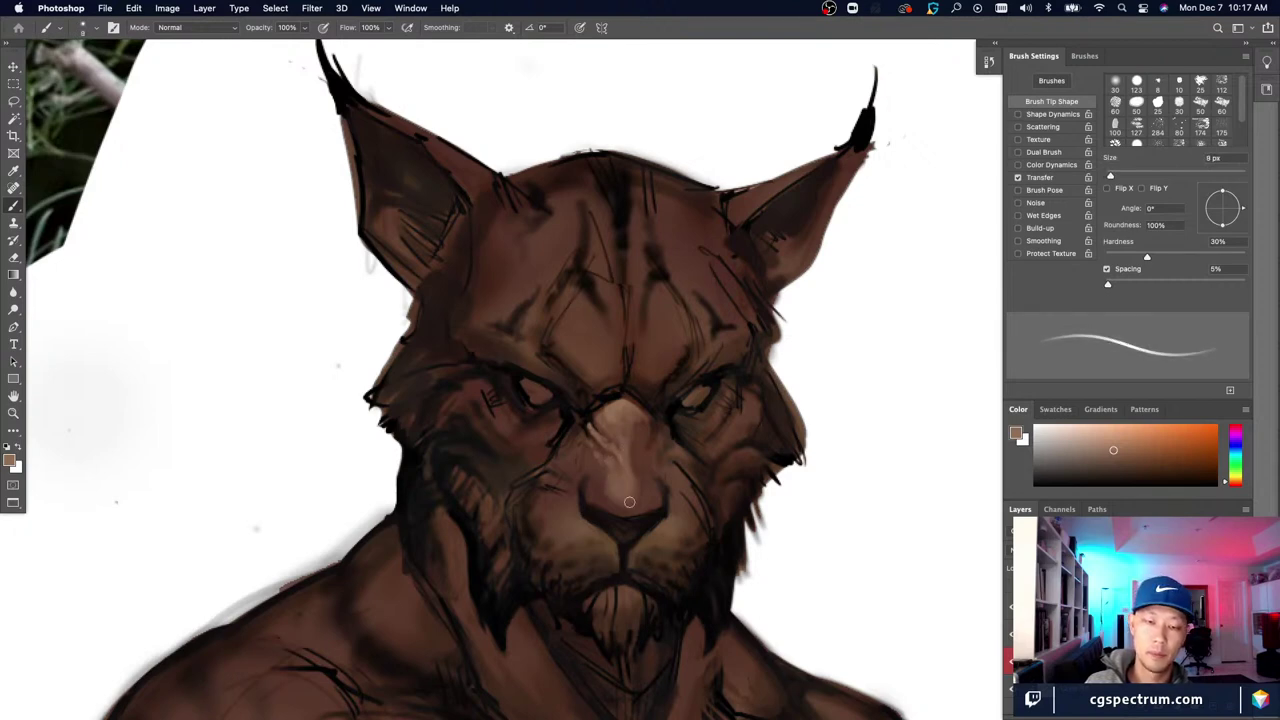
key(bracketright)
Step: Sample the reddish tan beside the nose tip and refine the snout's side with fine 2 px and 1 px strokes
alt+click(608, 485)
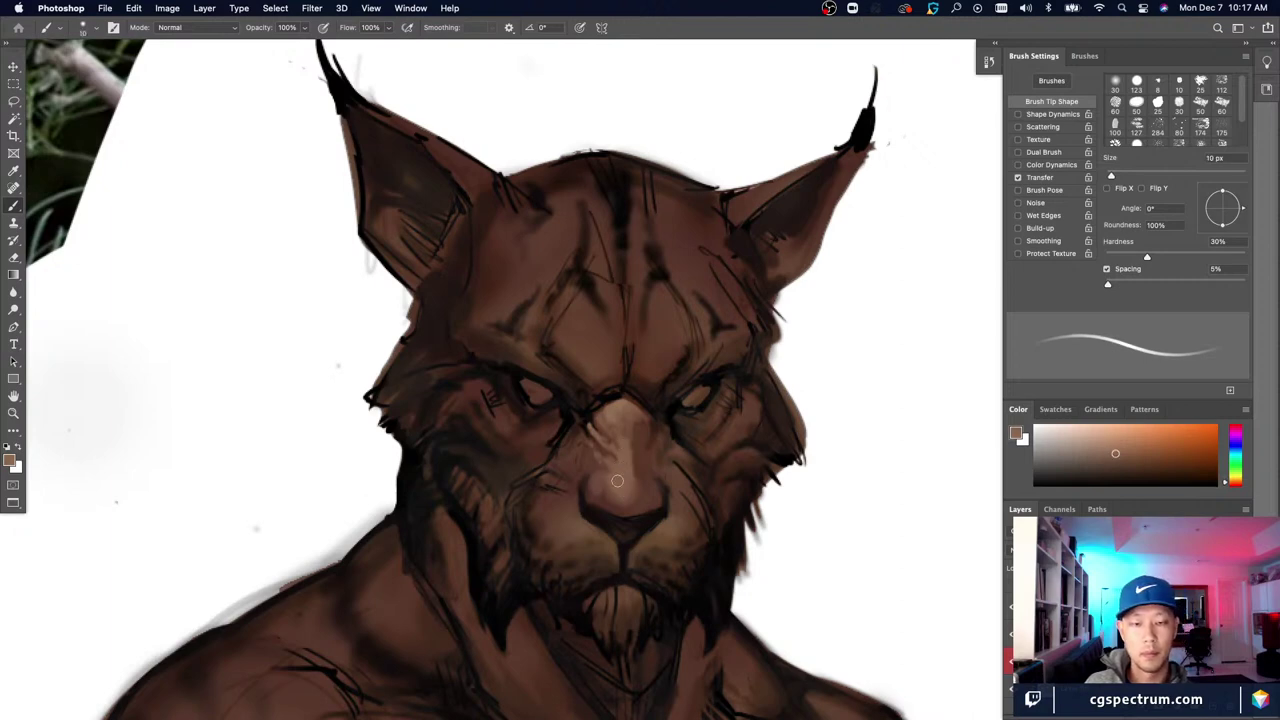
key(bracketleft)
key(bracketleft)
key(bracketleft)
key(bracketleft)
key(bracketleft)
key(bracketleft)
key(bracketleft)
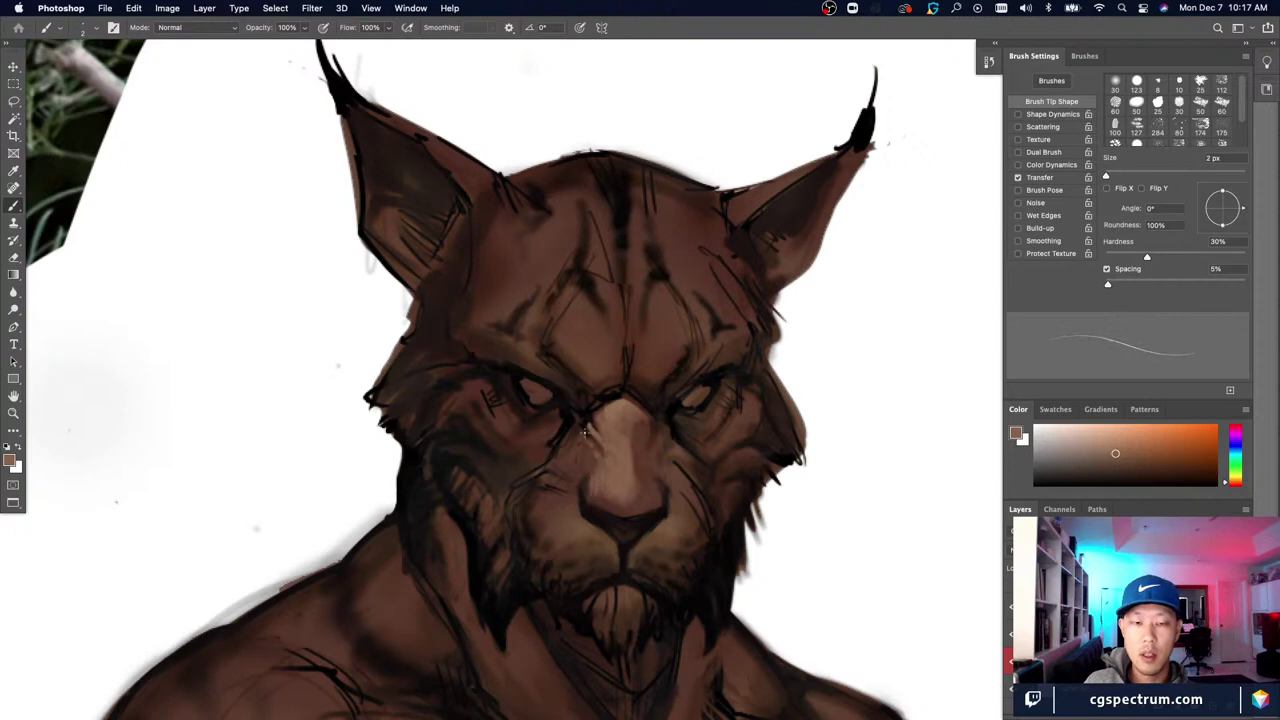
key(bracketleft)
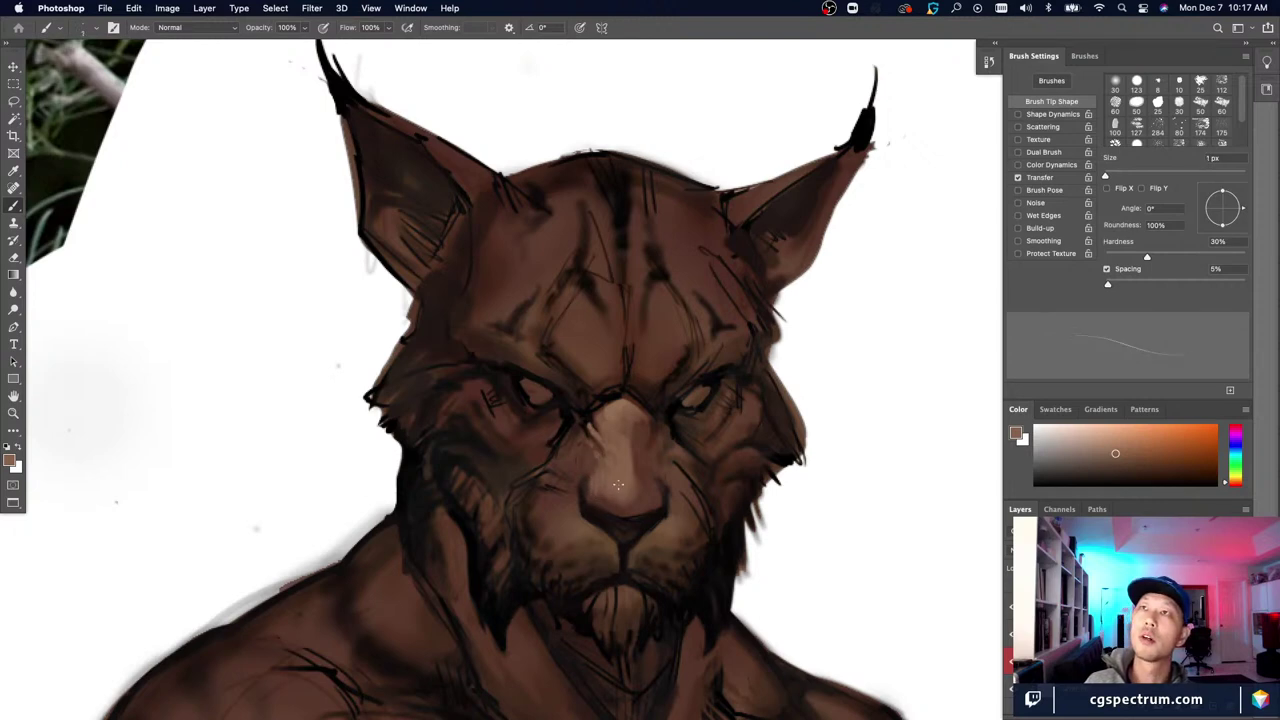
Step: Enlarge the brush to 6 px and broaden the reddish-tan tone across the middle of the nose bridge
key(bracketright)
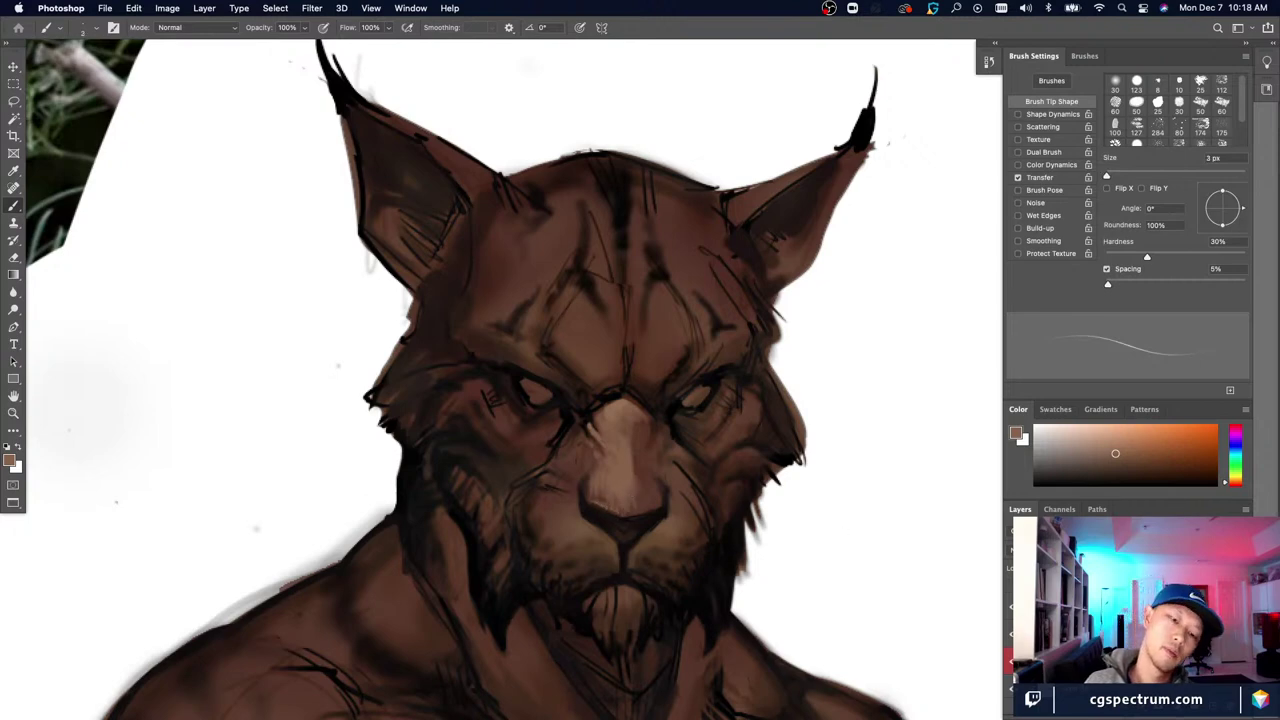
key(bracketright)
key(bracketright)
key(bracketright)
key(bracketright)
key(bracketright)
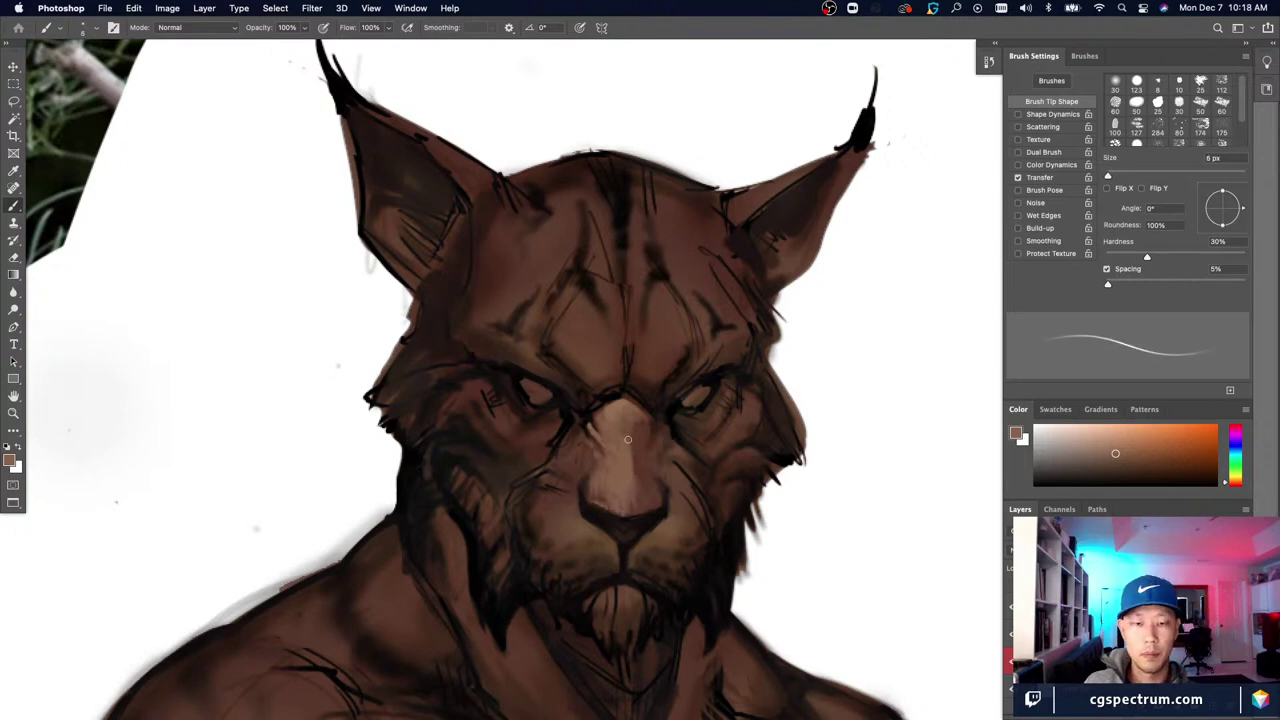
drag(626, 449, 637, 447)
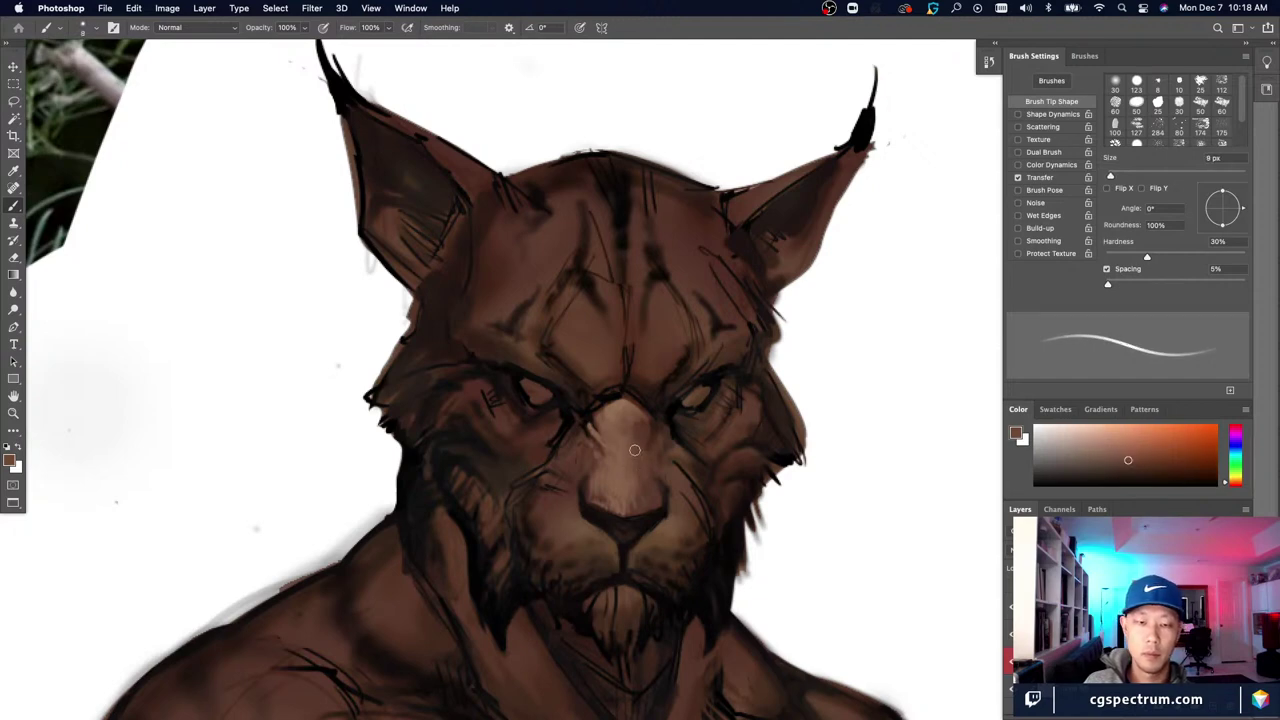
Step: Sample neighboring tans along the nose and blend the lit and shaded areas of the bridge together
alt+click(625, 461)
alt+click(621, 469)
alt+click(625, 449)
key(bracketleft)
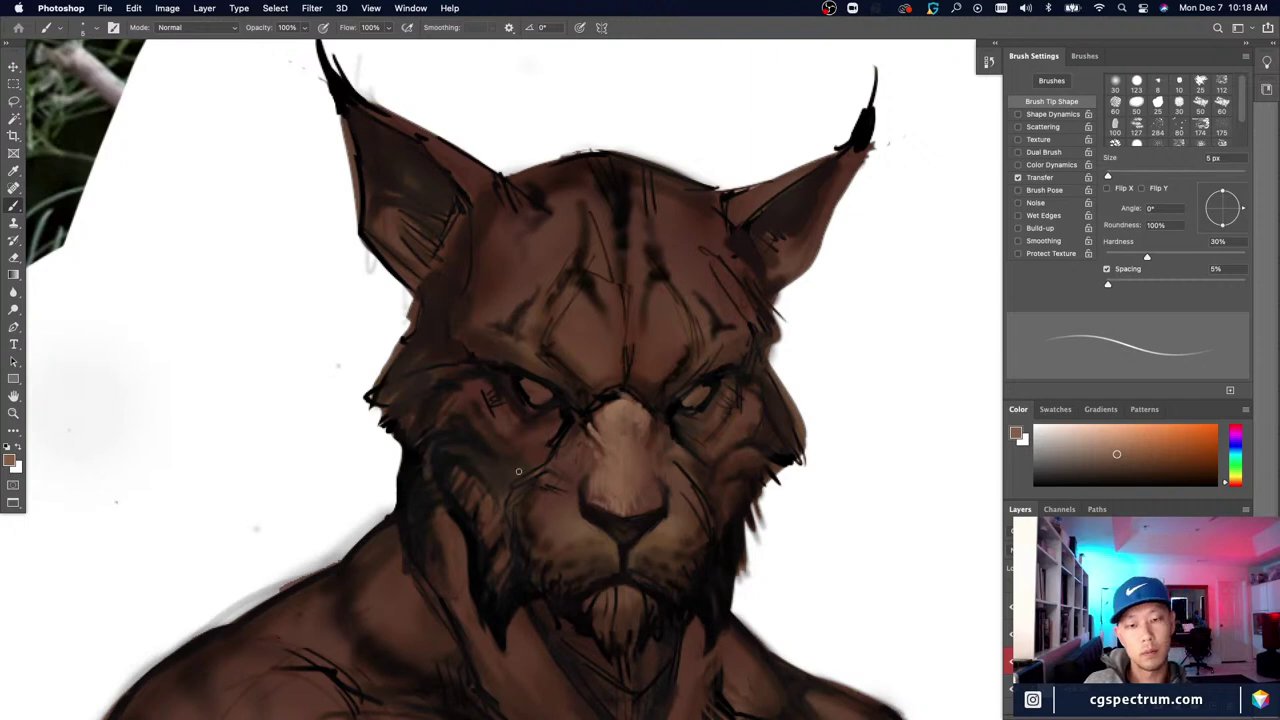
Step: Set the brush to 7 px and even out the upper nose bridge with tans sampled from both of its sides
key(bracketright)
key(bracketright)
alt+click(611, 410)
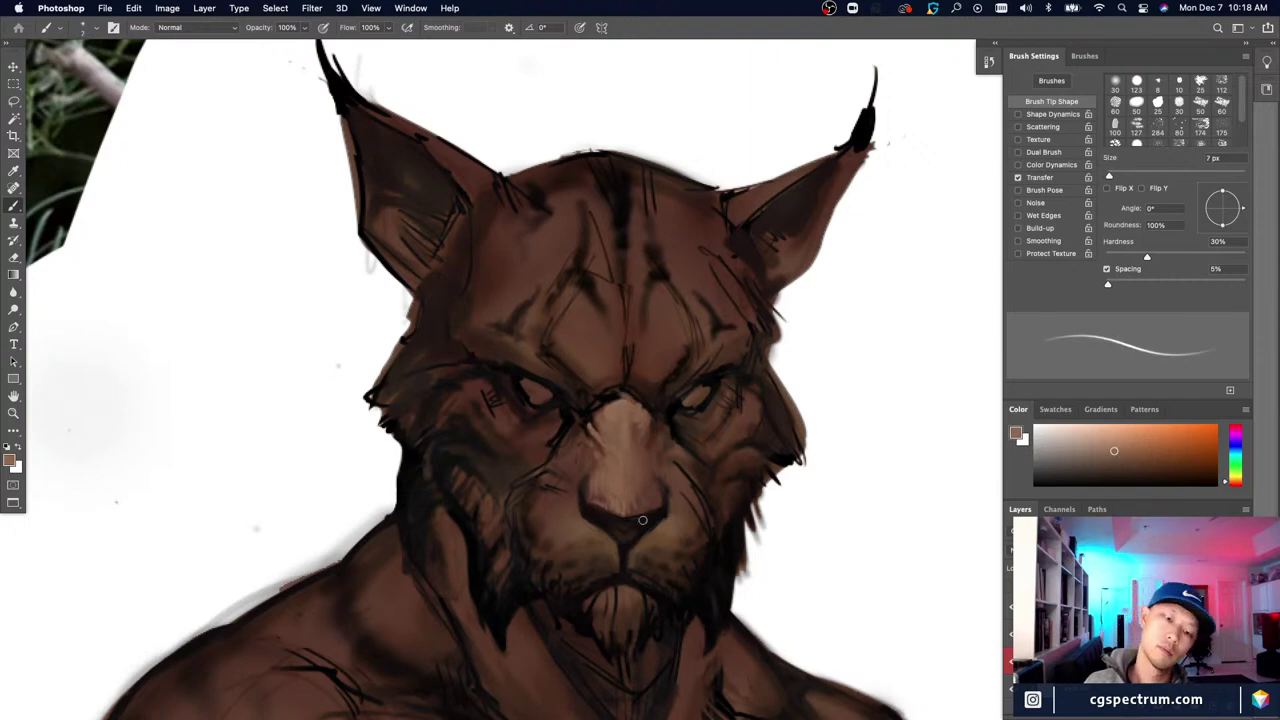
alt+click(642, 411)
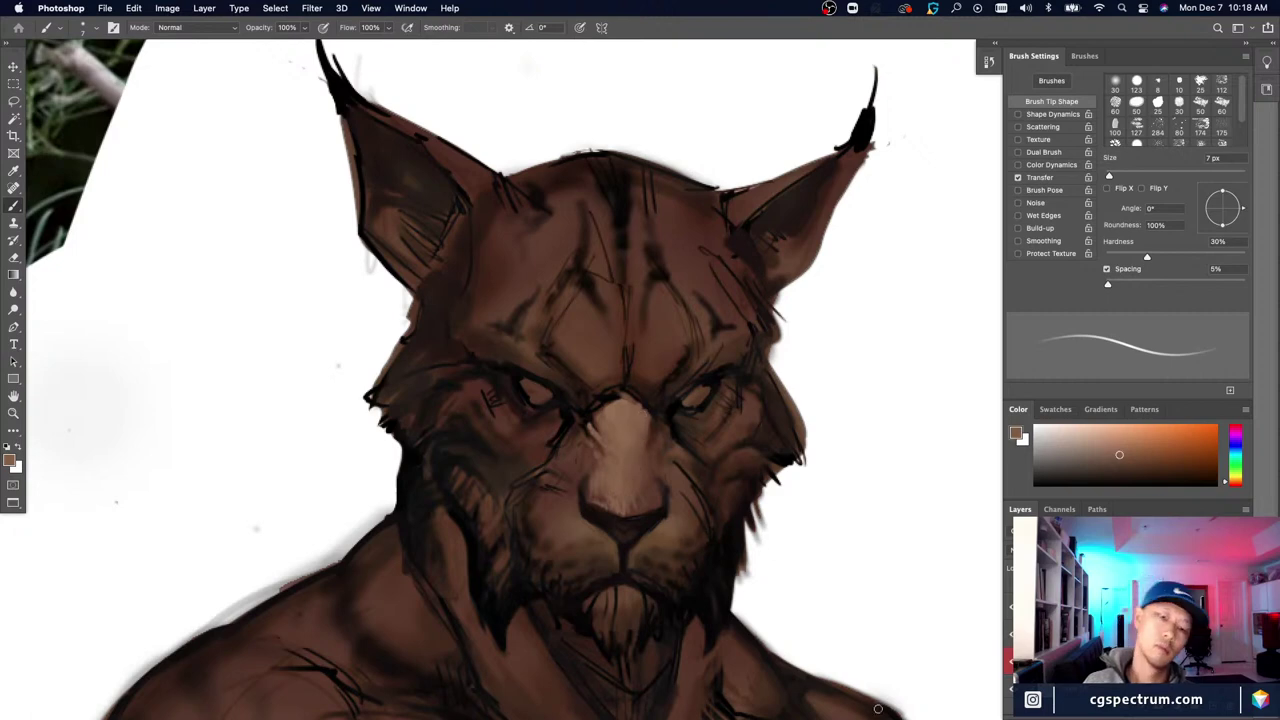
Step: Sample the tan between the eyes and touch up the highlights beside the bridge with a smaller brush
alt+click(622, 398)
key(bracketleft)
drag(559, 500, 575, 490)
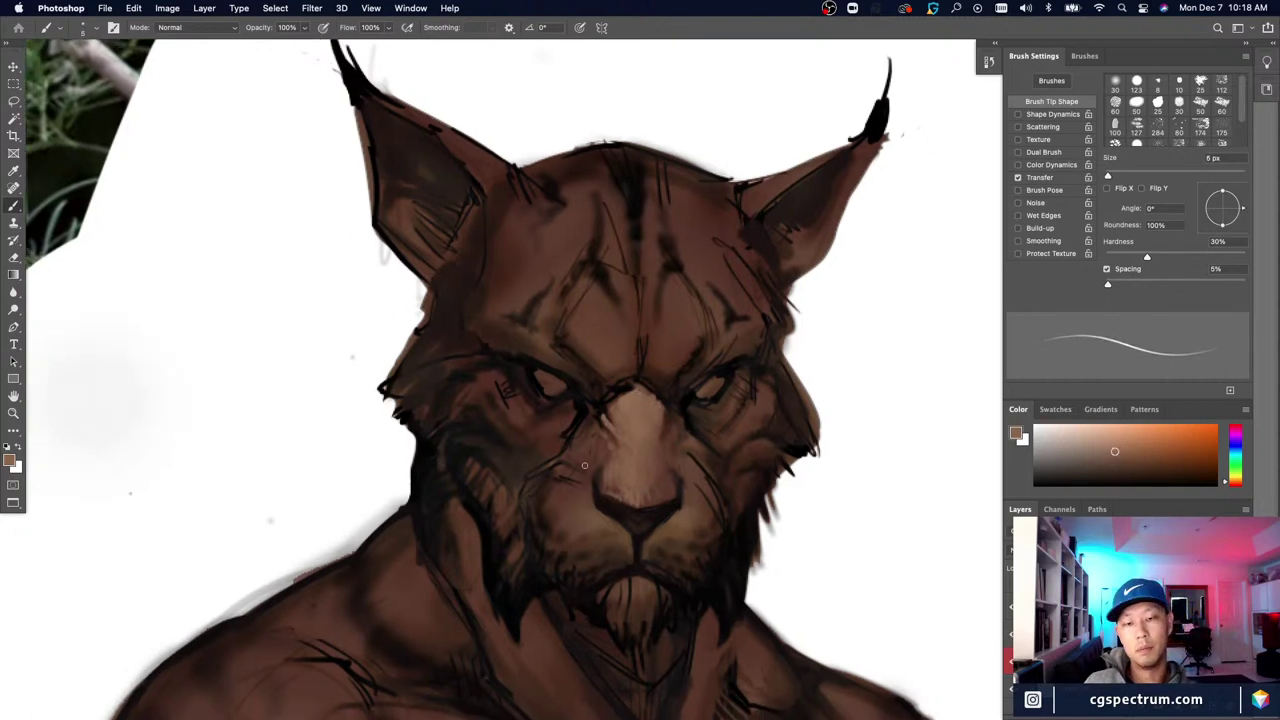
Step: Set the brush to 8 px, blend sampled tans and browns across the lower nose, and reduce the brush to 4 px
key(bracketright)
key(bracketright)
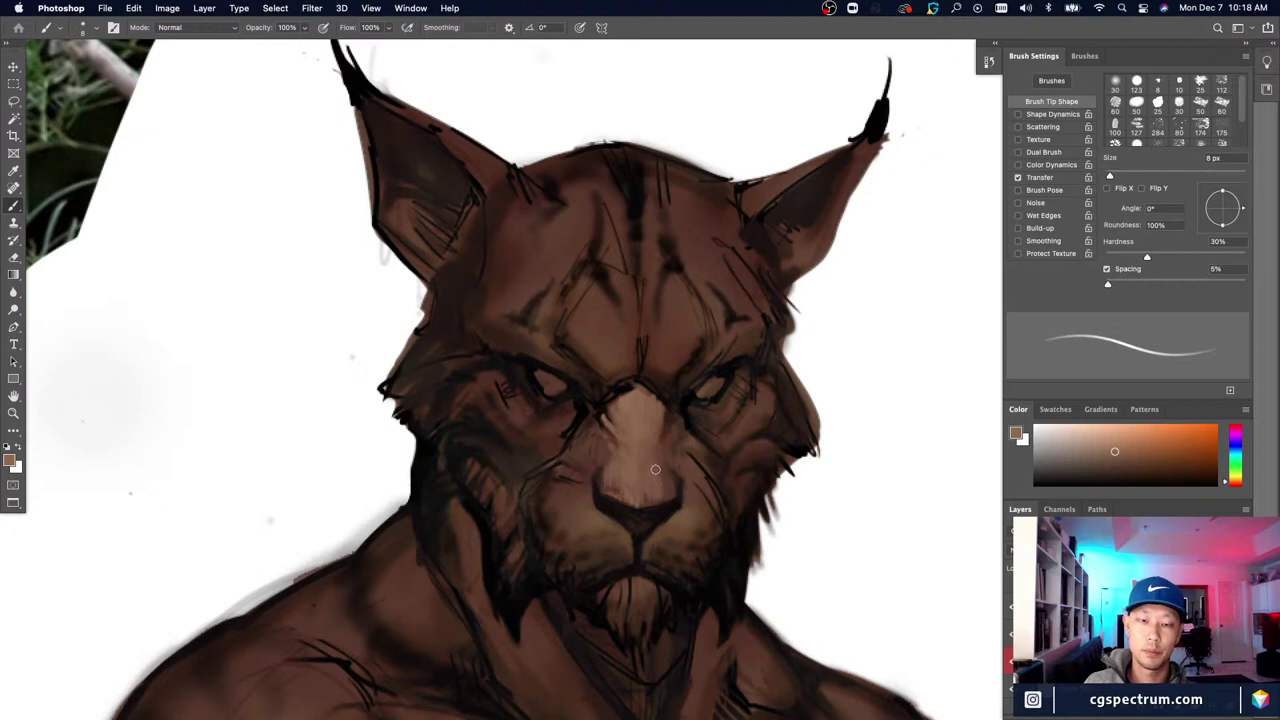
alt+click(636, 452)
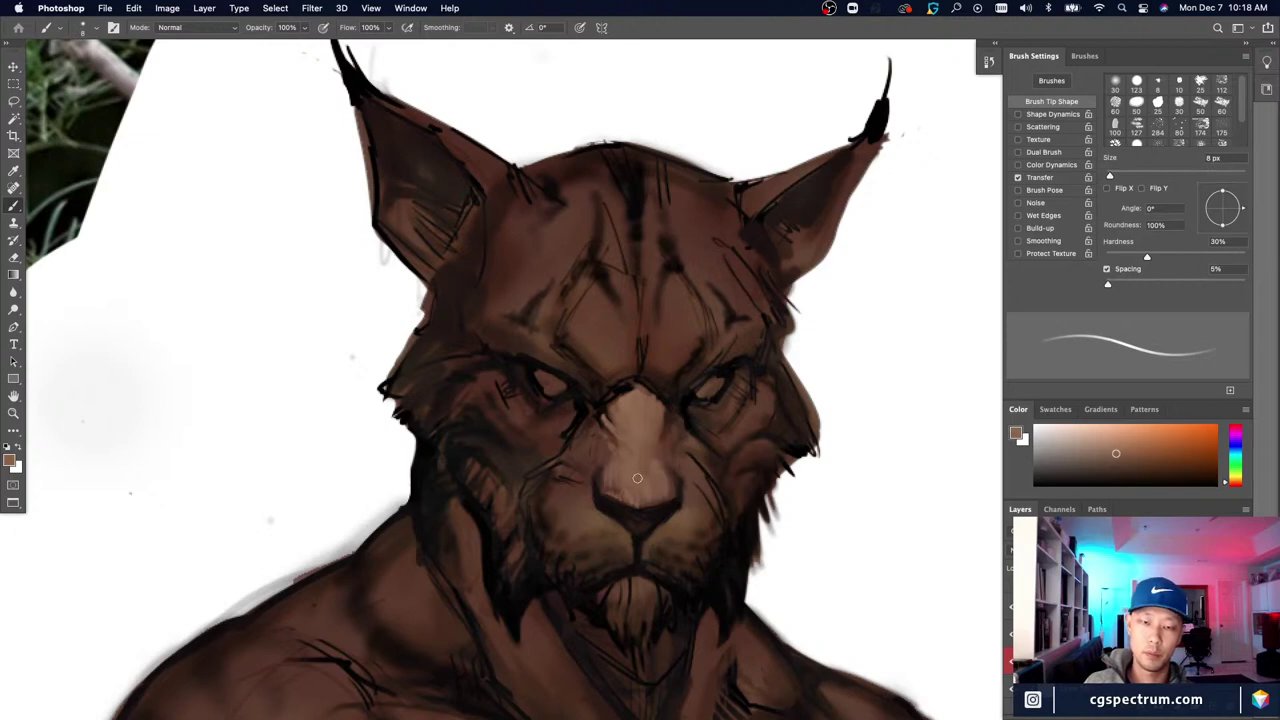
alt+click(678, 478)
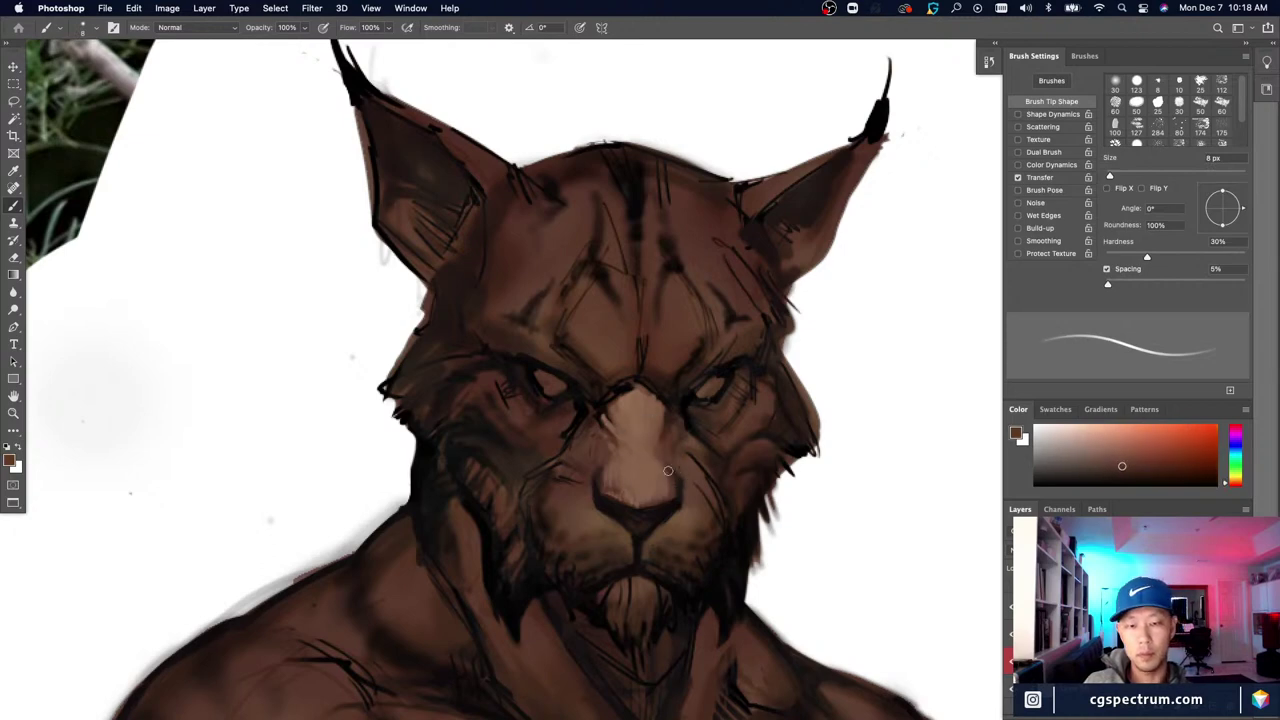
key(bracketleft)
key(bracketleft)
alt+click(645, 467)
key(bracketleft)
key(bracketleft)
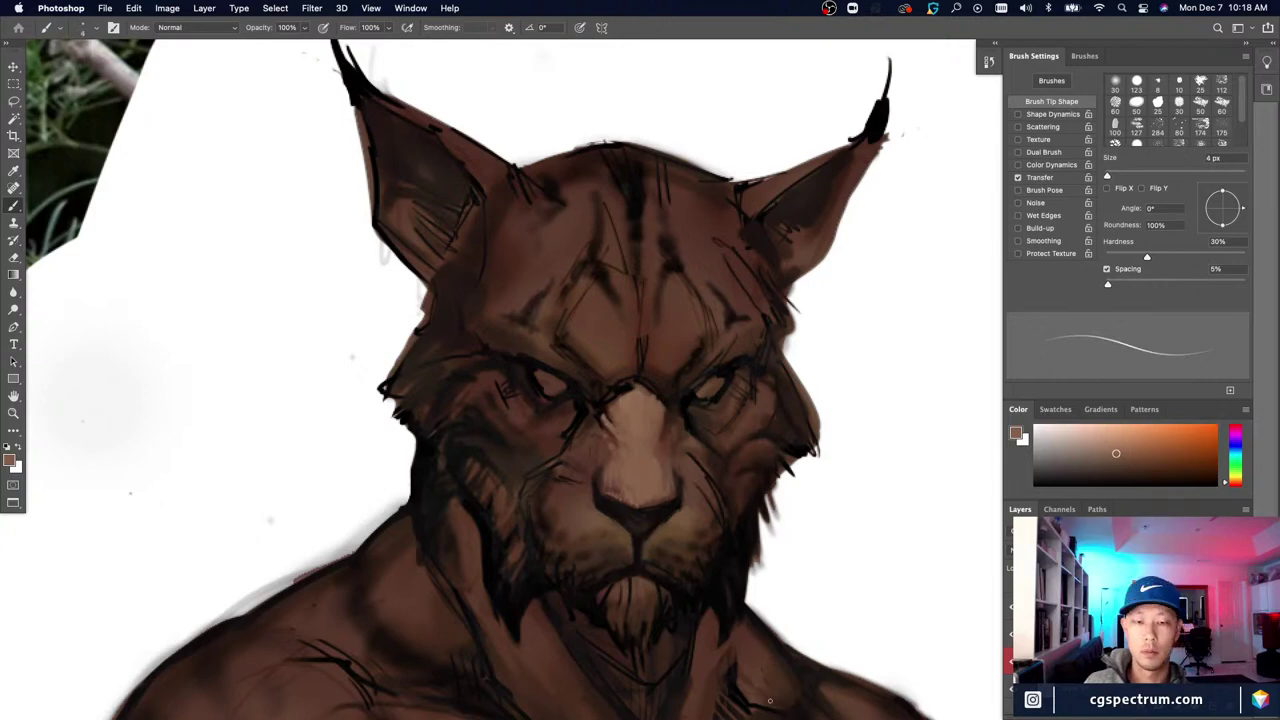
Step: Sample the light tan at the top of the nose bridge and touch up the bridge with the 4 px brush
key(super+minus)
key(super+minus)
key(super+plus)
key(super+plus)
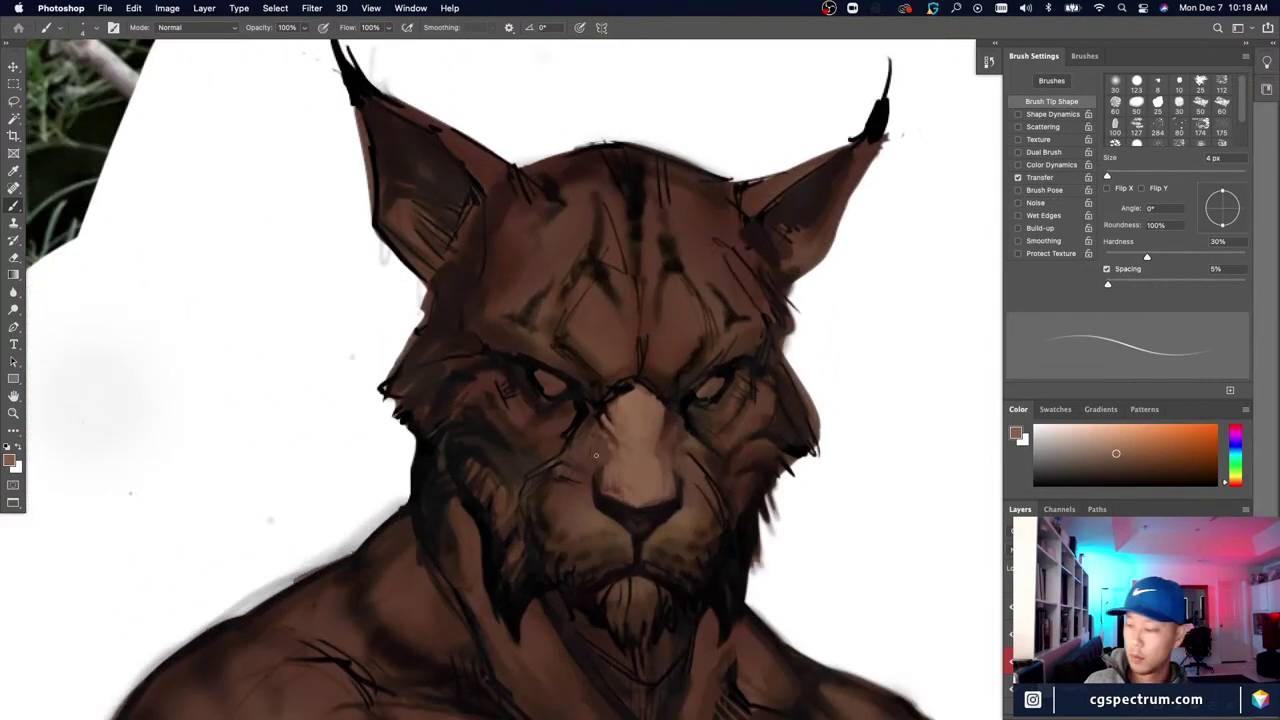
key(e)
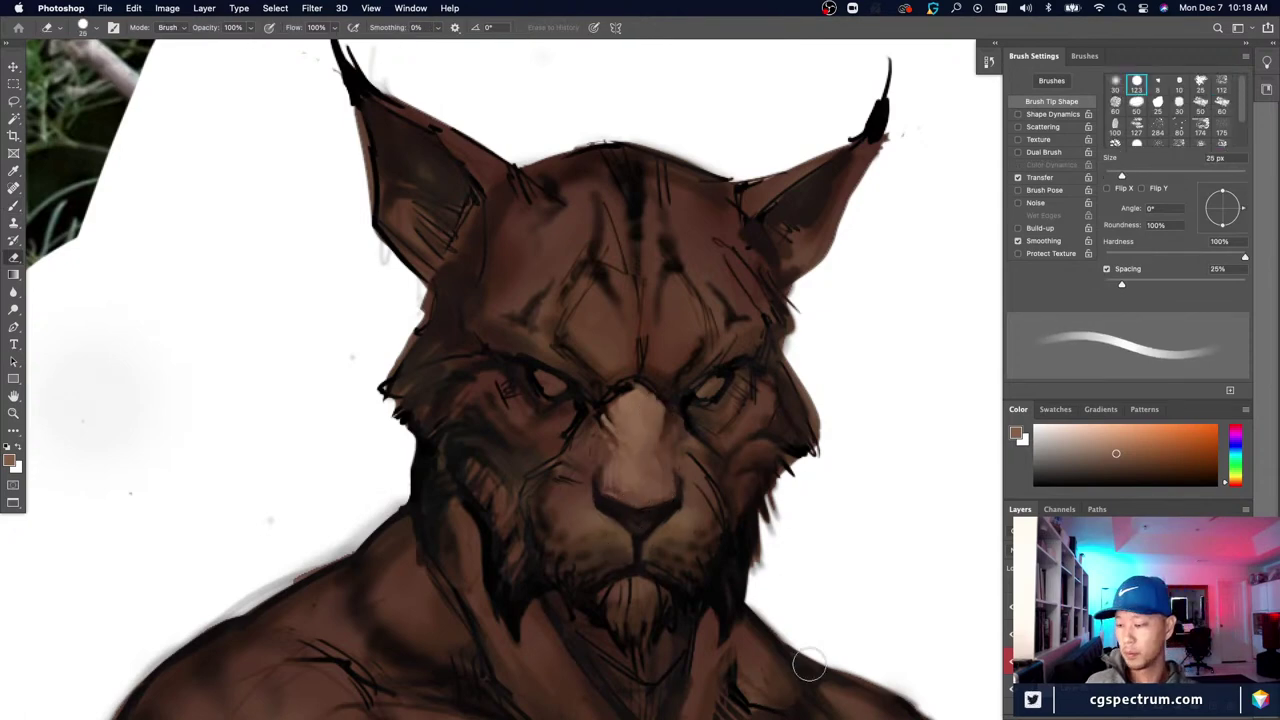
key(b)
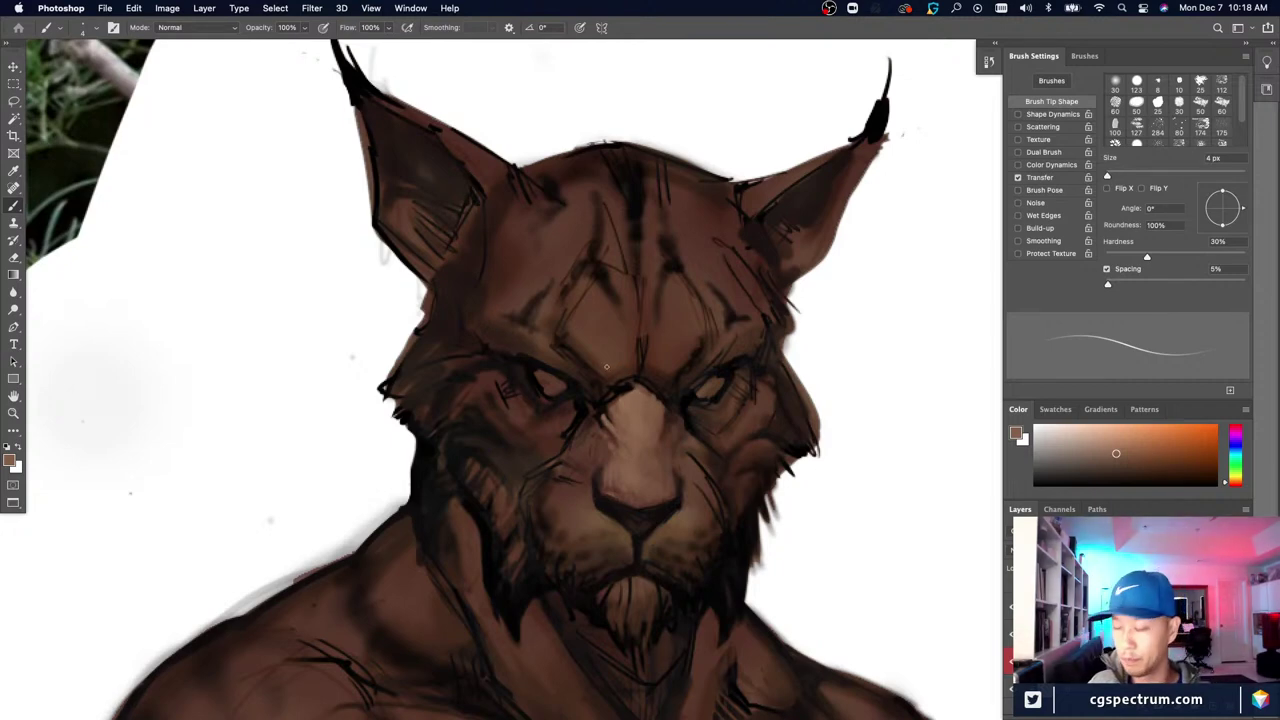
alt+click(643, 391)
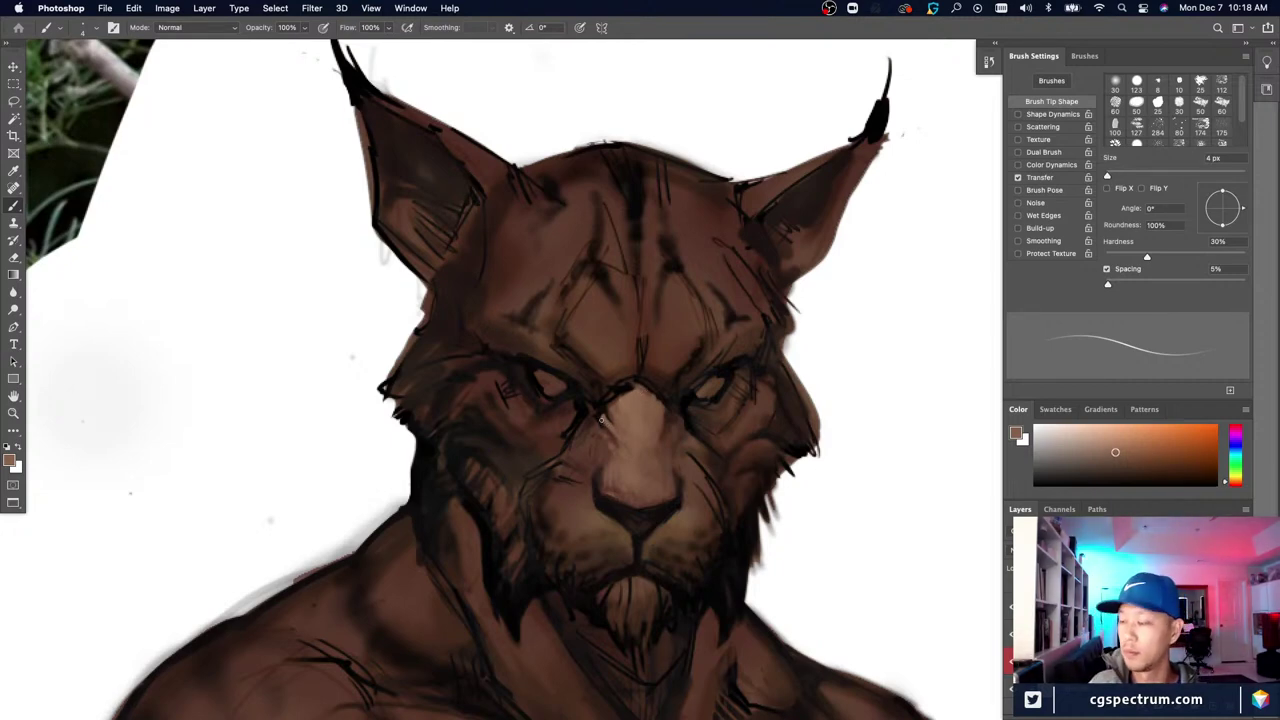
drag(609, 481, 596, 478)
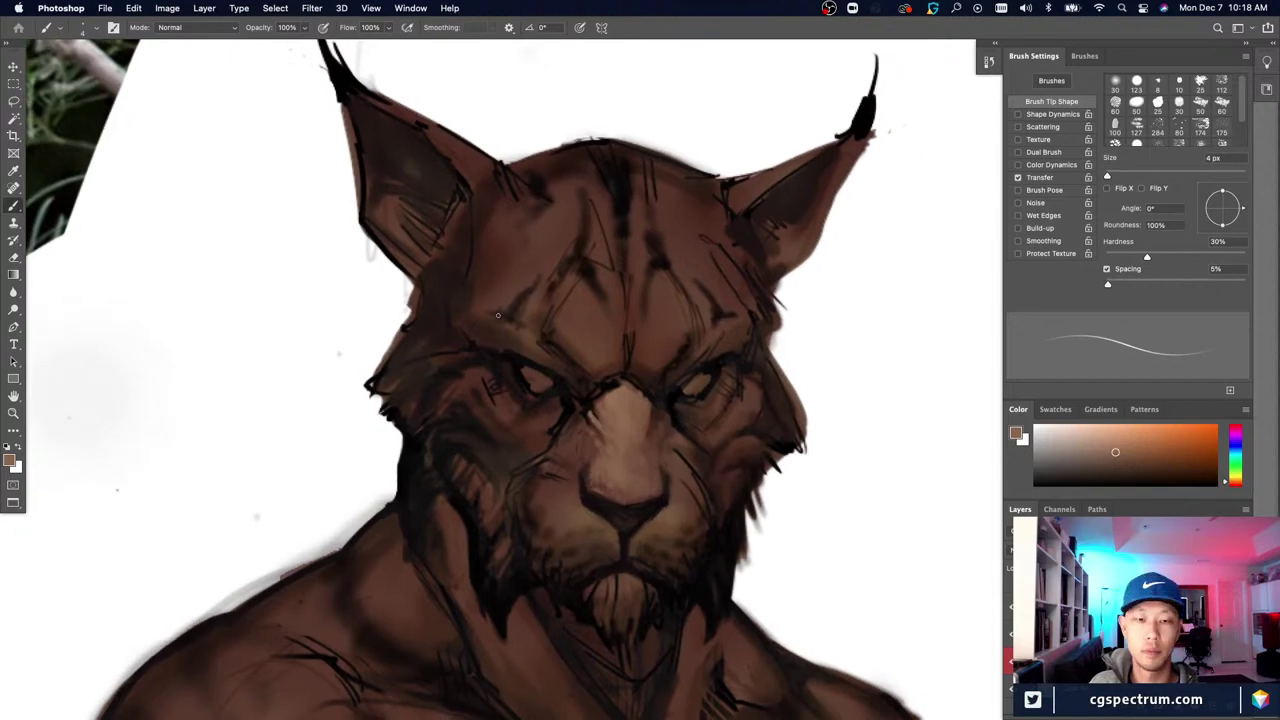
Step: Sample the darker tan at the right edge of the nose bridge and refine that edge with fine brushes of 3 px and 1 px
key(super+minus)
key(super+minus)
key(super+minus)
key(super+plus)
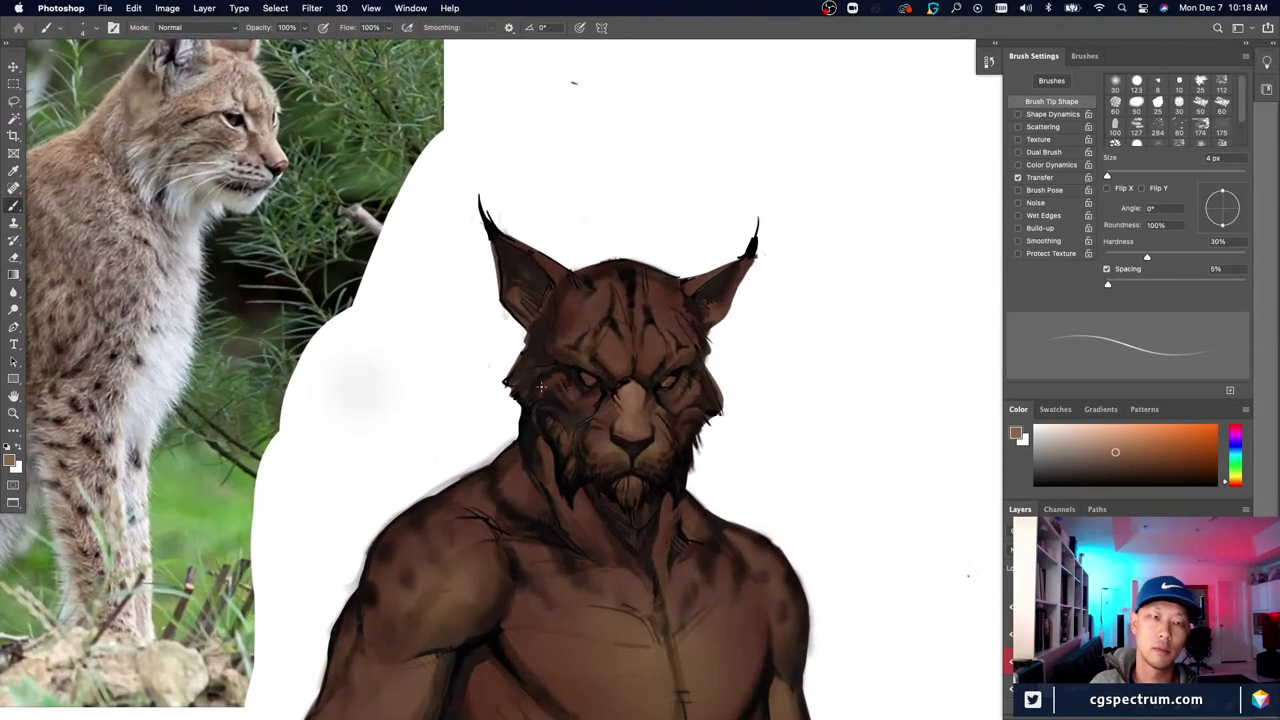
scroll(656, 505, up, 4)
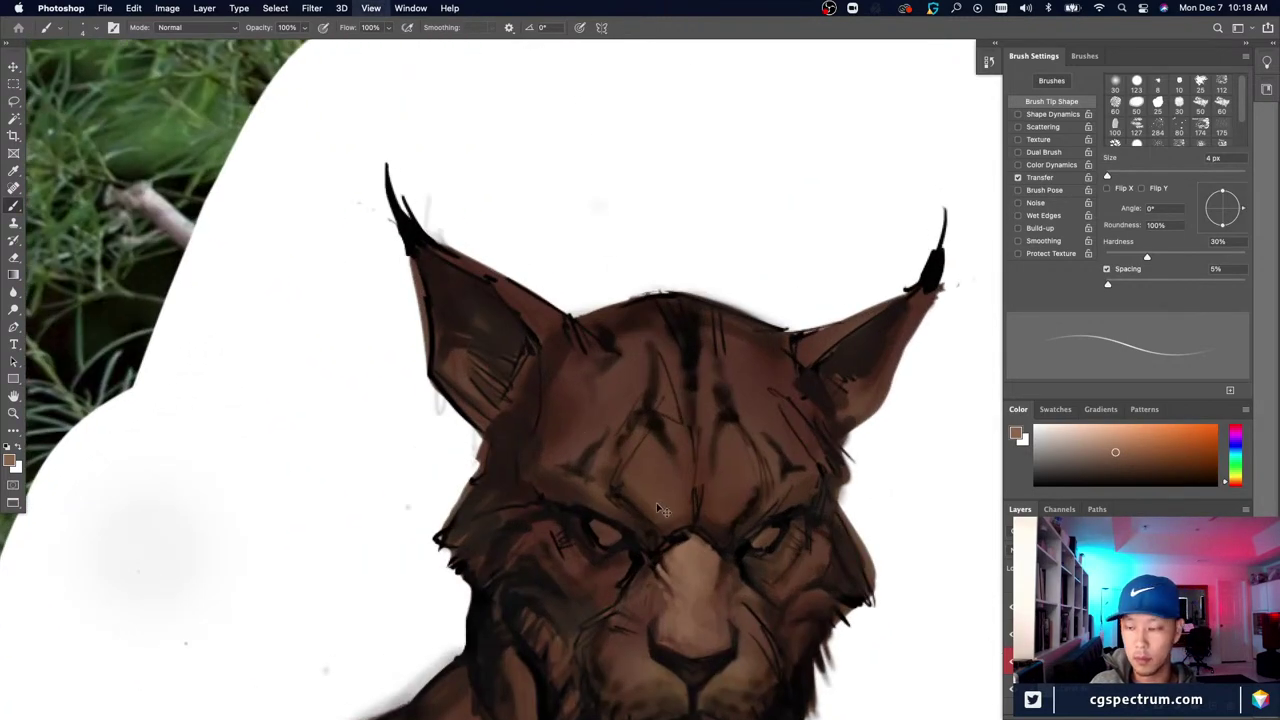
key(super+minus)
key(super+plus)
key([)
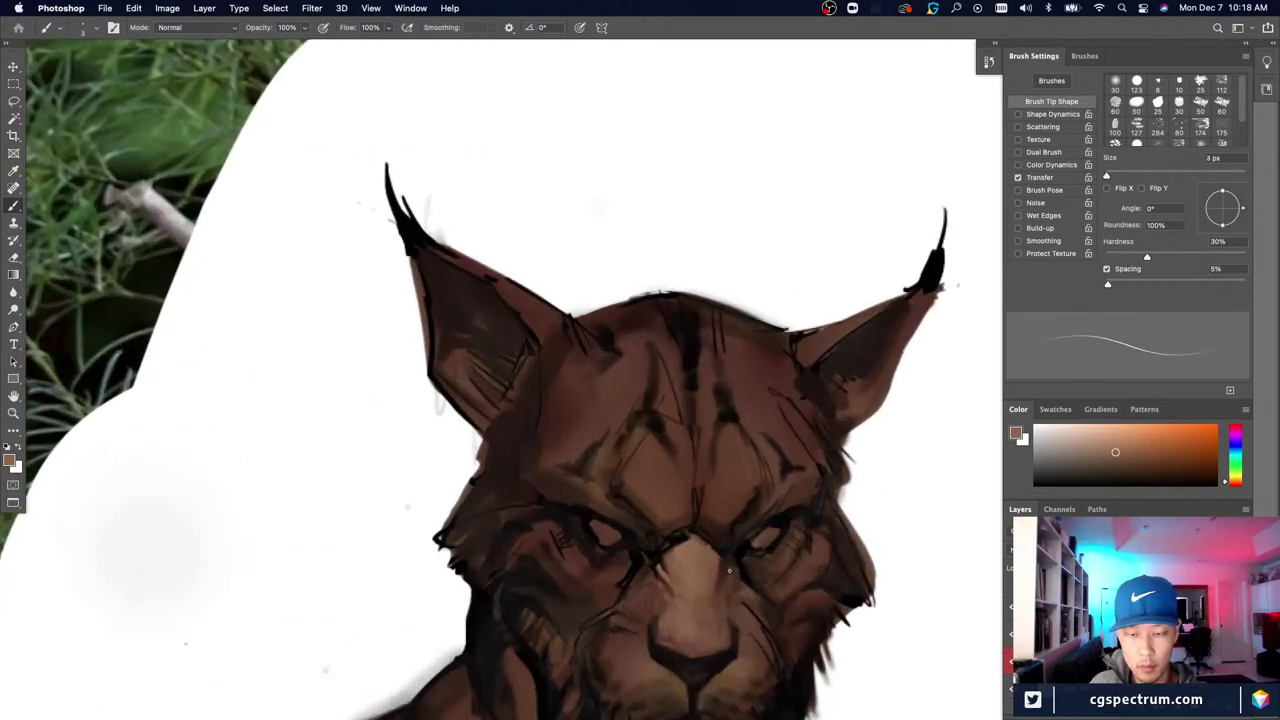
alt+click(727, 570)
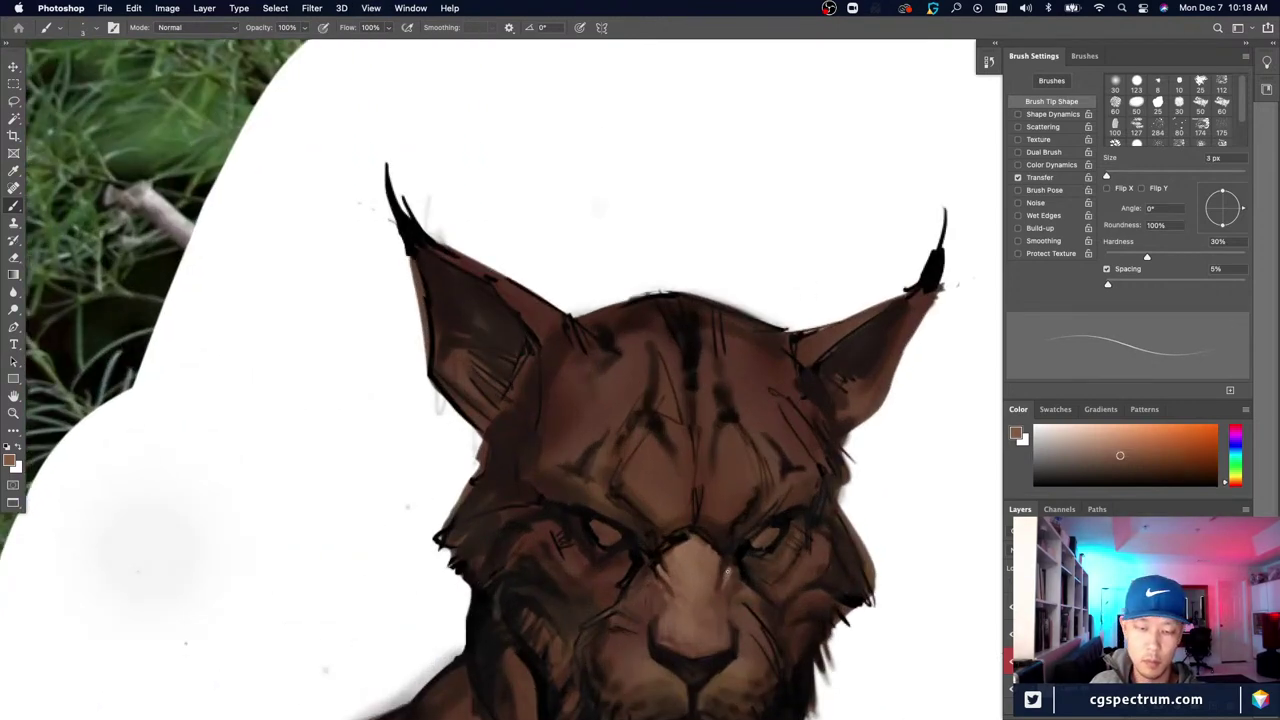
drag(696, 638, 701, 592)
key([)
key([)
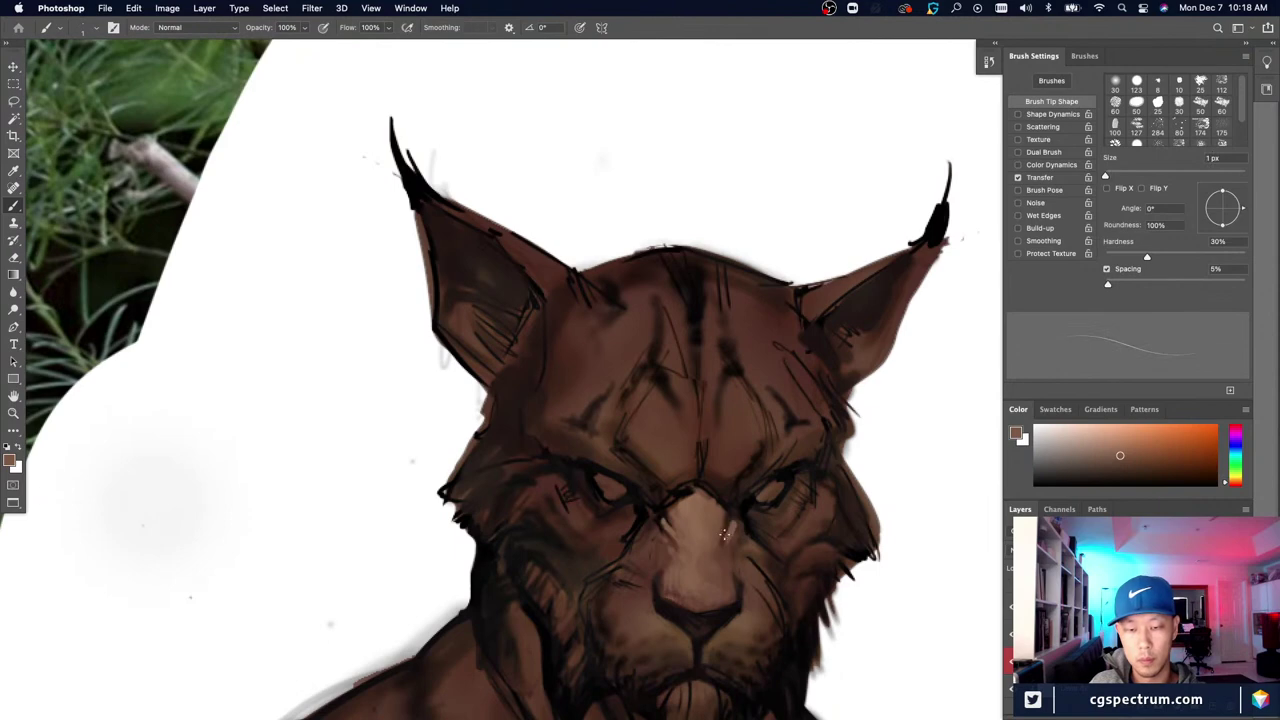
key(e)
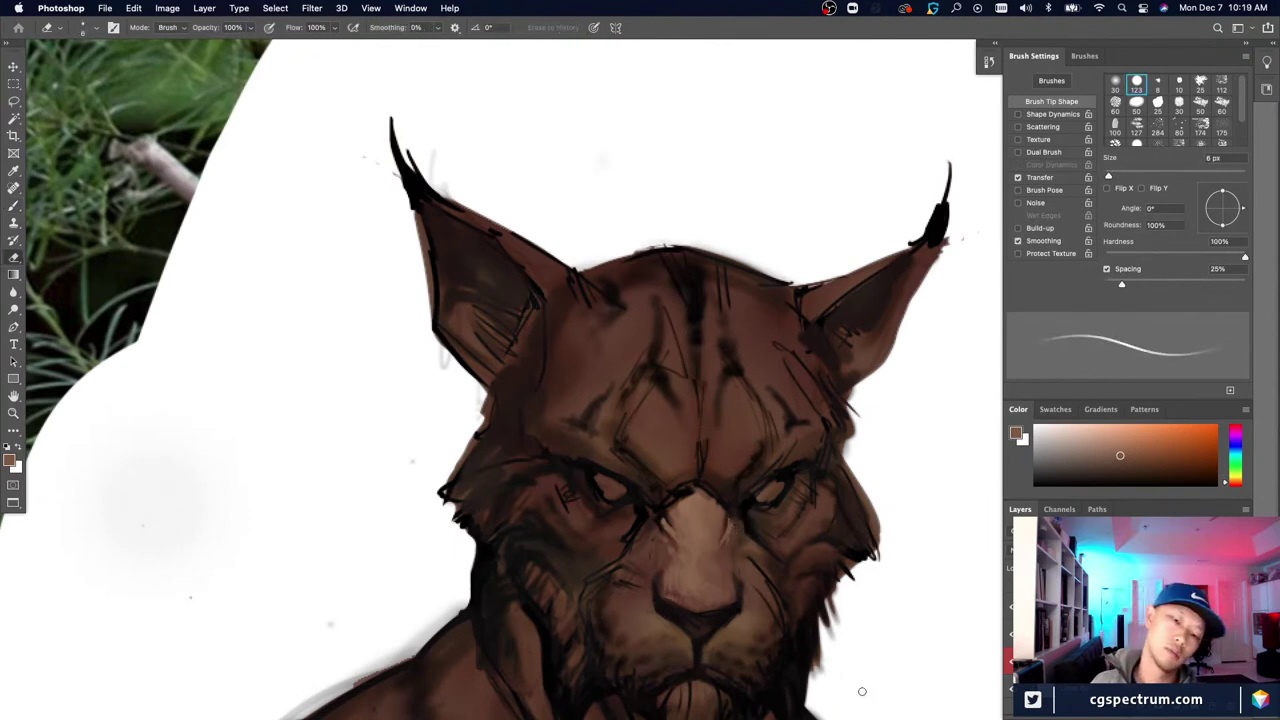
key(b)
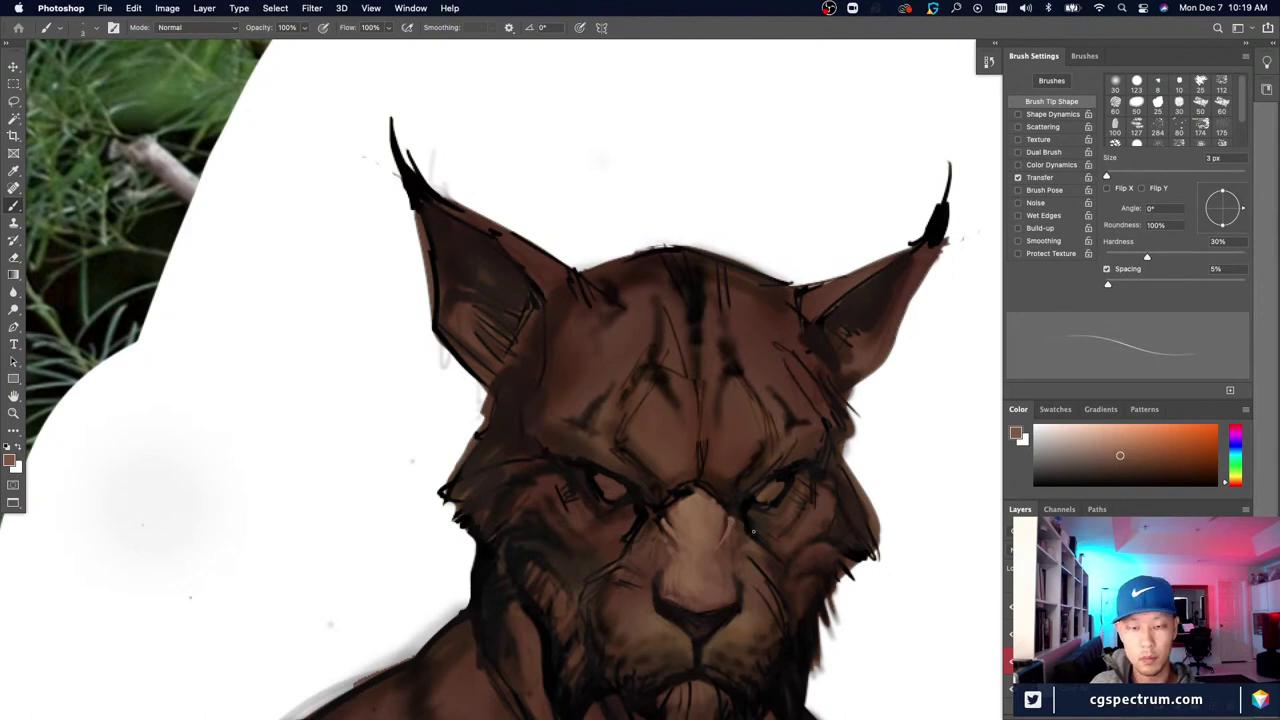
Step: Compare the creature's face with the lynx photo in a wider view, including without the interface panels
key(super+minus)
drag(617, 493, 613, 518)
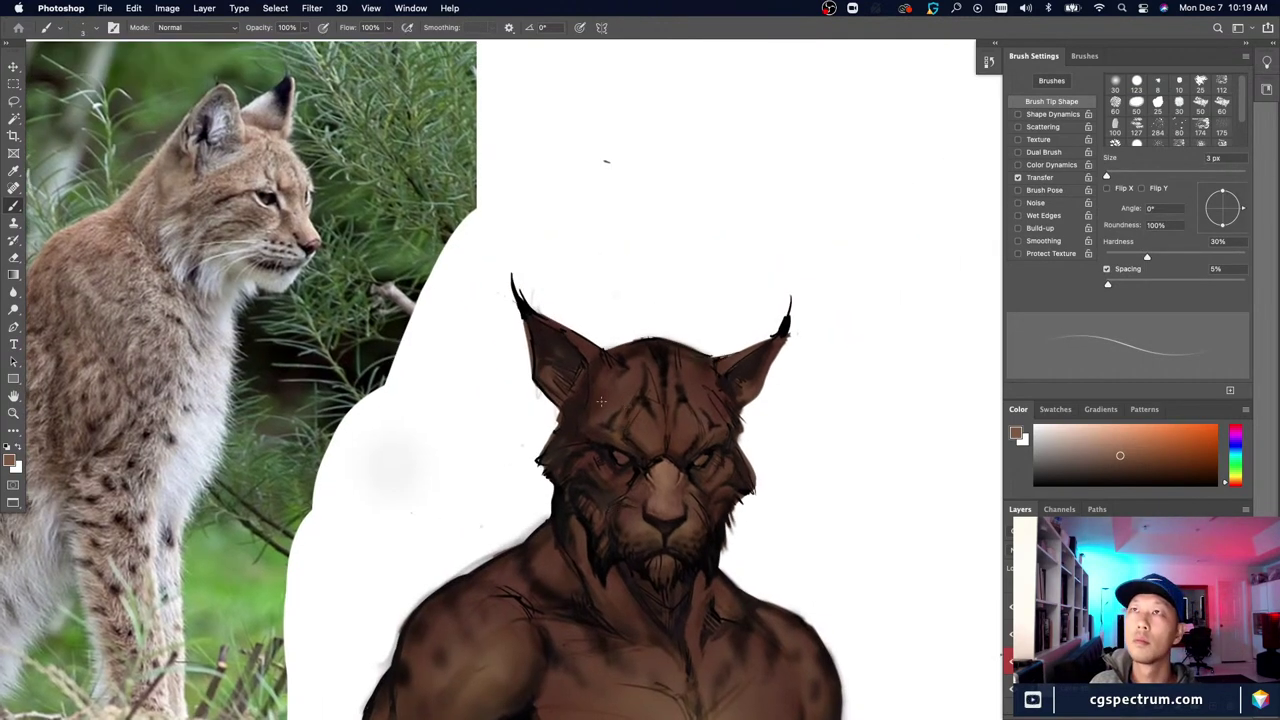
key(bracketright)
key(bracketright)
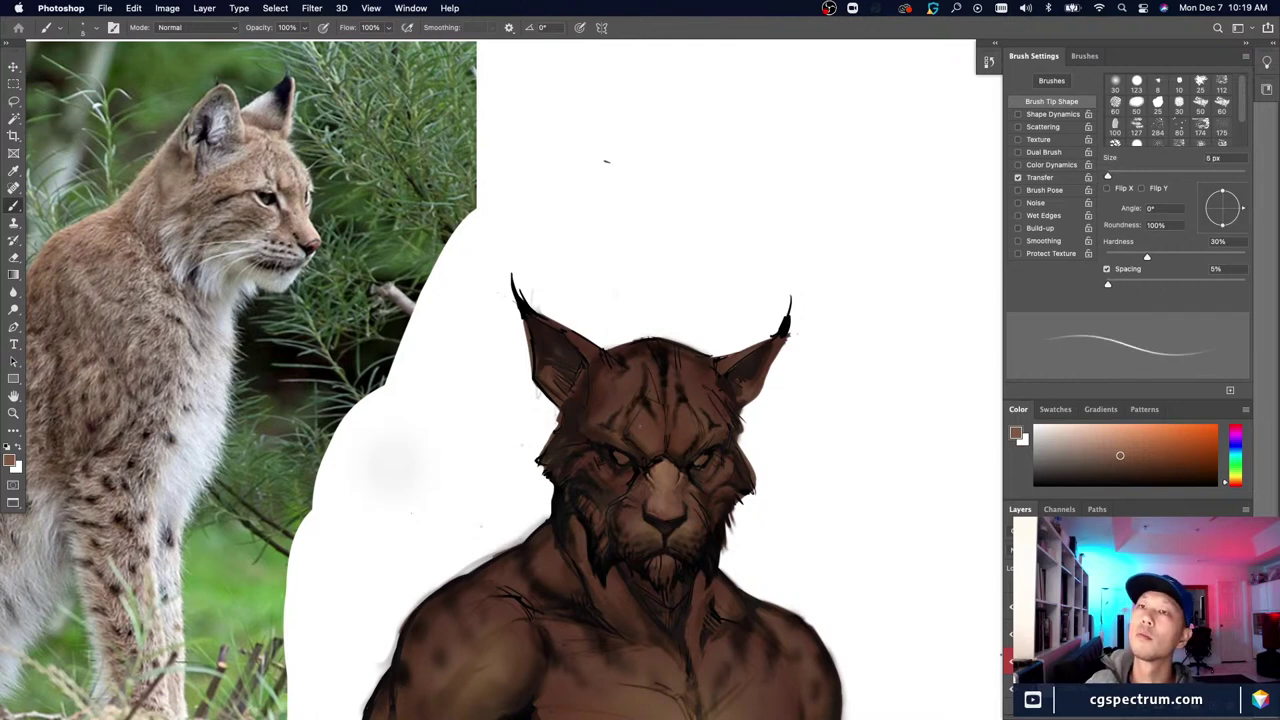
key(Tab)
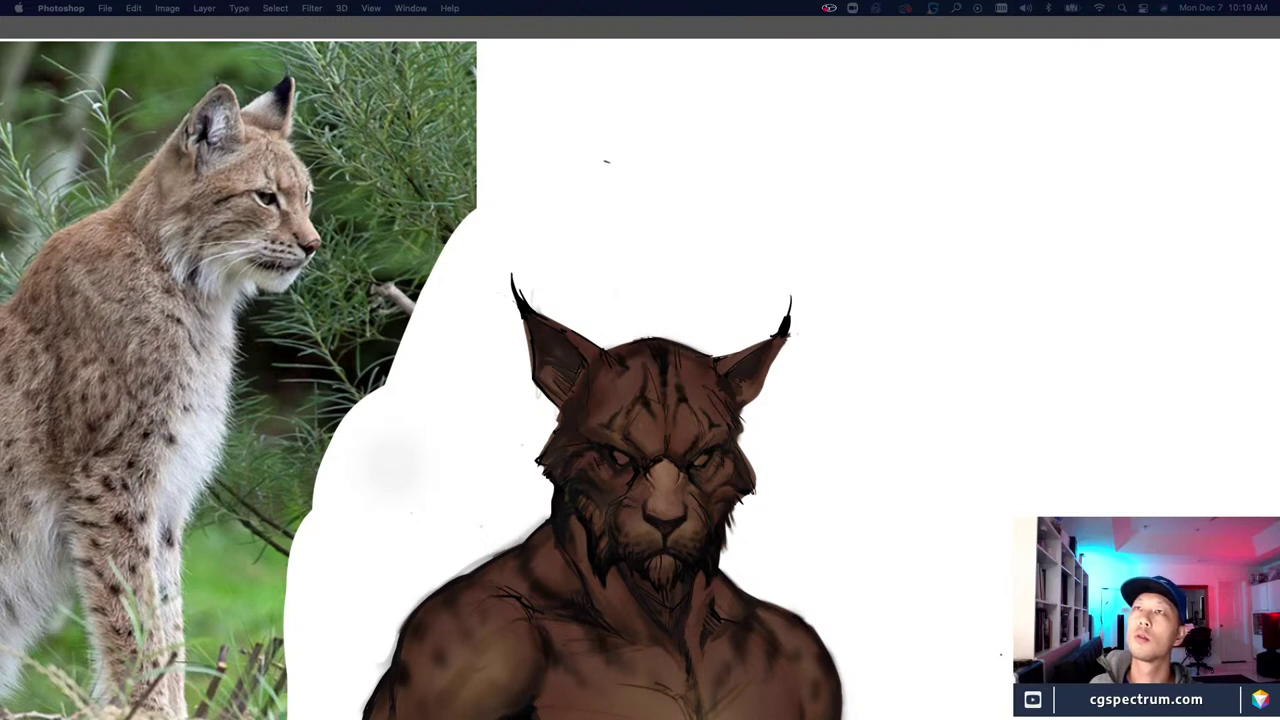
key(Tab)
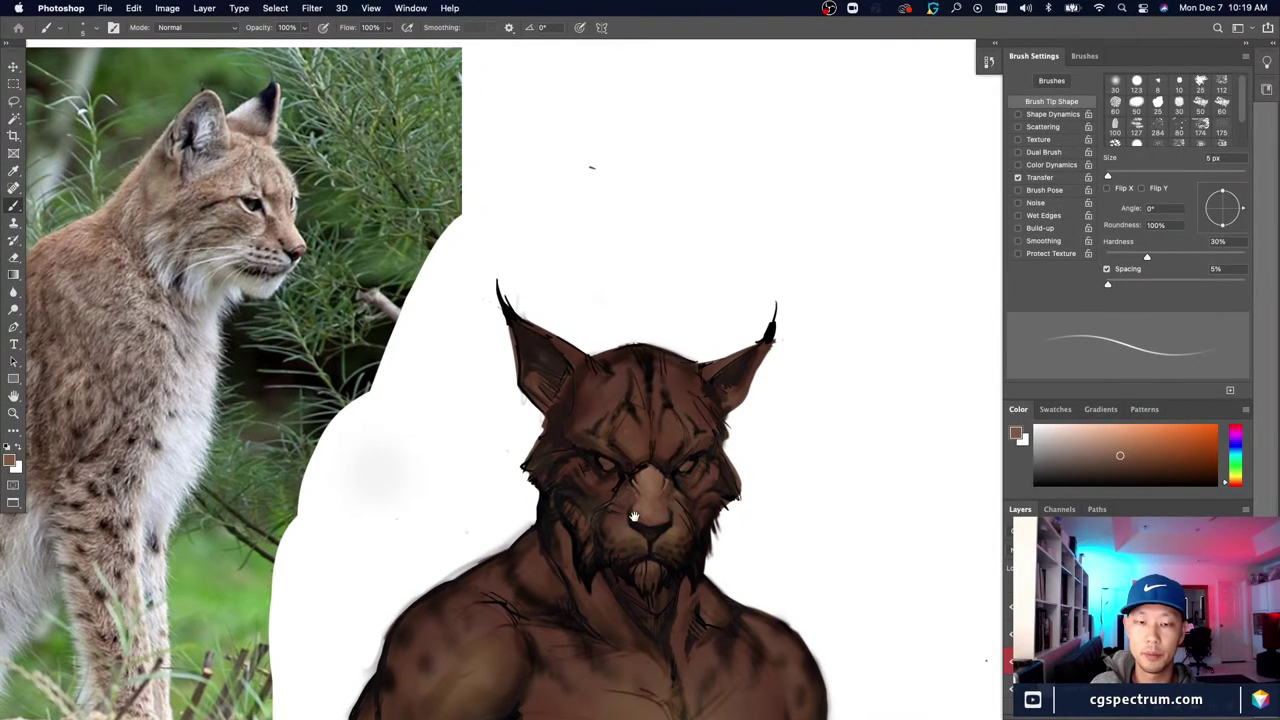
key(super+plus)
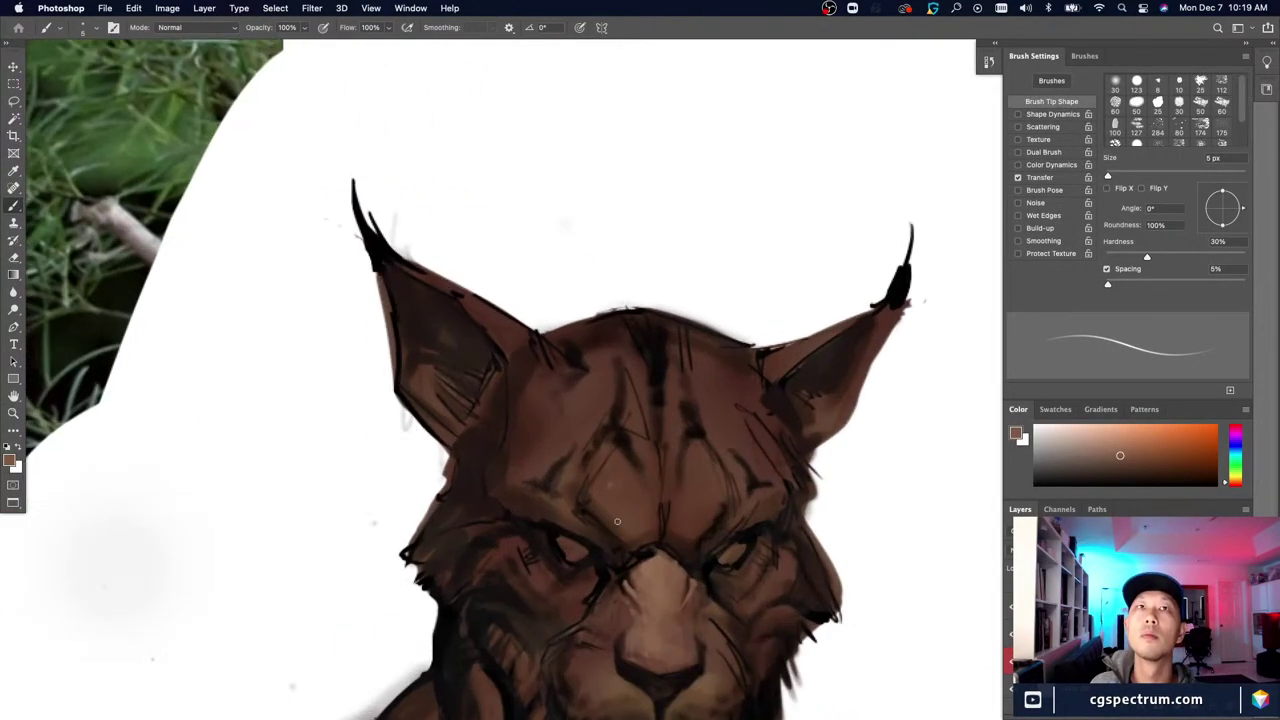
key(super+minus)
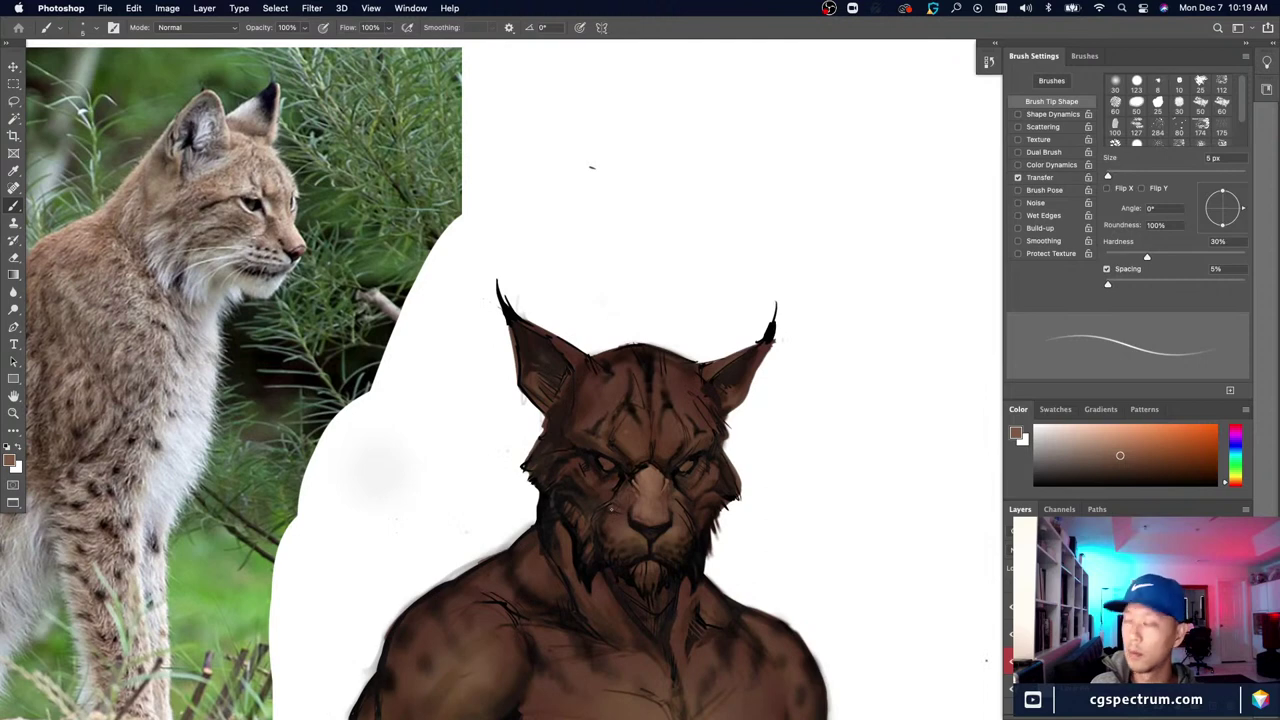
Step: Paint a light tan patch on the forehead above the creature's left-hand eye, using sampled tan and brush sizes of 8 and 10 px
key(bracketright)
key(bracketright)
key(bracketright)
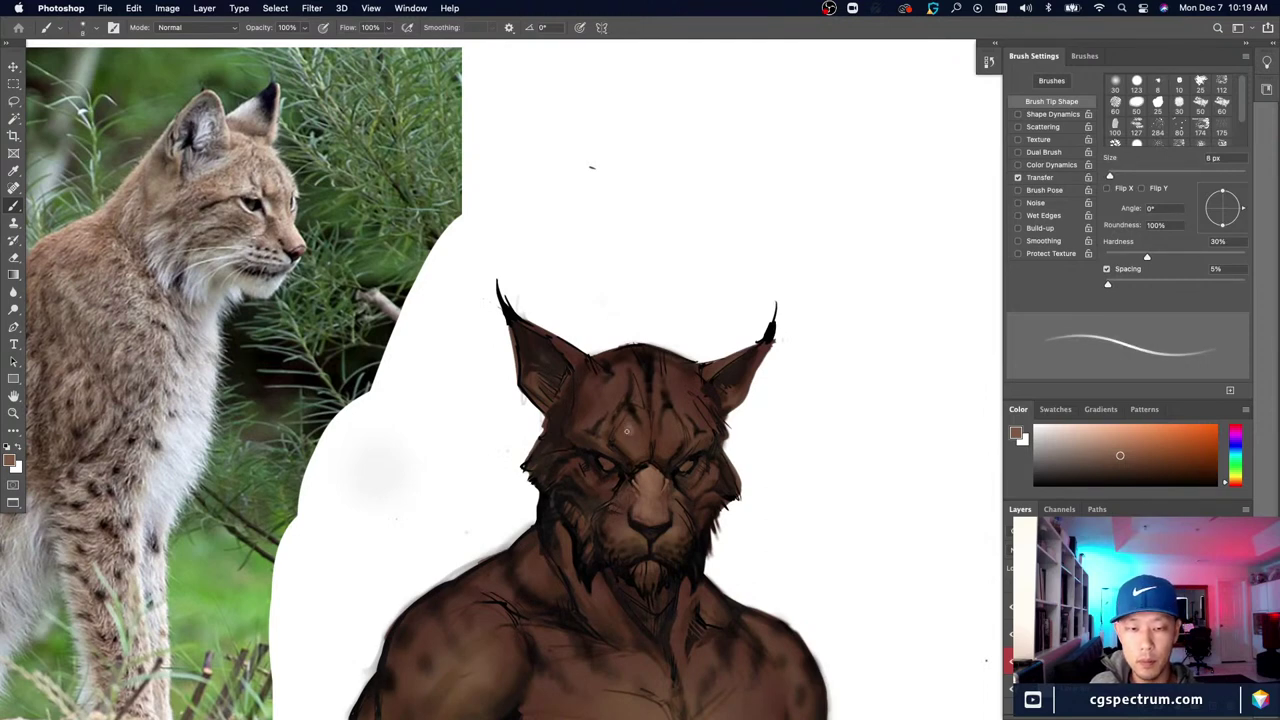
alt+click(628, 428)
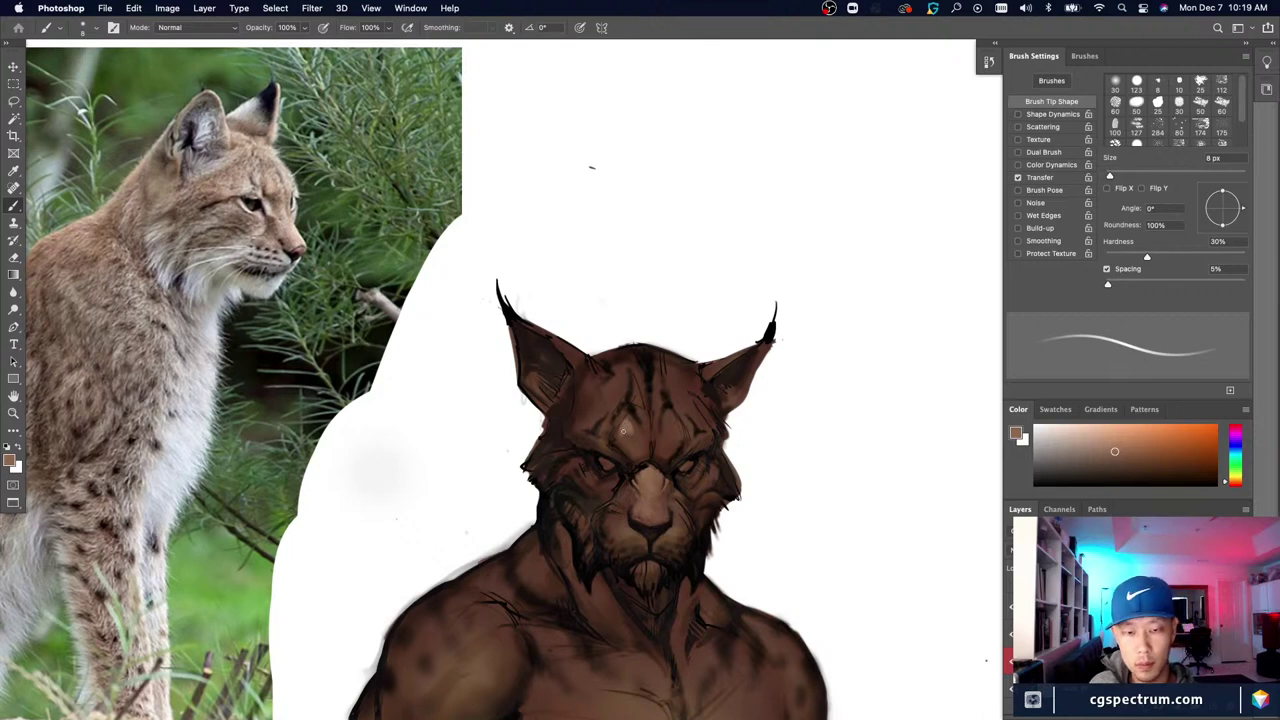
key(bracketright)
key(bracketright)
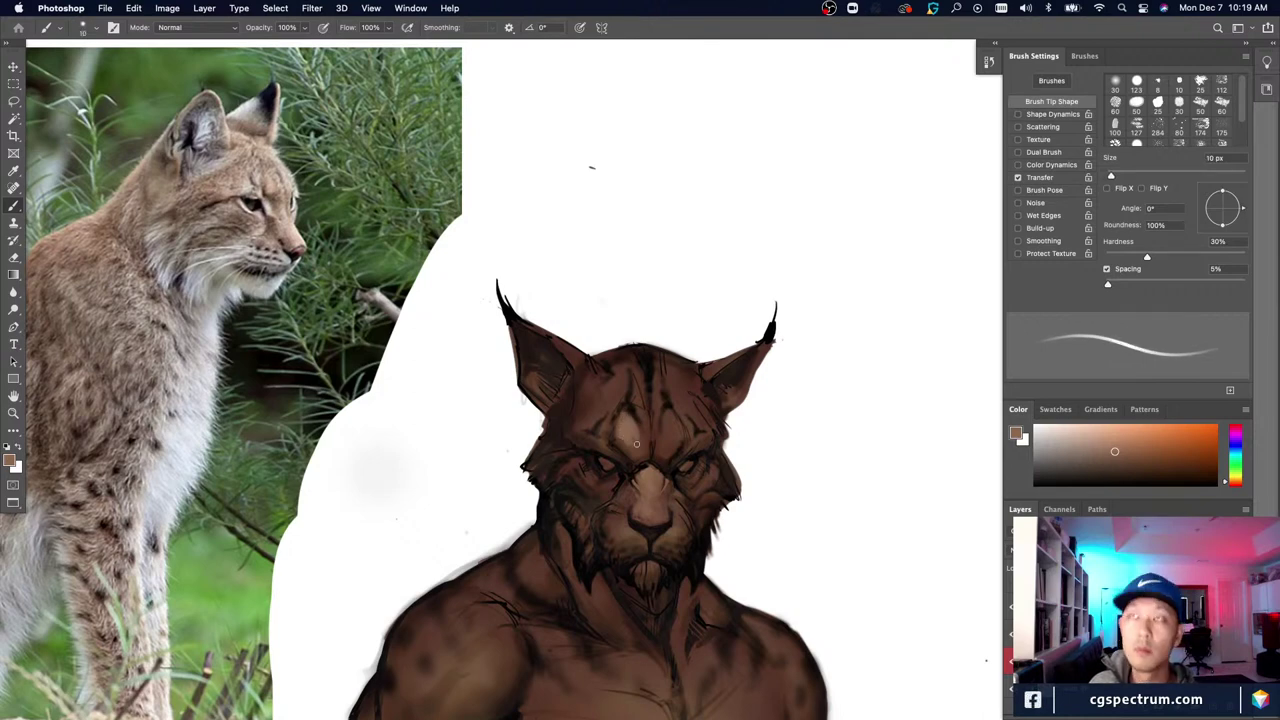
Step: Sample the brown at the center of the forehead and refine the inner edge of the tan patch with 5 px and 4 px brushes
key(bracketleft)
key(bracketleft)
key(bracketleft)
key(bracketleft)
key(bracketleft)
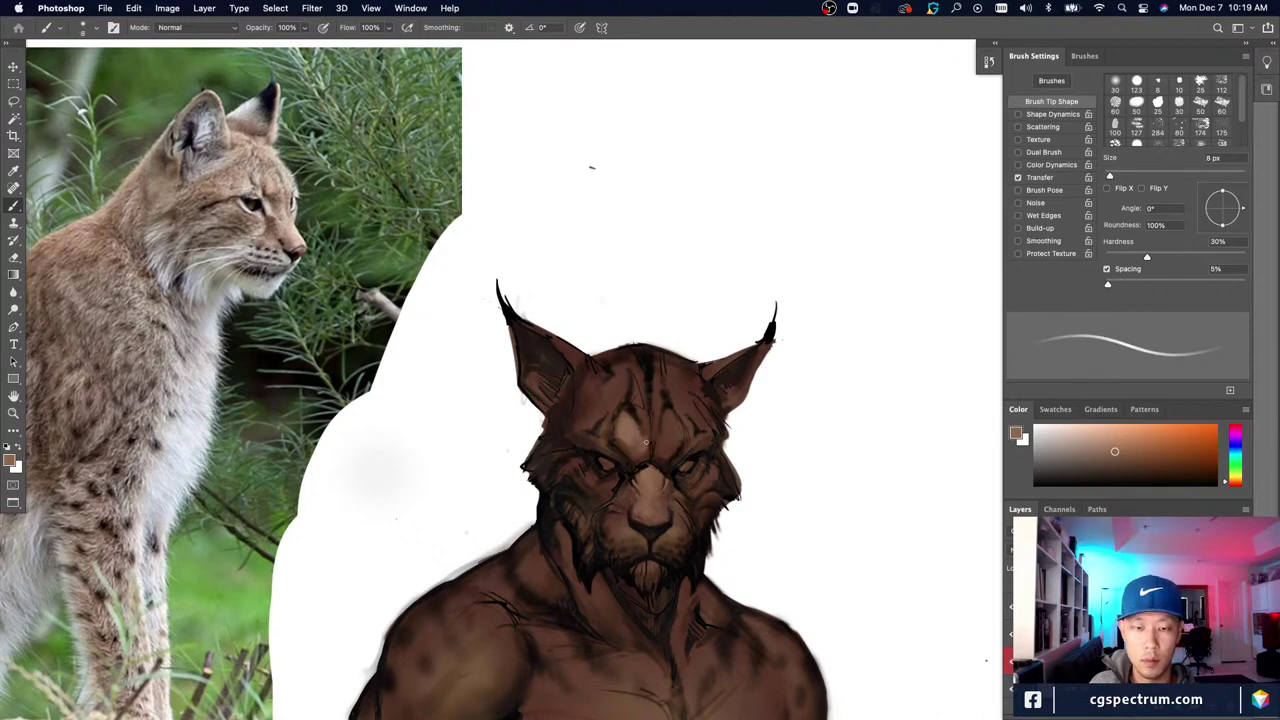
alt+click(647, 440)
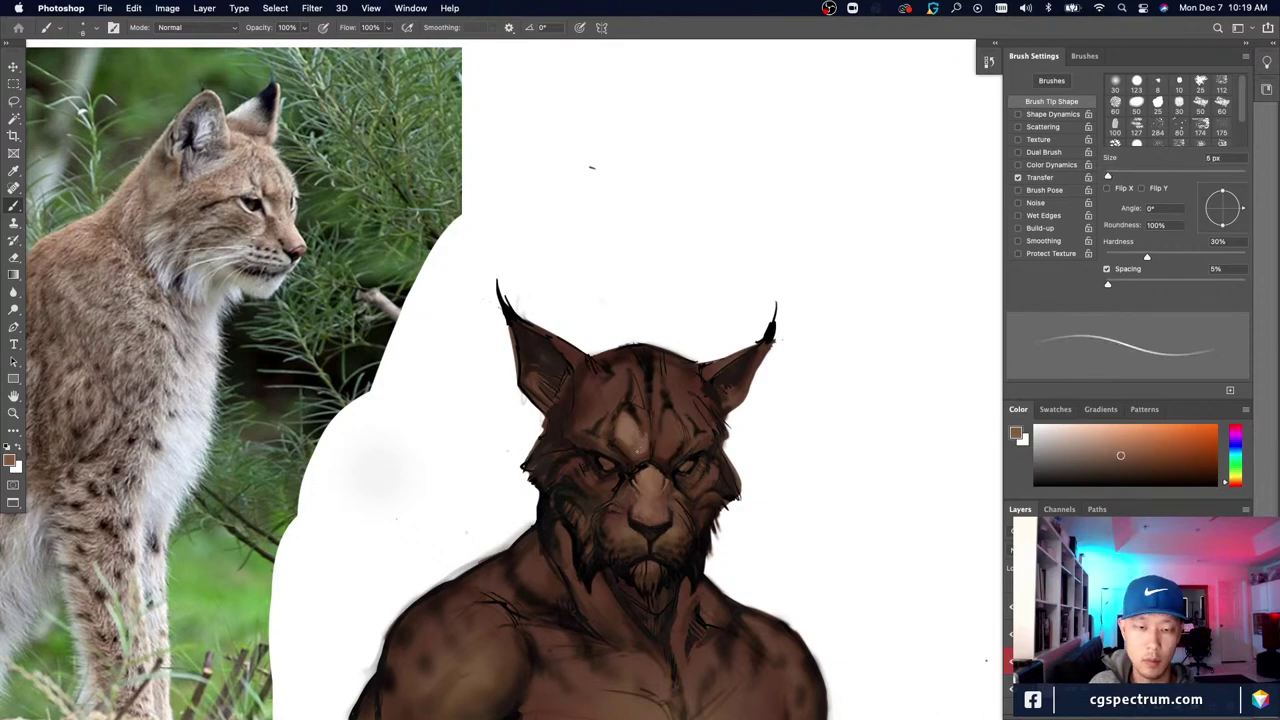
scroll(648, 417, up, 3)
key(bracketleft)
key(bracketleft)
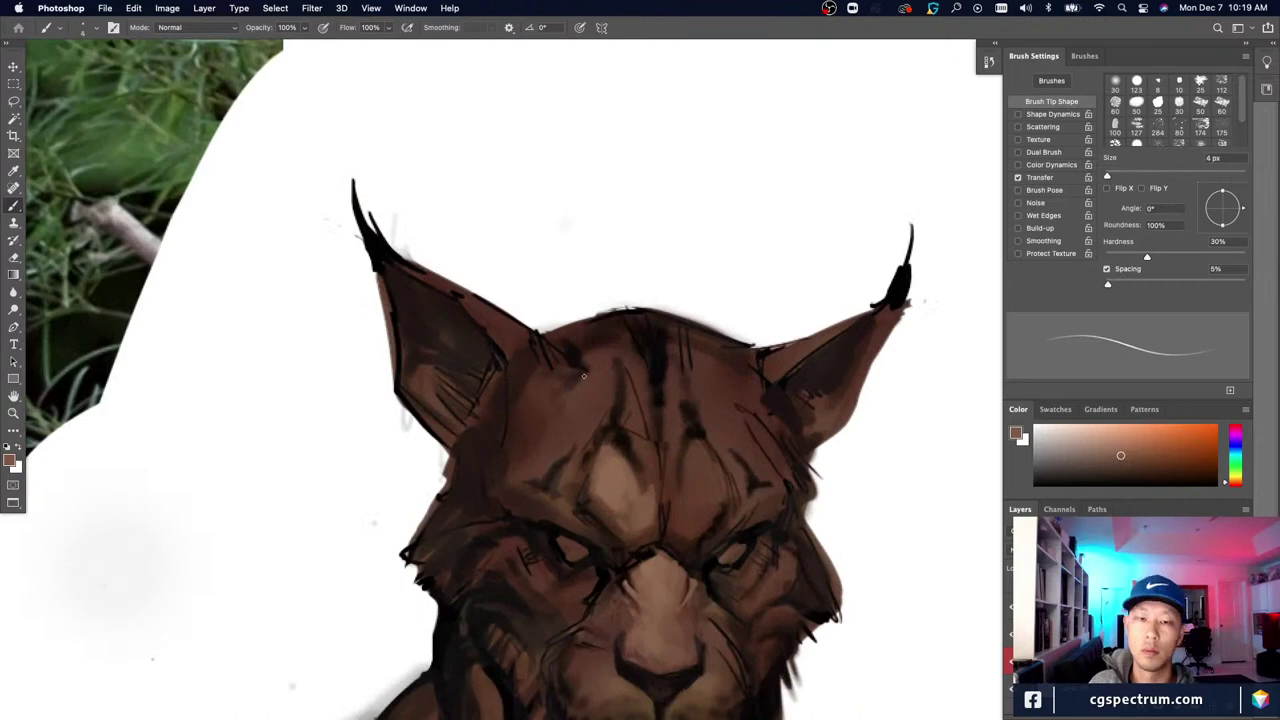
Step: Sample the light forehead tan and build a matching patch above the right-hand eye with a brush of 8 to 9 px
key(bracketright)
key(bracketright)
key(bracketright)
key(bracketright)
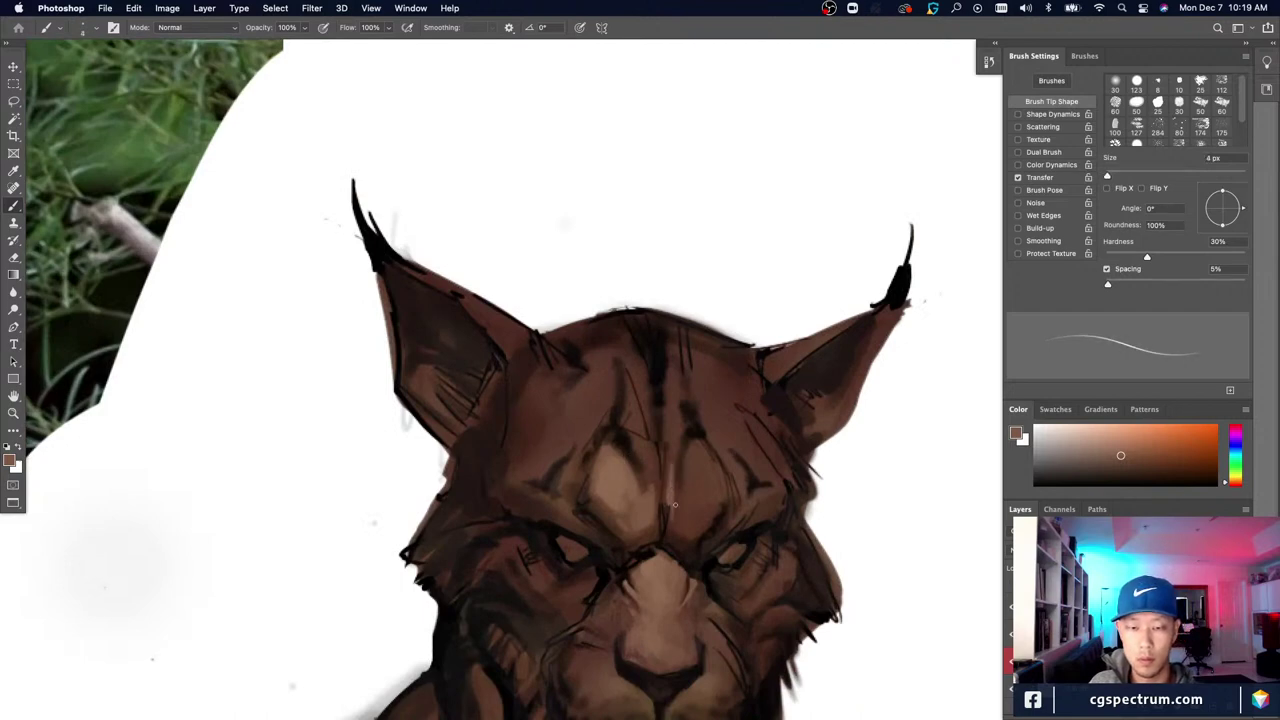
mouse_move(690, 480)
mouse_down()
mouse_move(697, 515)
mouse_move(683, 500)
mouse_up()
alt+click(626, 476)
key(bracketright)
alt+click(688, 497)
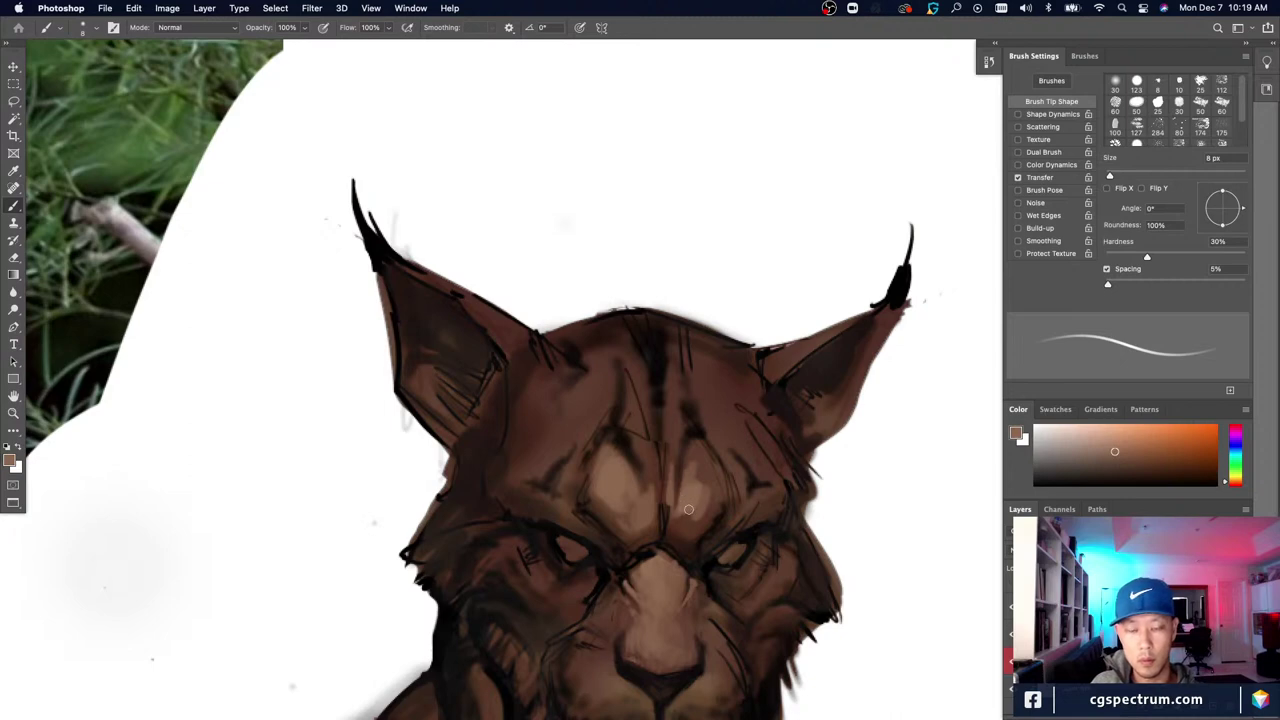
alt+click(692, 473)
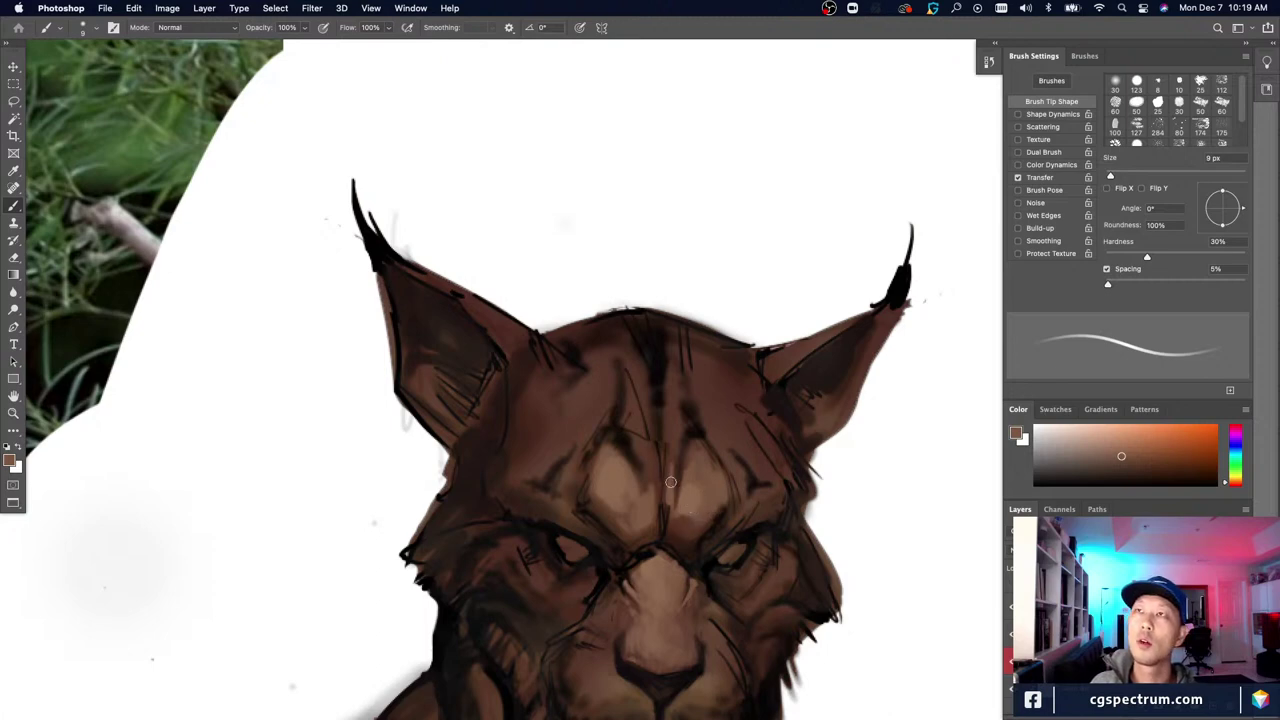
Step: Sample nearby tans and refine the tan patch above the creature's right-hand eye with 6 px and 7 px brushes
alt+click(698, 501)
alt+click(694, 495)
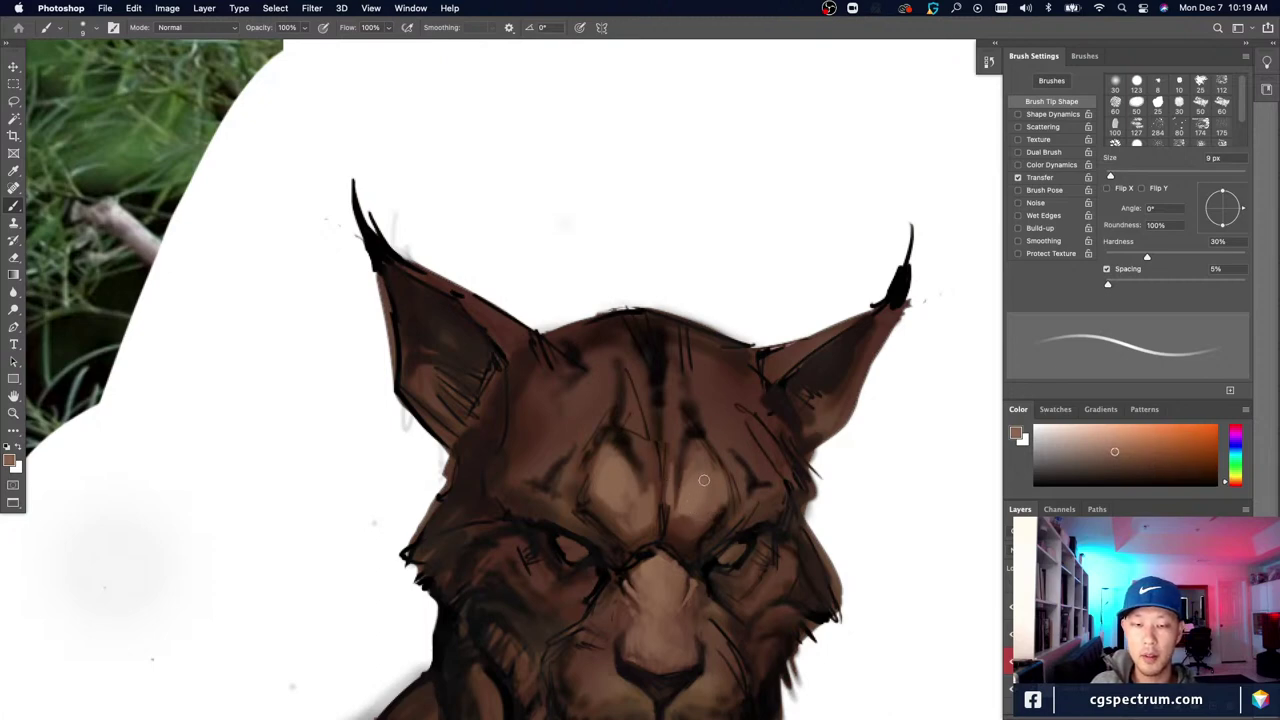
key(bracketleft)
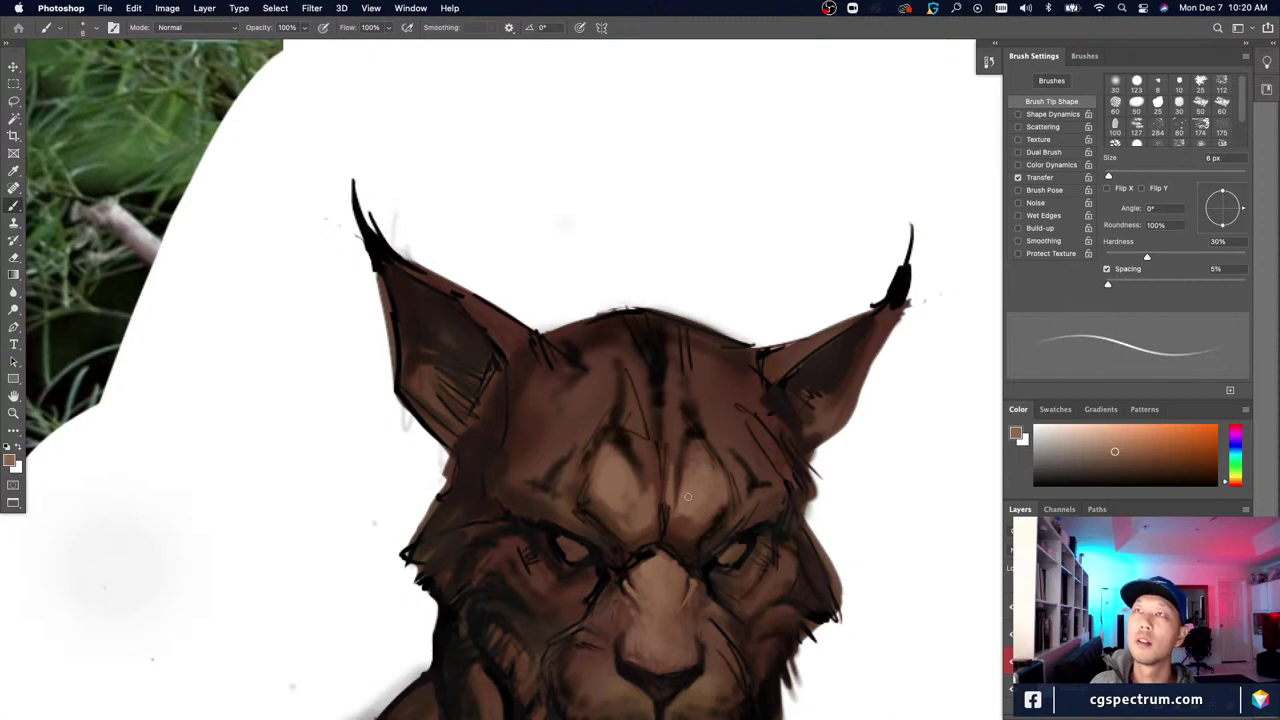
alt+click(690, 499)
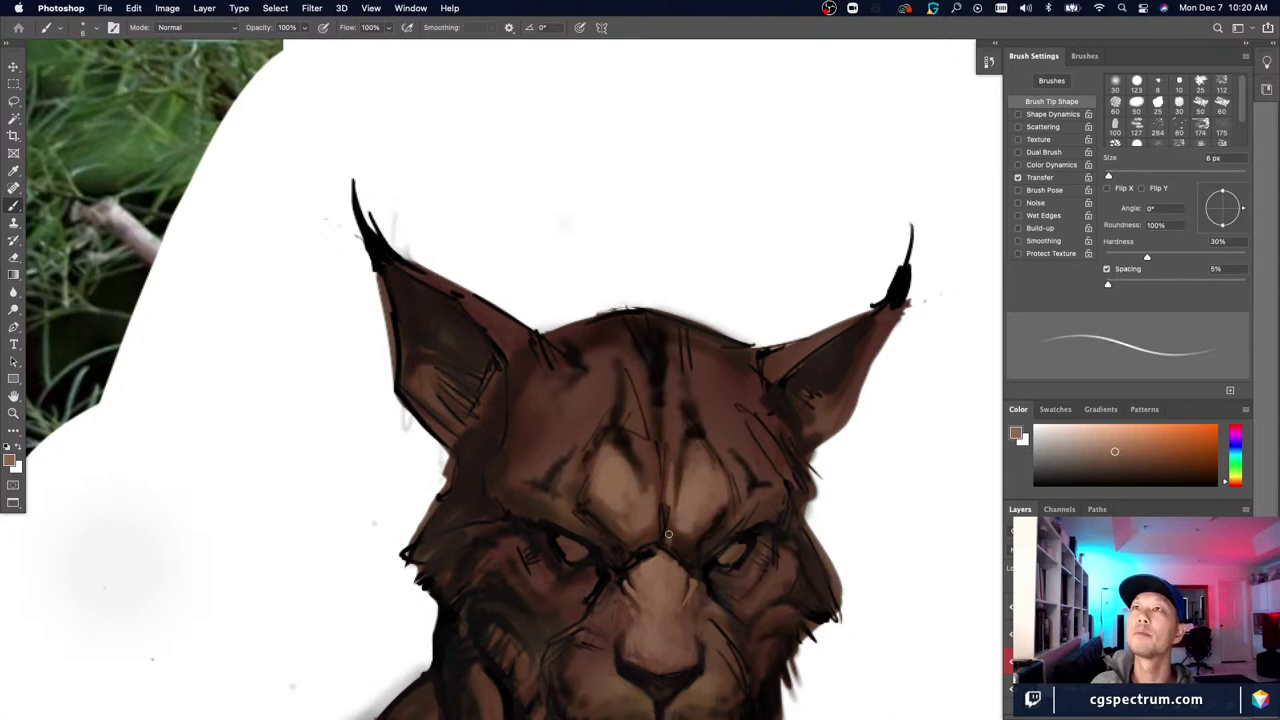
alt+click(706, 510)
key(bracketleft)
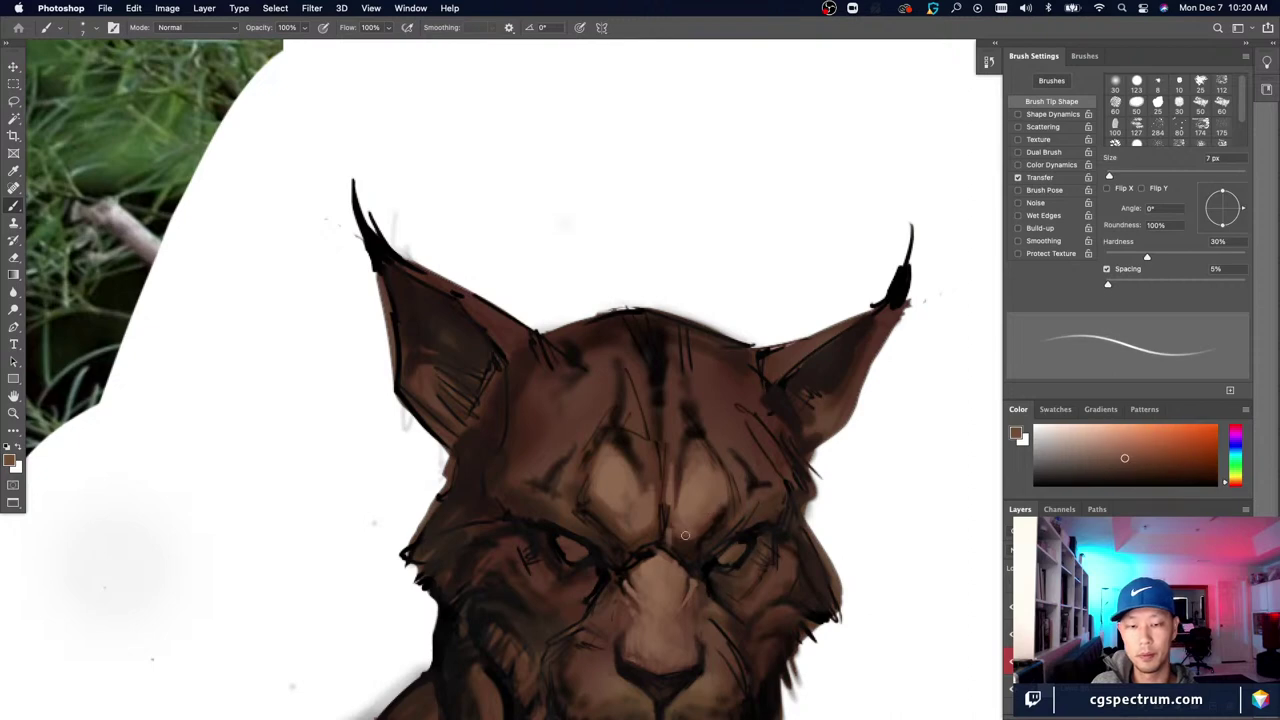
Step: Sample tans from the patch above the left-hand eye and blend its outer edge with a 7 px brush
alt+click(624, 490)
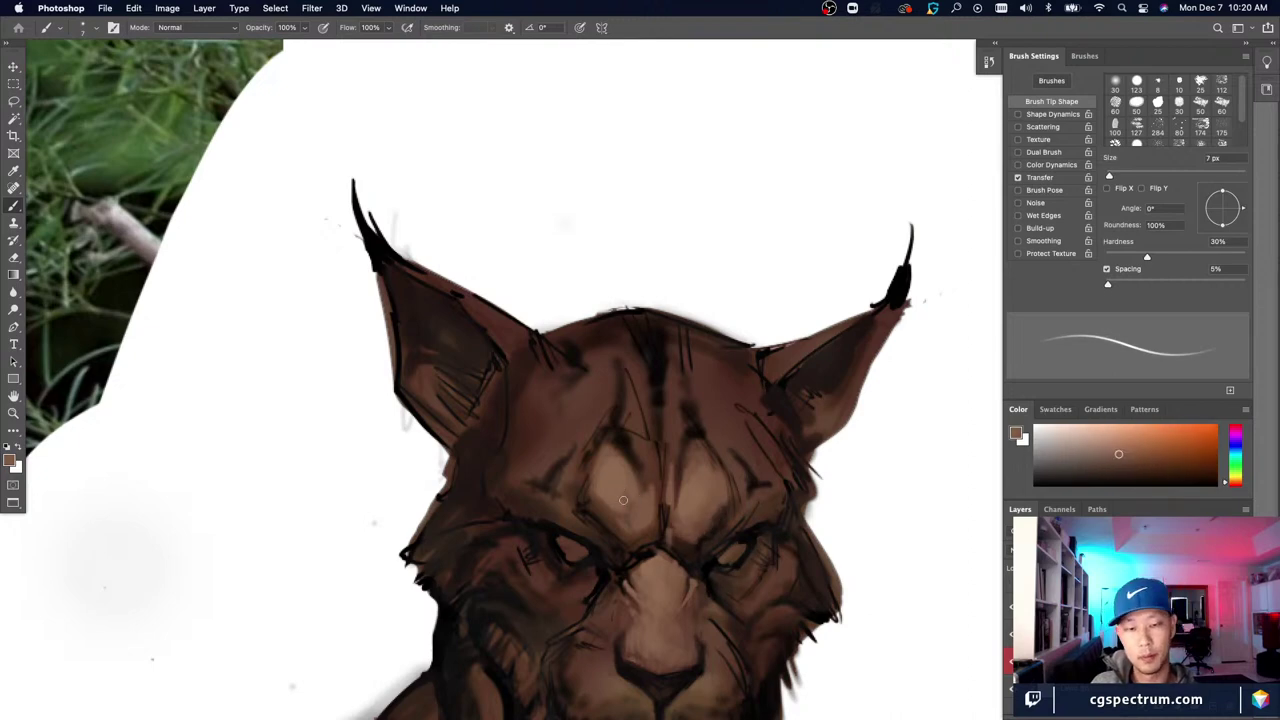
key(super+minus)
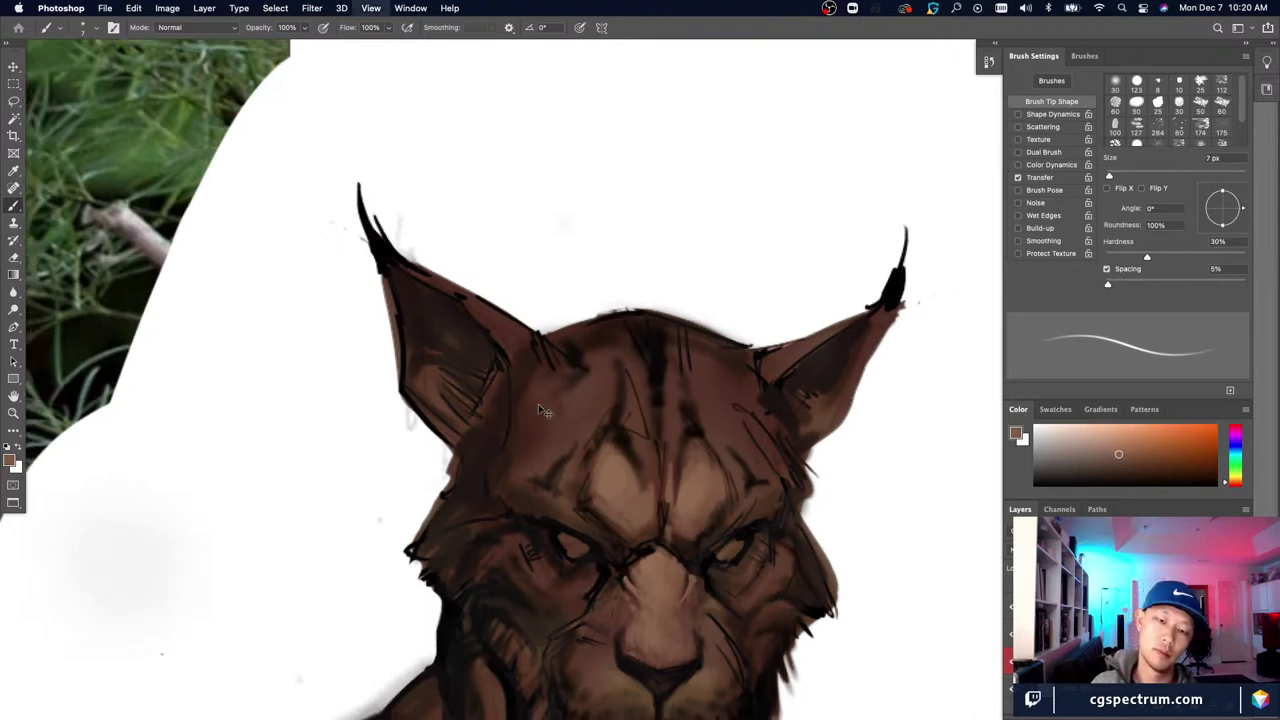
key(super+plus)
alt+click(596, 469)
alt+click(598, 464)
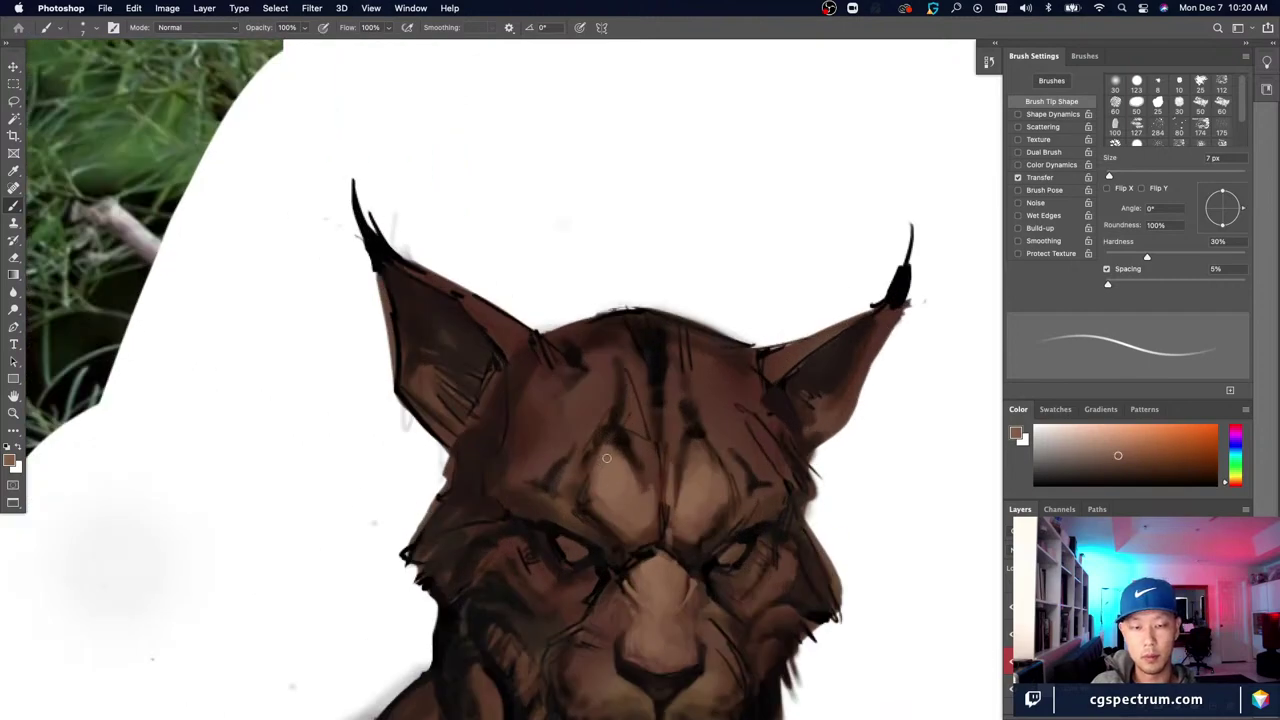
click(601, 486)
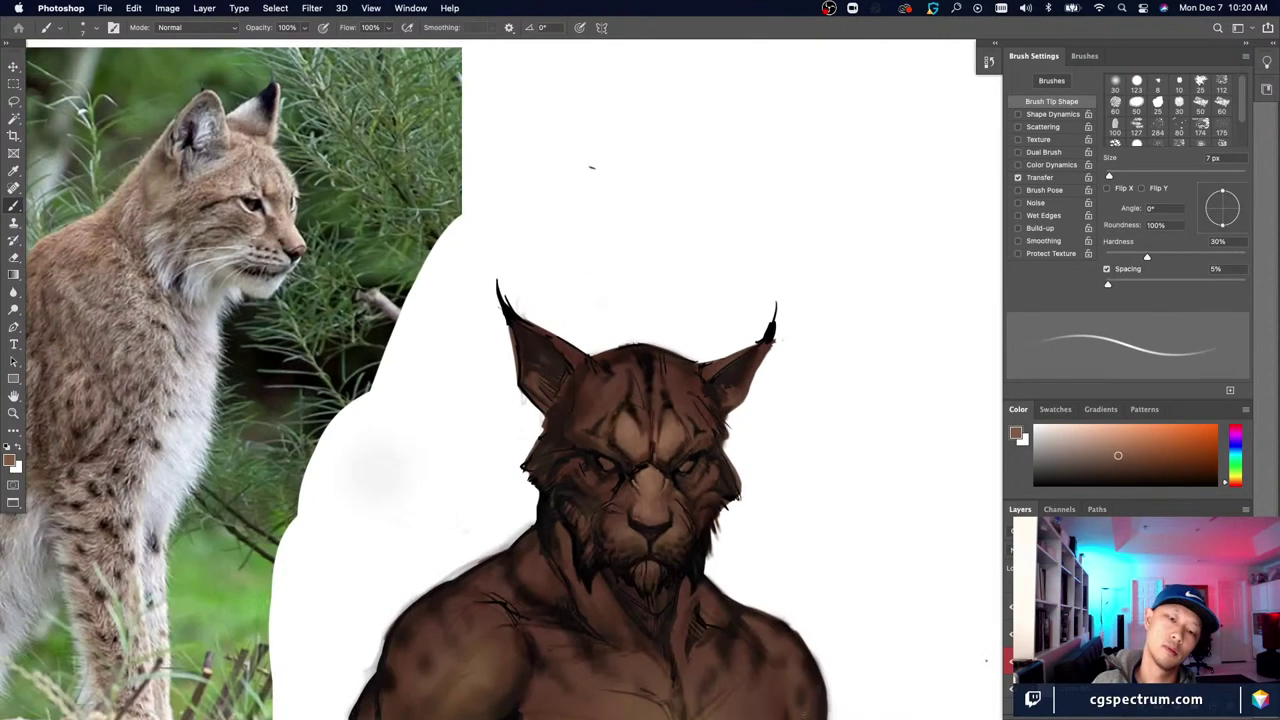
Step: Sample the light tan and refine the left-hand forehead patch with a 5 px brush, comparing it with the lynx photo
alt+click(620, 474)
key(bracketleft)
key(bracketleft)
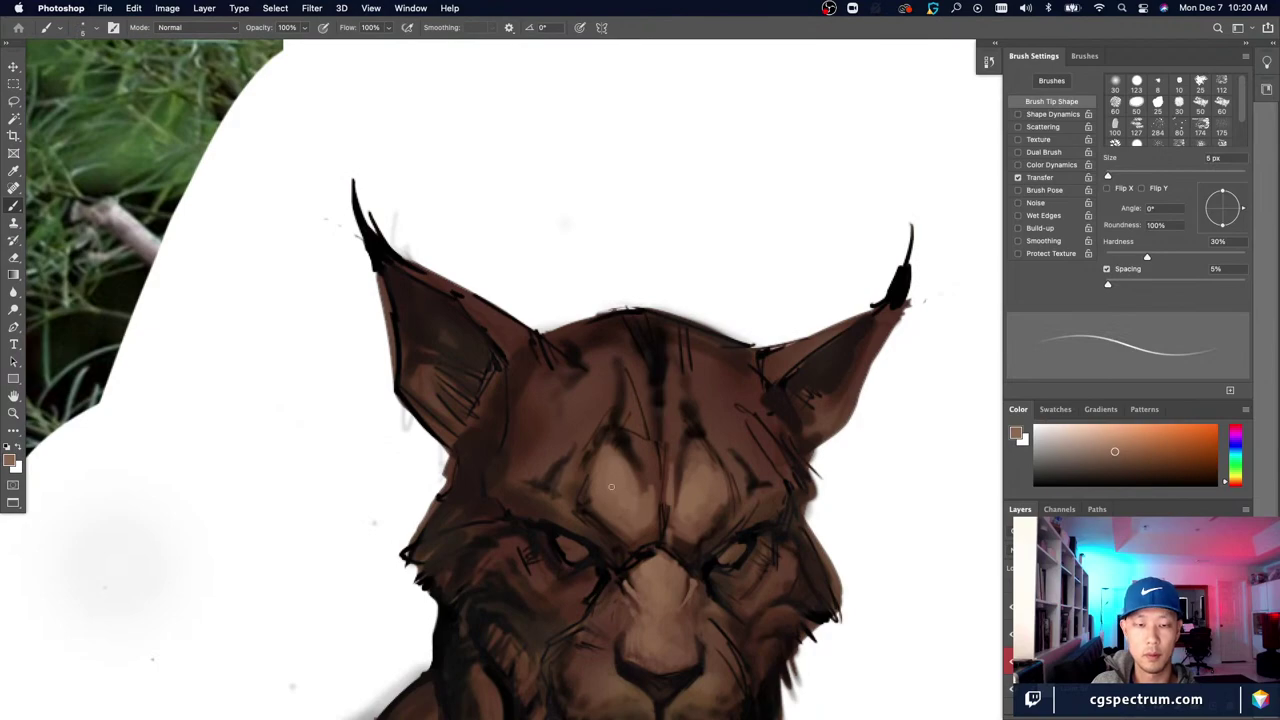
key(super+minus)
key(super+minus)
key(super+minus)
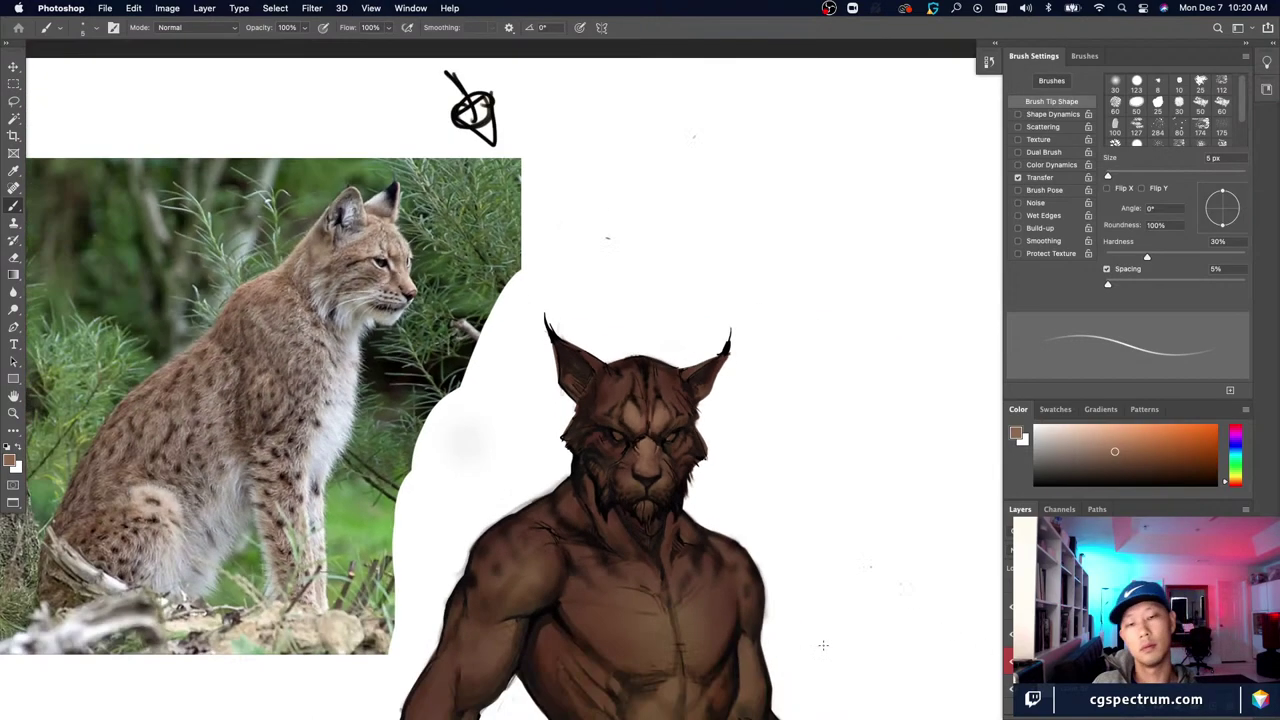
key(super+plus)
key(super+plus)
key(super+plus)
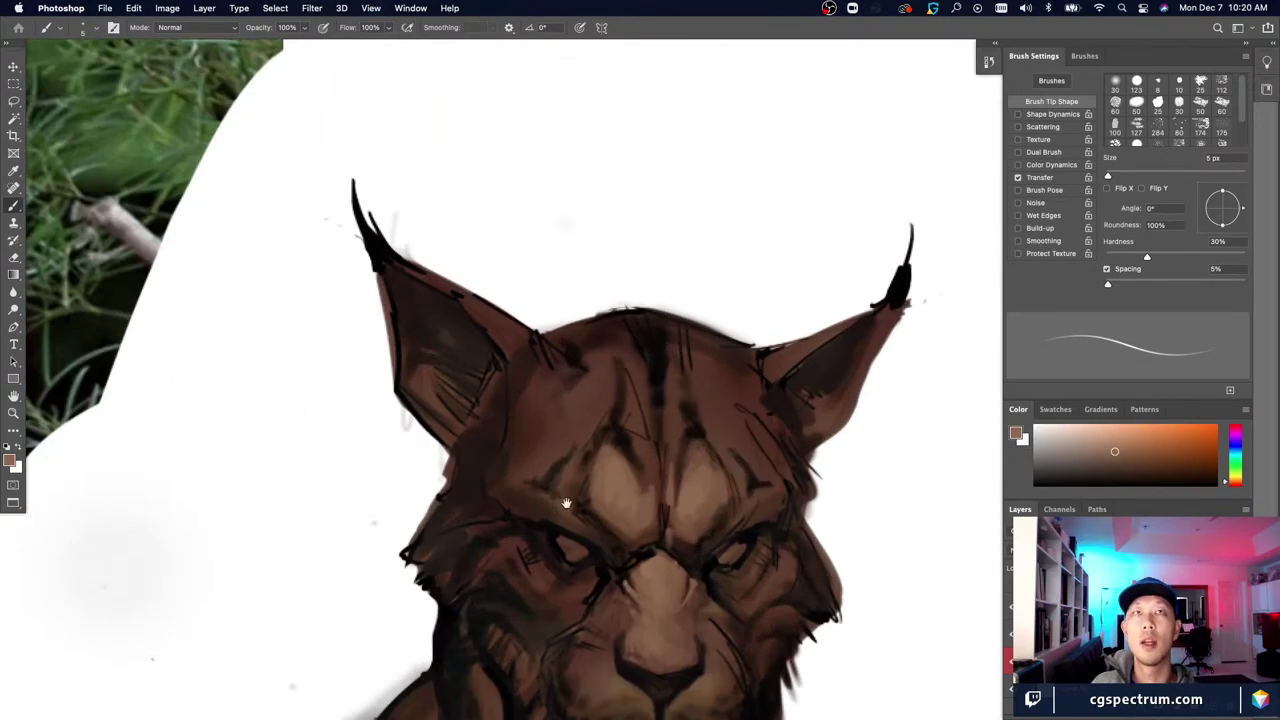
alt+click(610, 483)
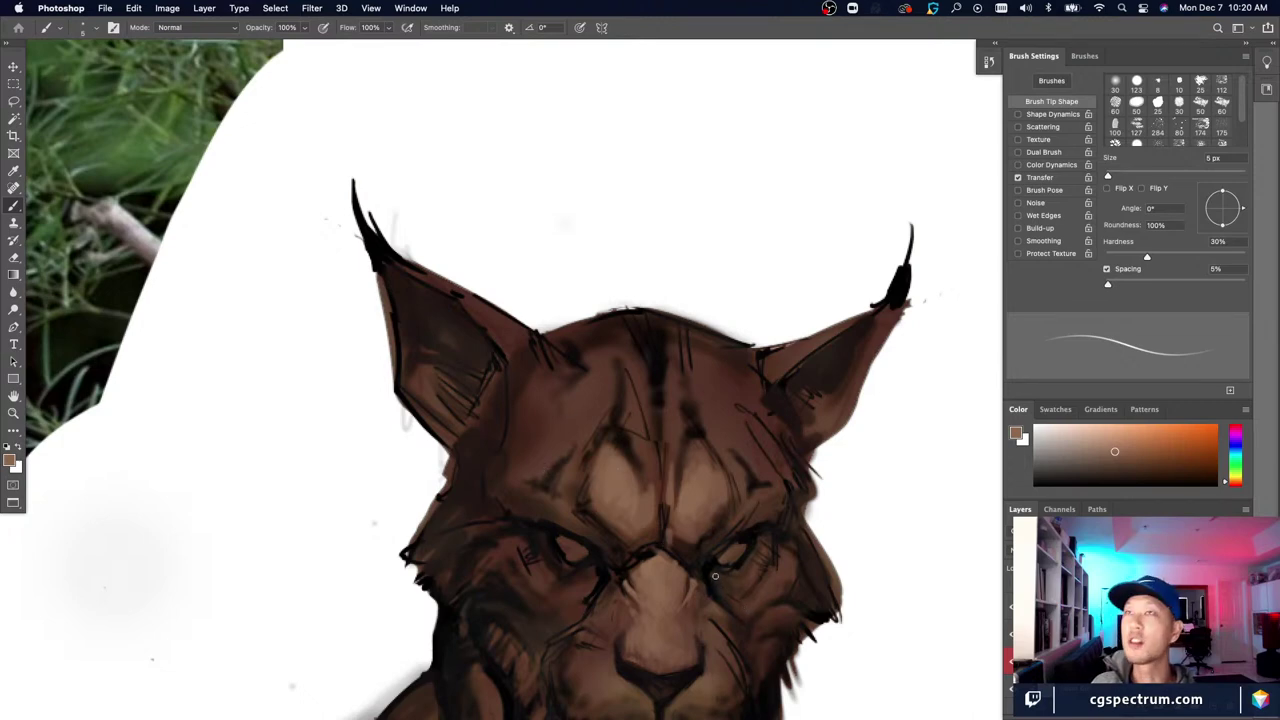
Step: Sample the patch's darker tan and paint light strokes on the brow outside the left-hand patch with a 6 to 7 px brush
drag(704, 538, 692, 562)
alt+click(589, 521)
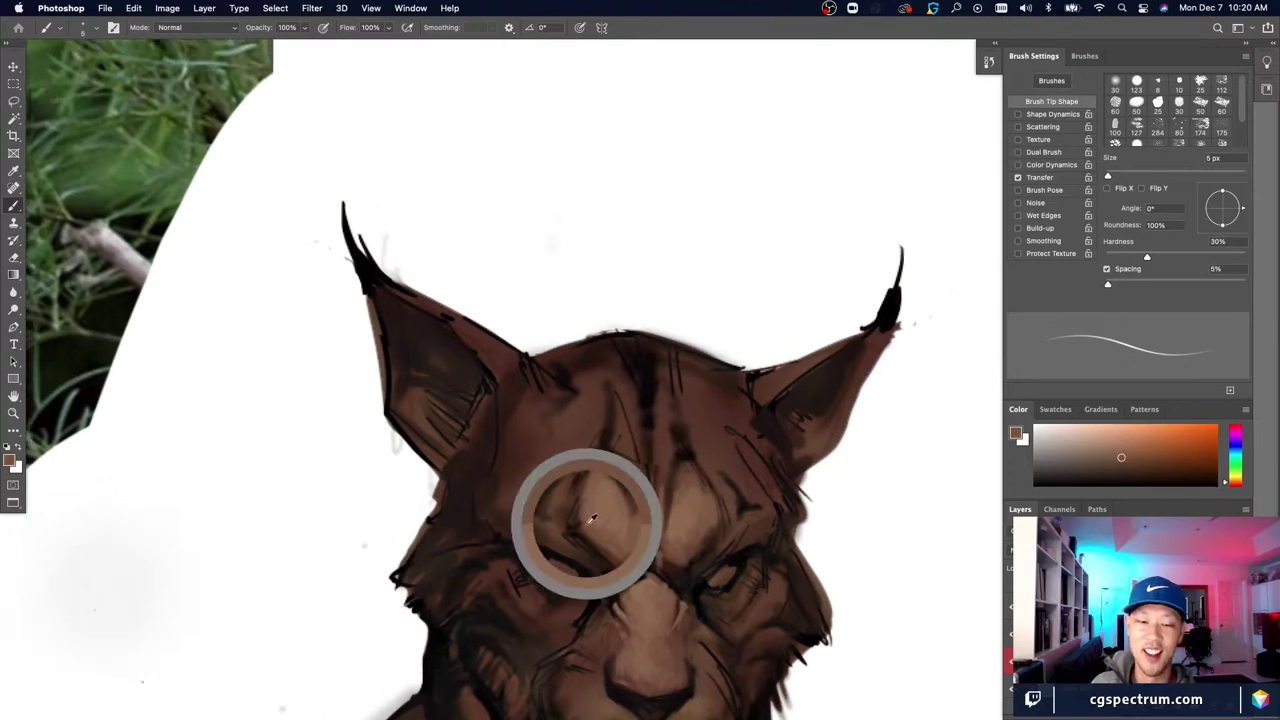
key(bracketright)
key(bracketright)
key(bracketright)
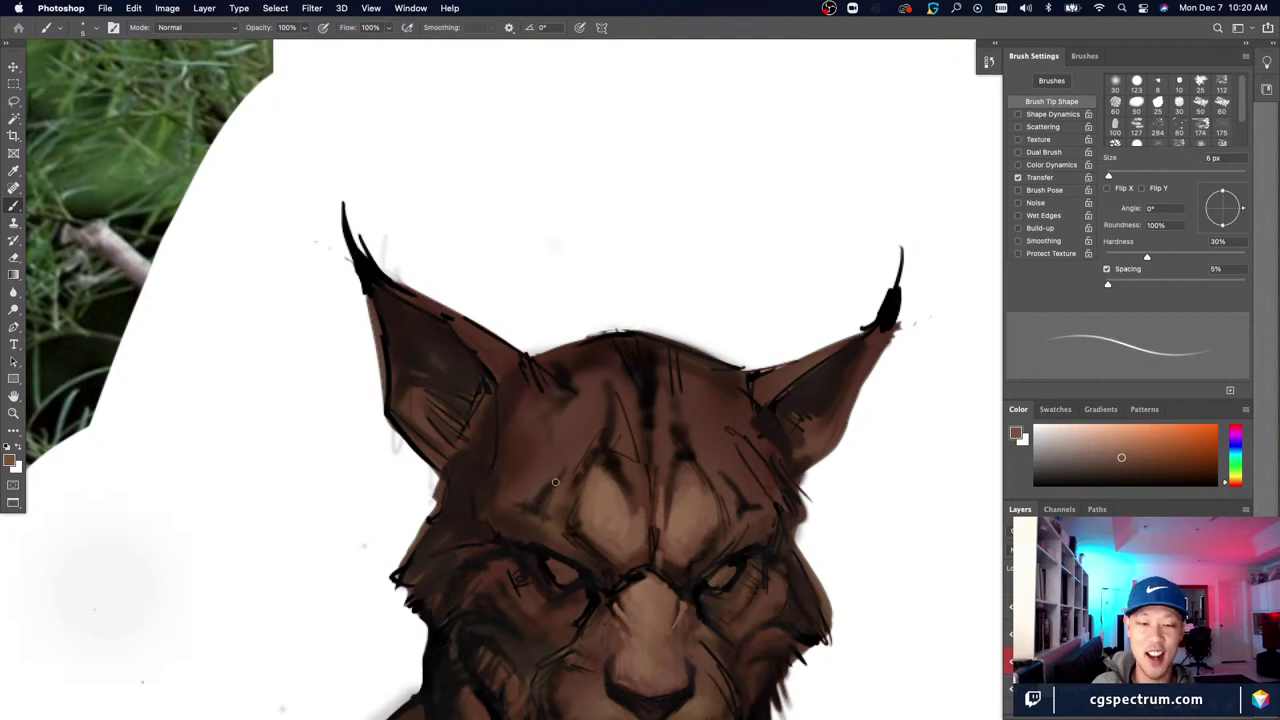
key(bracketleft)
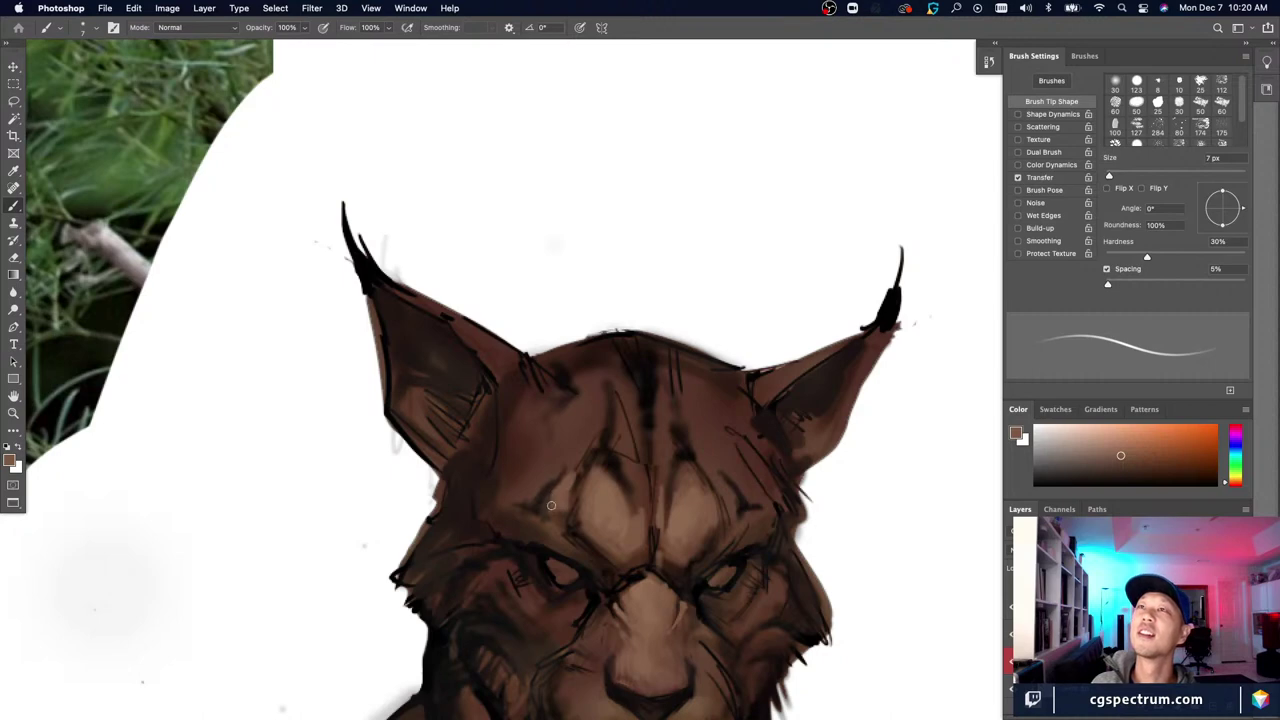
key(bracketleft)
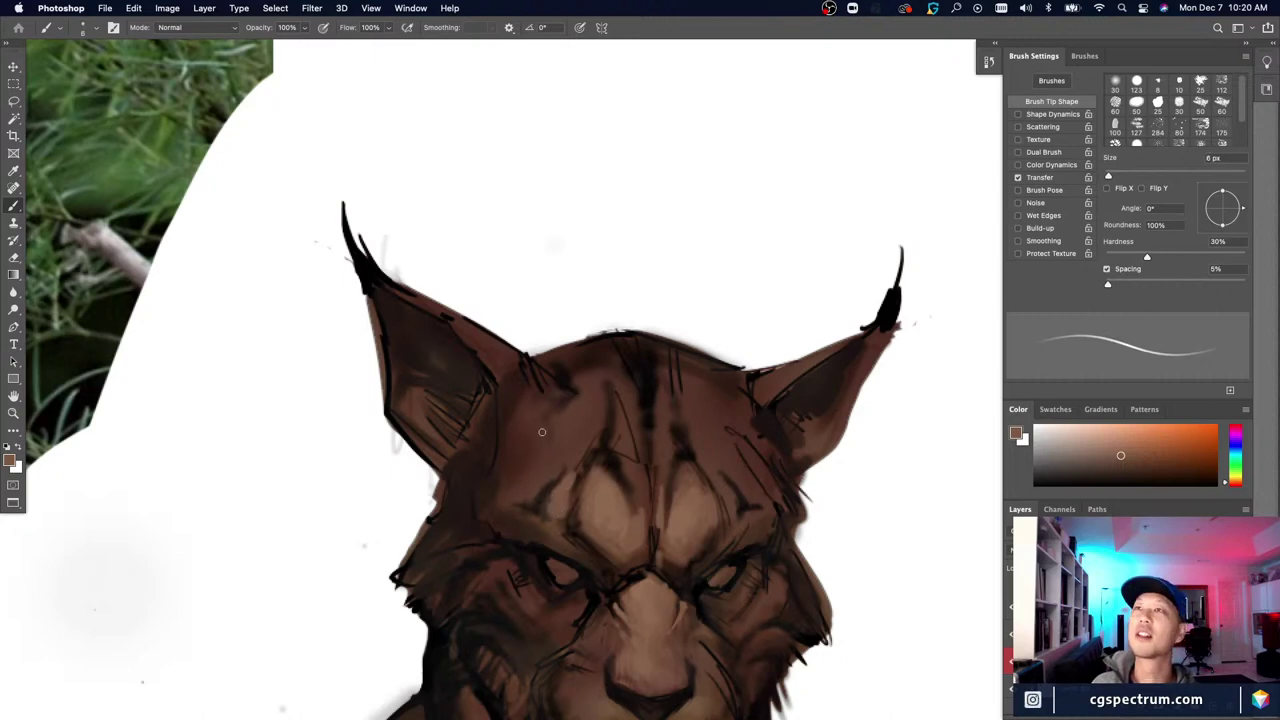
Step: Paint matching tan strokes on the brow outside the right-hand patch, reducing the brush from 5 px to 1 px
scroll(541, 431, right, 2)
scroll(541, 431, down, 1)
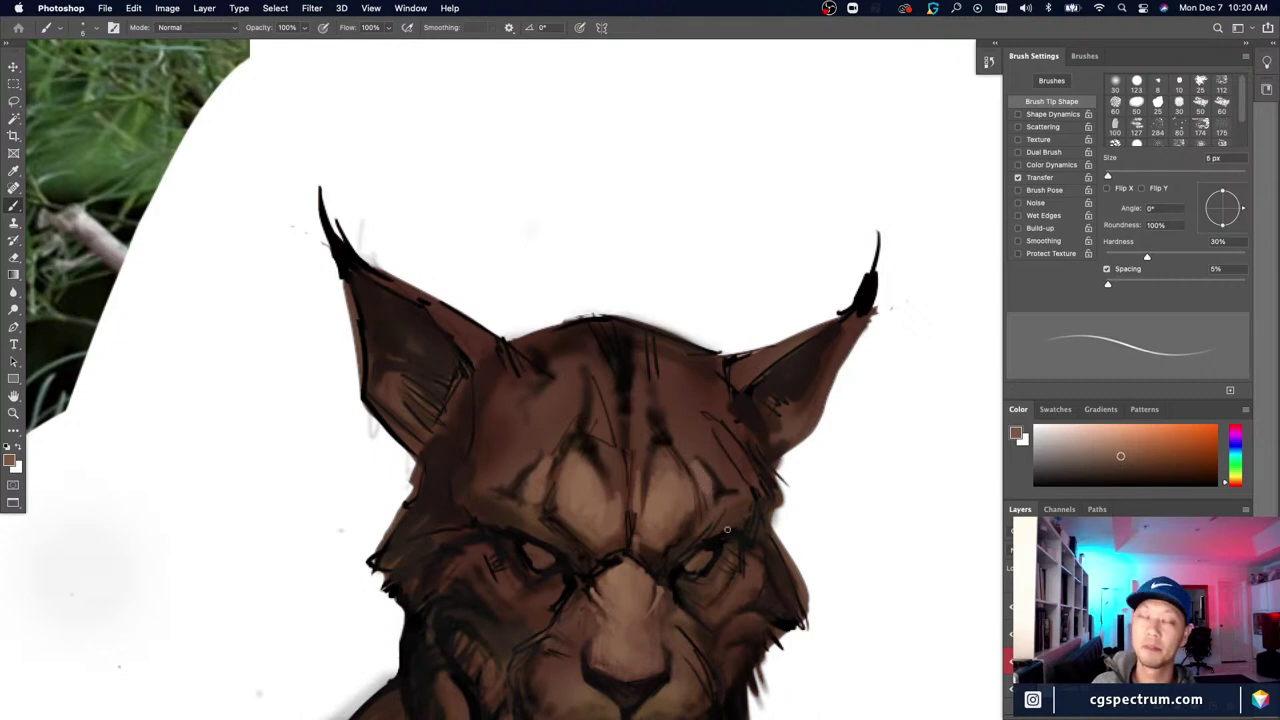
key(bracketleft)
key(bracketleft)
key(bracketleft)
key(bracketleft)
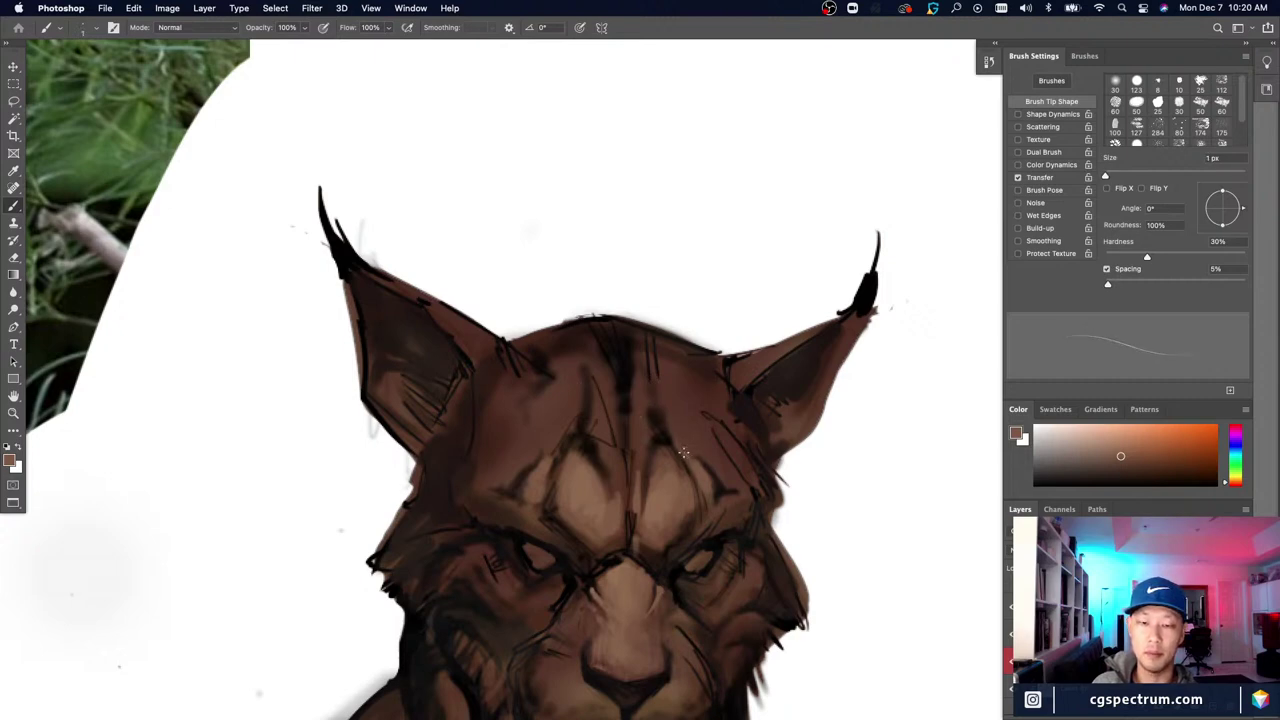
Step: Sample the reddish brown between the brows and paint short light fur strokes up the center of the forehead at about 4 px
drag(663, 539, 670, 512)
alt+click(647, 457)
key(bracketright)
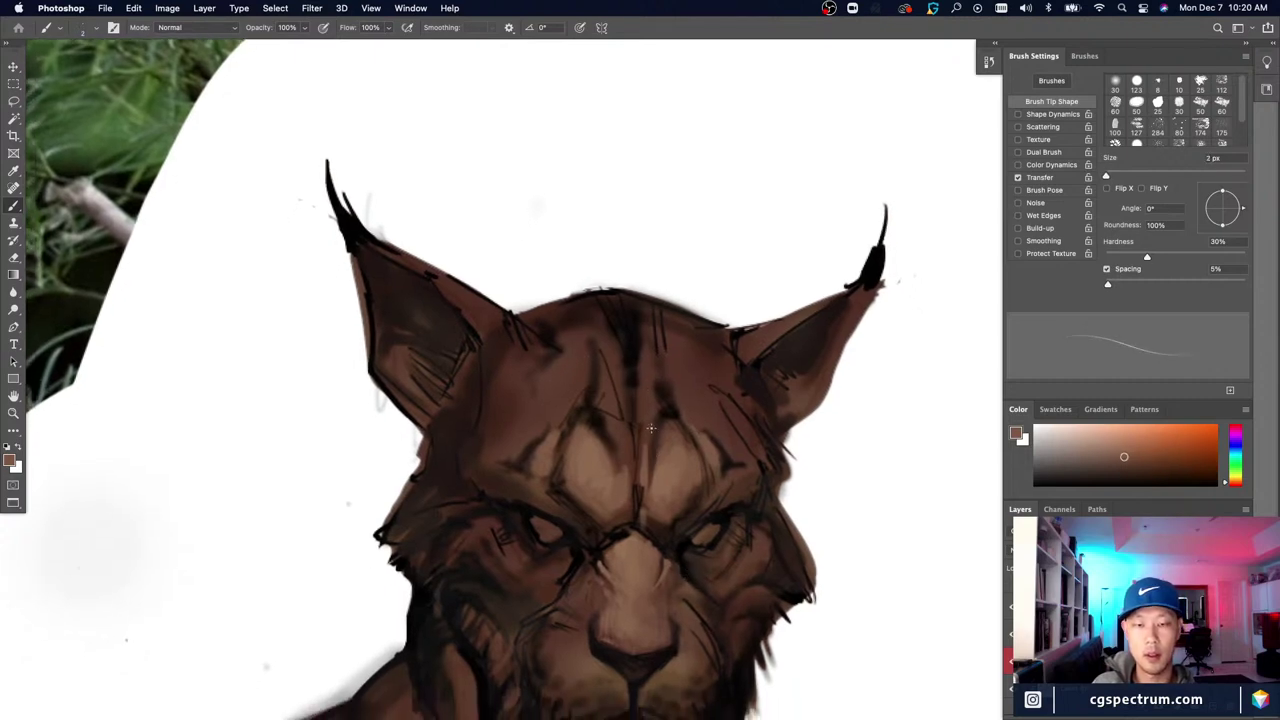
key(bracketright)
key(bracketright)
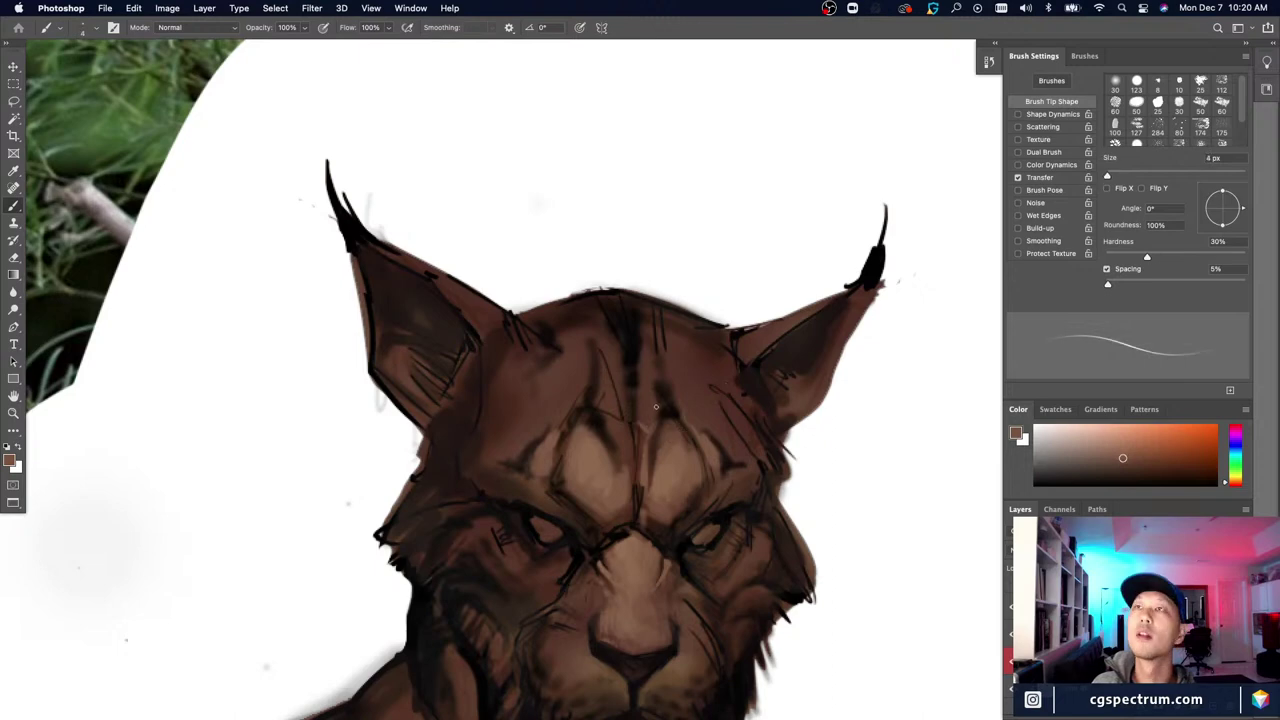
key(bracketleft)
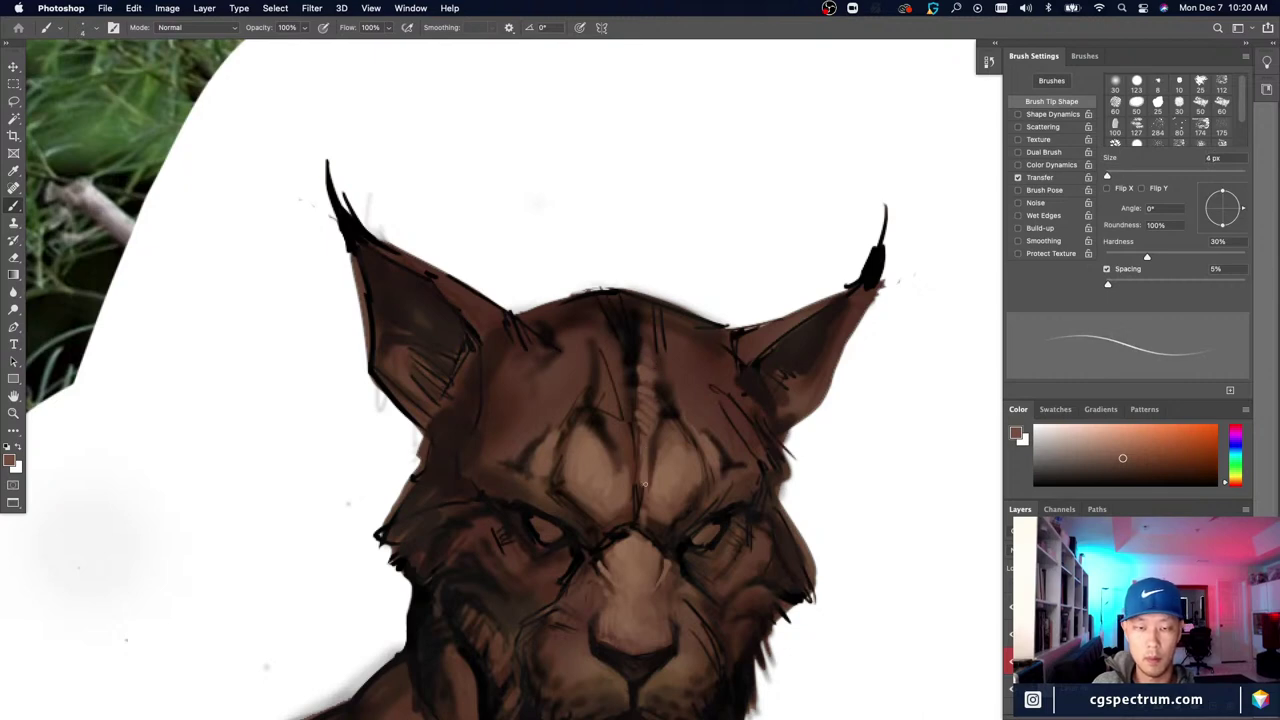
Step: Paint lighter reddish-brown fur strokes across the right-hand side of the forehead with a brush of 6 to 8 px
drag(585, 524, 589, 500)
key(bracketright)
key(bracketright)
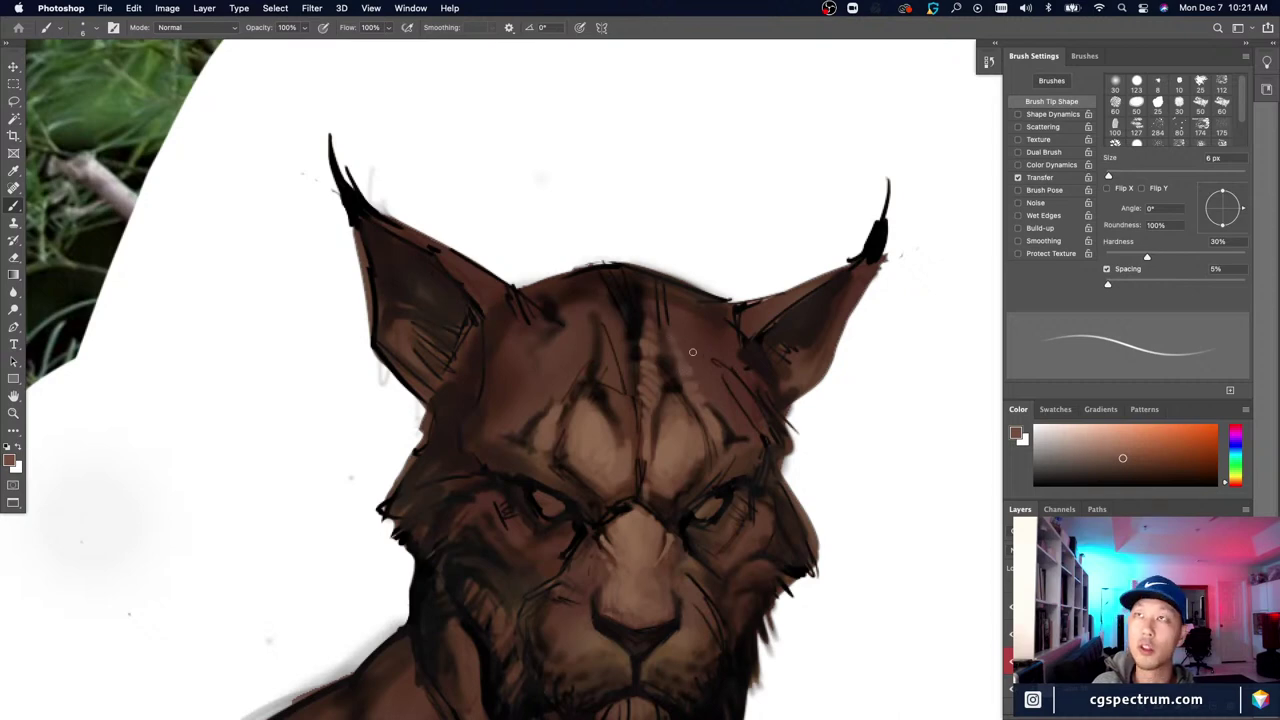
key(bracketright)
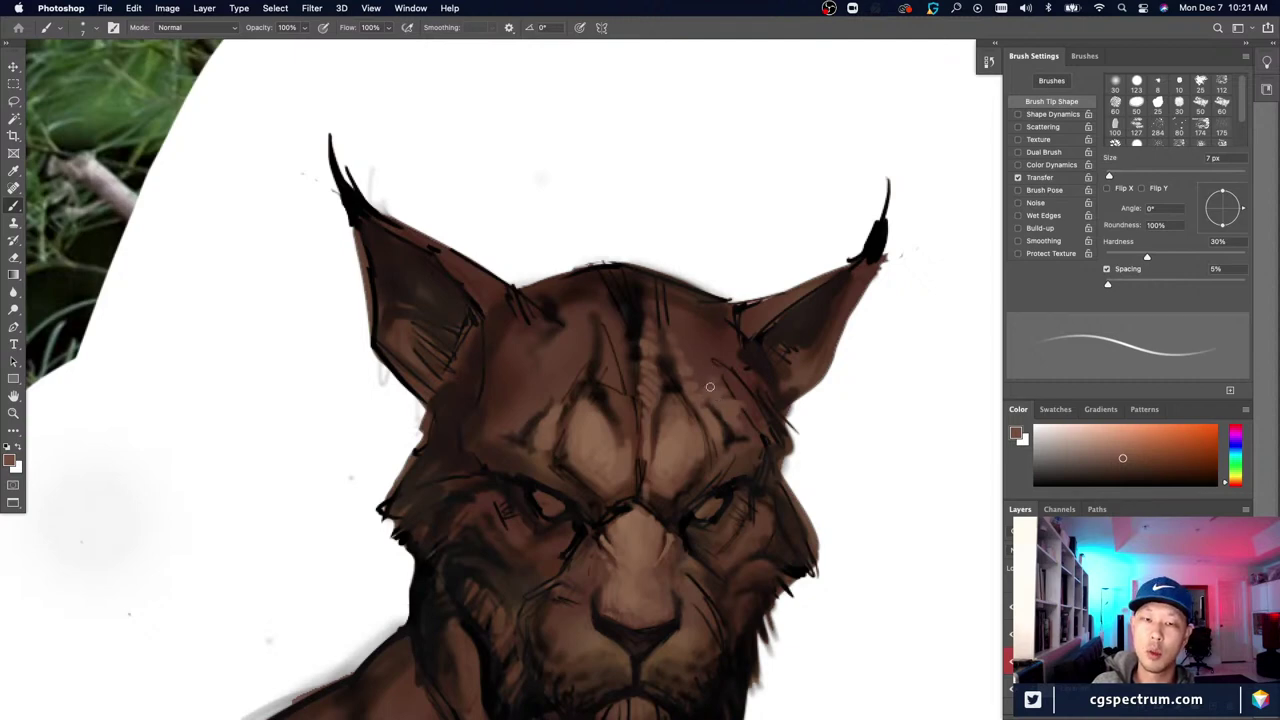
key(bracketleft)
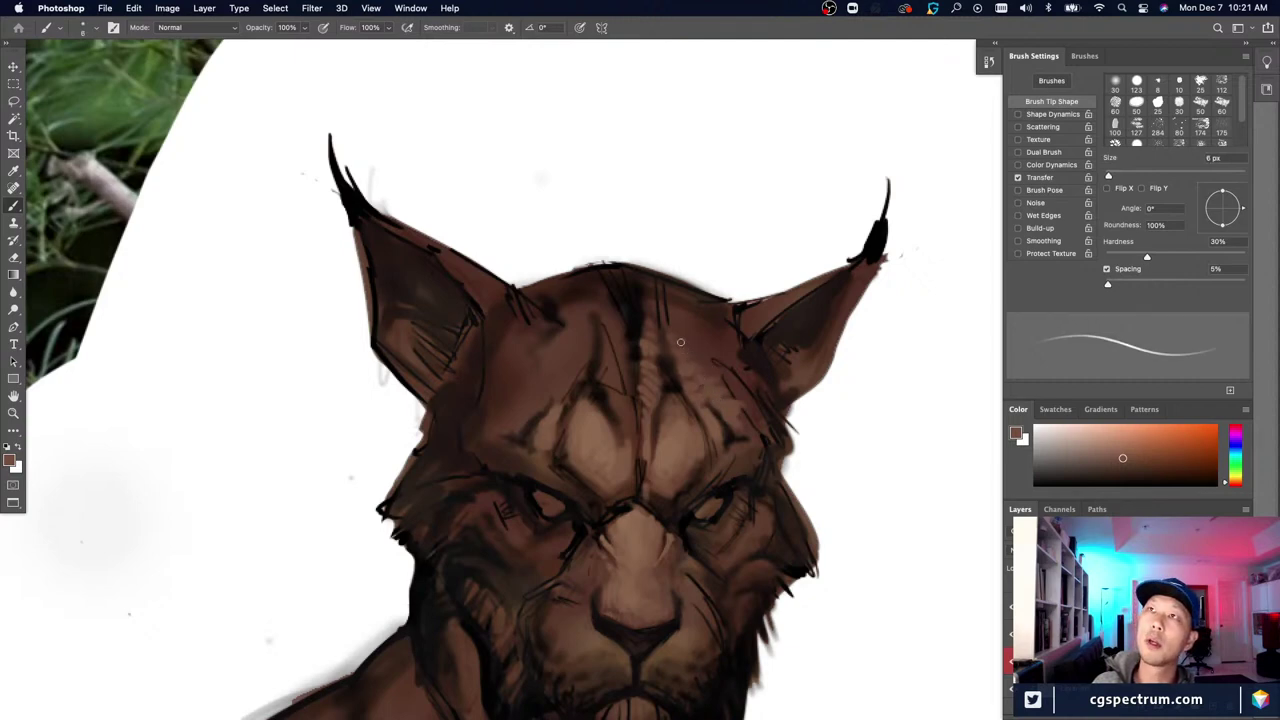
key(bracketright)
key(bracketright)
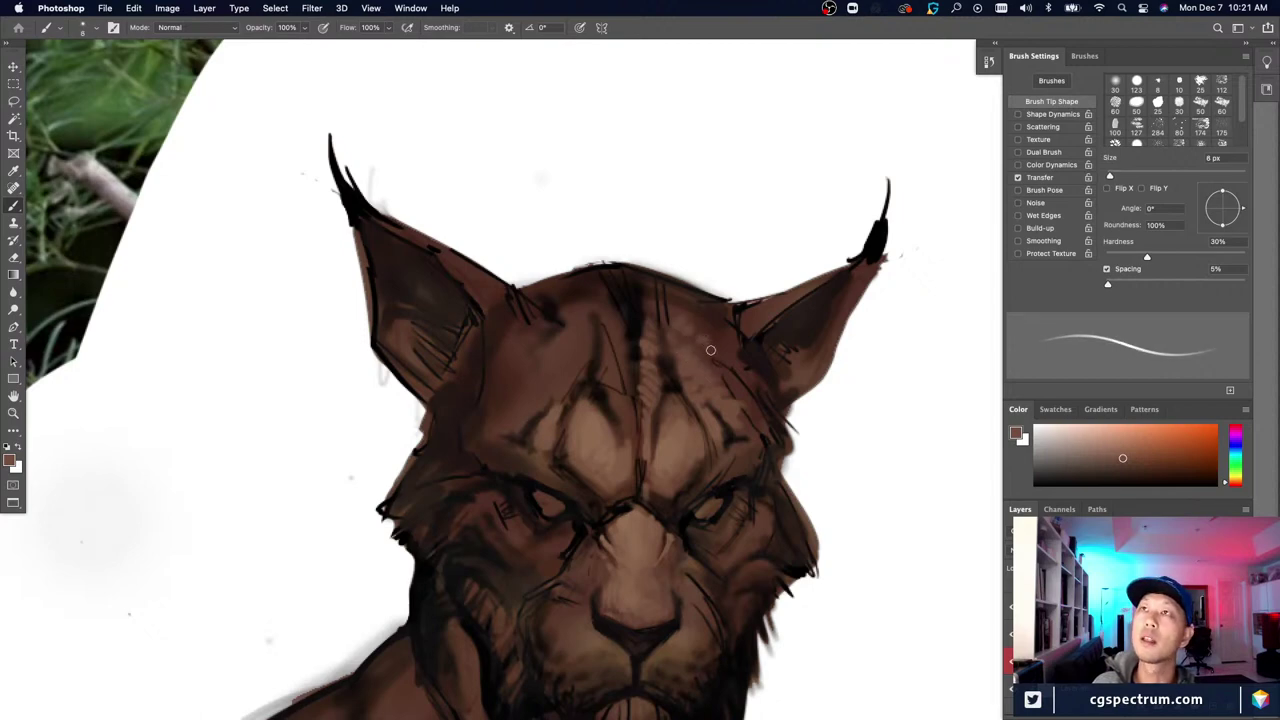
Step: Paint short fur strokes on the right side of the forehead, reducing the brush to 7 px and 6 px
key(bracketleft)
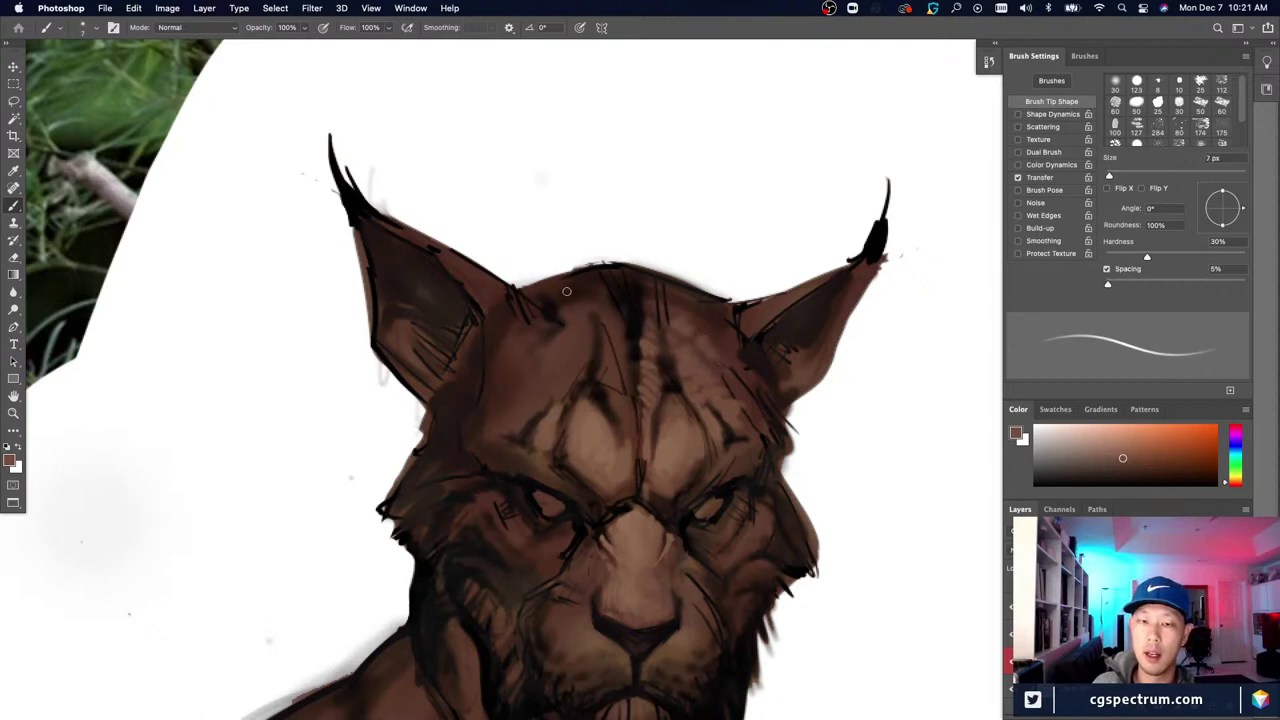
key(bracketleft)
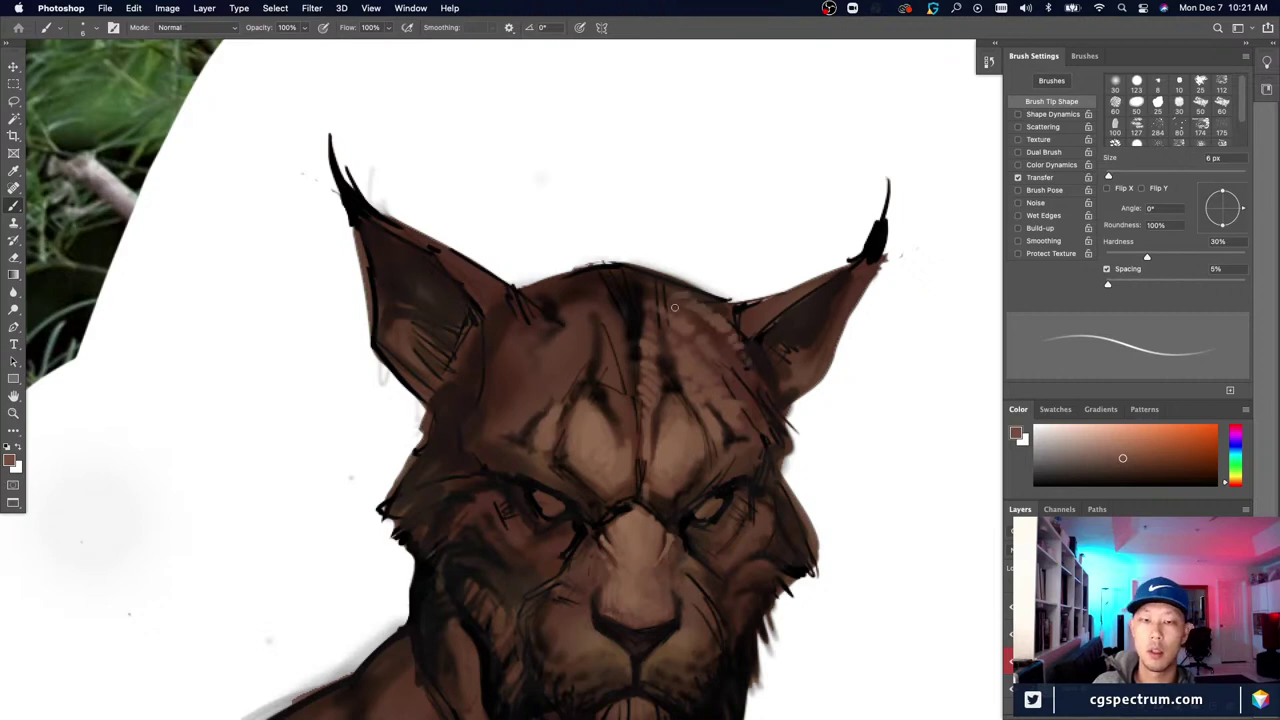
key(bracketleft)
key(bracketleft)
key(bracketleft)
key(bracketleft)
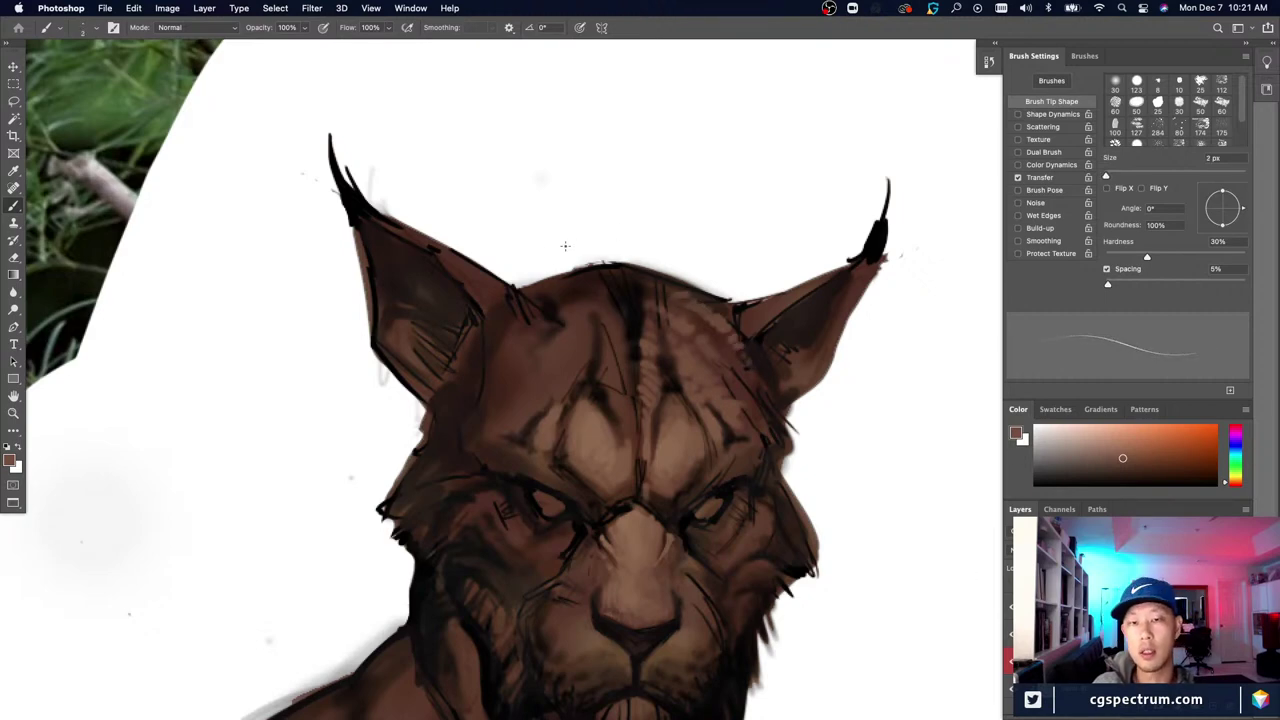
drag(541, 240, 820, 478)
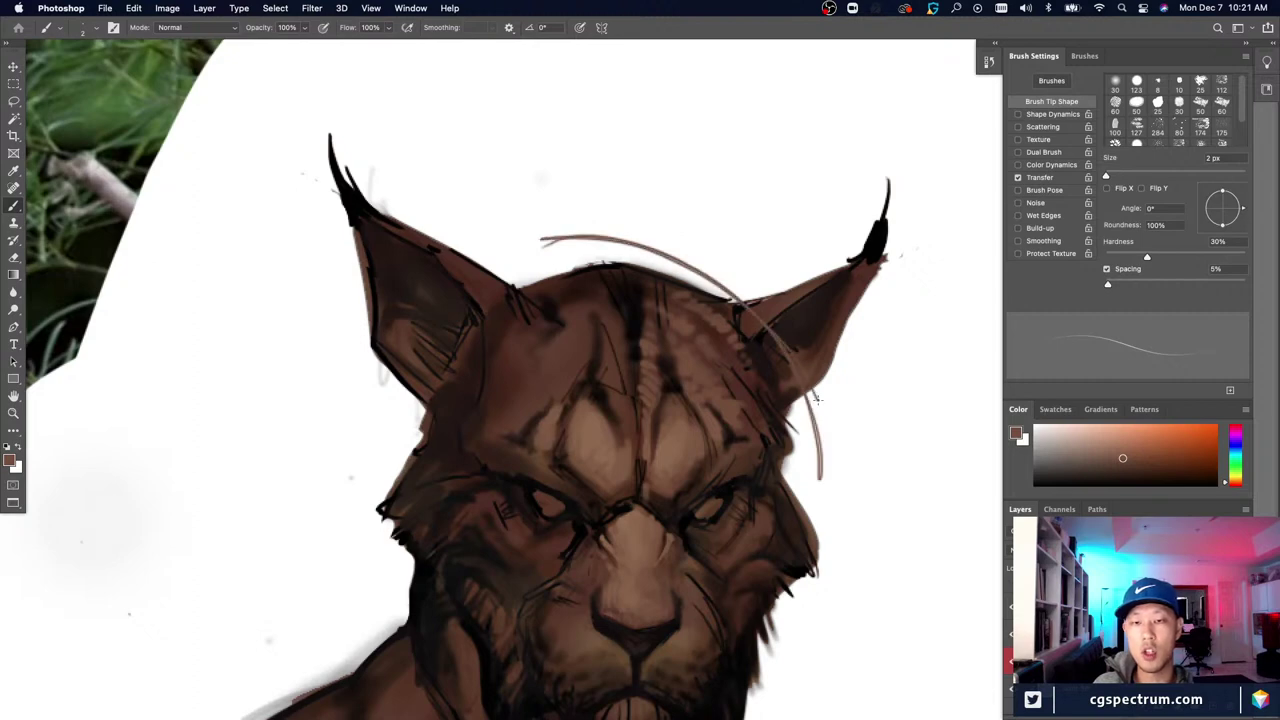
mouse_move(817, 400)
mouse_down()
mouse_move(752, 308)
mouse_move(532, 236)
mouse_move(797, 406)
mouse_up()
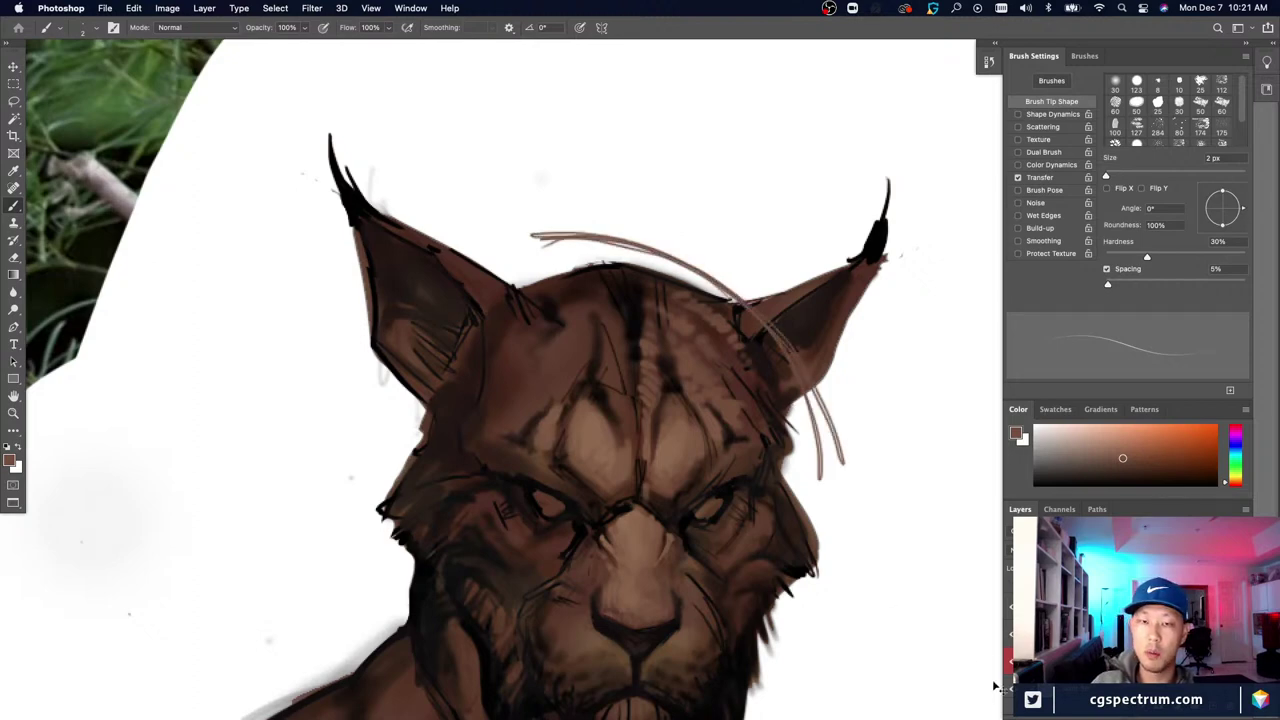
key(super+z)
key(super+z)
drag(548, 279, 770, 483)
mouse_move(539, 325)
mouse_down()
mouse_move(648, 358)
mouse_move(741, 527)
mouse_up()
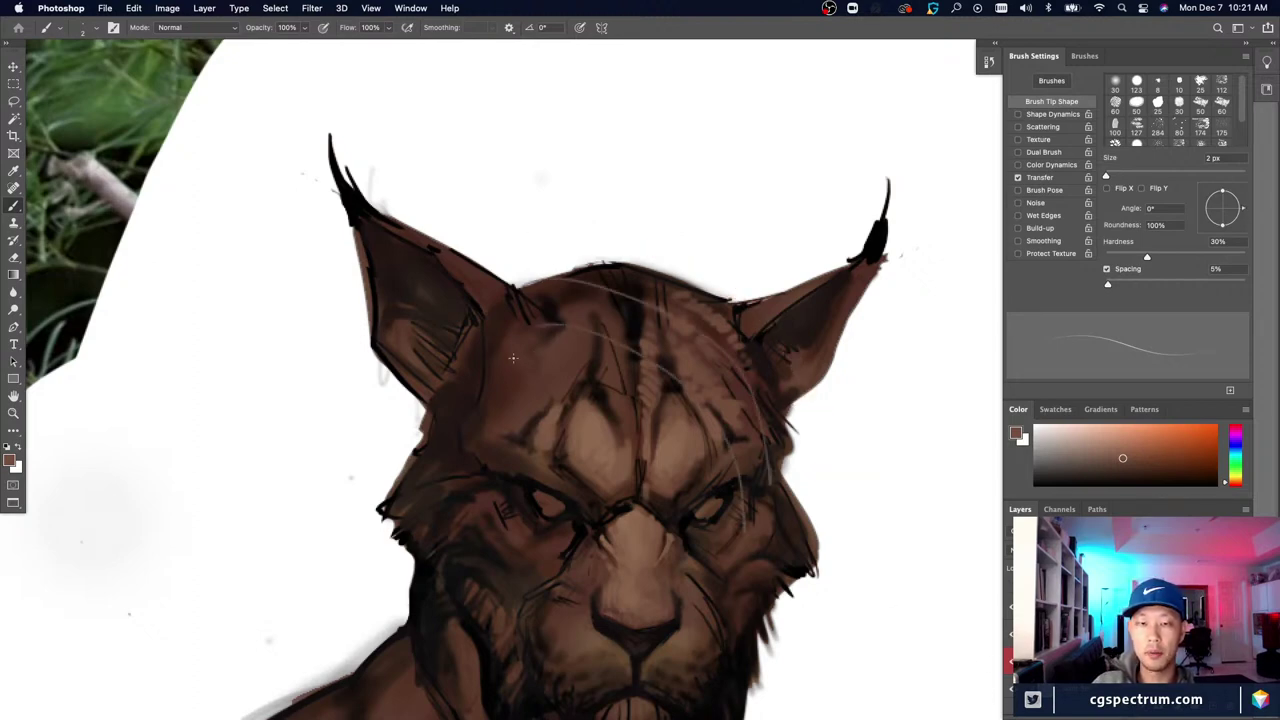
drag(513, 358, 706, 590)
key(super+z)
key(super+z)
key(super+z)
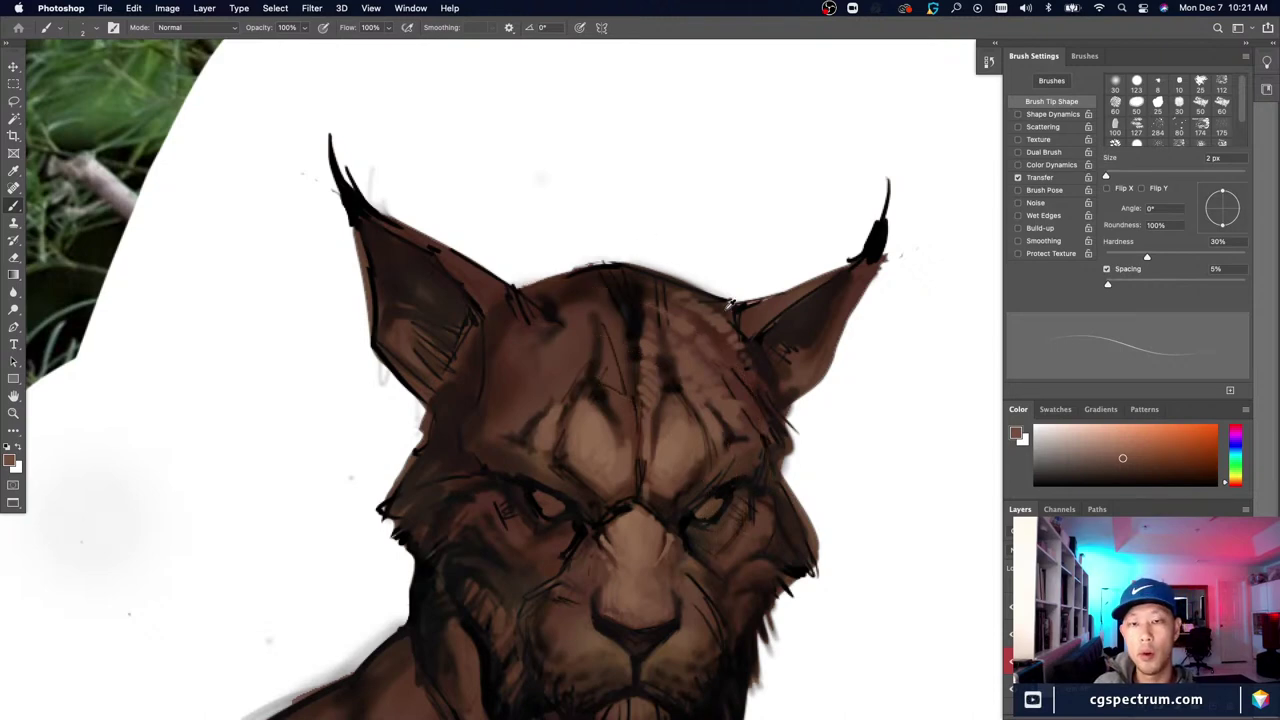
Step: Paint small fur strokes breaking up the skull outline beside the right ear, using a 4 px brush and sampled dark brown
alt+click(751, 313)
key(])
key(])
mouse_move(732, 306)
mouse_down()
mouse_move(633, 255)
mouse_move(685, 283)
mouse_up()
key(super+minus)
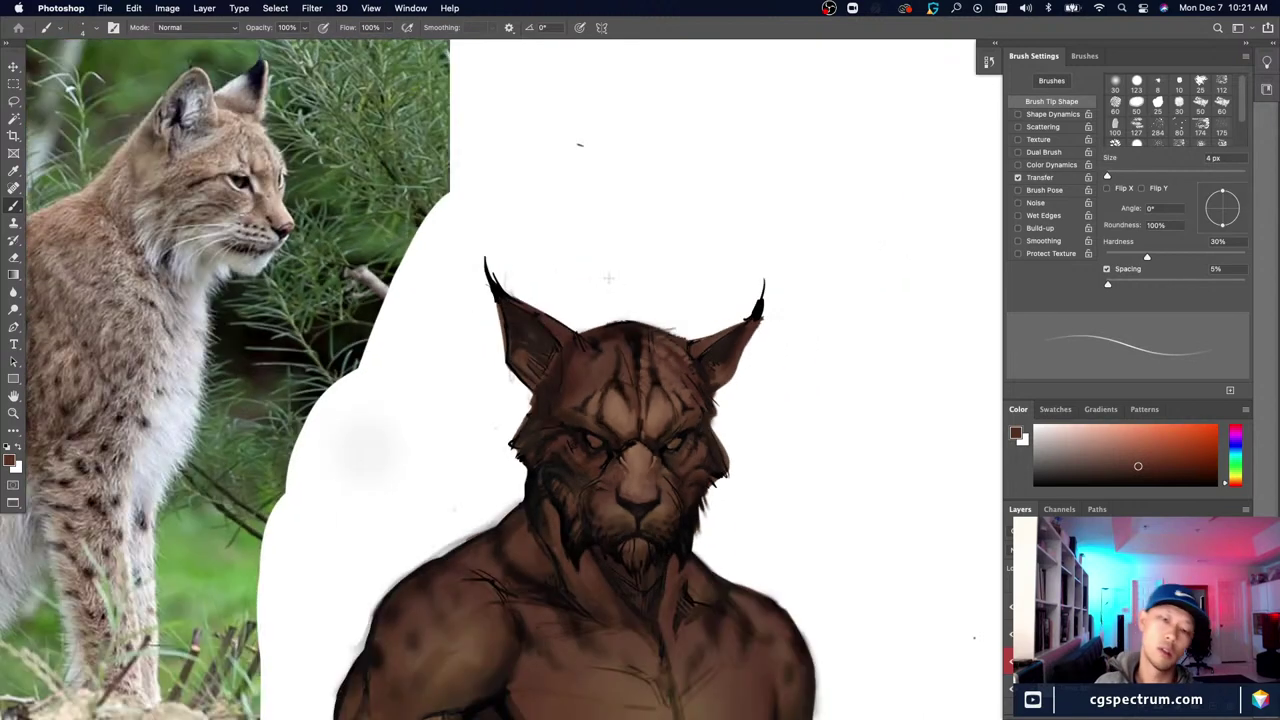
key(super+plus)
Step: Add fine fur strokes on the forehead below the right ear, using brown tones sampled from the surrounding fur
alt+click(730, 372)
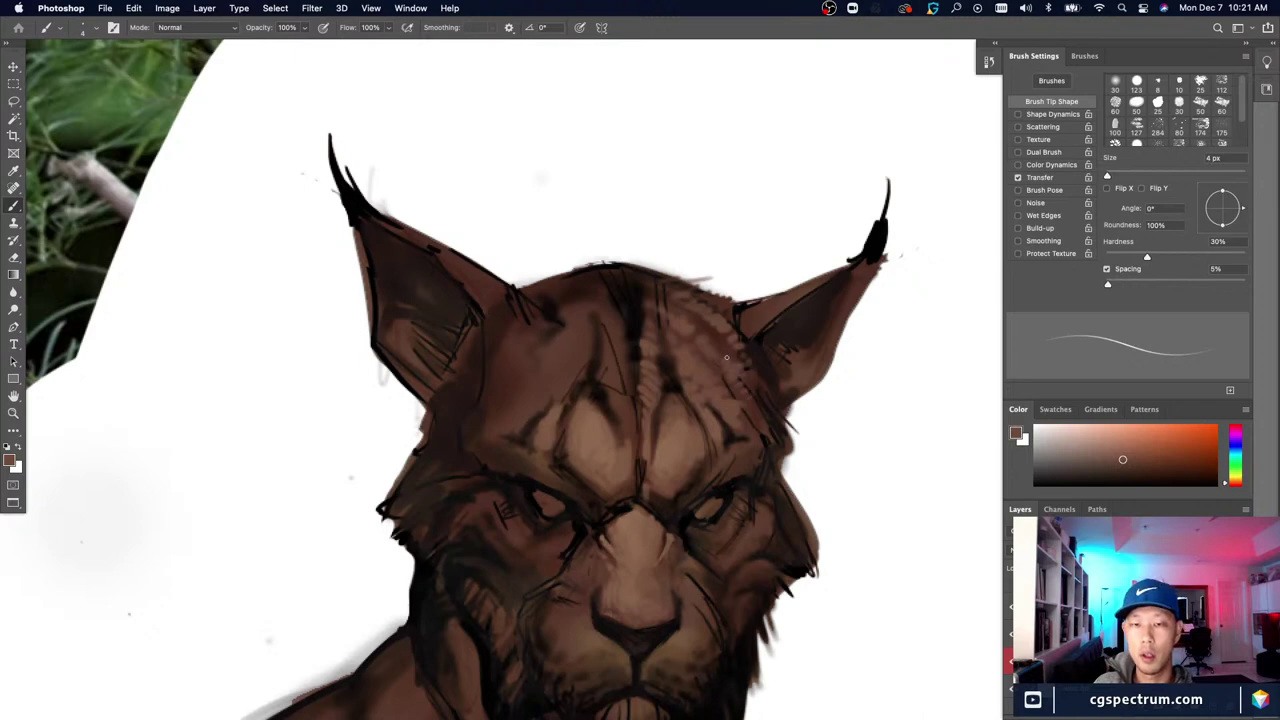
alt+click(735, 378)
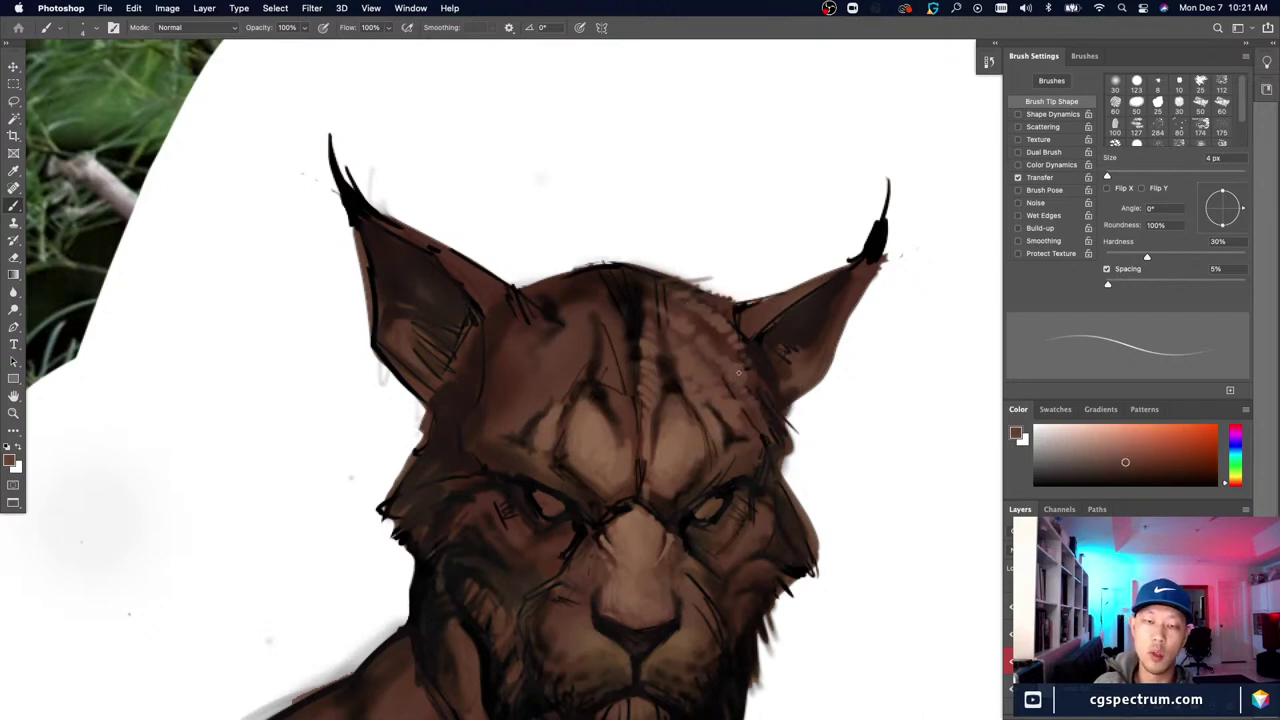
alt+click(678, 304)
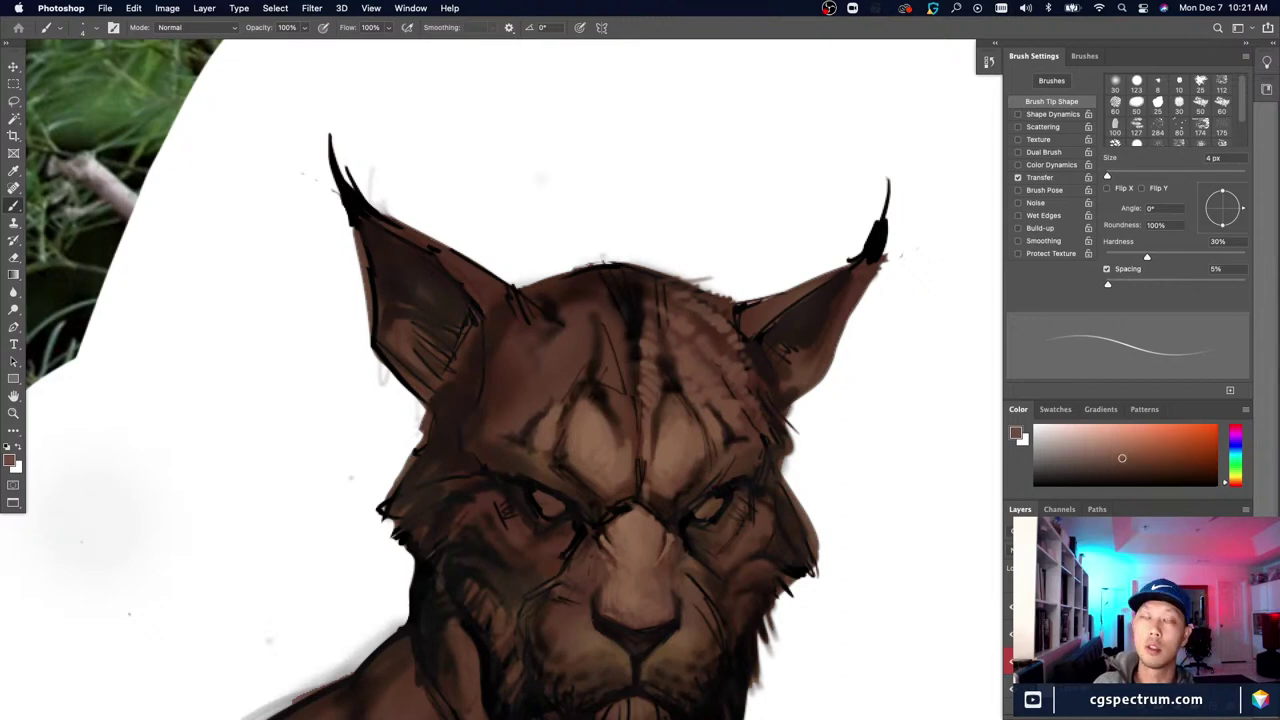
Step: Paint dark fur markings across the central crown stripe with a 7 px brush, using sampled browns and black
alt+click(678, 318)
key(bracketright)
key(bracketright)
alt+click(638, 283)
key(bracketright)
key(bracketright)
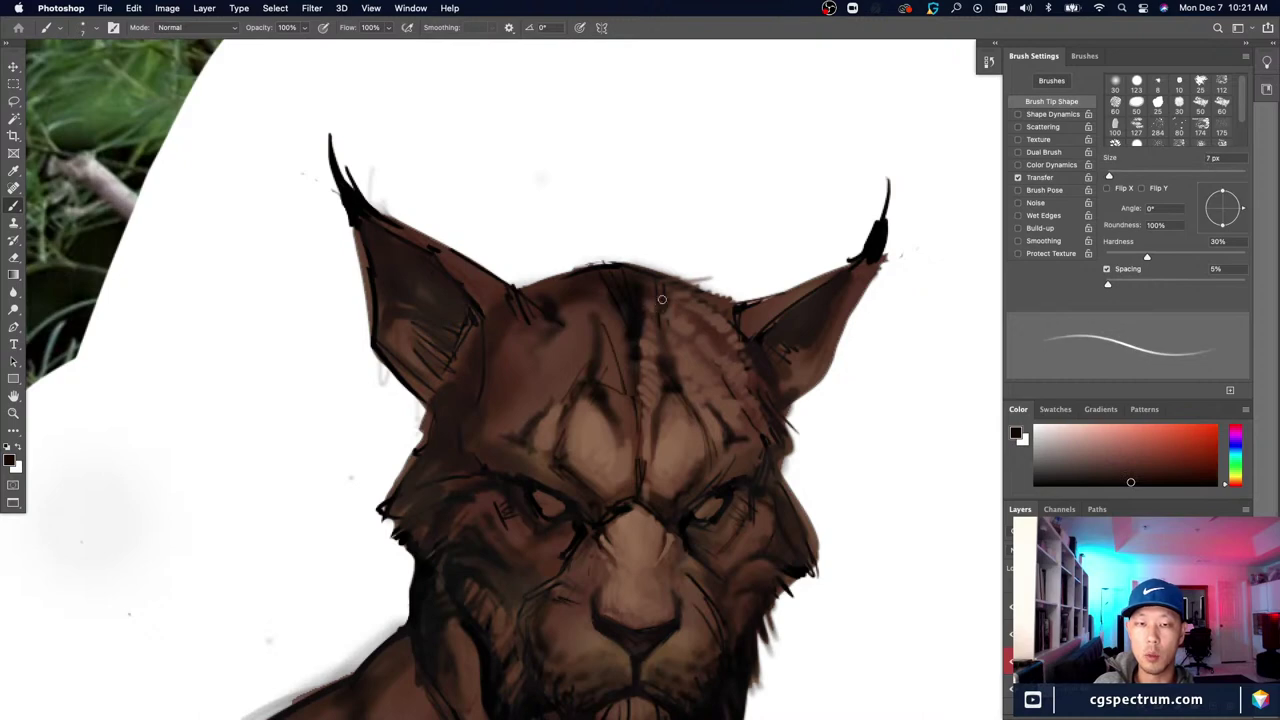
alt+click(652, 300)
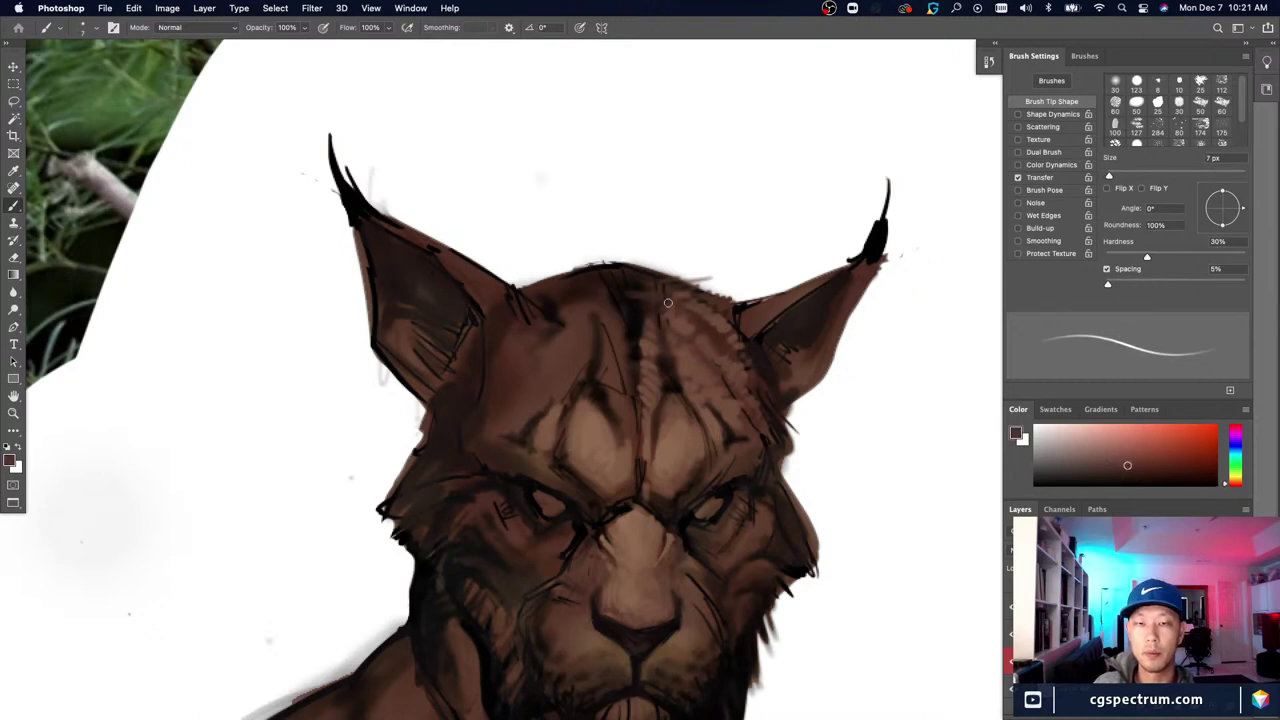
alt+click(636, 299)
key(d)
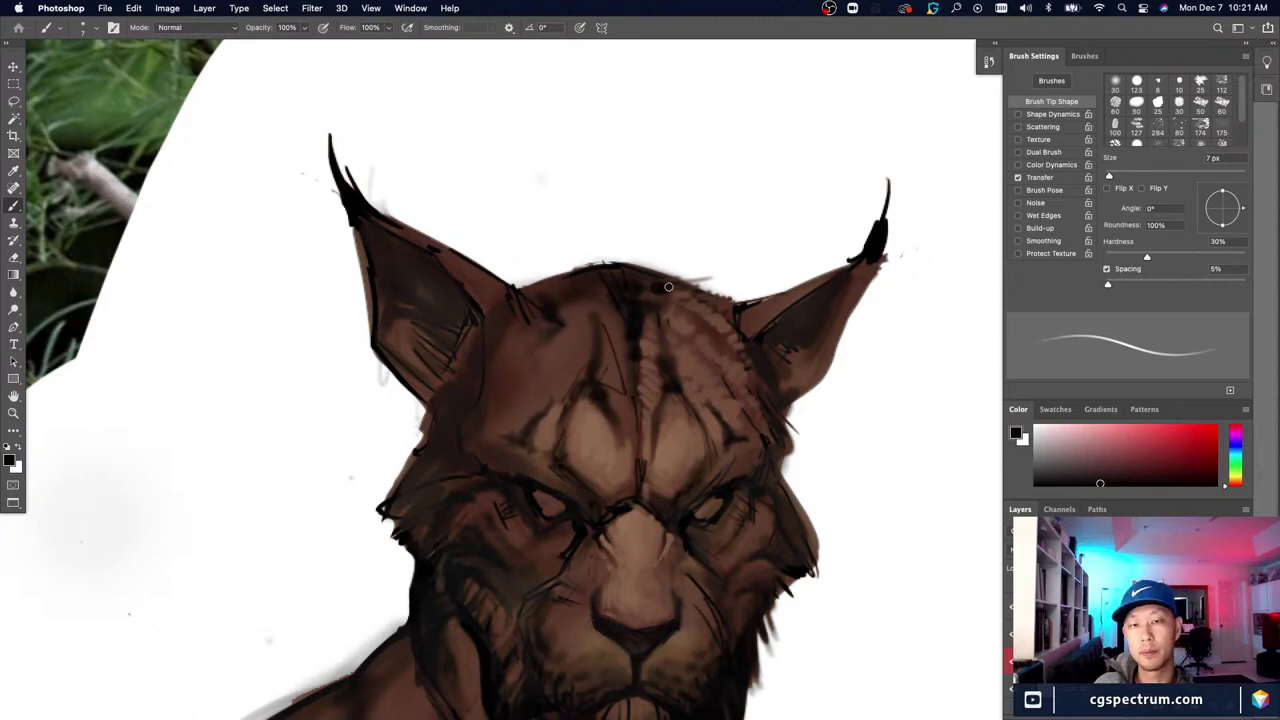
Step: Rework the top outline of the head in black with a 4 px brush and trim its outer edge with sampled white
key(bracketleft)
key(bracketleft)
key(bracketleft)
drag(648, 268, 602, 260)
drag(534, 458, 540, 426)
alt+click(701, 225)
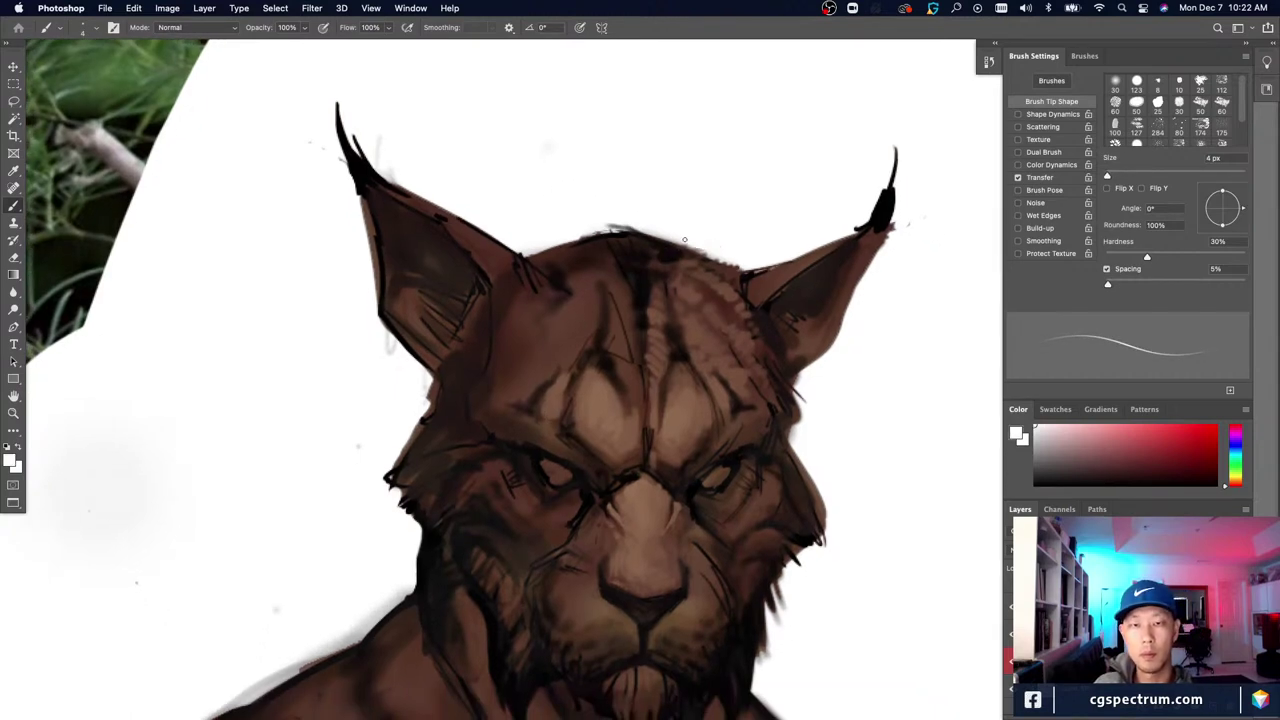
mouse_move(685, 239)
mouse_down()
mouse_move(573, 196)
mouse_move(606, 226)
mouse_up()
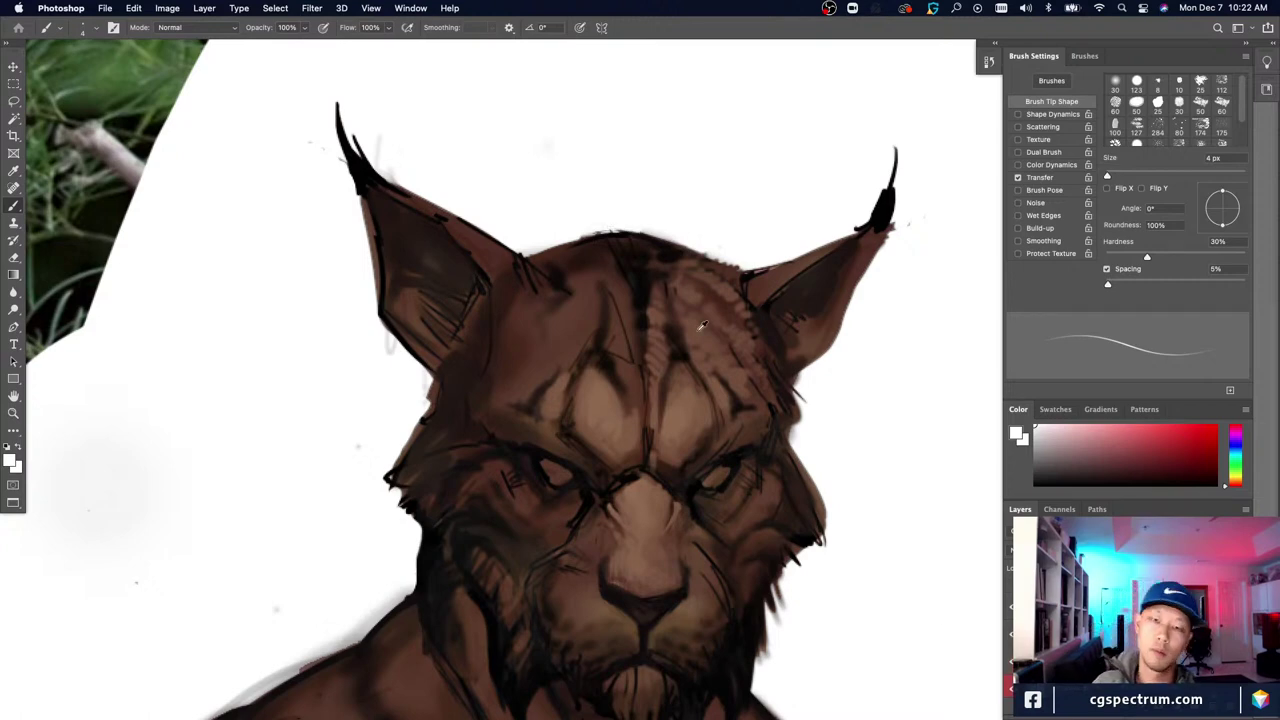
Step: Paint lighter fur strokes on the forehead above the right brow, using browns sampled from the brow area
alt+click(682, 406)
key(super+minus)
key(super+minus)
key(super+plus)
key(super+plus)
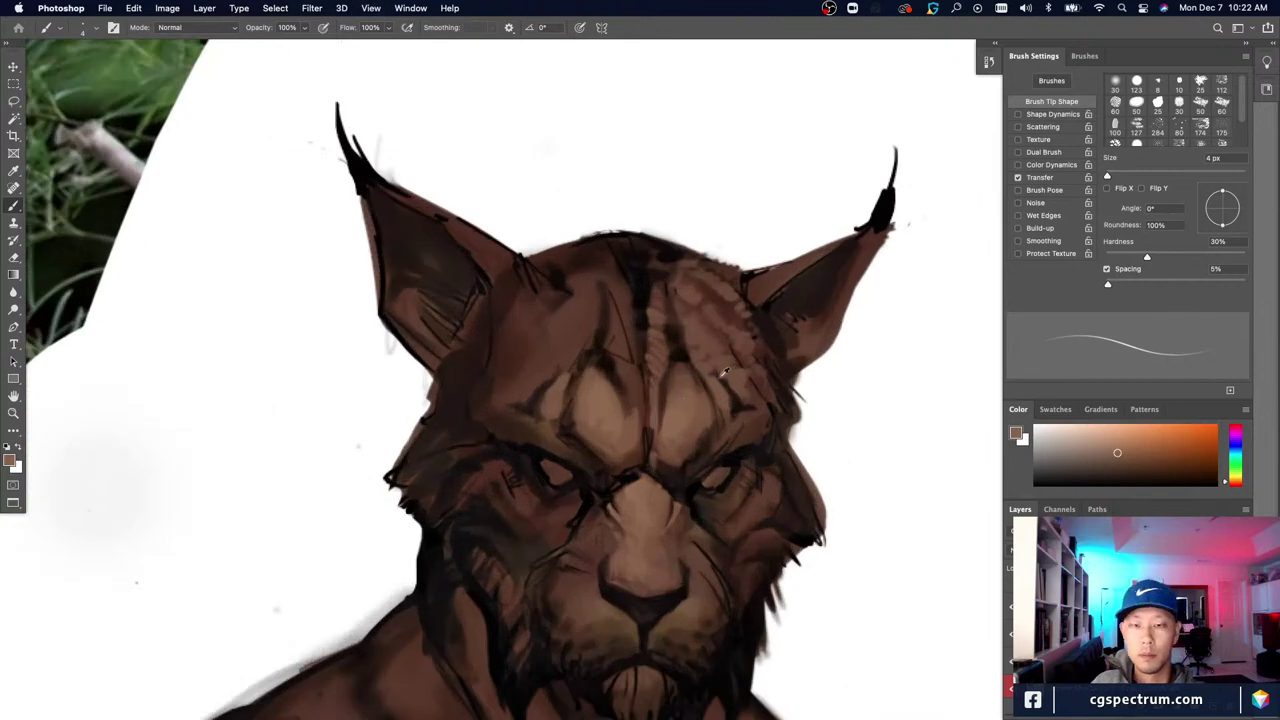
alt+click(726, 370)
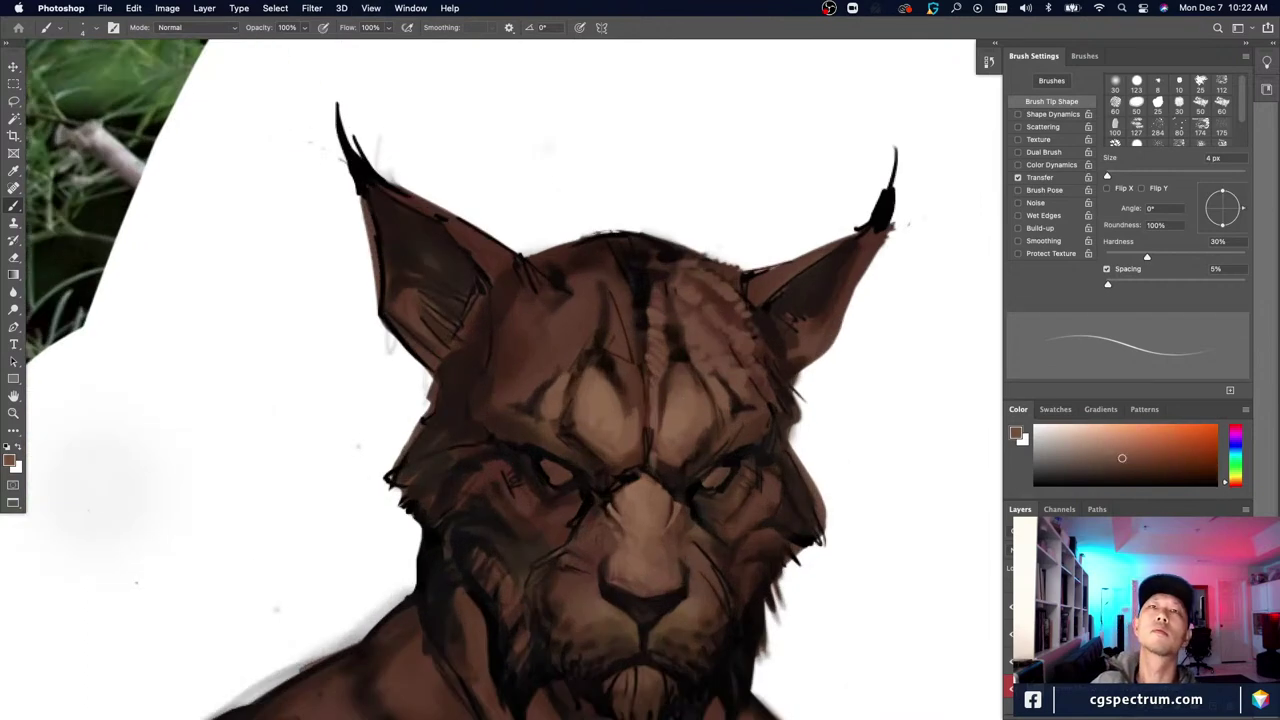
key(Tab)
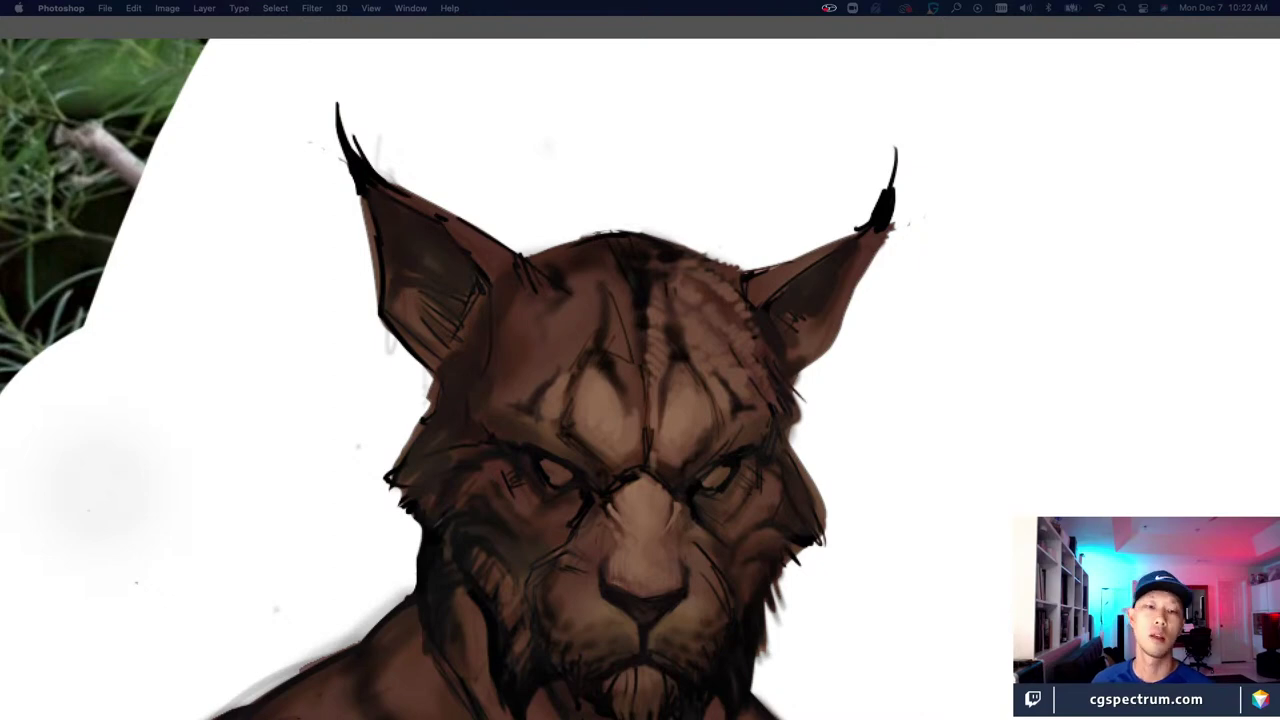
key(Tab)
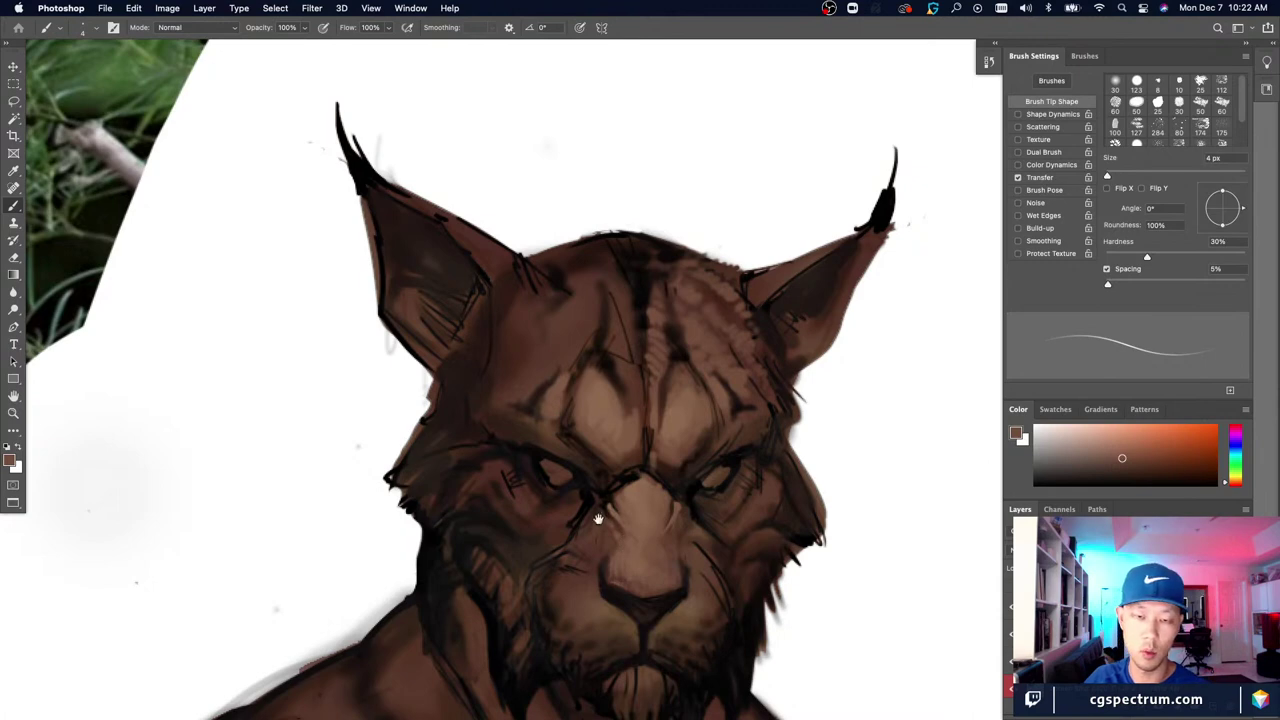
Step: Extend the fur texture over the right brow with a 6 px brush and brown sampled from the forehead
mouse_move(598, 519)
mouse_down()
mouse_move(555, 511)
mouse_move(569, 542)
mouse_up()
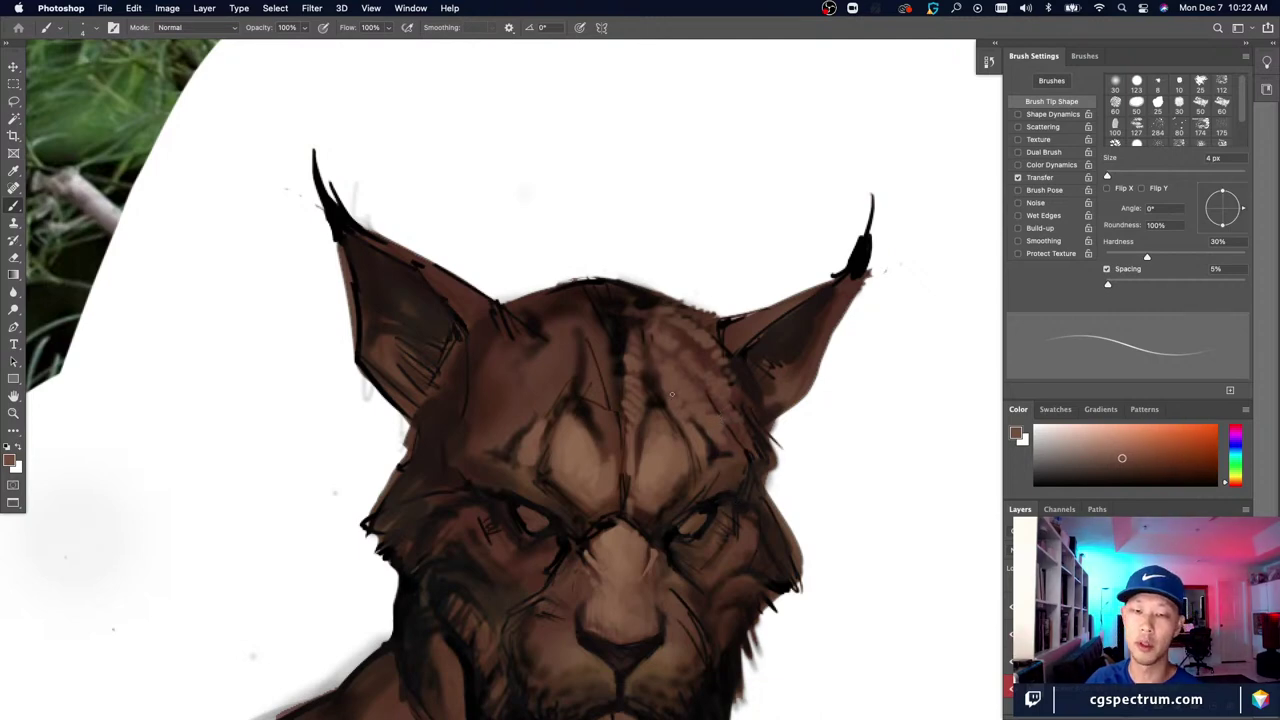
key(bracketright)
key(bracketright)
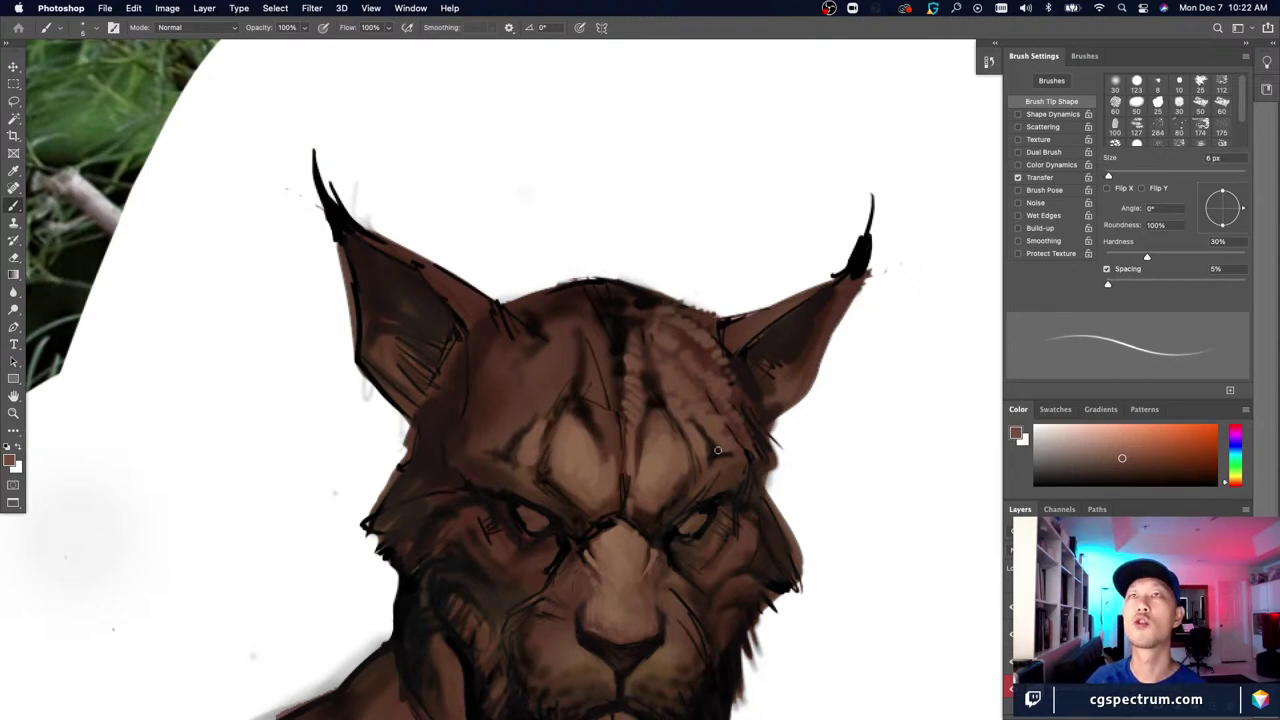
alt+click(703, 416)
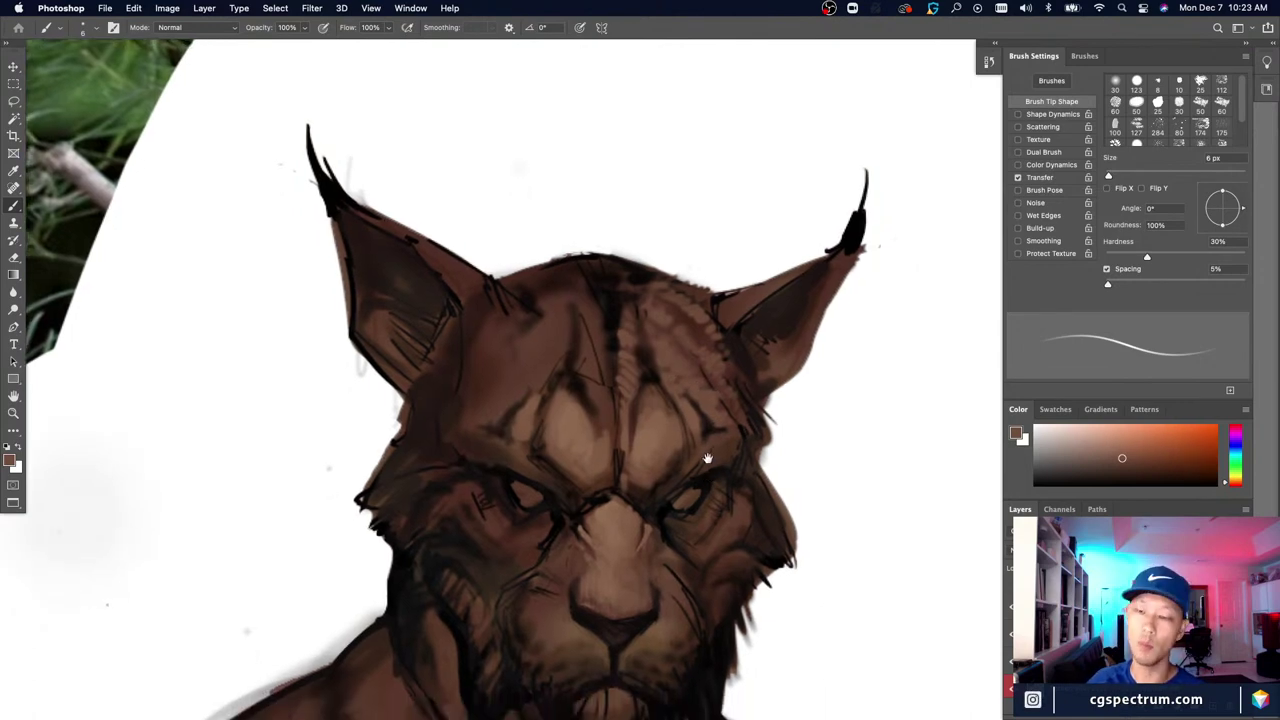
scroll(932, 651, down, 3)
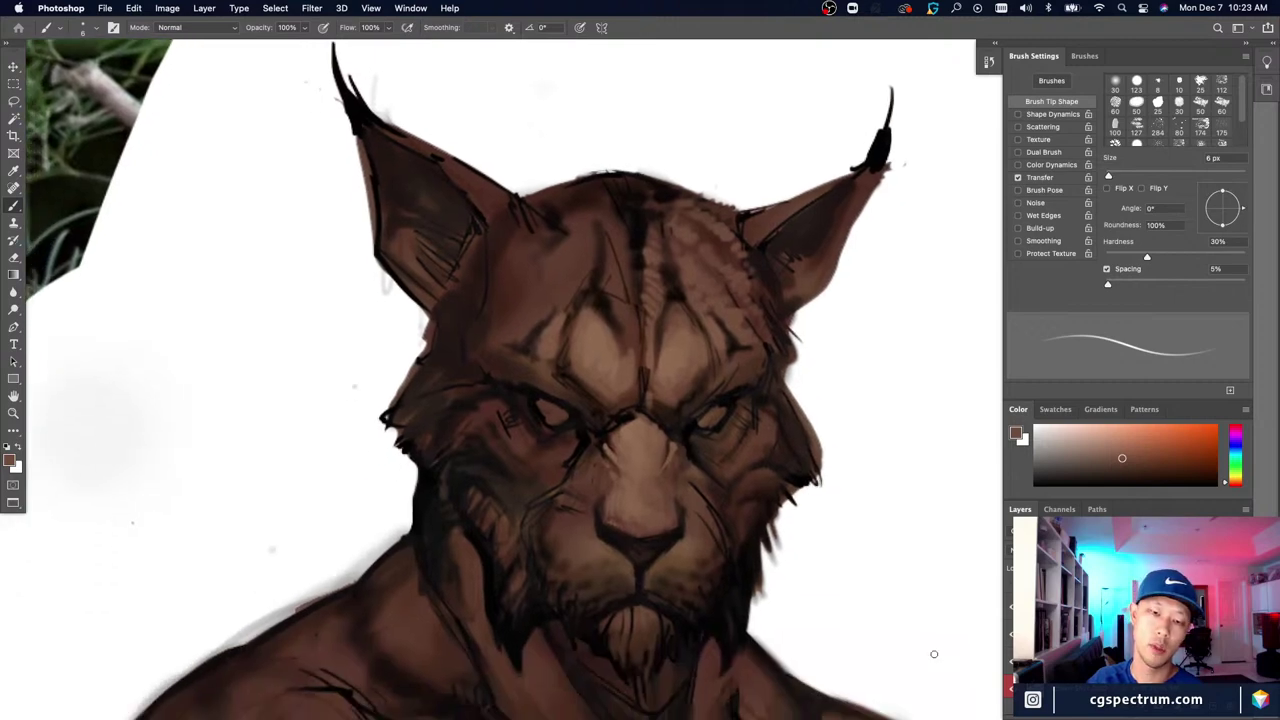
scroll(933, 653, up, 3)
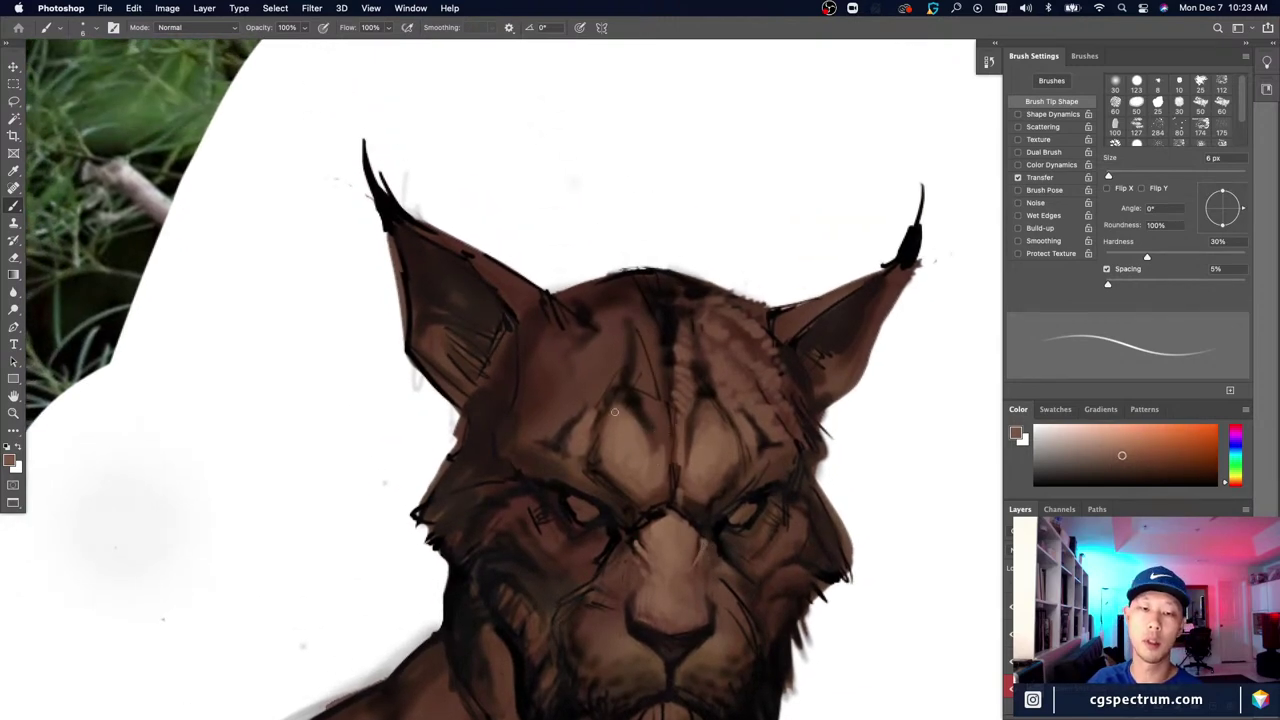
Step: Paint light fur strokes above the left brow with a 7 px brush, using brown sampled from the brow's upper edge
alt+click(618, 409)
drag(549, 435, 569, 469)
key(bracketright)
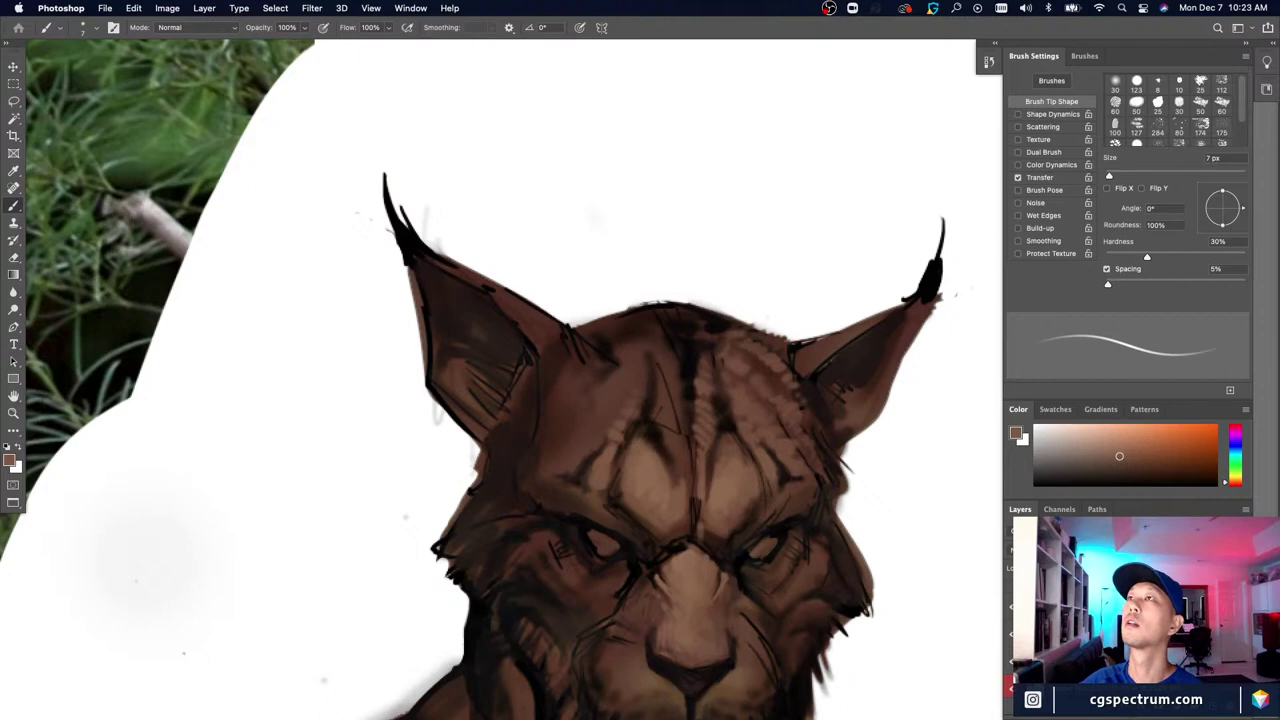
key(Tab)
key(Tab)
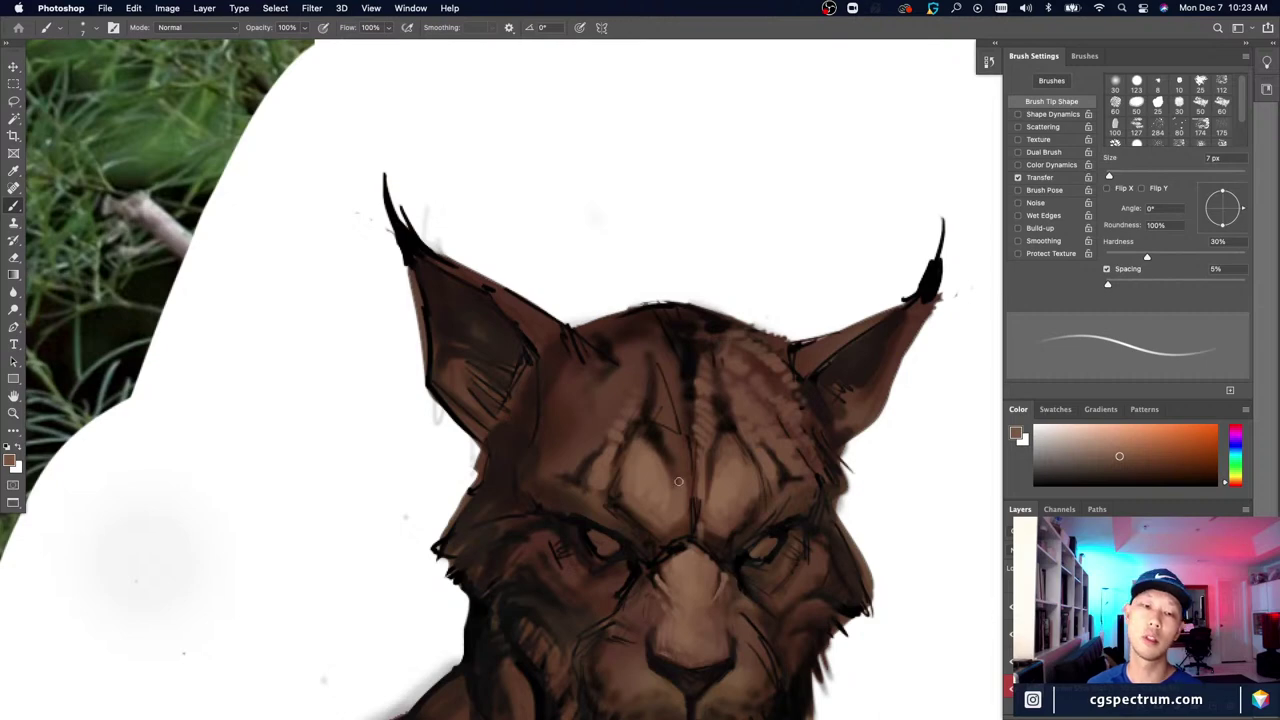
alt+click(607, 455)
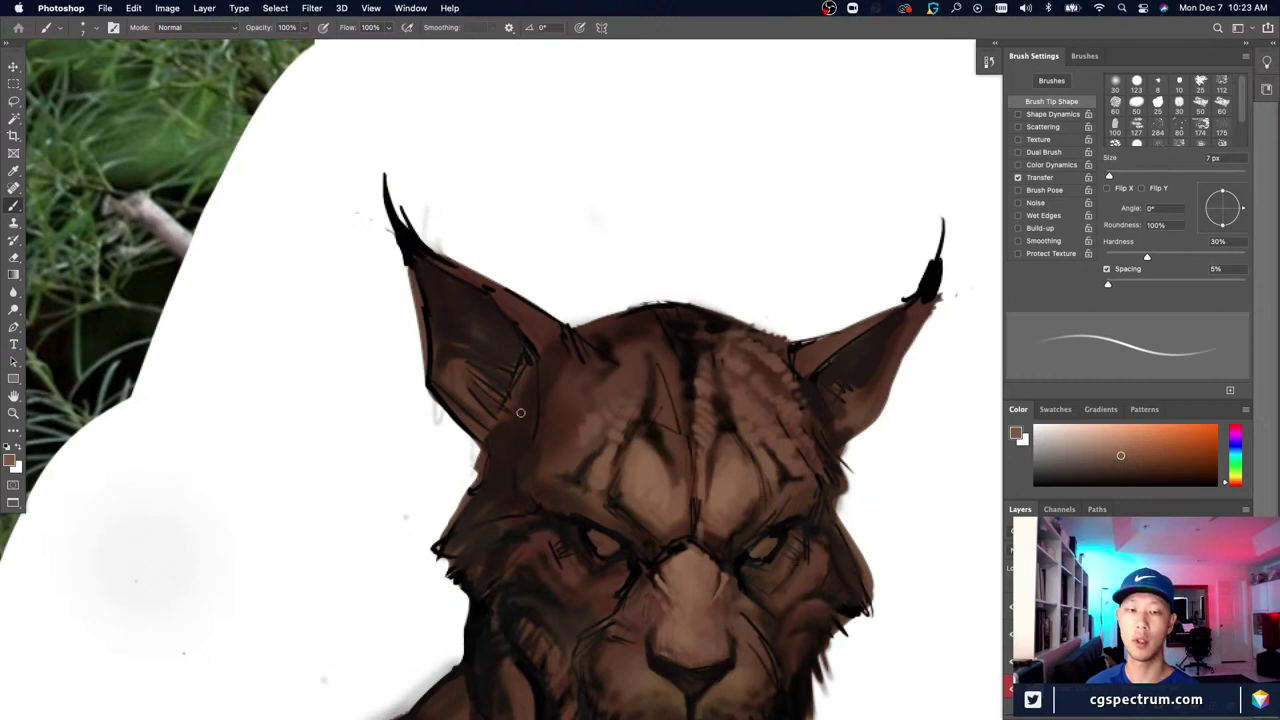
Step: Continue the mottled fur texture across the left forehead toward the ear with an 8 to 9 px brush and sampled reddish browns
alt+click(589, 423)
key(bracketright)
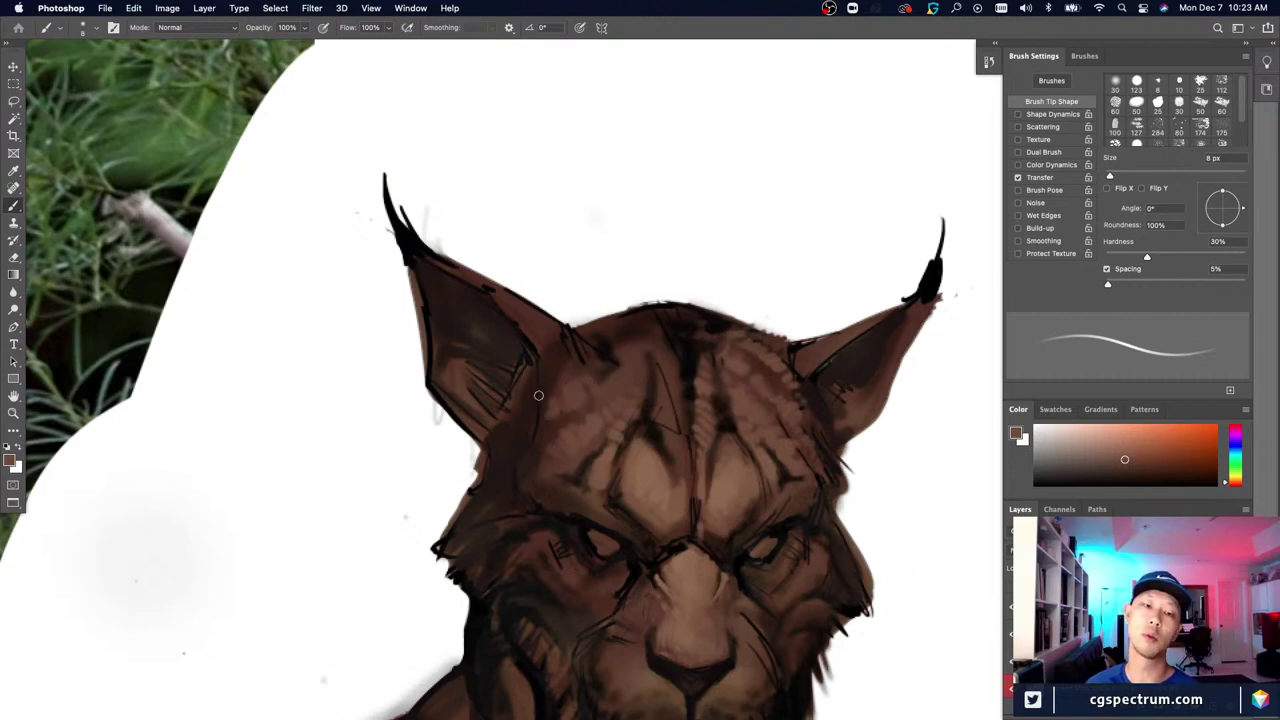
alt+click(563, 407)
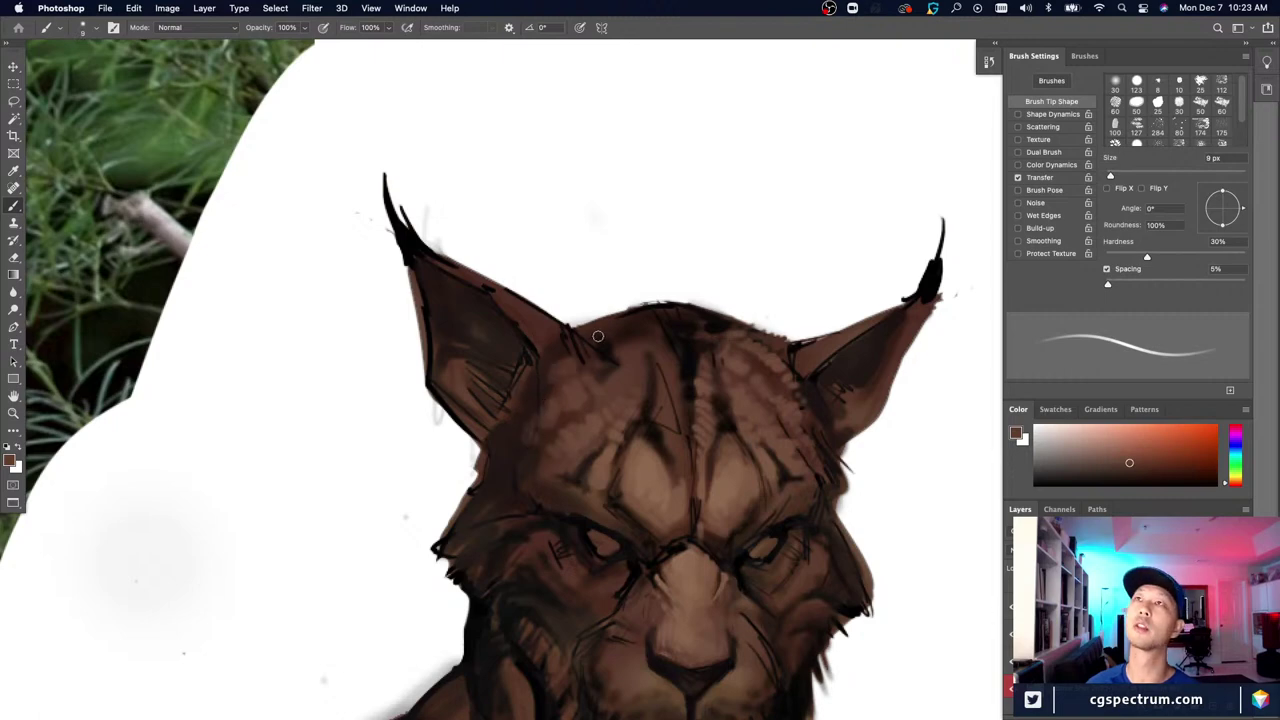
Step: Paint alternating dark and mid-brown fur strokes on the upper skull beside the left ear with a 6 to 7 px brush
key(bracketleft)
key(bracketleft)
key(bracketleft)
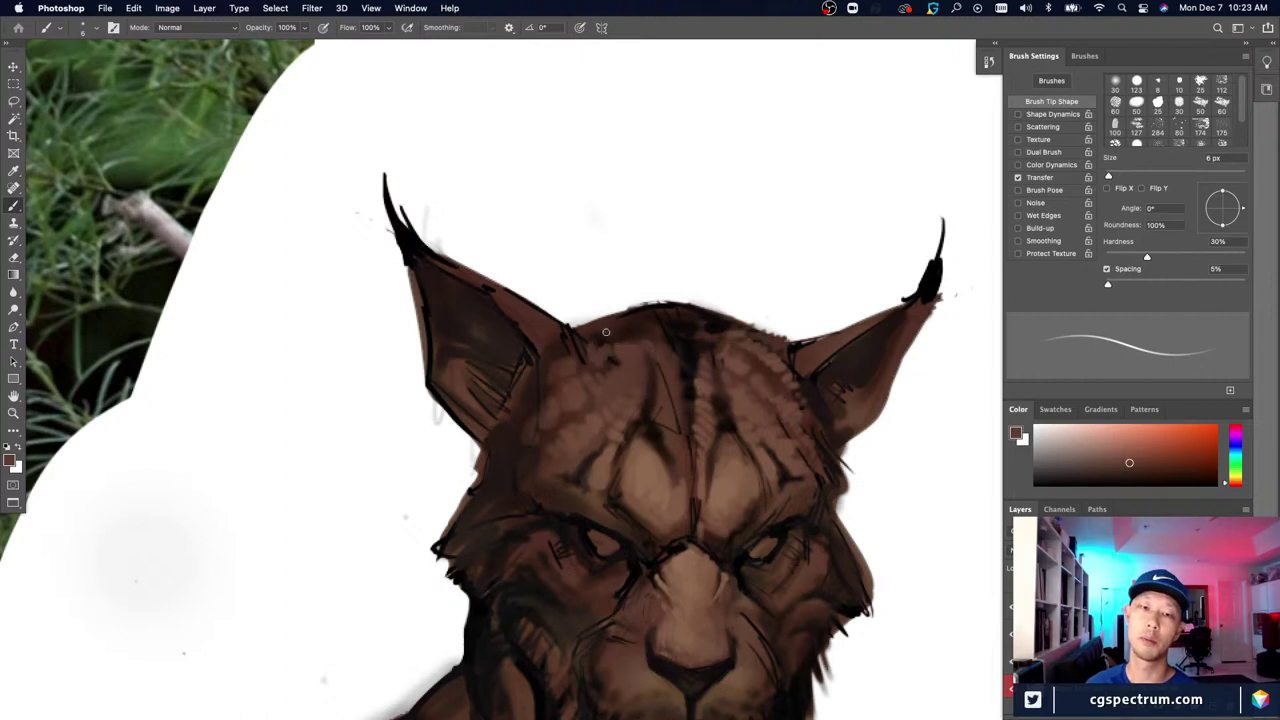
key(bracketright)
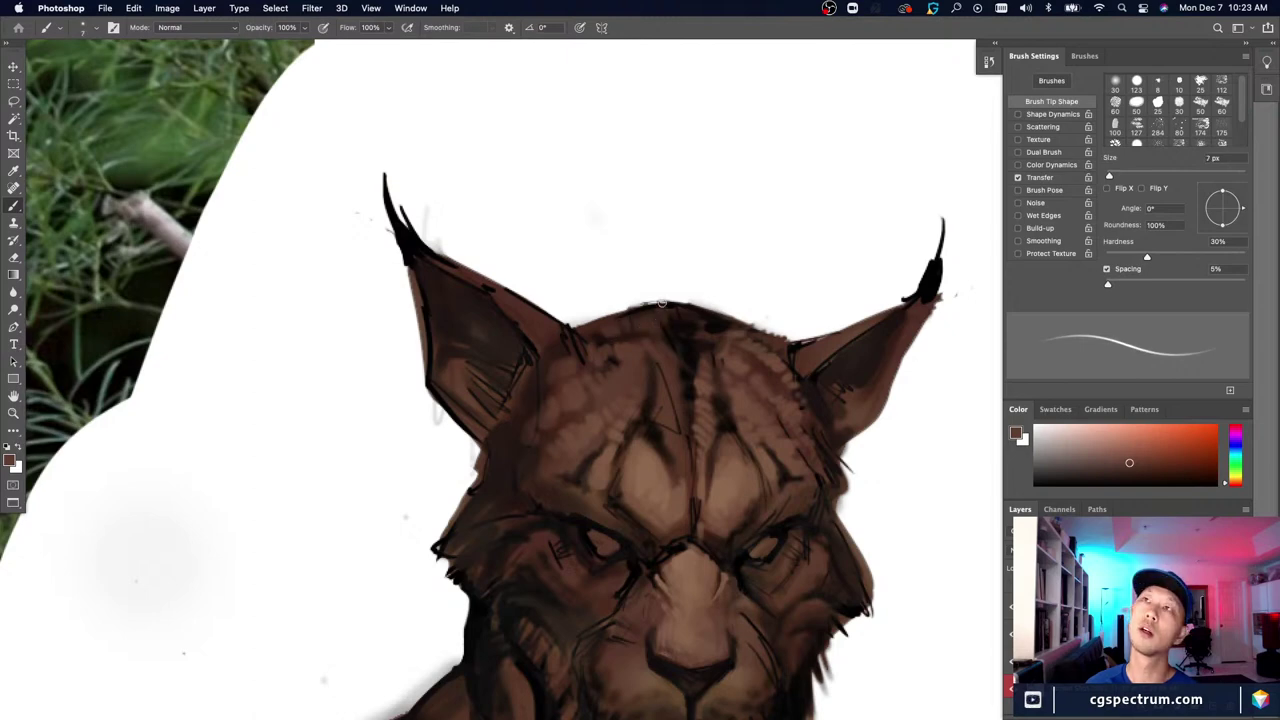
alt+click(605, 331)
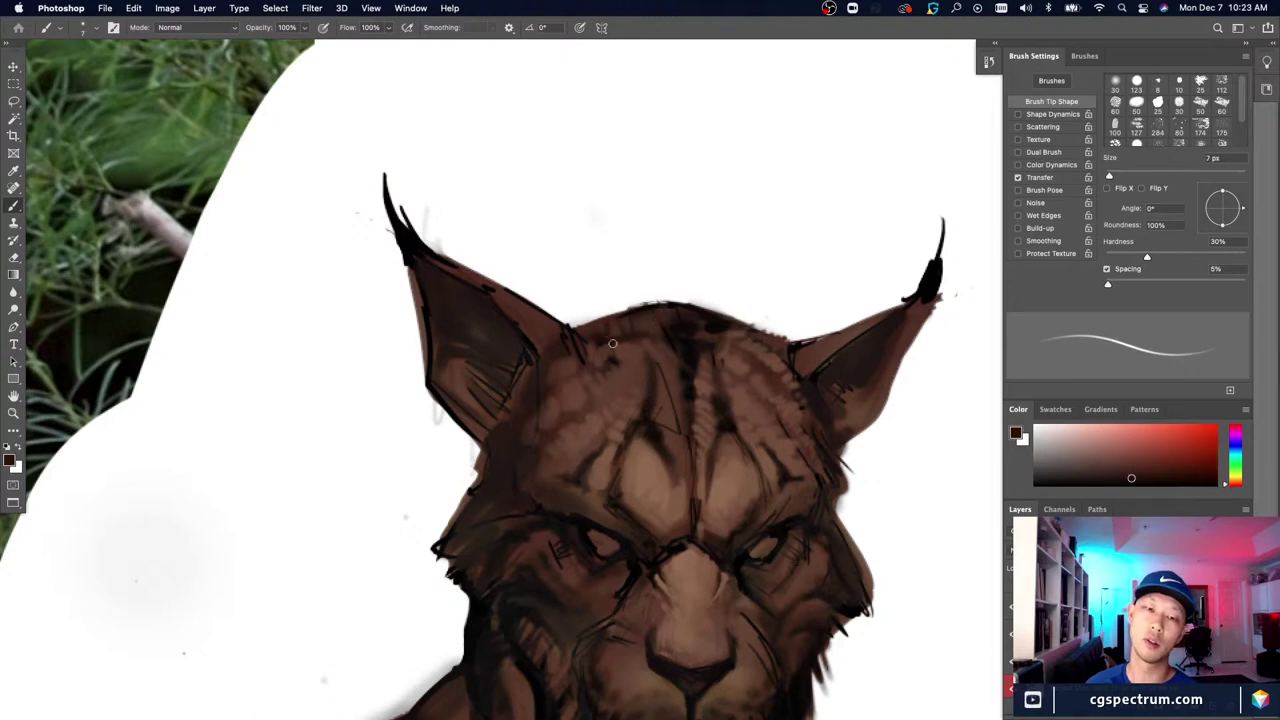
alt+click(630, 340)
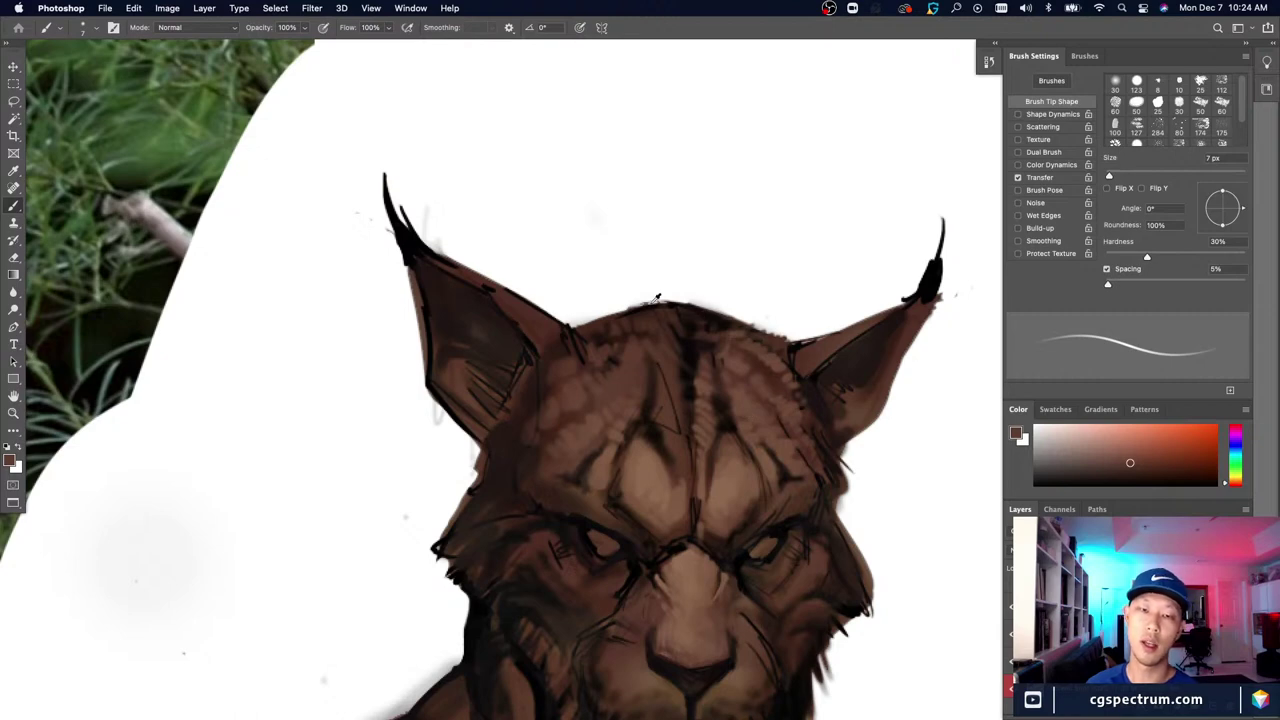
Step: Add small dark fur tufts along the top outline of the head with a 4 px brush and sampled near-black brown
alt+click(658, 302)
key(bracketleft)
key(bracketleft)
key(bracketleft)
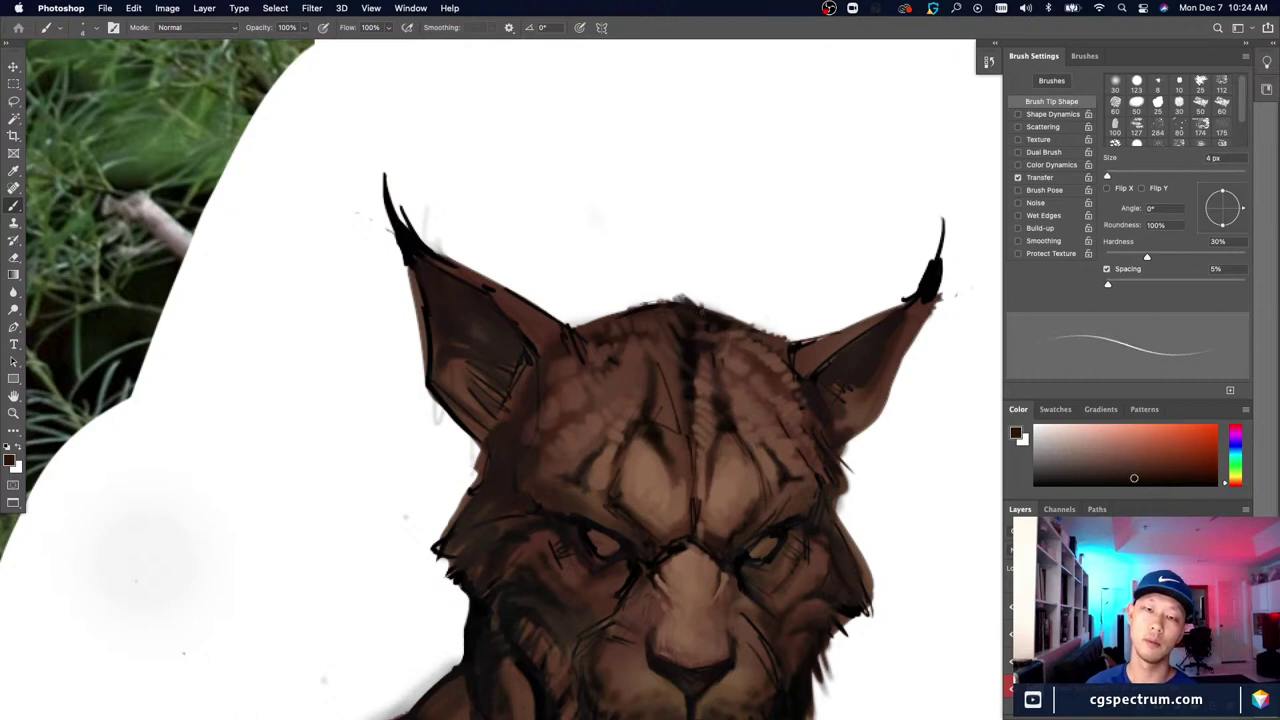
Step: Add fine dark hairs along the skull's top outline toward the left ear with a 2 to 3 px brush and sampled dark browns
key(bracketleft)
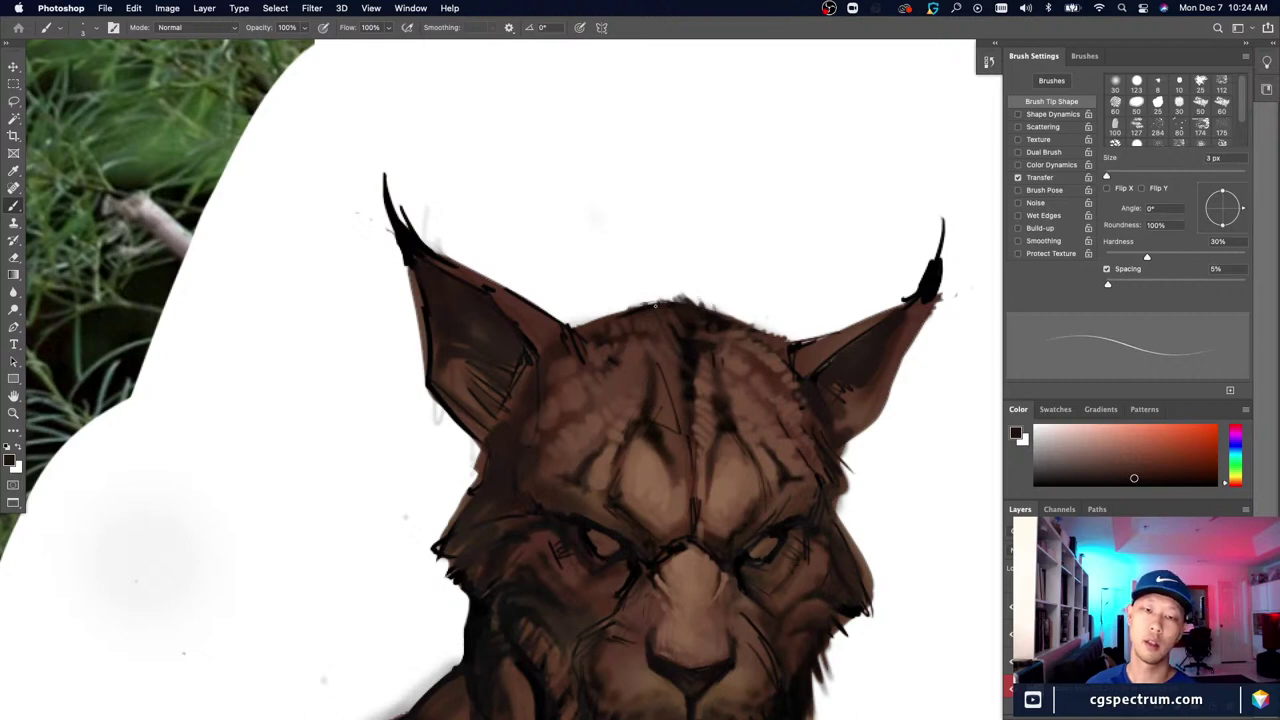
key(x)
key(x)
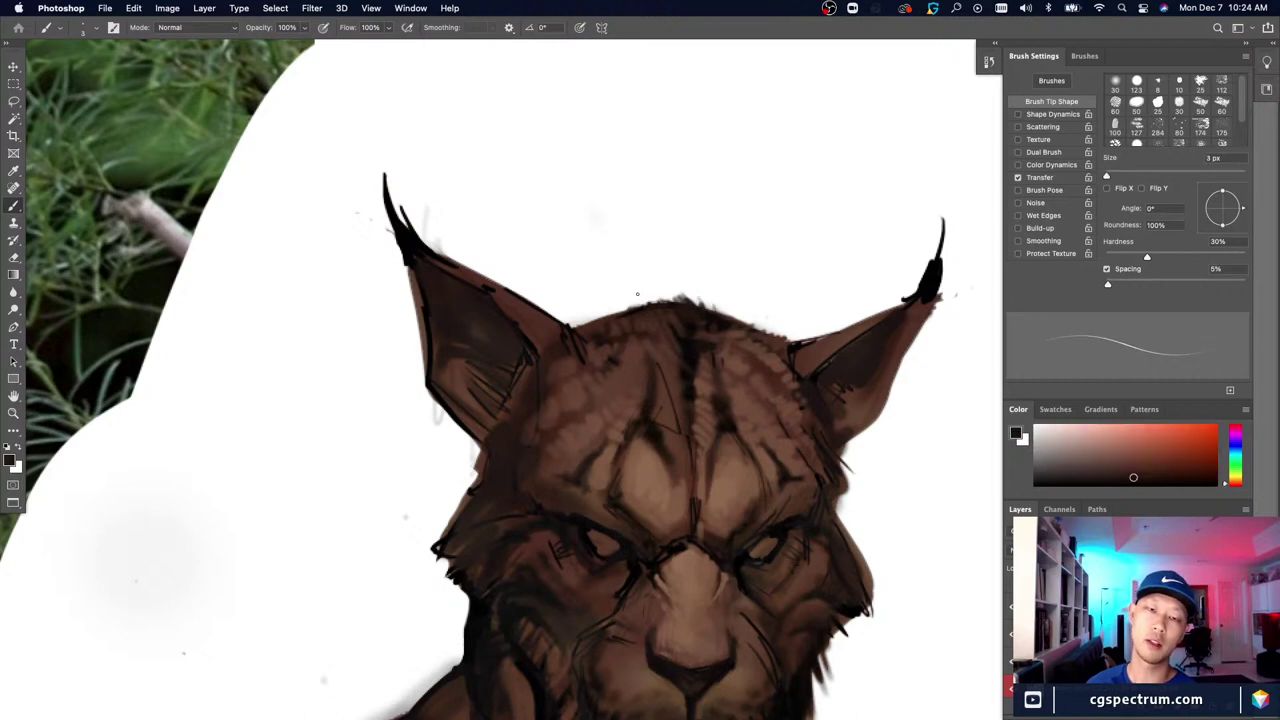
key(bracketleft)
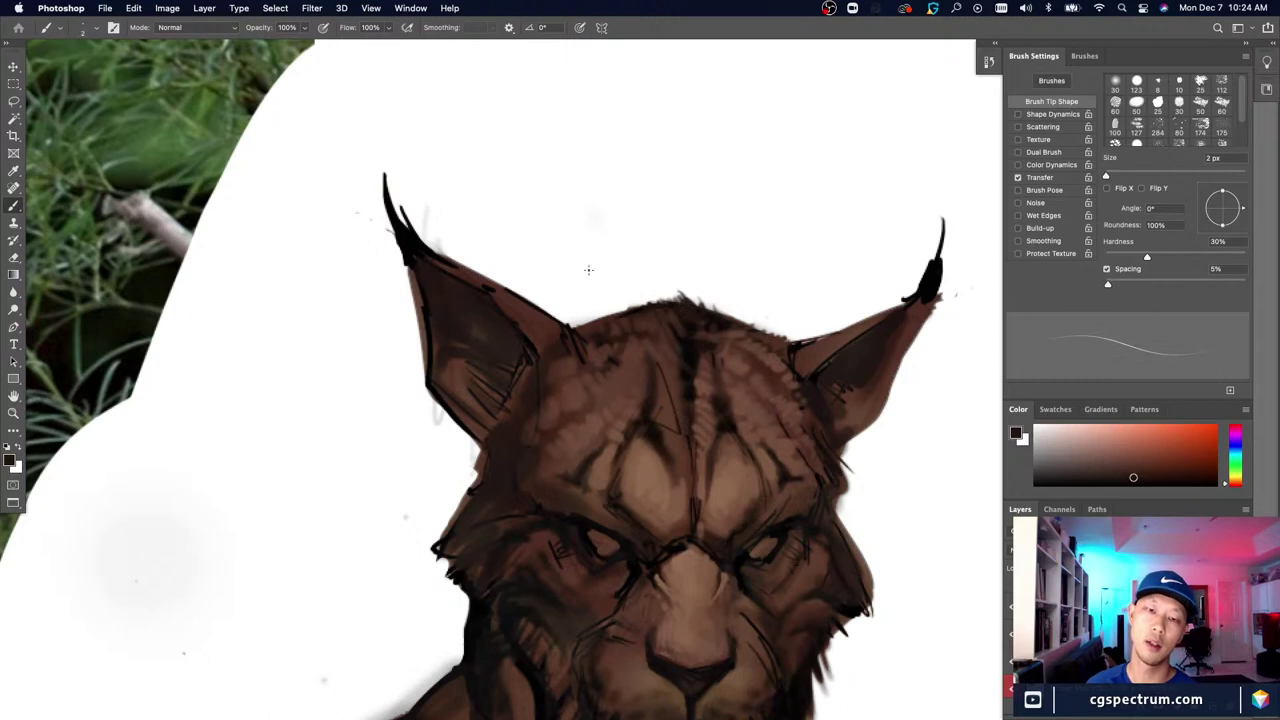
alt+click(672, 308)
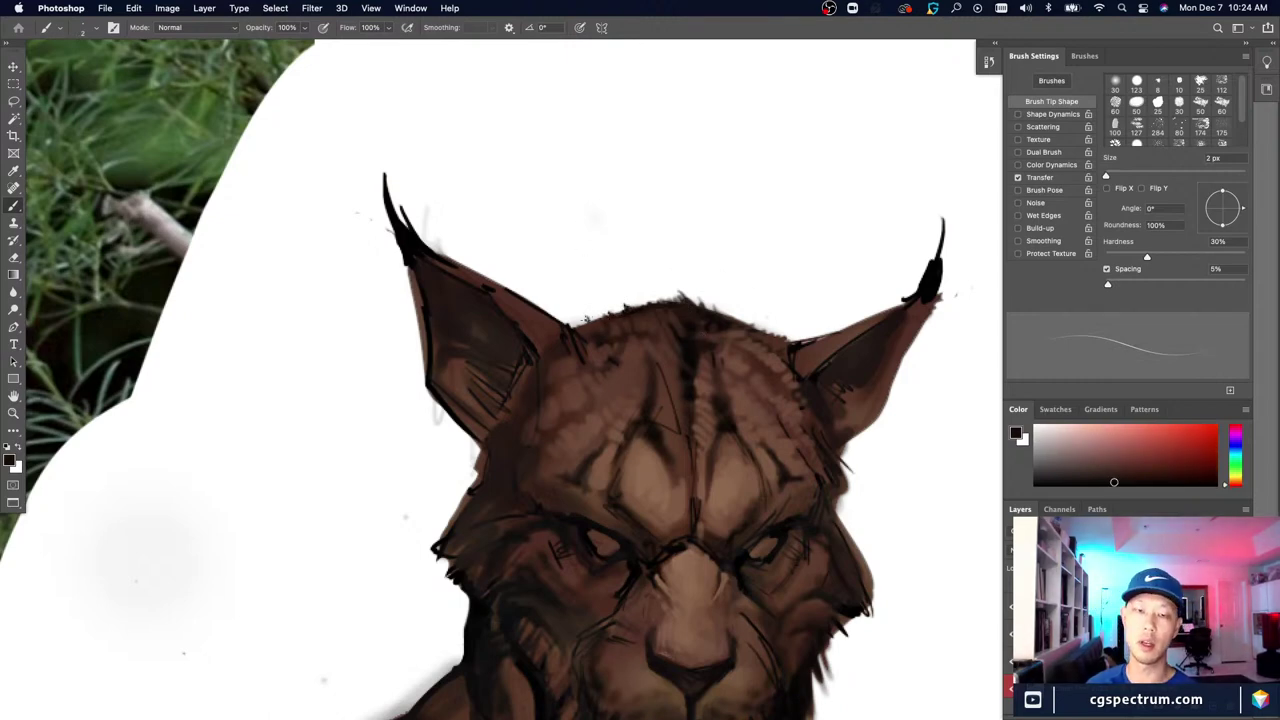
alt+click(606, 332)
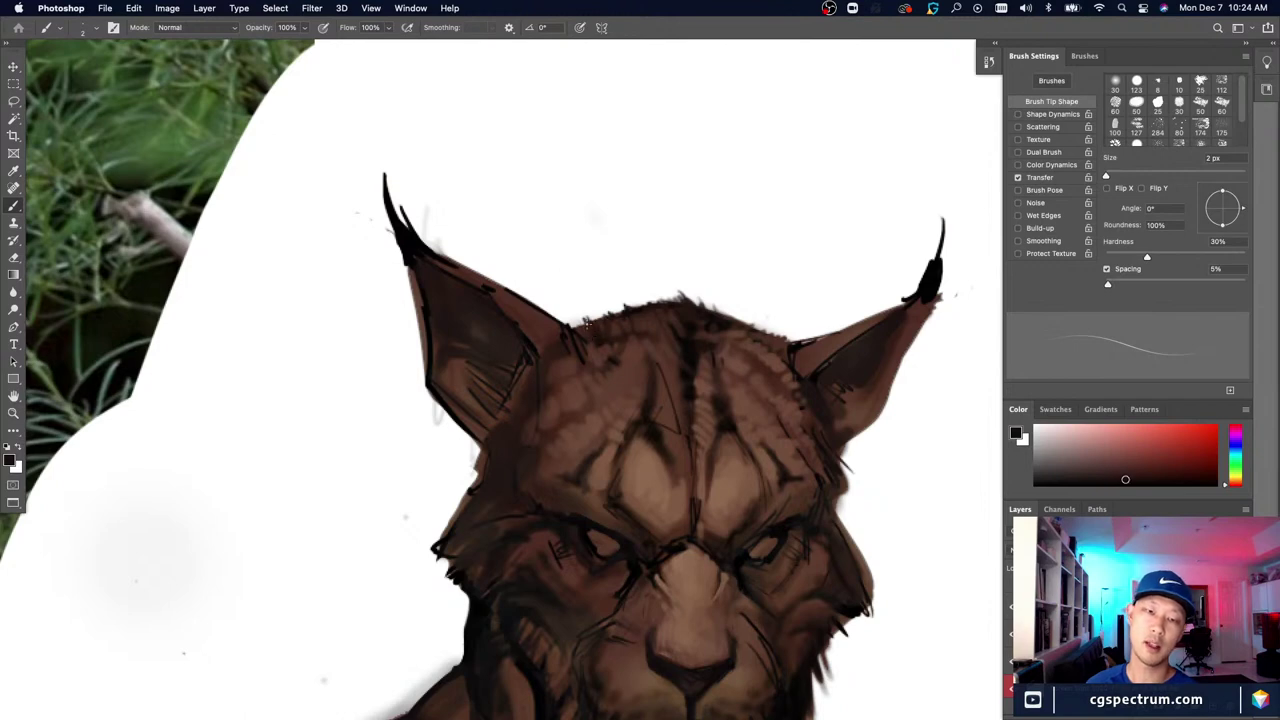
alt+click(640, 340)
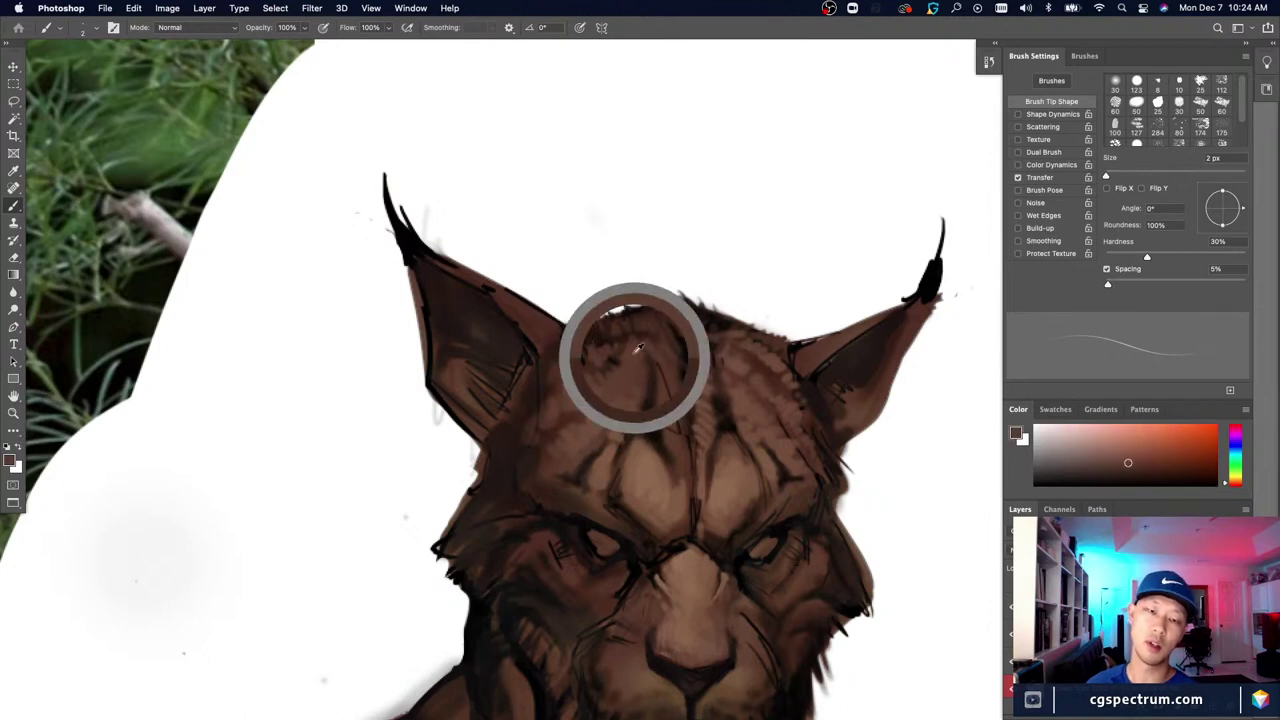
alt+click(690, 354)
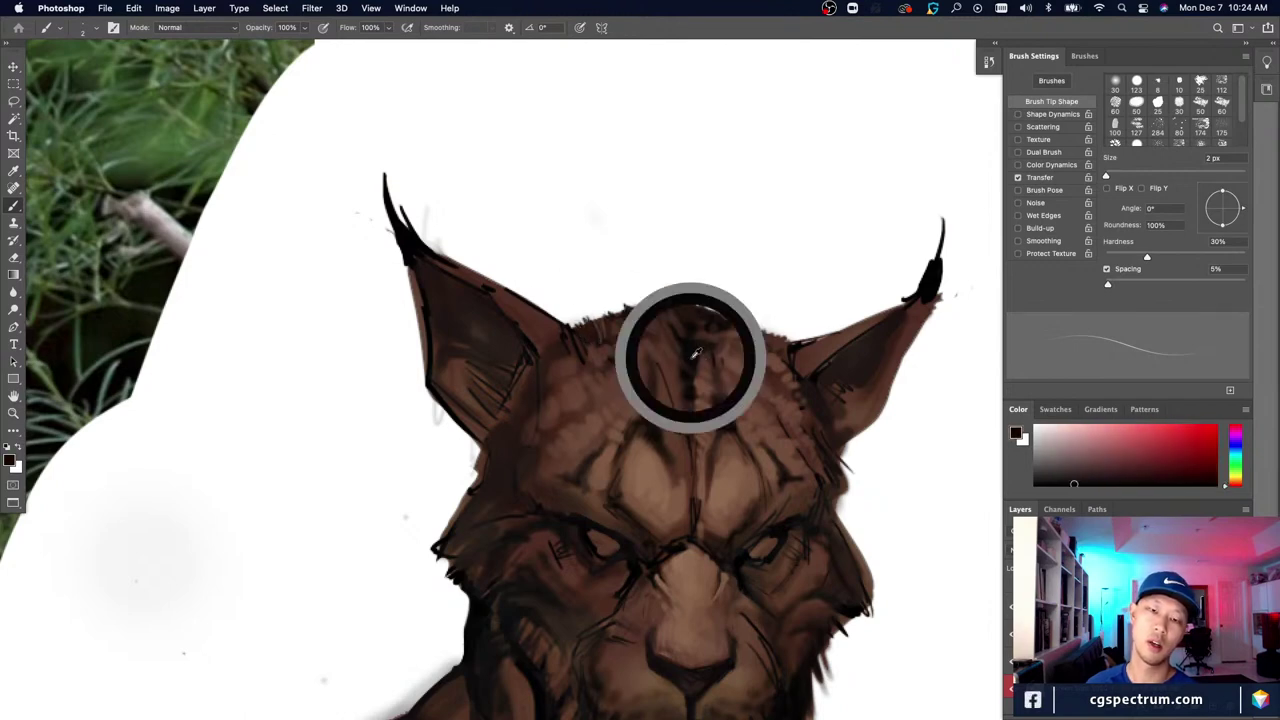
Step: Flick short near-black hairs at the inner bases of both ears with a 2 px brush and save the document
mouse_move(579, 318)
mouse_down()
mouse_move(575, 330)
mouse_move(602, 306)
mouse_move(570, 322)
mouse_move(566, 312)
mouse_up()
drag(788, 350, 781, 328)
drag(792, 346, 788, 334)
key(super+minus)
key(super+minus)
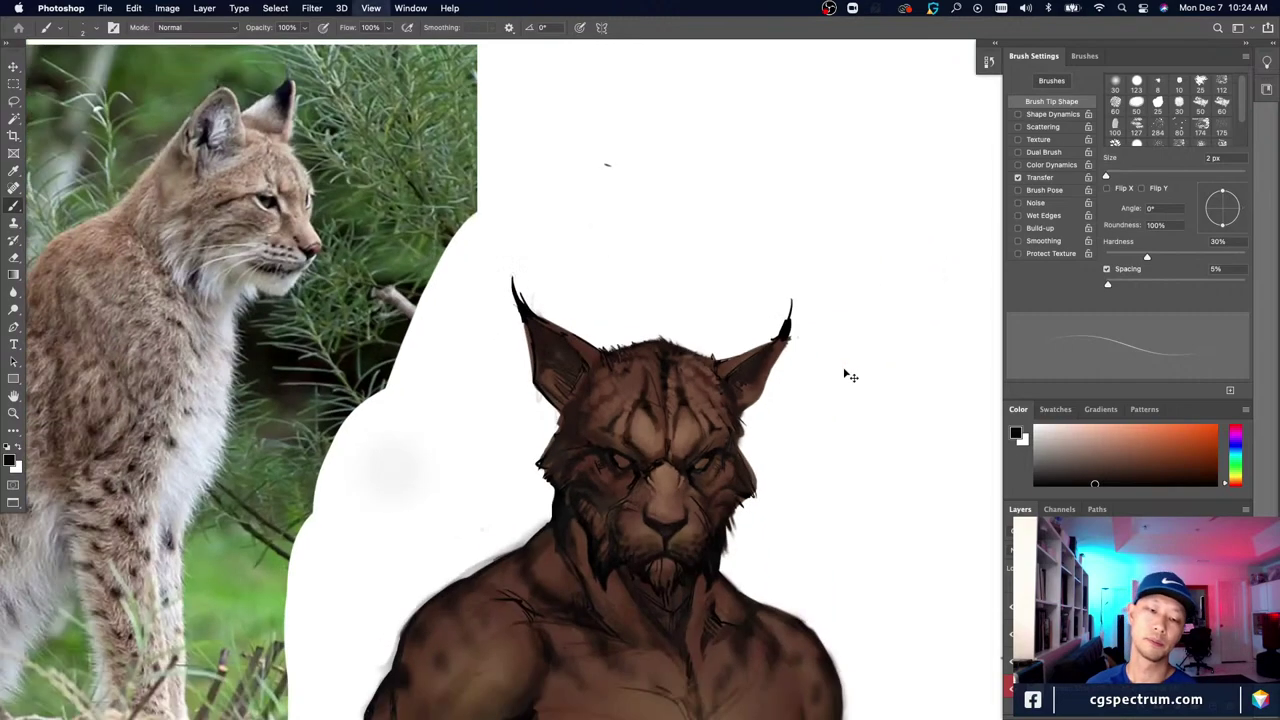
key(super+plus)
key(super+plus)
key(super+s)
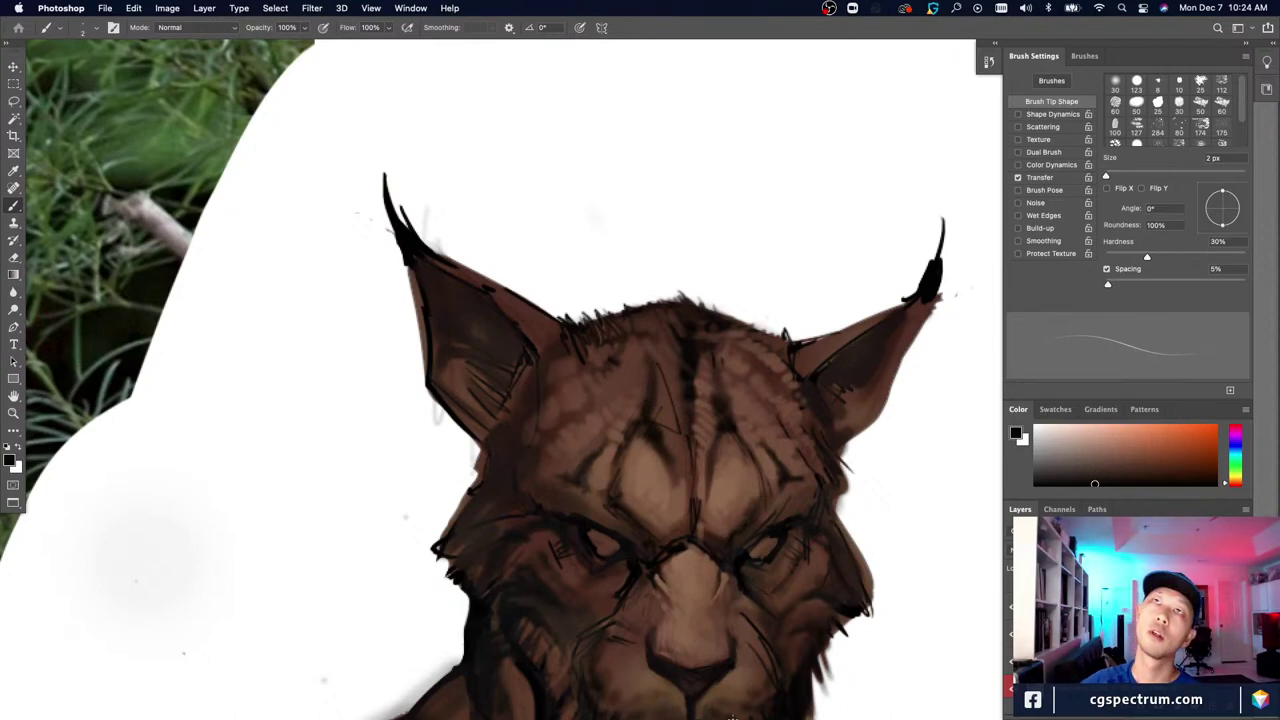
Step: Examine the painted head up close and at a distance beside the lynx photo
key(Tab)
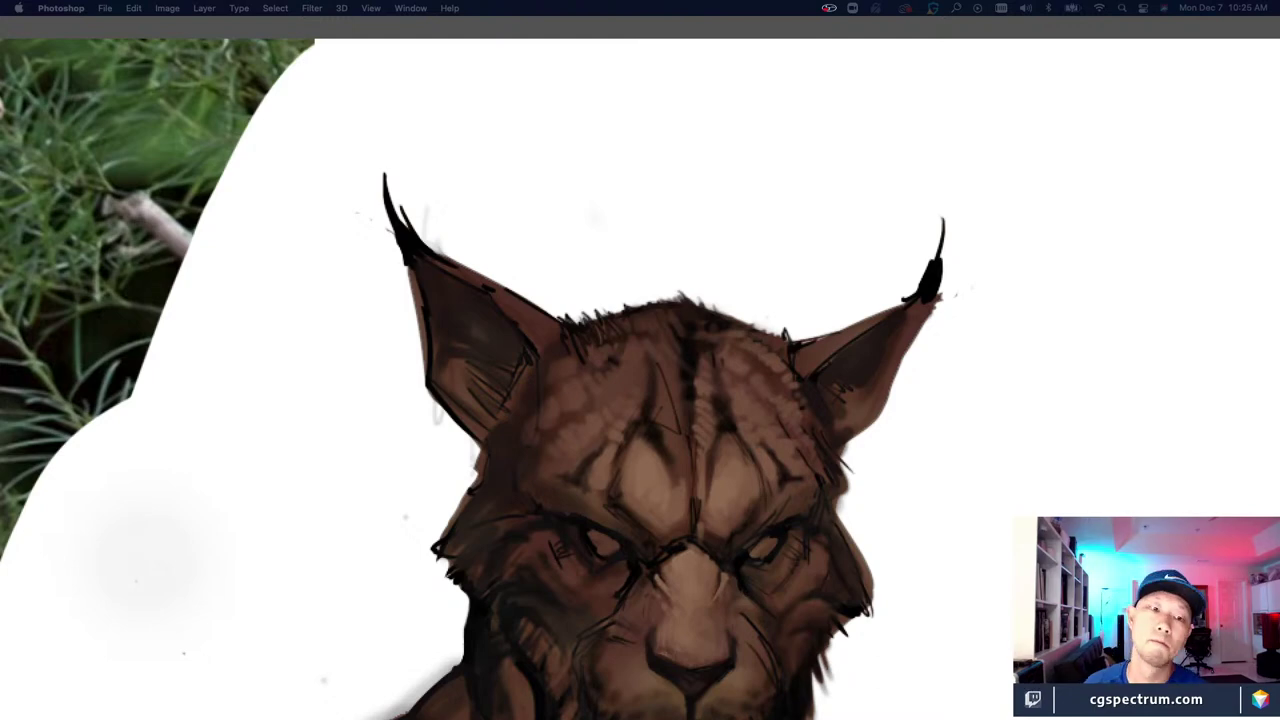
key(Tab)
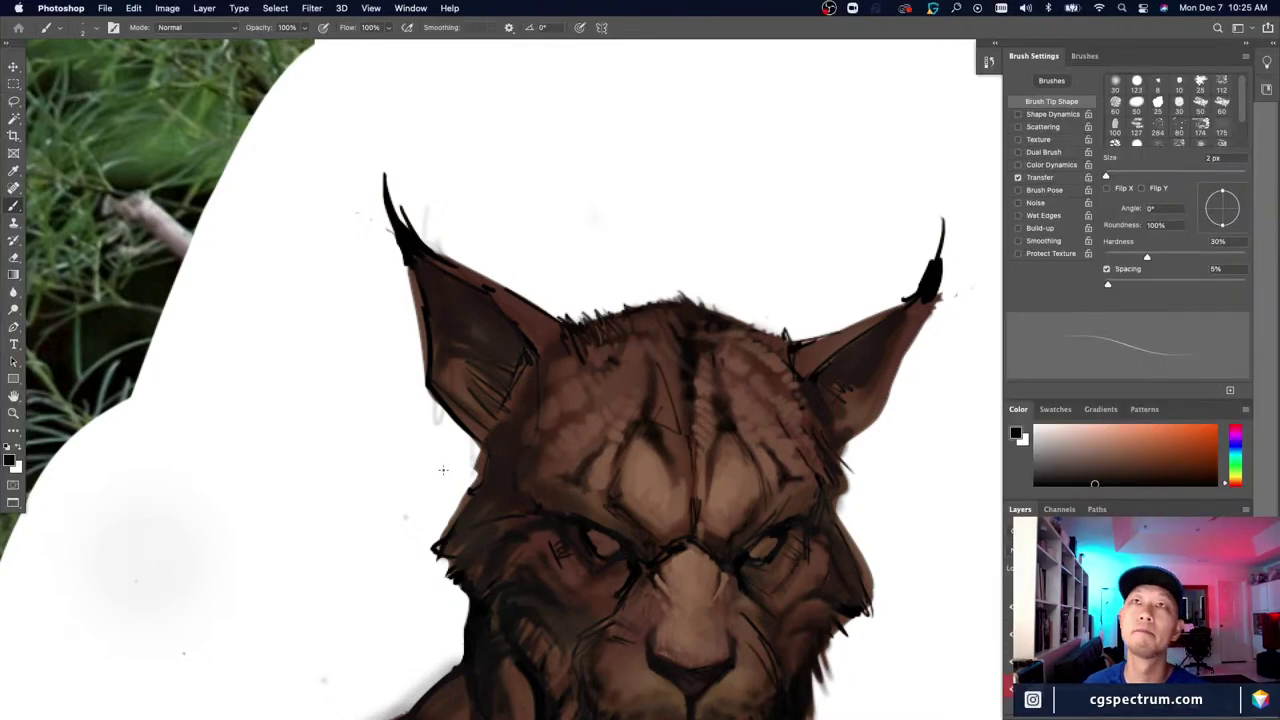
key(super+minus)
key(super+plus)
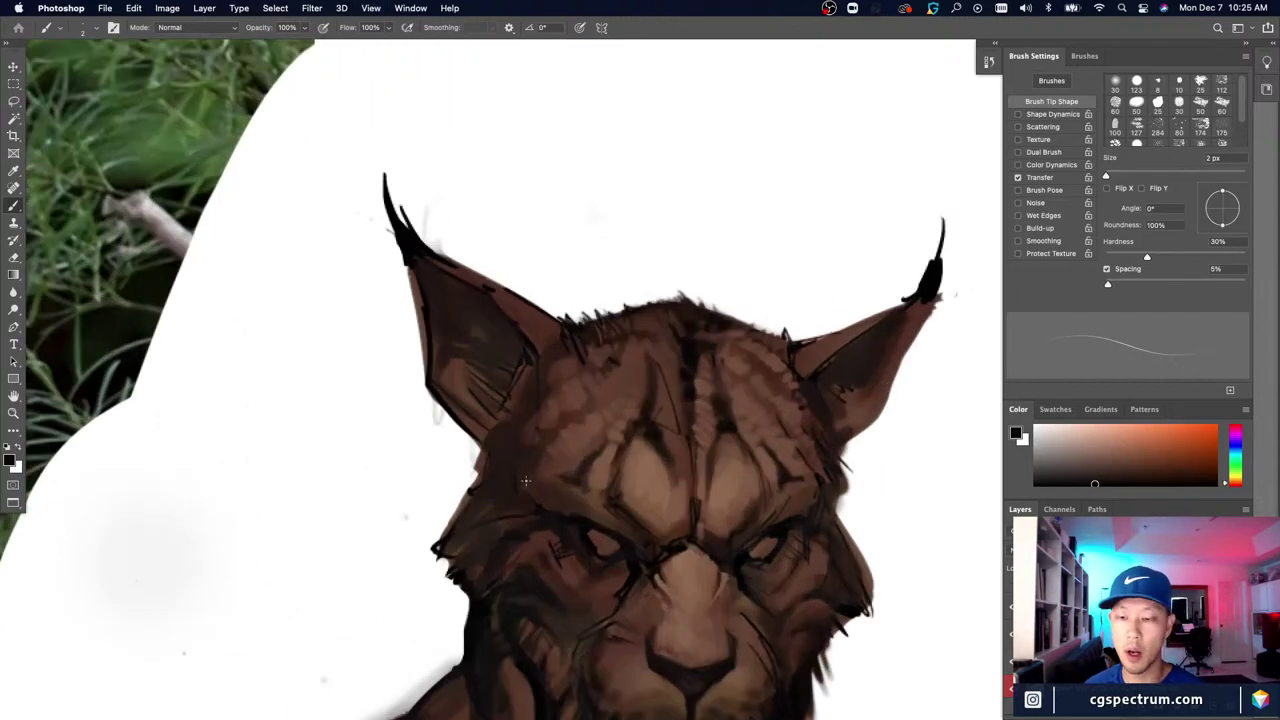
key(super+minus)
key(super+minus)
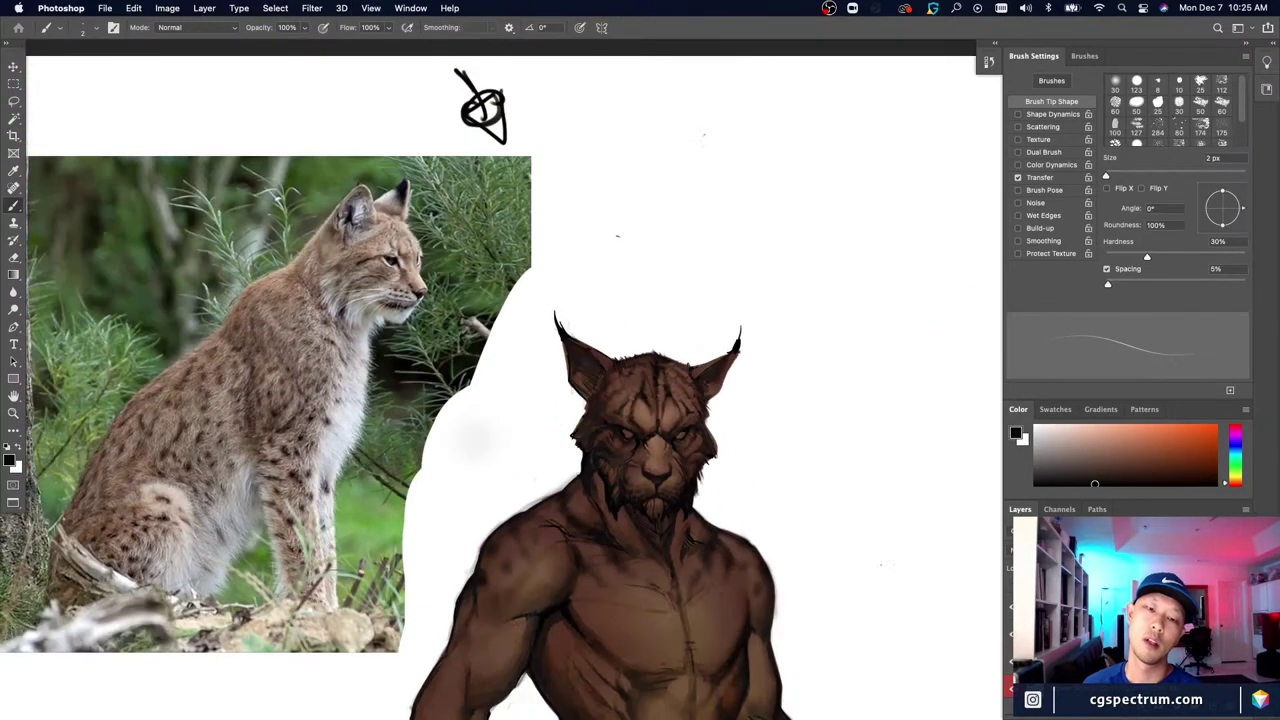
key(super+plus)
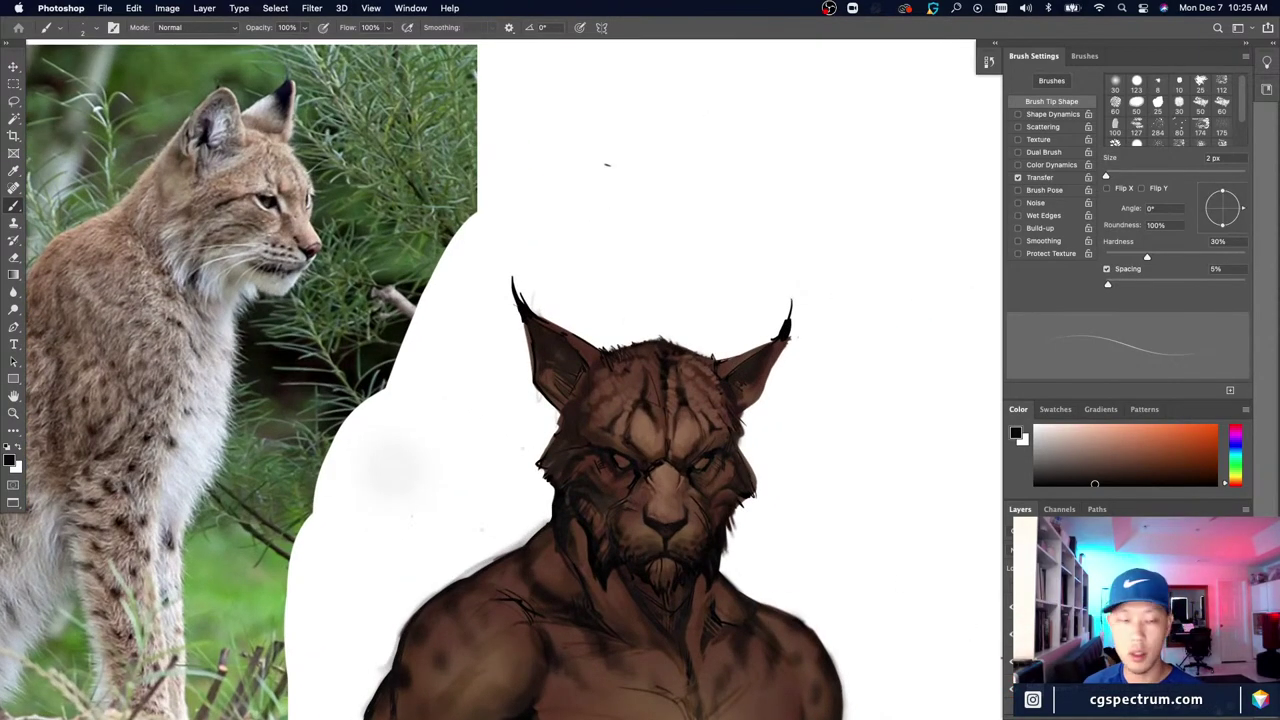
key(super+plus)
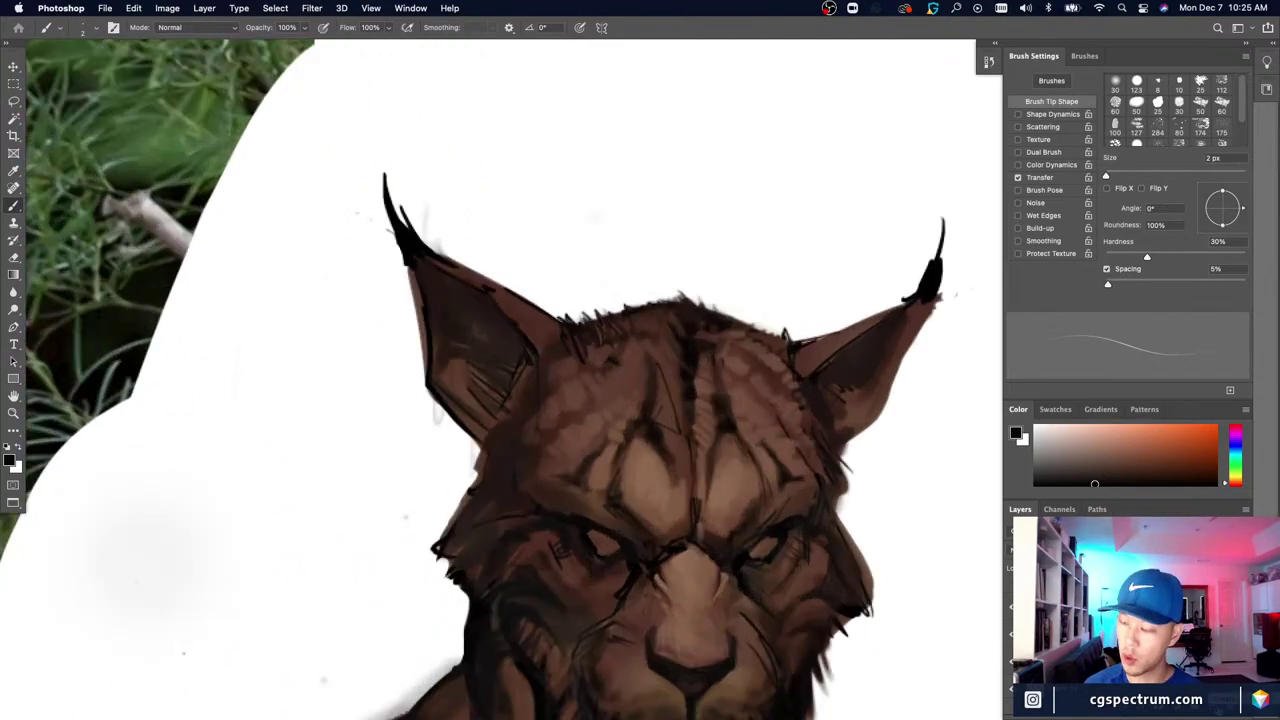
key(super+minus)
key(super+plus)
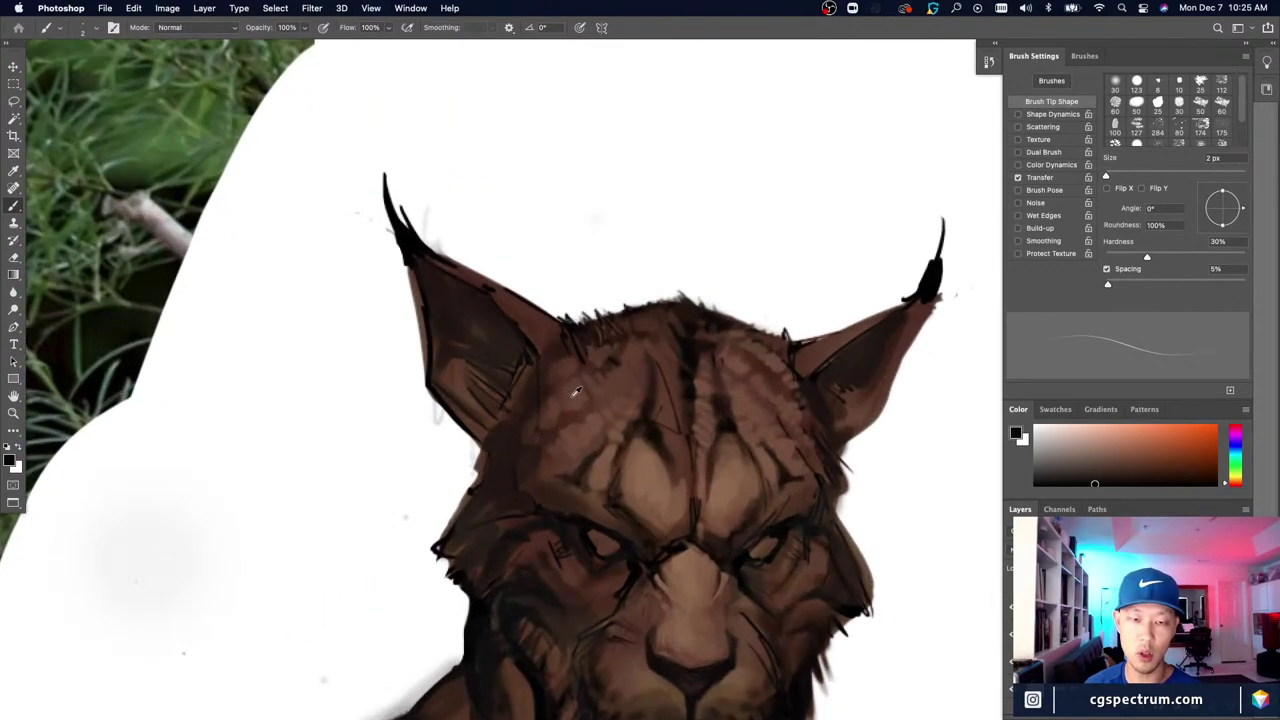
Step: Paint reddish-brown fur strokes on the left side of the forehead below the ear with a 3 to 6 px brush and sampled browns
alt+click(575, 390)
scroll(514, 428, down, 1)
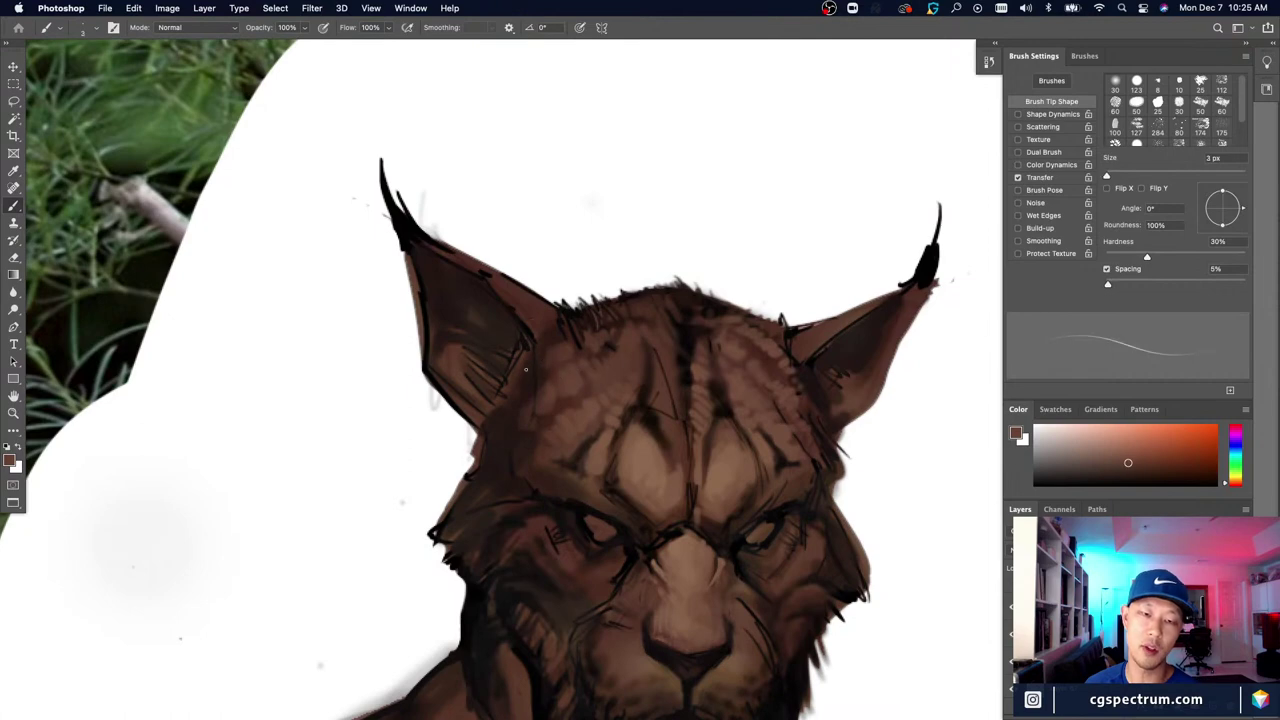
key(bracketright)
key(bracketright)
key(bracketright)
scroll(496, 382, down, 1)
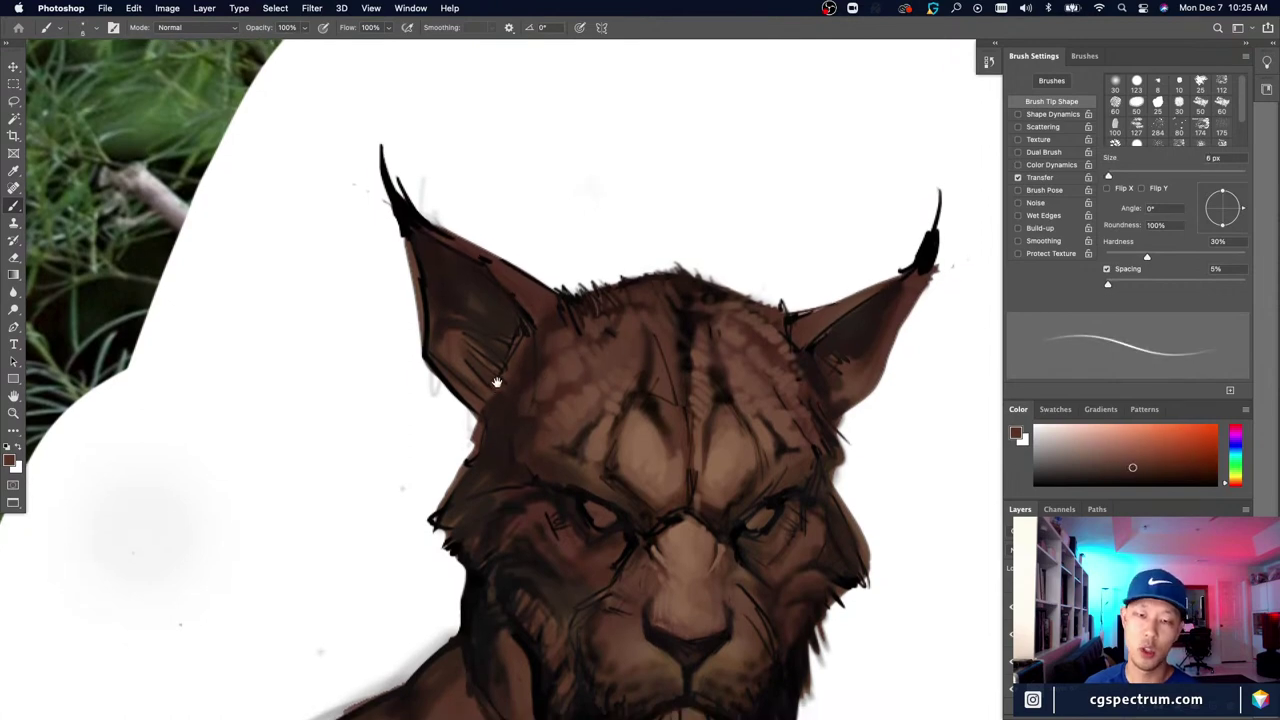
alt+click(536, 383)
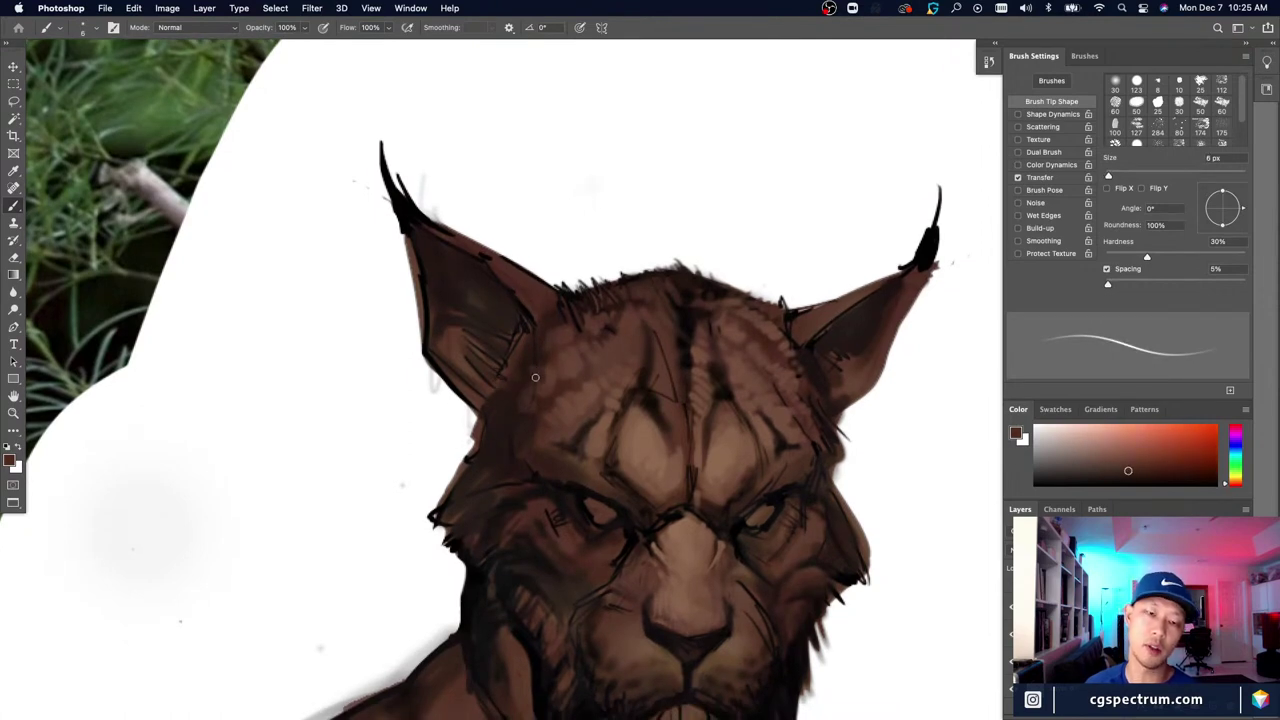
Step: Compare the fur on the left temple and forehead with the lynx's coat at several zoom levels
key(super+minus)
key(super+minus)
key(super+plus)
key(super+plus)
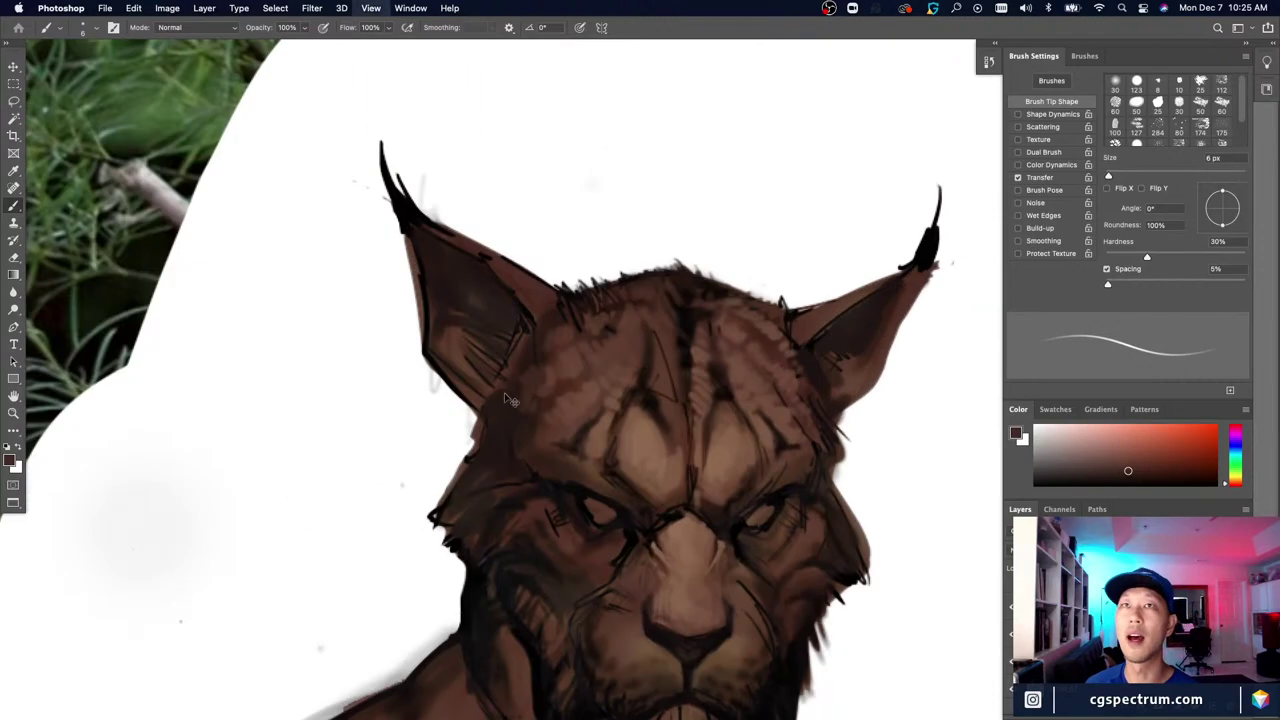
key(super+minus)
key(super+minus)
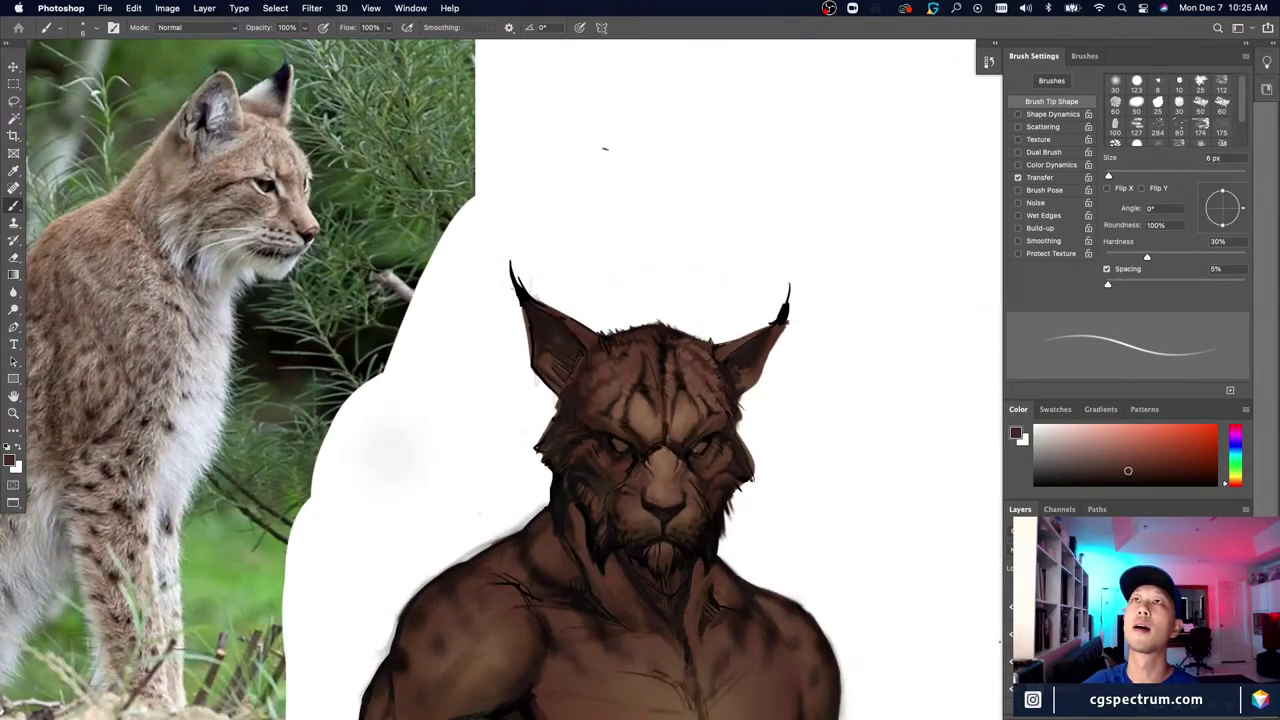
key(Tab)
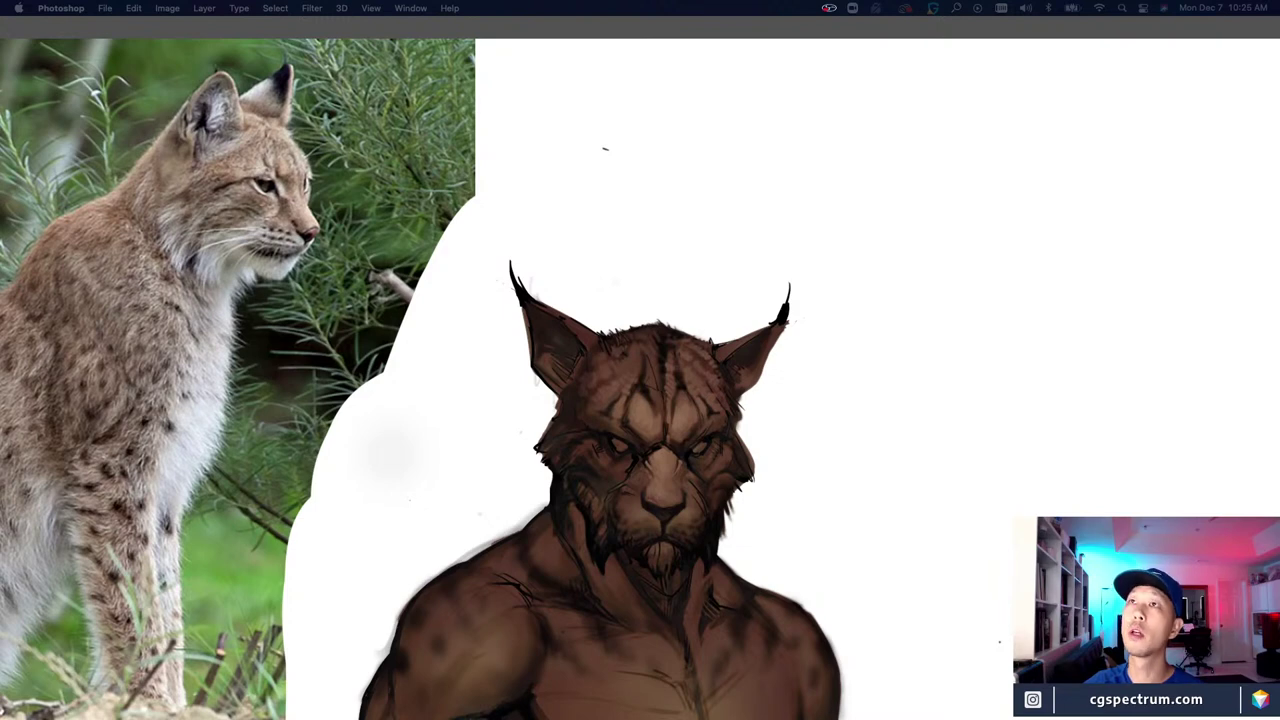
key(Tab)
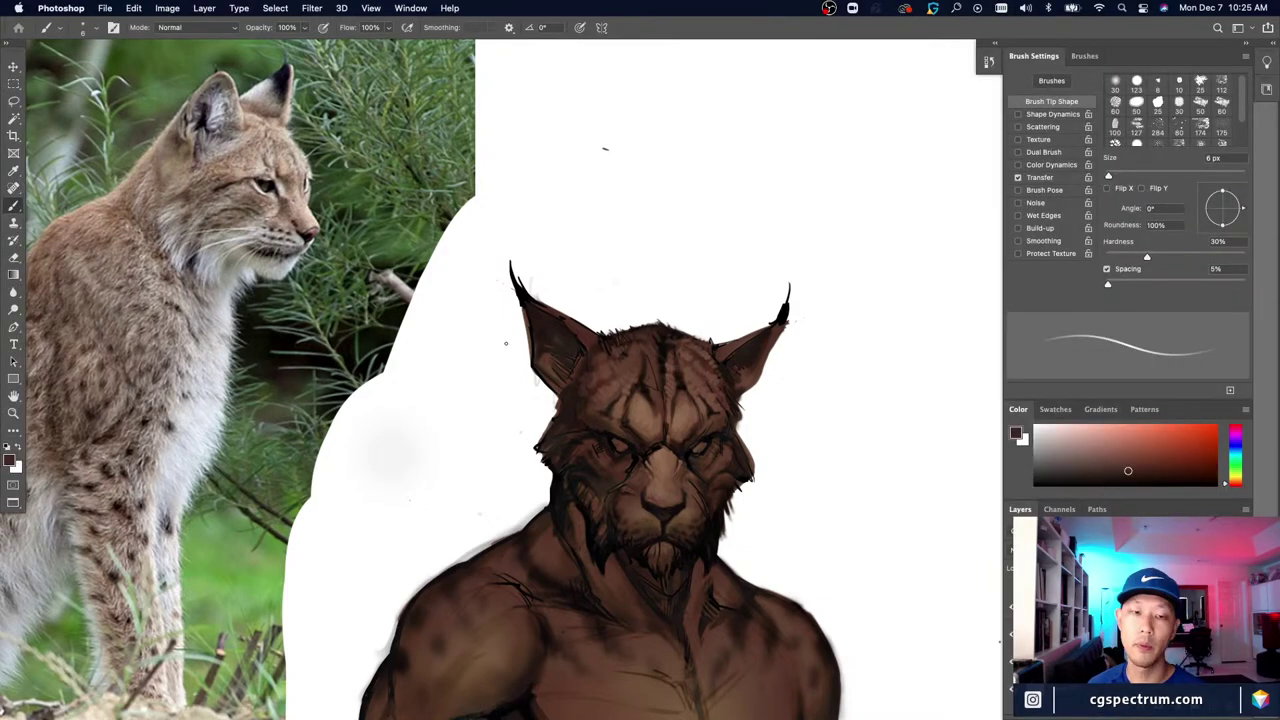
key(super+plus)
key(super+minus)
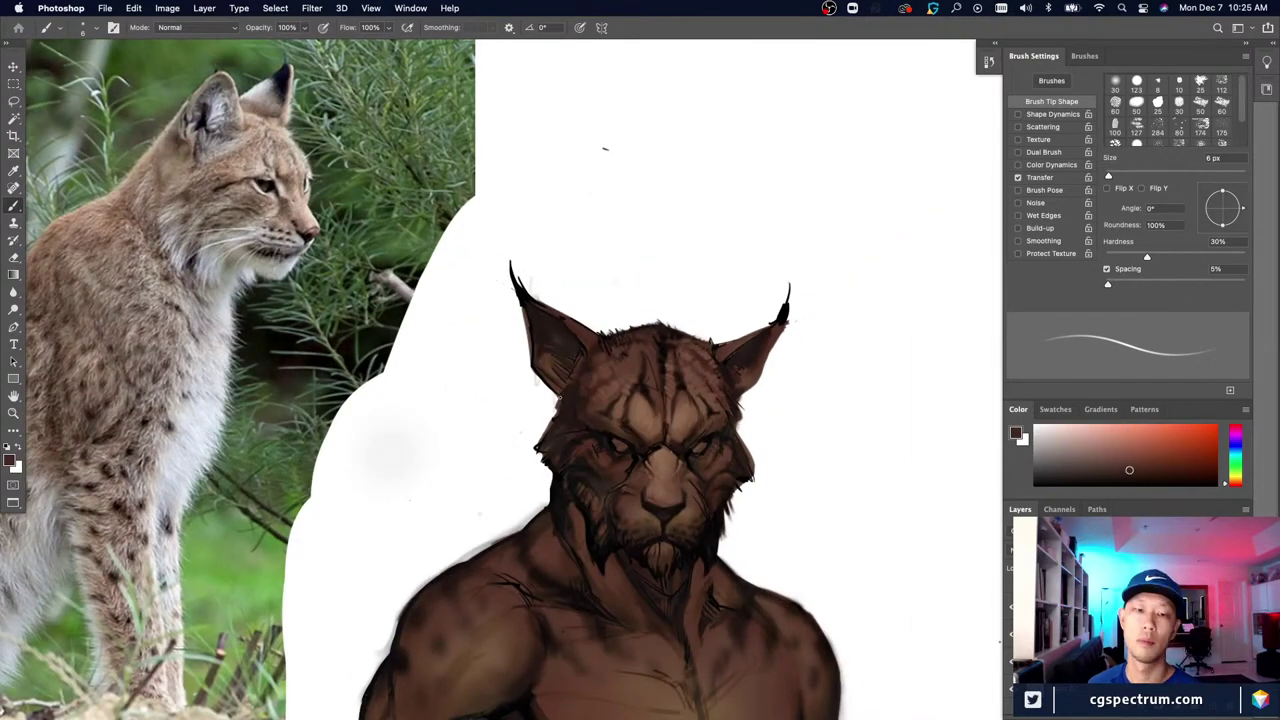
Step: Paint fine fur strokes on the left temple below the ear with sampled reddish and near-black browns, reducing the brush to 2 px
alt+click(596, 379)
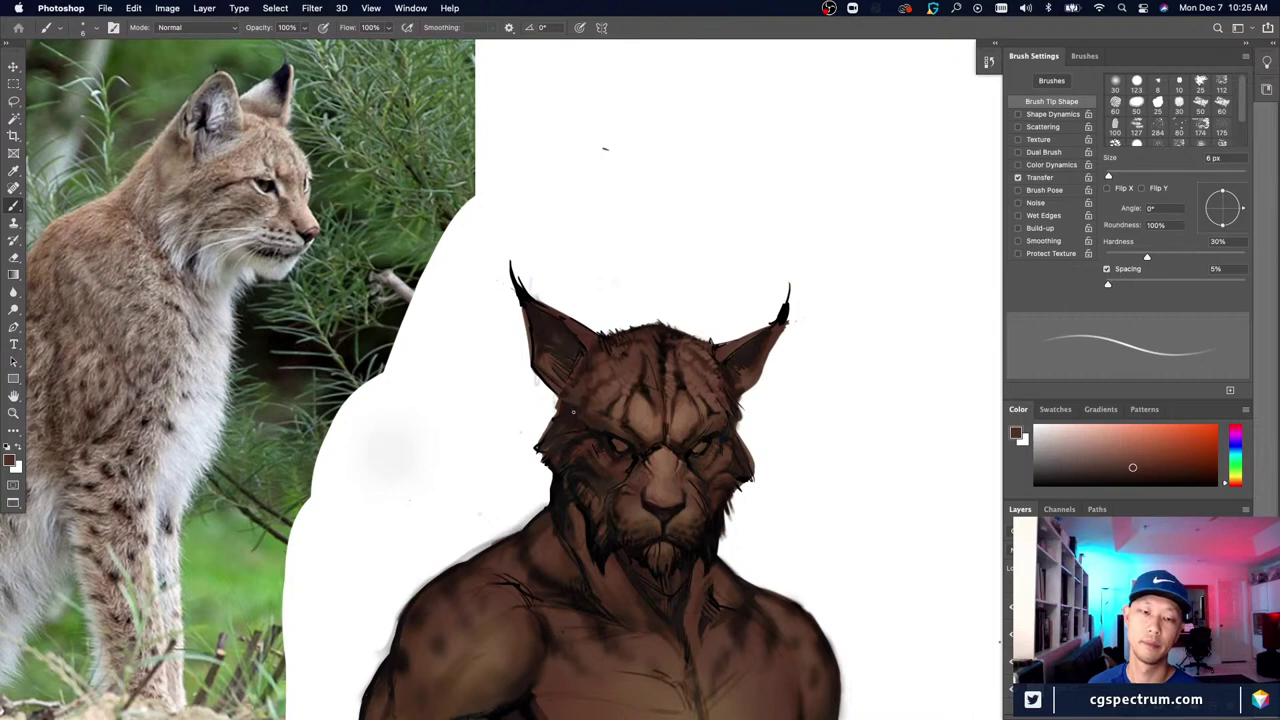
key(bracketleft)
key(bracketleft)
key(bracketleft)
key(bracketleft)
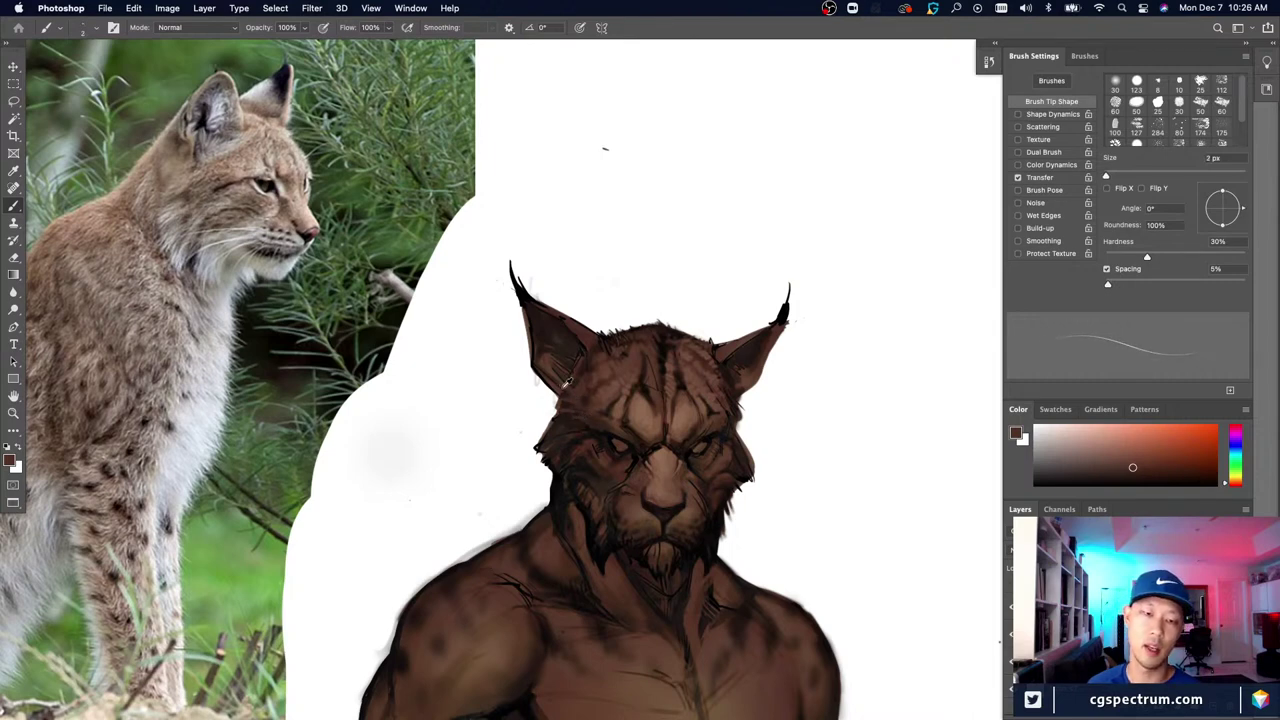
alt+click(563, 406)
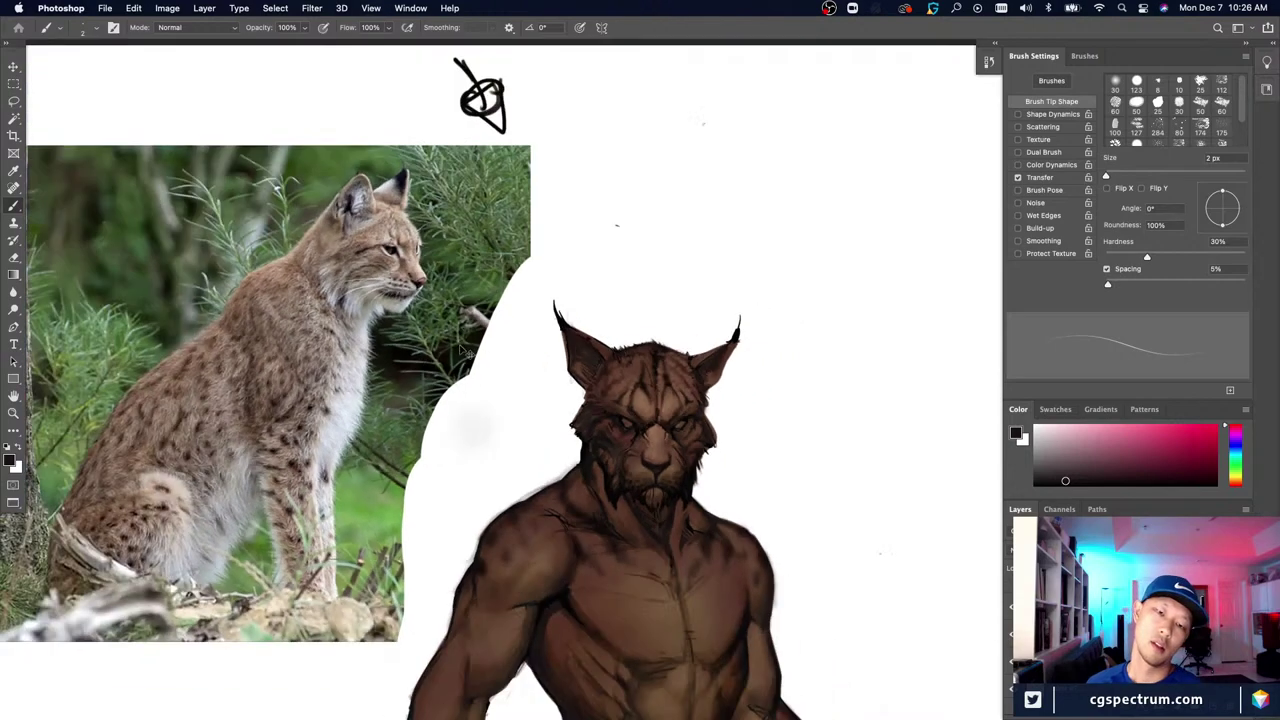
key(super+equal)
key(super+equal)
key(super+minus)
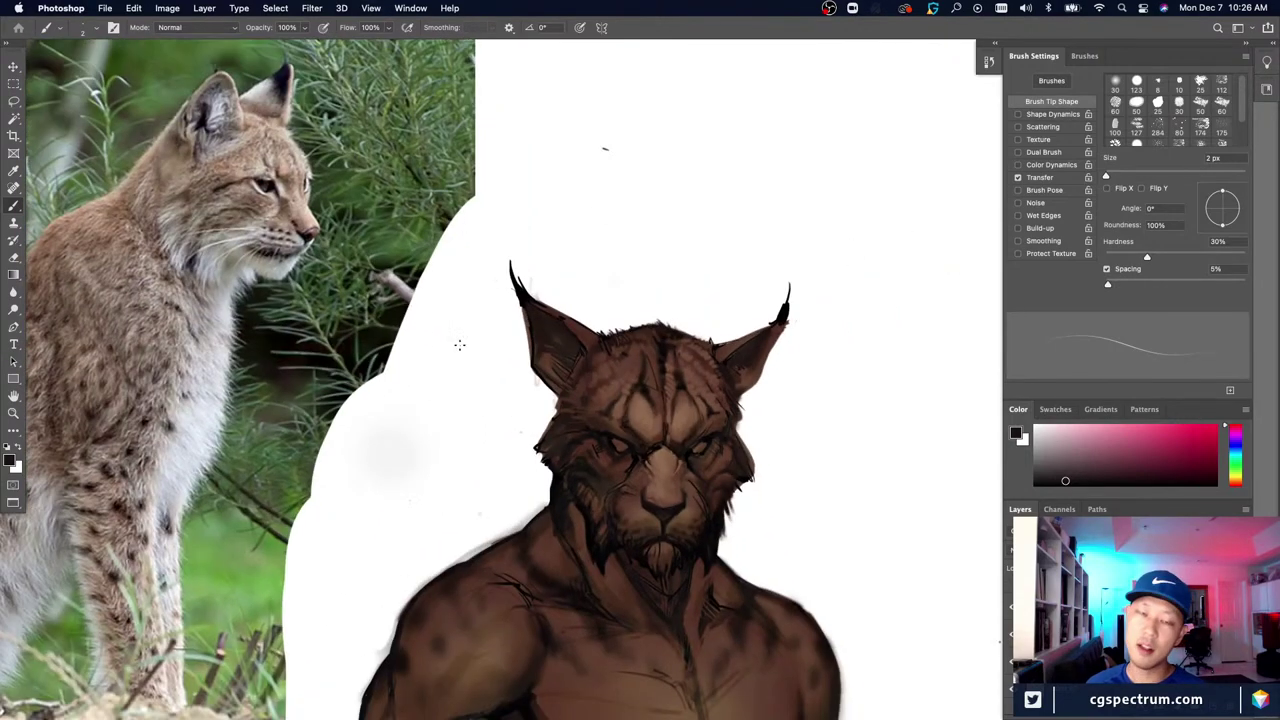
drag(560, 632, 506, 580)
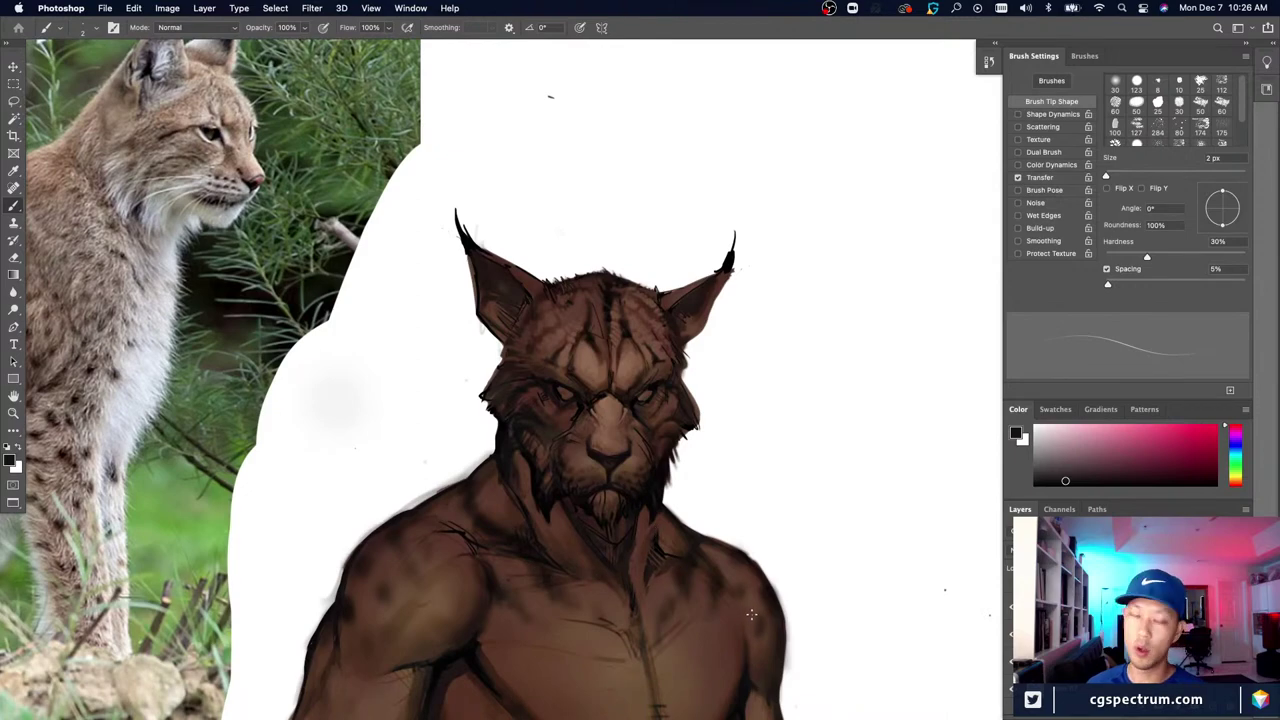
scroll(707, 628, up, 3)
scroll(707, 628, down, 3)
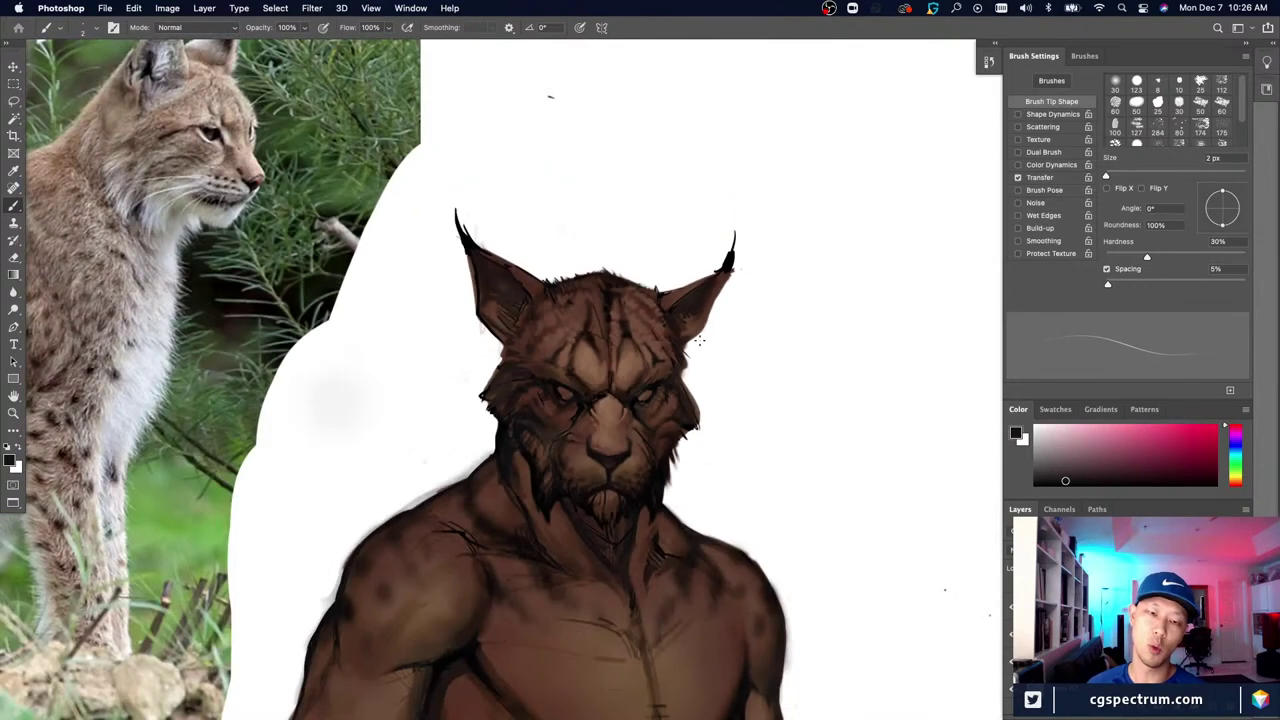
mouse_move(755, 491)
mouse_down()
mouse_move(472, 488)
mouse_move(780, 525)
mouse_up()
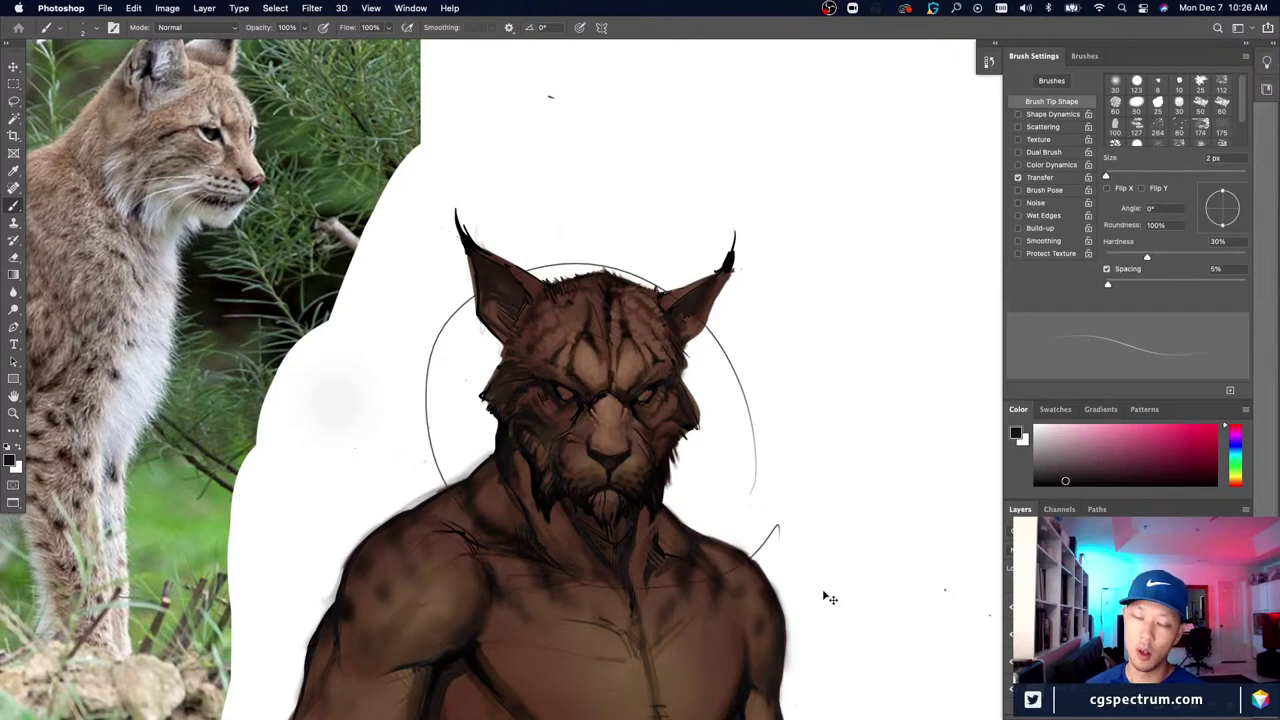
key(super+z)
mouse_move(694, 527)
mouse_down()
mouse_move(529, 258)
mouse_move(457, 477)
mouse_up()
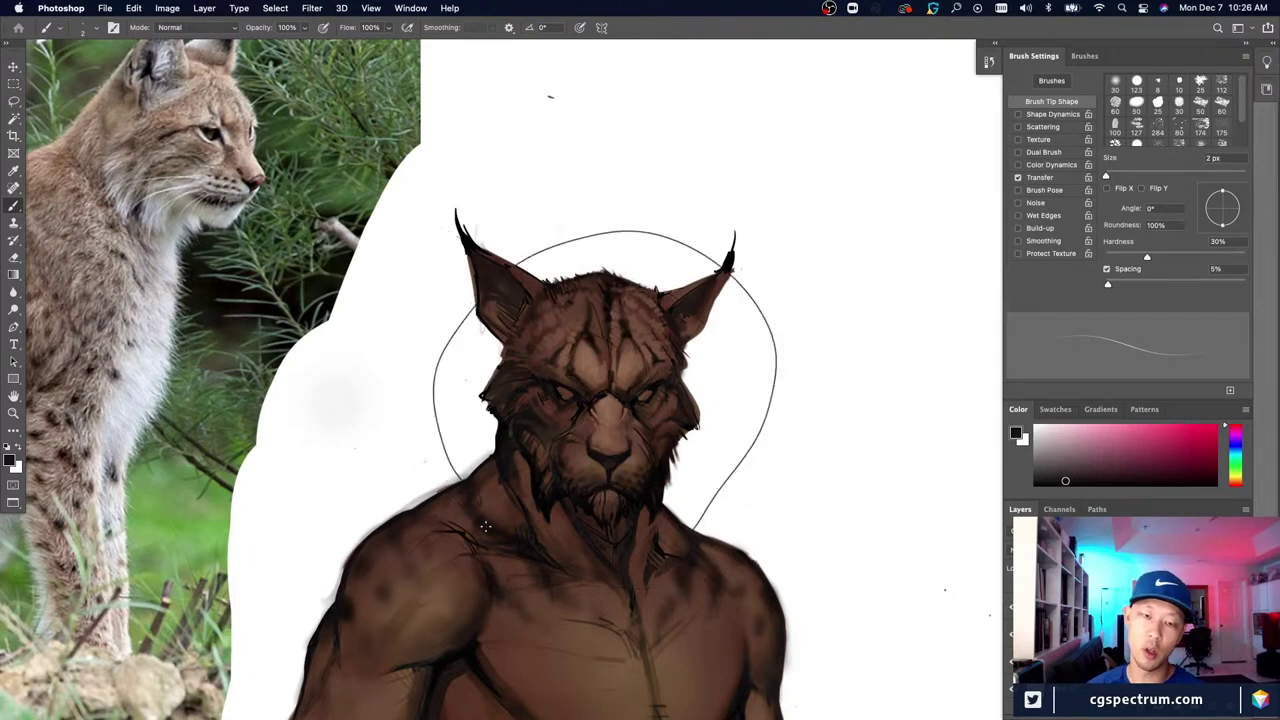
key(super+z)
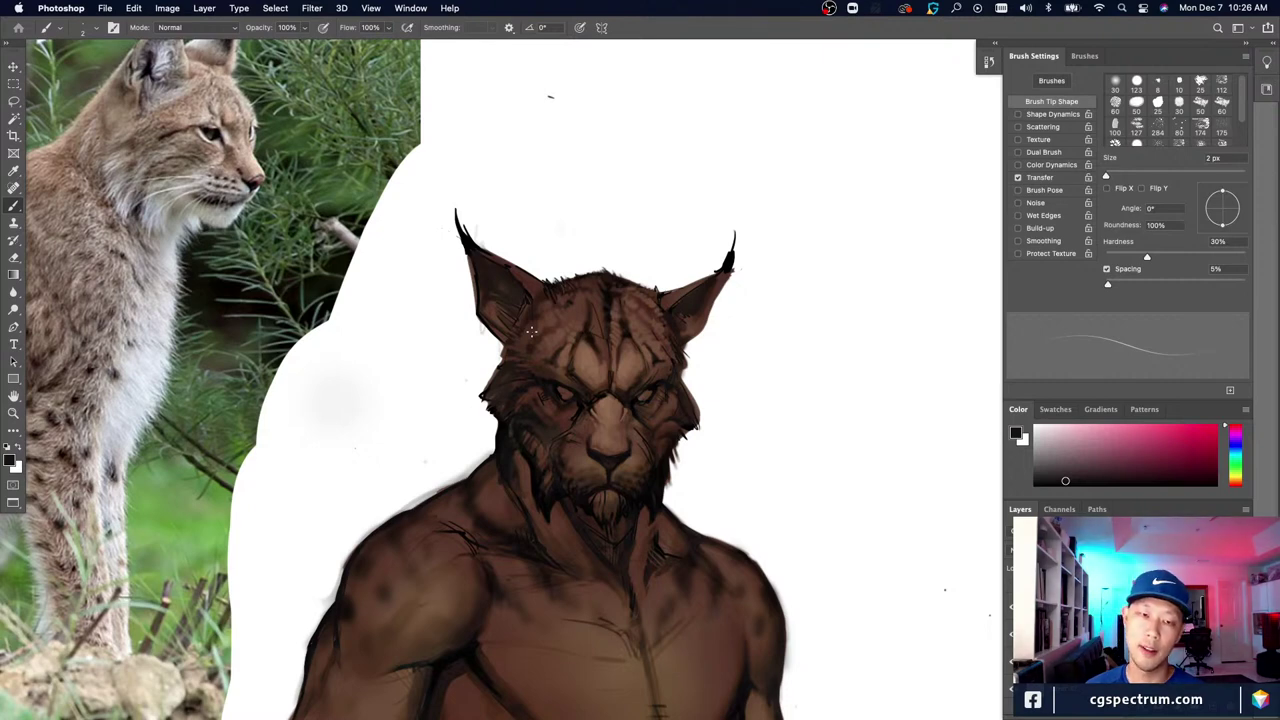
mouse_move(616, 280)
mouse_down()
mouse_move(688, 340)
mouse_move(602, 342)
mouse_up()
key(super+z)
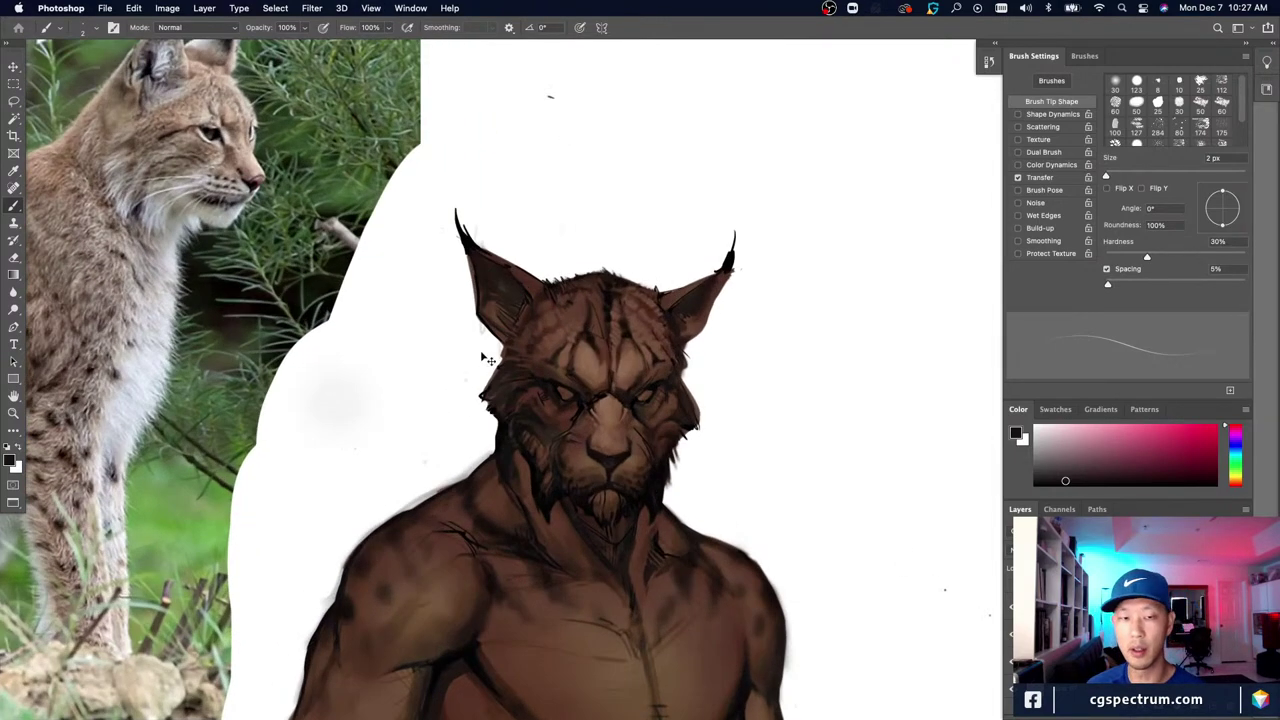
Step: Paint short fur strokes on the left temple and forehead with a 3 px brush and browns sampled from the head
key(super+plus)
alt+click(442, 281)
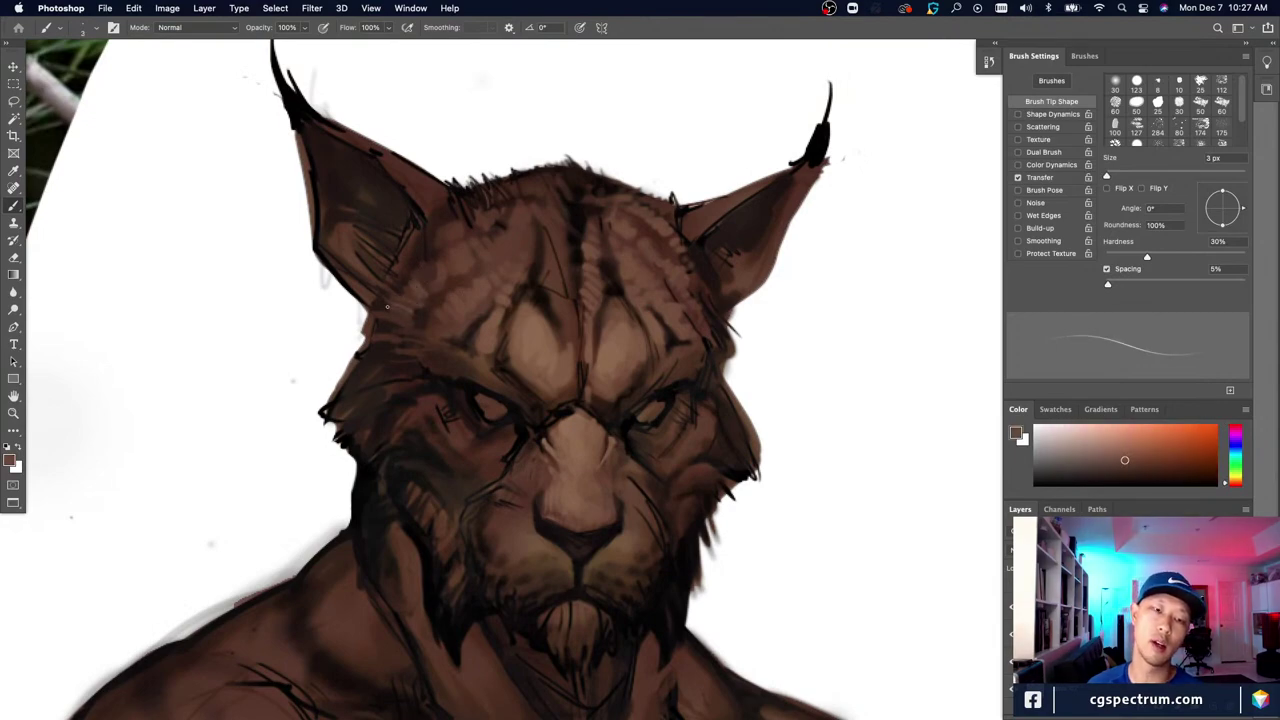
key(super+minus)
key(super+equal)
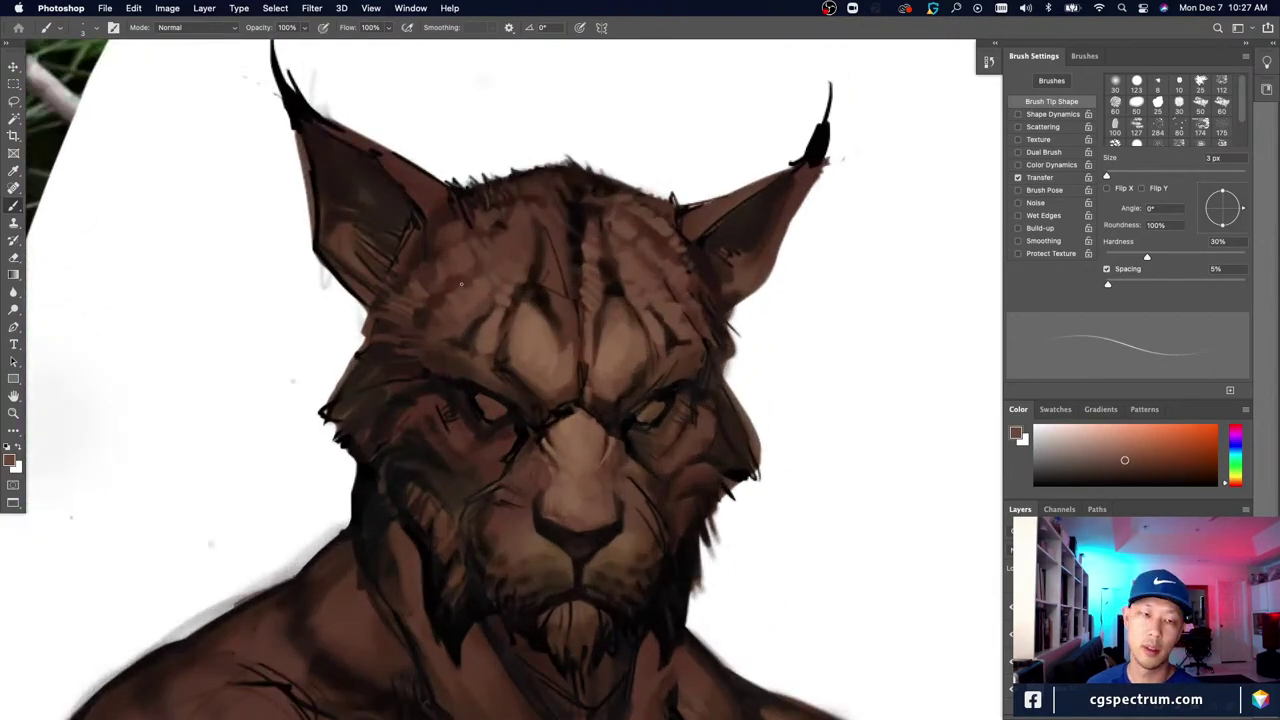
alt+click(461, 284)
key(super+minus)
alt+click(569, 346)
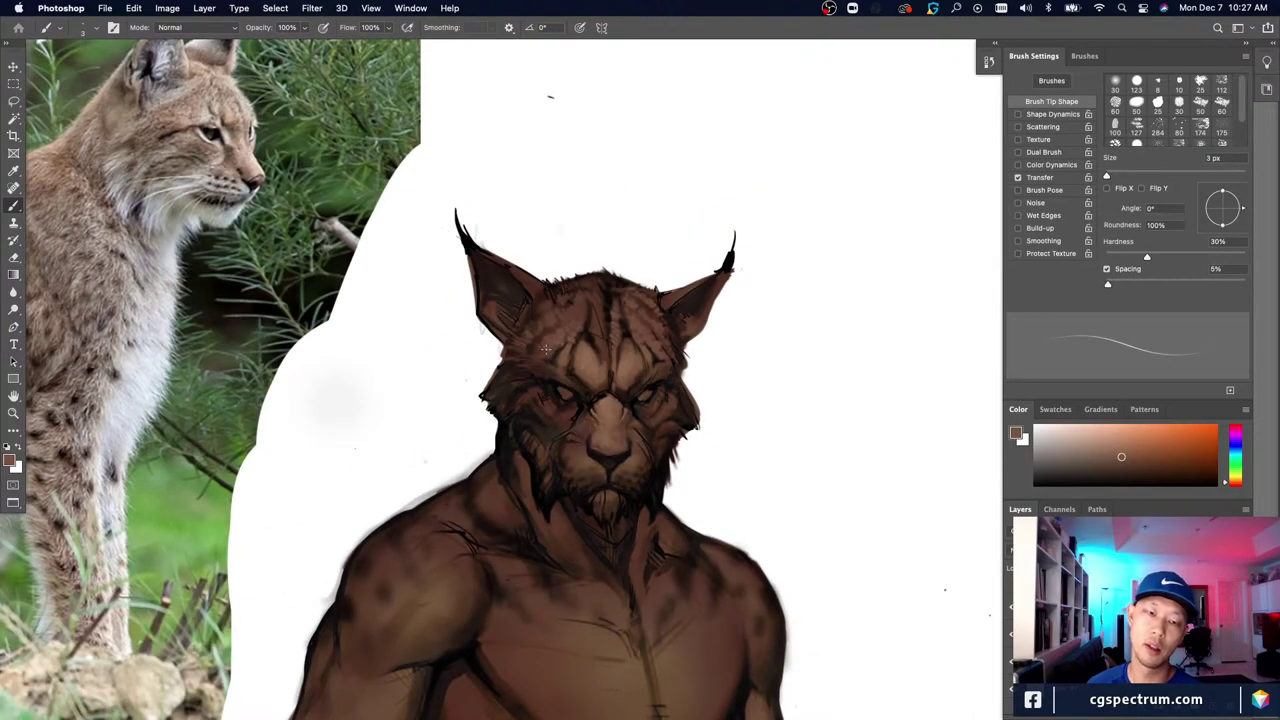
drag(571, 371, 574, 402)
Step: Add fur strokes to the left half of the forehead with a 3 px brush, sampling near-black, dark reddish-brown and lighter brown
alt+click(617, 321)
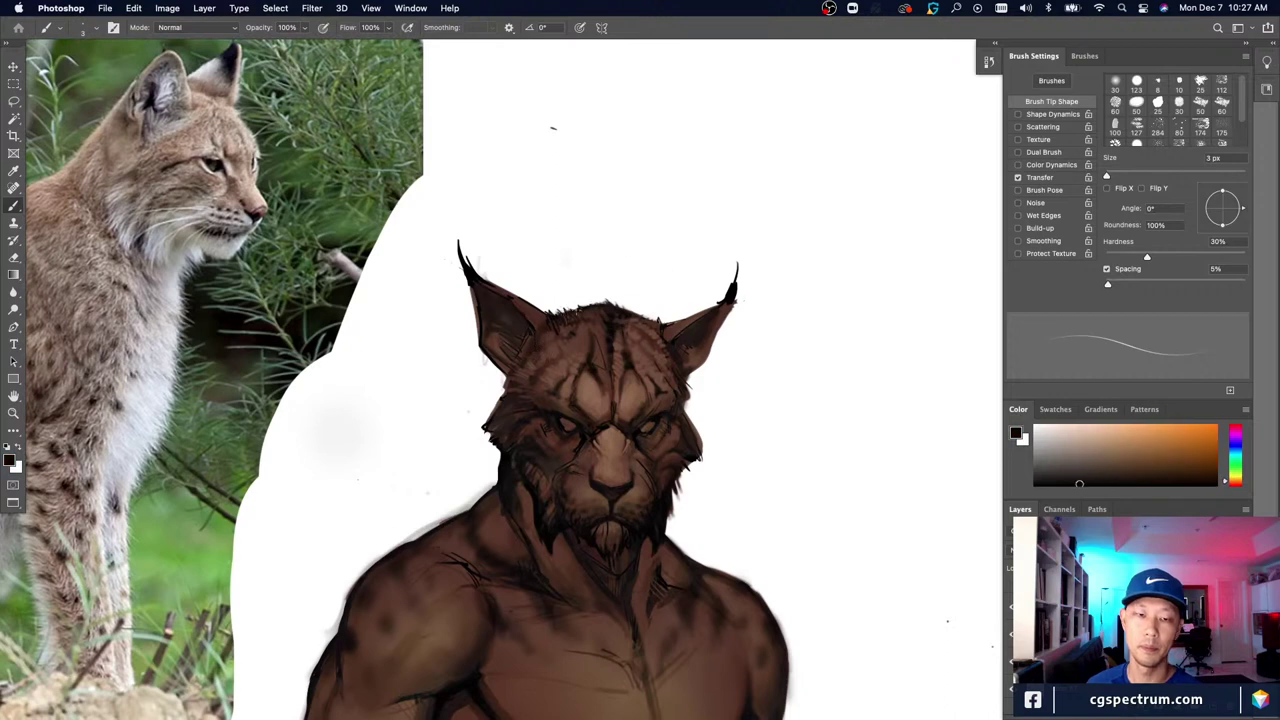
key(])
key(bracketleft)
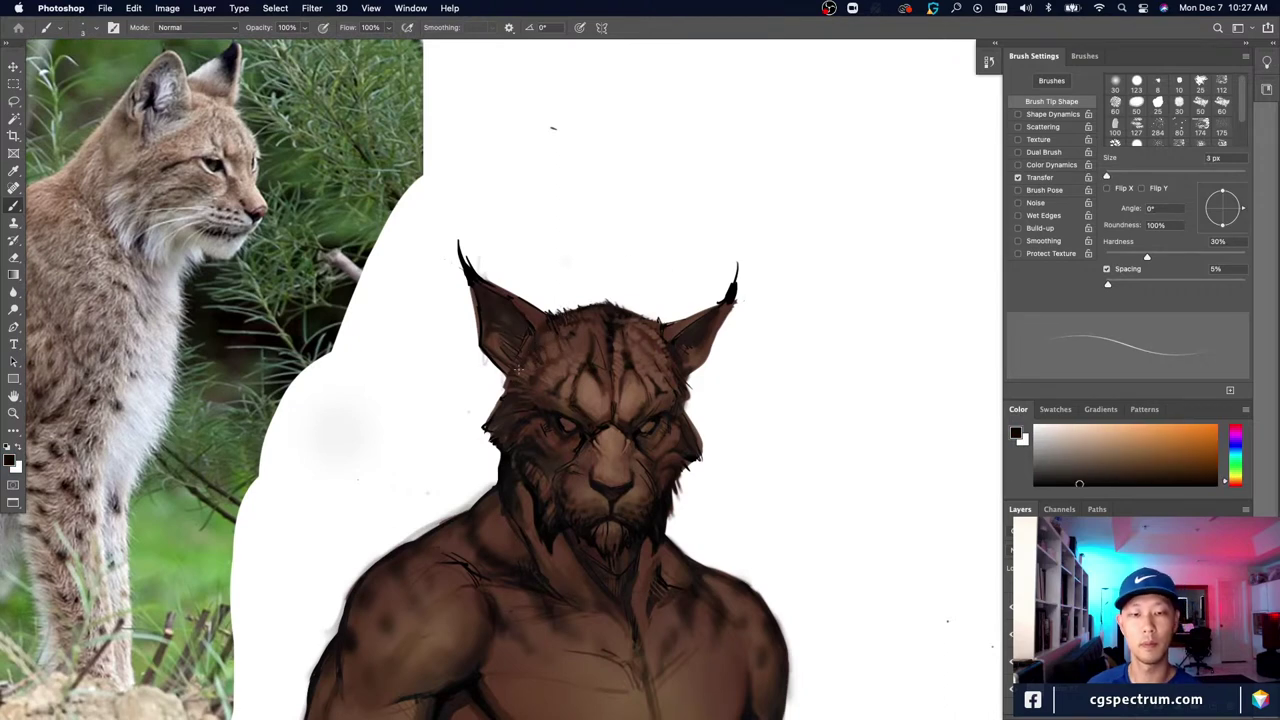
alt+click(593, 355)
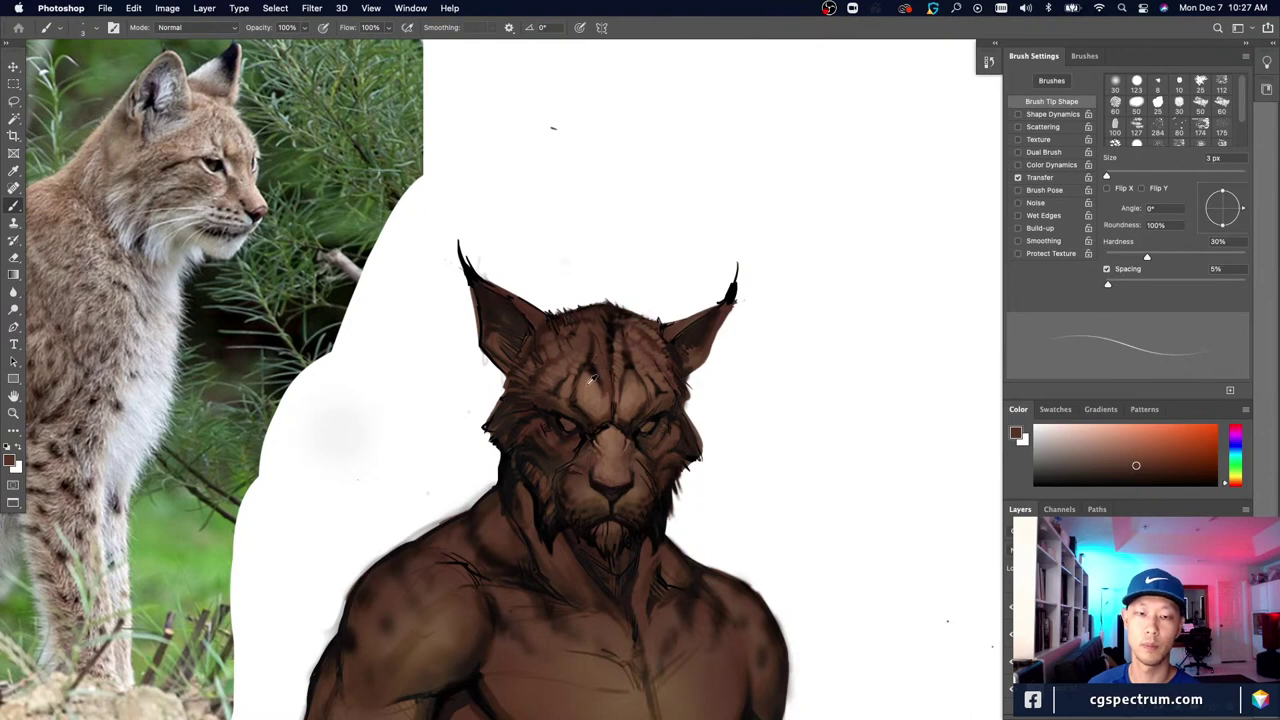
alt+click(580, 347)
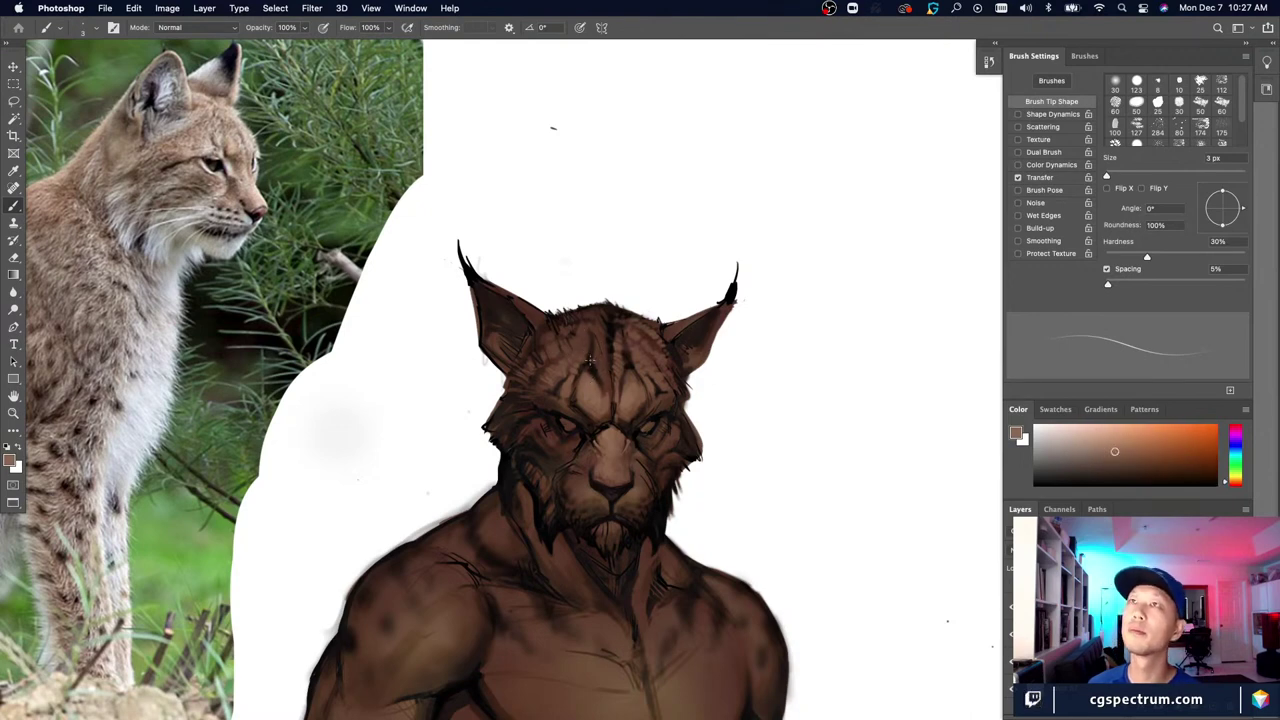
Step: Paint fur strokes beside the central forehead stripe with a 4 px brush and sampled light and dark browns, reducing the brush to 3 px
key(bracketright)
alt+click(589, 346)
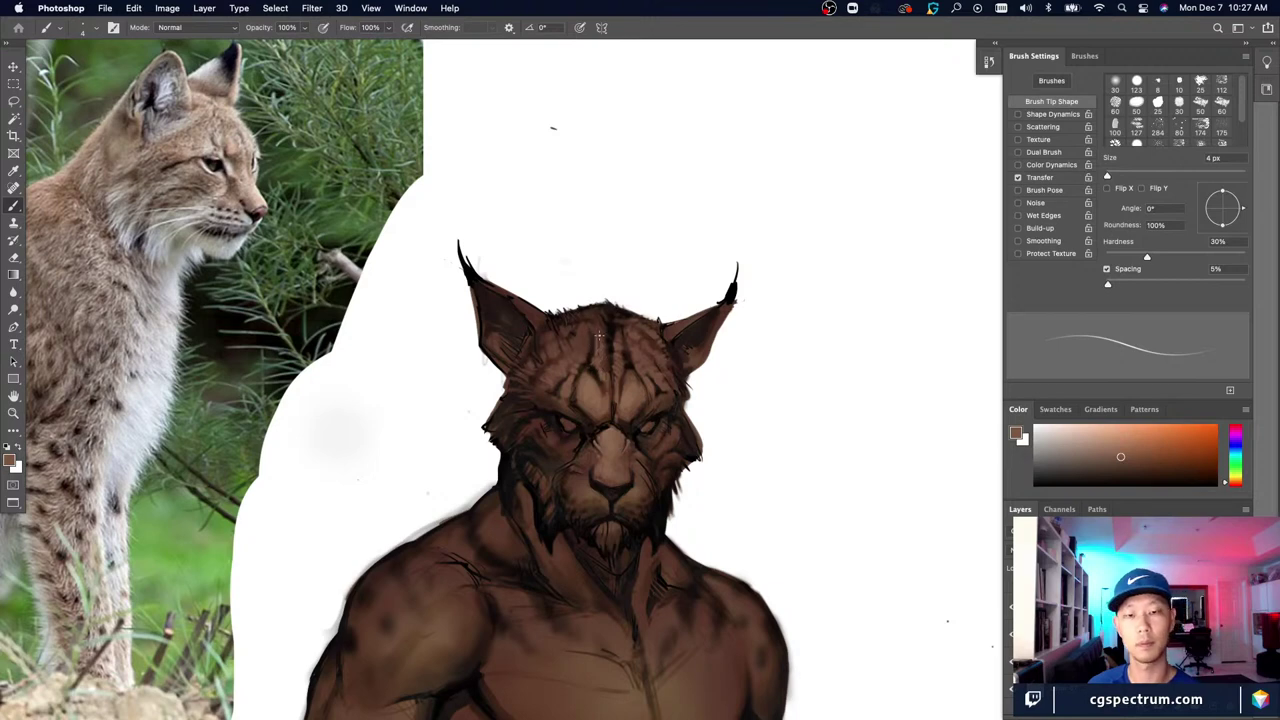
alt+click(600, 320)
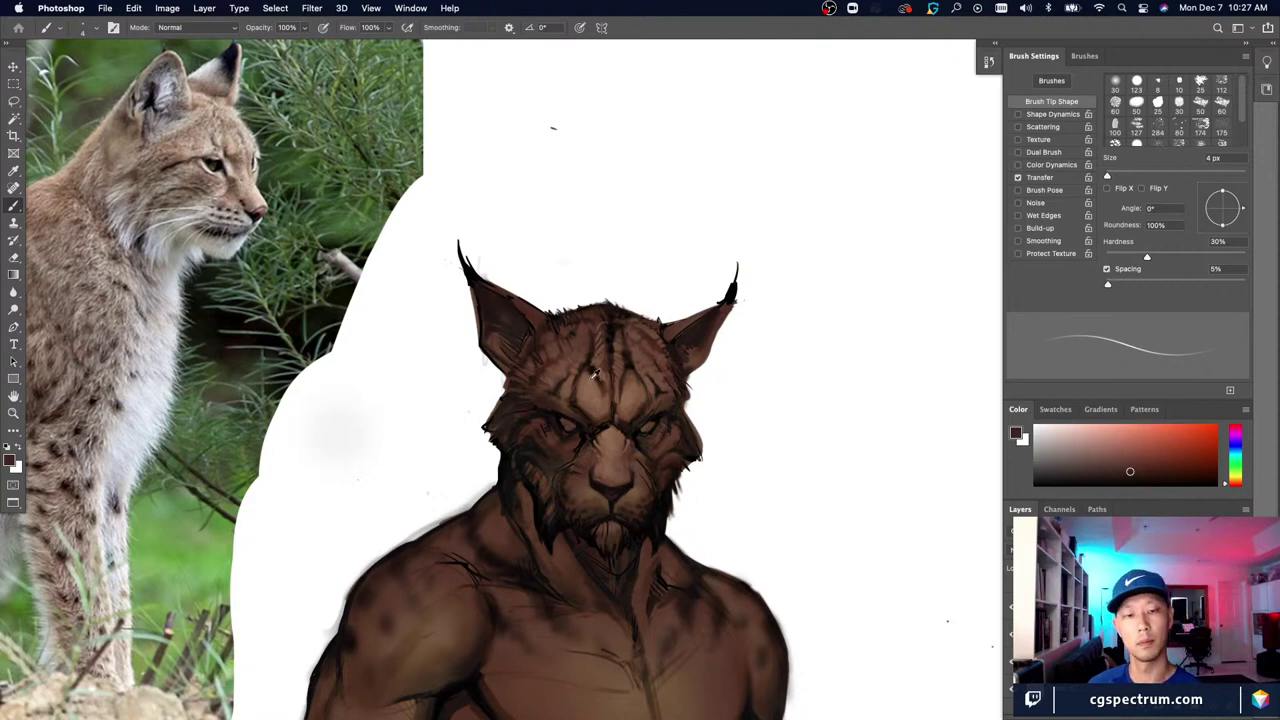
alt+click(583, 322)
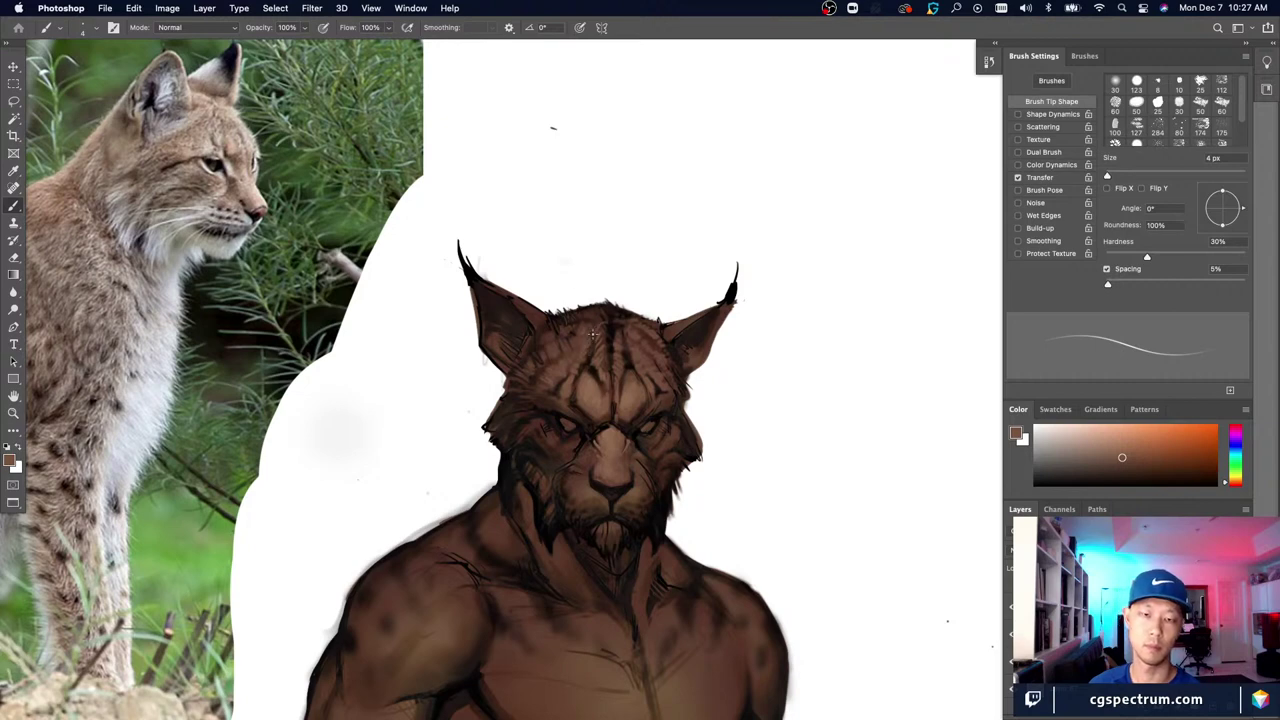
key(bracketleft)
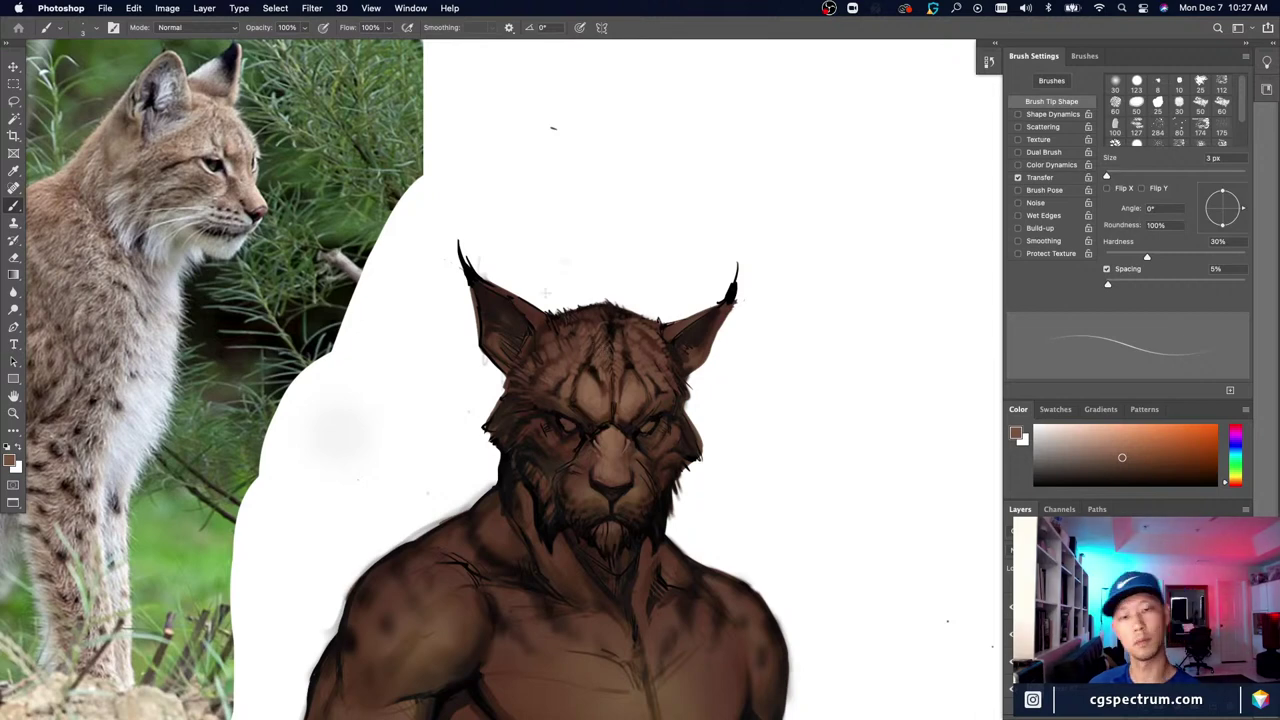
Step: Paint fine hairs around the dark marking above the left brow and along the central stripe with a 2 px brush and sampled browns
drag(676, 628, 588, 387)
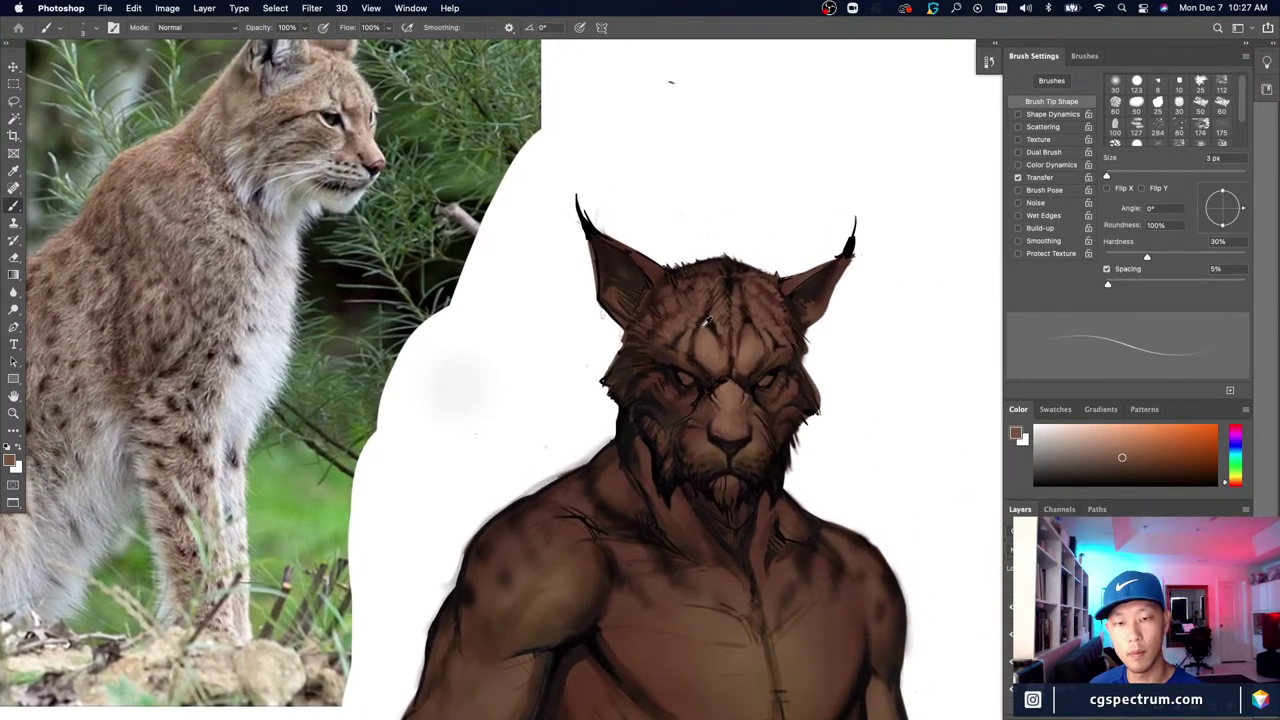
alt+click(726, 343)
scroll(726, 343, up, 5)
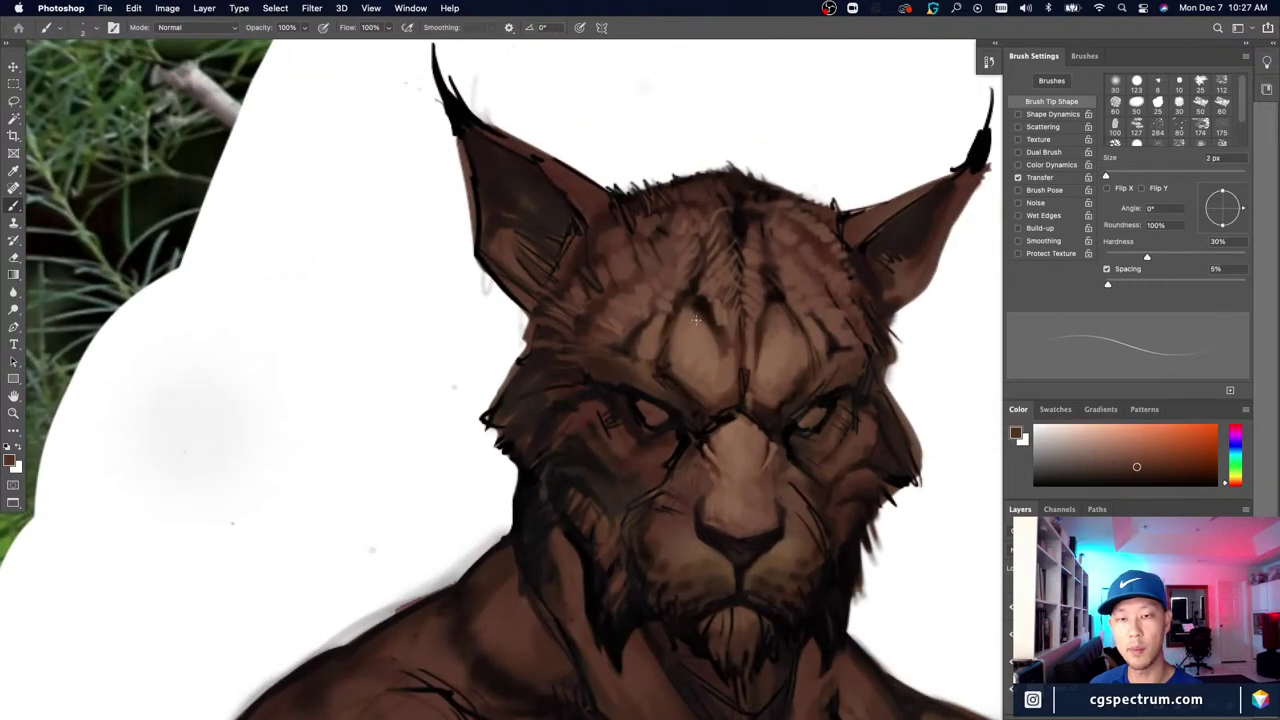
alt+click(689, 318)
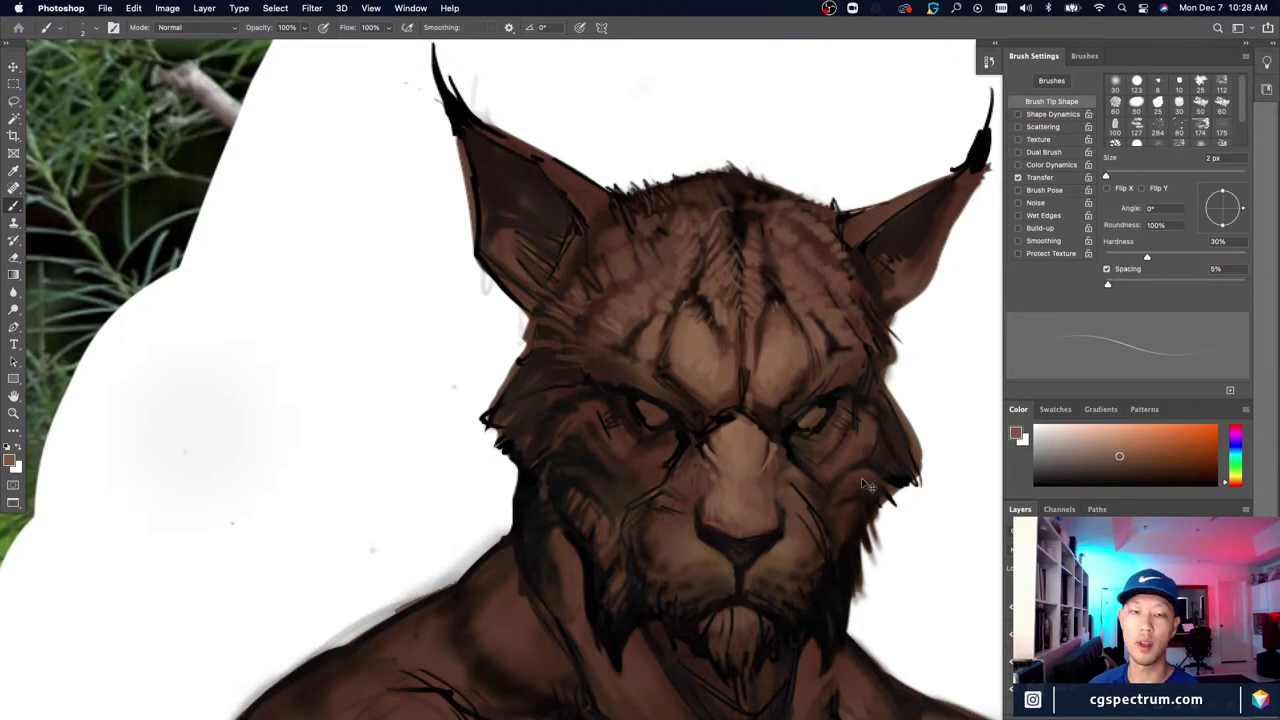
key(super+minus)
key(super+minus)
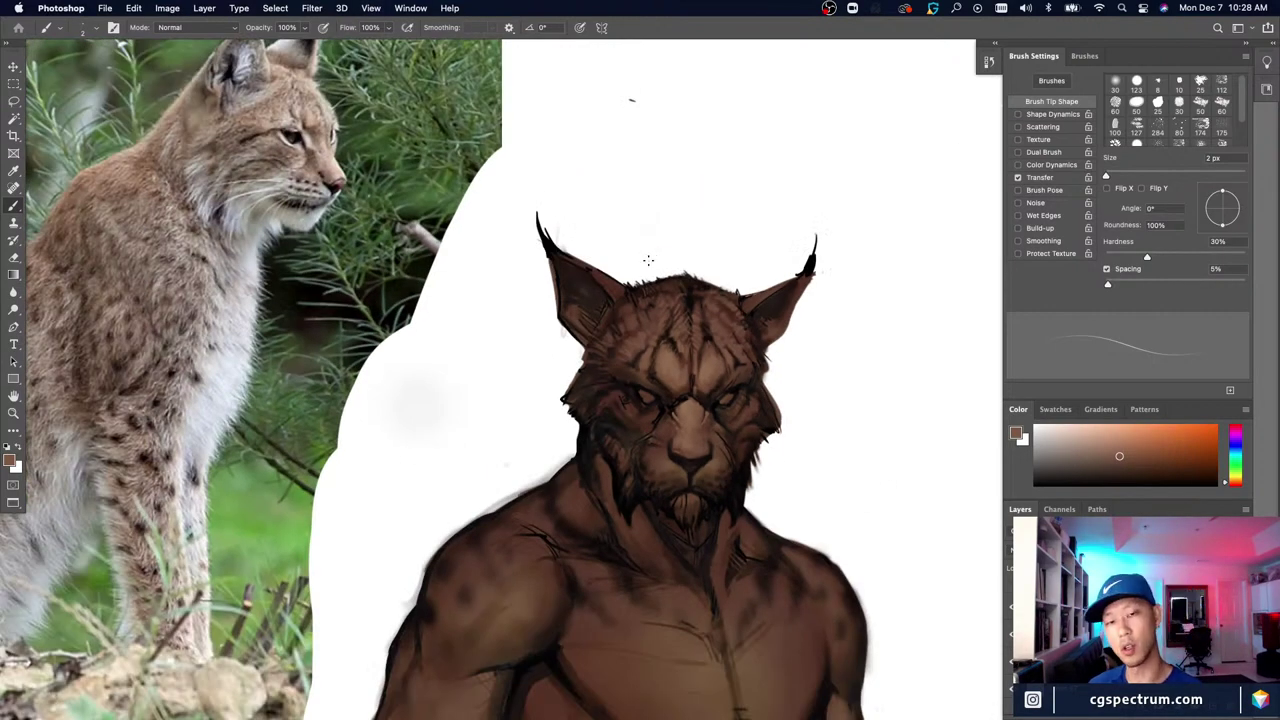
alt+click(678, 298)
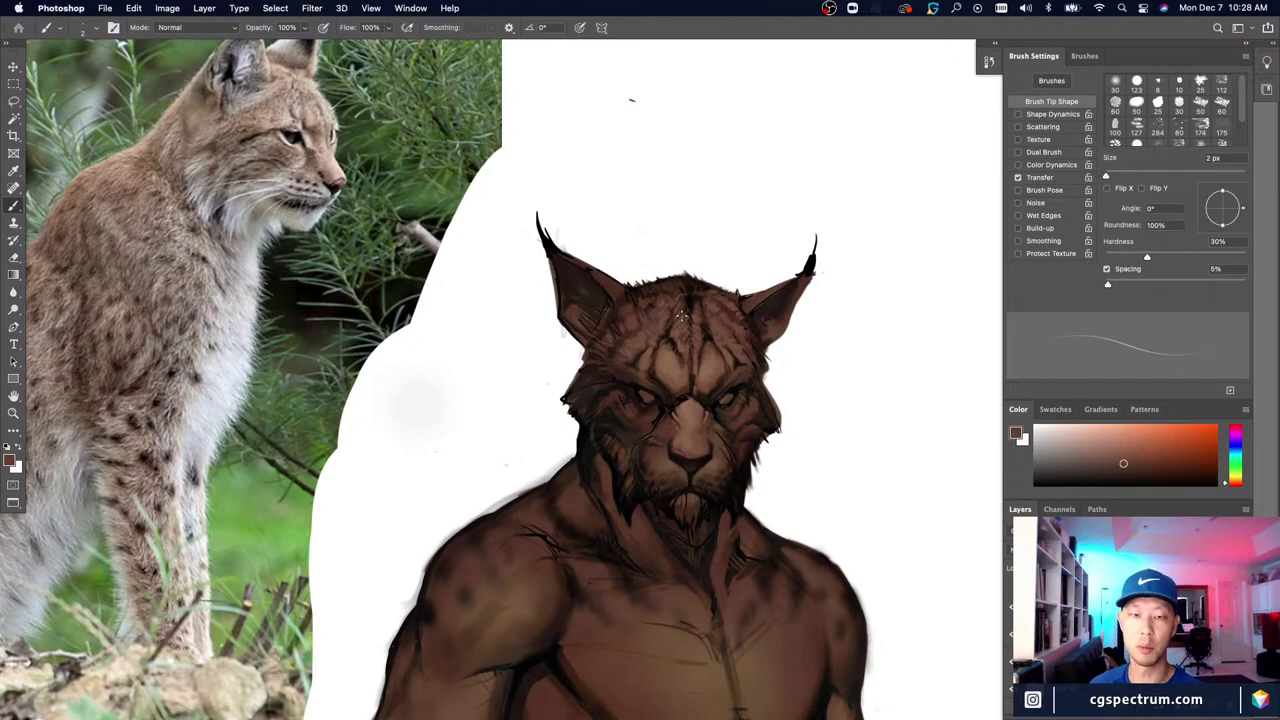
alt+click(682, 316)
key(super+minus)
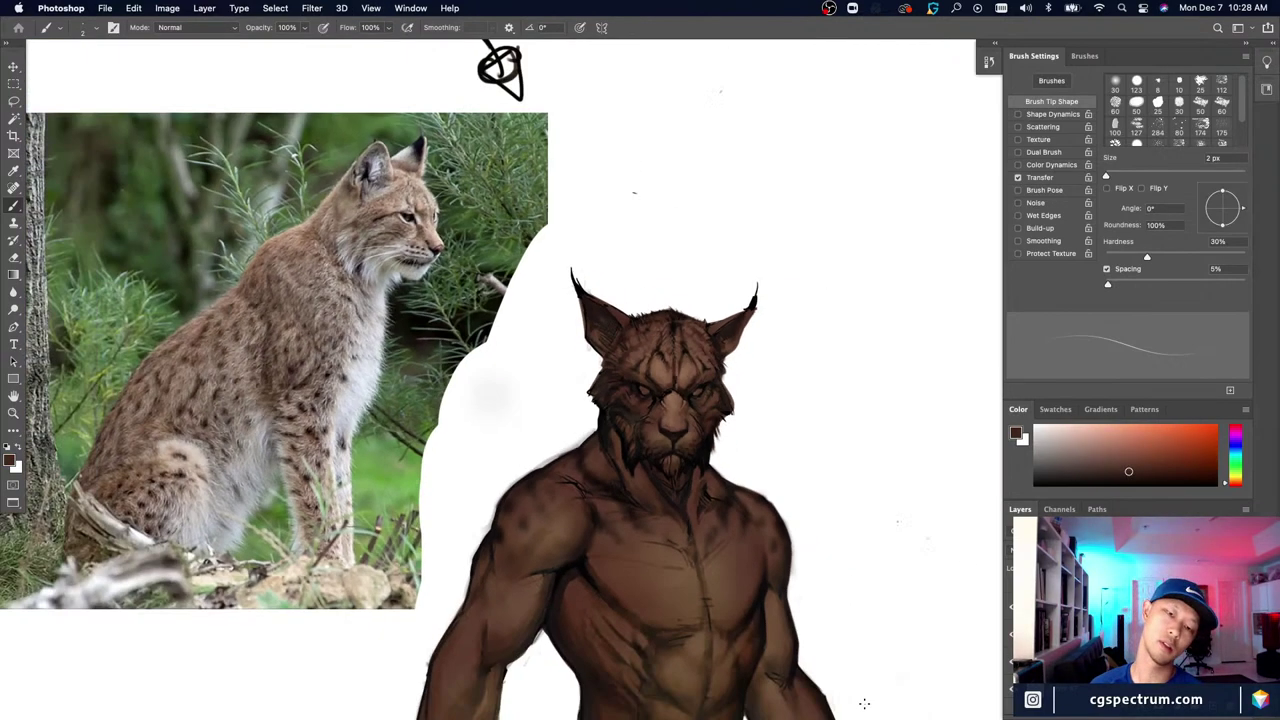
Step: Refine the fur above the left brow with a sampled lighter brown and enlarge the brush to 5 px
drag(582, 566, 584, 539)
key(super+plus)
key(super+plus)
key(super+plus)
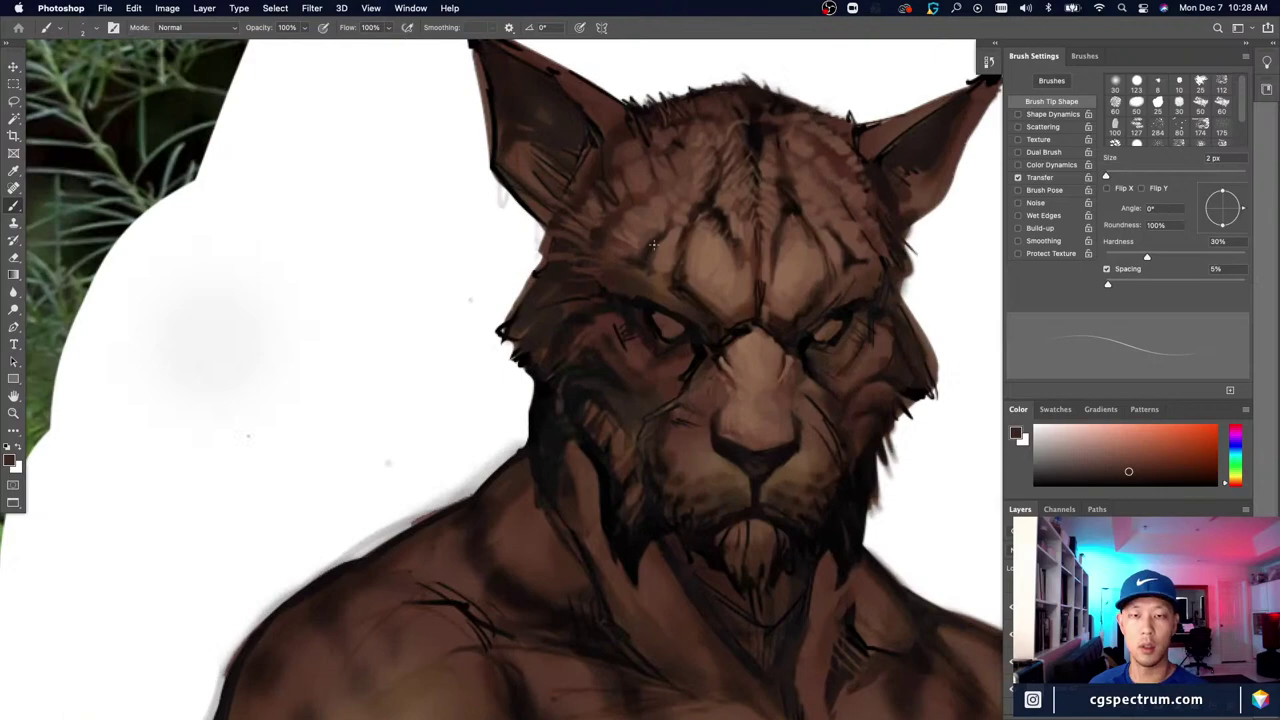
alt+click(677, 236)
drag(670, 399, 626, 428)
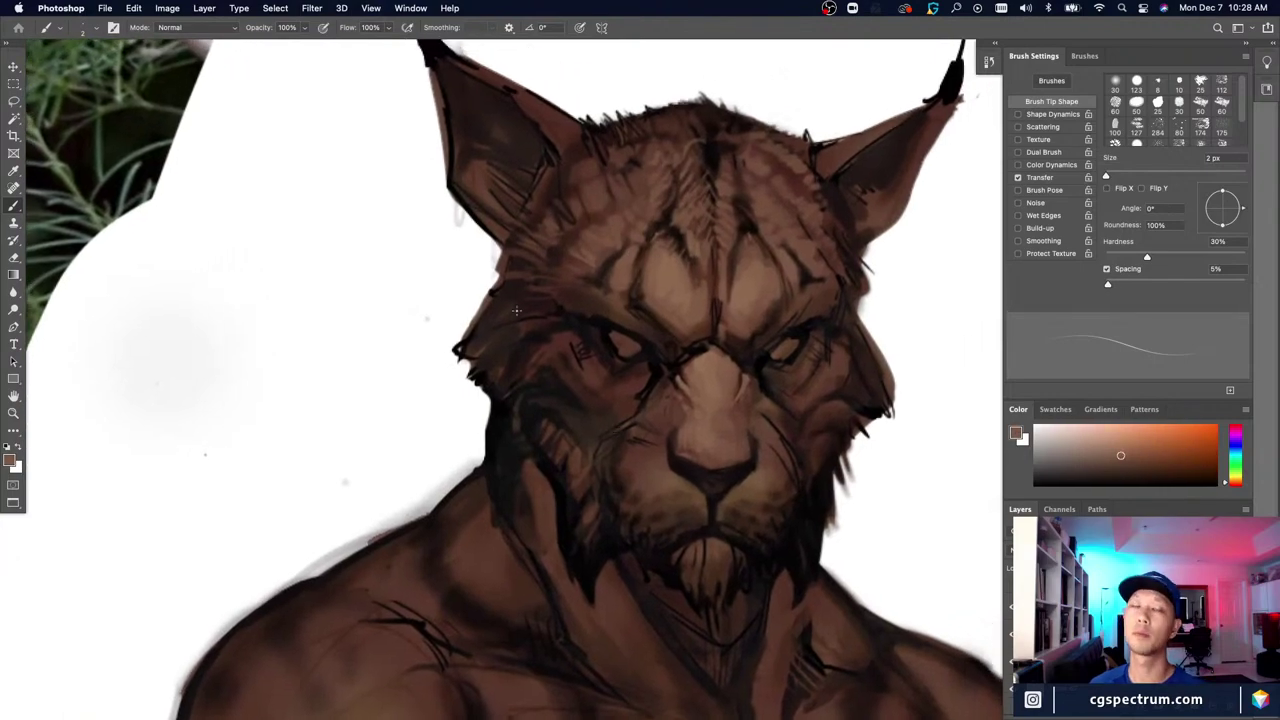
key(super+minus)
key(super+minus)
key(])
key(])
key(])
mouse_move(654, 282)
mouse_down()
mouse_move(711, 442)
mouse_move(714, 300)
mouse_up()
key(super+z)
mouse_move(636, 272)
mouse_down()
mouse_move(724, 442)
mouse_move(606, 300)
mouse_up()
key(super+z)
mouse_move(580, 222)
mouse_down()
mouse_move(626, 216)
mouse_move(532, 308)
mouse_move(655, 258)
mouse_move(670, 268)
mouse_move(616, 213)
mouse_up()
key(super+z)
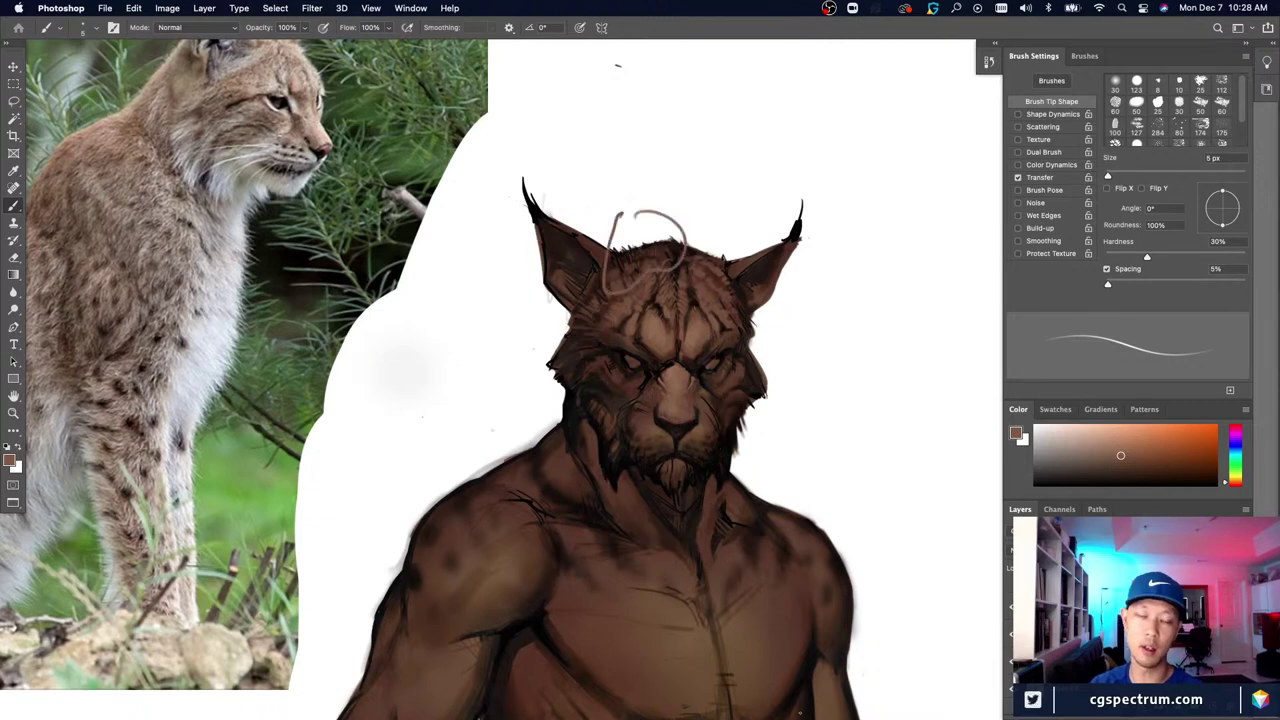
mouse_move(600, 308)
mouse_down()
mouse_move(534, 432)
mouse_move(524, 342)
mouse_up()
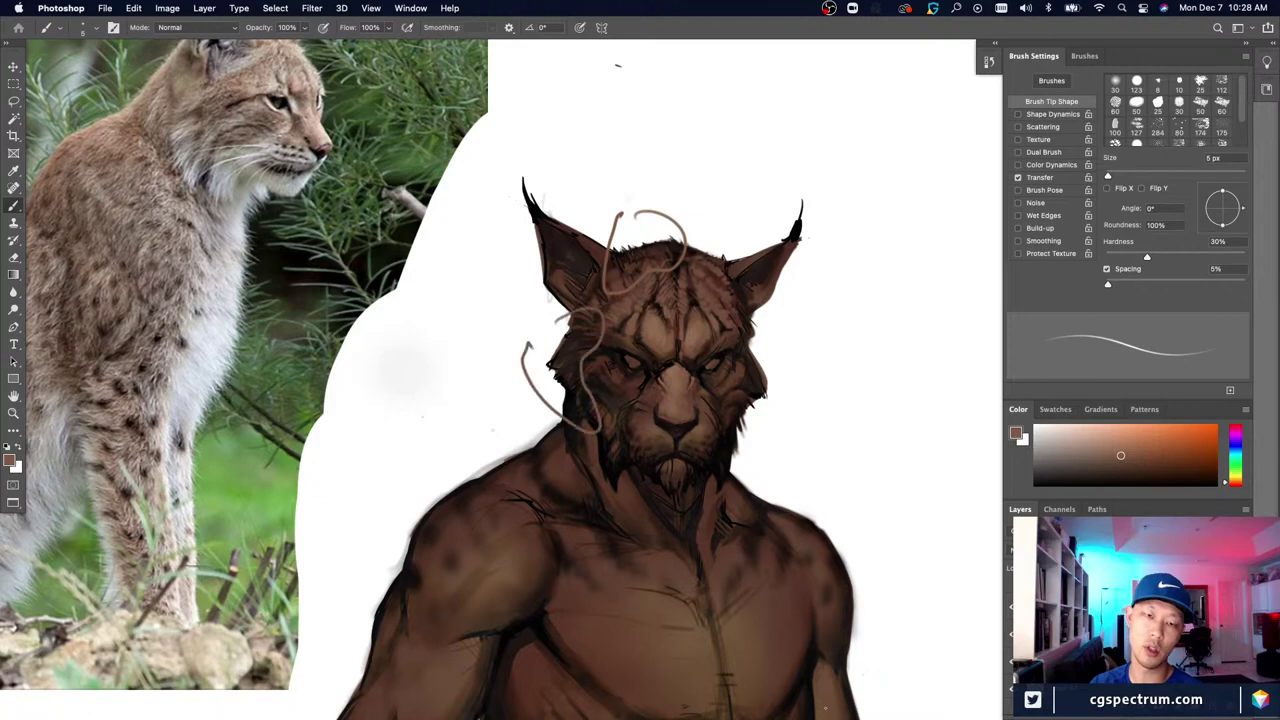
key(super+z)
key(super+z)
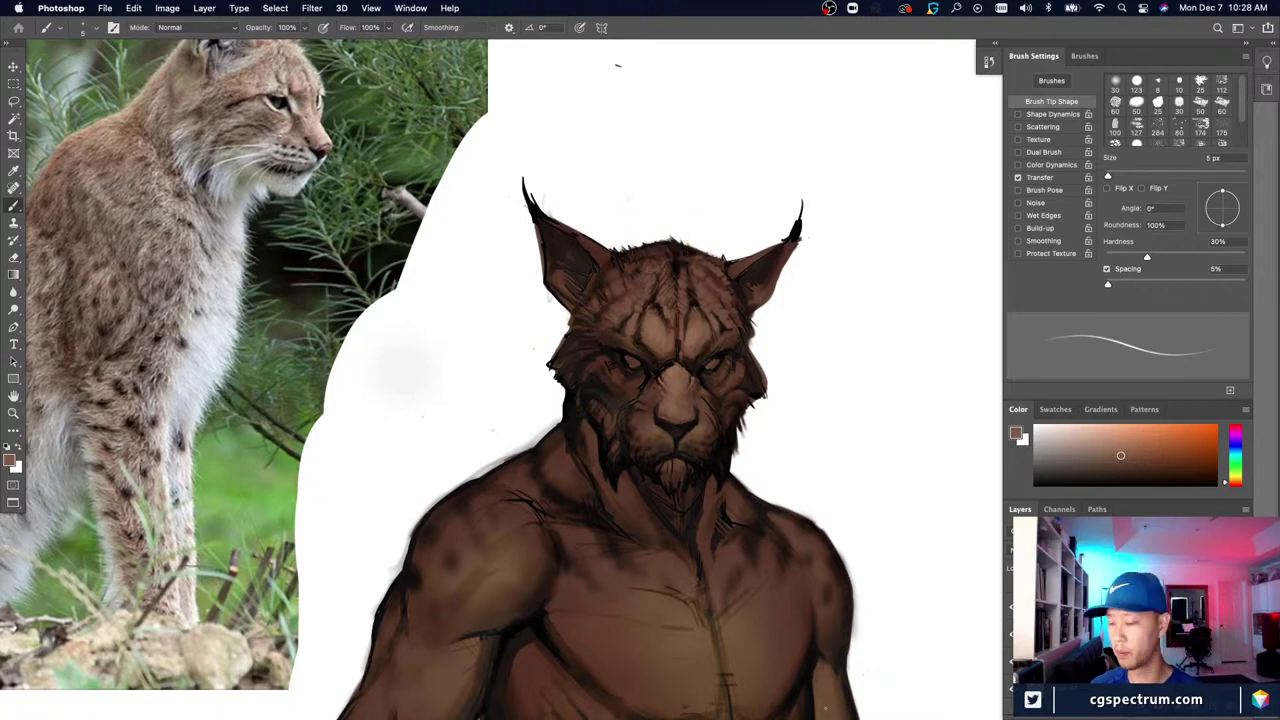
key(super+equal)
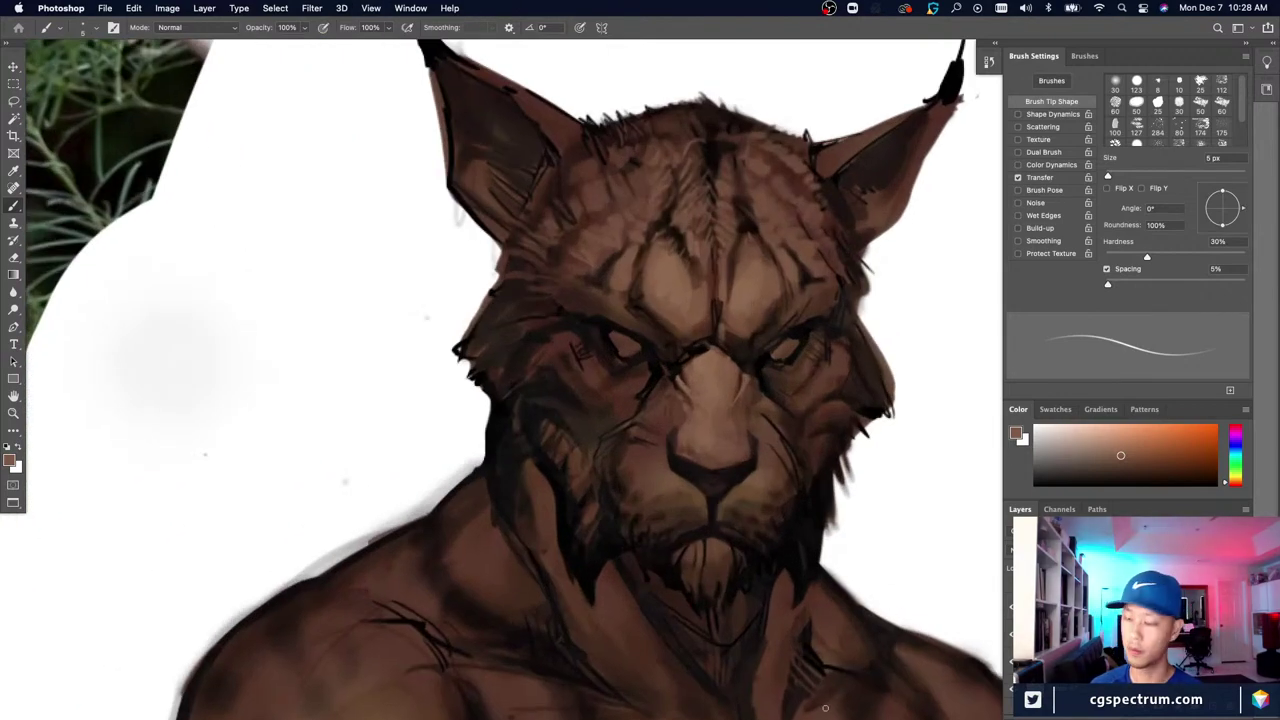
key(super+minus)
mouse_move(598, 390)
mouse_down()
mouse_move(710, 404)
mouse_move(679, 521)
mouse_move(608, 526)
mouse_move(589, 352)
mouse_move(698, 308)
mouse_move(708, 541)
mouse_move(652, 594)
mouse_up()
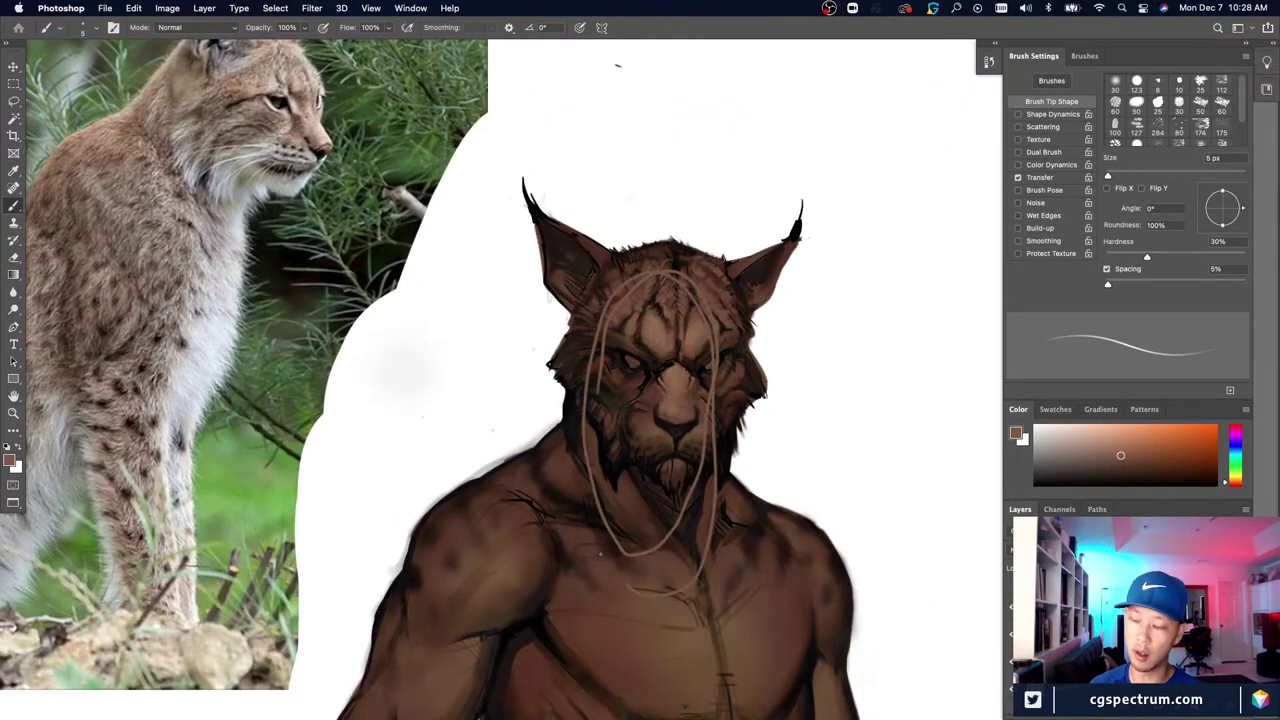
key(super+z)
key(super+equal)
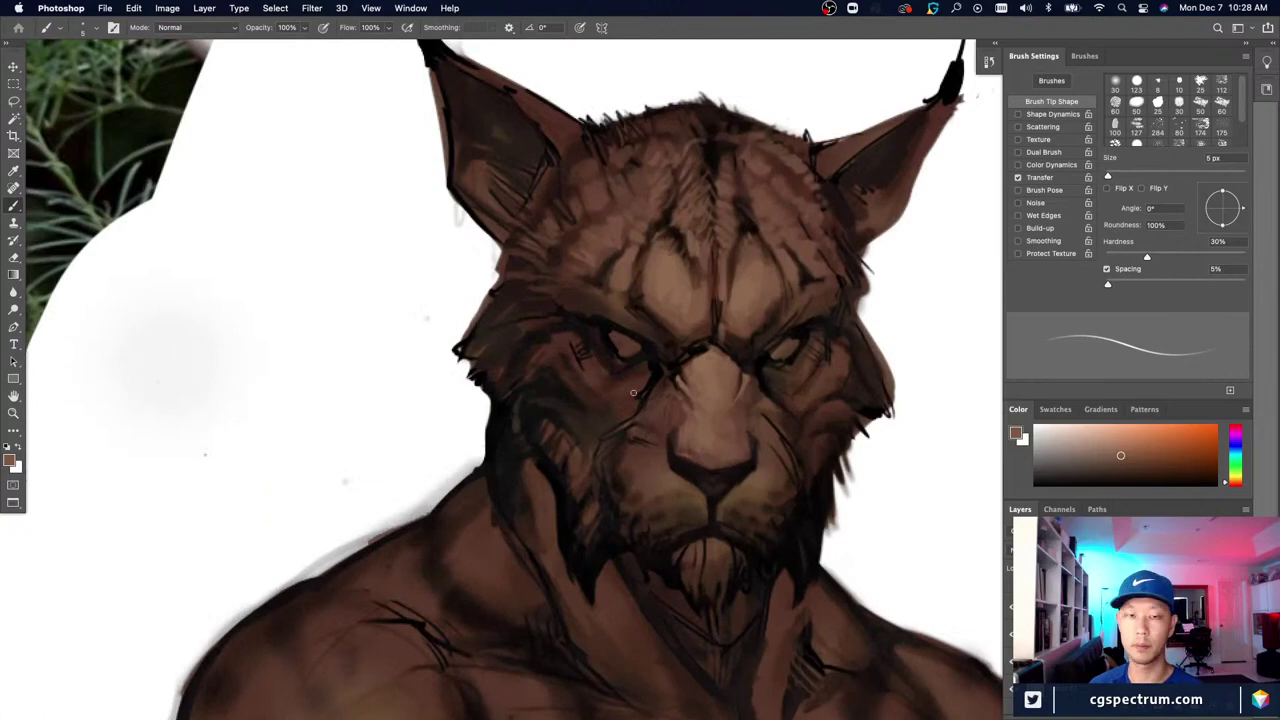
key(super+minus)
key(super+equal)
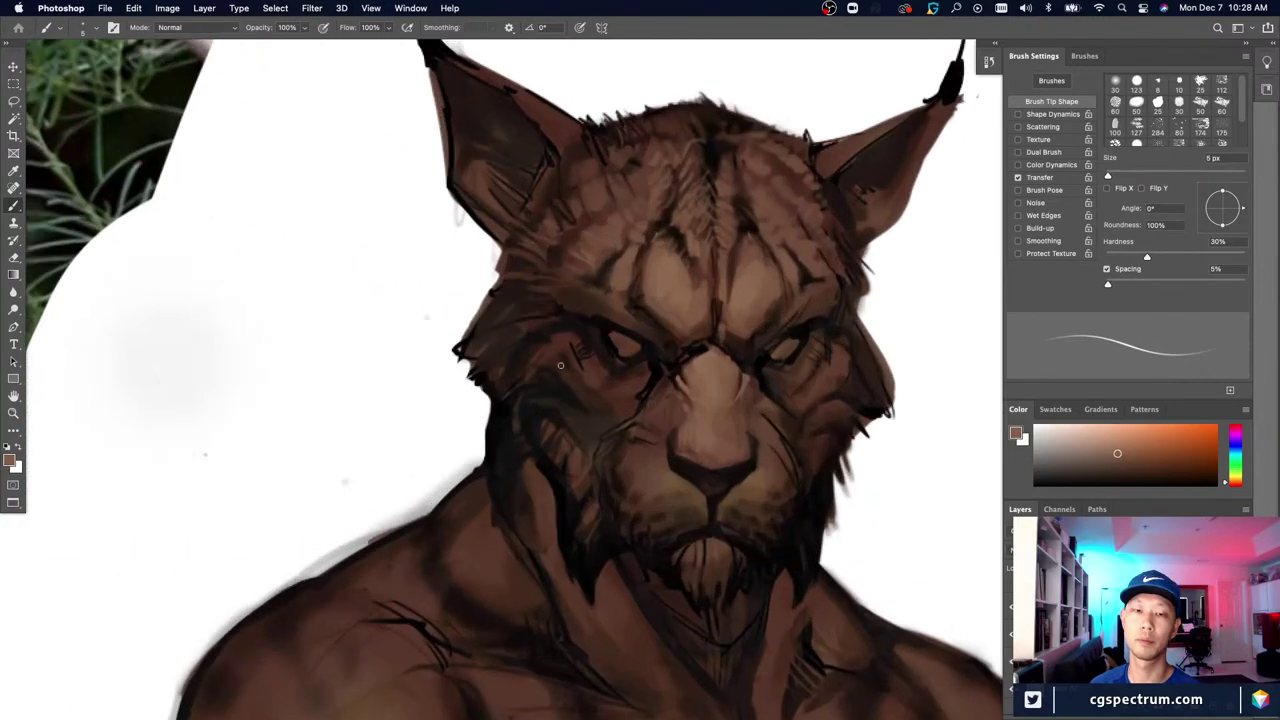
Step: Paint lighter brown strokes over the dark hatching at the outer corner of the left eye with a 5 px brush and sampled browns
alt+click(705, 437)
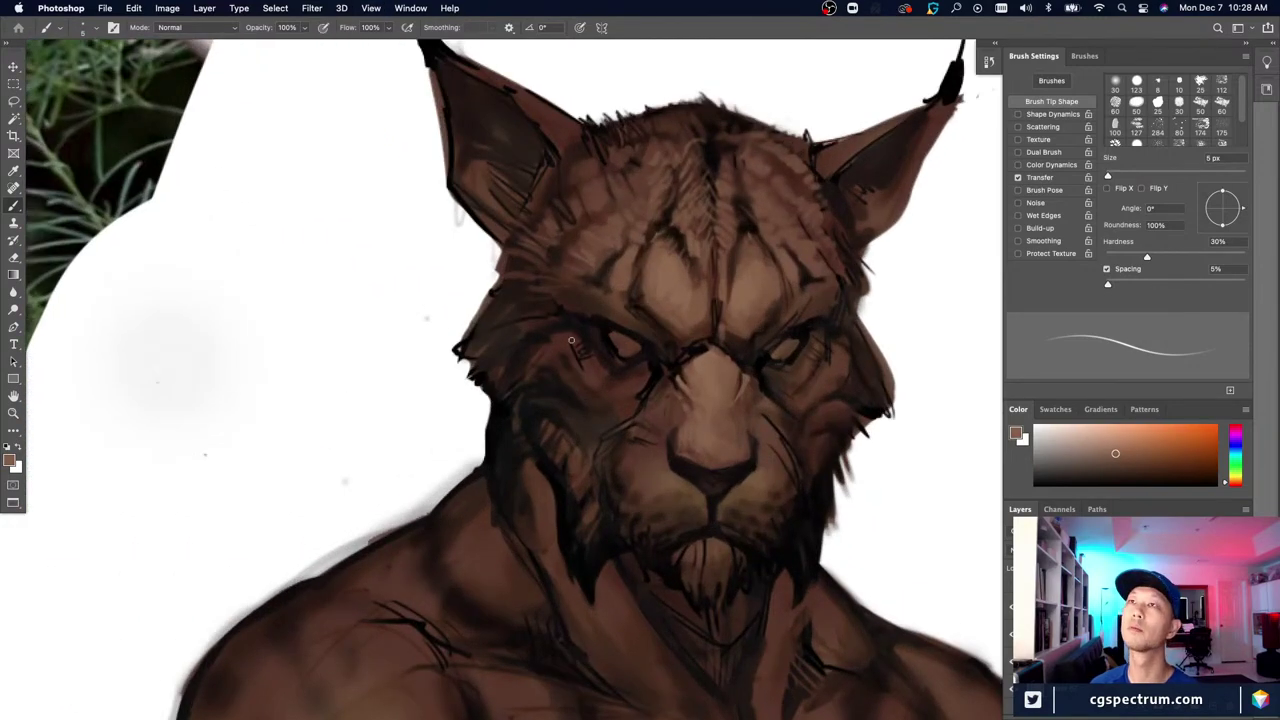
drag(578, 341, 583, 362)
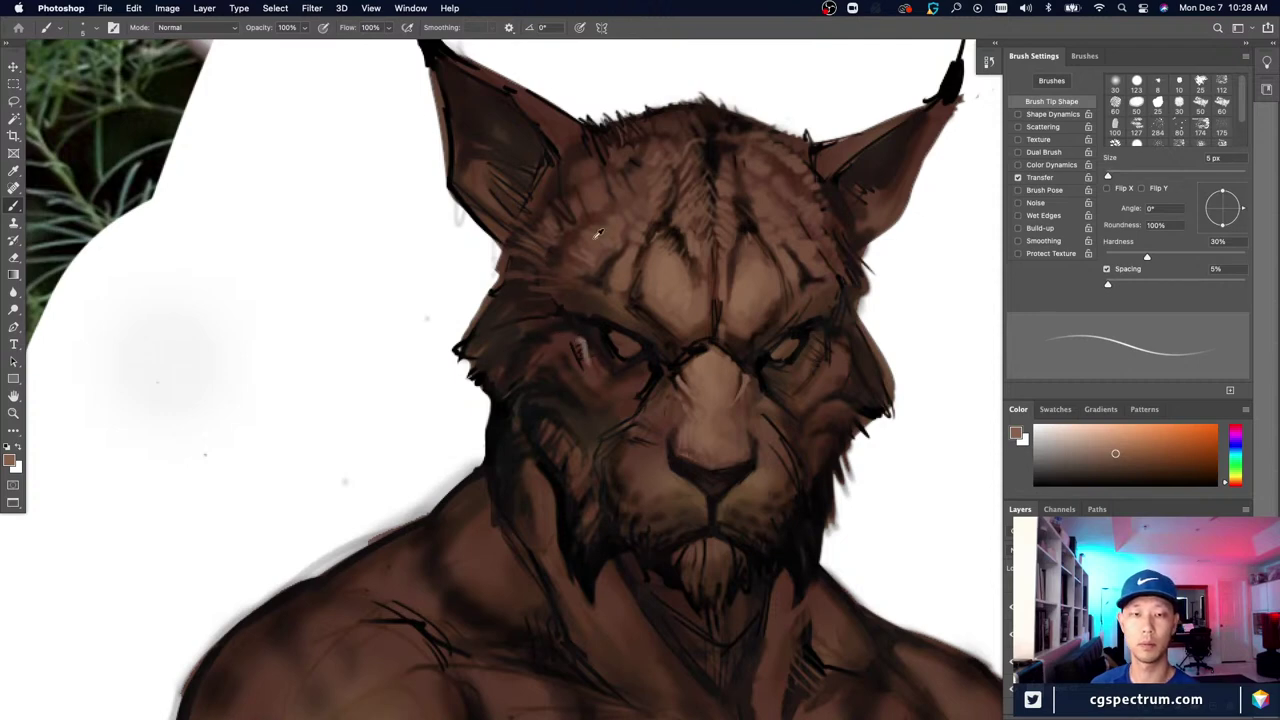
alt+click(600, 232)
drag(575, 345, 585, 359)
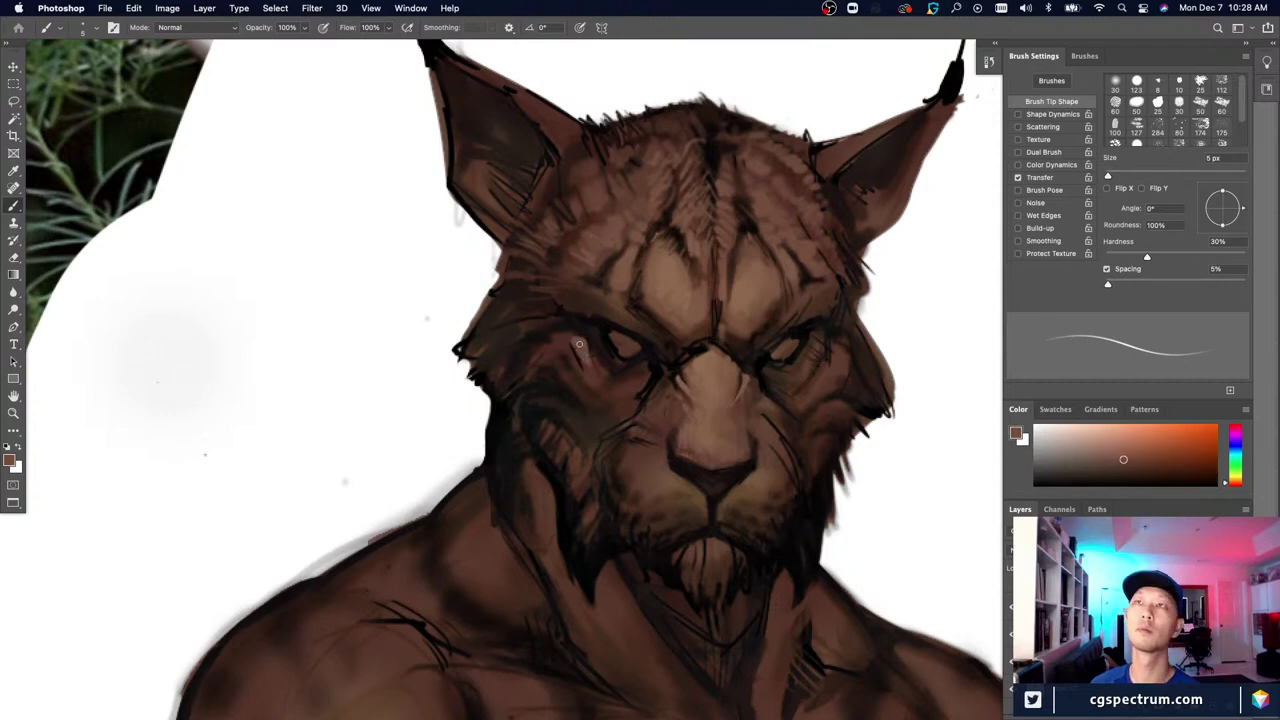
Step: Paint fur strokes on the cheek below the left eye in reddish-brown, varying the brush between 3 and 5 px
key(bracketleft)
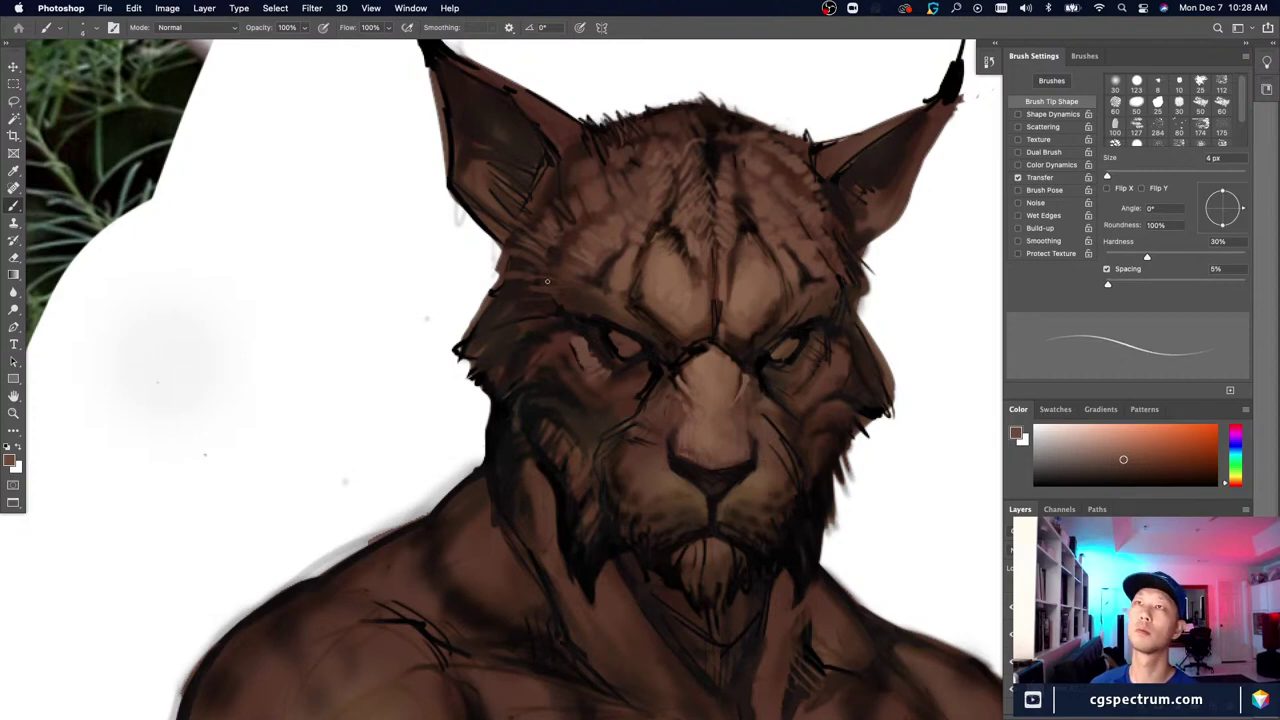
key(bracketleft)
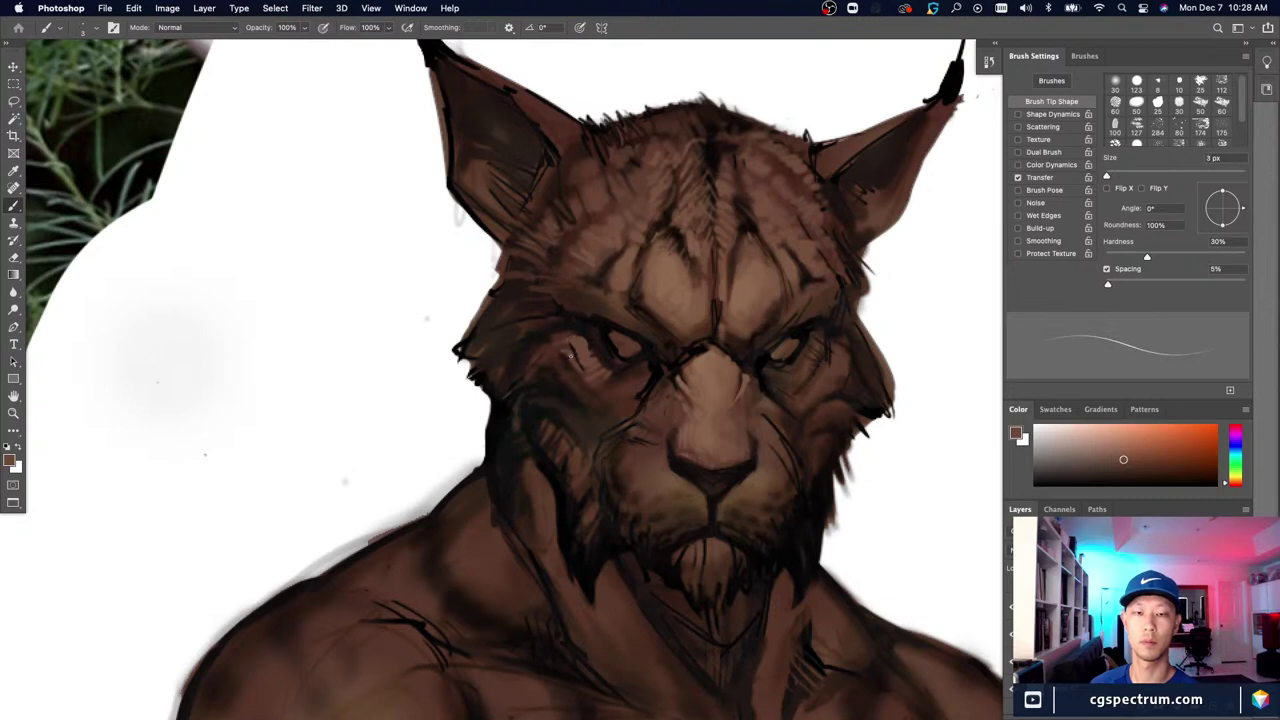
key(bracketright)
key(bracketright)
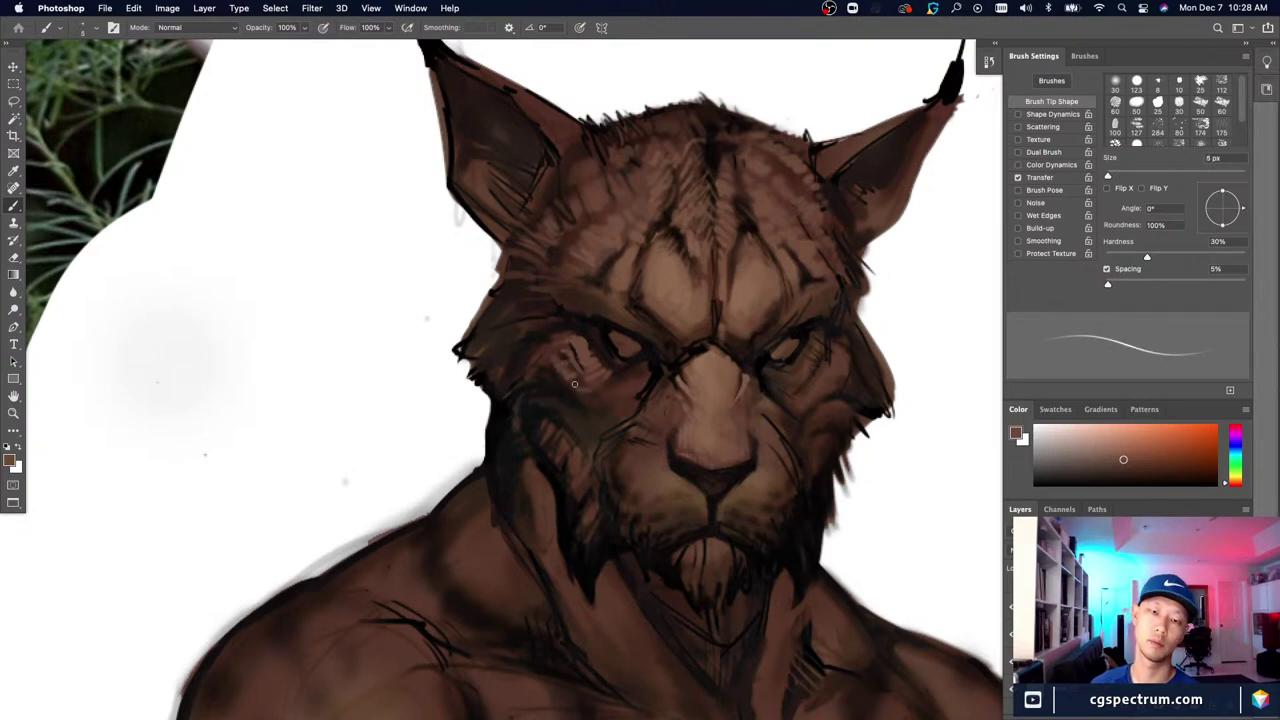
key(e)
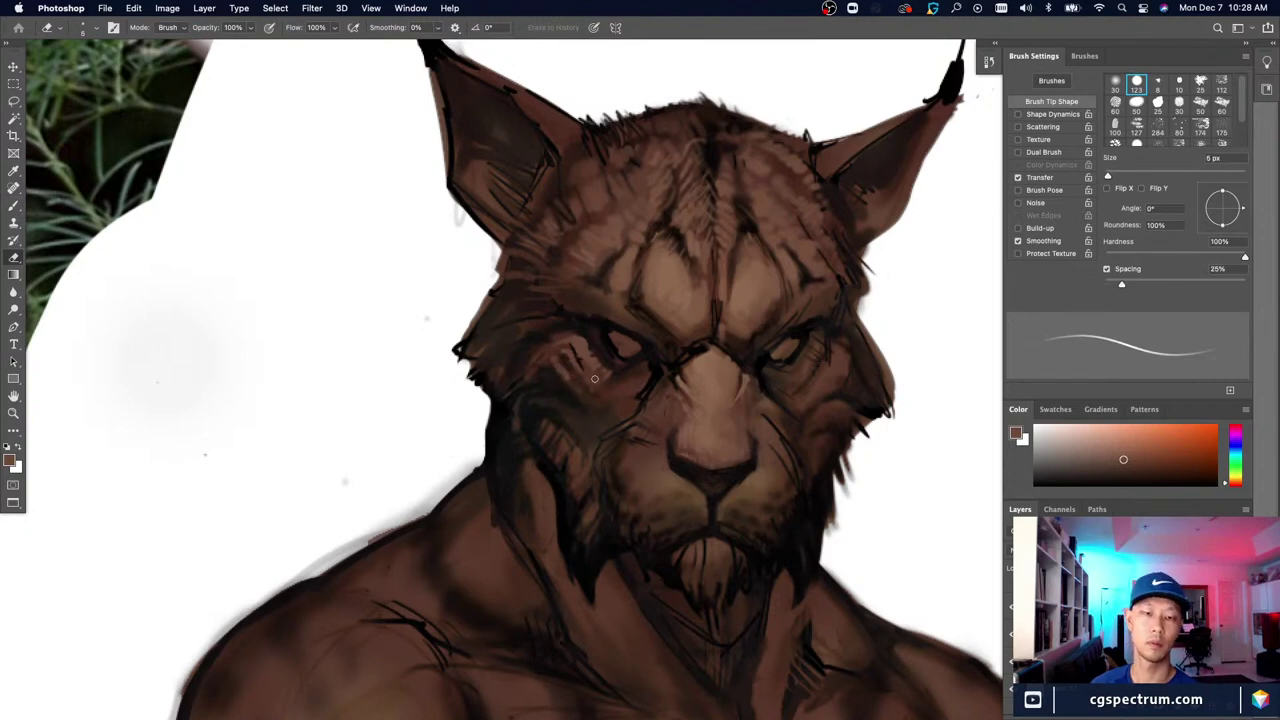
key(b)
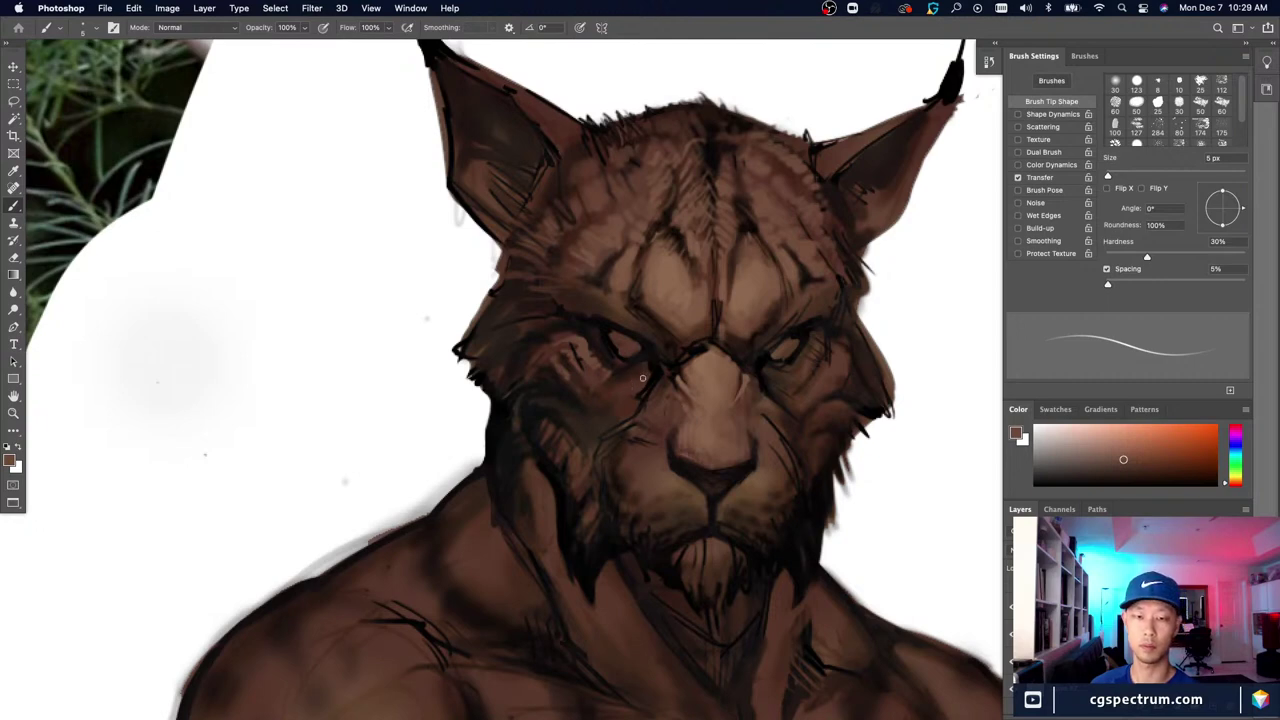
key(bracketleft)
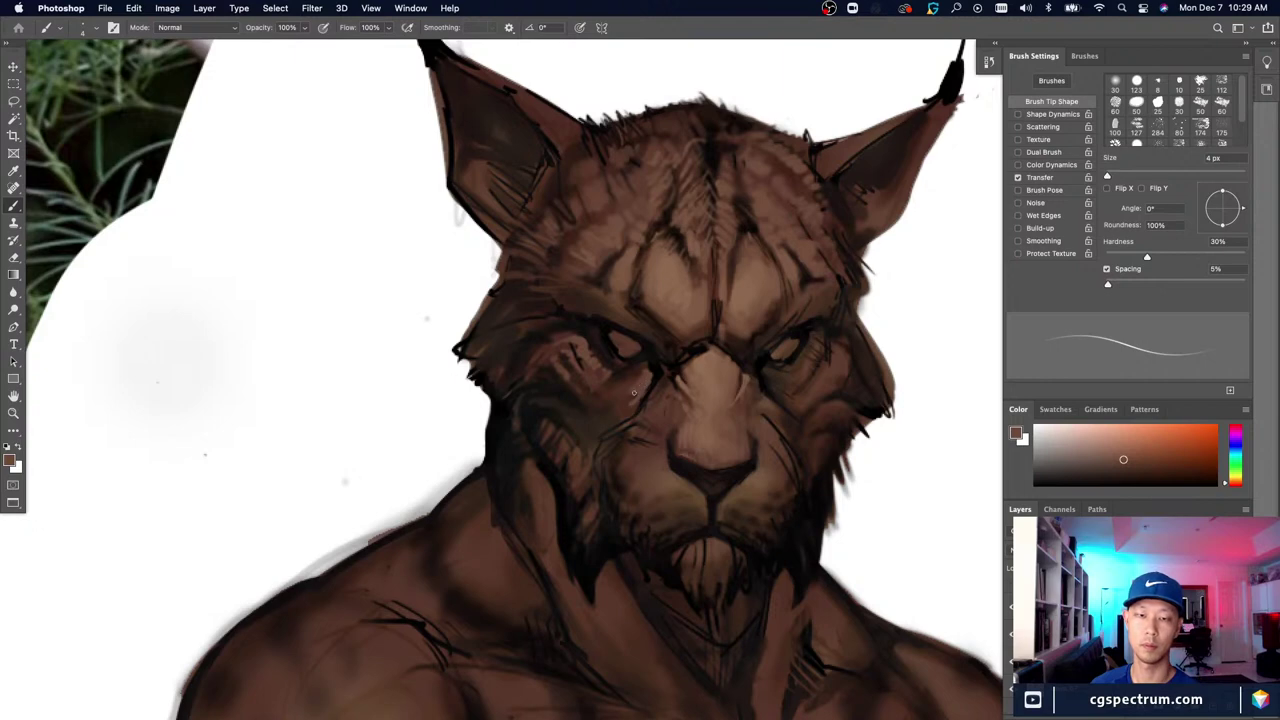
Step: Refine the fur on the cheek below the left eye with sampled browns, varying the brush between 3 and 7 px
alt+click(633, 393)
key(bracketleft)
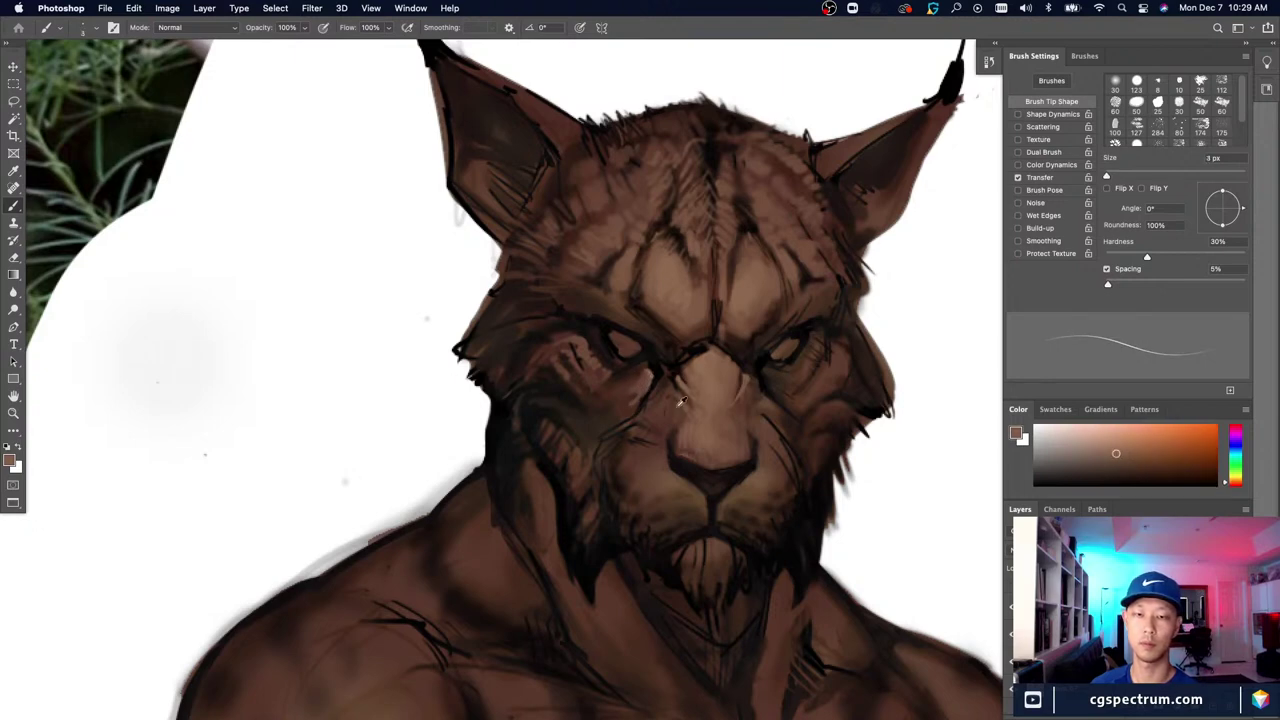
alt+click(621, 377)
key(bracketright)
key(bracketright)
key(bracketright)
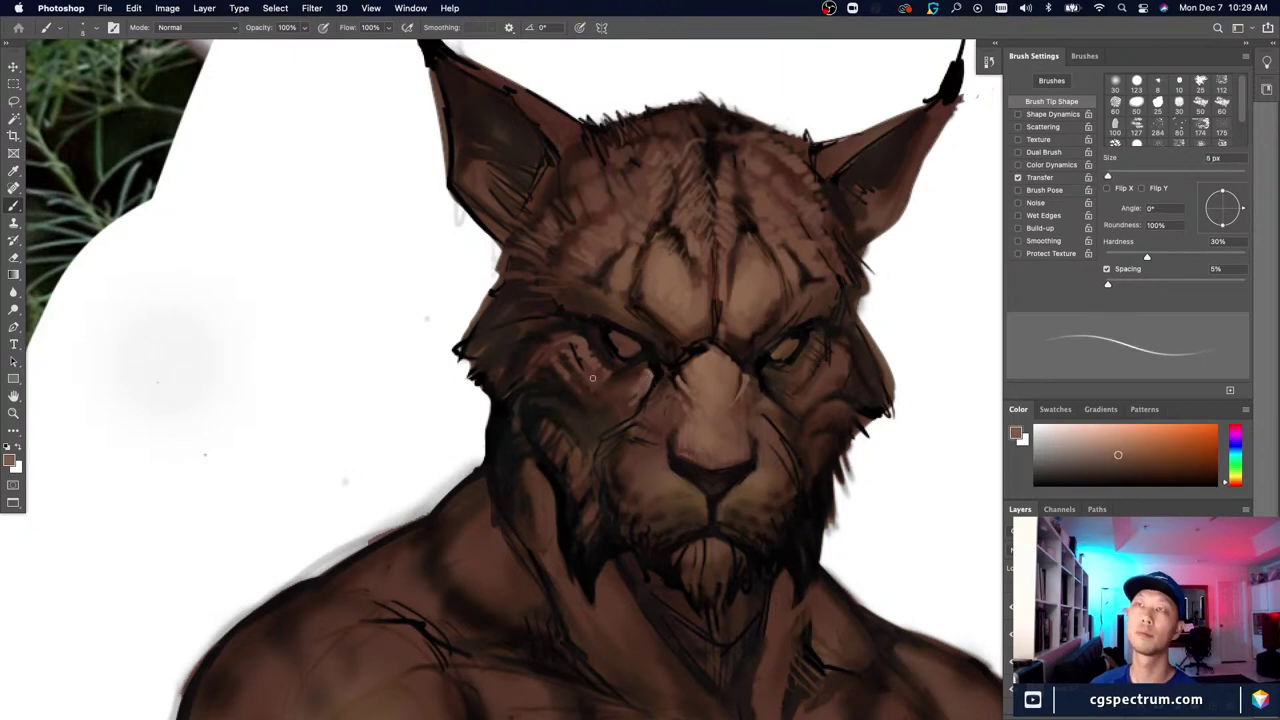
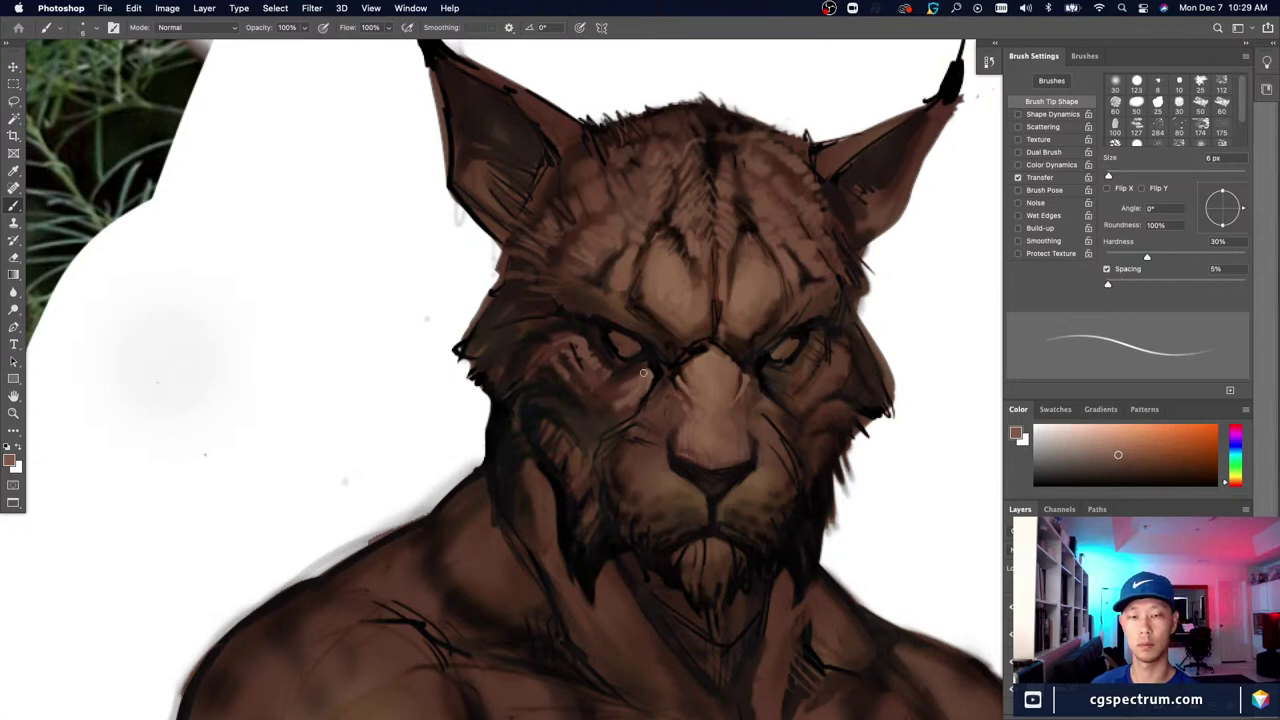
alt+click(605, 389)
key(bracketright)
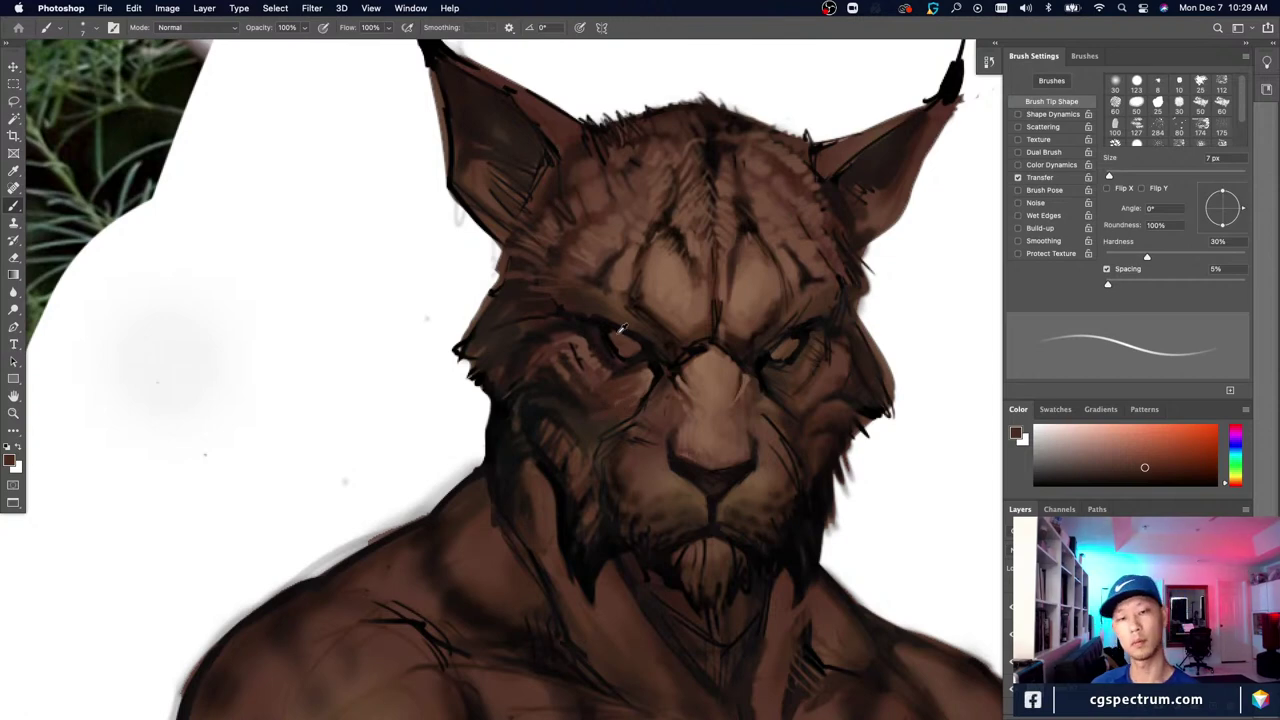
Step: Paint lighter brown strokes between the left cheek and the nose with sampled browns, reducing the brush to 4 px
alt+click(695, 360)
key(bracketleft)
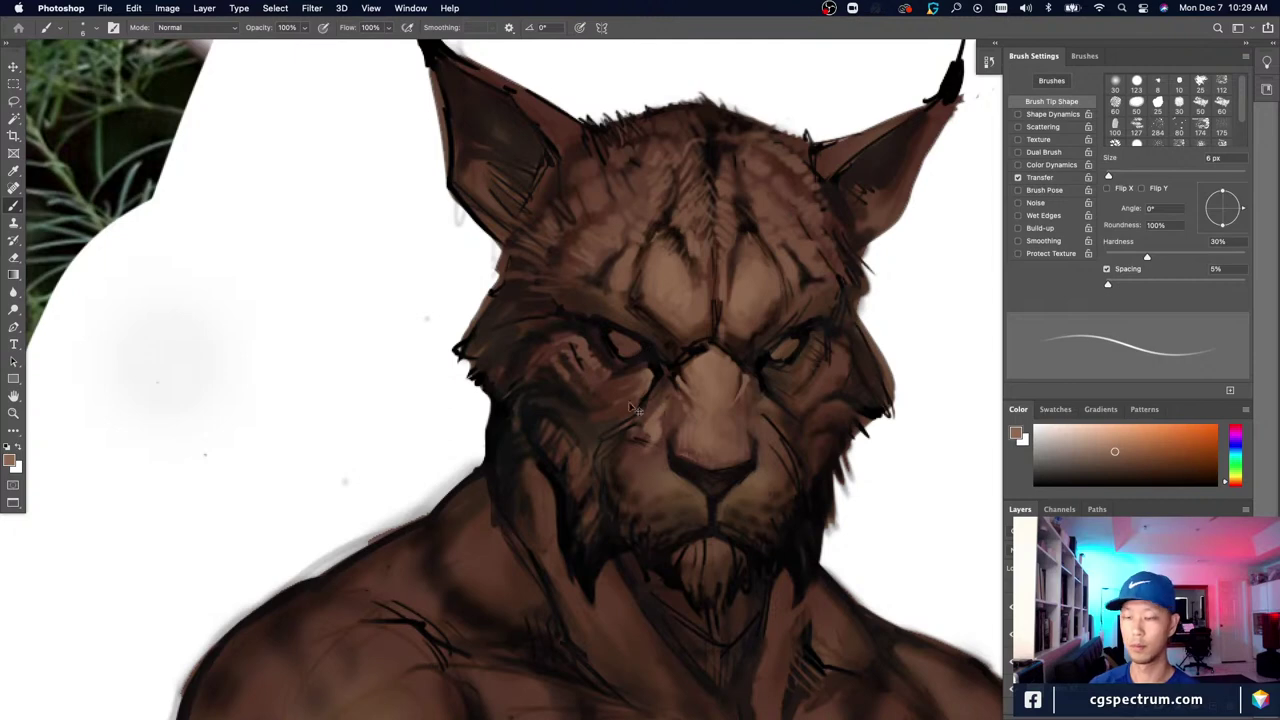
alt+click(700, 408)
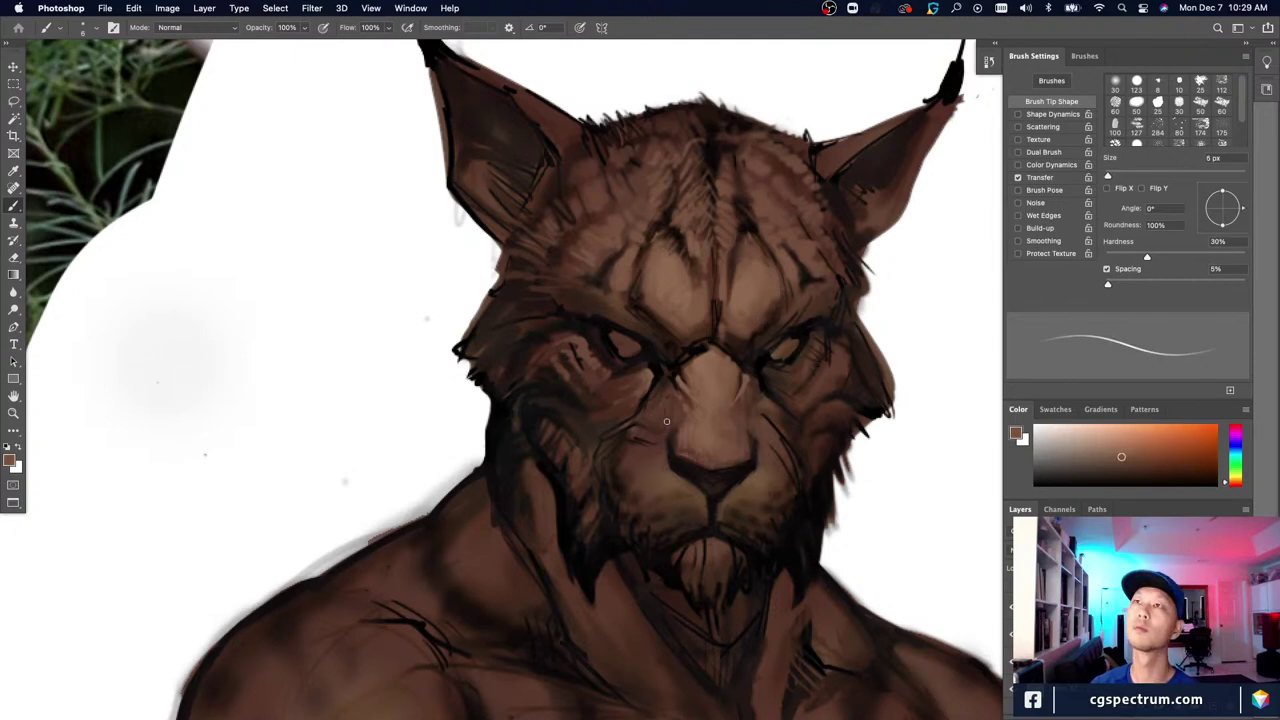
key(bracketleft)
key(bracketleft)
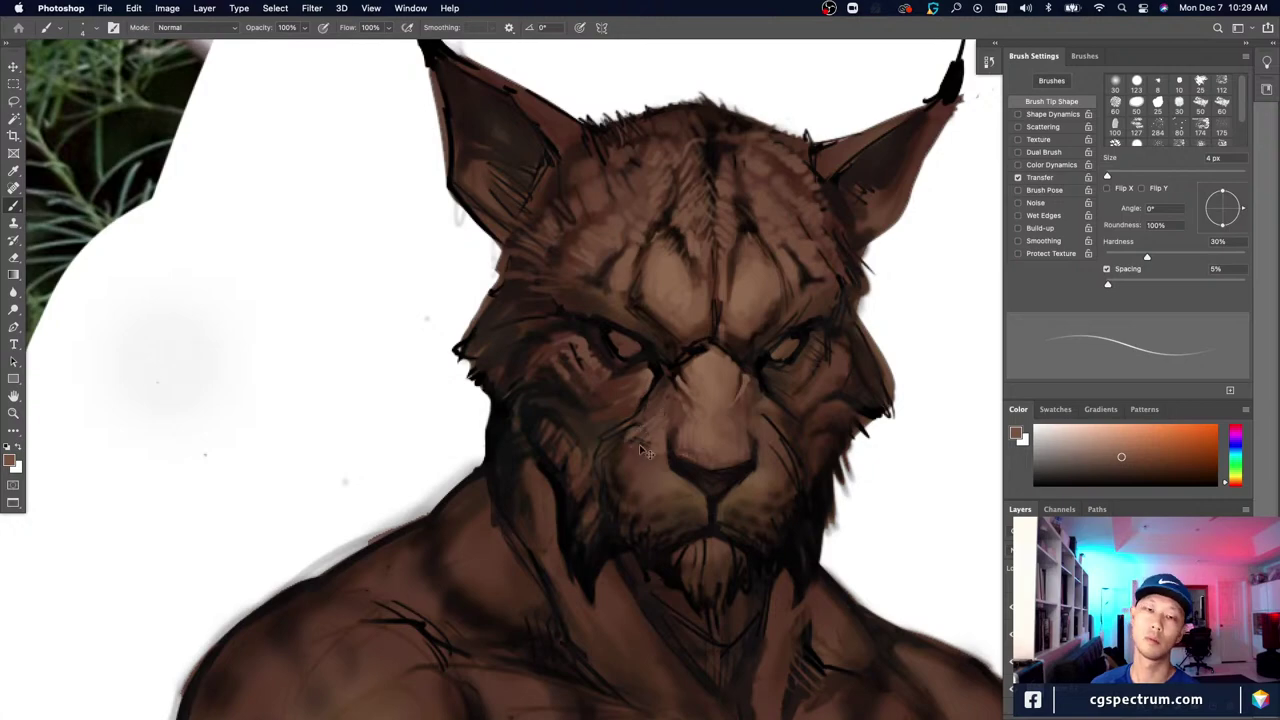
Step: Compare the painted face with the lynx reference photo, checking the fur at both full-figure and close-up scale
key(super+minus)
key(super+minus)
key(super+minus)
key(super+plus)
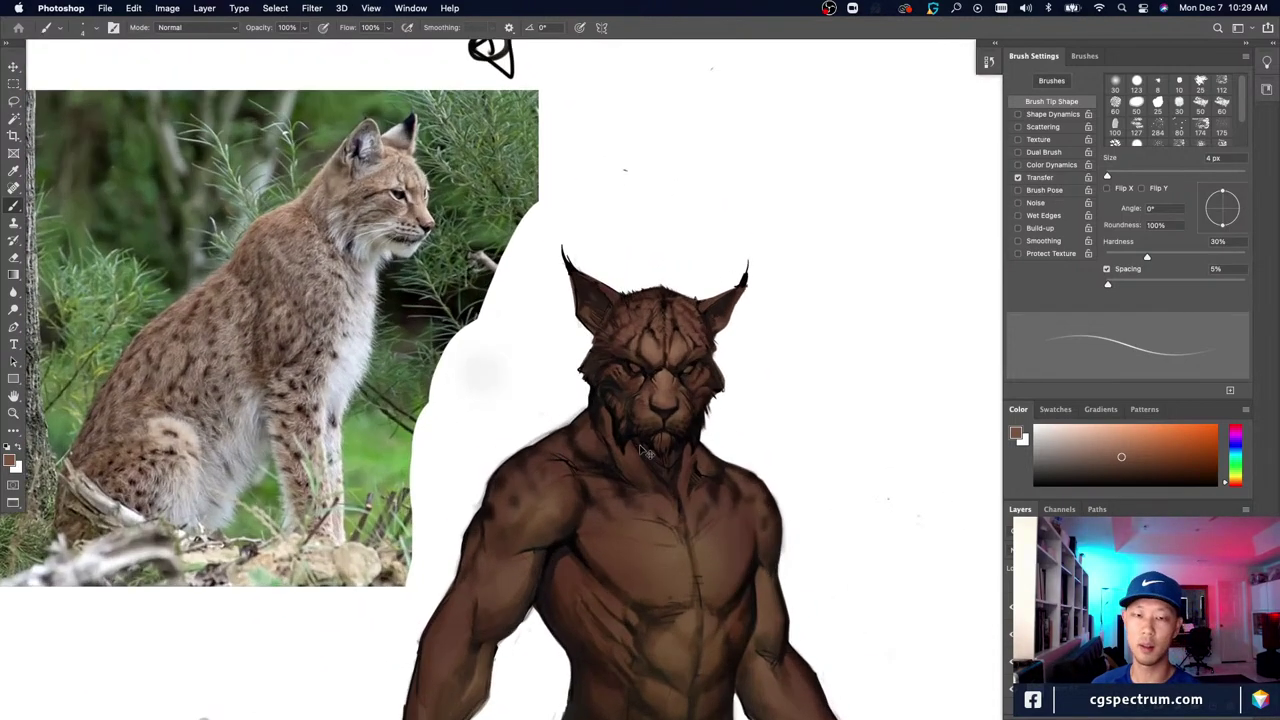
scroll(644, 400, up, 3)
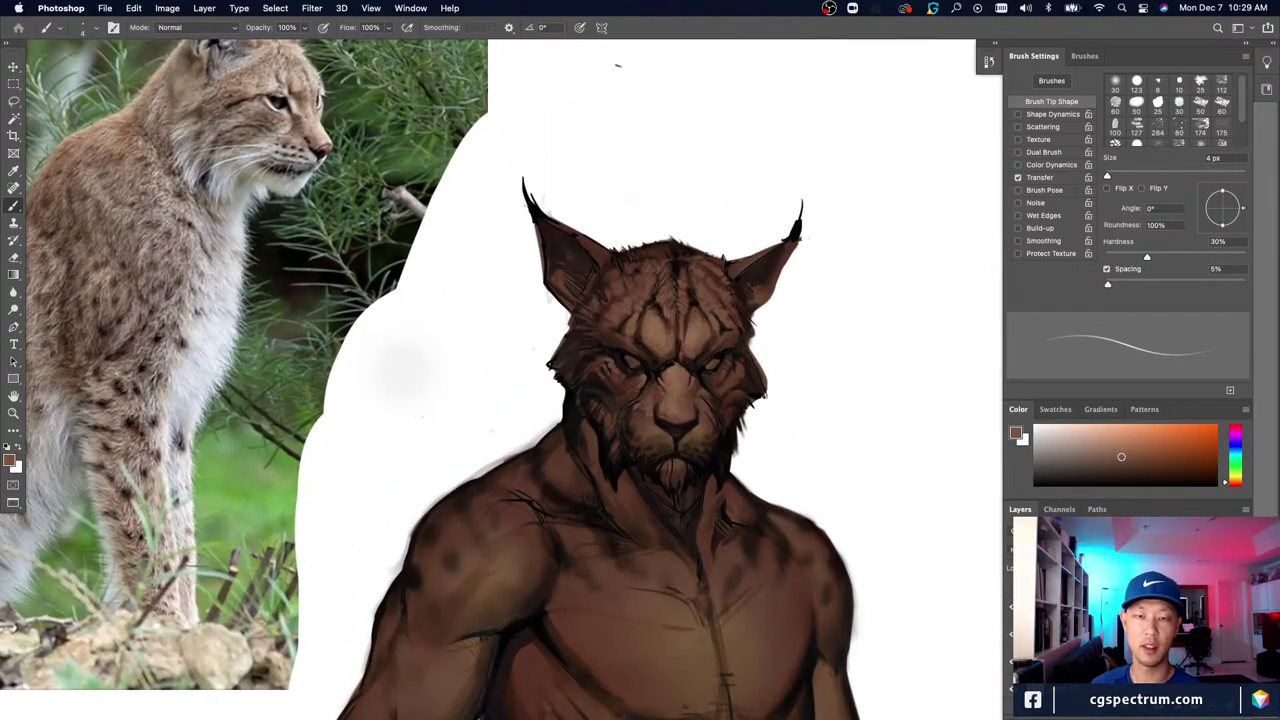
scroll(527, 125, down, 3)
scroll(641, 377, up, 5)
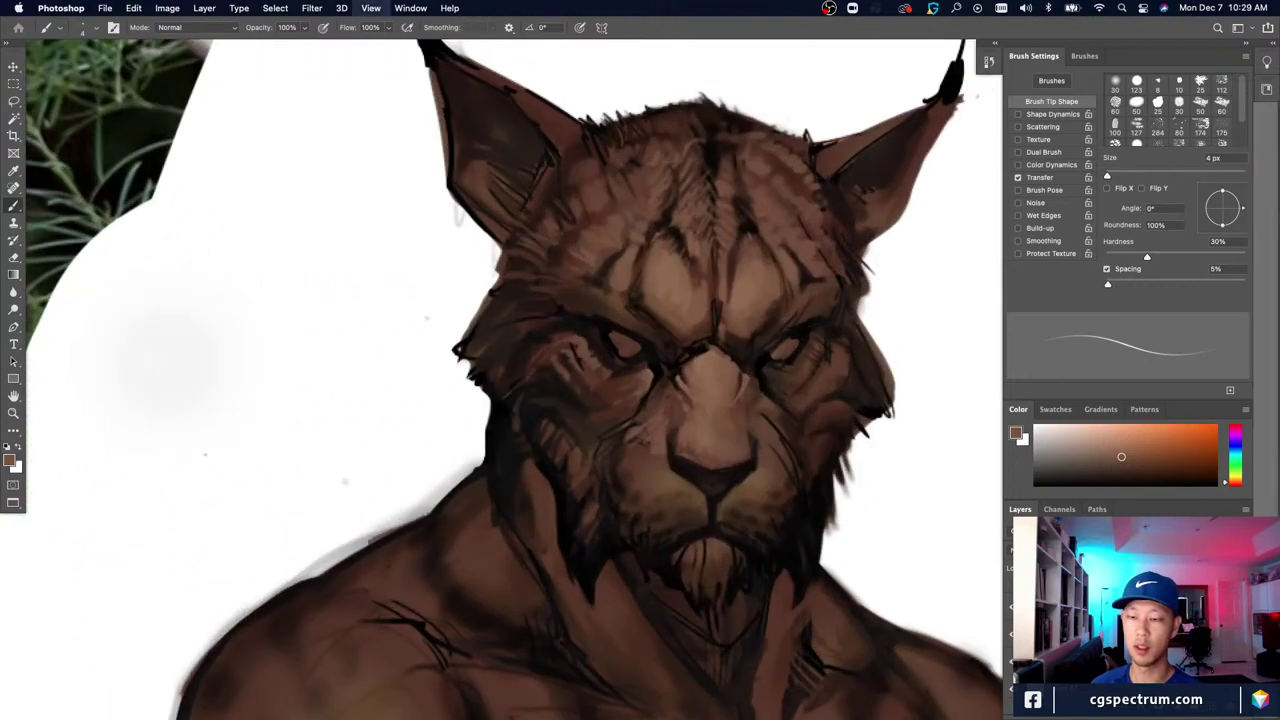
scroll(645, 387, down, 2)
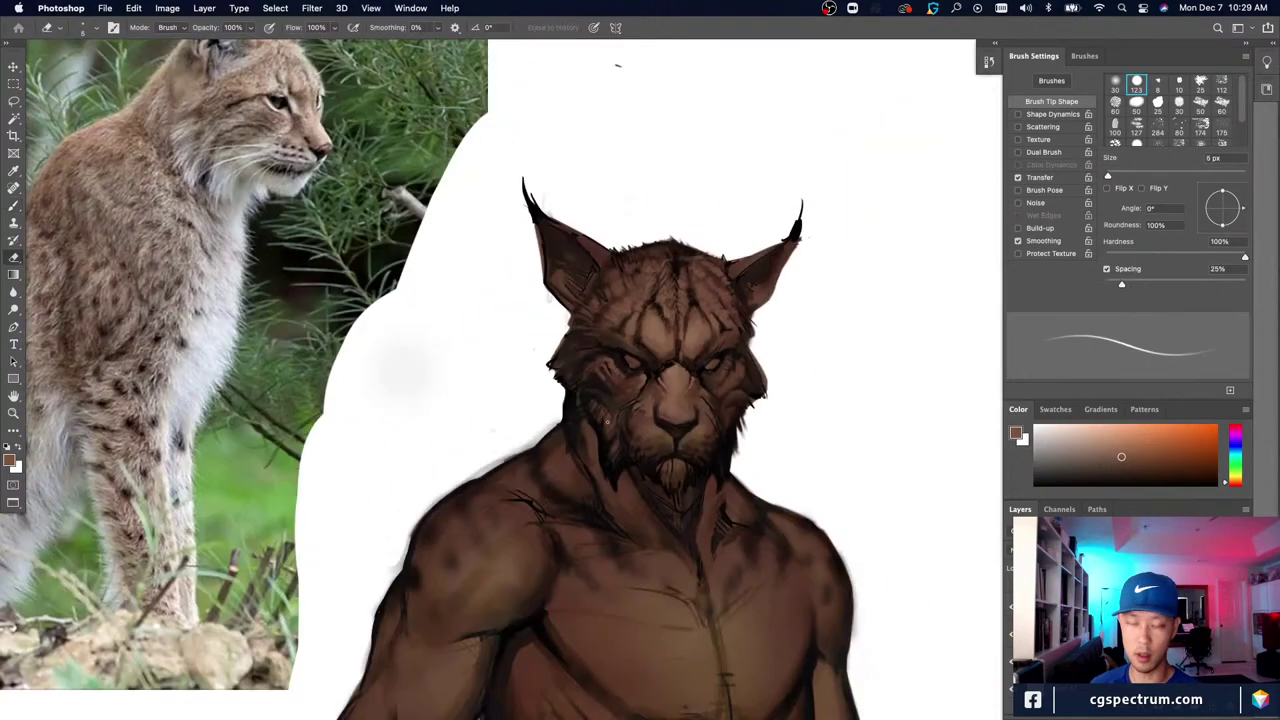
key(e)
scroll(548, 381, up, 2)
key(b)
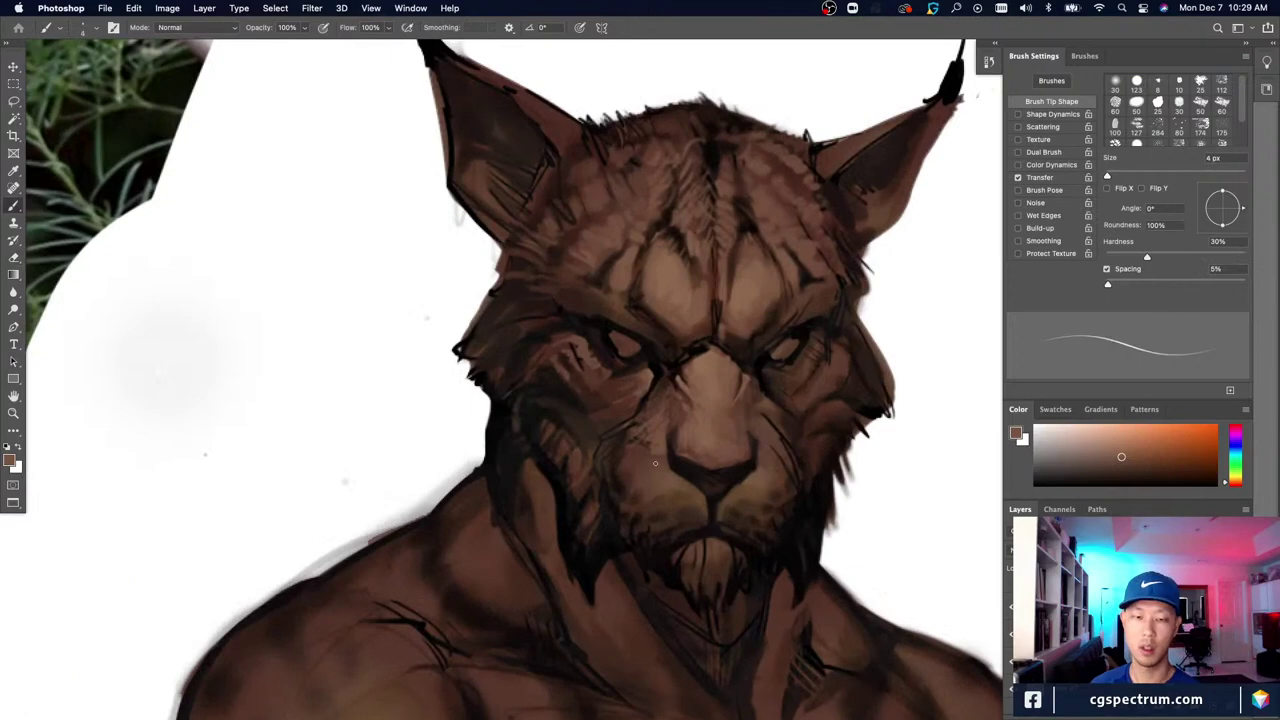
scroll(637, 481, down, 2)
scroll(637, 481, up, 2)
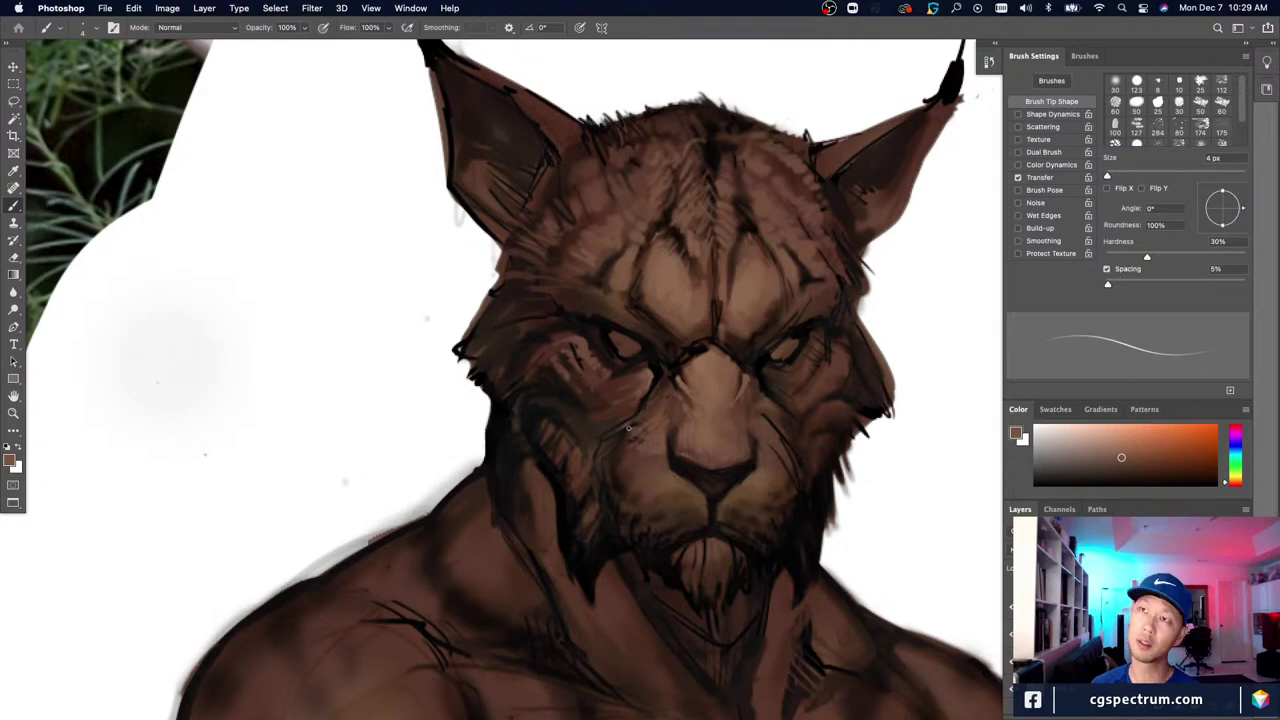
Step: Paint brown strokes over the dark lines on the upper left muzzle with a 5 px brush
key(bracketright)
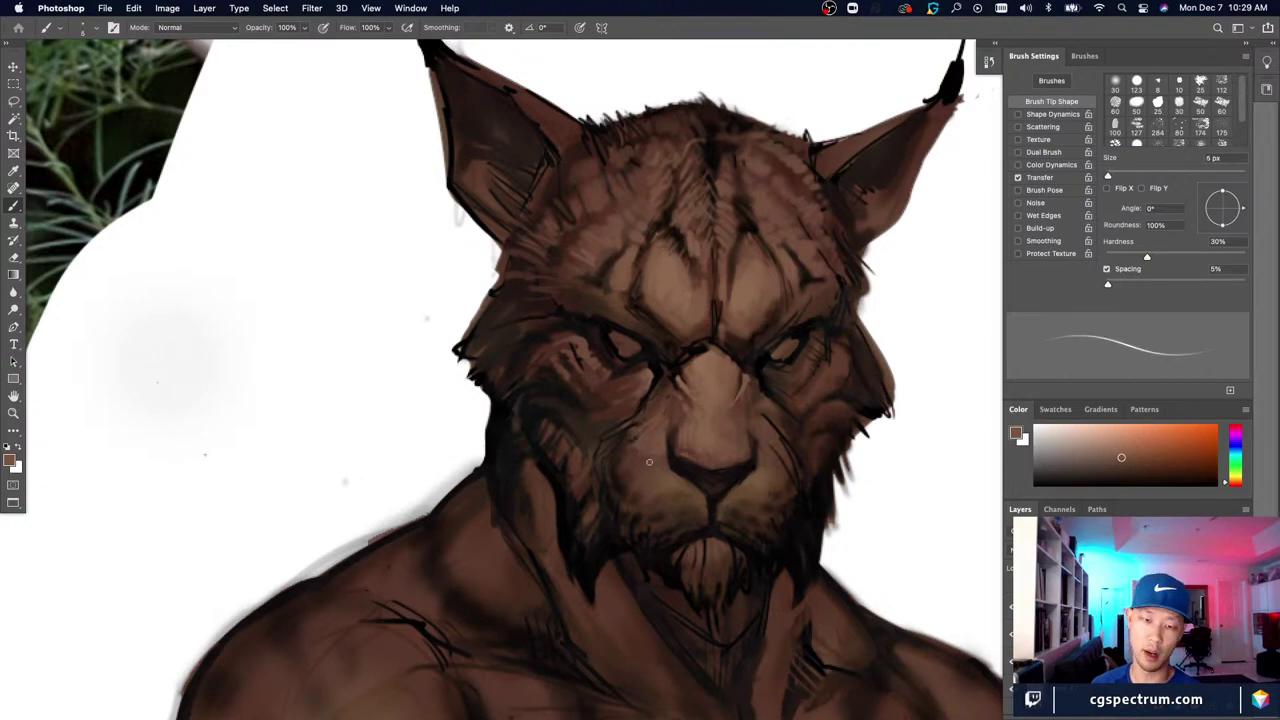
key(ctrl+minus)
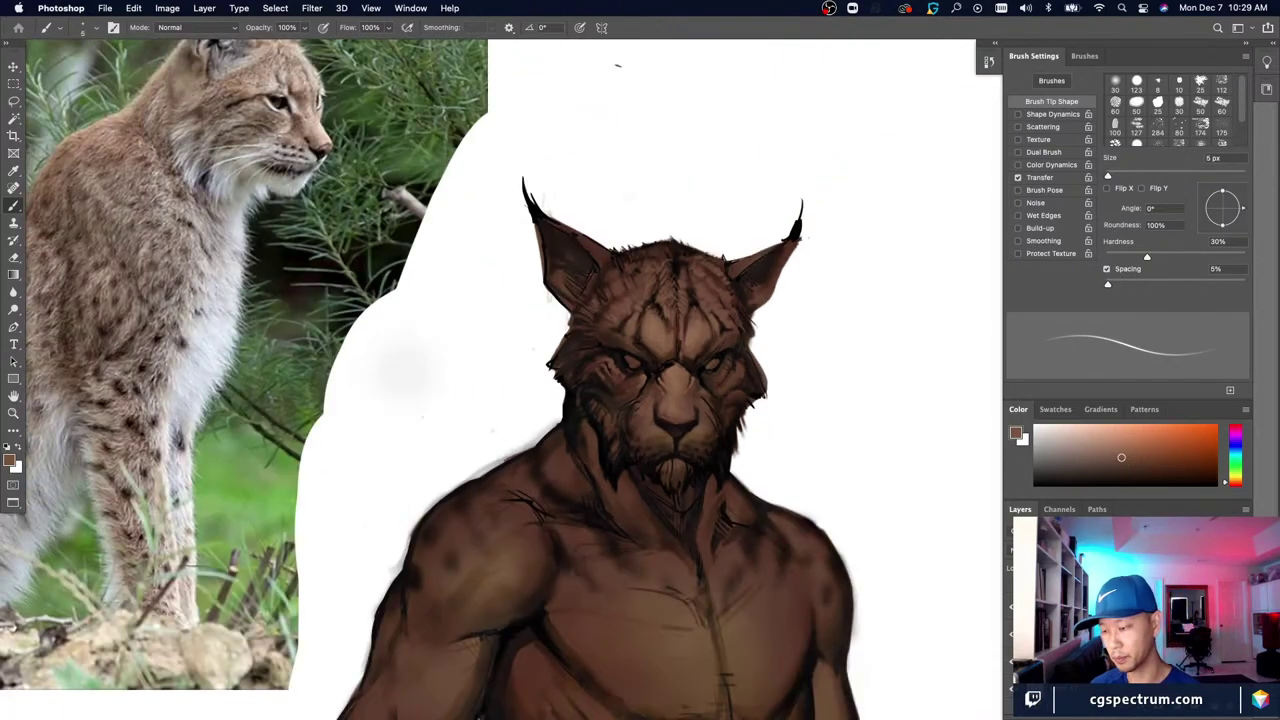
key(super+plus)
Step: Pick a pale pinkish beige and paint a light patch on the muzzle below the left nostril with a 2 to 4 px brush
alt+click(670, 474)
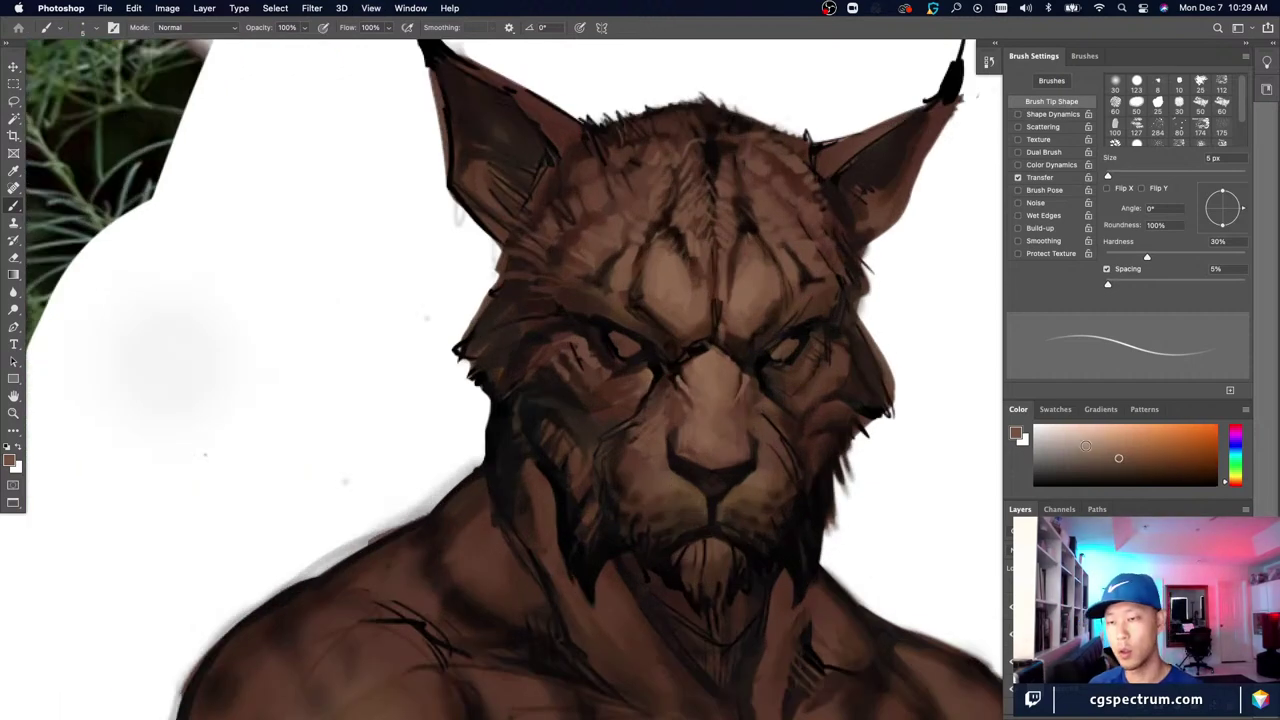
click(1086, 446)
click(1081, 438)
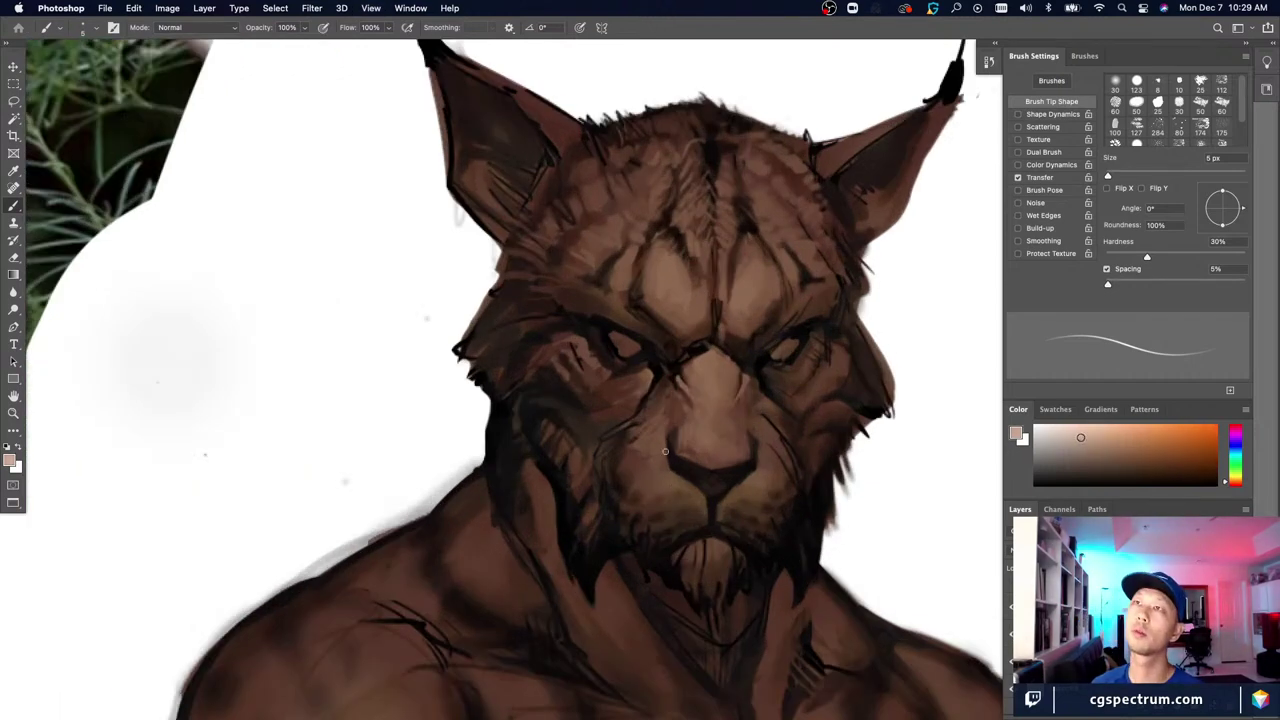
key(bracketleft)
key(bracketleft)
key(bracketleft)
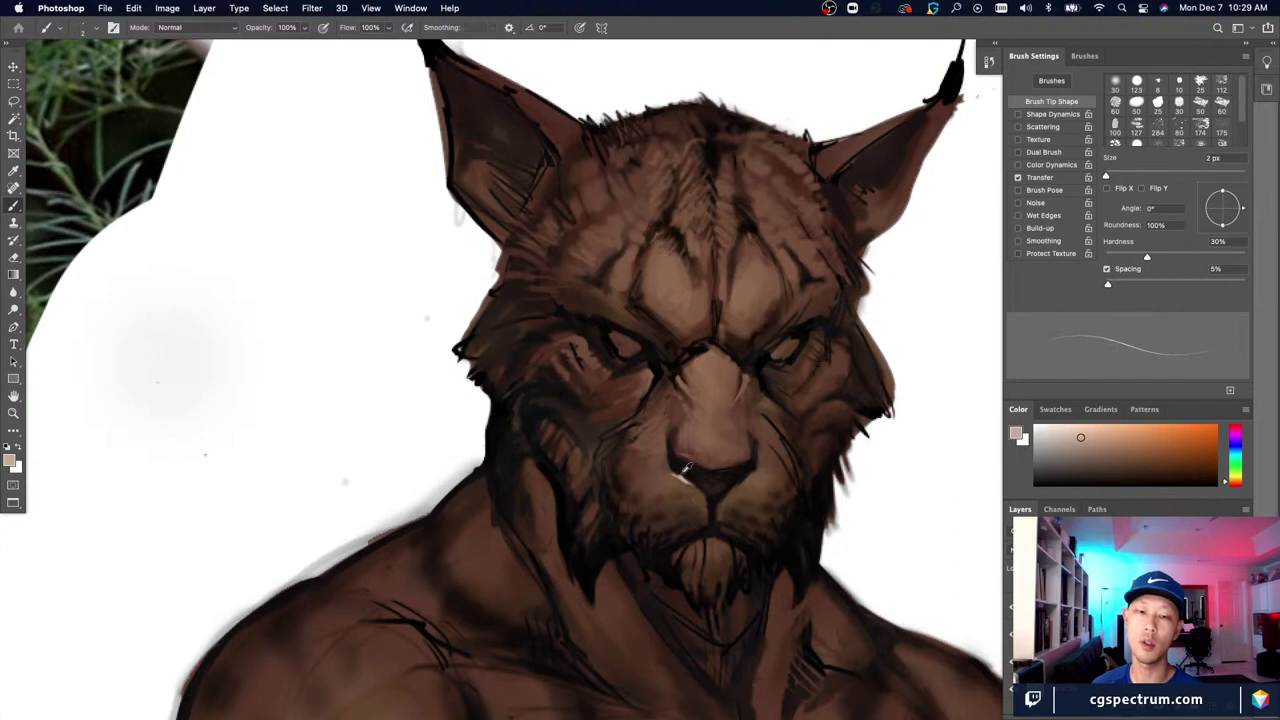
alt+click(680, 478)
key(bracketright)
key(bracketright)
drag(671, 477, 679, 484)
alt+click(675, 478)
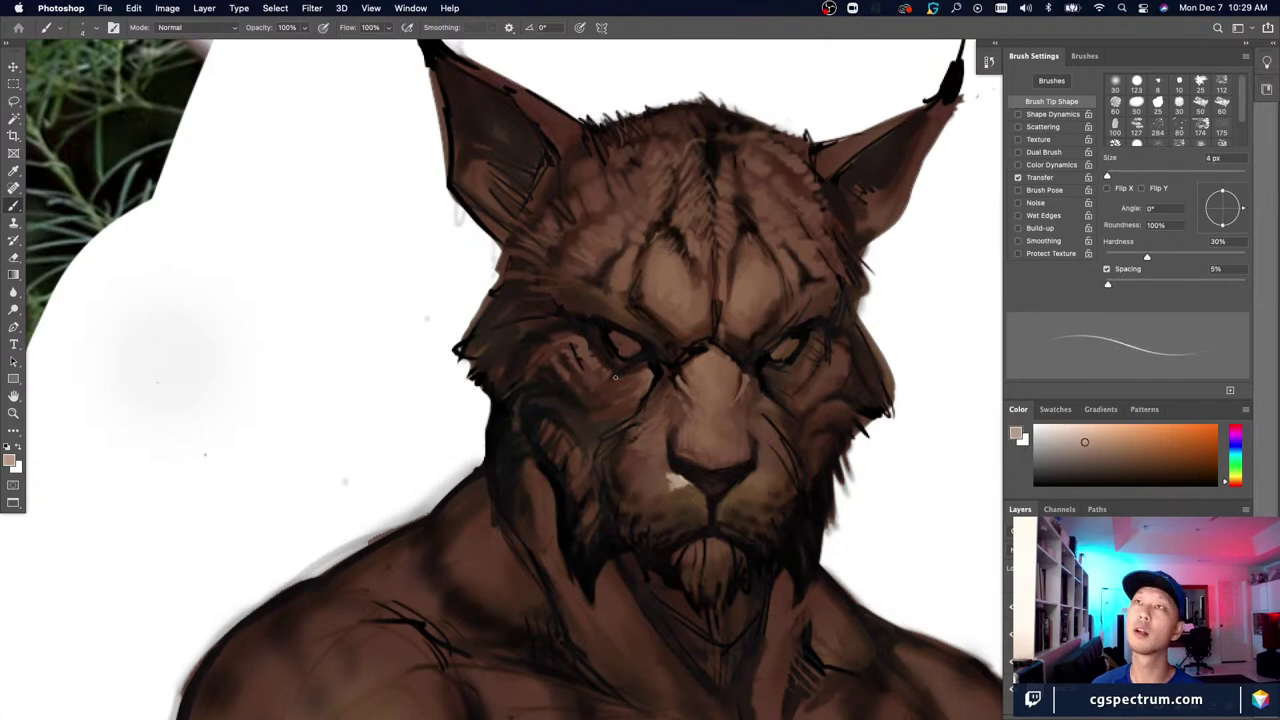
Step: Extend the pale patch outward and down along the left muzzle with sampled beige tones and a 5 to 6 px brush
key(bracketright)
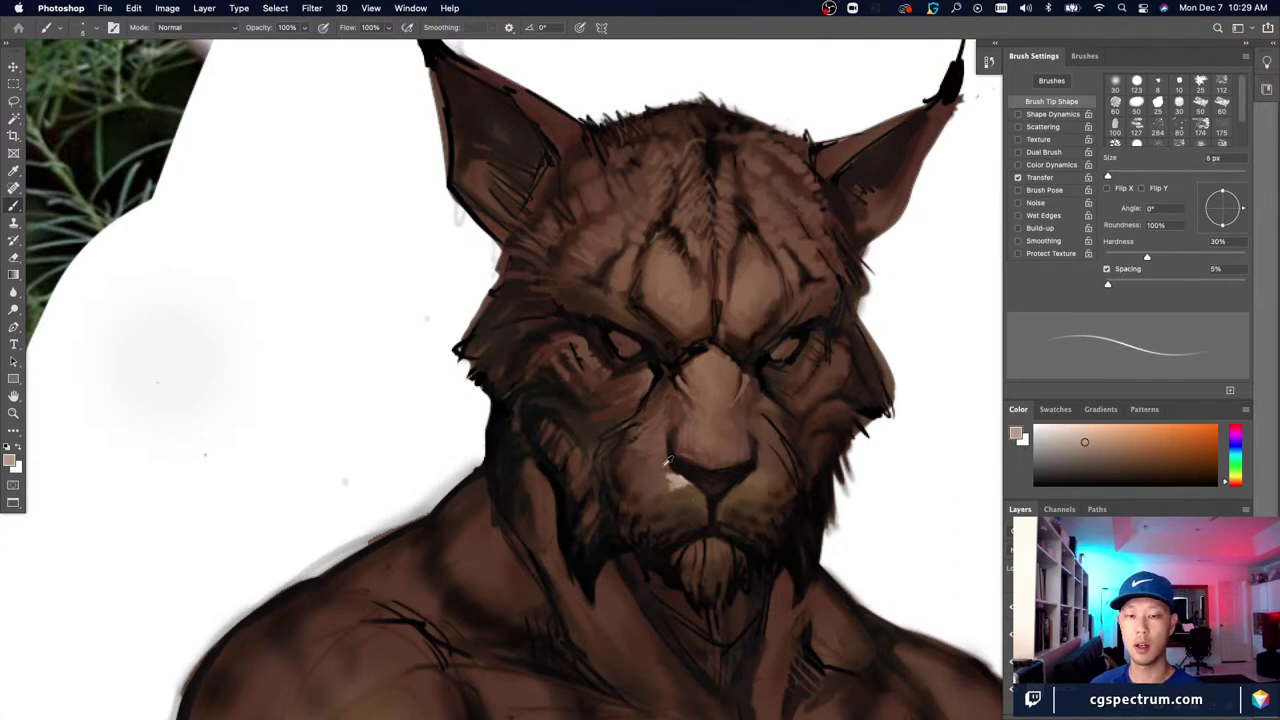
alt+click(672, 477)
drag(666, 465, 656, 484)
alt+click(666, 466)
alt+click(660, 469)
key(bracketright)
mouse_move(626, 507)
mouse_down()
mouse_move(618, 475)
mouse_move(662, 456)
mouse_up()
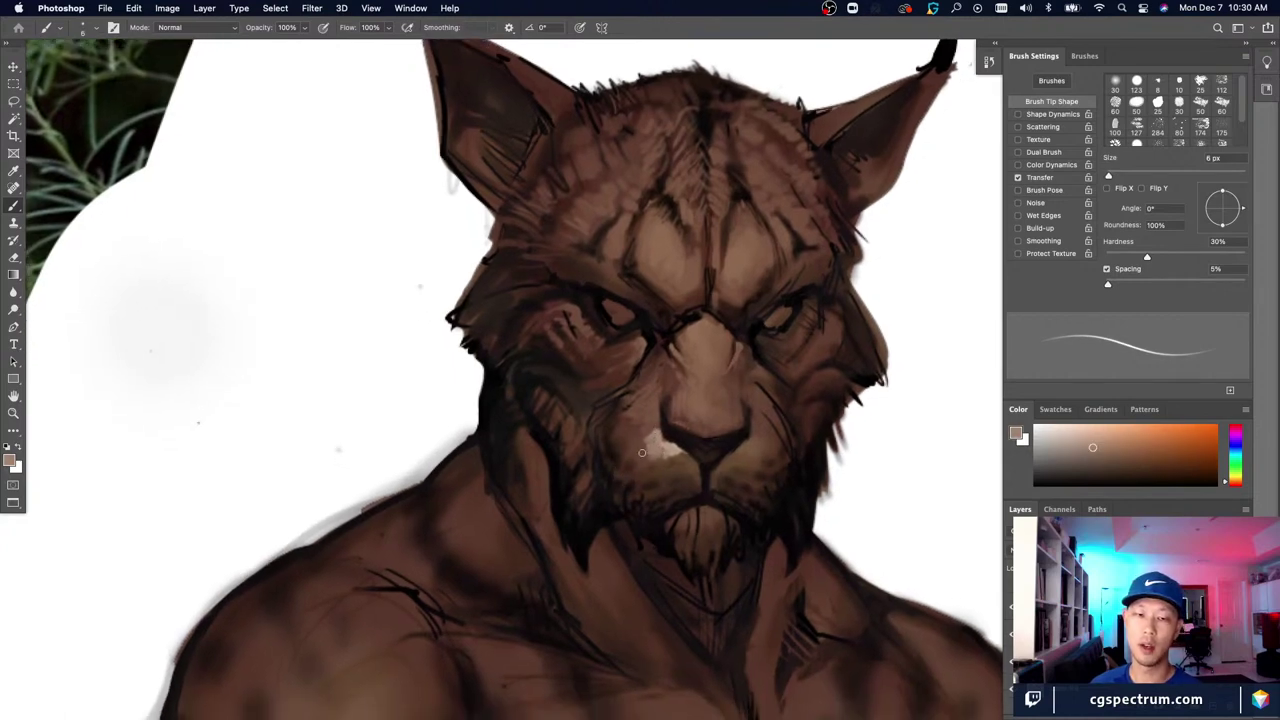
alt+click(658, 440)
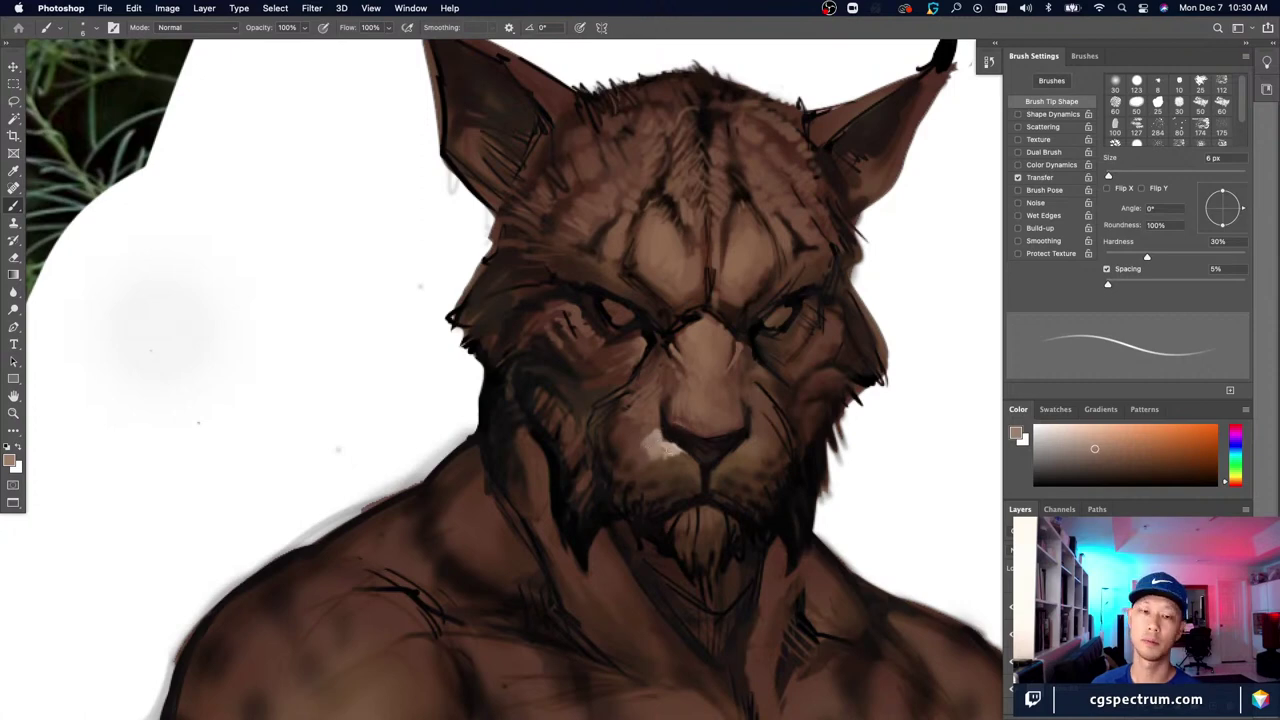
mouse_move(676, 454)
mouse_down()
mouse_move(686, 466)
mouse_move(656, 460)
mouse_up()
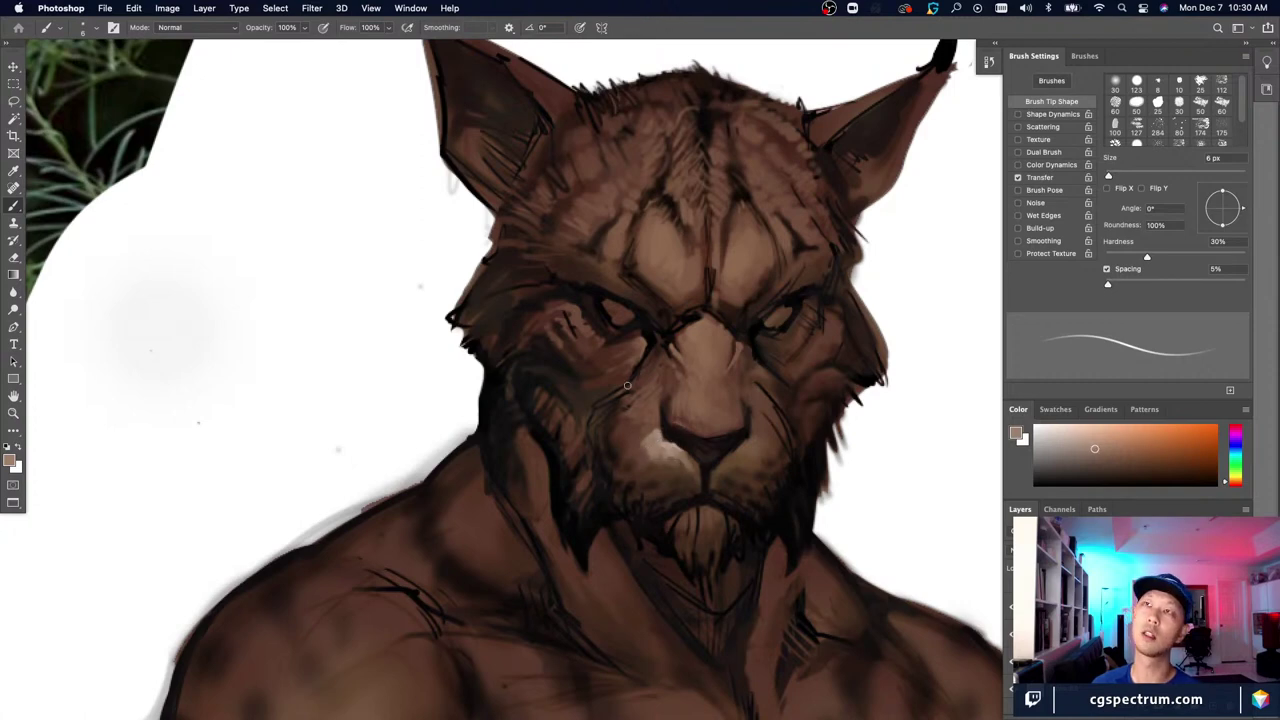
Step: Add fine pale hairs above the light muzzle patch at 2 px and blend its outer edge with a 6 to 7 px brush
key(bracketleft)
key(bracketleft)
key(bracketleft)
key(bracketleft)
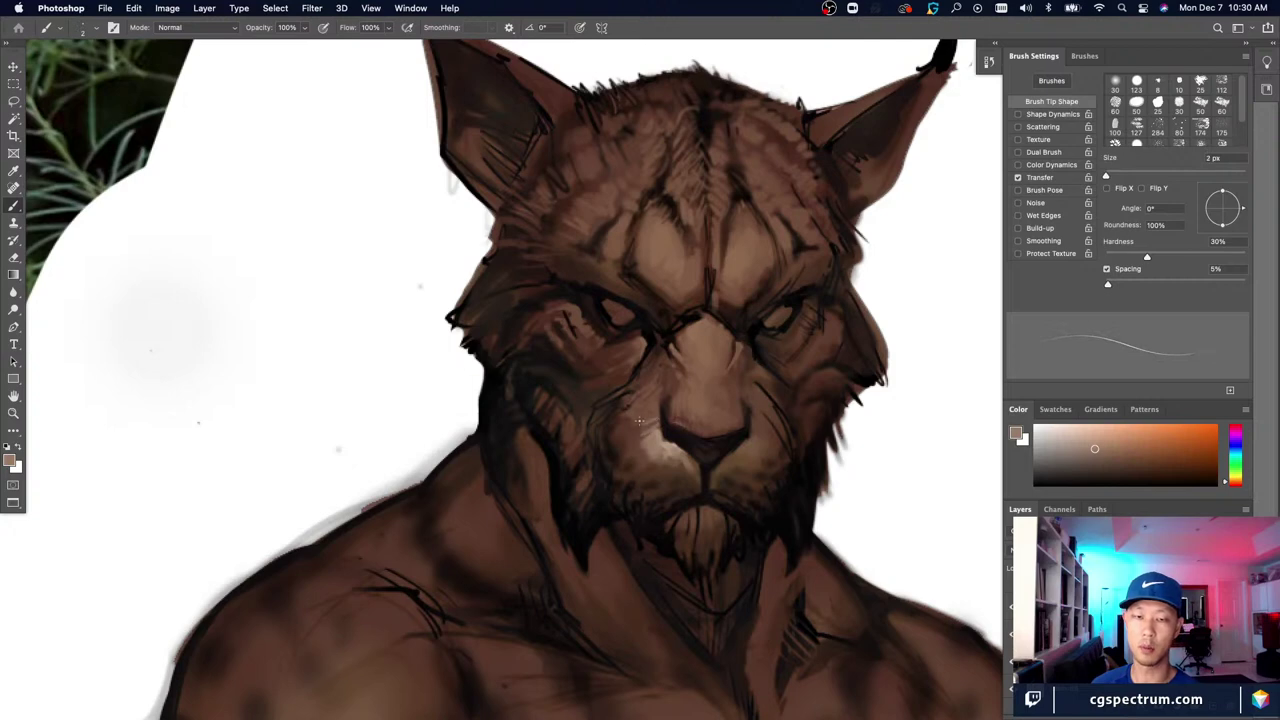
key(bracketright)
key(bracketright)
key(bracketright)
key(bracketright)
key(bracketright)
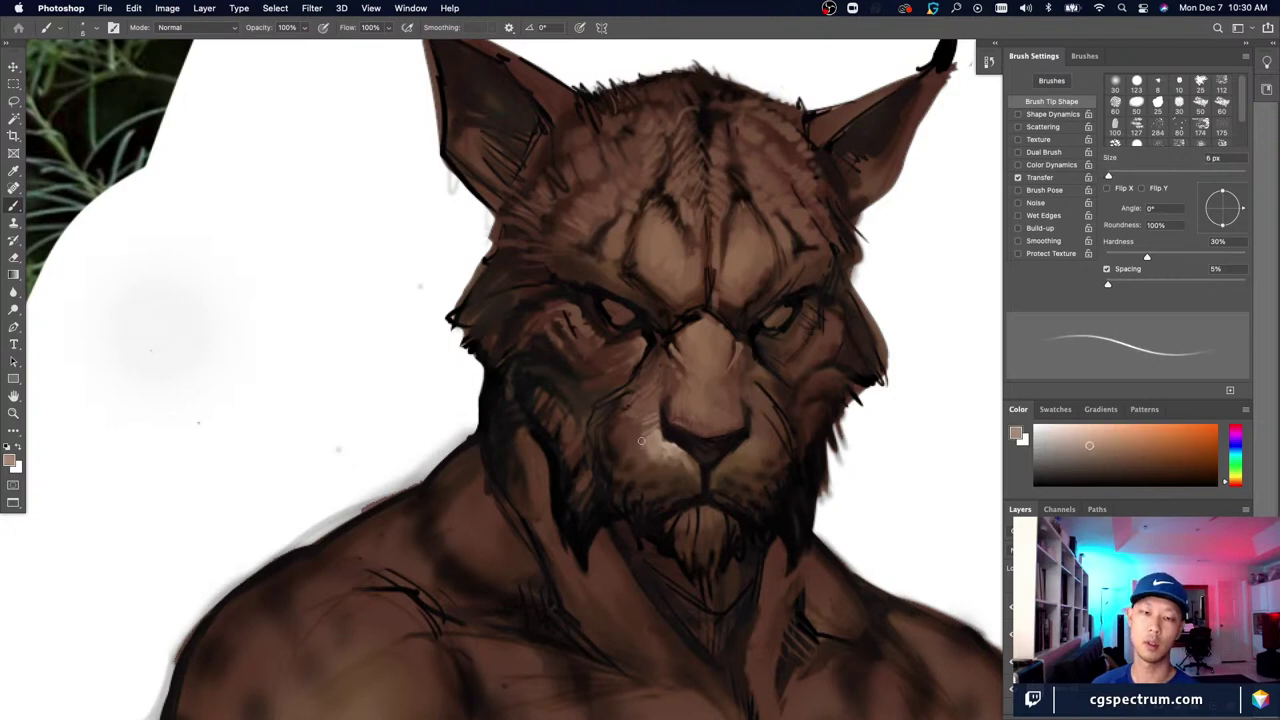
key(bracketright)
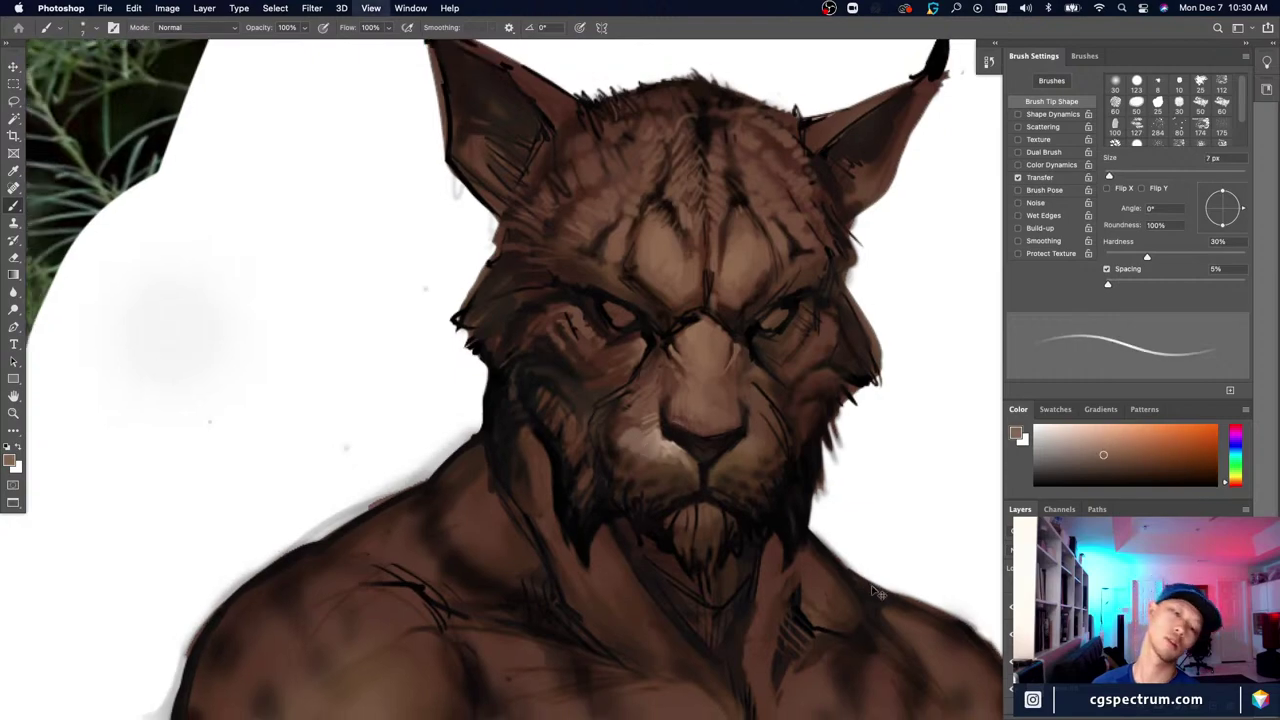
Step: Darken the active layer with a Hue/Saturation adjustment, setting Lightness to -10
key(super+minus)
key(super+minus)
key(super+minus)
key(super+plus)
key(super+plus)
key(super+plus)
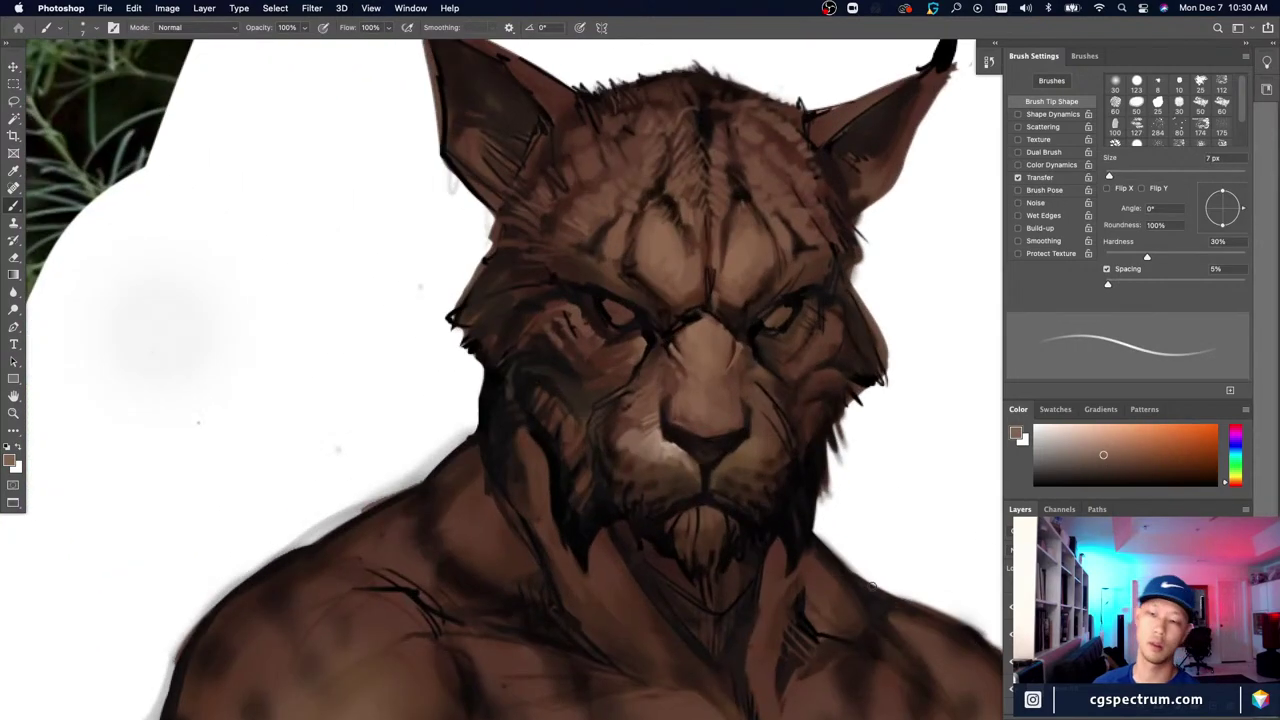
key(super+u)
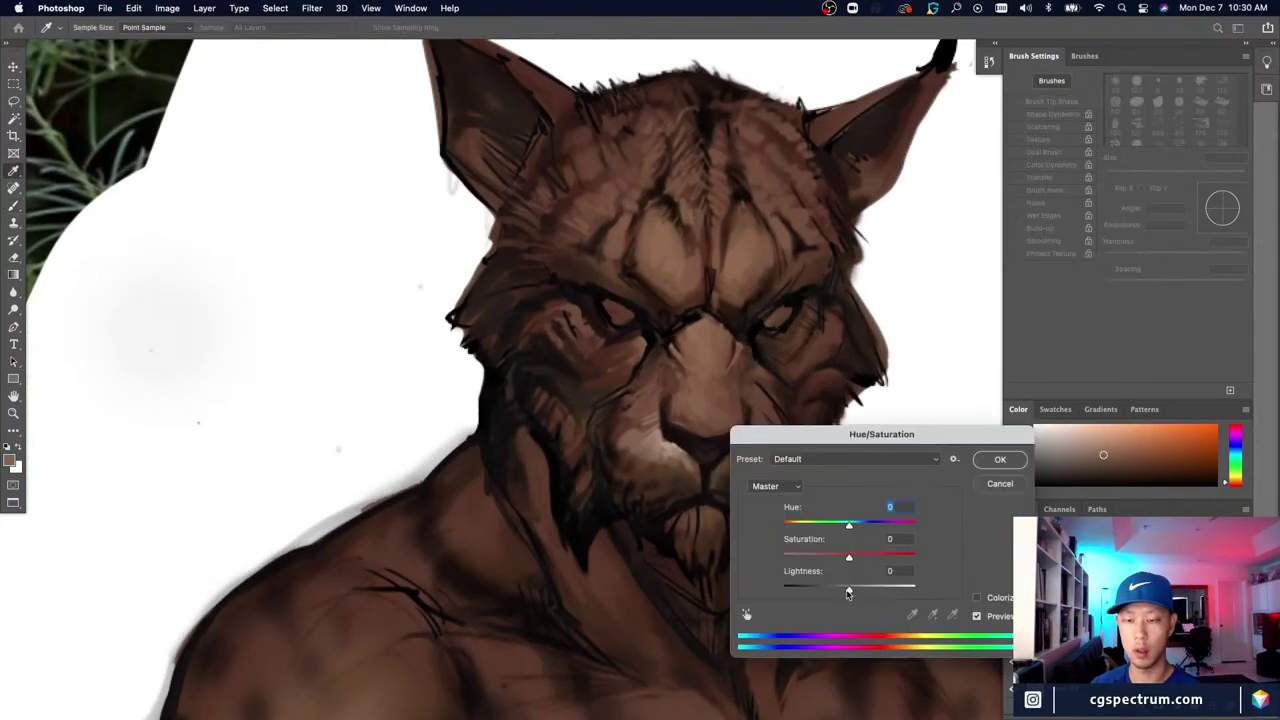
drag(849, 589, 843, 591)
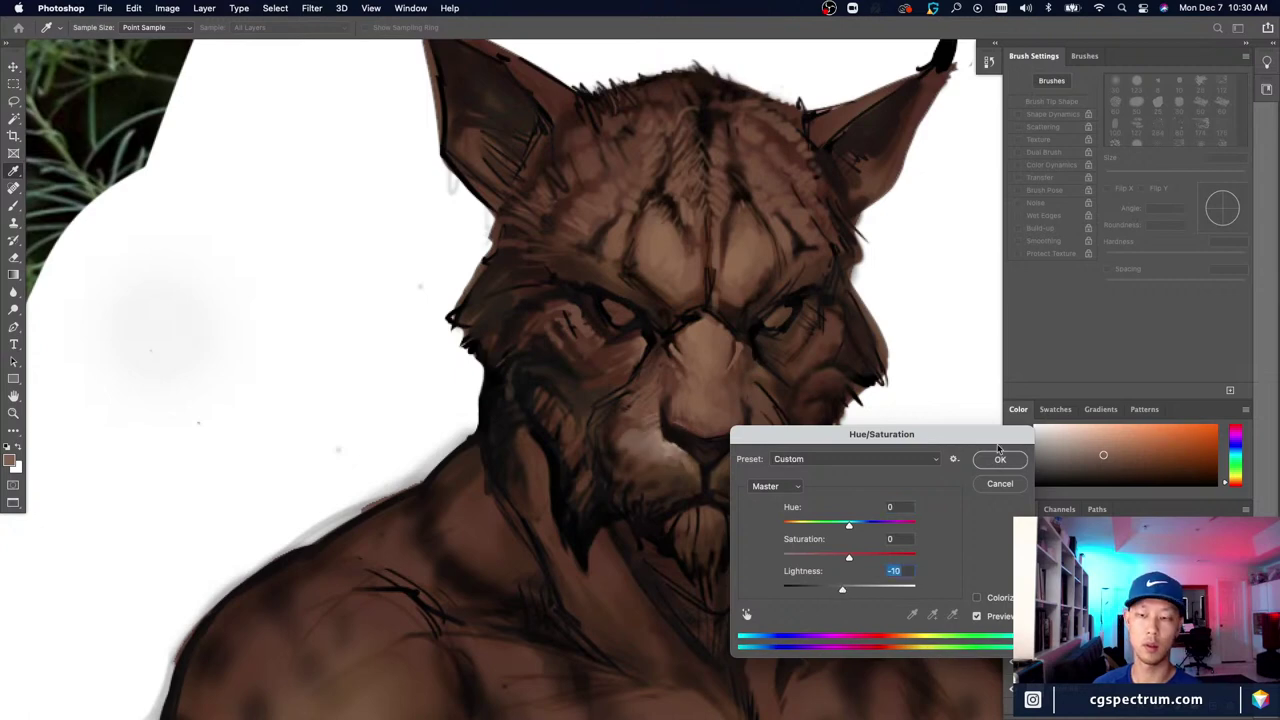
click(998, 461)
Step: Sample a pale beige from the muzzle, reduce the brush to 5 px and bring the lynx photo into view beside the character
key(b)
alt+click(673, 437)
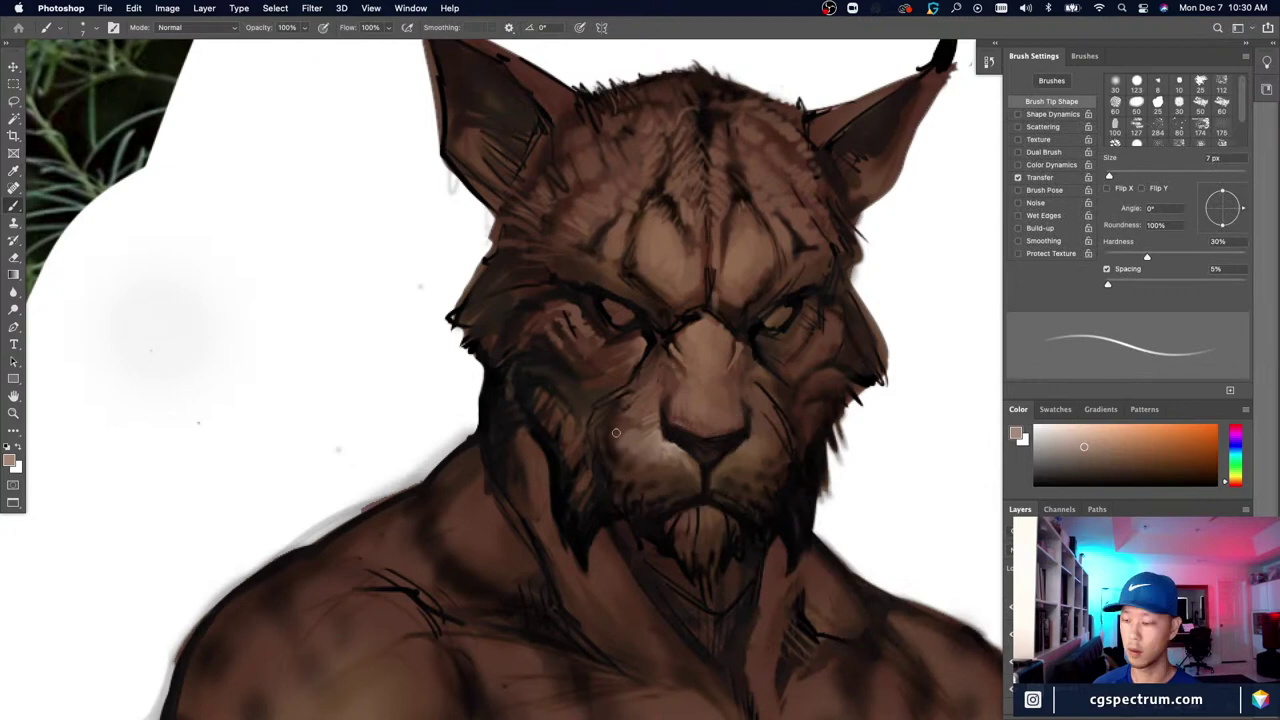
key(bracketleft)
key(bracketleft)
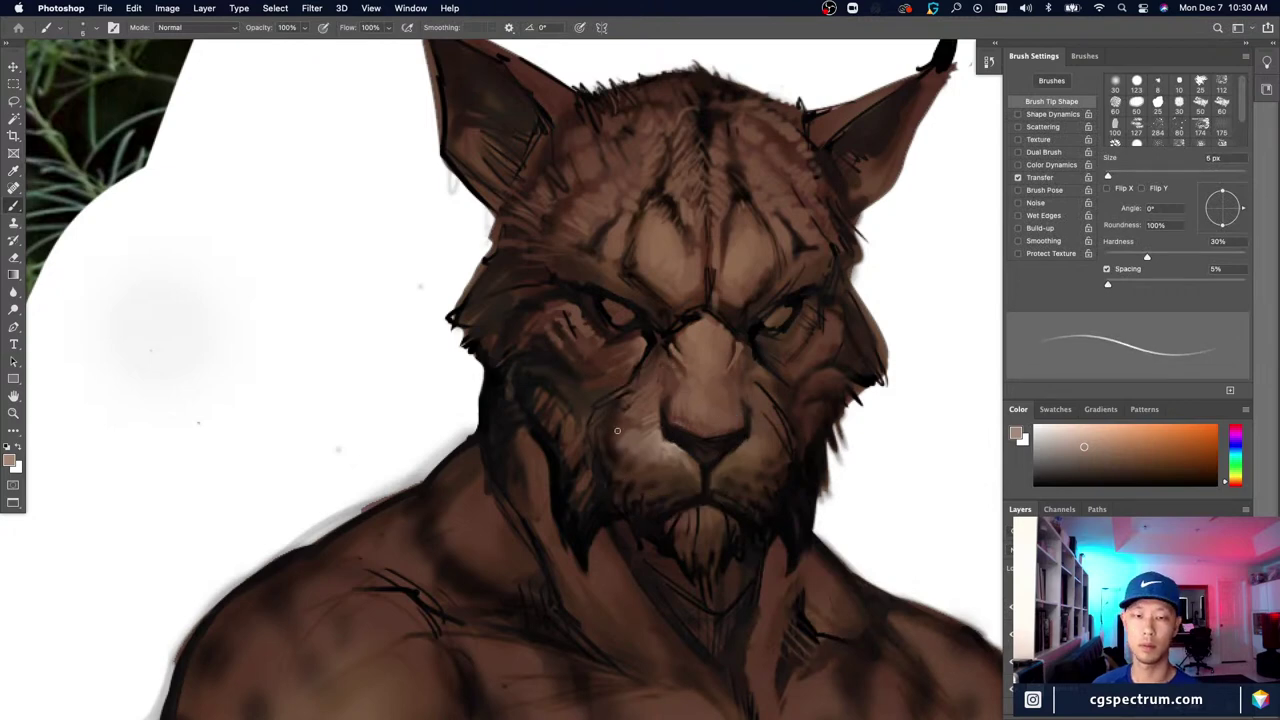
drag(388, 330, 557, 457)
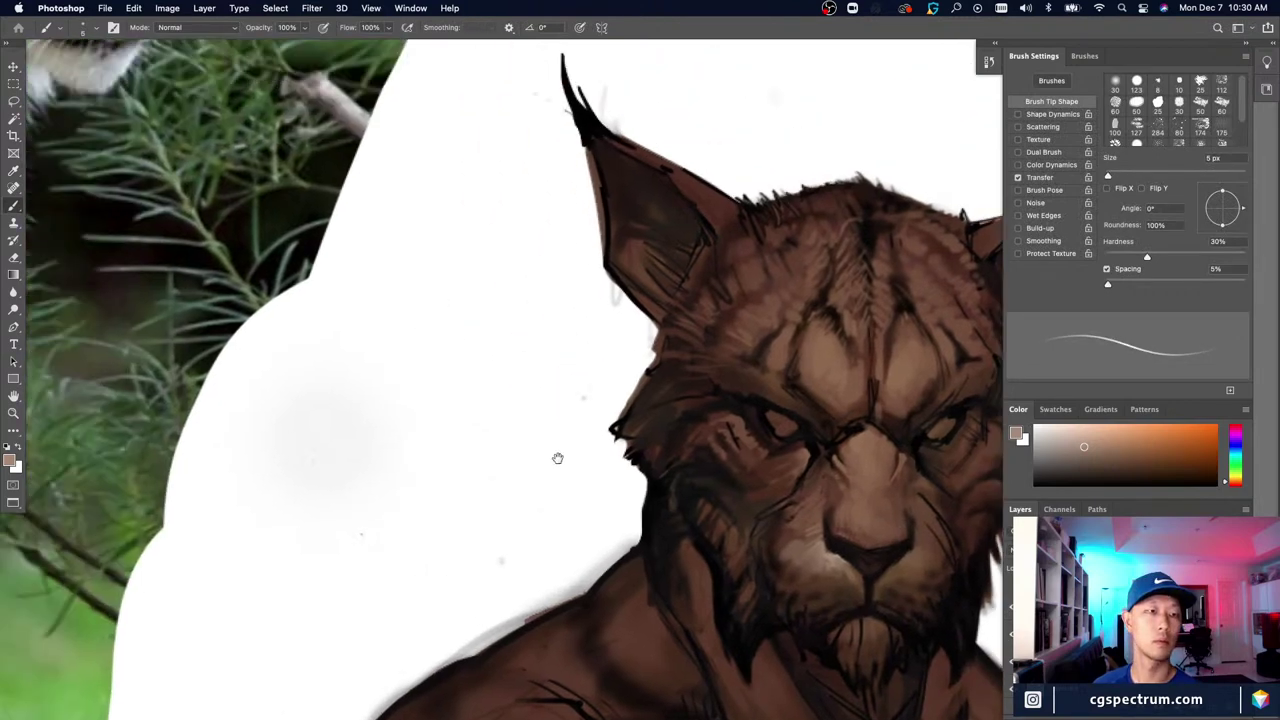
drag(397, 197, 586, 450)
key(super+minus)
drag(690, 547, 620, 517)
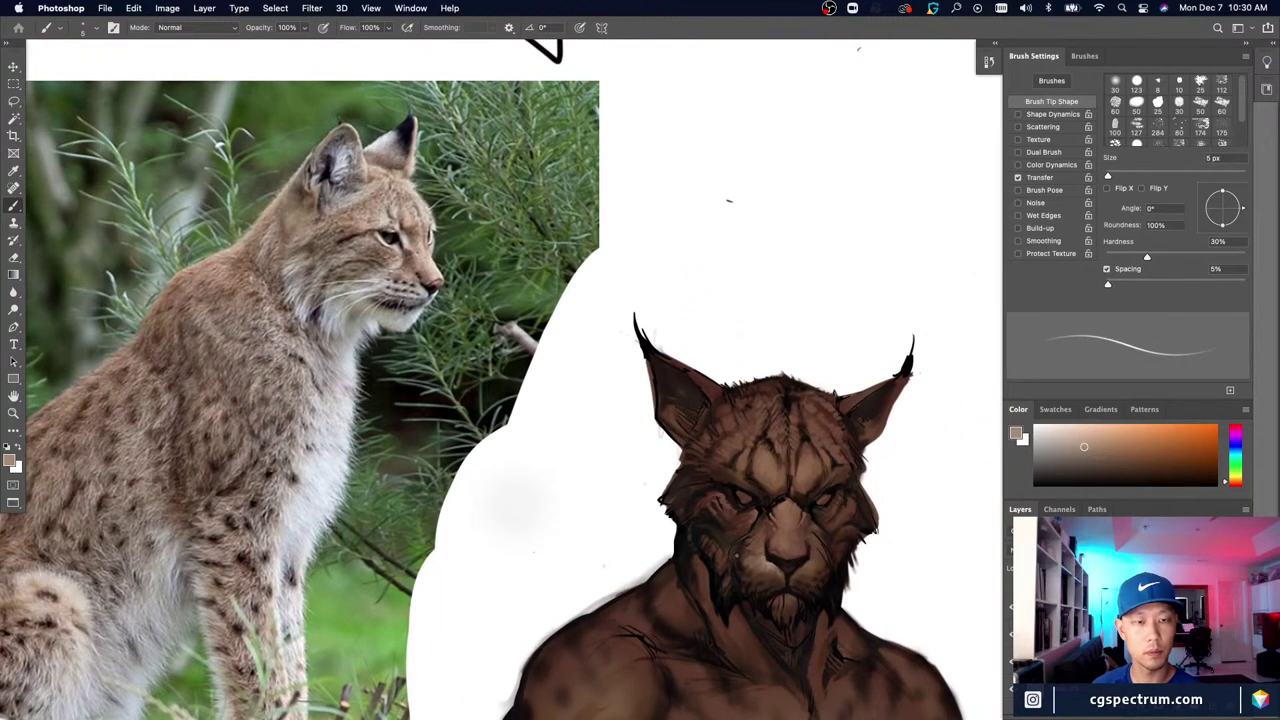
Step: Paint pale hair strokes on the left cheek beside the muzzle, varying the brush between 1 and 5 px
key(bracketright)
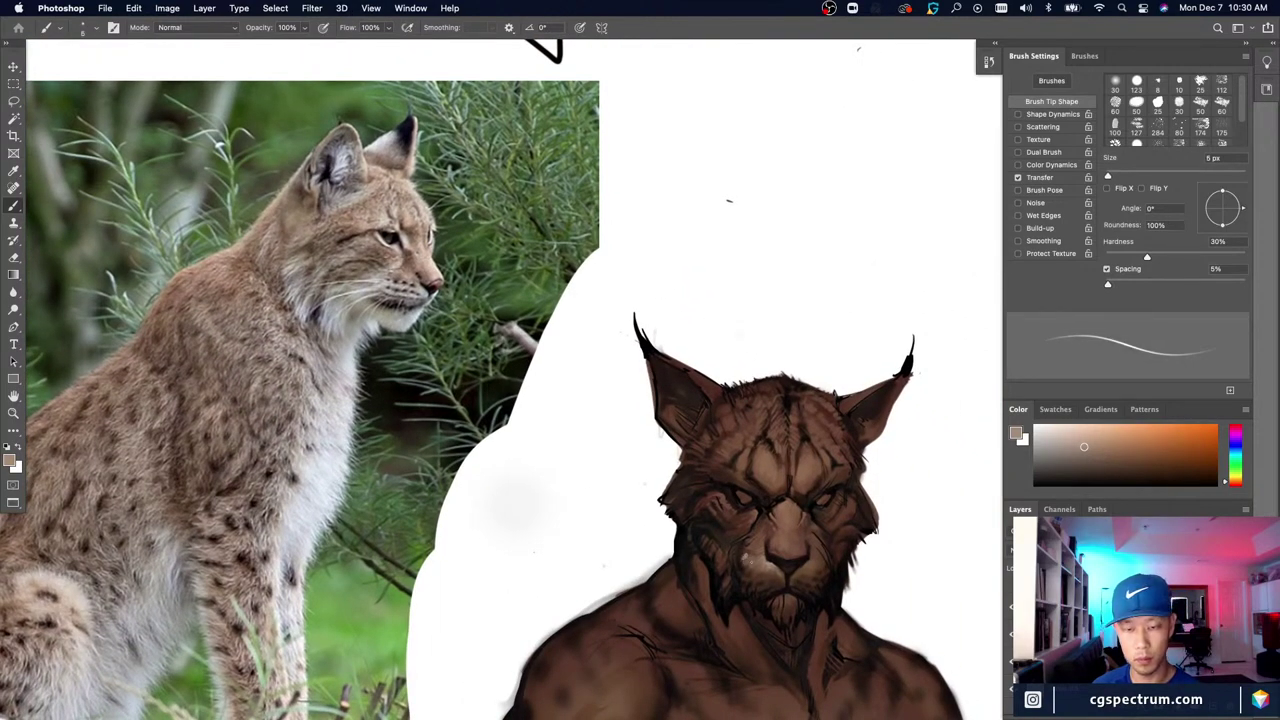
key(bracketleft)
key(bracketleft)
key(bracketleft)
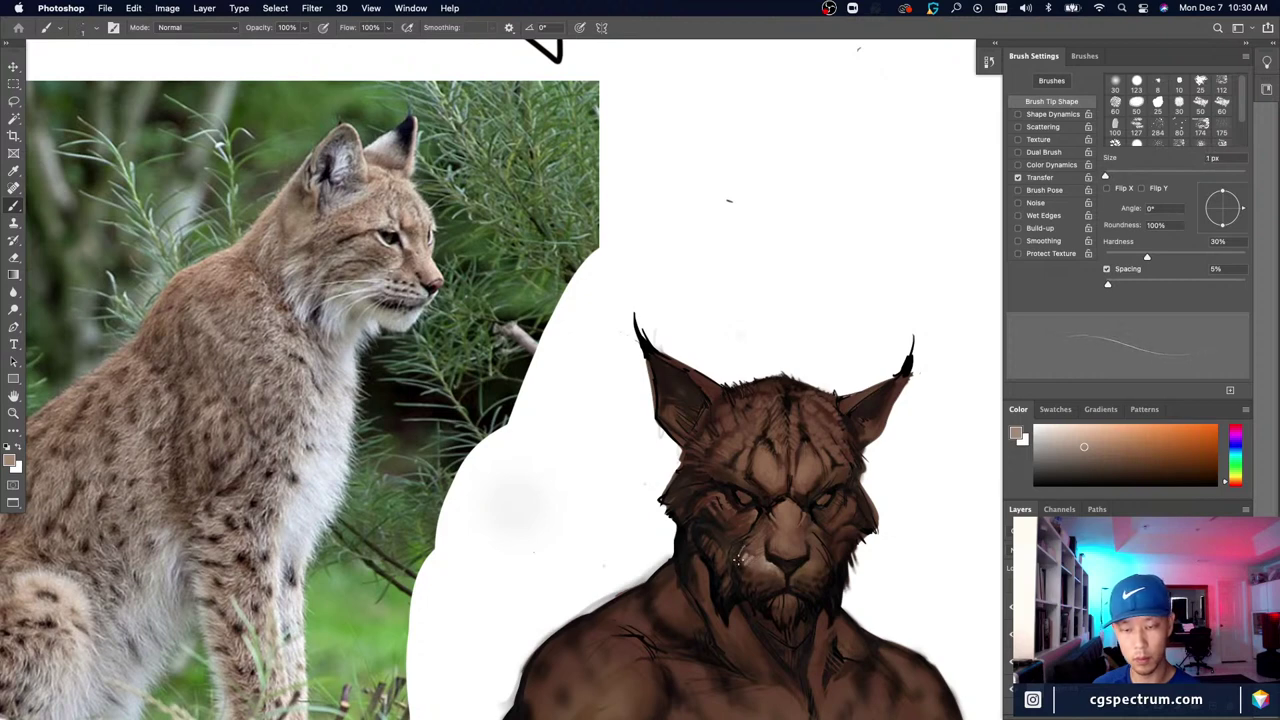
key(bracketright)
key(bracketright)
key(bracketright)
key(bracketright)
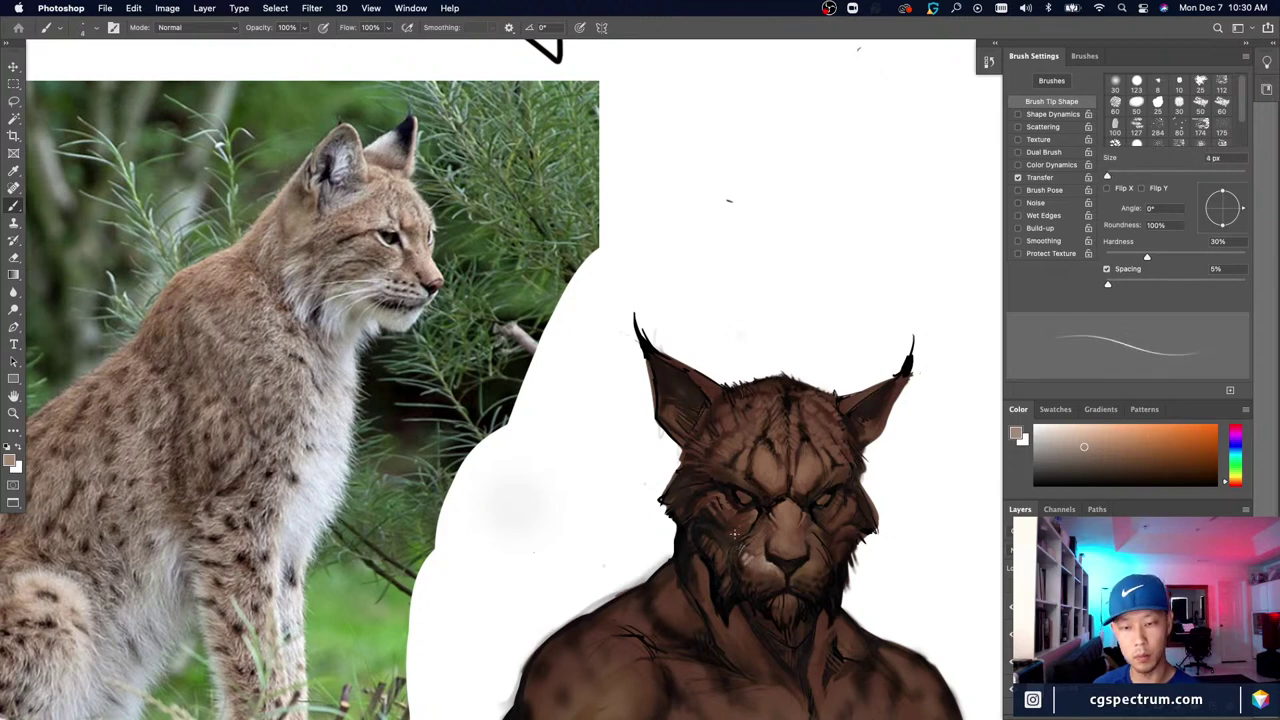
scroll(740, 534, up, 2)
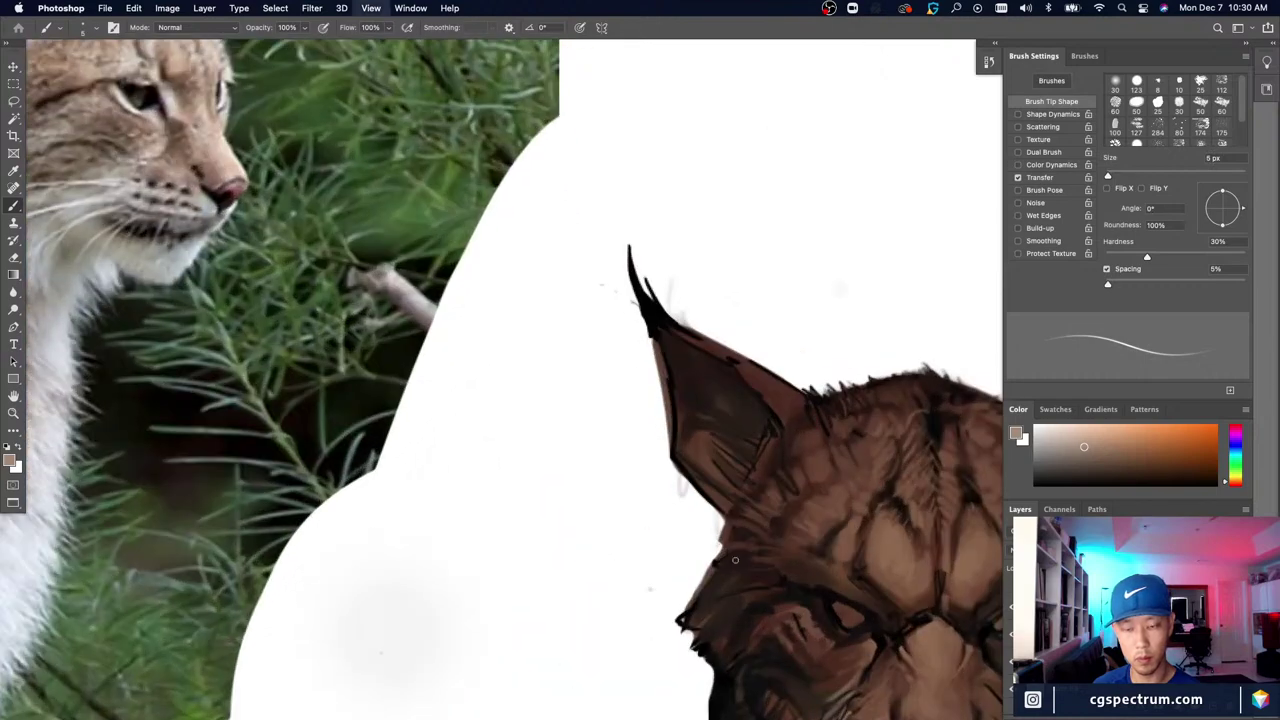
scroll(722, 516, up, 2)
scroll(722, 516, down, 2)
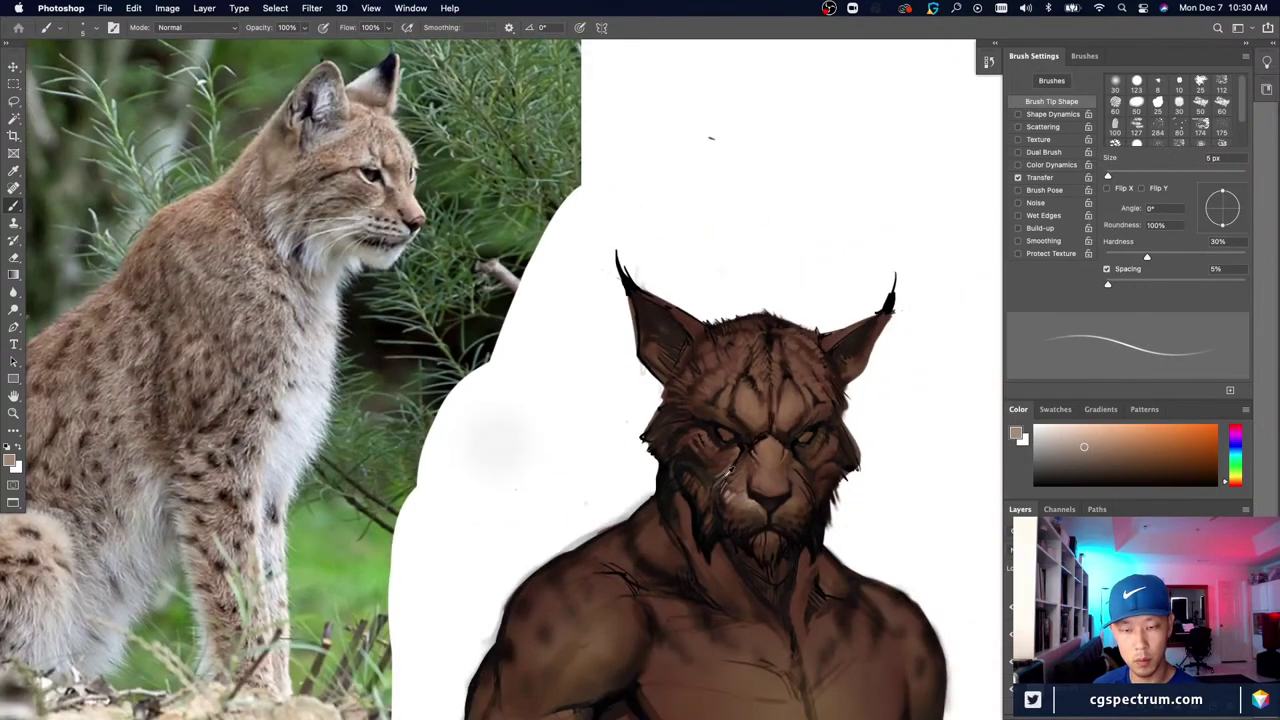
Step: Refine the left cheek hairs with a sampled brown at 3 to 5 px and trim them with a 6 px eraser
alt+click(743, 495)
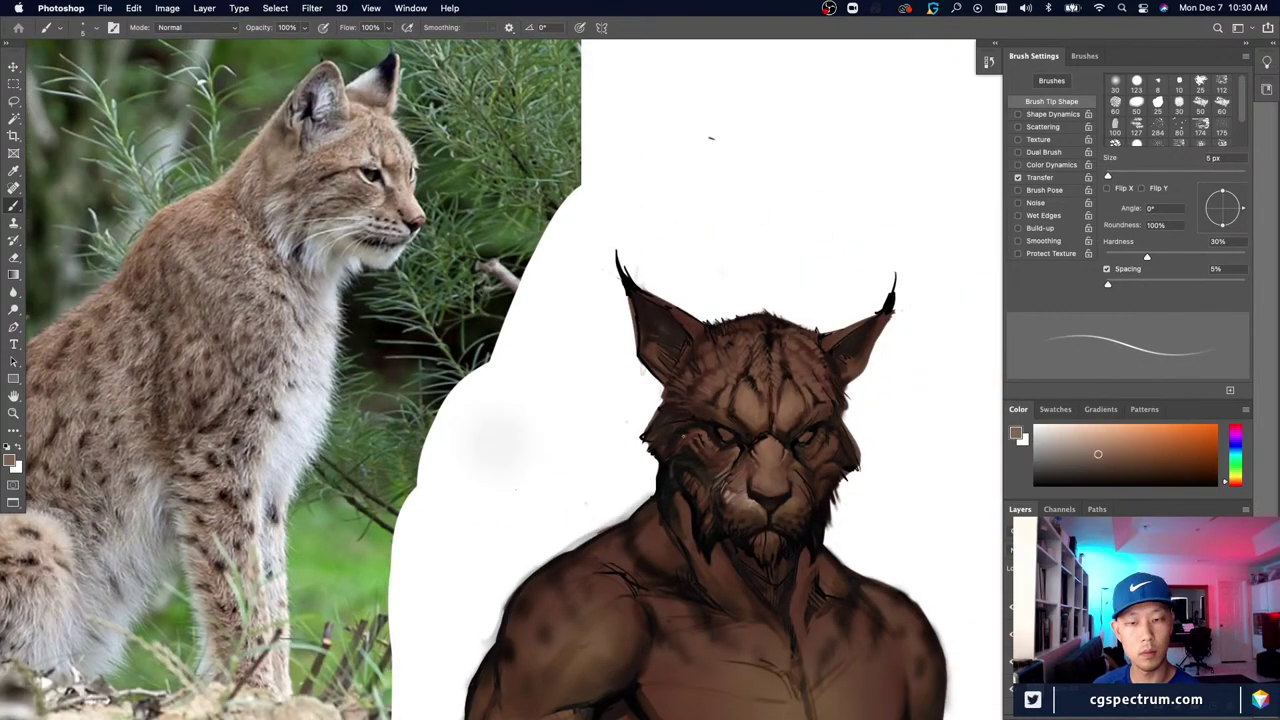
key(bracketleft)
key(bracketleft)
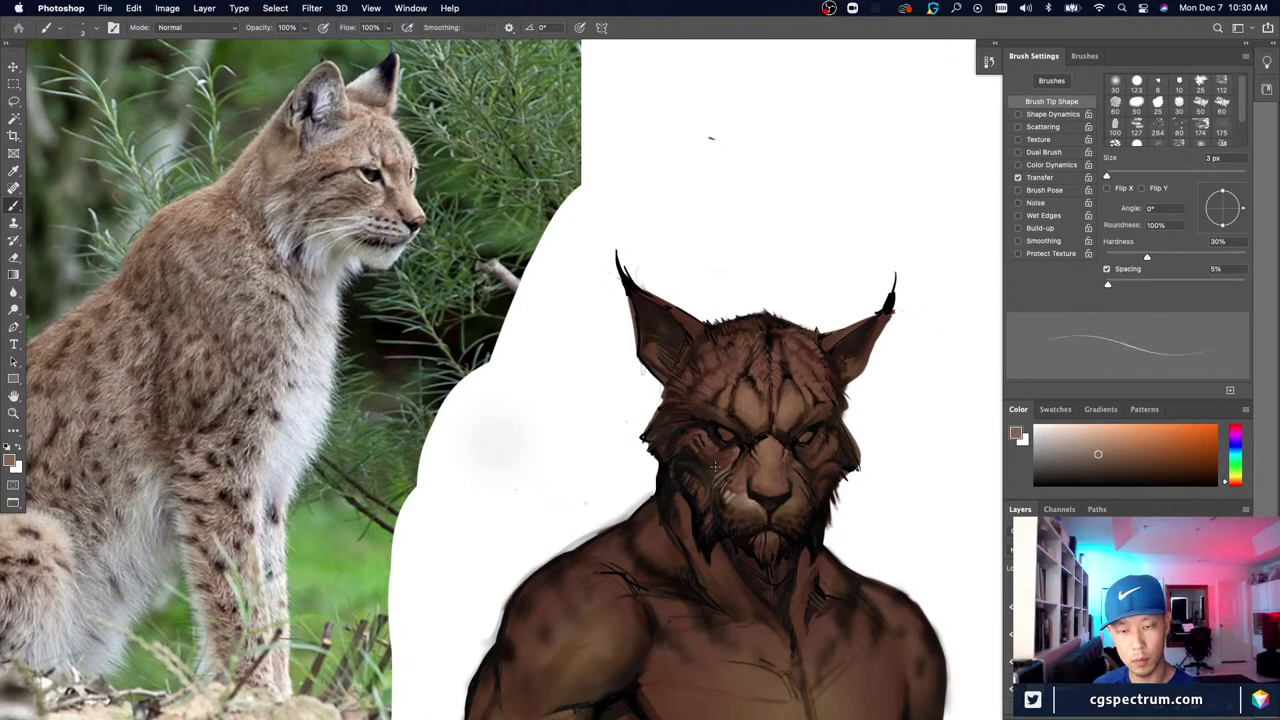
key(bracketright)
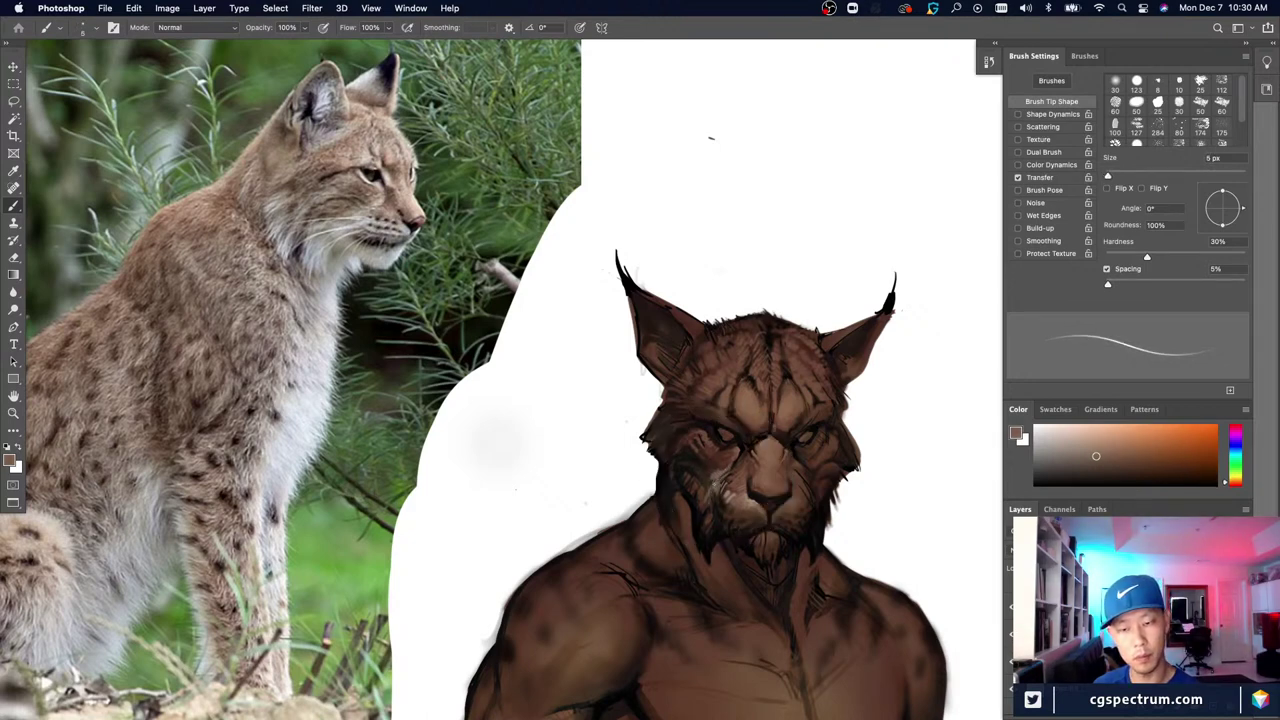
key(e)
key(bracketright)
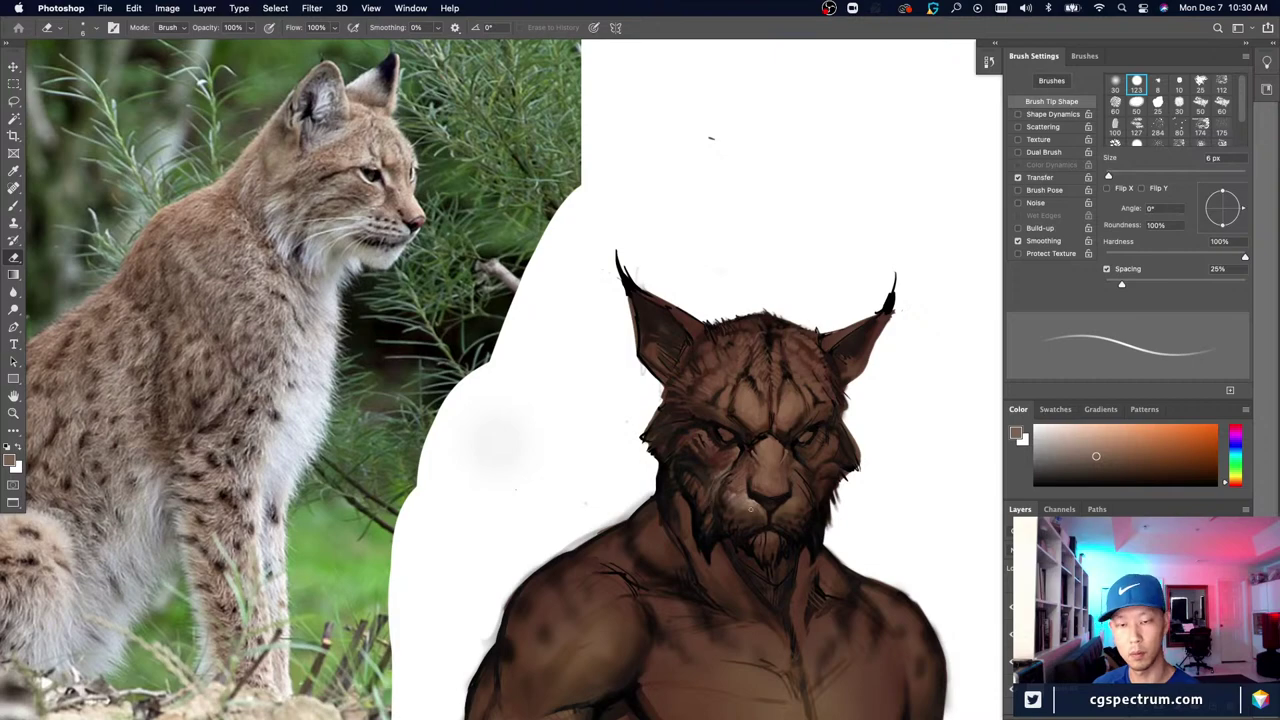
Step: Sample a beige from the left muzzle and paint light fur strokes along its lower edge with a 4 px brush
key(b)
alt+click(739, 502)
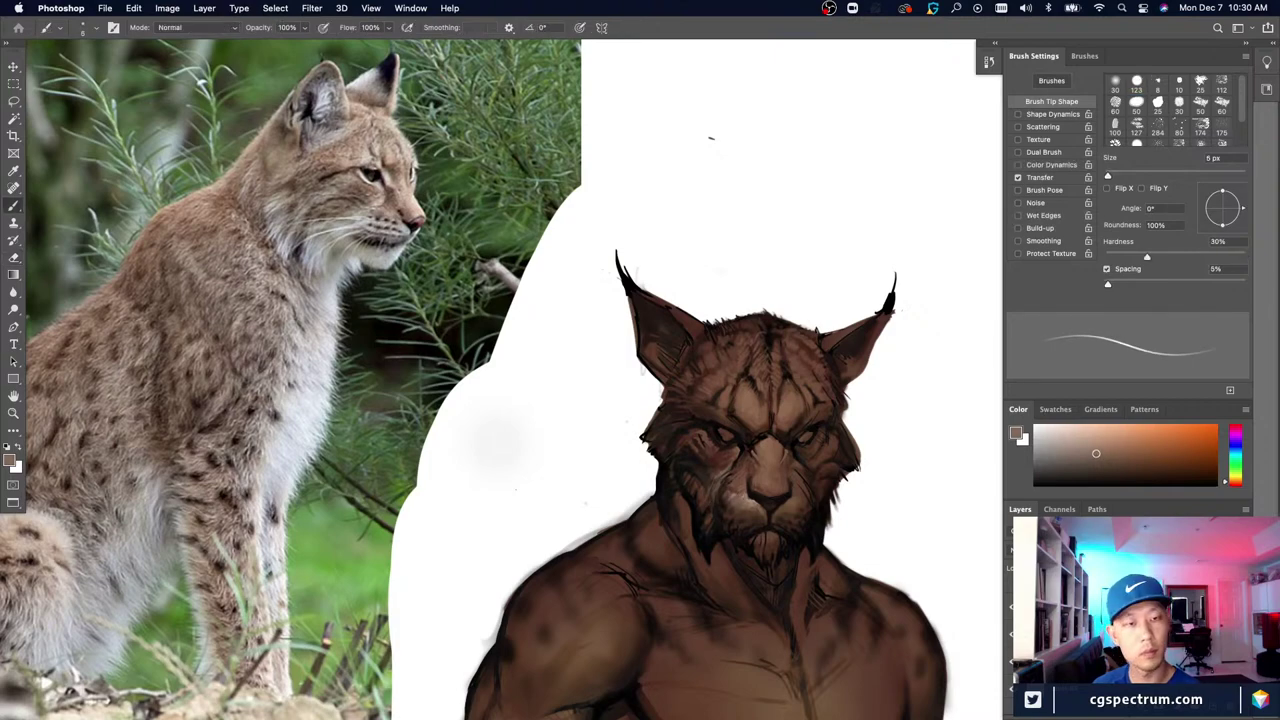
key(bracketleft)
key(super+equal)
drag(781, 609, 736, 506)
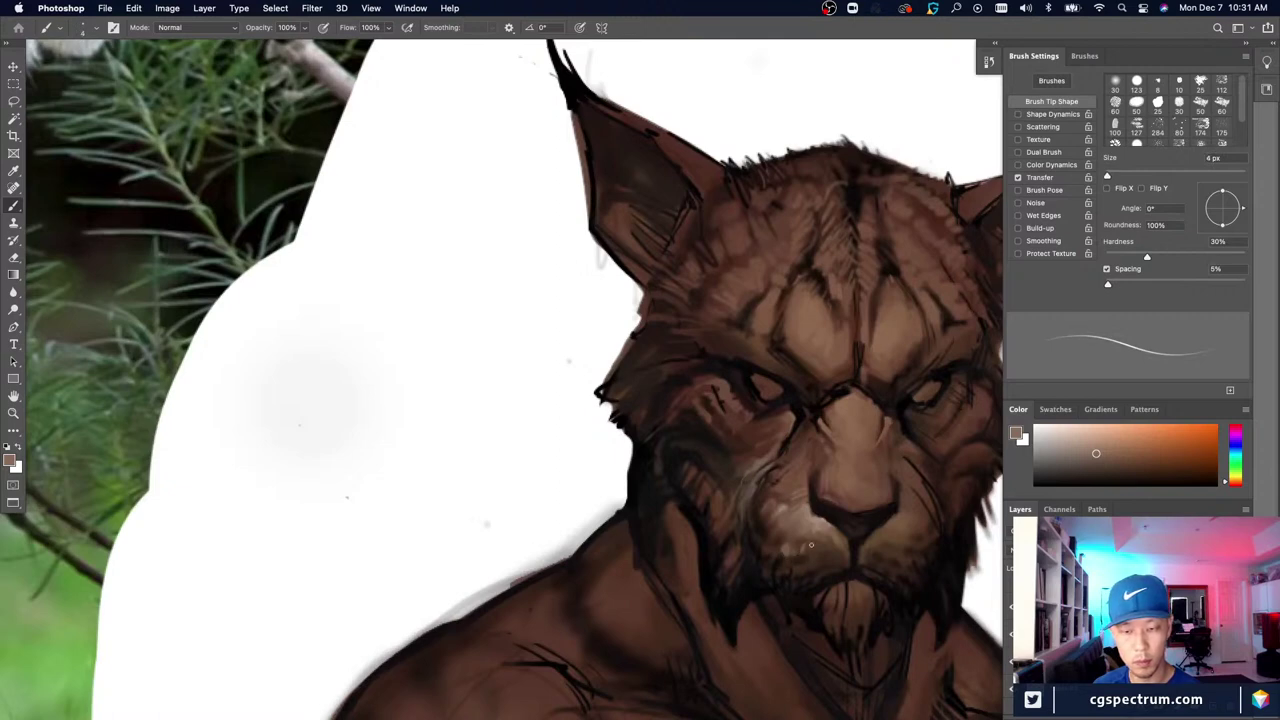
drag(811, 545, 768, 552)
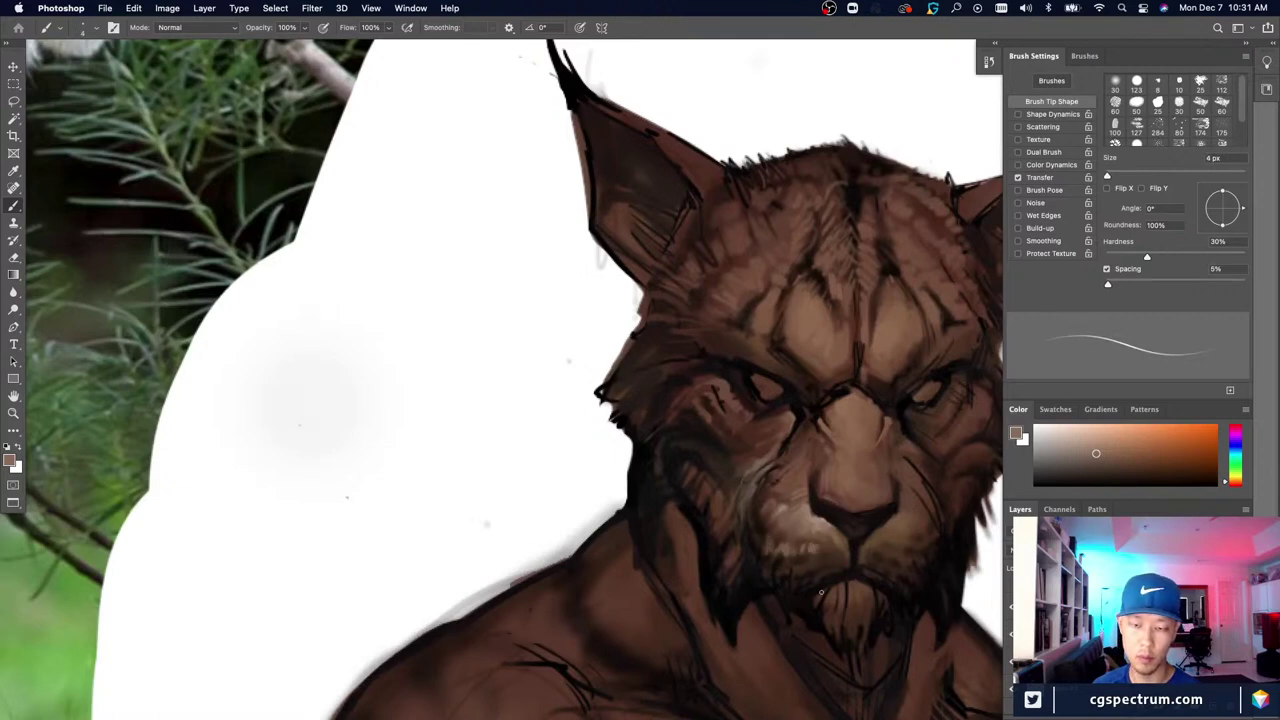
Step: Add finer fur strokes along the lower left muzzle above the mouth with a 2 px brush
key(bracketleft)
key(bracketleft)
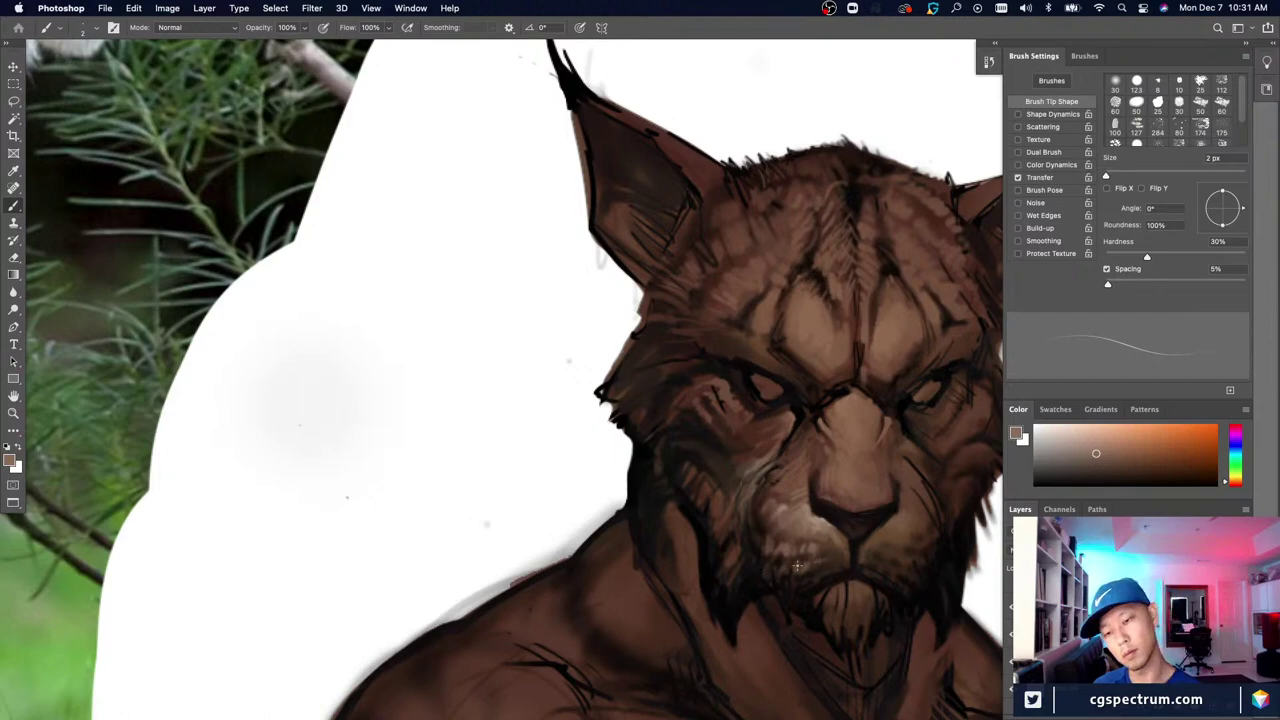
key(super+minus)
key(super+minus)
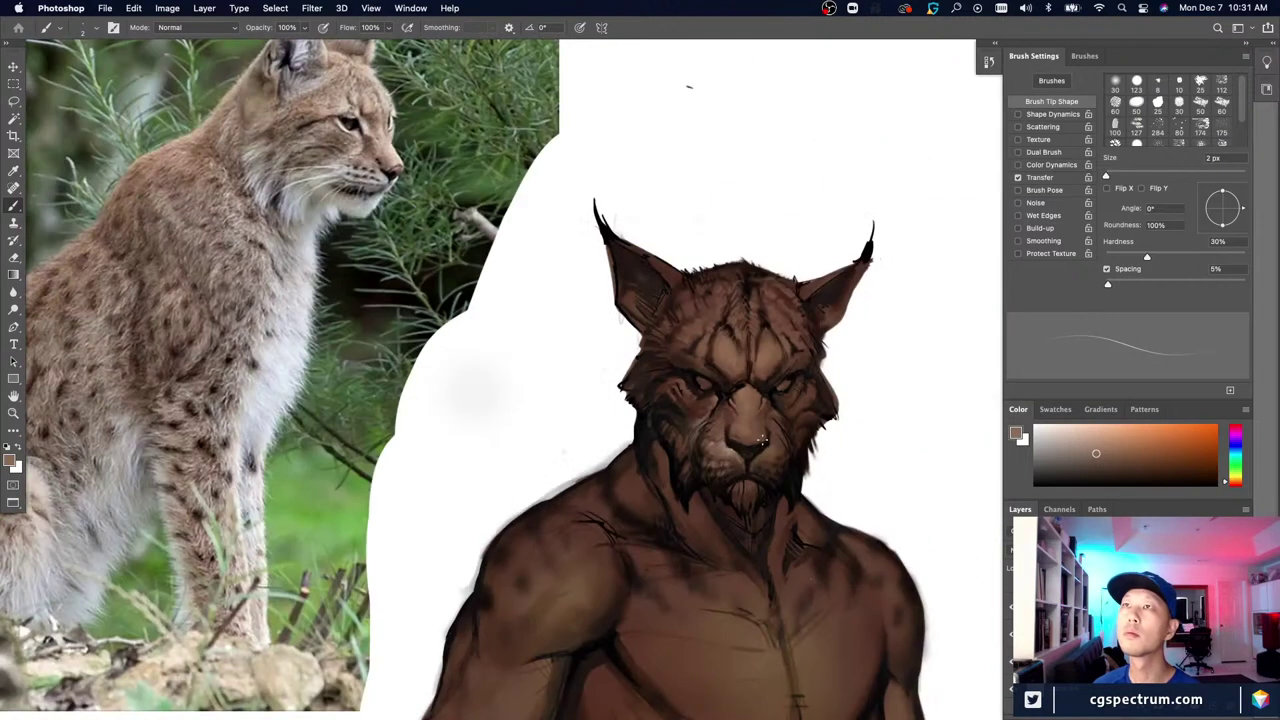
Step: Brighten the left muzzle beneath the nostril with a lighter pinkish beige, using a 3 to 4 px brush
key(bracketright)
key(super+equal)
key(super+equal)
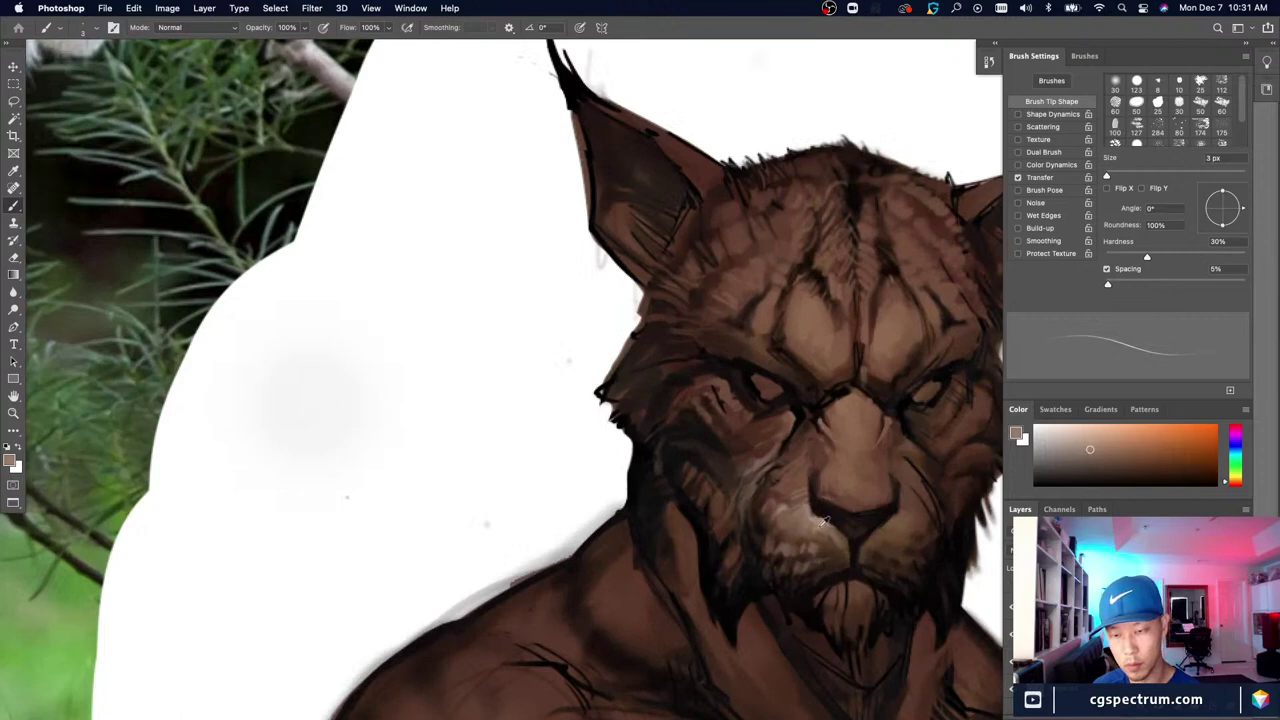
key(bracketright)
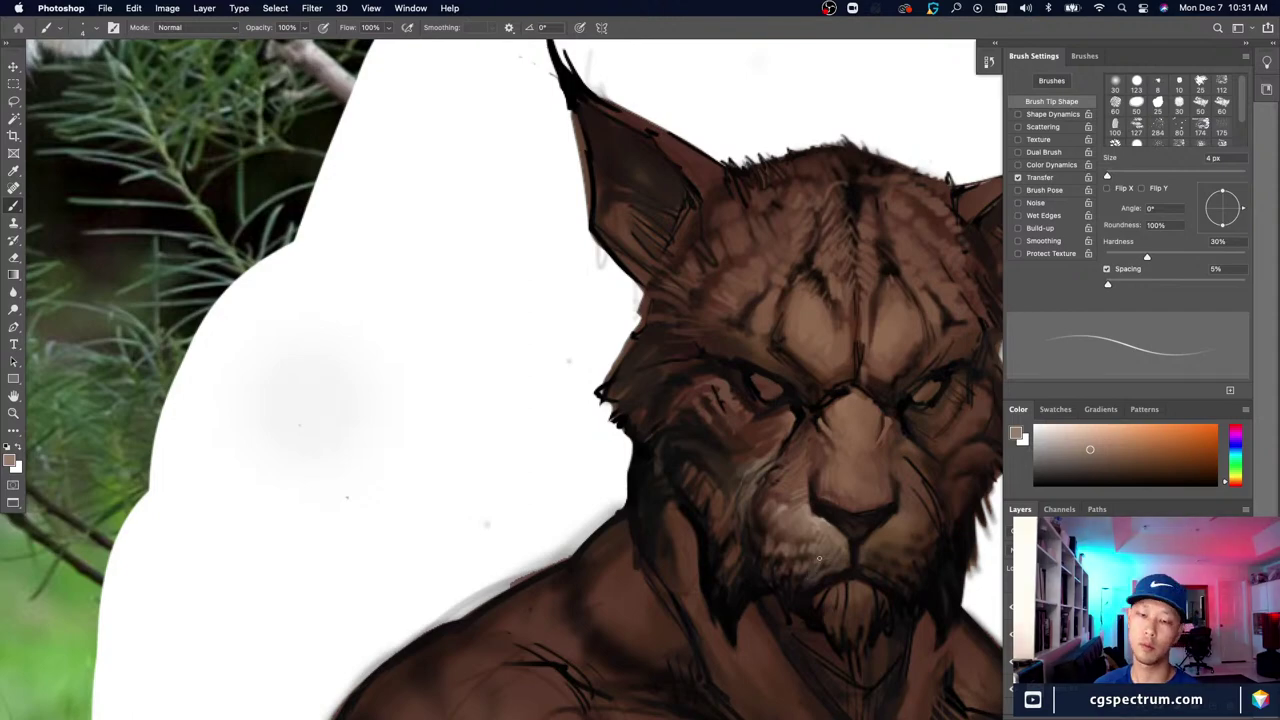
key(super+minus)
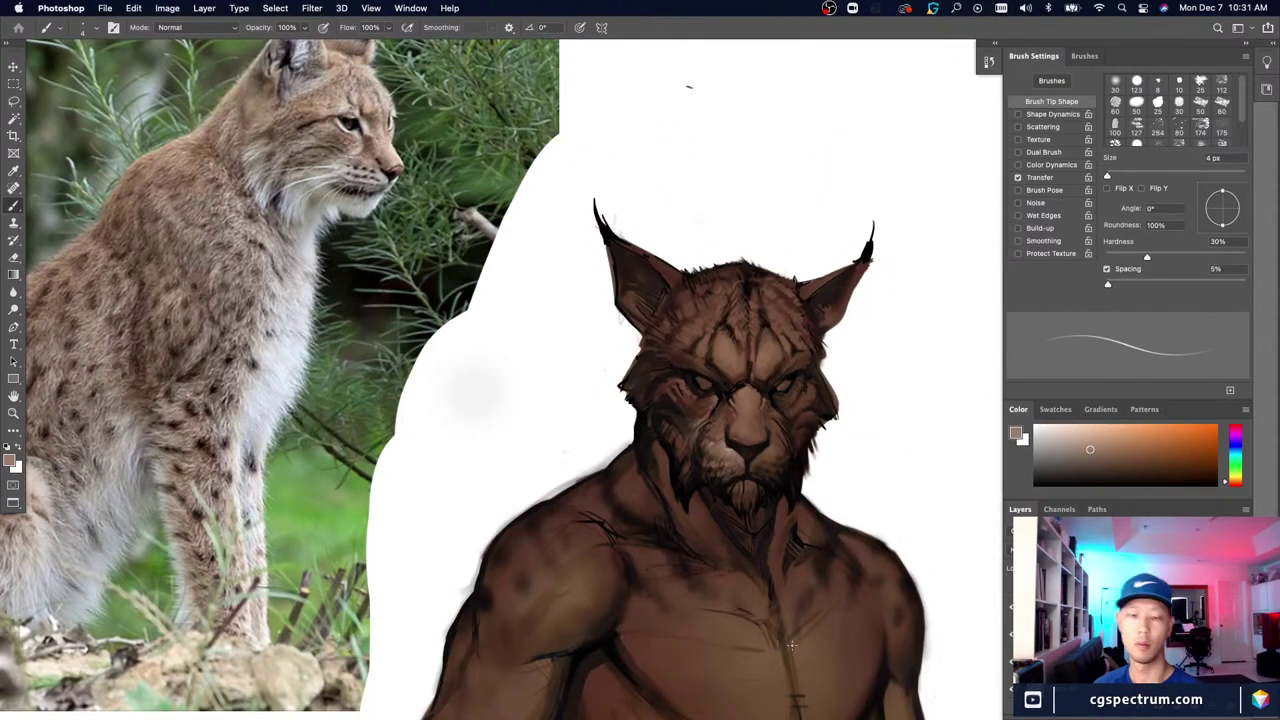
key(super+equal)
key(super+equal)
Step: Soften the pale strokes on the left cheek beside the muzzle with an 8 px eraser
key(e)
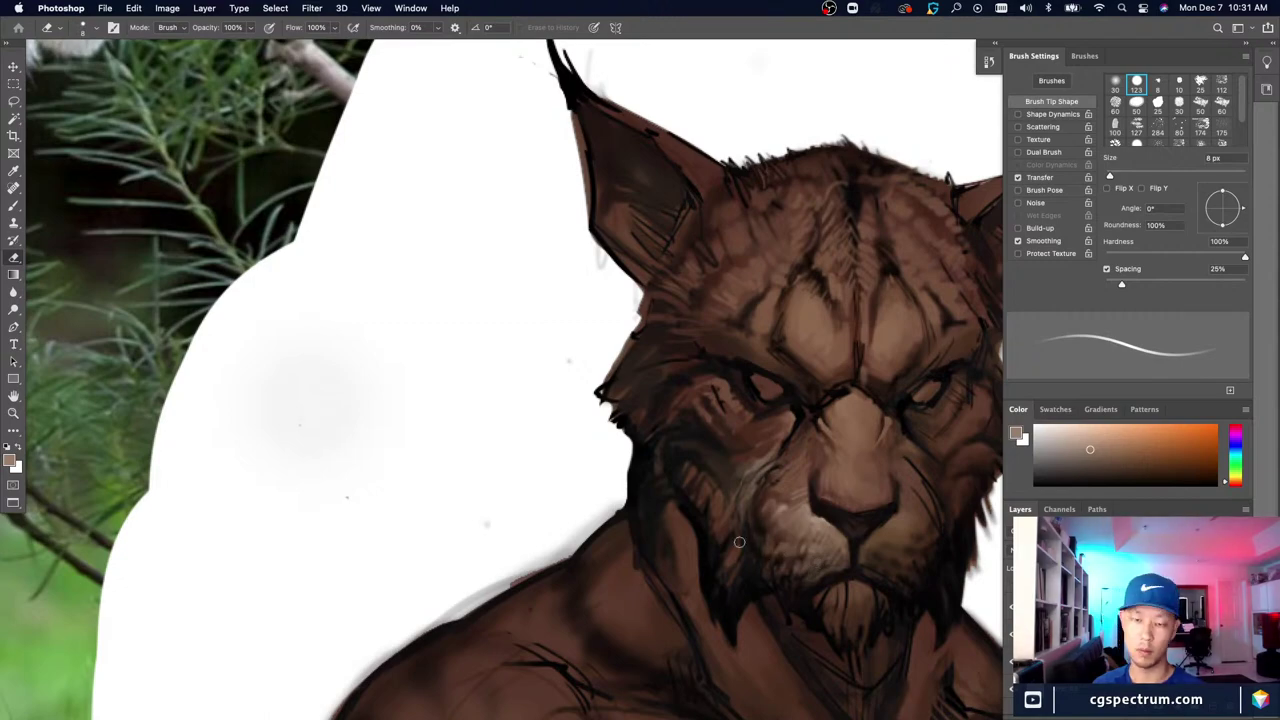
key(super+minus)
key(super+minus)
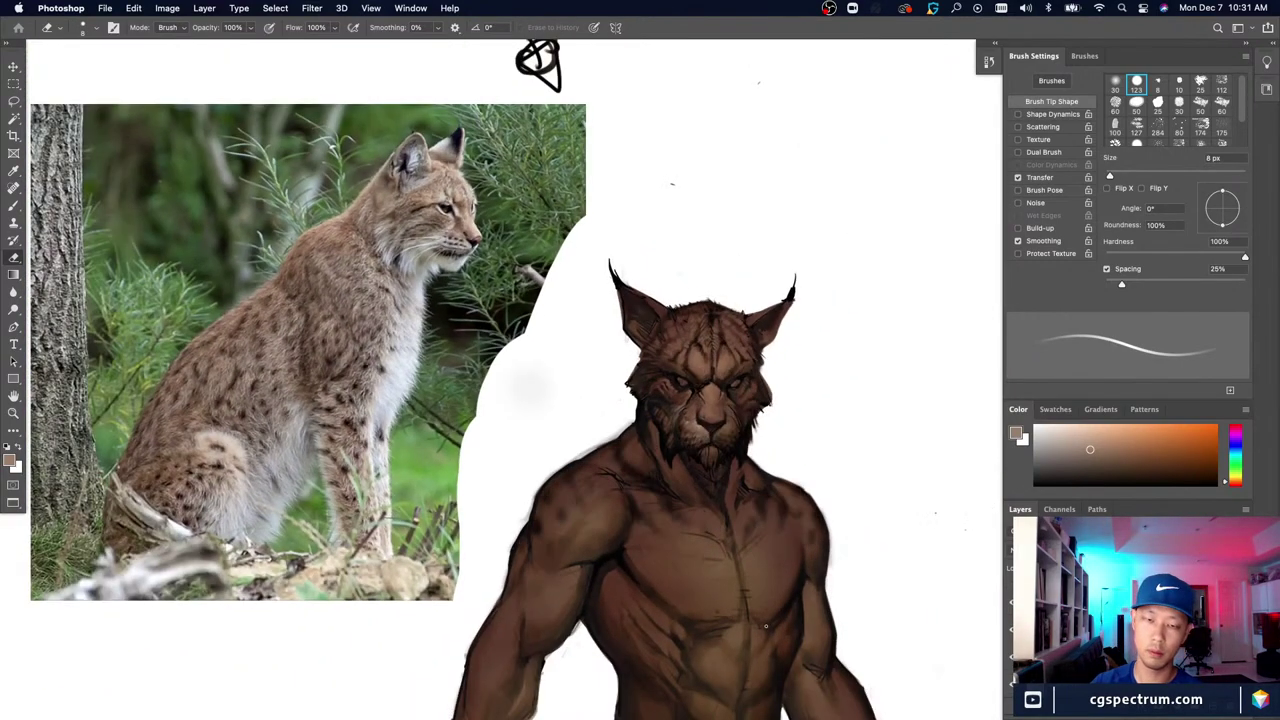
key(super+equal)
key(b)
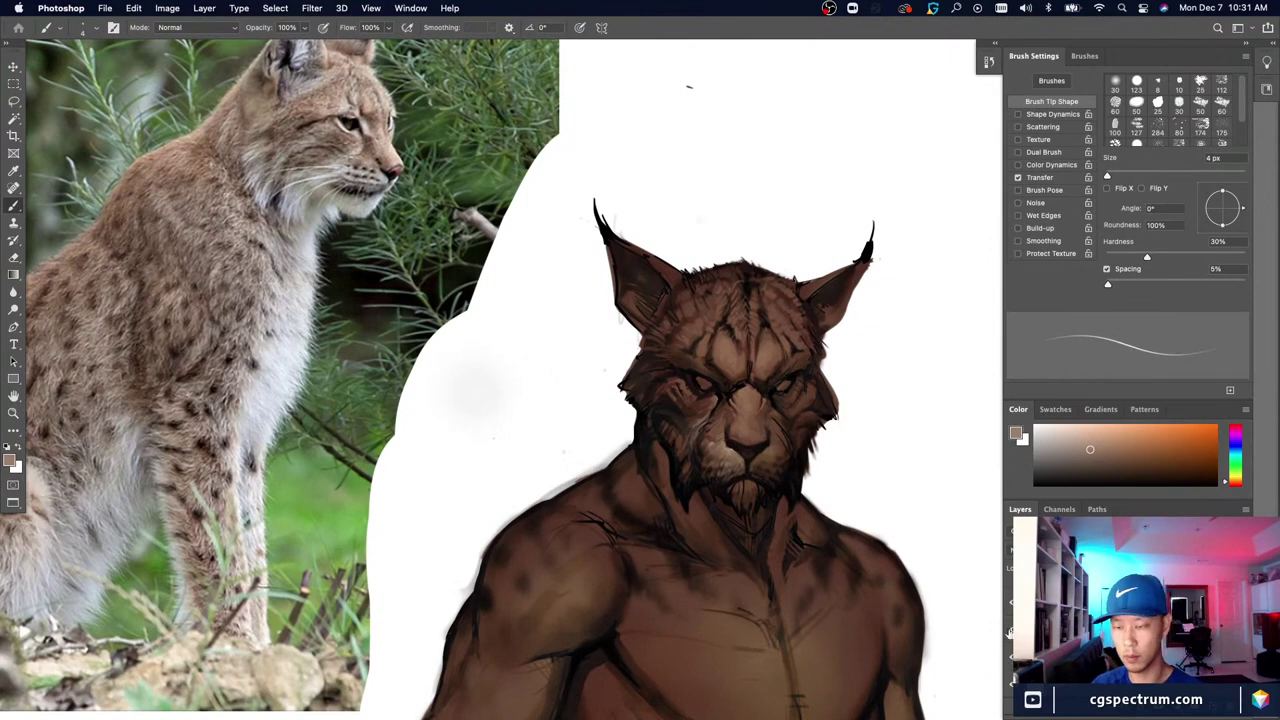
Step: Compare the painting with and without the fur detail by toggling two layers and the last change
click(1013, 629)
click(1013, 629)
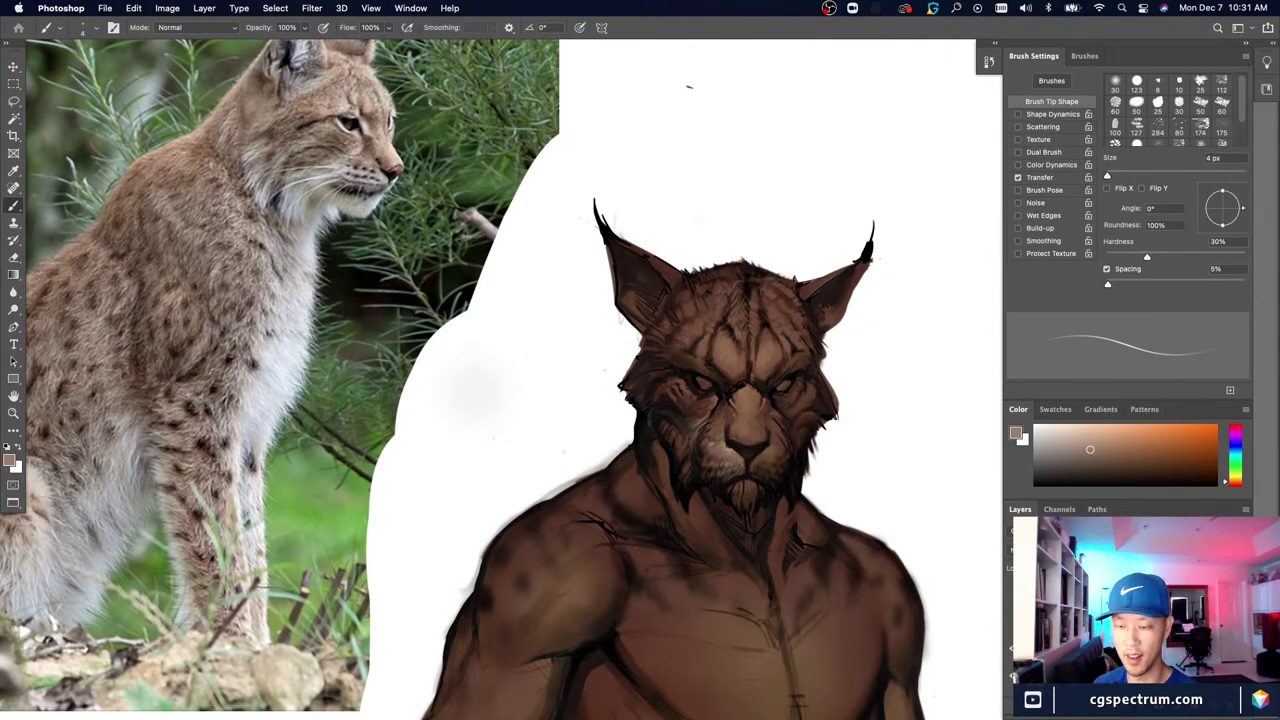
click(1012, 647)
click(1012, 647)
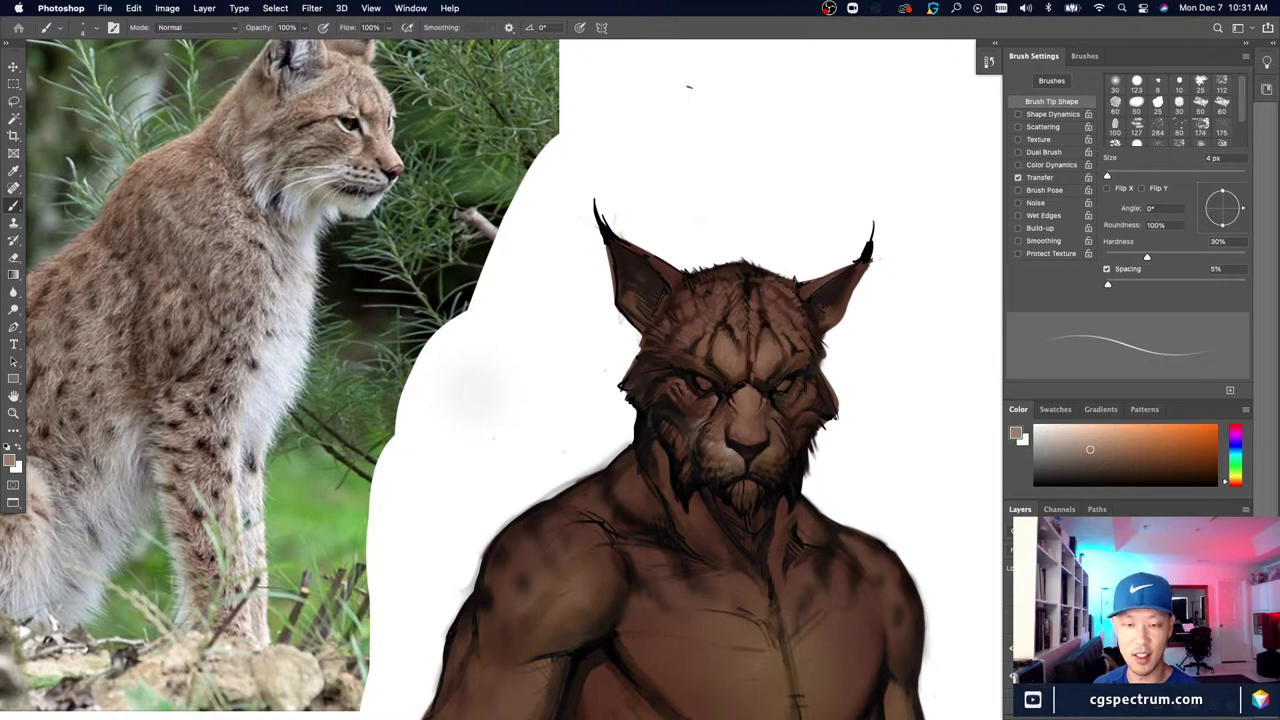
key(super+z)
key(super+shift+z)
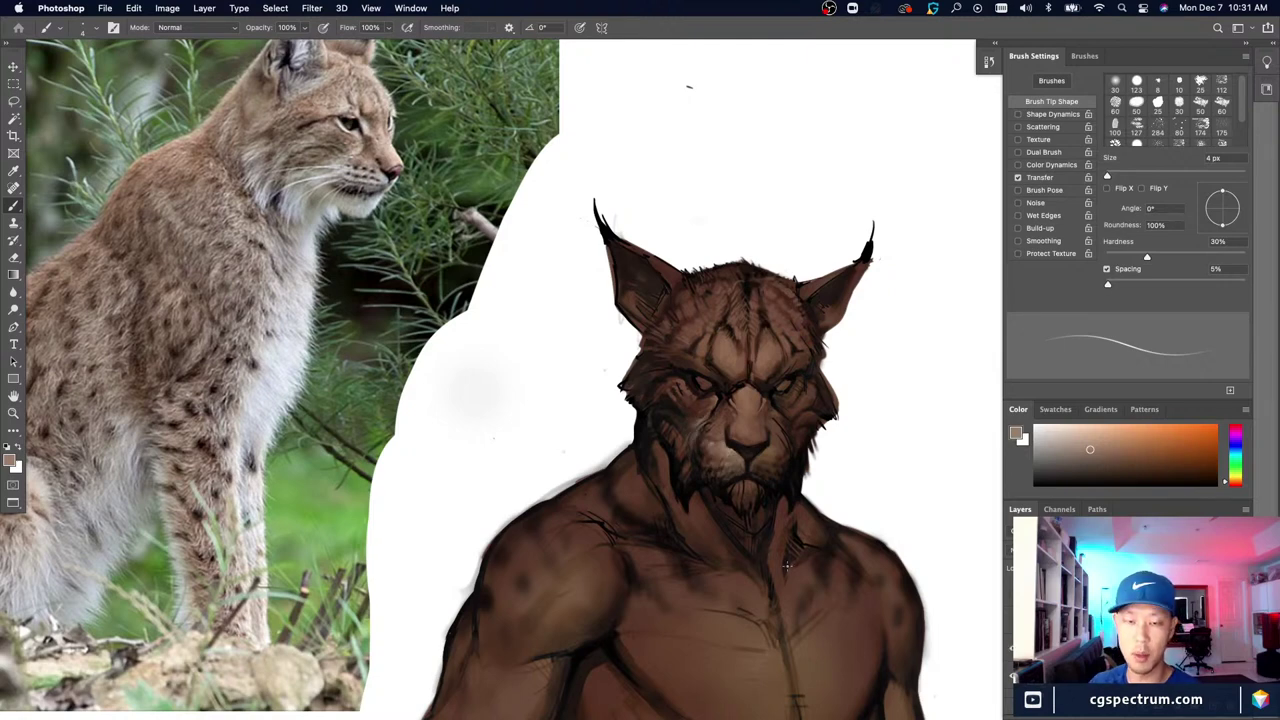
Step: Sample a lighter beige below the left nostril and strengthen the muzzle highlight with a 4 px brush
drag(688, 87, 663, 46)
key(super+=)
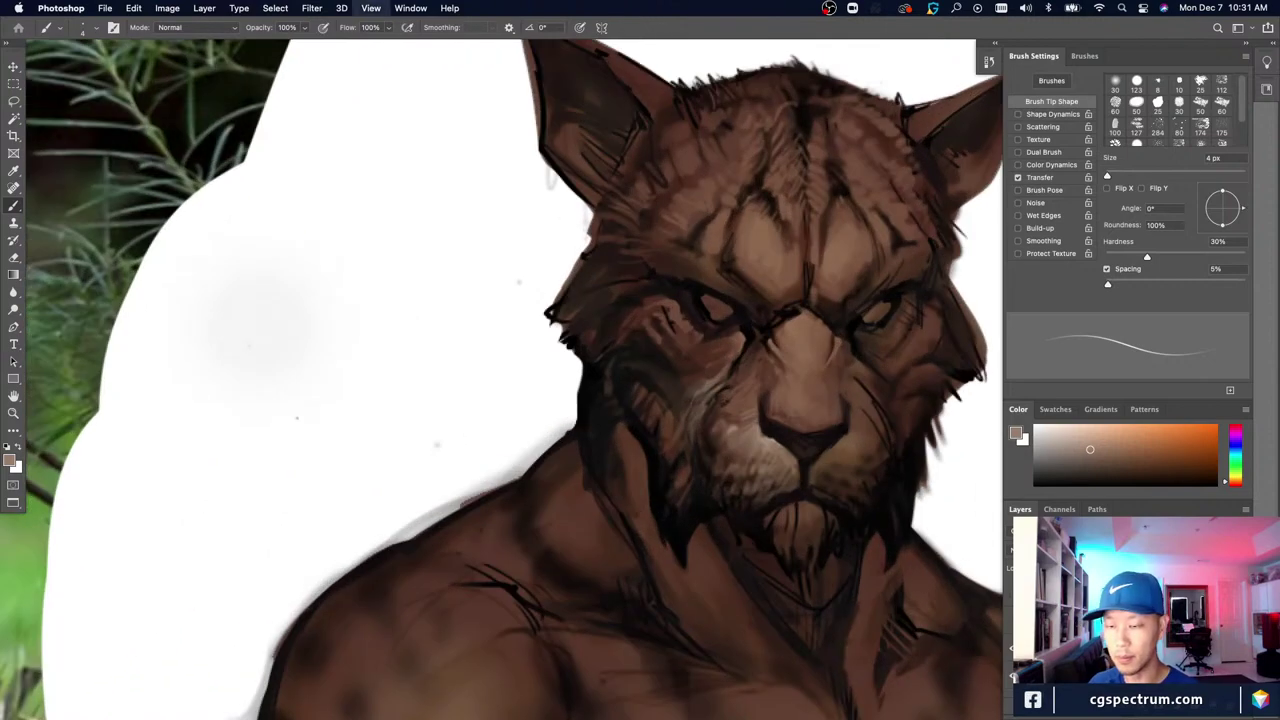
alt+click(766, 438)
key(super+-)
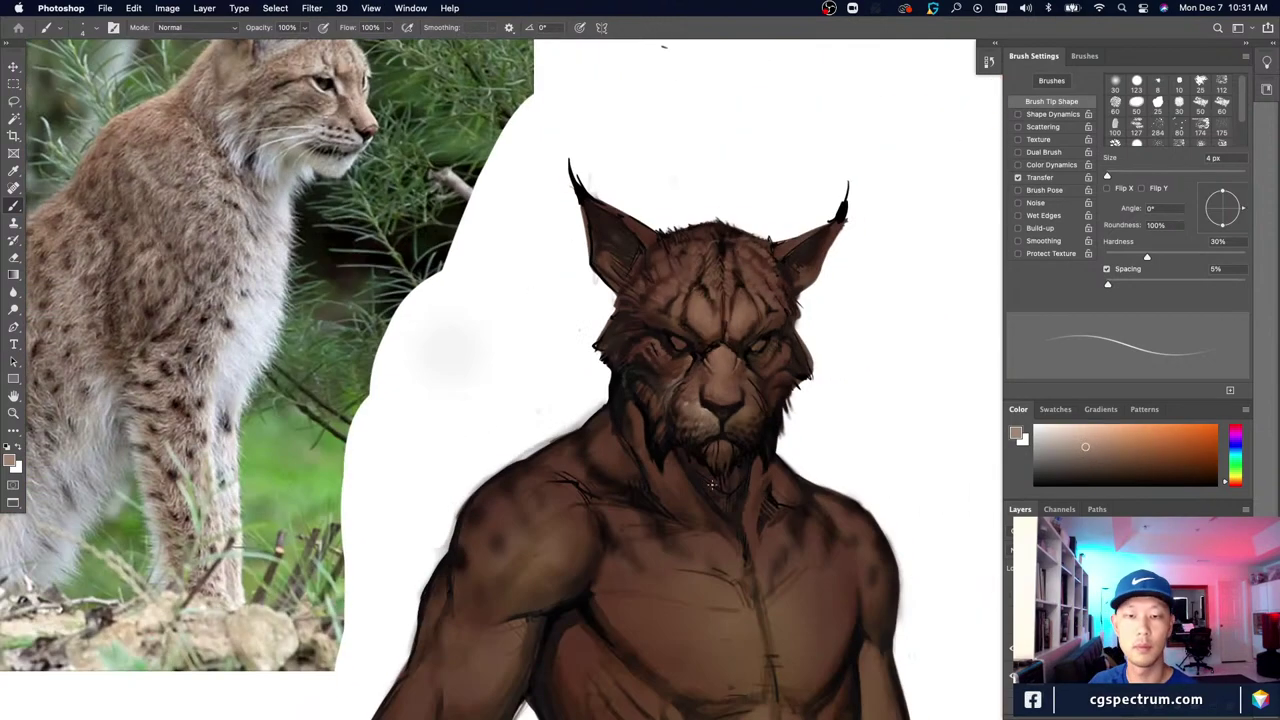
drag(658, 409, 679, 486)
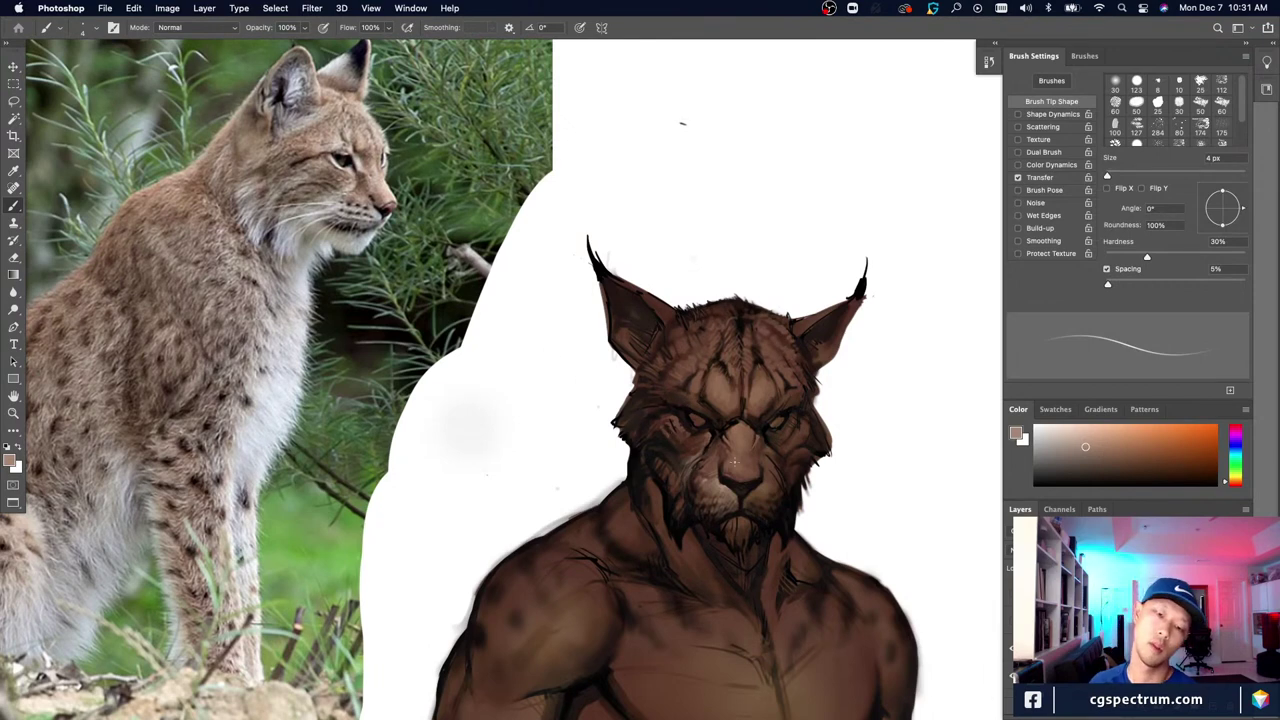
key(bracketright)
key(bracketright)
key(bracketright)
key(bracketright)
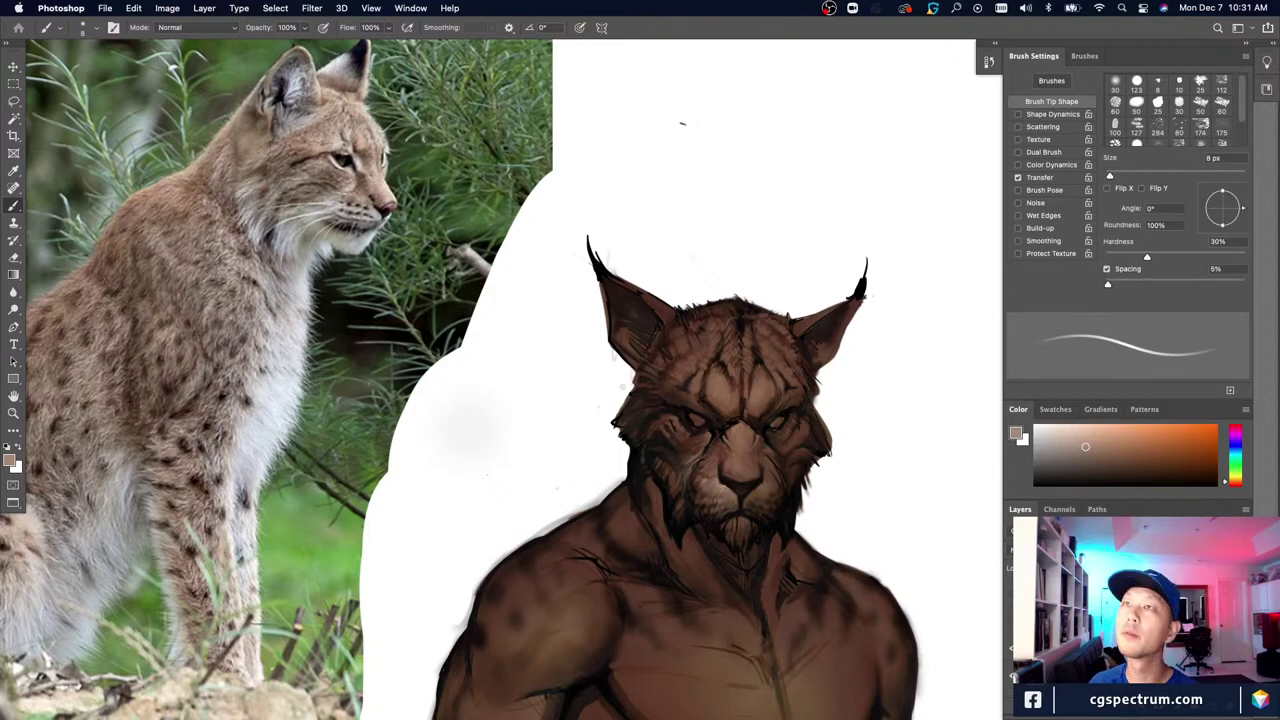
key(super+plus)
key(super+plus)
drag(630, 450, 597, 469)
key(super+minus)
key(super+minus)
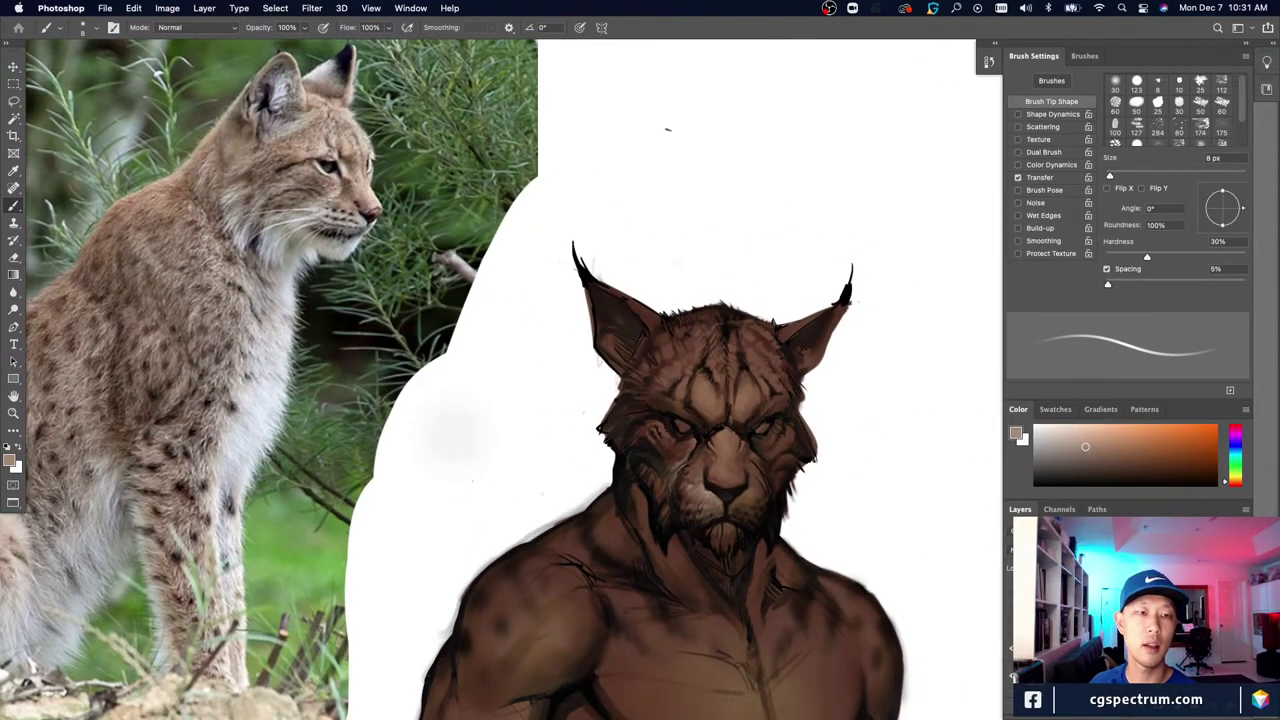
Step: Paint a pale beige highlight around the outer corner of the left eye with a 3 to 4 px brush
key(super+plus)
key(super+plus)
drag(631, 451, 596, 430)
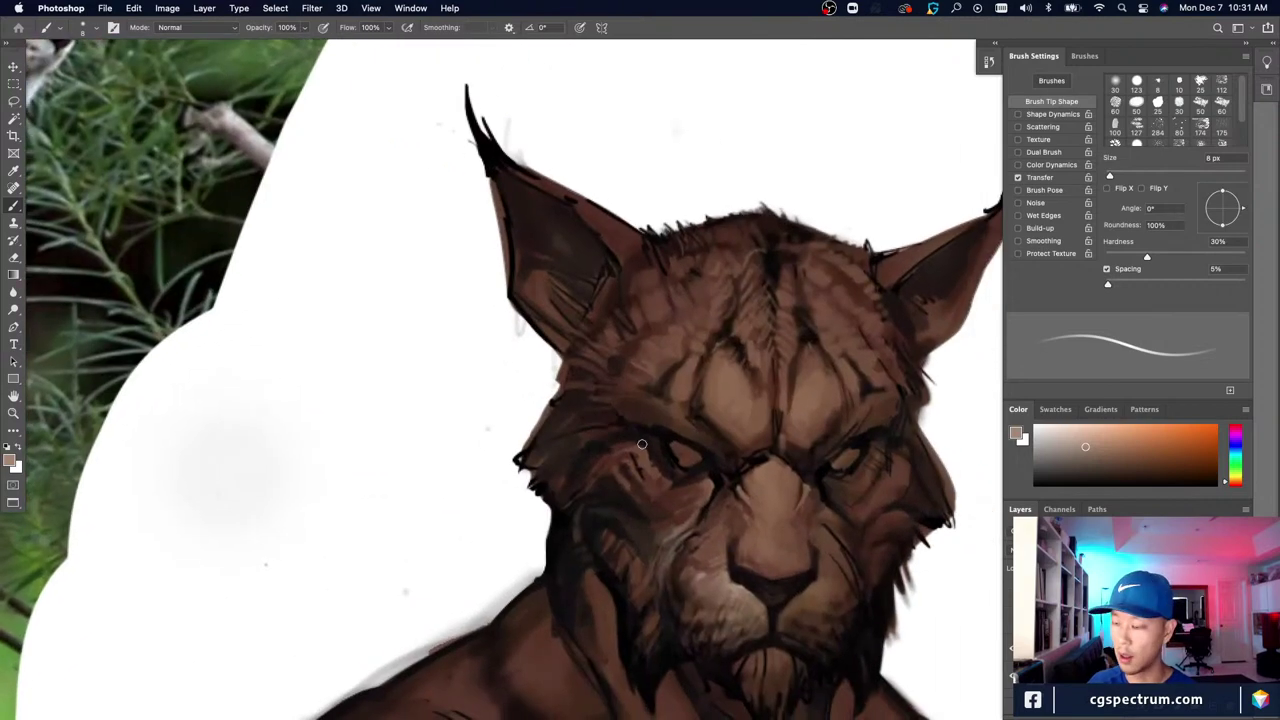
key(bracketleft)
key(bracketleft)
key(bracketleft)
key(bracketleft)
key(bracketleft)
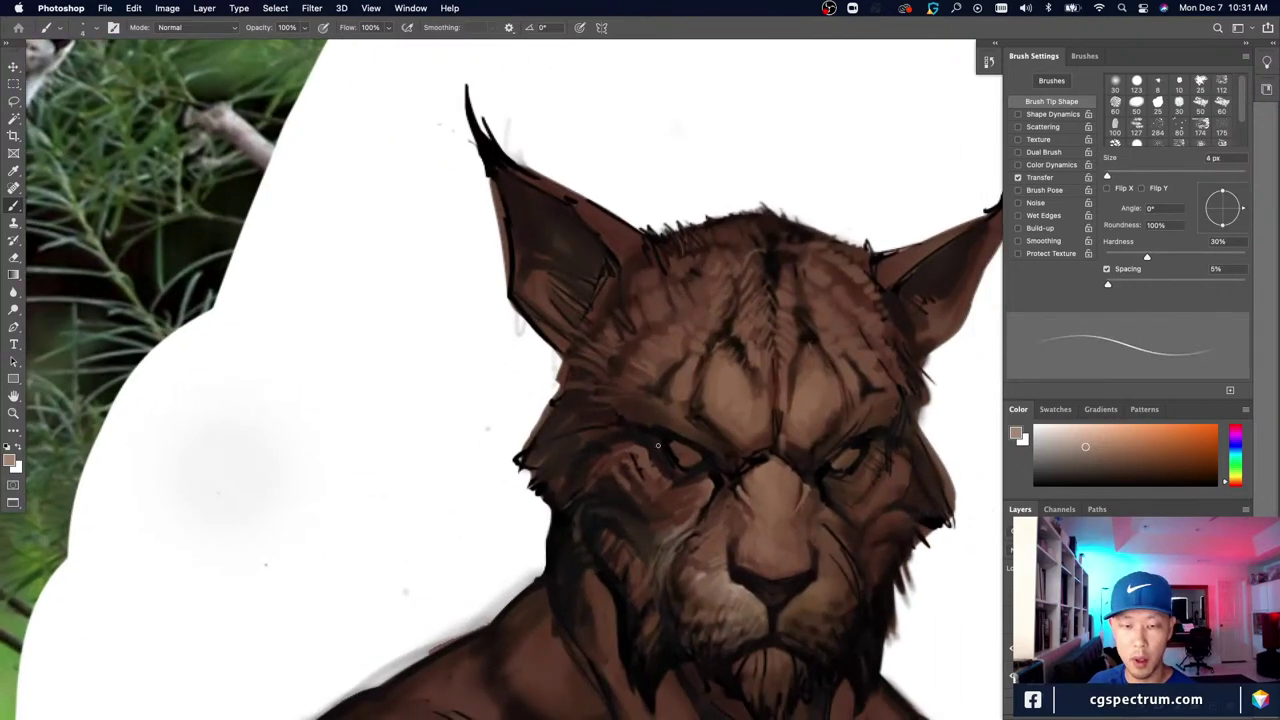
drag(658, 446, 669, 464)
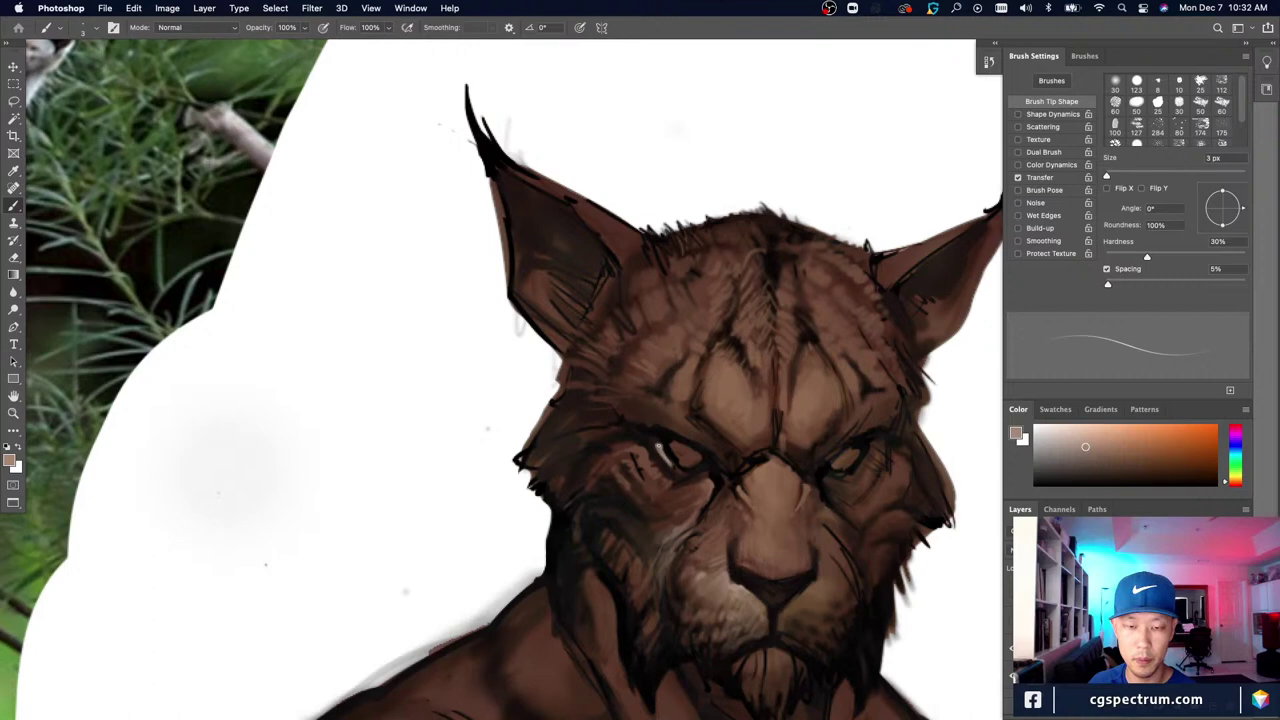
Step: Sample a beige-brown from the muzzle and paint a thin light rim beneath the left eye toward its inner corner, using a 3 px brush
alt+click(724, 589)
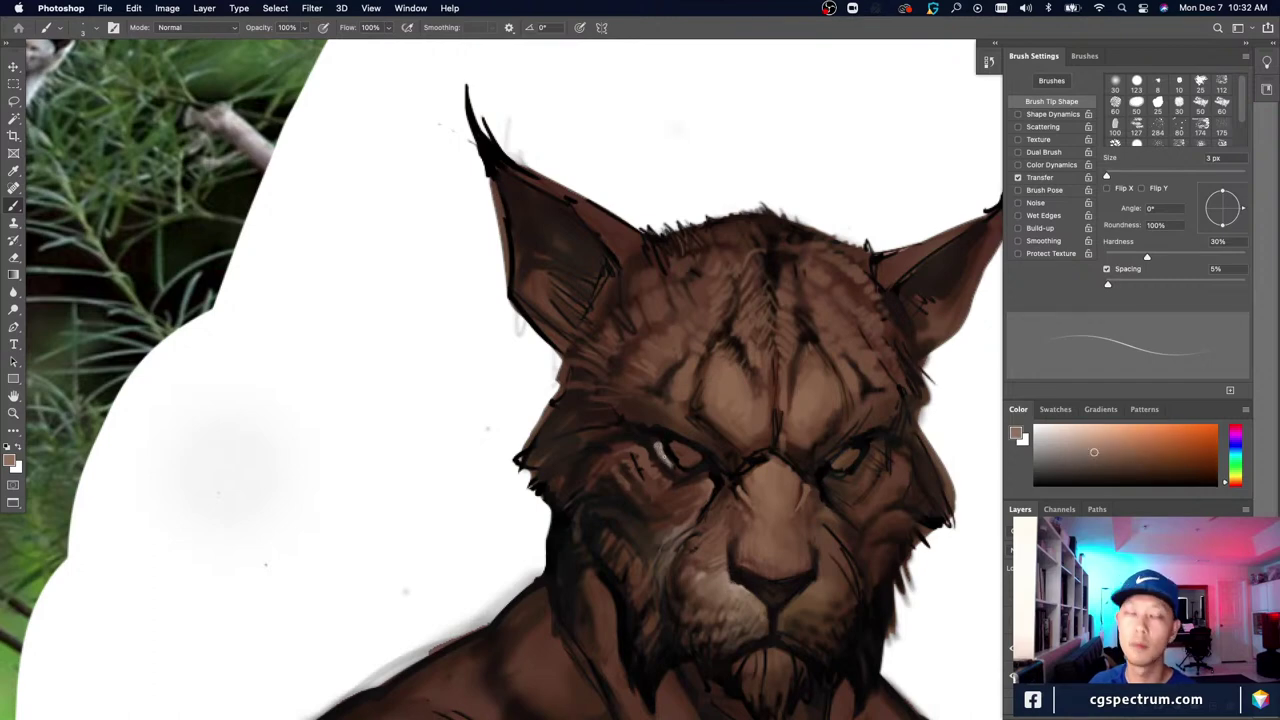
drag(671, 467, 702, 471)
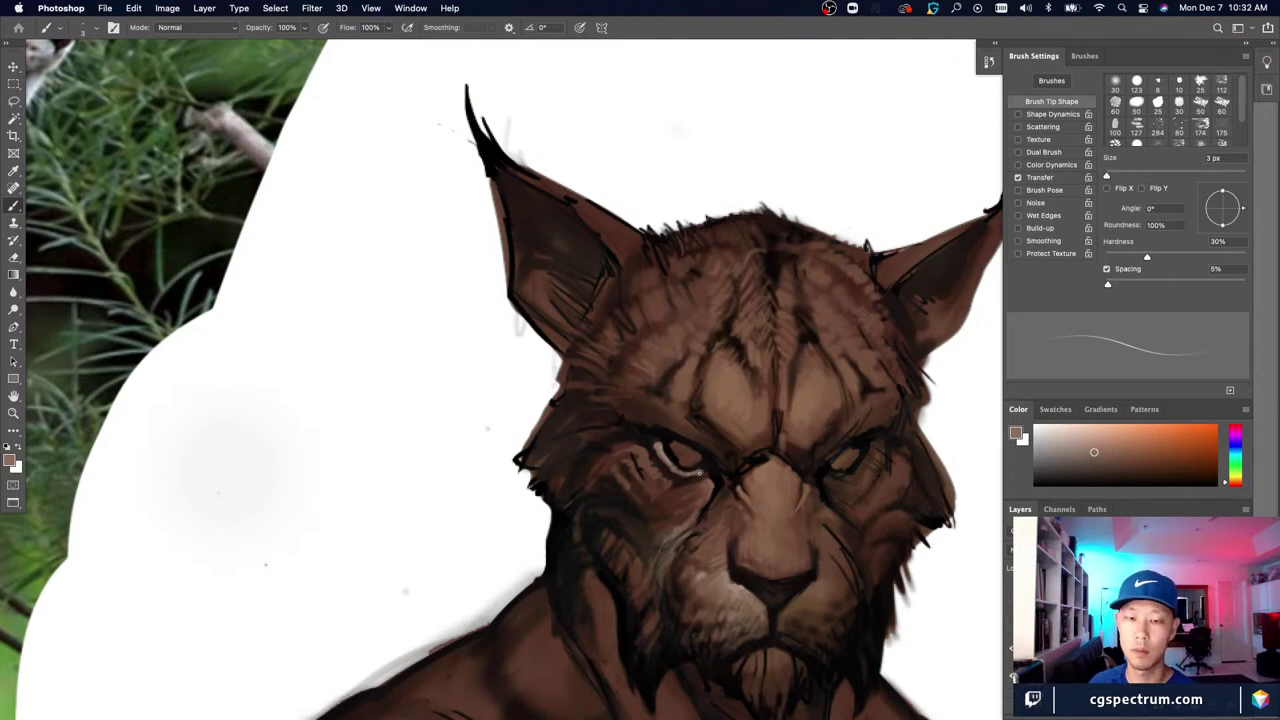
drag(702, 472, 705, 475)
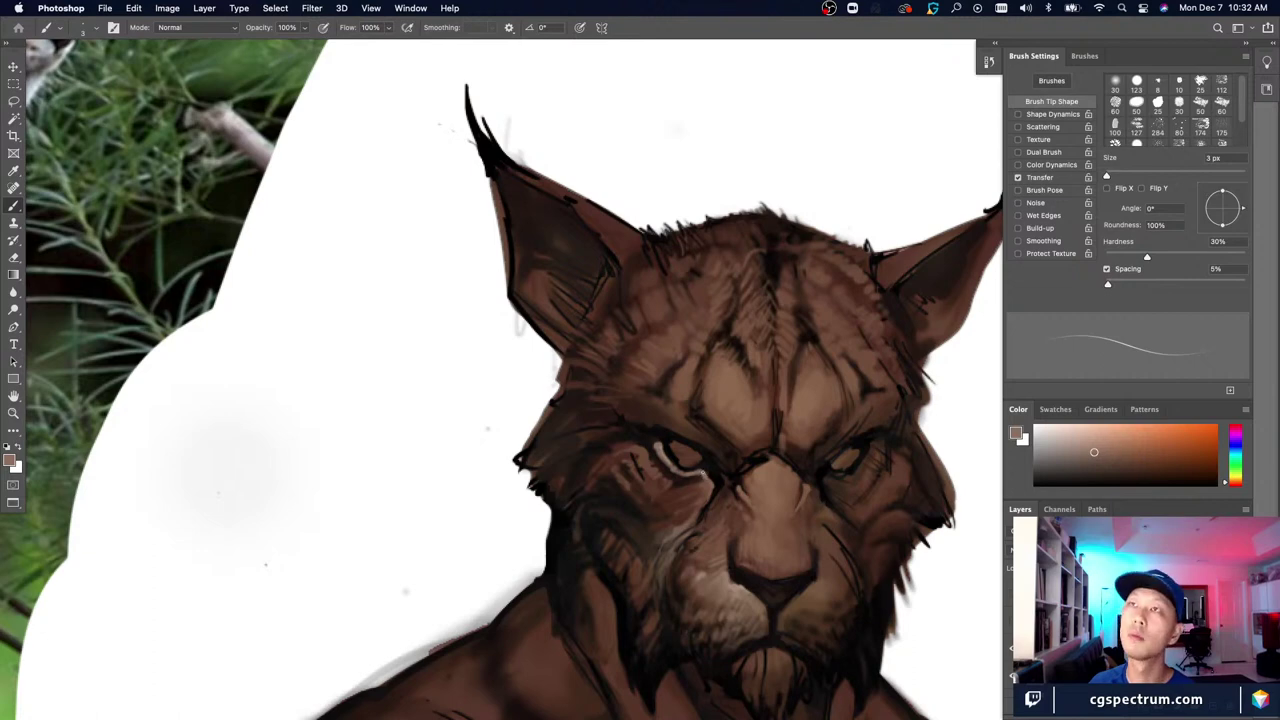
Step: Extend the light mark at the left eye's outer corner with a 4 px brush, and refine its edge with a sampled dark brown at 3 px
key(bracketright)
key(bracketright)
key(bracketright)
key(bracketright)
key(bracketright)
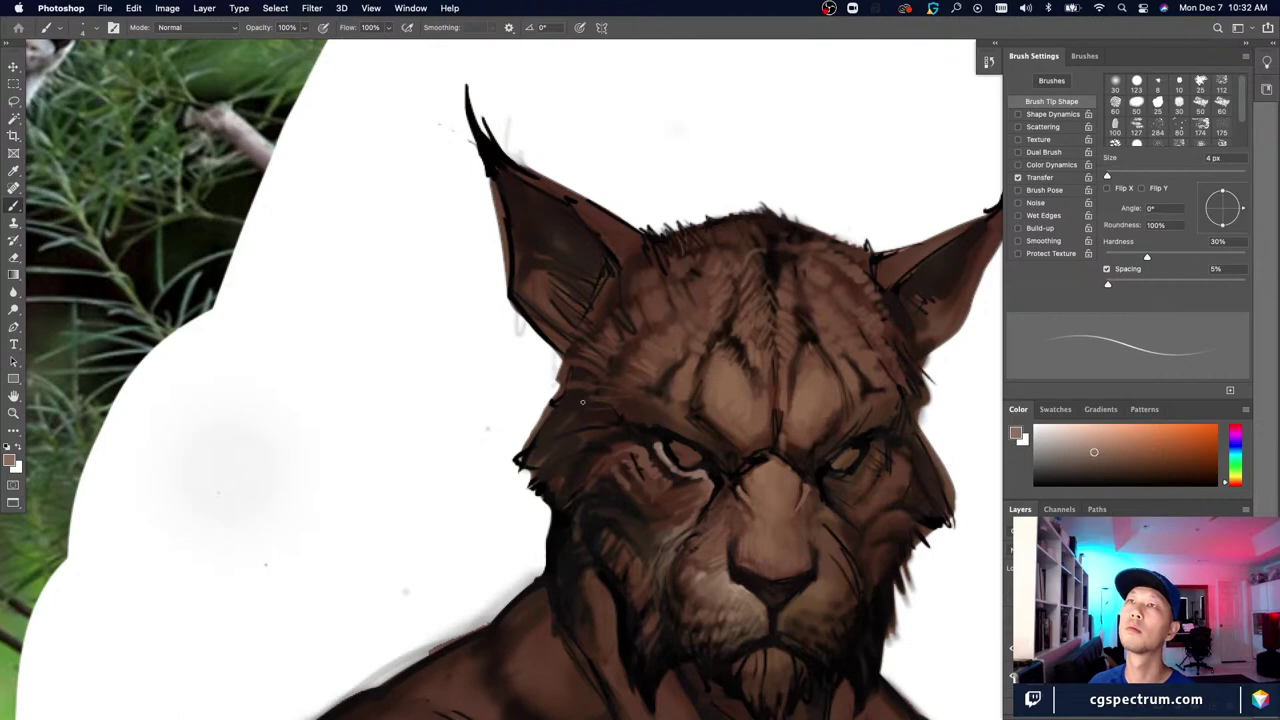
drag(658, 449, 653, 443)
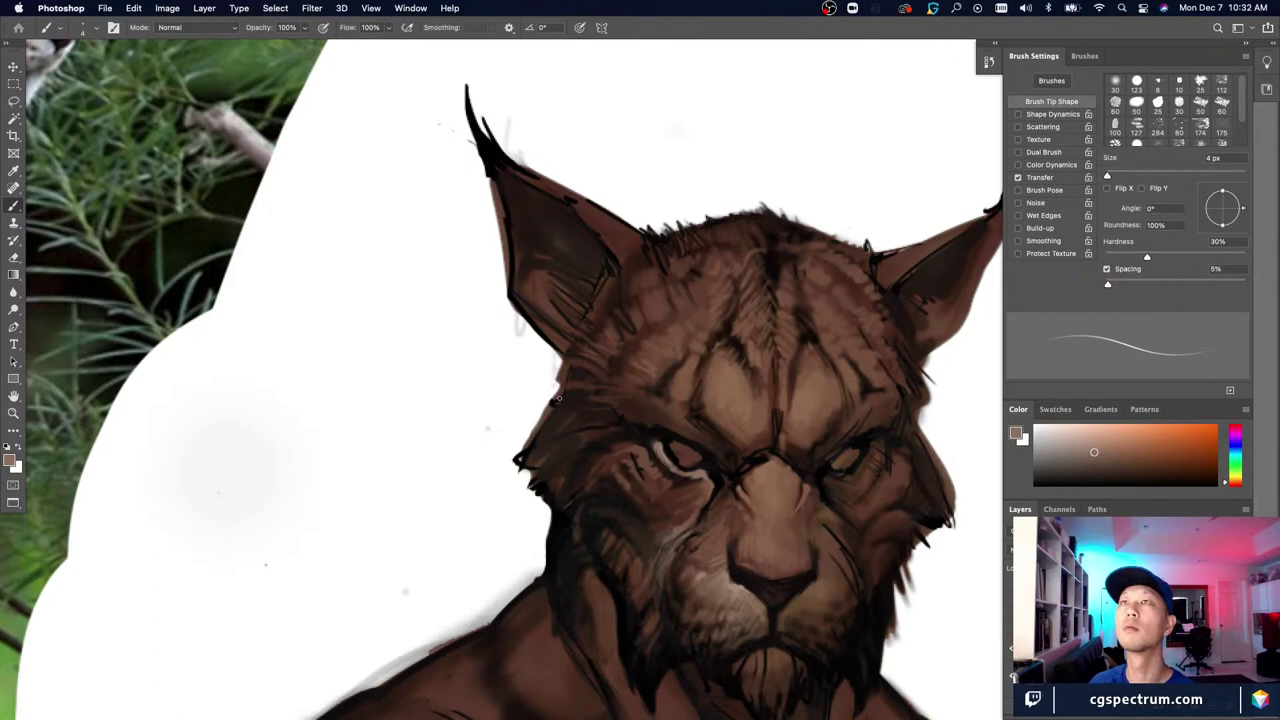
alt+click(654, 456)
key(bracketleft)
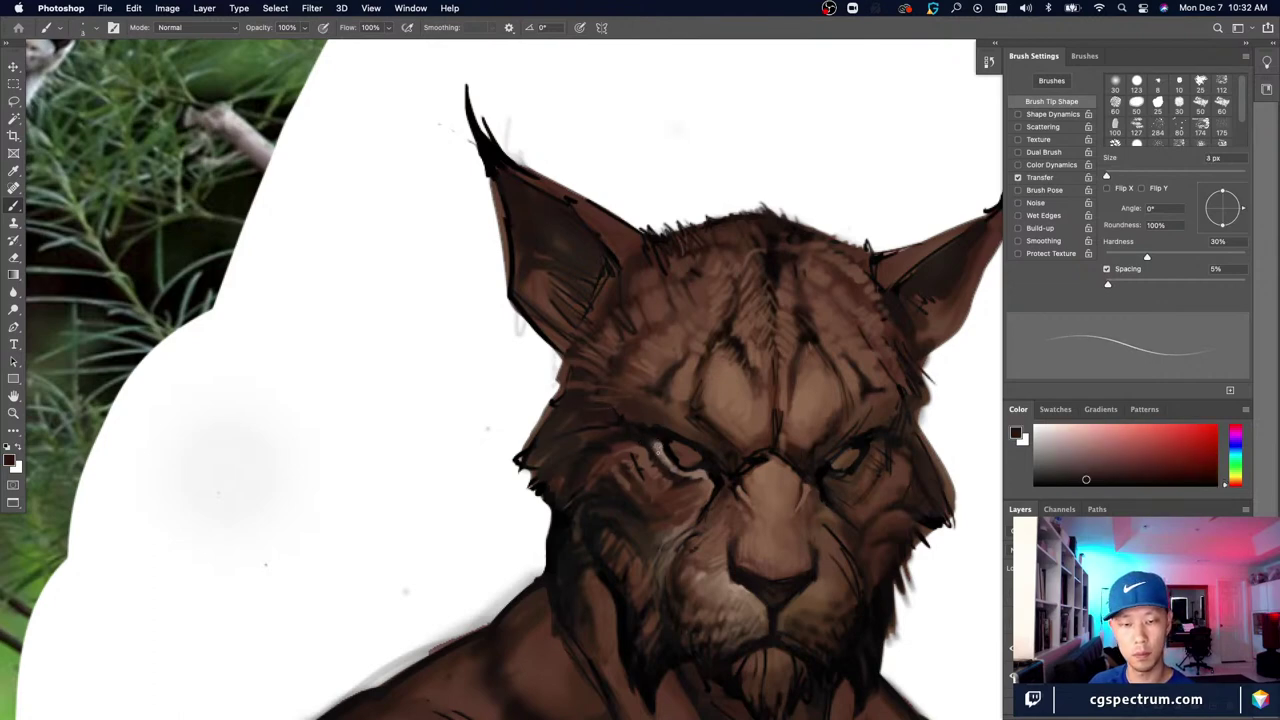
Step: Paint a light beige marking above the inner corner of the left eye, using a 3 to 4 px brush
alt+click(642, 425)
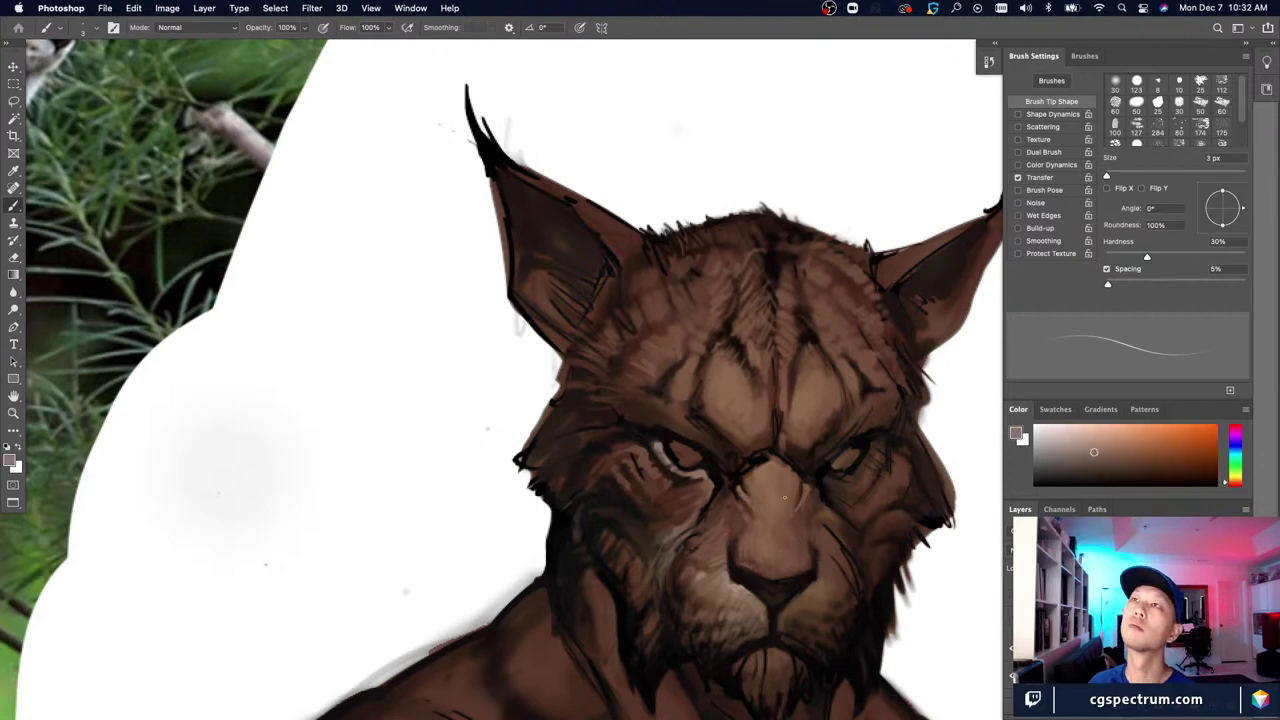
key(bracketright)
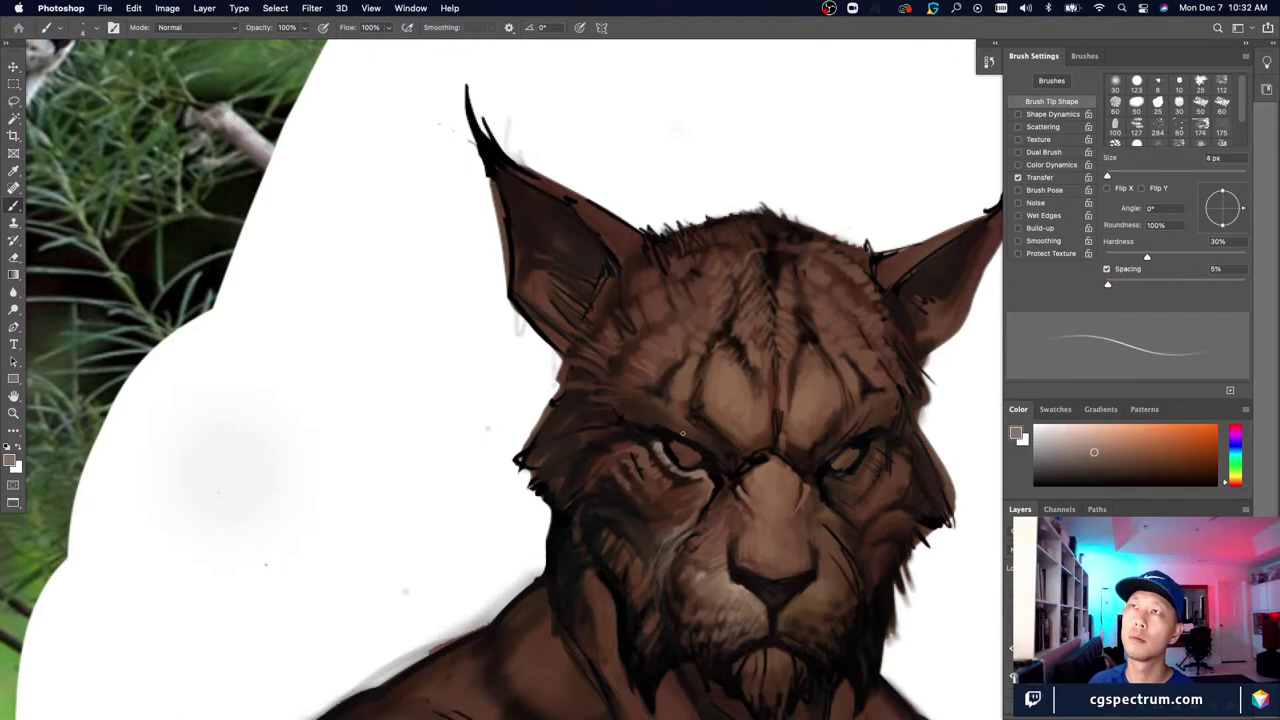
mouse_move(690, 427)
mouse_down()
mouse_move(727, 466)
mouse_move(709, 441)
mouse_up()
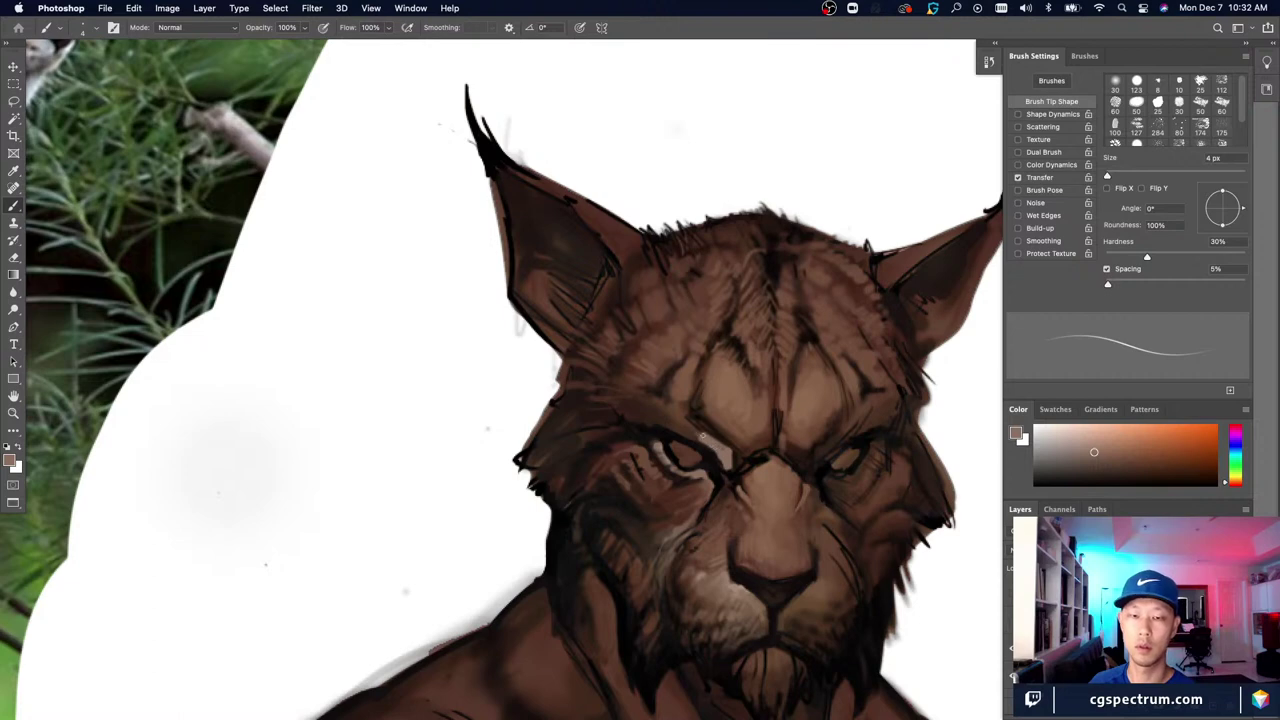
key(bracketleft)
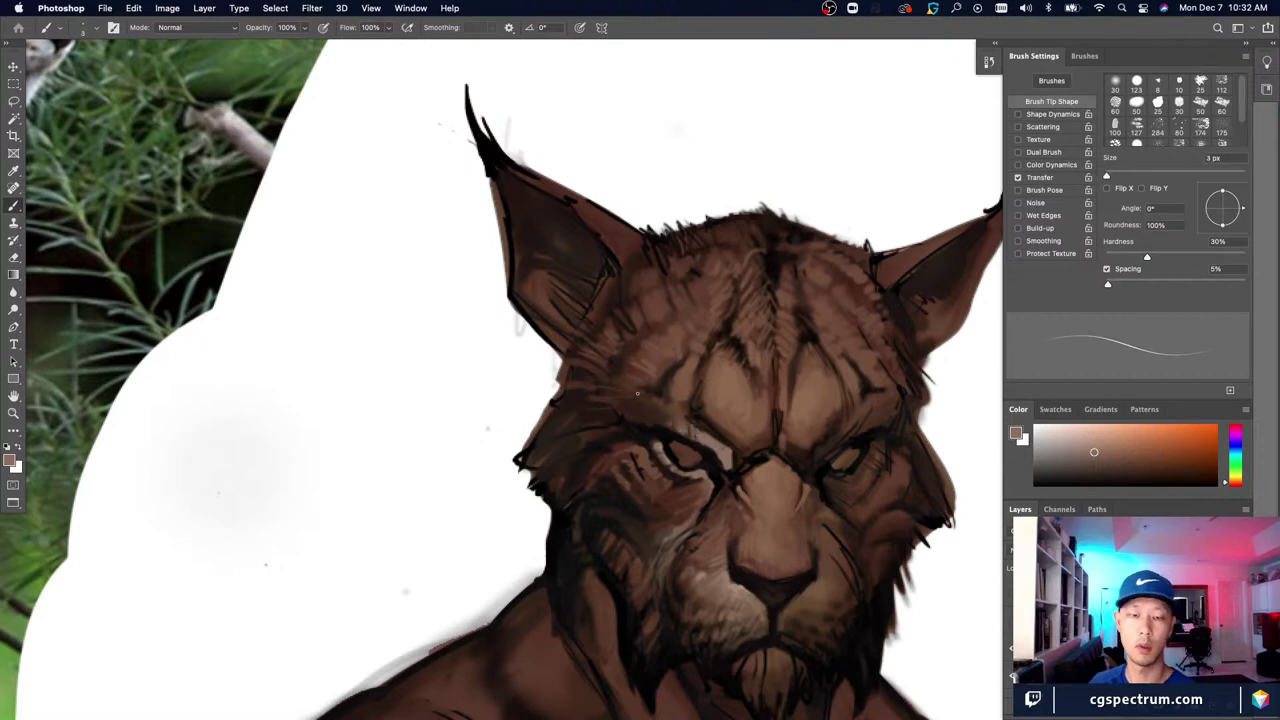
key(e)
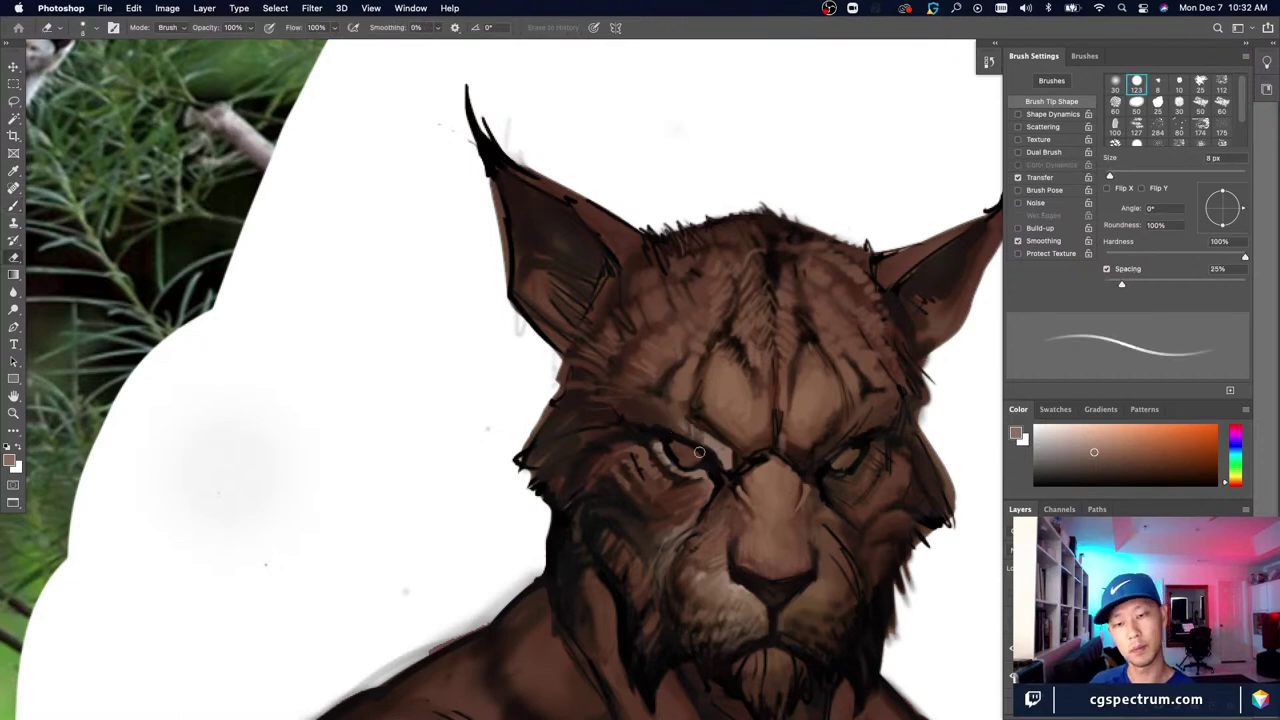
key(super+space)
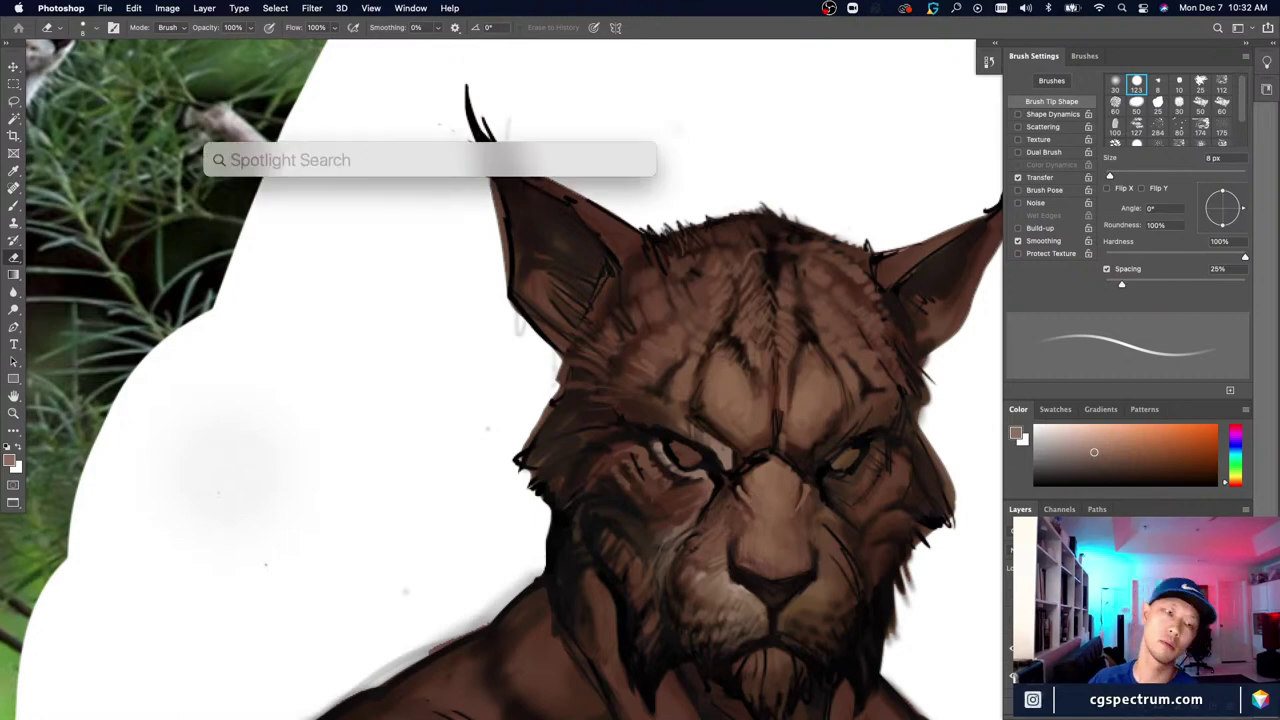
key(Escape)
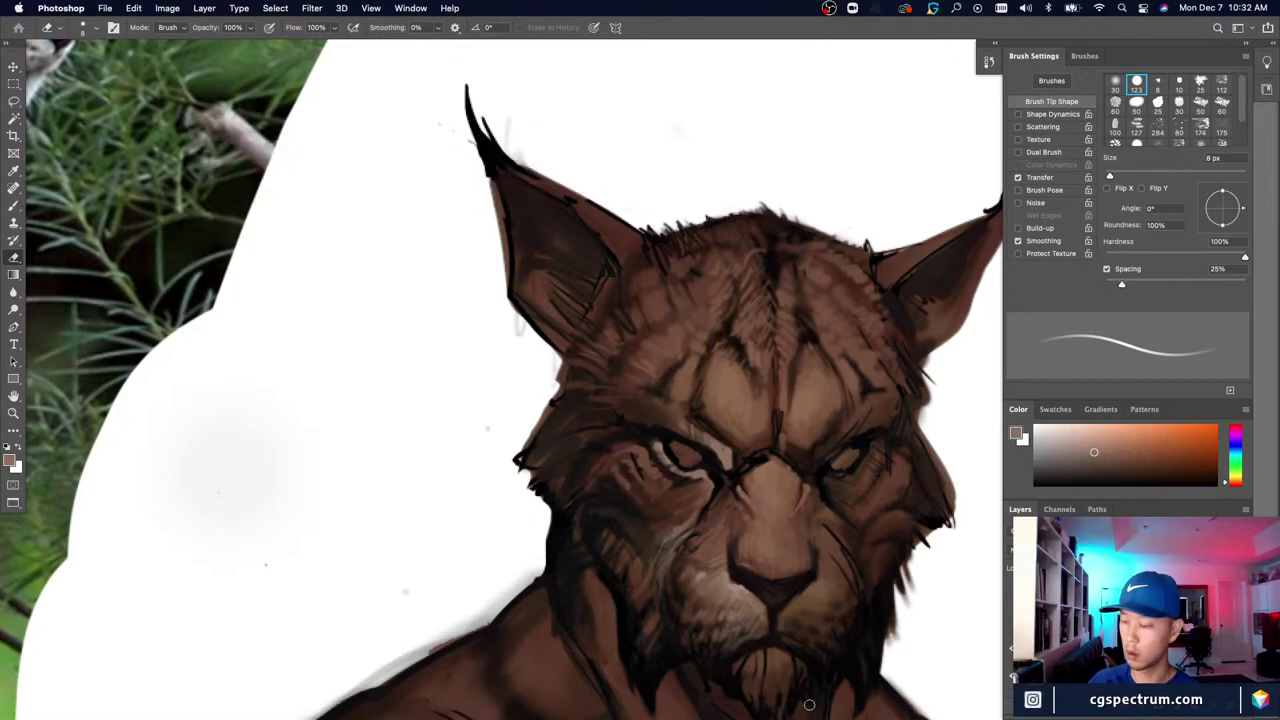
key(b)
Step: Examine the new eye markings from full-figure and close-up views beside the lynx reference, with the interface both shown and hidden
key(super+minus)
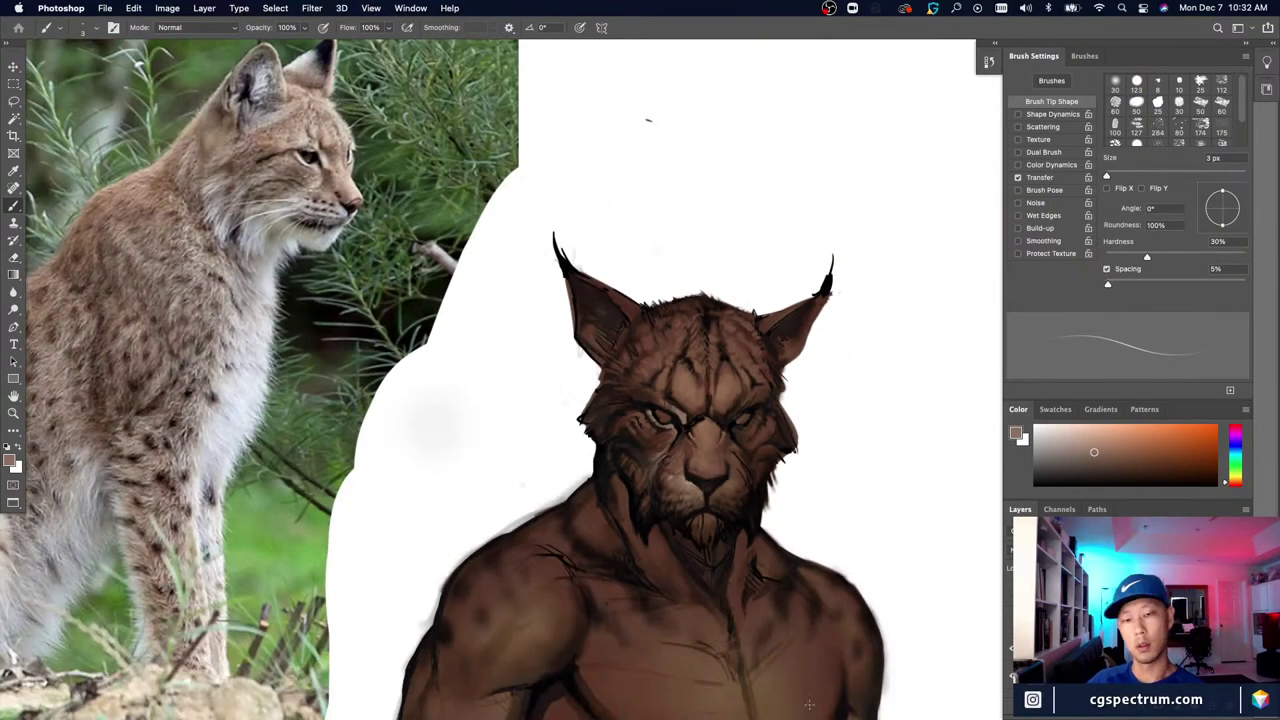
key(super+equal)
drag(829, 648, 729, 586)
key(super+minus)
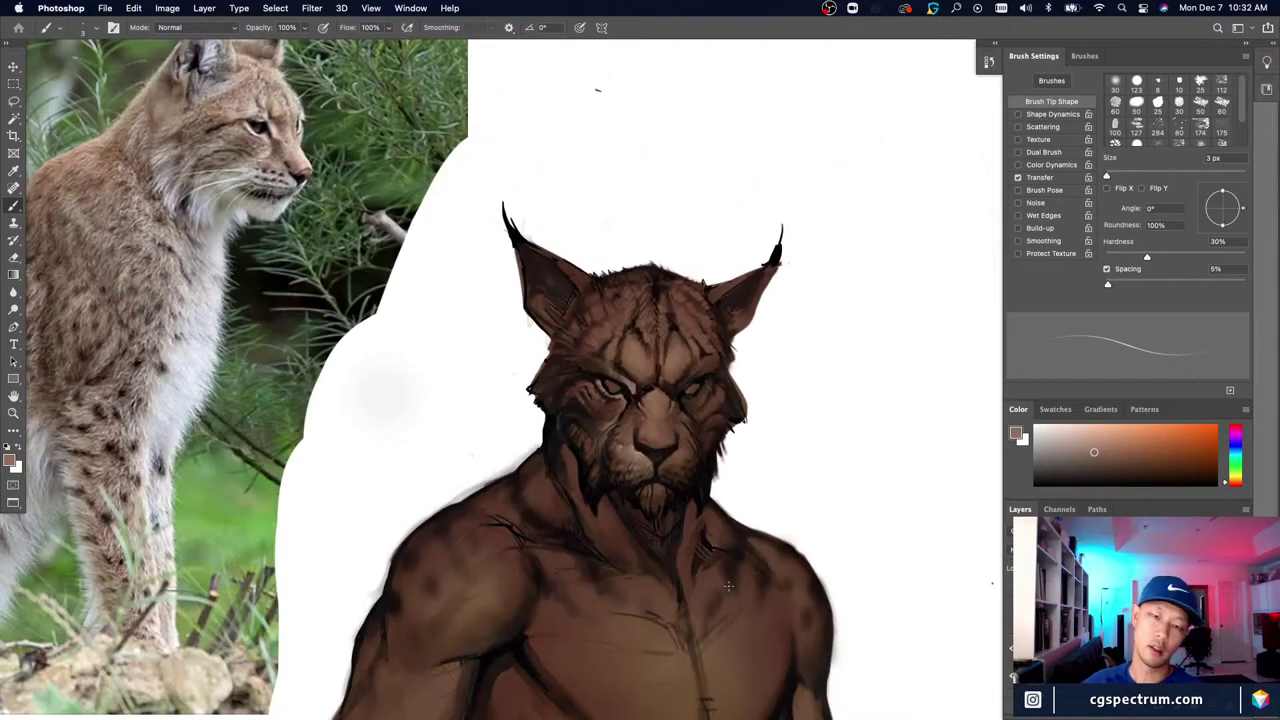
key(Tab)
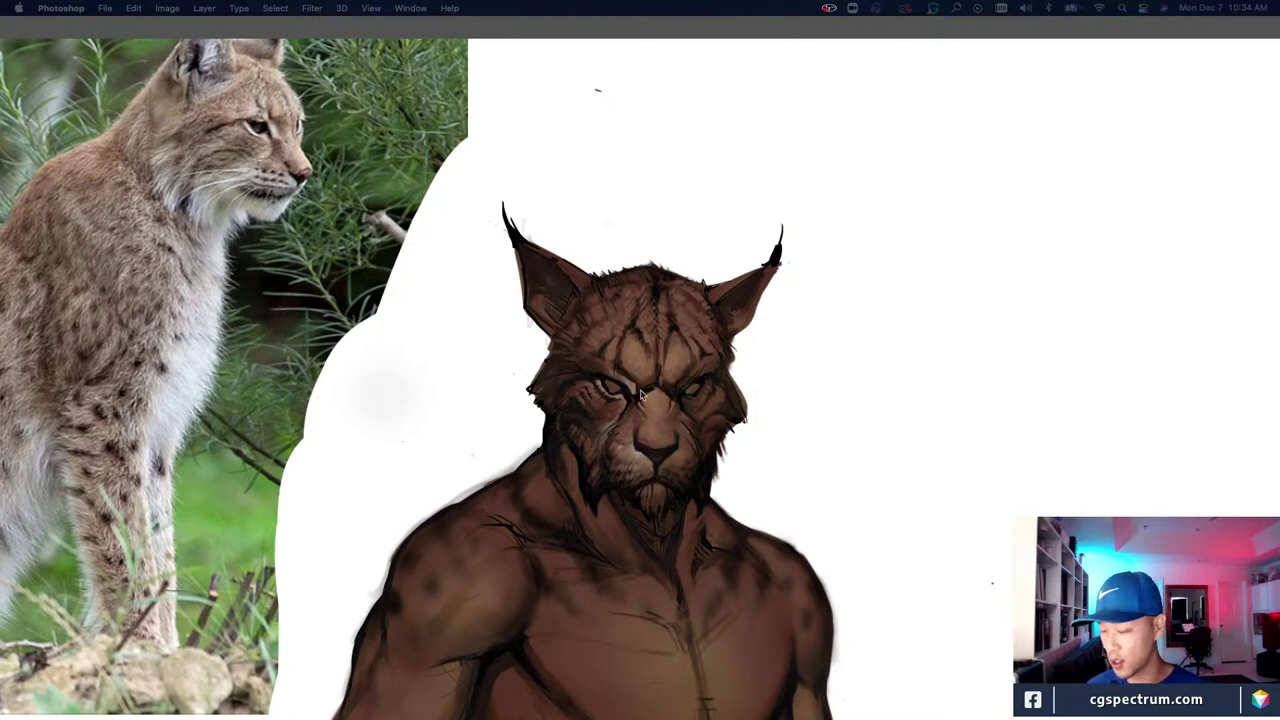
key(Tab)
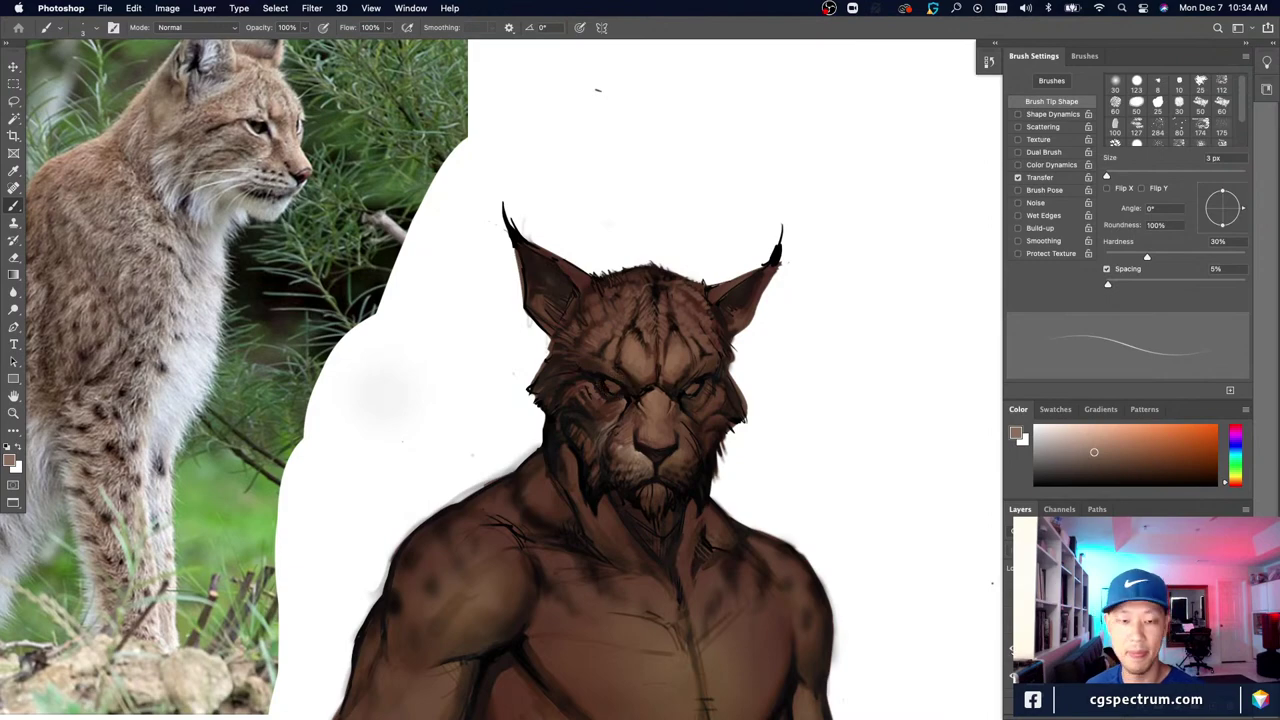
key(super+plus)
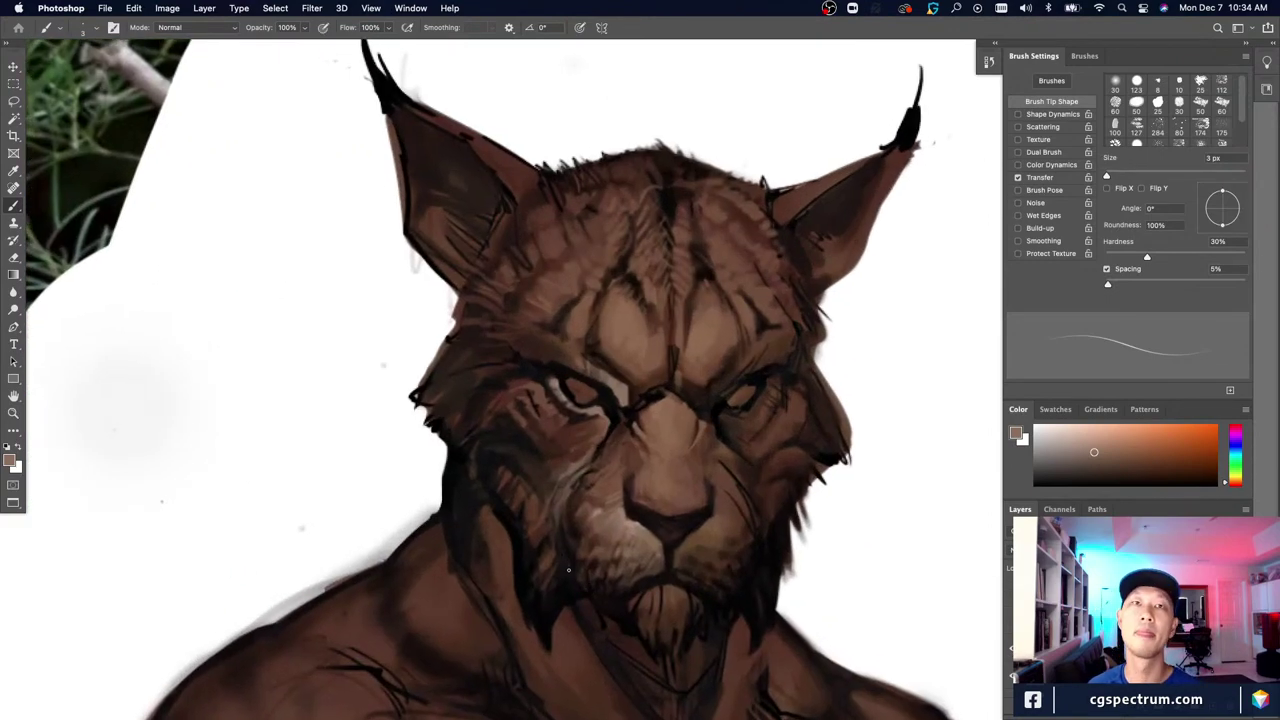
scroll(568, 570, down, 2)
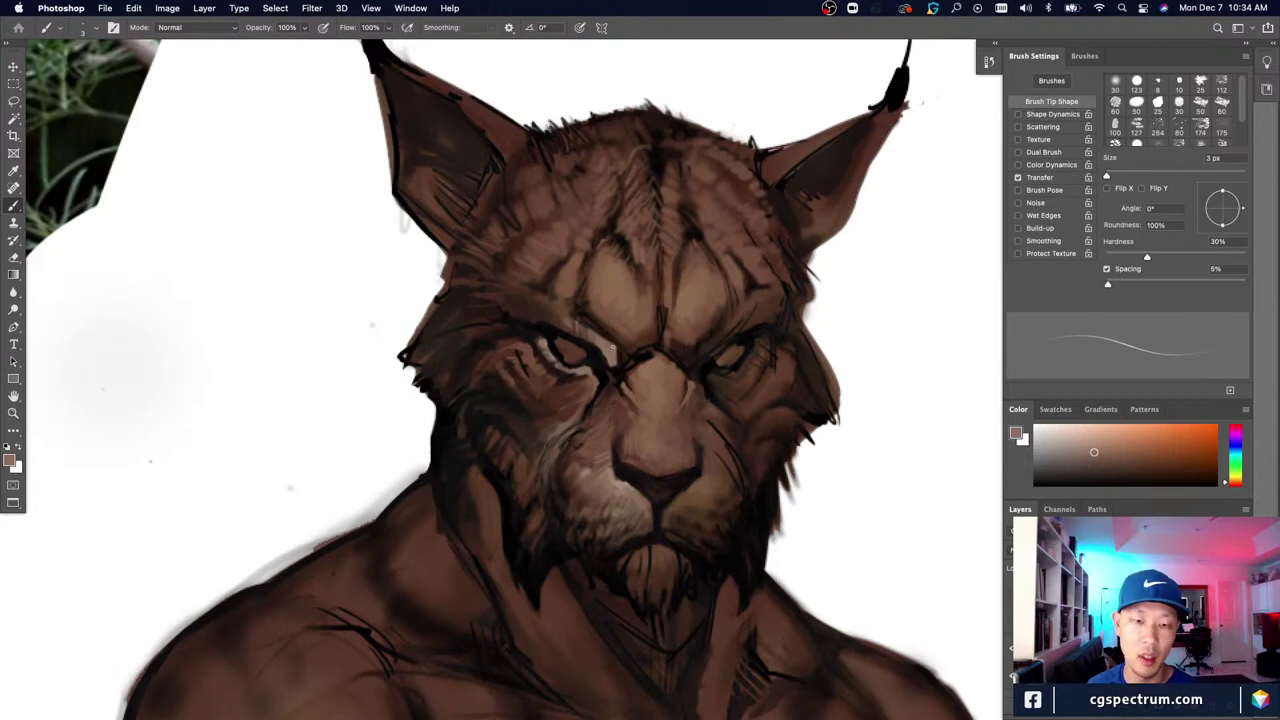
scroll(680, 690, down, 4)
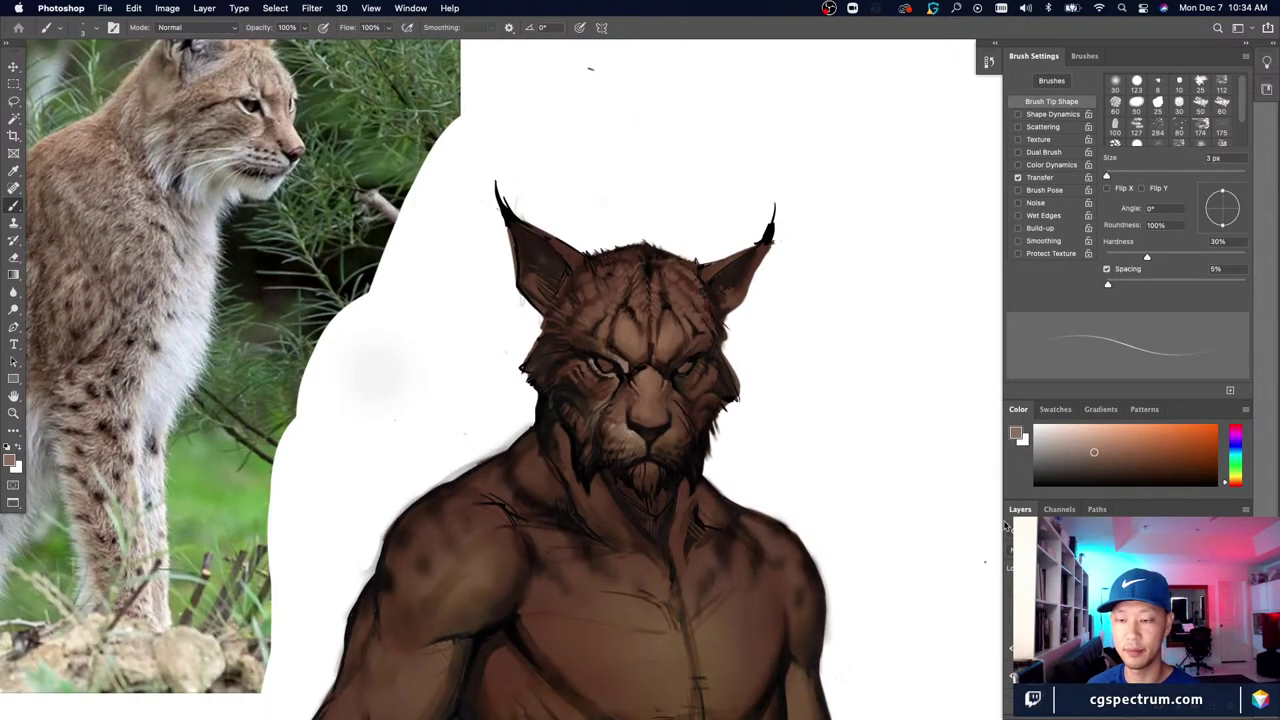
scroll(620, 350, up, 4)
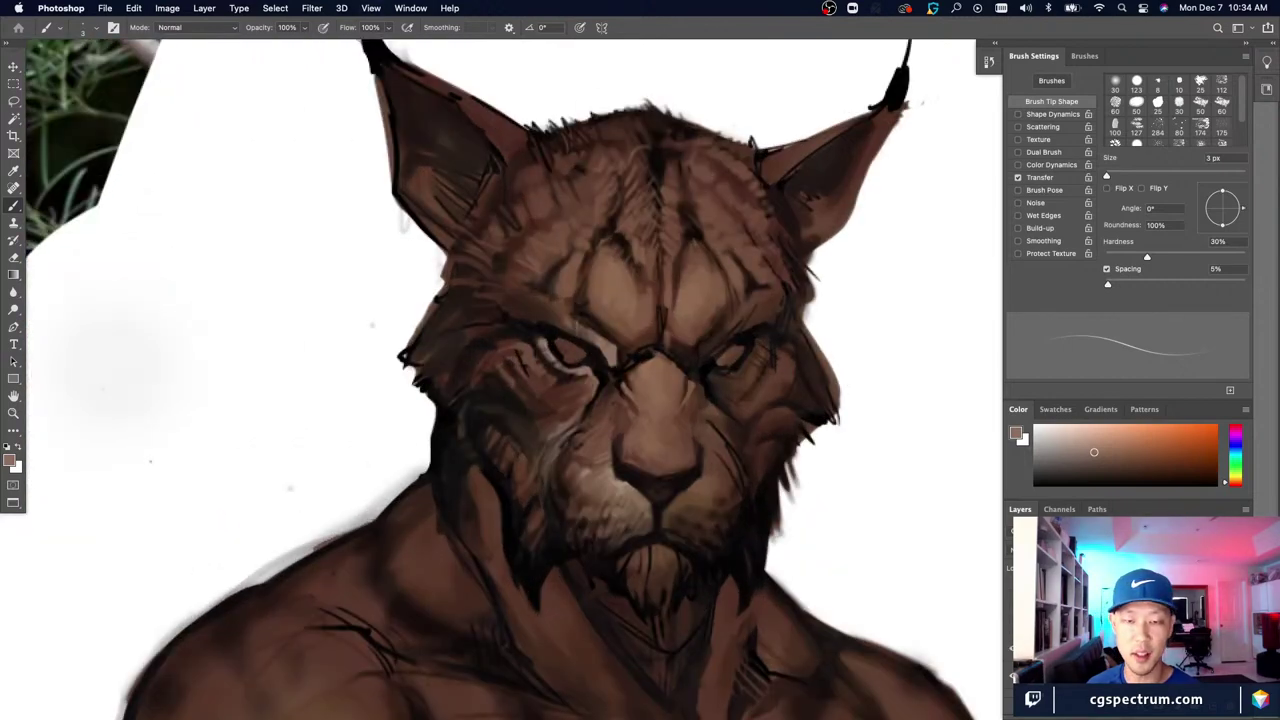
scroll(650, 360, down, 4)
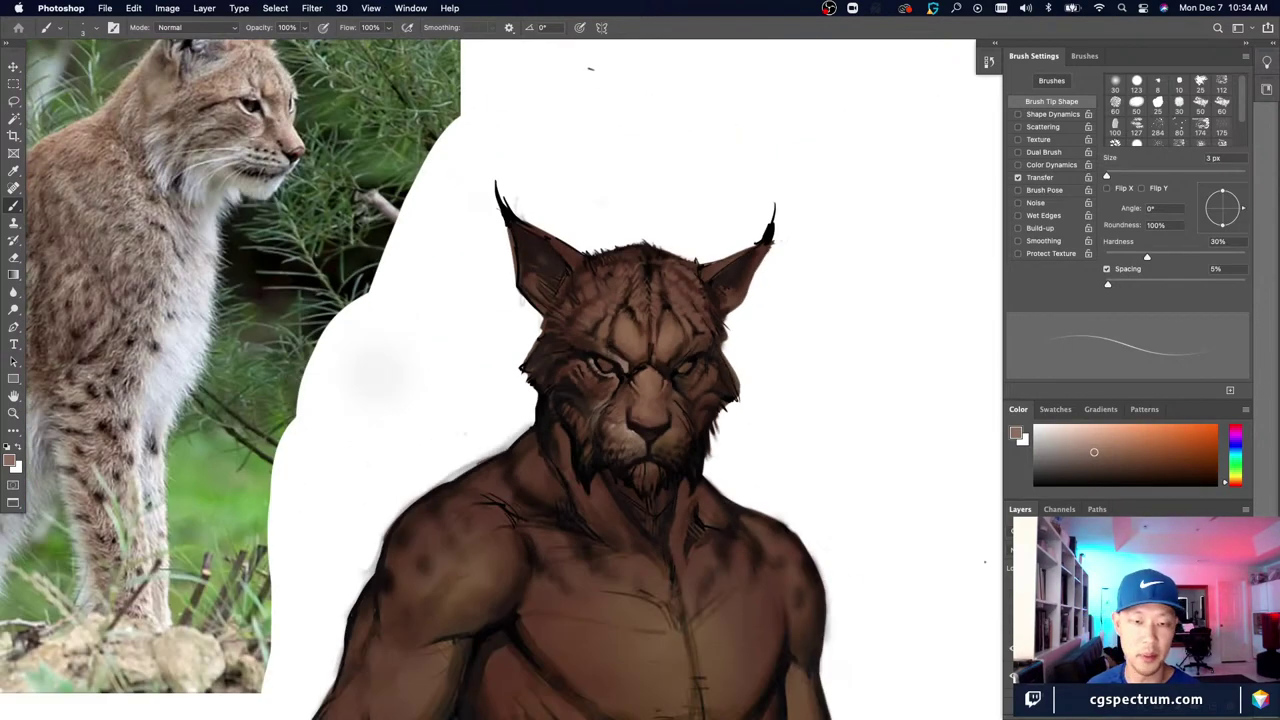
scroll(625, 360, up, 4)
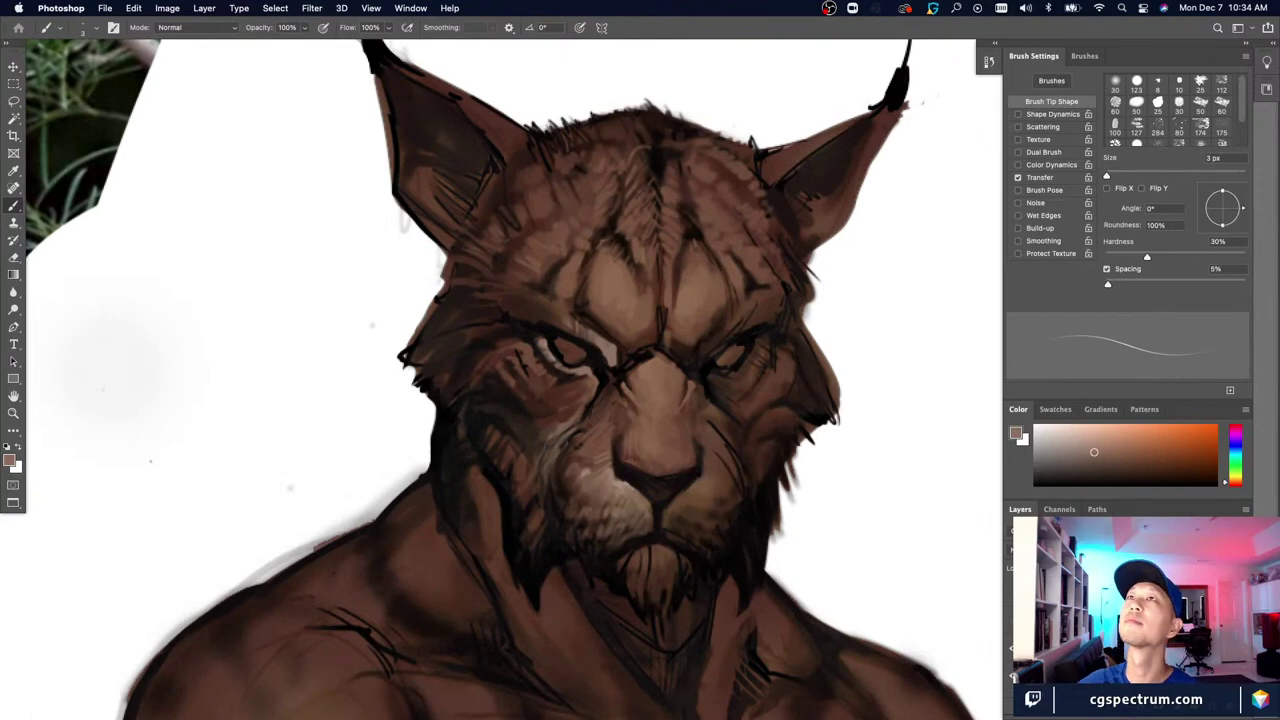
key(Tab)
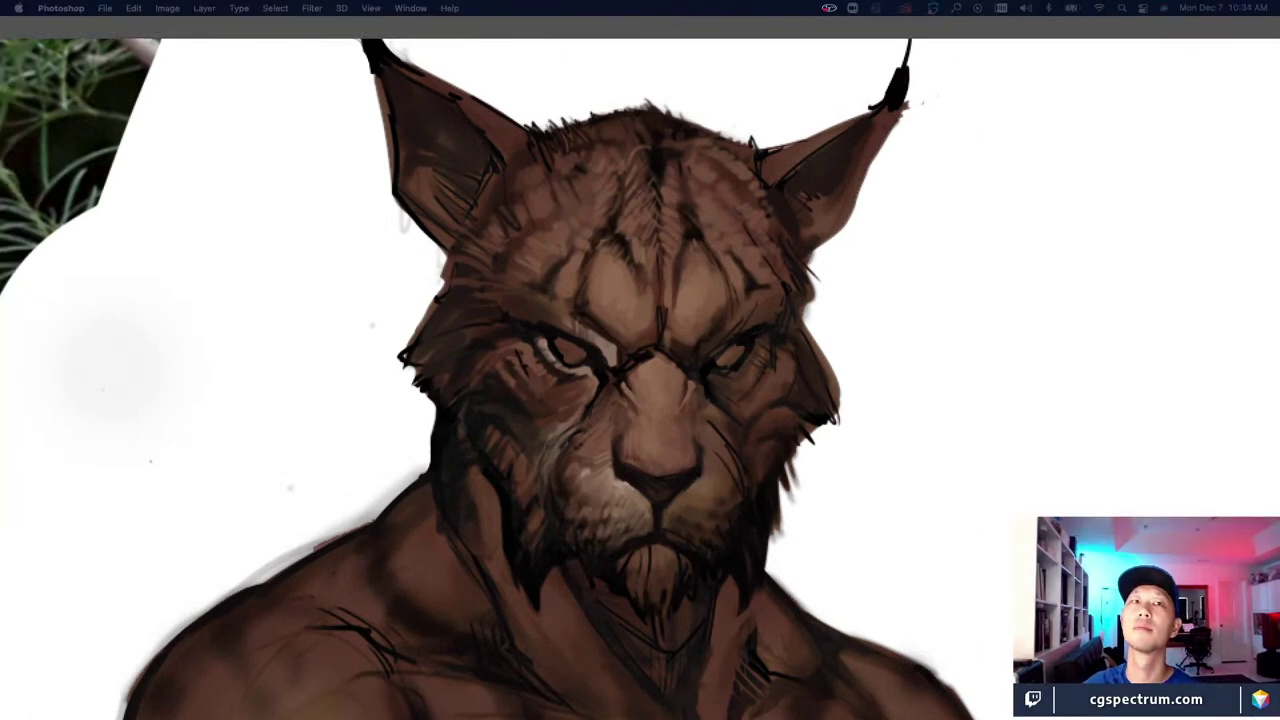
key(Tab)
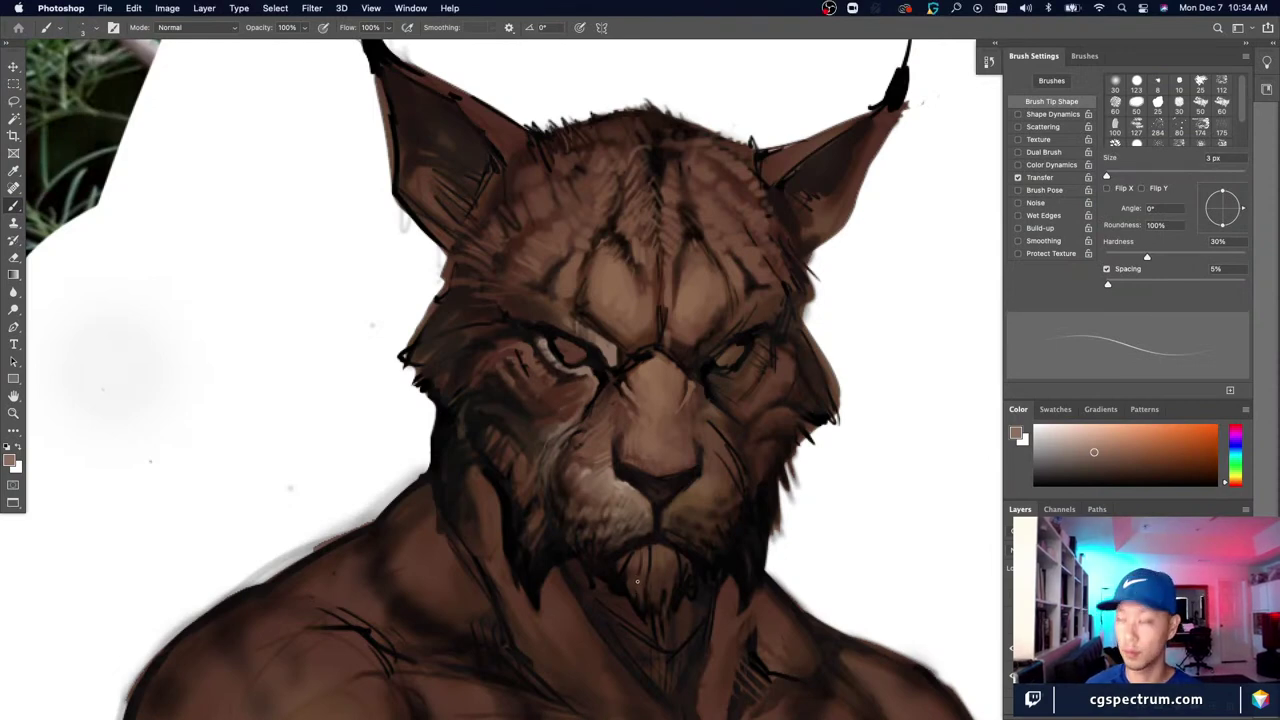
Step: Sample browns from around the left brow and blend the light marking into the fur above the eye with a 7 to 9 px brush
alt+click(597, 338)
alt+click(591, 333)
key(])
key(])
key(])
key(])
key(])
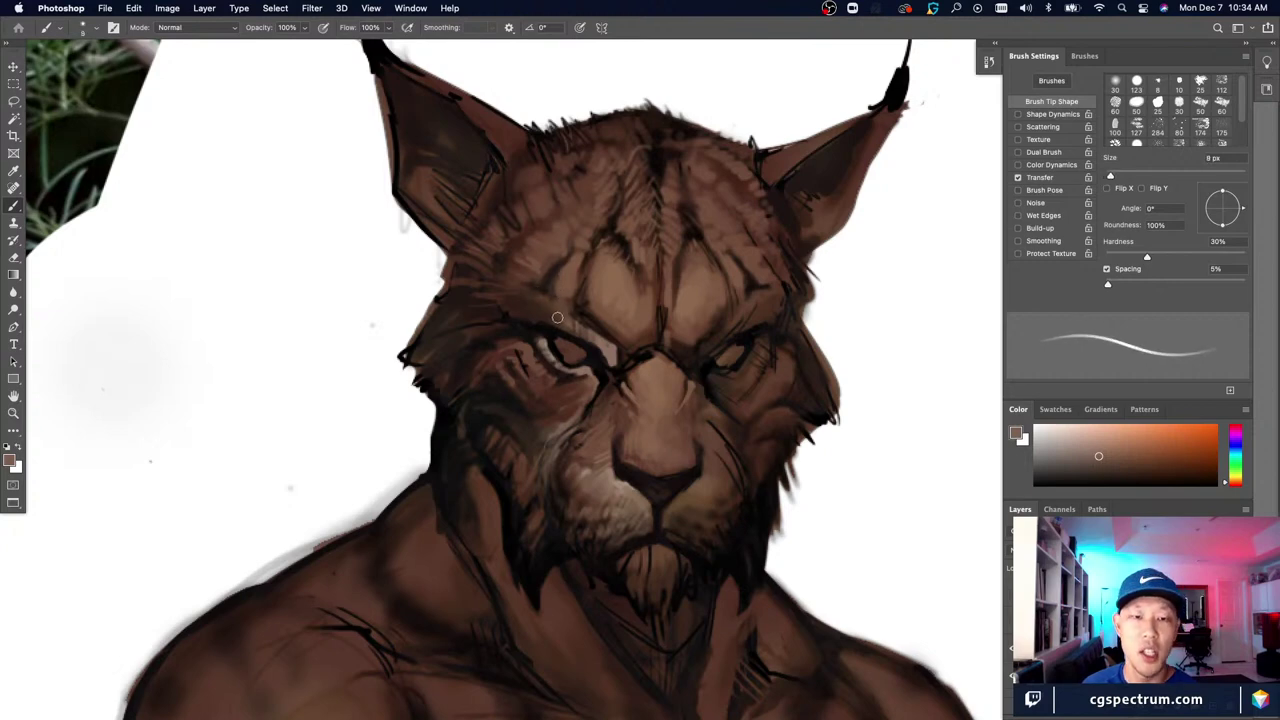
key(bracketleft)
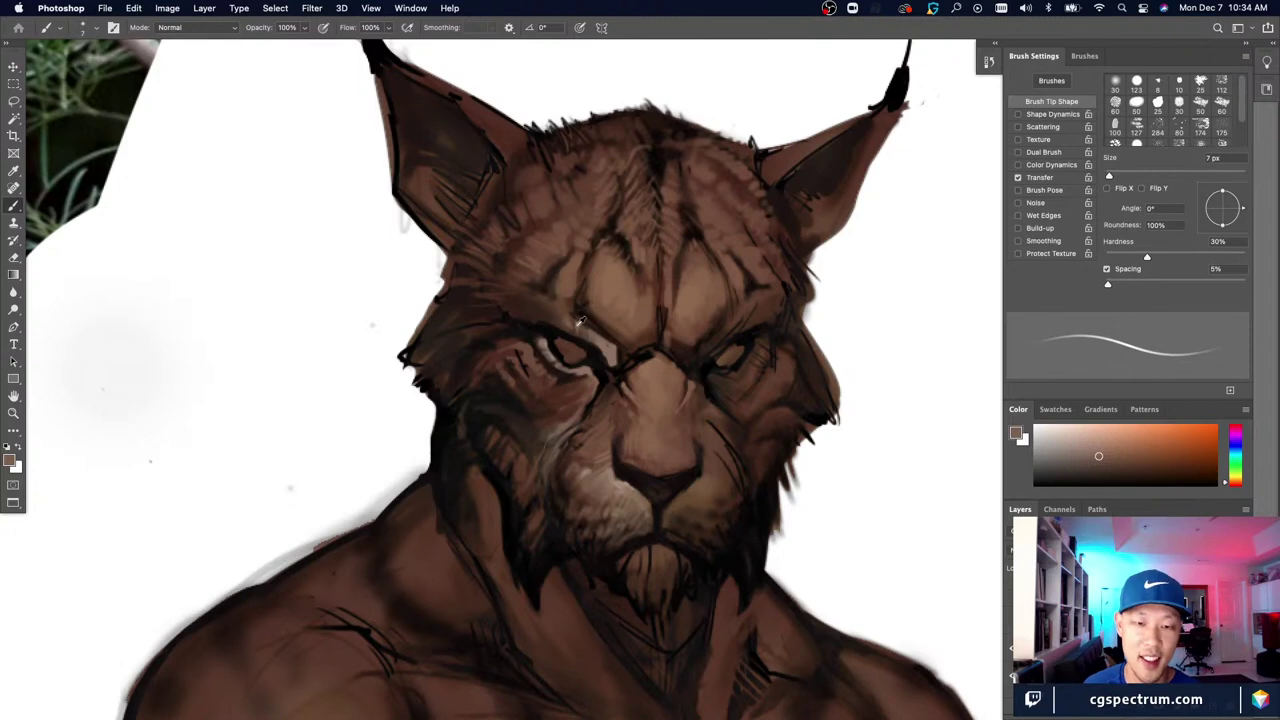
alt+click(564, 322)
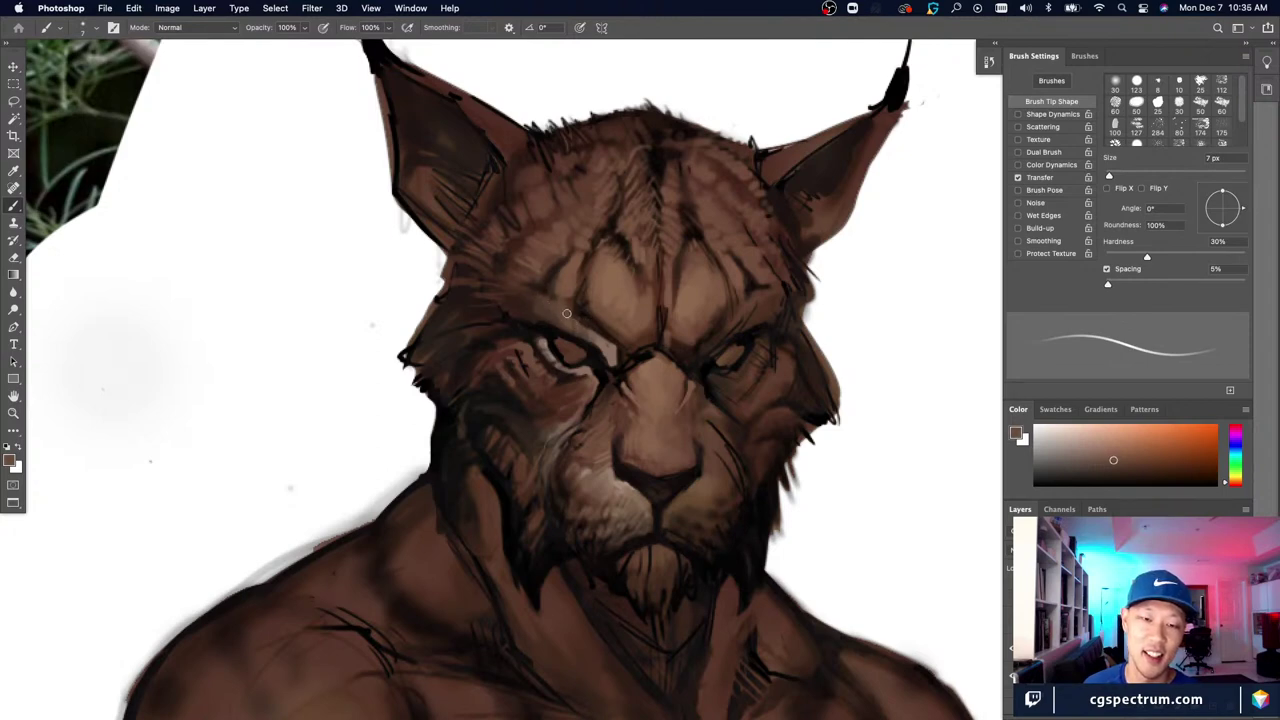
alt+click(556, 305)
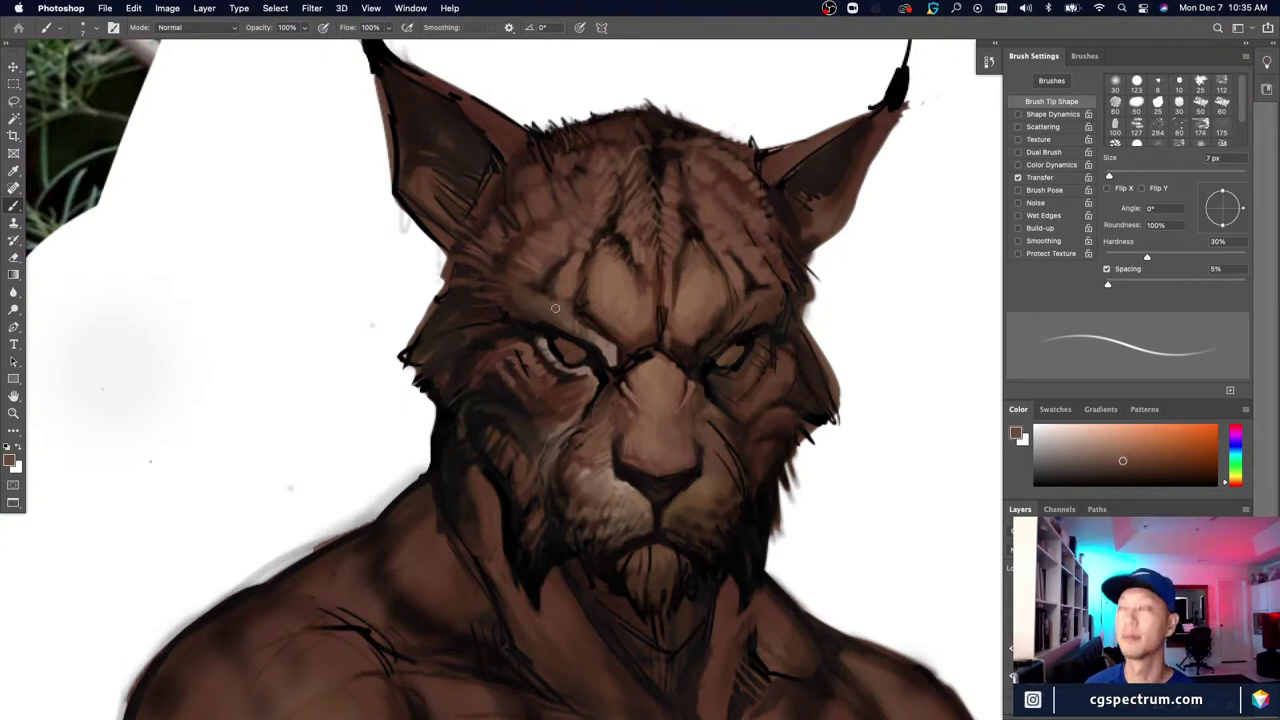
Step: Refine the light marking at the left eye's inner corner with a 1 to 2 px brush, sampling its beige and the neighbouring near-black
alt+click(612, 349)
key(bracketleft)
key(bracketleft)
key(bracketleft)
key(bracketleft)
key(bracketleft)
key(bracketleft)
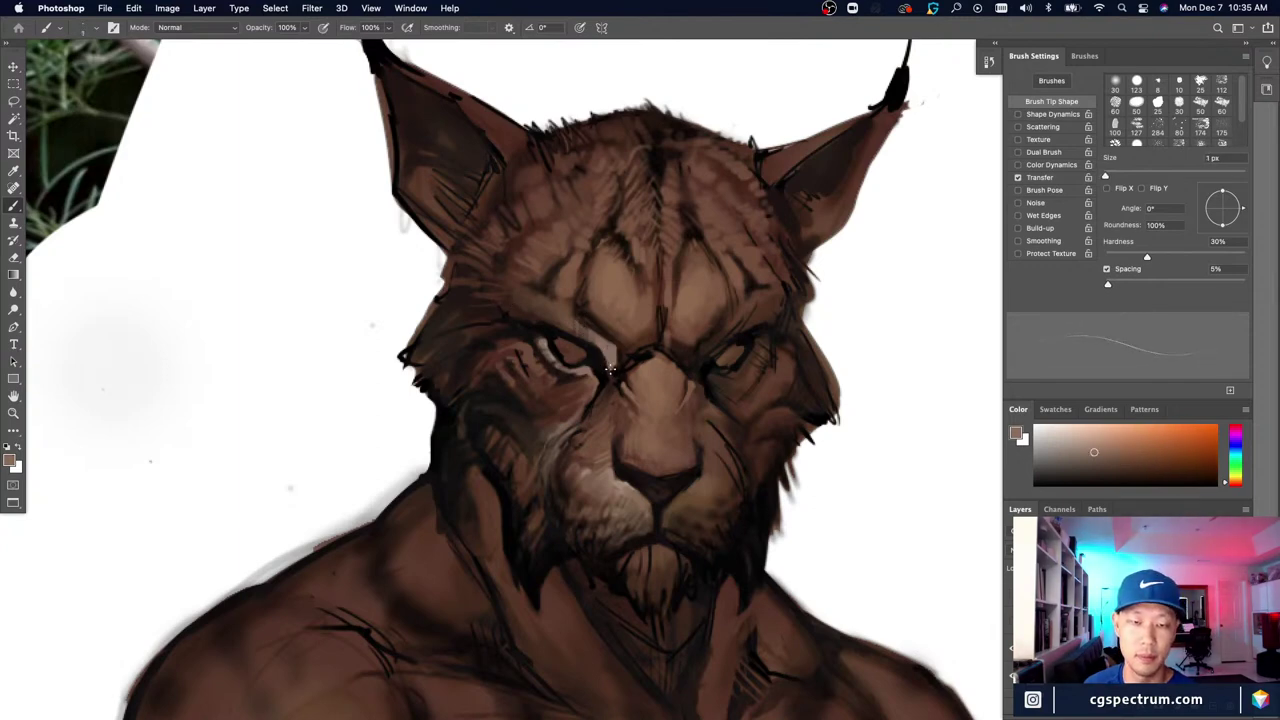
key(bracketright)
alt+click(615, 370)
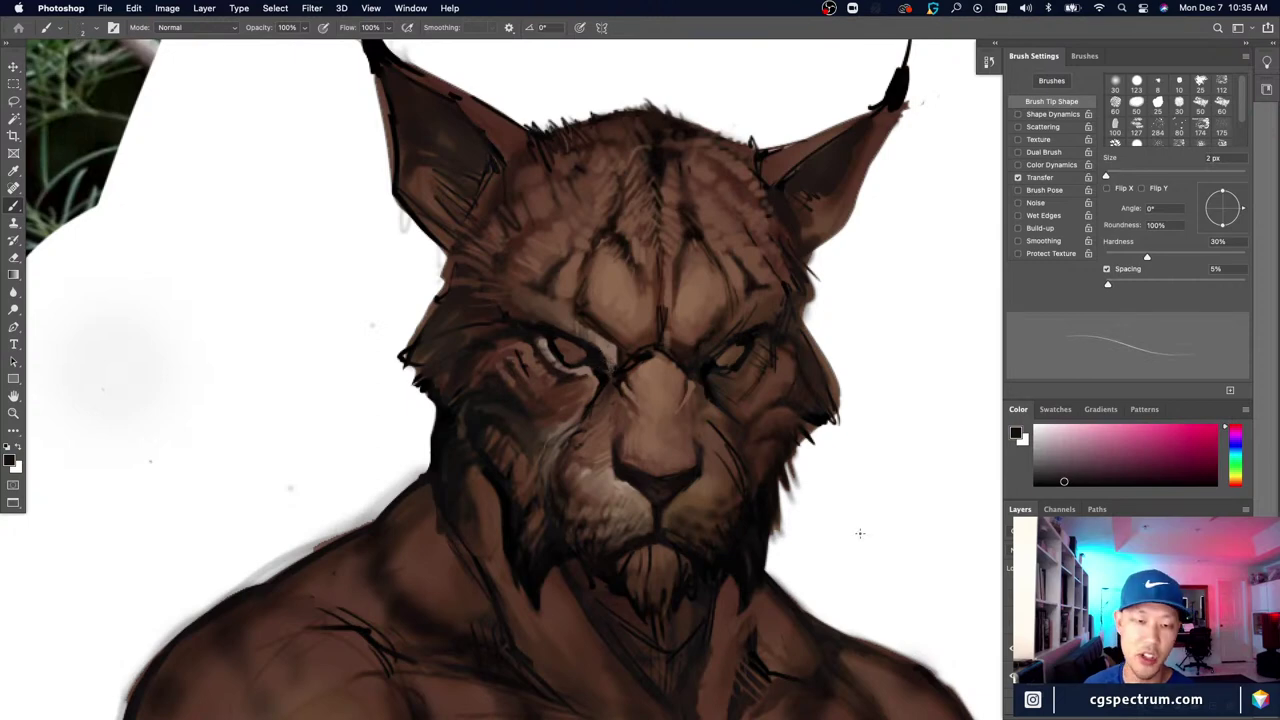
alt+click(611, 352)
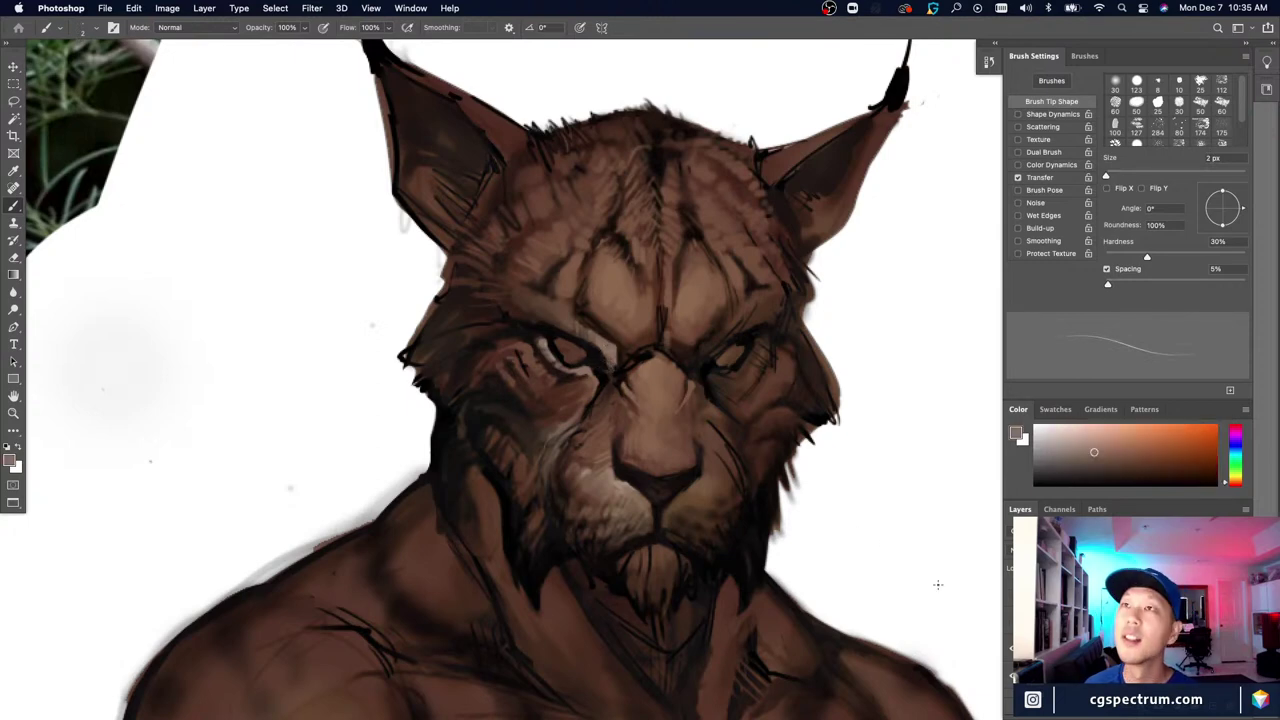
Step: Paint a thin light streak from beside the left brow down to the eye's inner corner, using sampled beige at 2 px
drag(540, 480, 544, 502)
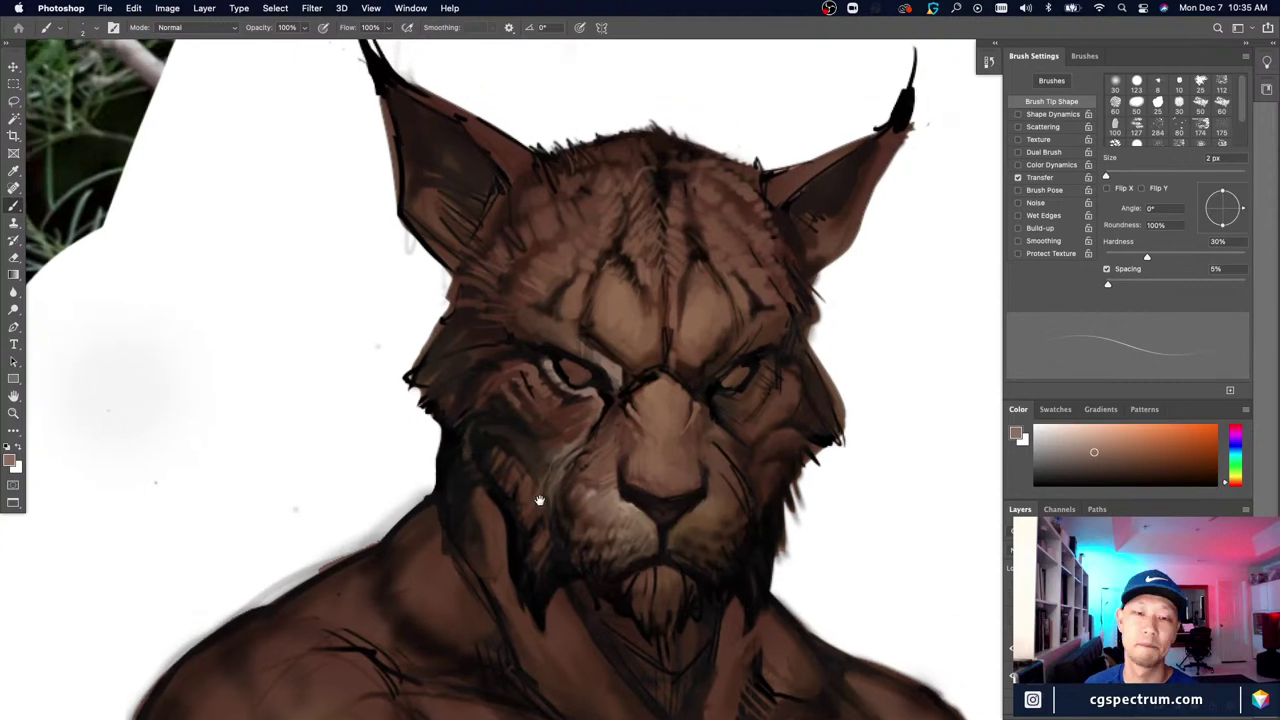
alt+click(619, 373)
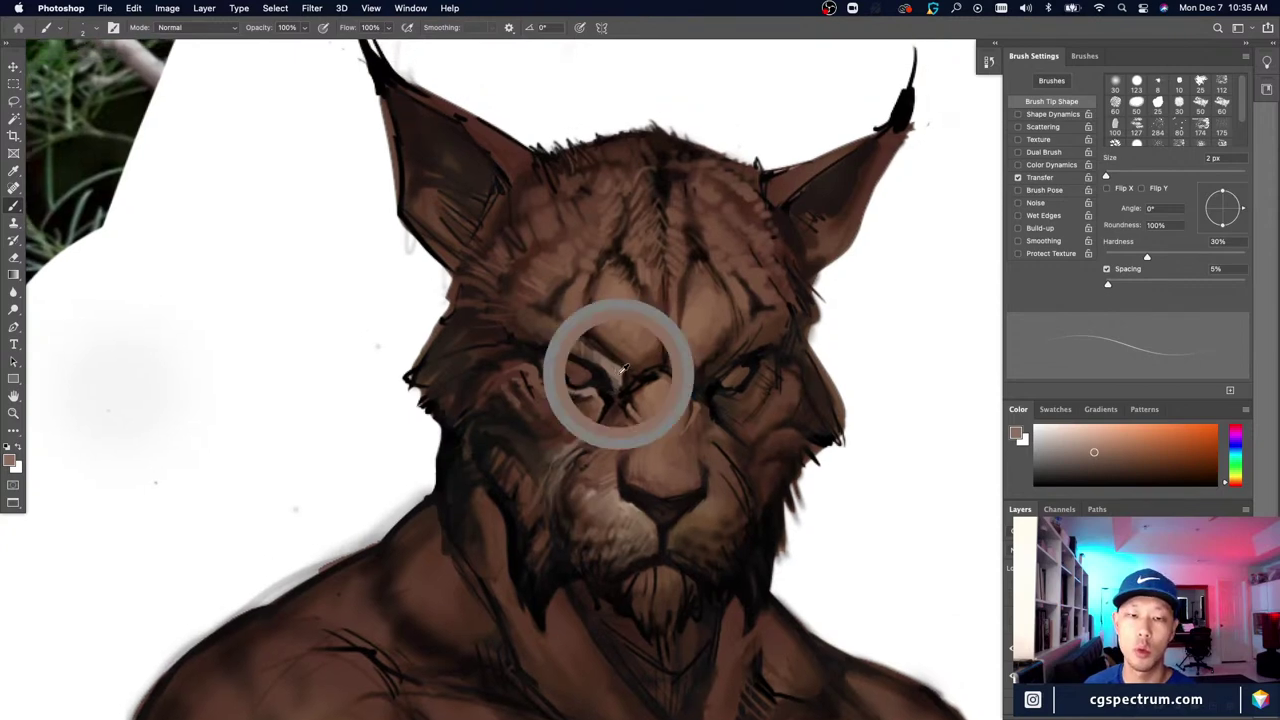
mouse_move(606, 340)
mouse_down()
mouse_move(624, 371)
mouse_move(599, 331)
mouse_move(620, 366)
mouse_up()
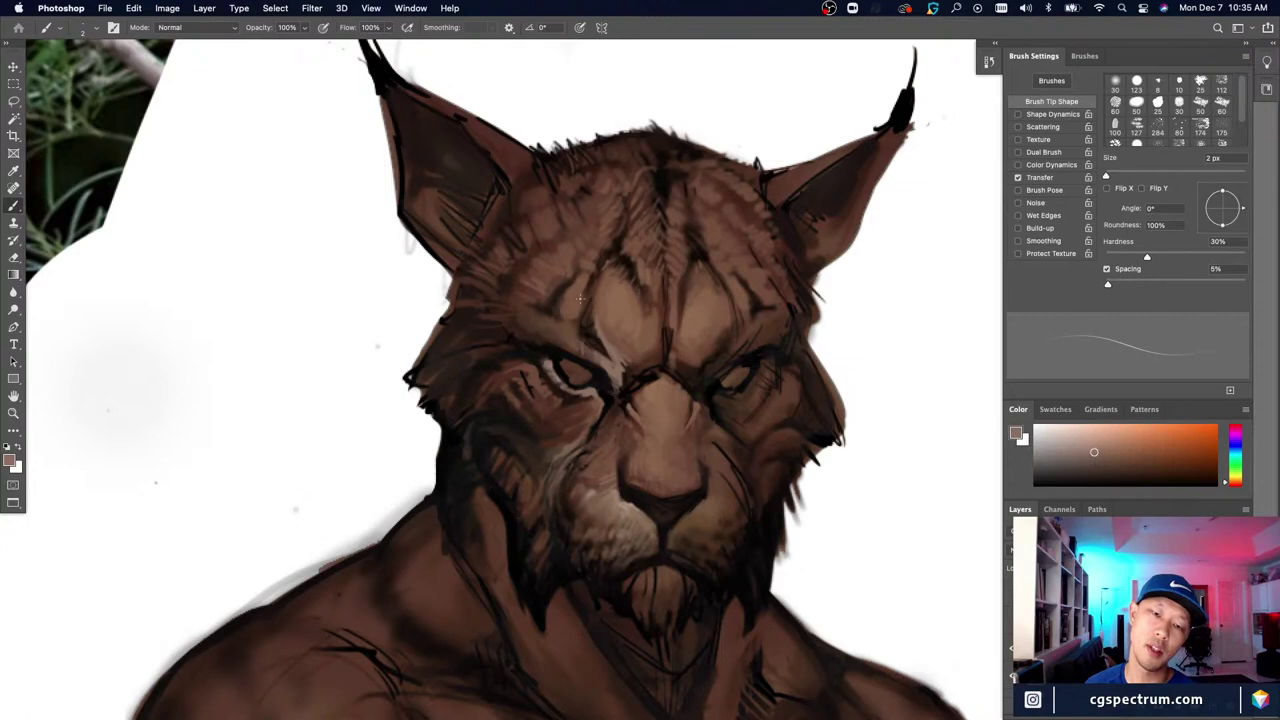
key(super+minus)
key(super+minus)
key(super+equal)
key(super+equal)
alt+click(604, 334)
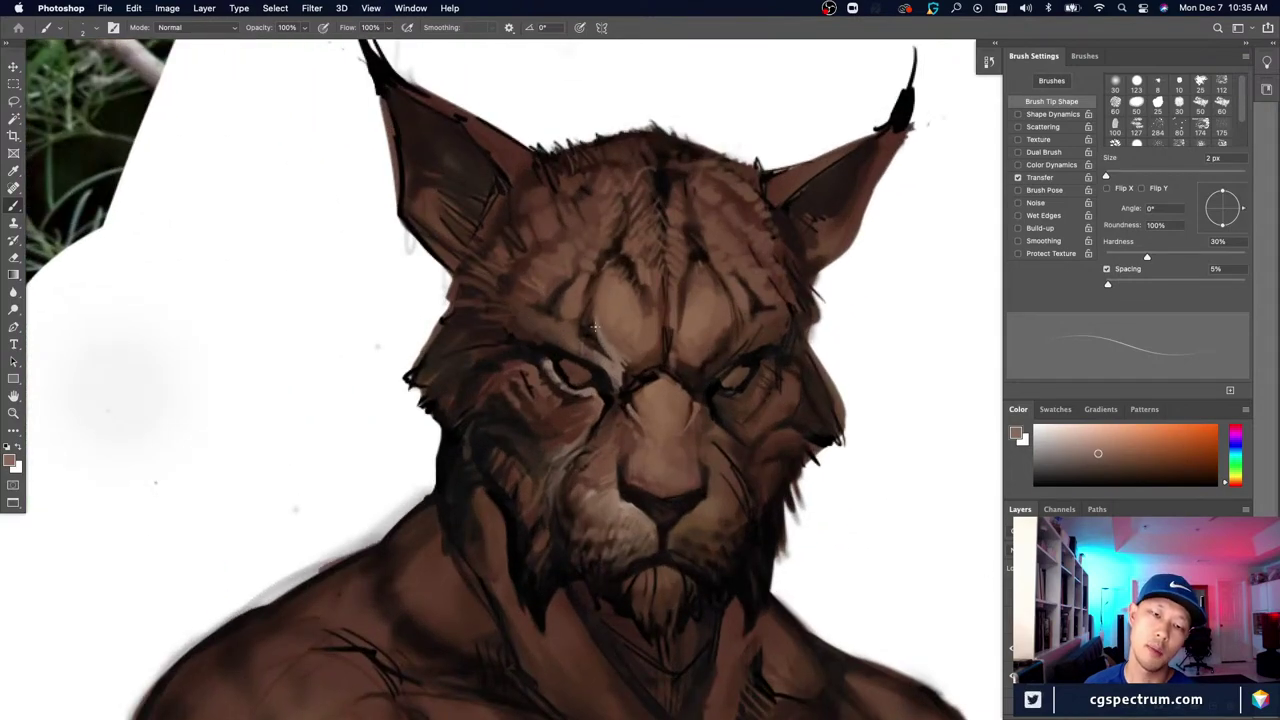
alt+click(627, 372)
key(bracketleft)
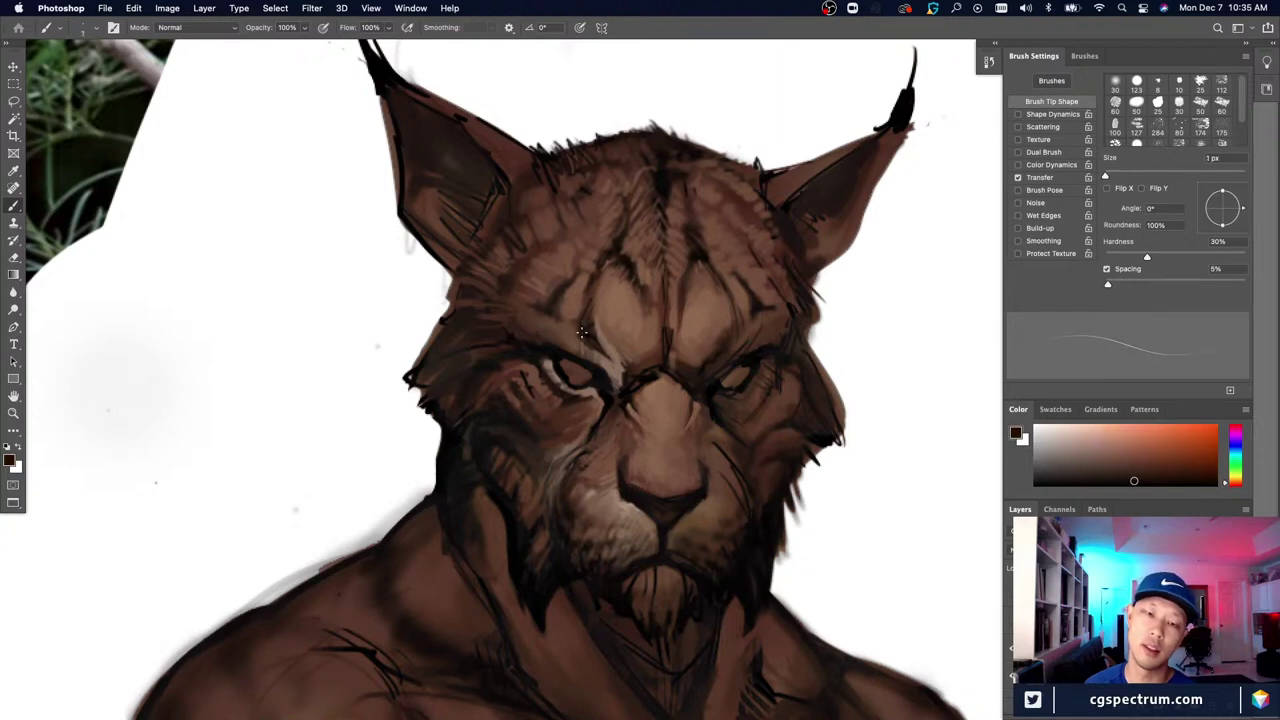
drag(594, 320, 640, 358)
key(super+z)
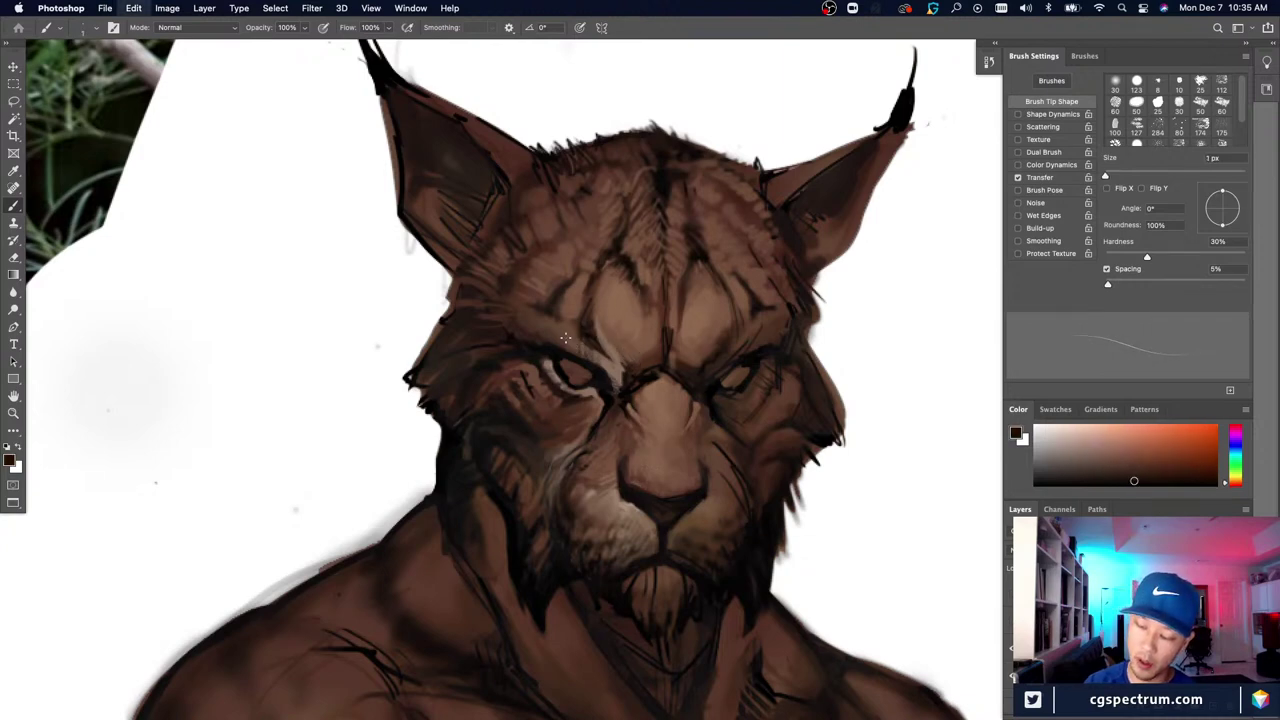
key(d)
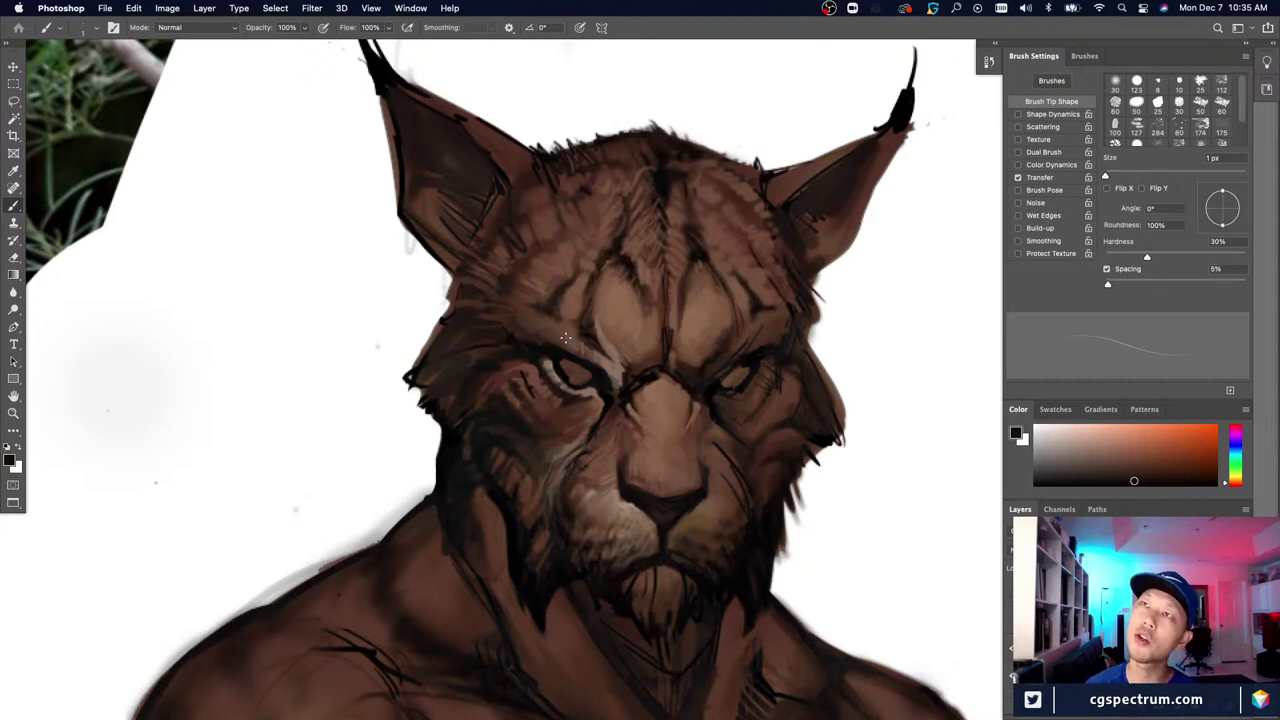
Step: Strengthen the light streak above the left eye's inner corner with sampled beige at 3 px, and compare the face before and after the stroke
alt+click(620, 368)
key(bracketright)
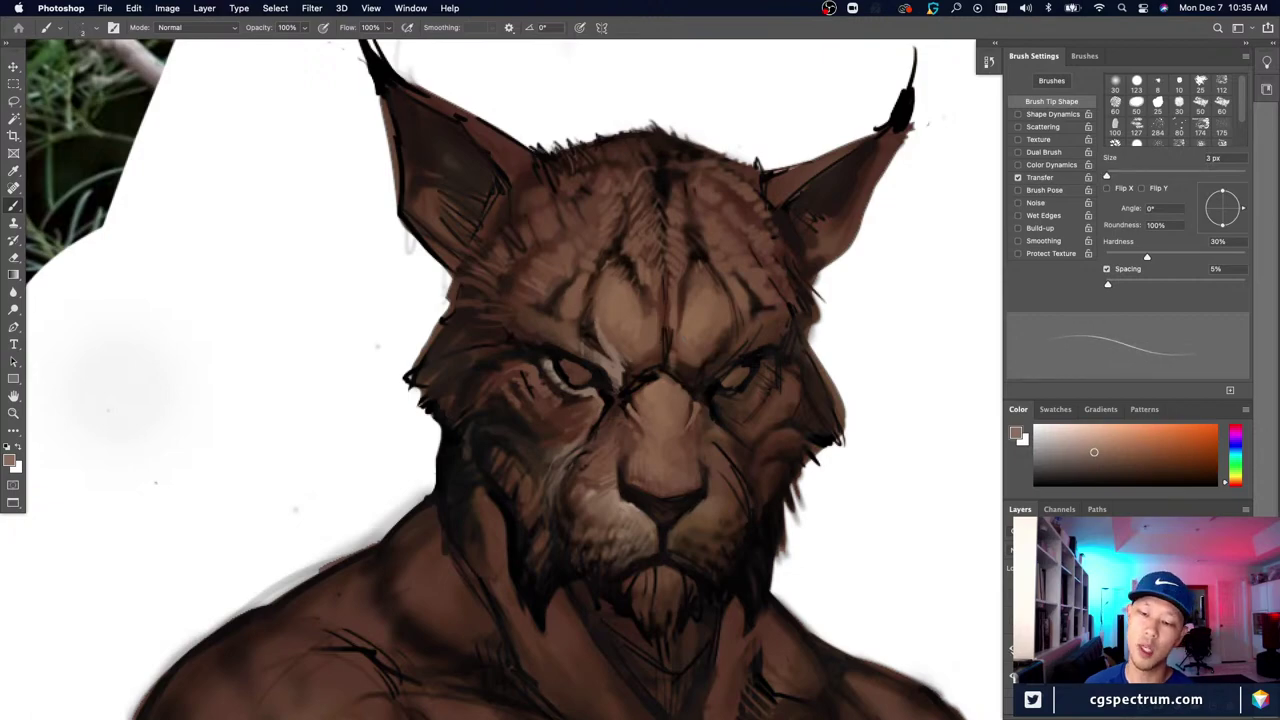
key(super+z)
key(super+shift+z)
key(super+minus)
key(super+minus)
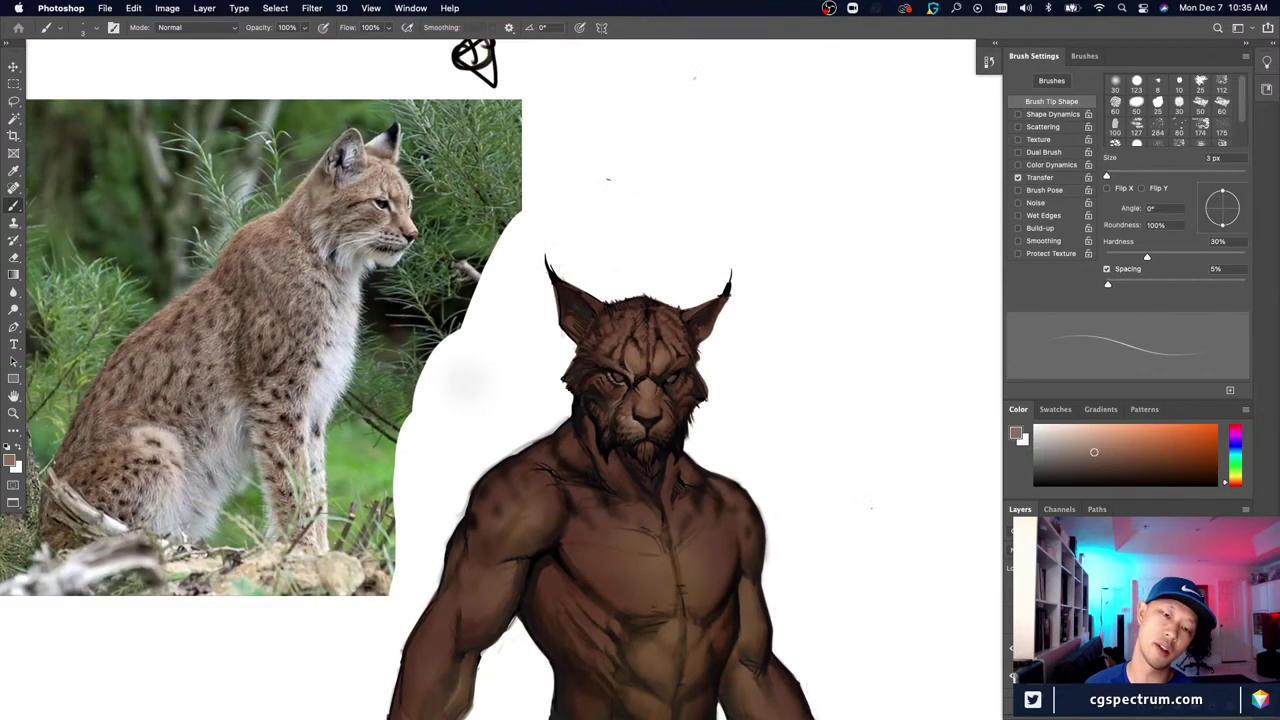
key(super+plus)
key(super+plus)
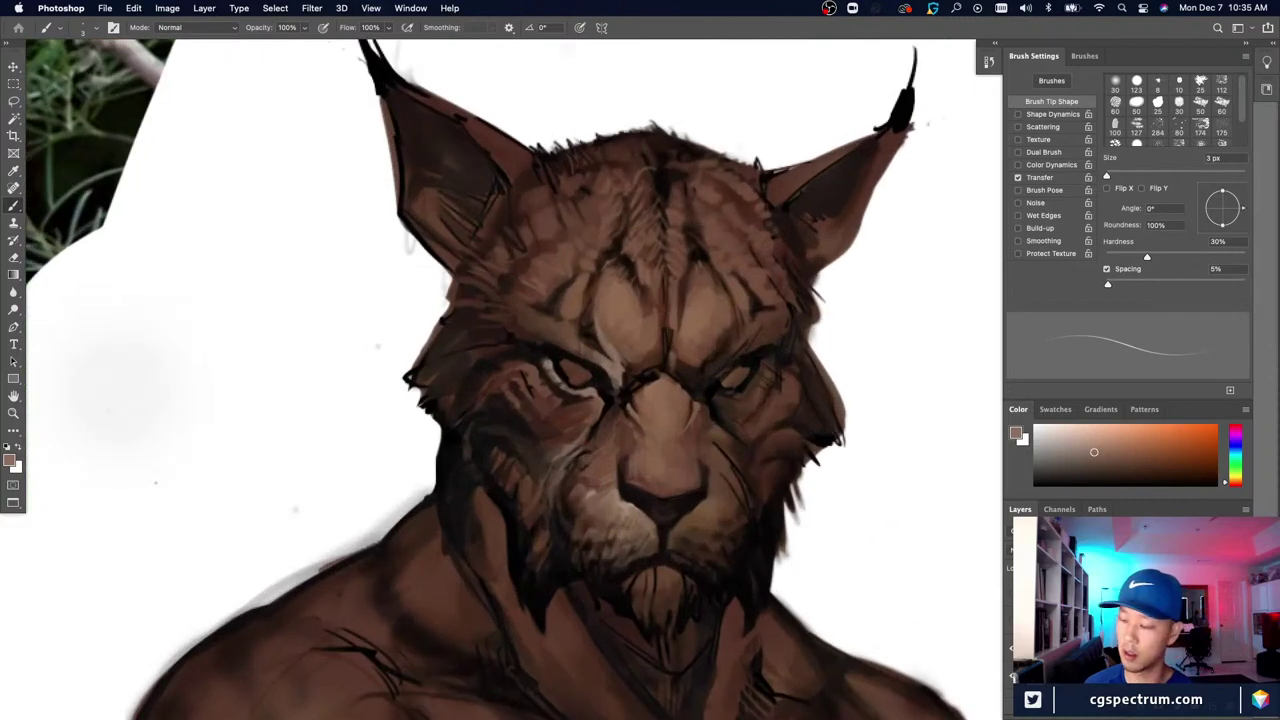
Step: Blend the light streak's edges above the left eye's inner corner, alternating sampled beige and dark browns with a 5 to 7 px brush
key(d)
key(bracketright)
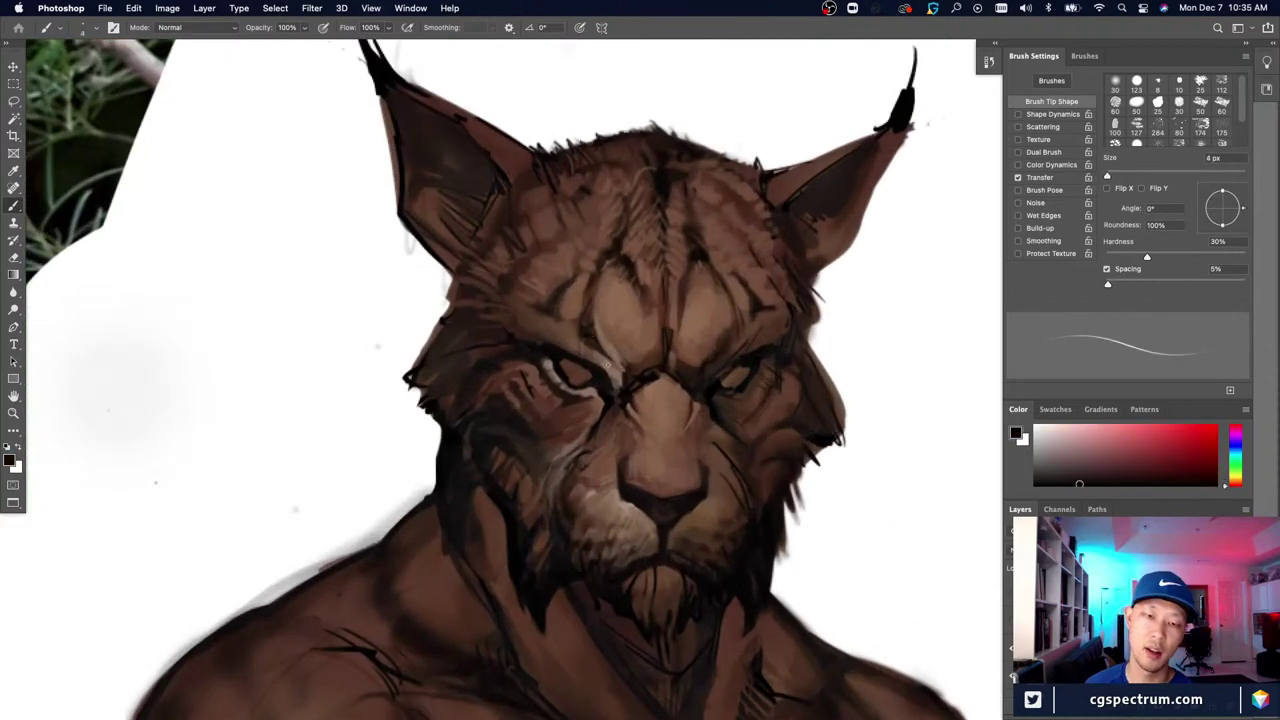
alt+click(617, 360)
key(bracketright)
key(bracketright)
key(bracketright)
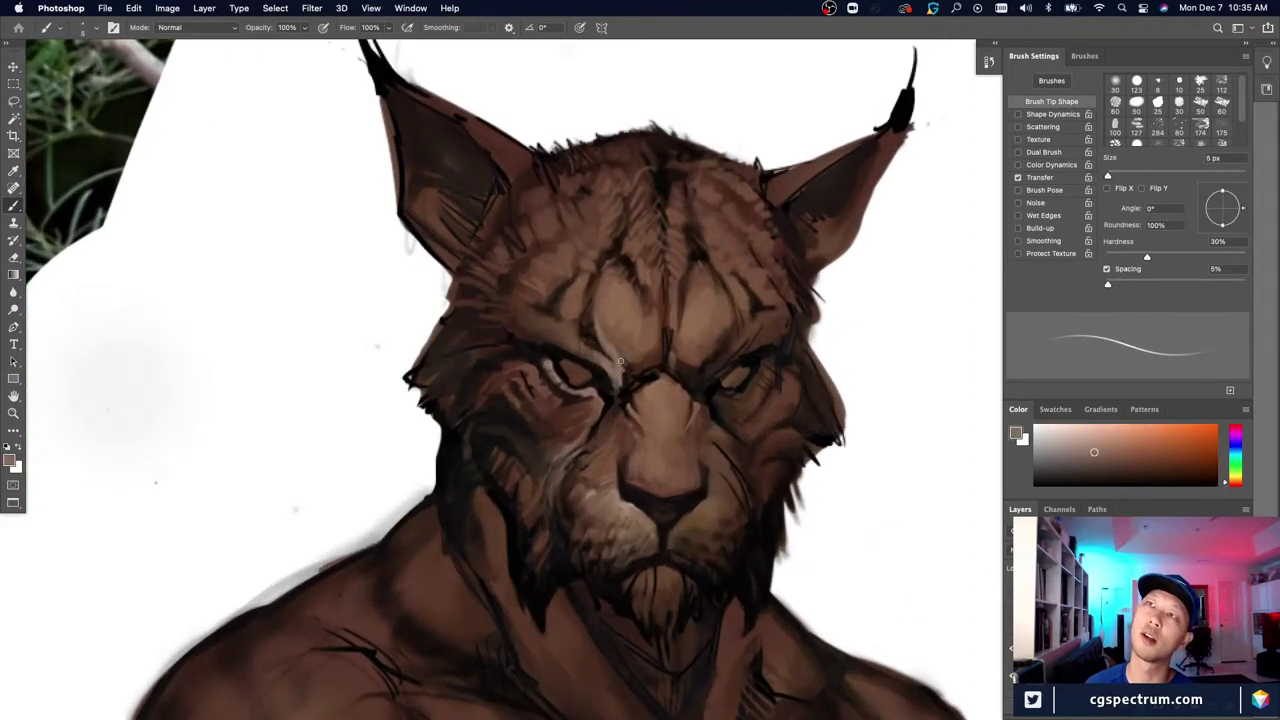
alt+click(620, 349)
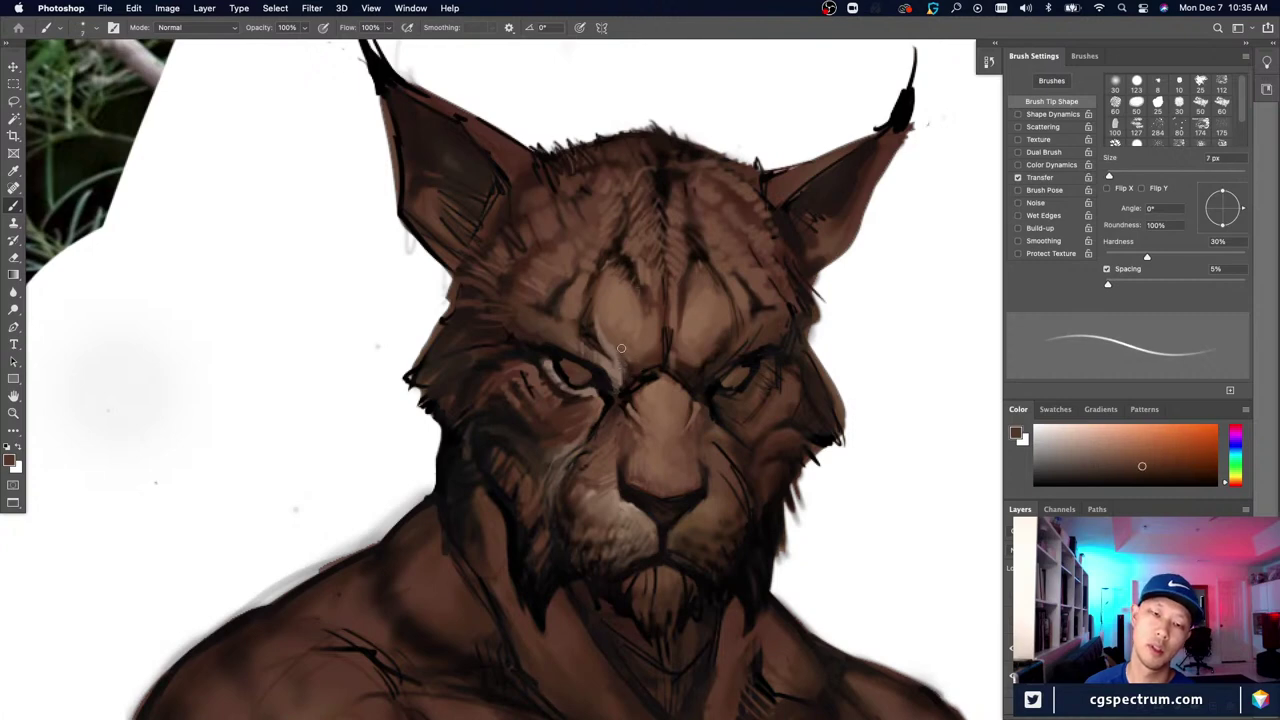
alt+click(627, 363)
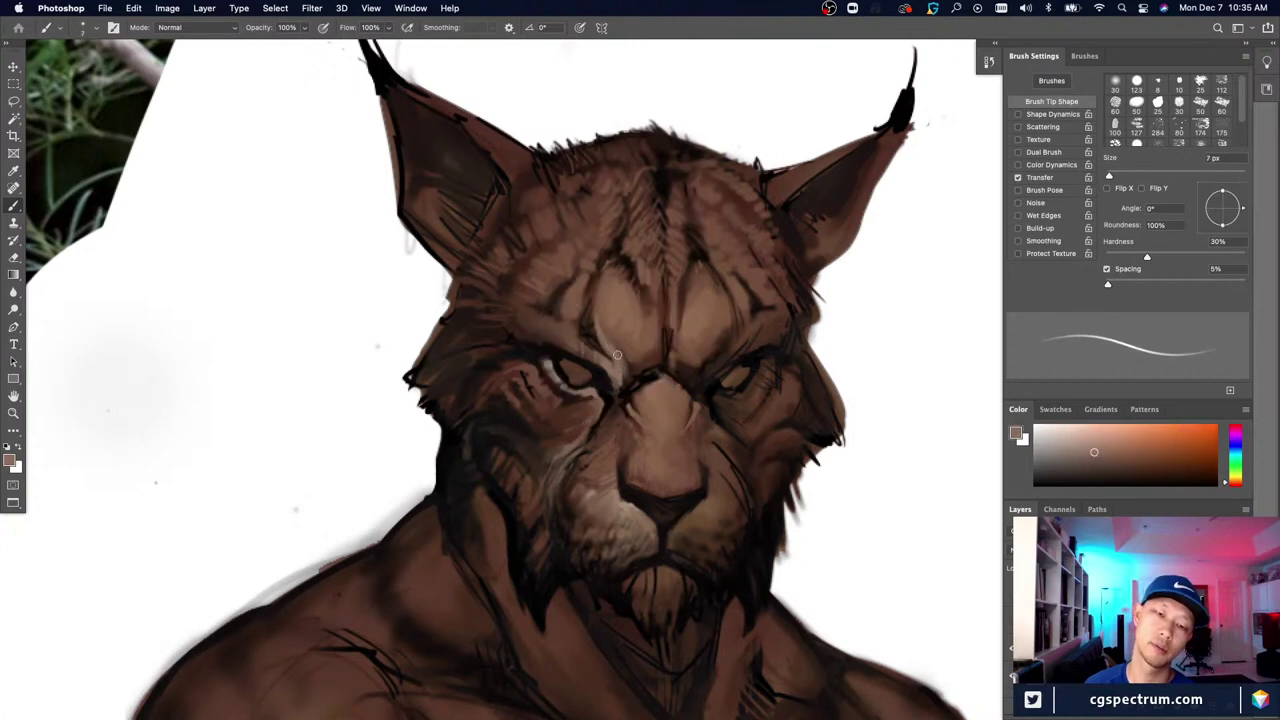
alt+click(644, 377)
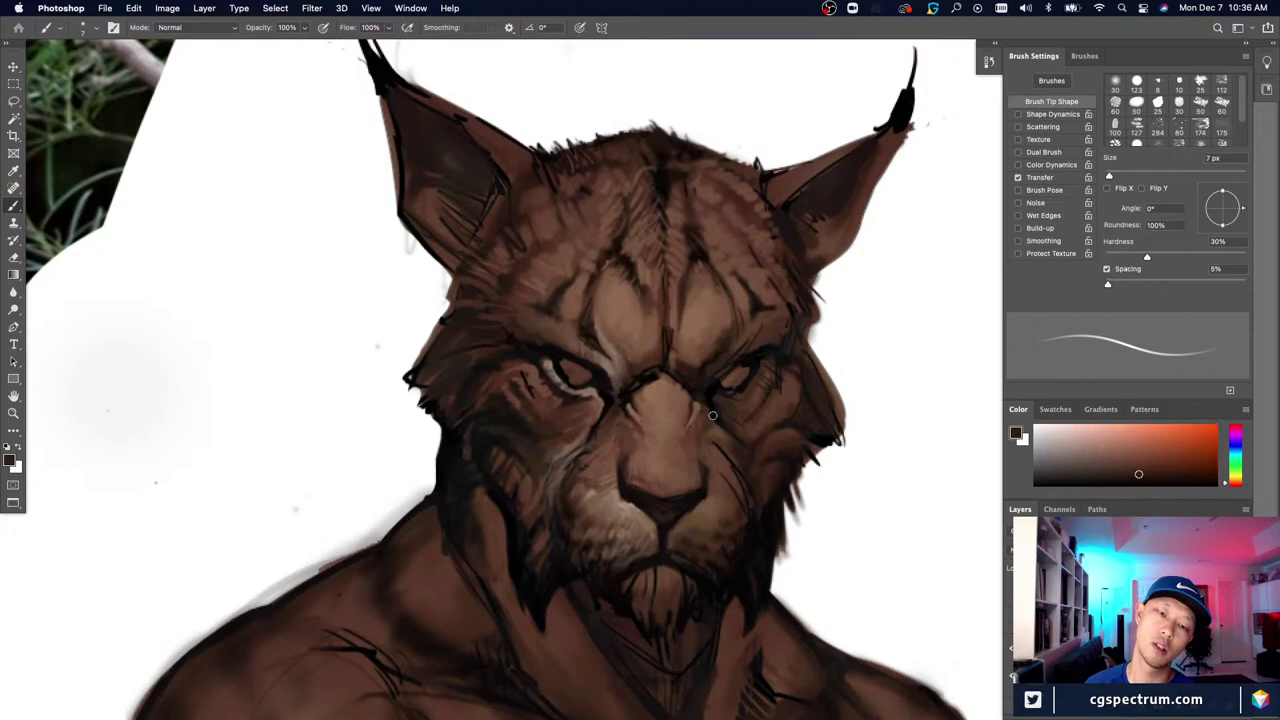
Step: Examine the marking above the left eye from full-figure and close-up views
key(super+minus)
key(super+minus)
key(super+plus)
key(super+plus)
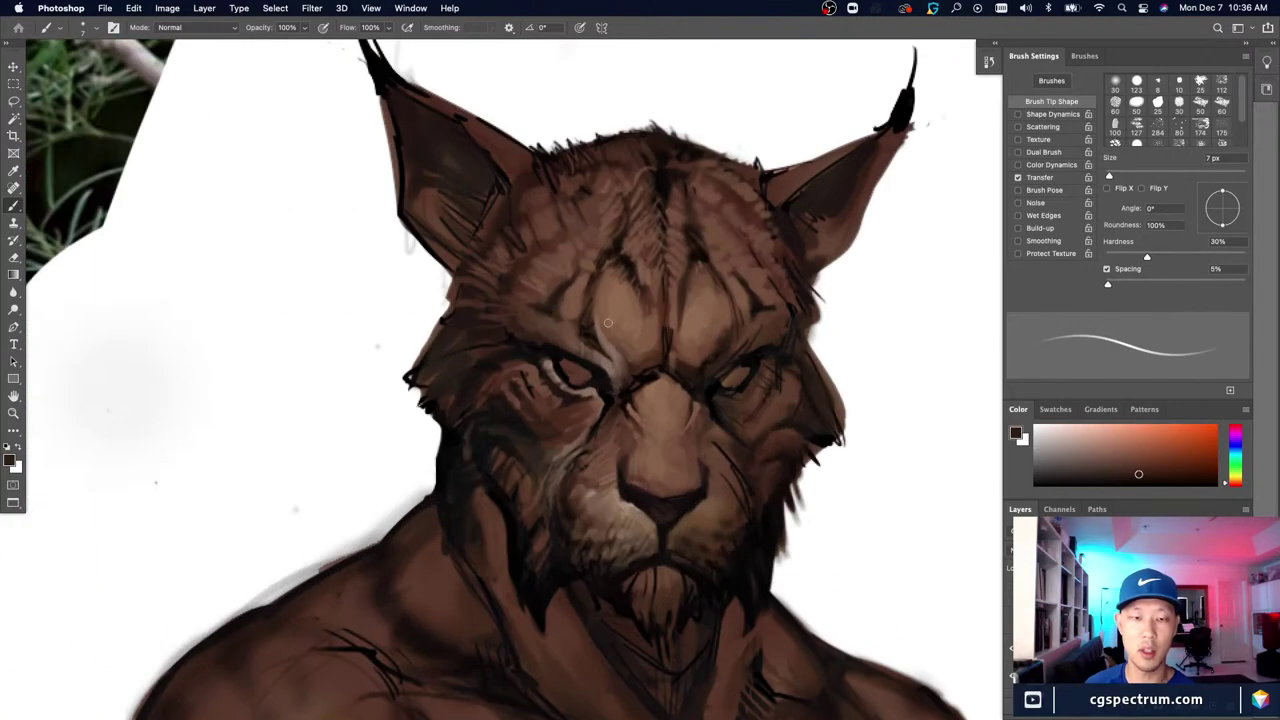
key(super+plus)
key(super+minus)
scroll(576, 375, up, 1)
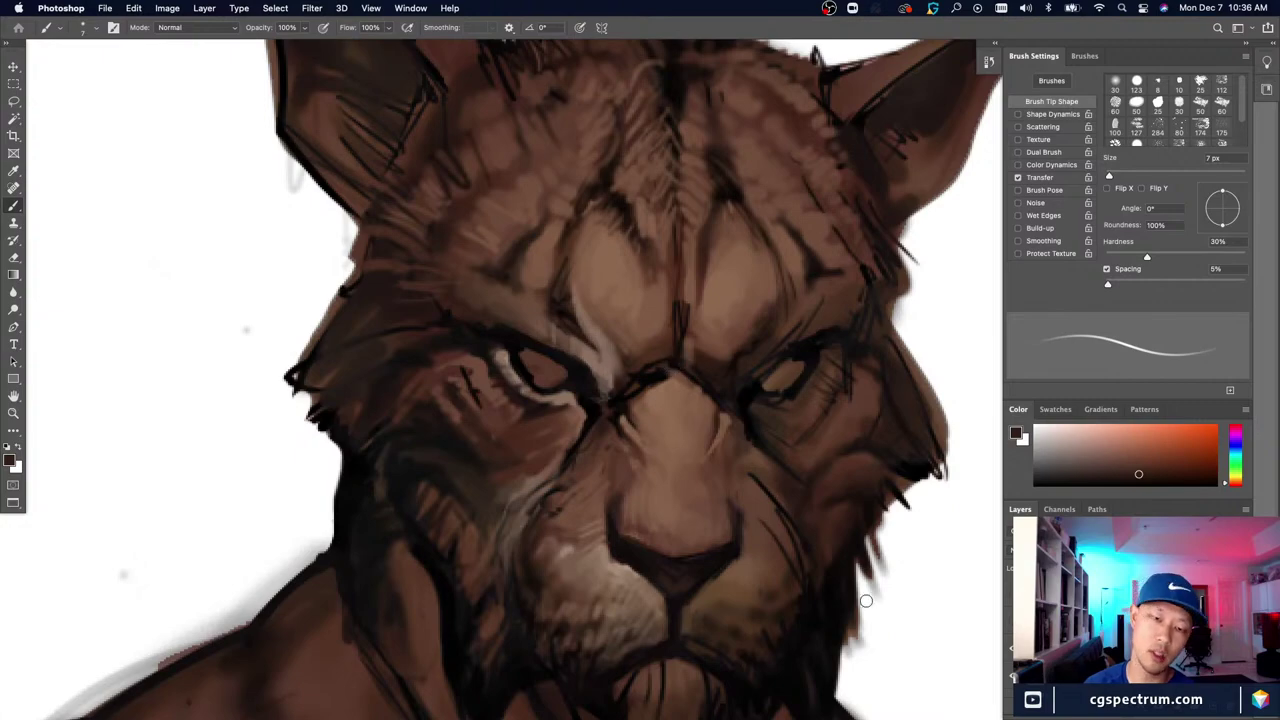
scroll(599, 367, down, 1)
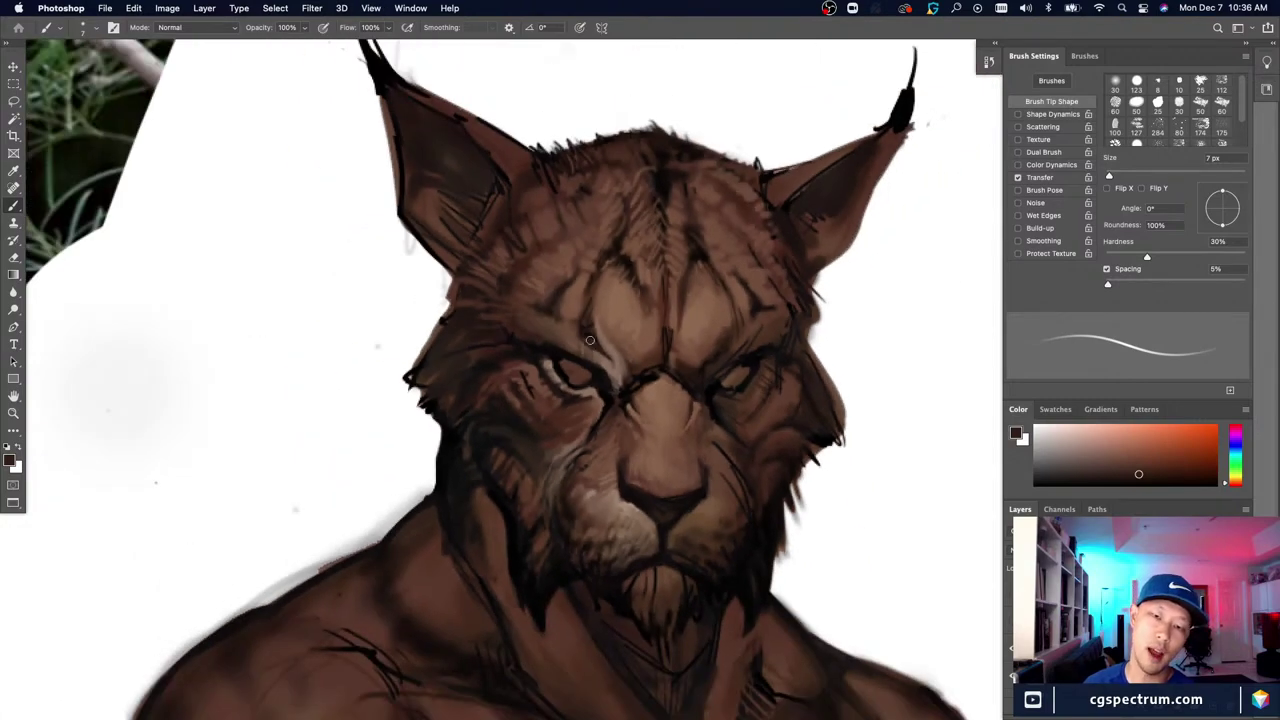
Step: Try a dark brown stroke at the right eye's inner corner with the 7 px brush
scroll(712, 386, up, 1)
mouse_move(715, 385)
mouse_down()
mouse_move(706, 377)
mouse_move(720, 372)
mouse_up()
key(ctrl+z)
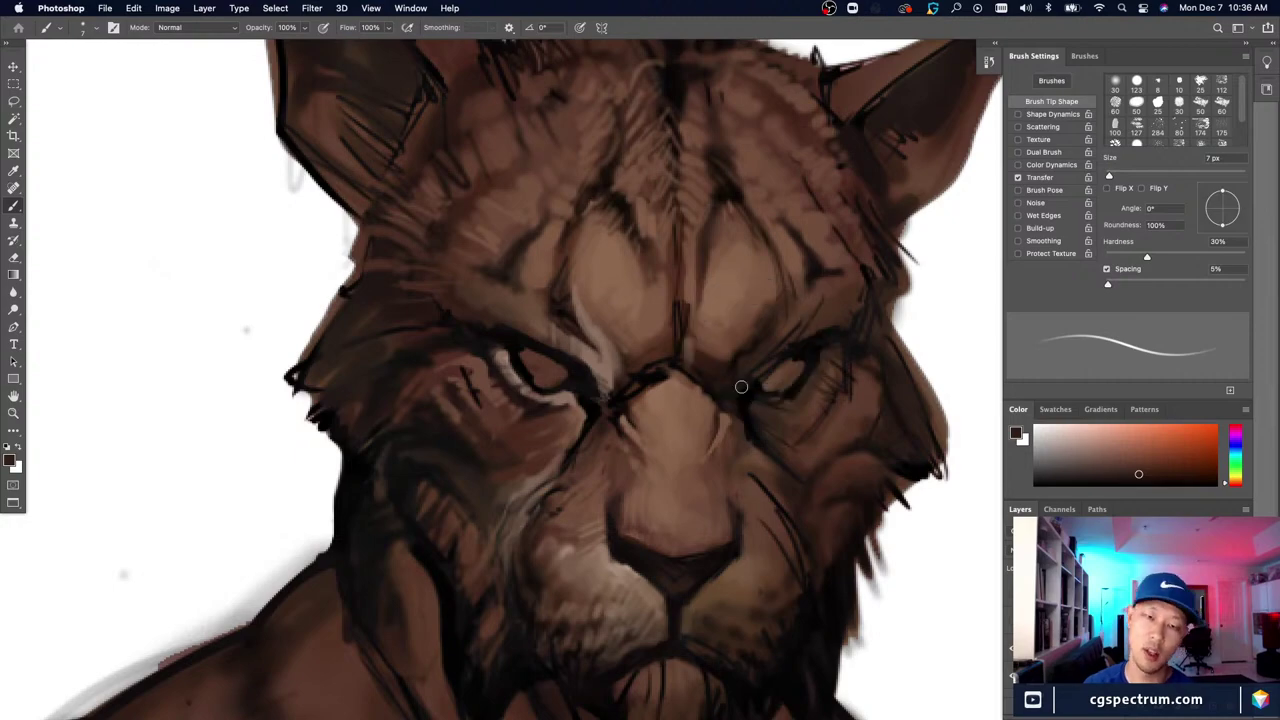
Step: Soften the light marking at the left eye's inner corner with sampled beige and near-black tones, using a 7 to 9 px brush
scroll(741, 387, down, 2)
scroll(748, 394, down, 1)
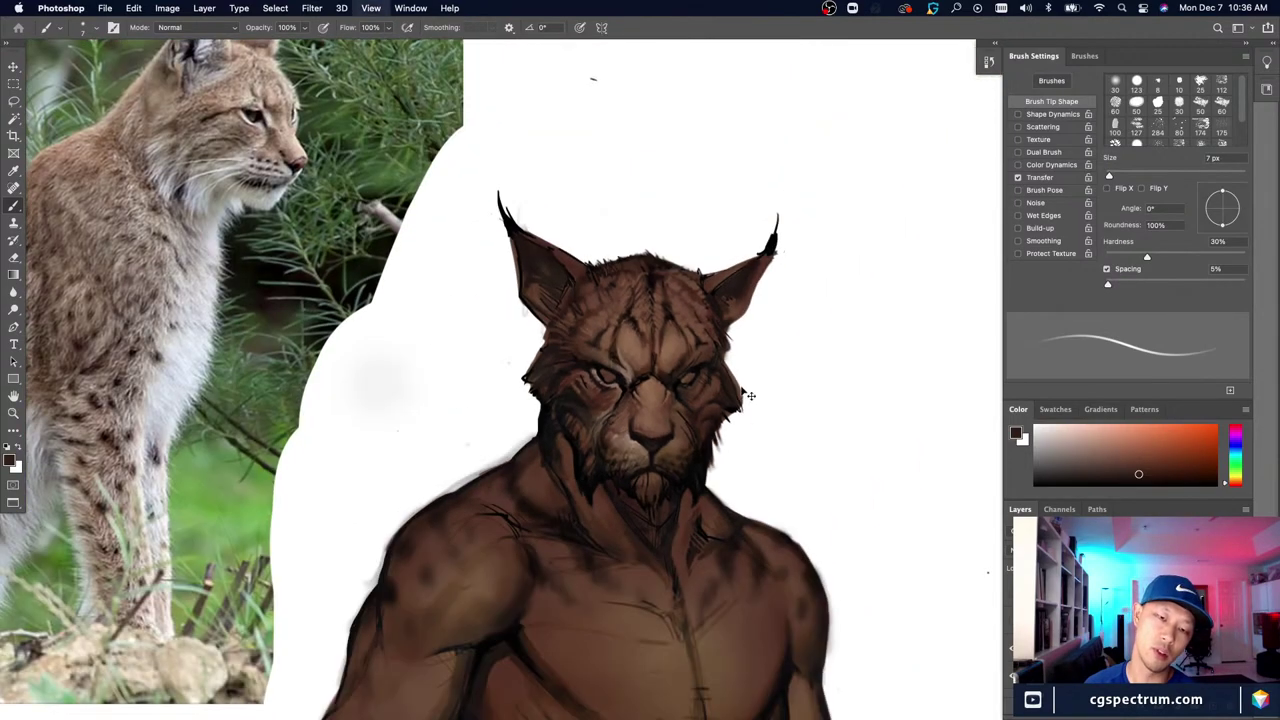
scroll(636, 345, up, 1)
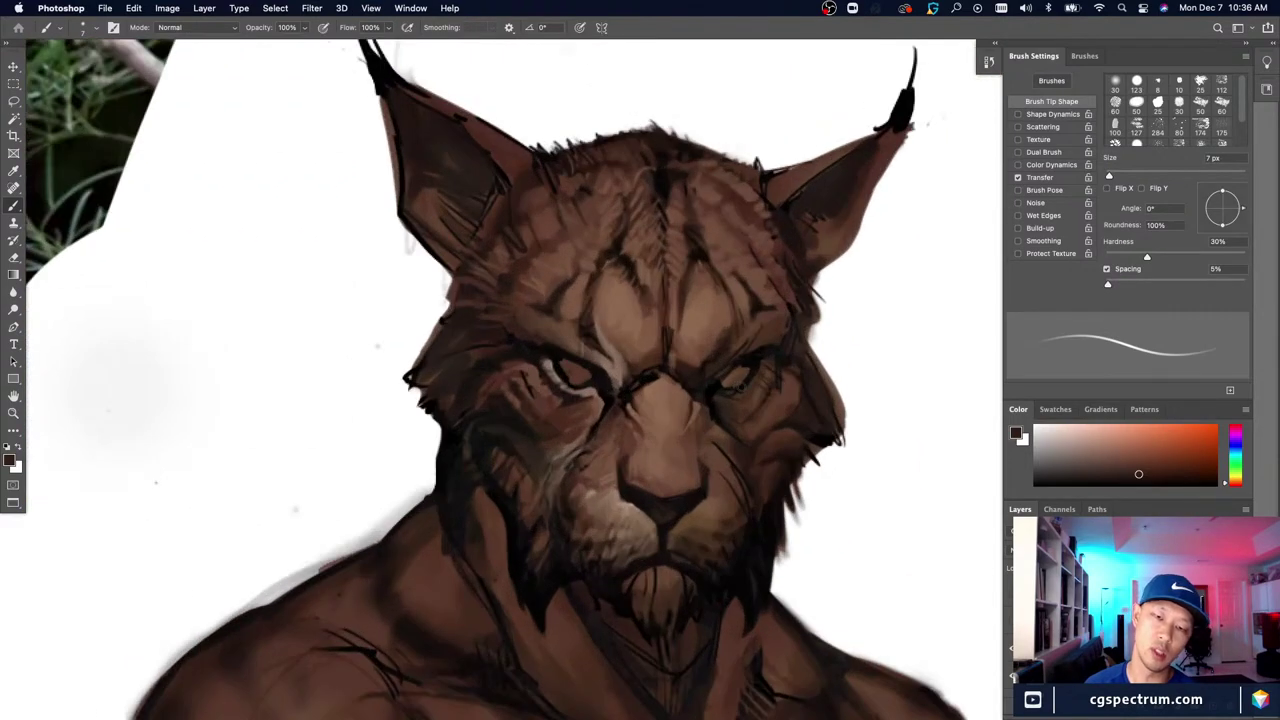
alt+click(617, 372)
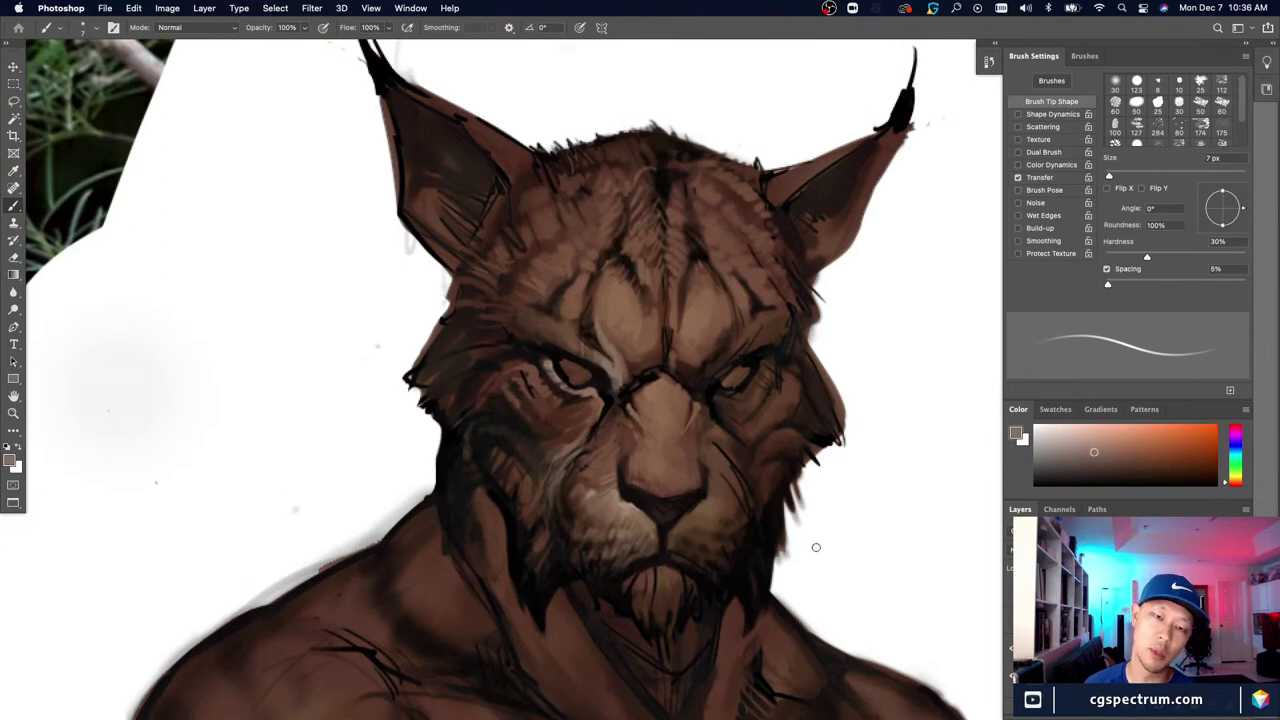
alt+click(617, 372)
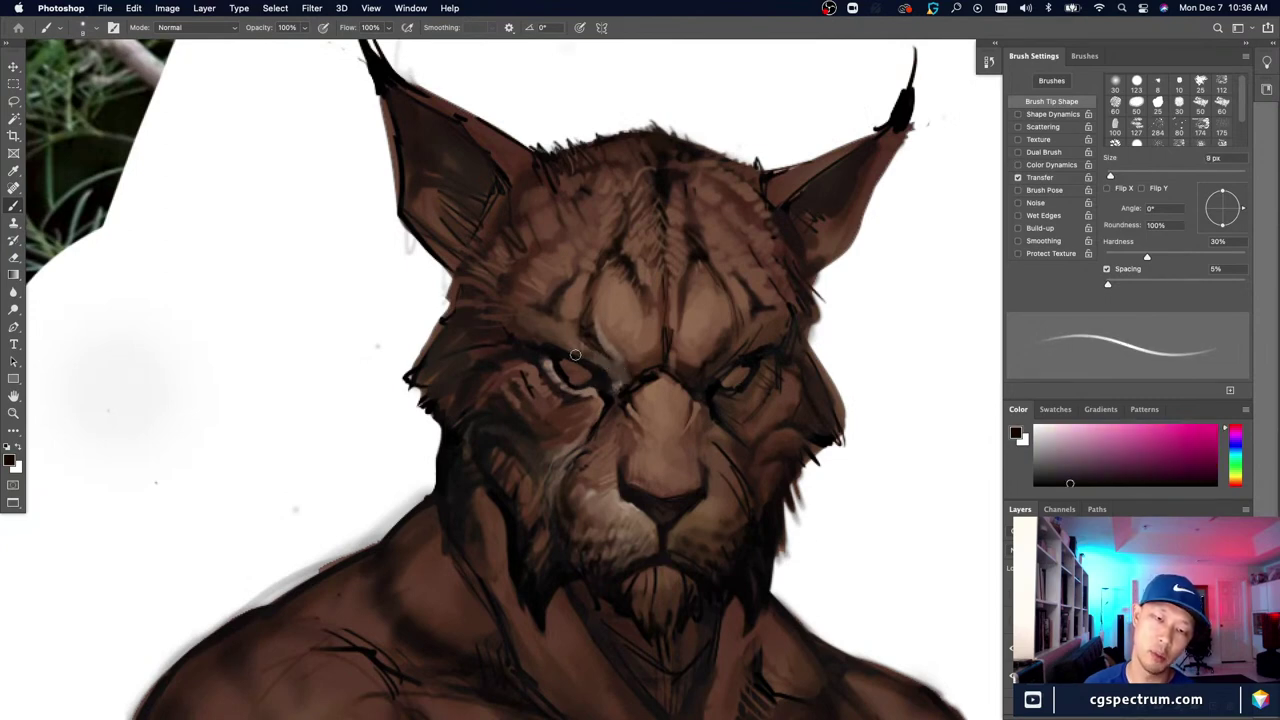
key(super+minus)
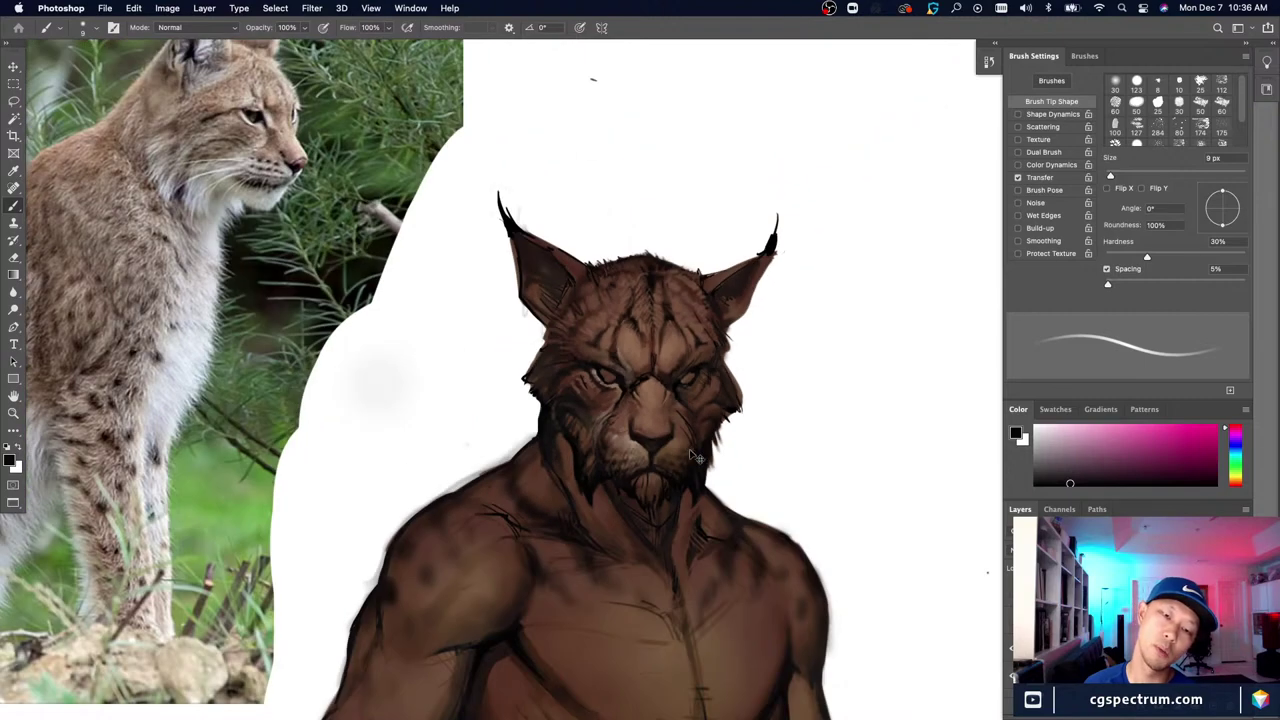
Step: Redefine the lower part of the light streak toward the left eye's inner corner with sampled beige and a 4 px brush
key(super+plus)
key(super+plus)
alt+click(568, 395)
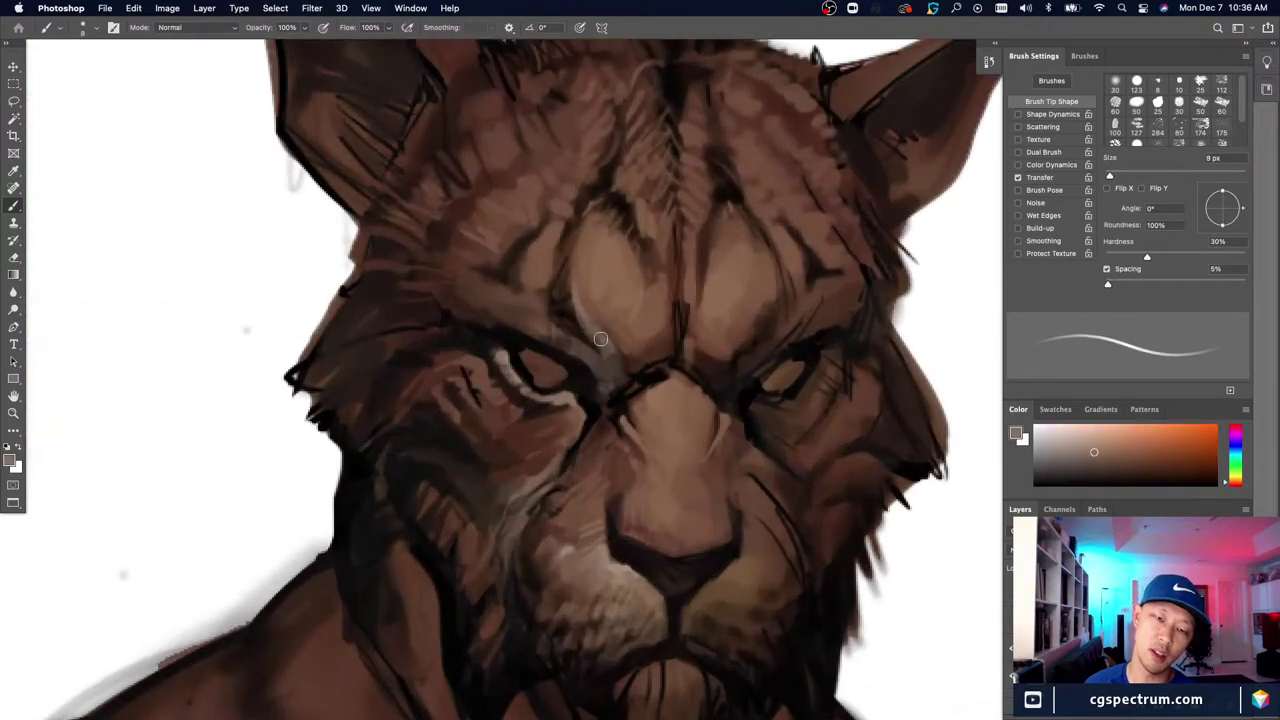
key(bracketleft)
key(bracketleft)
key(bracketleft)
key(bracketleft)
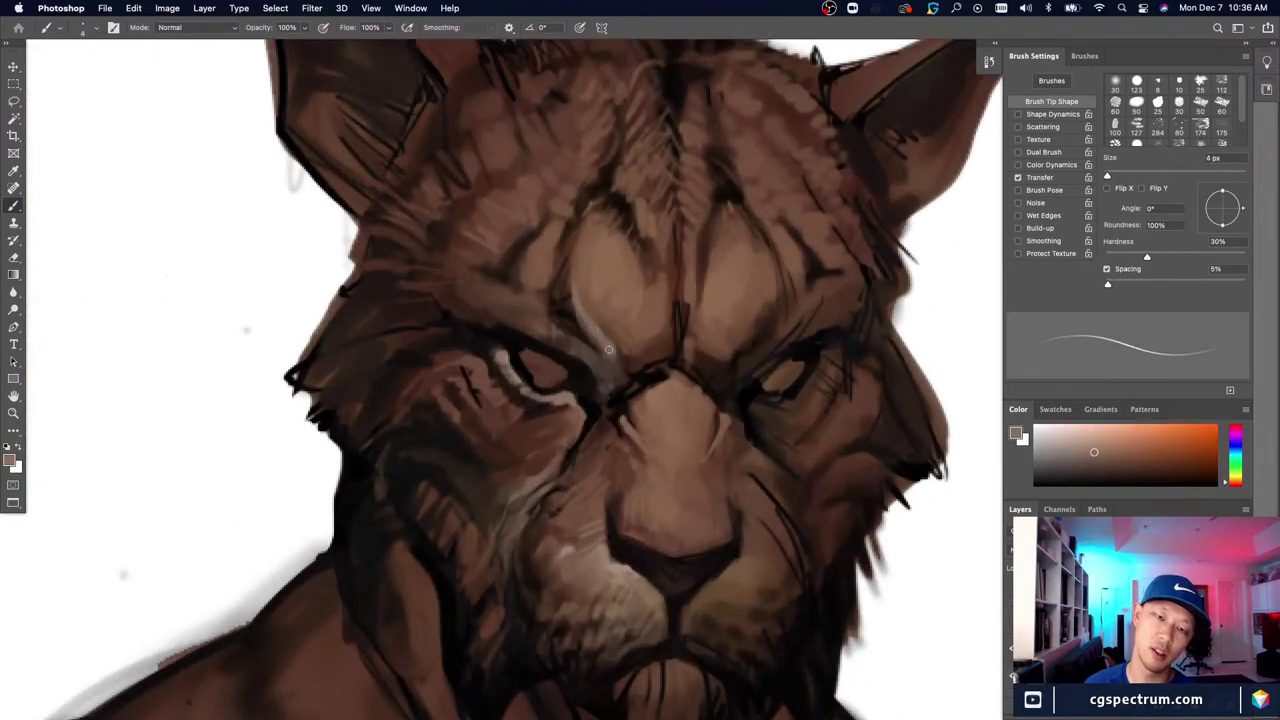
alt+click(610, 340)
drag(603, 348, 619, 371)
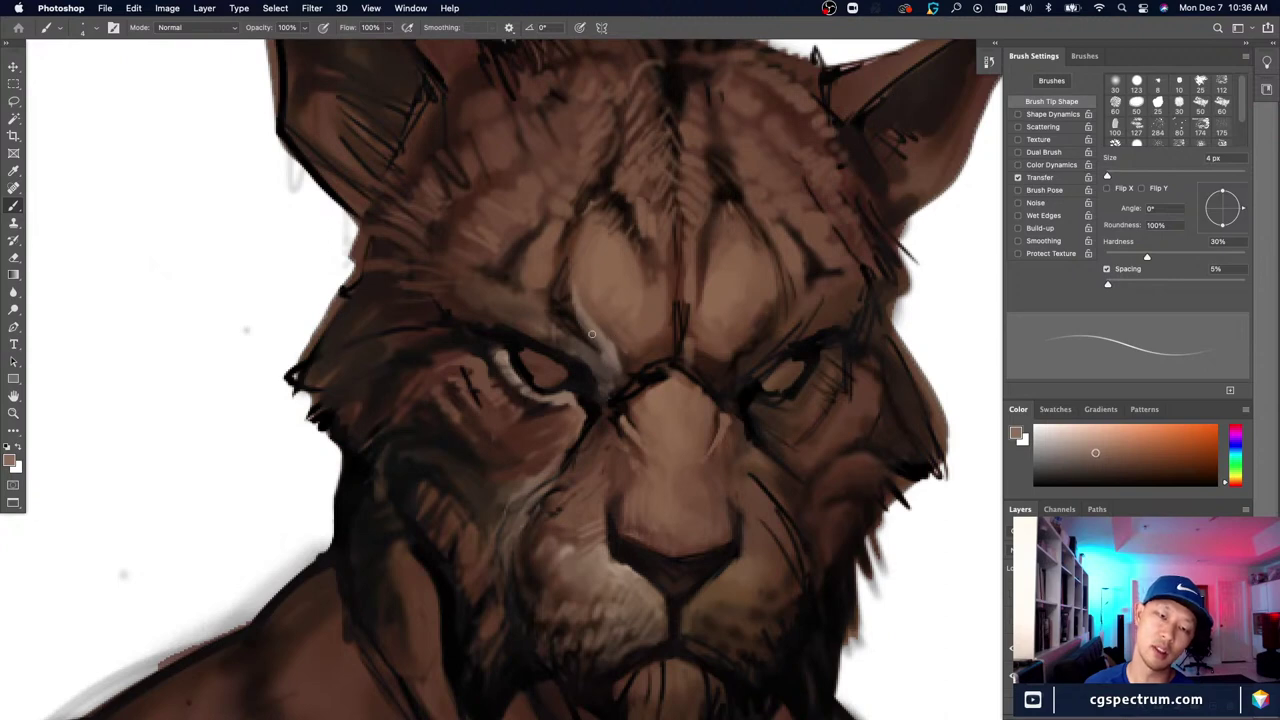
Step: Add fine beige fur strokes between the left brow furrow and the upper eyelid with a 3 to 4 px brush
drag(560, 331, 584, 342)
key(bracketleft)
drag(550, 300, 568, 330)
key(super+minus)
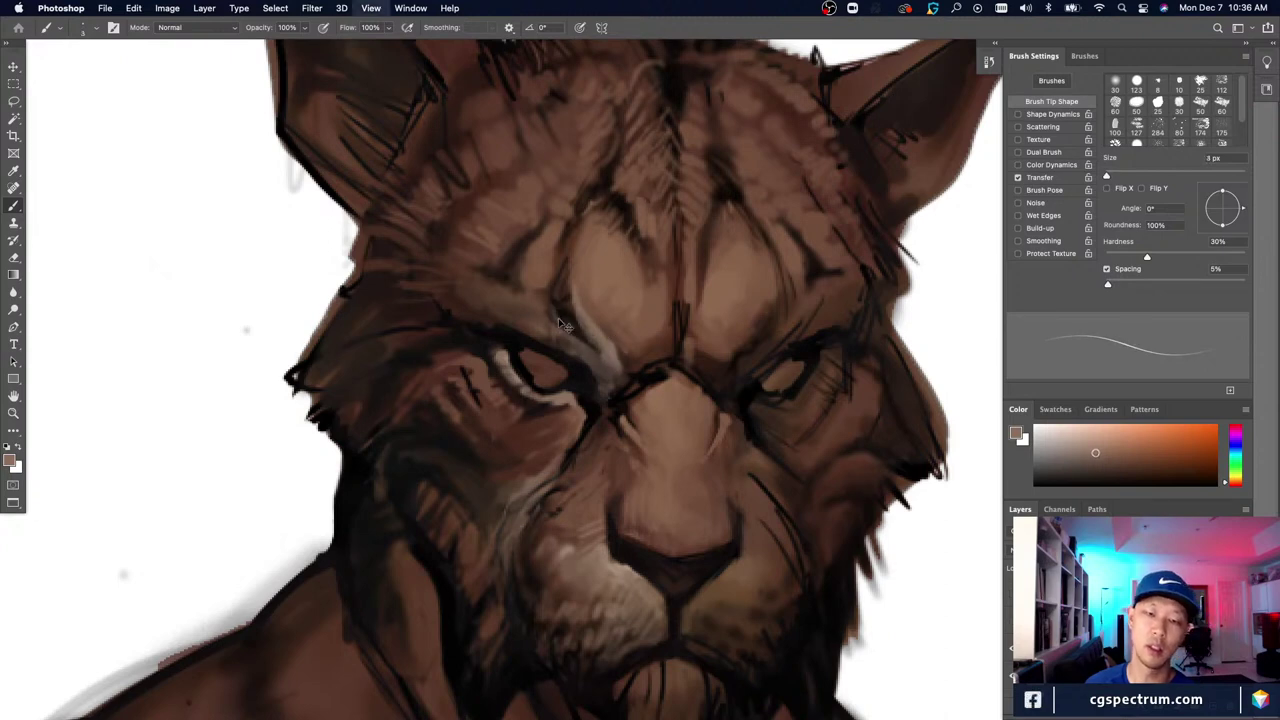
Step: Touch up the marking at the left eye's inner corner and brow at 3 px, alternating sampled dark browns and beige
scroll(700, 455, up, 3)
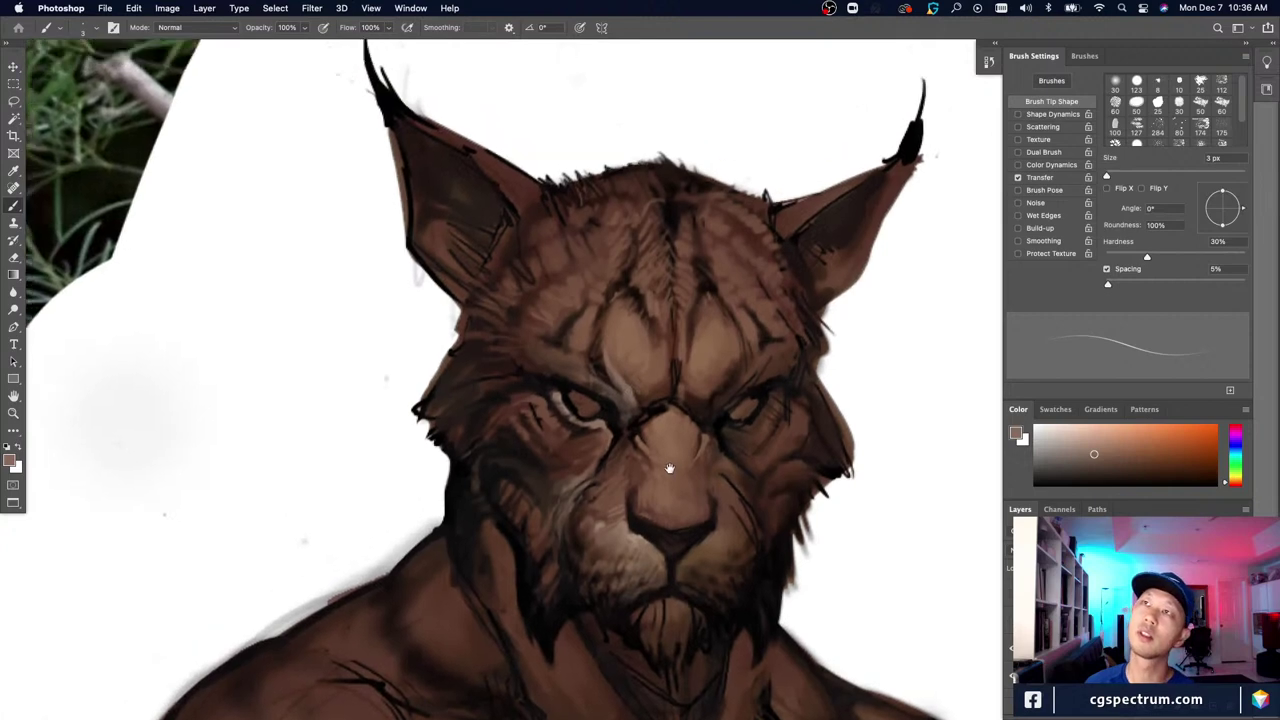
alt+click(590, 375)
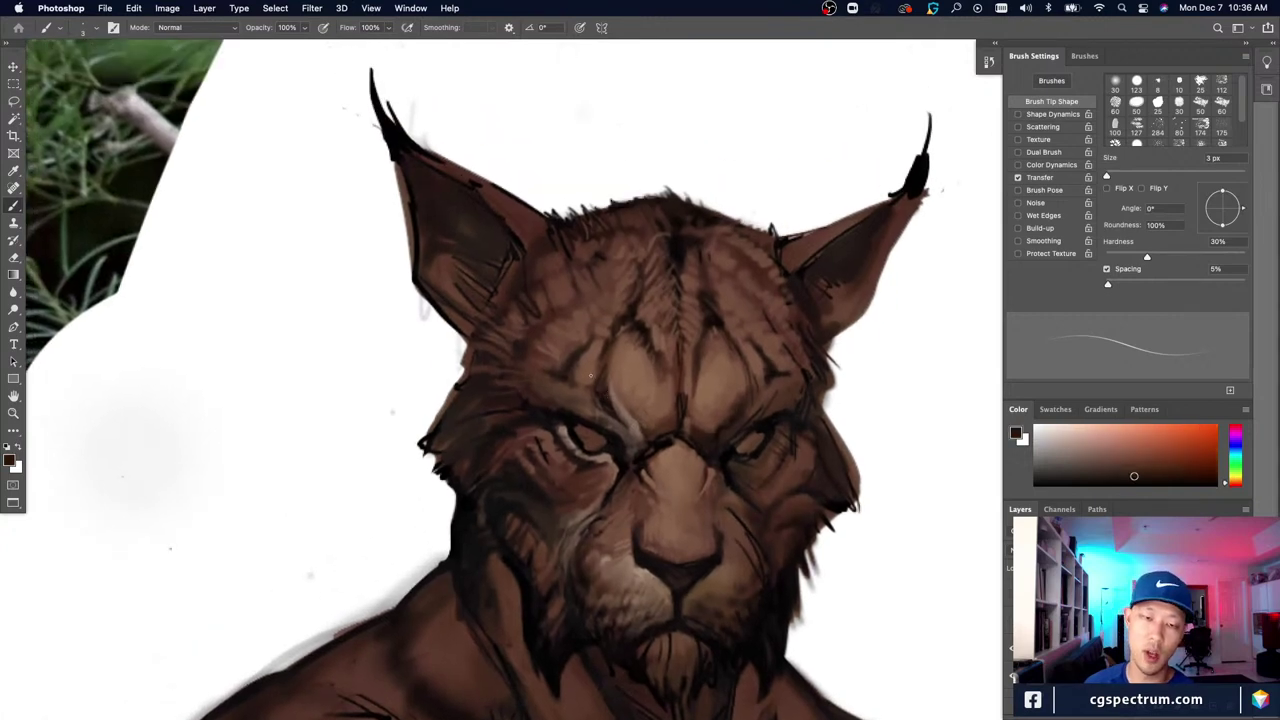
alt+click(628, 427)
alt+click(632, 434)
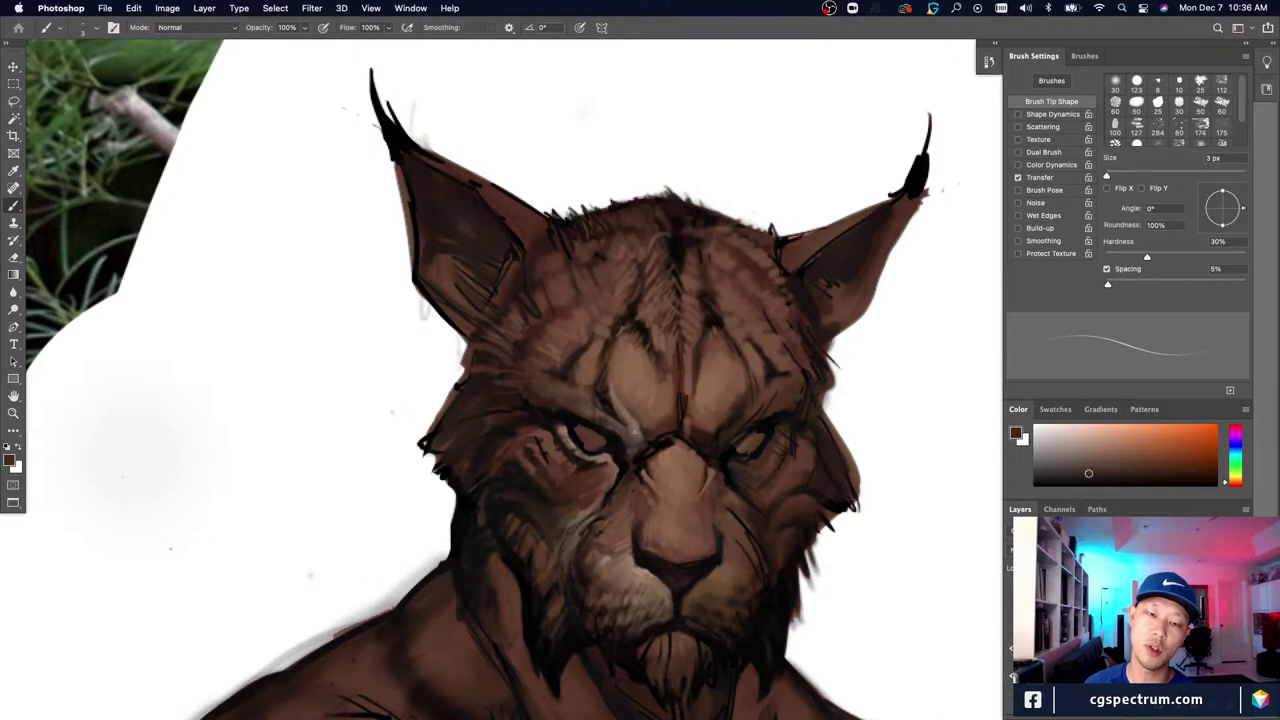
alt+click(632, 426)
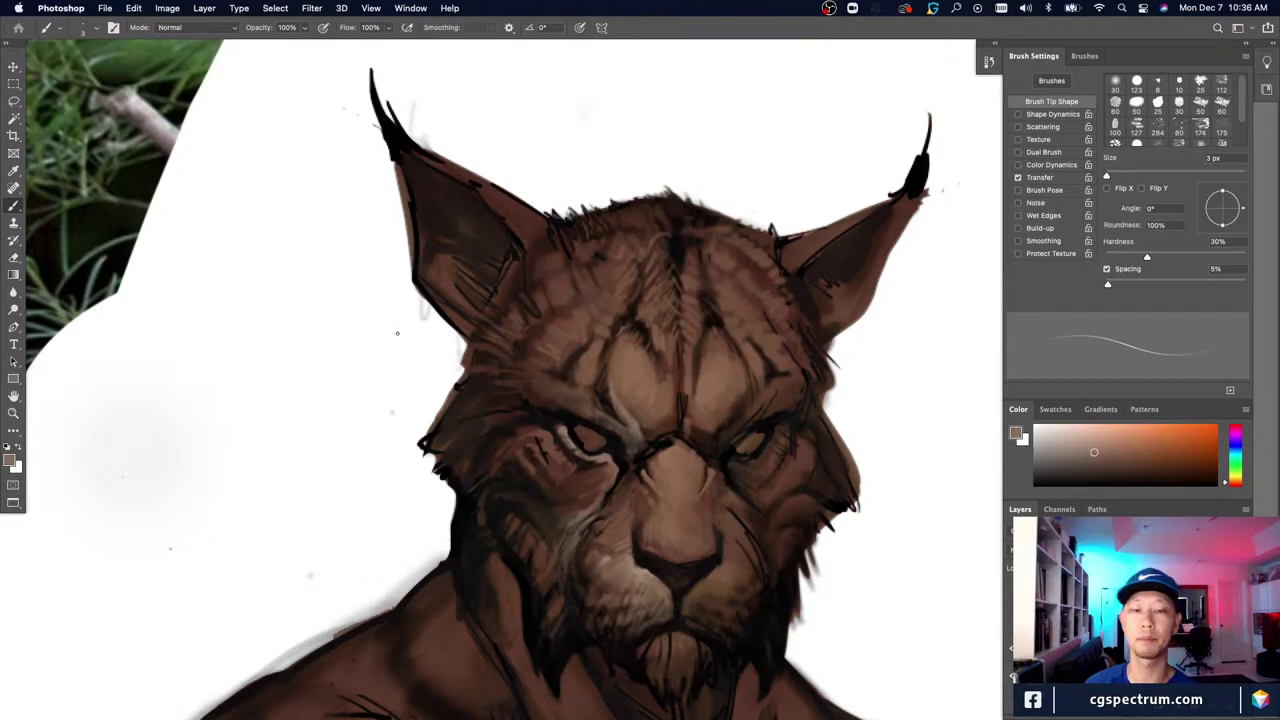
Step: Paint a light beige patch above the left brow at 6 px and refine the nearby streak with sampled dark brown at 9 px
key(bracketright)
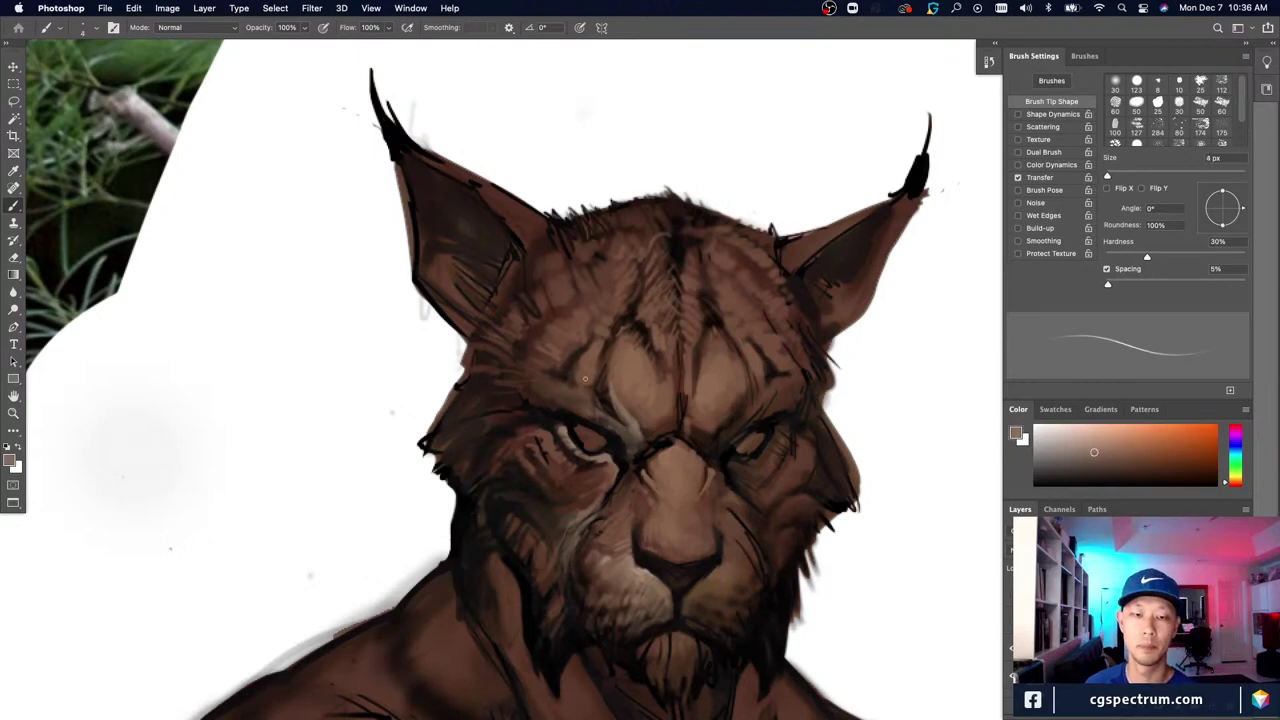
key(bracketright)
key(bracketright)
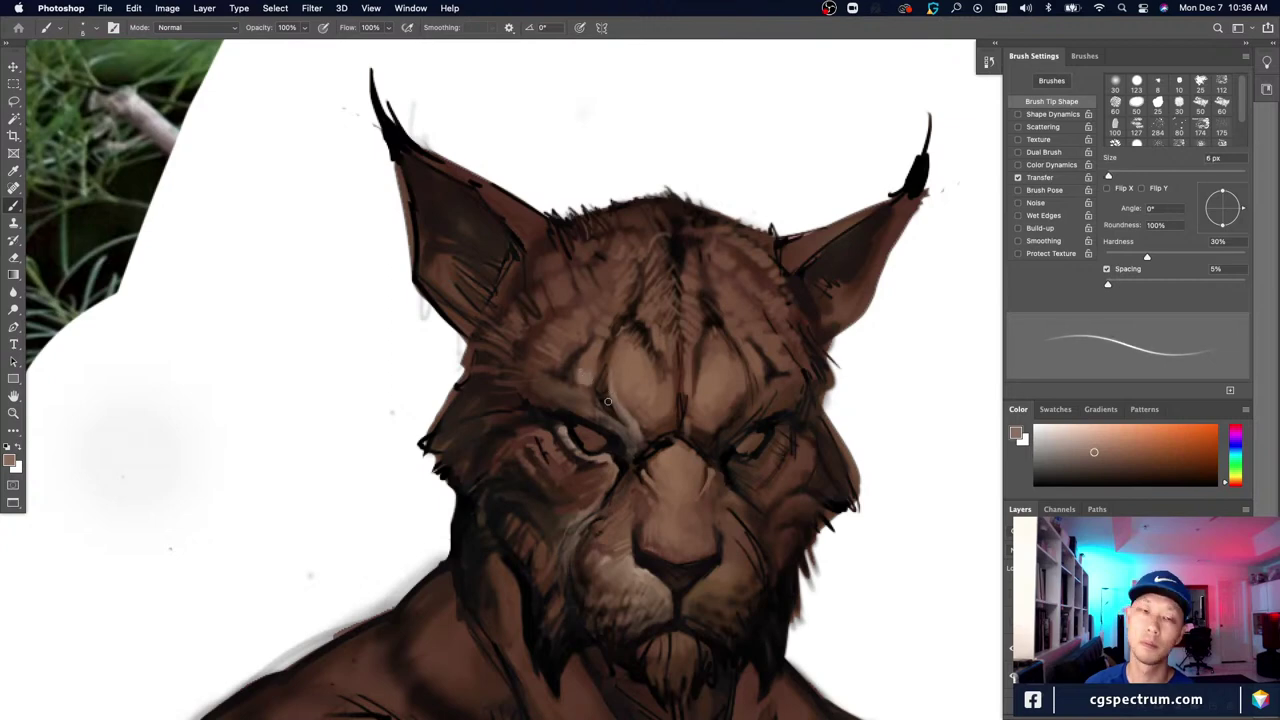
alt+click(663, 413)
key(bracketright)
key(bracketright)
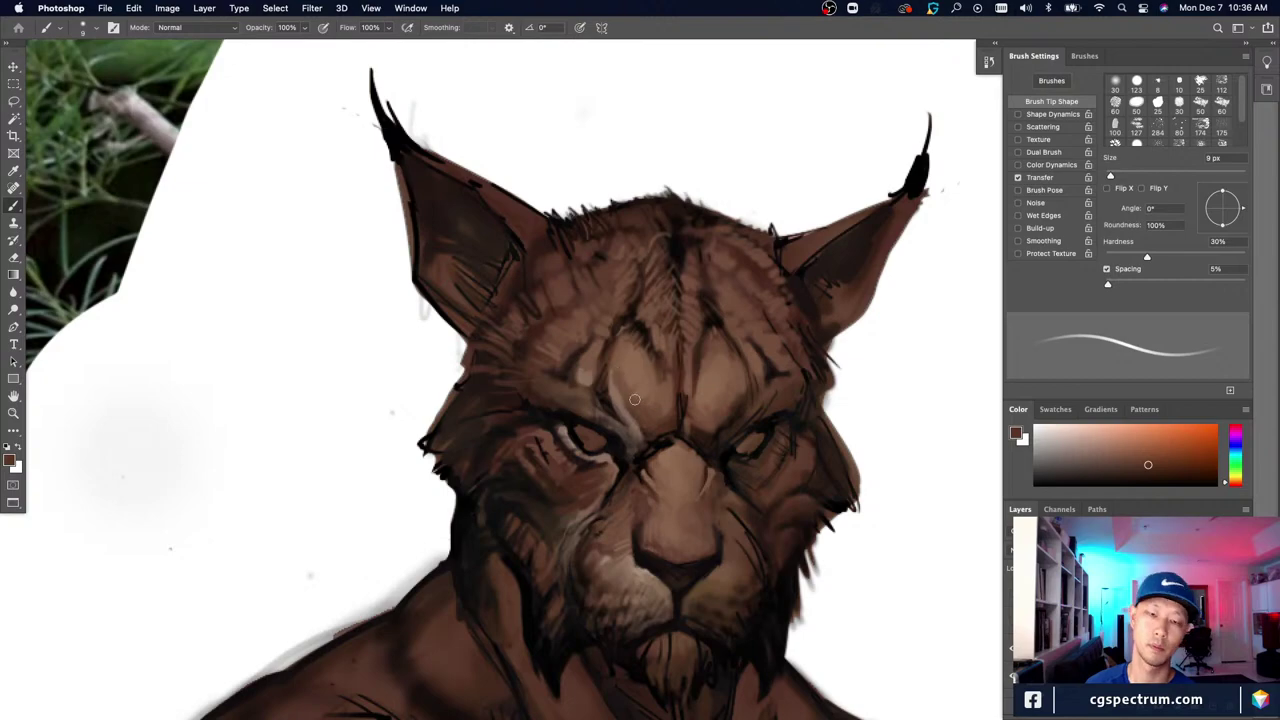
key(super+minus)
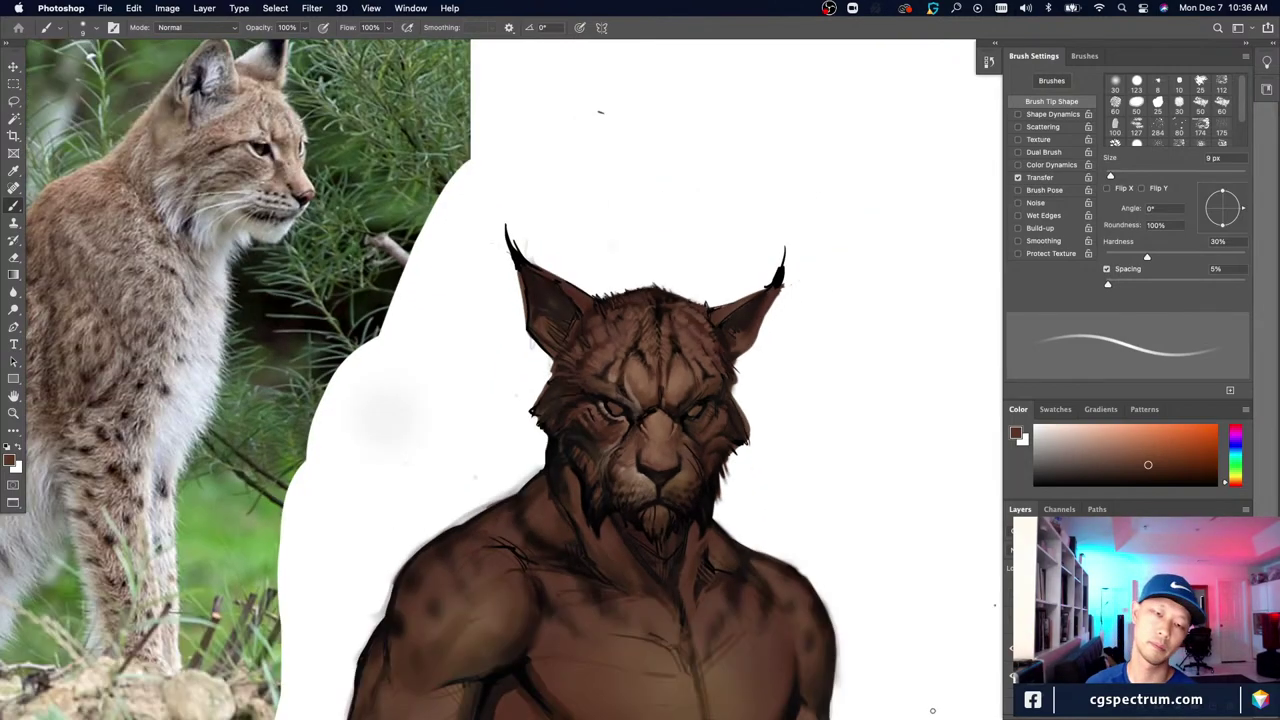
key(super+plus)
Step: Paint a light streak above the right eye's inner corner with sampled beige and a 7 px brush
alt+click(624, 400)
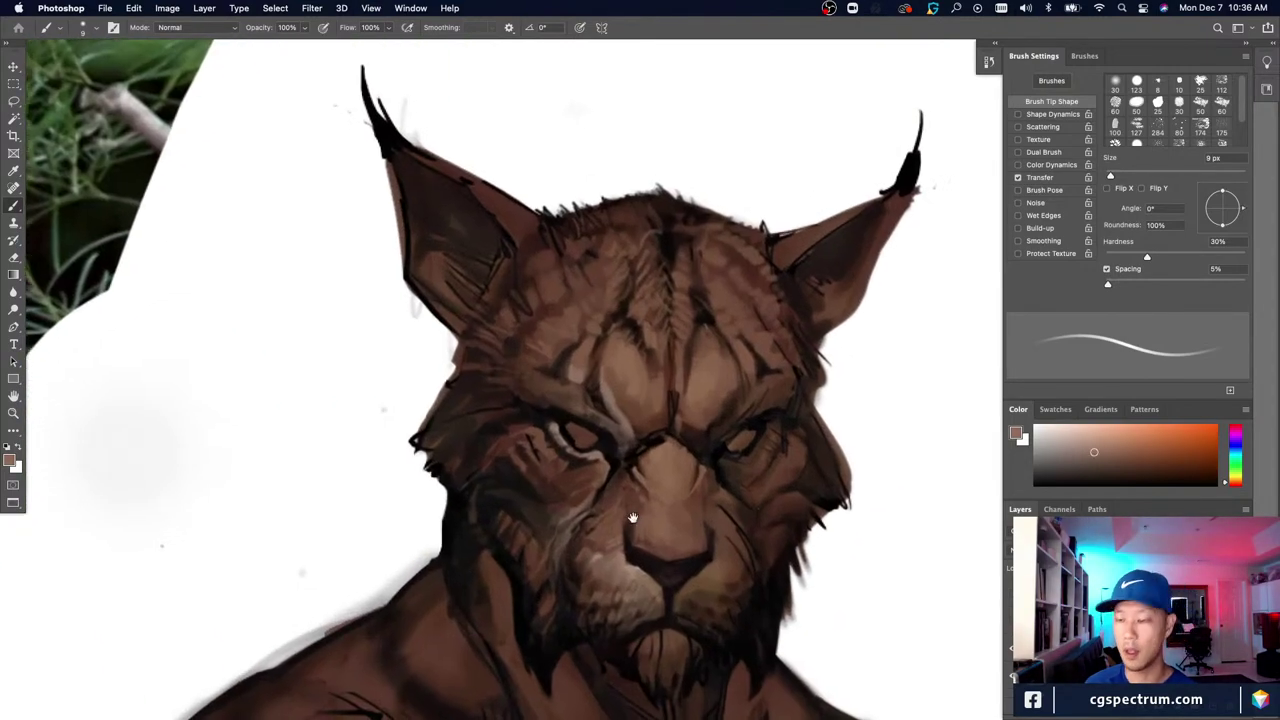
alt+click(624, 404)
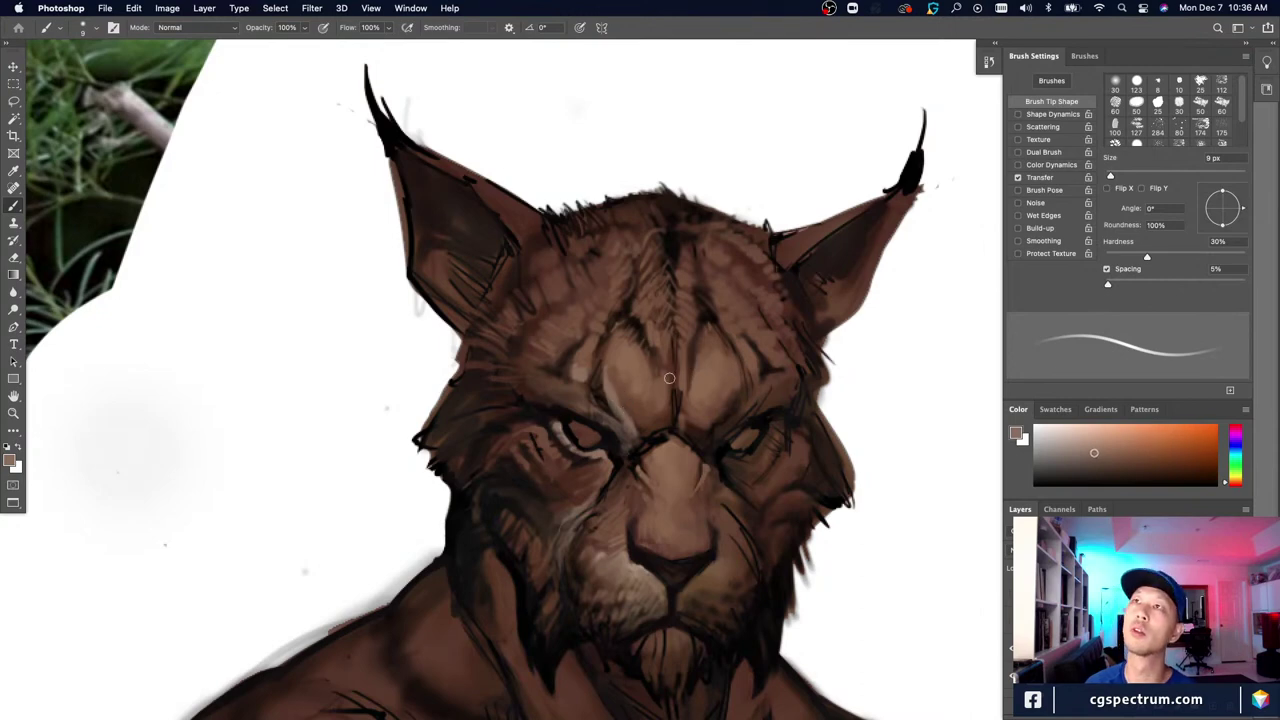
key(bracketleft)
key(bracketleft)
drag(737, 412, 708, 434)
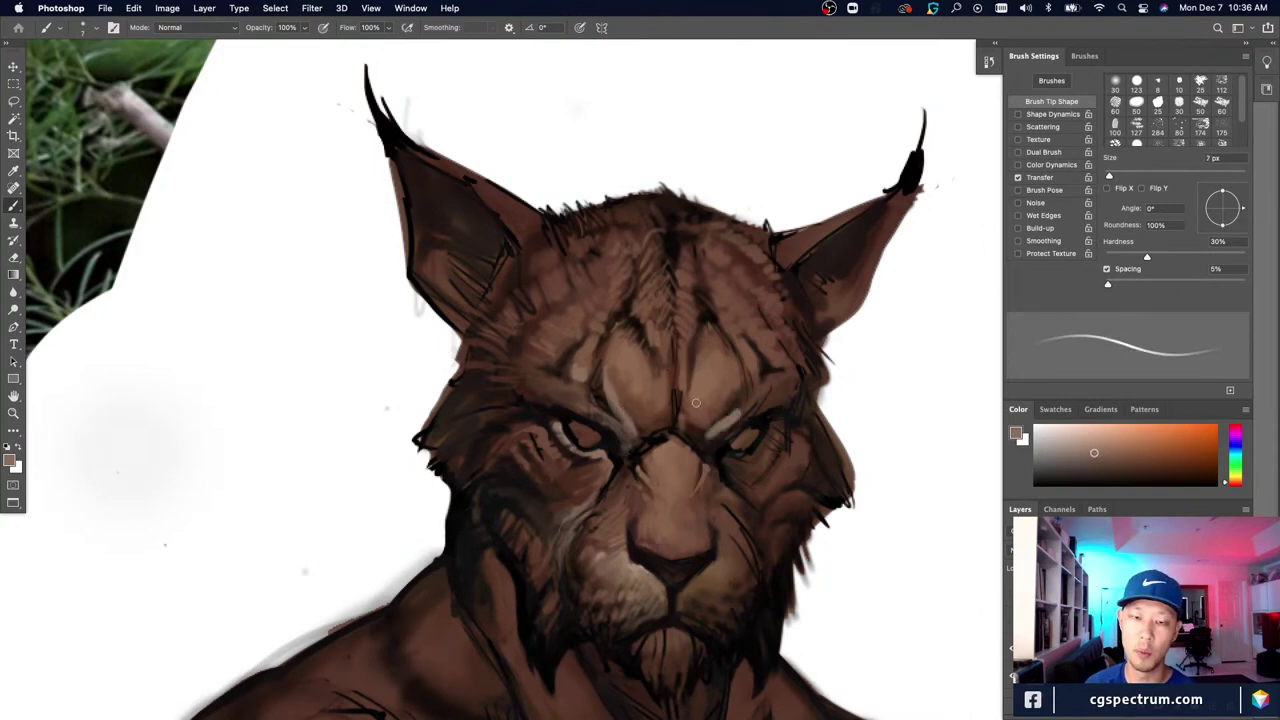
Step: Extend the right eye's light streak up along the brow furrow with a sampled darker beige, using a 2 to 5 px brush
alt+click(715, 428)
key(bracketleft)
key(bracketleft)
key(bracketleft)
key(bracketleft)
key(bracketleft)
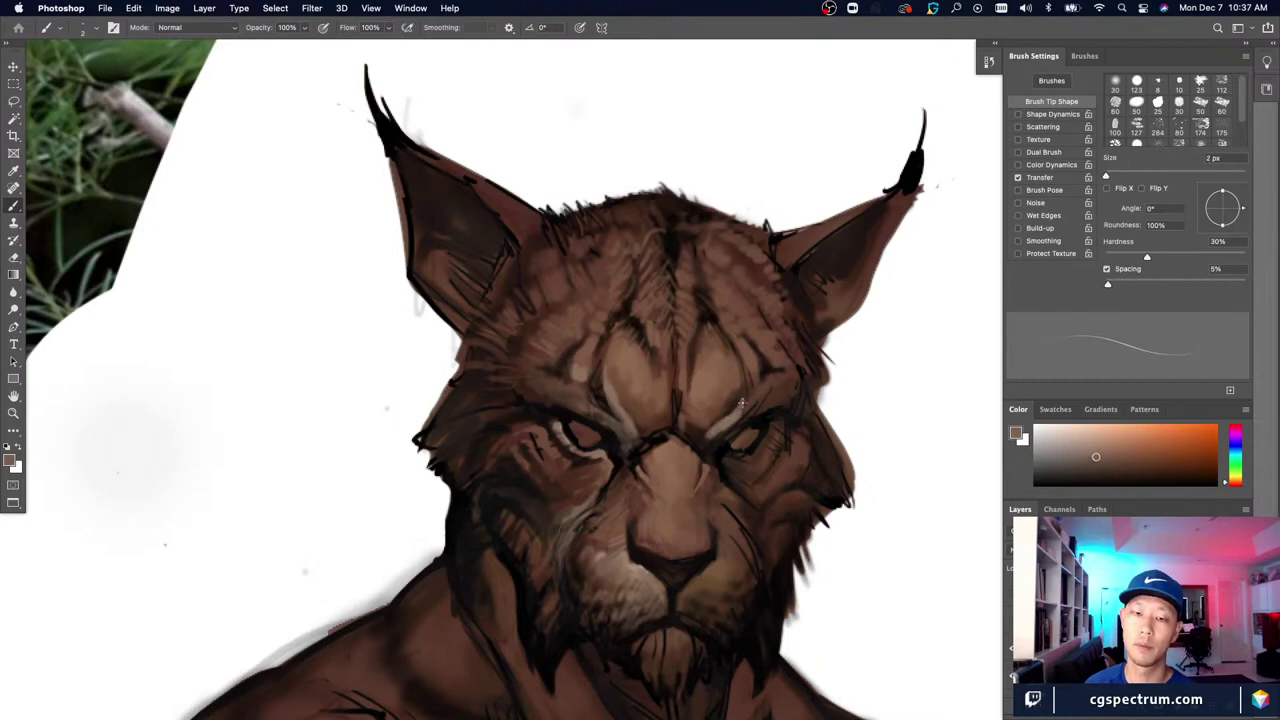
key(bracketright)
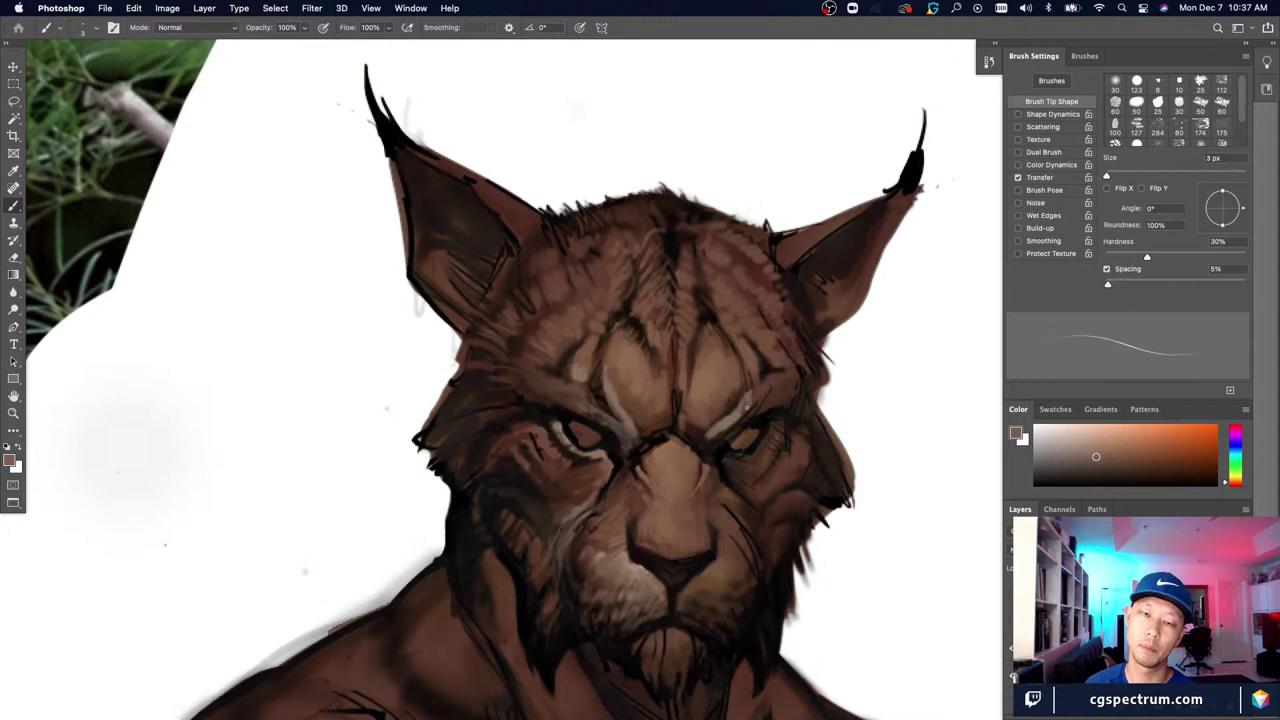
key(bracketright)
key(bracketright)
drag(752, 398, 745, 360)
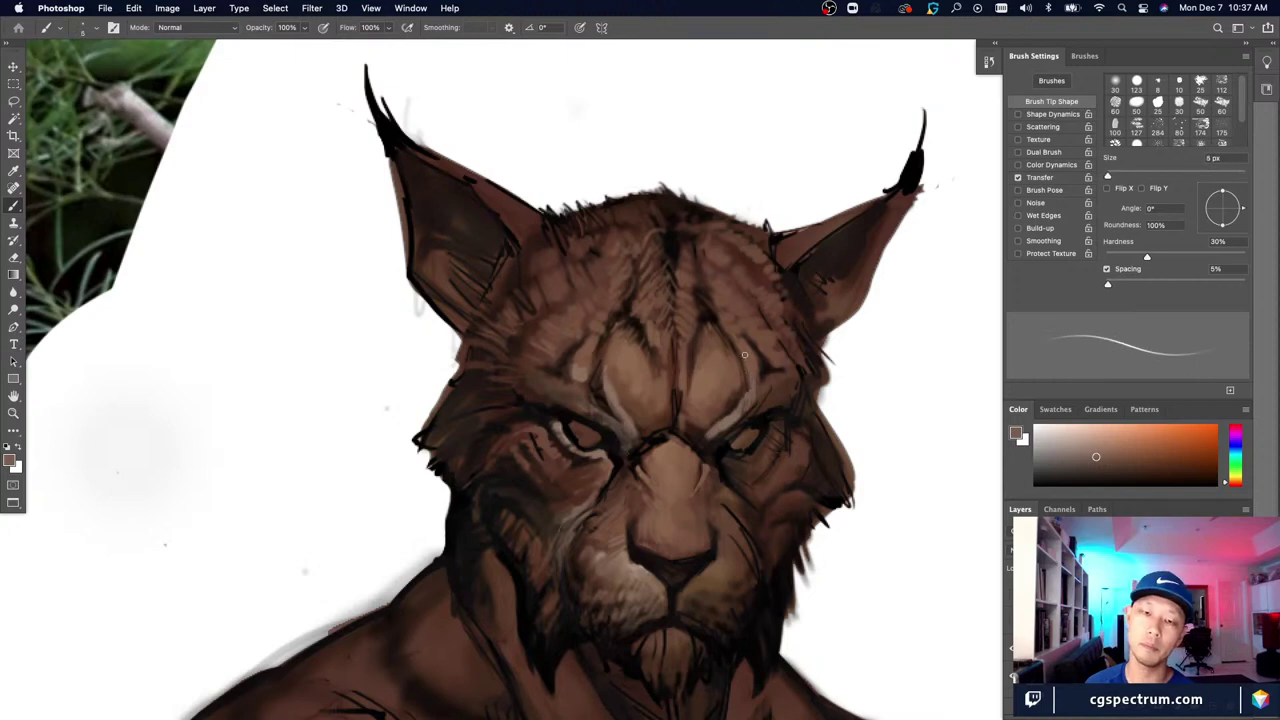
key(e)
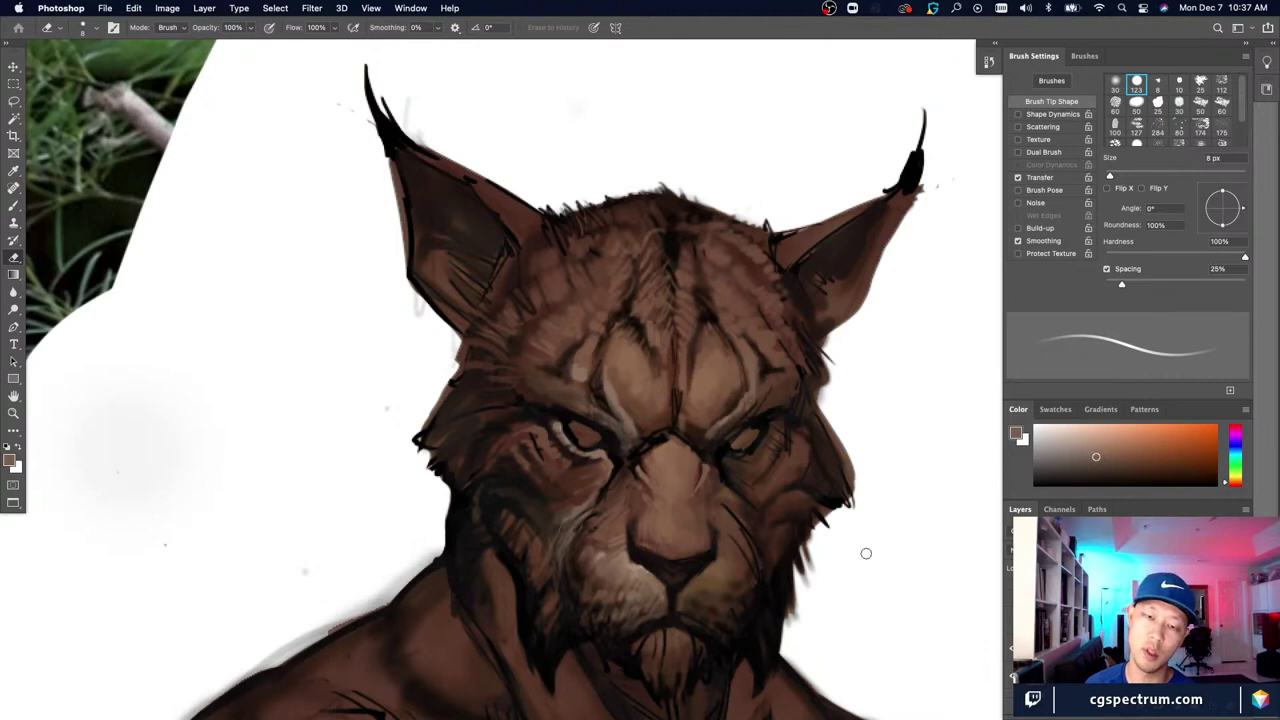
key(b)
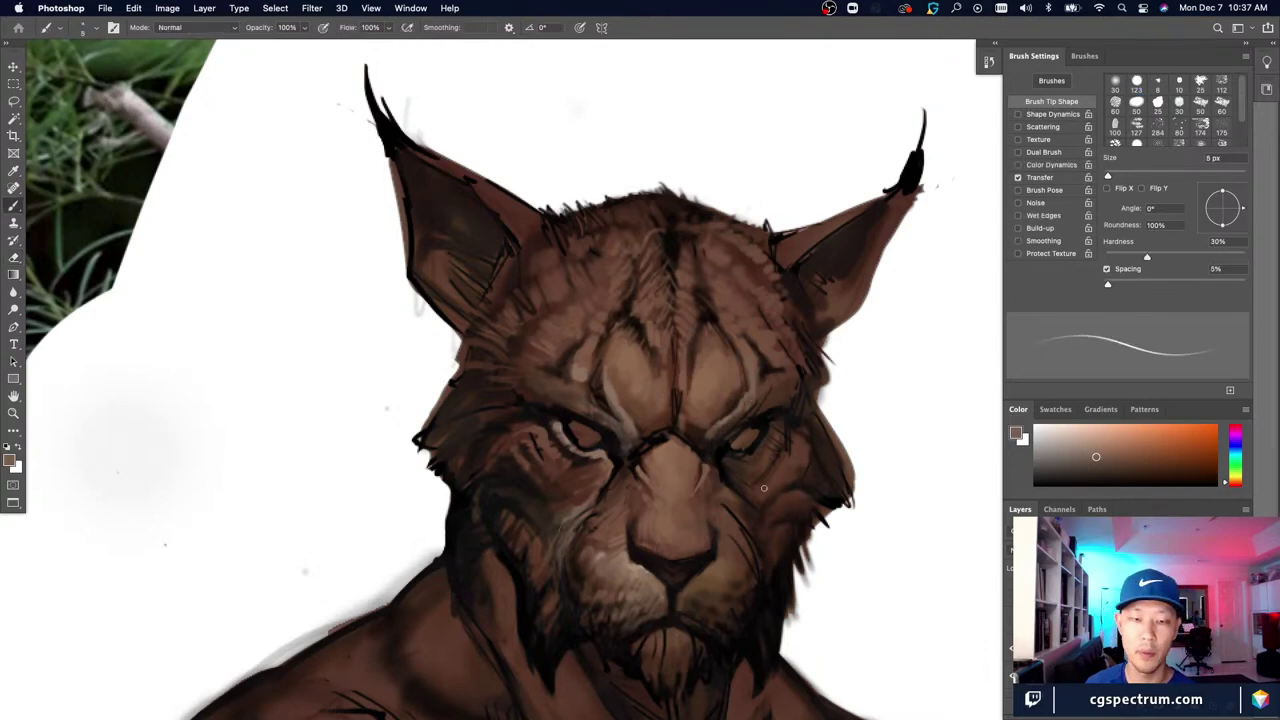
Step: Carry the light marking around the right eye's inner corner and under its lower lid with sampled browns at 4 to 6 px
alt+click(630, 426)
alt+click(711, 431)
key(])
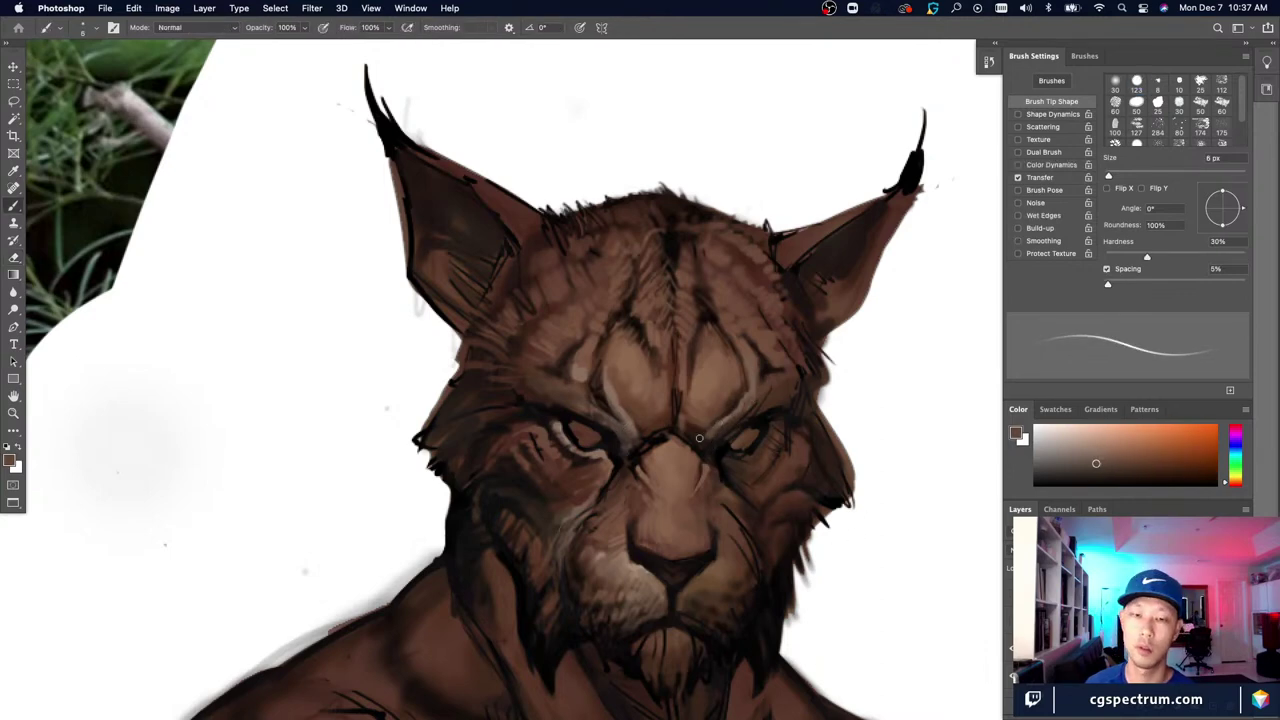
drag(707, 439, 717, 429)
alt+click(721, 428)
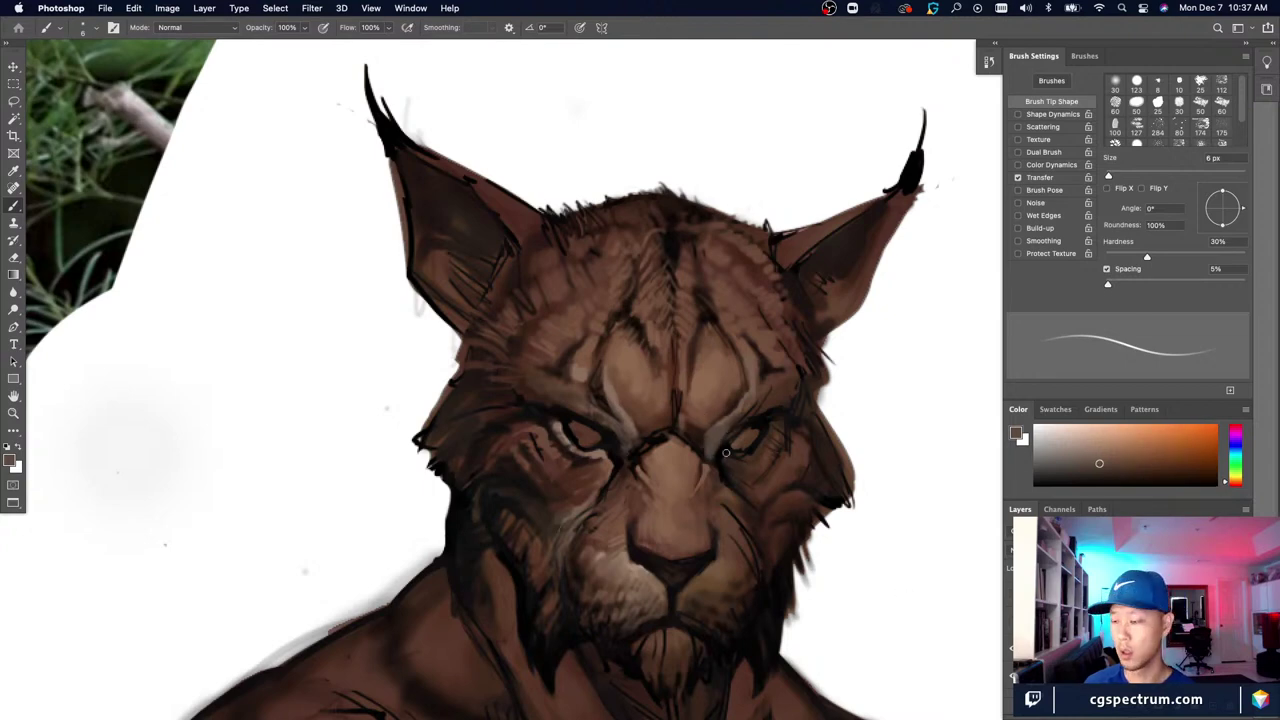
key(e)
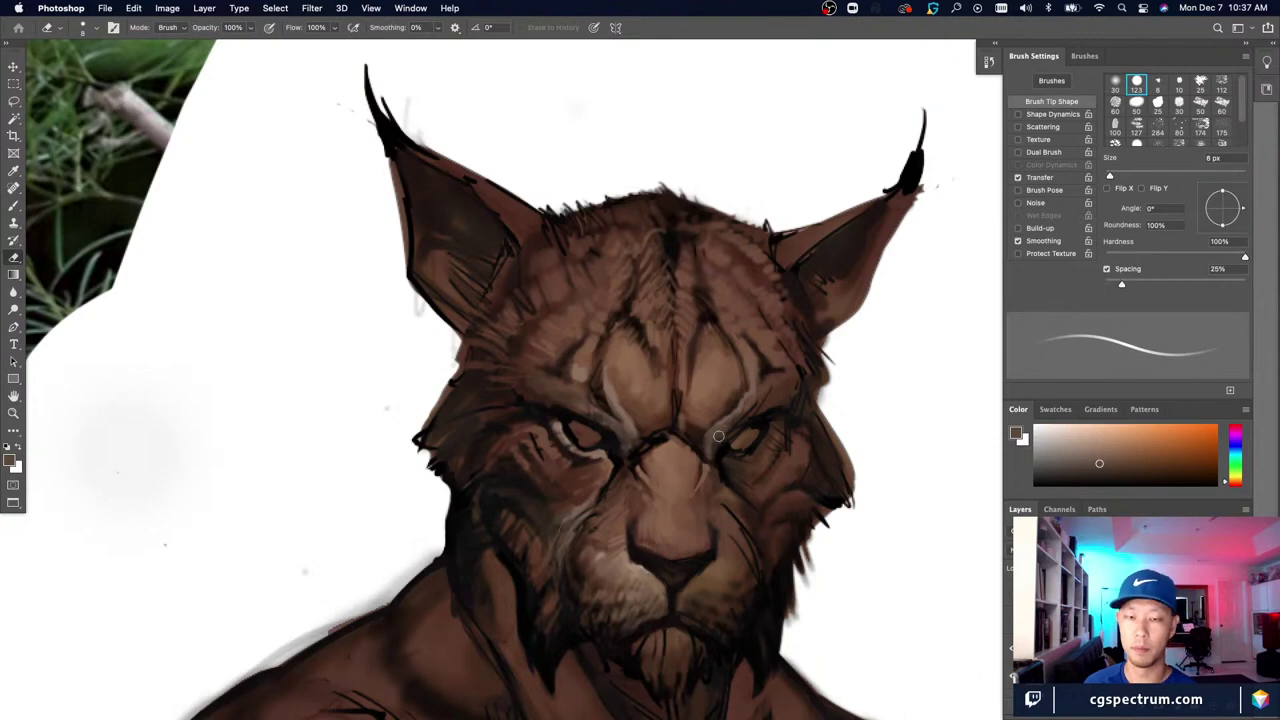
key(b)
alt+click(716, 431)
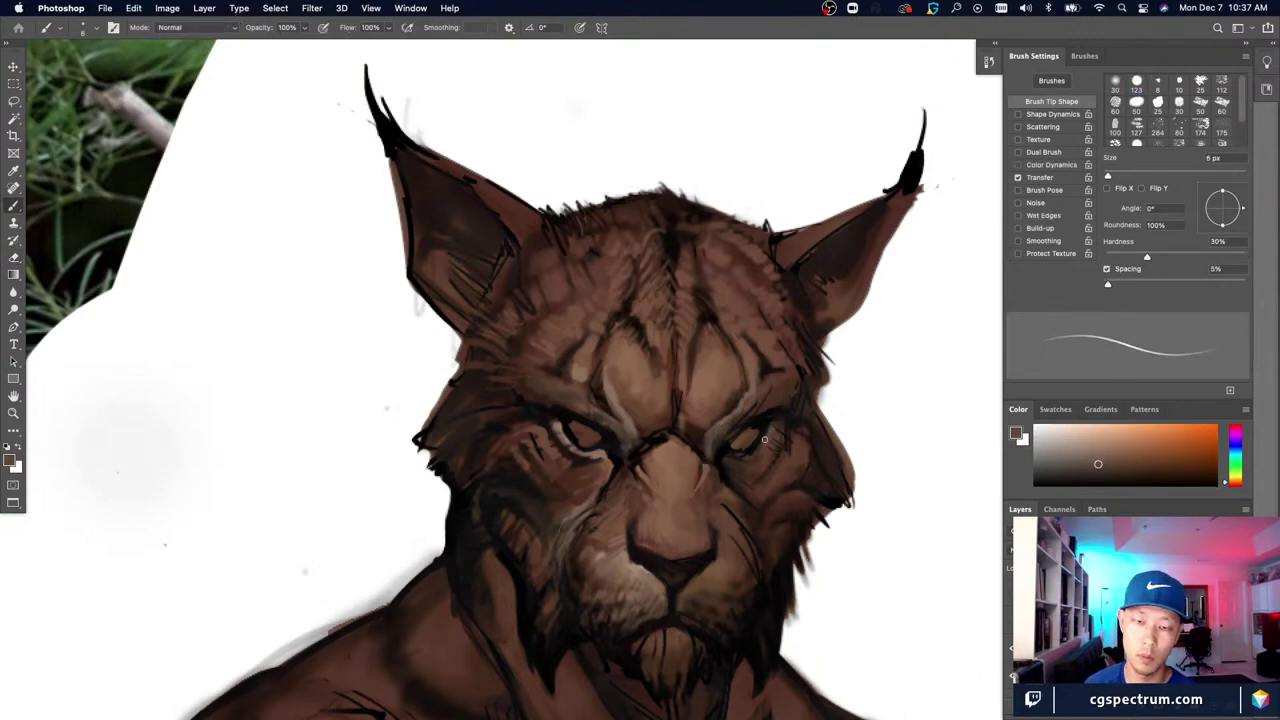
key(bracketleft)
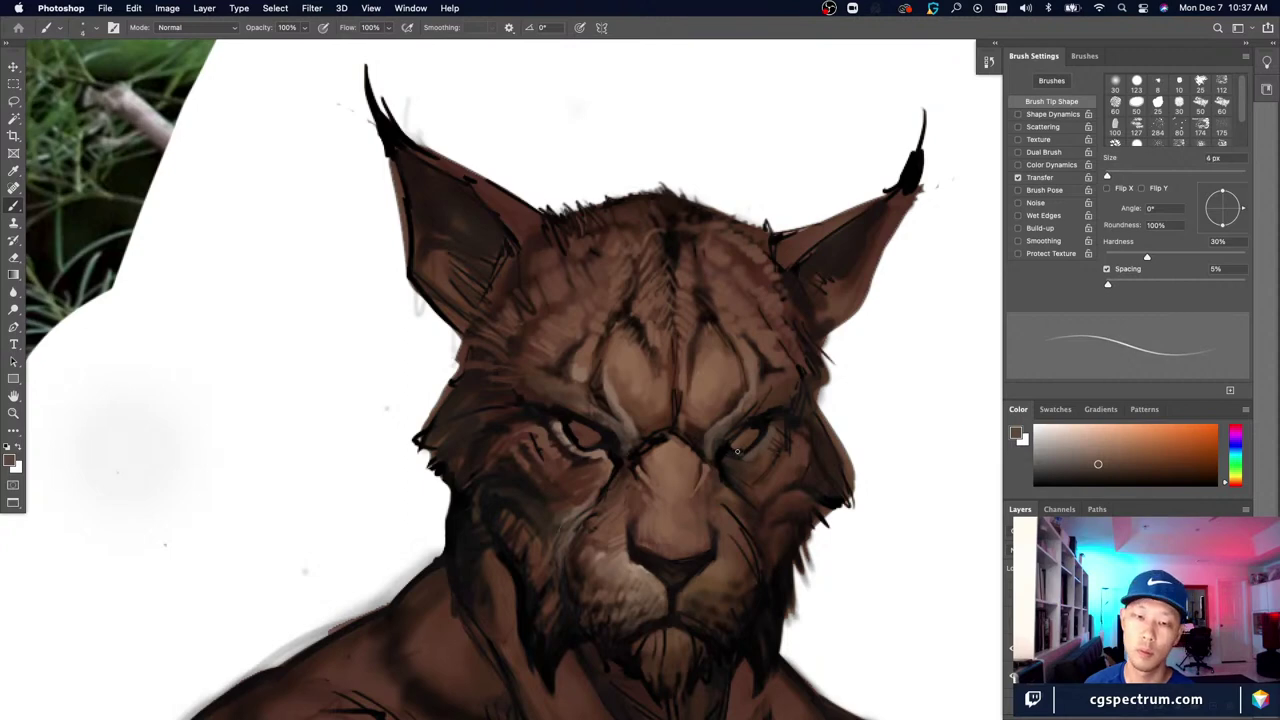
Step: Darken the right eye's lower contour and outer corner with sampled near-black tones, using a 5 to 7 px brush
alt+click(763, 421)
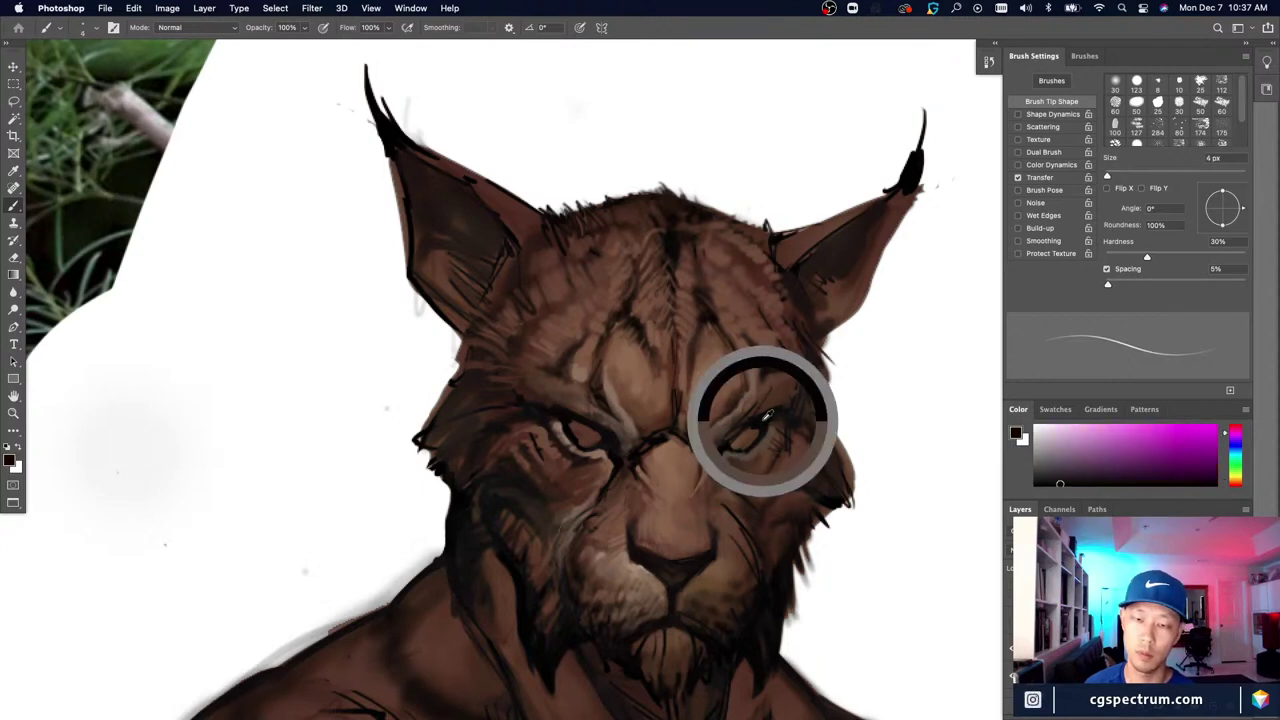
key(bracketright)
key(bracketright)
key(bracketright)
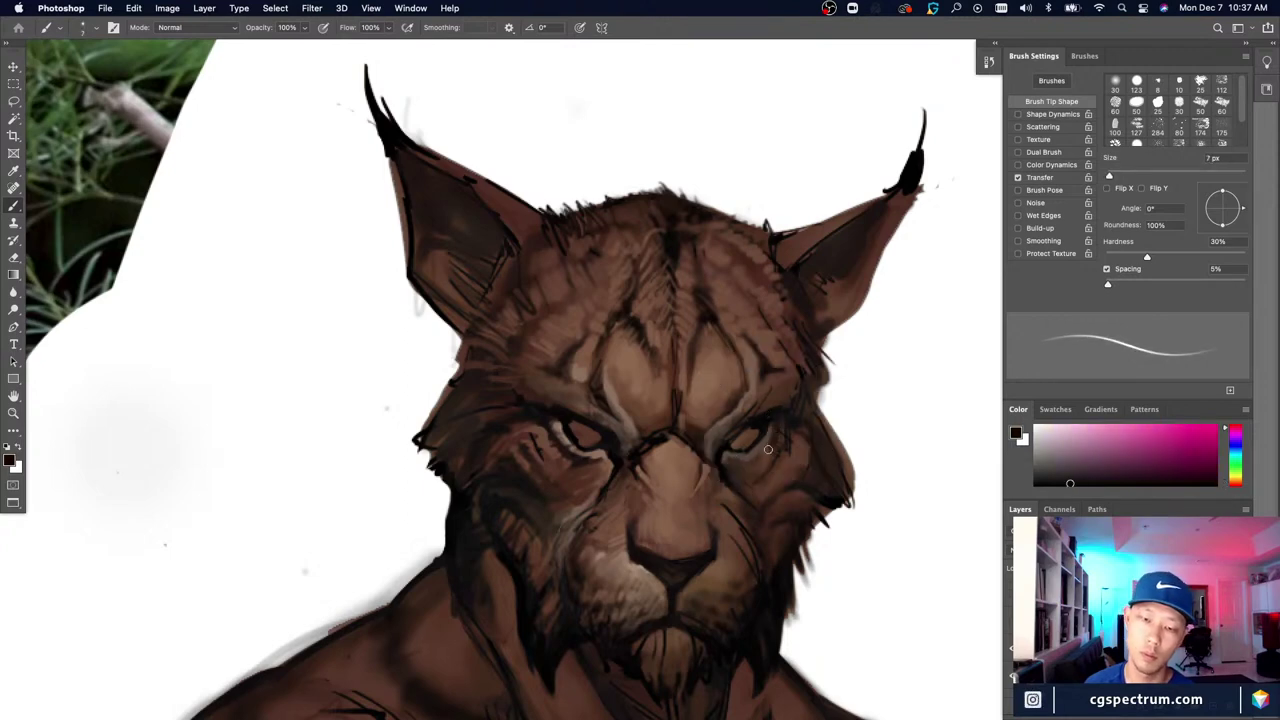
key(bracketleft)
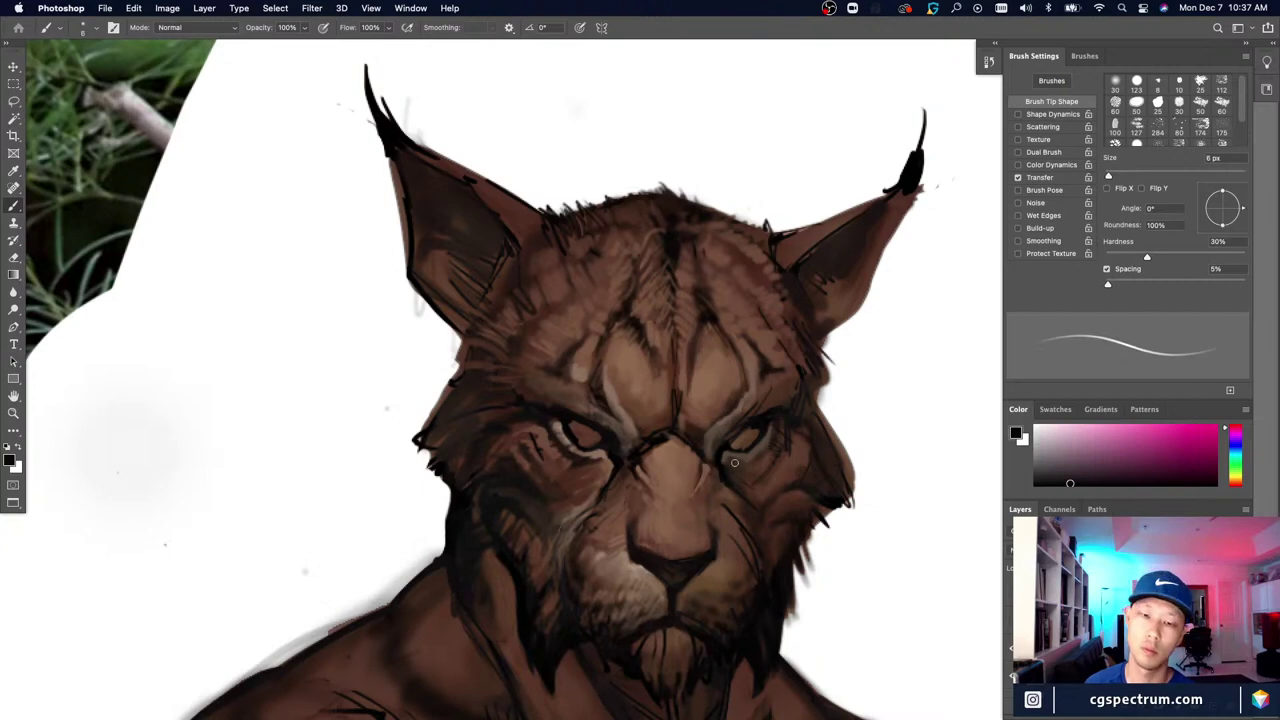
alt+click(770, 428)
key(bracketleft)
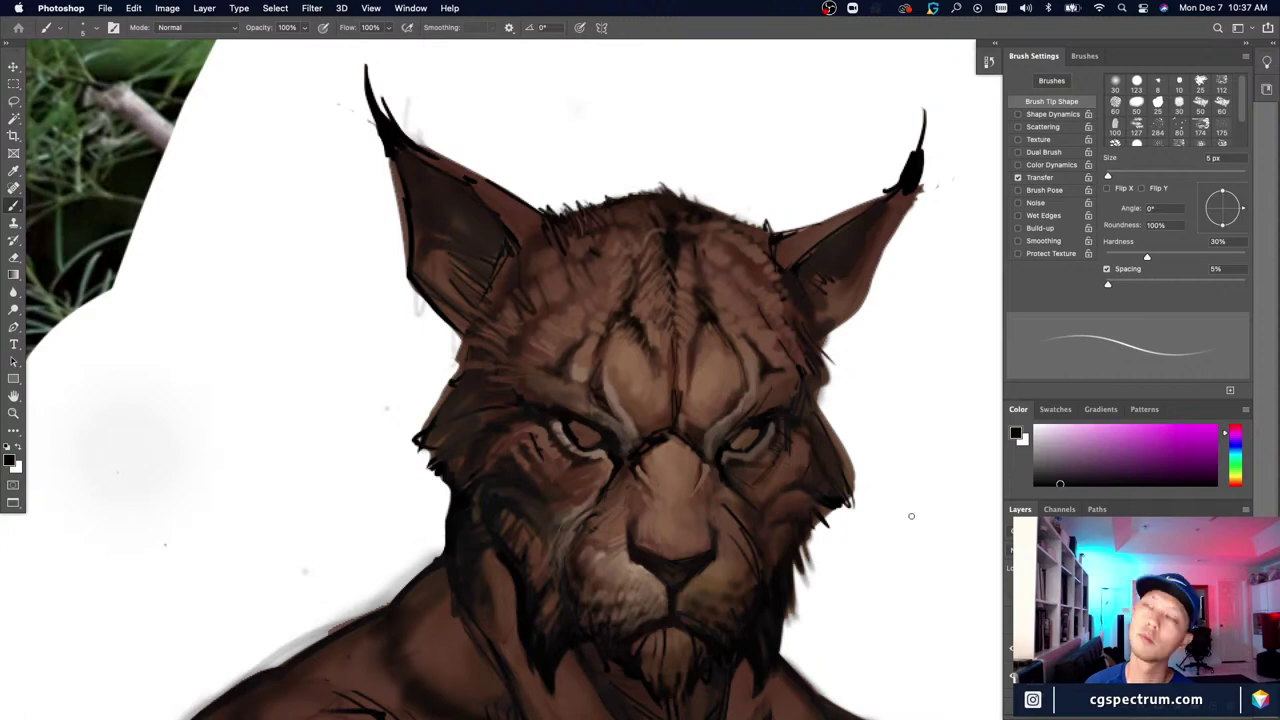
key(bracketright)
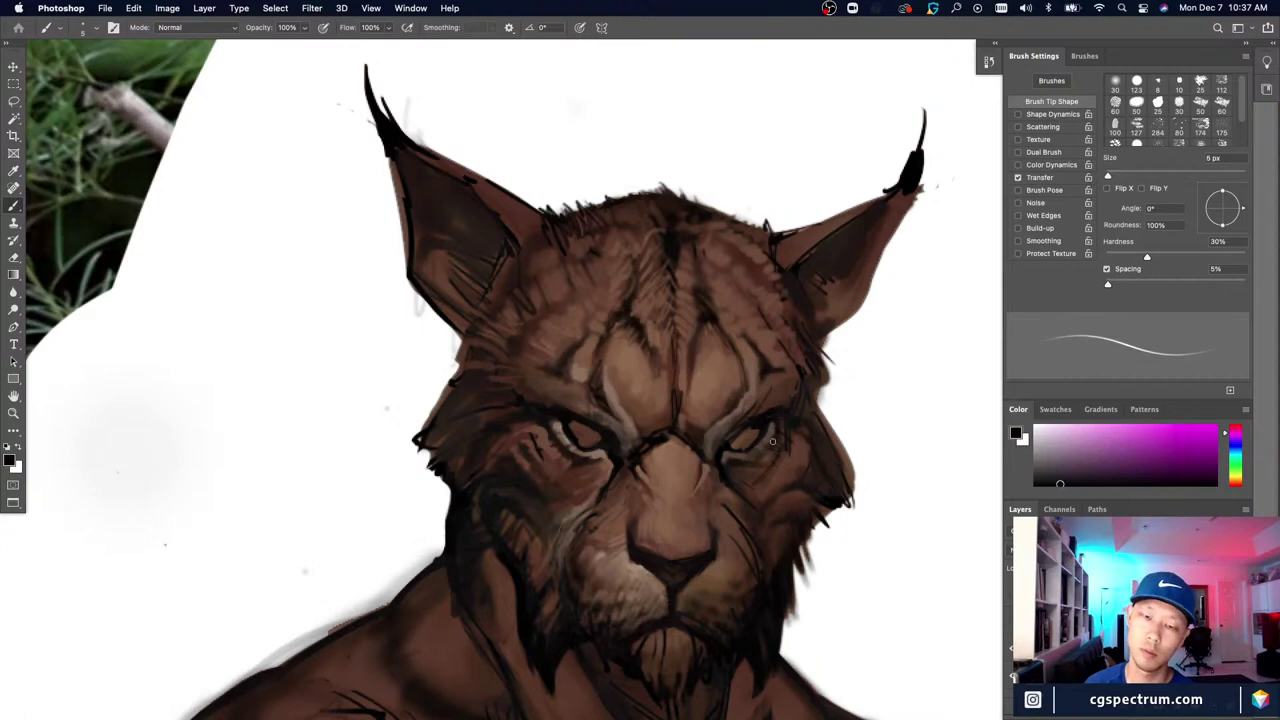
Step: Brighten the rim at the right eye's outer corner with sampled beige at 1 px and sharpen its edge with black at 2 px
alt+click(773, 425)
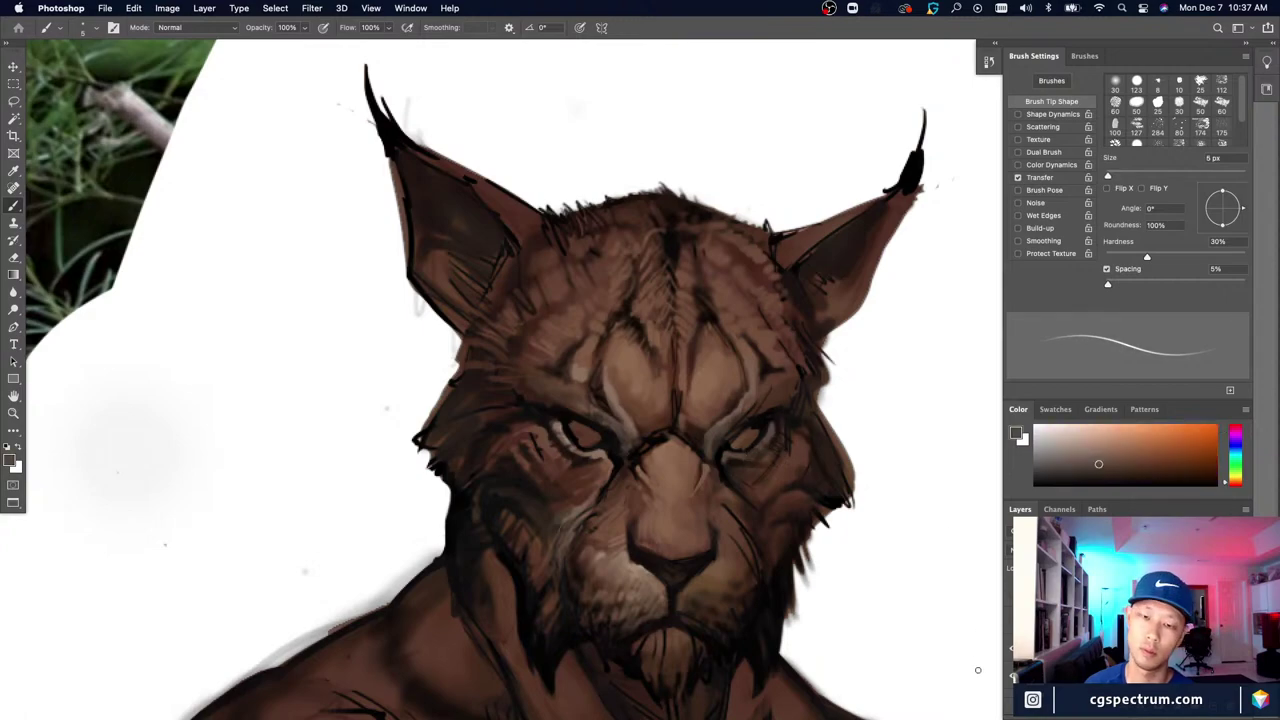
key(super+minus)
key(super+minus)
key(super+plus)
key(super+plus)
key(super+plus)
key(super+plus)
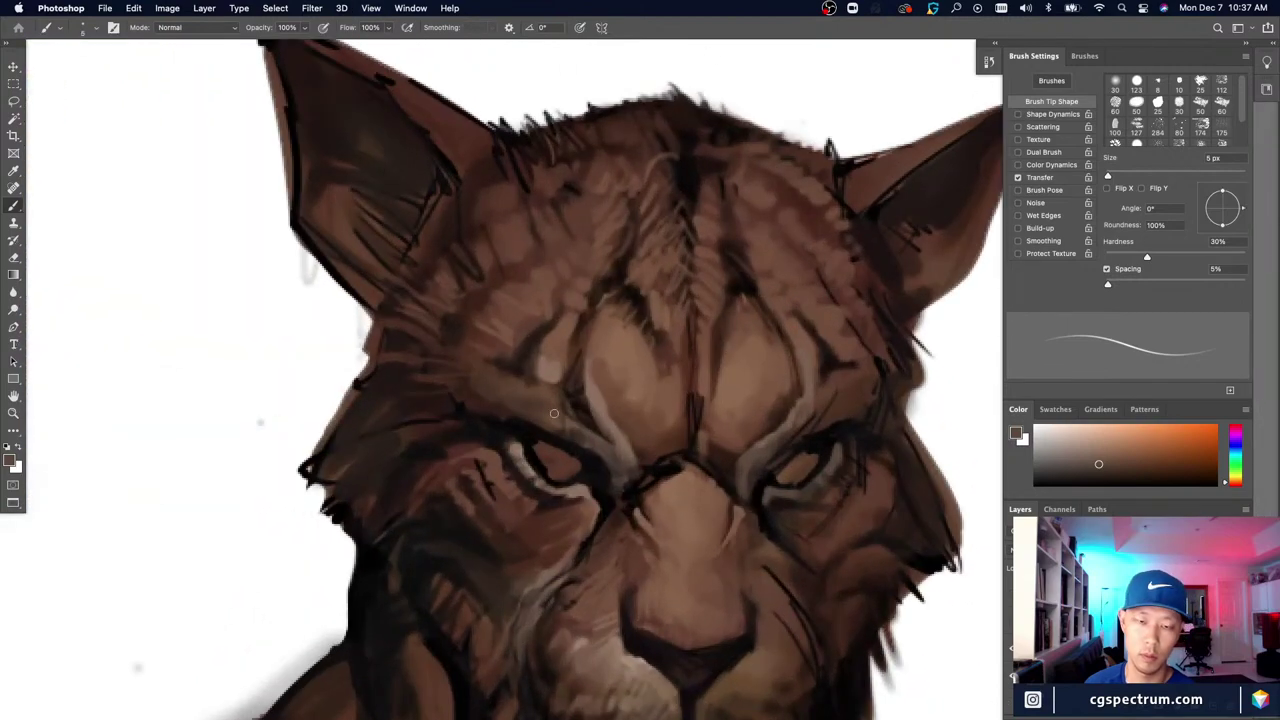
alt+click(600, 400)
key(bracketleft)
key(bracketleft)
key(bracketleft)
key(bracketleft)
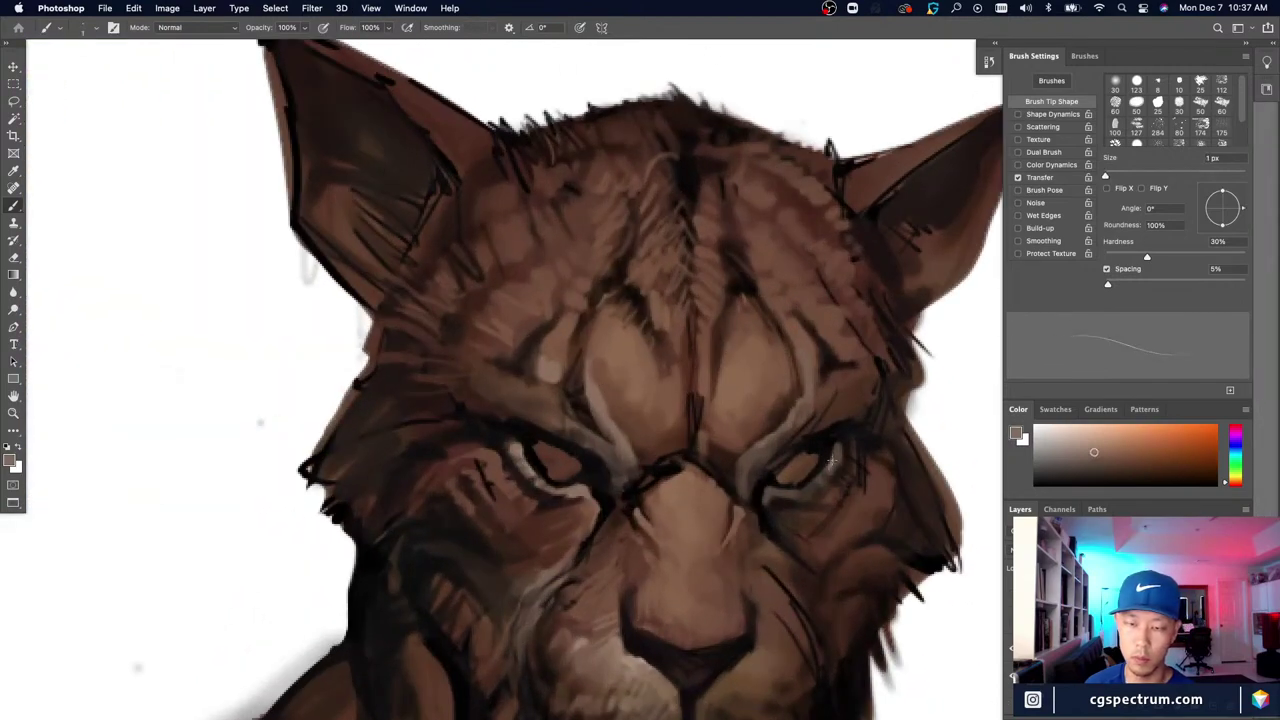
key(d)
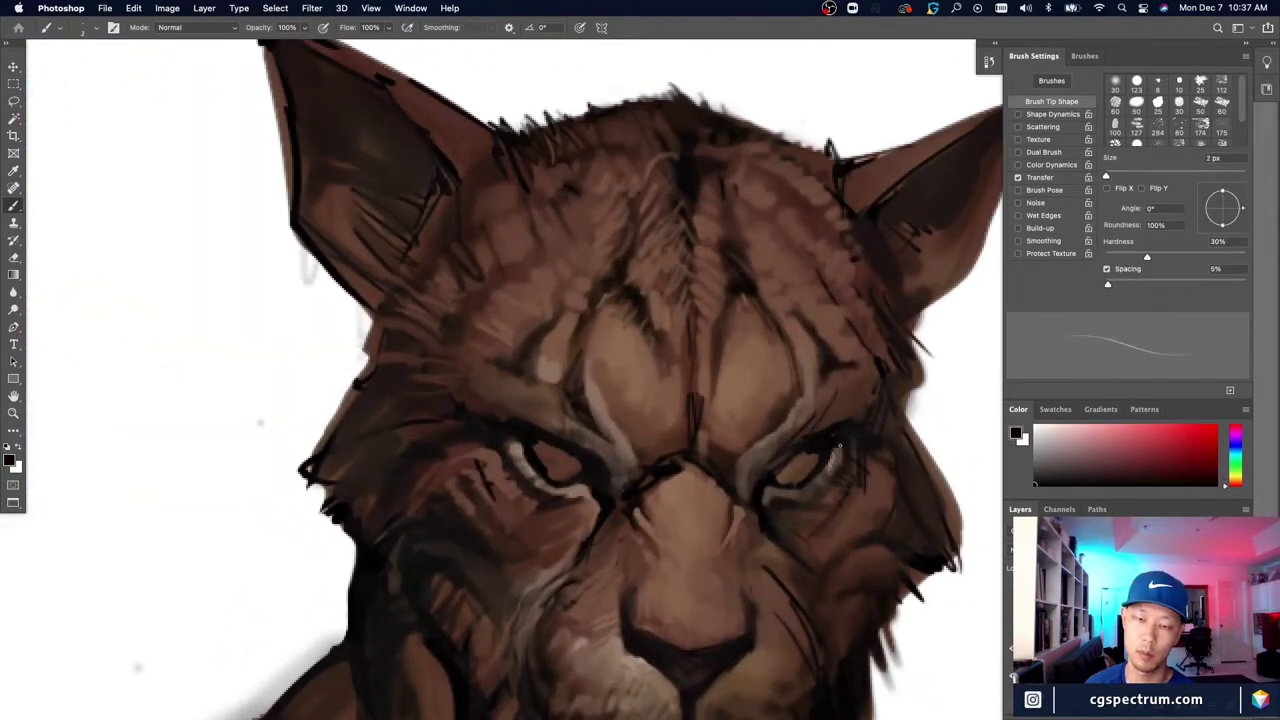
Step: Define the light rim along the right eye's lower lid with sampled beige, using a 4 px brush and fine 1 px strokes
alt+click(623, 430)
key(bracketright)
key(bracketright)
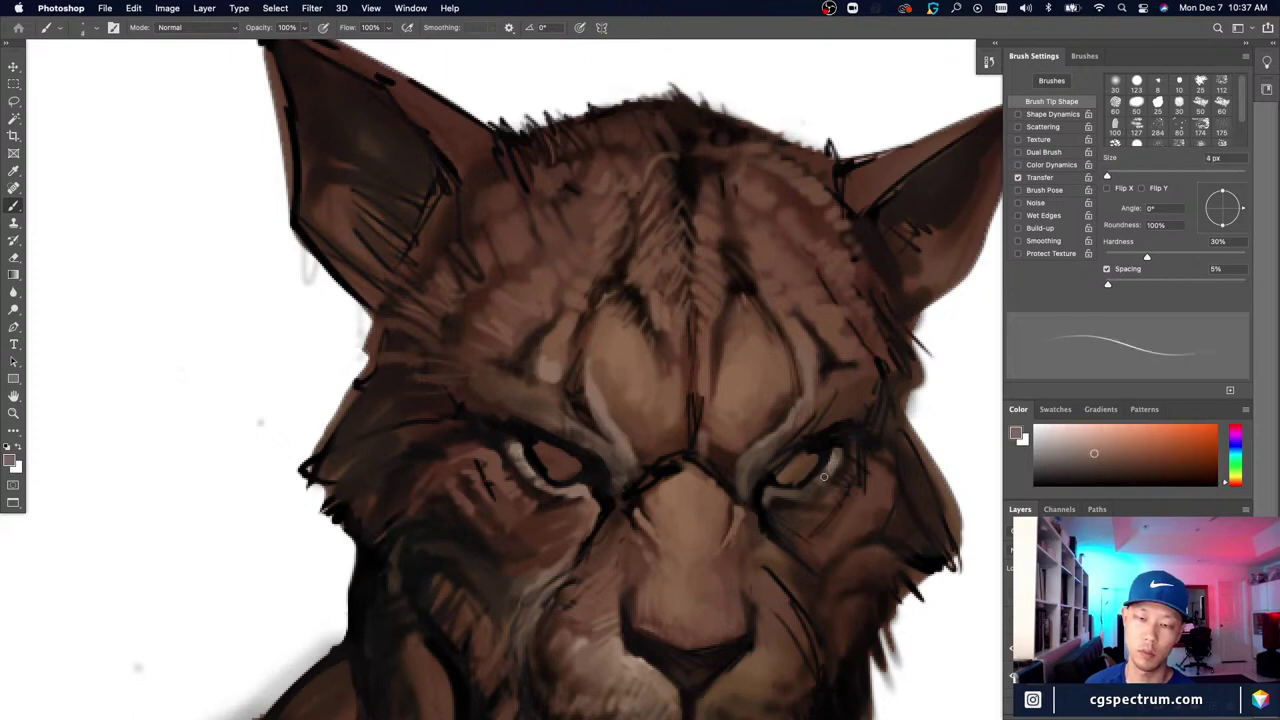
key(bracketleft)
key(bracketleft)
key(bracketleft)
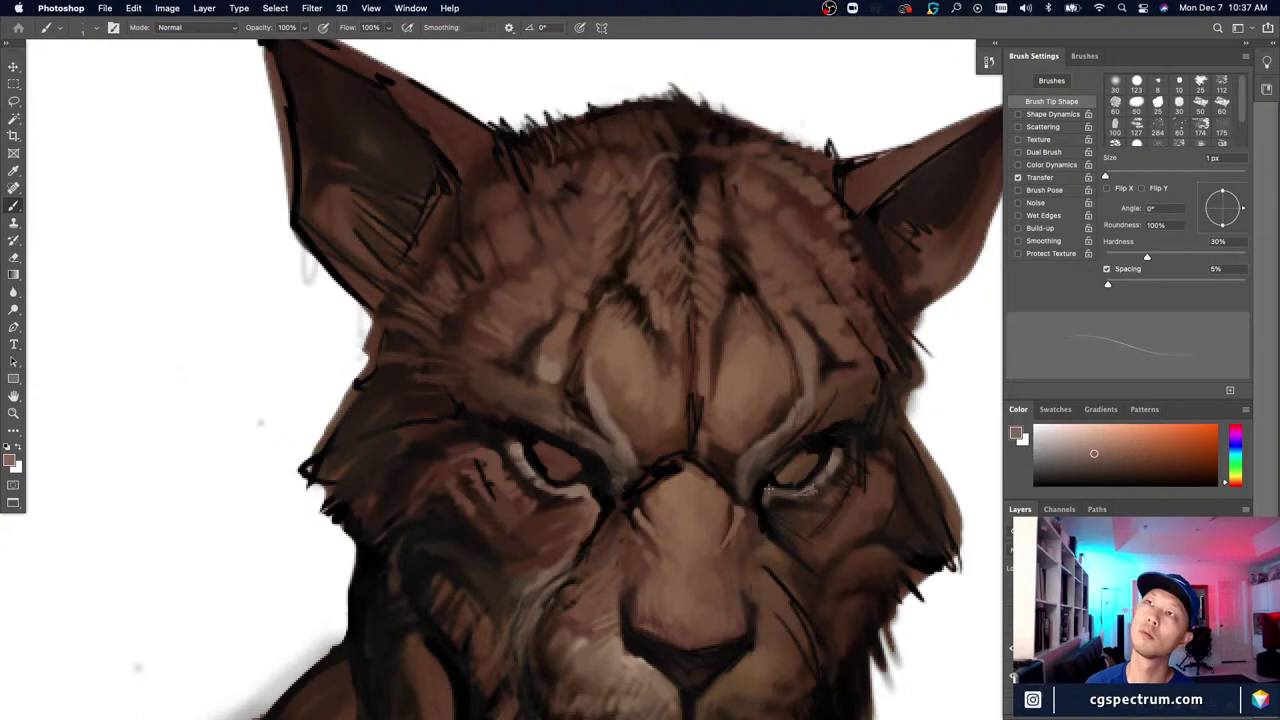
drag(783, 495, 788, 493)
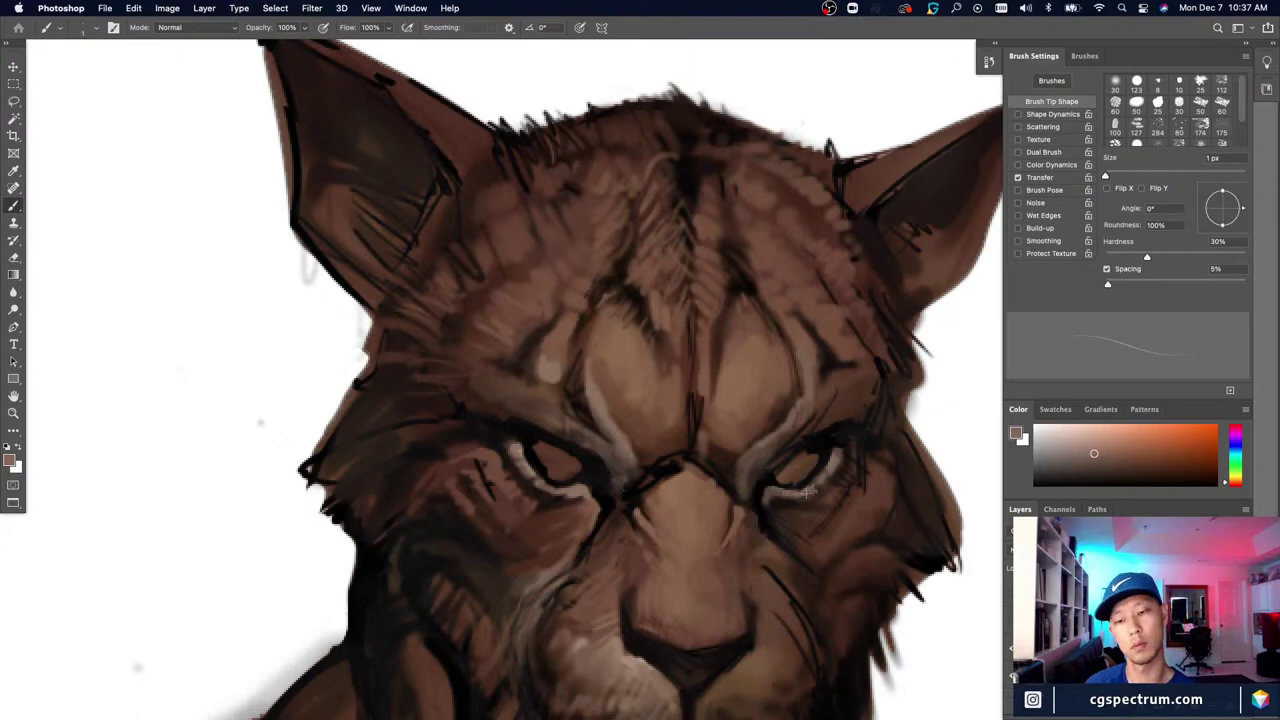
key(super+minus)
key(super+minus)
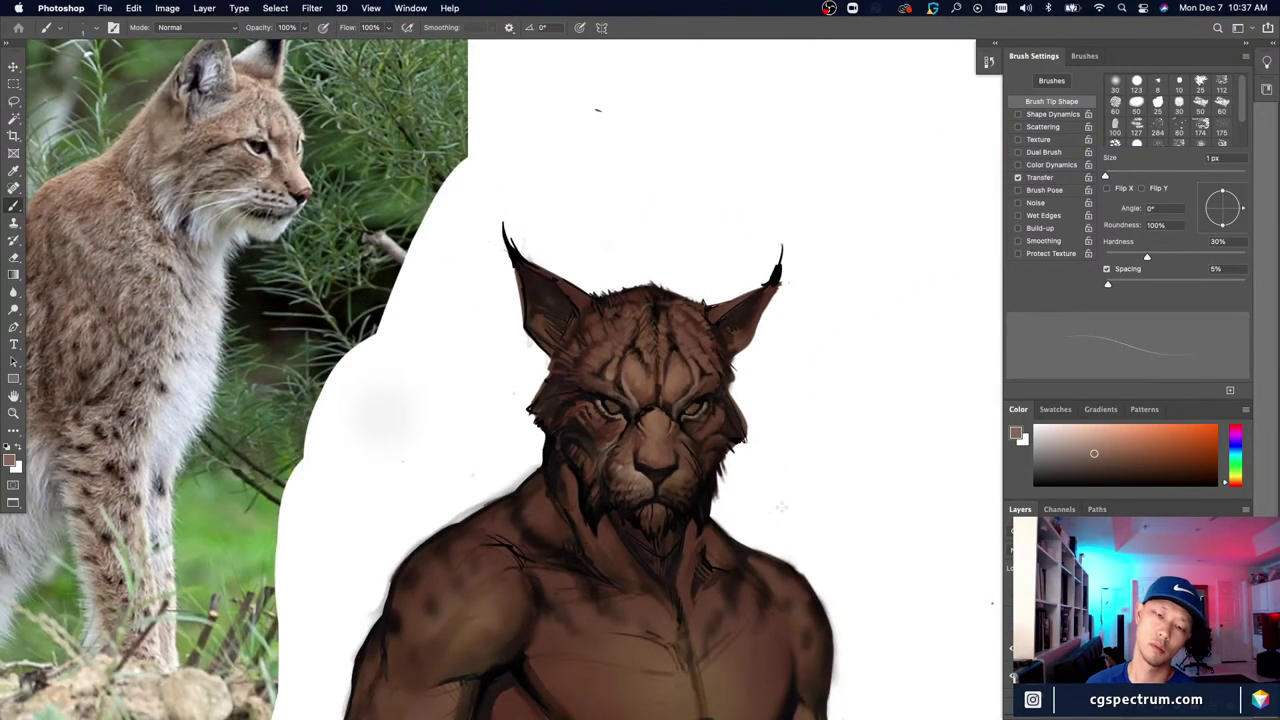
key(super+plus)
key(super+plus)
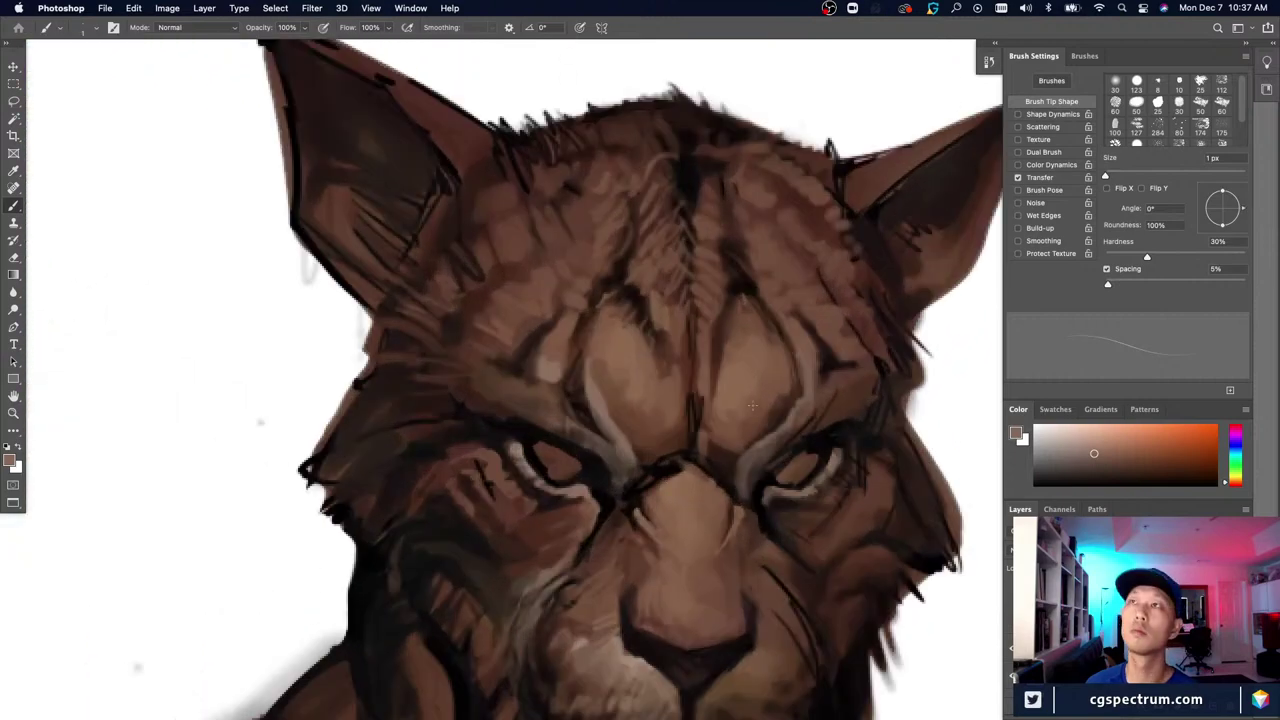
Step: Touch up the fur beneath the right eye with sampled dark brown and a 2 px brush
key(bracketright)
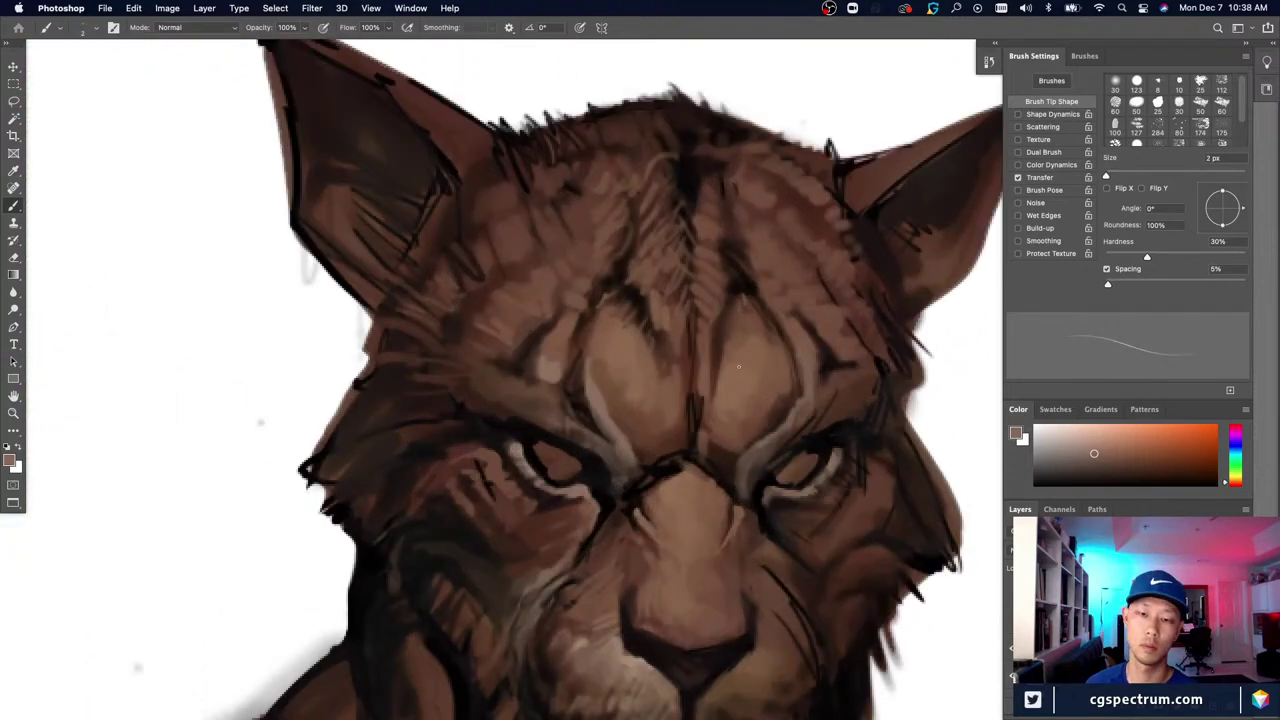
alt+click(584, 400)
key(super+minus)
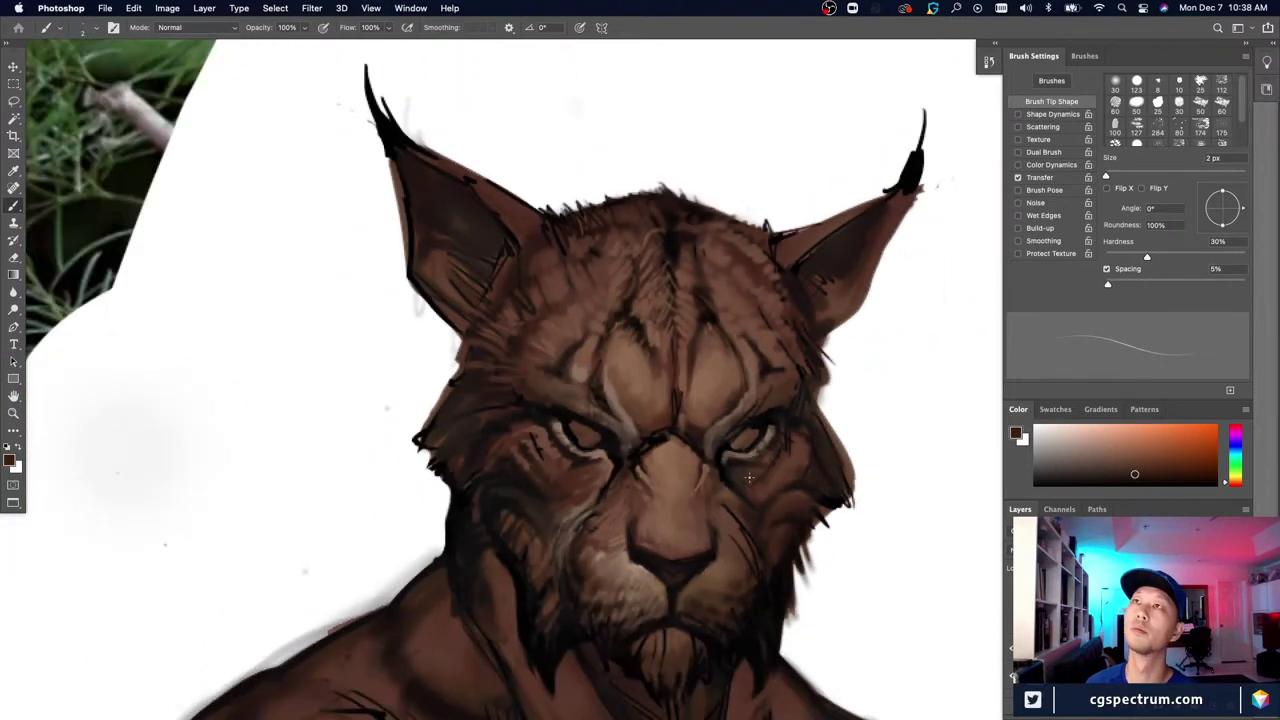
key(super+plus)
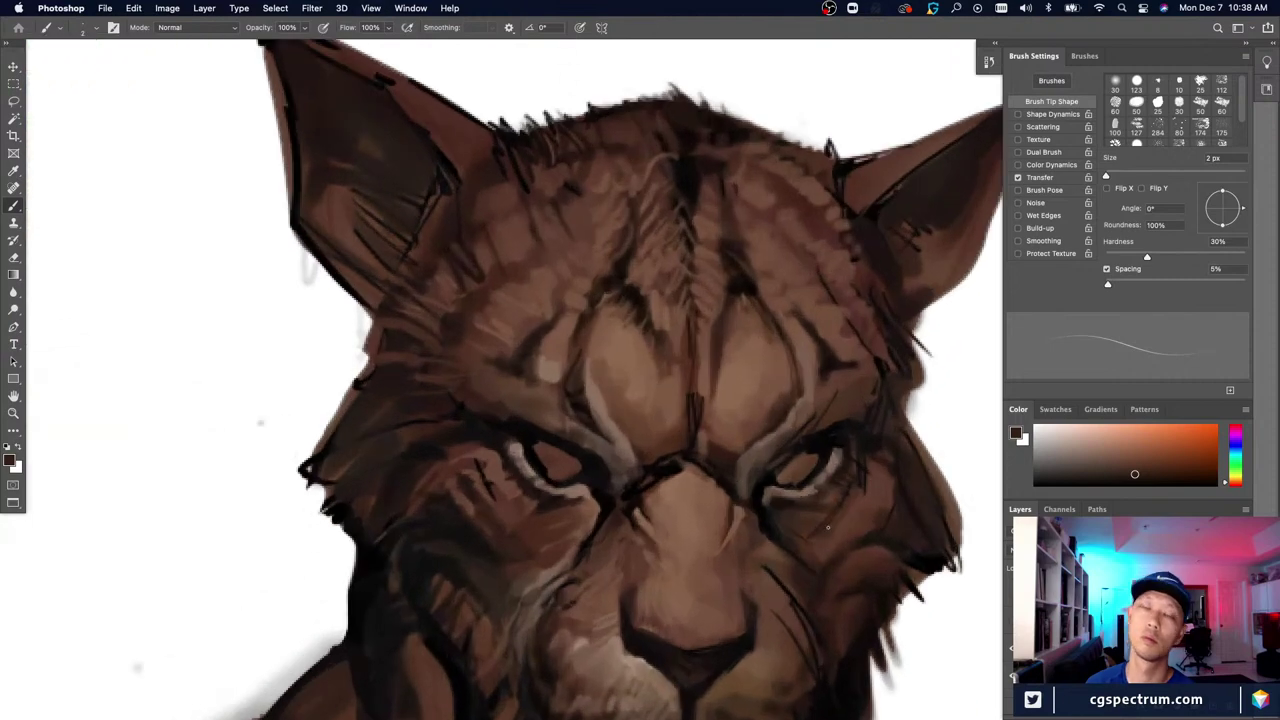
key(super+minus)
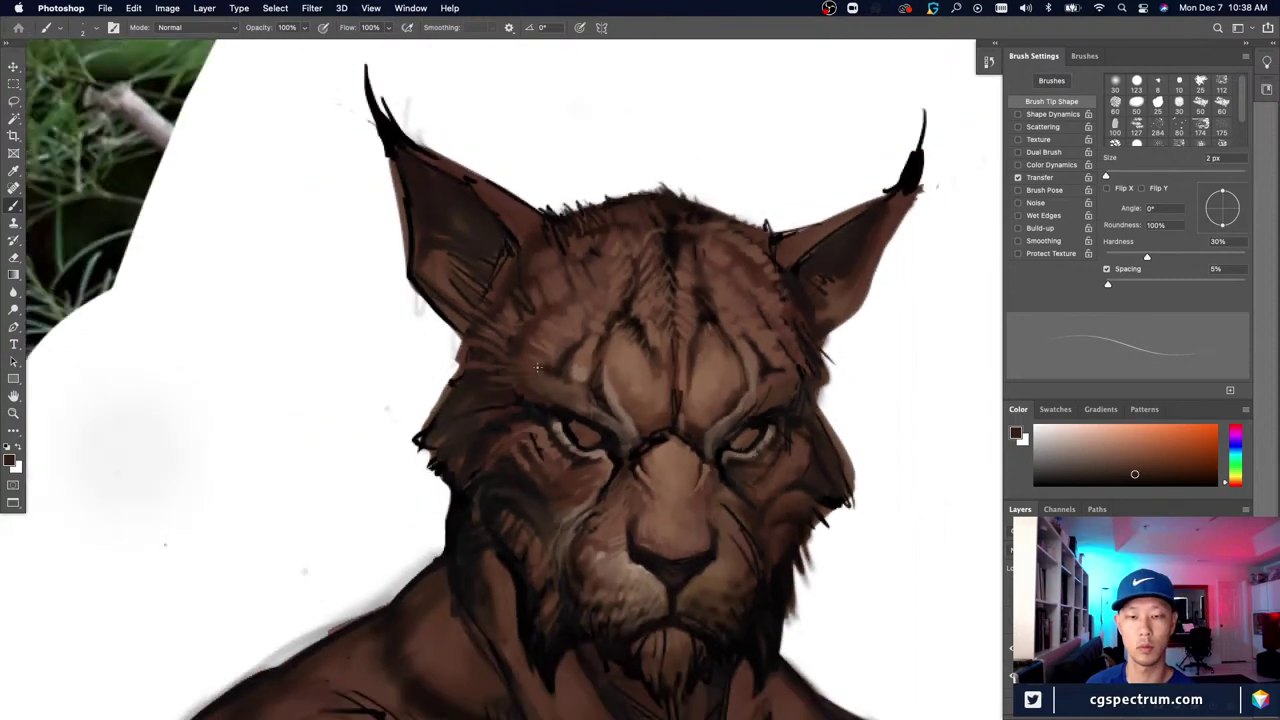
Step: Blend the fur above the left eye around the light brow marking with sampled browns, using a brush of about 6 px
alt+click(610, 378)
key(bracketright)
key(bracketright)
key(bracketright)
key(bracketright)
key(bracketright)
key(bracketright)
alt+click(600, 378)
key(bracketright)
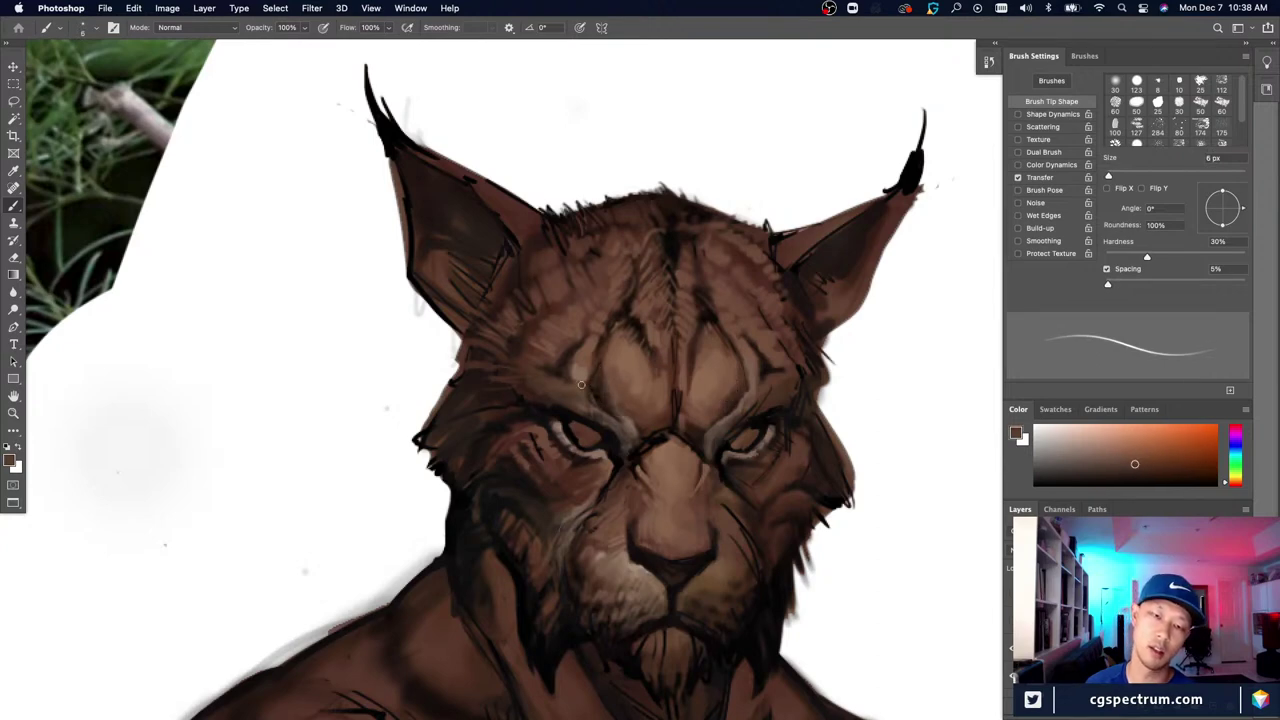
alt+click(603, 401)
alt+click(610, 412)
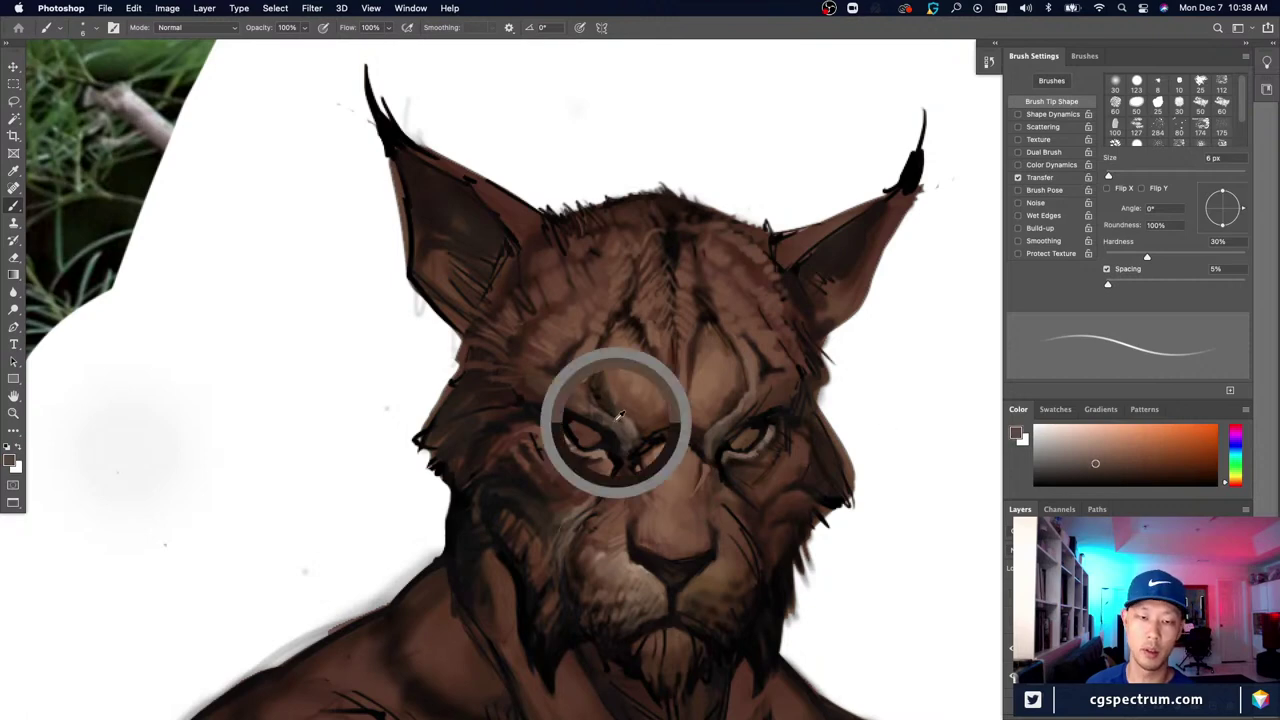
Step: Refine the light marking along the left eye's inner brow with sampled grey-brown tones and a 3 px brush
key(bracketleft)
key(bracketleft)
key(bracketleft)
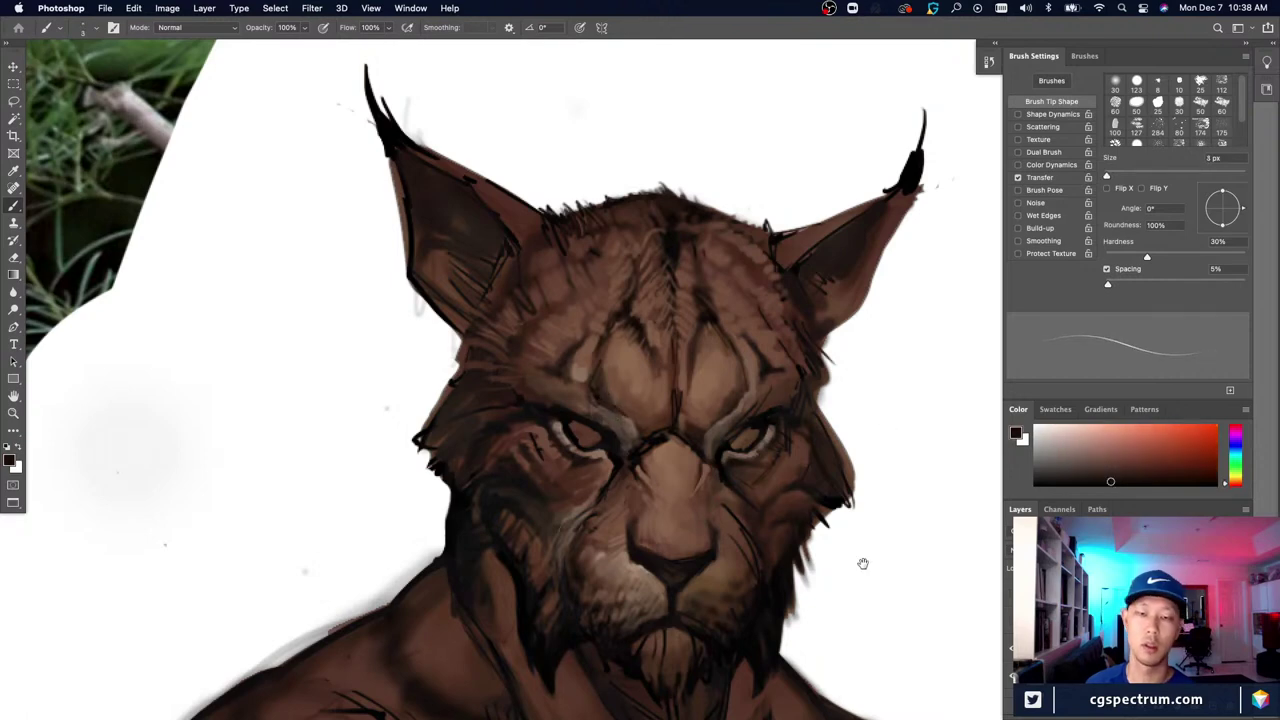
alt+click(614, 410)
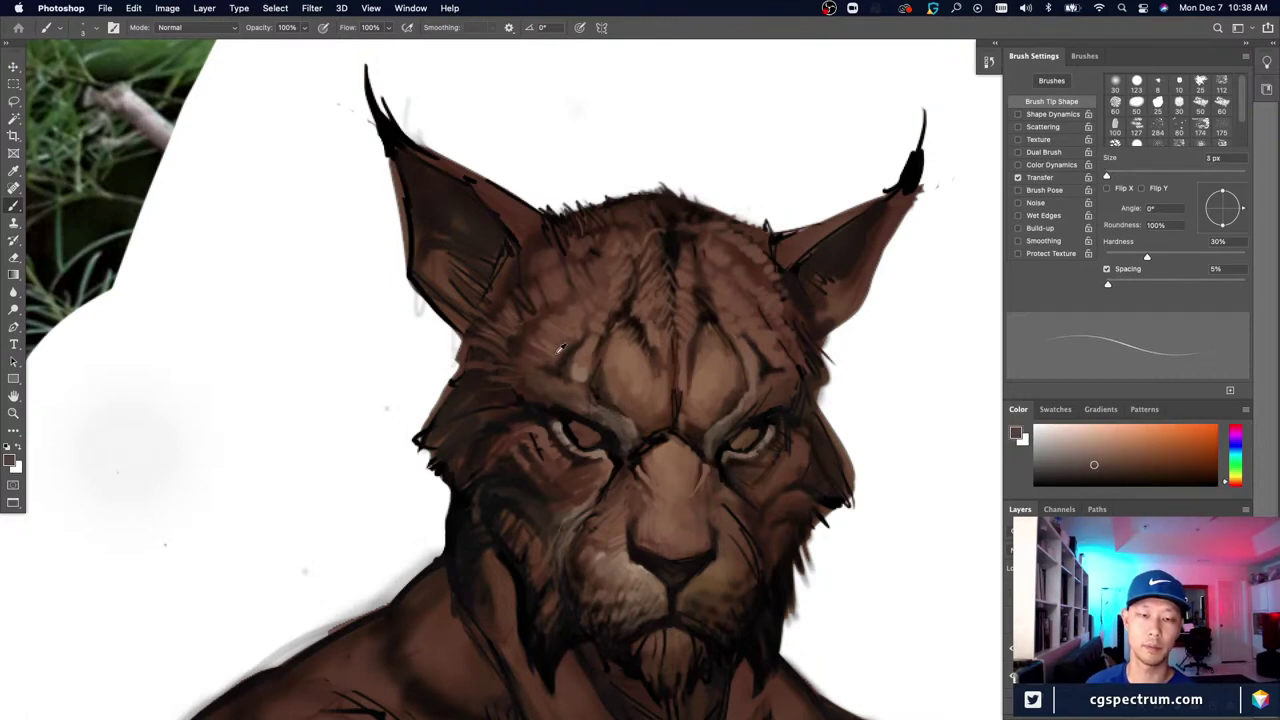
alt+click(617, 416)
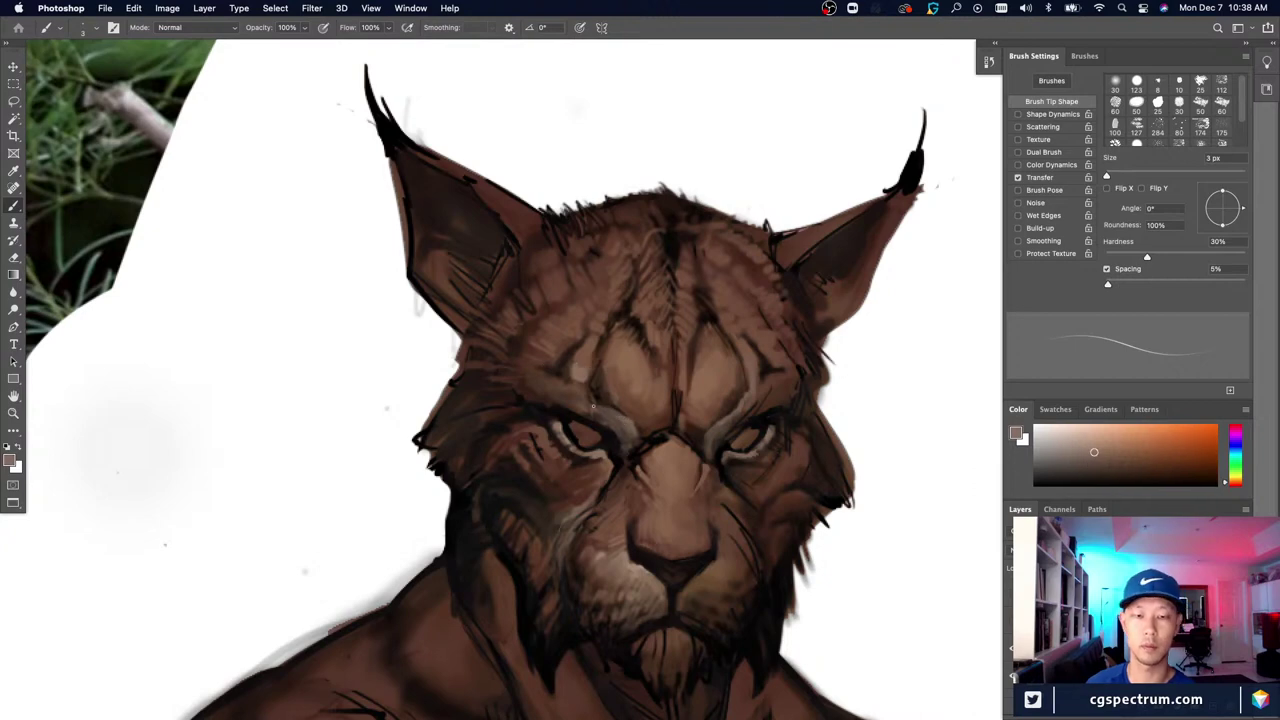
alt+click(608, 420)
alt+click(738, 455)
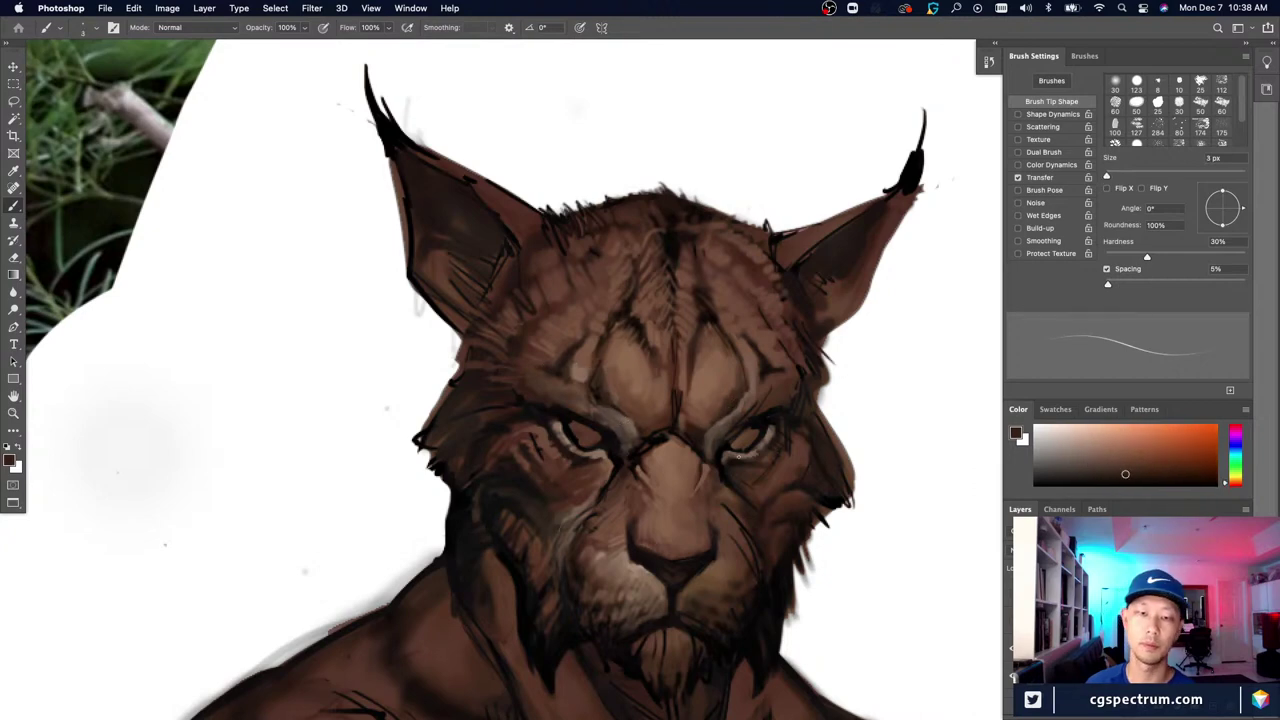
Step: Shade the light forehead patch above the right eye with sampled dark brown, using a 6 to 9 px brush
alt+click(656, 415)
key(bracketright)
key(bracketright)
key(bracketright)
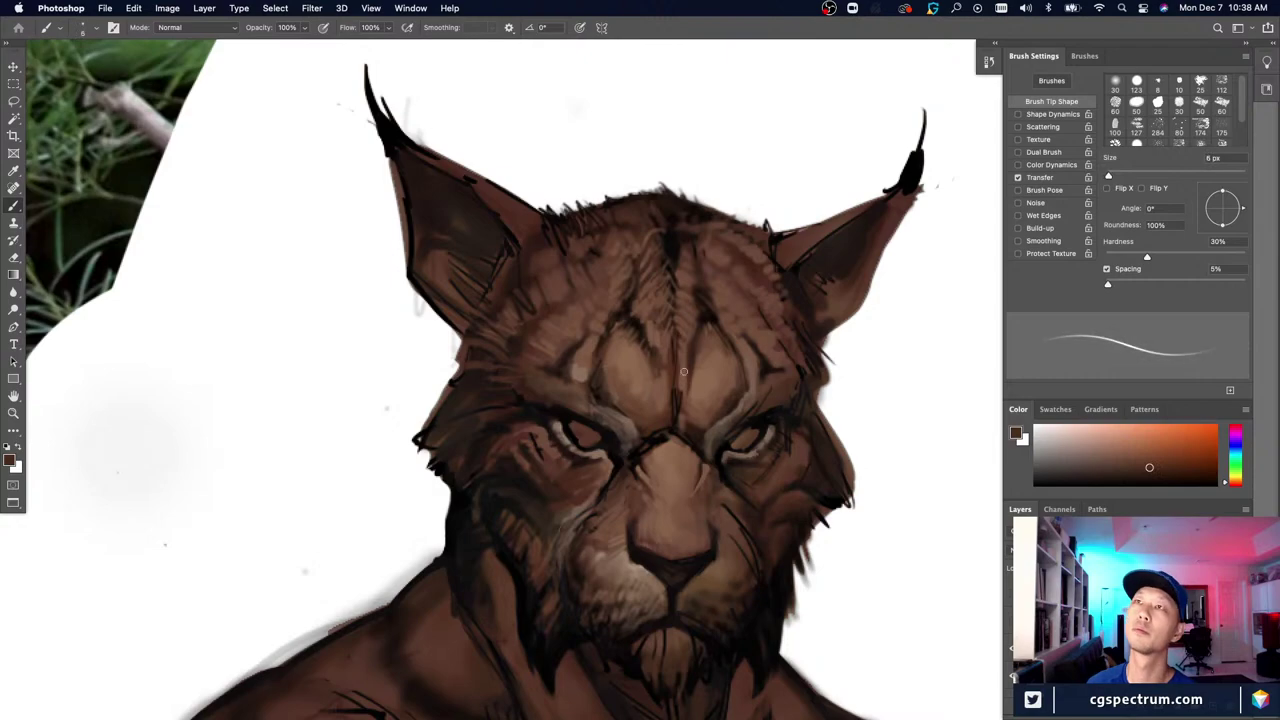
key(bracketright)
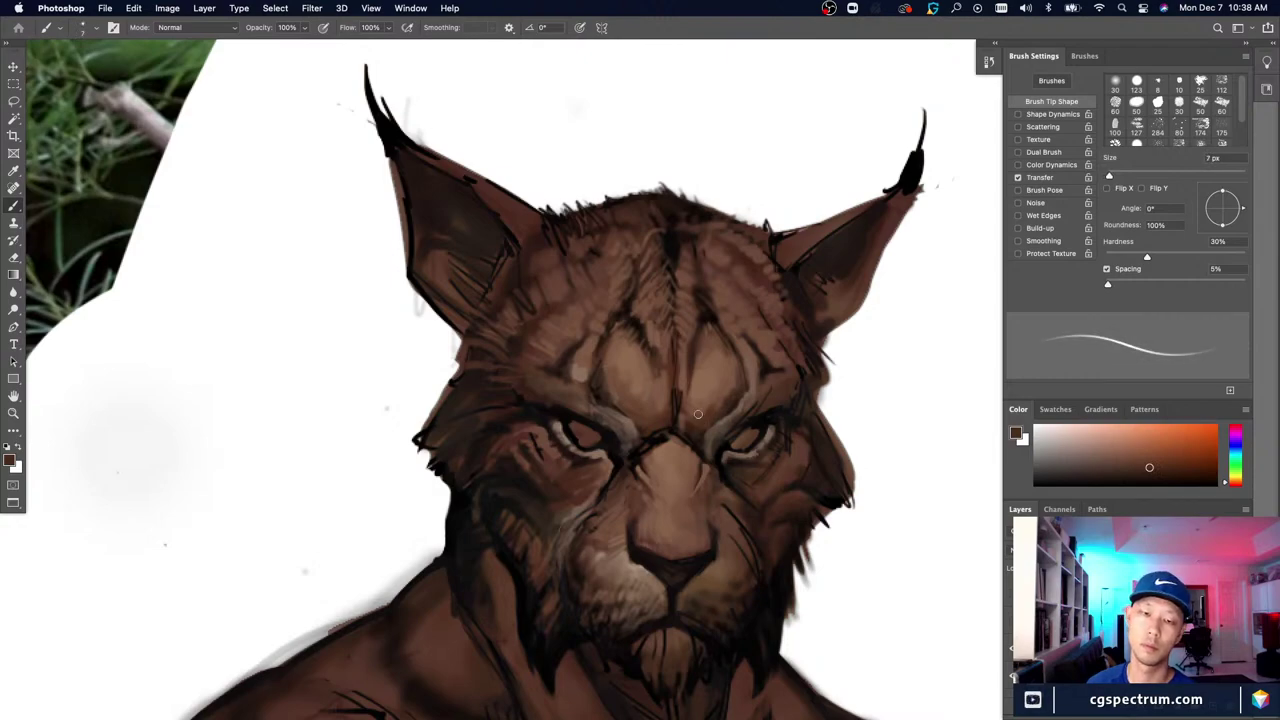
key(bracketright)
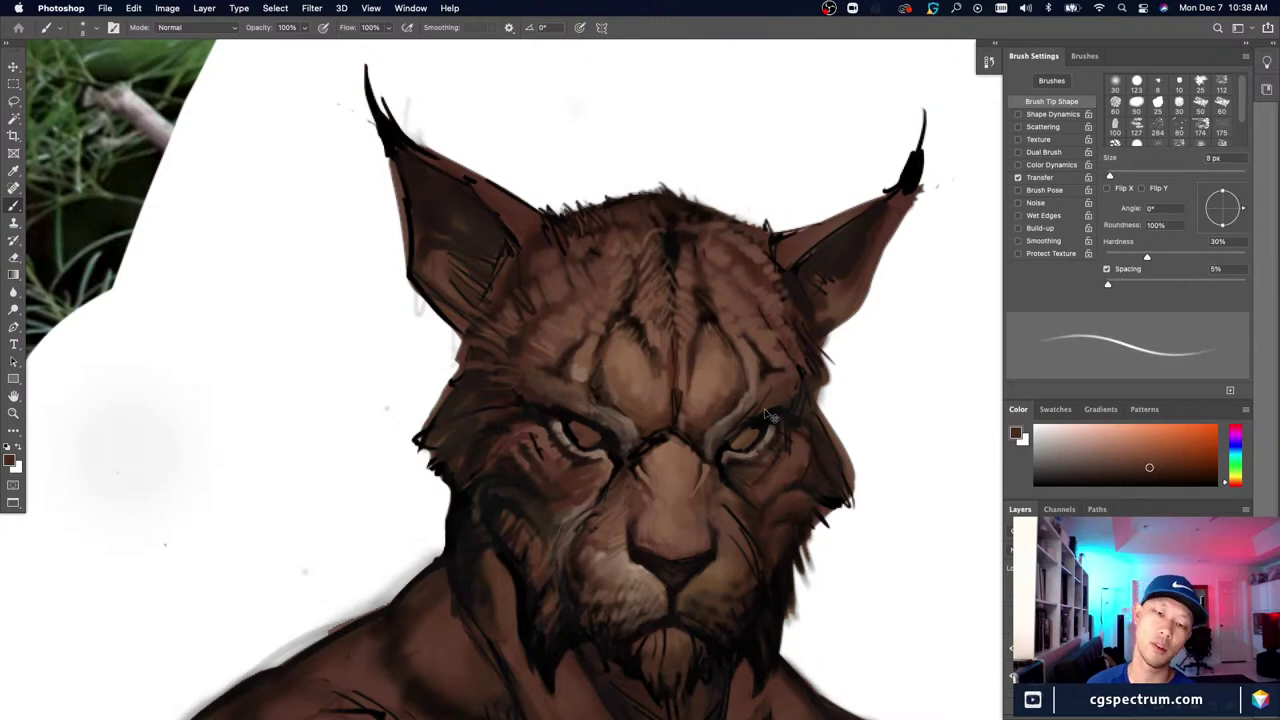
key(super+minus)
key(super+plus)
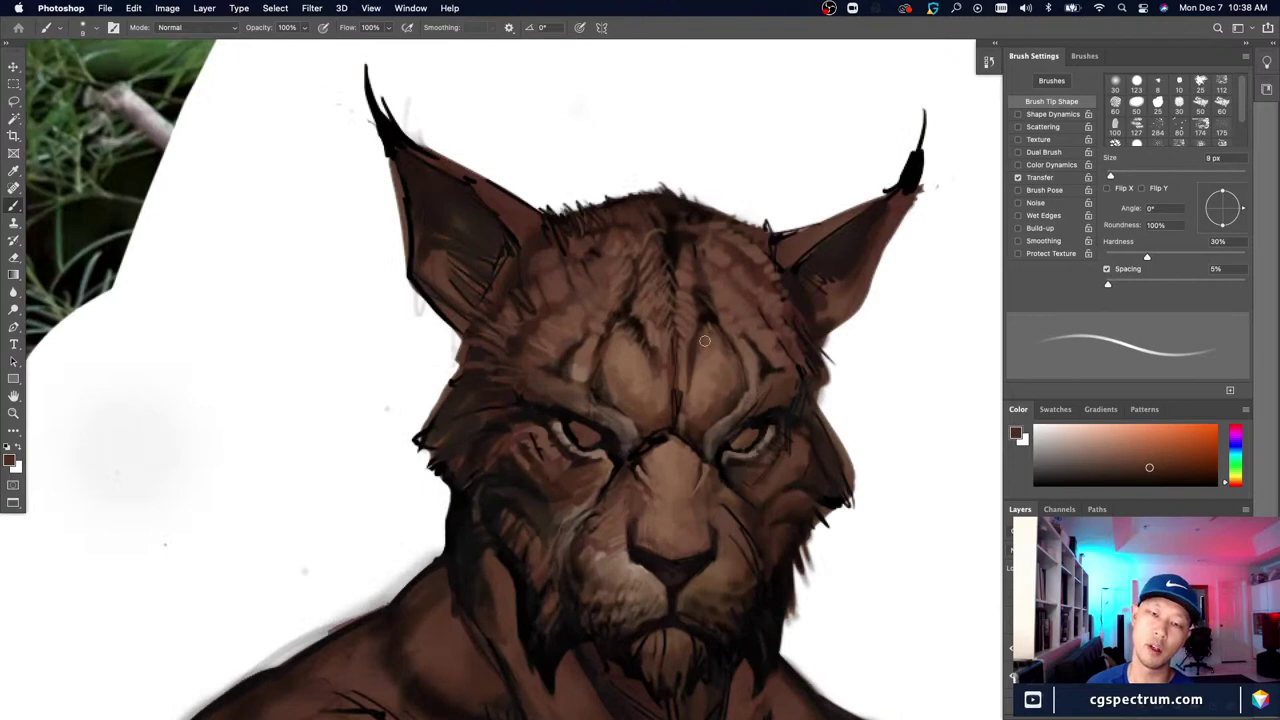
key(super+minus)
key(super+minus)
key(super+plus)
key(super+plus)
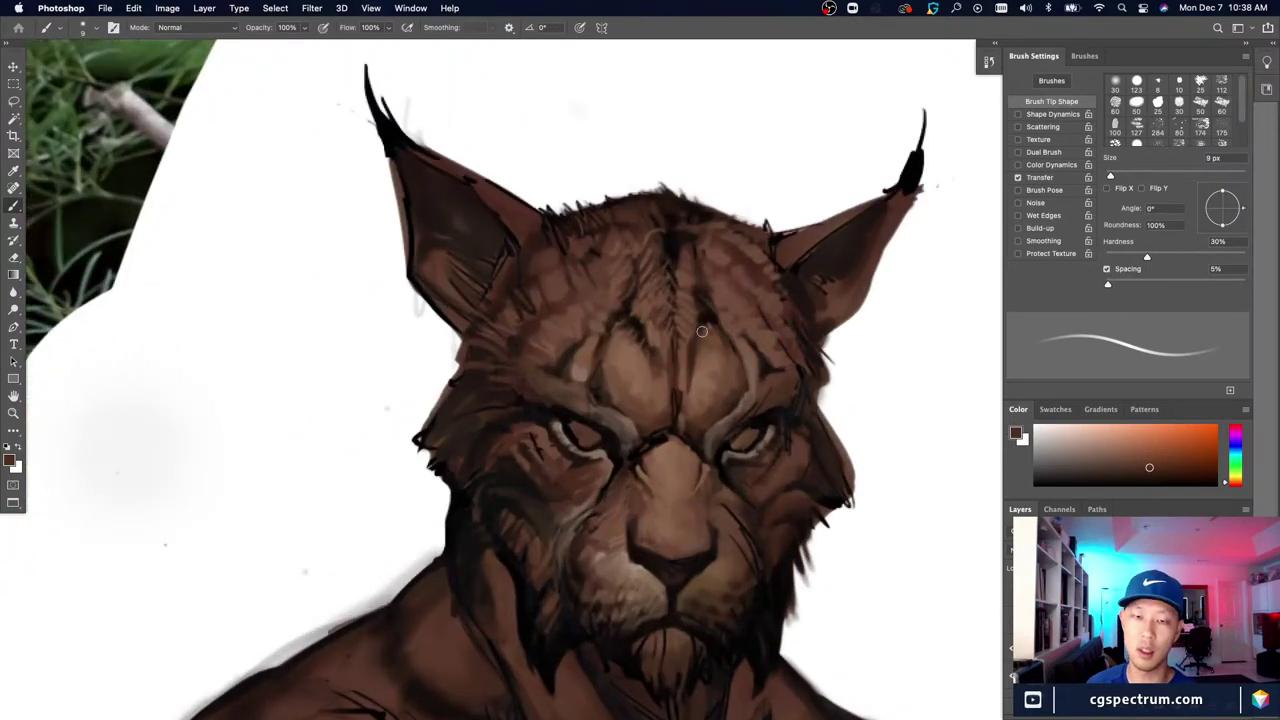
Step: Break up the light forehead patches above both eyes with soft fur strokes in sampled mid-brown at 9 px
alt+click(709, 341)
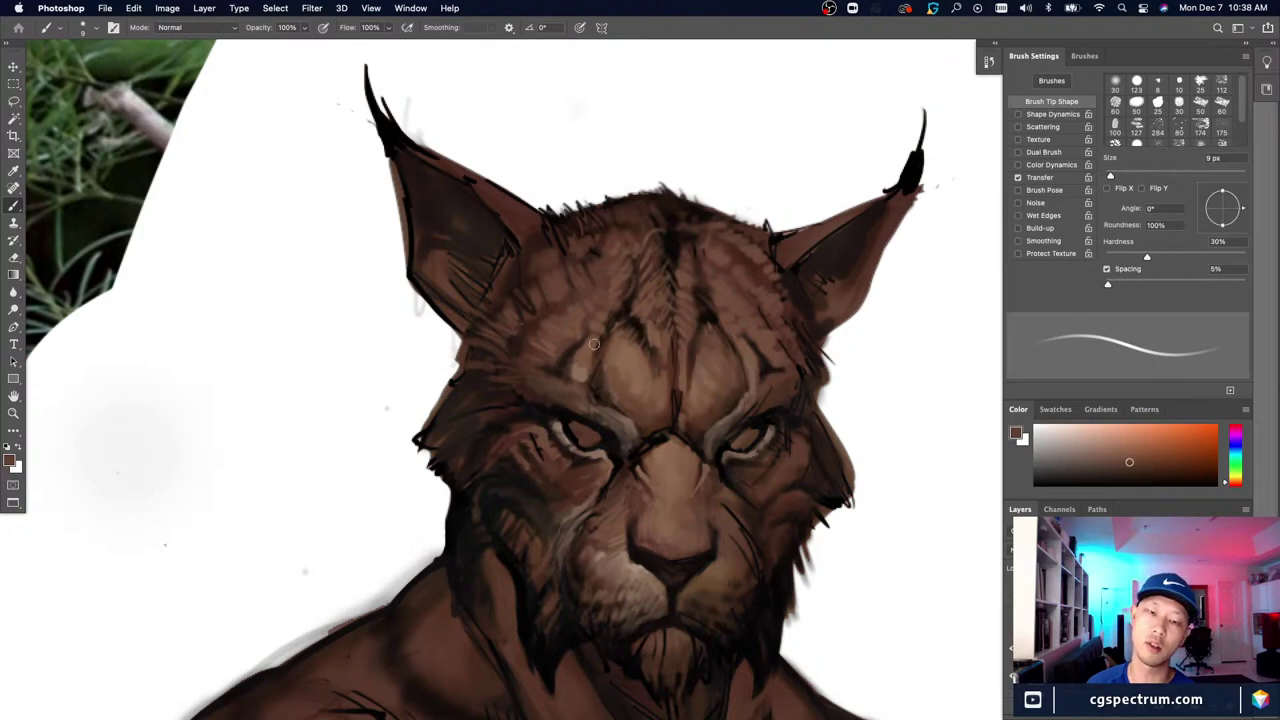
key(super+minus)
key(super+minus)
key(super+minus)
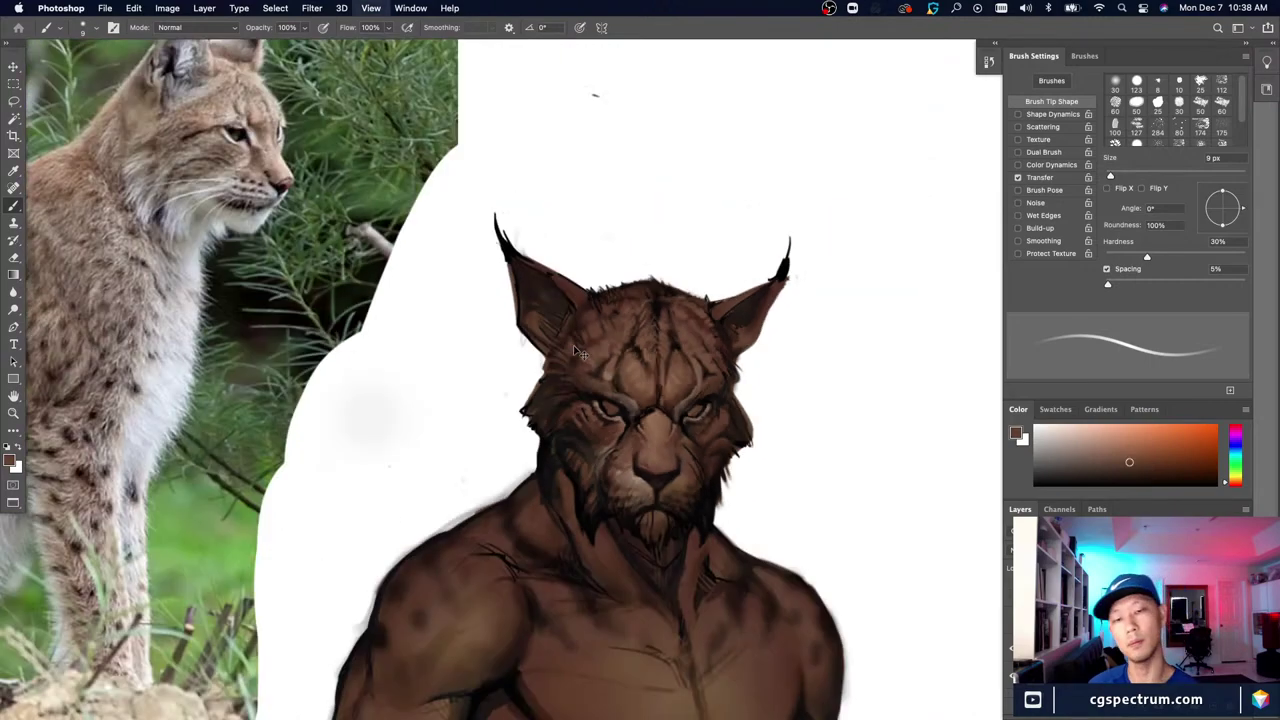
key(super+plus)
key(super+plus)
key(super+plus)
Step: Paint brown fur streaks down the nose bridge with a sampled brown, using a 3 to 5 px brush
alt+click(642, 475)
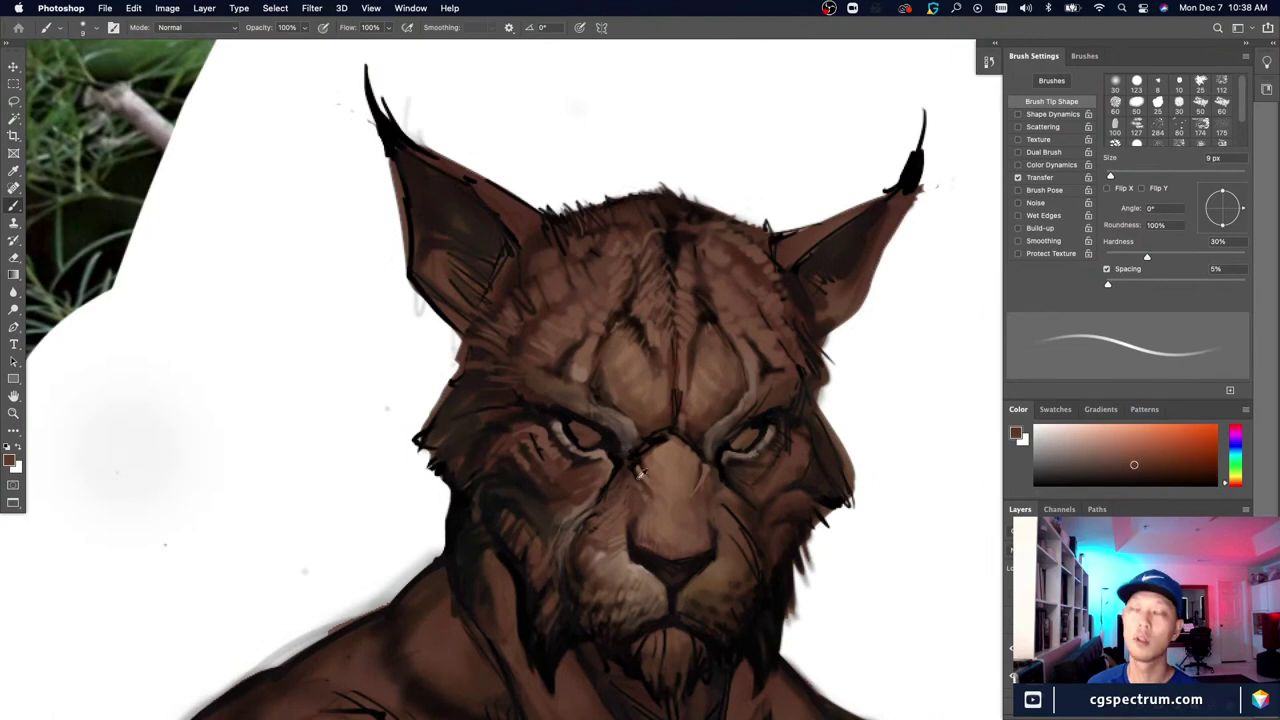
key(bracketleft)
key(bracketleft)
key(bracketleft)
key(bracketleft)
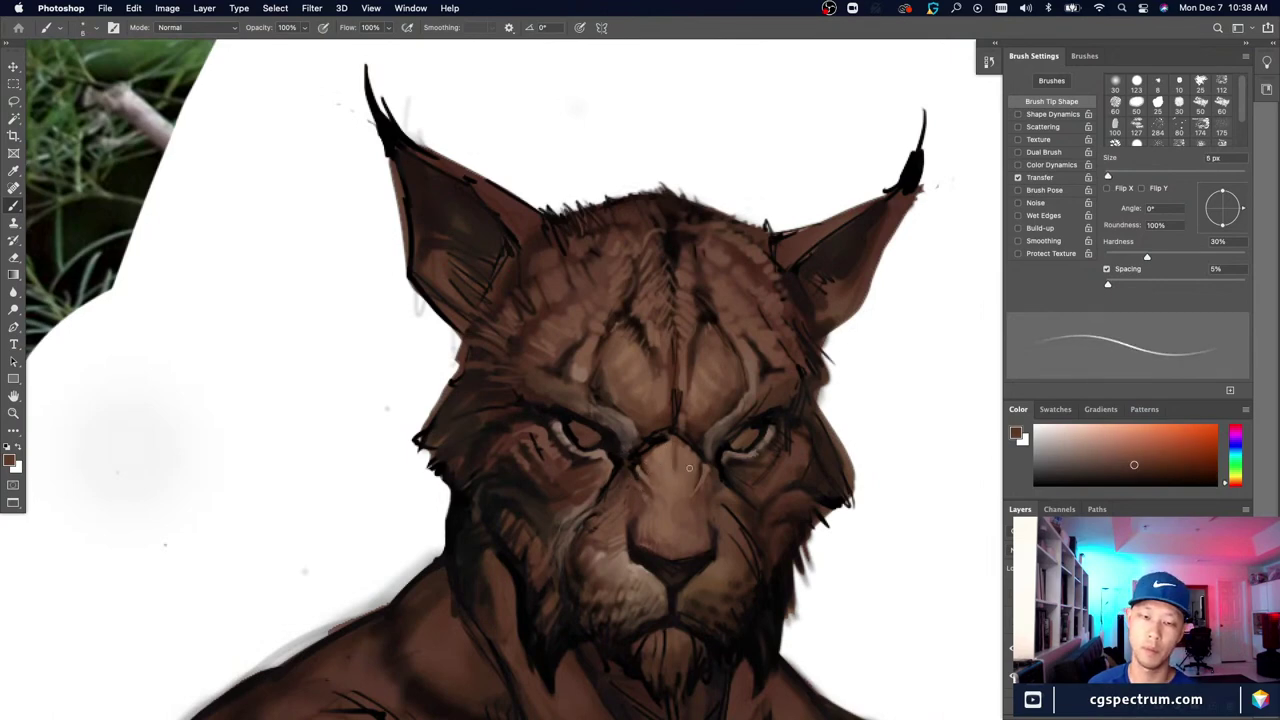
key(bracketleft)
key(bracketleft)
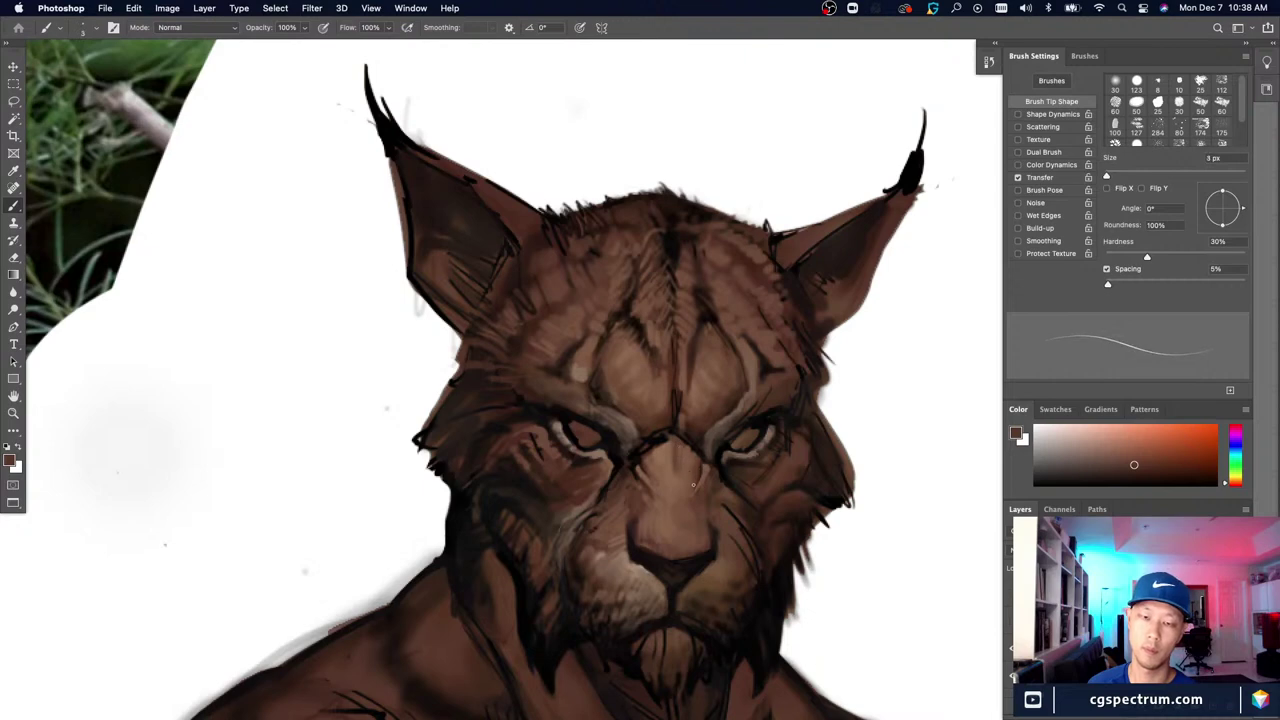
key(bracketright)
key(bracketright)
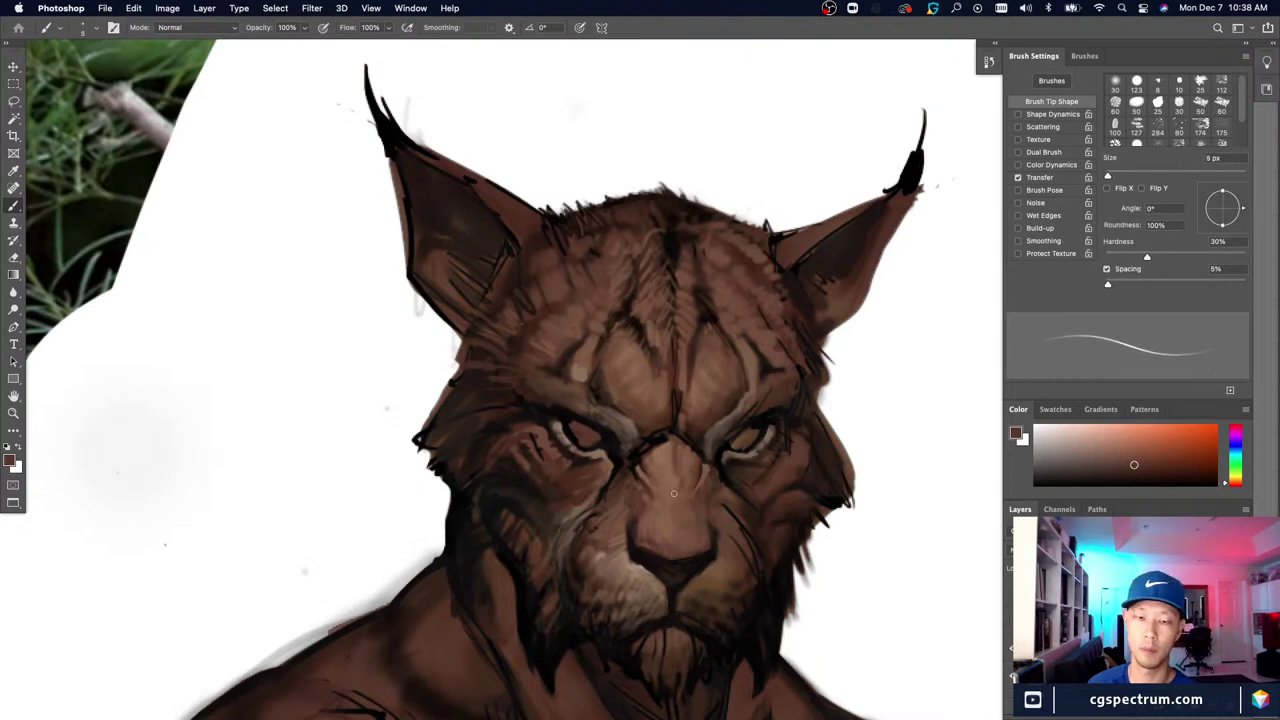
key(bracketleft)
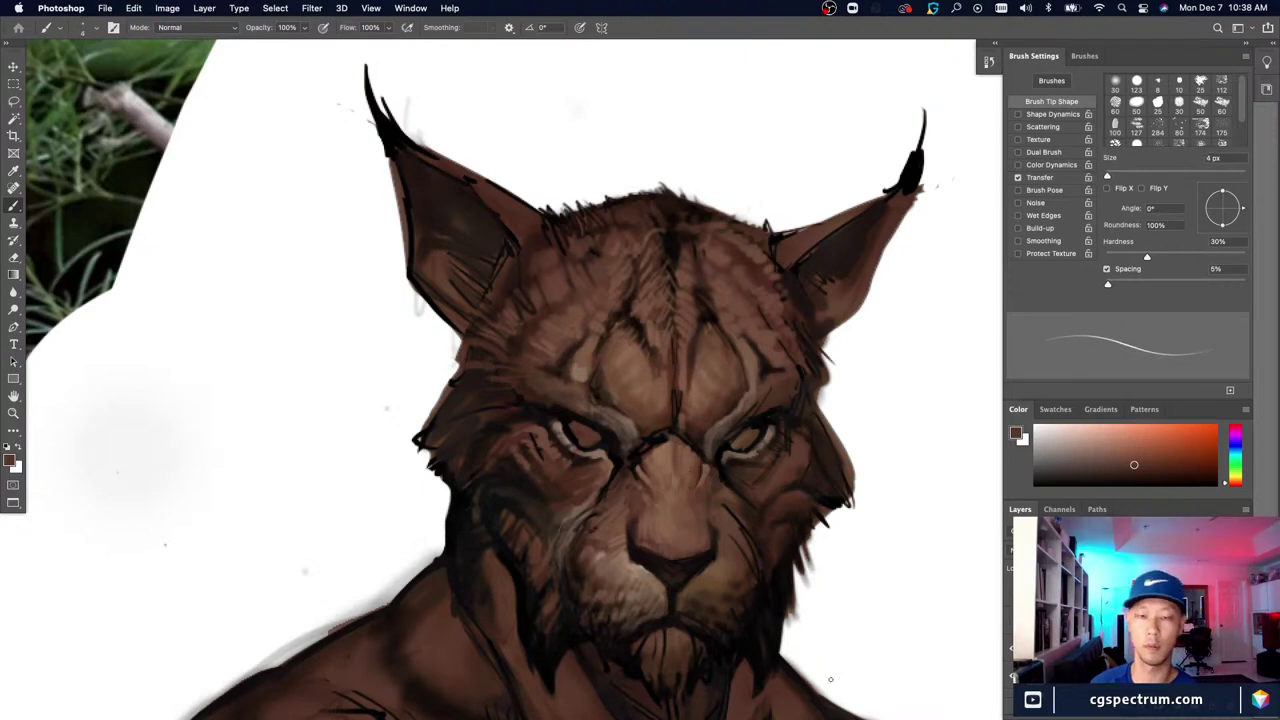
Step: Add lighter fur strokes along the nose bridge with sampled light browns, going from 3 px down to 1 px
alt+click(669, 508)
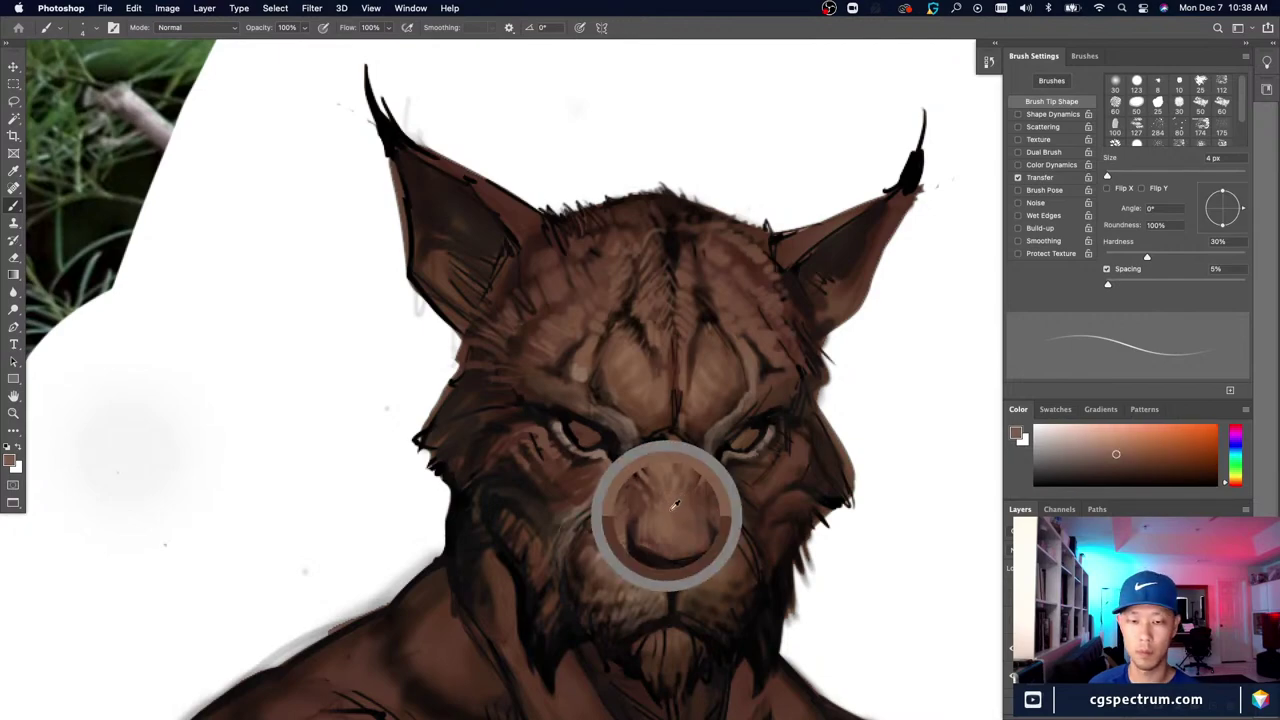
key(bracketleft)
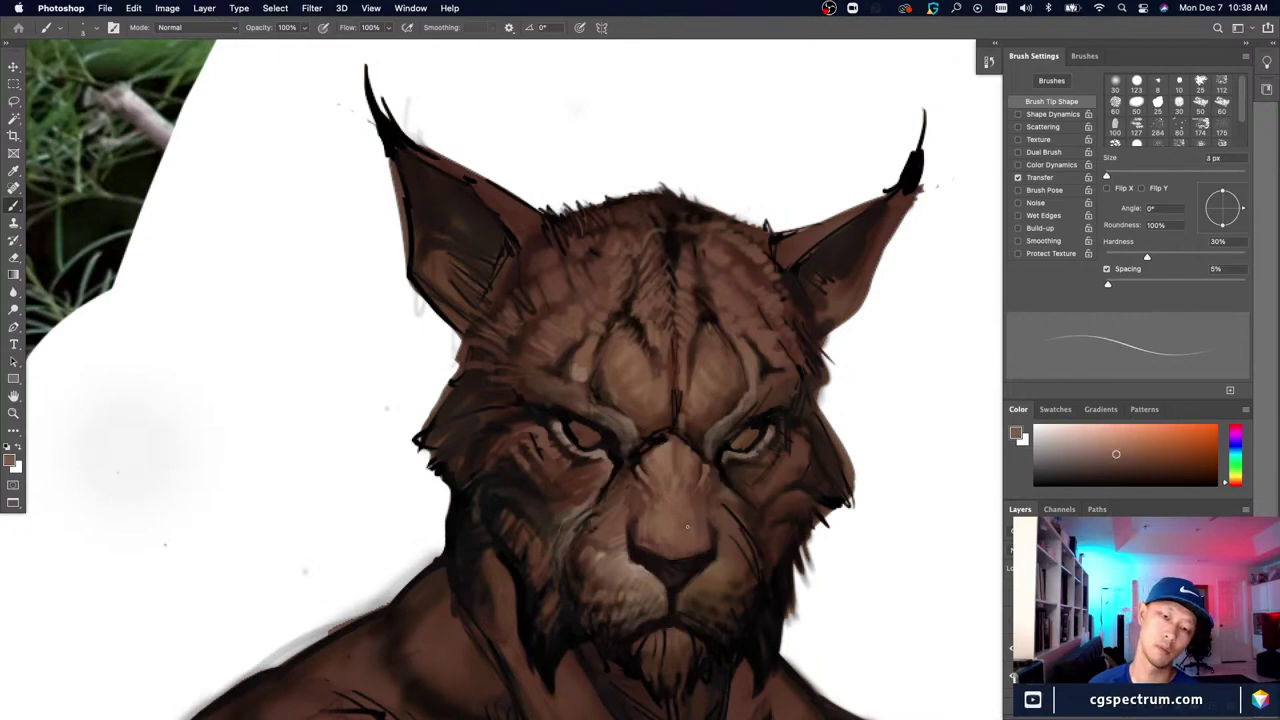
key(super+minus)
key(super+equal)
alt+click(665, 451)
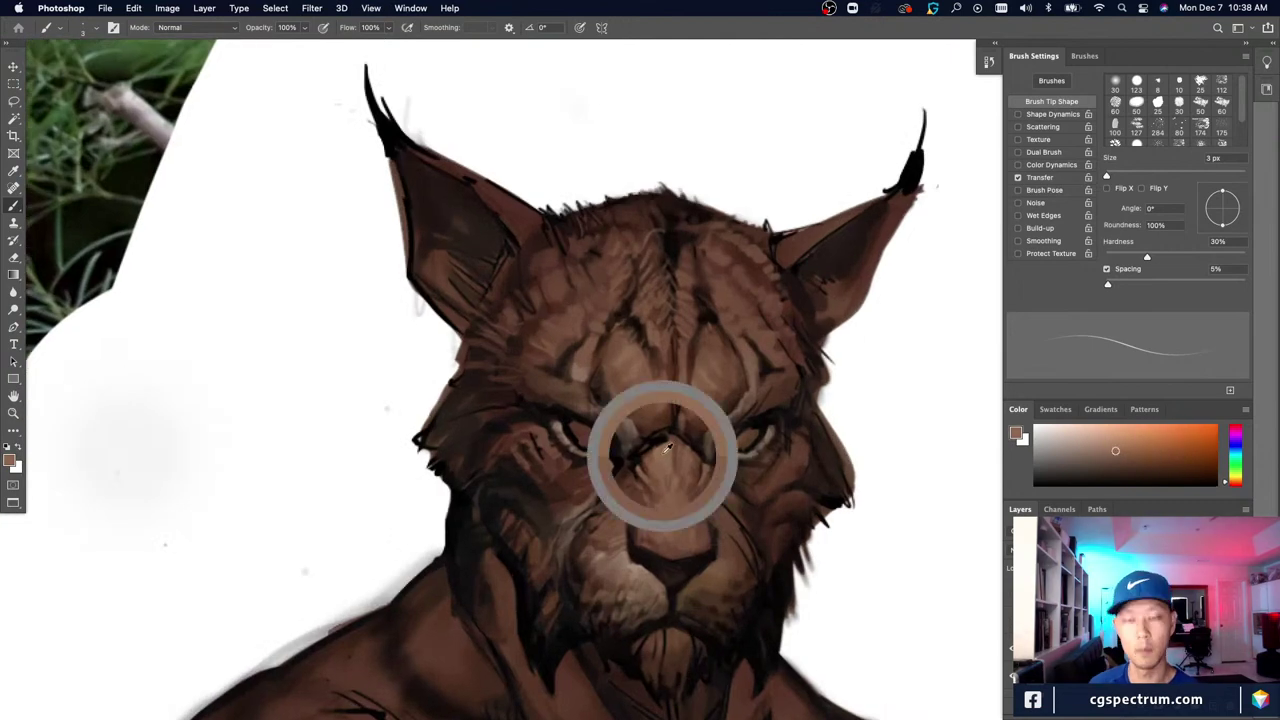
key(bracketleft)
key(bracketleft)
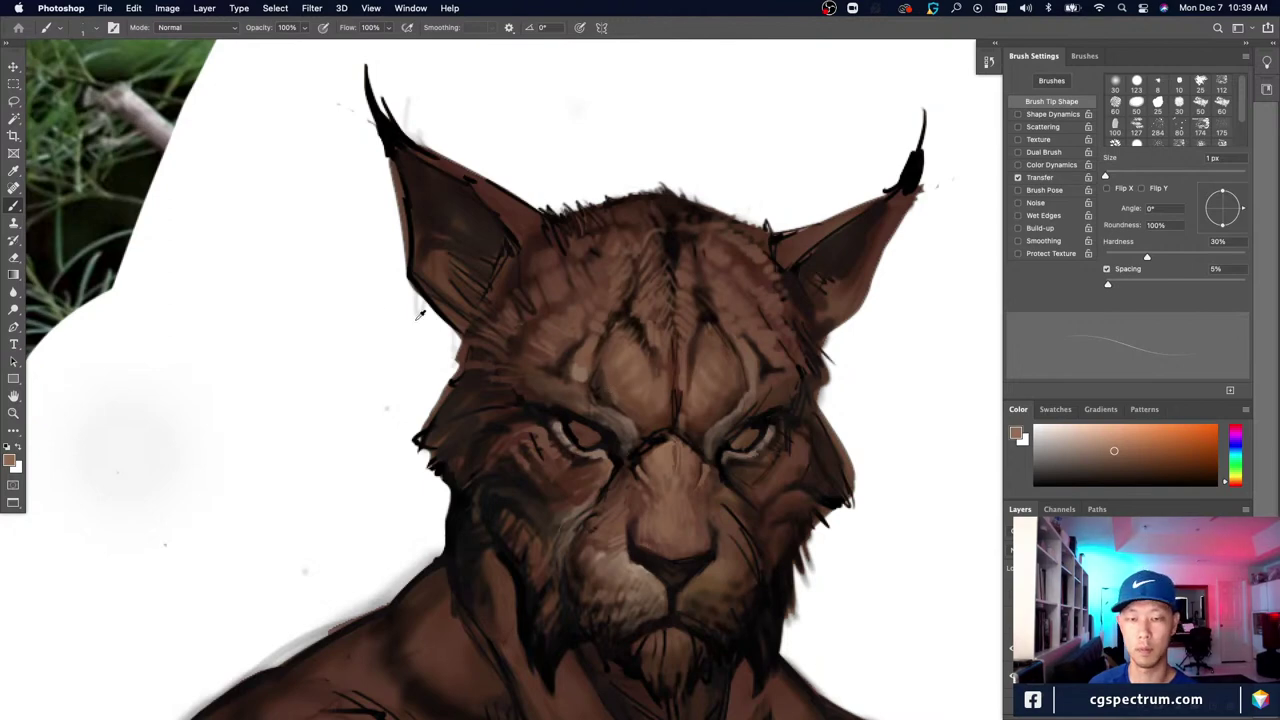
Step: Add fine 1 px hairs in sampled dark browns where the nose bridge meets the brow
alt+click(659, 436)
alt+click(646, 448)
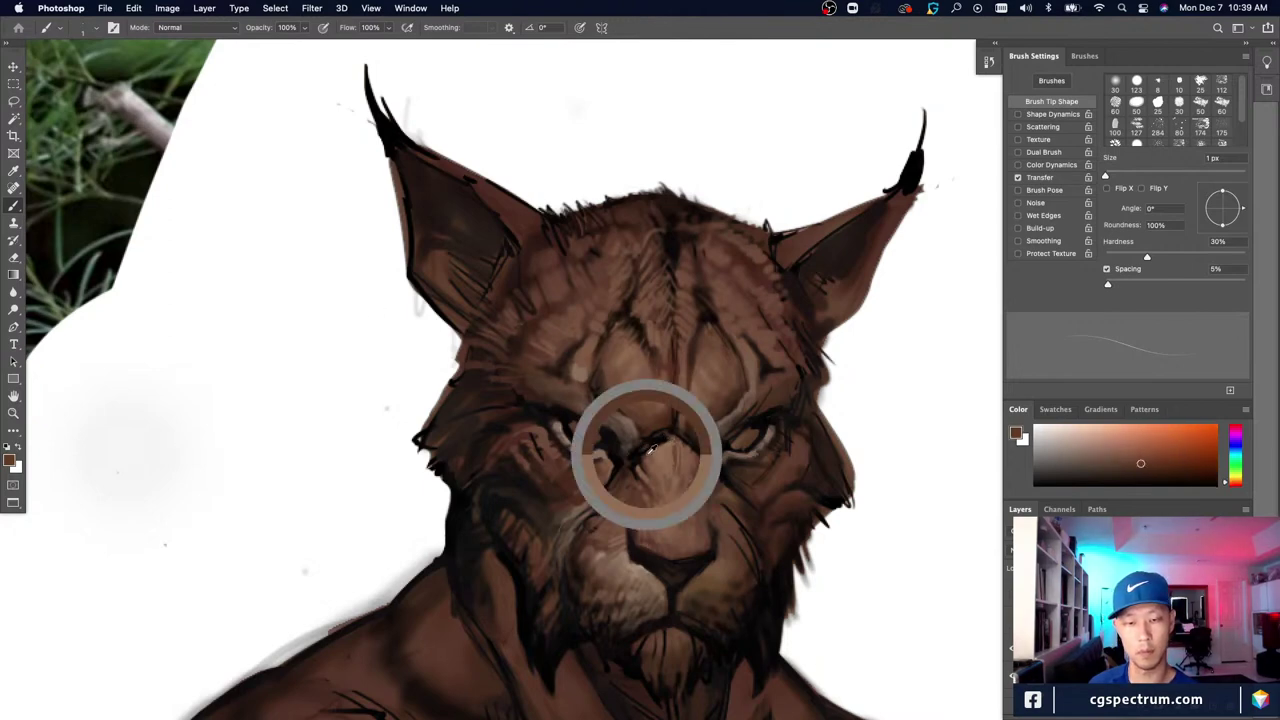
alt+click(663, 423)
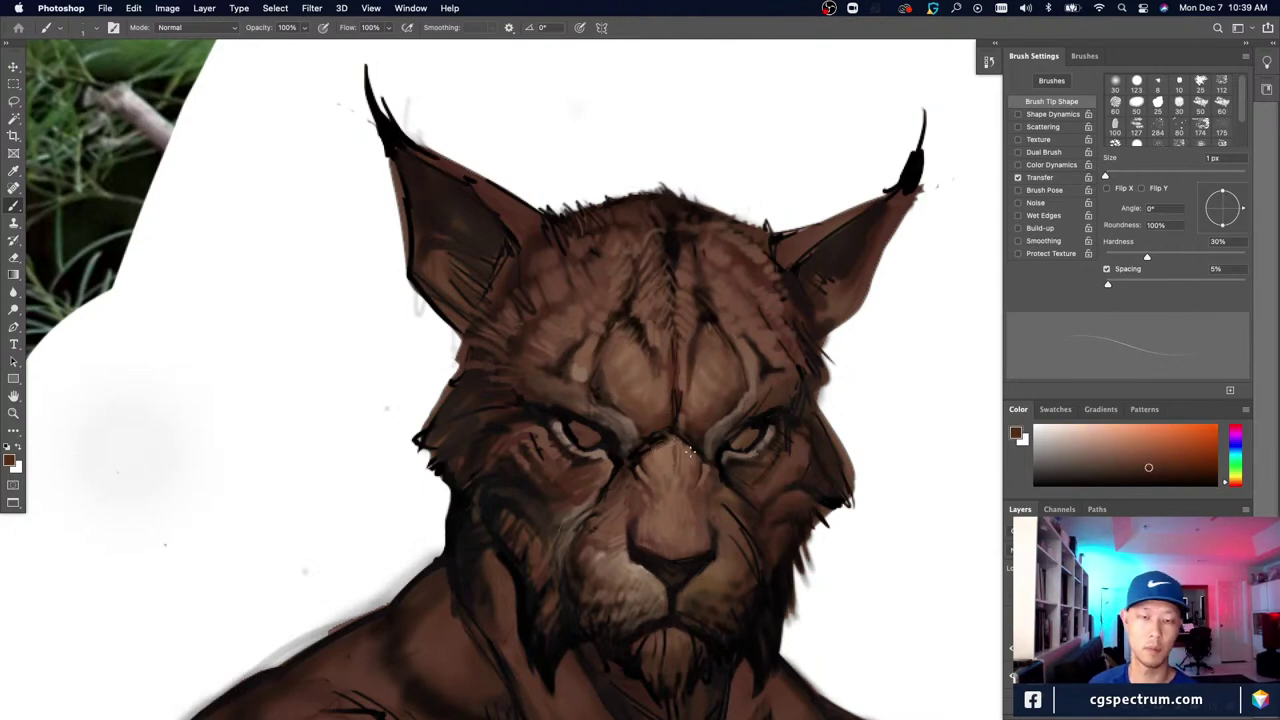
key(super+minus)
key(super+minus)
scroll(690, 452, up, 5)
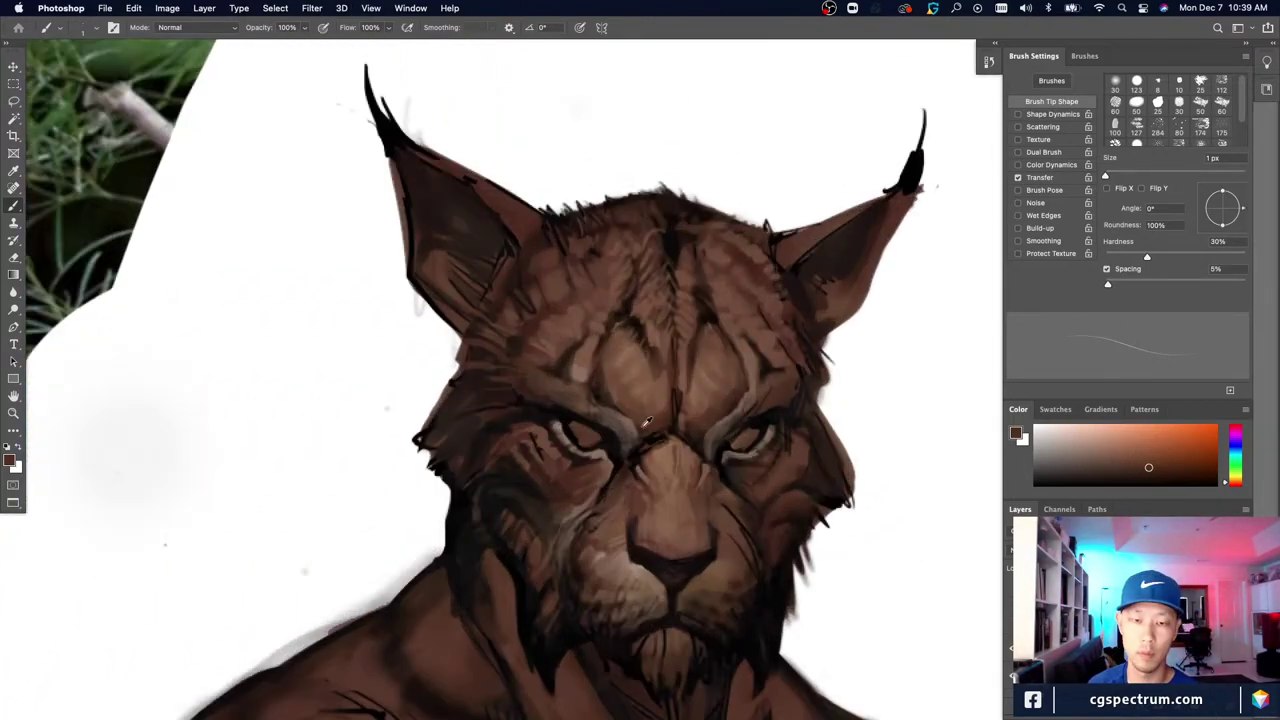
Step: Paint over the black line at the top of the nose bridge with sampled brown at 6 px
alt+click(657, 433)
key(bracketright)
key(bracketright)
key(bracketright)
key(bracketright)
key(bracketright)
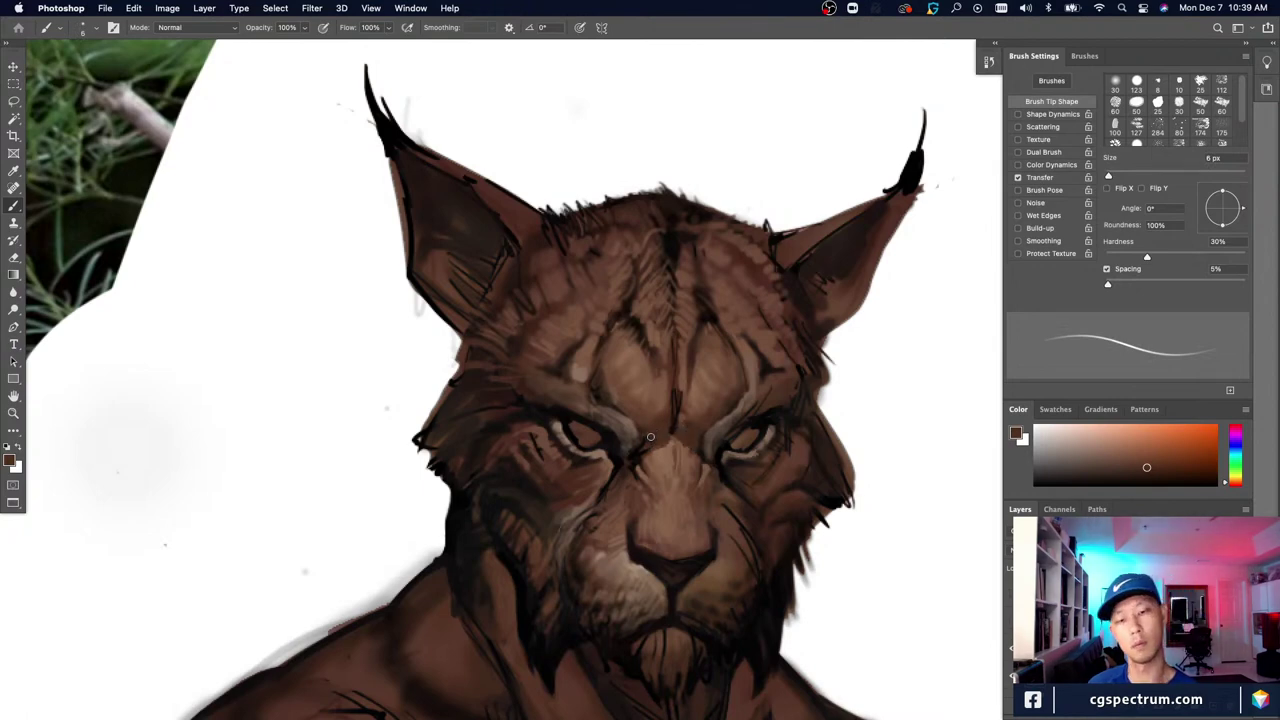
Step: Rework the crease between the left eye's inner corner and the nose bridge with sampled near-black and brown tones at 5 px
alt+click(632, 432)
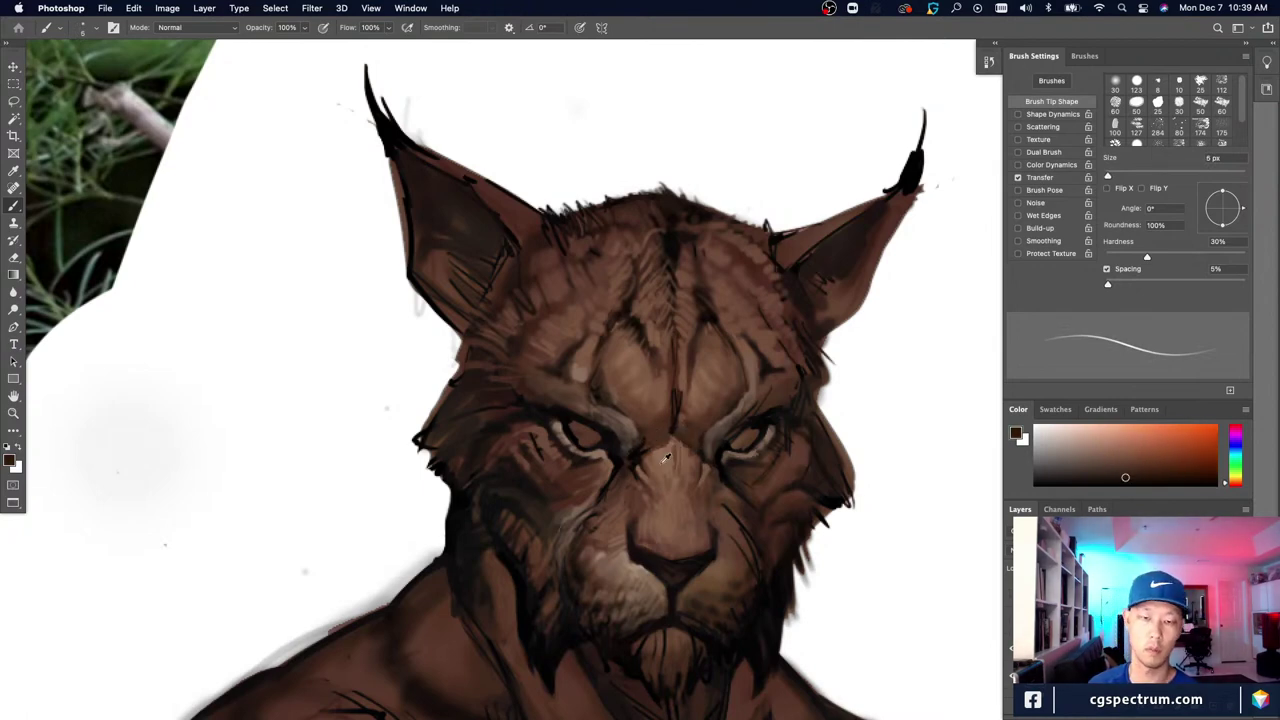
alt+click(665, 457)
alt+click(645, 449)
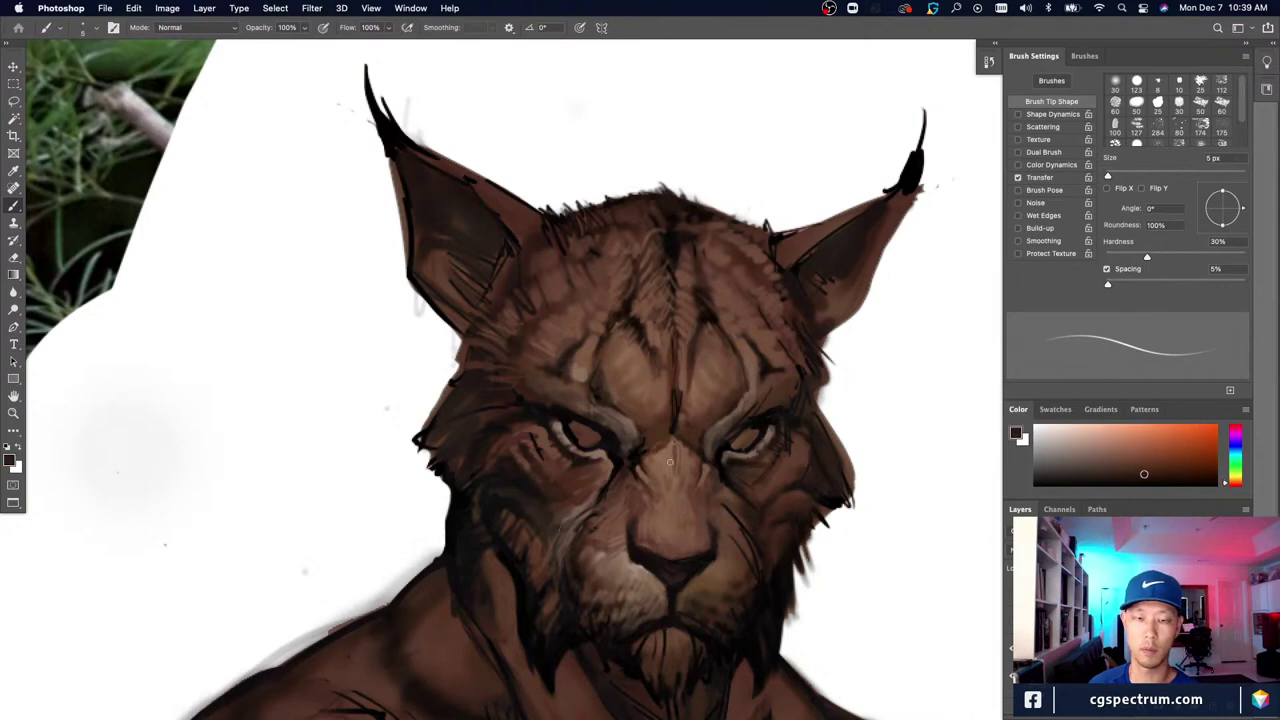
alt+click(667, 444)
alt+click(677, 409)
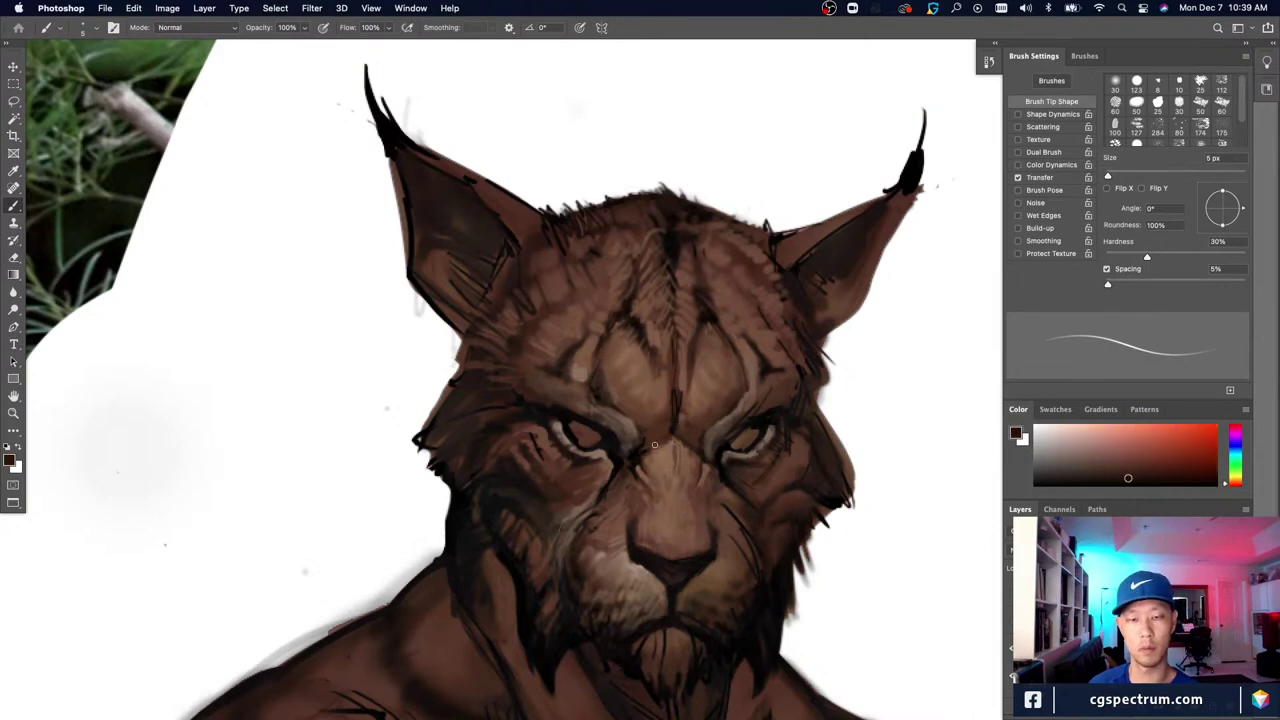
alt+click(663, 440)
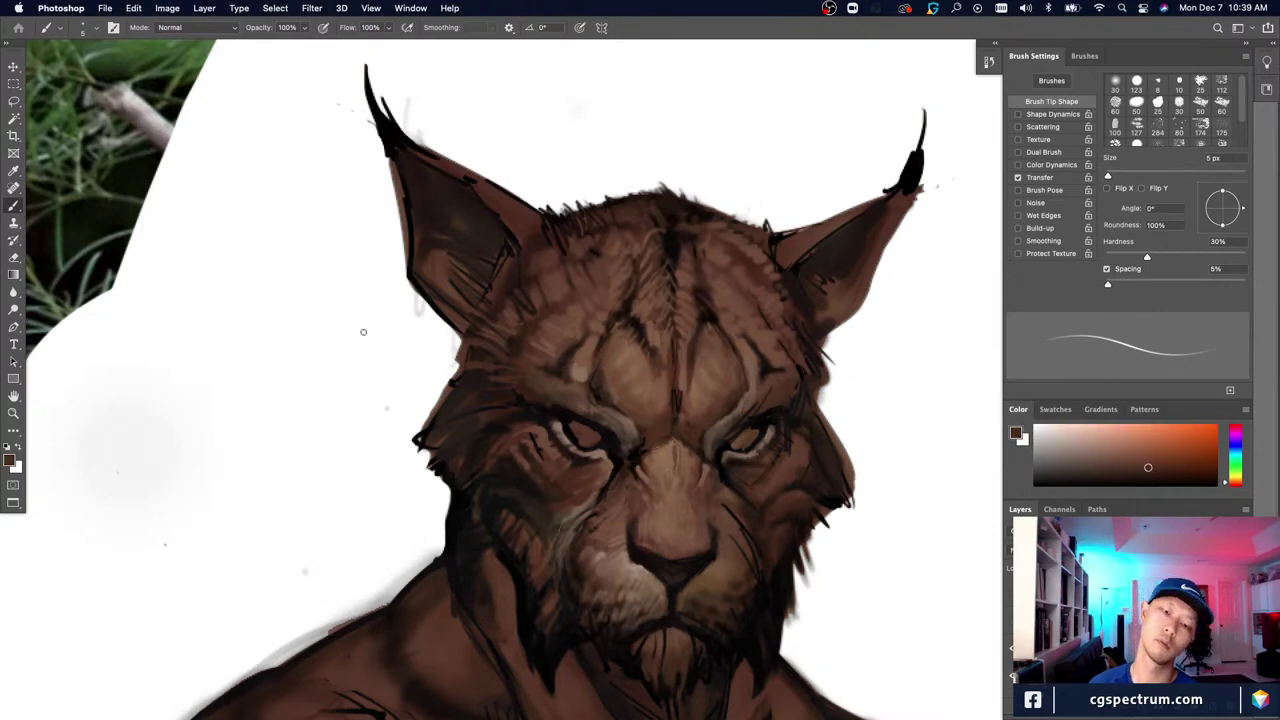
Step: Add fine fur strokes between the brows above the nose bridge with sampled light browns, using a 1 to 3 px brush
key(super+minus)
key(super+plus)
alt+click(670, 425)
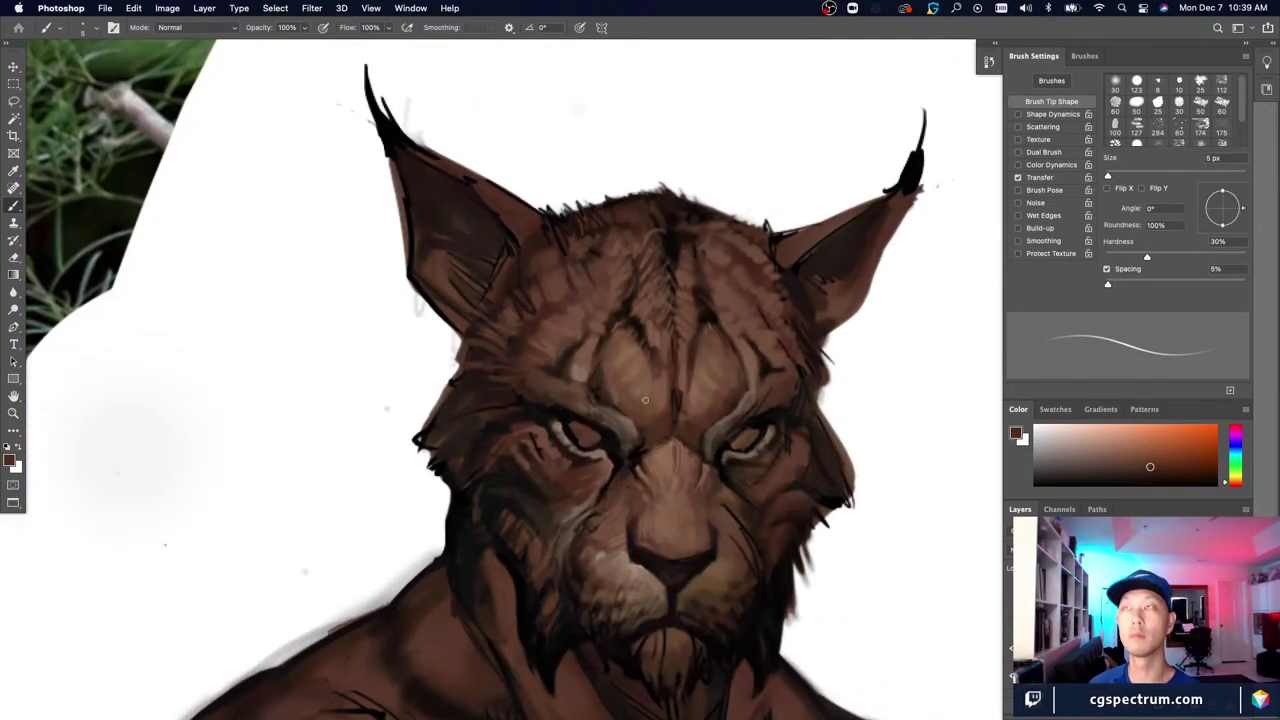
key(bracketleft)
key(bracketleft)
alt+click(666, 392)
key(bracketleft)
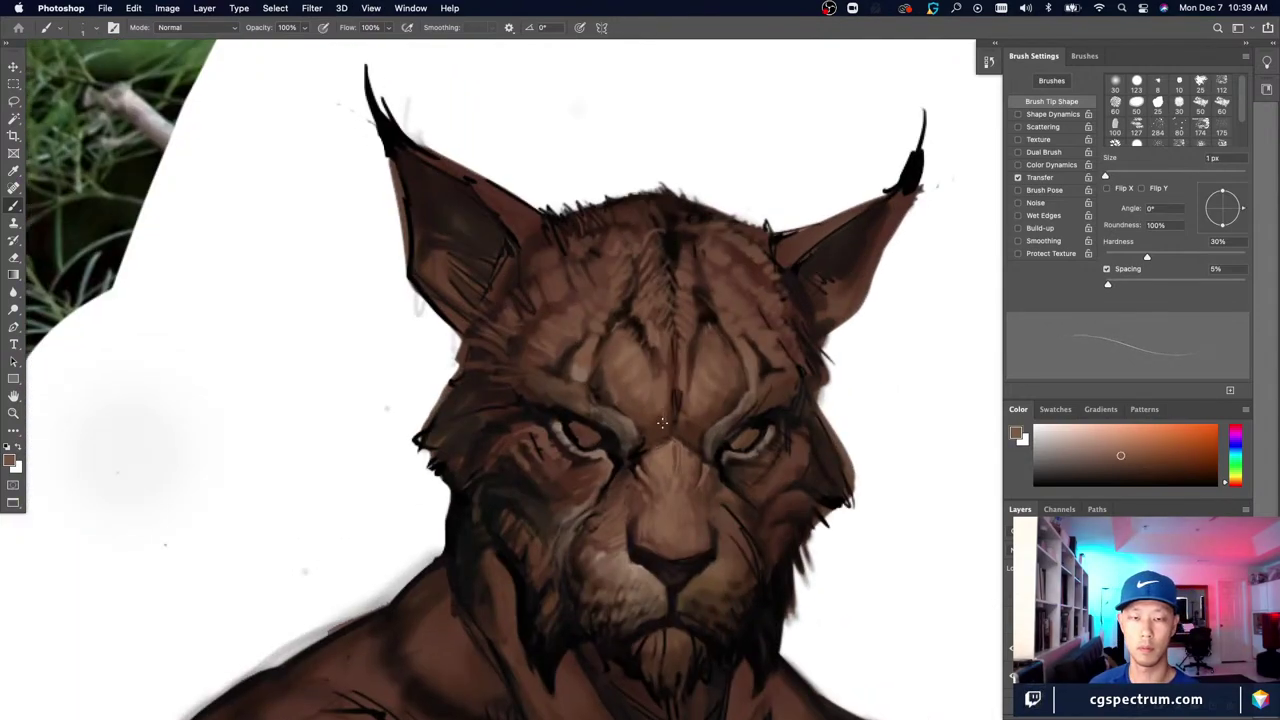
key(bracketright)
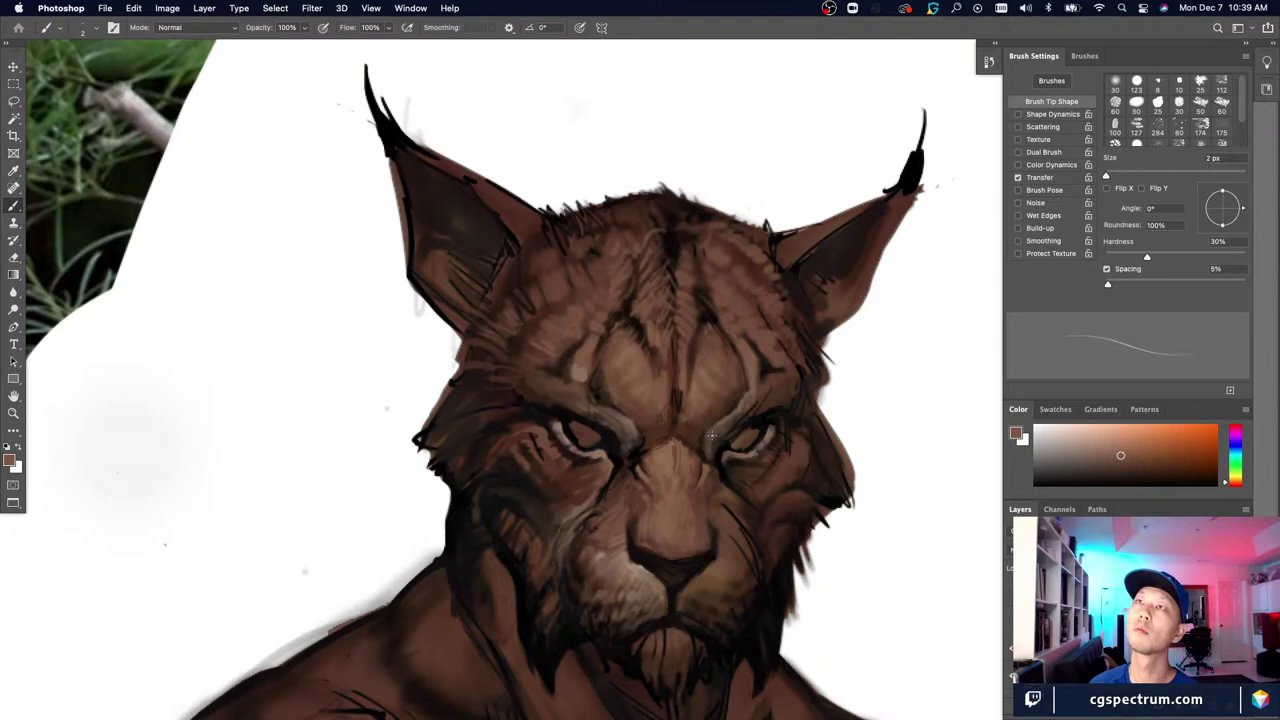
alt+click(698, 403)
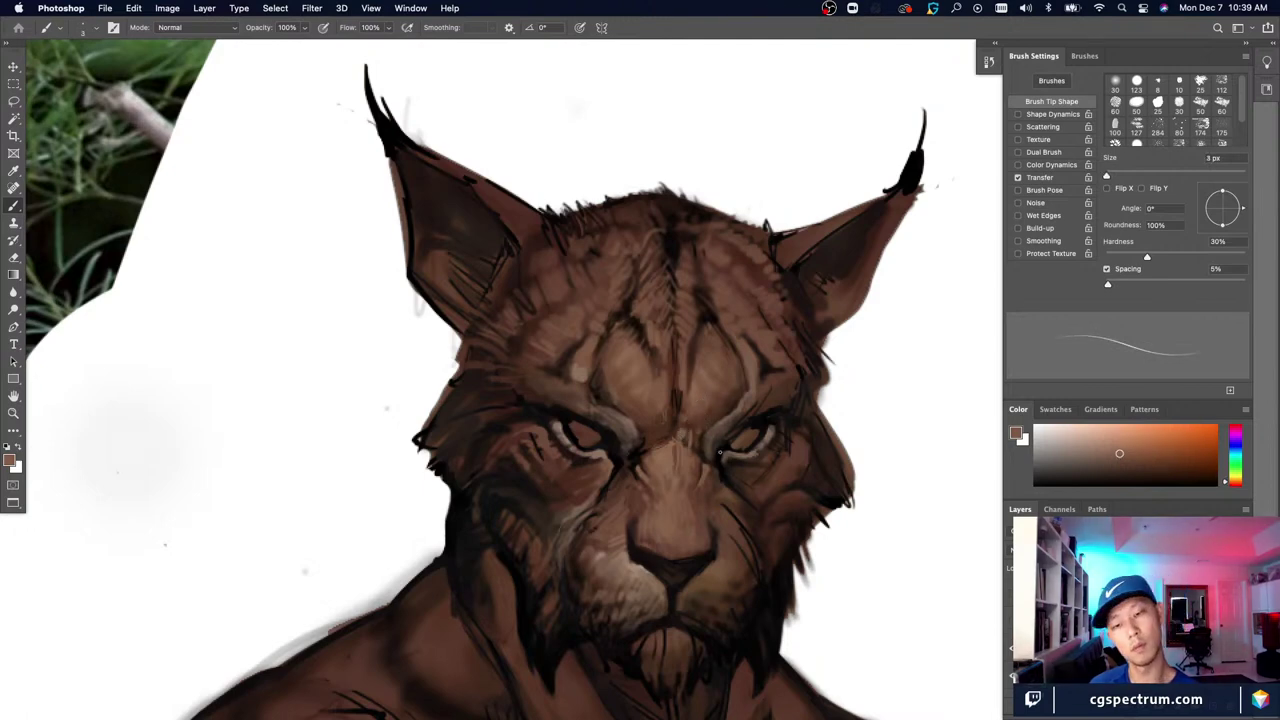
key(super+minus)
key(super+minus)
key(super+minus)
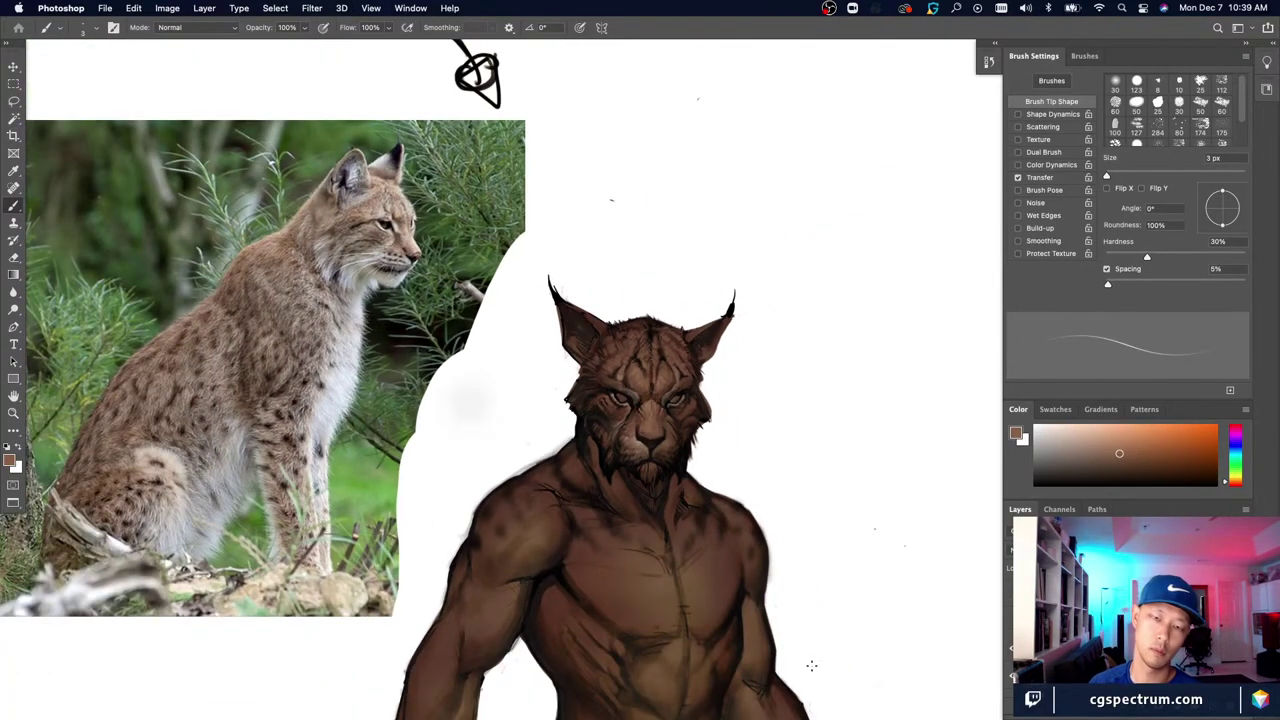
Step: Examine the whole figure and the head beside the lynx reference to judge the painted fur and markings
key(super+minus)
key(super+minus)
key(super+minus)
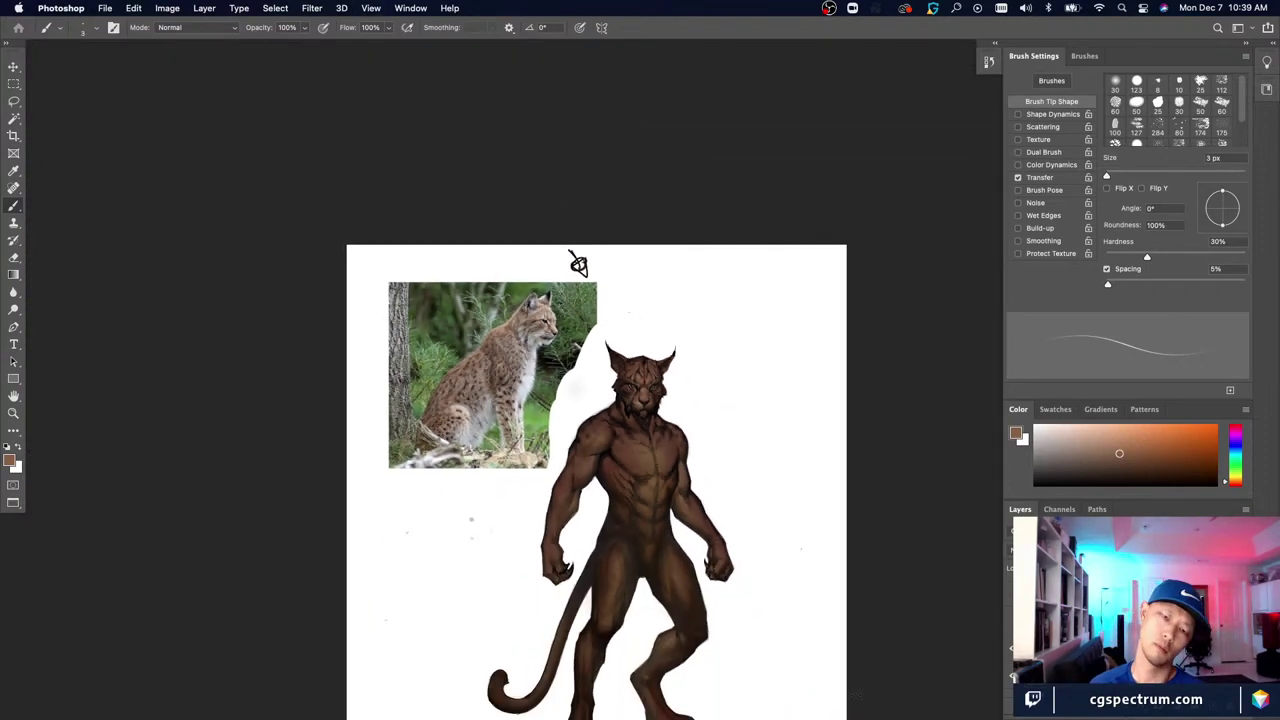
key(super+plus)
key(super+plus)
key(super+plus)
key(super+plus)
key(super+plus)
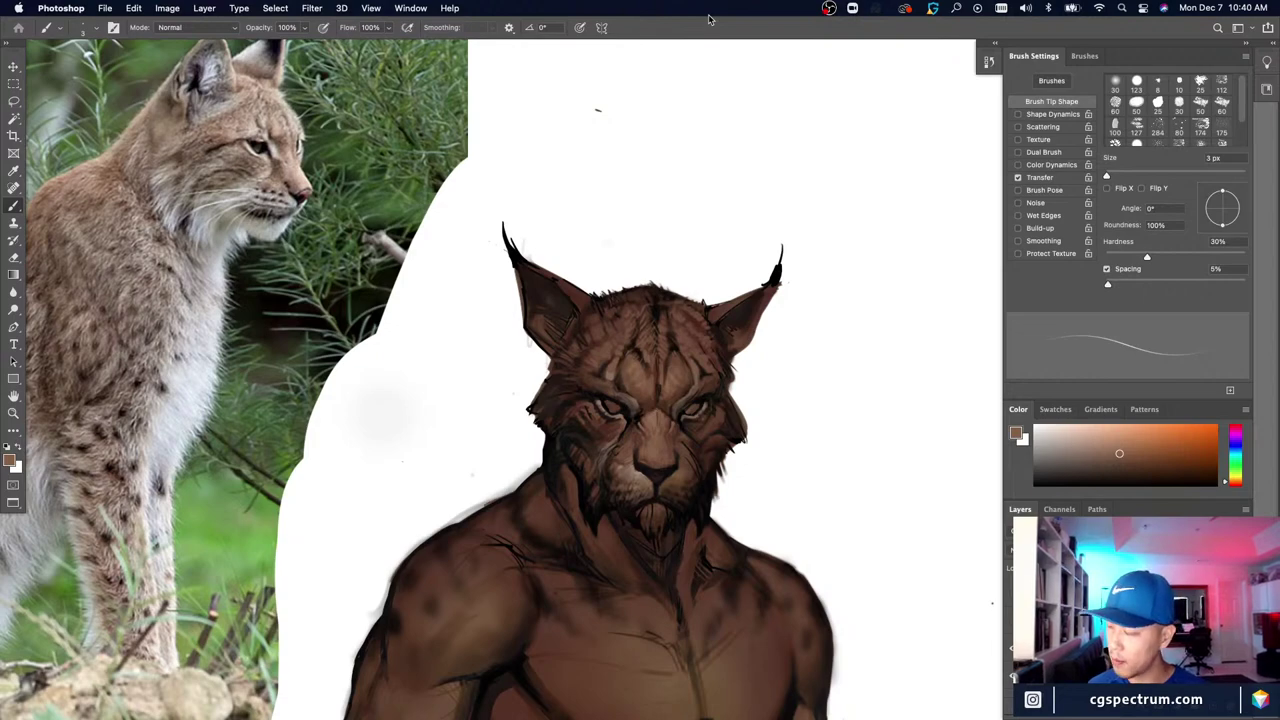
key(super+equal)
key(super+minus)
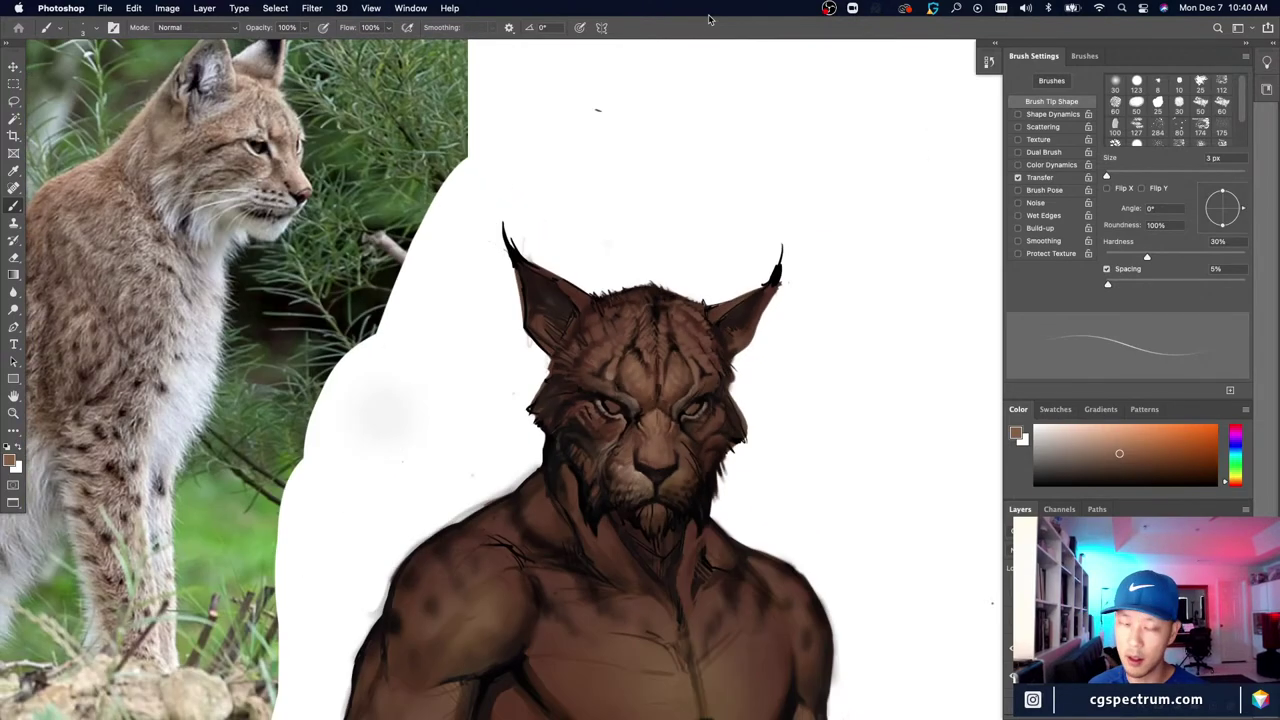
scroll(682, 590, right, 3)
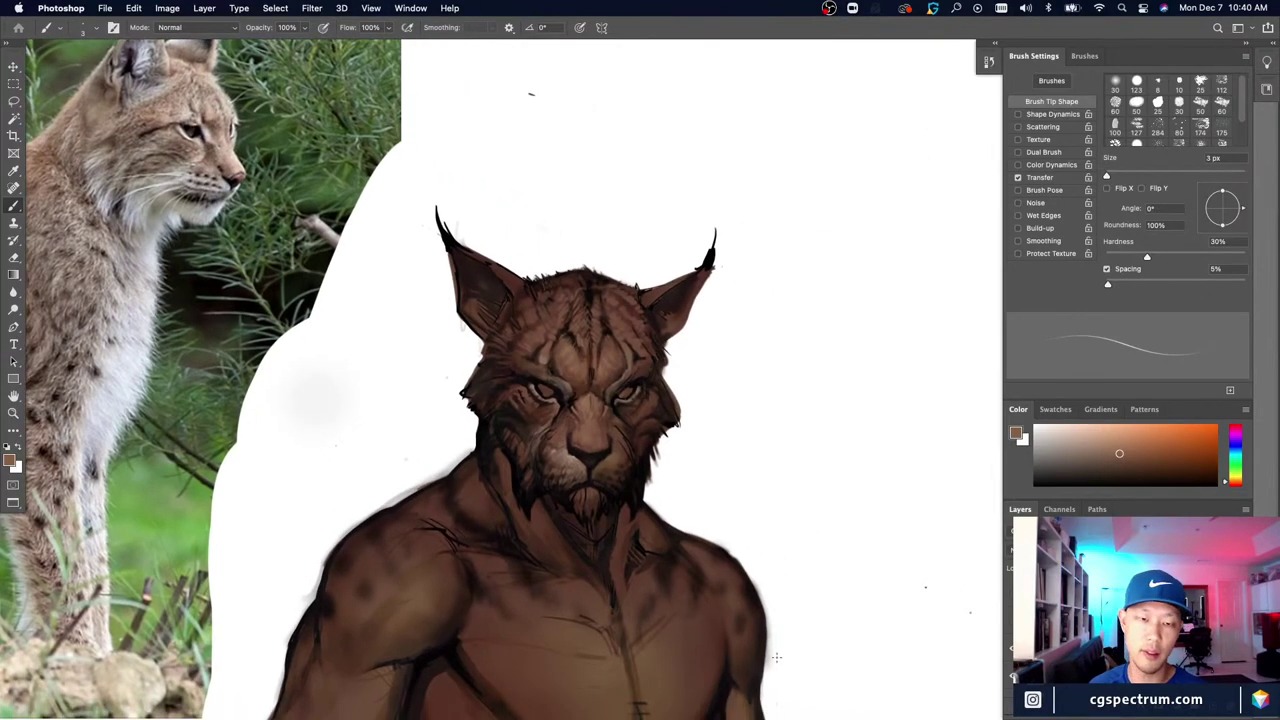
Step: Add fine fur strokes across the top of the nose bridge with sampled light browns at 3 px
key(super+equal)
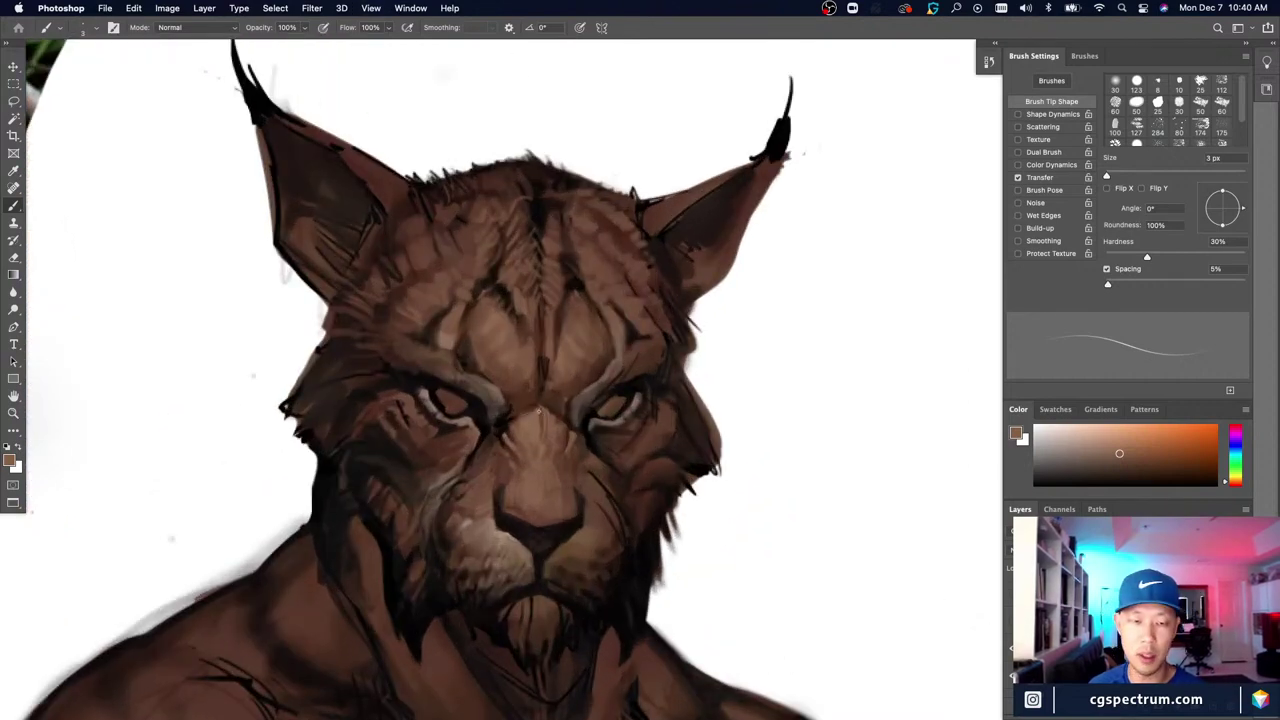
alt+click(537, 414)
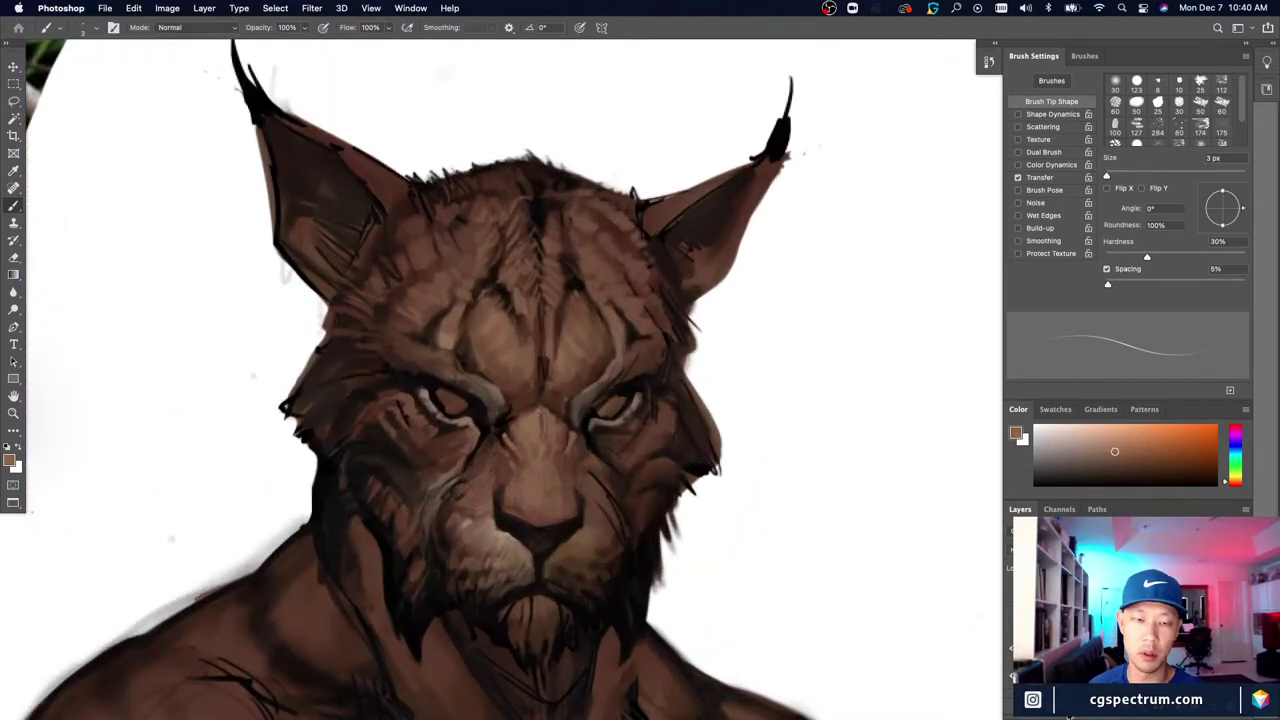
key(super+minus)
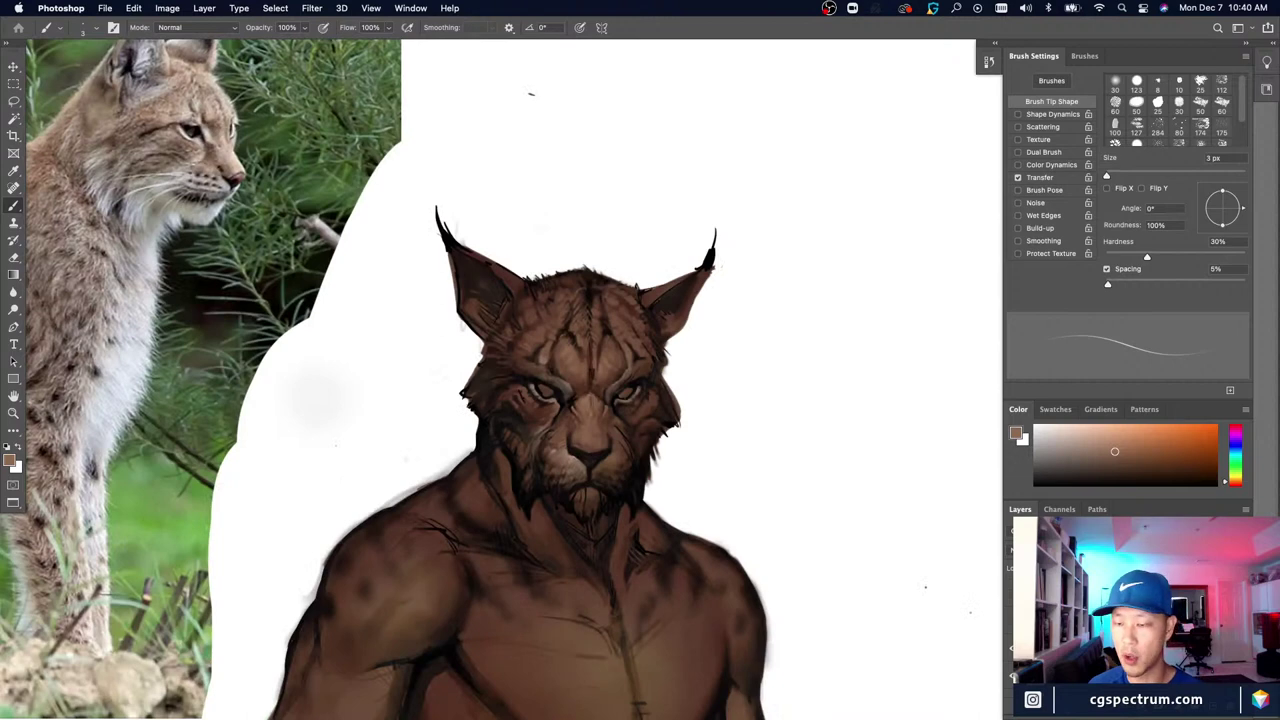
key(super+equal)
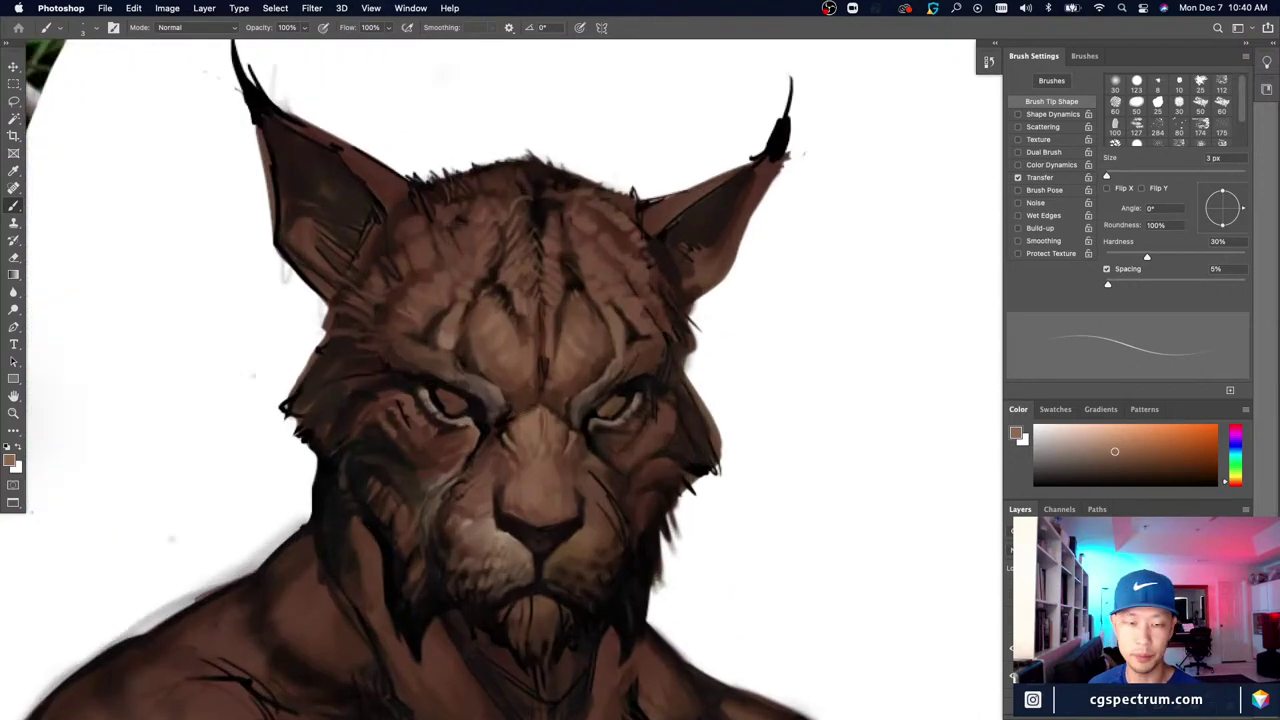
alt+click(533, 416)
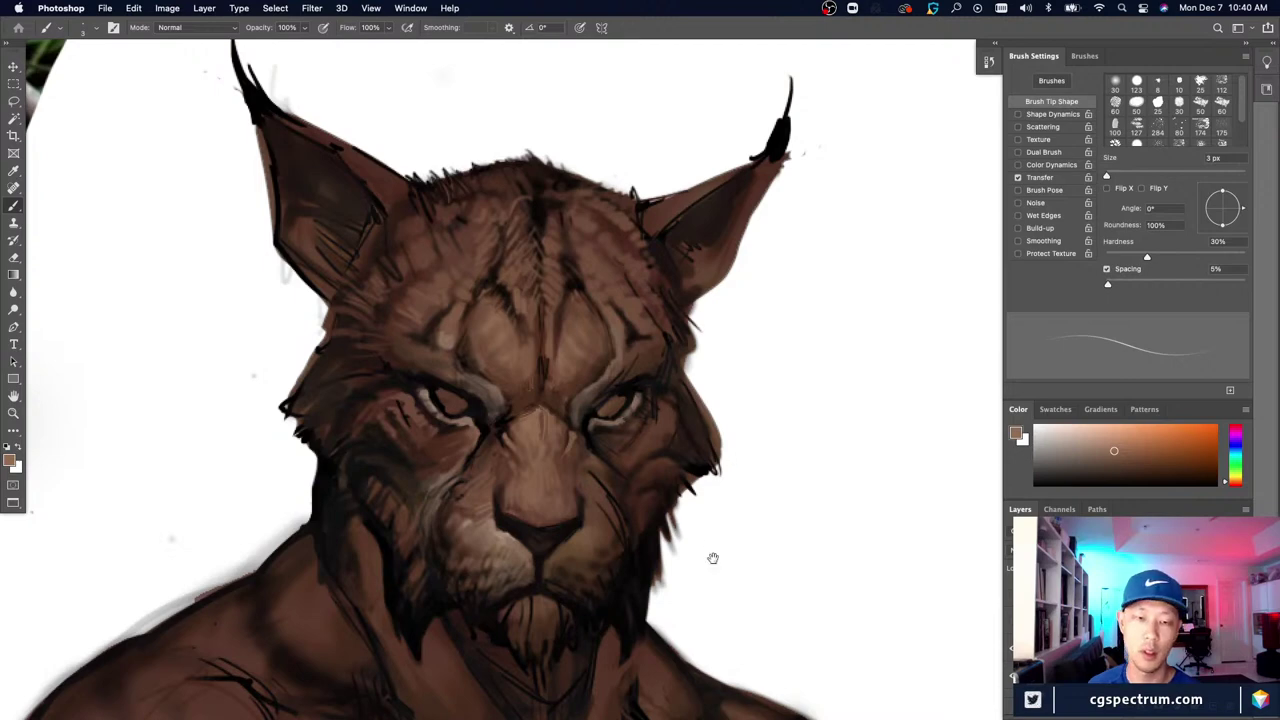
drag(713, 559, 741, 539)
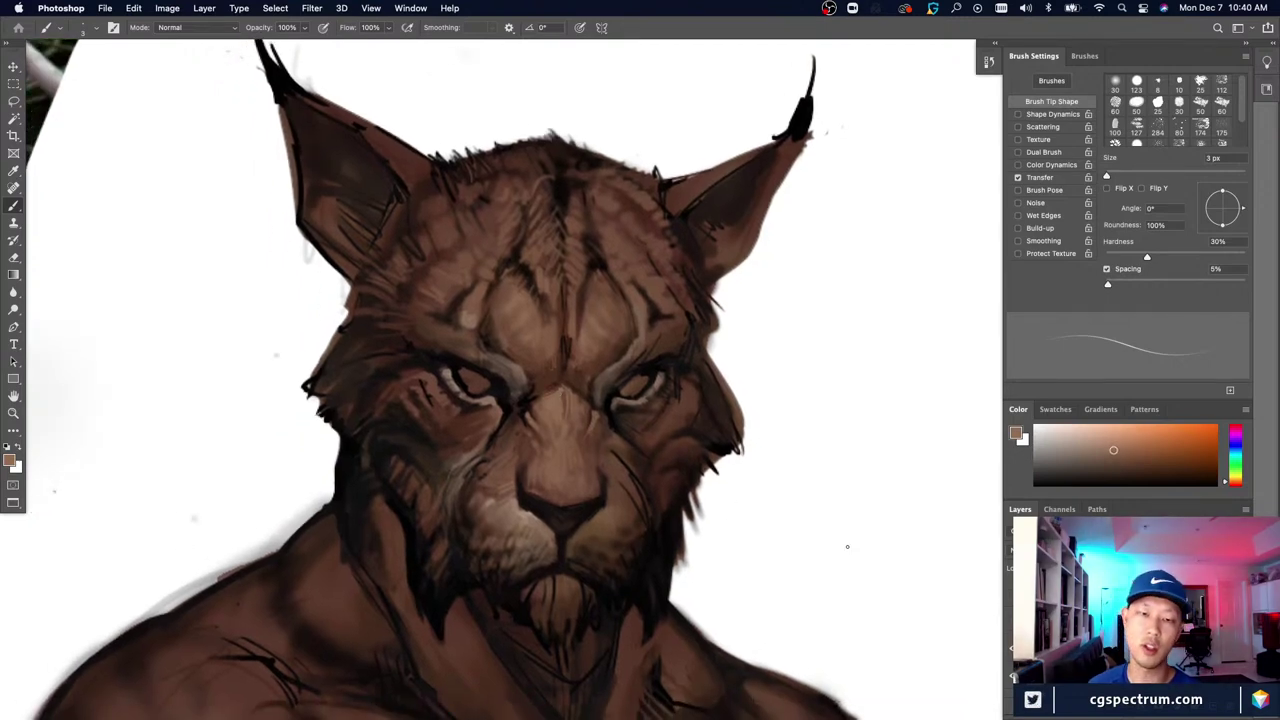
key(super+minus)
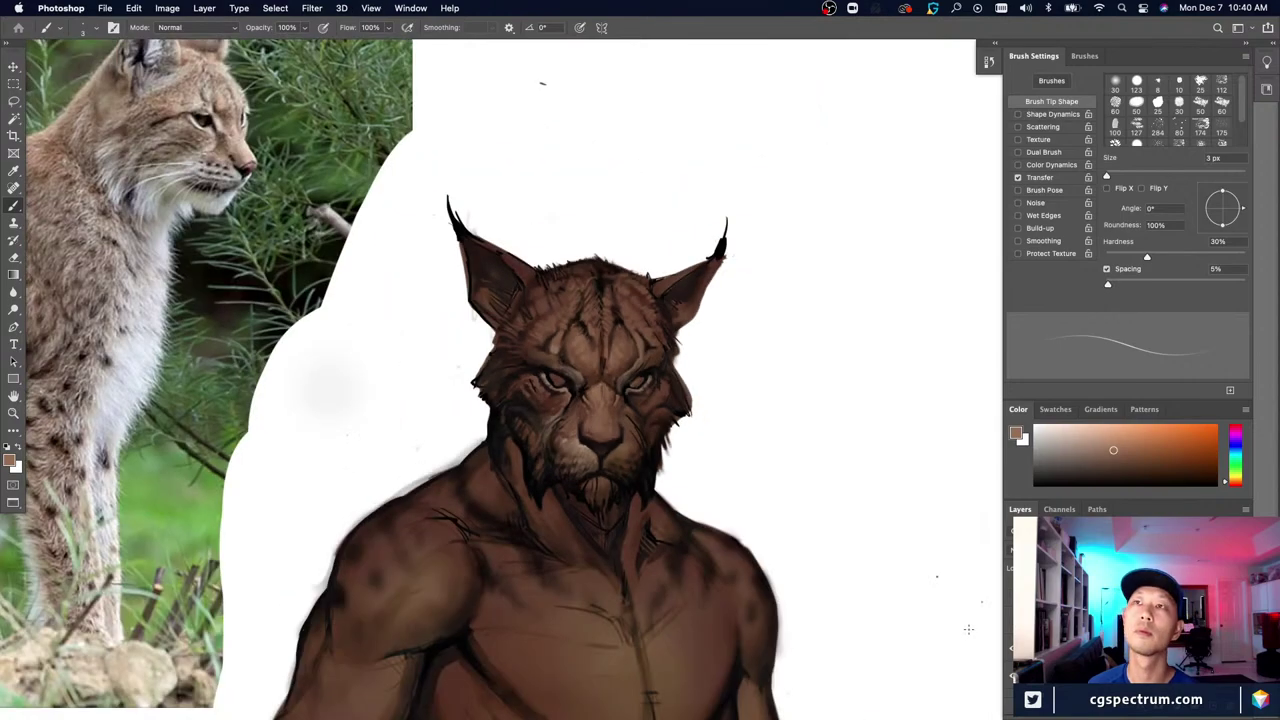
key(super+equal)
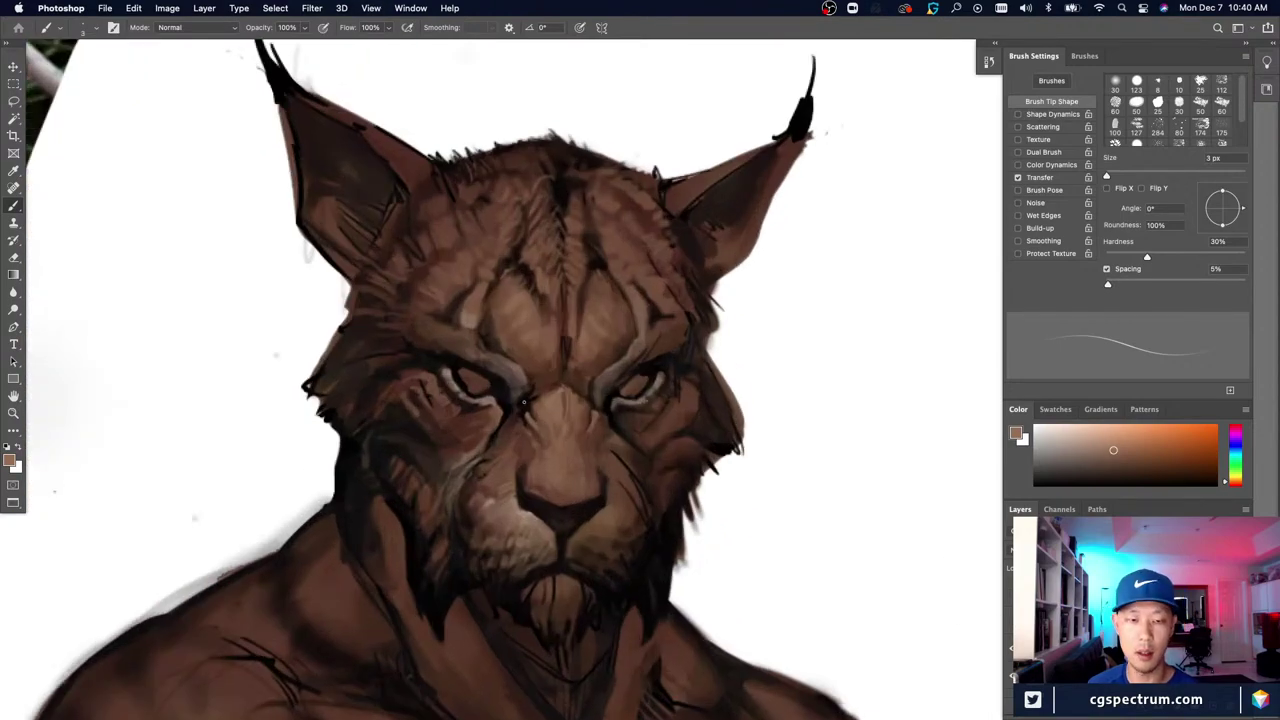
Step: Refine the fur between the nose bridge and the inner eye corners with sampled dark and mid browns at 3 px
alt+click(527, 432)
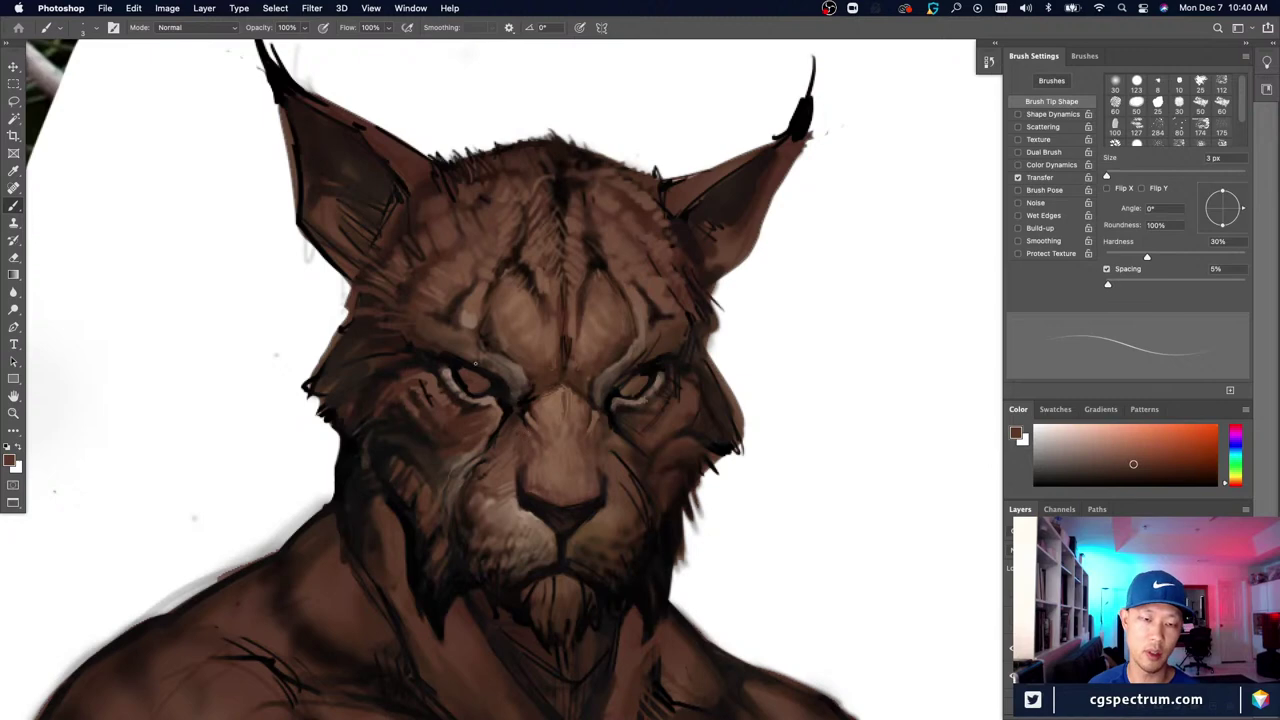
alt+click(560, 392)
key(super+minus)
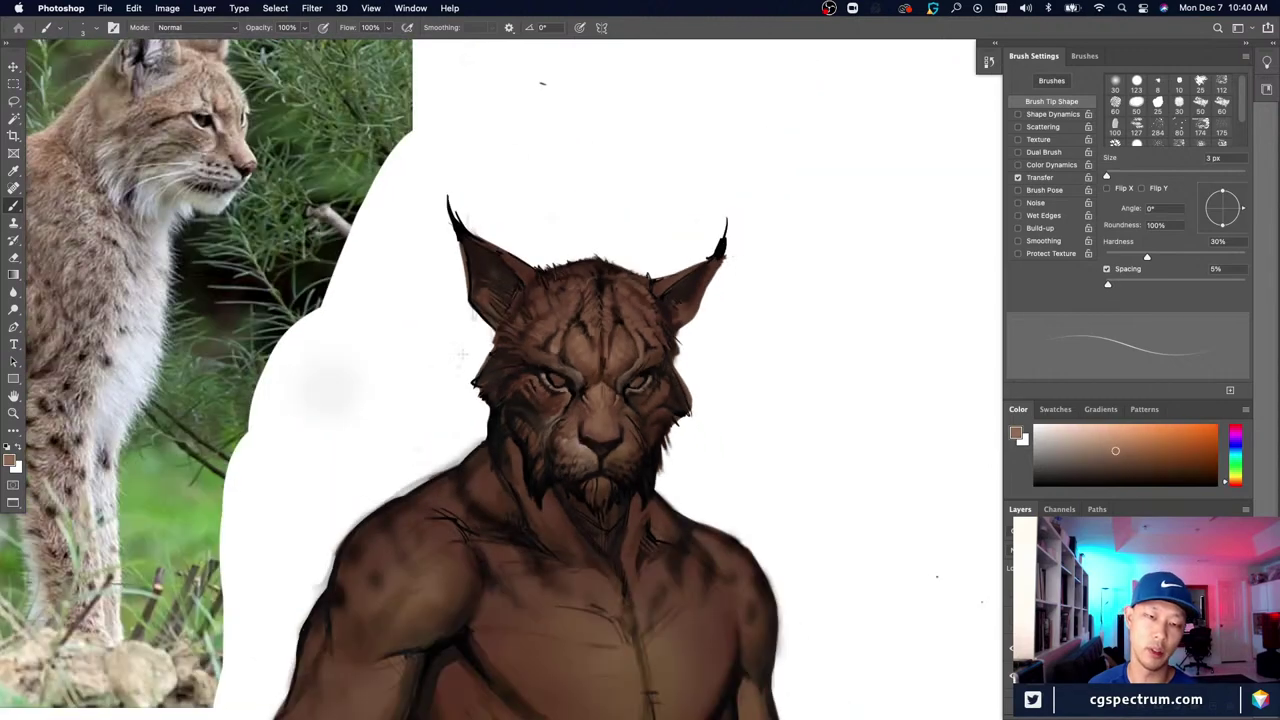
alt+click(605, 414)
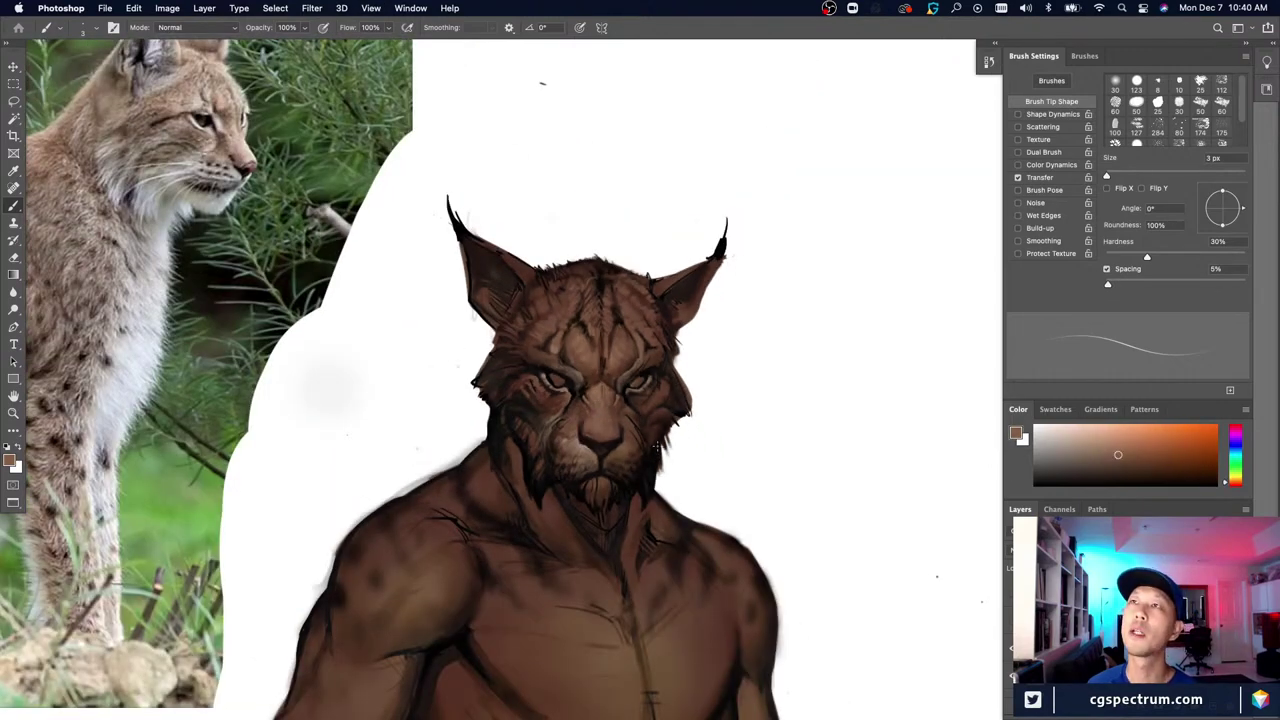
key(super+equal)
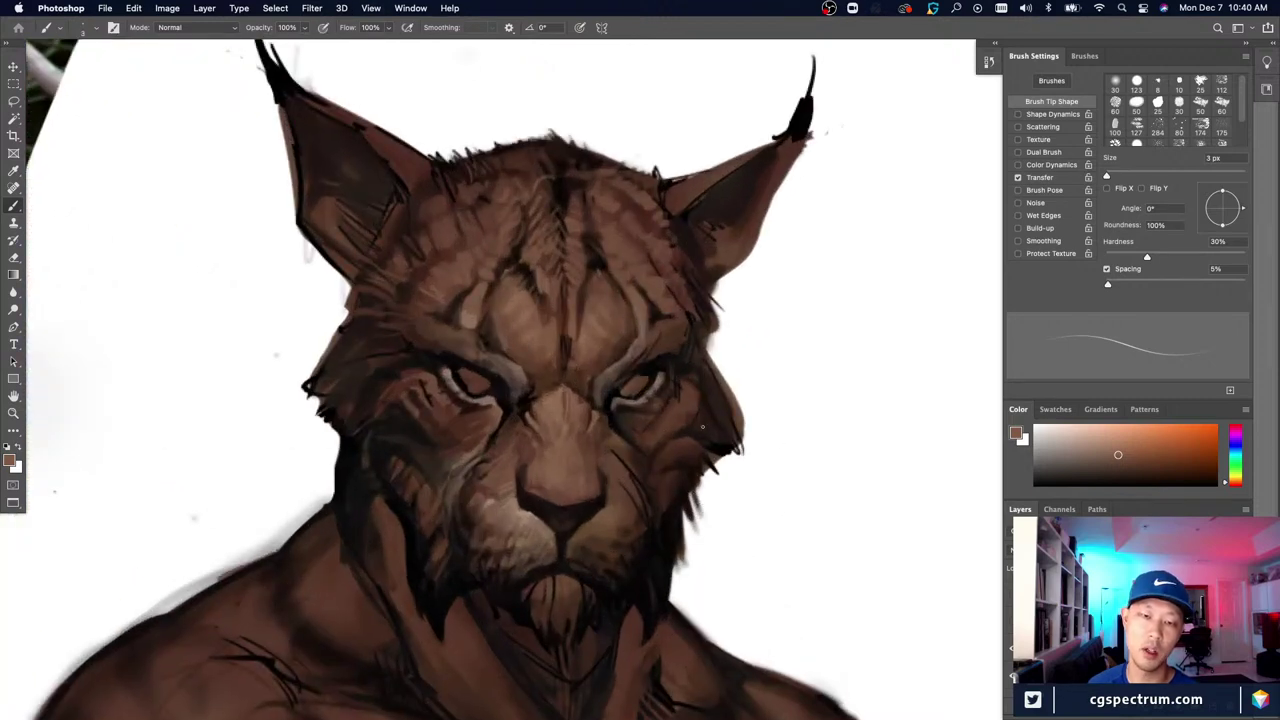
Step: Paint short fur strokes on the cheek beneath the right eye with sampled reddish brown, using a 3 to 4 px brush
alt+click(413, 357)
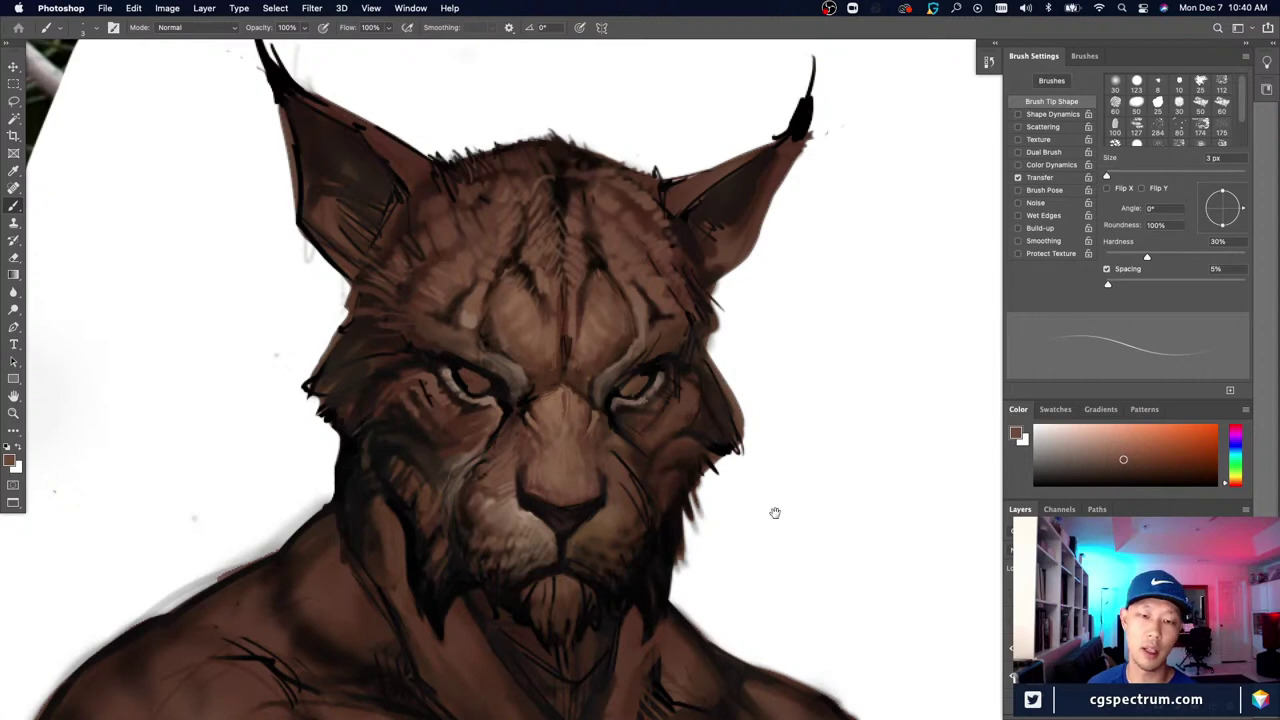
drag(774, 514, 797, 531)
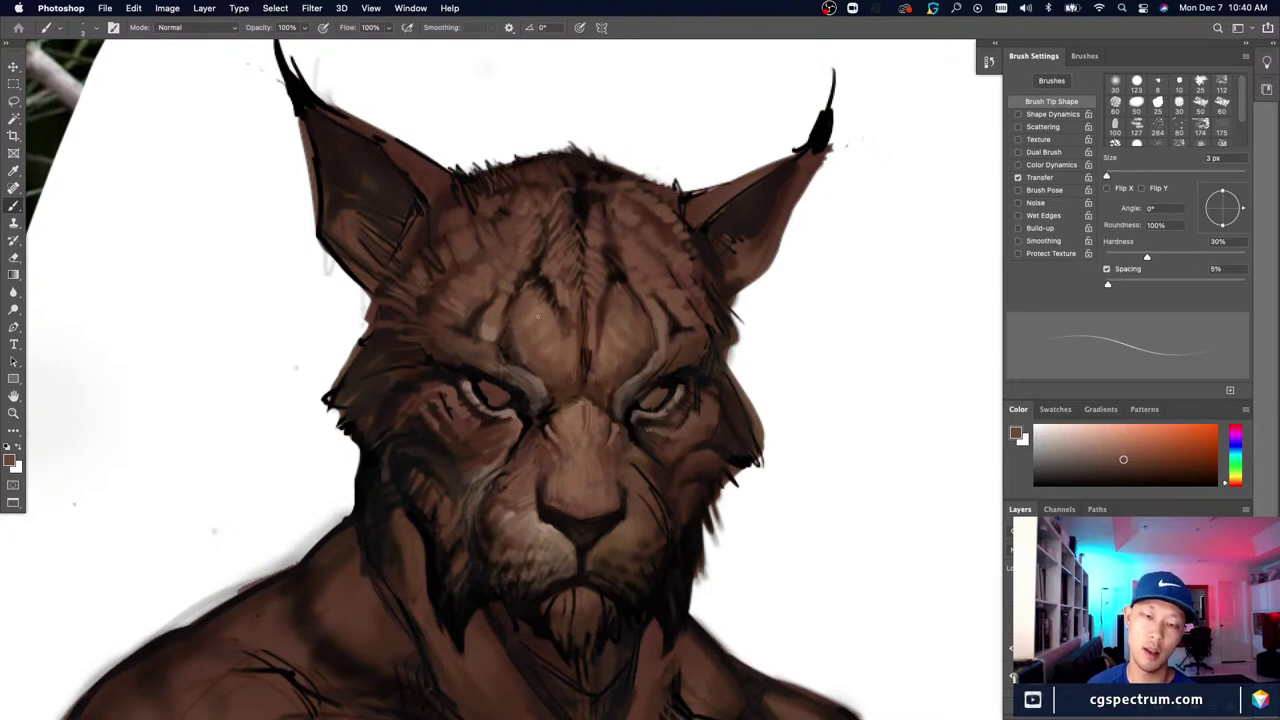
key(bracketright)
alt+click(660, 433)
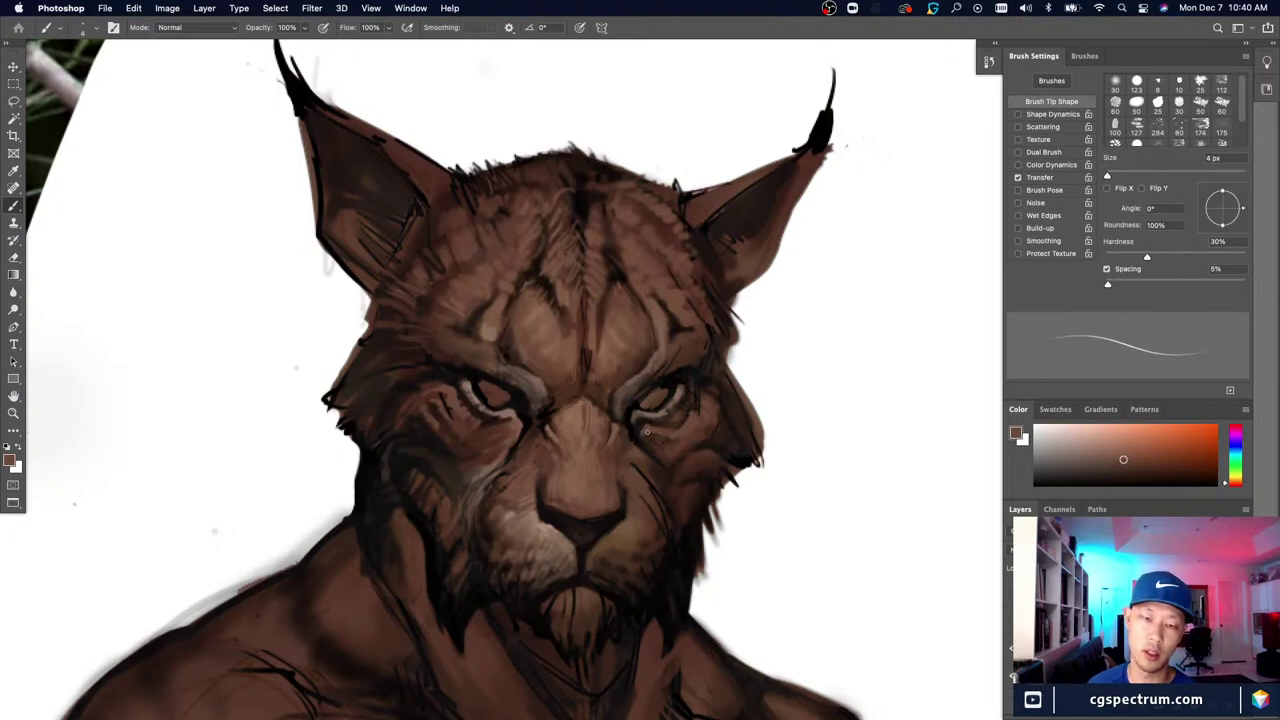
key(bracketleft)
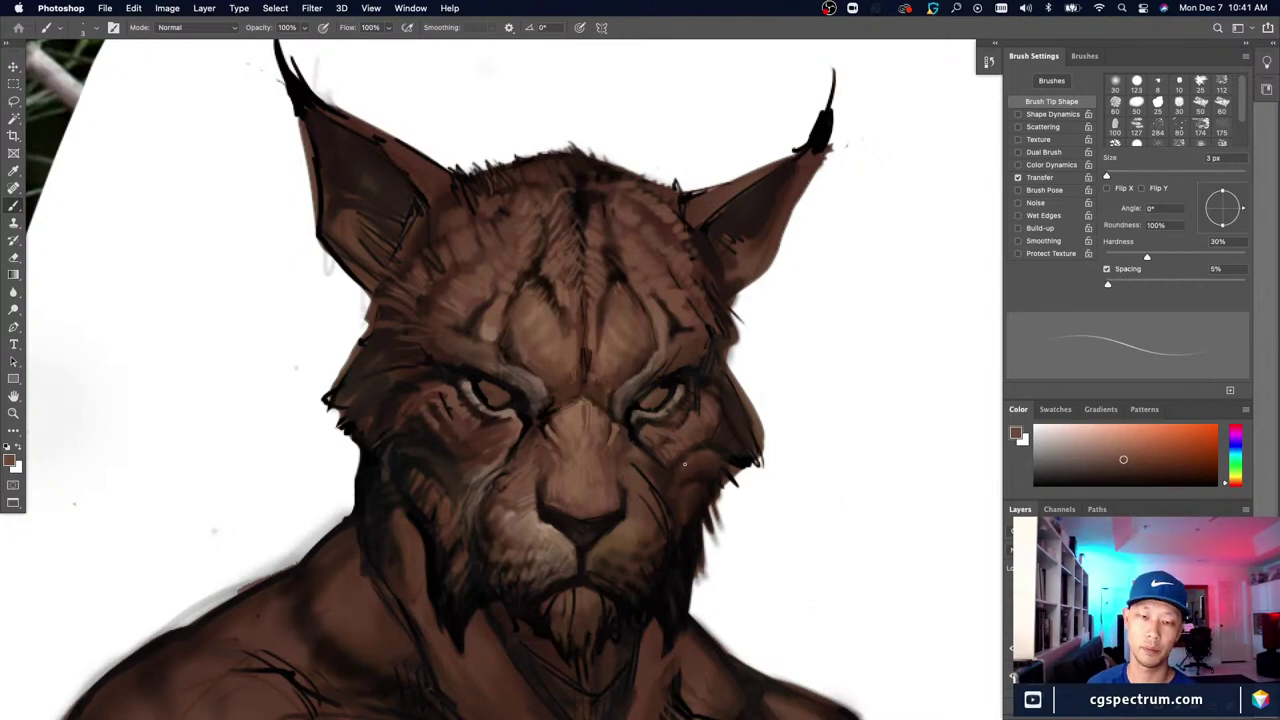
key(super+-)
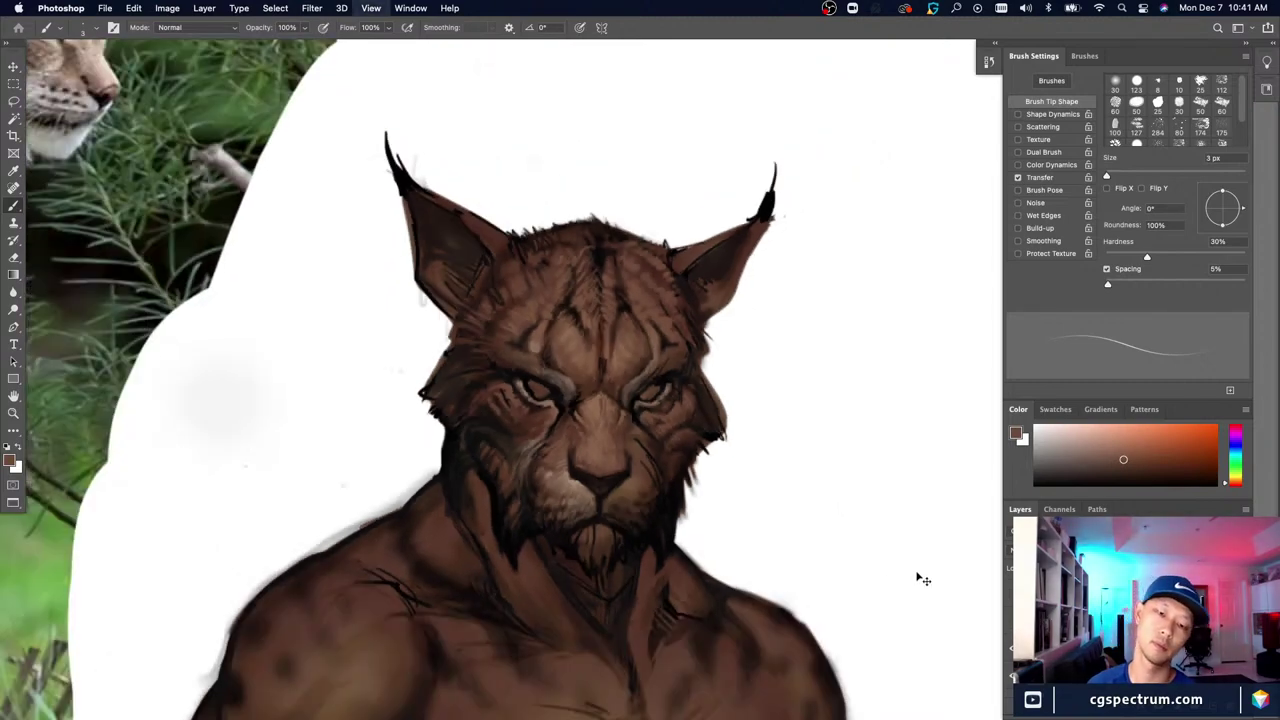
key(super+=)
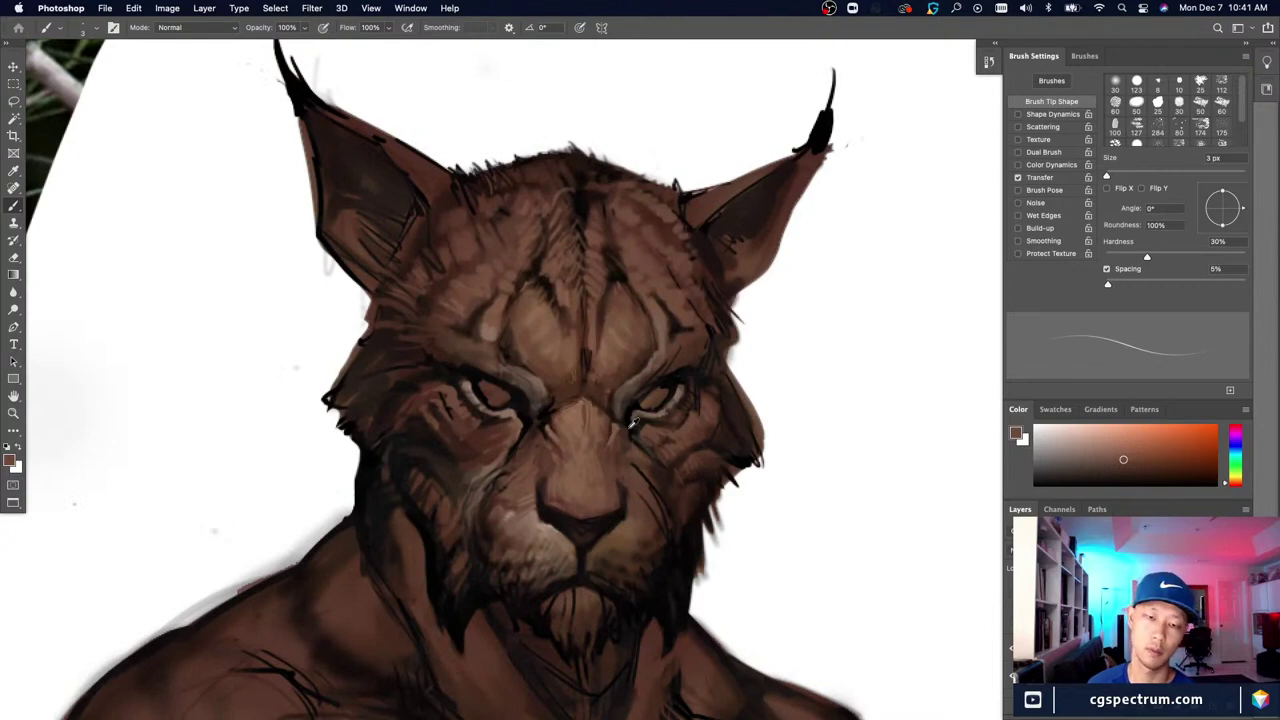
Step: Paint lighter fur strokes on the right cheek beside the muzzle with sampled dark brown and muzzle tones at 5 px
key(d)
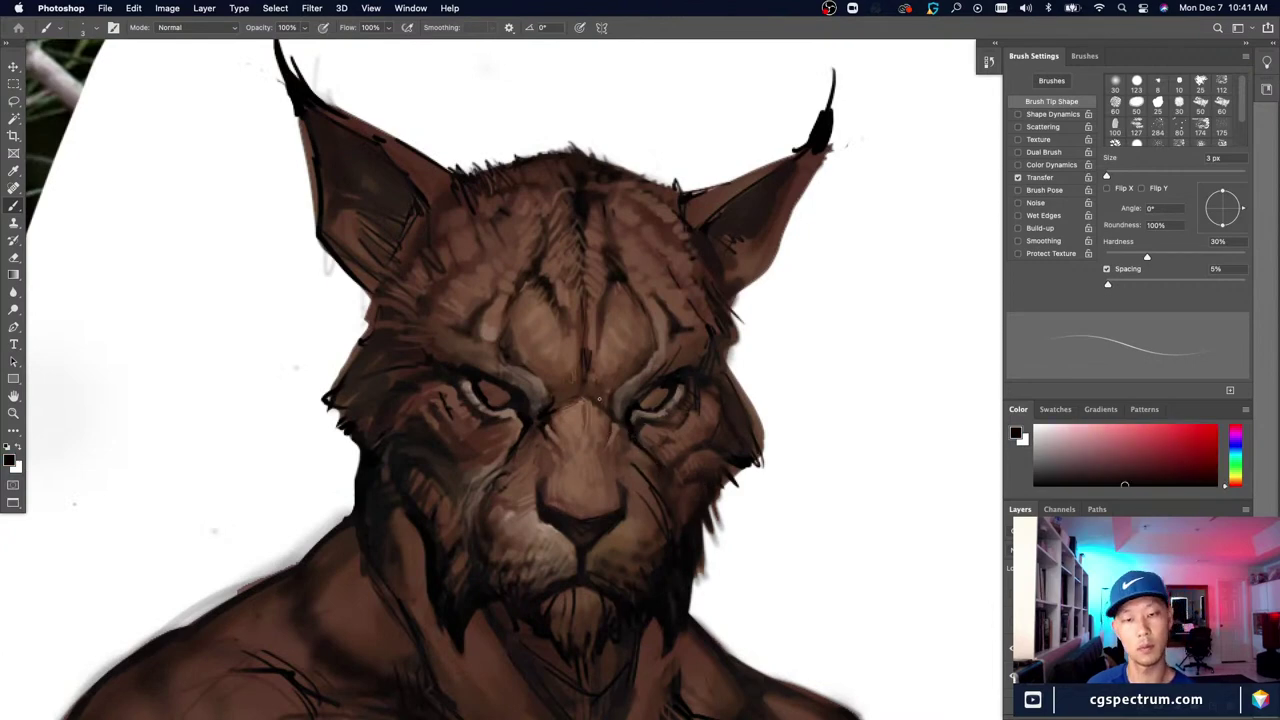
alt+click(681, 439)
key(])
key(])
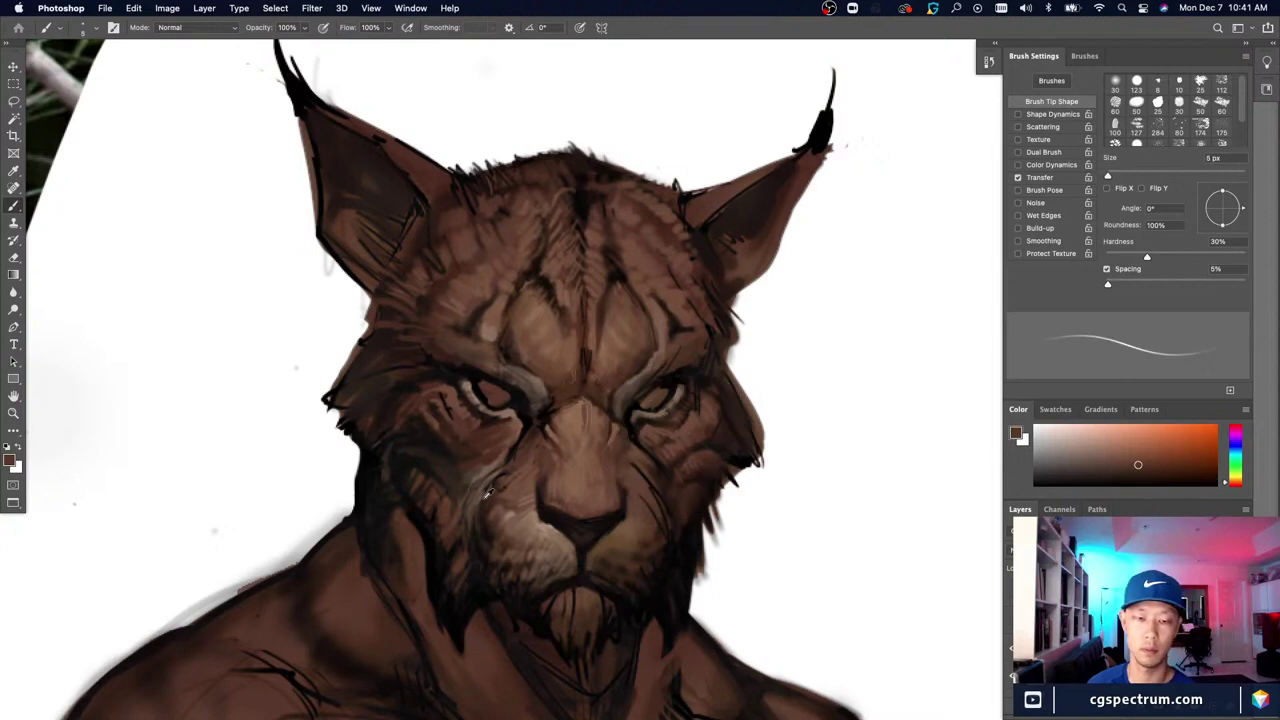
alt+click(527, 527)
scroll(679, 483, down, 3)
scroll(666, 531, up, 3)
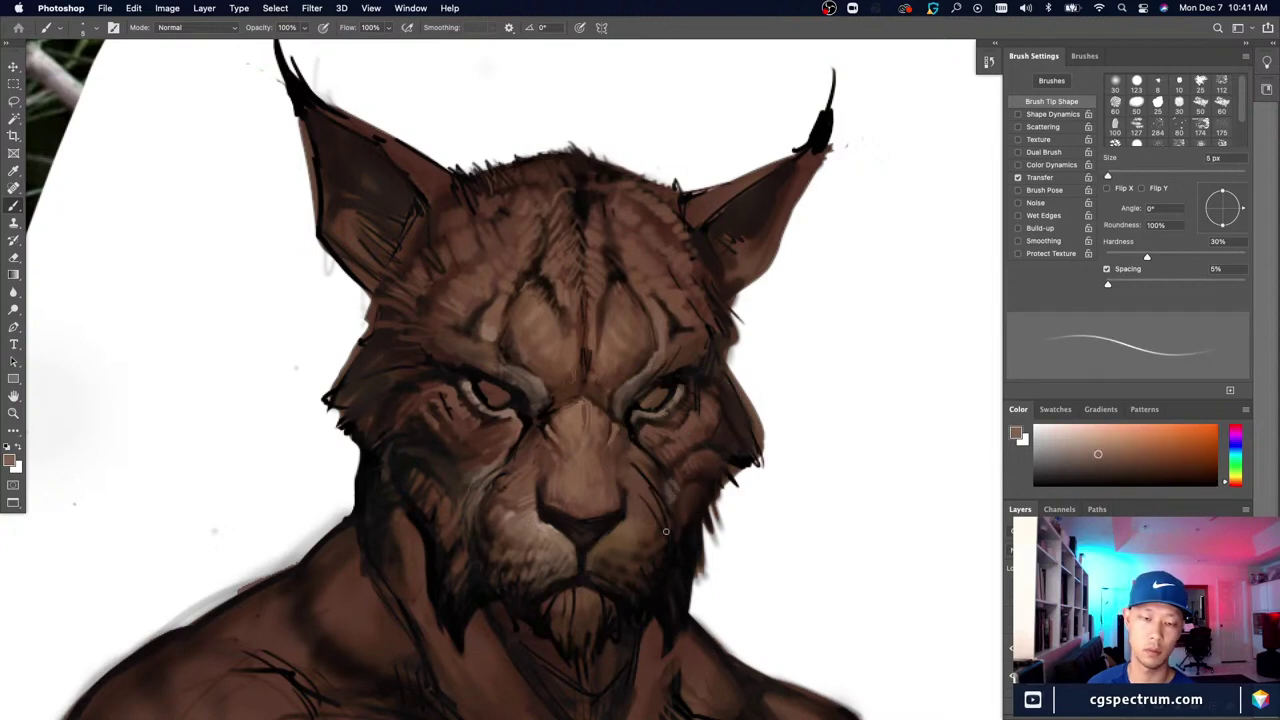
scroll(633, 472, down, 3)
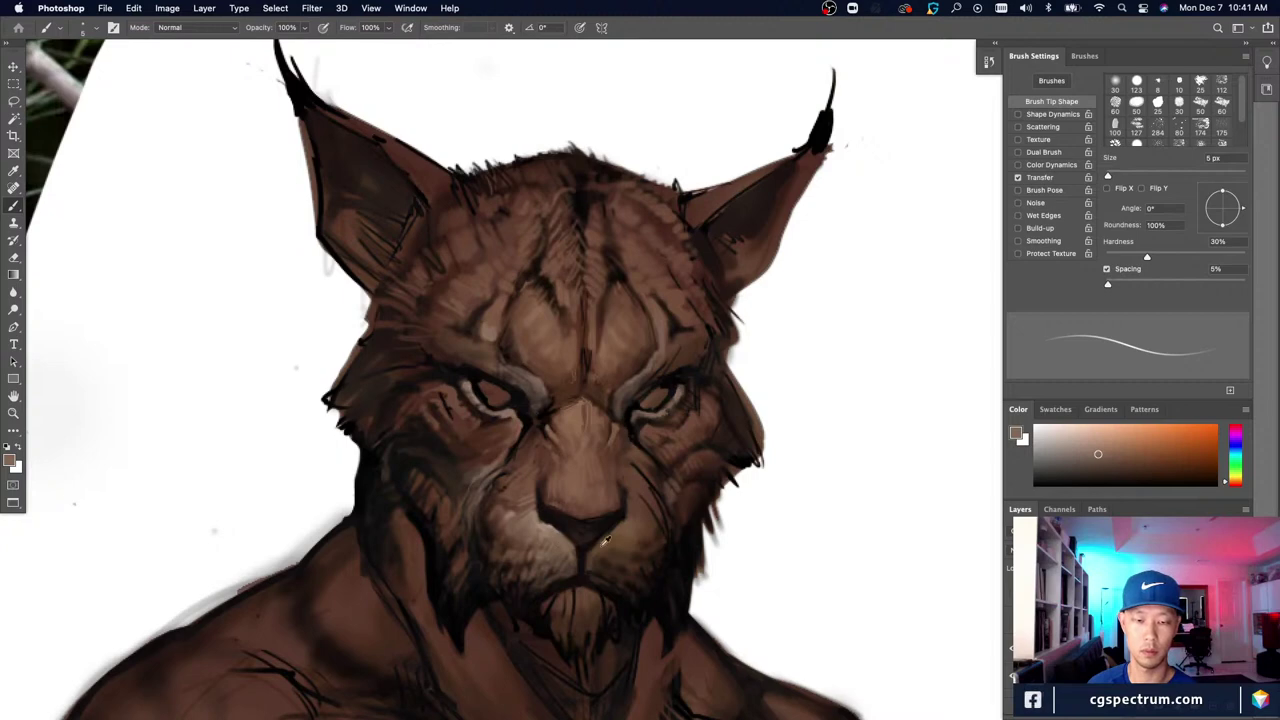
scroll(621, 539, up, 3)
Step: Break up the dark fur along the right cheek and jaw with 5 px strokes of brown sampled from the muzzle
alt+click(627, 525)
scroll(627, 525, down, 3)
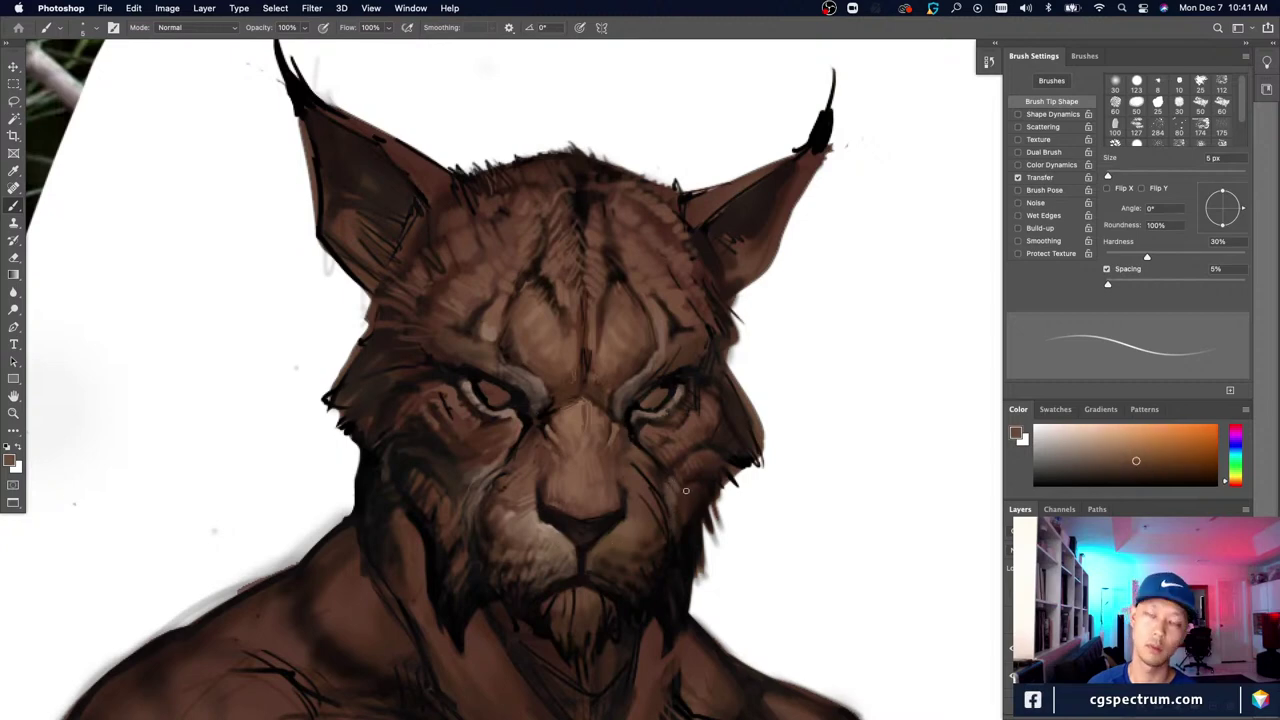
scroll(657, 545, up, 3)
drag(658, 547, 648, 499)
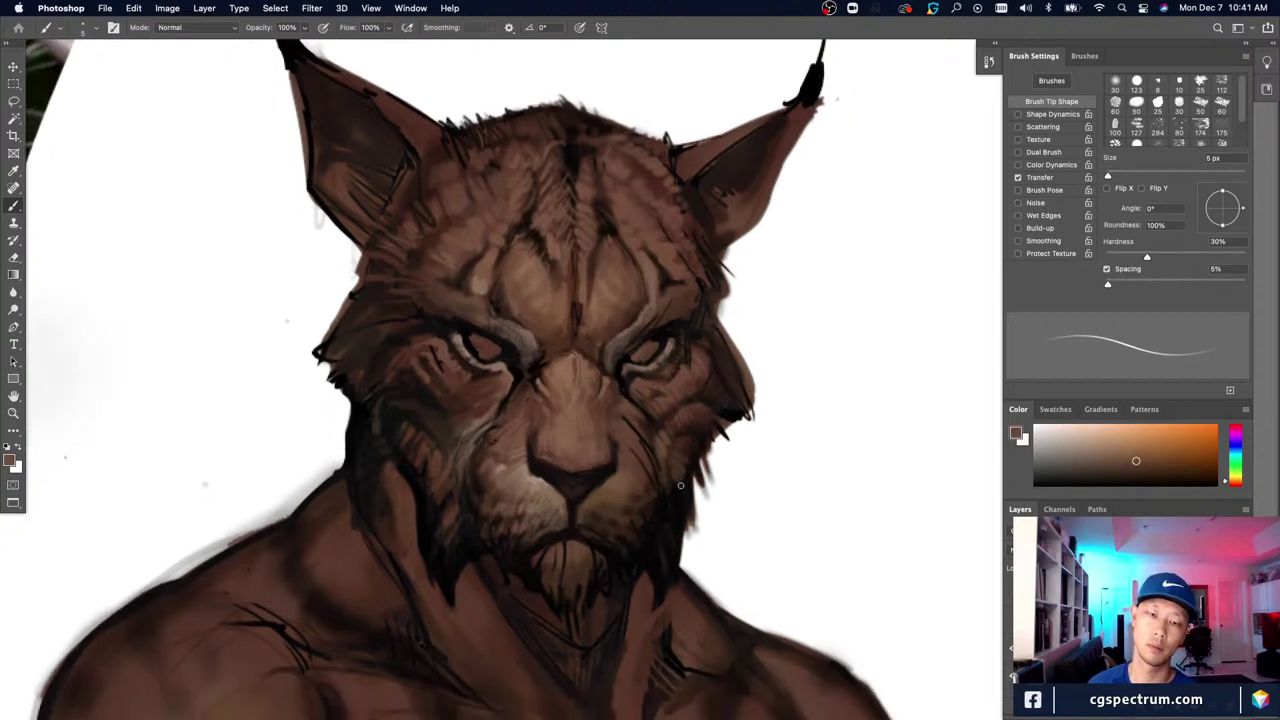
key(super+minus)
key(super+minus)
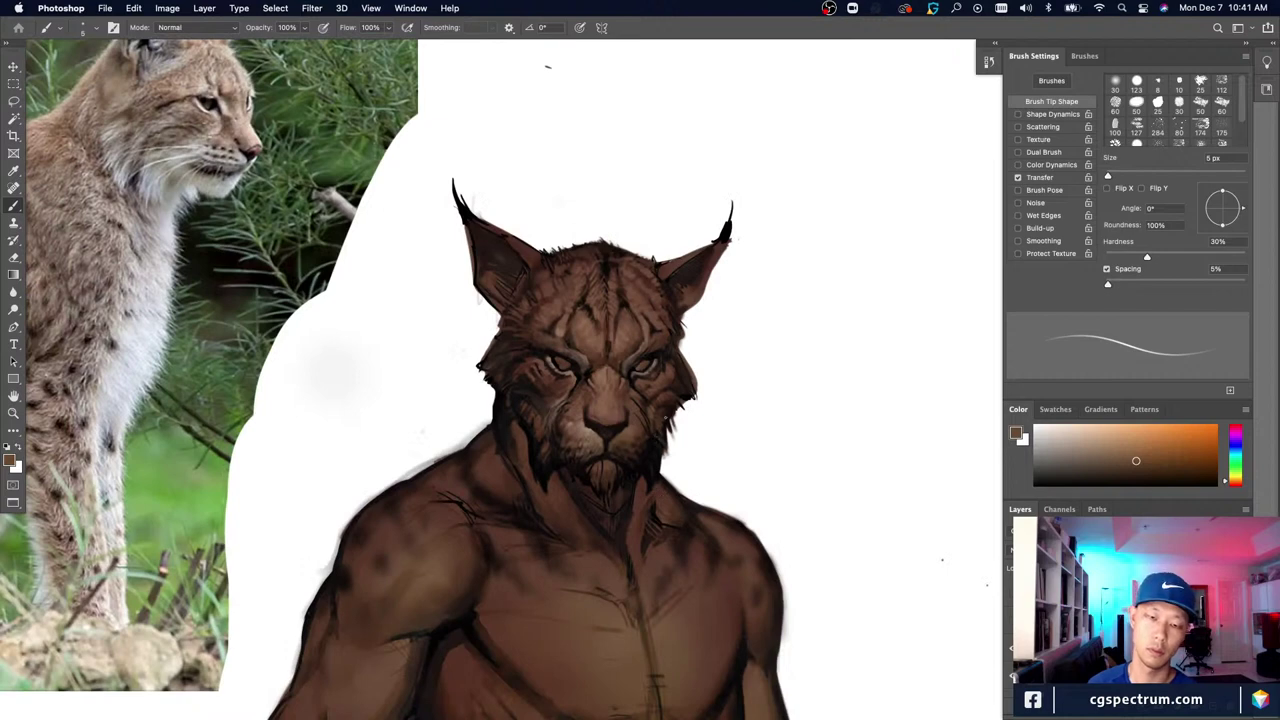
scroll(706, 483, up, 3)
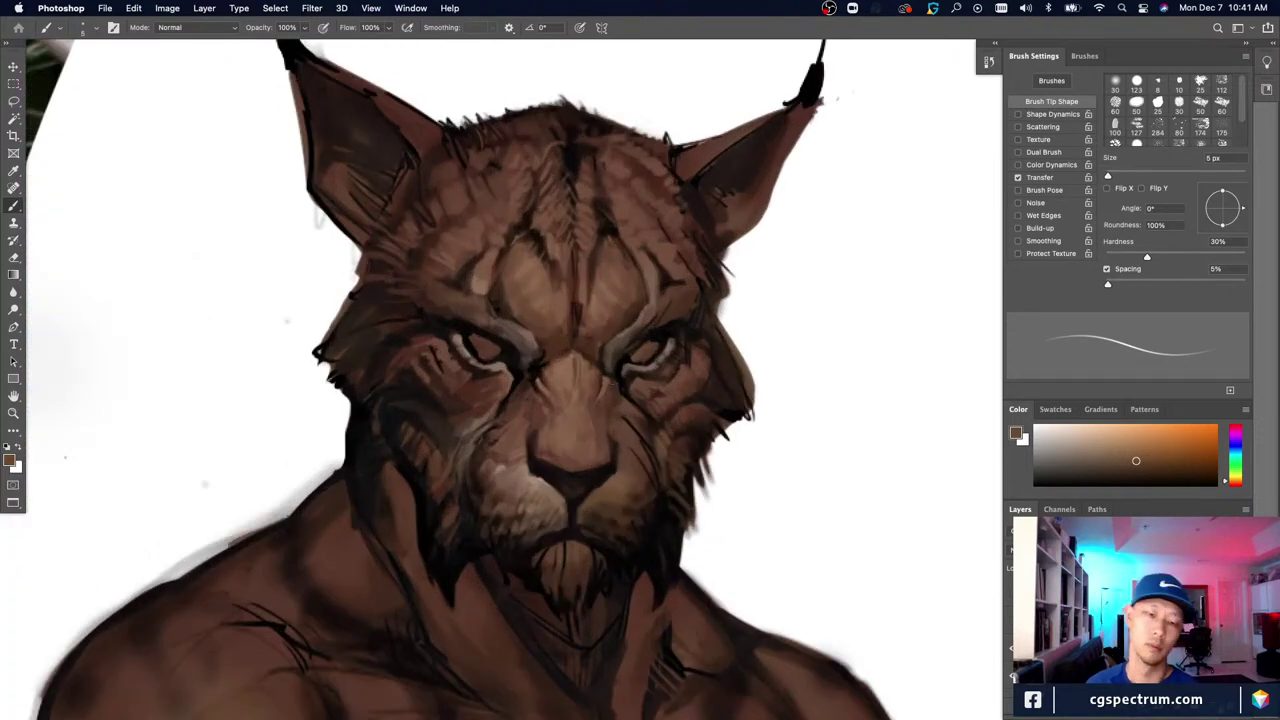
key(super+minus)
key(super+minus)
key(super+equal)
key(super+equal)
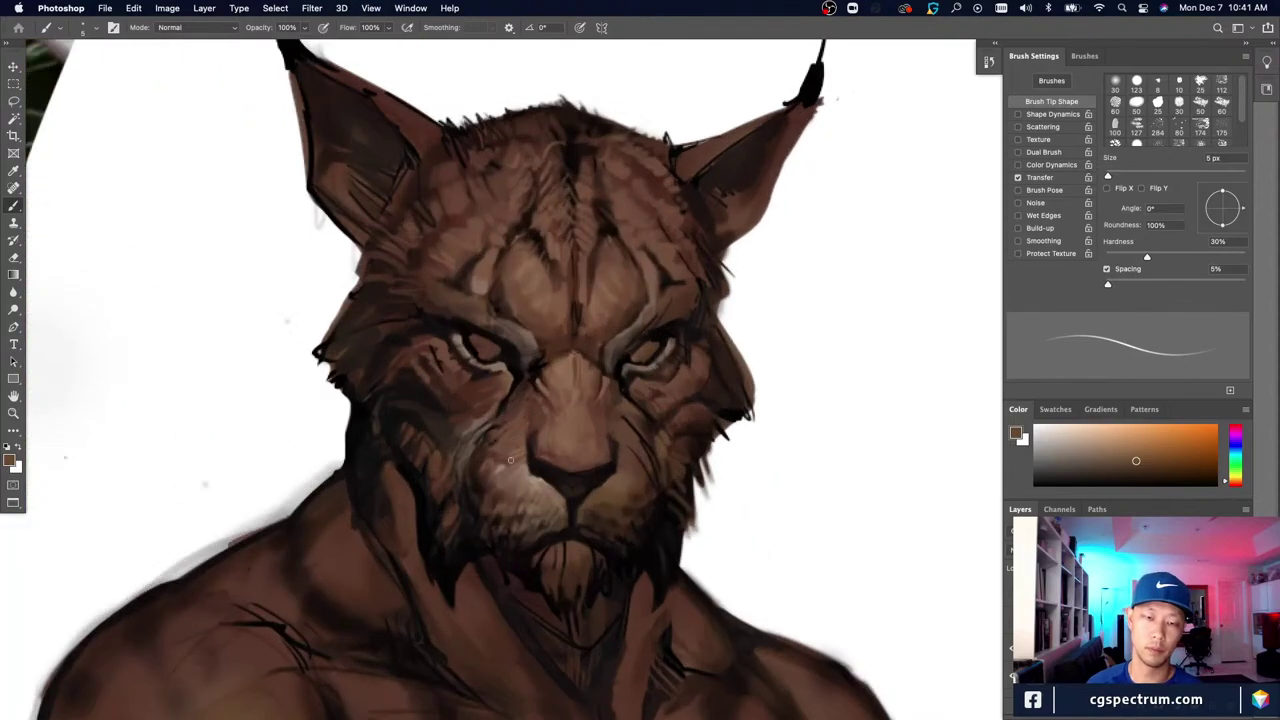
Step: Add light edges and fur to the muzzle's right half beneath the nose with sampled light browns, using a 1 to 5 px brush
alt+click(549, 484)
key(bracketleft)
key(bracketleft)
key(bracketleft)
key(bracketleft)
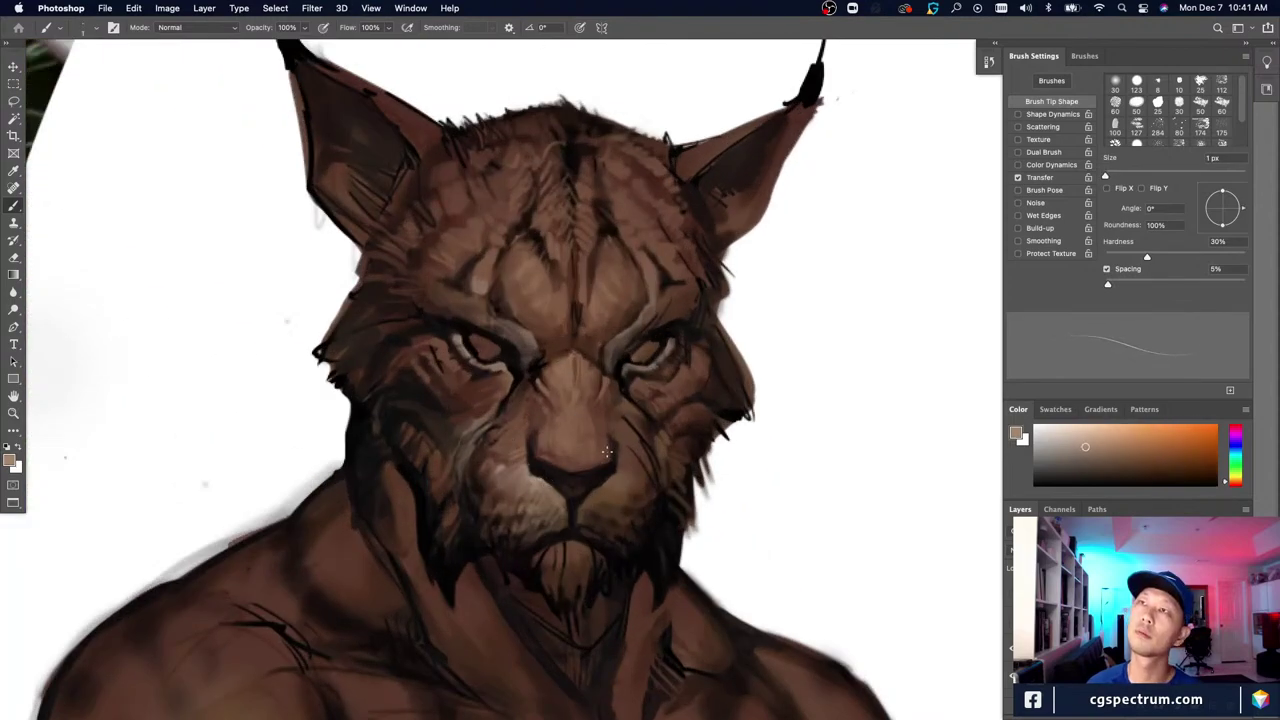
key(bracketright)
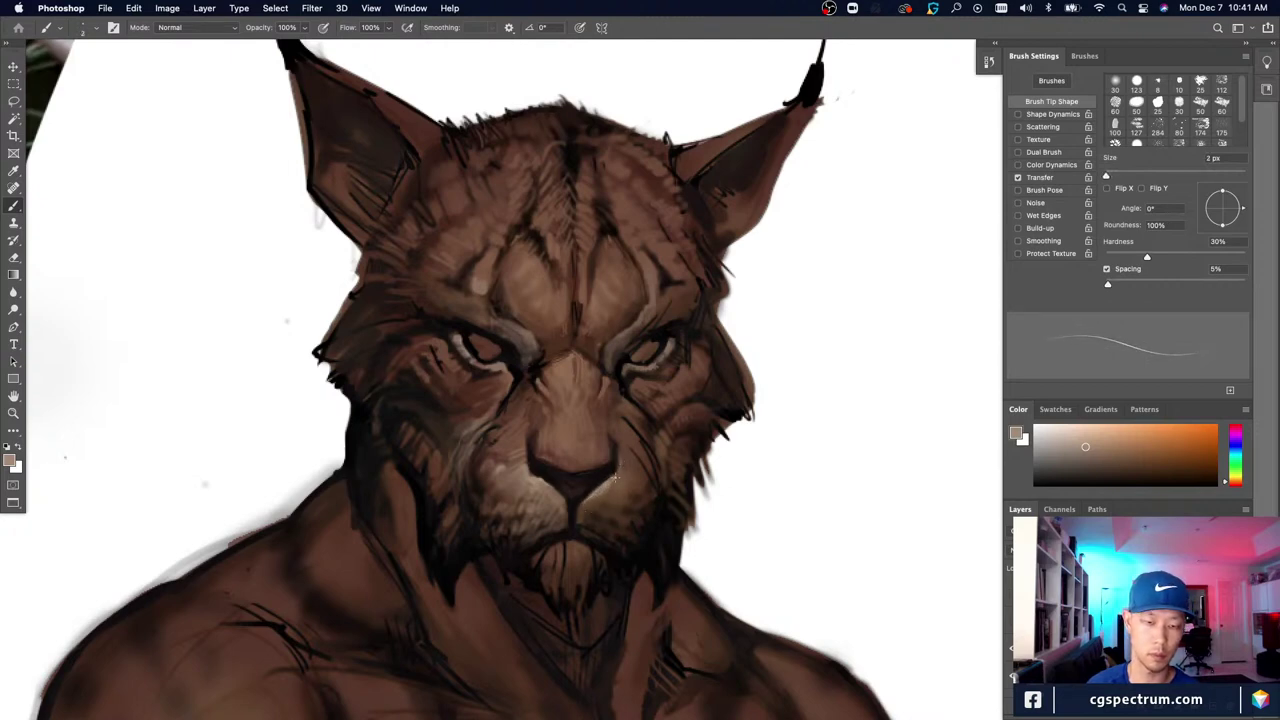
key(bracketright)
key(bracketright)
key(bracketright)
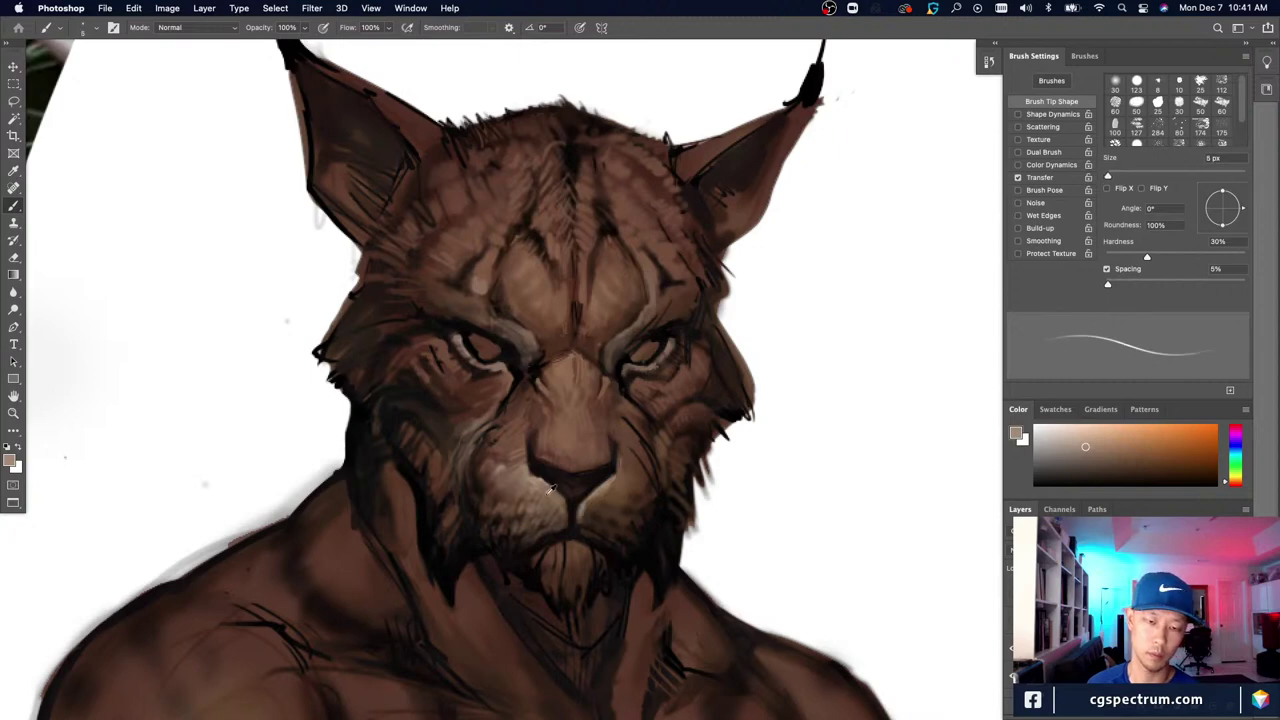
alt+click(550, 490)
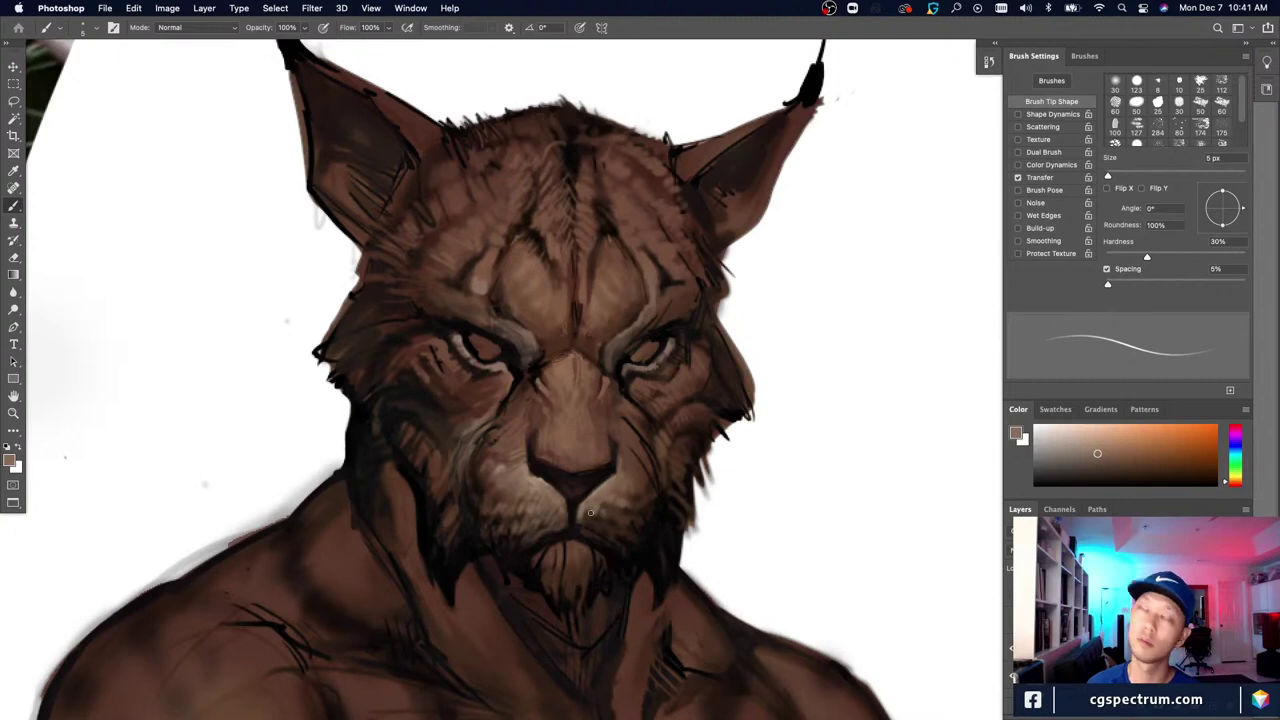
Step: Refine the lower edge of the muzzle's right half above the mouth with sampled dark brown, using a 3 to 6 px brush
key(bracketright)
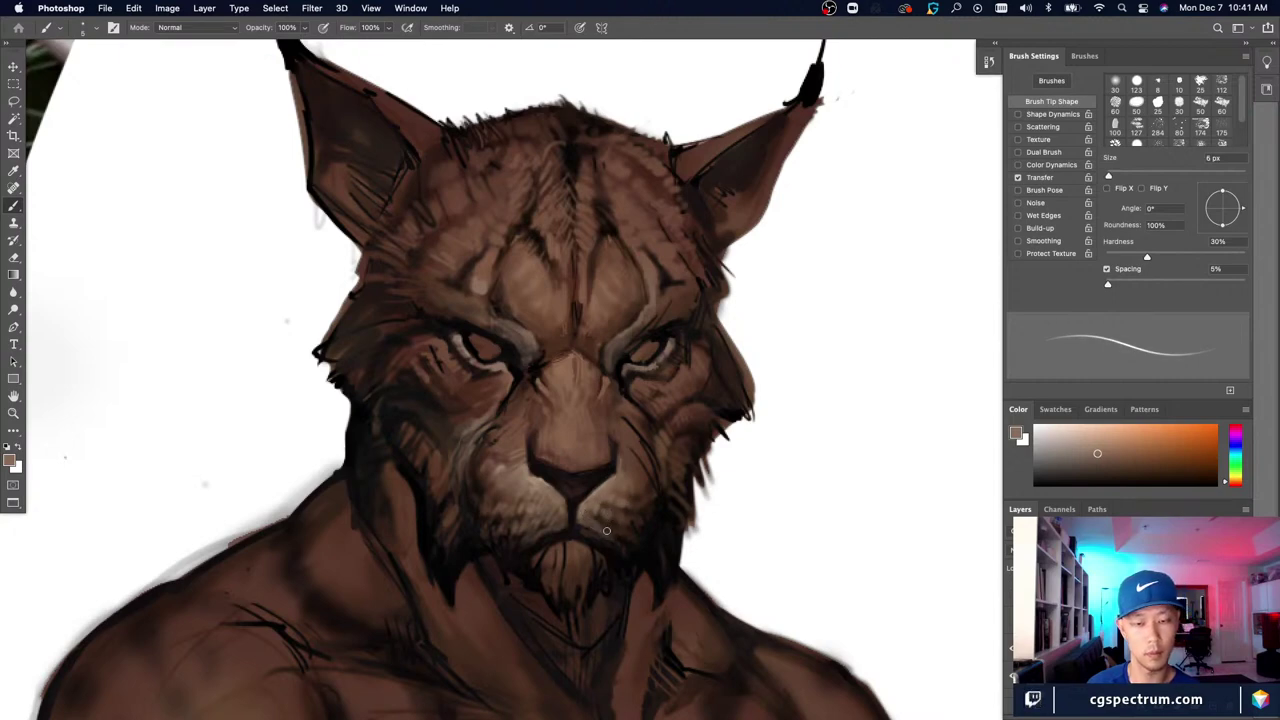
alt+click(590, 517)
key(bracketleft)
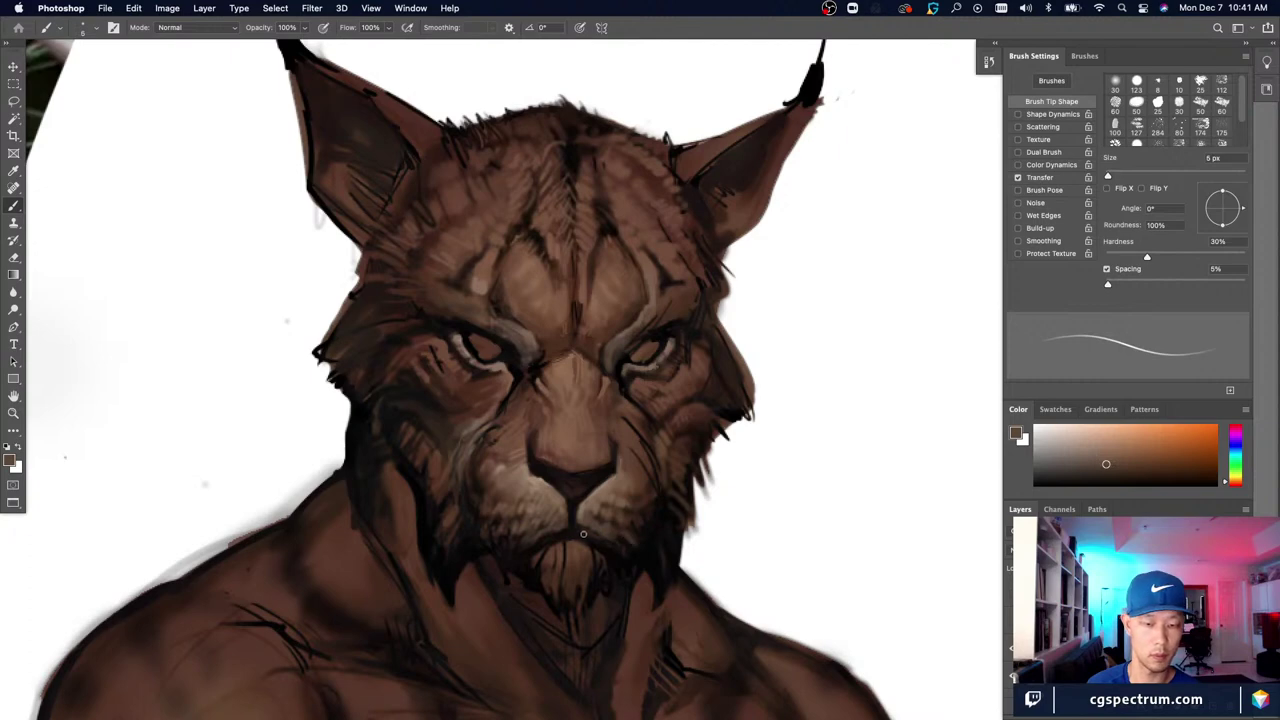
key(bracketleft)
key(bracketleft)
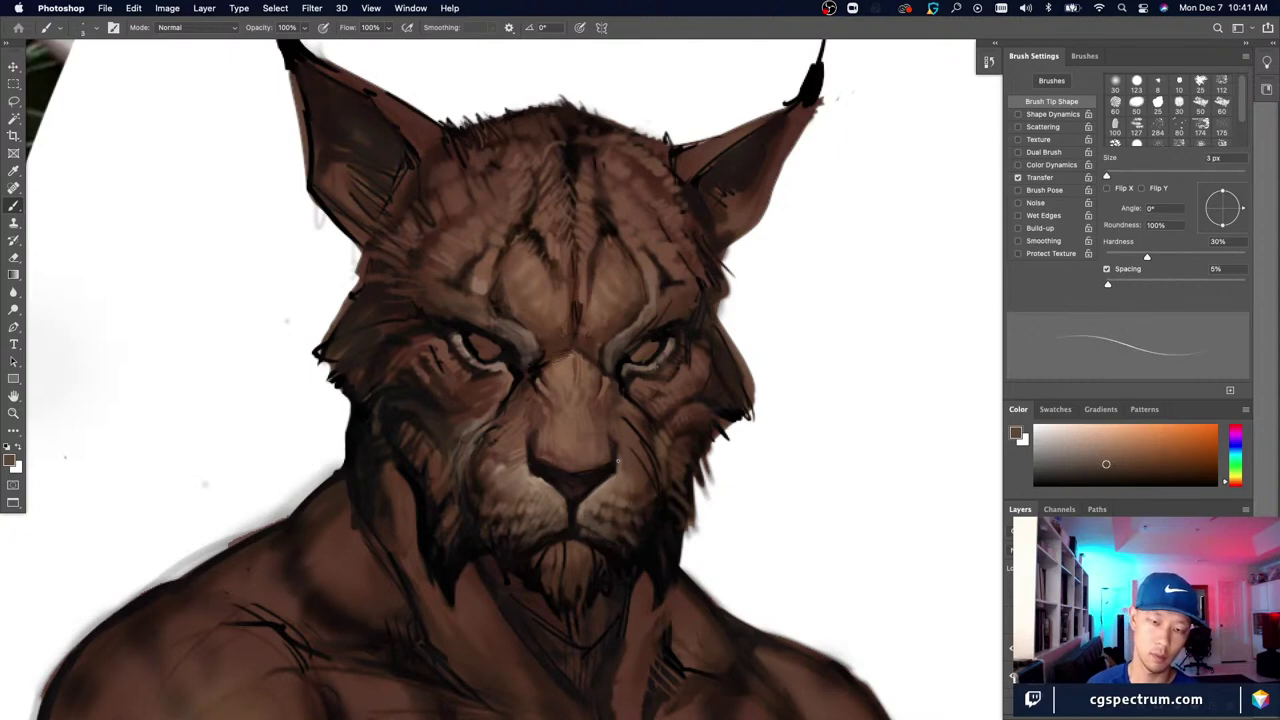
Step: Paint fine fur strokes on the muzzle just beside the nose's right edge with sampled mid browns at 3 to 4 px
alt+click(617, 480)
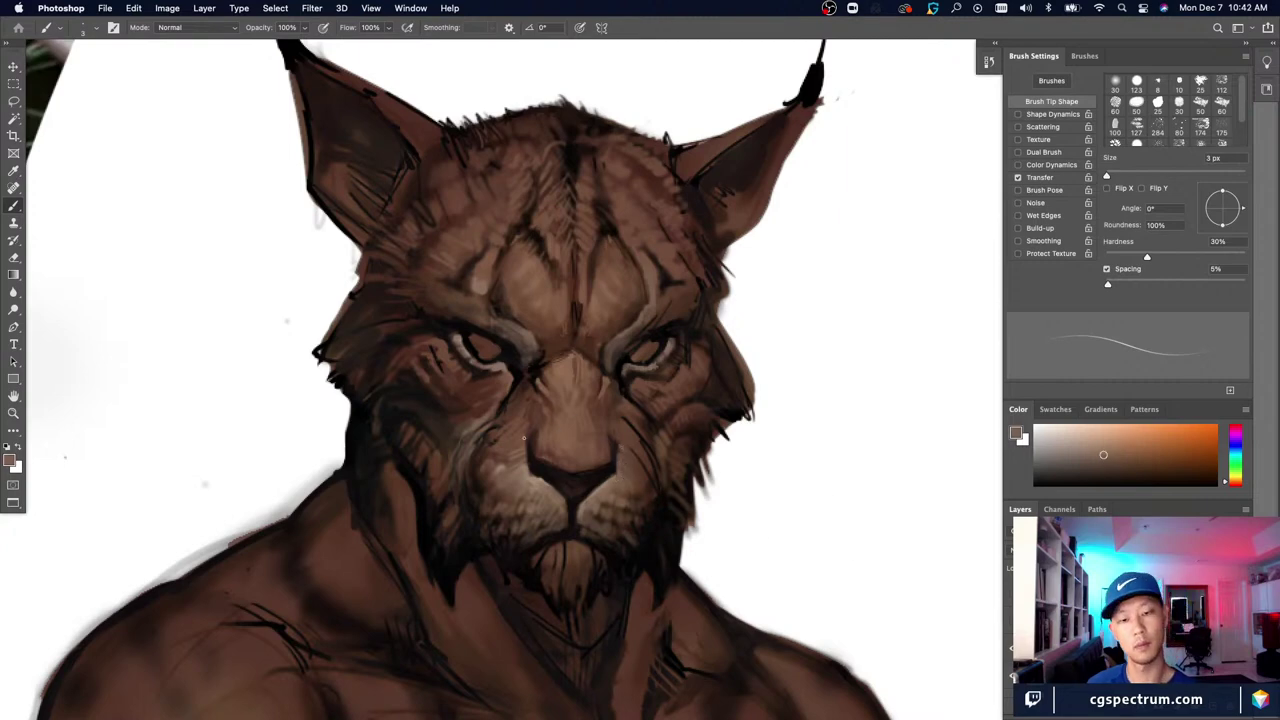
alt+click(621, 479)
key(bracketright)
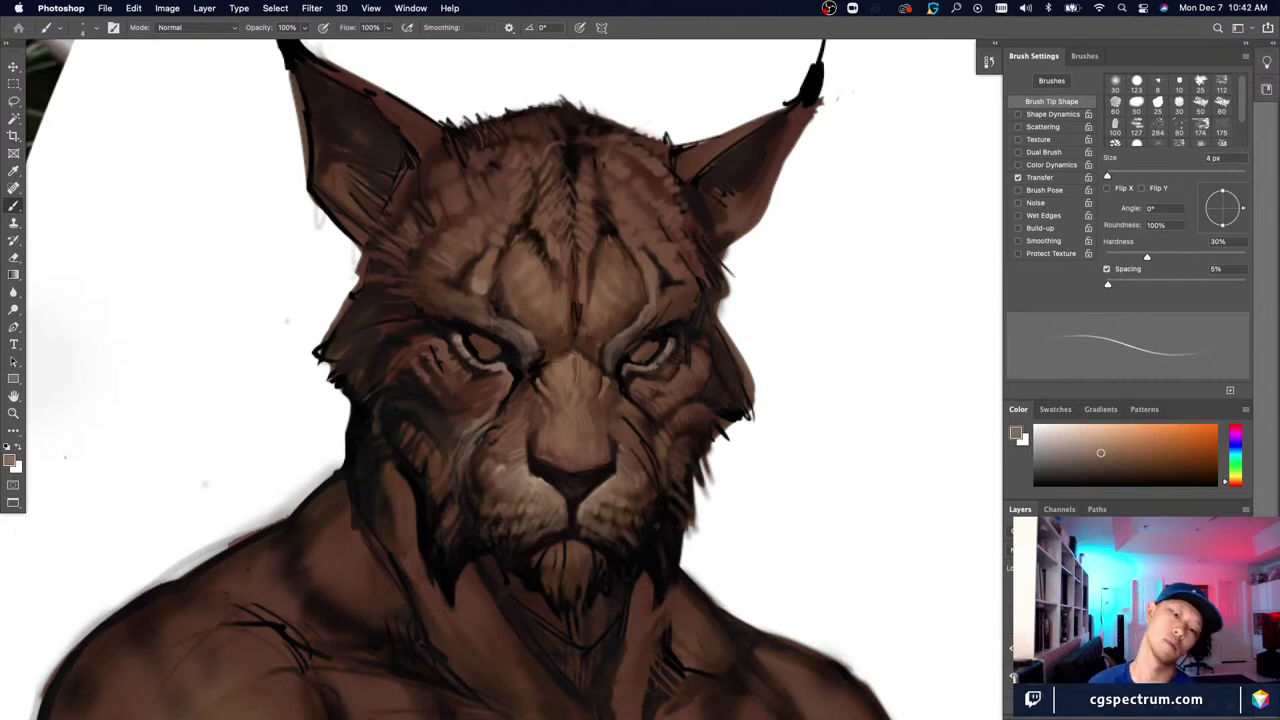
alt+click(600, 490)
key(bracketleft)
key(super+minus)
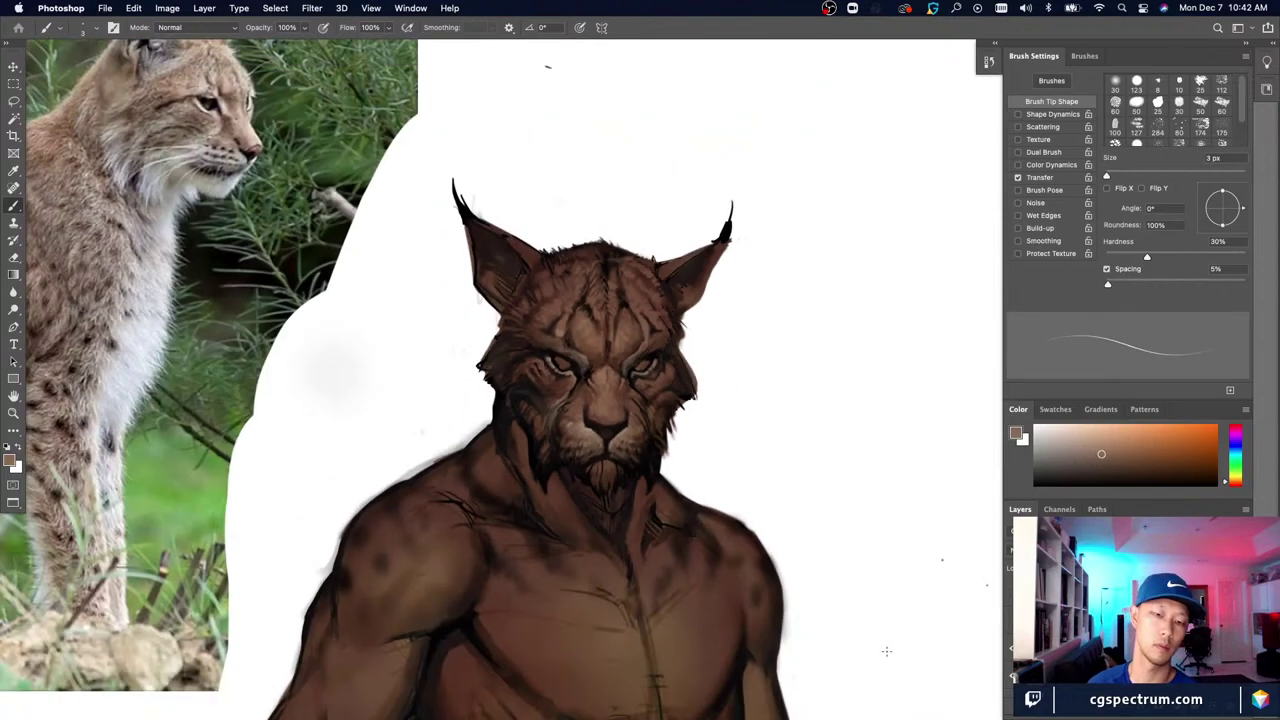
key(super+equal)
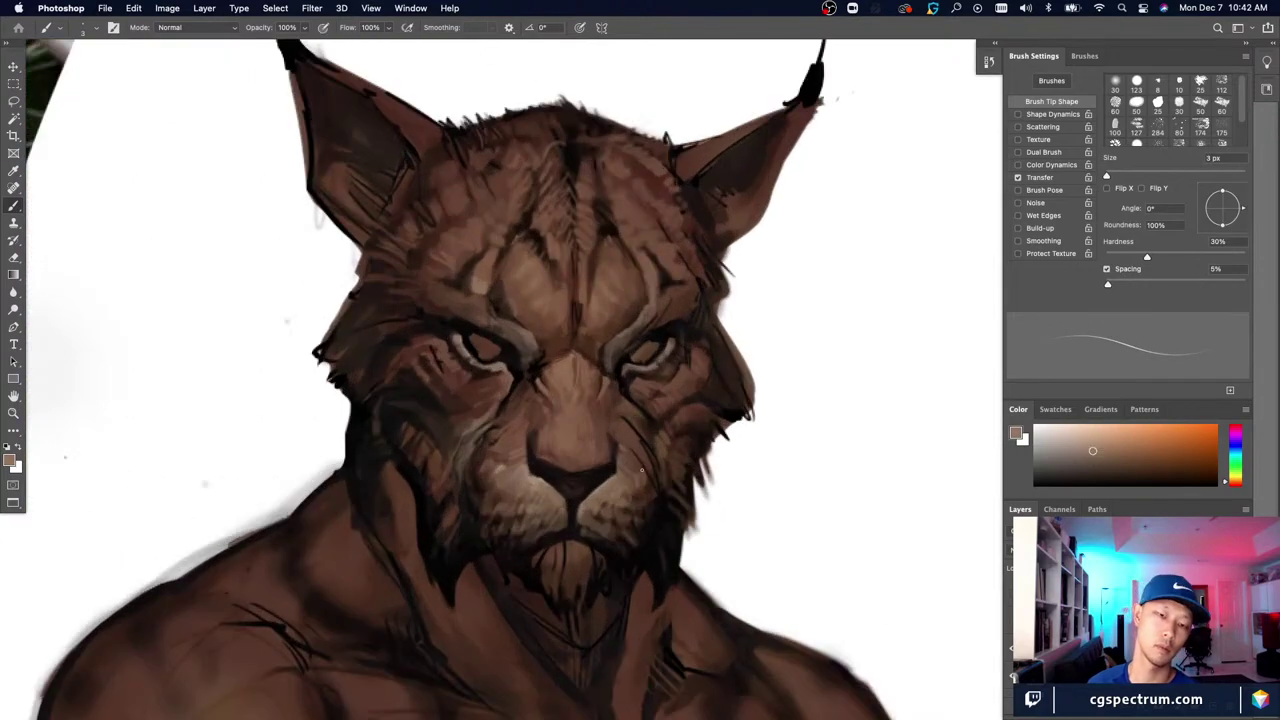
Step: Extend light brown fur strokes across the muzzle's outer right side toward the cheek, using a 3 to 5 px brush
alt+click(633, 433)
alt+click(619, 477)
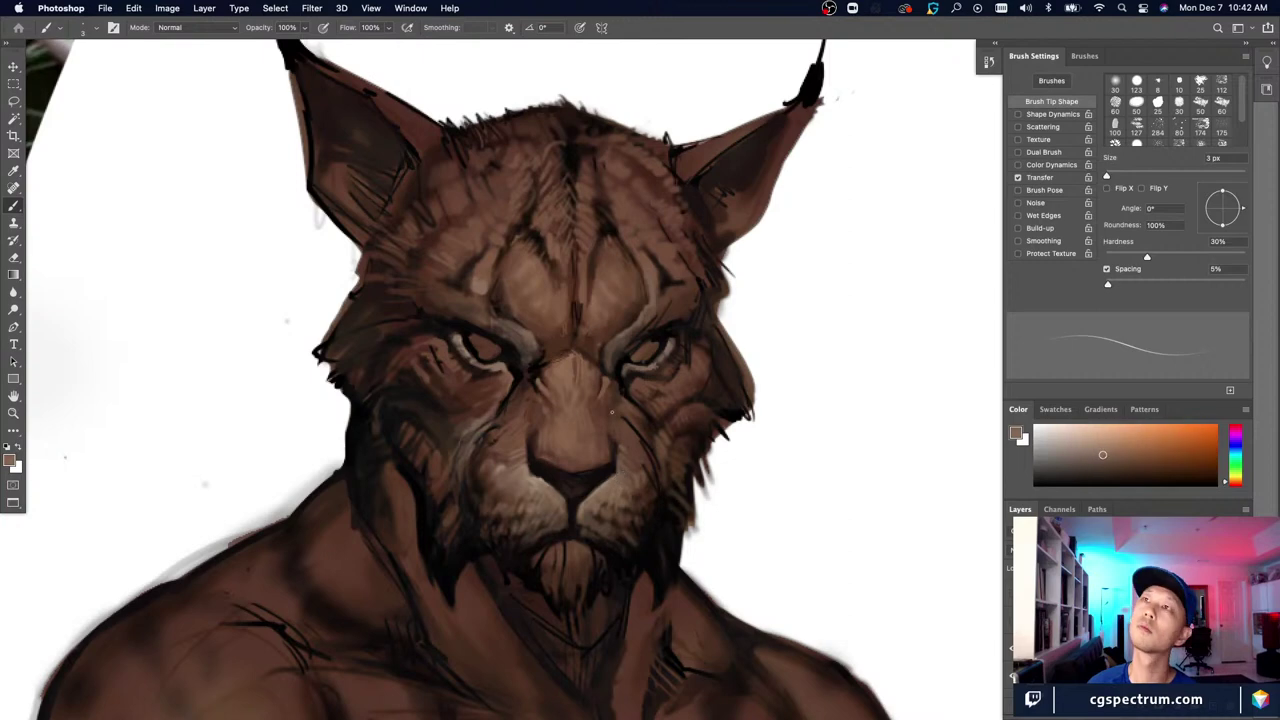
key(bracketright)
key(bracketright)
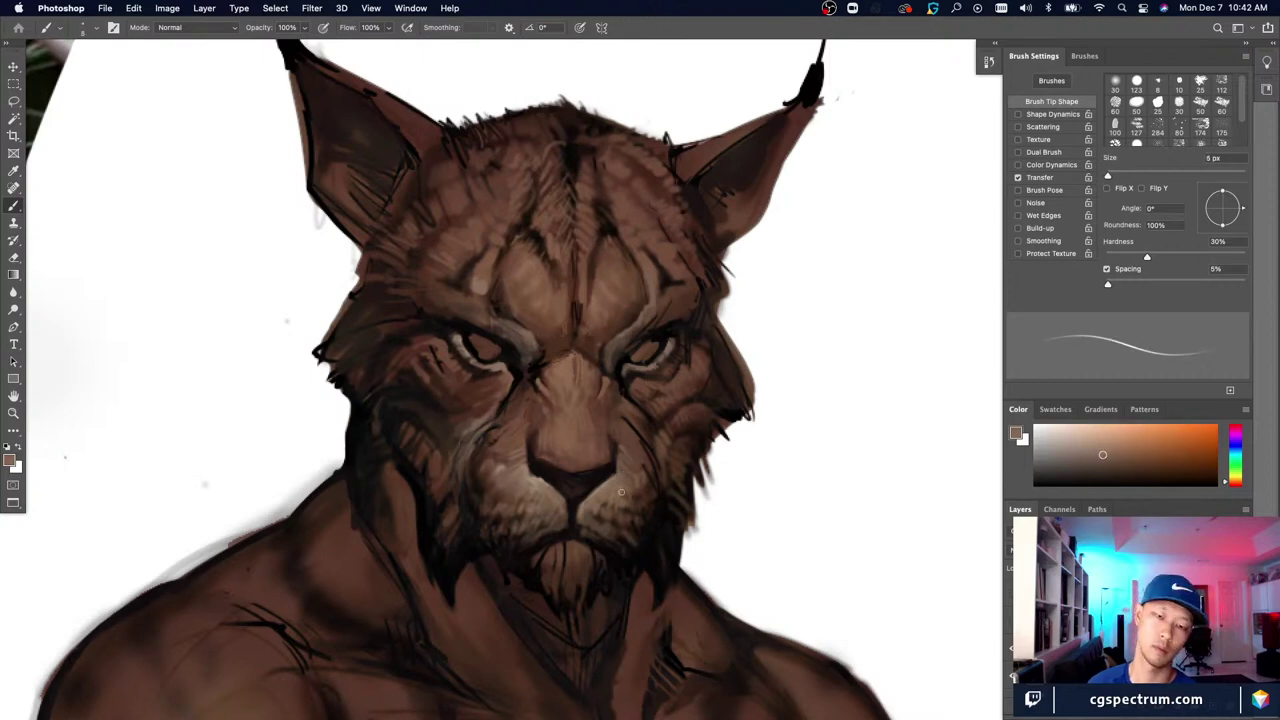
mouse_move(635, 486)
mouse_down()
mouse_move(654, 470)
mouse_move(660, 489)
mouse_up()
key(bracketleft)
key(super+minus)
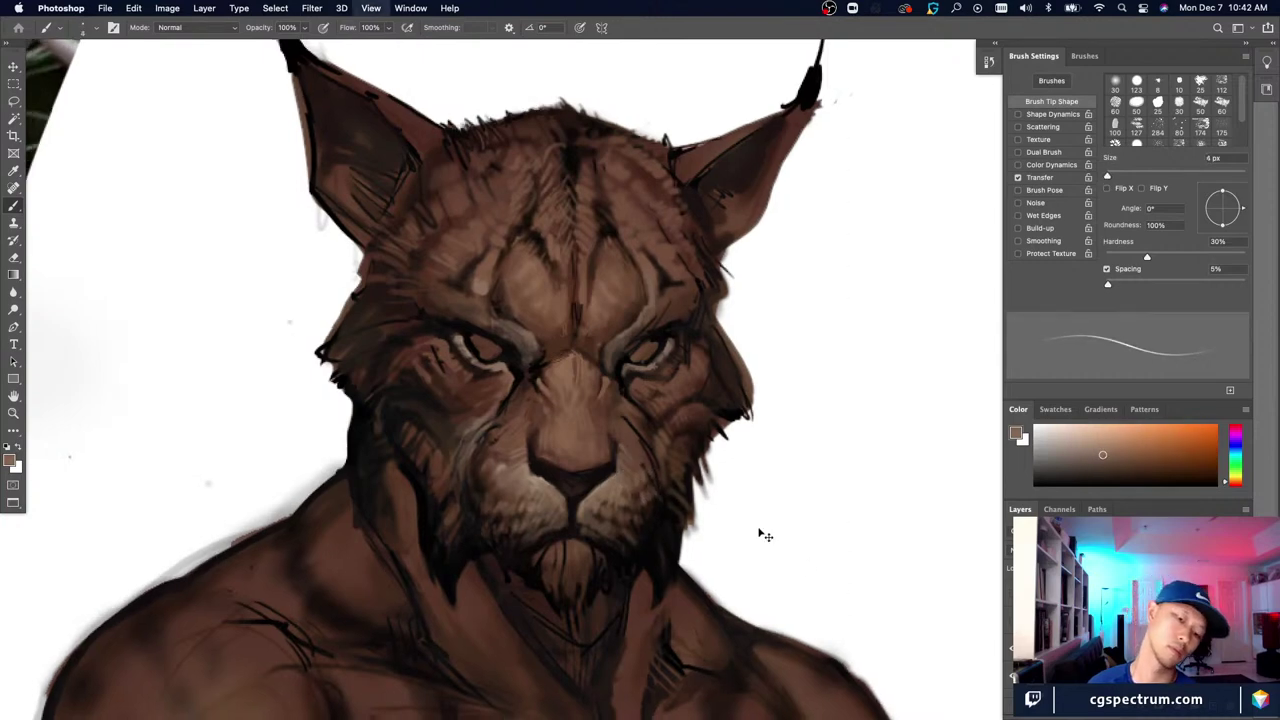
key(super+minus)
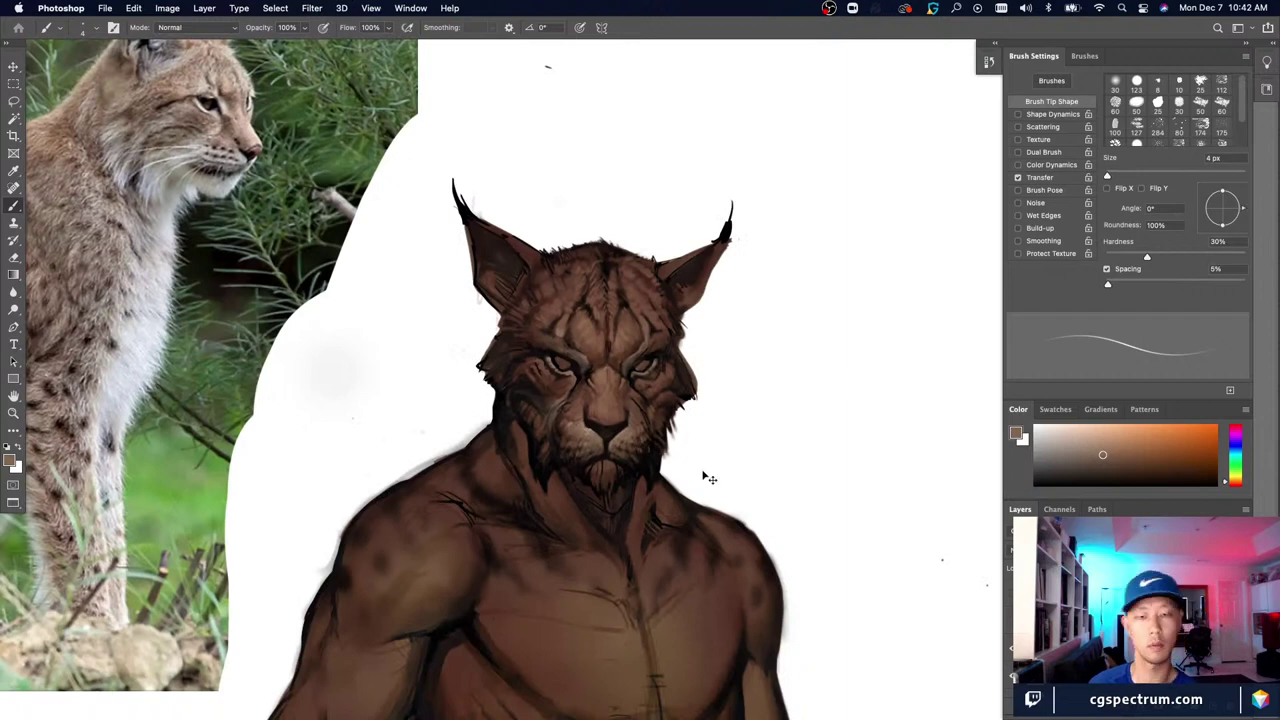
key(super+equal)
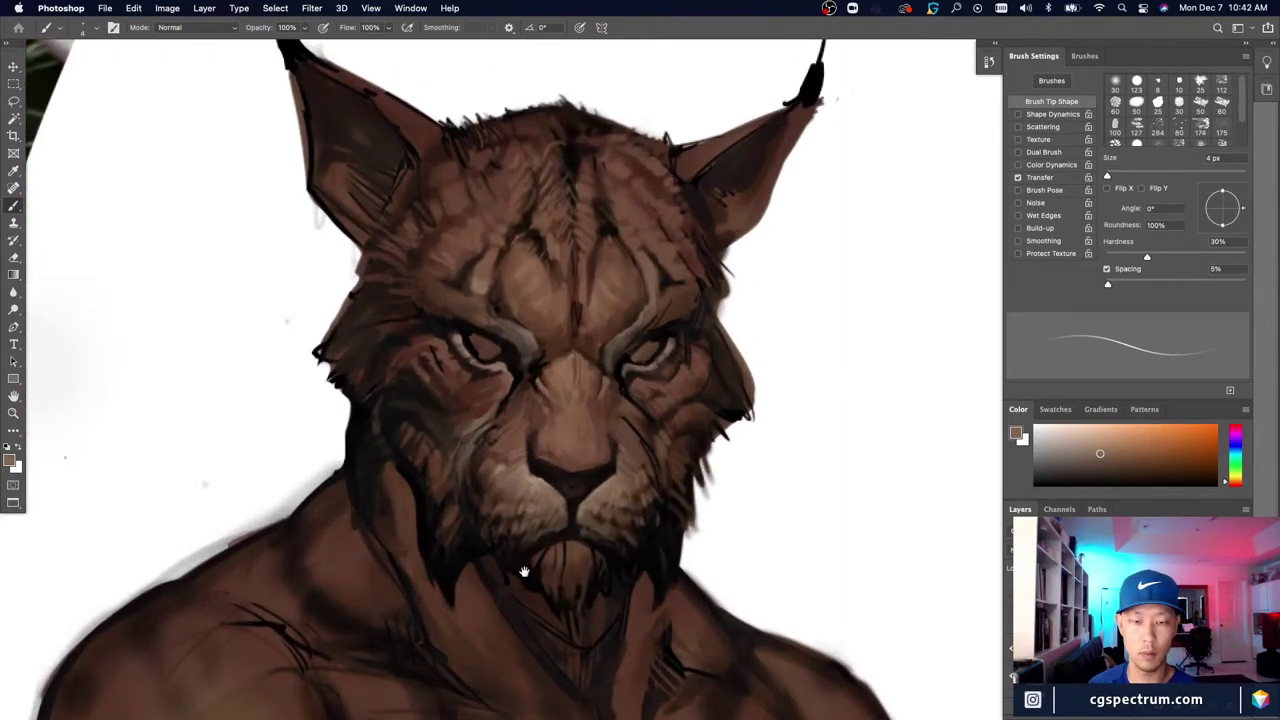
Step: Paint light vertical fur strokes down the centre of the chin with light browns sampled from the muzzle, using a 2 to 4 px brush
drag(450, 498, 500, 420)
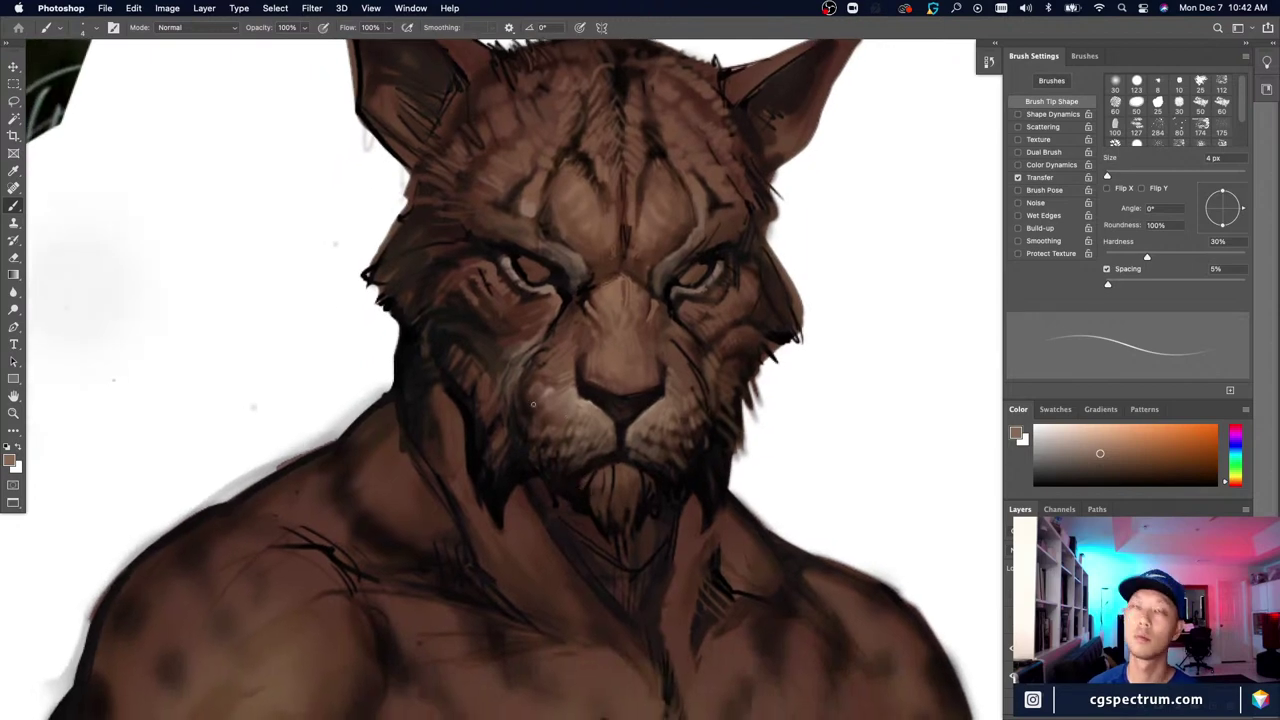
alt+click(590, 400)
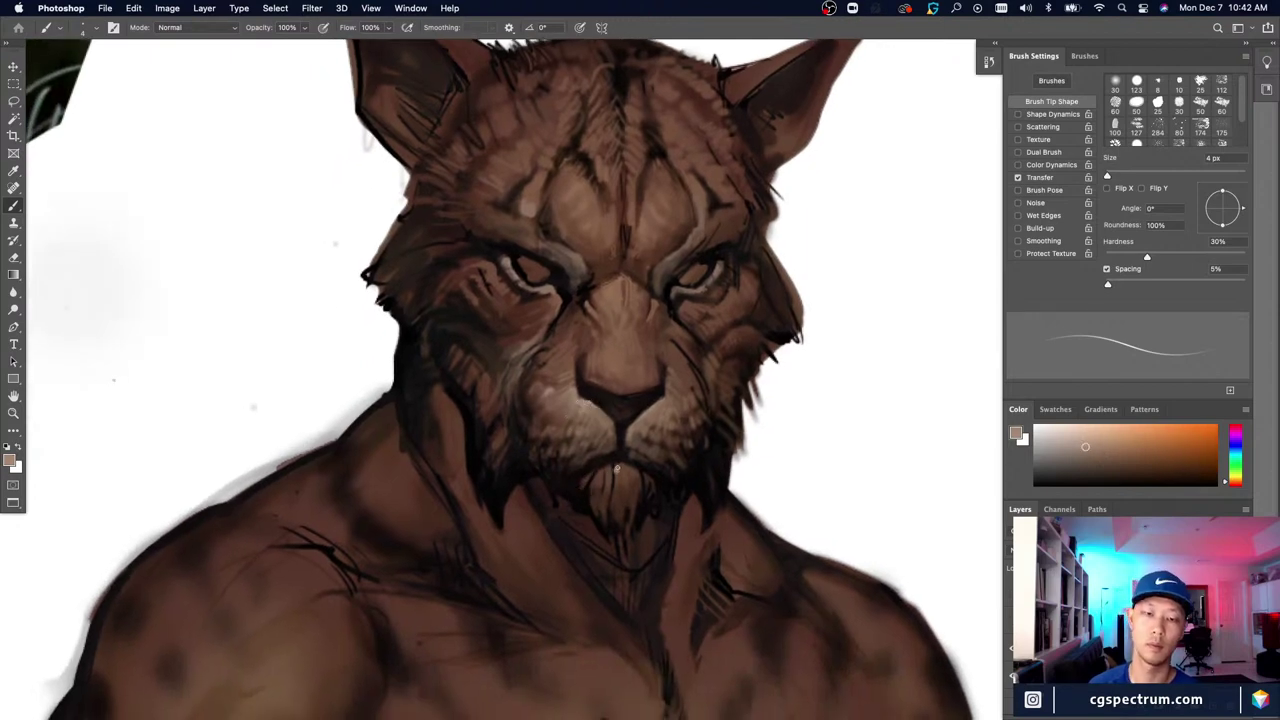
drag(617, 467, 616, 490)
key(bracketleft)
alt+click(592, 415)
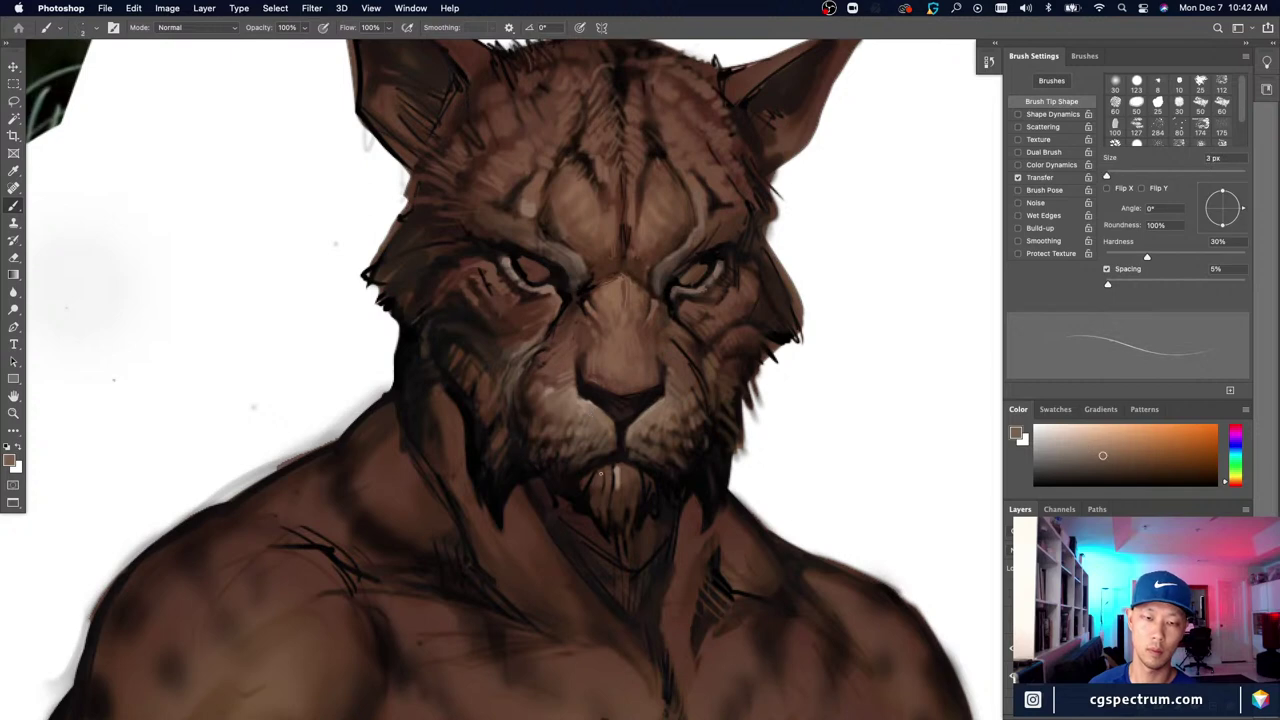
key(bracketright)
alt+click(587, 399)
key(bracketleft)
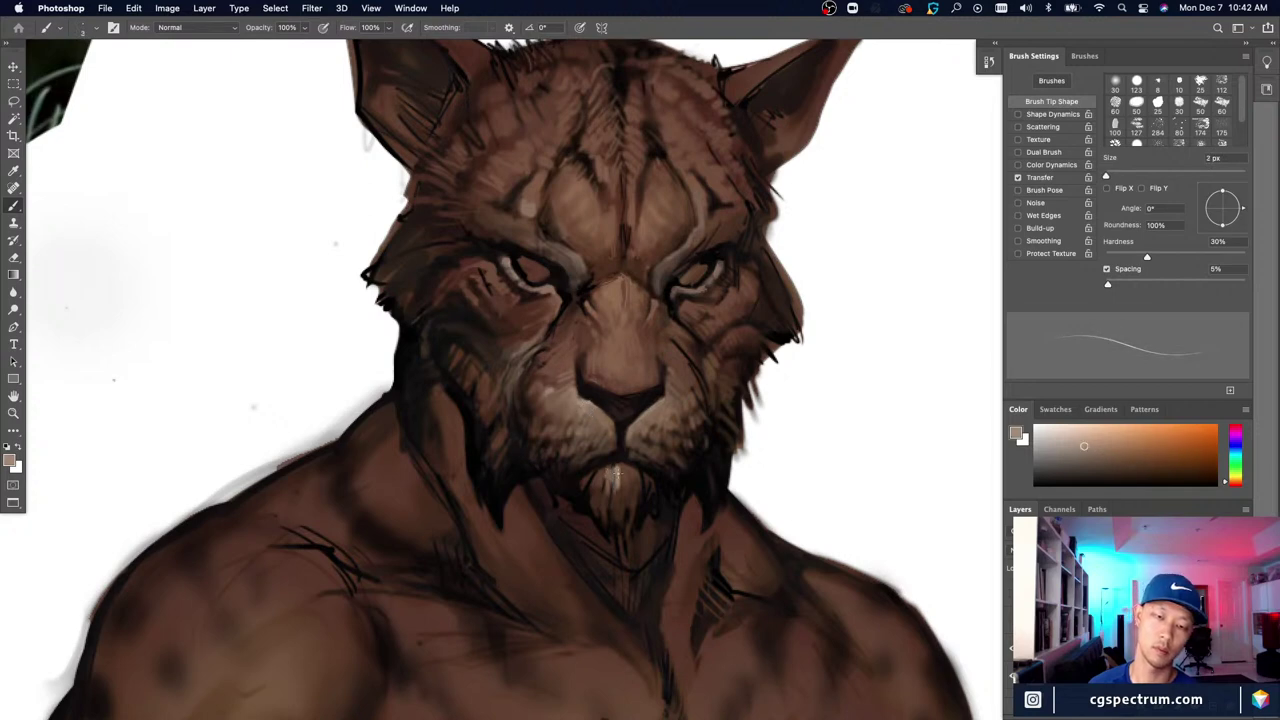
Step: Paint fine light hair strokes down the middle of the chin tuft, working between a 1 px and 4 px brush with sampled muzzle colours
key(bracketleft)
drag(624, 466, 620, 497)
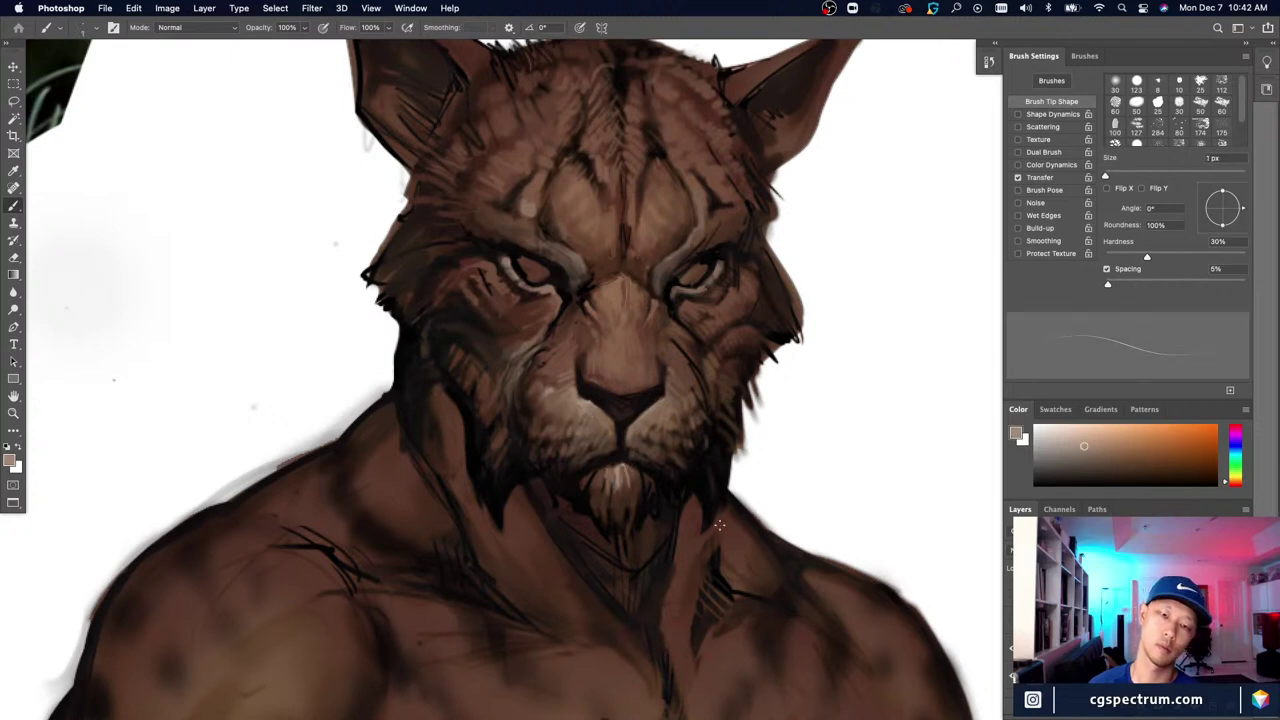
alt+click(594, 410)
key(bracketright)
key(bracketright)
key(bracketright)
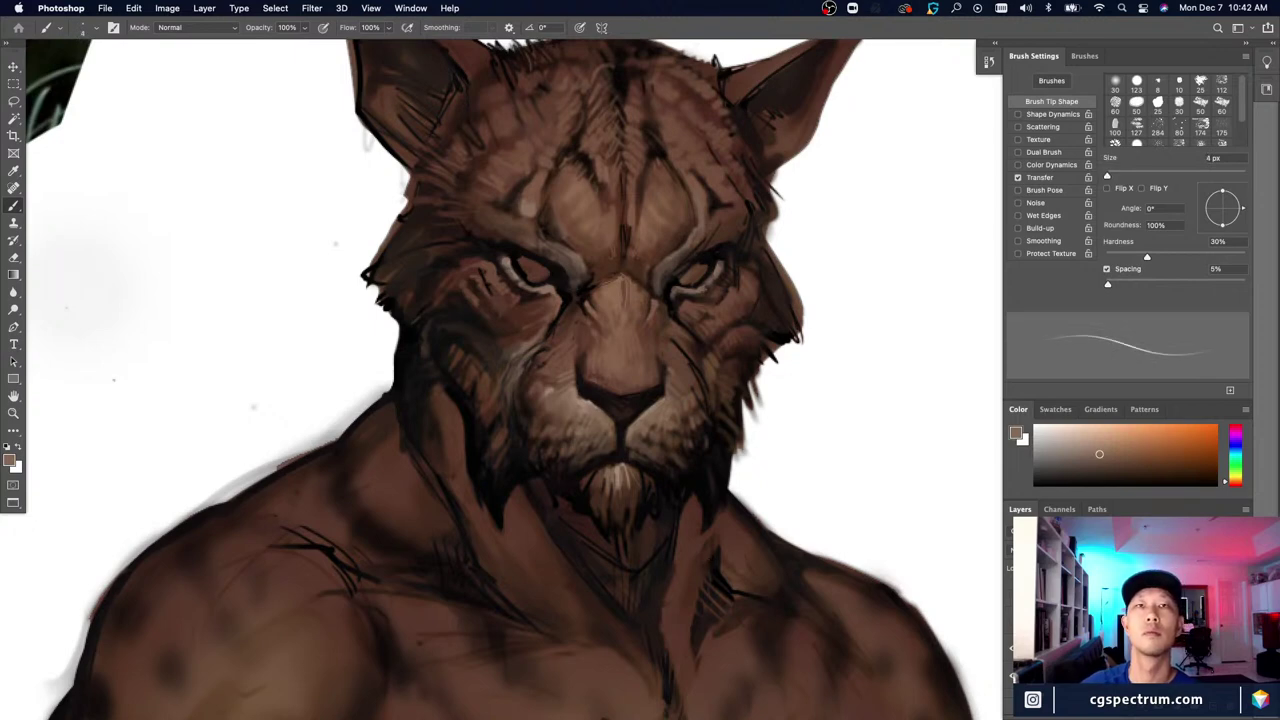
Step: Add brown fur strokes to the right half of the chin tuft with a 6 px brush in colours sampled from the chin
key(Tab)
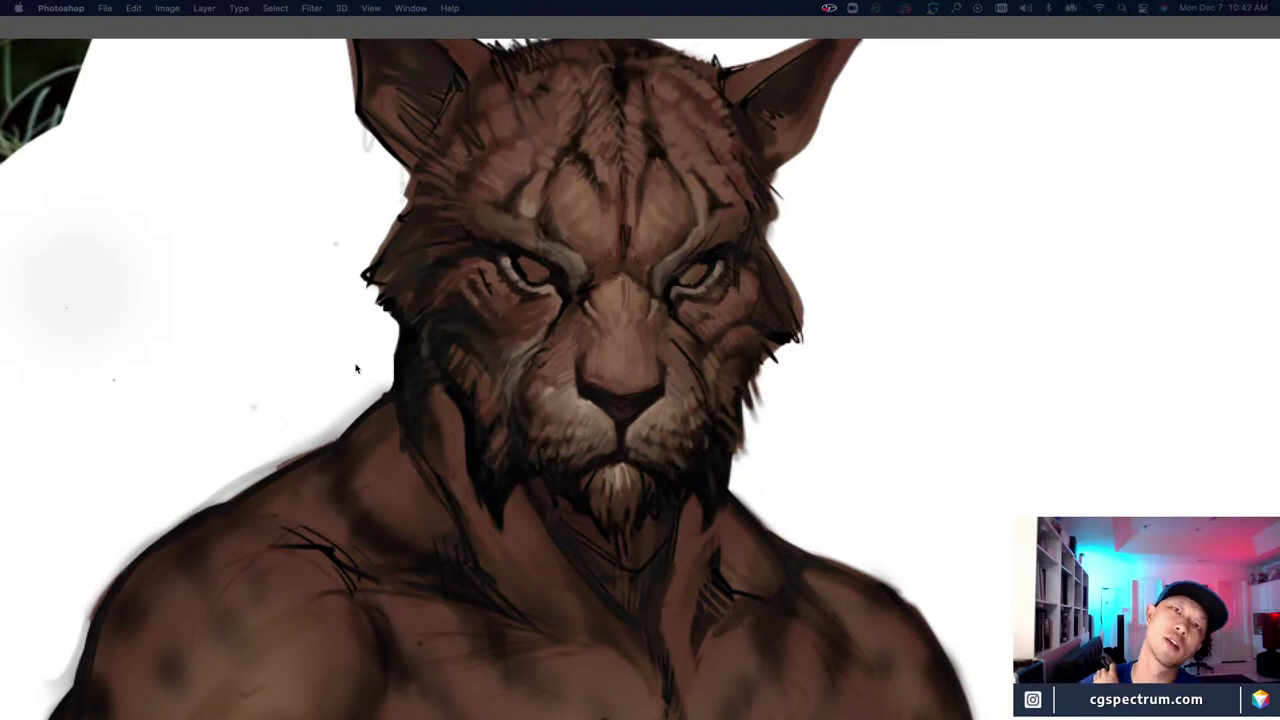
key(Tab)
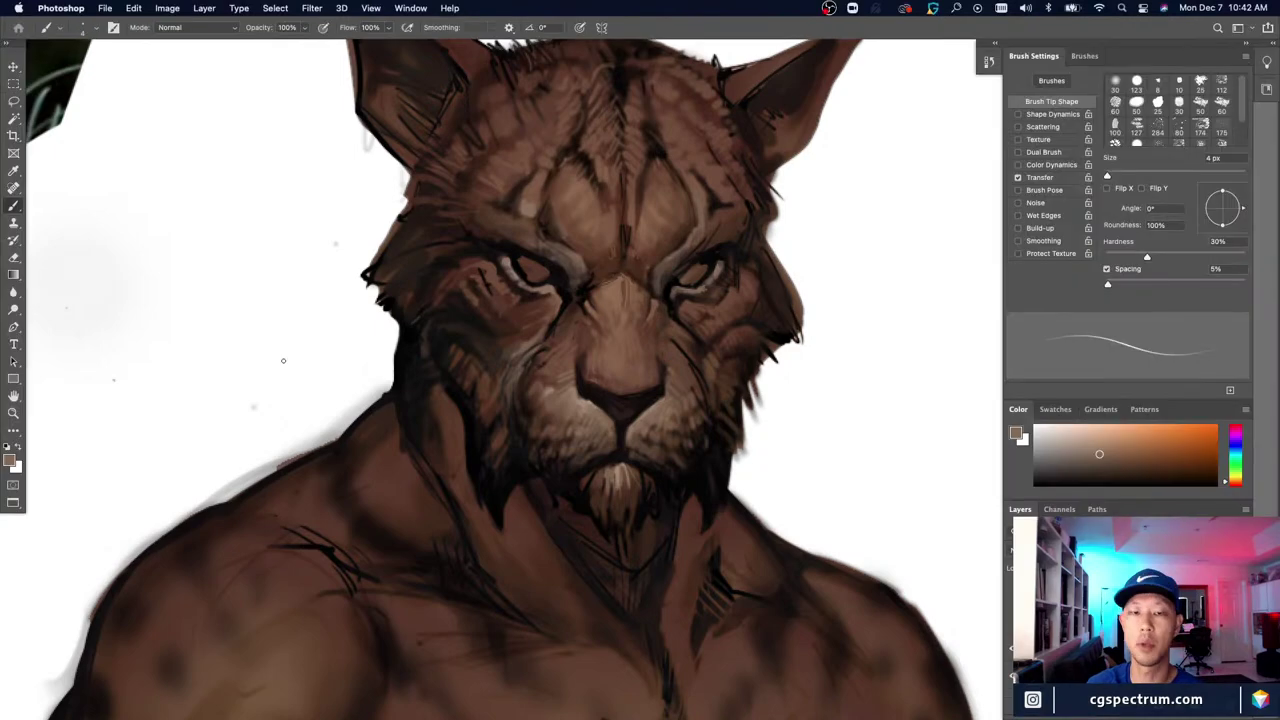
alt+click(614, 466)
key(])
key(])
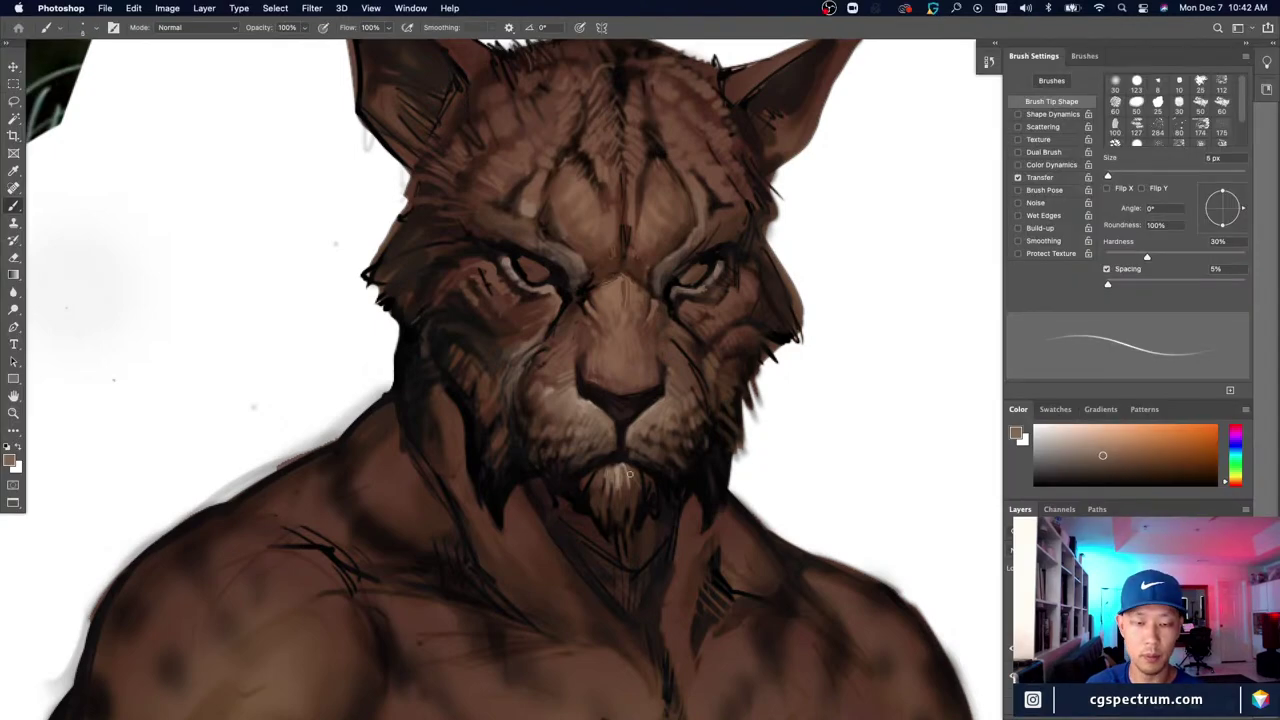
drag(631, 473, 631, 499)
alt+click(637, 477)
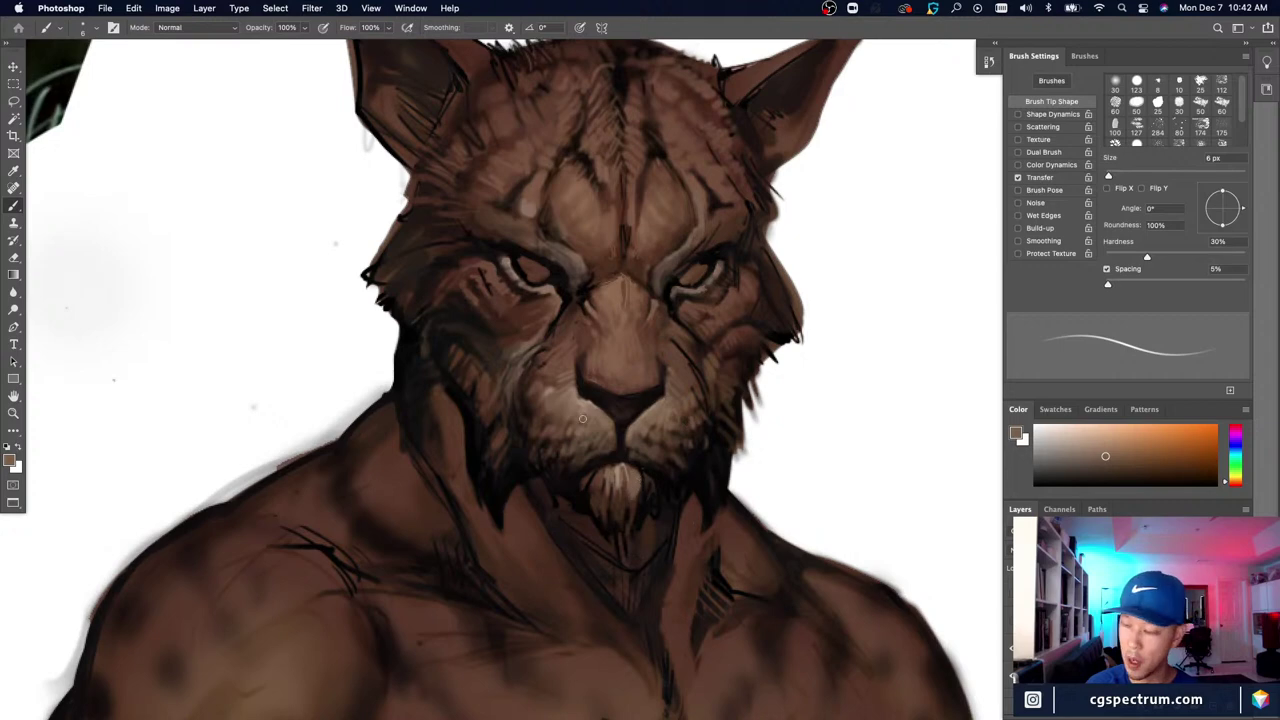
Step: Shade the right side of the chin tuft with darker browns sampled from the muzzle and chin, keeping the 6 px brush
alt+click(635, 479)
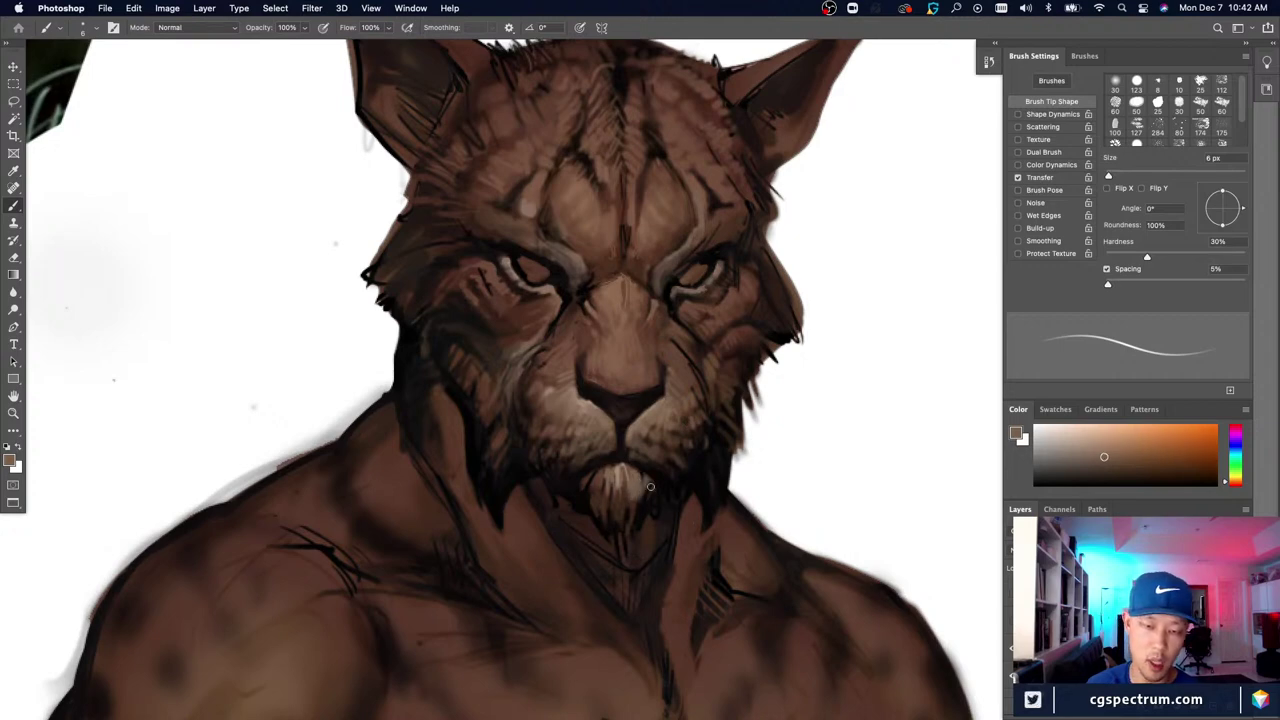
alt+click(650, 447)
drag(639, 474, 629, 502)
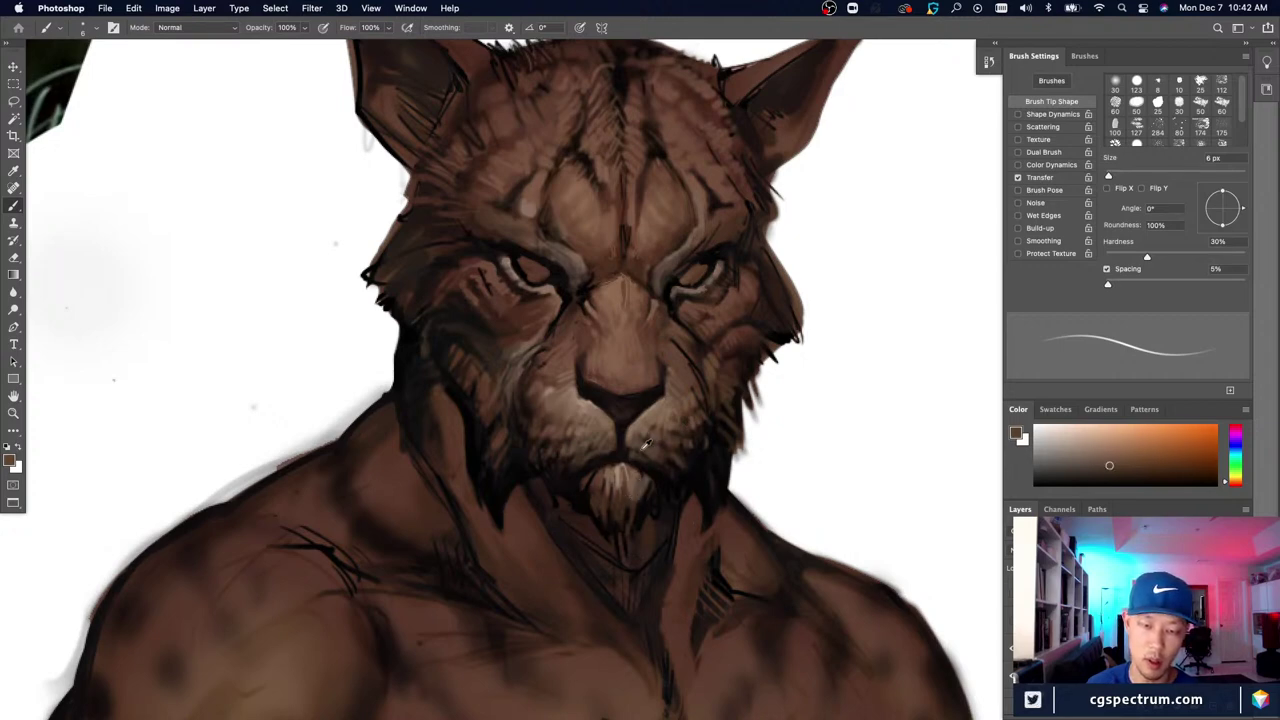
alt+click(645, 444)
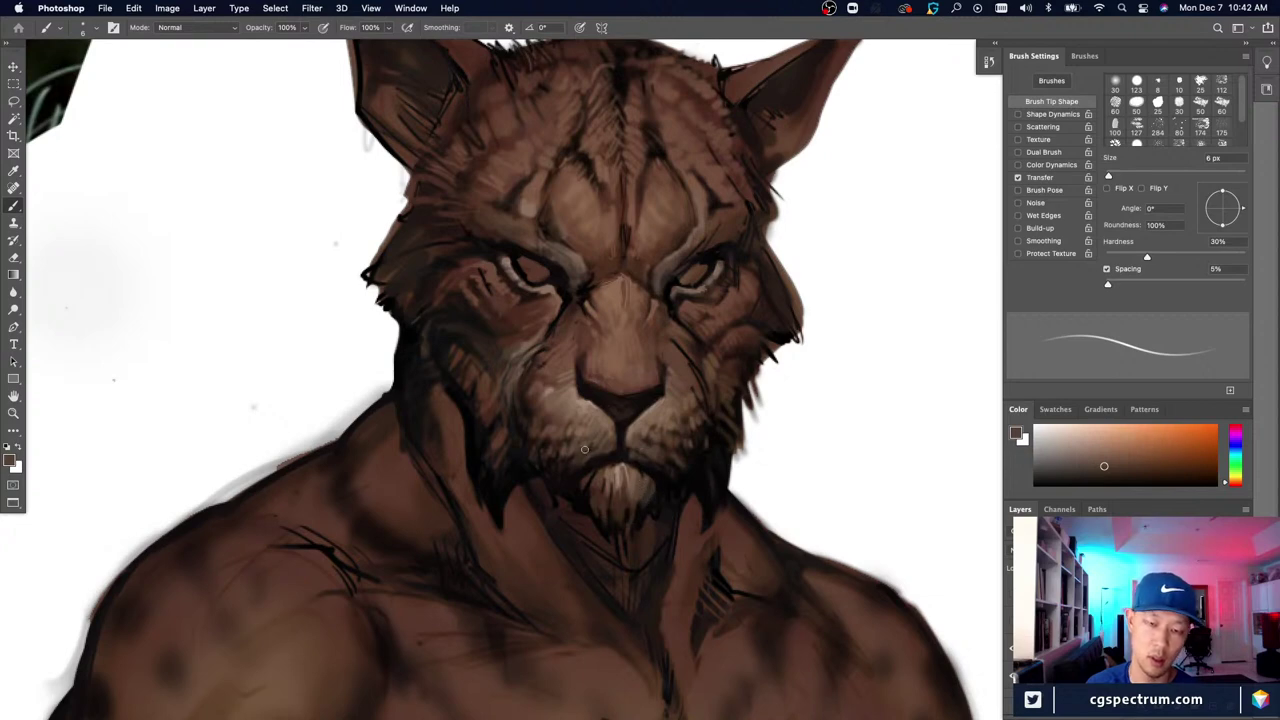
alt+click(640, 489)
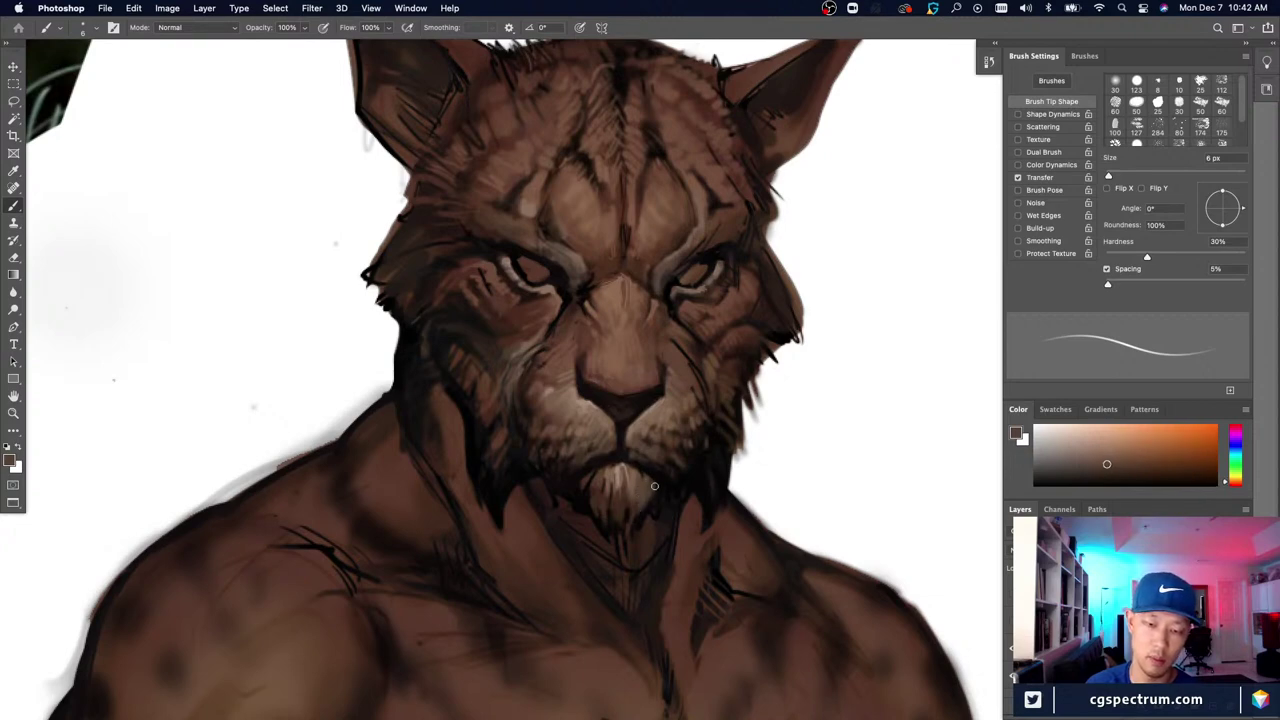
mouse_move(655, 486)
mouse_down()
mouse_move(645, 513)
mouse_move(633, 509)
mouse_up()
Step: Darken the edges of the chin tuft with black and dark brown strokes, using a 7 px brush
alt+click(669, 490)
key(])
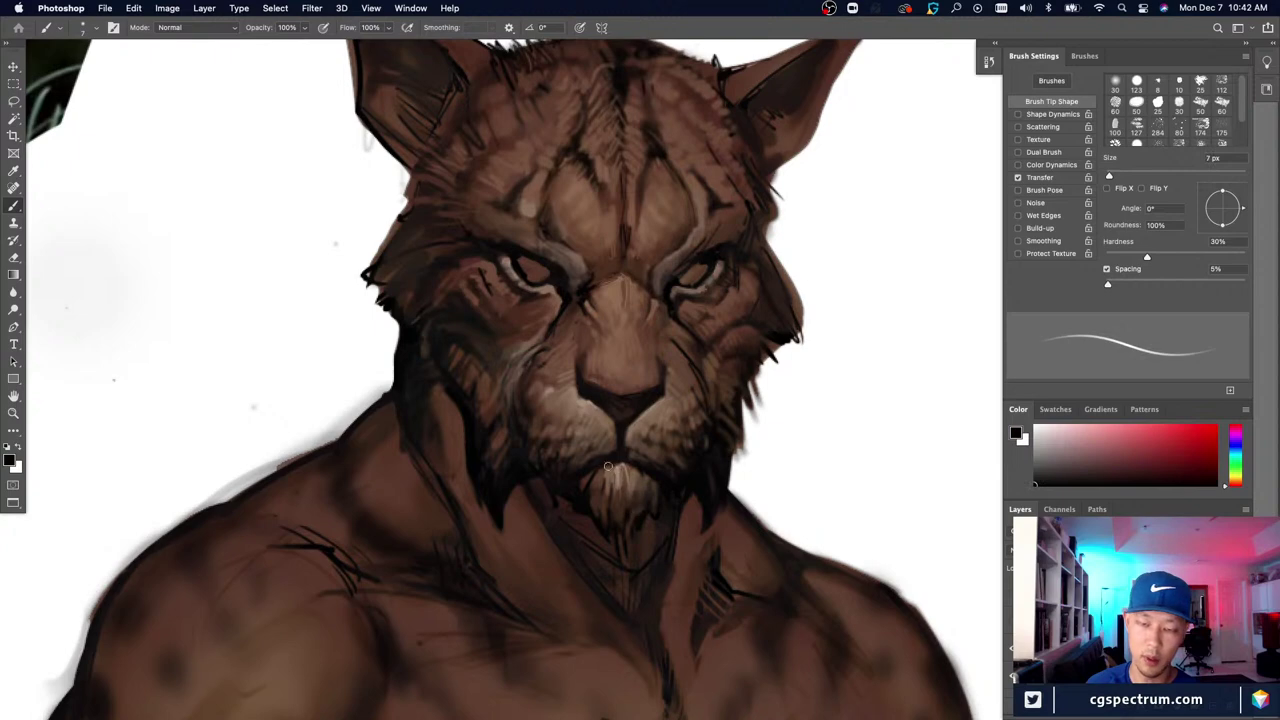
alt+click(647, 451)
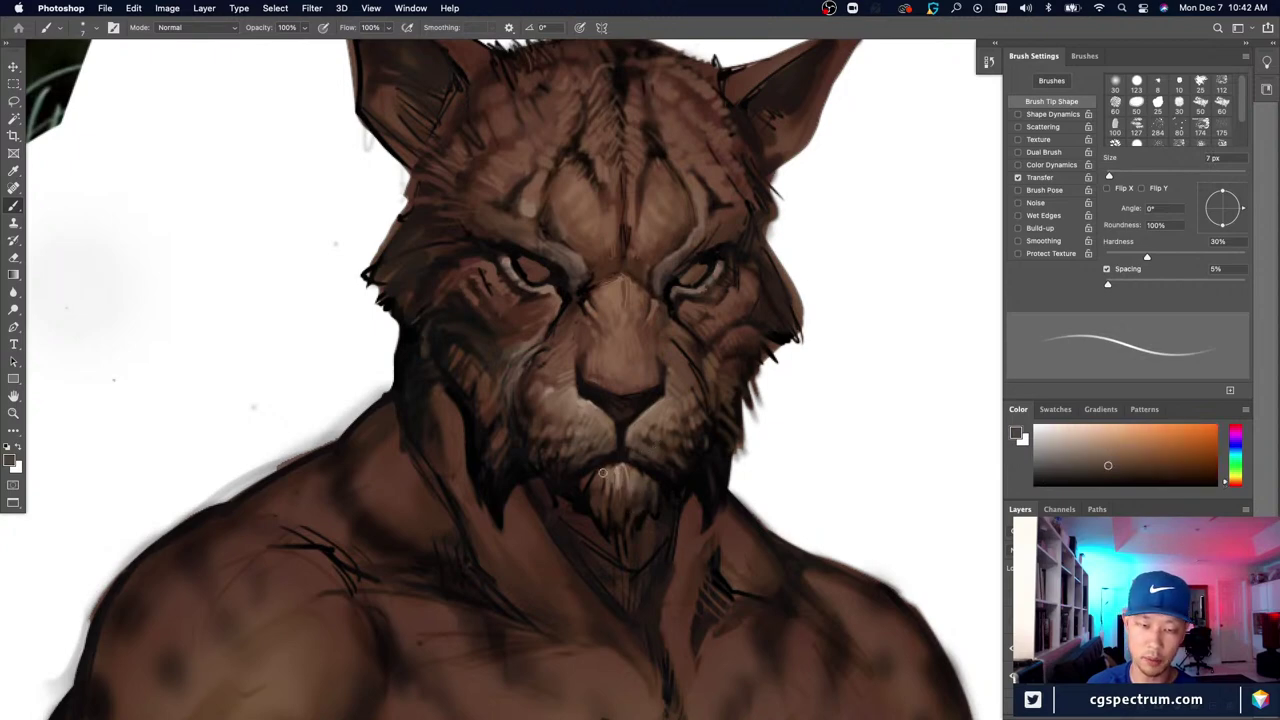
drag(602, 477, 598, 508)
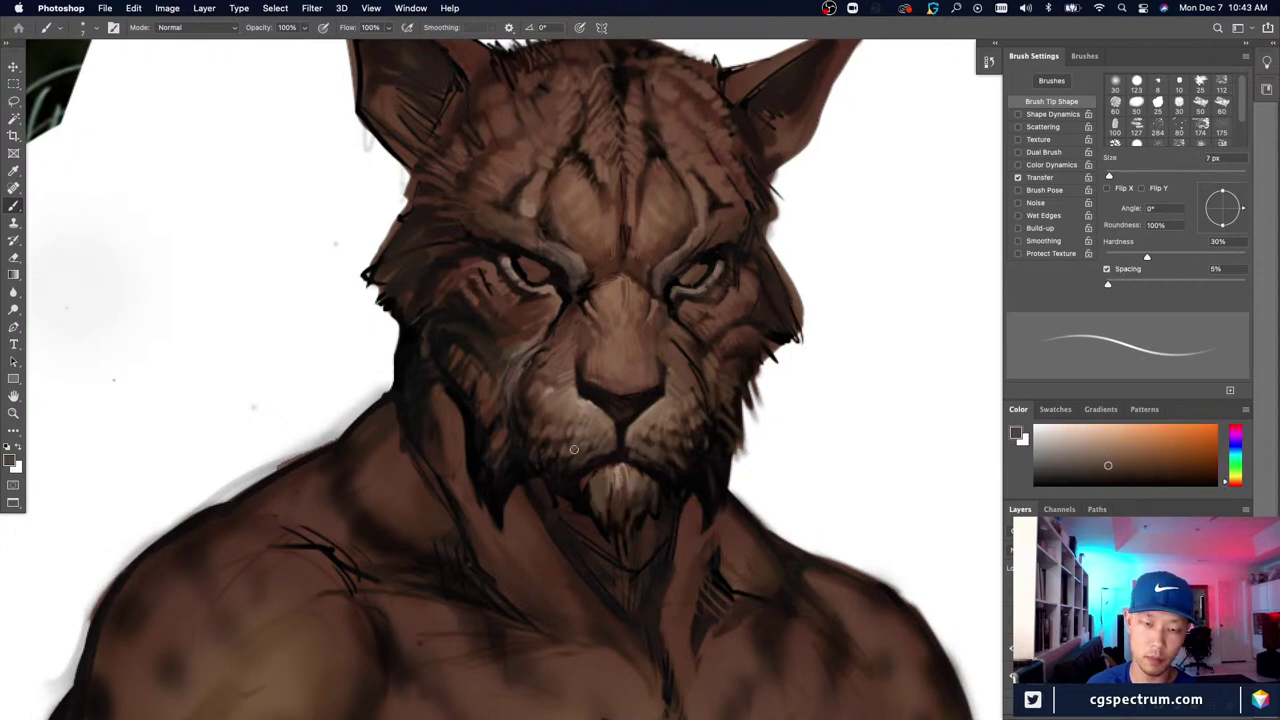
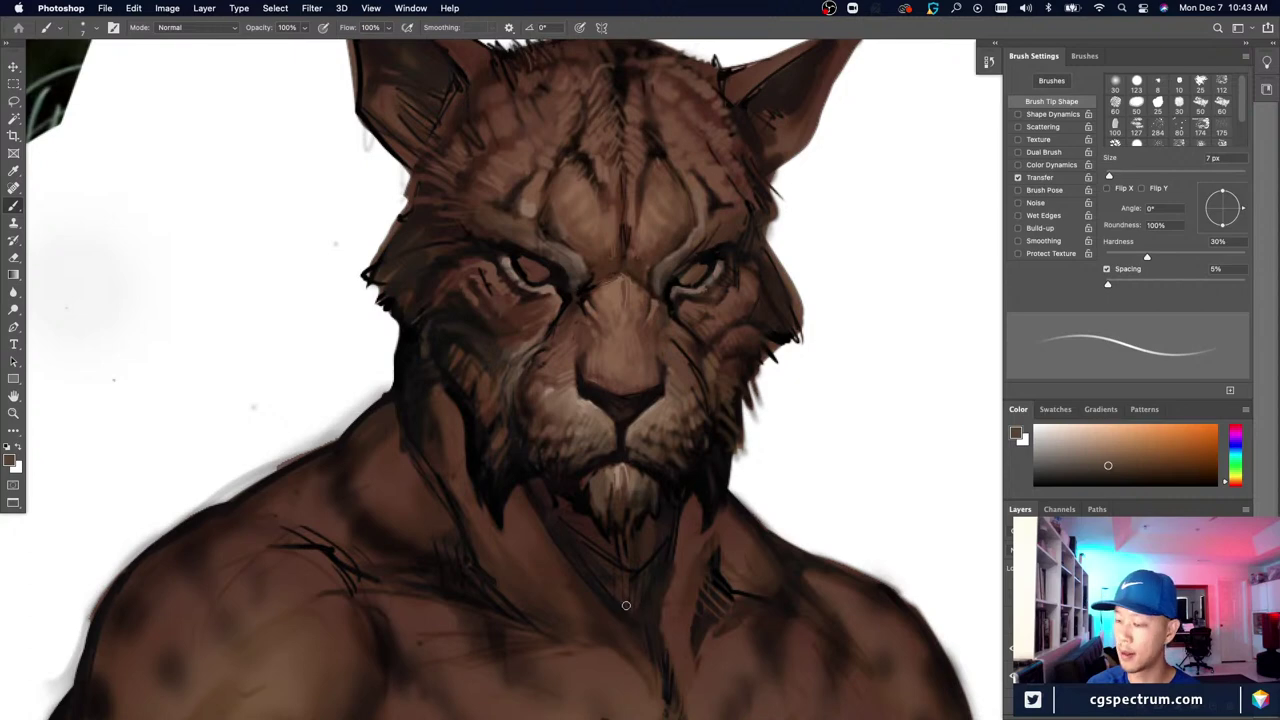
Step: Refine the shadow under the mouth and the left part of the chin, alternating sampled near-black and brown at 7 px
alt+click(590, 483)
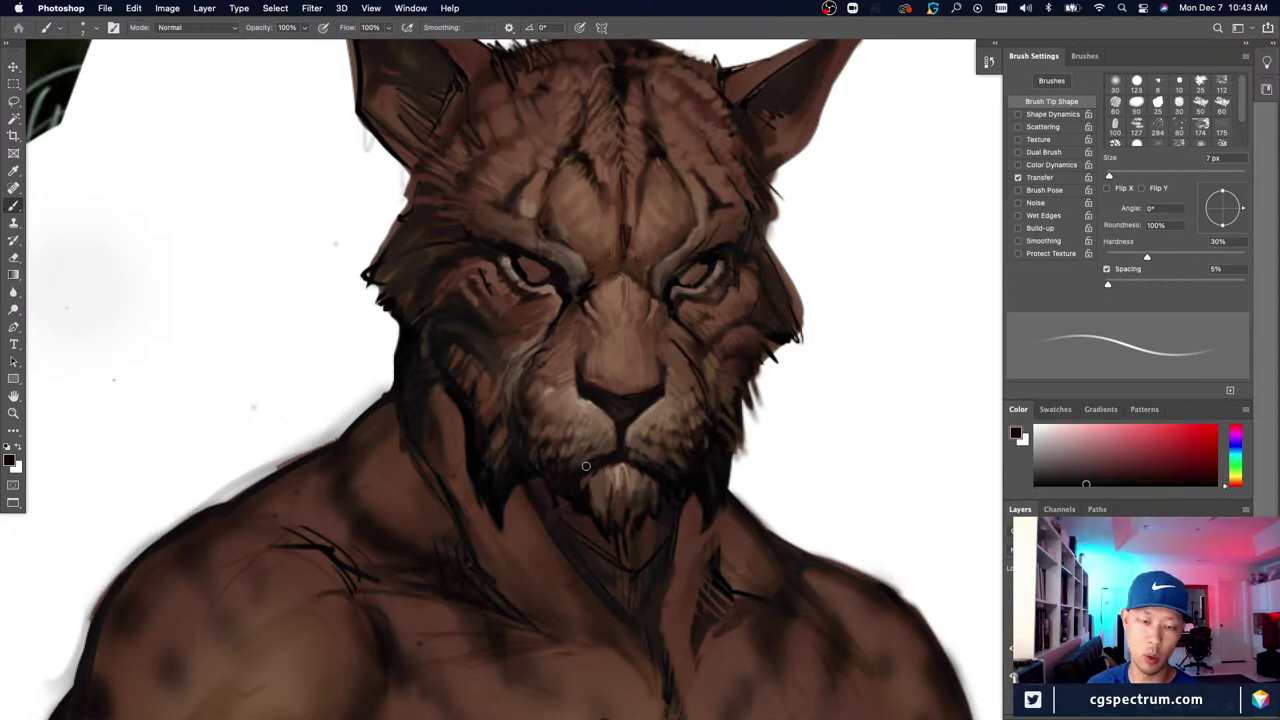
alt+click(593, 461)
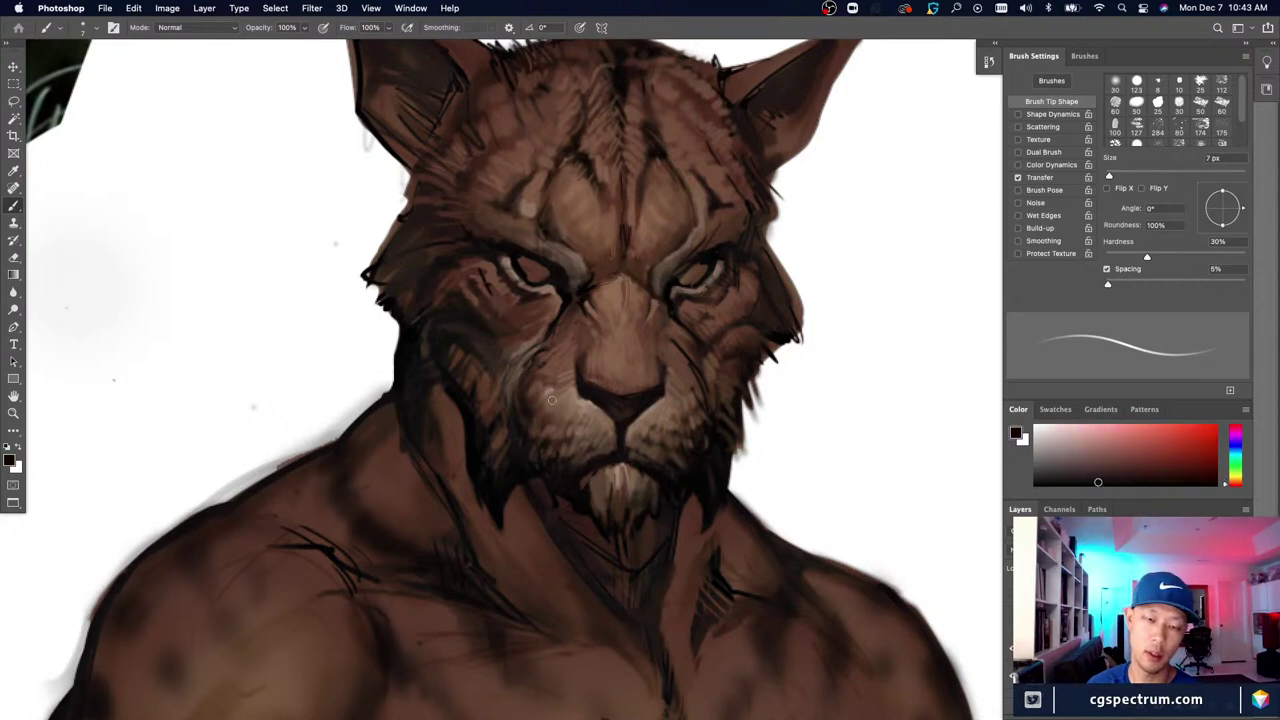
alt+click(606, 481)
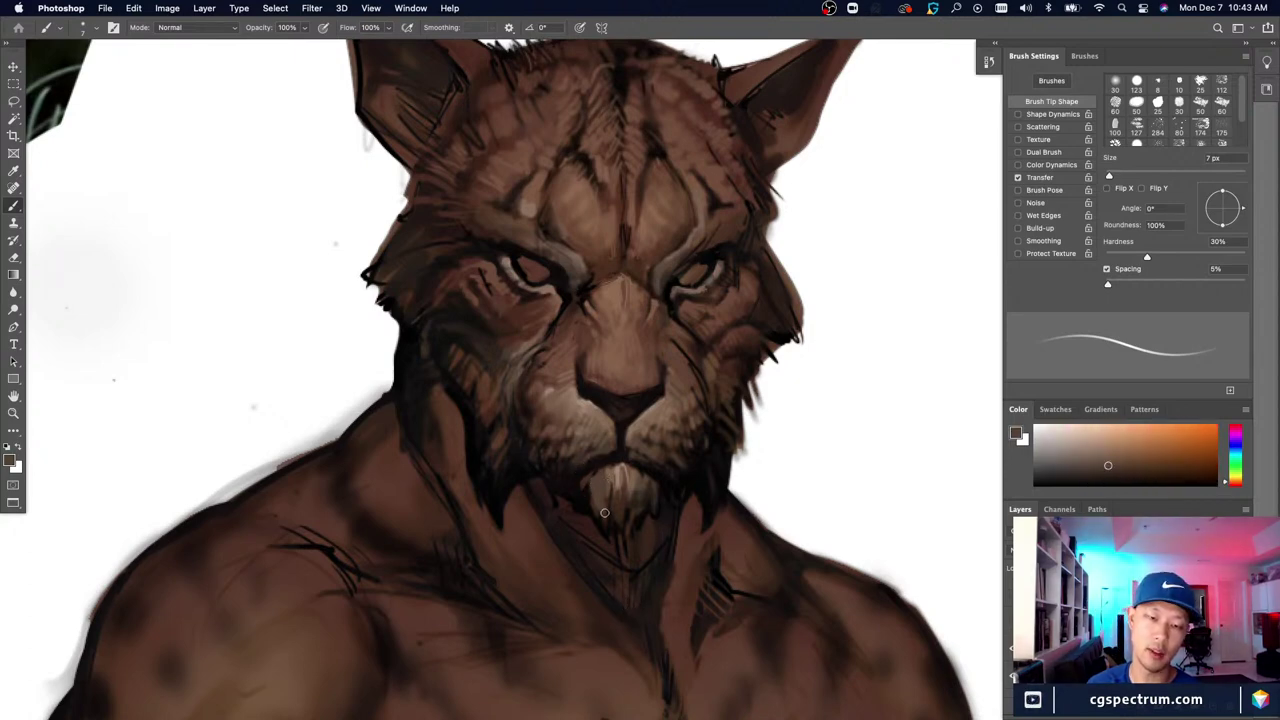
alt+click(608, 455)
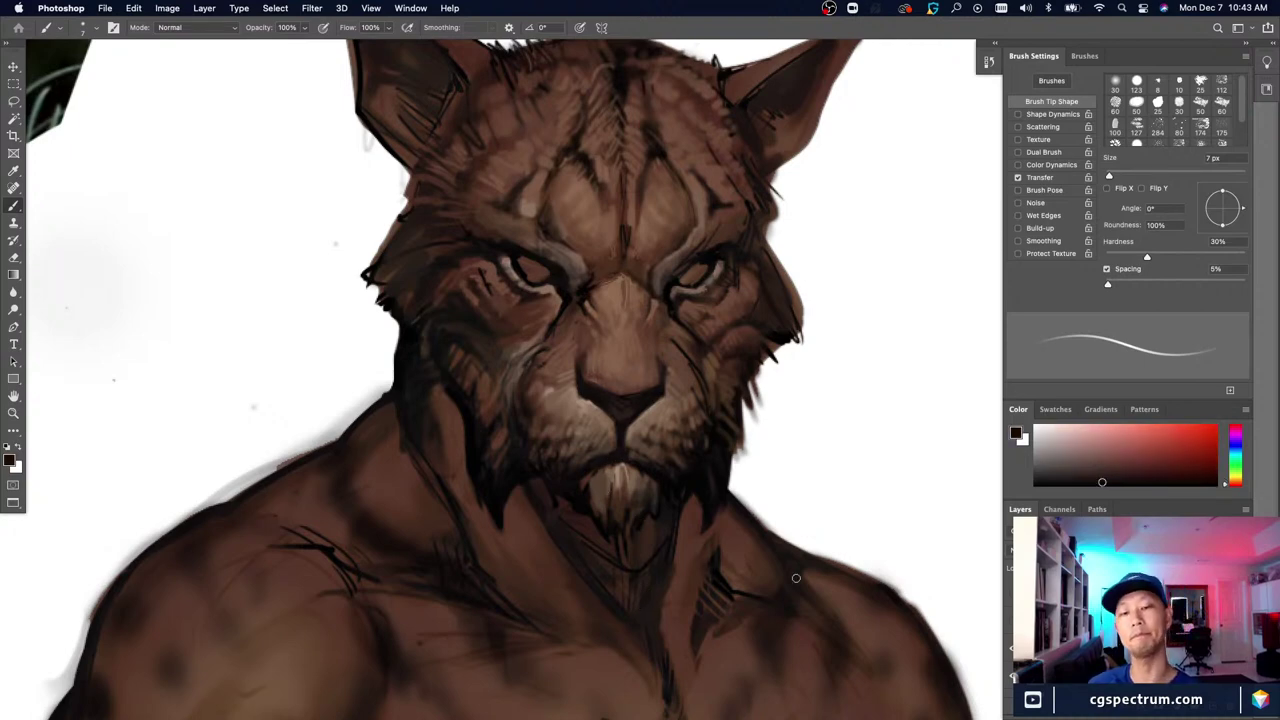
Step: Draw thin light hairs on the chin tuft with a 1 px brush in the sampled chin colour and check the painting without panels
alt+click(616, 470)
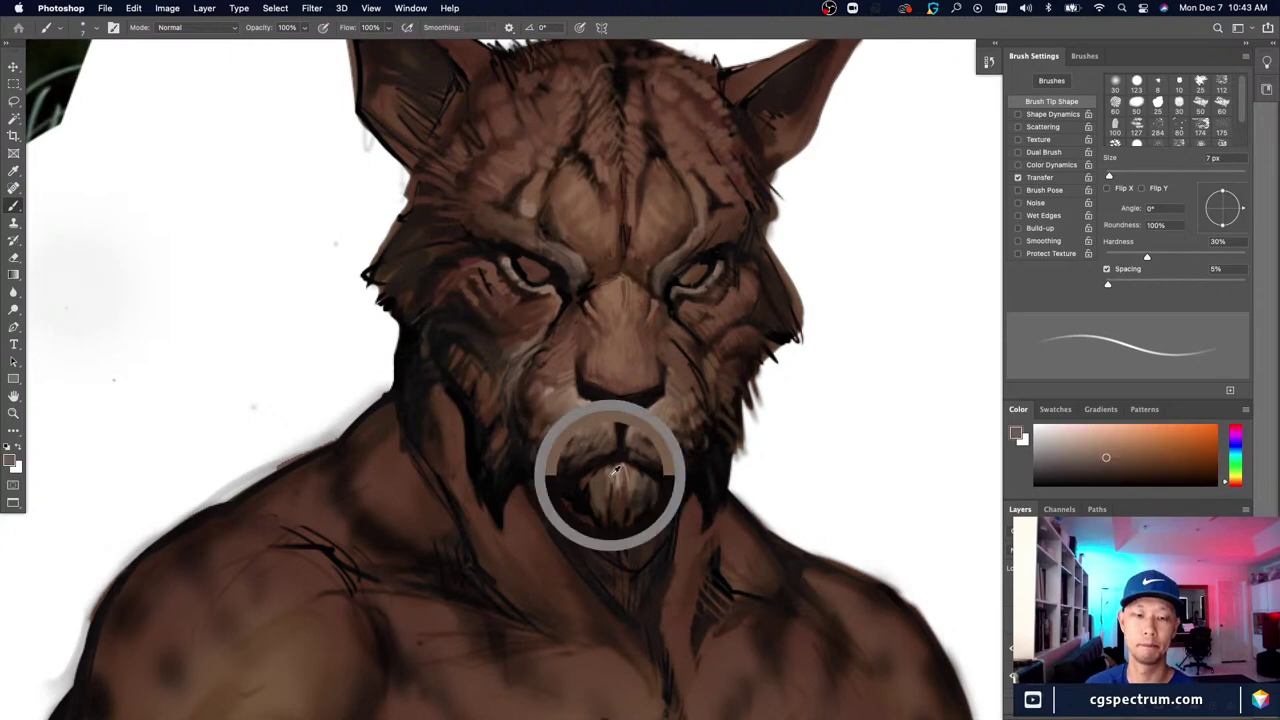
key(bracketleft)
key(bracketleft)
key(bracketleft)
key(bracketleft)
key(bracketleft)
key(bracketleft)
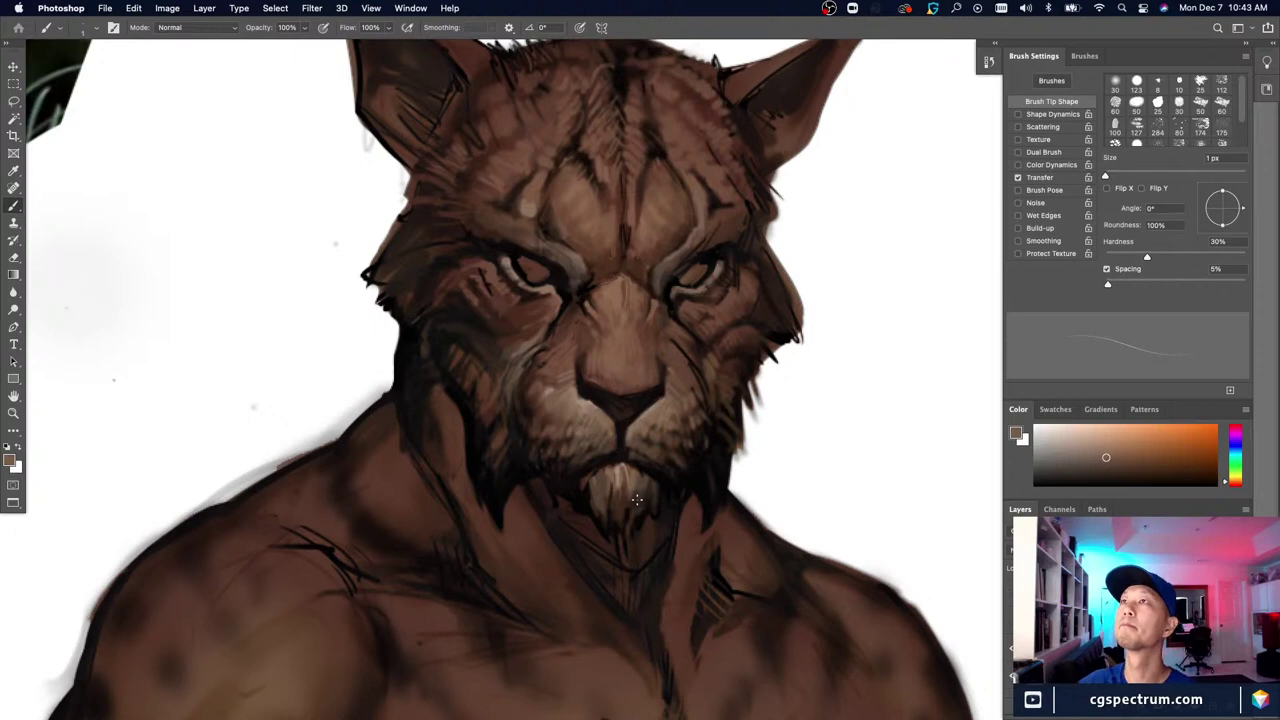
key(Tab)
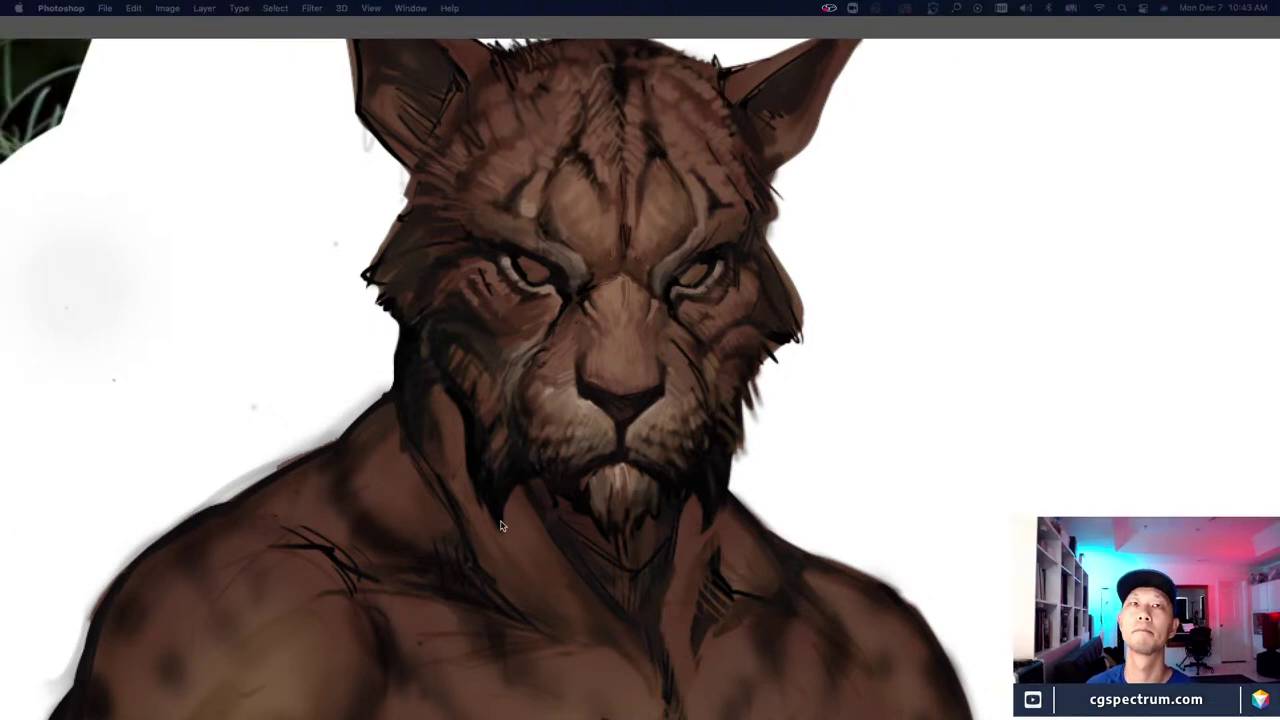
key(Tab)
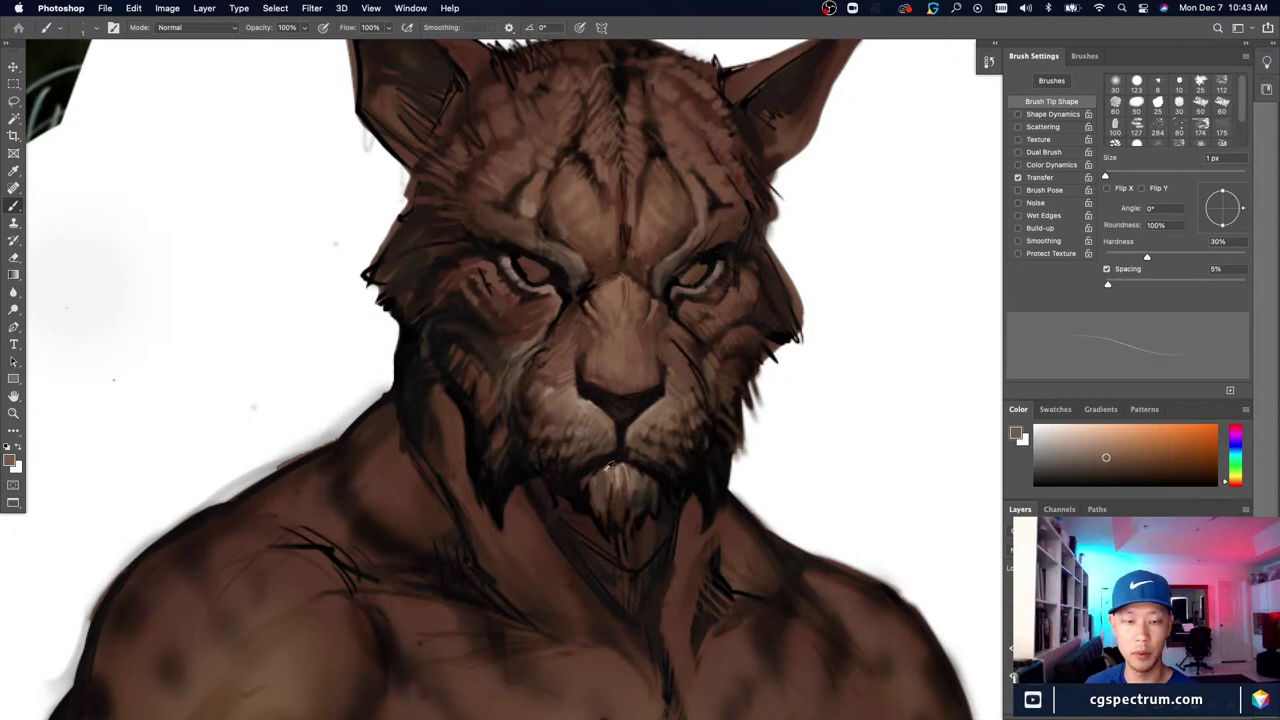
Step: Lighten the upper left part of the chin with sampled light brown strokes, using a 4 to 5 px brush
alt+click(592, 462)
key(bracketright)
key(bracketright)
key(bracketright)
key(bracketright)
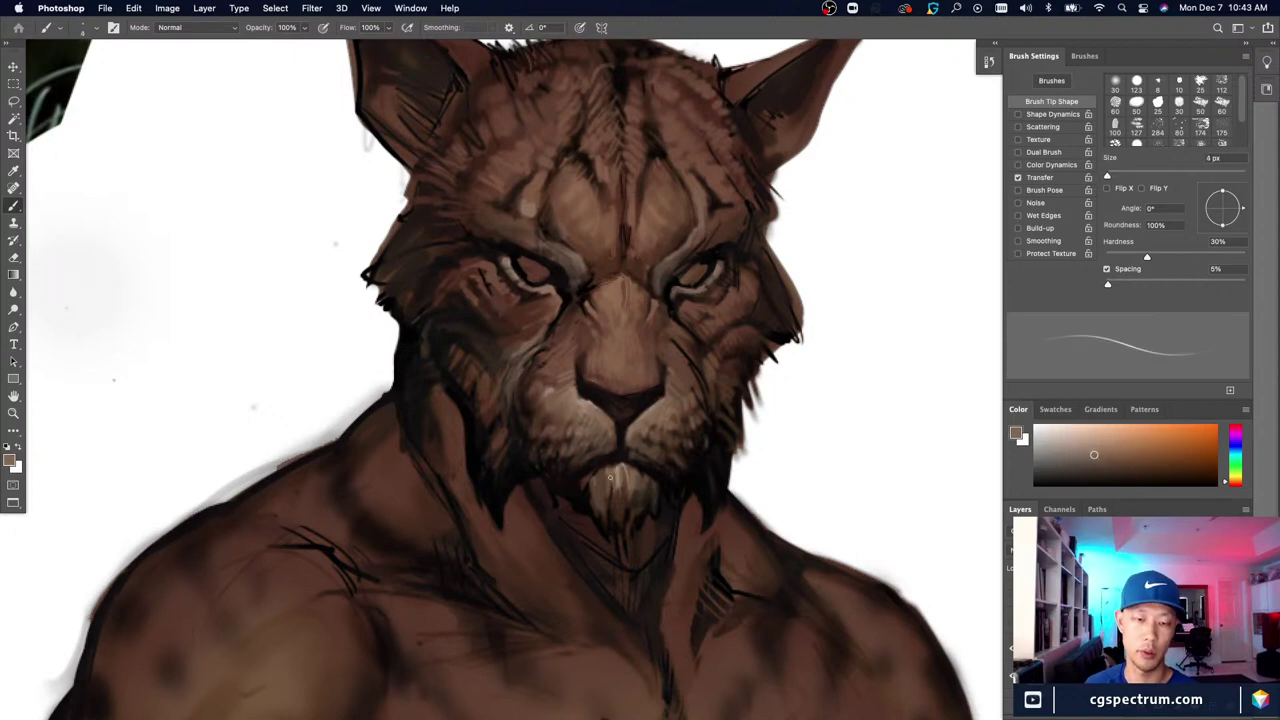
alt+click(613, 475)
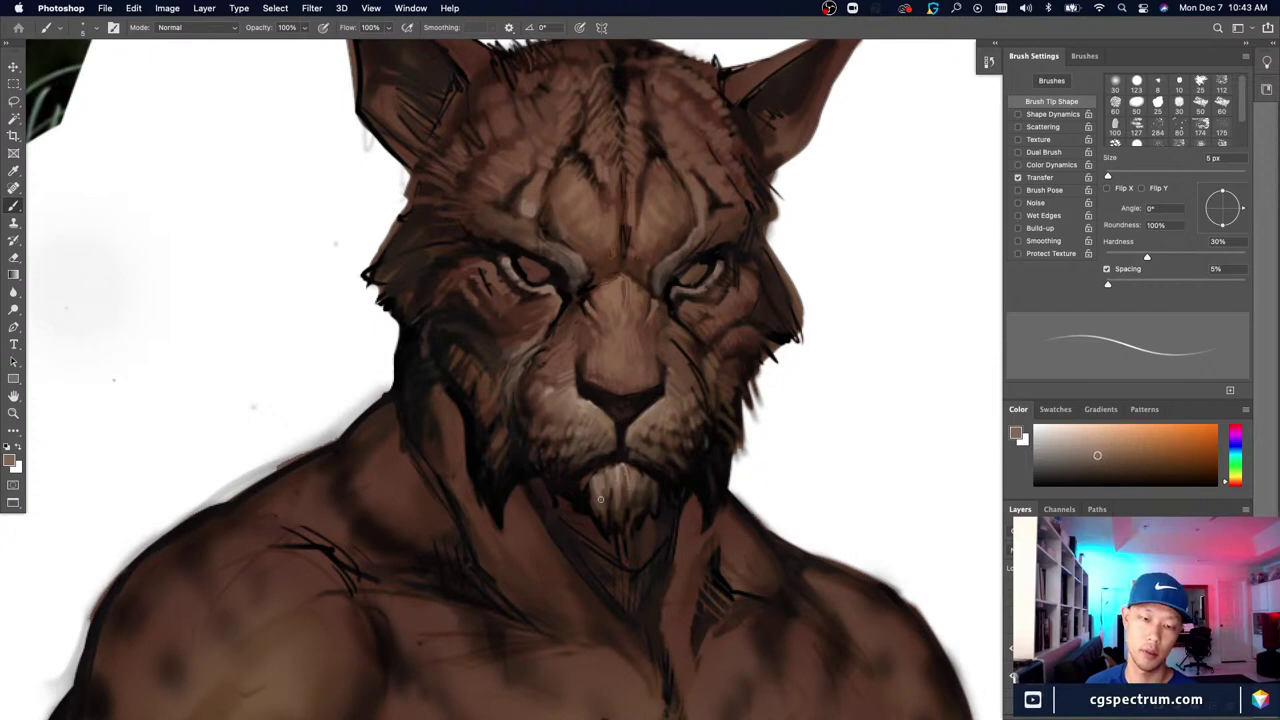
Step: Extend the left edge of the chin tuft outward with light fur strokes, using a 3 px brush
click(600, 474)
key(bracketleft)
key(bracketleft)
mouse_move(580, 484)
mouse_down()
mouse_move(597, 521)
mouse_move(582, 502)
mouse_up()
alt+click(632, 470)
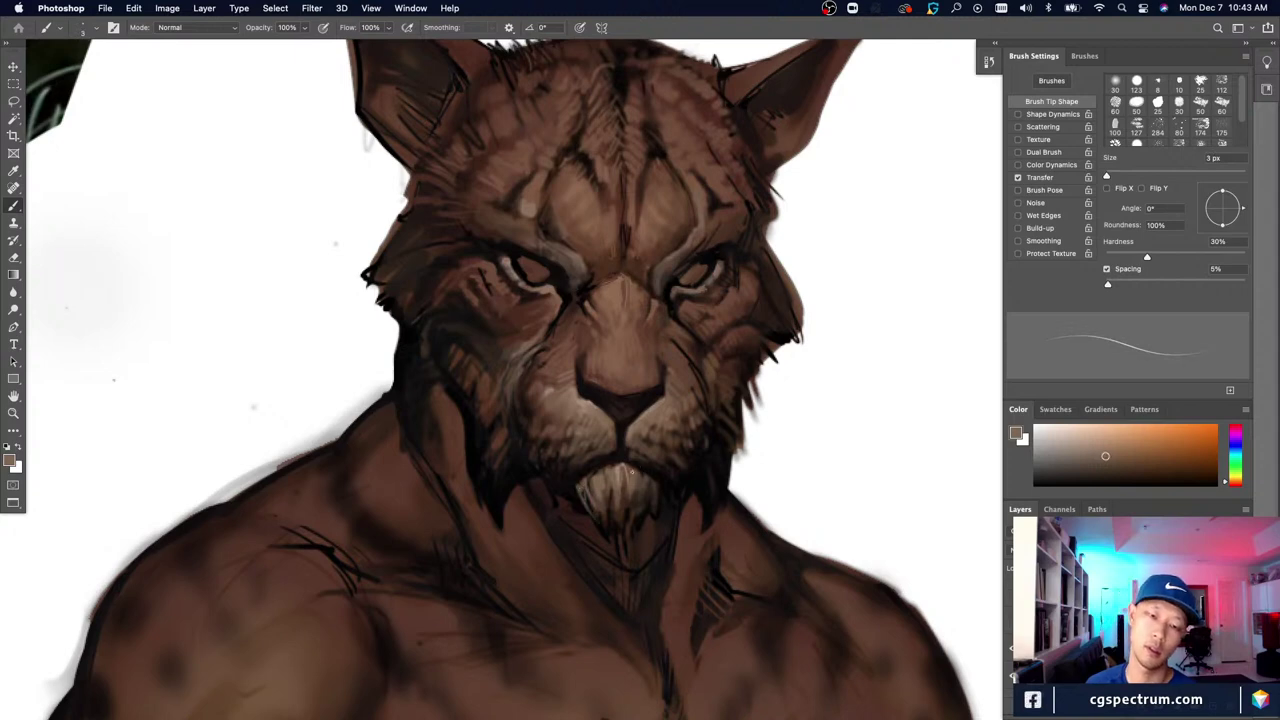
Step: Blend the fur strands across the chin tuft with sampled dark and light browns, keeping the 3 px brush
alt+click(594, 478)
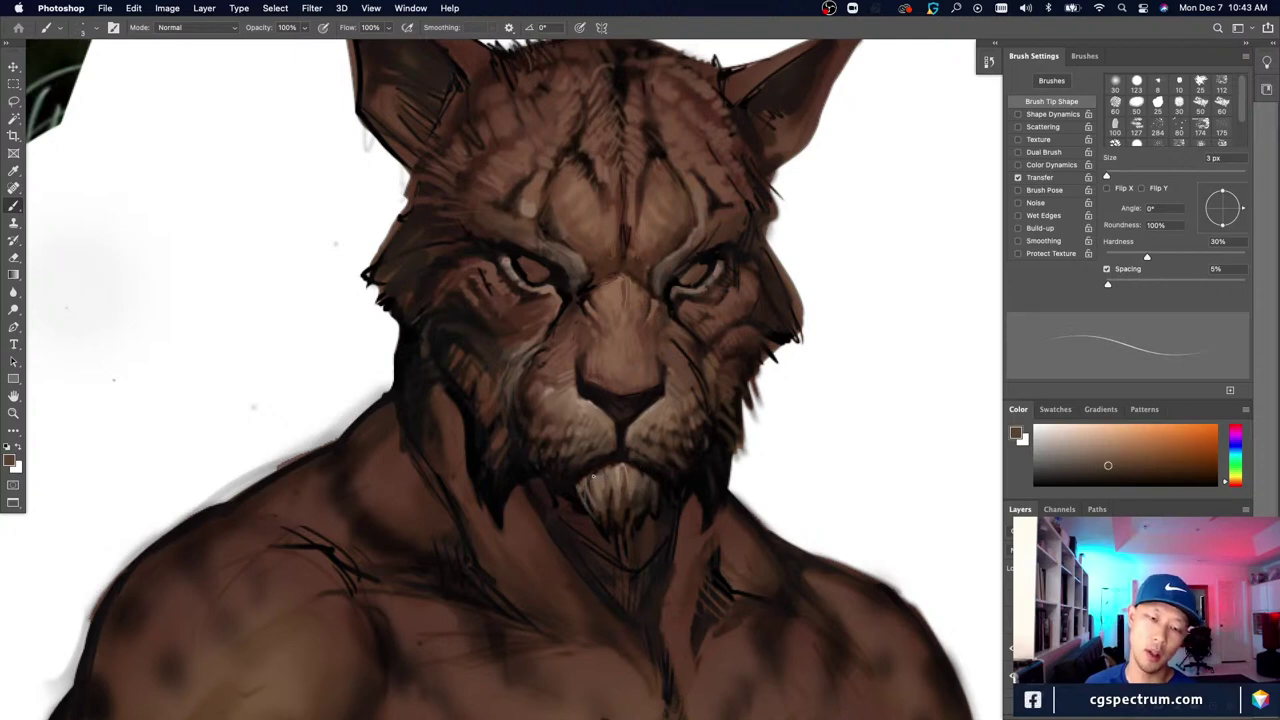
alt+click(611, 469)
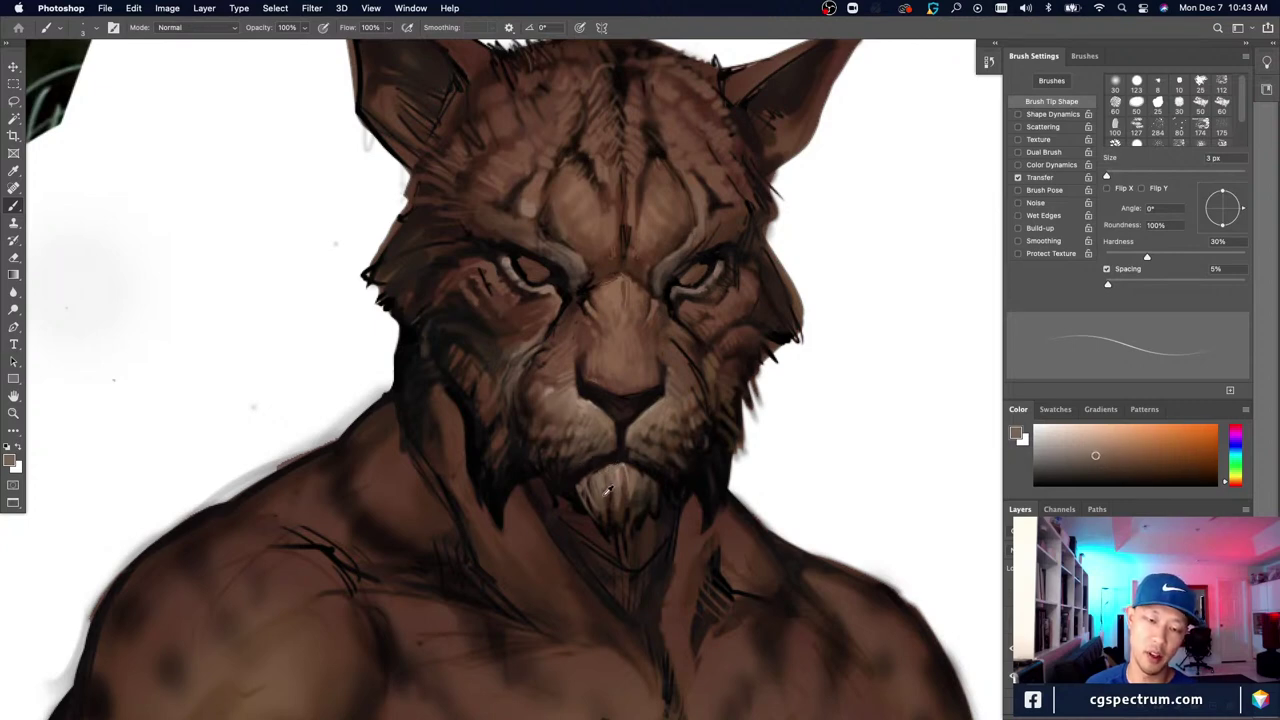
alt+click(605, 491)
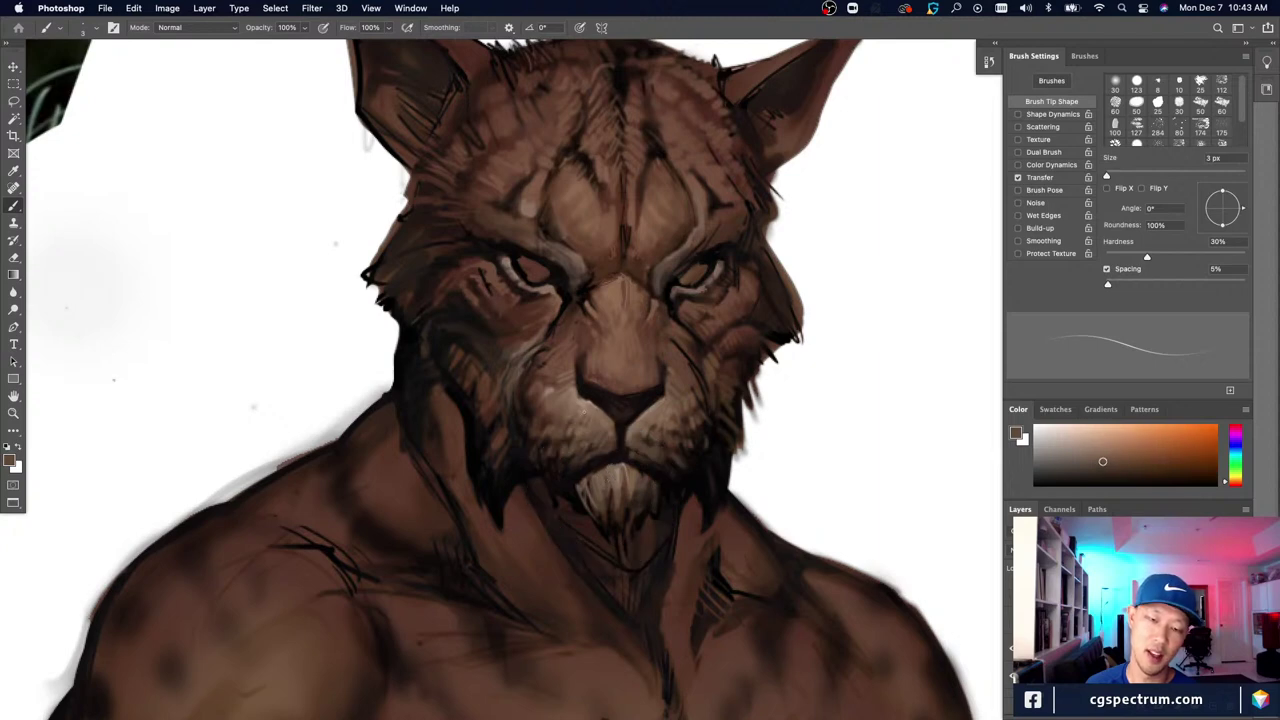
alt+click(616, 460)
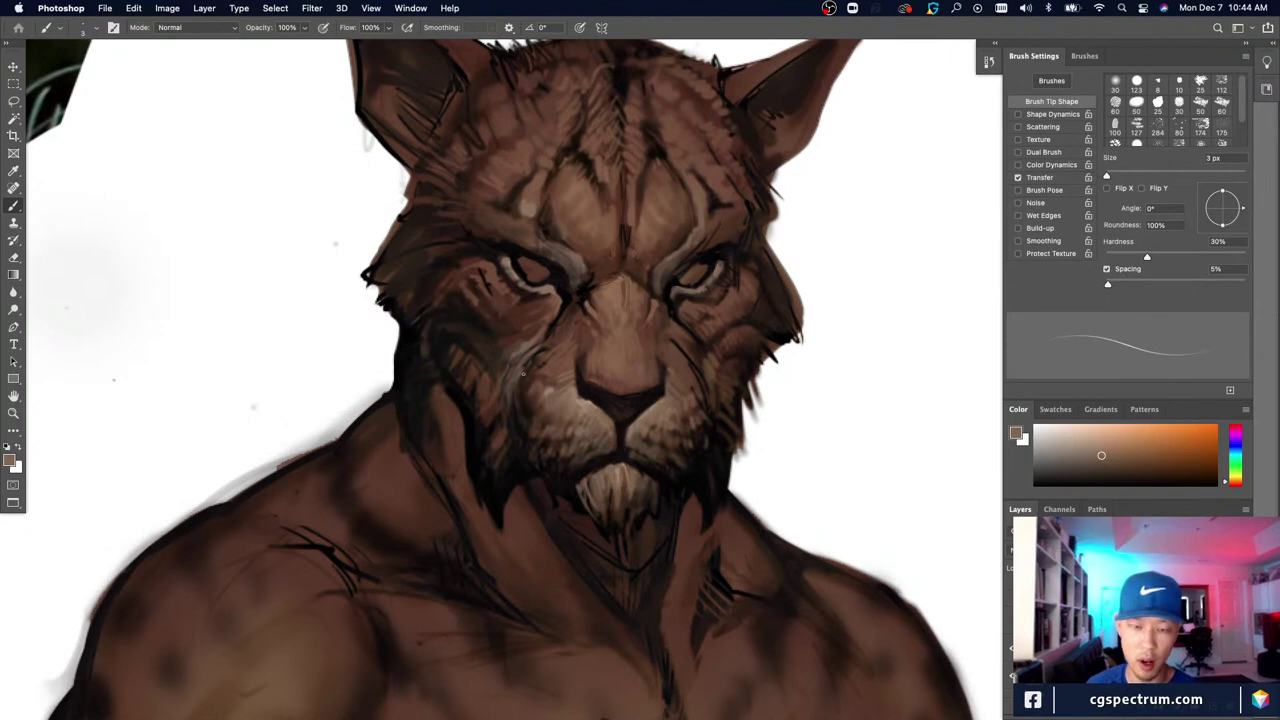
alt+click(636, 472)
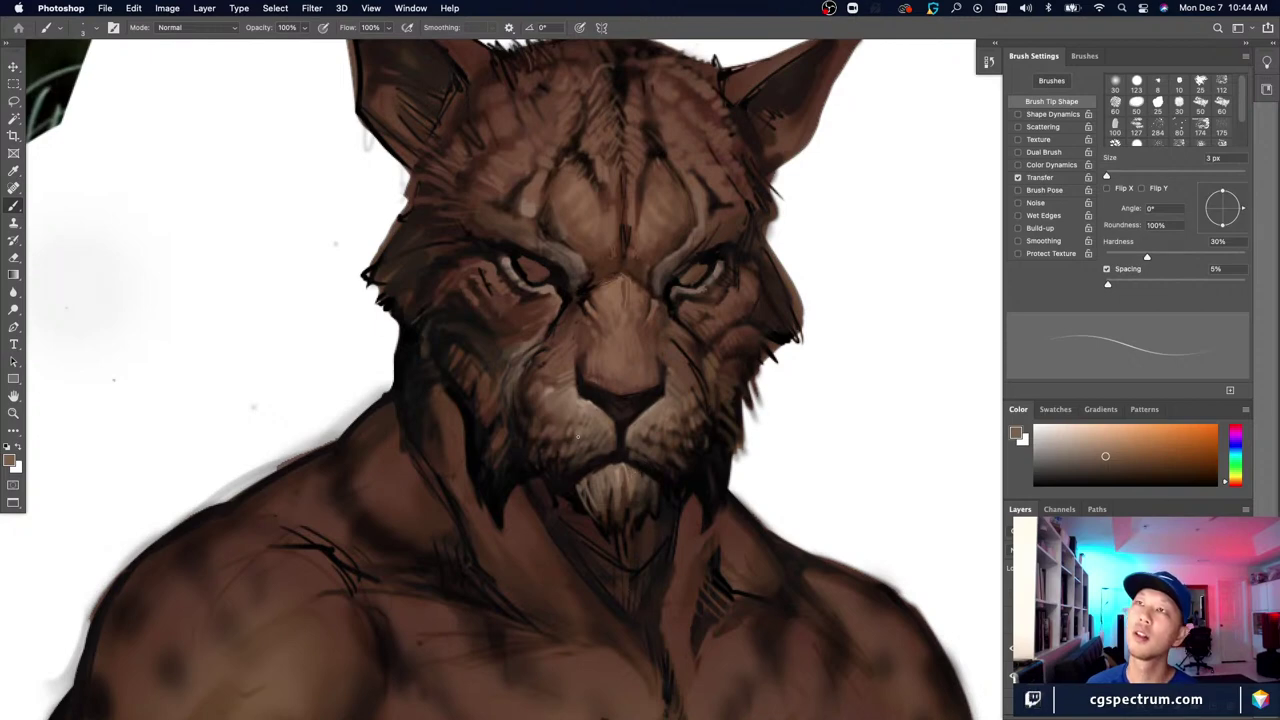
Step: Build up the centre and right side of the chin tuft in sampled browns at 5 to 6 px, and sample near-black from its edge
key(bracketright)
key(bracketright)
key(bracketright)
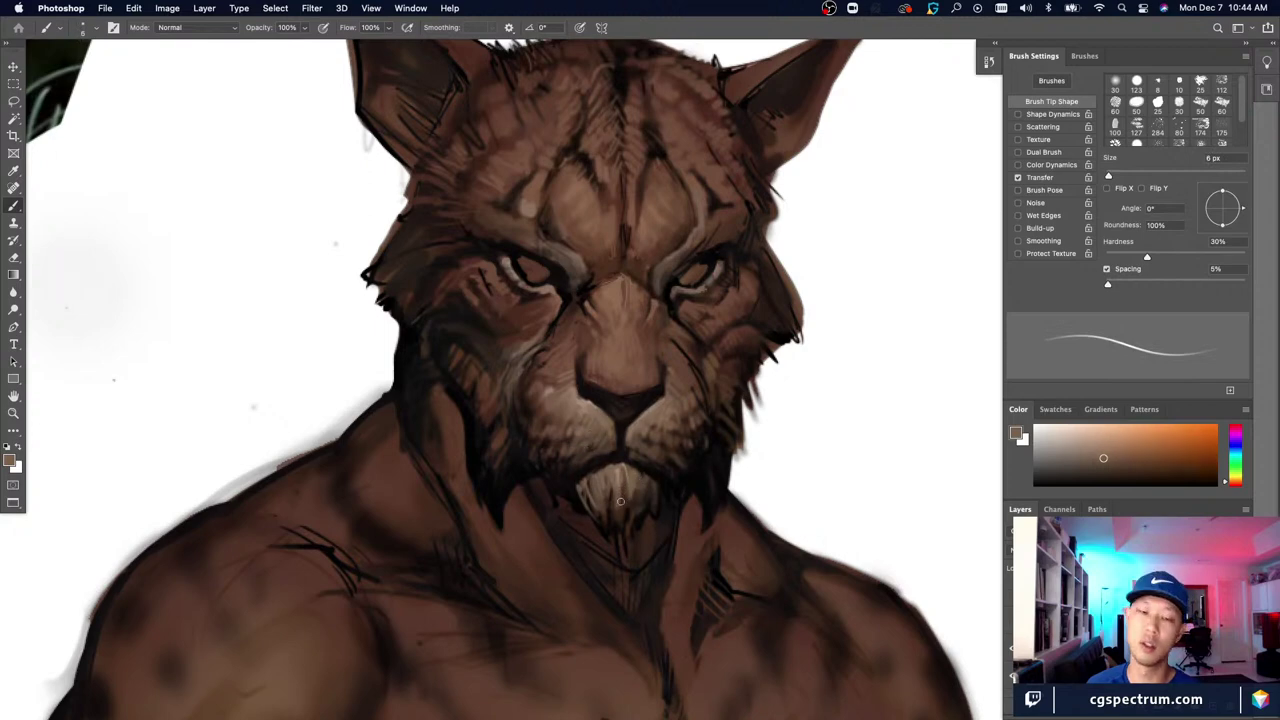
click(637, 476)
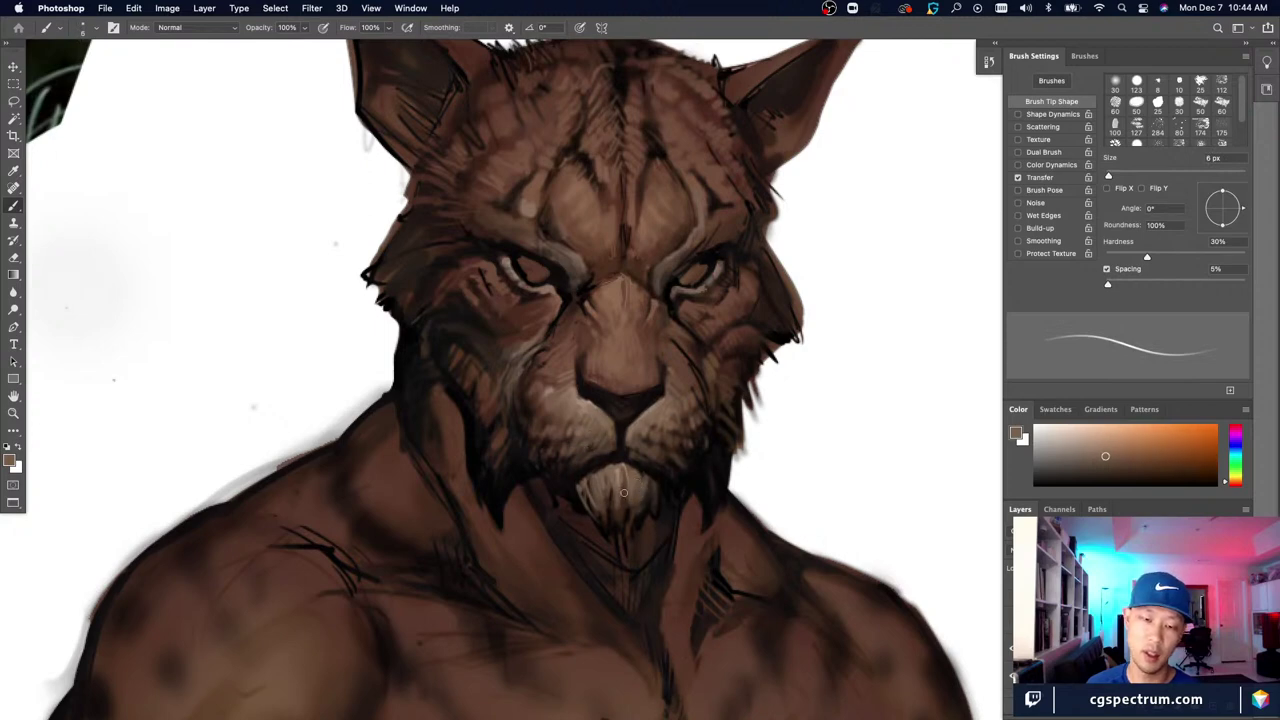
alt+click(645, 480)
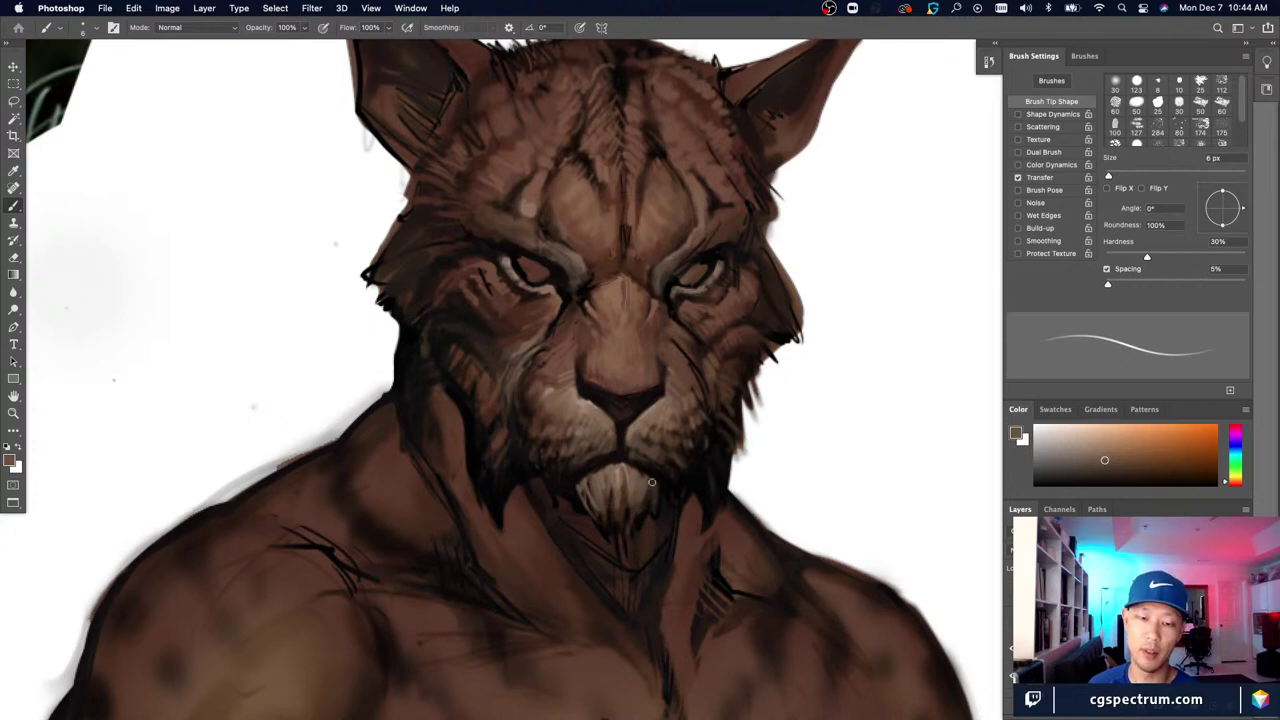
alt+click(646, 498)
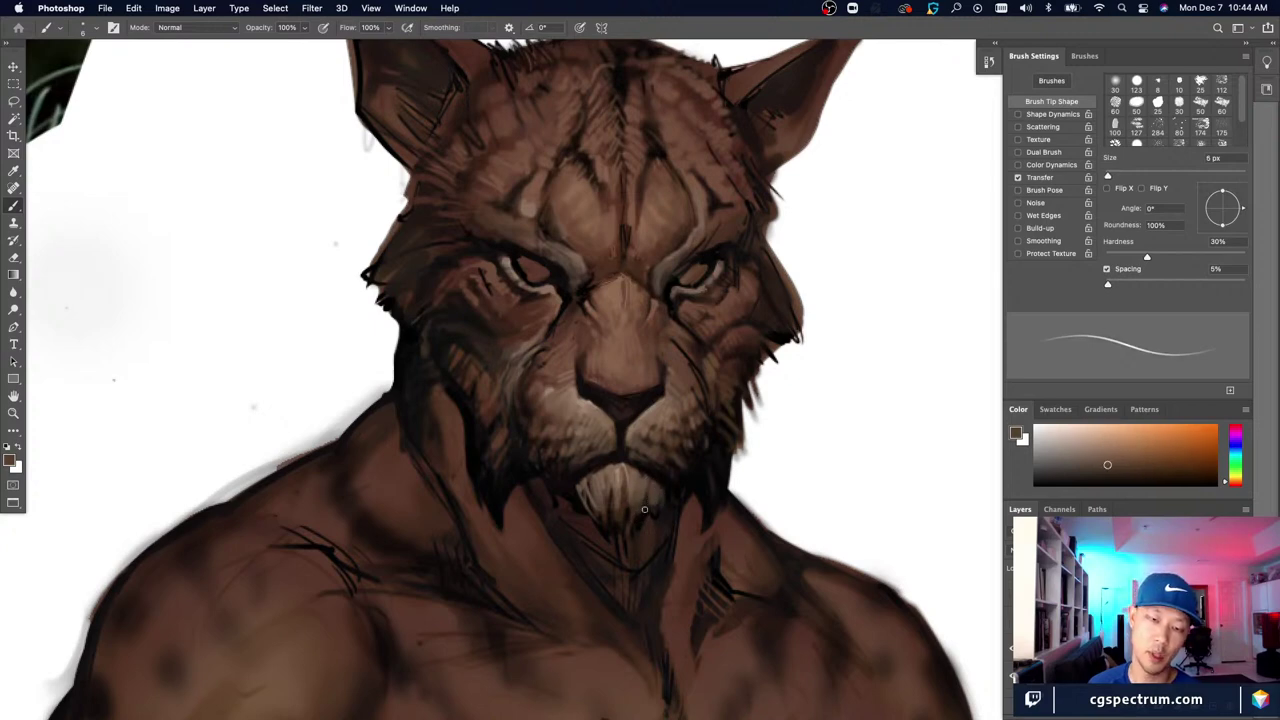
alt+click(657, 489)
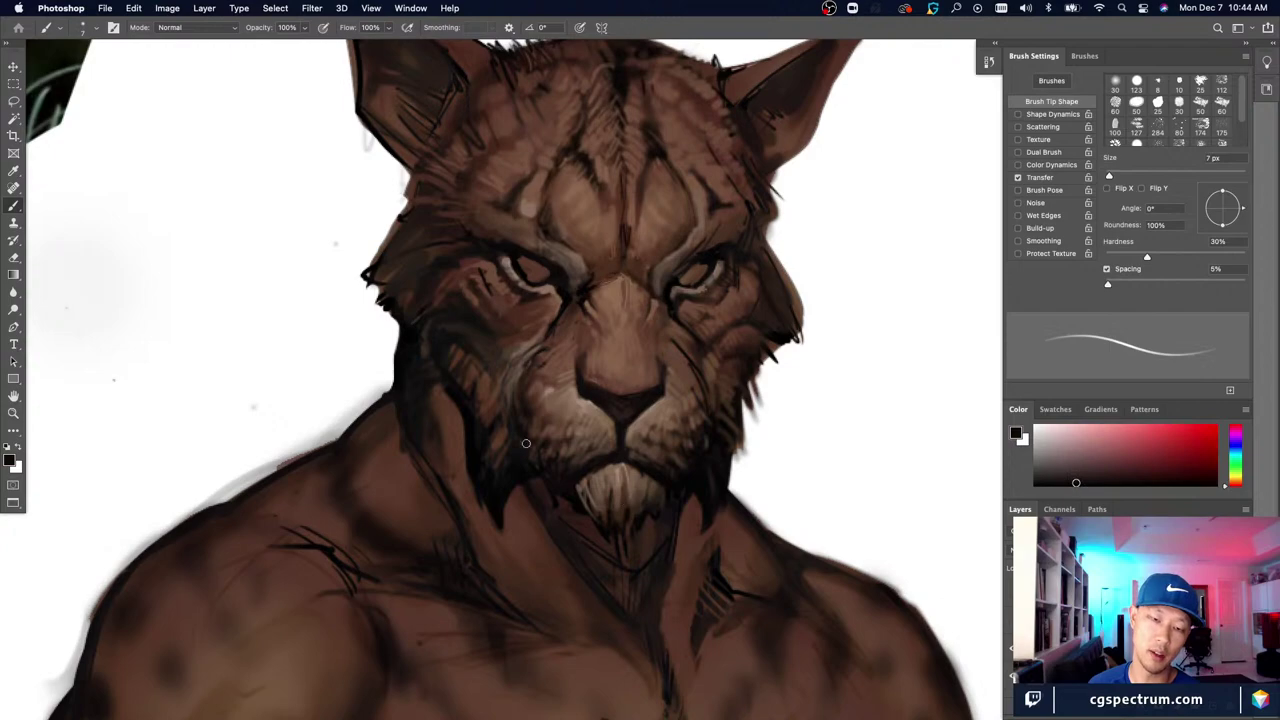
Step: Refine the upper centre of the chin tuft with sampled light and mid browns, reducing the brush from 7 to 3 px
alt+click(618, 469)
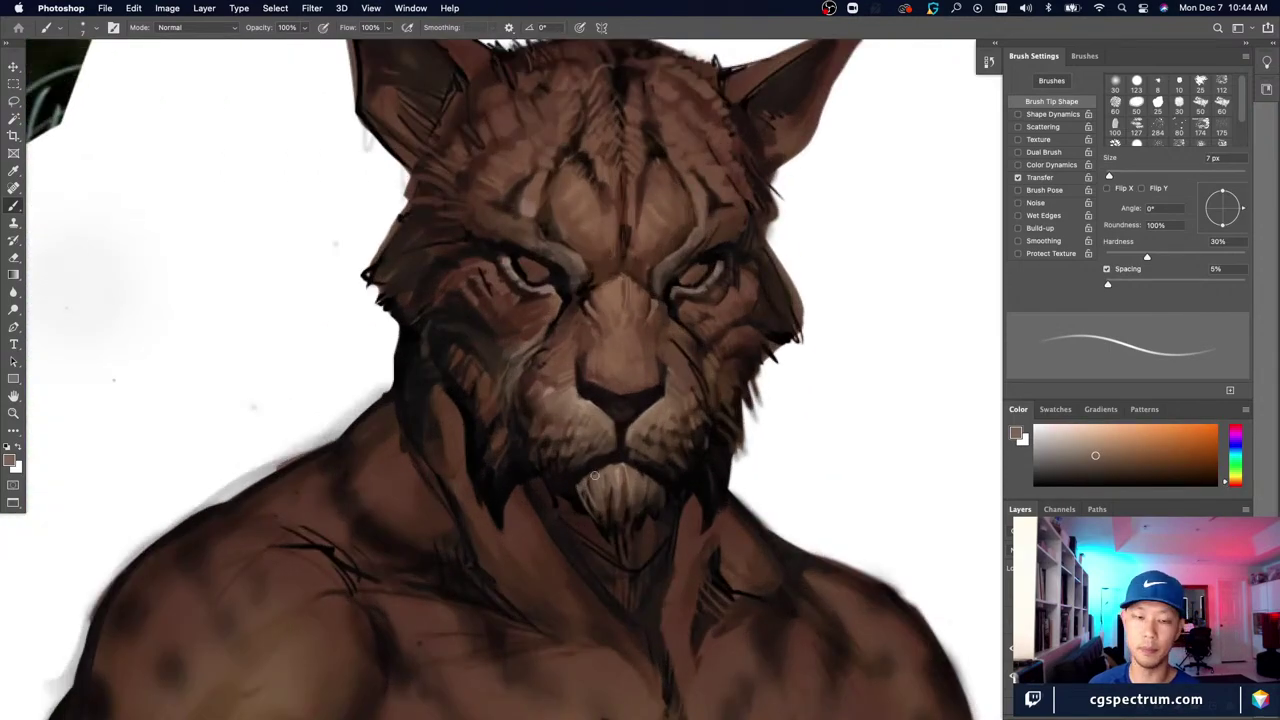
alt+click(628, 481)
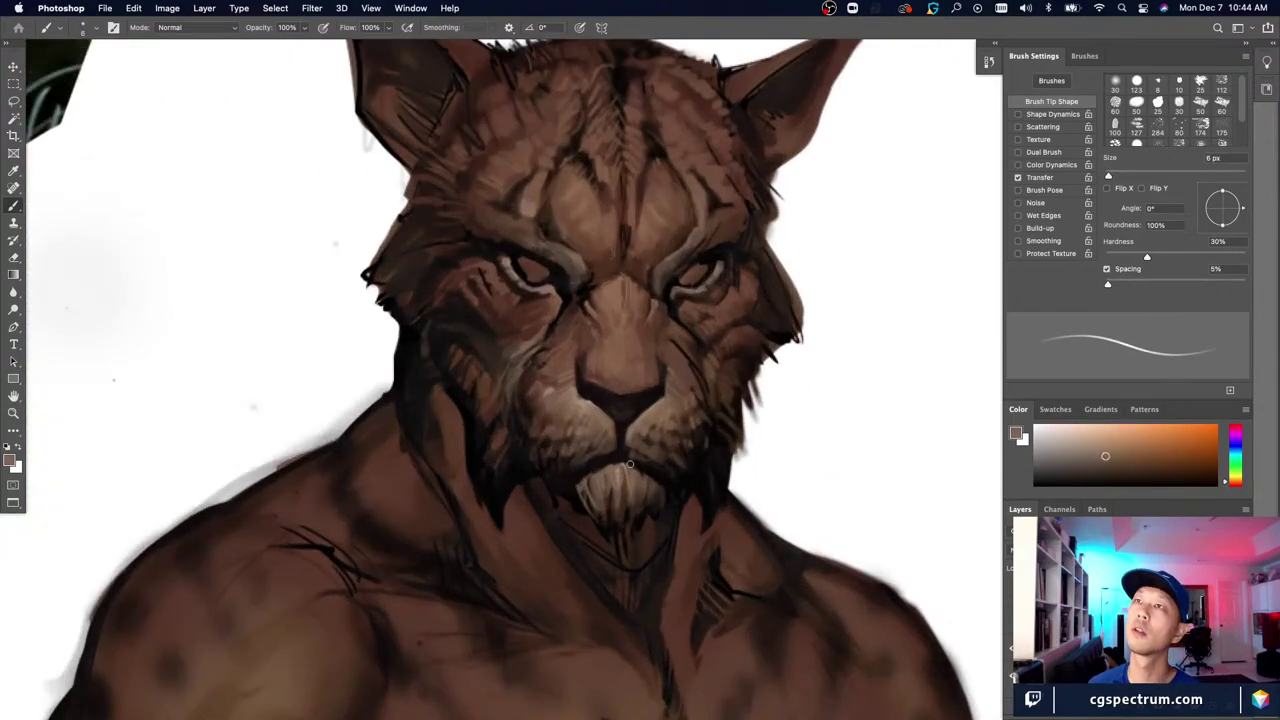
alt+click(617, 480)
key(bracketleft)
key(bracketleft)
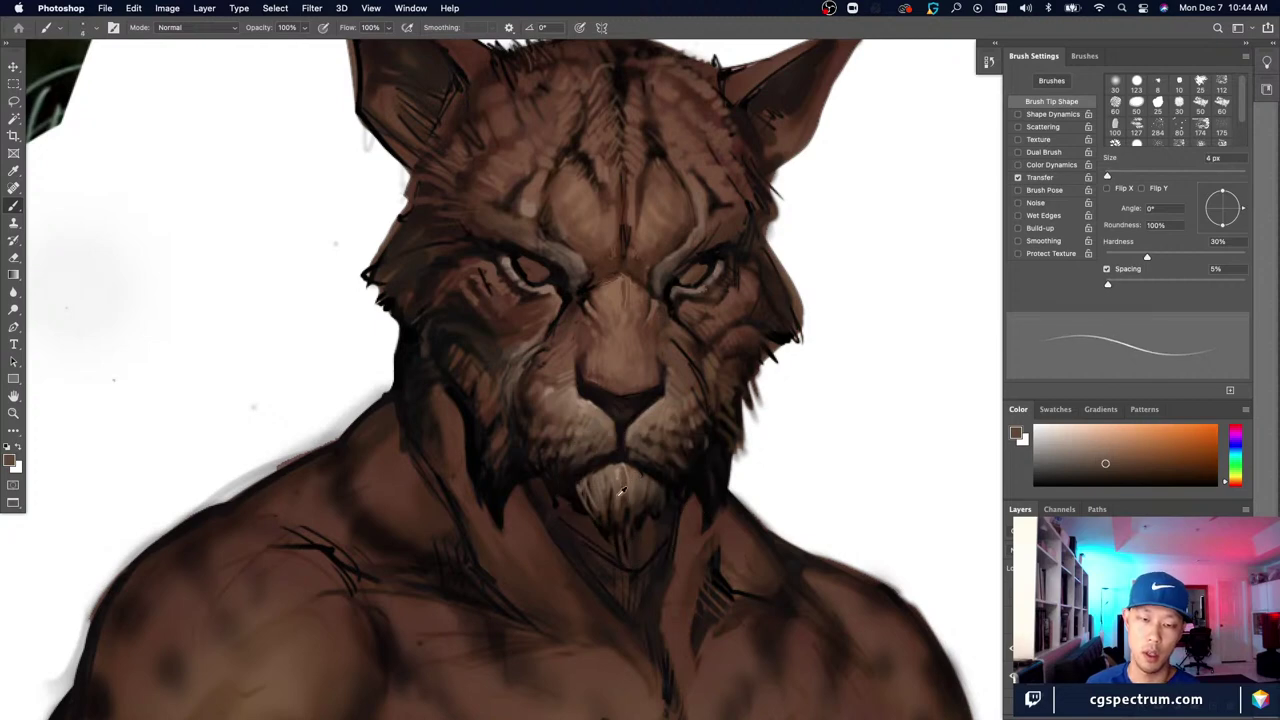
key(bracketleft)
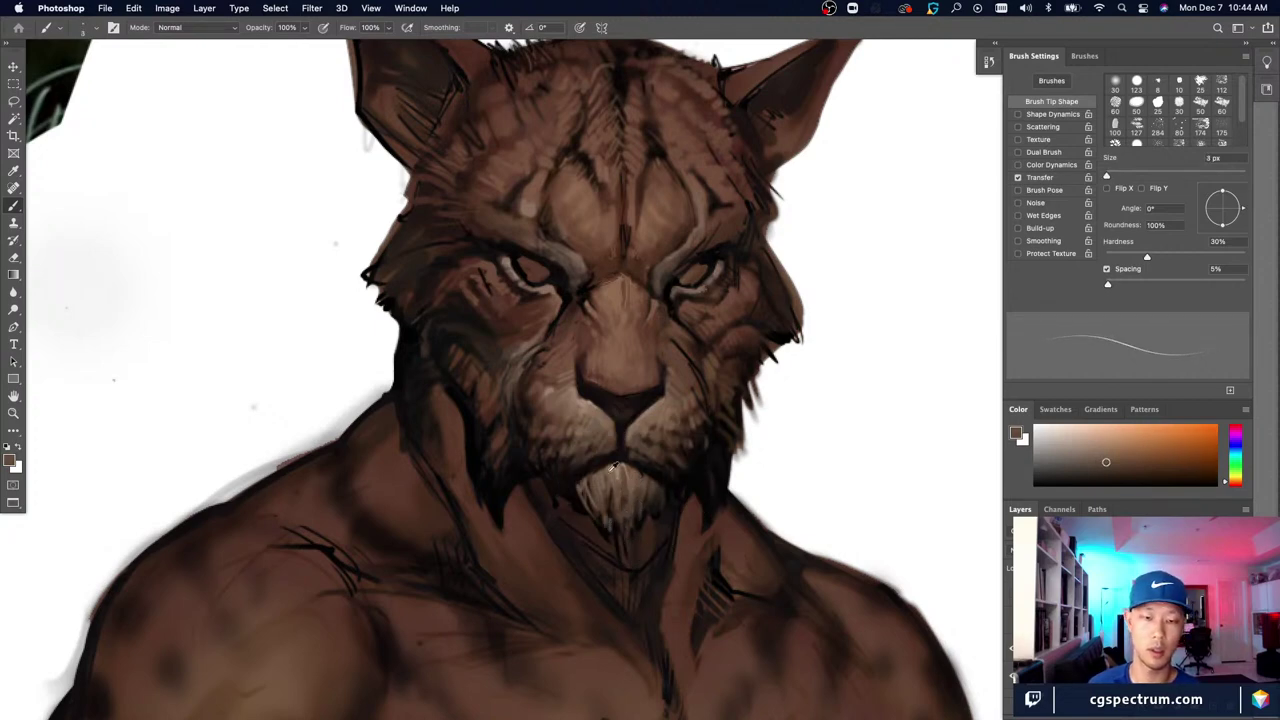
Step: Lighten the top of the chin tuft with a brown sampled just below the mouth, using a 4 px brush
alt+click(609, 471)
key(bracketright)
key(super+minus)
key(super+minus)
key(super+plus)
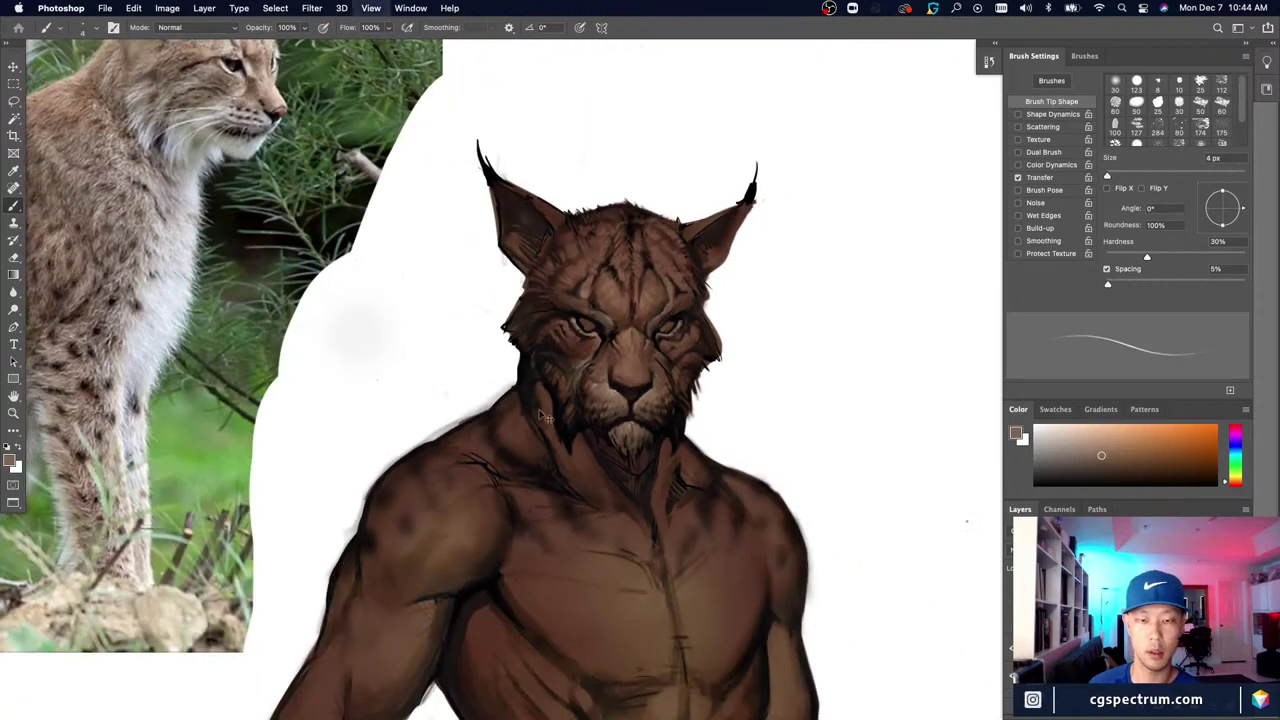
key(super+plus)
Step: Soften the centre and right side of the chin tuft with a sampled mid brown, enlarging the brush to 8 px
key(bracketright)
alt+click(625, 497)
key(bracketright)
key(bracketright)
key(bracketright)
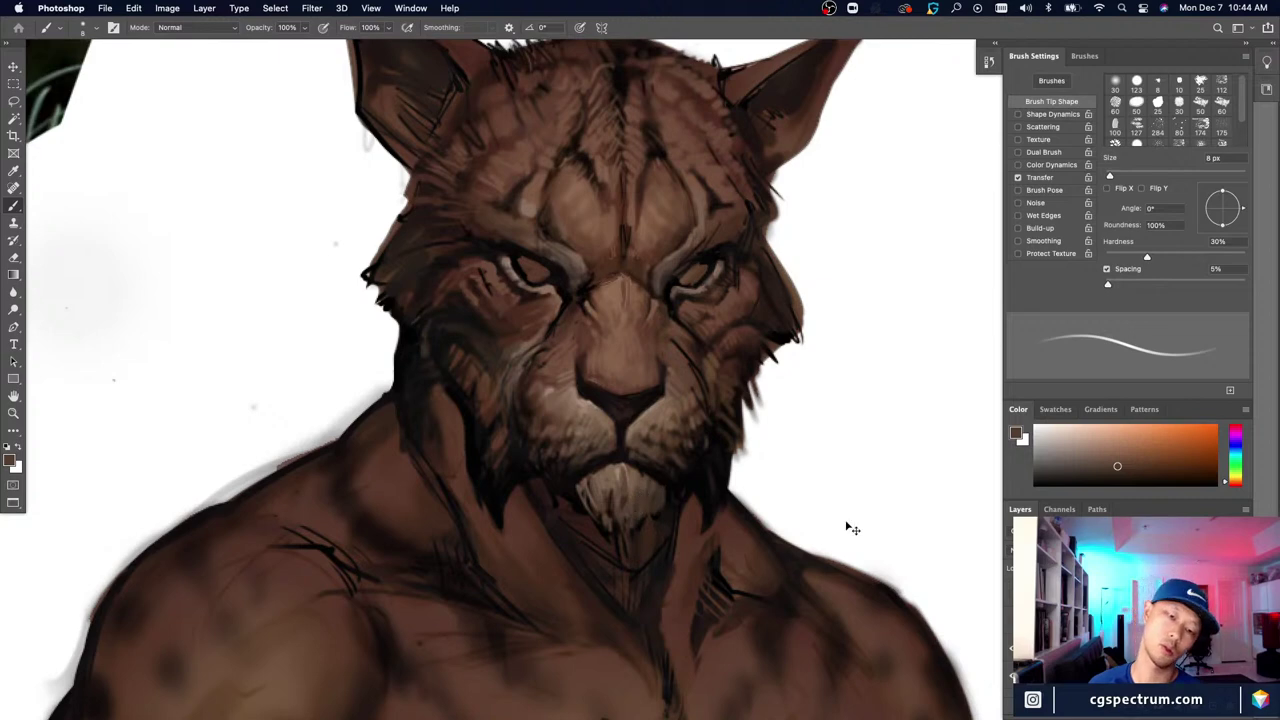
Step: Define the lower right edge of the chin tuft with sampled near-black strokes, using a 3 px brush
key(bracketleft)
key(bracketleft)
key(bracketleft)
key(bracketleft)
key(bracketleft)
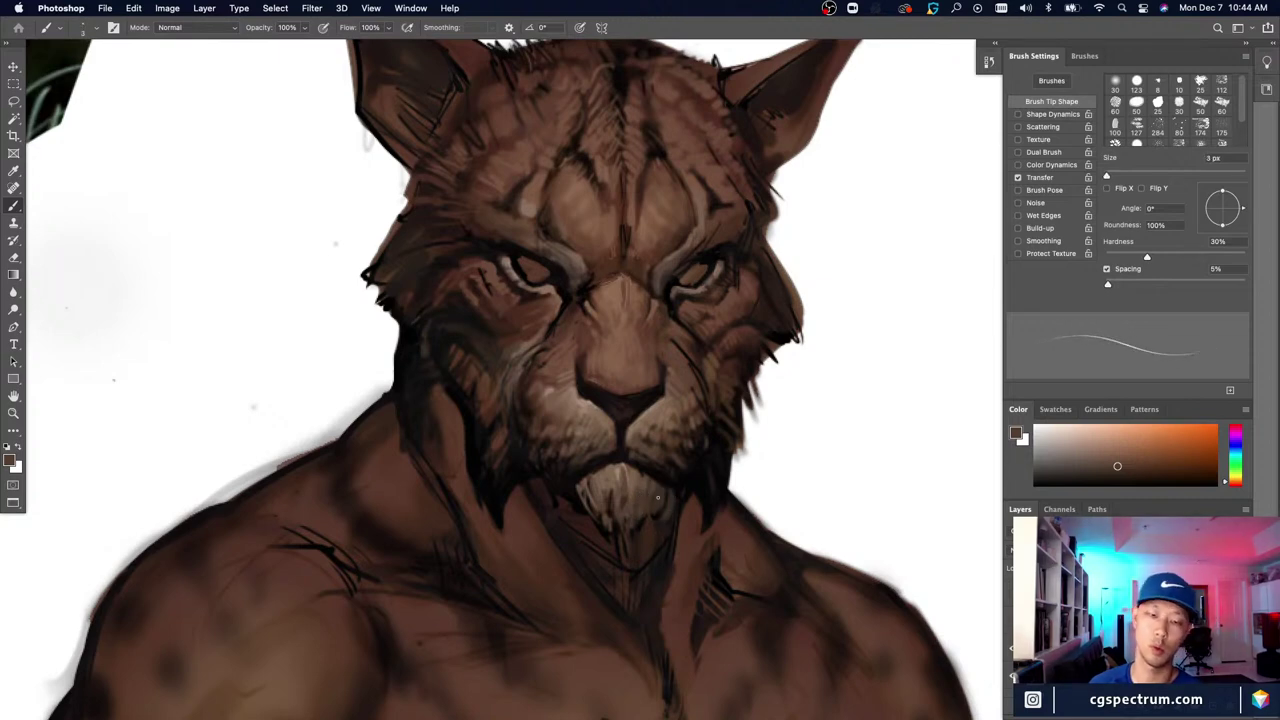
alt+click(662, 527)
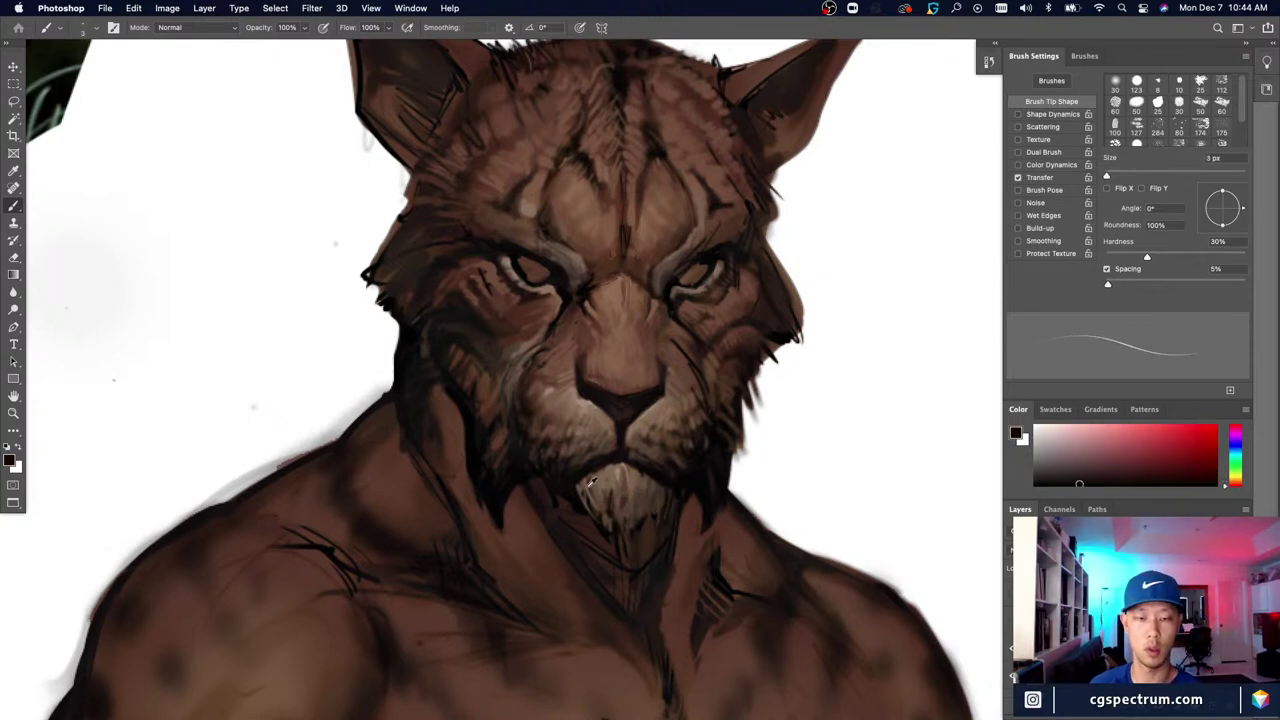
Step: Blend the left side and middle of the chin tuft with sampled light and mid browns, using a 4 px brush
alt+click(599, 482)
alt+click(630, 500)
key(bracketright)
key(bracketright)
key(bracketright)
key(bracketright)
key(bracketright)
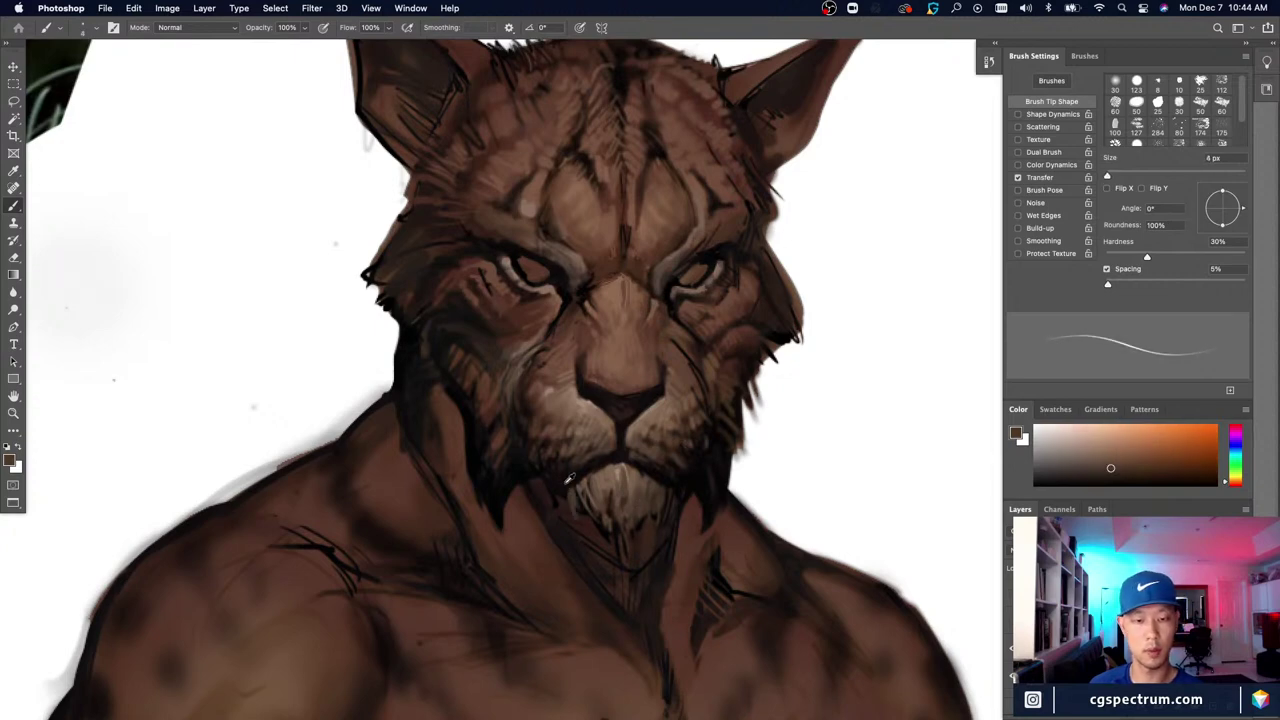
Step: Darken the chin tuft's left edge with sampled near-black, and rework its lower tip in sampled brown at 8 px
alt+click(568, 482)
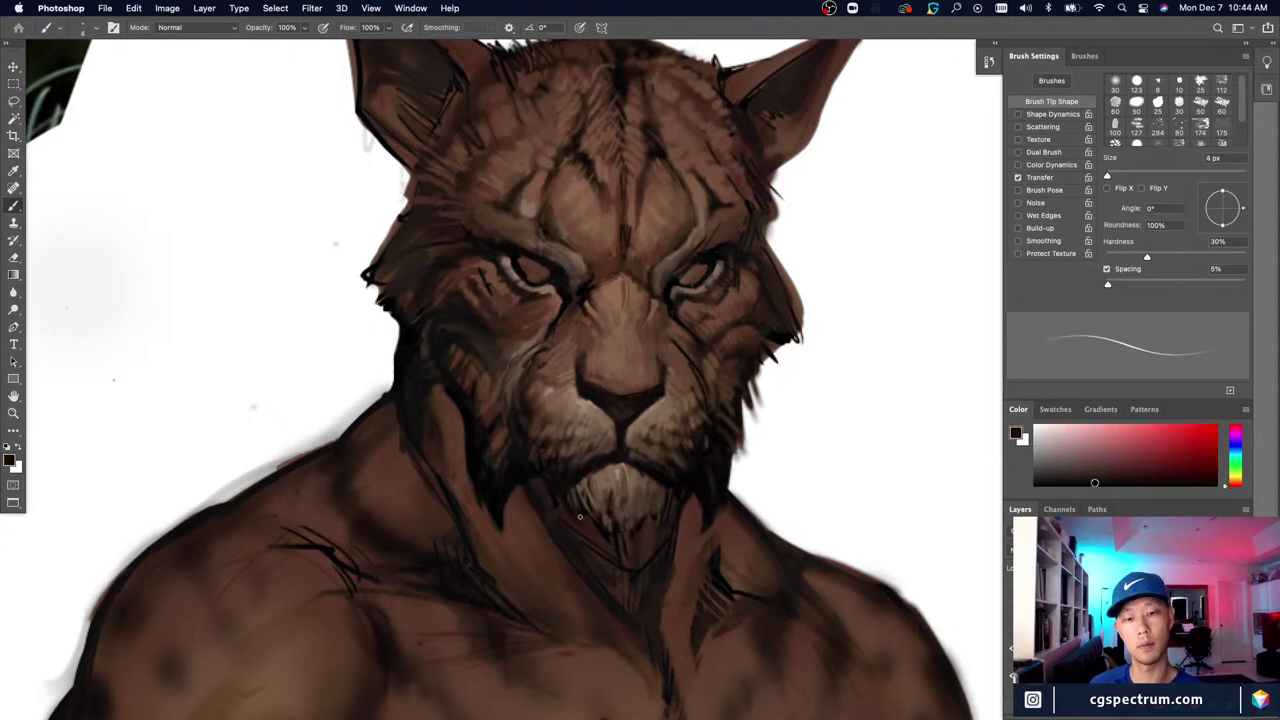
alt+click(626, 496)
key(bracketright)
key(bracketright)
key(bracketright)
key(bracketright)
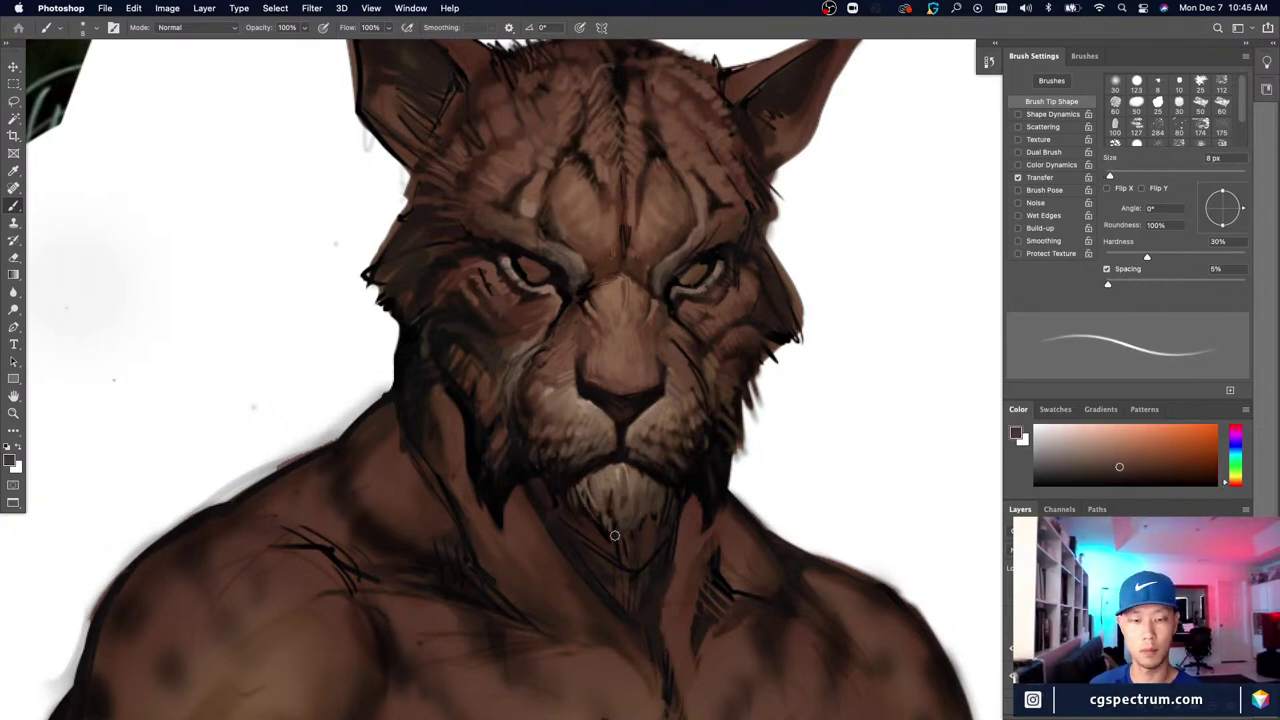
Step: Adjust the chin tuft's overall light and dark shapes with sampled browns, reducing the brush from 8 to 6 px
key(super+minus)
key(super+minus)
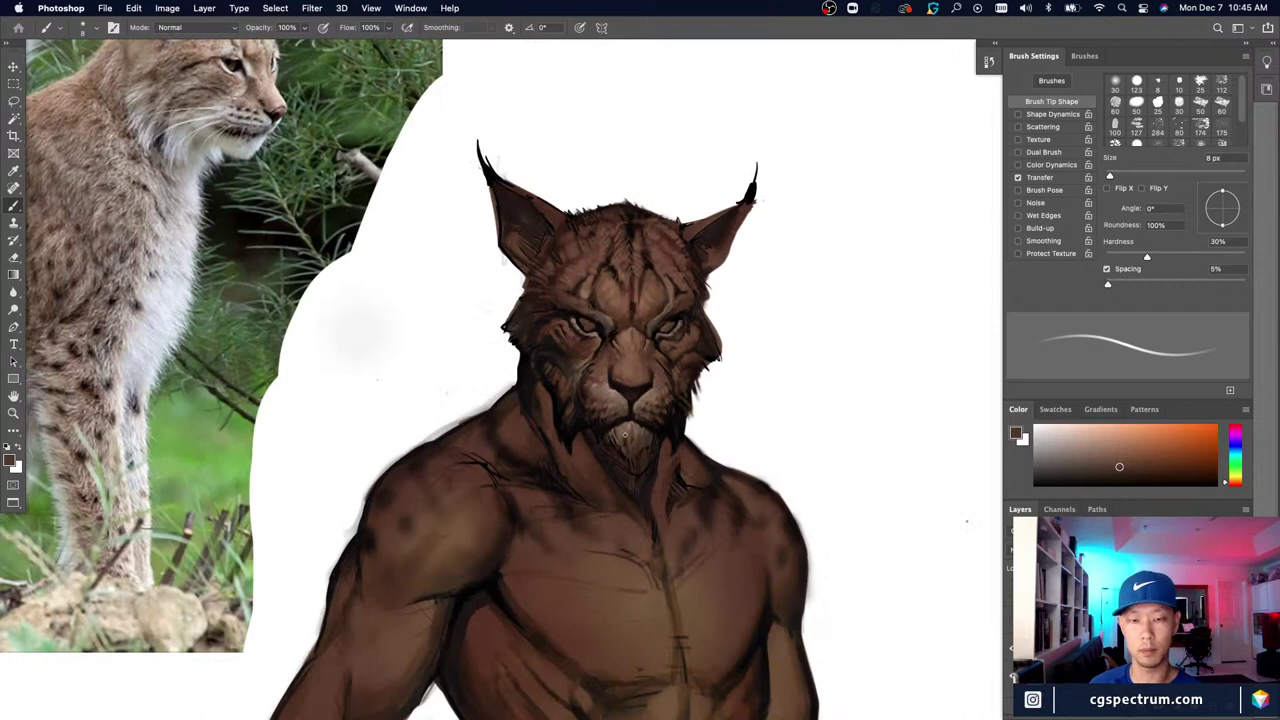
alt+click(627, 444)
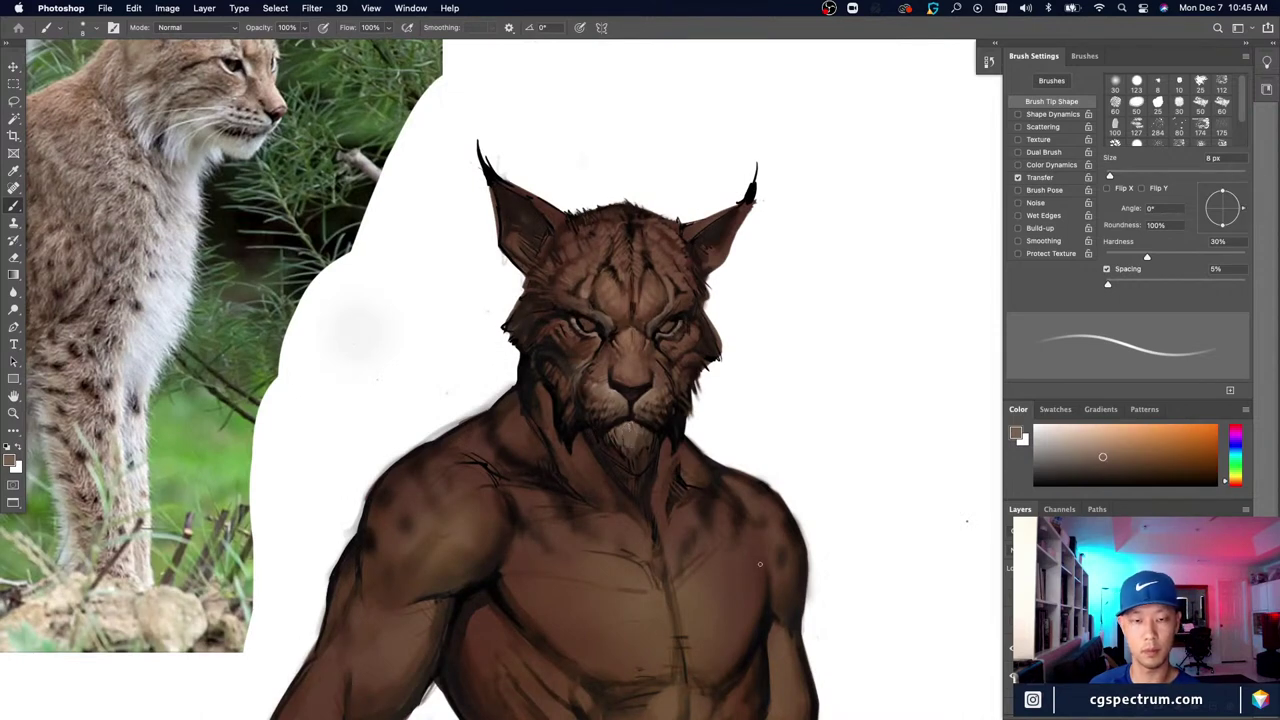
alt+click(643, 452)
key(bracketleft)
key(bracketleft)
drag(637, 438, 627, 454)
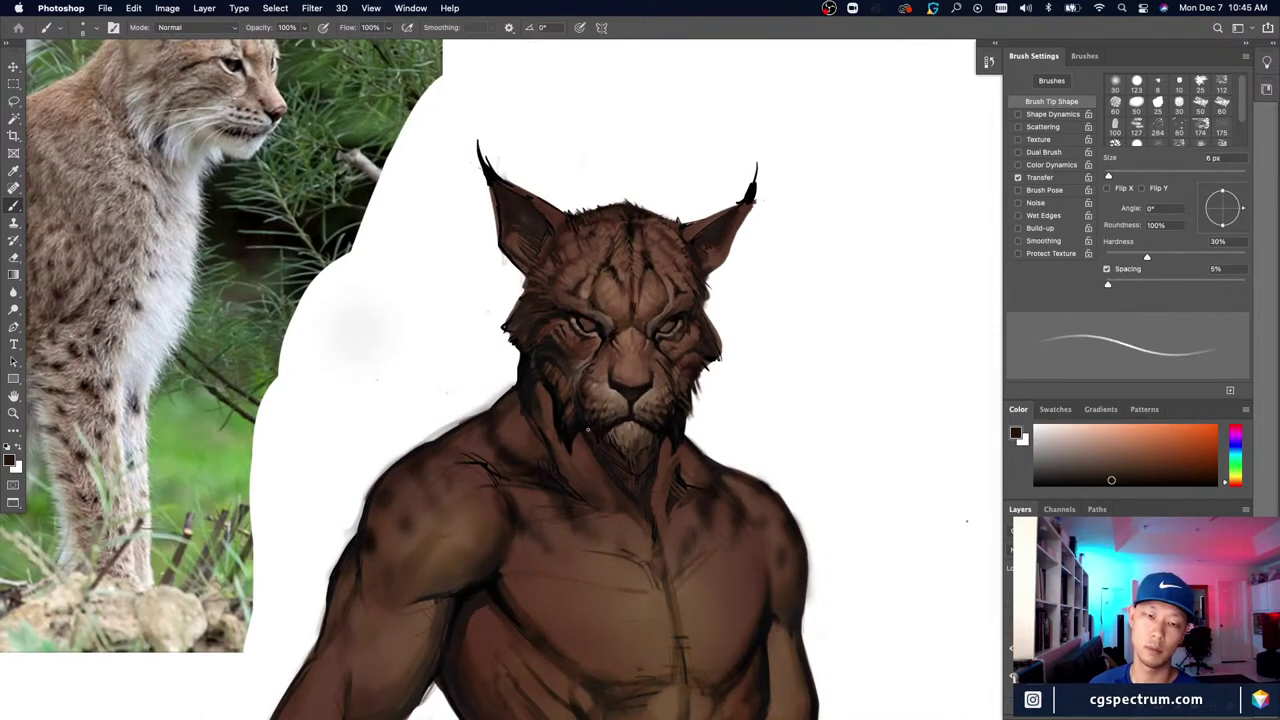
Step: Brighten the middle of the chin tuft with sampled light brown strokes, using a 5 to 6 px brush
alt+click(628, 432)
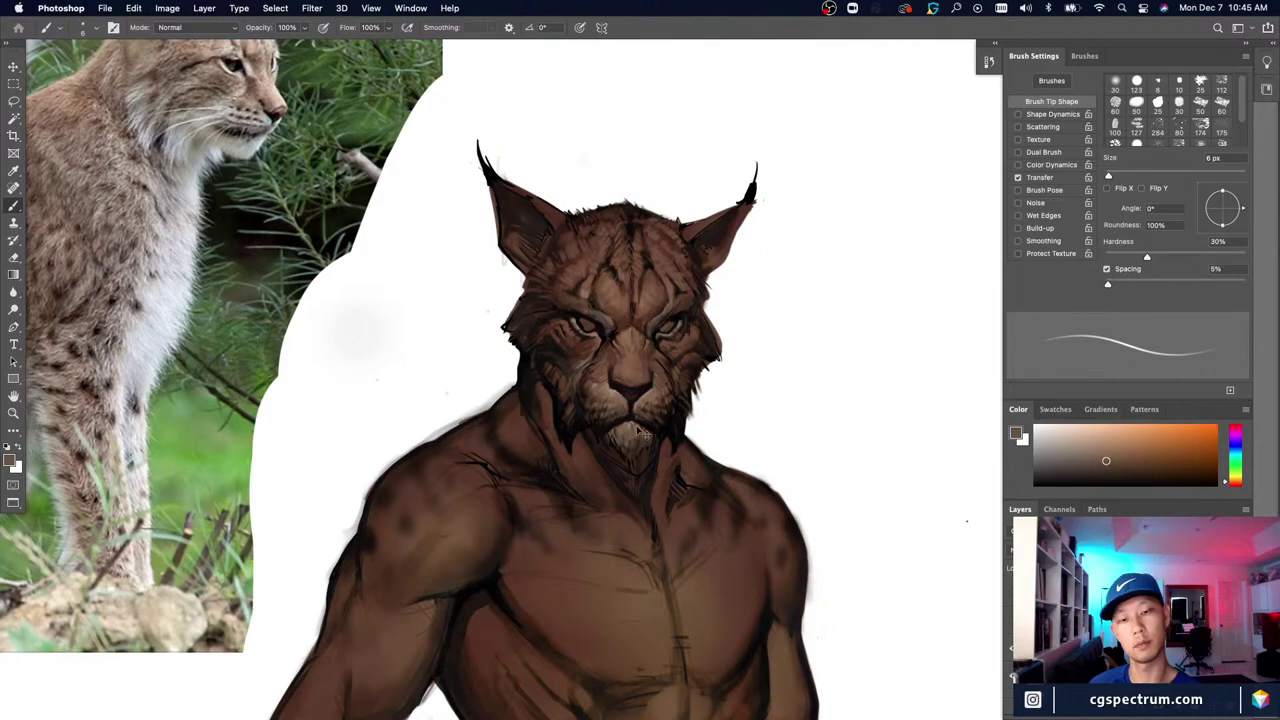
key(super+plus)
alt+click(634, 481)
drag(636, 480, 629, 505)
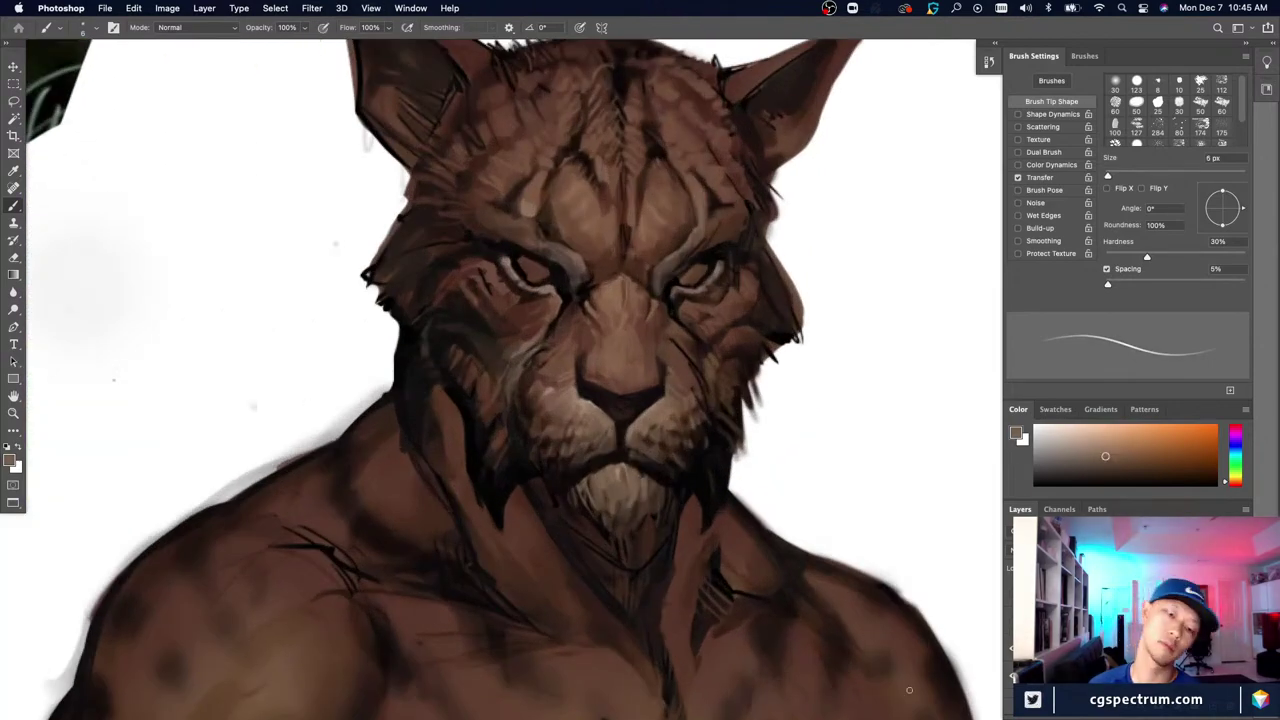
Step: Paint finer fur strands over the right and centre of the chin in sampled browns, using a 4 to 5 px brush
alt+click(643, 490)
key(bracketleft)
key(bracketleft)
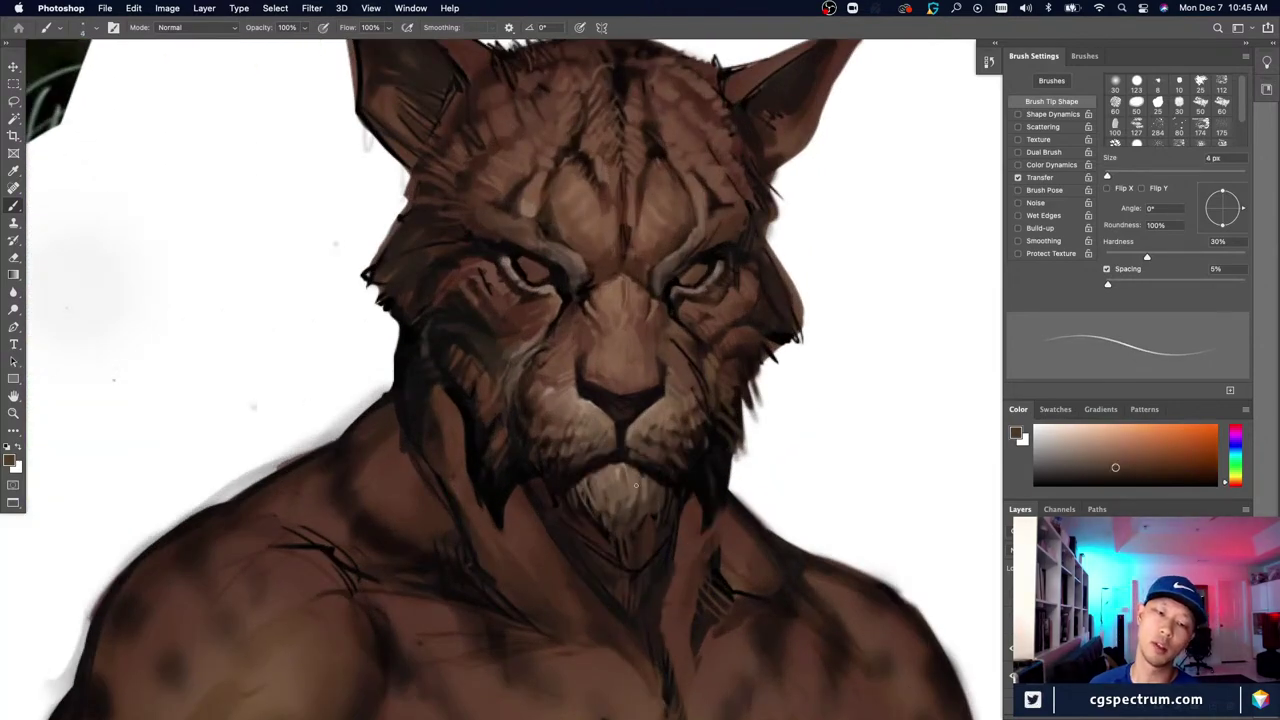
key(bracketright)
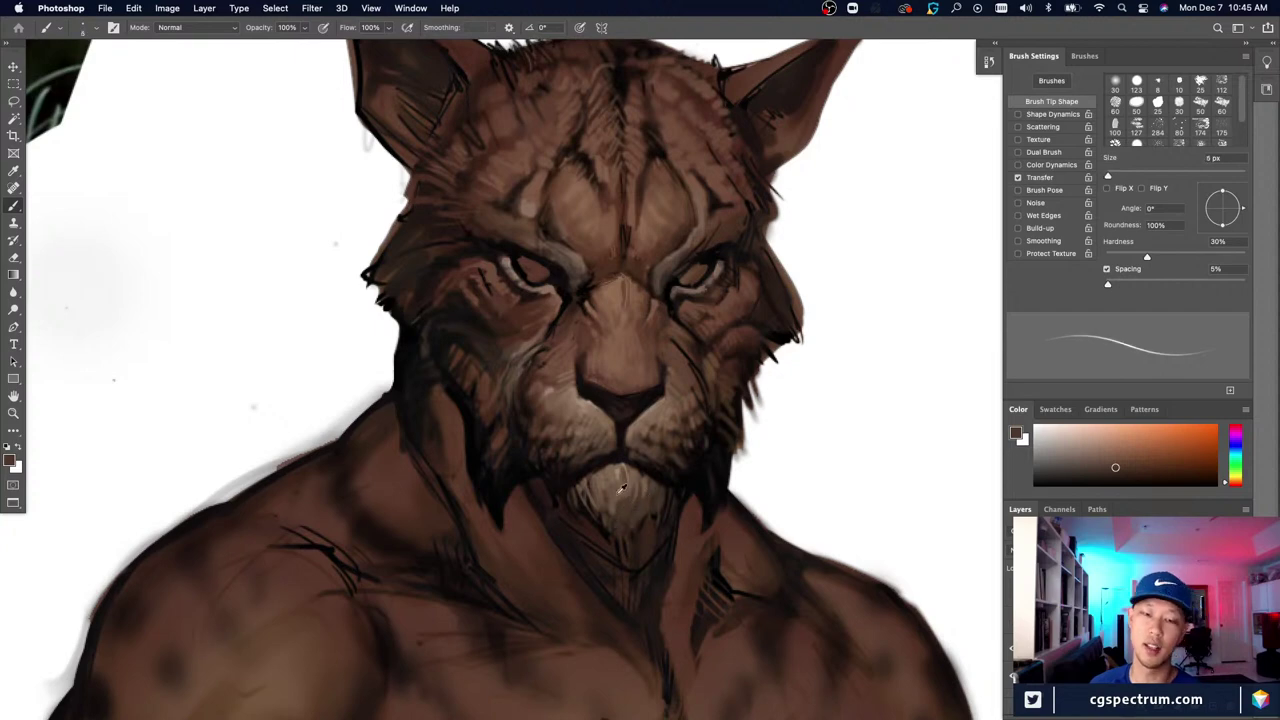
alt+click(620, 487)
key(bracketleft)
Step: Smooth the lower part of the chin tuft with a sampled mid brown, enlarging the brush to 15 px
alt+click(618, 509)
key(bracketright)
key(bracketright)
key(bracketright)
key(bracketright)
key(bracketright)
key(bracketright)
key(bracketright)
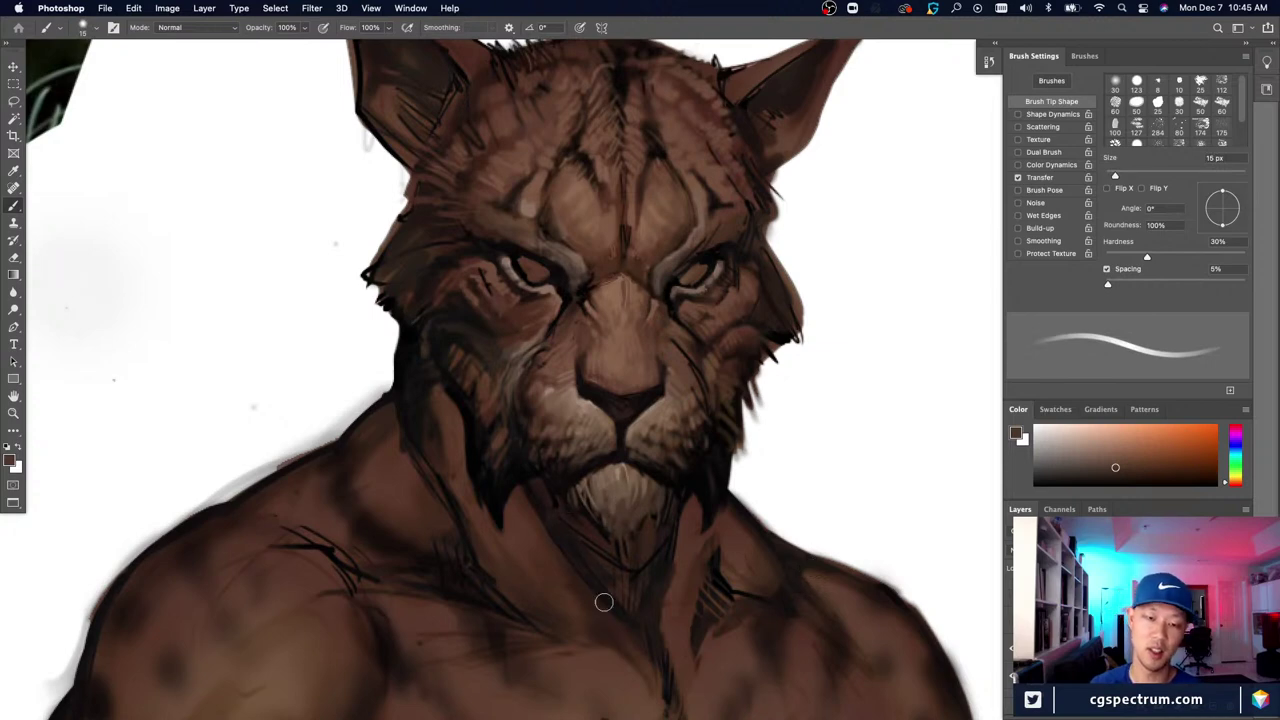
key(super+minus)
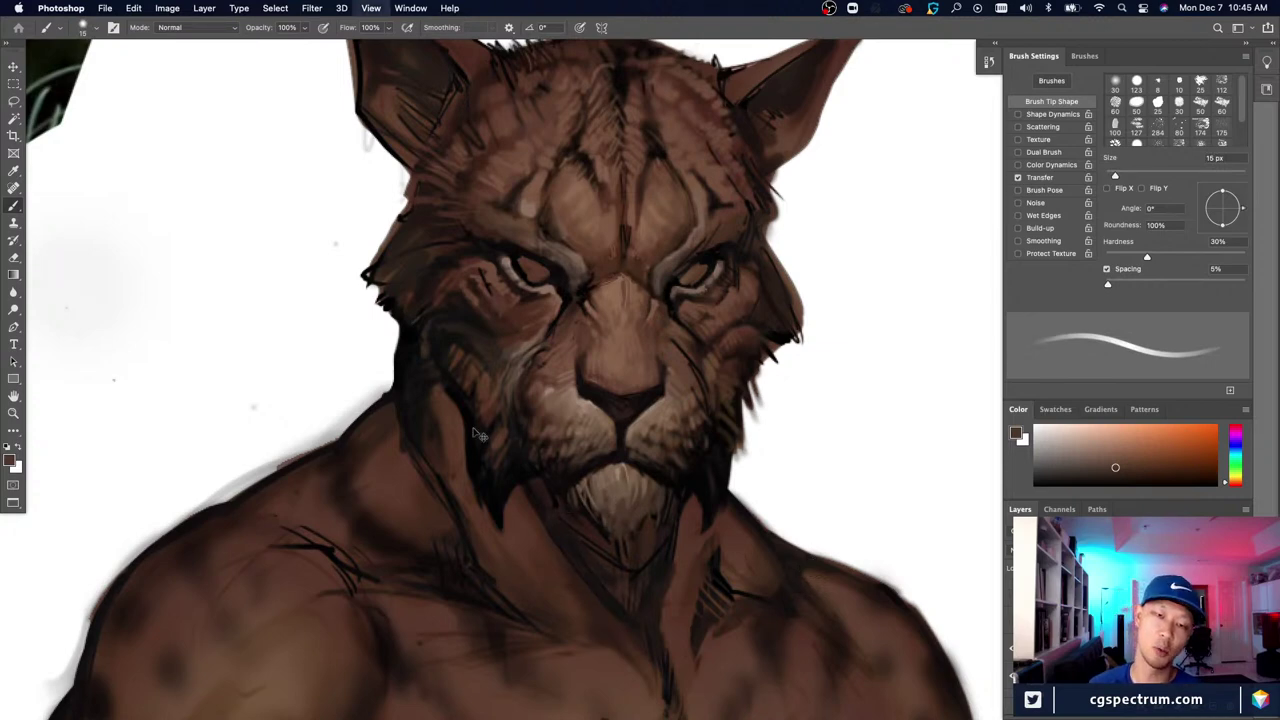
key(super+plus)
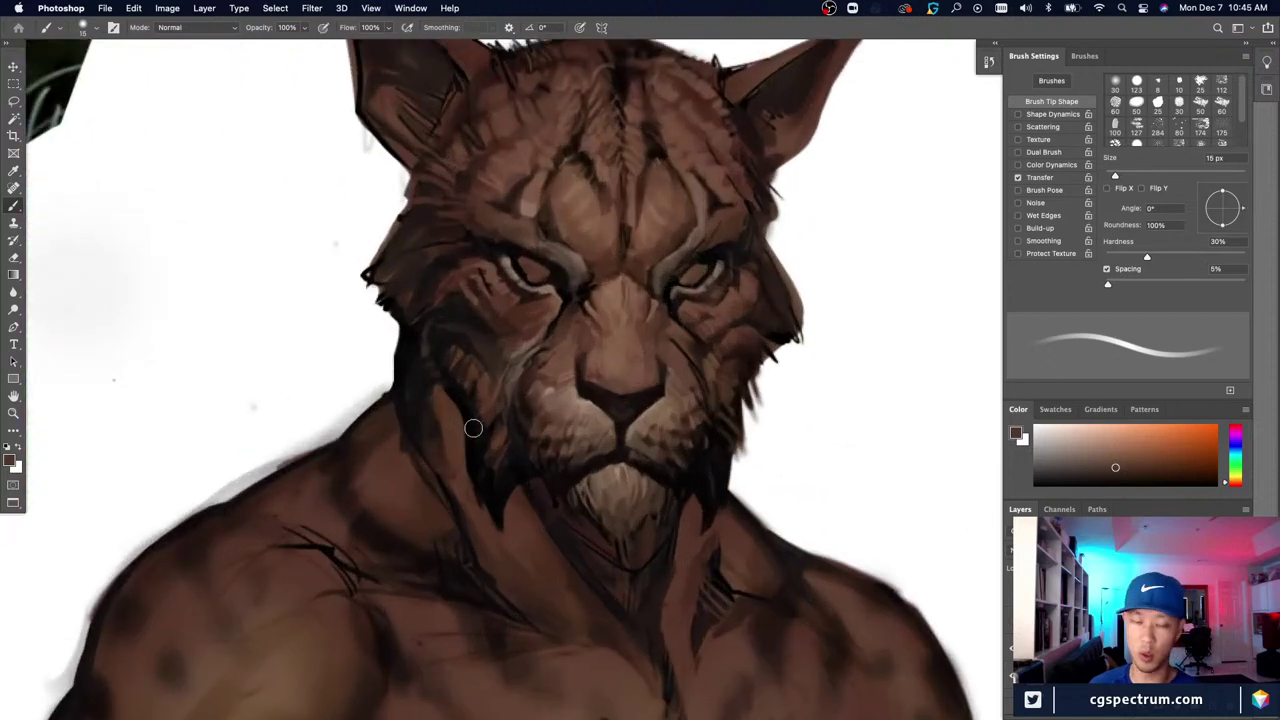
Step: Add fine highlight strands along the top of the chin in sampled light browns, using a 2 to 3 px brush
alt+click(599, 418)
key(bracketleft)
key(bracketleft)
key(bracketleft)
key(bracketleft)
key(bracketleft)
key(bracketleft)
key(bracketleft)
key(bracketleft)
key(bracketleft)
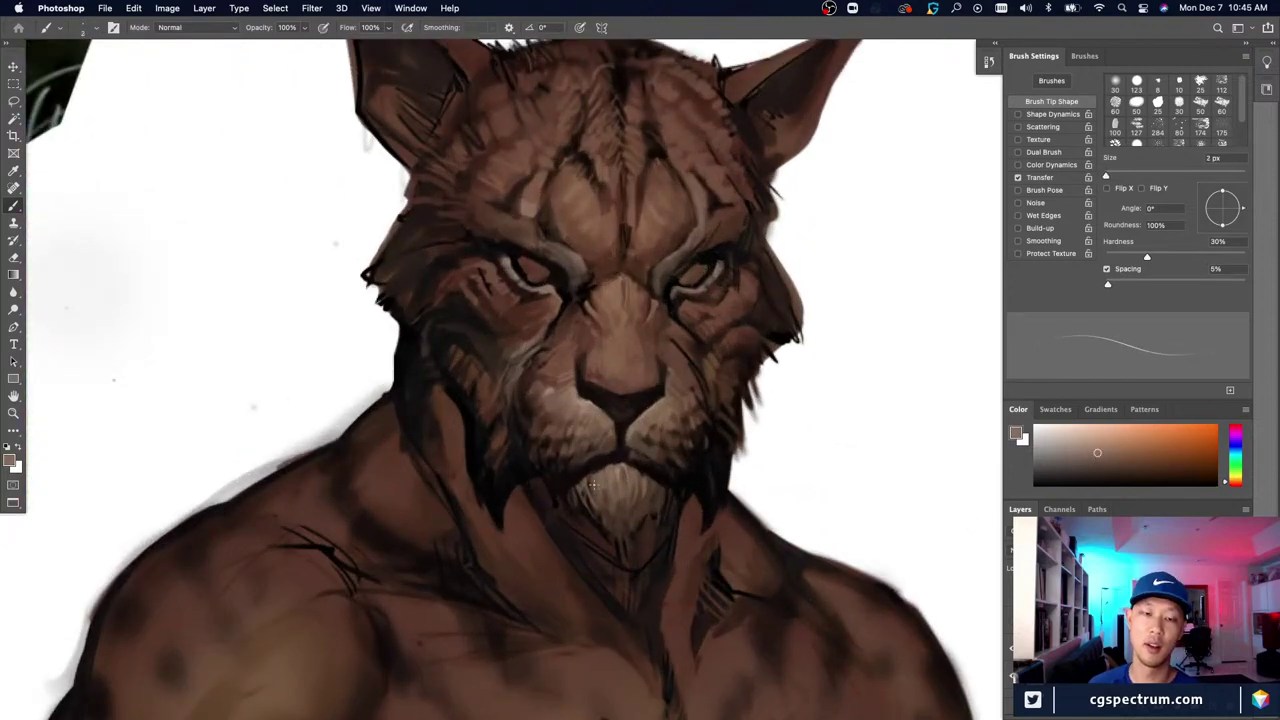
alt+click(608, 468)
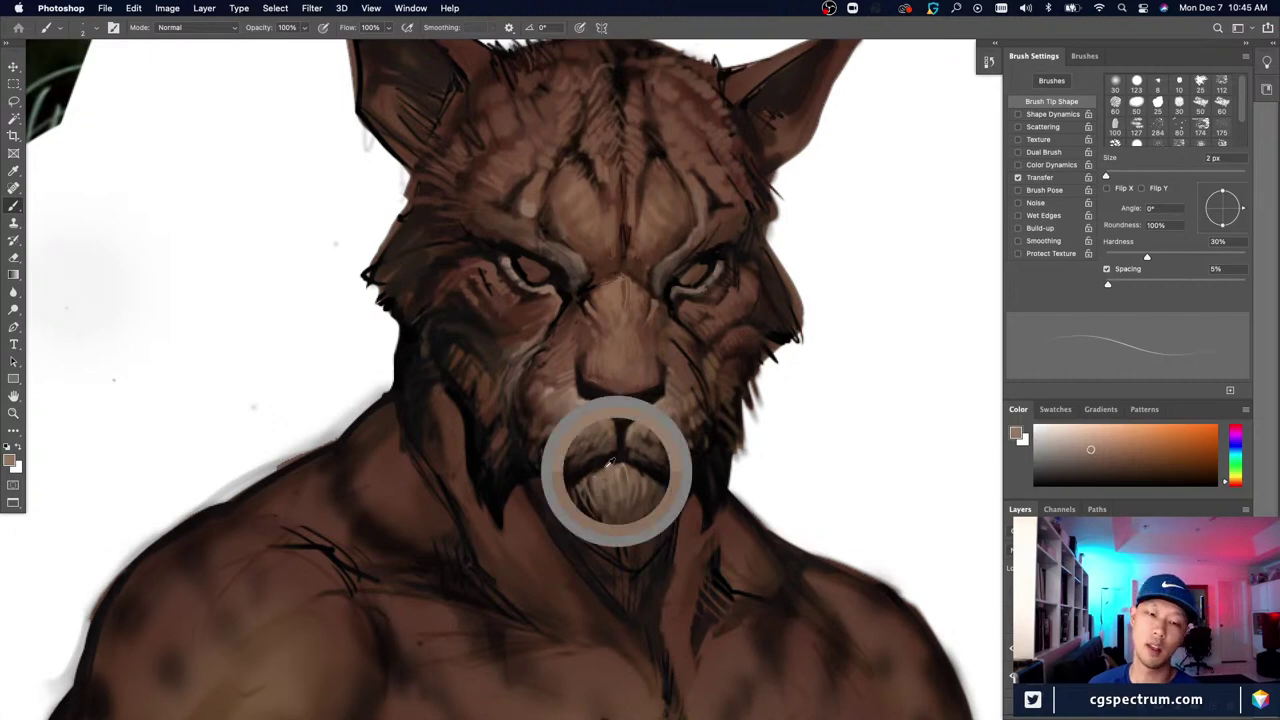
key(bracketright)
key(super+minus)
key(super+minus)
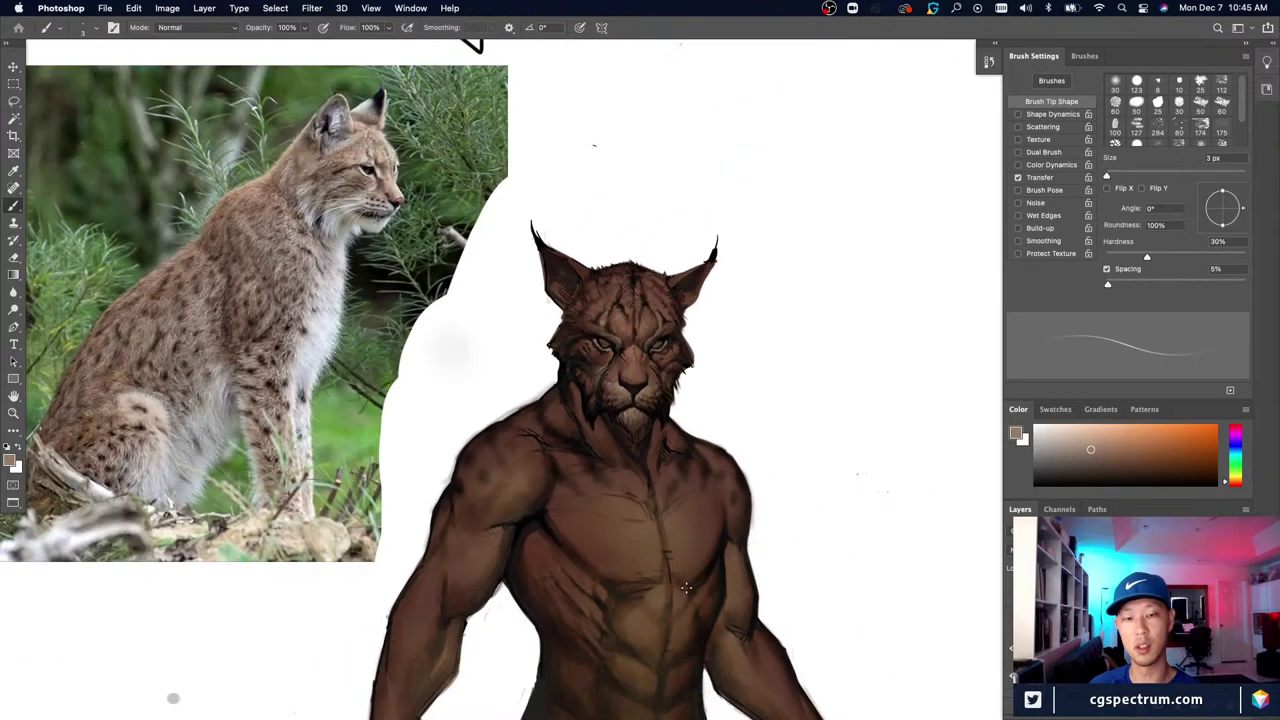
key(super+plus)
key(super+plus)
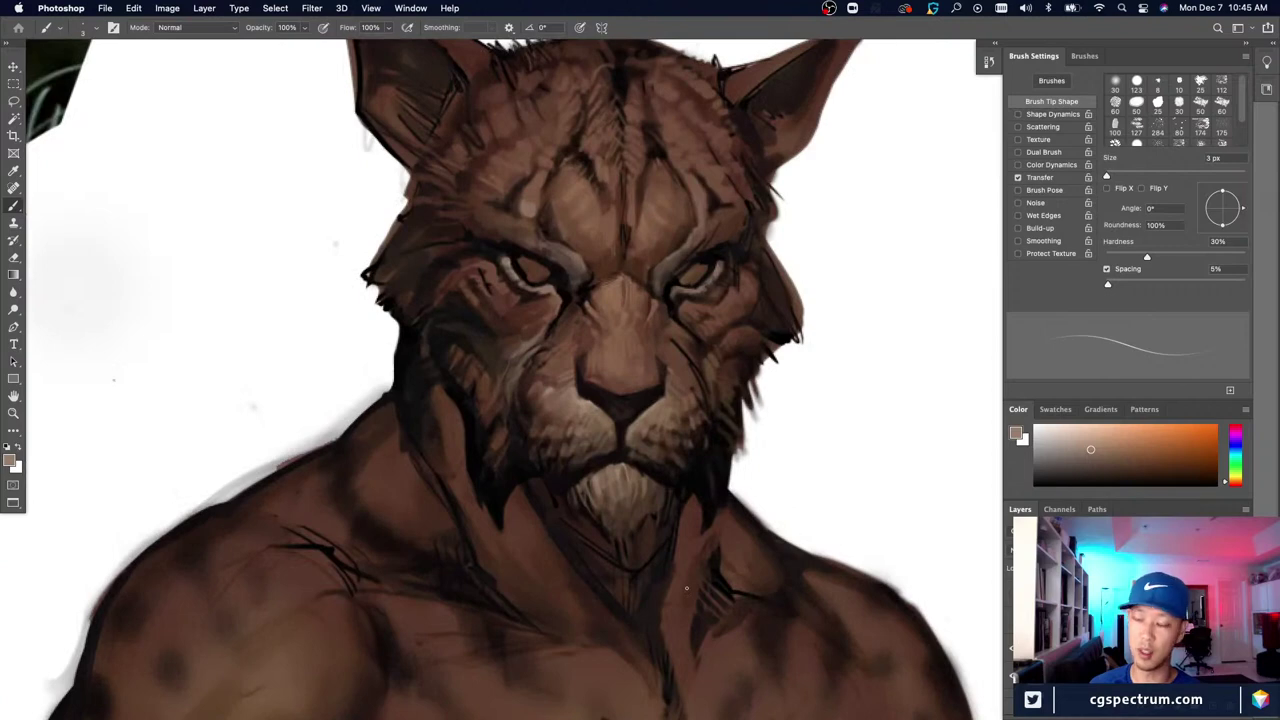
Step: Fill out the upper left edge of the chin with sampled dark browns, using a 4 to 5 px brush
alt+click(576, 472)
key(bracketright)
key(bracketright)
key(bracketright)
key(bracketright)
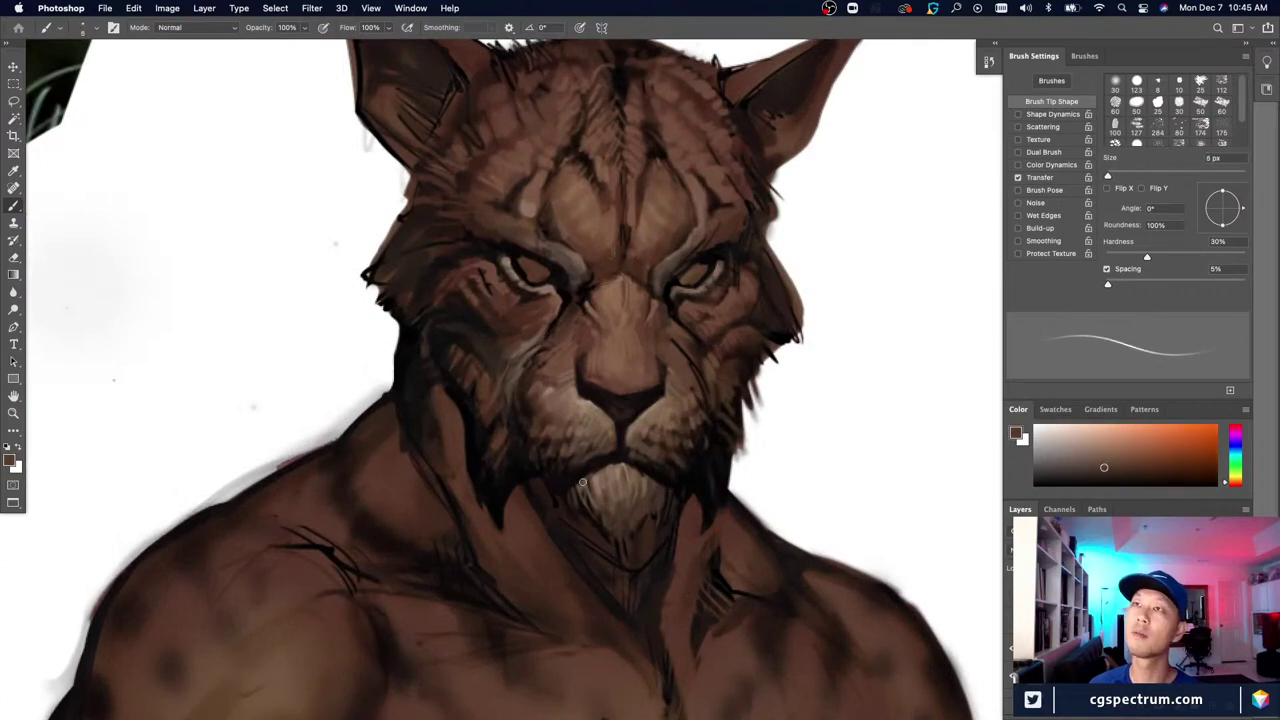
key(bracketleft)
key(bracketleft)
key(bracketleft)
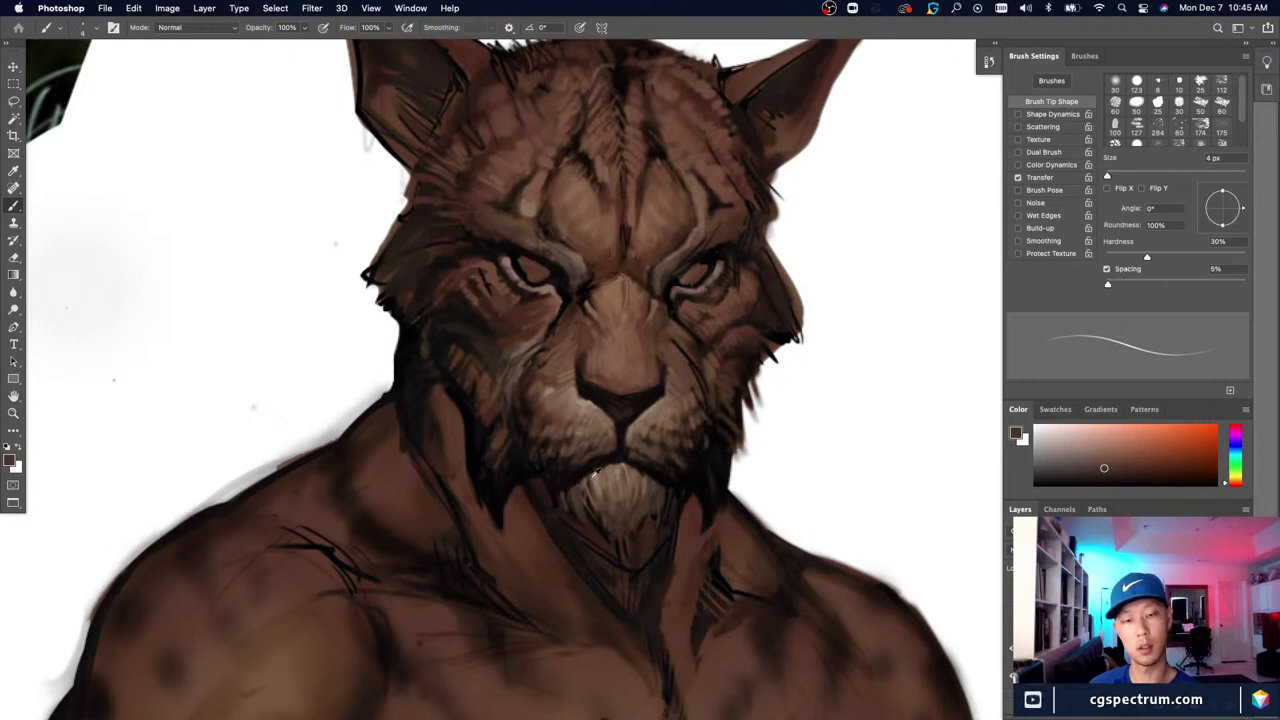
Step: Paint light fur strands on the left edge of the chin with sampled light browns, using a 2 to 3 px brush
alt+click(595, 479)
key(bracketleft)
key(bracketleft)
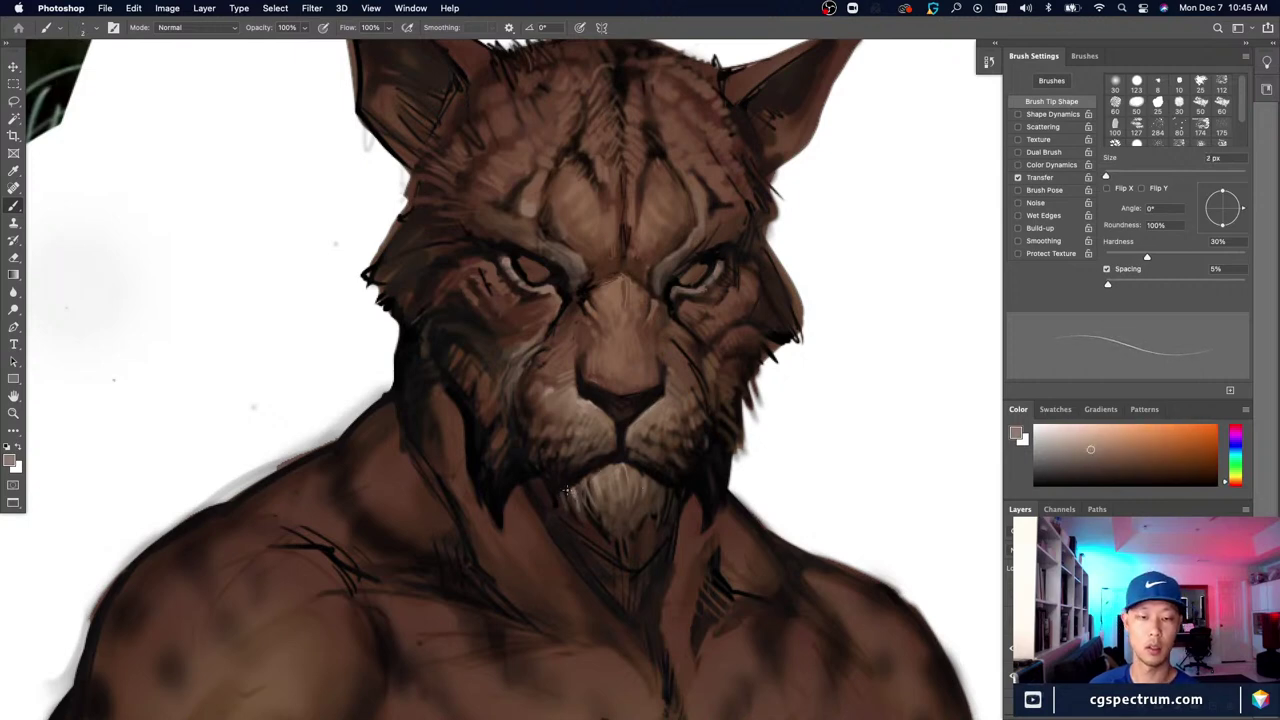
key(bracketright)
alt+click(571, 496)
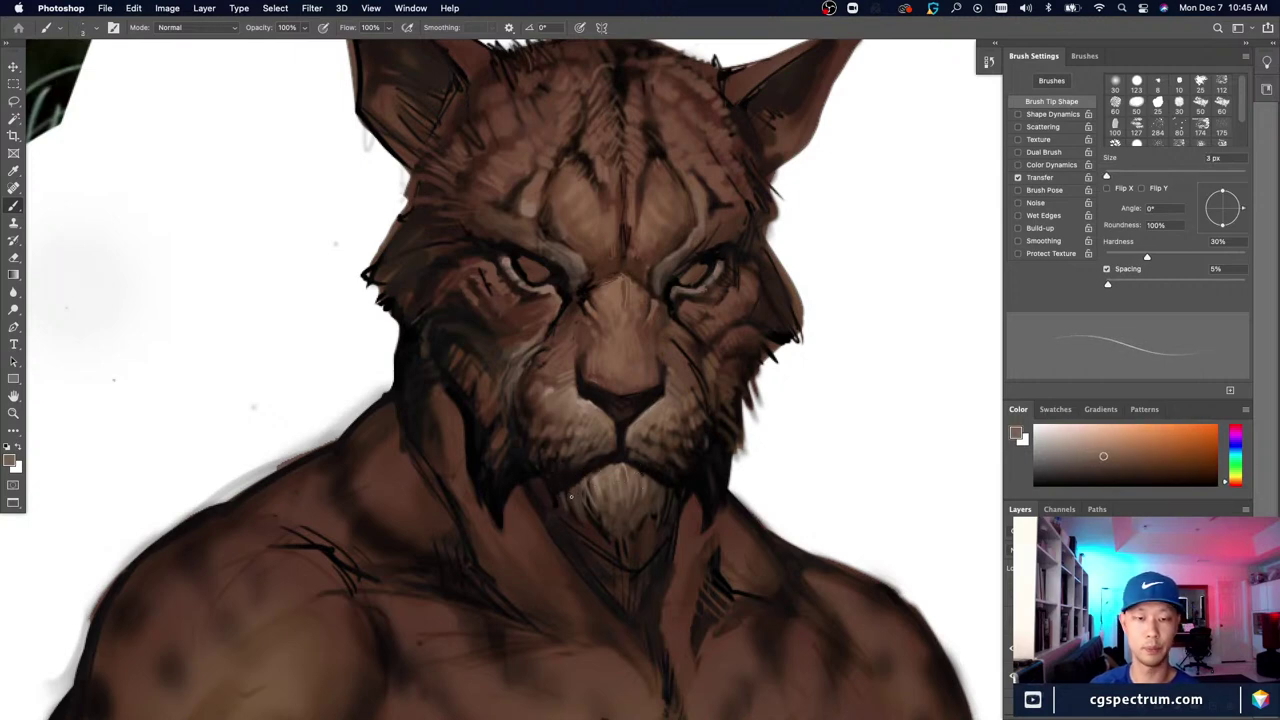
Step: Examine how the refined chin reads within the whole head at several zoom levels
key(super+minus)
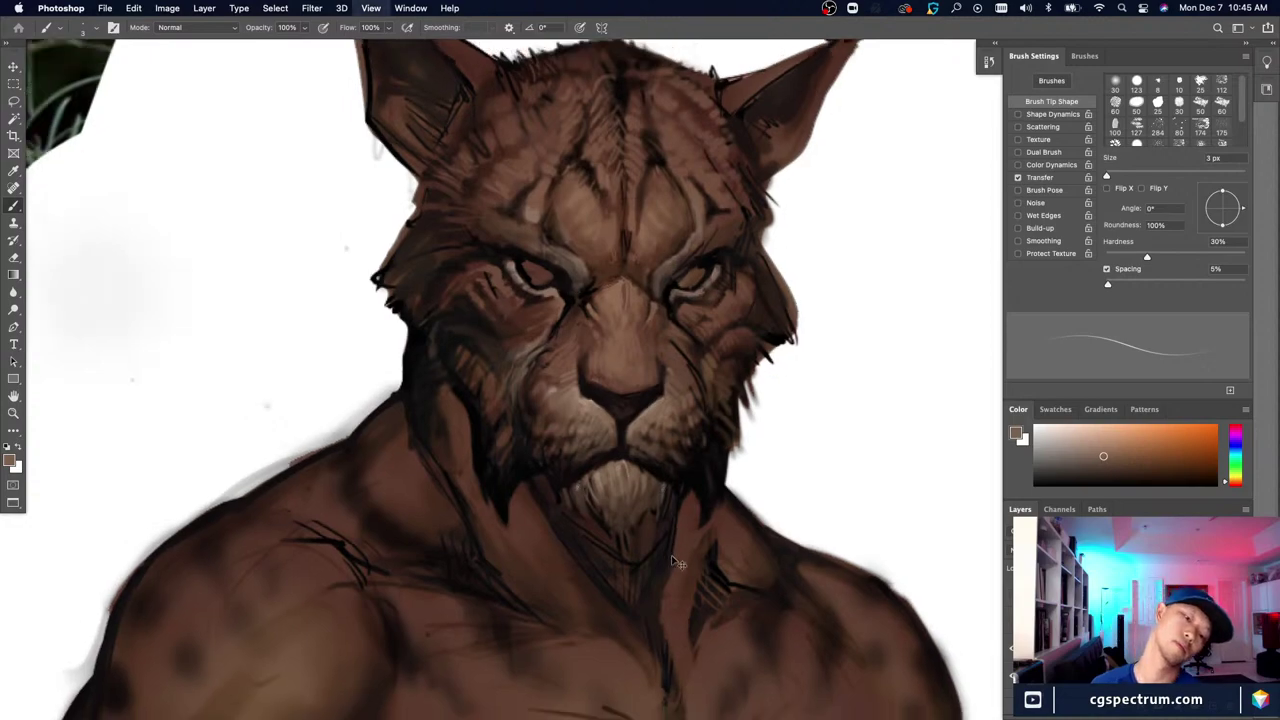
key(super+minus)
key(super+plus)
key(super+plus)
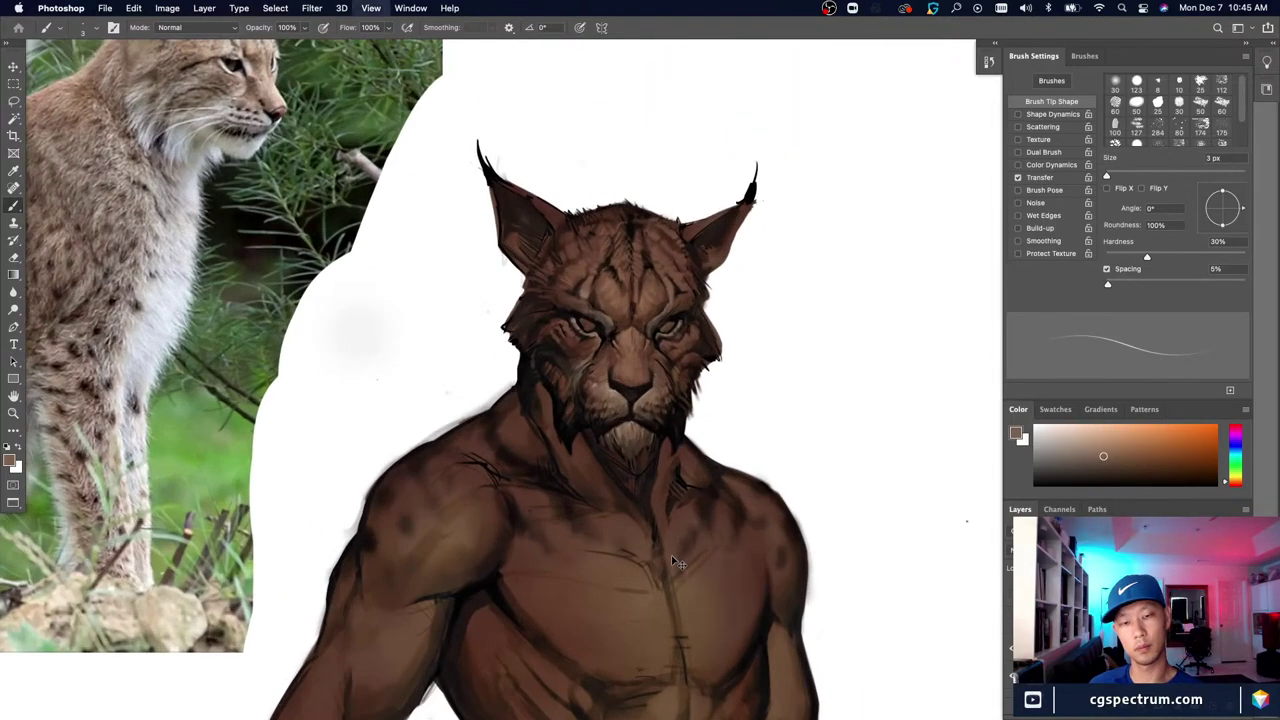
key(super+minus)
key(super+plus)
key(super+plus)
key(super+plus)
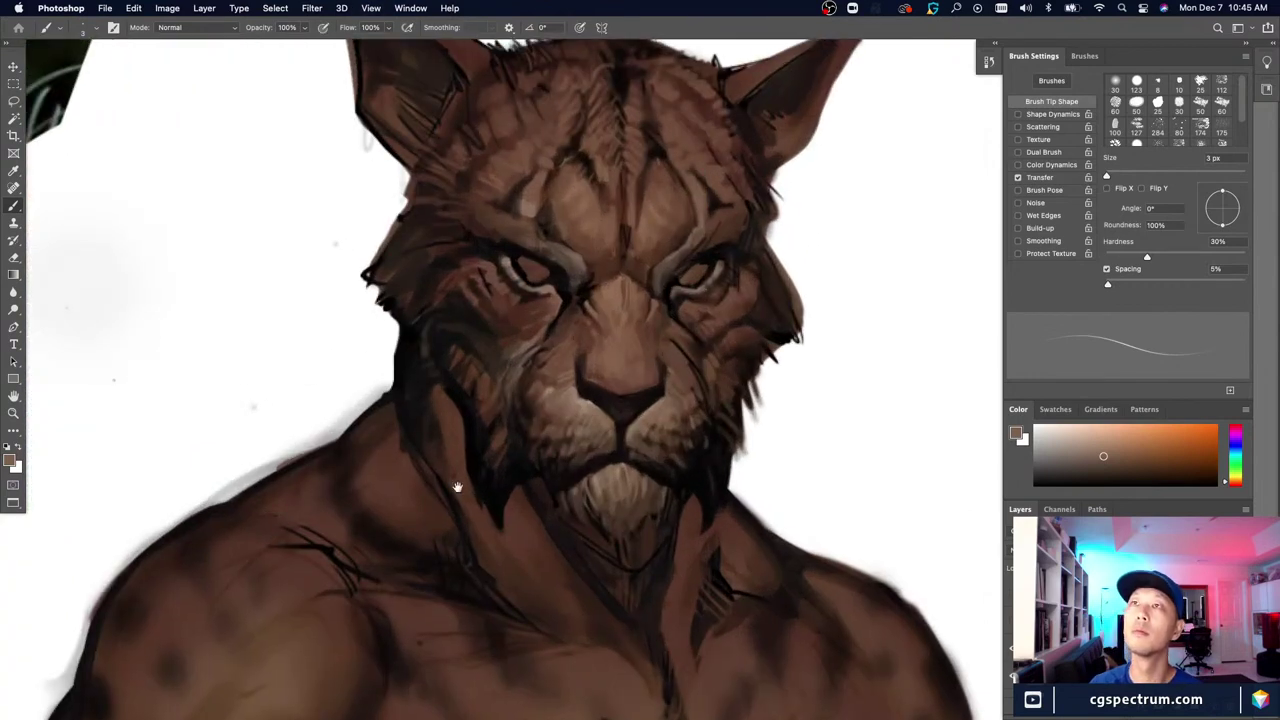
Step: Block in light fur on the left cheek with a sampled brown, using a 7 to 8 px brush
drag(458, 487, 489, 503)
alt+click(616, 408)
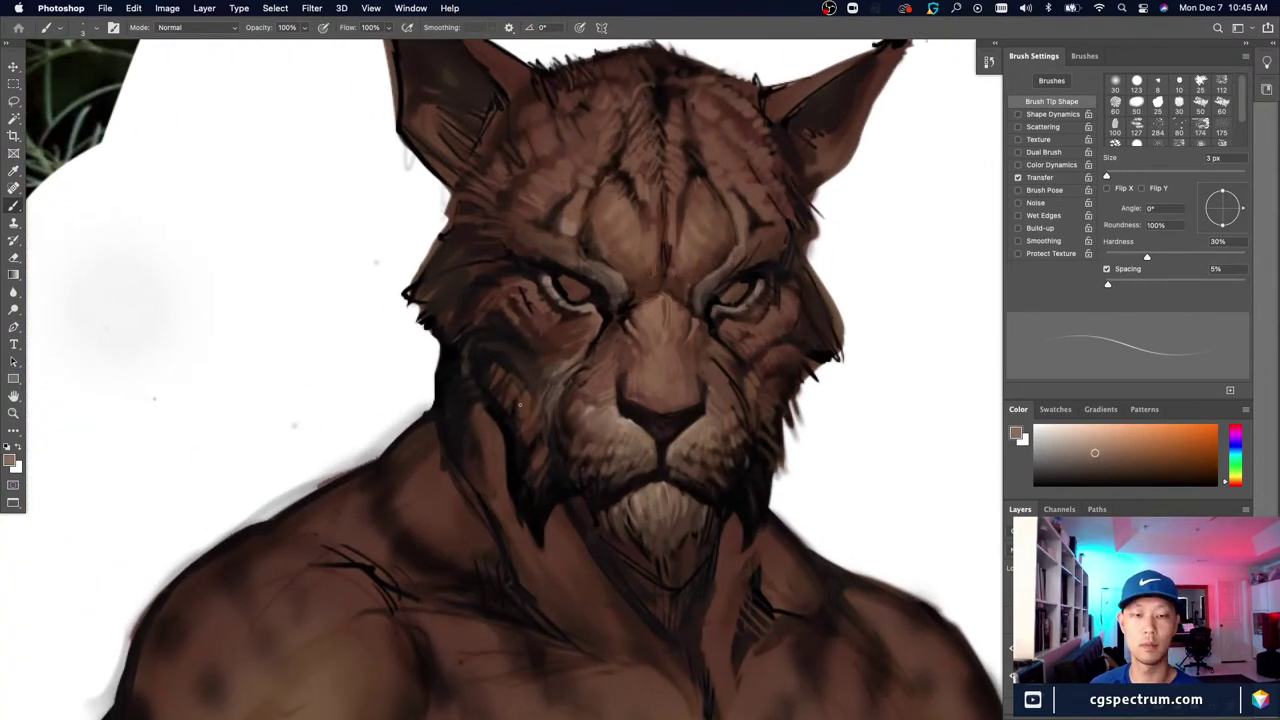
mouse_move(272, 332)
mouse_down()
mouse_move(597, 540)
mouse_move(554, 489)
mouse_up()
key(super+minus)
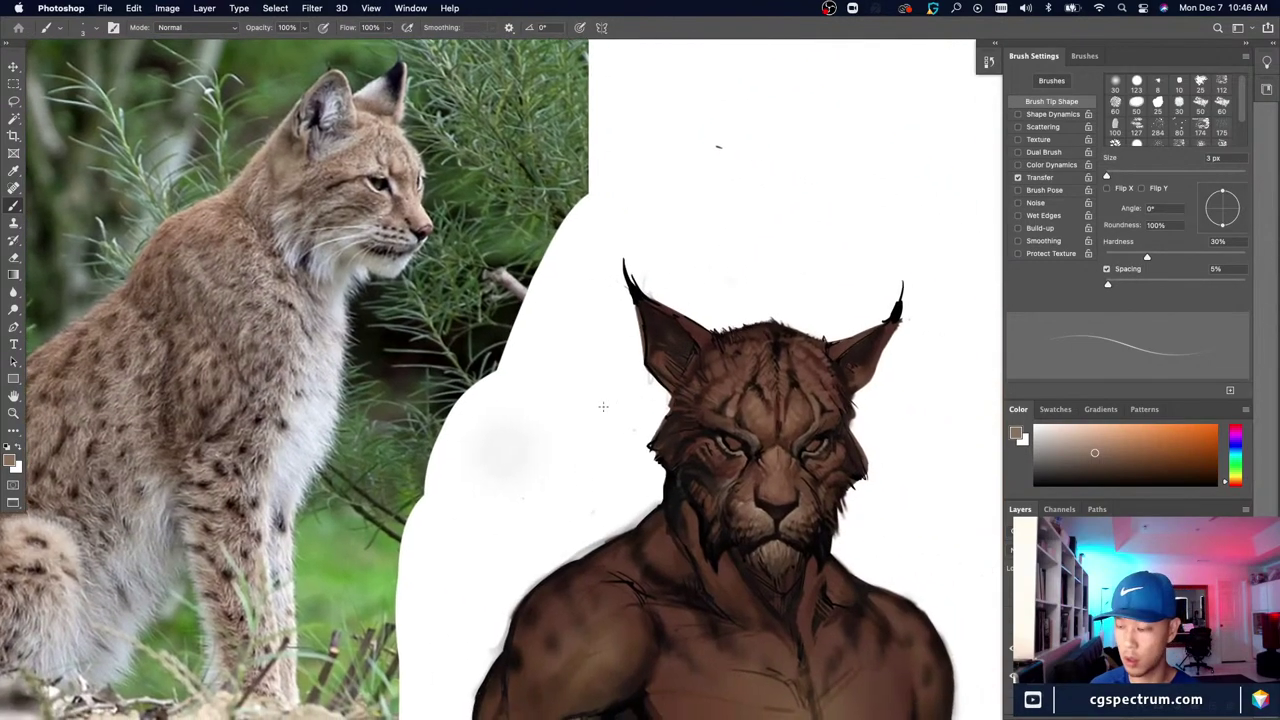
key(bracketright)
key(bracketright)
key(bracketright)
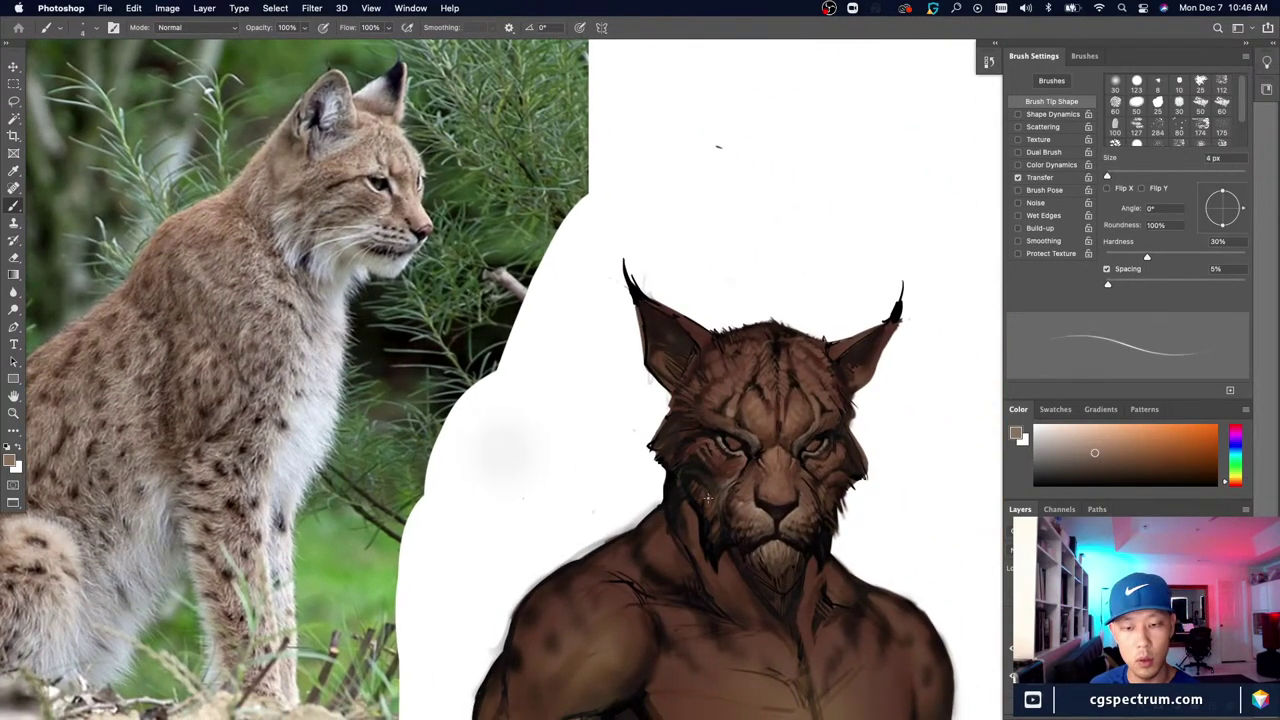
key(bracketright)
key(bracketright)
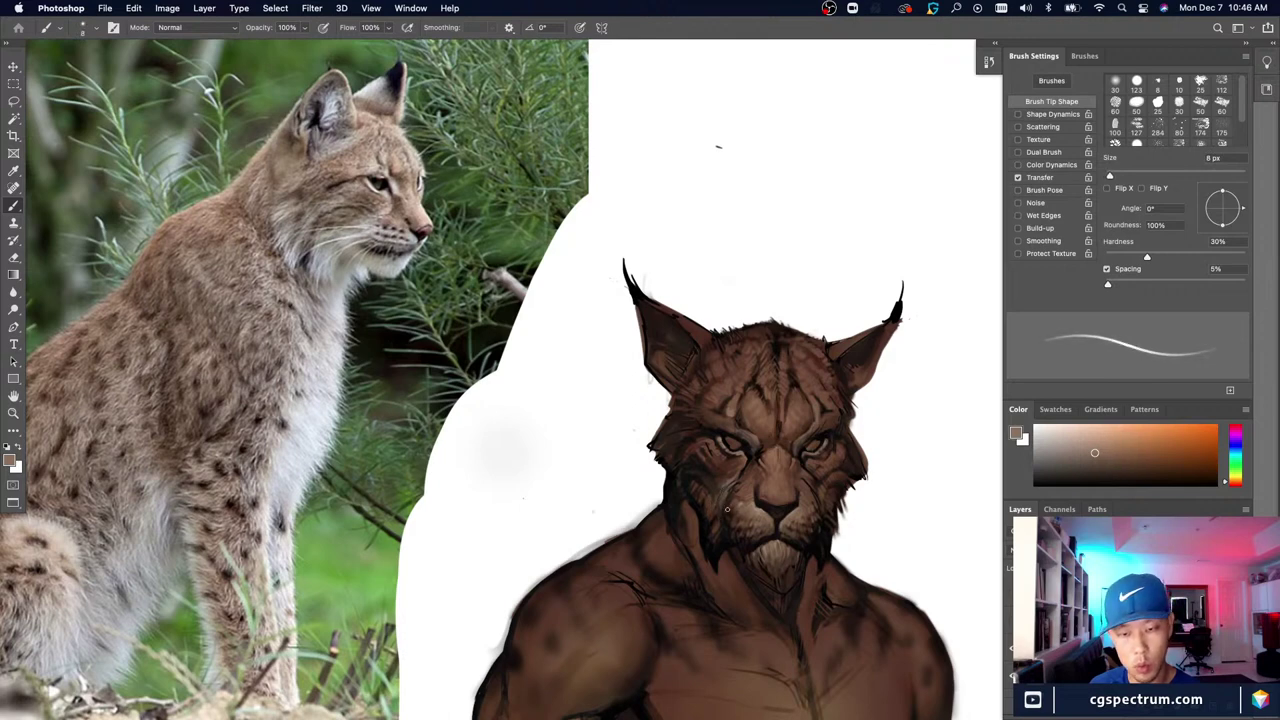
alt+click(700, 500)
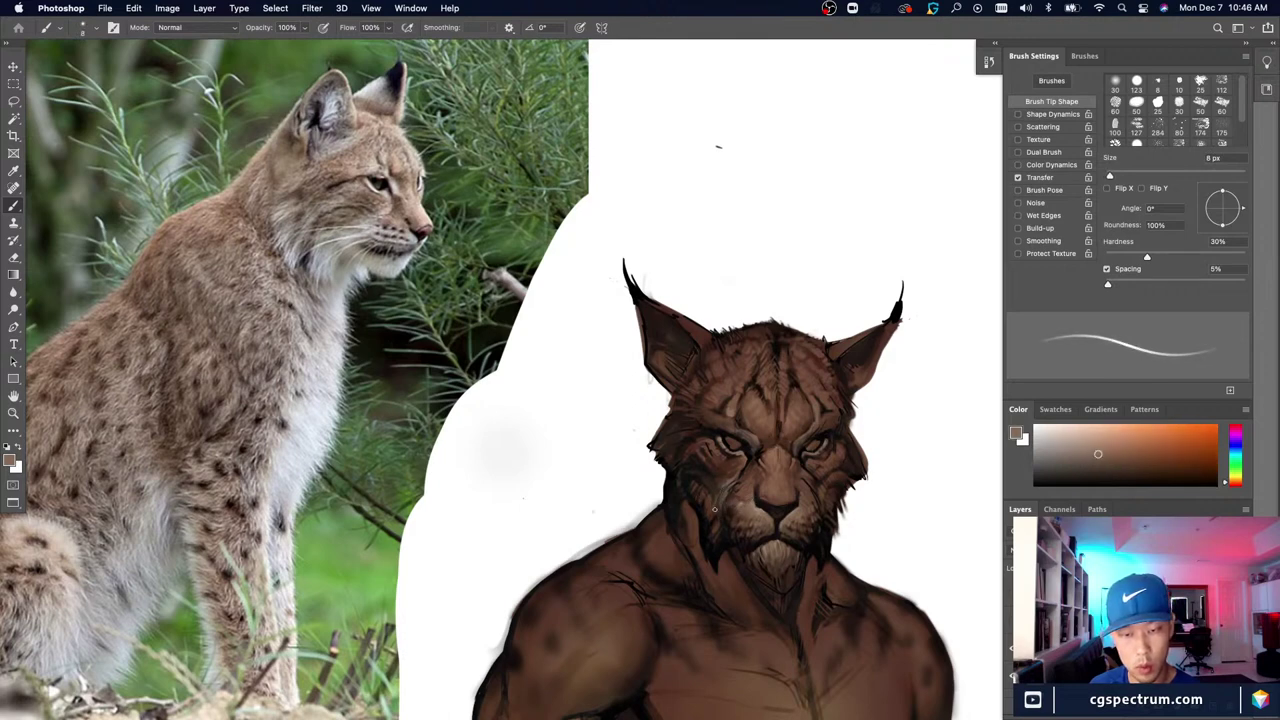
key(bracketleft)
key(bracketleft)
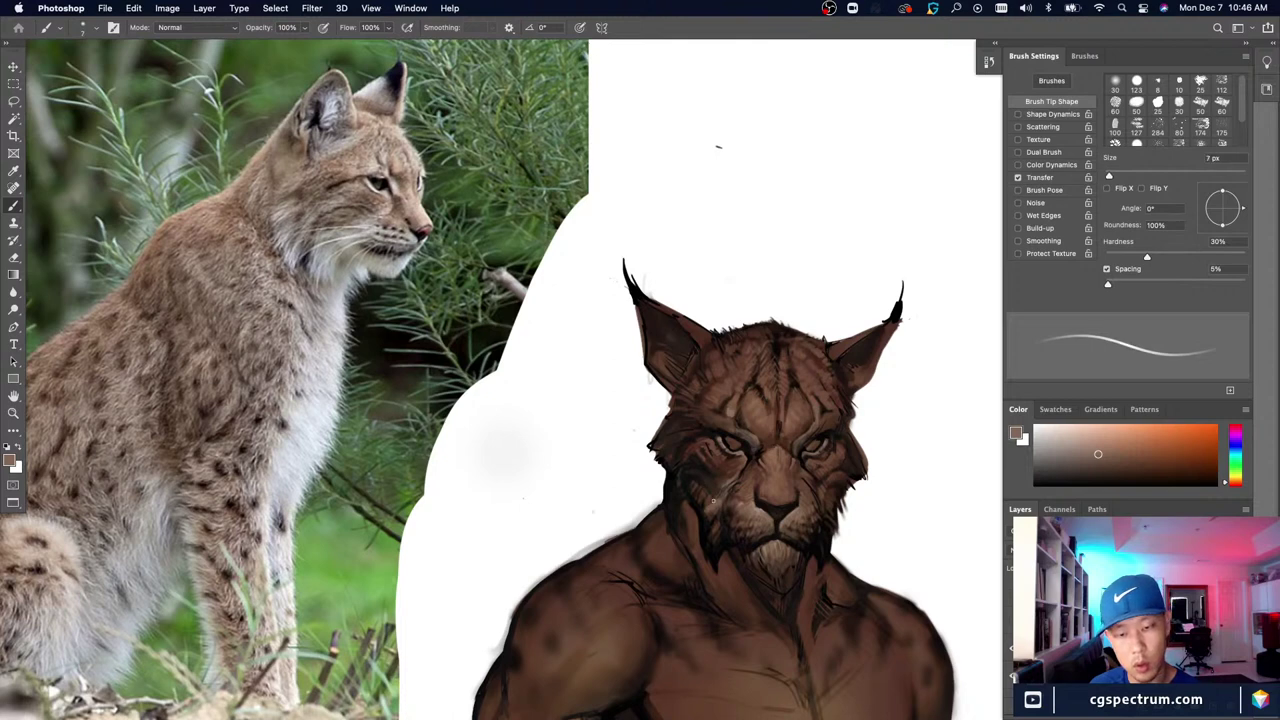
Step: Add narrower light fur strands down the left cheek tuft in the same brown, using a 4 to 6 px brush
key(bracketleft)
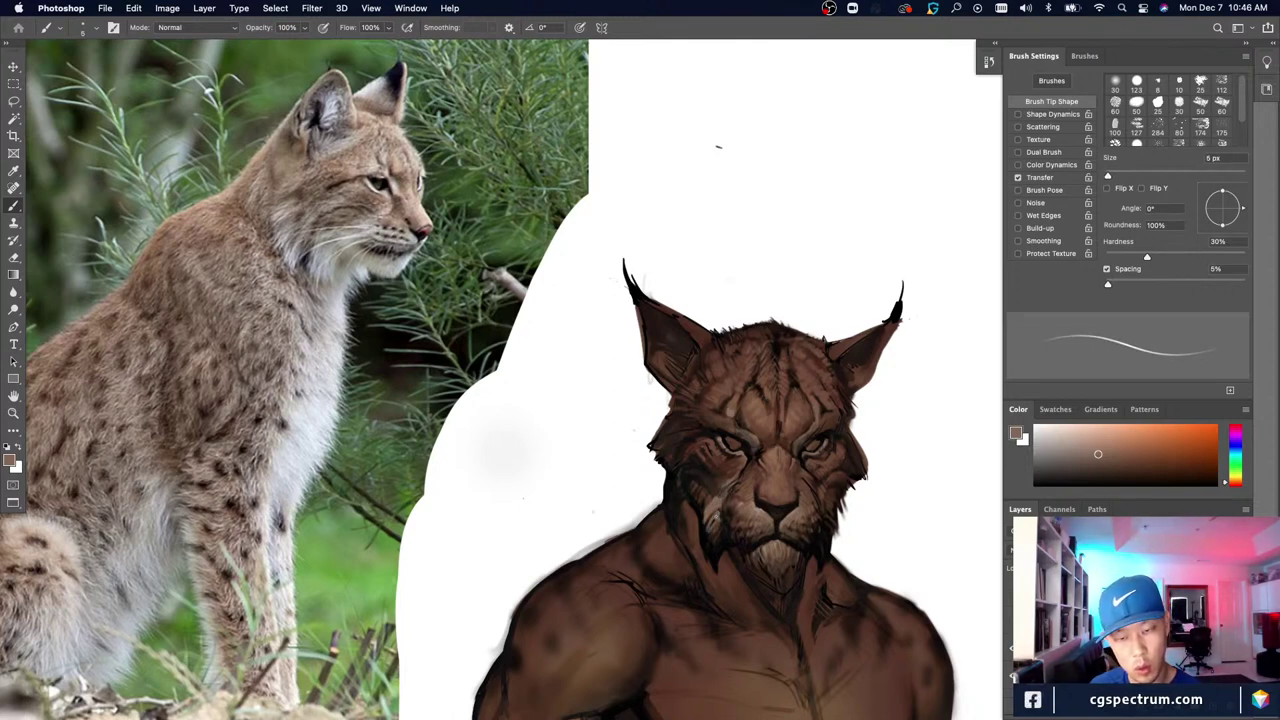
key(bracketright)
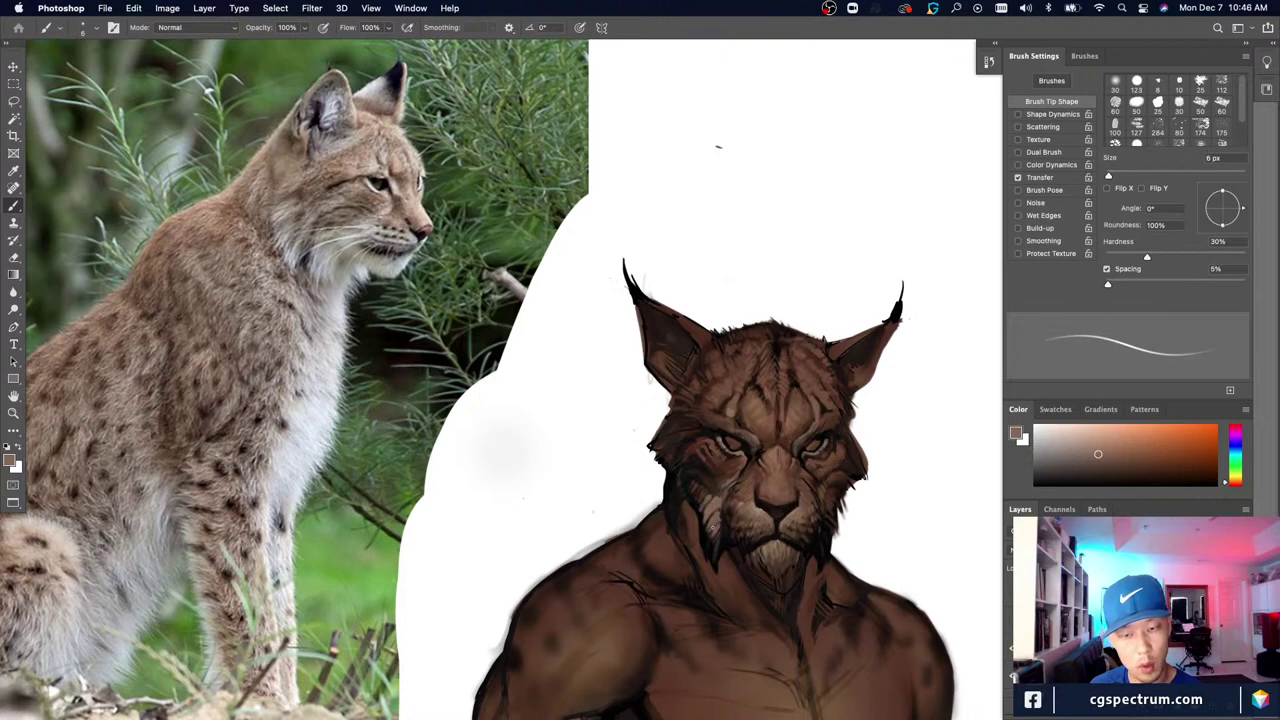
key(bracketleft)
key(bracketleft)
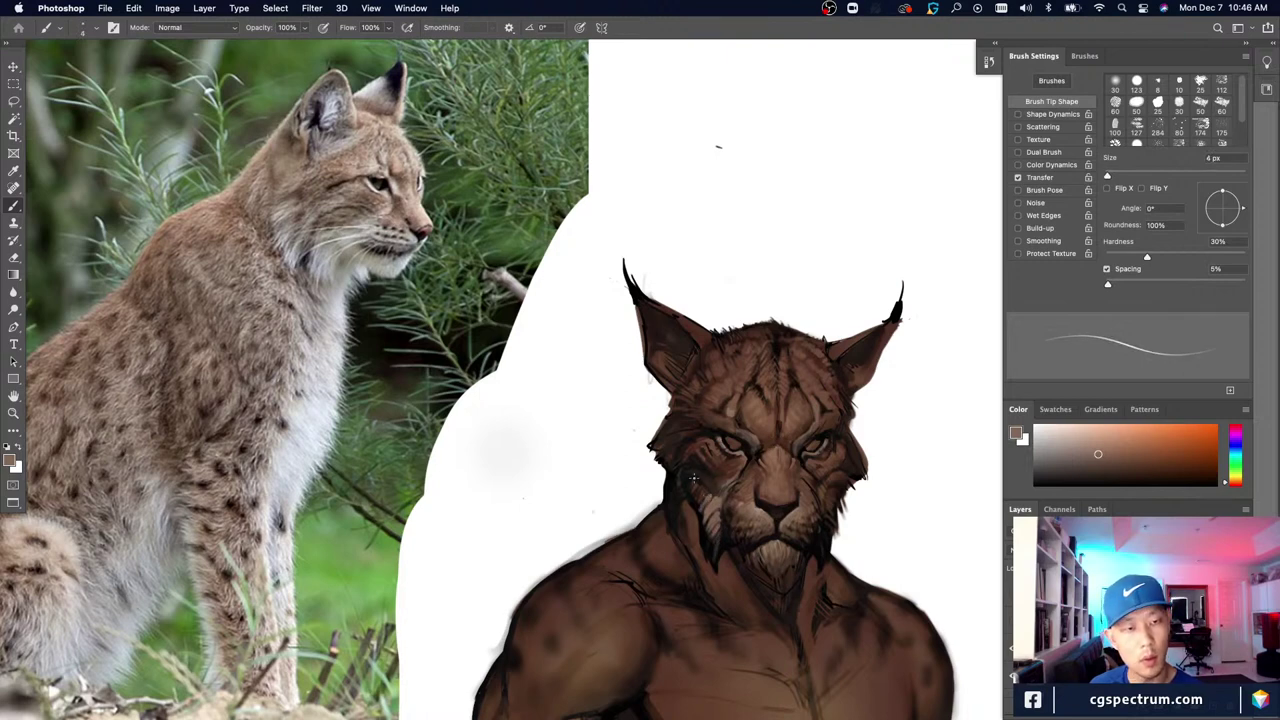
Step: Broaden the shading of the left cheek fur with sampled browns, using an 8 to 15 px brush
key(bracketright)
key(bracketright)
key(bracketright)
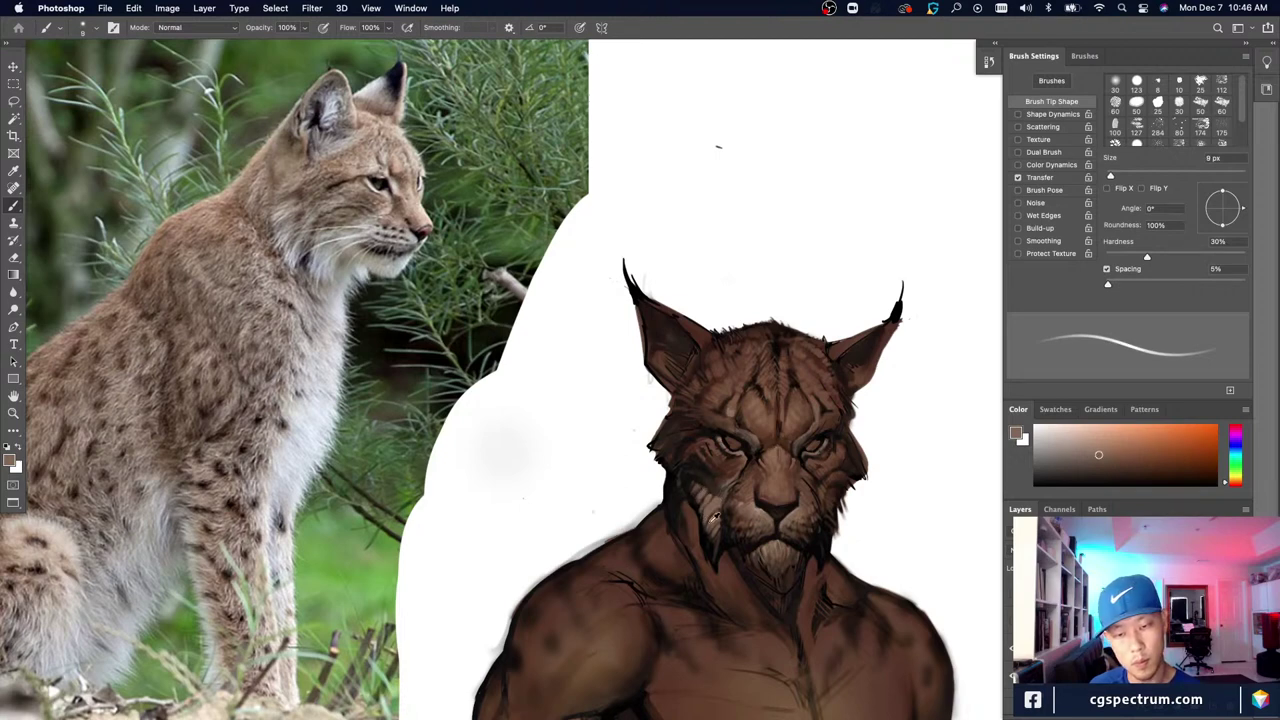
key(bracketright)
key(bracketright)
key(bracketright)
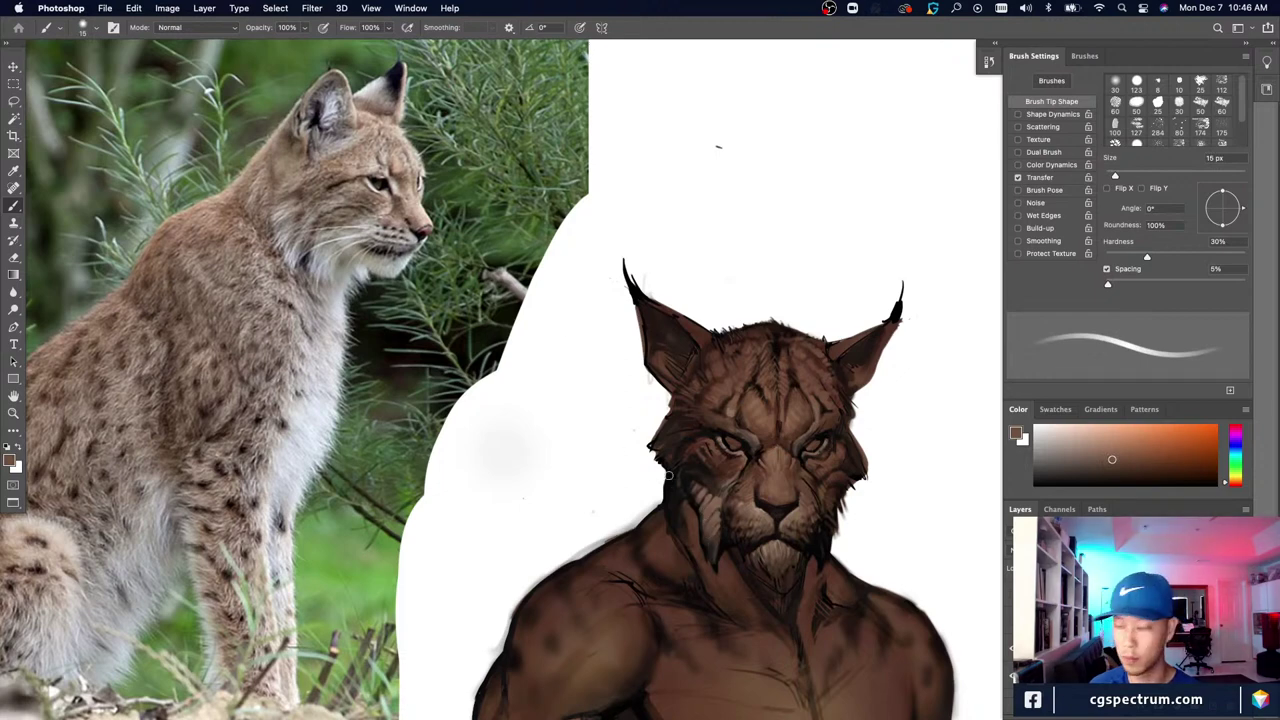
Step: Set the eraser to 25 px for cleaning up the white background around the head
key(e)
key(bracketright)
key(bracketright)
key(bracketright)
key(bracketright)
key(bracketright)
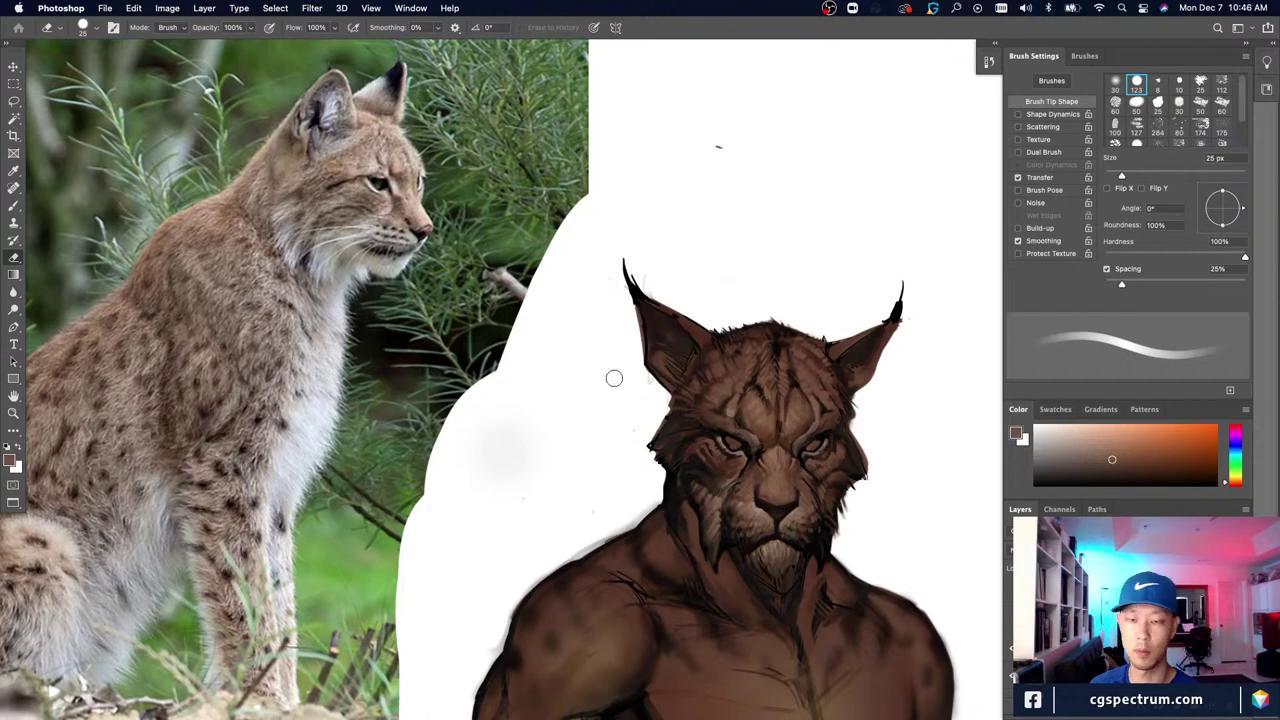
Step: Examine the figure beside the lynx reference at several zoom levels, including with the interface hidden
key(super+minus)
key(super+minus)
key(super+plus)
key(super+plus)
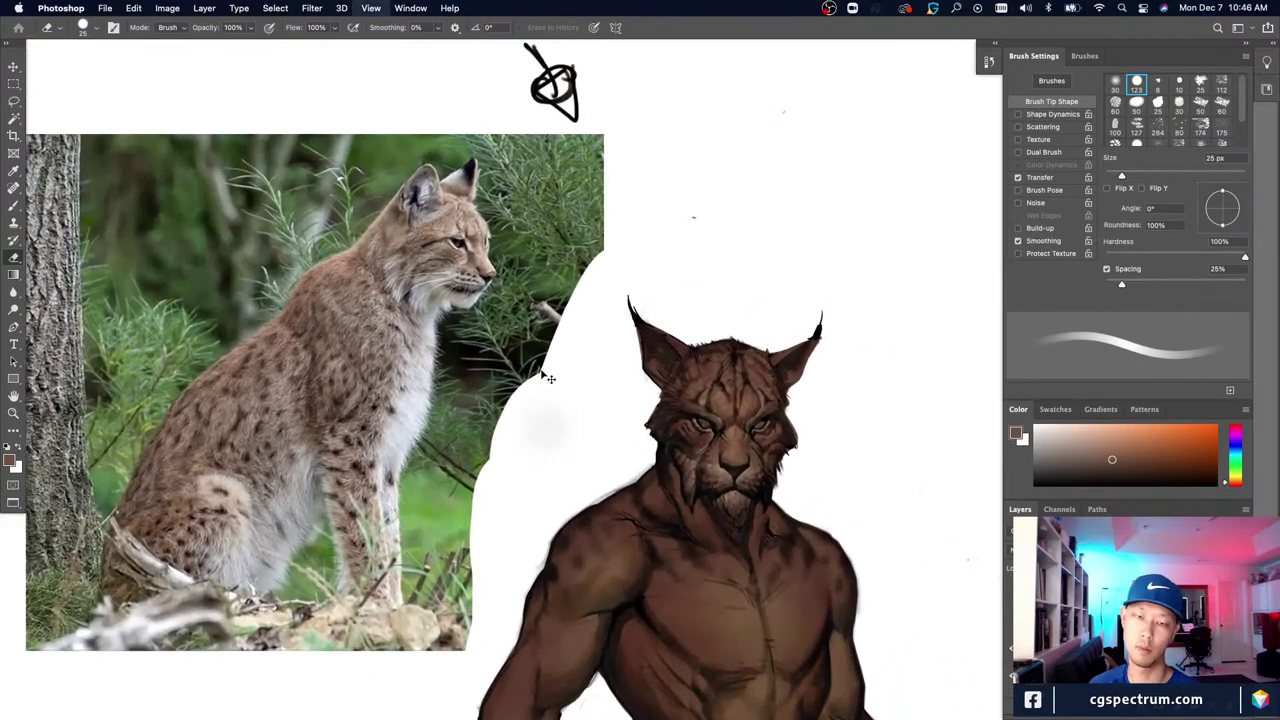
key(b)
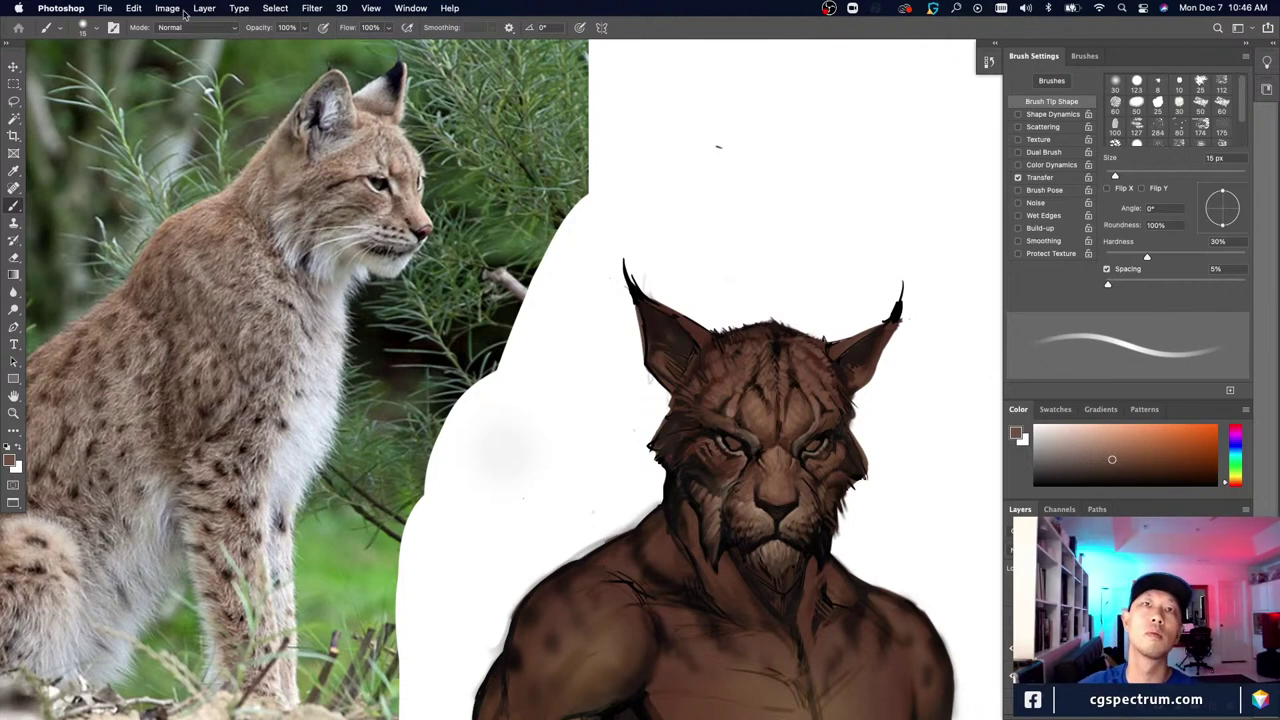
key(Tab)
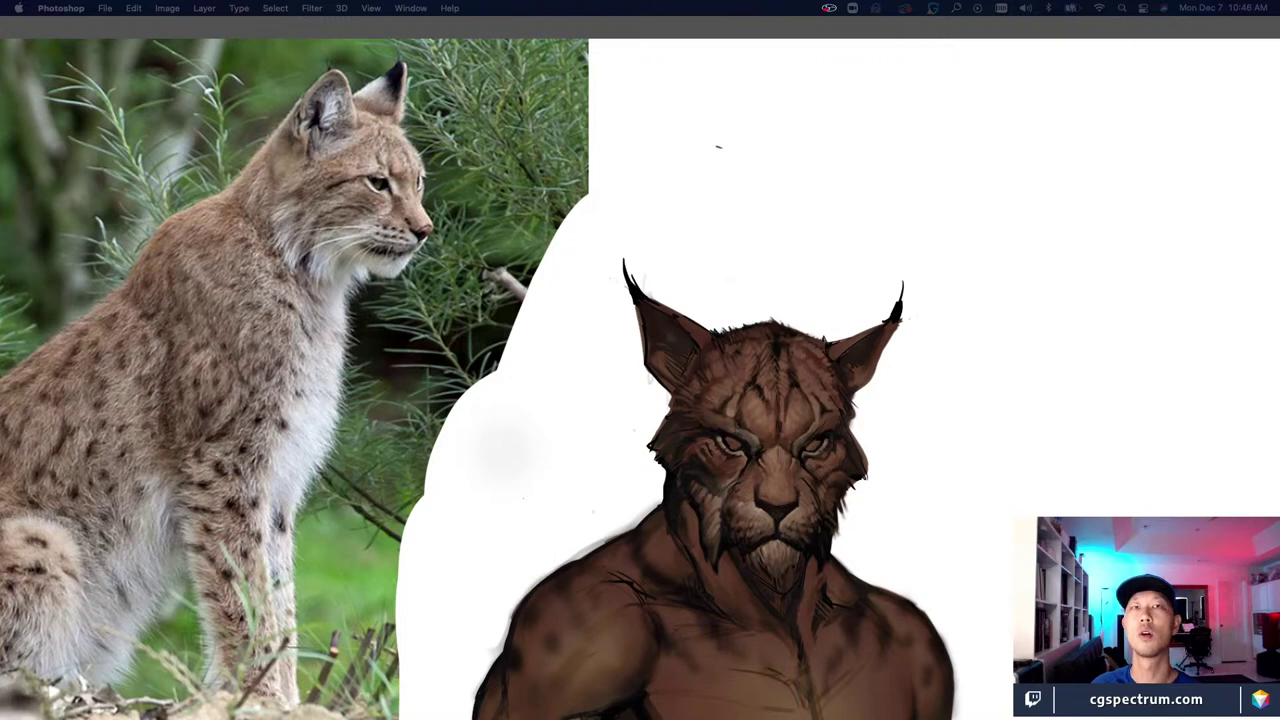
key(Tab)
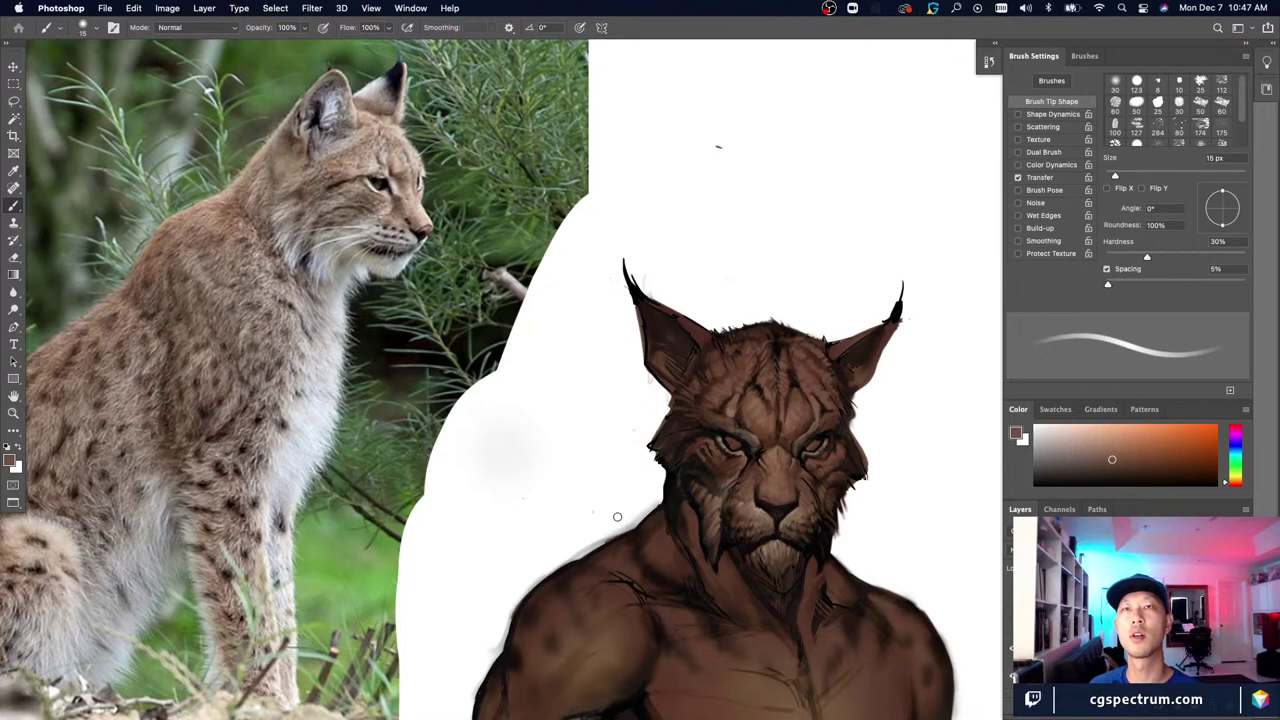
scroll(726, 649, down, 3)
scroll(726, 649, right, 3)
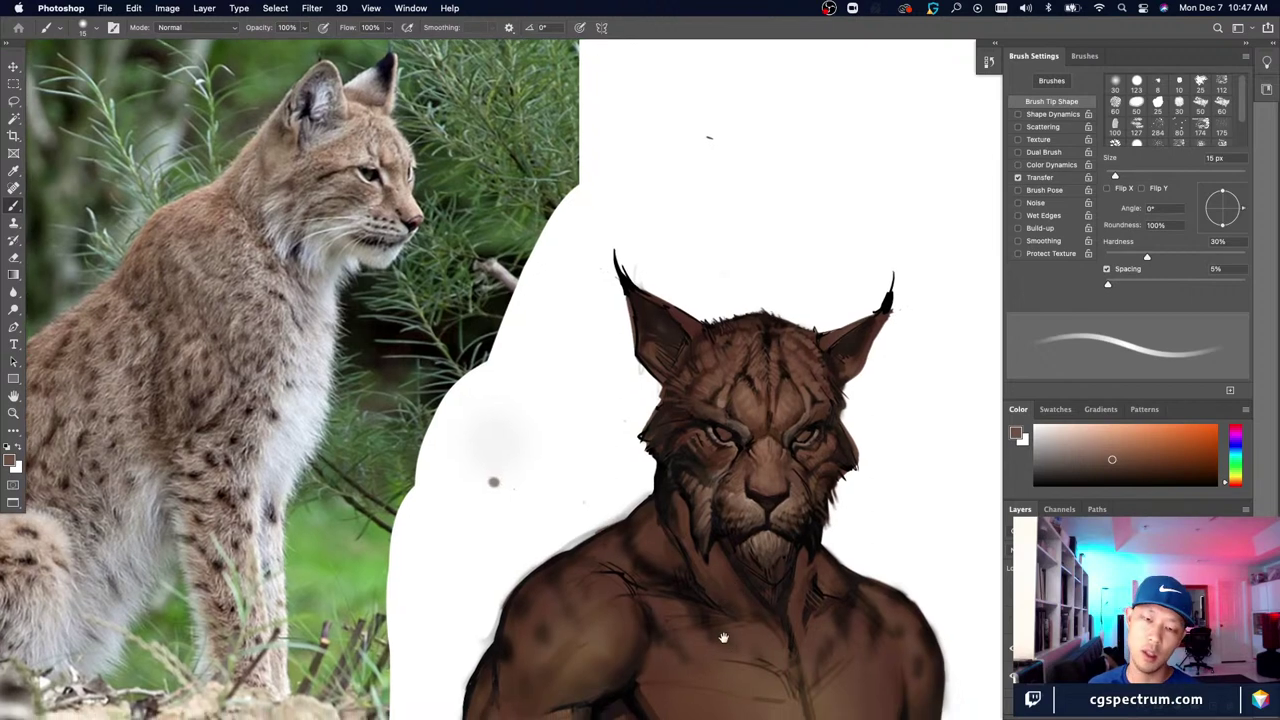
key(super+minus)
key(super+plus)
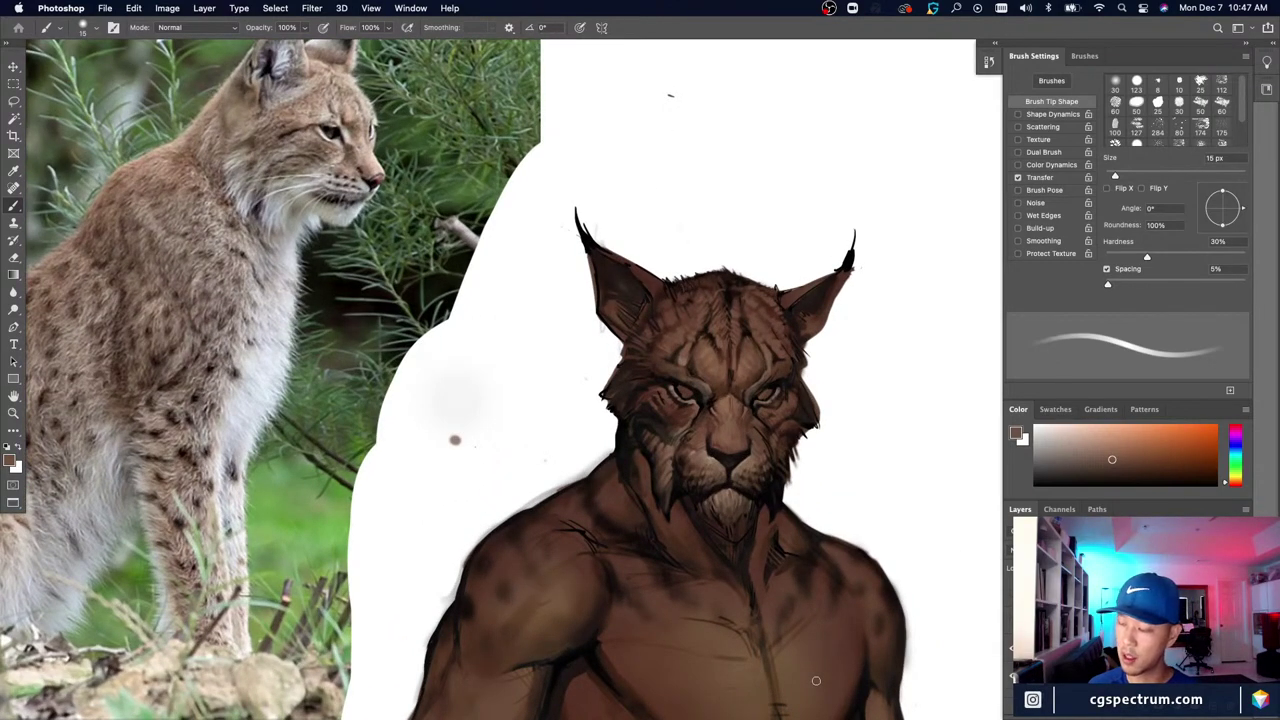
key(super+plus)
key(super+minus)
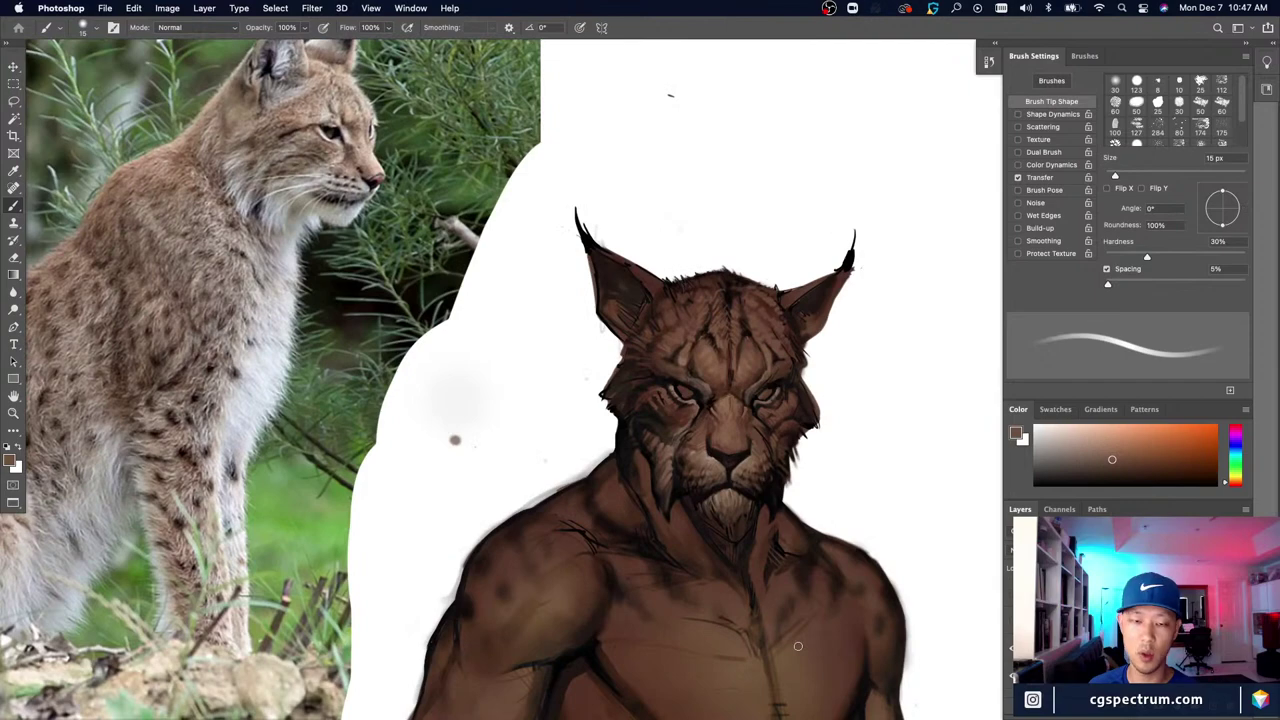
scroll(716, 594, up, 1)
scroll(716, 594, right, 1)
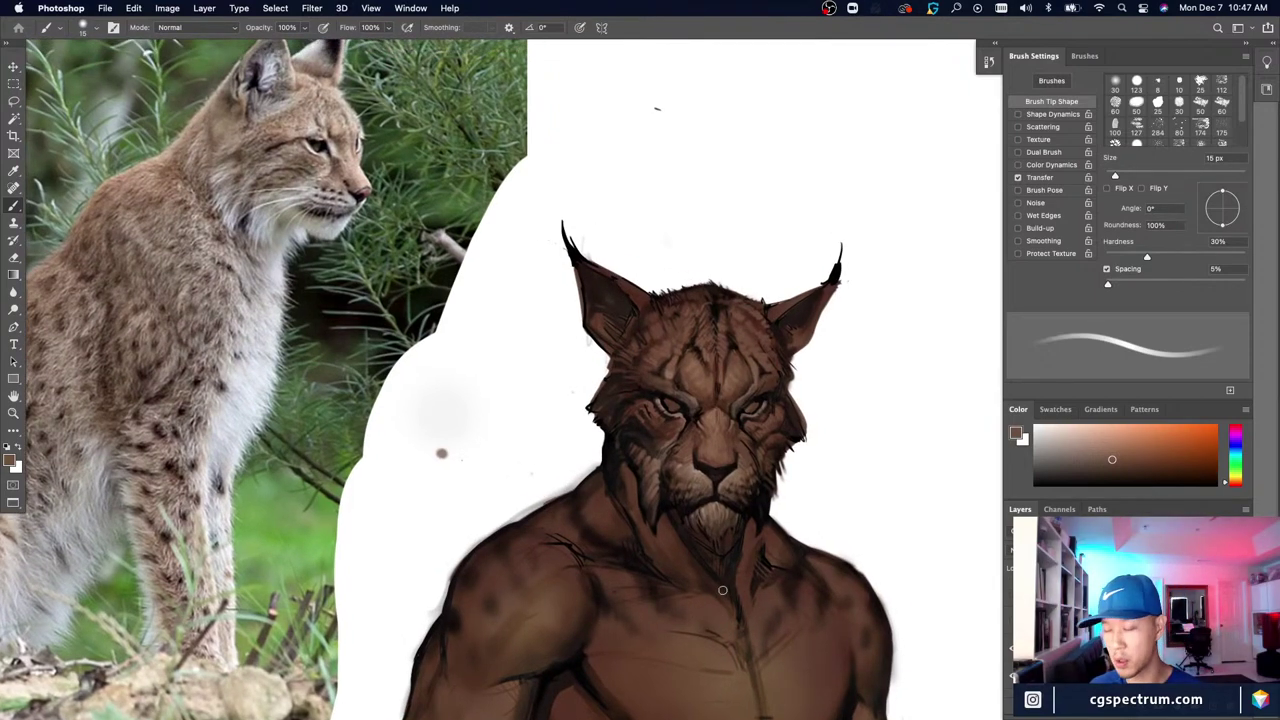
Step: Touch up the bridge of the nose with a sampled lighter brown, reducing the brush to 6 px
key(super+equal)
key(bracketleft)
key(bracketleft)
key(bracketleft)
key(bracketleft)
key(bracketleft)
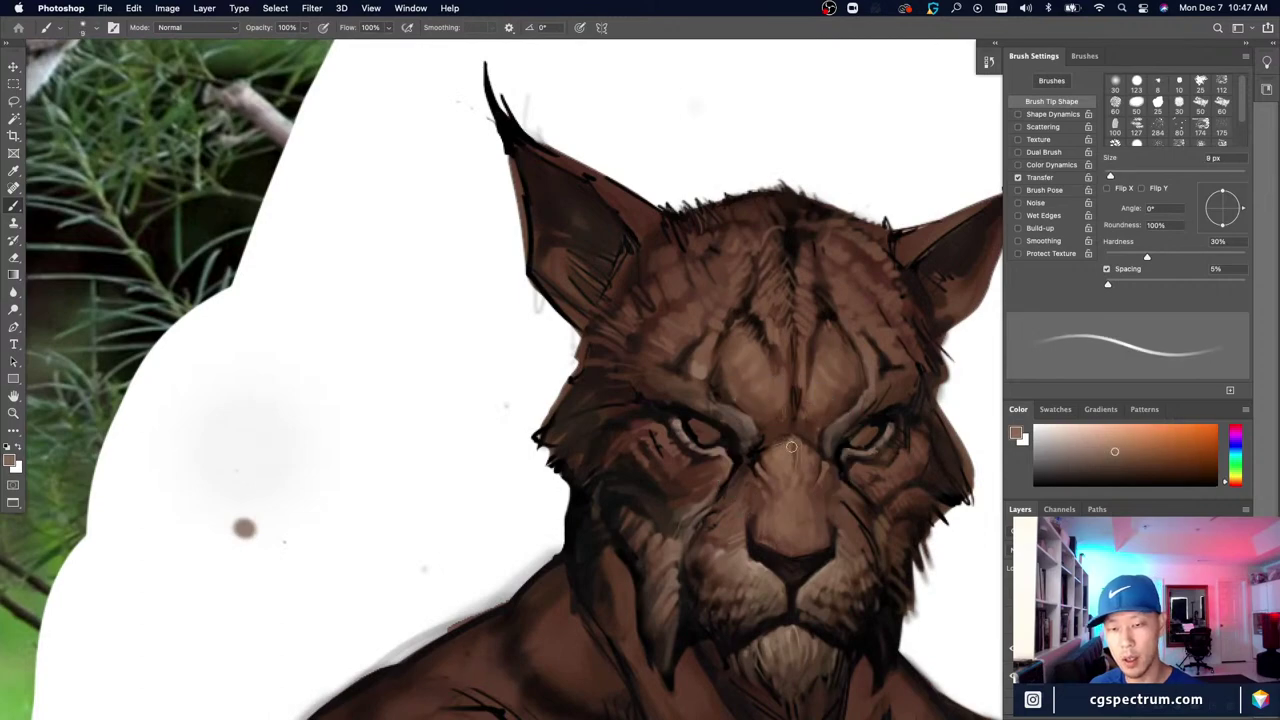
key(super+minus)
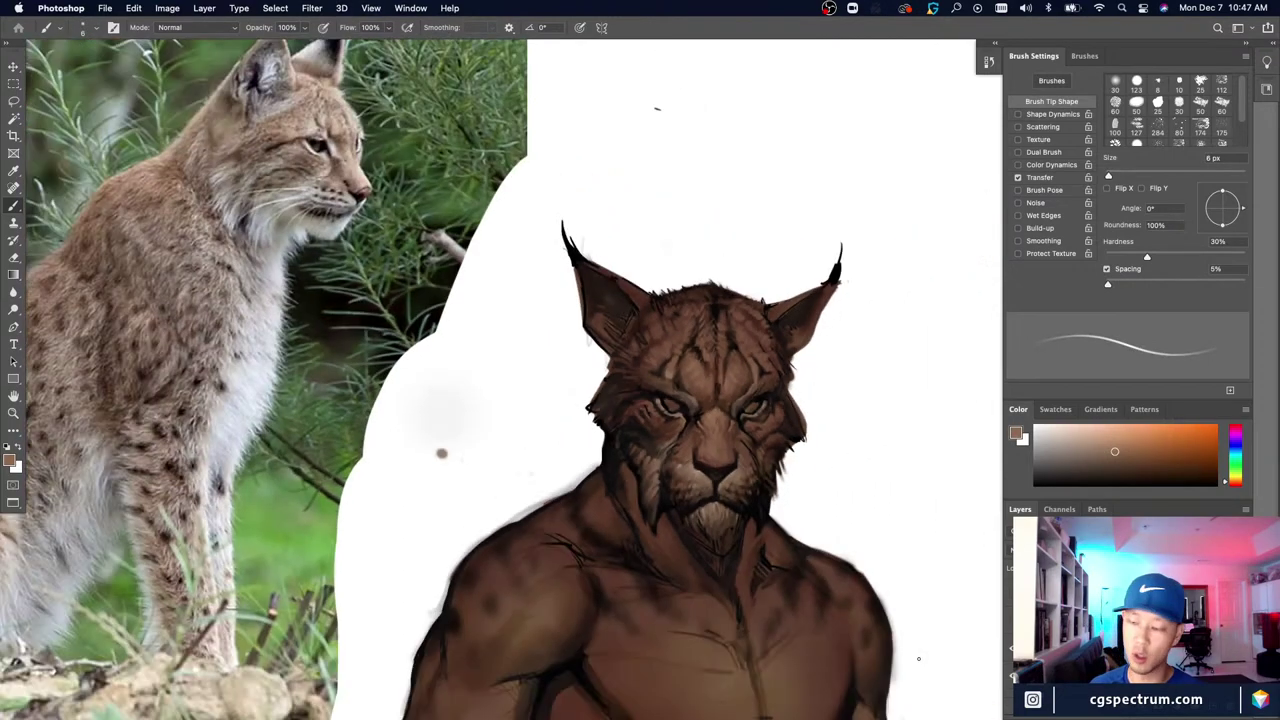
key(super+equal)
key(super+minus)
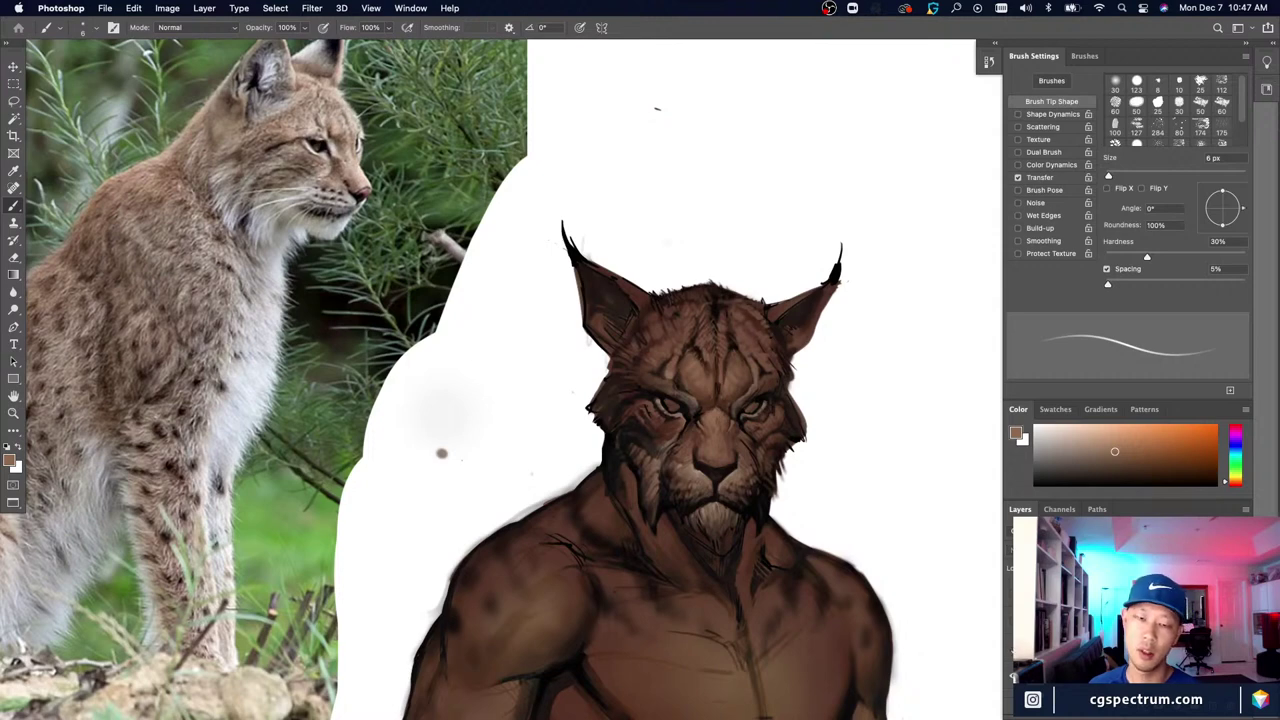
Step: Erase the stray brown dot from the white background beside the figure with the 25 px eraser
key(e)
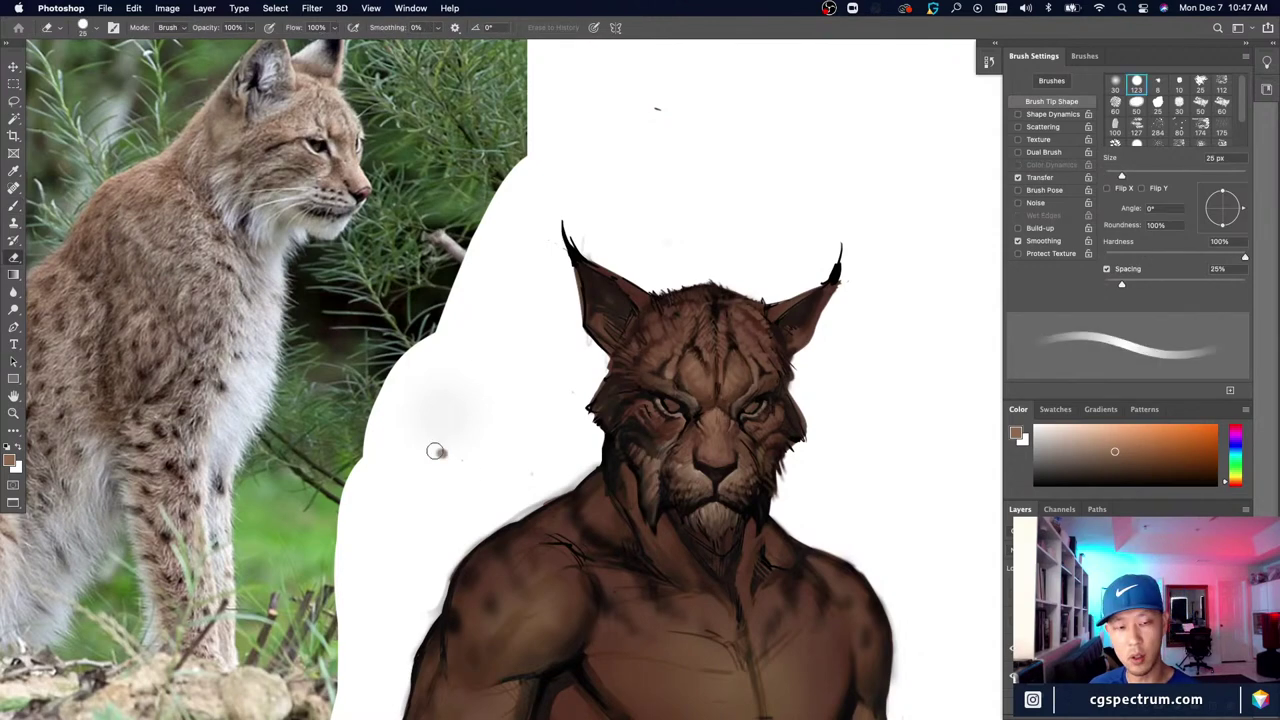
key(super+equal)
key(super+equal)
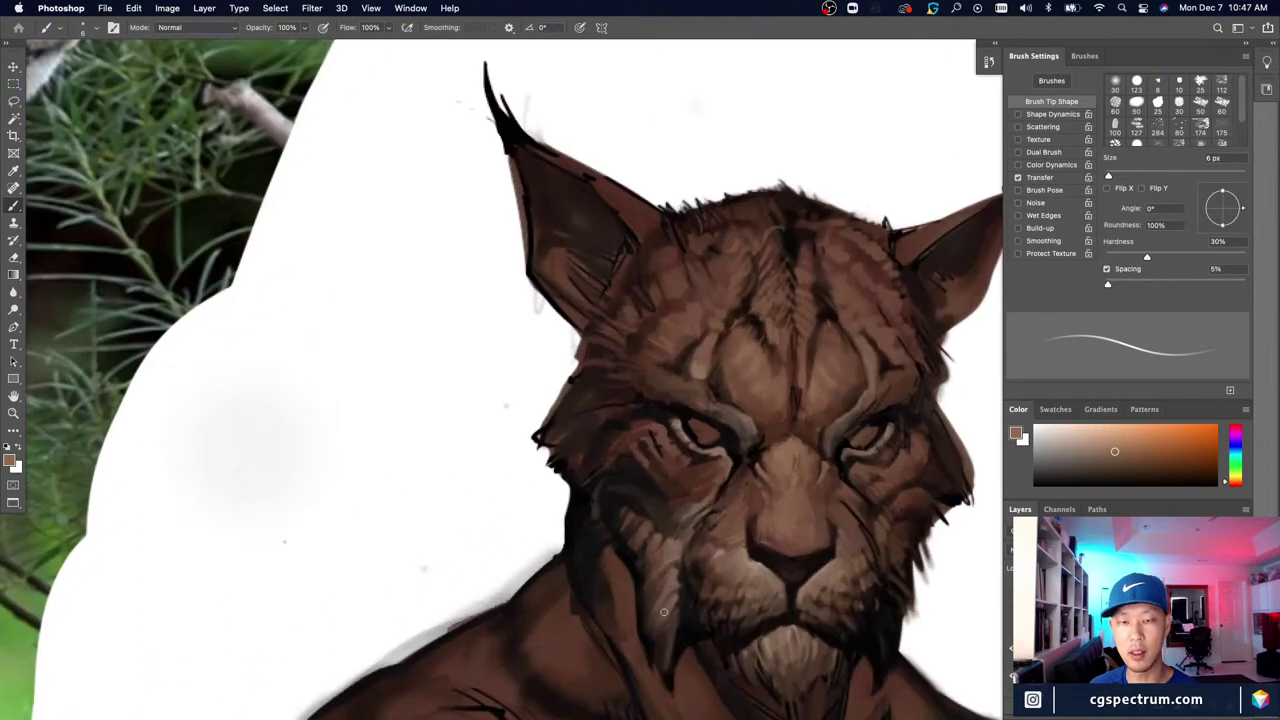
Step: Examine how the cheek and chin fur read close up and from a distance beside the lynx reference
key(super+minus)
key(super+minus)
scroll(647, 628, up, 1)
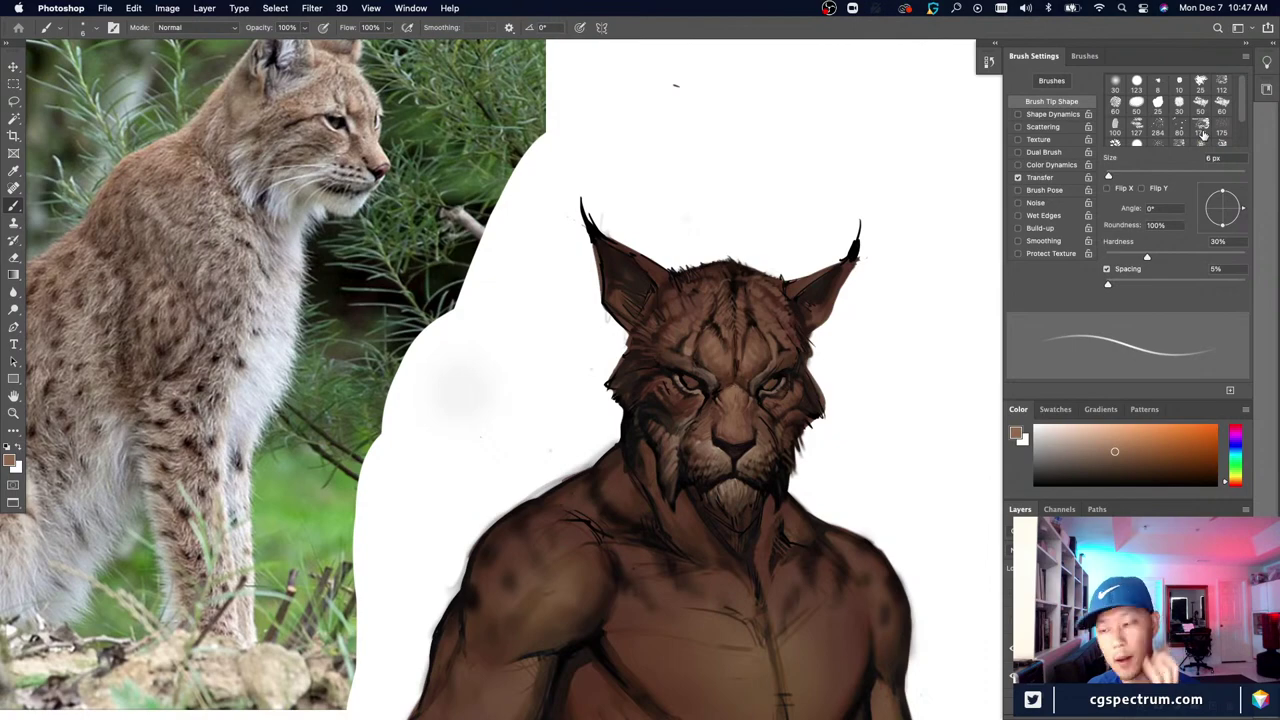
key(super+=)
key(super+=)
key(super+-)
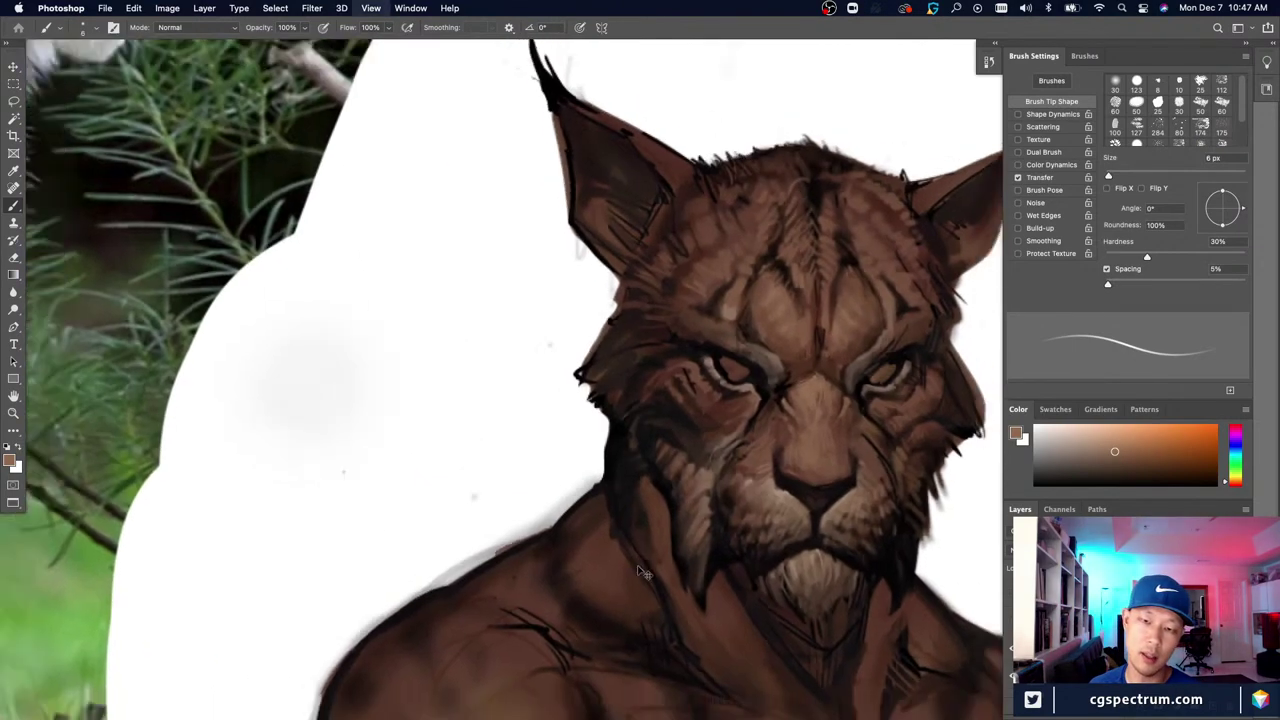
scroll(640, 572, down, 3)
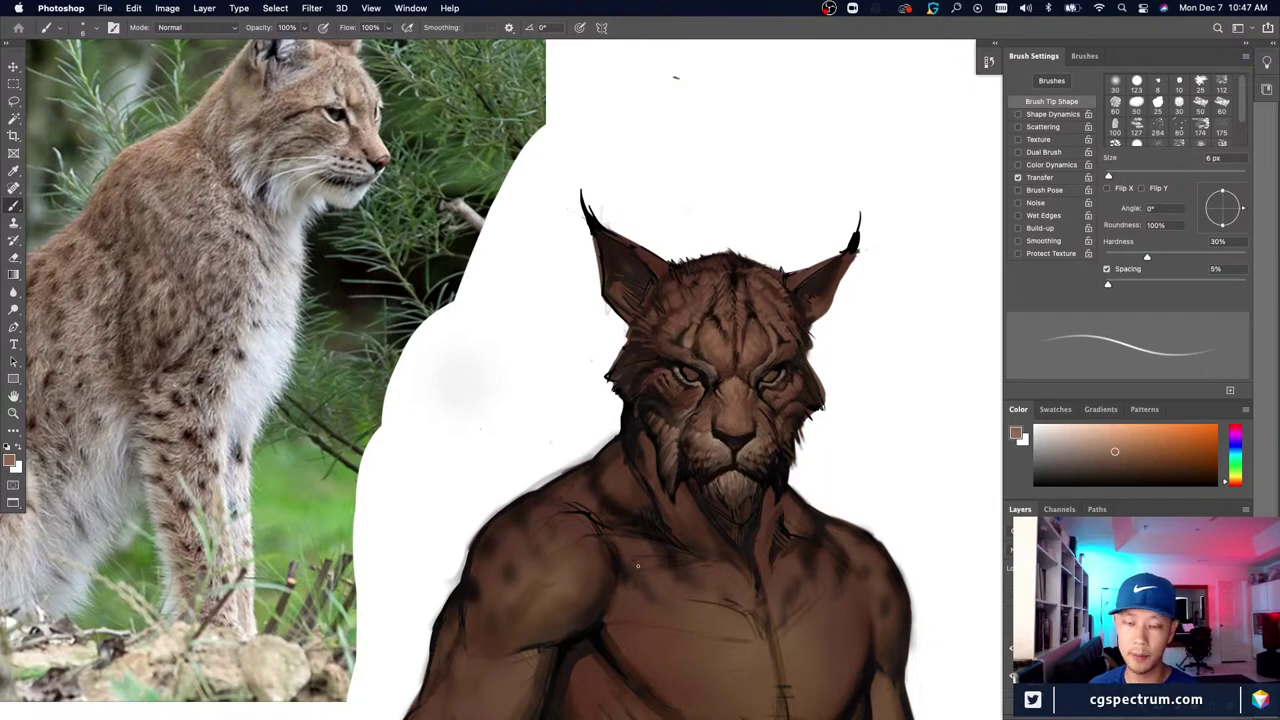
scroll(637, 566, up, 2)
scroll(600, 465, up, 4)
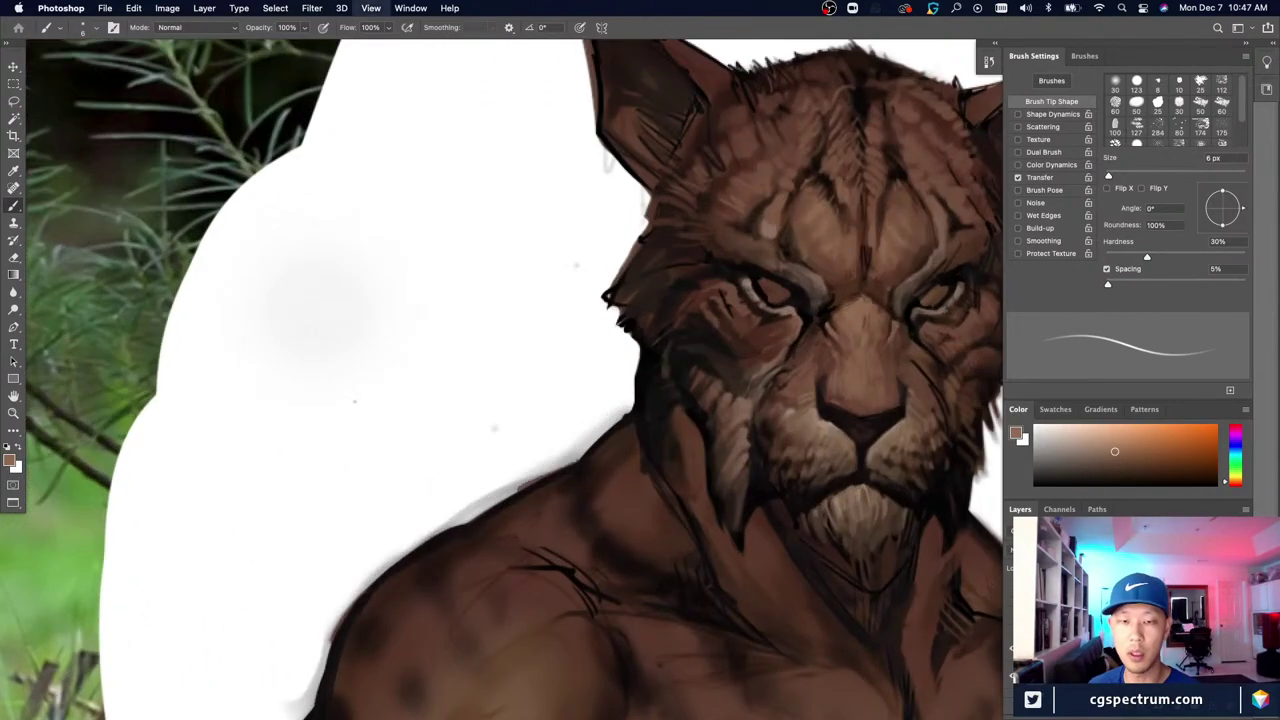
scroll(605, 410, down, 3)
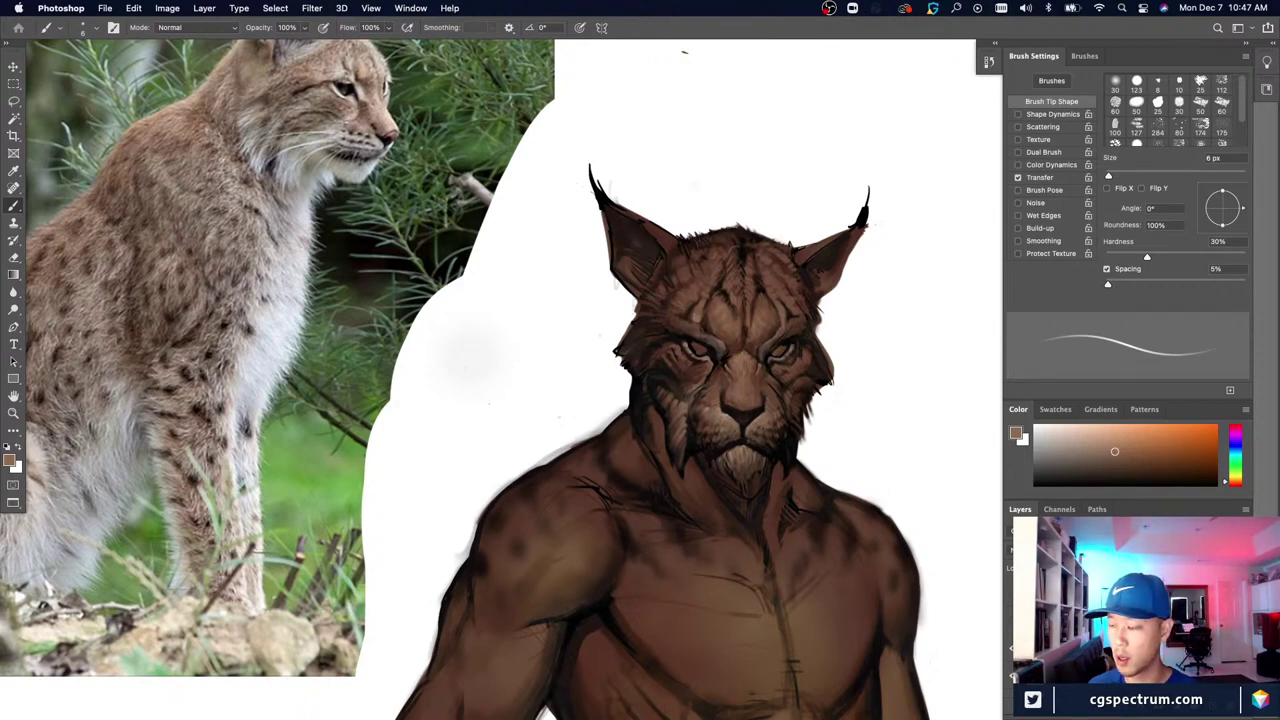
drag(727, 484, 744, 551)
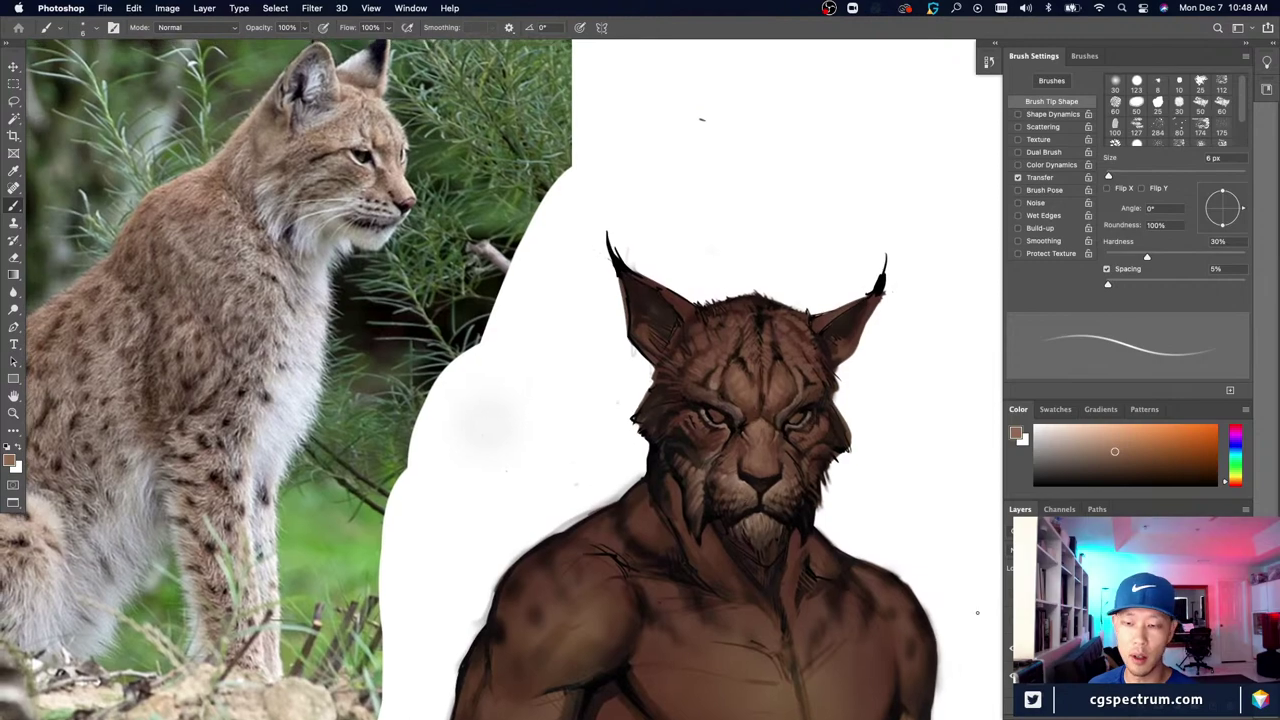
Step: Toggle a layer's visibility off and back on to compare the face, and check it at two zoom levels
click(1011, 652)
click(1011, 652)
key(super+plus)
key(super+minus)
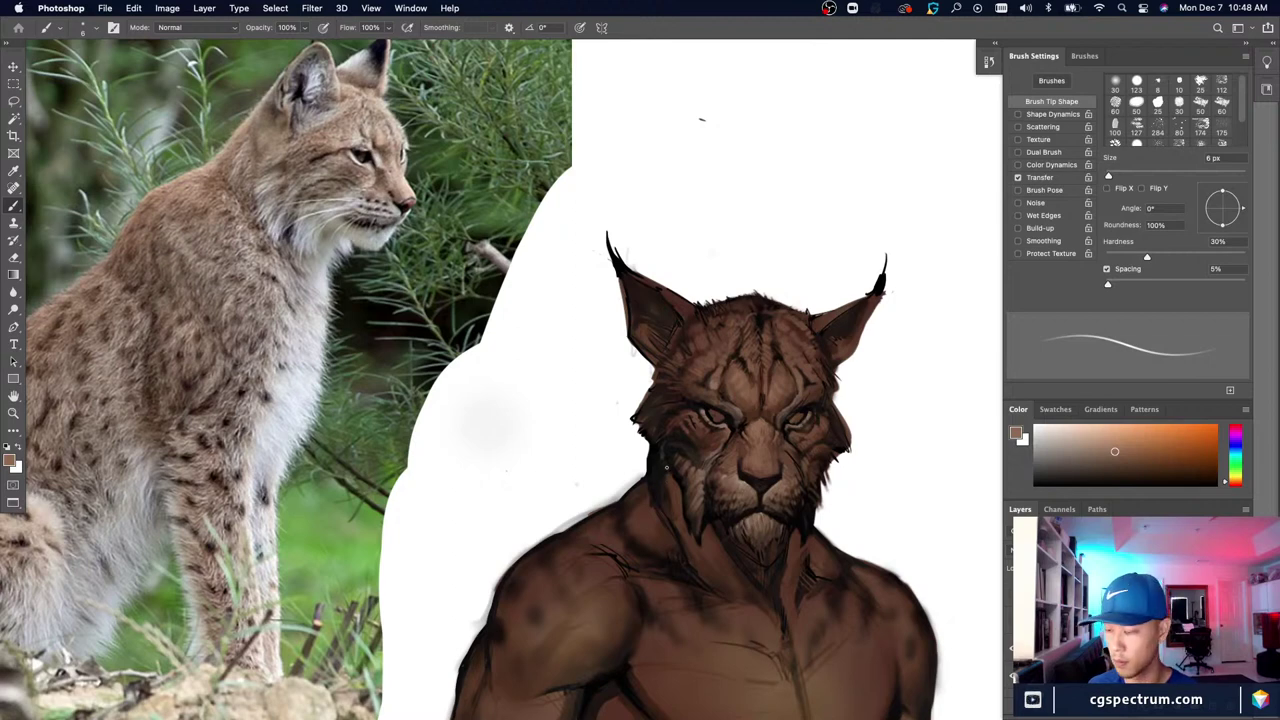
Step: Paint fine fur strands on the upper left cheek in sampled brown and near-black, using a 2 to 3 px brush
alt+click(694, 477)
key(bracketleft)
key(bracketleft)
key(bracketleft)
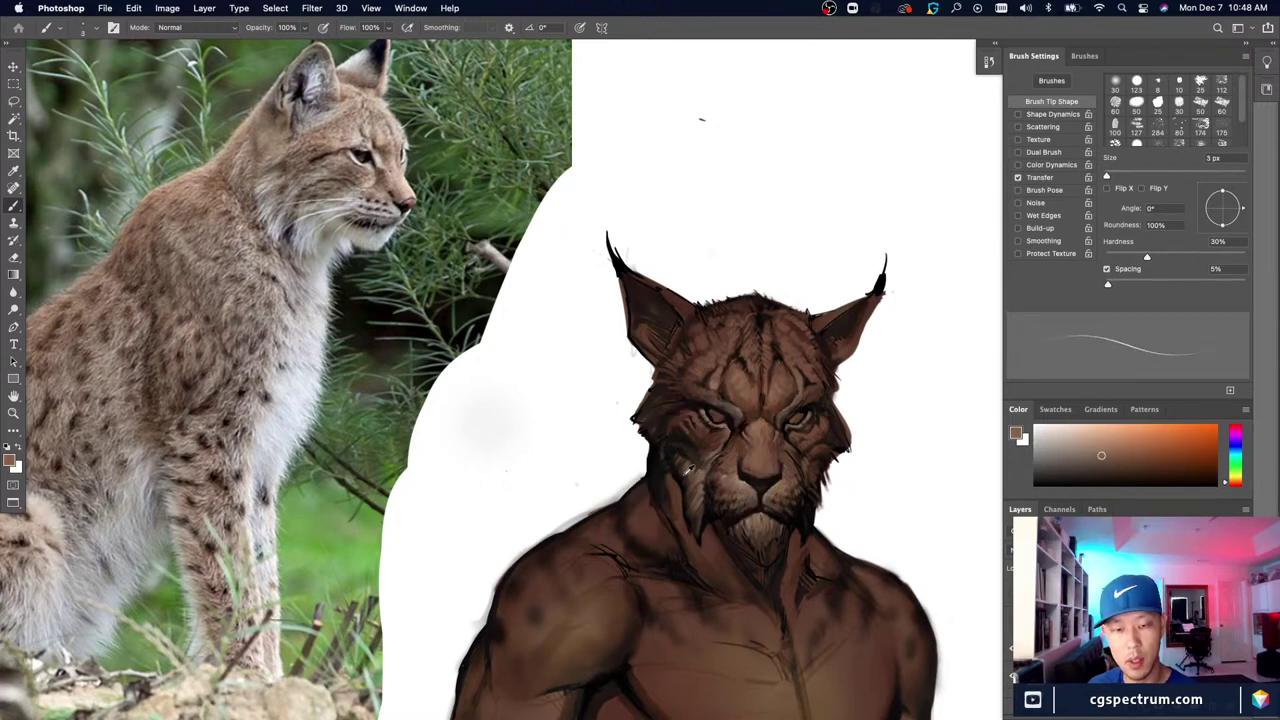
alt+click(682, 466)
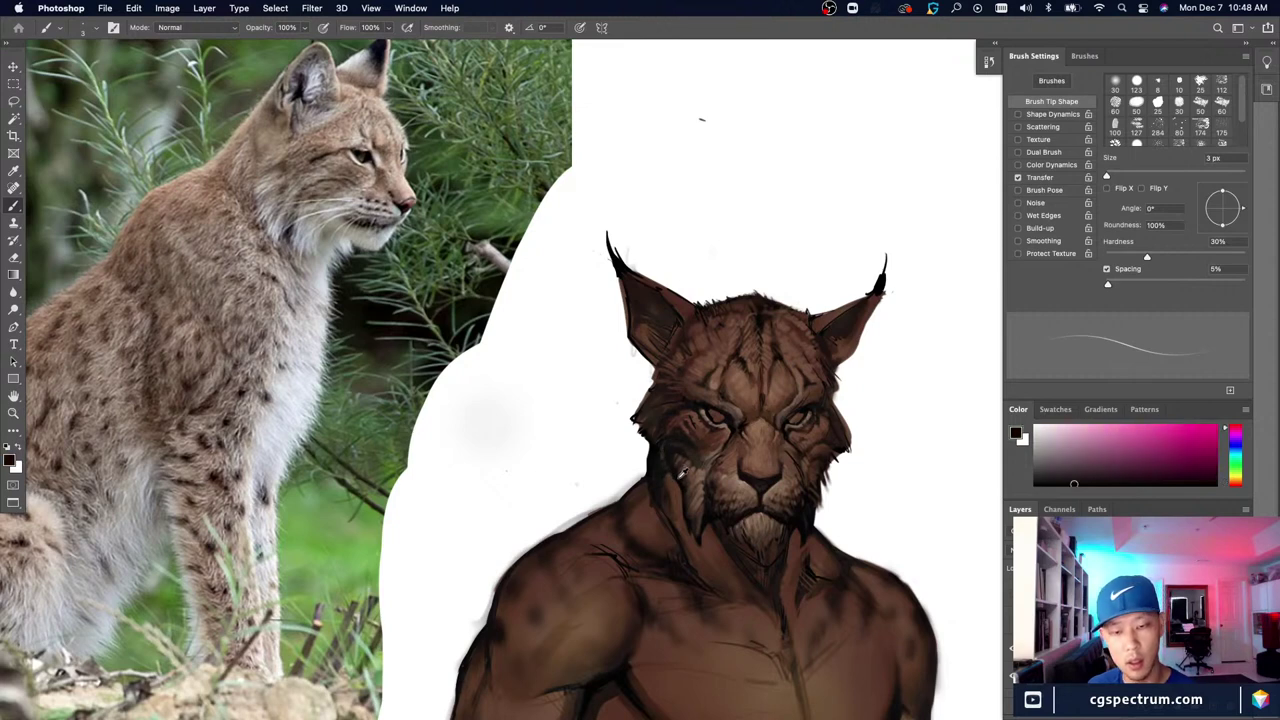
alt+click(680, 468)
key(bracketleft)
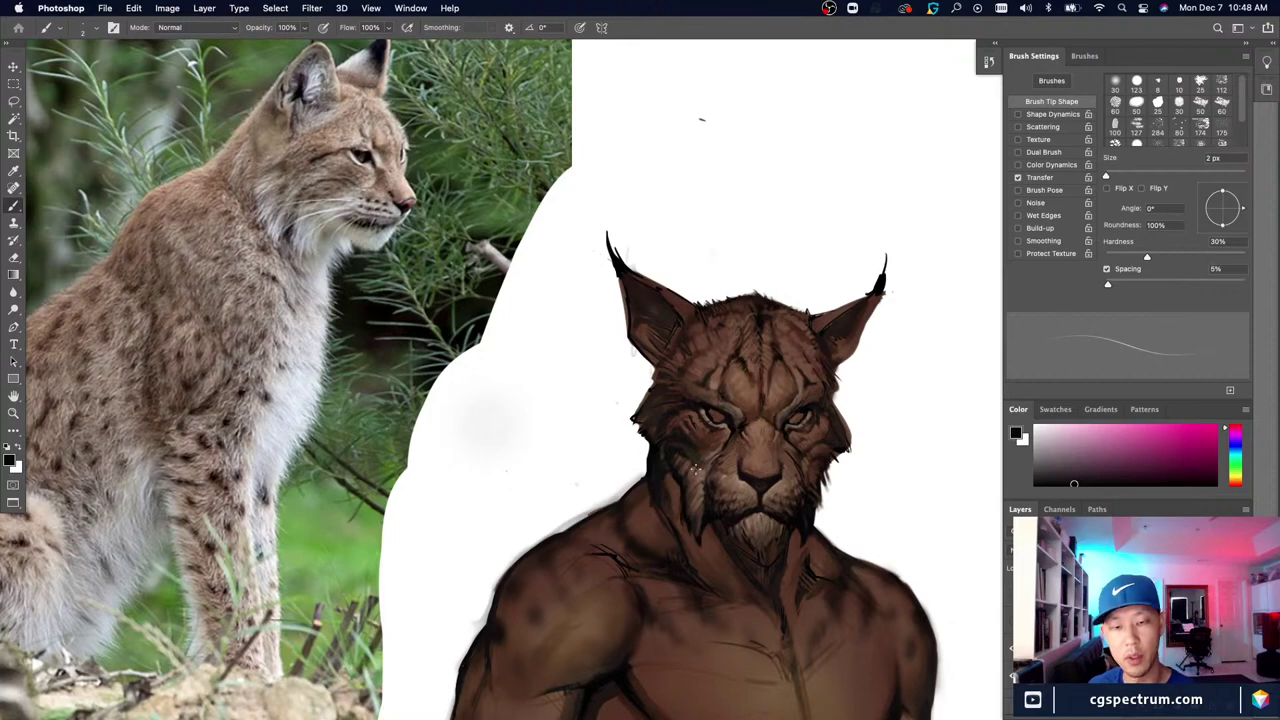
Step: Paint dark fur strands on the left cheek below the eye in sampled brown and near-black, enlarging the brush to 5 px
alt+click(669, 437)
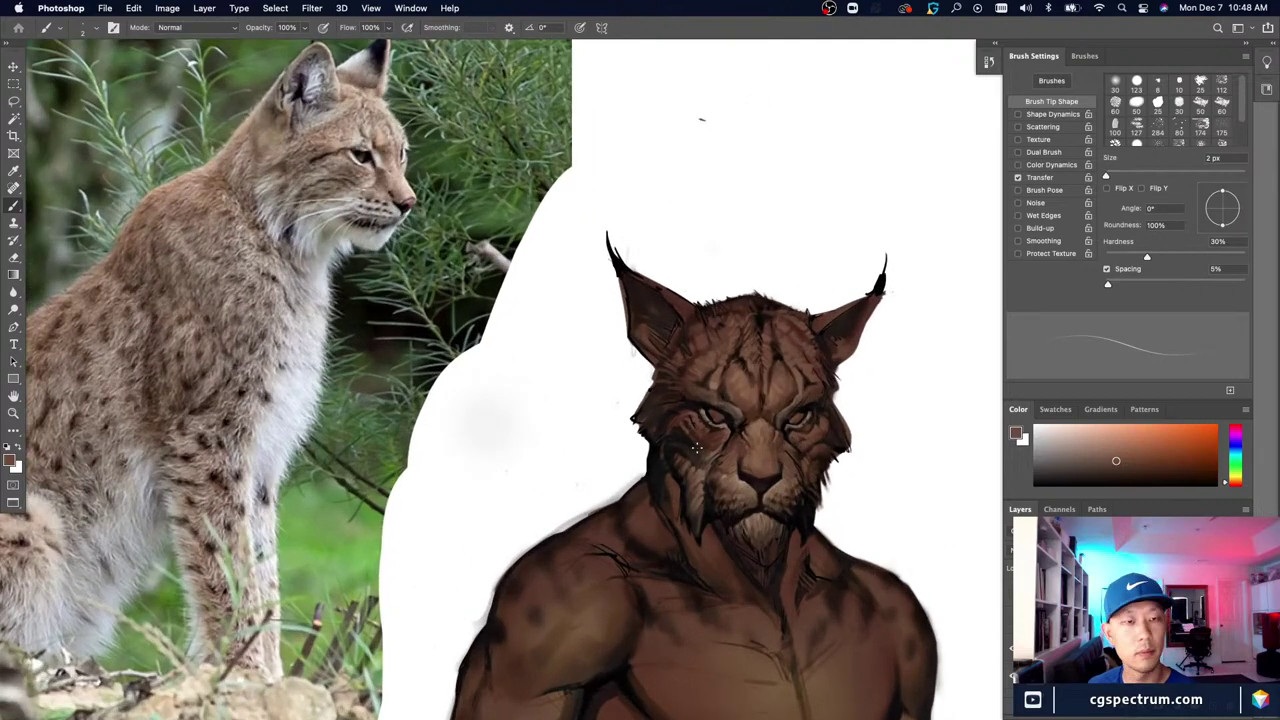
alt+click(688, 440)
key(bracketright)
key(bracketright)
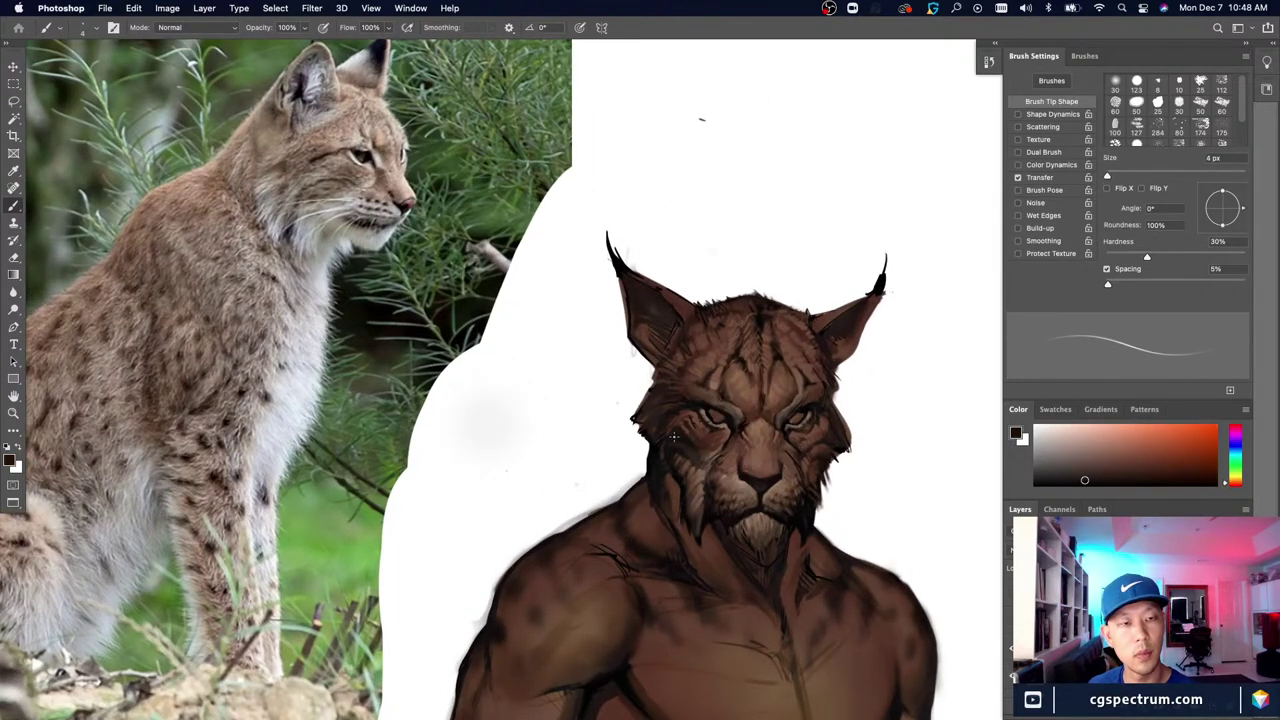
key(bracketright)
key(bracketright)
key(bracketleft)
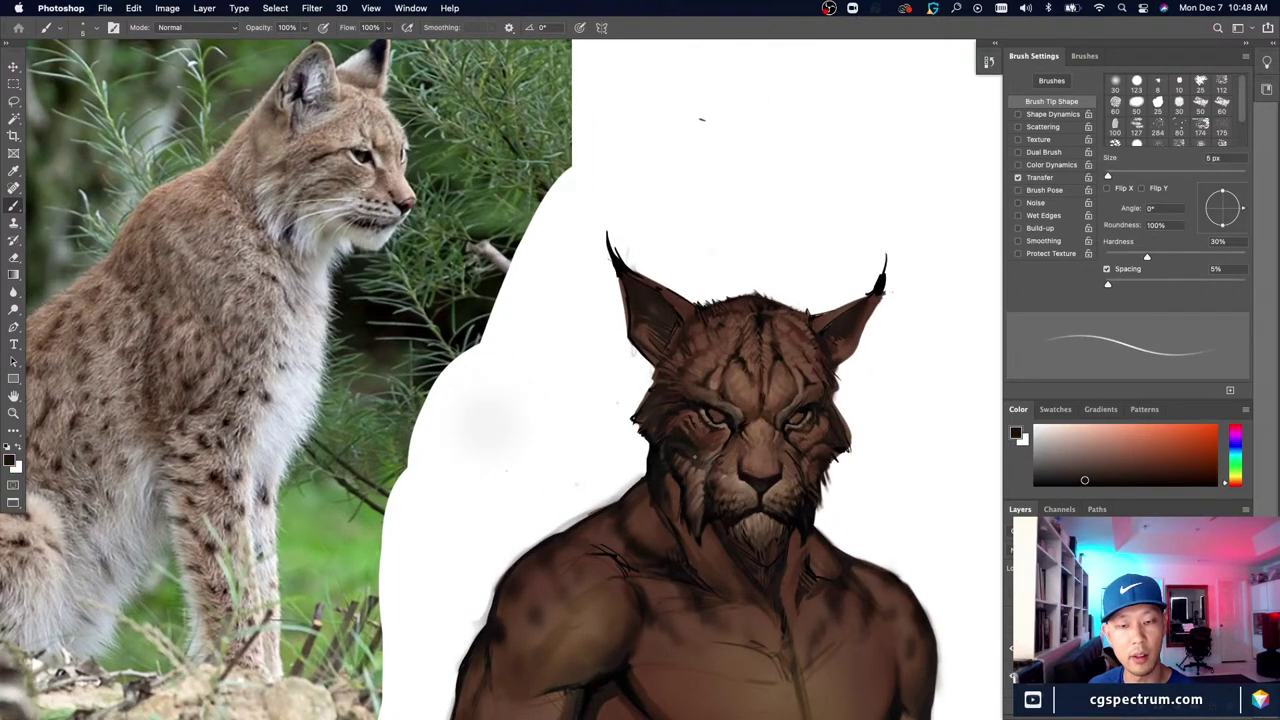
Step: Paint greyish-brown fur strands between the left cheek and the muzzle in a sampled colour, with the brush varied from 7 to 3 px
alt+click(701, 467)
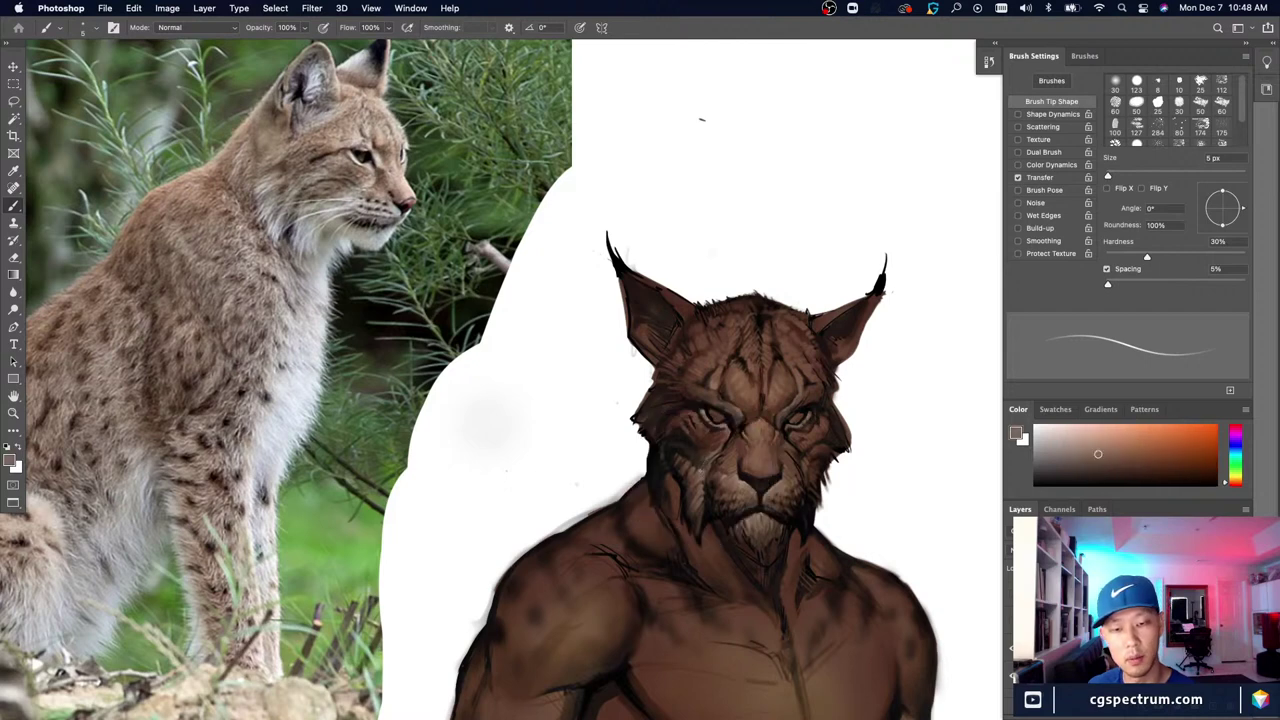
key(bracketright)
key(bracketright)
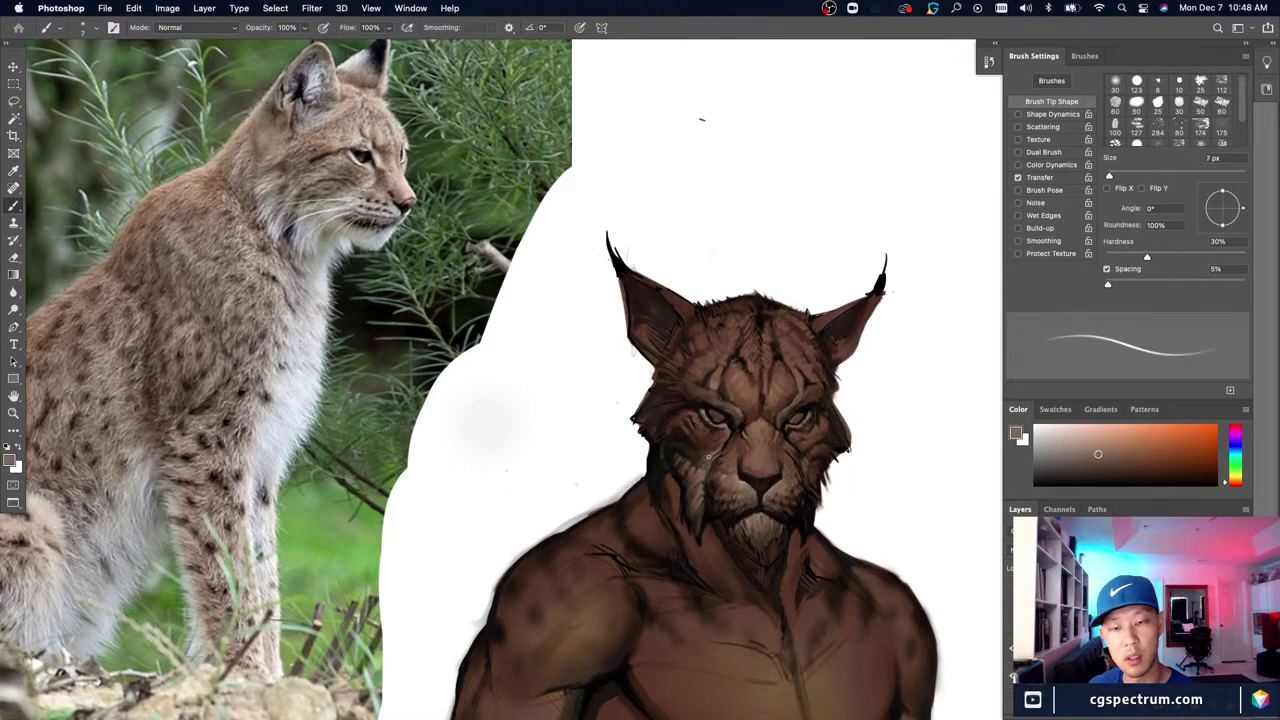
key(bracketleft)
key(bracketleft)
key(bracketleft)
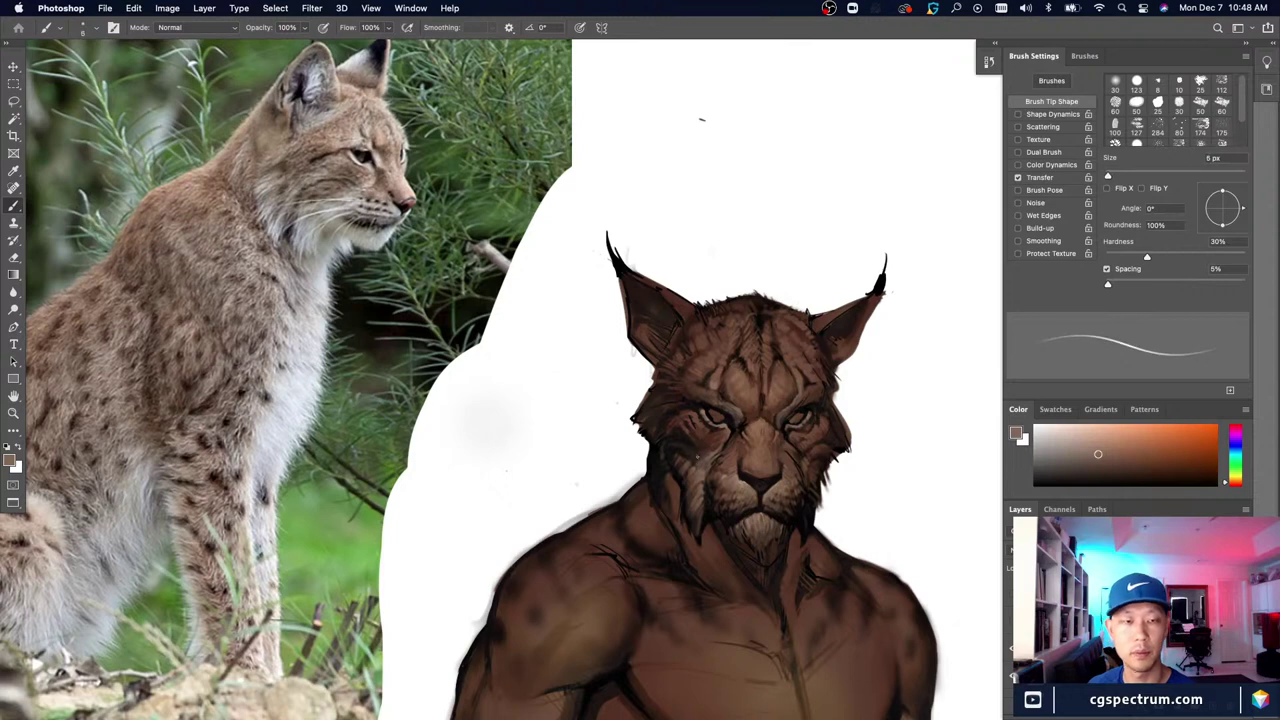
key(bracketleft)
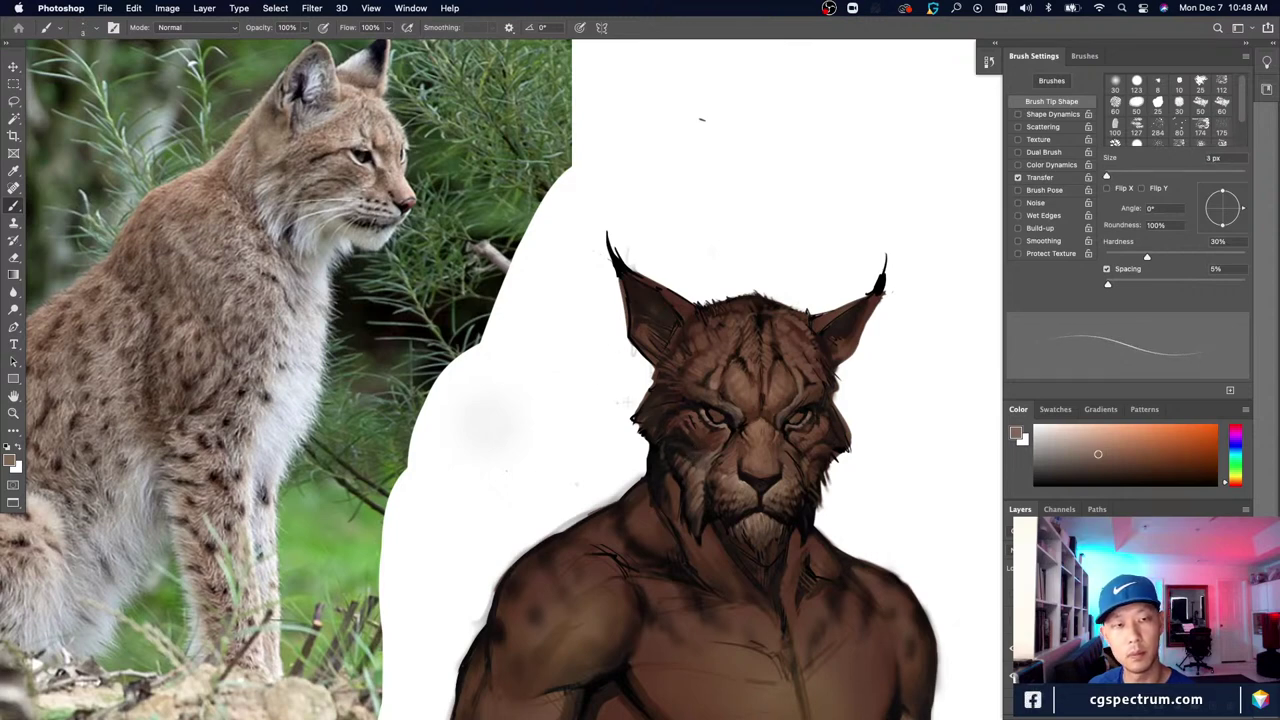
Step: Refine the lighter left cheek fur in a newly sampled brown with the 3 px brush
drag(799, 551, 755, 529)
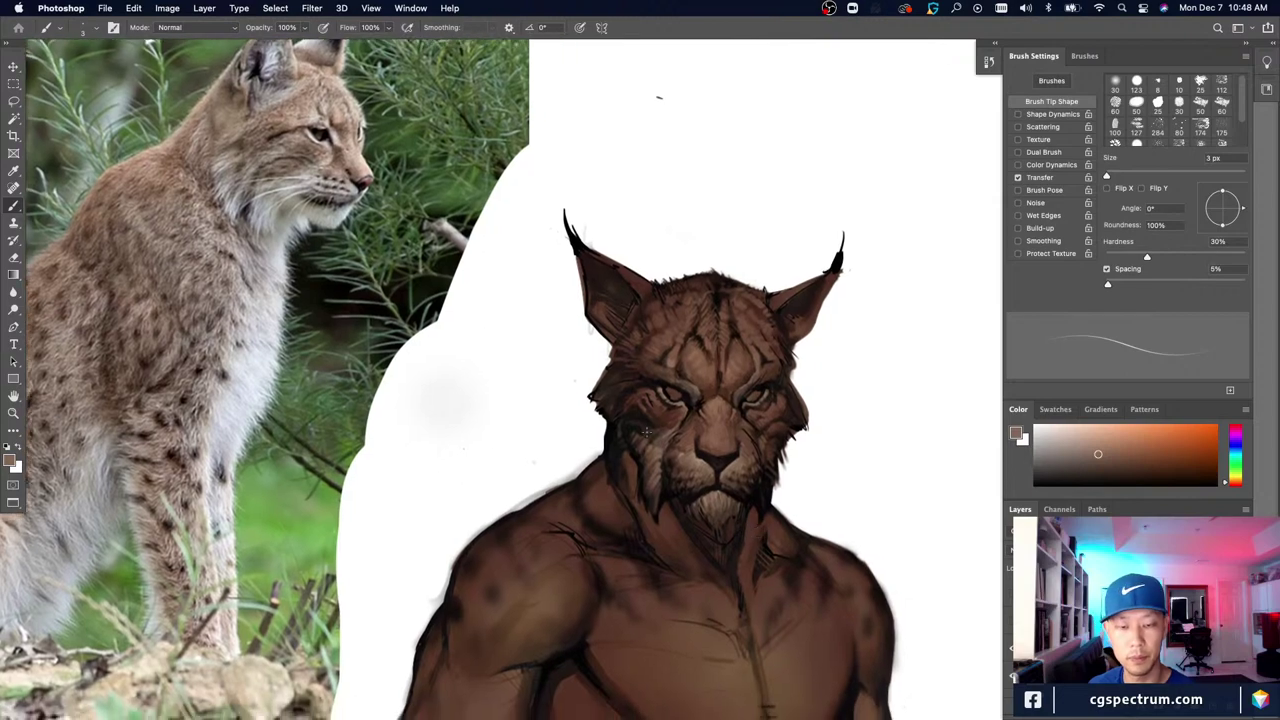
alt+click(657, 451)
key(super+plus)
key(super+minus)
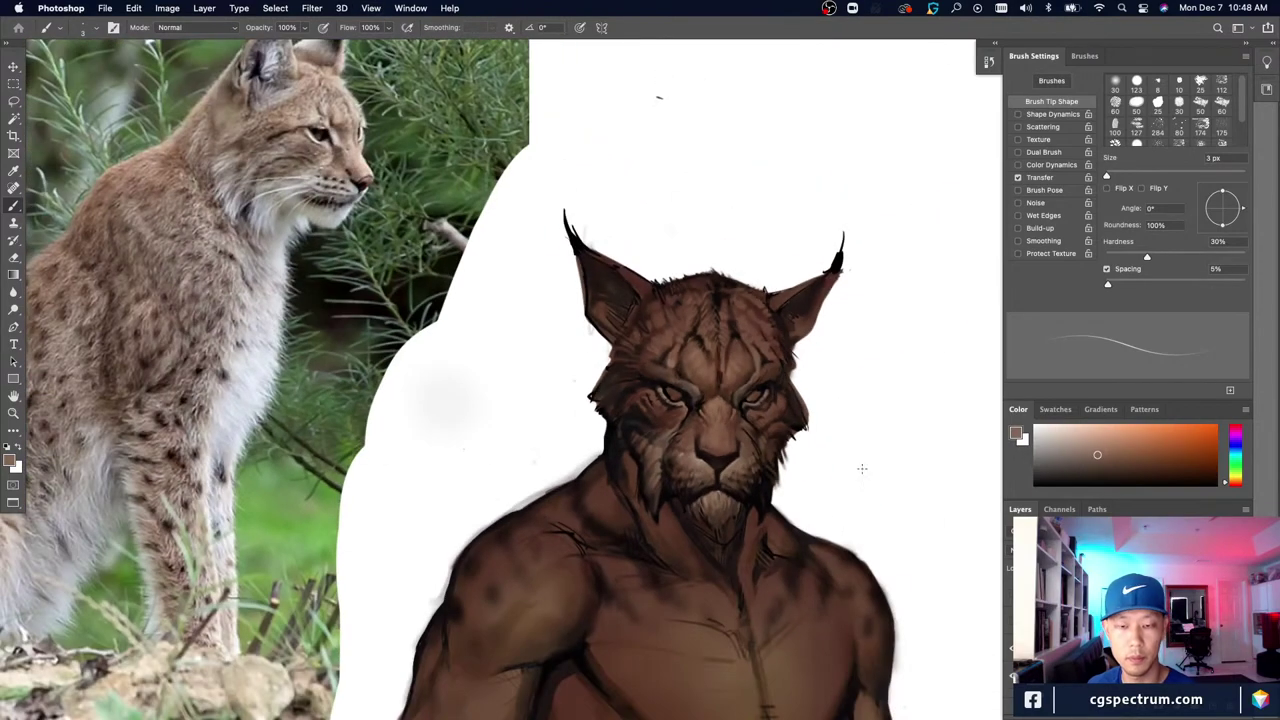
drag(814, 533, 802, 524)
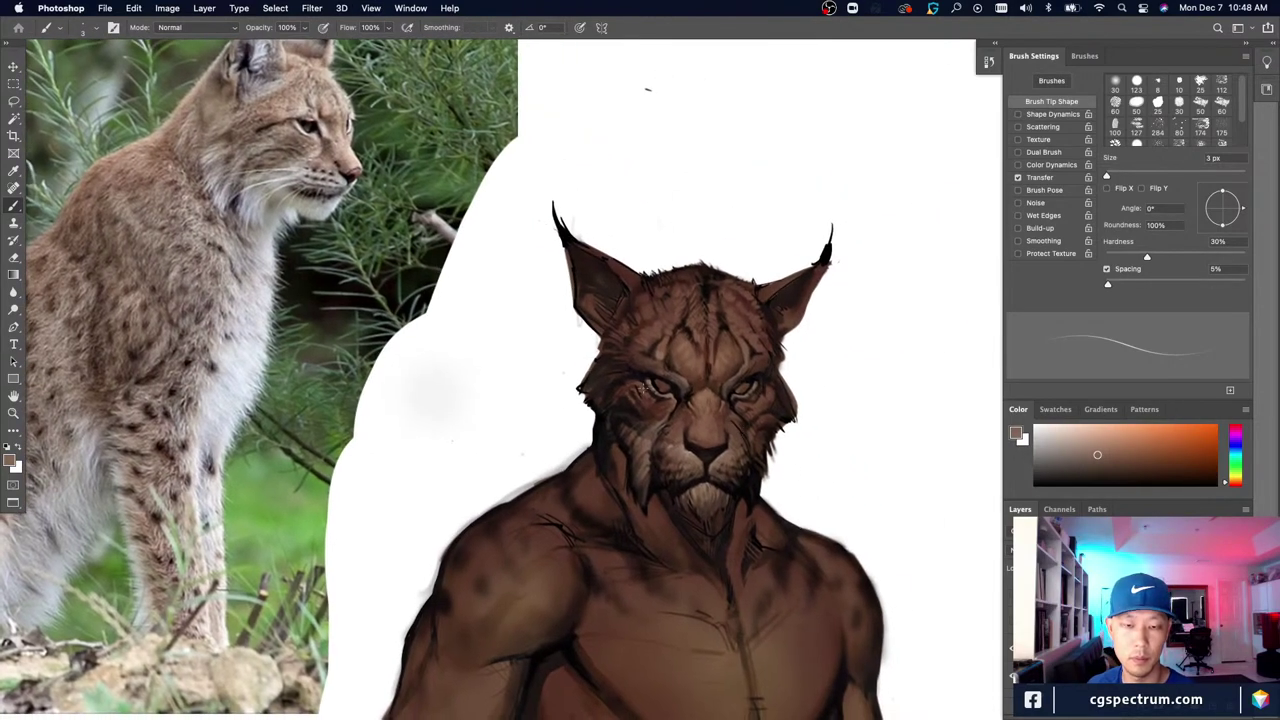
Step: Check the whole head beside the lynx reference and touch up the left cheek in a slightly darker sampled brown at 3 px
scroll(760, 468, up, 2)
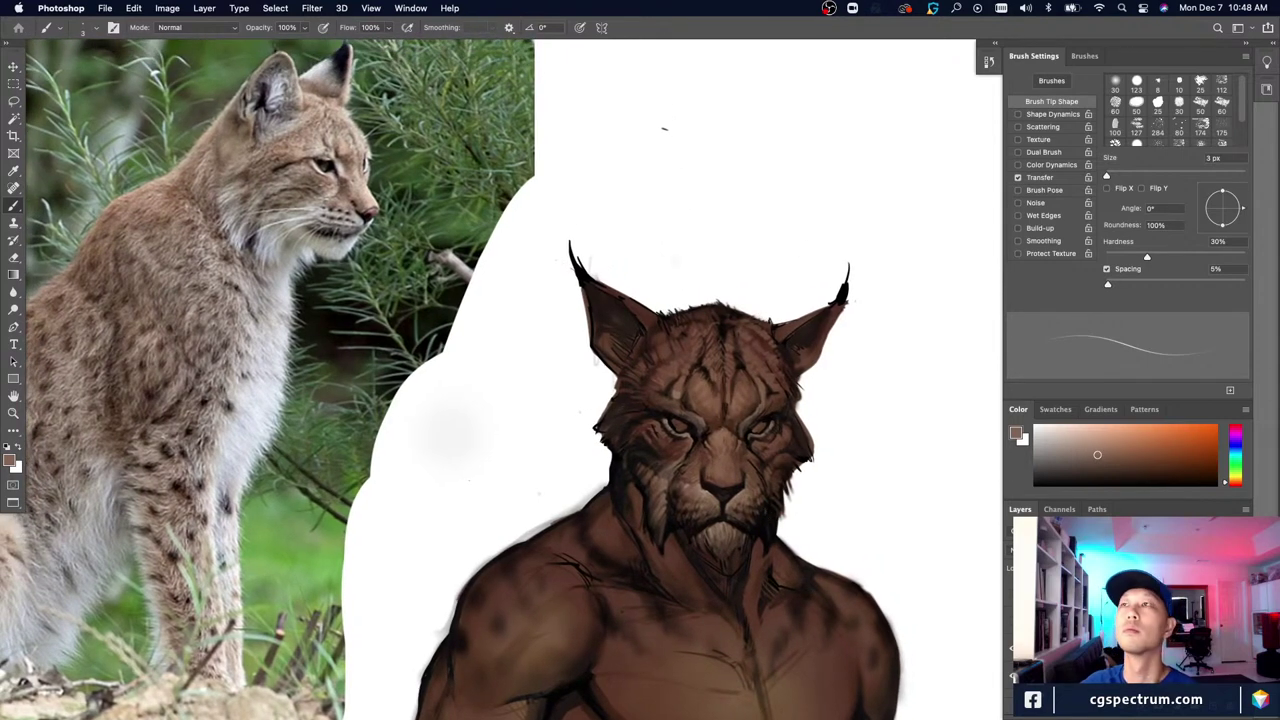
key(Tab)
key(Tab)
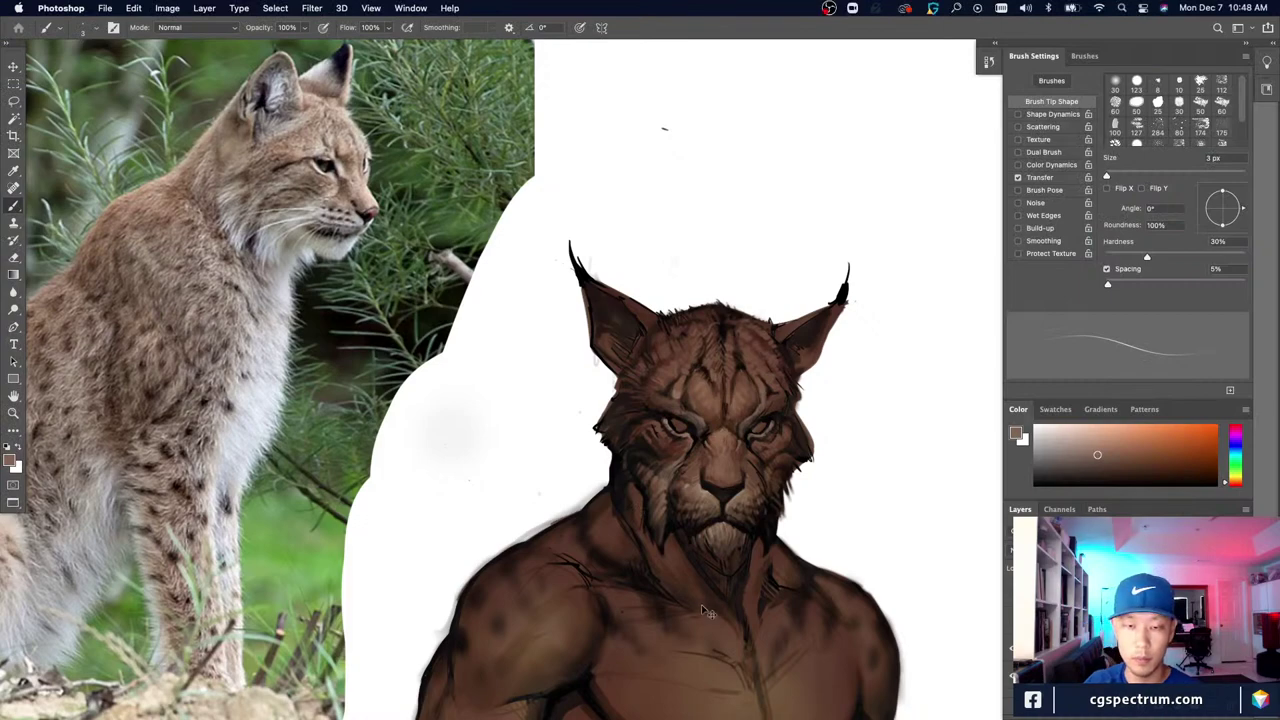
key(super+=)
drag(612, 605, 522, 499)
key(super+-)
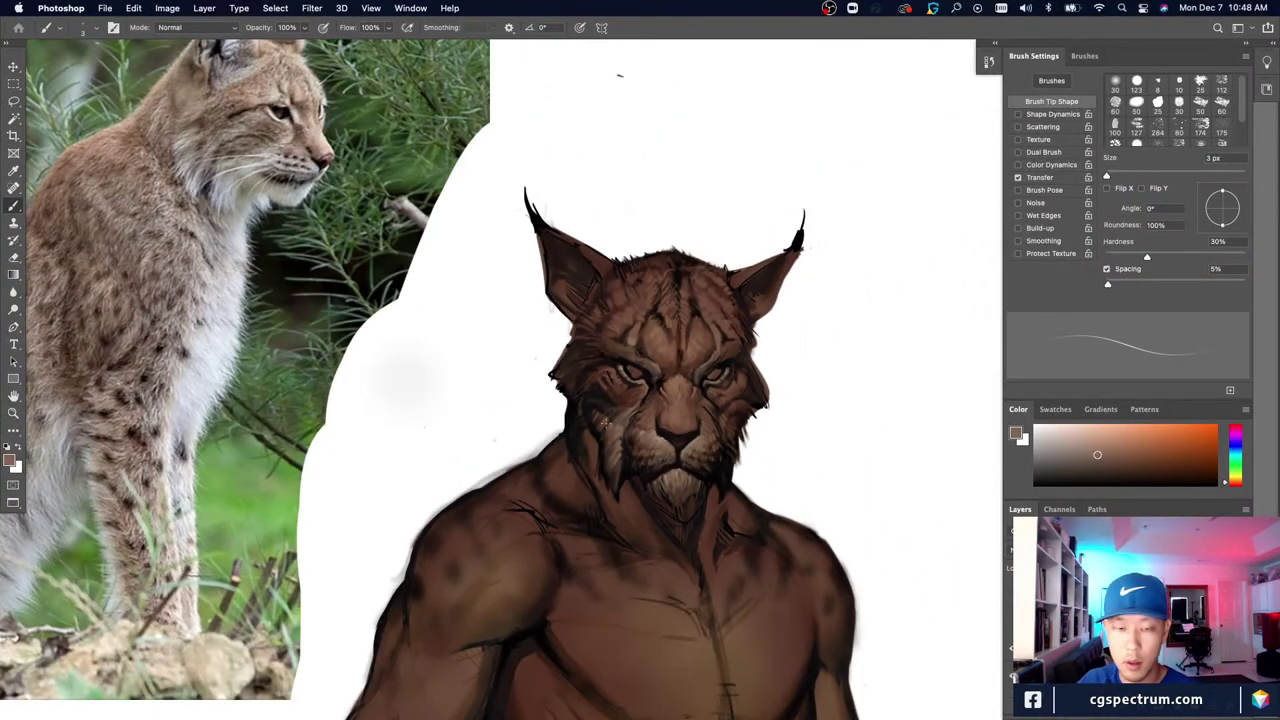
alt+click(614, 423)
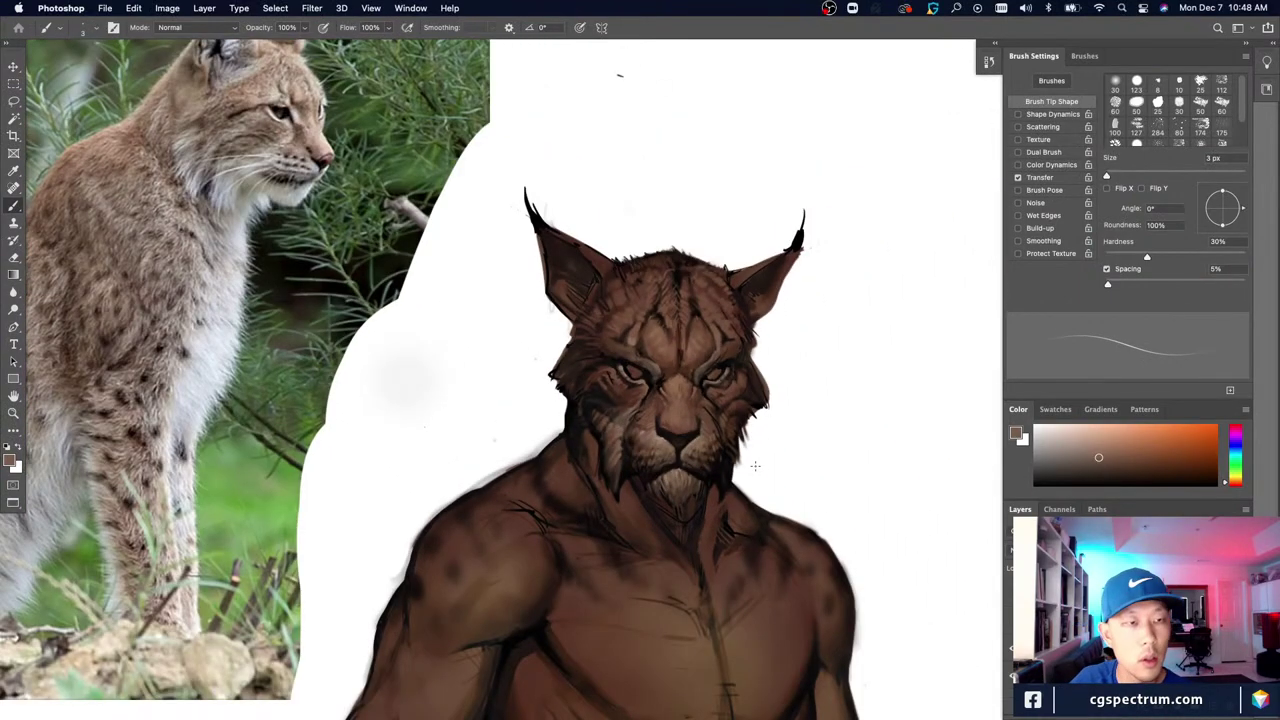
scroll(755, 465, up, 1)
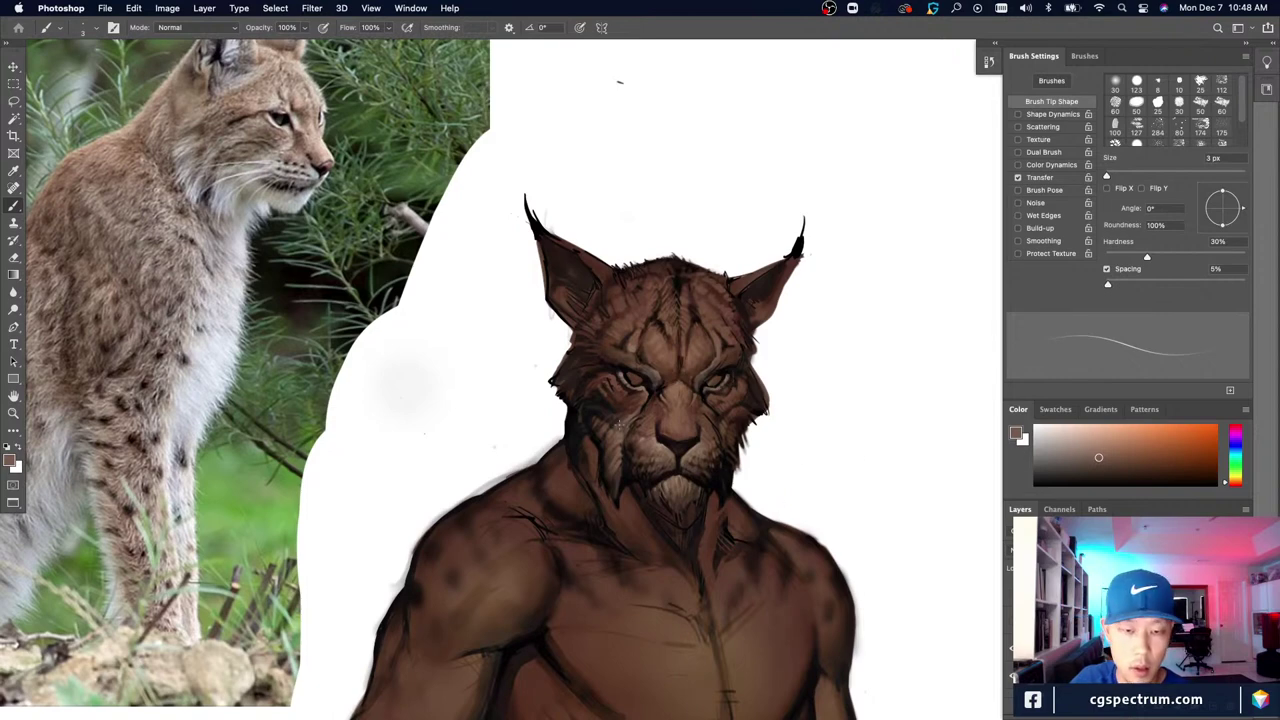
Step: Paint the right cheek beside the muzzle in sampled brown and near-black with the brush enlarged to 8 px
alt+click(620, 439)
key(])
key(])
key(])
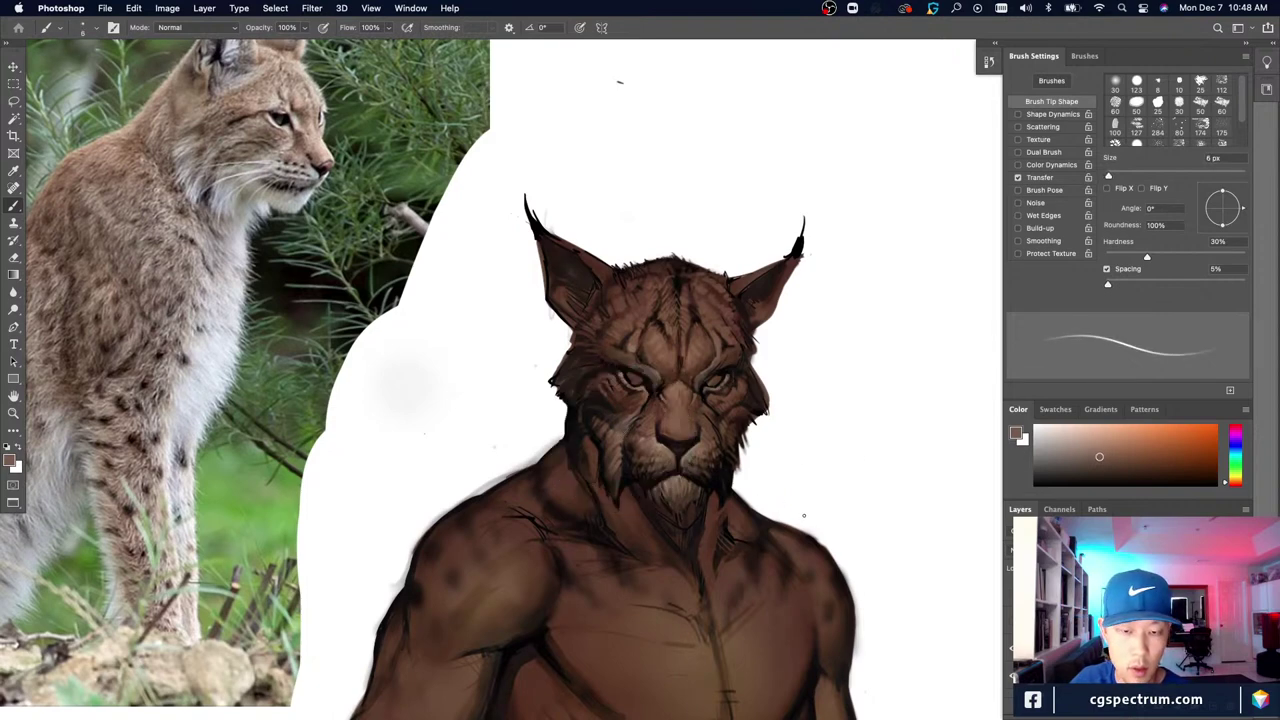
key(bracketright)
key(bracketright)
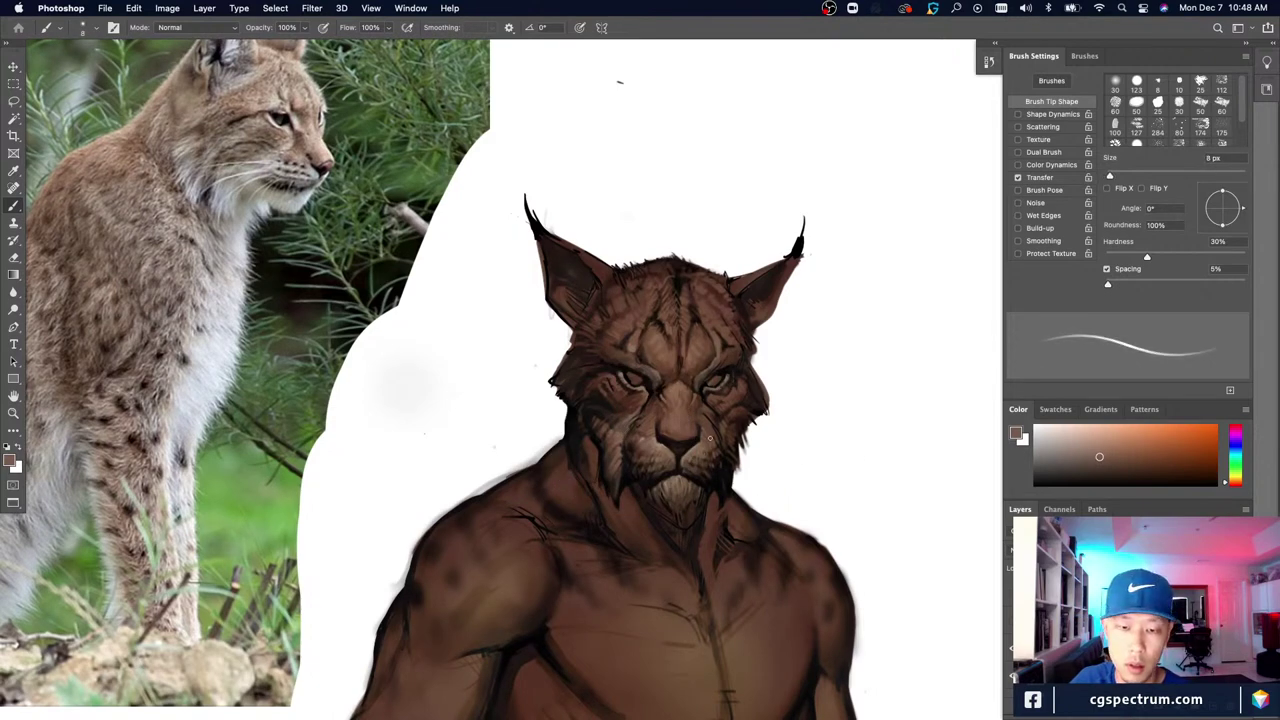
alt+click(724, 410)
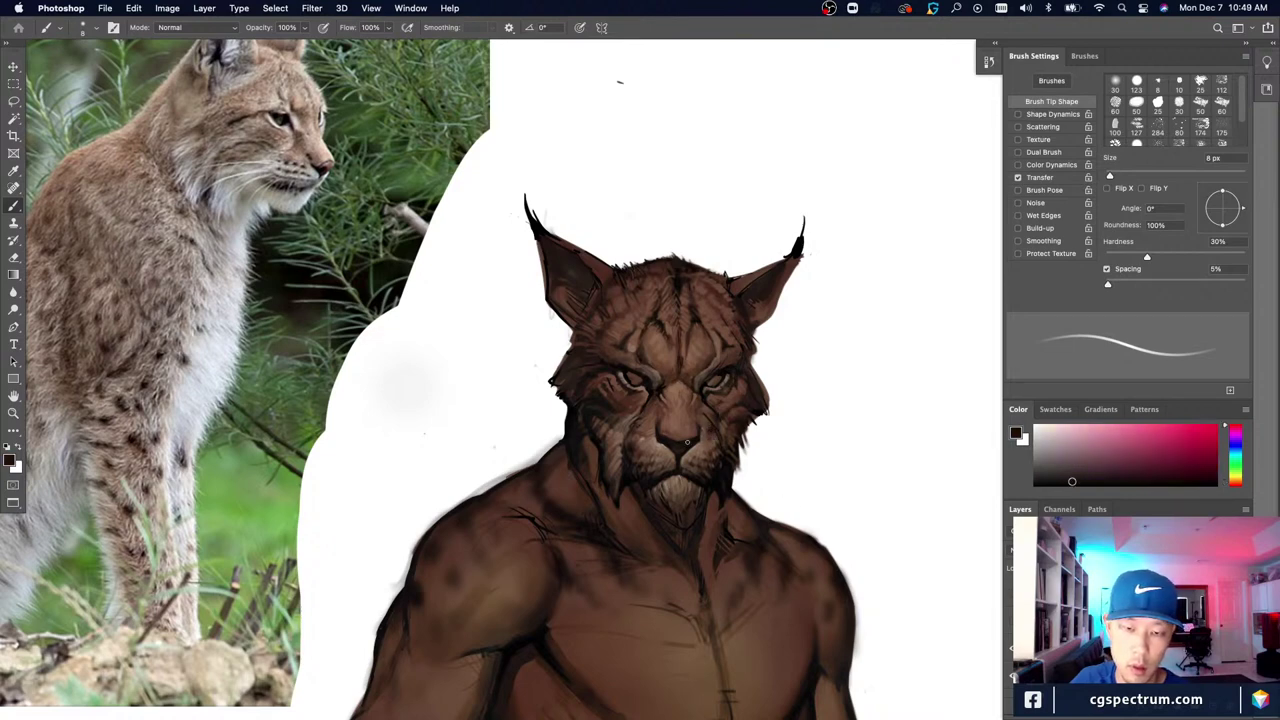
Step: Add lighter brown fur strands to the right cheek in sampled colours, reducing the brush to 5 px and 3 px
alt+click(705, 438)
key(bracketleft)
key(bracketleft)
key(bracketleft)
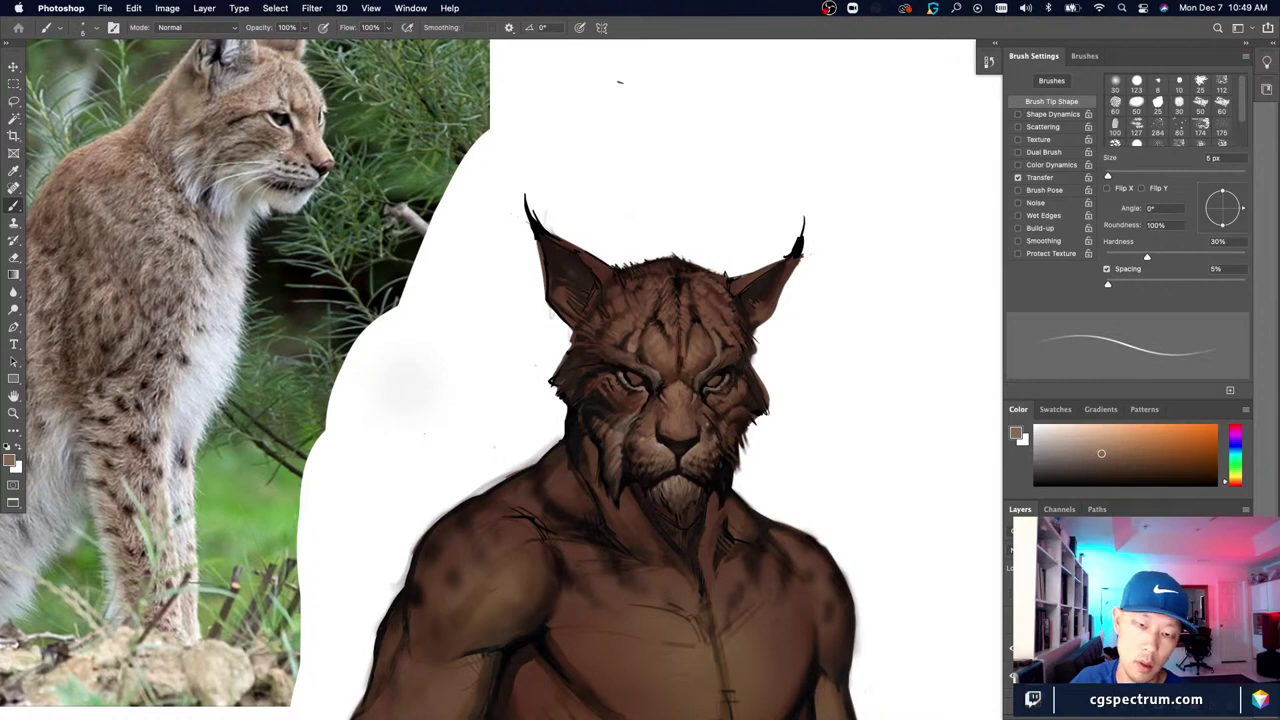
alt+click(705, 423)
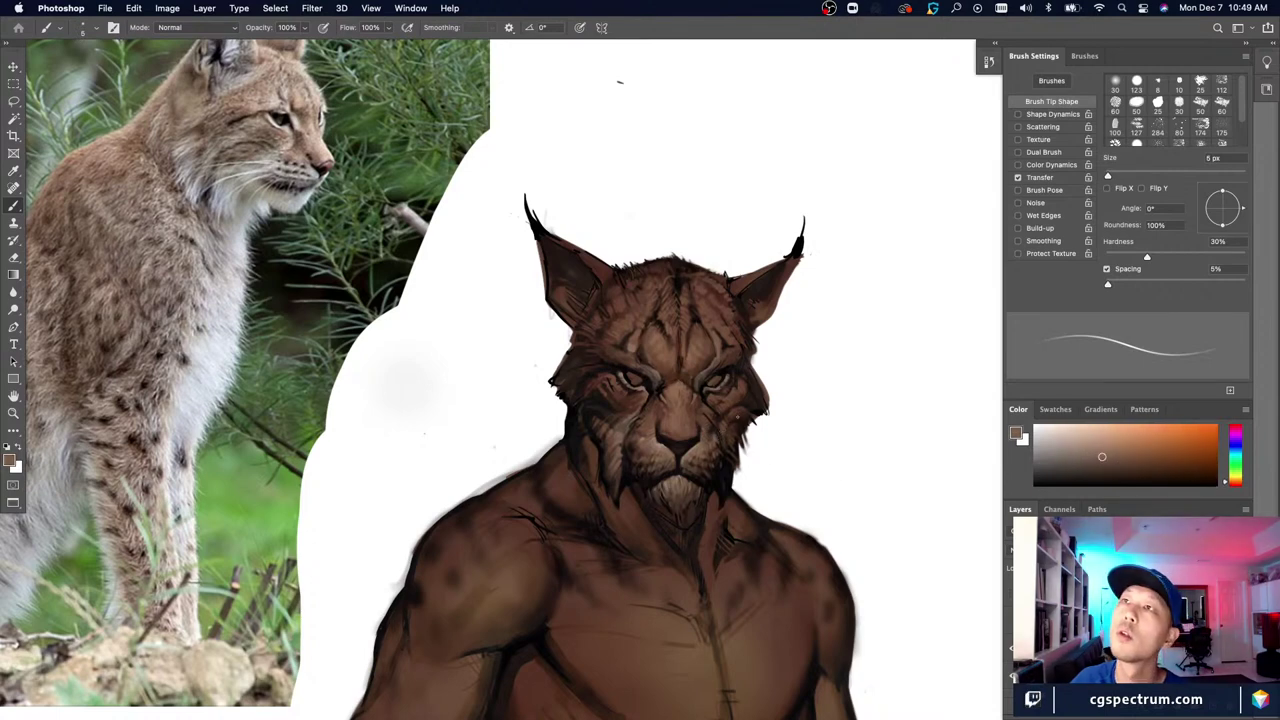
key(bracketleft)
key(bracketleft)
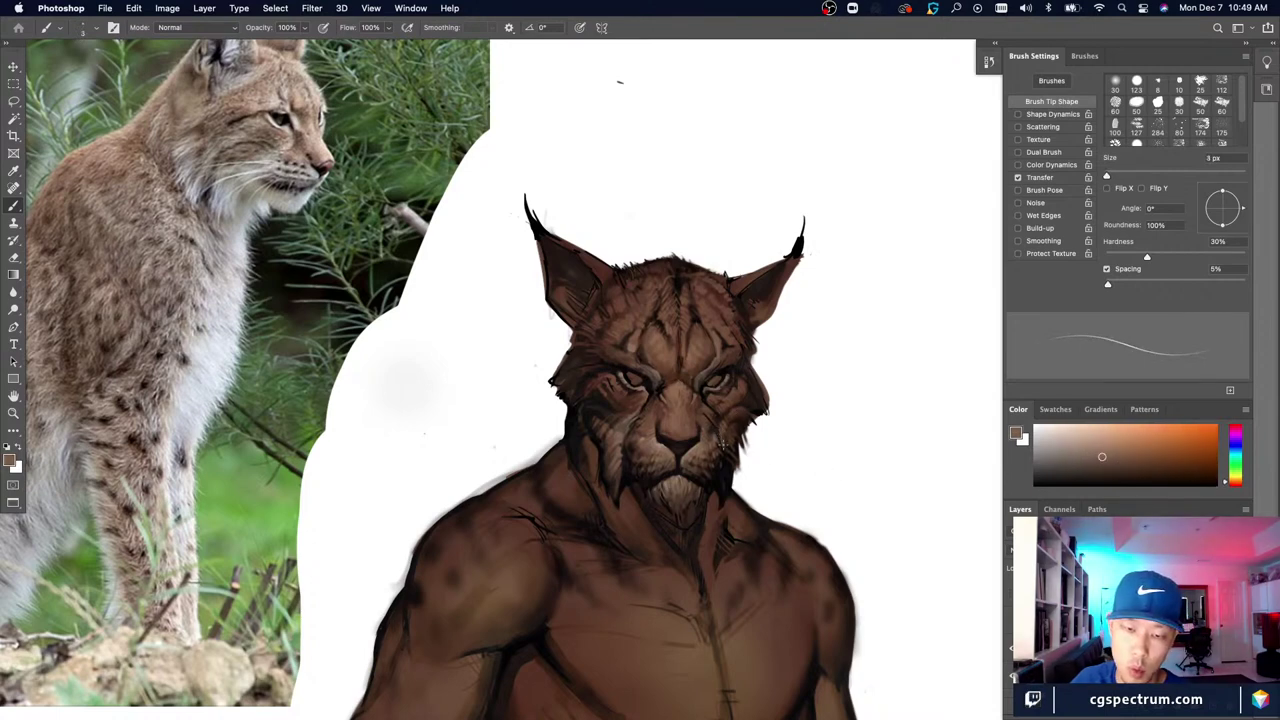
Step: Paint the hanging fur tufts of the lower right cheek in sampled browns with a 5 to 6 px brush
key(bracketright)
key(bracketright)
key(bracketright)
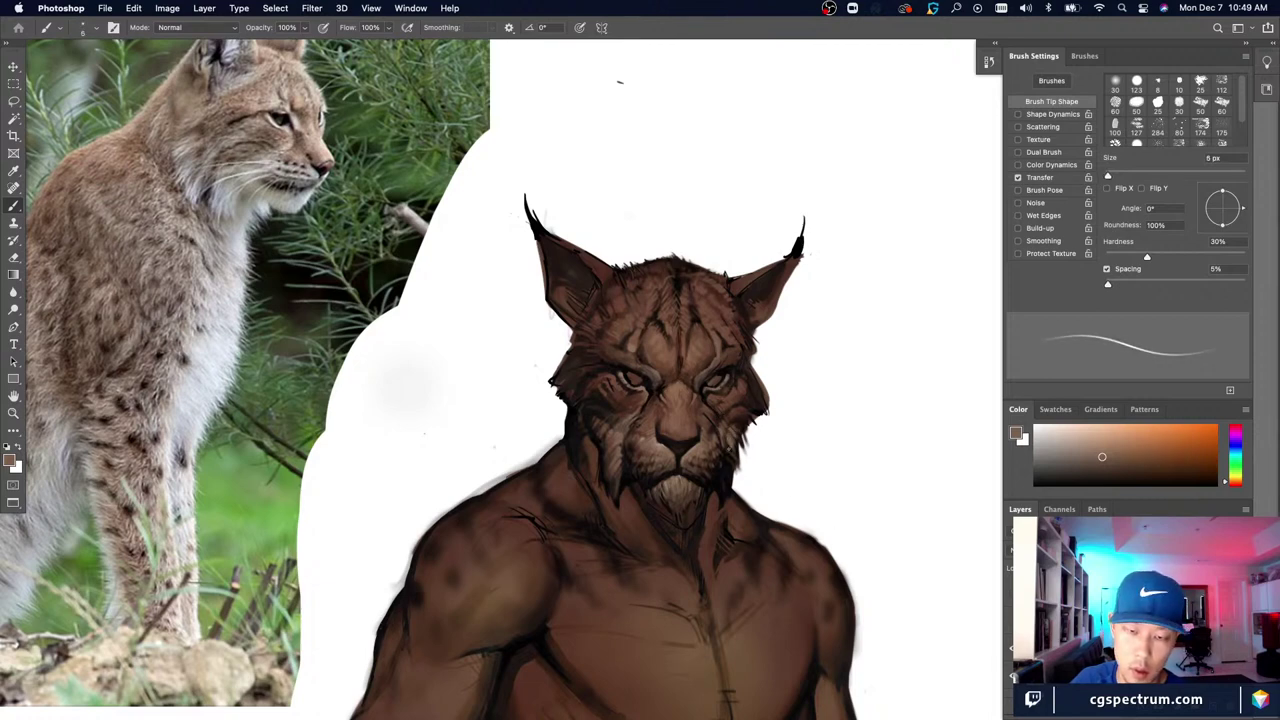
alt+click(637, 422)
key(])
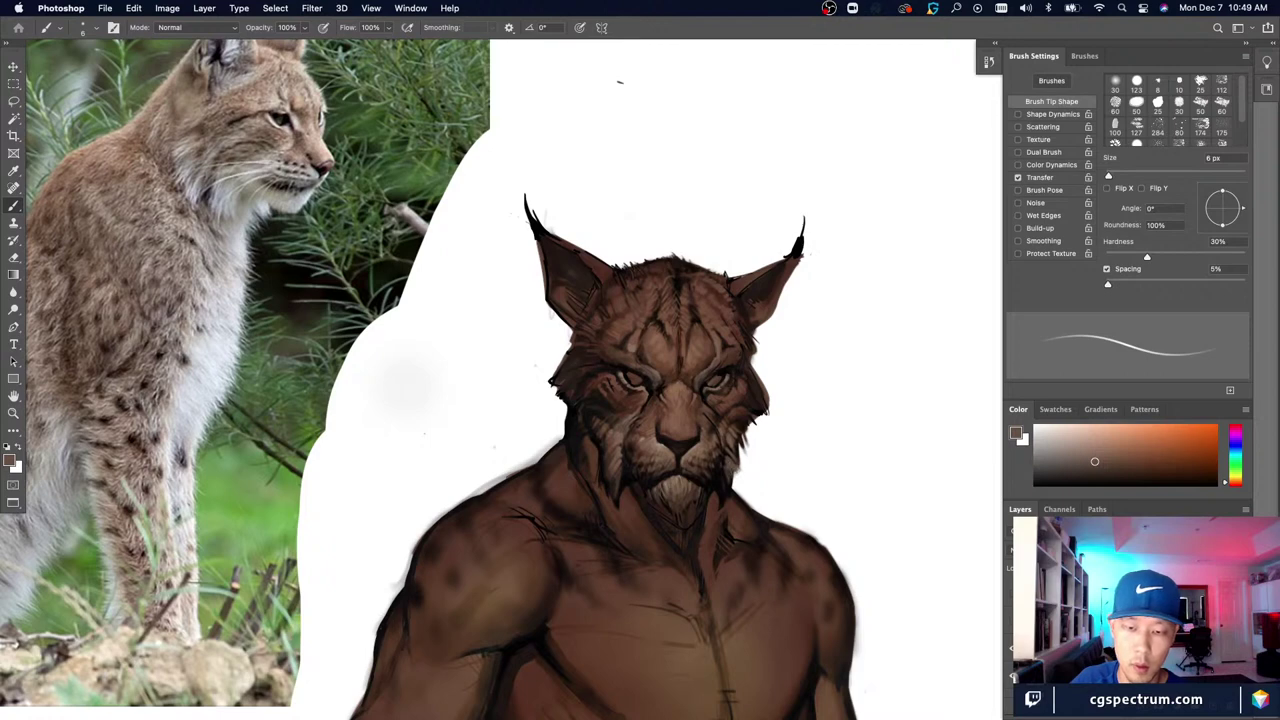
Step: Shape the outer edge of the right jaw tuft in sampled near-black and dark grey with a 5 to 4 px brush
alt+click(722, 476)
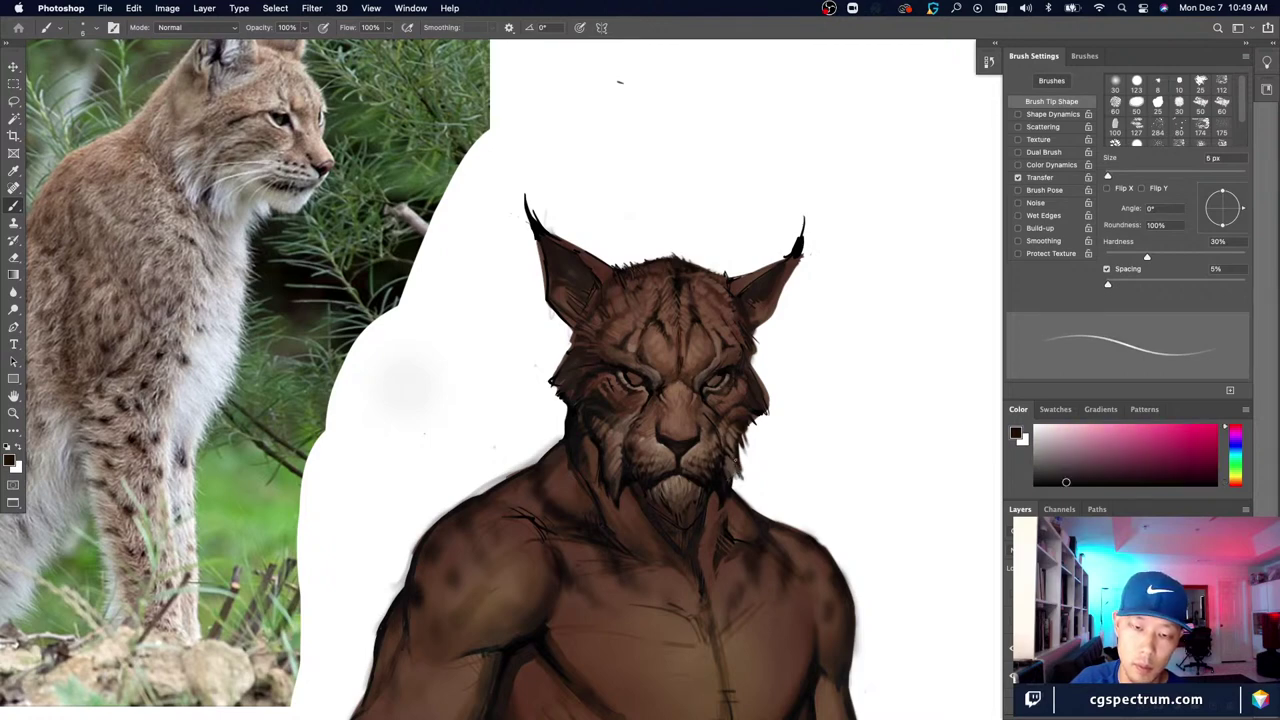
key(bracketleft)
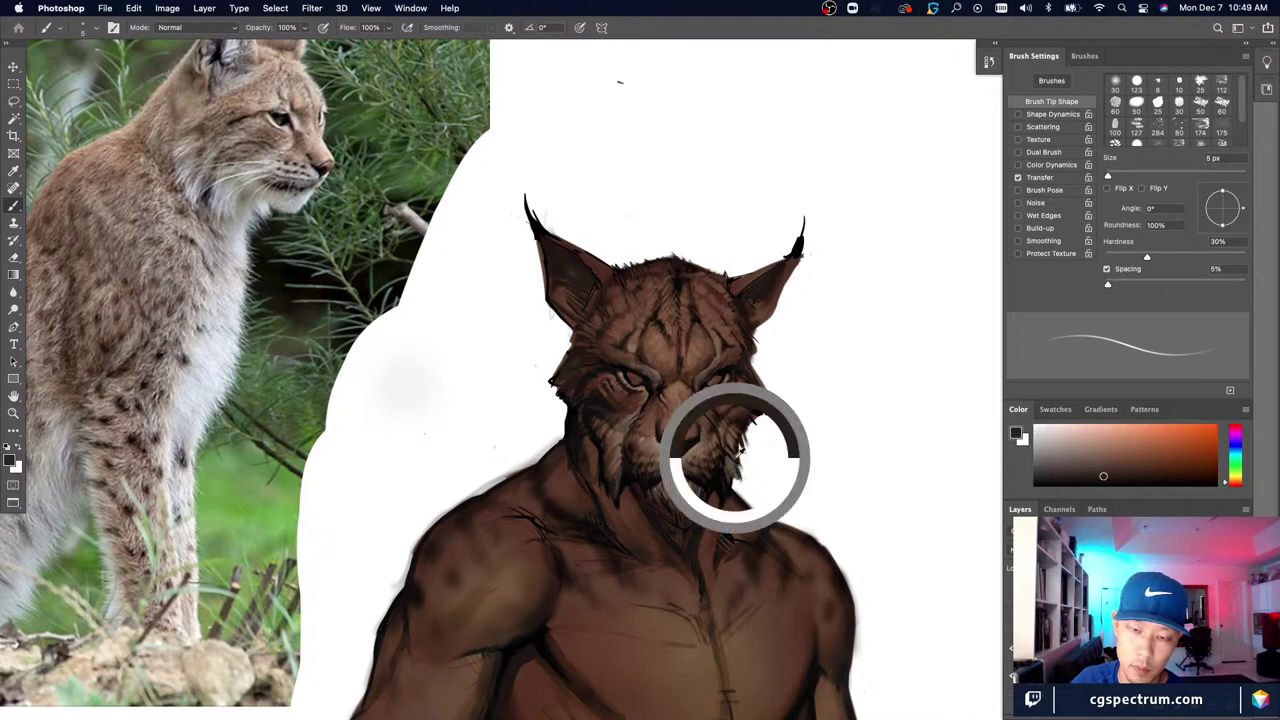
alt+click(737, 458)
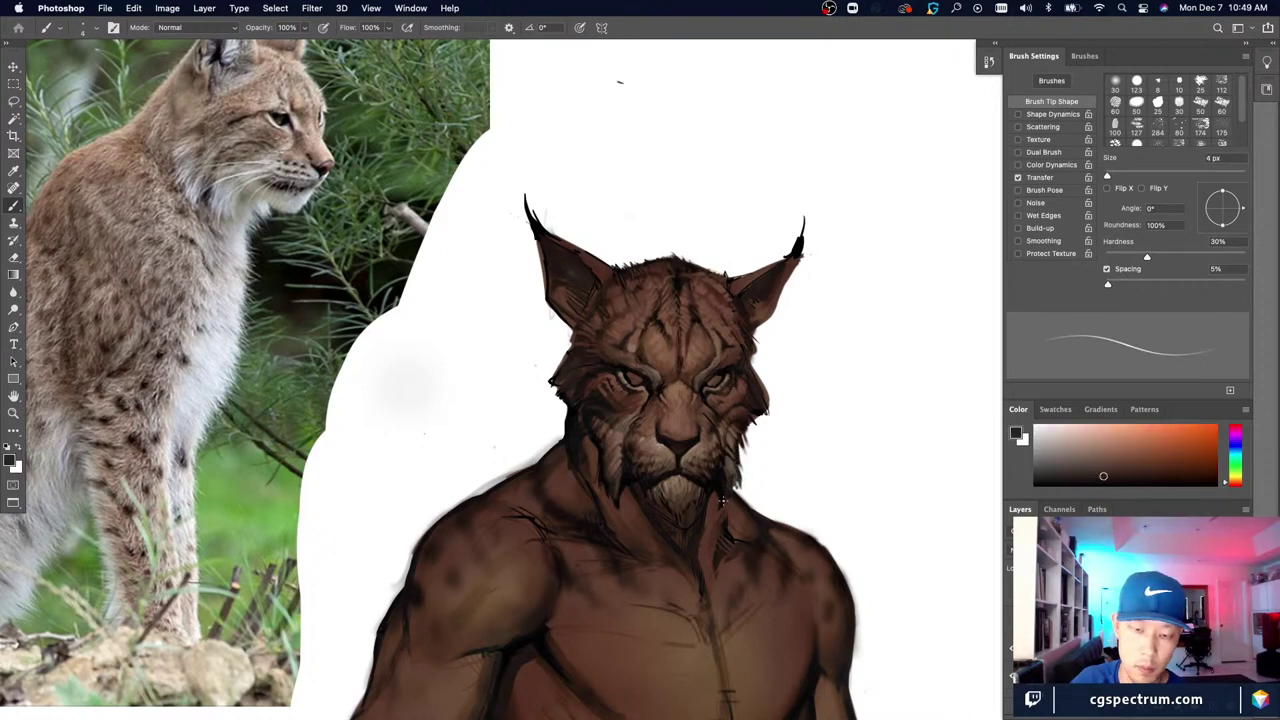
Step: Blend the fur between the mouth corner and the right jaw tuft in sampled dark grey-brown and near-black at 5 px
key(bracketright)
key(bracketright)
alt+click(727, 466)
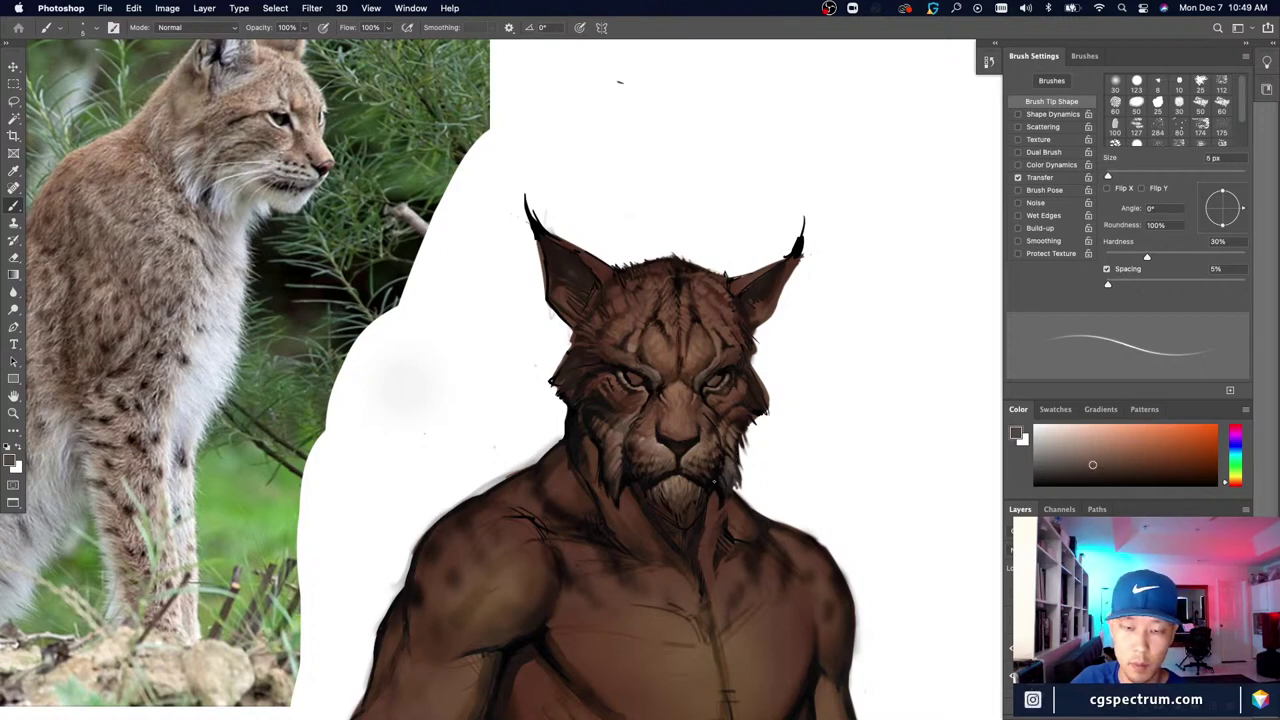
alt+click(713, 477)
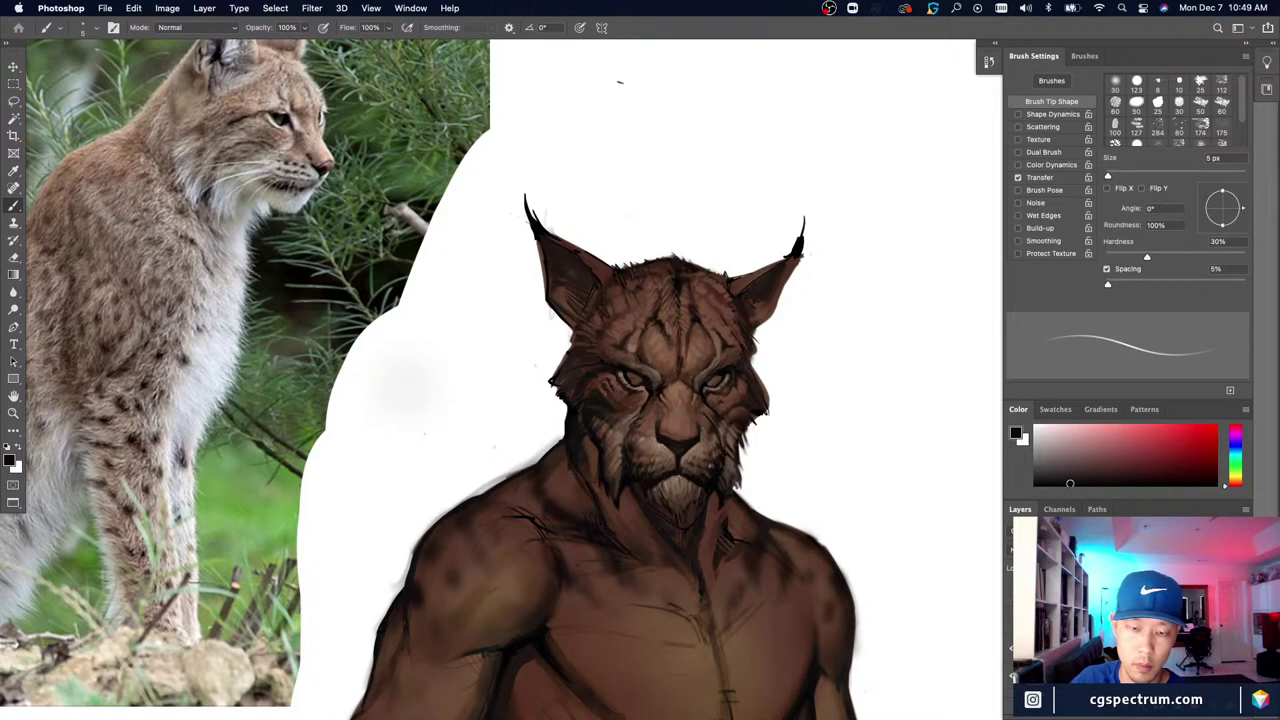
alt+click(721, 462)
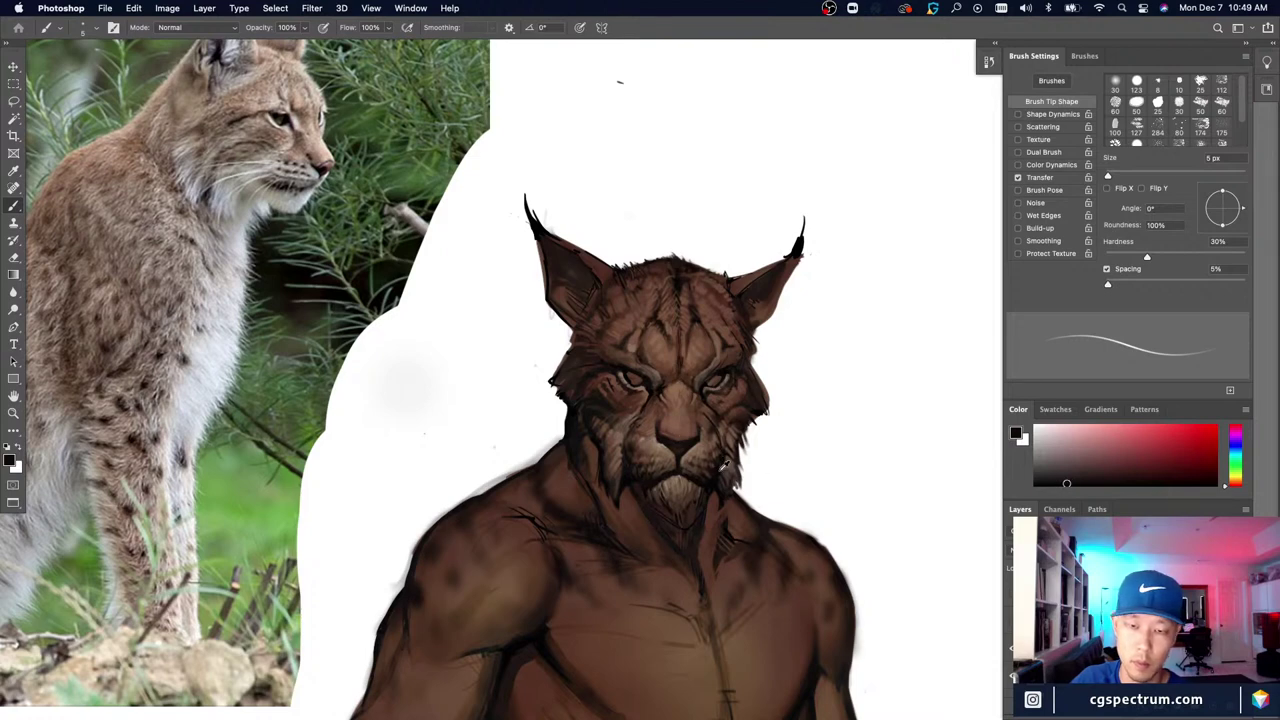
Step: Deepen the shadow beside the right mouth corner in sampled near-black, enlarging the brush to 9 px
alt+click(722, 470)
key(])
alt+click(727, 474)
key(])
key(])
key(])
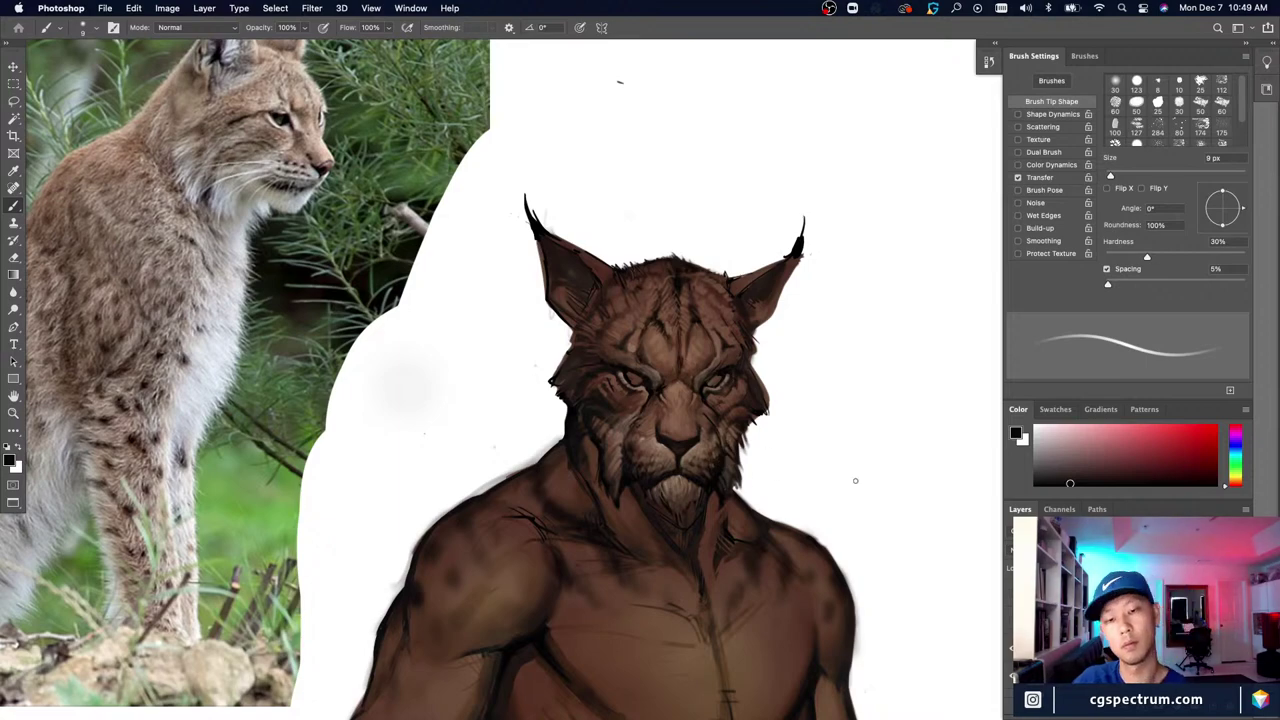
Step: Fill out the tip of the right jaw tuft in sampled dark grey close up, with the brush reduced to 6 and 5 px
key(super+minus)
key(super+equal)
key(super+equal)
key(super+equal)
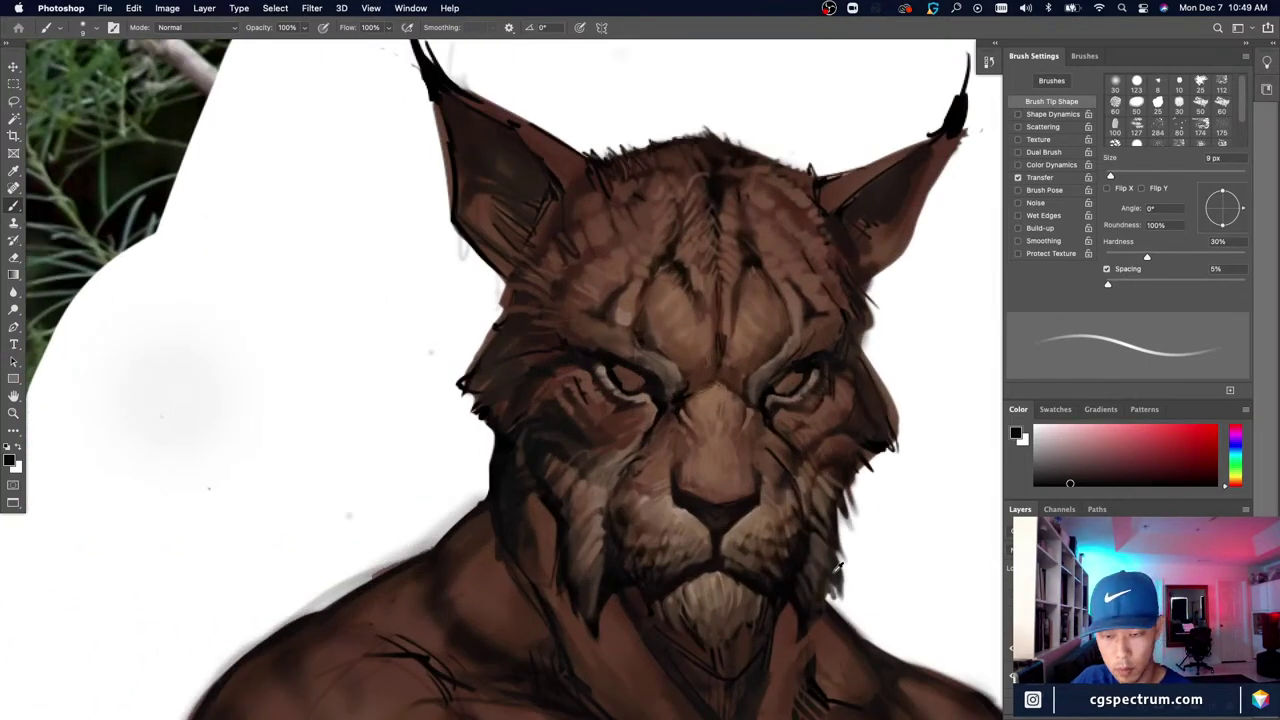
alt+click(838, 566)
key(bracketleft)
key(bracketleft)
key(bracketleft)
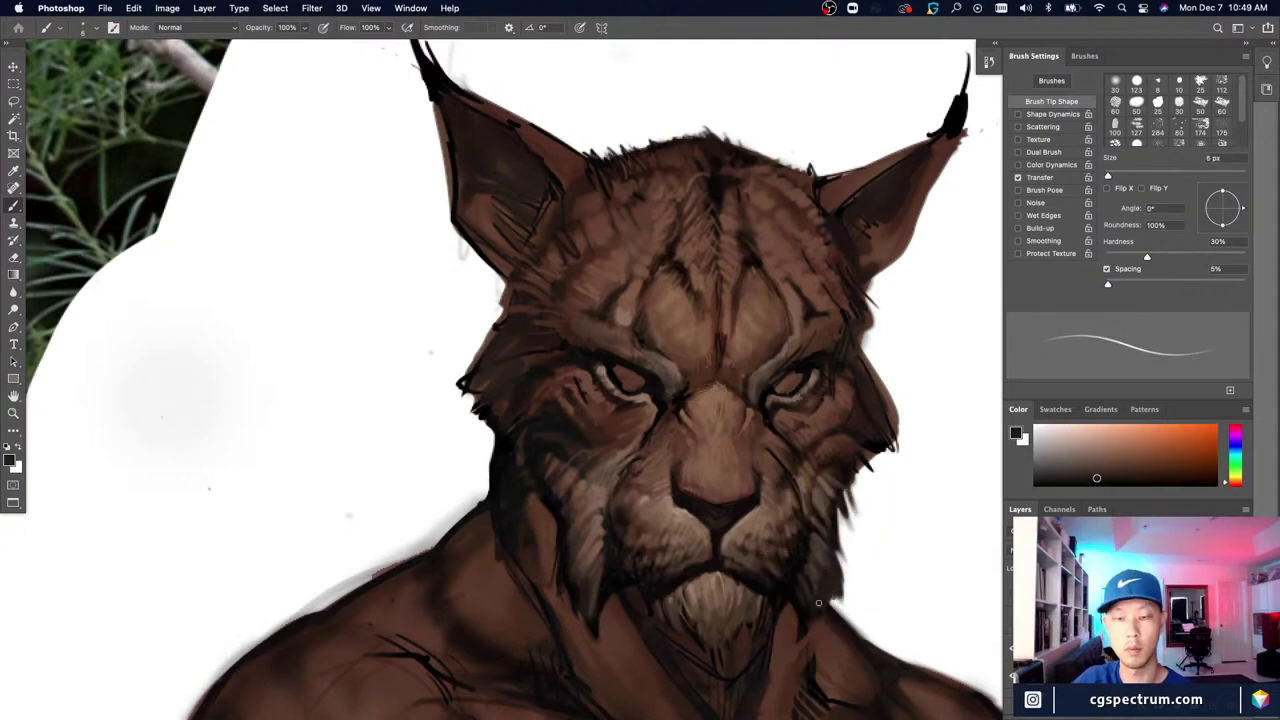
key(bracketleft)
drag(836, 594, 831, 601)
key(super+minus)
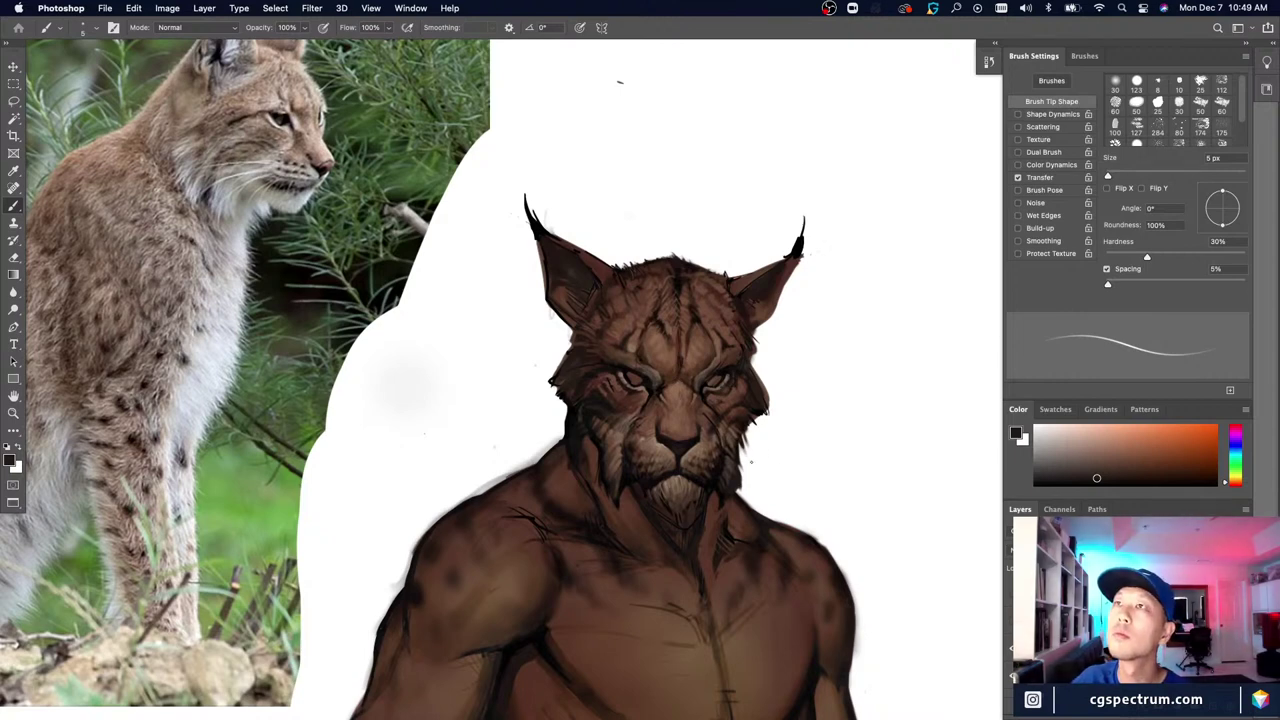
Step: Touch up the right cheek fur beside the eye in sampled reddish browns, reducing the brush to 3 and 1 px for fine strokes
scroll(776, 497, up, 3)
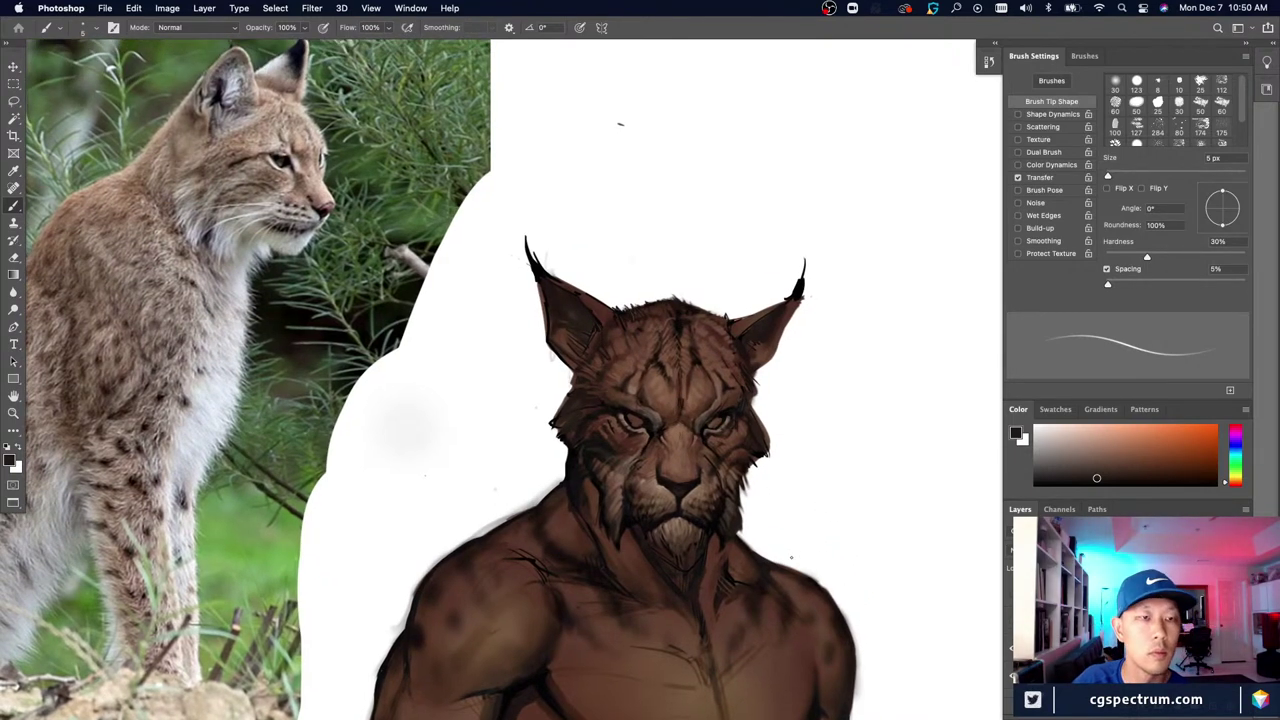
alt+click(735, 465)
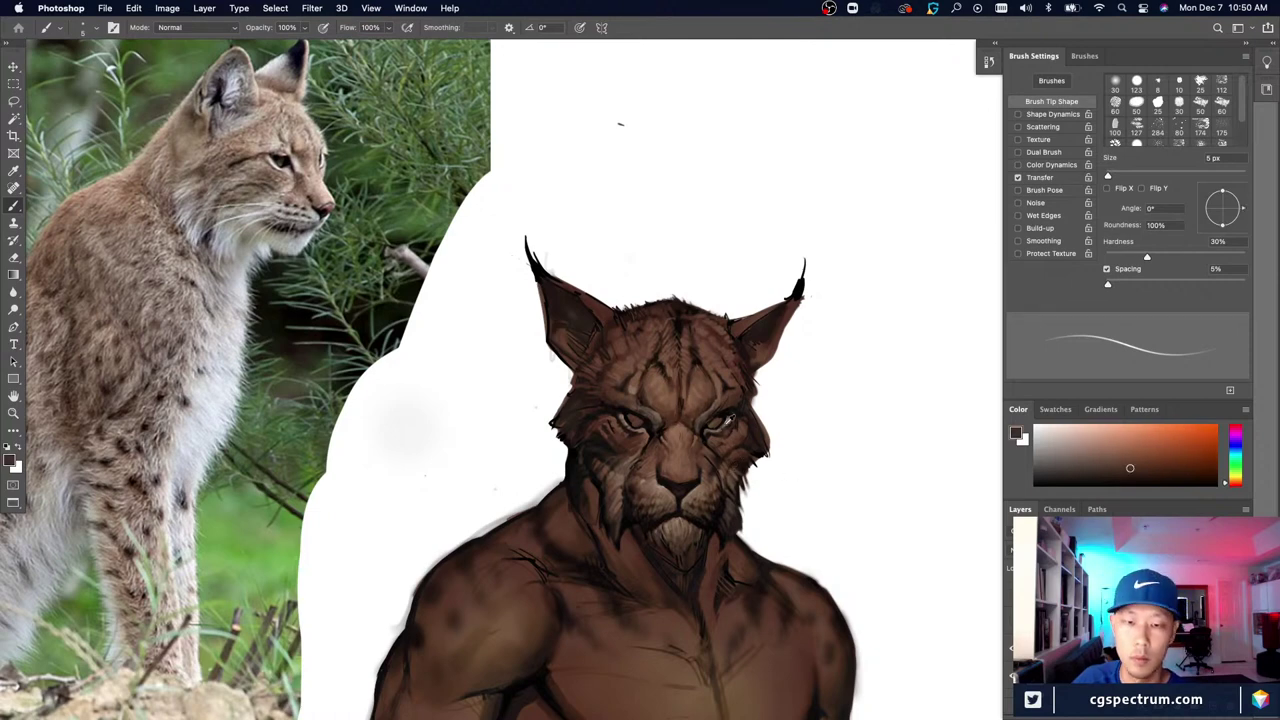
alt+click(745, 433)
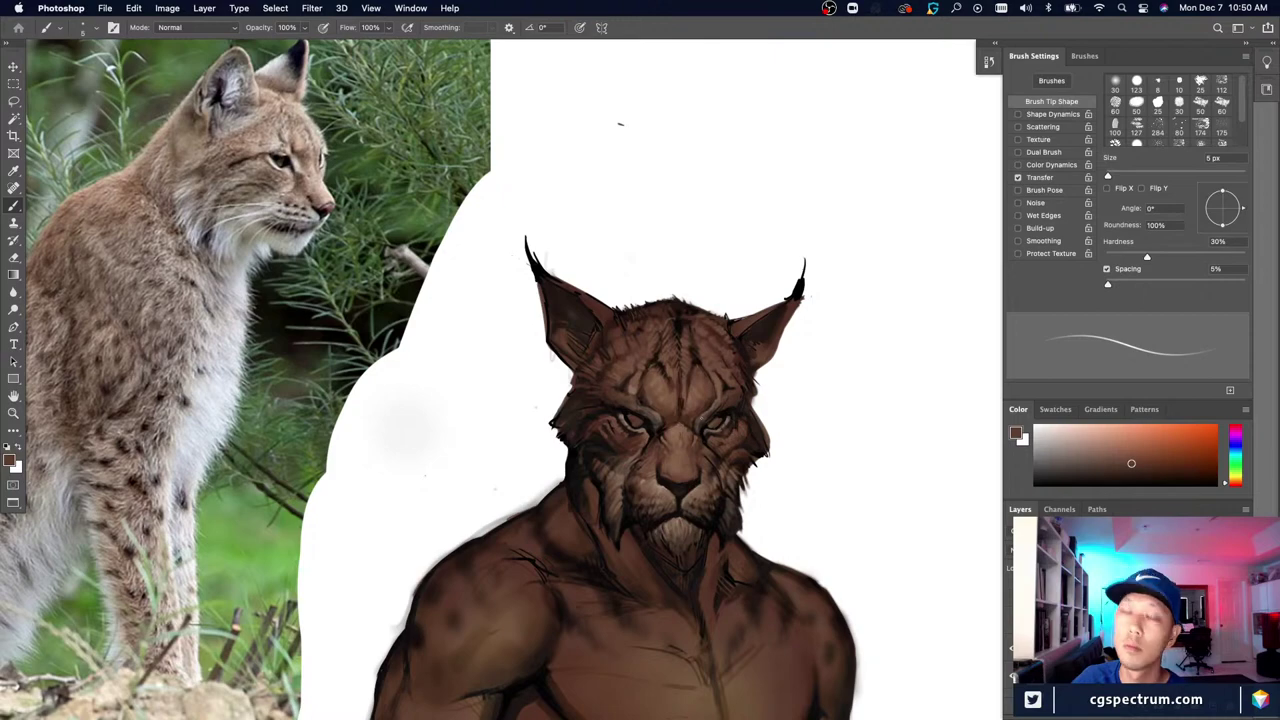
key(bracketright)
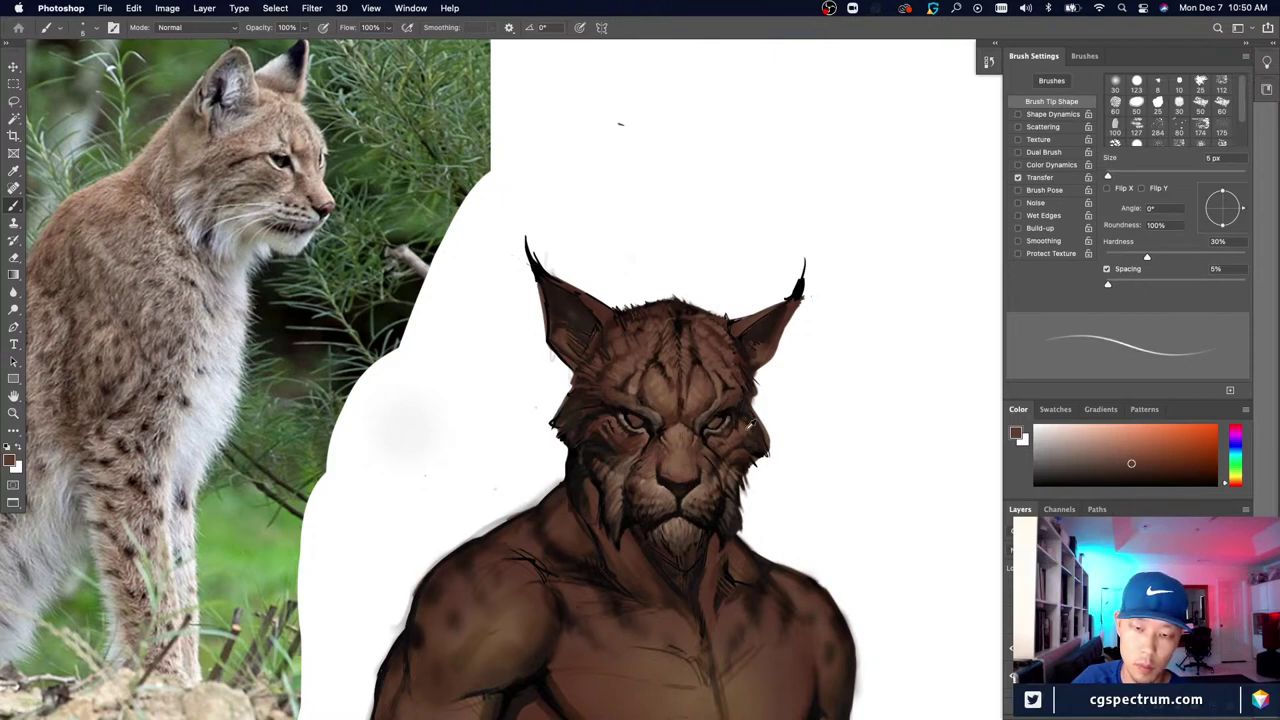
alt+click(749, 430)
key(super+plus)
drag(843, 529, 794, 486)
key(bracketleft)
key(bracketleft)
key(bracketleft)
key(bracketleft)
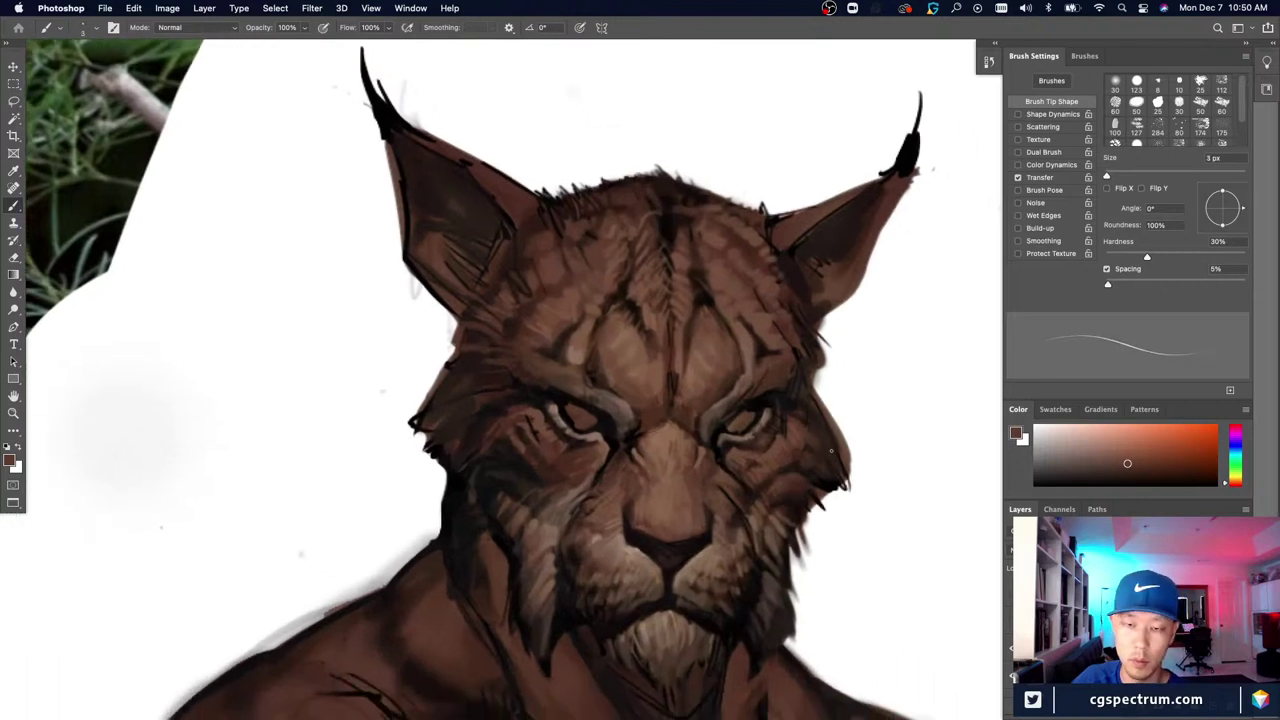
Step: Examine the painted head against the whole figure and the lynx reference photo
key(super+minus)
key(super+minus)
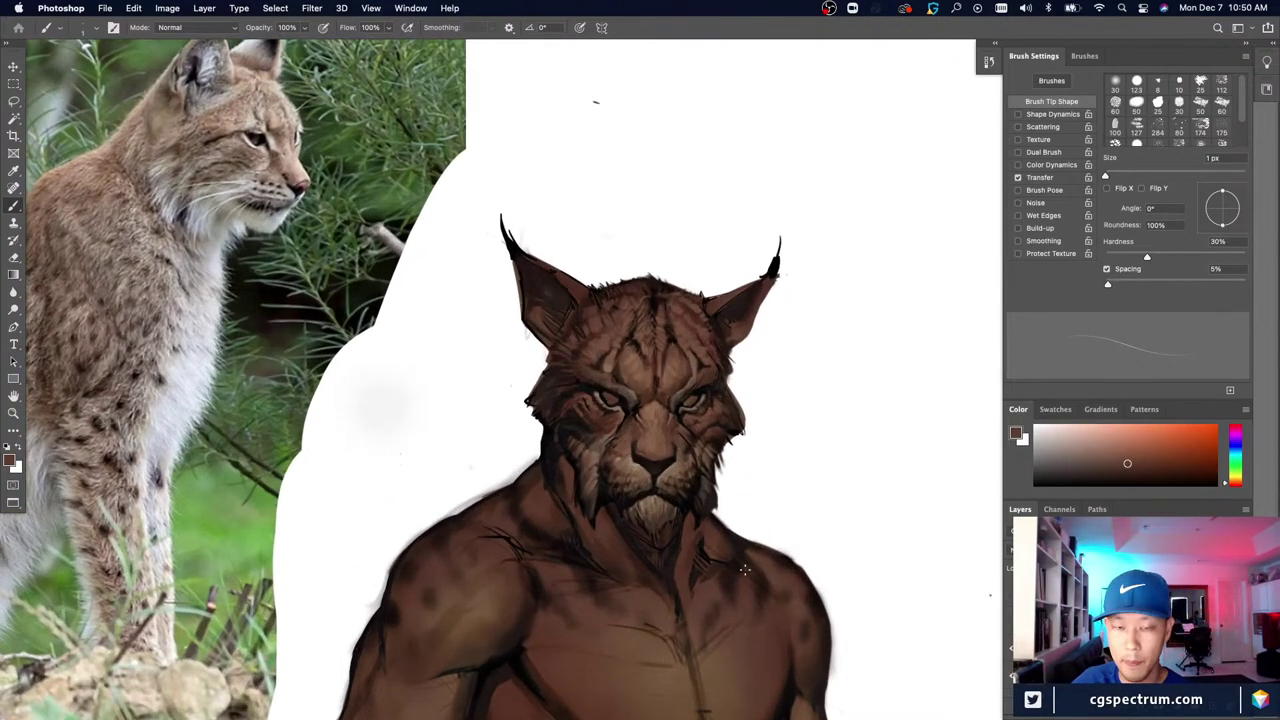
drag(751, 606, 743, 594)
key(super+minus)
key(super+minus)
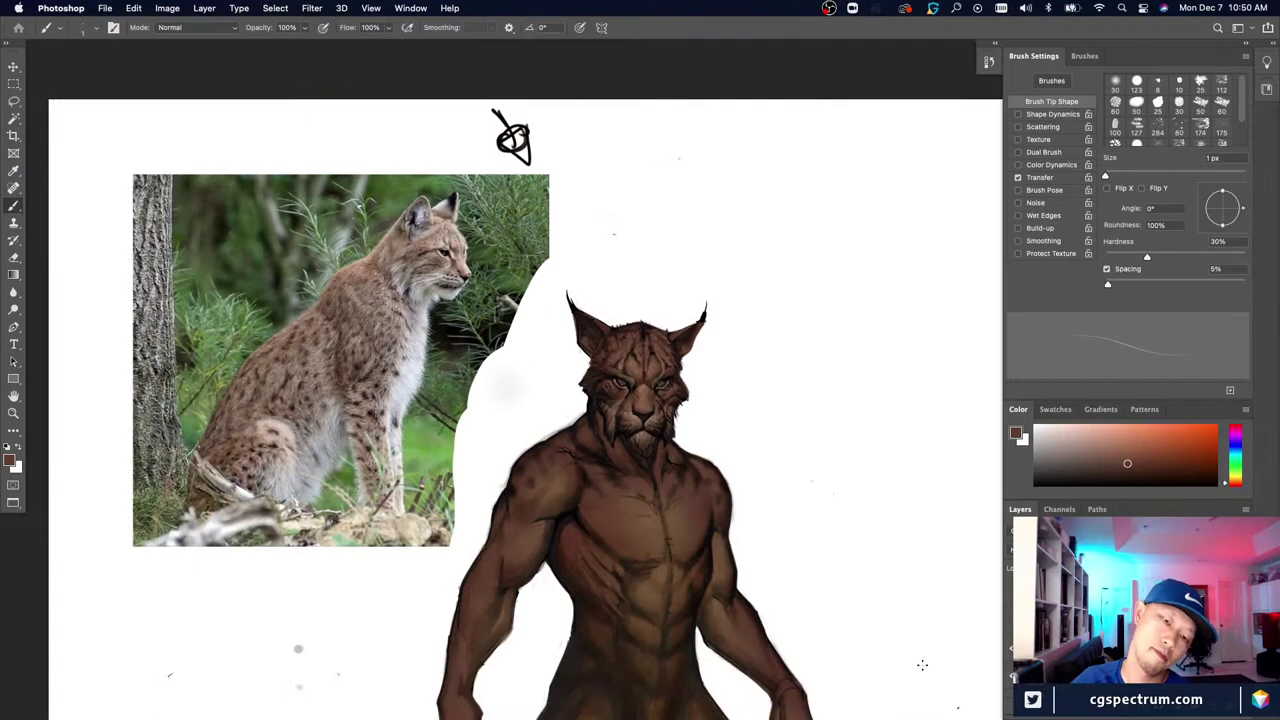
key(super+equal)
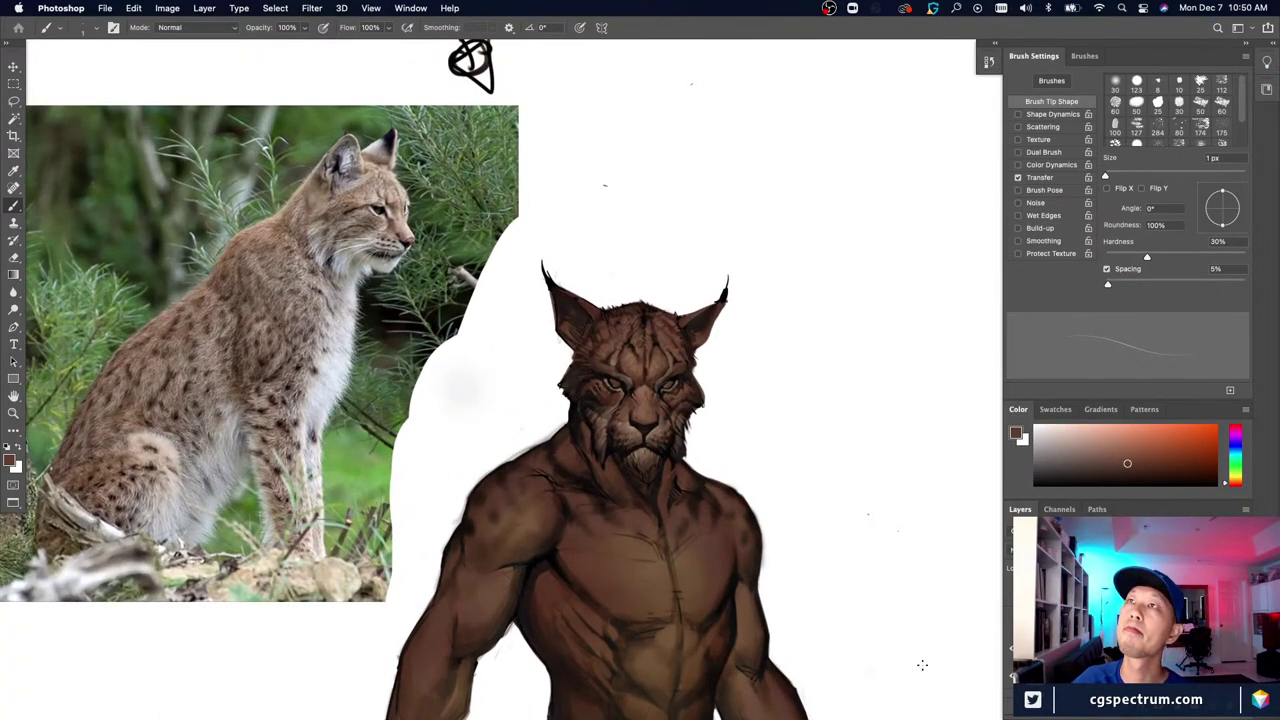
key(super+minus)
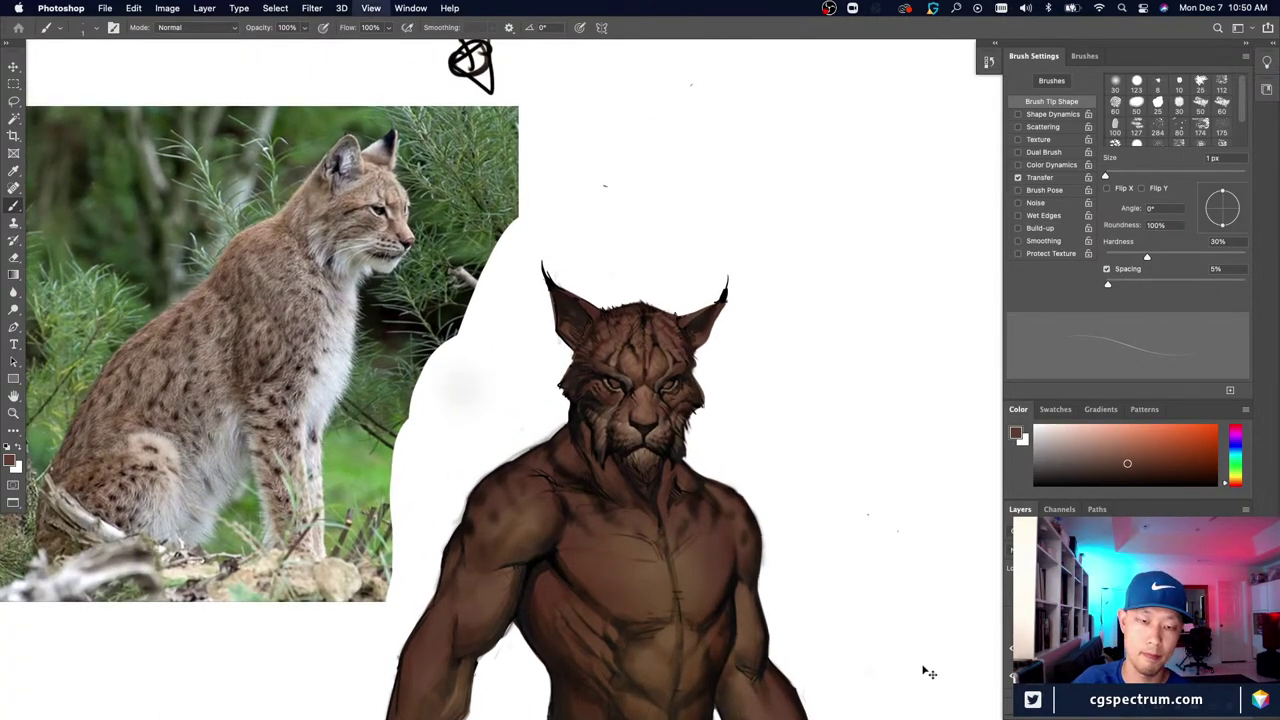
key(super+equal)
key(super+equal)
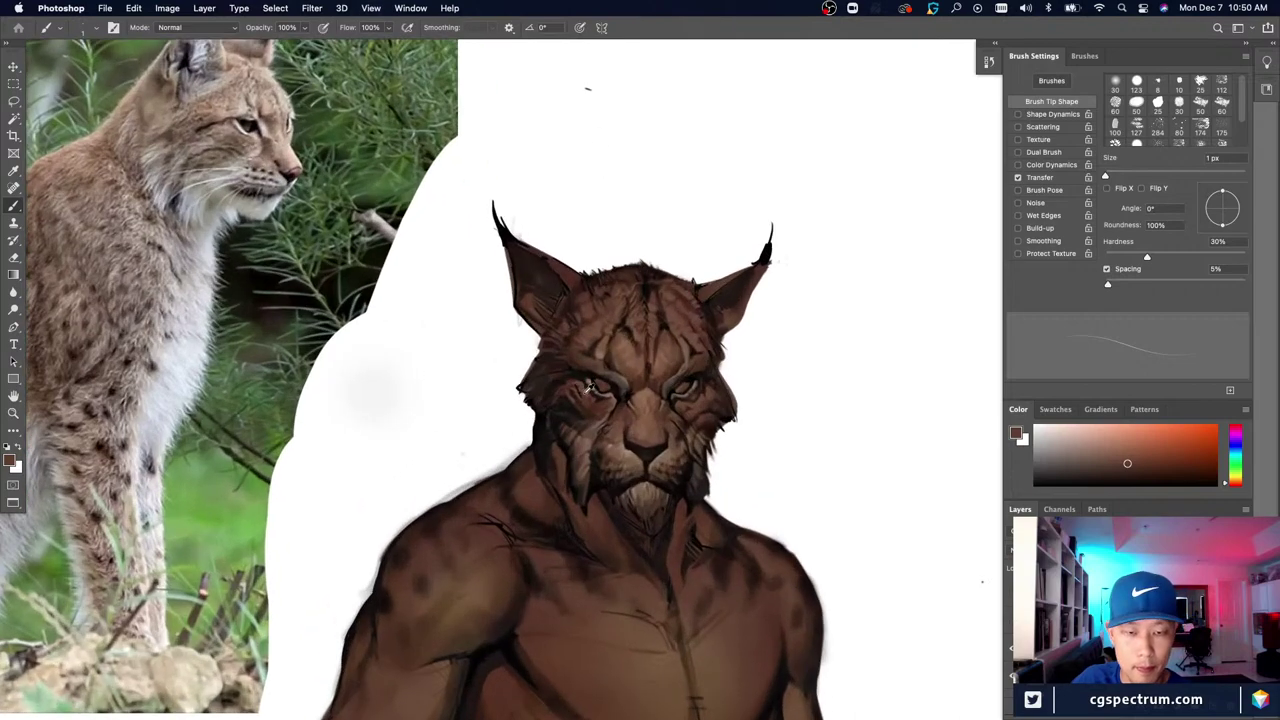
Step: Paint the fur below the left eye and on the outer left cheek in sampled mid-brown with a 4 px brush
alt+click(588, 388)
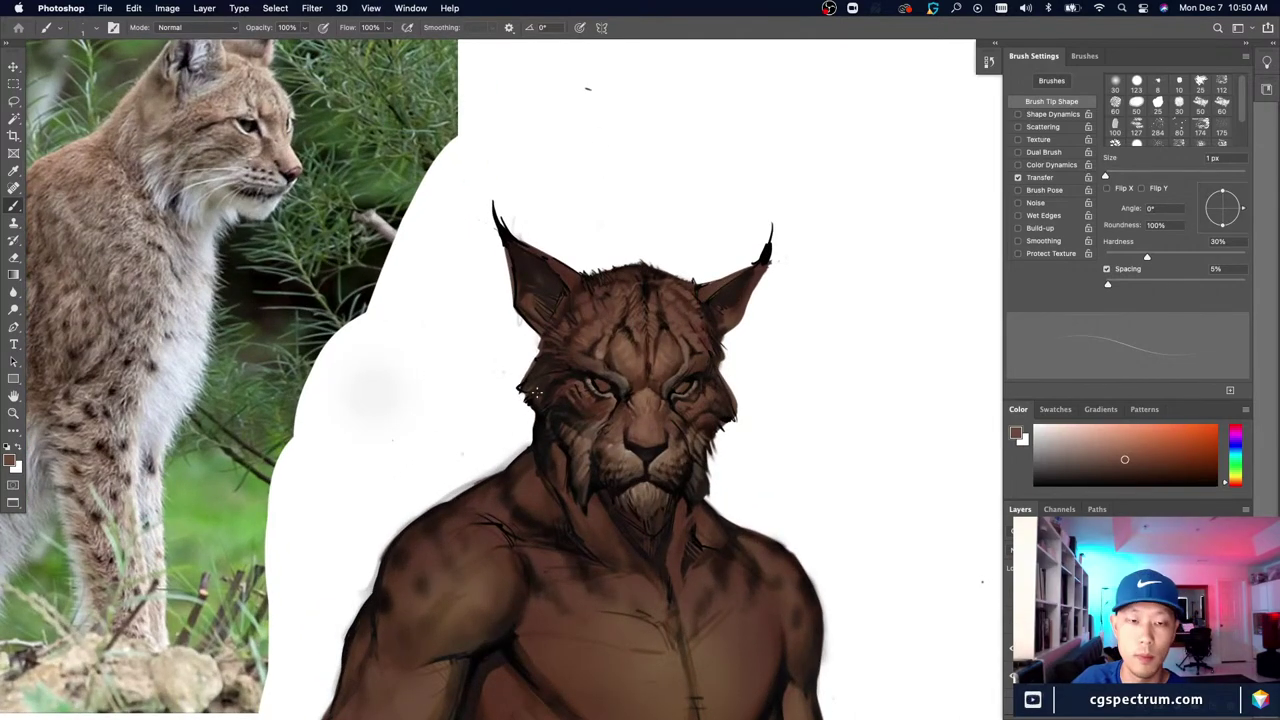
key(bracketright)
key(bracketright)
key(bracketright)
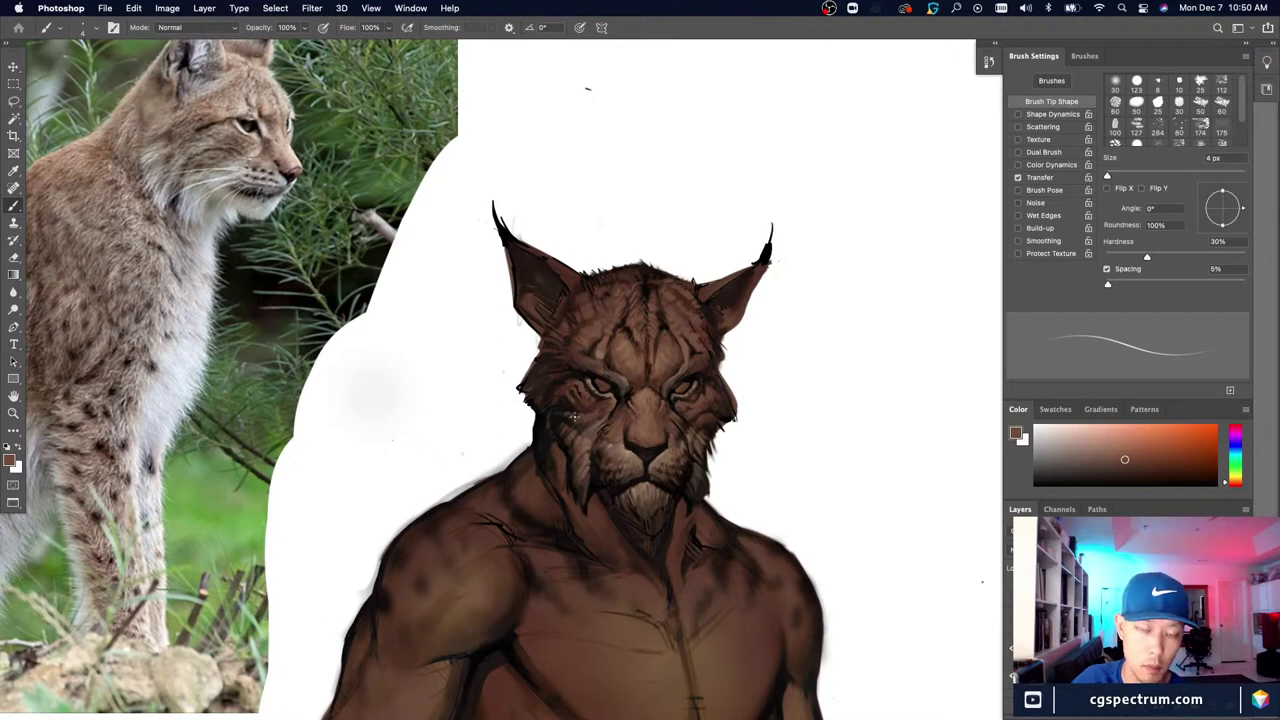
alt+click(591, 405)
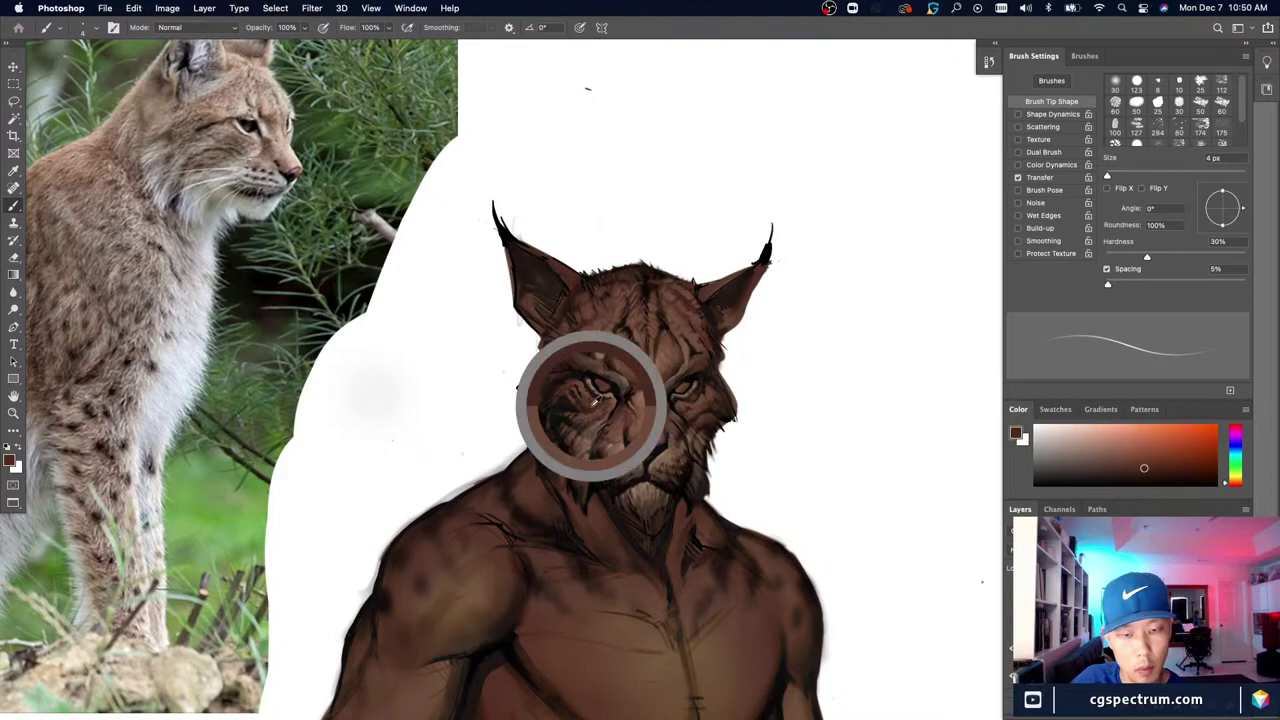
Step: Work close up on the dark left cheek stripe in sampled near-black and muted brown with a 5 px brush
key(super+plus)
key(bracketright)
alt+click(546, 433)
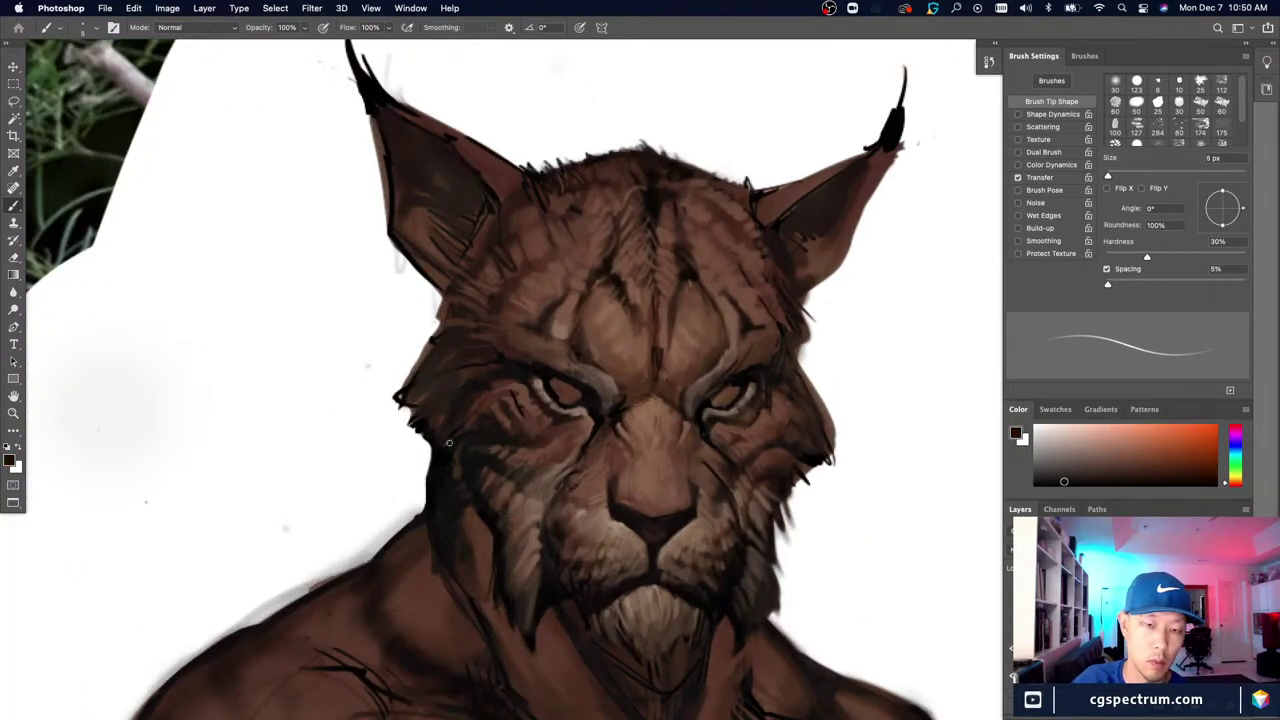
alt+click(505, 446)
alt+click(537, 451)
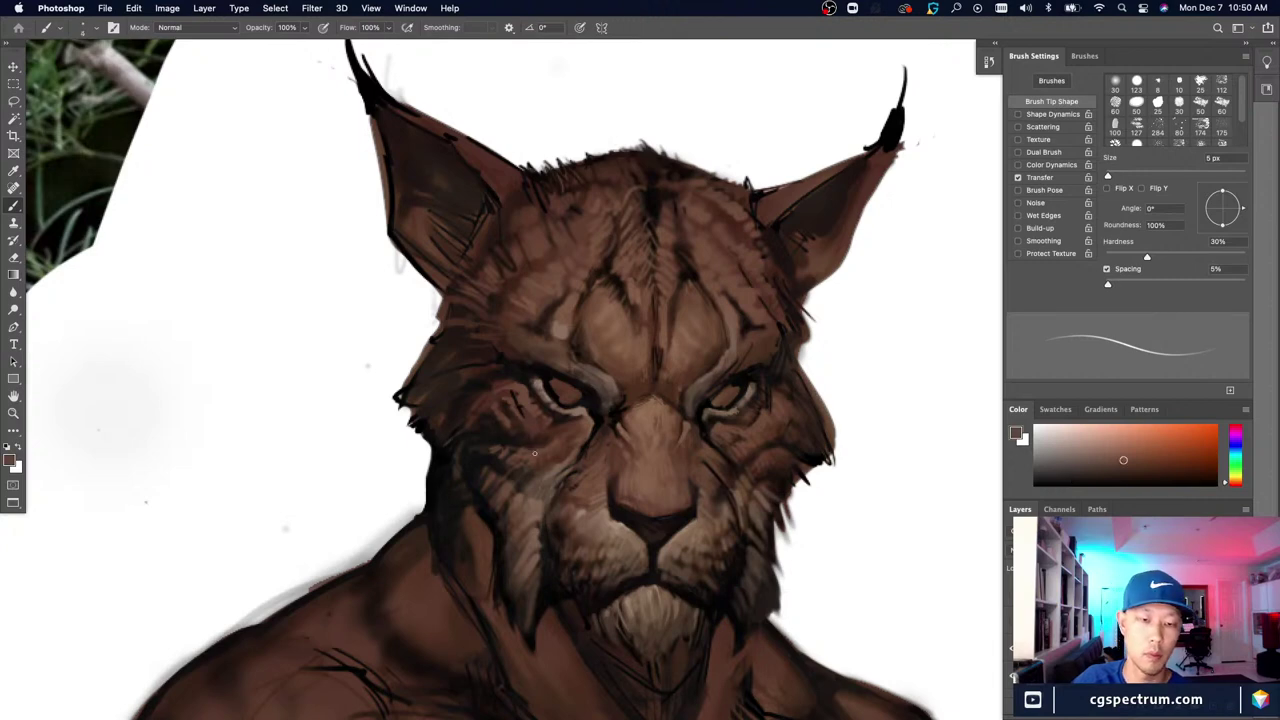
Step: Refine the fur markings under the left eye in sampled dark reddish brown and near-black at 5 px
key(bracketright)
key(bracketright)
key(bracketright)
alt+click(559, 431)
key(])
key(])
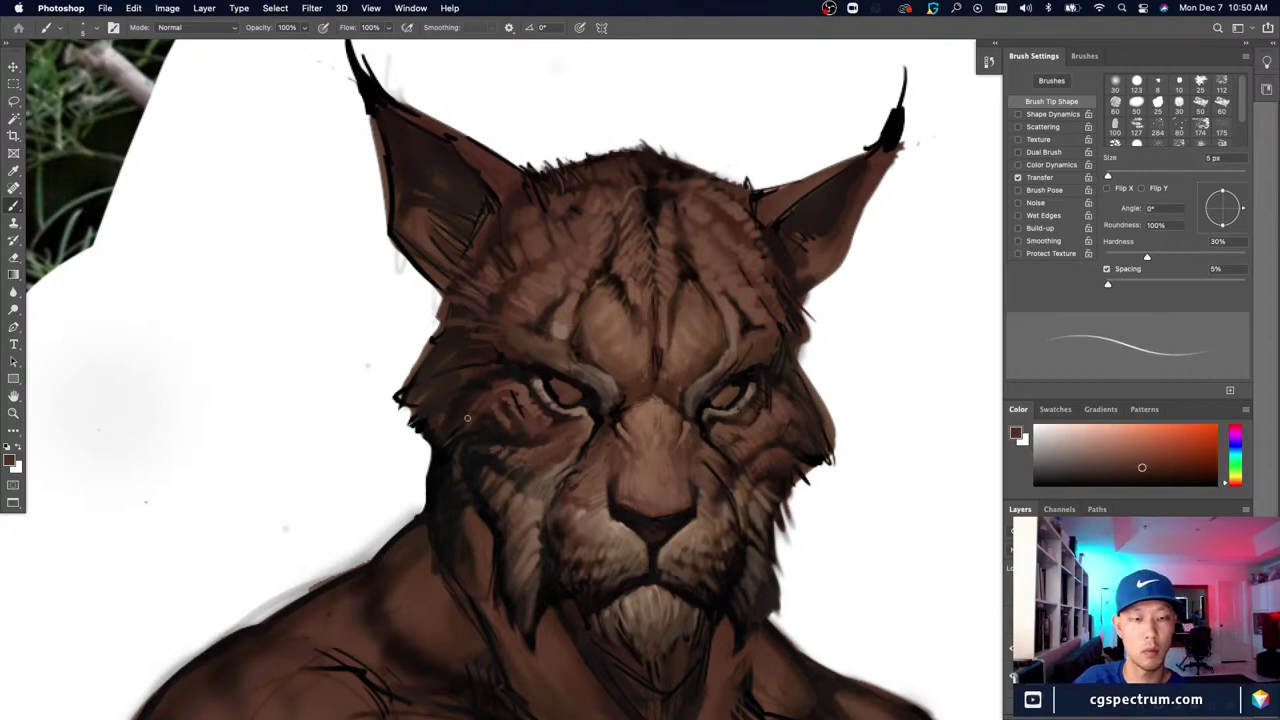
alt+click(501, 427)
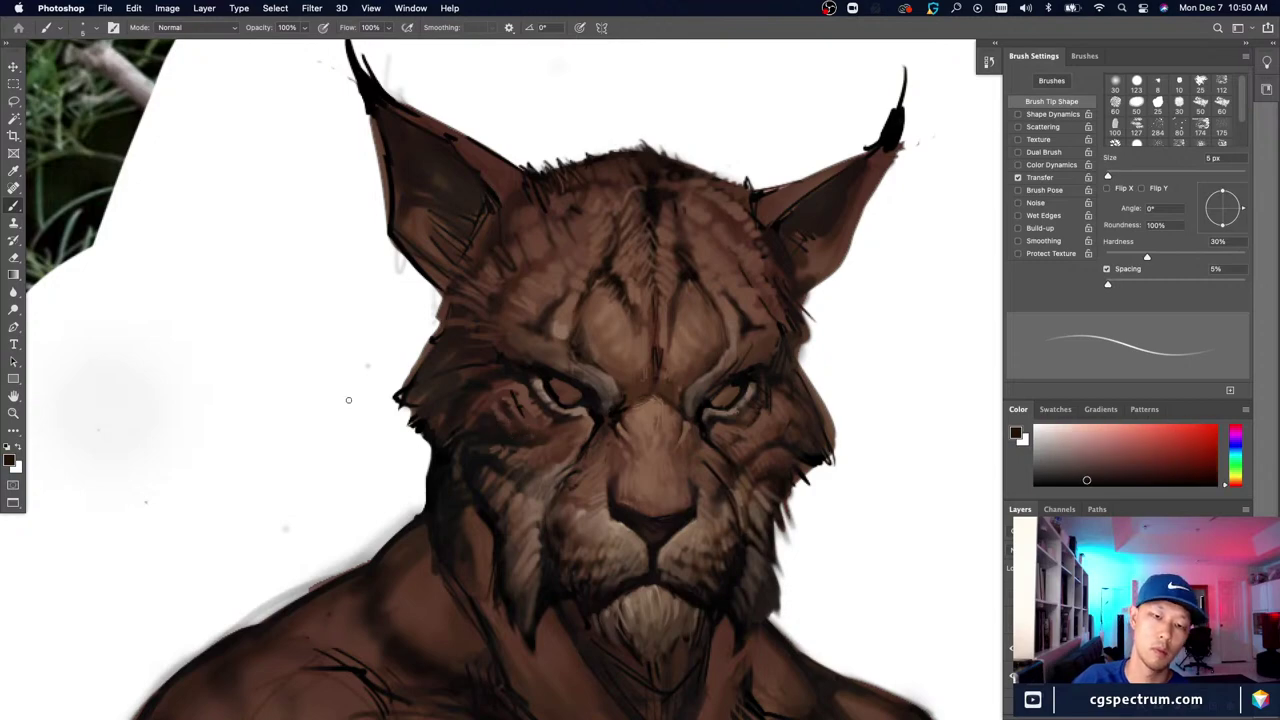
Step: Blend the fur between the left eye and the outer cheek tuft in sampled dark reddish browns at 5 px
key(super+minus)
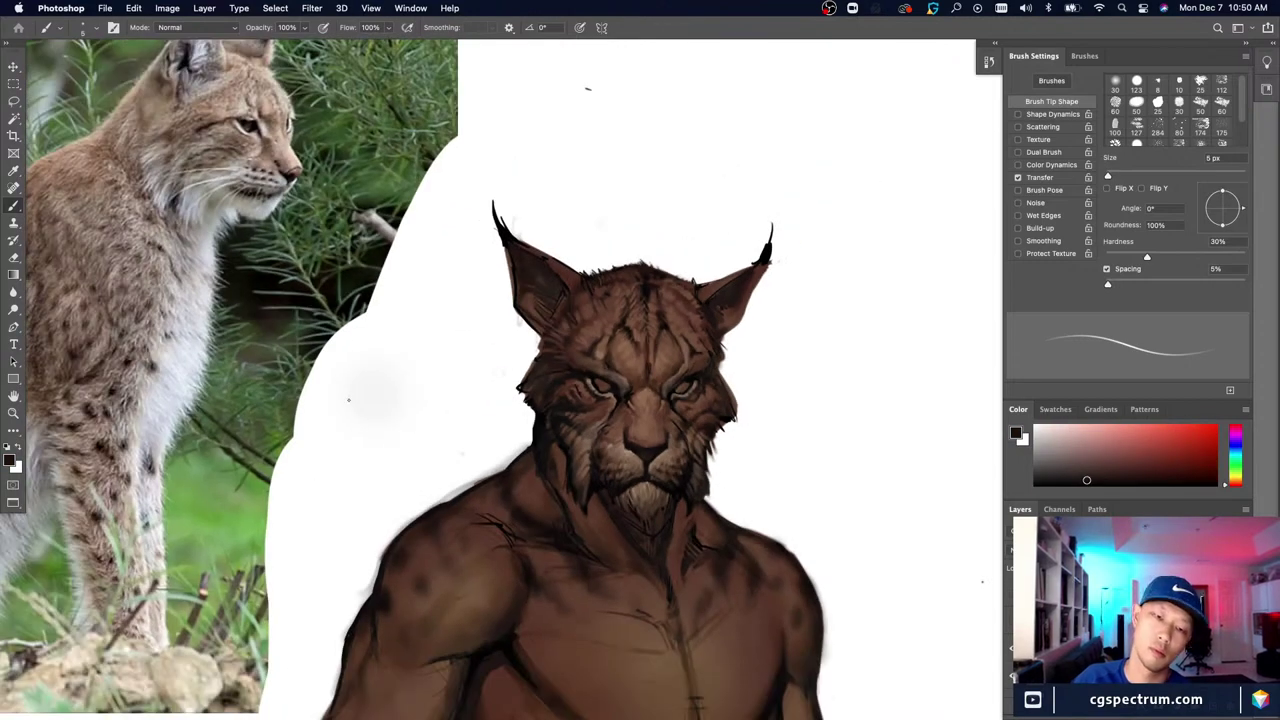
key(super+plus)
key(super+plus)
drag(349, 406, 542, 500)
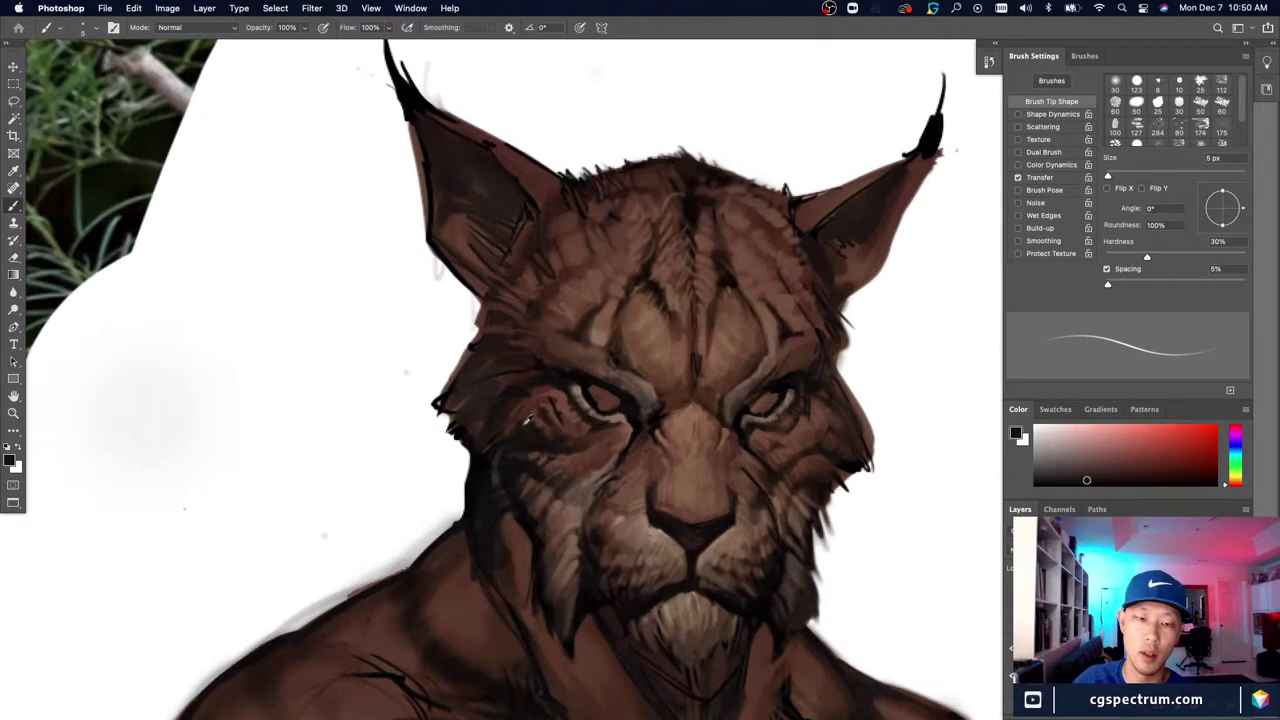
alt+click(528, 422)
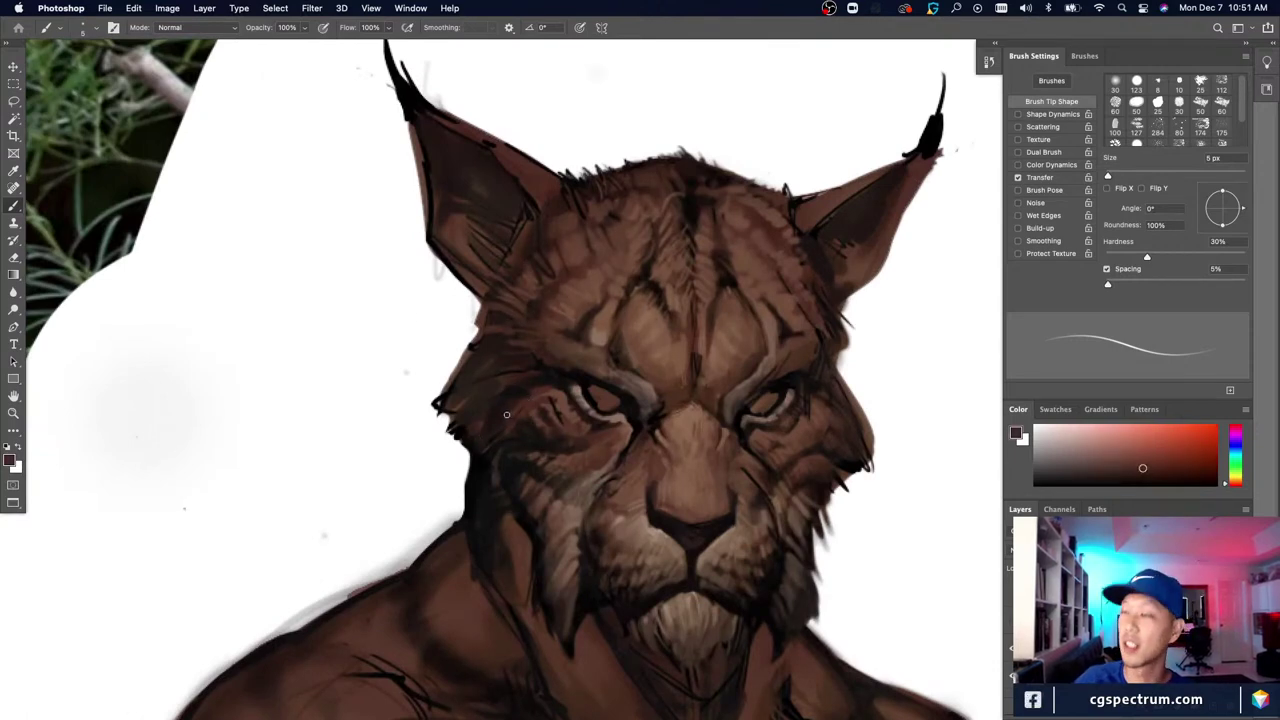
alt+click(523, 408)
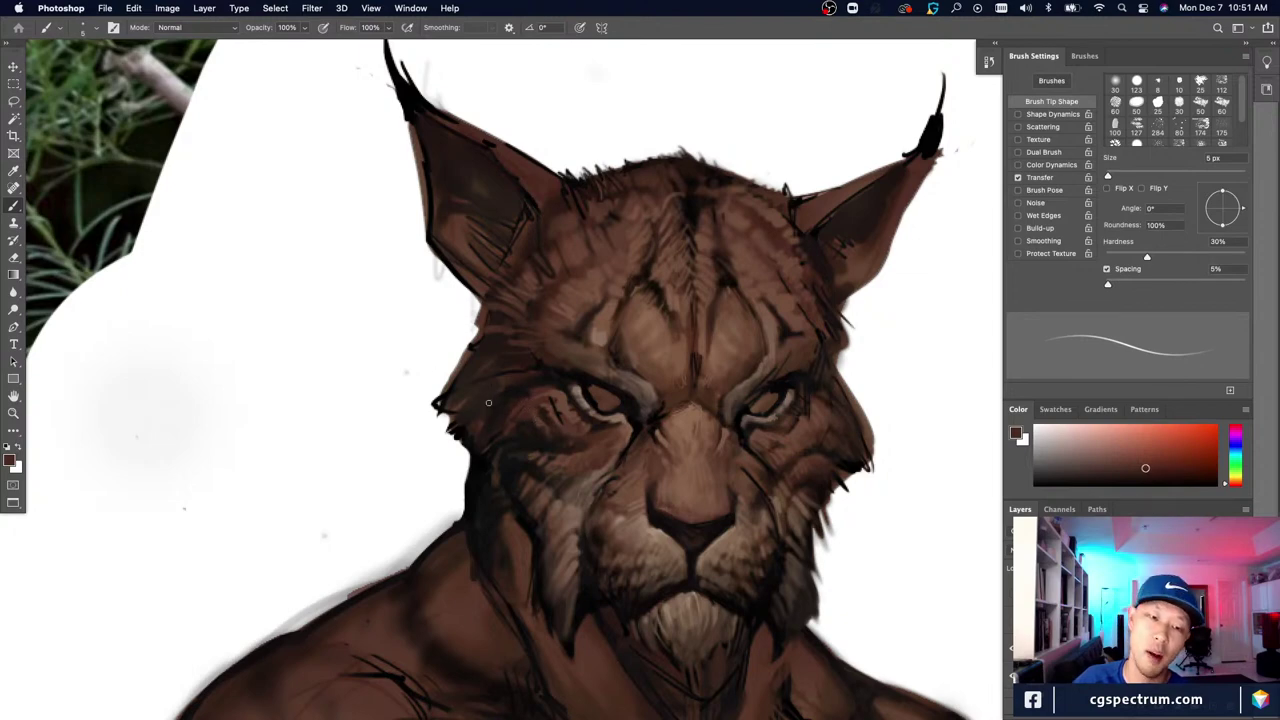
Step: Add lighter brown hairs between the dark stripes below the left eye in sampled muted browns, reducing the brush to 4 px
key(super+minus)
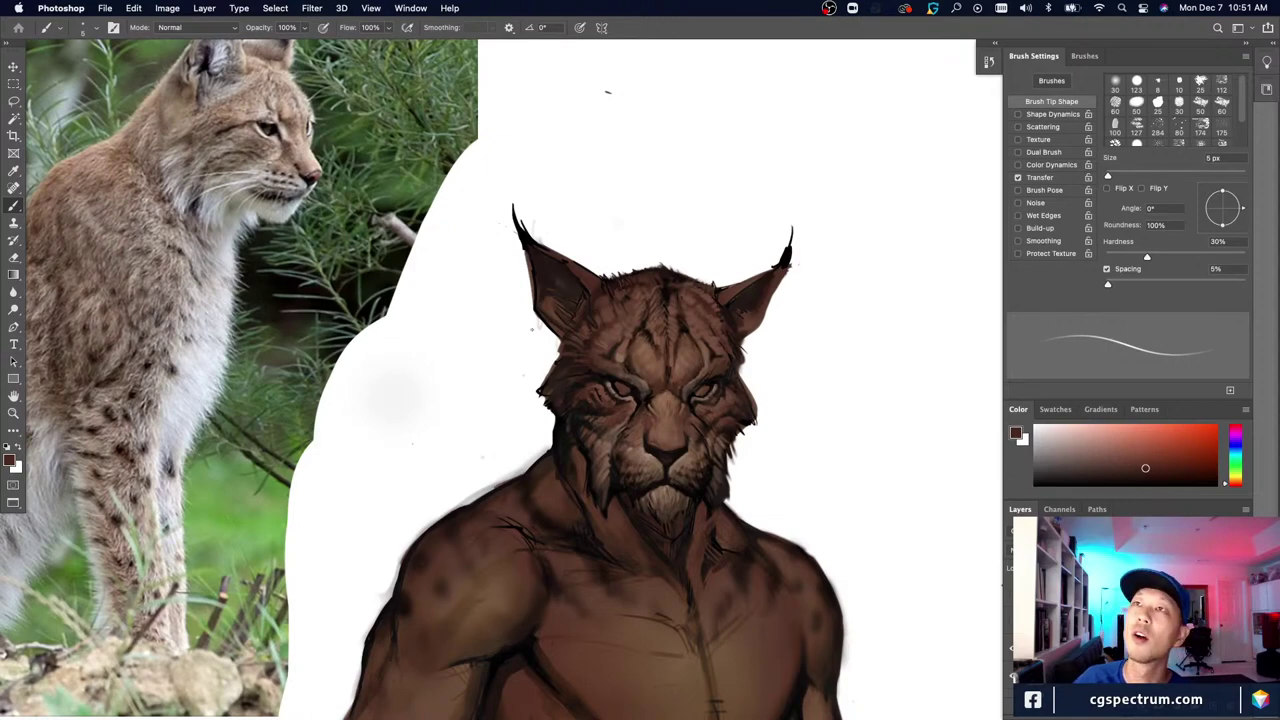
key(super+plus)
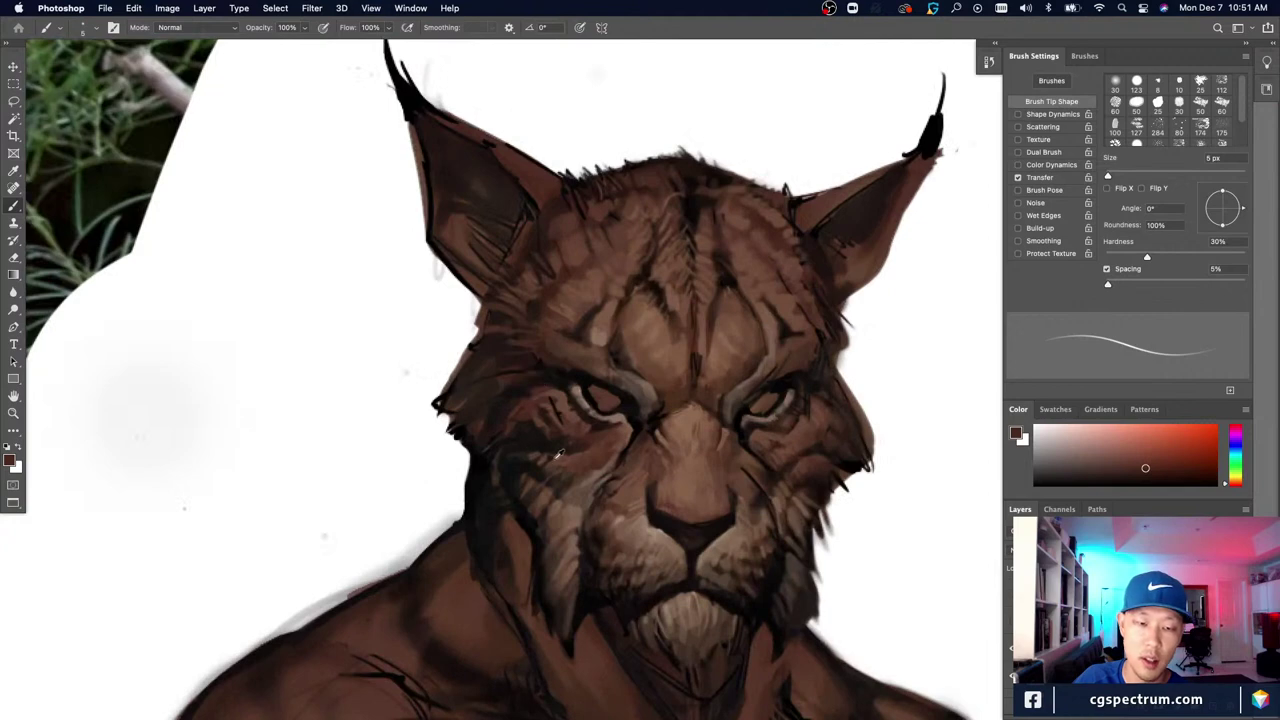
alt+click(529, 445)
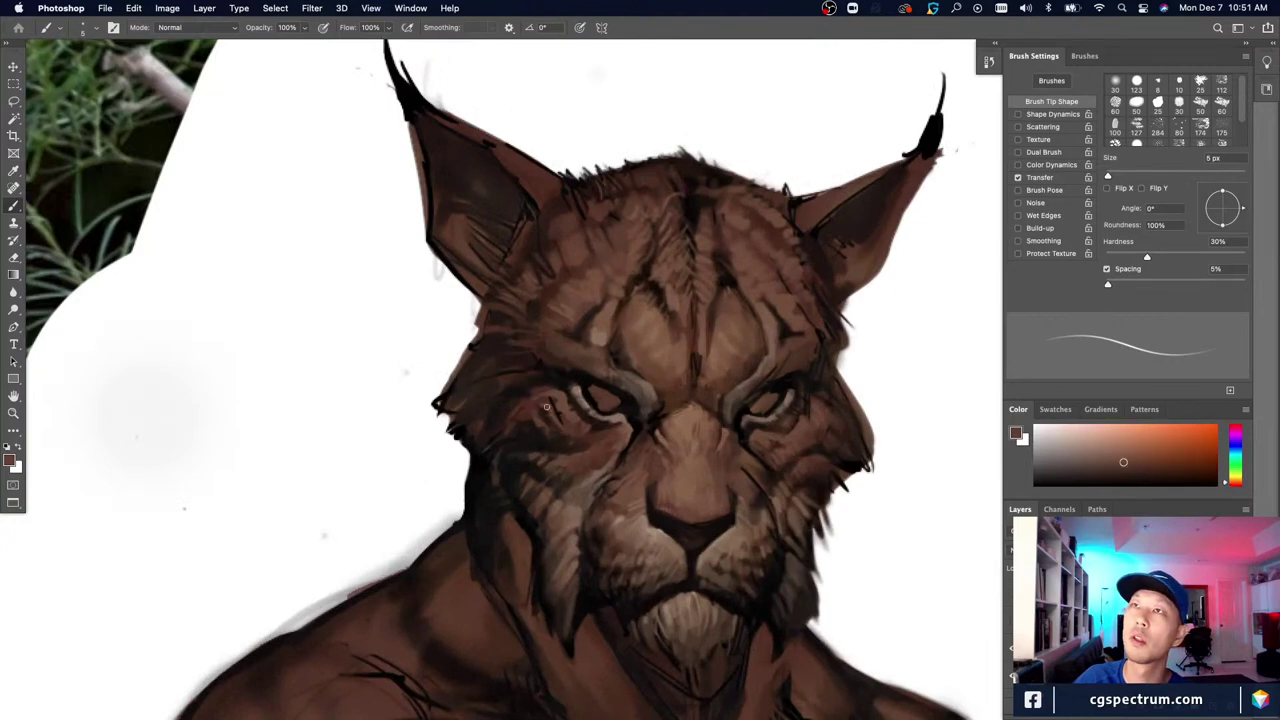
key(bracketleft)
alt+click(543, 451)
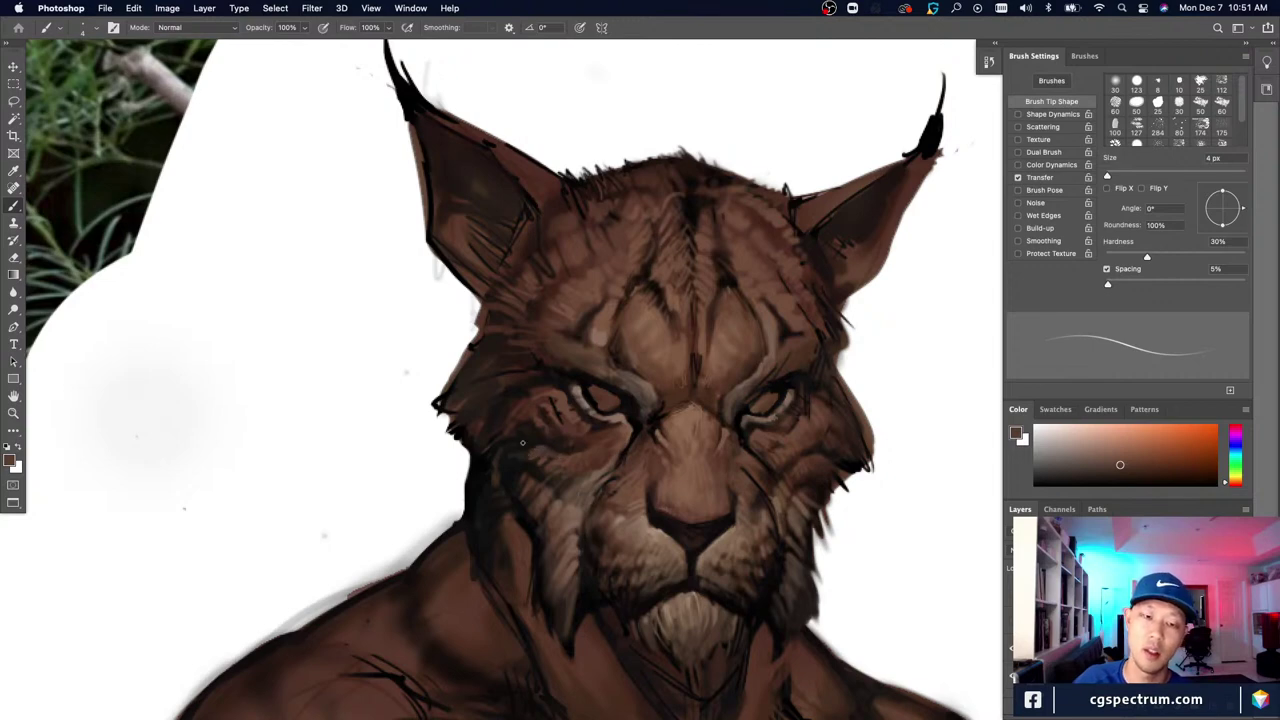
Step: Rework the dark stripe across the left cheek in sampled near-black and grey-brown, enlarging the brush to 8 px
alt+click(530, 438)
key(bracketright)
key(bracketright)
key(bracketright)
key(bracketright)
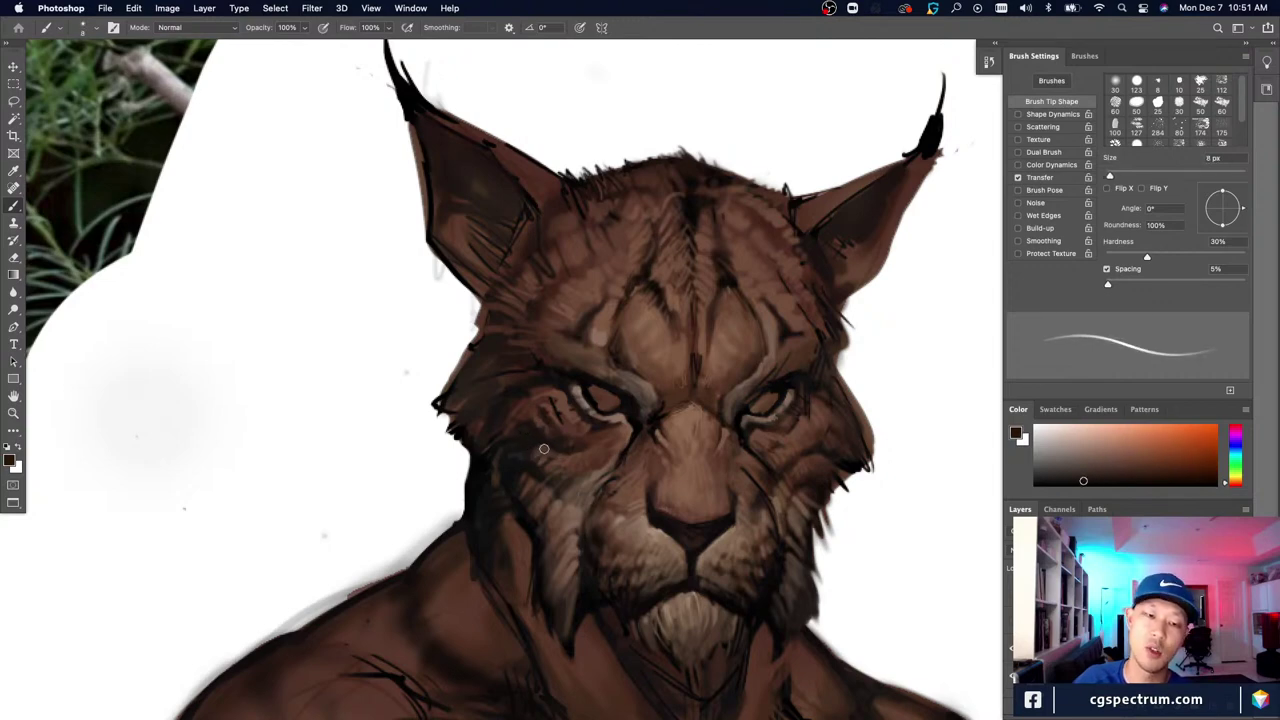
alt+click(478, 413)
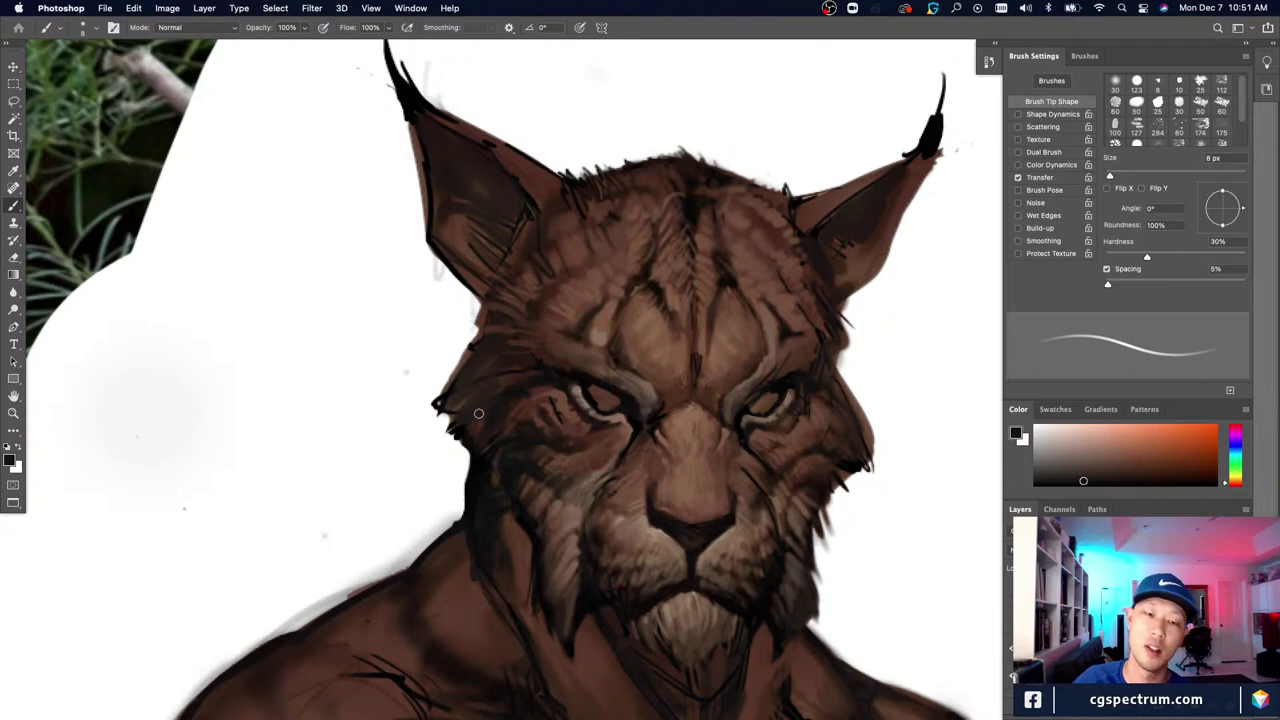
alt+click(543, 450)
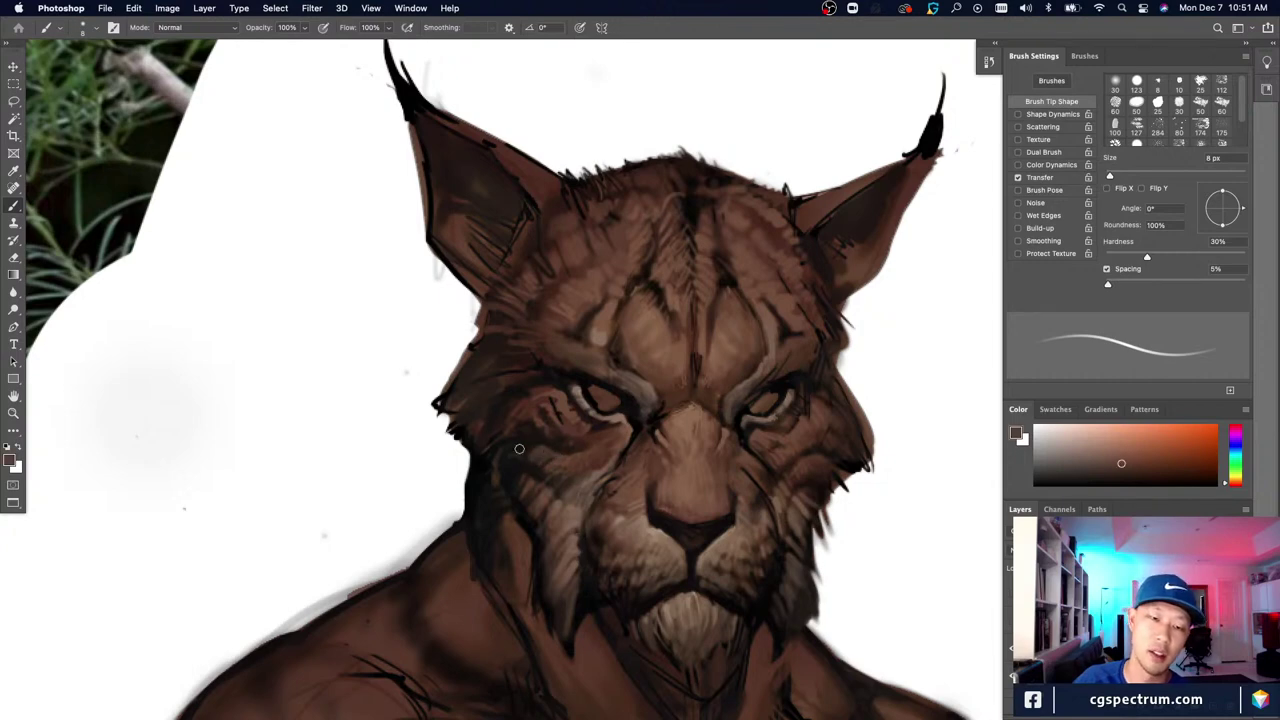
Step: Deepen the shadows across the left cheek and its outer edge in sampled near-black tones at 8 px
alt+click(524, 434)
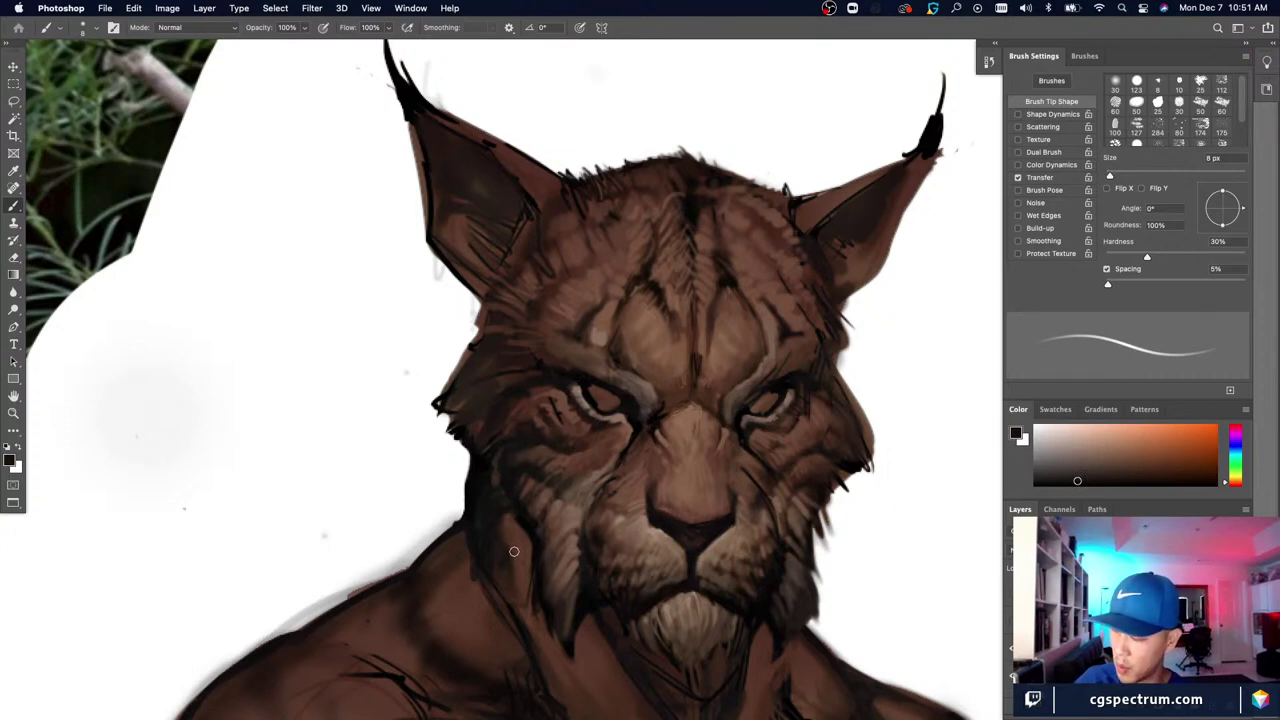
alt+click(530, 460)
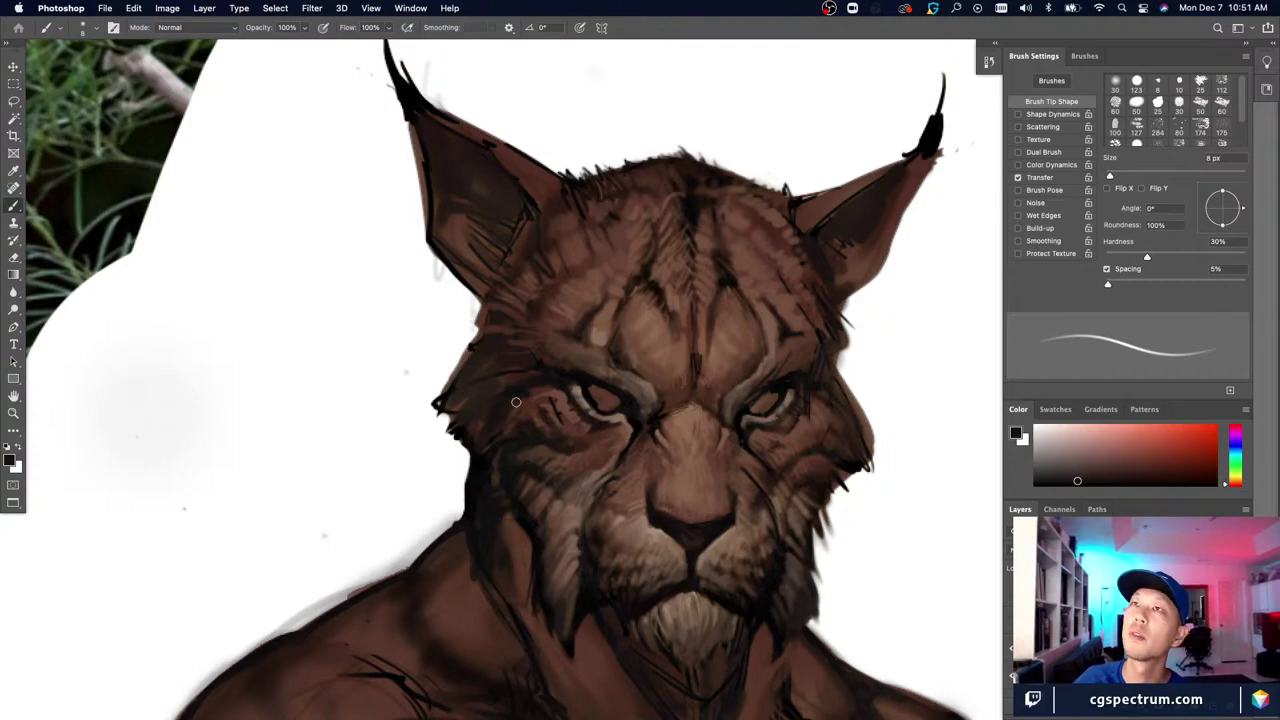
alt+click(514, 450)
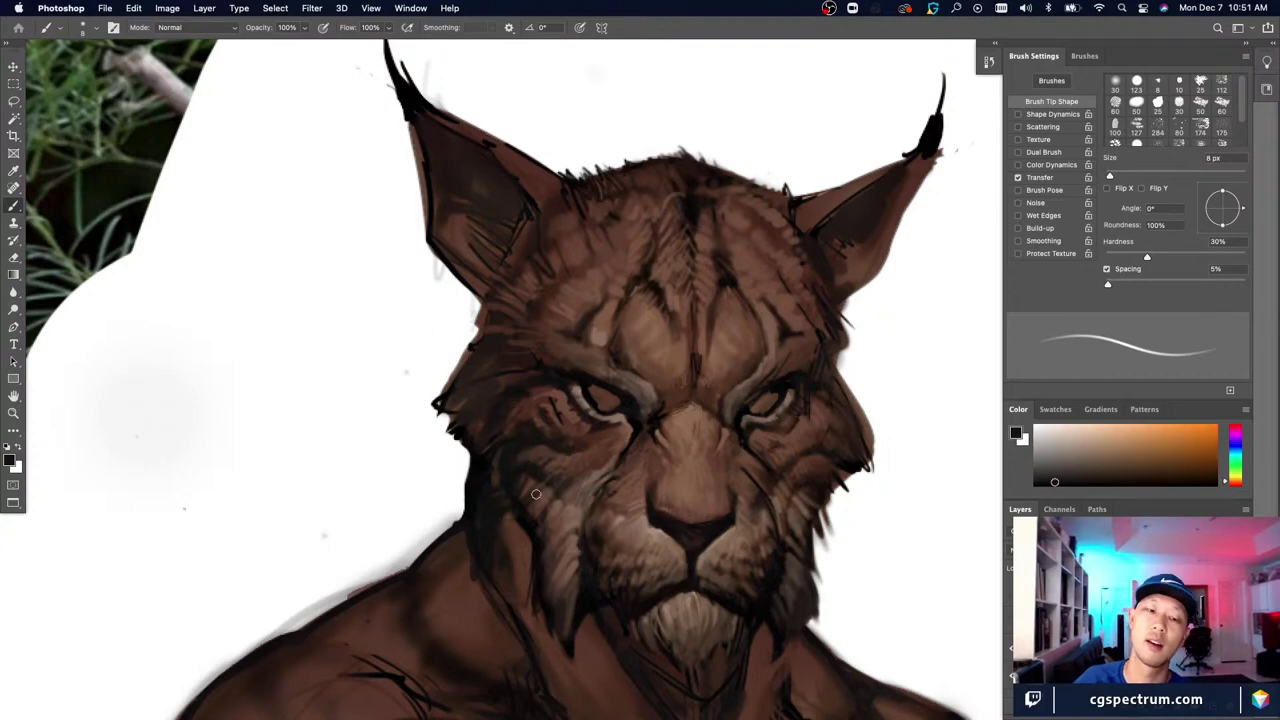
Step: Darken the upper left cheek tuft beside the eye in sampled dark brown and near-black at 8 px
key(super+minus)
key(super+minus)
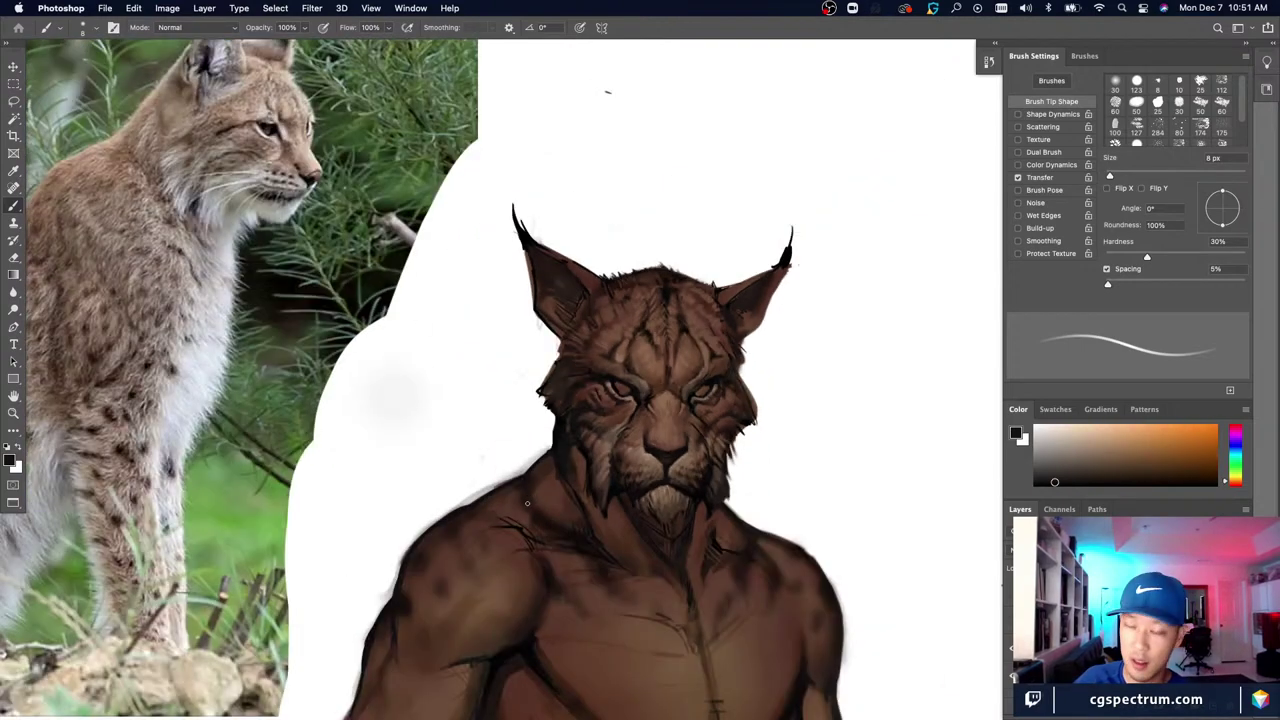
key(super+plus)
key(super+plus)
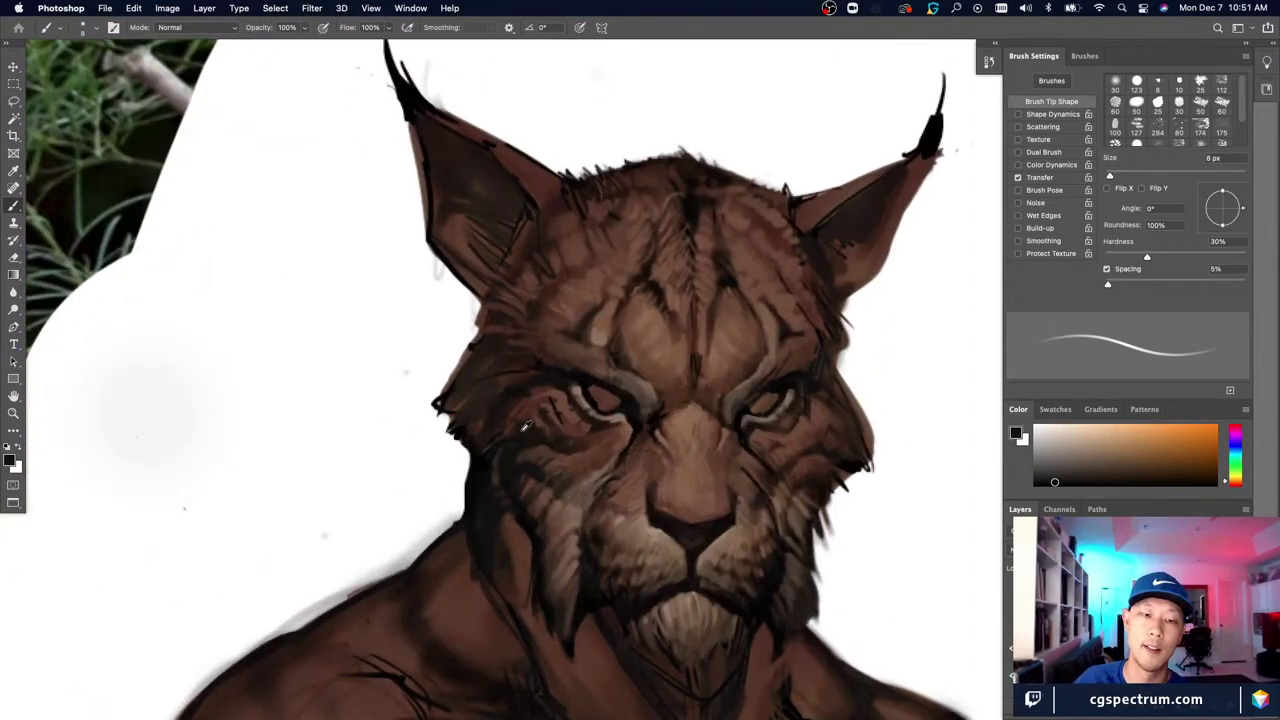
alt+click(530, 425)
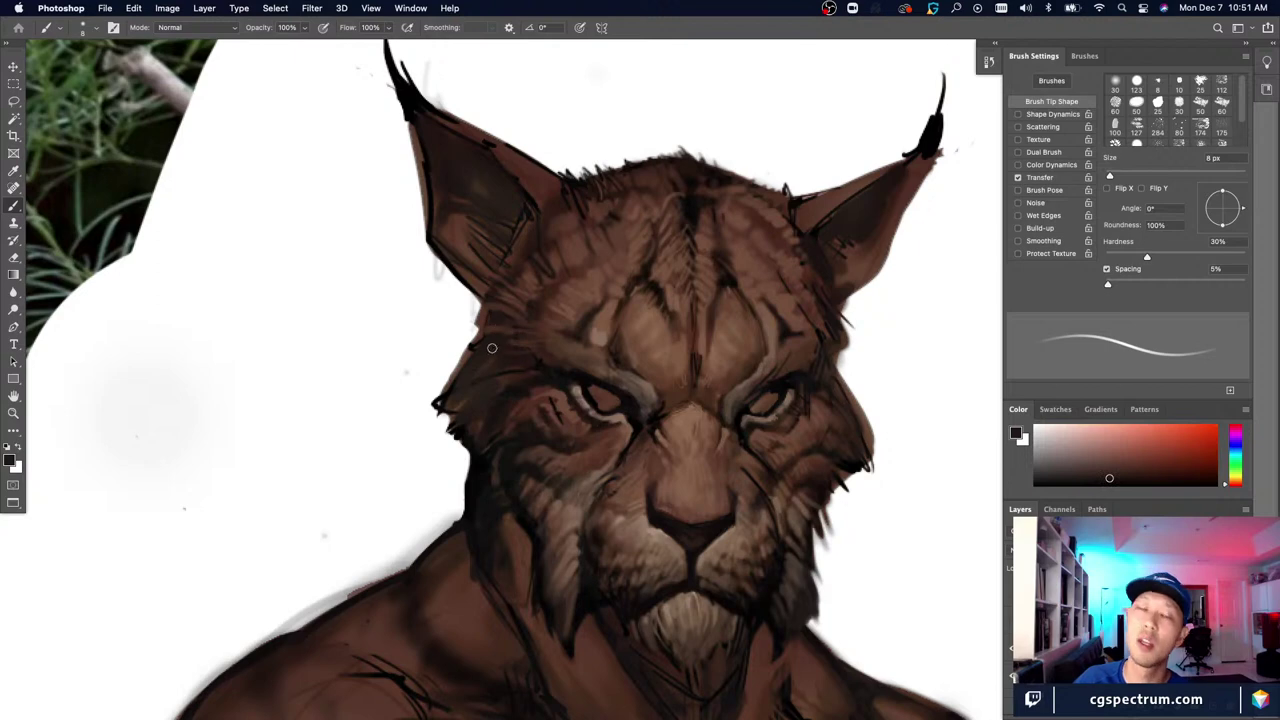
alt+click(537, 393)
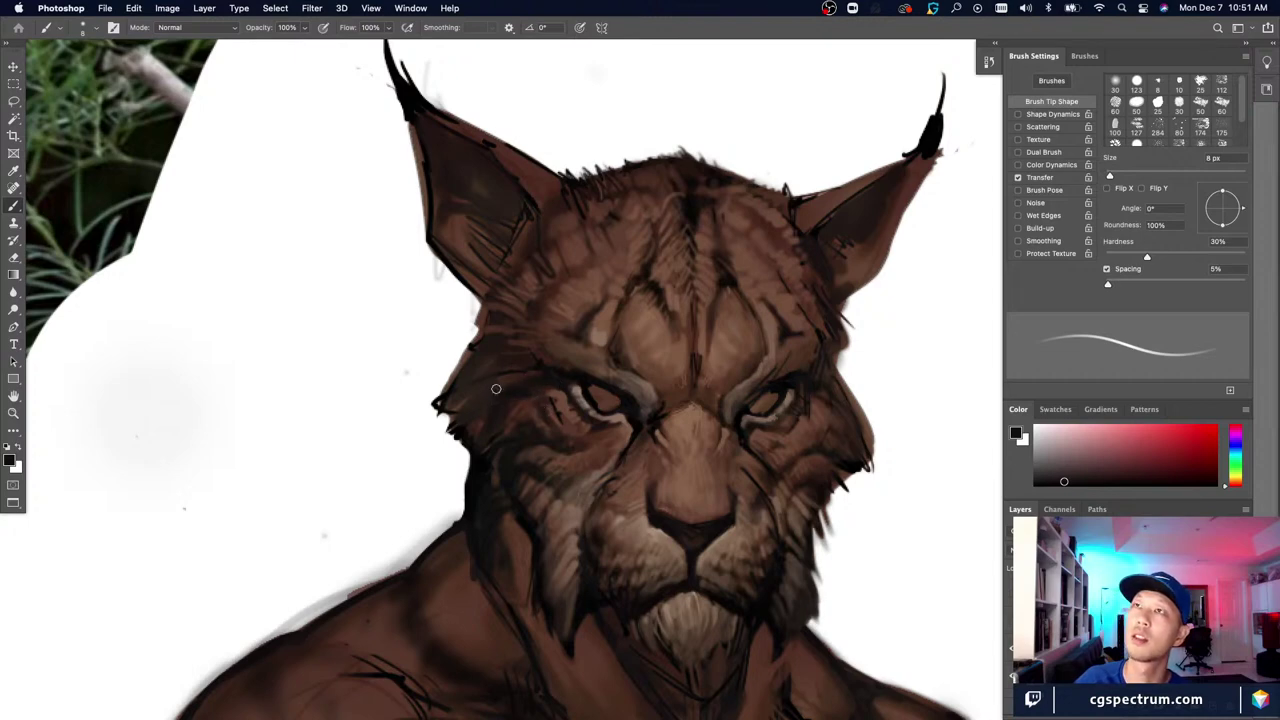
Step: Refine the dark fur of the upper left cheek tuft in sampled near-black and dark reddish brown, reducing the brush to 5 px
alt+click(569, 372)
key([)
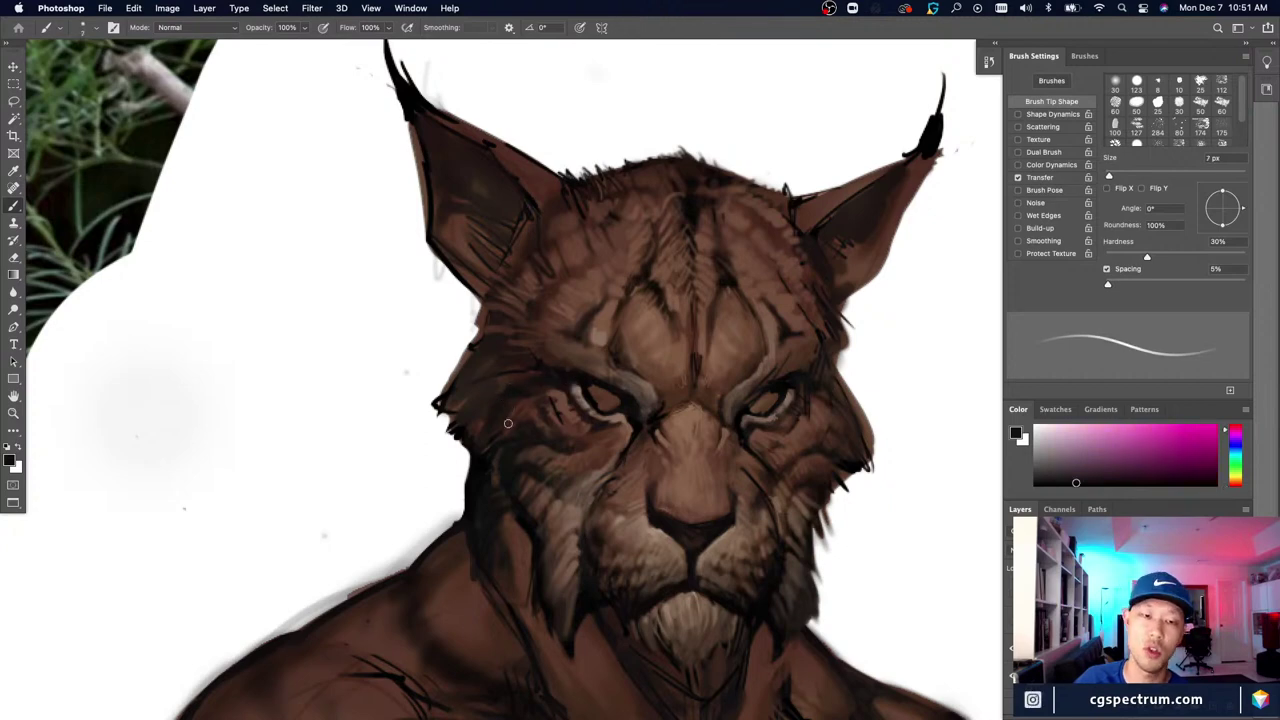
alt+click(514, 373)
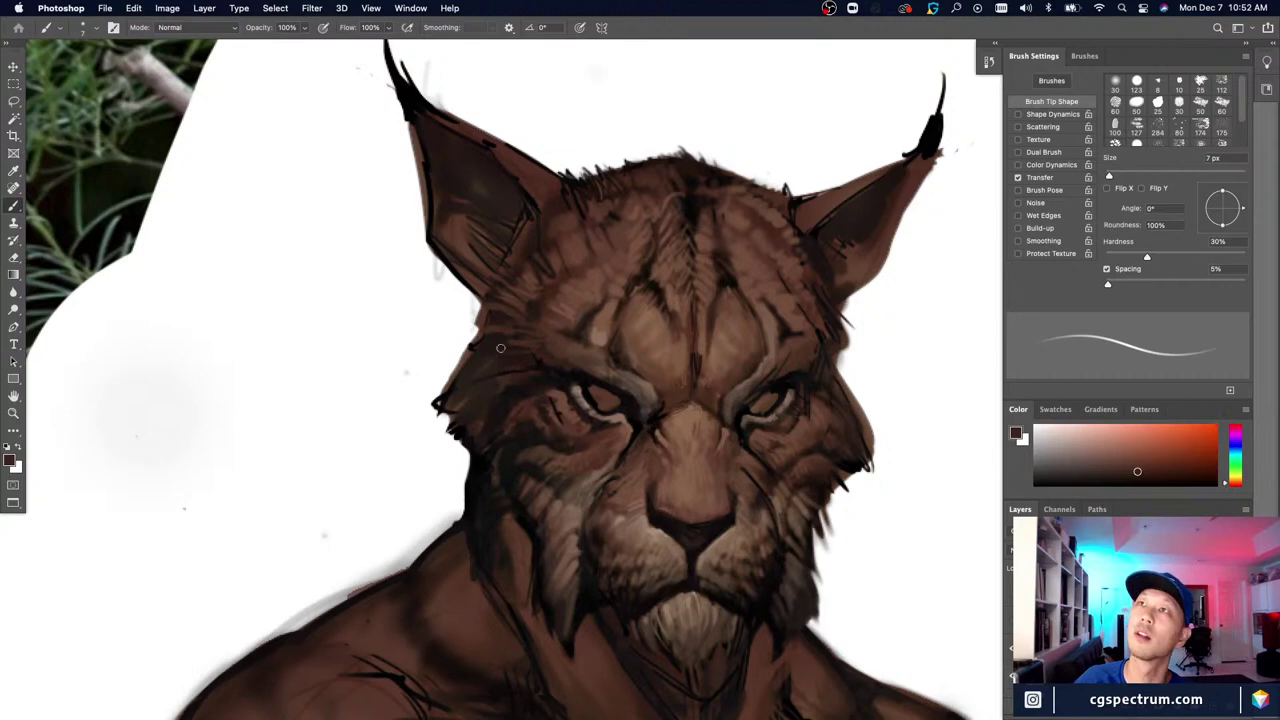
key(bracketleft)
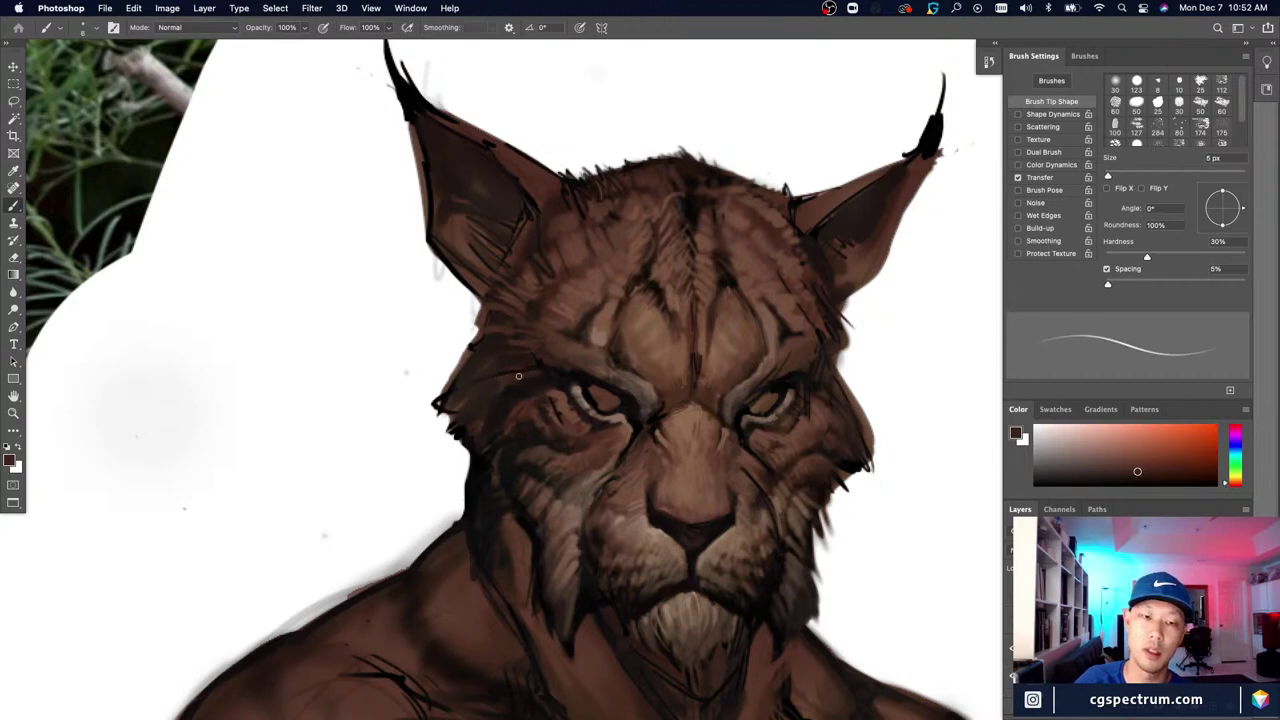
Step: Touch up the fur beside the left eye's outer corner in a sampled mid brown, reducing the brush to 1 px
alt+click(560, 390)
key(bracketleft)
key(bracketleft)
key(bracketleft)
key(bracketleft)
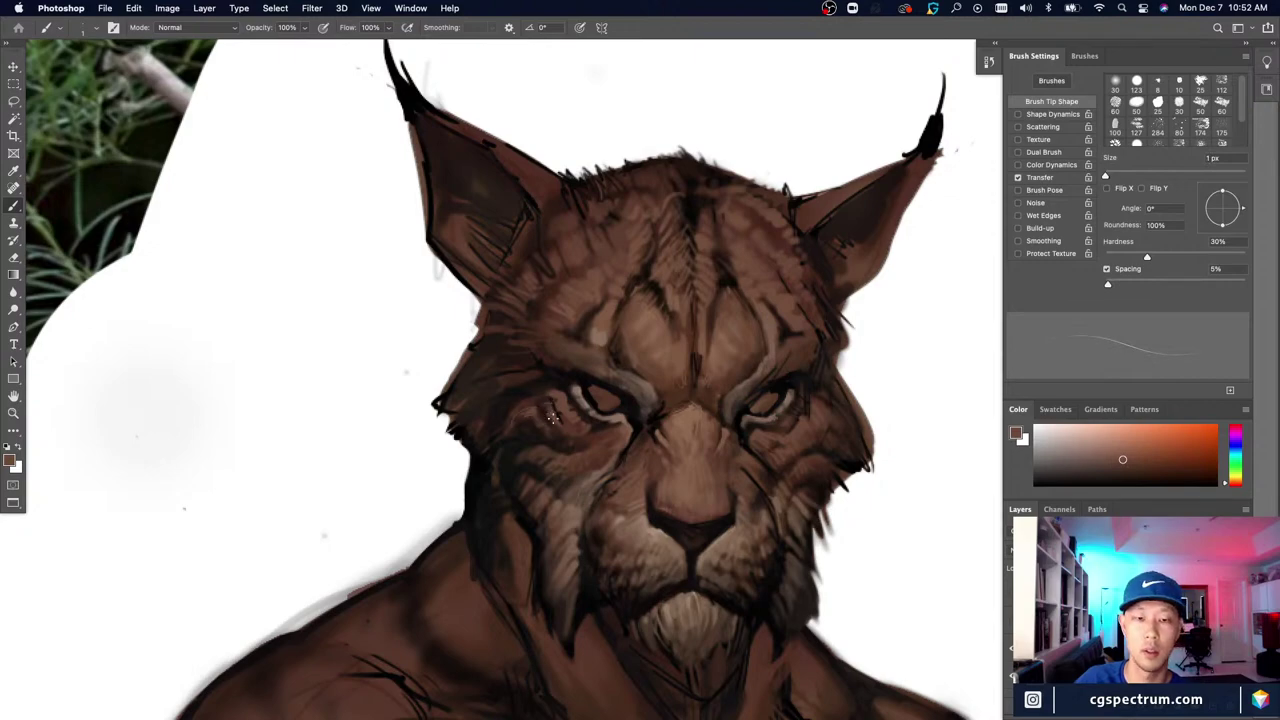
Step: Examine the painted face close up and at full-figure scale beside the lynx reference photo
key(super+minus)
key(super+minus)
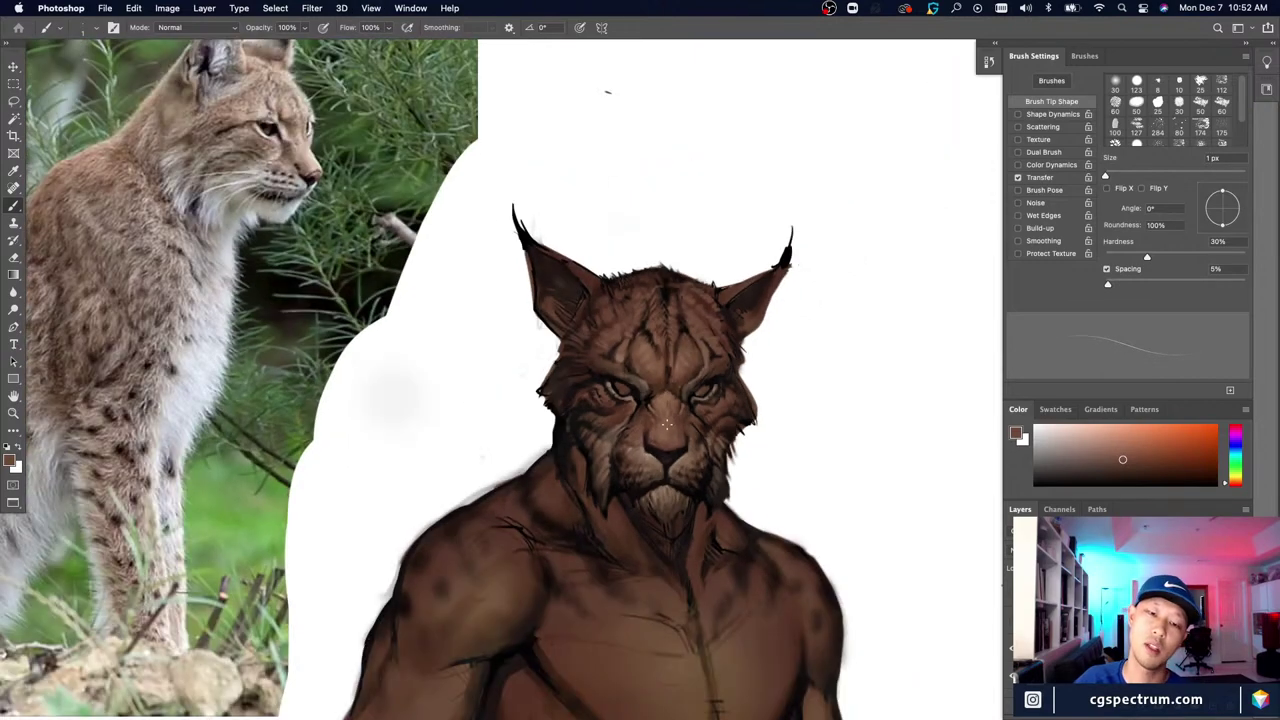
key(super+plus)
key(super+plus)
key(super+minus)
key(super+minus)
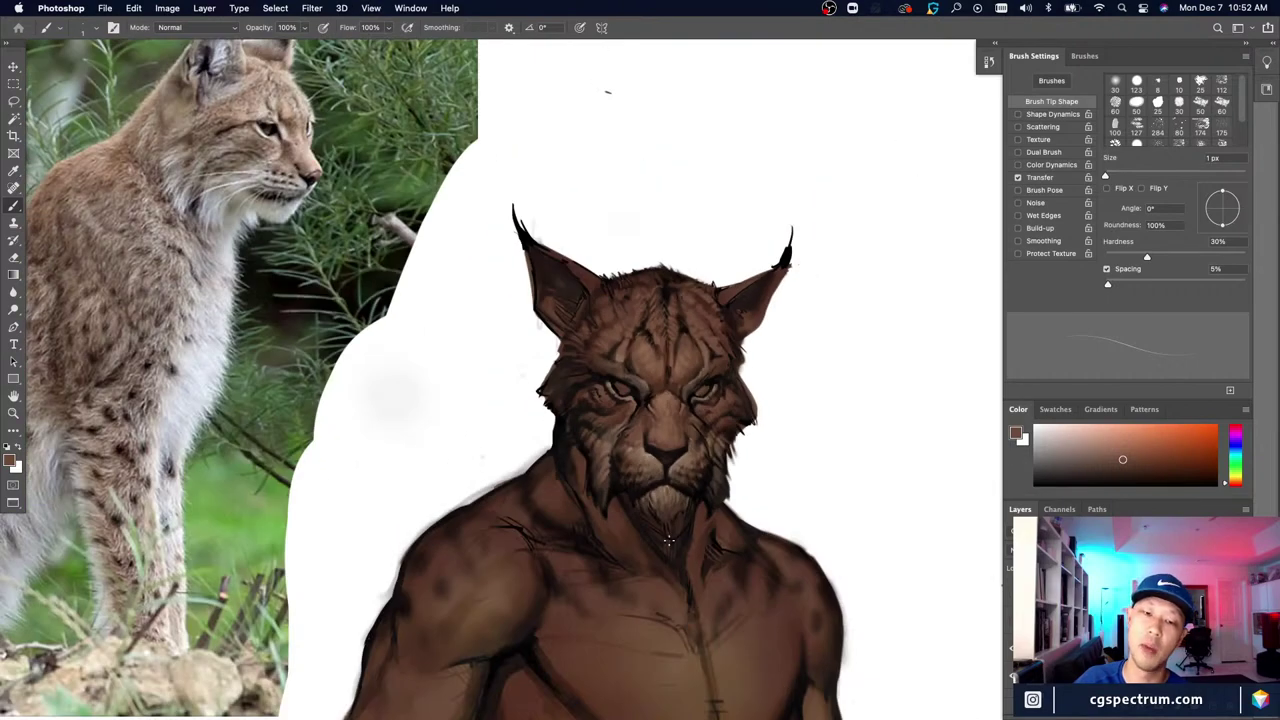
scroll(668, 540, up, 3)
scroll(685, 619, down, 3)
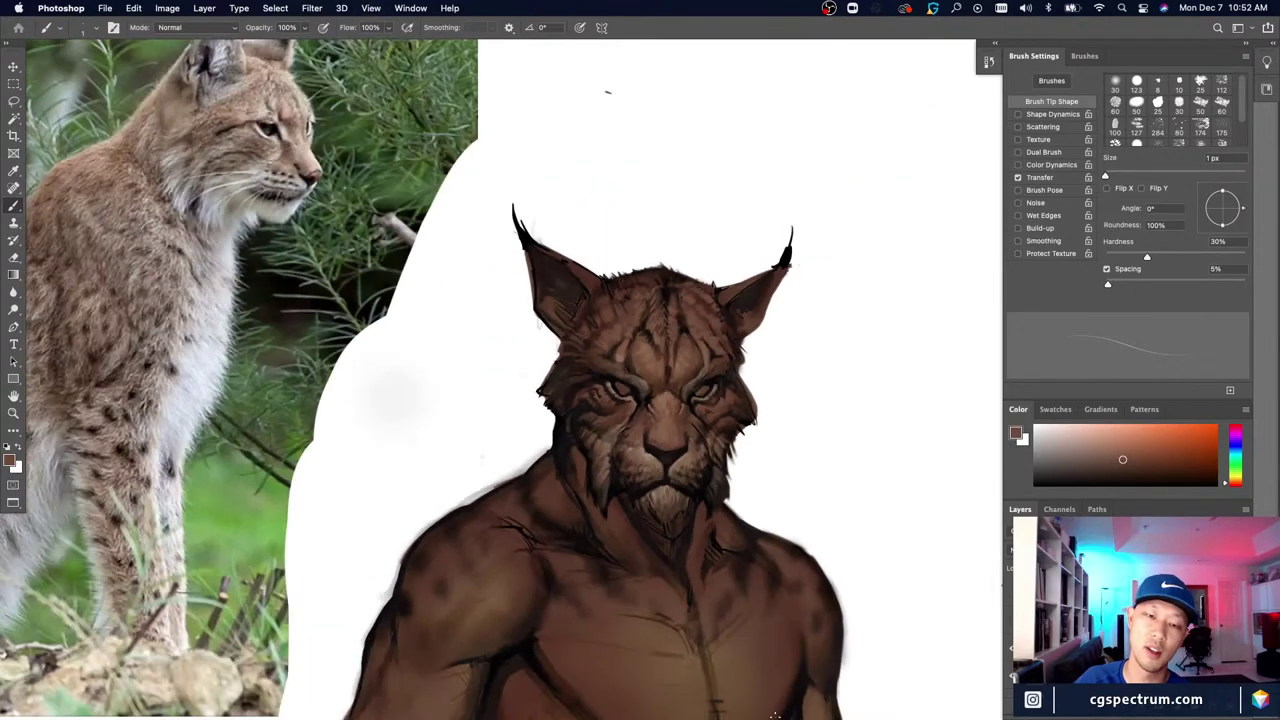
scroll(775, 716, down, 2)
key(super+=)
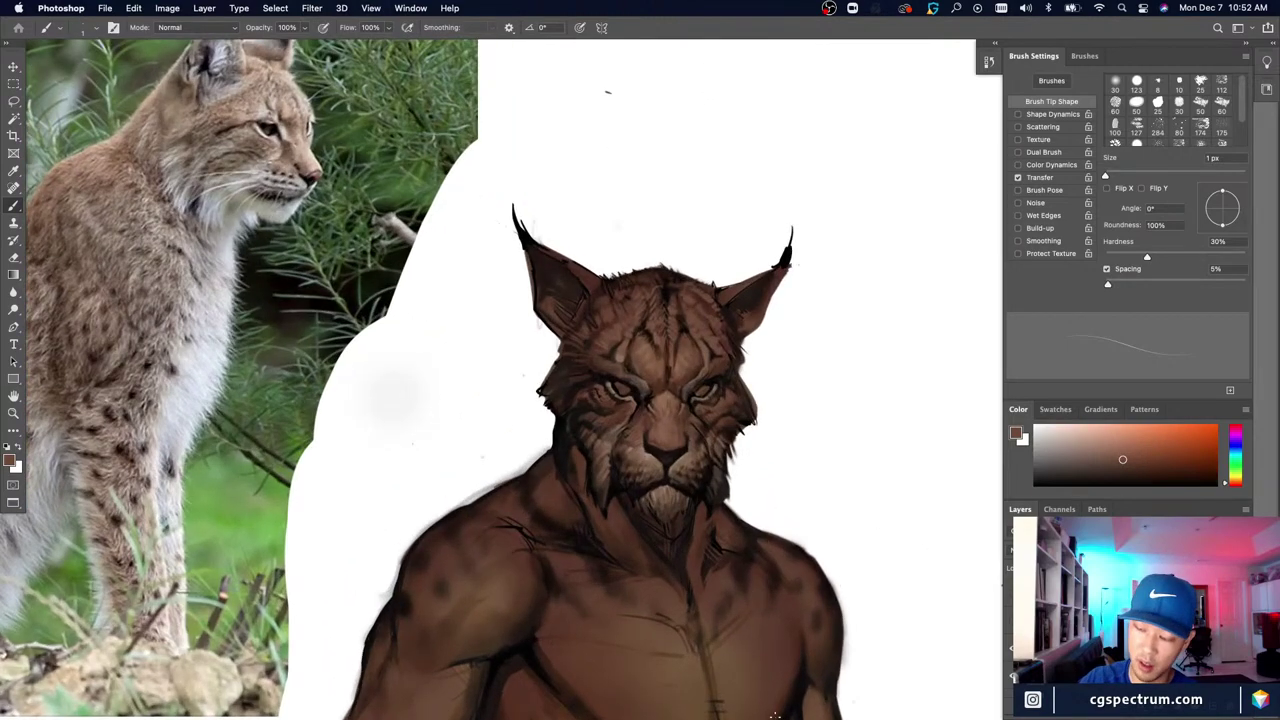
scroll(835, 627, down, 2)
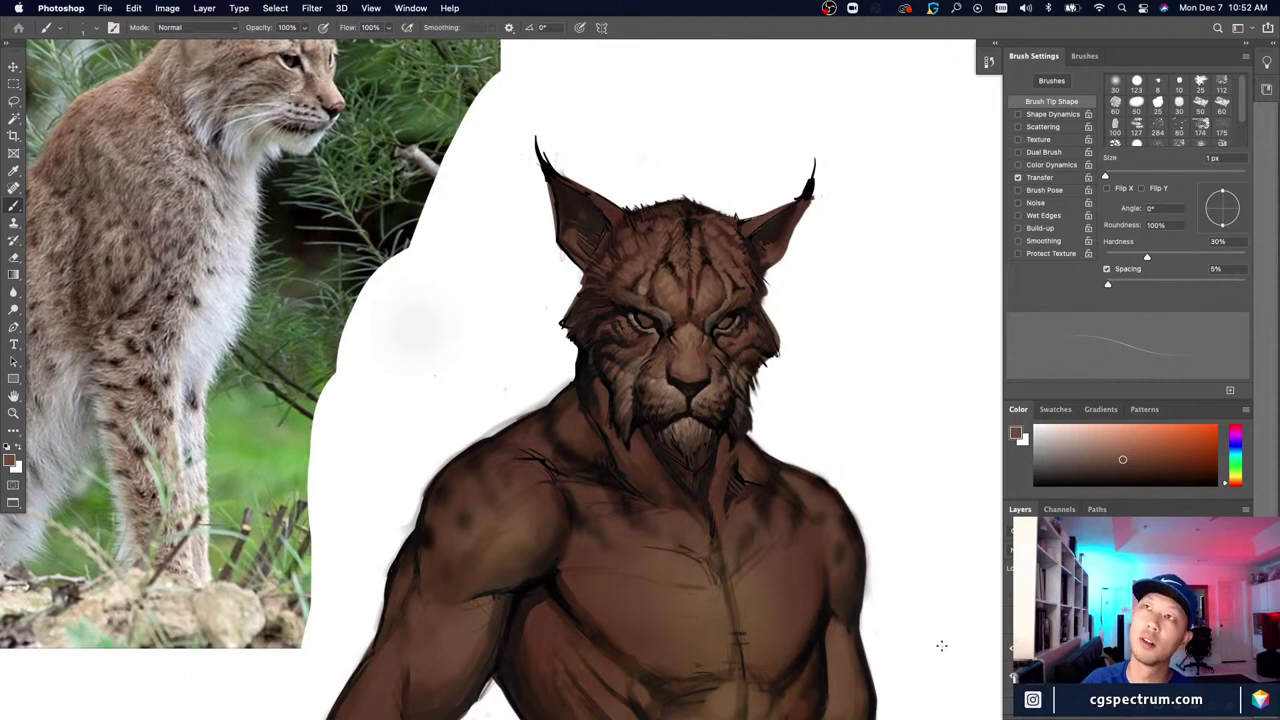
key(super+=)
drag(652, 173, 674, 254)
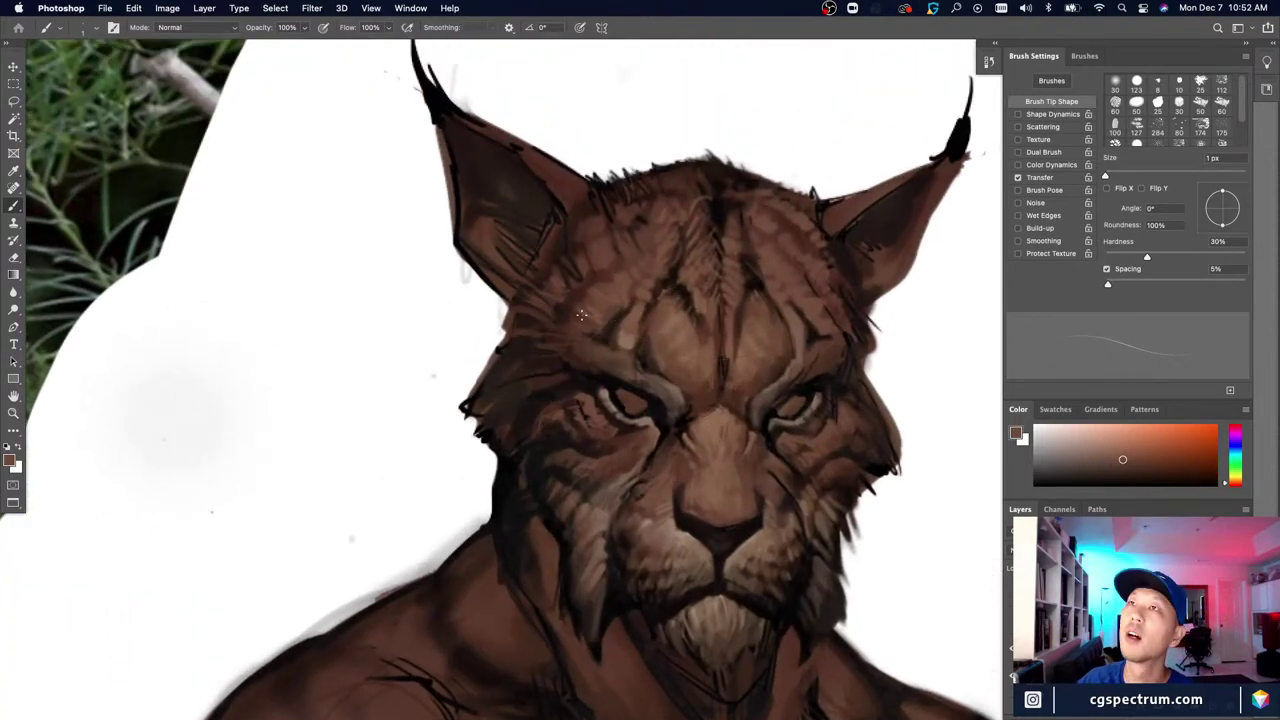
key(super+minus)
key(super+minus)
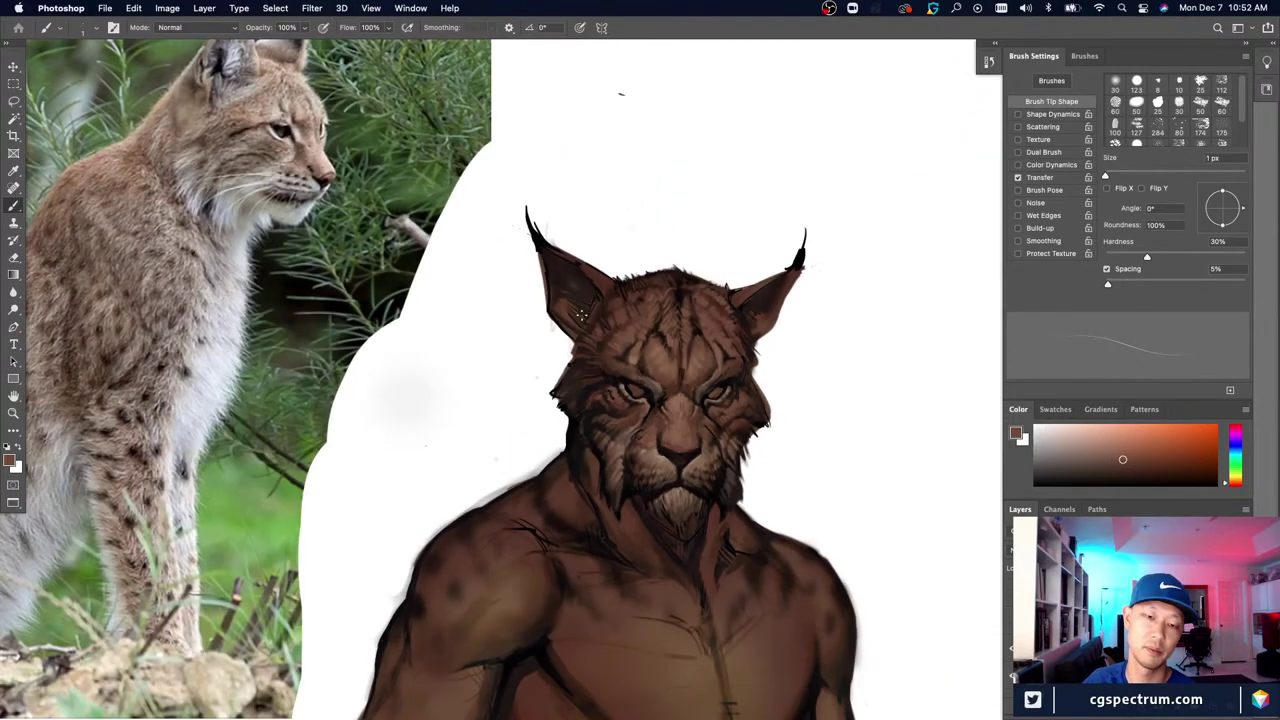
scroll(581, 316, down, 2)
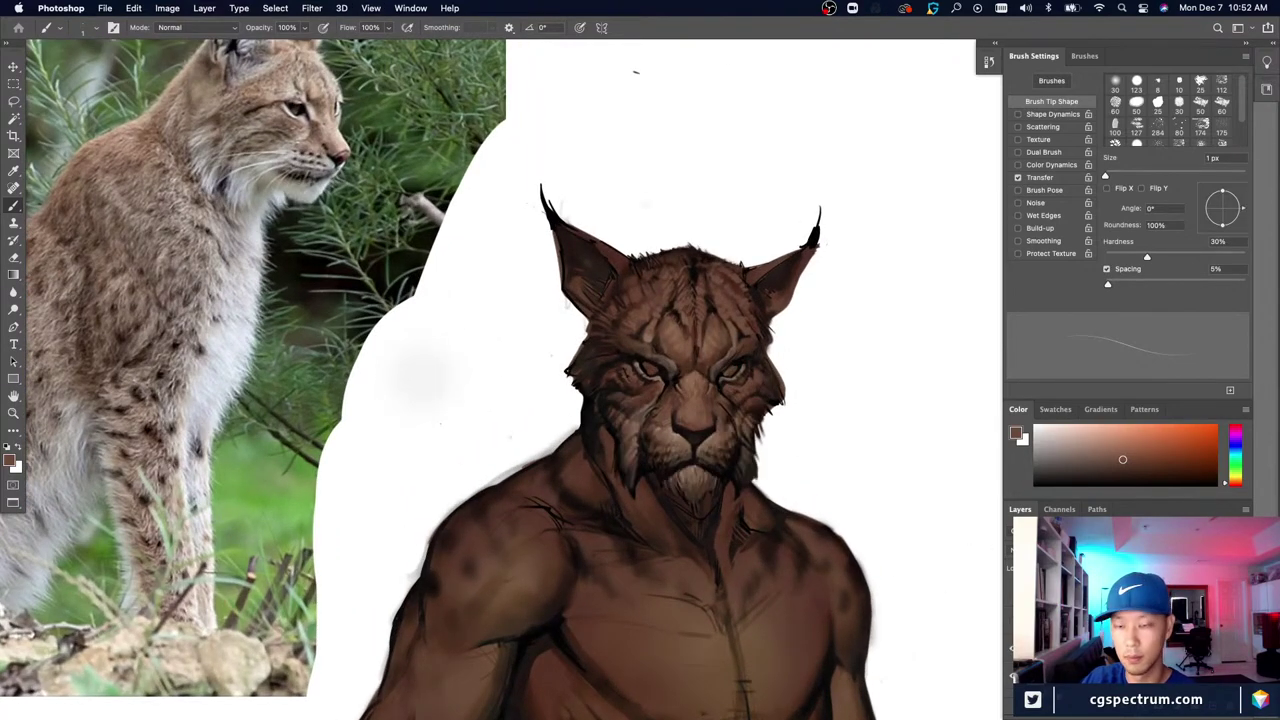
Step: Paint small highlights along the underside of the nose in a lighter muted reddish brown with a 3 px brush
key(super+plus)
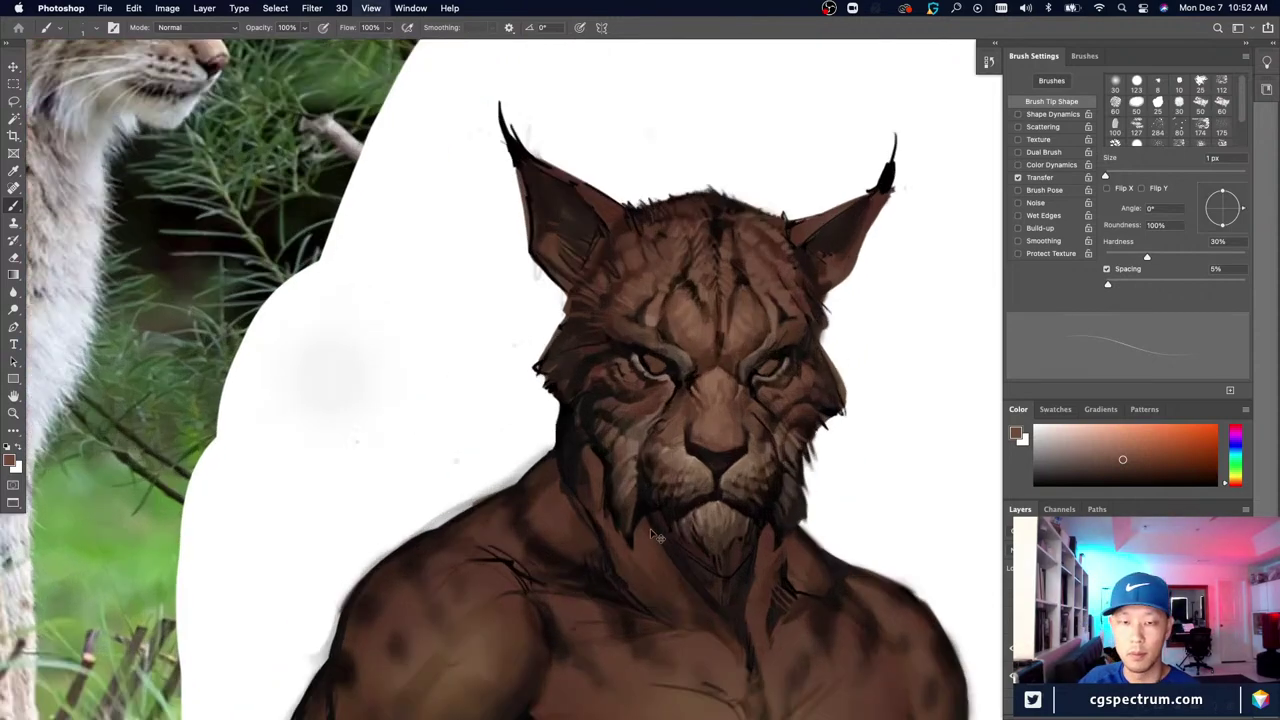
key(super+plus)
drag(673, 570, 654, 537)
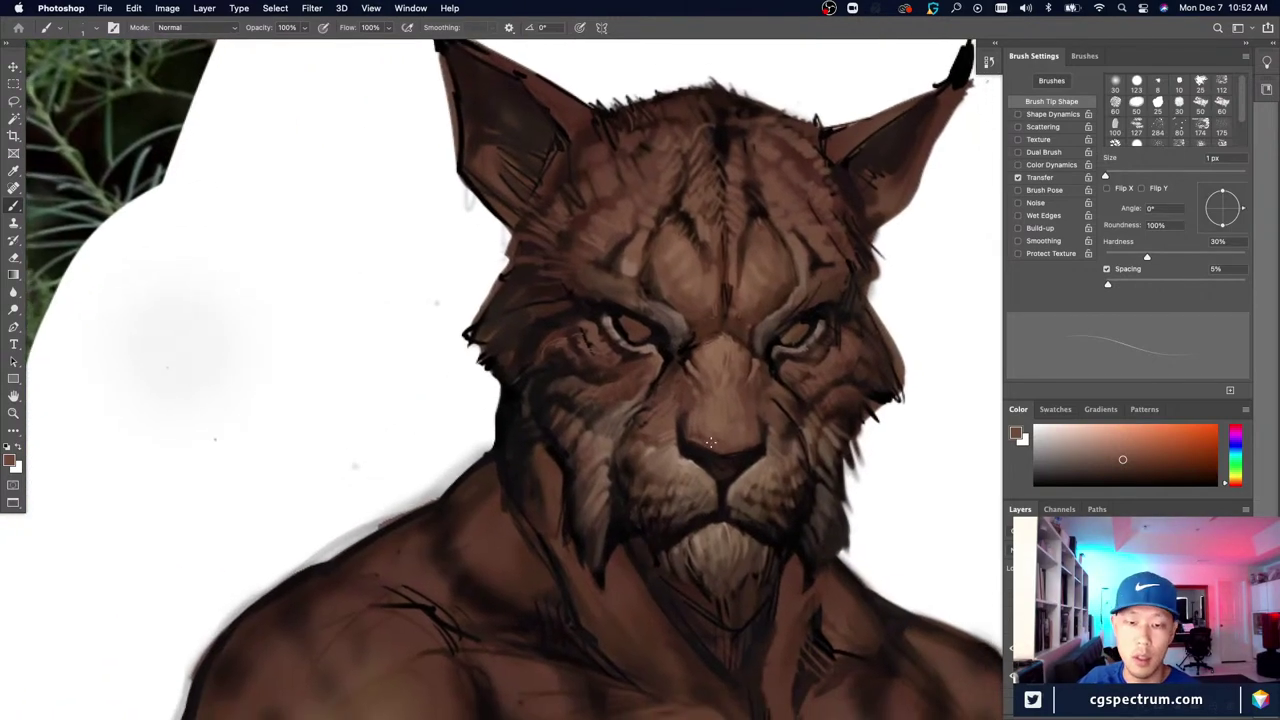
alt+click(728, 470)
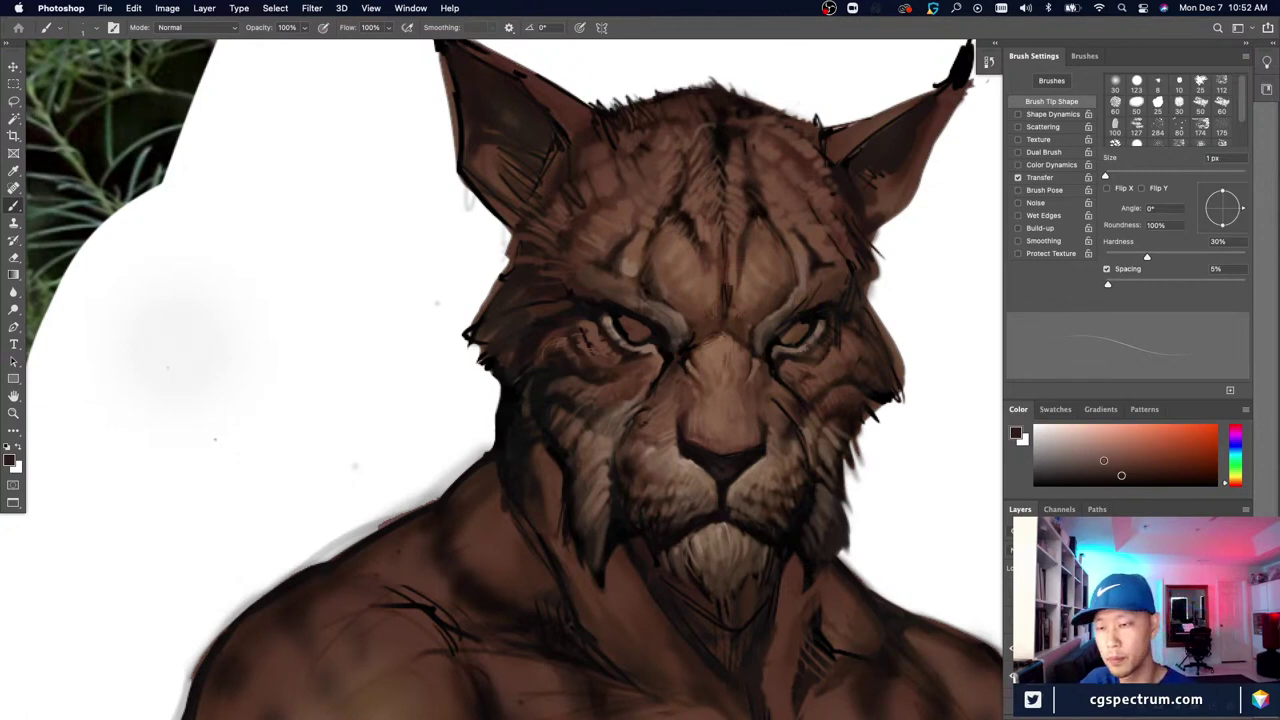
drag(1104, 460, 1097, 454)
key(bracketright)
key(bracketright)
key(bracketright)
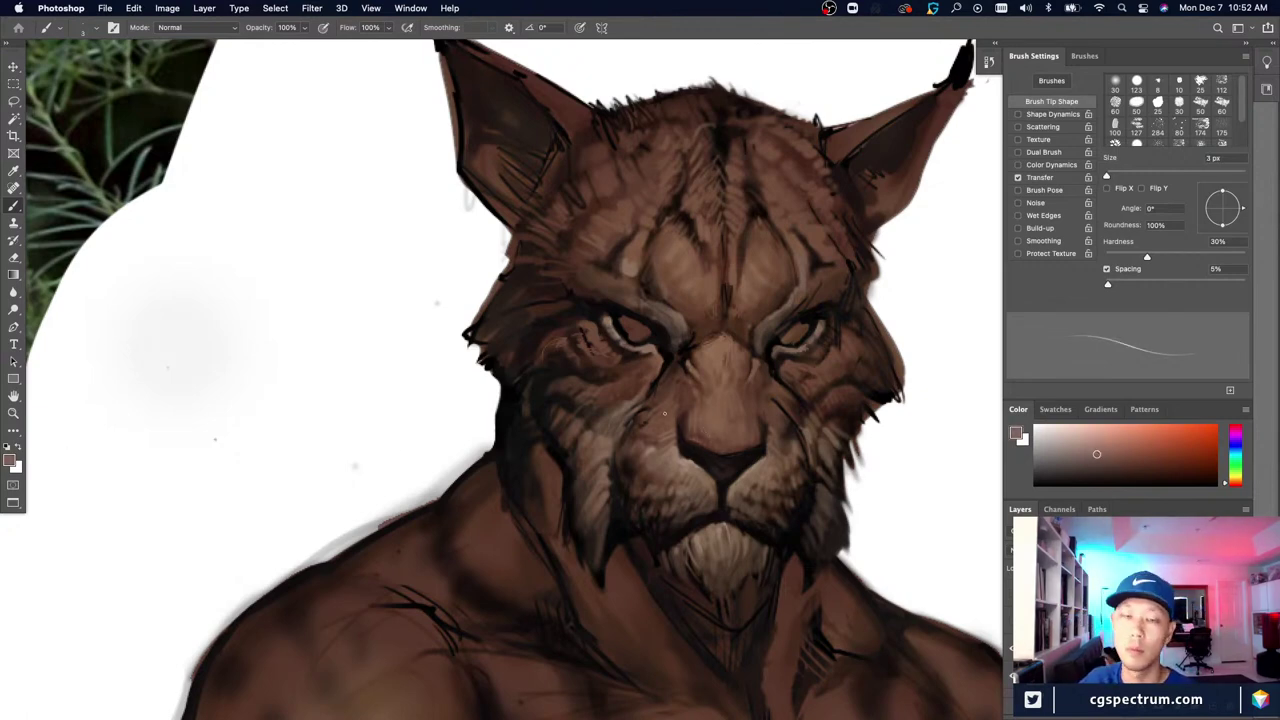
key(bracketleft)
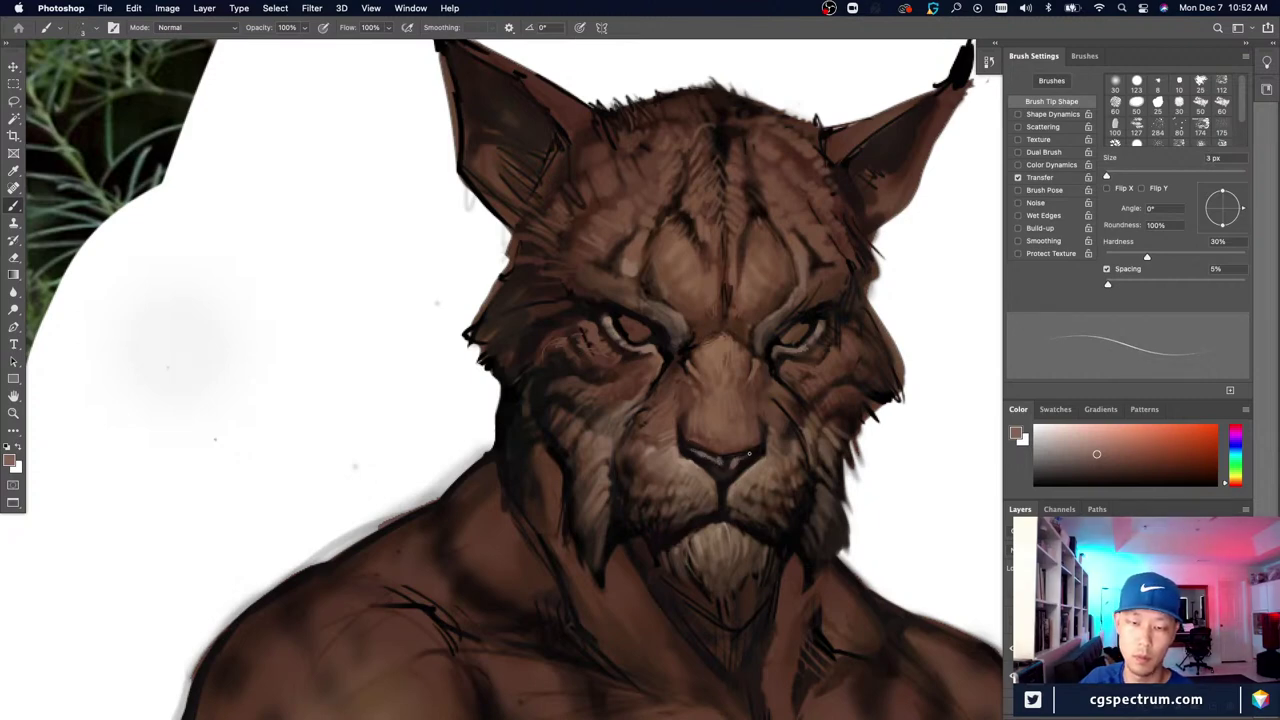
Step: Trim the highlights under the nose with a small eraser, reducing it to 6 px and 3 px between brush touch-ups
key(e)
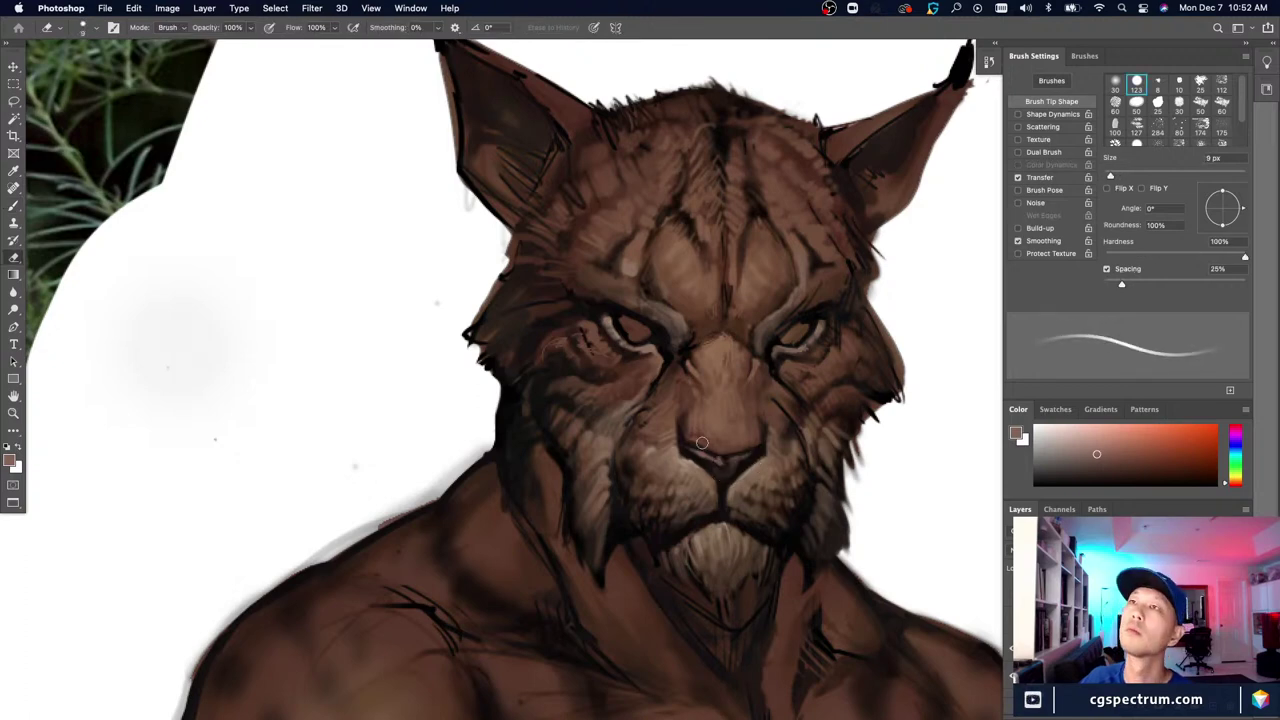
key(bracketleft)
key(bracketleft)
key(bracketleft)
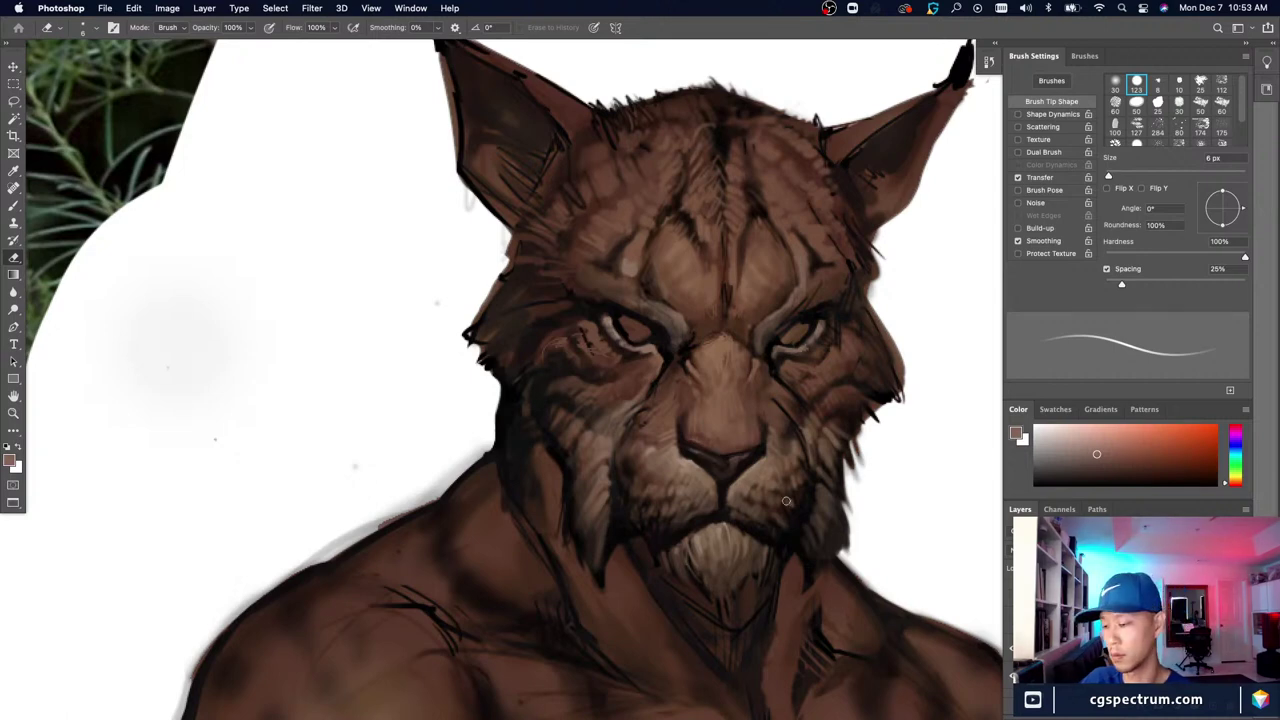
key(b)
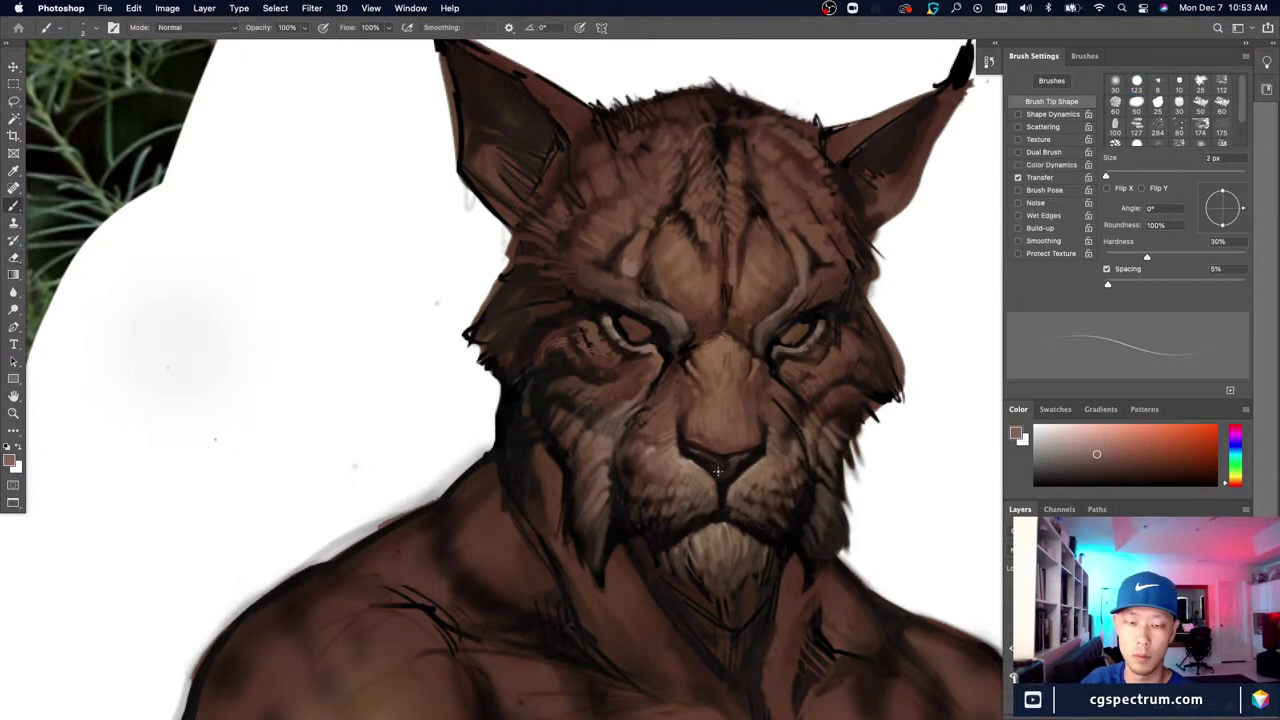
key(e)
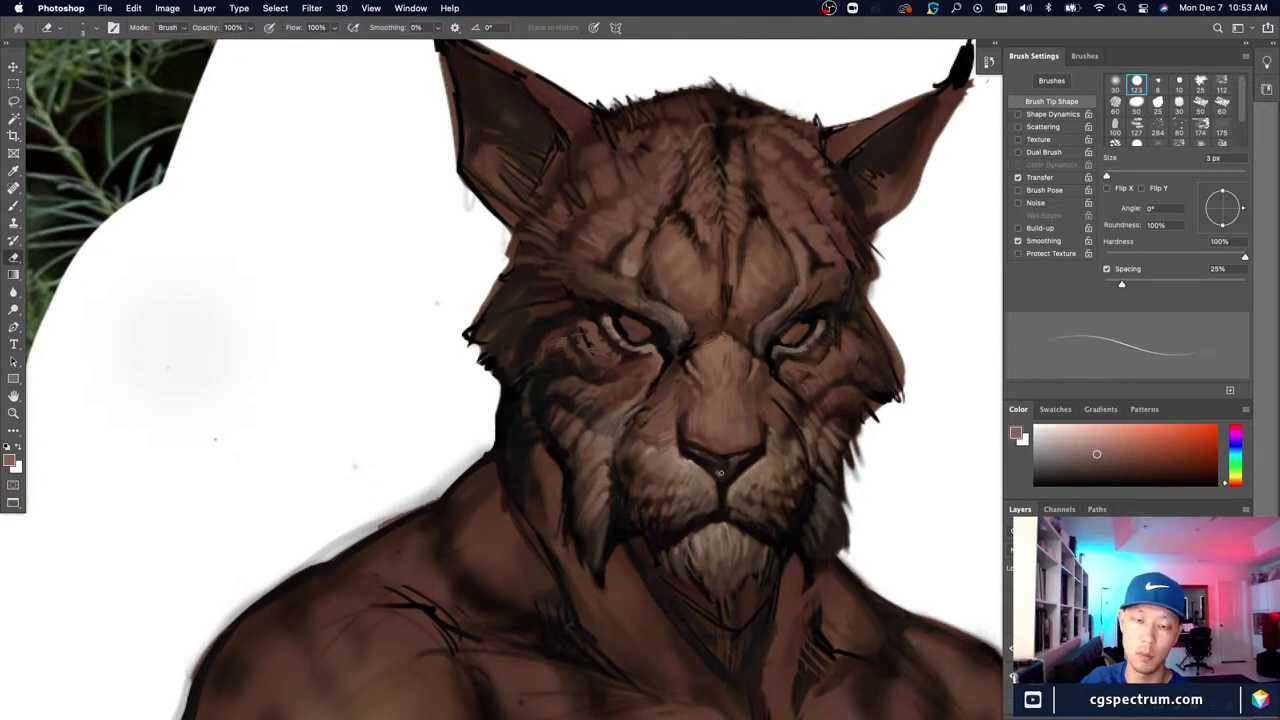
Step: Redefine the nostrils and the lower edge of the nose in sampled near-black with a 2 px brush
key(b)
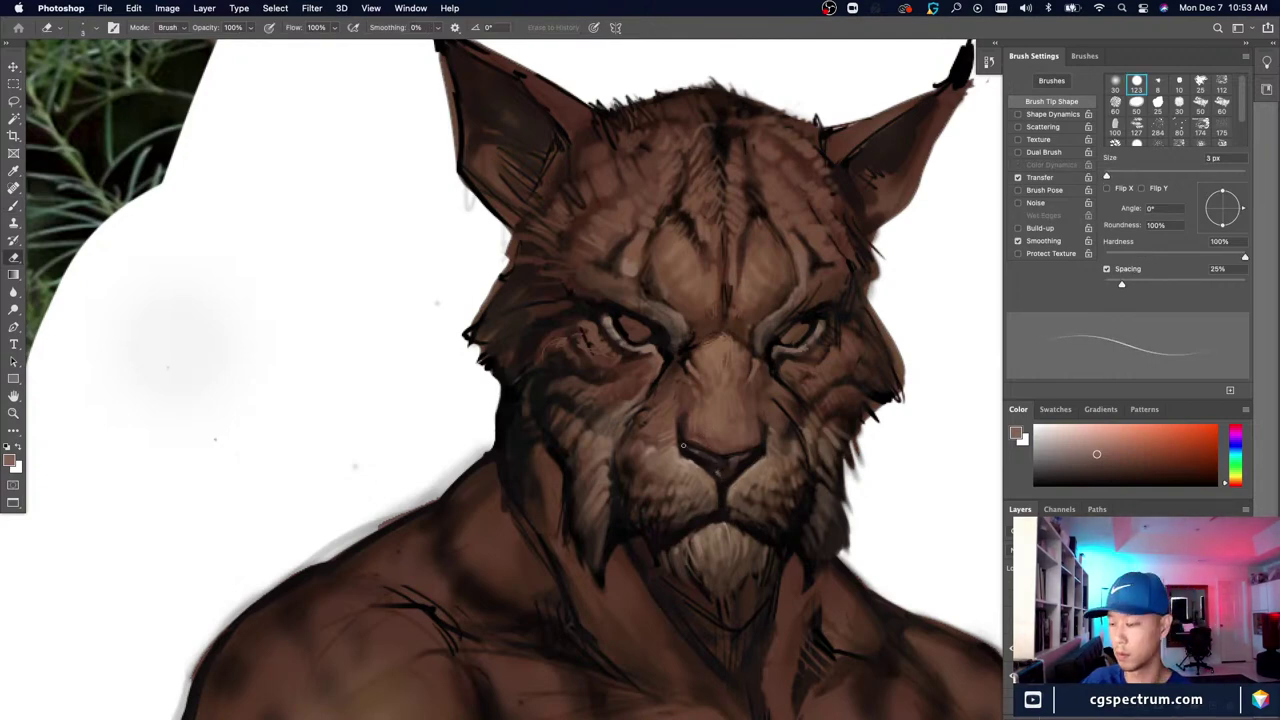
alt+click(719, 465)
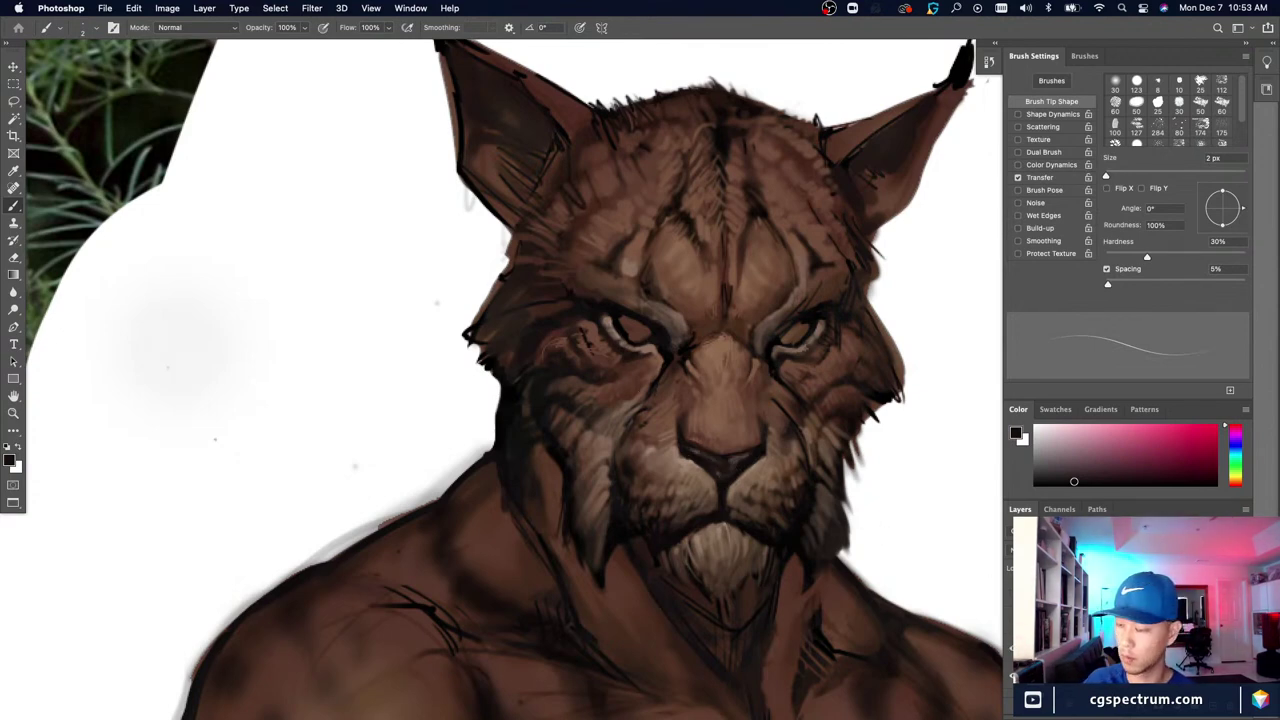
key(v)
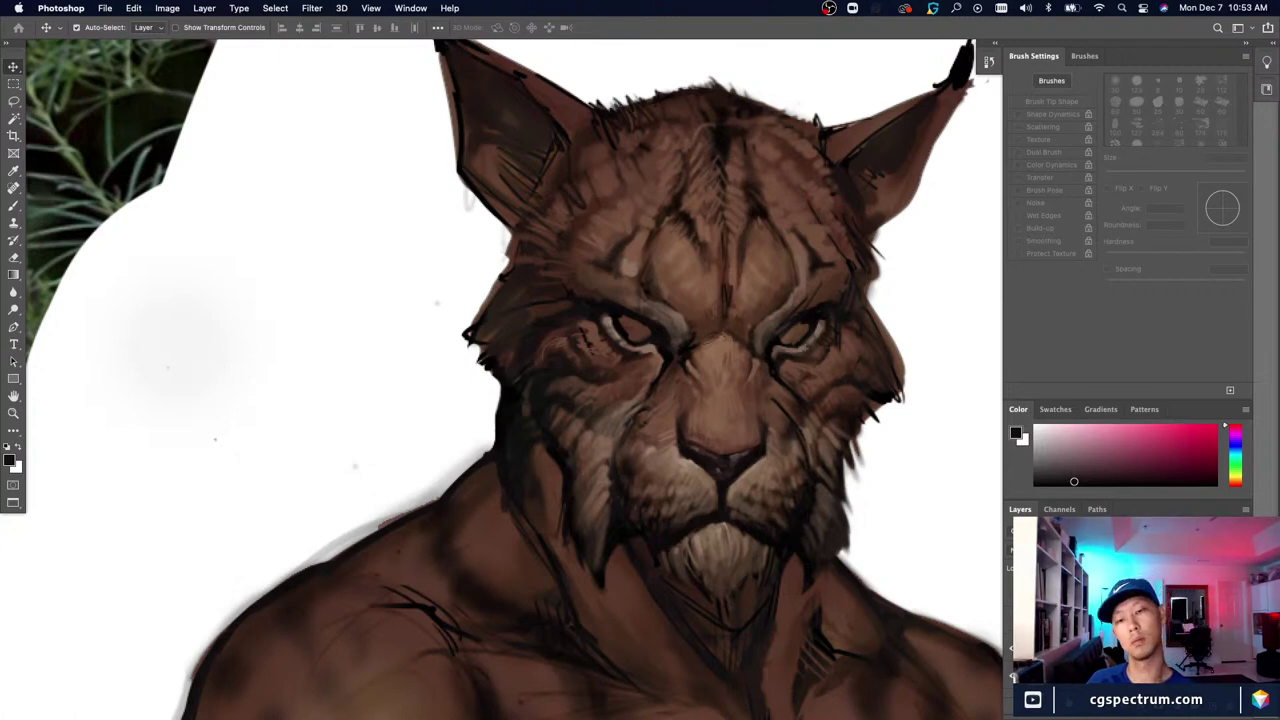
key(b)
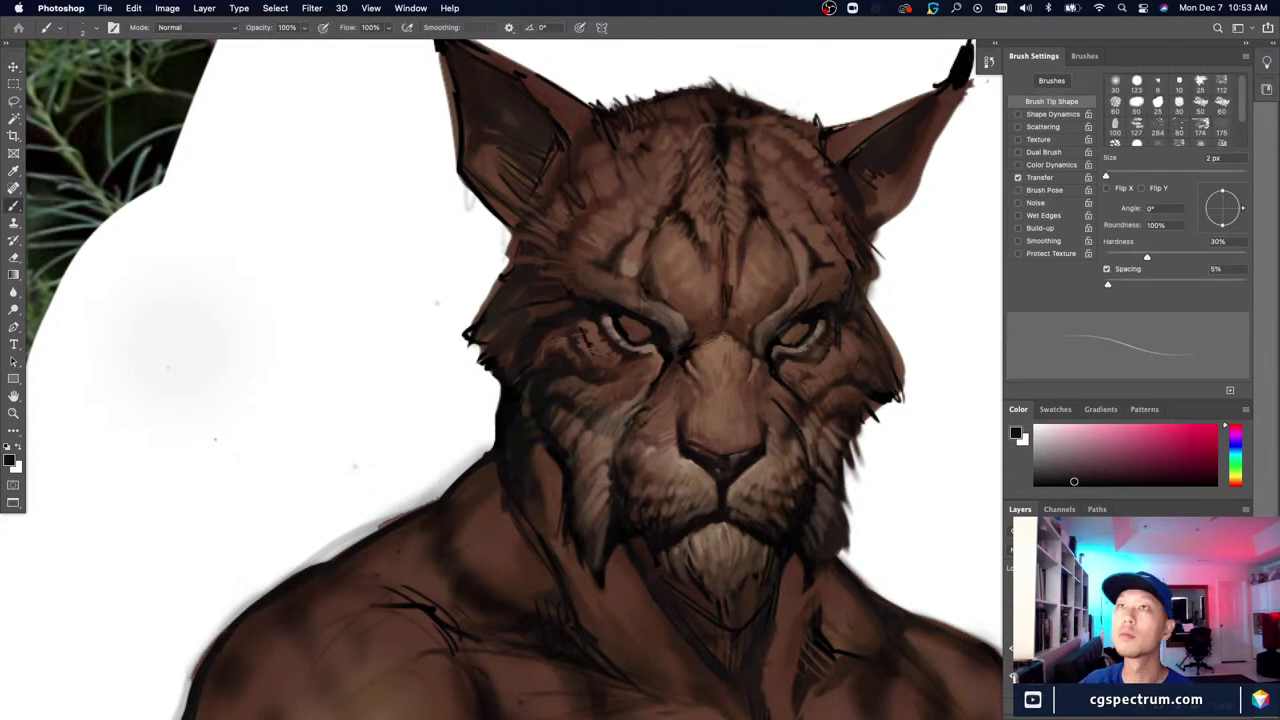
Step: Refine the muzzle edge beside the left nostril in a sampled light greyish brown with a 1 px brush
key(bracketleft)
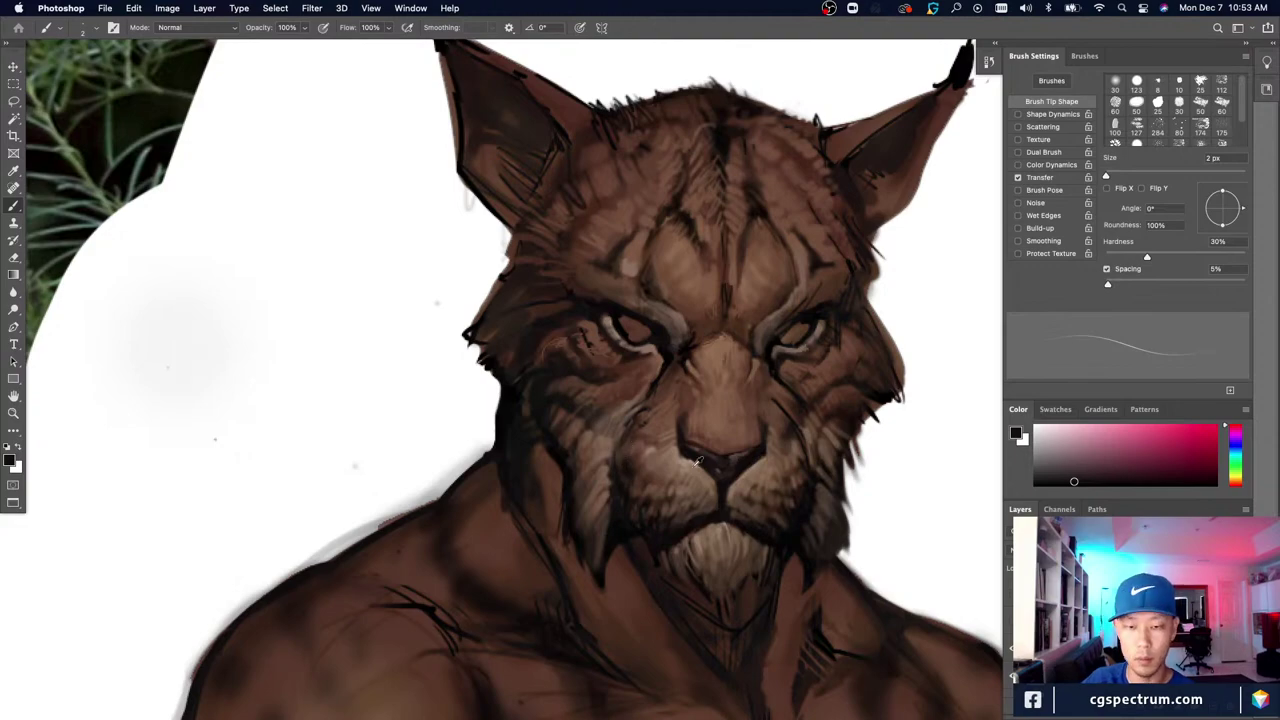
alt+click(697, 461)
alt+click(695, 462)
alt+click(675, 451)
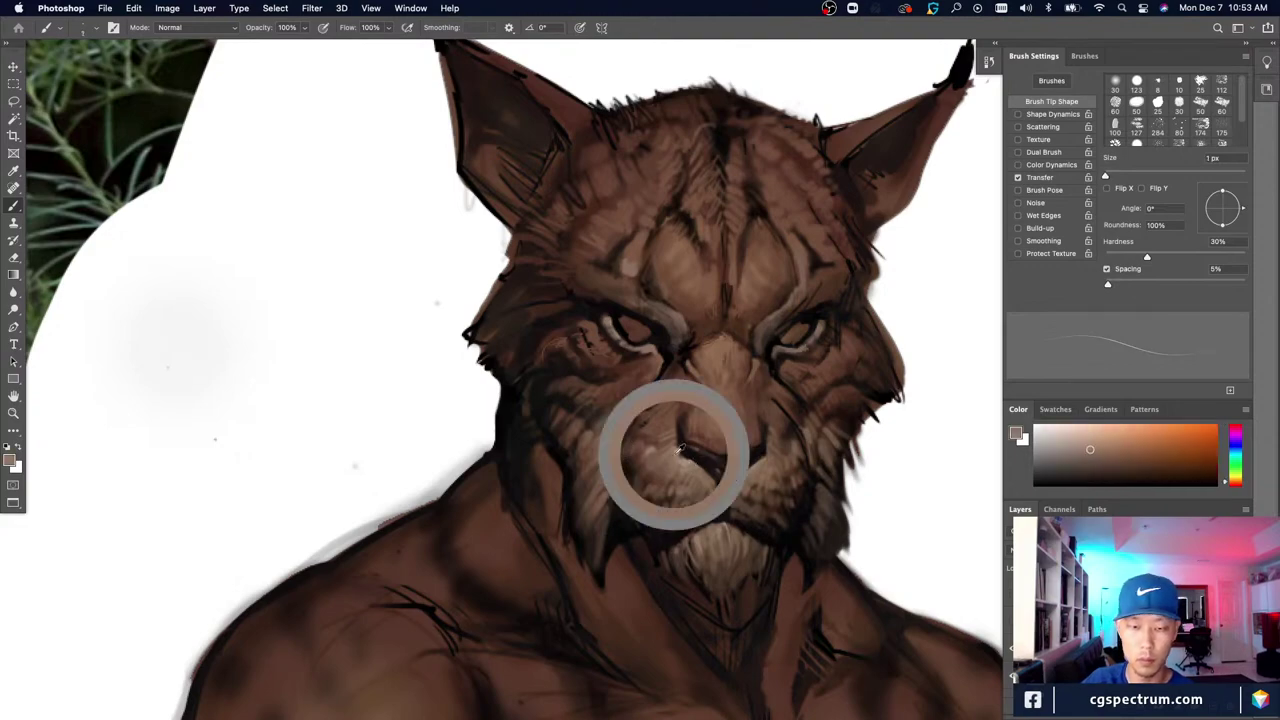
key(super+minus)
key(super+equal)
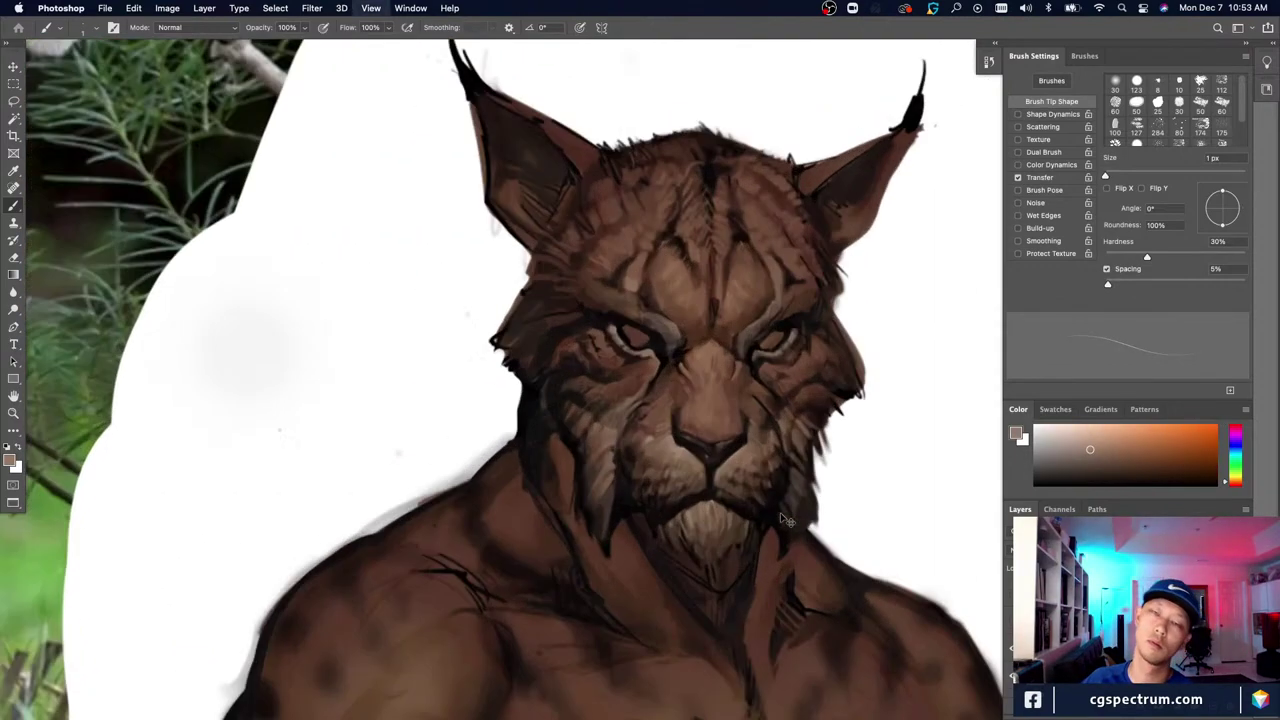
Step: Lasso the nose and the muzzle around it, narrow the selection to 88.76% width and nudge it slightly downward
key(l)
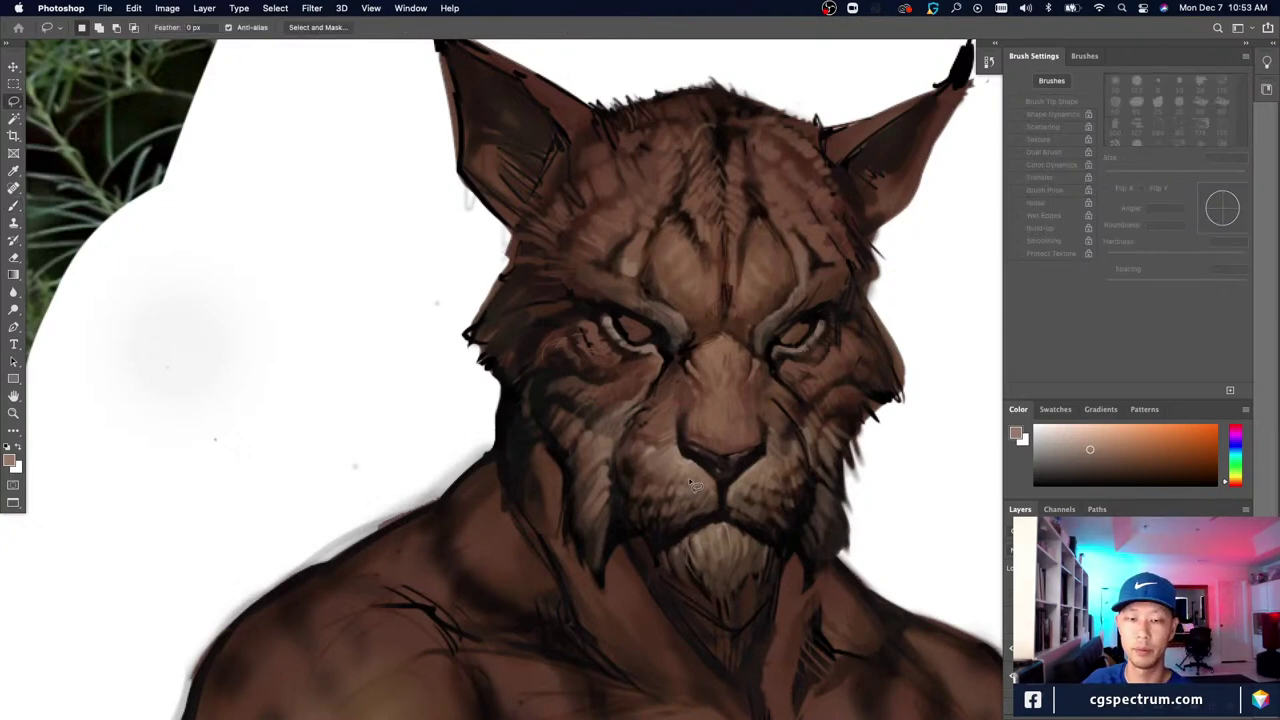
mouse_move(688, 478)
mouse_down()
mouse_move(733, 399)
mouse_move(775, 454)
mouse_move(722, 508)
mouse_up()
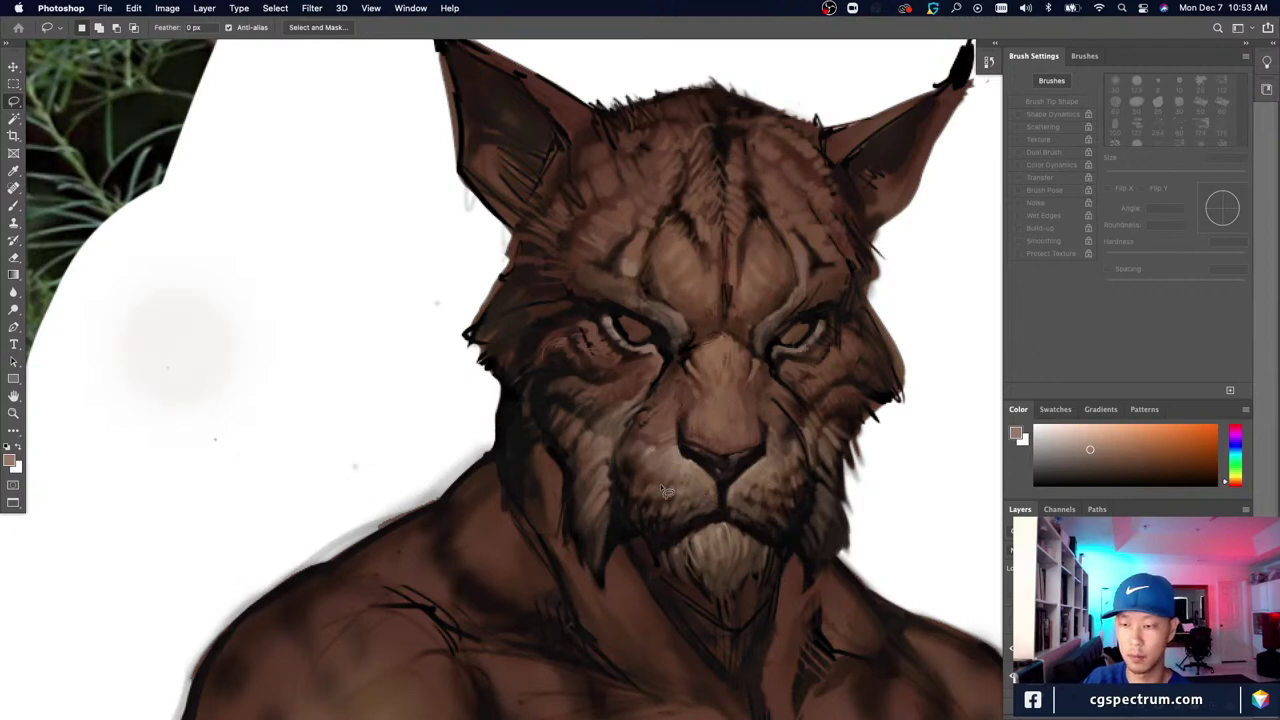
key(super+t)
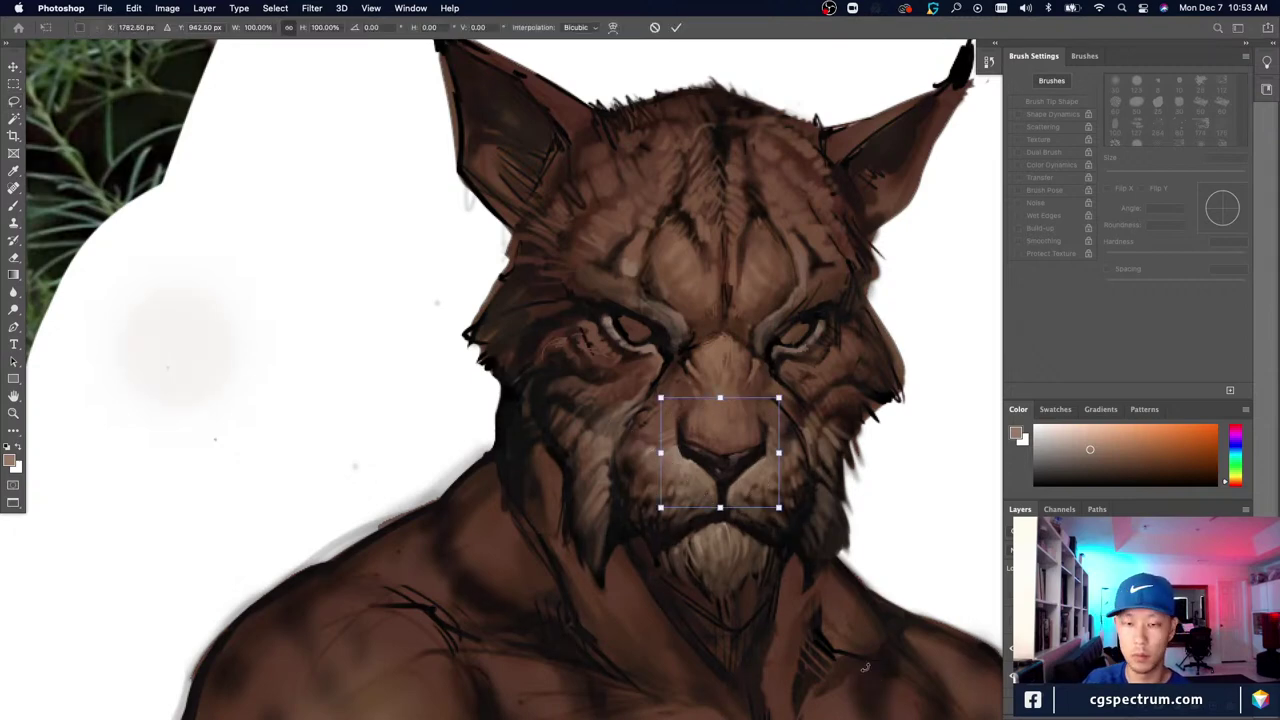
drag(659, 452, 688, 471)
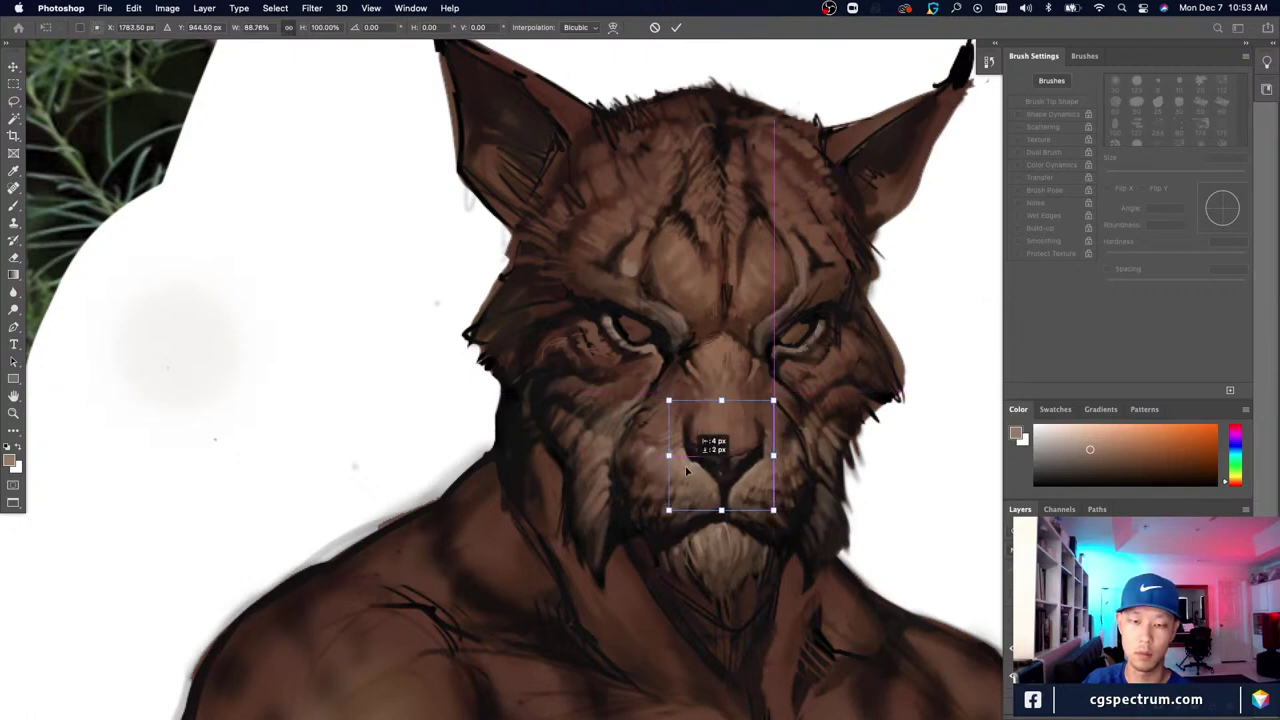
key(Return)
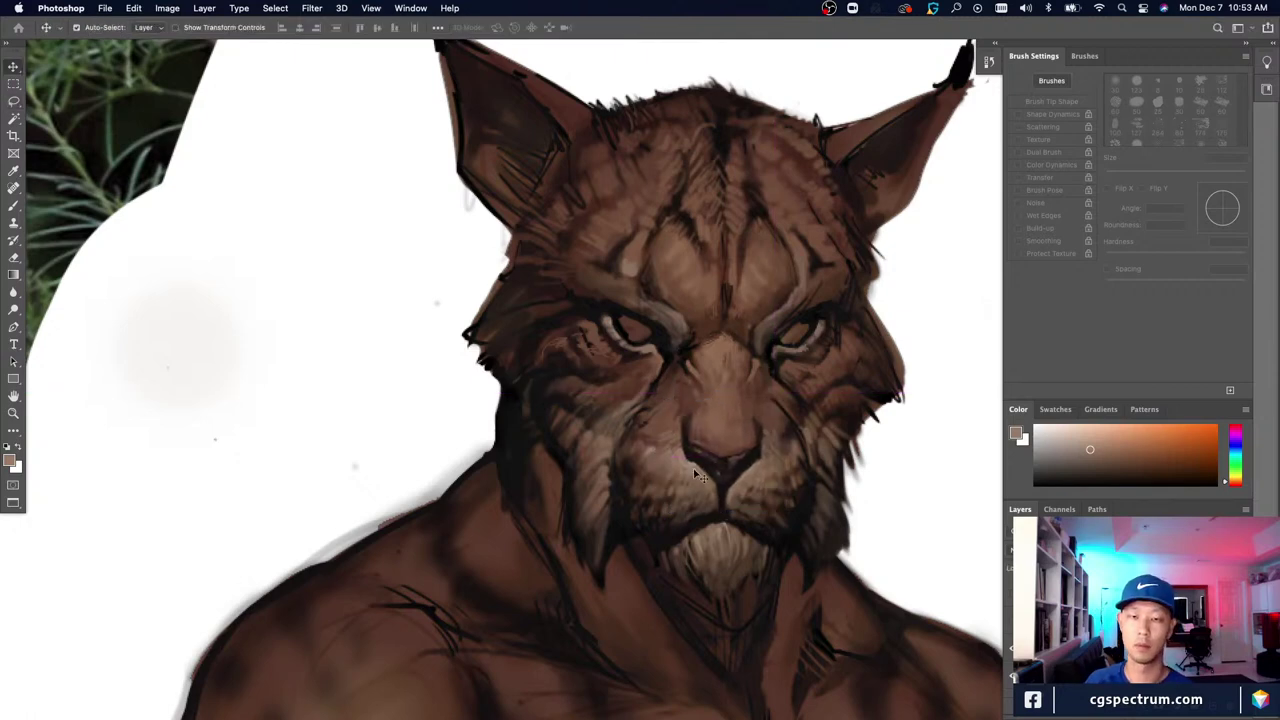
key(super+0)
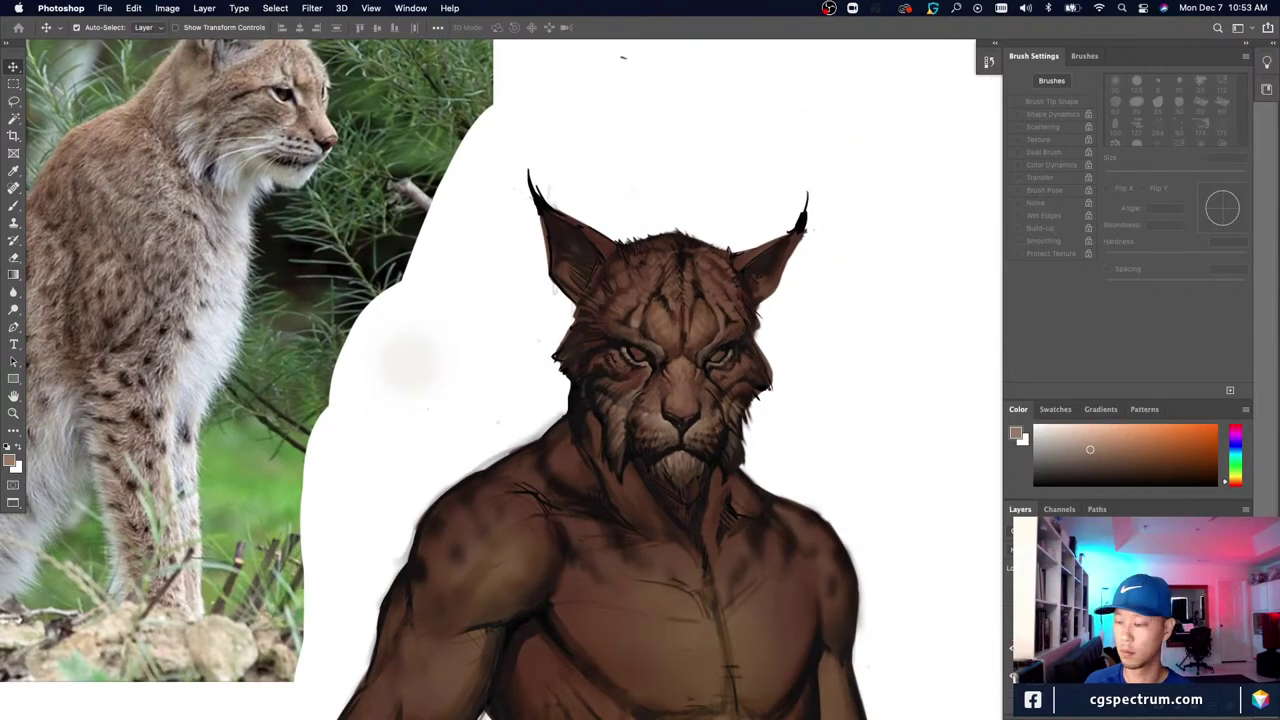
key(super+plus)
key(super+plus)
key(super+plus)
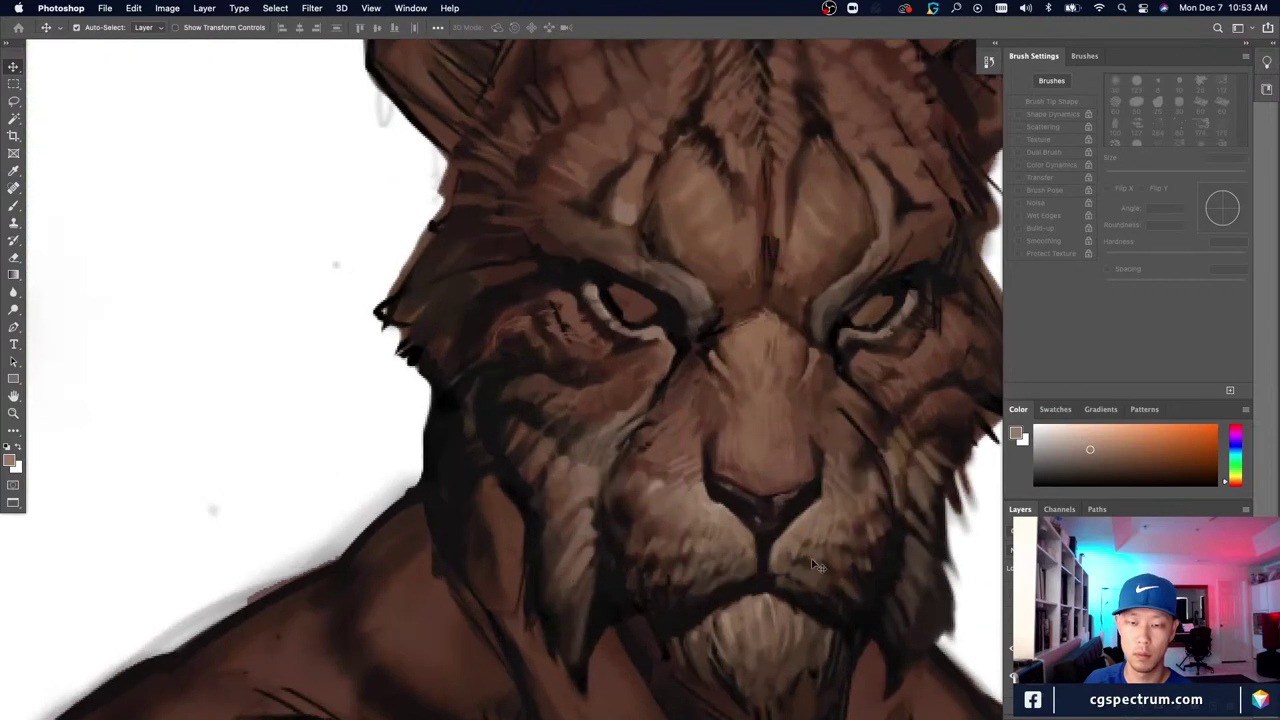
Step: Warp the selected nose and muzzle patch, nudging its lower corners and the right side of the nose slightly inward
key(super+t)
drag(826, 554, 824, 543)
drag(702, 479, 702, 477)
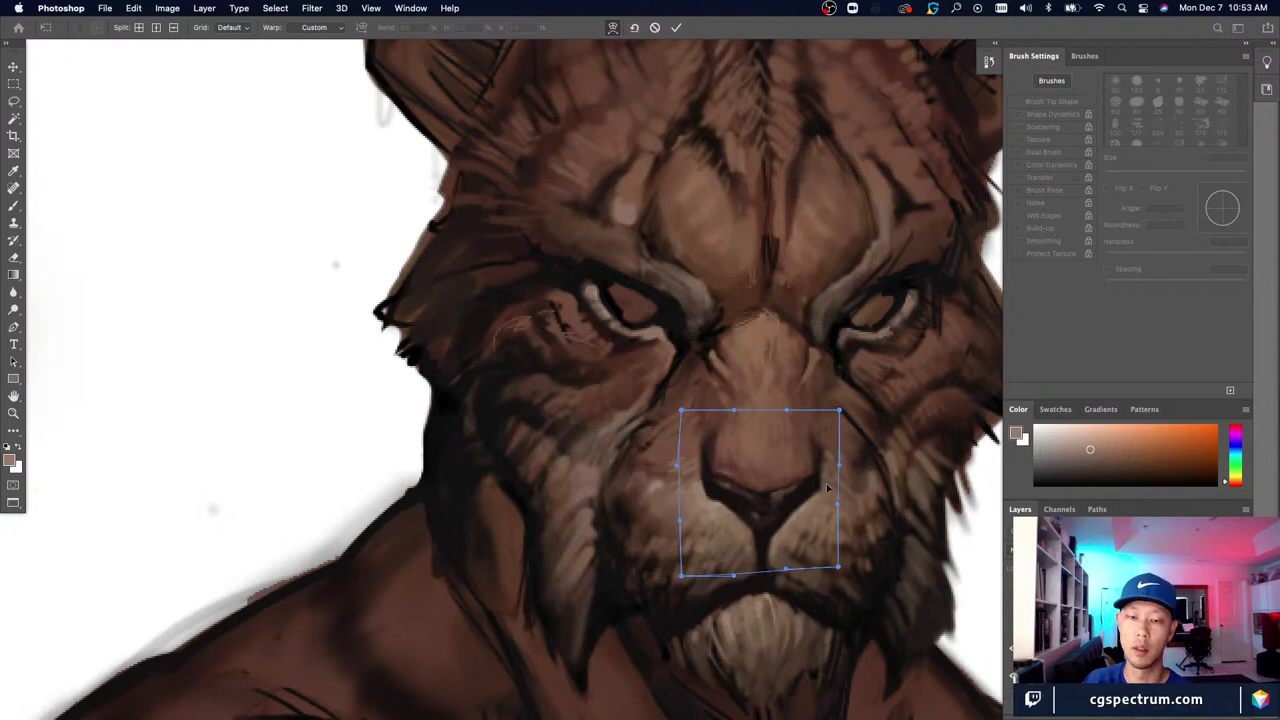
drag(827, 484, 822, 483)
key(Return)
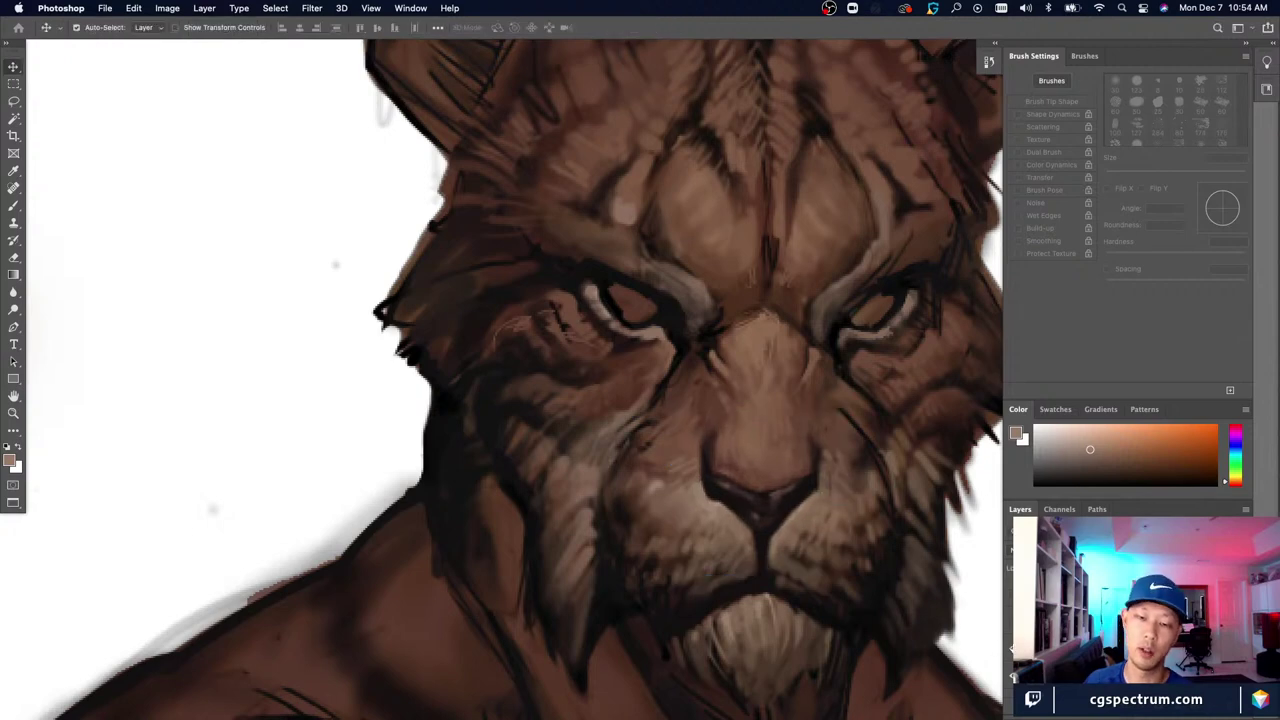
Step: Compare the face before and after the nose warp and examine the character at several zoom levels
key(super+minus)
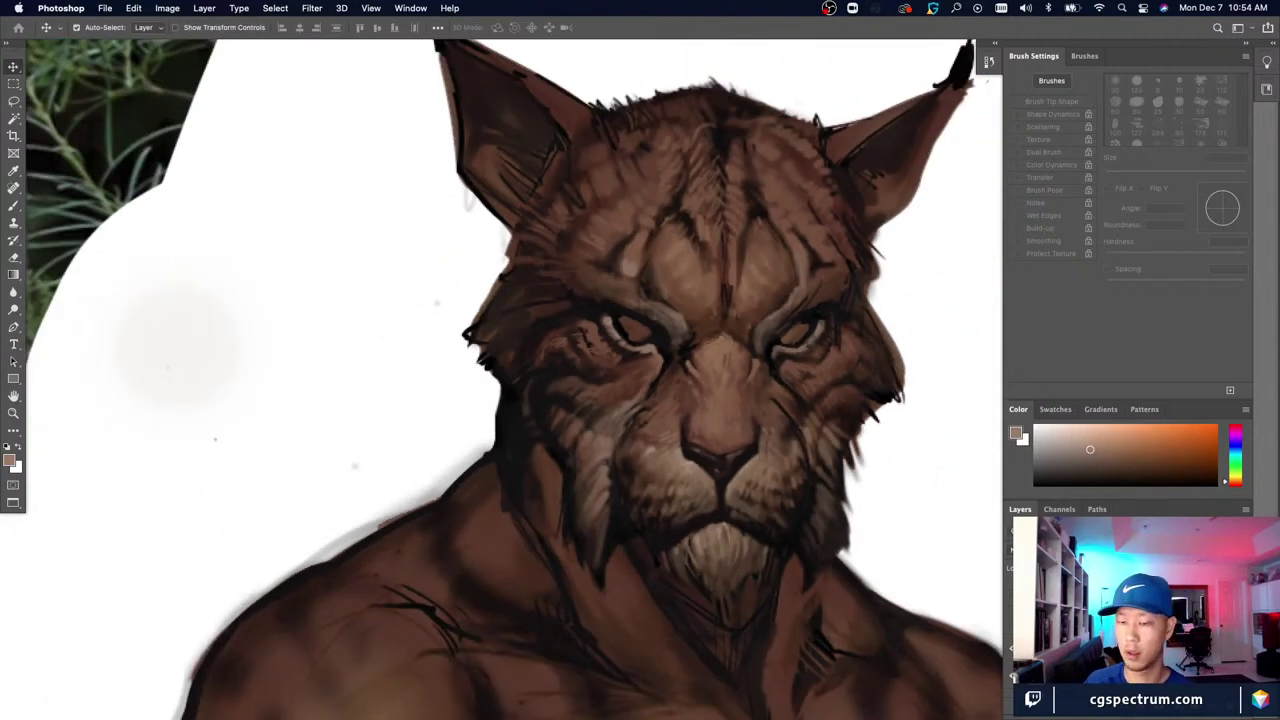
key(super+z)
key(super+shift+z)
key(super+minus)
key(super+minus)
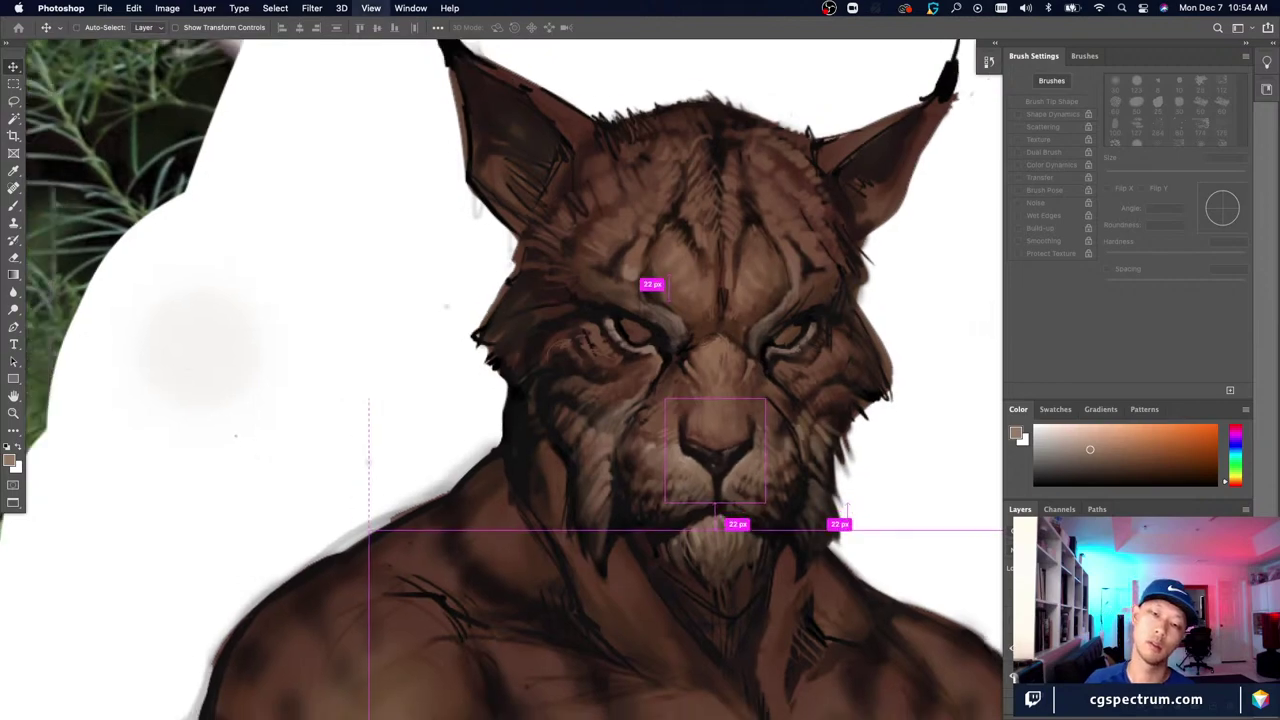
key(super+plus)
key(super+plus)
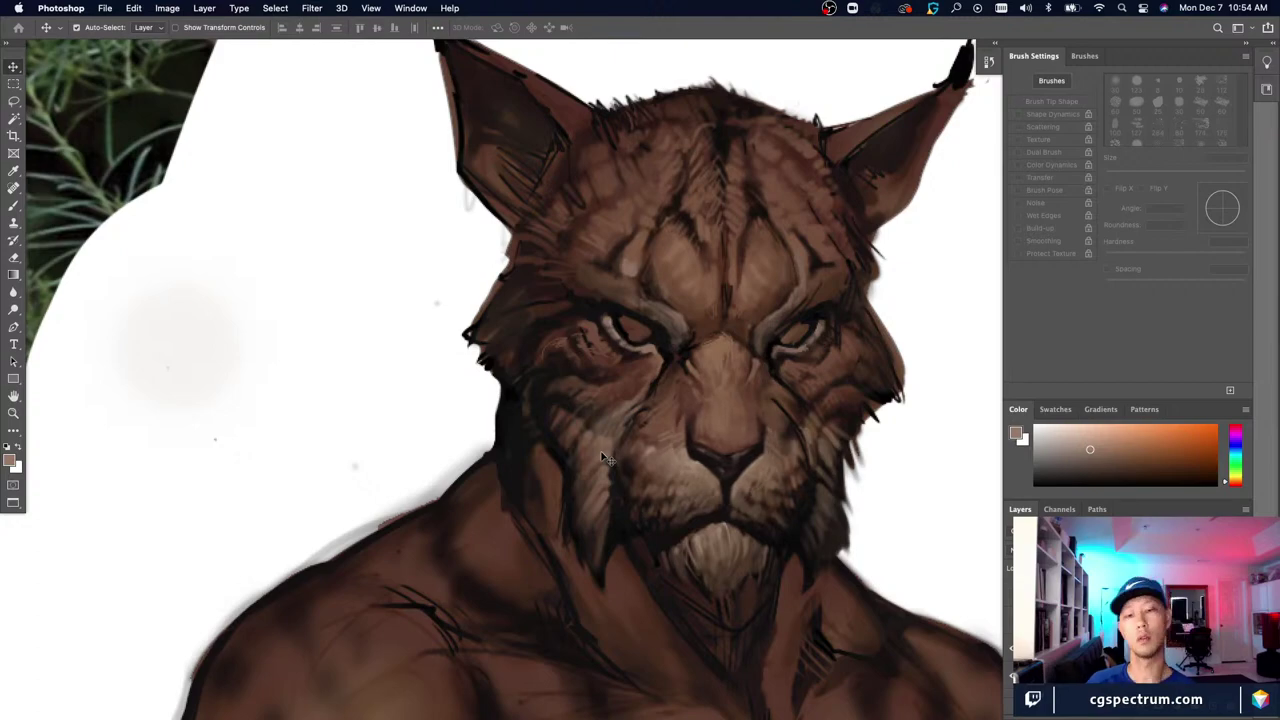
key(super+plus)
key(super+minus)
key(super+minus)
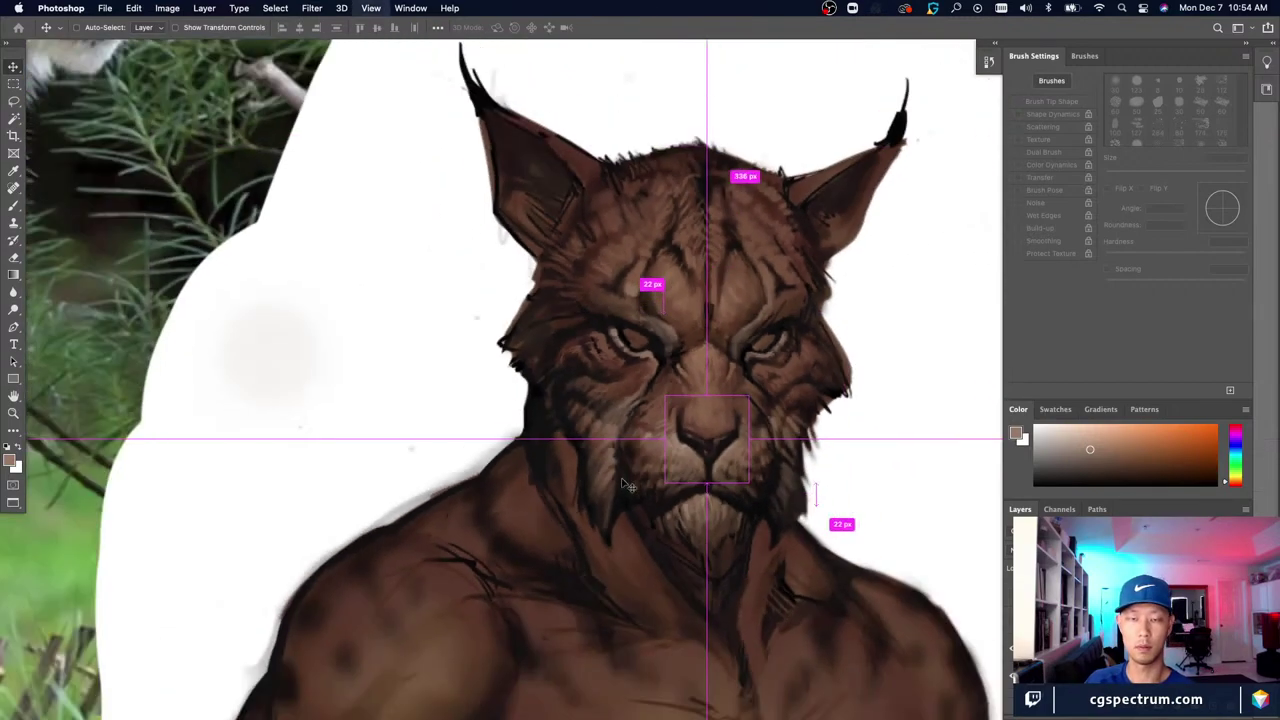
scroll(627, 485, down, 3)
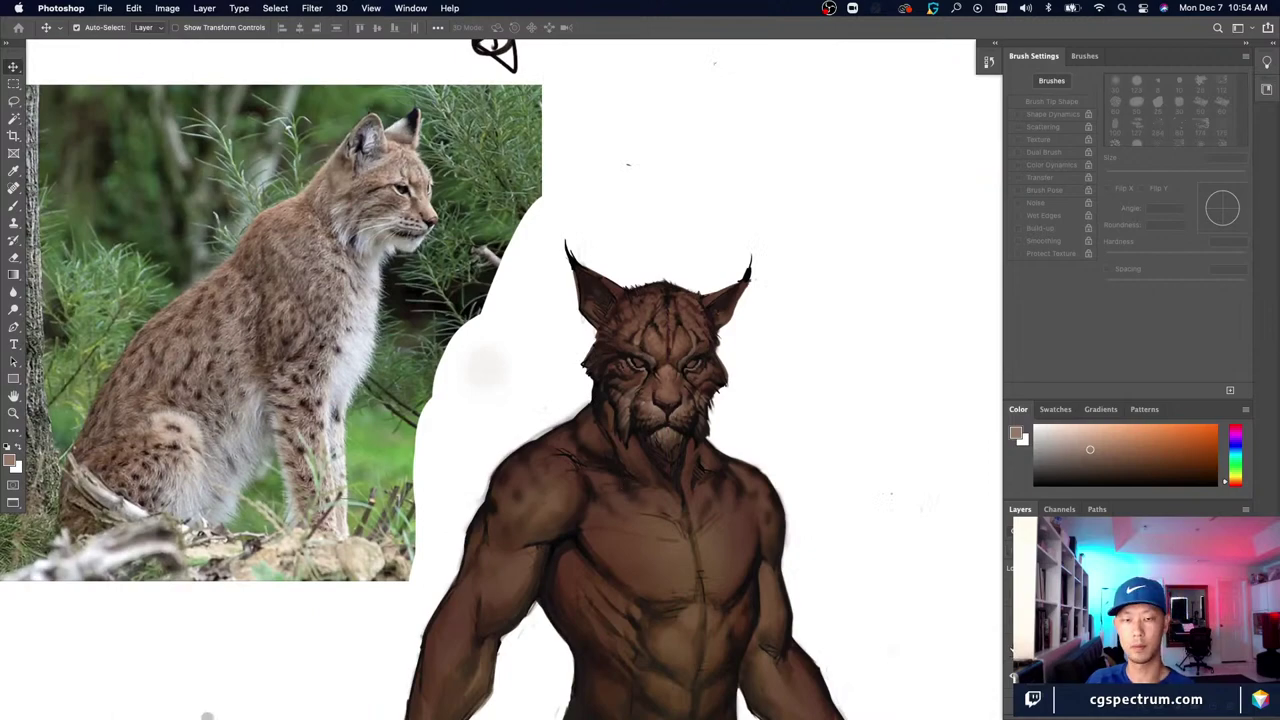
scroll(650, 380, down, 3)
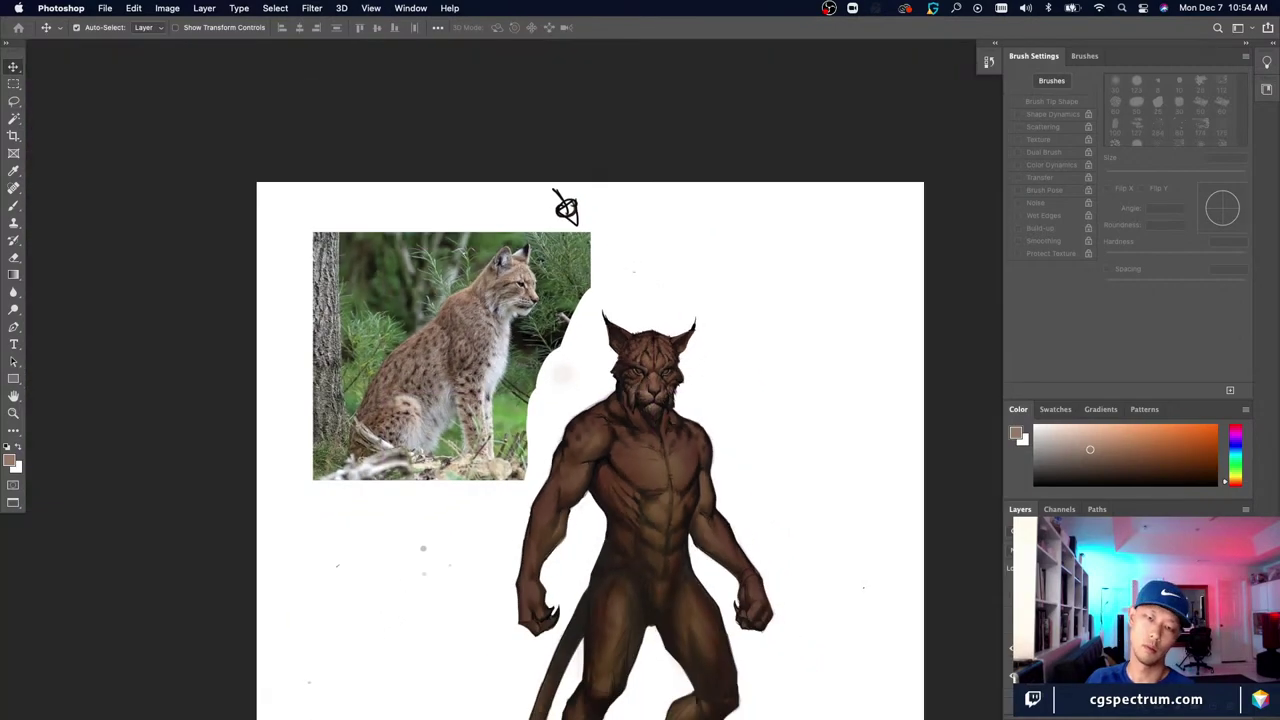
scroll(637, 371, up, 5)
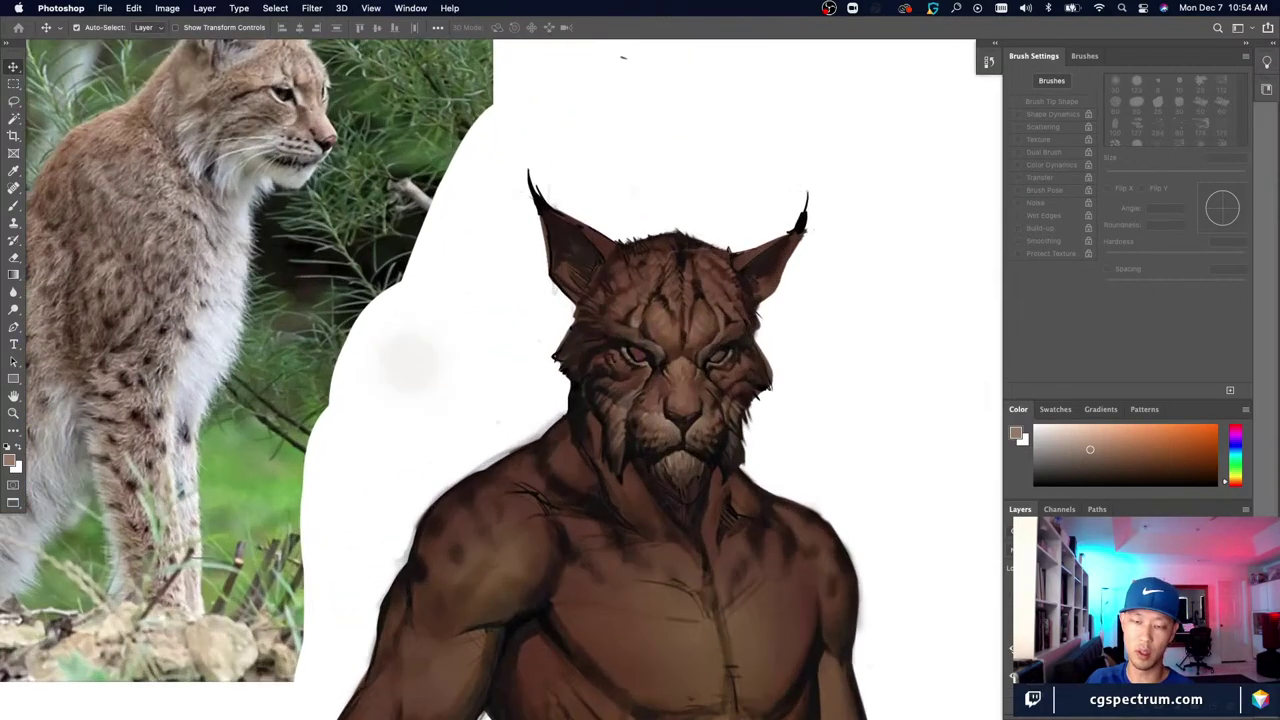
scroll(640, 375, up, 3)
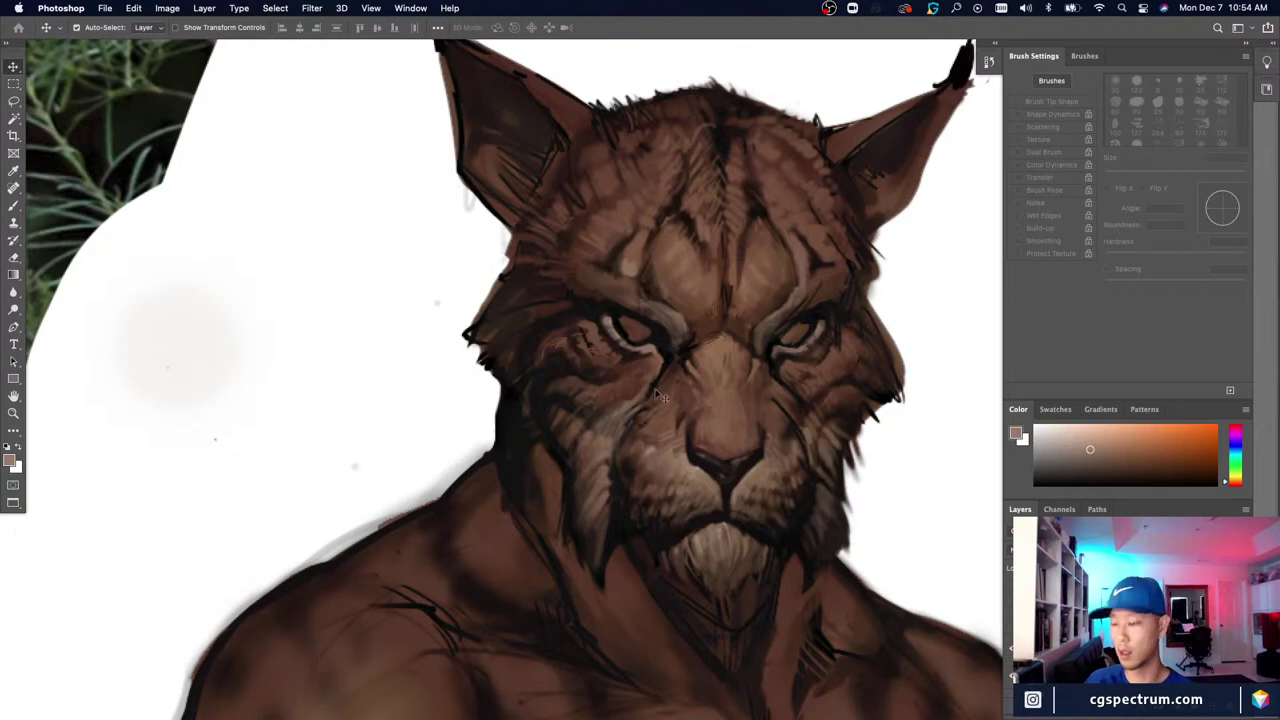
Step: Touch up the bridge and sides of the nose in sampled reddish browns with a 3 px brush
key(b)
alt+click(685, 405)
key(bracketright)
key(bracketright)
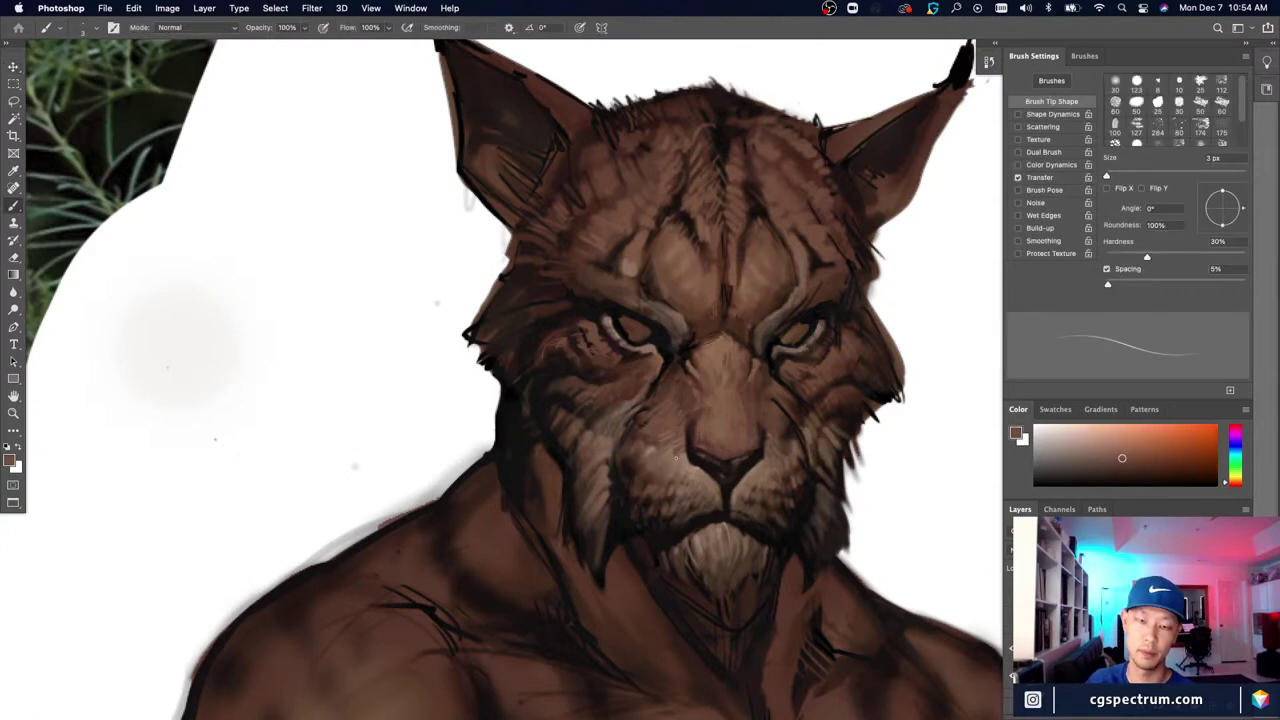
alt+click(675, 455)
key(super+minus)
key(super+minus)
key(super+minus)
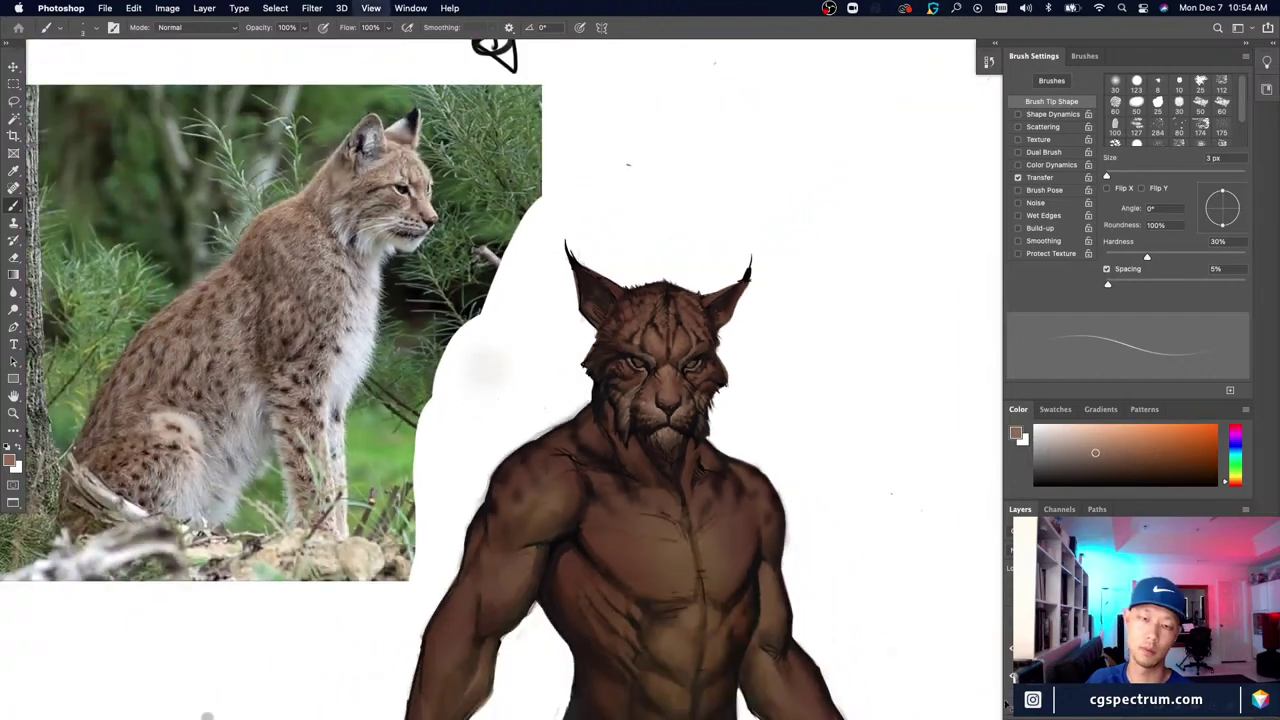
key(super+plus)
key(super+plus)
key(super+plus)
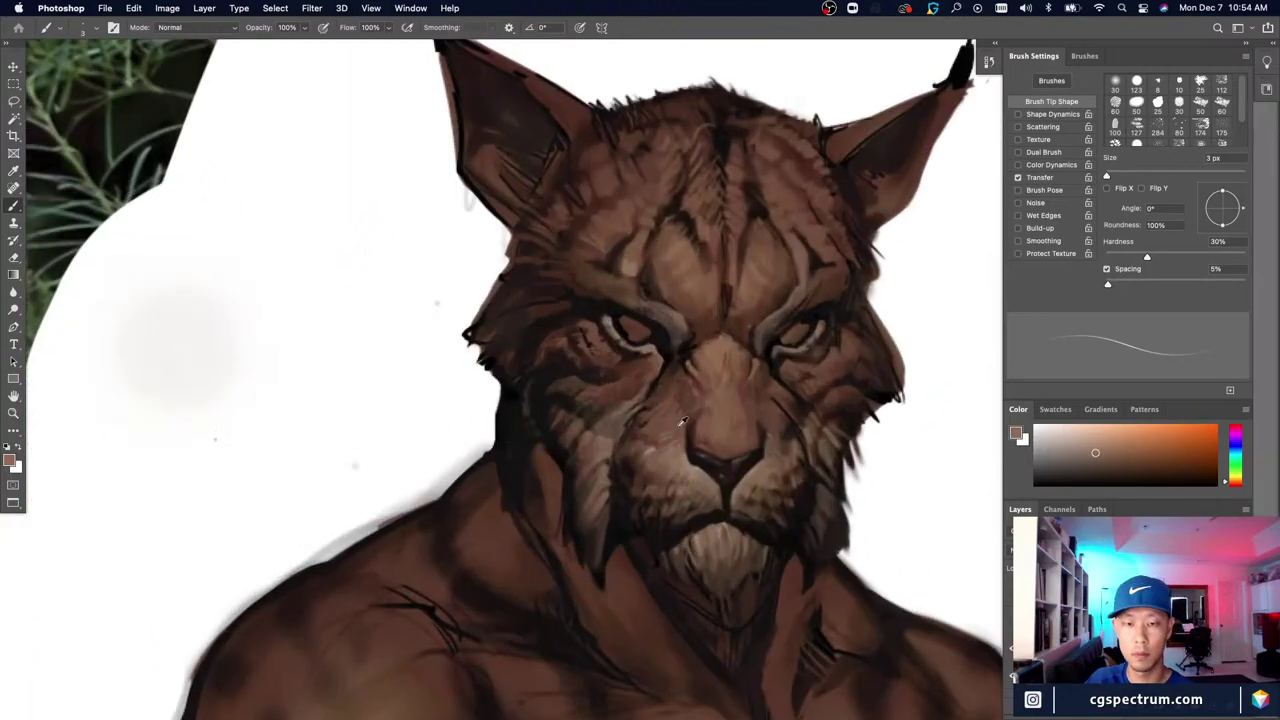
alt+click(709, 401)
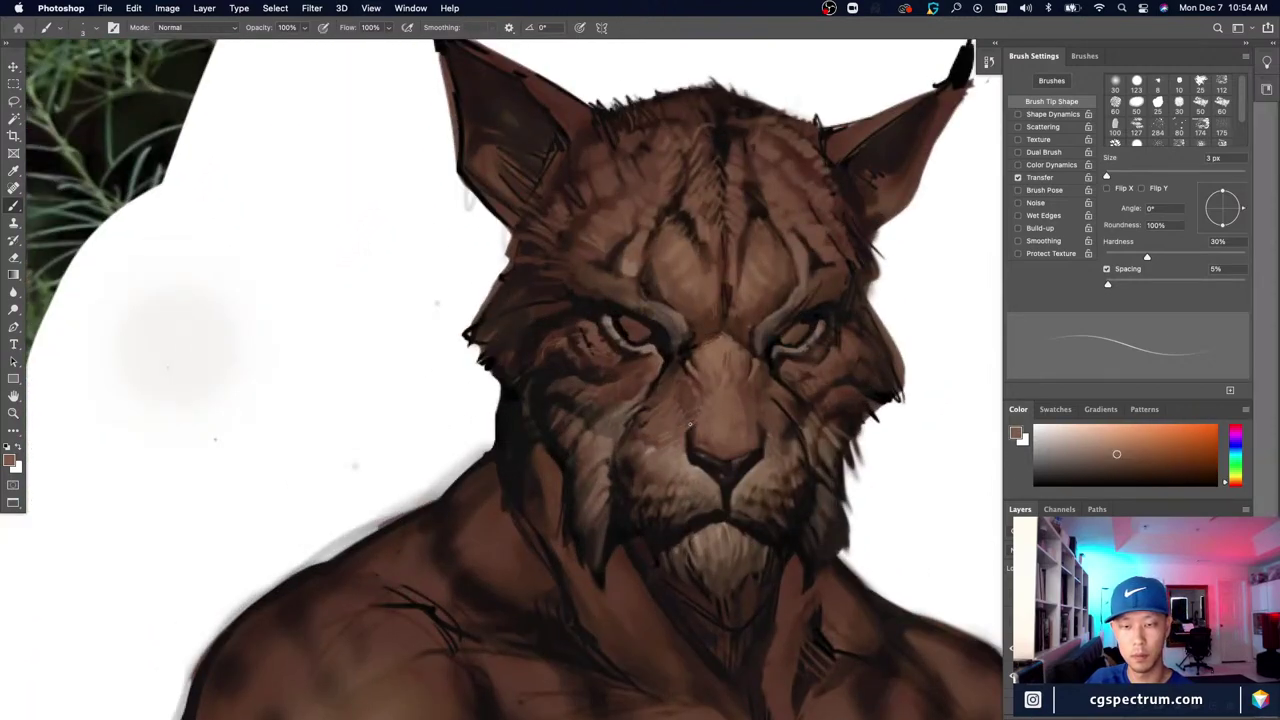
alt+click(764, 416)
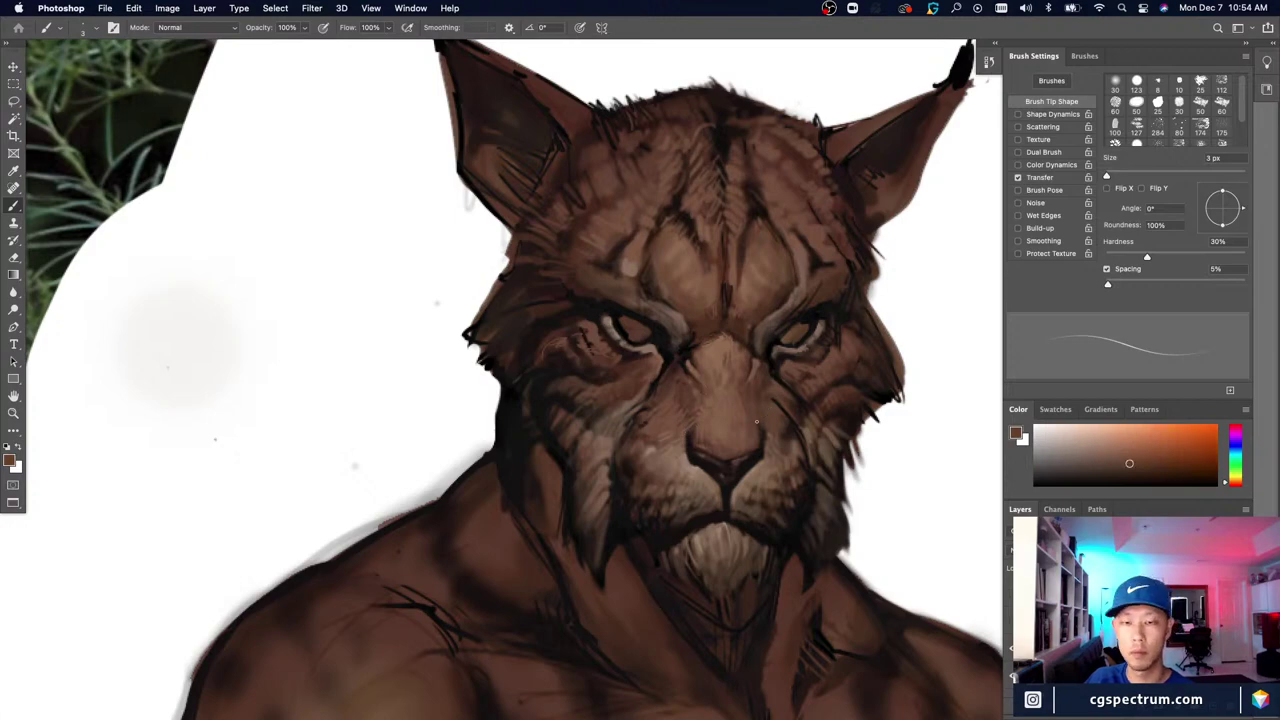
Step: Examine the repainted face and the full figure beside the lynx photo, including a view with the interface hidden
key(super+minus)
key(super+minus)
key(super+minus)
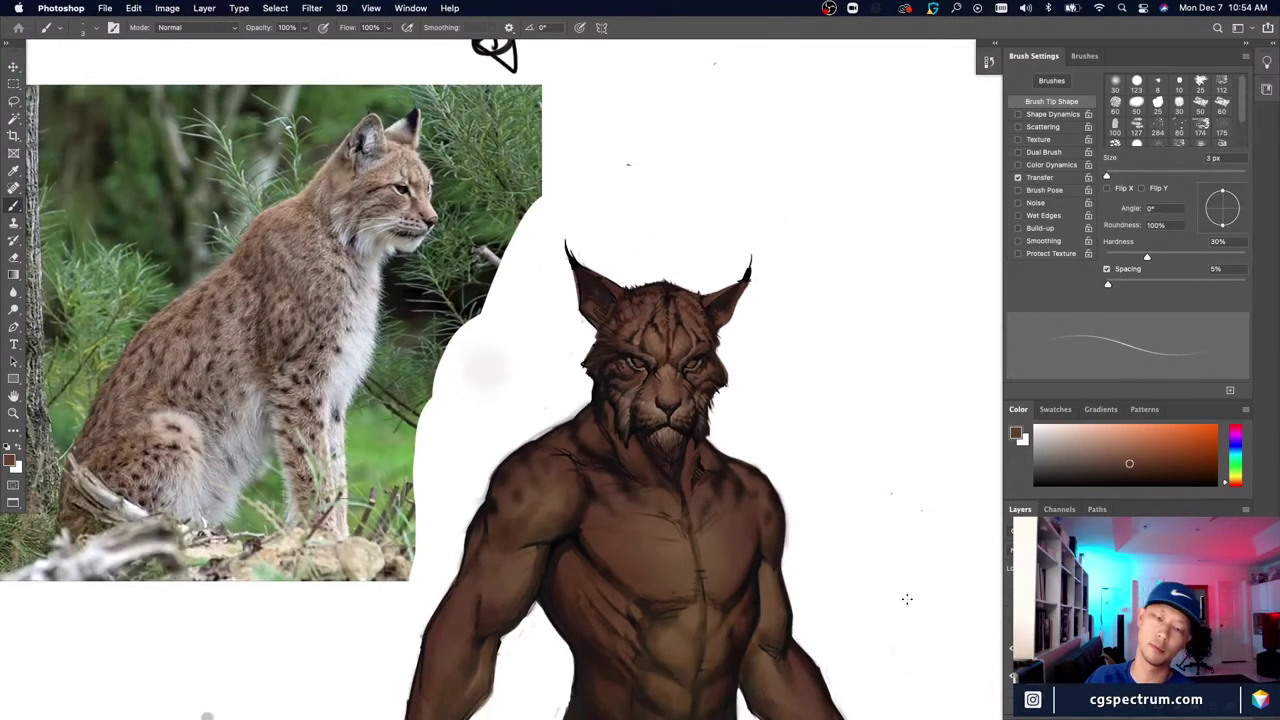
key(super+plus)
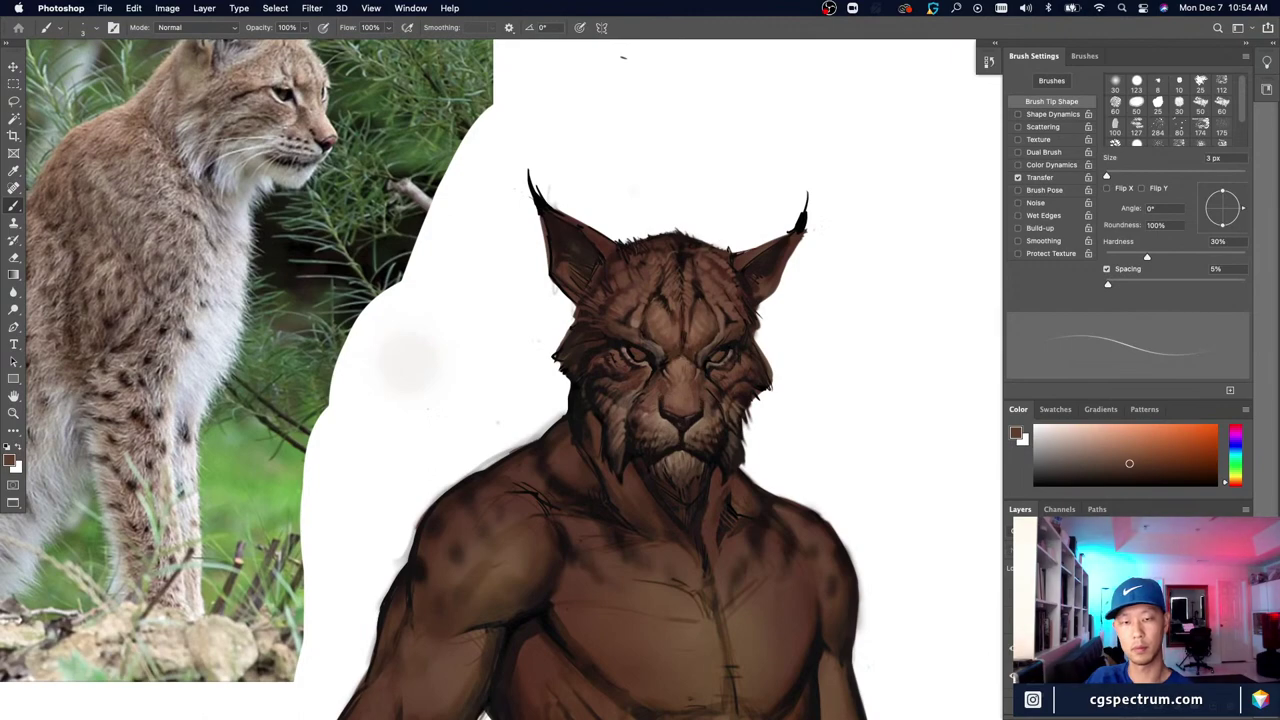
key(super+minus)
key(super+minus)
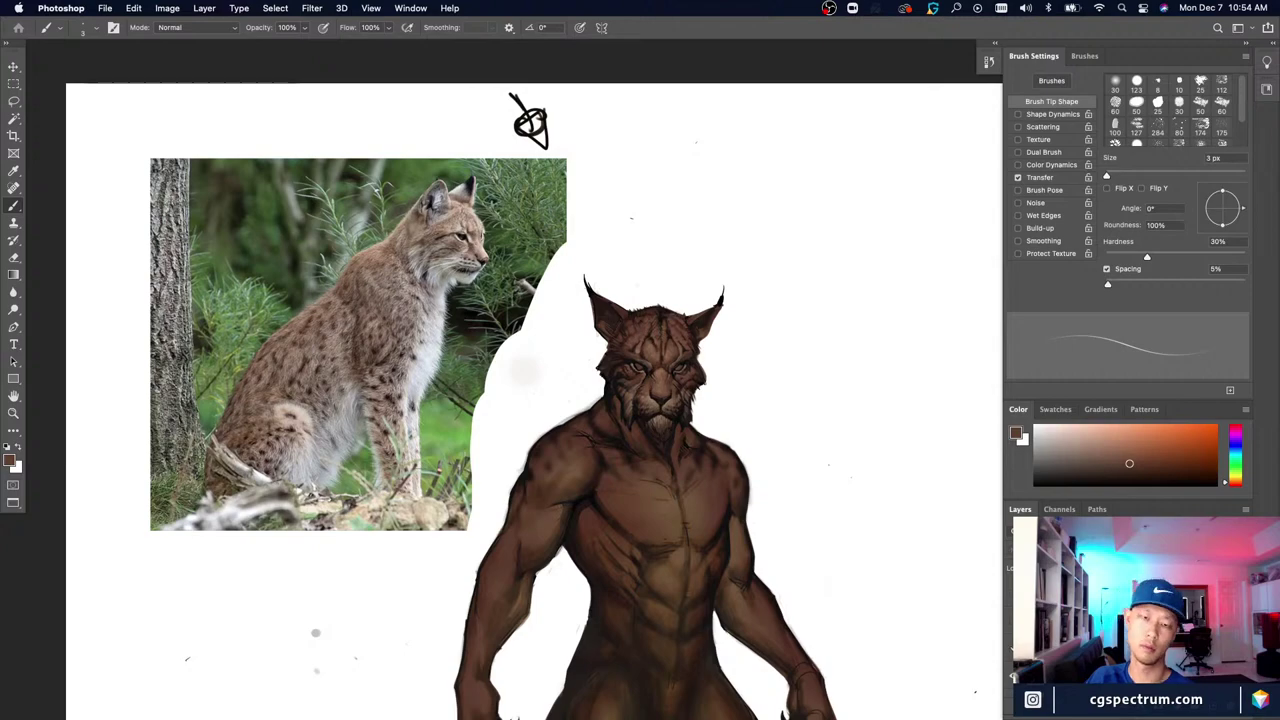
scroll(566, 206, down, 3)
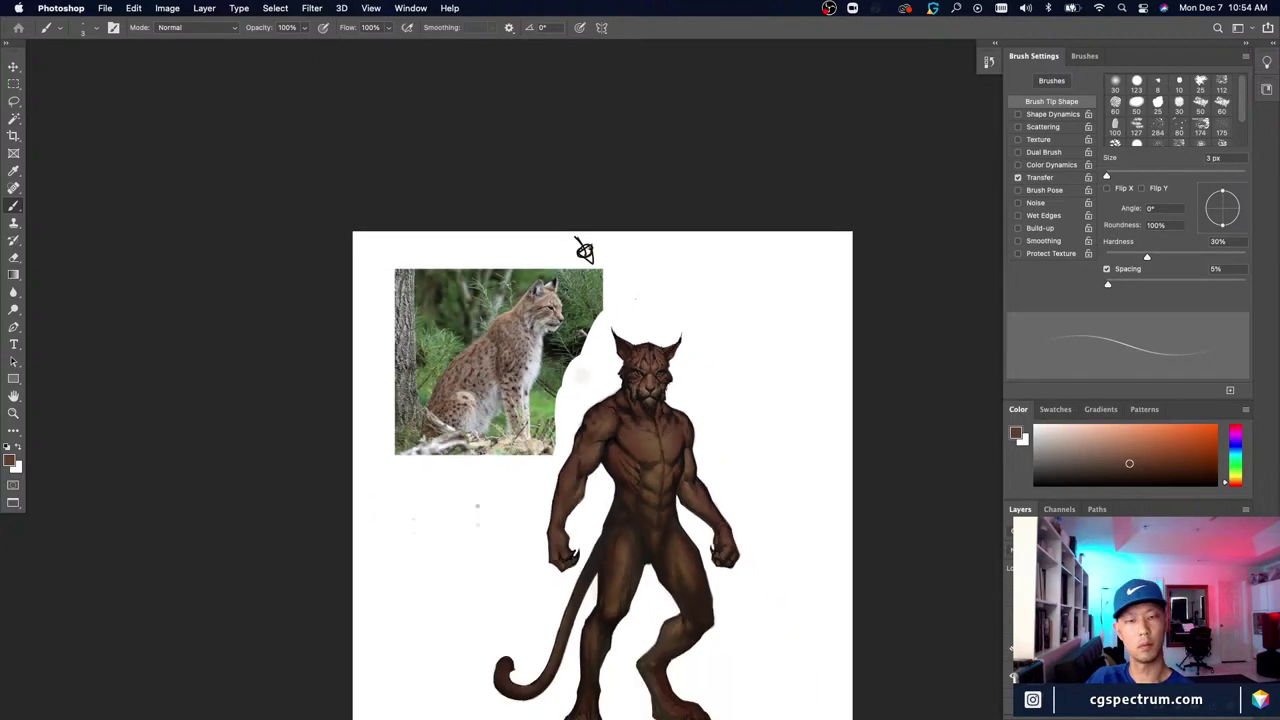
scroll(584, 250, up, 5)
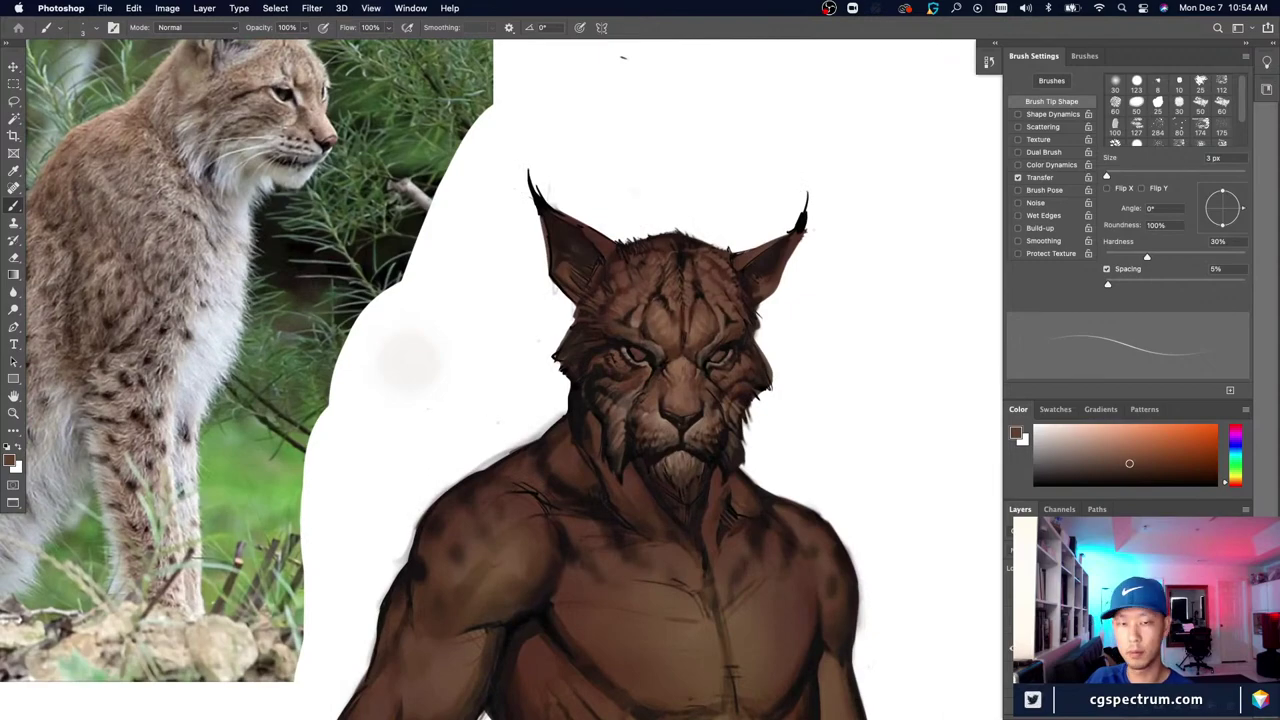
scroll(638, 381, down, 2)
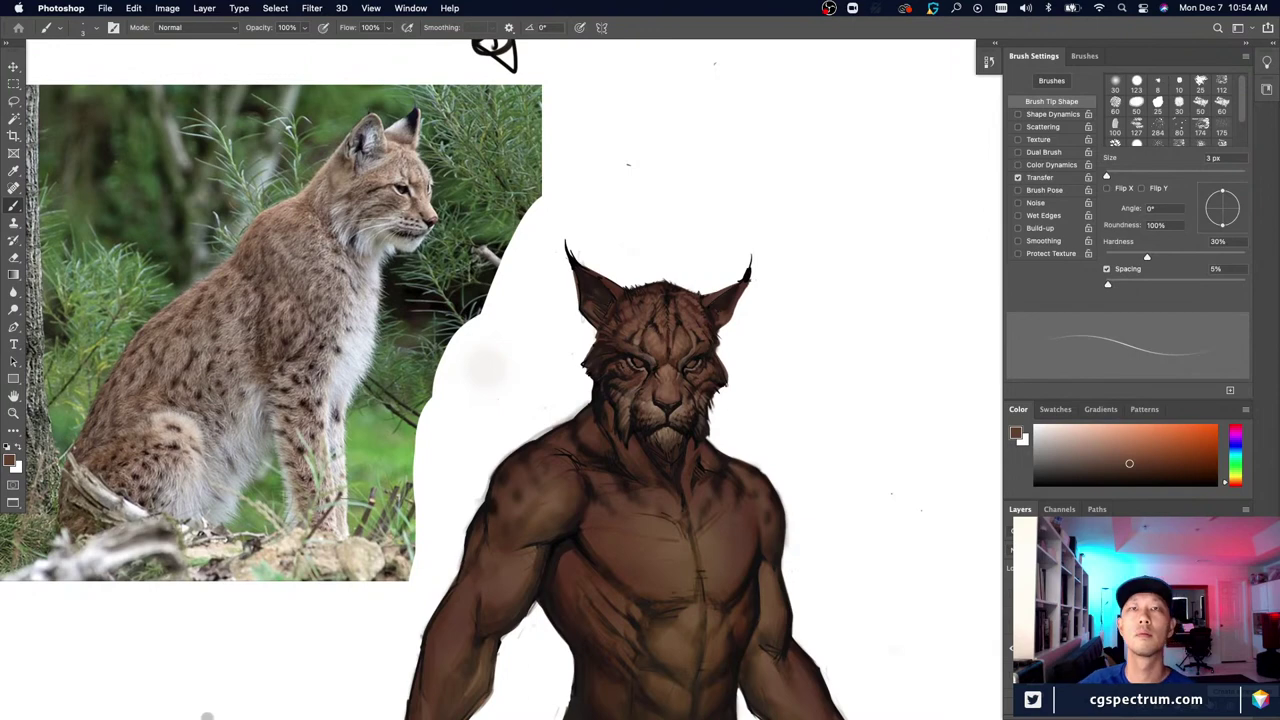
key(Tab)
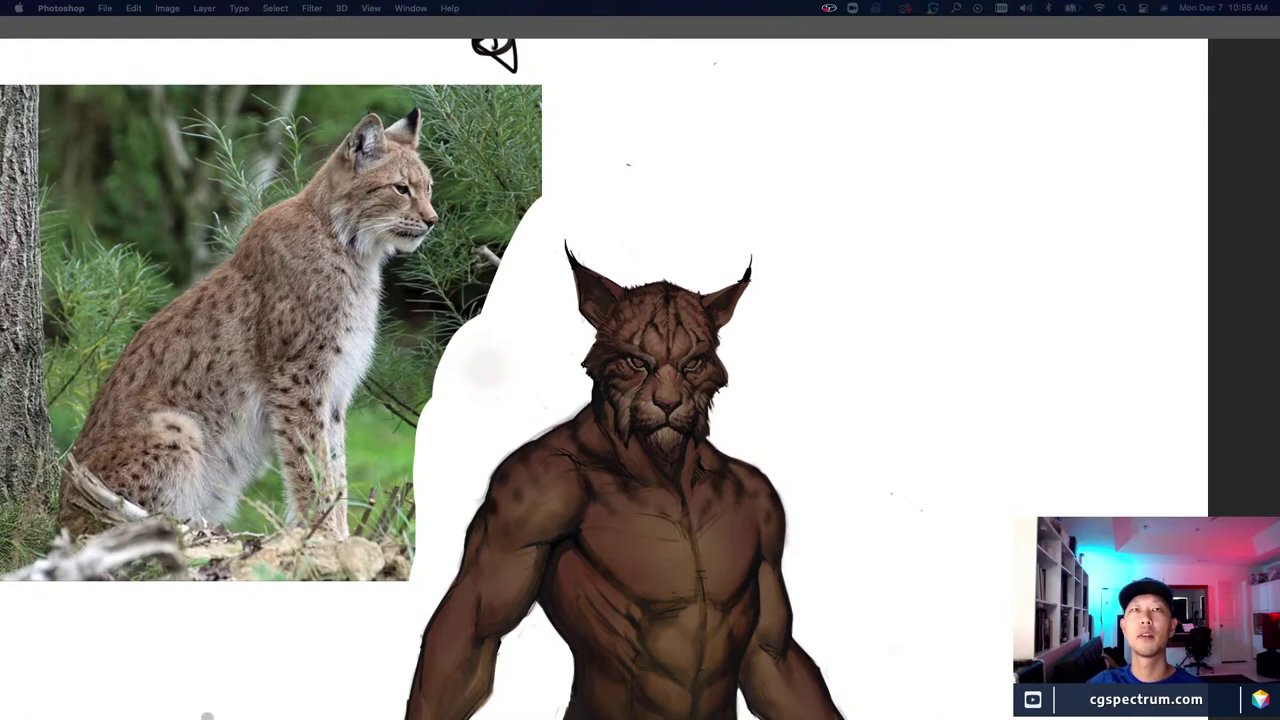
key(Tab)
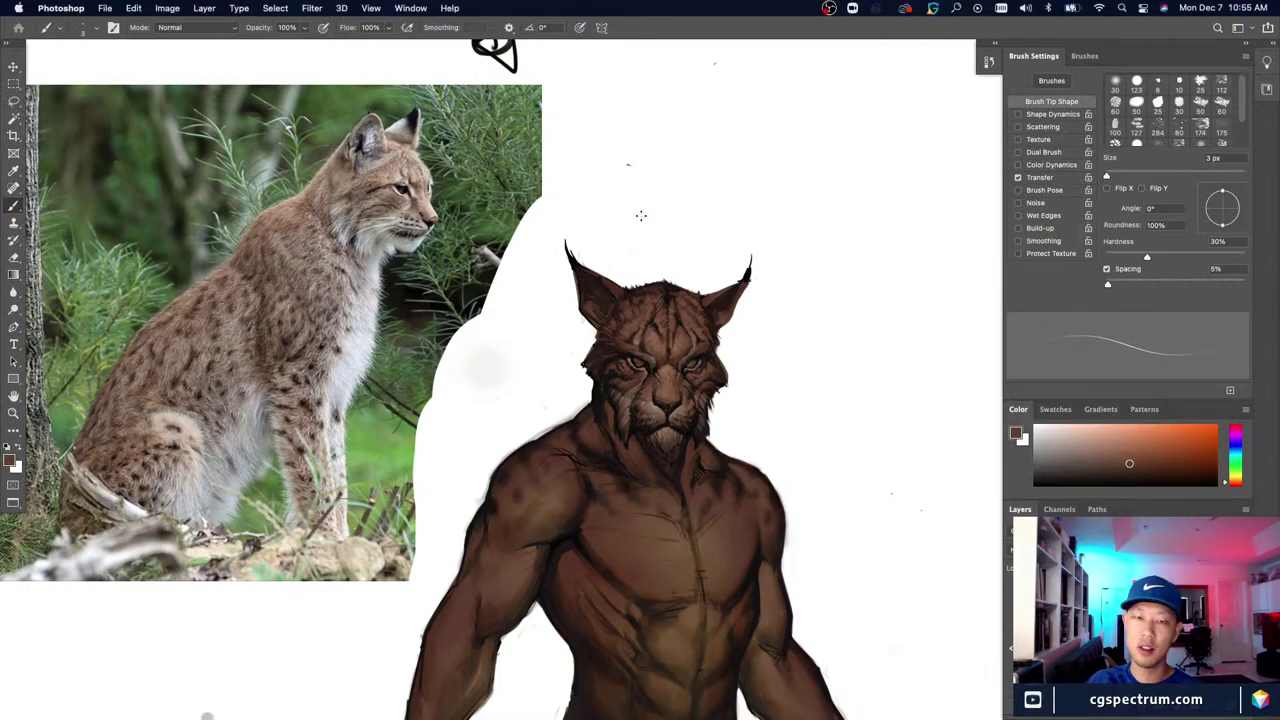
key(super+=)
key(super+-)
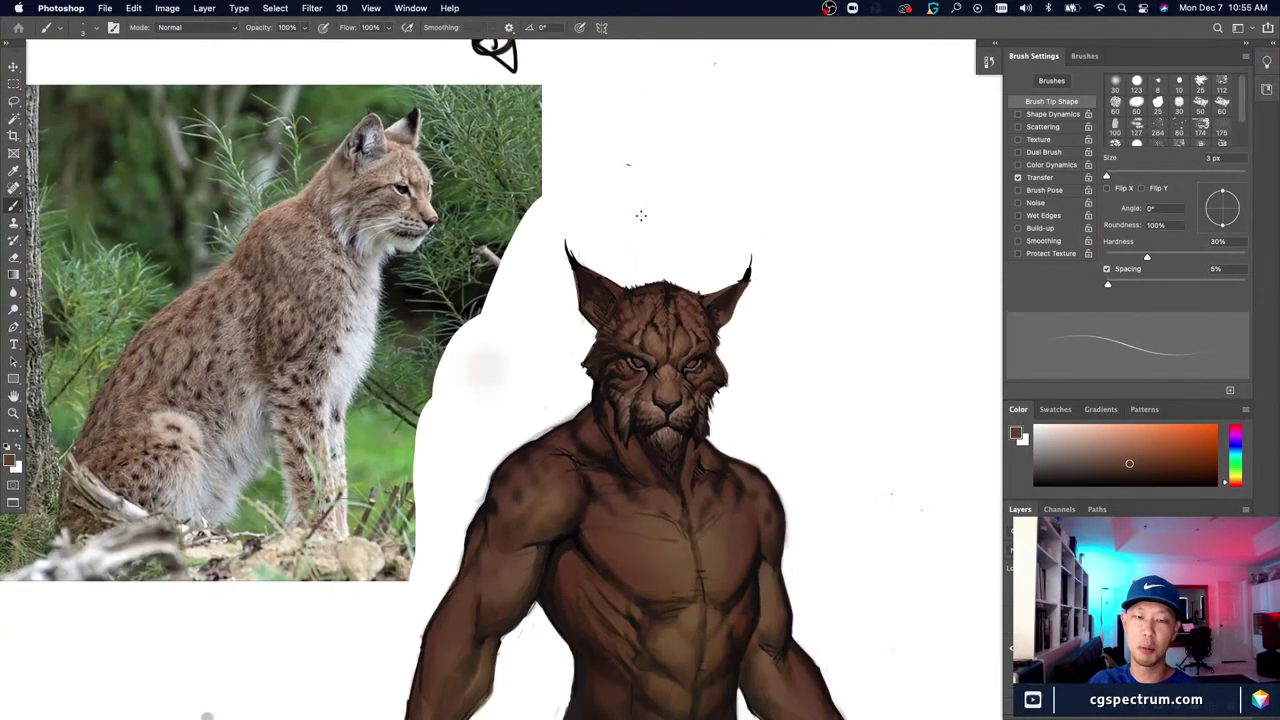
scroll(641, 215, up, 2)
scroll(641, 215, down, 2)
scroll(641, 215, up, 2)
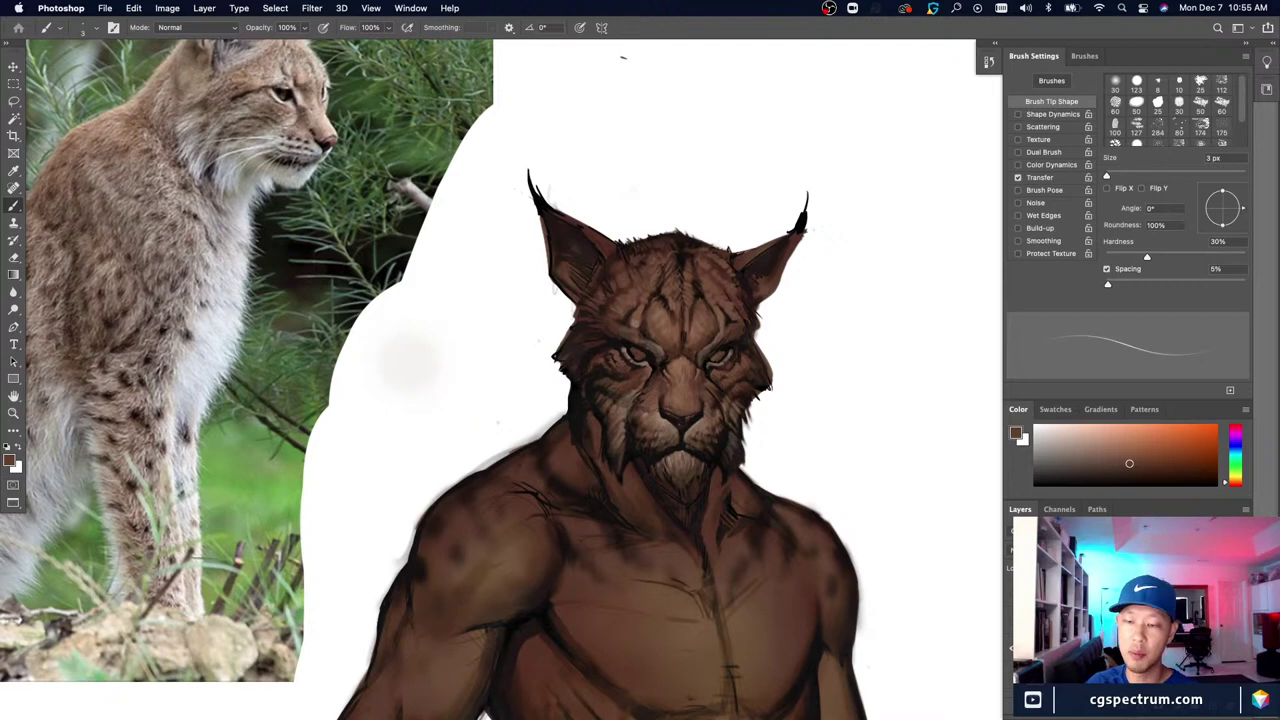
Step: Undo the last edit and review the character's head against the torso and the lynx photo
key(super+z)
click(1012, 648)
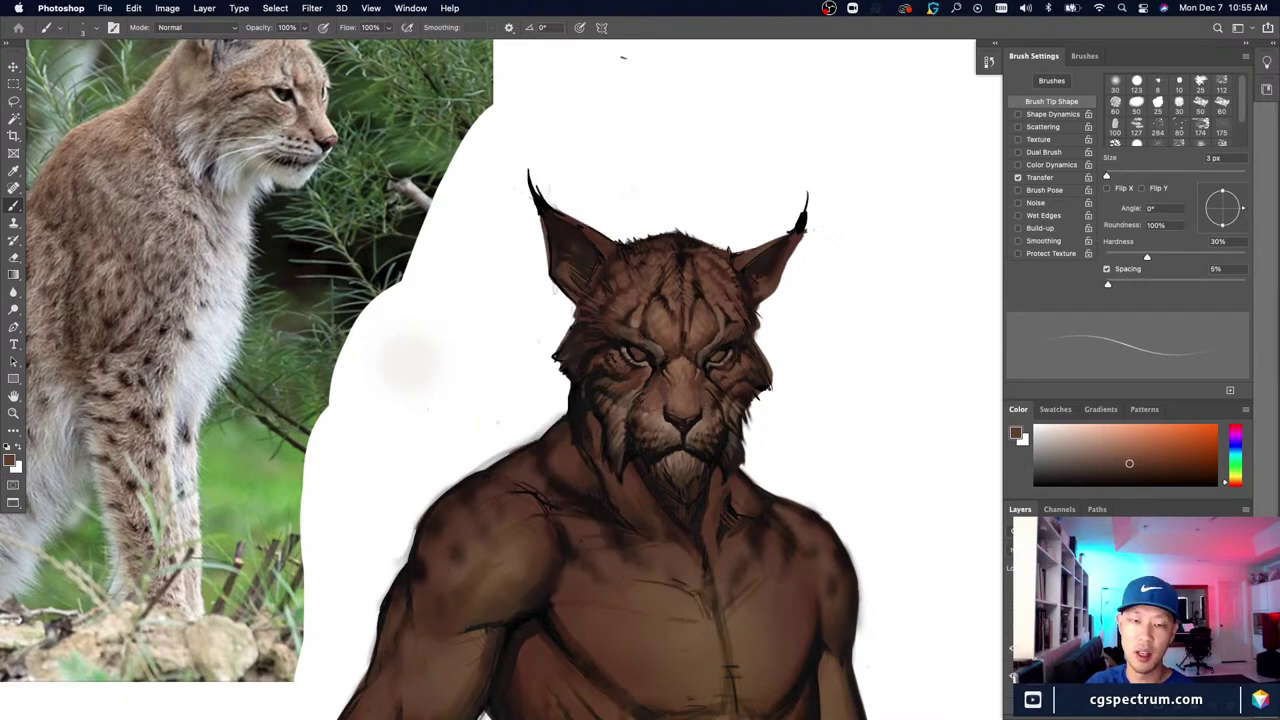
key(super+minus)
key(super+minus)
key(super+minus)
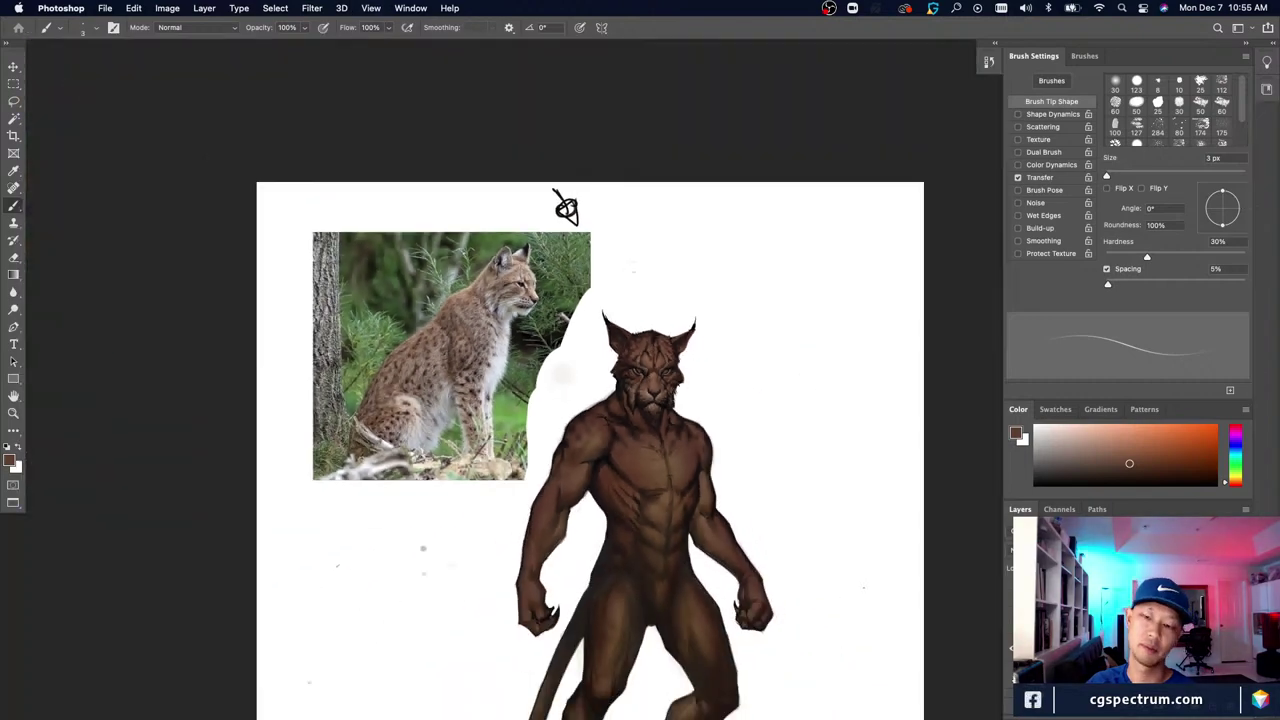
key(super+plus)
scroll(644, 380, up, 3)
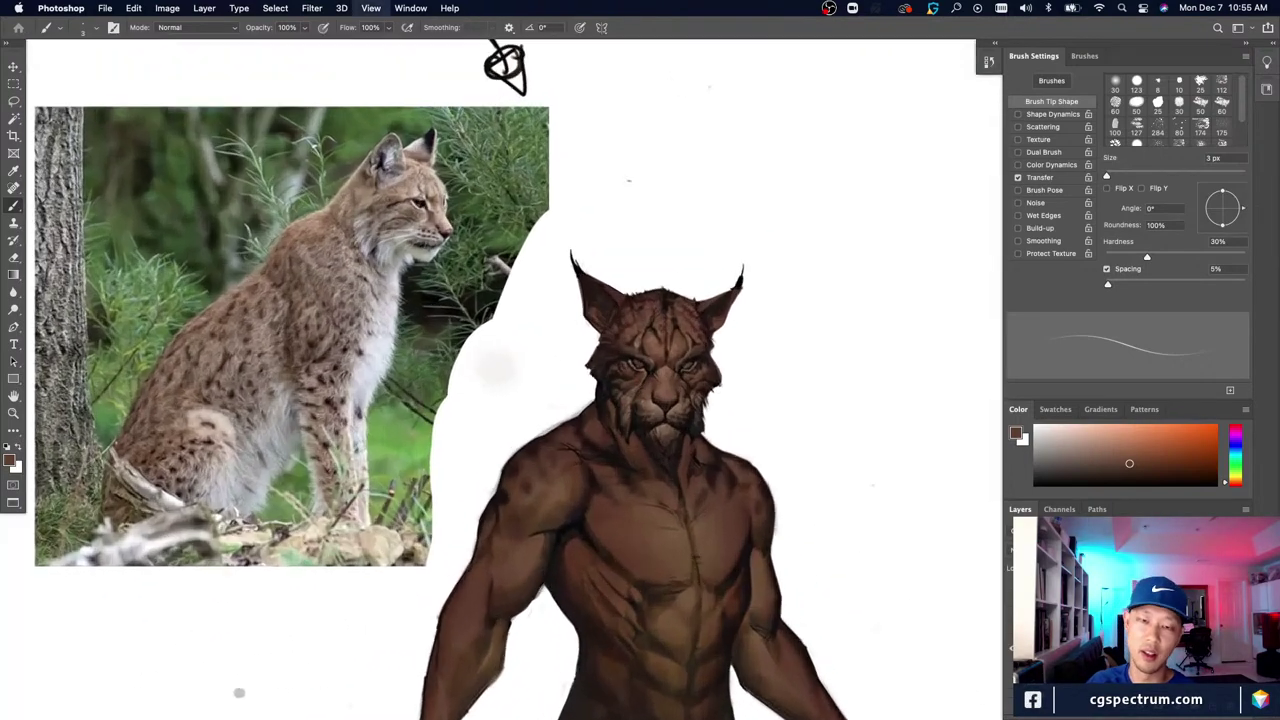
scroll(700, 598, down, 2)
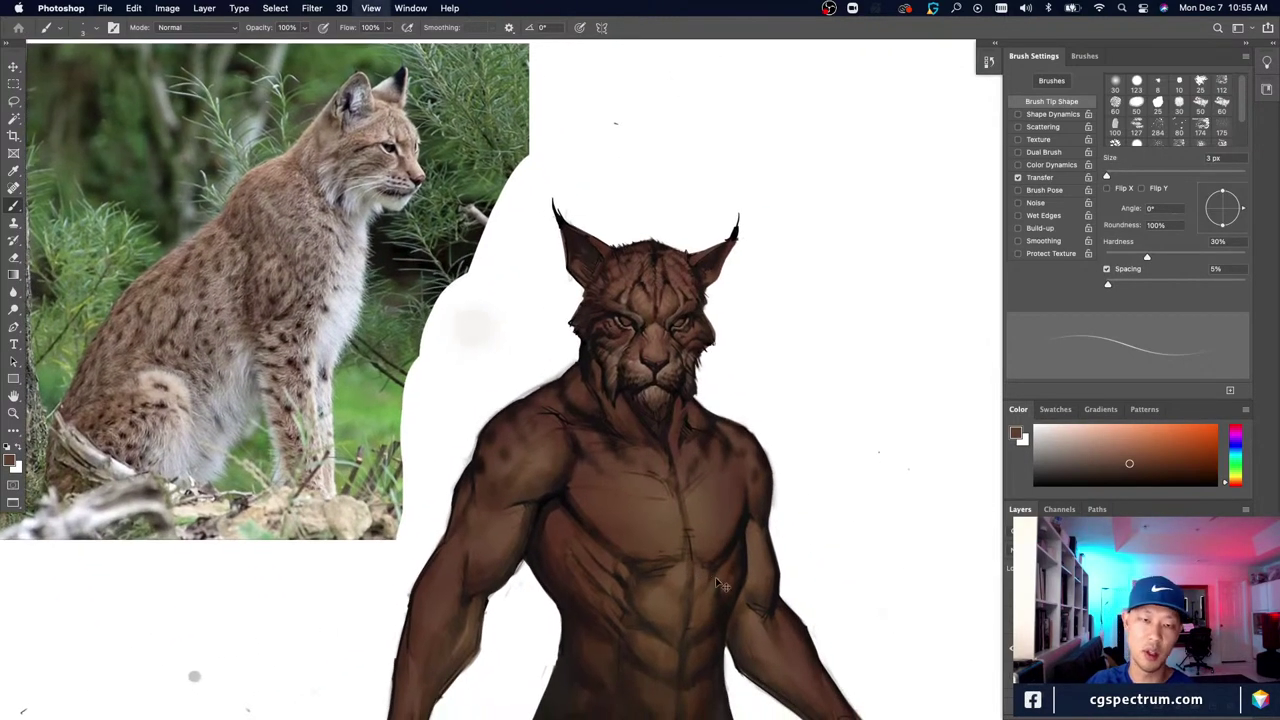
scroll(718, 585, down, 2)
scroll(718, 585, up, 2)
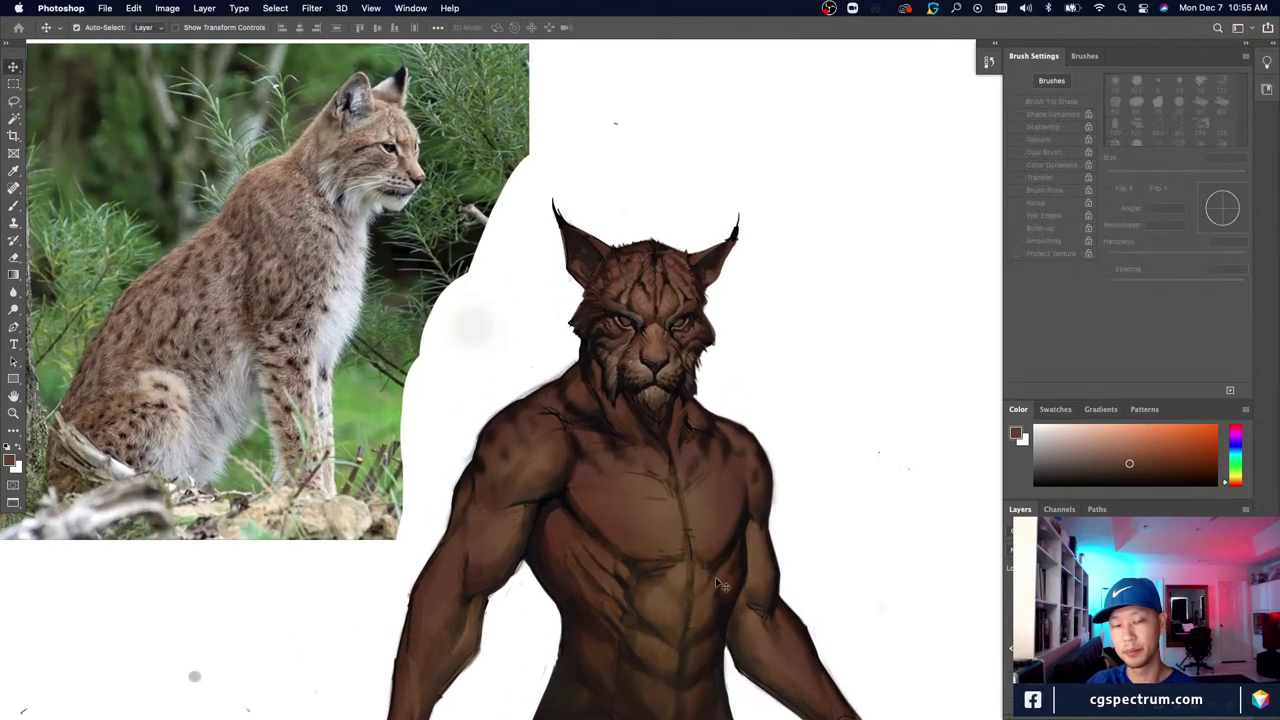
scroll(735, 600, down, 1)
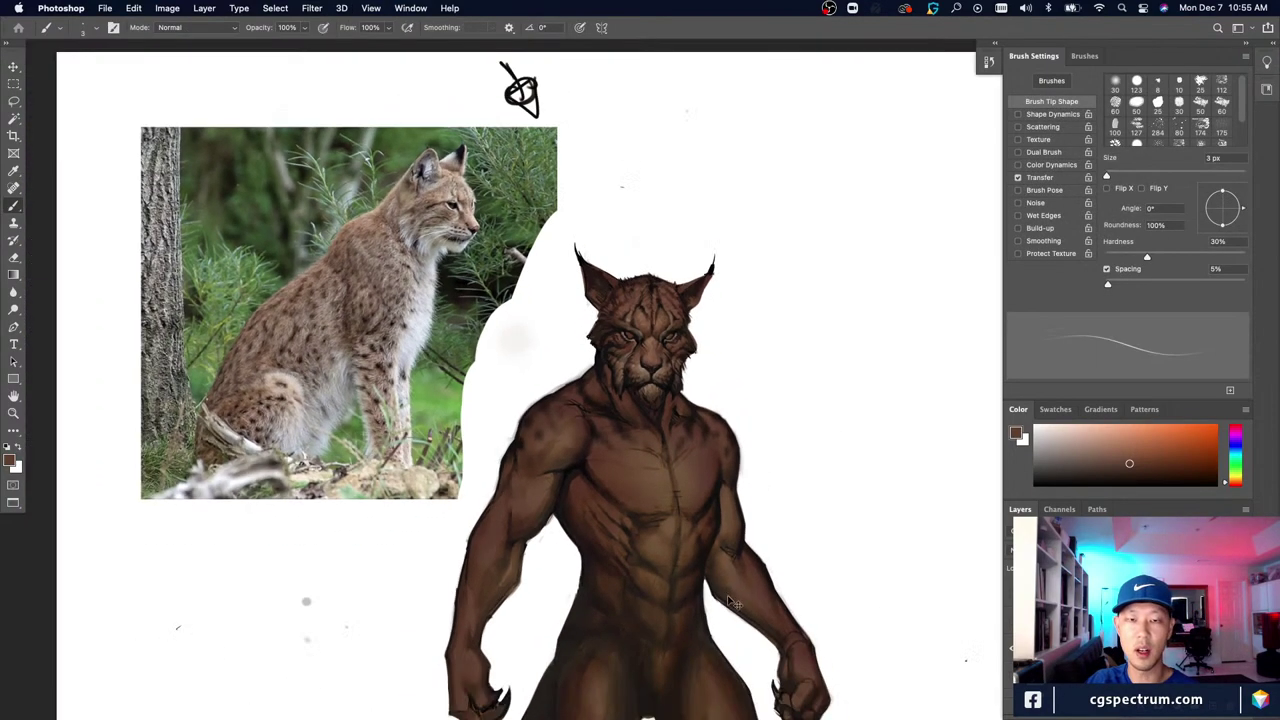
scroll(735, 600, up, 1)
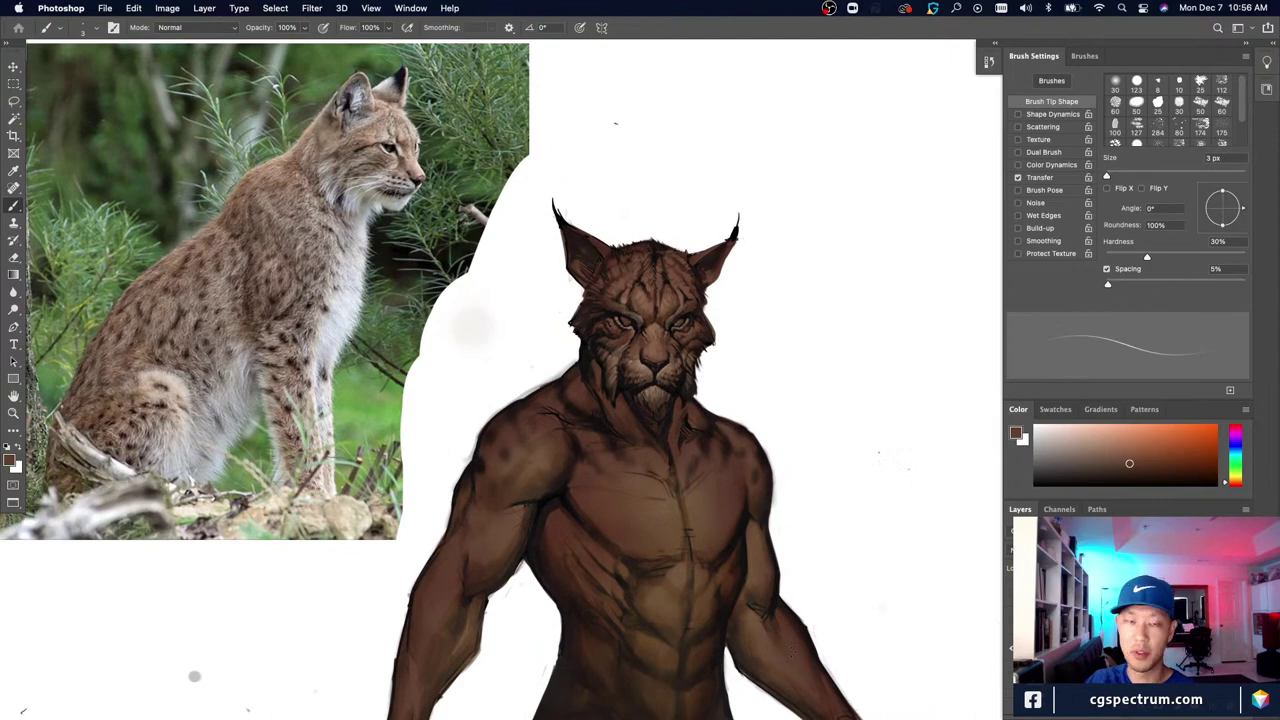
key(super+minus)
key(super+plus)
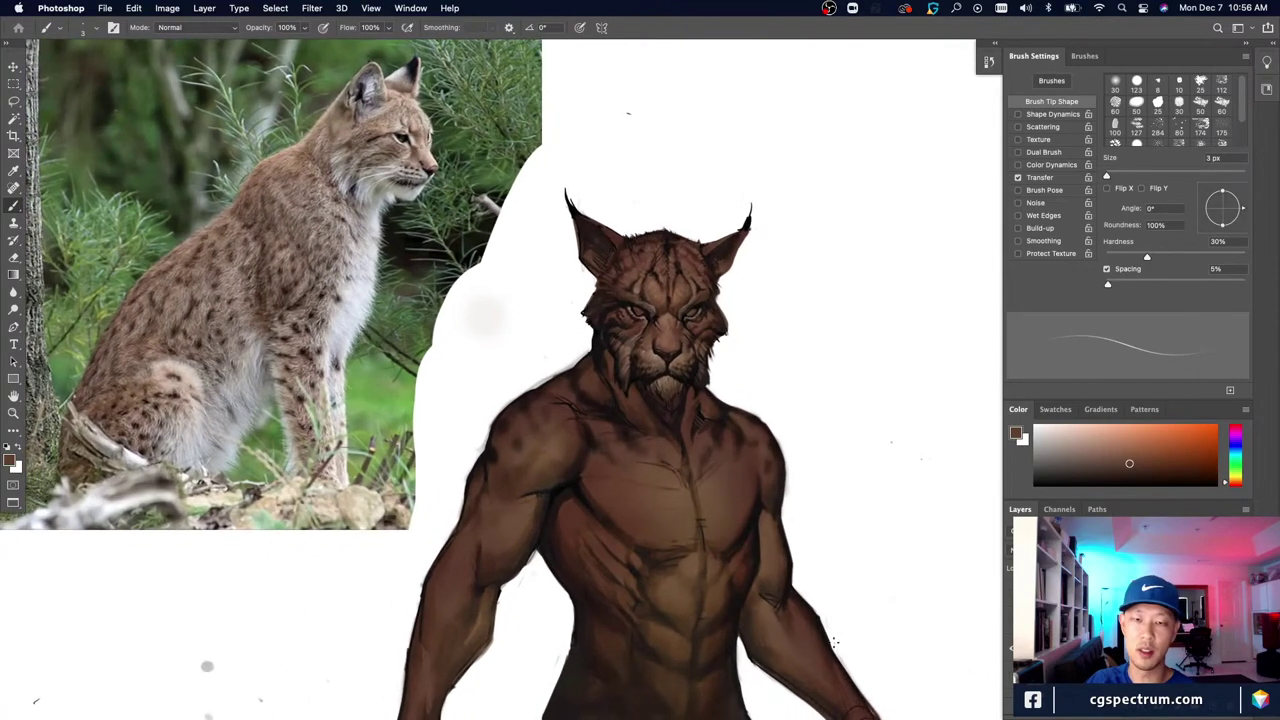
drag(641, 577, 671, 628)
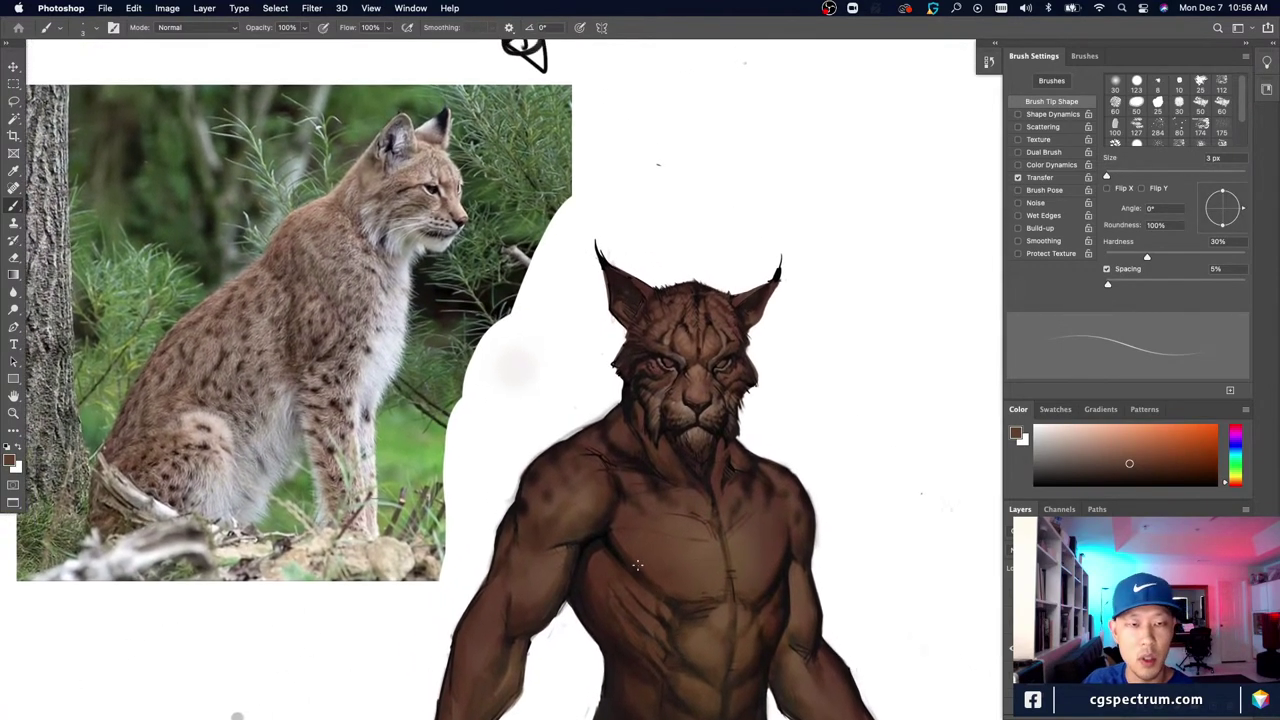
scroll(637, 566, up, 2)
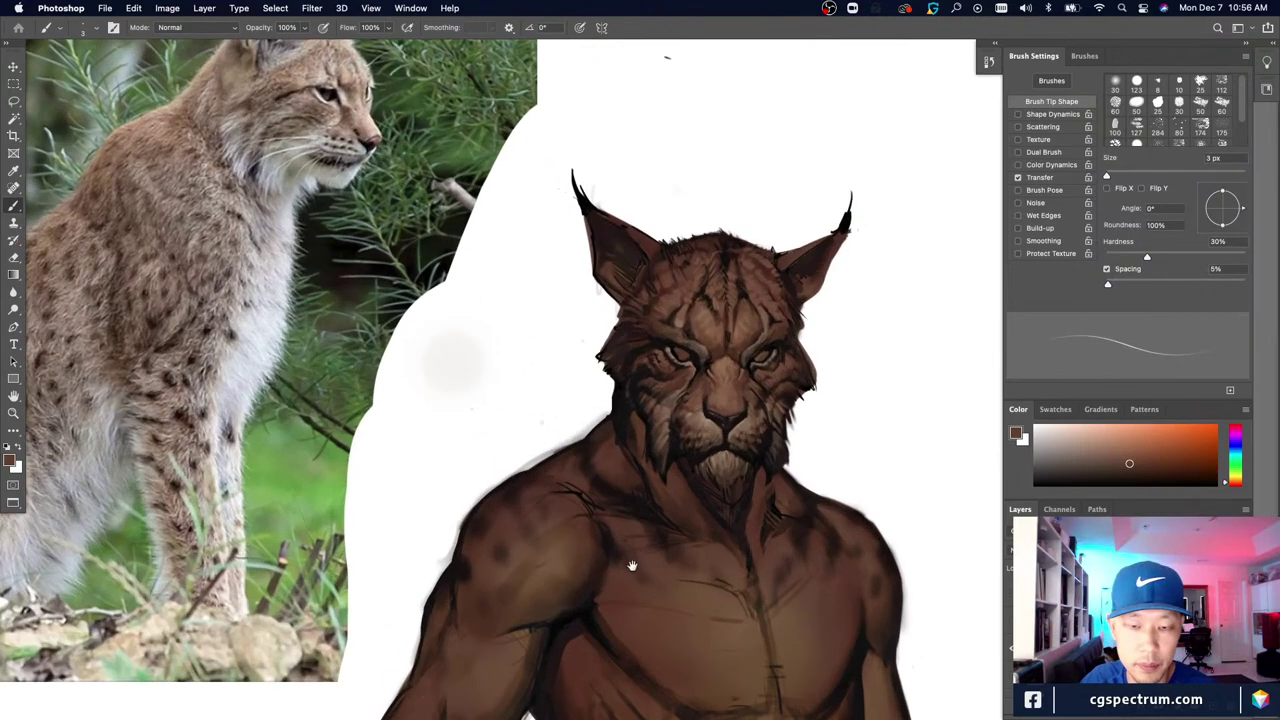
Step: Touch up the base of the ear nearest the lynx photo in sampled brown with a 4 px brush
scroll(640, 385, down, 1)
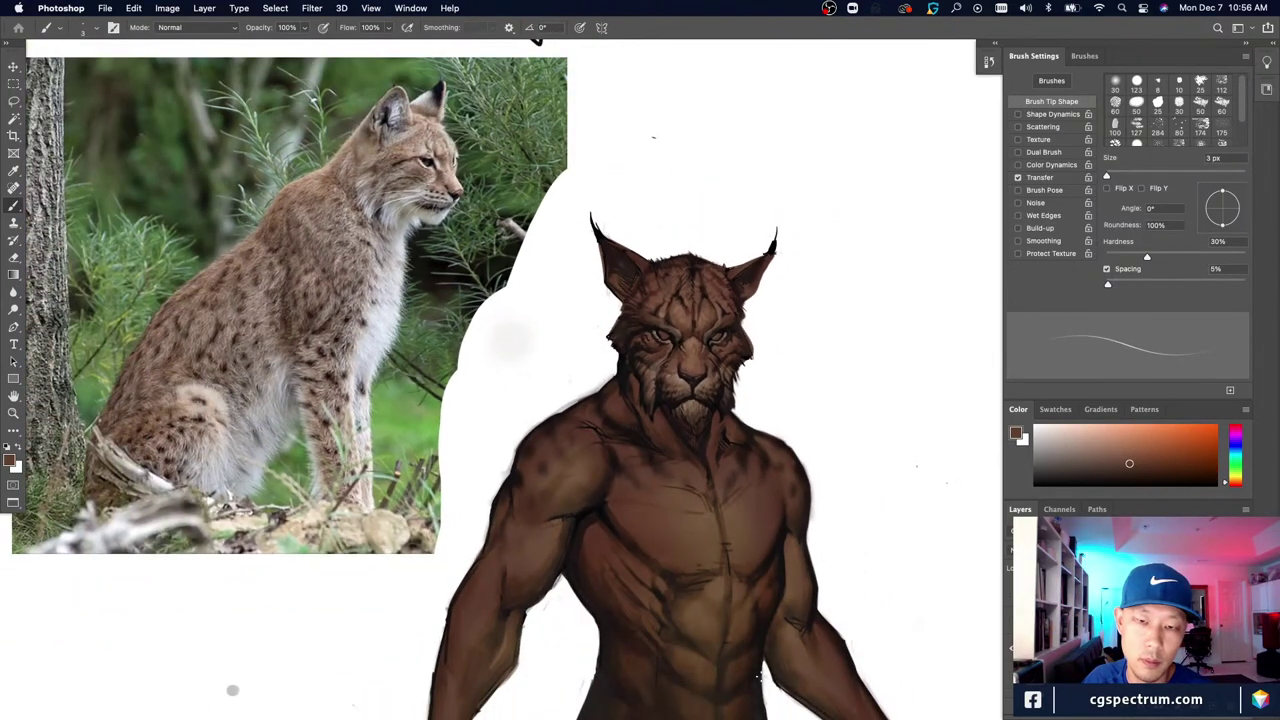
scroll(678, 461, up, 3)
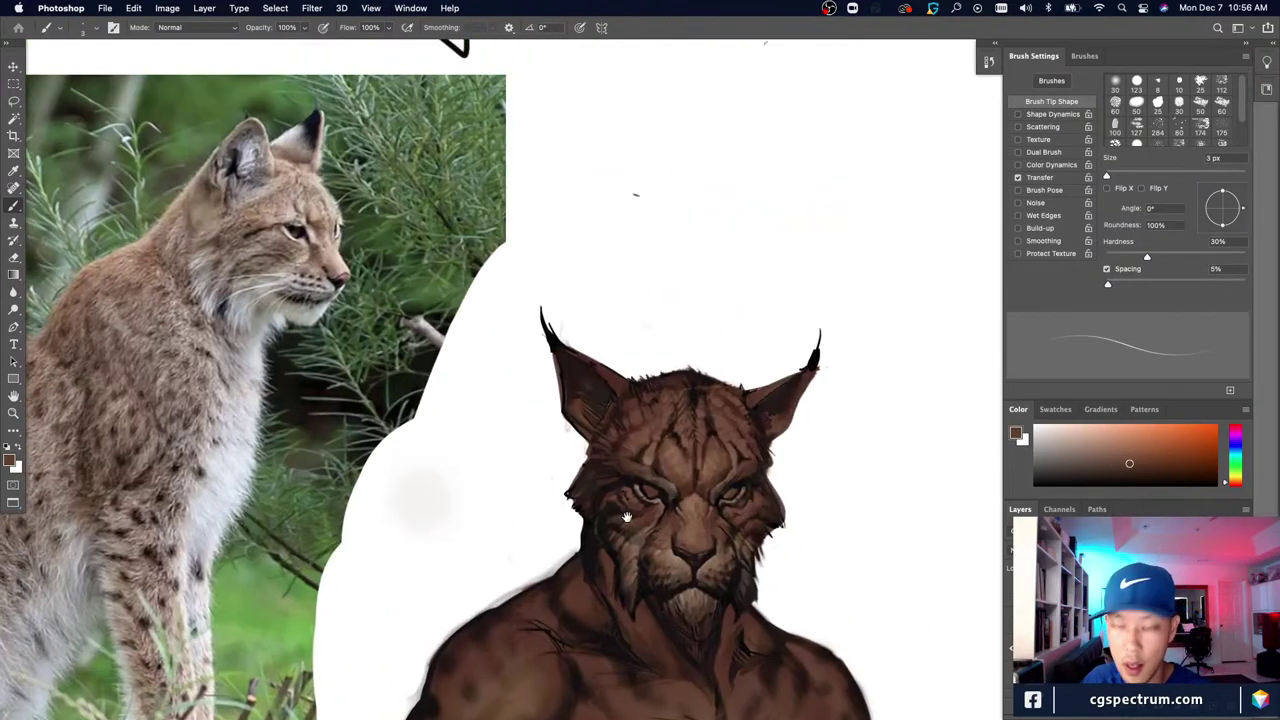
alt+click(678, 461)
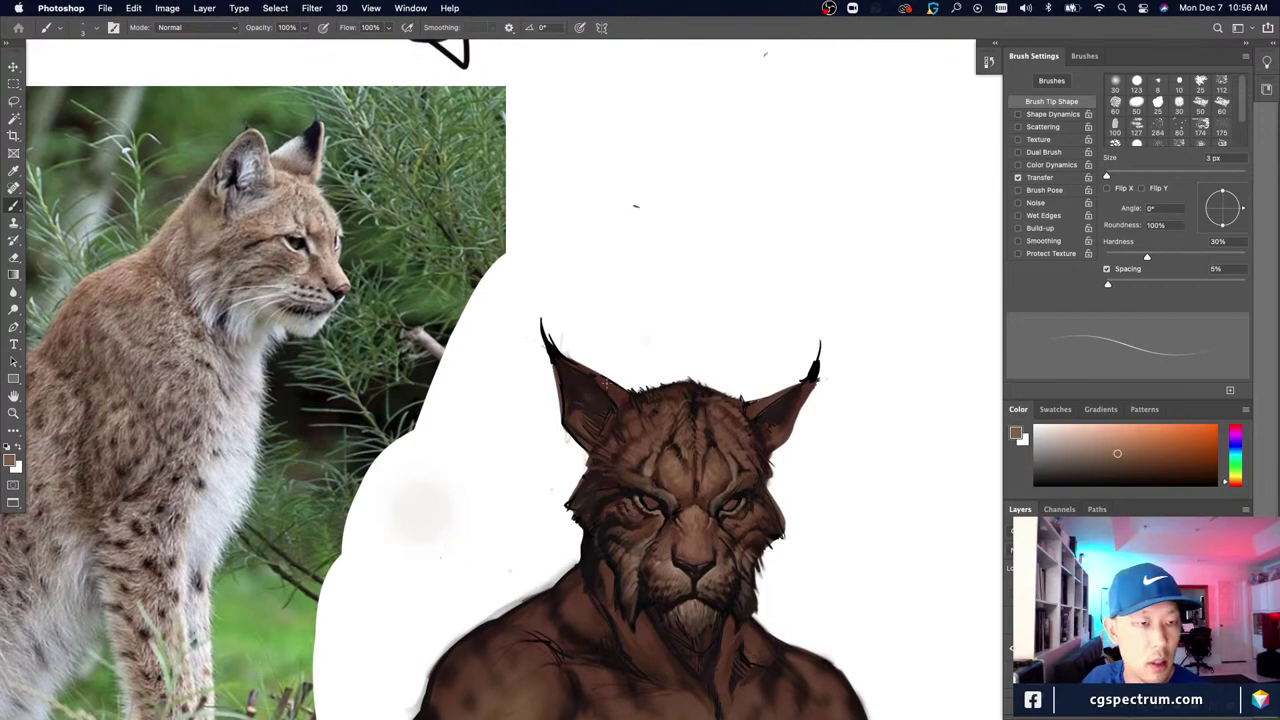
key(])
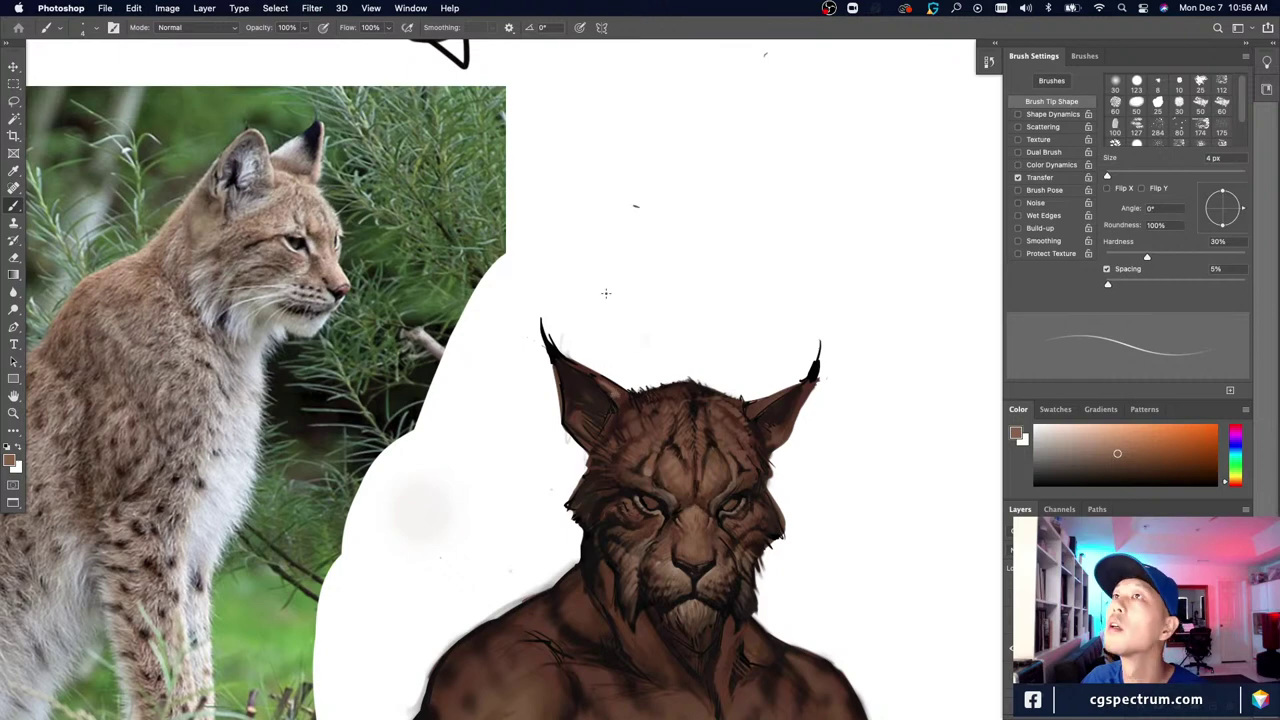
key(Tab)
key(Tab)
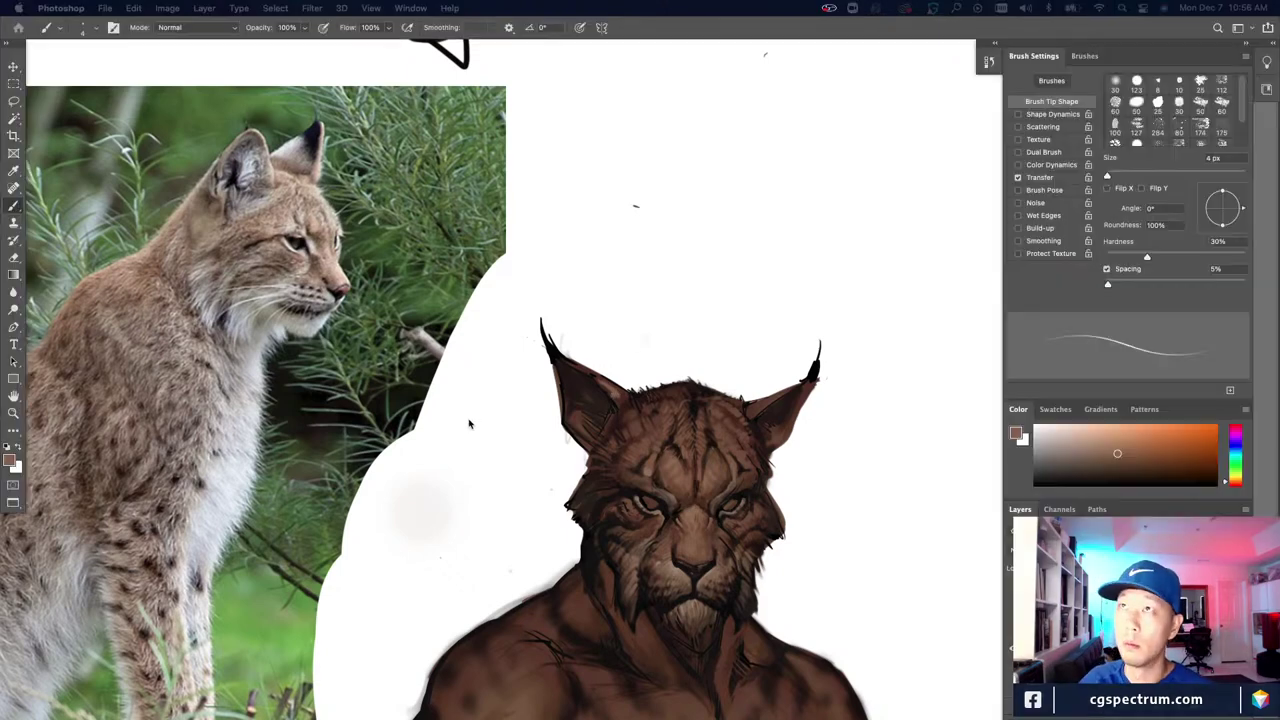
alt+click(620, 396)
alt+click(616, 392)
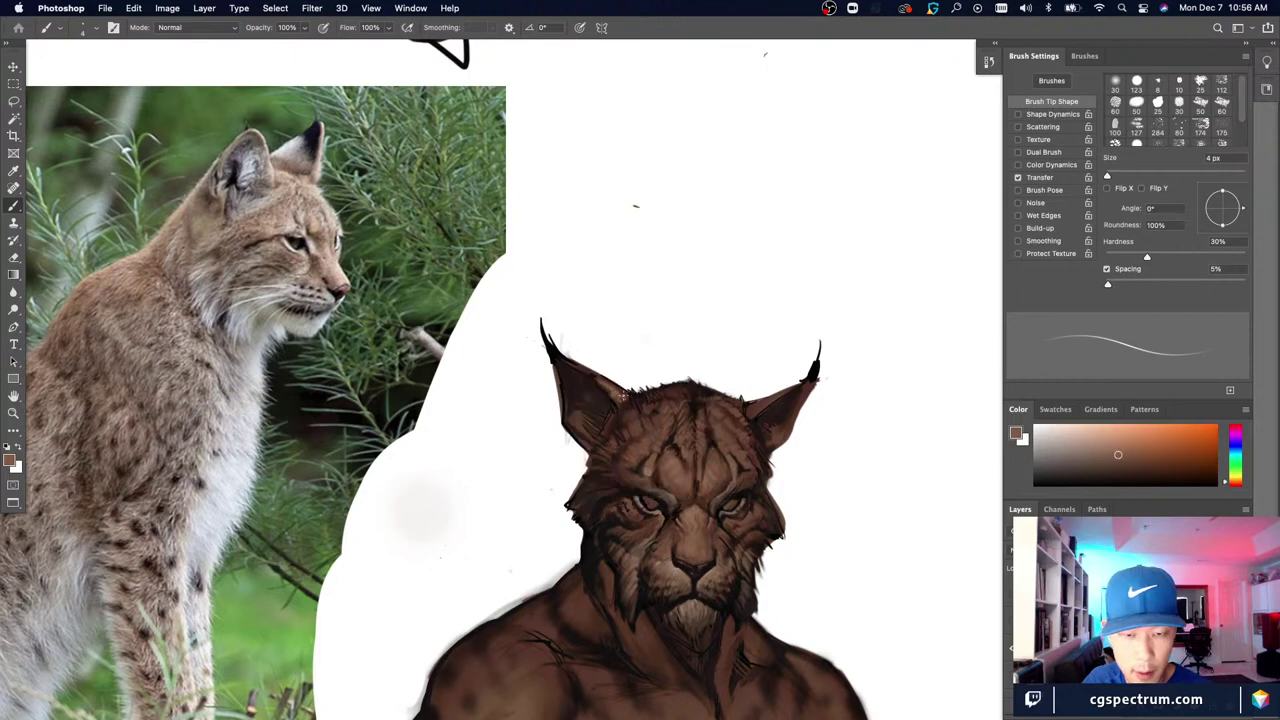
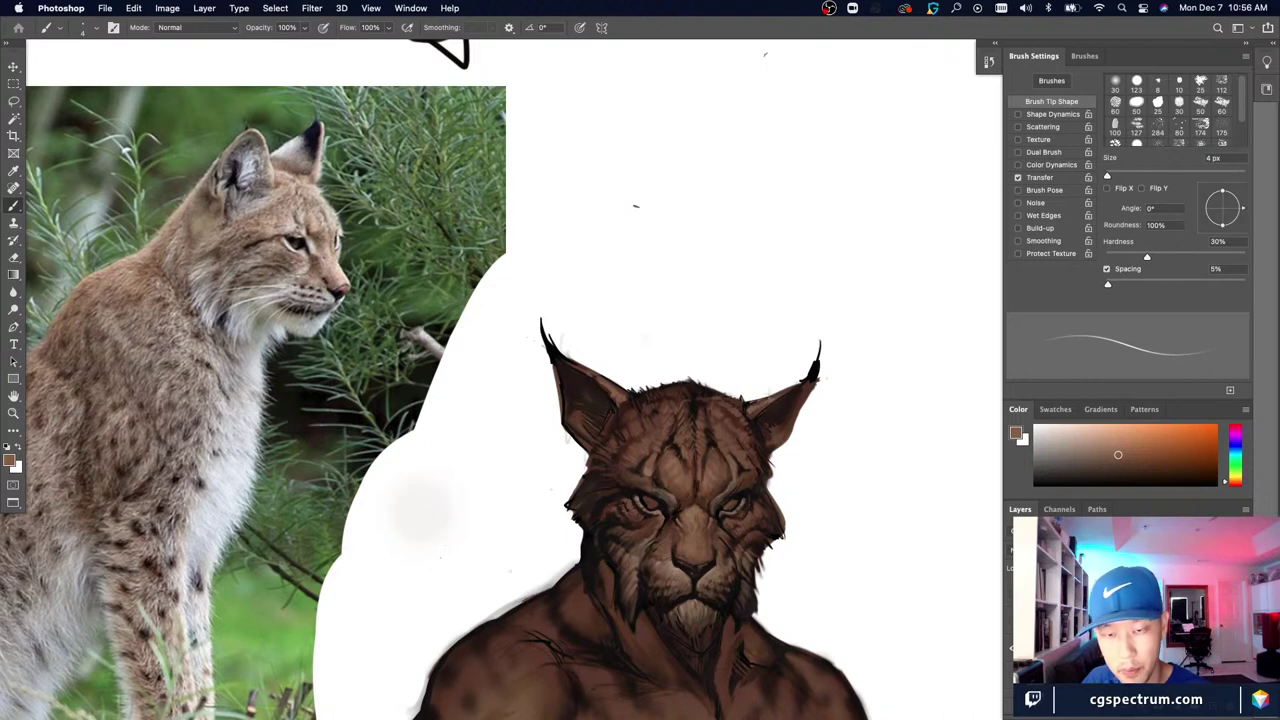
Step: Refine the bases of both ears with sampled dark and mid browns using 3–4 px strokes, and undo the last stroke
alt+click(781, 403)
drag(768, 402, 756, 406)
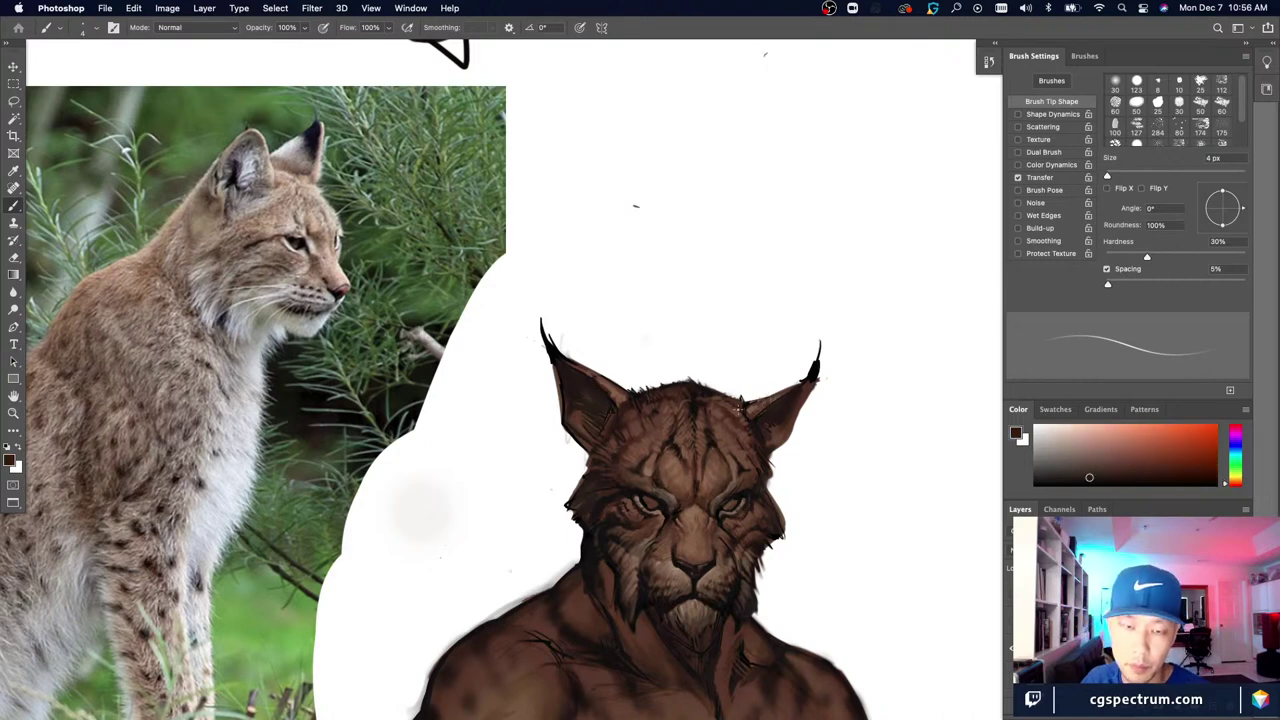
drag(614, 393, 603, 382)
alt+click(758, 402)
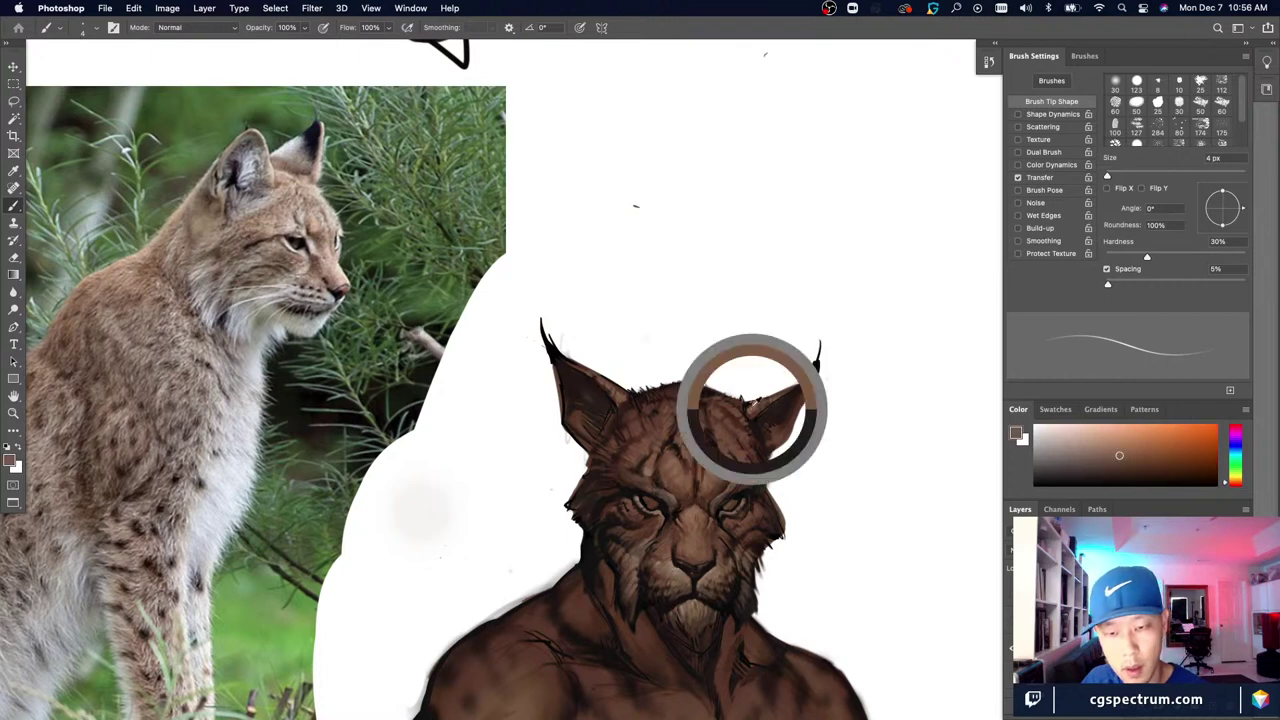
key(bracketleft)
drag(778, 413, 779, 430)
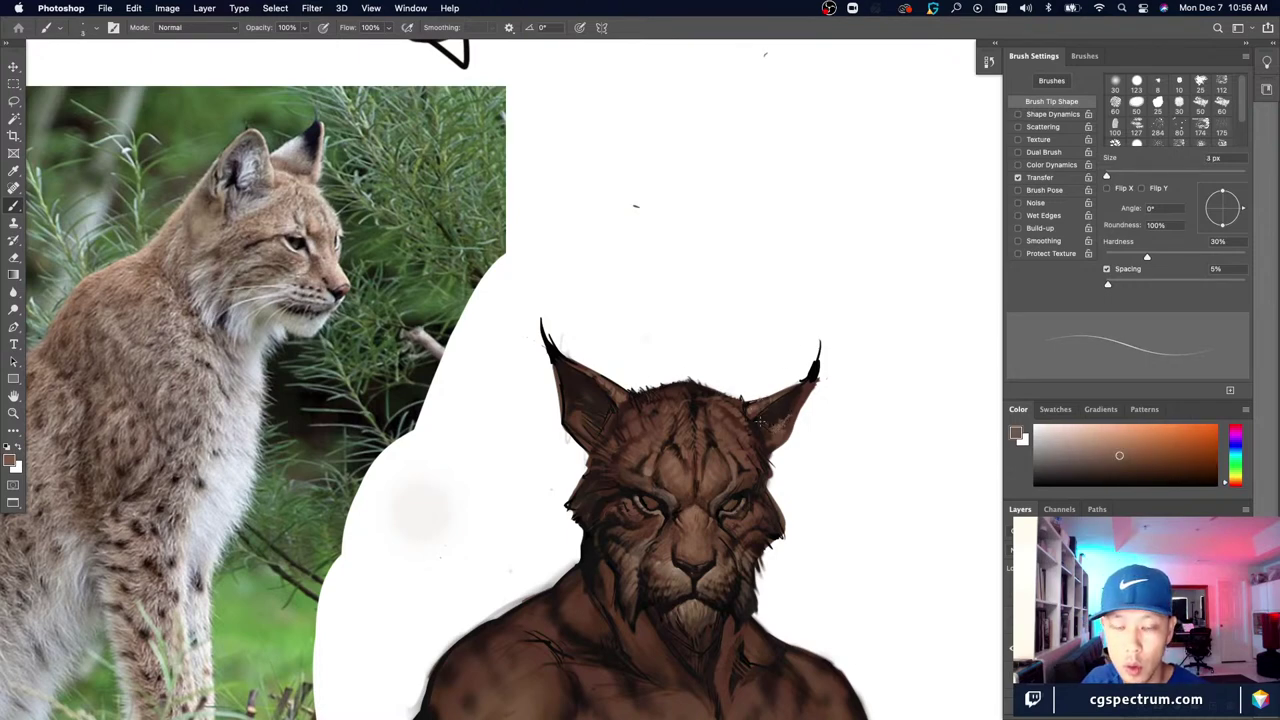
key(bracketright)
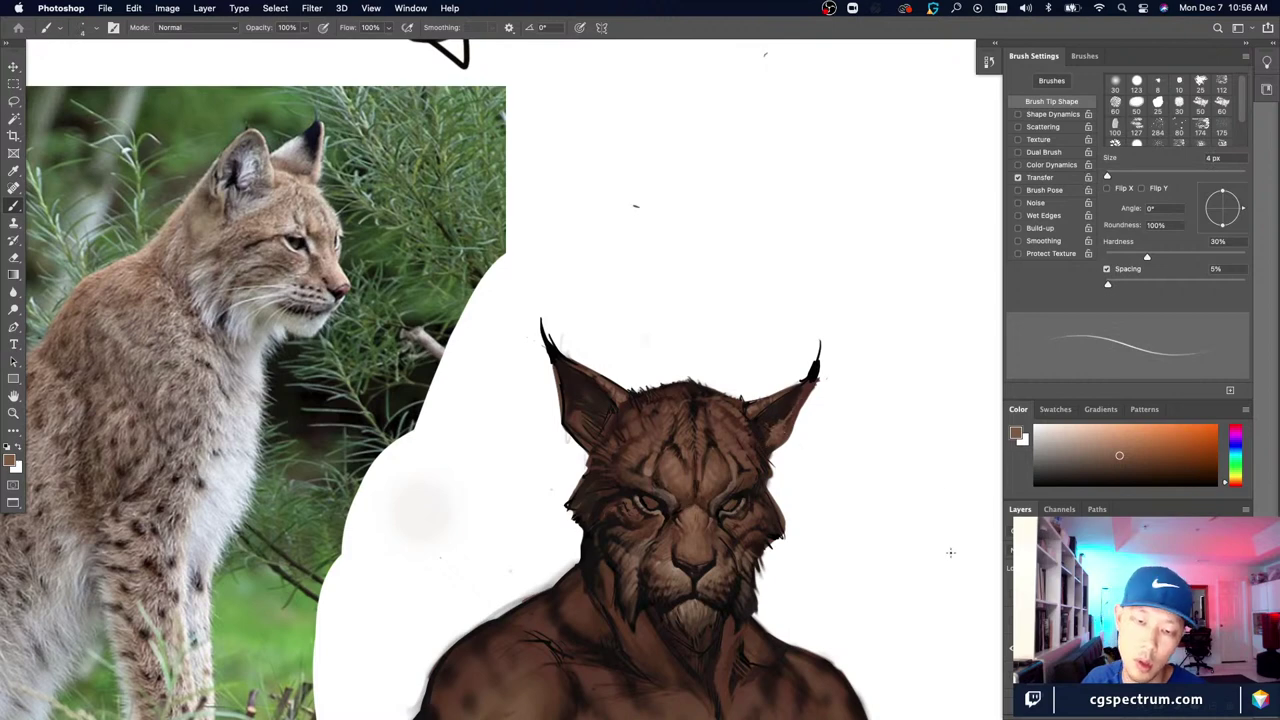
key(super+z)
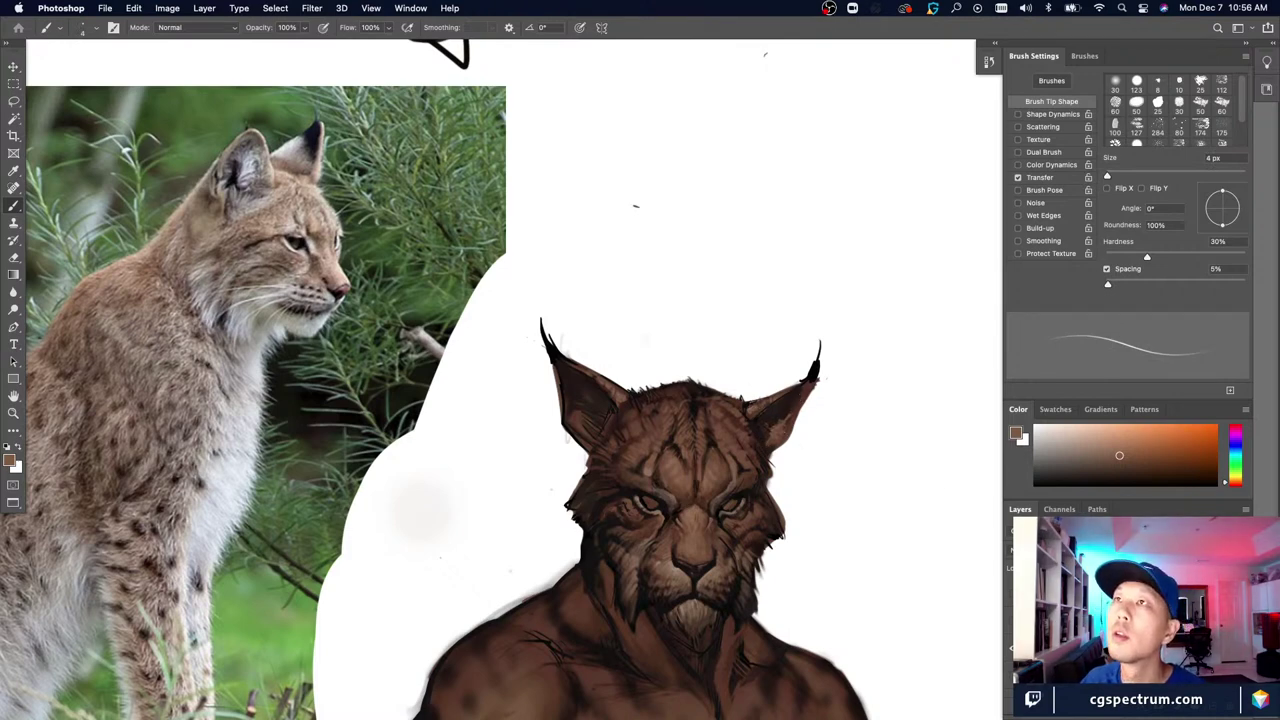
Step: Shade the inside of the ear nearest the lynx photo in sampled dark reddish browns with a 5–6 px brush
key(bracketright)
key(bracketright)
key(bracketright)
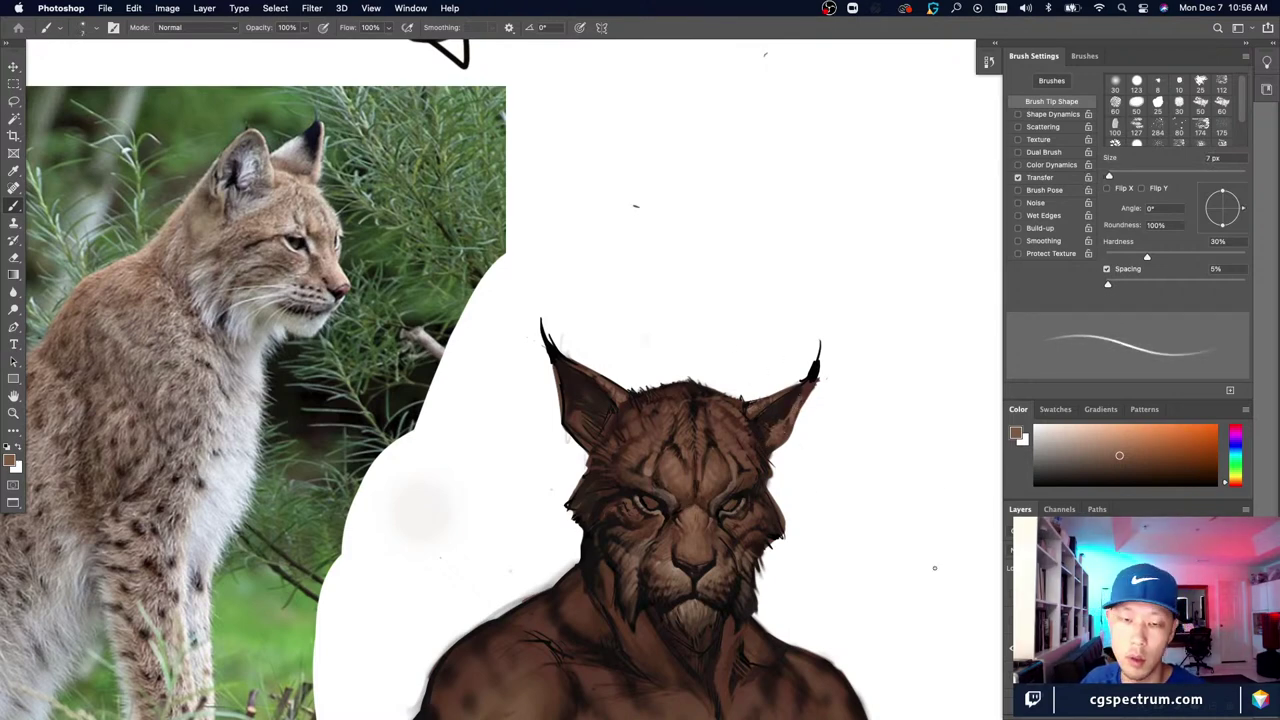
key(e)
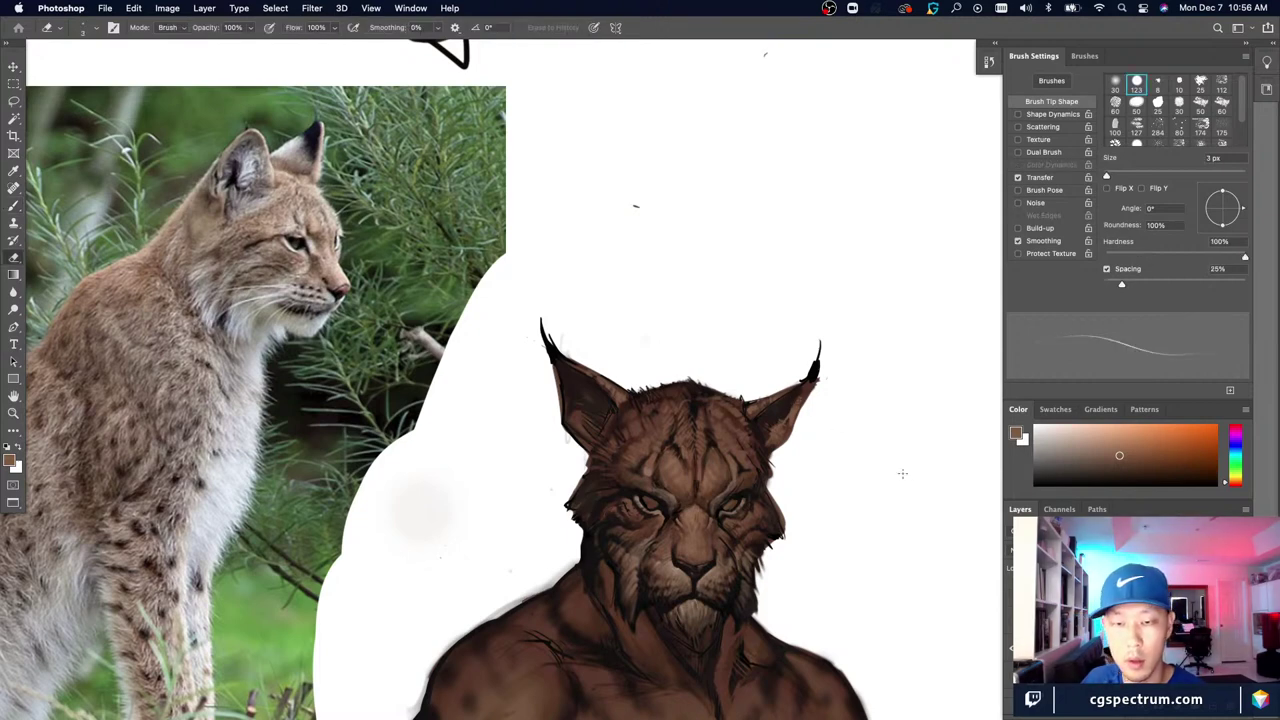
key(b)
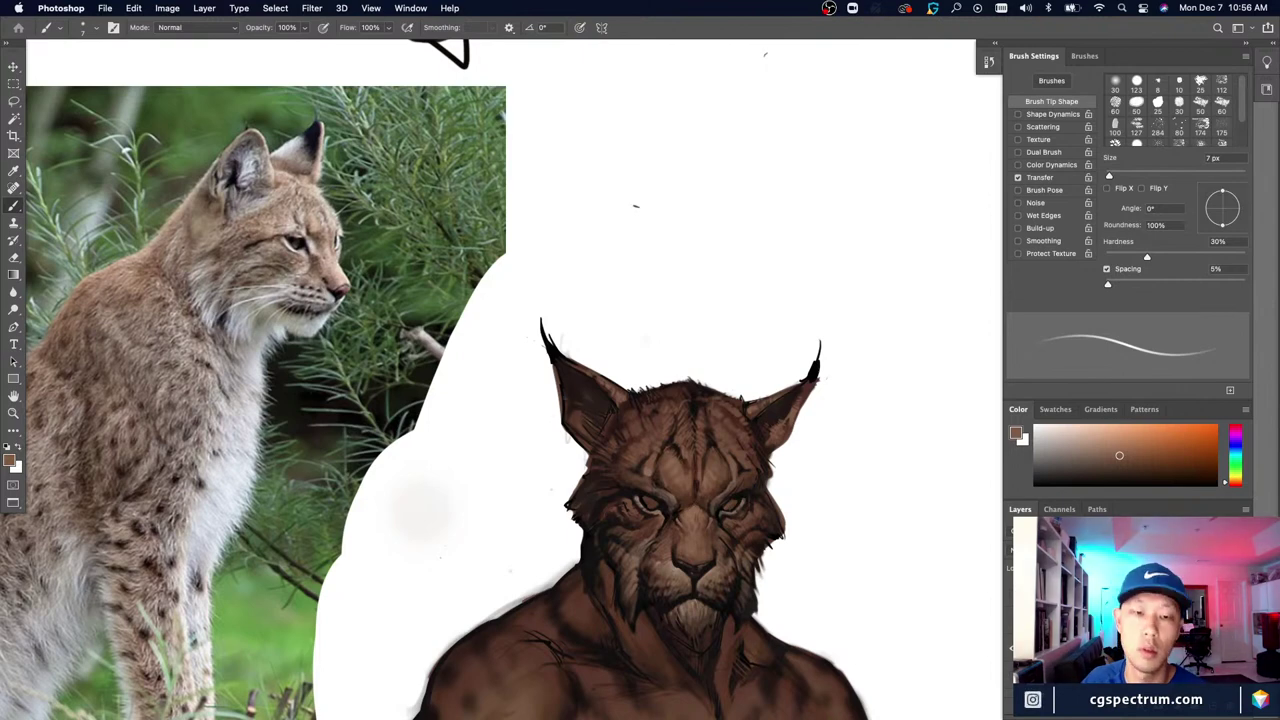
key(bracketleft)
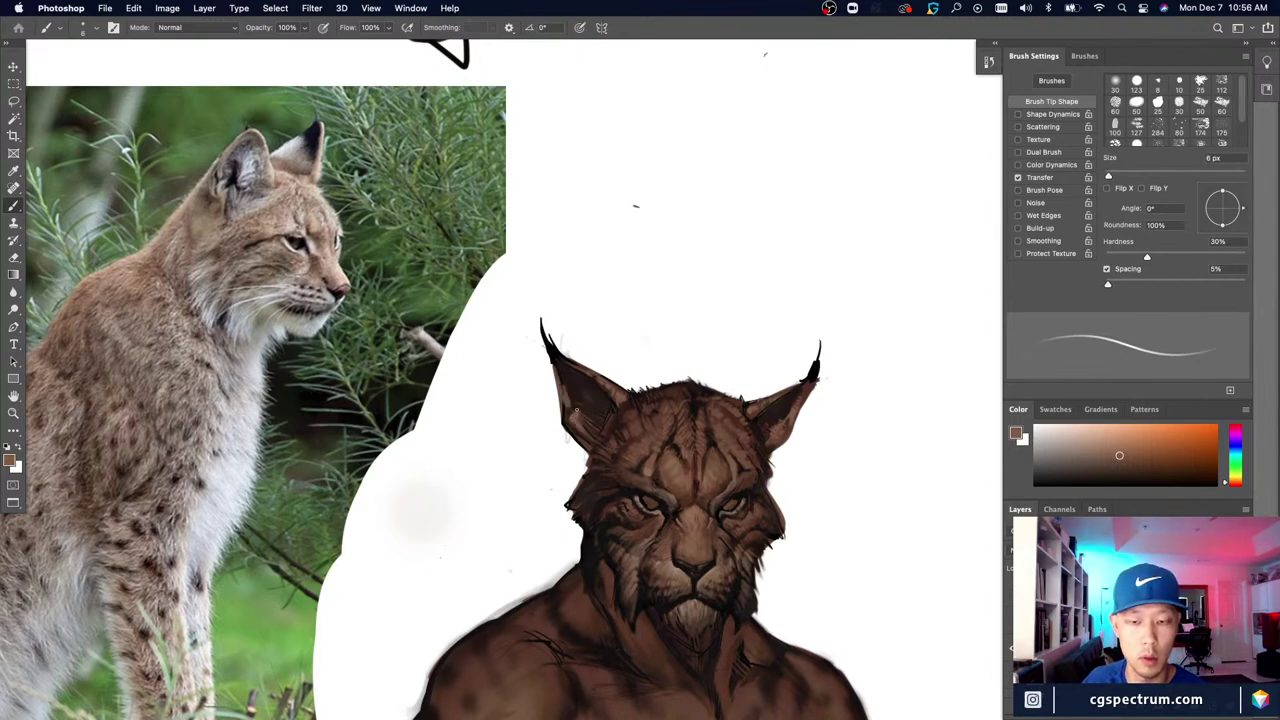
alt+click(576, 390)
key(bracketleft)
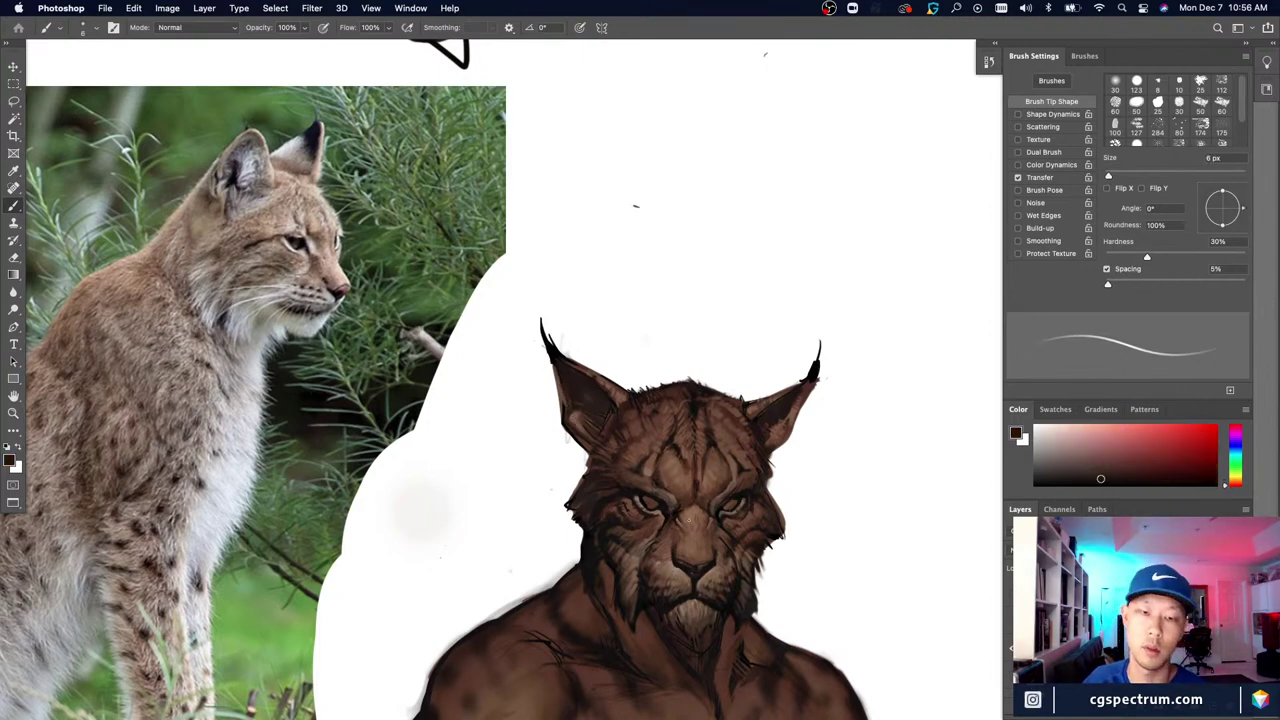
alt+click(585, 395)
key(super+minus)
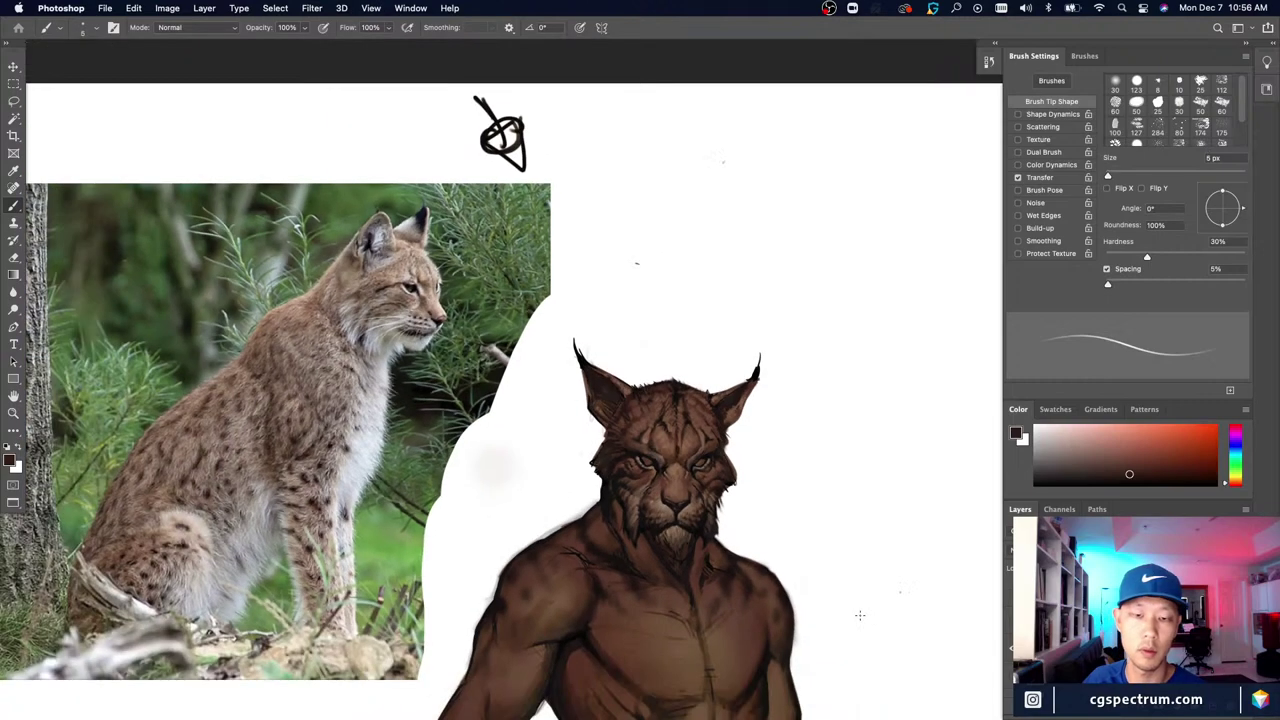
scroll(643, 394, up, 2)
alt+click(632, 392)
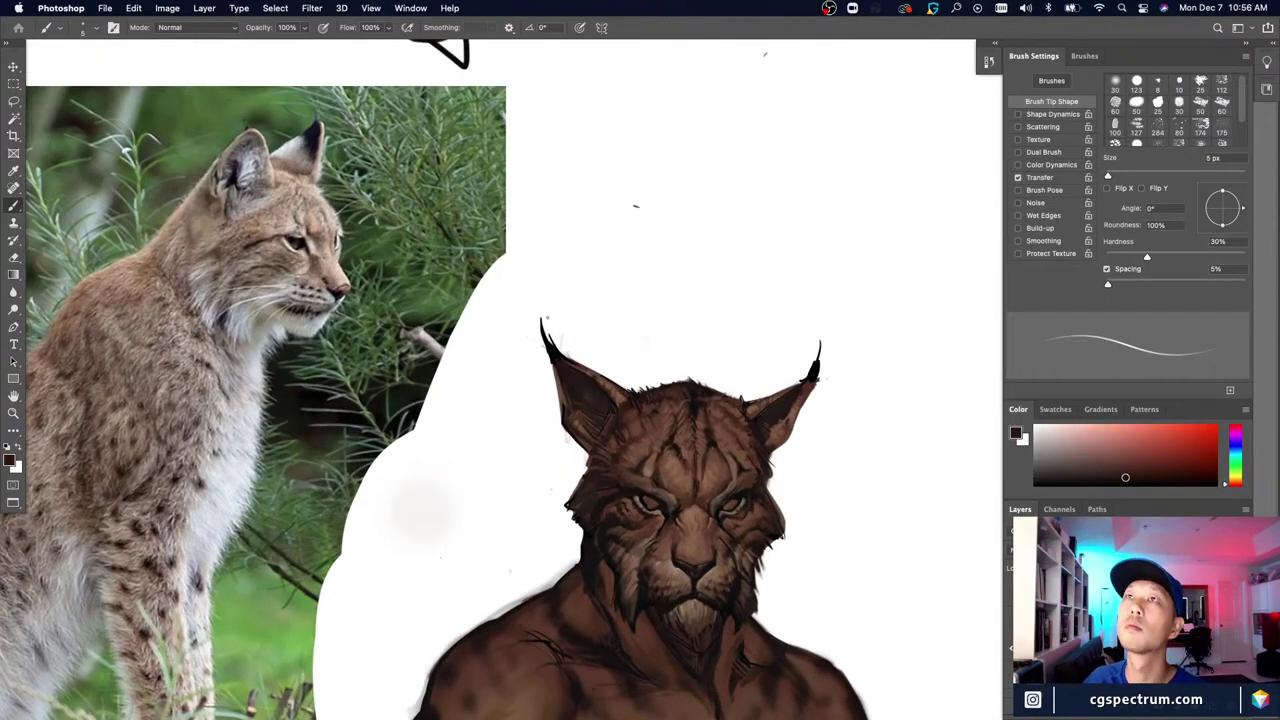
Step: Try long curved tufts on both ear tips in default black at 5 px, undoing each trial stroke
key(d)
drag(541, 322, 557, 273)
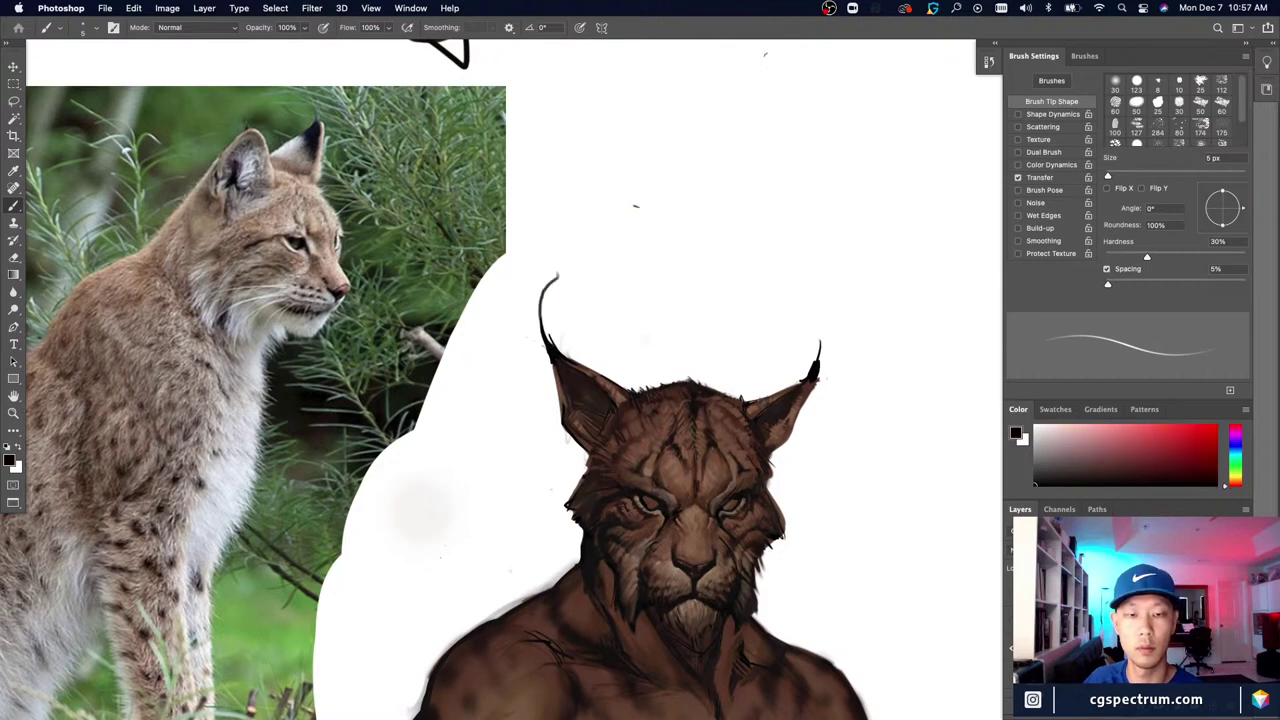
key(super+z)
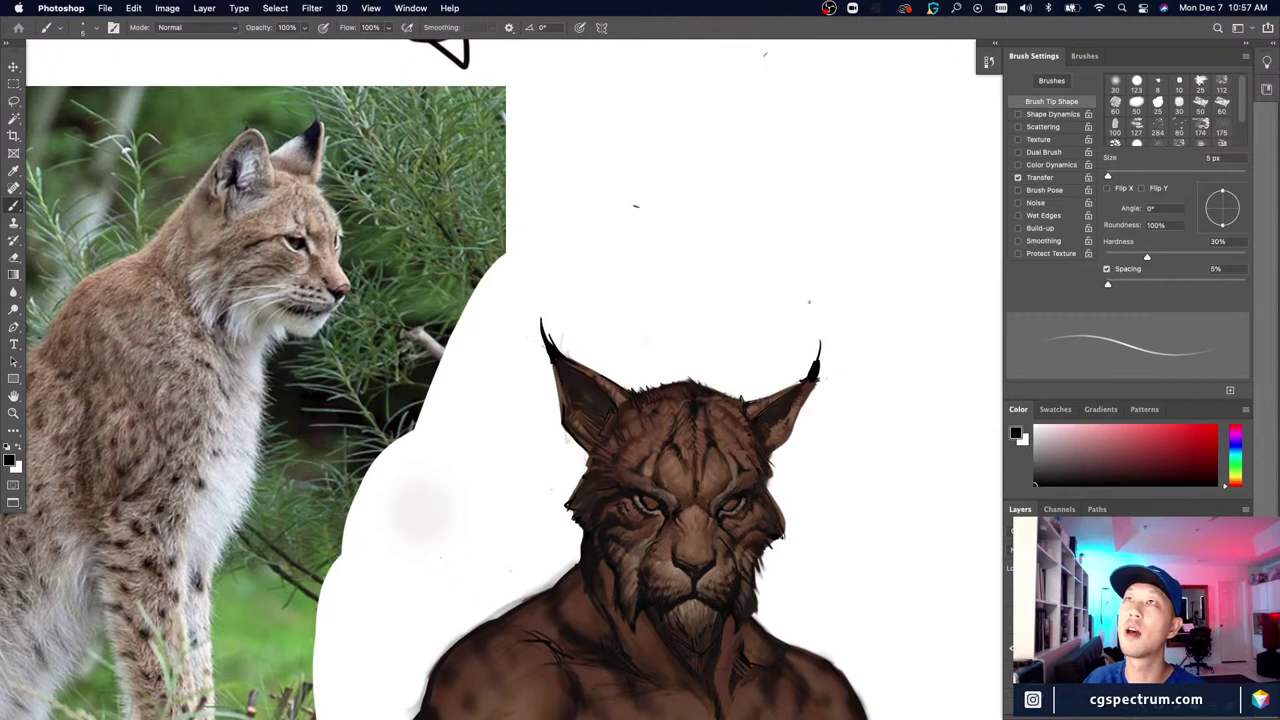
drag(819, 366, 850, 296)
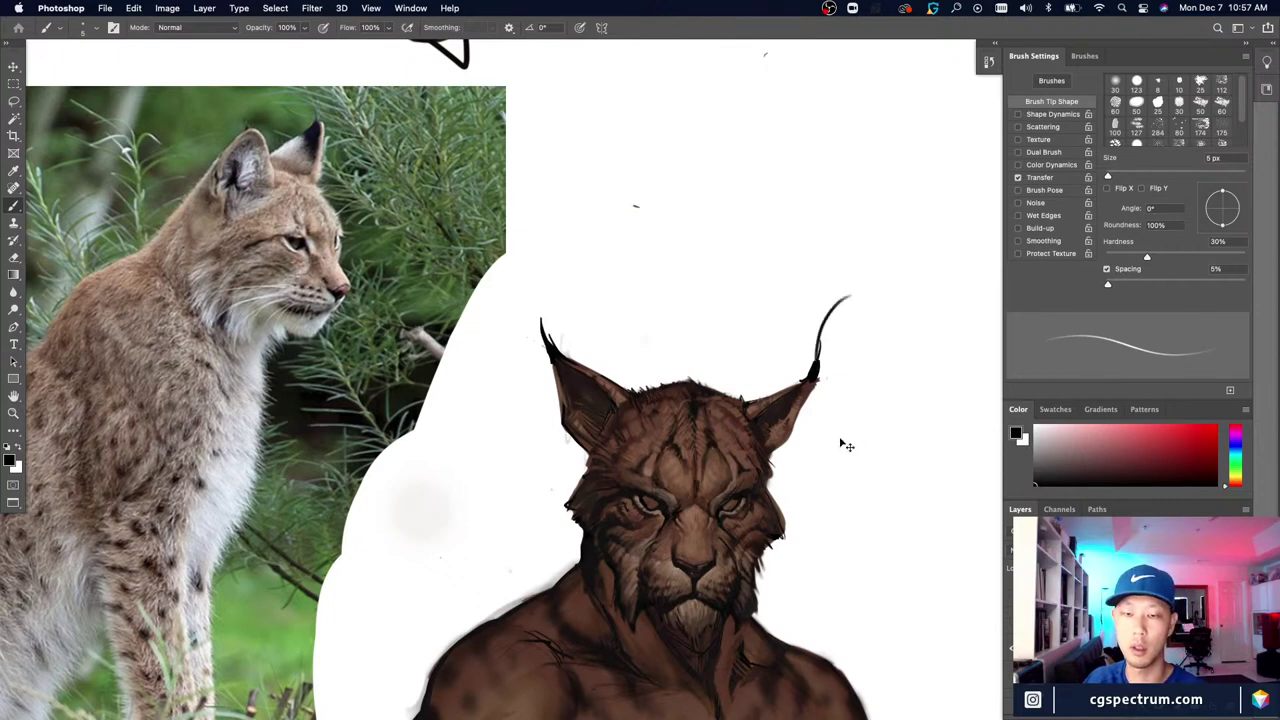
key(super+z)
mouse_move(818, 372)
mouse_down()
mouse_move(803, 278)
mouse_move(812, 392)
mouse_up()
key(super+z)
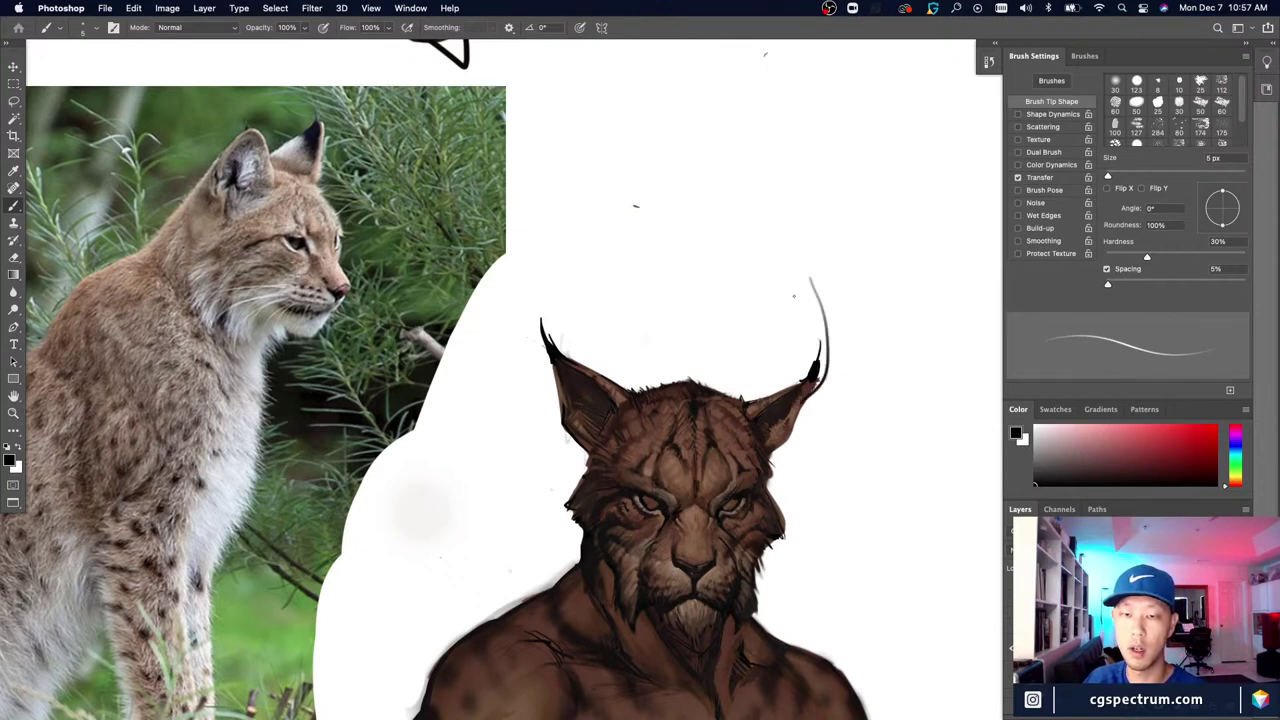
key(super+z)
Step: Paint long, tapering black tufts curving inward from both ear tips and check them against the whole upper body
drag(815, 287, 811, 390)
drag(824, 338, 804, 380)
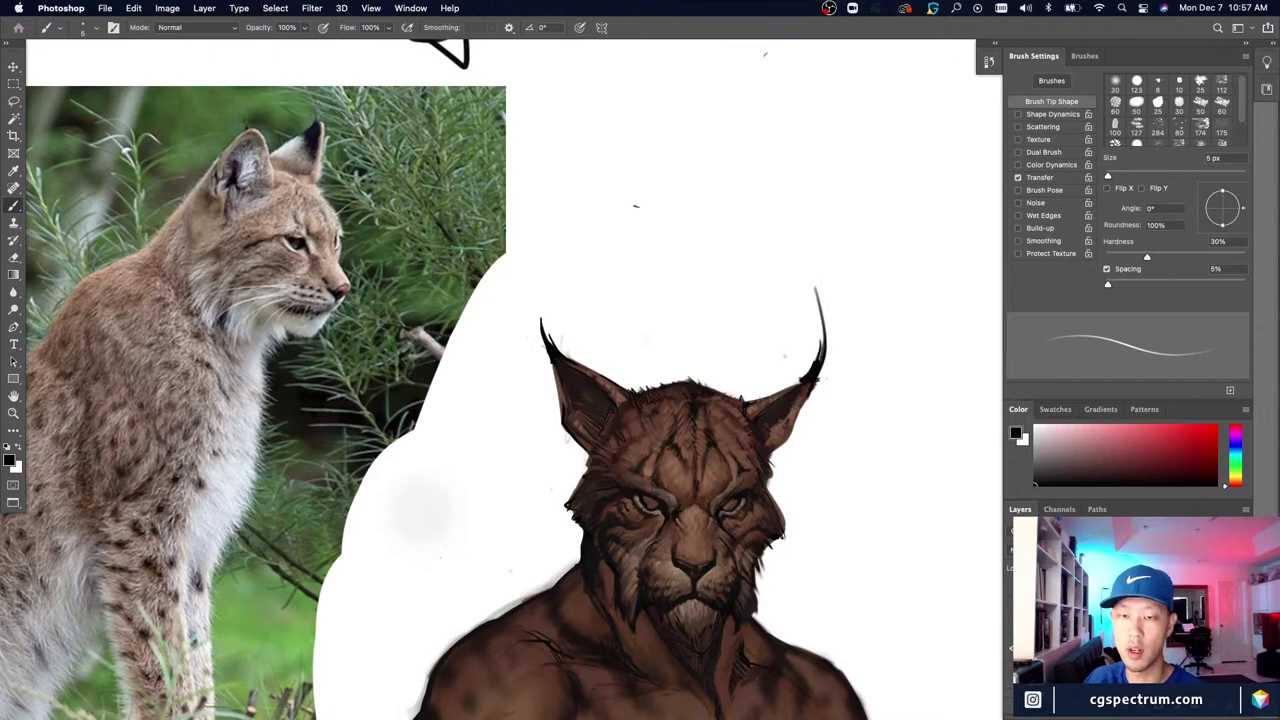
mouse_move(548, 265)
mouse_down()
mouse_move(543, 355)
mouse_move(541, 330)
mouse_up()
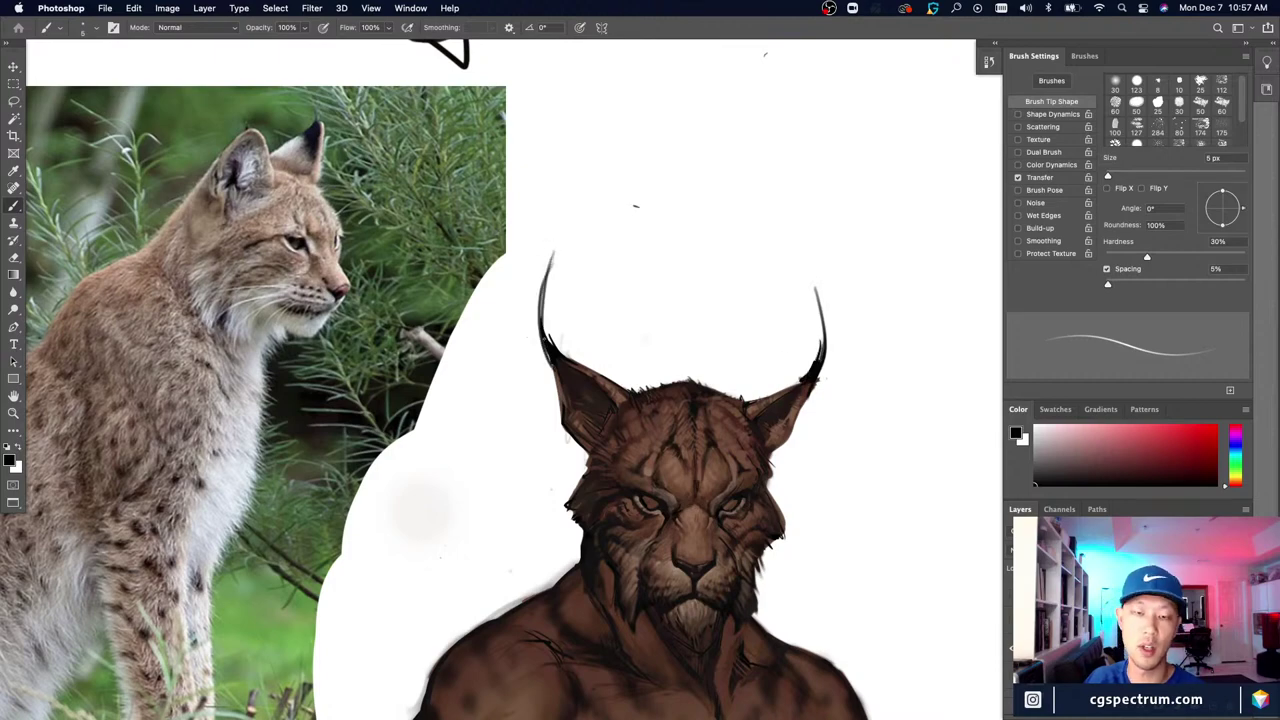
key(super+minus)
key(super+minus)
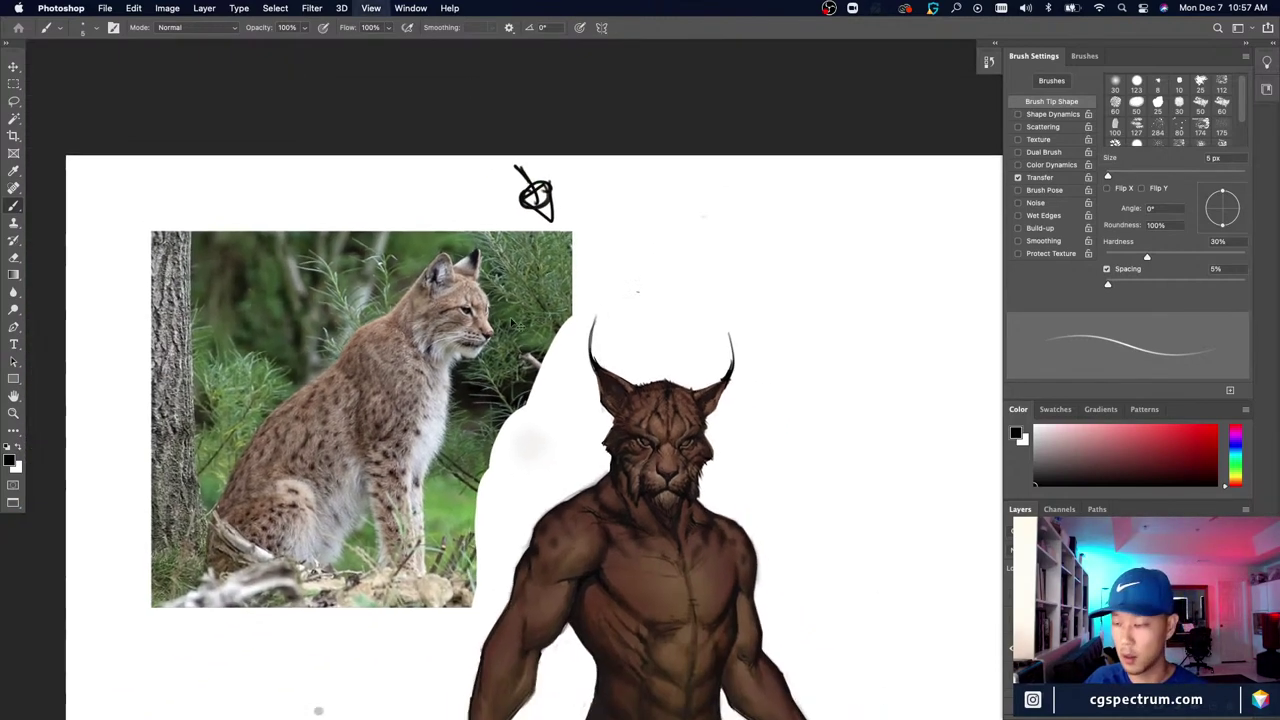
key(super+plus)
Step: Thin and reshape the tips of the long ear tufts with the Eraser, black strokes and white paint at 6–7 px
key(e)
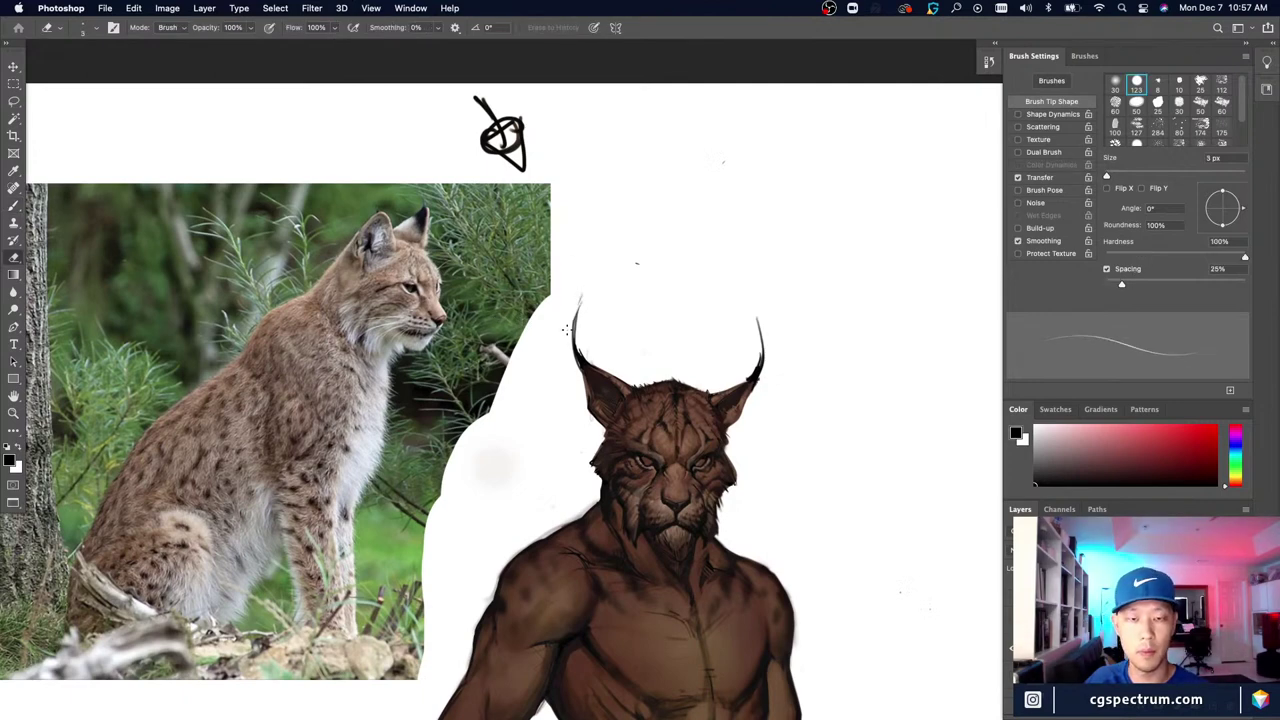
key(b)
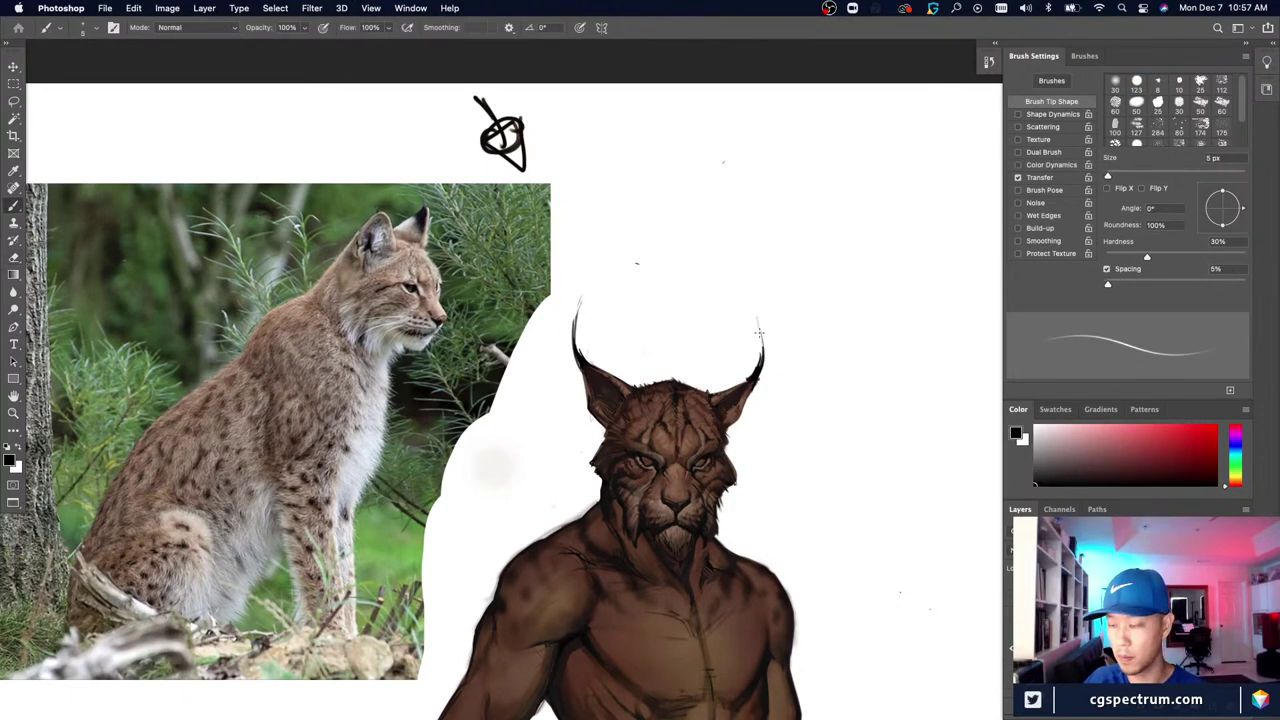
mouse_move(764, 362)
mouse_down()
mouse_move(755, 310)
mouse_move(759, 363)
mouse_up()
key(x)
key(bracketright)
key(bracketright)
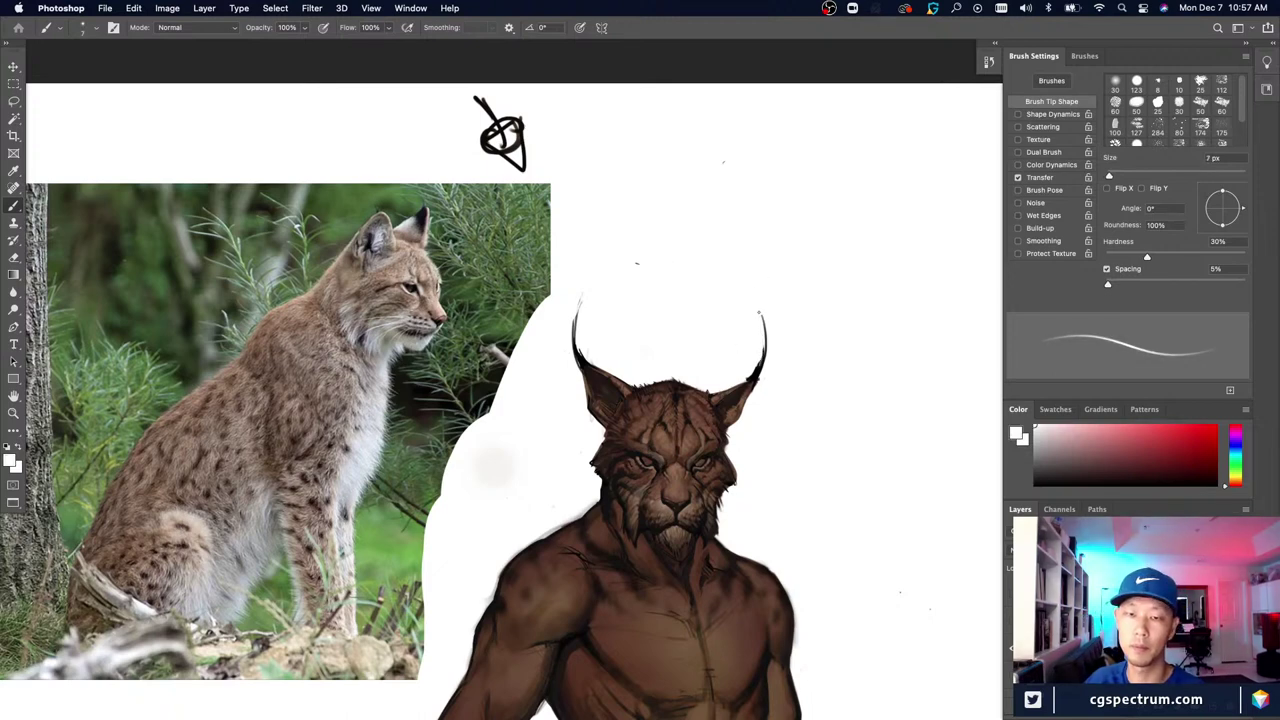
drag(759, 313, 748, 390)
alt+click(756, 366)
key(bracketleft)
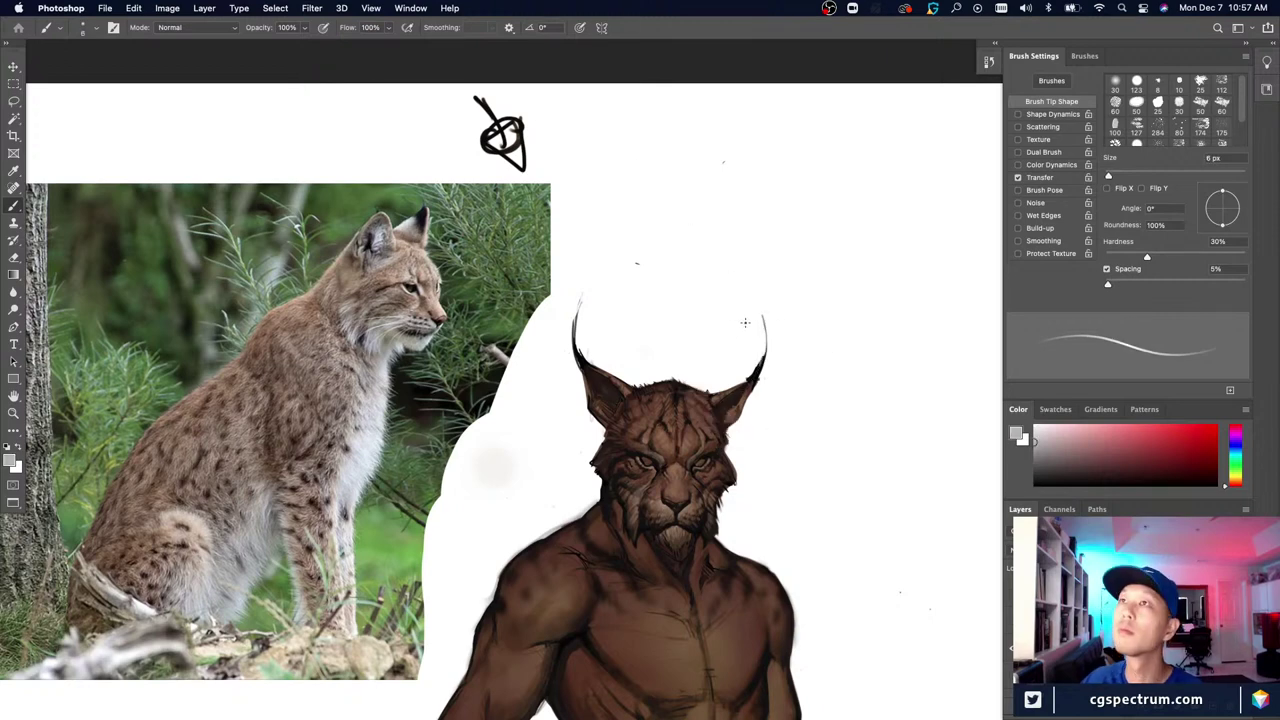
alt+click(757, 362)
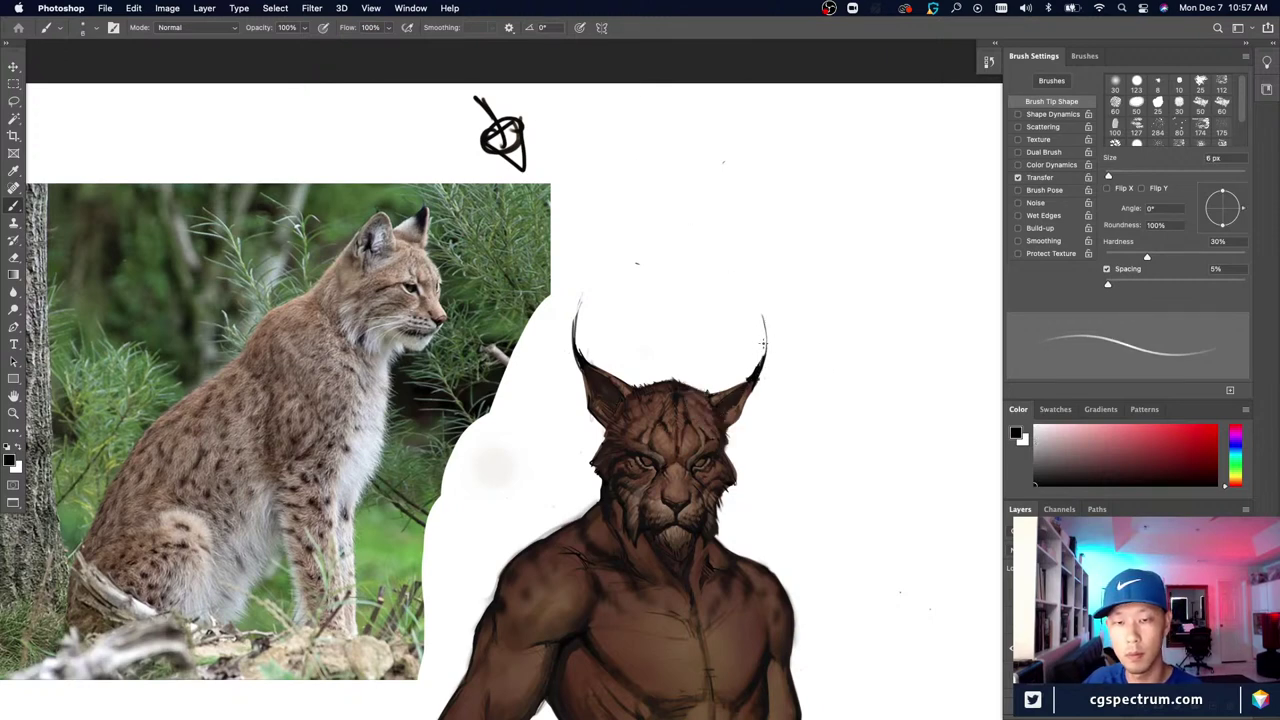
Step: Add fine stray hairs along the long ear tufts in black with a 1–2 px brush
key(bracketleft)
key(bracketleft)
key(bracketleft)
key(bracketleft)
key(bracketleft)
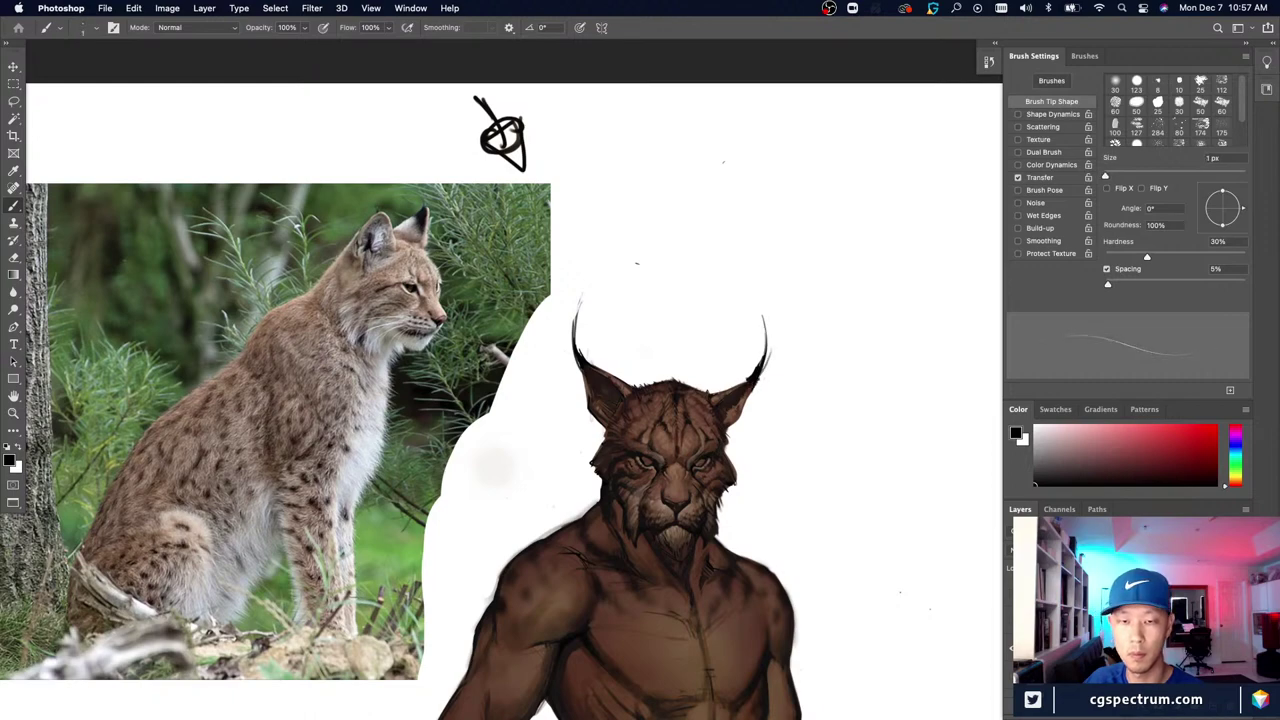
key(bracketright)
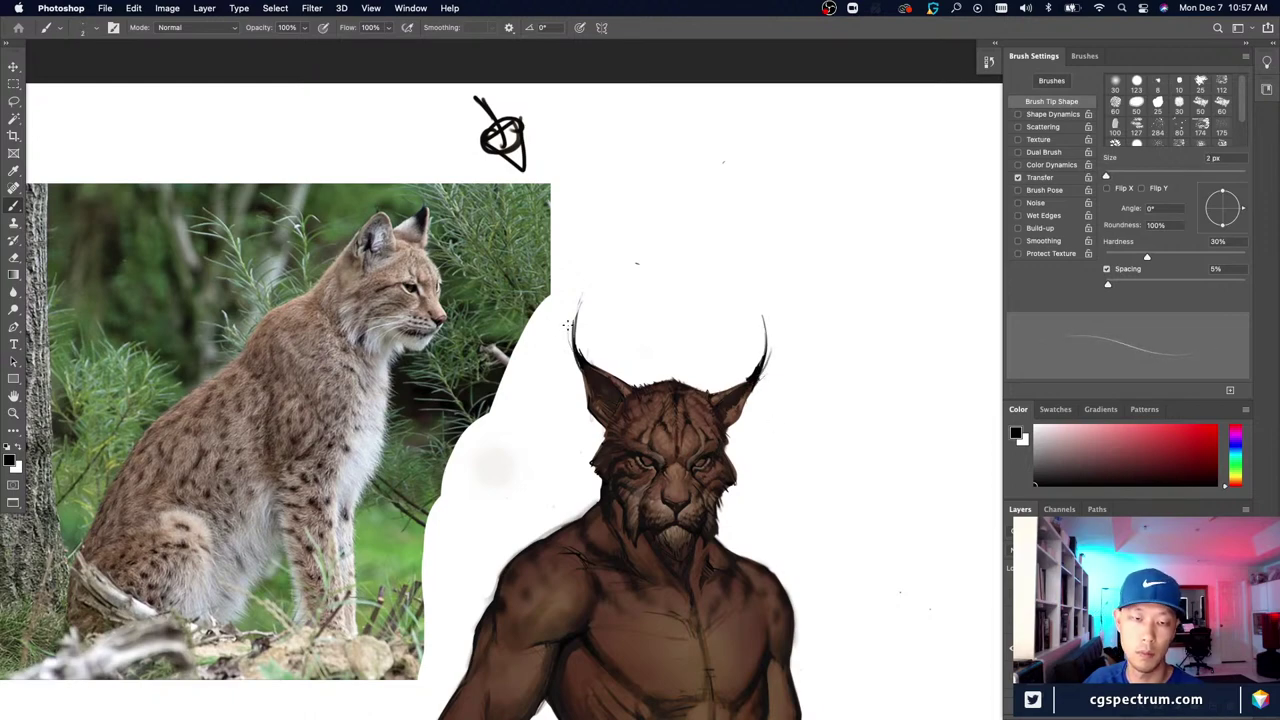
Step: Review the long ear tufts on the full figure and undo them back to the short tufts
key(super+minus)
key(super+equal)
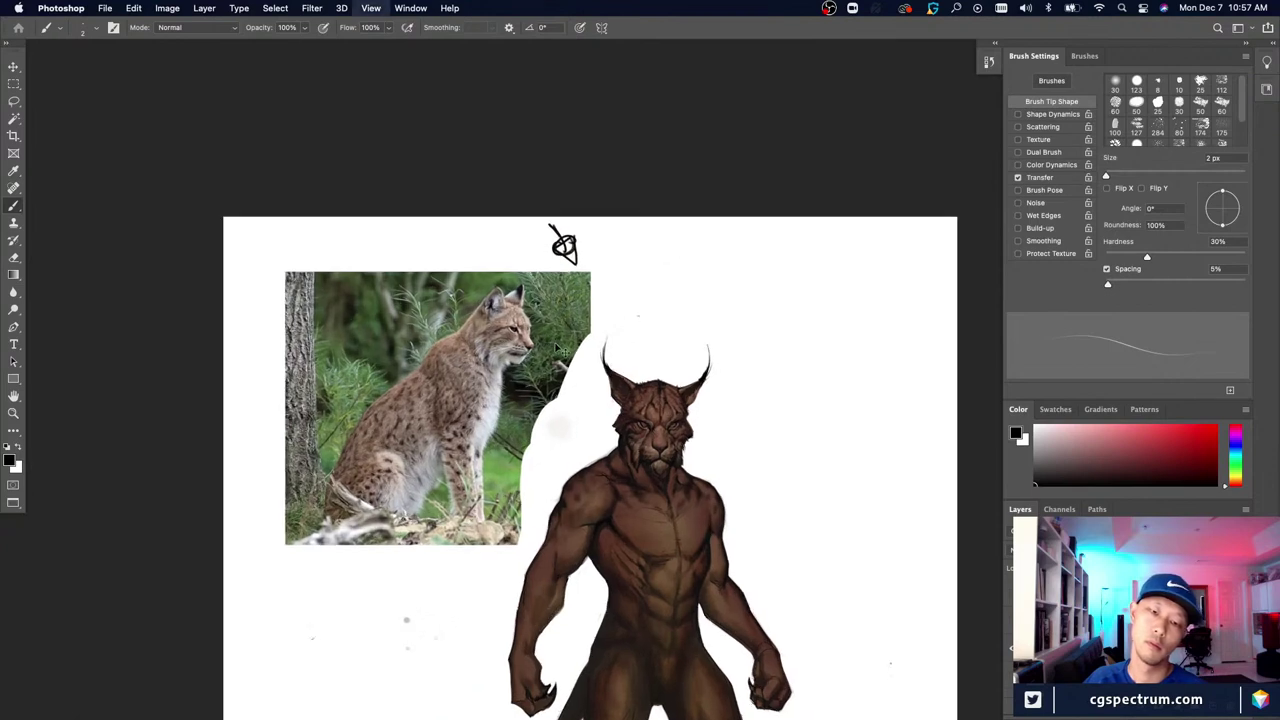
drag(722, 606, 732, 585)
key(super+z)
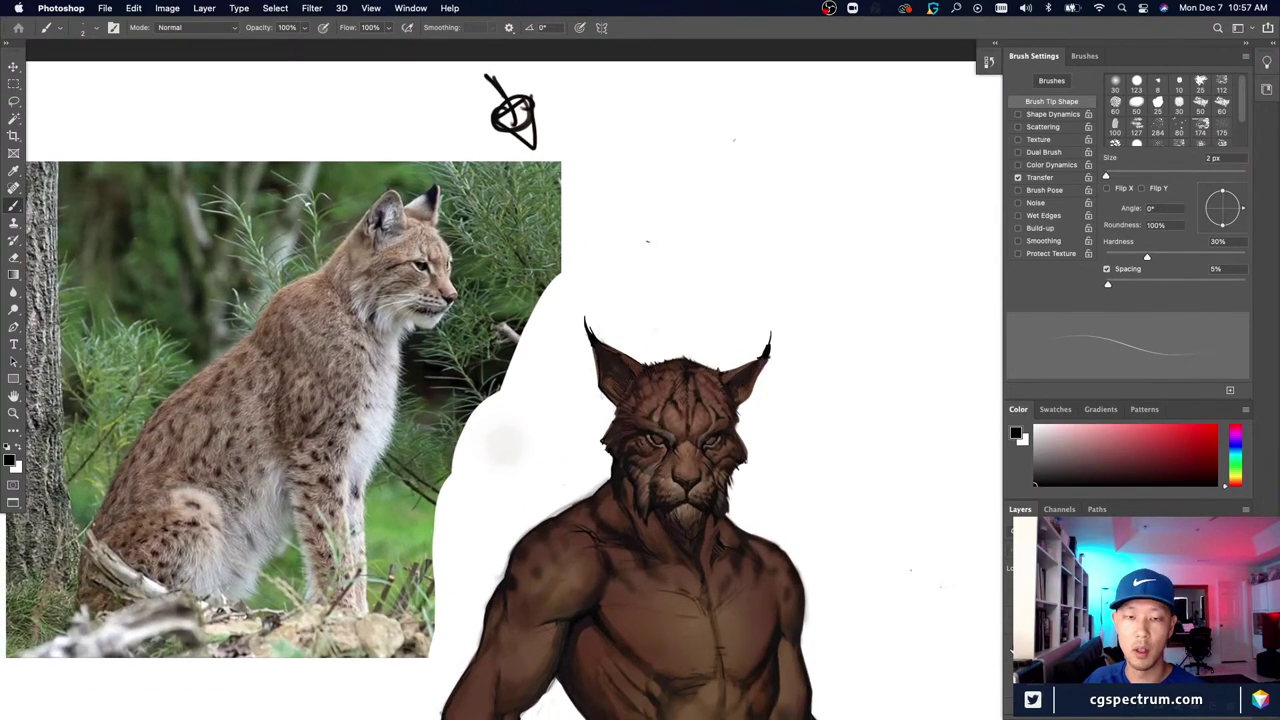
Step: Bring back the long ear tufts and review them on the whole figure beside the lynx reference
key(super+minus)
key(super+minus)
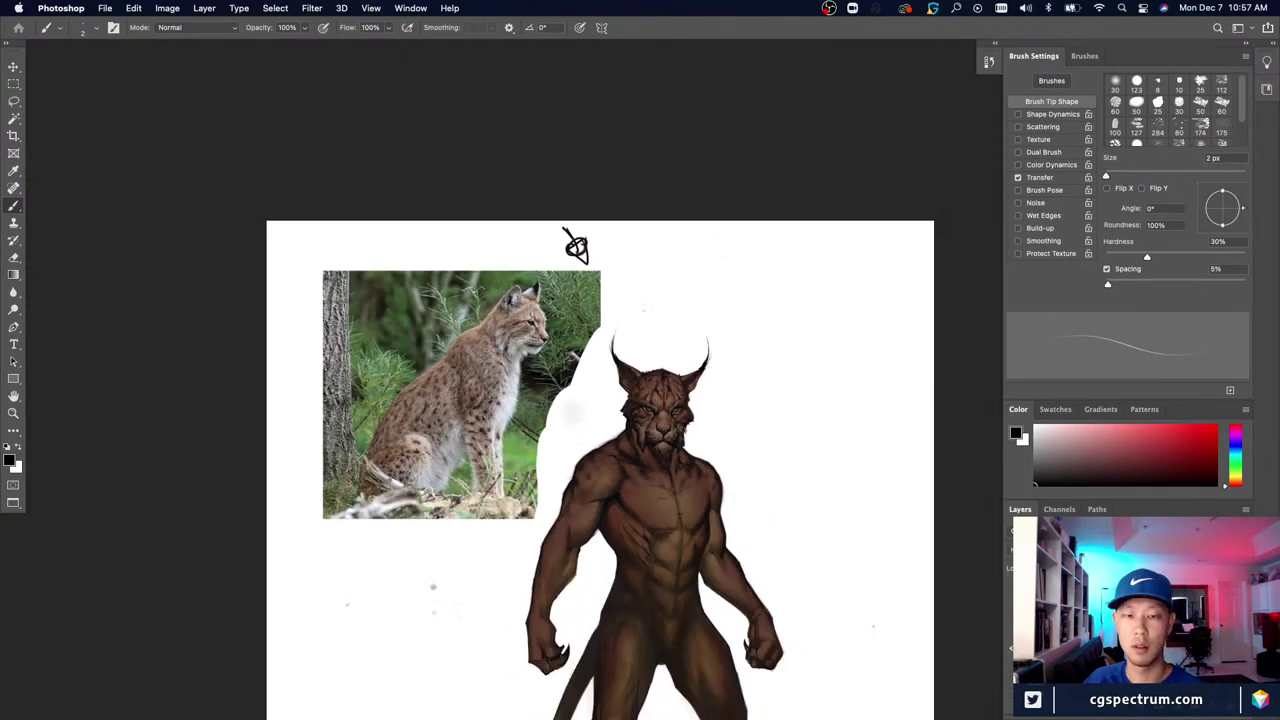
key(super+plus)
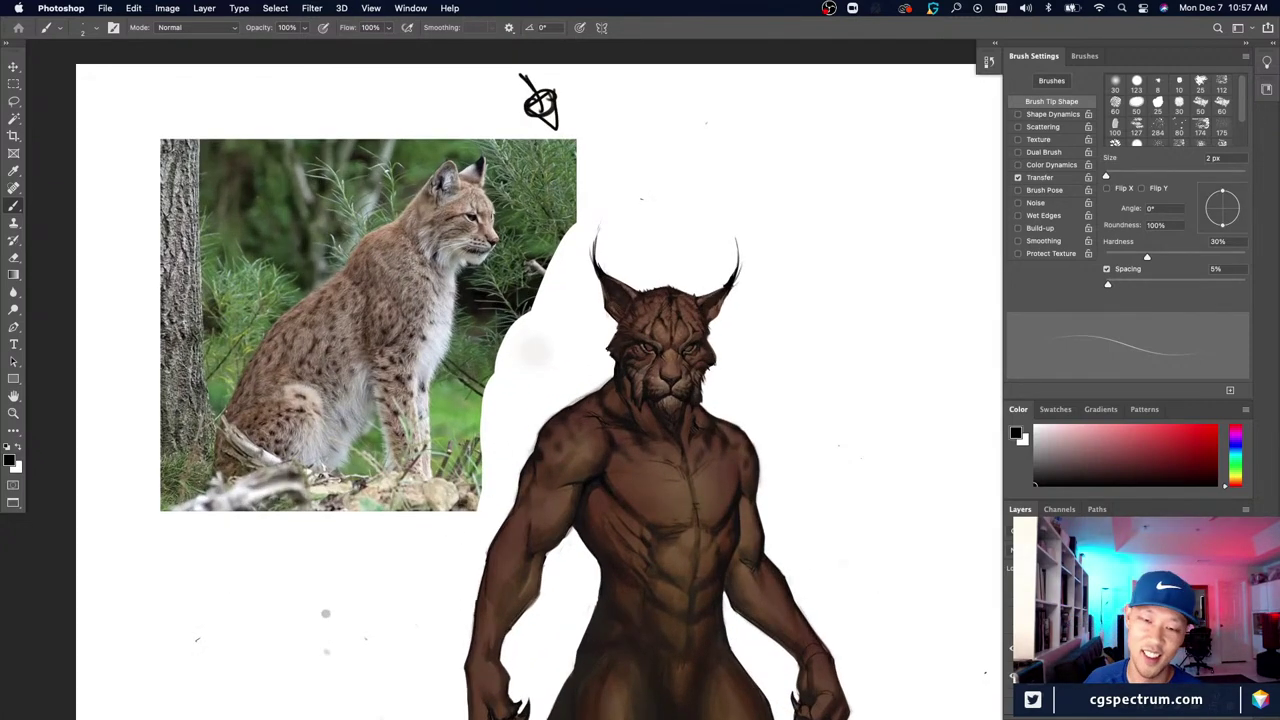
drag(617, 428, 633, 402)
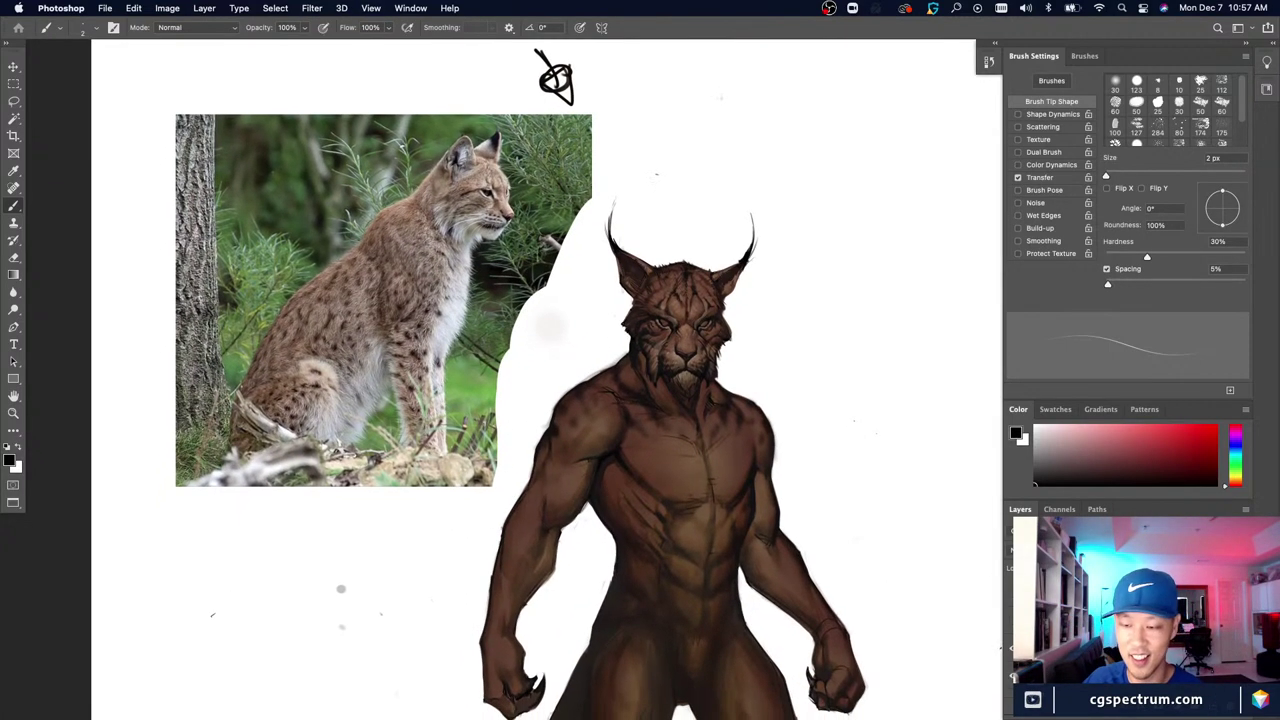
Step: Compare the figure with and without the rough black fur strokes on the neck, shoulder and chest, leaving them off
key(super+comma)
key(super+comma)
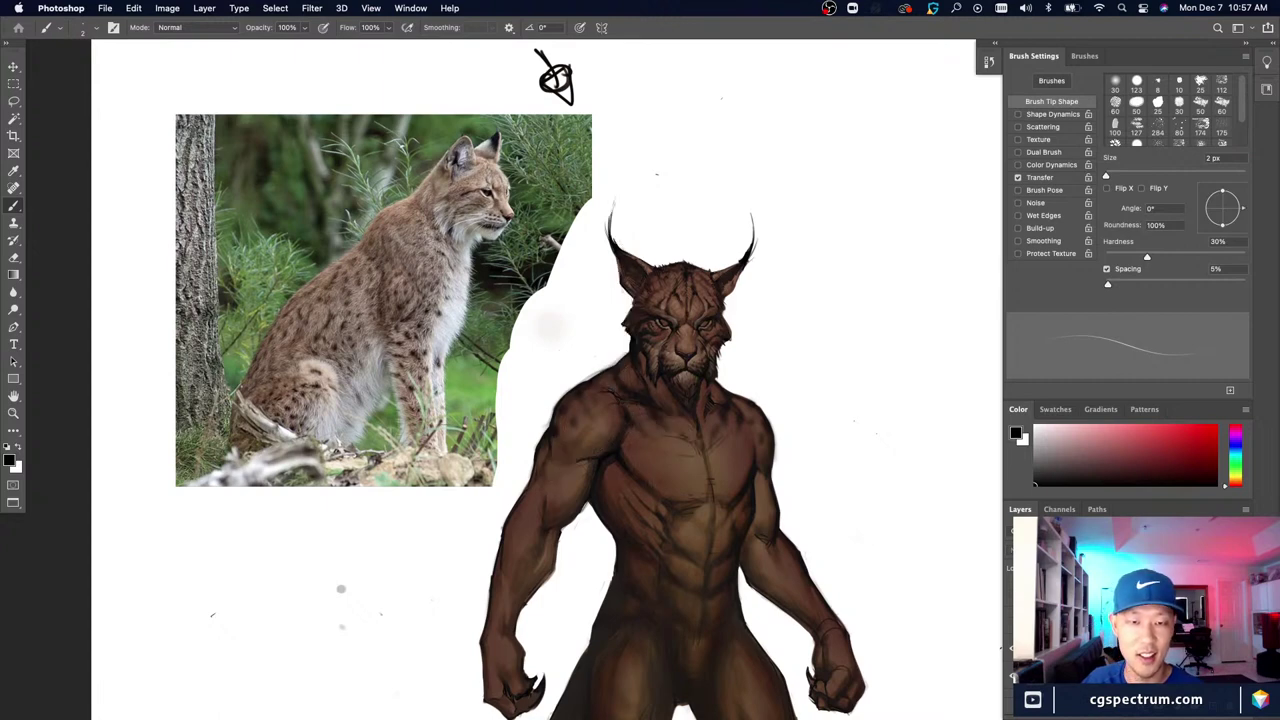
key(super+comma)
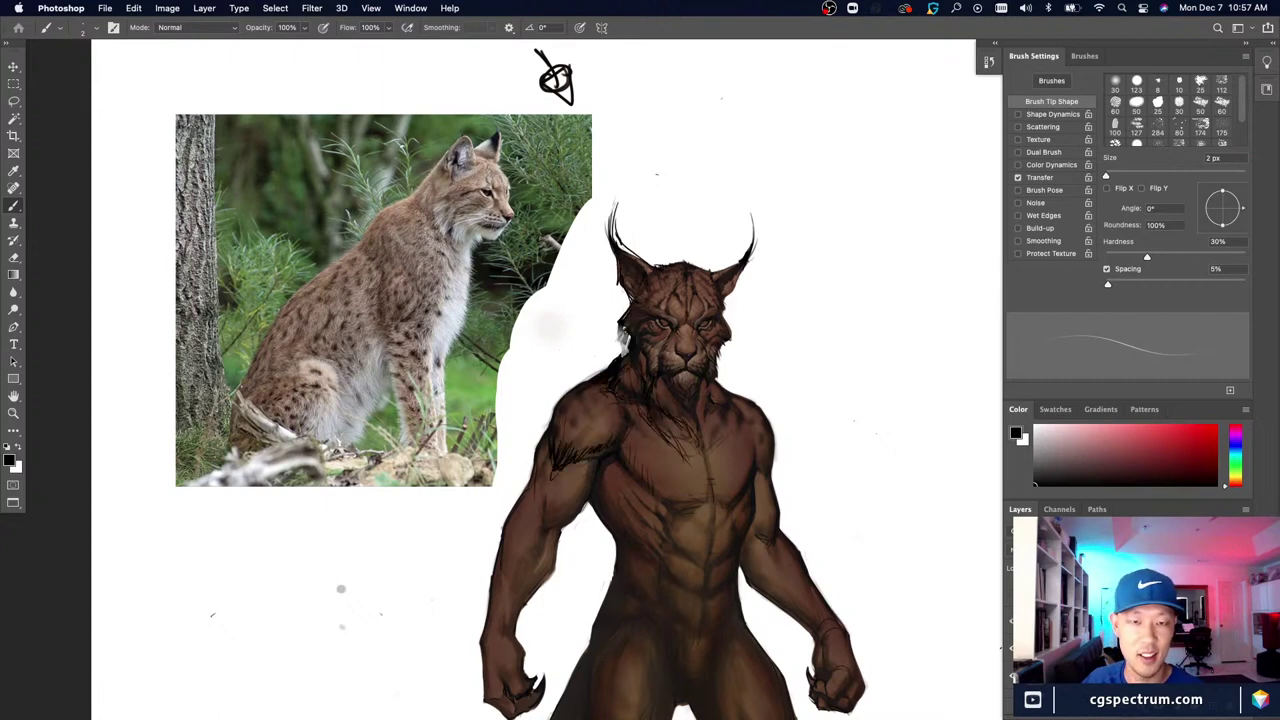
key(super+z)
key(super+shift+z)
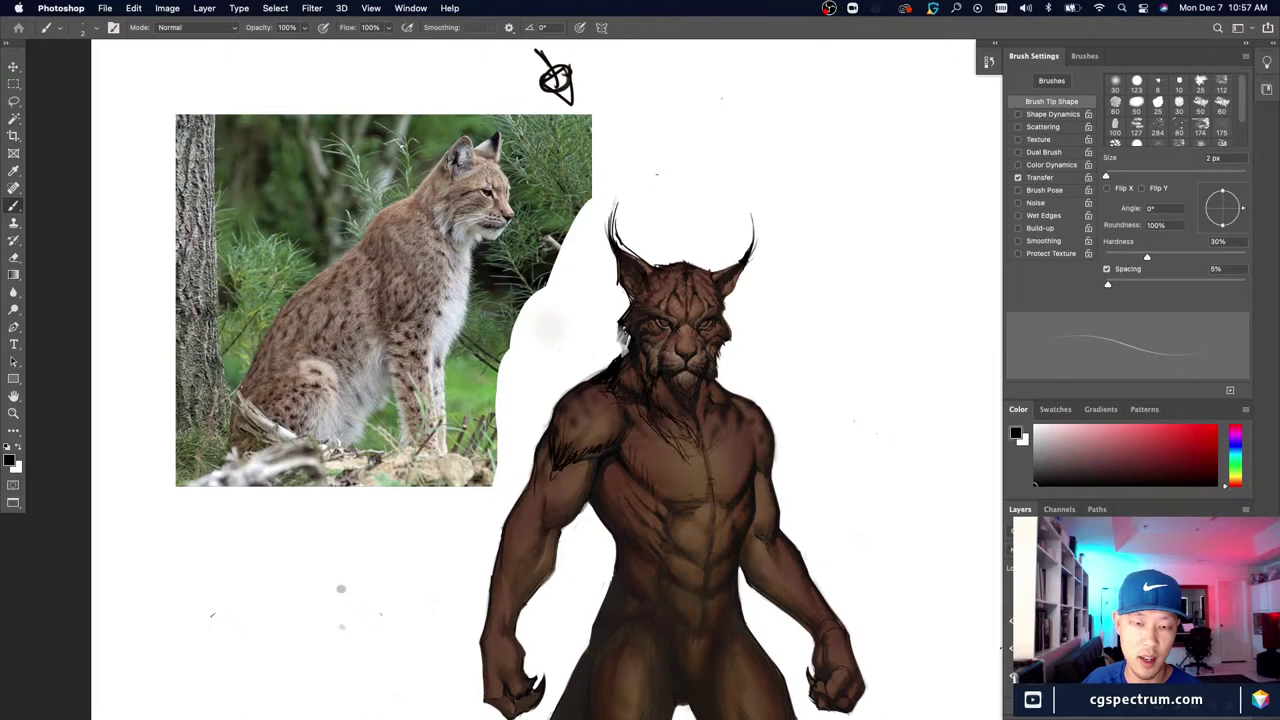
key(super+z)
key(super+shift+z)
key(super+equal)
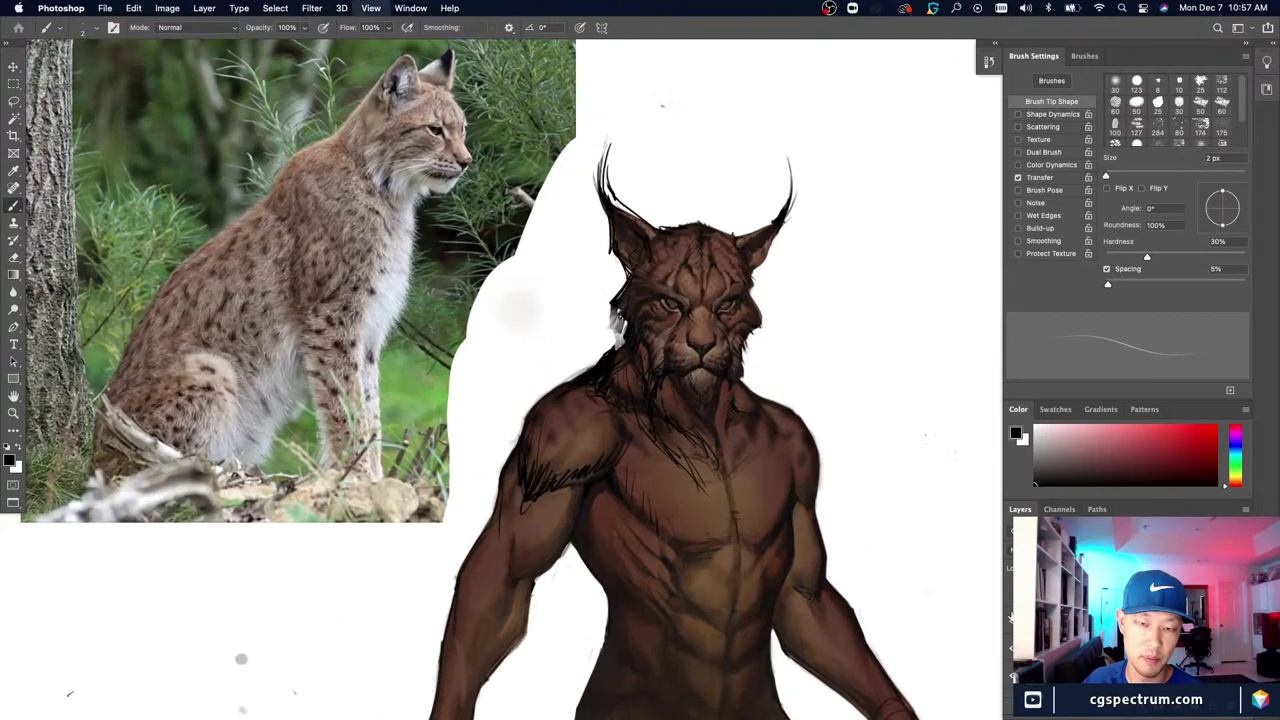
key(super+z)
key(super+shift+z)
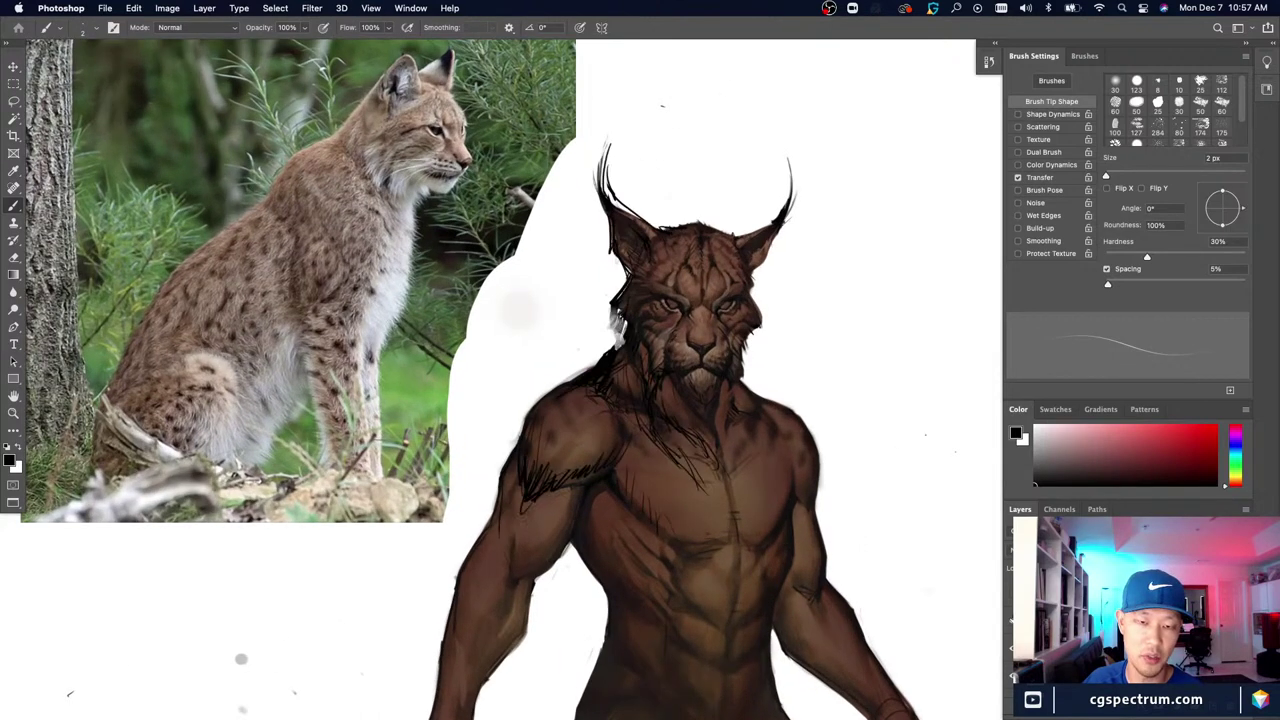
key(super+z)
key(super+shift+z)
key(super+z)
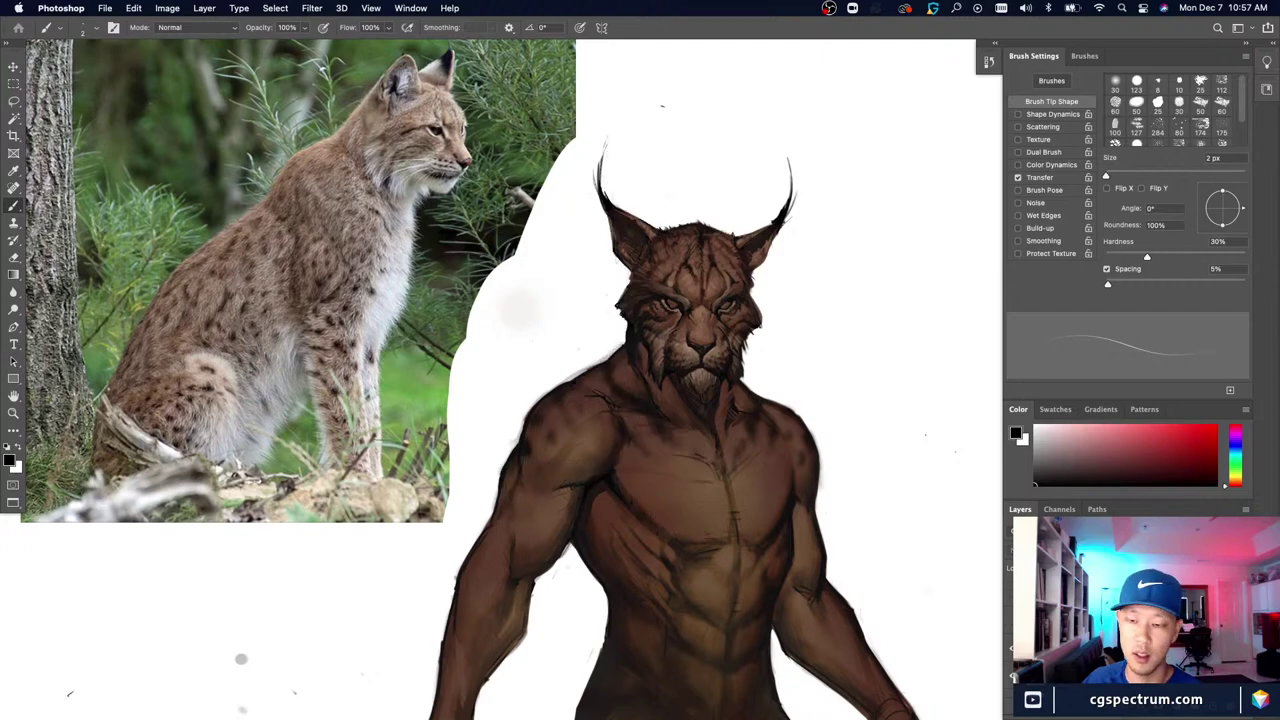
Step: Paint light brown fur strokes on the neck beneath the cheek ruff, using brown sampled from the face and a 6–10 px brush
scroll(590, 350, up, 5)
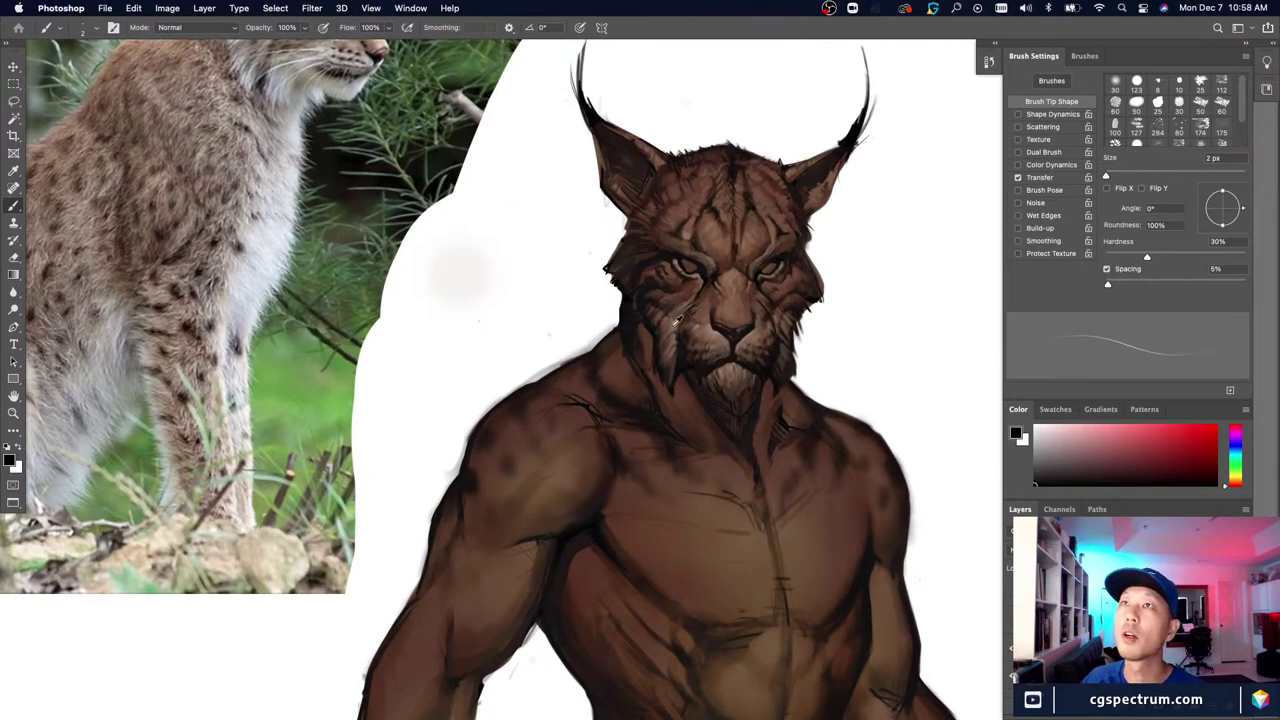
alt+click(675, 316)
drag(596, 366, 632, 408)
key(bracketright)
key(bracketright)
key(bracketright)
key(bracketright)
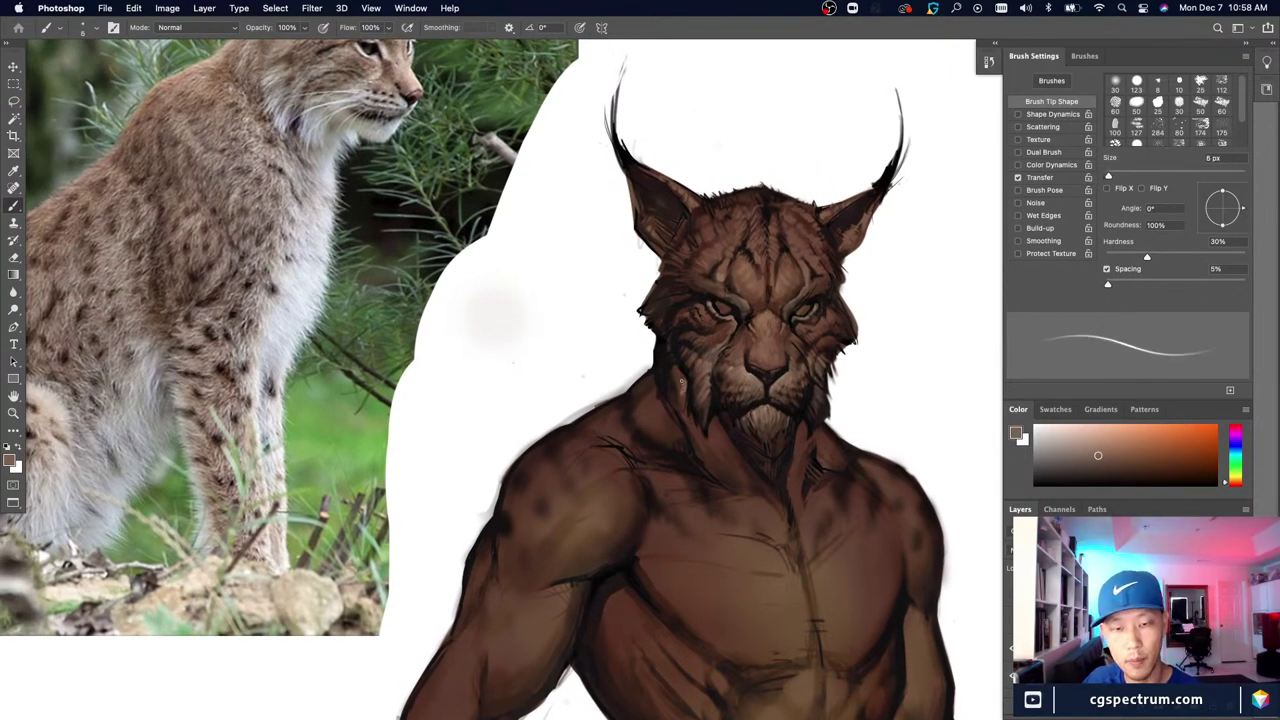
key(bracketright)
key(bracketright)
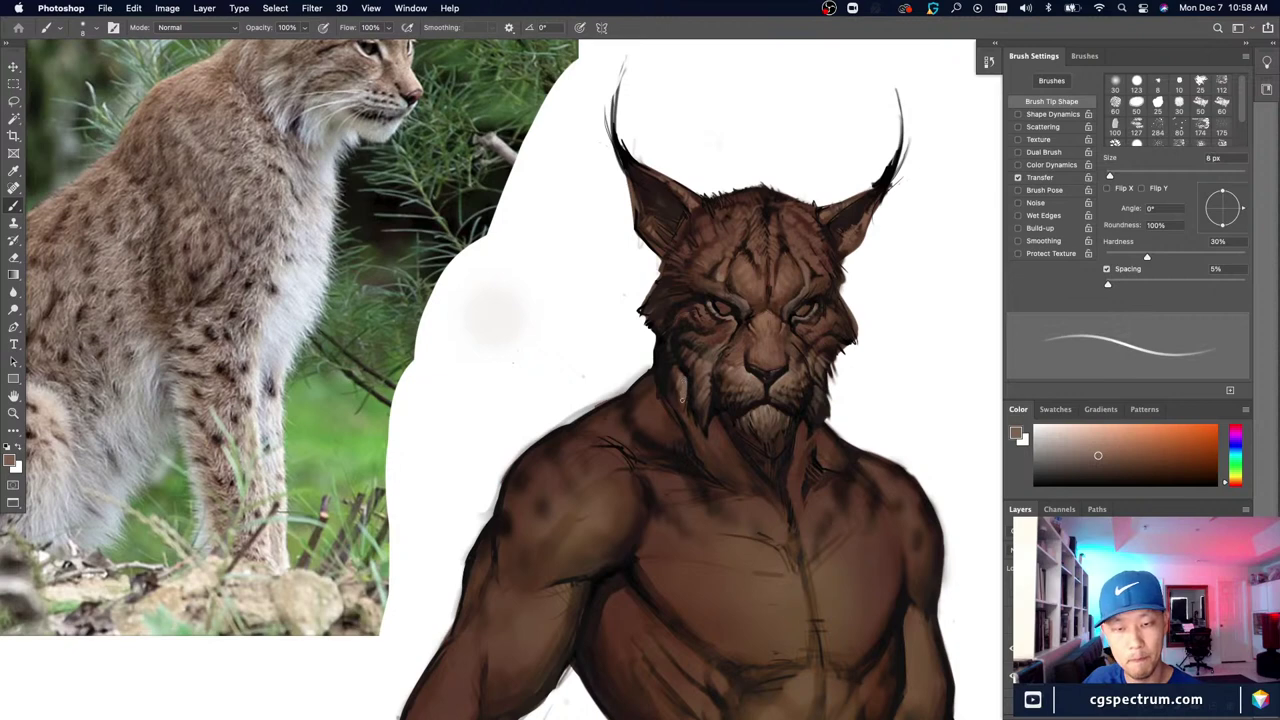
key(bracketright)
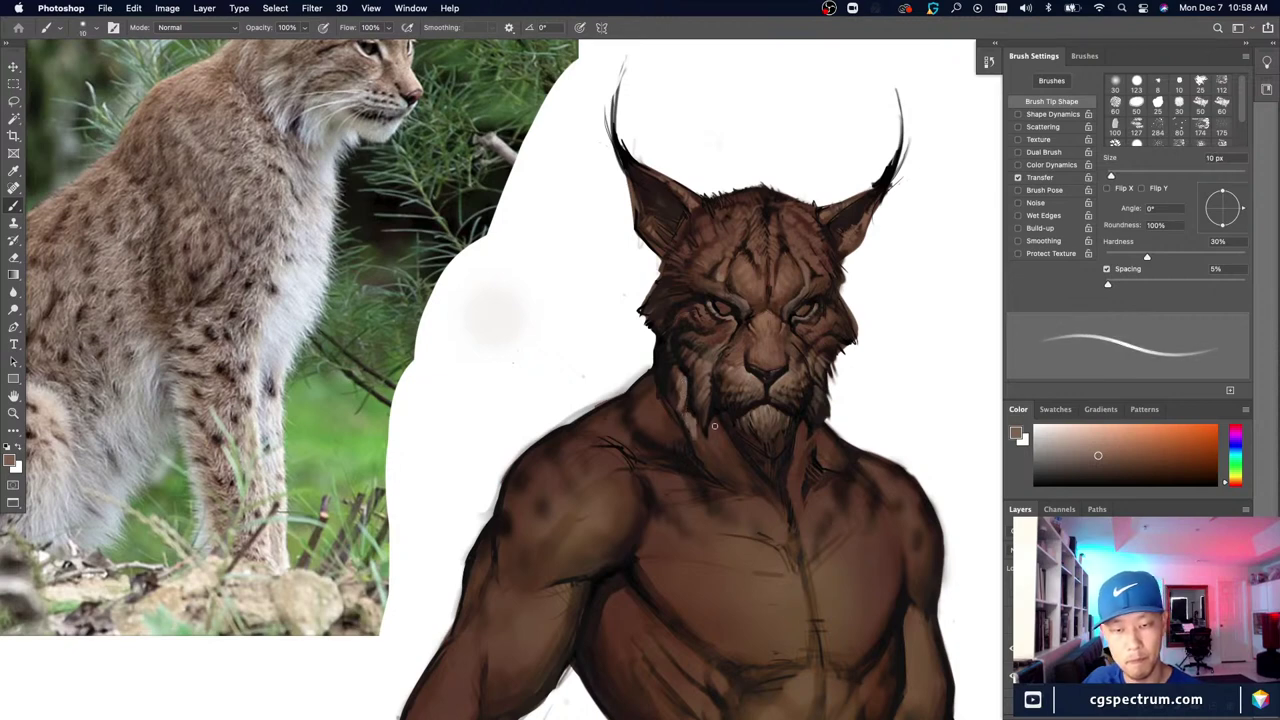
drag(712, 424, 718, 454)
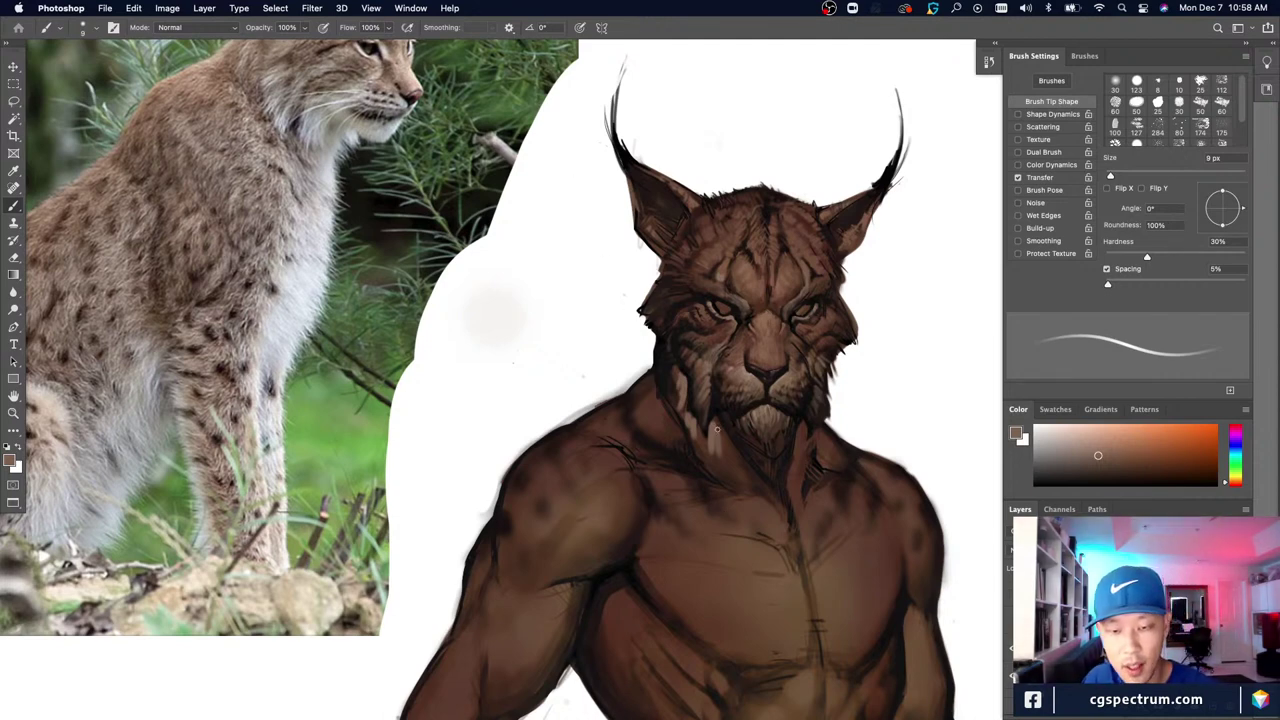
key(bracketleft)
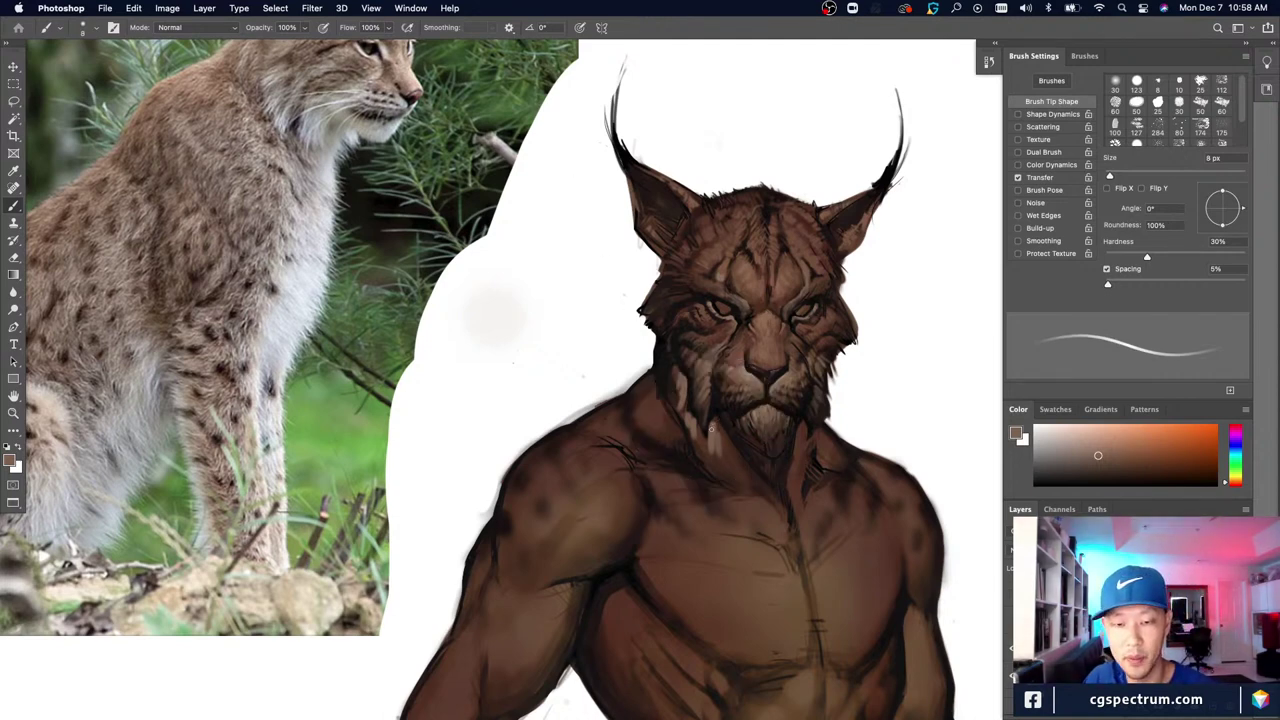
key(bracketleft)
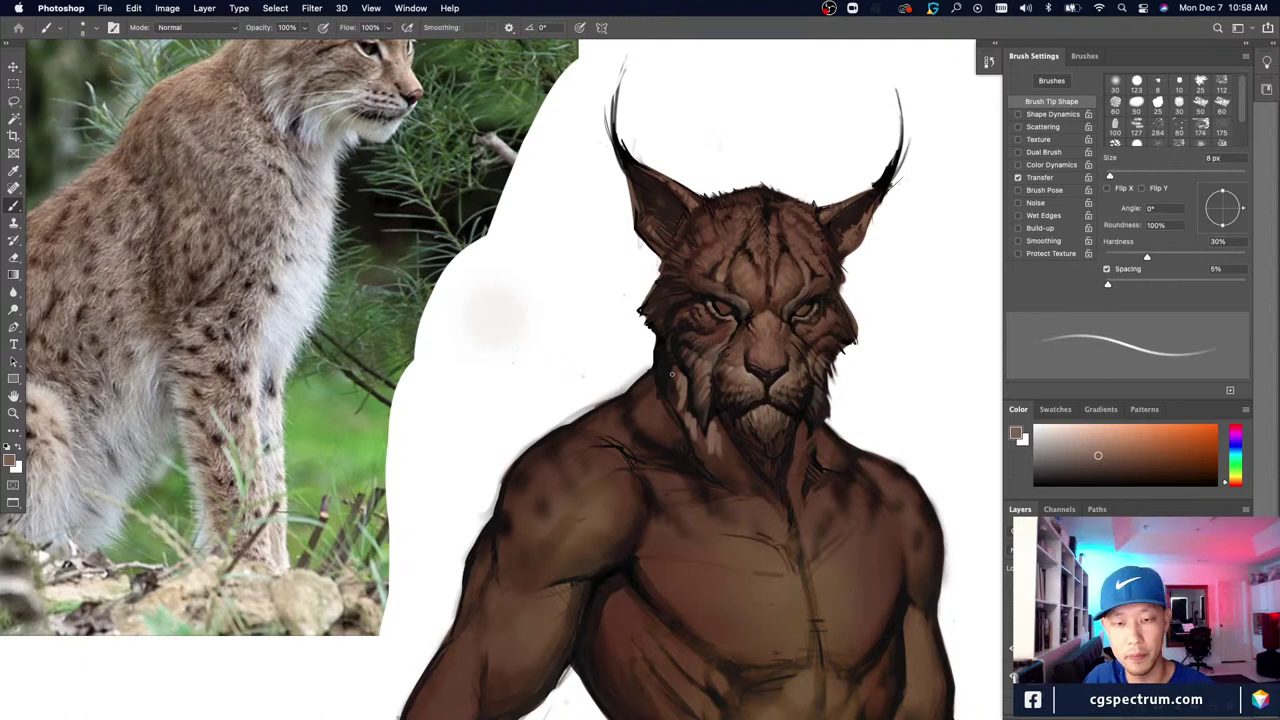
Step: Extend the light fur strokes down the side of the neck with sampled browns at brush sizes of 9–15 px
alt+click(679, 371)
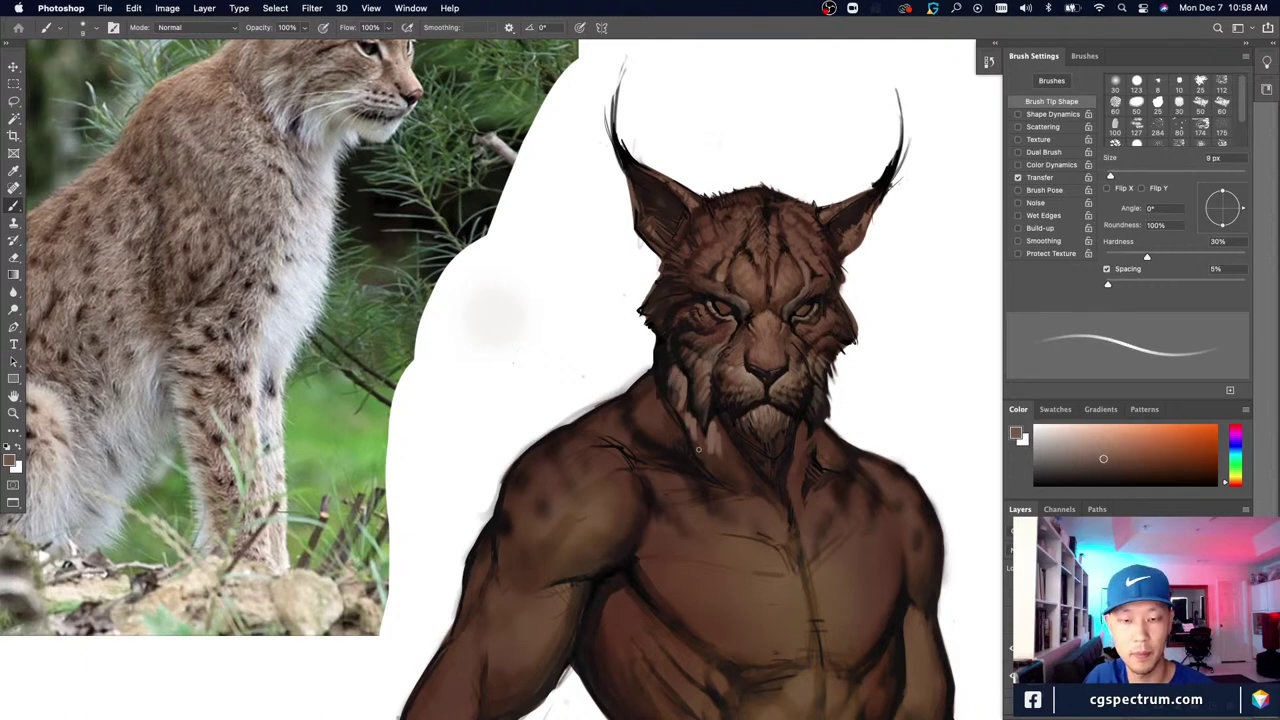
key(bracketright)
key(bracketright)
alt+click(687, 375)
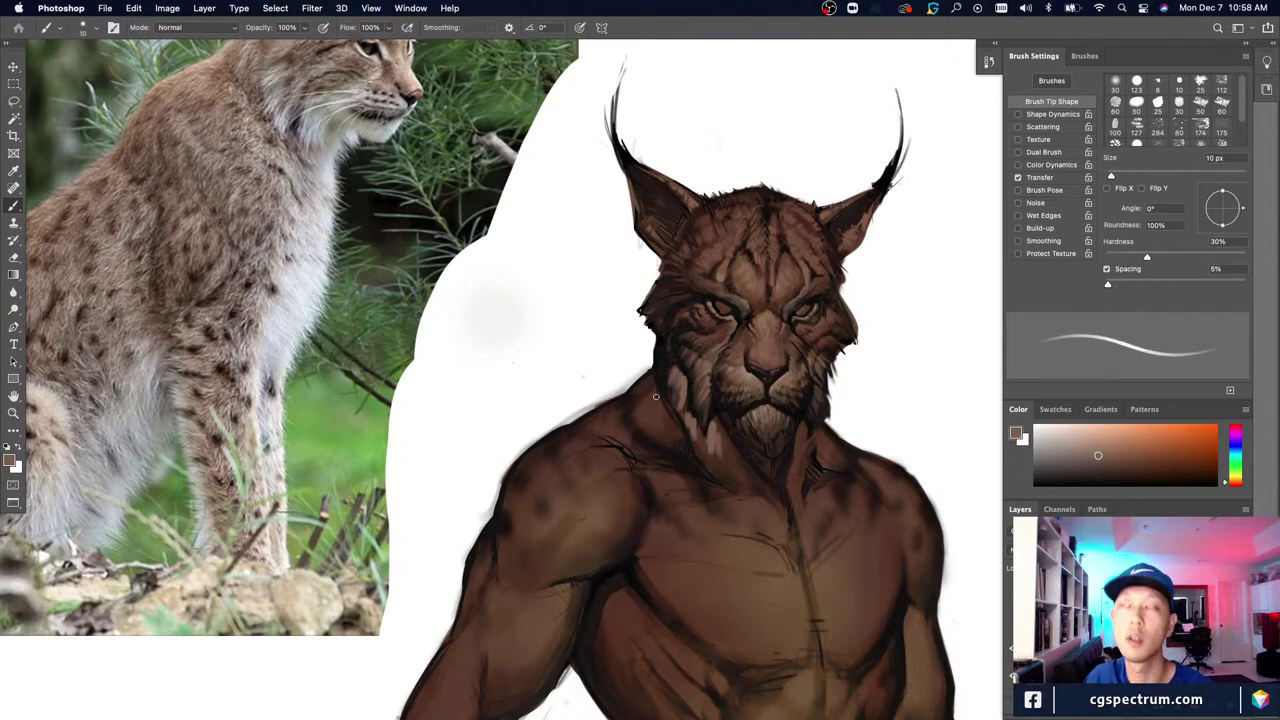
scroll(656, 397, down, 2)
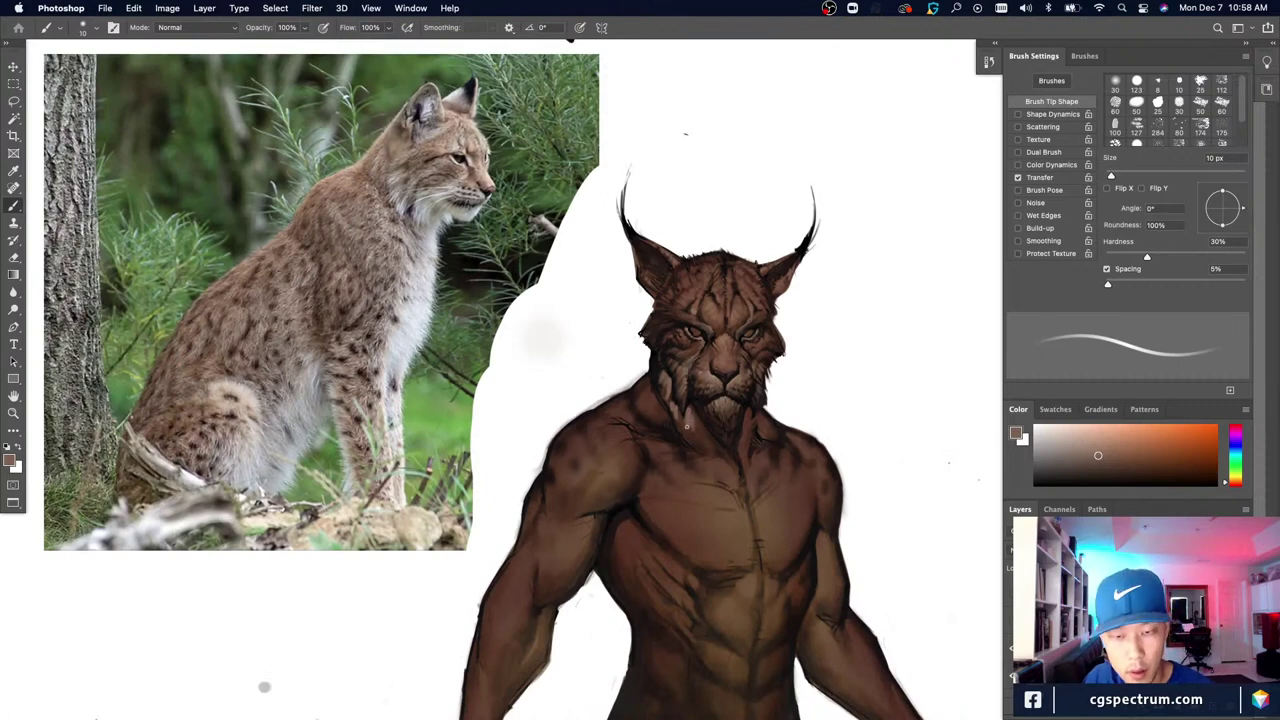
key(bracketright)
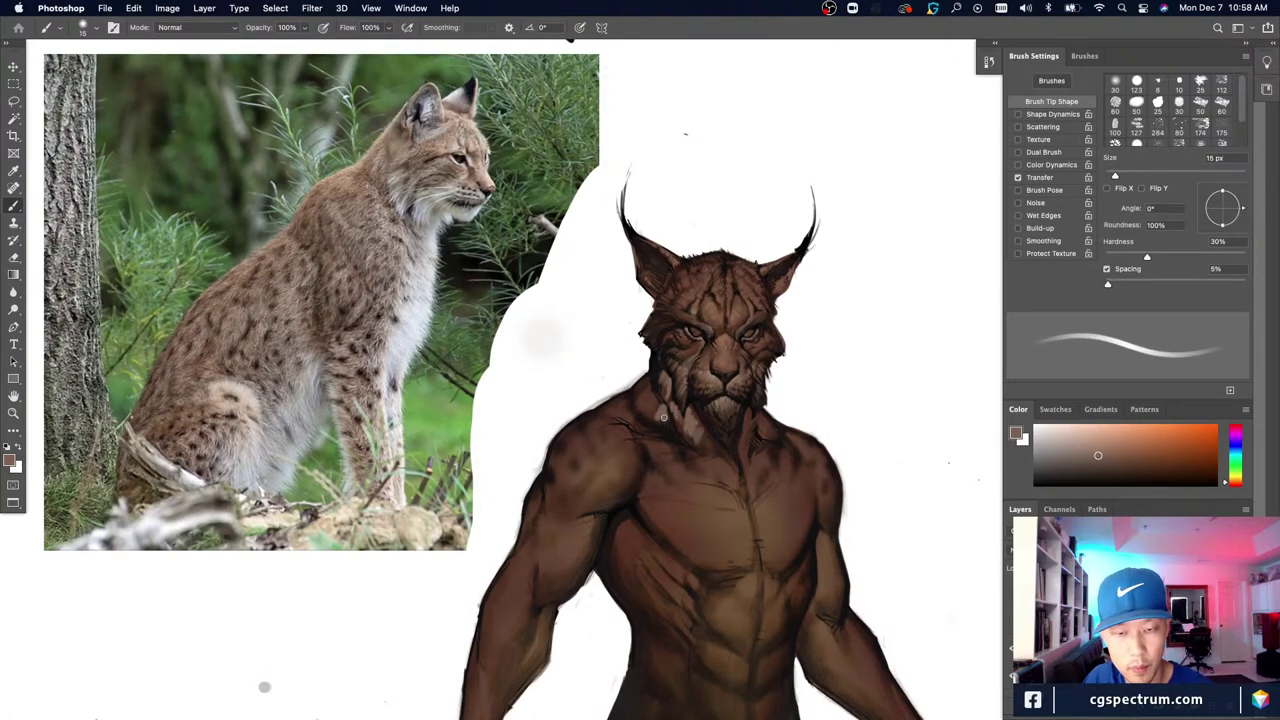
key(bracketleft)
key(bracketleft)
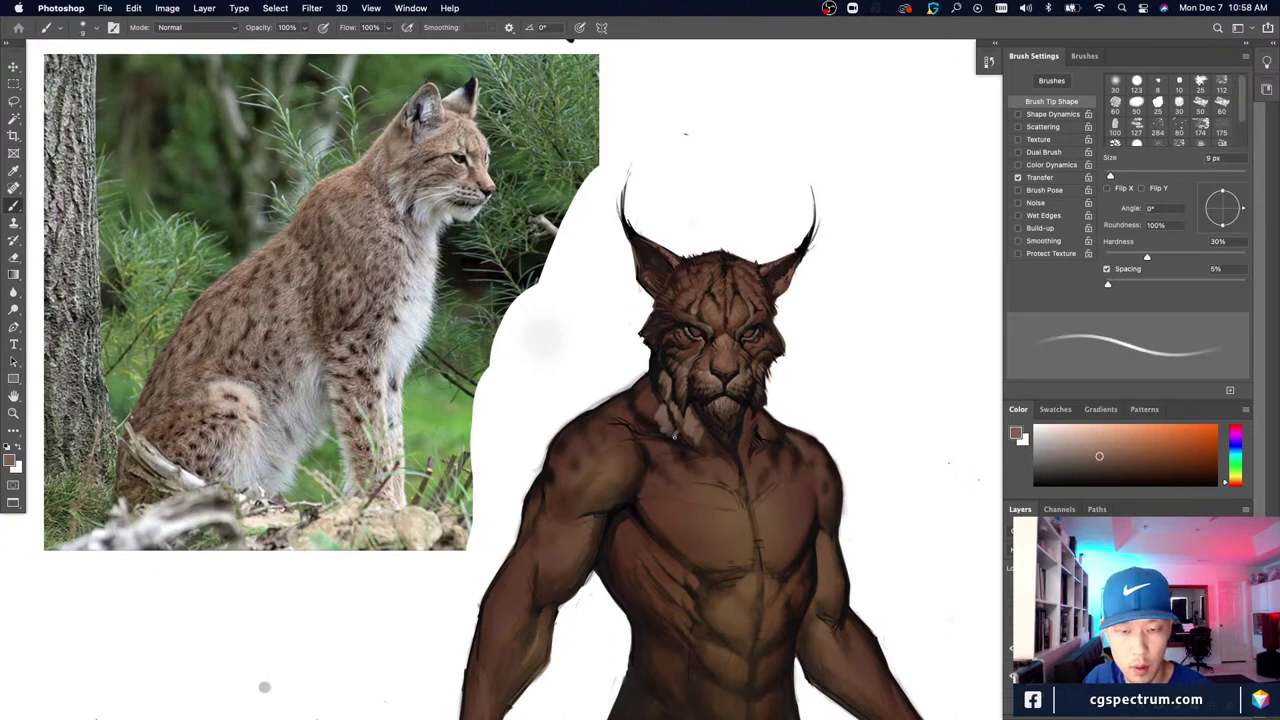
Step: Spread soft light brown fur patches from the throat onto the upper chest with a 15–20 px brush
alt+click(686, 446)
key(bracketright)
key(bracketright)
key(bracketright)
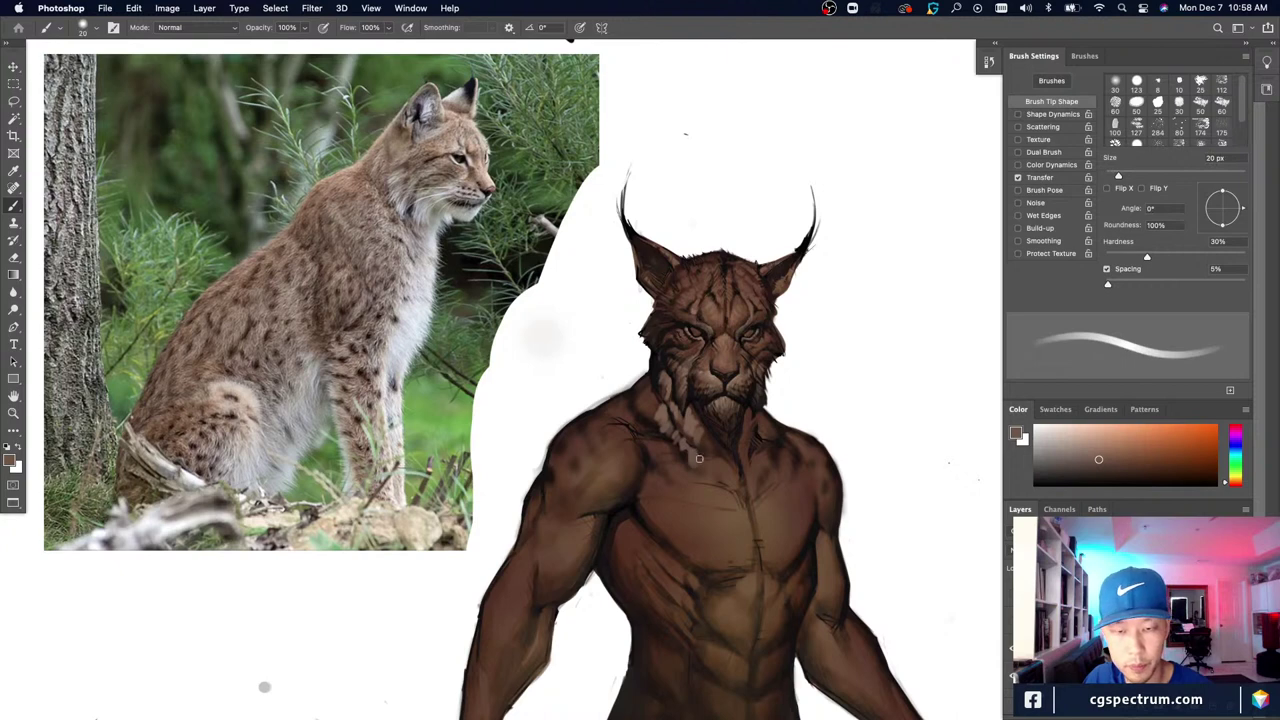
key(bracketleft)
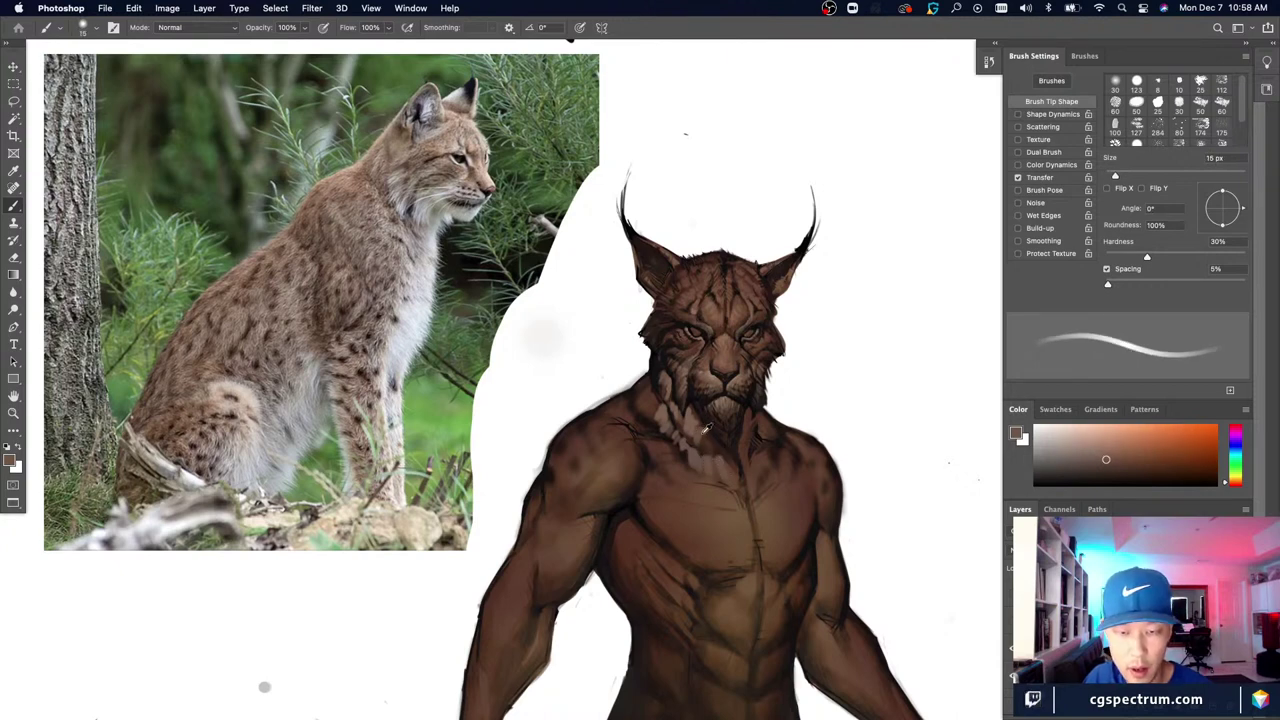
alt+click(705, 433)
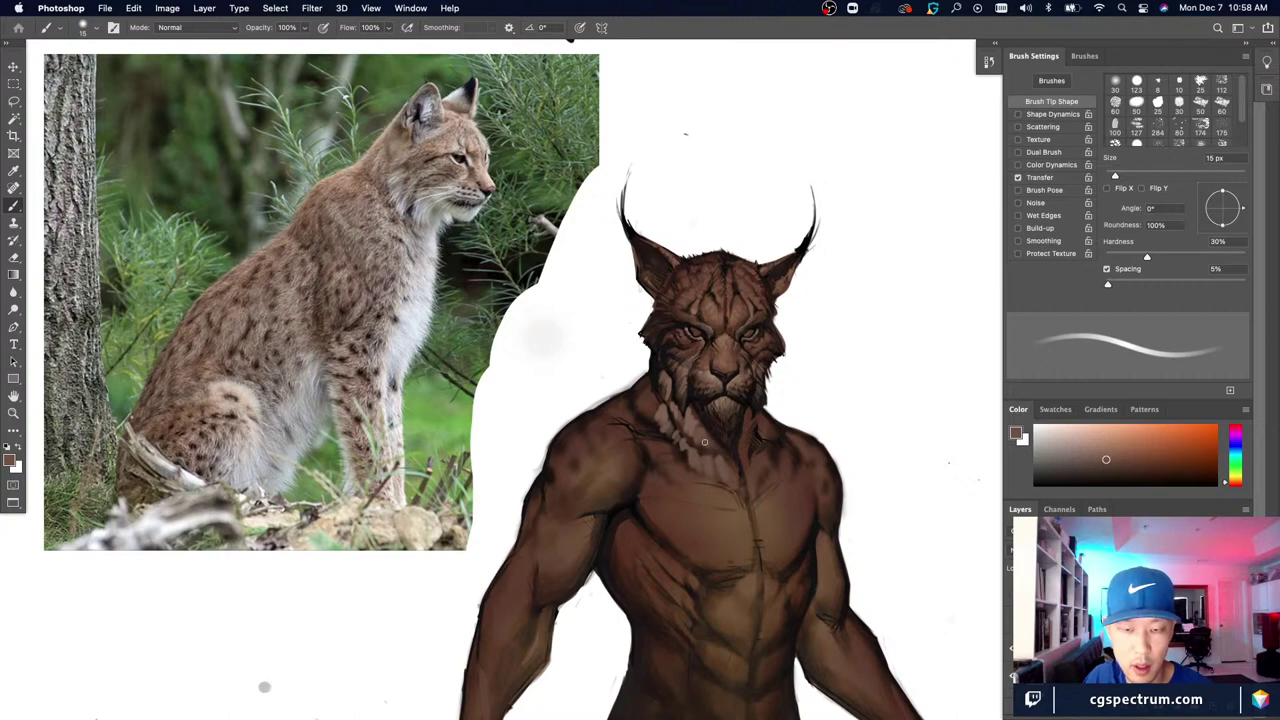
alt+click(700, 431)
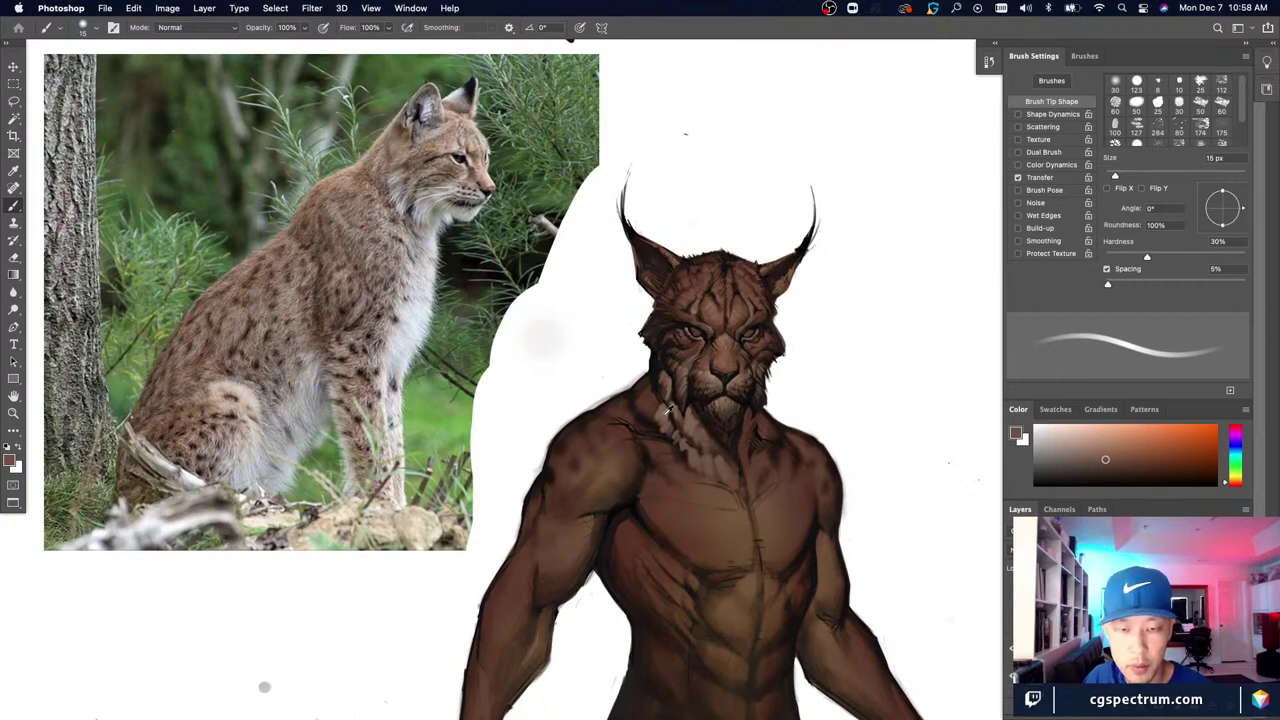
Step: Lighten the fur at the side of the neck near the shoulder line with sampled browns at 15 px
alt+click(661, 406)
alt+click(657, 405)
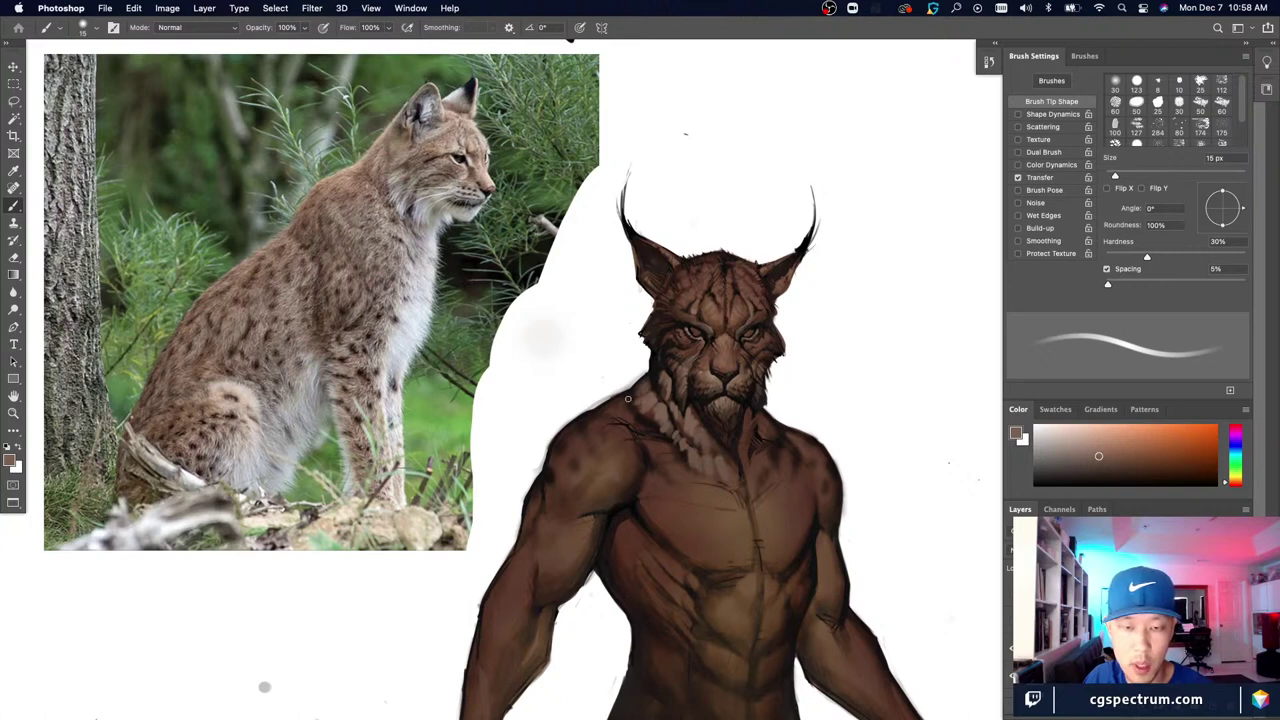
alt+click(647, 393)
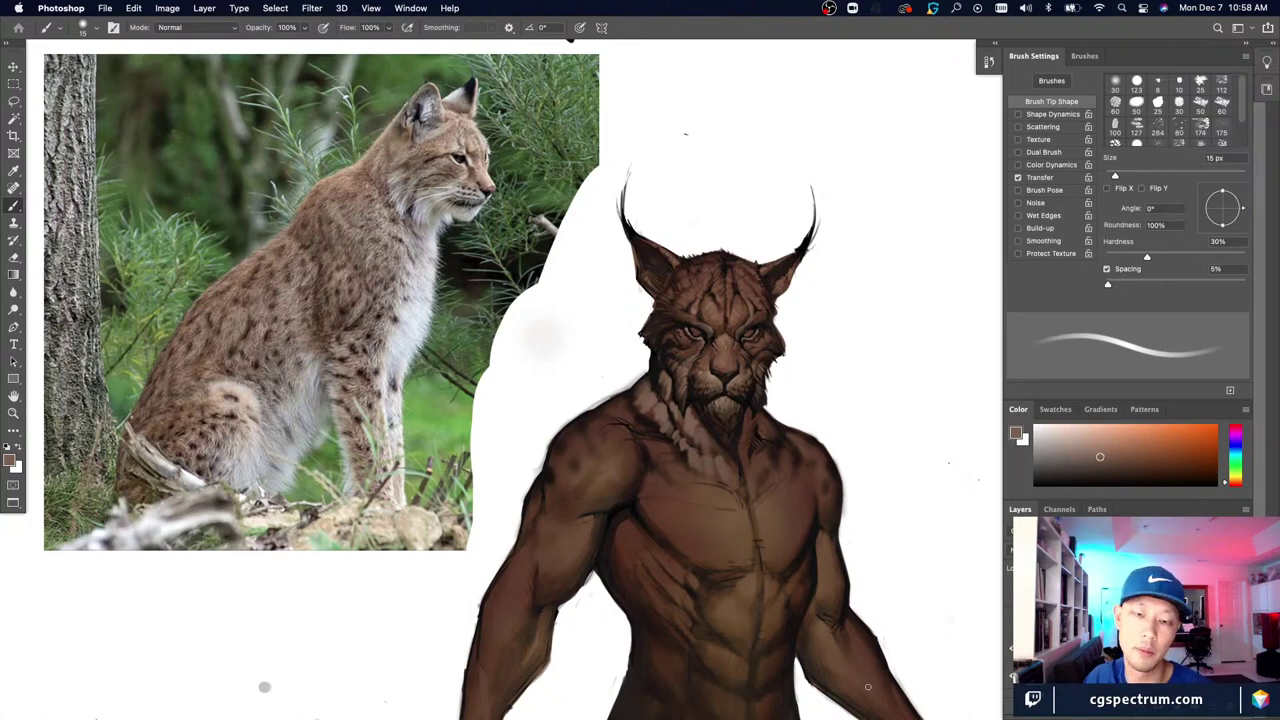
alt+click(657, 404)
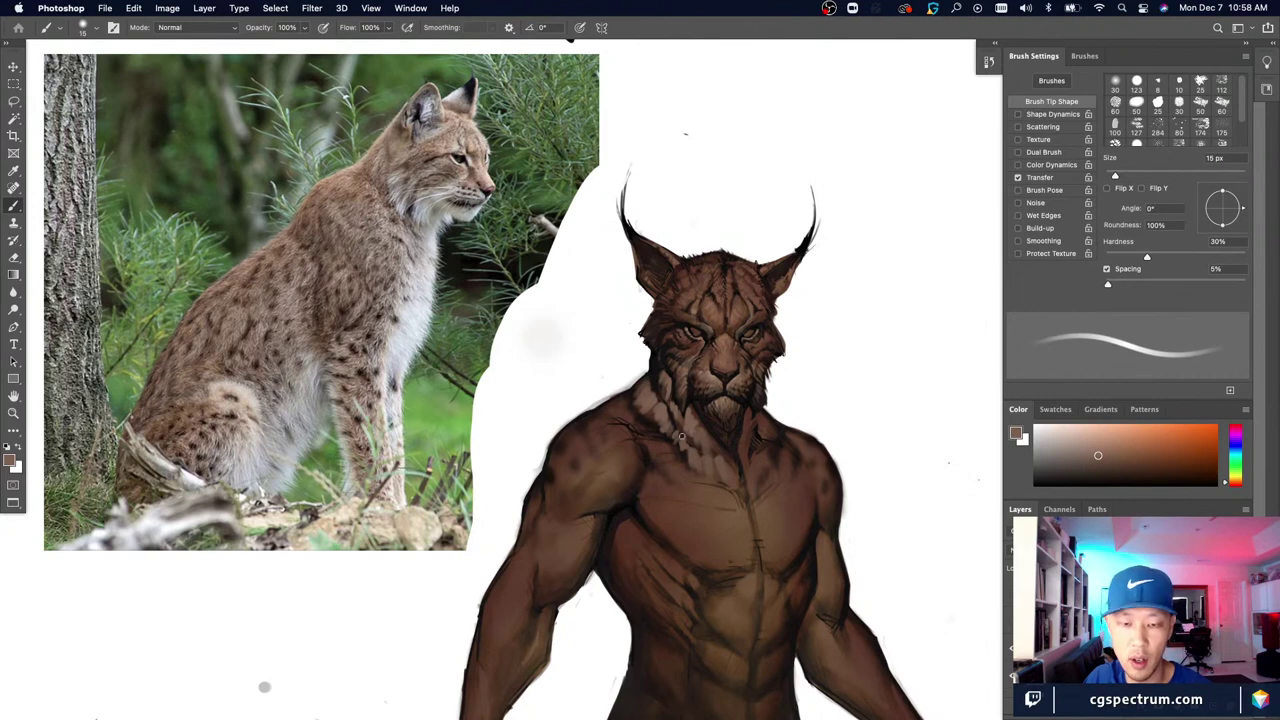
Step: Break up and blend the throat and upper chest fur with sampled dark and light browns at 15 px
alt+click(689, 431)
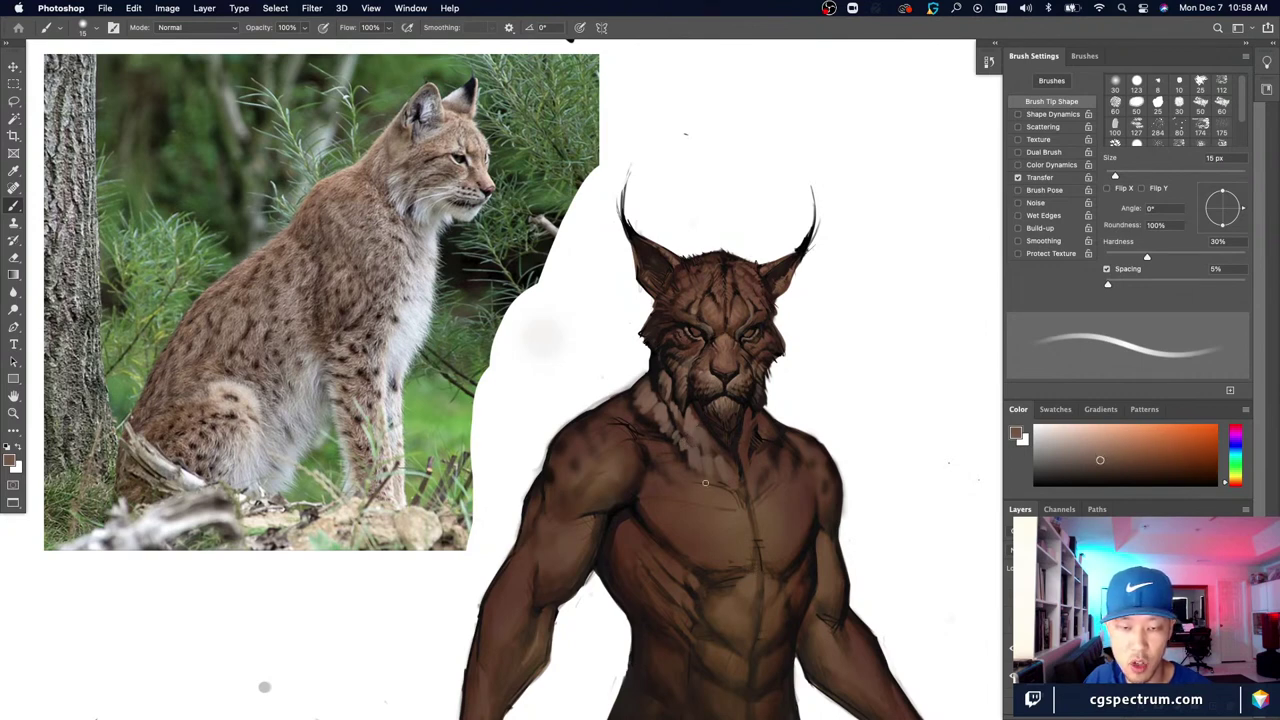
alt+click(681, 433)
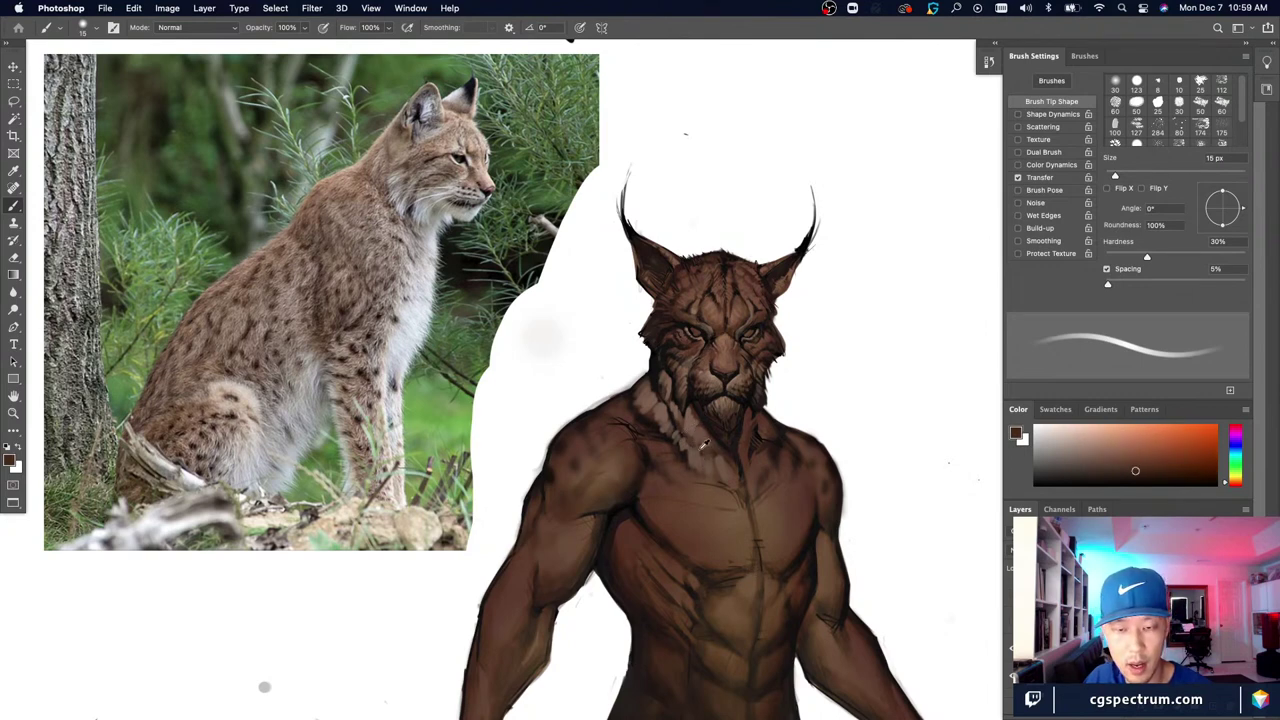
alt+click(698, 431)
alt+click(692, 451)
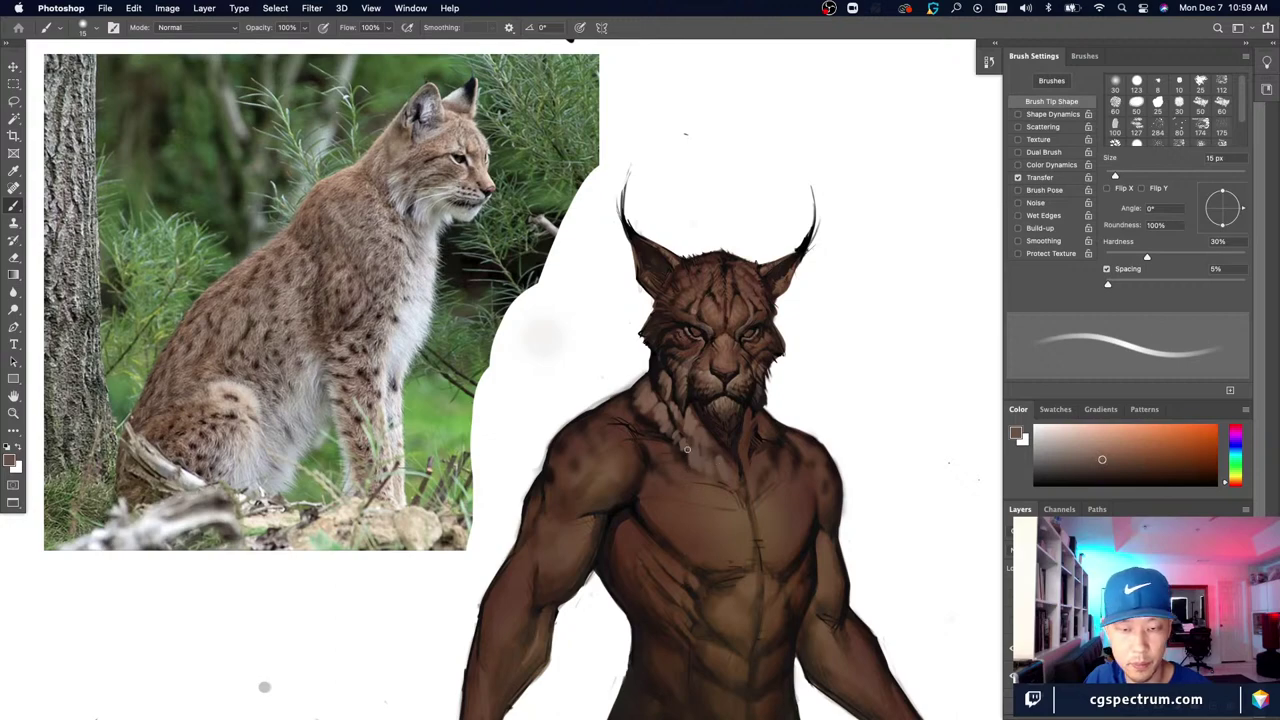
Step: Broaden the light brown fur area at the base of the neck with a 15–20 px brush
alt+click(662, 408)
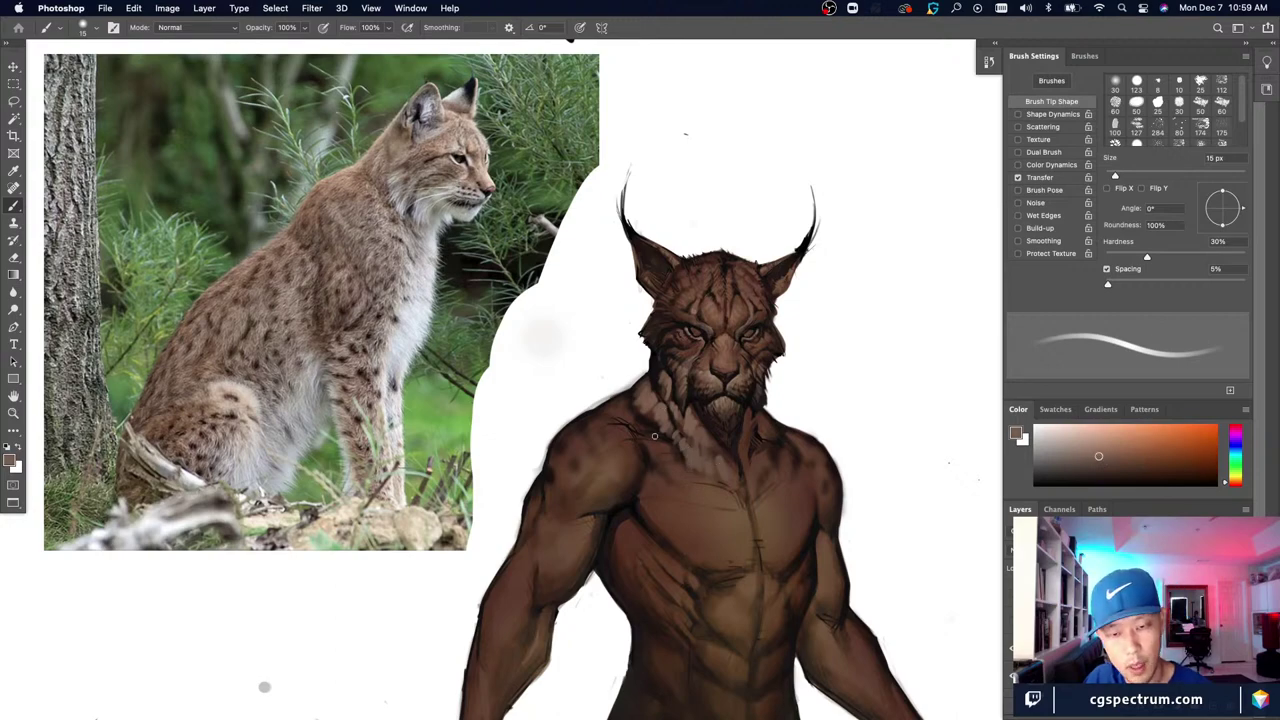
key(super+plus)
alt+click(676, 426)
key(bracketright)
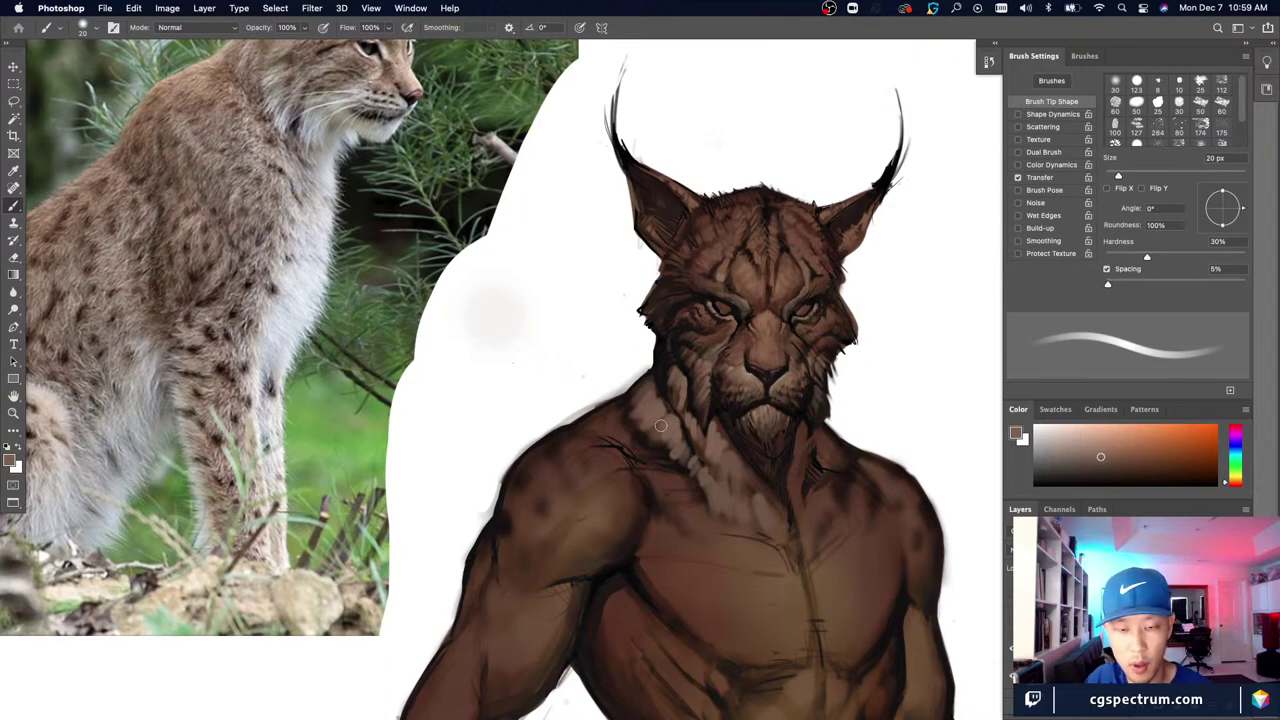
alt+click(615, 411)
key(bracketleft)
mouse_move(613, 402)
mouse_down()
mouse_move(702, 489)
mouse_move(615, 405)
mouse_up()
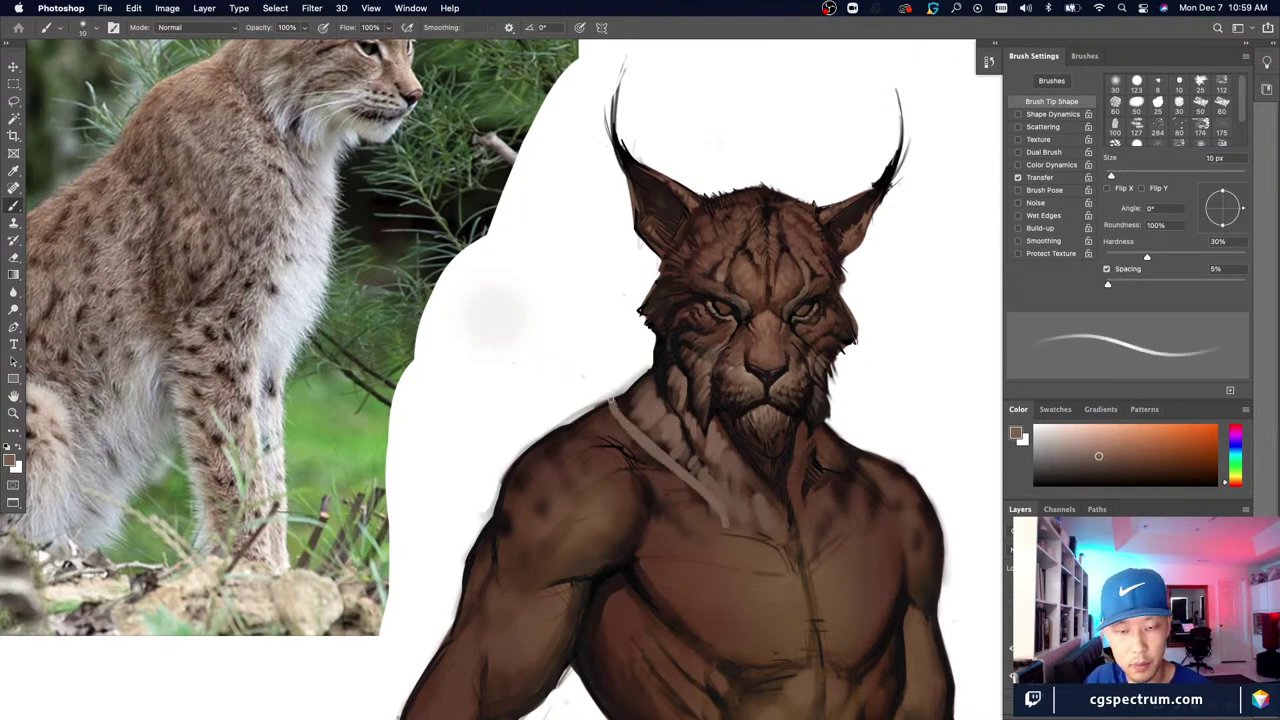
key(super+z)
Step: Paint small light brown fur patches just below the collarbone beside the throat with a 15 px brush
alt+click(675, 418)
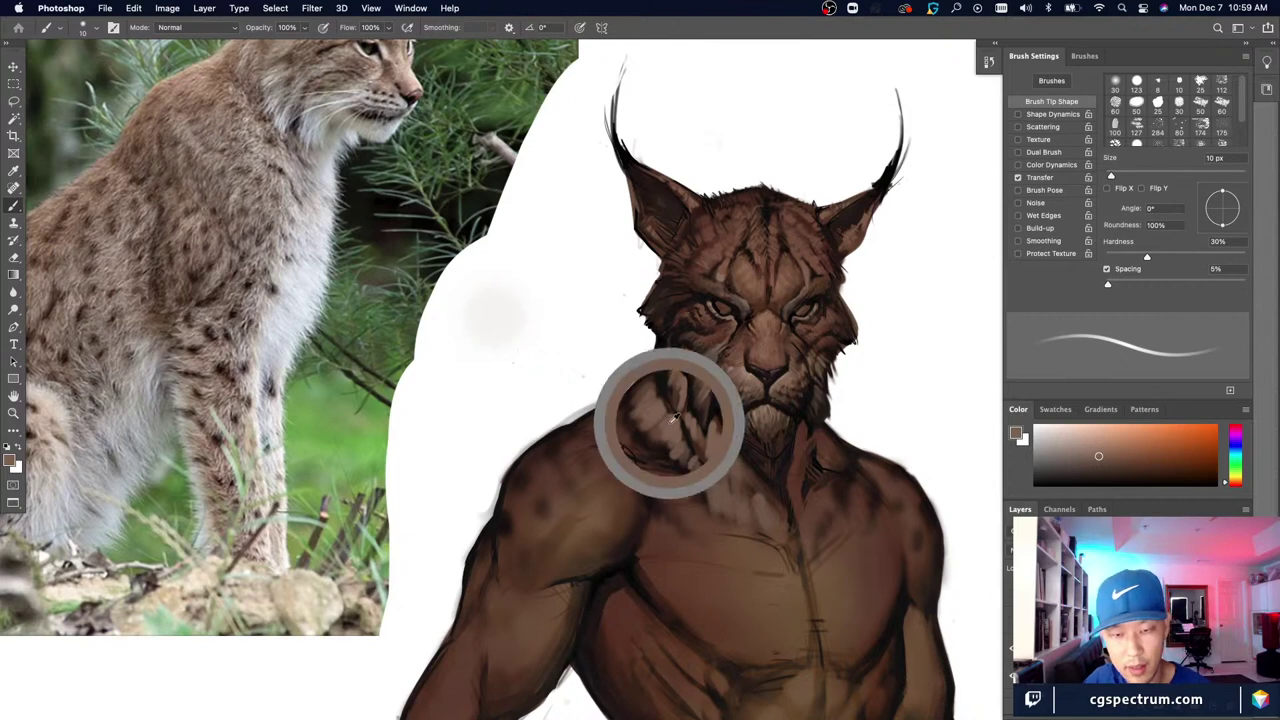
key(bracketright)
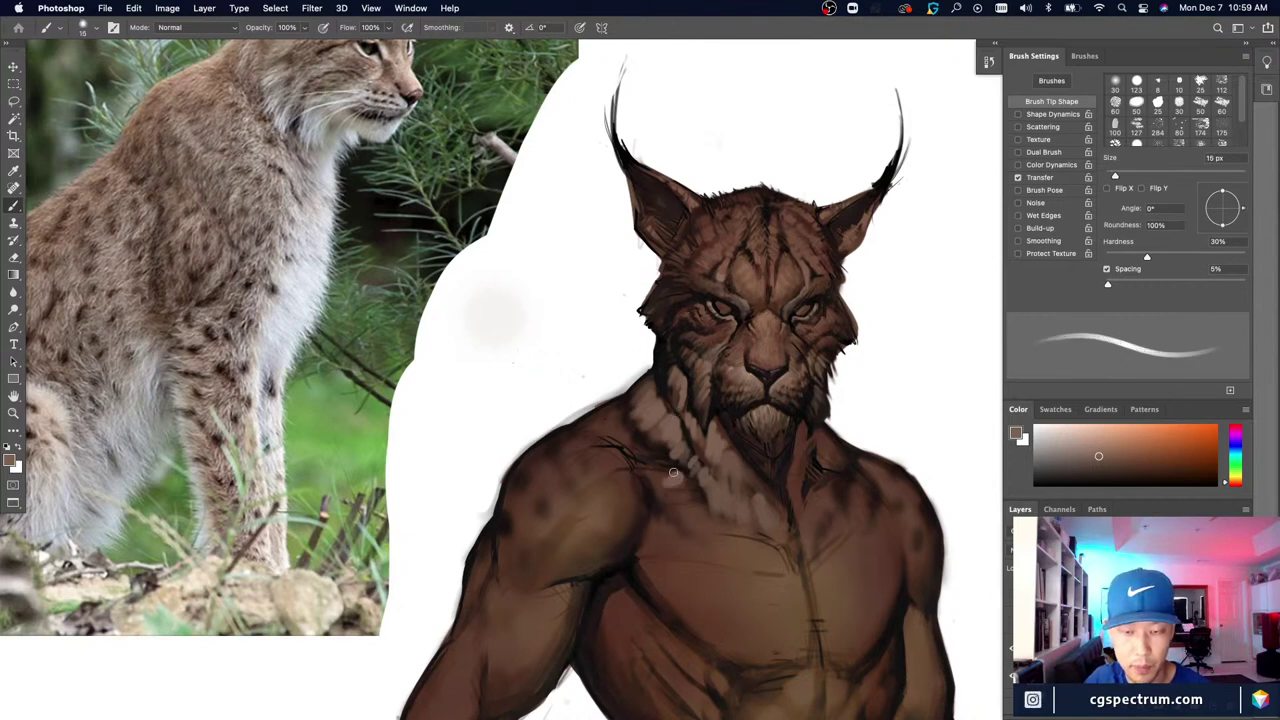
alt+click(678, 474)
drag(678, 473, 662, 481)
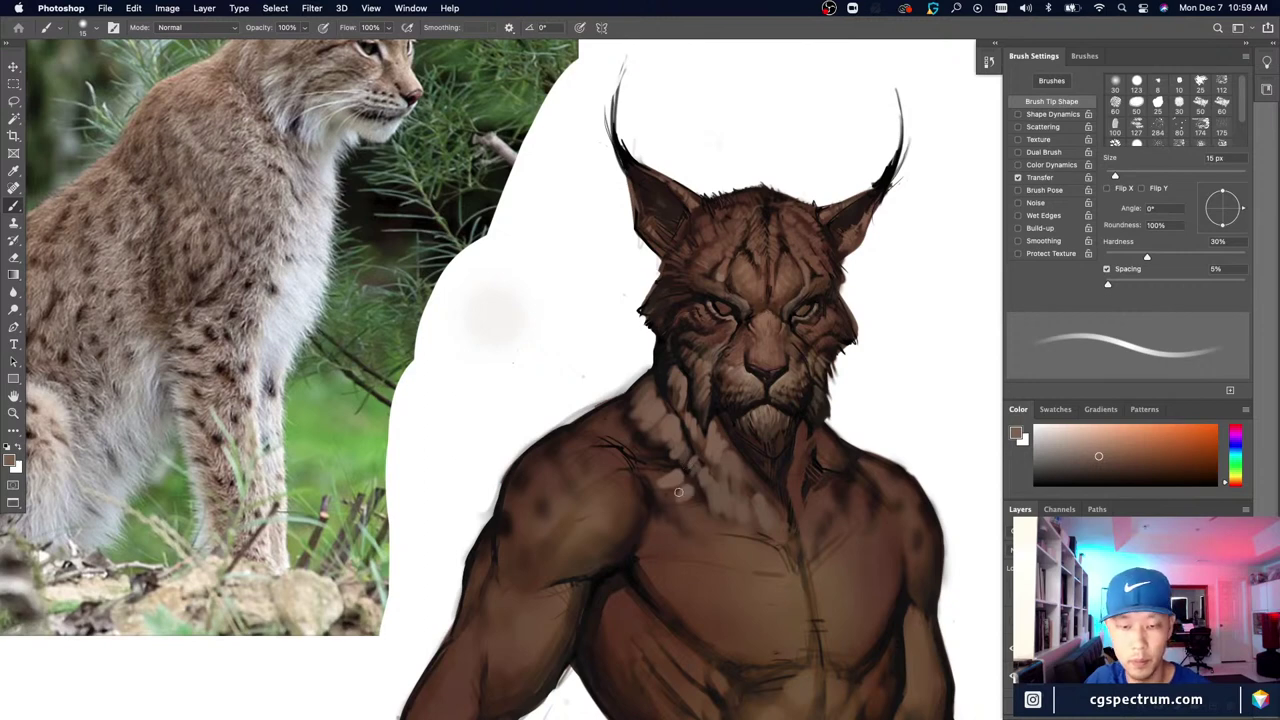
alt+click(670, 472)
alt+click(677, 476)
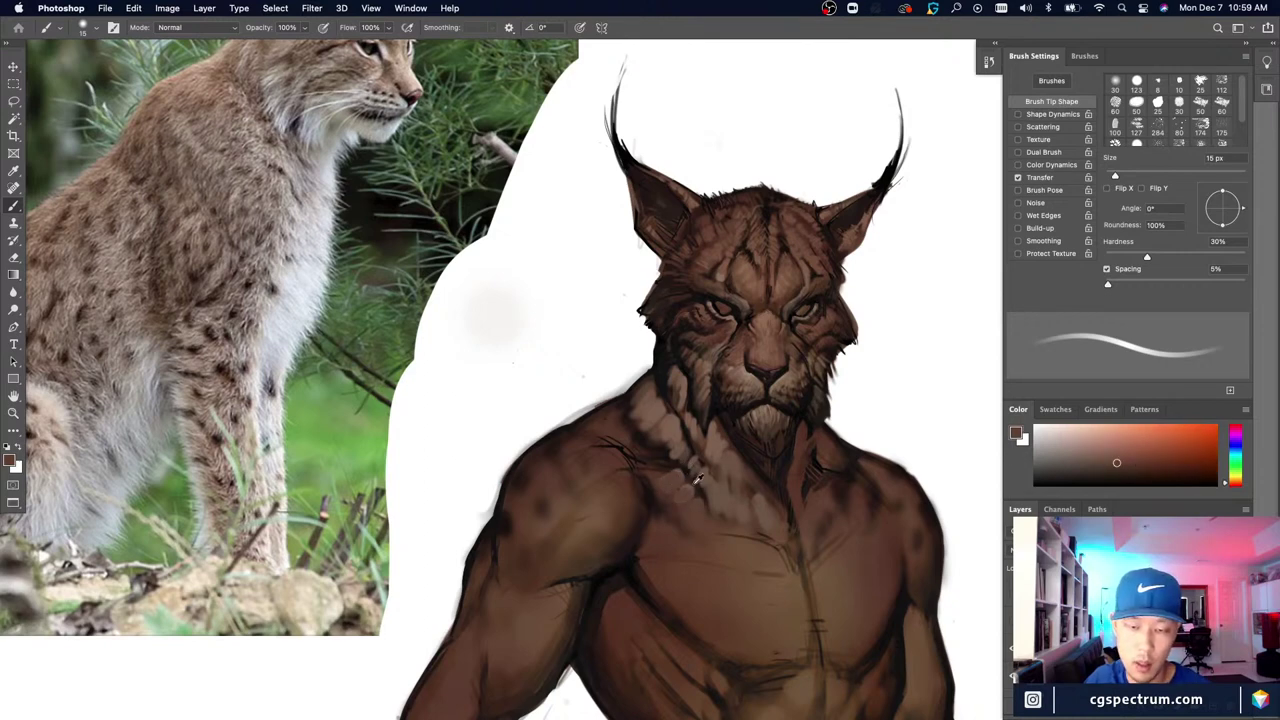
Step: Blend the lower edge of the light chest fur using sampled mid and near-black browns at 15 px
alt+click(723, 488)
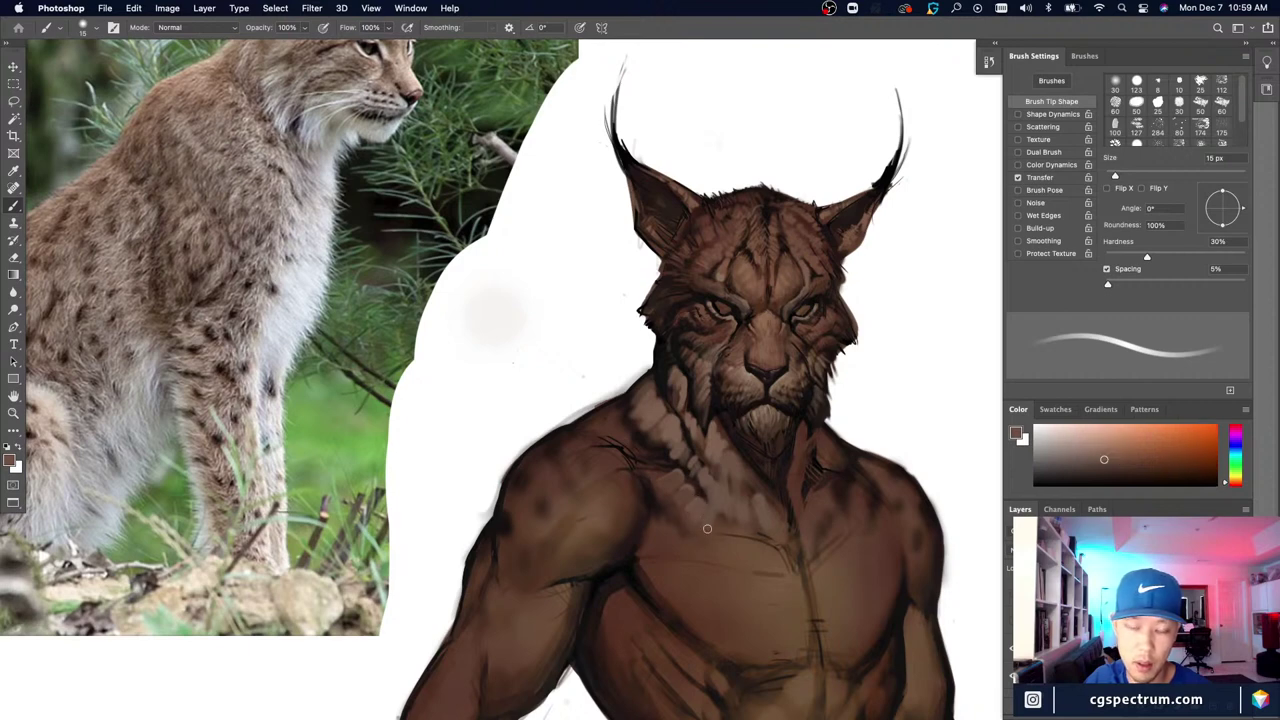
alt+click(705, 479)
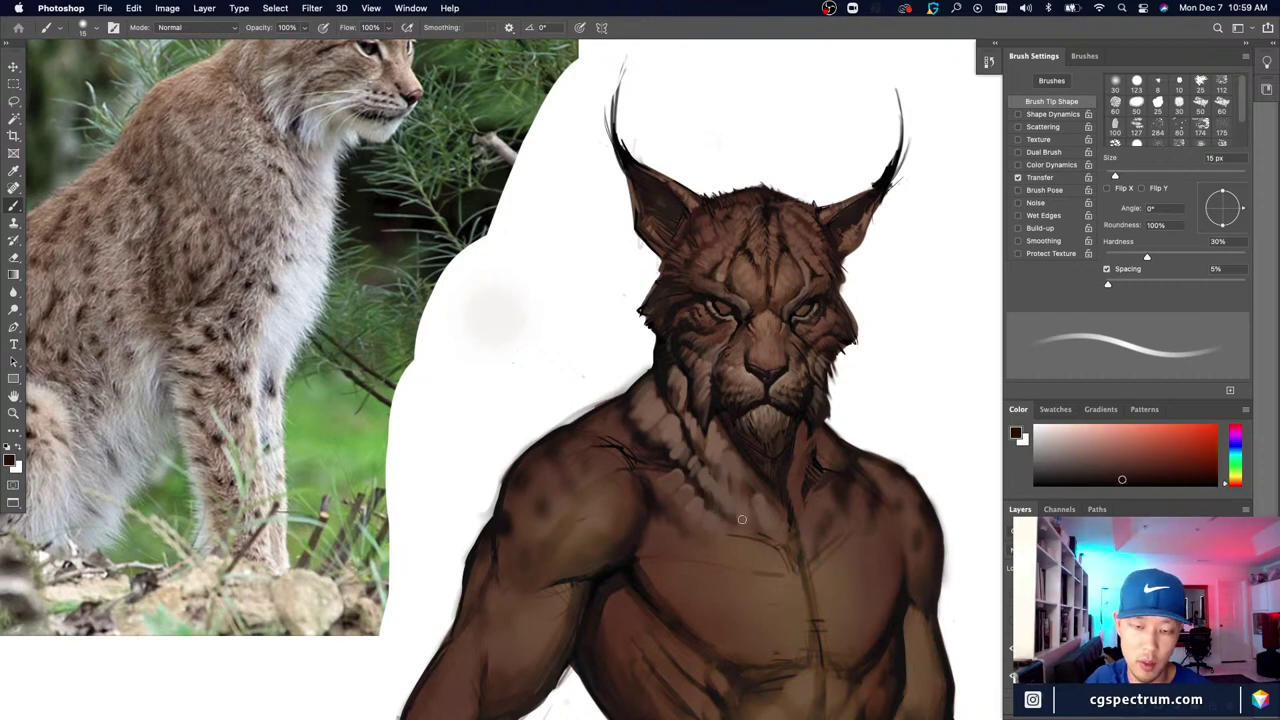
alt+click(708, 505)
alt+click(704, 500)
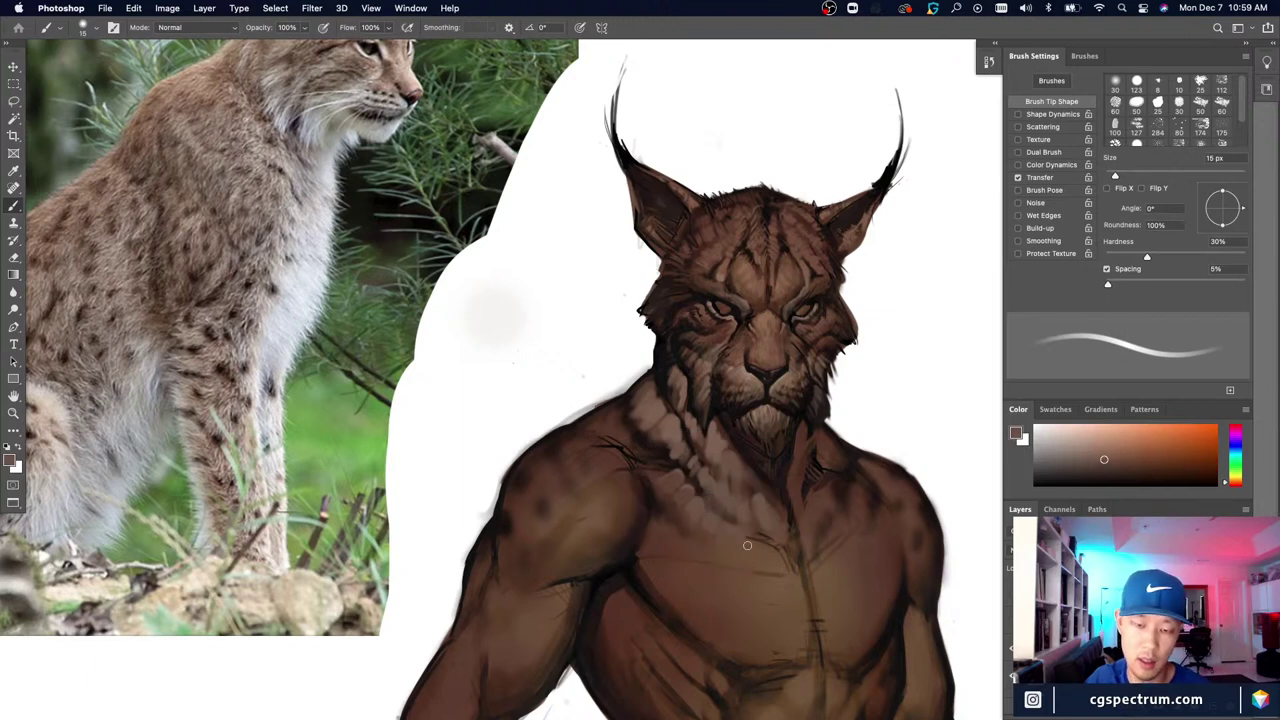
alt+click(703, 505)
Step: Break up the fur between the side of the neck and the collarbone with sampled browns at 10–15 px
drag(666, 469, 637, 450)
alt+click(661, 423)
key([)
key(bracketleft)
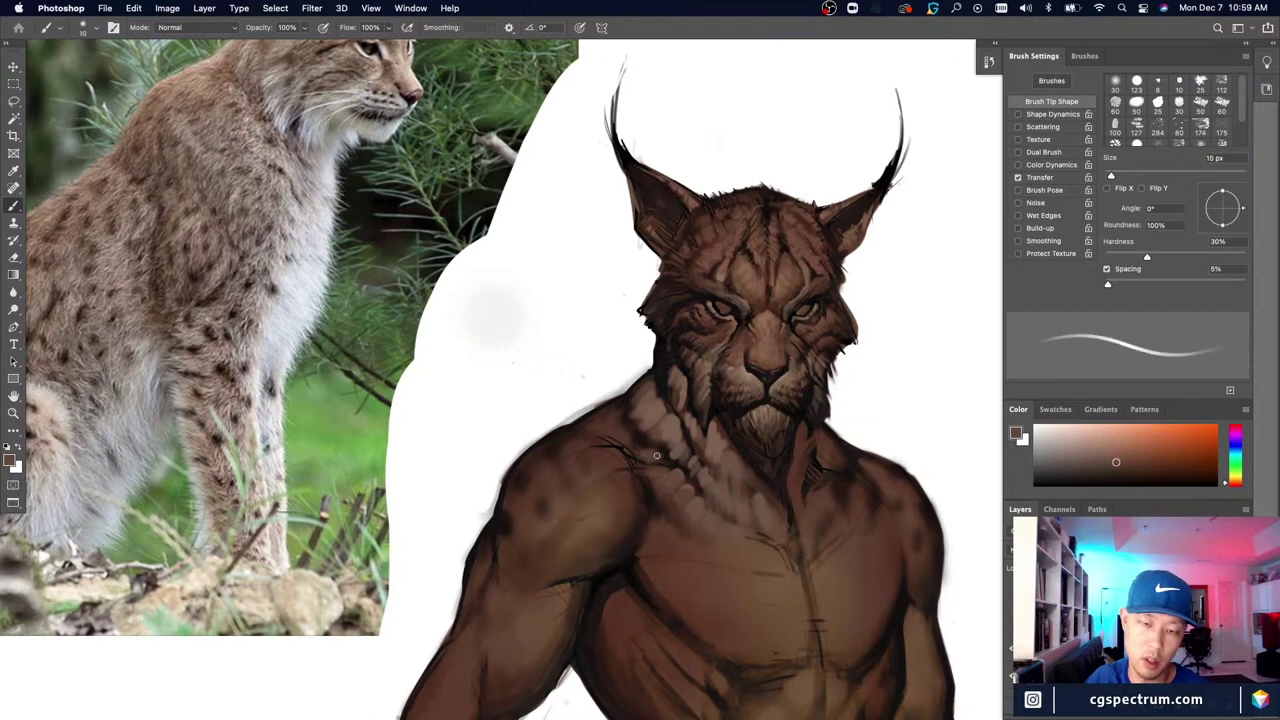
alt+click(651, 447)
key(bracketright)
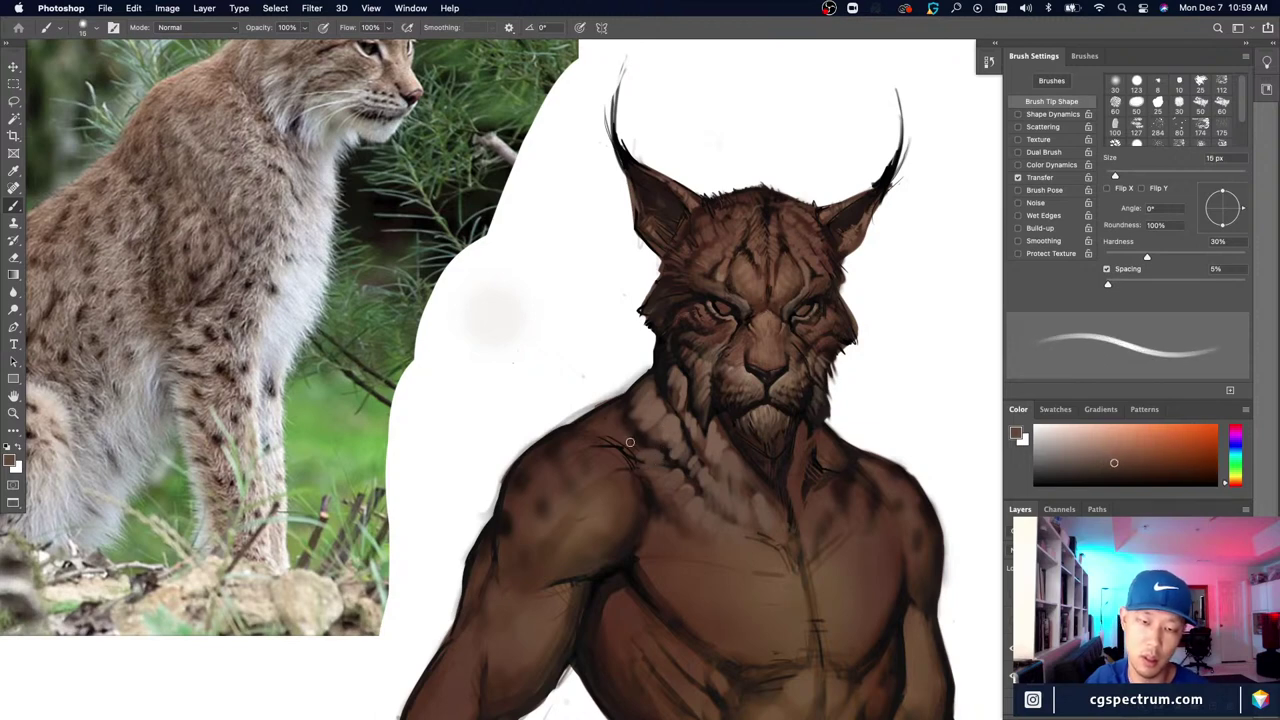
alt+click(650, 444)
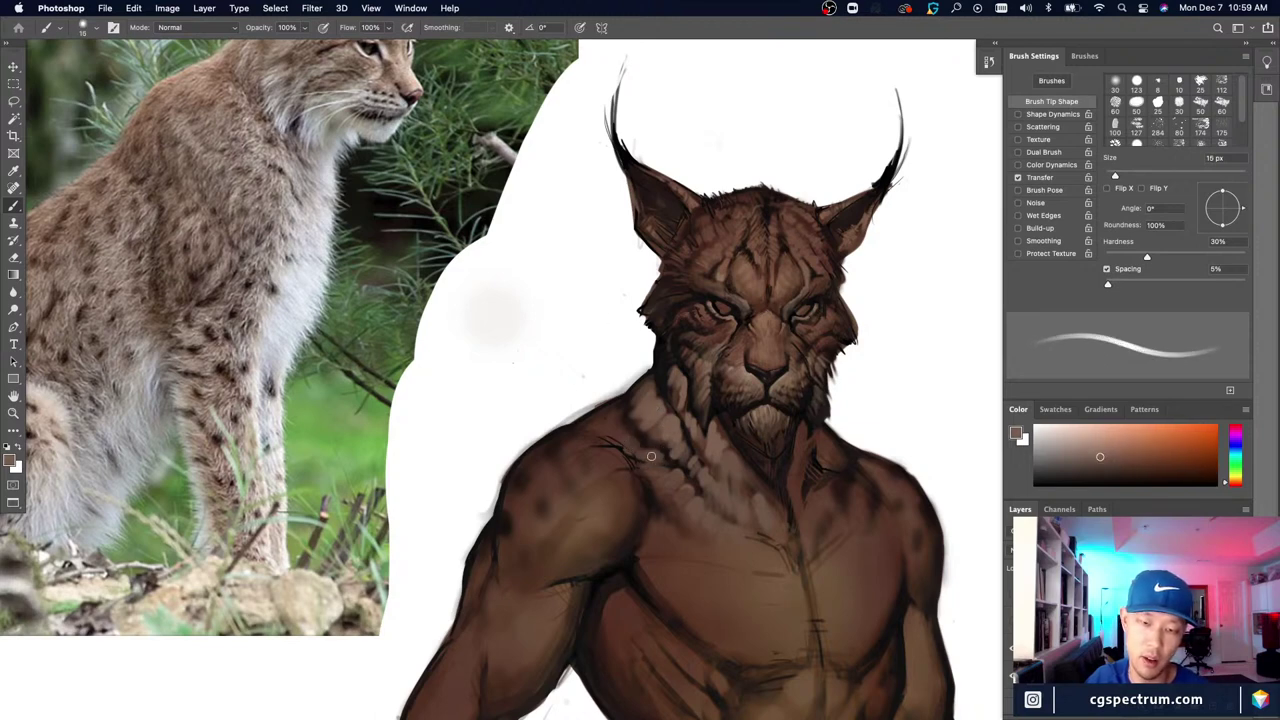
key(bracketleft)
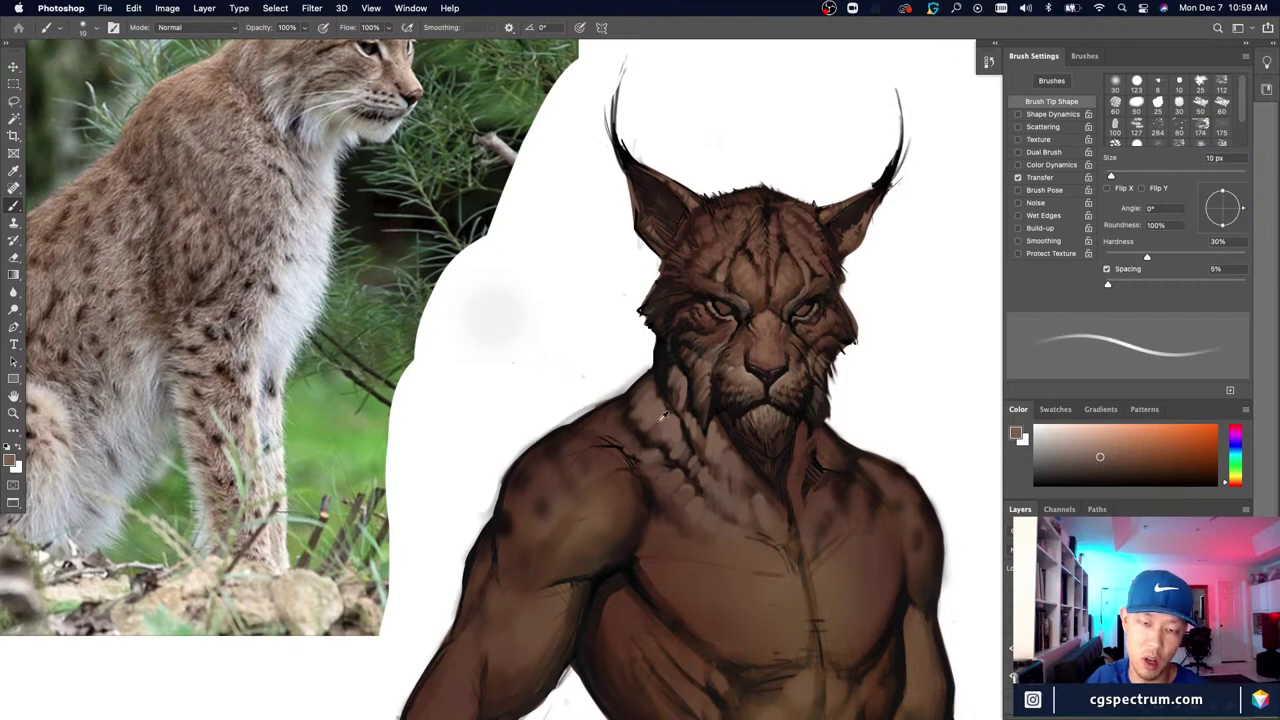
alt+click(653, 455)
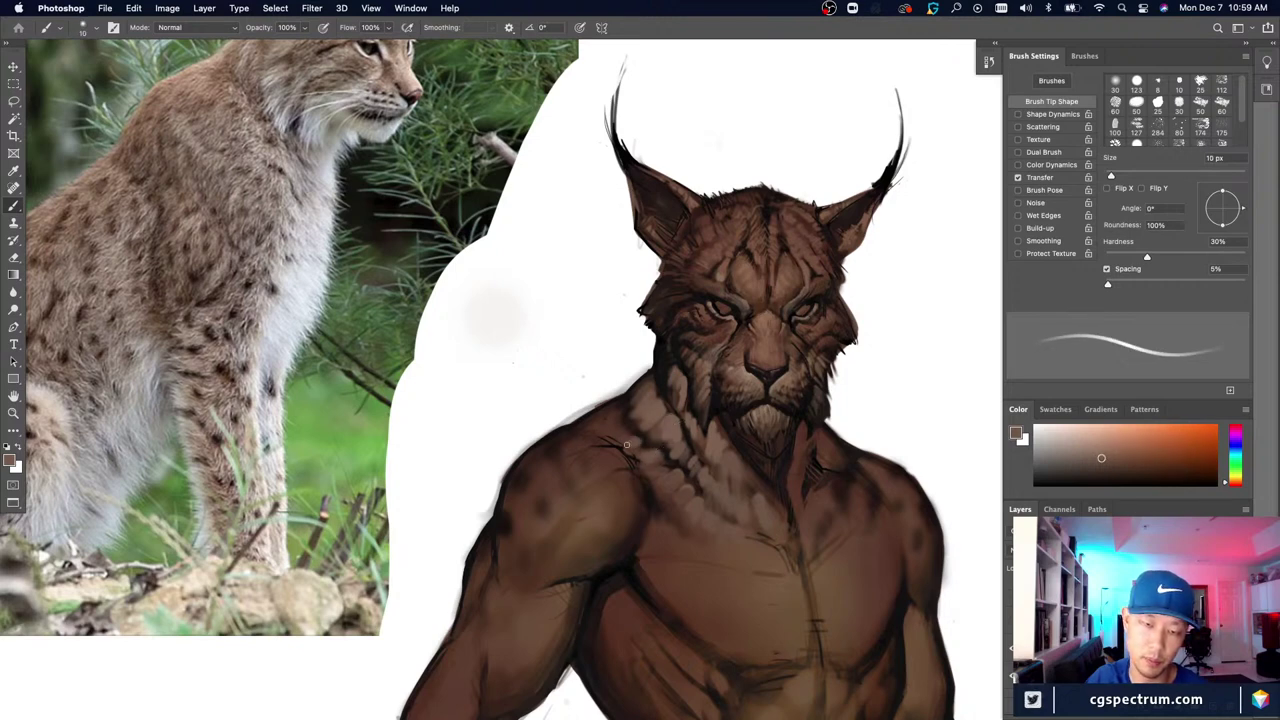
Step: Darken and soften the slope from the neck into the shoulder with sampled browns at 15–20 px
key(bracketright)
alt+click(608, 434)
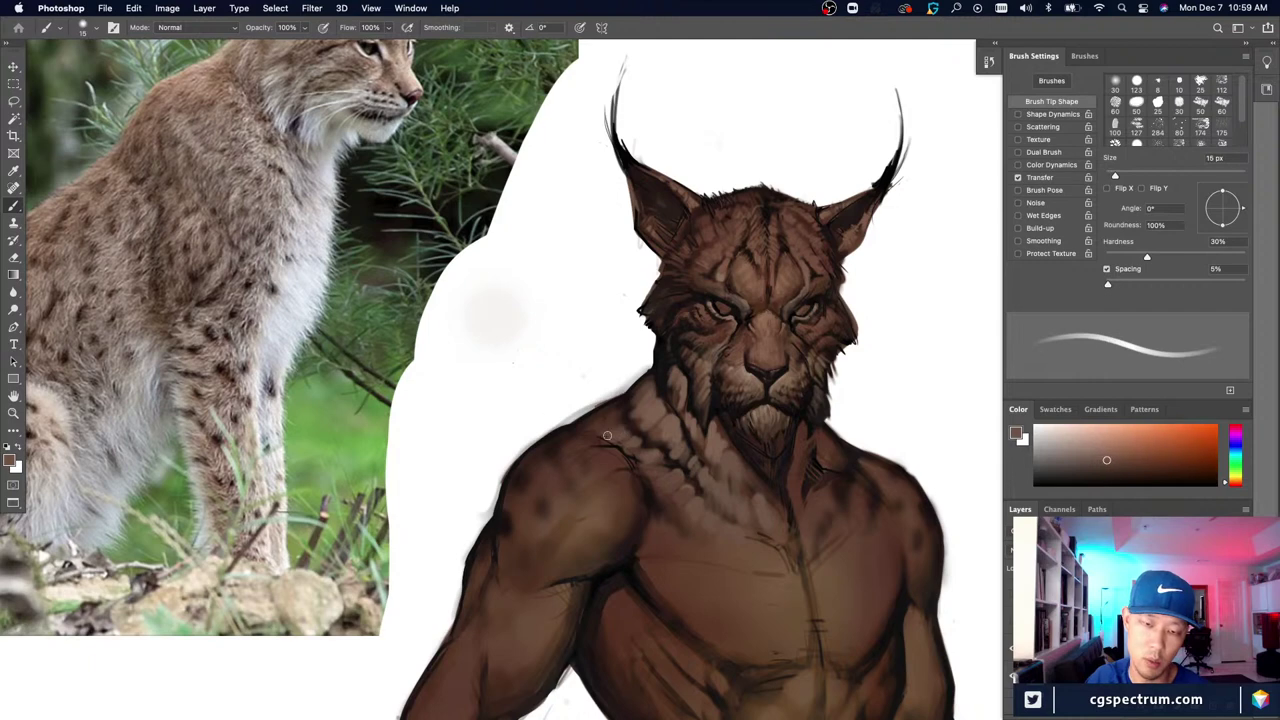
alt+click(641, 392)
key(bracketright)
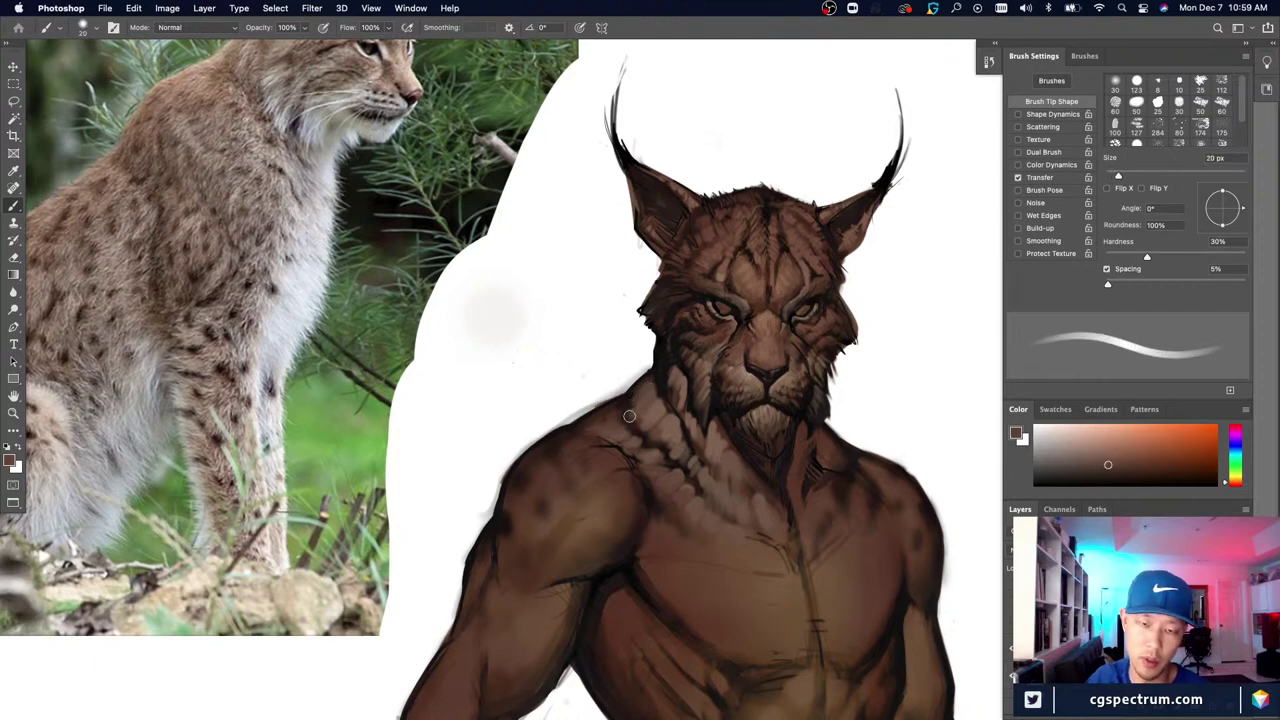
alt+click(646, 377)
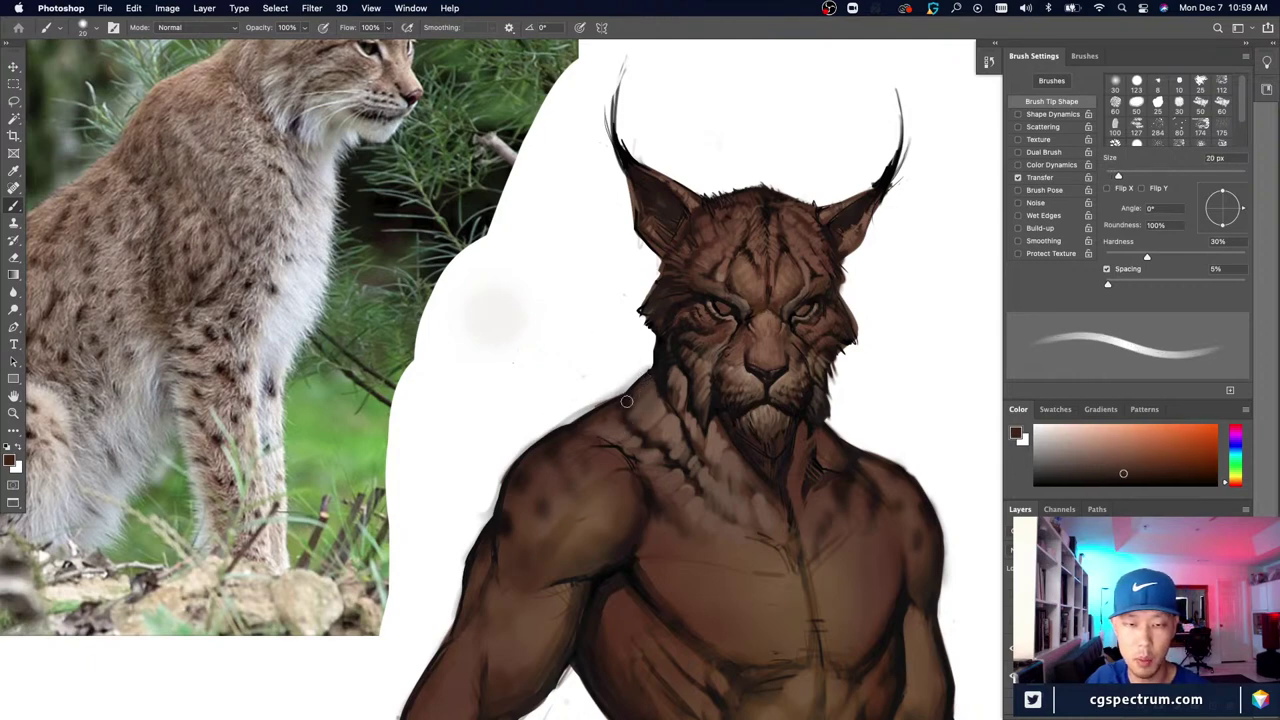
alt+click(611, 420)
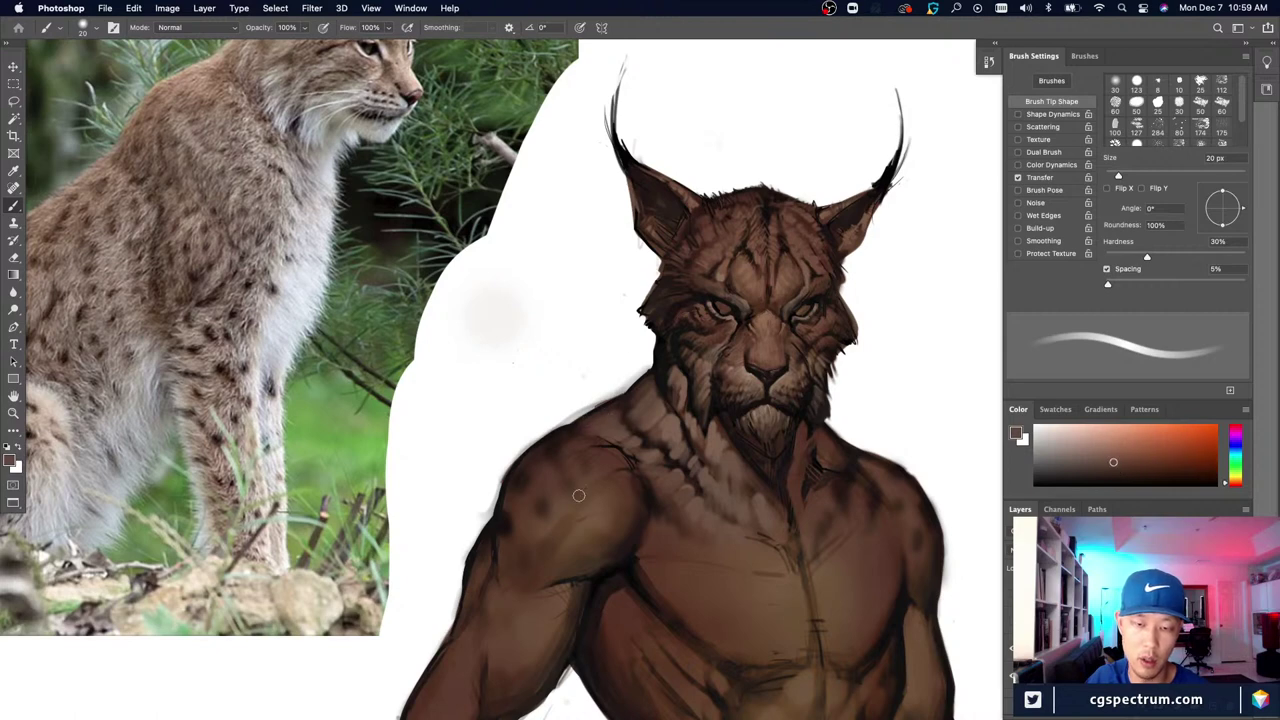
alt+click(636, 405)
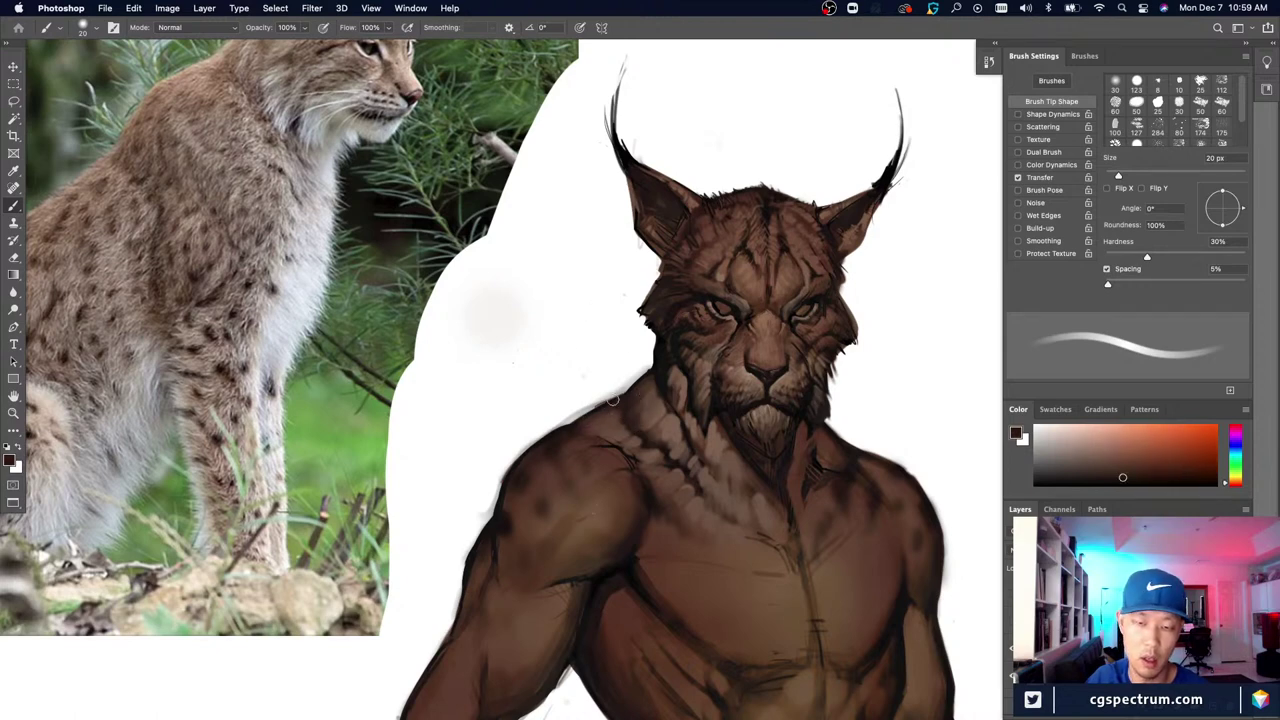
Step: Refine the dark markings and lighter fur gaps across the collarbone and upper chest with sampled tones at 15–20 px
drag(666, 529, 674, 493)
alt+click(660, 419)
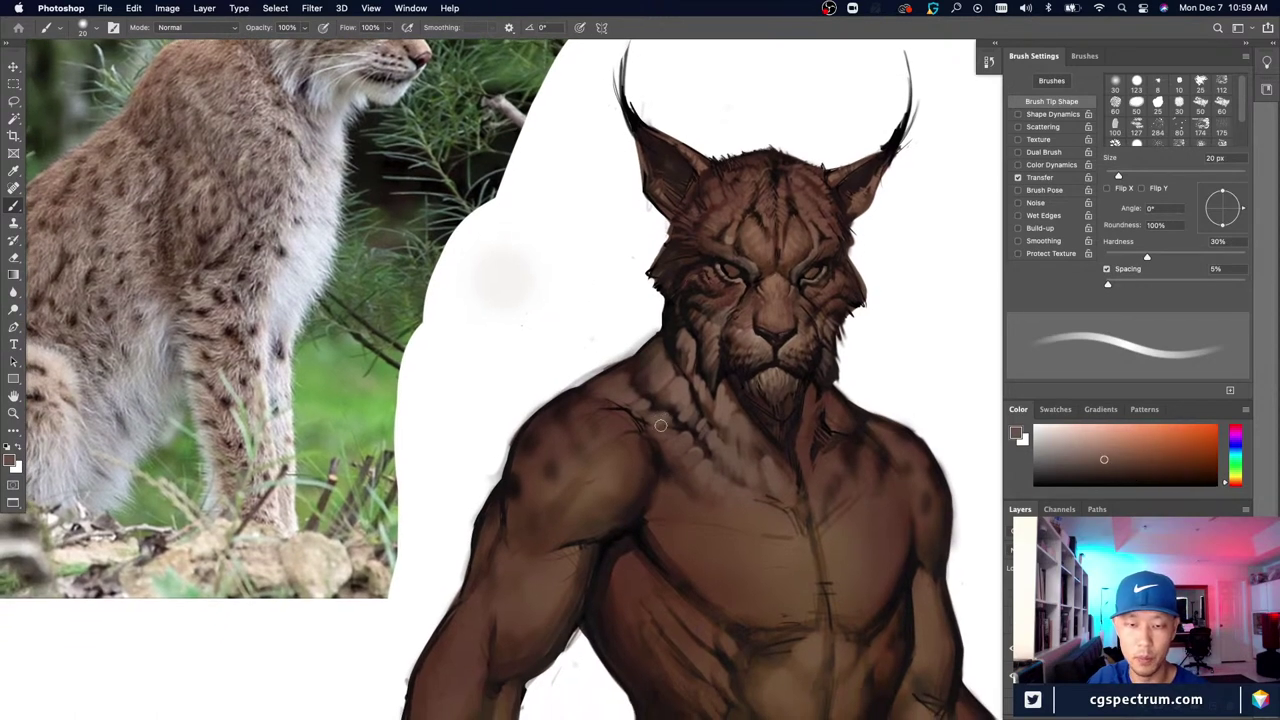
key([)
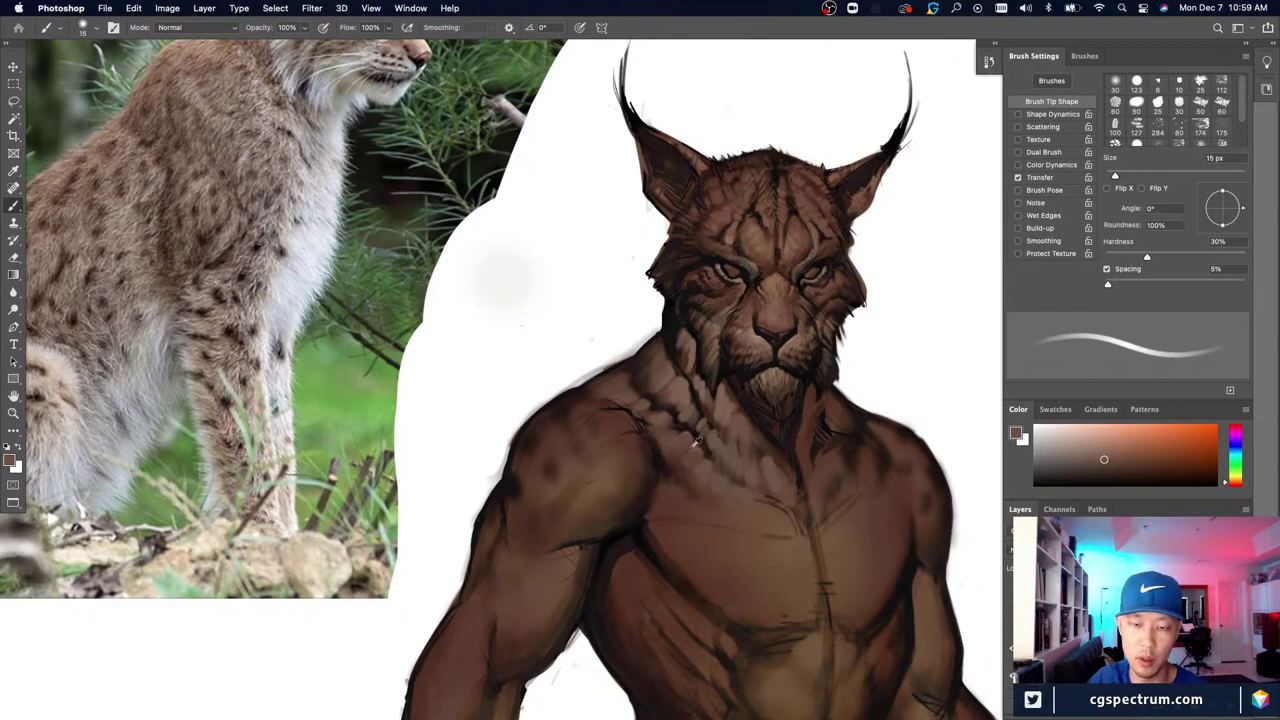
alt+click(697, 461)
alt+click(704, 443)
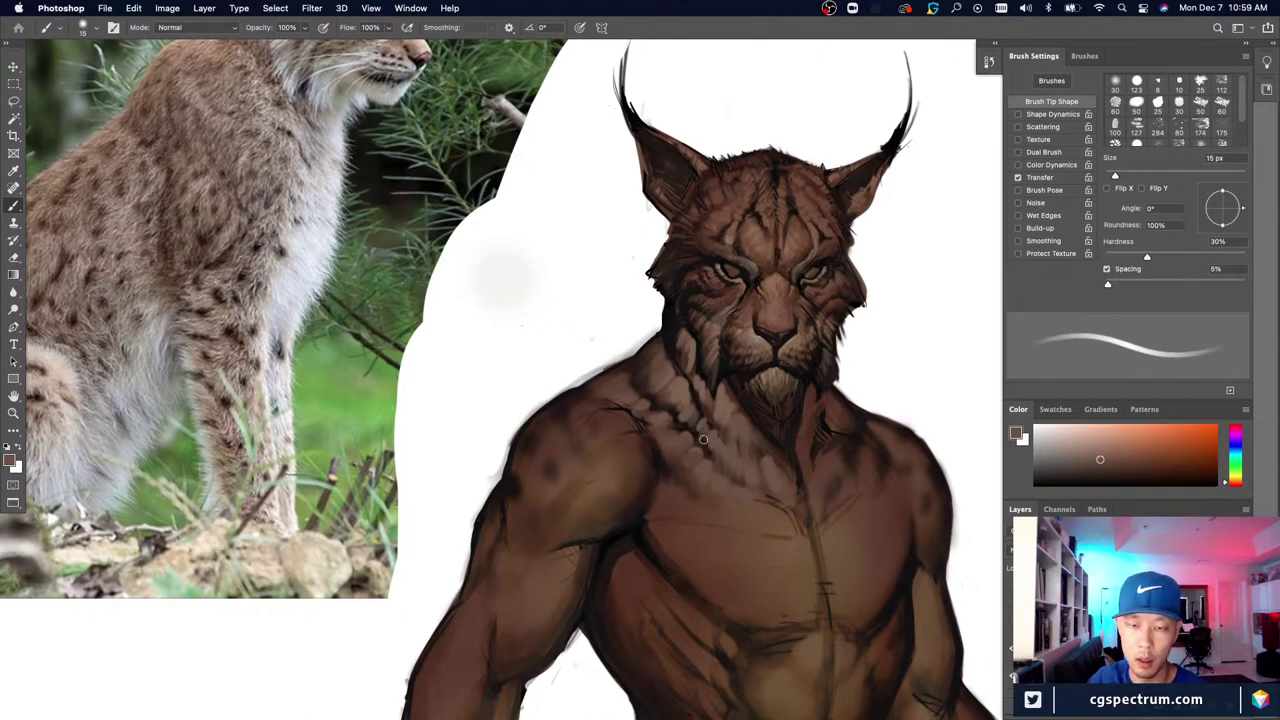
key(bracketright)
alt+click(697, 432)
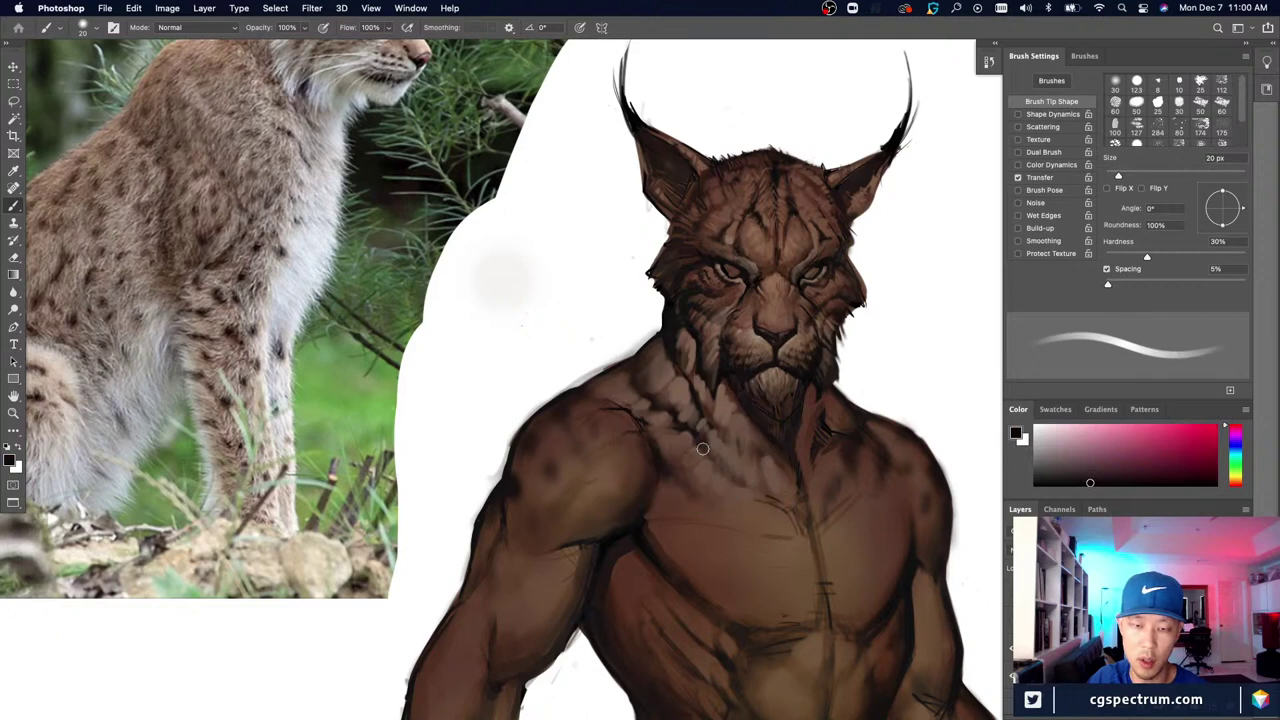
key(bracketleft)
alt+click(692, 410)
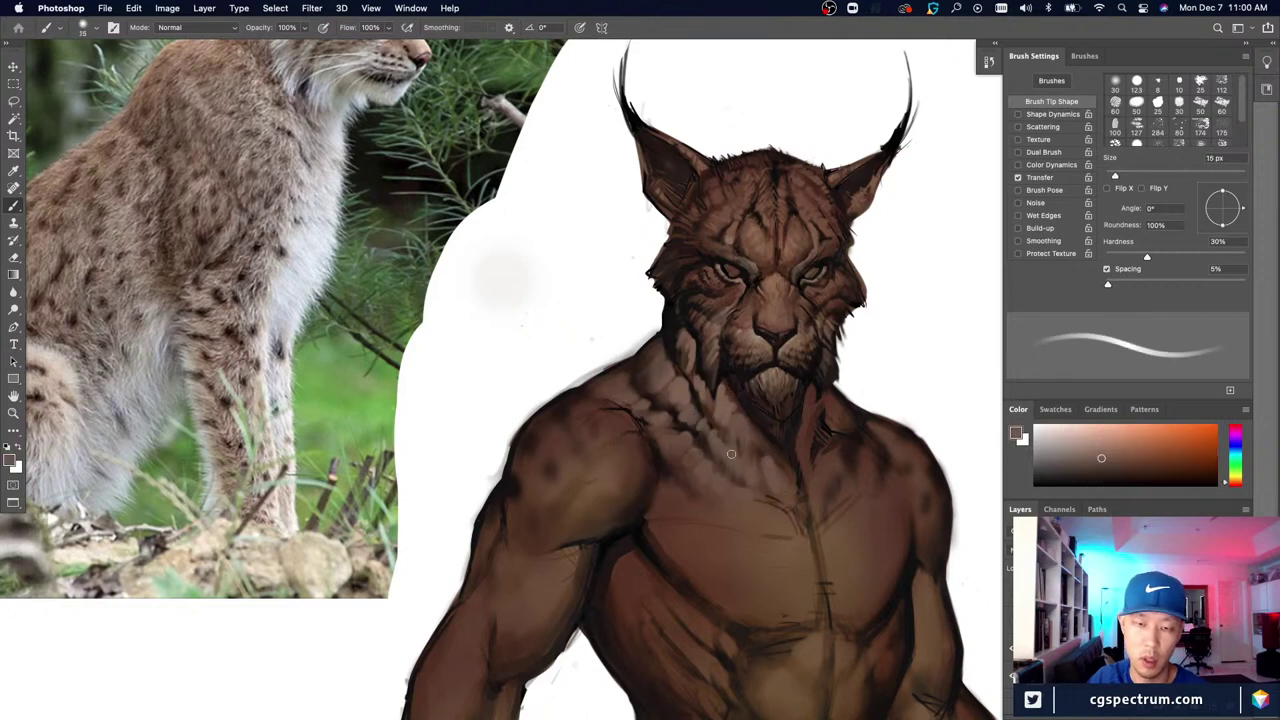
alt+click(703, 410)
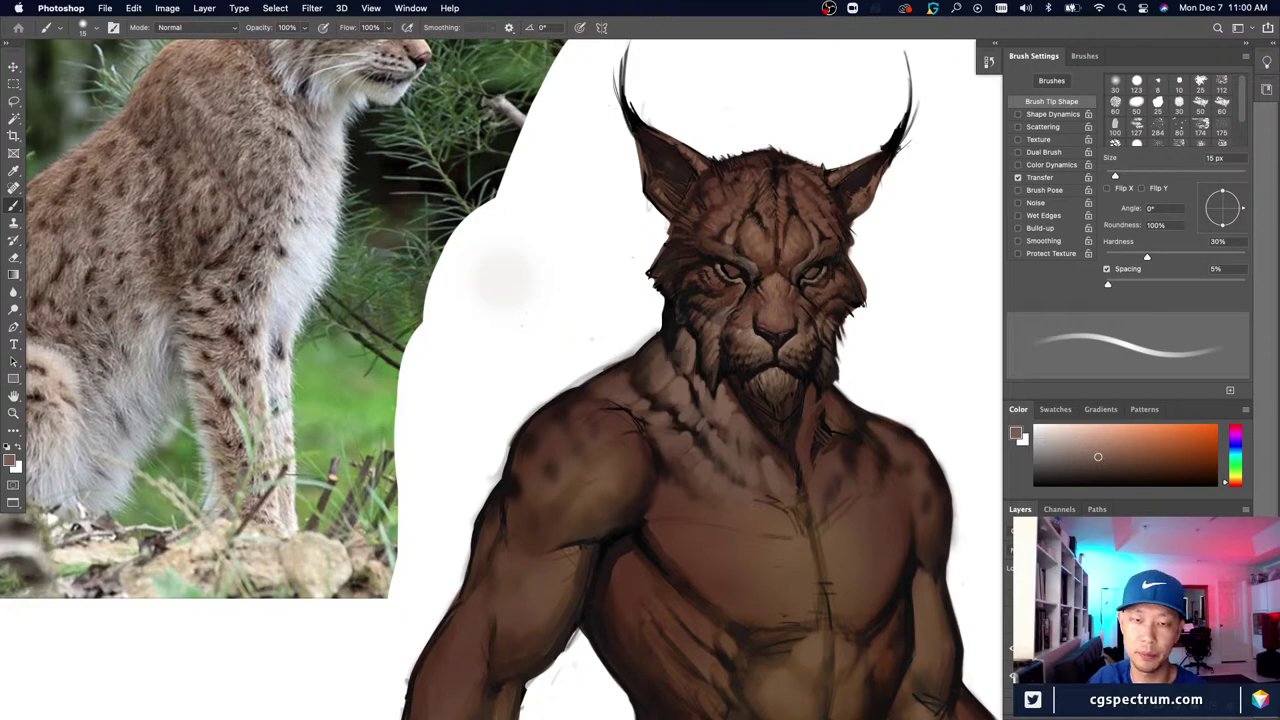
Step: Detail the neck fur below the jaw and beside the beard with sampled light and dark browns at 9 px
alt+click(687, 331)
alt+click(657, 346)
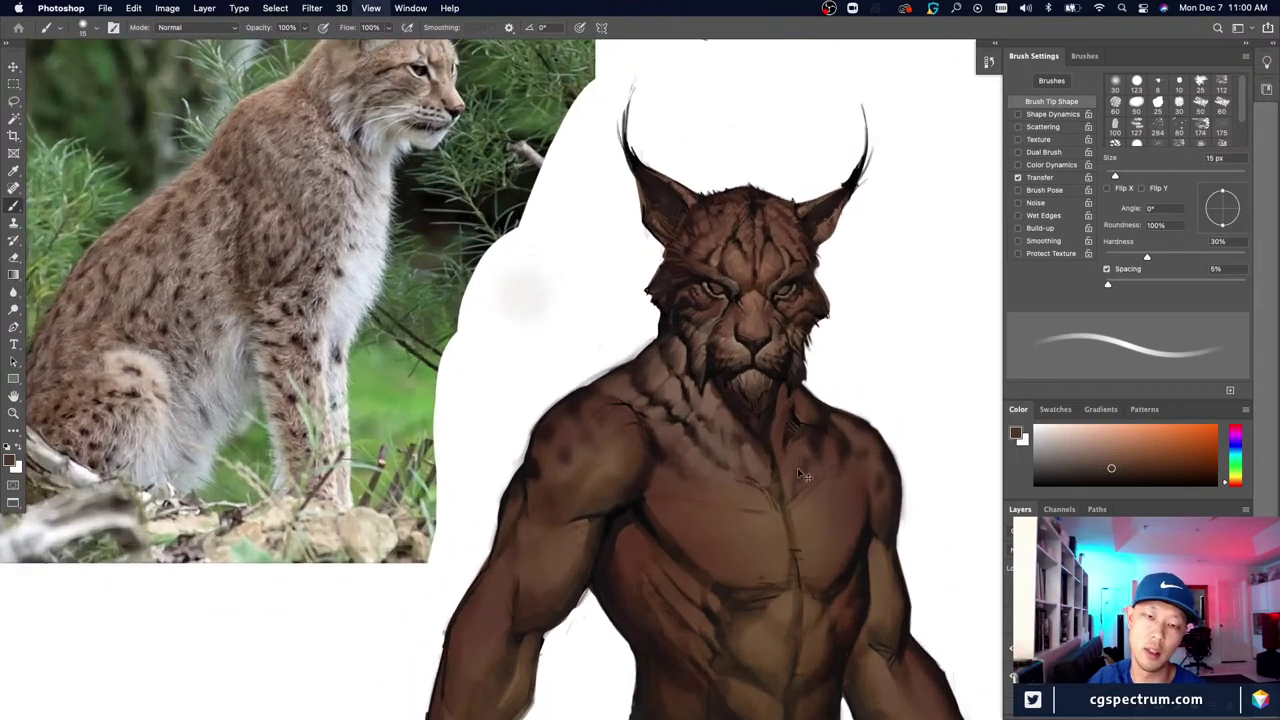
key(bracketleft)
key(bracketleft)
alt+click(722, 389)
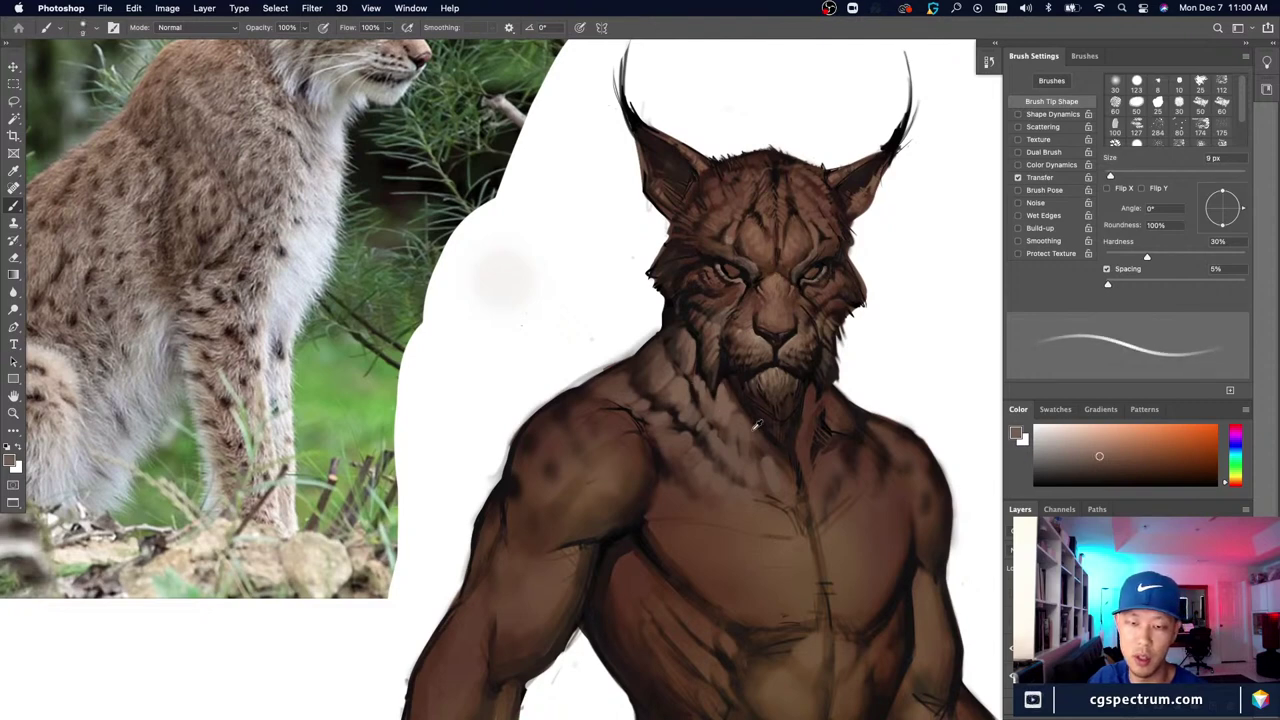
alt+click(728, 398)
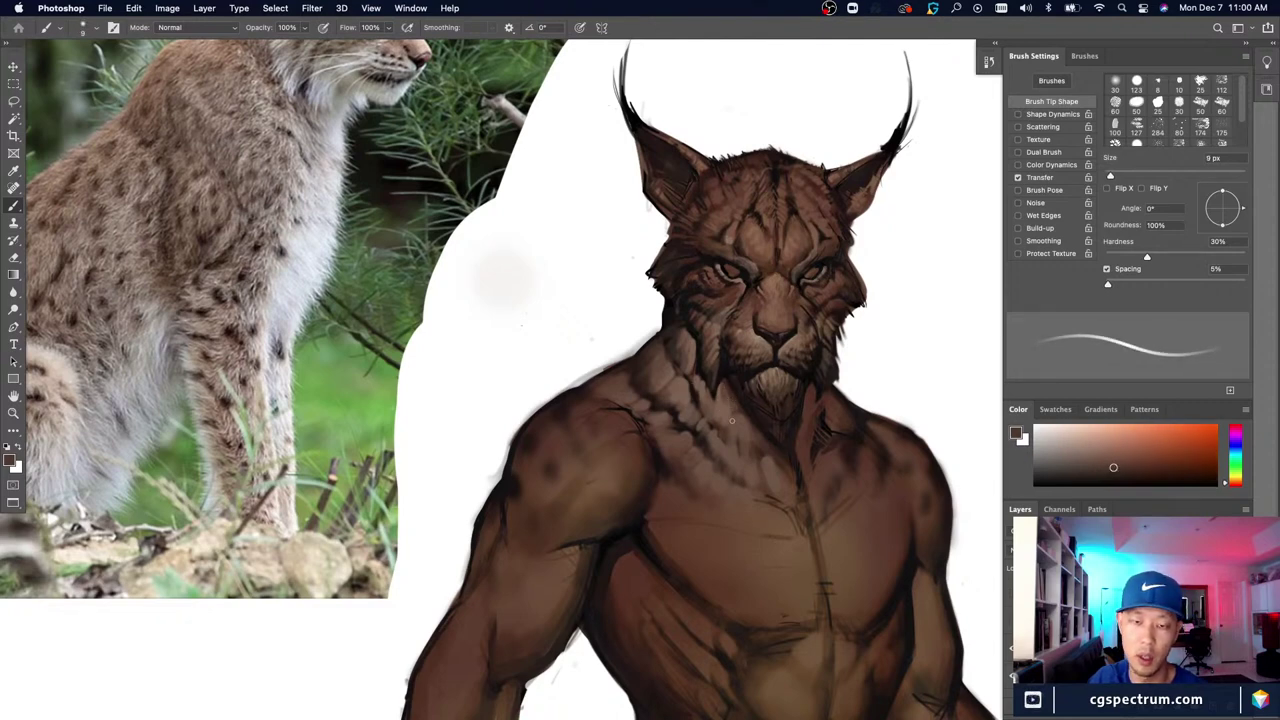
alt+click(721, 389)
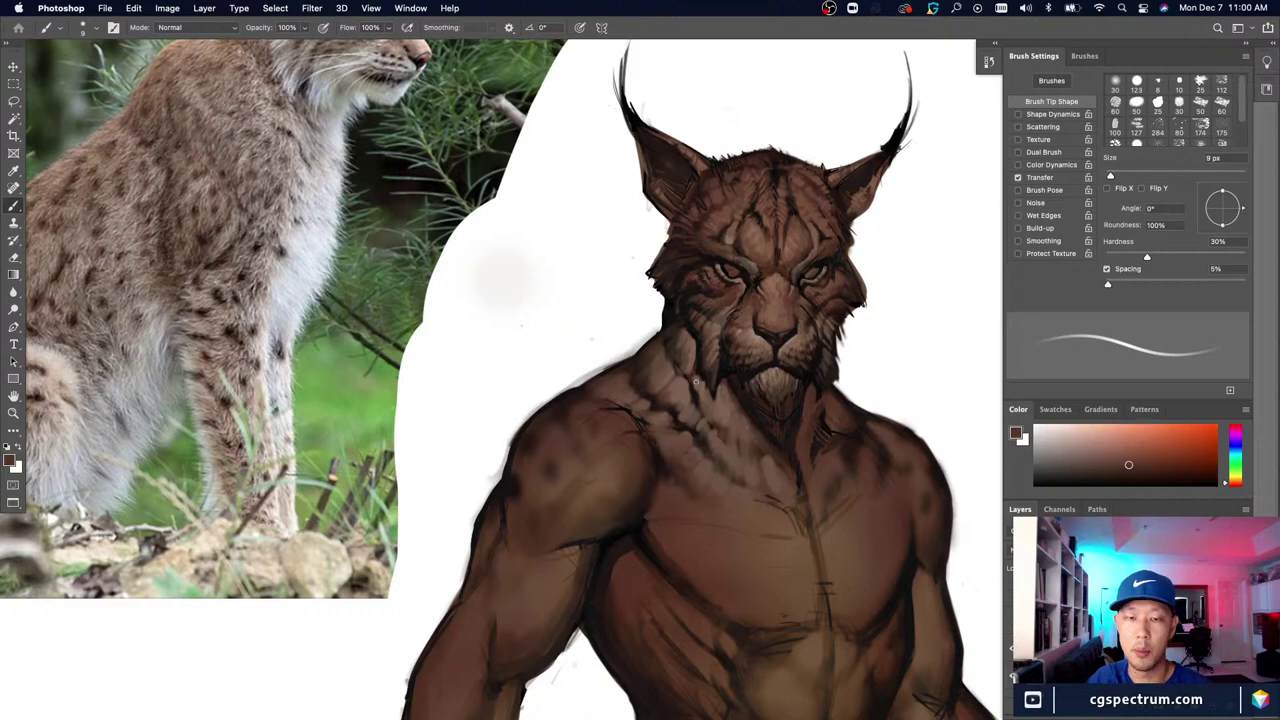
alt+click(727, 413)
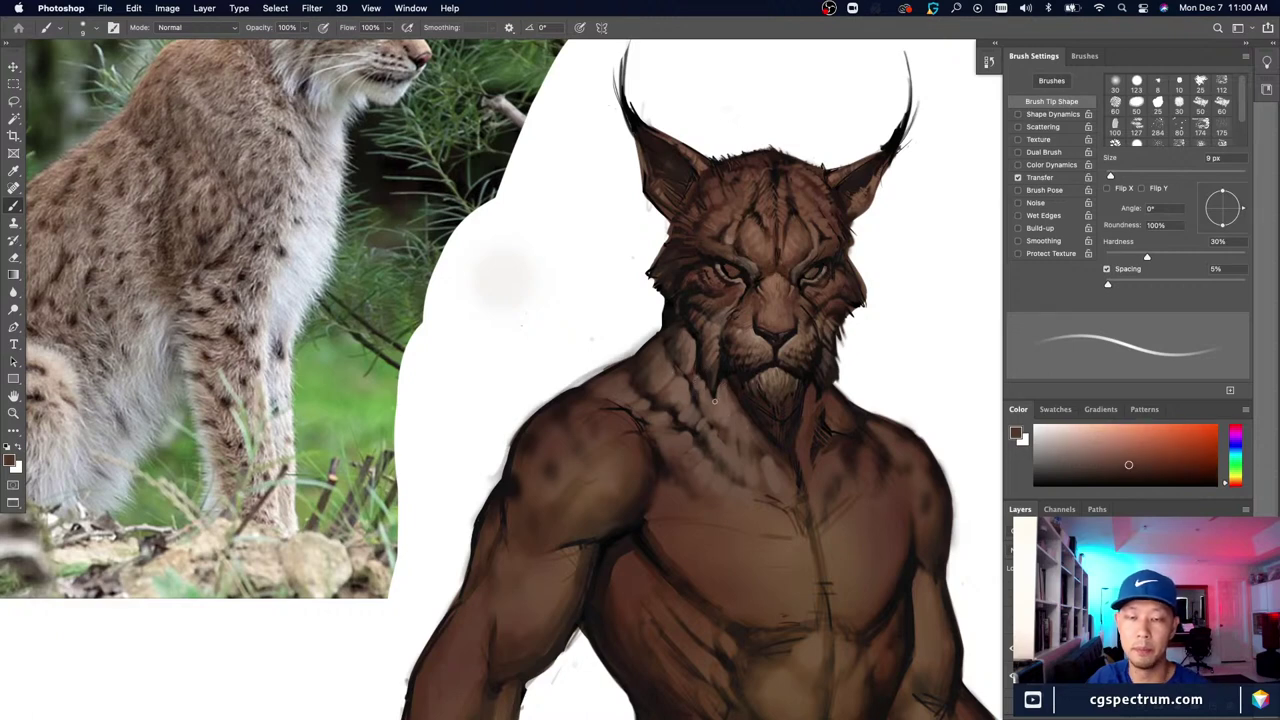
alt+click(726, 400)
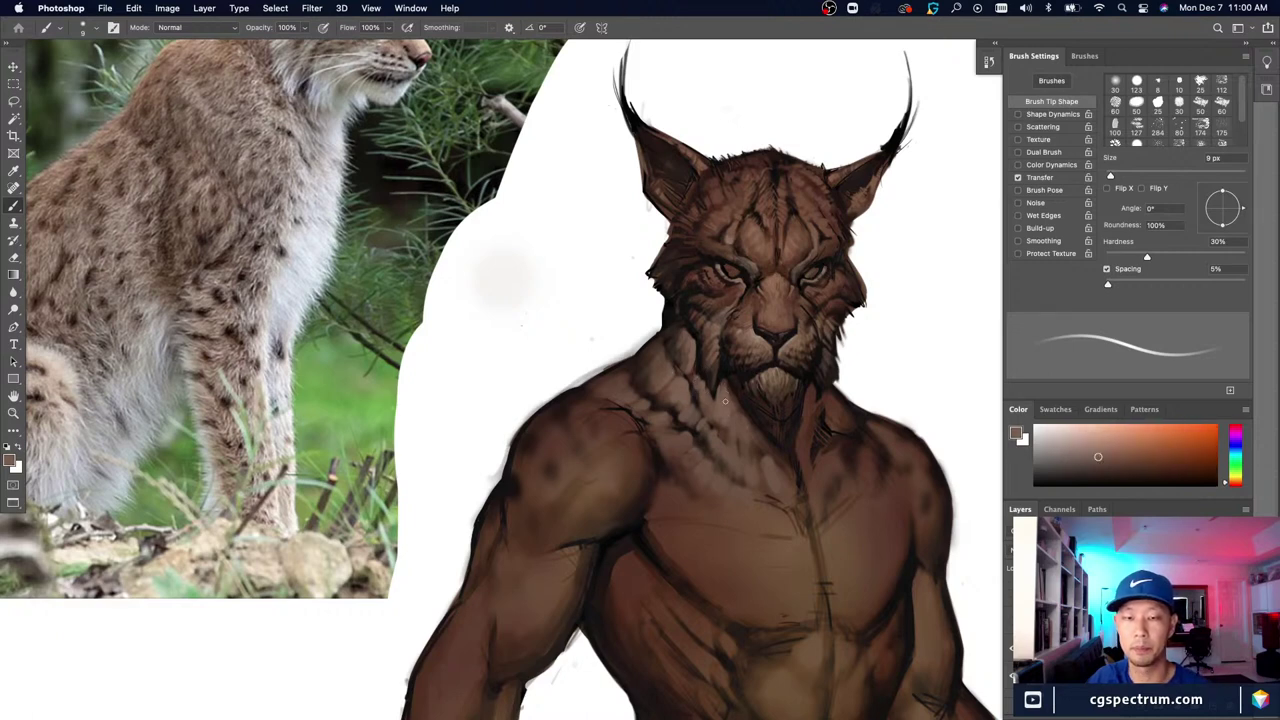
alt+click(732, 402)
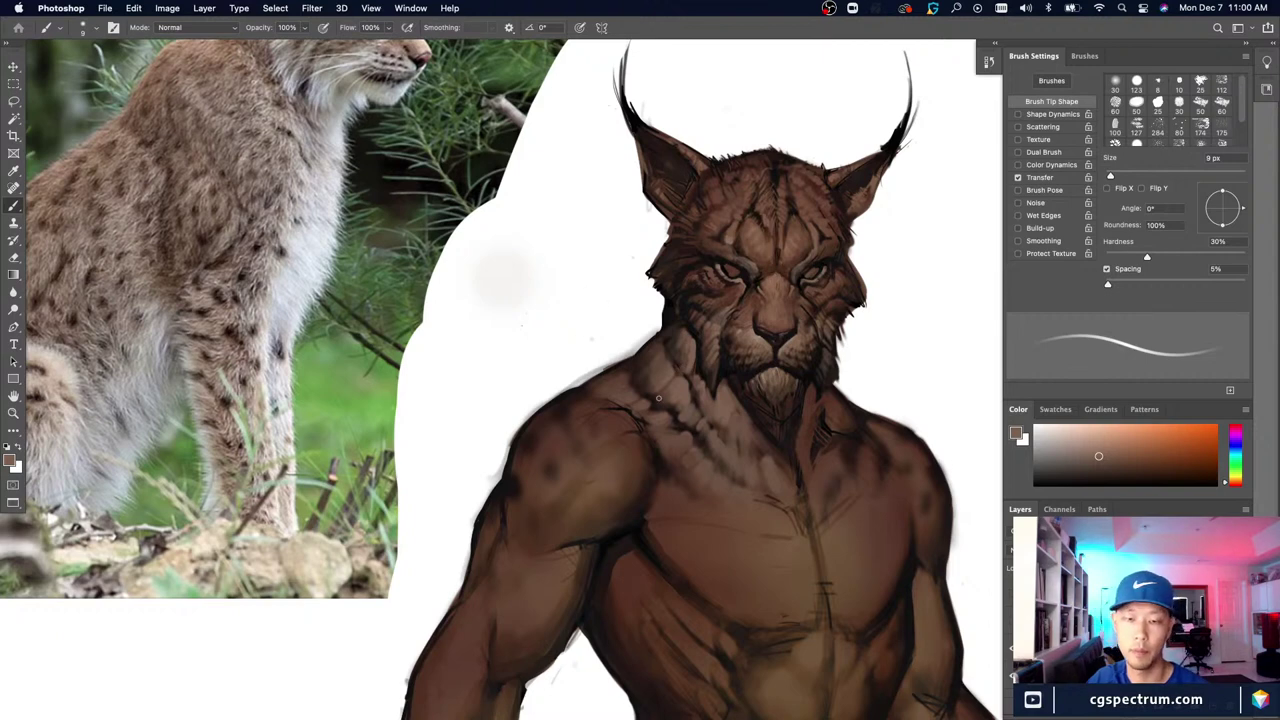
Step: Refine the fur at the center of the upper chest below the beard with sampled browns at 9–10 px
alt+click(717, 444)
alt+click(750, 469)
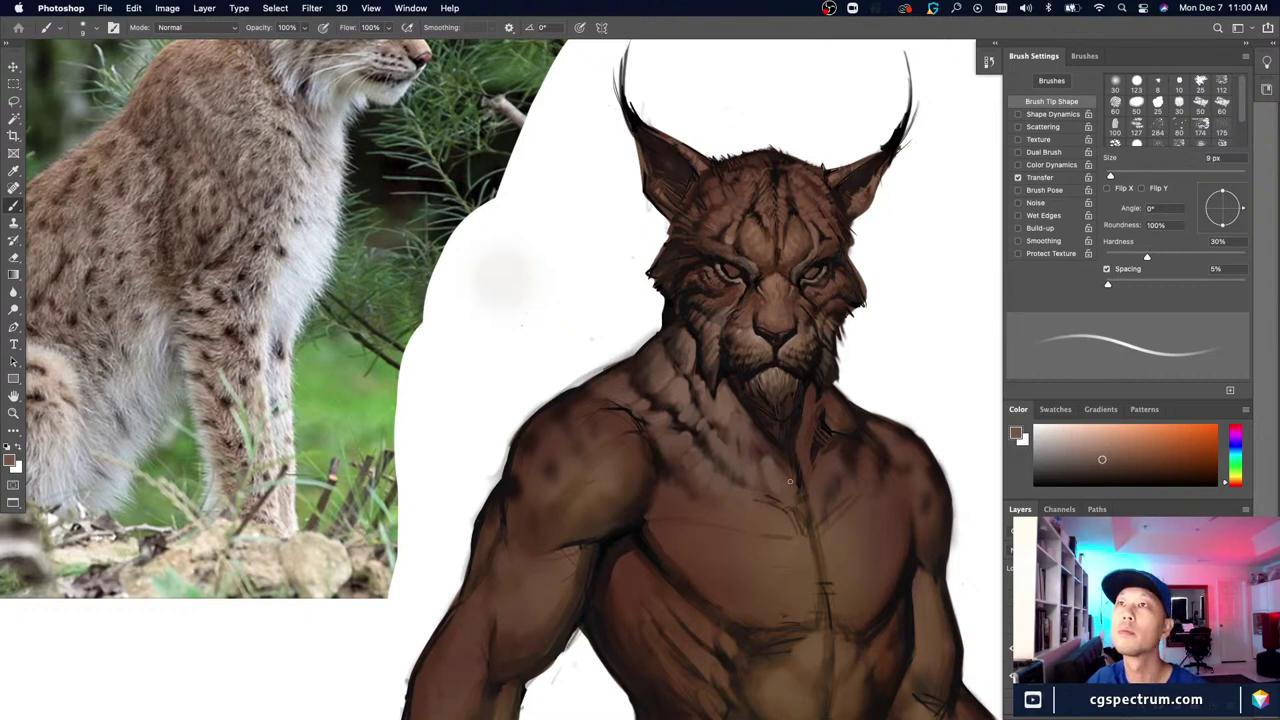
alt+click(769, 473)
key(])
drag(791, 477, 799, 505)
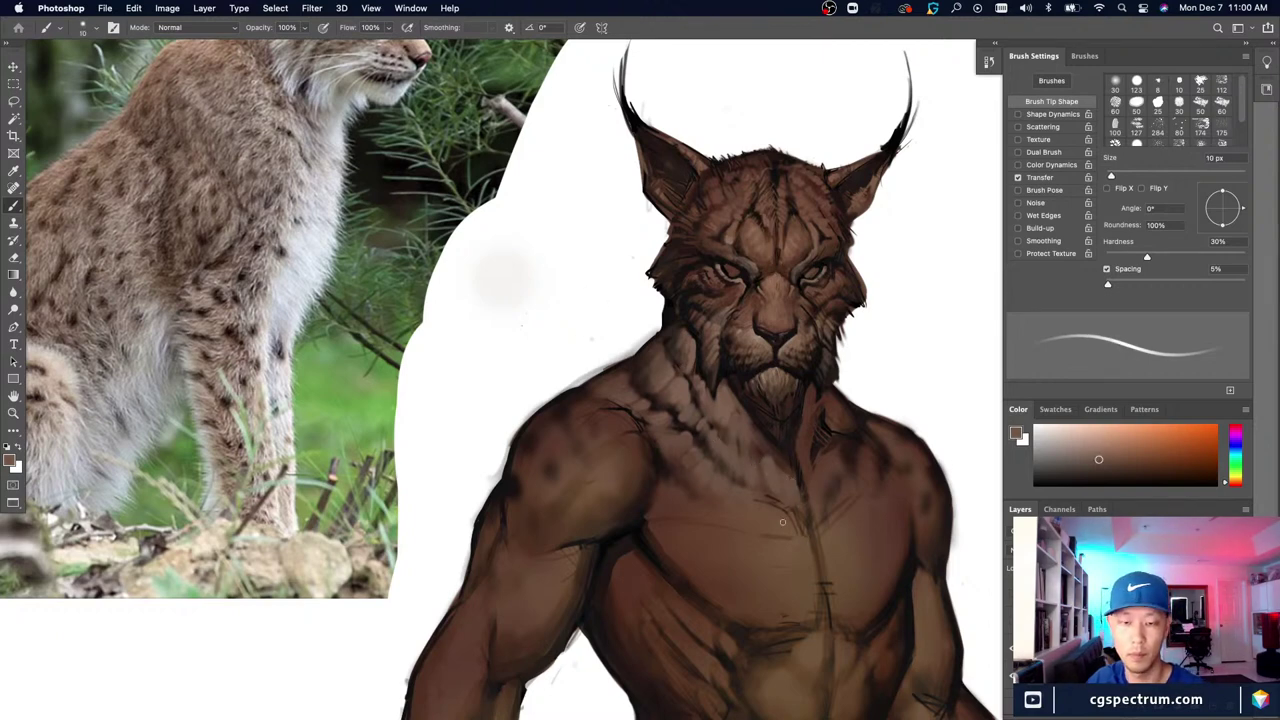
alt+click(766, 450)
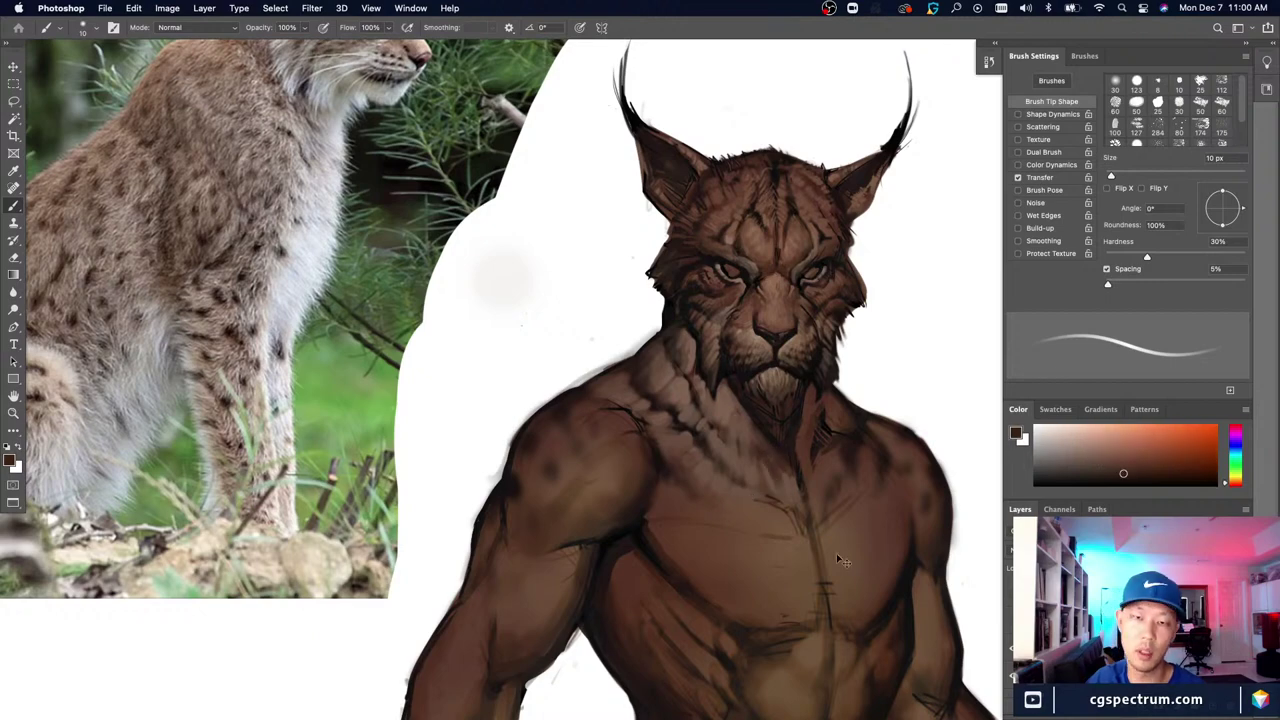
key(super+minus)
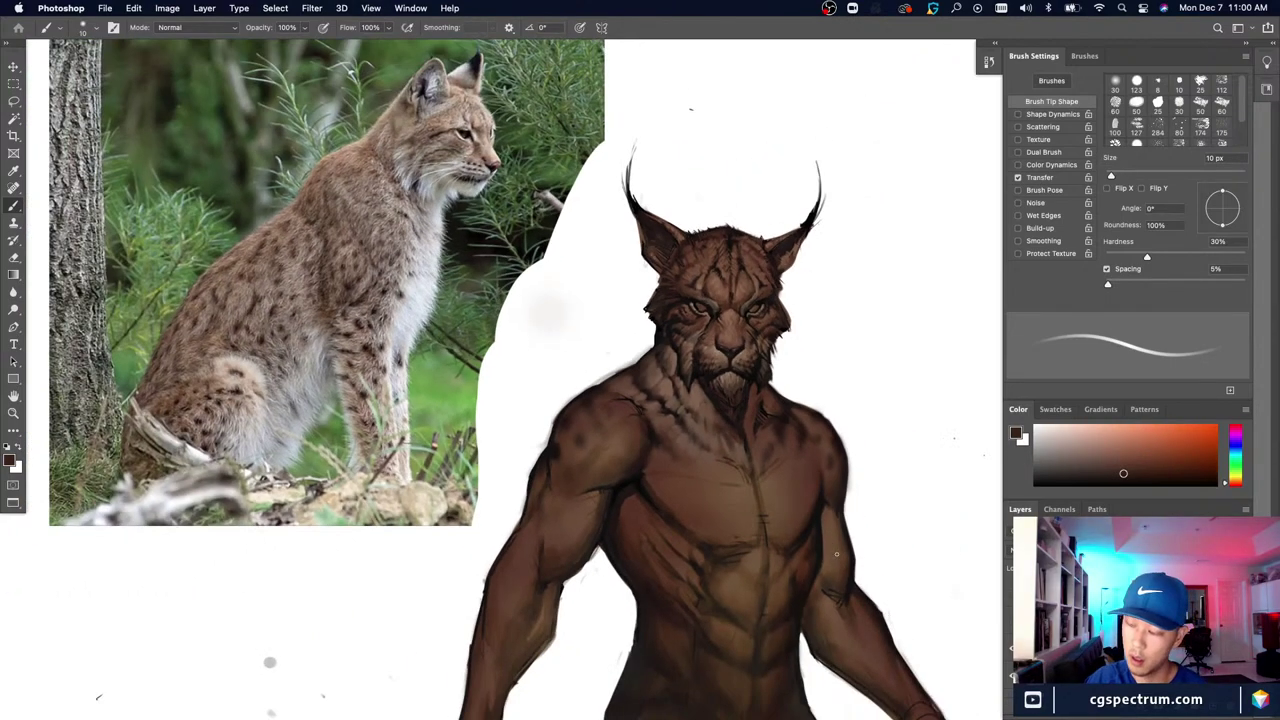
Step: Touch up the neck fur beside the beard and down toward the collarbone with sampled light and dark browns at 10 px
key(super+equal)
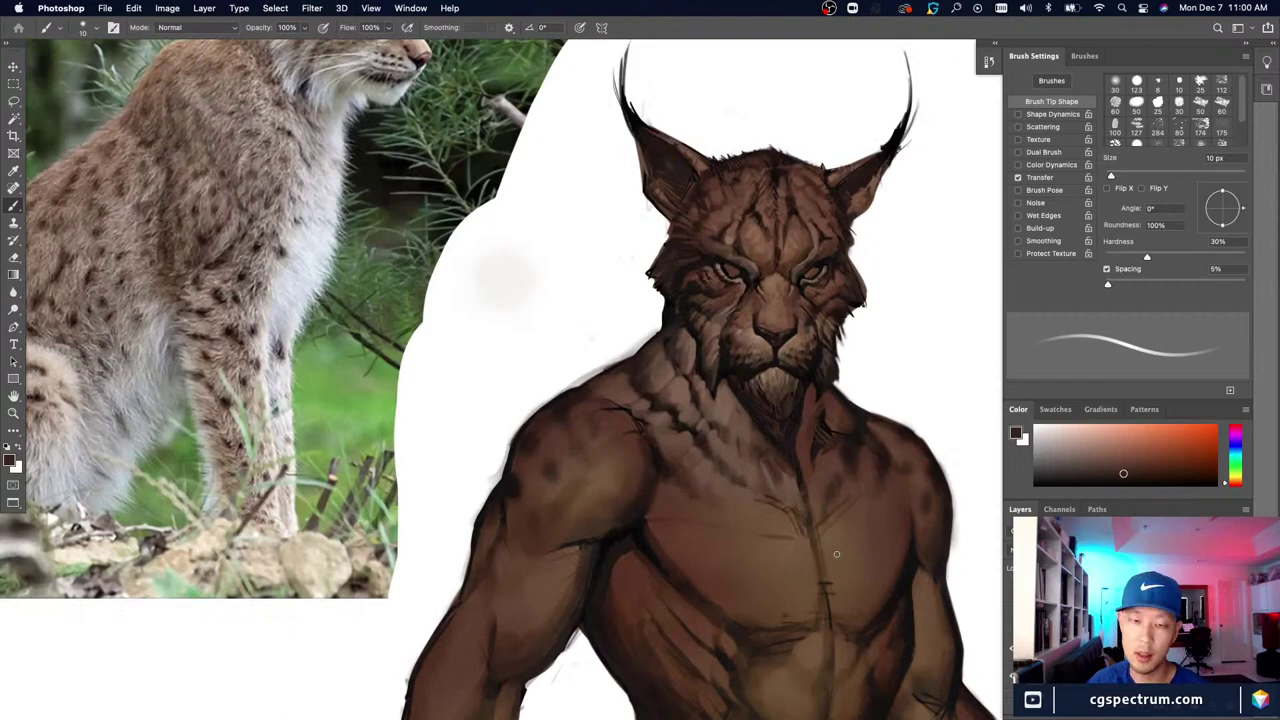
key(super+minus)
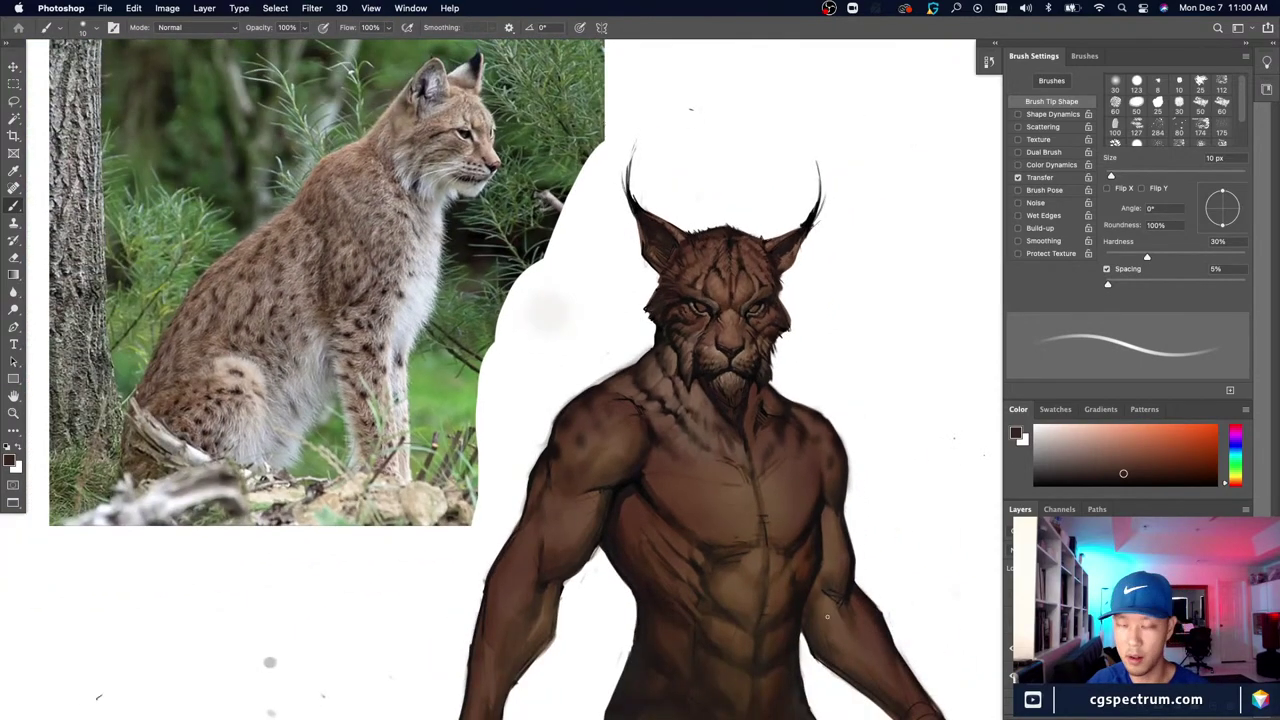
key(super+equal)
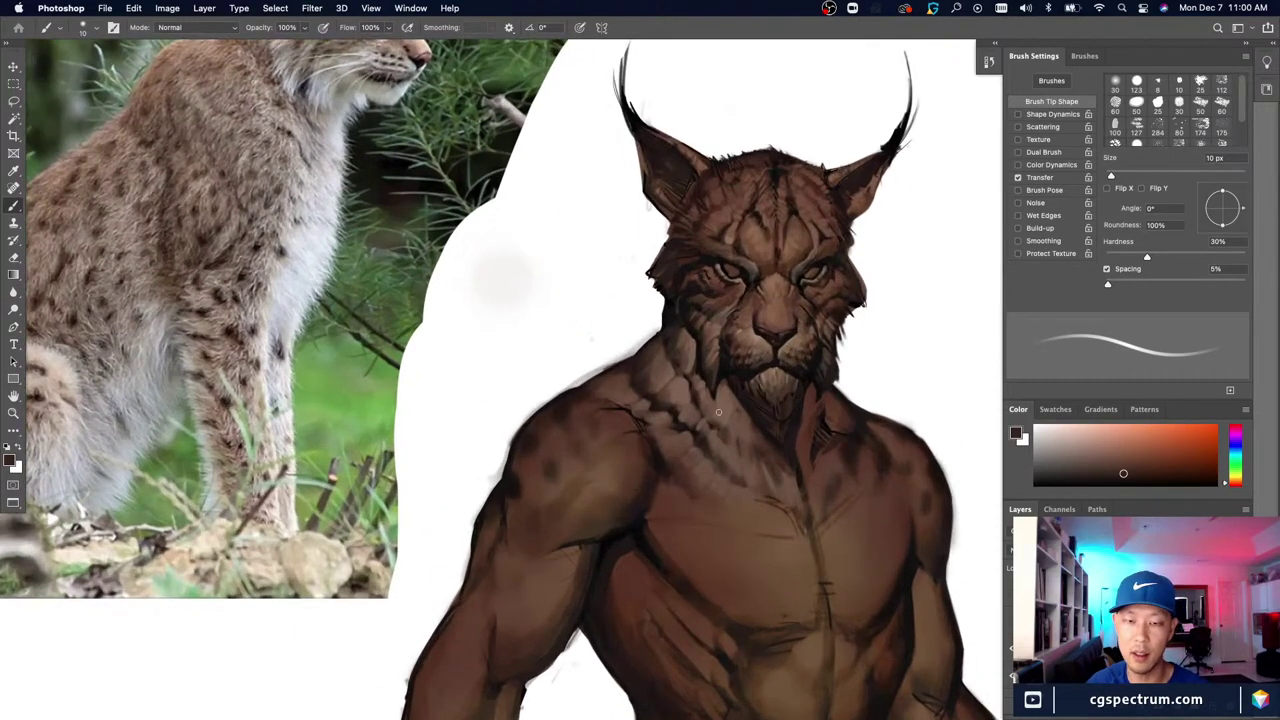
alt+click(734, 412)
alt+click(731, 397)
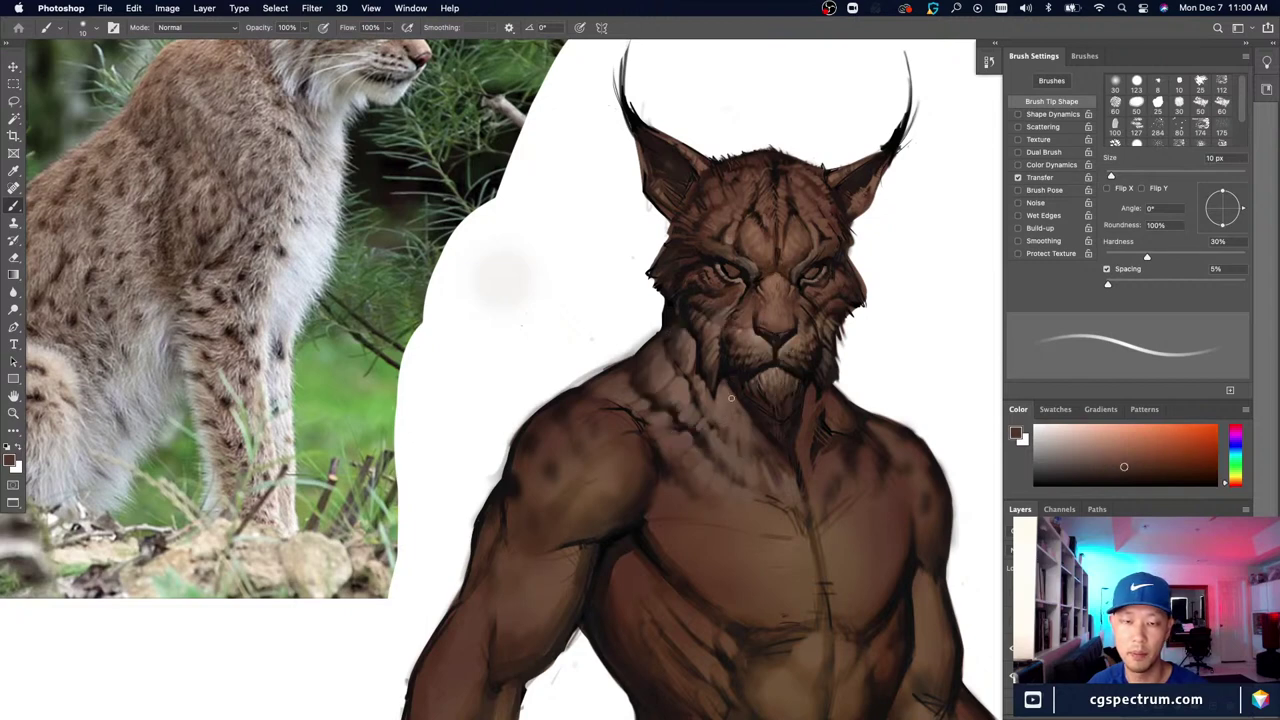
alt+click(762, 438)
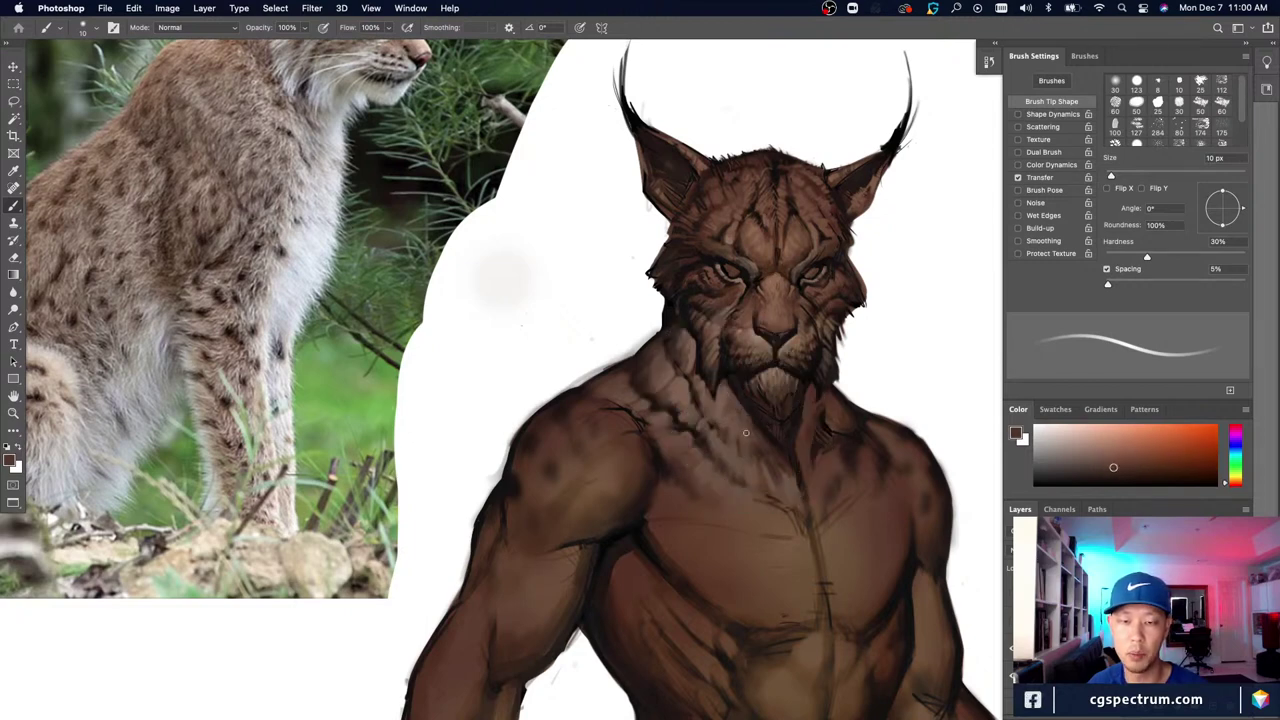
alt+click(728, 413)
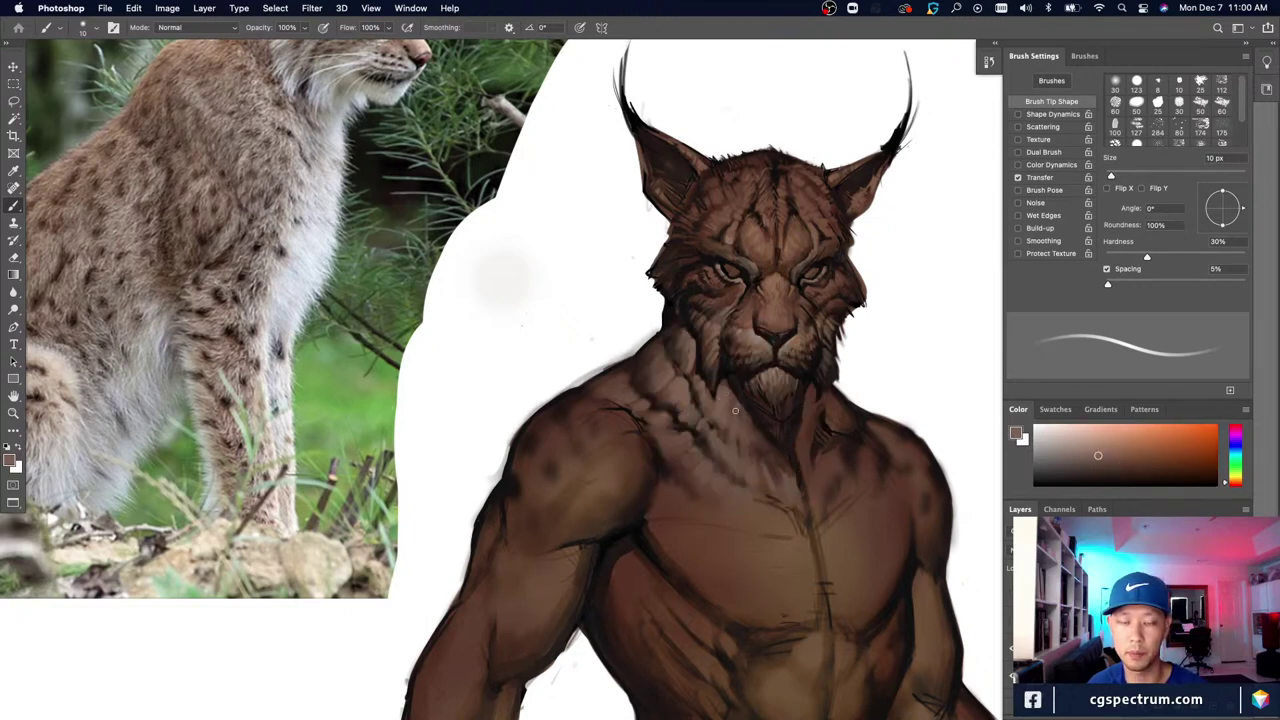
alt+click(750, 473)
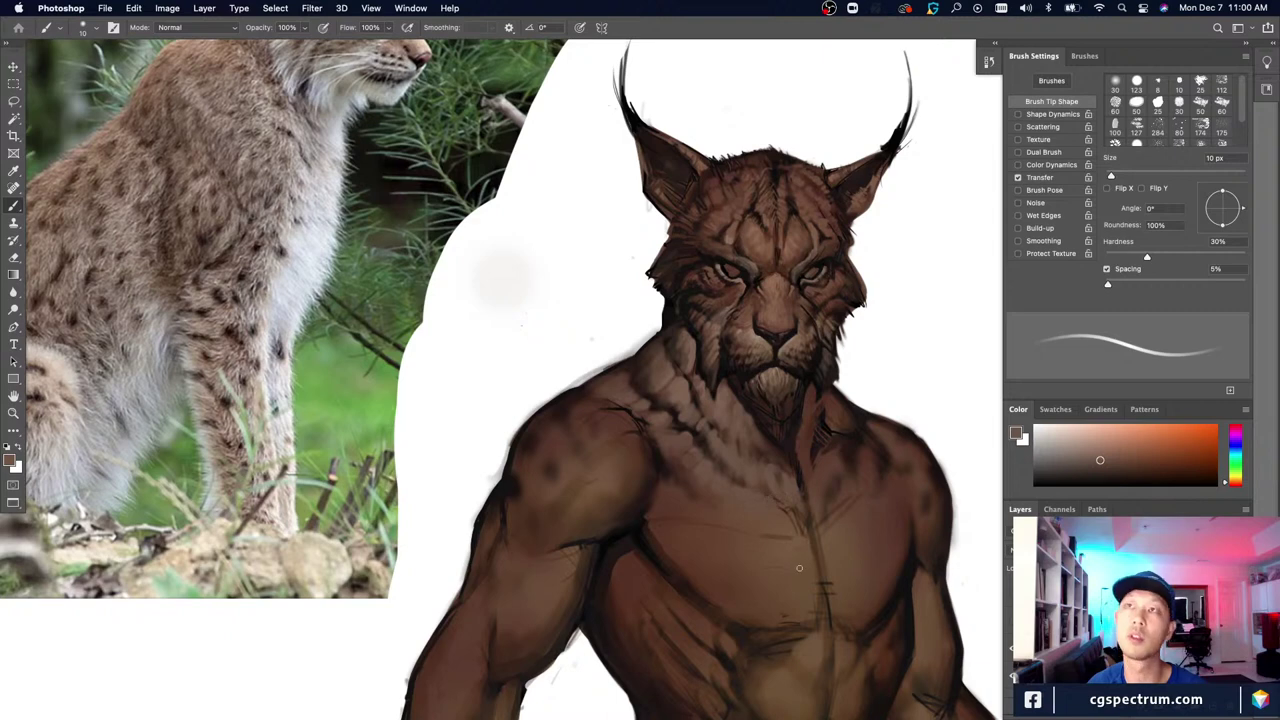
Step: Paint lighter fur patches along the upper edge of the pectoral beside the shoulder with a sampled light brown at 15–25 px
alt+click(705, 462)
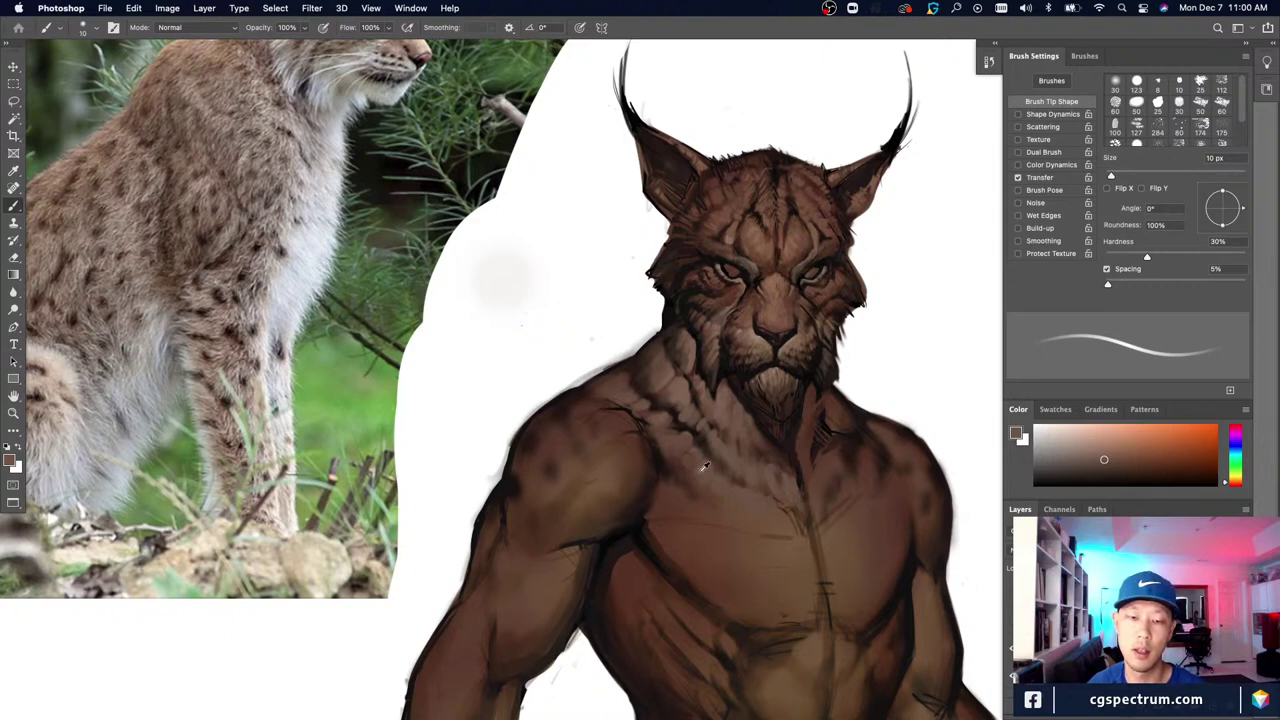
key(bracketright)
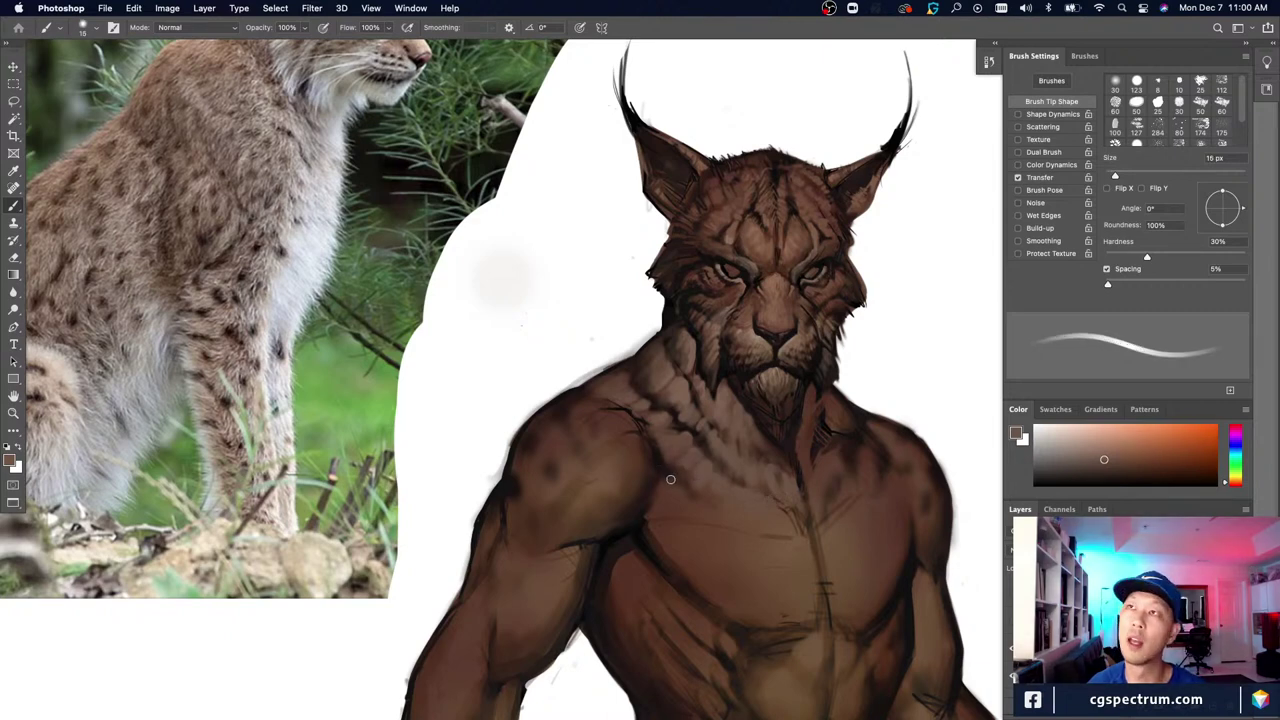
mouse_move(671, 480)
mouse_down()
mouse_move(694, 505)
mouse_move(661, 476)
mouse_move(703, 461)
mouse_move(668, 487)
mouse_move(694, 504)
mouse_up()
alt+click(706, 465)
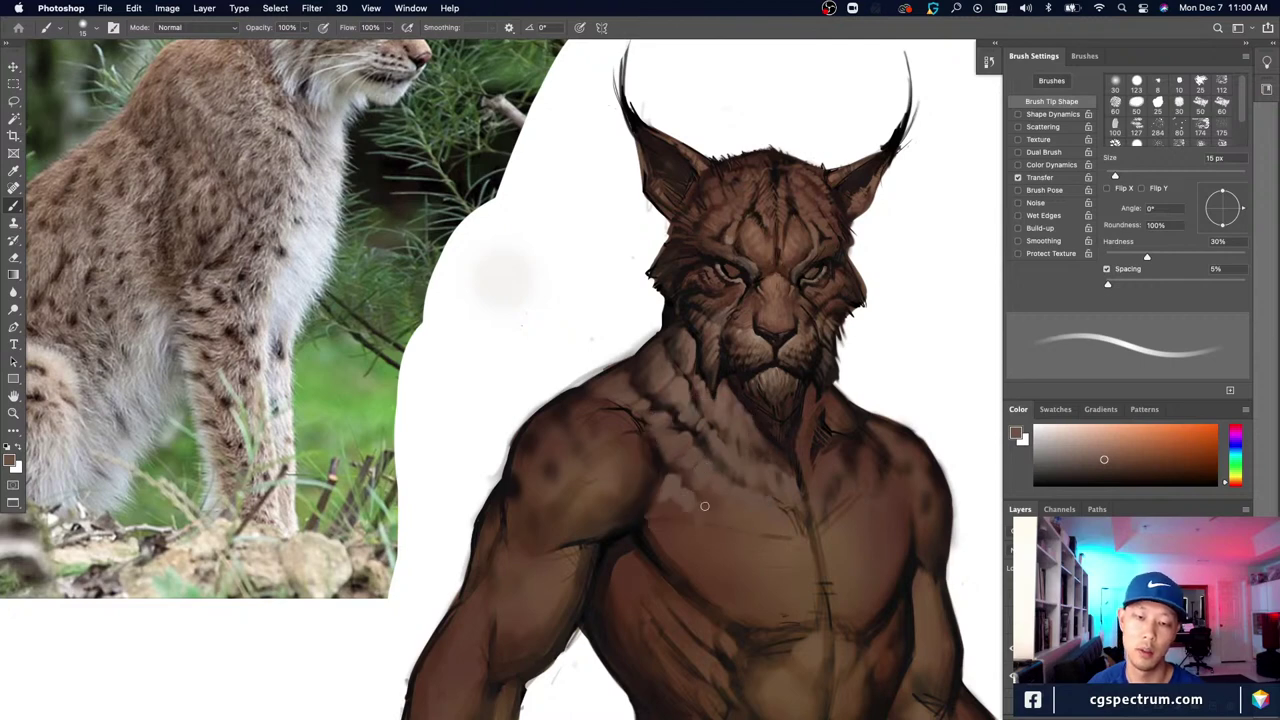
key(bracketright)
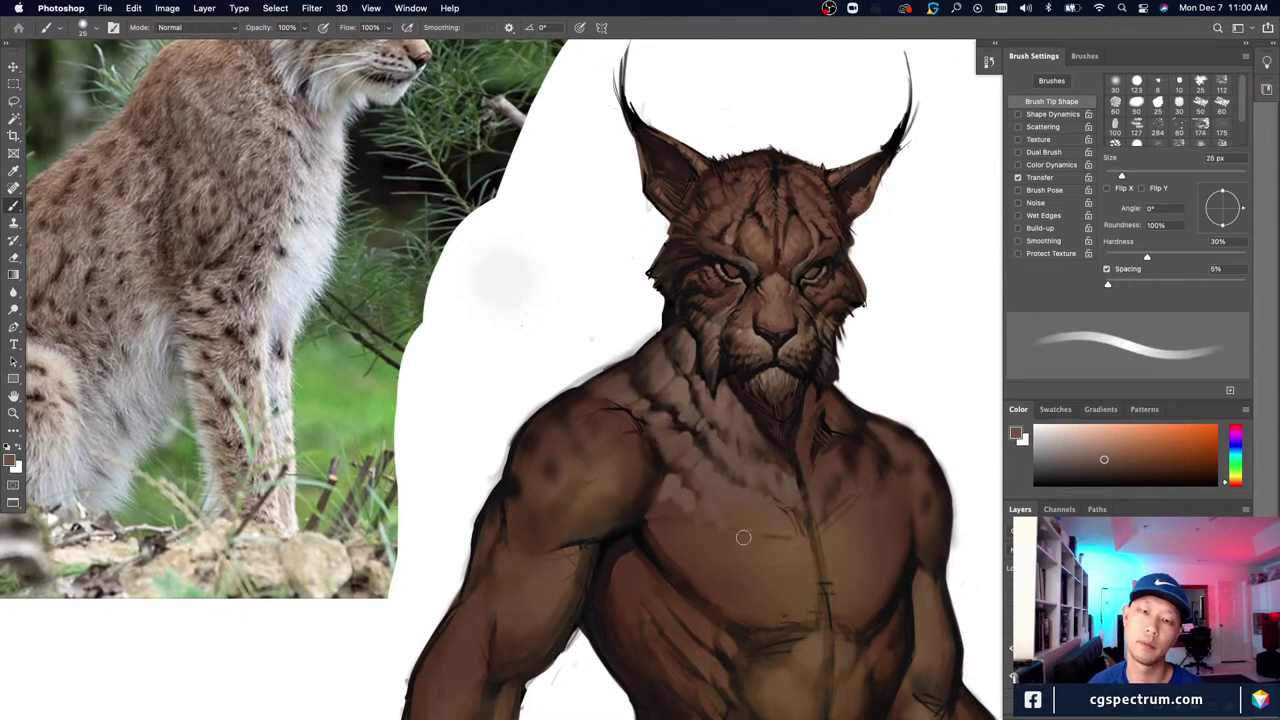
Step: Blend the fur where the character's neck meets the right shoulder, using colours sampled from the neck and a 15 px brush
alt+click(690, 416)
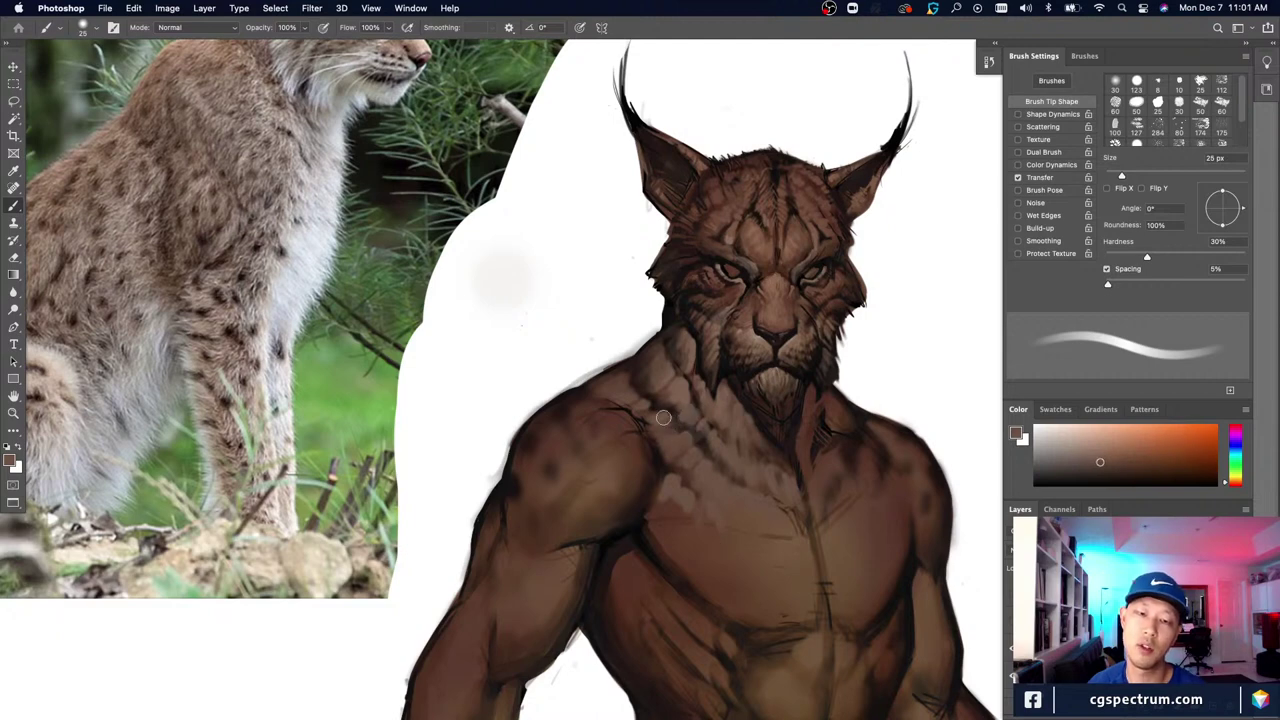
alt+click(705, 434)
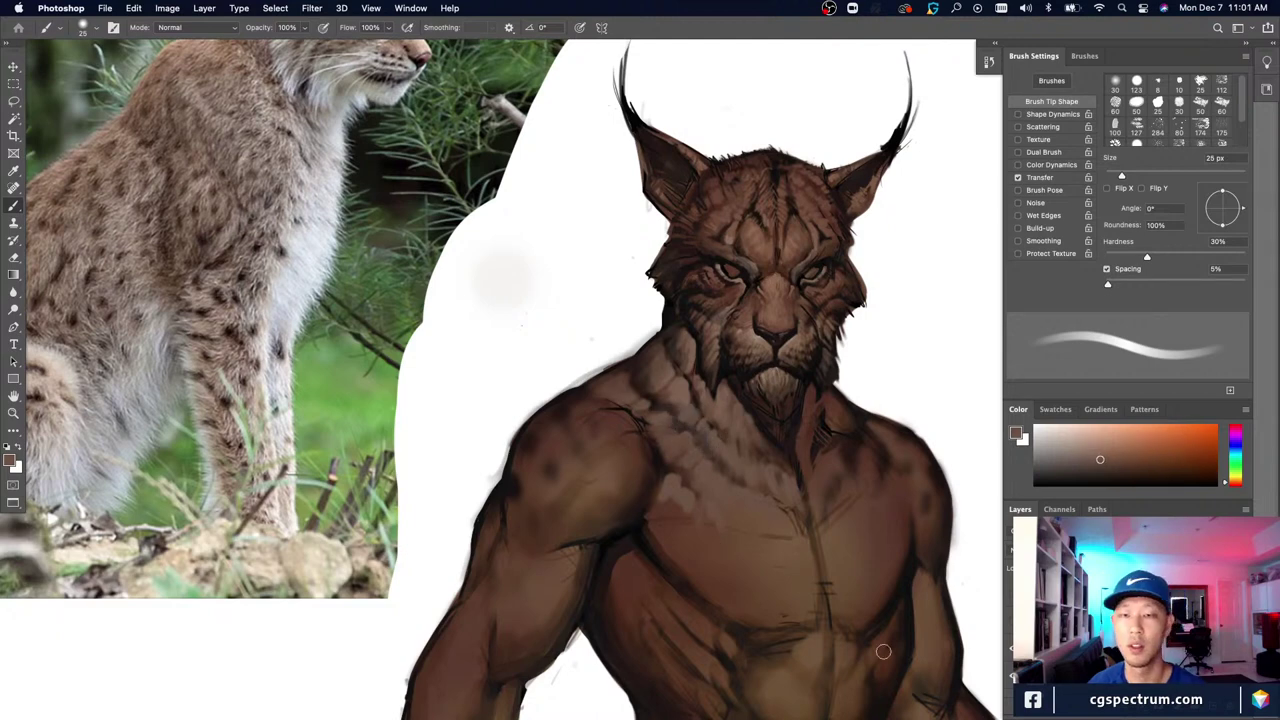
key(super+minus)
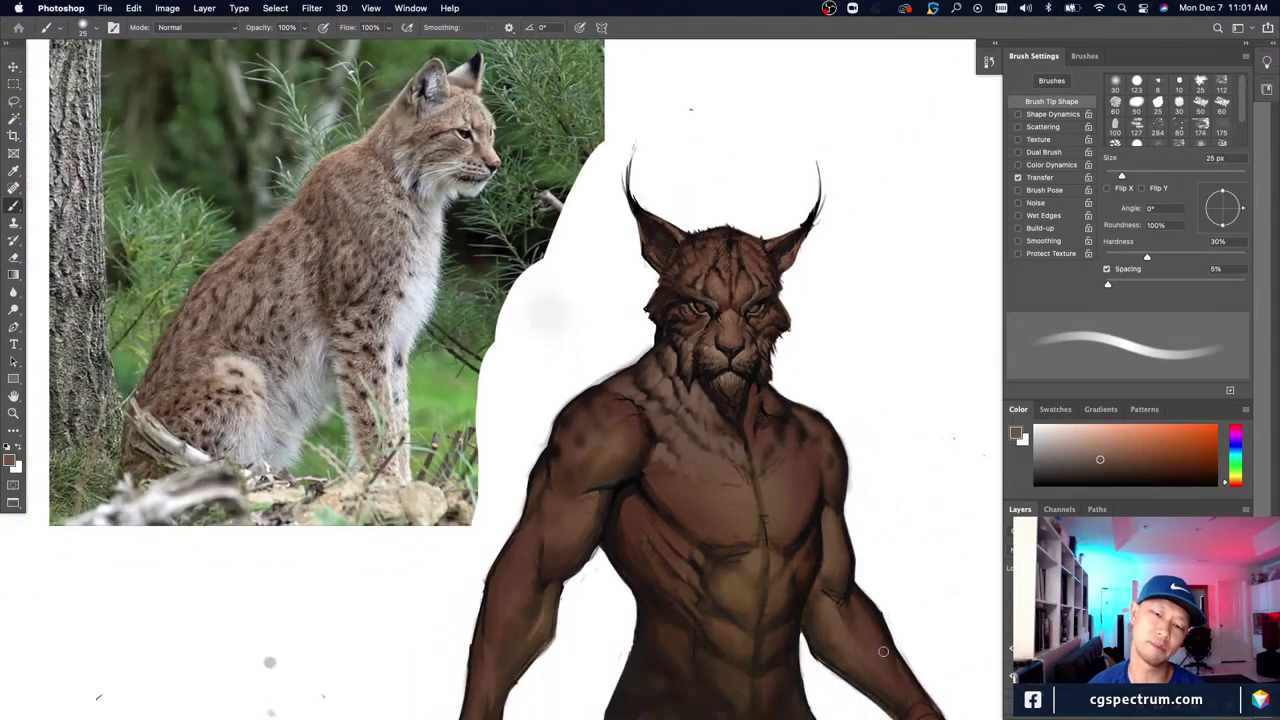
key(super+plus)
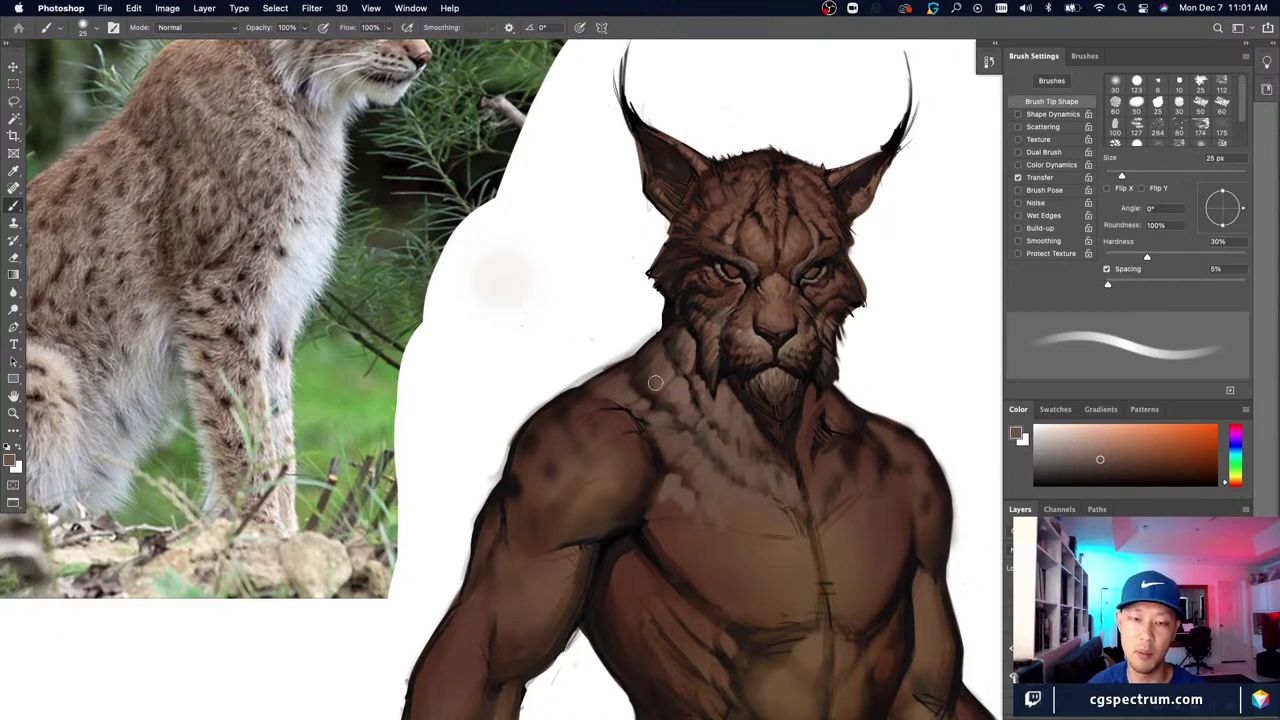
key(bracketleft)
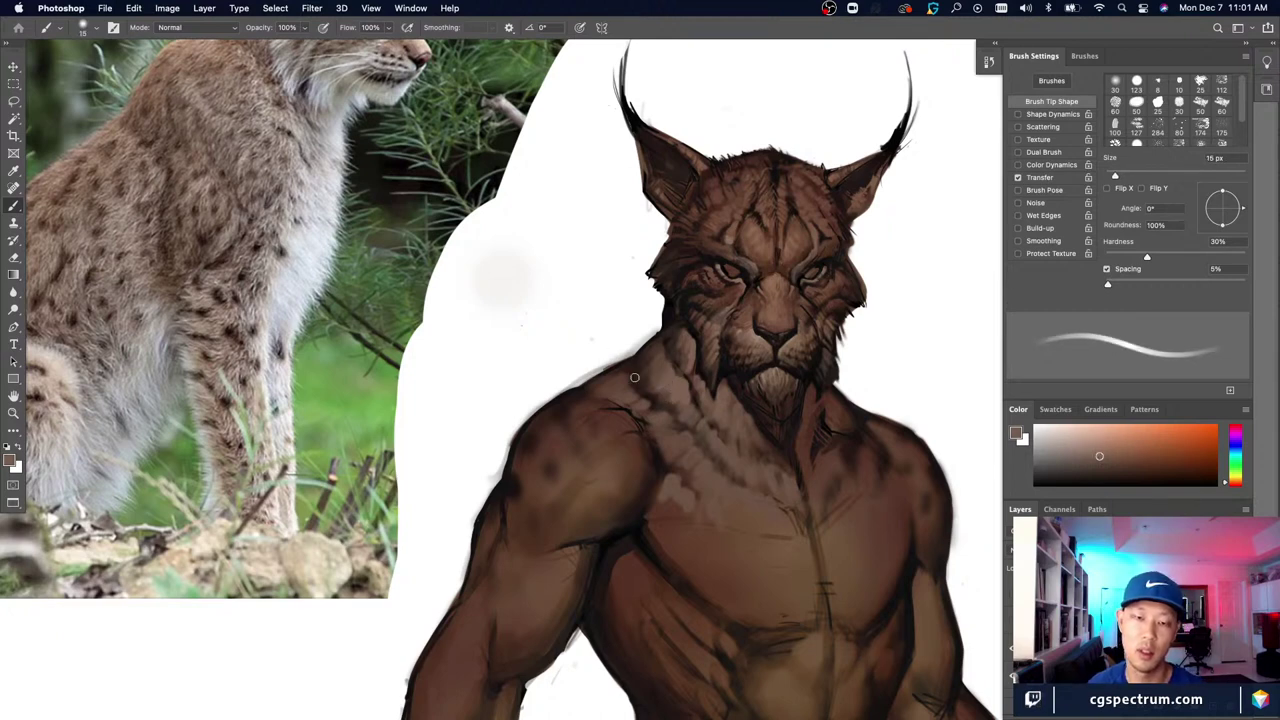
alt+click(655, 381)
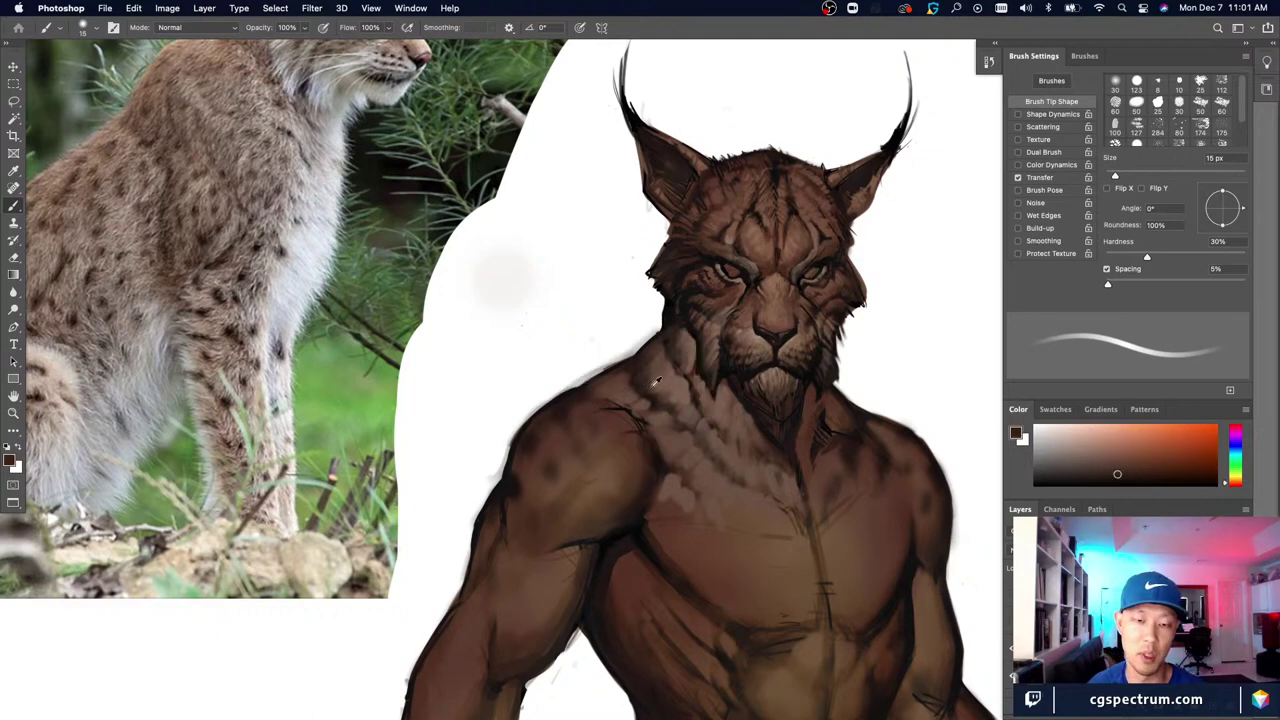
alt+click(693, 373)
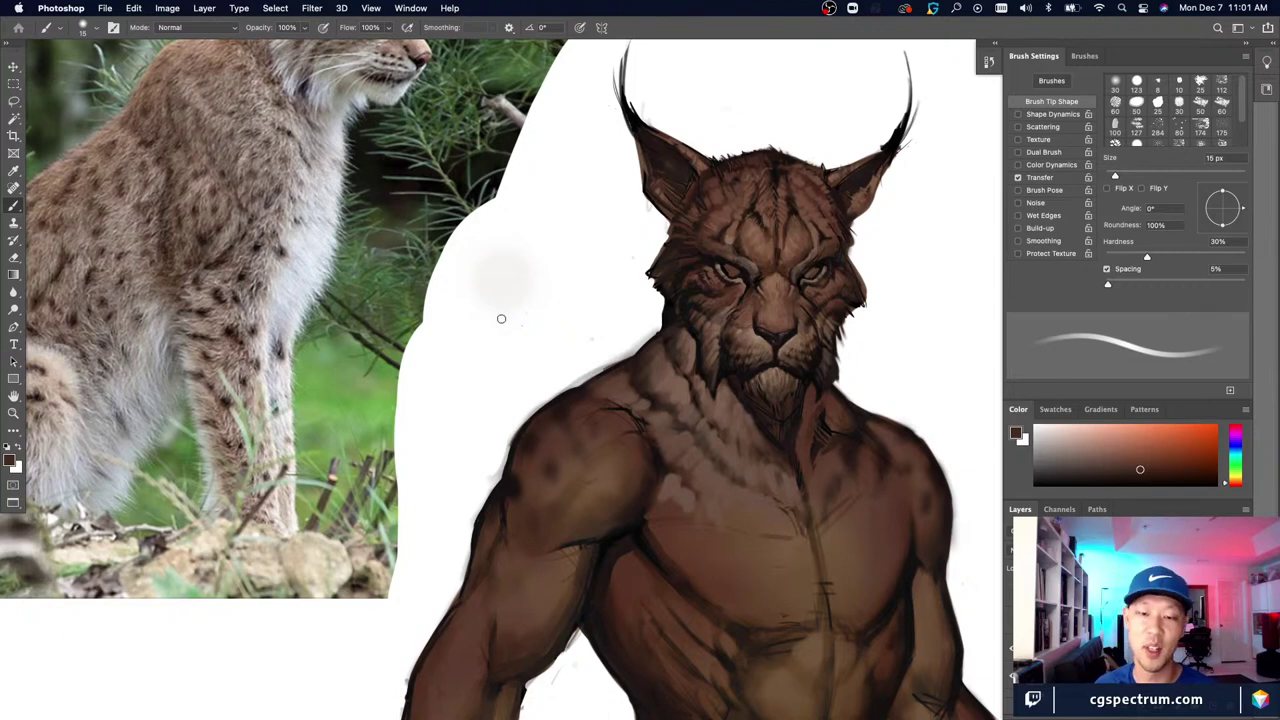
Step: Paint light fur patches across the character's upper right pectoral with sampled fur browns, enlarging the brush from 20 to 30 px
alt+click(675, 478)
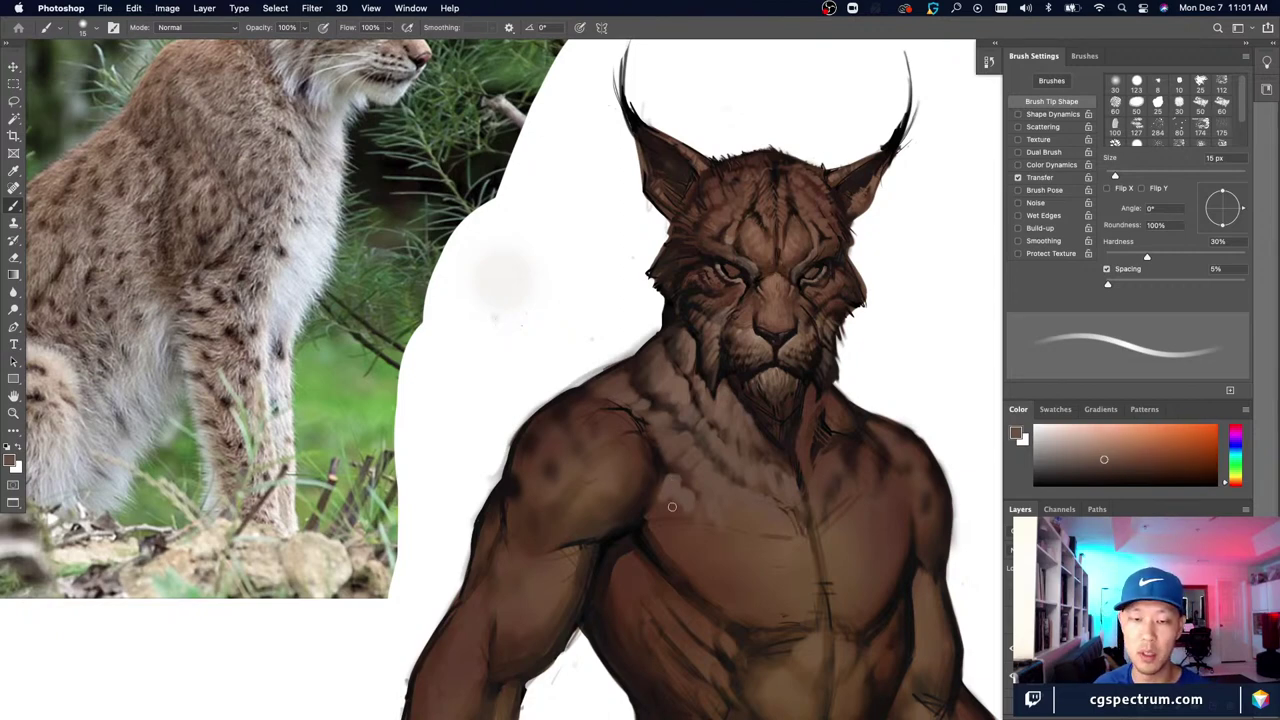
alt+click(672, 489)
key(])
alt+click(682, 492)
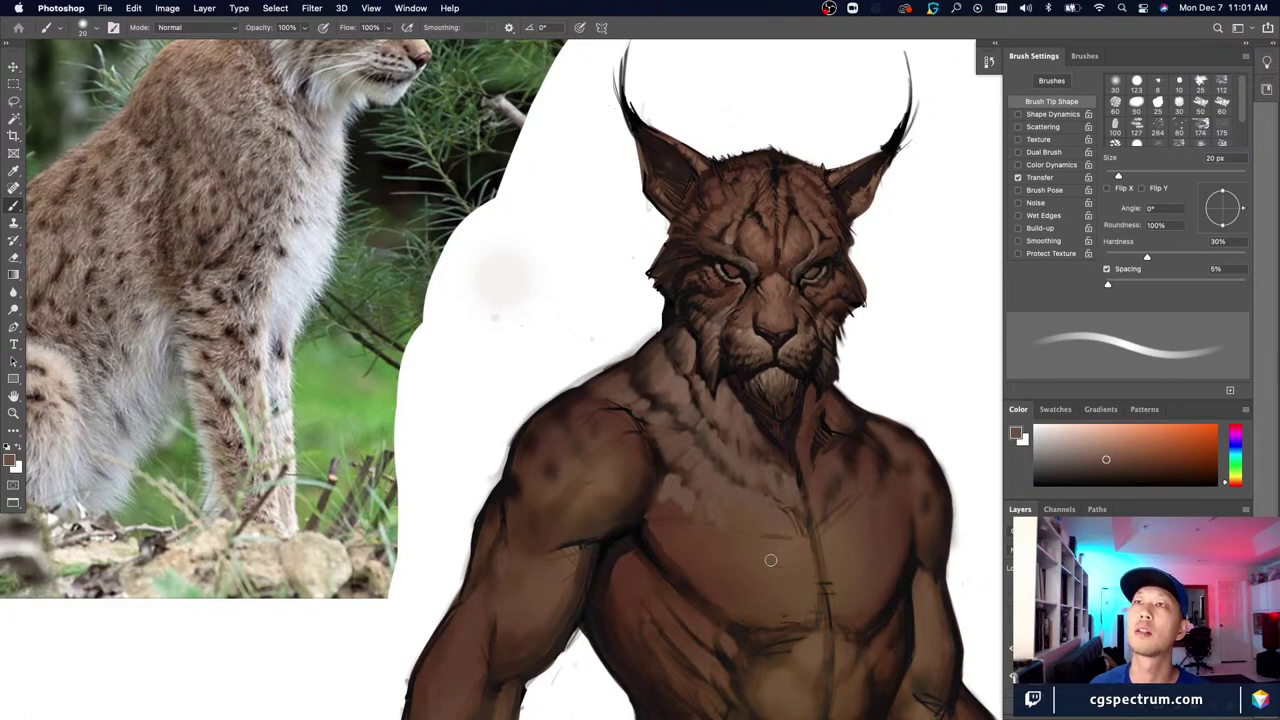
alt+click(667, 475)
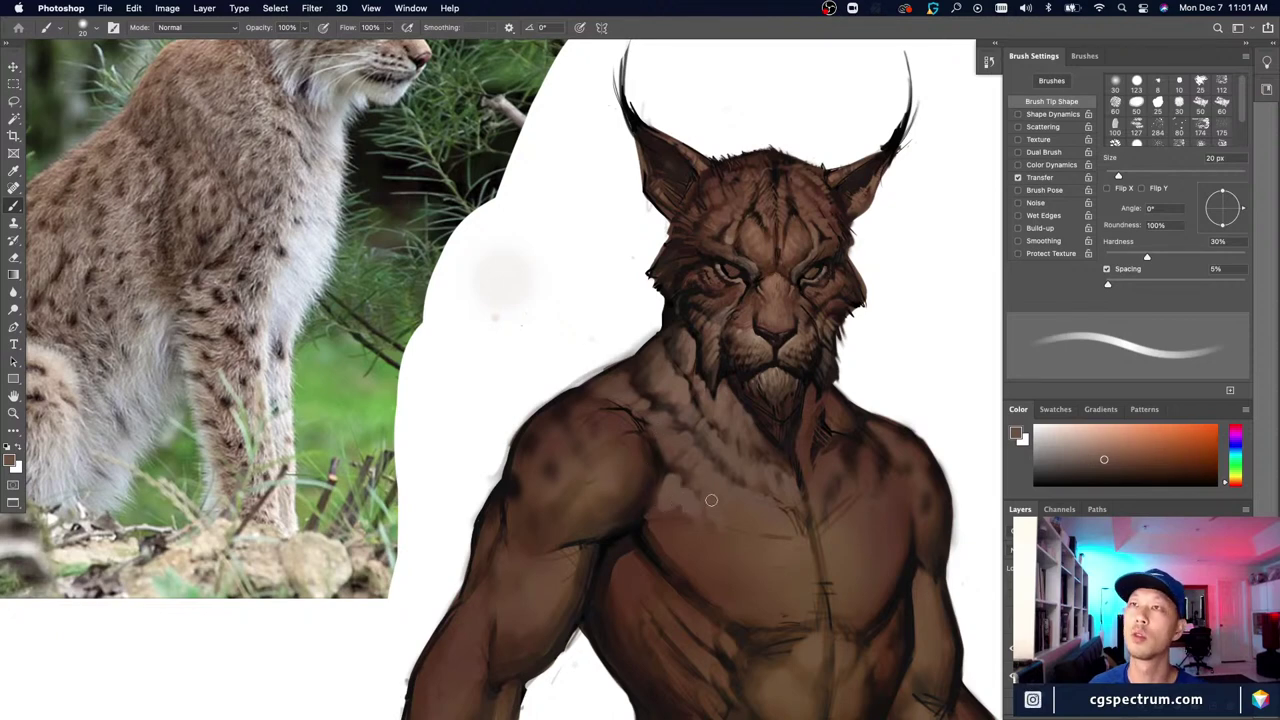
key(bracketright)
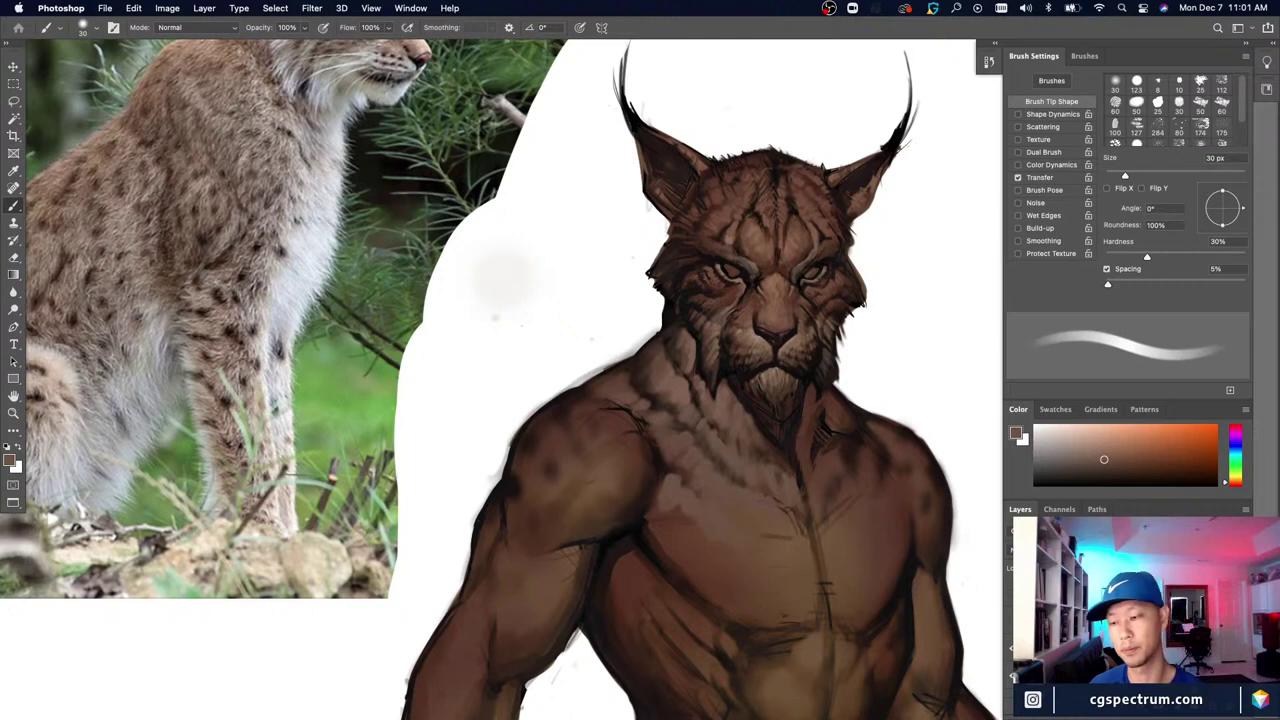
Step: Paint fine fur tufts from below the beard to the upper sternum with a sampled neck colour and a 9 to 15 px brush
alt+click(727, 397)
key(bracketleft)
key(bracketleft)
key(bracketleft)
key(bracketleft)
key(bracketleft)
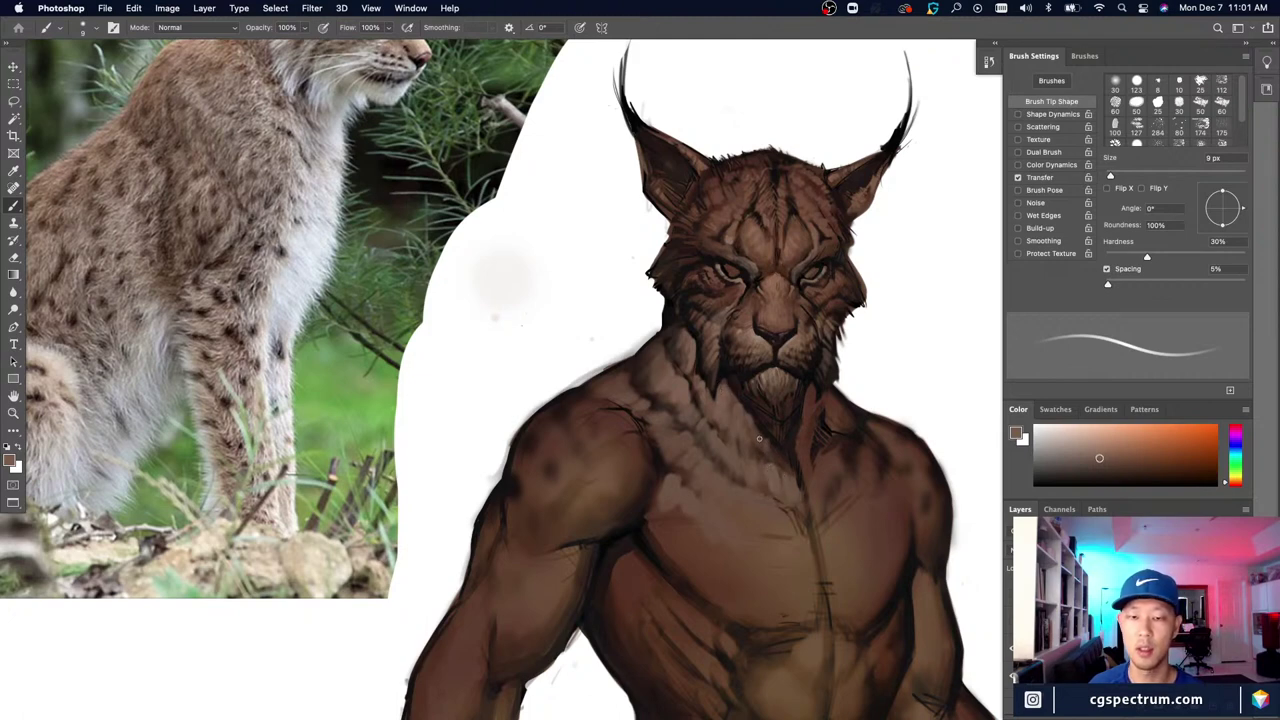
key(bracketright)
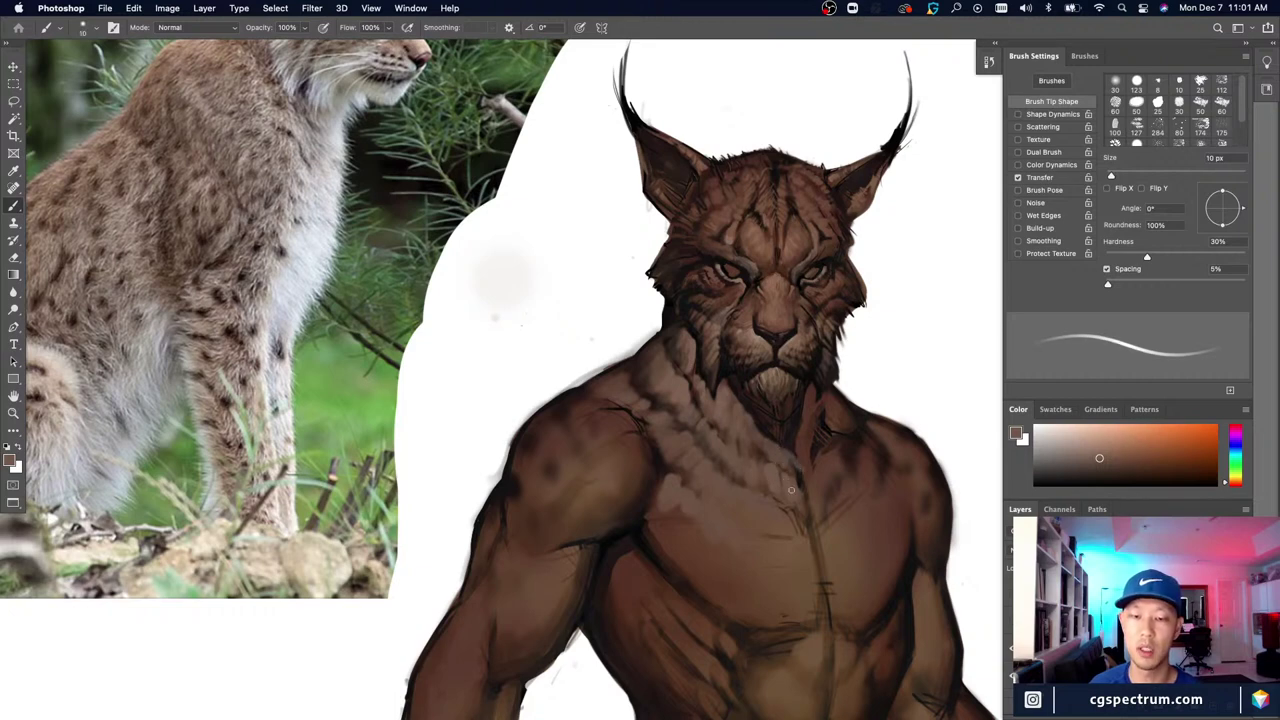
key(bracketright)
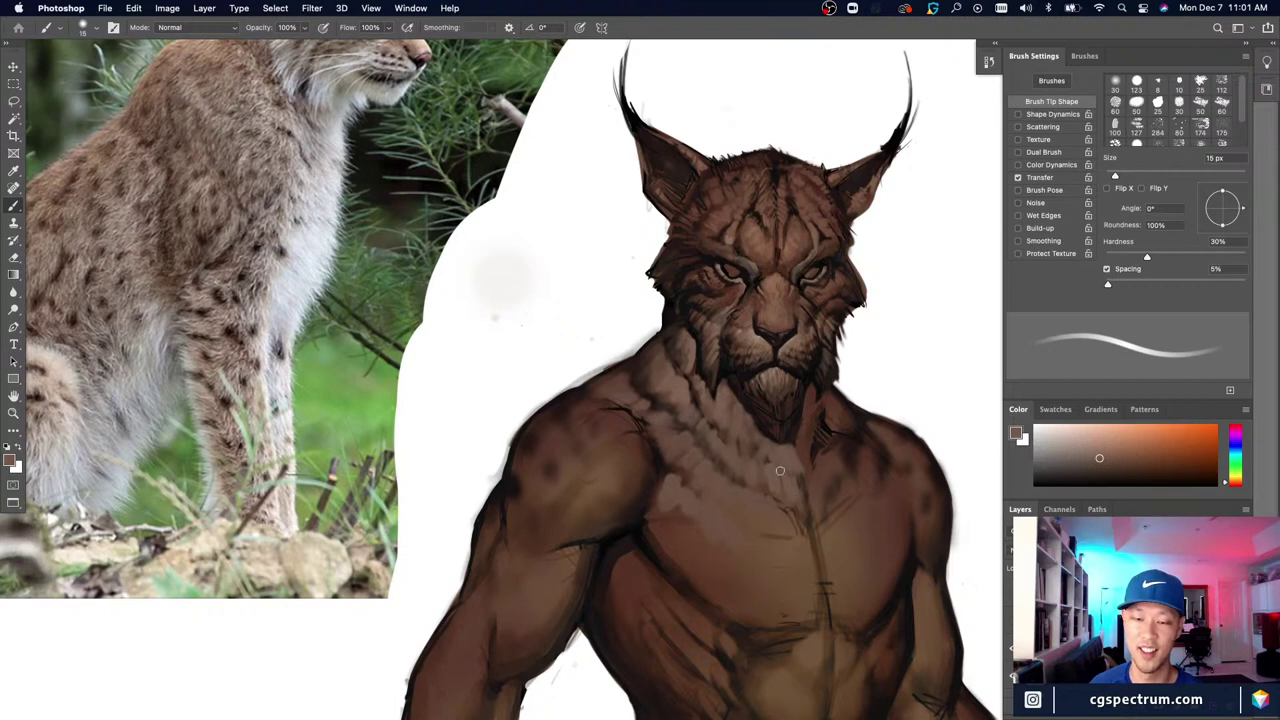
Step: Layer lighter fur strands over the centre of the upper chest with a colour sampled beside the jaw, varying the brush between 9 and 15 px
alt+click(698, 341)
key(bracketleft)
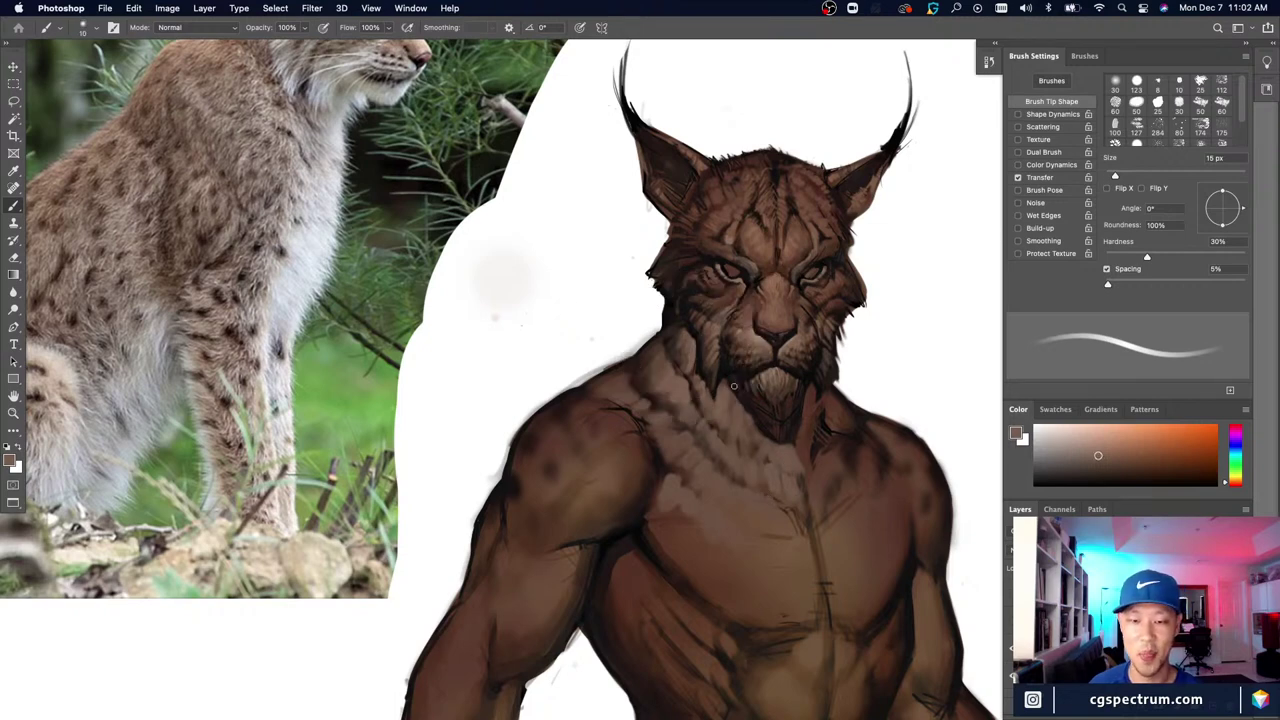
key(bracketleft)
key(bracketleft)
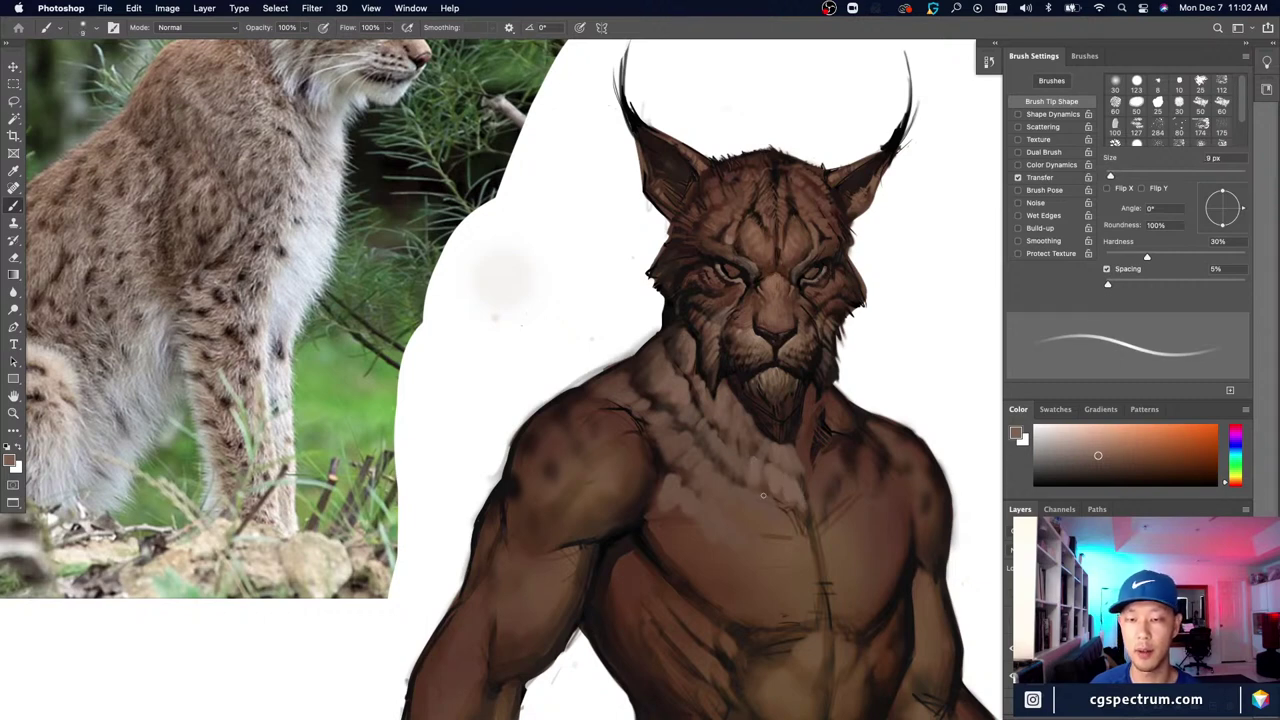
key(bracketright)
key(bracketright)
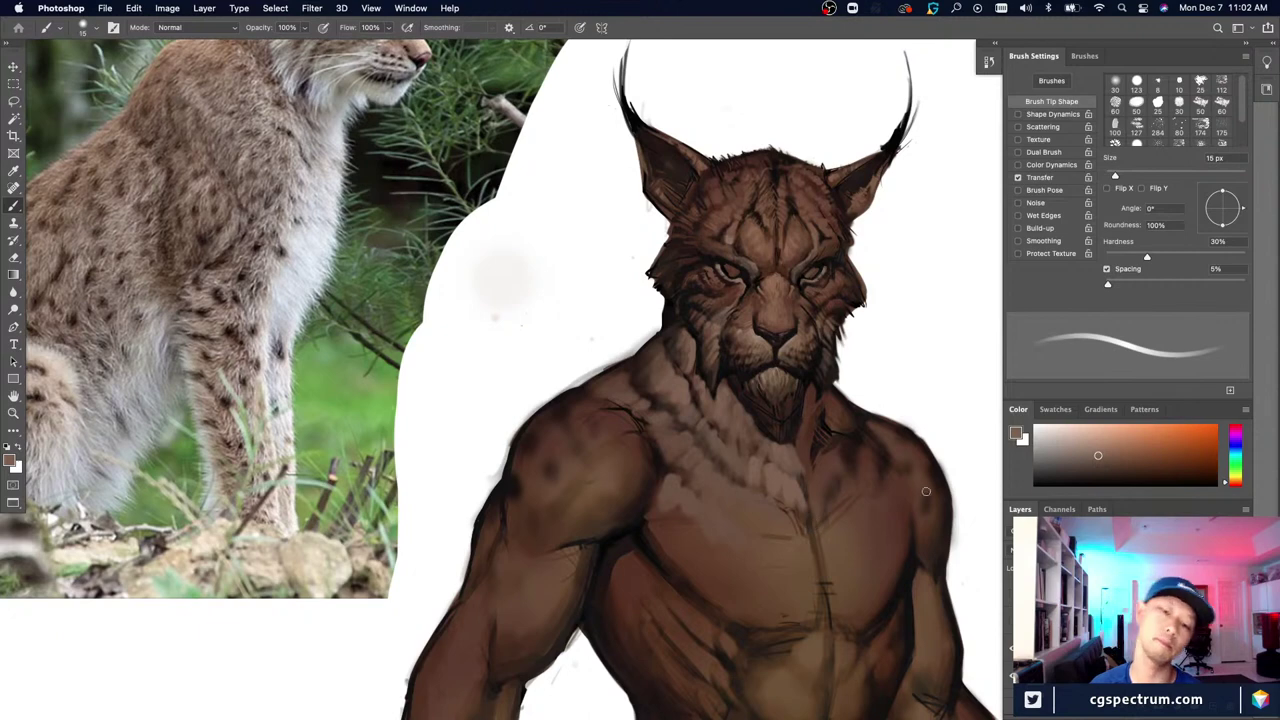
key(bracketleft)
key(bracketleft)
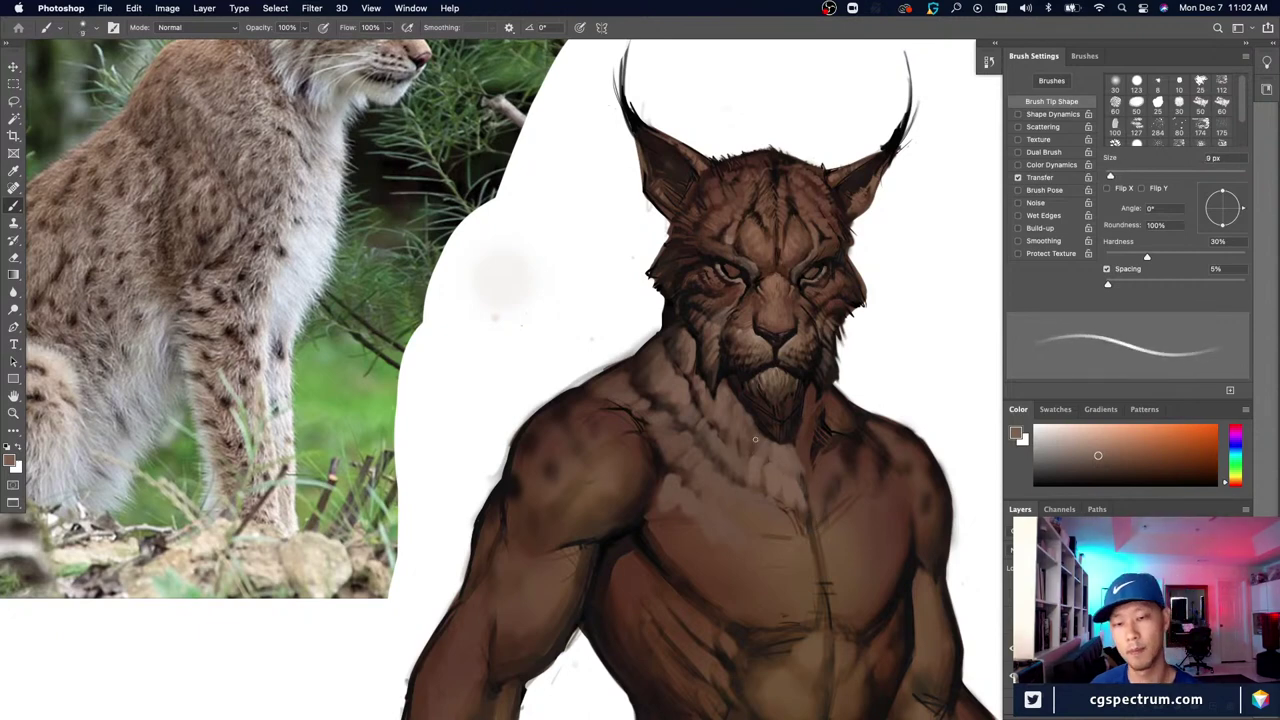
Step: Extend the light chest fur down the sternum and inner right pectoral, varying the brush between 10 and 25 px
key(bracketright)
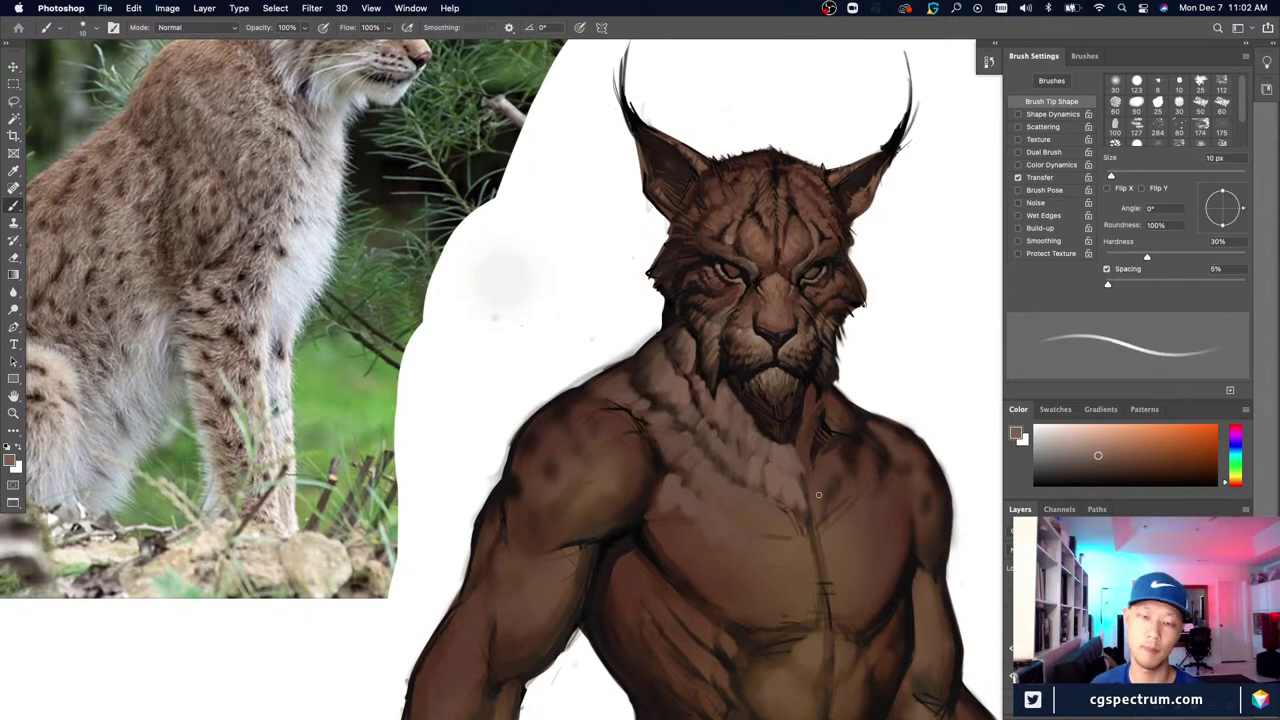
key(bracketright)
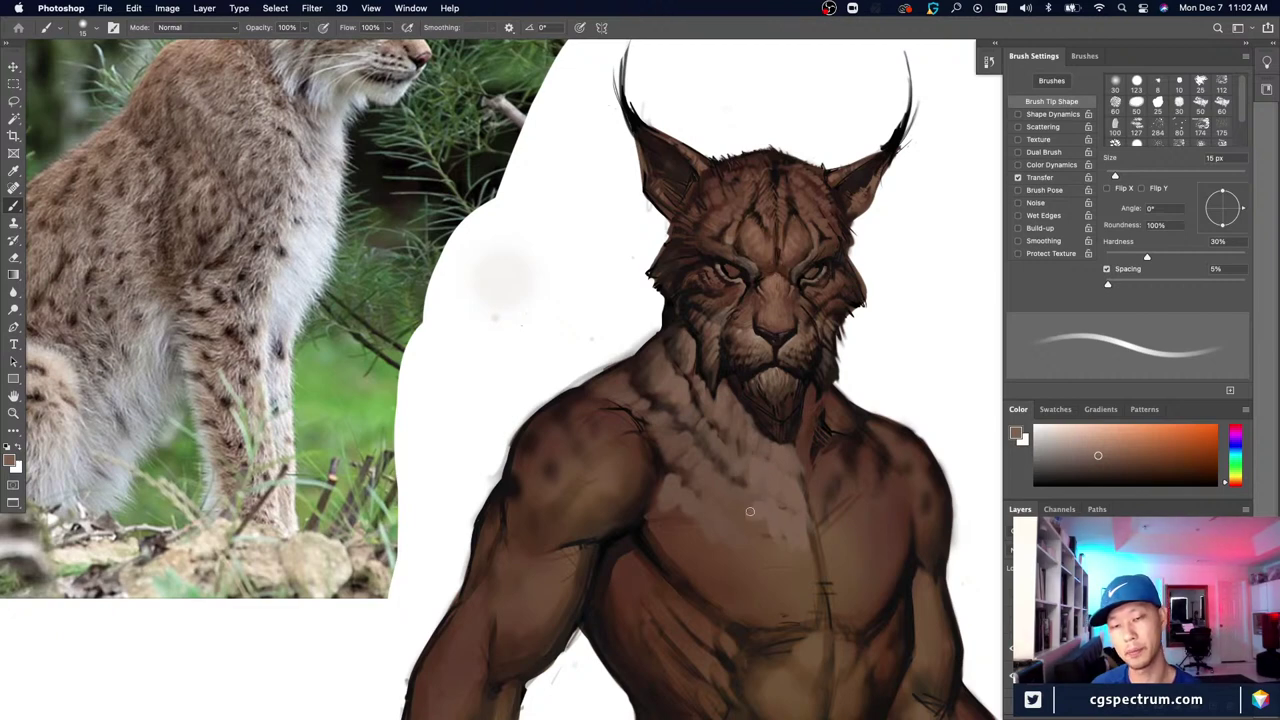
key(bracketright)
key(bracketright)
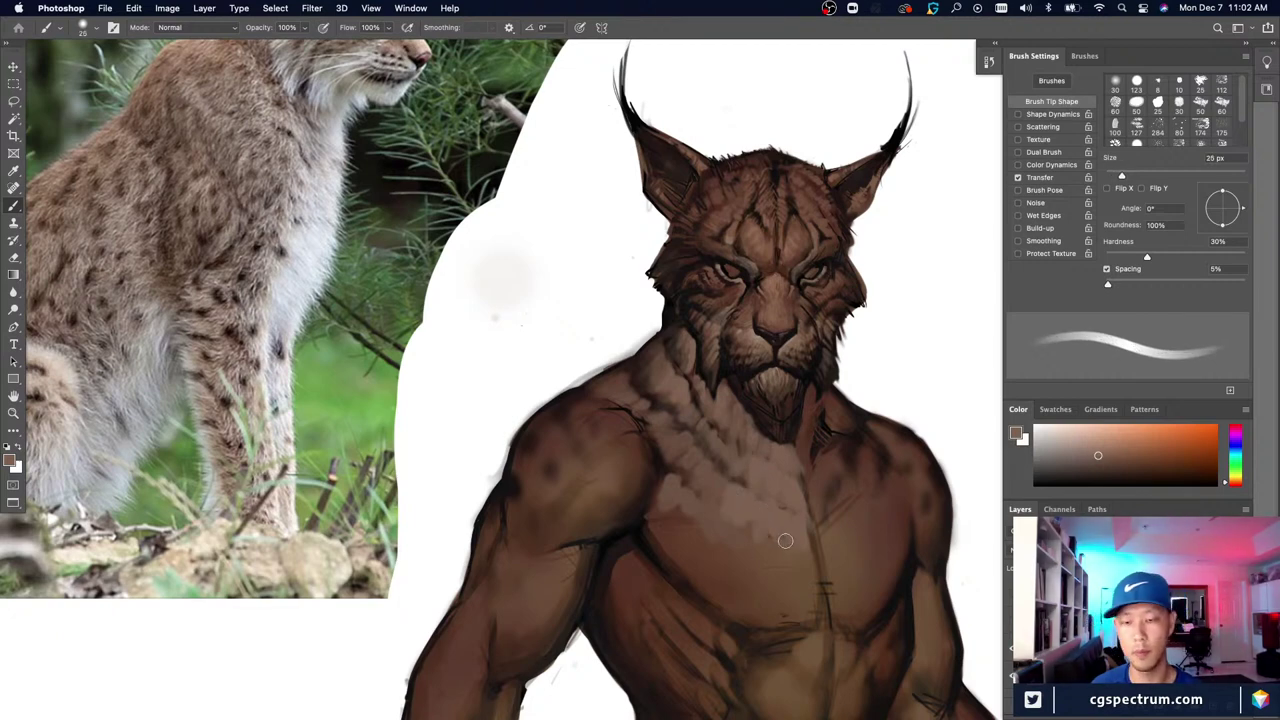
key(bracketleft)
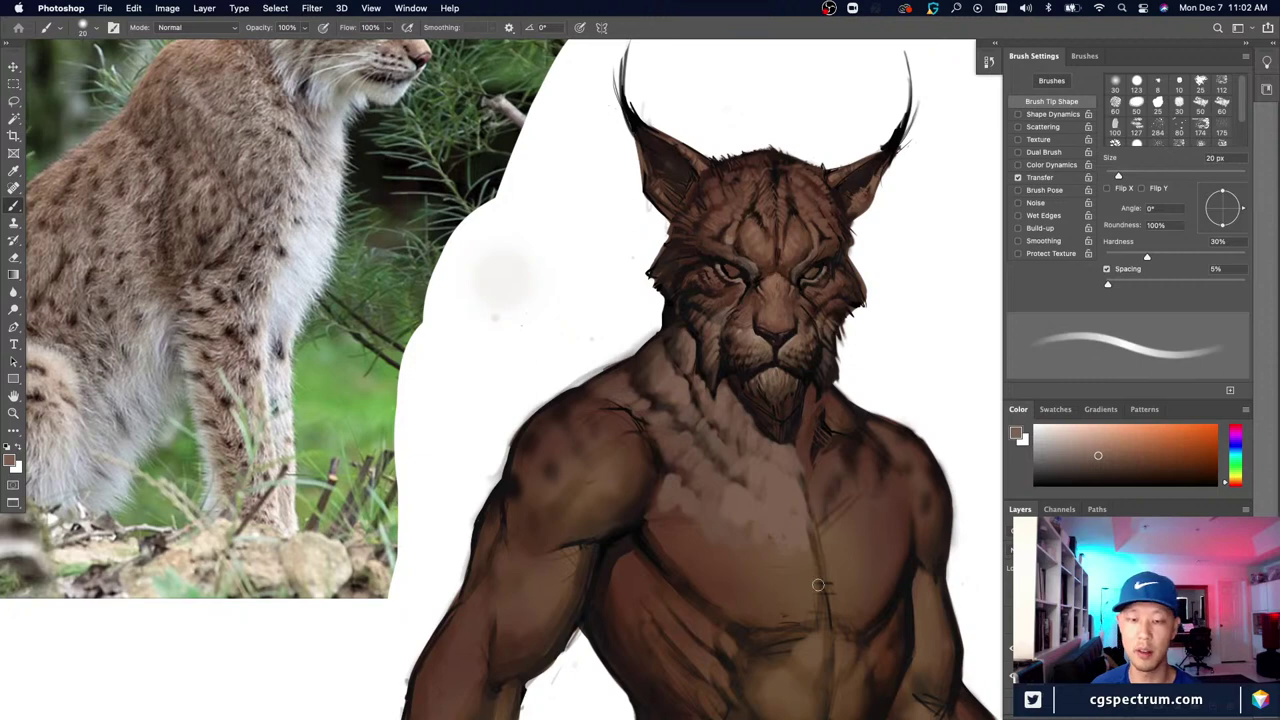
key(bracketleft)
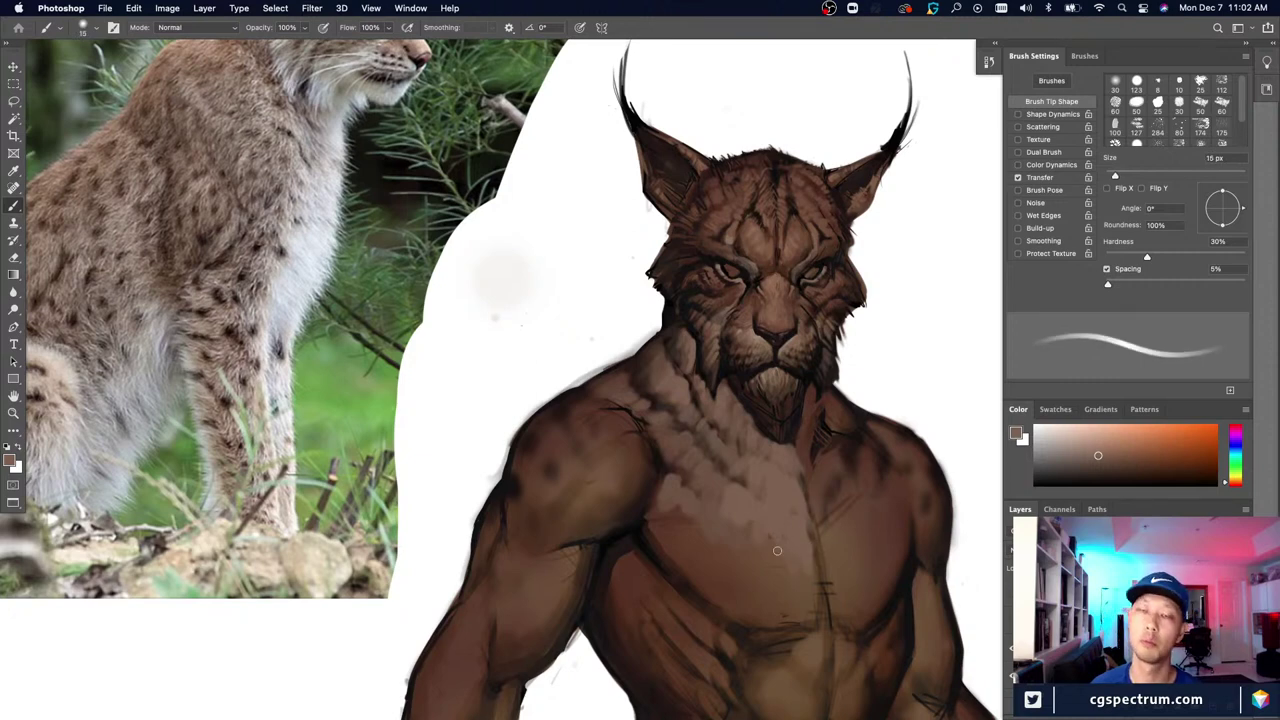
key(bracketright)
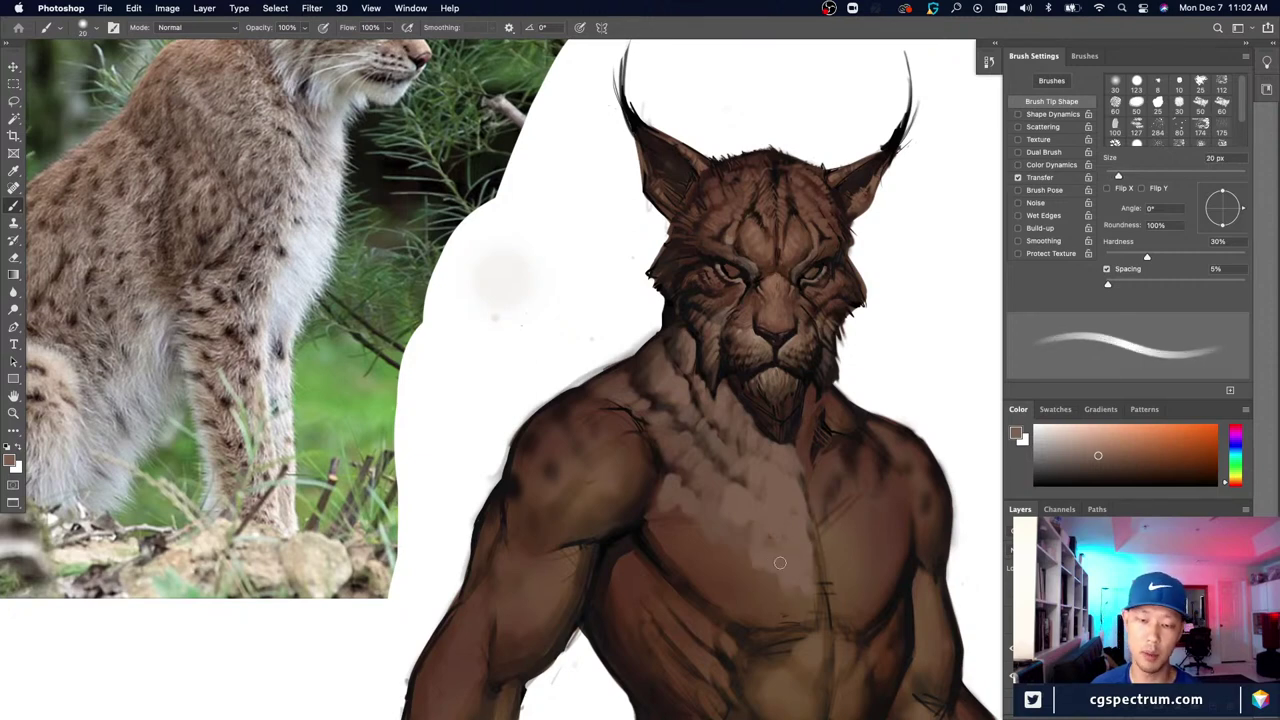
key(bracketleft)
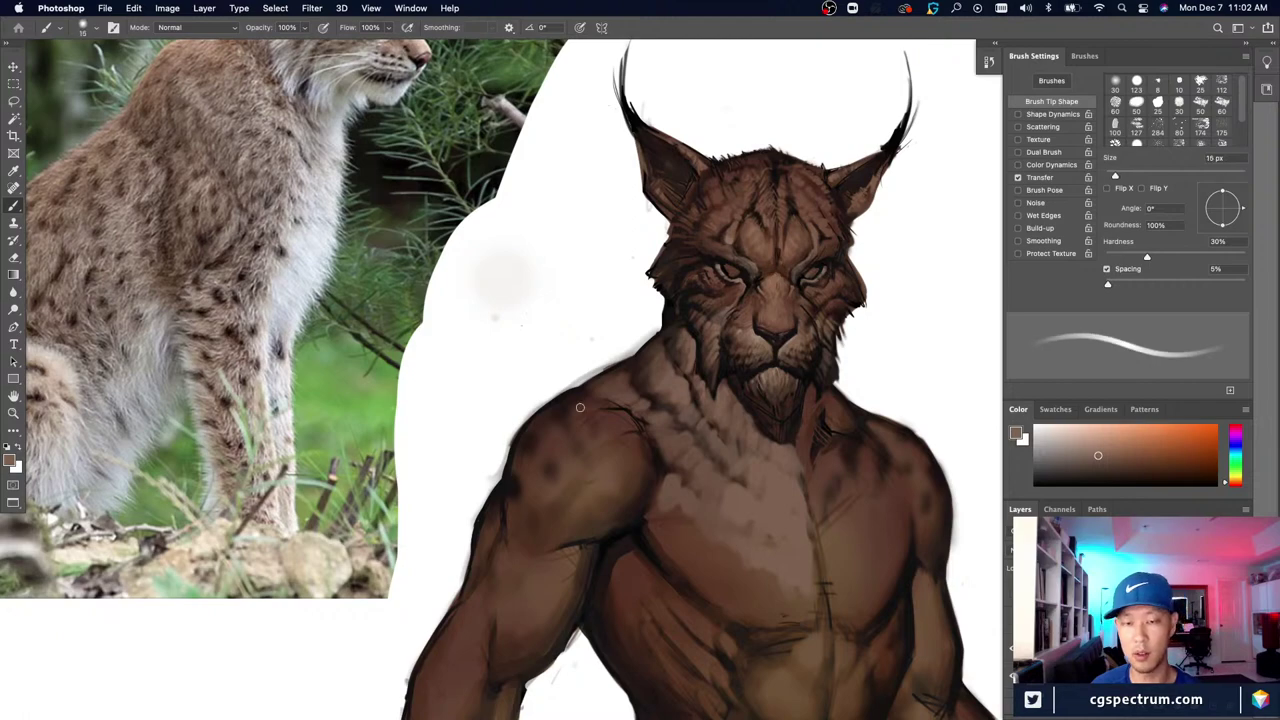
Step: Fill out the fur over the lower right pectoral with a sampled chest colour and a 20 to 25 px brush
key(super+minus)
key(super+equal)
alt+click(769, 529)
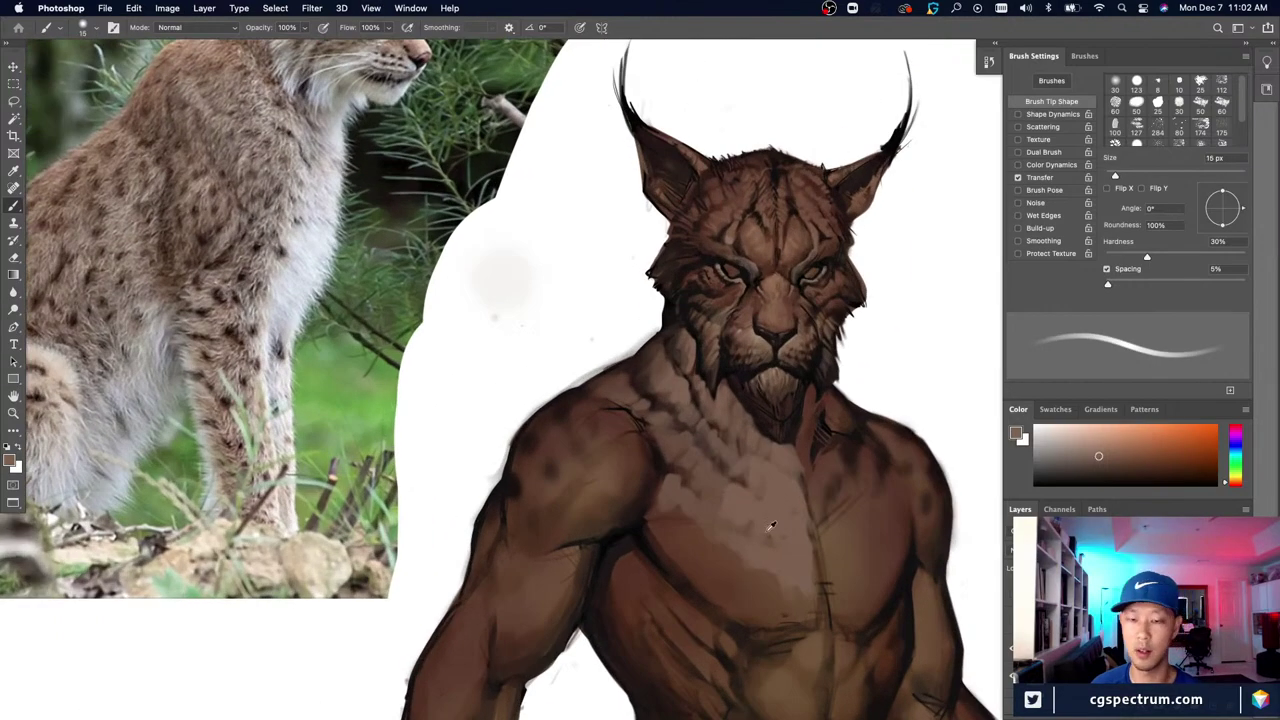
key(bracketright)
key(ctrl+minus)
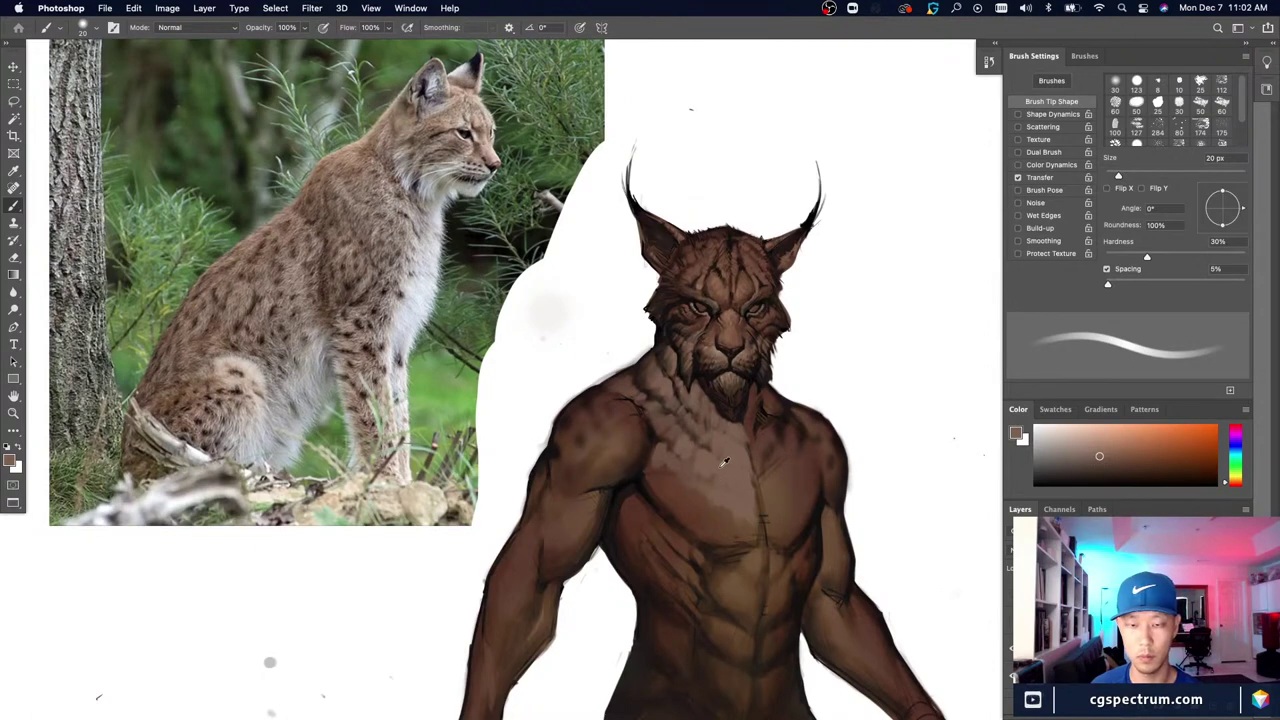
key(bracketright)
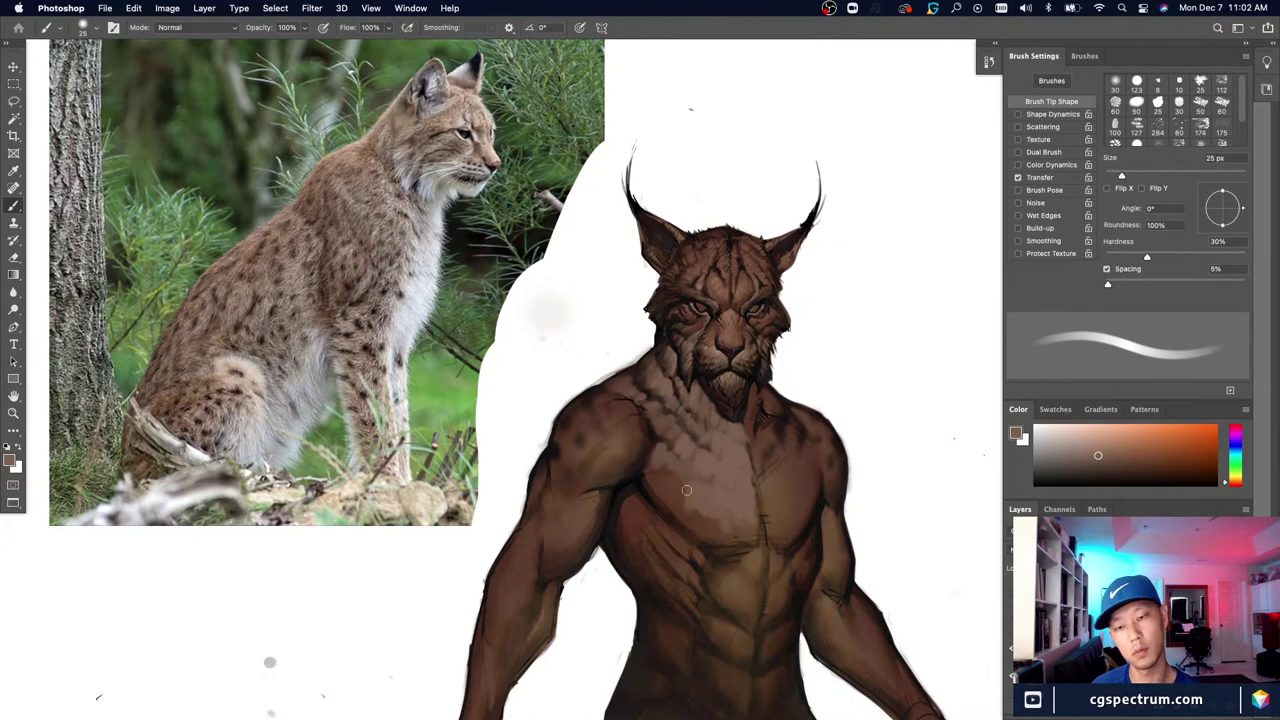
Step: Break up the outer edge of the right pectoral's fur with sampled brown and light fur tones, using a 15 px brush
alt+click(682, 484)
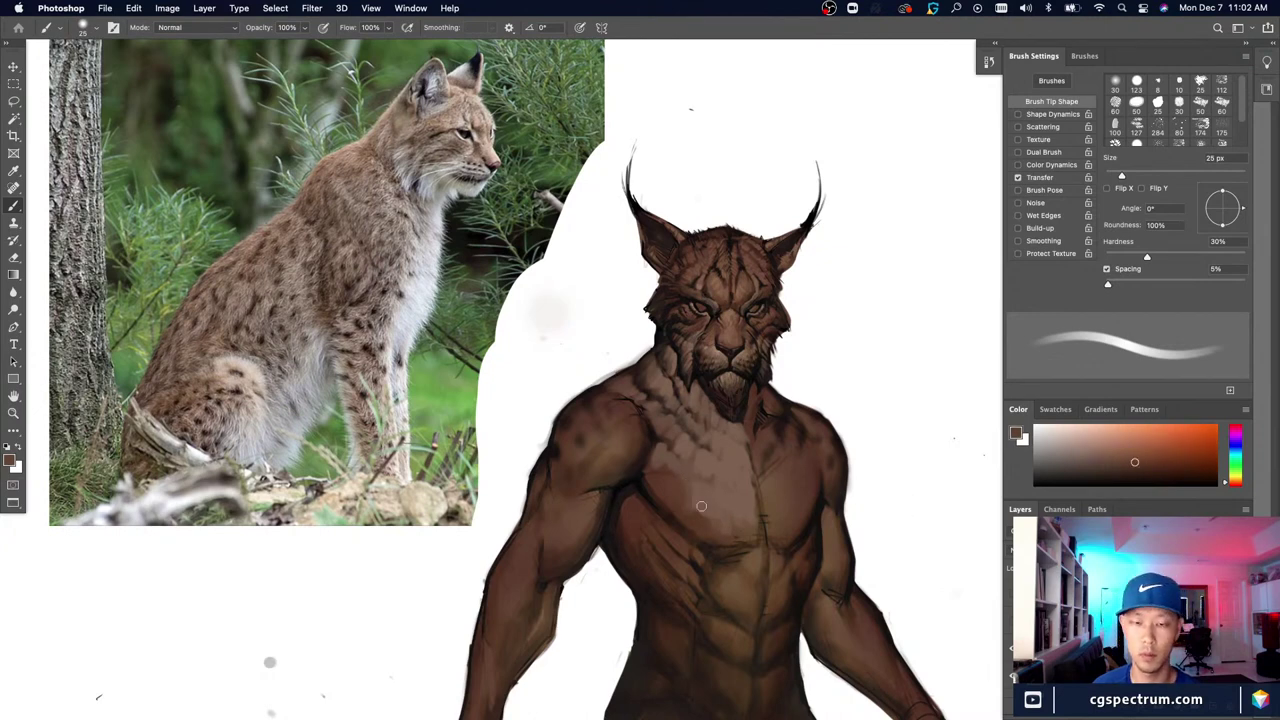
key(bracketleft)
key(bracketleft)
alt+click(697, 485)
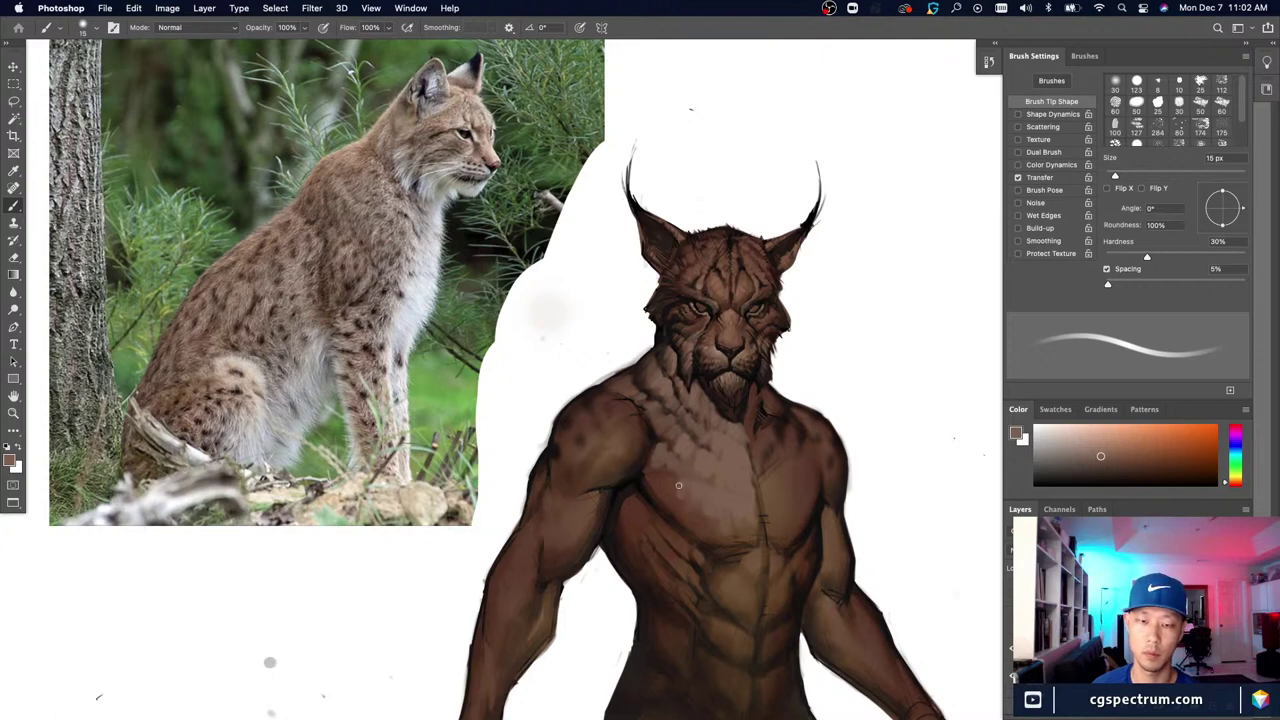
alt+click(672, 476)
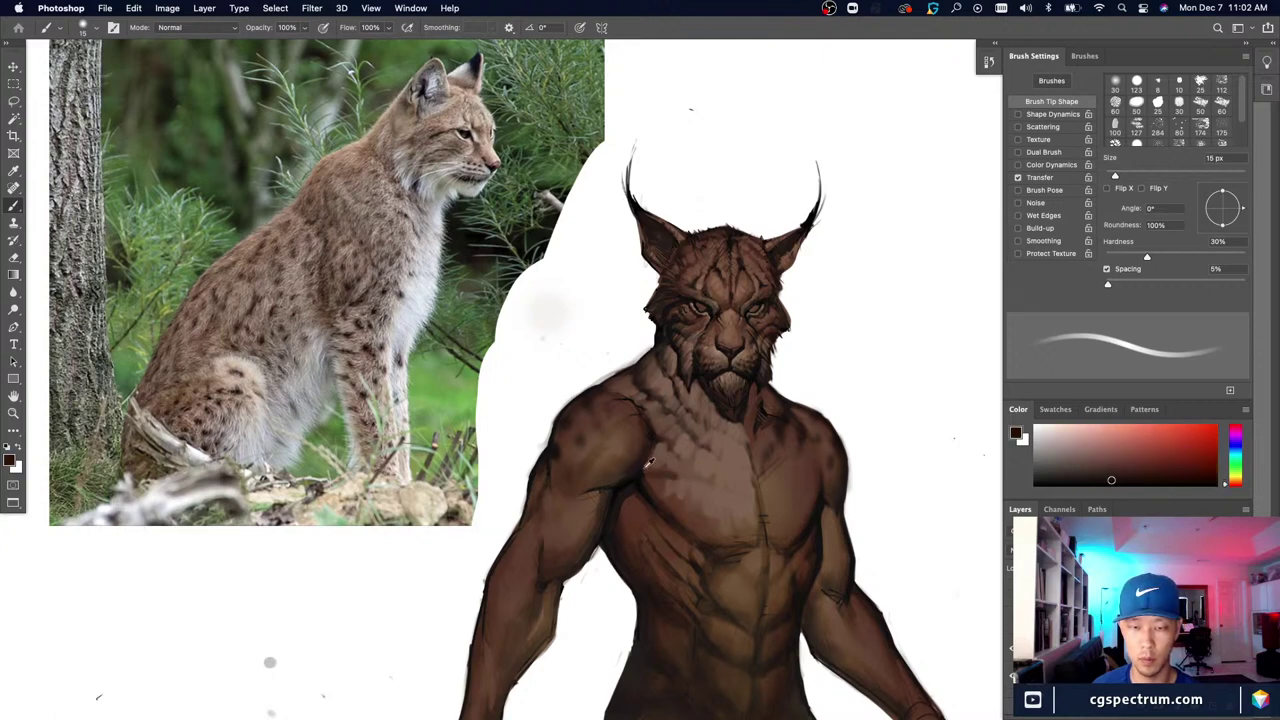
Step: Paint dark fur spots on the outer right pectoral near the armpit with sampled shadow and fur colours, enlarging the brush to 20 px
alt+click(644, 467)
alt+click(642, 457)
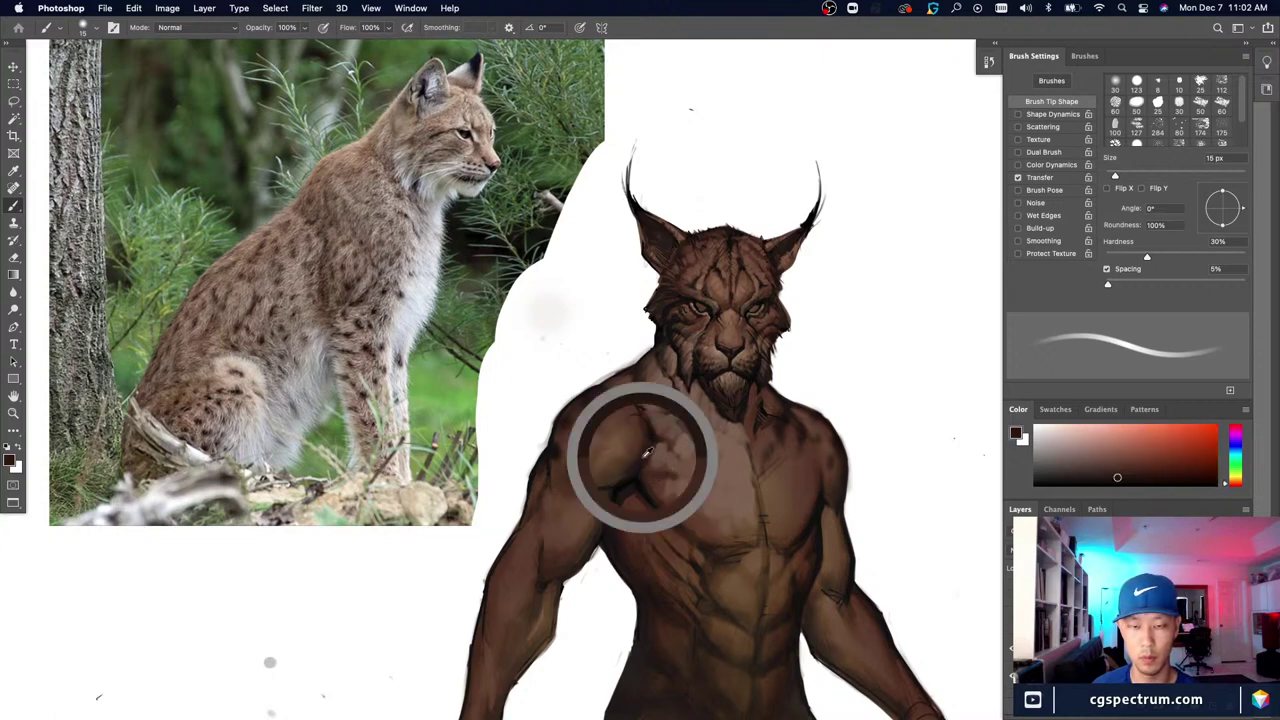
alt+click(661, 465)
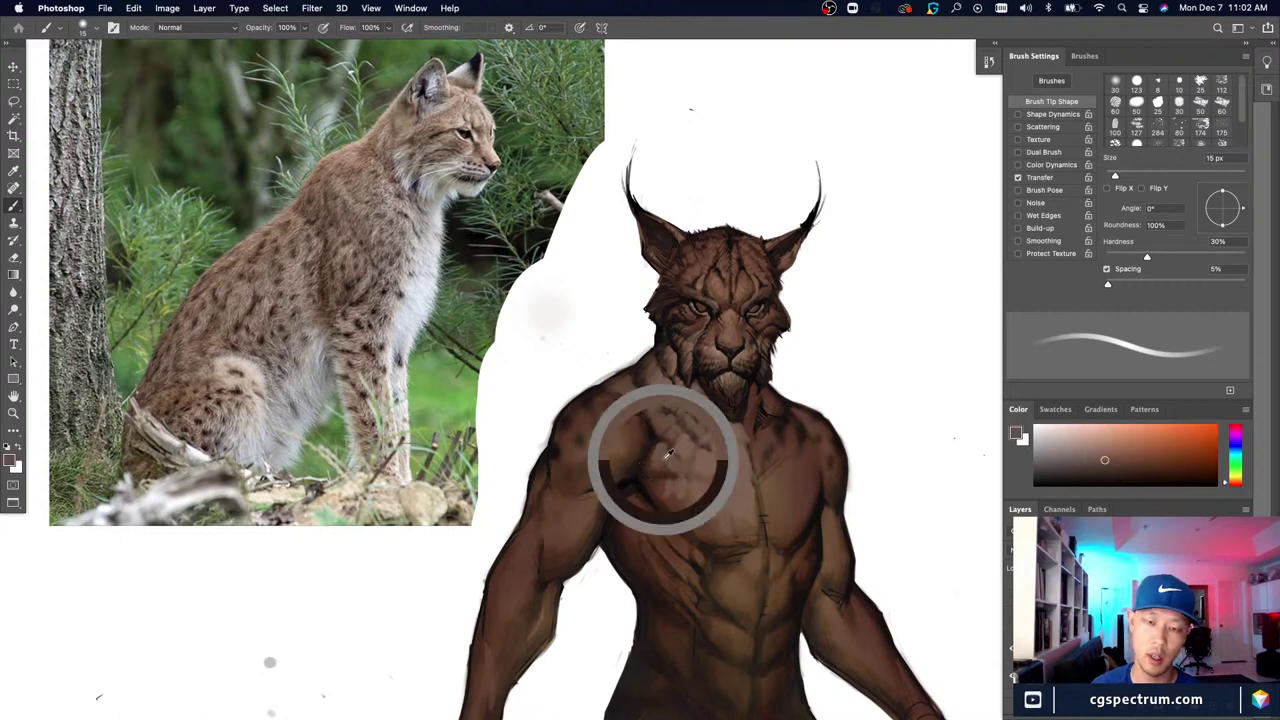
alt+click(697, 431)
key(bracketright)
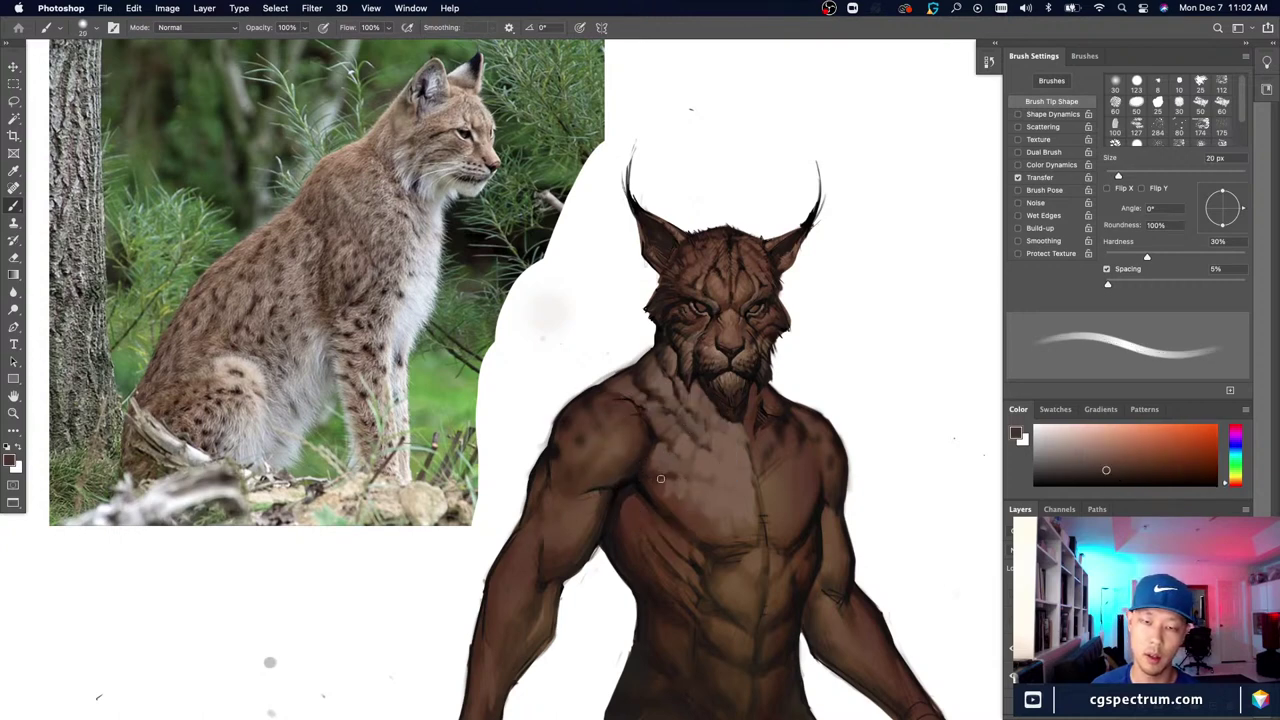
alt+click(665, 463)
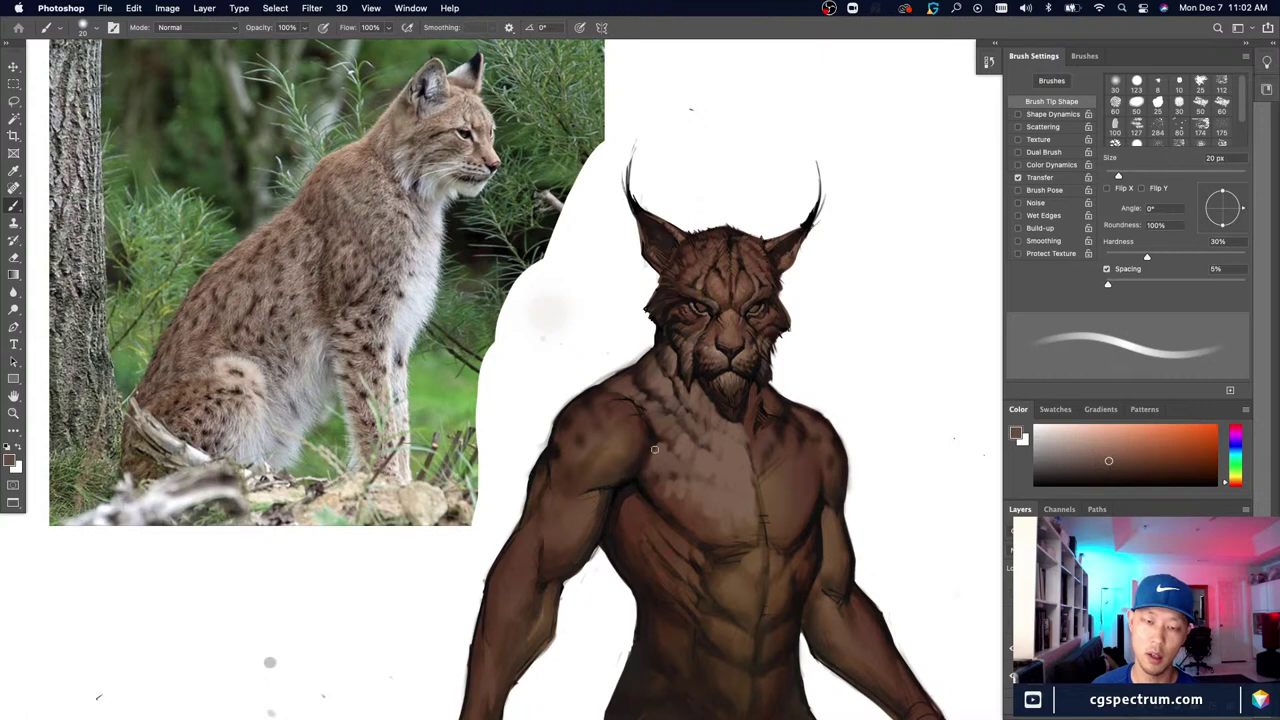
Step: Refine the dark spots on the outer right pectoral near the armpit with sampled shadow and fur tones, using a 20 px brush
alt+click(650, 442)
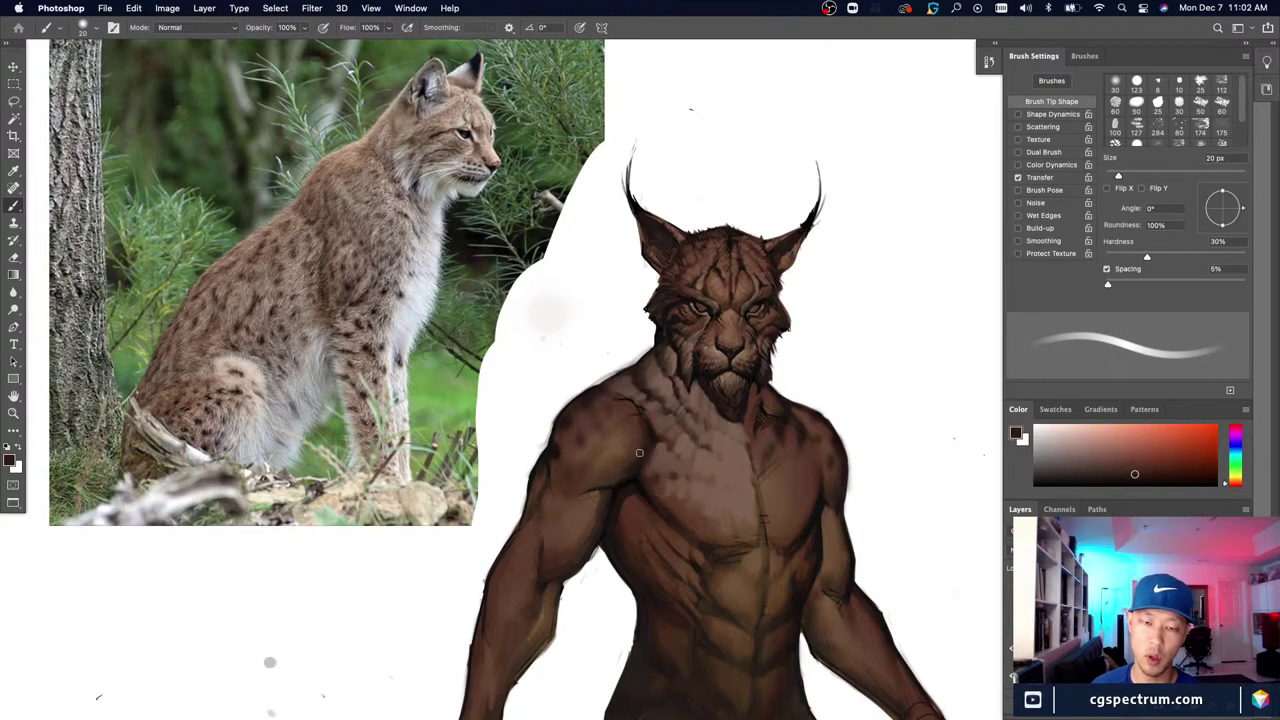
alt+click(683, 482)
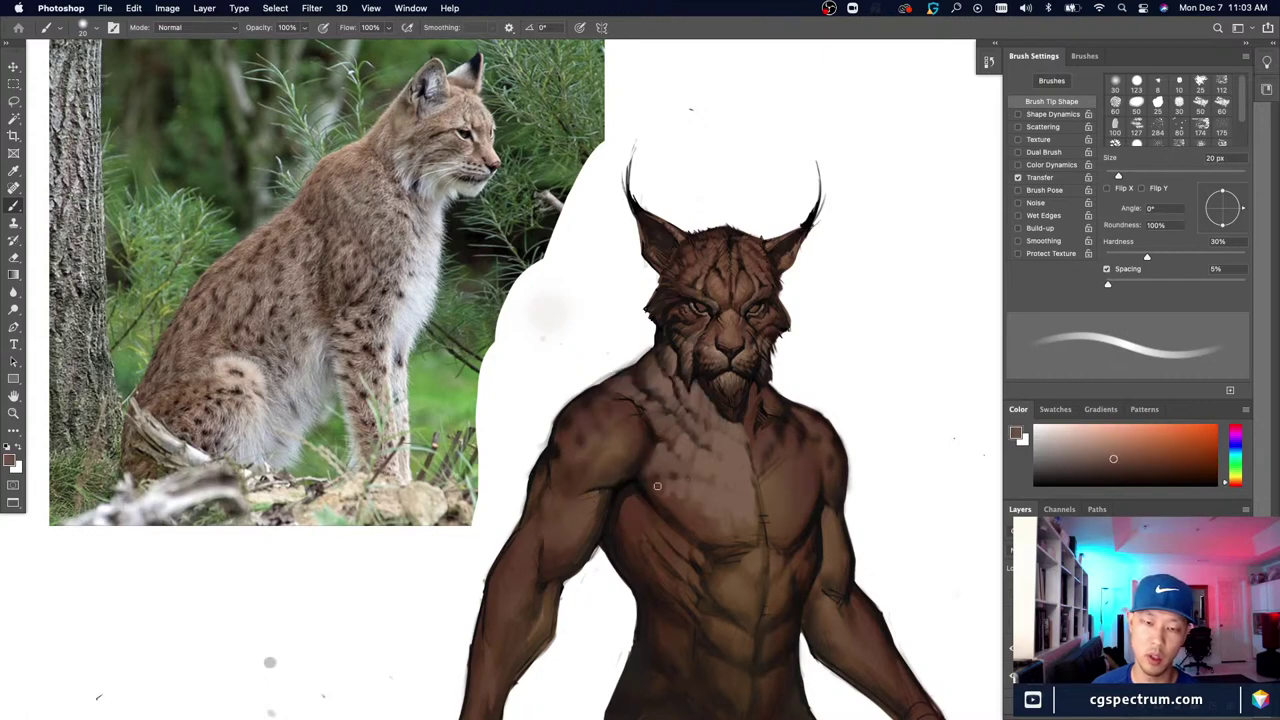
alt+click(652, 477)
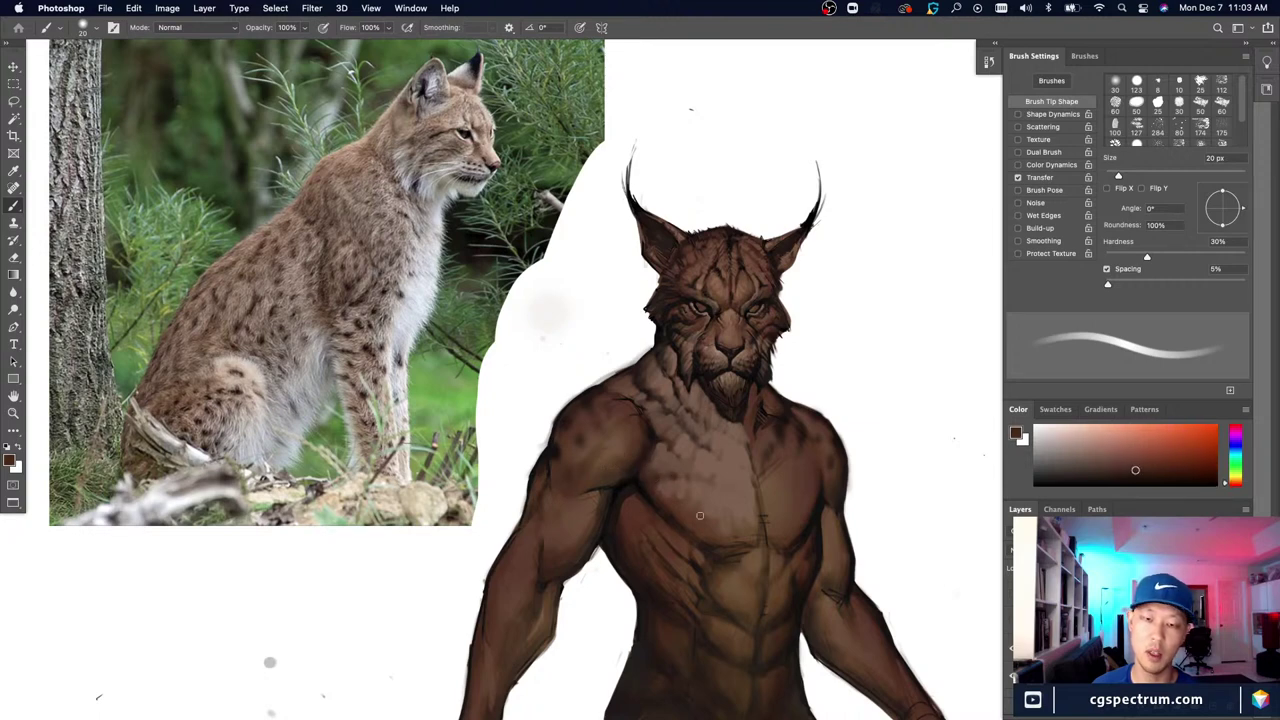
alt+click(681, 464)
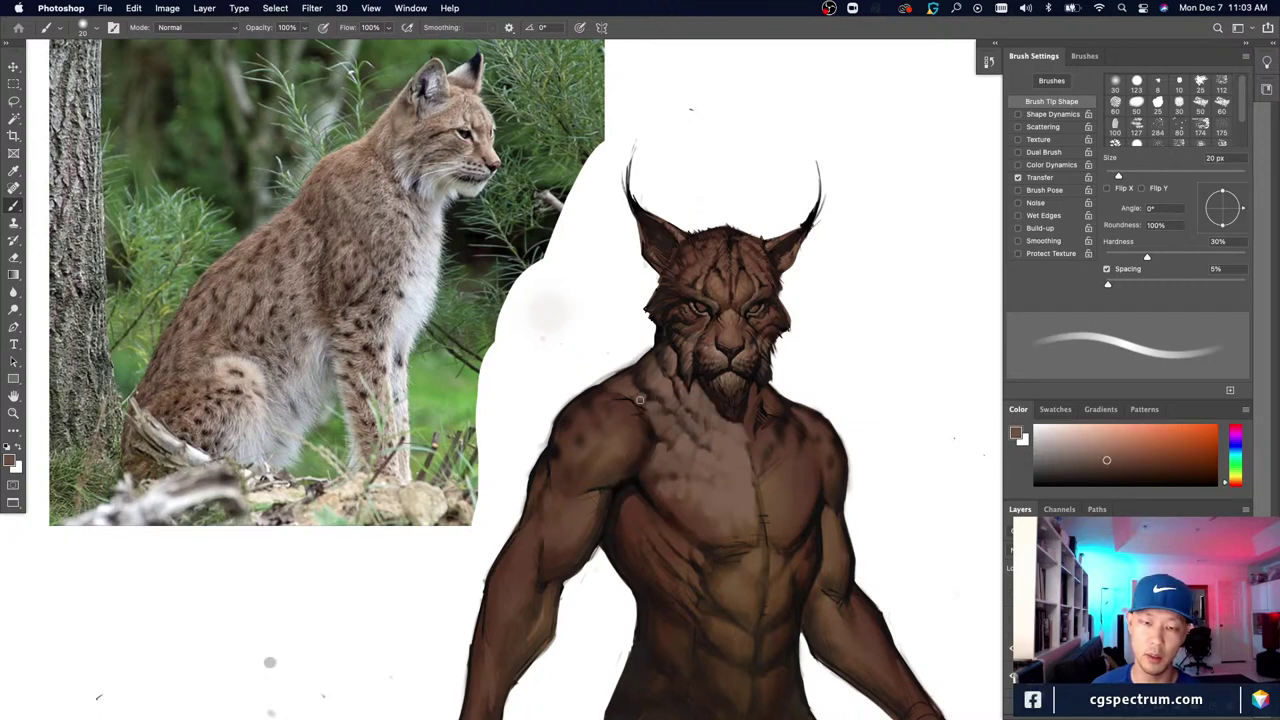
Step: Define the fur clumps on the upper and middle right pectoral with sampled dark and light tones, using a 10 to 15 px brush
alt+click(657, 439)
key(bracketleft)
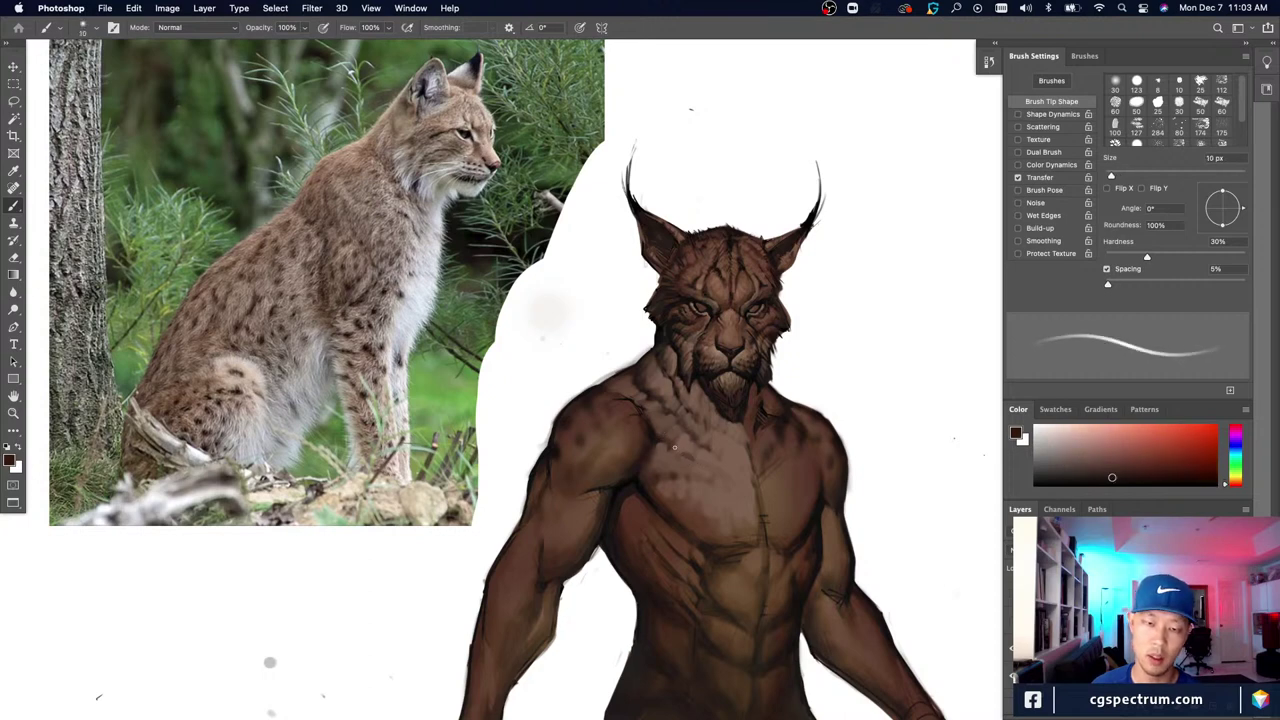
alt+click(693, 430)
key(bracketright)
alt+click(690, 440)
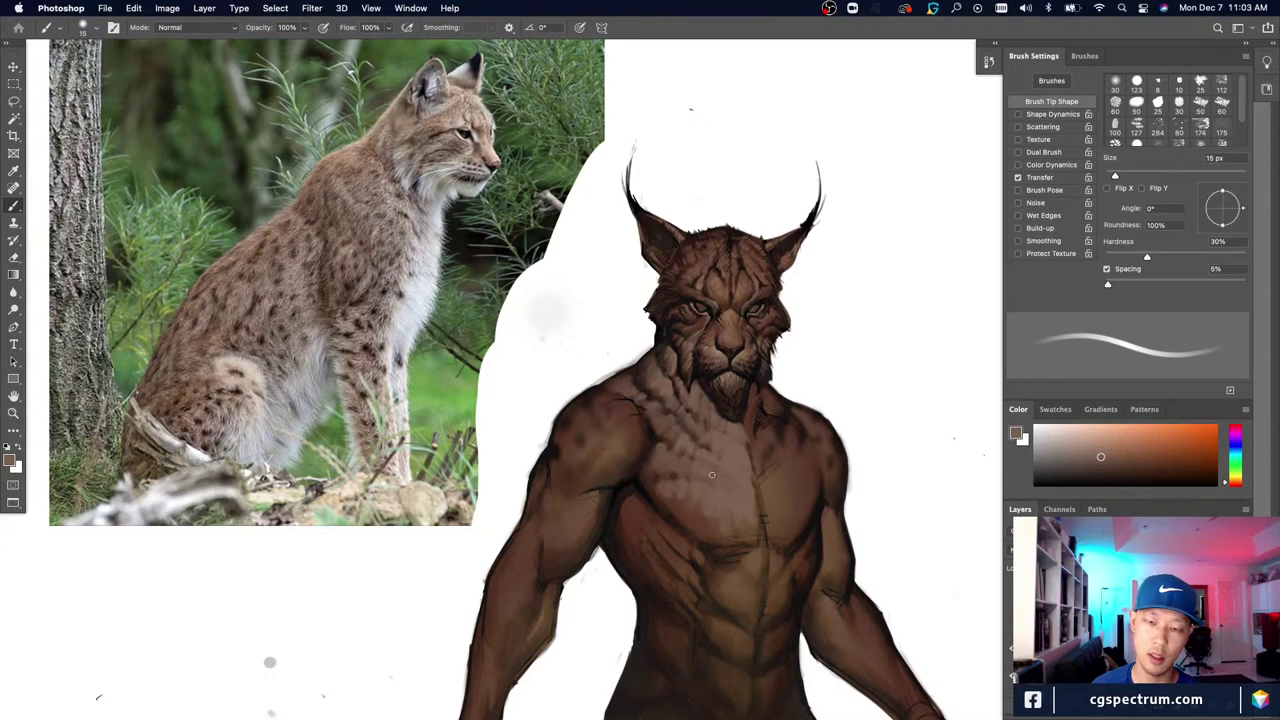
alt+click(730, 474)
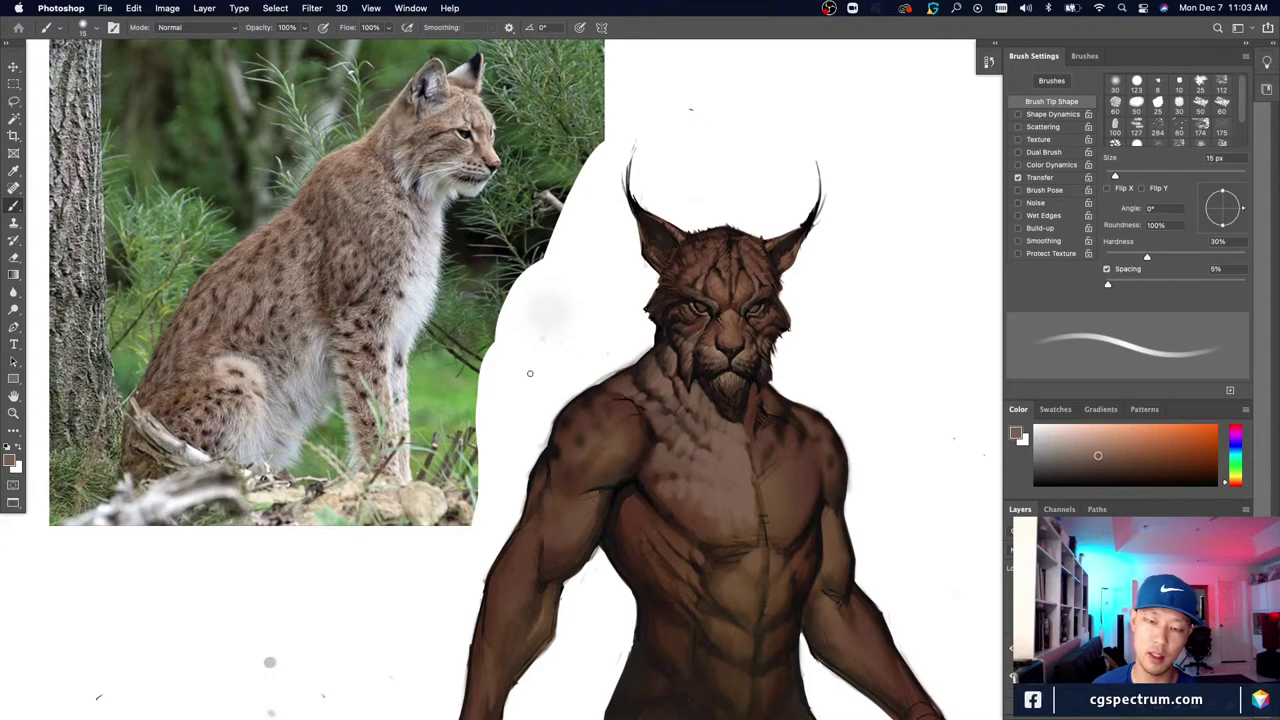
alt+click(649, 471)
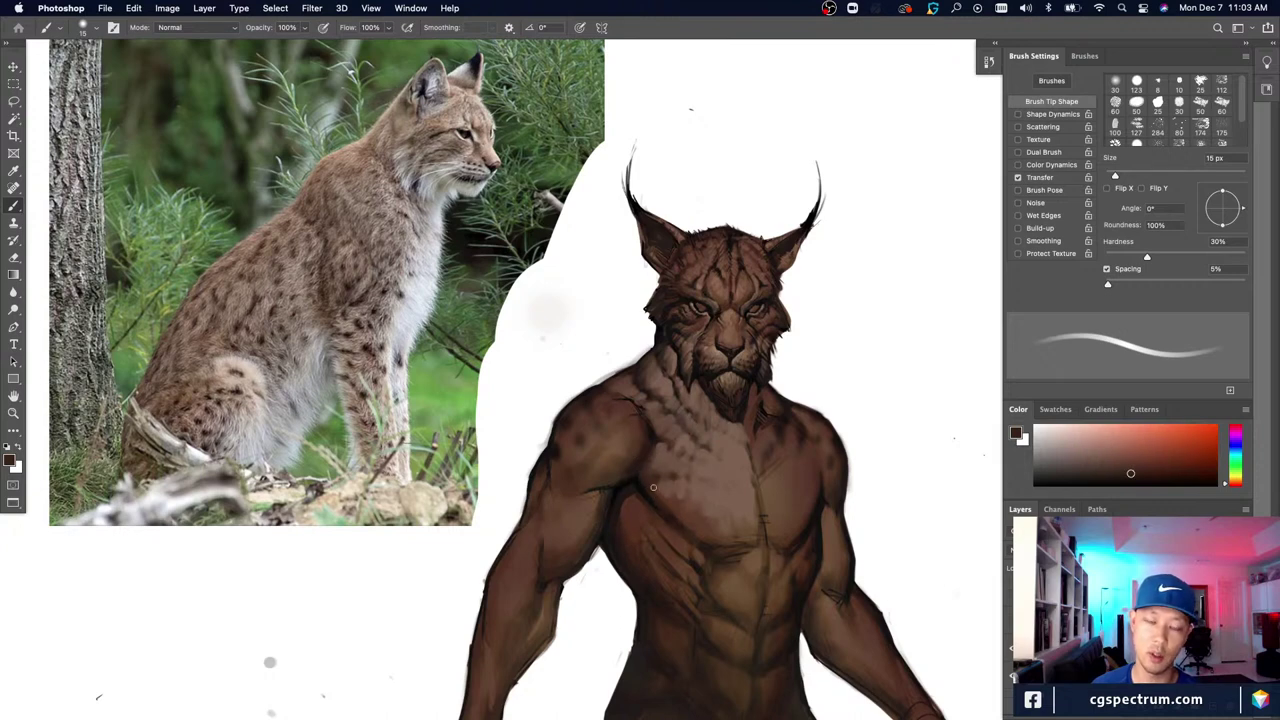
drag(740, 486, 640, 477)
mouse_move(640, 477)
mouse_down()
mouse_move(758, 497)
mouse_move(642, 477)
mouse_up()
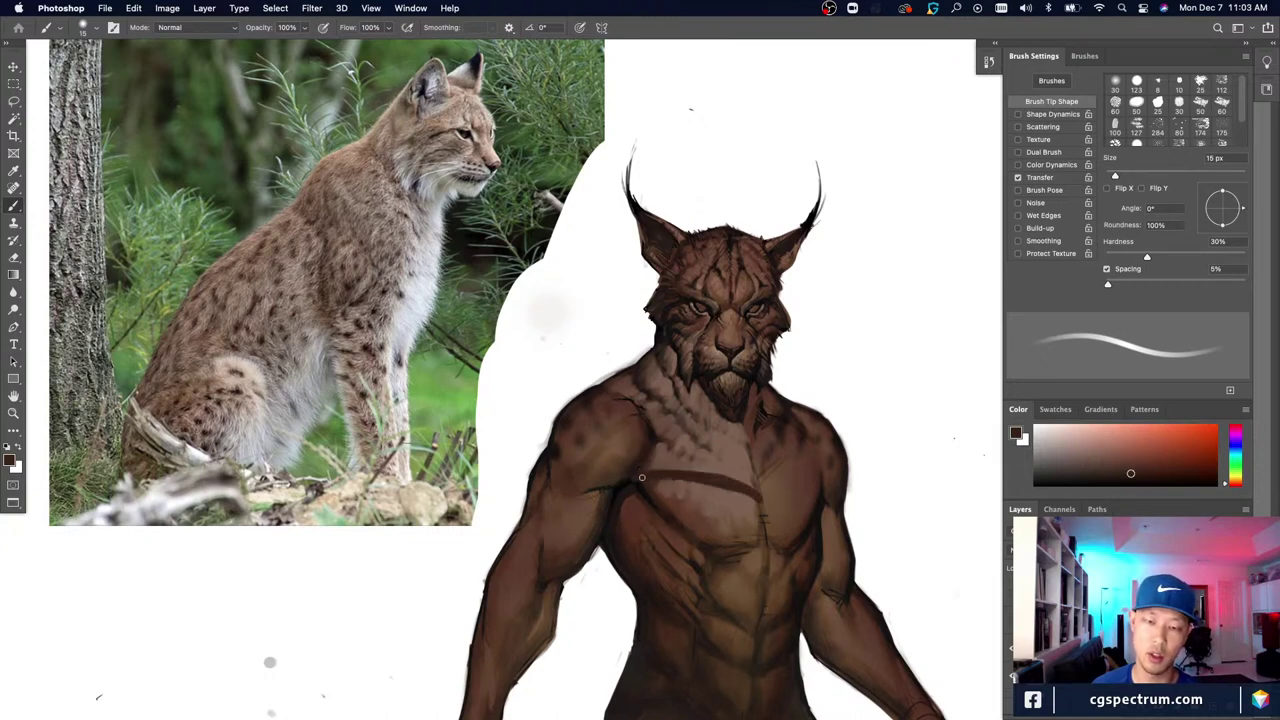
key(super+z)
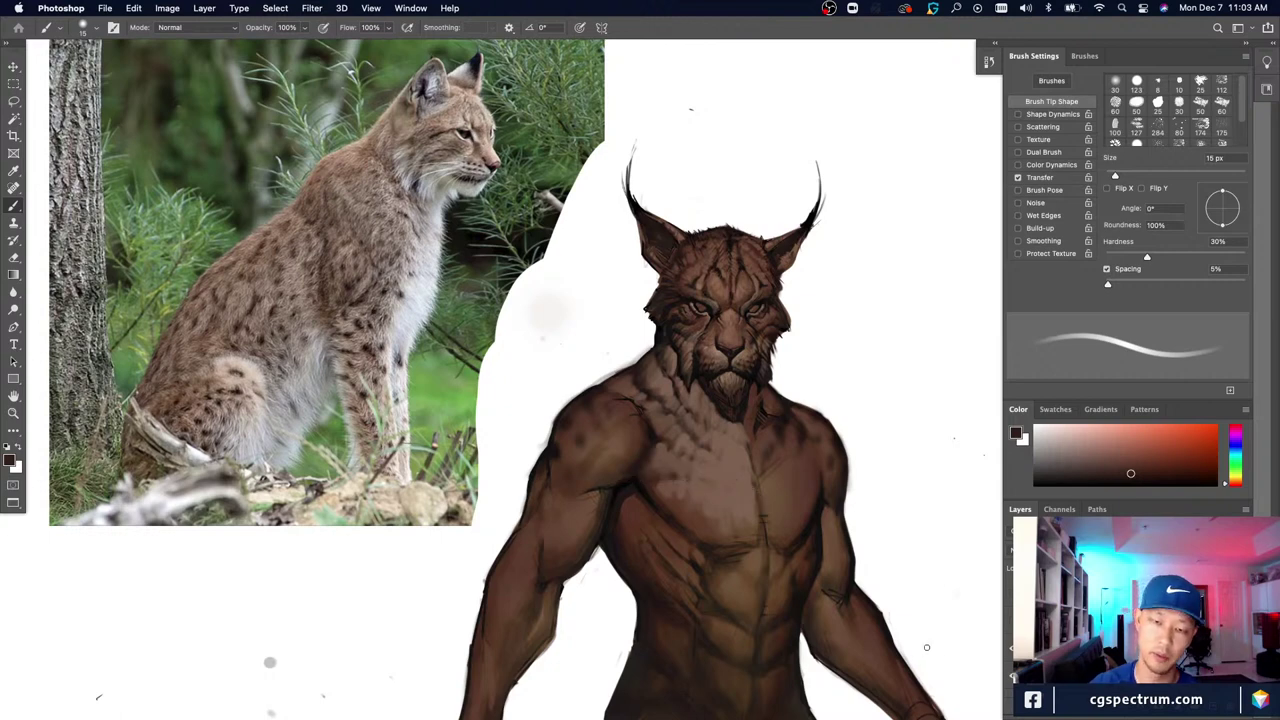
mouse_move(741, 474)
mouse_down()
mouse_move(615, 484)
mouse_move(746, 473)
mouse_up()
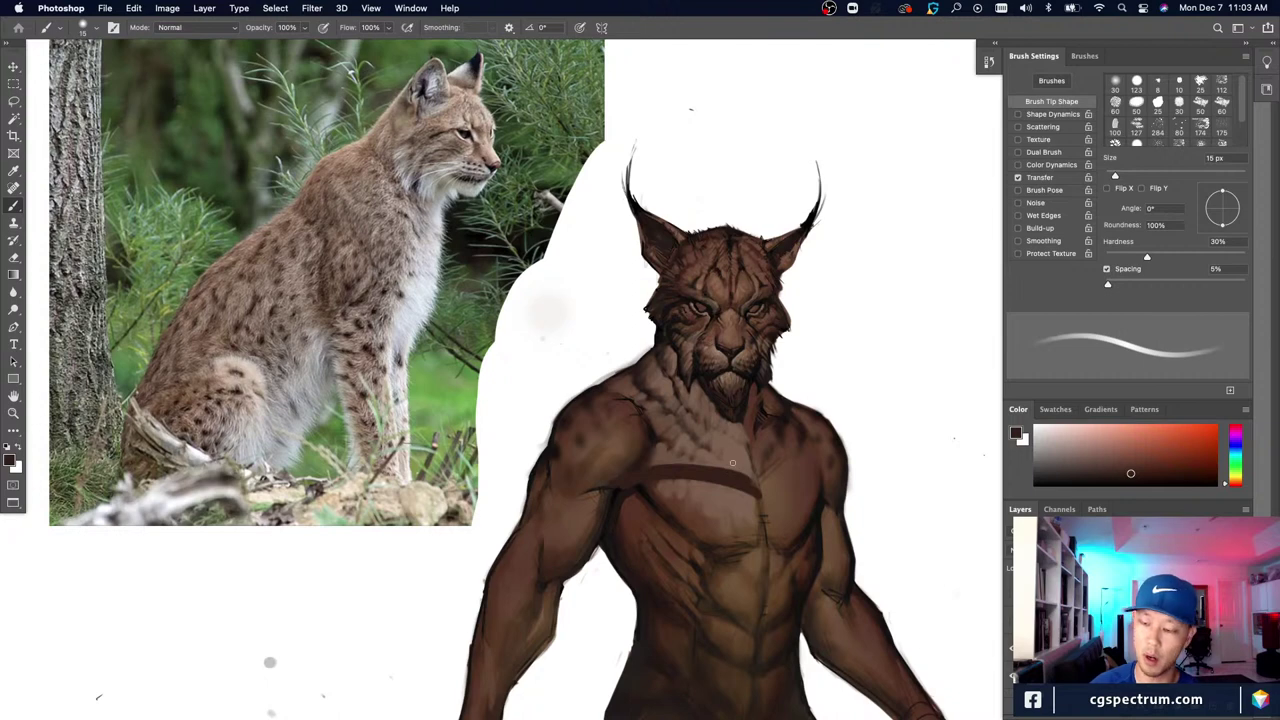
key(super+z)
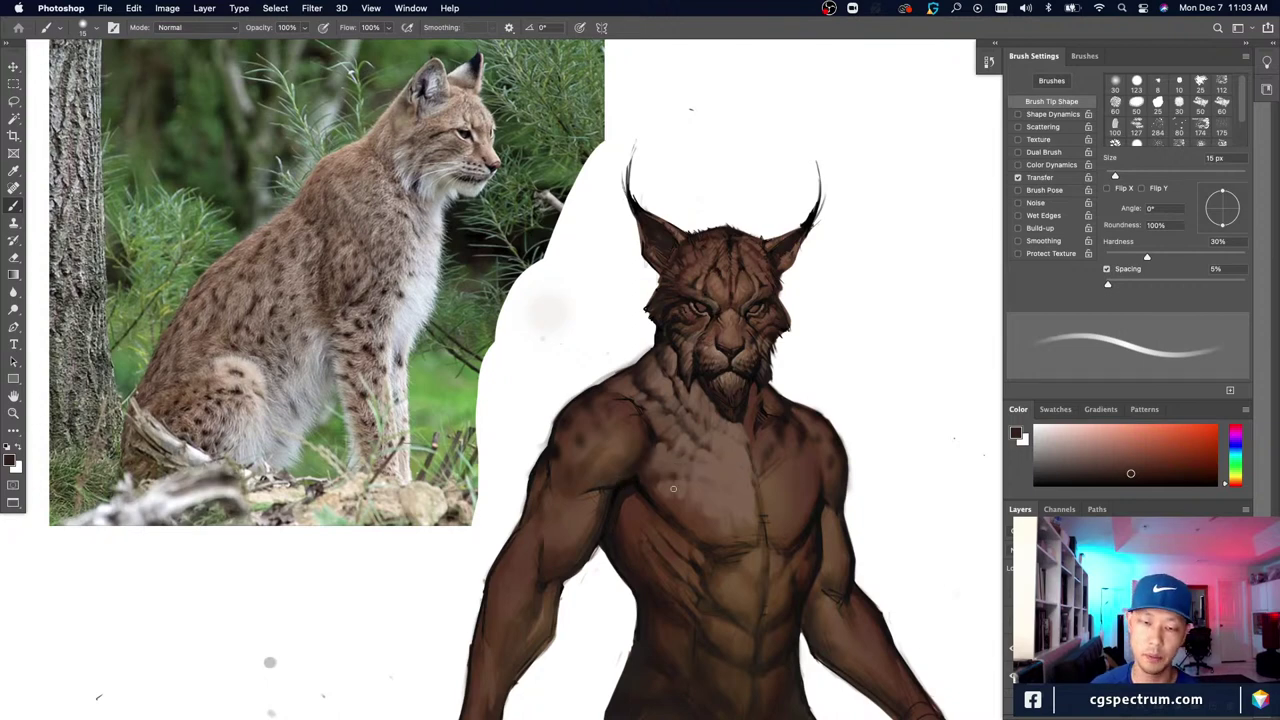
Step: Add spots and fur breaks on the outer right pectoral with sampled dark and light tones, using a 10 to 15 px brush
alt+click(676, 489)
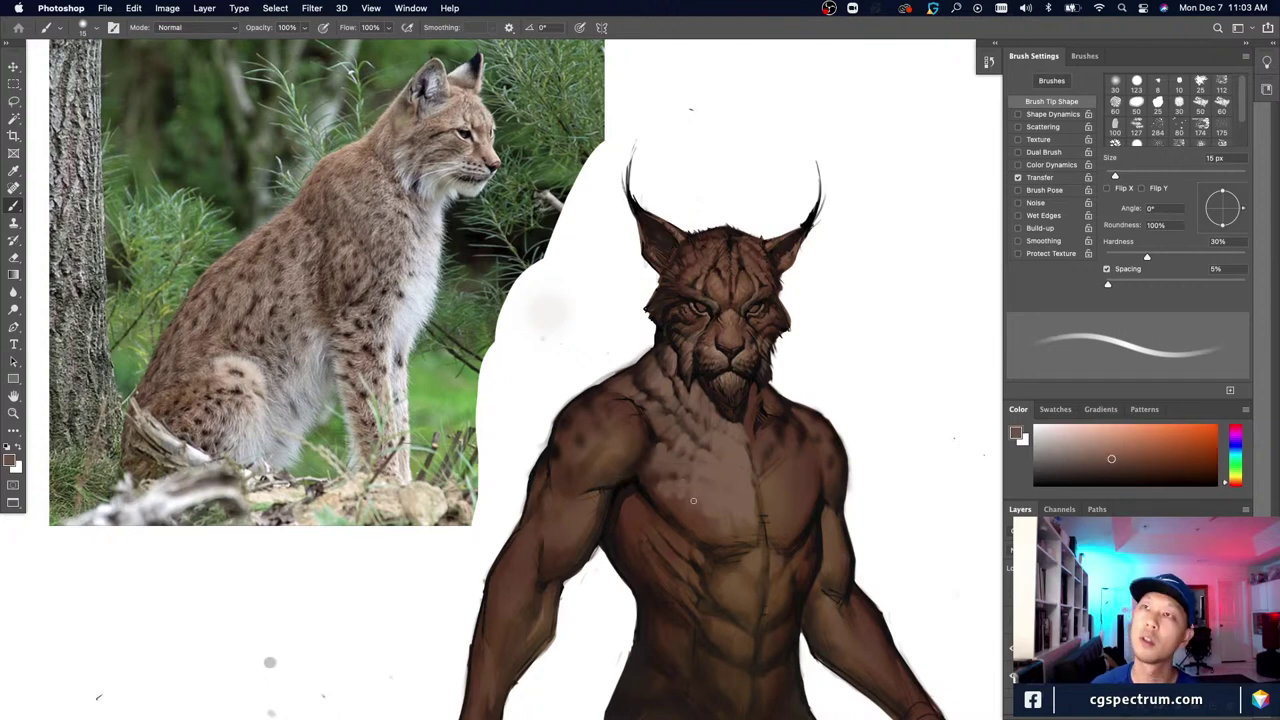
alt+click(640, 467)
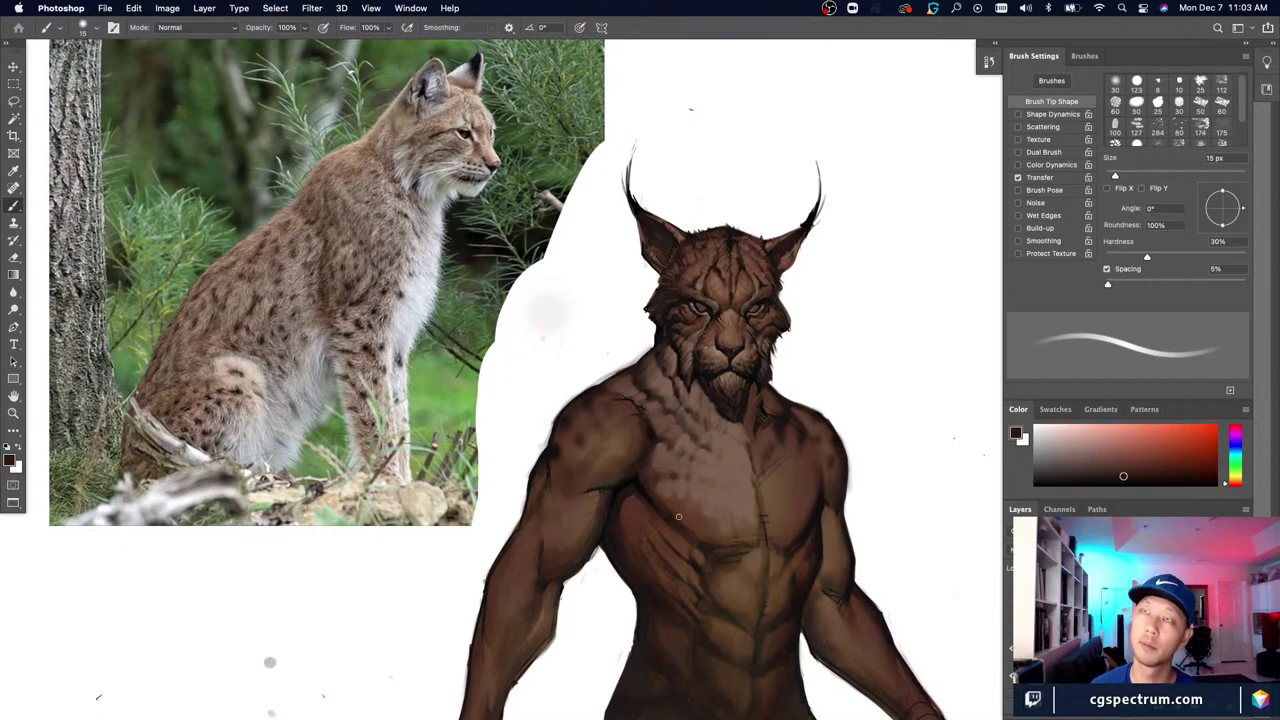
alt+click(648, 472)
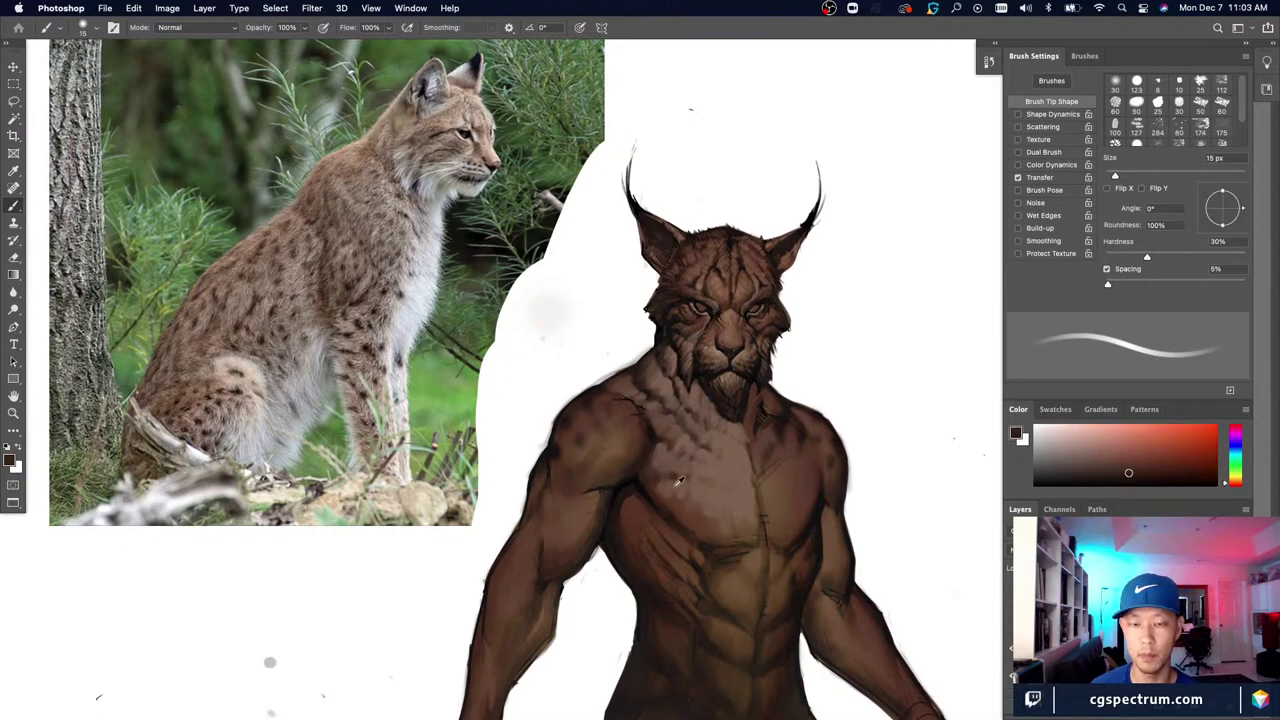
alt+click(670, 487)
key(bracketleft)
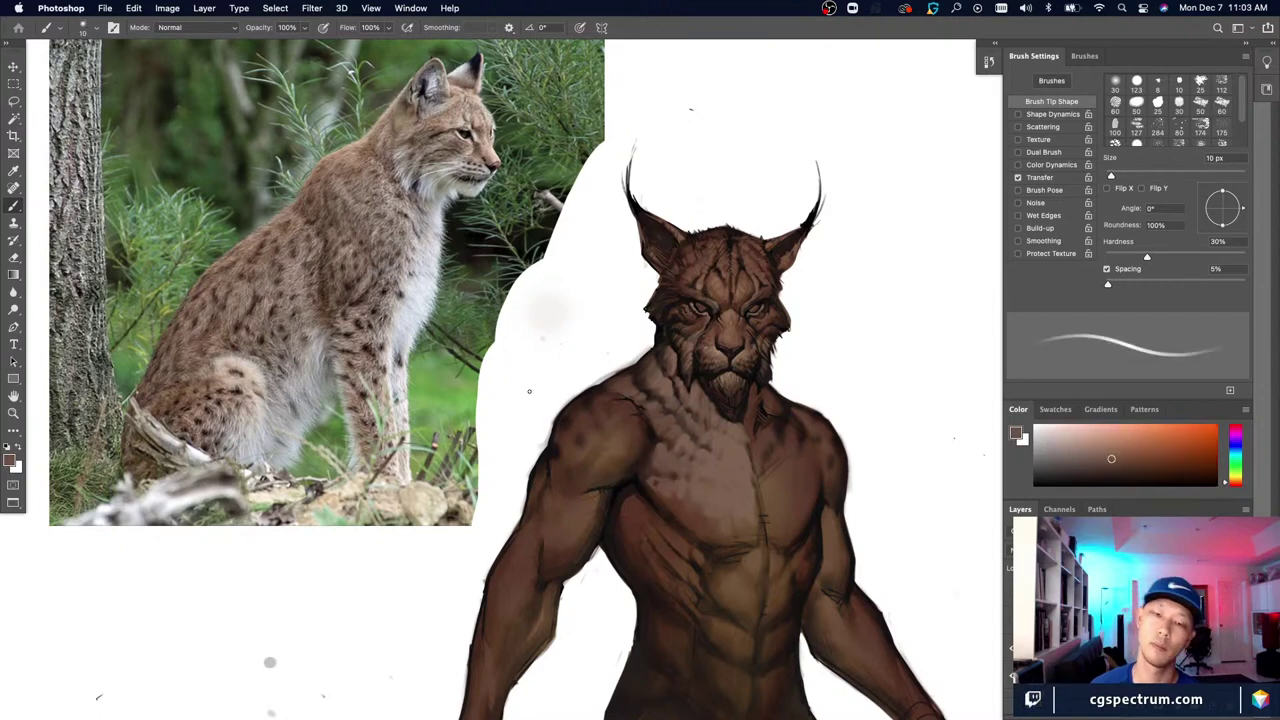
key(bracketright)
alt+click(663, 486)
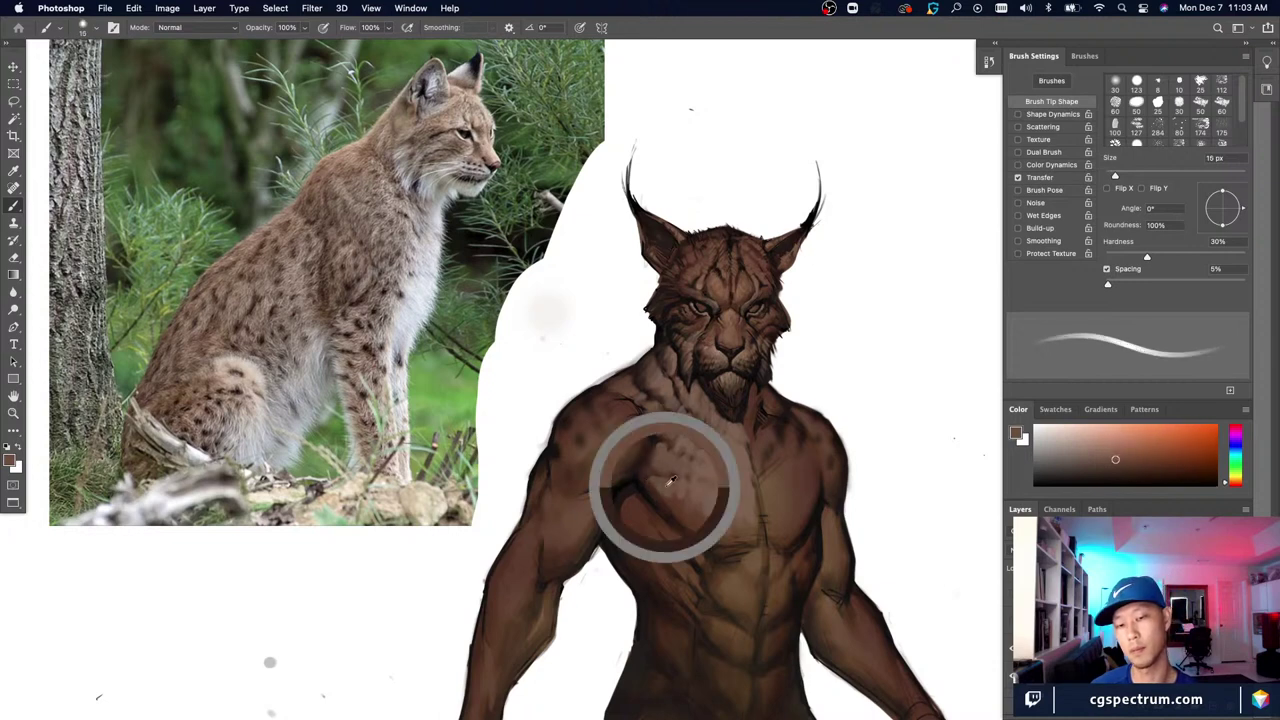
Step: Paint soft dark spots down the lower right pectoral with sampled brown and chest fur tones, using a 30 px brush
key(bracketright)
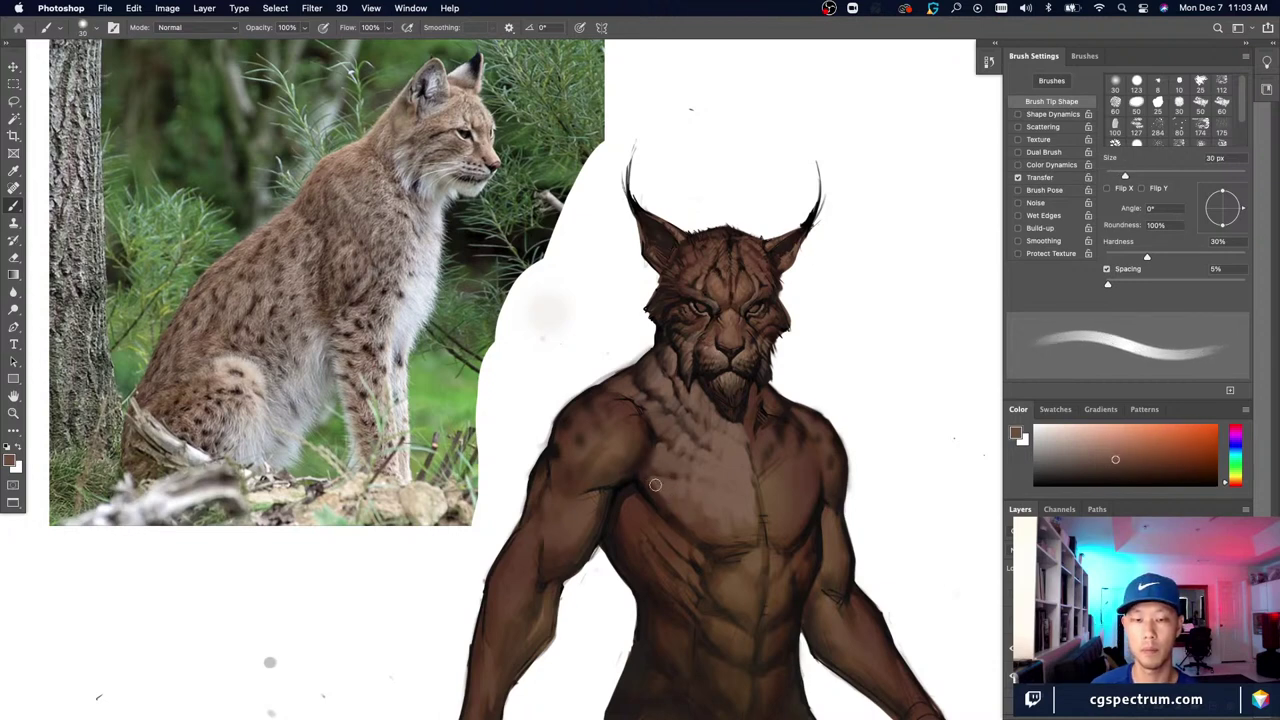
alt+click(660, 487)
alt+click(657, 490)
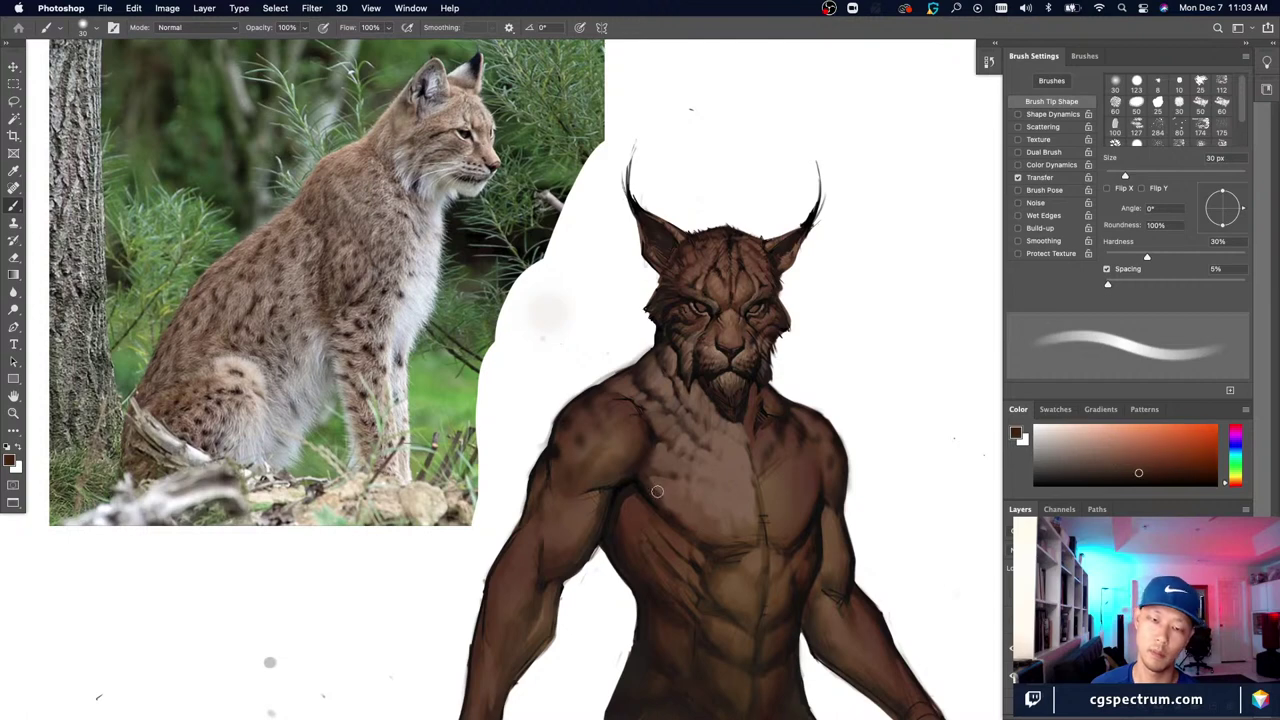
alt+click(733, 502)
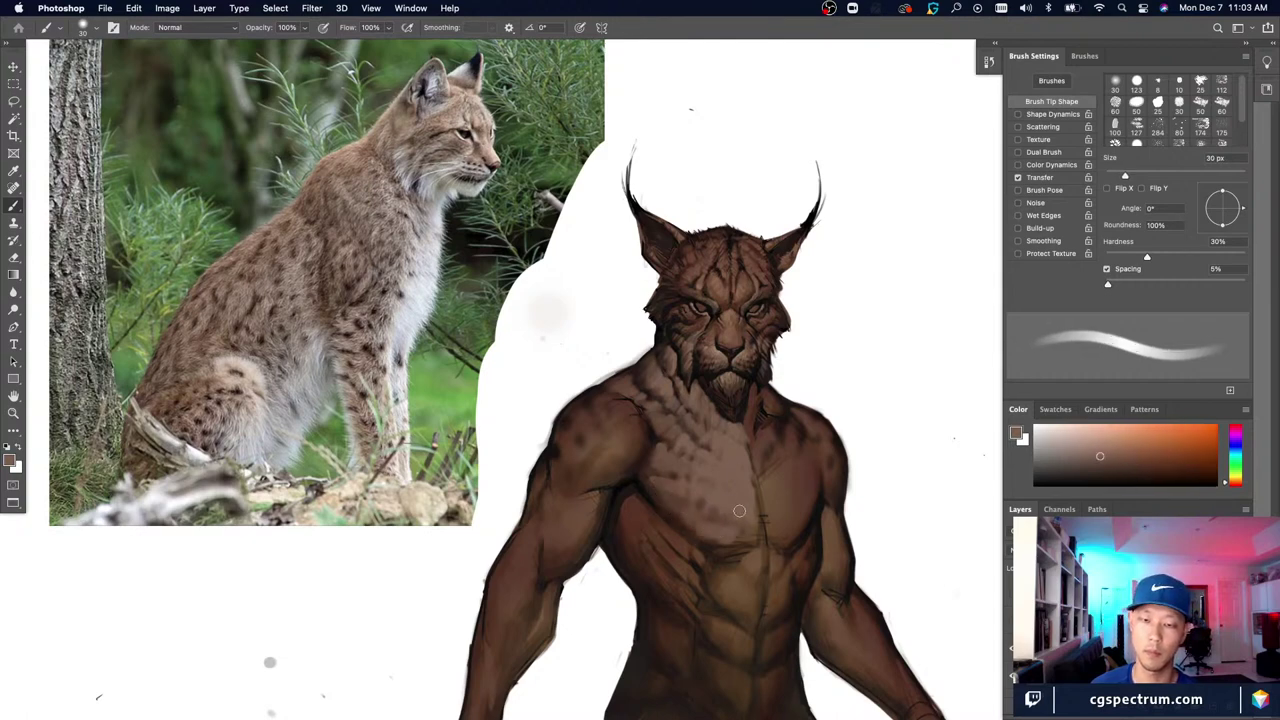
Step: Sharpen the fur markings on the lower right pectoral with a sampled light fur tone and an 8 px brush
alt+click(735, 528)
key(bracketleft)
key(bracketleft)
key(bracketleft)
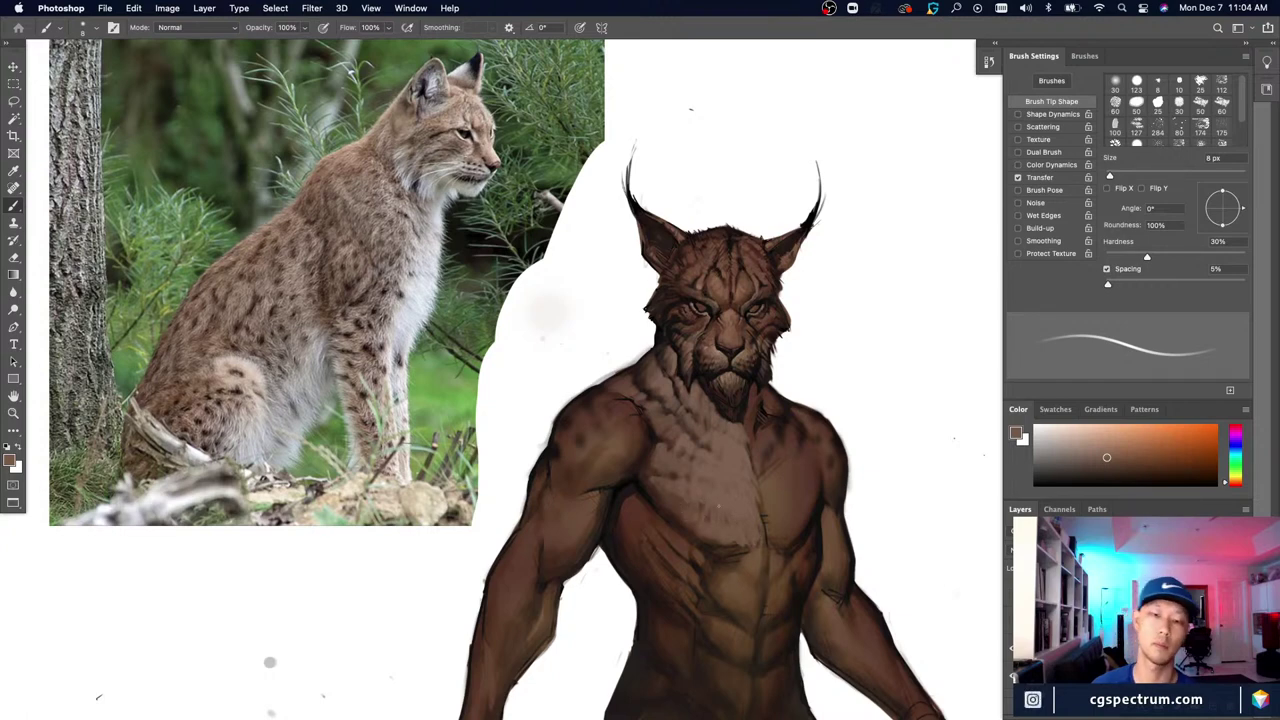
Step: Review the painted chest fur against the lynx reference at different zoom levels and with the interface hidden
key(super+minus)
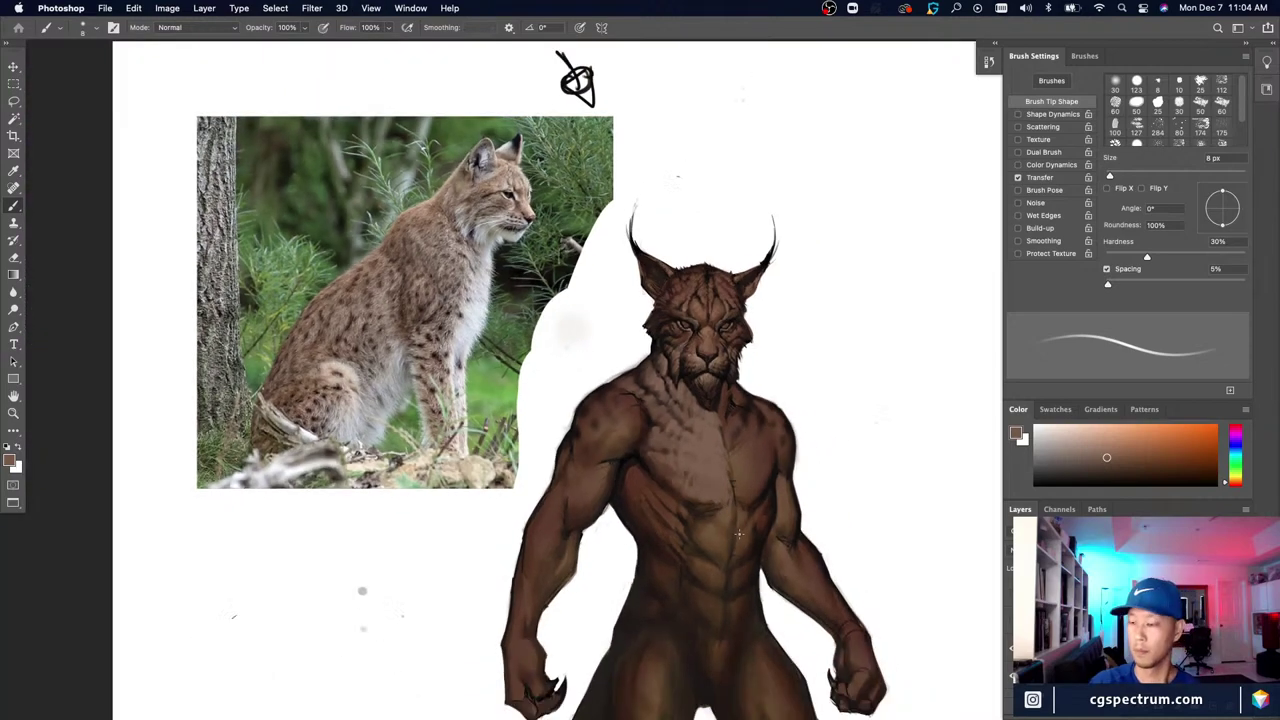
key(super+plus)
key(super+plus)
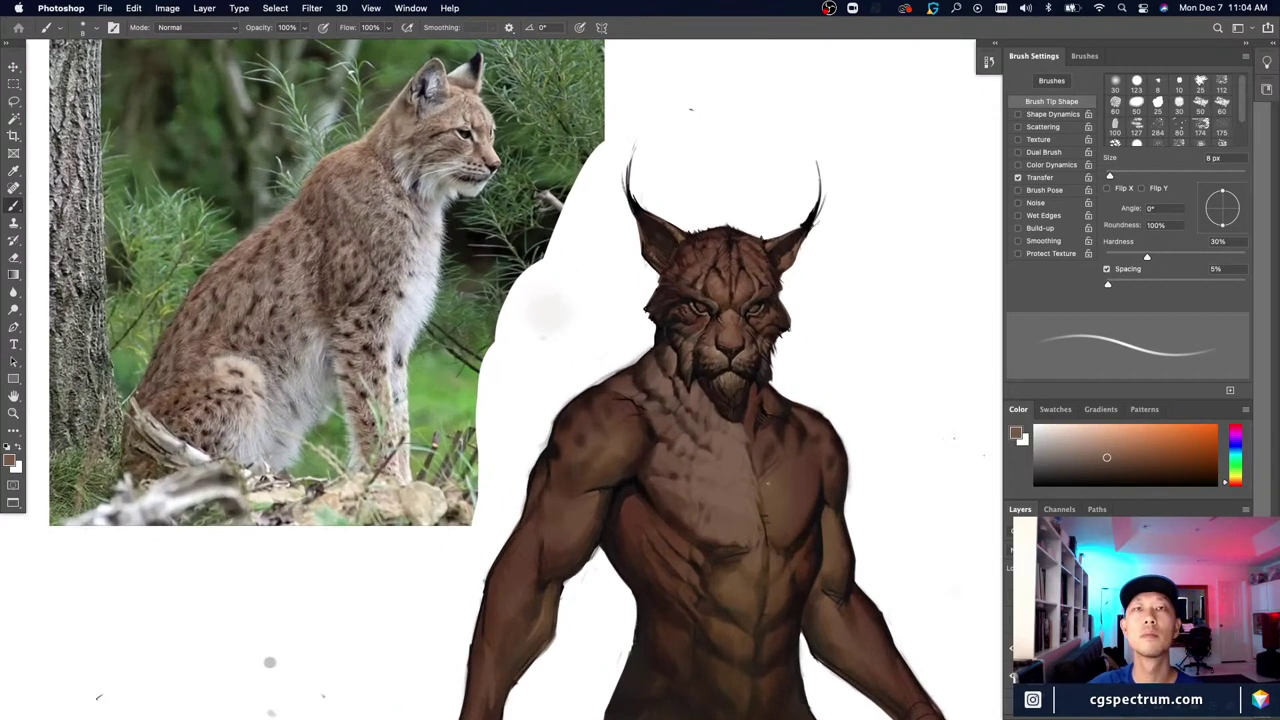
key(Tab)
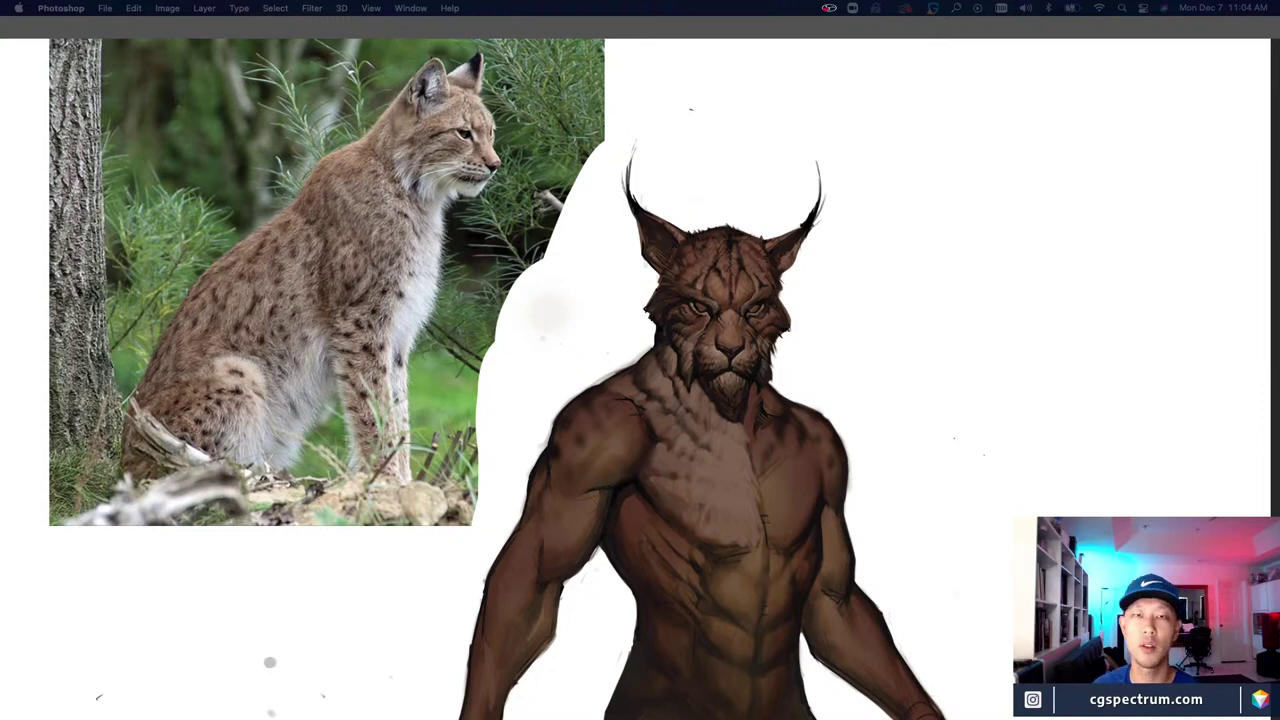
key(Tab)
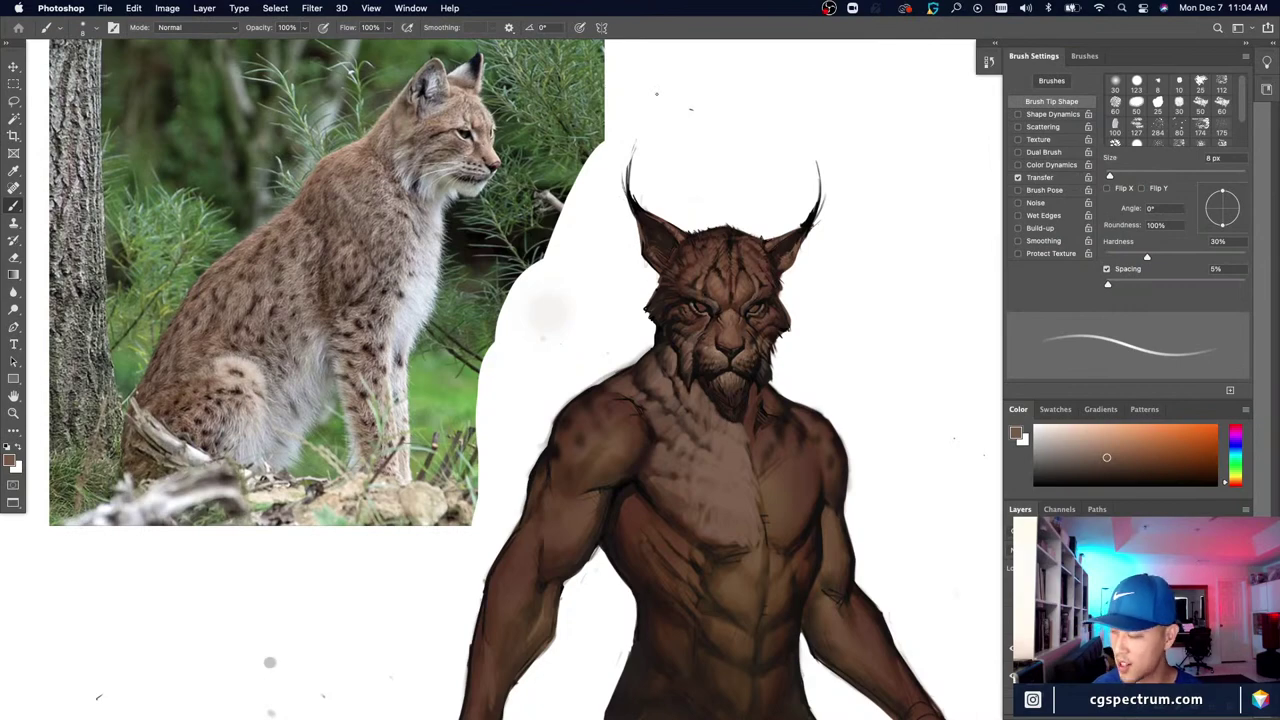
drag(671, 599, 633, 560)
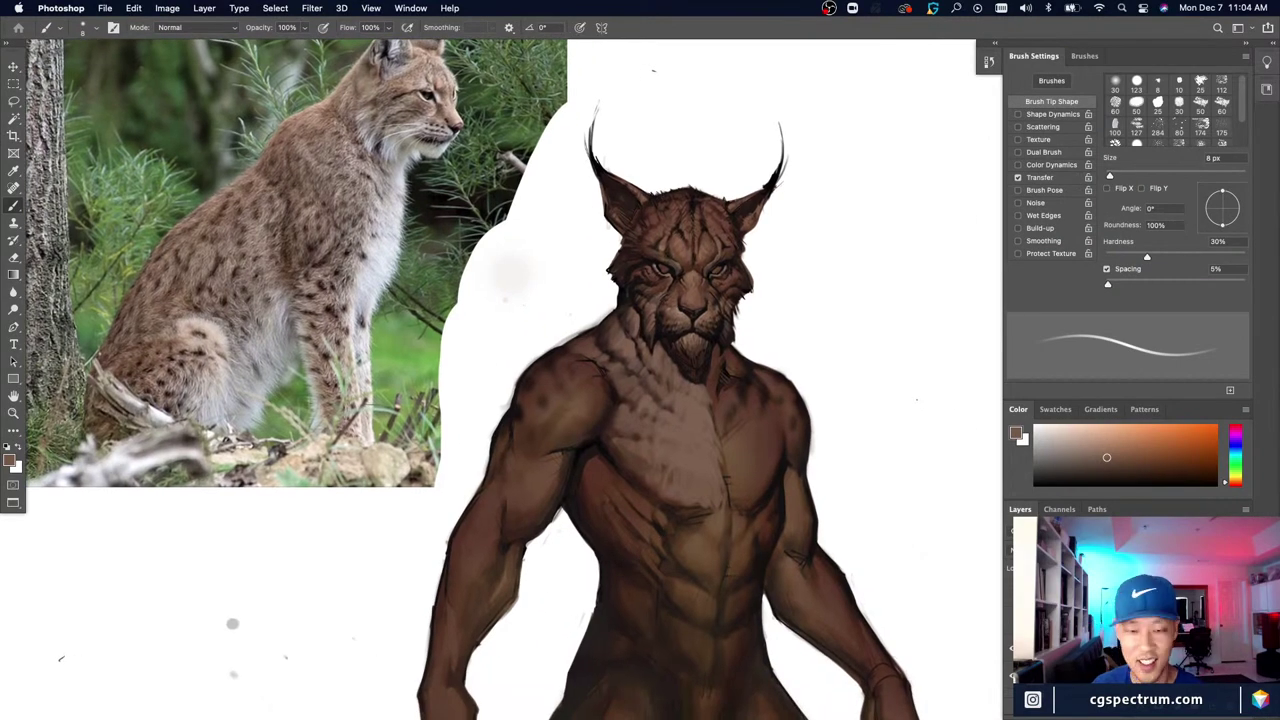
key(super+plus)
key(super+minus)
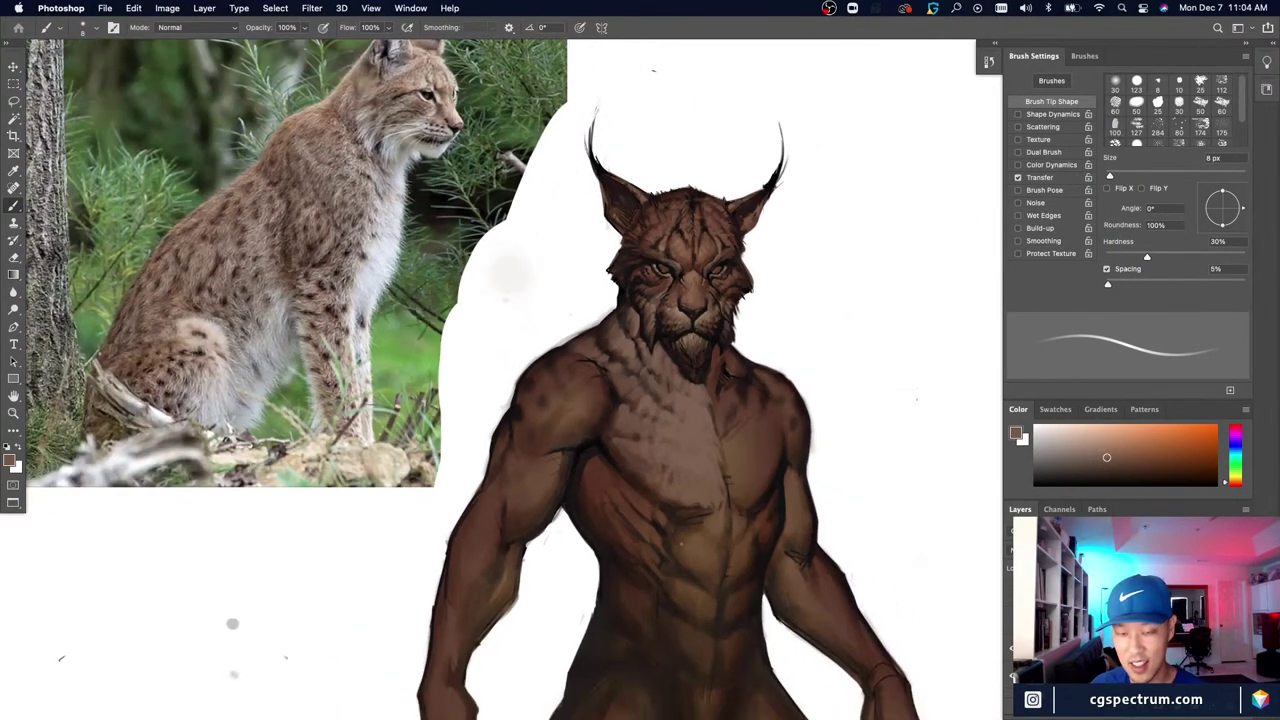
click(1009, 648)
click(1009, 648)
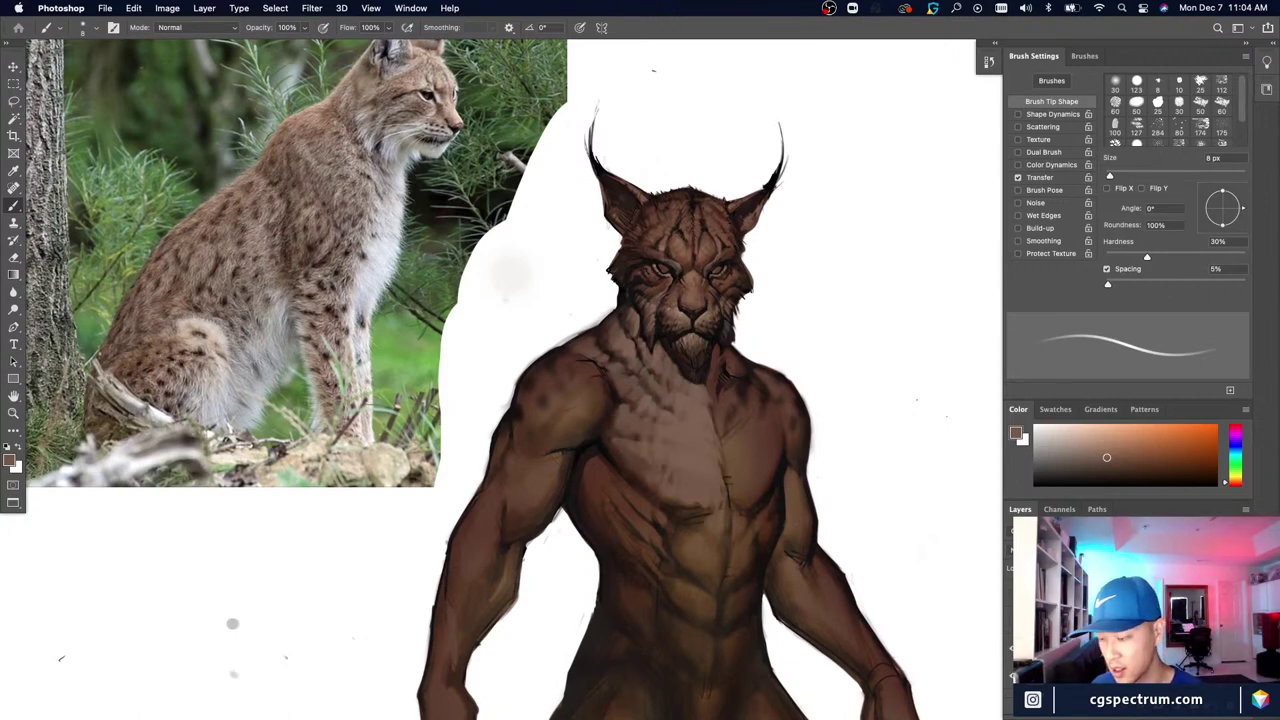
Step: Paint fine fur strokes on the lower right pectoral and along the sternum with sampled chest tones, reducing the brush from 9 to 7 px
alt+click(701, 455)
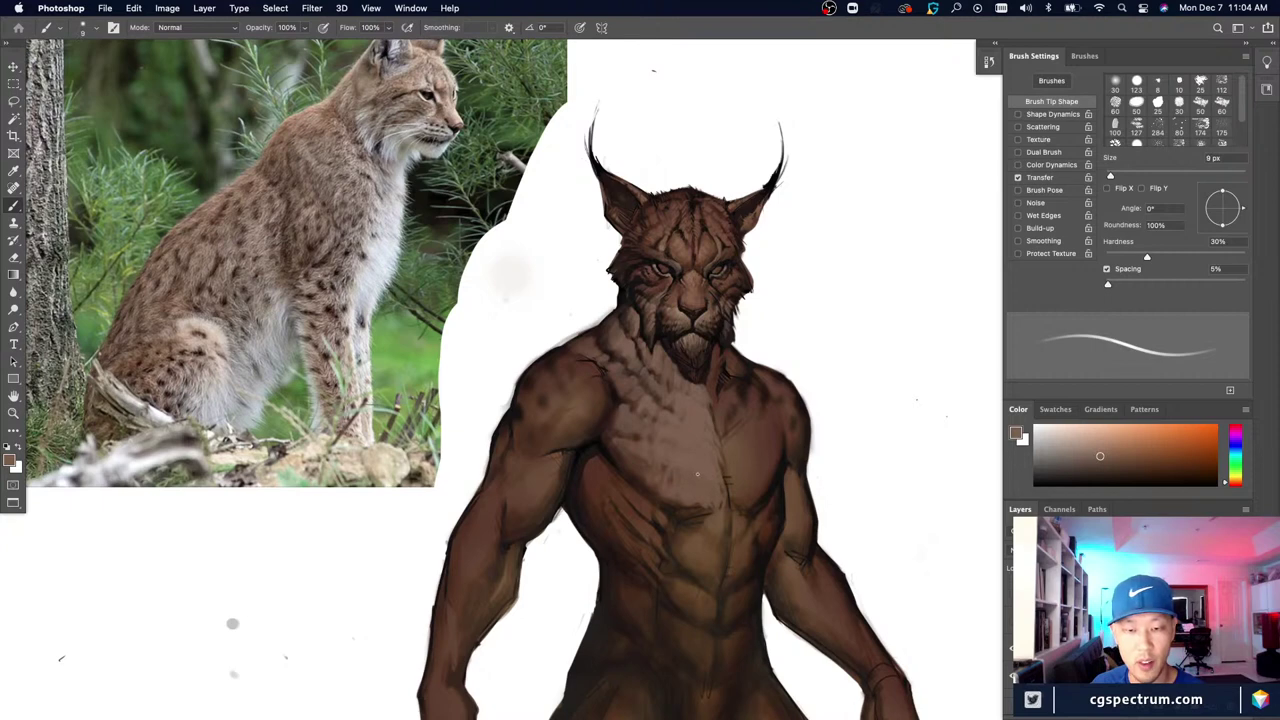
alt+click(693, 462)
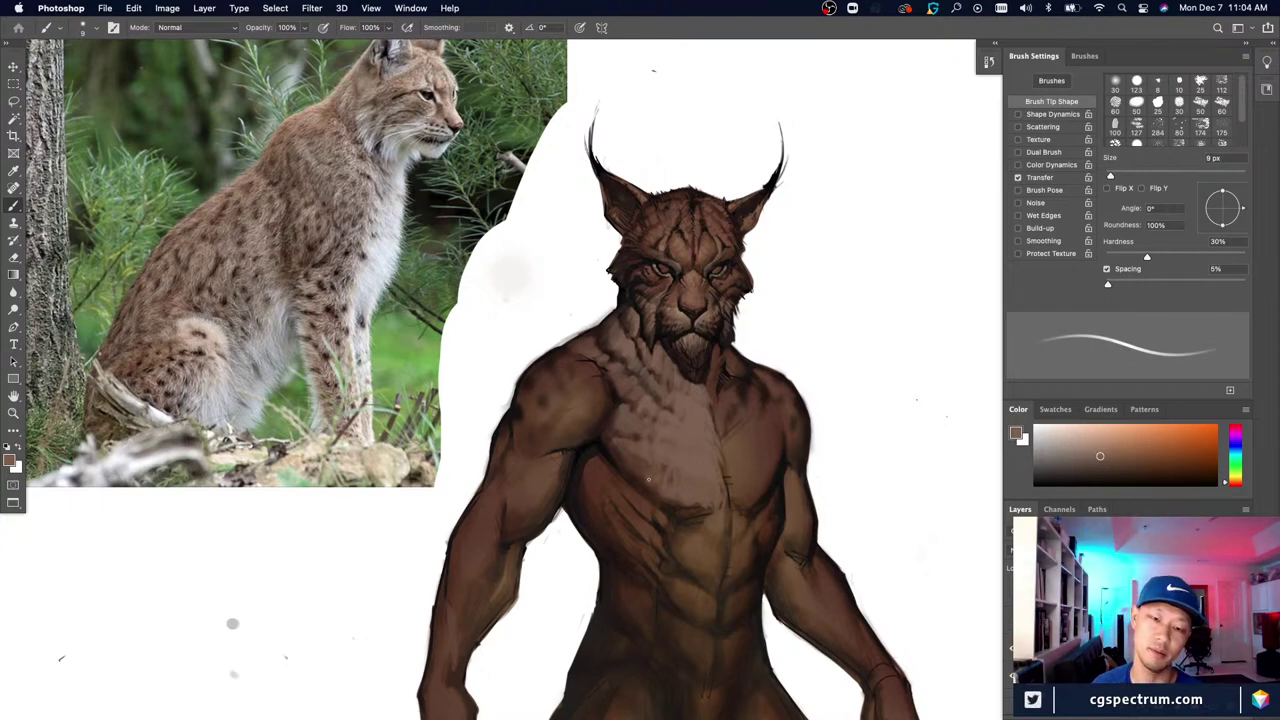
alt+click(768, 521)
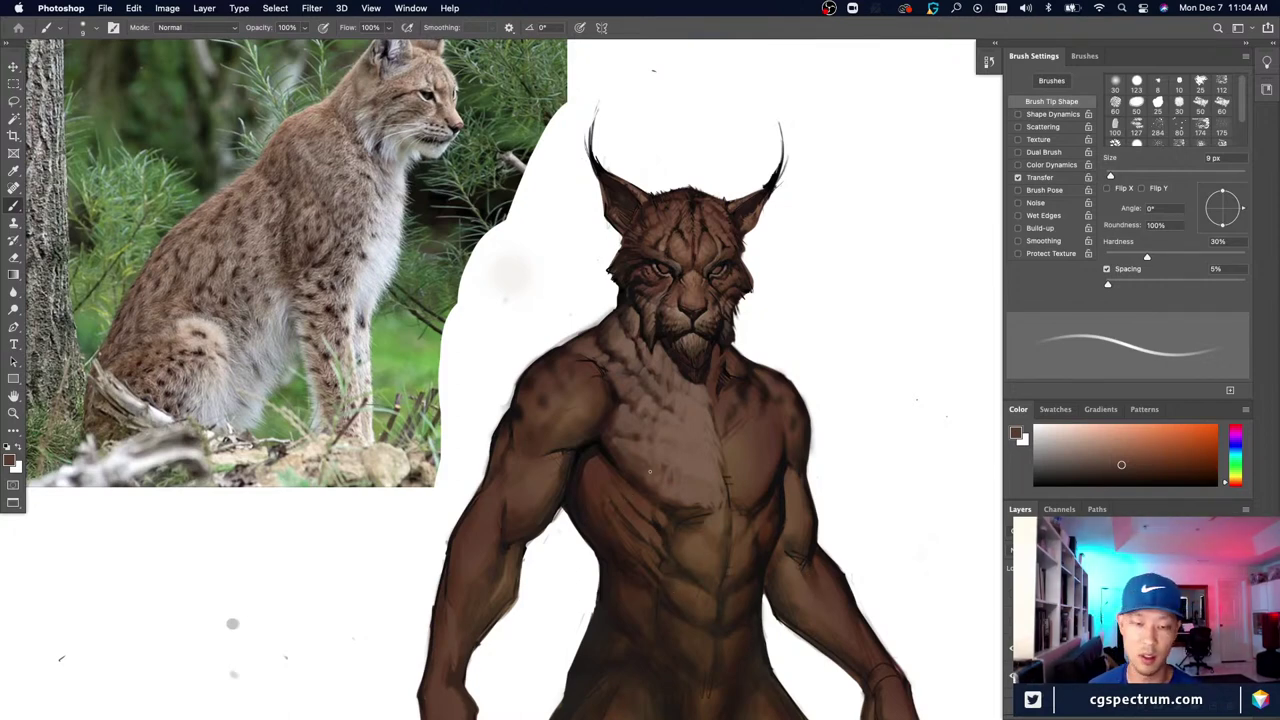
alt+click(688, 463)
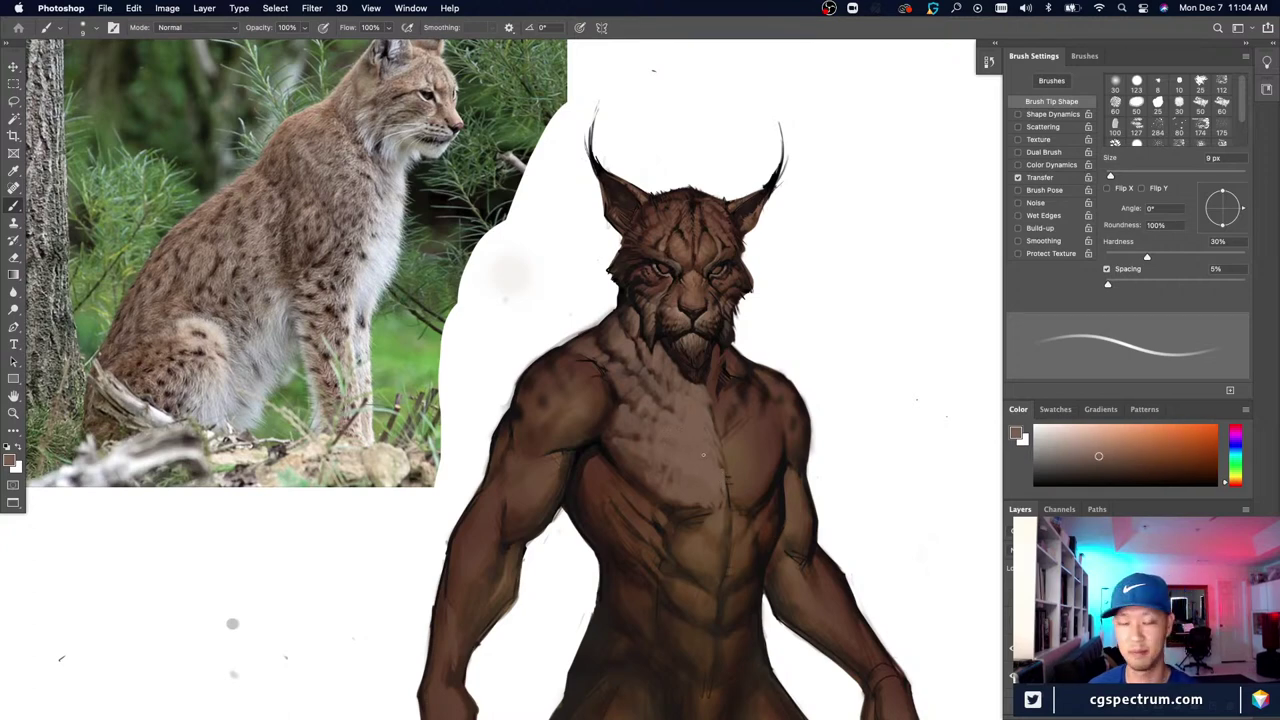
alt+click(692, 448)
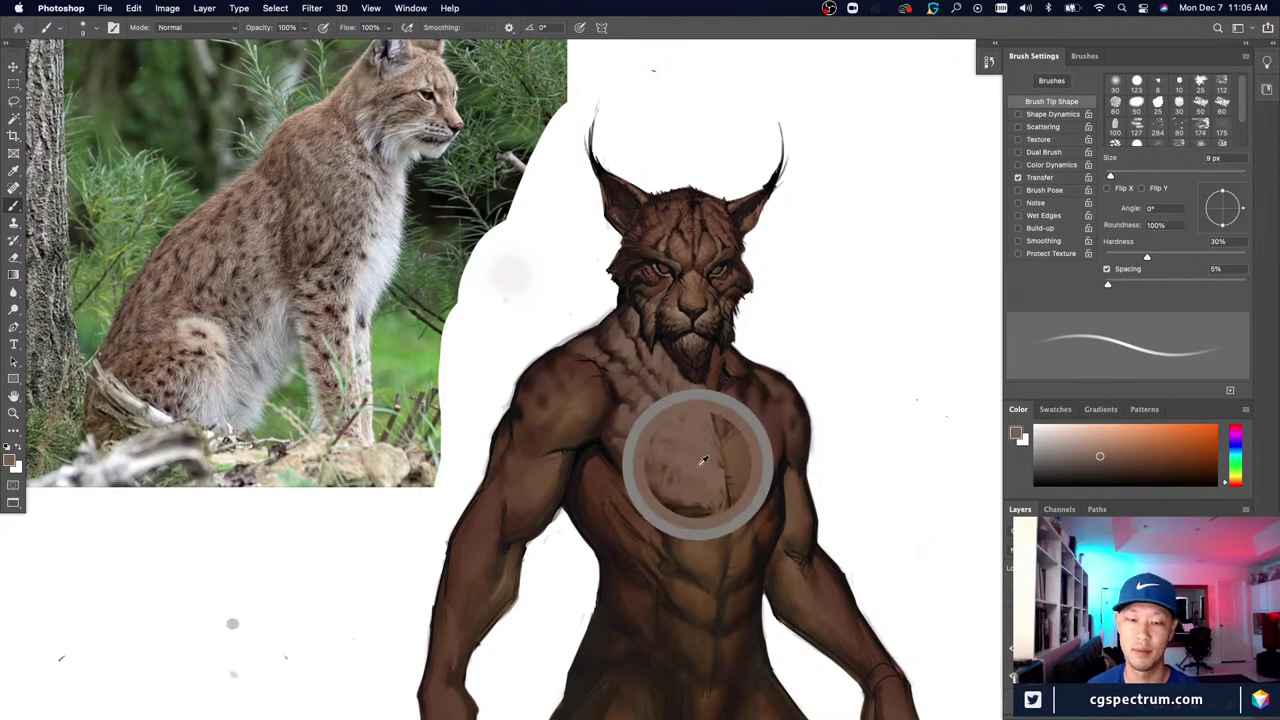
key(bracketleft)
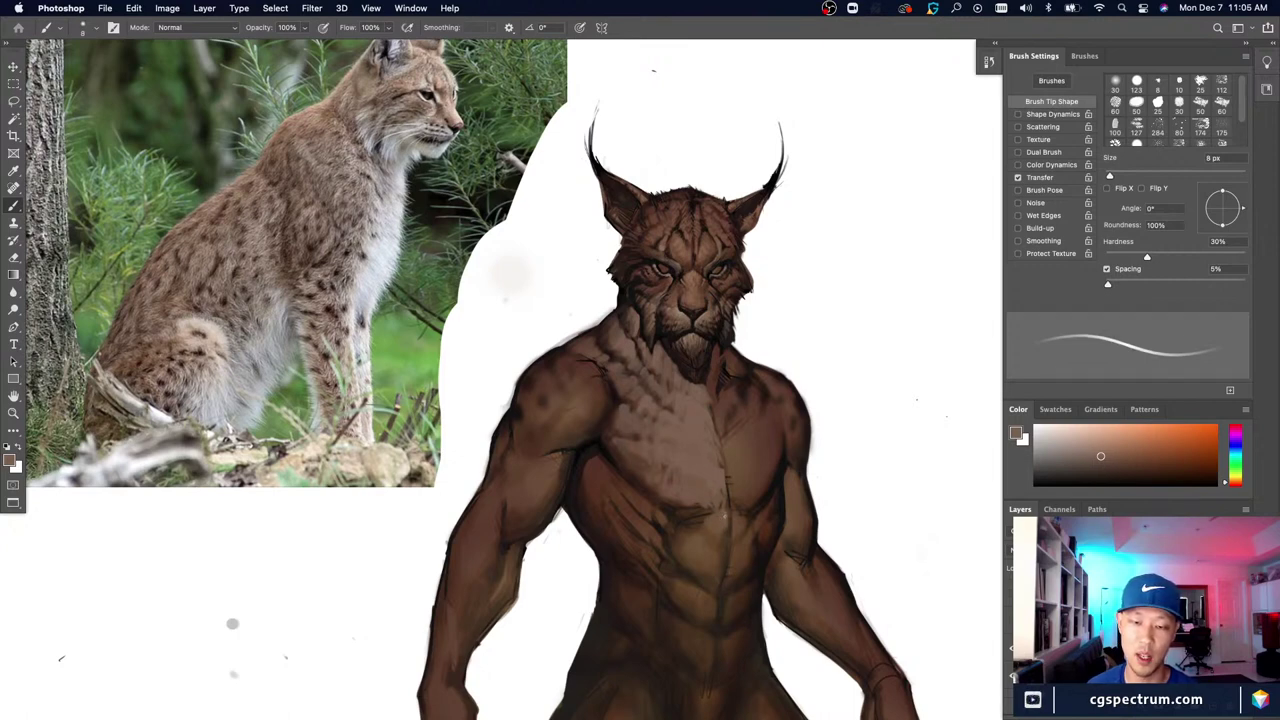
key(bracketleft)
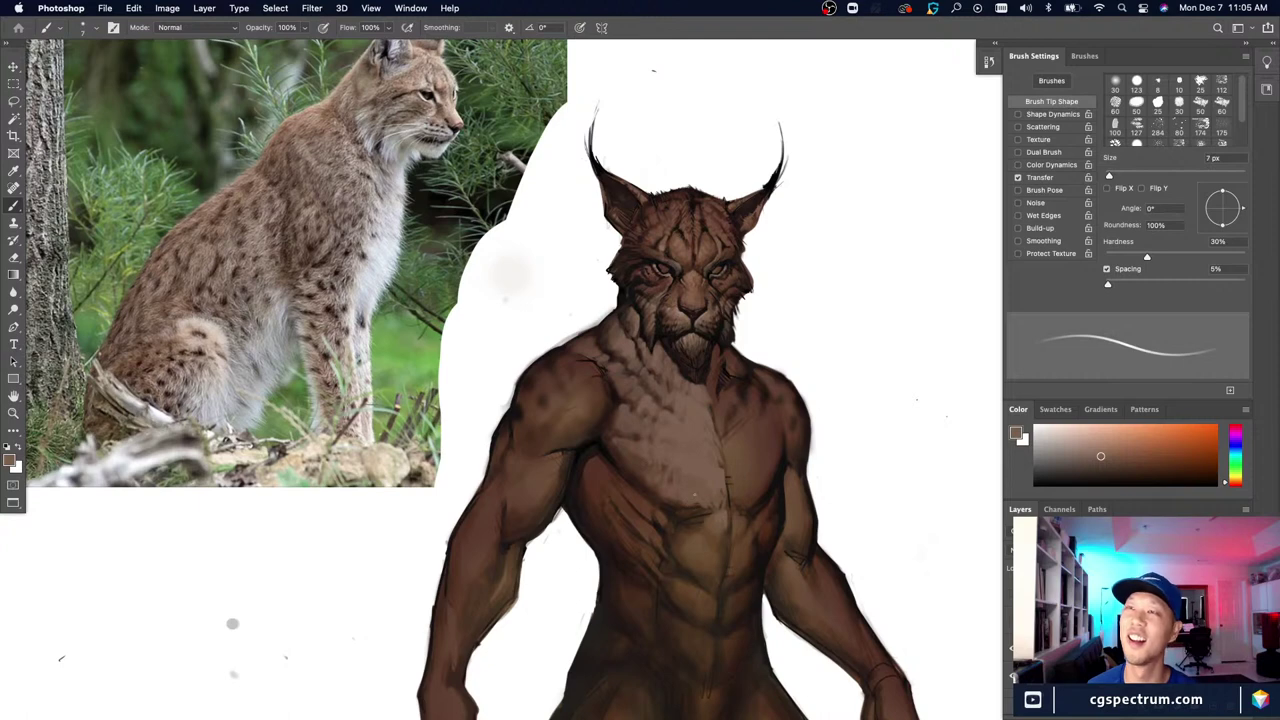
Step: Block in lighter fur on the left pectoral beside the sternum with the light brown tone, using a 20 px and then a 15 px brush
key(bracketright)
key(bracketleft)
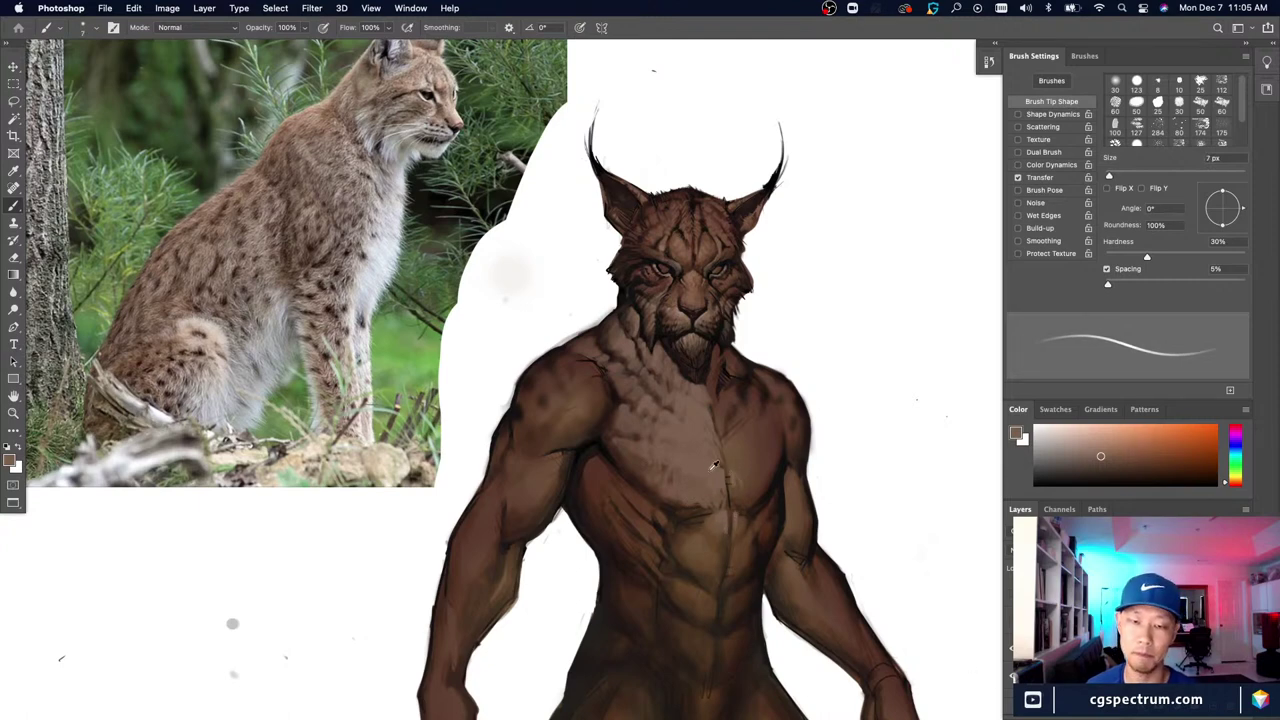
key(bracketright)
key(bracketright)
key(bracketright)
key(bracketright)
key(bracketright)
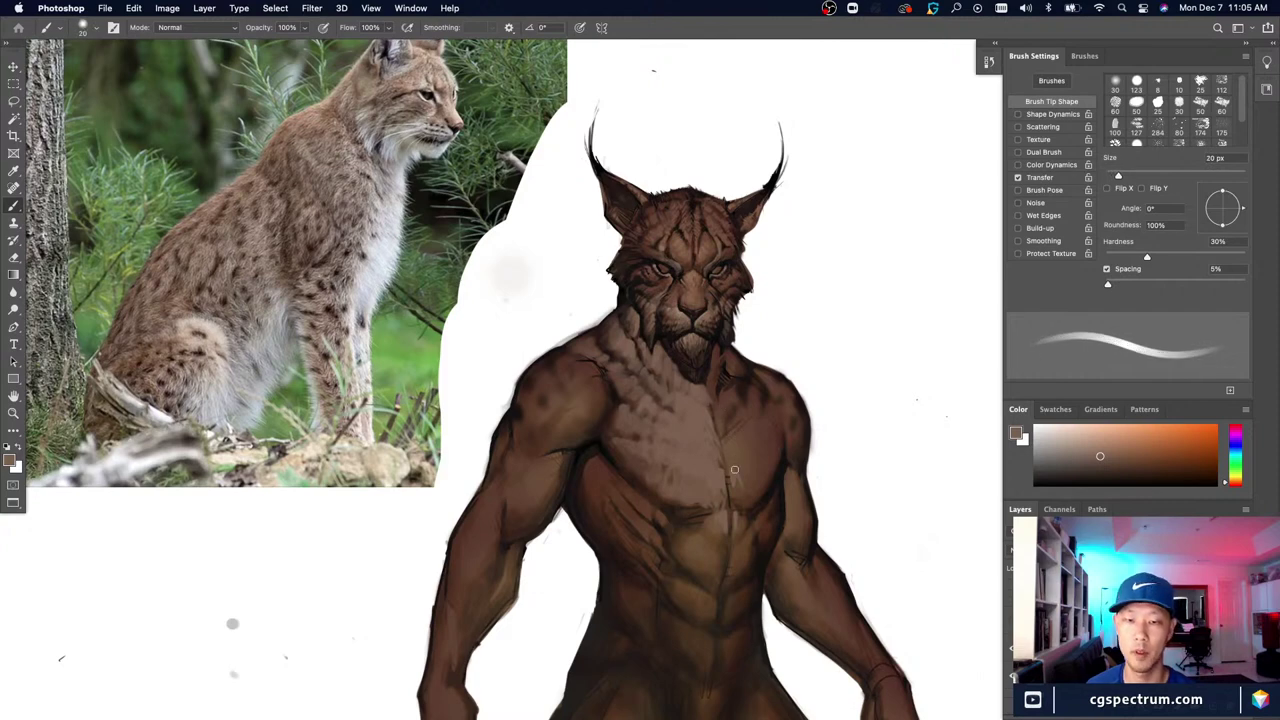
key(bracketleft)
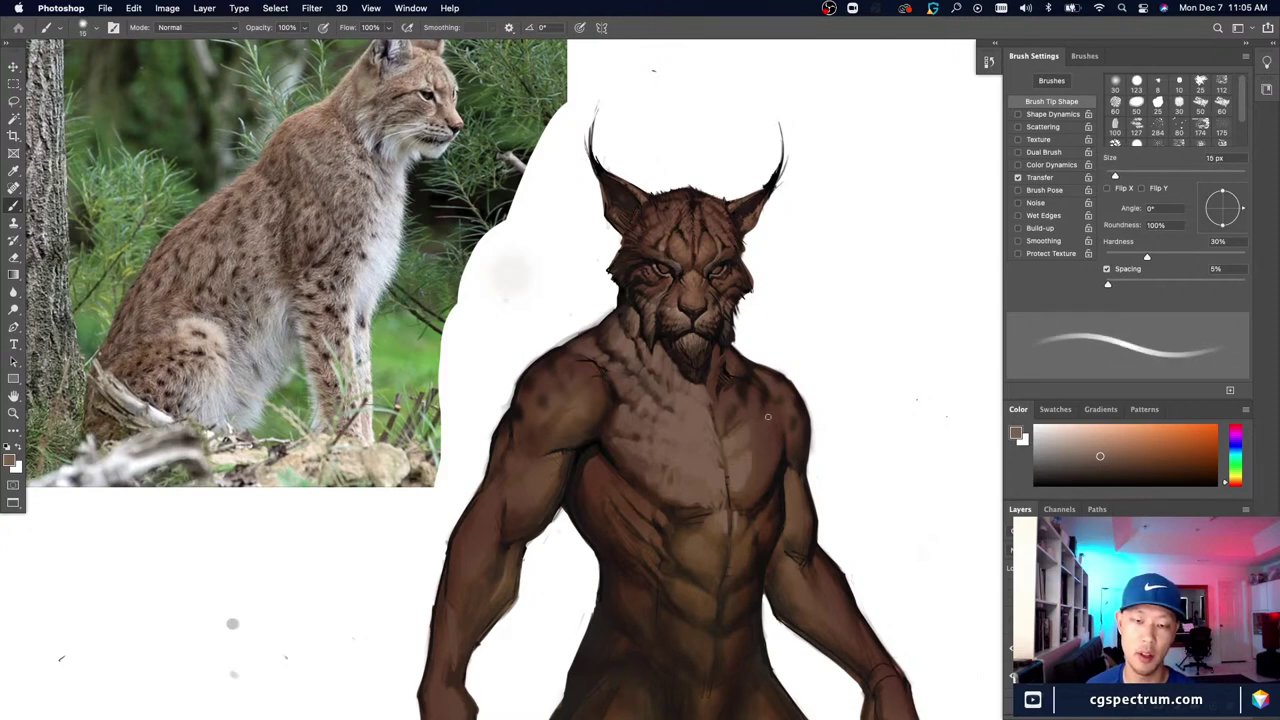
Step: Paint light fur tufts on the upper left pectoral with a 10 px brush and refine their edges with the eraser
key(super+plus)
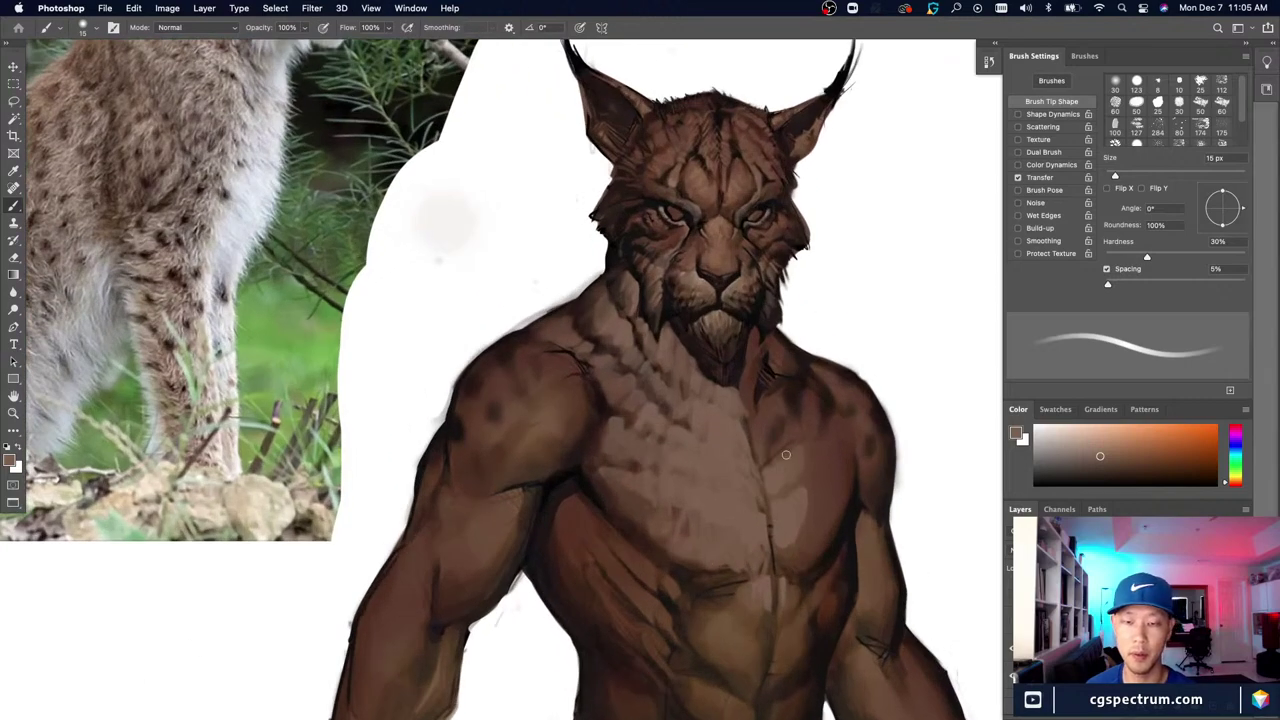
key(bracketleft)
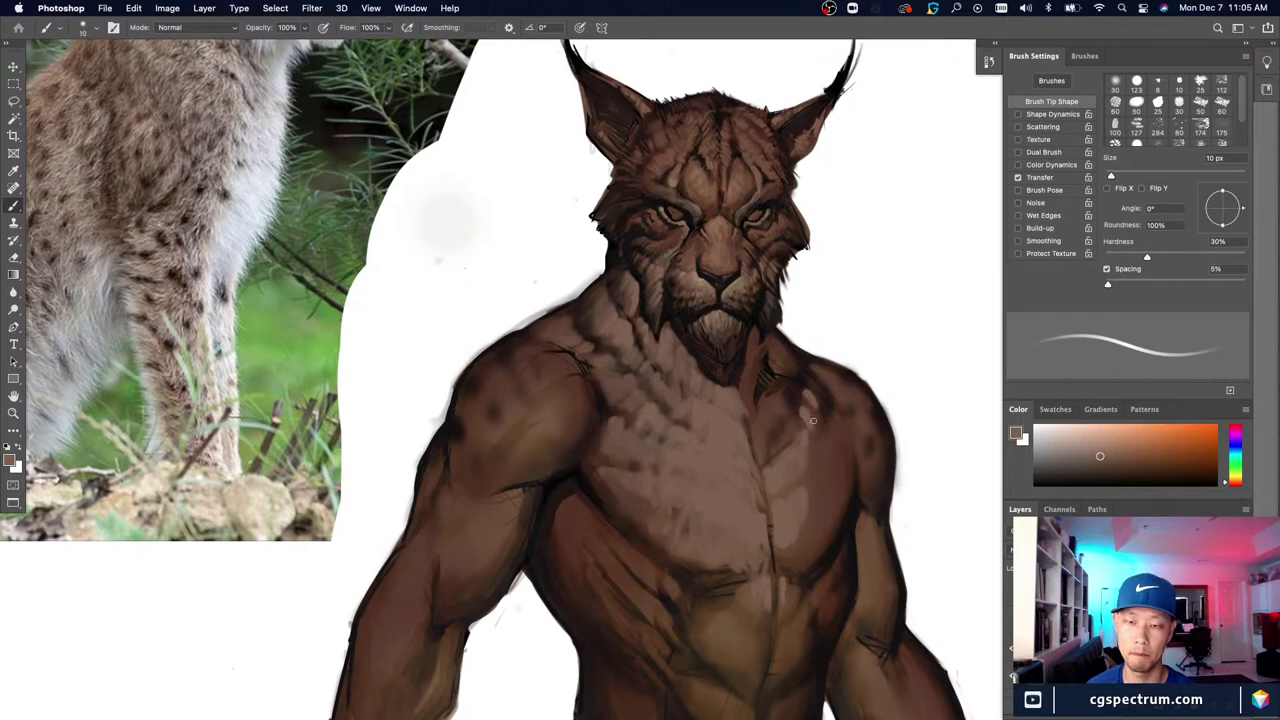
key(e)
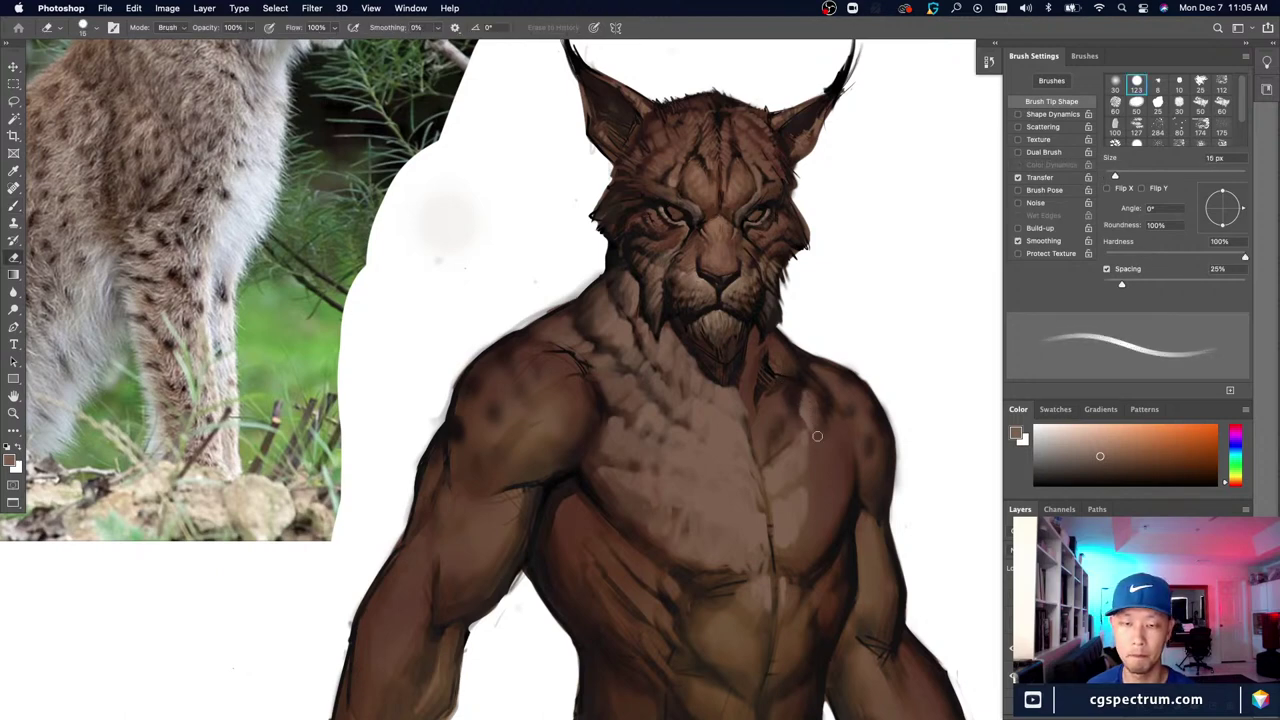
key(b)
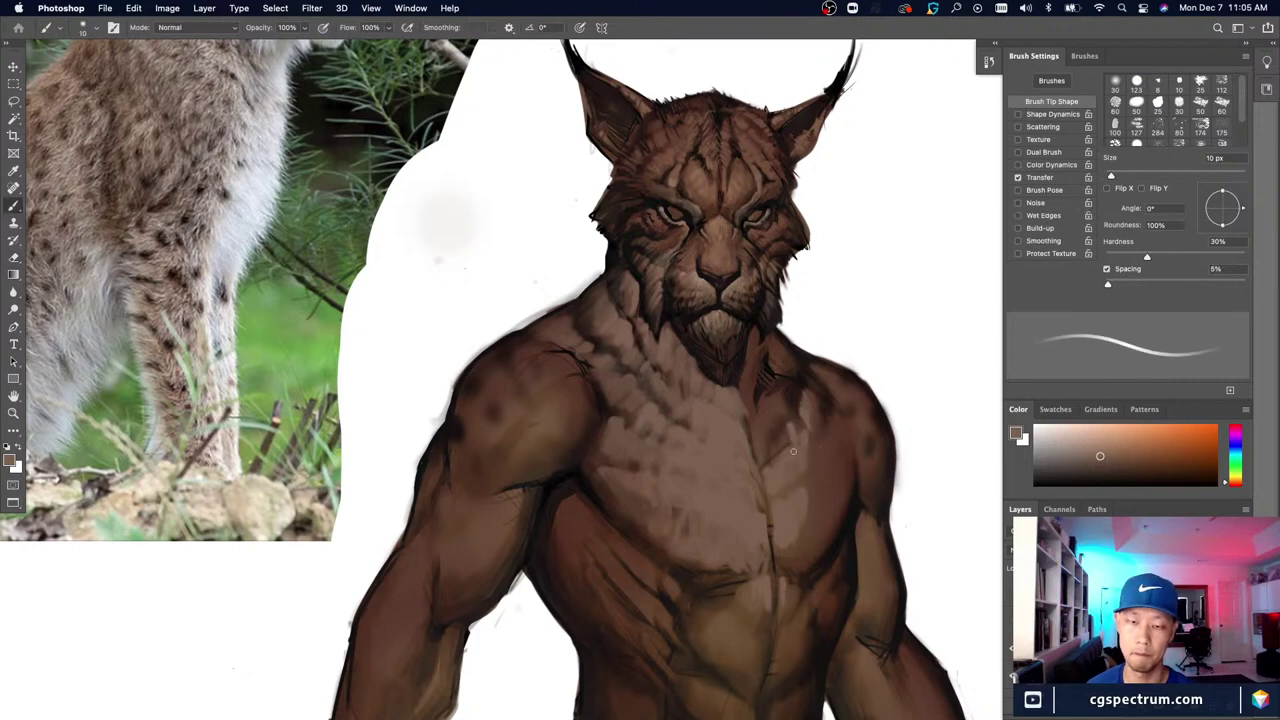
key(bracketright)
key(e)
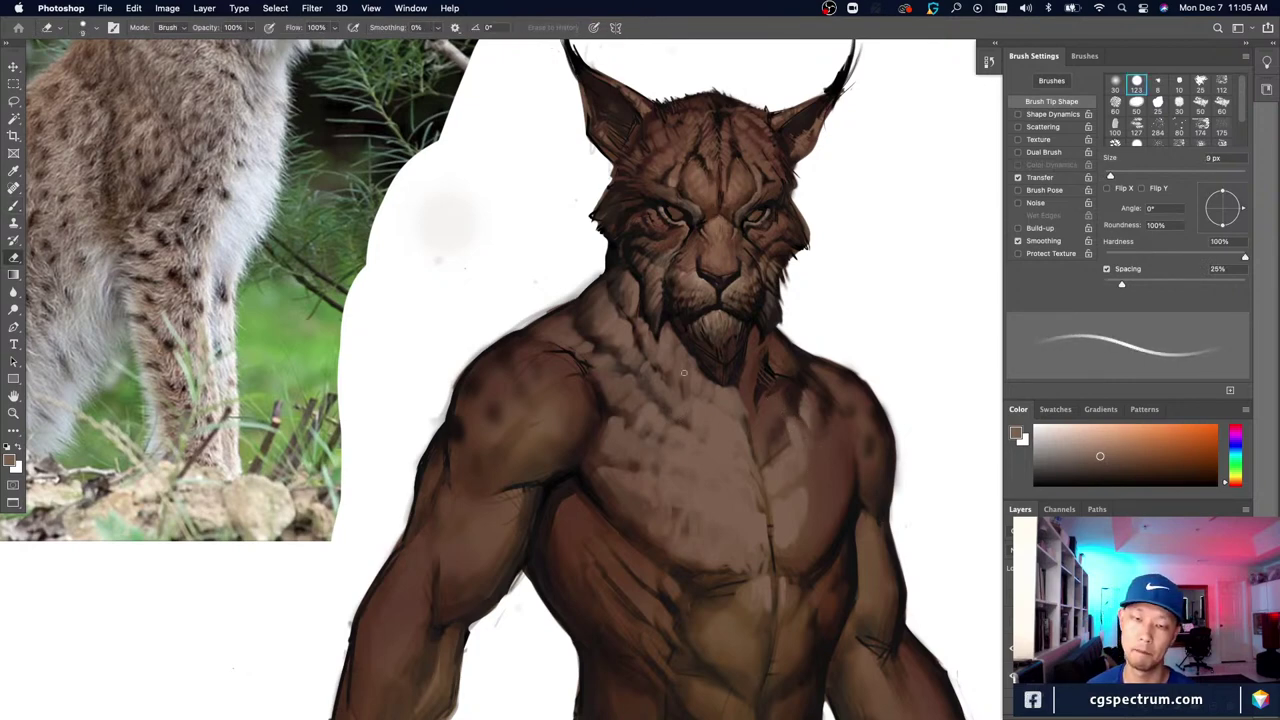
key(b)
key(bracketleft)
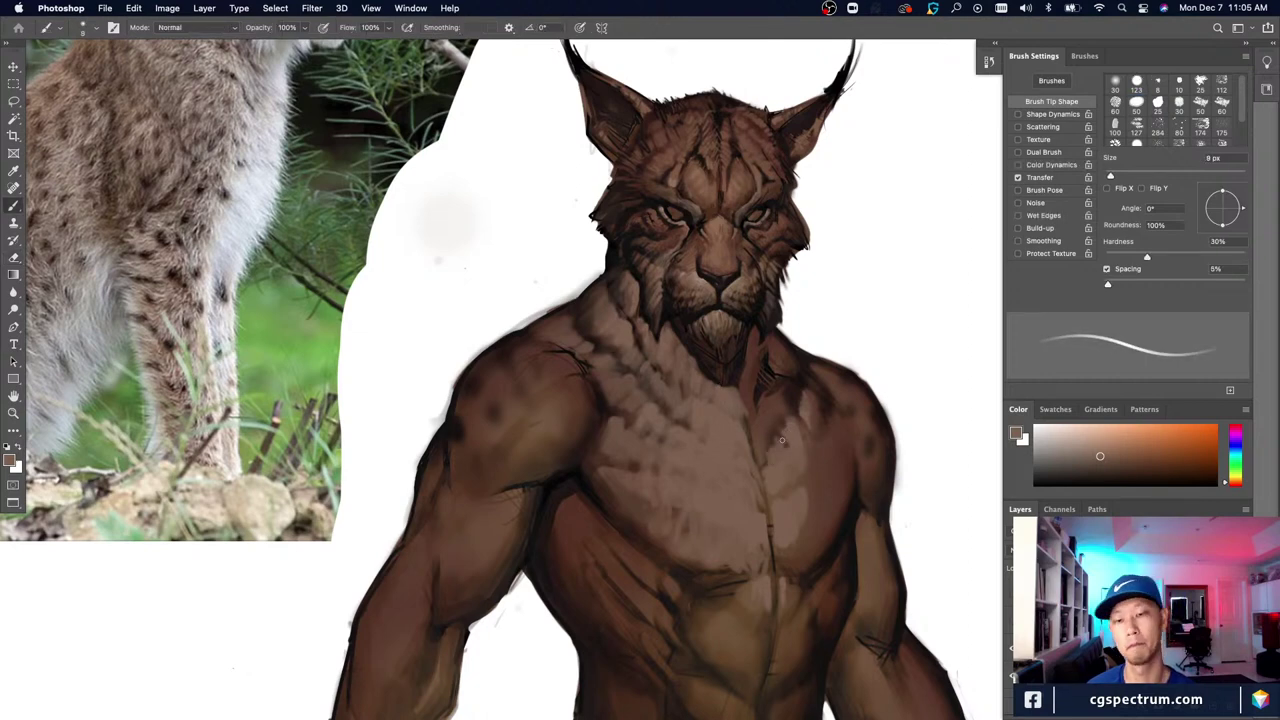
Step: Extend the light fur over the left collarbone toward the shoulder, enlarging the brush from 10 to 15 px
key(bracketleft)
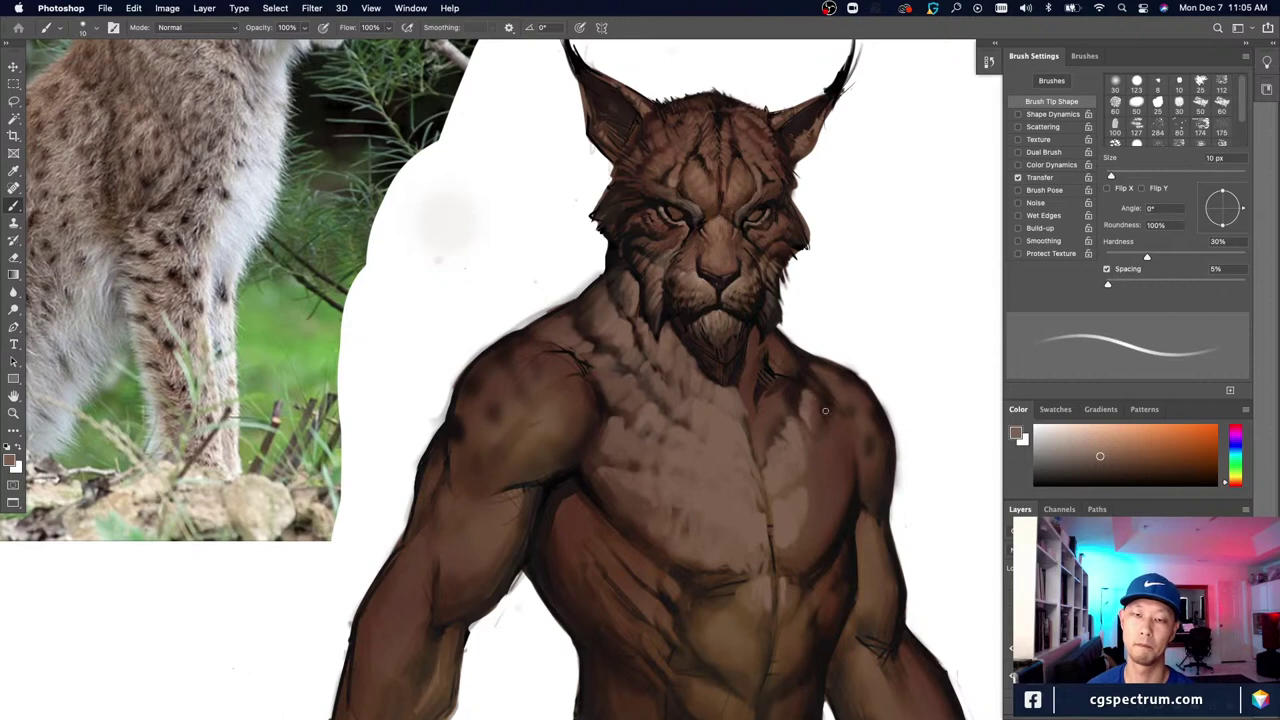
key(bracketleft)
key(bracketright)
key(bracketright)
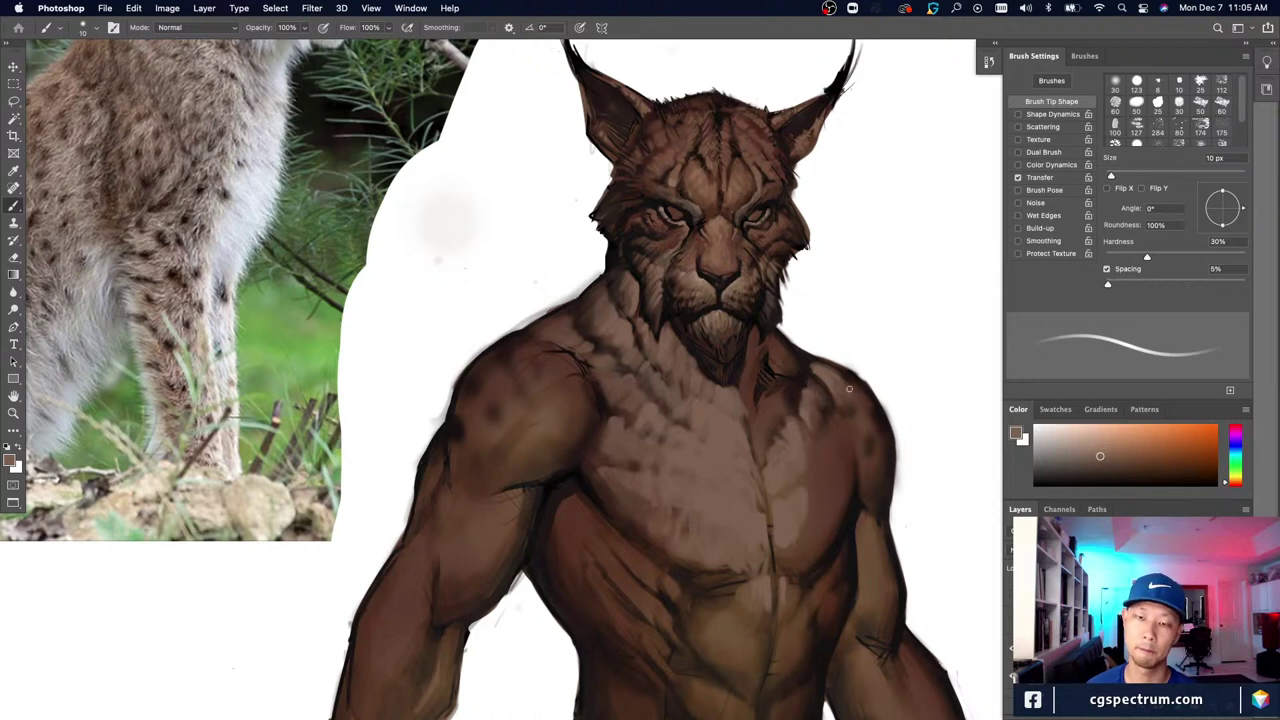
key(])
drag(822, 366, 856, 382)
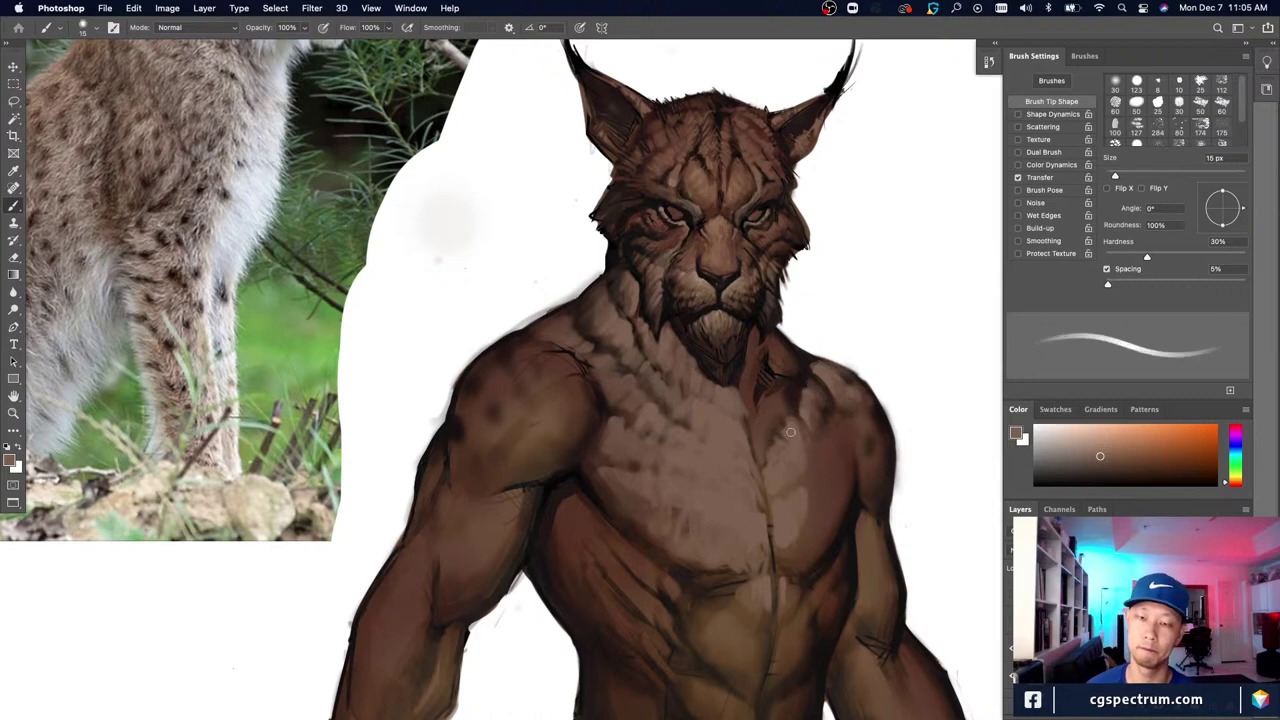
Step: Paint light fur tufts across the outer left pectoral below the shoulder, using 9 px and 15 px brushes
key([)
key(bracketleft)
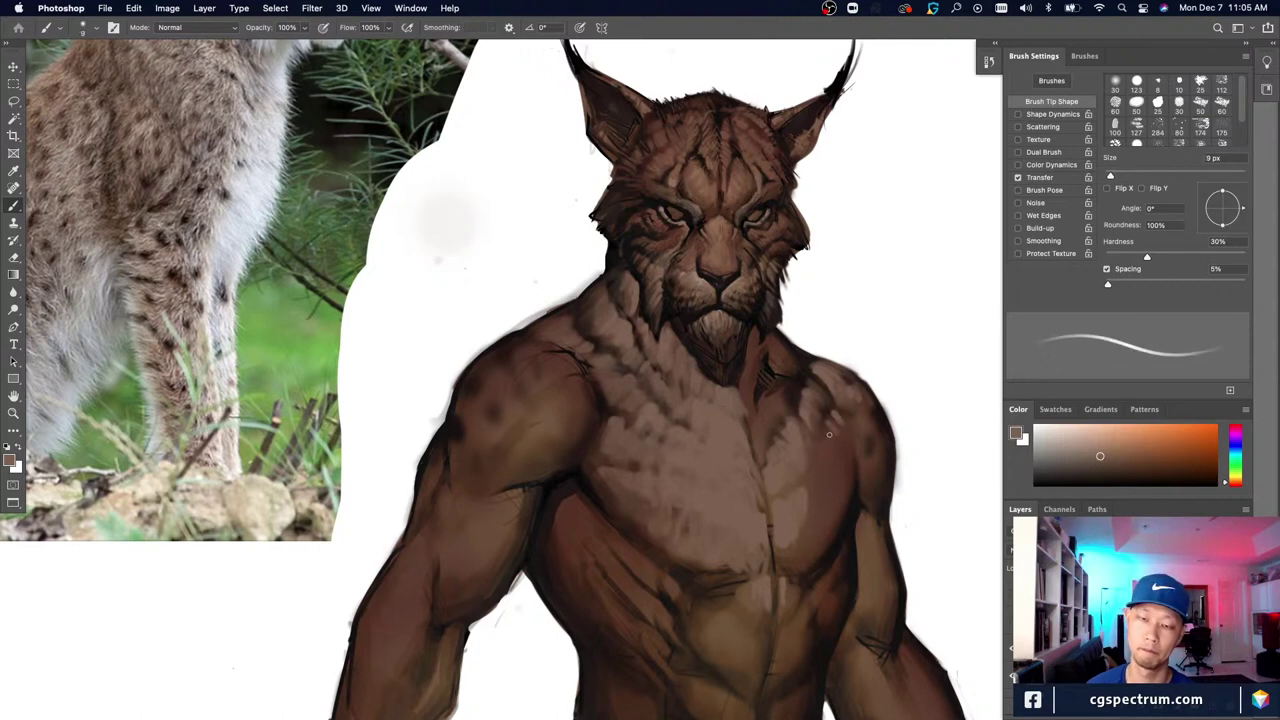
key(bracketright)
key(bracketright)
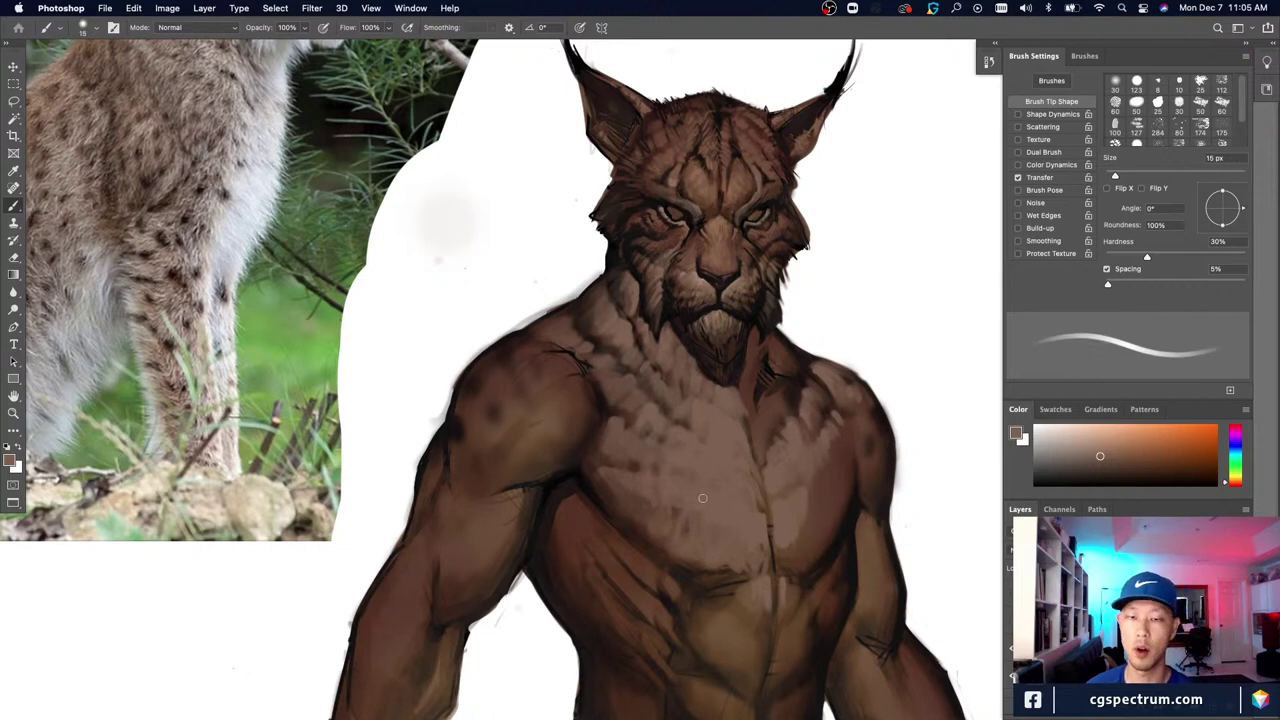
Step: Refine the fur along the upper sternum with a 9 px brush and fill the adjoining upper left chest at 15 px
key(bracketleft)
key(bracketleft)
key(bracketleft)
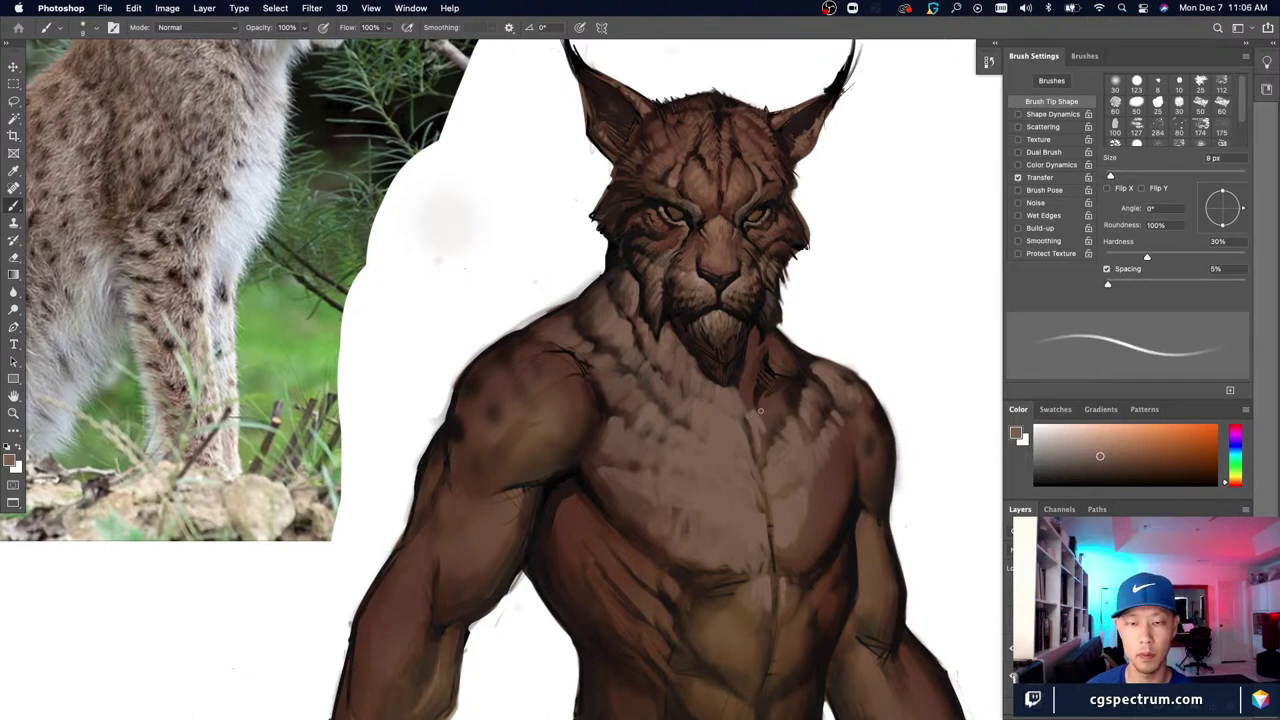
key(bracketright)
key(bracketright)
key(bracketright)
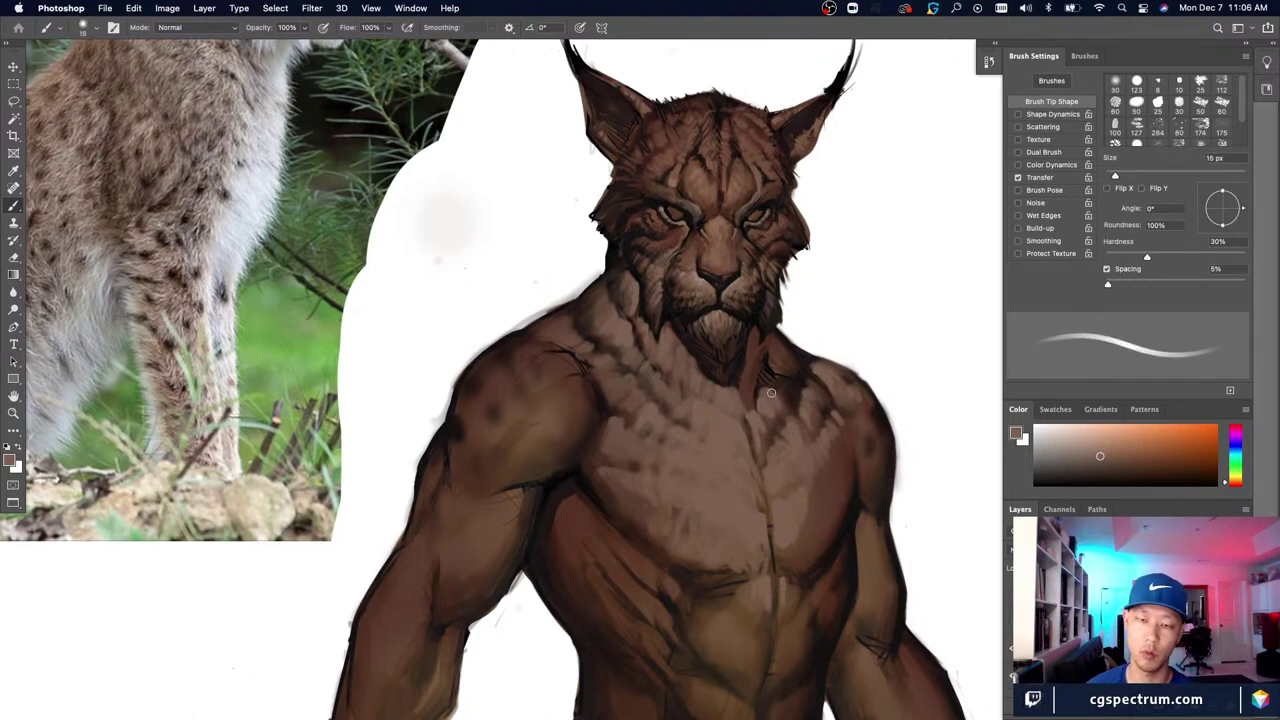
Step: Paint light fur tufts between the left collarbone and the base of the neck, reducing the brush from 10 to 7 px
key(bracketleft)
key(bracketleft)
key(bracketright)
key(bracketleft)
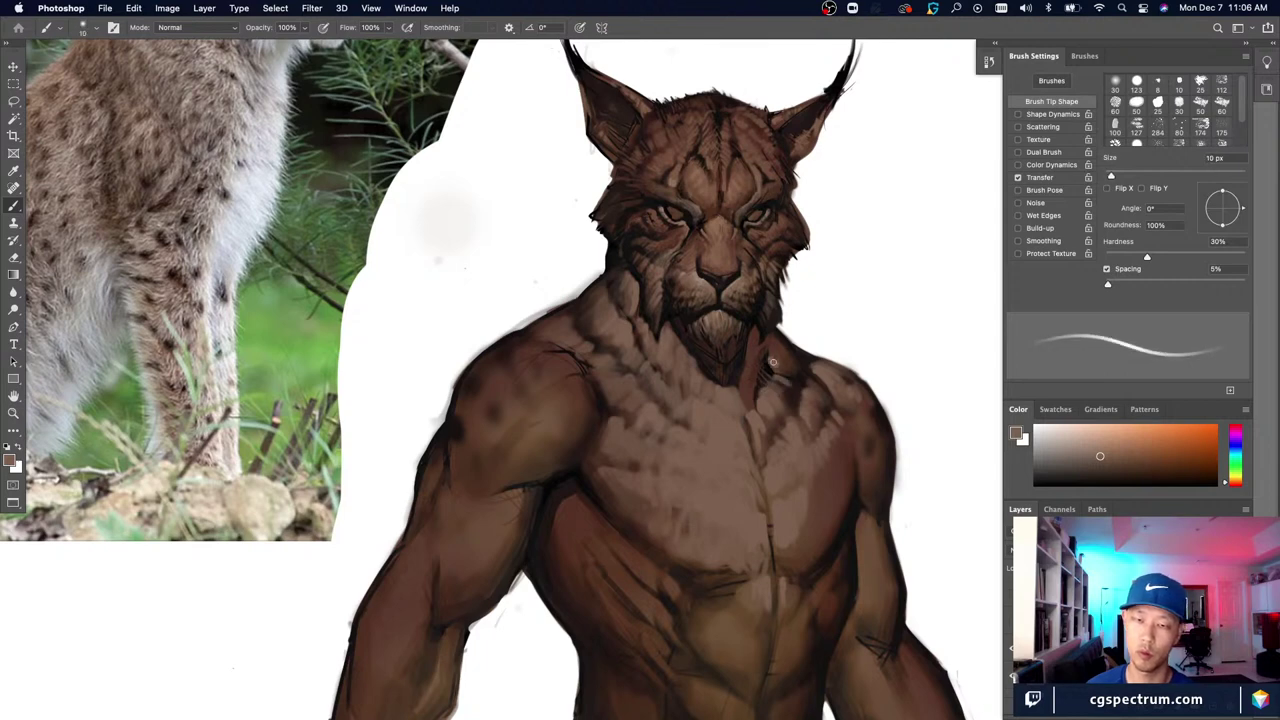
key(bracketright)
key(bracketleft)
key(bracketleft)
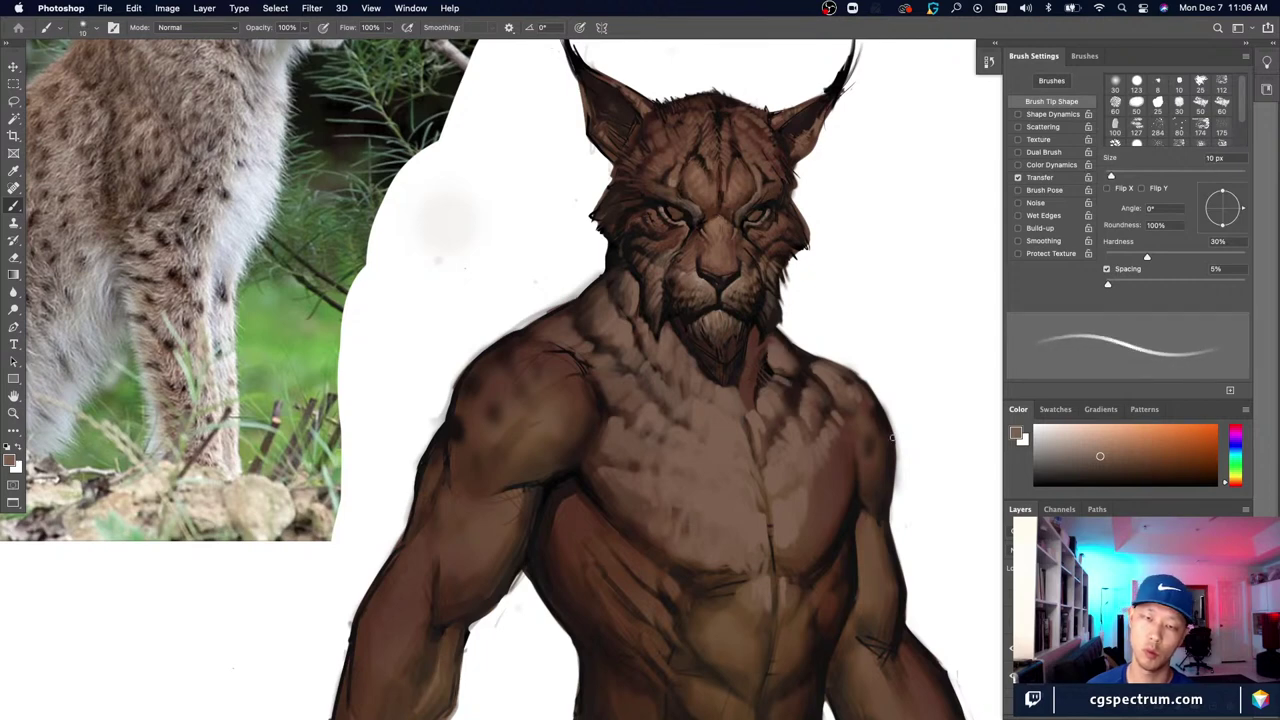
key(bracketleft)
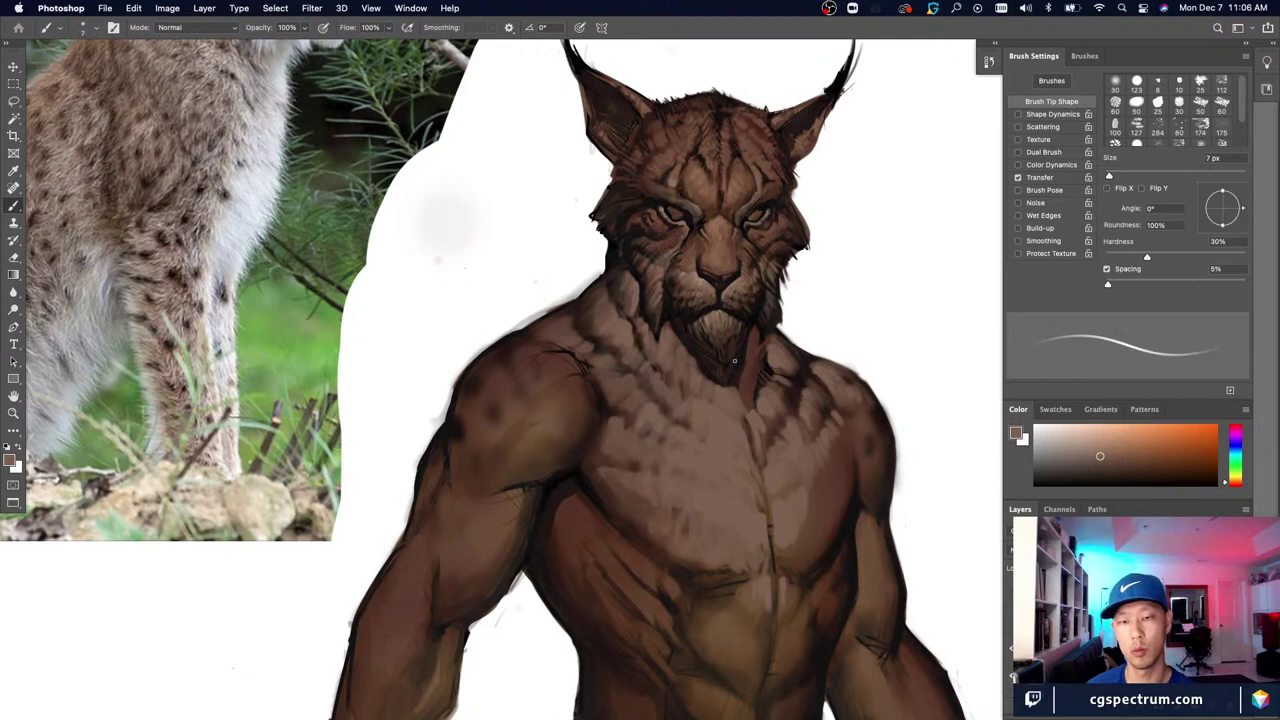
Step: Paint fur strokes on the neck beside the beard and at the top of the sternum with sampled chest and neck tones, using 5 to 10 px brushes
drag(789, 443, 777, 466)
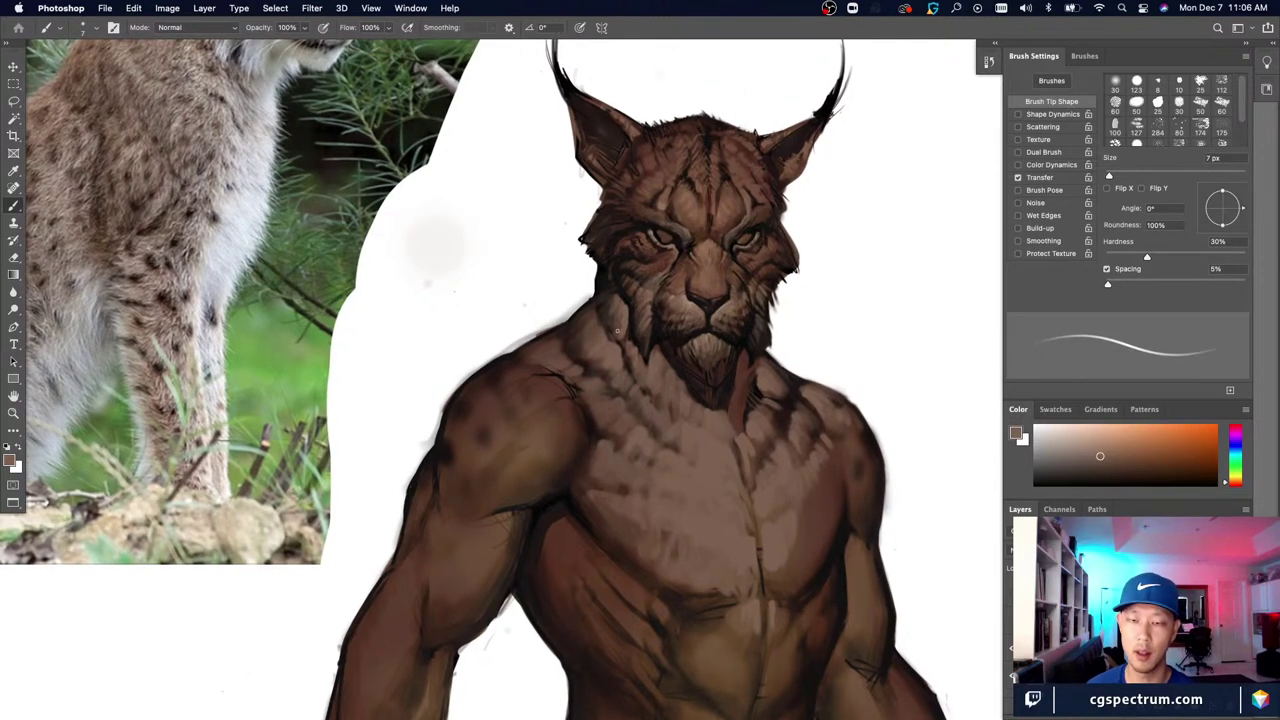
alt+click(708, 453)
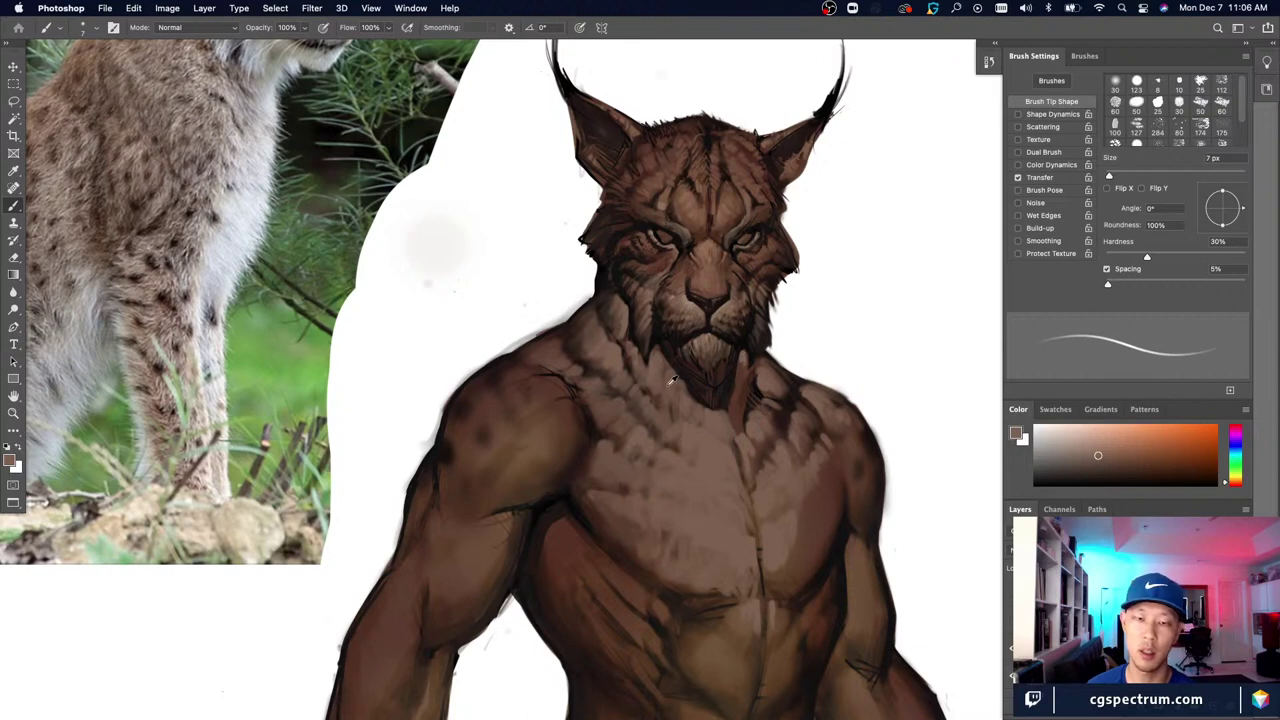
alt+click(673, 381)
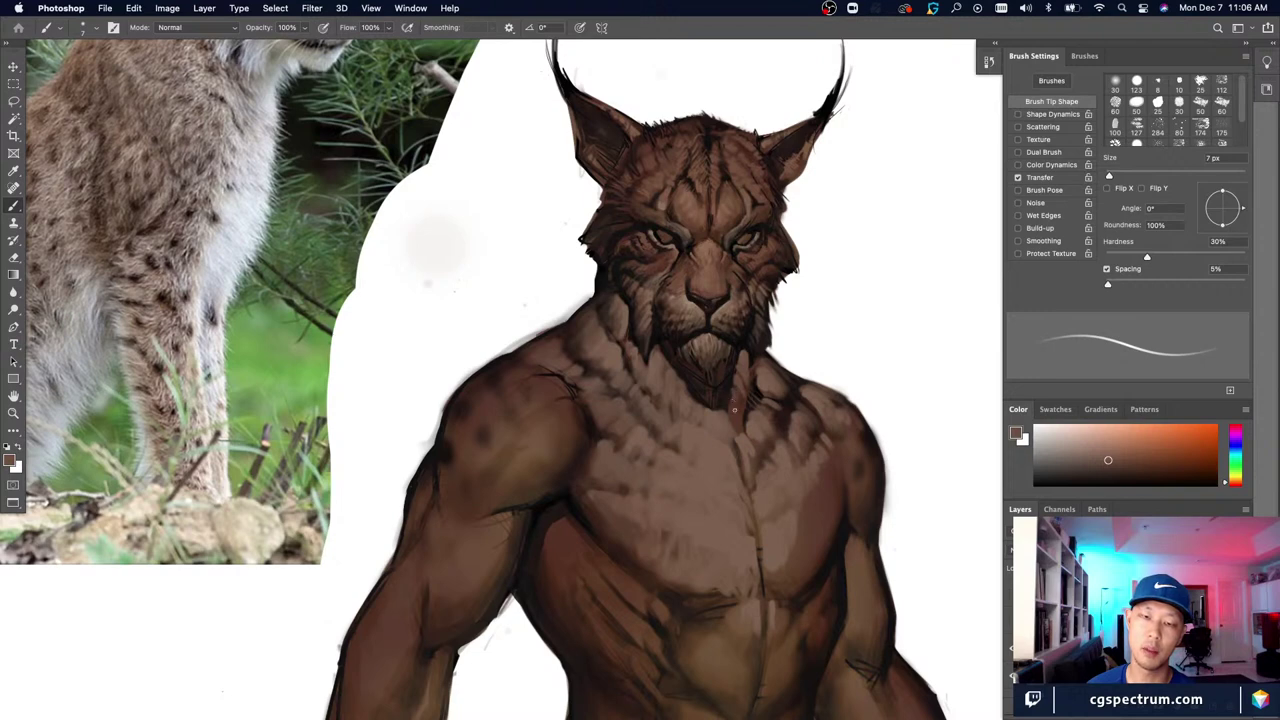
key(bracketleft)
key(bracketleft)
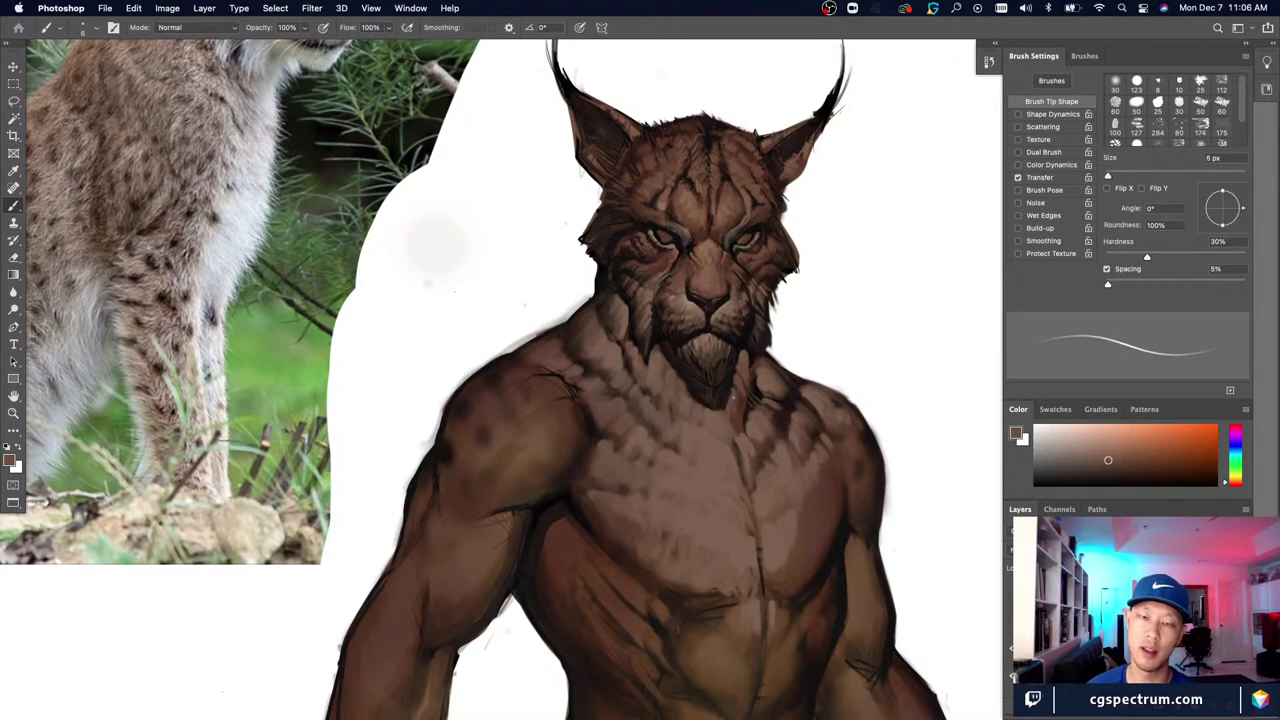
key(bracketright)
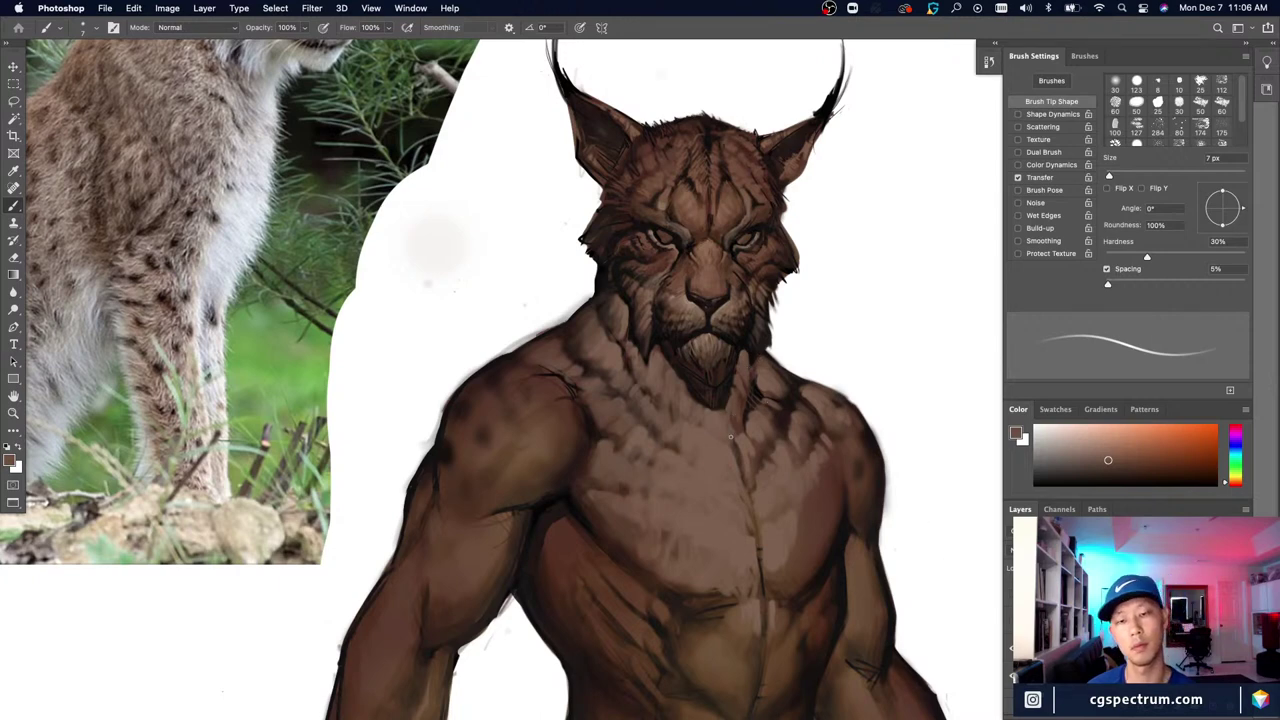
key(bracketright)
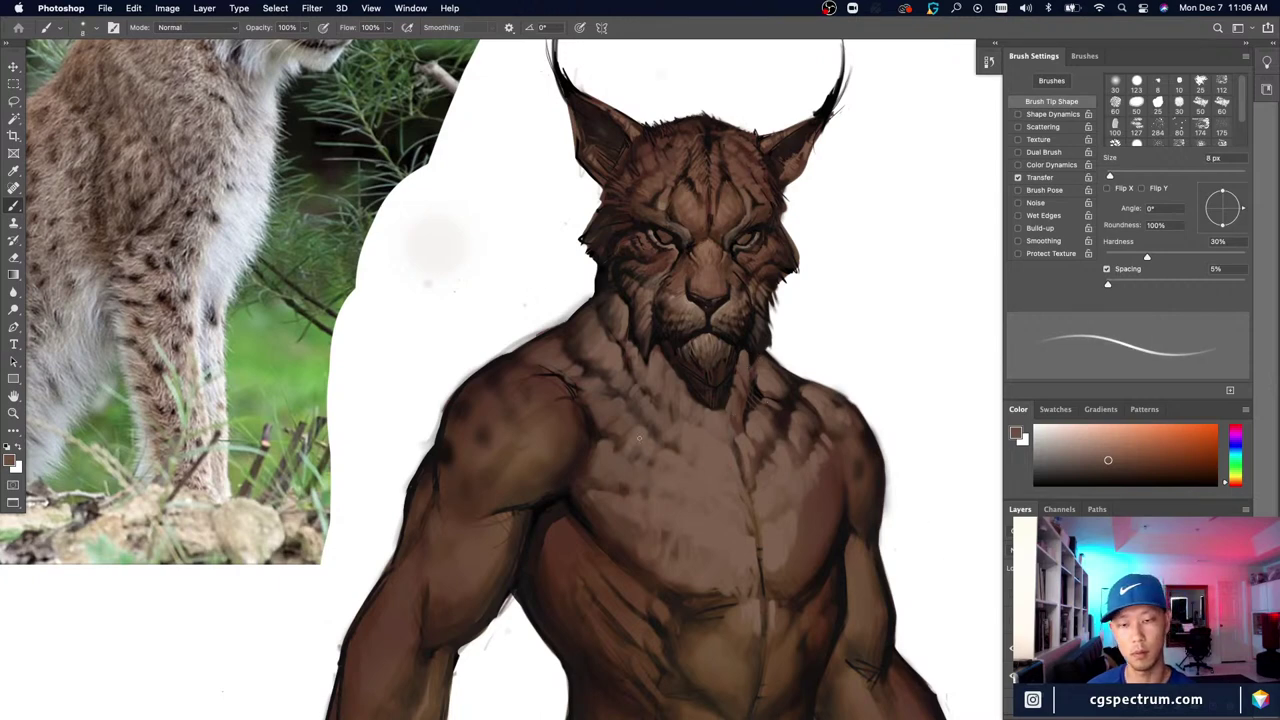
key(bracketright)
key(bracketright)
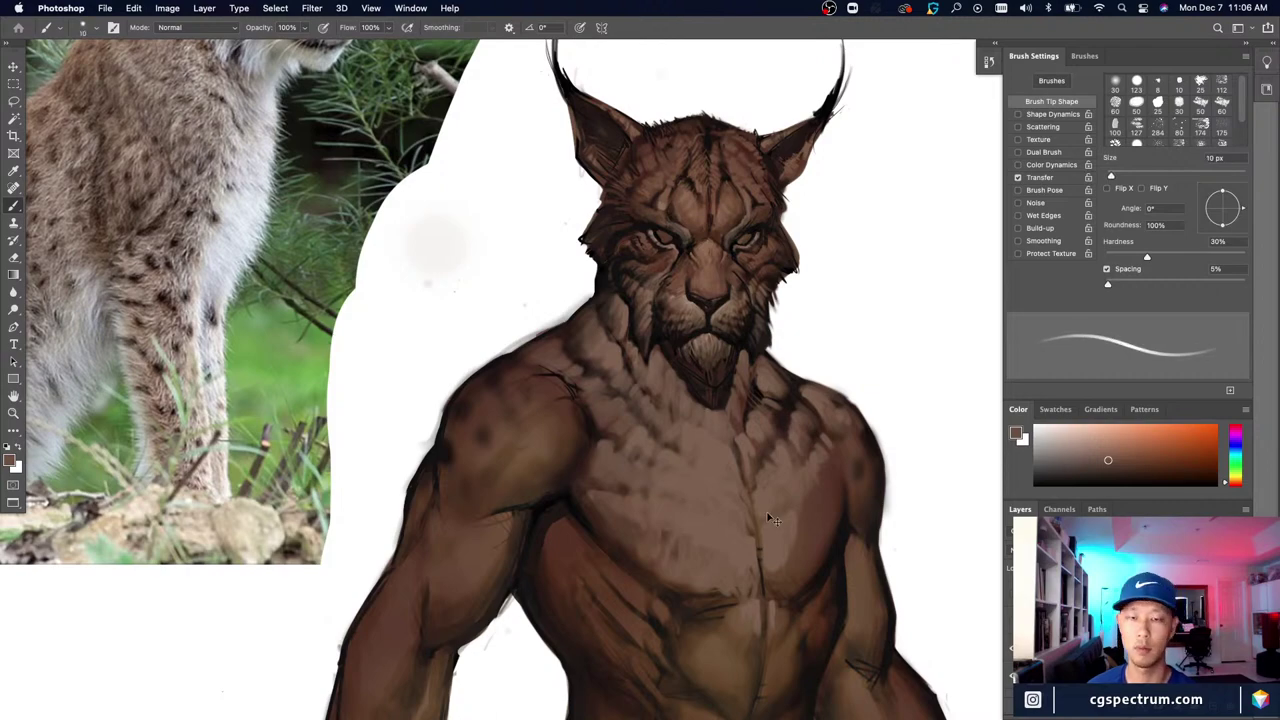
Step: Compare the chest and neck fur with the lynx reference at different zoom levels
key(super+minus)
key(super+equal)
mouse_move(705, 380)
mouse_down()
mouse_move(675, 346)
mouse_move(688, 381)
mouse_up()
key(super+z)
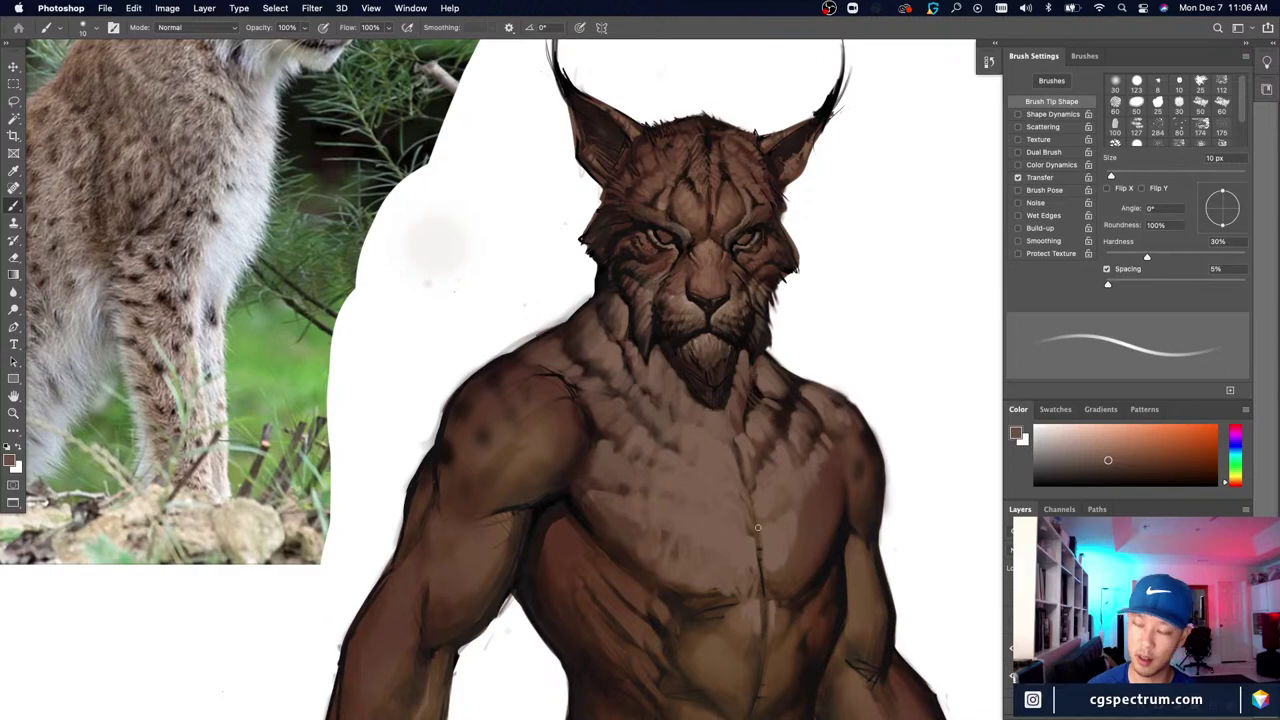
key(super+minus)
key(super+minus)
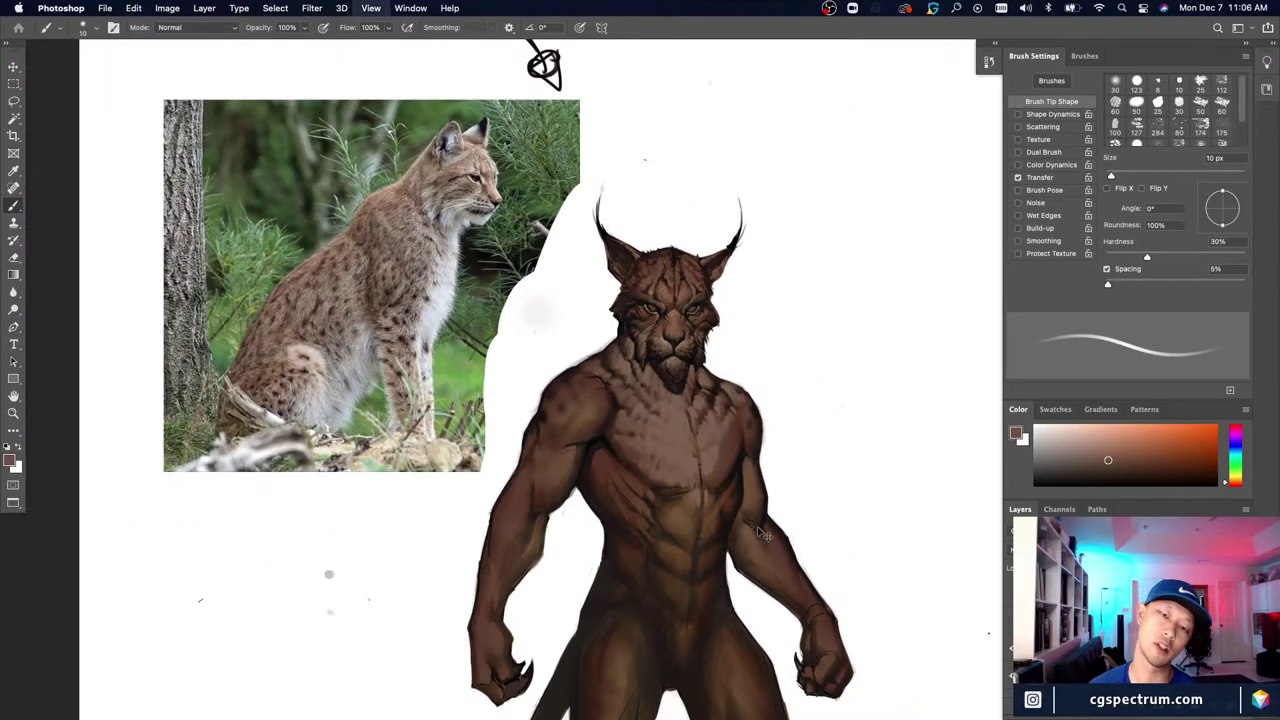
key(super+equal)
key(super+equal)
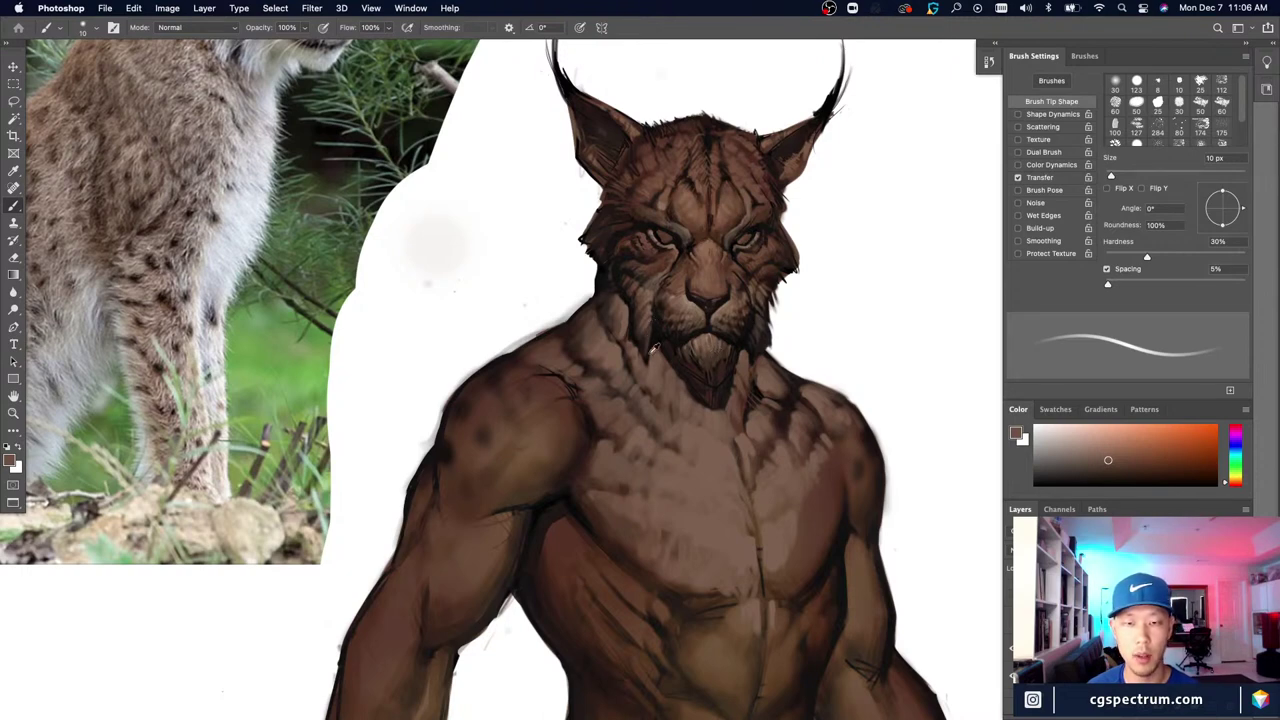
Step: Cover the lower beard and throat beneath the chin with a sampled dark brown, reducing the brush from 20 to 10 px
key(d)
scroll(697, 426, up, 2)
scroll(697, 426, right, 2)
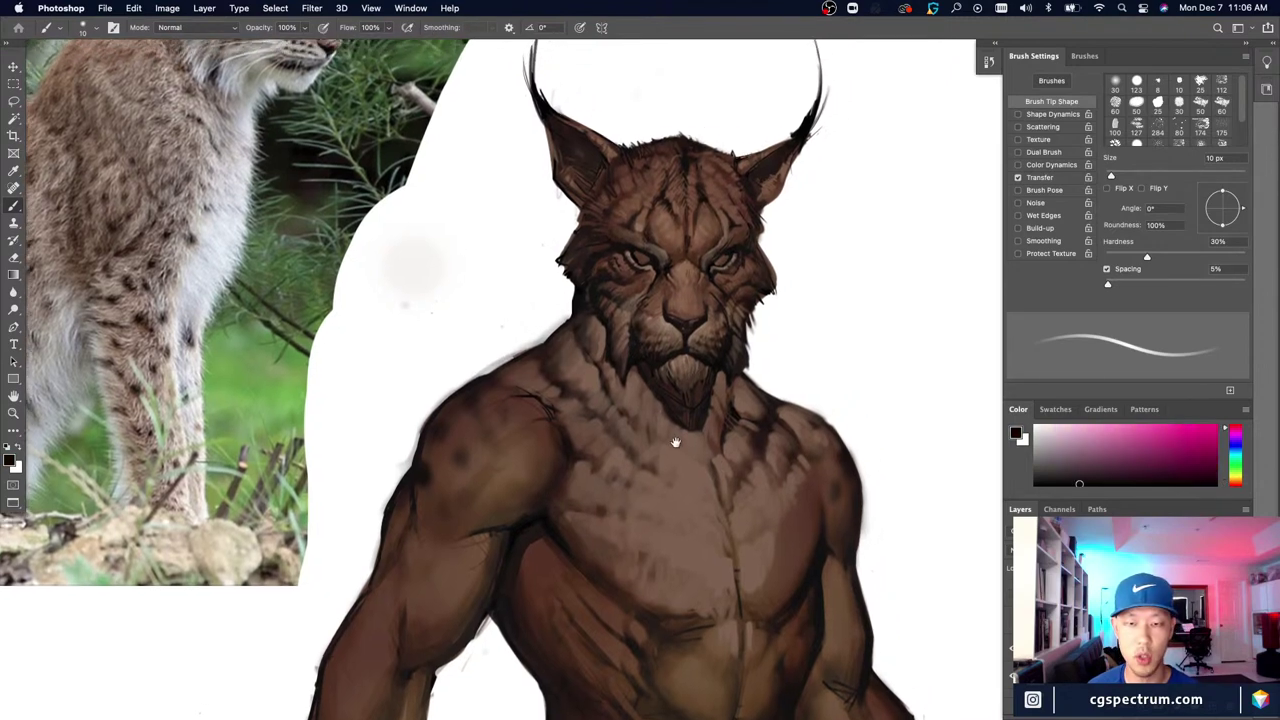
alt+click(726, 350)
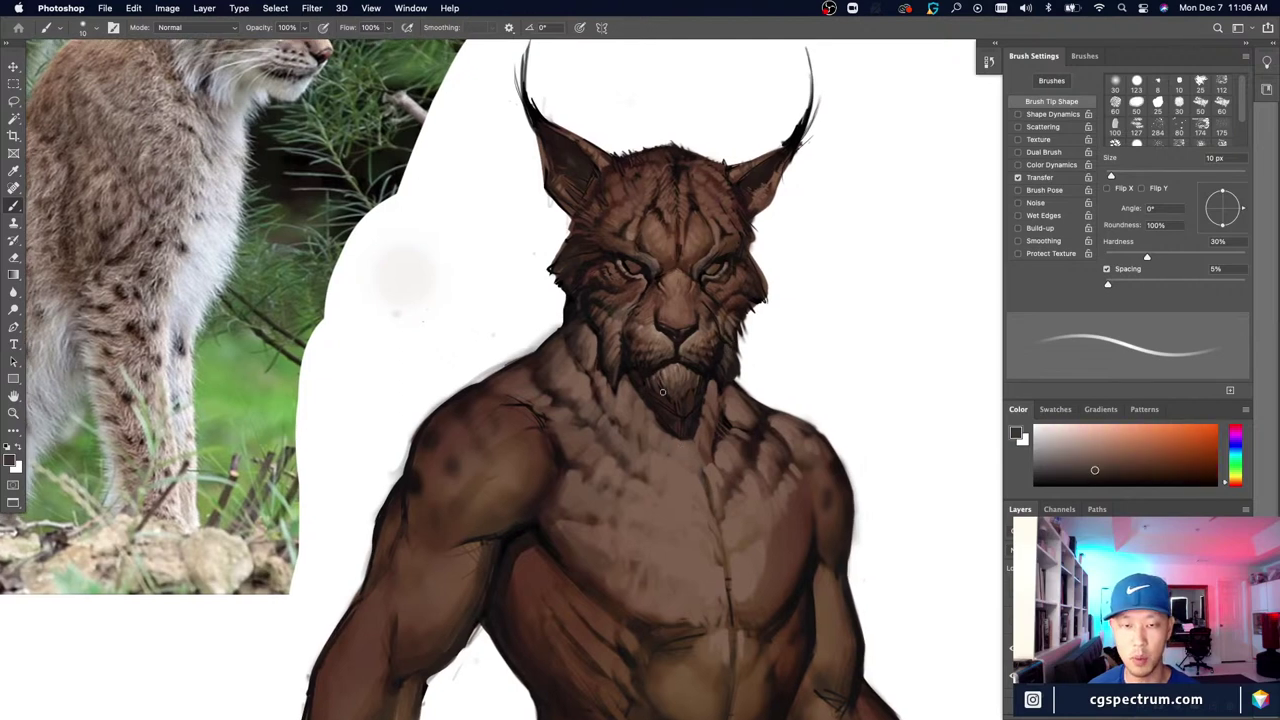
key(bracketright)
alt+click(695, 400)
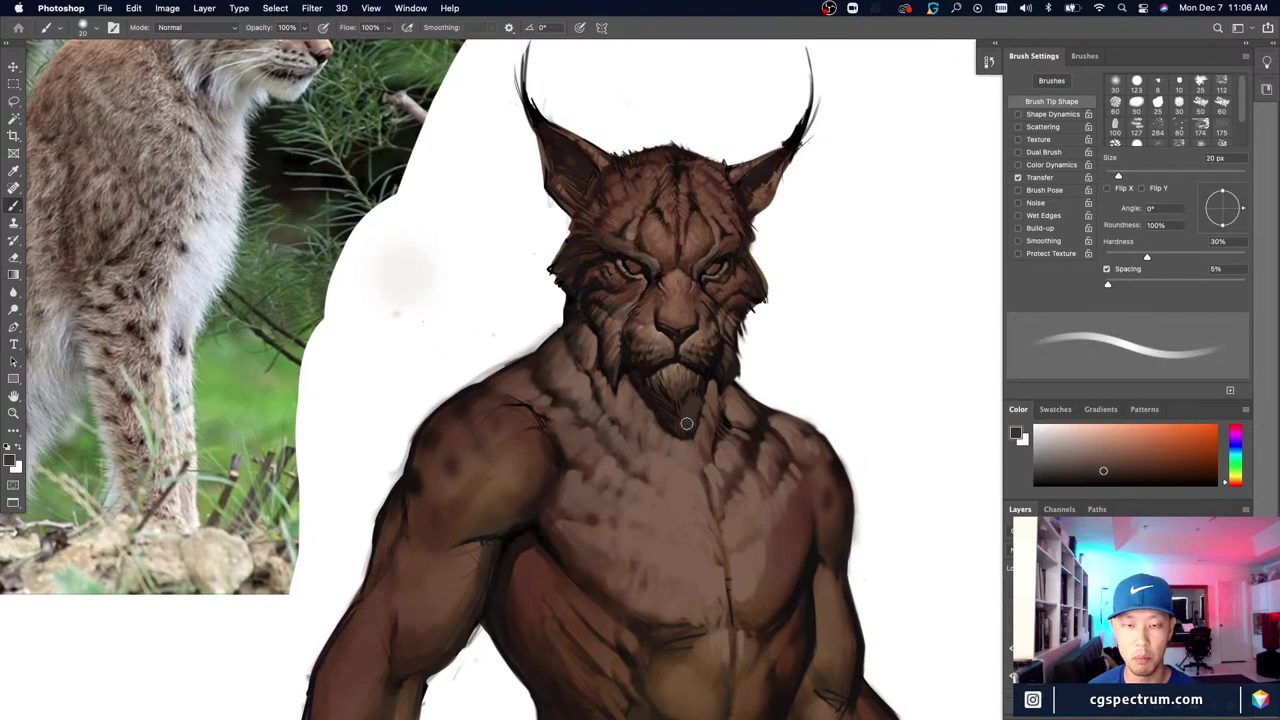
key(bracketleft)
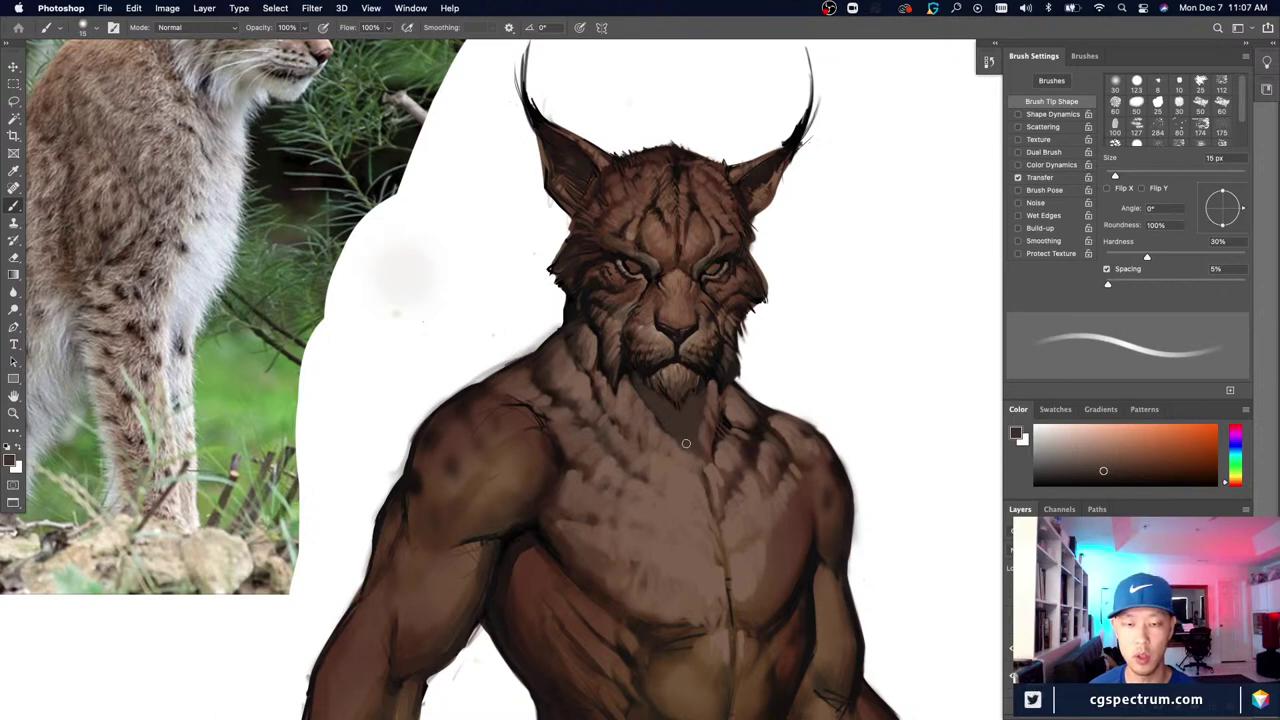
key(bracketleft)
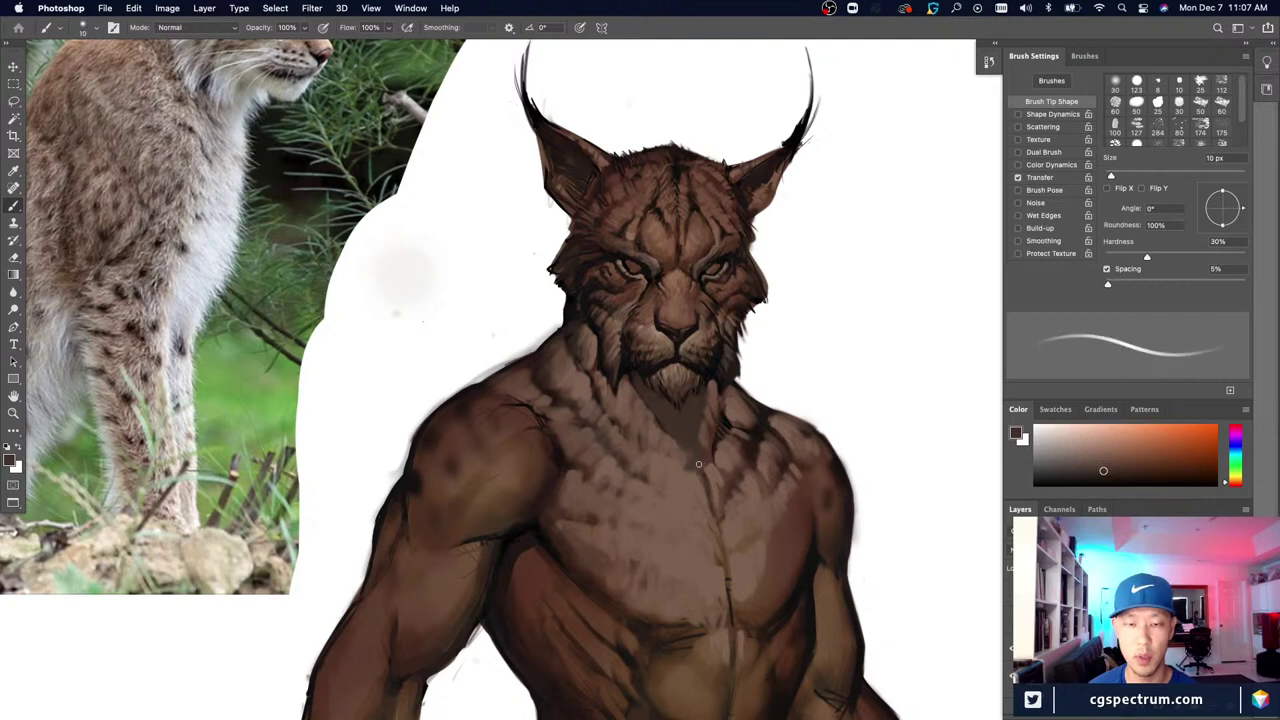
key(d)
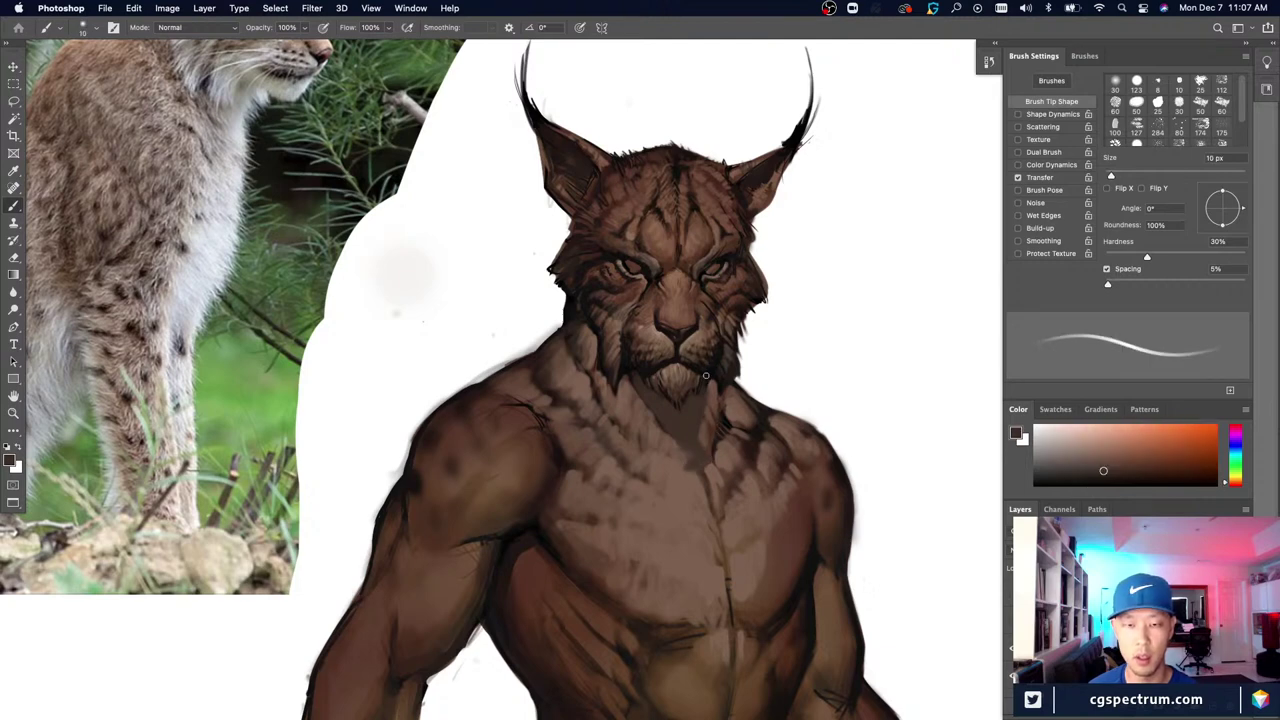
Step: Paint fur strokes along the edges of the dark throat beneath the beard with sampled browns, reducing the brush from 10 to 7 px
key(bracketleft)
drag(708, 383, 695, 451)
alt+click(635, 379)
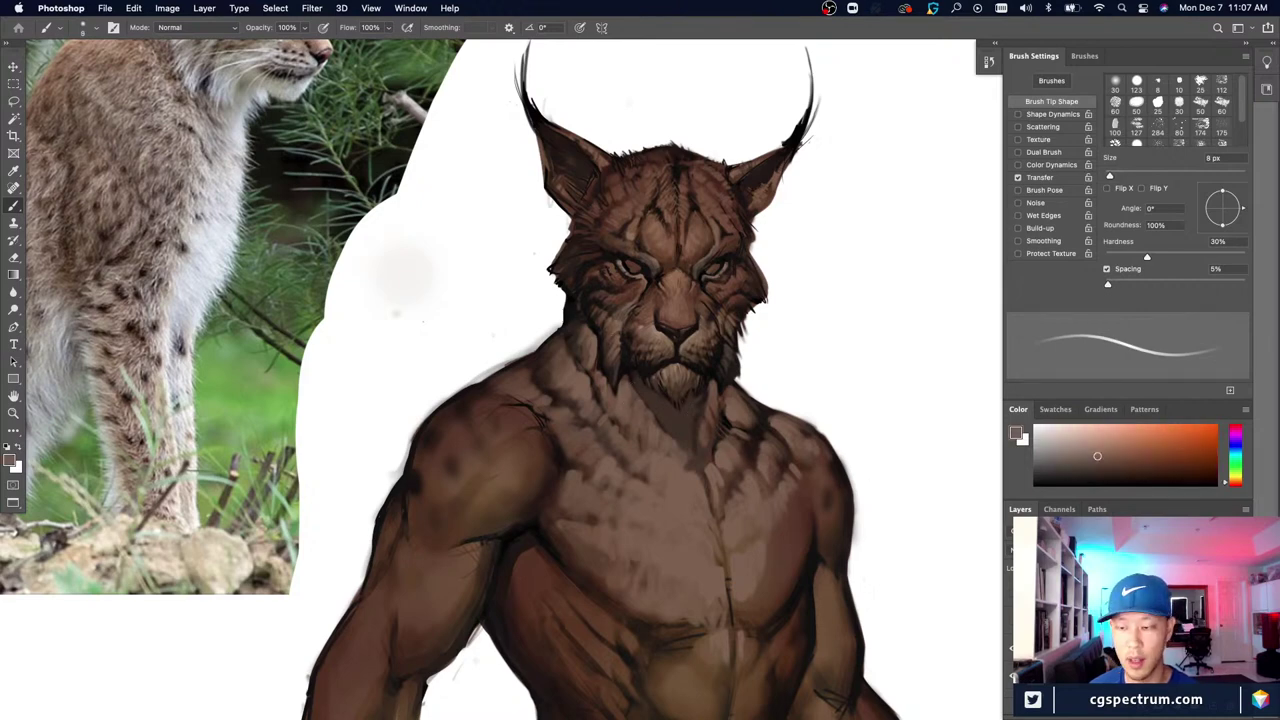
alt+click(661, 377)
alt+click(636, 382)
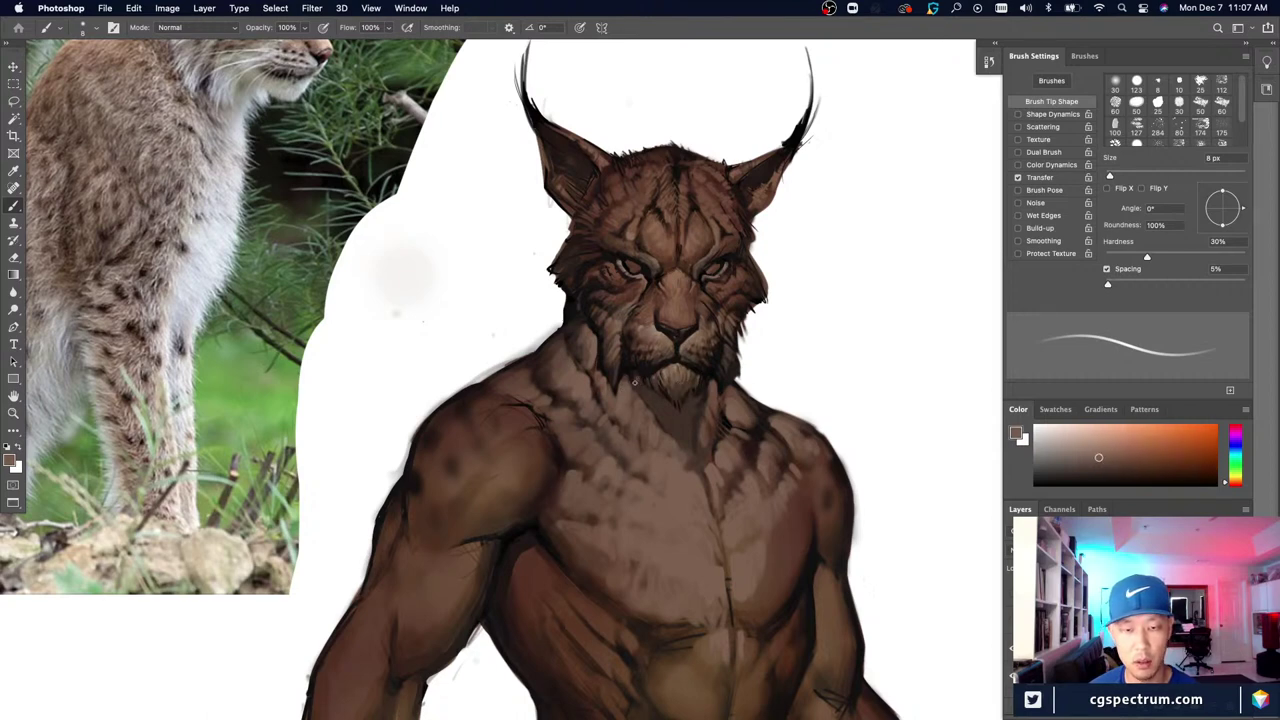
key(bracketleft)
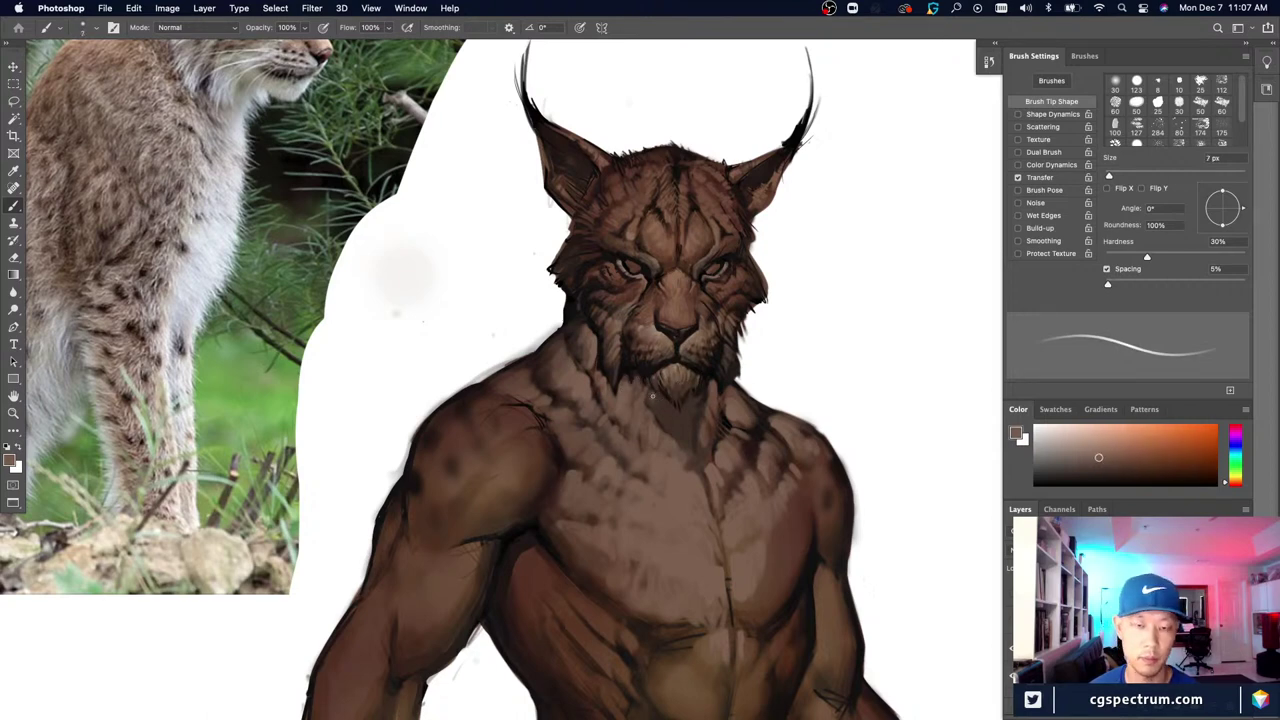
Step: Blend the fur between the left jaw tuft and the beard with sampled dark and light tones, using 7 to 8 px brushes
alt+click(630, 378)
key(bracketright)
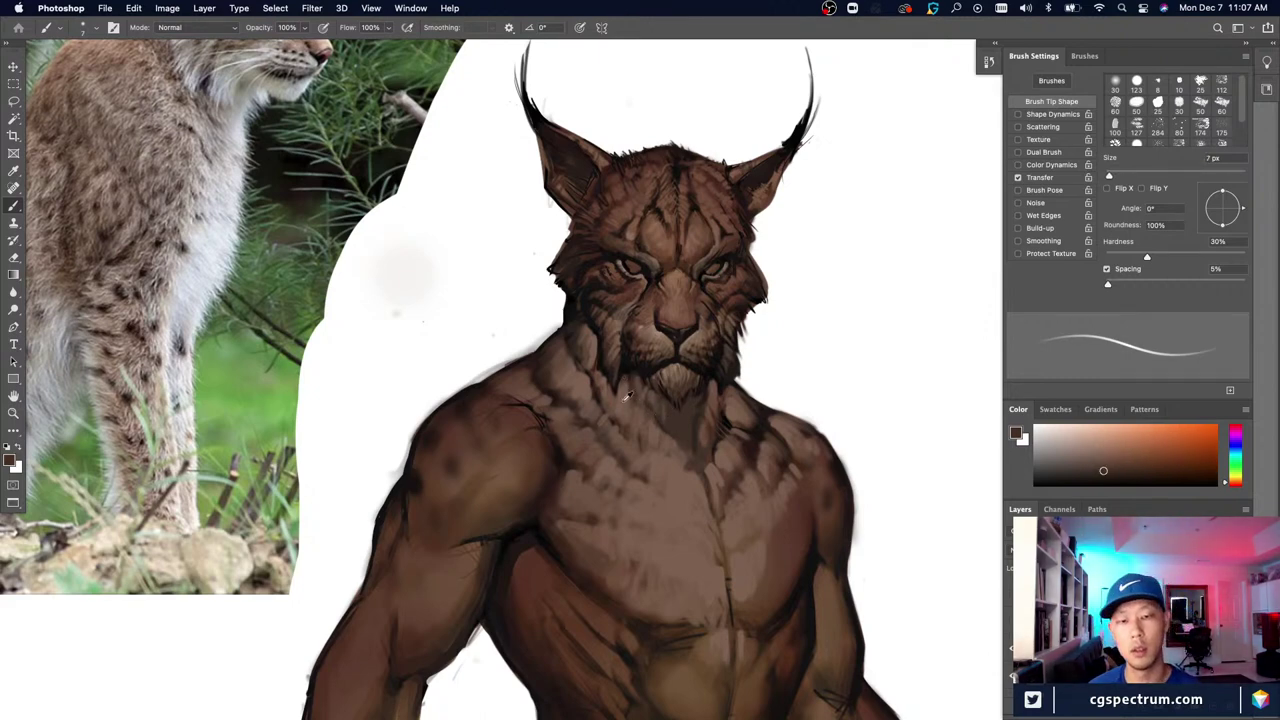
alt+click(629, 396)
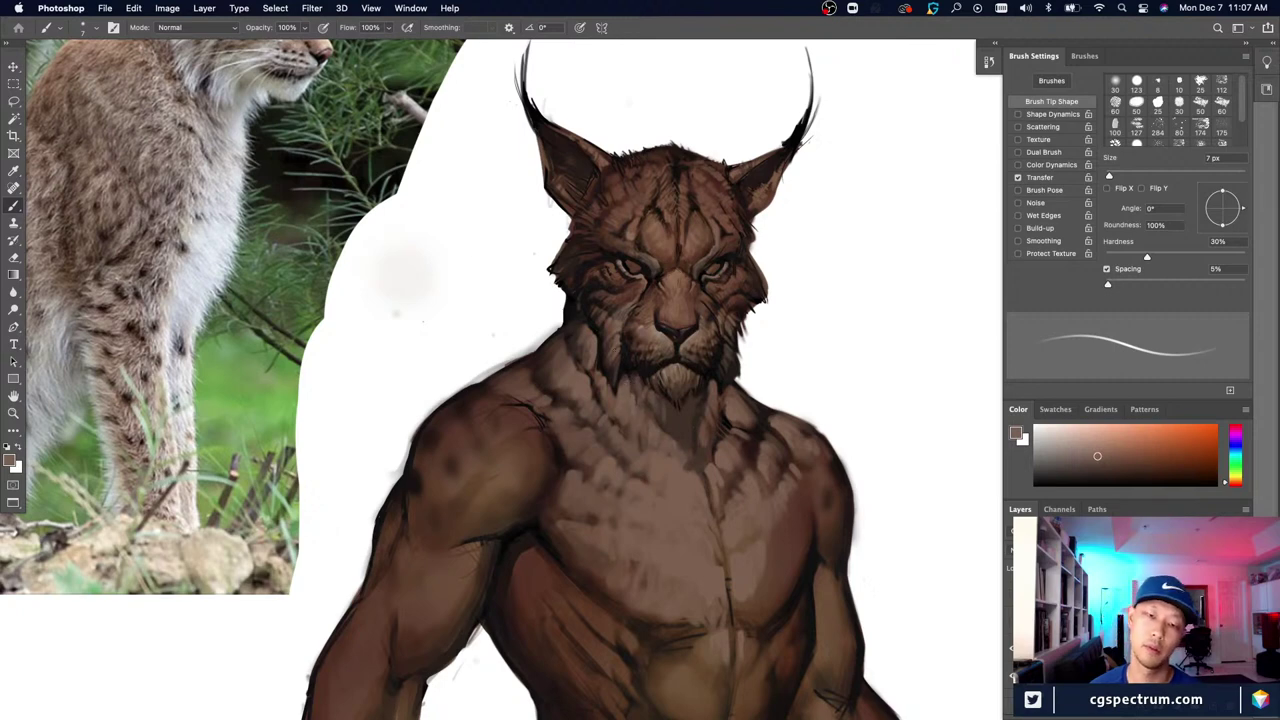
alt+click(652, 396)
key(bracketright)
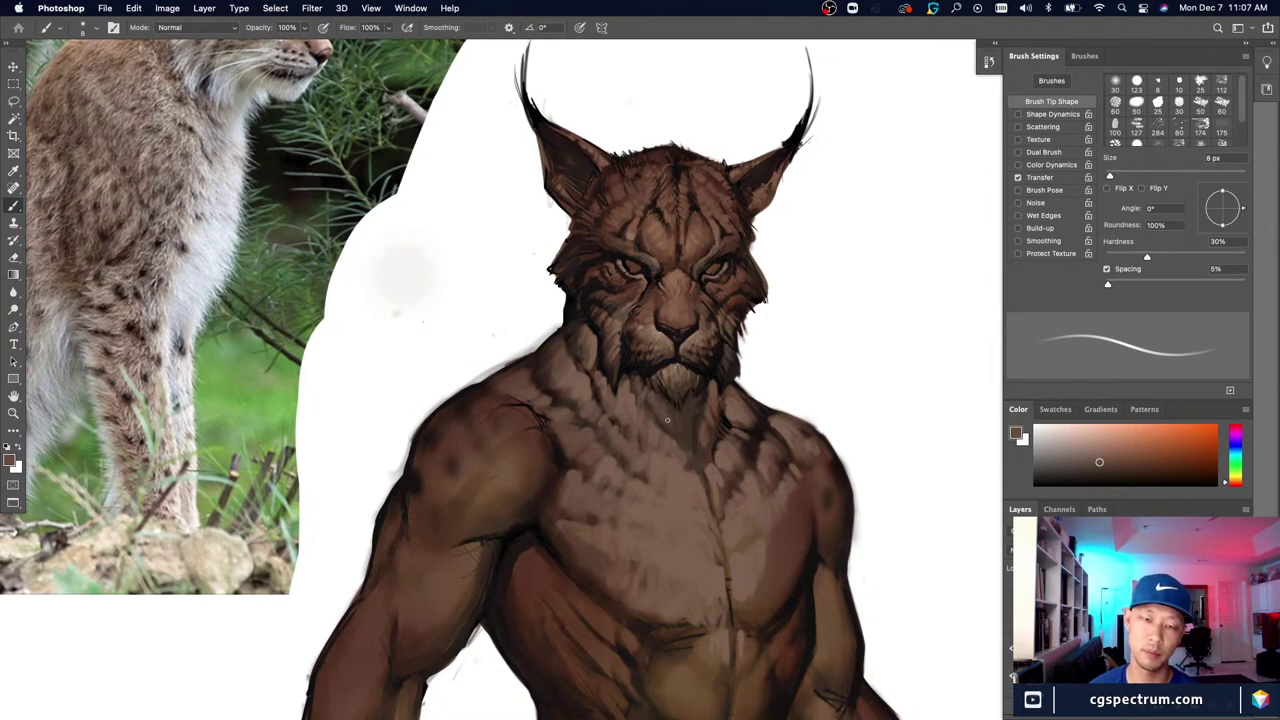
Step: Break up the flat dark throat below the beard with fur strokes in sampled light and dark browns, using an 8 px brush
alt+click(679, 433)
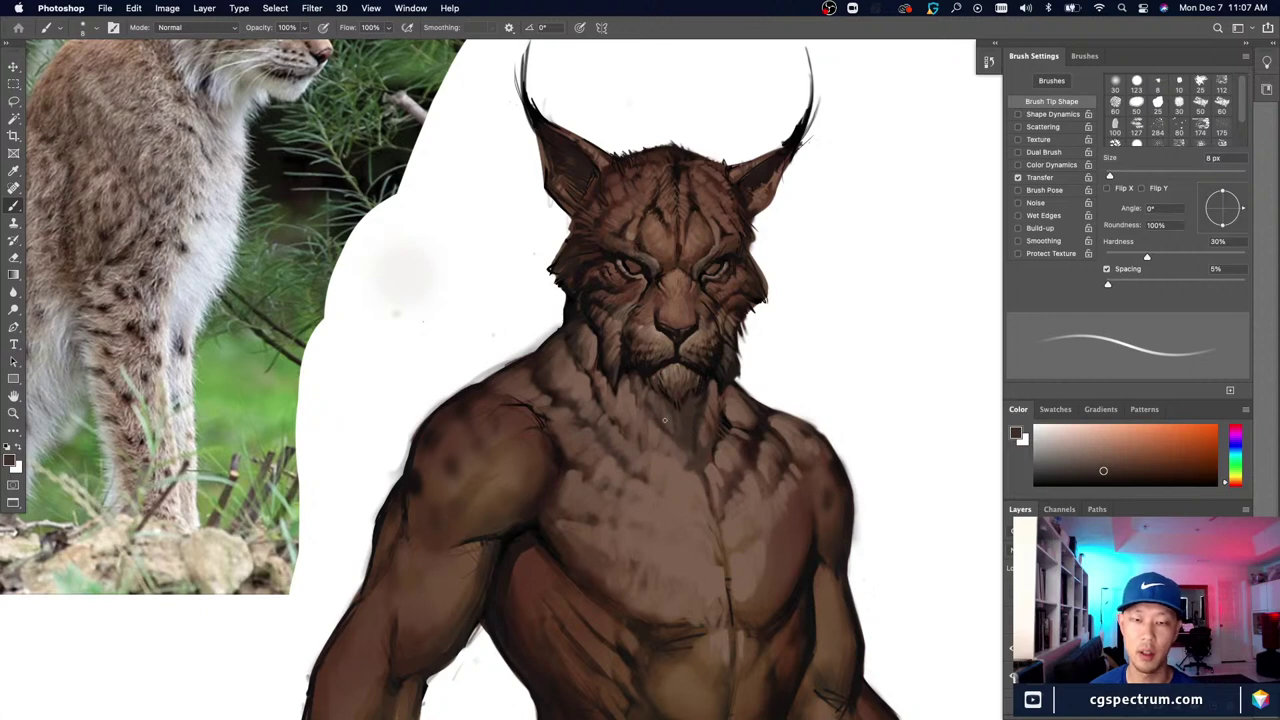
alt+click(681, 413)
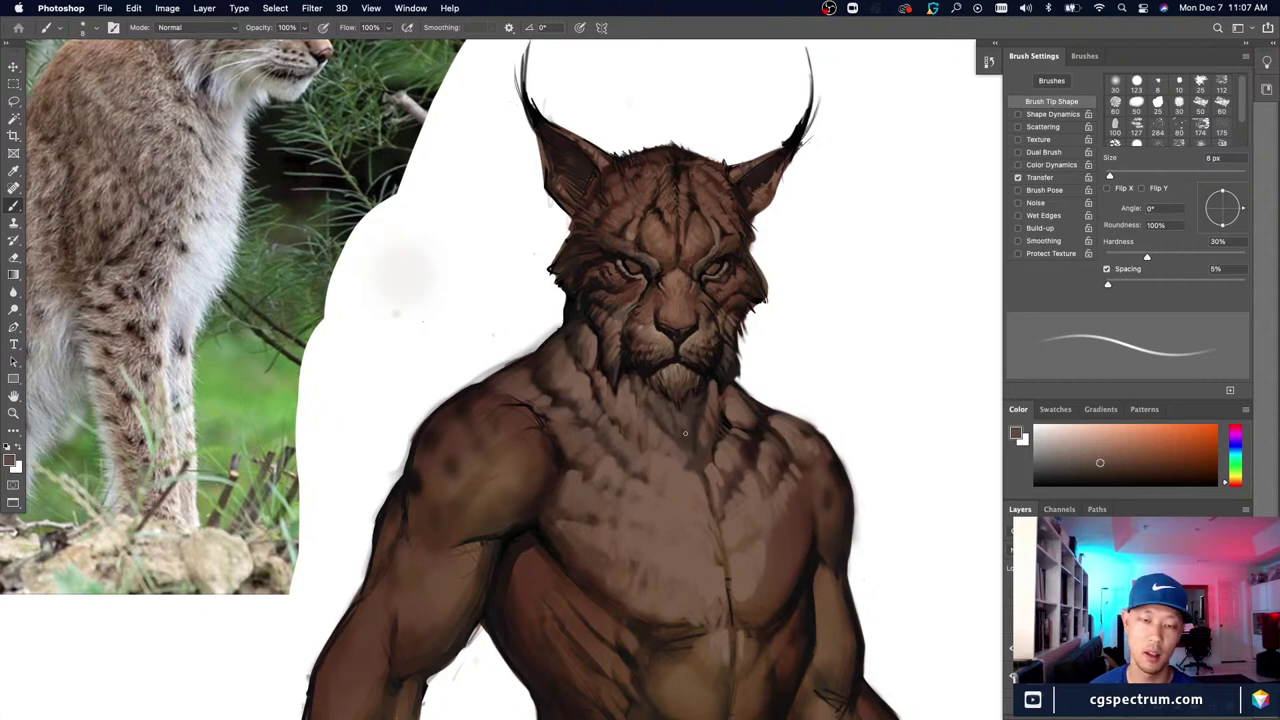
alt+click(696, 406)
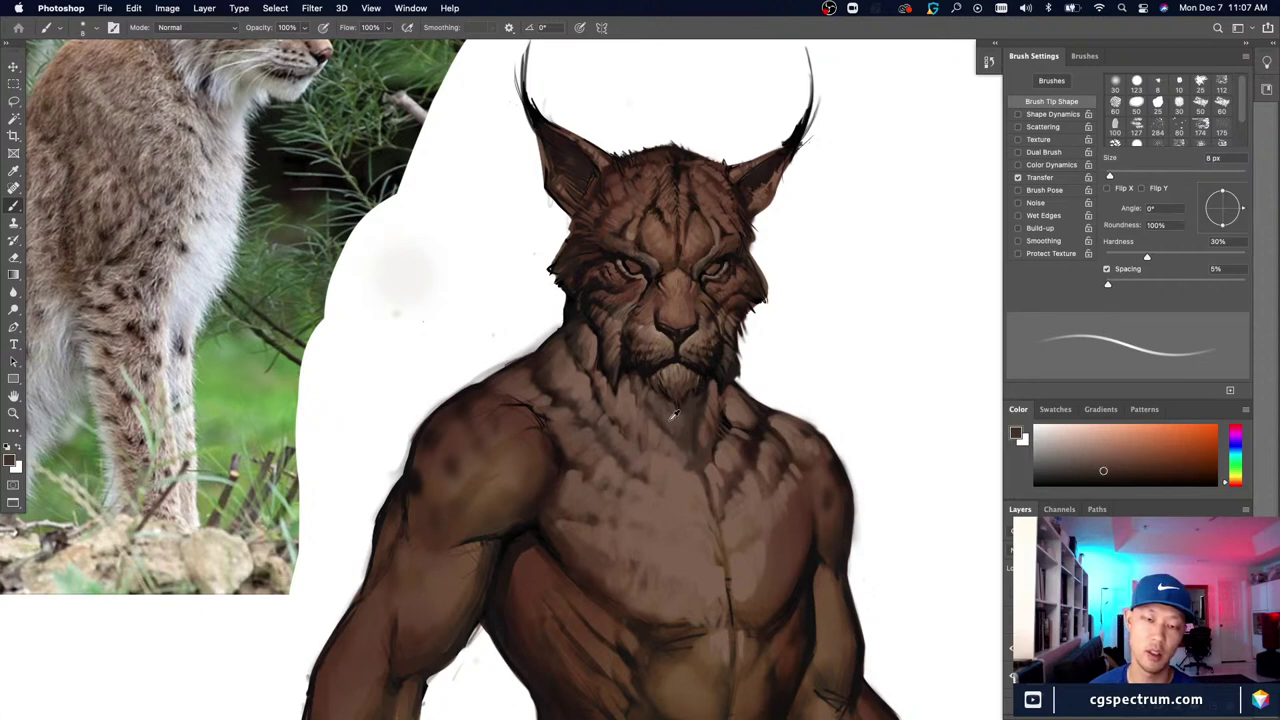
alt+click(675, 415)
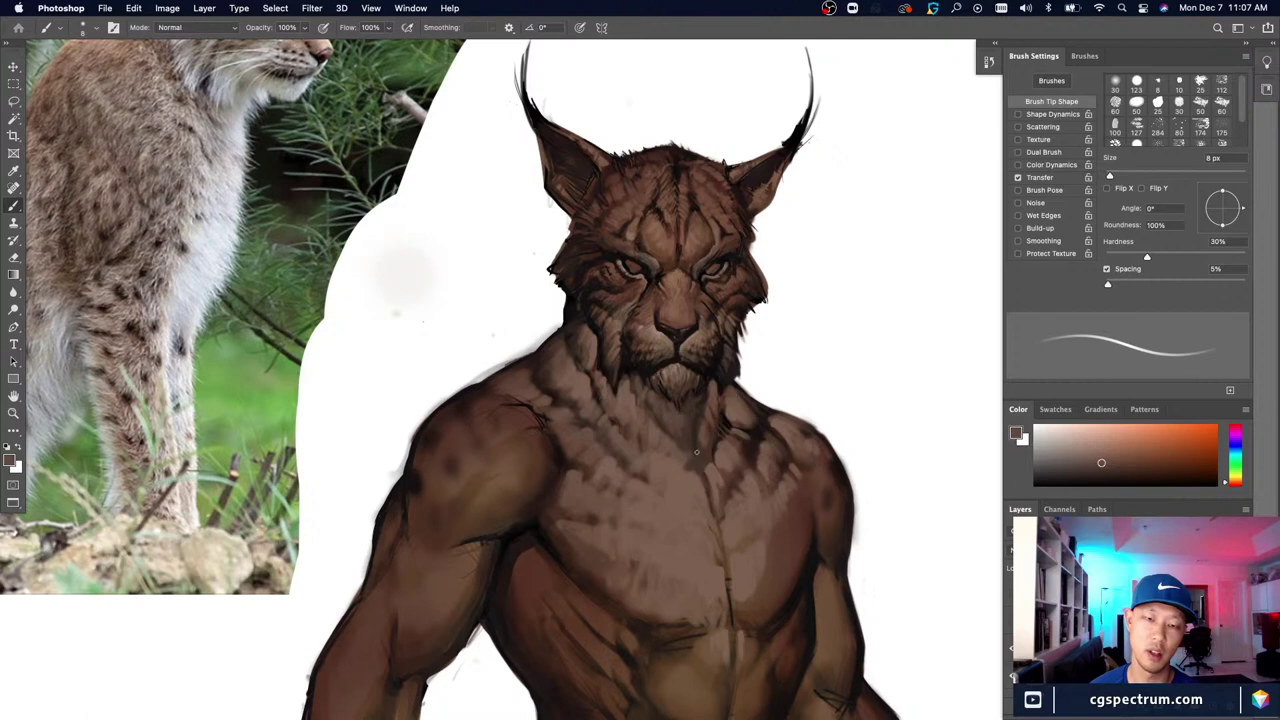
alt+click(704, 385)
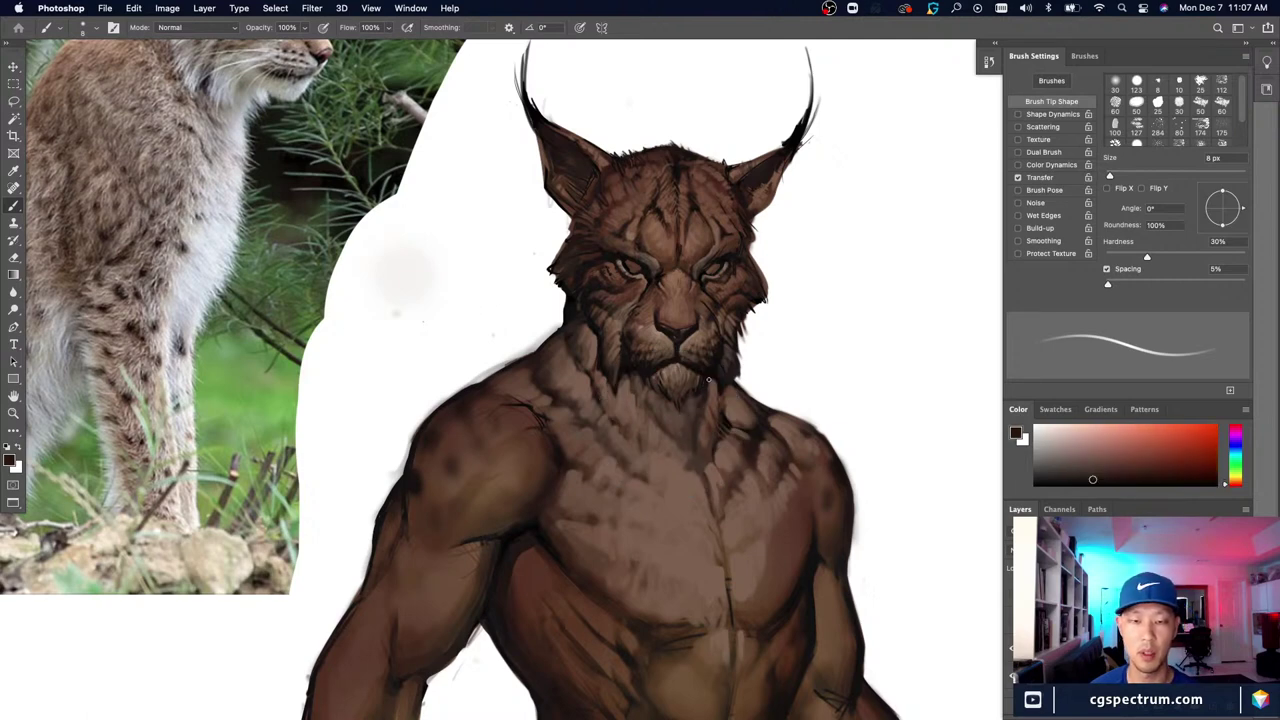
alt+click(676, 425)
Step: Blend the base of the throat into the top of the sternum with fine fur strokes in sampled tones, using 6 to 7 px brushes
key(bracketleft)
key(bracketleft)
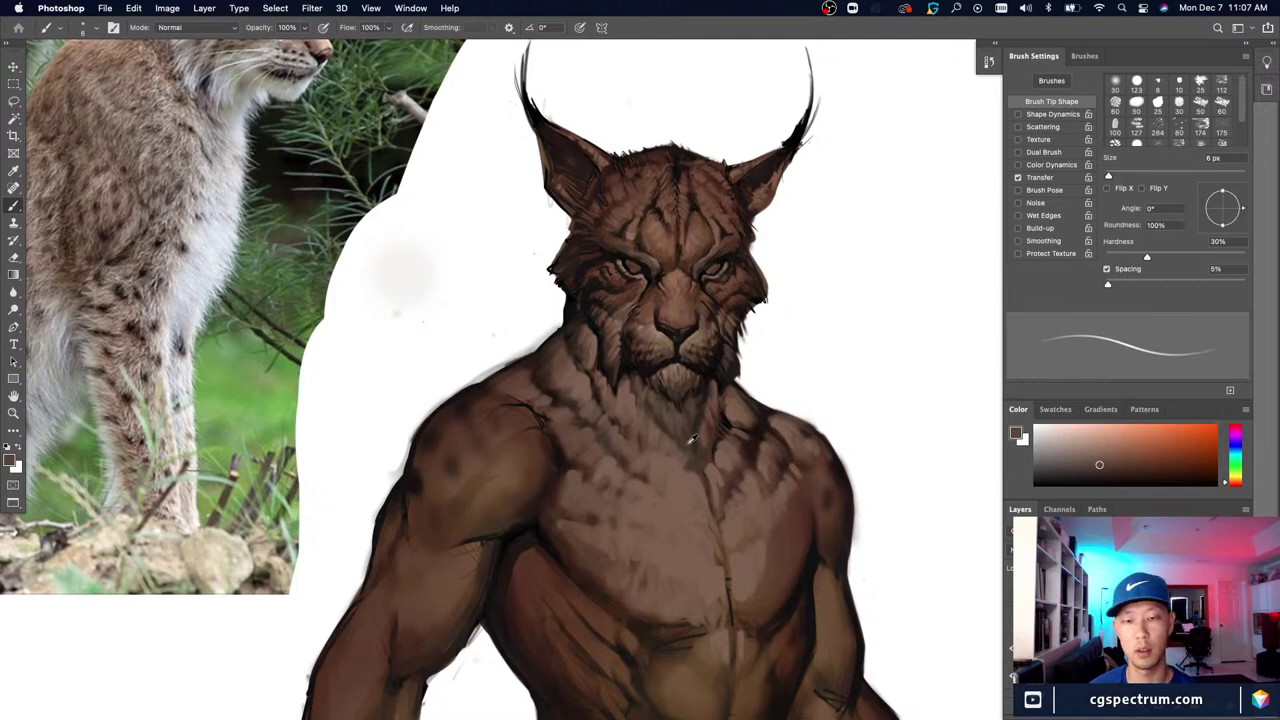
alt+click(691, 441)
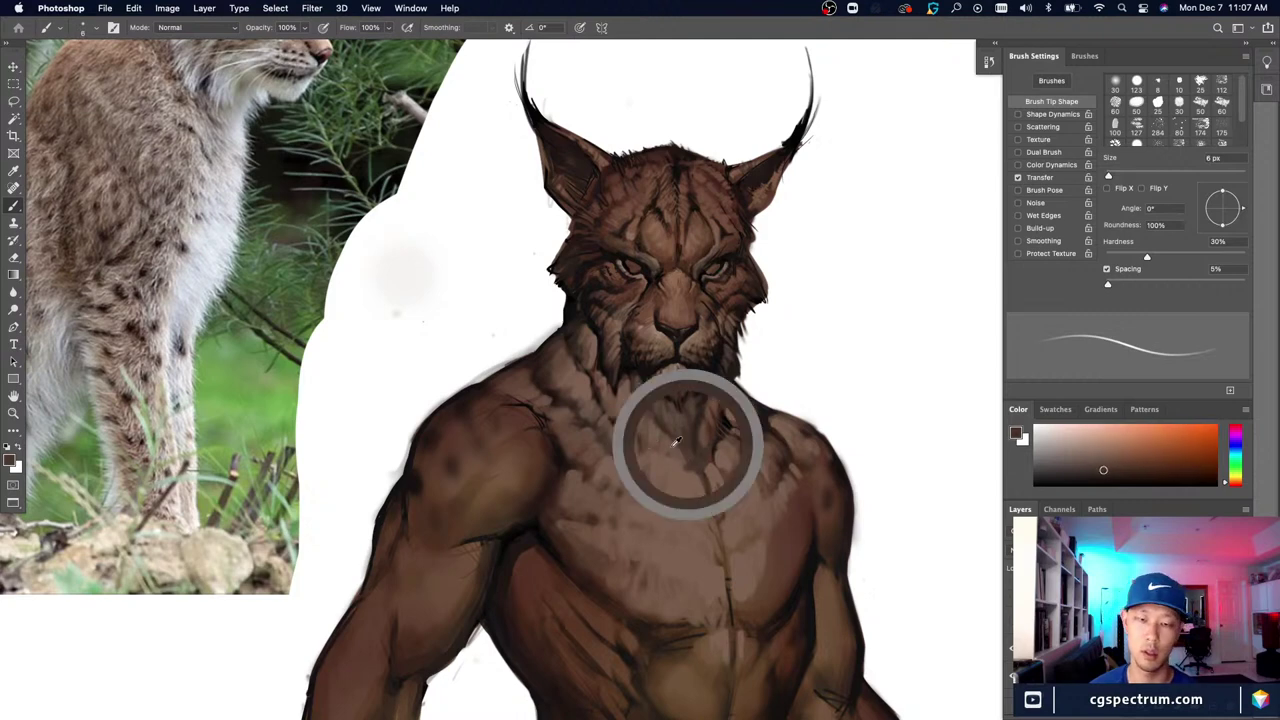
alt+click(684, 444)
key(bracketright)
alt+click(683, 452)
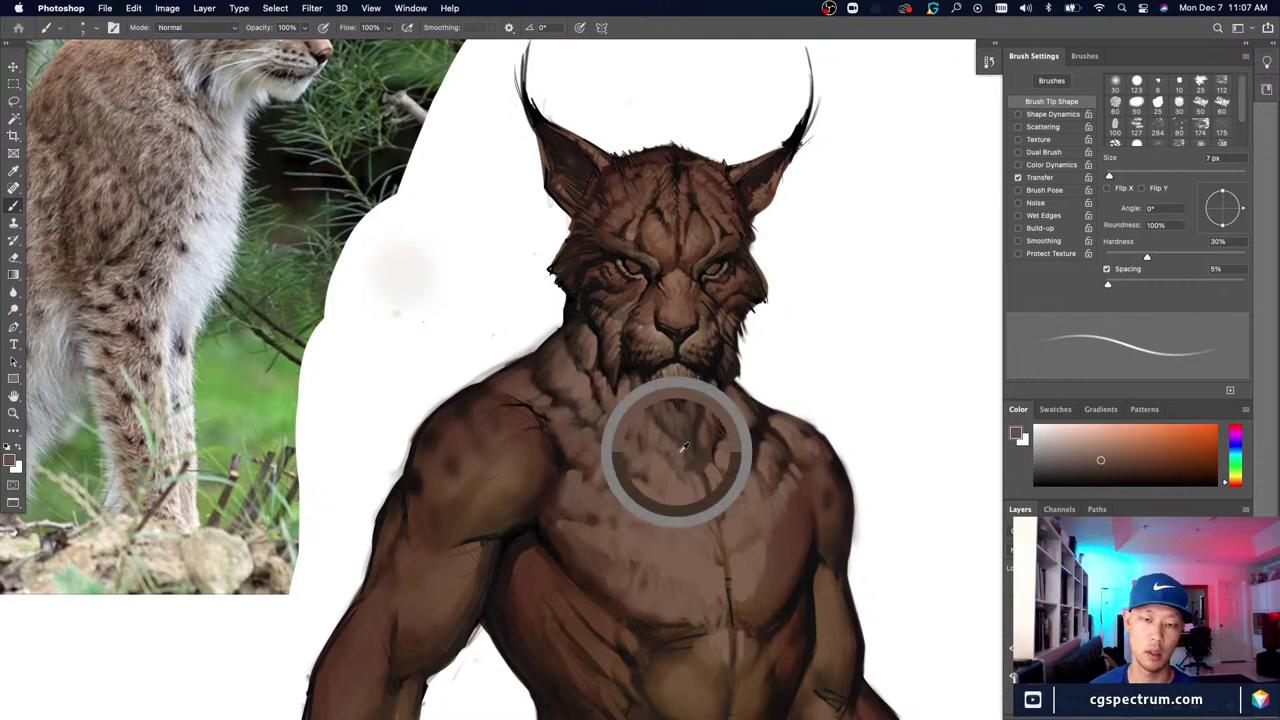
key(bracketleft)
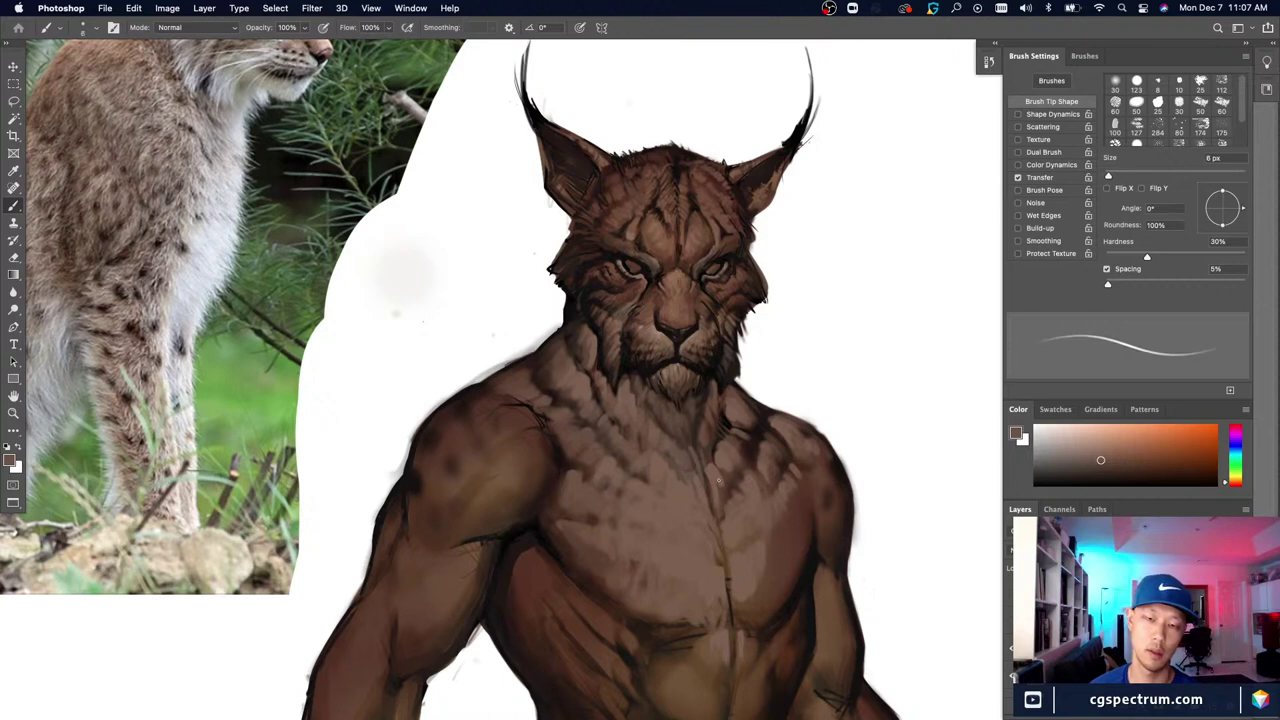
Step: Refine the fur in the middle of the throat with sampled browns, enlarging the brush from 6 to 7 px
alt+click(681, 423)
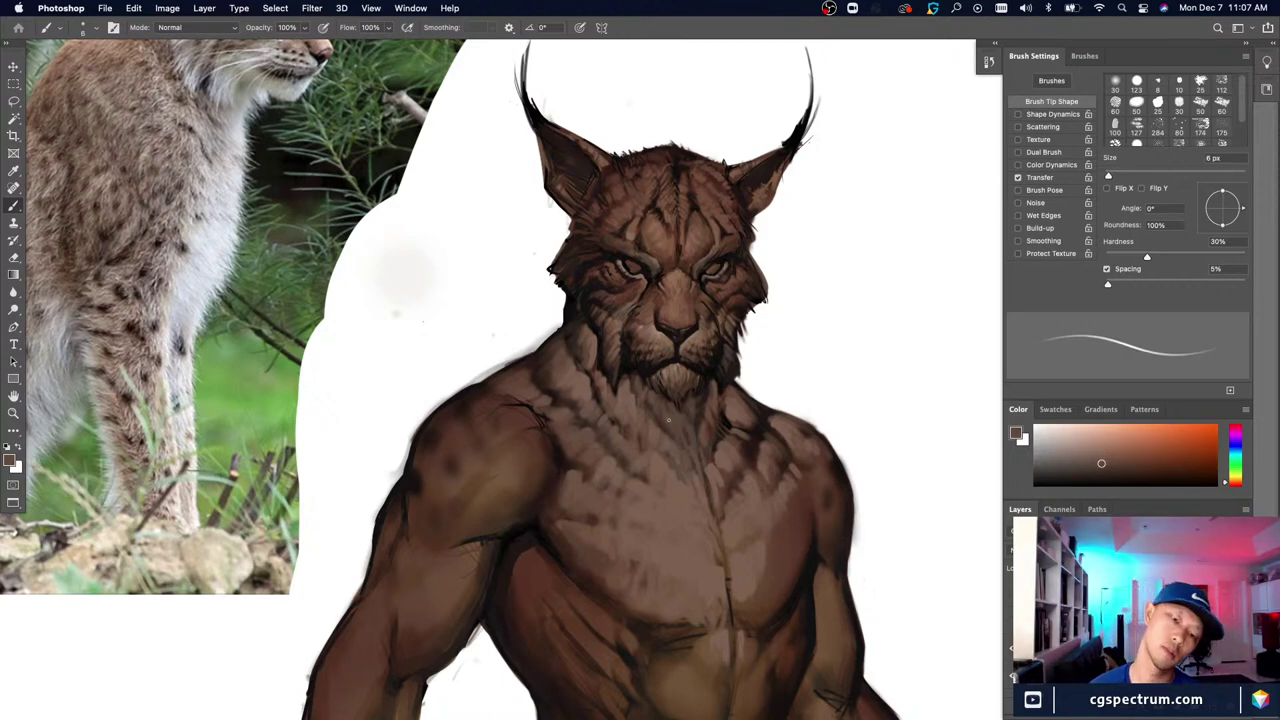
key(bracketright)
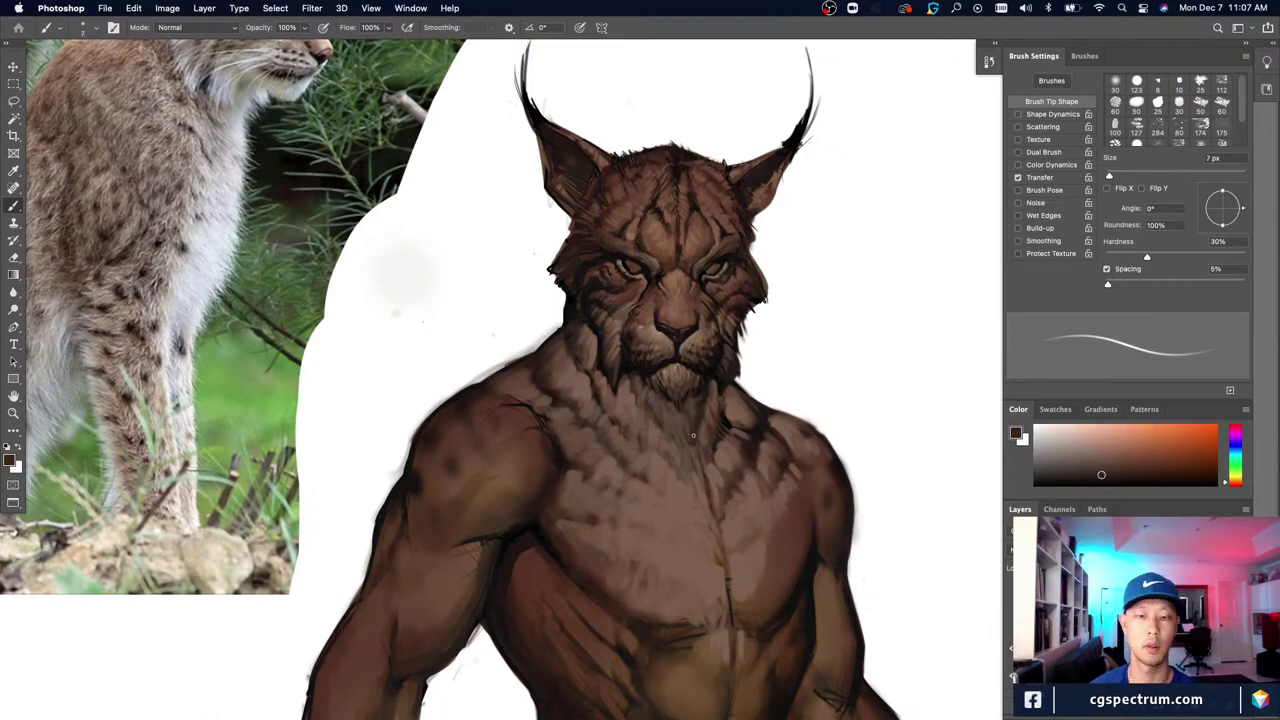
alt+click(690, 405)
key(super+minus)
key(super+minus)
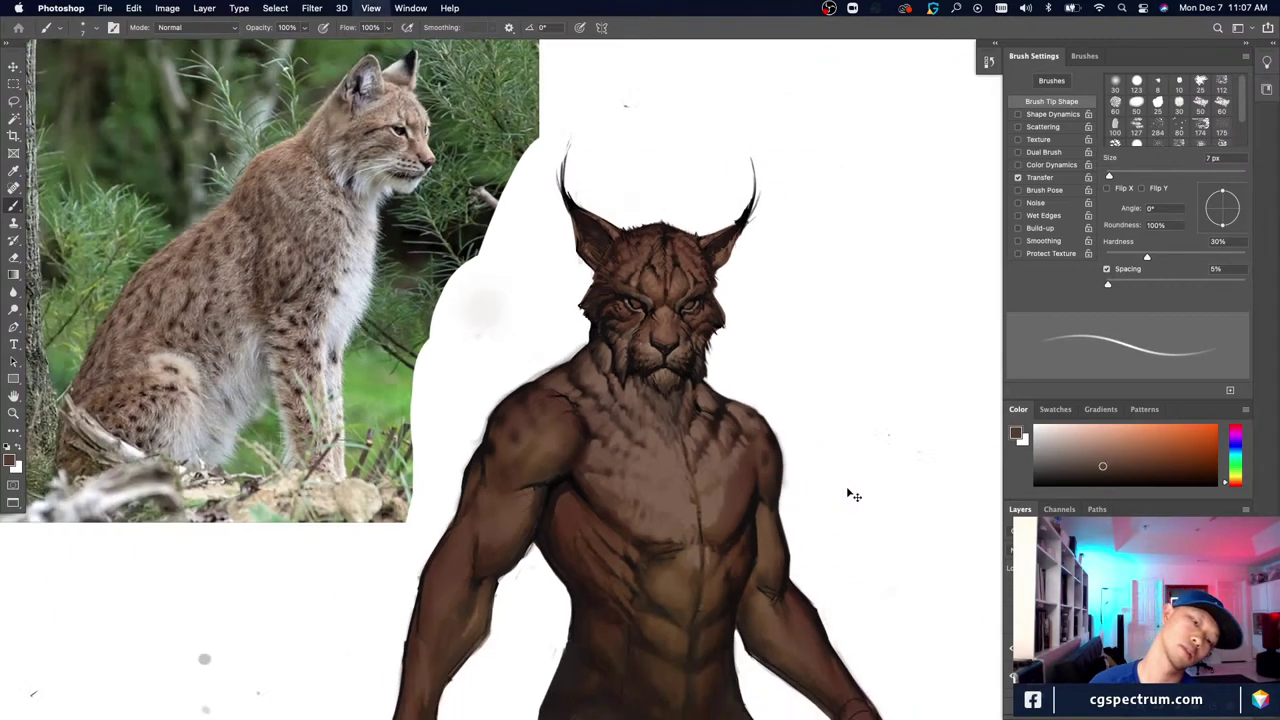
key(super+plus)
key(super+plus)
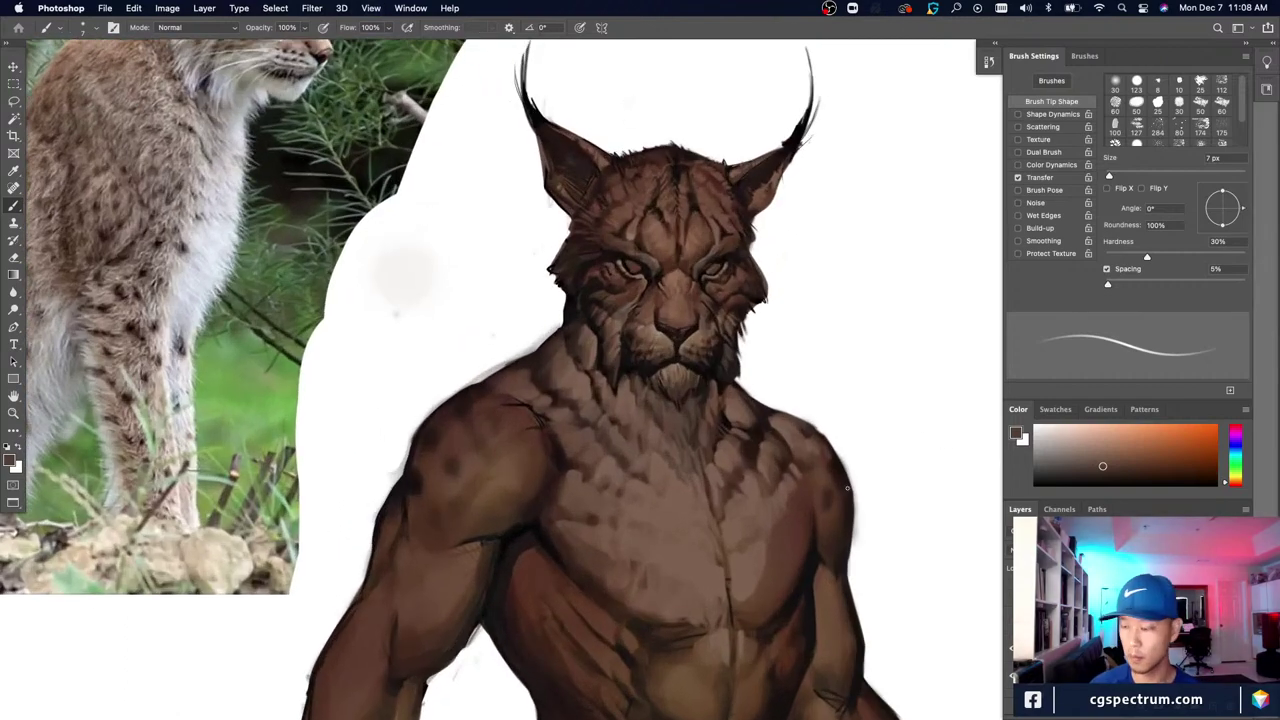
Step: Paint sampled chest tones around the fur markings on the upper right-hand pectoral, using a 20 px and then a 10 px brush
key(super+minus)
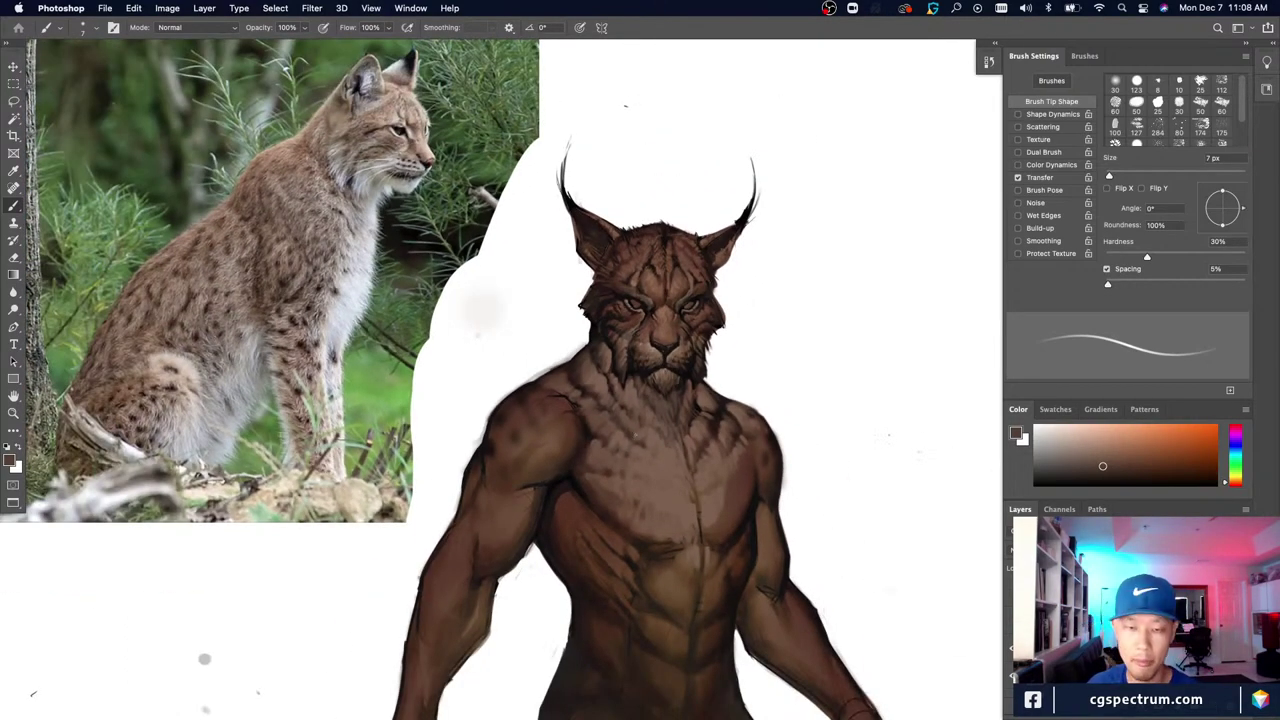
alt+click(718, 446)
key(bracketright)
key(bracketright)
key(bracketright)
key(bracketright)
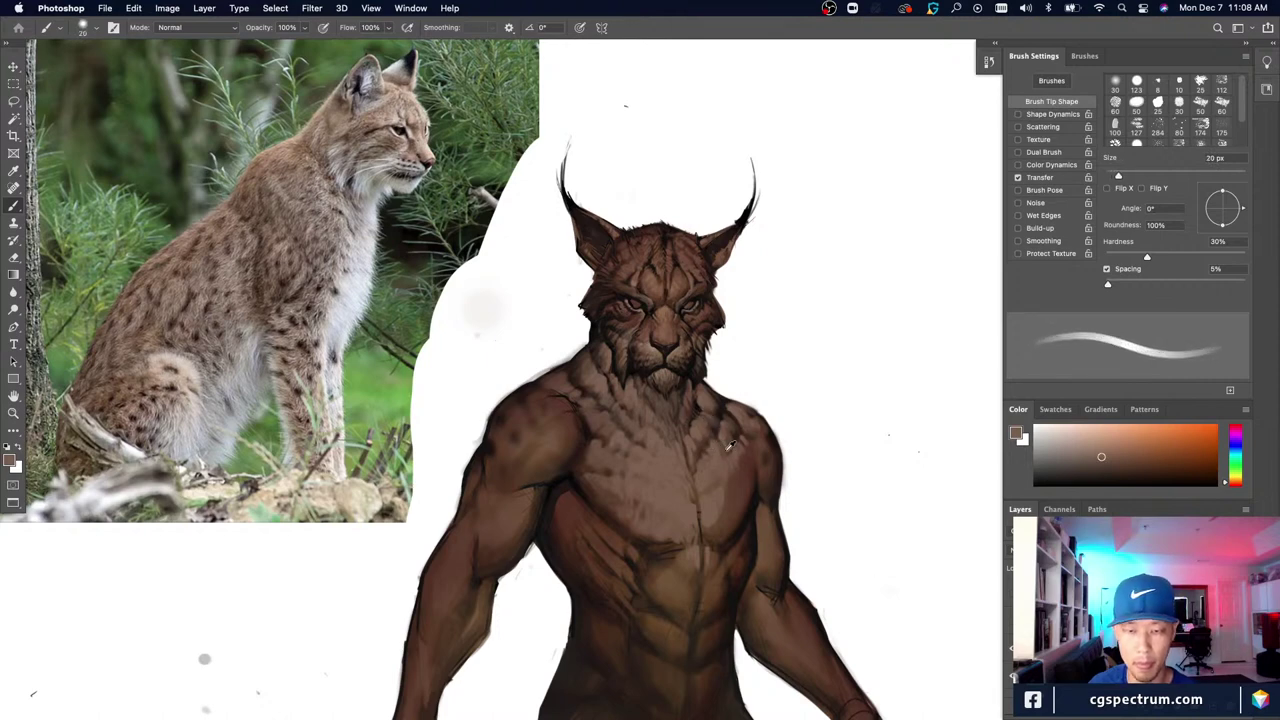
alt+click(723, 455)
key(bracketleft)
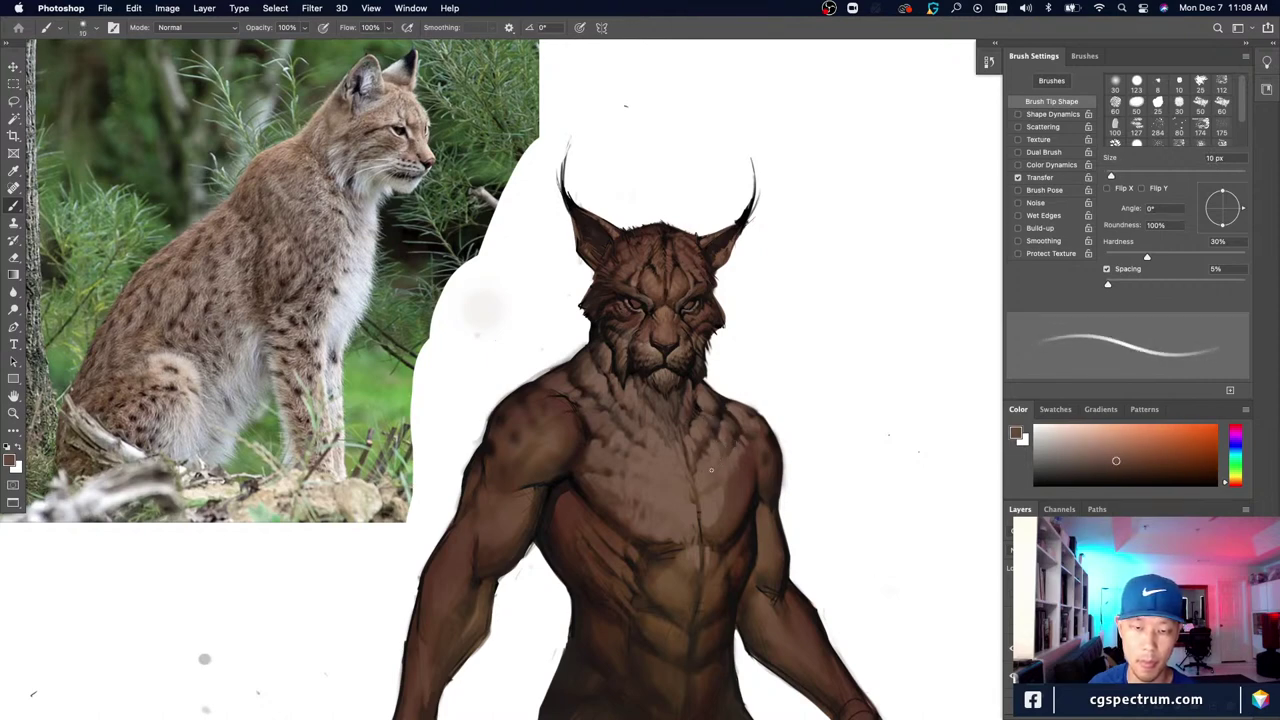
Step: Smooth the middle and outer edge of the right-hand pectoral with sampled reddish browns, alternating between 10 and 15 px brushes
alt+click(708, 460)
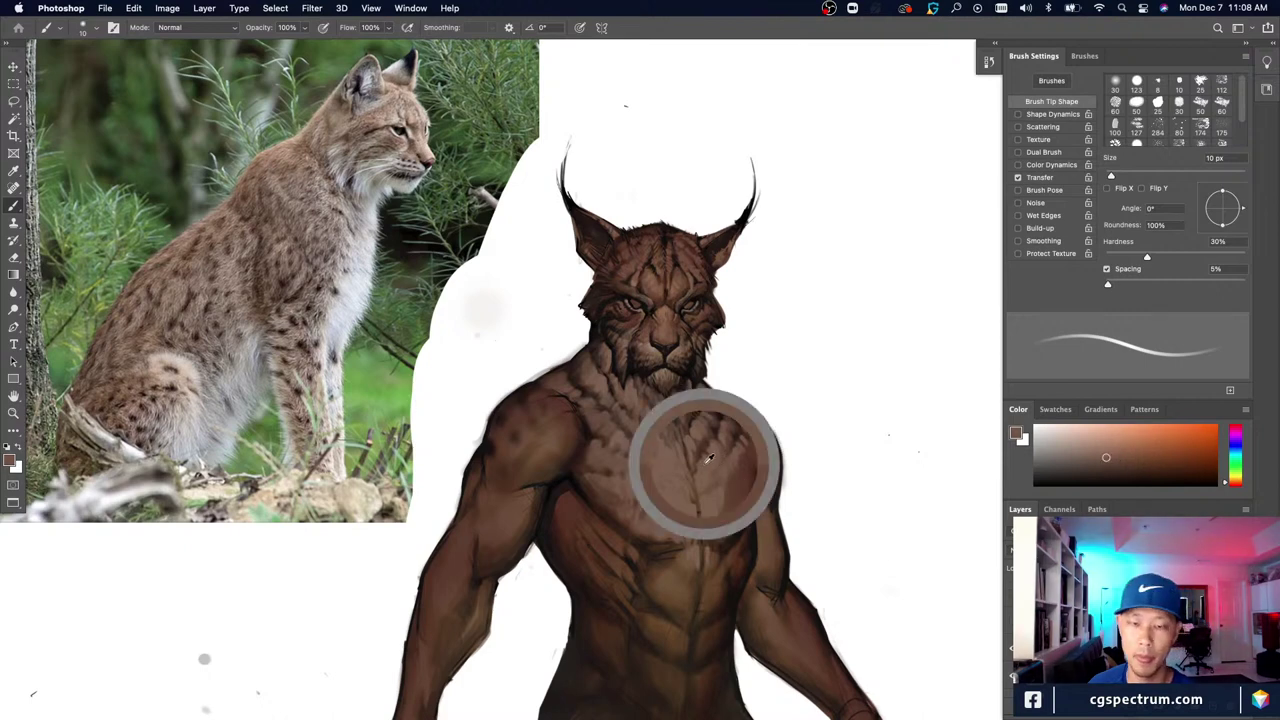
key(bracketright)
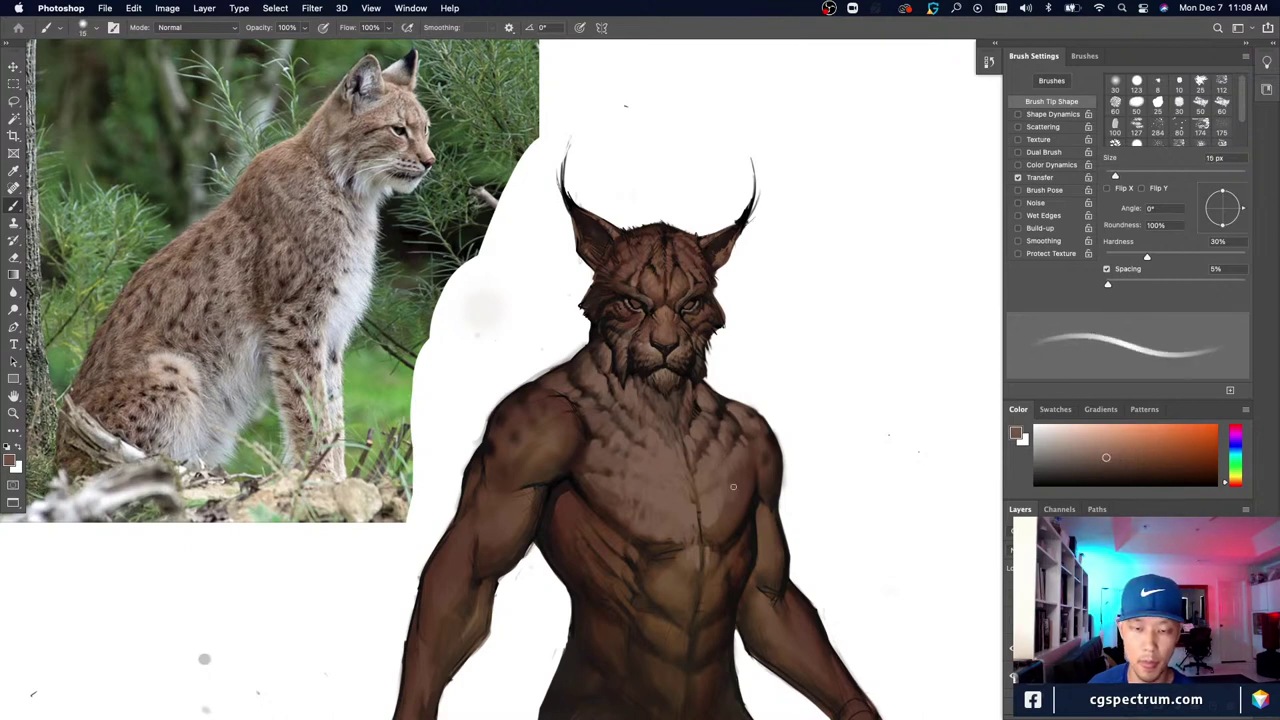
key(bracketleft)
alt+click(740, 478)
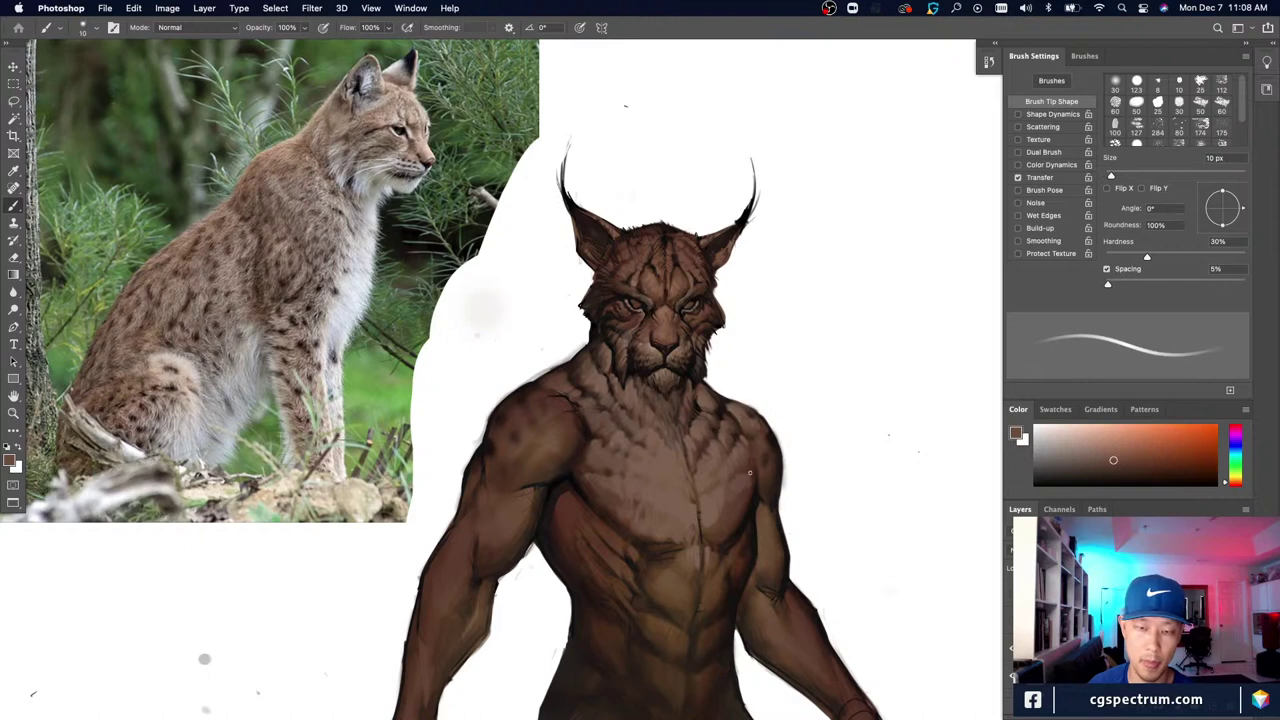
key(bracketright)
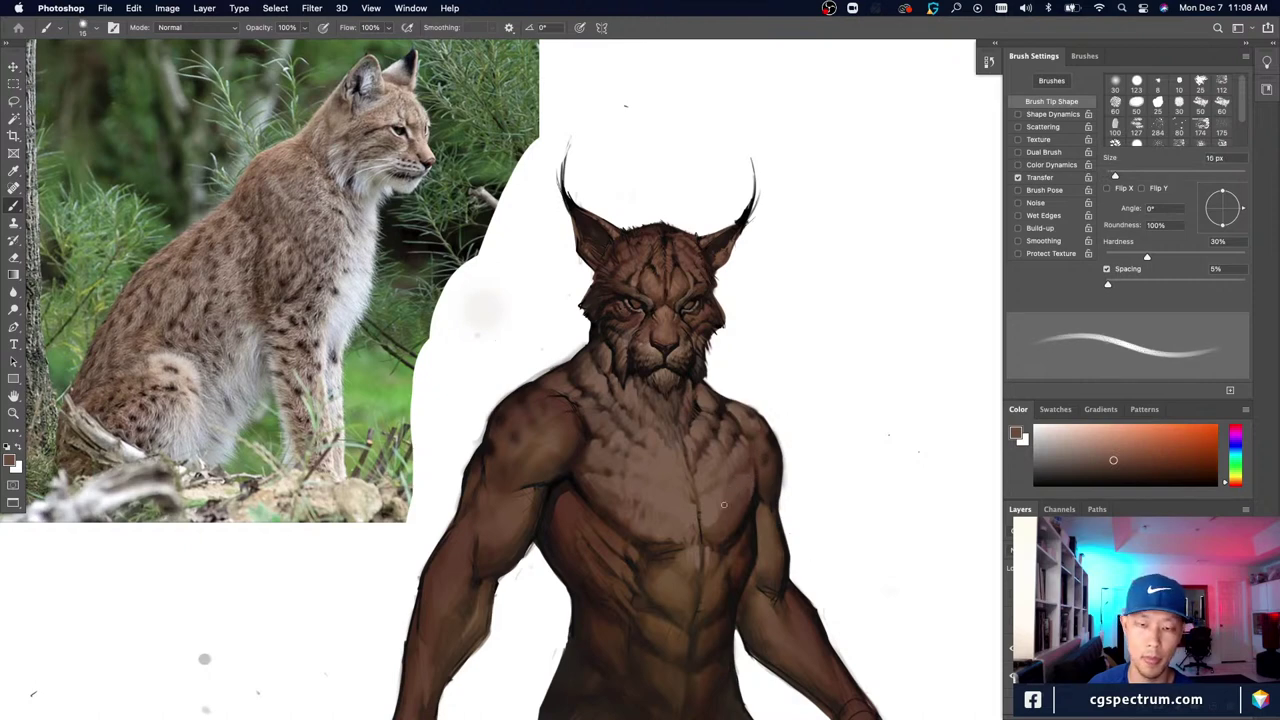
Step: Soften the chest's center line with short fur strokes in sampled chest tones, using 6 to 9 px brushes
alt+click(718, 494)
key(bracketleft)
key(bracketleft)
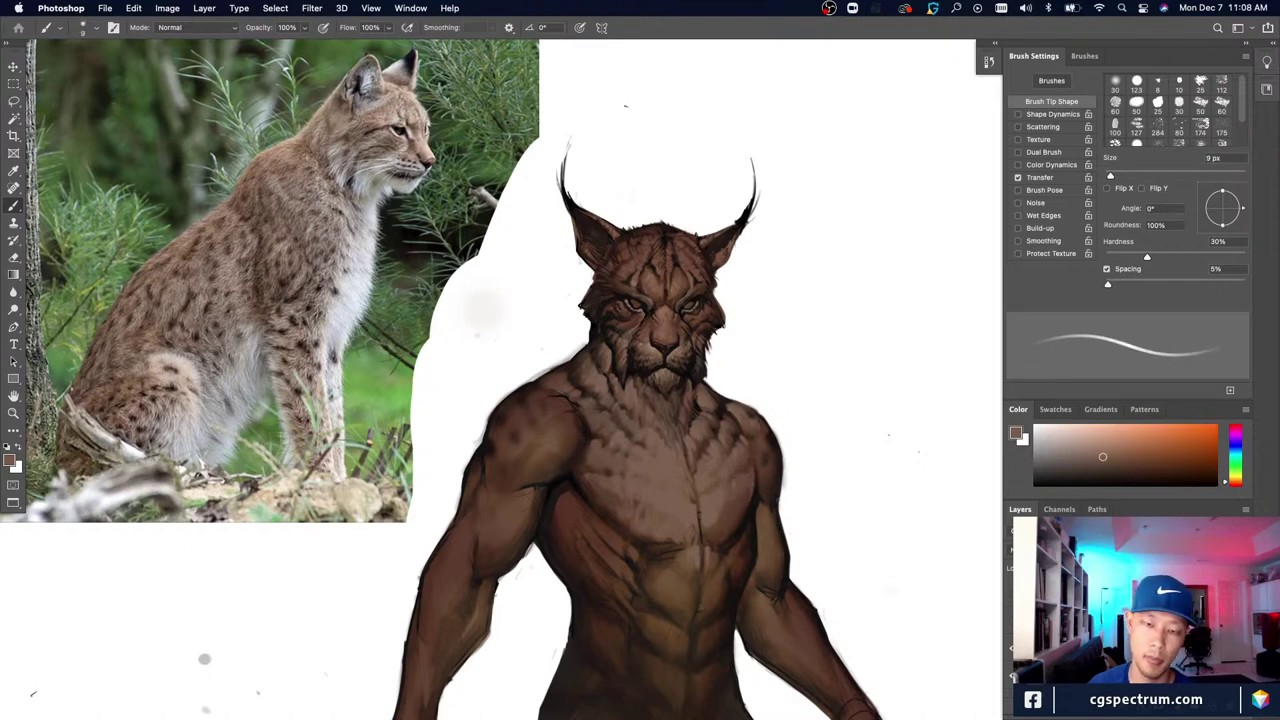
key(bracketleft)
key(bracketleft)
key(bracketleft)
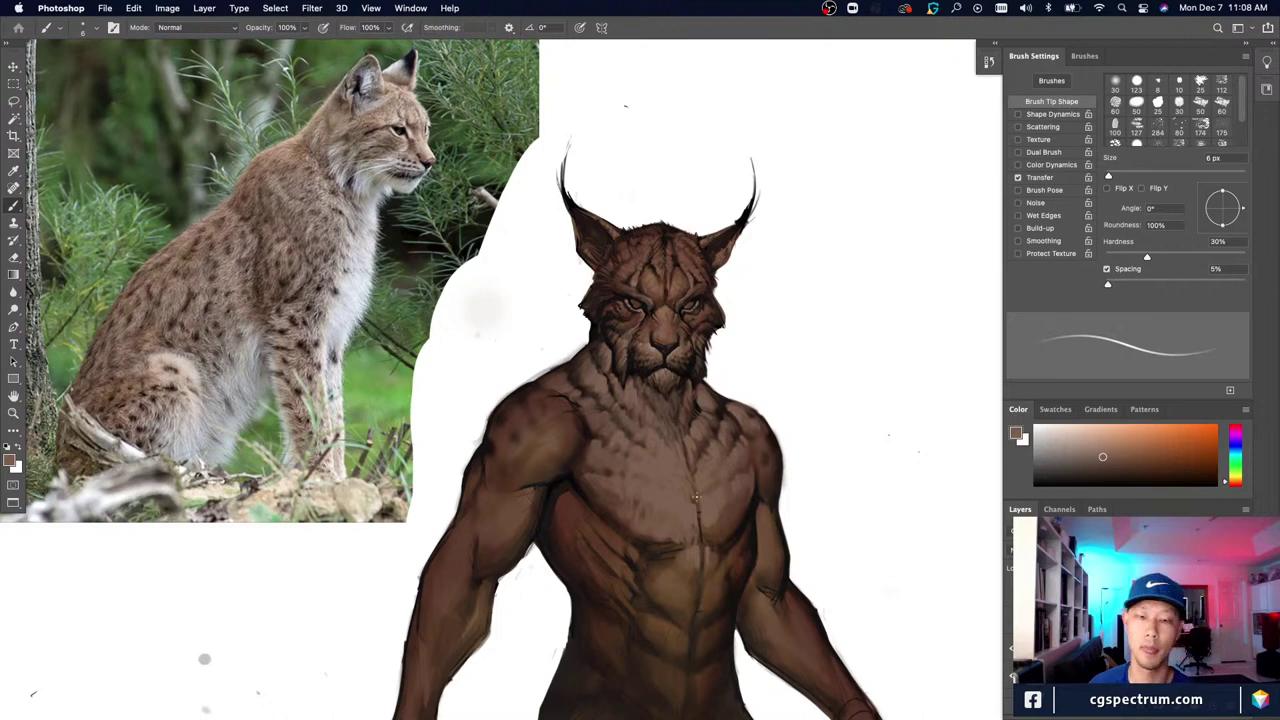
key(bracketright)
key(bracketright)
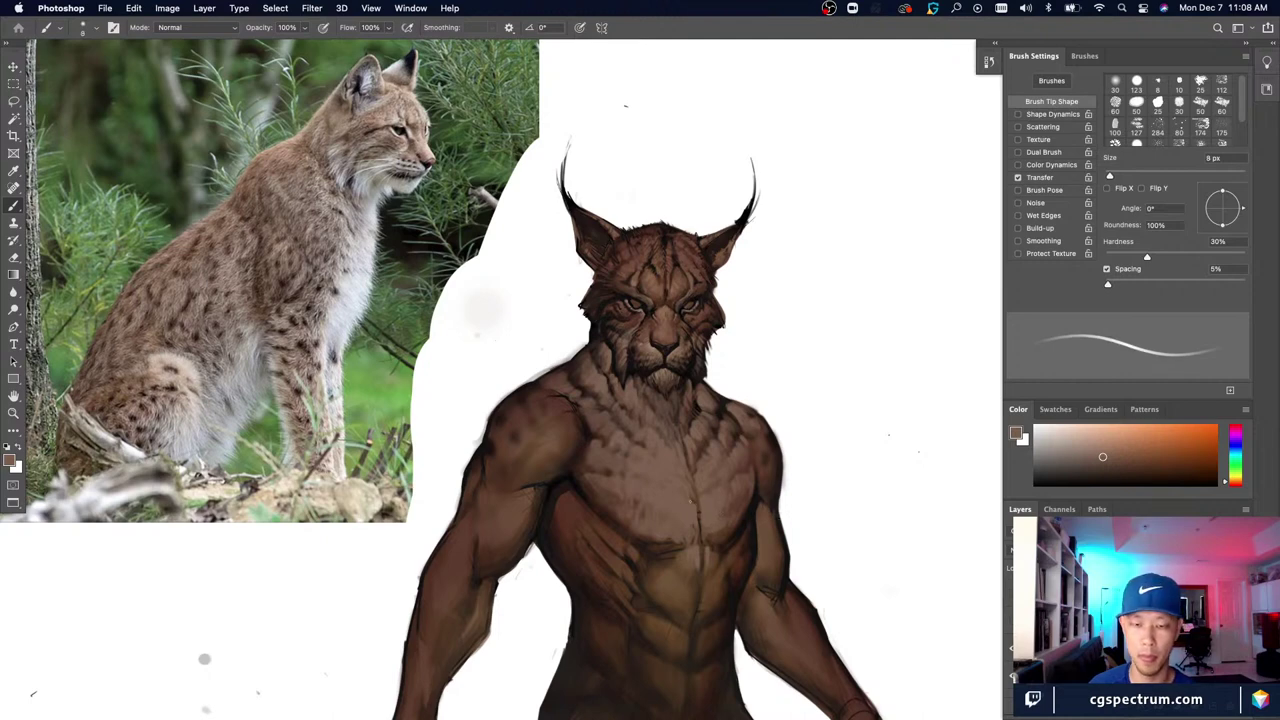
alt+click(685, 455)
Step: Review the painted figure beside the lynx reference at different zoom levels, with the interface panels hidden and shown
key(super+minus)
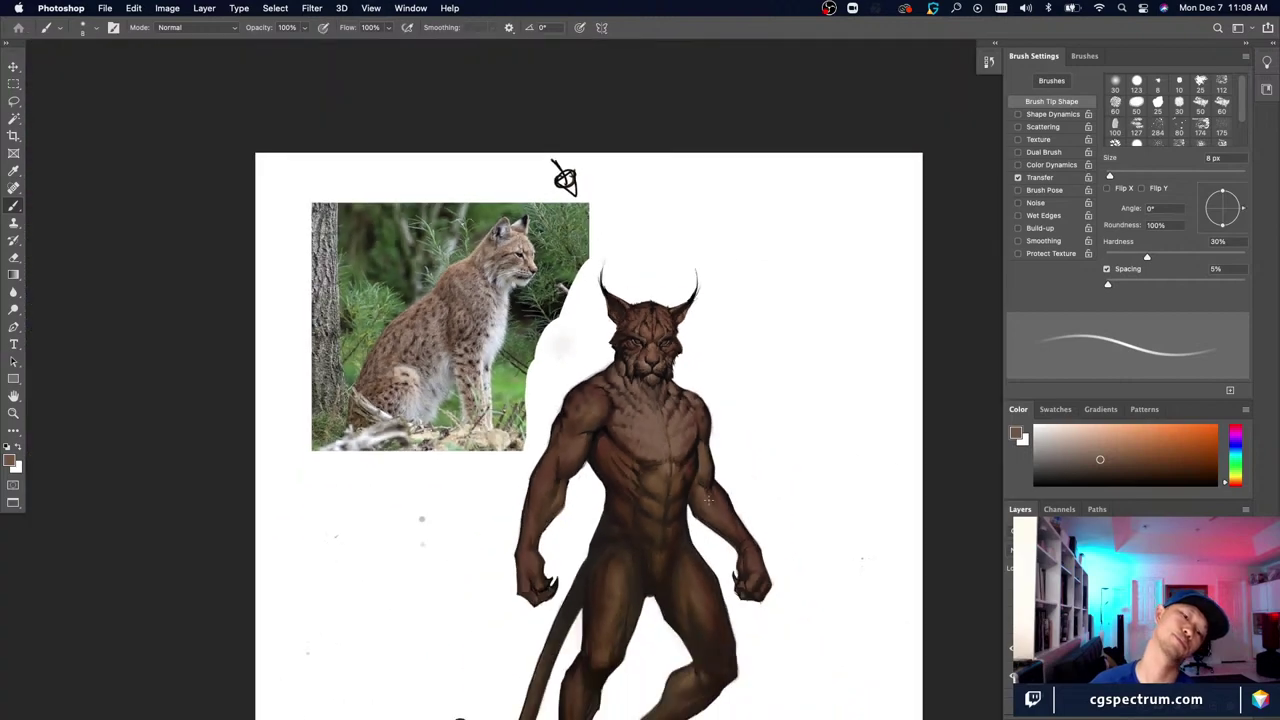
key(super+minus)
key(super+equal)
key(super+equal)
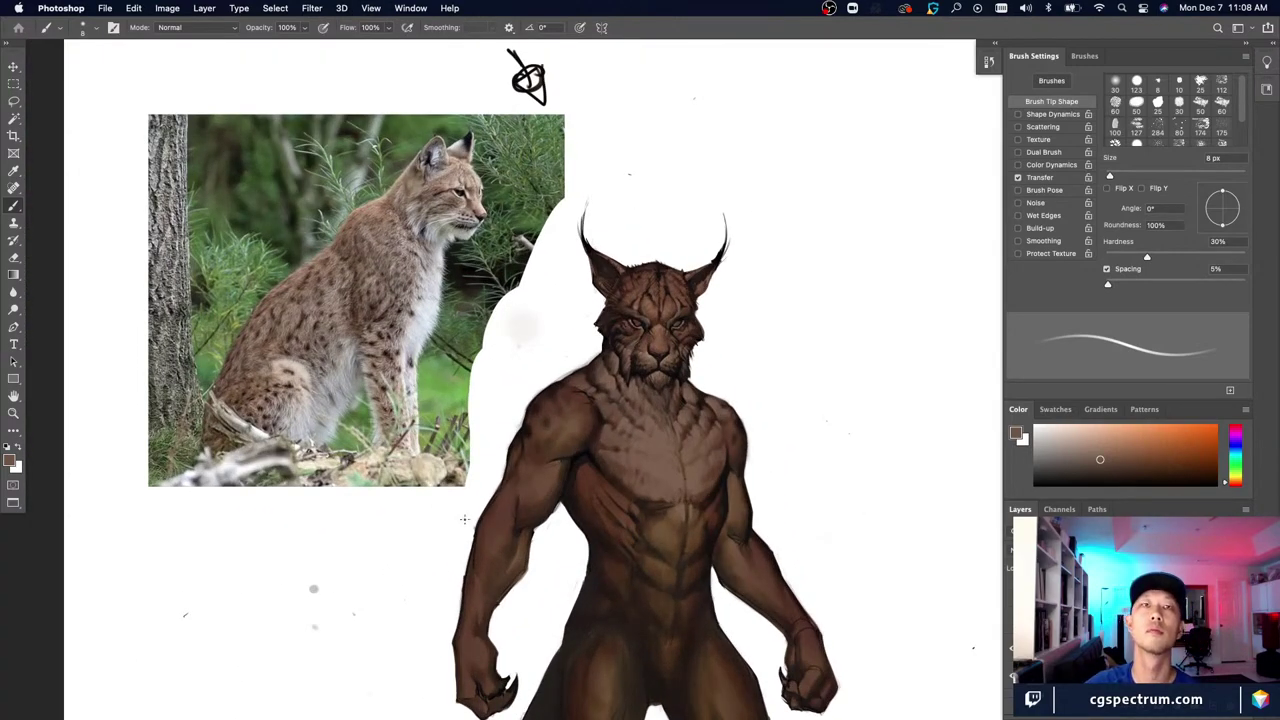
key(super+d)
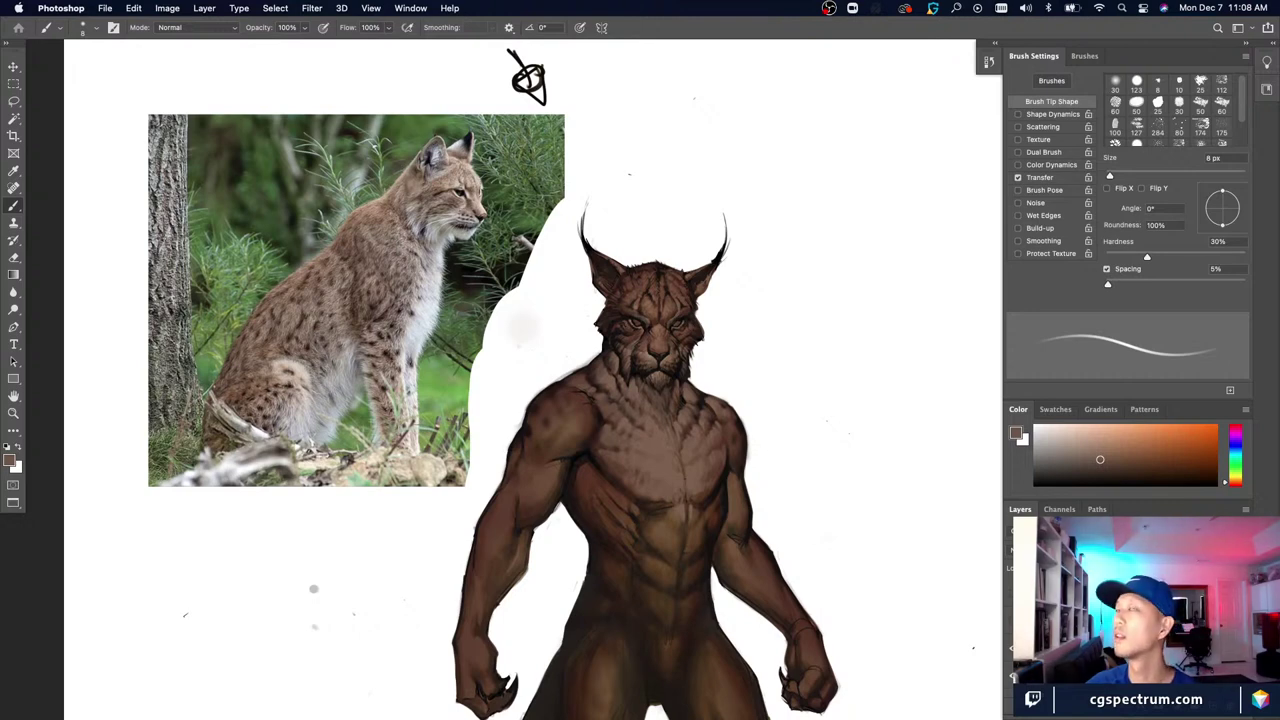
key(Tab)
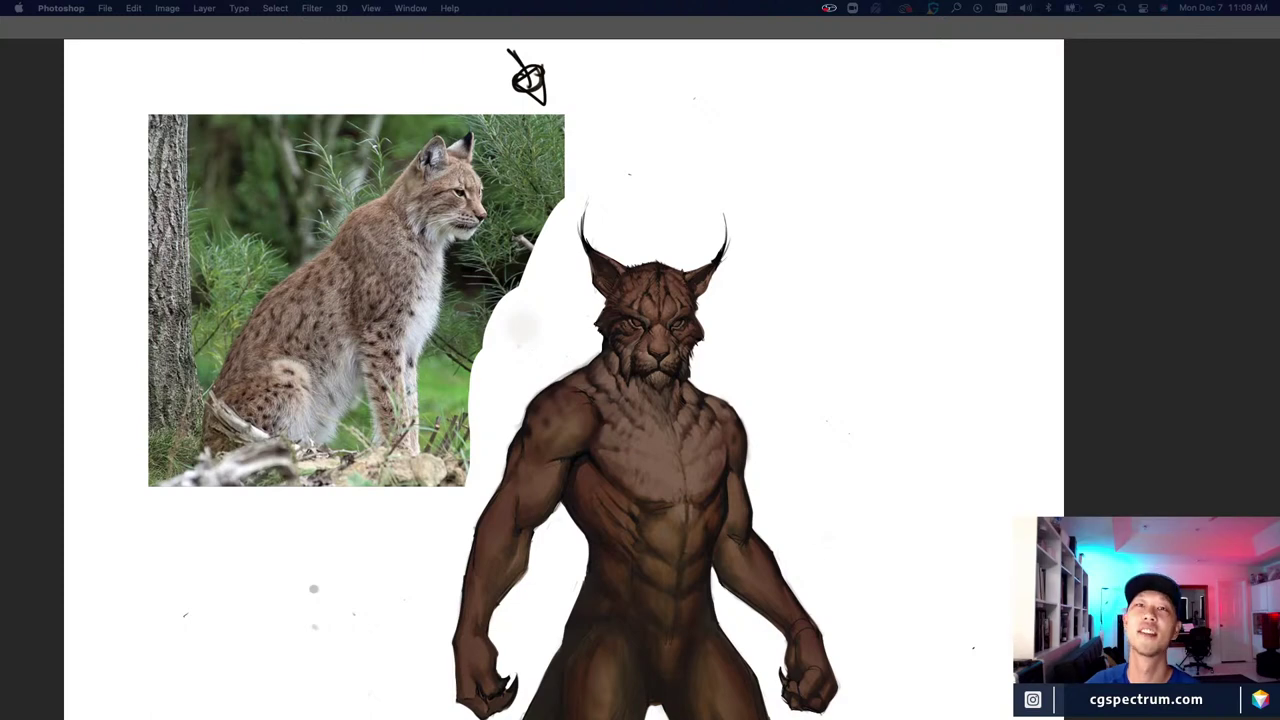
key(Tab)
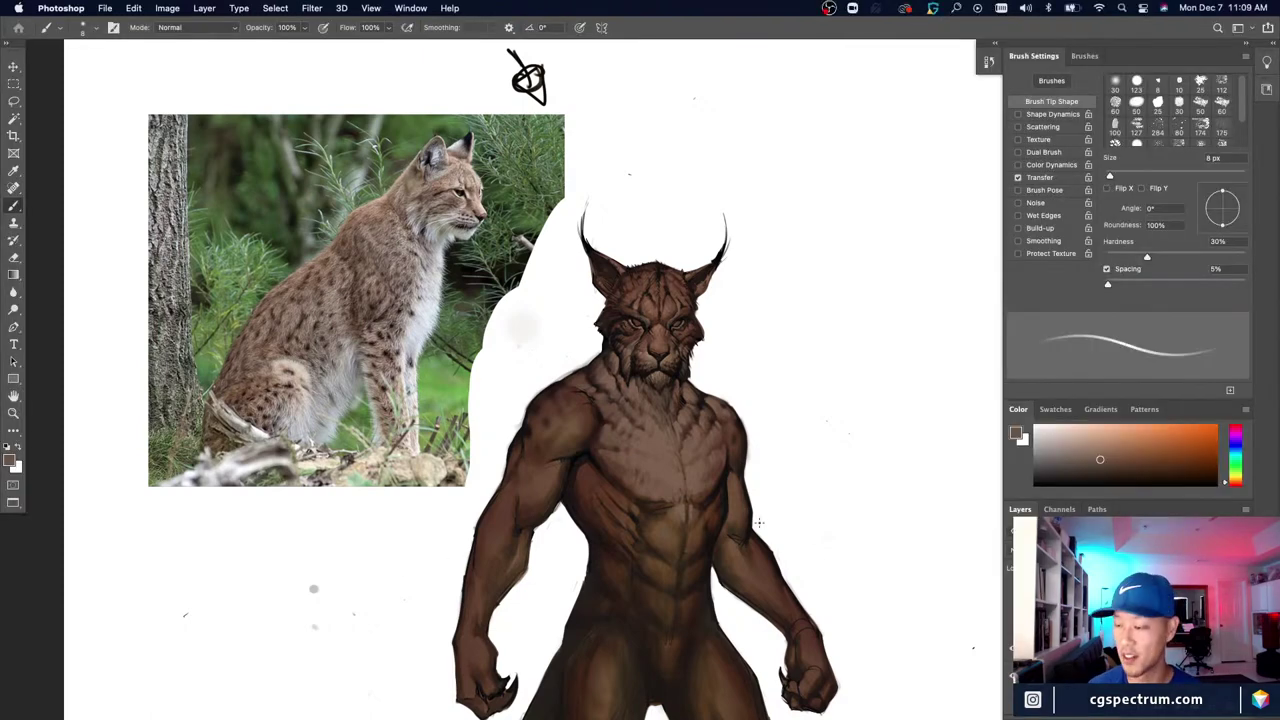
key(super+minus)
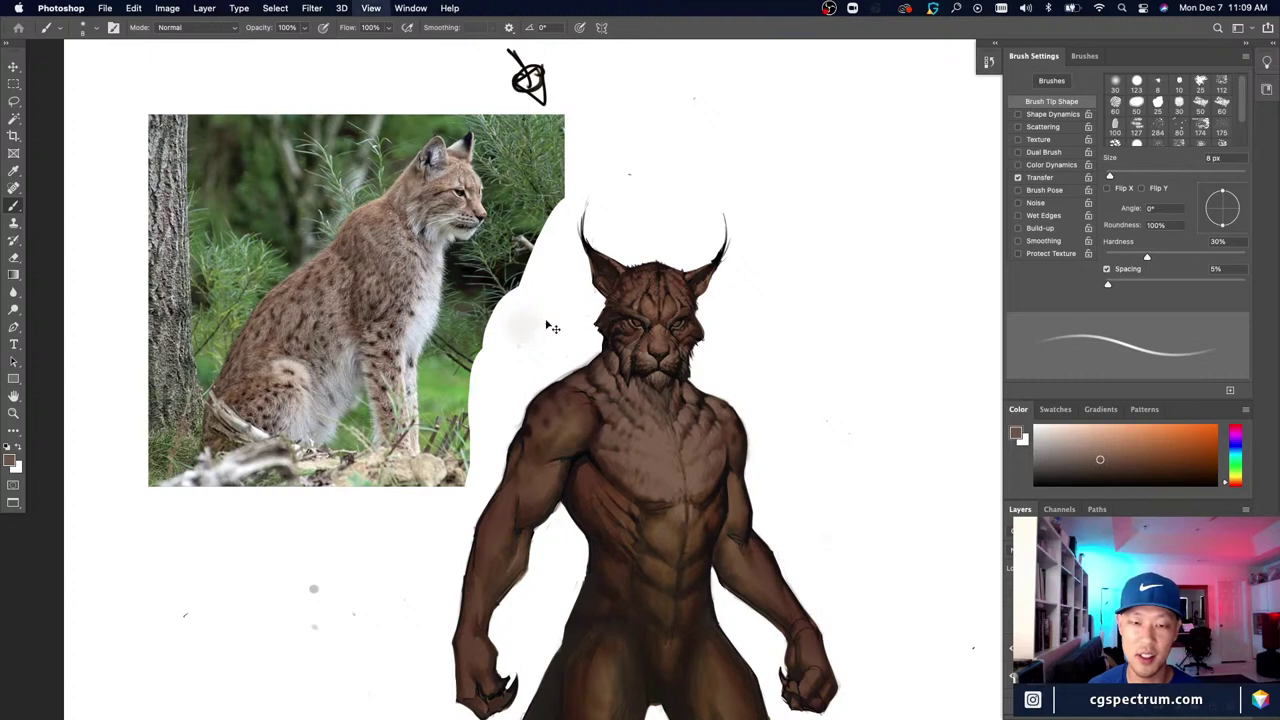
Step: Toggle the active paint layer to compare the chest with and without its strokes, and merge it into the layer below
drag(686, 613, 626, 581)
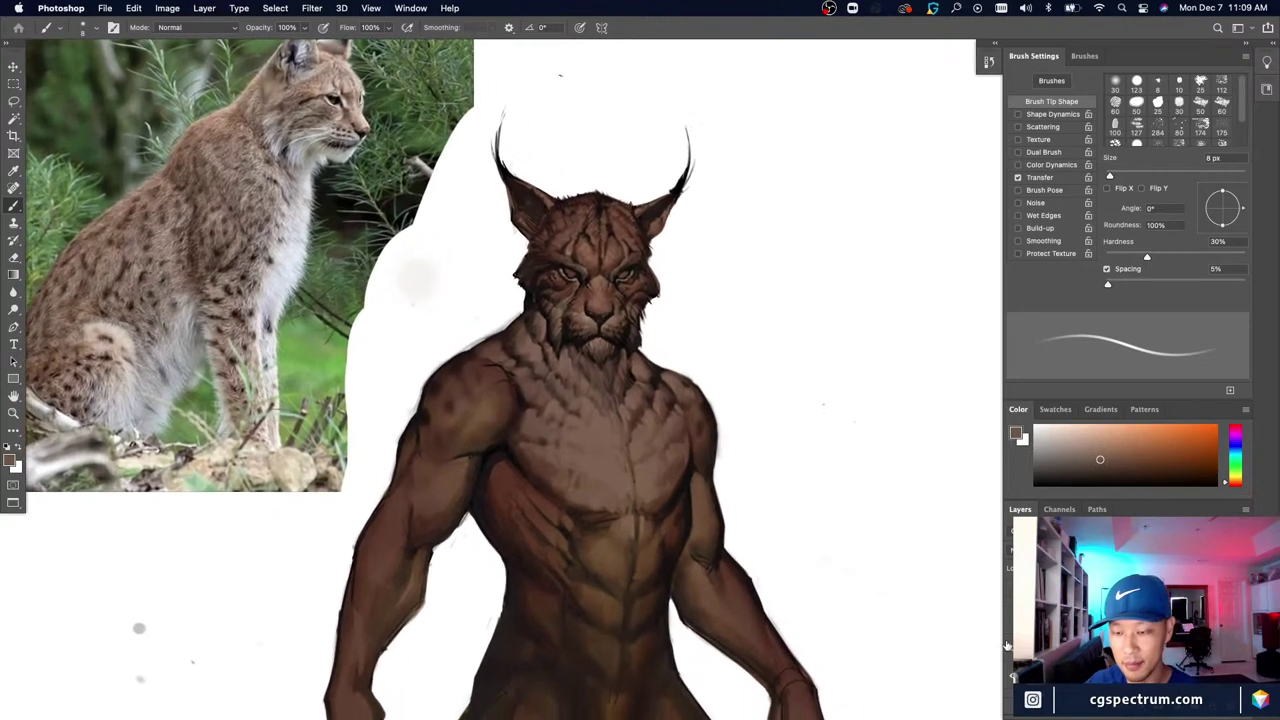
key(super+minus)
key(super+minus)
key(super+plus)
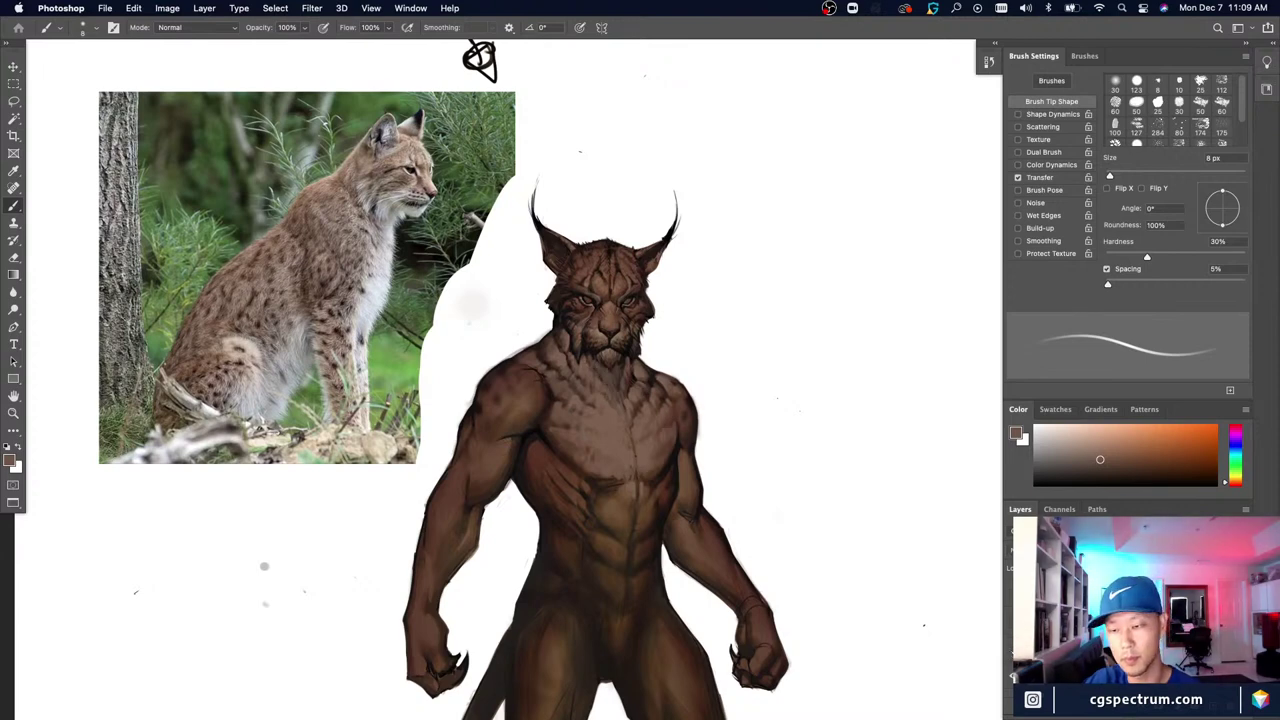
key(super+comma)
key(super+comma)
key(super+e)
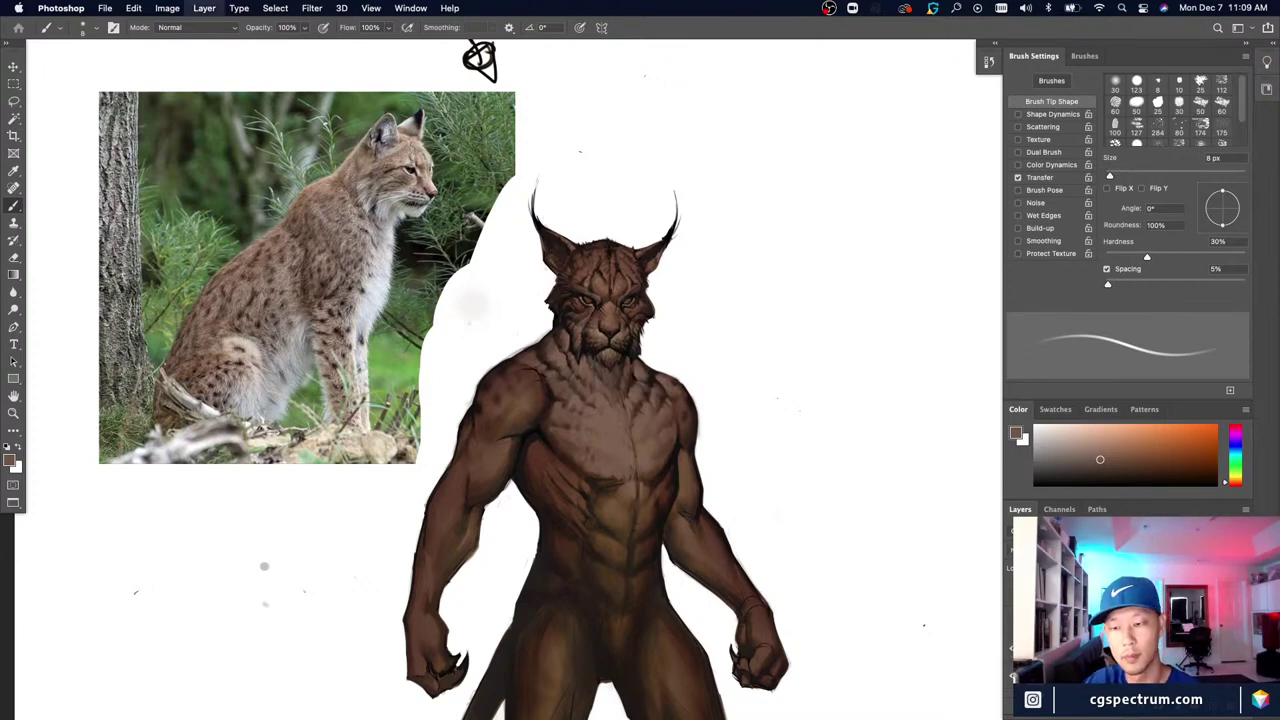
key(super+comma)
key(super+comma)
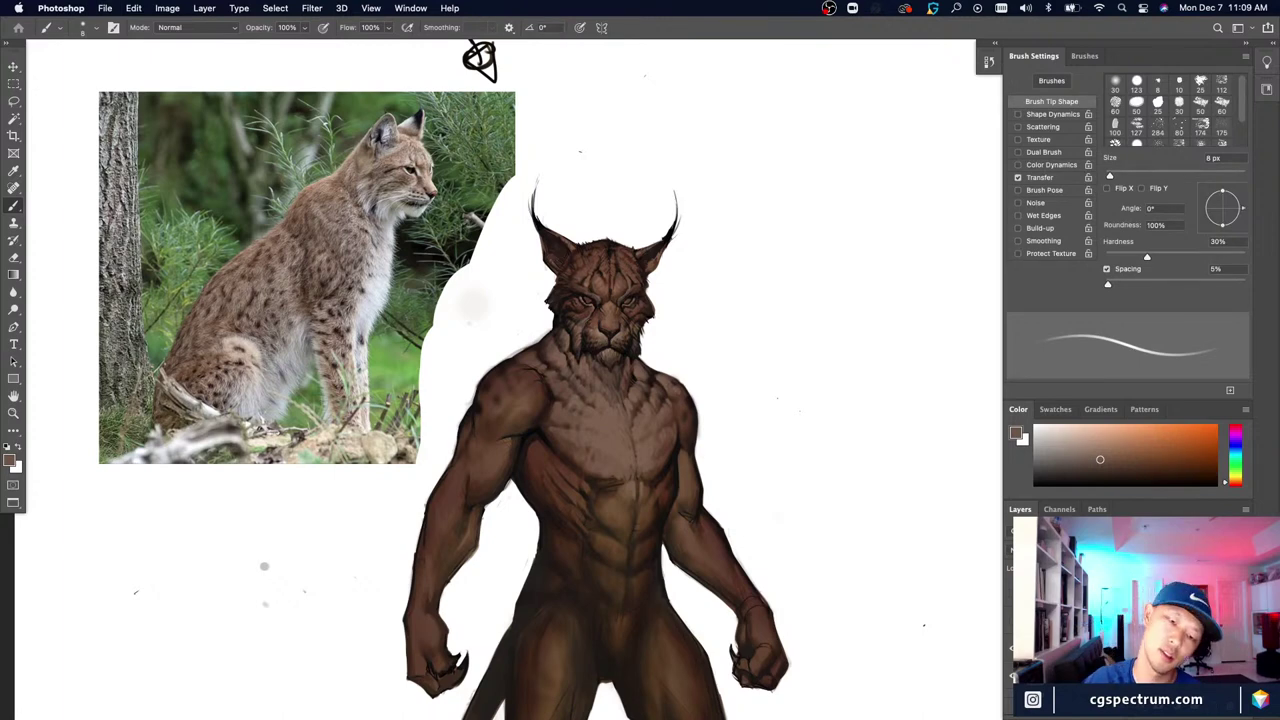
Step: Examine the character's torso, shoulders and arms against the lynx reference at several zoom levels, with and without the interface panels
key(super+plus)
alt+click(514, 463)
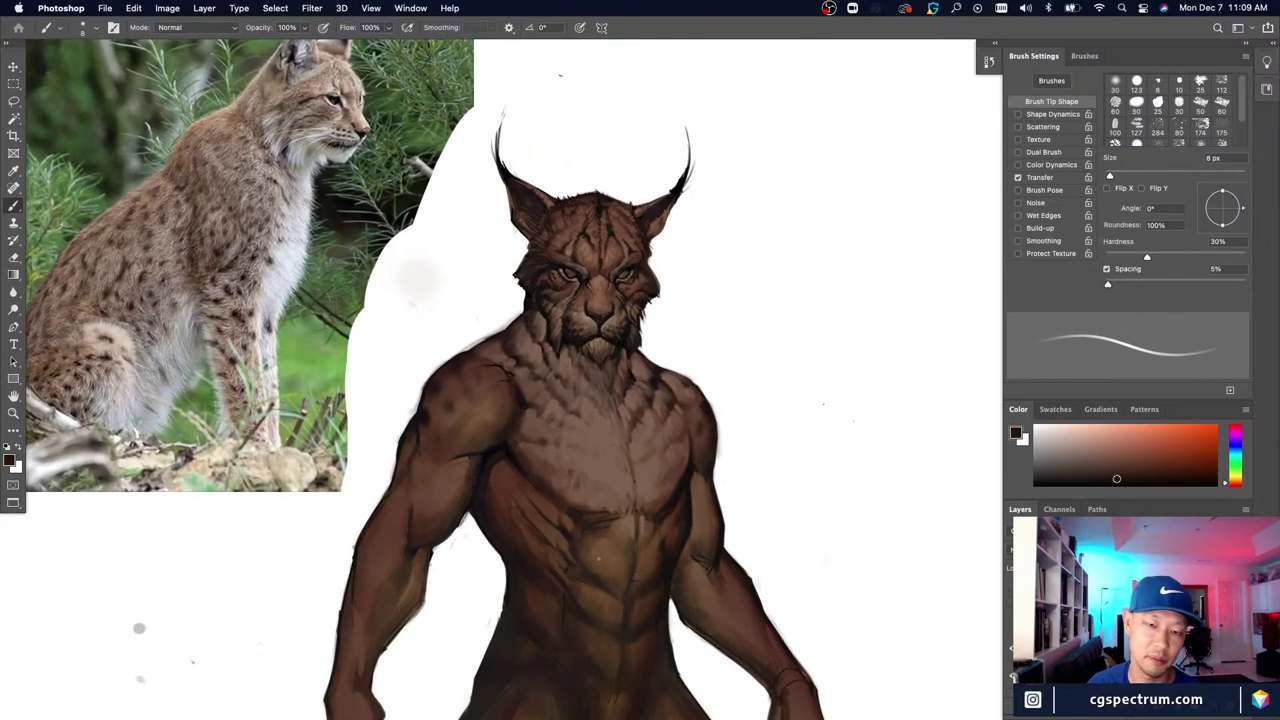
alt+click(568, 451)
key(super+minus)
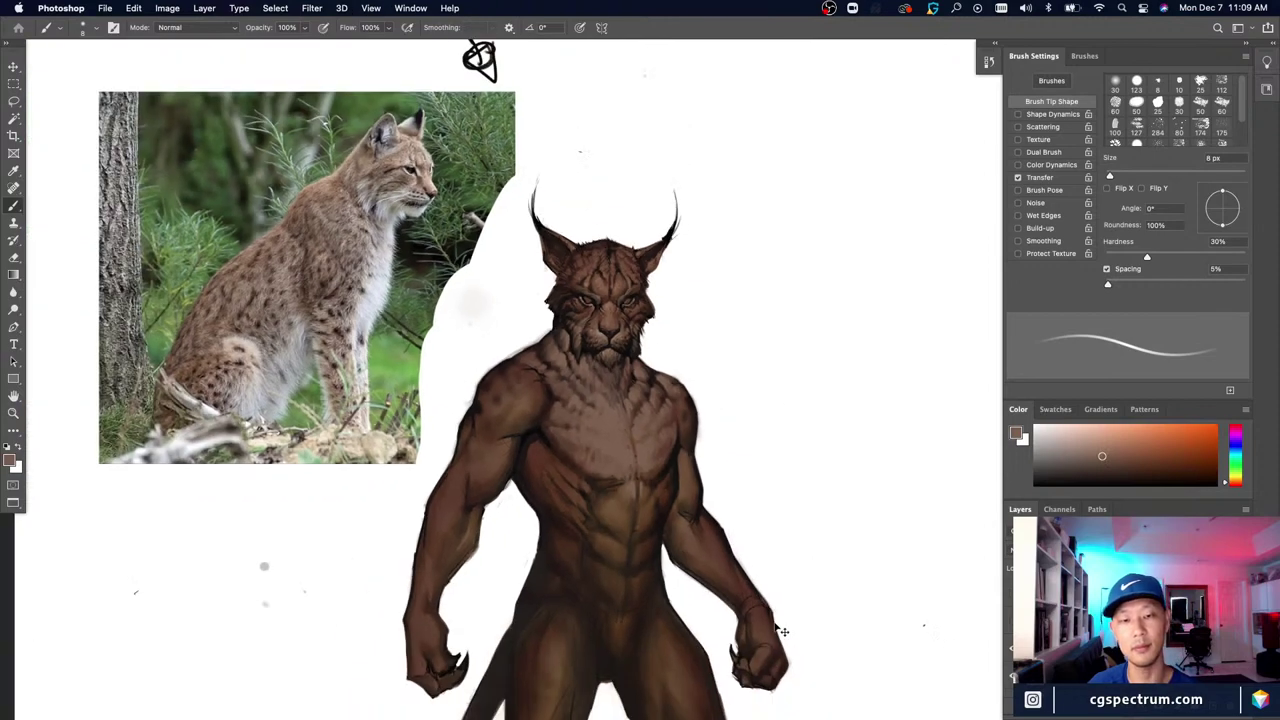
key(super+plus)
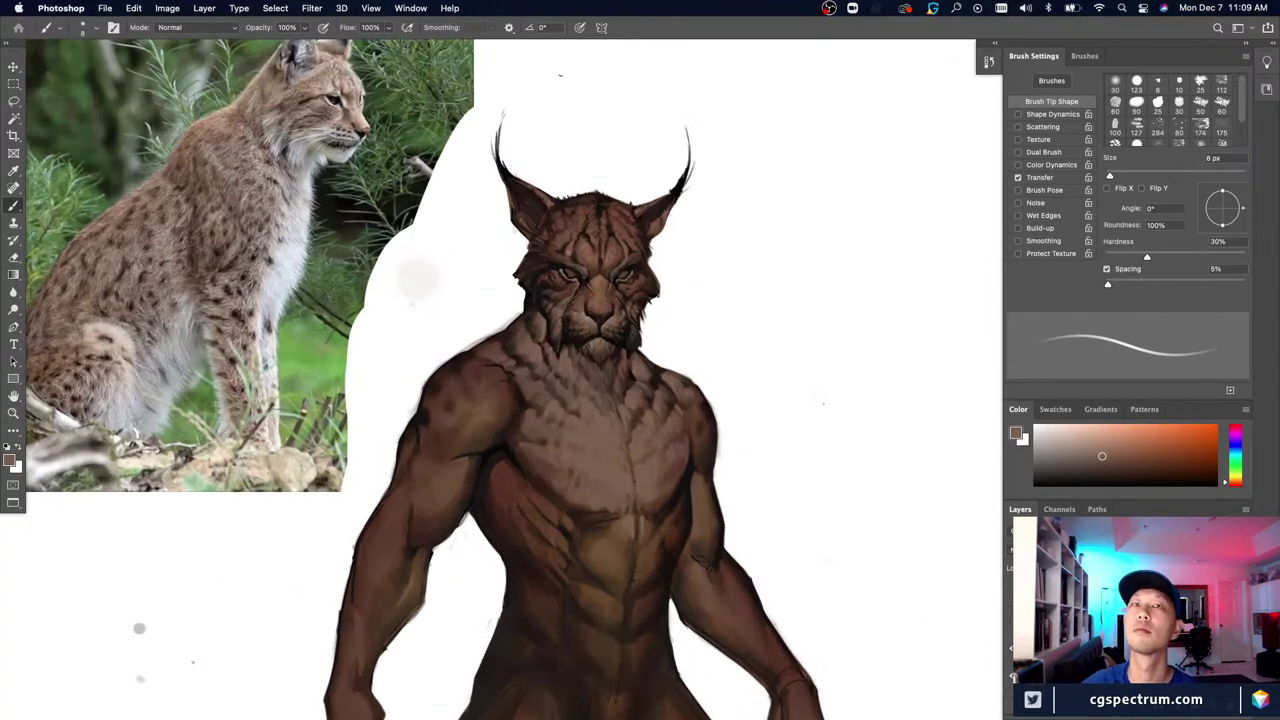
key(Tab)
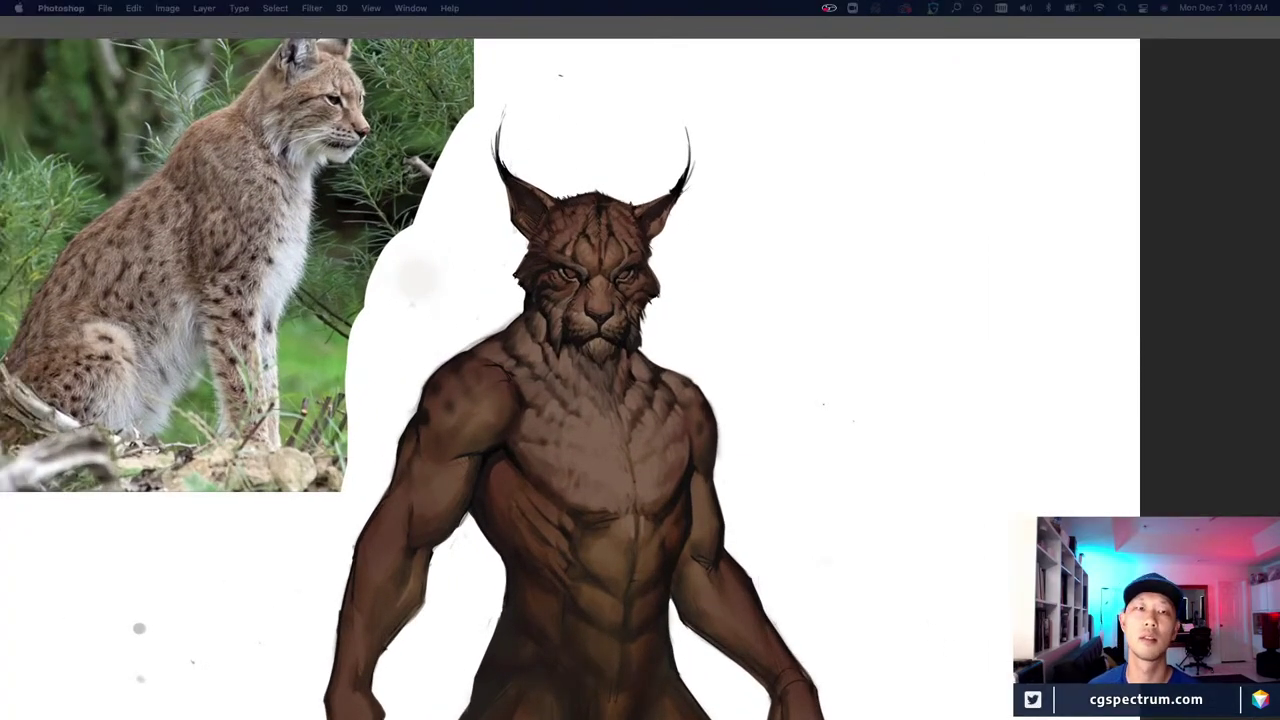
key(Tab)
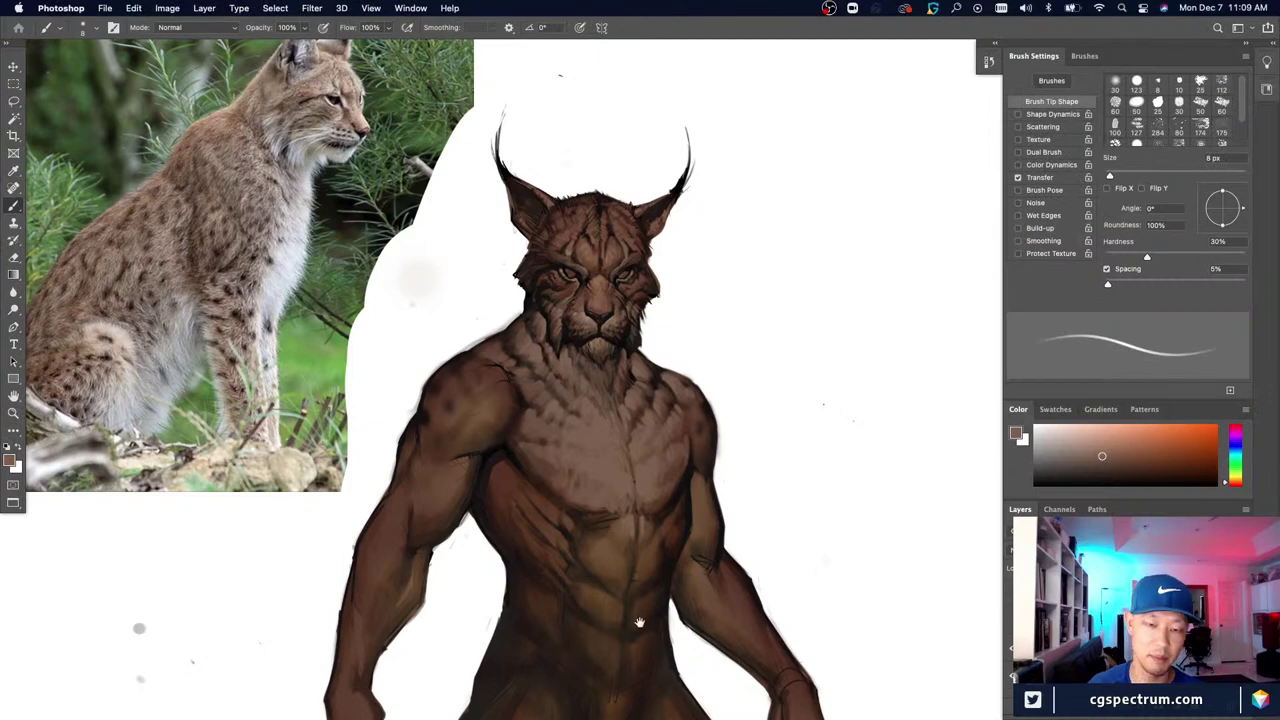
scroll(500, 380, down, 3)
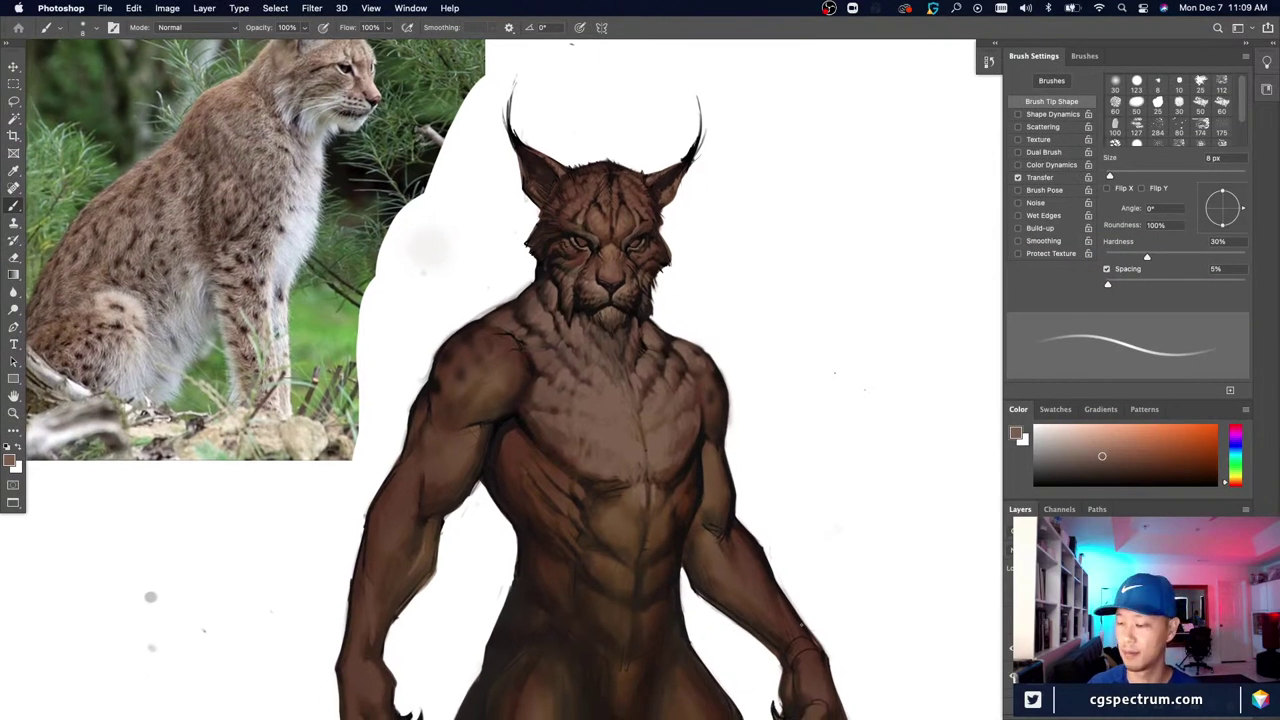
scroll(450, 380, left, 3)
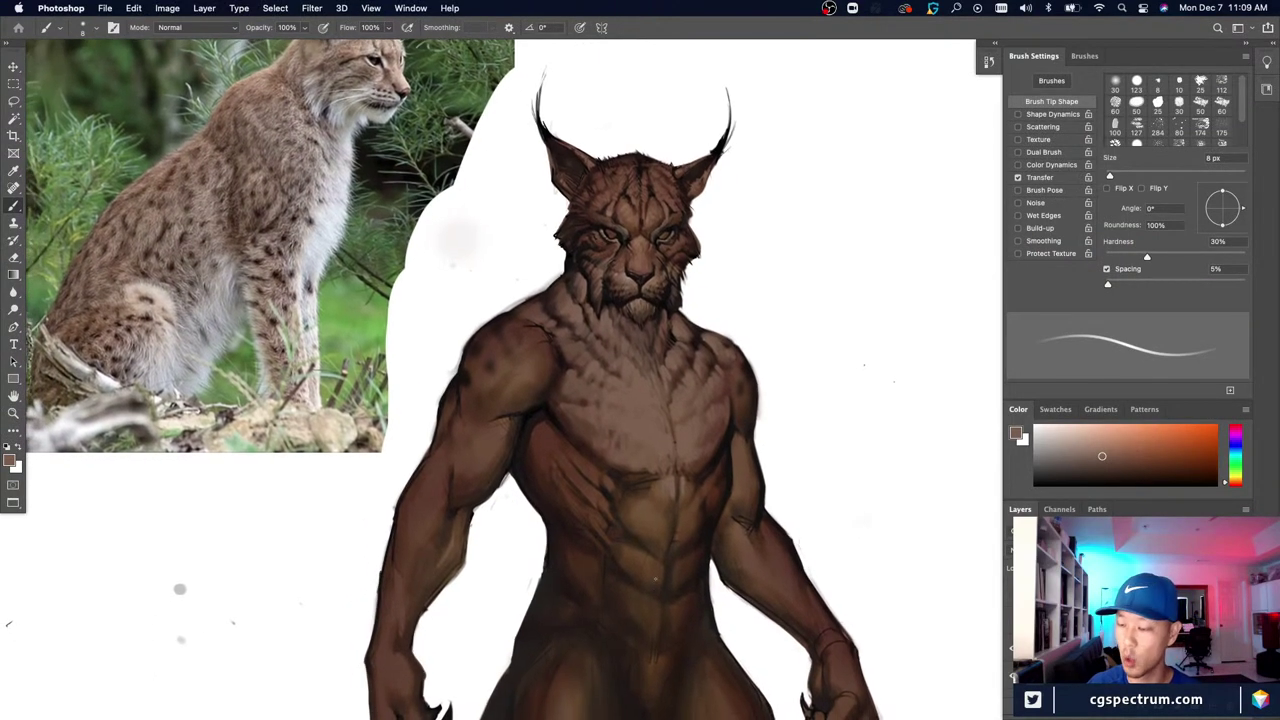
scroll(640, 400, down, 4)
scroll(640, 400, left, 2)
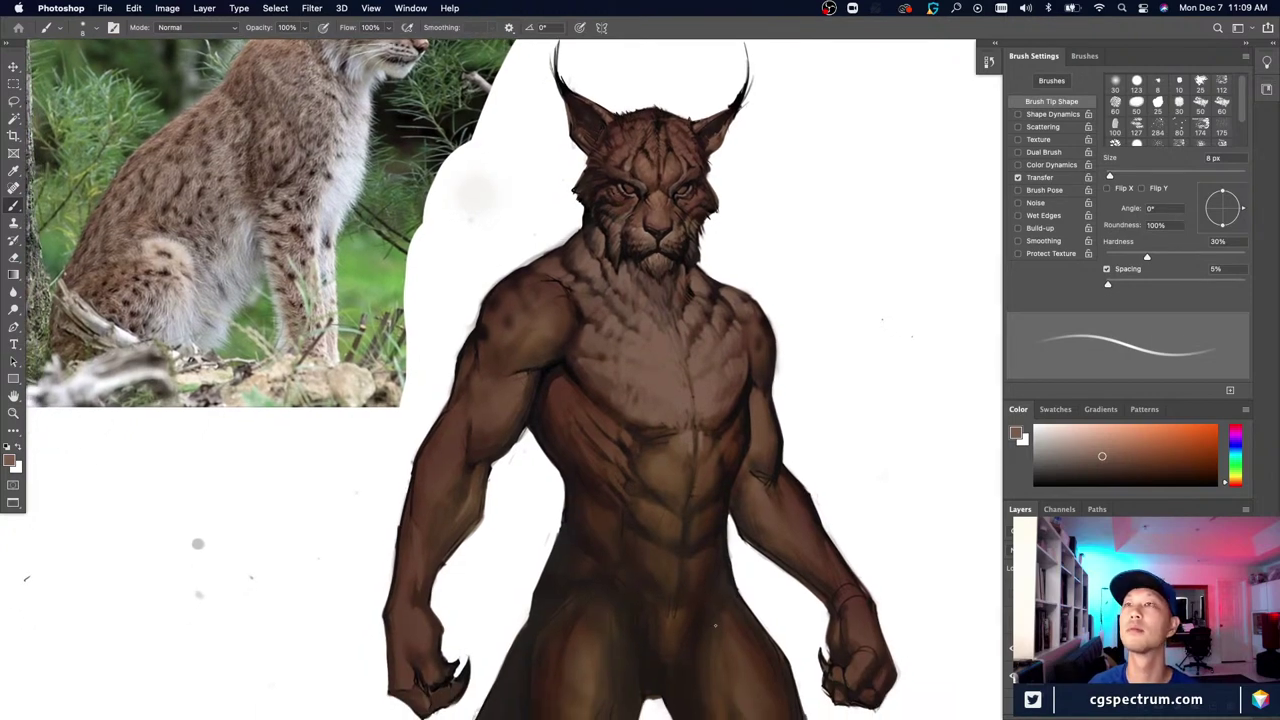
scroll(463, 379, up, 2)
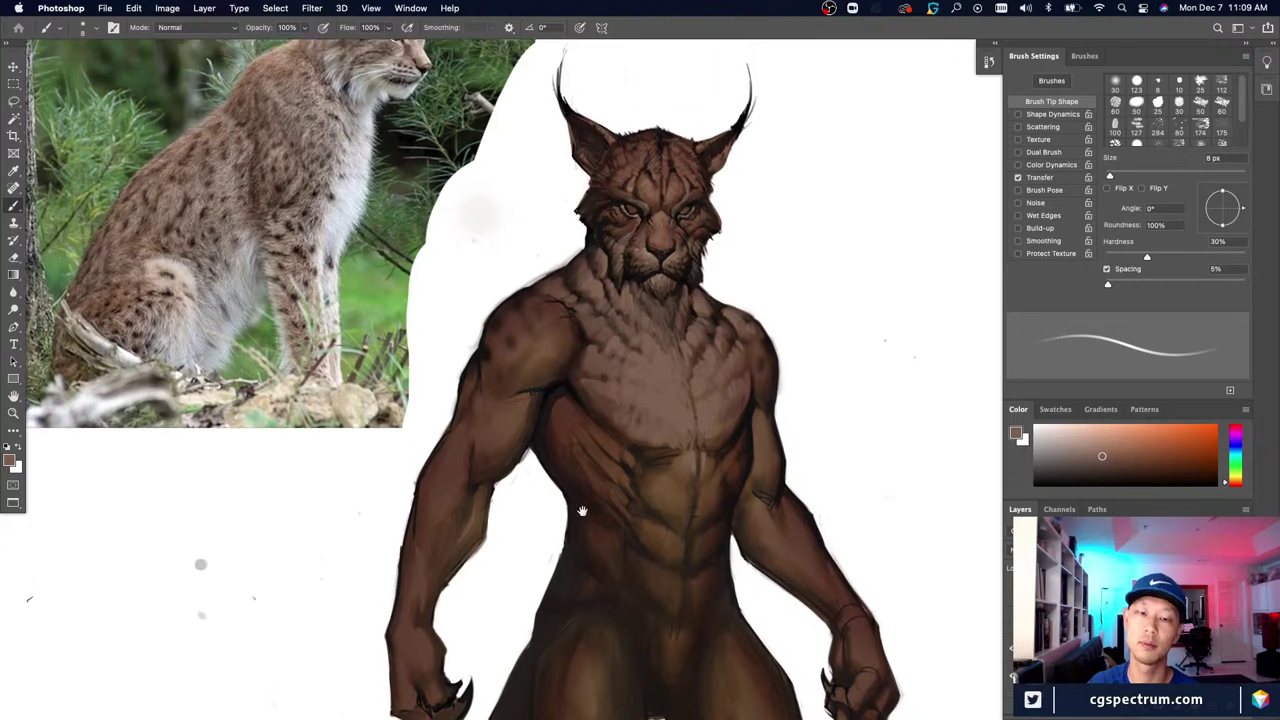
key(super+minus)
key(super+minus)
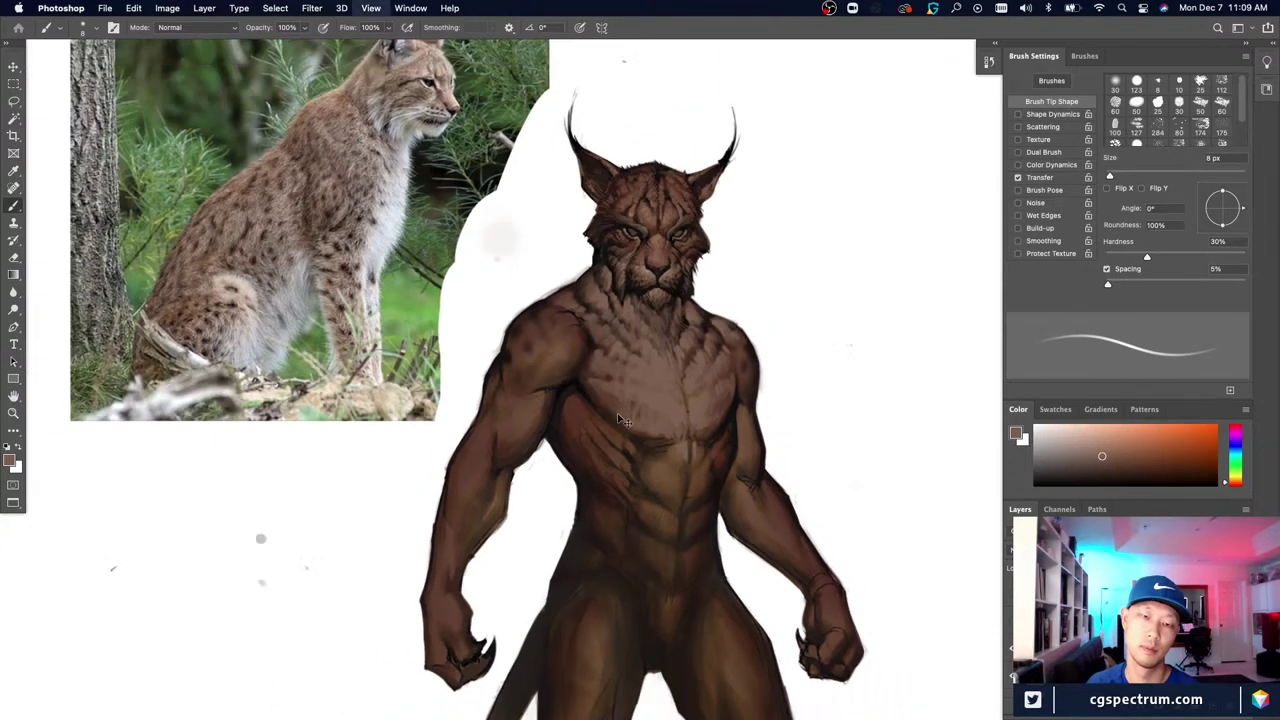
key(super+plus)
key(super+plus)
drag(541, 449, 585, 580)
Step: Try painting lighter fur patches on the left-hand shoulder in a sampled chest tone, using 15 and 20 px brushes
alt+click(679, 503)
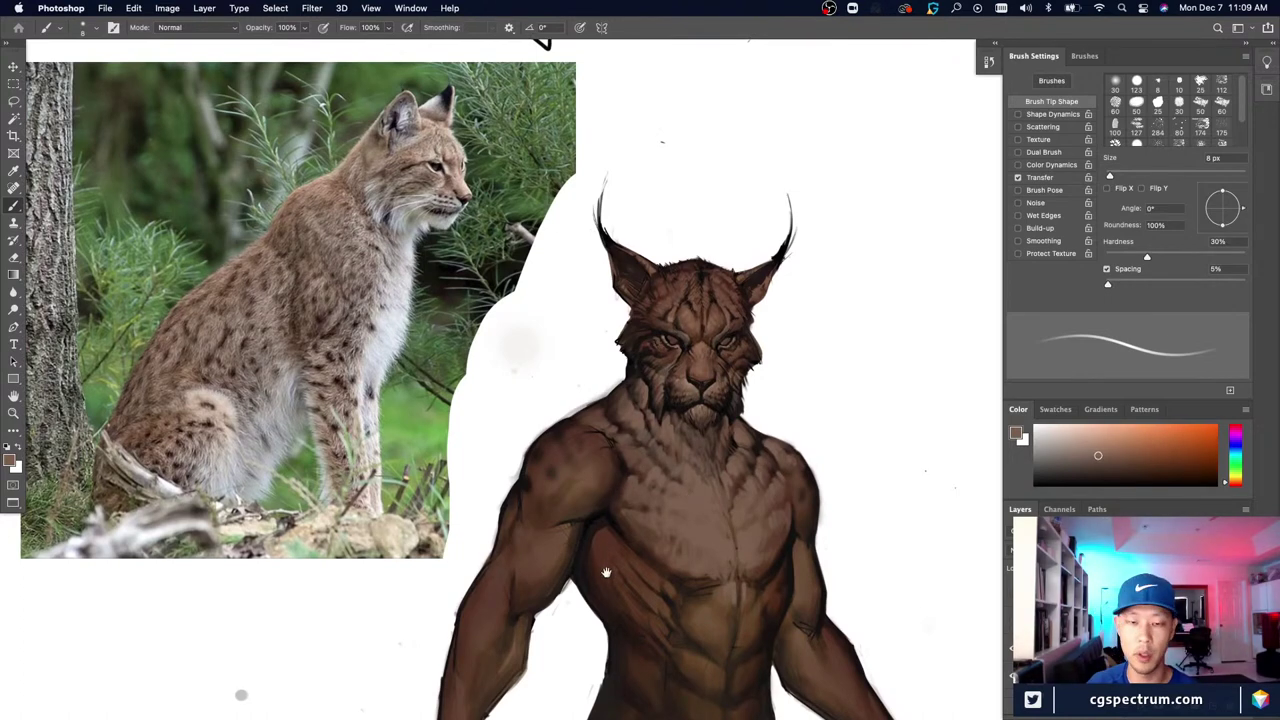
drag(606, 573, 614, 539)
alt+click(708, 468)
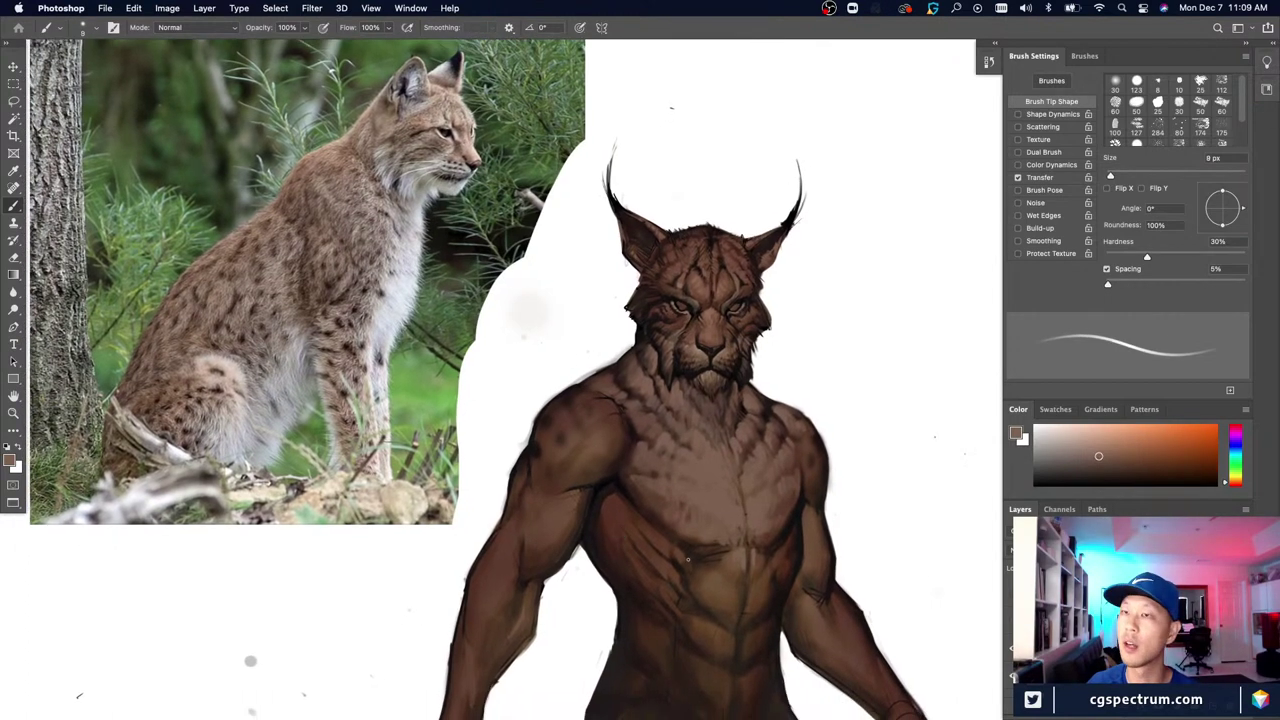
key(bracketright)
key(bracketright)
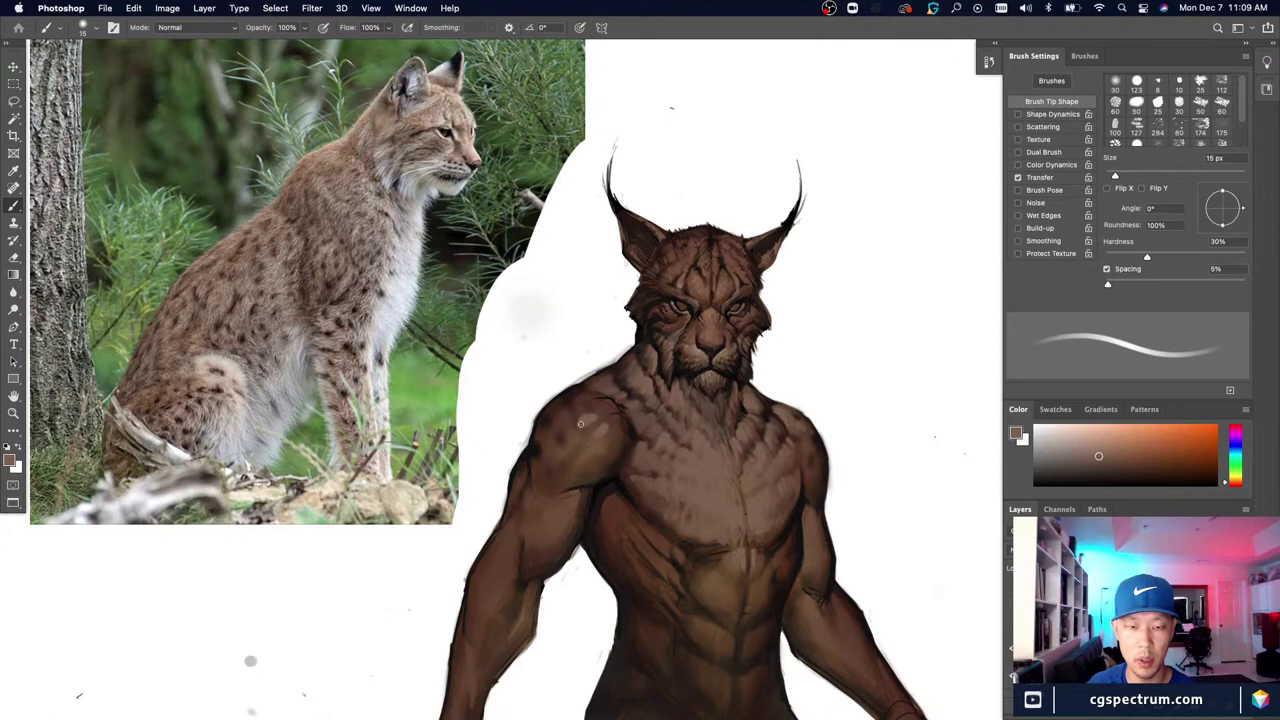
key(bracketright)
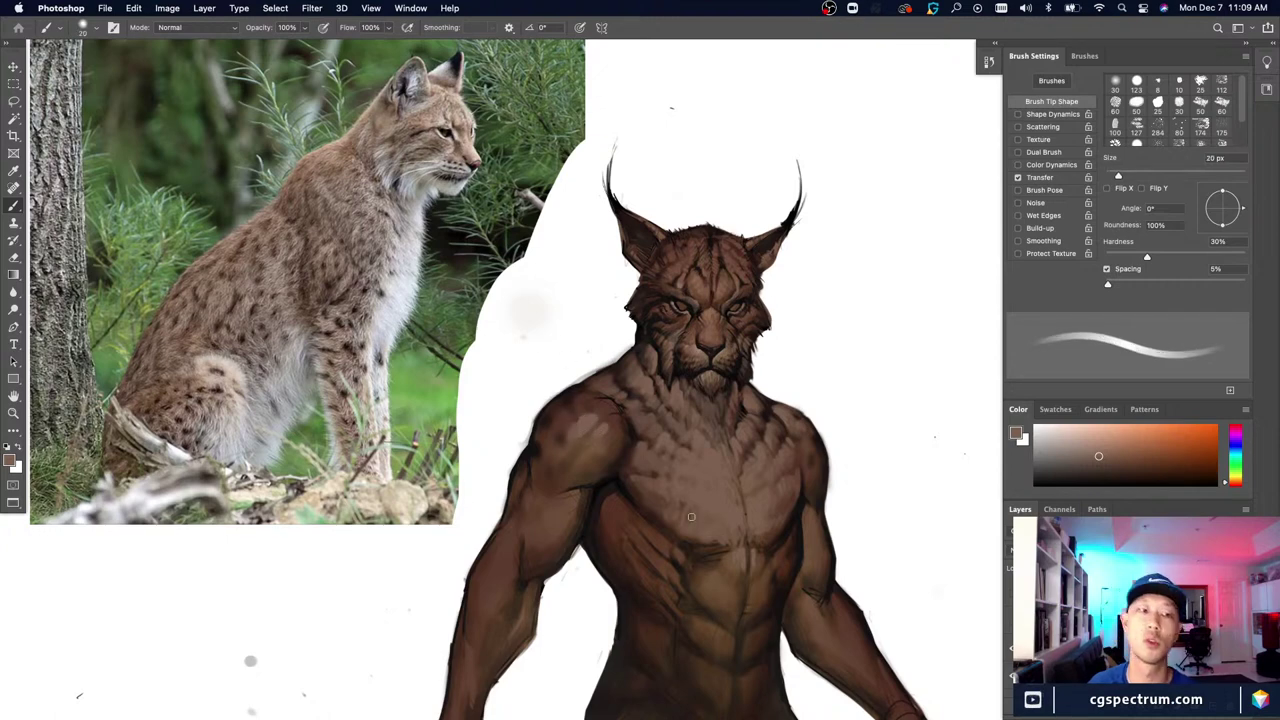
key(e)
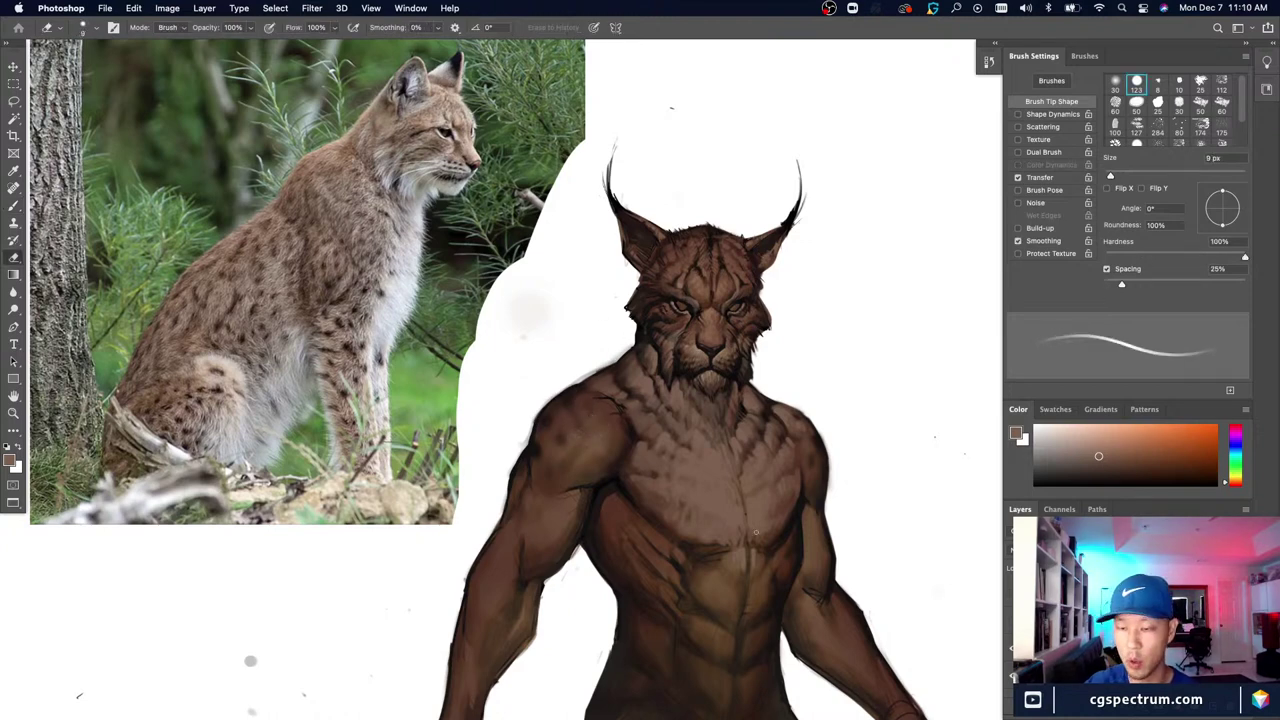
click(638, 342)
key(Return)
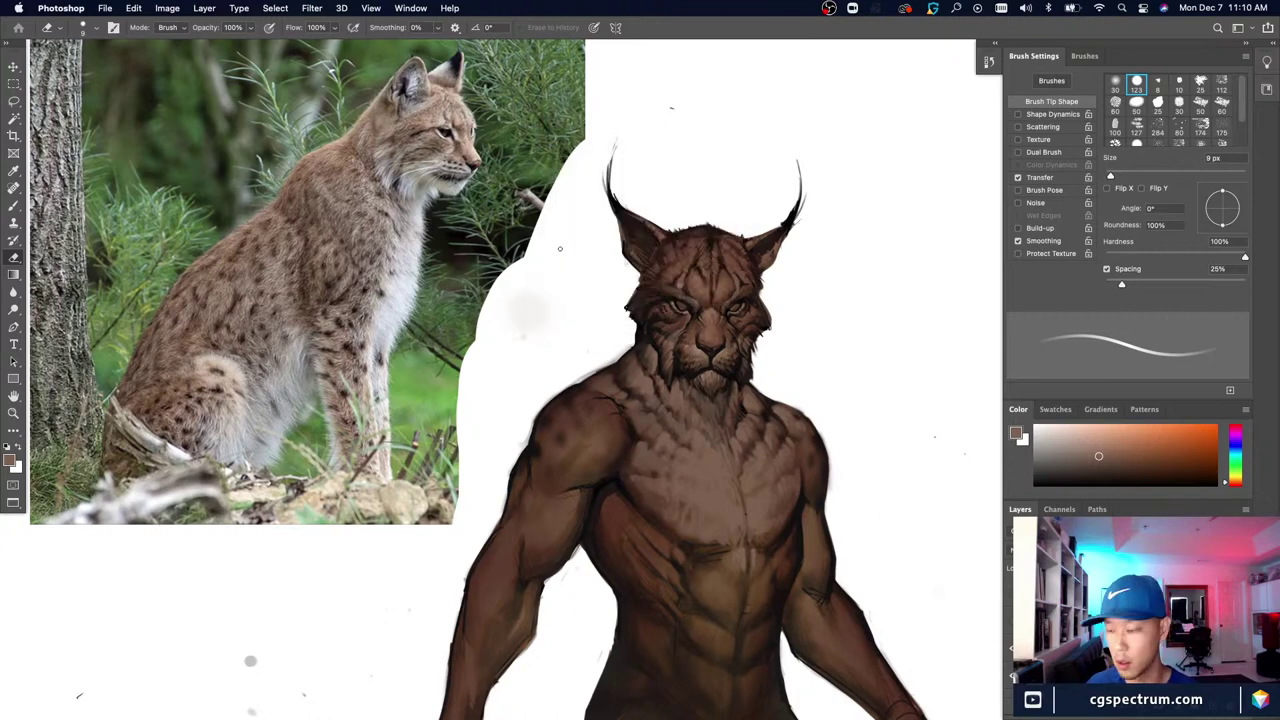
key(b)
key(d)
key(bracketleft)
mouse_move(634, 332)
mouse_down()
mouse_move(606, 360)
mouse_move(586, 357)
mouse_move(556, 382)
mouse_move(498, 494)
mouse_up()
key(super+z)
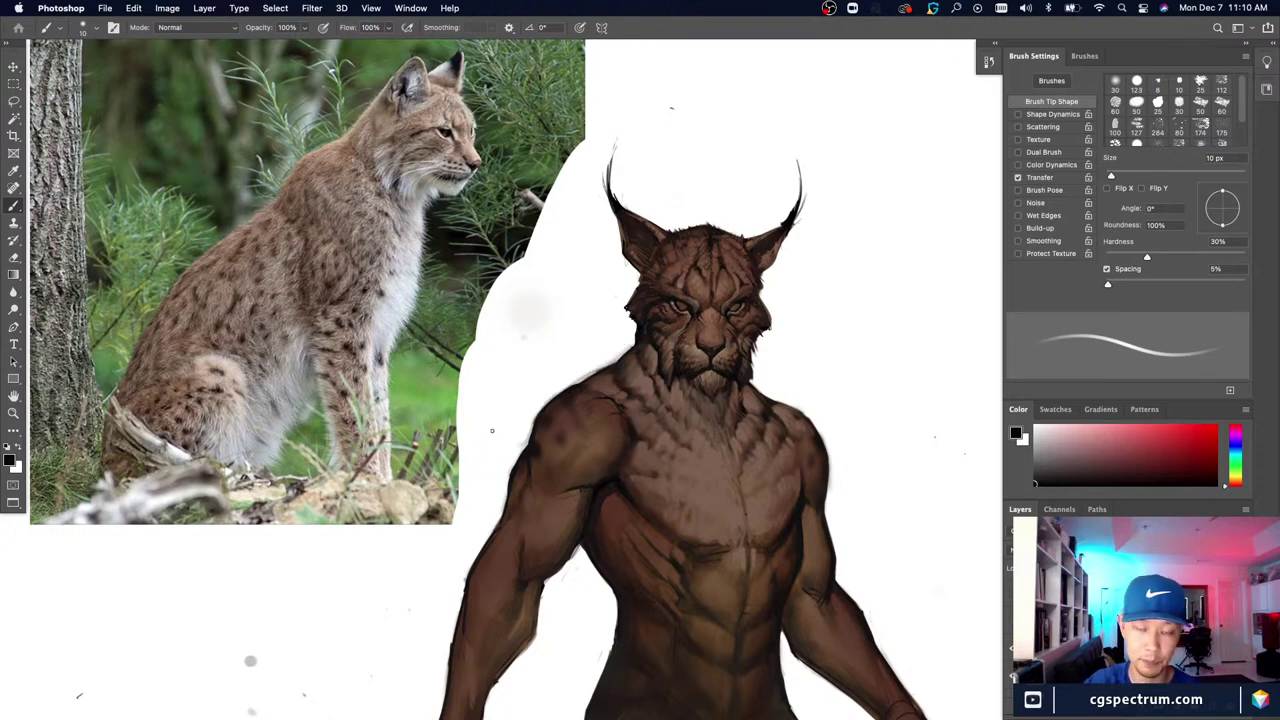
Step: Paint short light fur flecks across the left-hand shoulder in a sampled chest tone, using 9 and 10 px brushes
alt+click(687, 469)
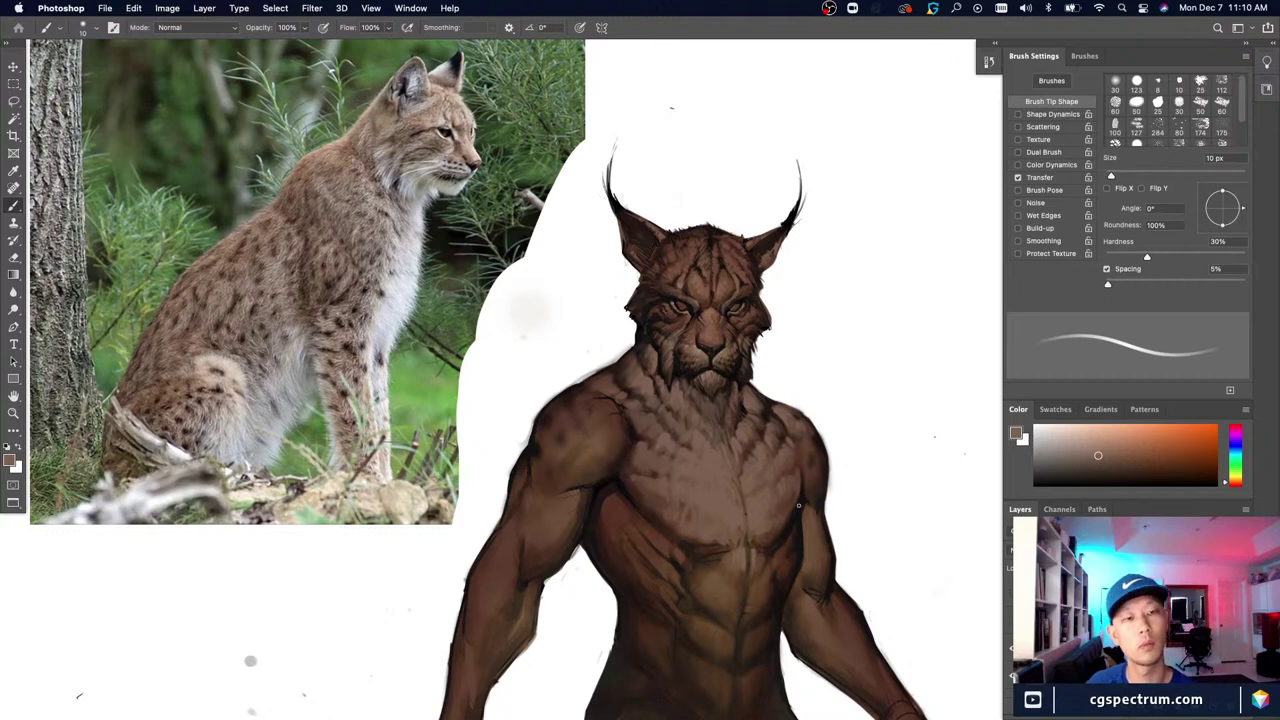
key(bracketleft)
key(bracketleft)
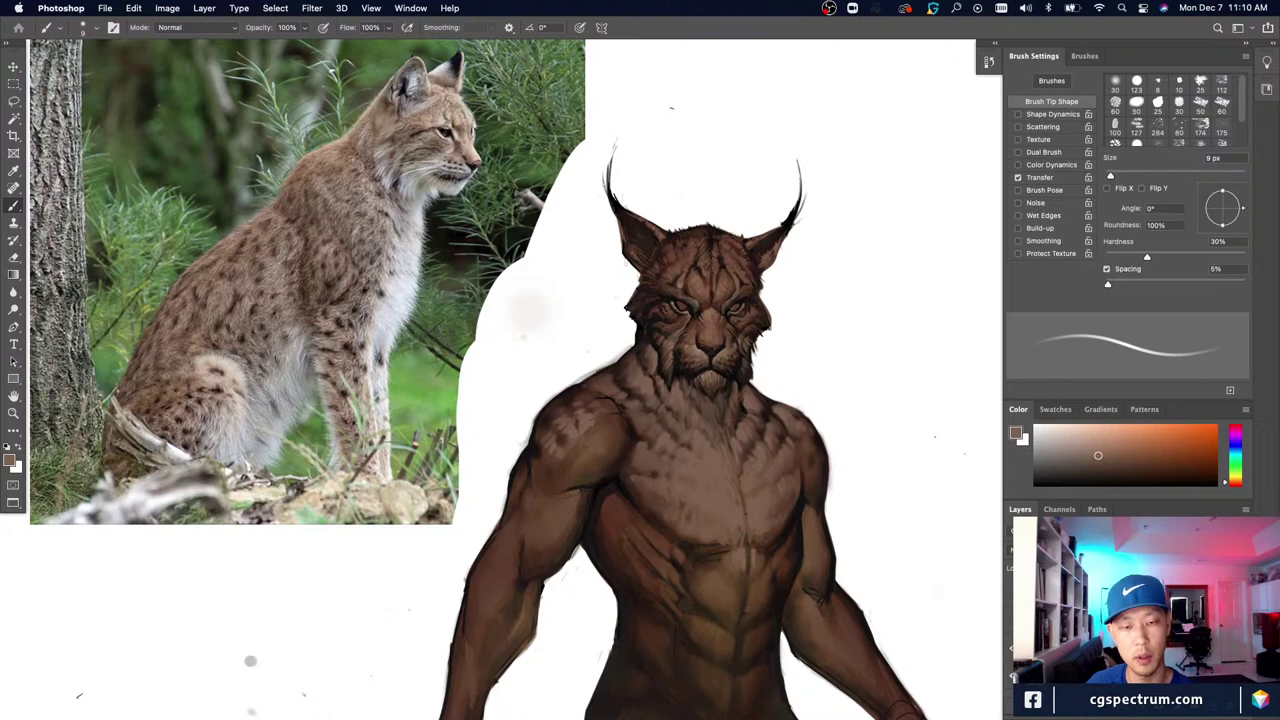
key(bracketright)
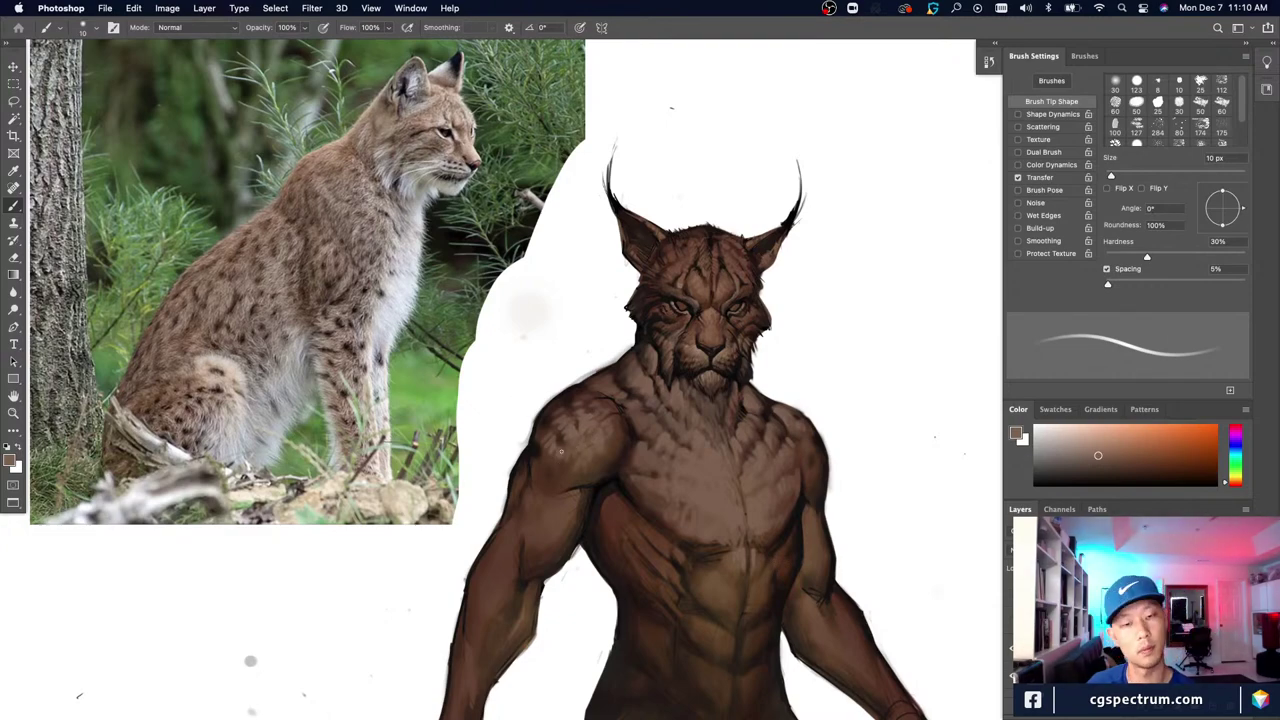
key(bracketleft)
key(super+minus)
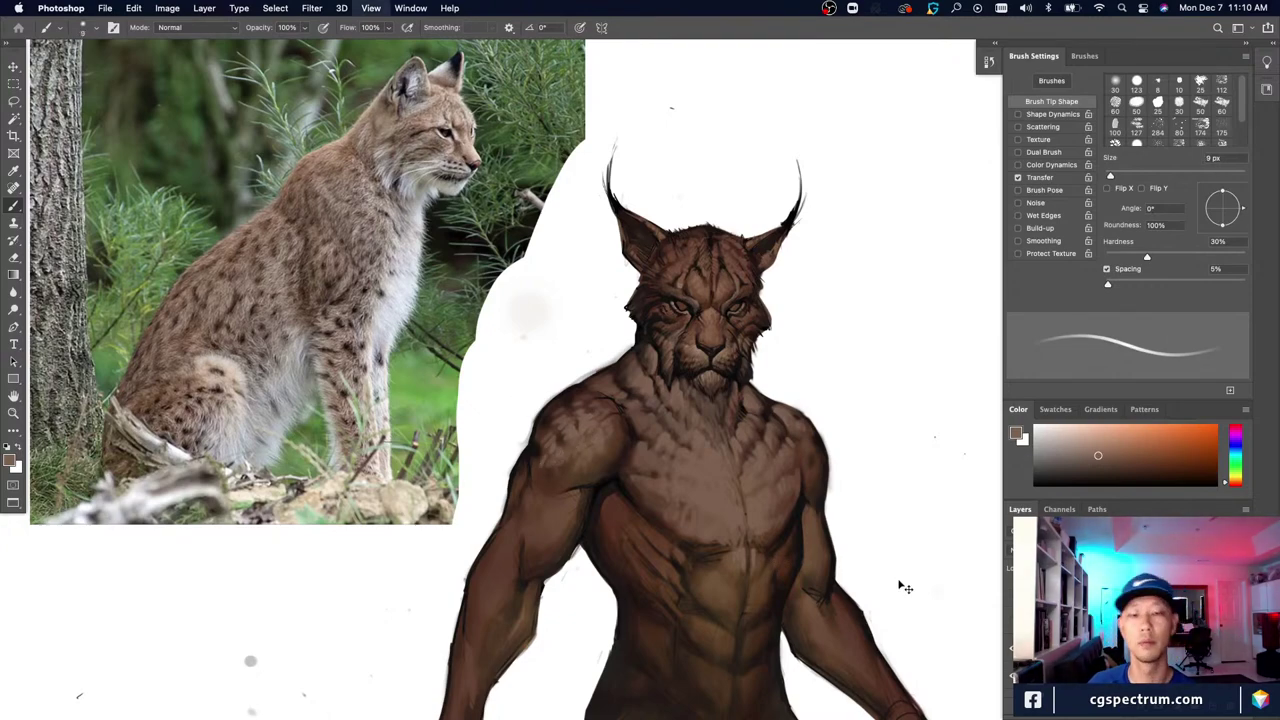
key(super+equal)
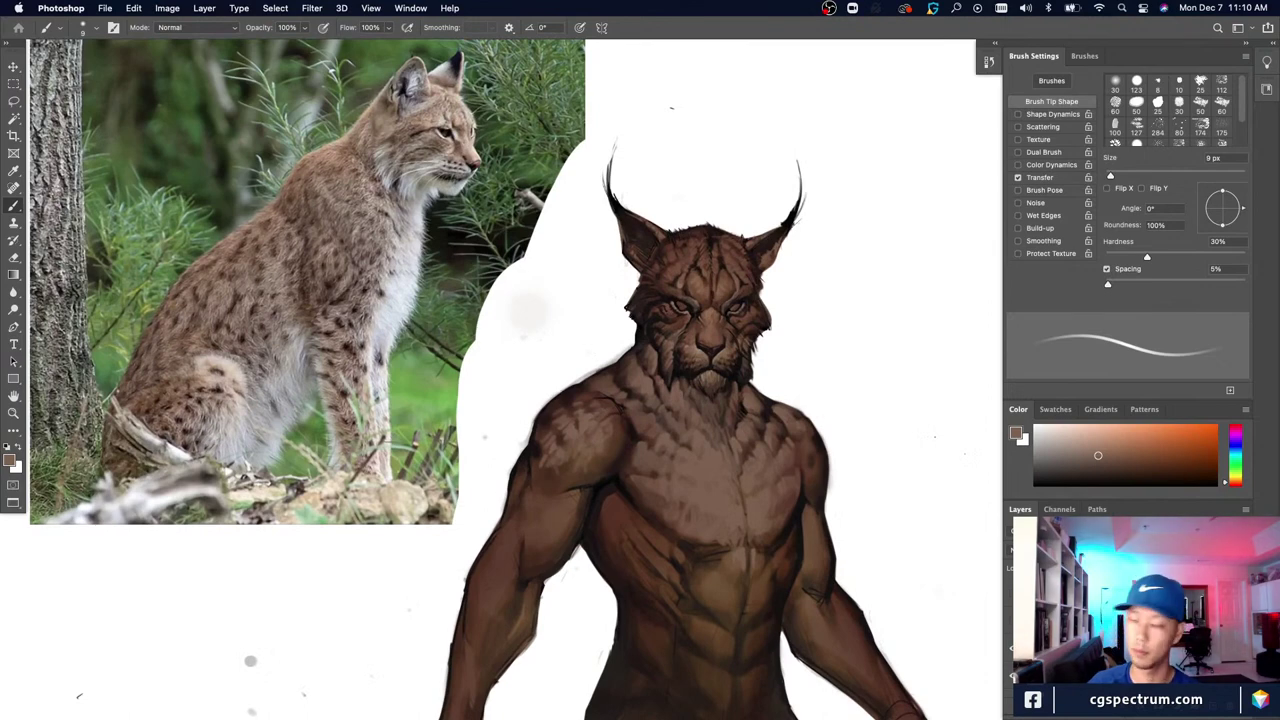
Step: Soften the light fur flecks on the left-hand shoulder with a 45 px eraser
key(e)
key(bracketright)
key(bracketright)
key(bracketright)
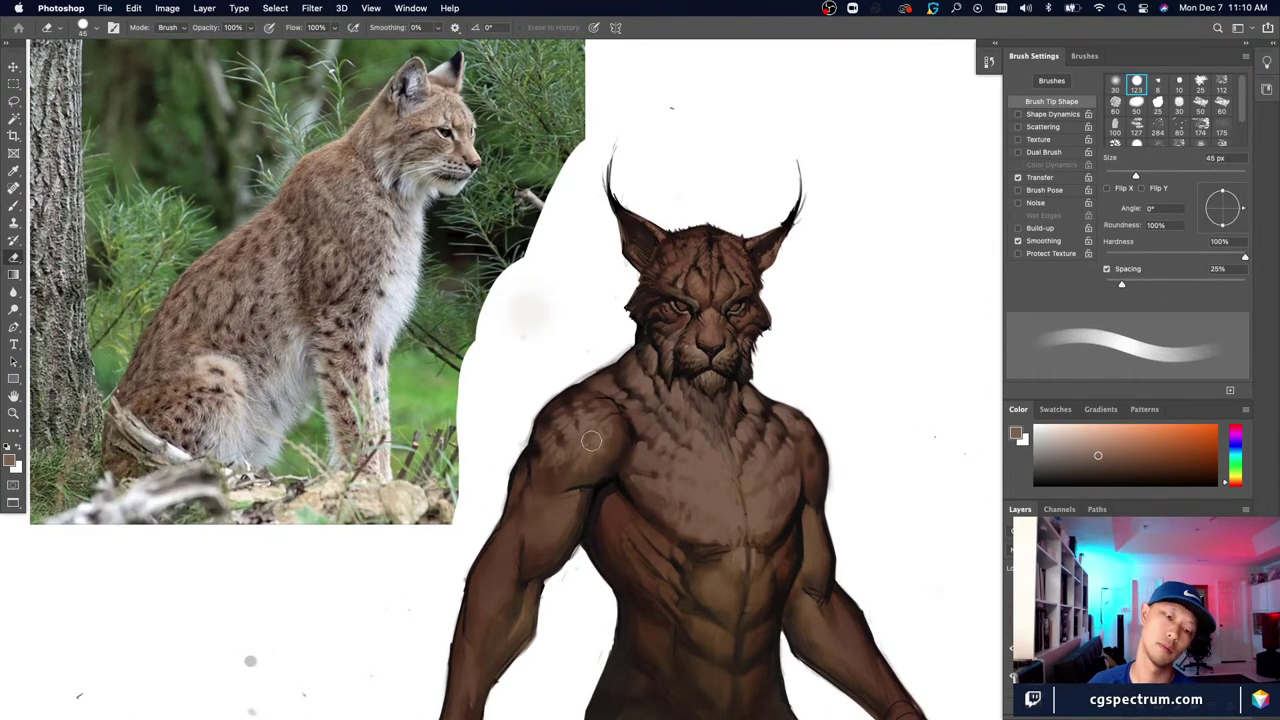
key(b)
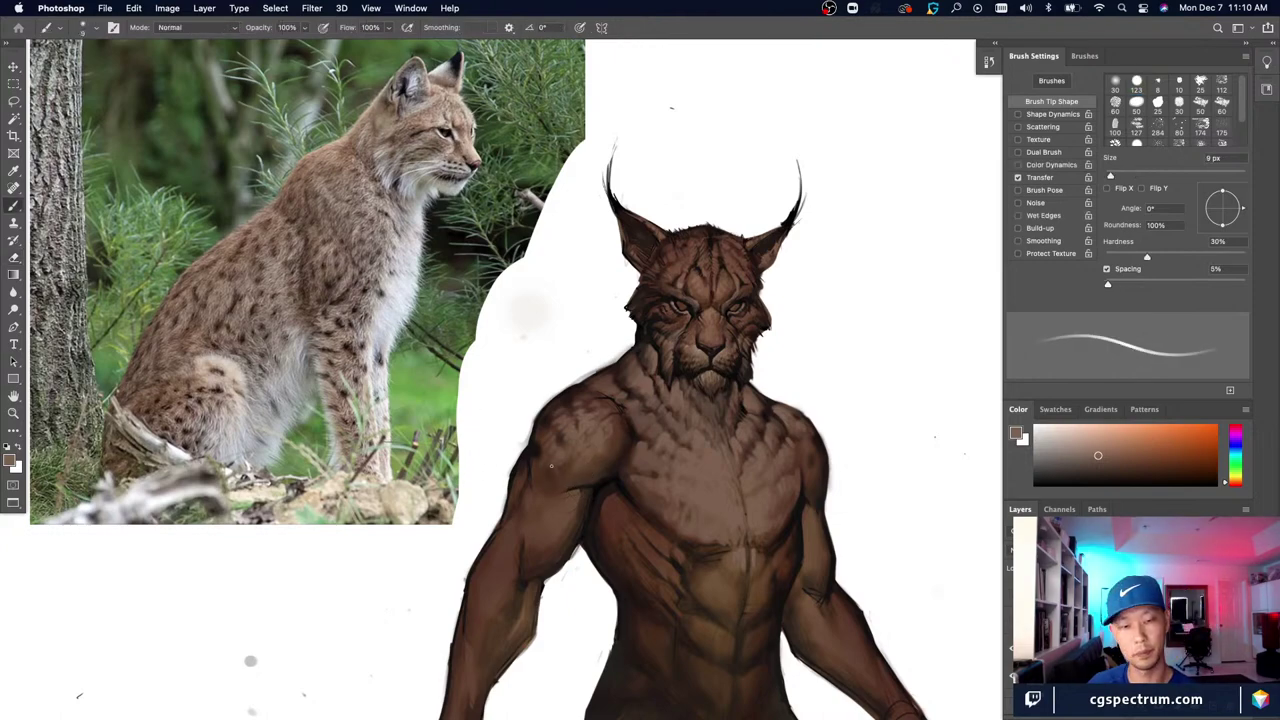
key(super+minus)
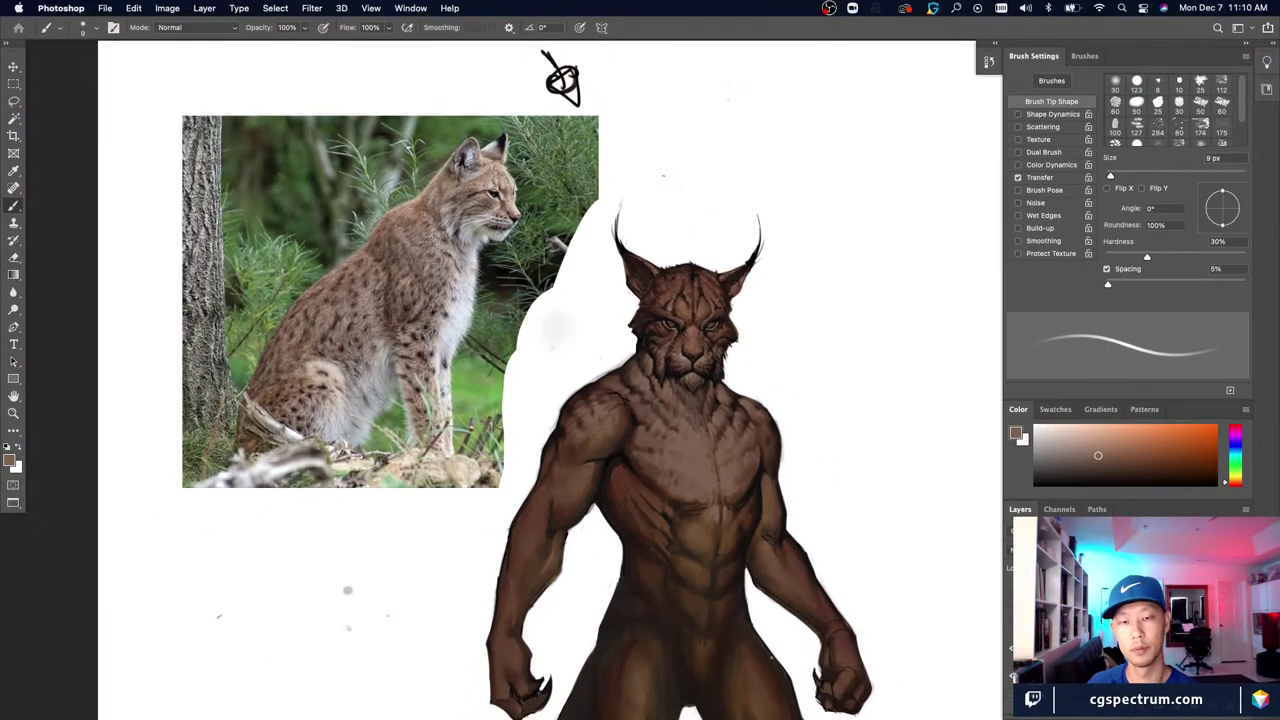
key(super+equal)
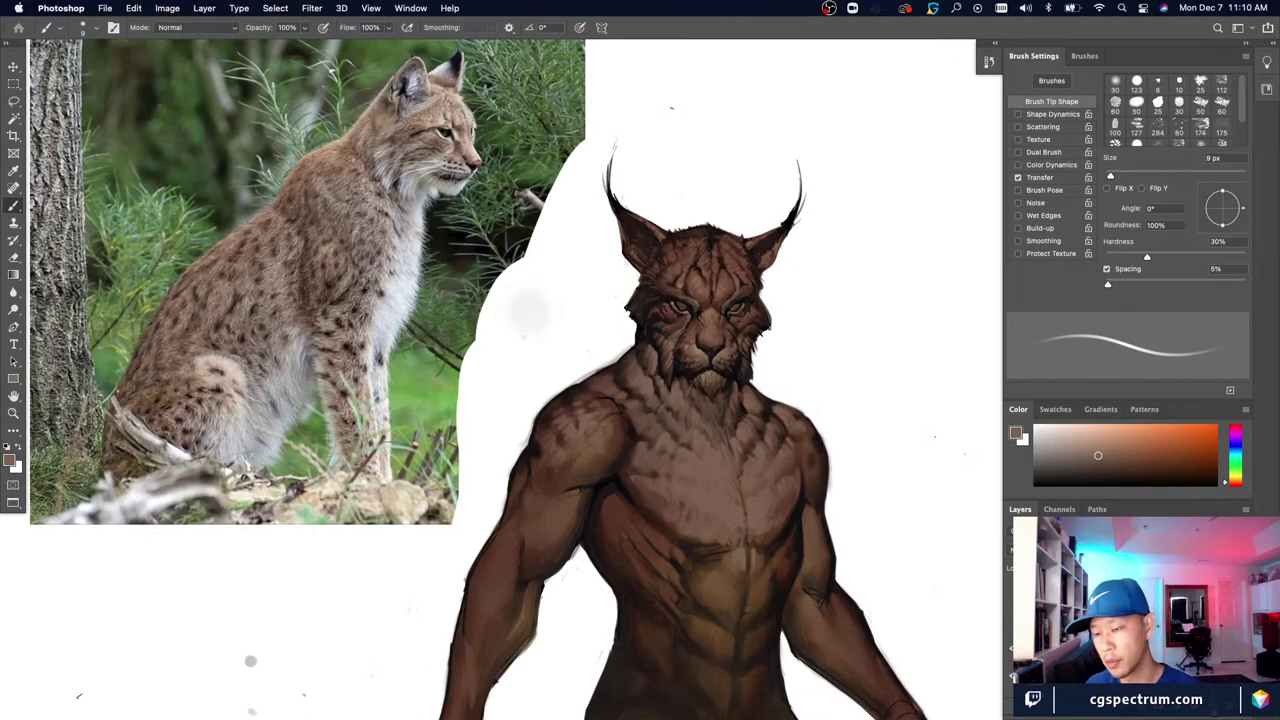
Step: Paint matching light fur flecks on the right-hand shoulder in a tone sampled beside it, reducing the brush from 9 to 7 px
drag(539, 362, 533, 378)
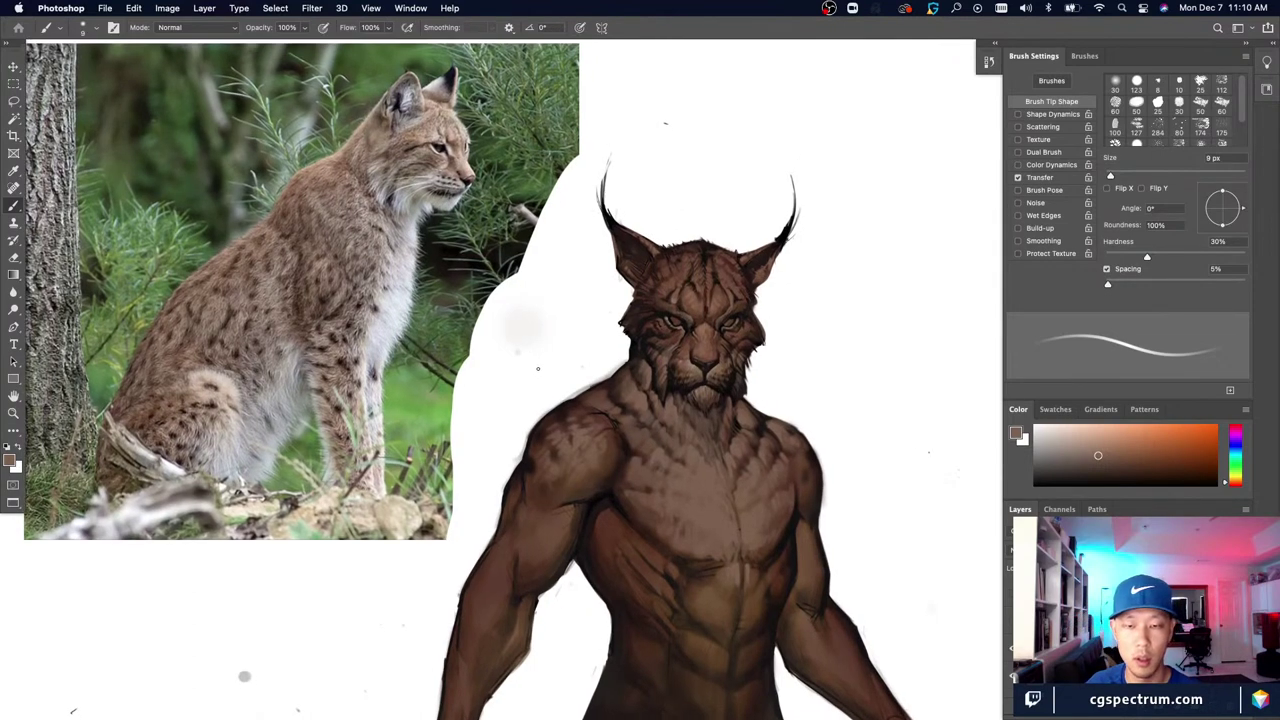
alt+click(775, 425)
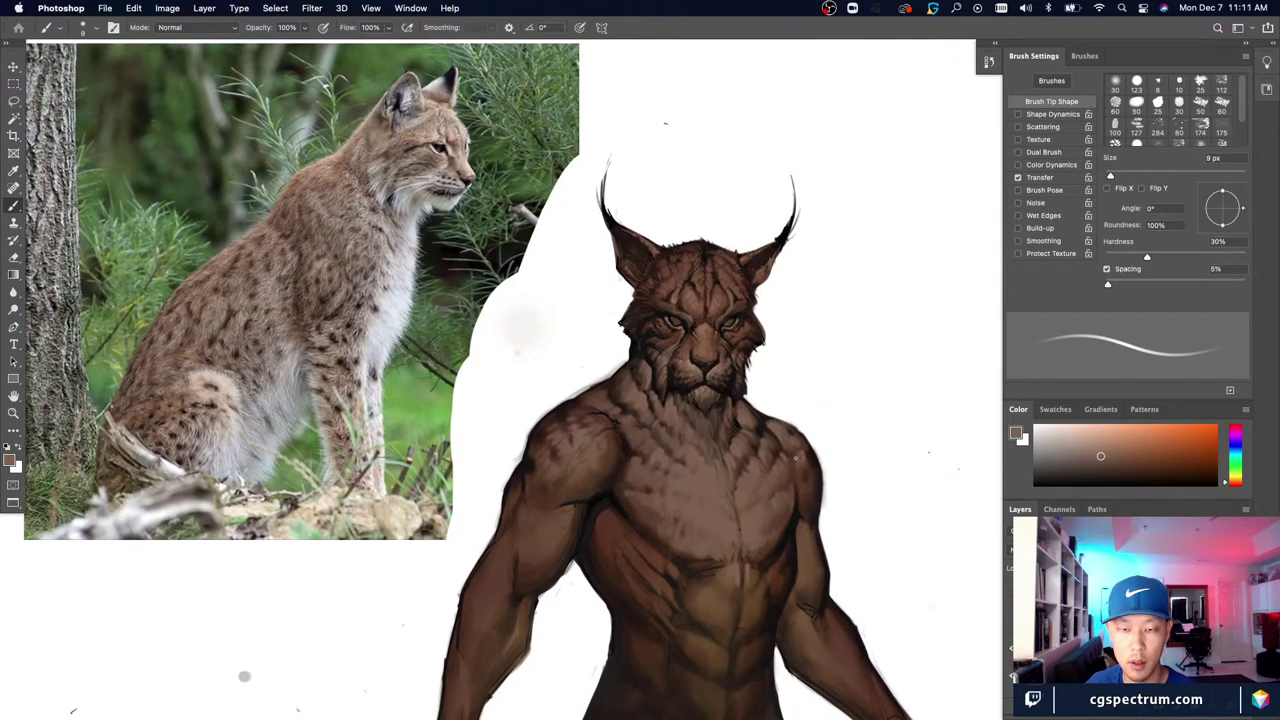
key(bracketleft)
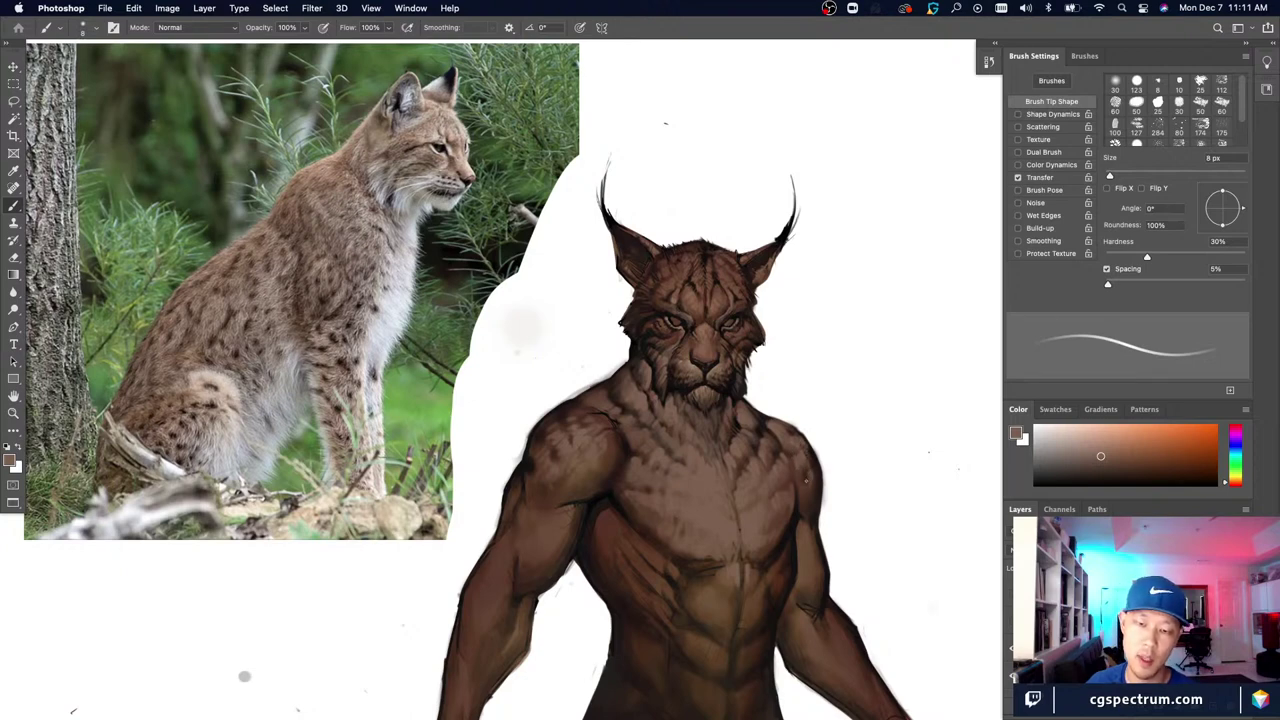
key(bracketleft)
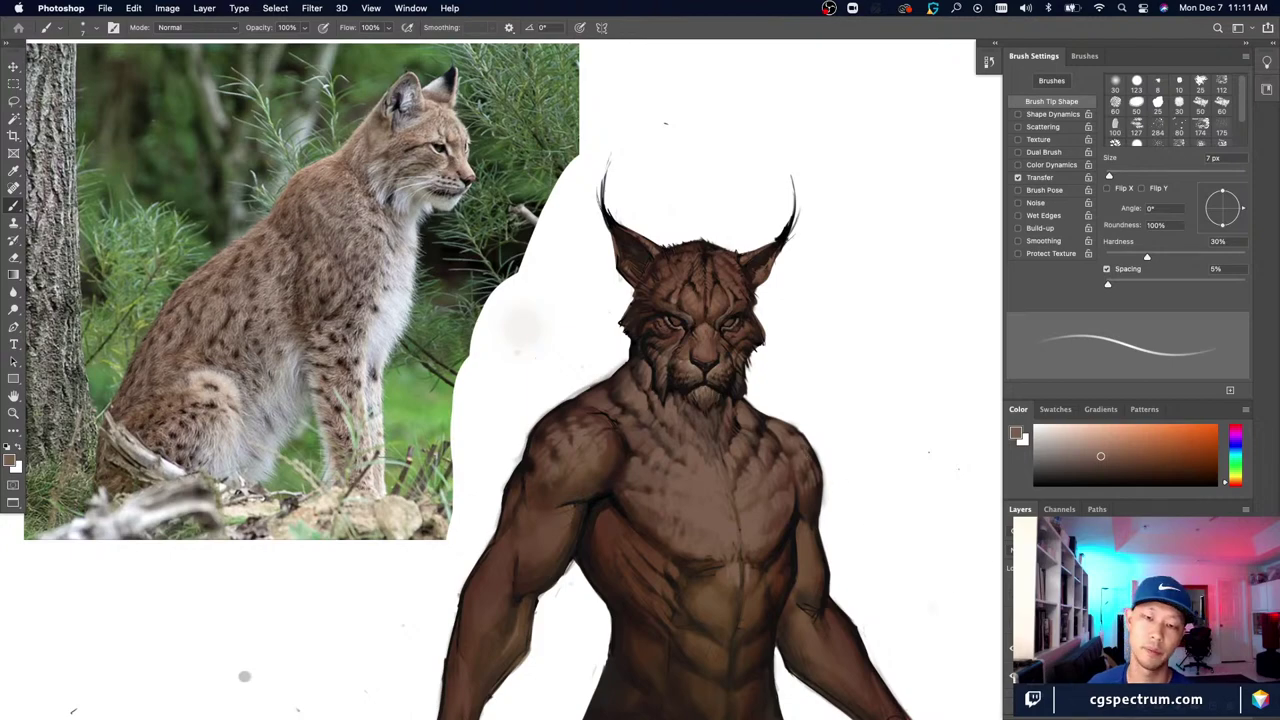
key(super+minus)
key(super+minus)
key(super+plus)
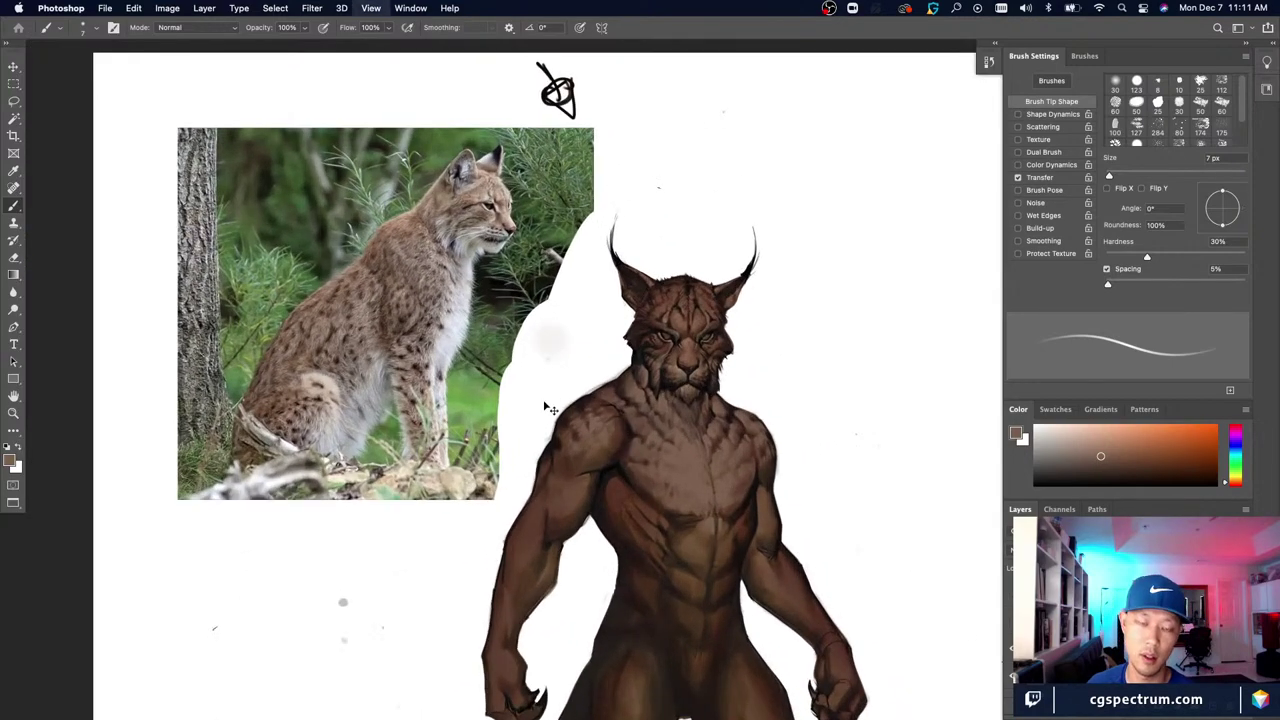
Step: Touch up the light fur flecks on the left-hand shoulder with a 7 px brush in tones sampled beside them
key(super+plus)
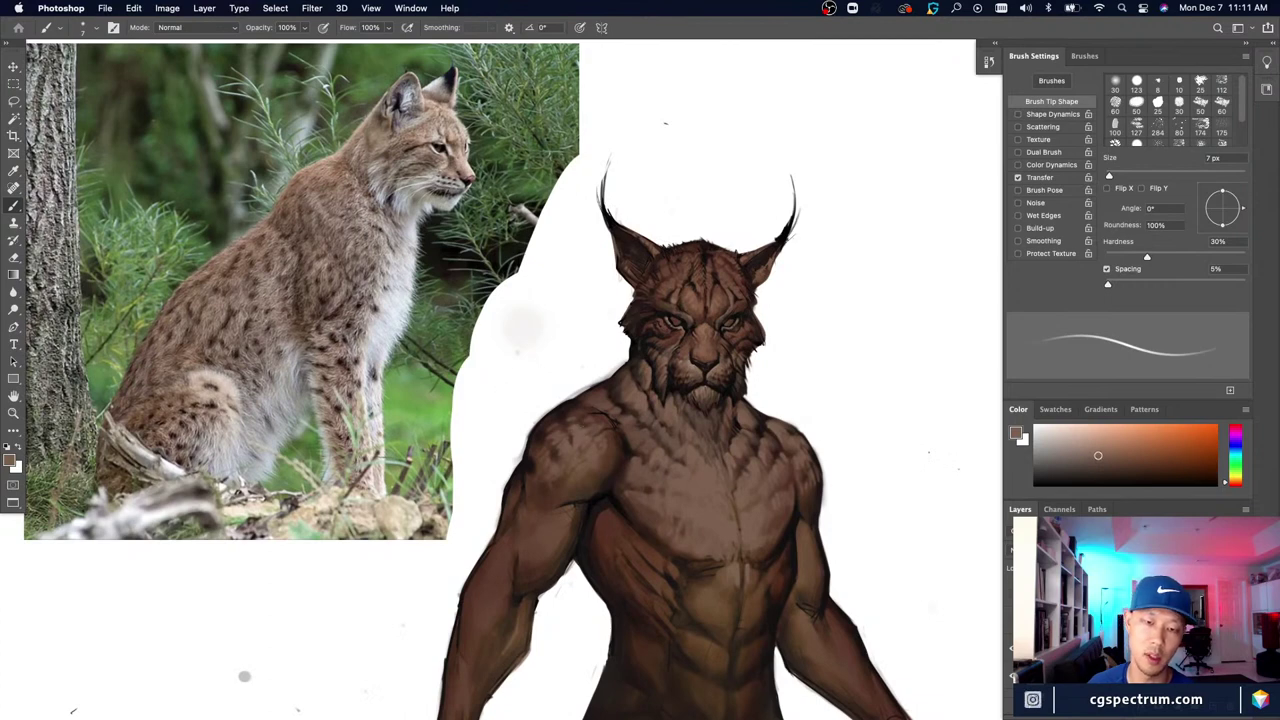
alt+click(571, 443)
drag(576, 440, 573, 450)
alt+click(577, 431)
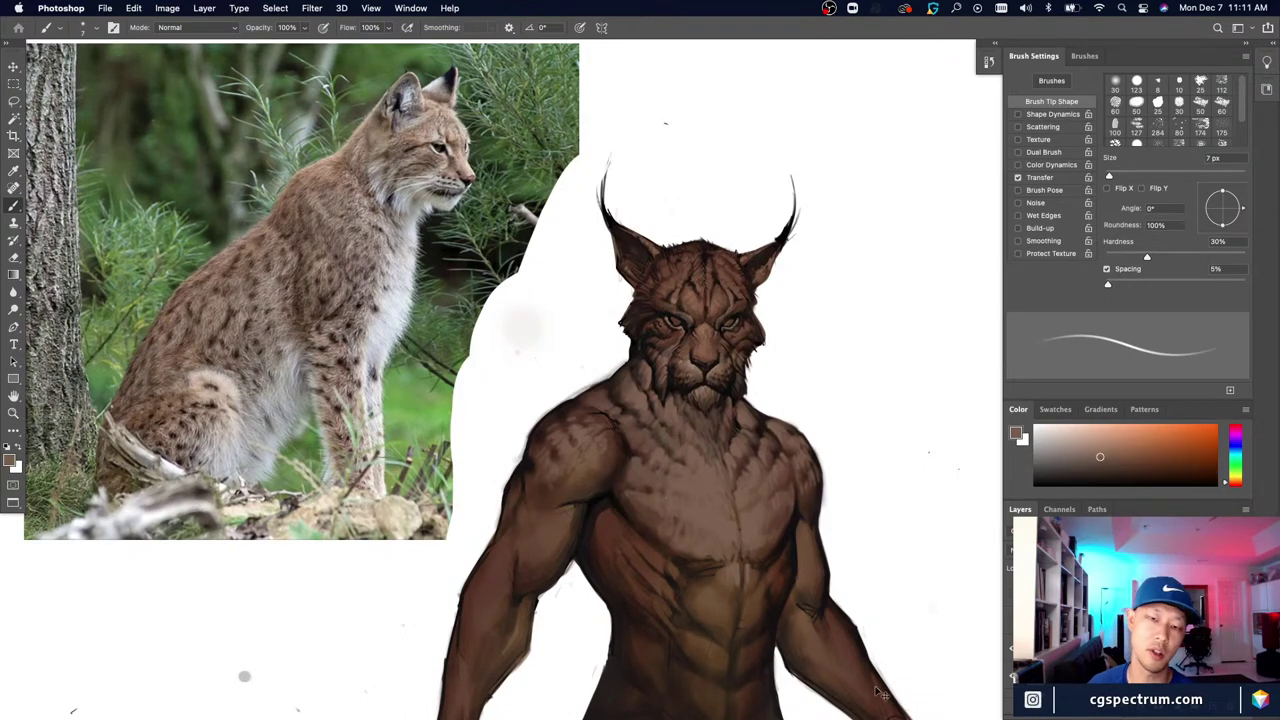
key(super+minus)
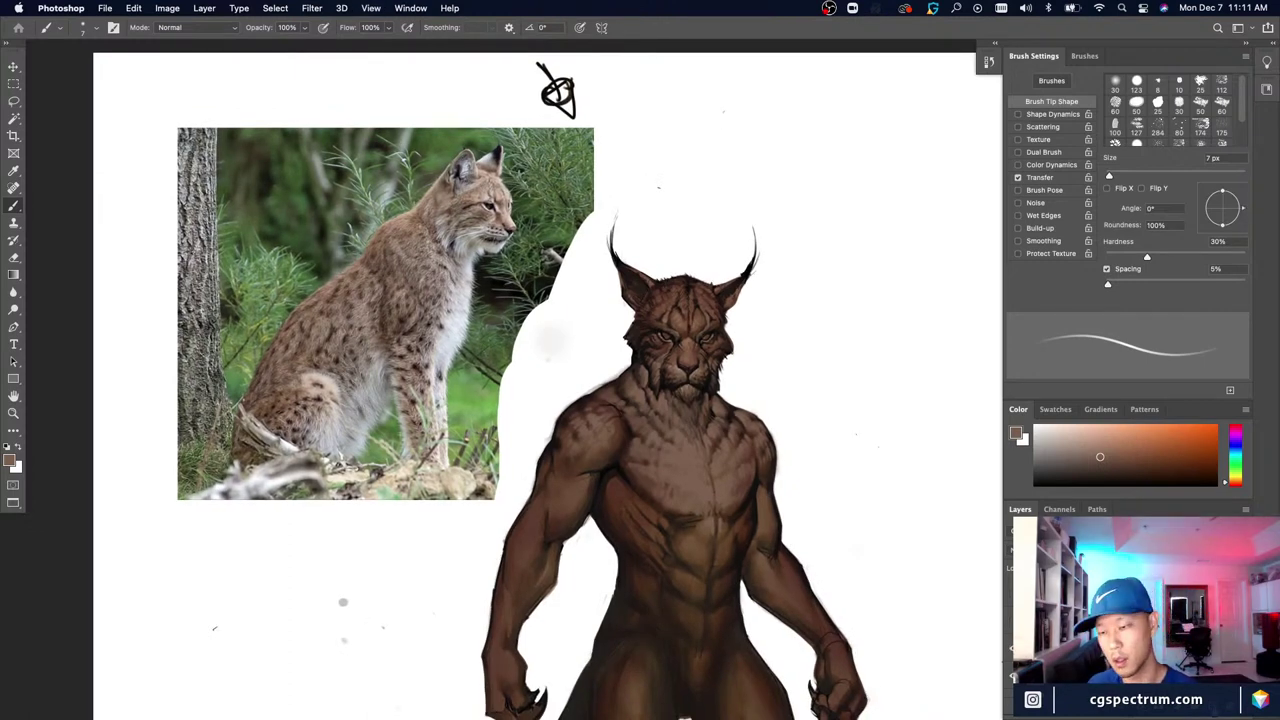
key(super+equal)
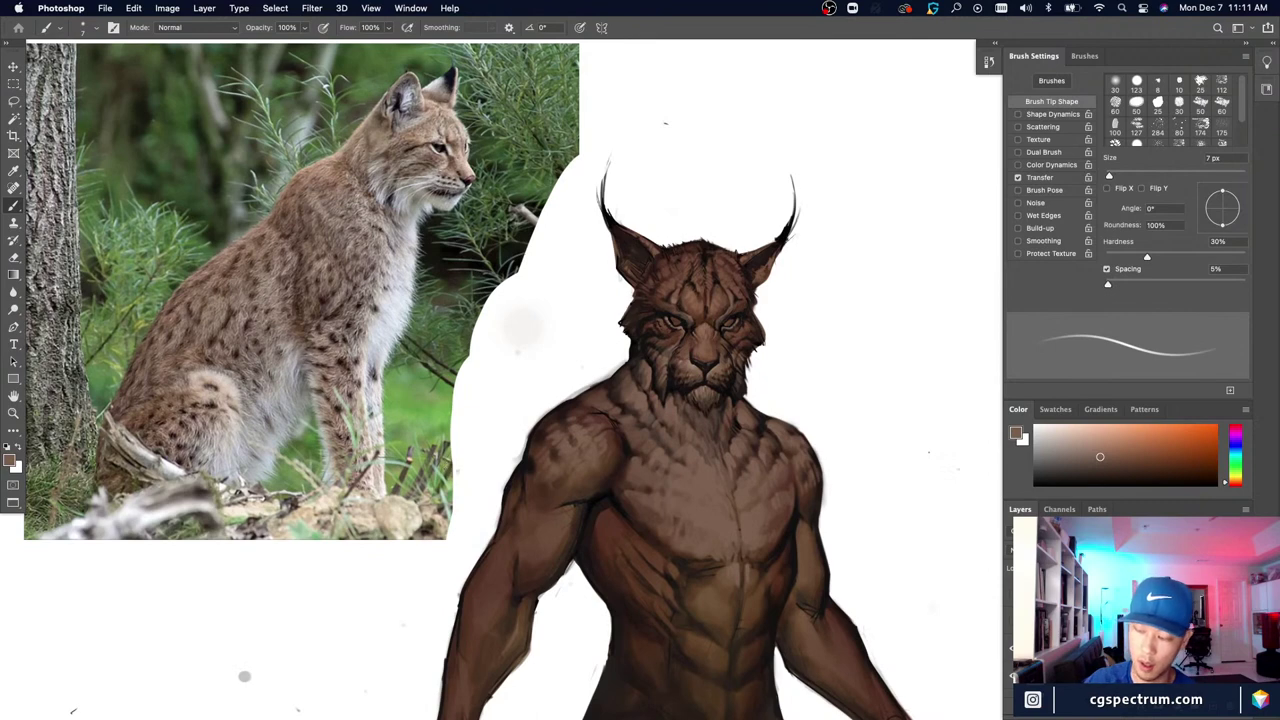
Step: Sample a dark tone beside the left-hand cheek and switch the brush from Transfer to Shape Dynamics
alt+click(633, 359)
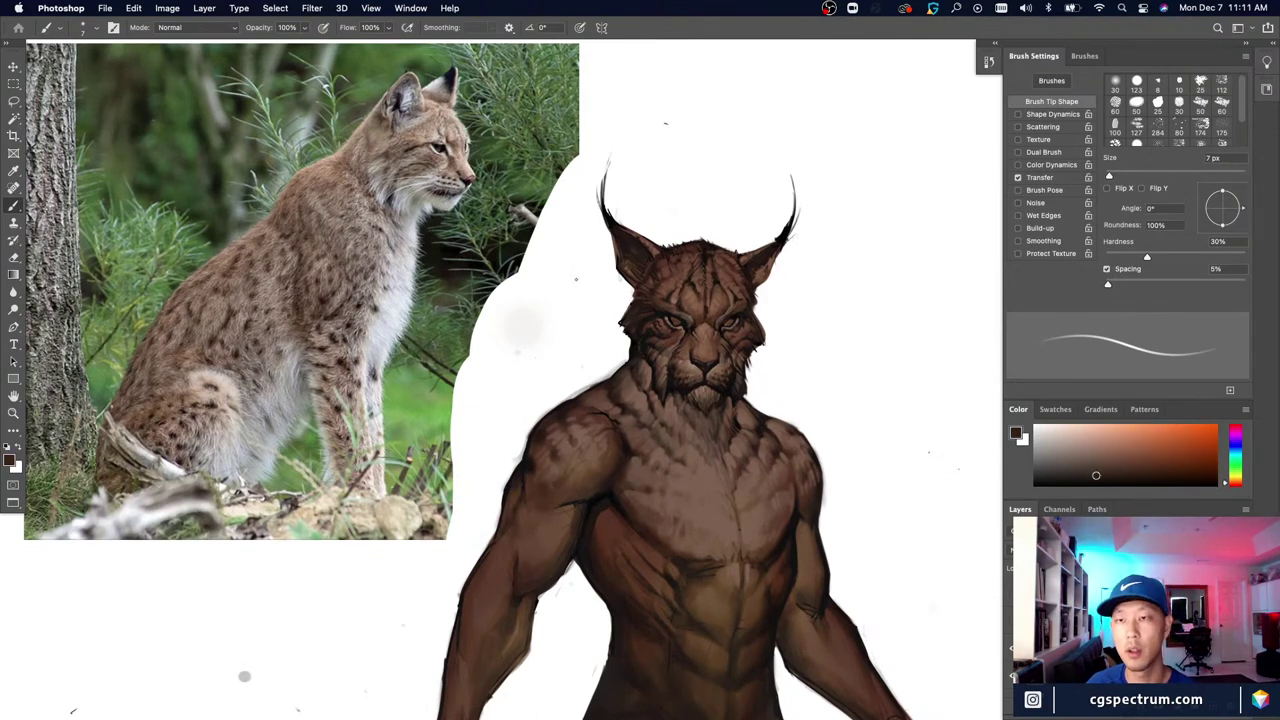
click(1018, 177)
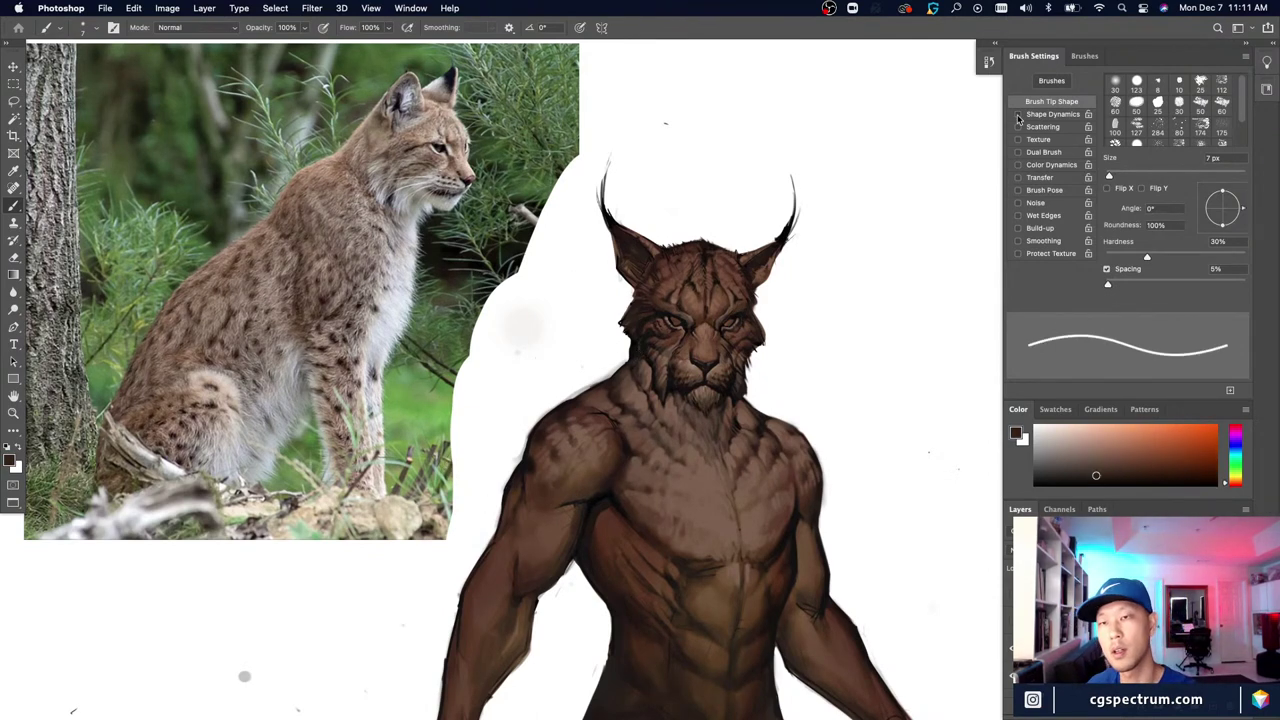
click(1018, 114)
key(super+plus)
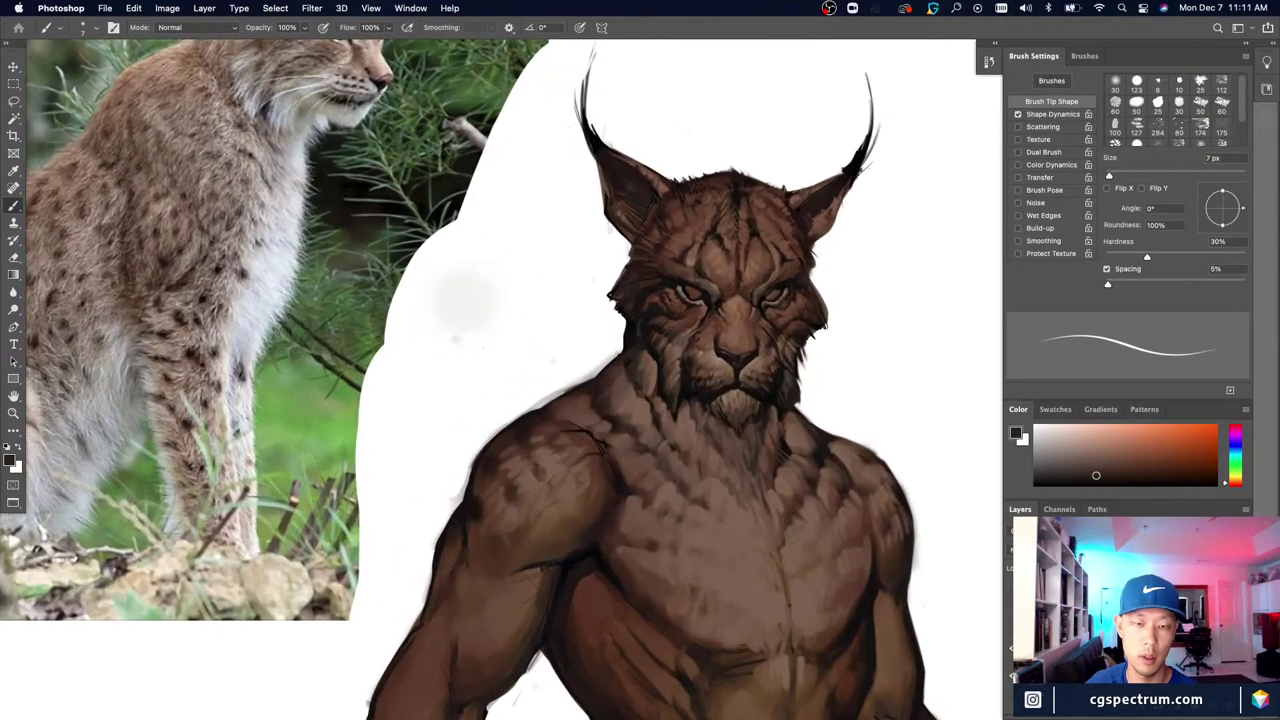
Step: Try painting a fuller fur tuft on the left-hand cheek in a sampled dark tone, enlarging the brush to 10 px
alt+click(636, 343)
key(super+minus)
drag(665, 123, 702, 173)
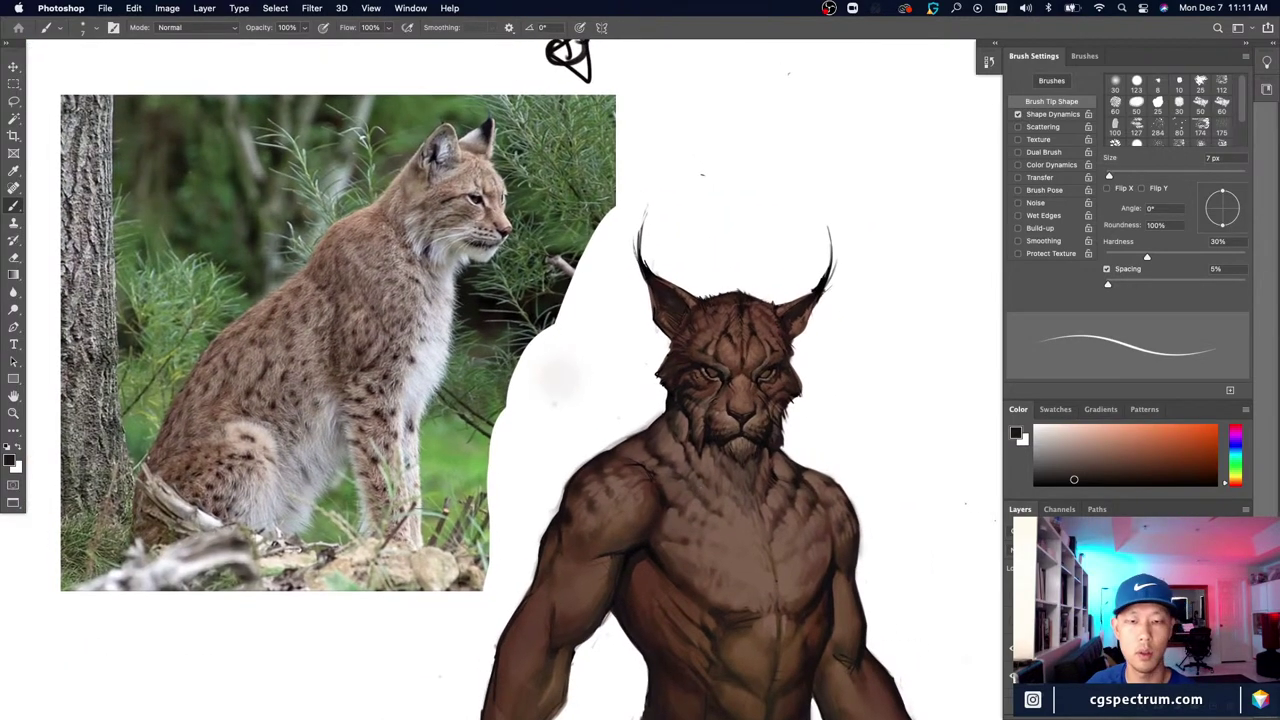
key(d)
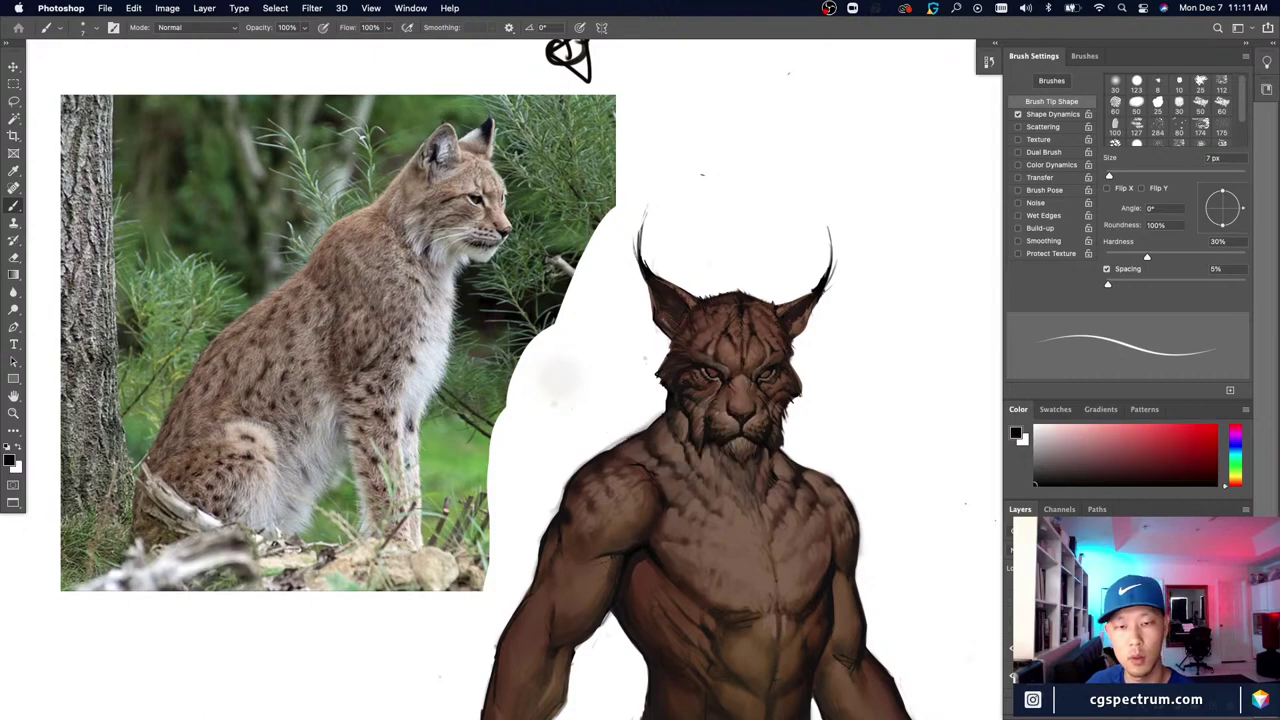
scroll(644, 360, up, 2)
scroll(644, 365, down, 2)
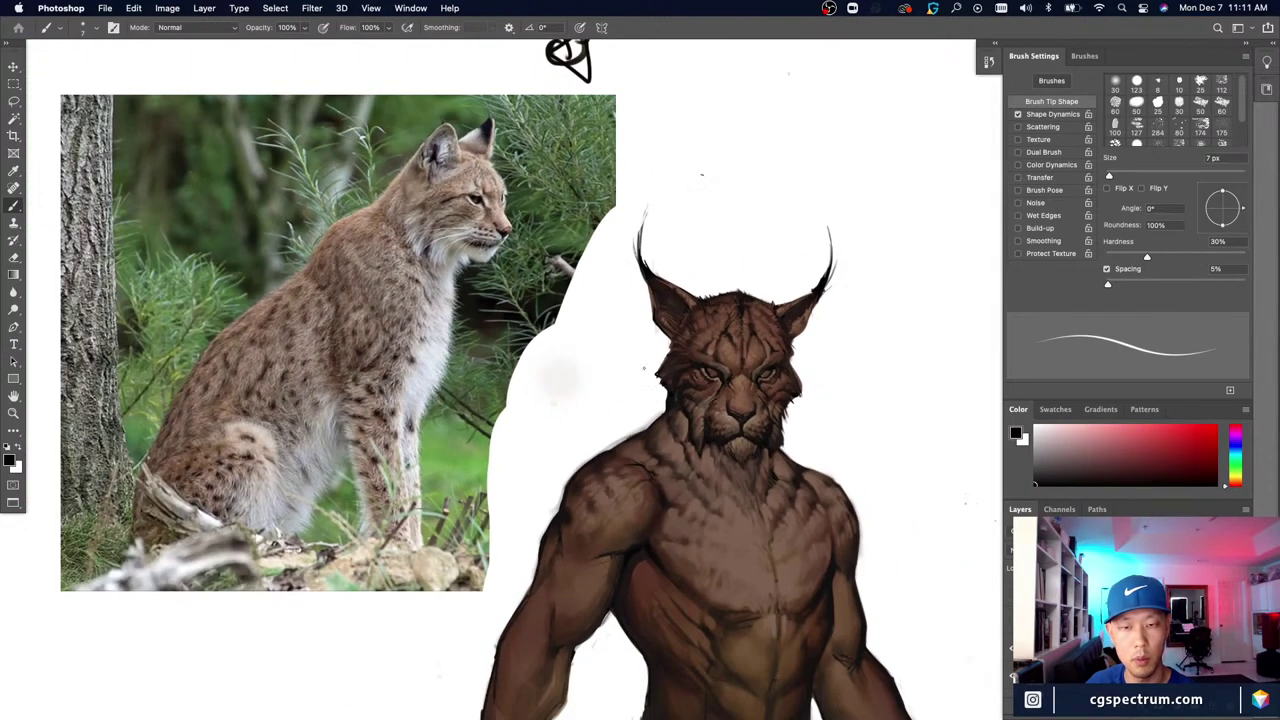
alt+click(673, 357)
key(])
key(])
key(])
mouse_move(661, 376)
mouse_down()
mouse_move(655, 393)
mouse_move(670, 394)
mouse_up()
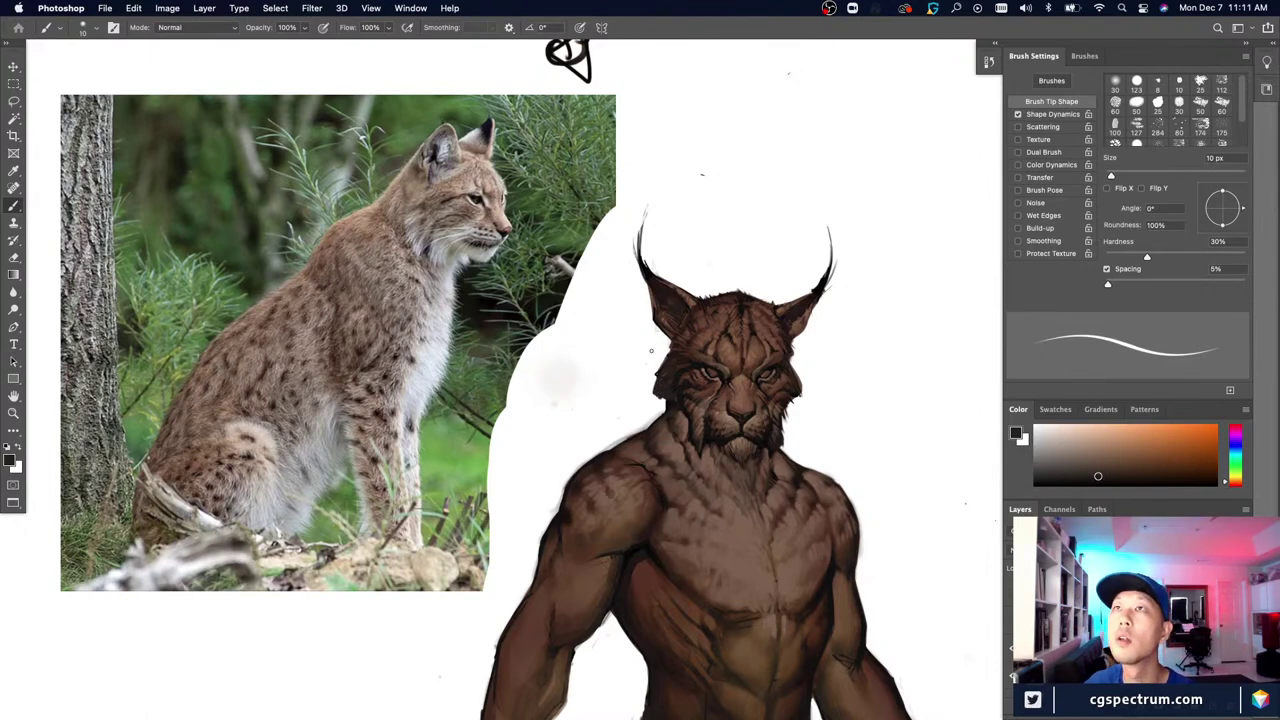
Step: Try trimming the left-hand cheek tuft with white and reshaping it in sampled dark tones
key(x)
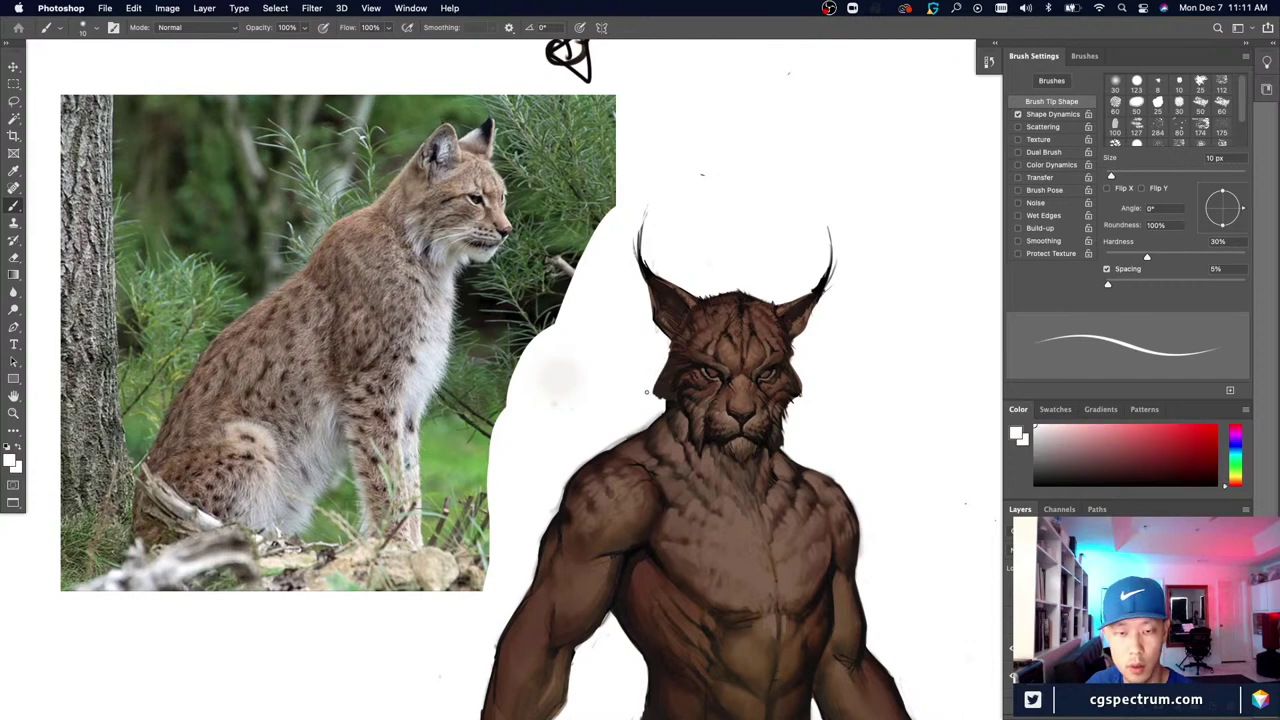
alt+click(656, 395)
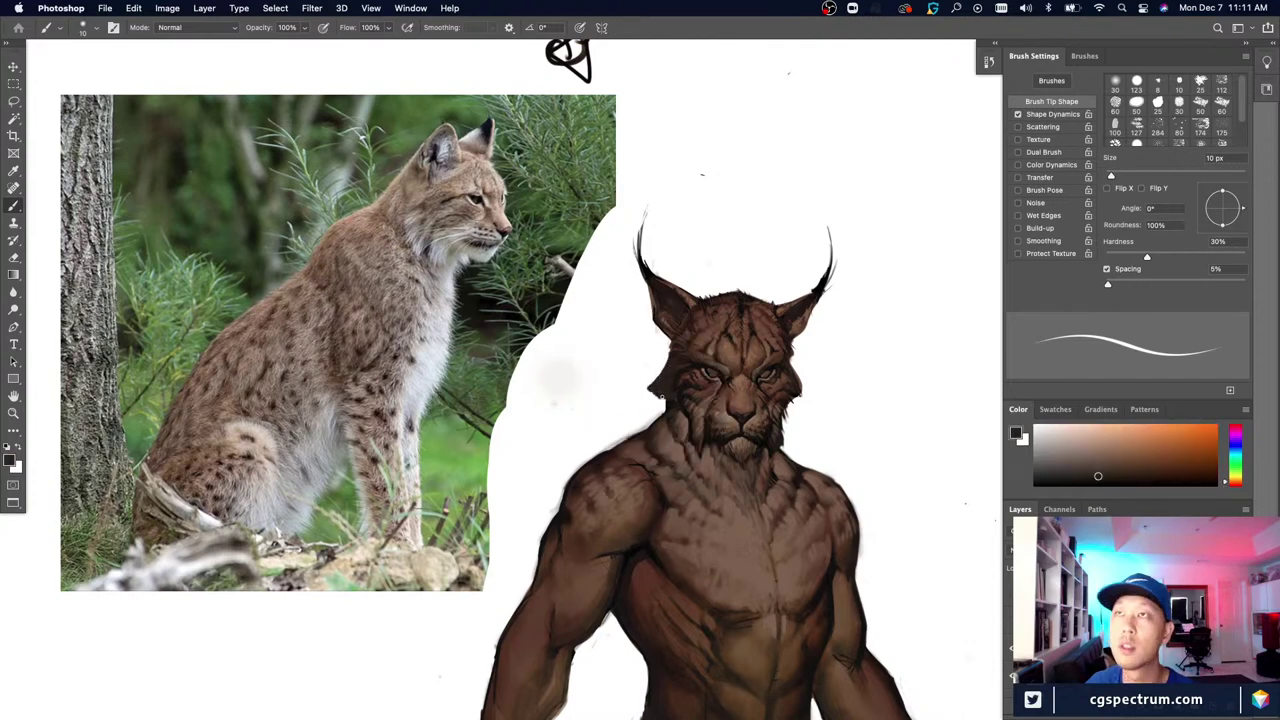
alt+click(654, 372)
alt+click(666, 388)
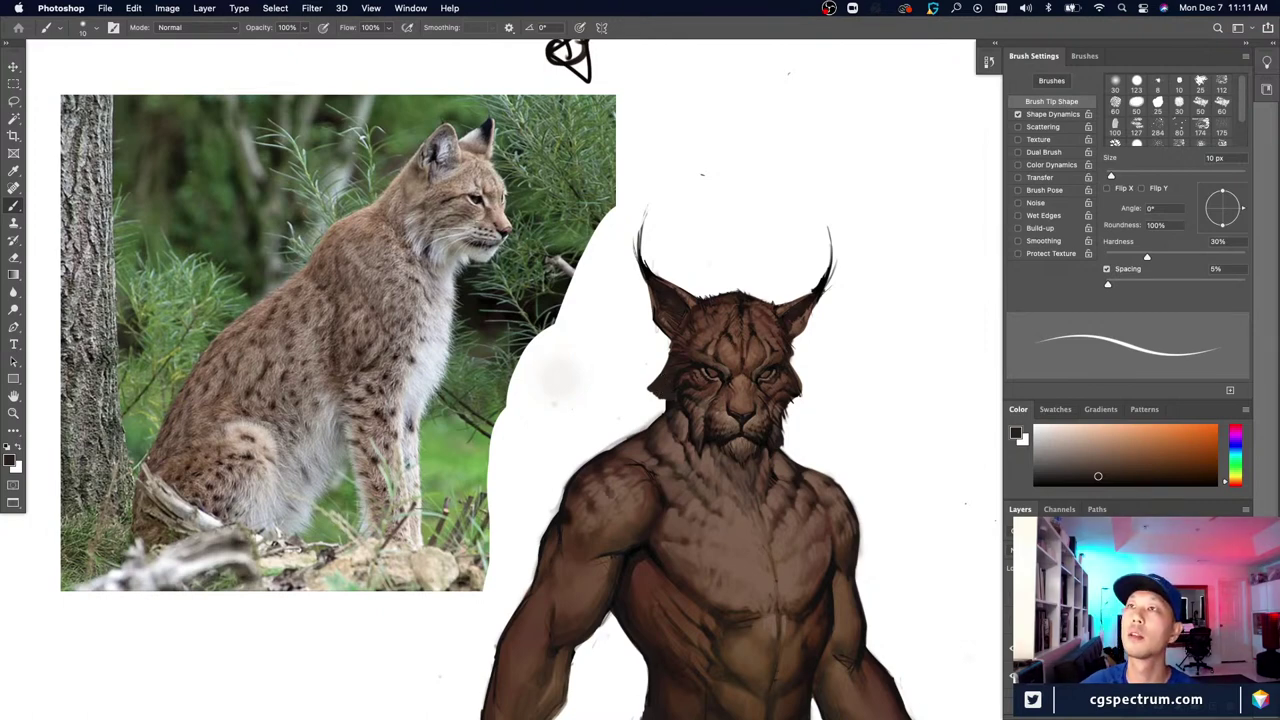
key(Tab)
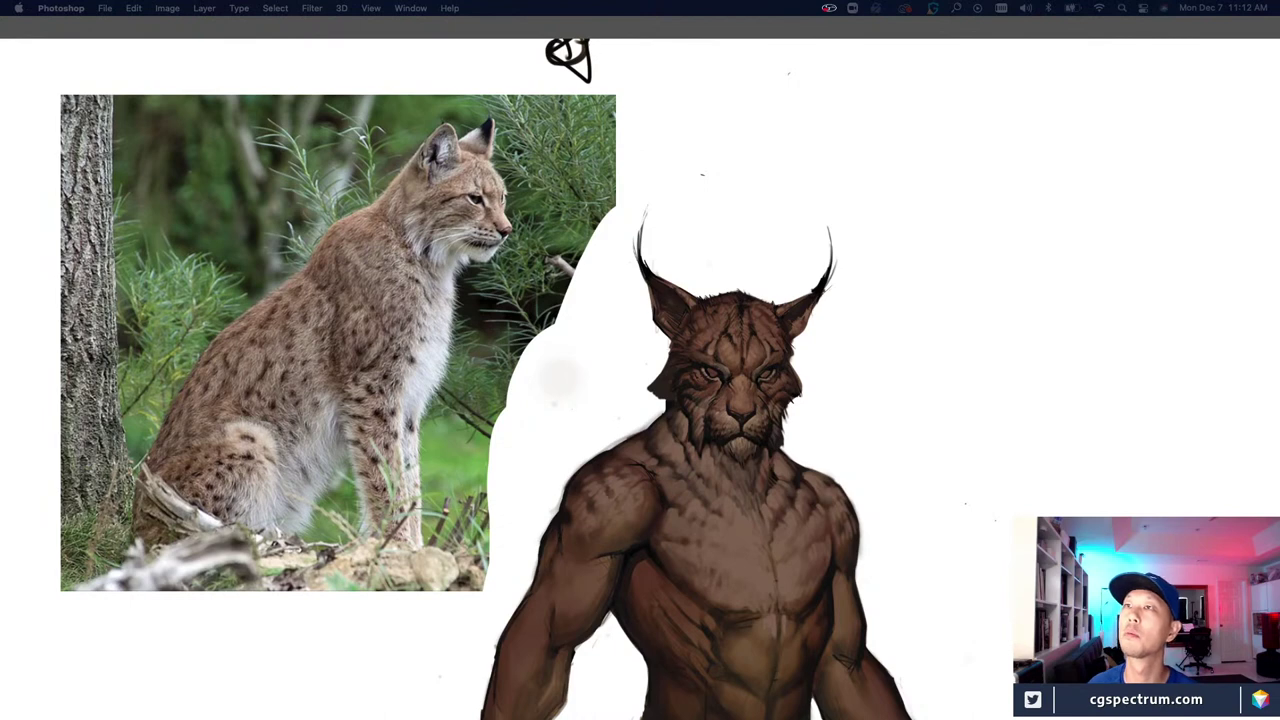
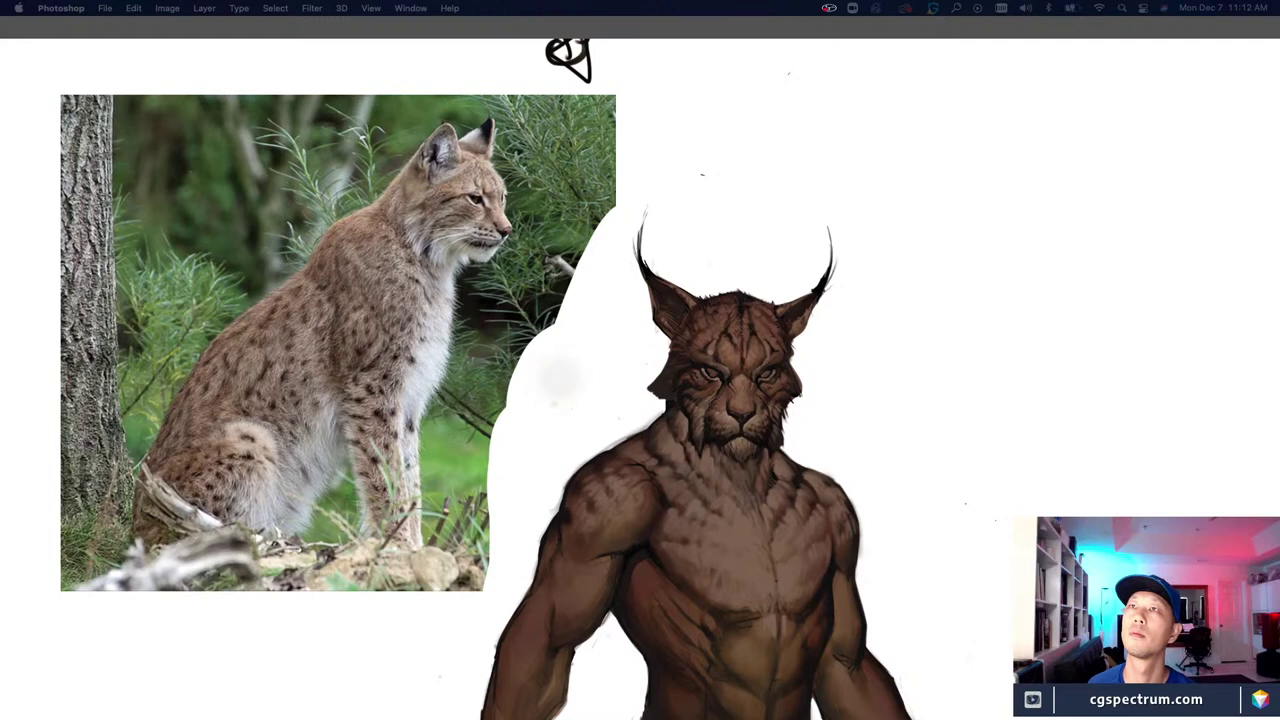
key(Tab)
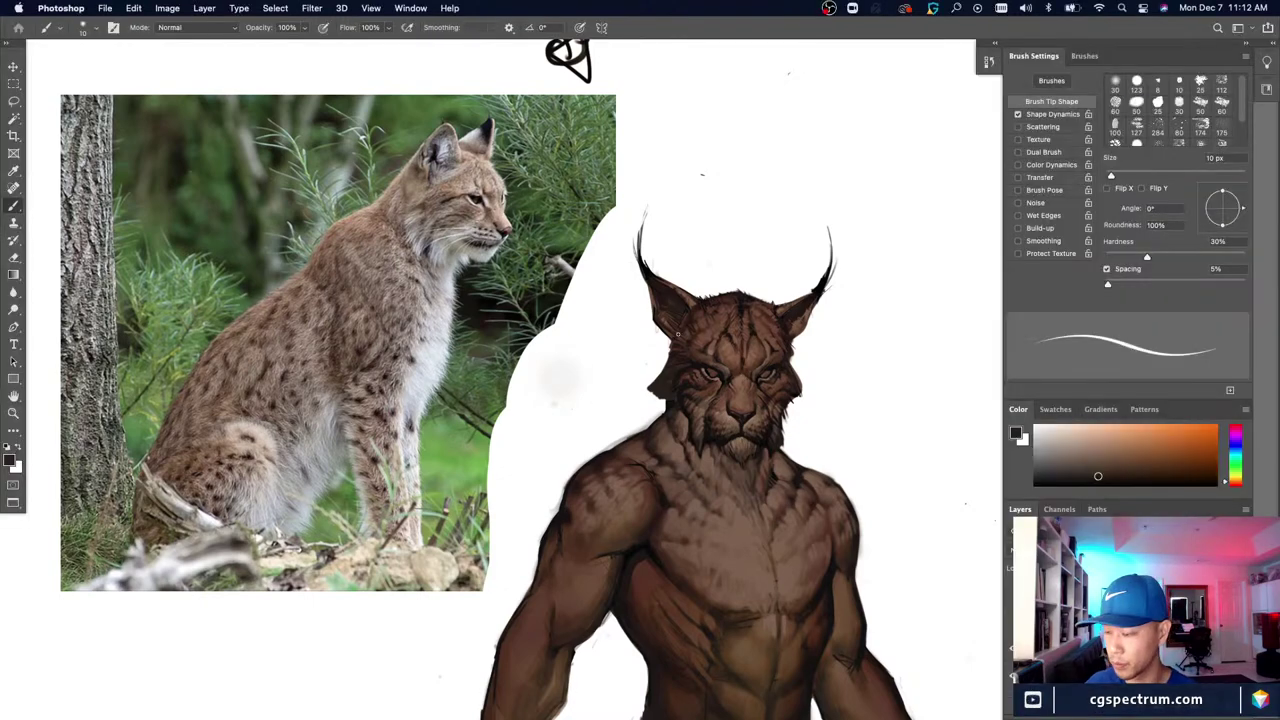
key(b)
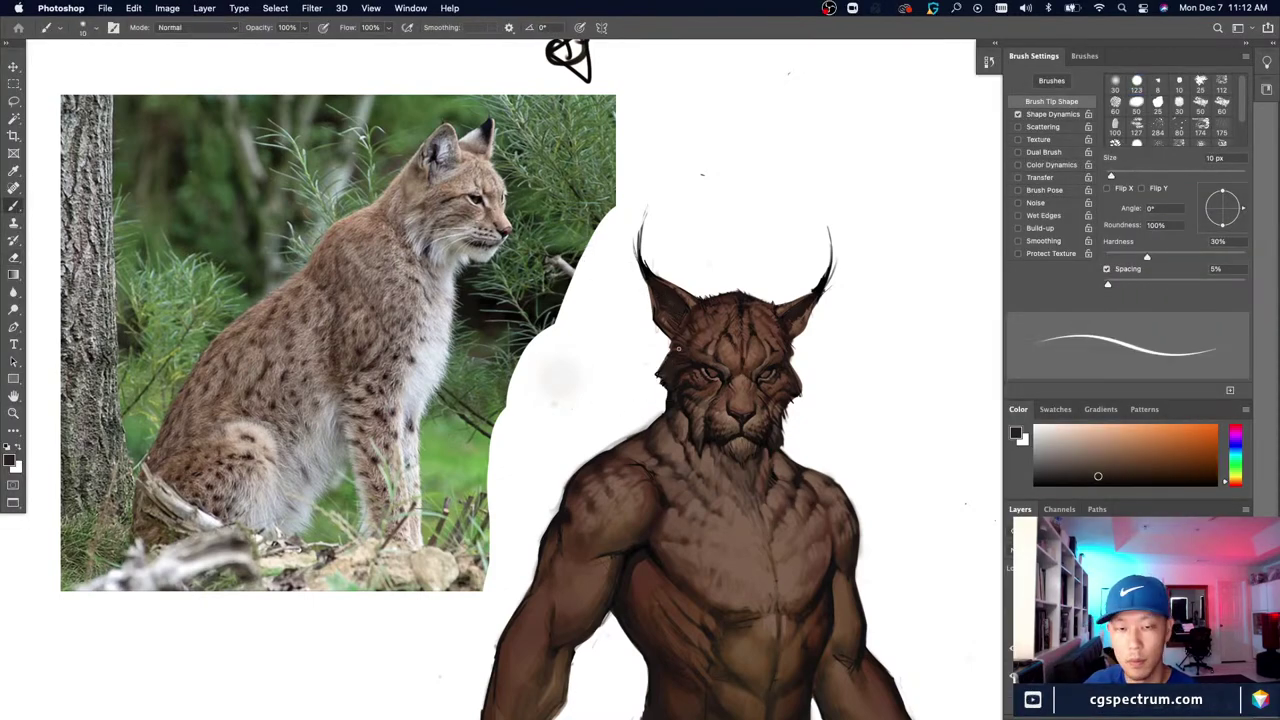
Step: Paint downward fur strands on the left-hand cheek in sampled dark tones with 10 and 9 px brushes, trimming their edge with white
alt+click(666, 360)
scroll(666, 360, up, 2)
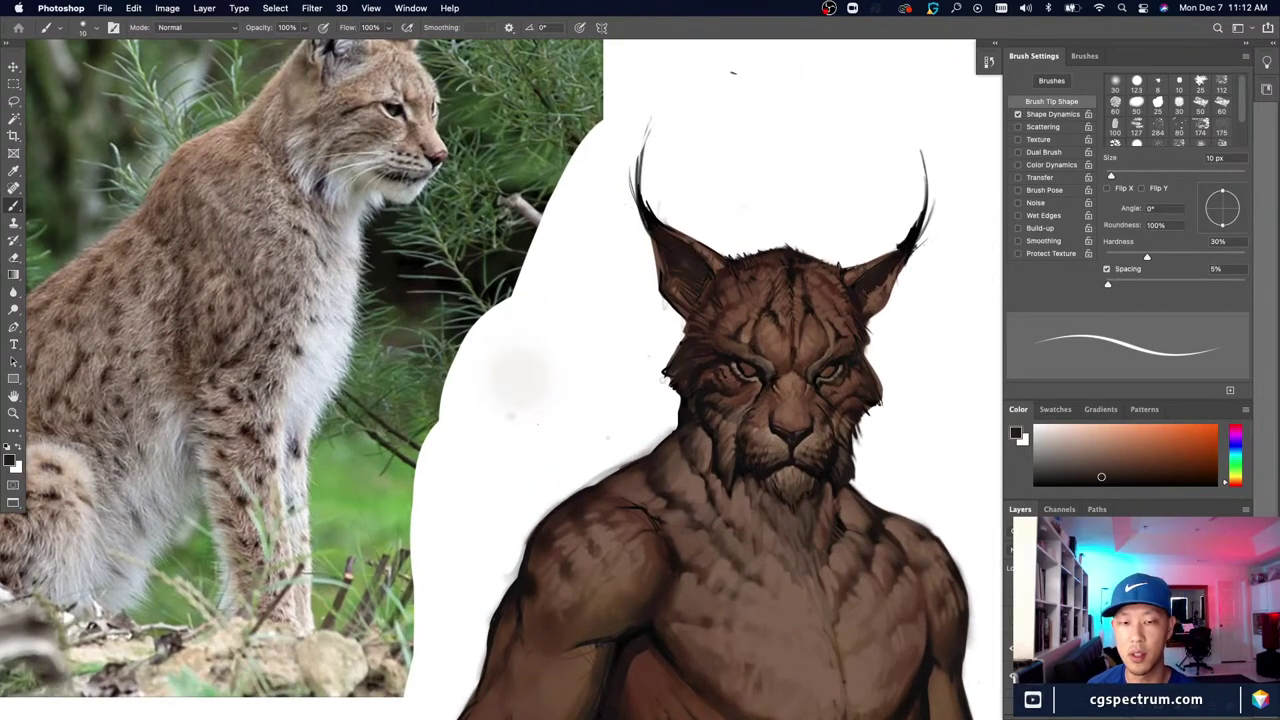
alt+click(680, 356)
drag(671, 372, 670, 400)
alt+click(673, 376)
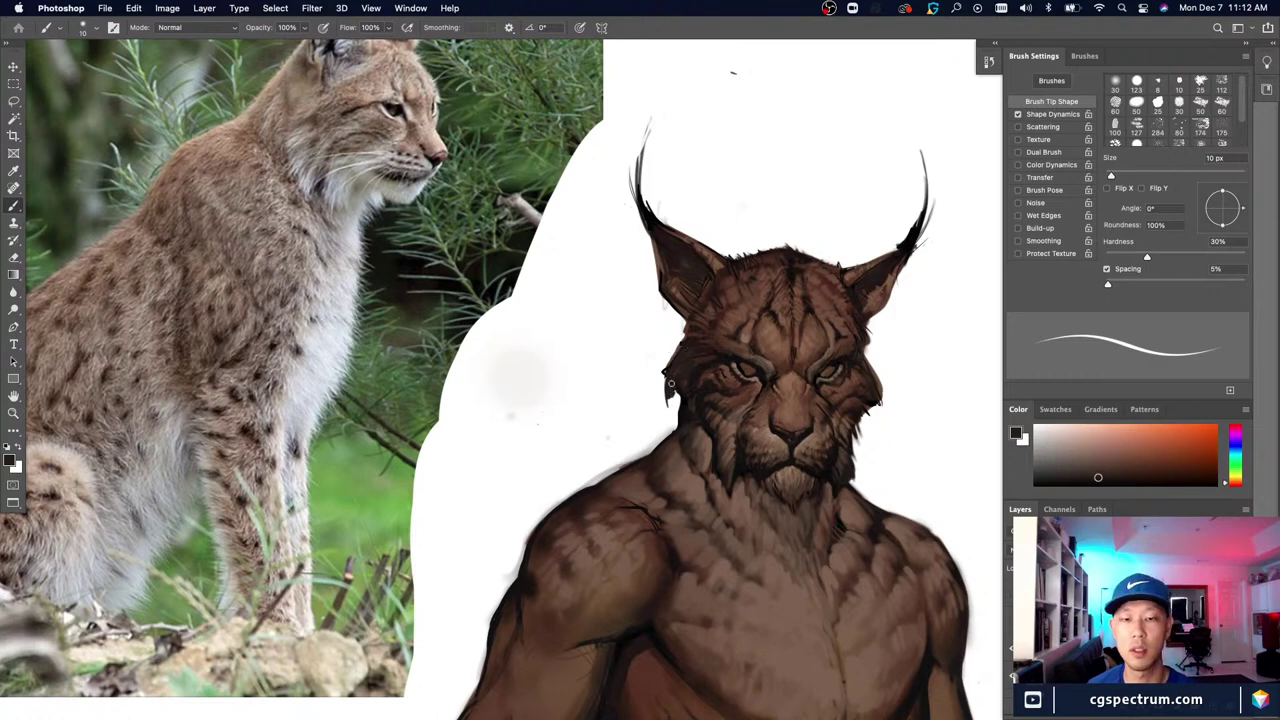
alt+click(671, 385)
key(bracketleft)
key(super+minus)
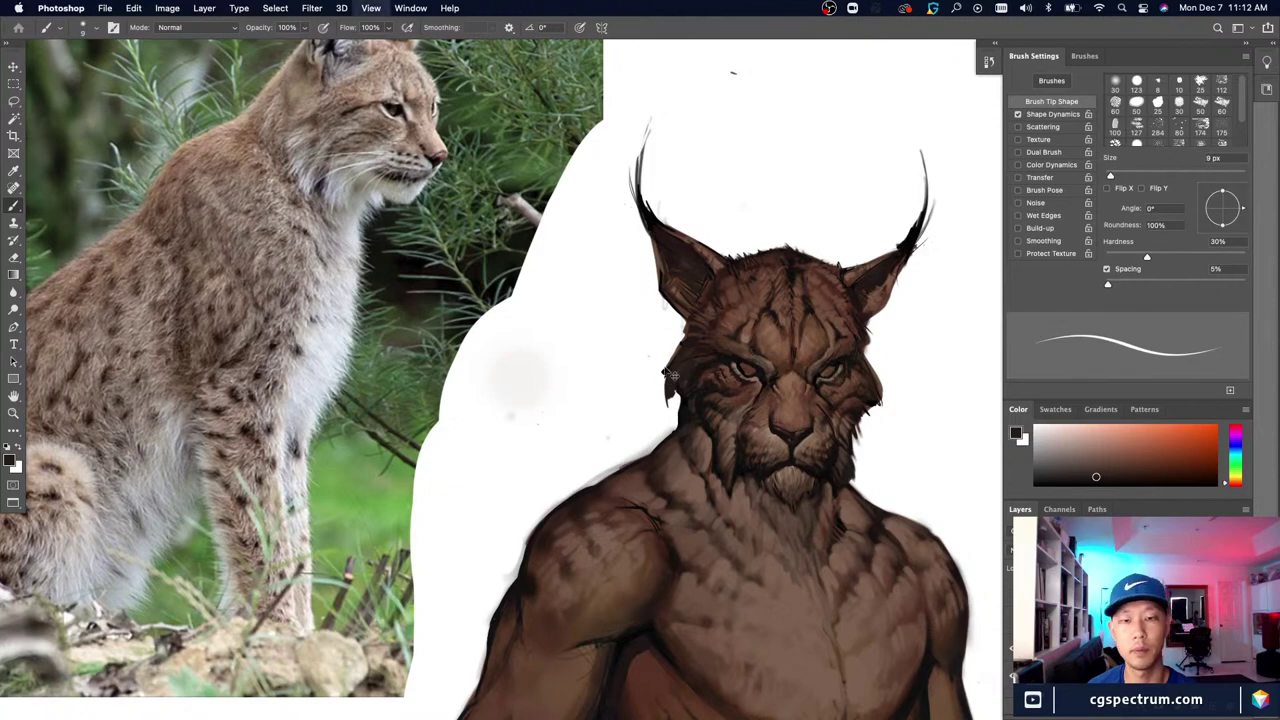
key(x)
alt+click(659, 374)
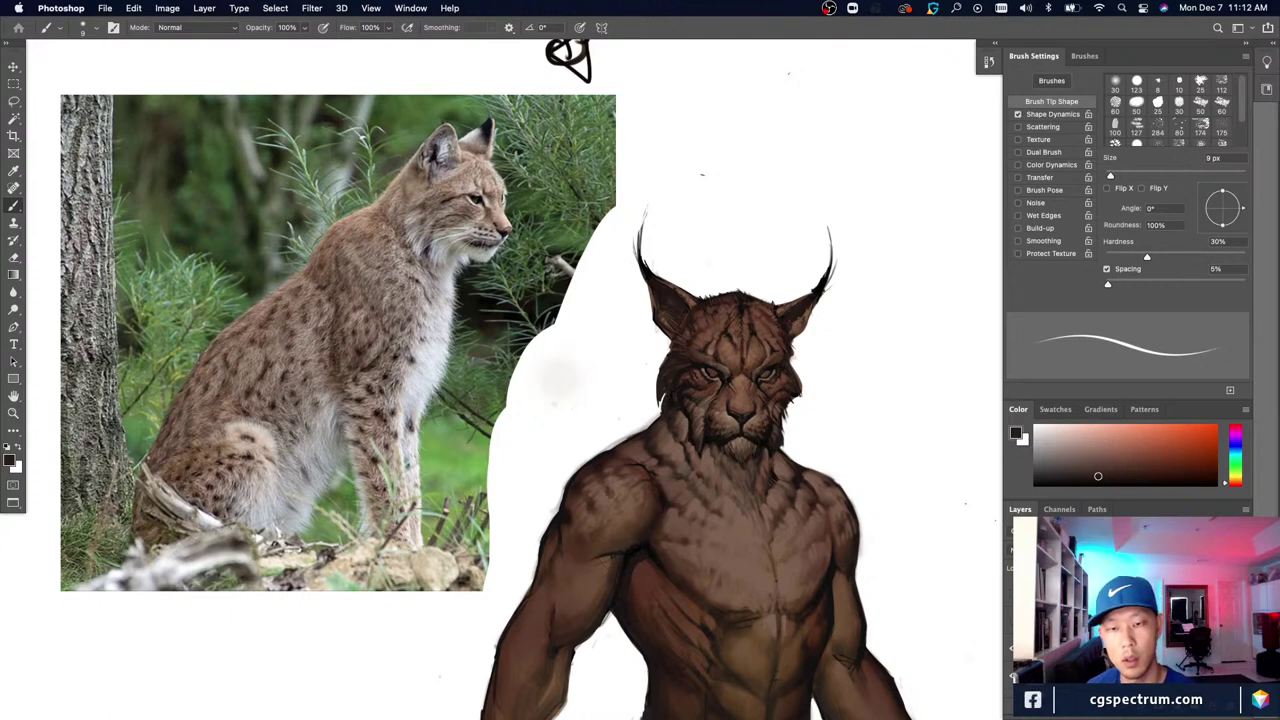
Step: Extend the fur on the right-hand cheek downward in sampled dark browns with a 9 px brush, cutting its outer edge with white
alt+click(812, 374)
alt+click(800, 375)
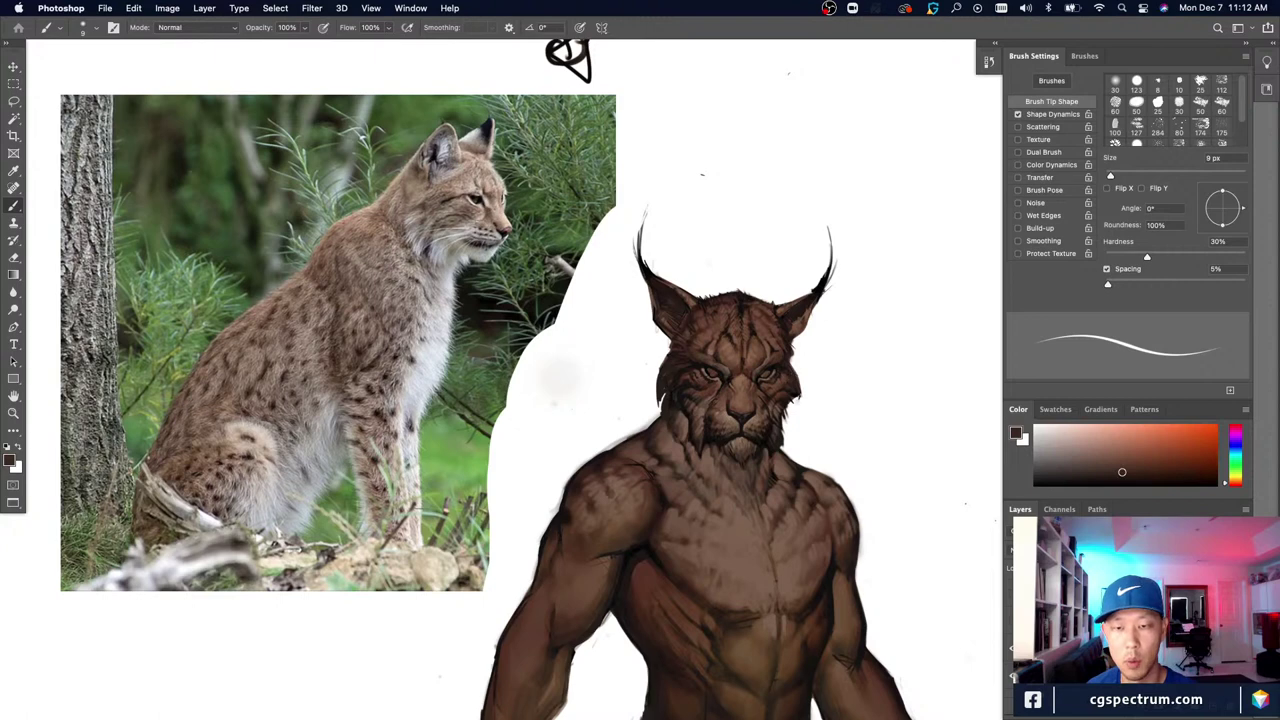
alt+click(798, 372)
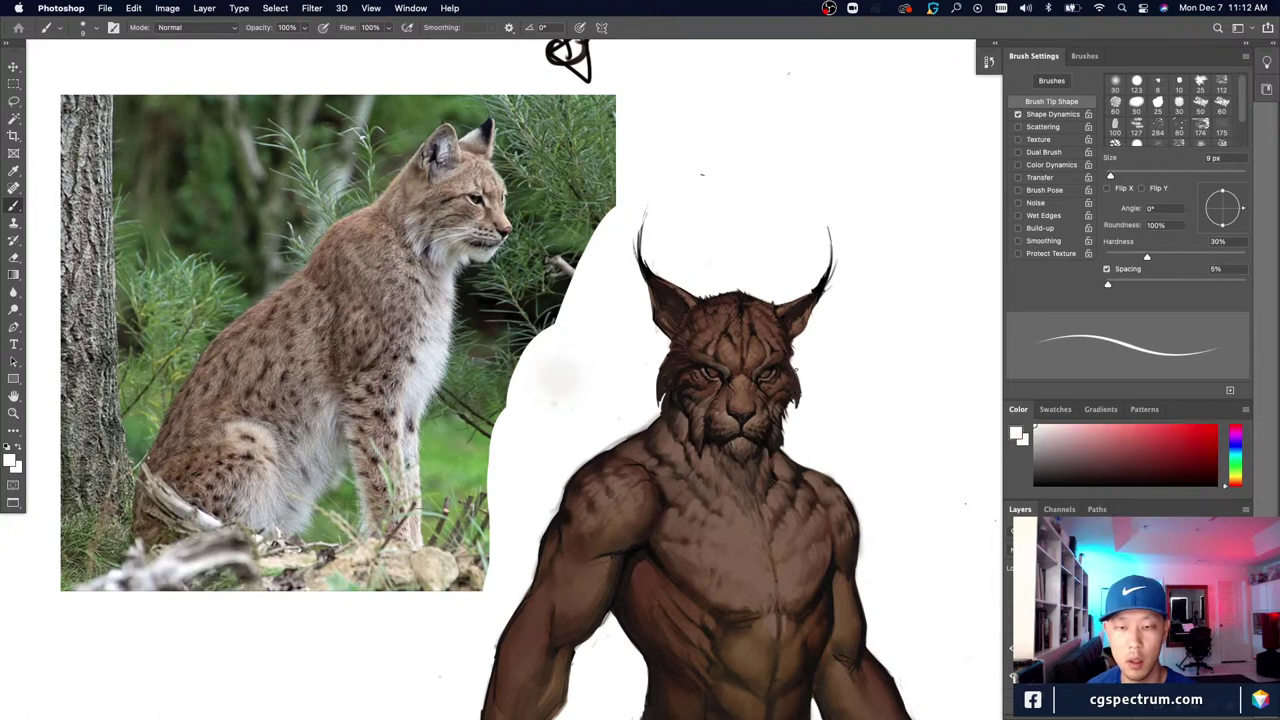
alt+click(798, 388)
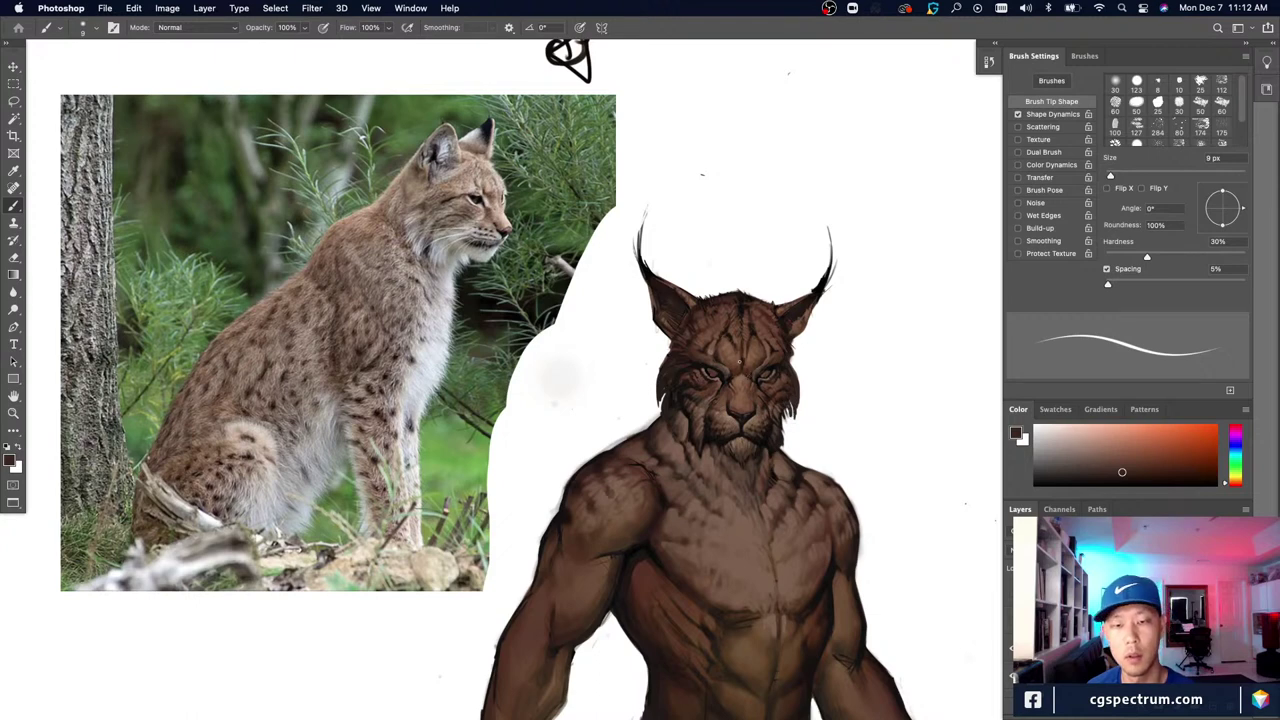
alt+click(800, 416)
alt+click(790, 397)
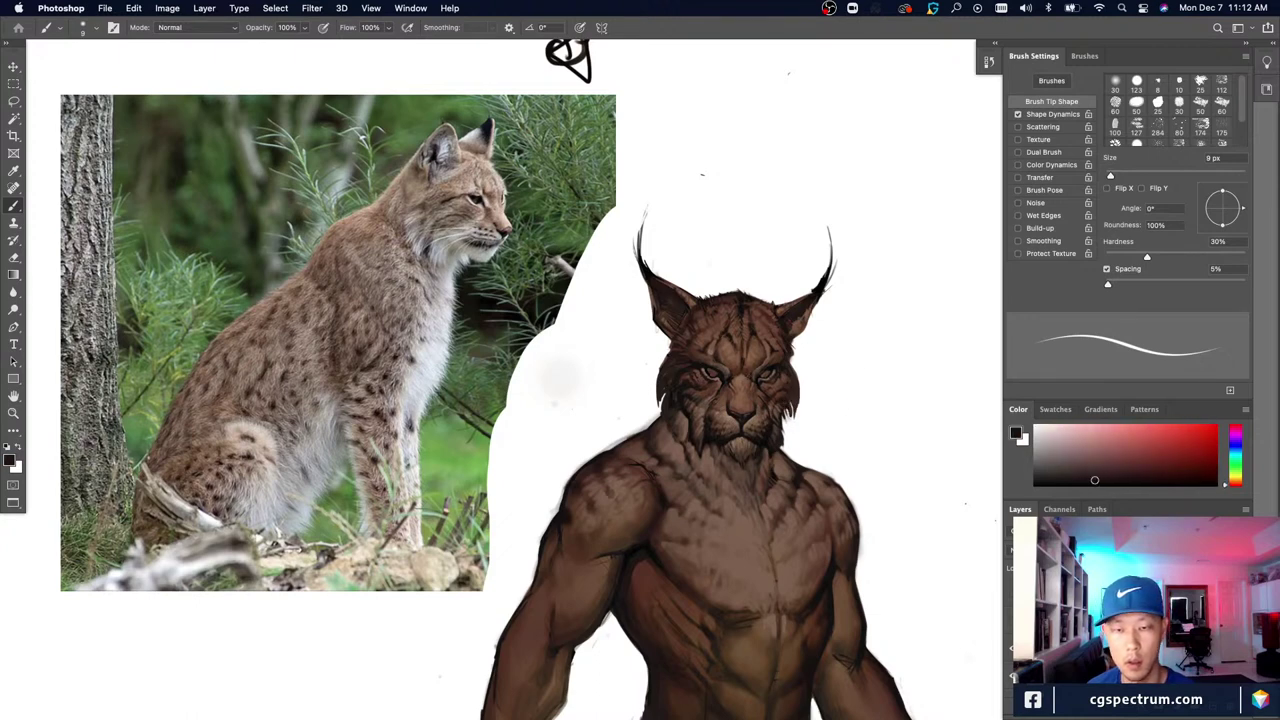
alt+click(795, 420)
alt+click(786, 400)
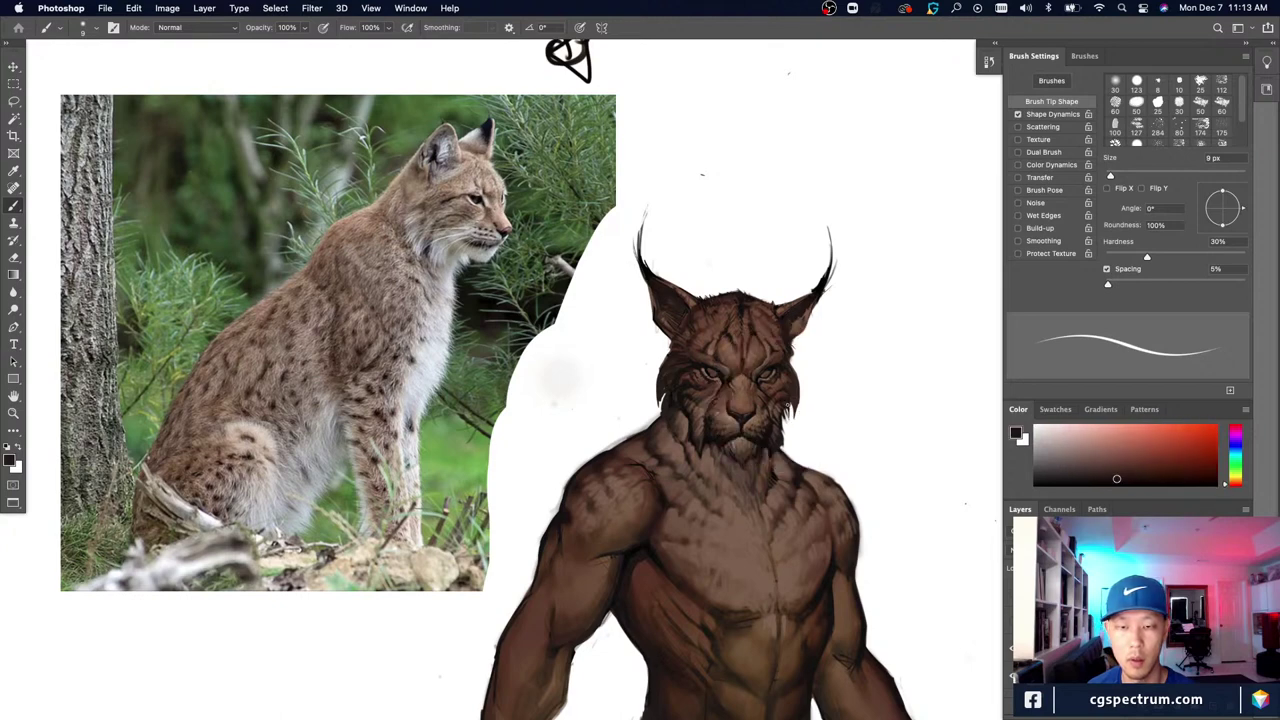
Step: Refine the lower tip of the right-hand cheek tuft with a 9 px brush, alternating sampled dark brown strands and white trimming
alt+click(800, 420)
alt+click(790, 406)
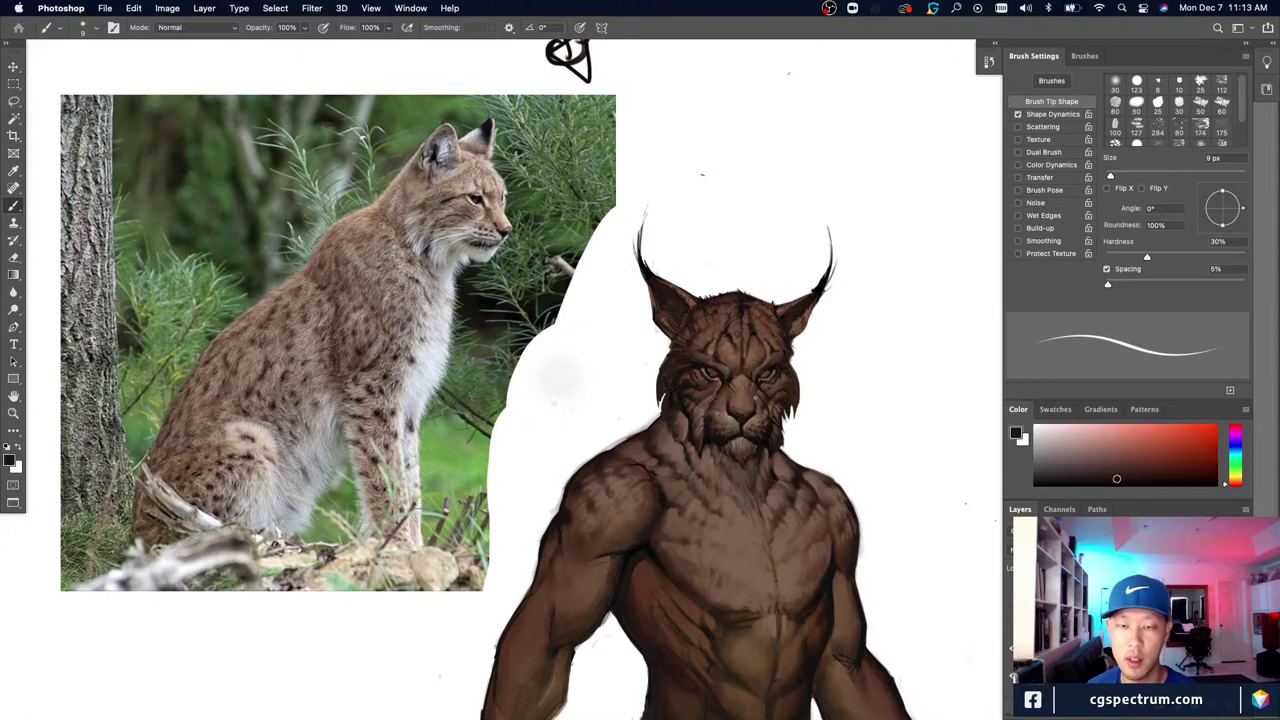
alt+click(794, 422)
alt+click(792, 403)
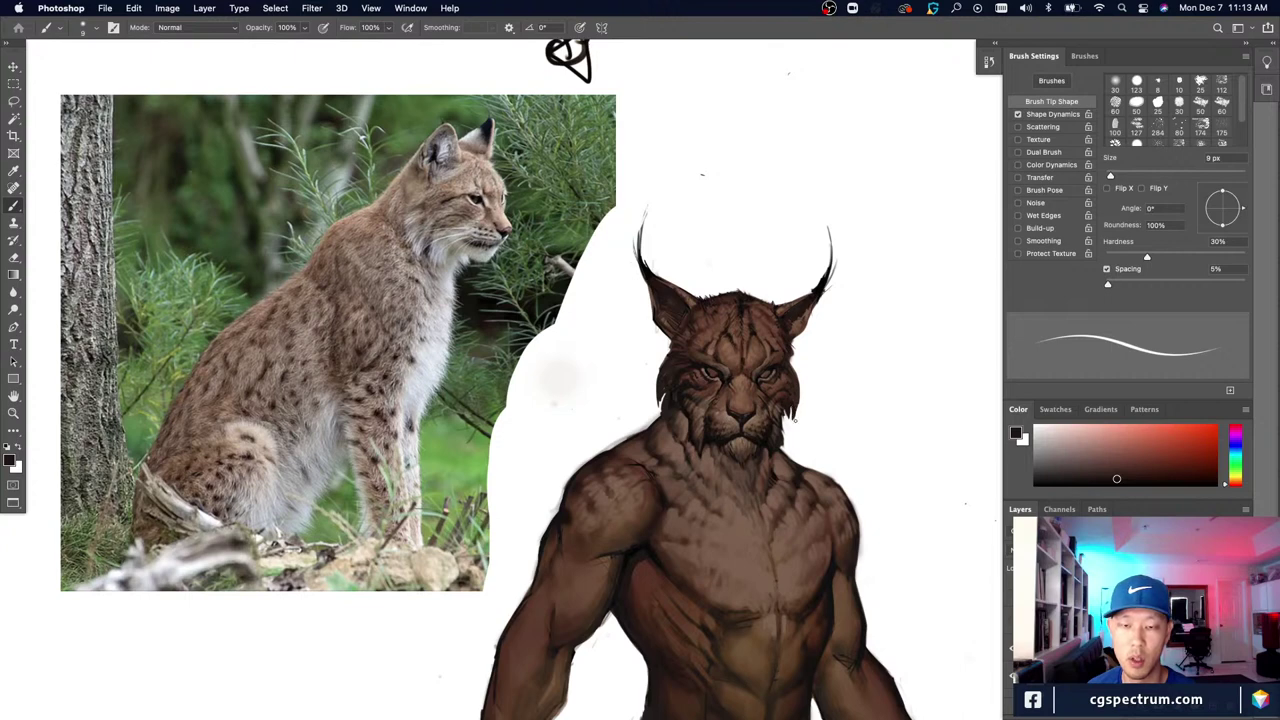
alt+click(794, 420)
alt+click(792, 402)
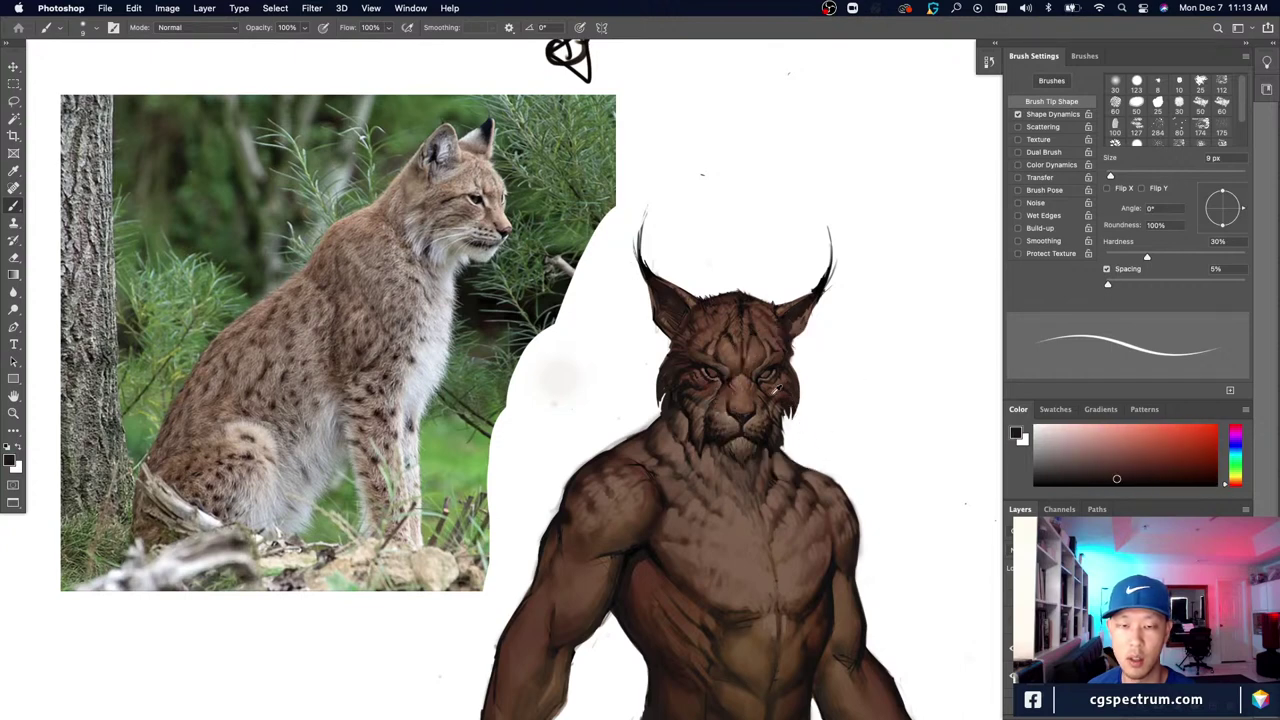
alt+click(795, 411)
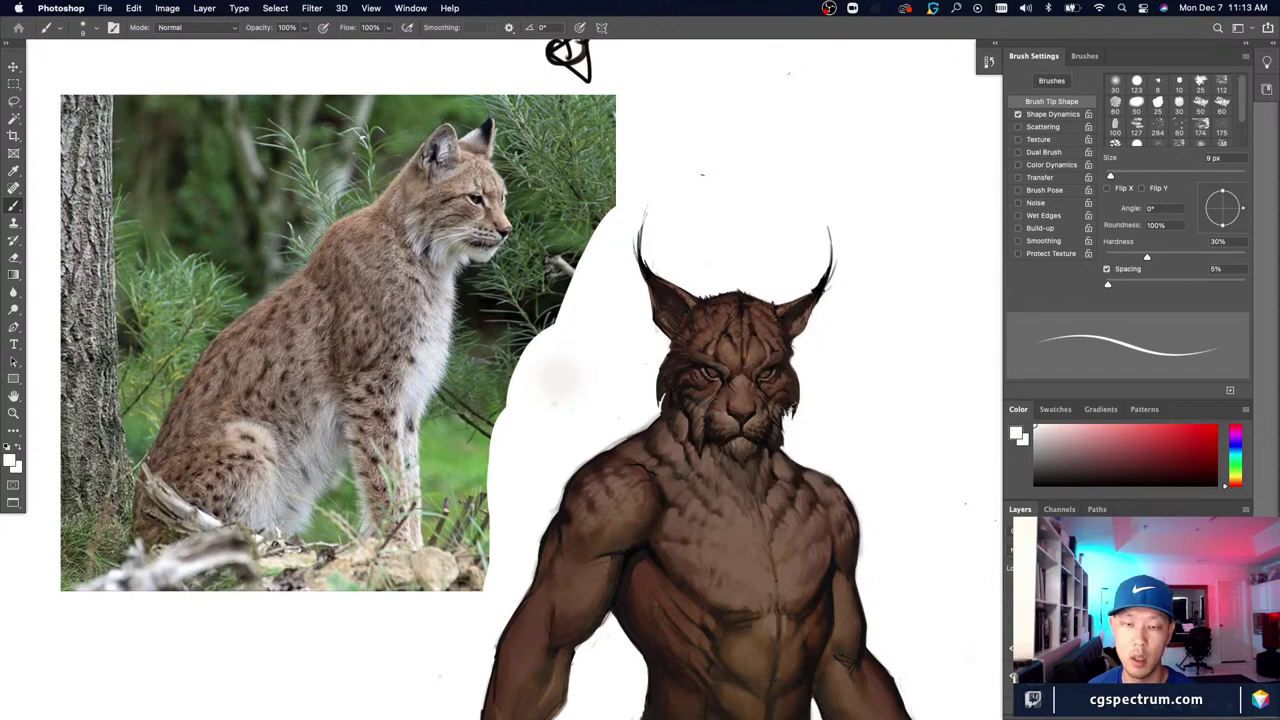
alt+click(785, 405)
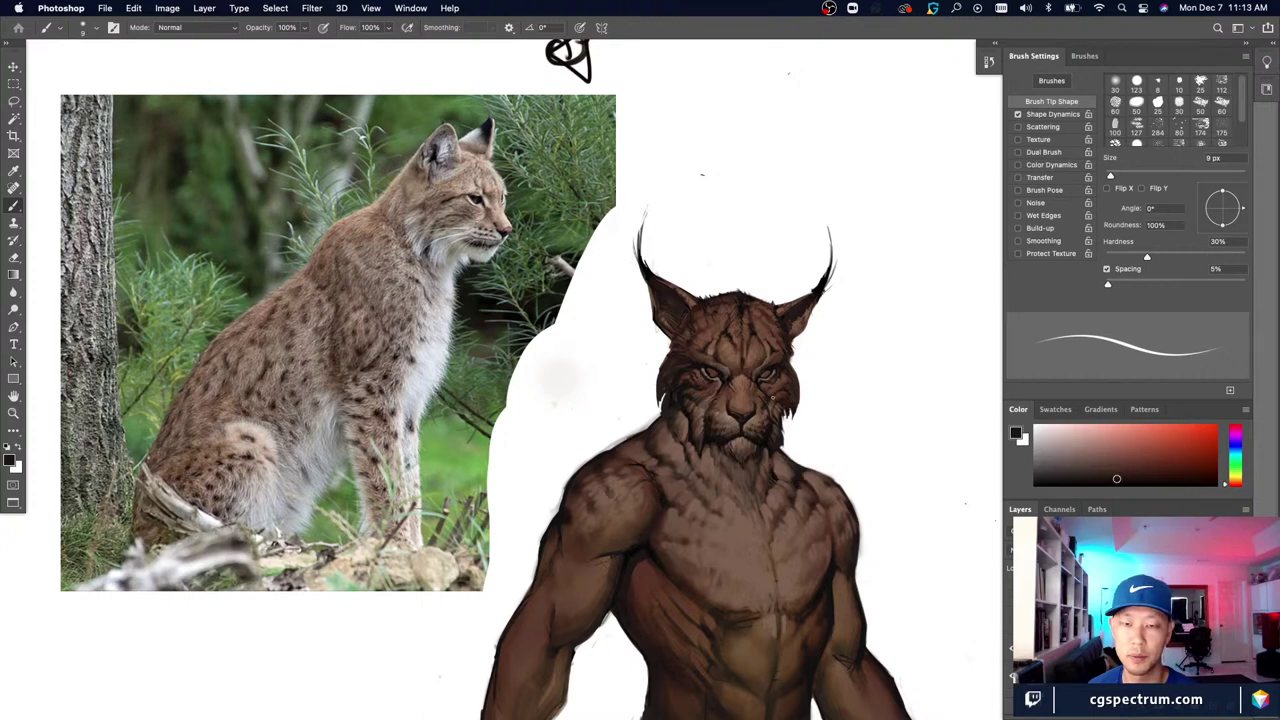
Step: Taper the right-hand cheek tuft into a pointed end, adding sampled dark strands and cleaning its outer edge with white
alt+click(790, 420)
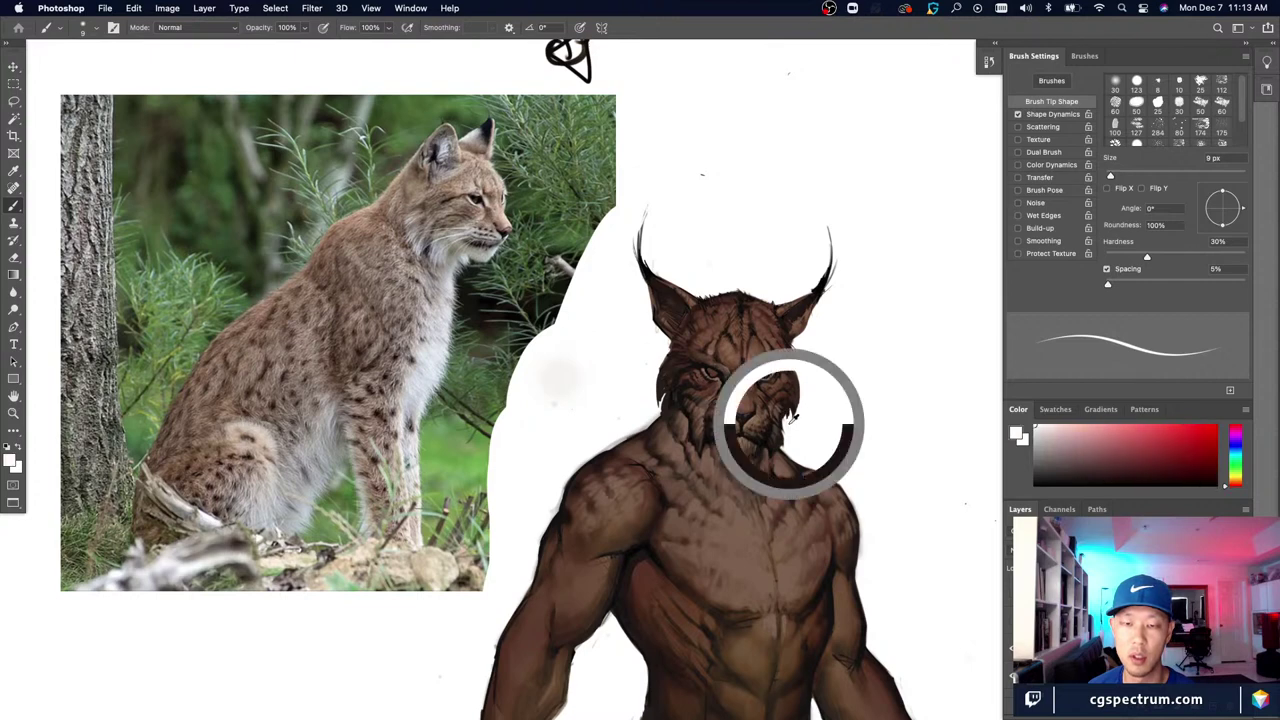
alt+click(781, 398)
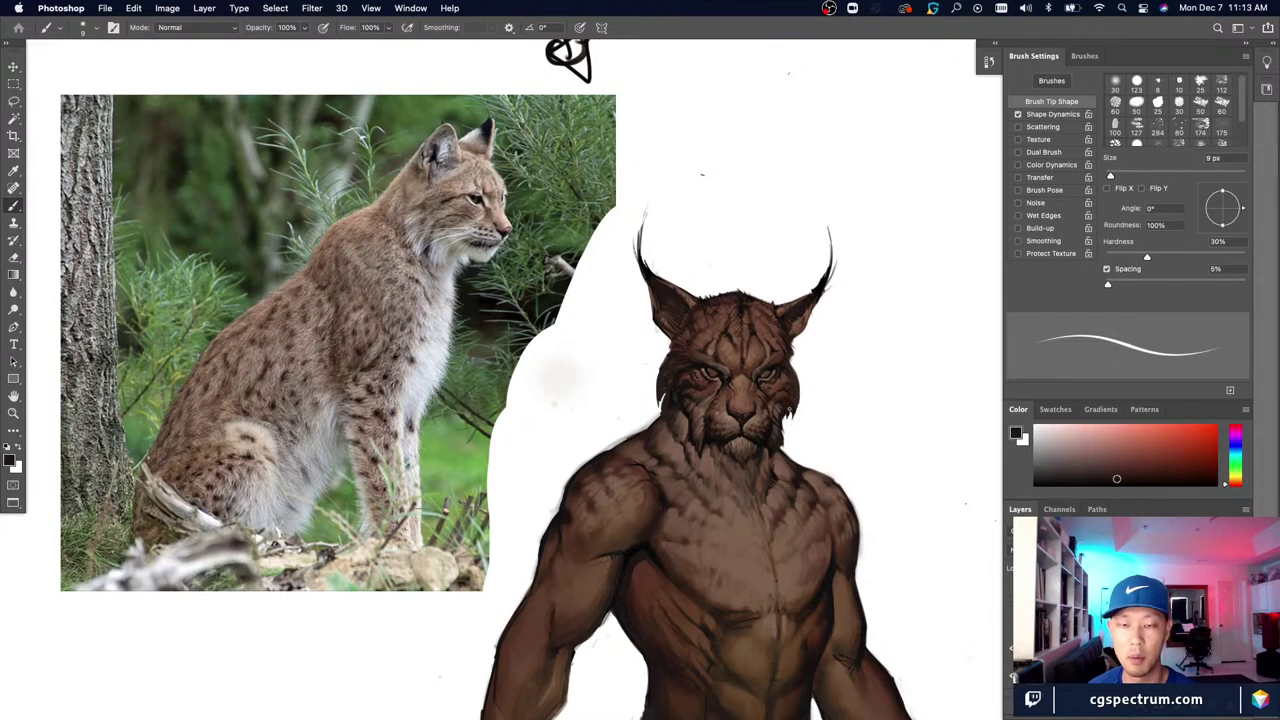
alt+click(792, 419)
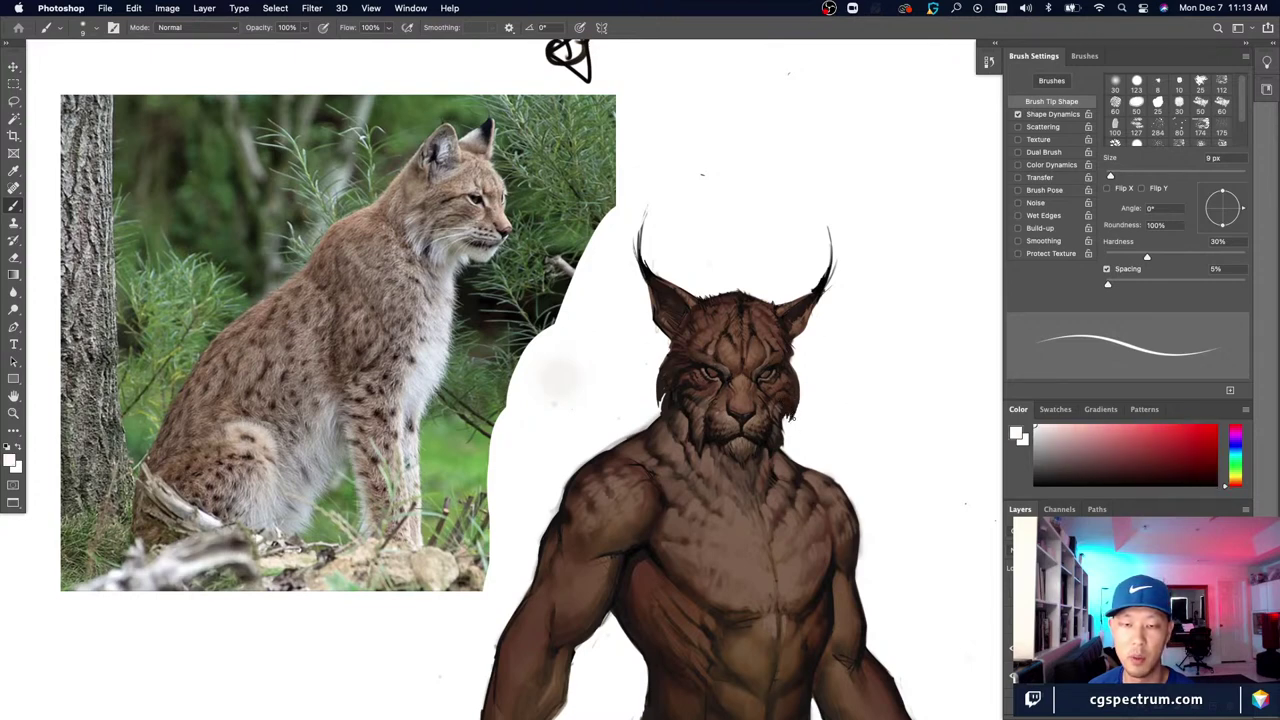
alt+click(792, 421)
alt+click(788, 411)
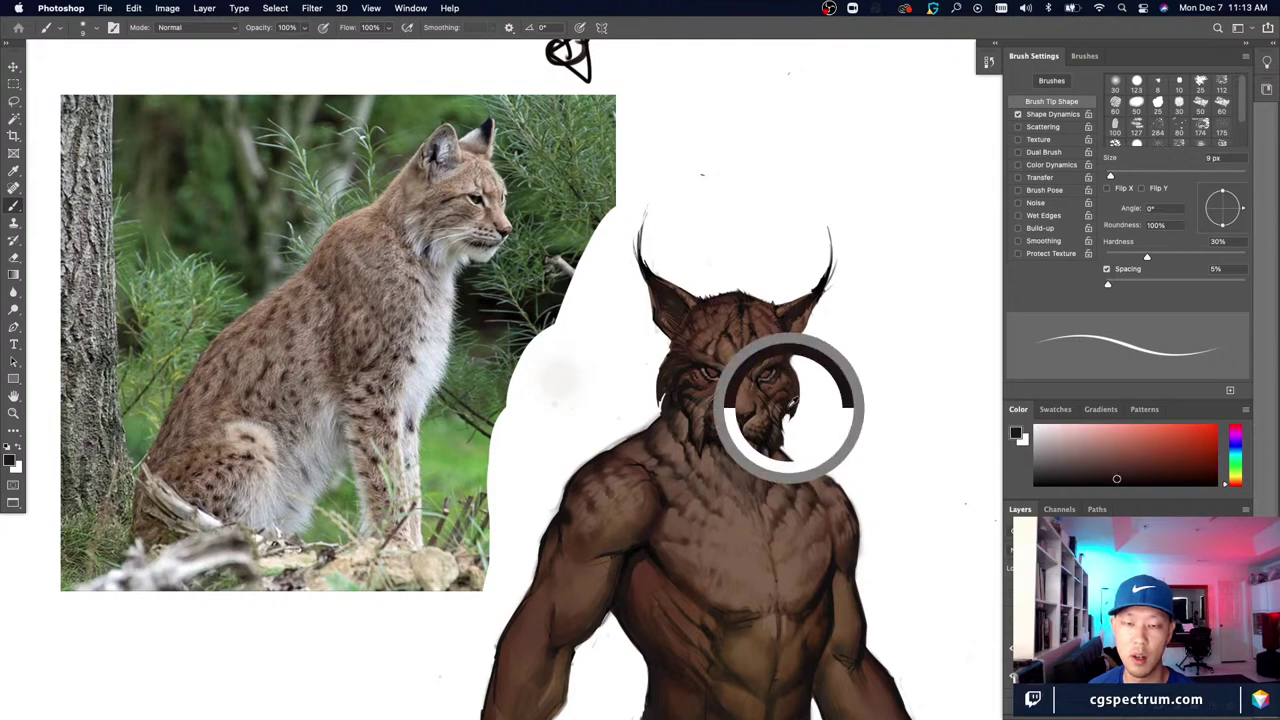
alt+click(806, 422)
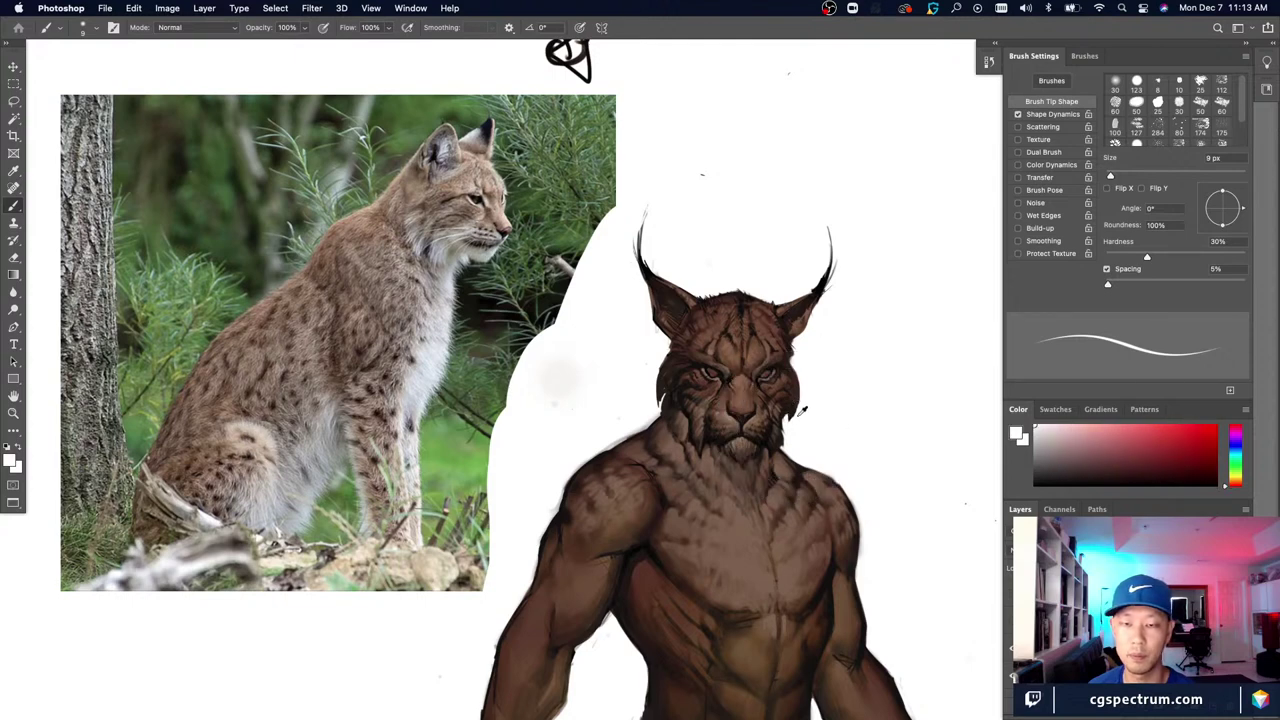
alt+click(802, 412)
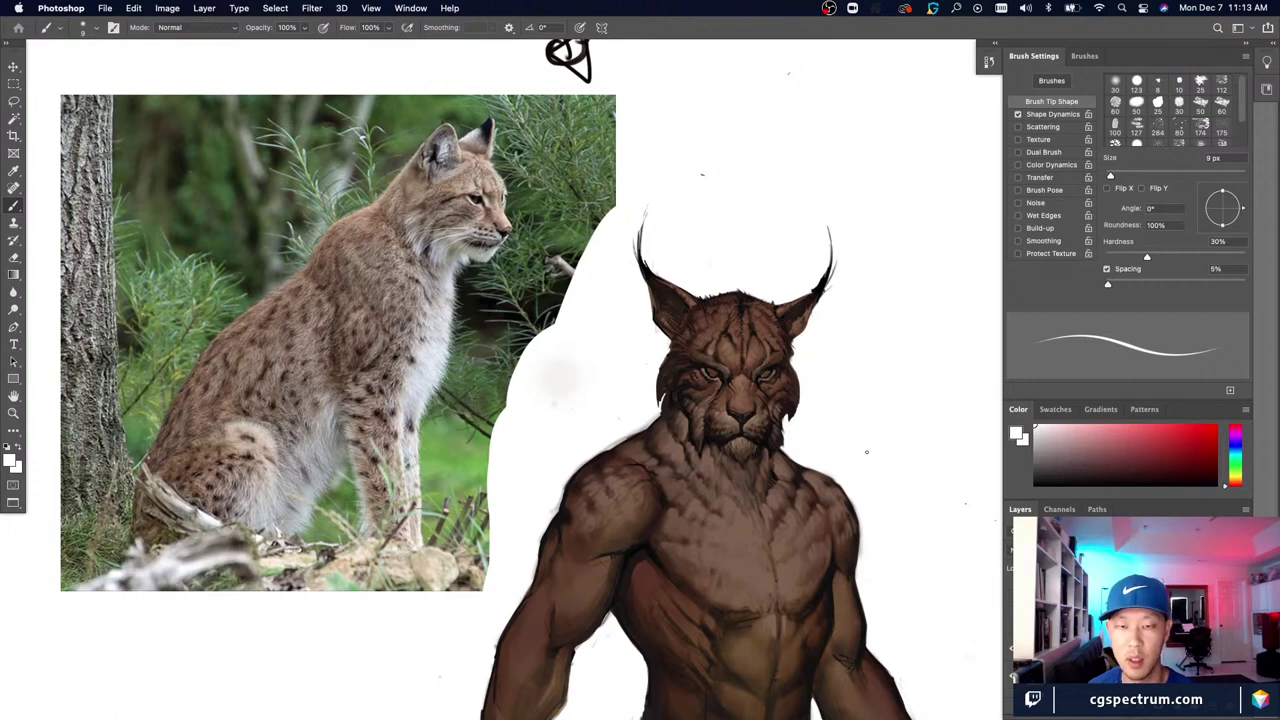
Step: Refine the right-hand face contour and the fur strands beside the jaw with an 8 px brush in sampled dark tones and white
alt+click(796, 378)
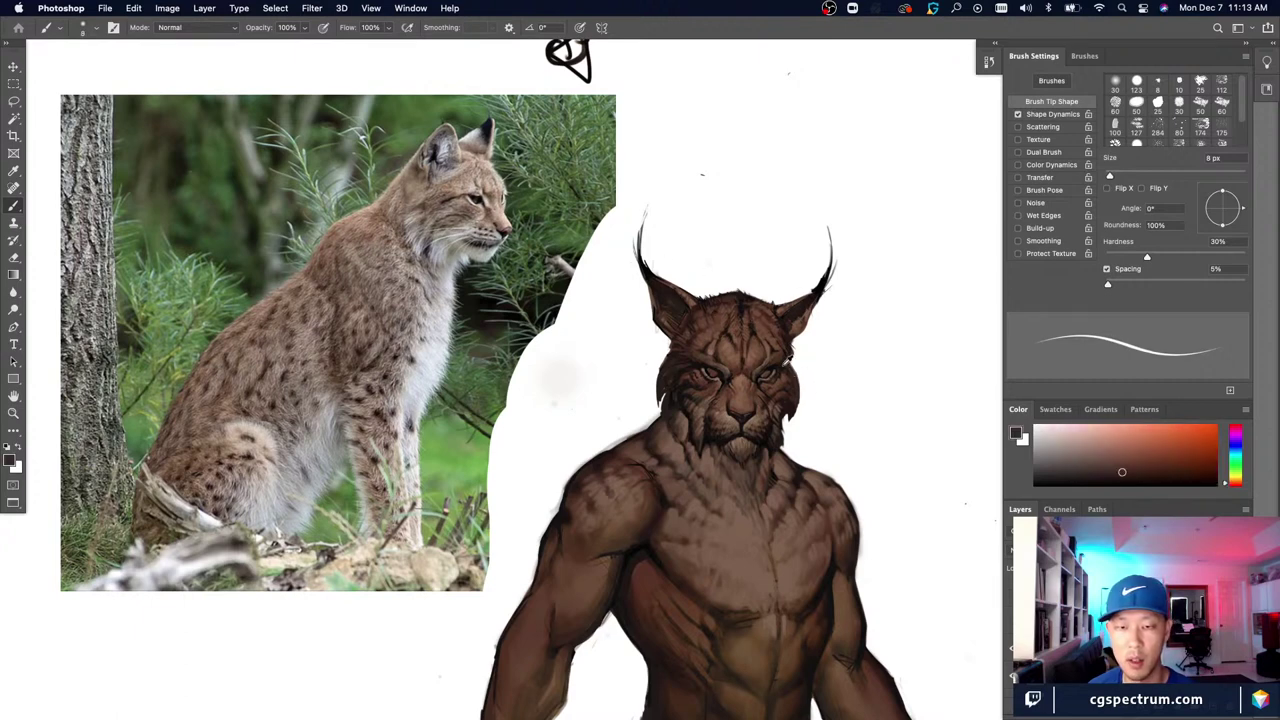
alt+click(810, 369)
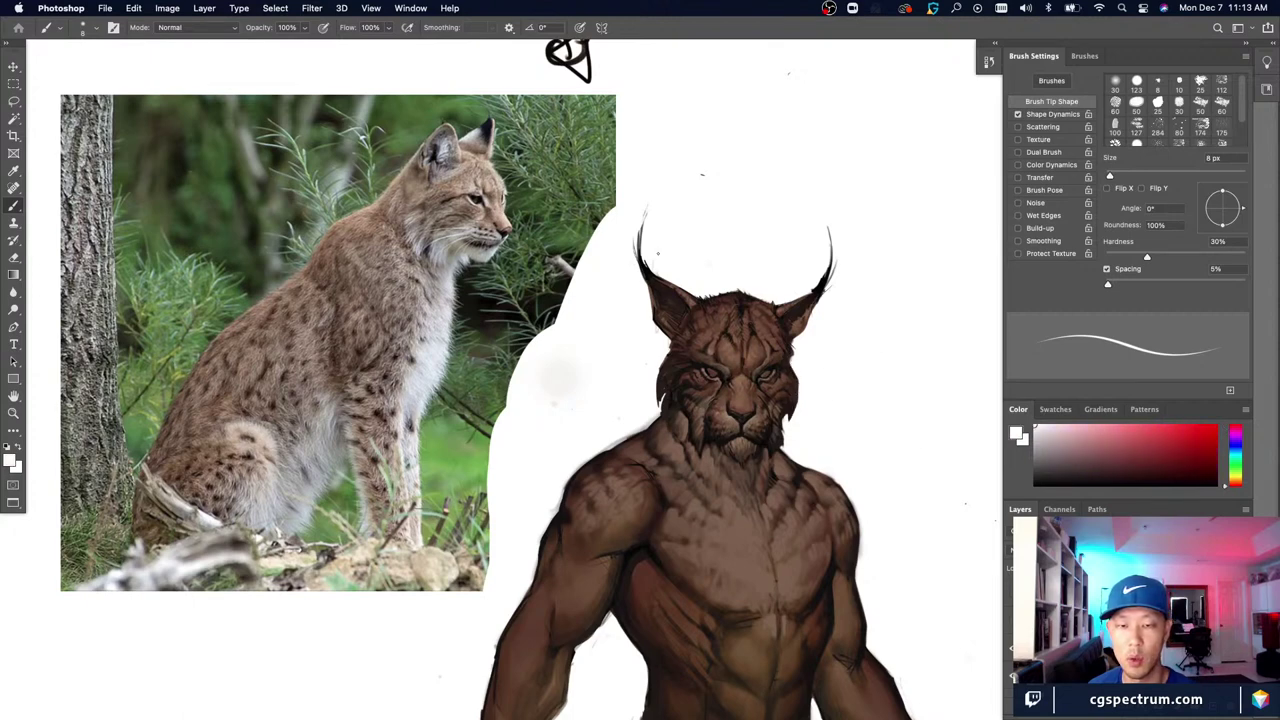
alt+click(789, 402)
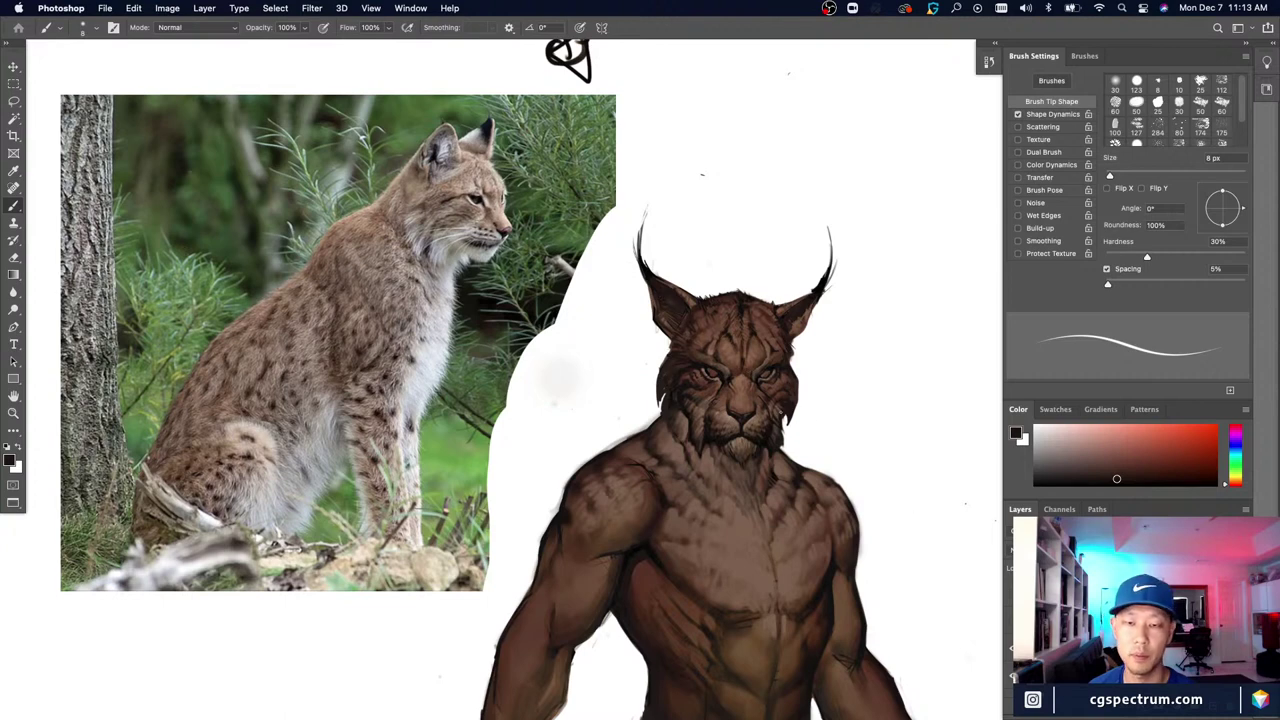
drag(783, 408, 784, 427)
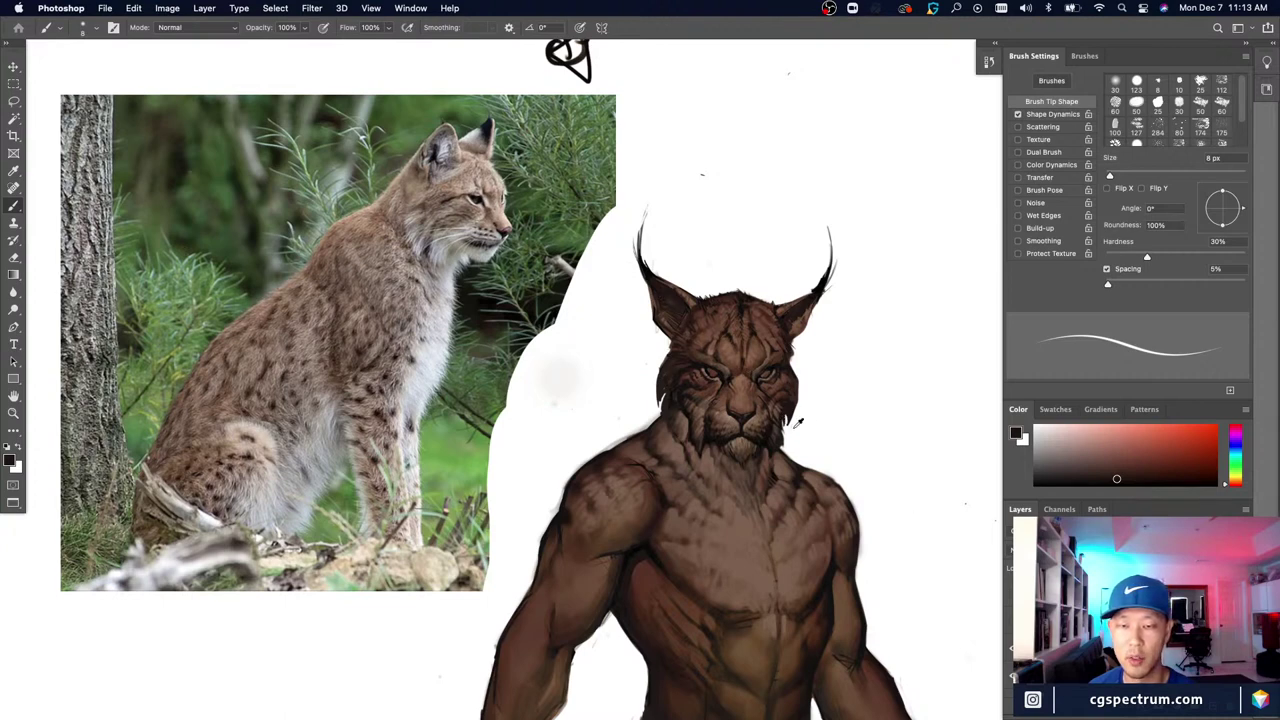
key(x)
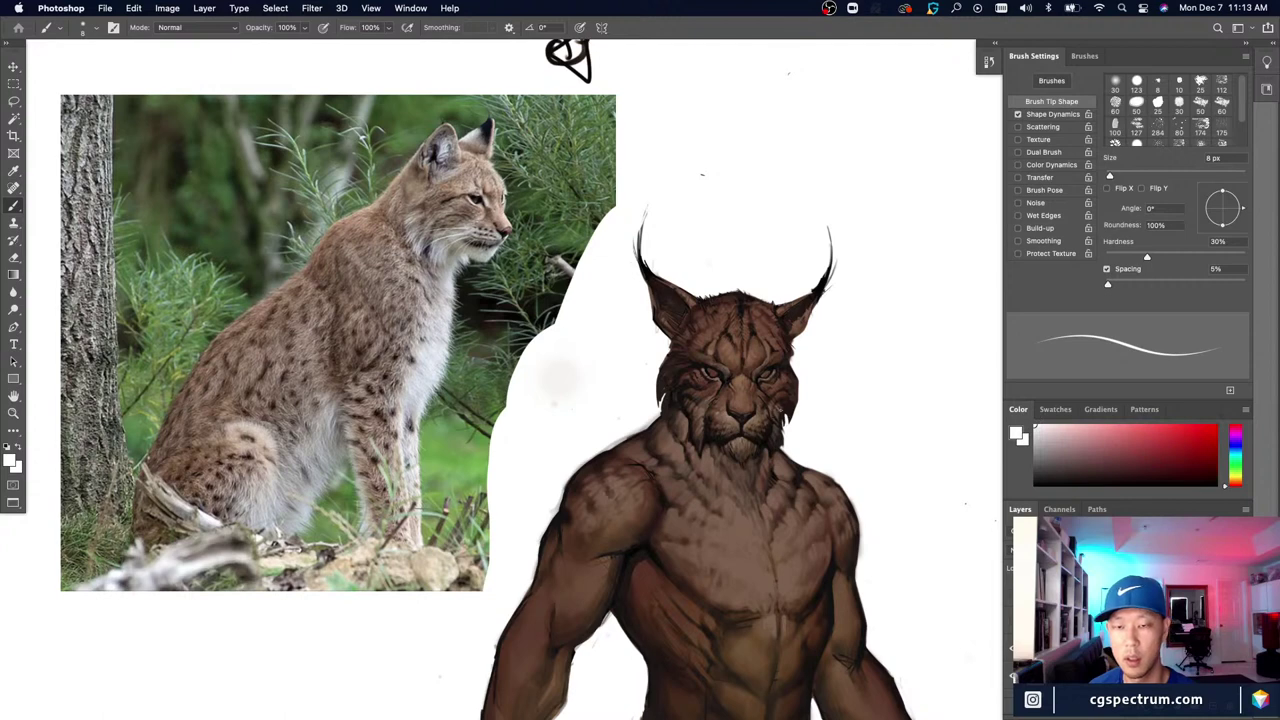
alt+click(787, 429)
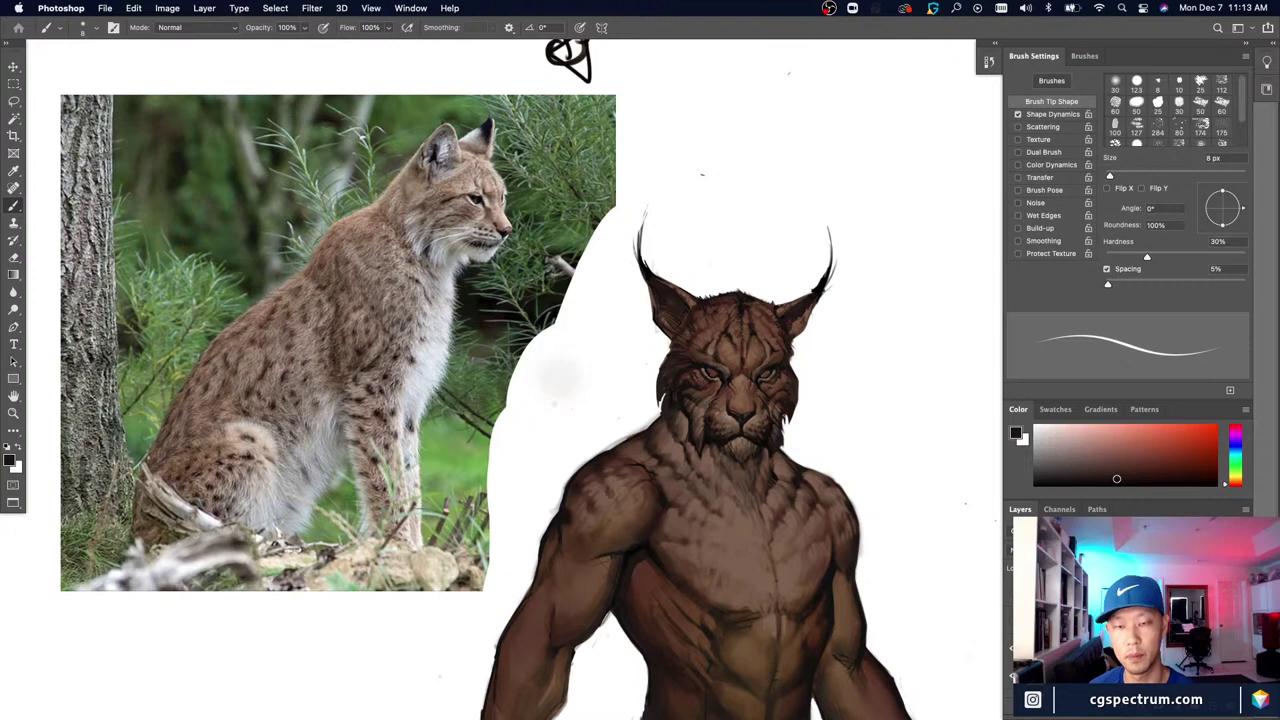
key(x)
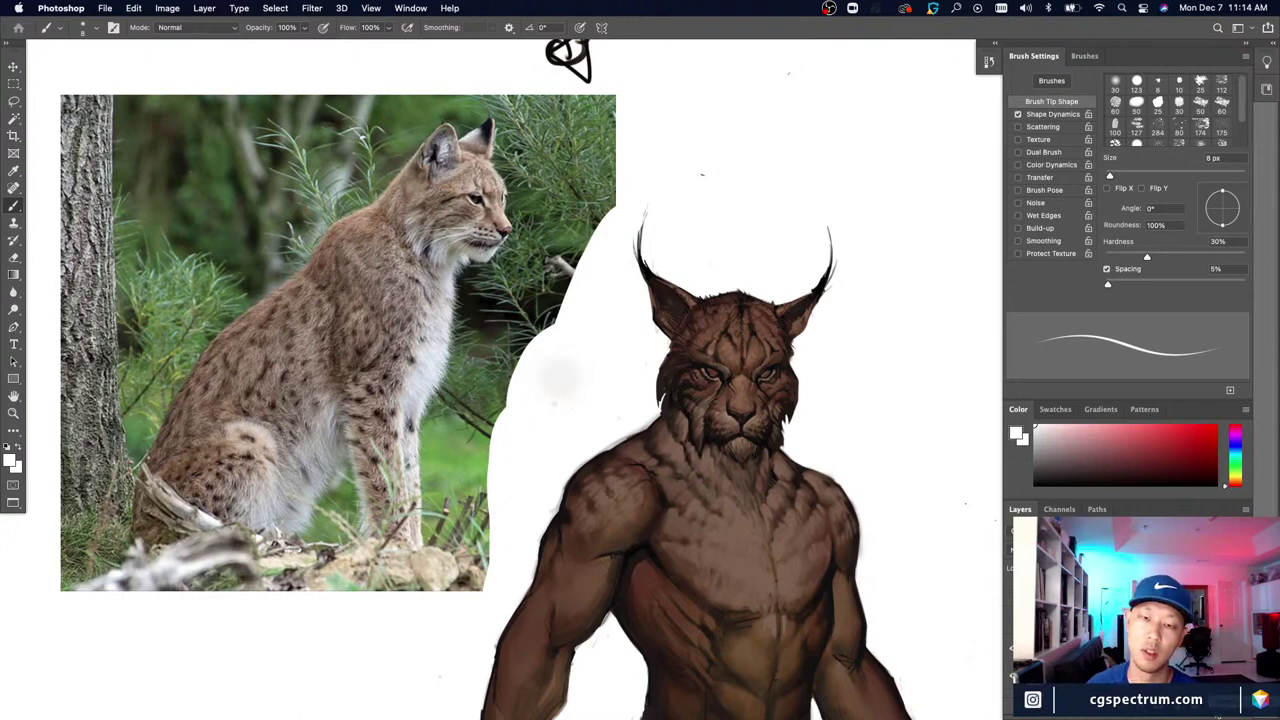
Step: Touch up the fur along the cheeks with the 8 px brush, sampling dark tones from both cheek edges
drag(703, 532, 684, 524)
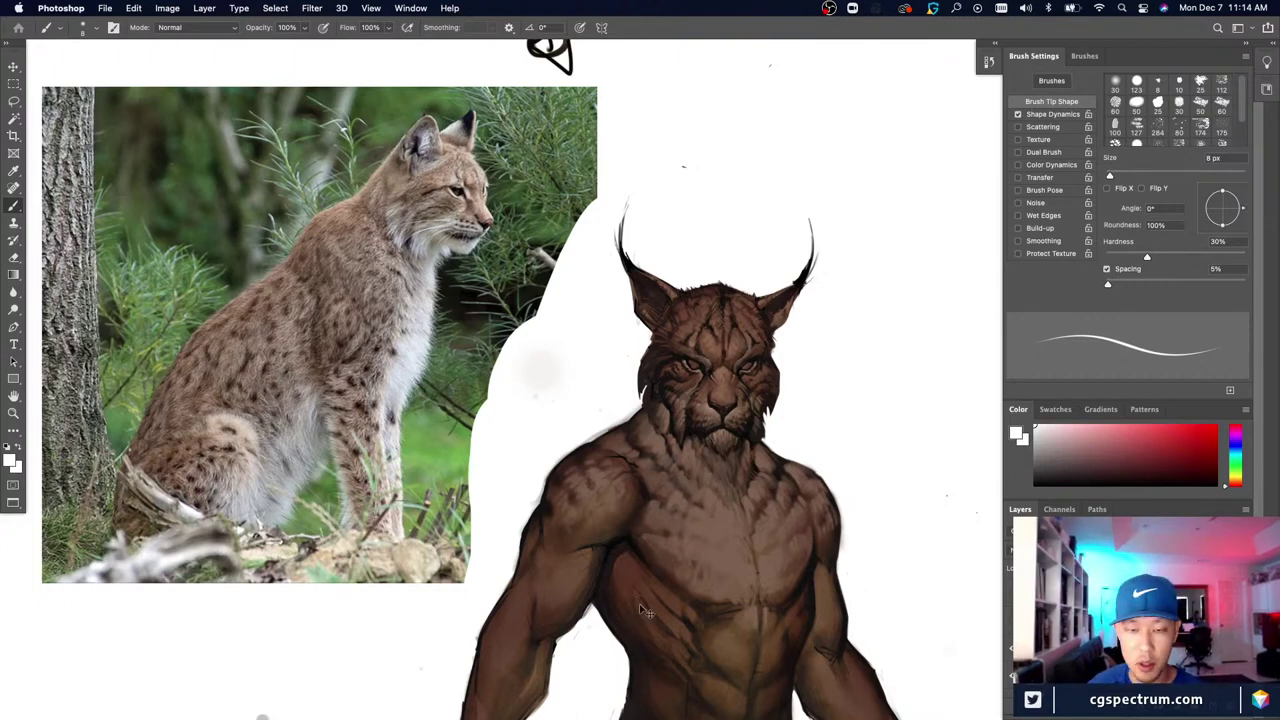
key(super+plus)
drag(694, 591, 631, 598)
key(super+minus)
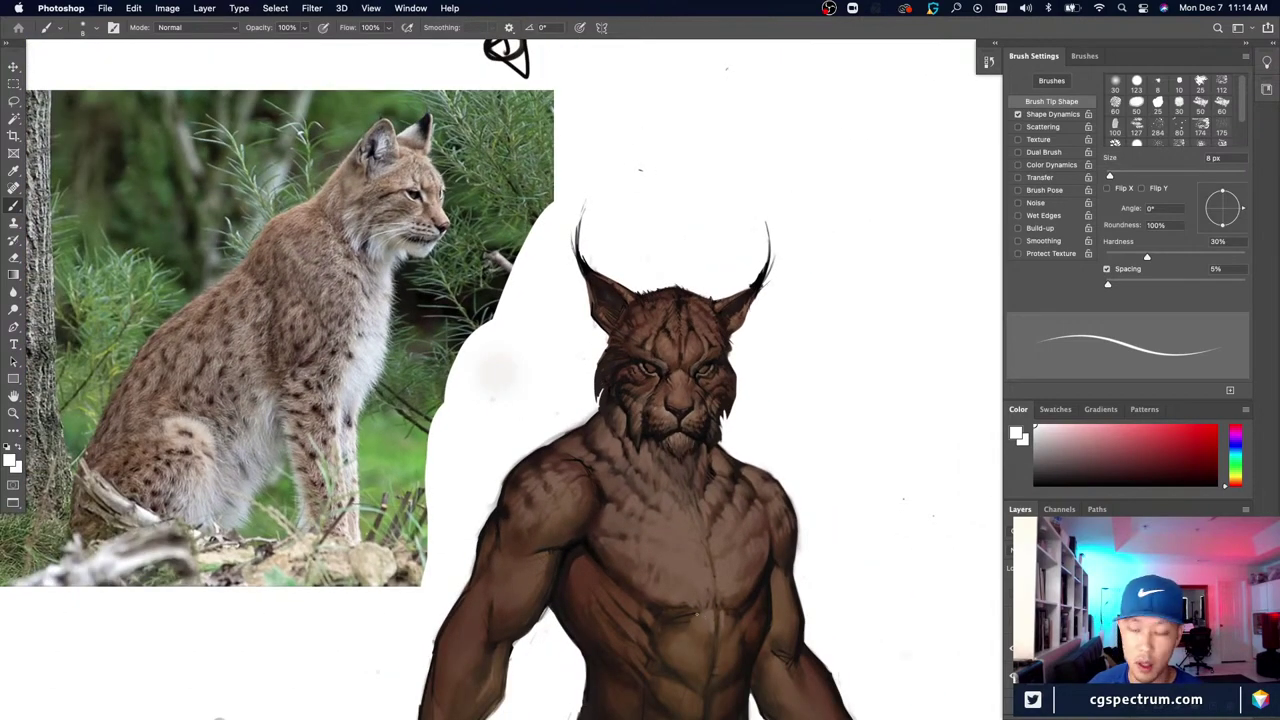
scroll(697, 594, up, 3)
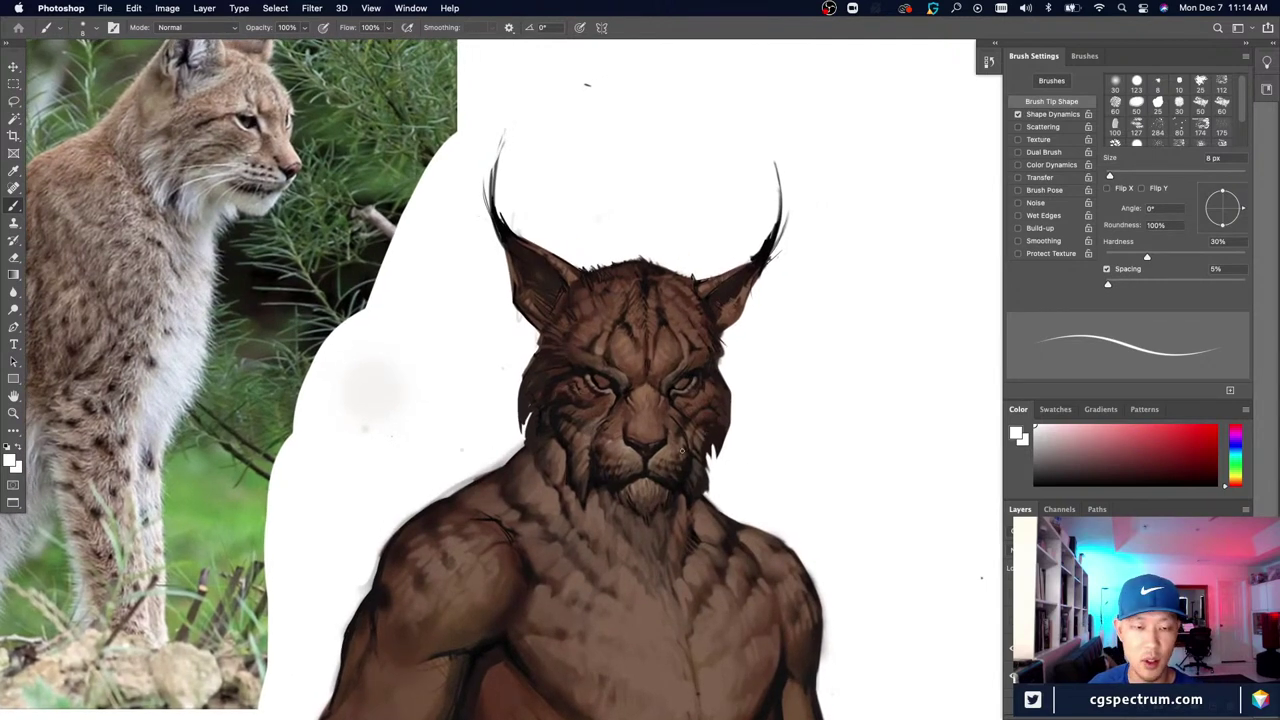
alt+click(530, 402)
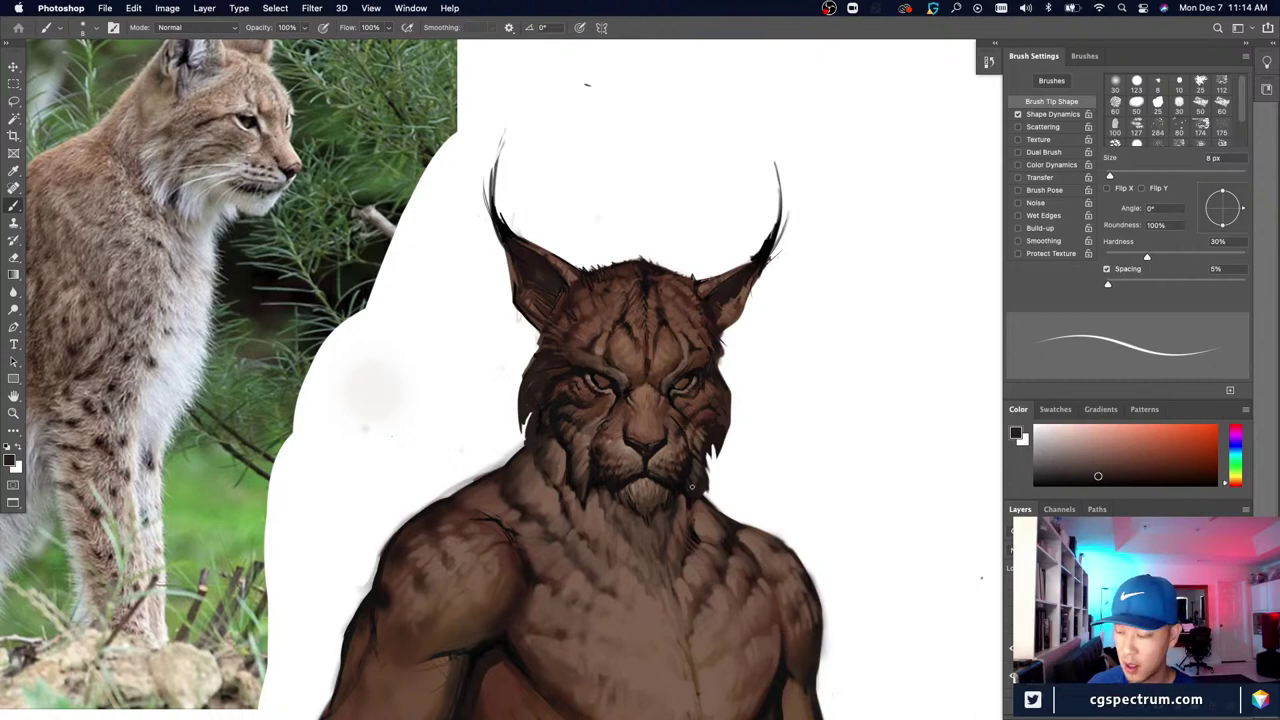
alt+click(723, 427)
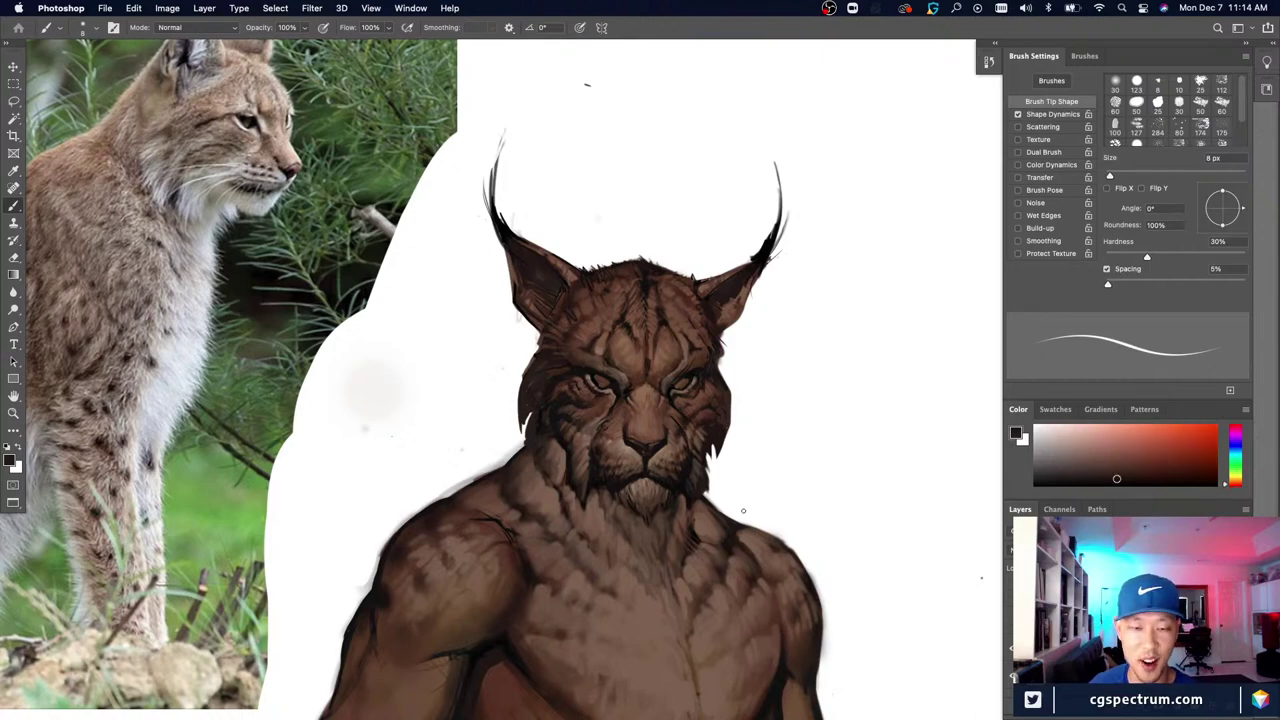
Step: Paint a small pointed fur tuft on the face contour below the right-hand ear in a sampled dark tone, reducing the brush to 6 px
key(super+minus)
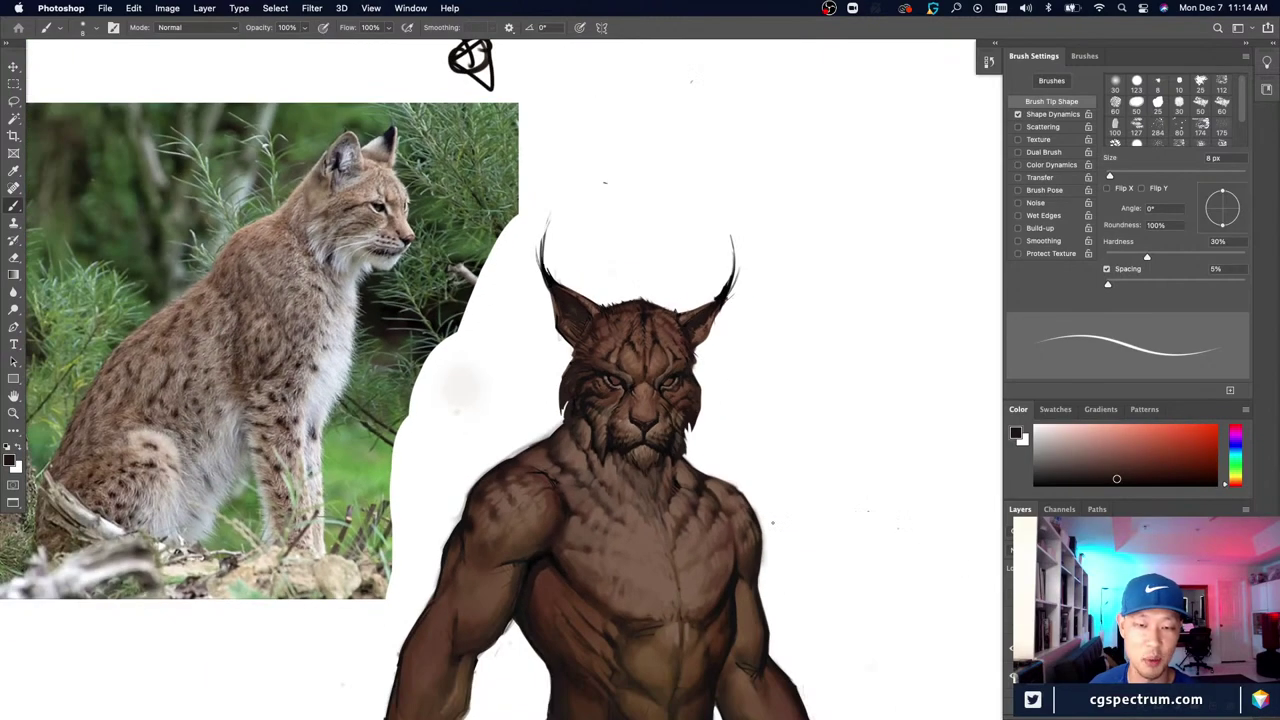
scroll(772, 522, up, 2)
drag(830, 512, 807, 560)
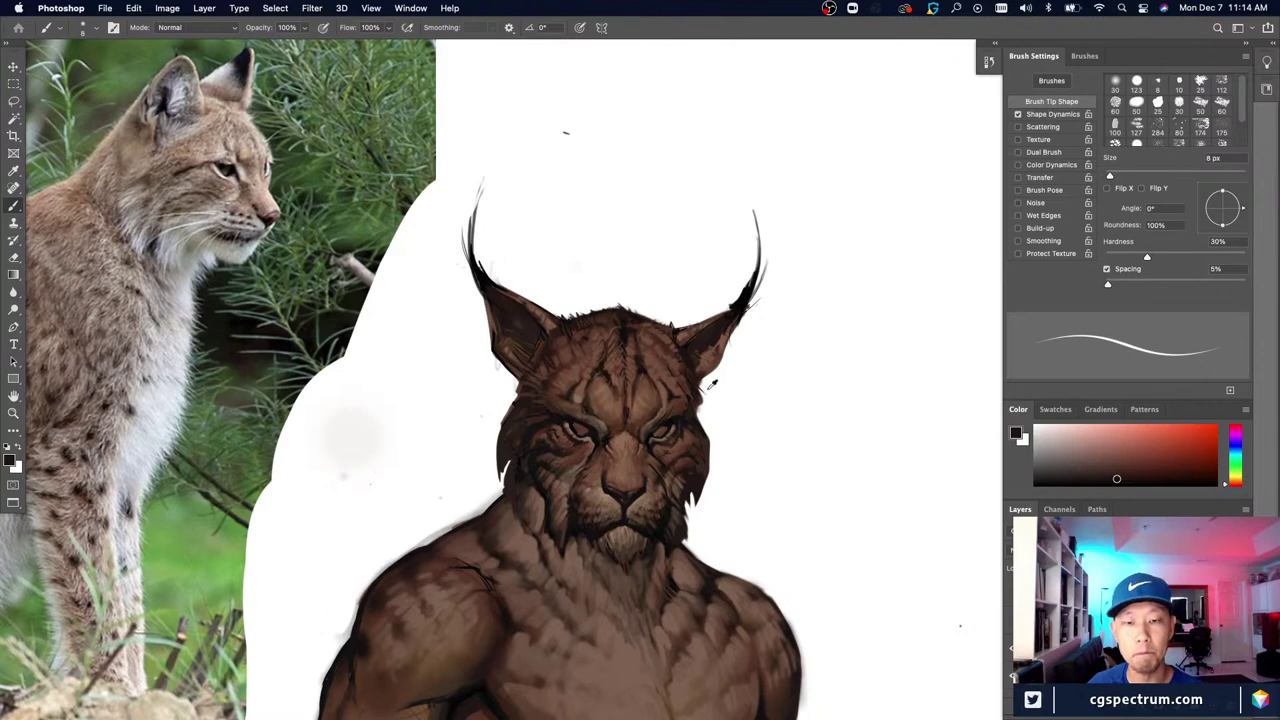
key(x)
alt+click(694, 391)
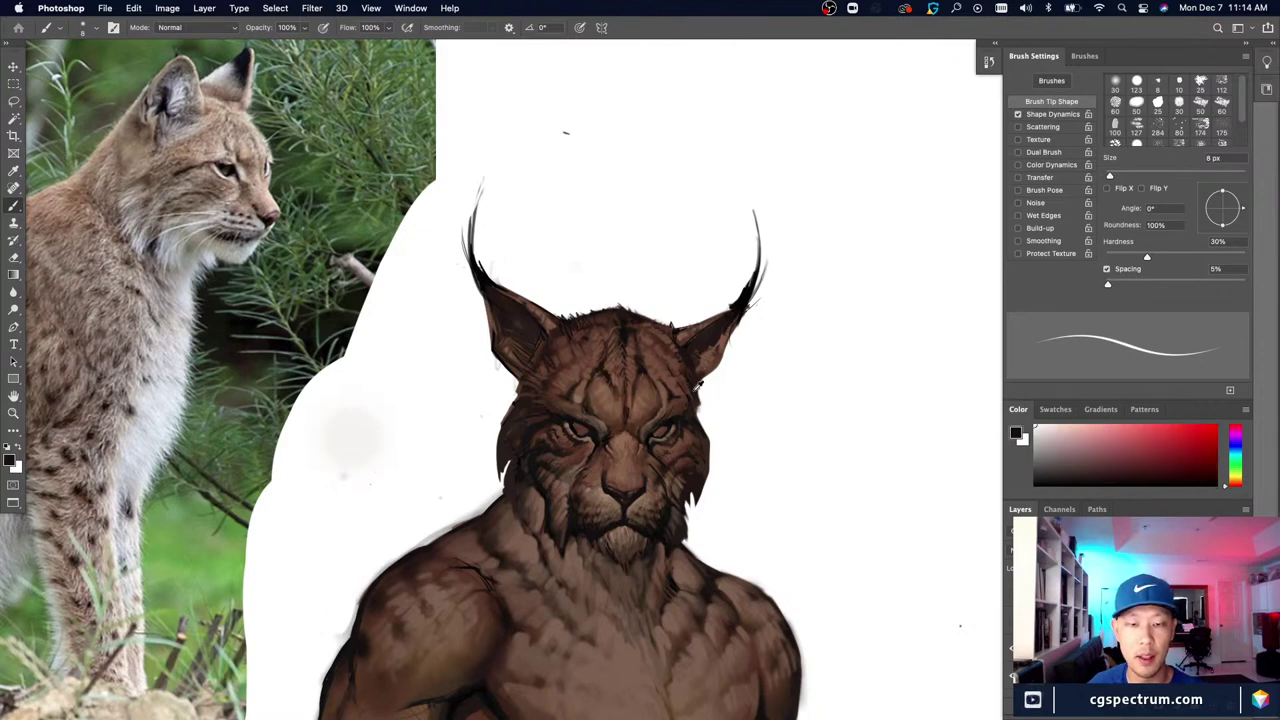
key([)
key([)
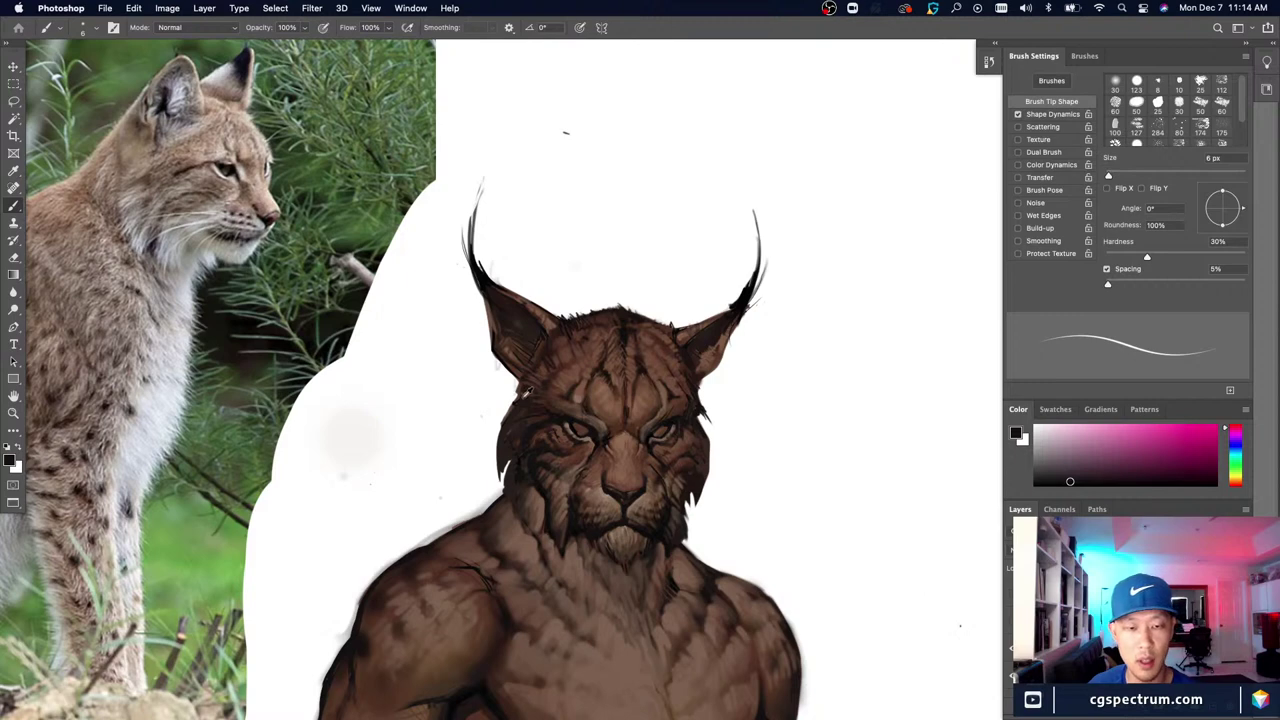
Step: Paint dark fur strands below the left-hand ear and refine the tuft below the right-hand ear with sampled darks and white at 6 px
alt+click(527, 393)
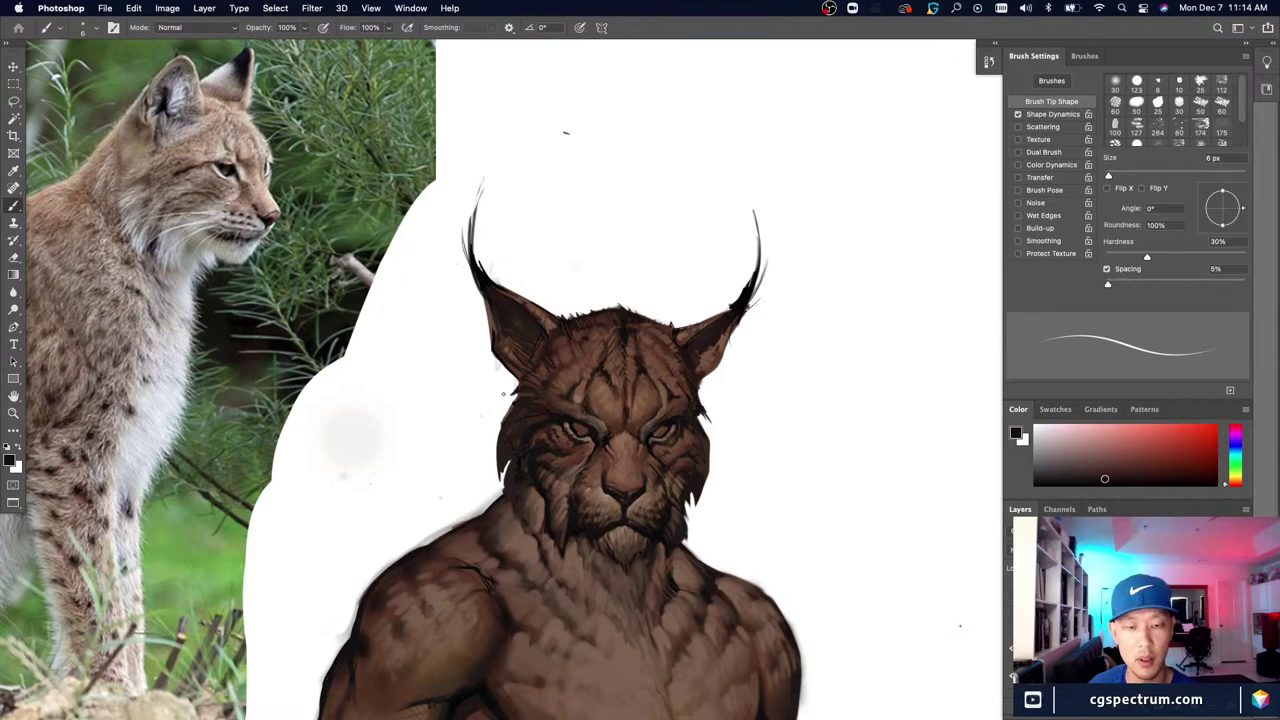
alt+click(531, 385)
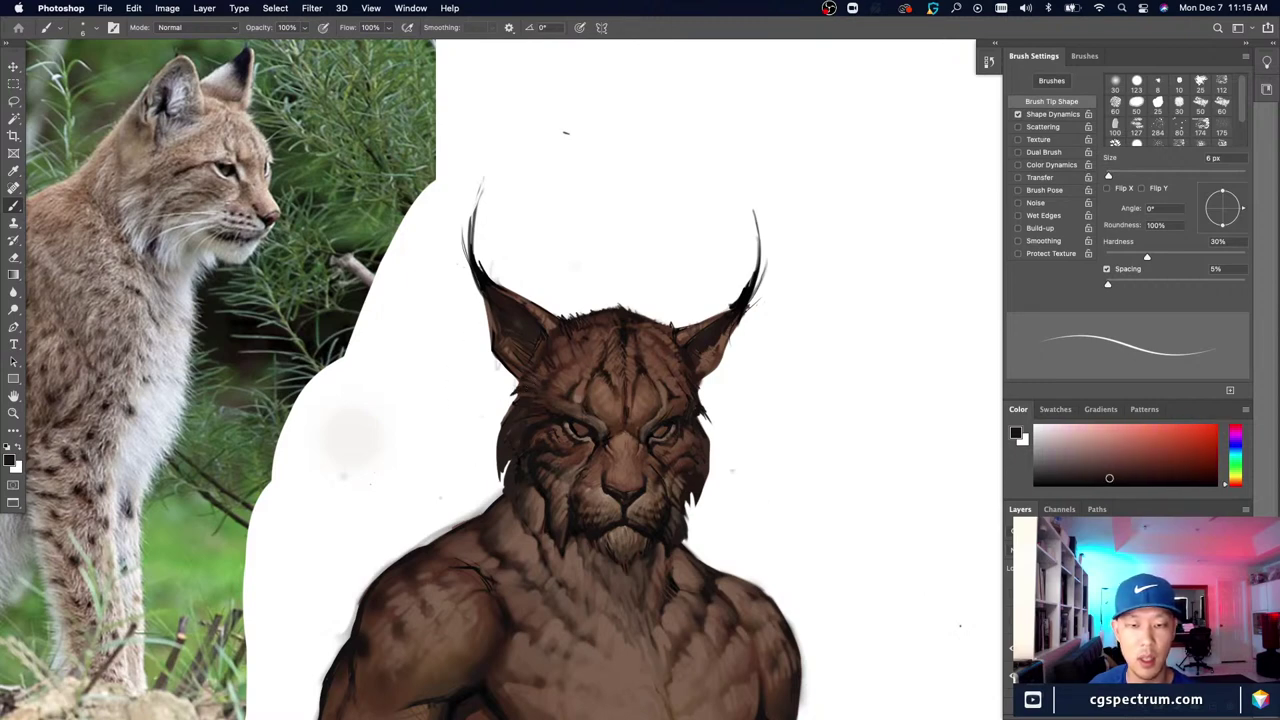
alt+click(710, 403)
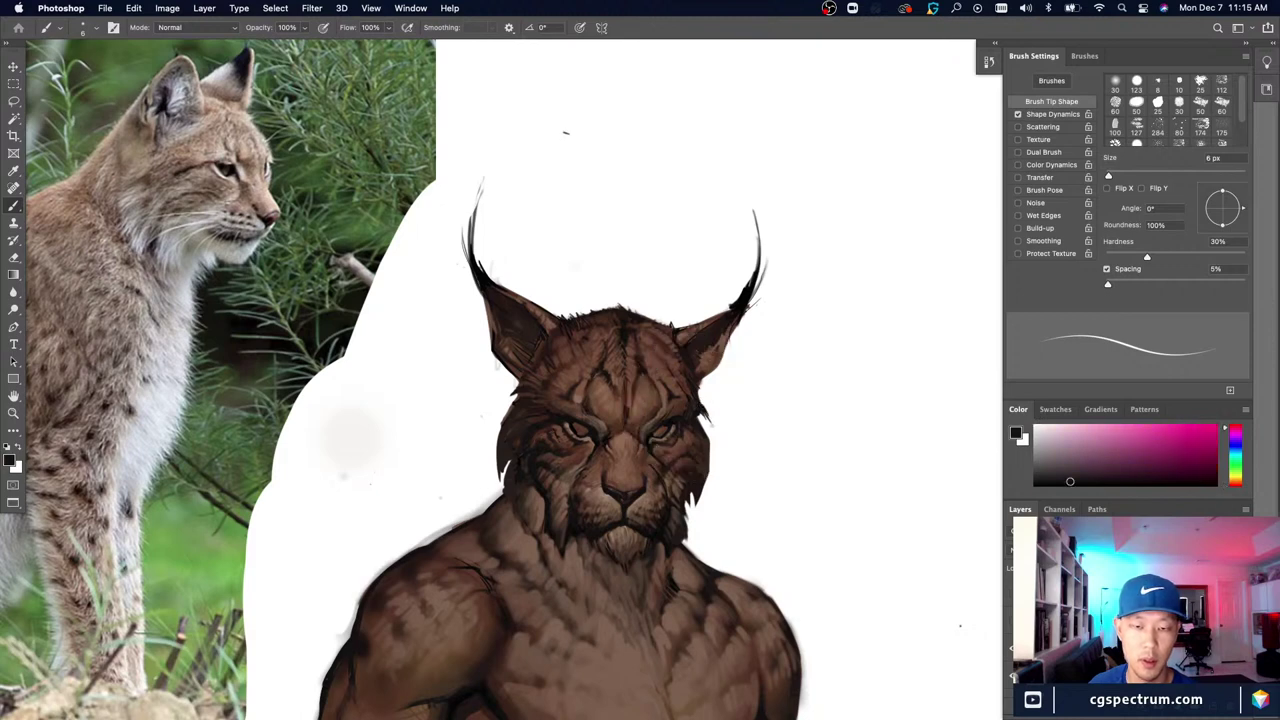
alt+click(527, 387)
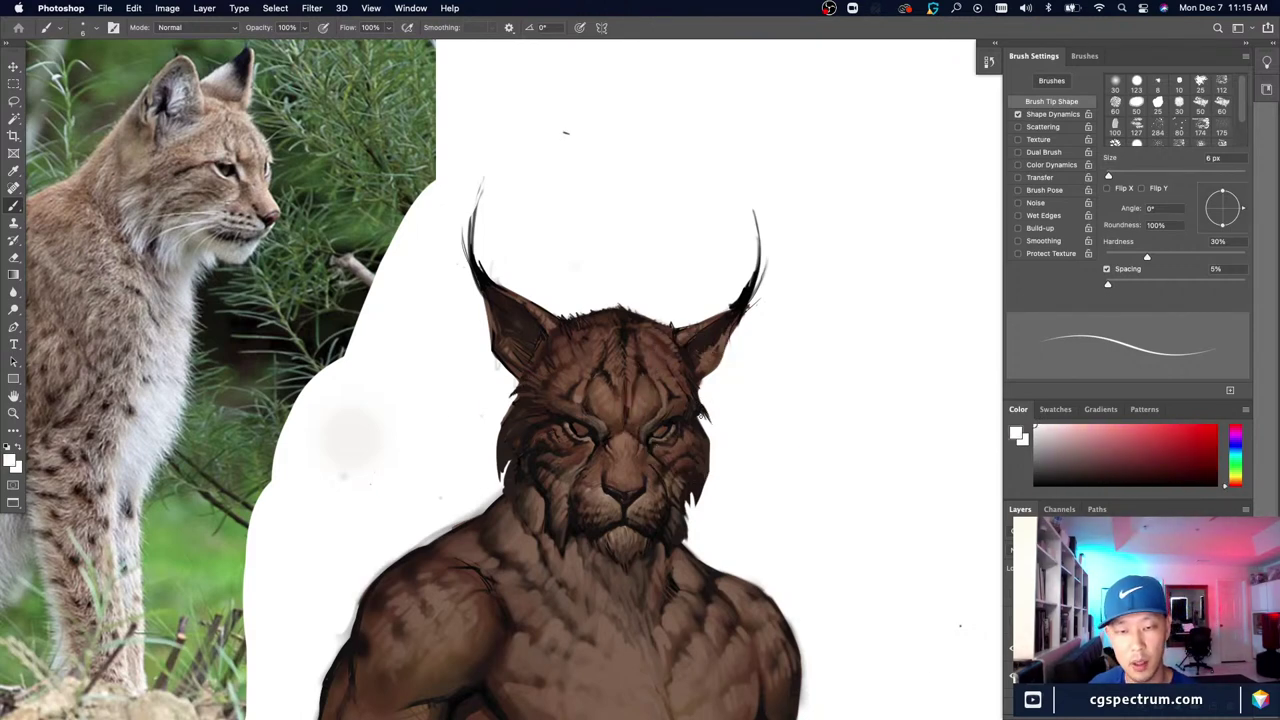
alt+click(715, 402)
alt+click(706, 406)
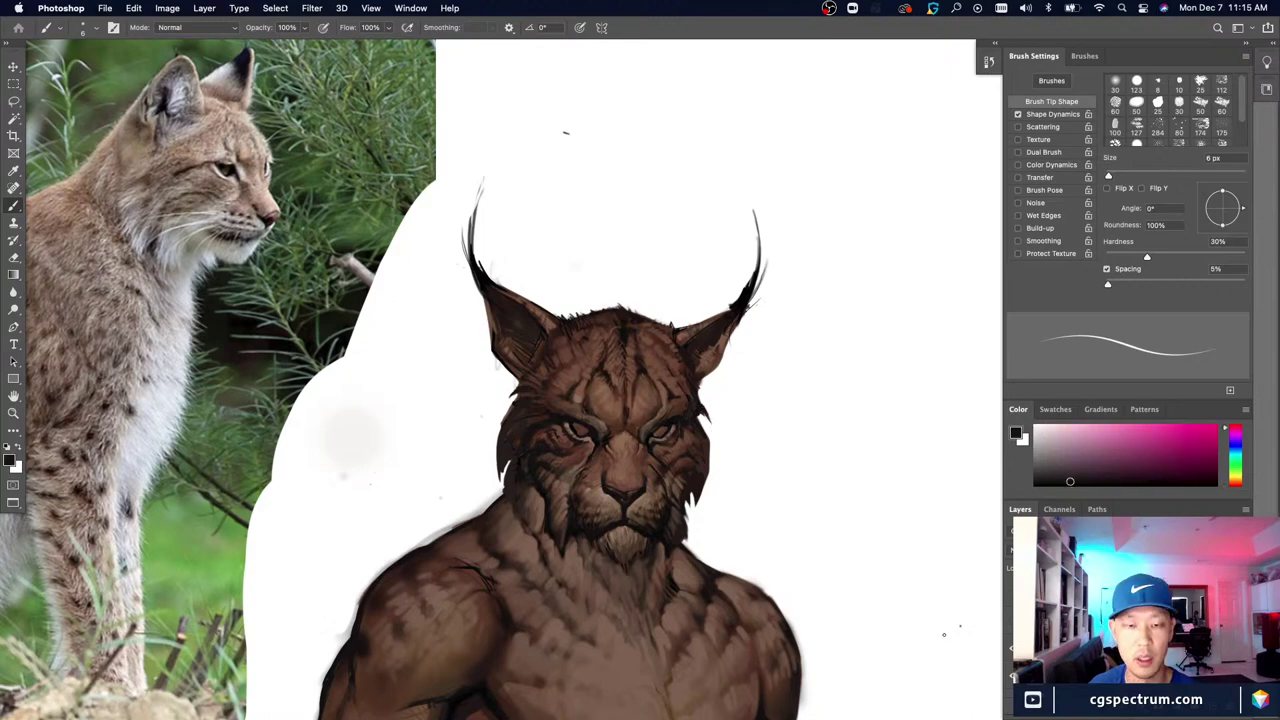
Step: Refine the lower outer edge of the left-hand cheek fur with a 5 px brush in sampled dark brown and white
key(super+minus)
key(super+minus)
key(super+minus)
key(super+plus)
key(super+plus)
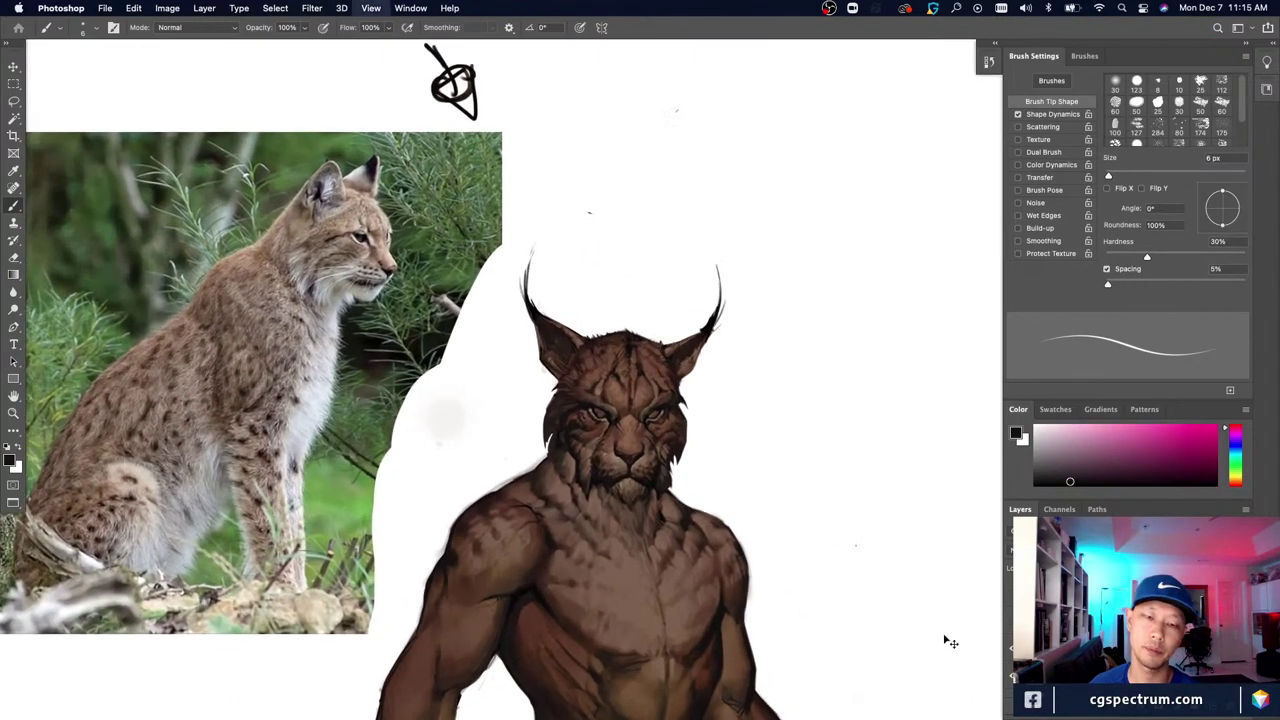
scroll(766, 609, down, 3)
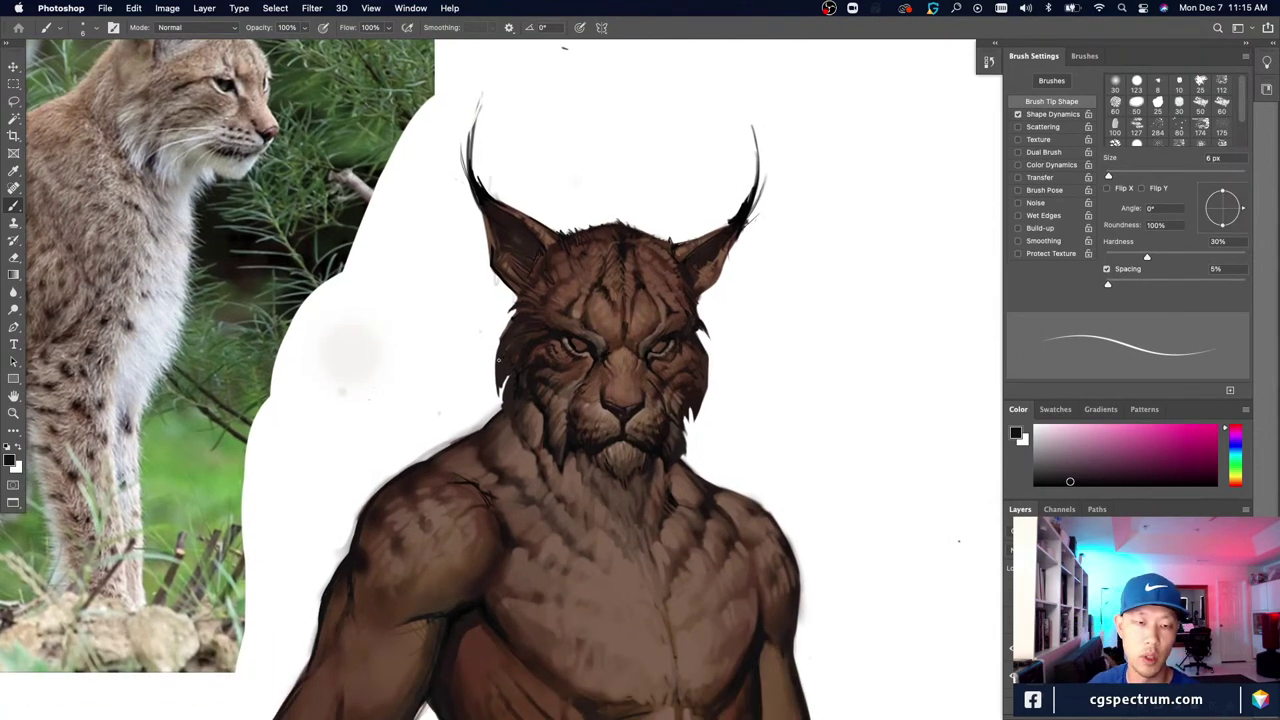
alt+click(504, 364)
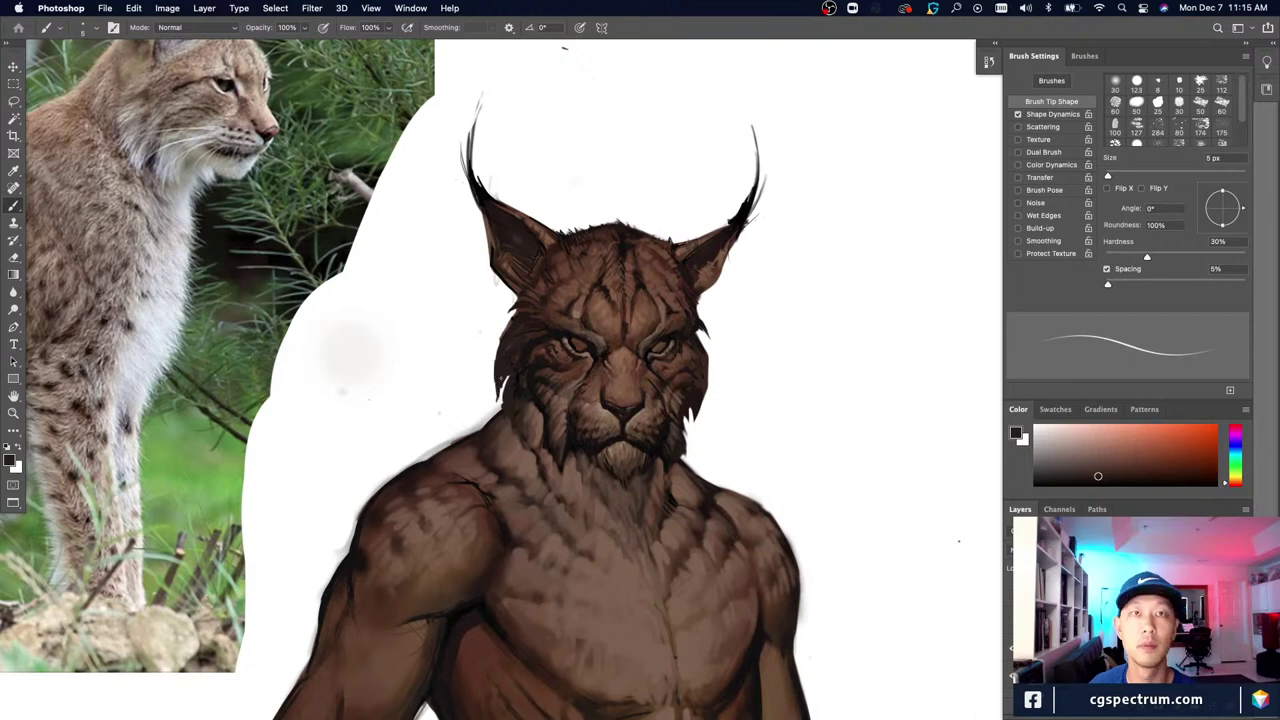
alt+click(497, 396)
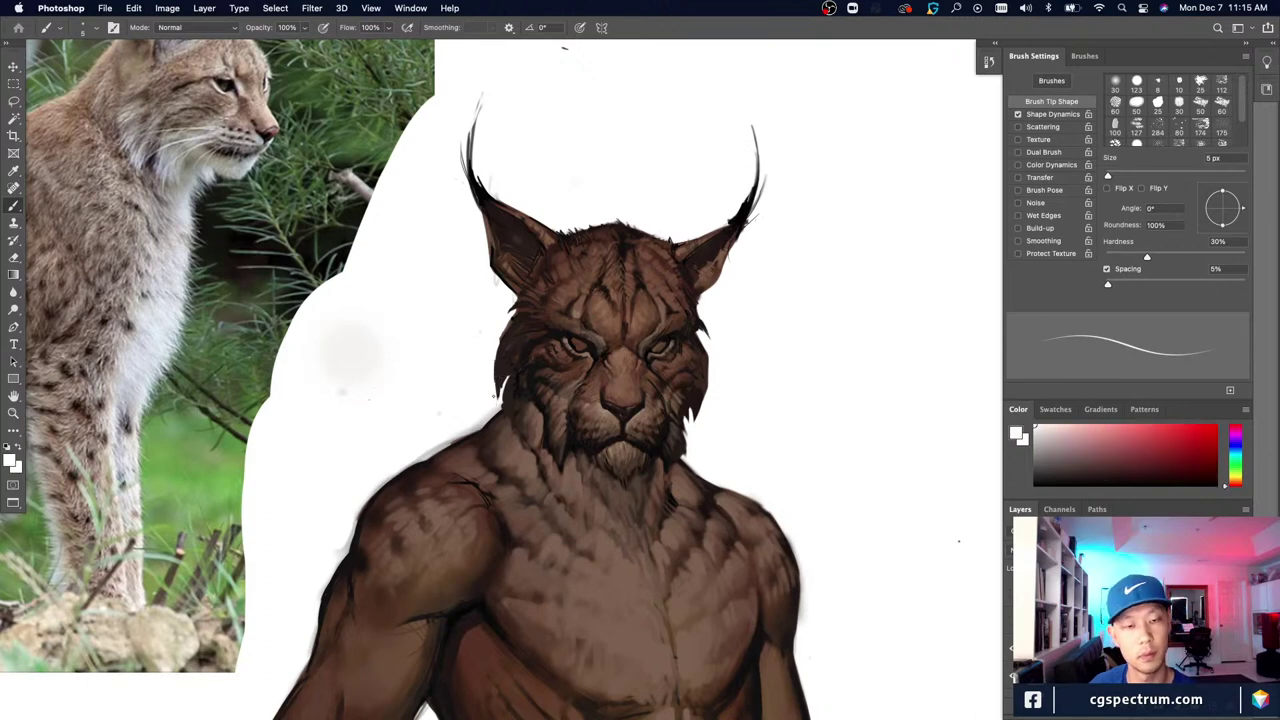
drag(709, 560, 726, 549)
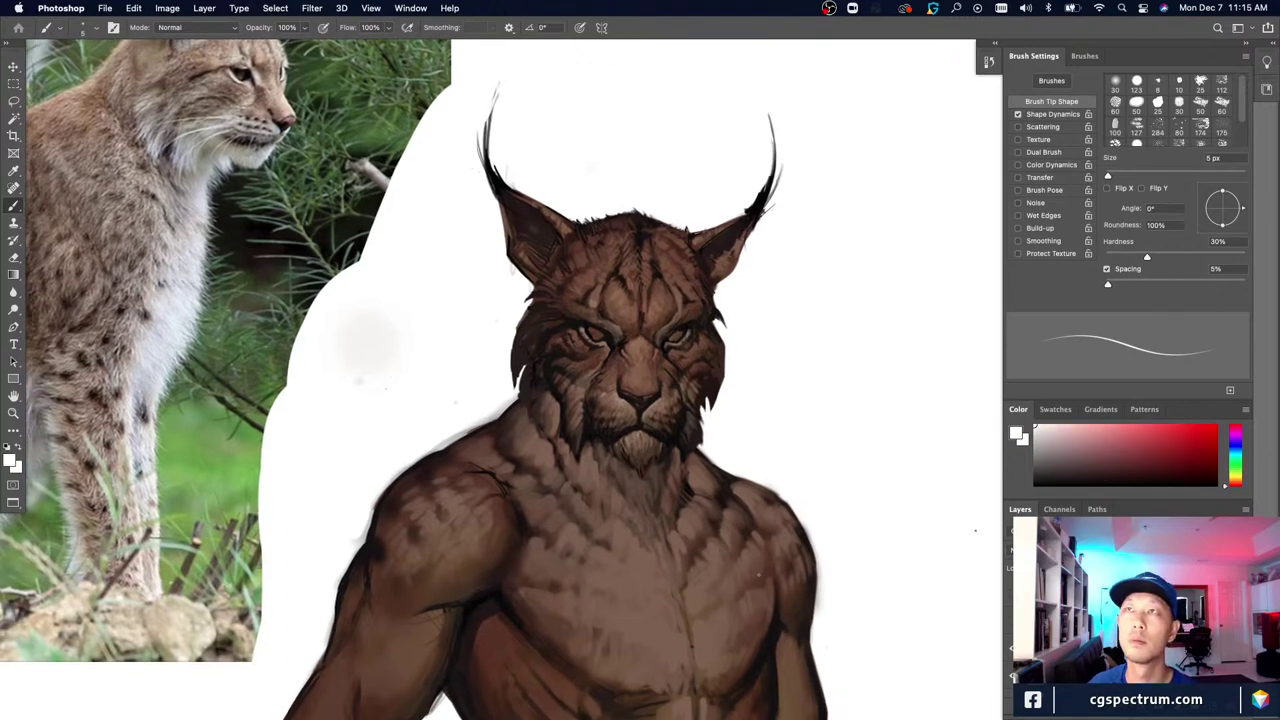
drag(523, 468, 567, 542)
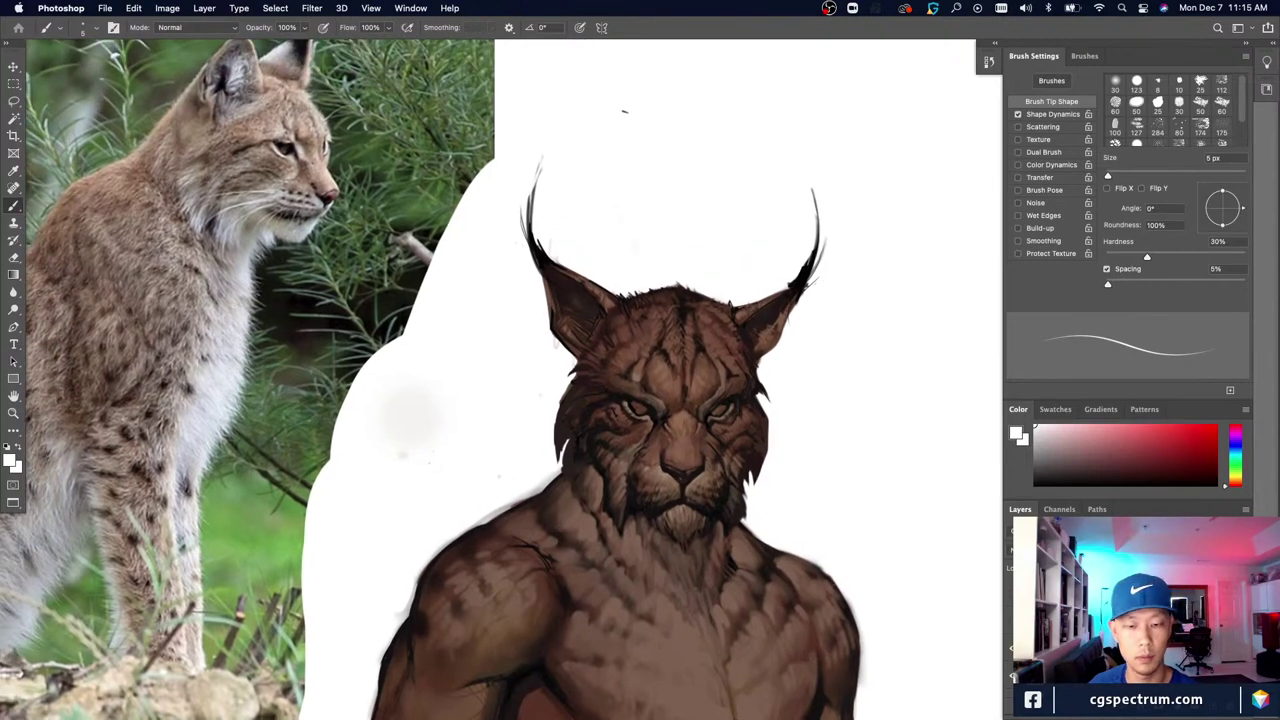
Step: Paint a dark pointed fur tuft hanging below the left-hand jaw in a sampled near-black, enlarging the brush to 10 px
scroll(751, 565, down, 3)
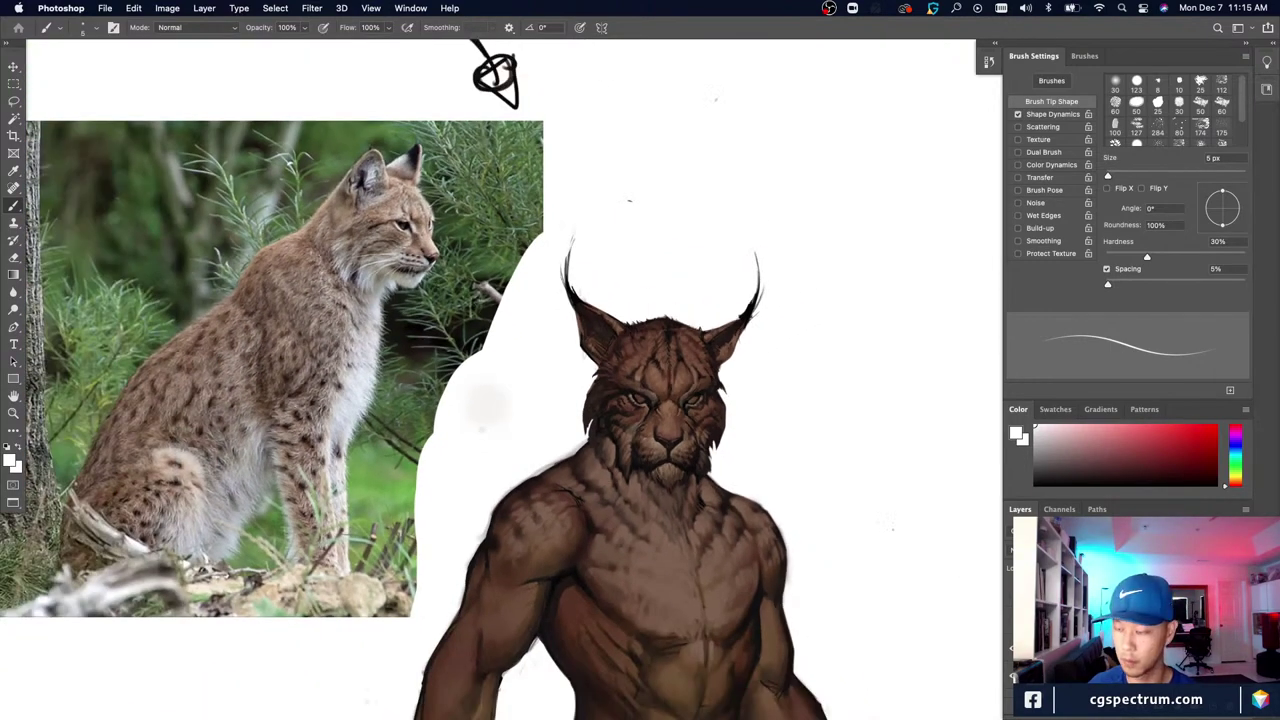
alt+click(588, 413)
alt+click(639, 459)
key(])
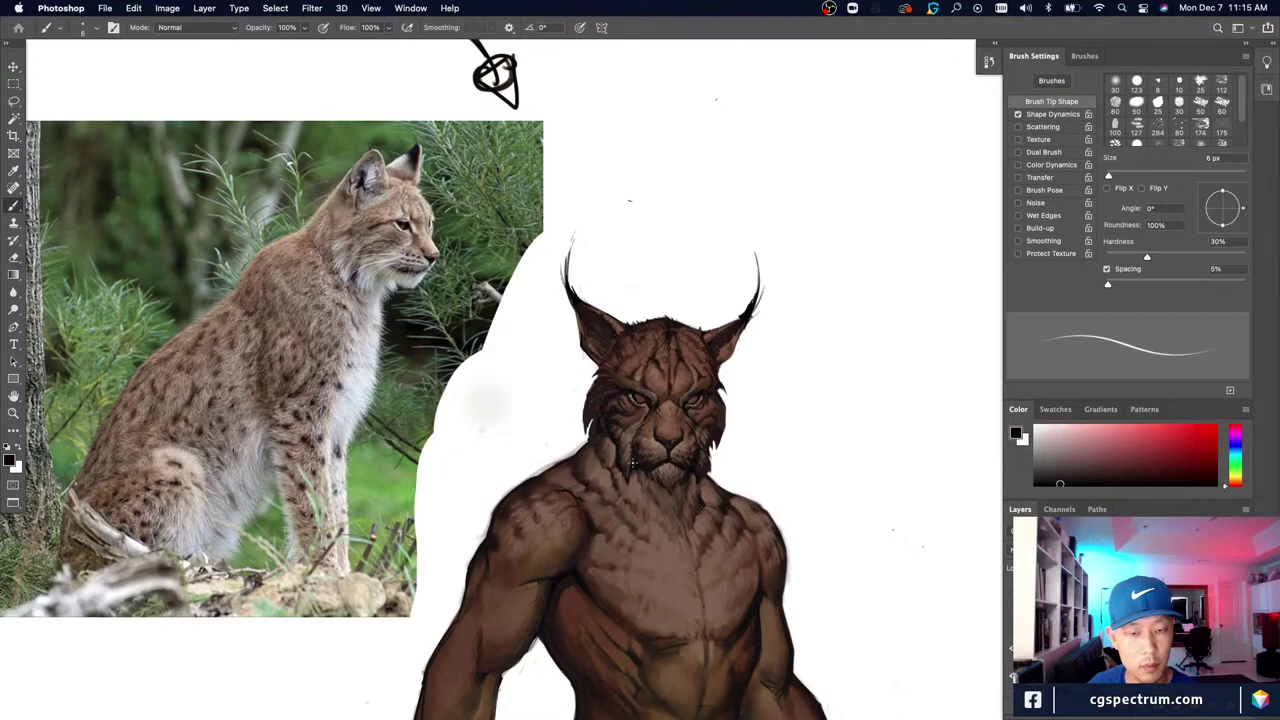
key(bracketright)
key(bracketright)
key(bracketright)
key(bracketright)
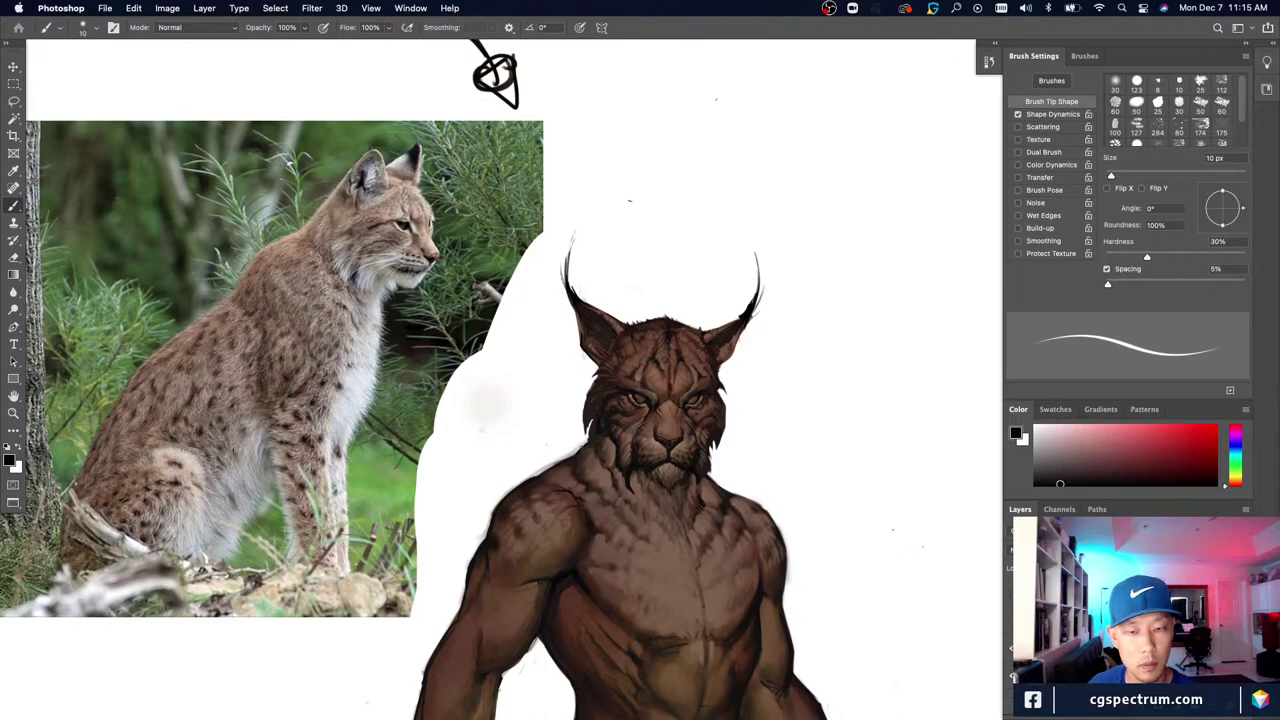
scroll(607, 403, up, 2)
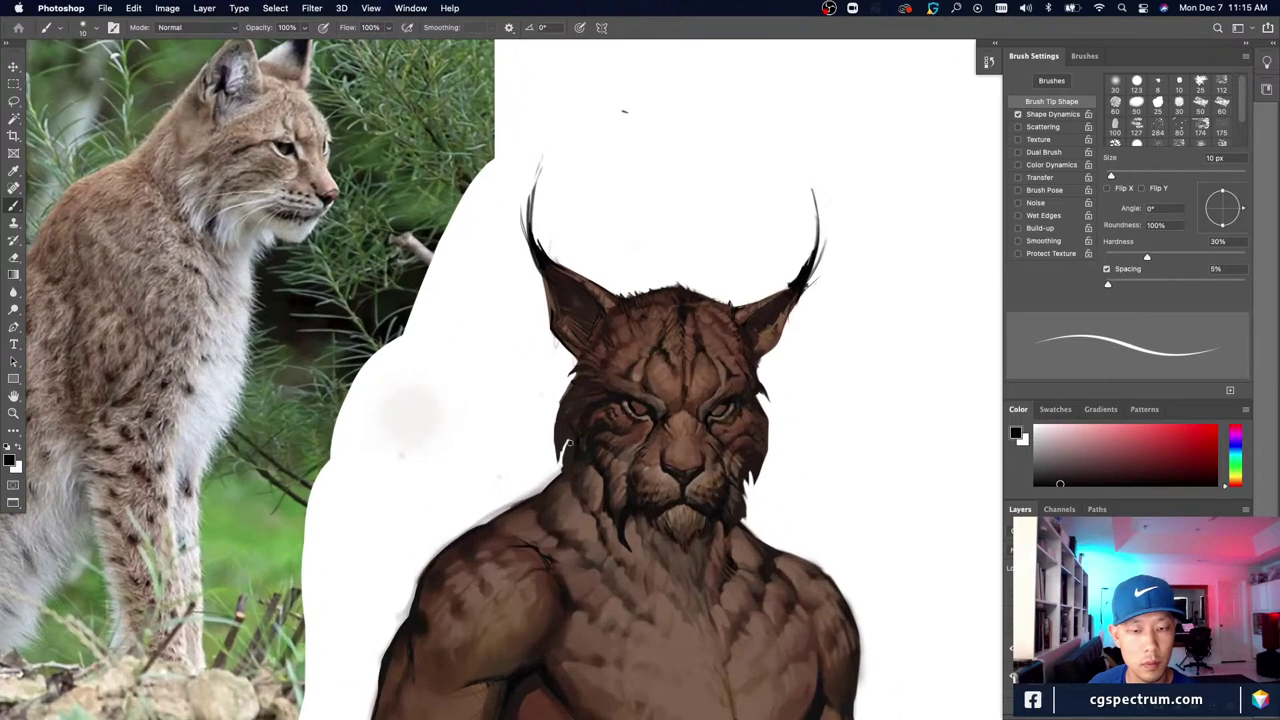
Step: Repaint the left-hand cheek in a sampled brown at 10 px and add dark fur strands with a 6 px brush
alt+click(601, 425)
alt+click(608, 430)
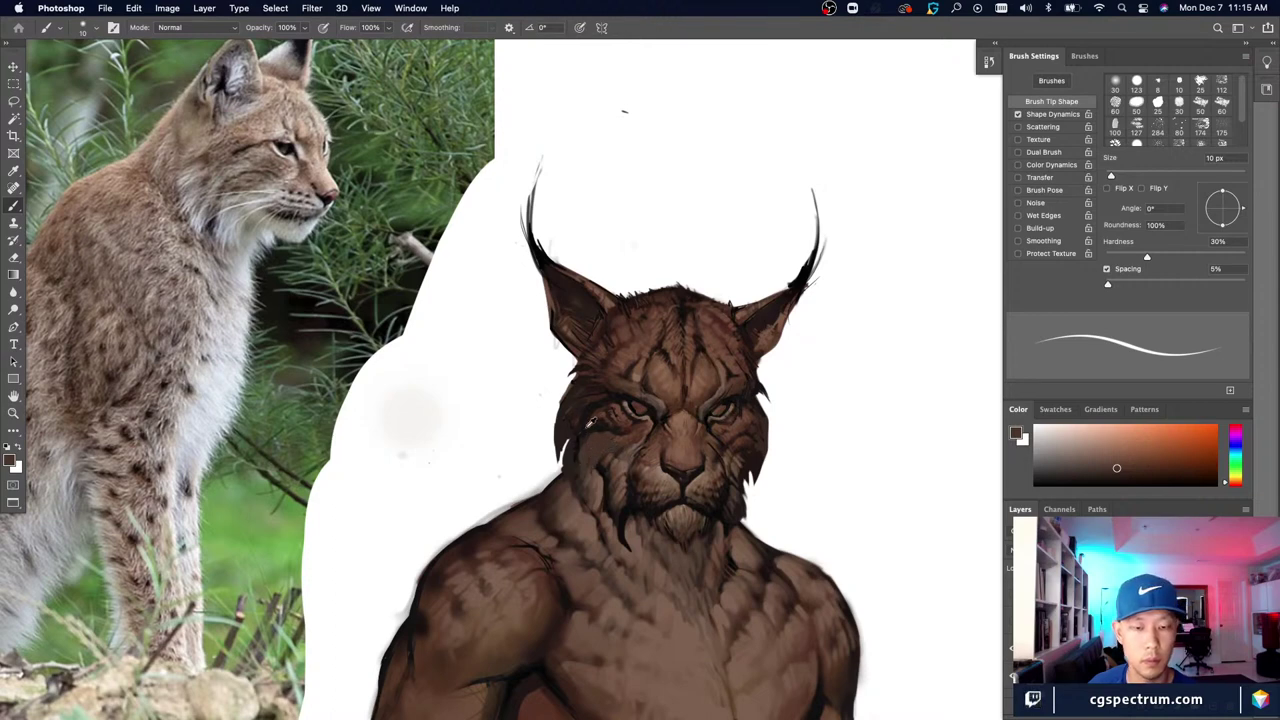
alt+click(600, 425)
key(bracketleft)
key(bracketleft)
key(bracketleft)
key(bracketleft)
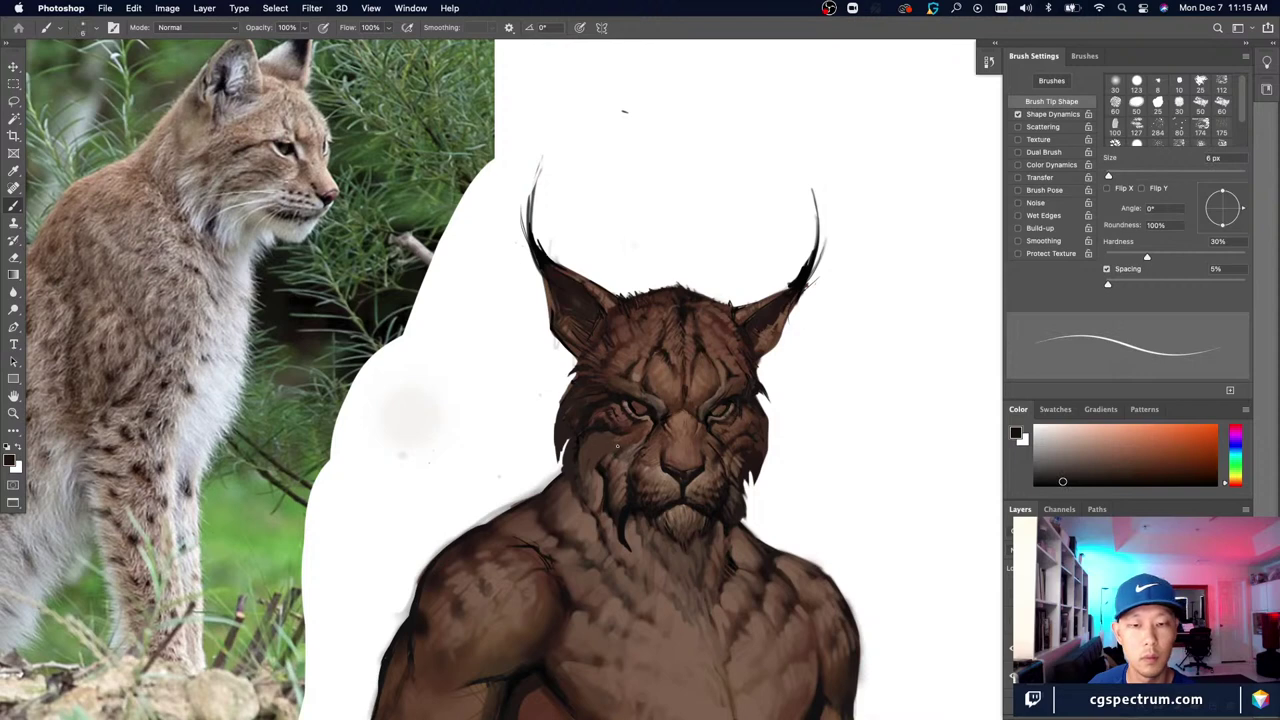
mouse_move(622, 447)
mouse_down()
mouse_move(579, 426)
mouse_move(601, 423)
mouse_move(616, 451)
mouse_move(591, 489)
mouse_move(602, 458)
mouse_move(598, 510)
mouse_up()
Step: Shape the fur strands between the left-hand cheek and jaw at 6 px, alternating sampled near-black and brown
alt+click(600, 426)
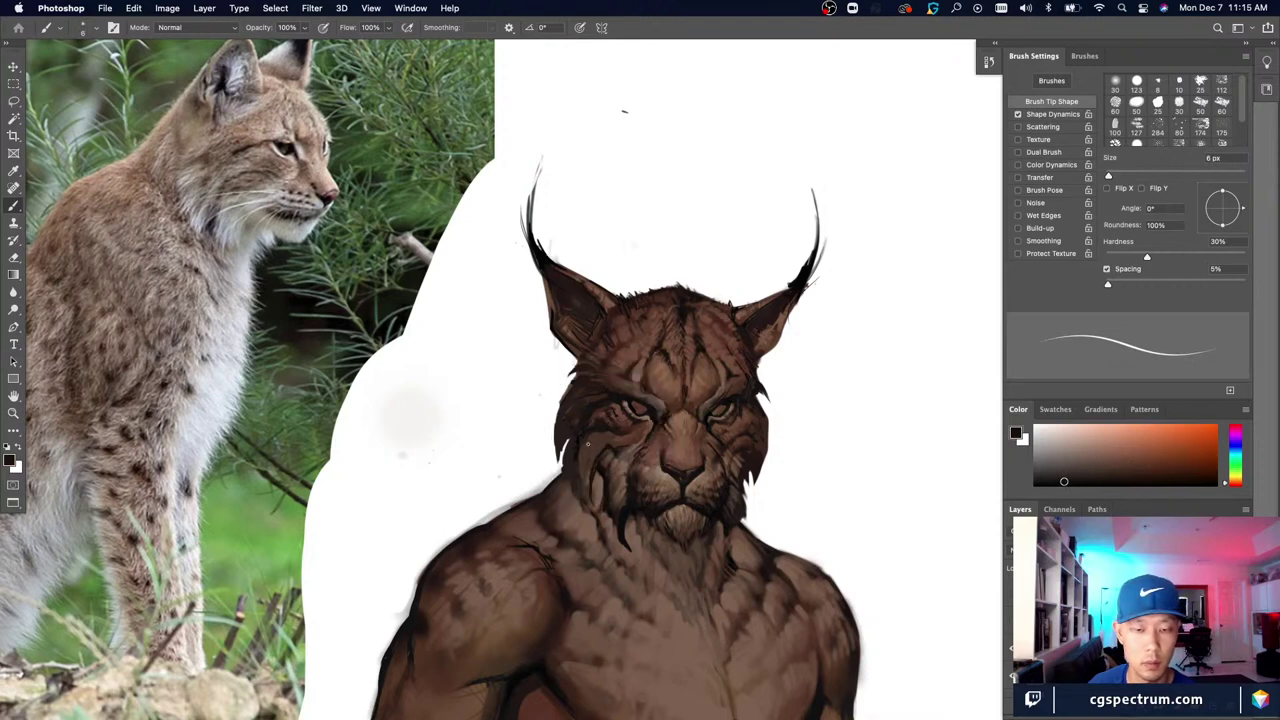
alt+click(590, 452)
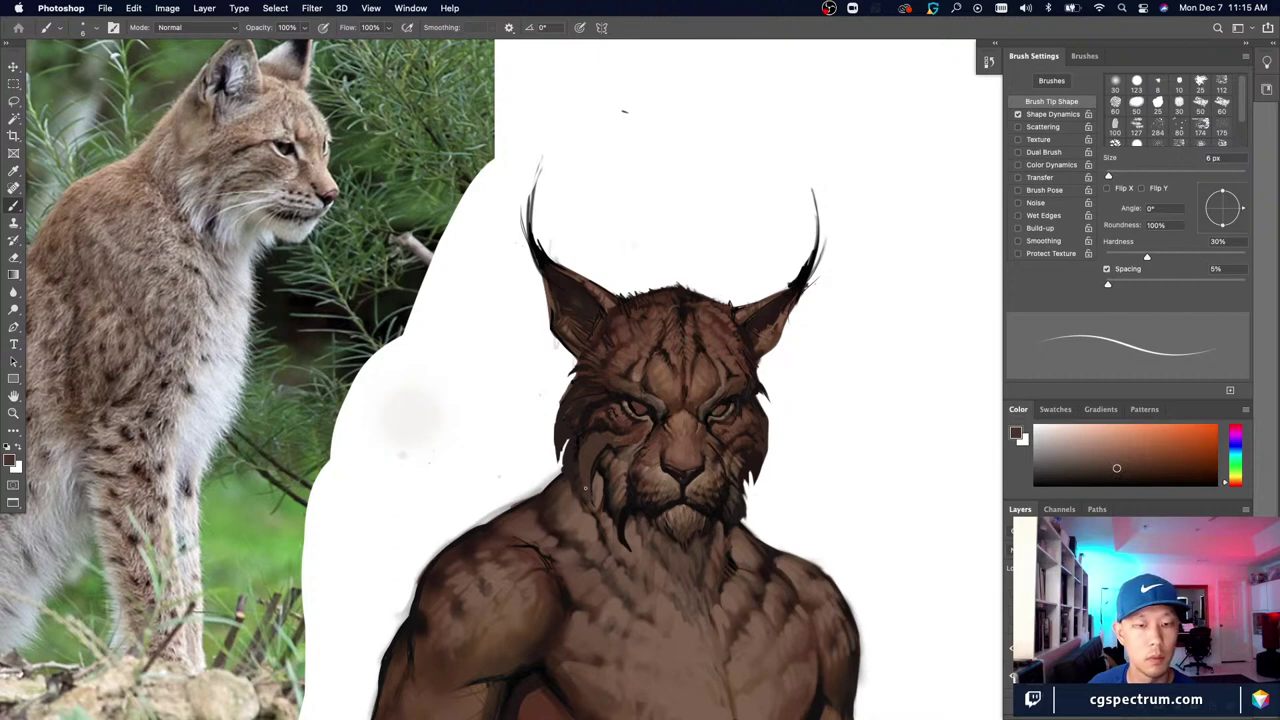
alt+click(595, 465)
drag(590, 500, 592, 480)
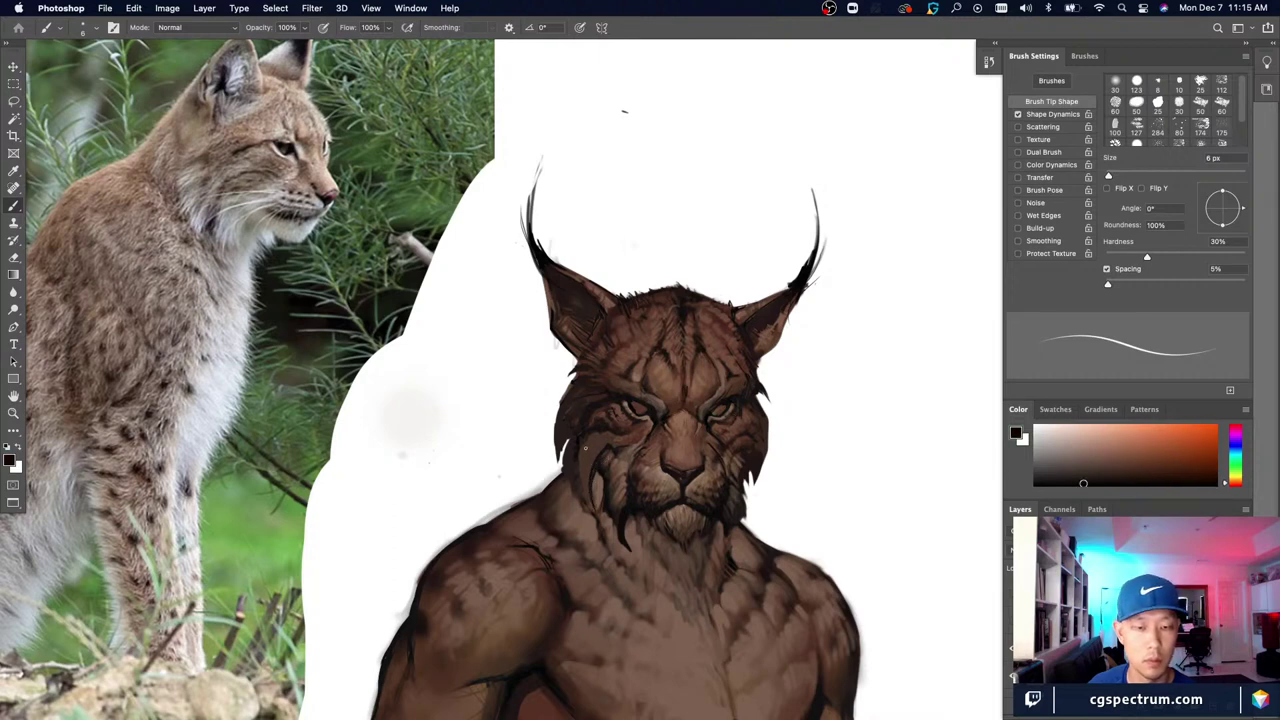
alt+click(587, 450)
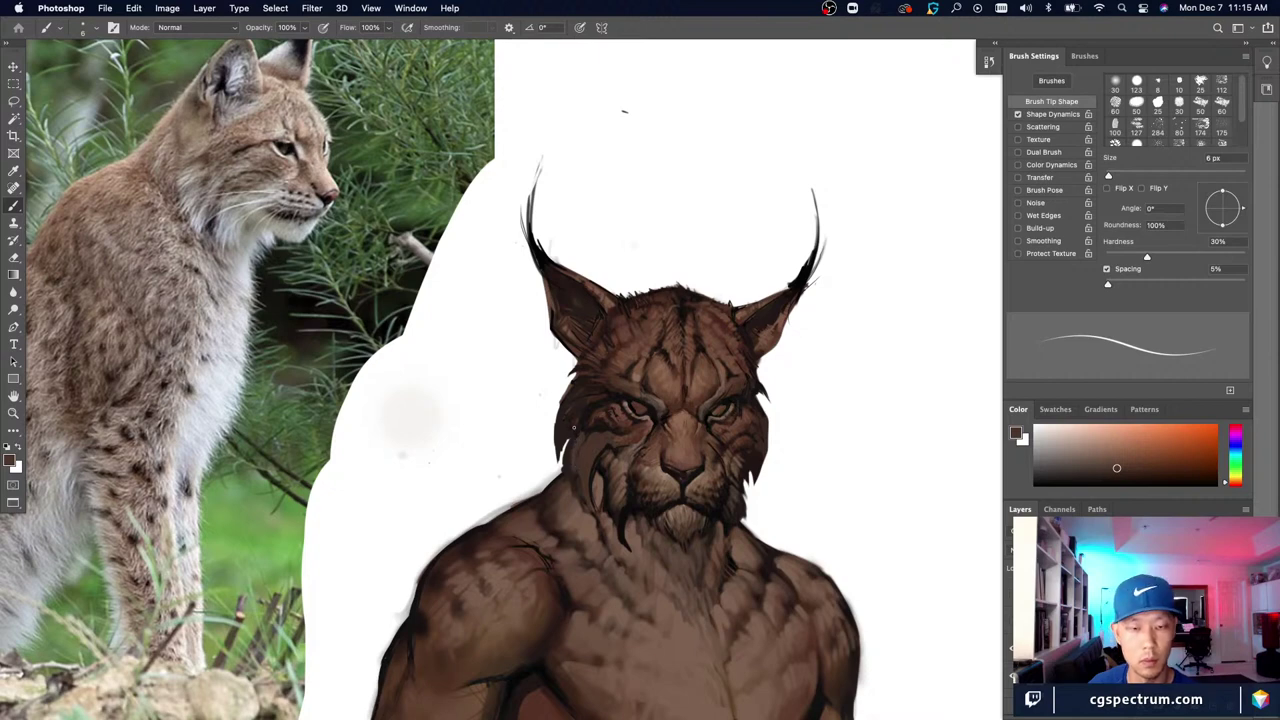
Step: Trim the left-hand face contour with white at 5 px and touch up the adjoining cheek fur in sampled darks
alt+click(585, 423)
alt+click(560, 459)
key([)
drag(566, 445, 564, 462)
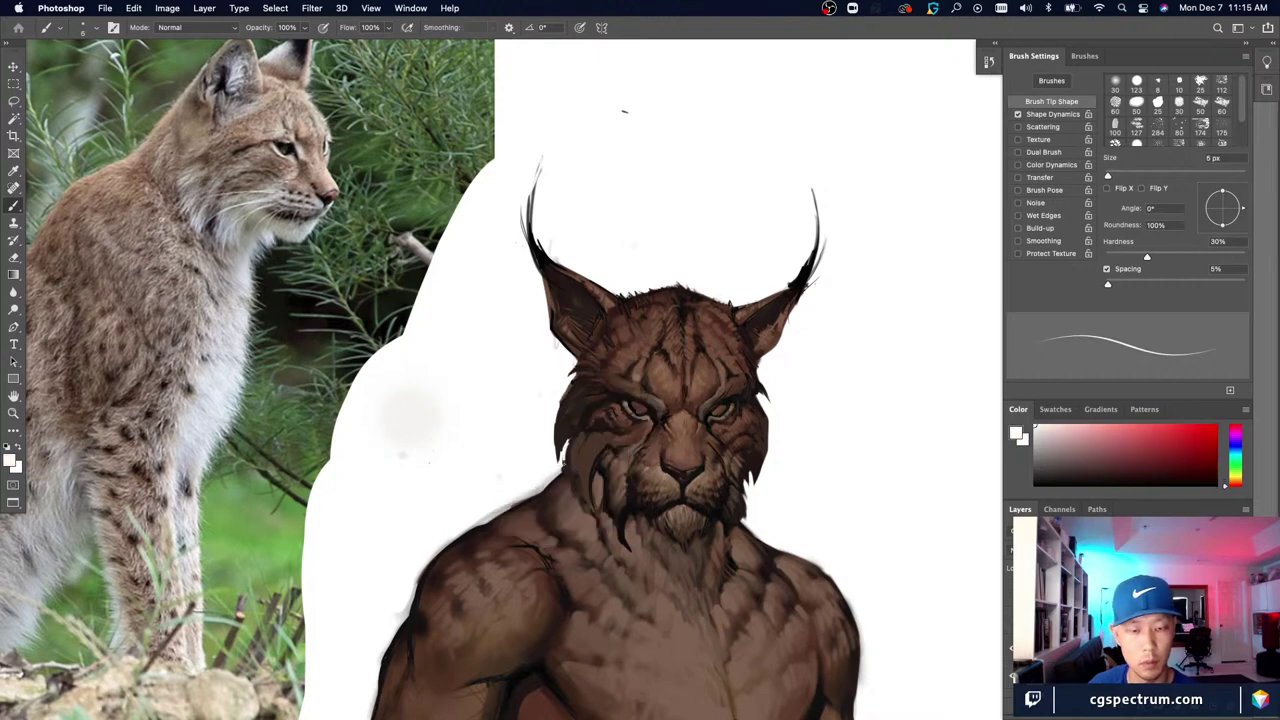
alt+click(578, 440)
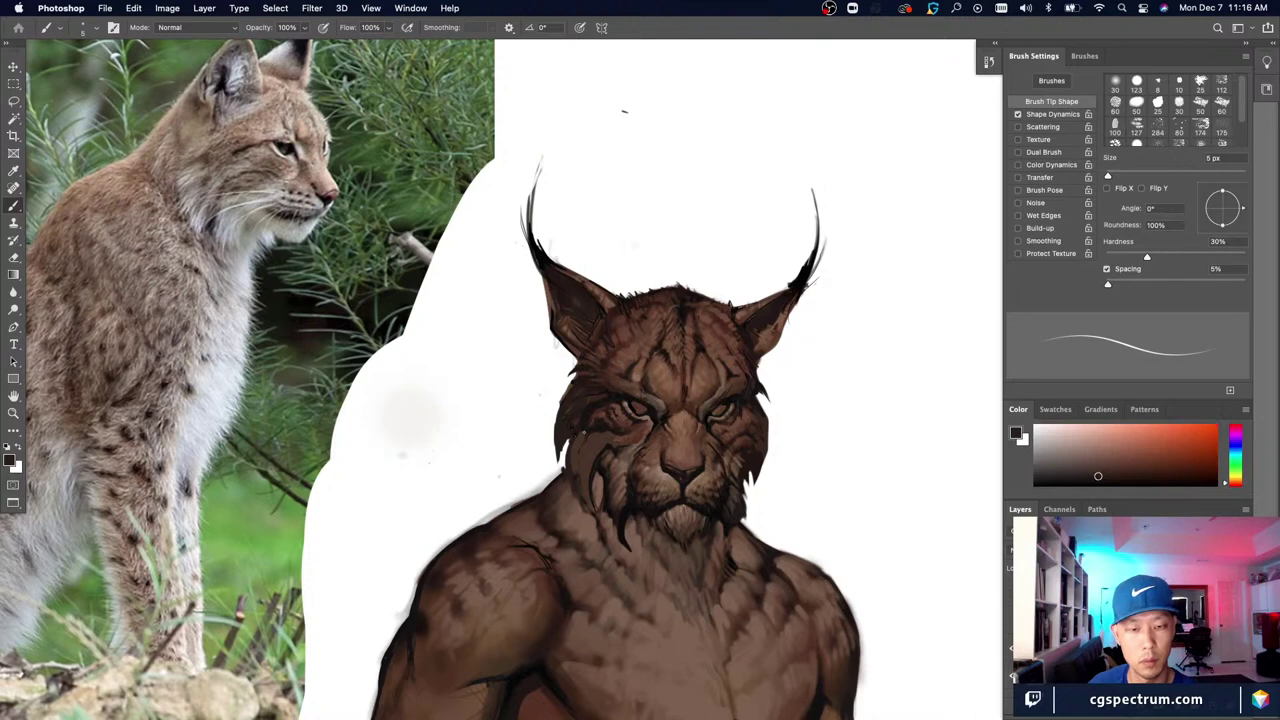
alt+click(589, 430)
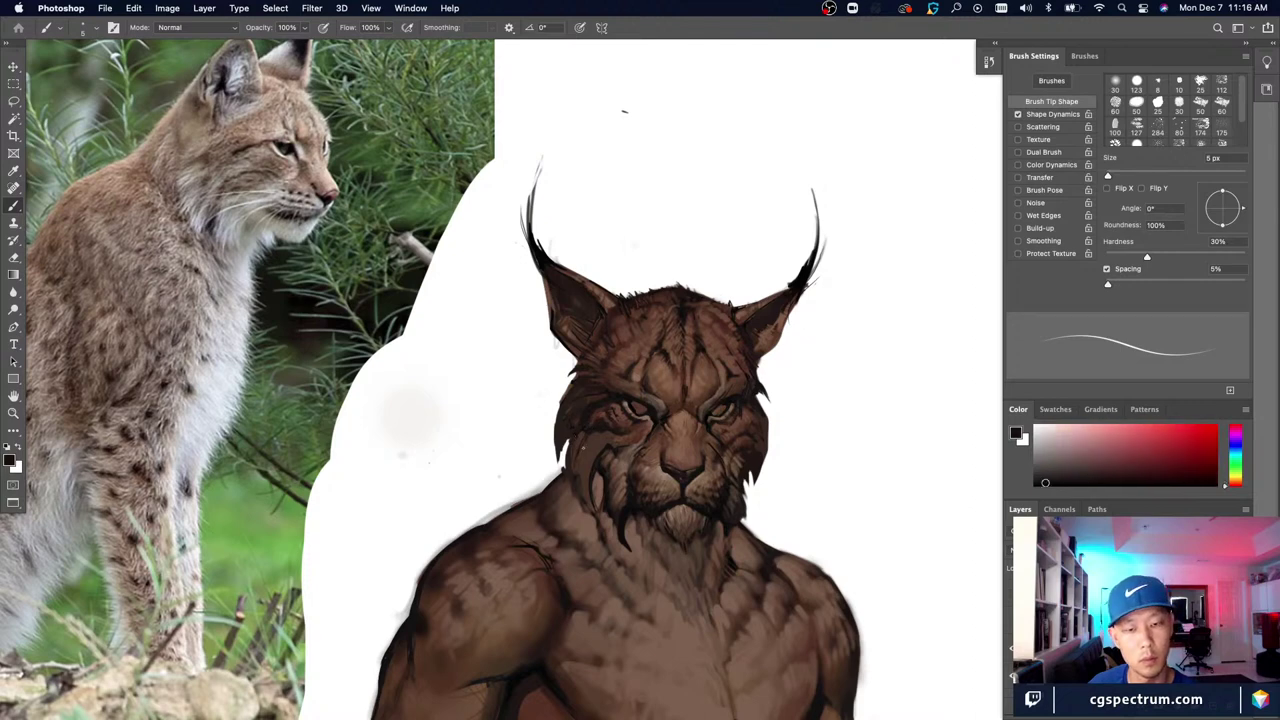
Step: Blend the fur where the left-hand cheek meets the neck, using sampled brown at 8 px and sampled darks at 6 px
alt+click(591, 451)
key(bracketright)
key(bracketright)
key(bracketright)
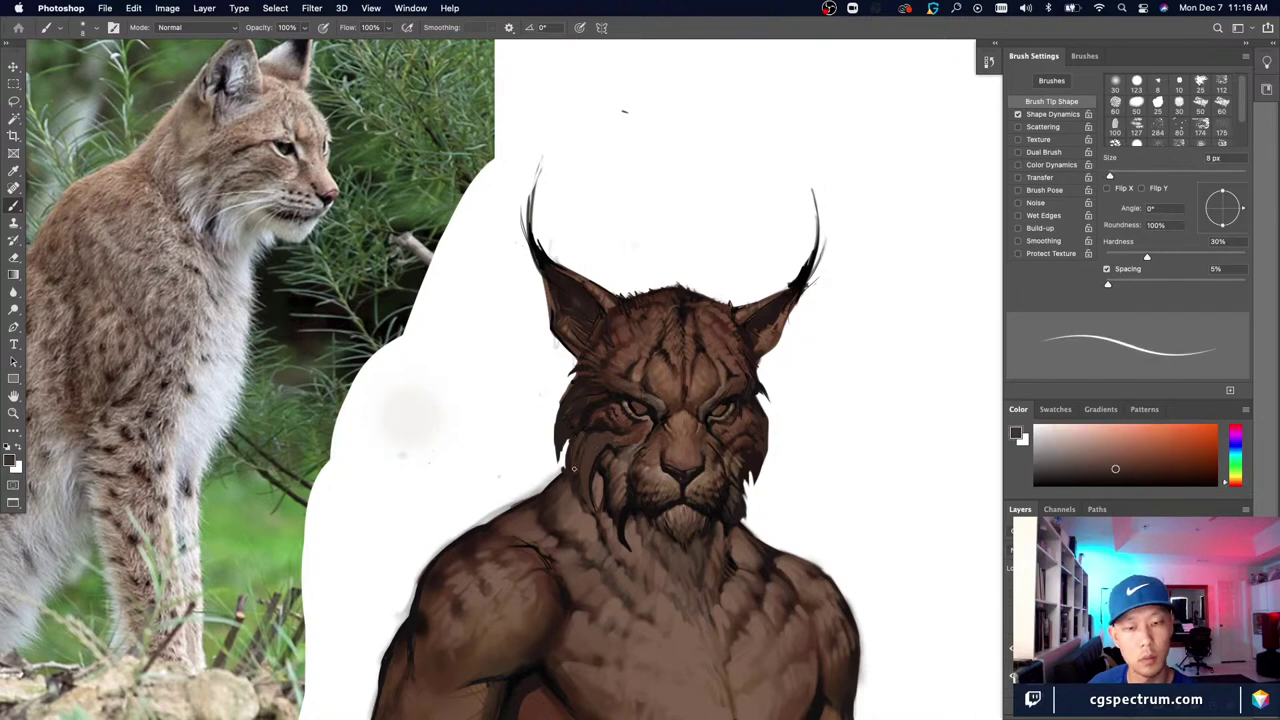
alt+click(577, 429)
key(bracketleft)
key(bracketleft)
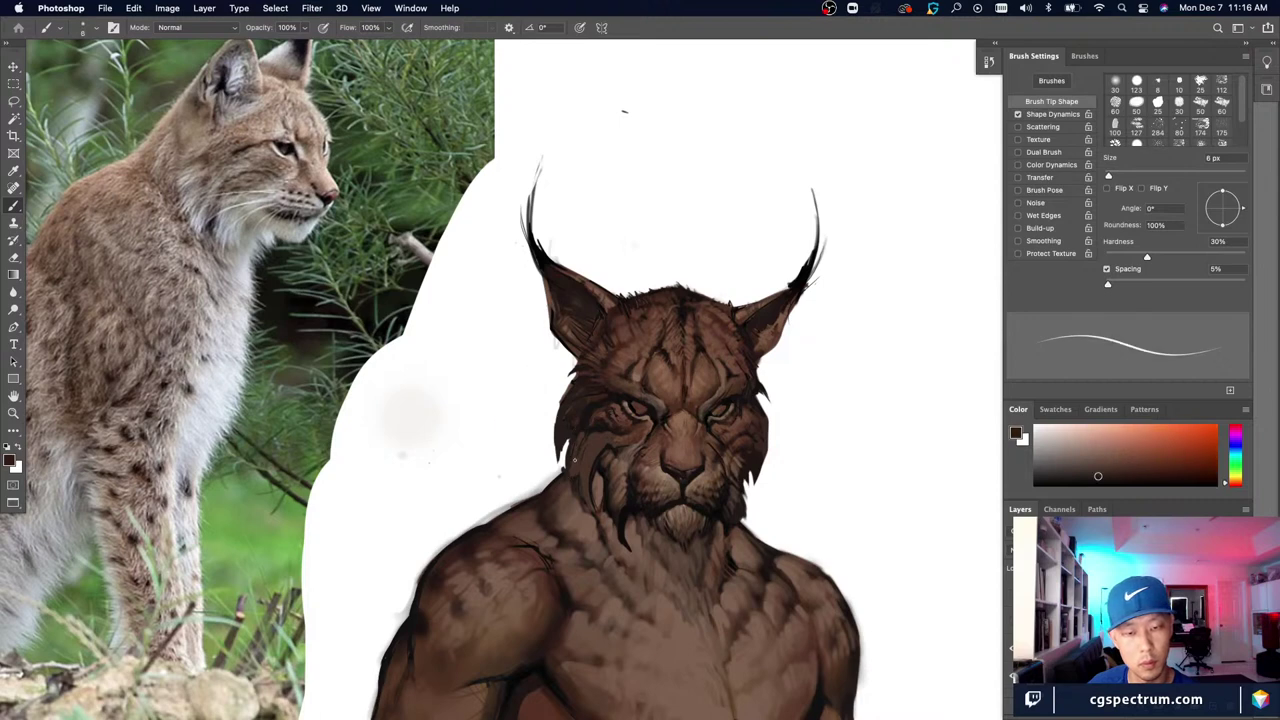
alt+click(574, 466)
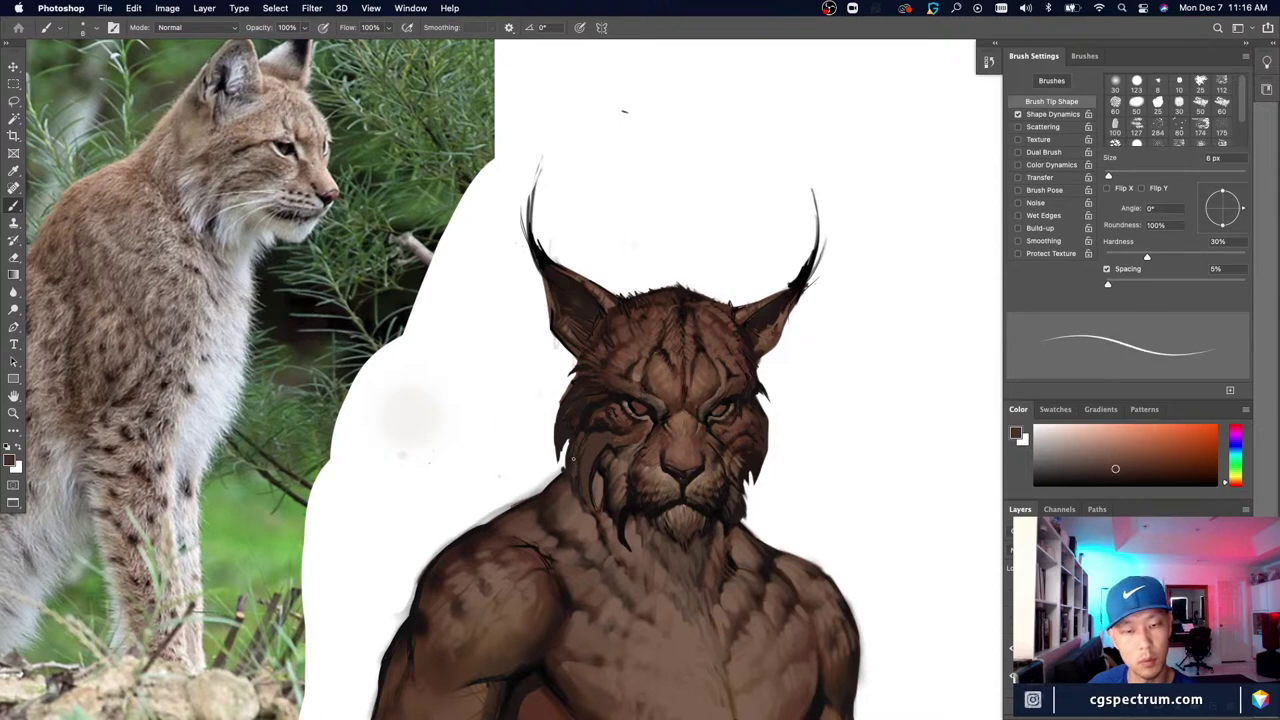
alt+click(576, 426)
alt+click(569, 431)
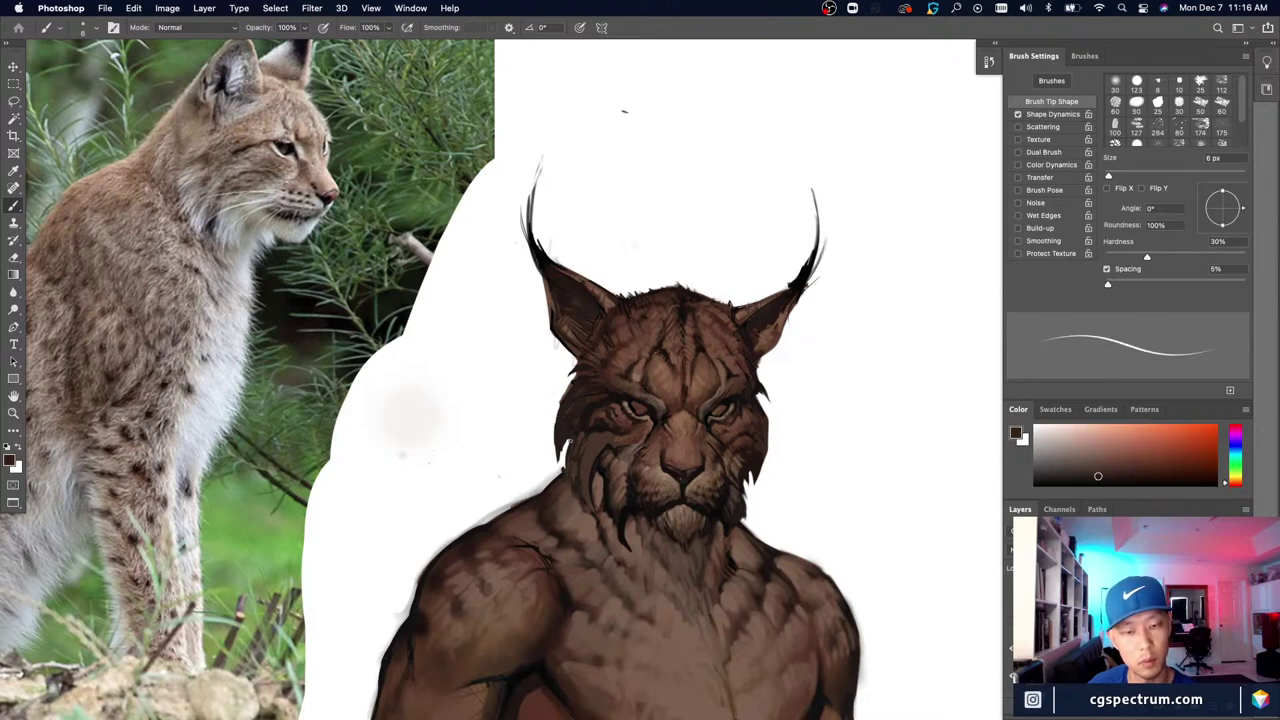
Step: Refine the hanging cheek strands beside the left-hand jaw with sampled black, skin brown and dark tones, reducing the brush to 5 px
alt+click(602, 478)
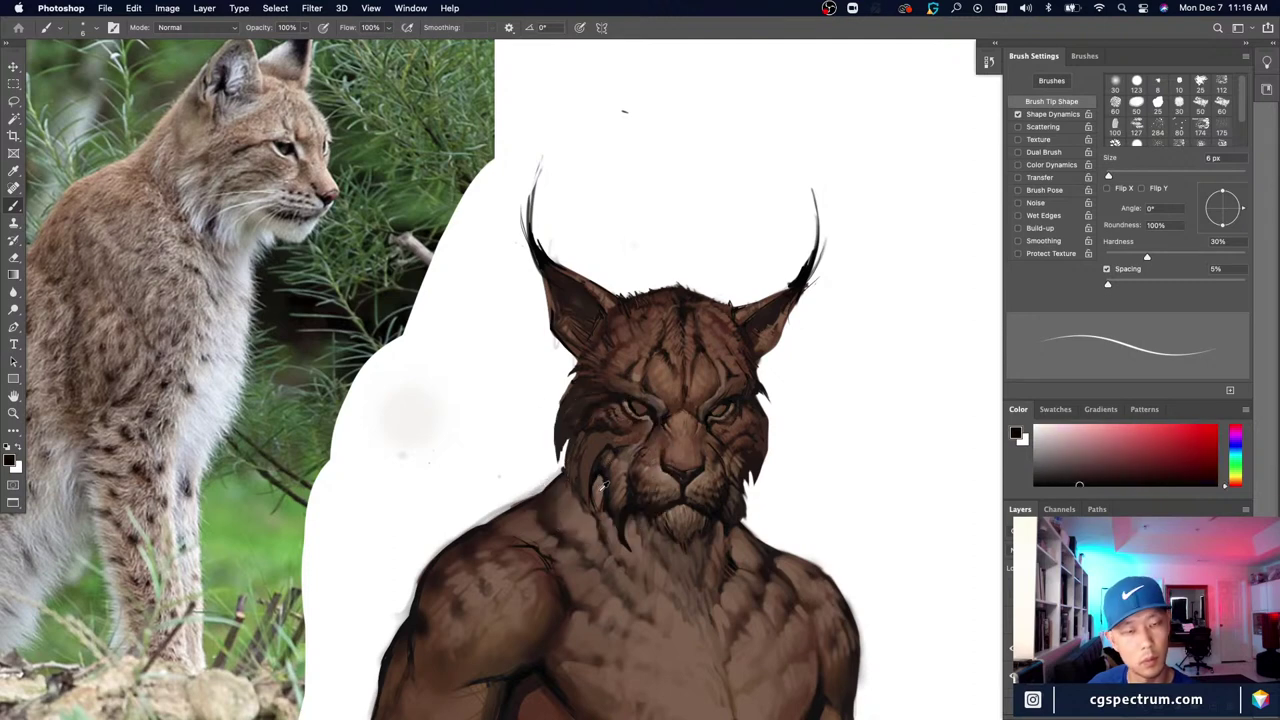
alt+click(599, 486)
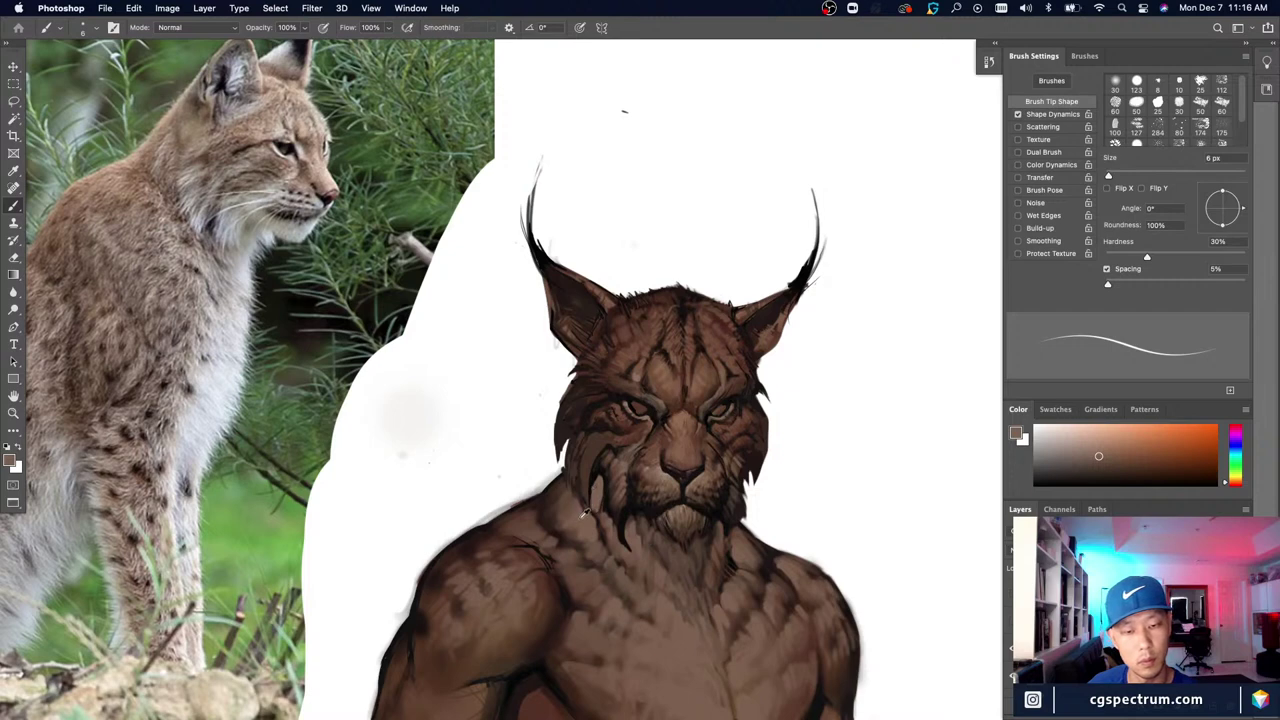
alt+click(578, 504)
alt+click(597, 466)
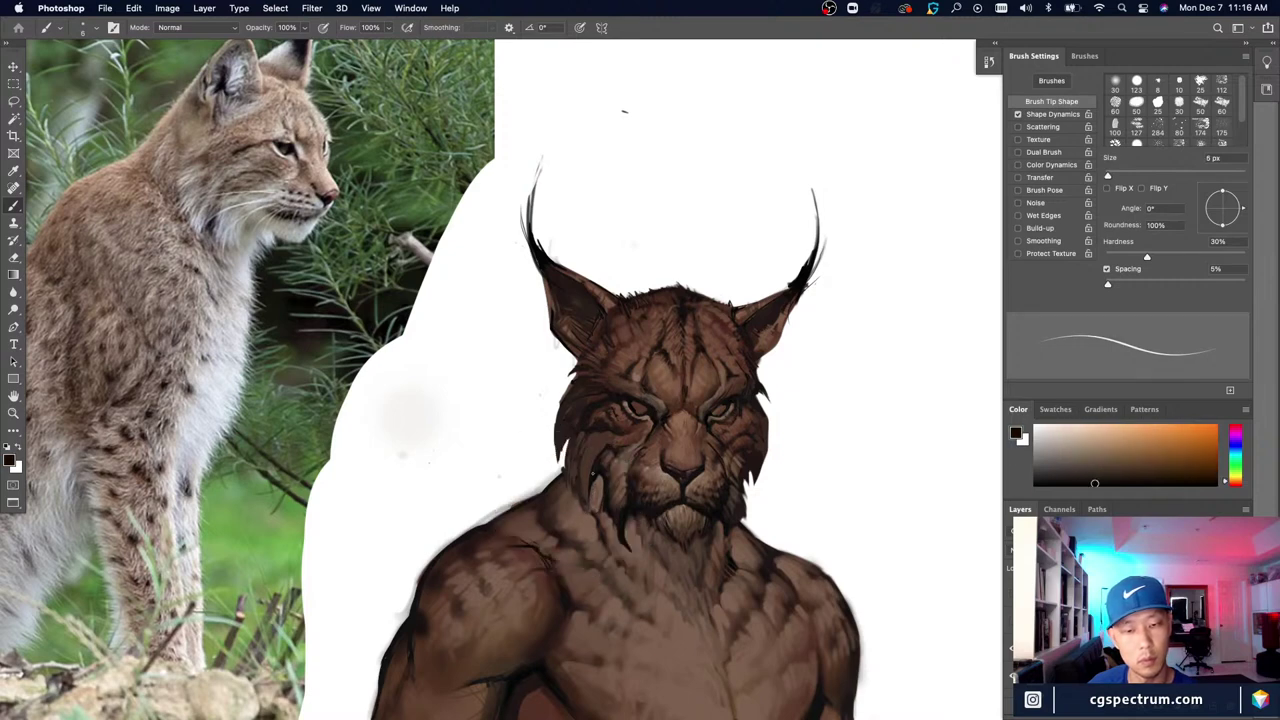
drag(591, 482, 589, 505)
Step: Add fine fur strands to the left-hand cheek with a 4 px brush in sampled brown and dark tones
alt+click(593, 449)
key(bracketleft)
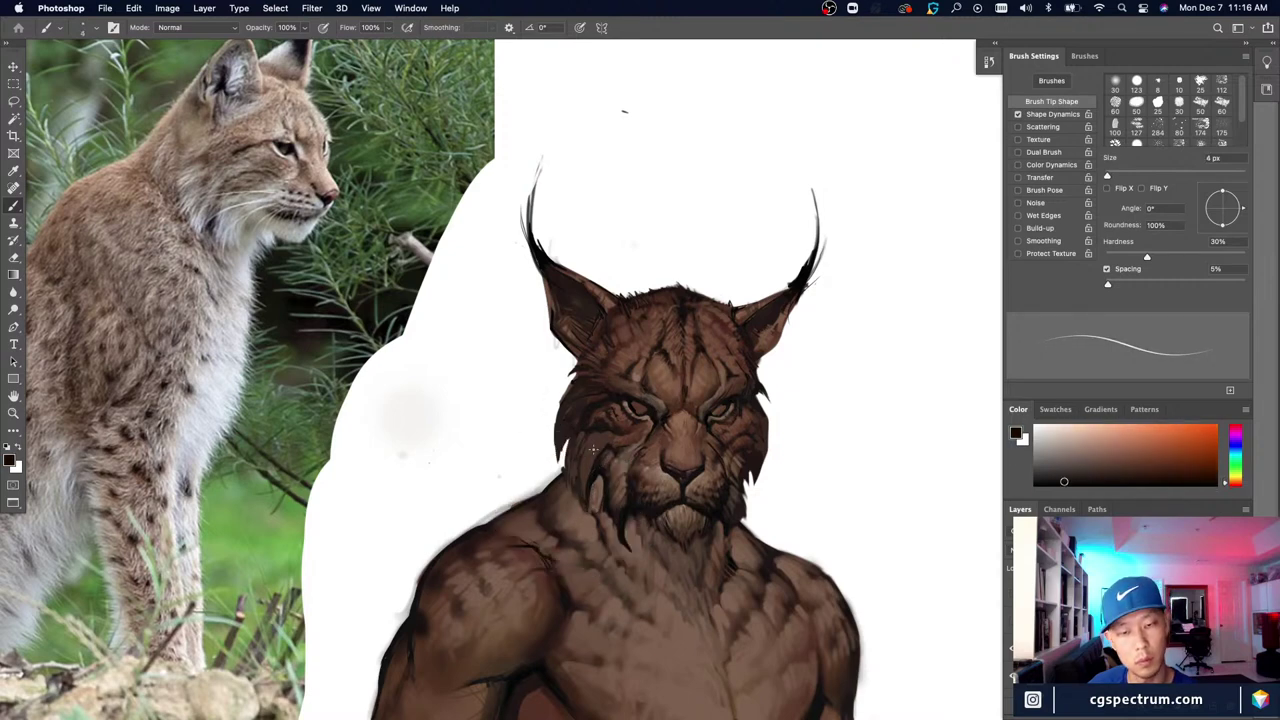
alt+click(595, 437)
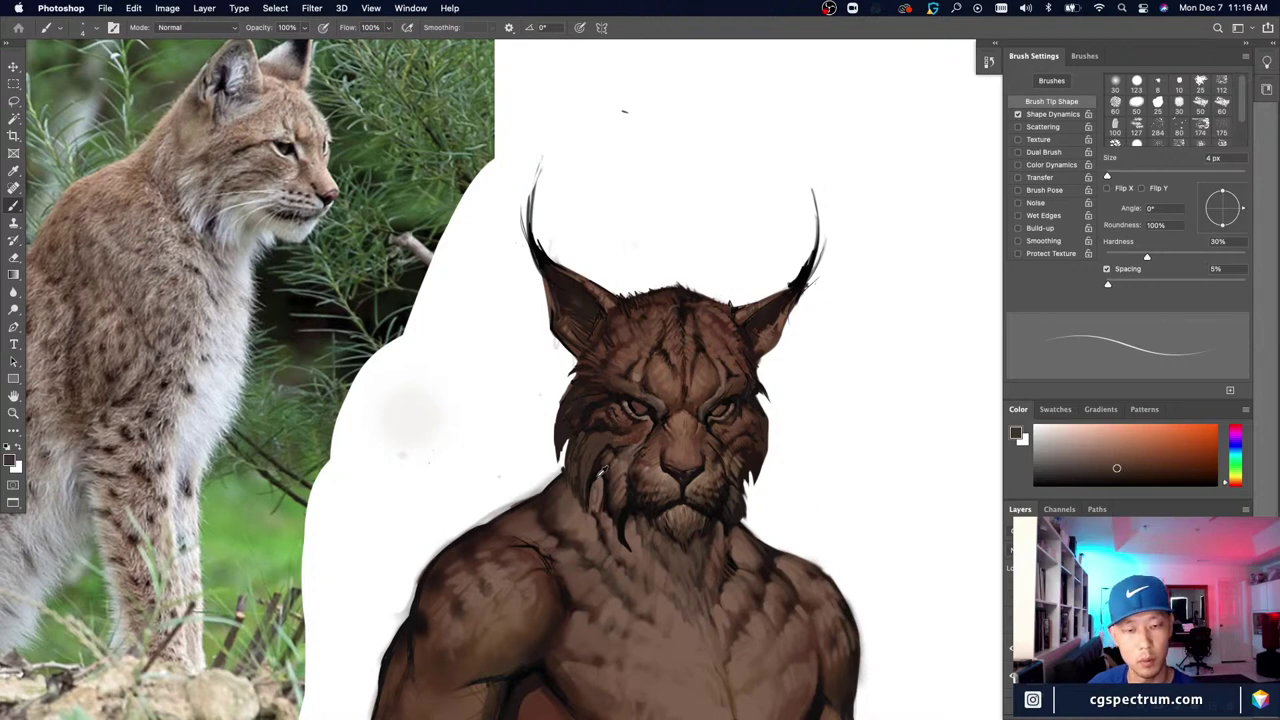
alt+click(594, 473)
alt+click(589, 494)
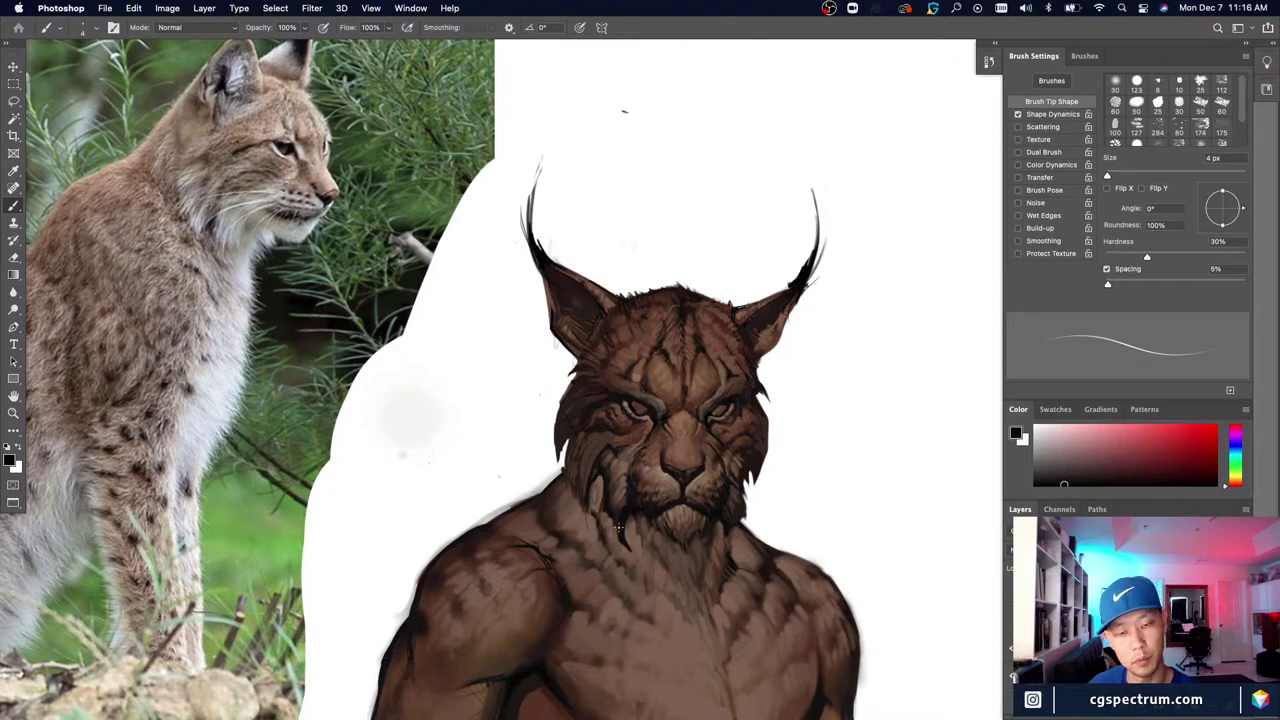
Step: Paint a long dark fur strand from the left-hand cheek down over the neck in sampled black at 7 px
key(super+minus)
key(super+minus)
key(super+plus)
key(super+plus)
alt+click(601, 473)
key(bracketright)
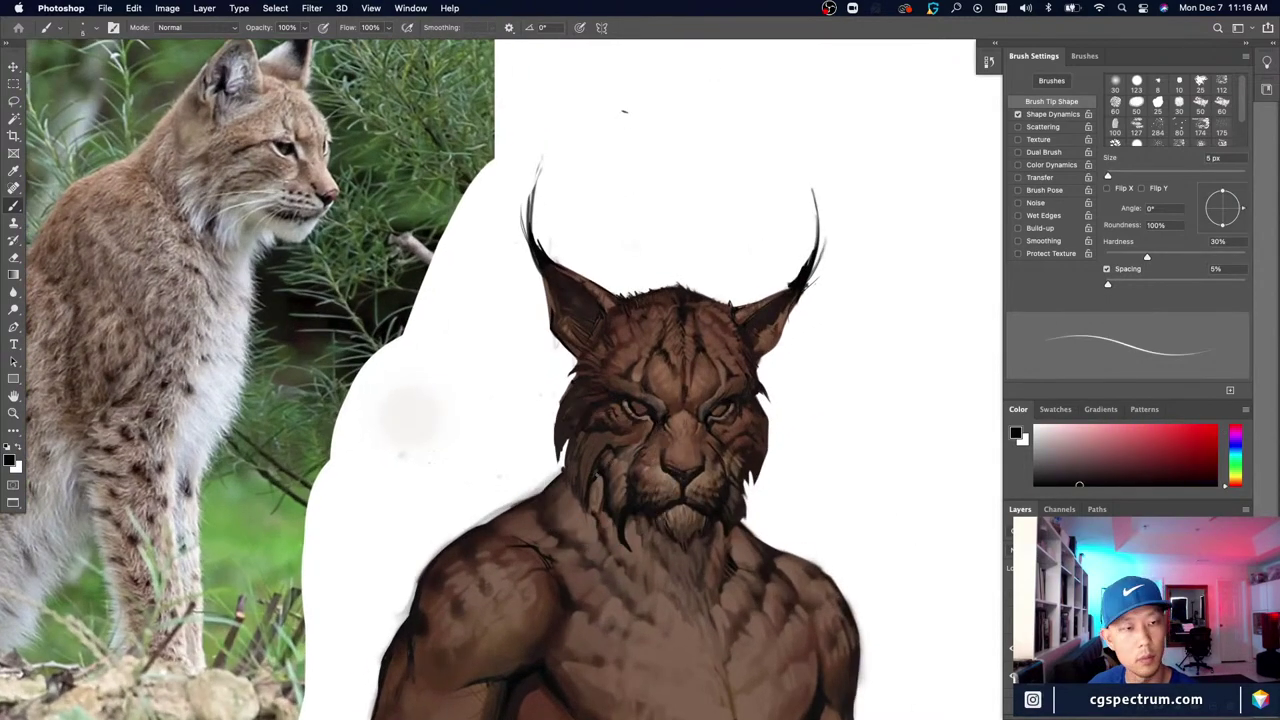
key(bracketright)
key(bracketright)
drag(590, 483, 591, 543)
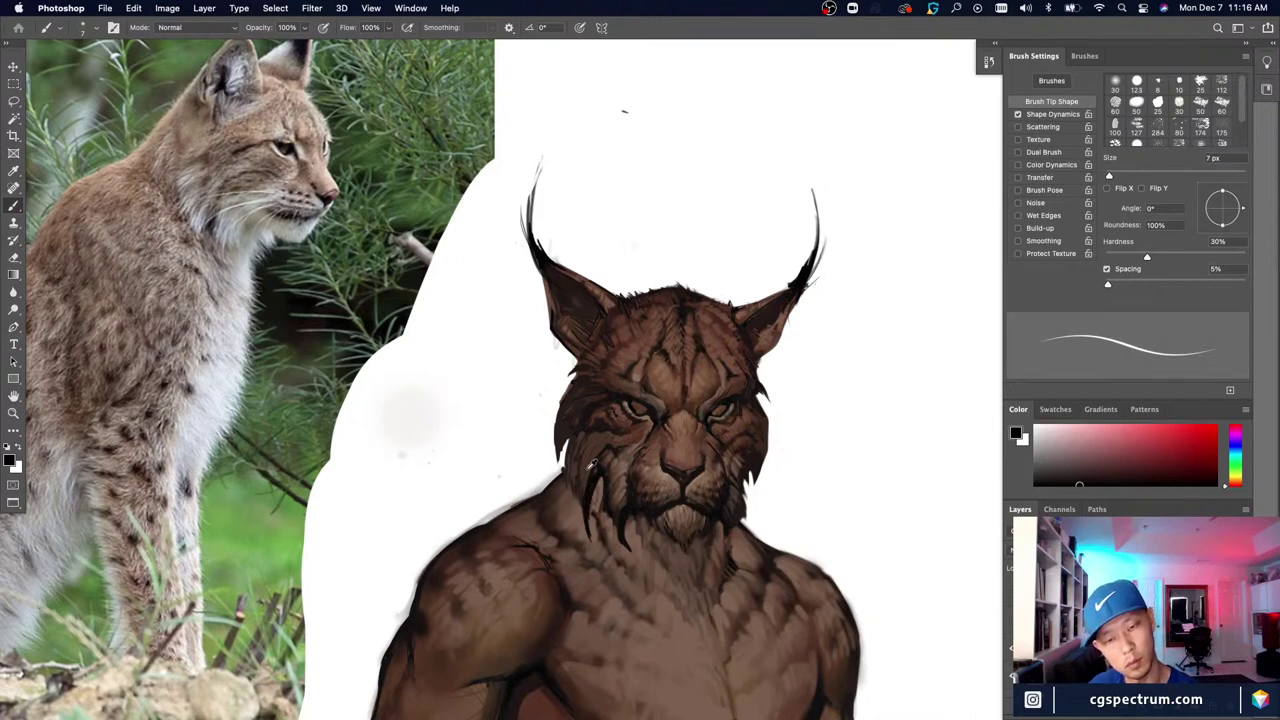
Step: Refine the long neck strand with sampled brown at 7 px and paint dark fur beside it in black at 6 px
alt+click(587, 519)
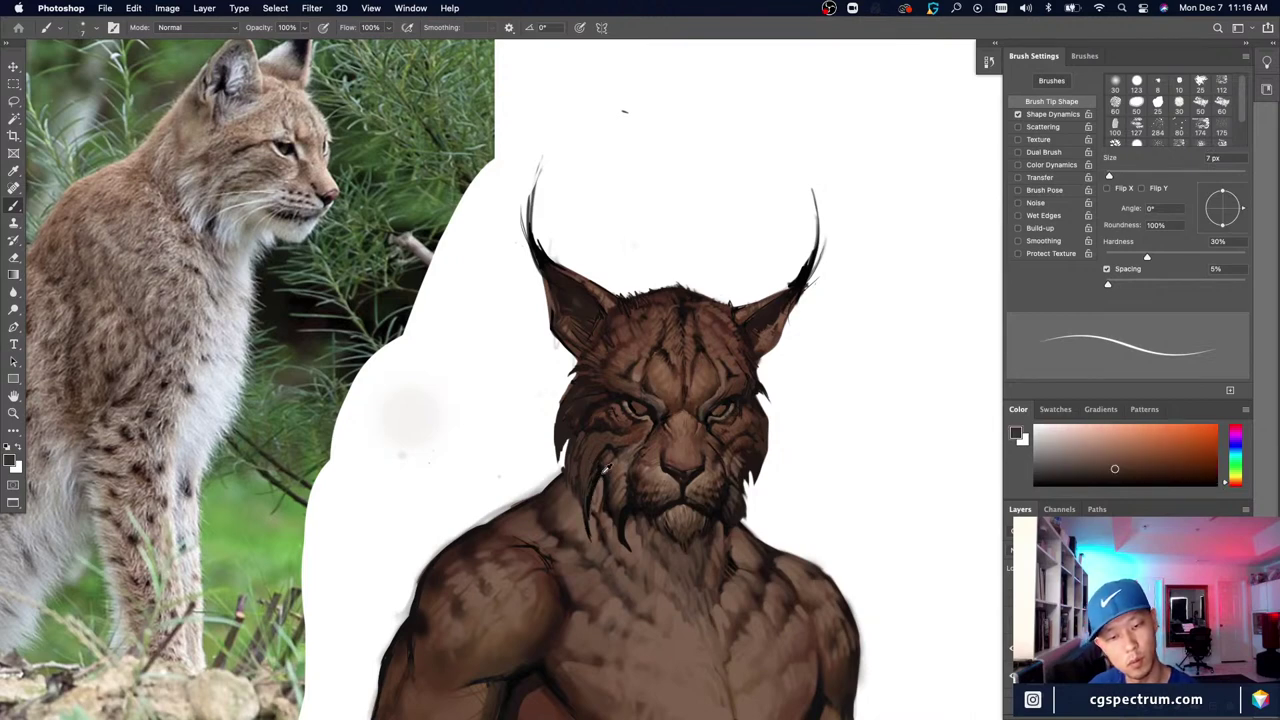
alt+click(604, 472)
alt+click(585, 505)
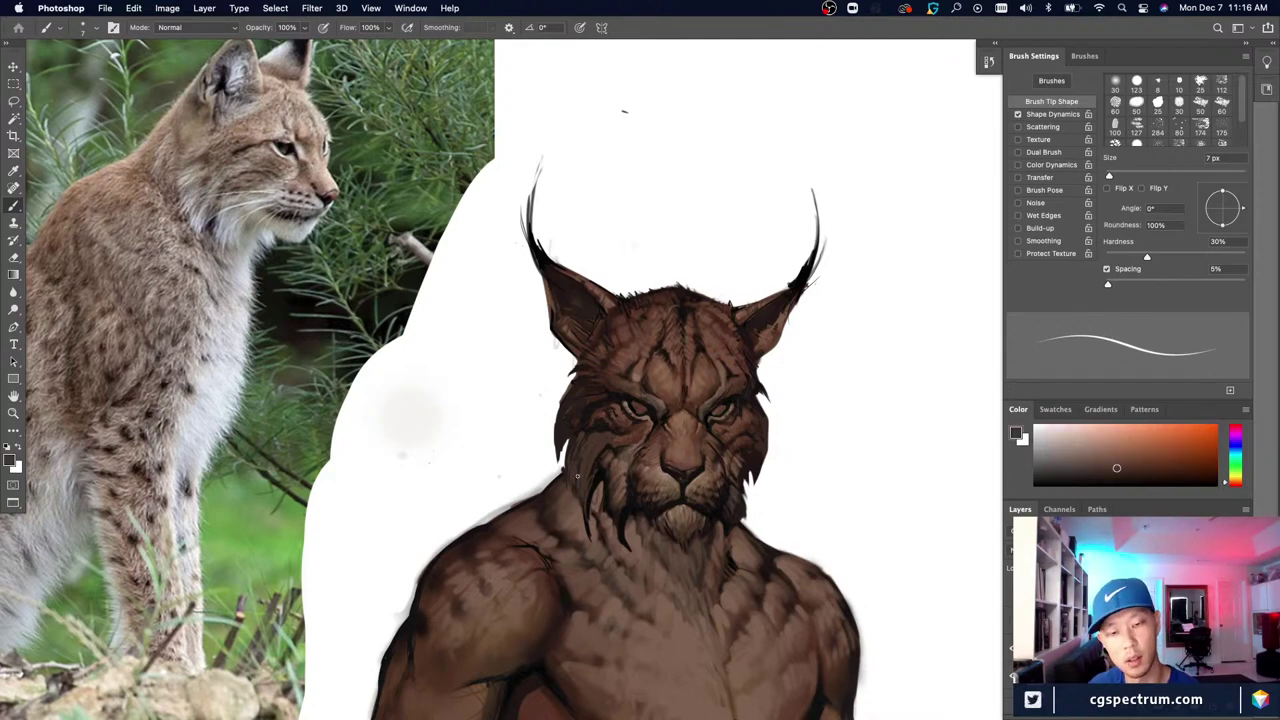
alt+click(583, 495)
key(bracketleft)
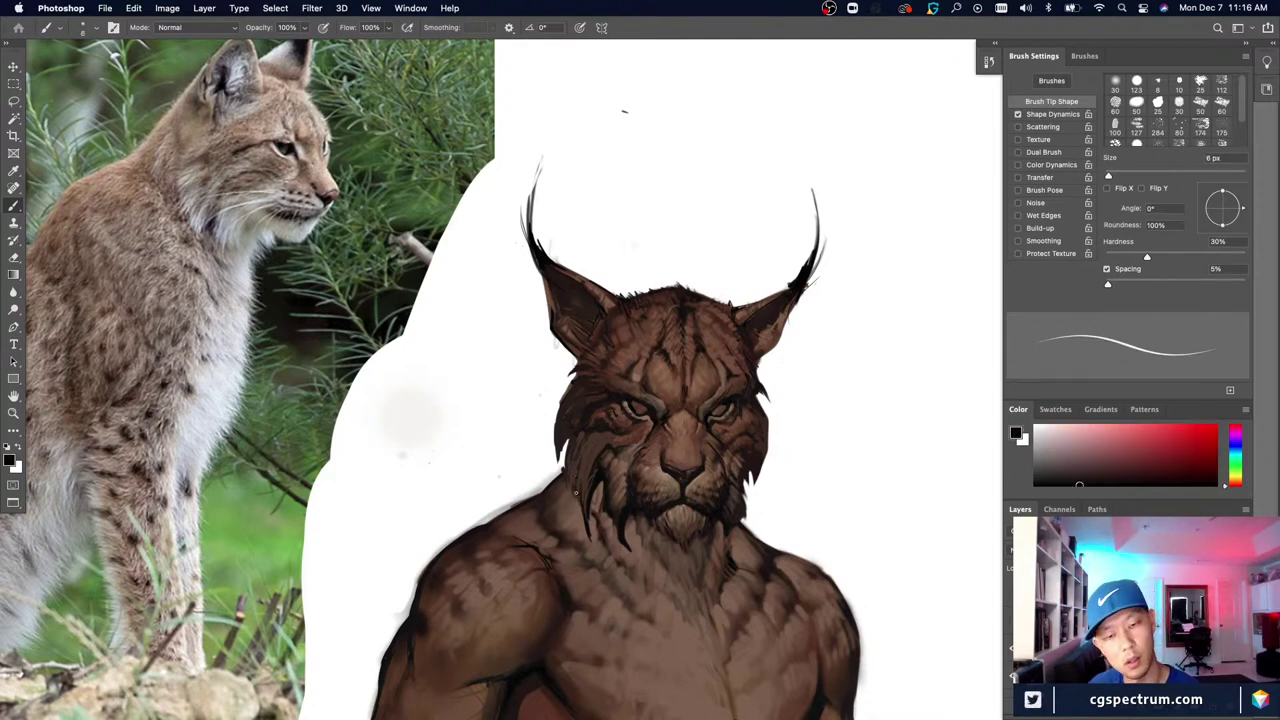
drag(575, 504, 572, 469)
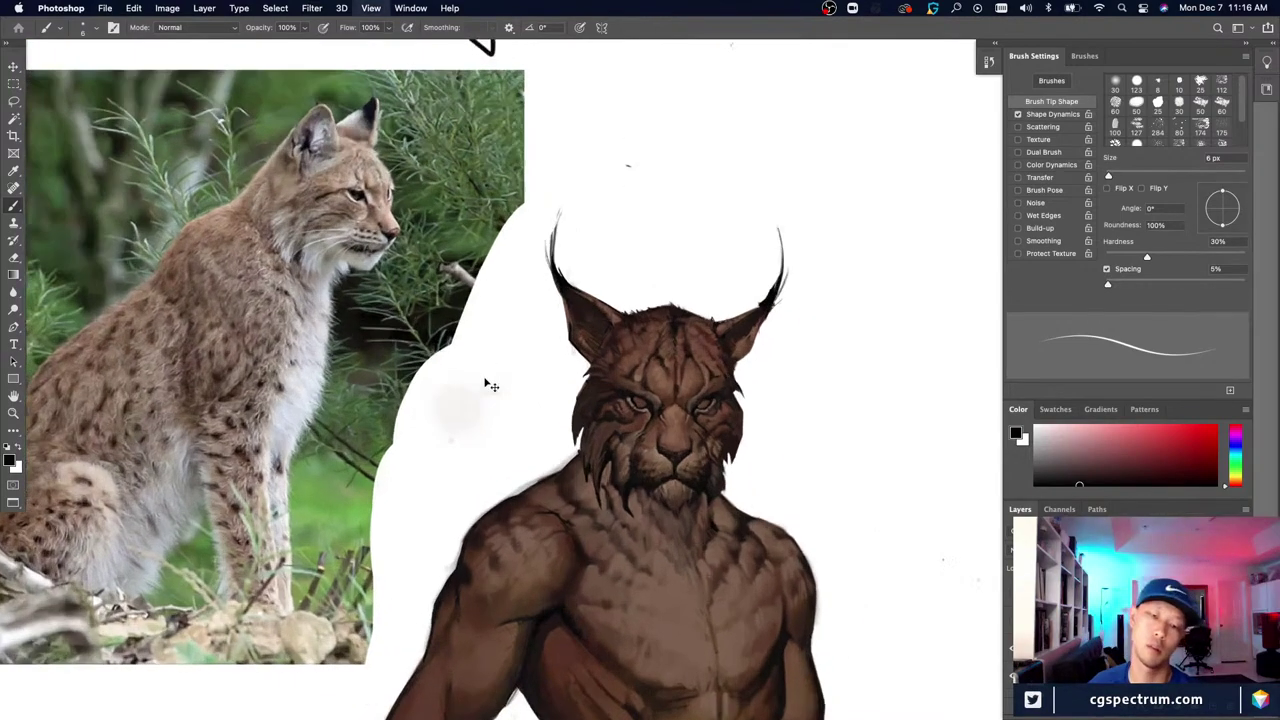
Step: Touch up the fur along the left-hand cheek with the 6 px brush in sampled brown and black
alt+click(572, 503)
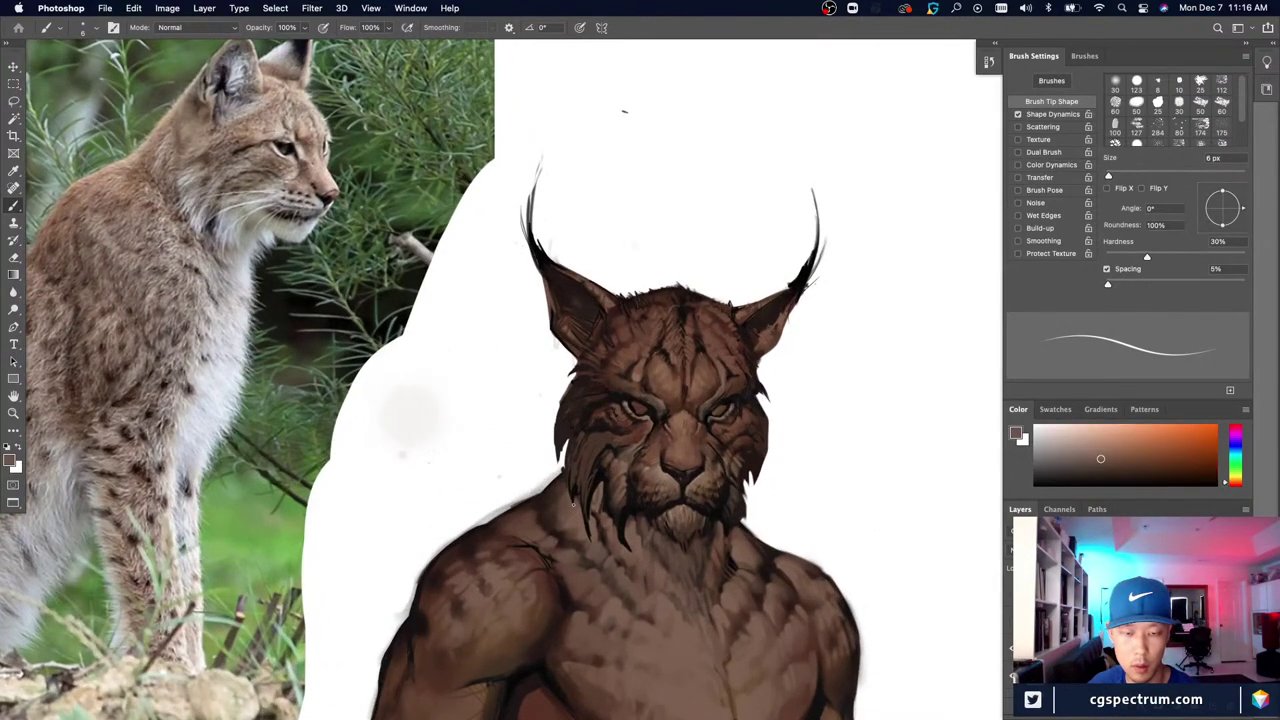
alt+click(566, 436)
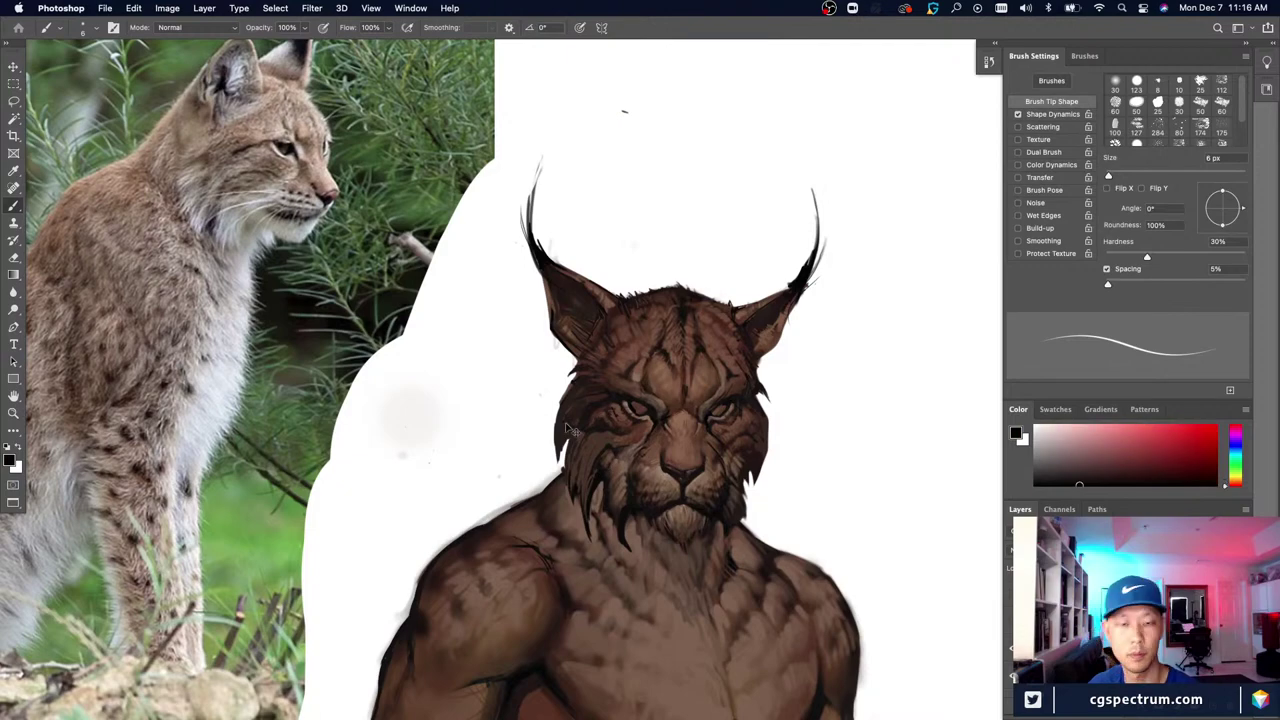
key(super+minus)
key(super+minus)
key(super+minus)
key(super+plus)
key(super+plus)
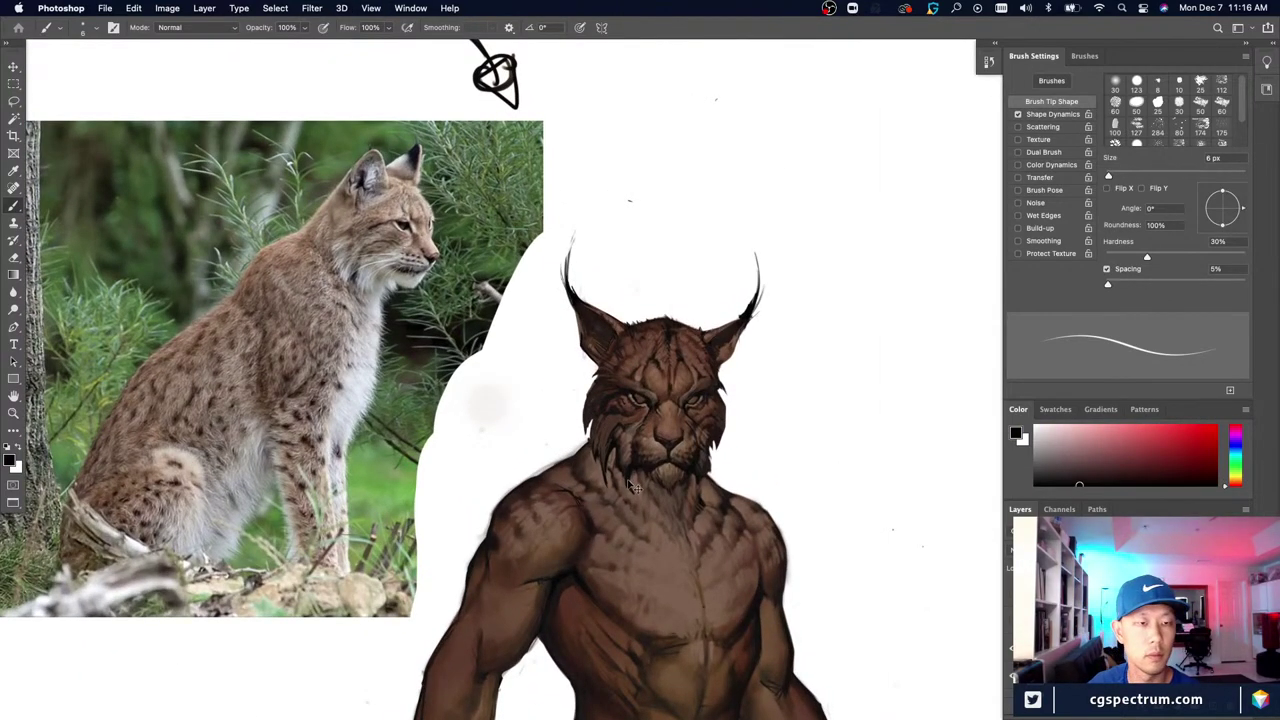
key(super+plus)
key(super+plus)
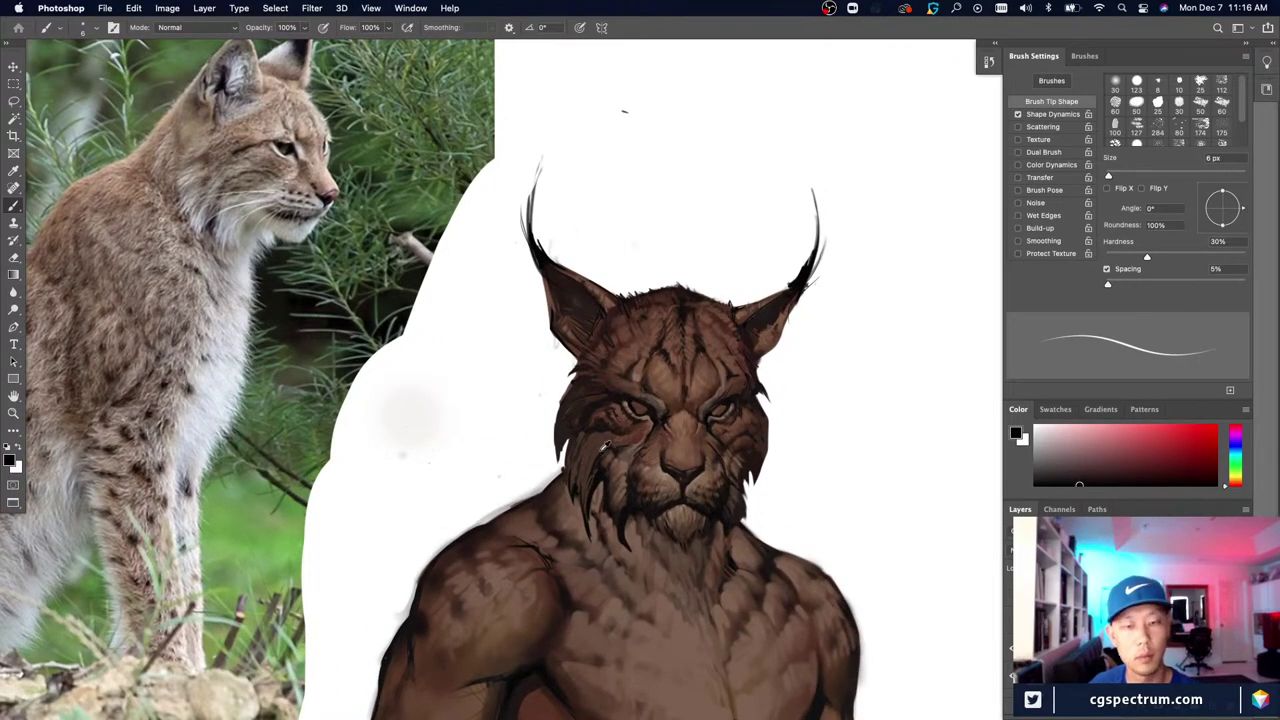
Step: Refine the fur inside the left-hand cheek with a fine 3 to 4 px brush in sampled brown
alt+click(605, 447)
alt+click(607, 450)
key(bracketleft)
key(bracketleft)
key(bracketleft)
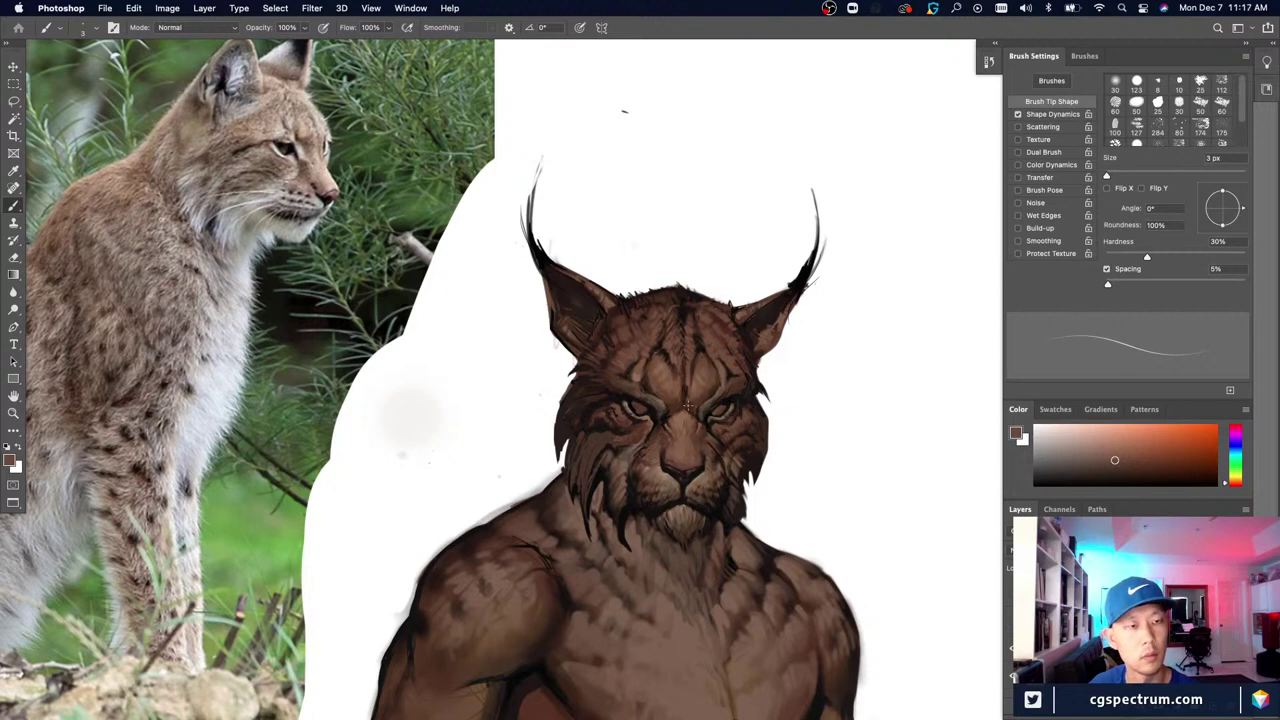
key(bracketright)
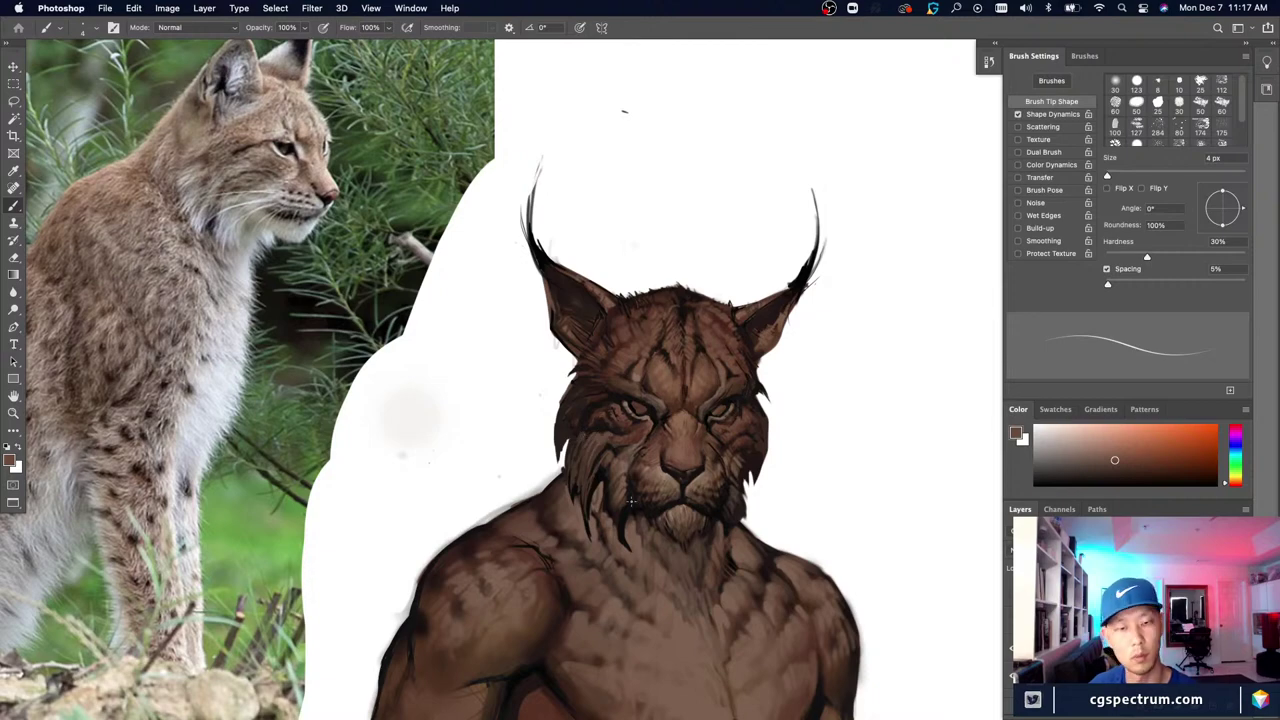
Step: Reshape and thicken the long dark strand hanging from the left-hand jaw over the neck in black at 6 px
key(super+minus)
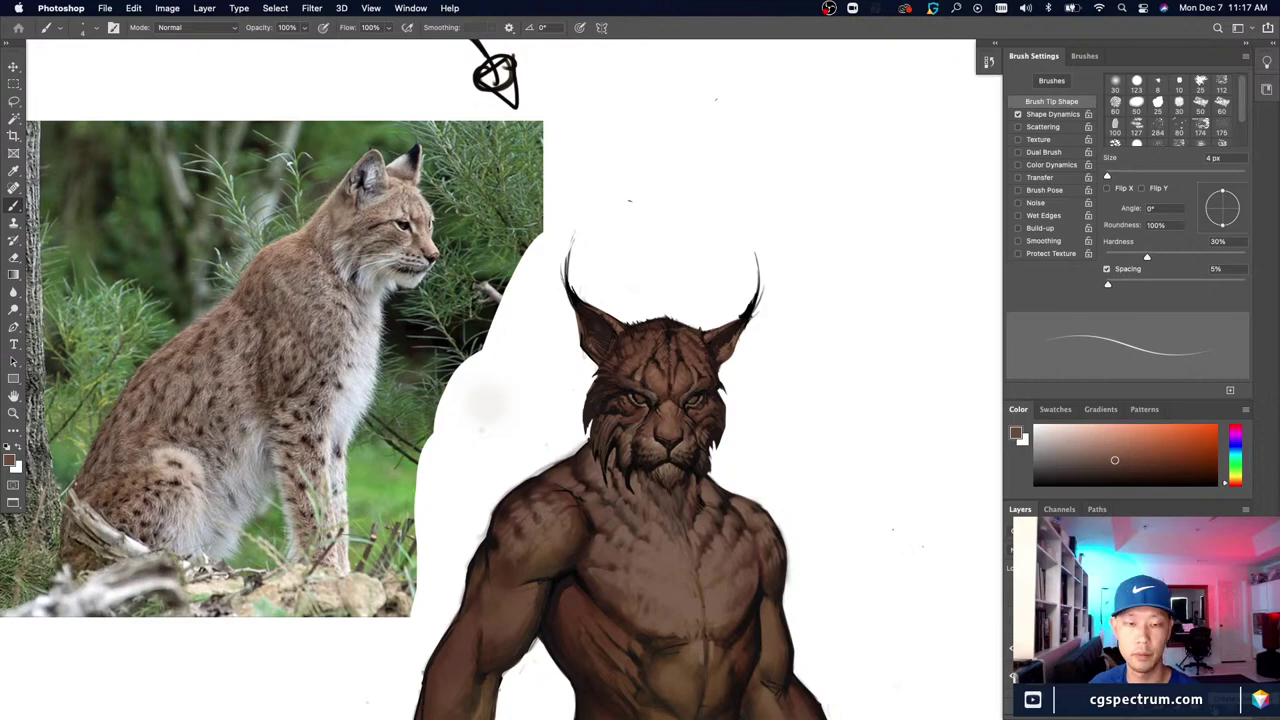
drag(674, 623, 664, 590)
key(super+plus)
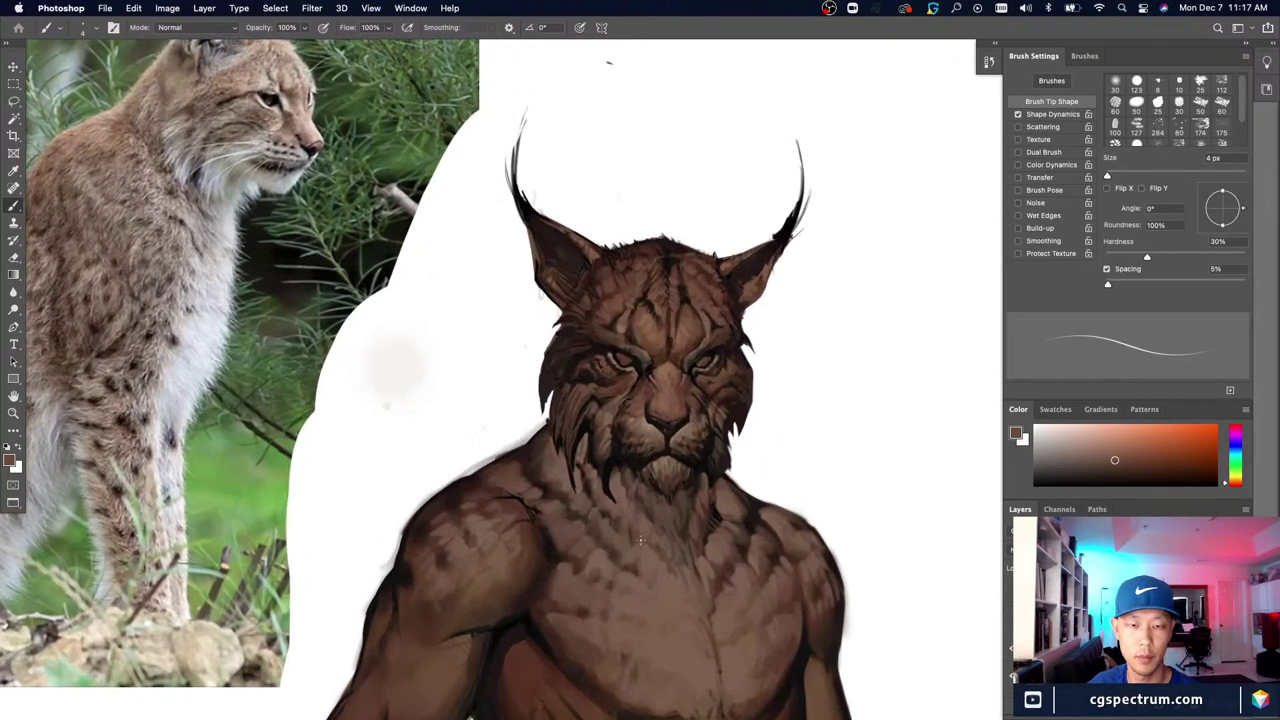
drag(590, 520, 697, 601)
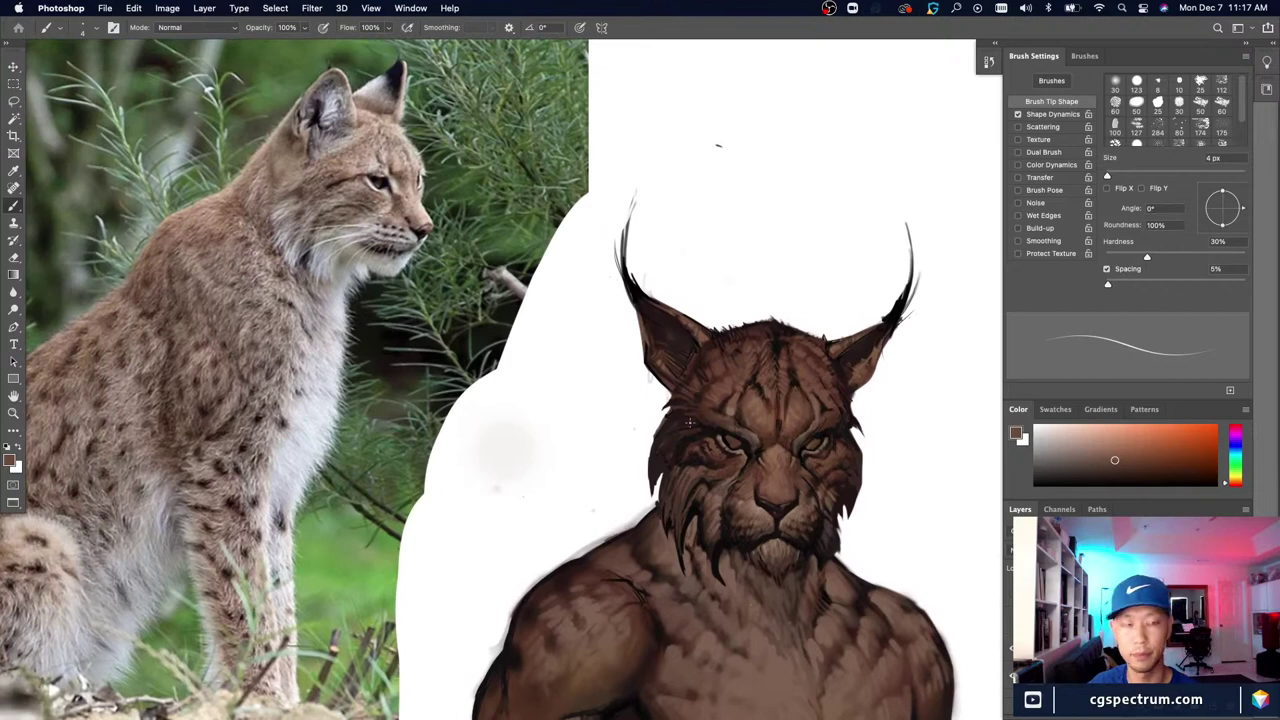
alt+click(714, 525)
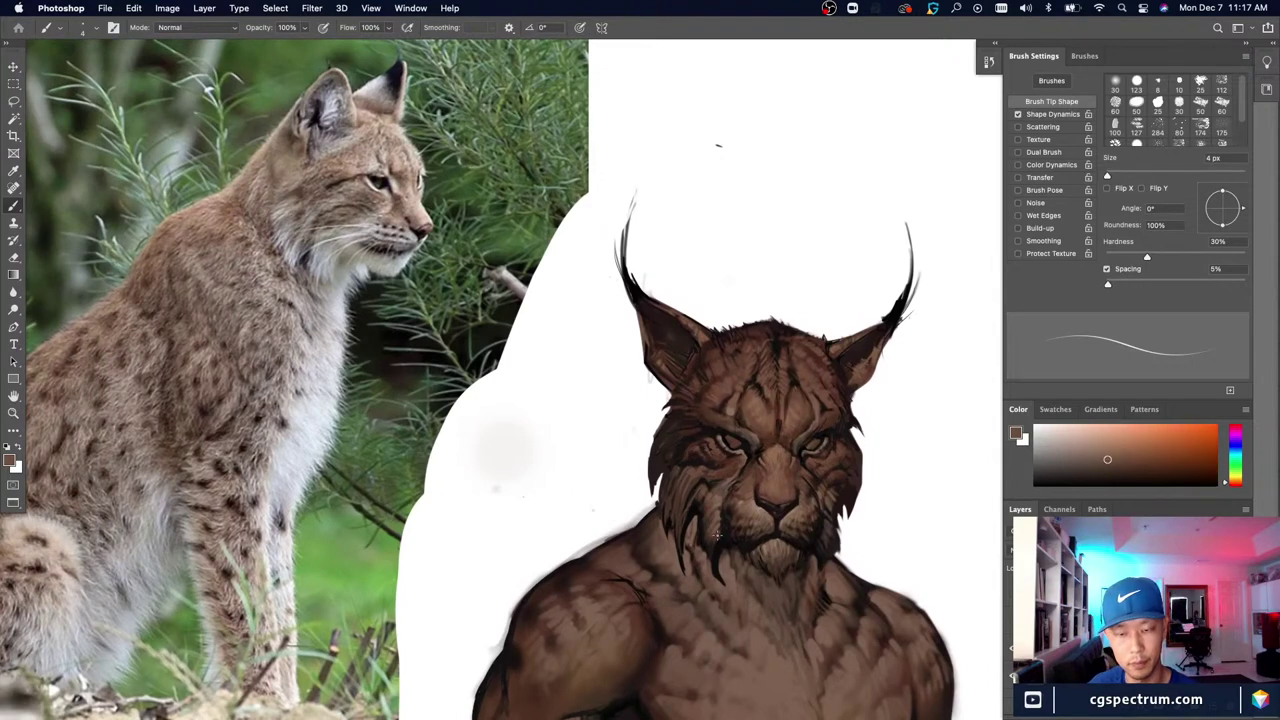
key(bracketright)
key(bracketright)
key(bracketright)
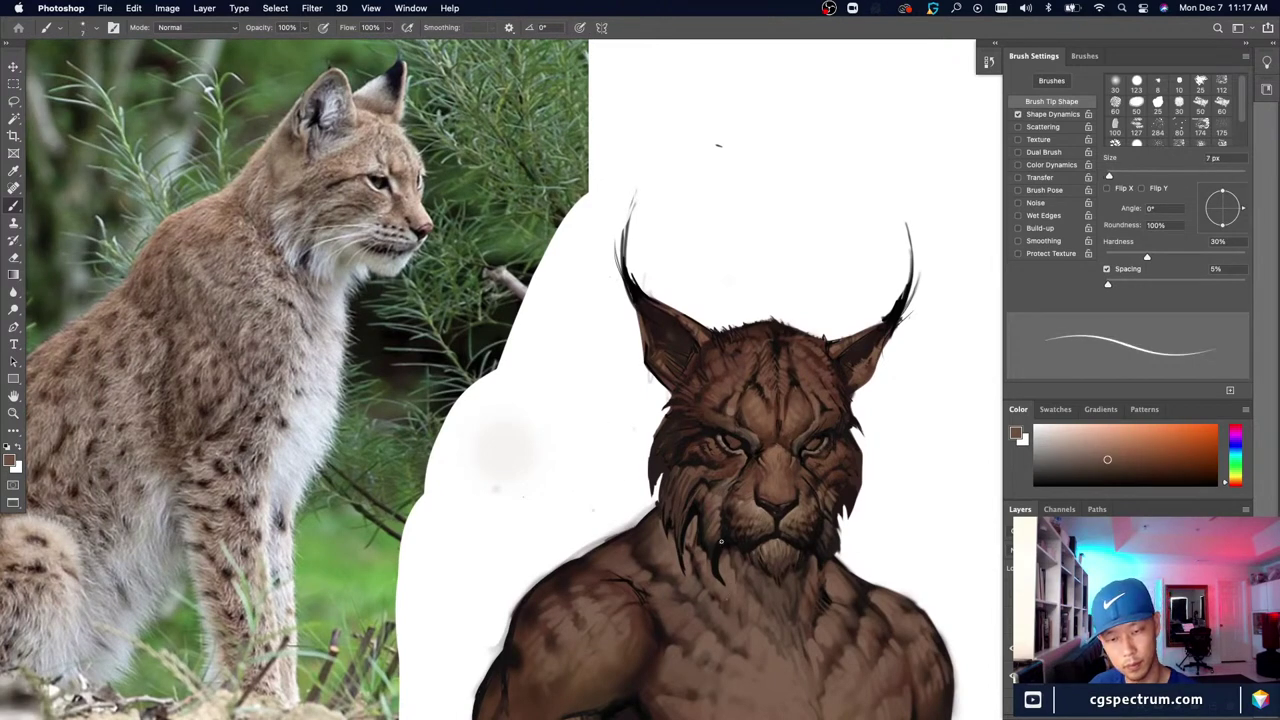
key(d)
key(bracketleft)
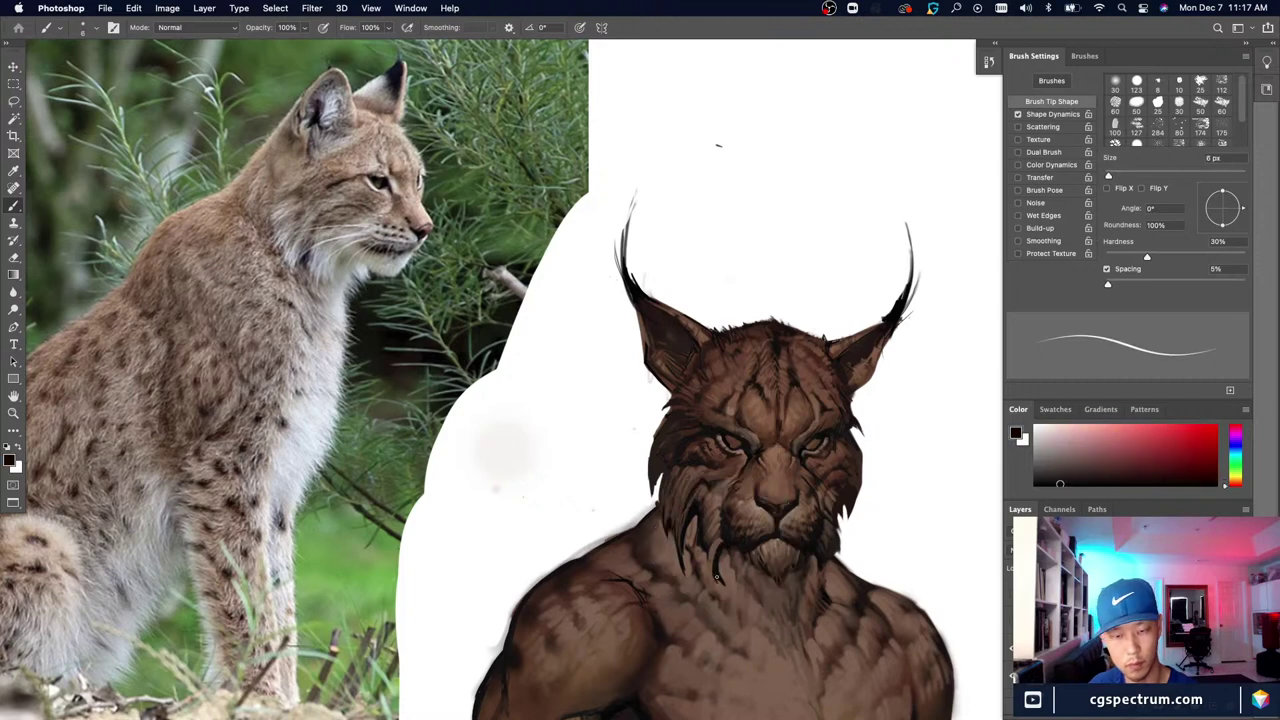
drag(713, 548, 724, 596)
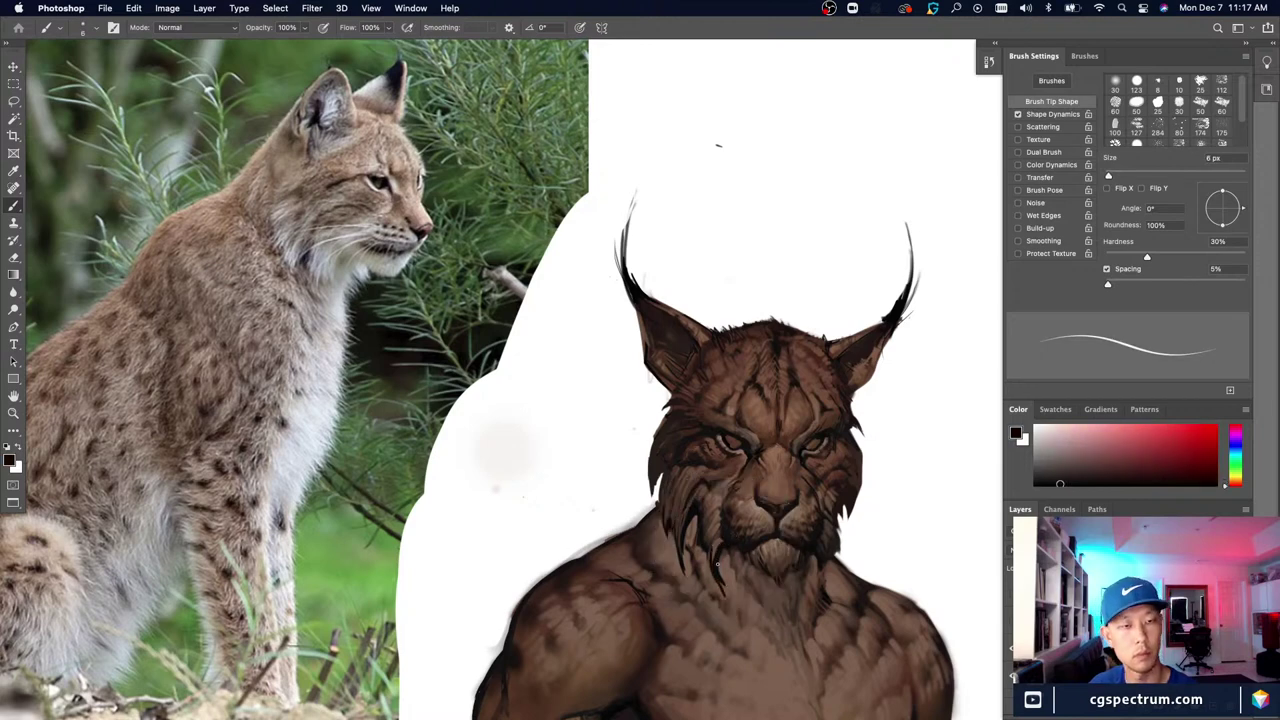
mouse_move(717, 562)
mouse_down()
mouse_move(720, 580)
mouse_move(707, 560)
mouse_up()
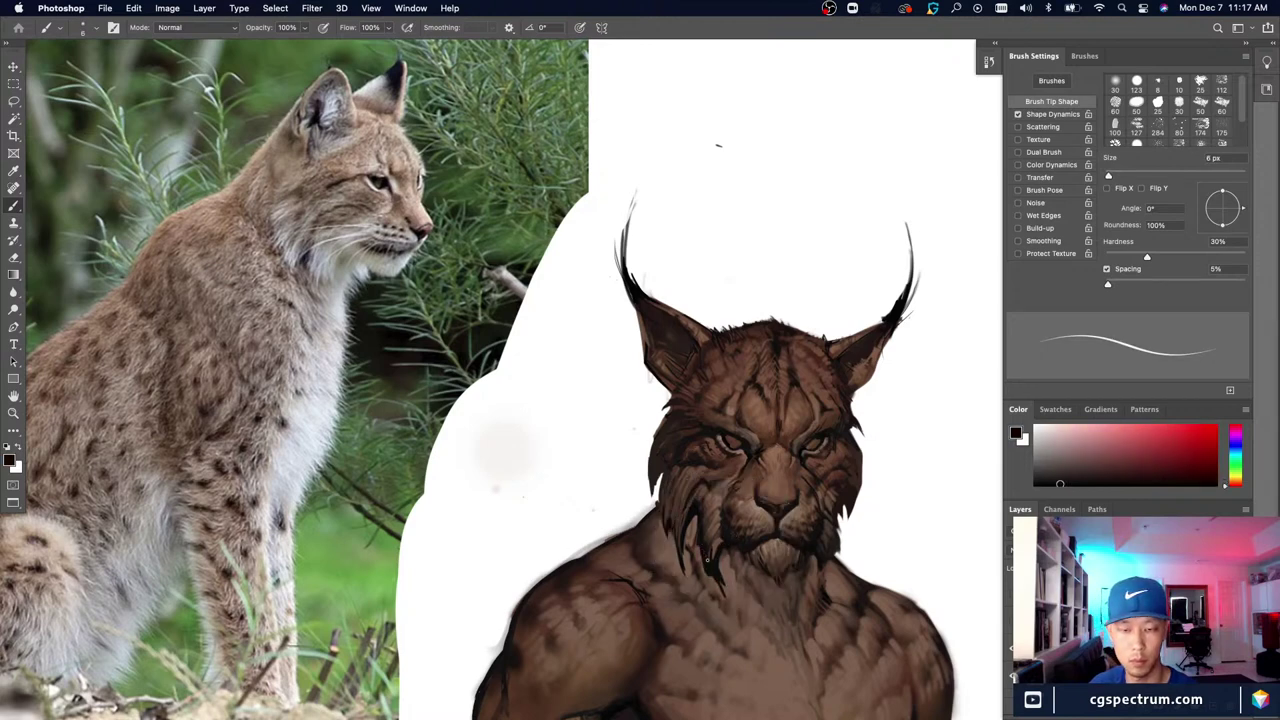
Step: Refine the hanging strands beside the left-hand jaw at 6 px with sampled brown and dark reddish-brown tones
key(e)
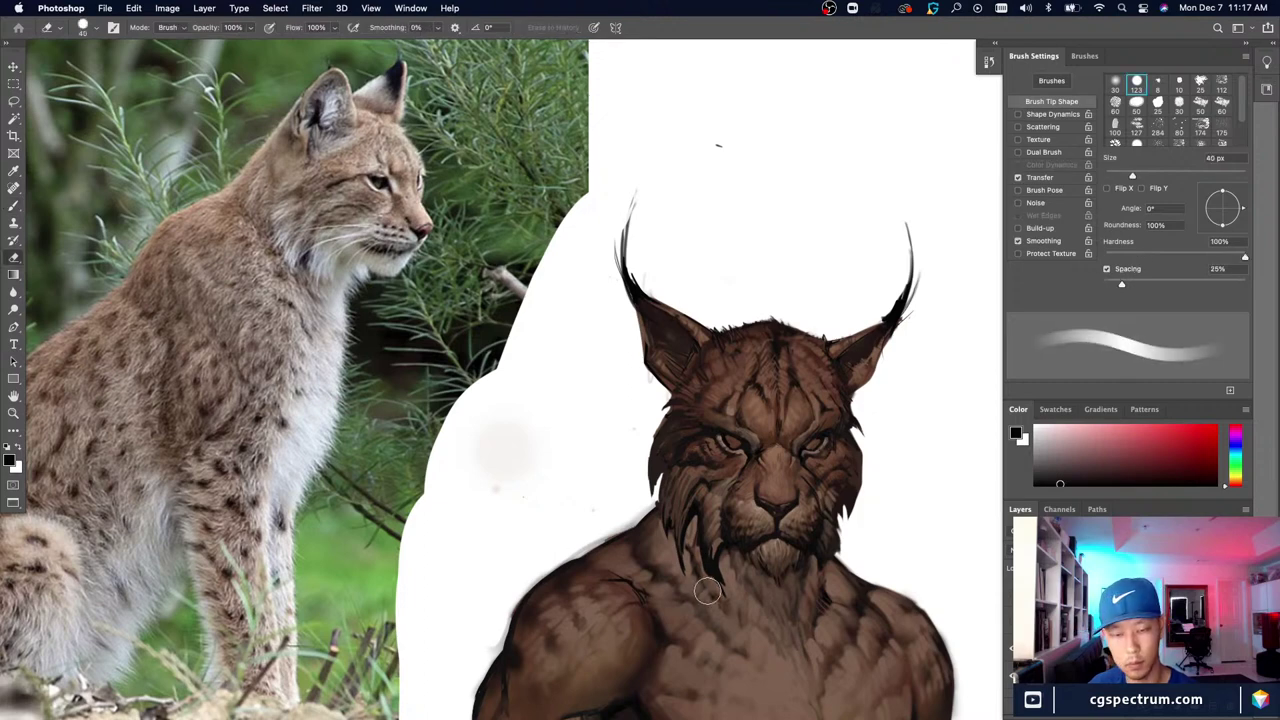
key(b)
alt+click(689, 535)
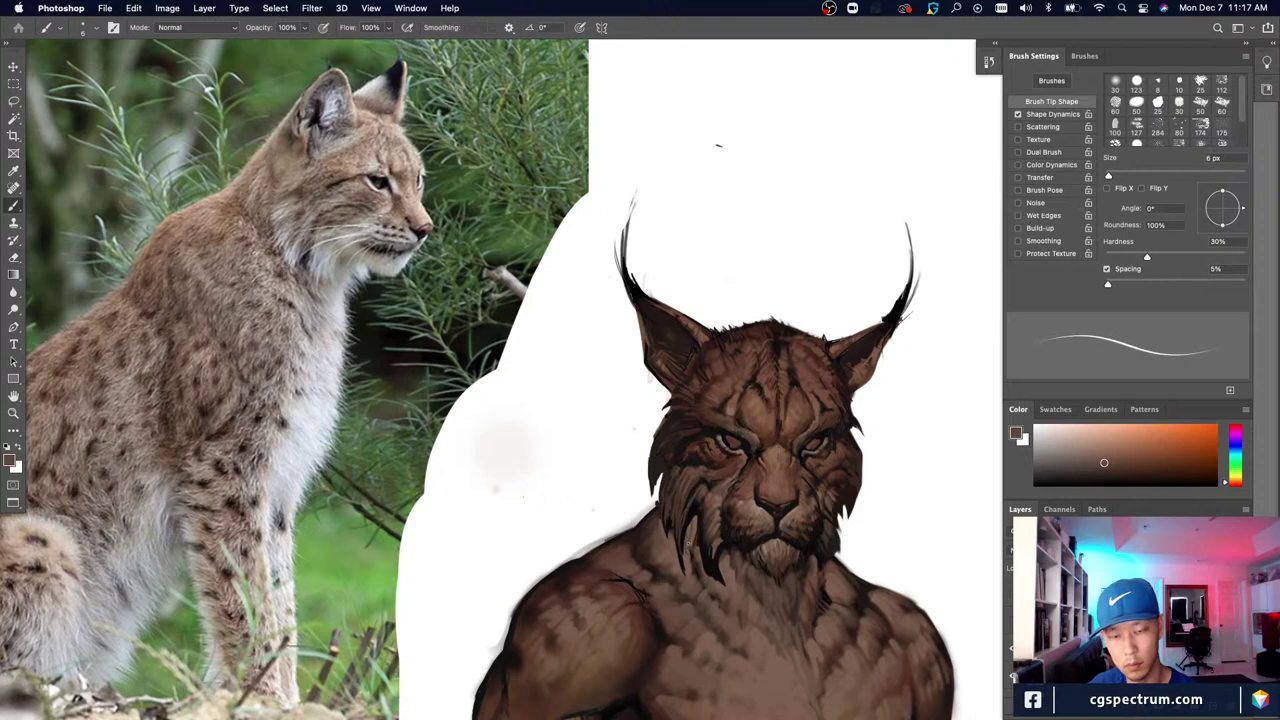
alt+click(692, 558)
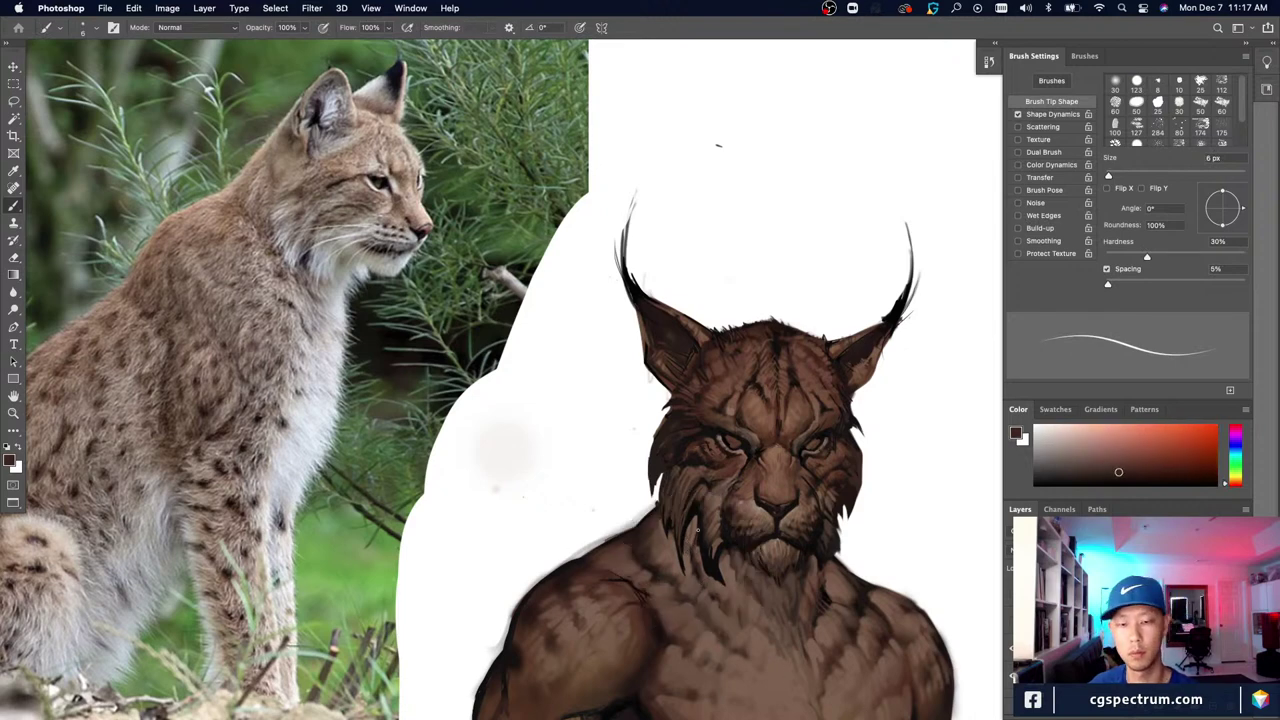
alt+click(688, 532)
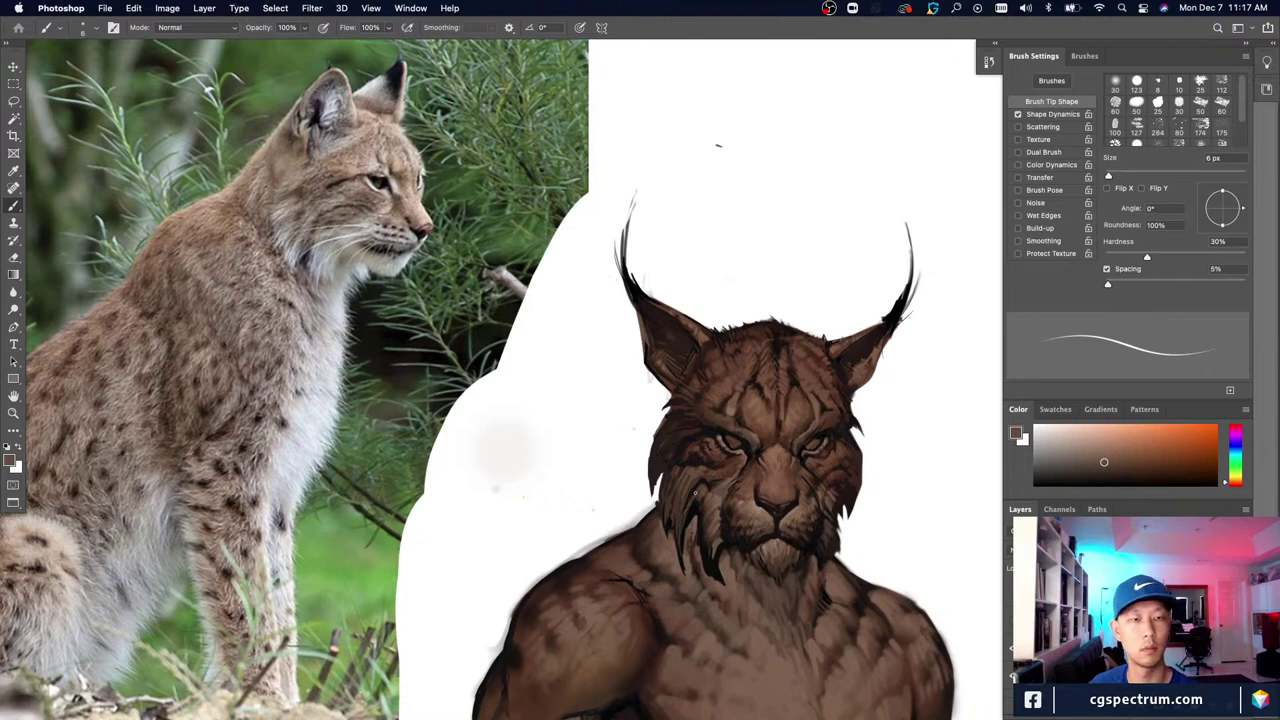
alt+click(714, 500)
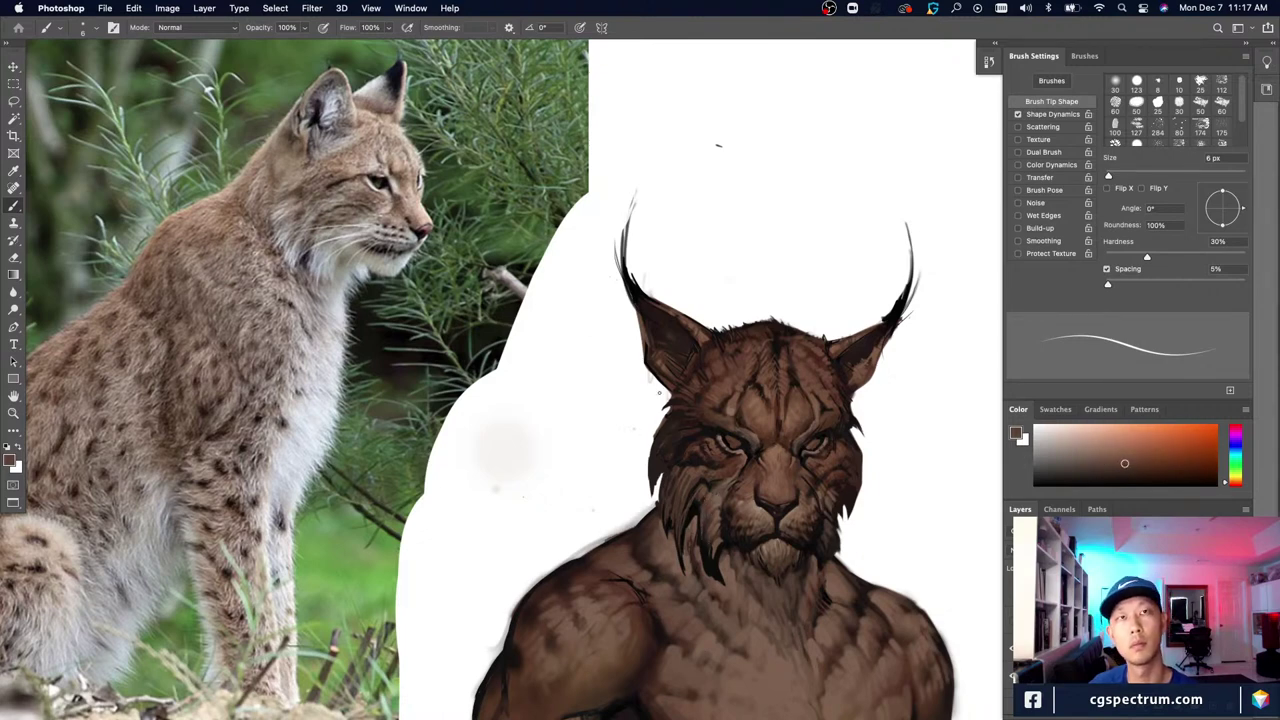
alt+click(701, 501)
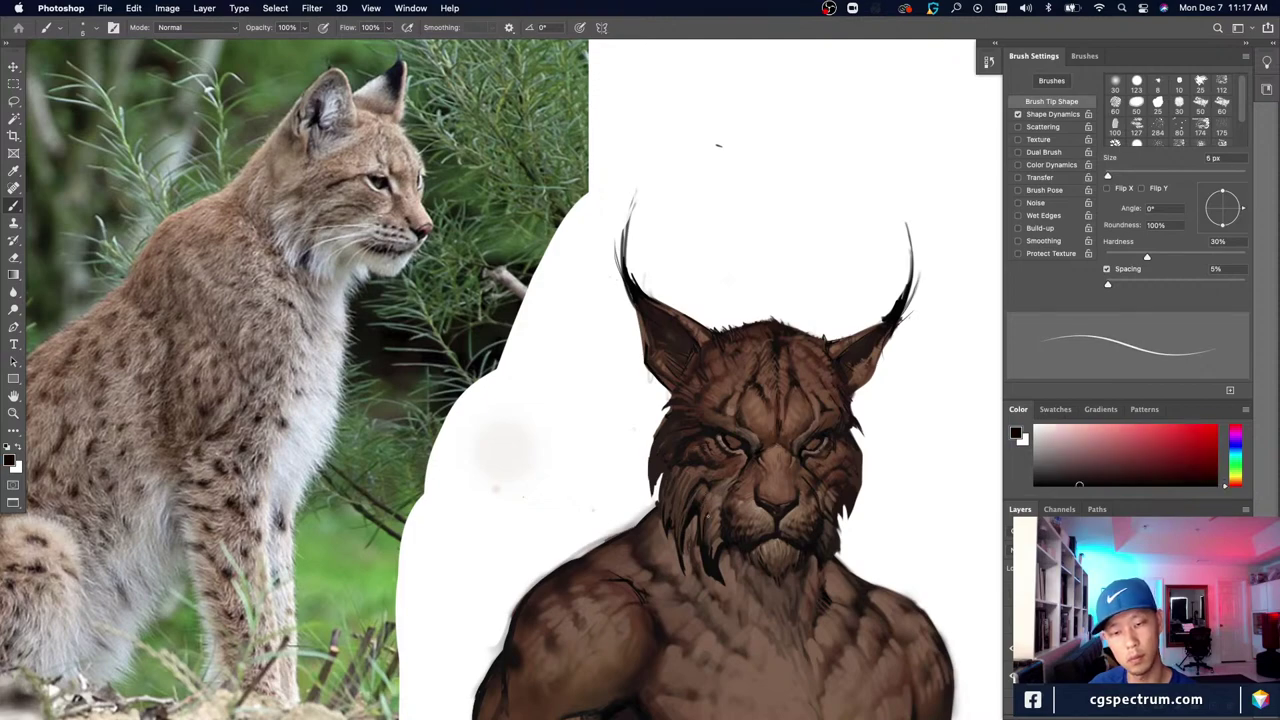
Step: Sharpen the gaps between the left-hand cheek strands with a 5 px brush in sampled black
key(super+minus)
key(super+minus)
key(super+equal)
key(super+equal)
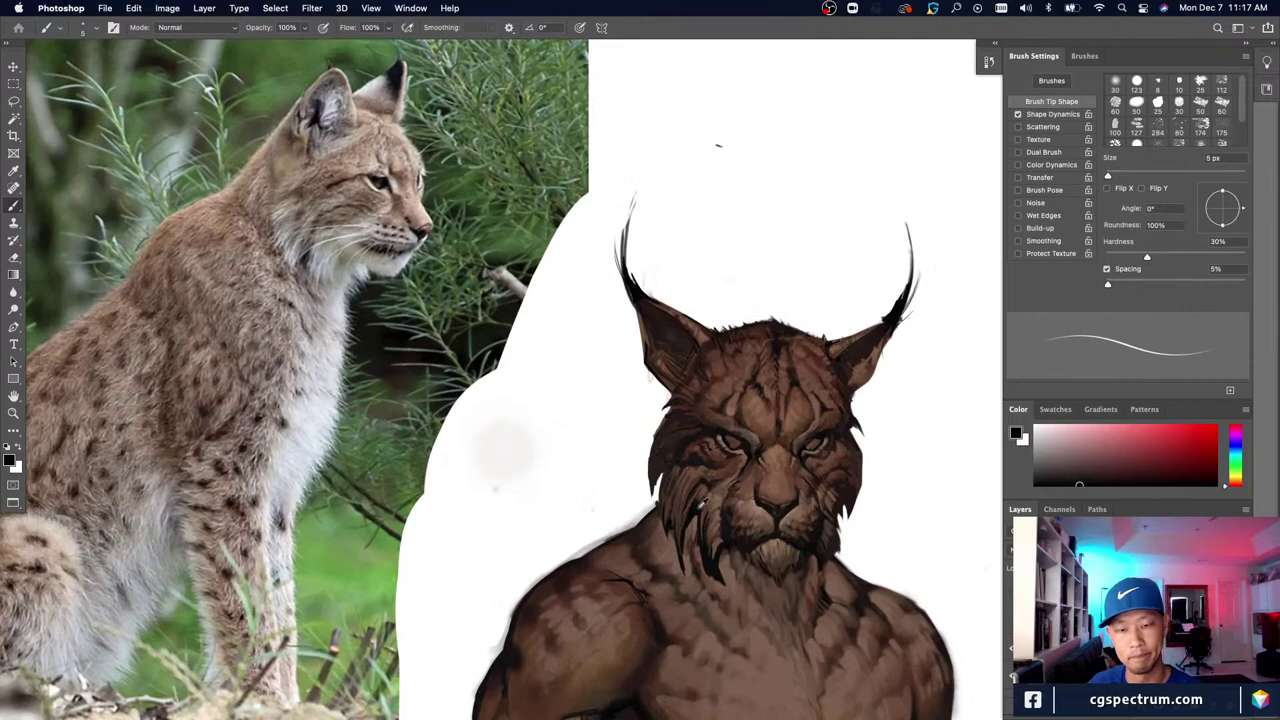
alt+click(702, 504)
alt+click(691, 506)
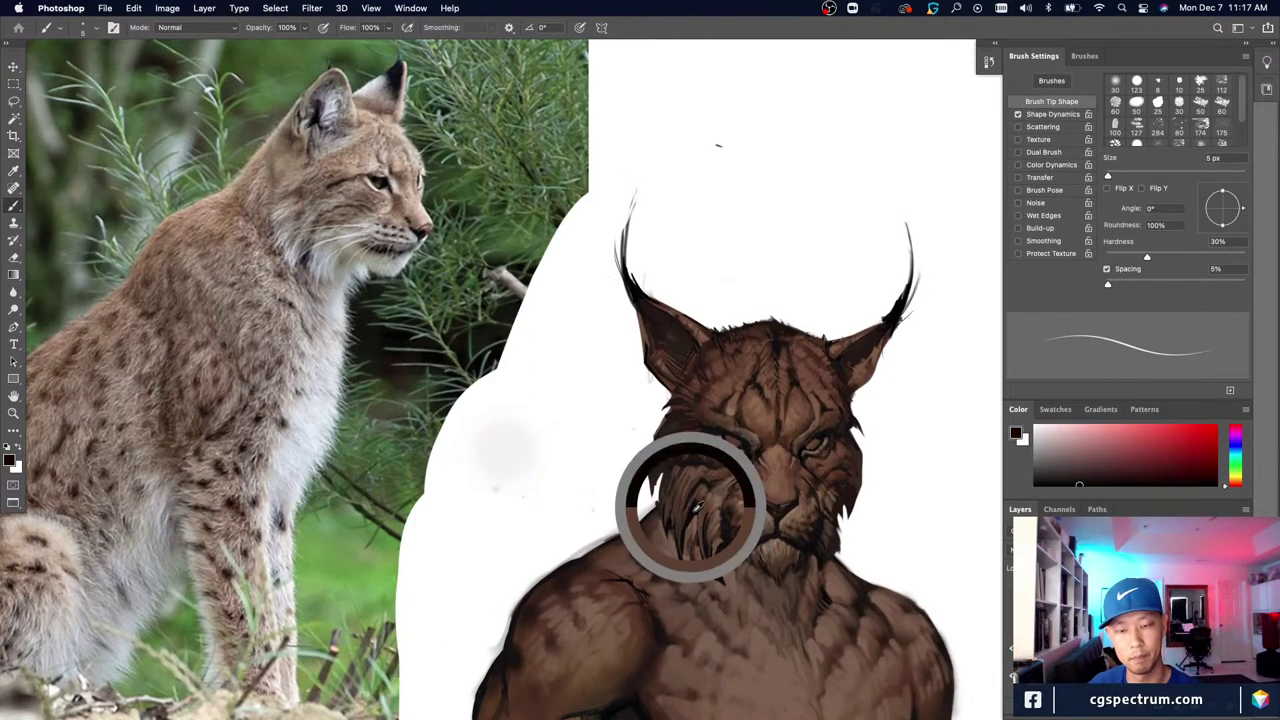
alt+click(715, 557)
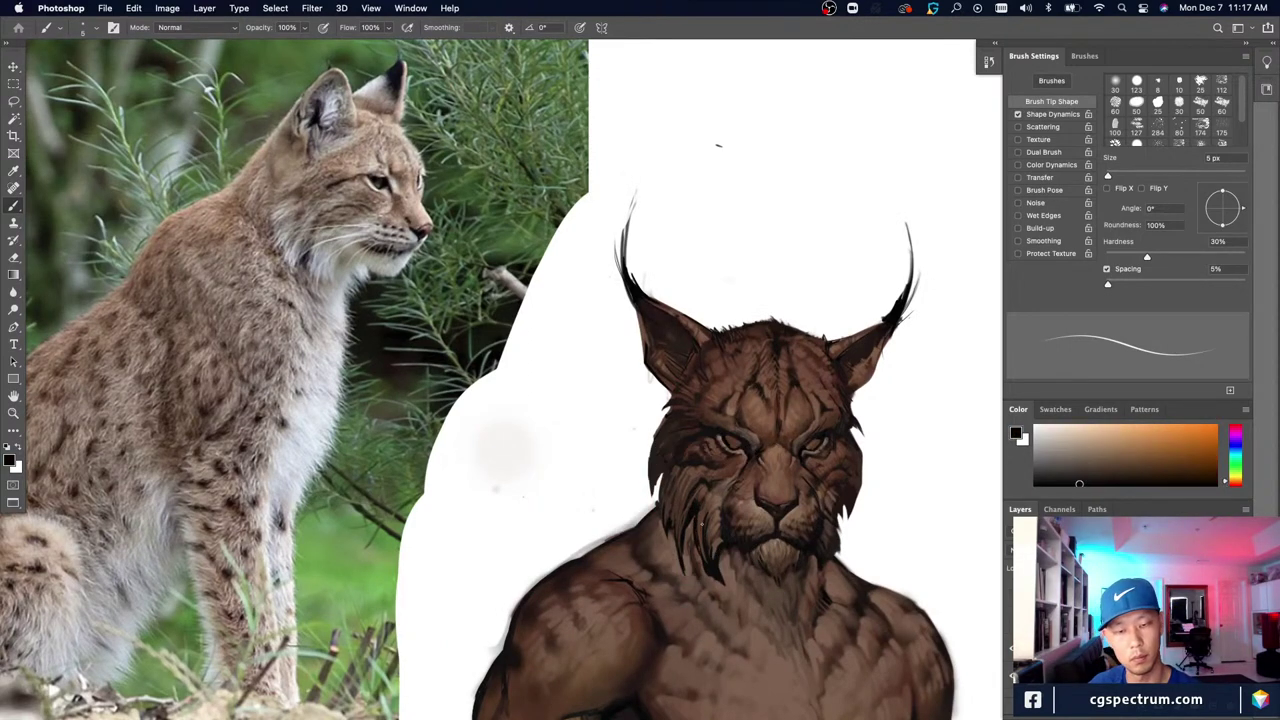
Step: Check the cheek strands against the whole figure and sample the brown beside them for the 5 px brush
key(super+minus)
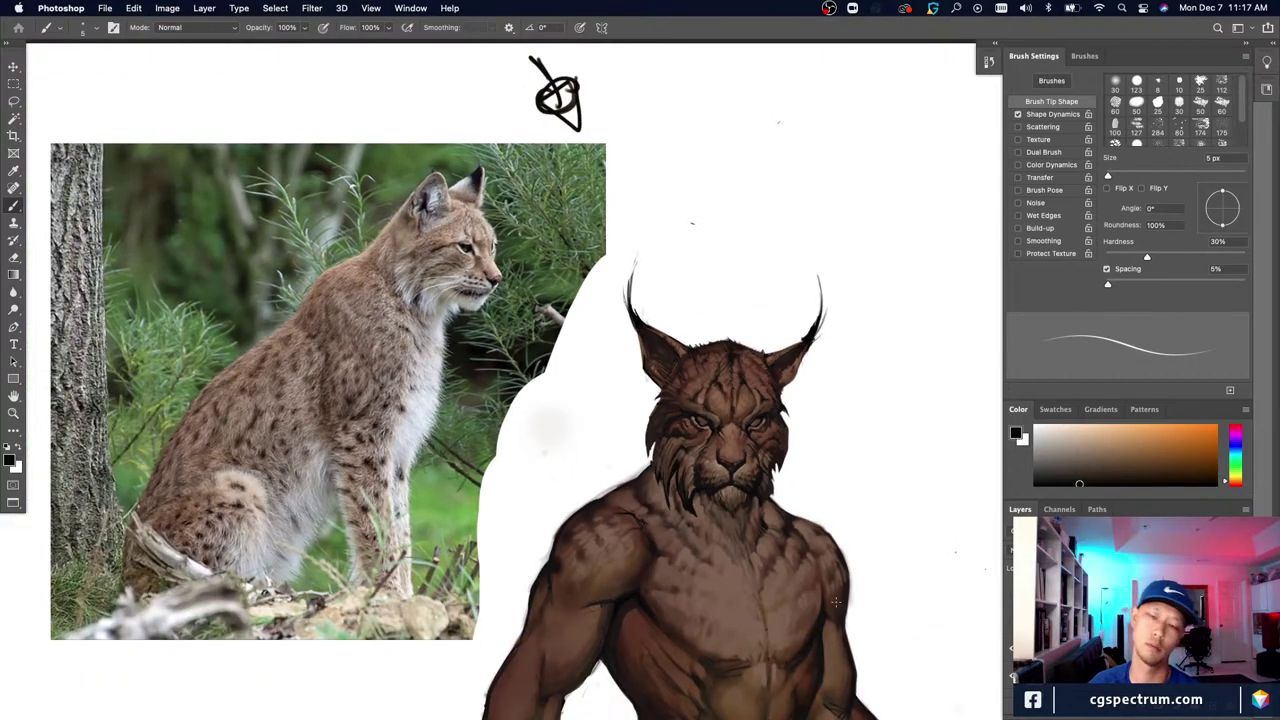
key(super+minus)
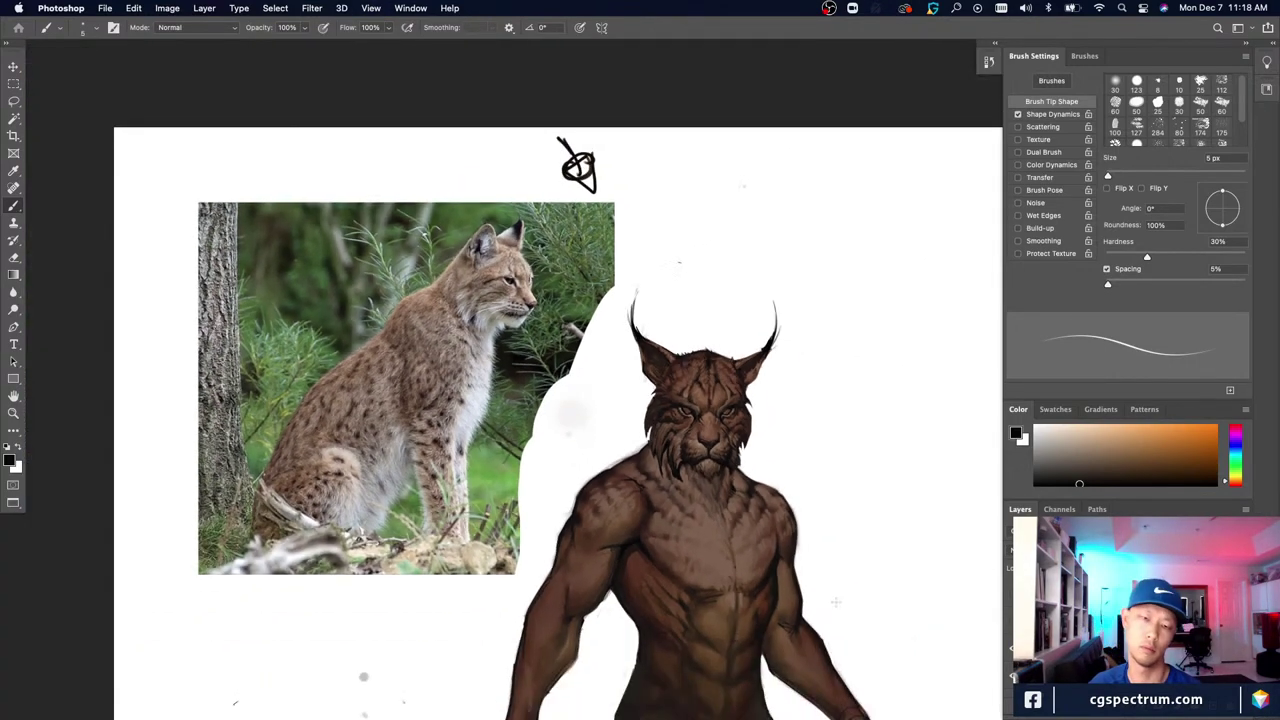
key(super+plus)
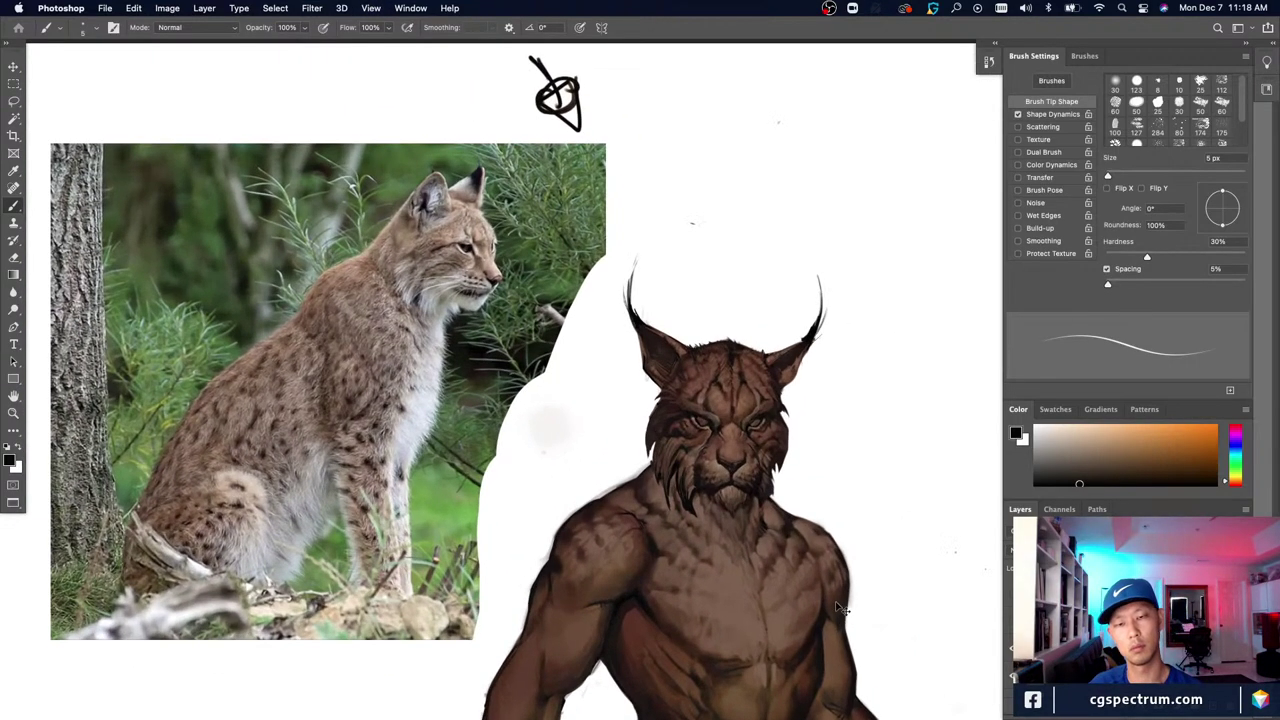
key(super+plus)
drag(688, 615, 675, 614)
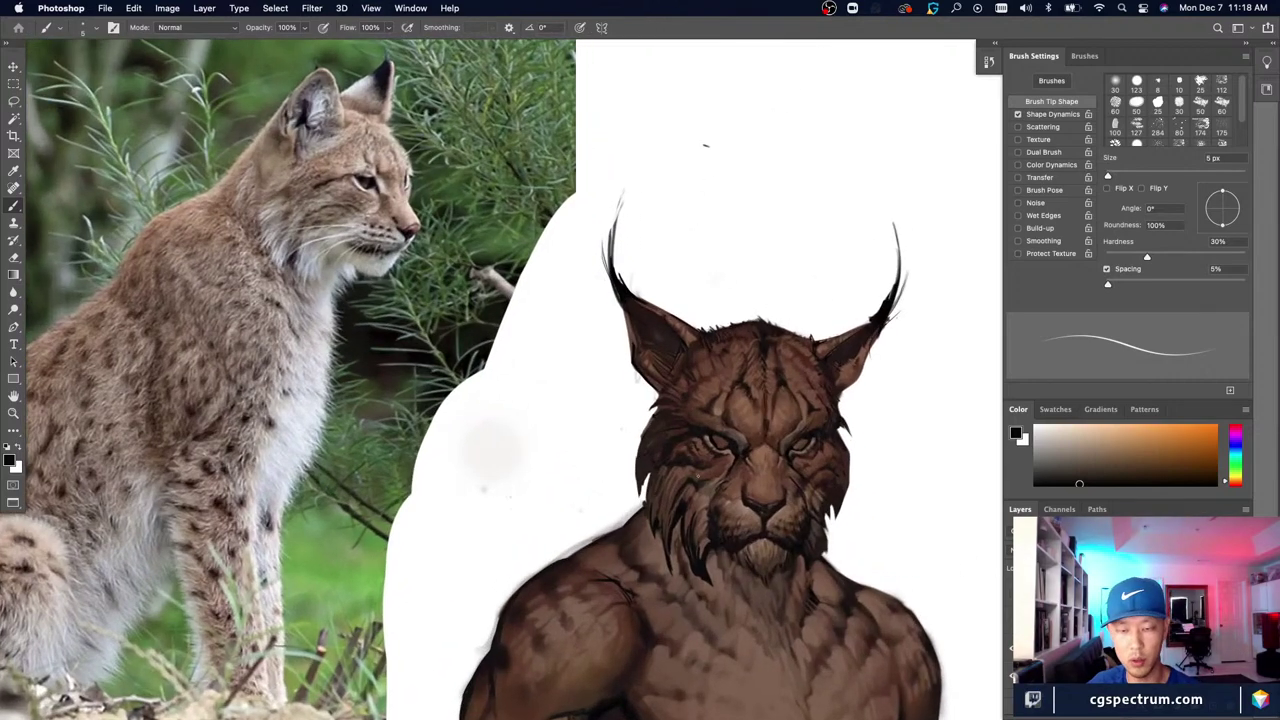
scroll(808, 545, right, 3)
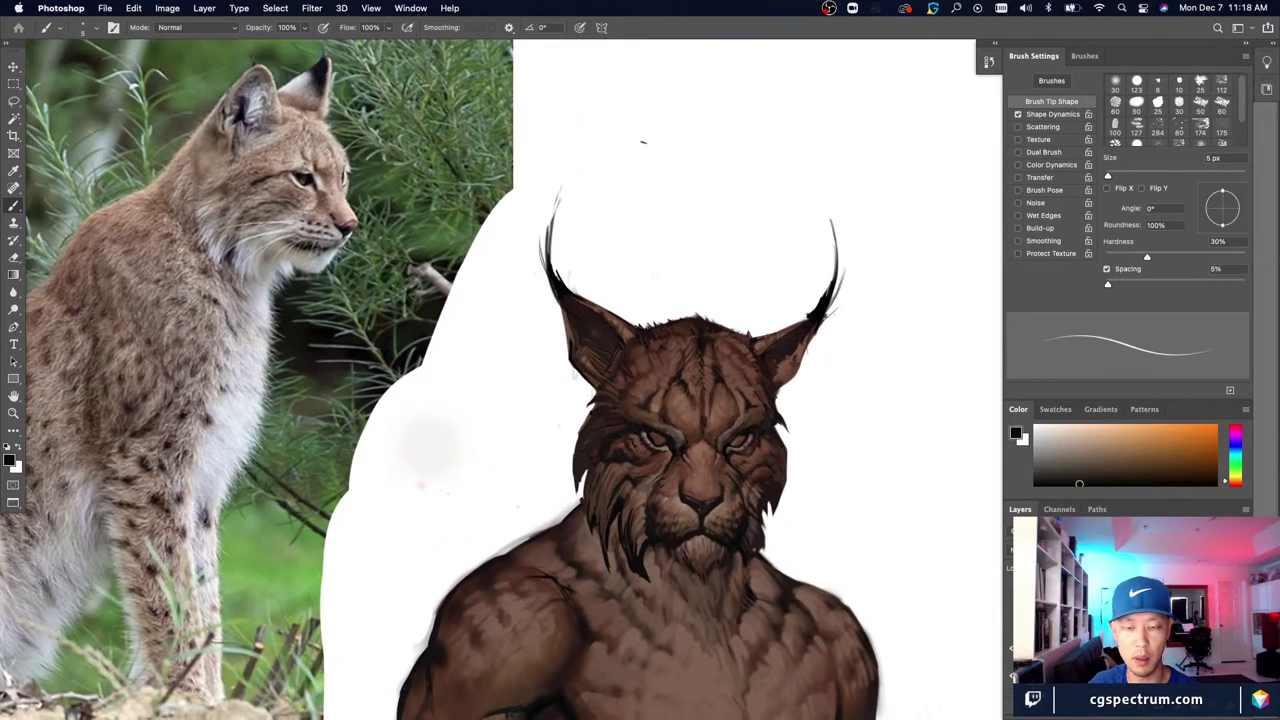
alt+click(636, 544)
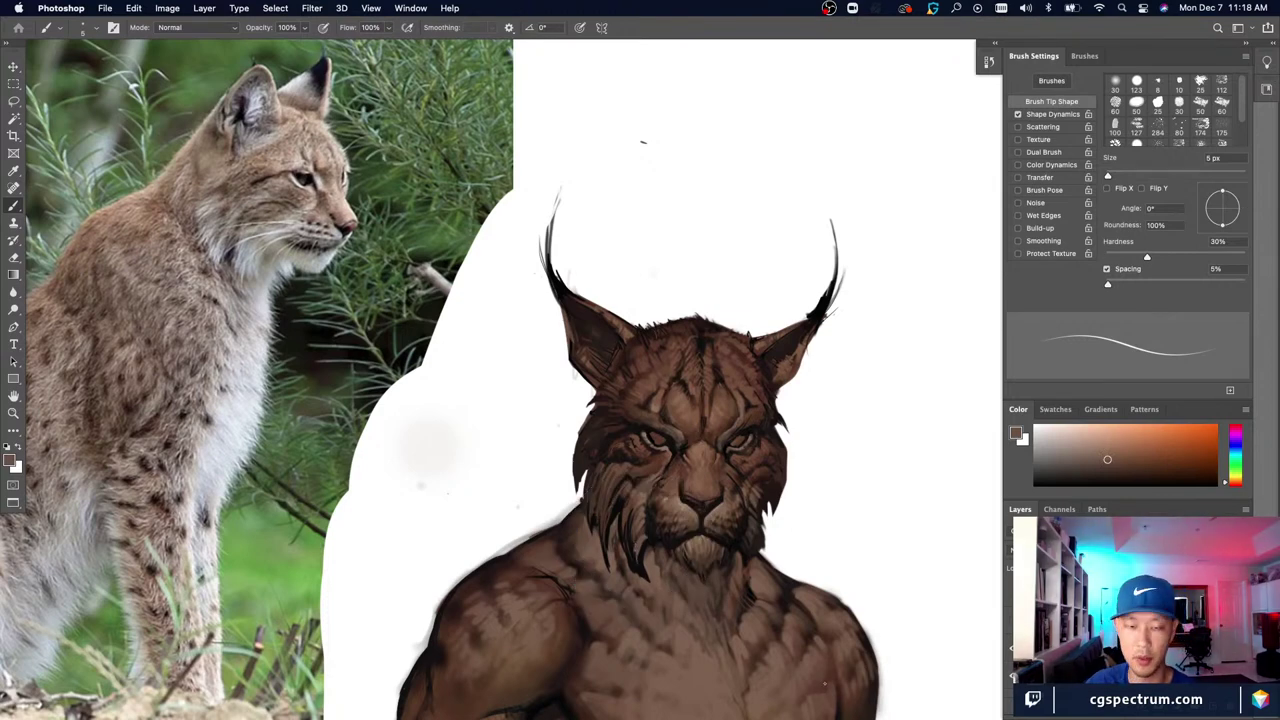
Step: Paint over the long hanging strands beside the left-hand jaw with sampled skin brown at 5 px
drag(737, 642, 729, 640)
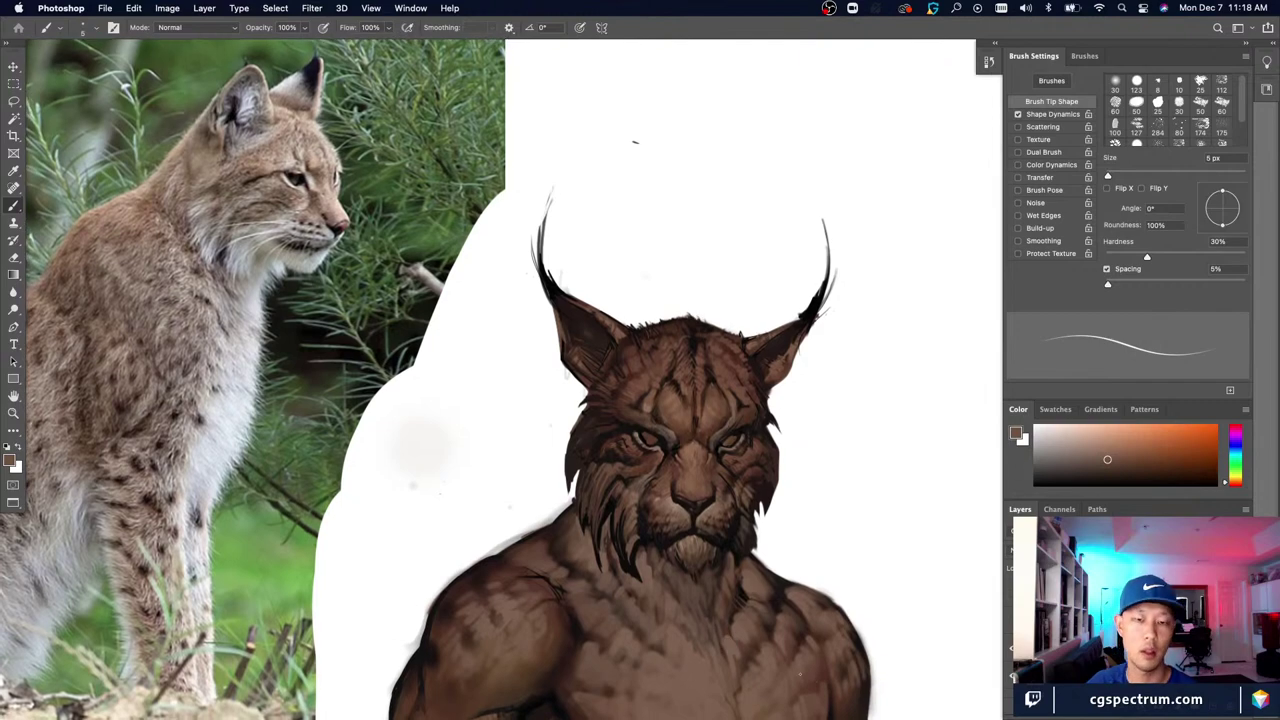
key(super+minus)
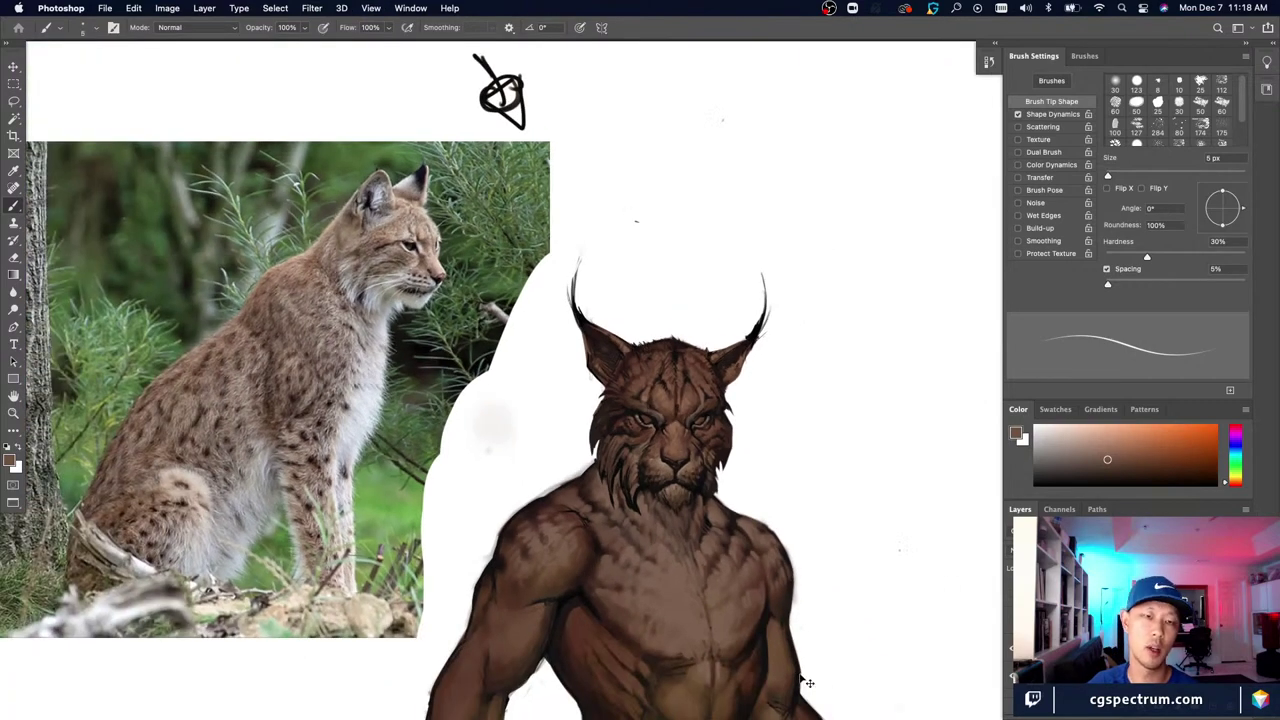
key(ctrl+plus)
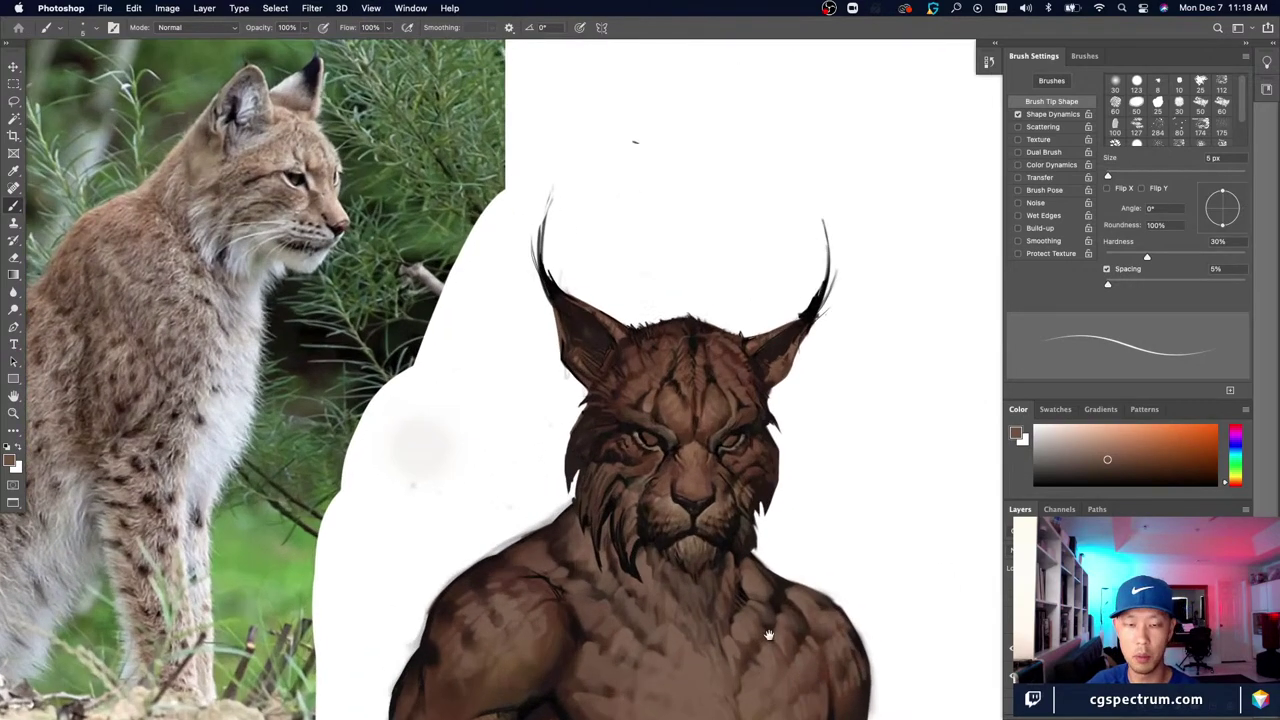
scroll(439, 379, down, 1)
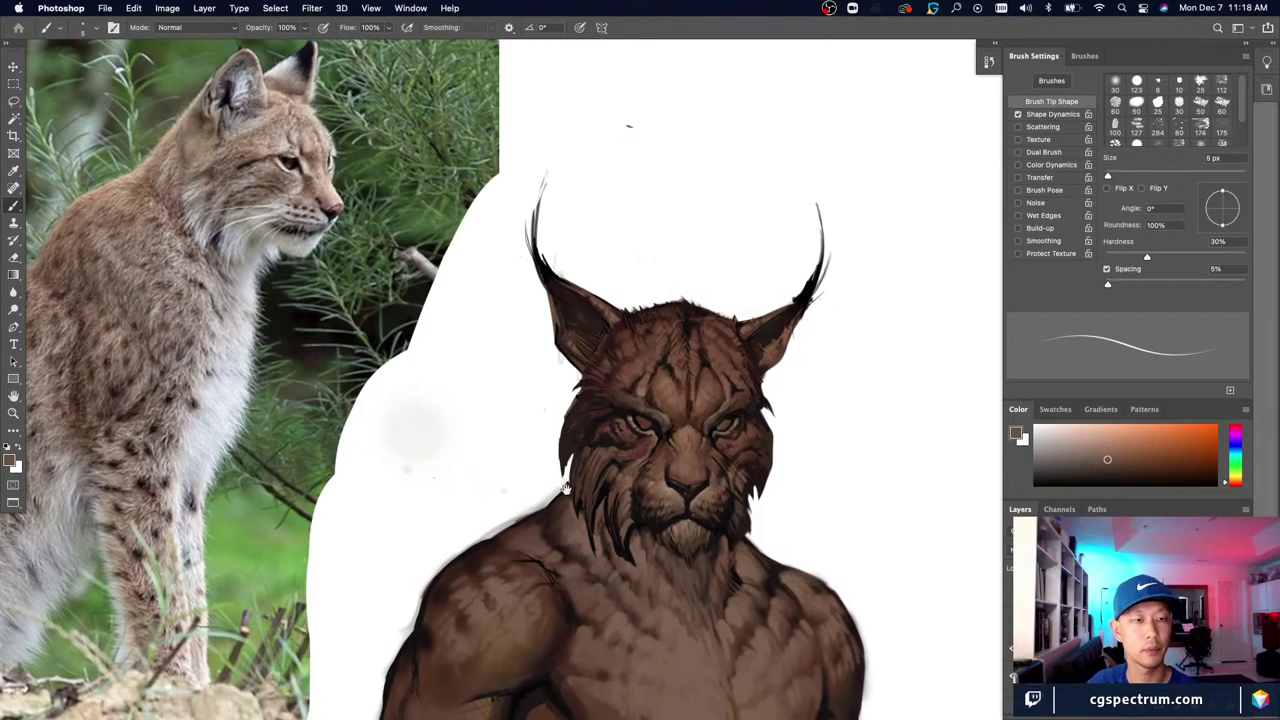
drag(554, 472, 558, 496)
key(super+minus)
key(super+minus)
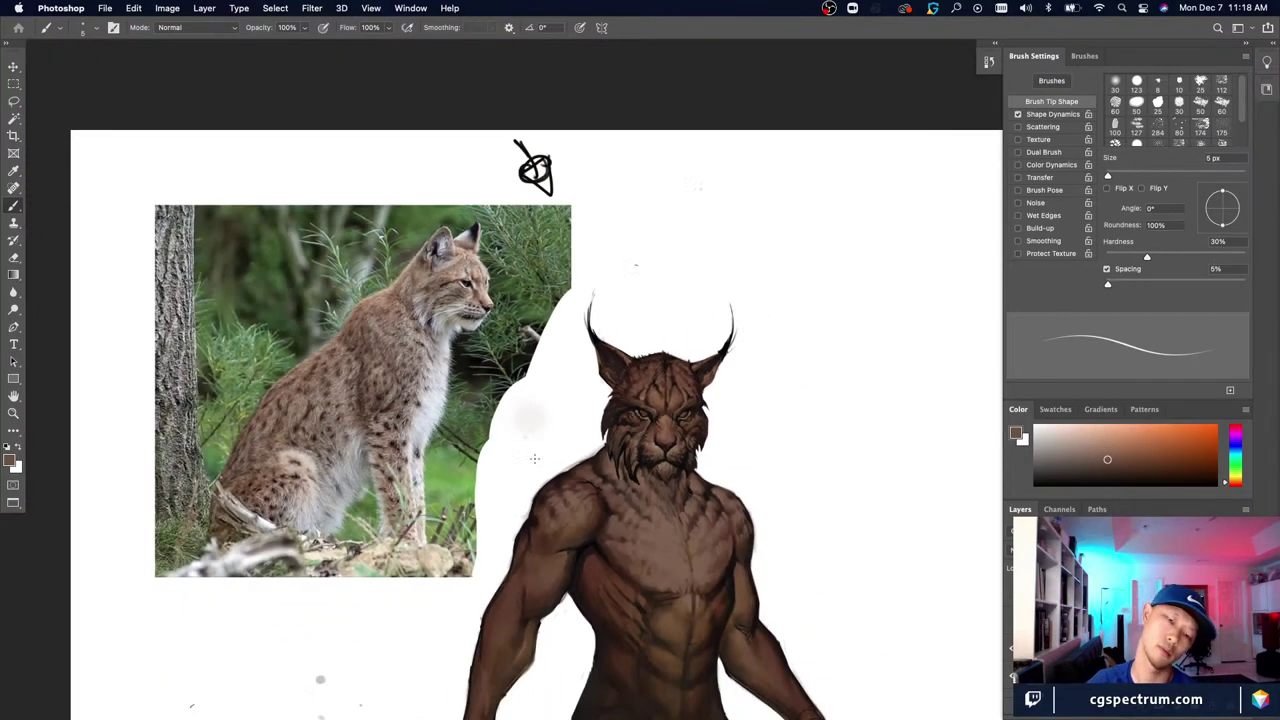
key(ctrl+plus)
key(ctrl+plus)
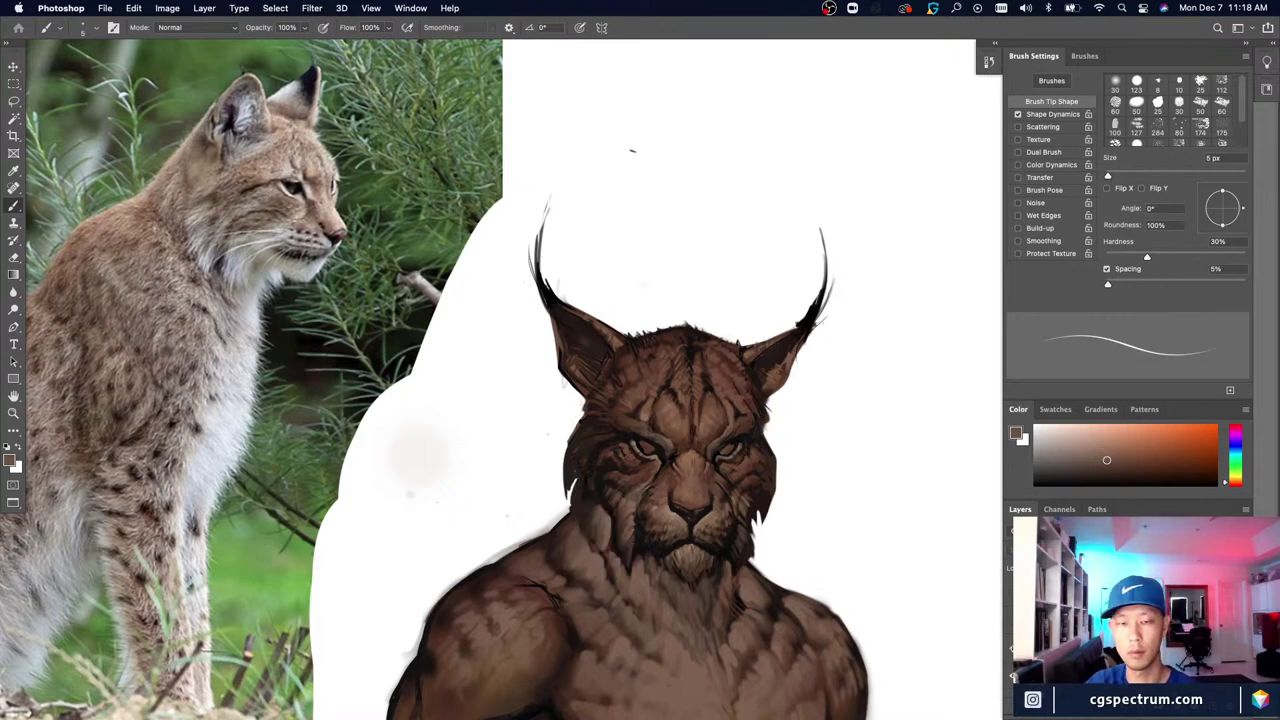
Step: Compare the head with and without the latest cheek and jaw strands, and check the silhouette against the whole figure
key(super+z)
key(super+z)
key(super+shift+z)
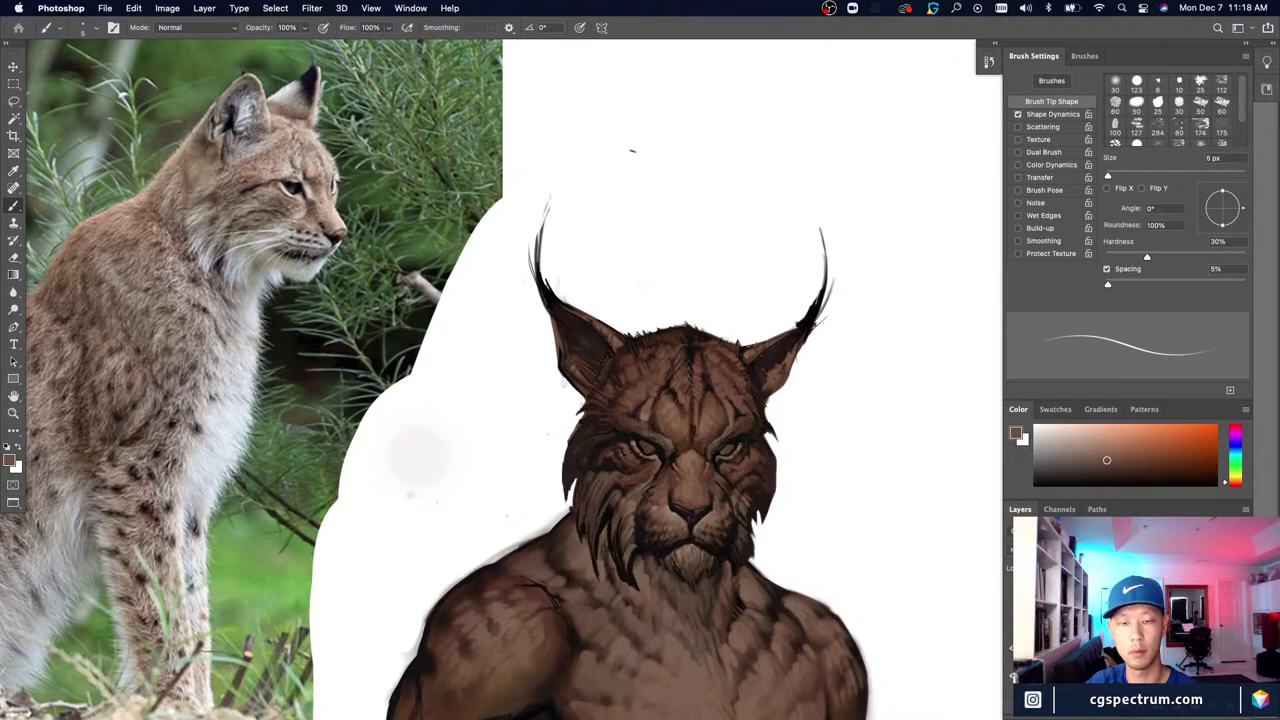
key(super+z)
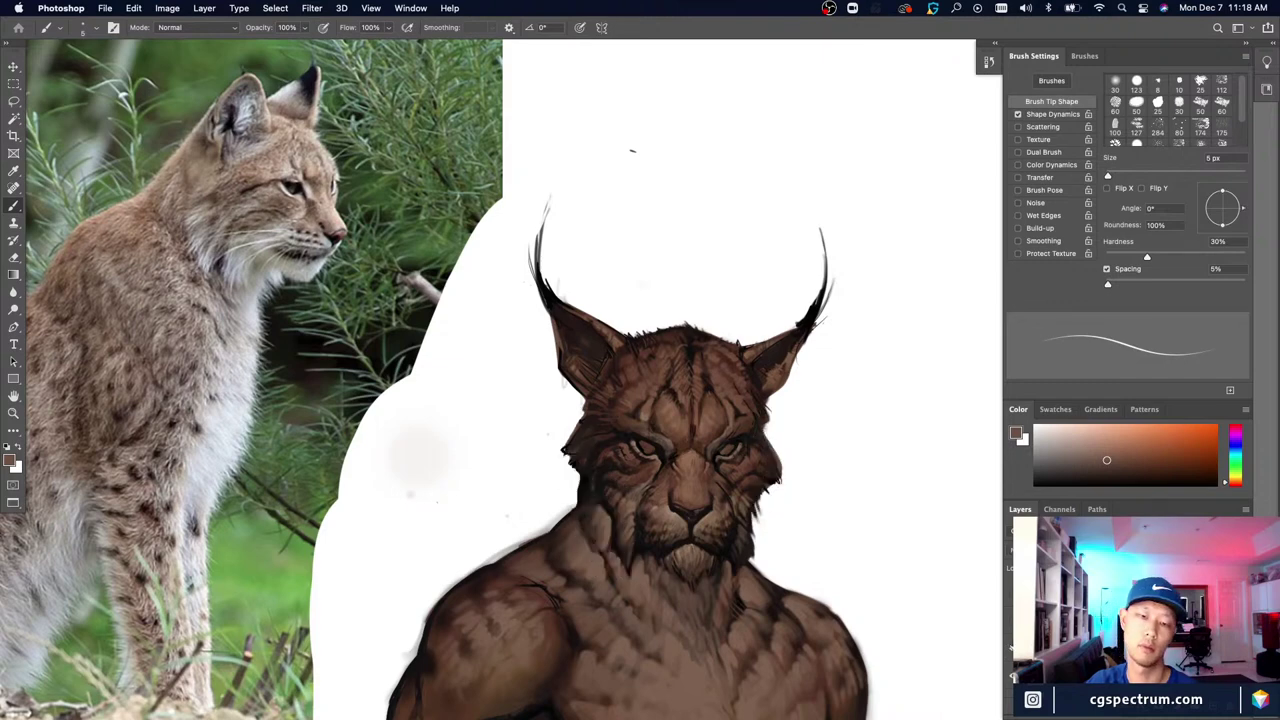
key(super+shift+z)
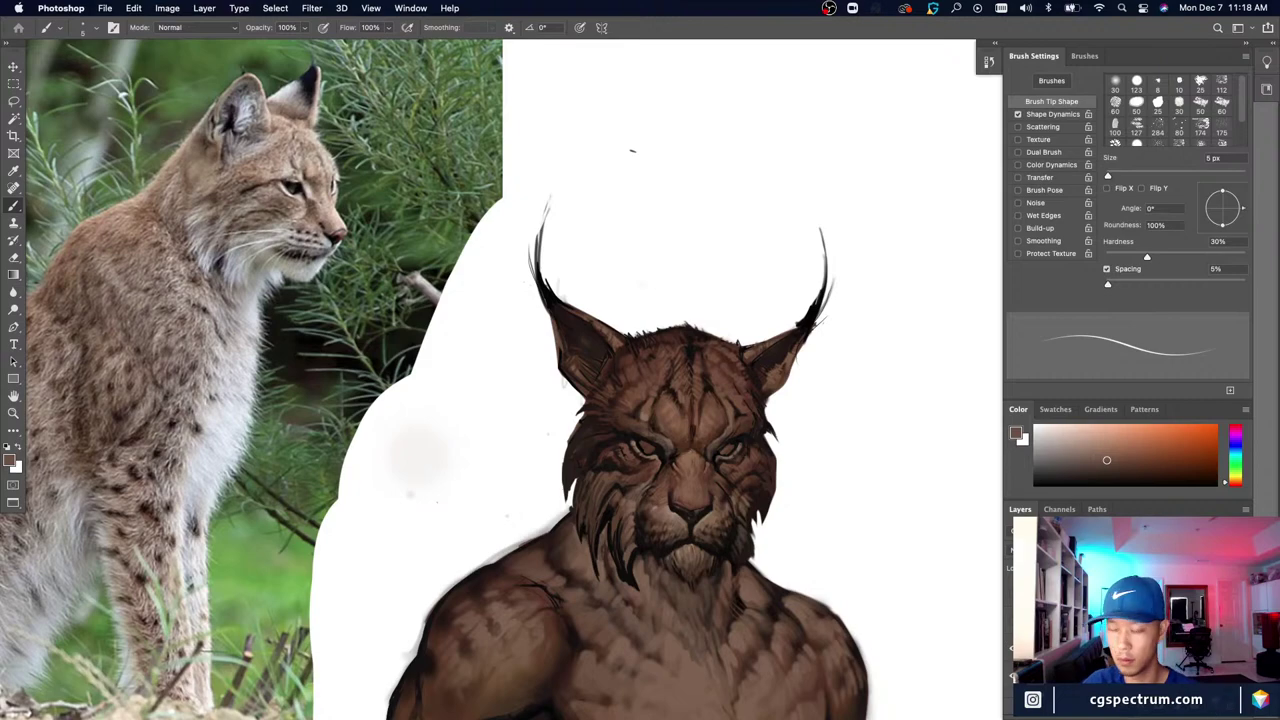
key(super+minus)
key(super+minus)
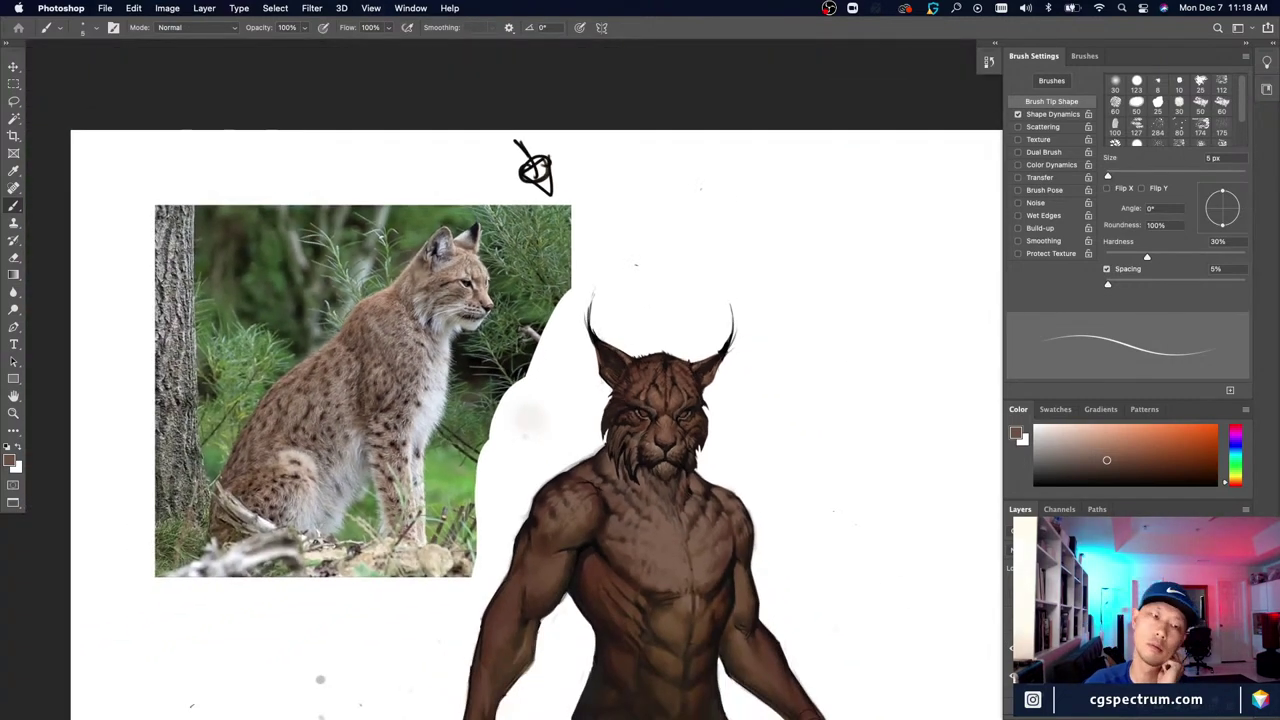
key(super+minus)
key(super+minus)
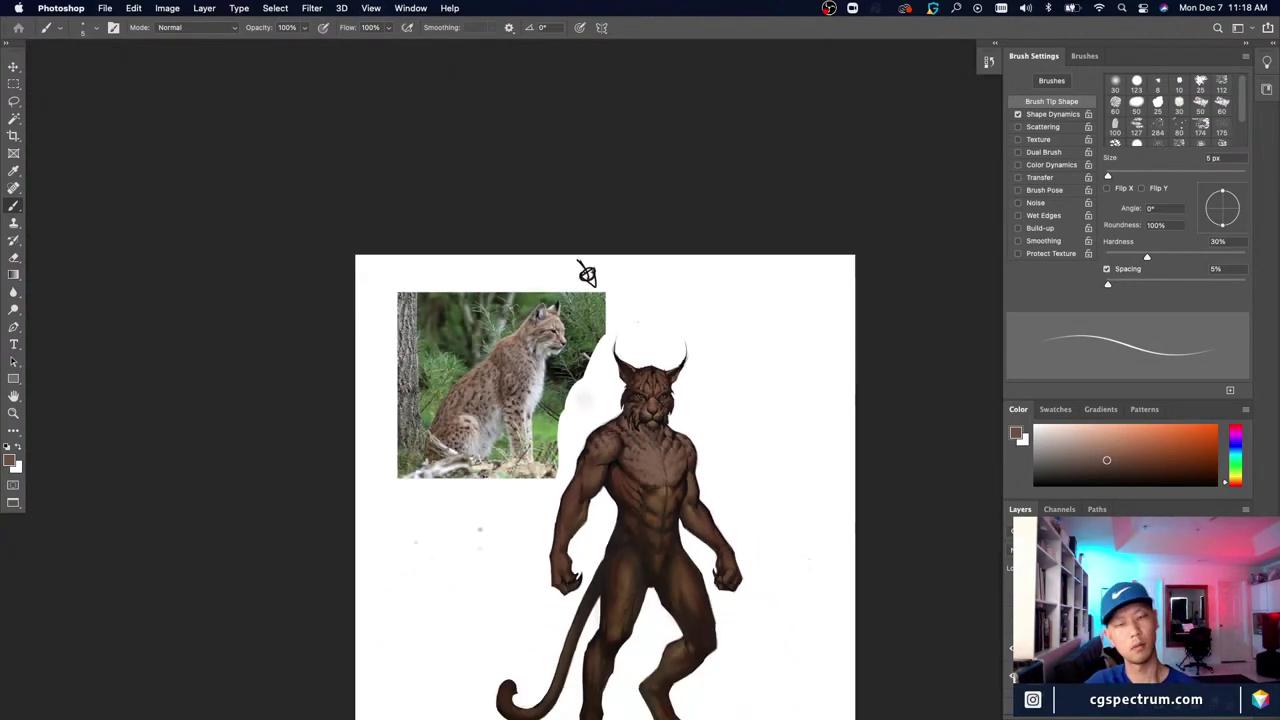
key(super+plus)
key(super+plus)
key(super+plus)
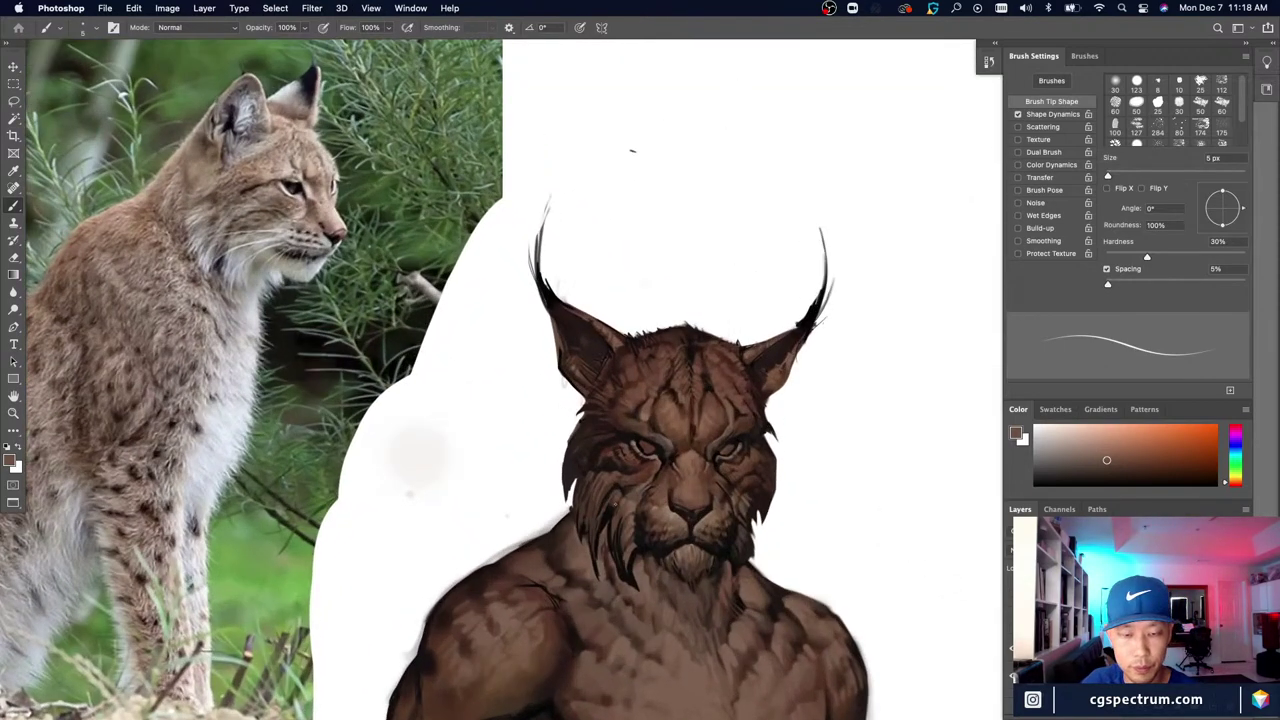
Step: Paint a hanging strand below the right-hand jaw with a 5 px brush in sampled black
alt+click(609, 479)
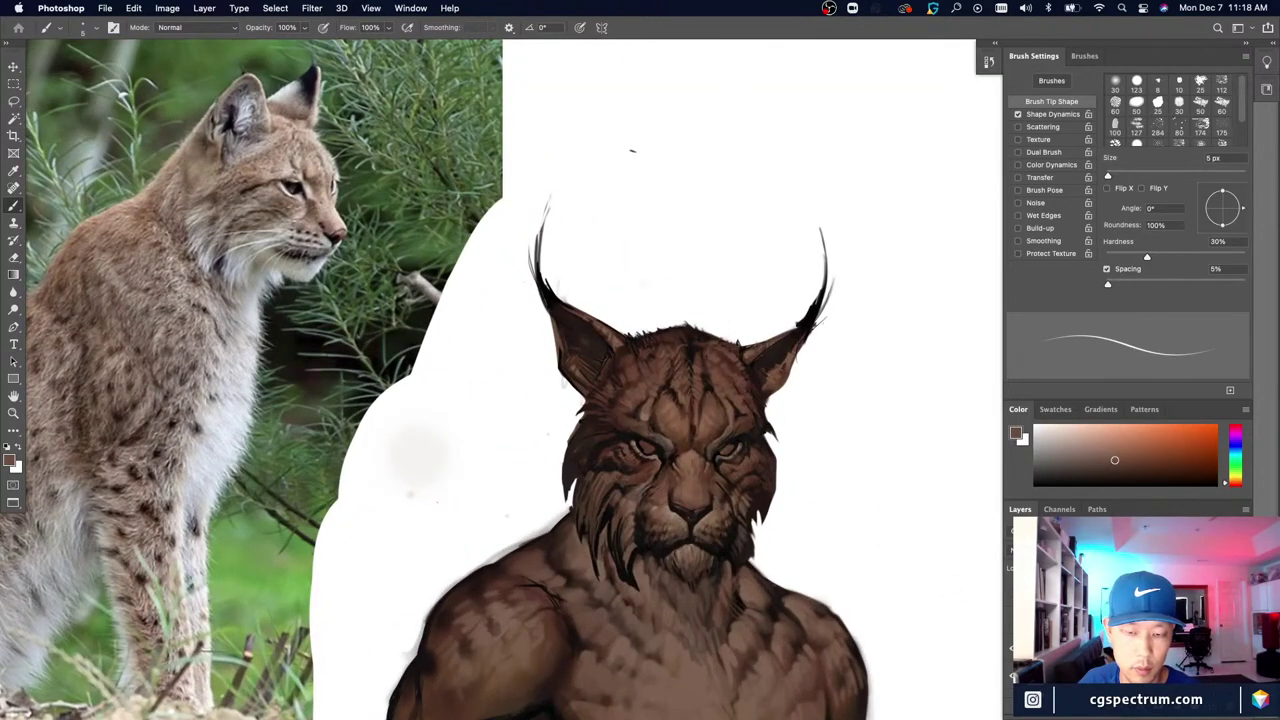
alt+click(729, 552)
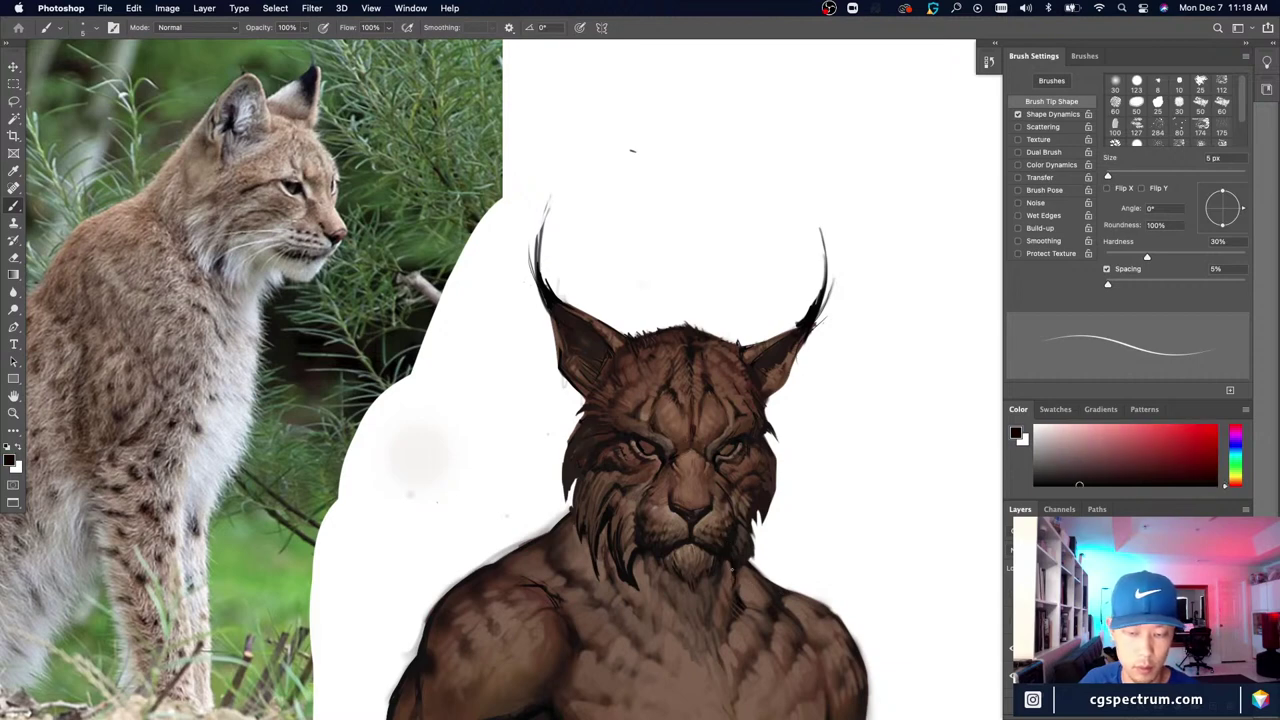
mouse_move(731, 568)
mouse_down()
mouse_move(726, 596)
mouse_move(738, 582)
mouse_up()
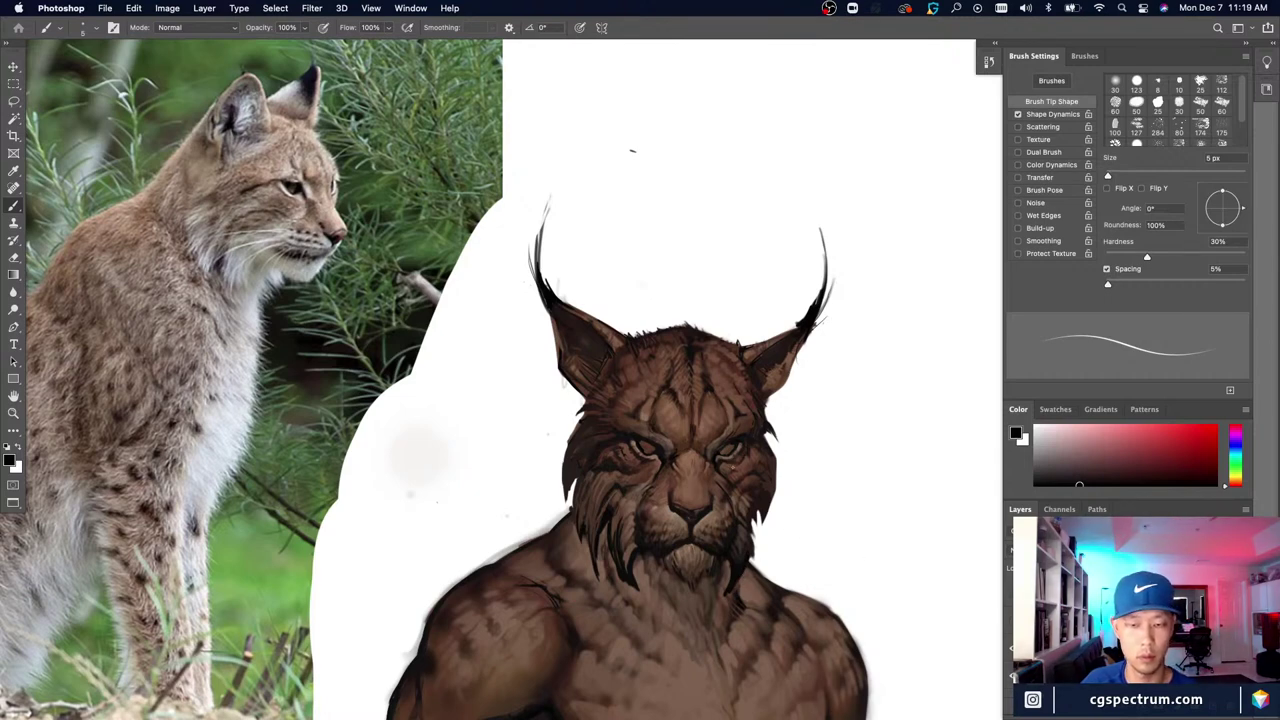
Step: Lengthen and thicken the right-hand cheek tuft with downward strokes in sampled near-black brown at 5 px
alt+click(720, 460)
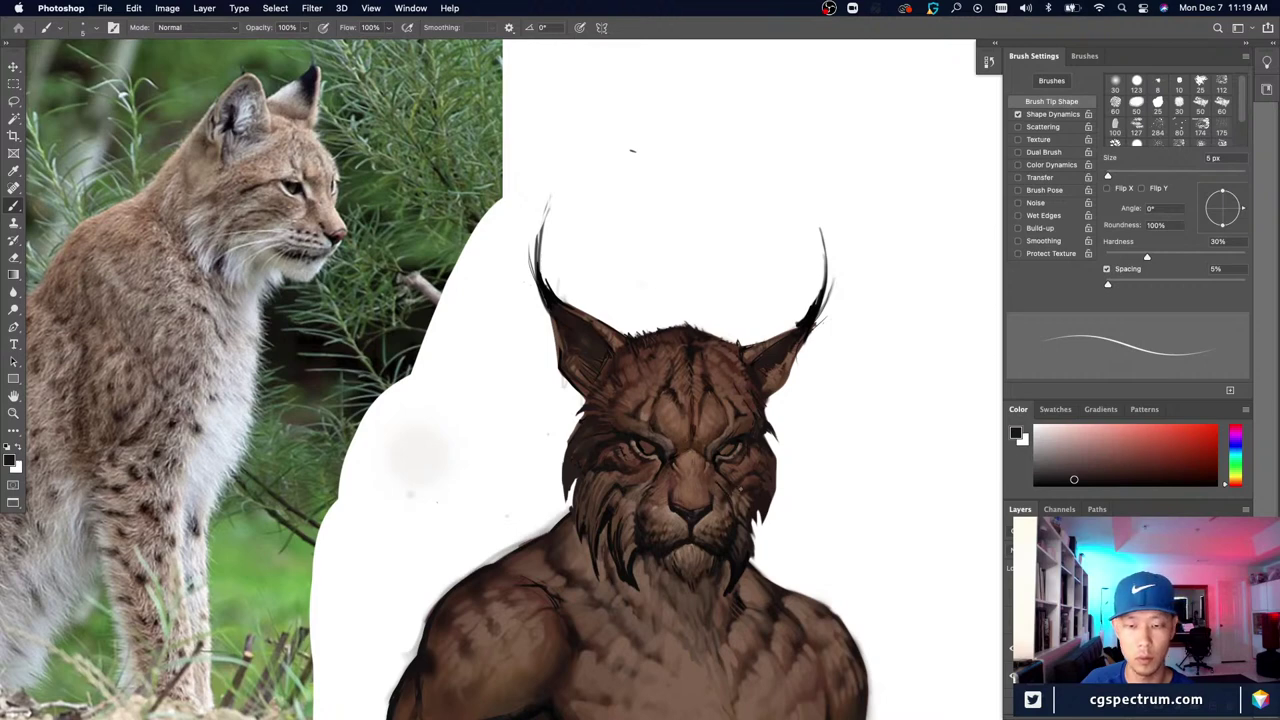
alt+click(765, 505)
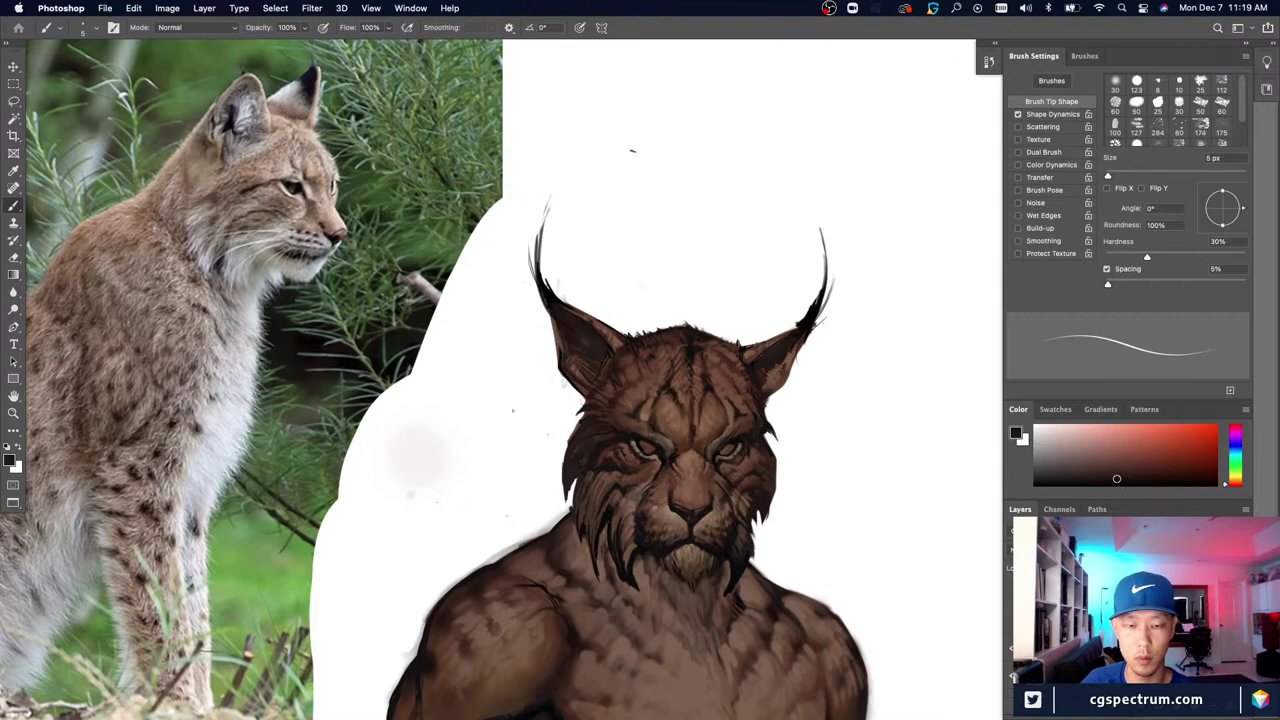
drag(771, 507, 755, 540)
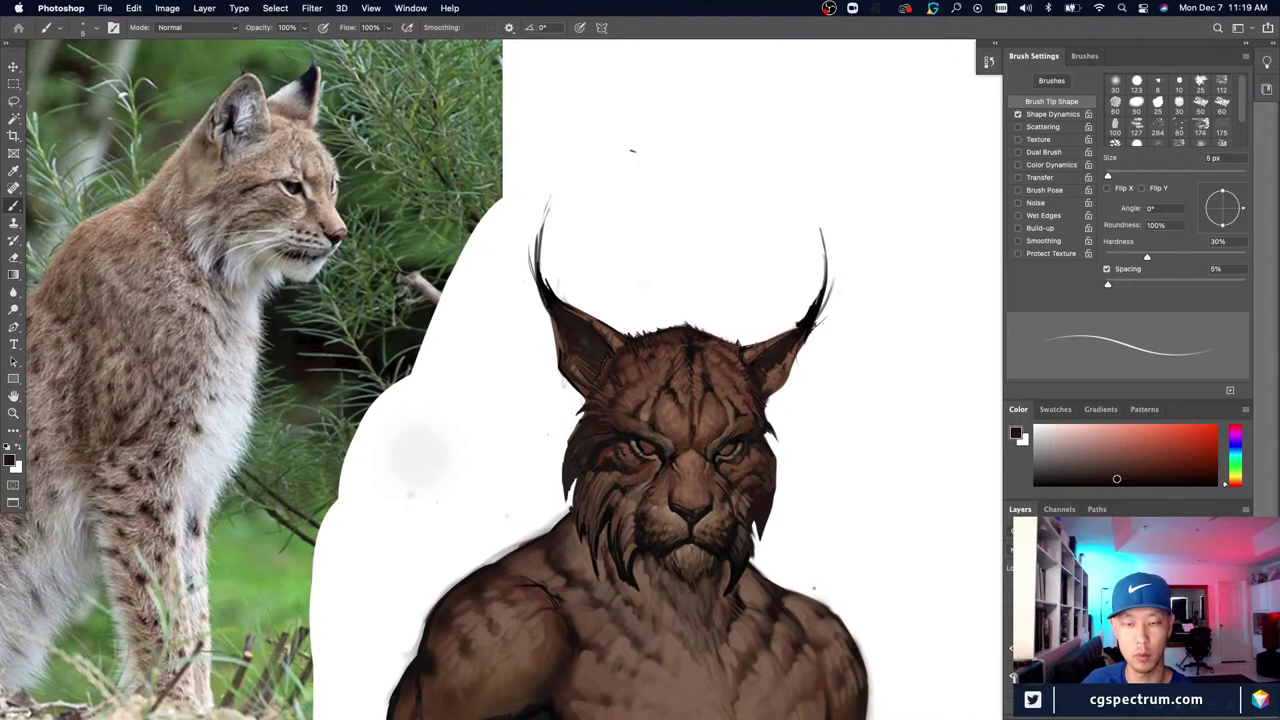
drag(774, 464, 775, 501)
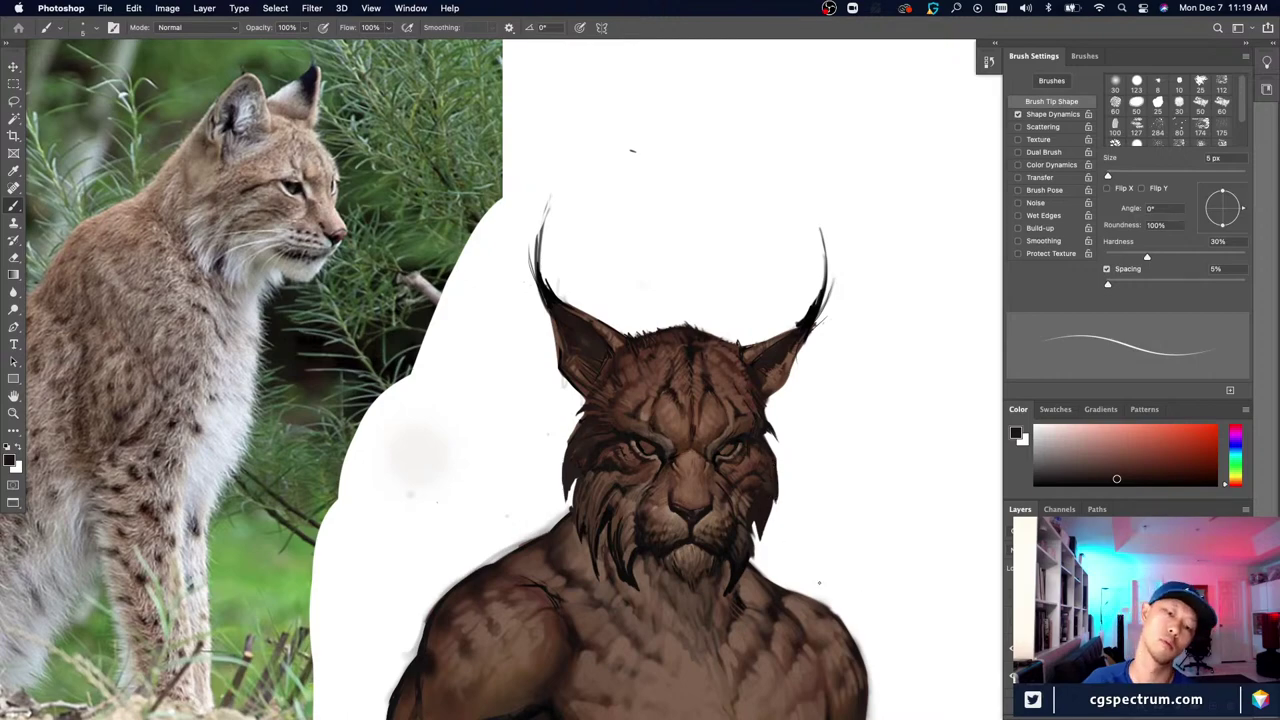
key(ctrl+minus)
key(ctrl+minus)
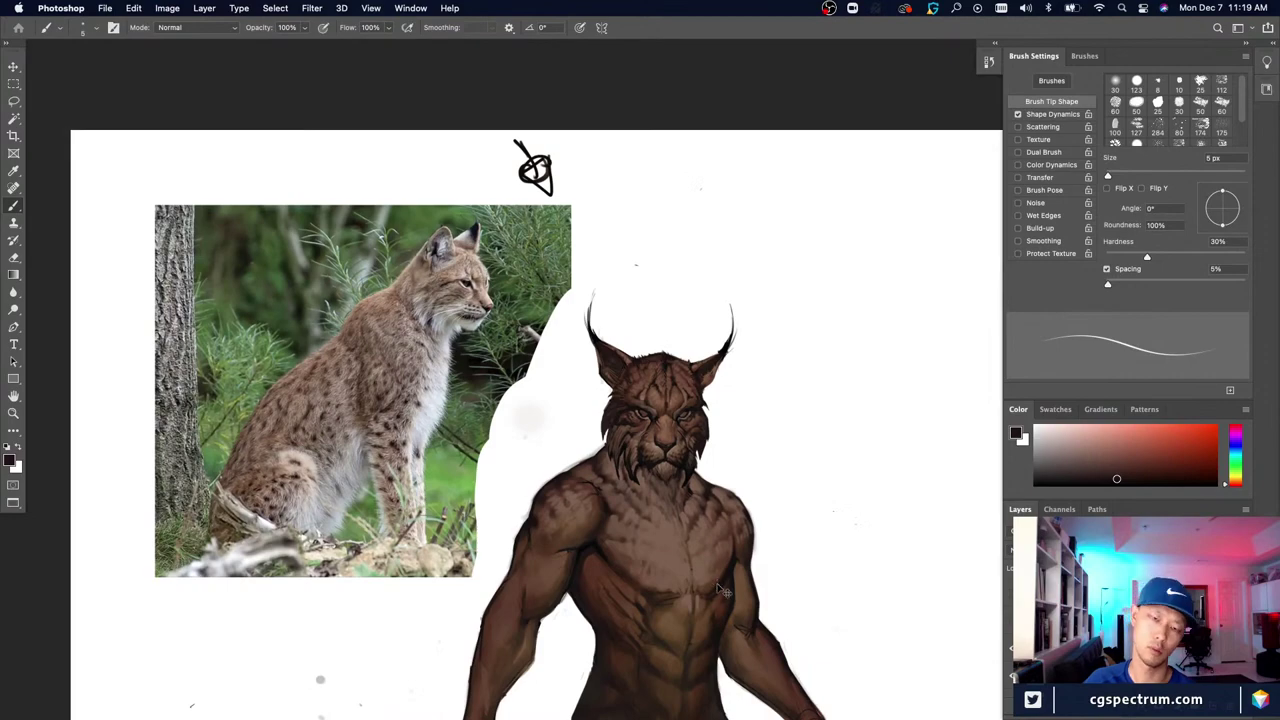
key(ctrl+plus)
key(ctrl+plus)
key(ctrl+plus)
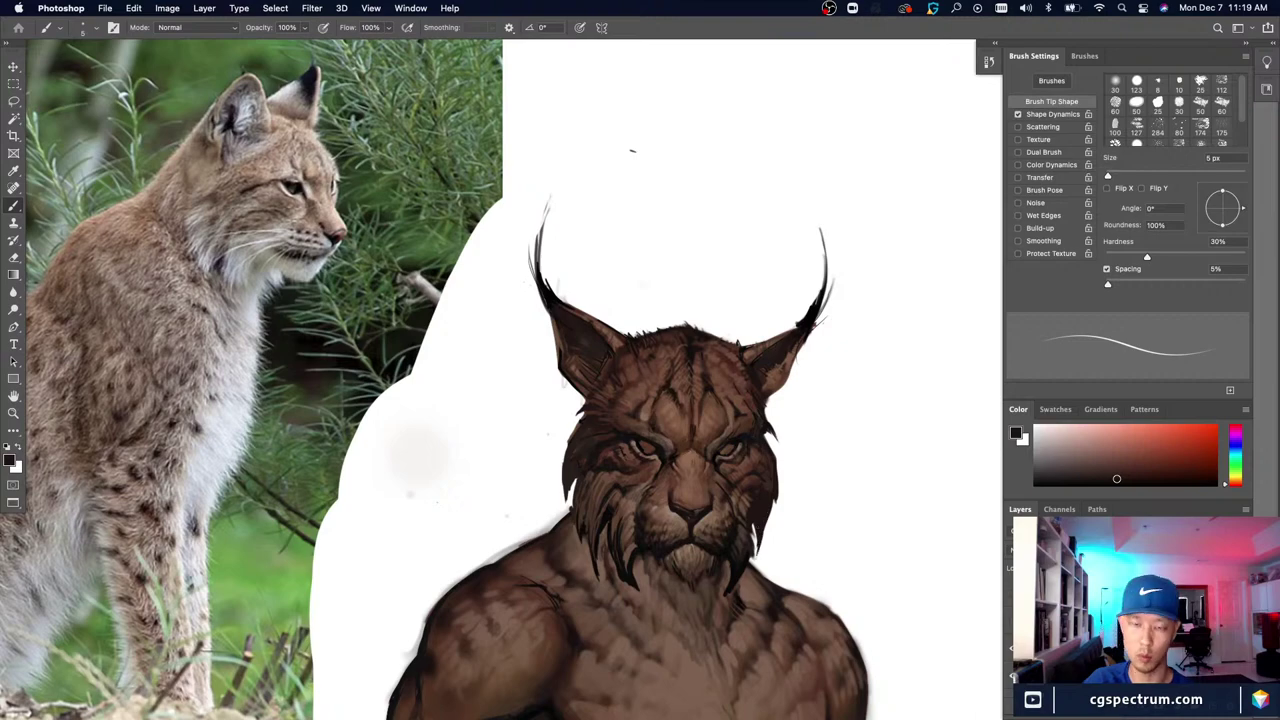
Step: Shape the hanging tips of the right-hand cheek tuft at 5 px, alternating white and dark brown
key(x)
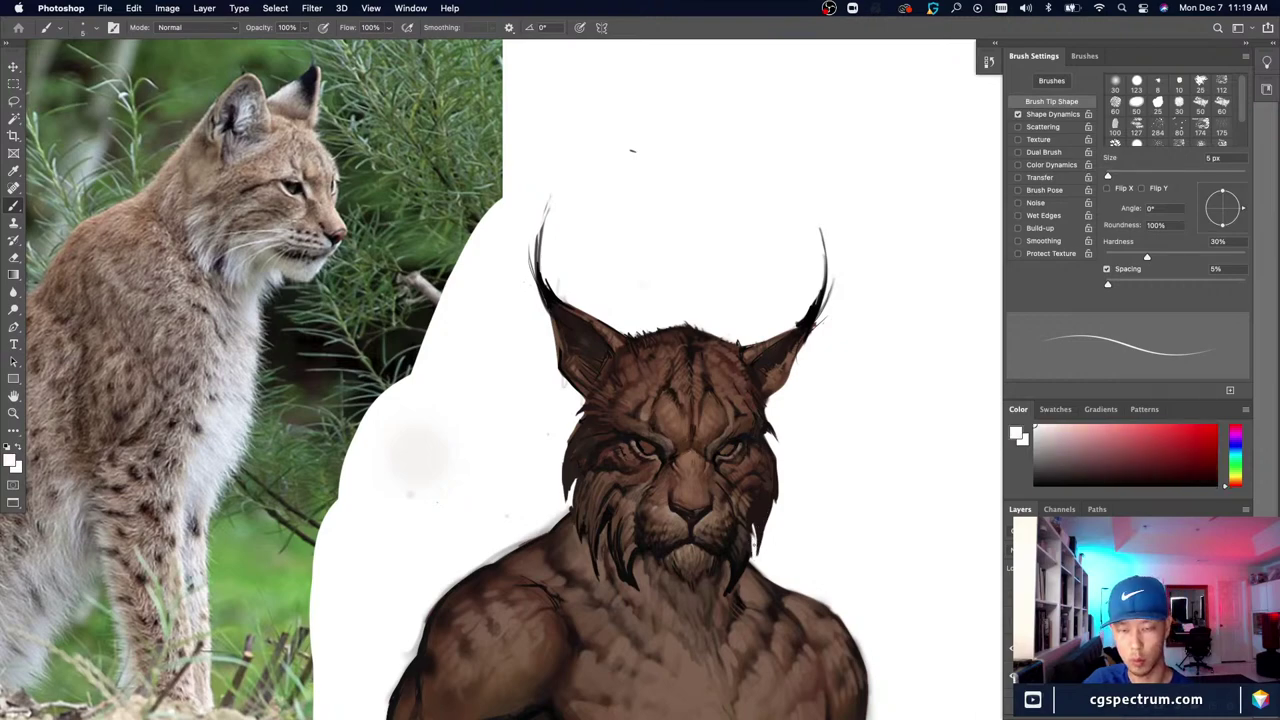
key(ctrl+minus)
key(ctrl+minus)
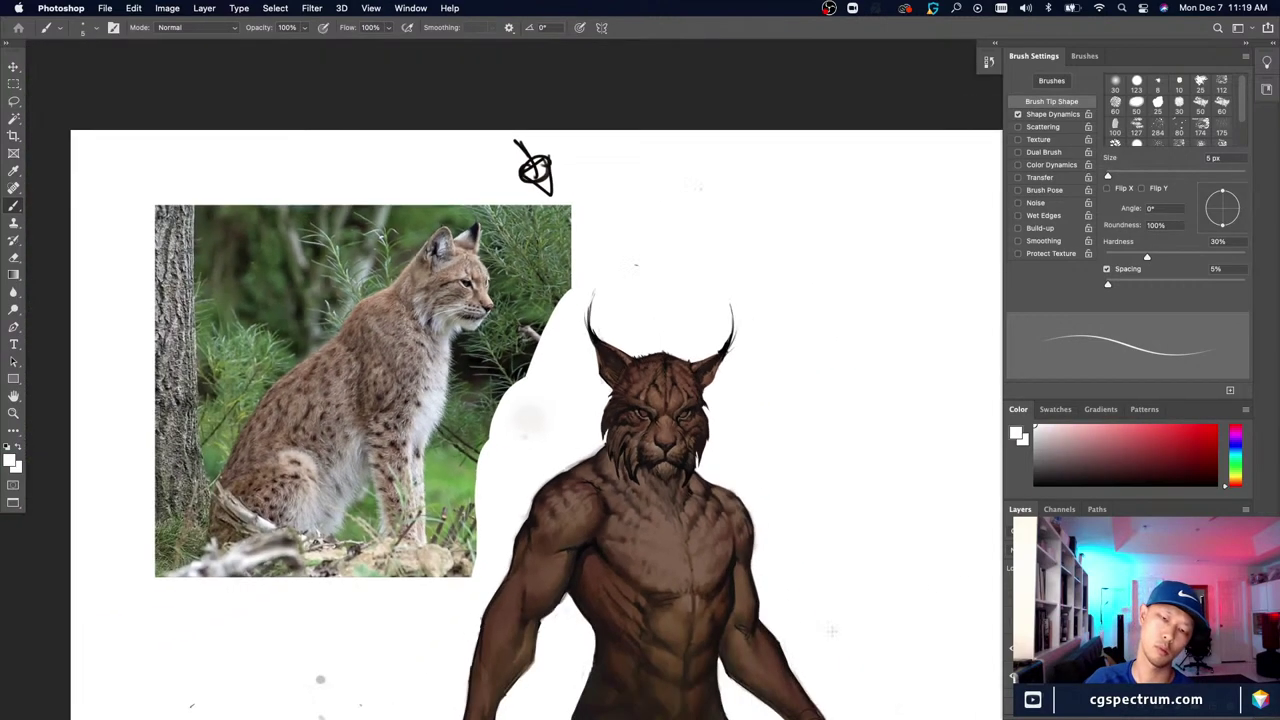
key(ctrl+plus)
key(ctrl+plus)
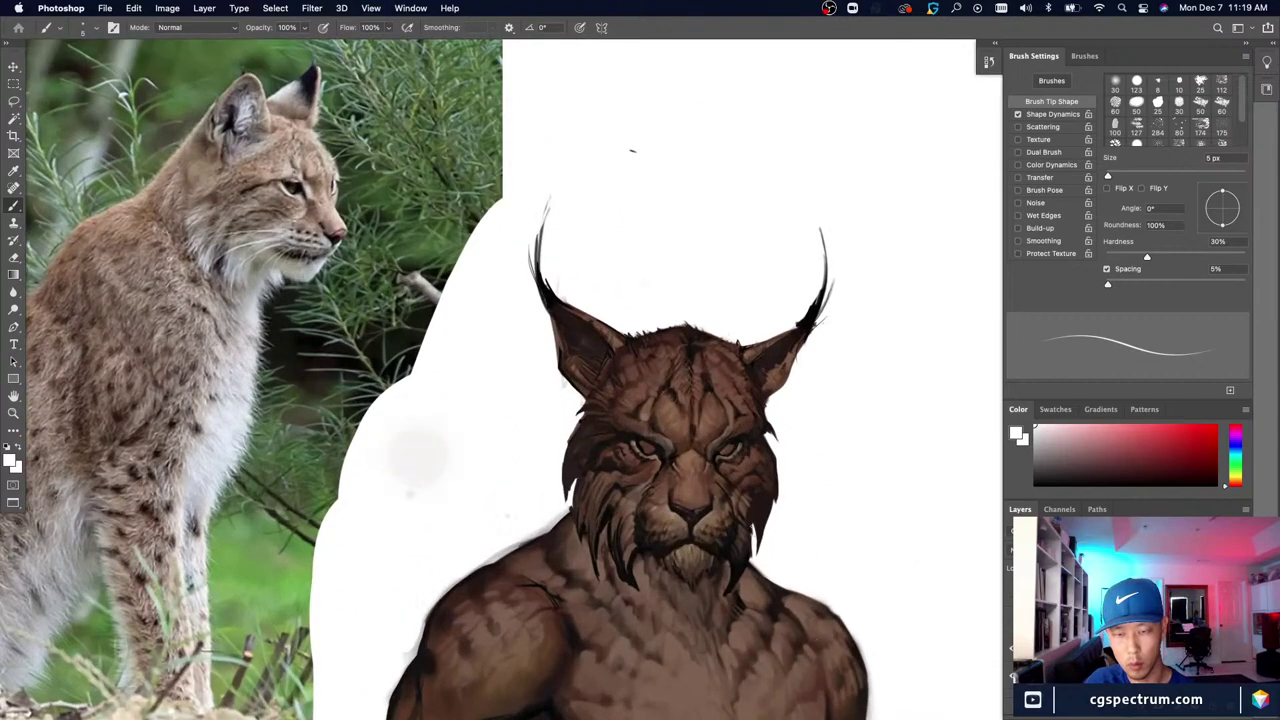
key(x)
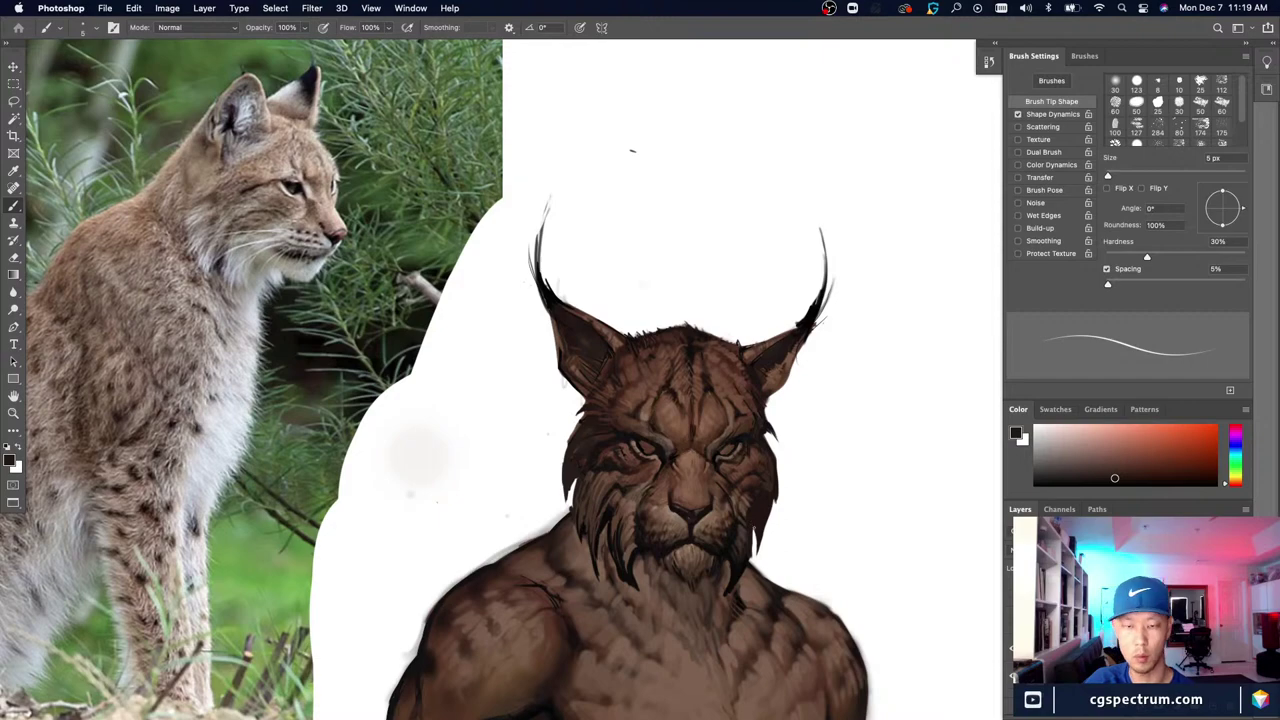
key(super+minus)
key(super+minus)
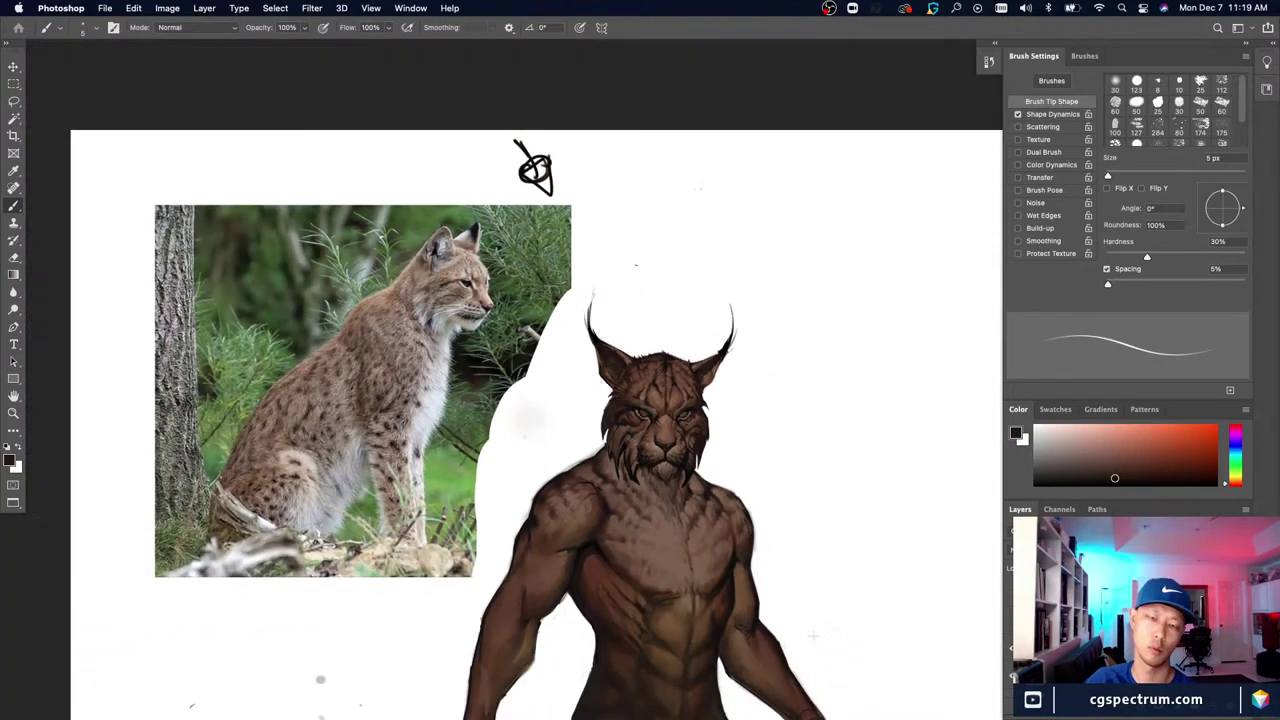
key(super+plus)
key(super+plus)
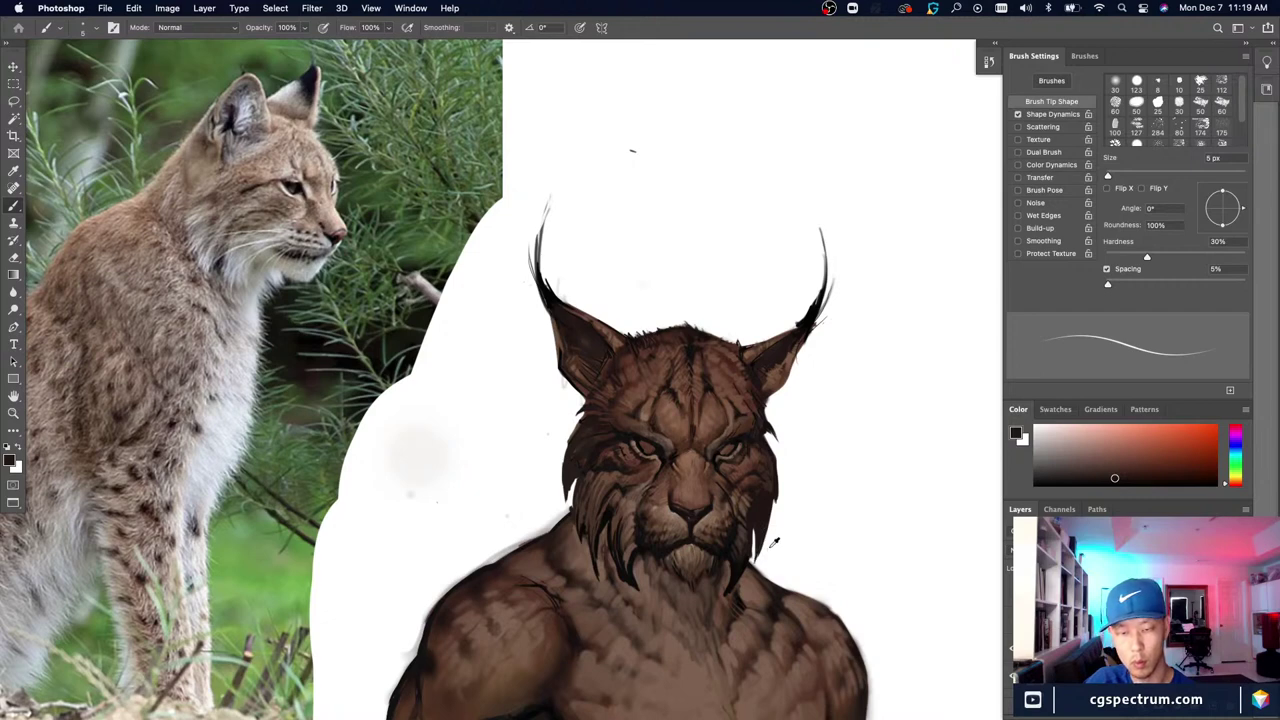
key(x)
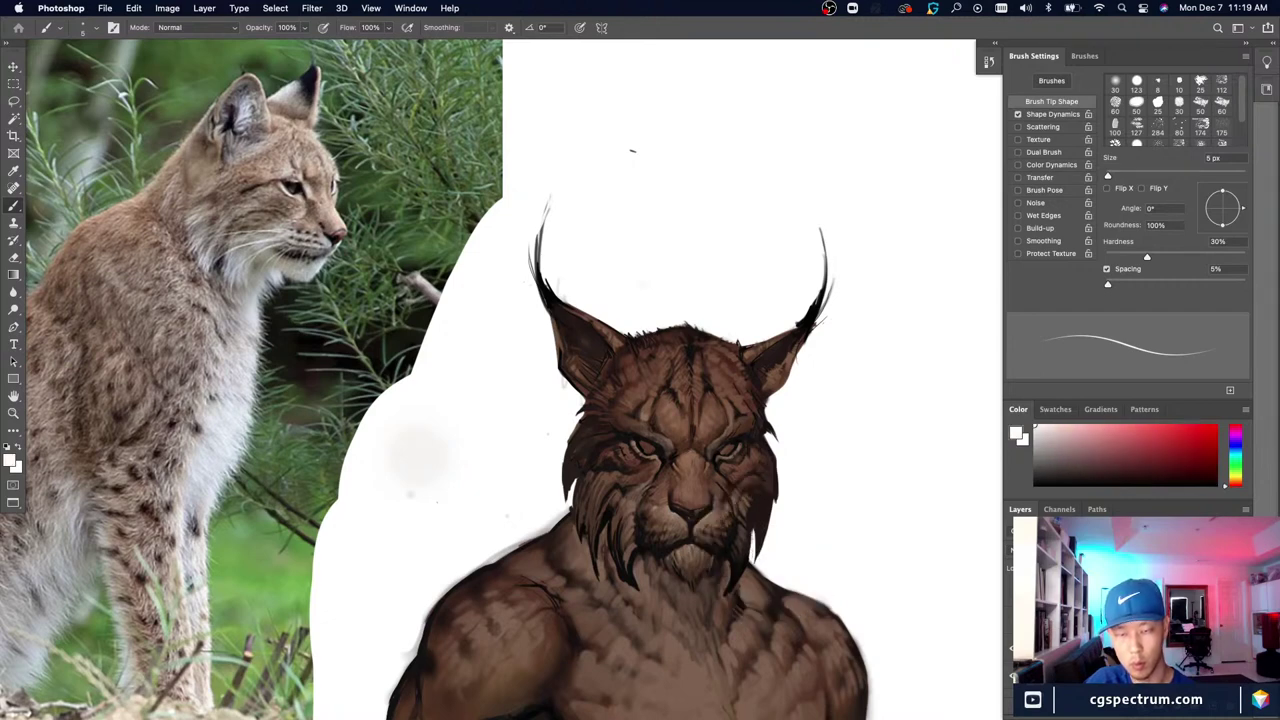
Step: Build out the outer edge of the right-hand cheek tuft with sampled dark brown at 5 px
alt+click(754, 520)
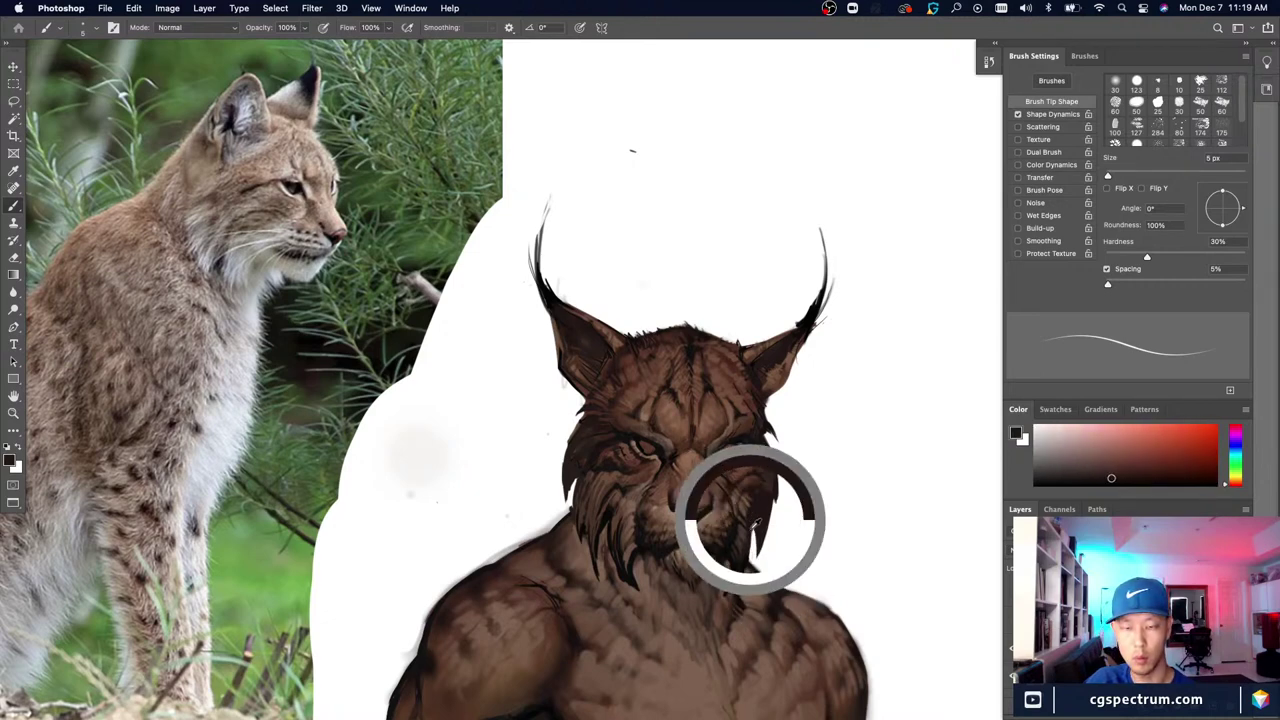
key(super+minus)
key(super+minus)
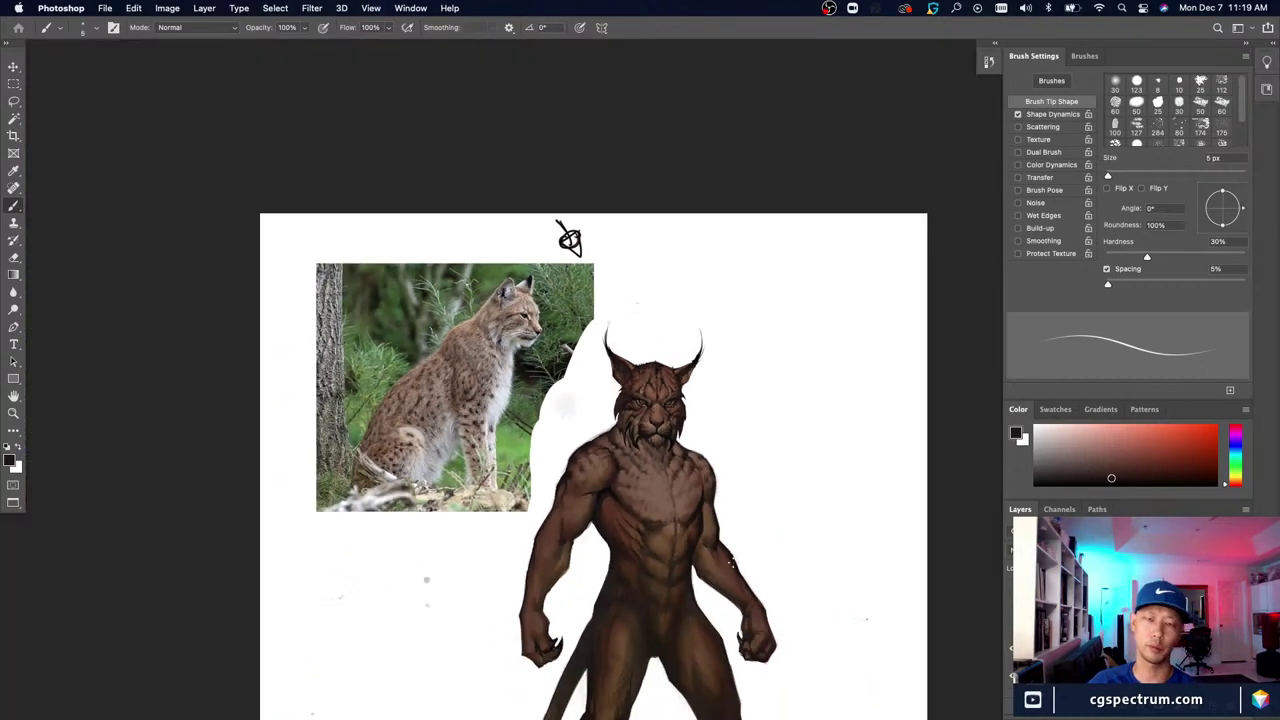
key(super+plus)
key(super+plus)
key(super+plus)
alt+click(770, 497)
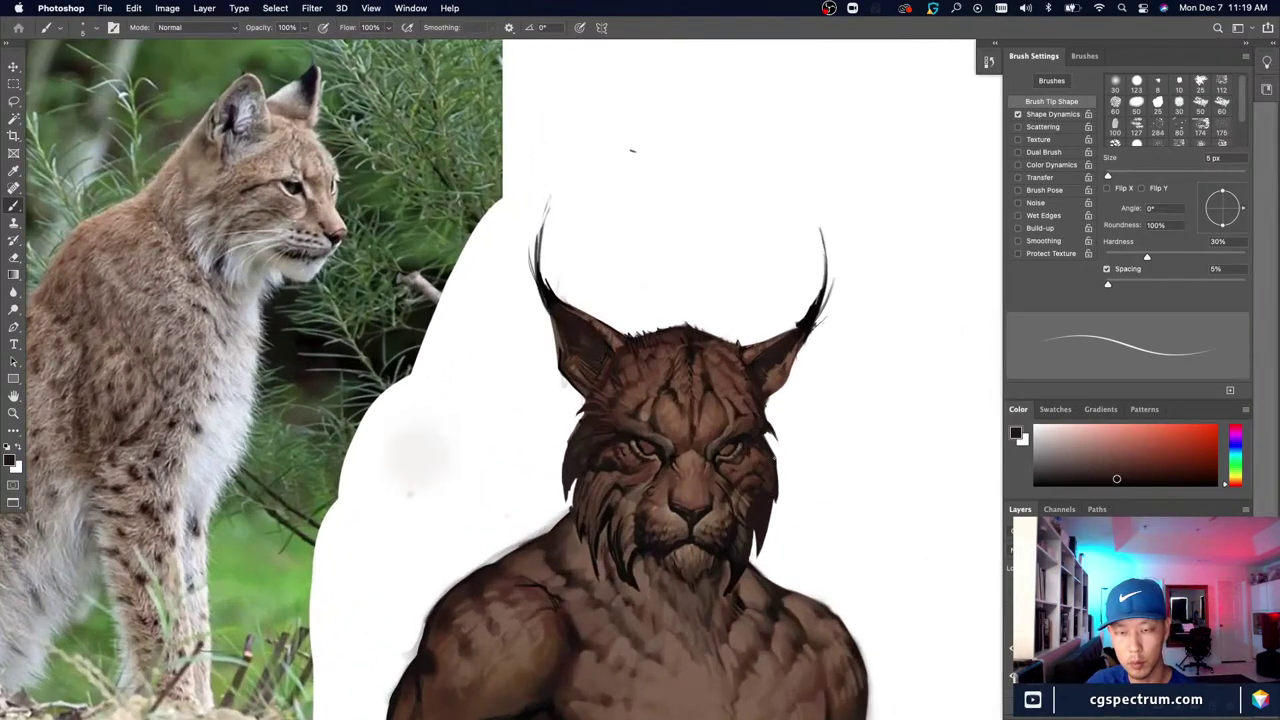
drag(779, 514, 777, 488)
Step: Trim the outer edge of the right-hand cheek tuft with white and check the head's silhouette against the body
key(x)
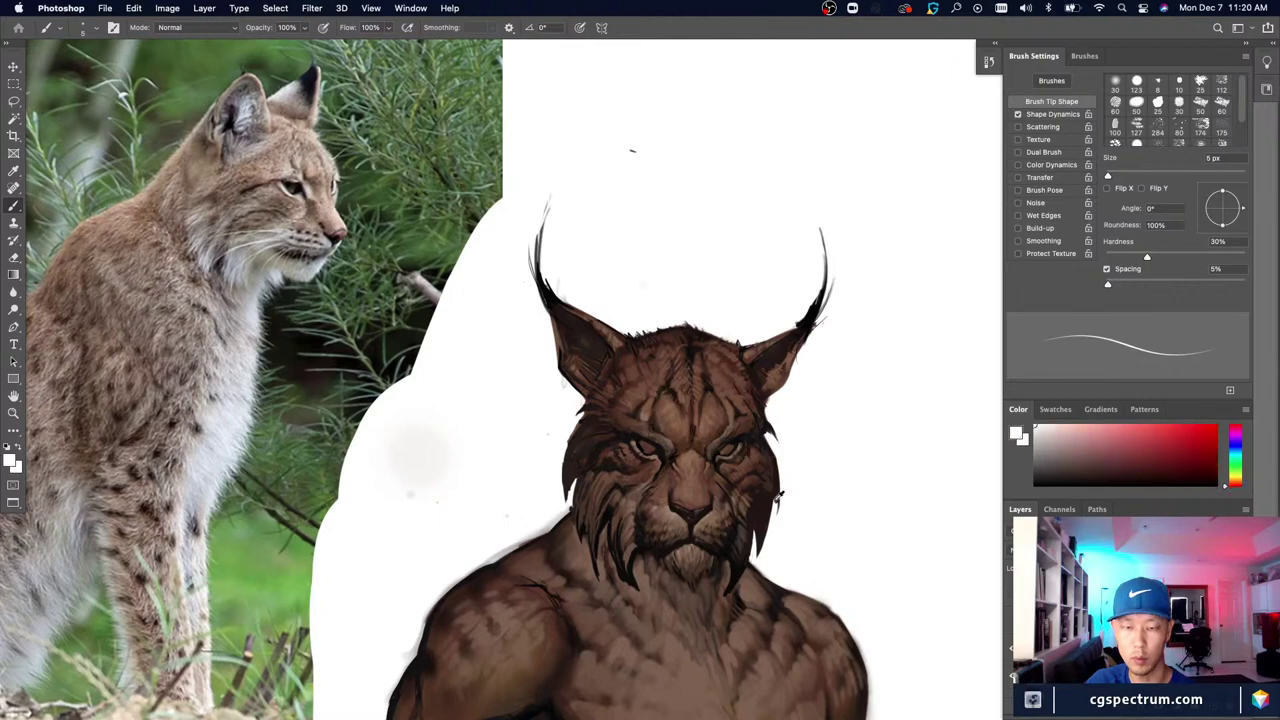
key(super+minus)
key(super+minus)
key(super+minus)
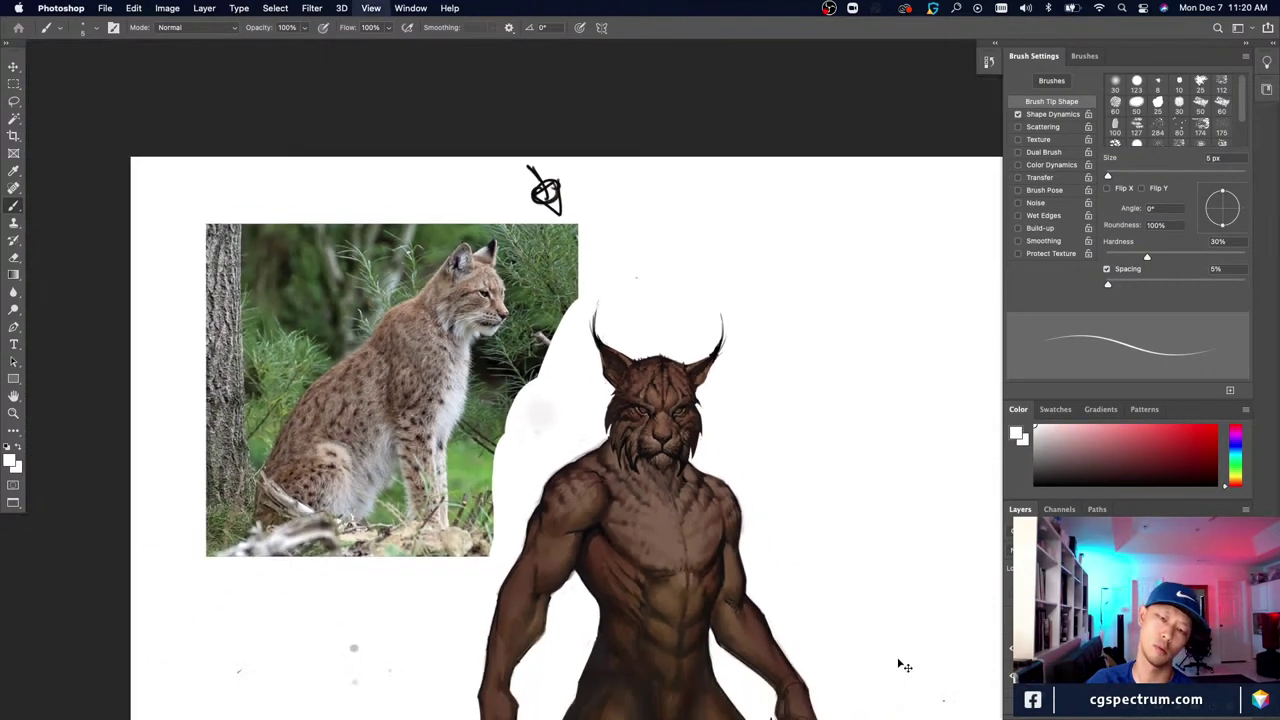
key(super+plus)
key(super+plus)
key(super+plus)
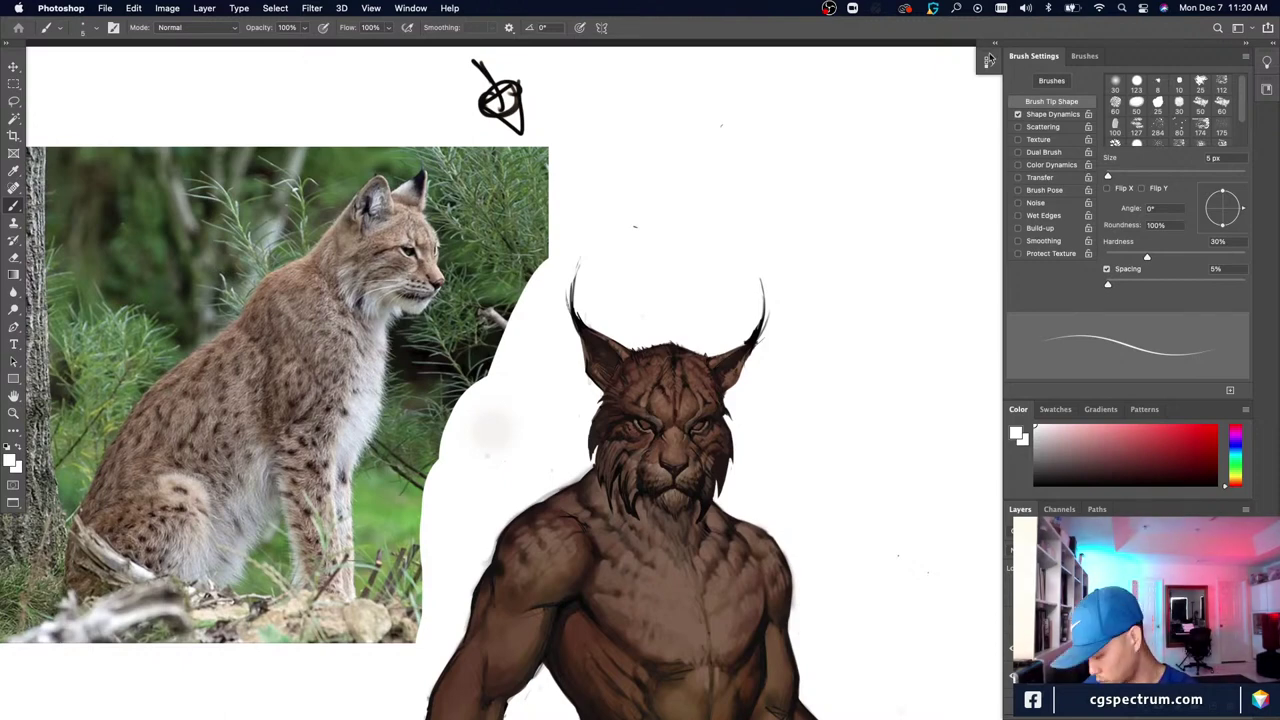
Step: Turn off Shape Dynamics and darken the lower edge of the left-hand cheek with sampled dark brown at 10 px
click(1018, 114)
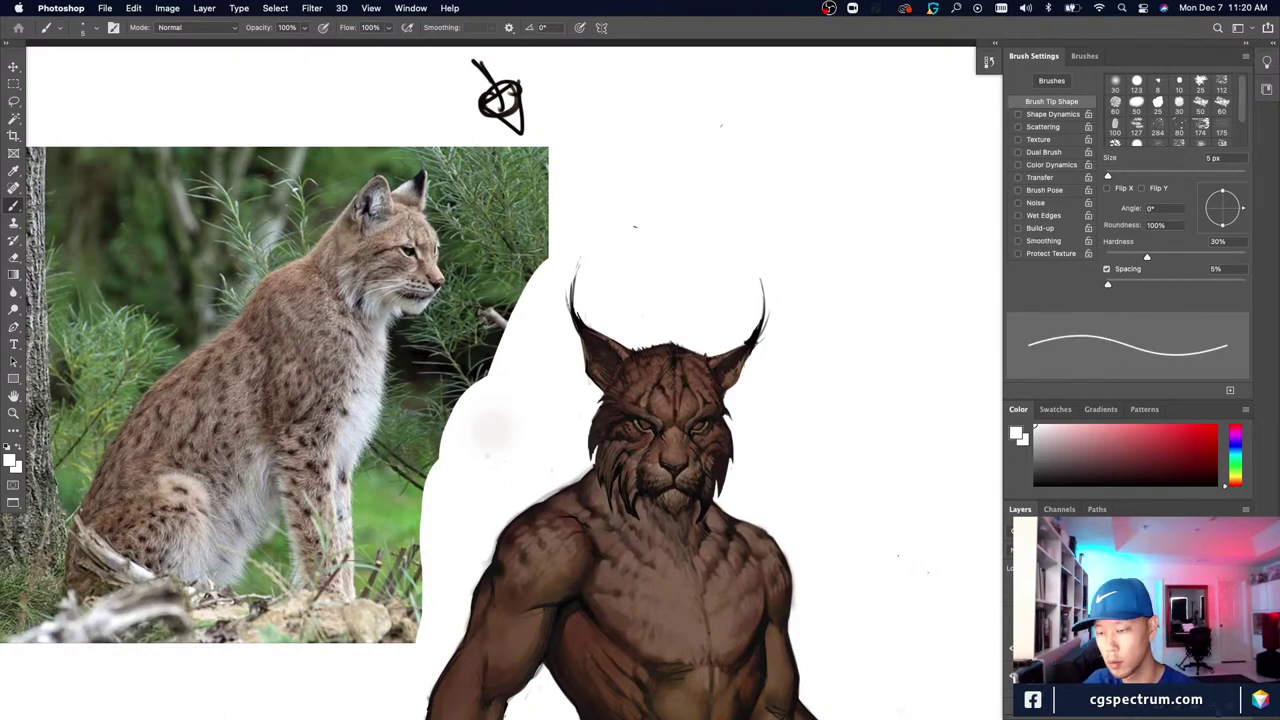
alt+click(597, 439)
key(bracketright)
key(bracketright)
key(bracketright)
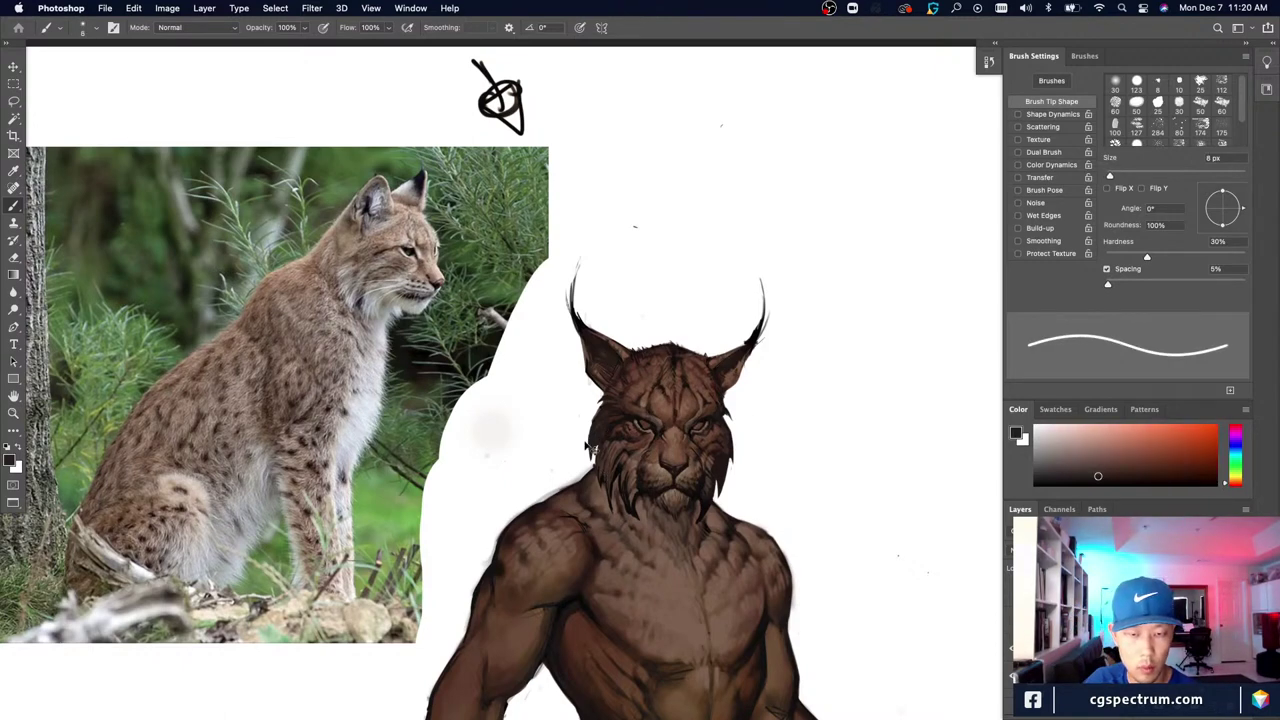
key(super+plus)
key(bracketright)
key(bracketright)
drag(582, 488, 591, 523)
Step: Turn on Transfer, clean up the left-hand cheek edge with the Eraser and shade it with sampled black at 10 px
alt+click(613, 505)
click(1018, 177)
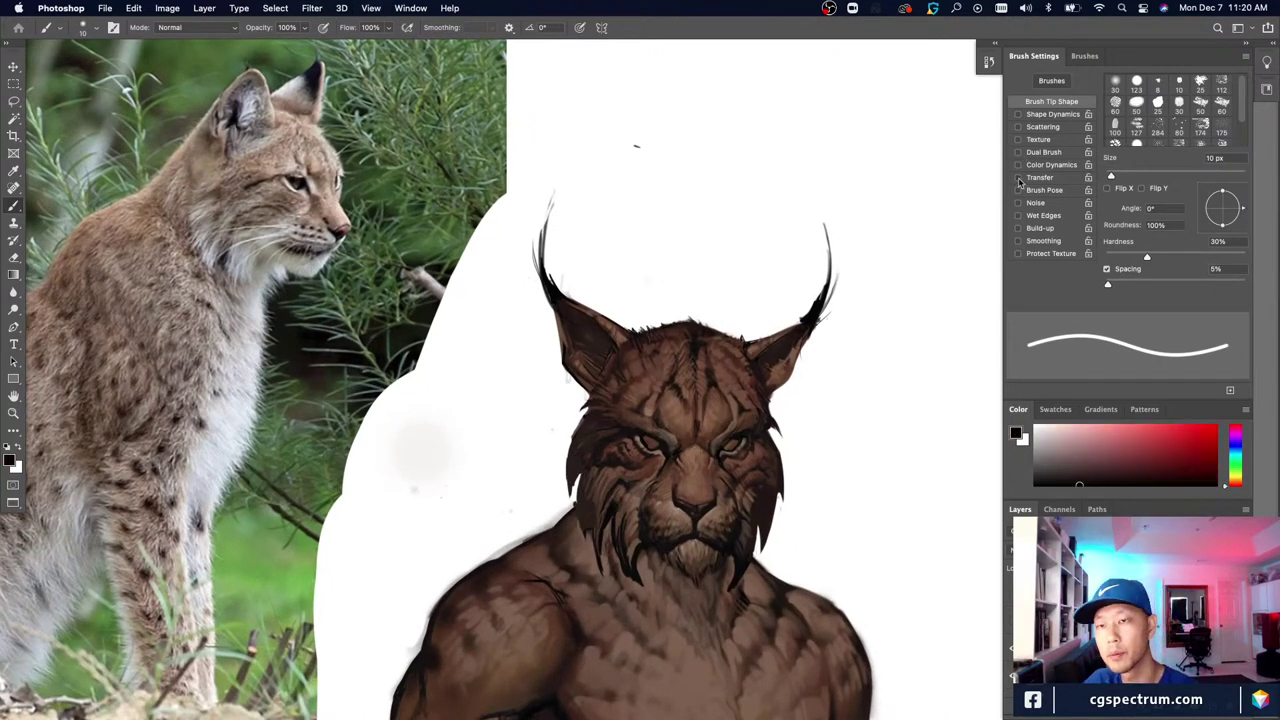
key(e)
mouse_move(584, 494)
mouse_down()
mouse_move(598, 549)
mouse_move(595, 536)
mouse_up()
key(b)
key(bracketright)
key(bracketleft)
drag(582, 474, 584, 510)
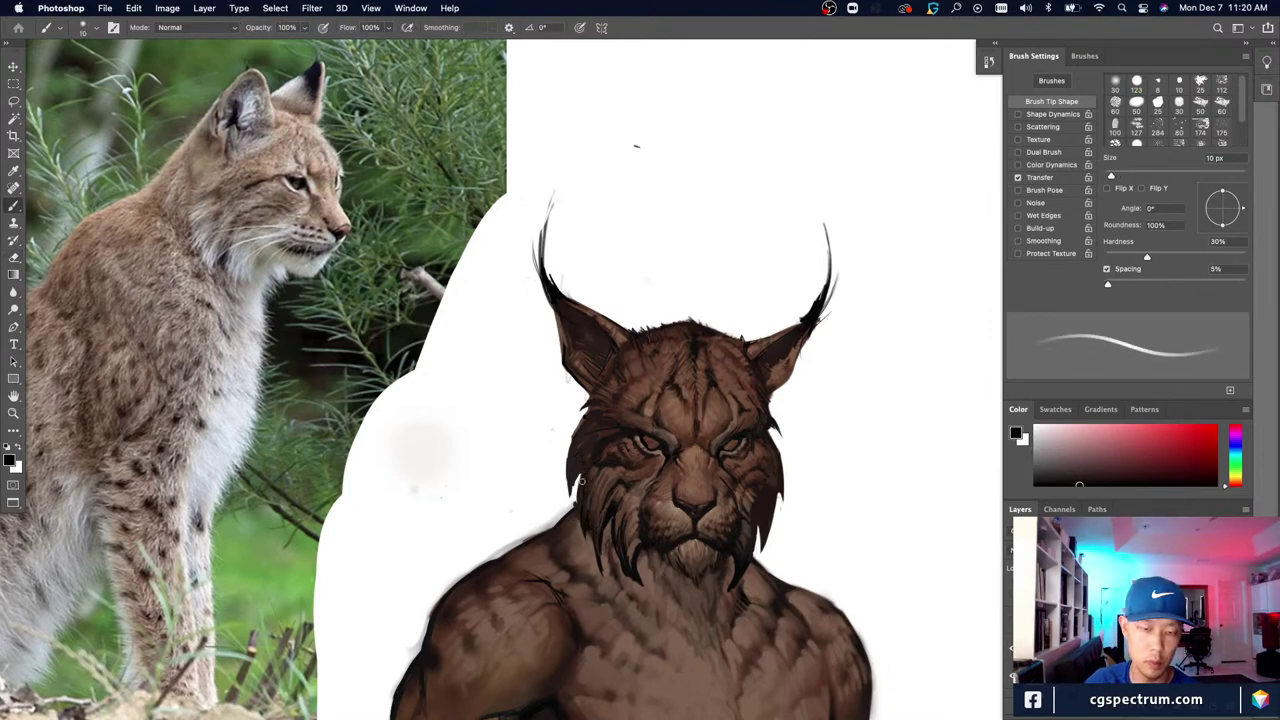
Step: Paint fine fur strokes down the right-hand cheek with sampled browns at 3 to 5 px
key(bracketright)
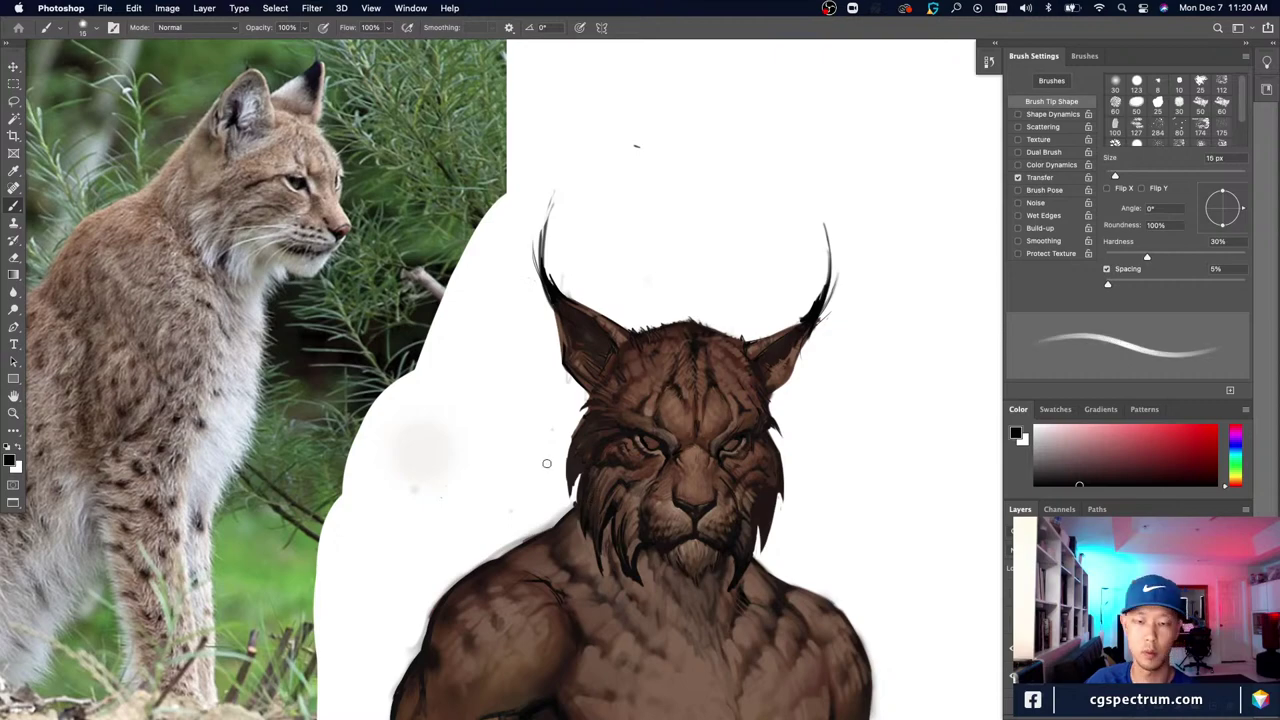
key(super+minus)
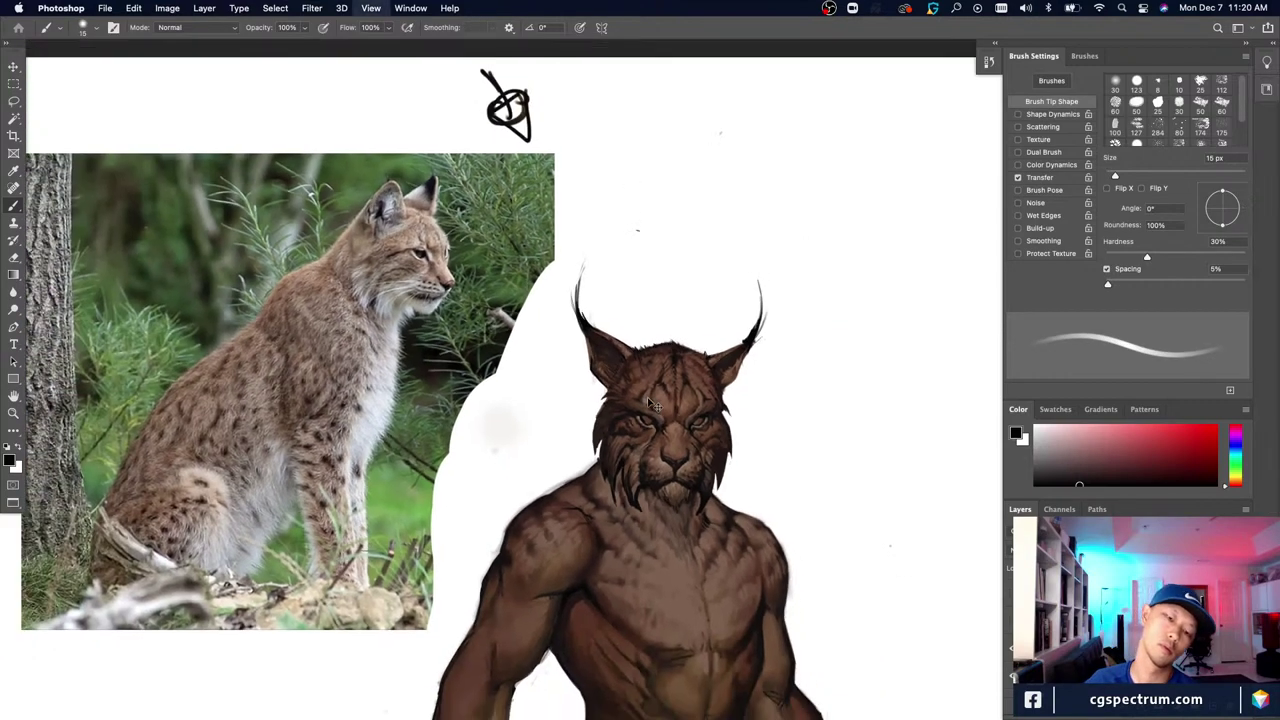
key(super+minus)
key(super+plus)
key(super+plus)
alt+click(752, 500)
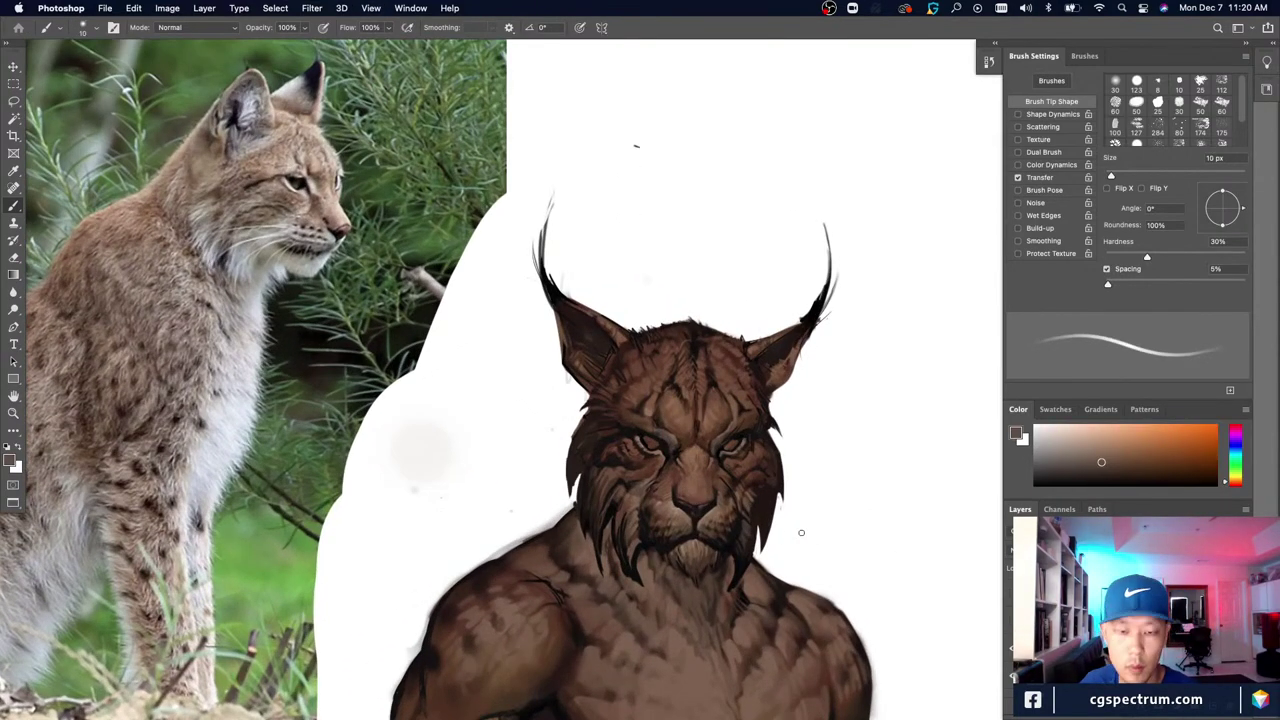
key(bracketleft)
key(bracketleft)
key(bracketleft)
key(bracketleft)
key(bracketleft)
key(bracketleft)
key(bracketleft)
key(bracketright)
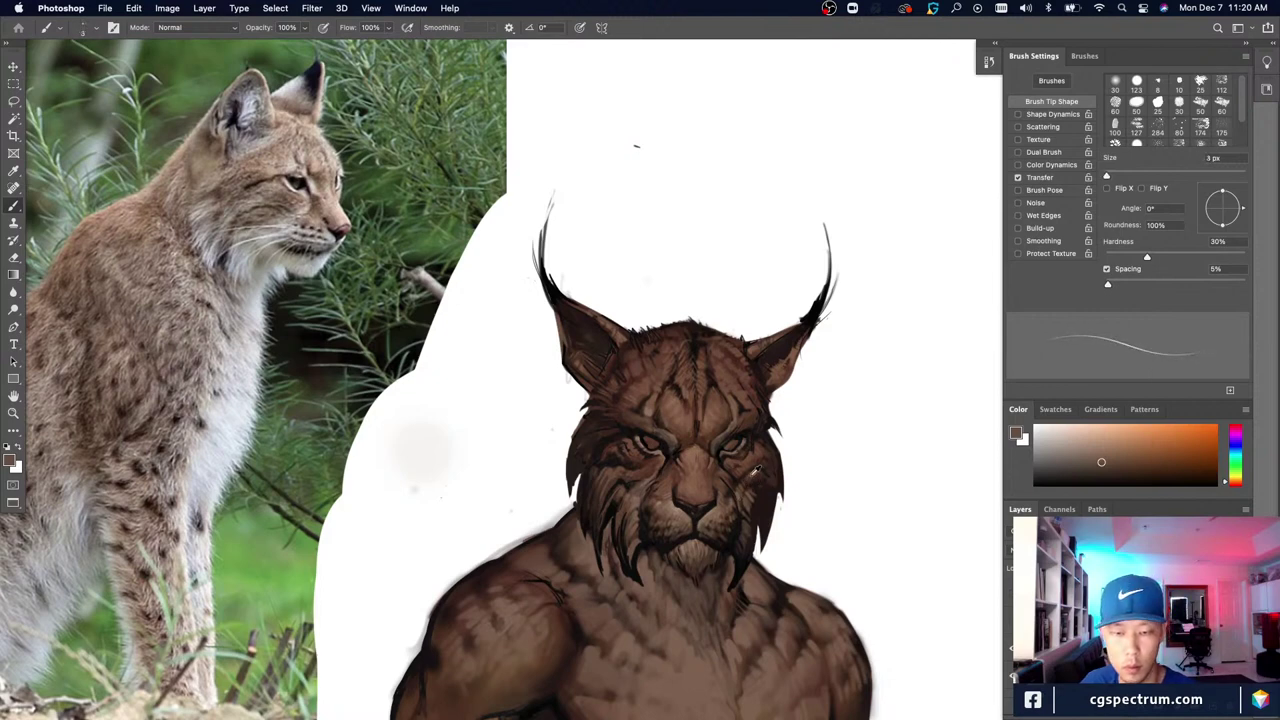
alt+click(750, 478)
drag(755, 488, 762, 528)
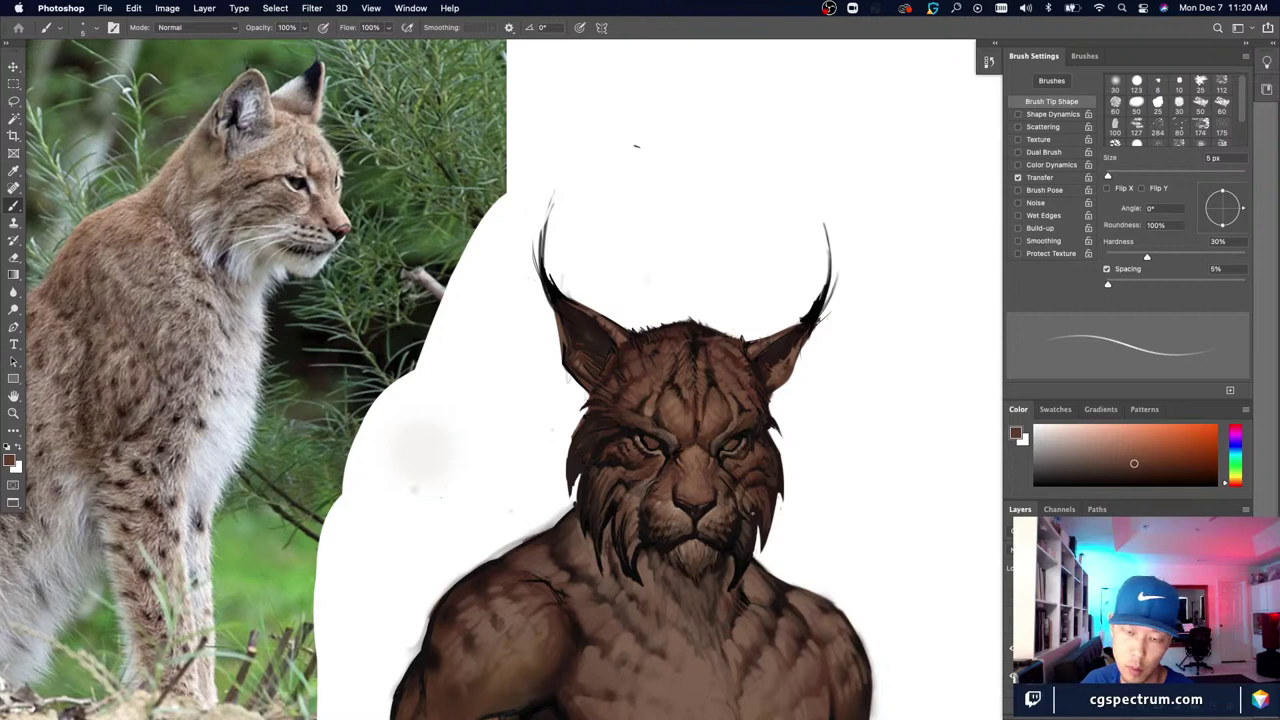
Step: Refine the tufts along the right-hand cheek and jaw with sampled dark browns at 4 px
alt+click(751, 498)
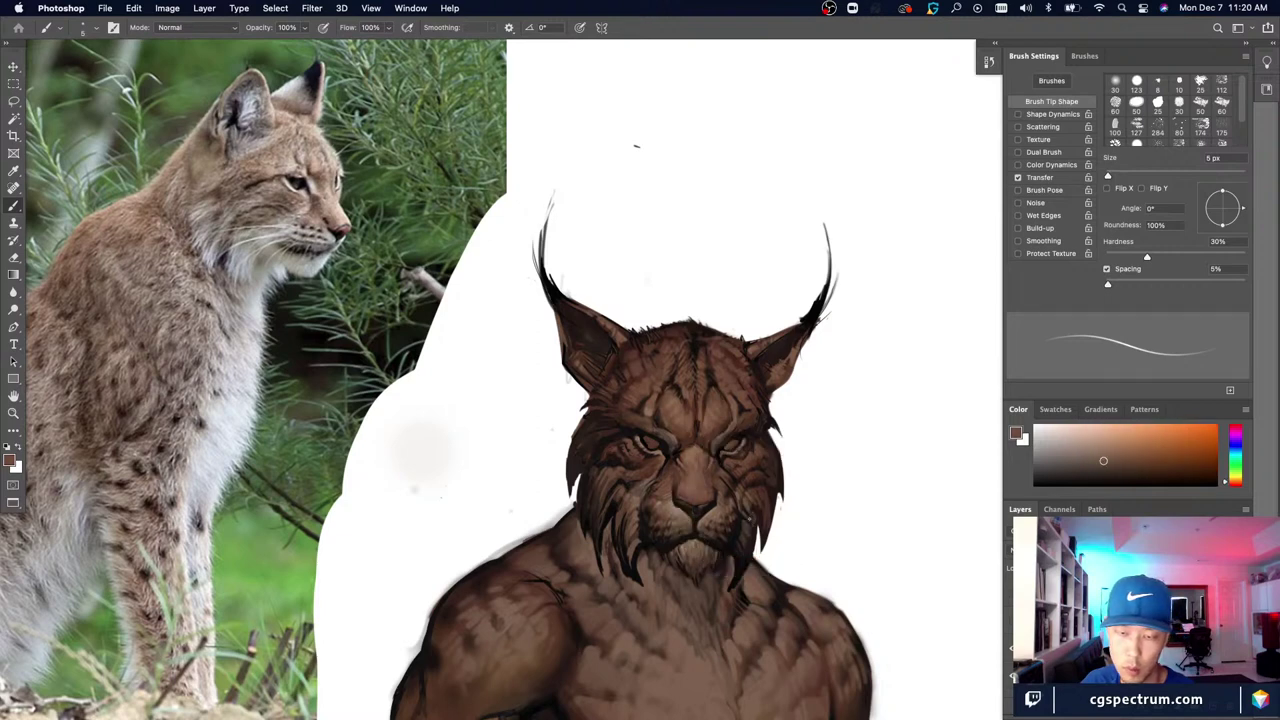
key(bracketleft)
alt+click(743, 530)
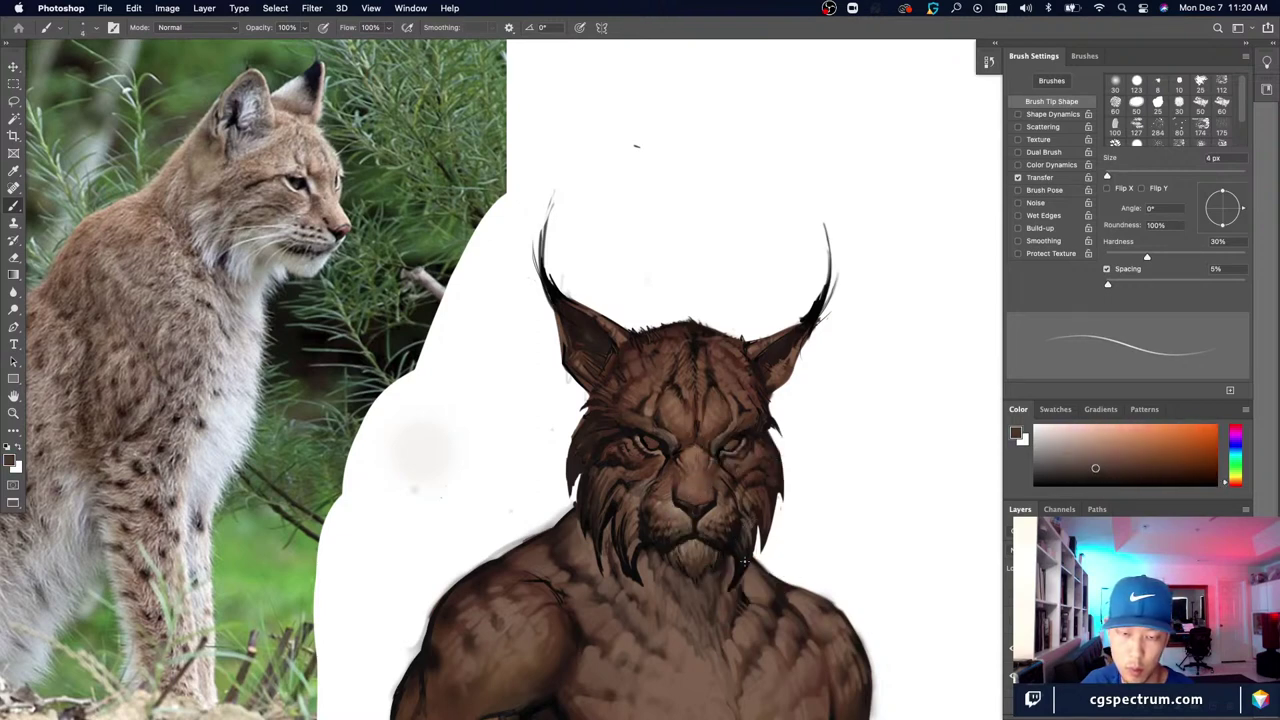
alt+click(761, 499)
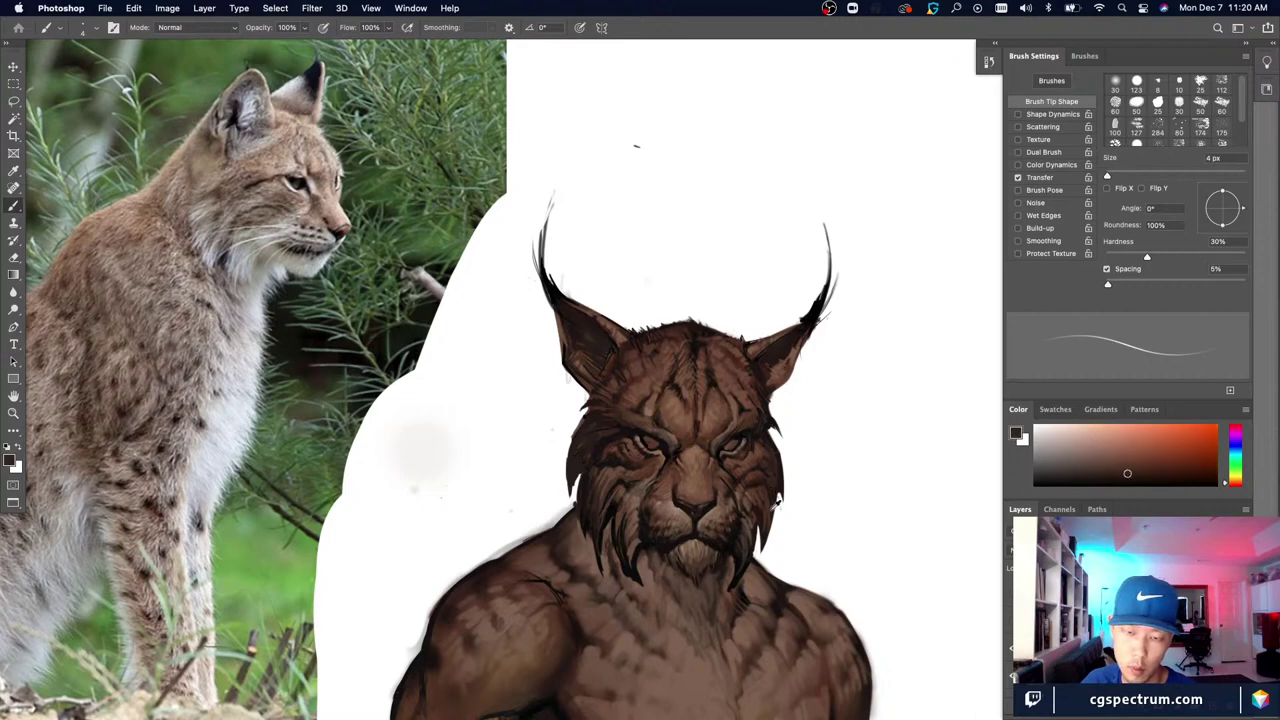
alt+click(760, 503)
mouse_move(766, 499)
mouse_down()
mouse_move(758, 527)
mouse_move(757, 510)
mouse_up()
Step: Examine the lynx head's tufts and silhouette against the whole figure and the lynx reference photo
key(super+minus)
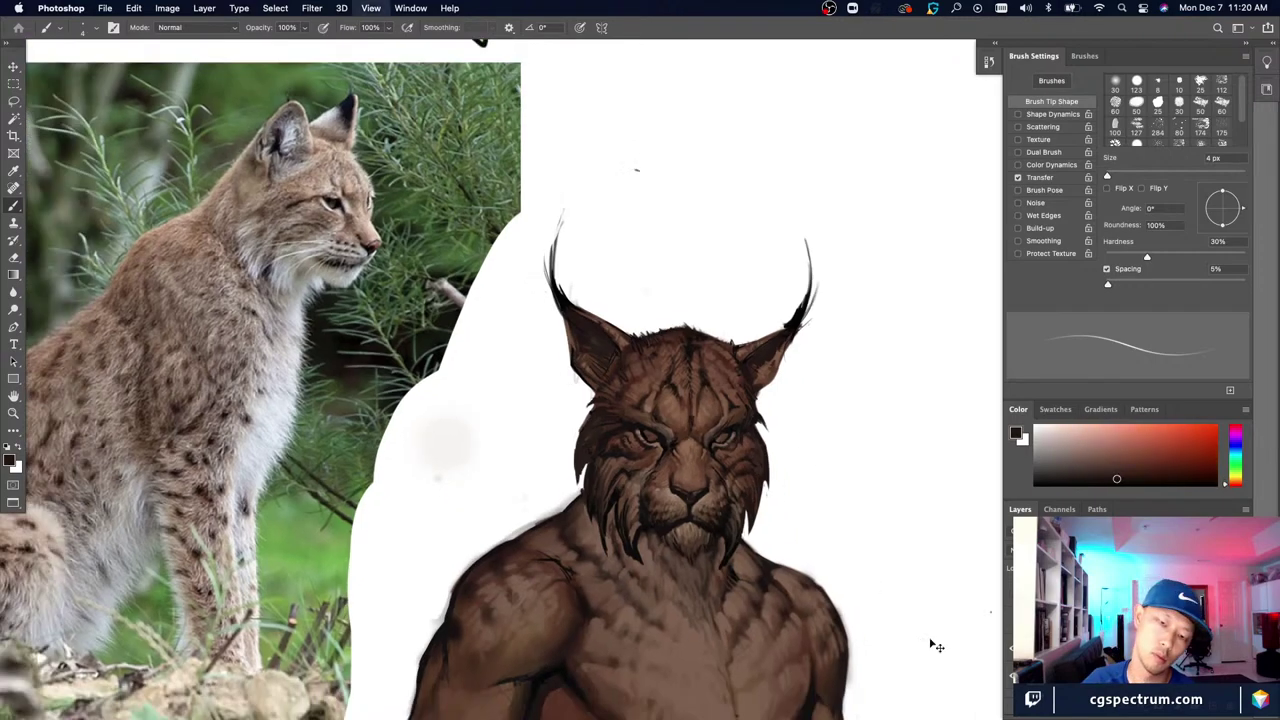
scroll(935, 645, down, 1)
scroll(935, 645, down, 1)
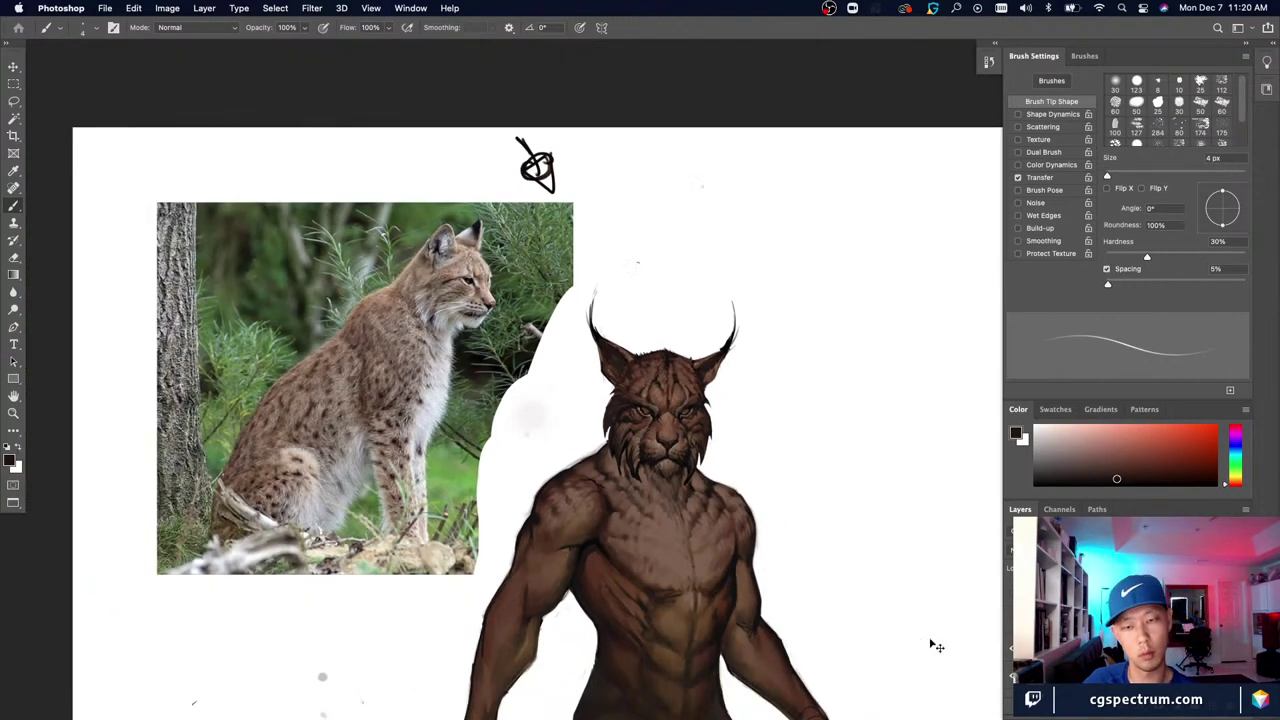
scroll(935, 645, up, 1)
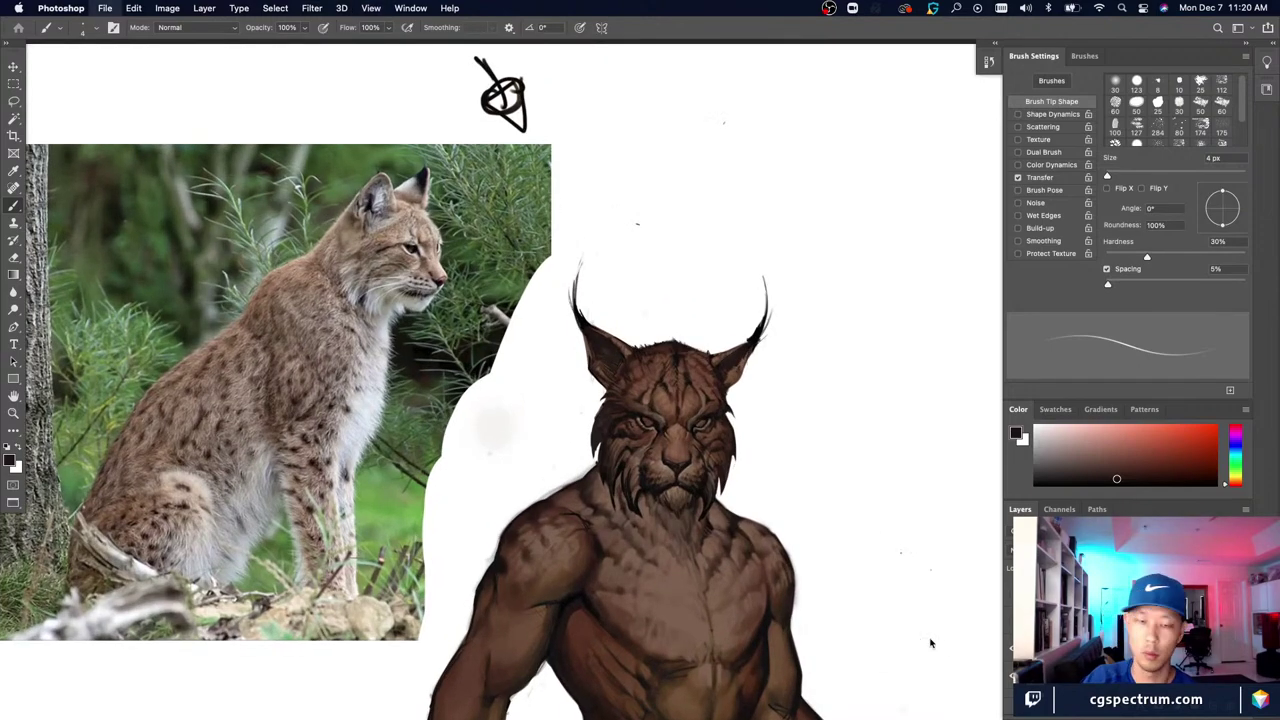
scroll(930, 640, down, 3)
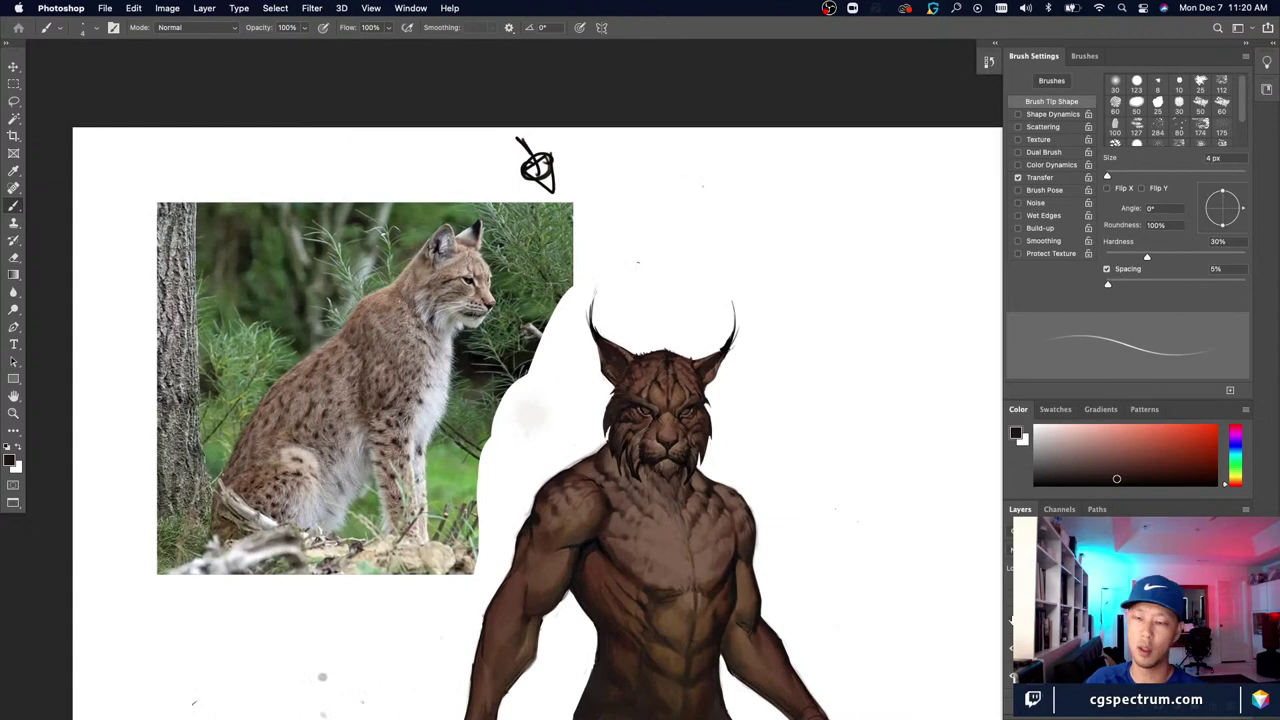
key(super+plus)
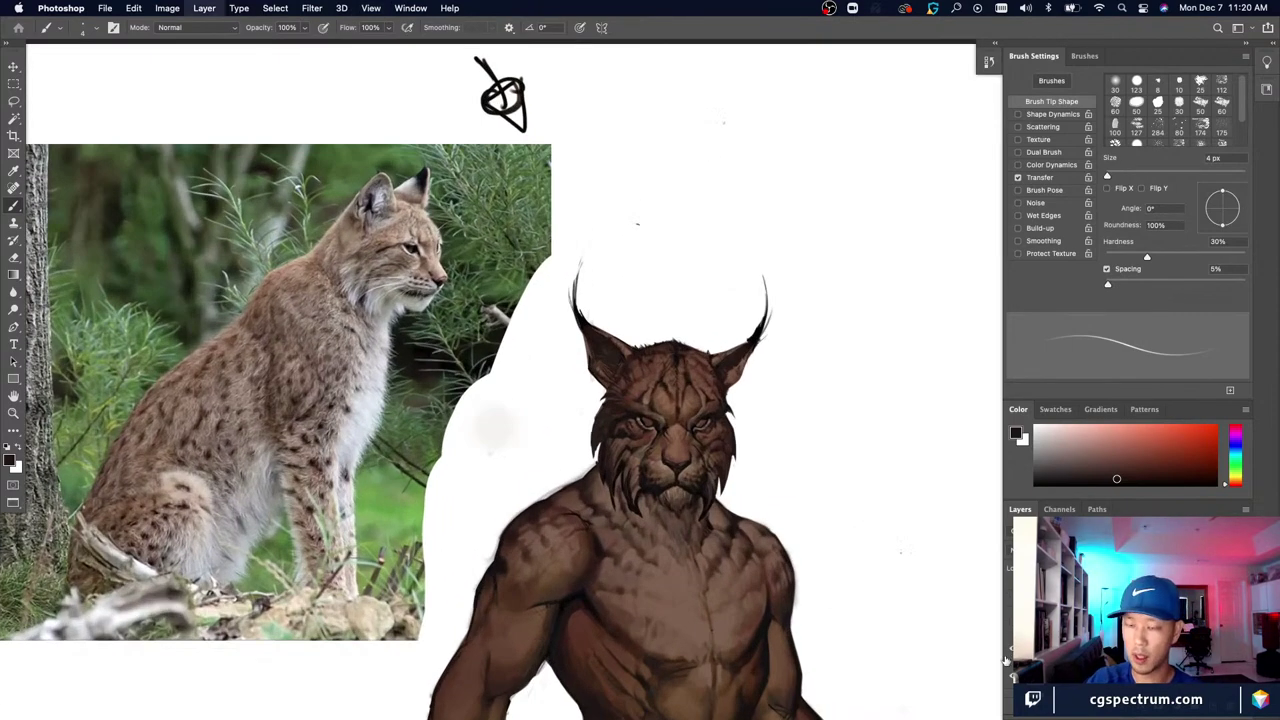
key(super+minus)
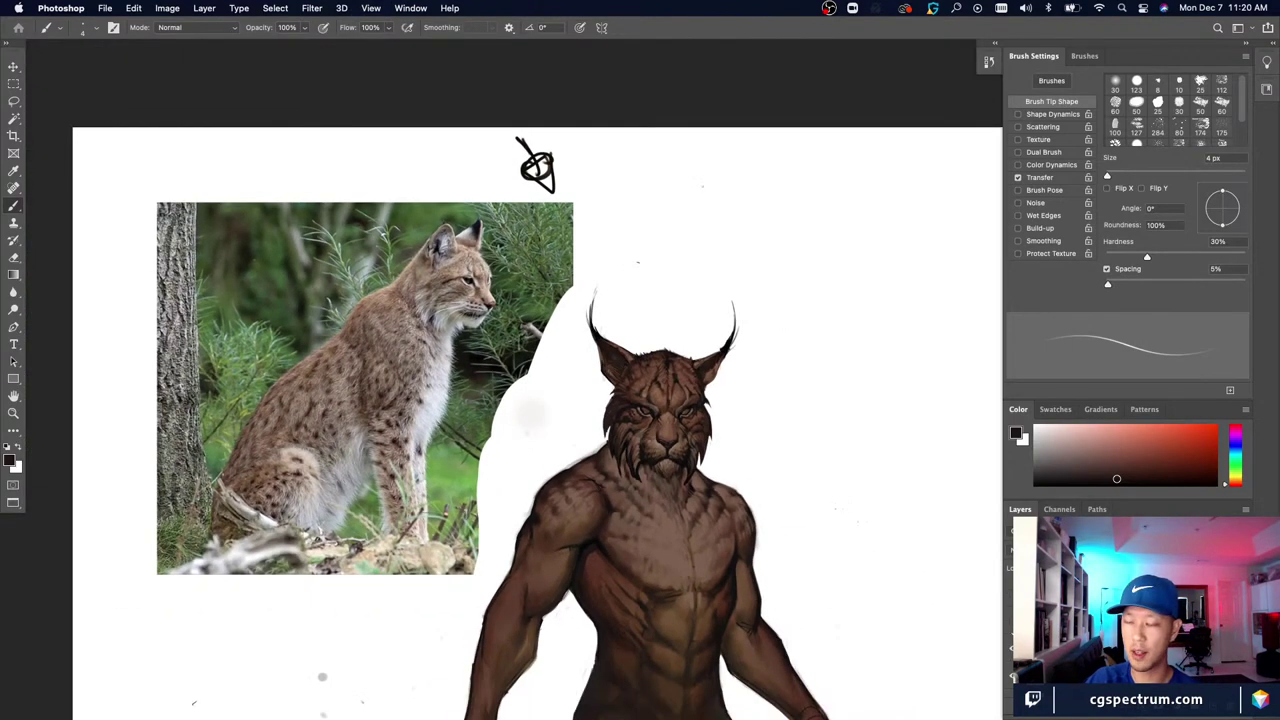
click(1011, 649)
key(super+shift+z)
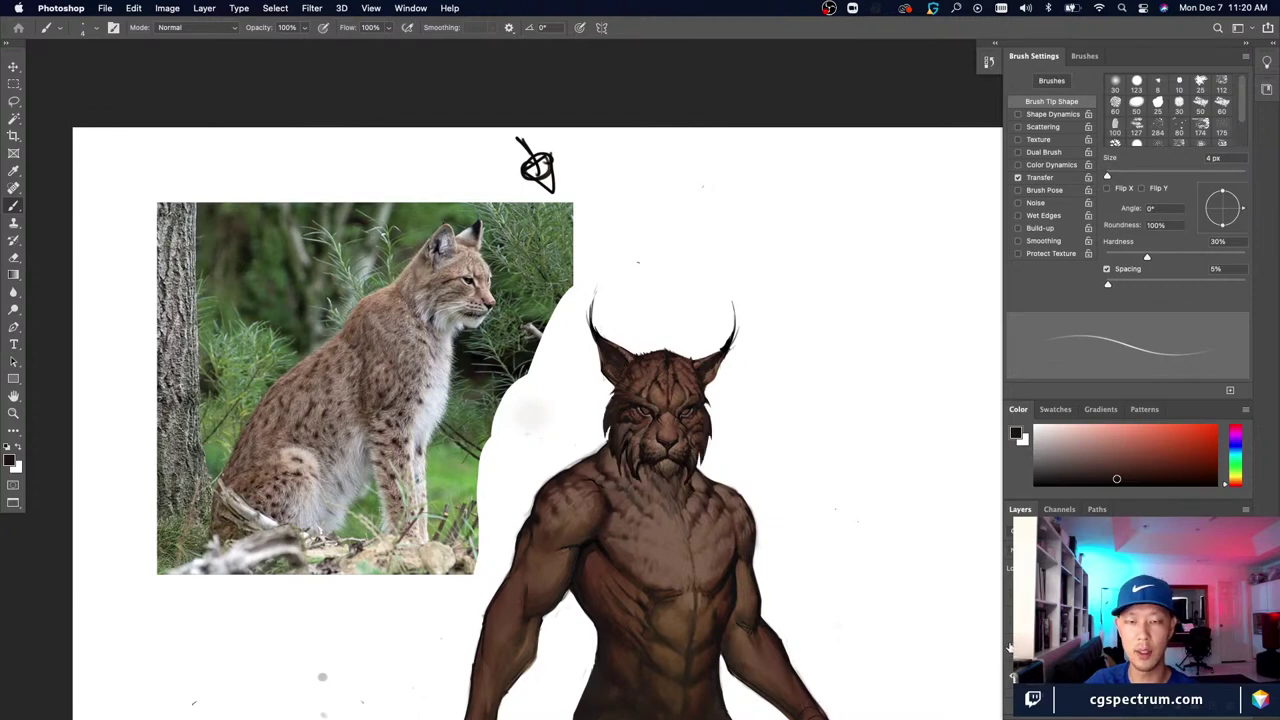
key(super+minus)
key(super+minus)
key(super+plus)
key(super+plus)
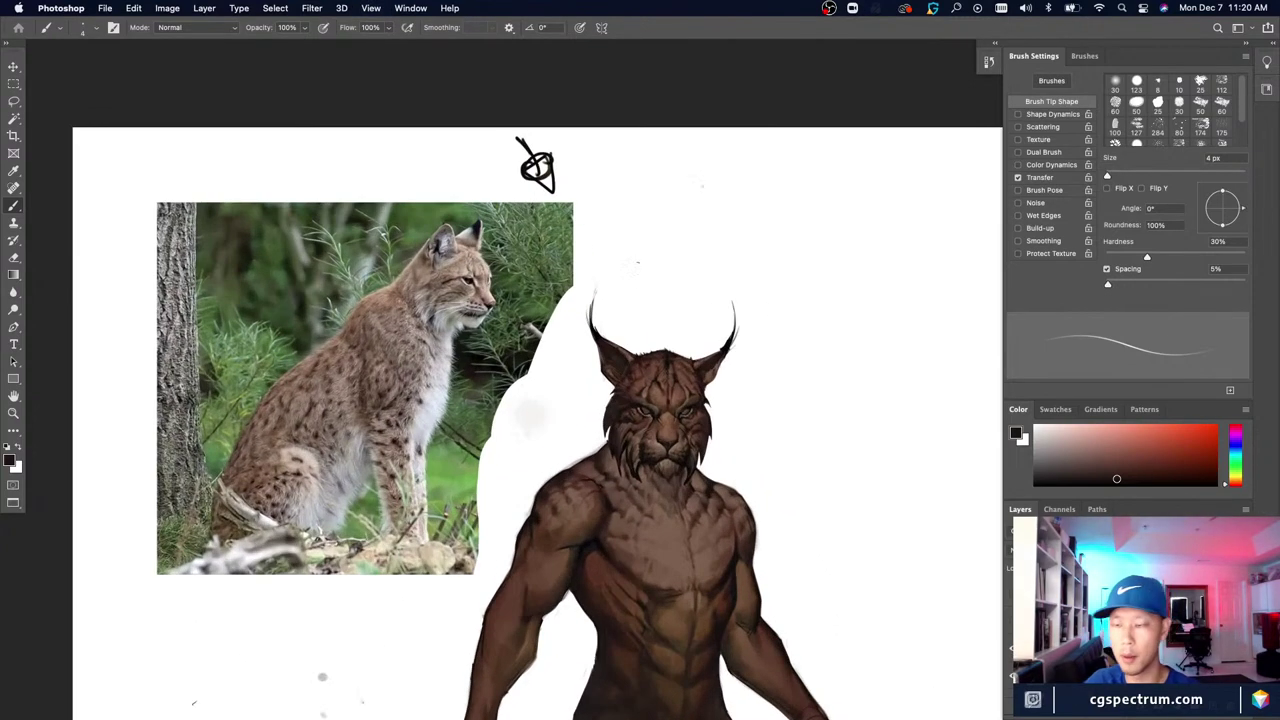
key(super+equal)
key(super+equal)
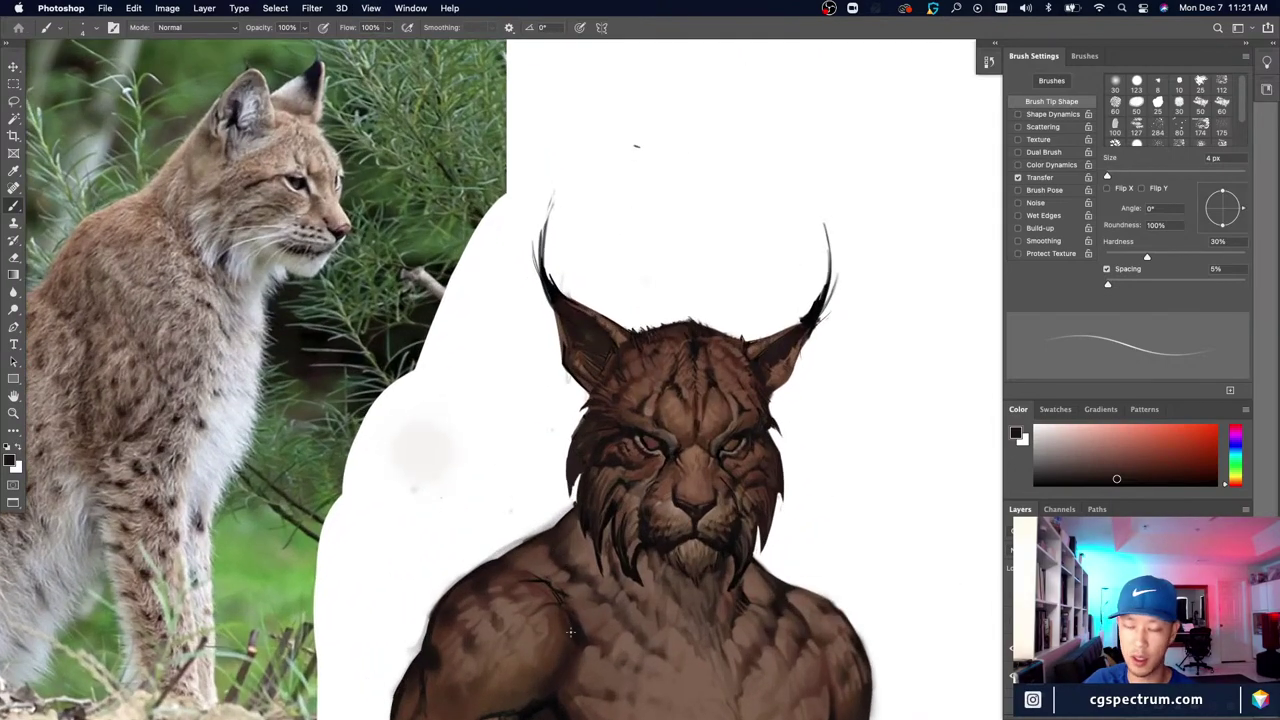
Step: Paint a dark pupil and iris outline into the eye on the image's left using near-black sampled from its upper lid
scroll(571, 591, down, 3)
key(super+equal)
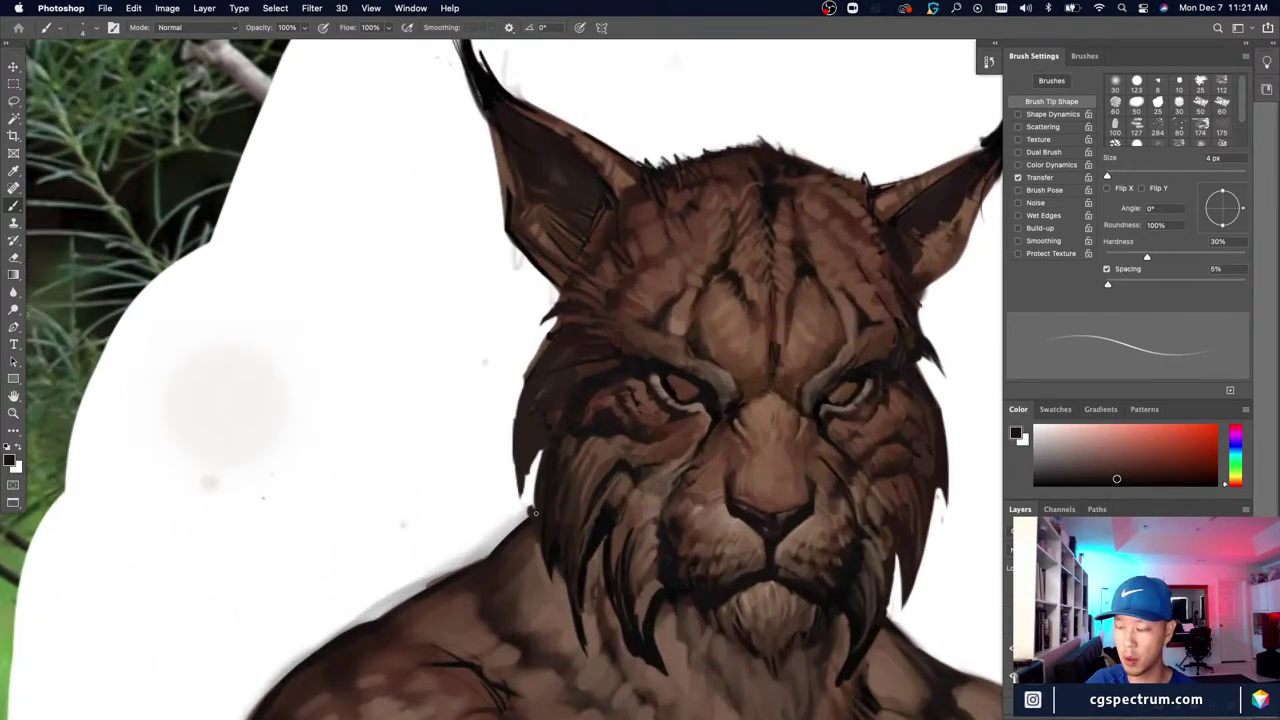
key(super+minus)
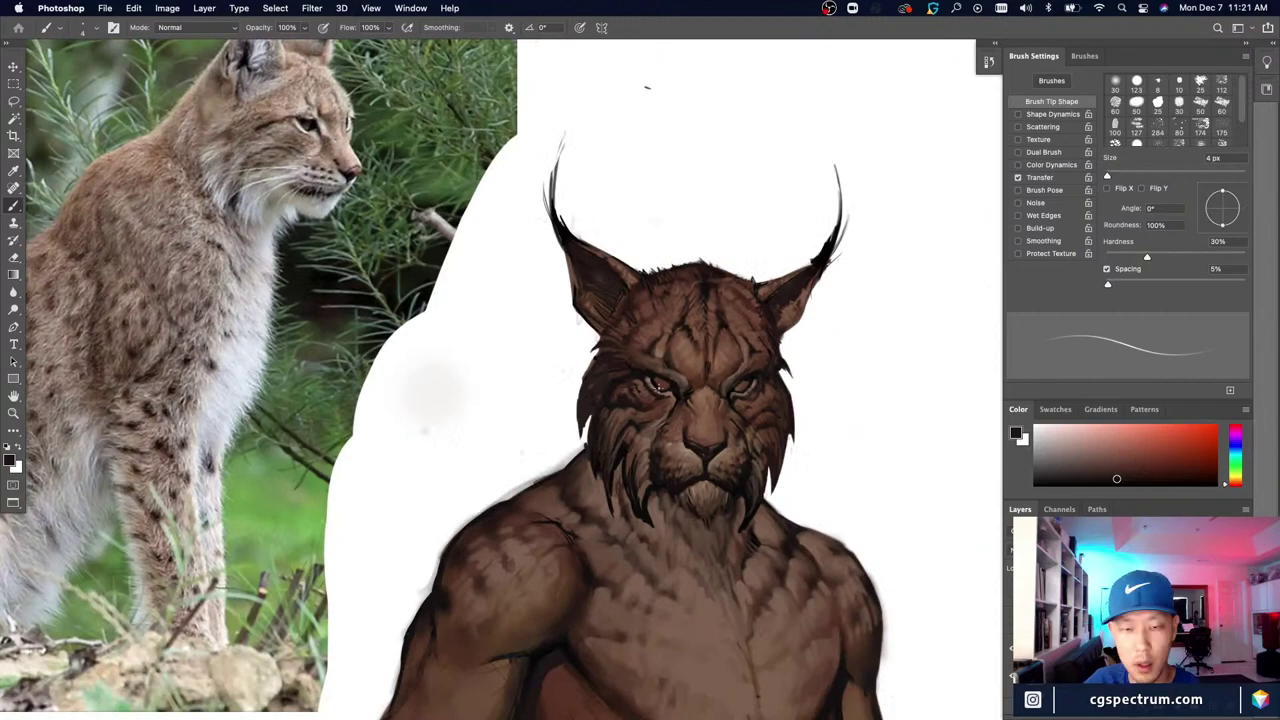
alt+click(660, 367)
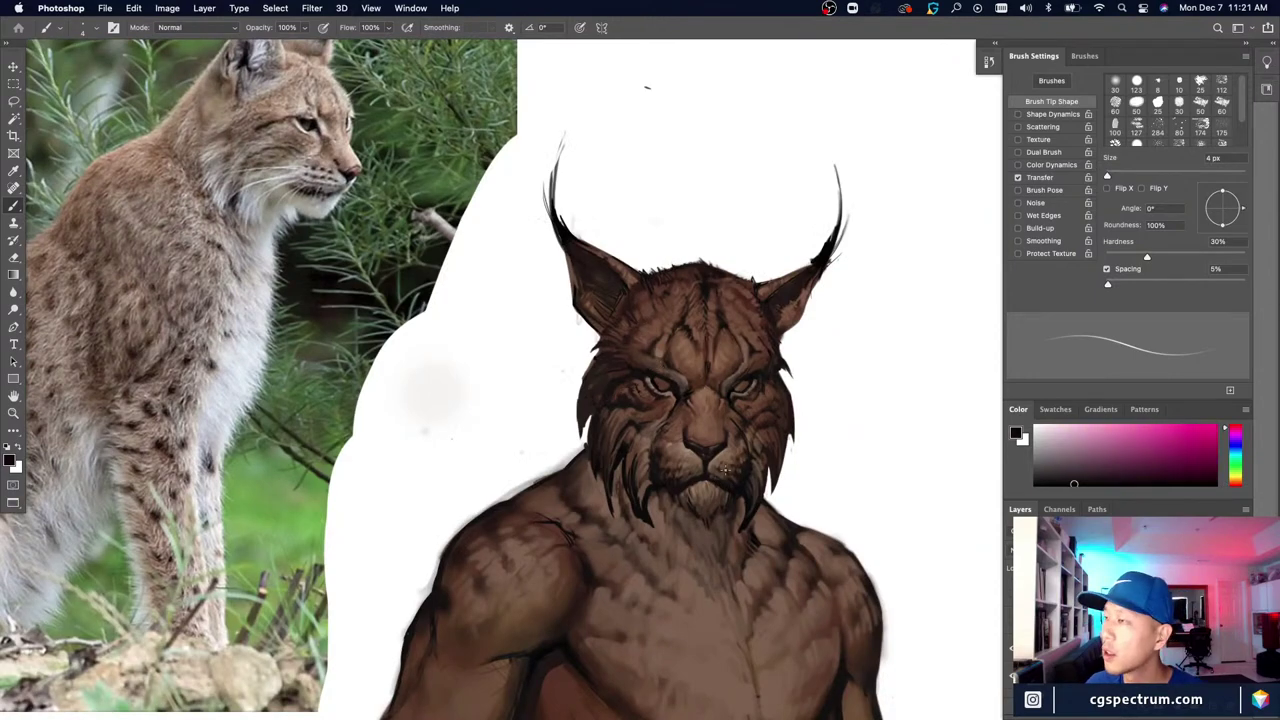
key(super+equal)
alt+click(656, 365)
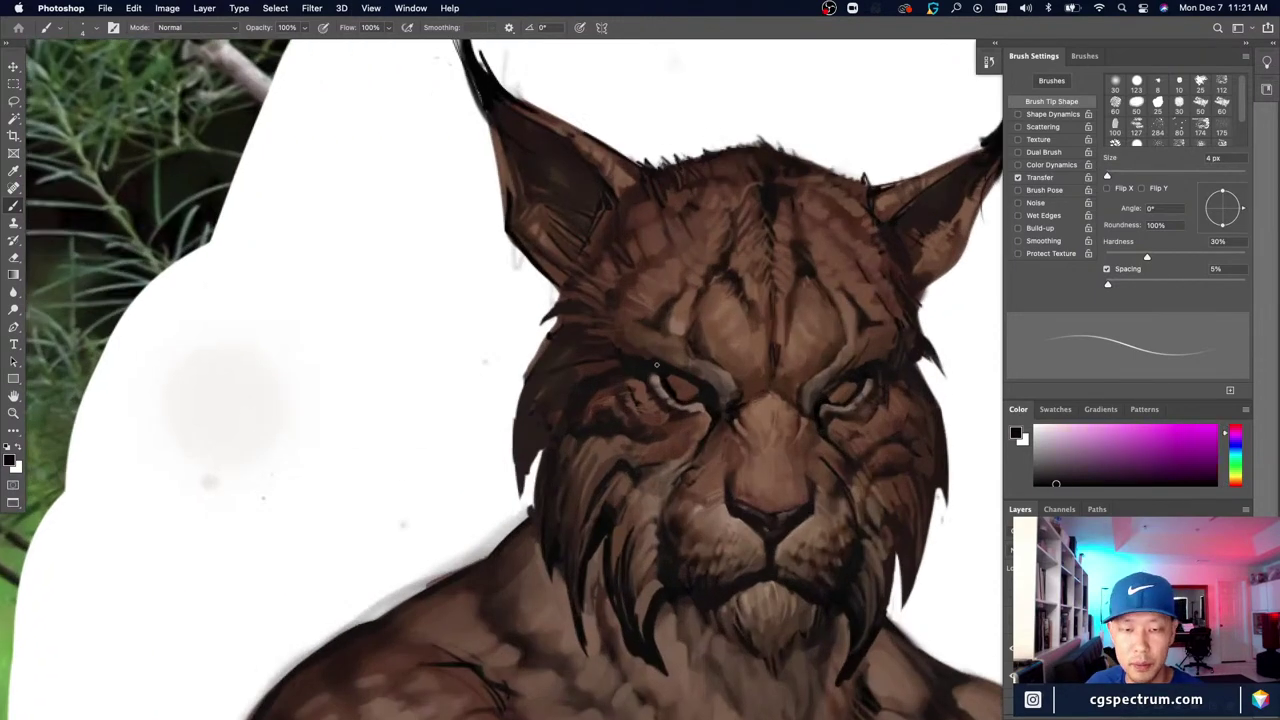
drag(671, 428, 593, 487)
key([)
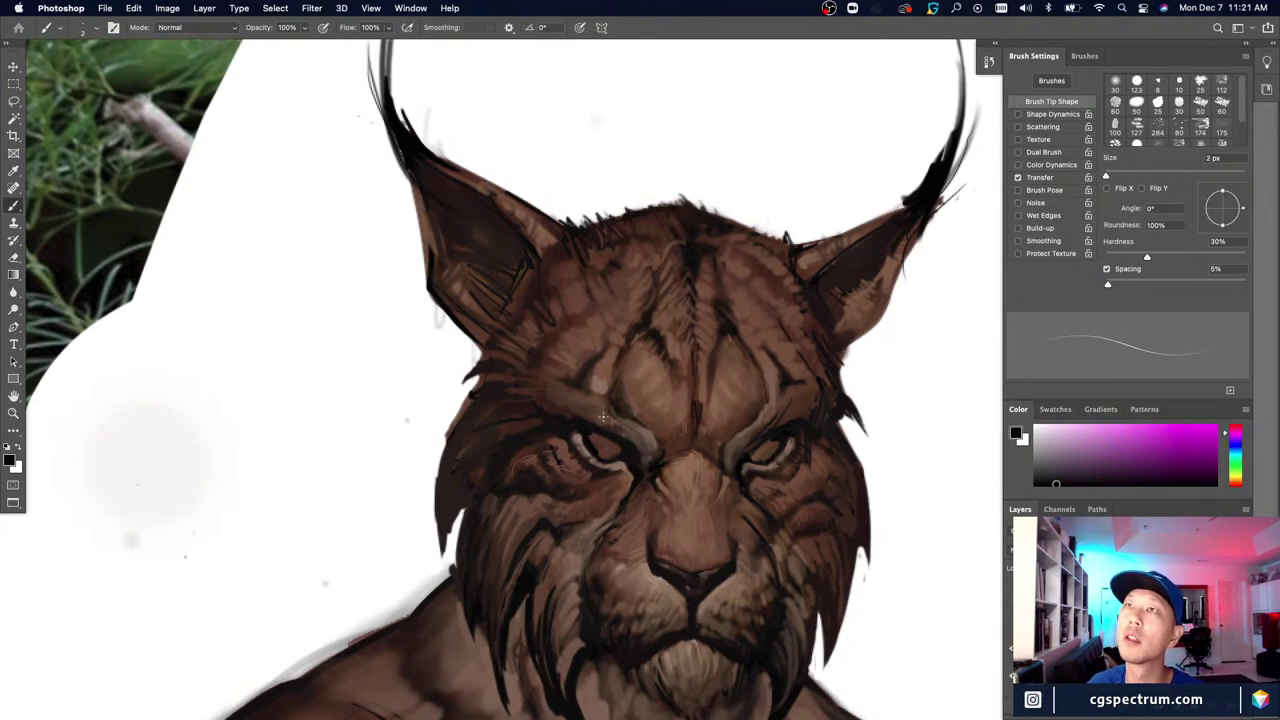
Step: Paint the dark pupil and iris edge in the eye on the image's right with a 4 px brush, refining at 2 px
key(bracketright)
key(bracketright)
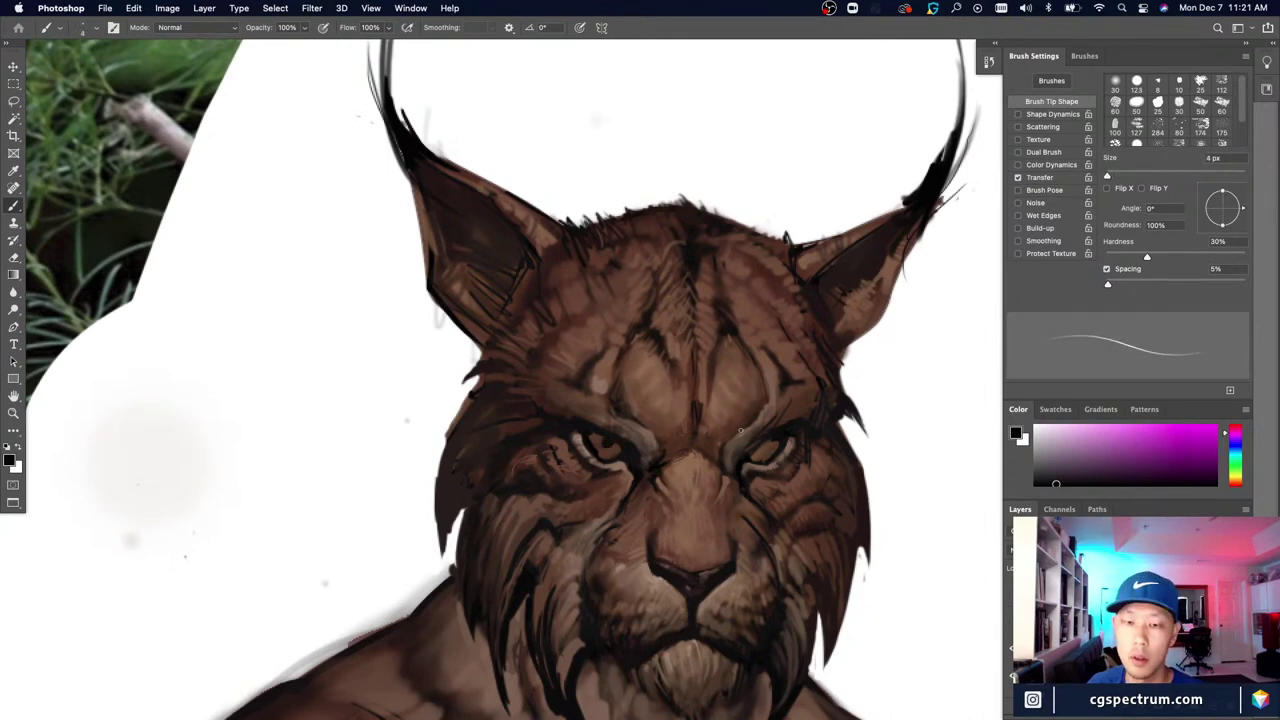
drag(758, 441, 762, 445)
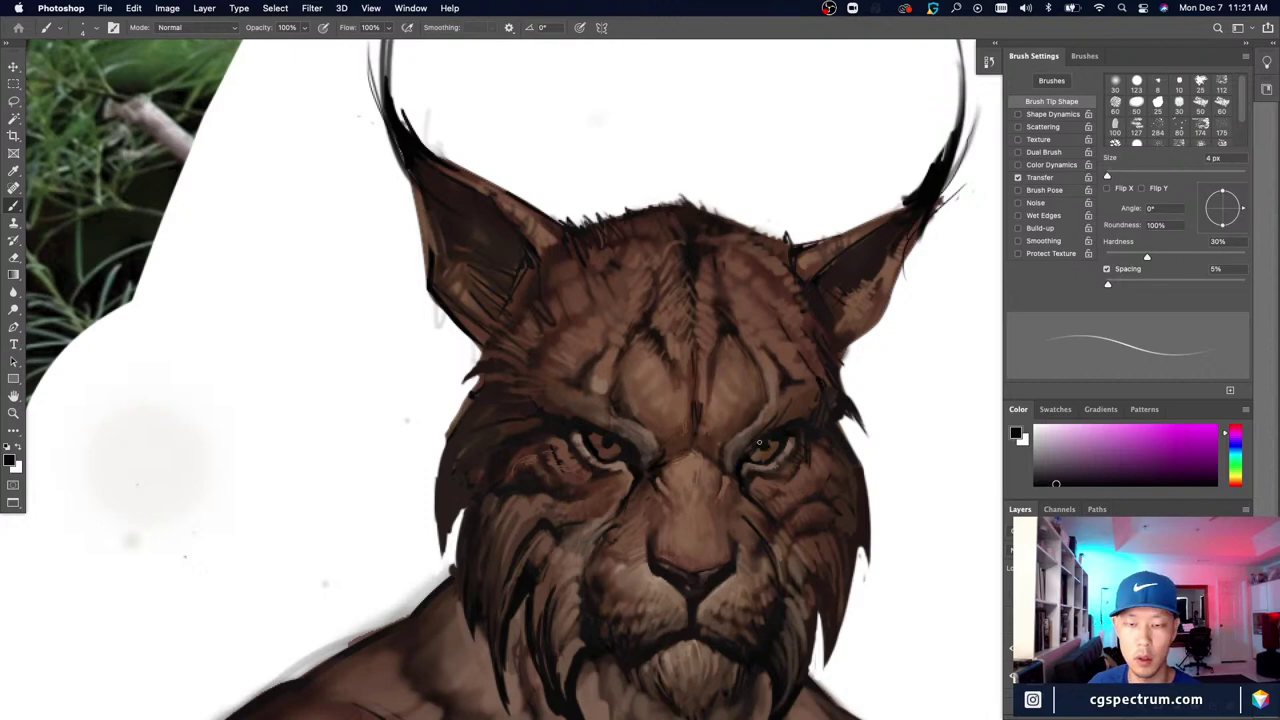
key(super+minus)
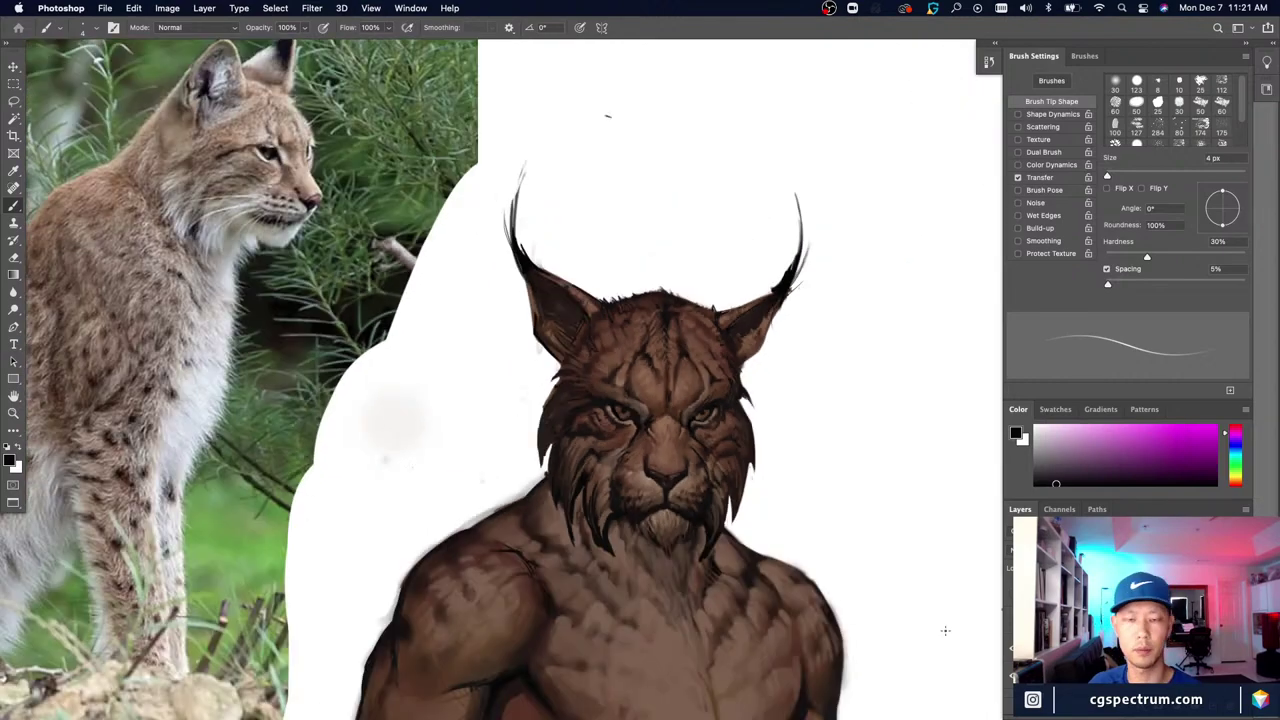
key(super+equal)
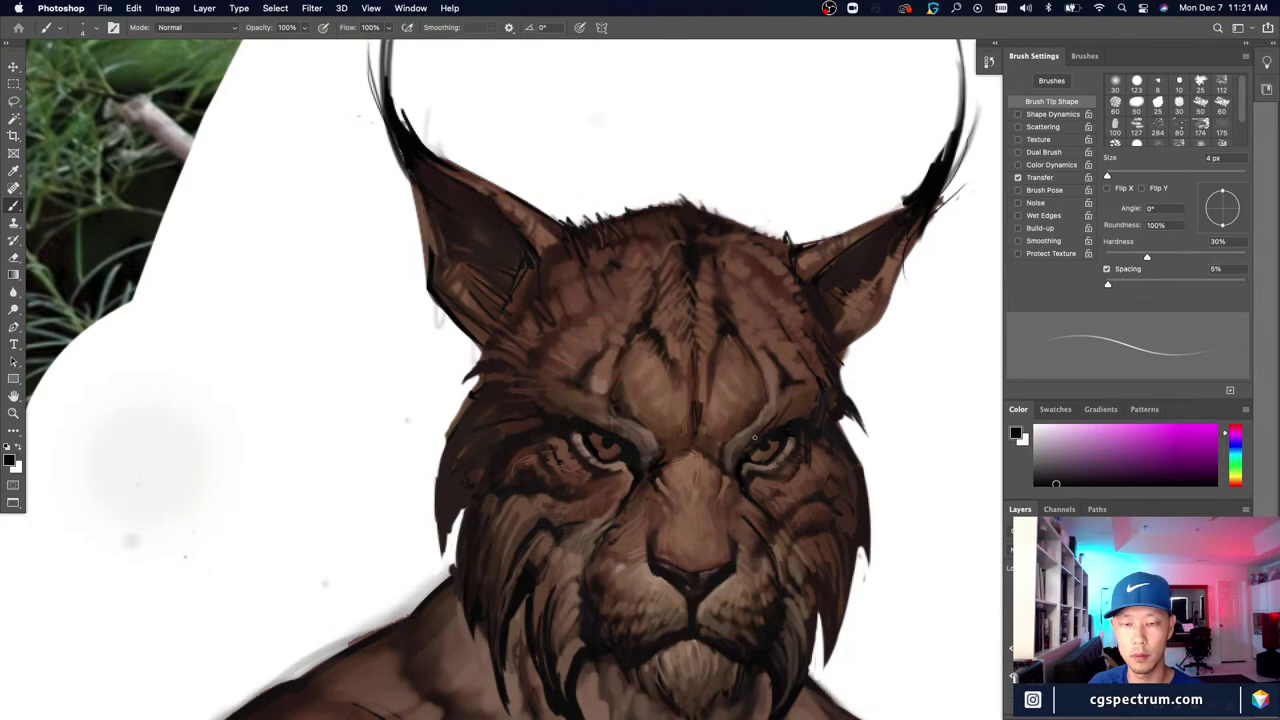
key(bracketleft)
key(bracketleft)
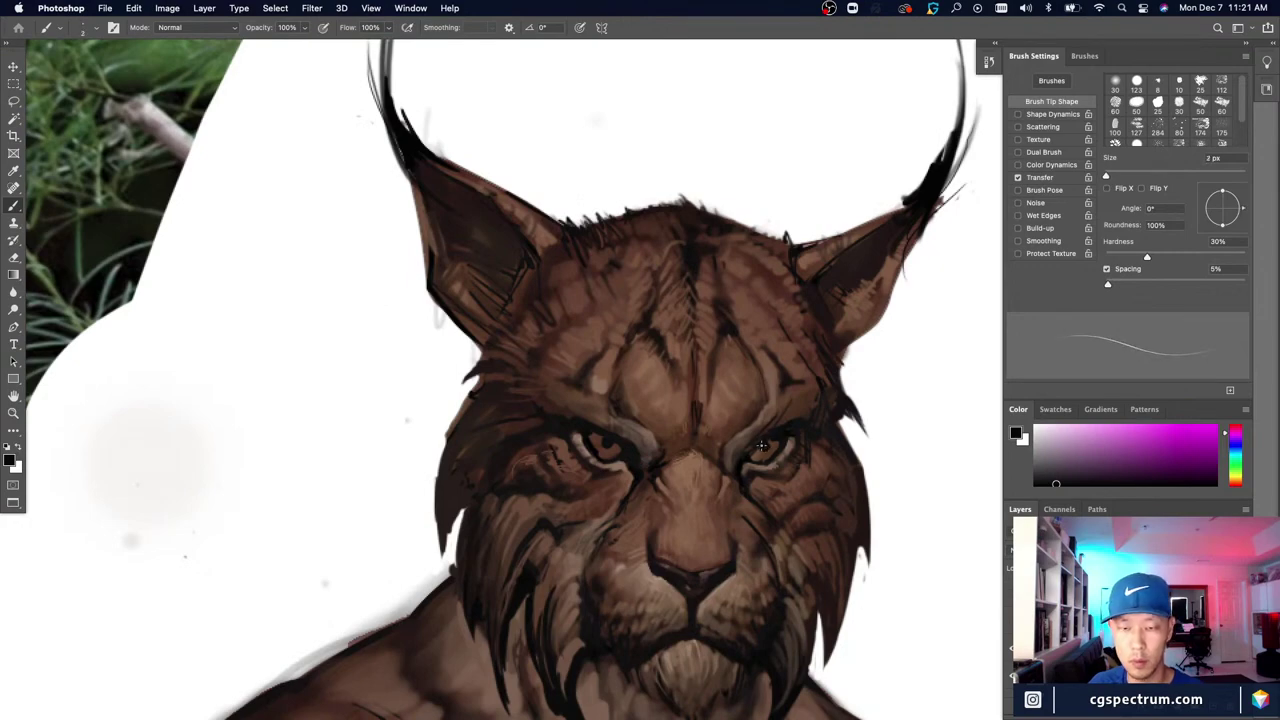
key(super+minus)
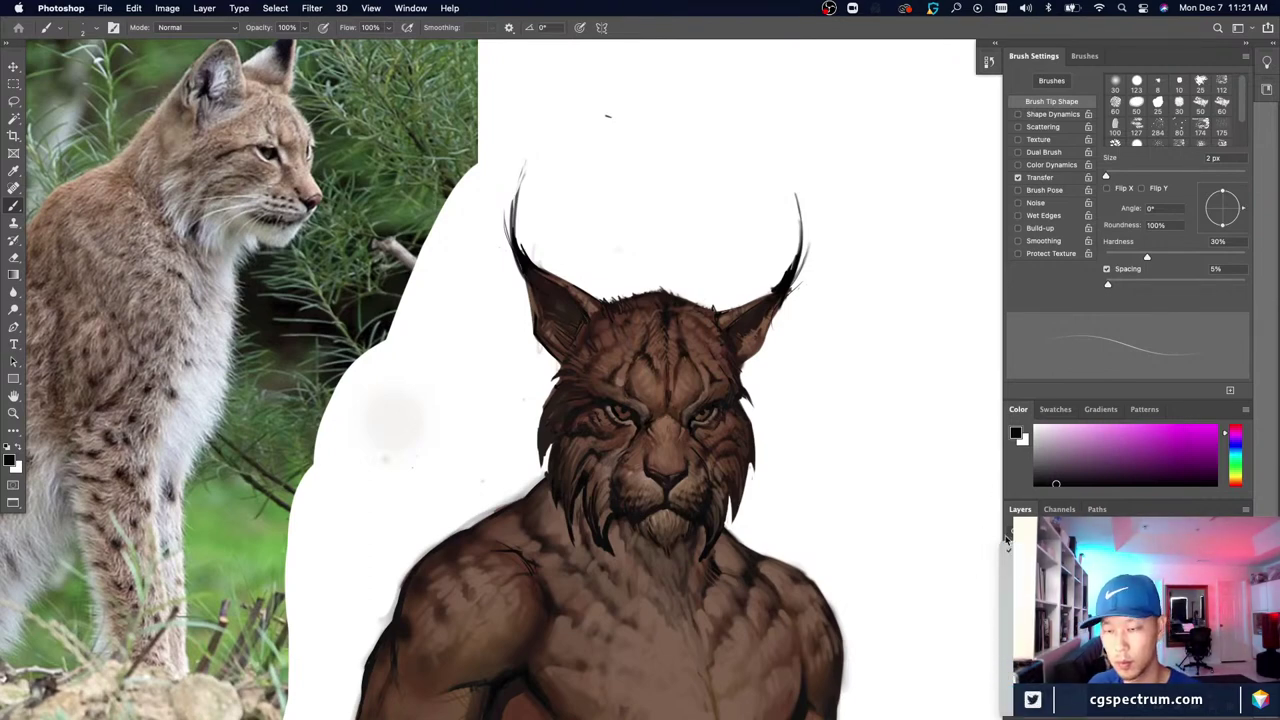
Step: Sample a brown from beside the eye and shift the foreground colour to a lighter, muted golden yellow
alt+click(631, 410)
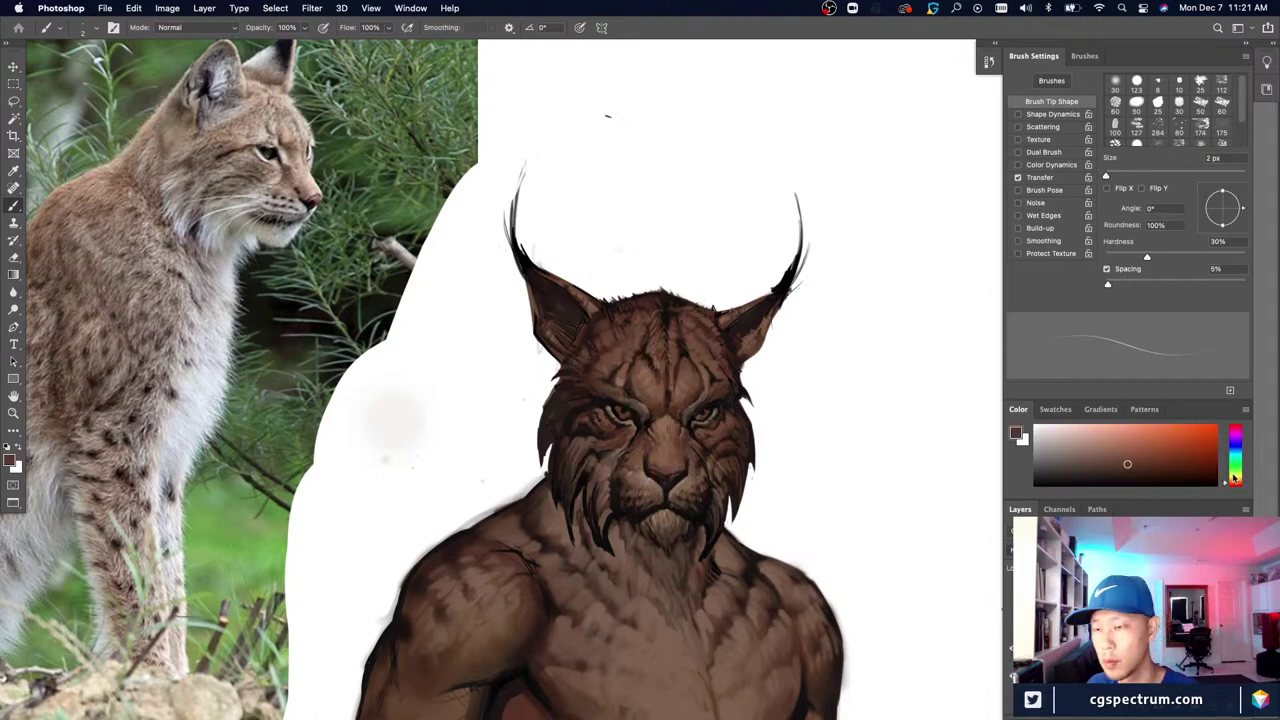
click(1237, 481)
click(1138, 453)
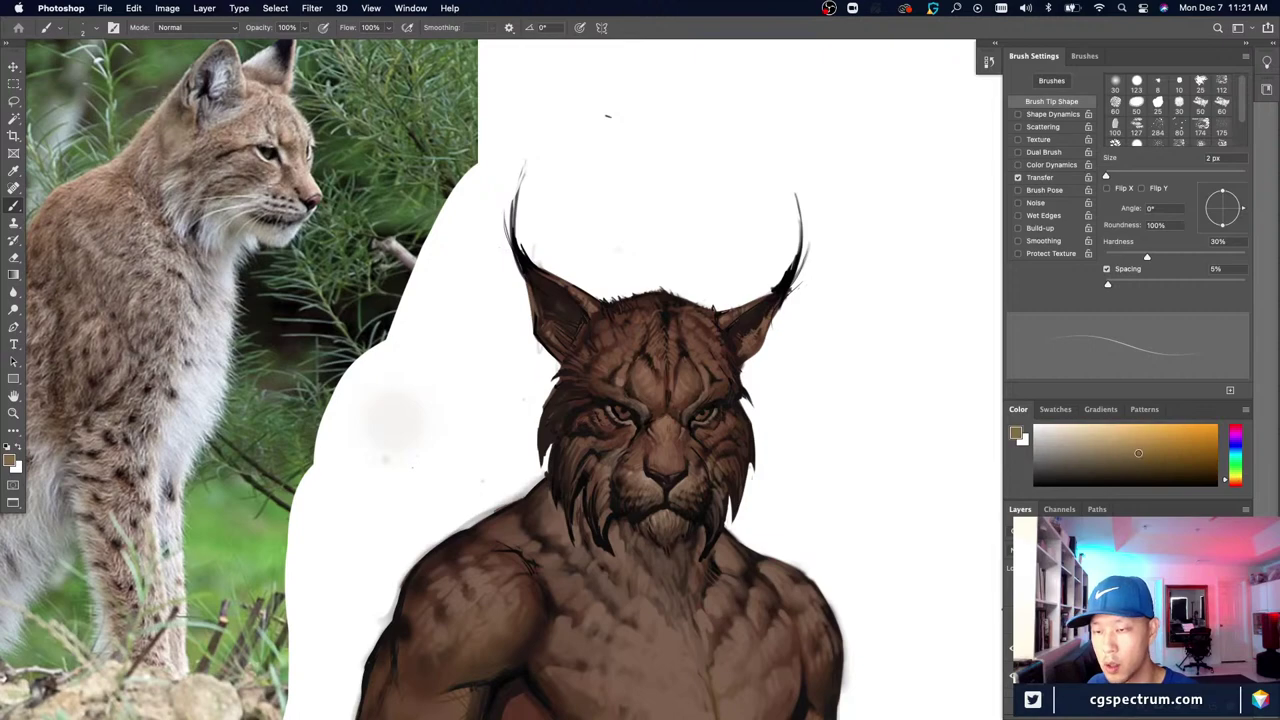
drag(1138, 448, 1129, 443)
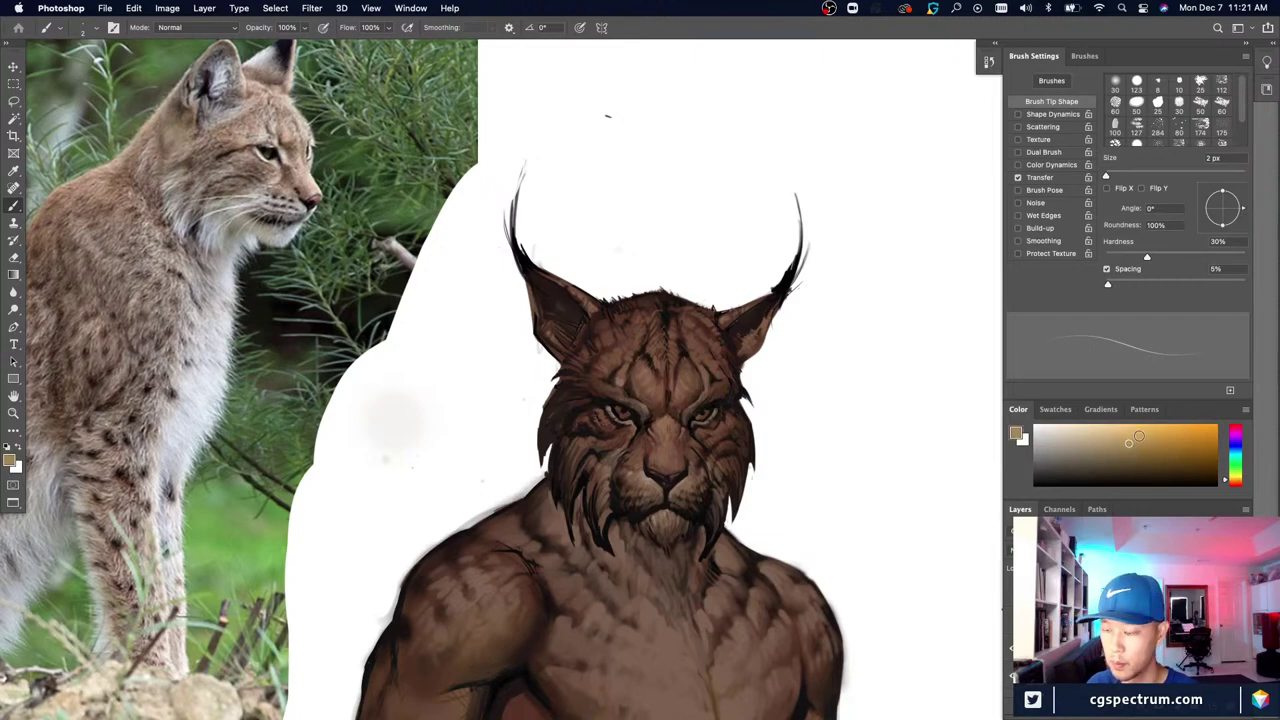
Step: Paint the iris of the eye on the image's left golden yellow, using brush sizes of 4 px and 6 px
key(super+plus)
key(bracketright)
key(bracketright)
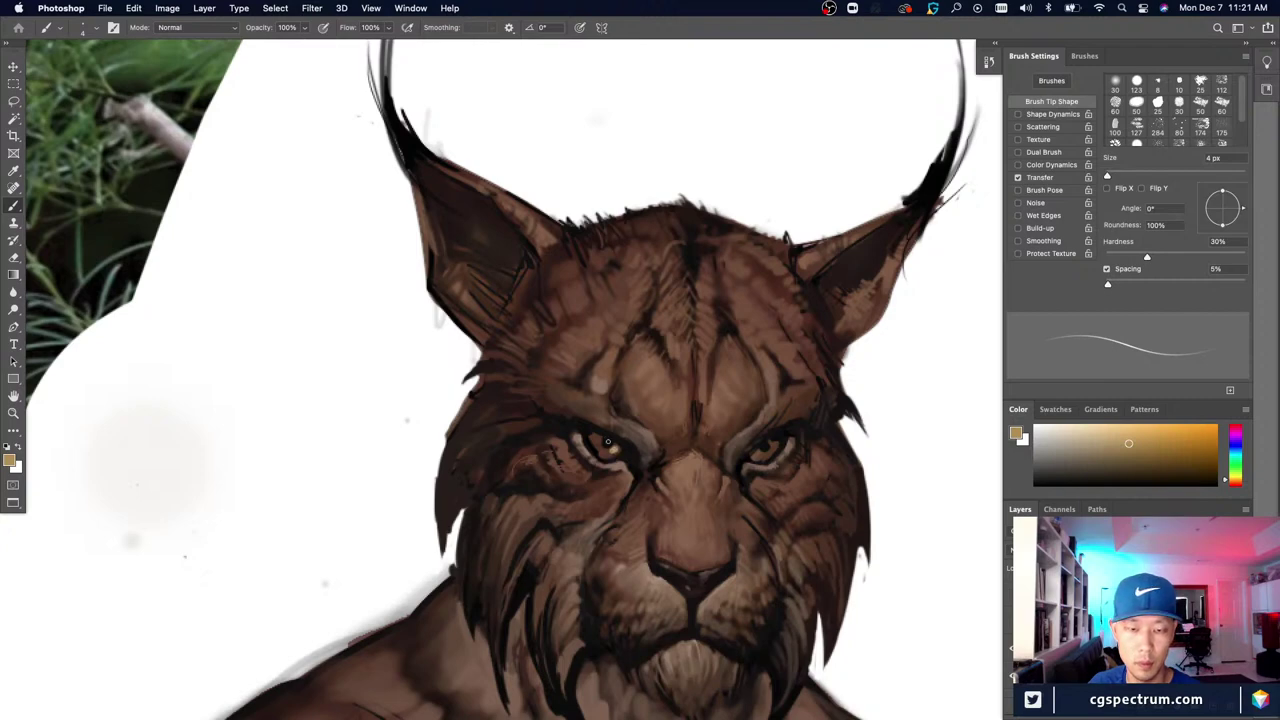
drag(609, 454, 614, 450)
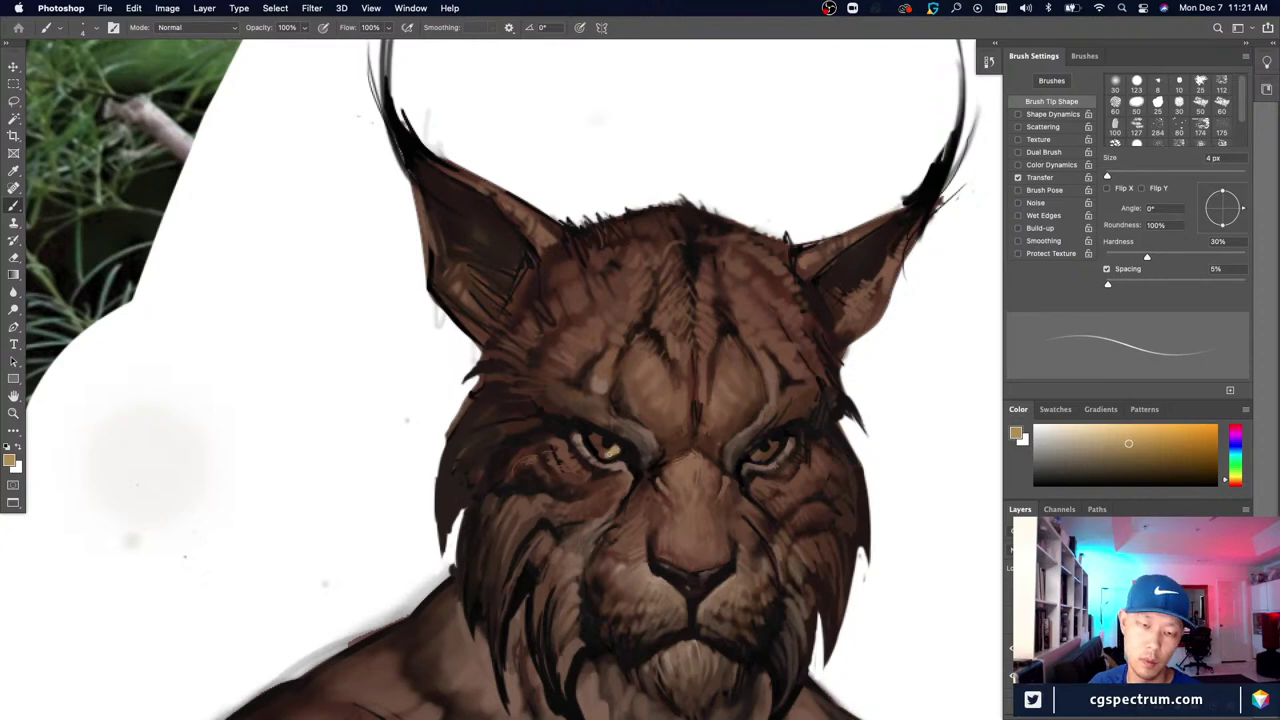
key(bracketright)
key(bracketright)
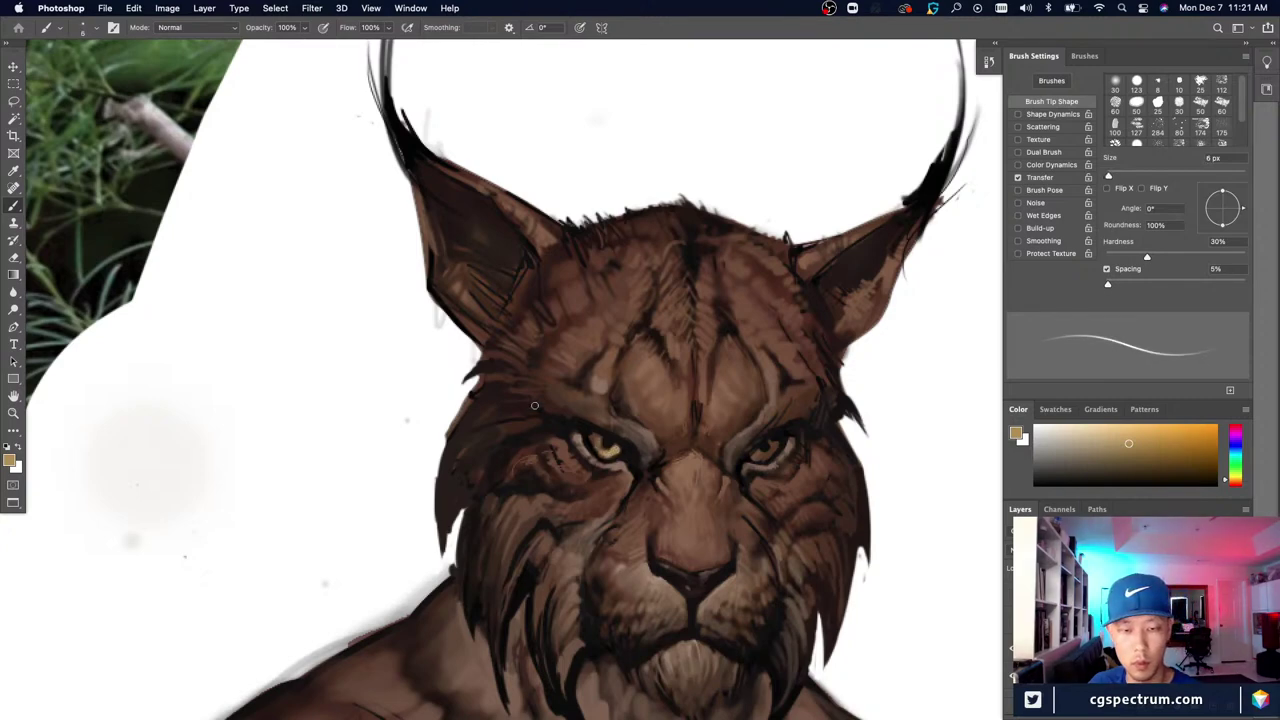
Step: Sample the gold from the painted iris and colour the other eye's iris to match with a 4 px brush
alt+click(597, 440)
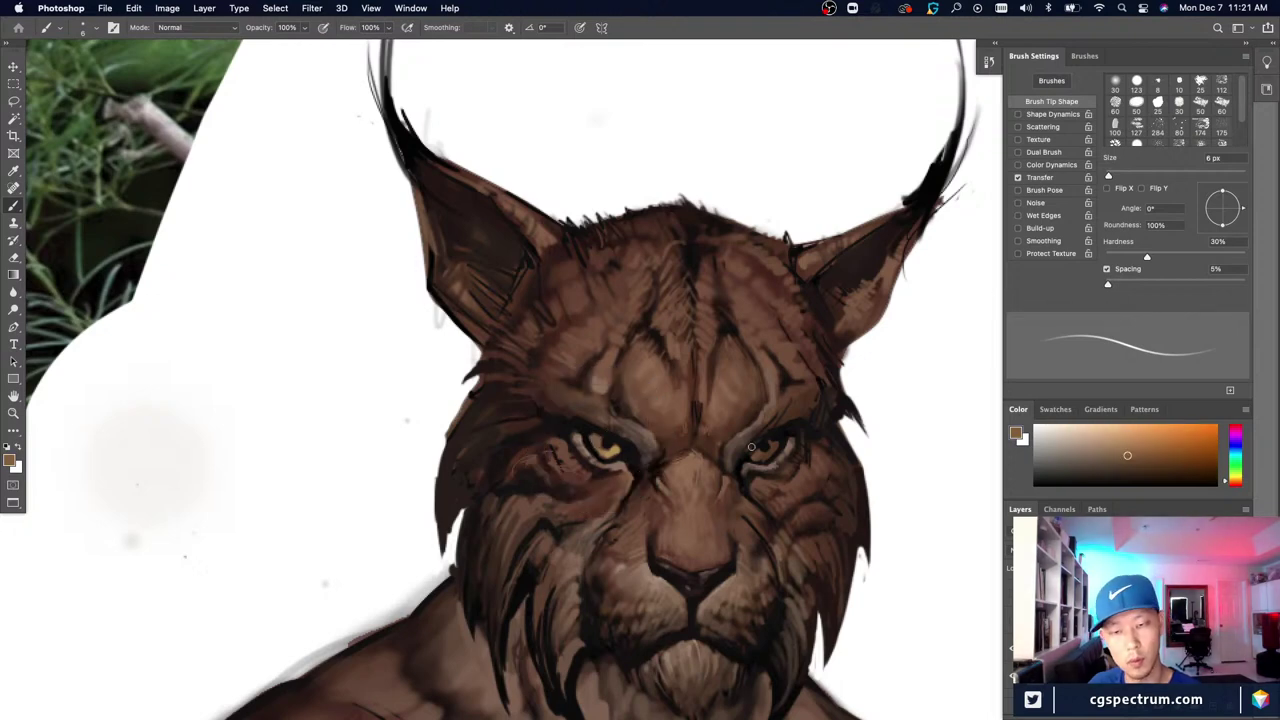
alt+click(616, 446)
key(bracketleft)
key(bracketleft)
drag(758, 450, 771, 453)
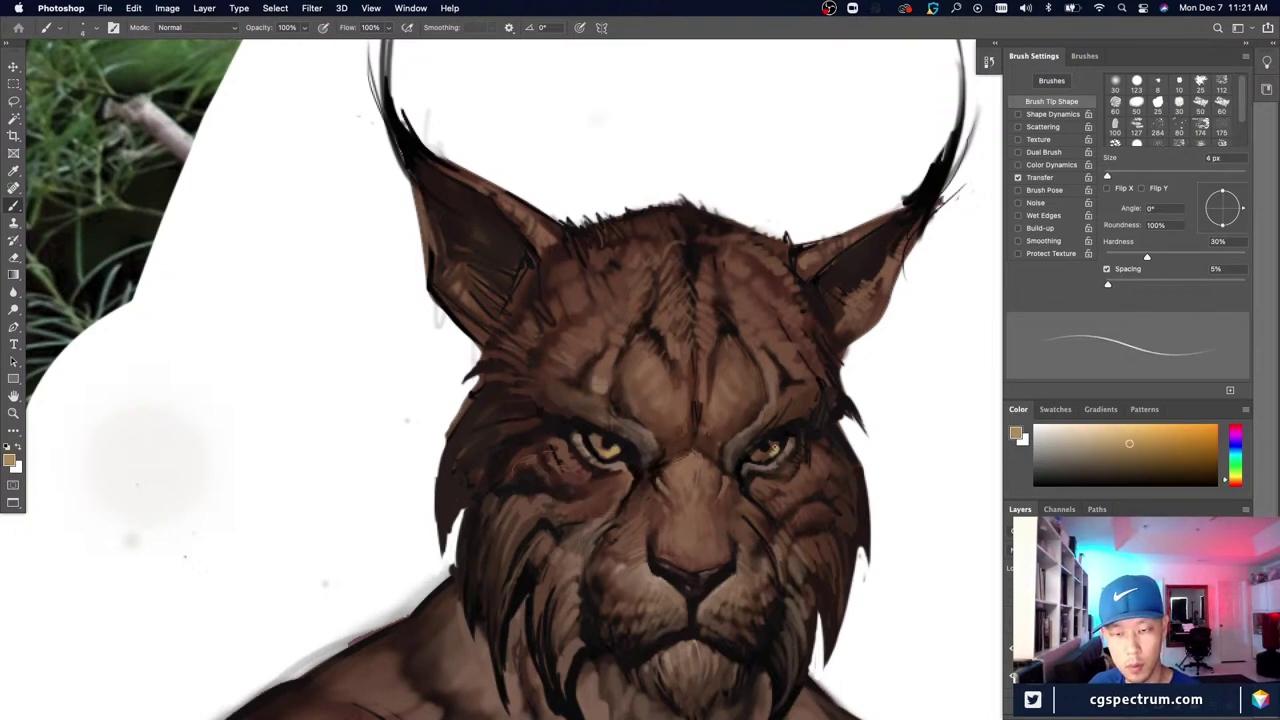
key(bracketleft)
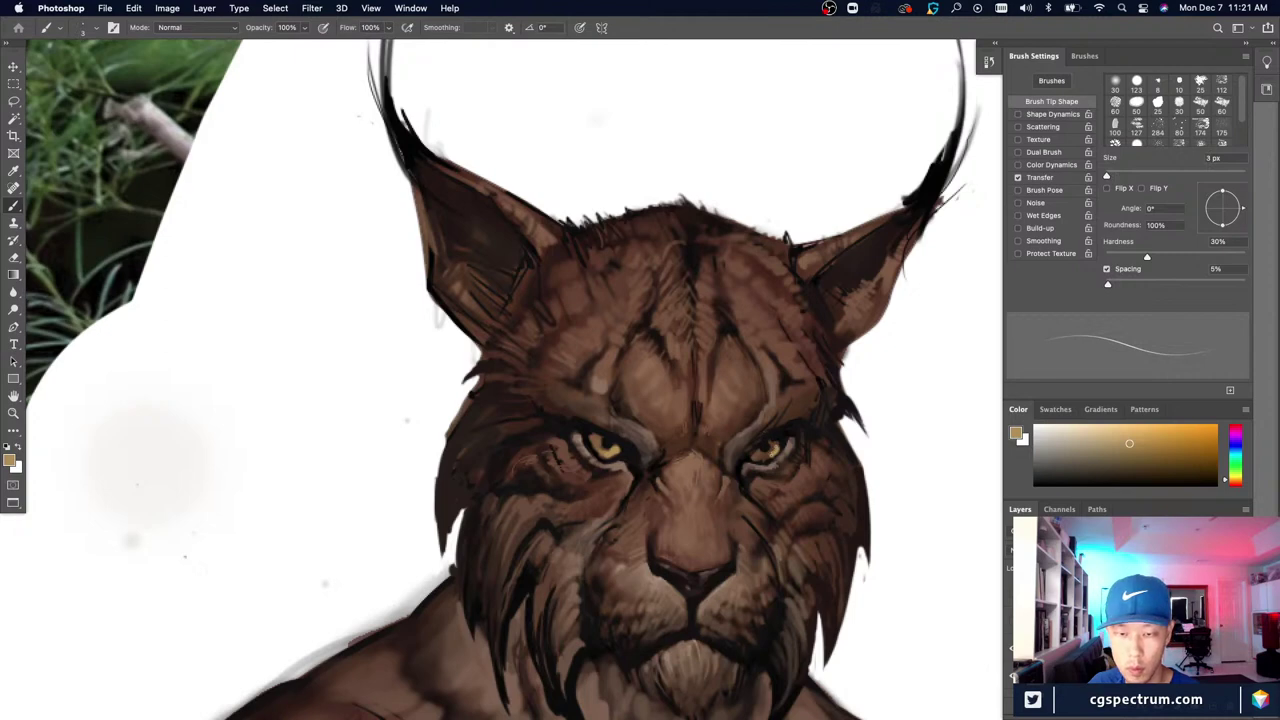
key(bracketright)
Step: Clean up the golden iris of the eye on the image's right with the Eraser and 4 px brush strokes
key(e)
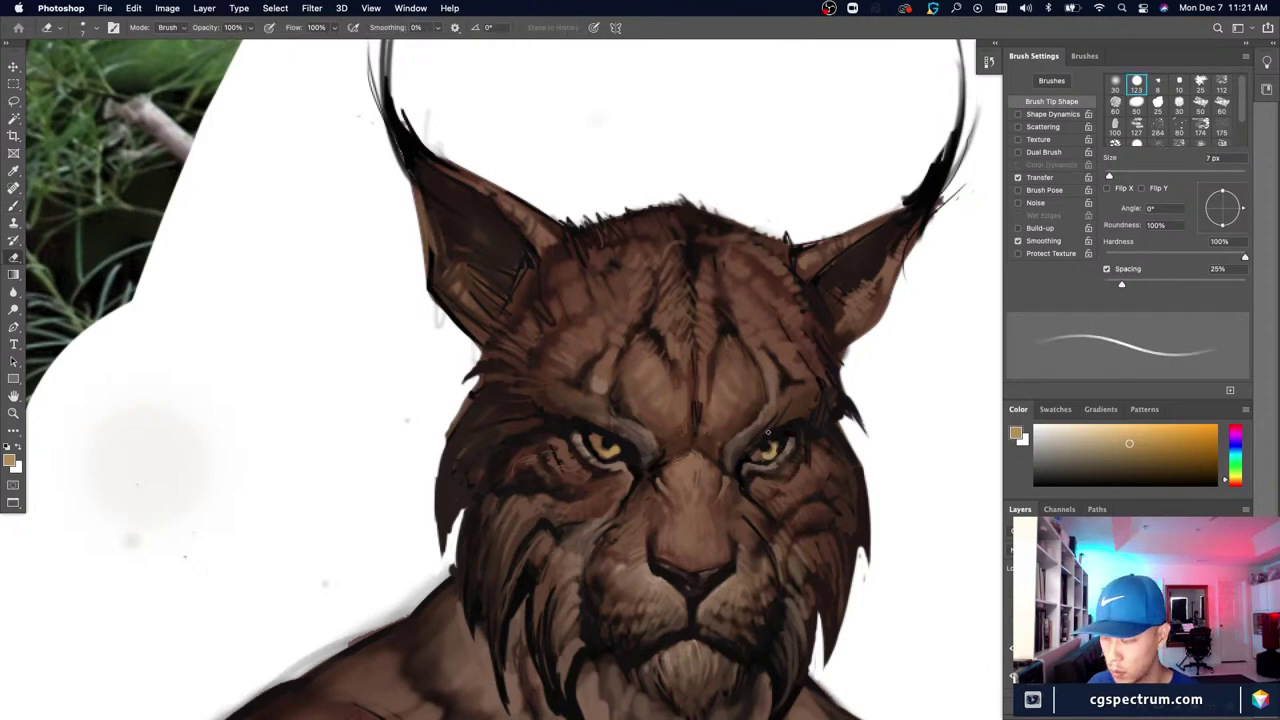
key(b)
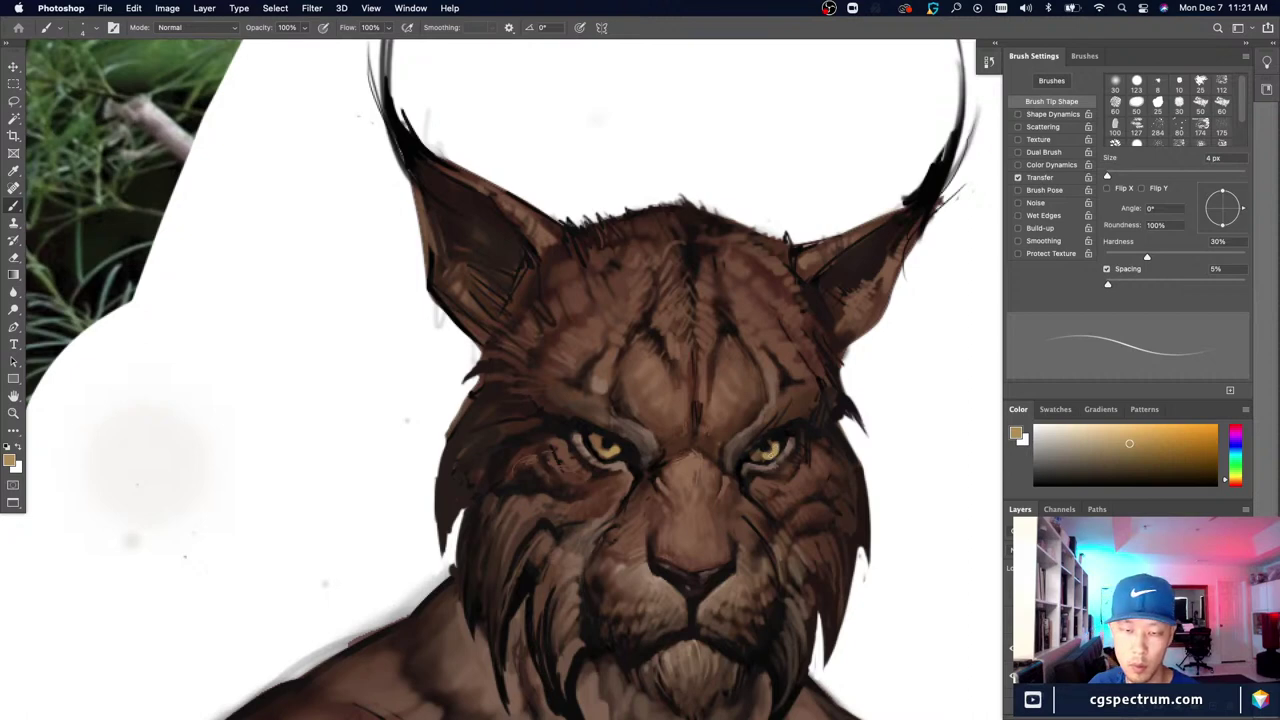
drag(756, 456, 768, 454)
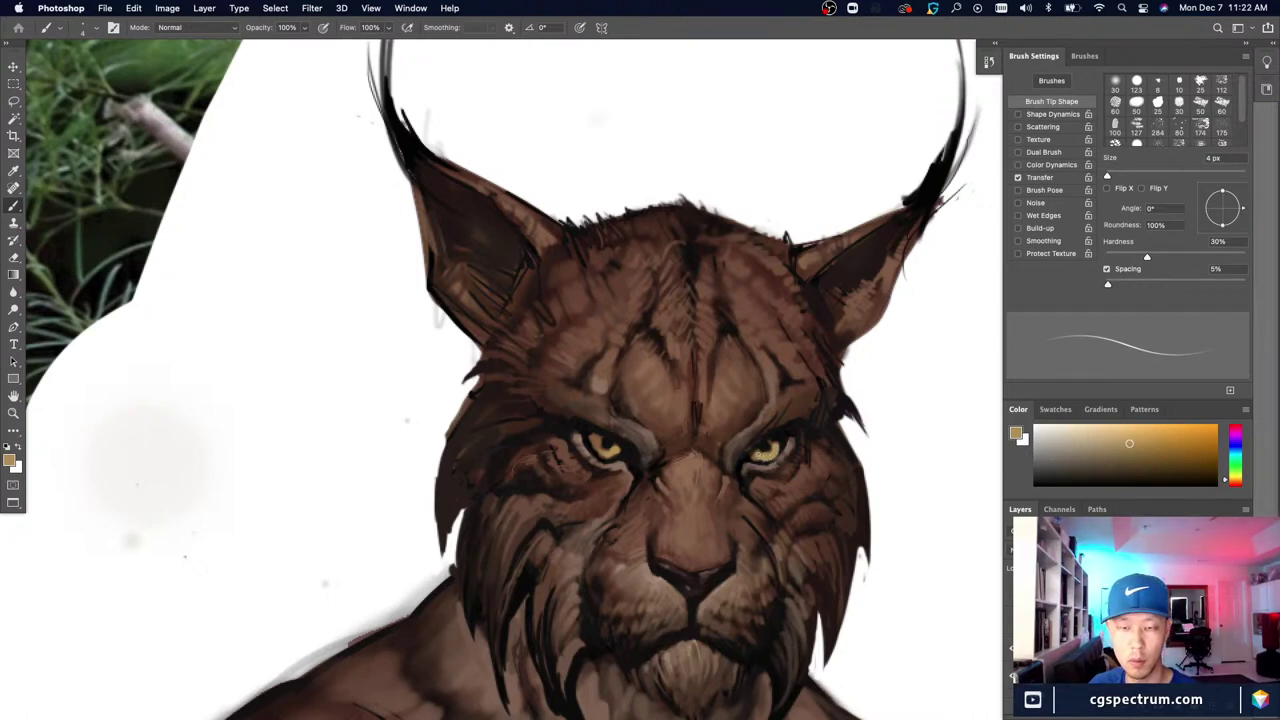
key(e)
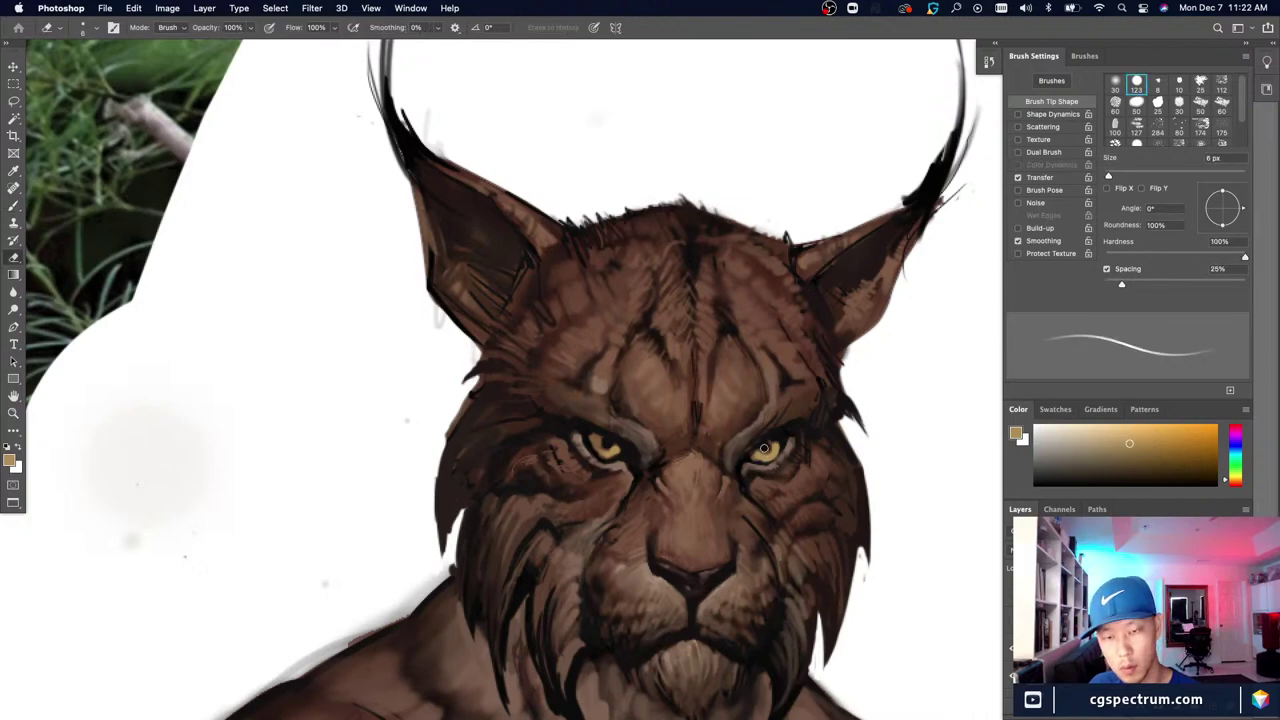
key(super+minus)
key(super+minus)
key(super+minus)
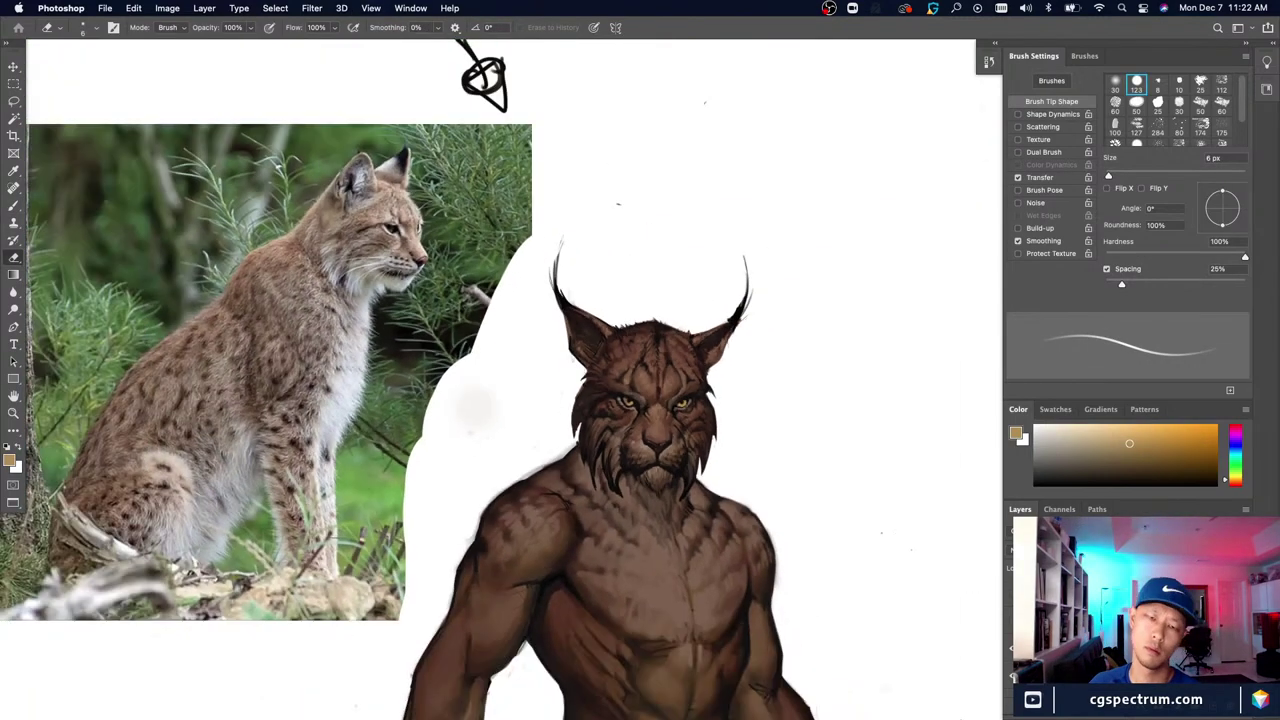
Step: Refine the iris and pupil of the eye on the image's left, alternating sampled gold and near-black with a 3 px brush
key(super+plus)
key(super+plus)
key(super+plus)
key(b)
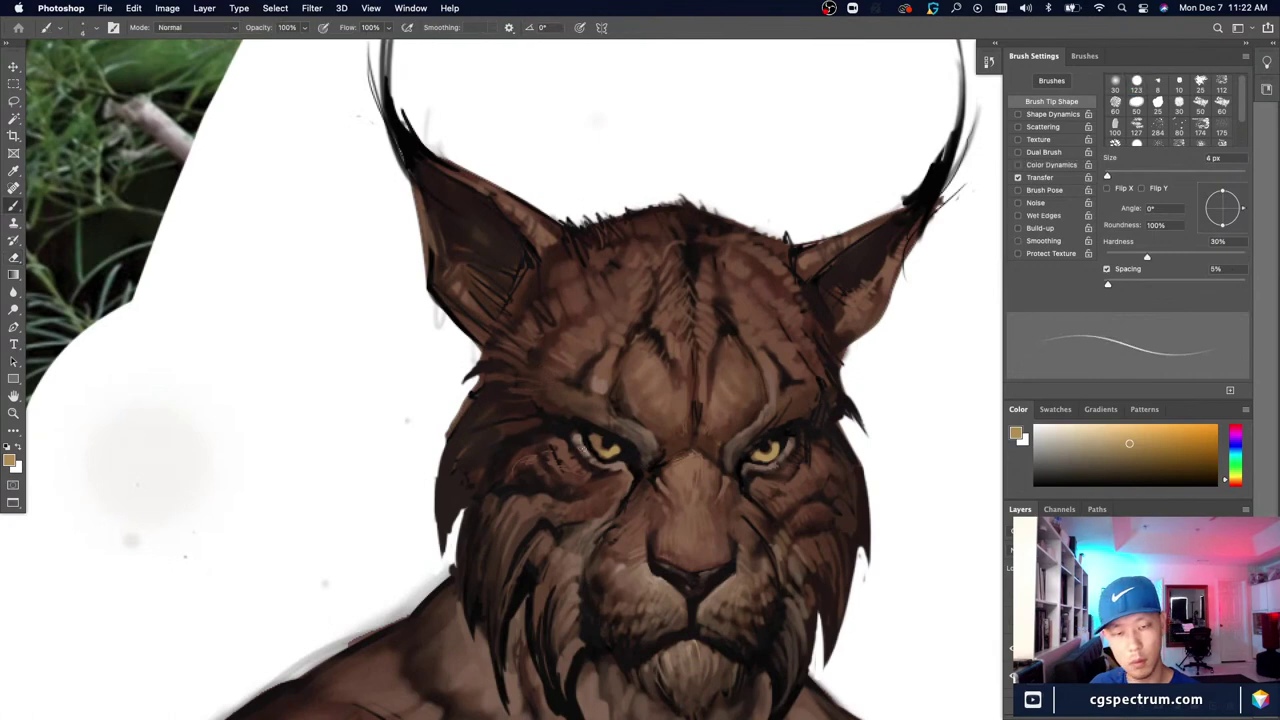
key(bracketleft)
key(bracketleft)
key(bracketleft)
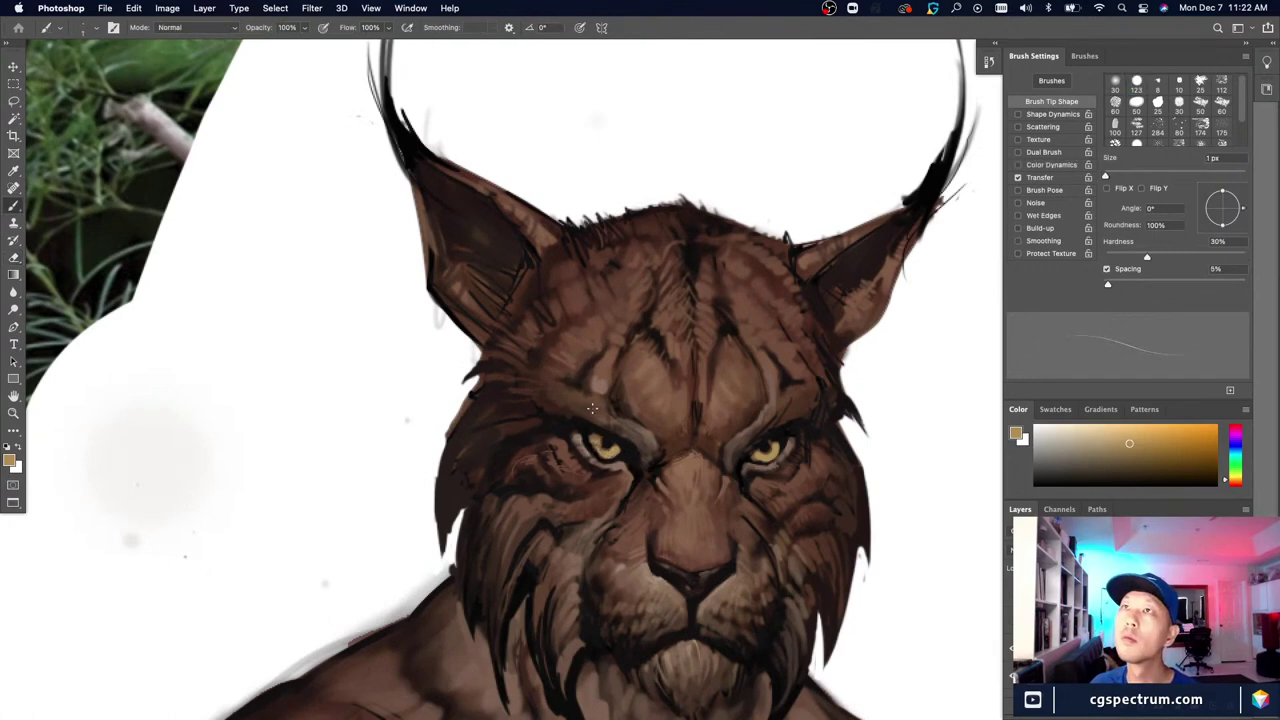
key(bracketright)
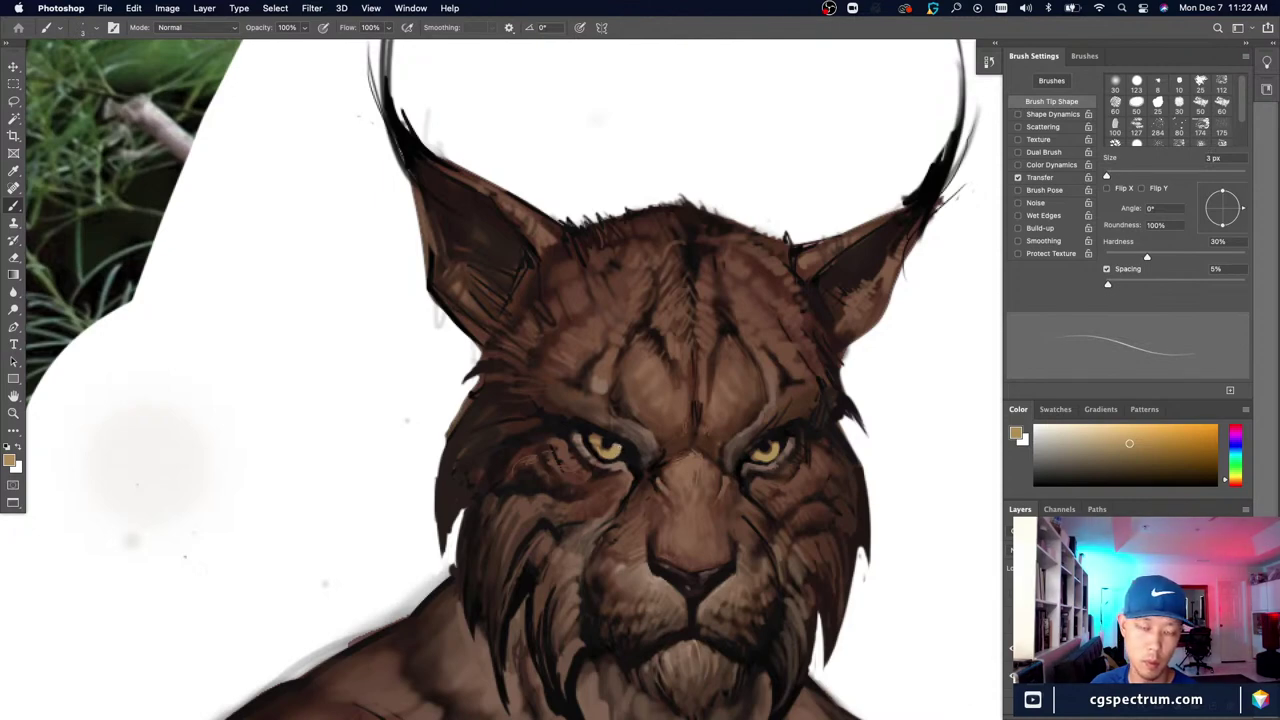
alt+click(597, 443)
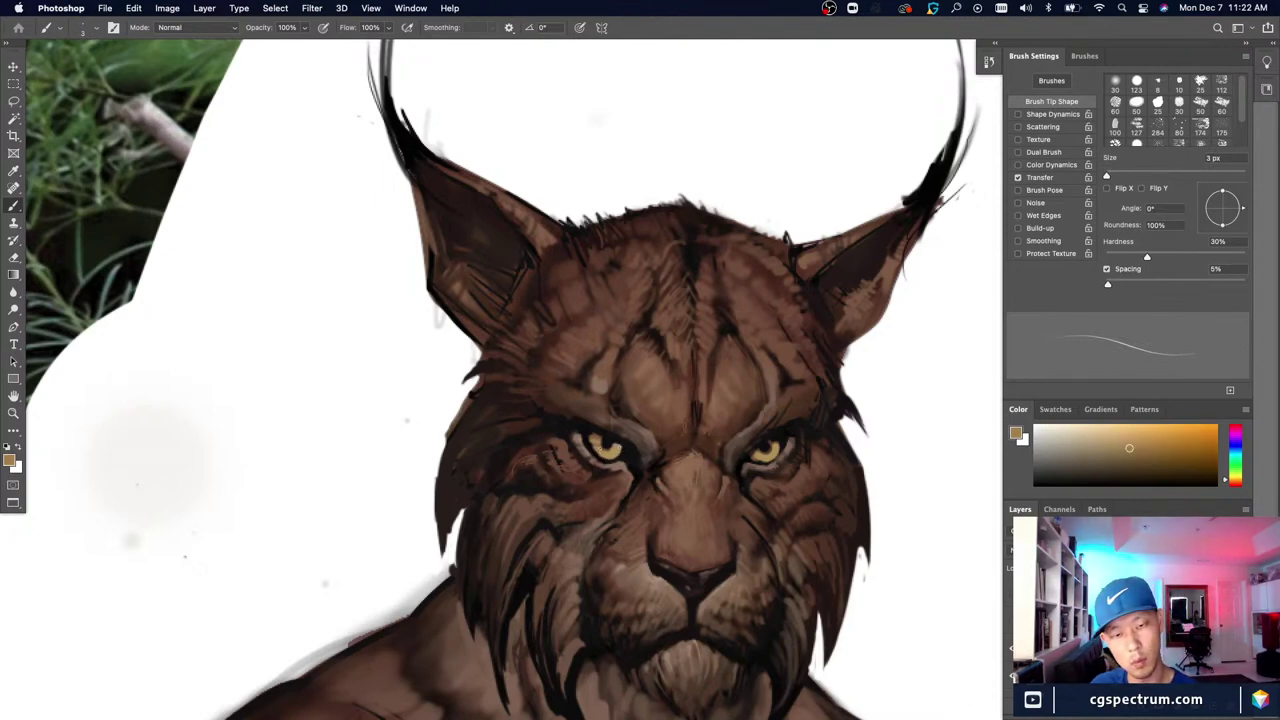
drag(600, 443, 596, 452)
alt+click(585, 435)
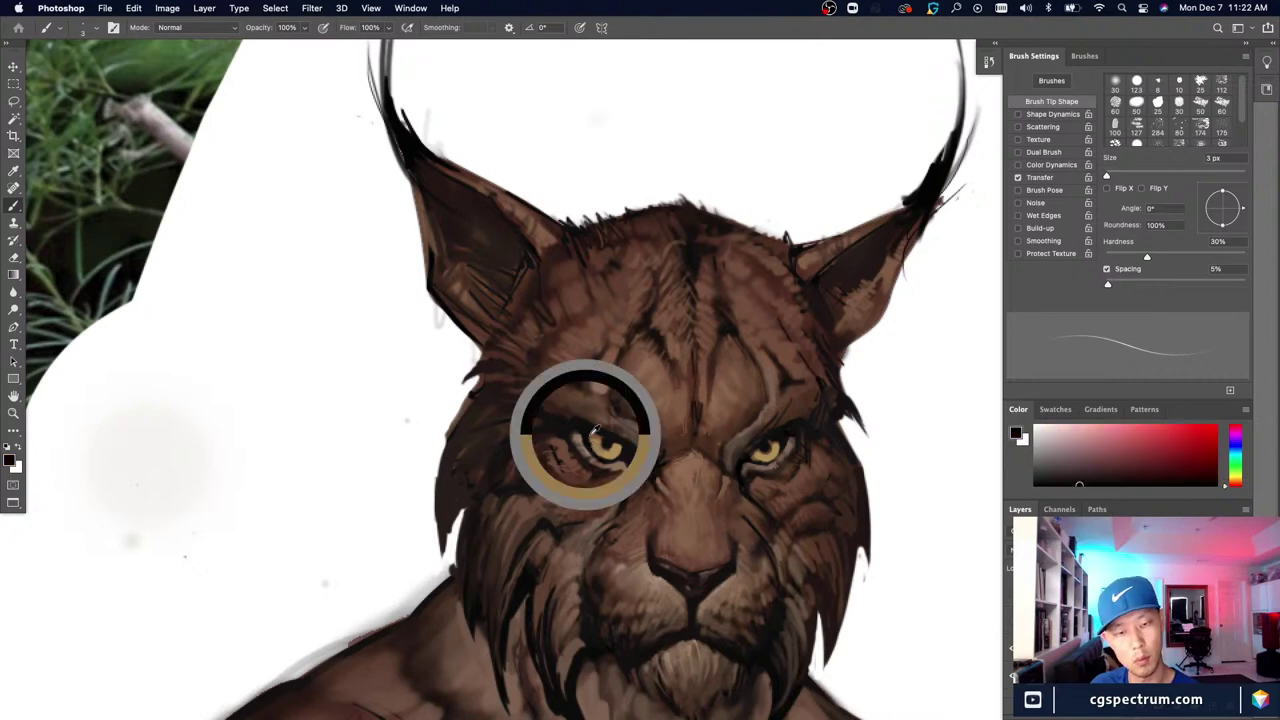
alt+click(593, 437)
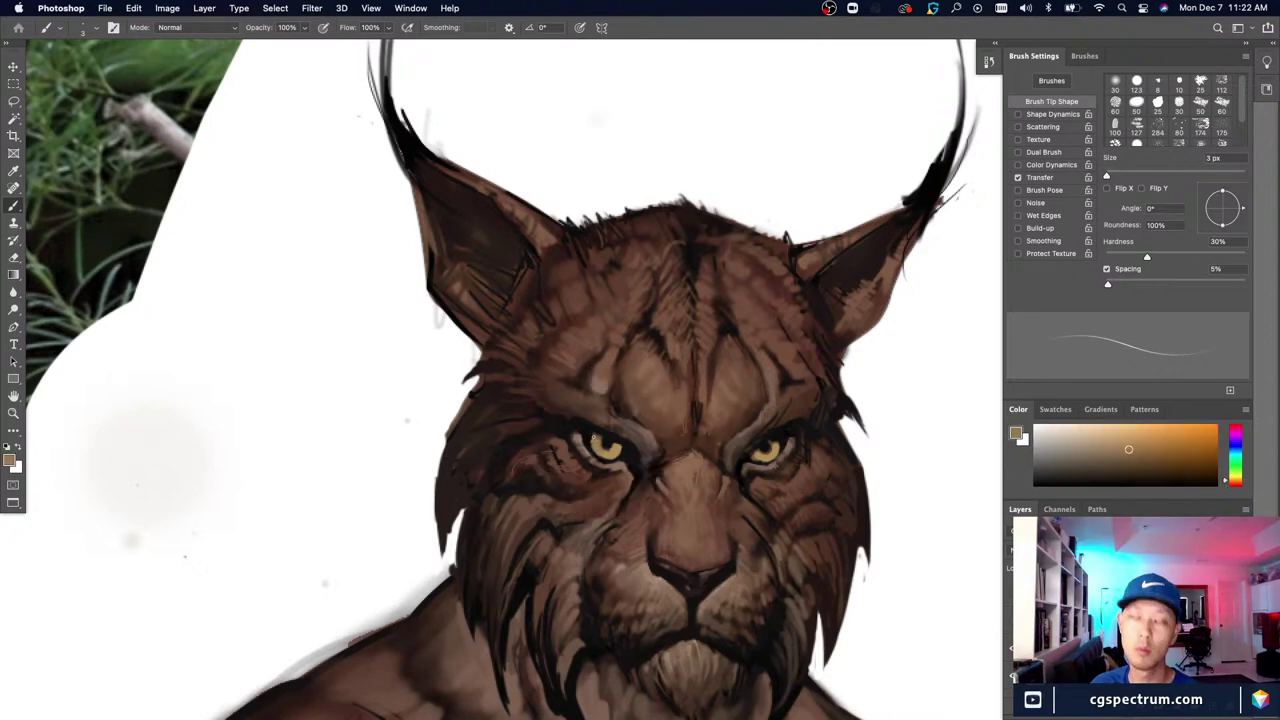
alt+click(594, 431)
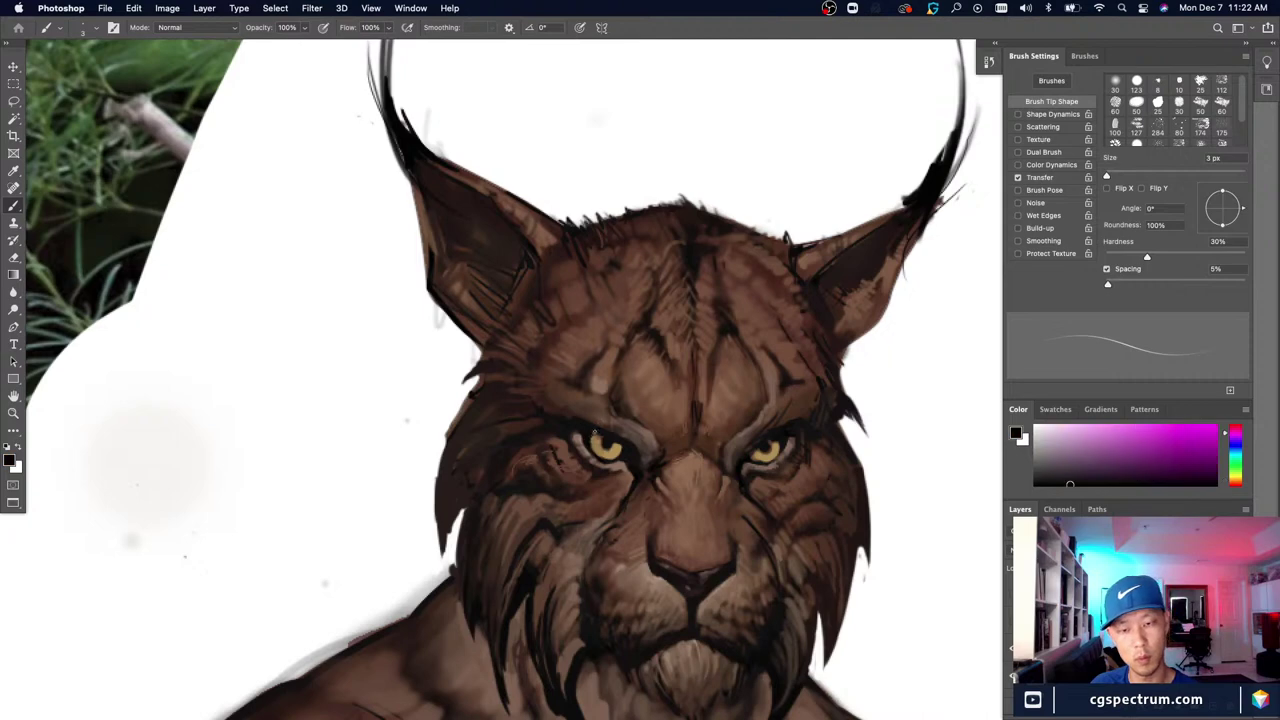
Step: Refine the iris and dark rim of the eye on the image's right with sampled gold and near-black, reducing the brush to 2 px
alt+click(772, 440)
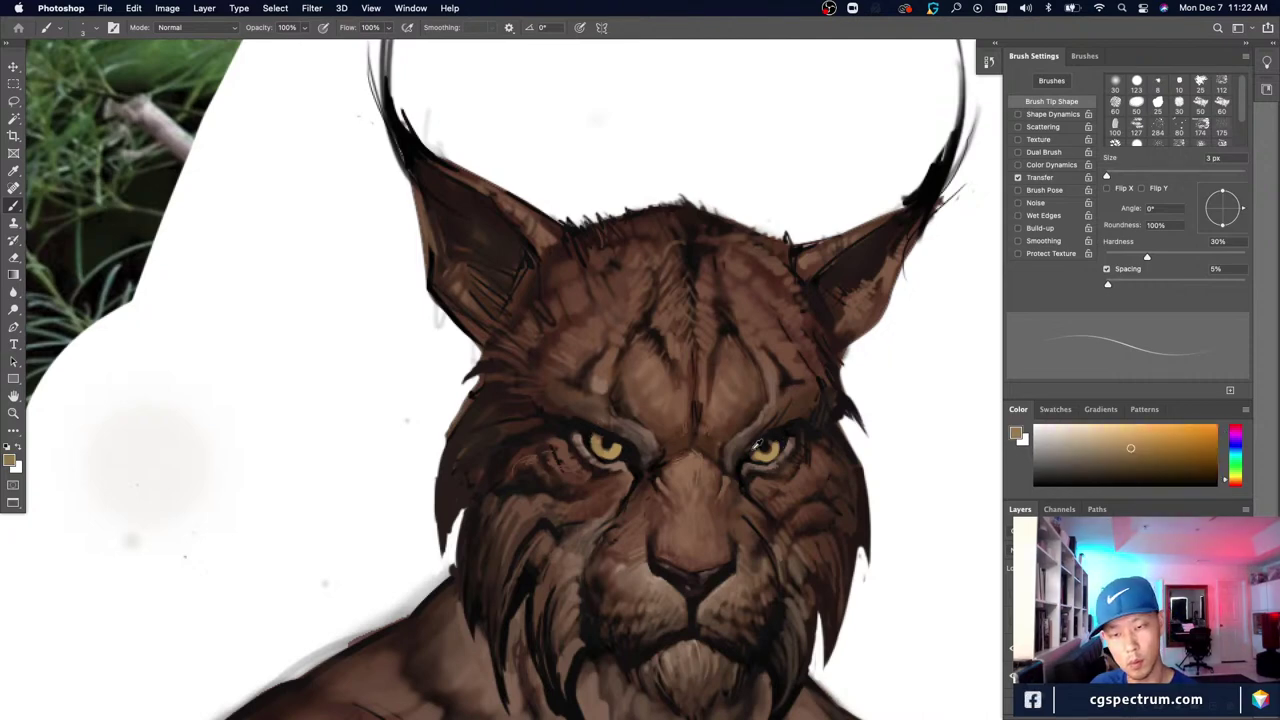
alt+click(748, 455)
alt+click(762, 448)
alt+click(750, 453)
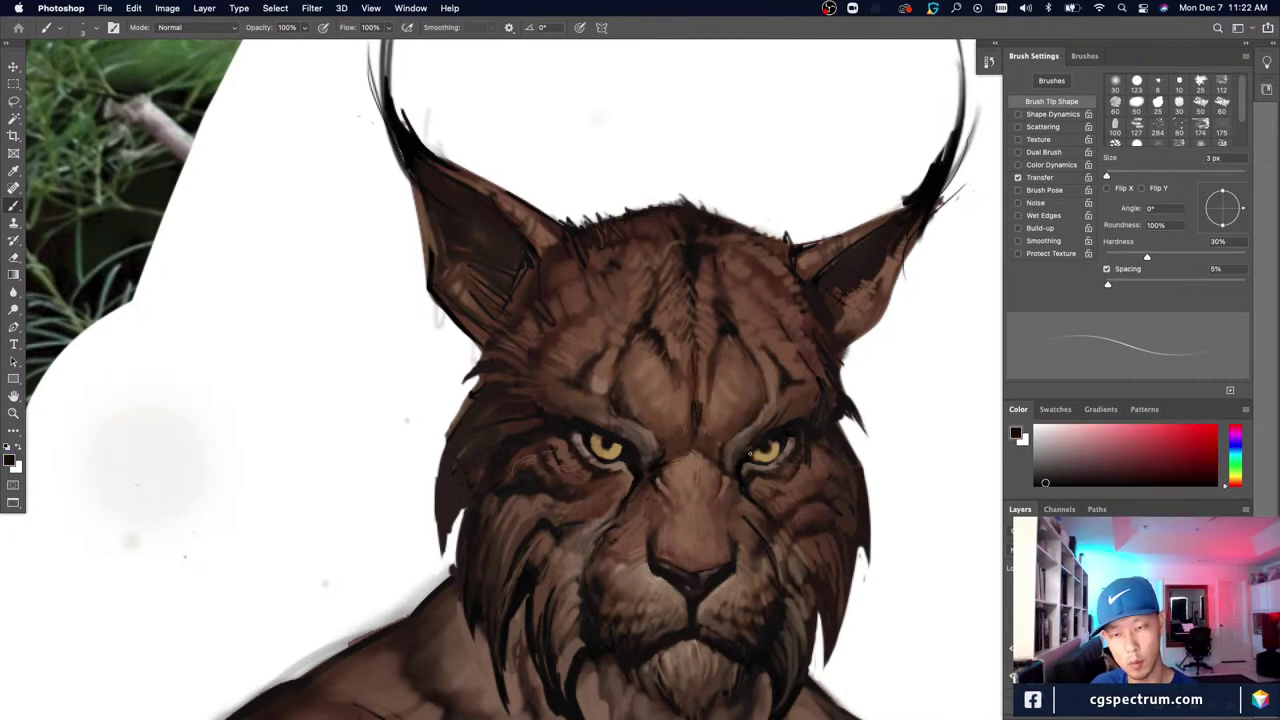
key(bracketleft)
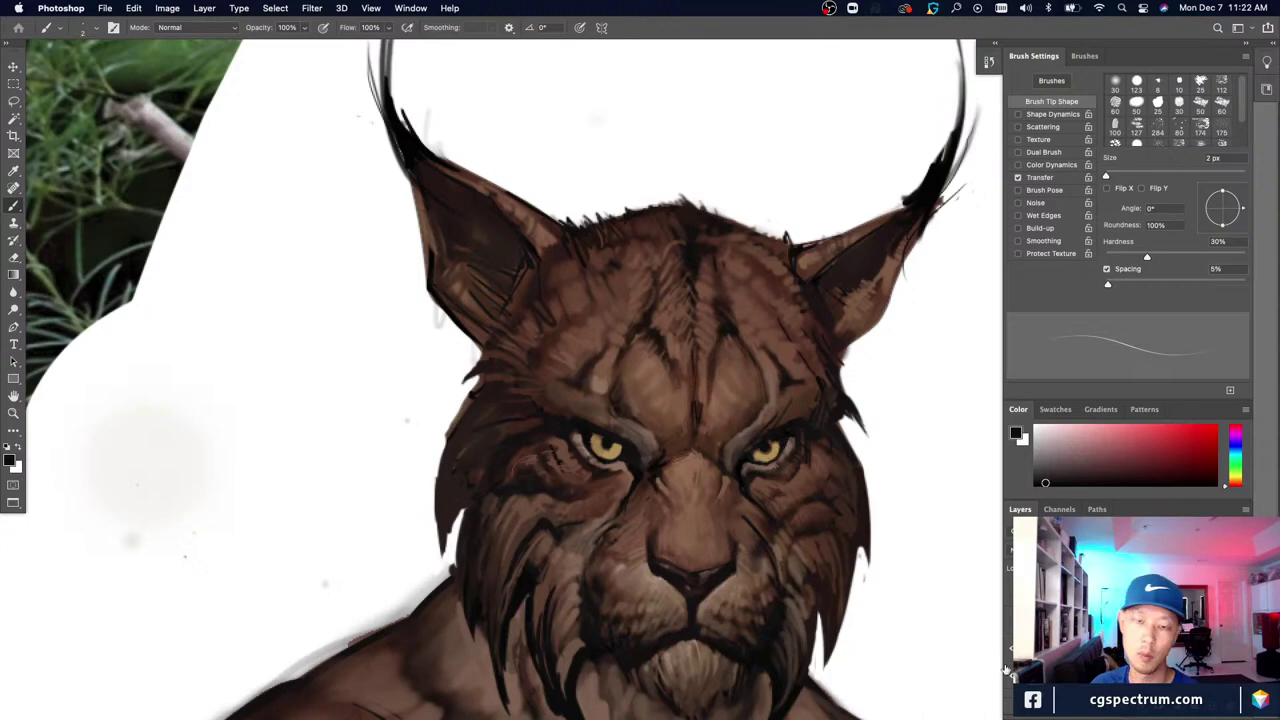
Step: Shade the golden irises with muted and darker gold sampled from the eye on the image's right, enlarging the brush to 4 px
key(super+minus)
key(super+minus)
key(super+minus)
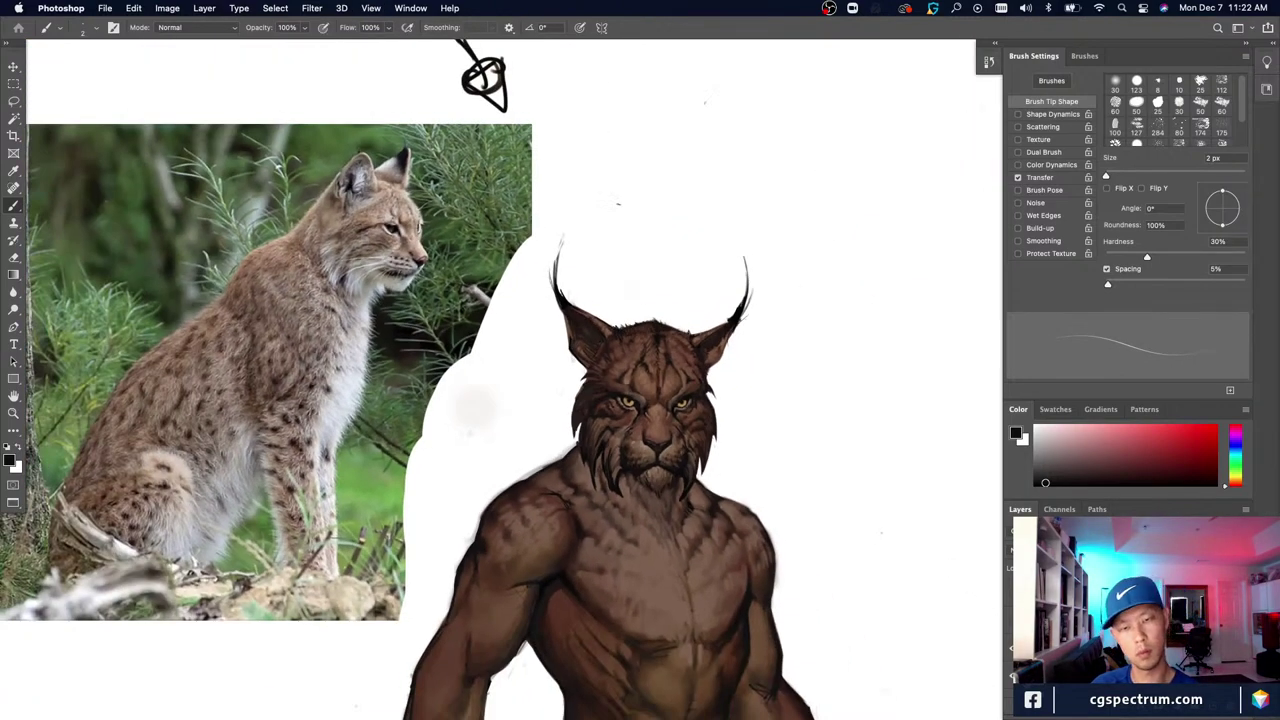
key(super+plus)
key(super+plus)
key(super+plus)
alt+click(779, 443)
key(bracketright)
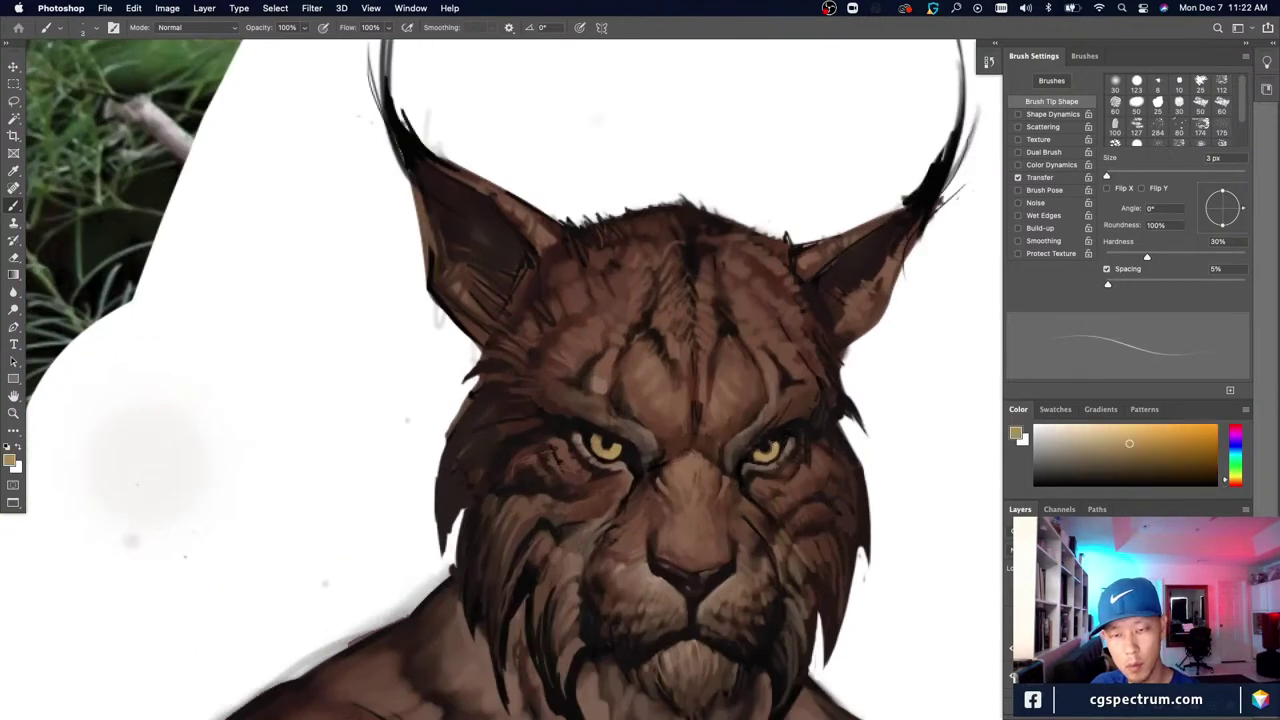
key(bracketright)
alt+click(774, 441)
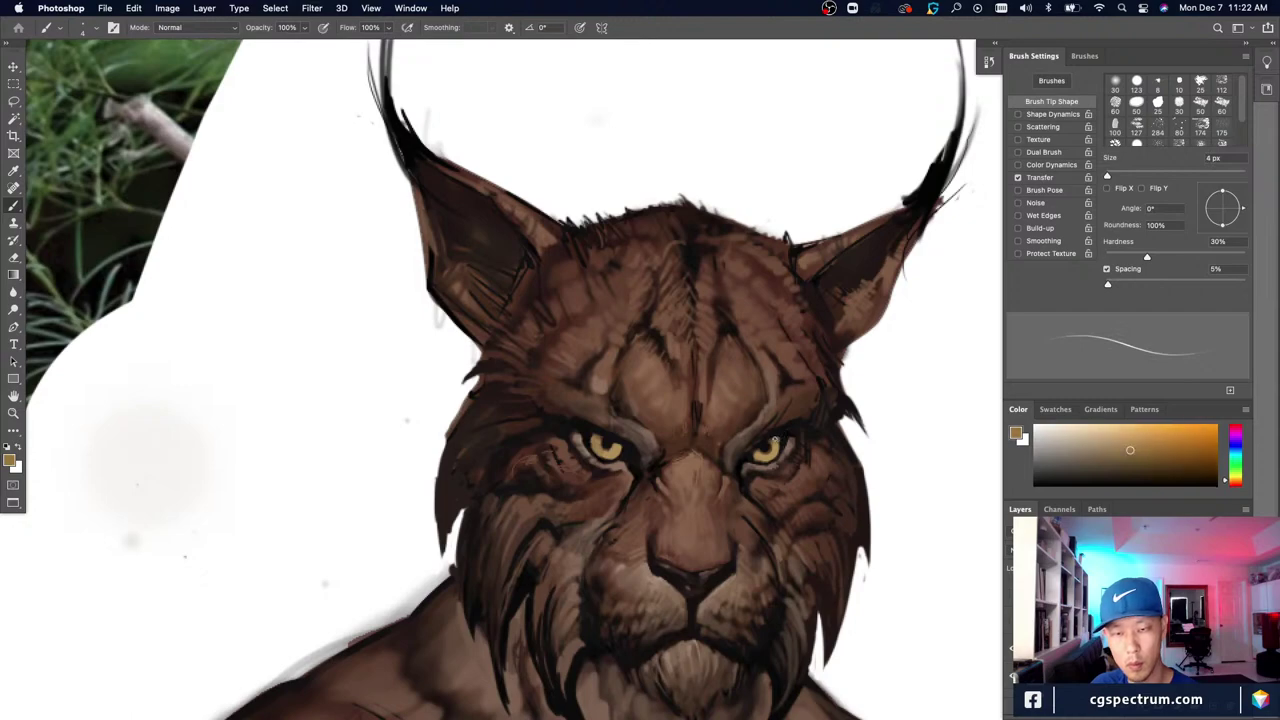
Step: Dab a small white highlight onto the pupil of the eye on the image's left with a 2 px brush
key(super+minus)
key(super+minus)
key(super+minus)
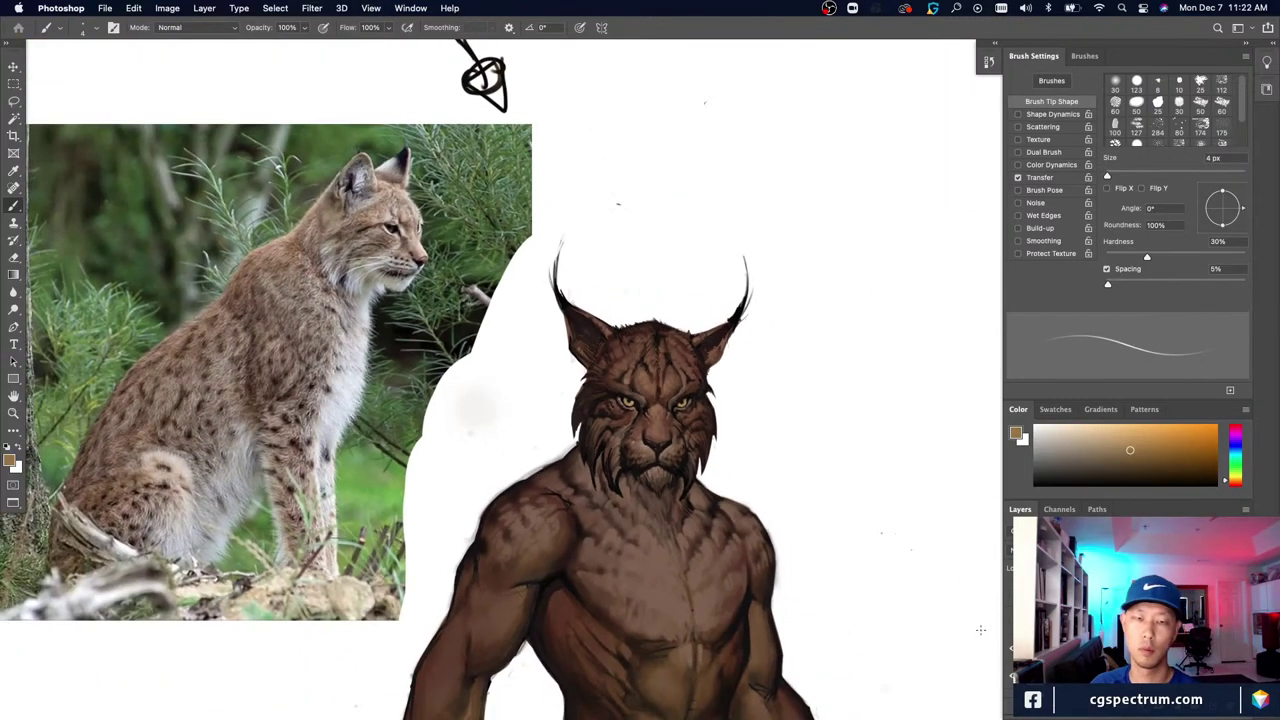
key(super+plus)
key(super+plus)
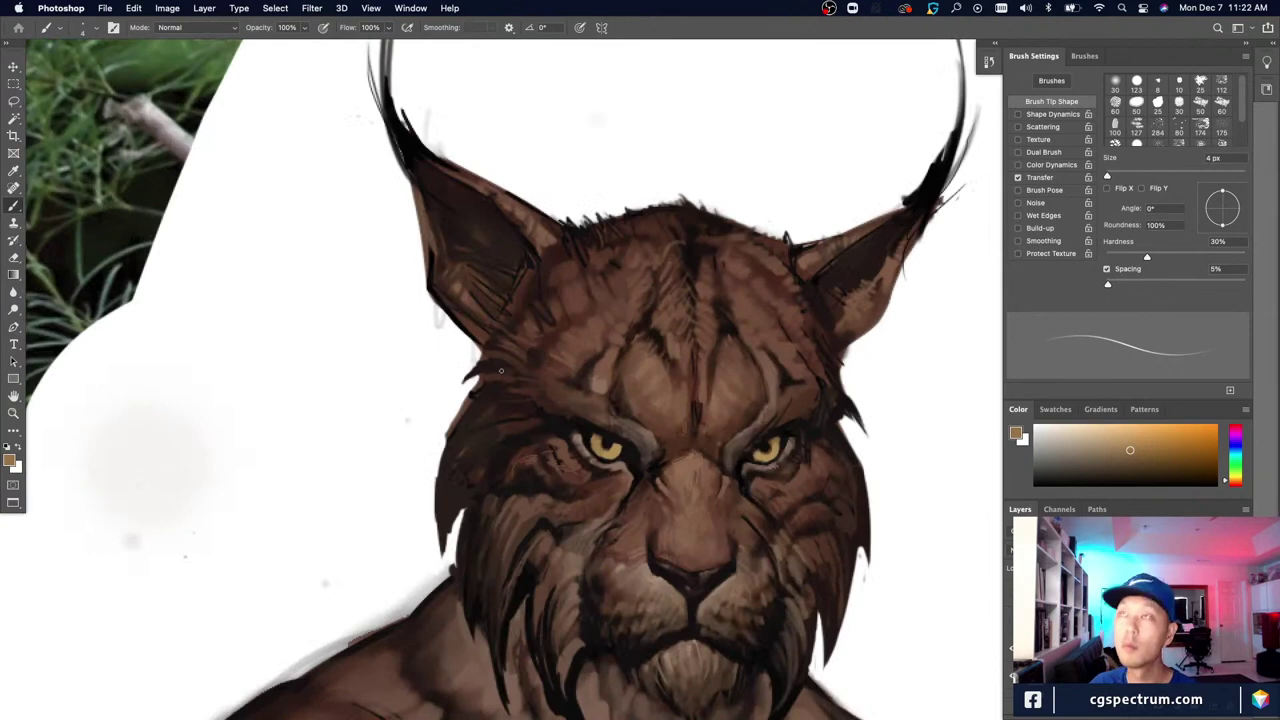
key(x)
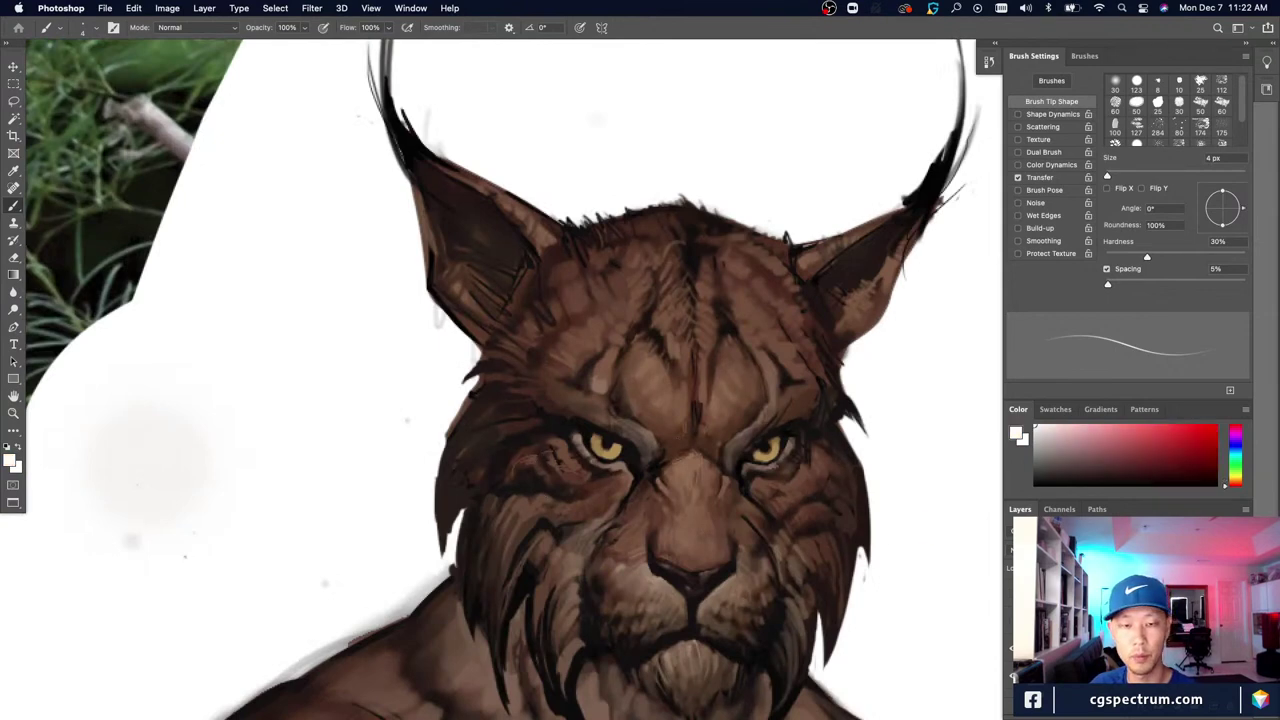
key(bracketleft)
key(bracketleft)
drag(602, 440, 603, 445)
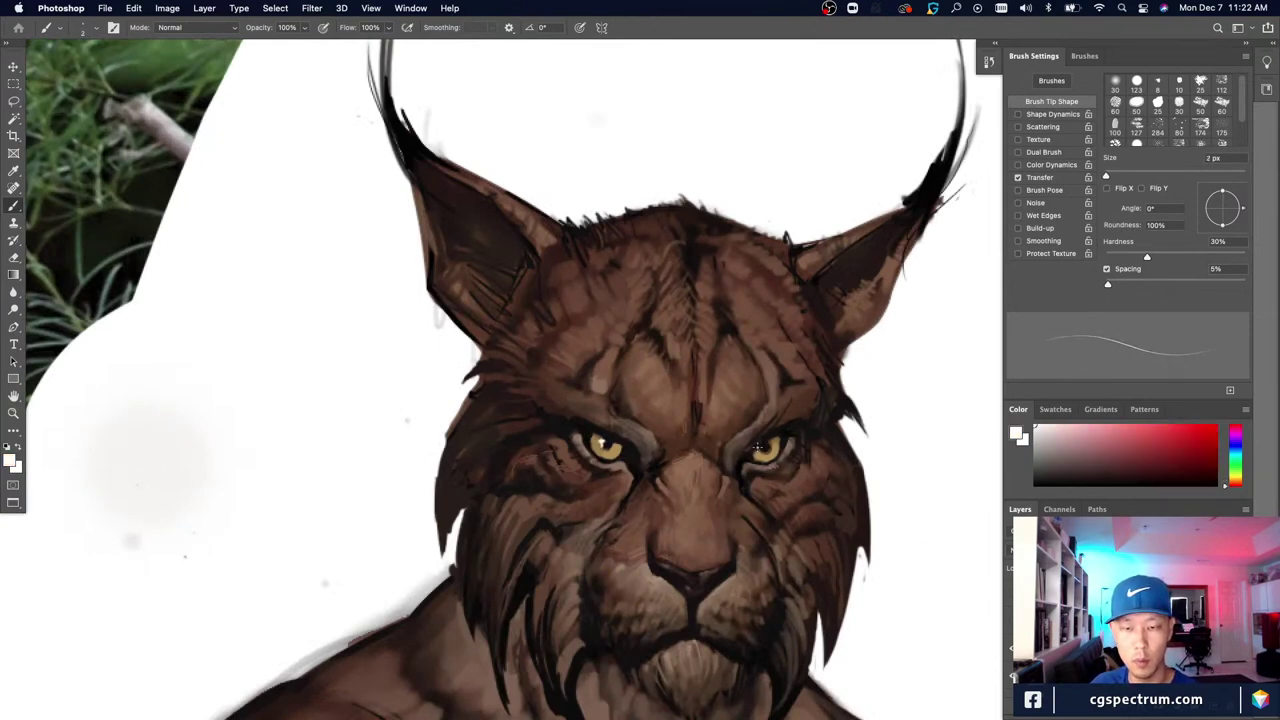
key(super+minus)
key(super+minus)
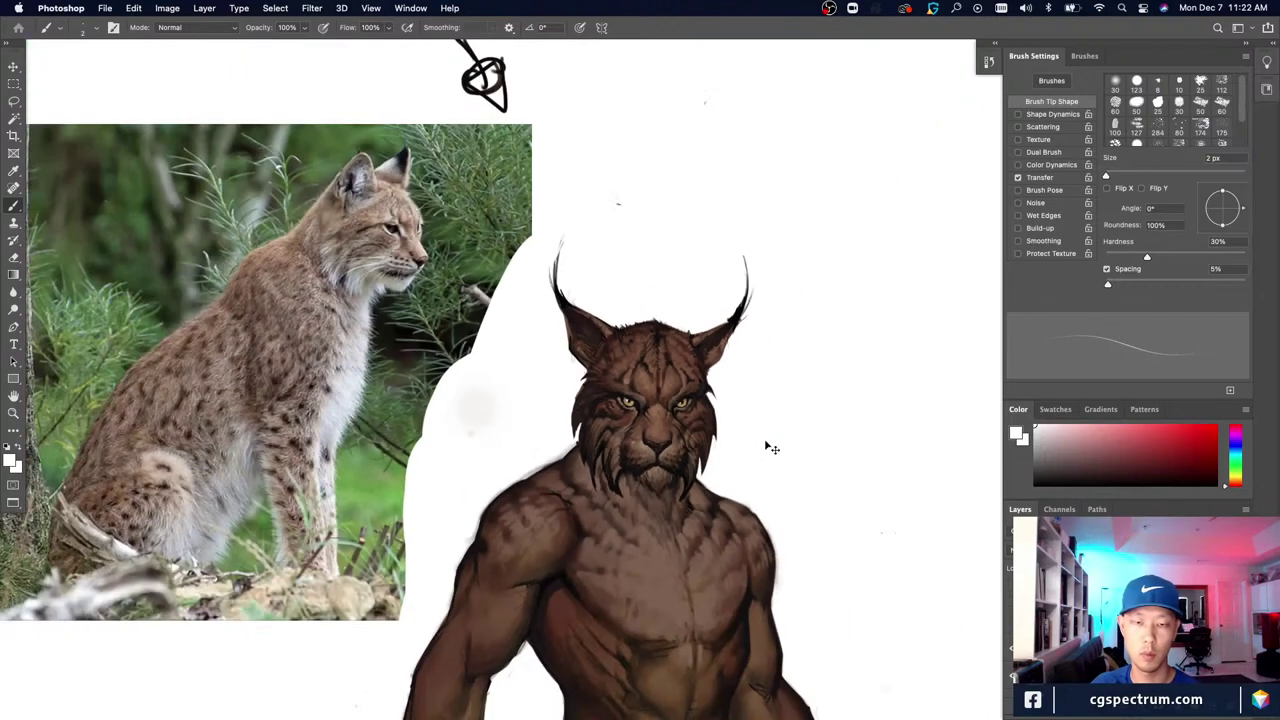
Step: Trim the white highlight in the eye on the image's left with the Eraser at 4 px
key(super+equal)
key(super+equal)
key(e)
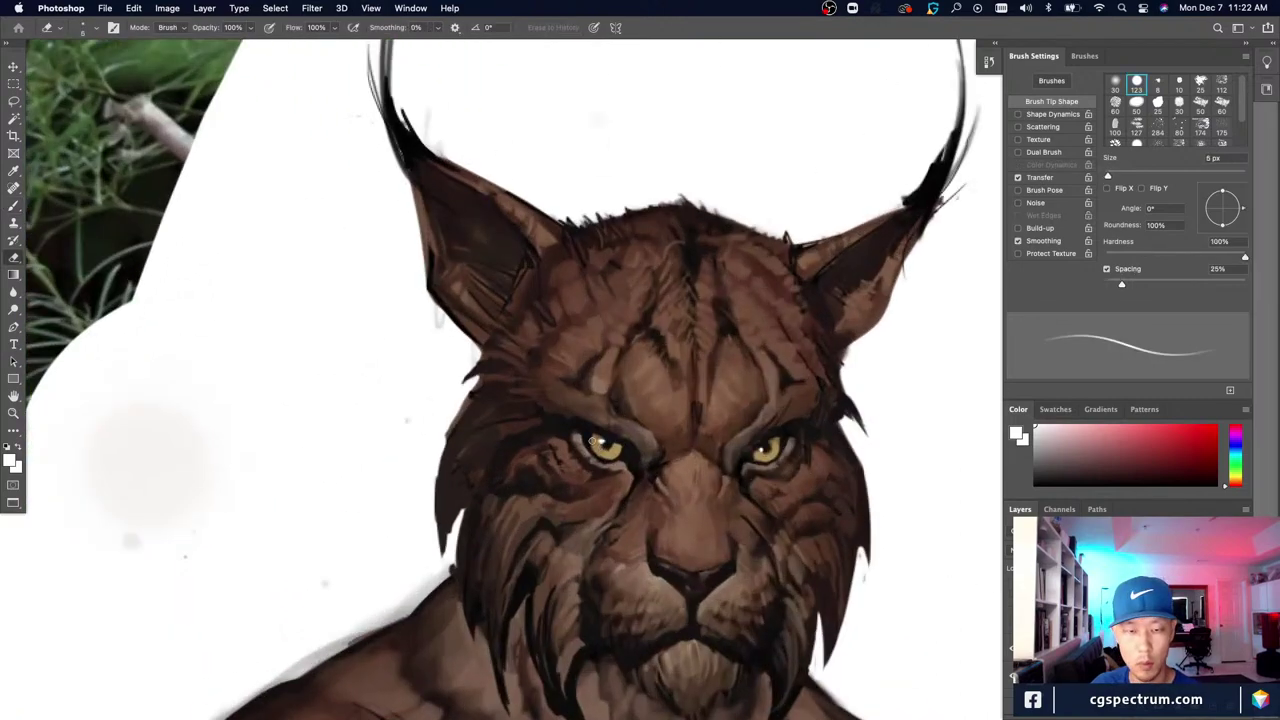
key(bracketleft)
key(super+minus)
key(super+minus)
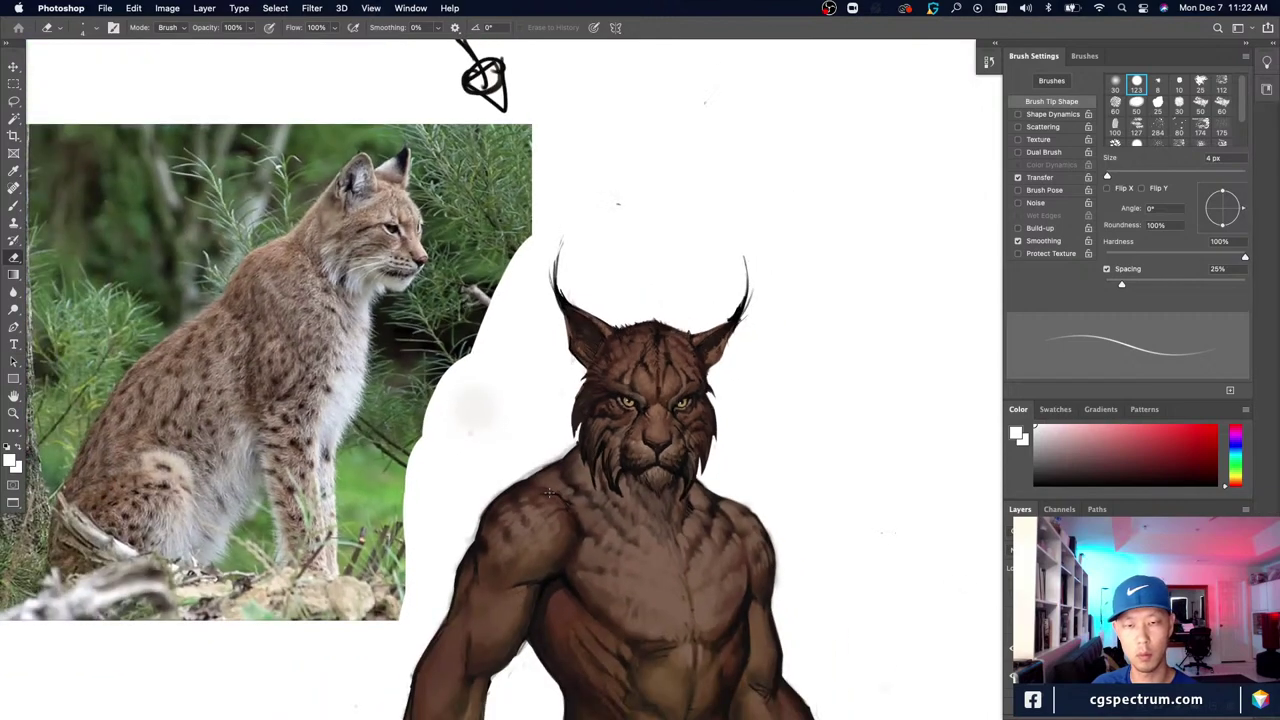
key(super+equal)
key(super+equal)
Step: Lasso the highlight area of the eye on the image's left, adjust its position with the Move tool and deselect
key(l)
drag(588, 432, 586, 436)
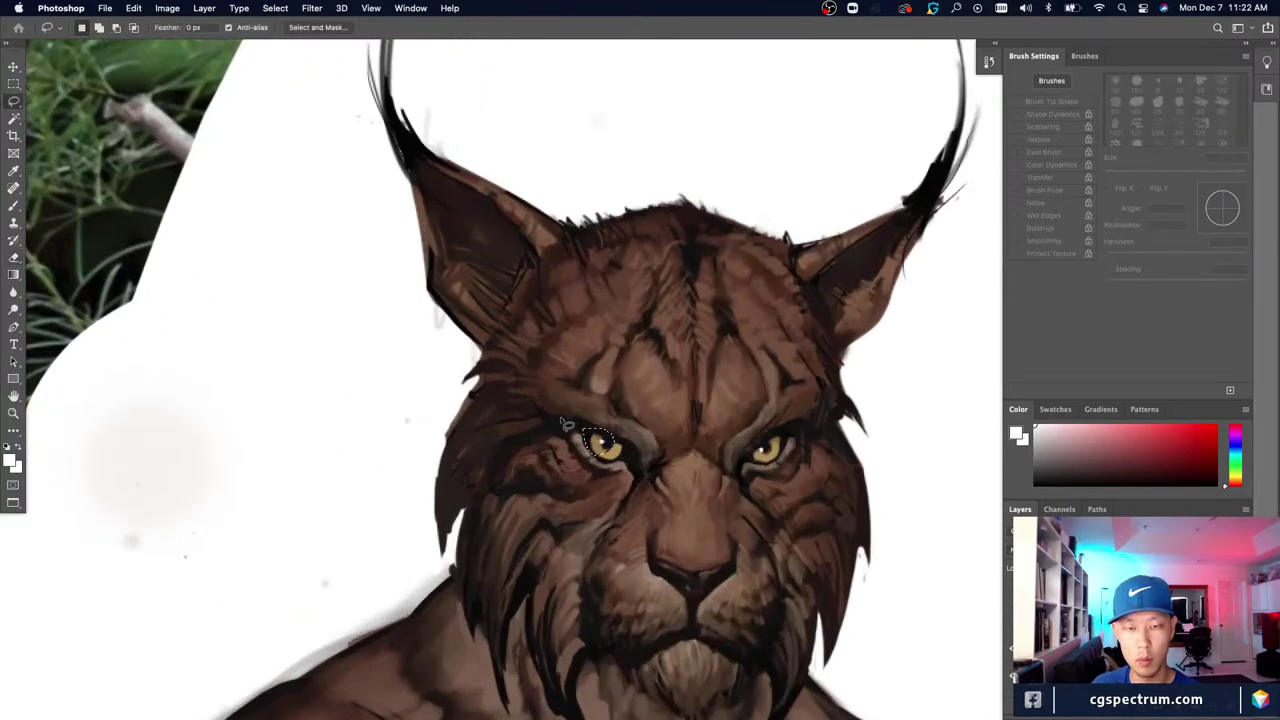
key(v)
key(super+d)
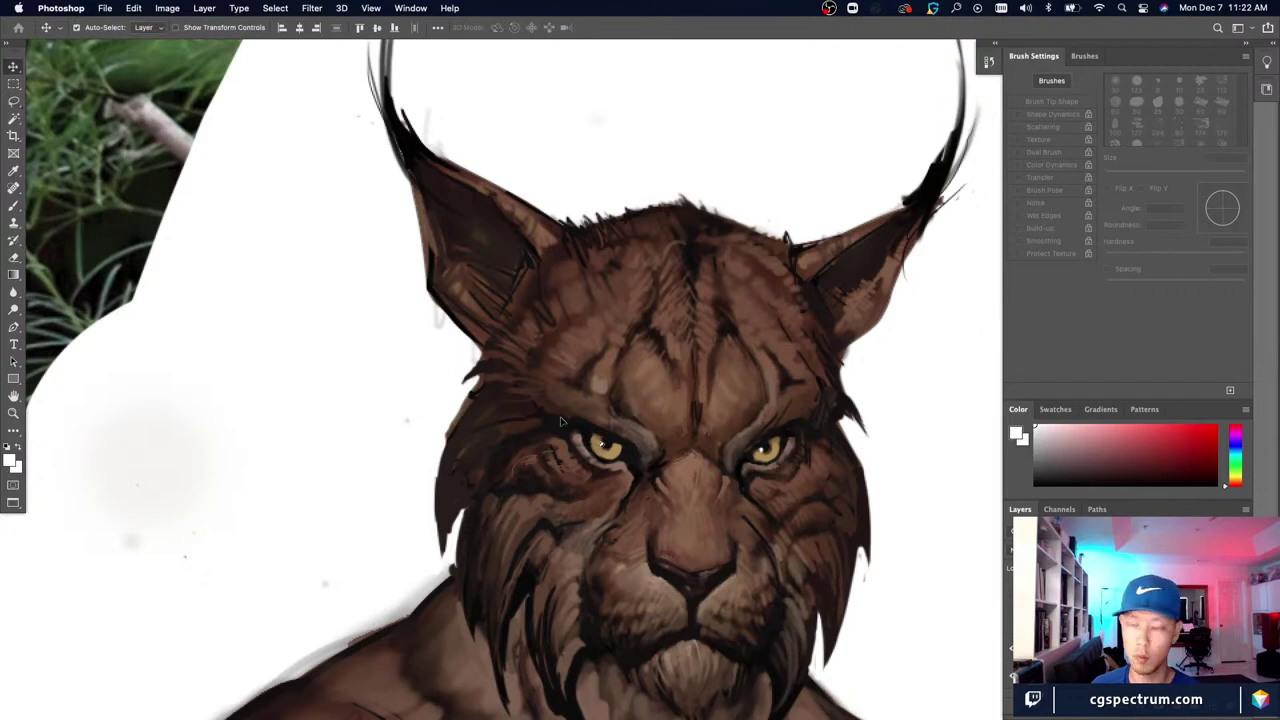
key(m)
key(super+minus)
key(super+minus)
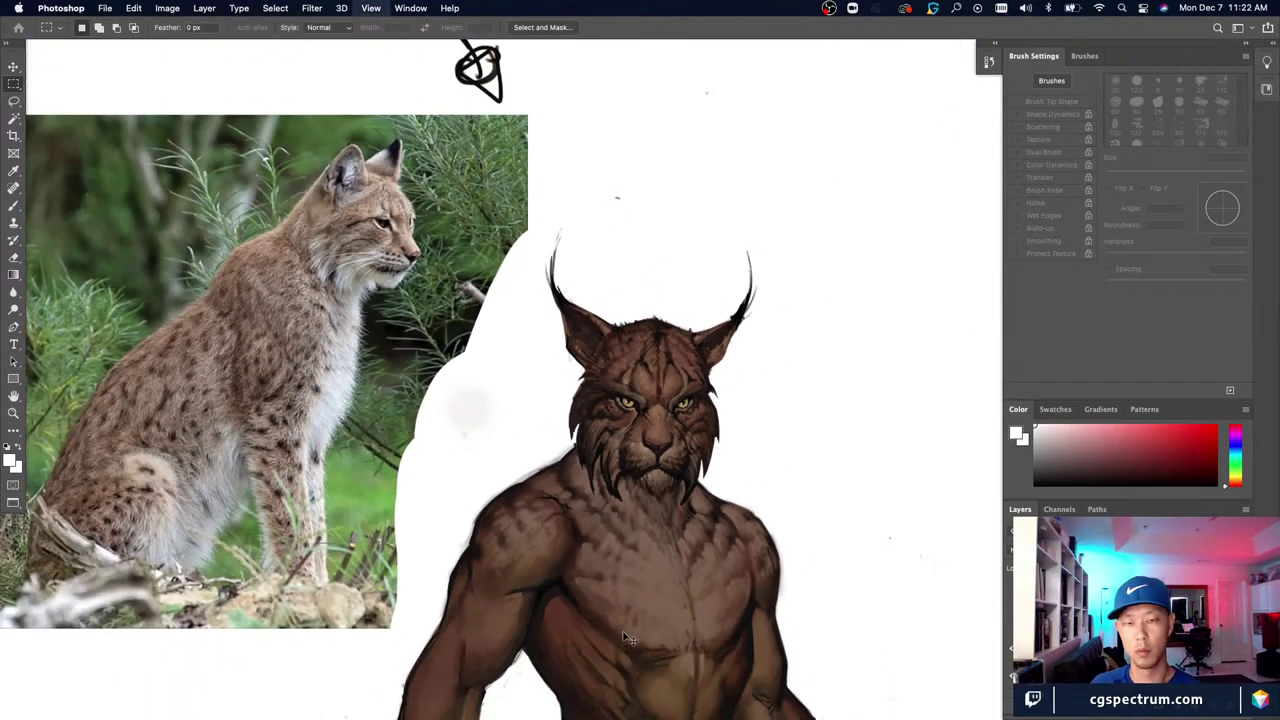
key(super+plus)
key(super+plus)
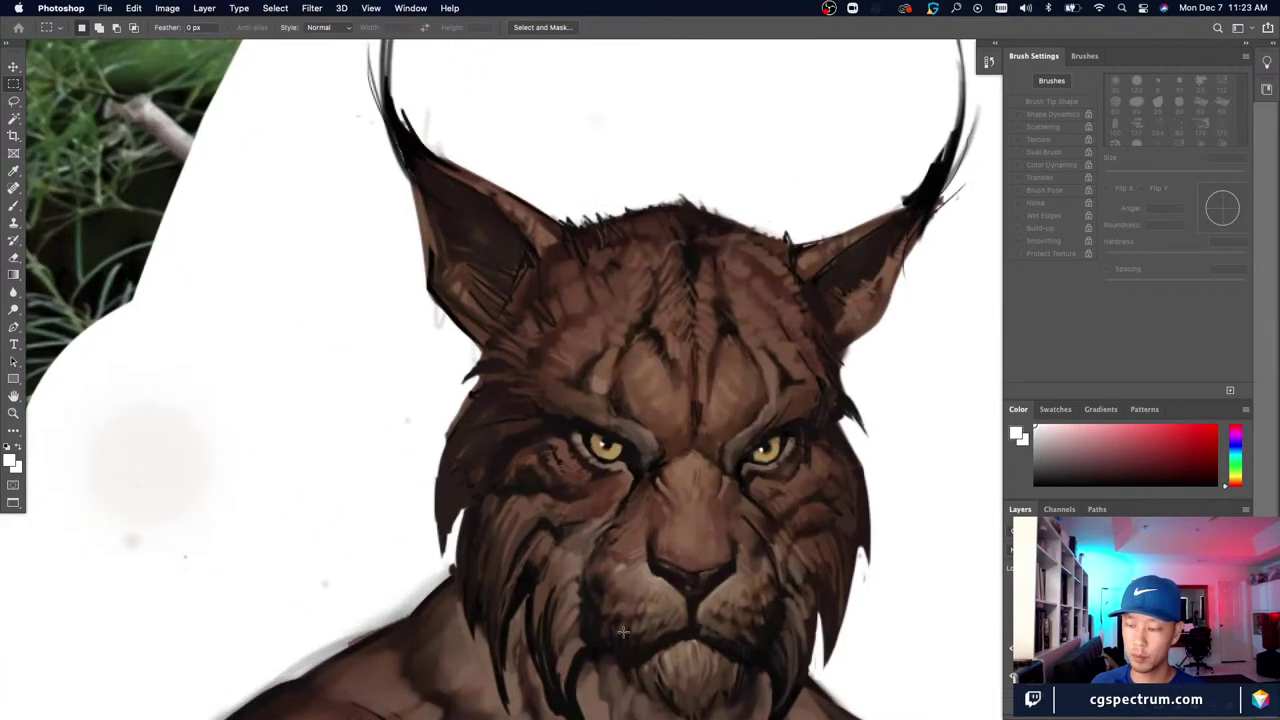
Step: Undo the deselection around the eye on the image's left and compare the face in close-up and overview
key(super+z)
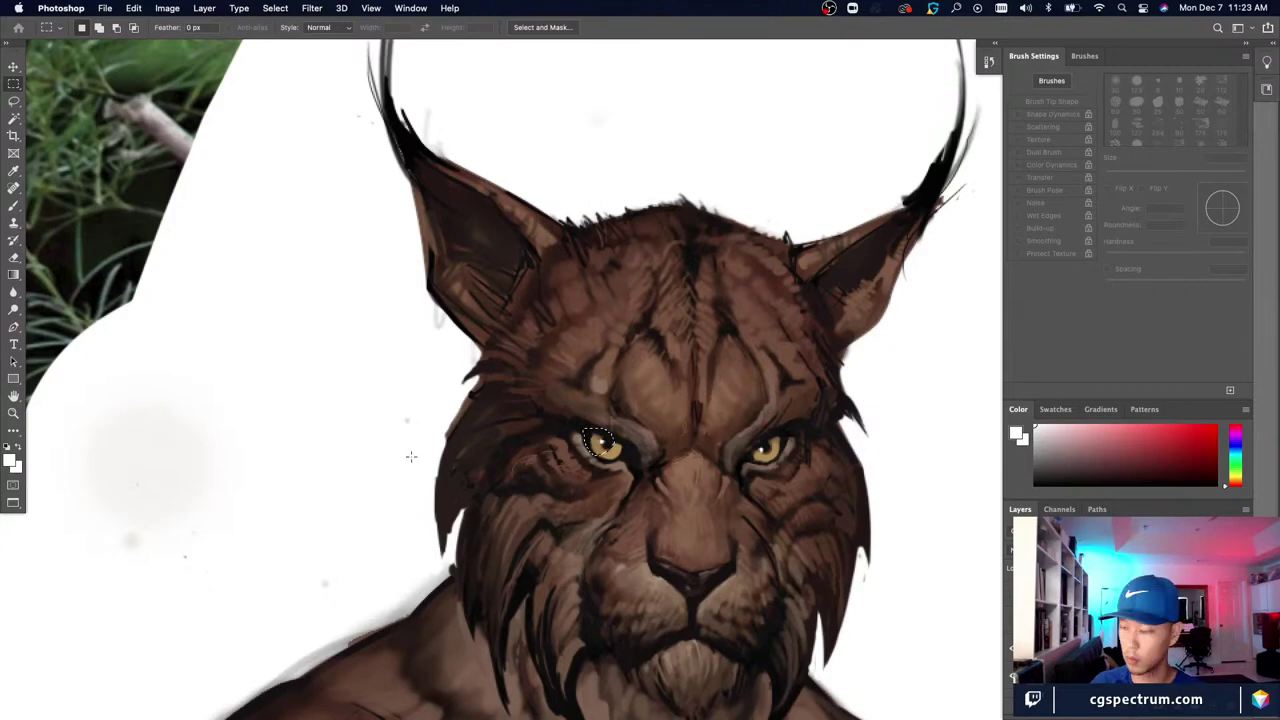
key(super+minus)
key(super+minus)
key(super+minus)
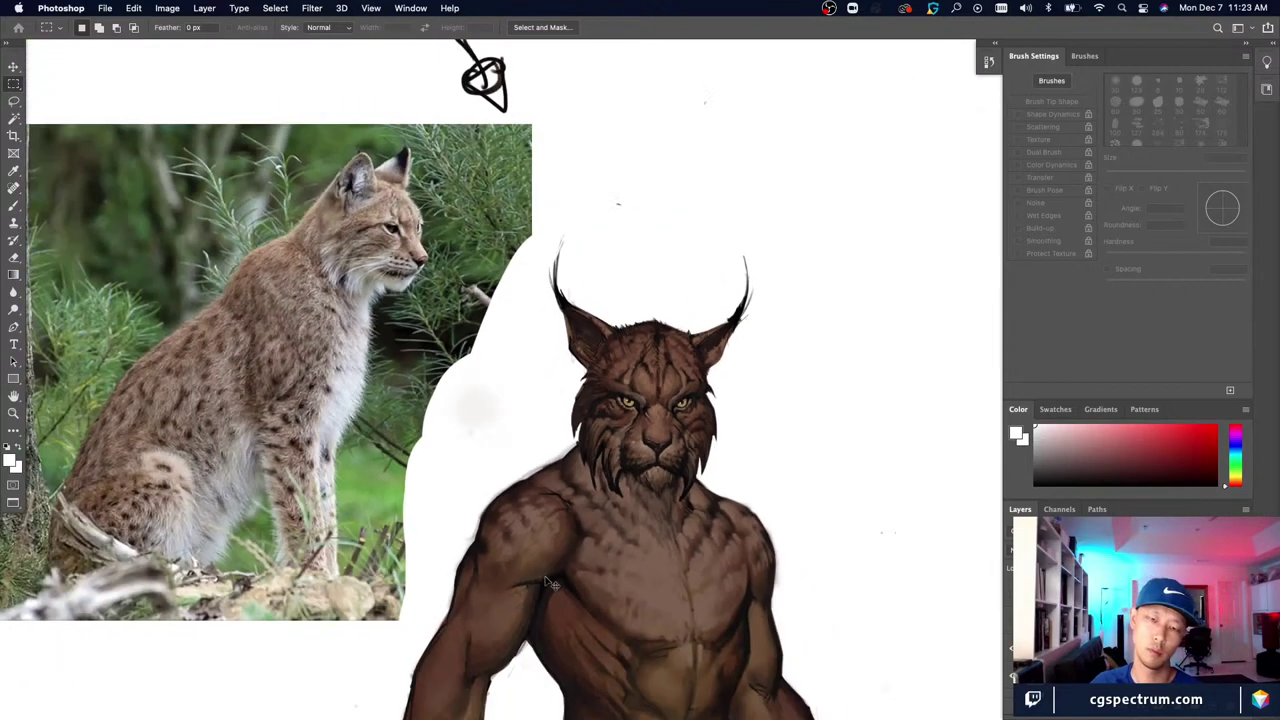
key(super+plus)
key(super+plus)
key(super+minus)
key(super+minus)
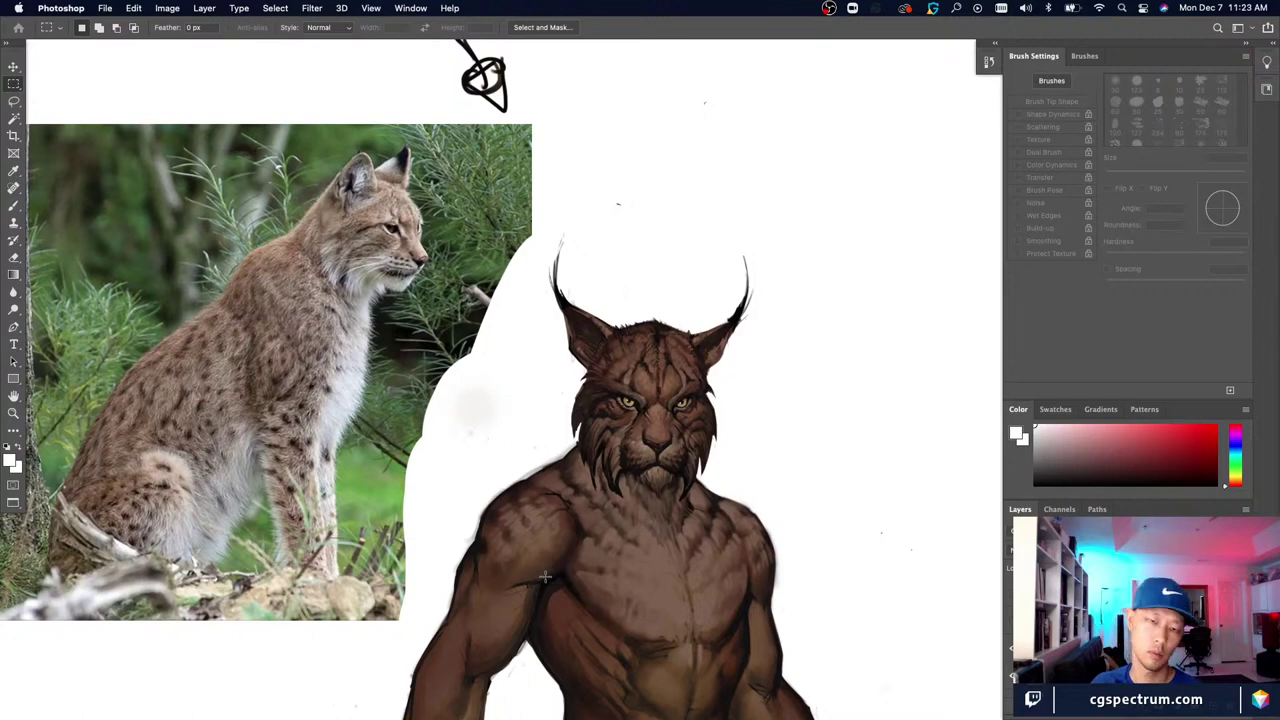
Step: Return to the Brush tool and briefly view the artwork with the interface panels hidden
key(b)
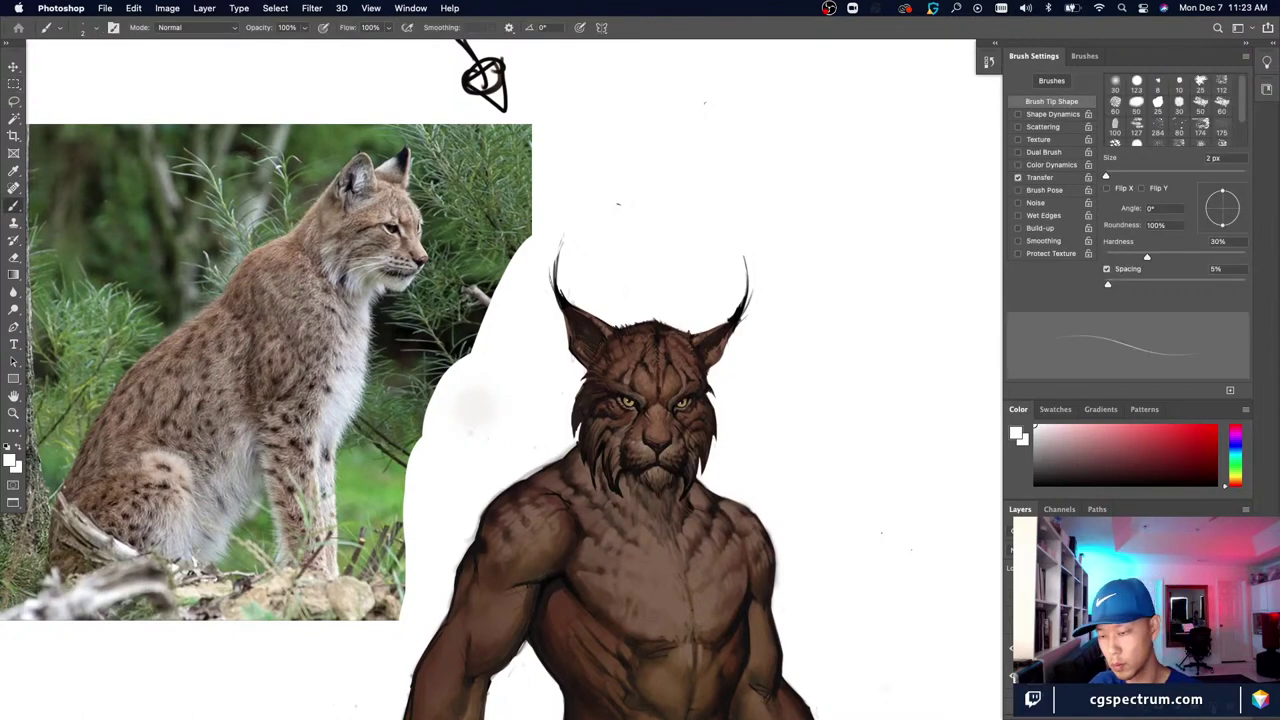
key(super)
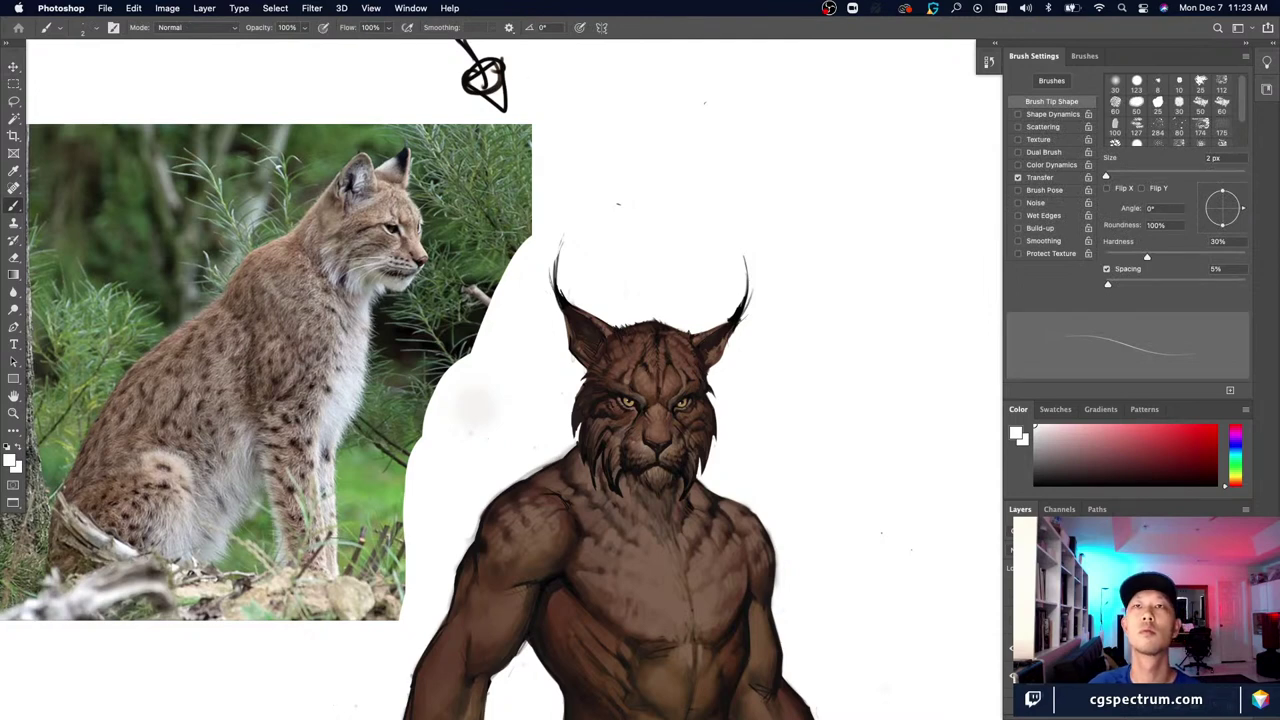
key(Tab)
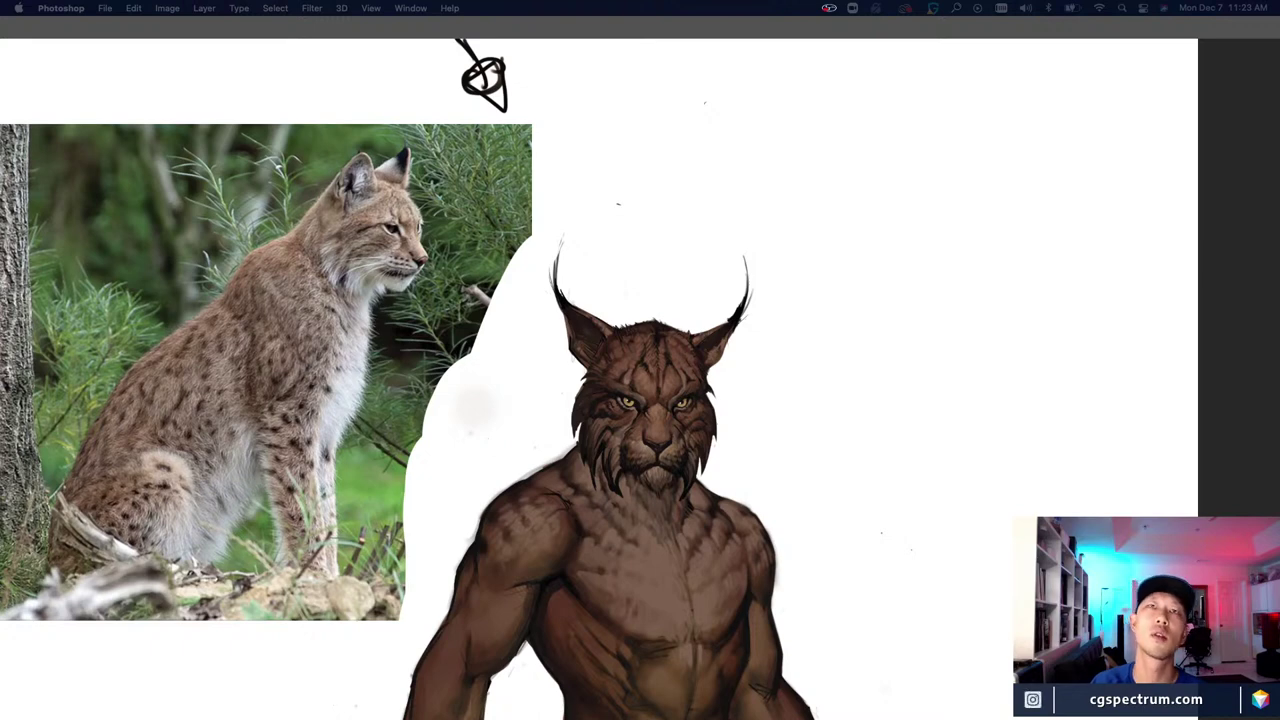
key(Tab)
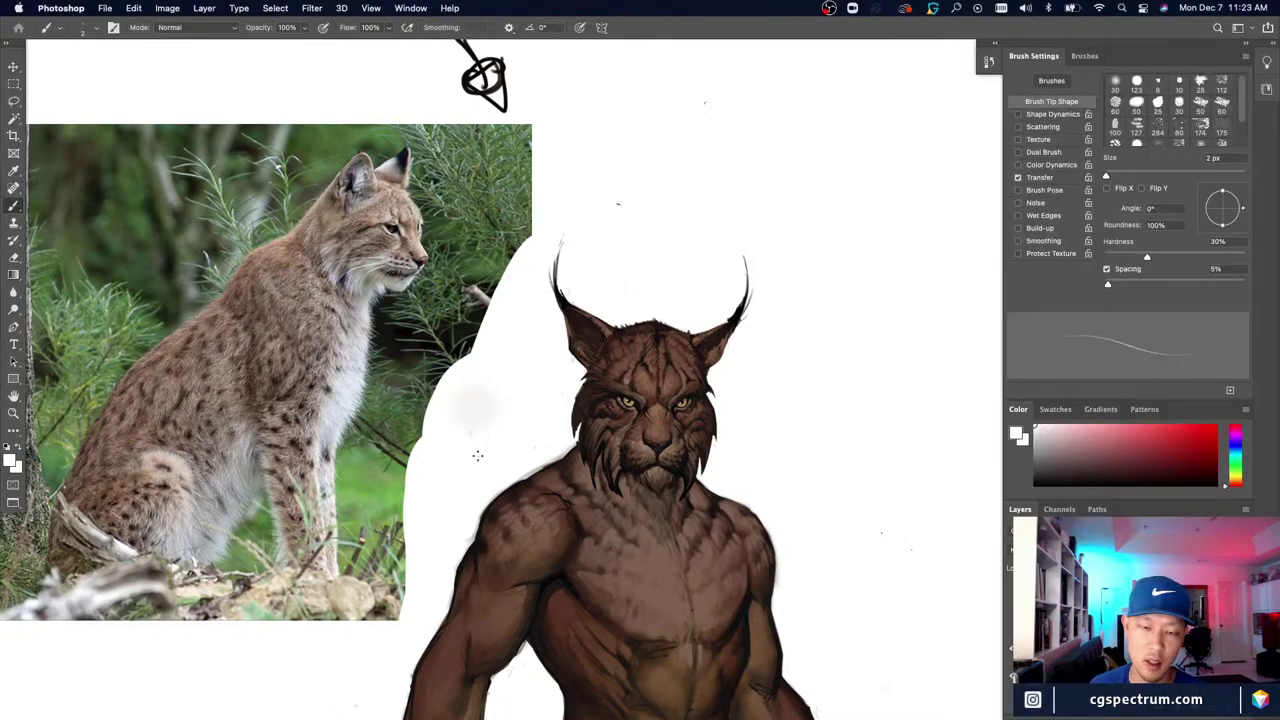
Step: Examine the lynx character's face and body beside the reference photo at several zoom levels
drag(649, 672, 641, 518)
key(super+minus)
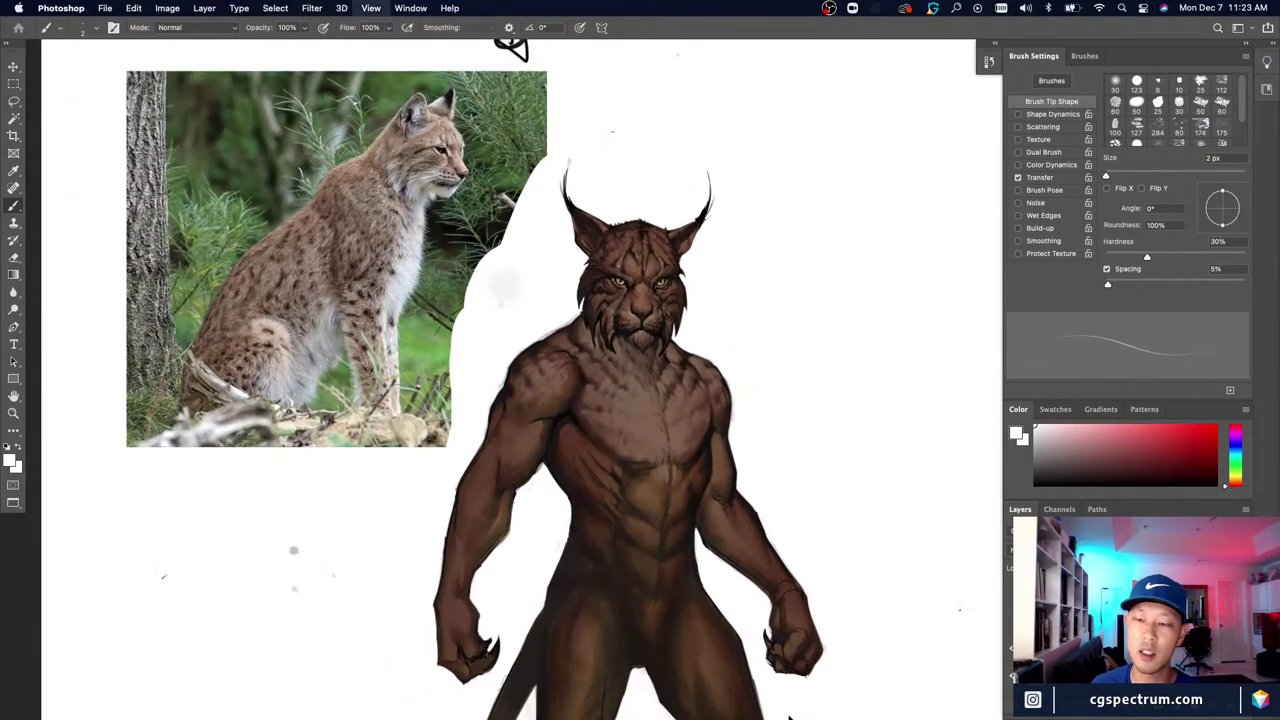
scroll(786, 712, up, 4)
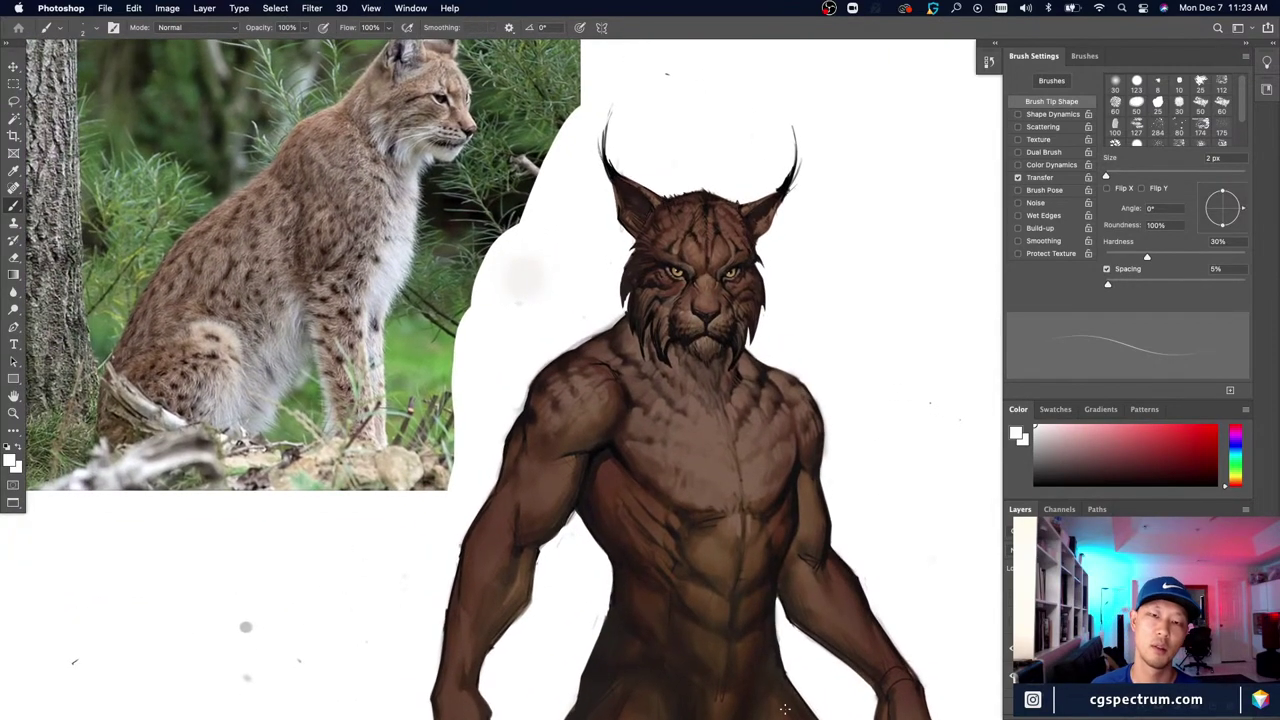
key(super+minus)
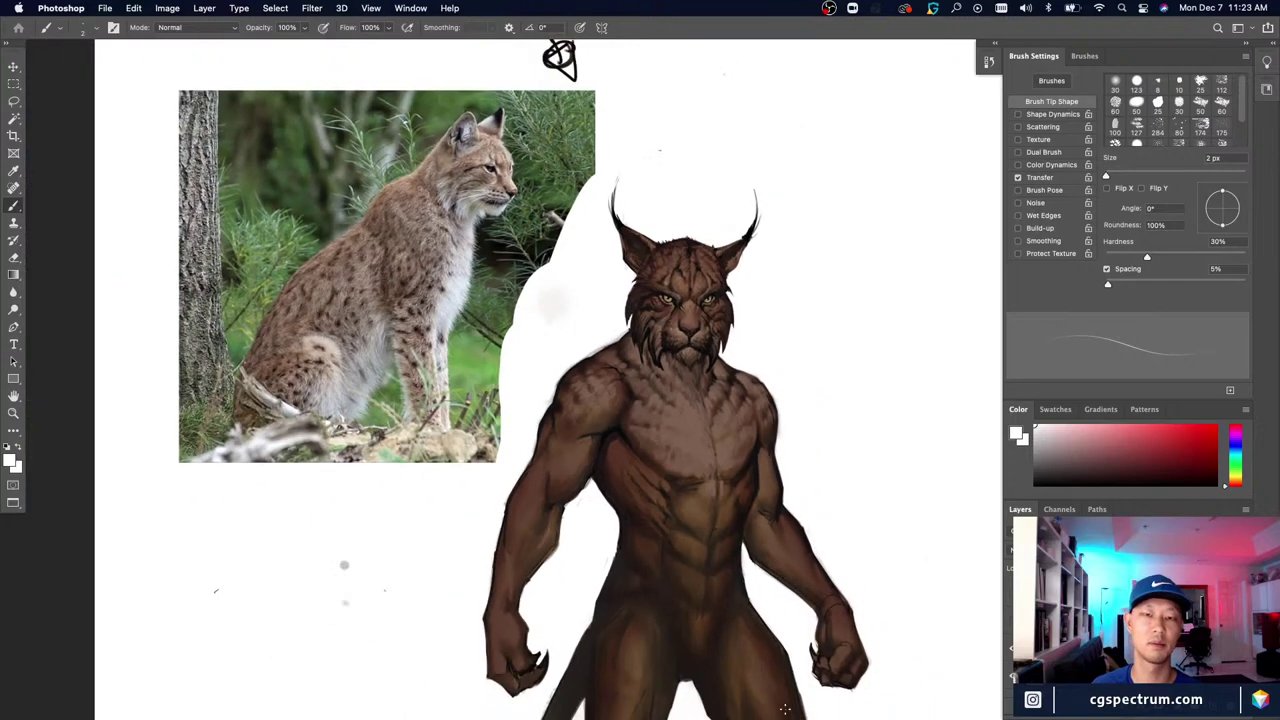
key(super+plus)
drag(729, 543, 731, 591)
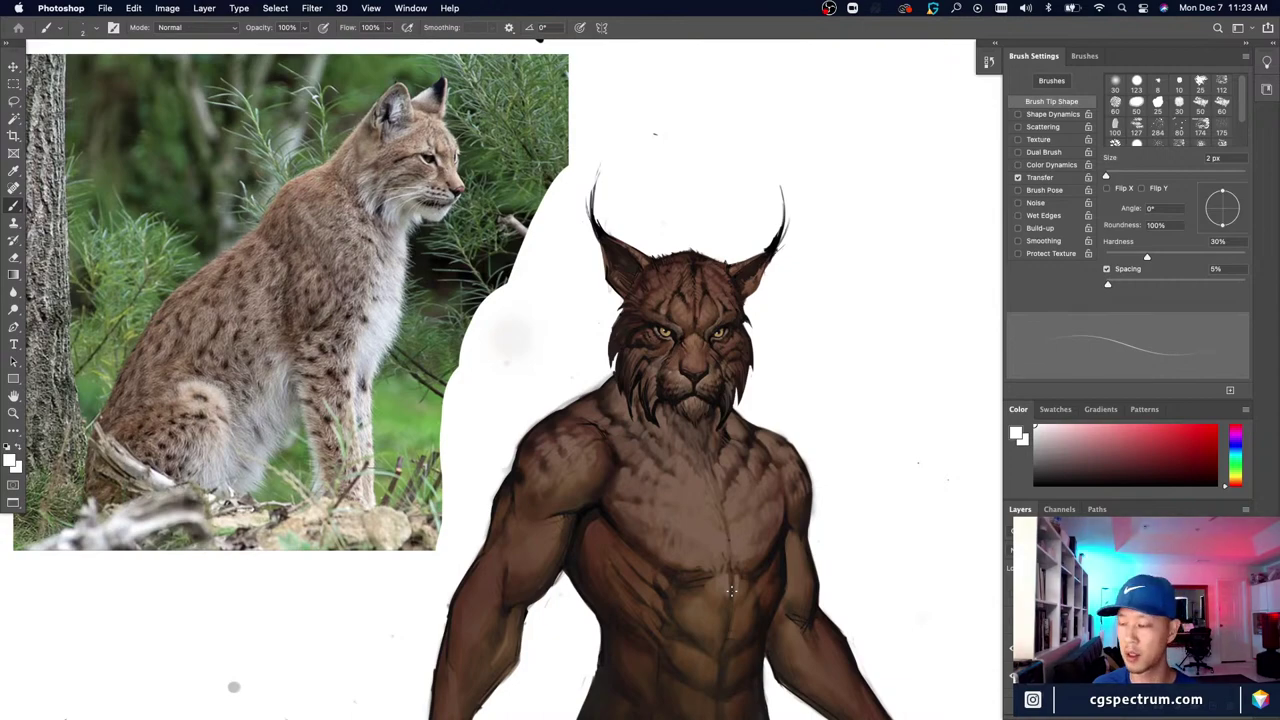
key(super+minus)
key(super+minus)
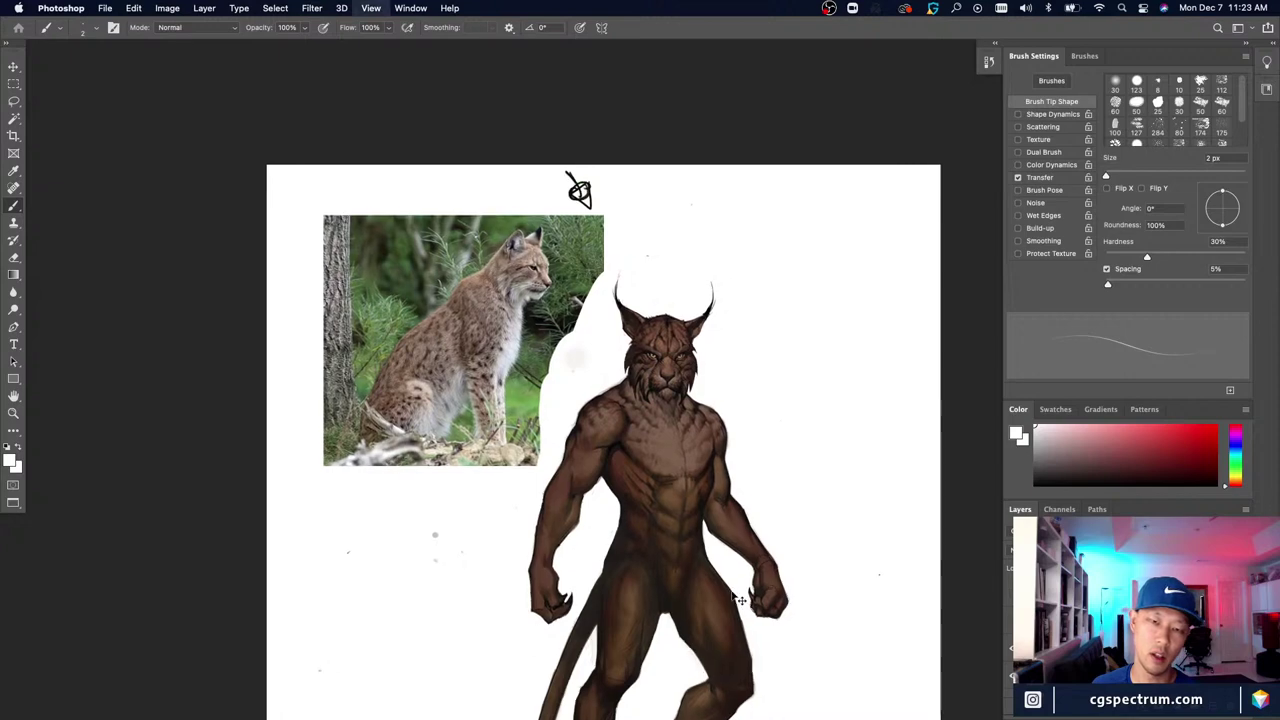
key(super+equal)
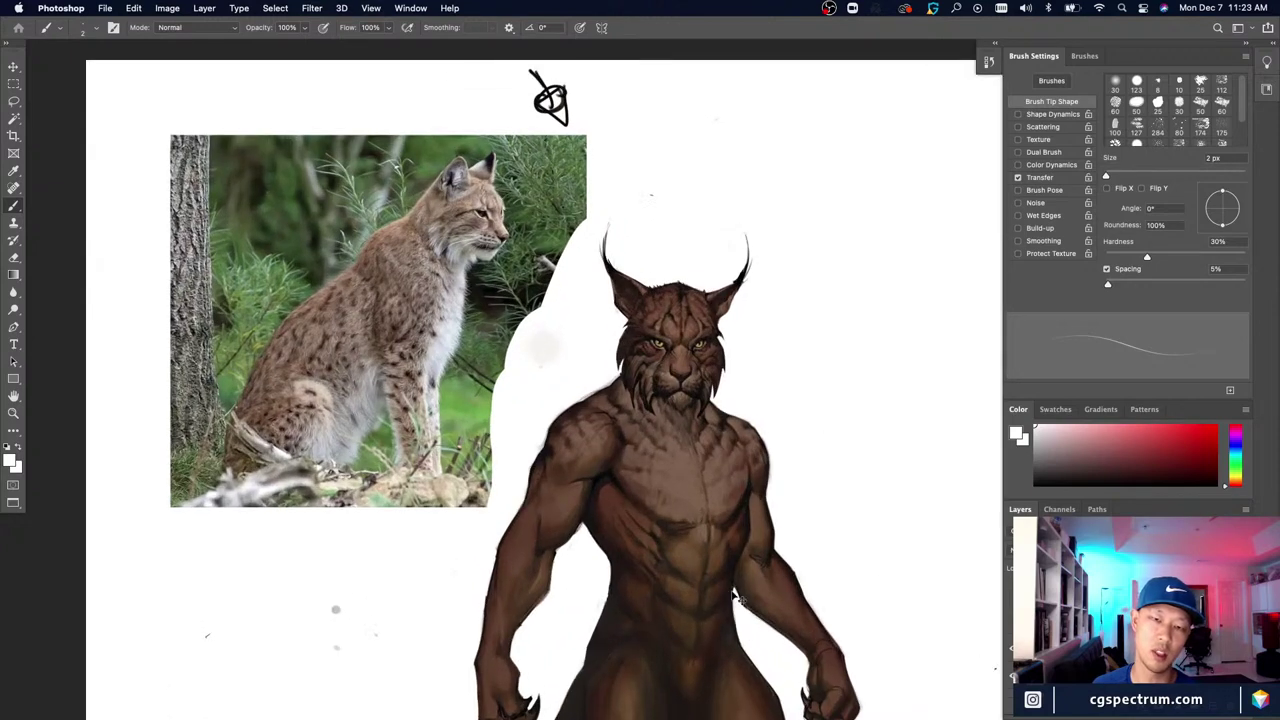
key(super+minus)
key(super+minus)
key(super+equal)
key(super+equal)
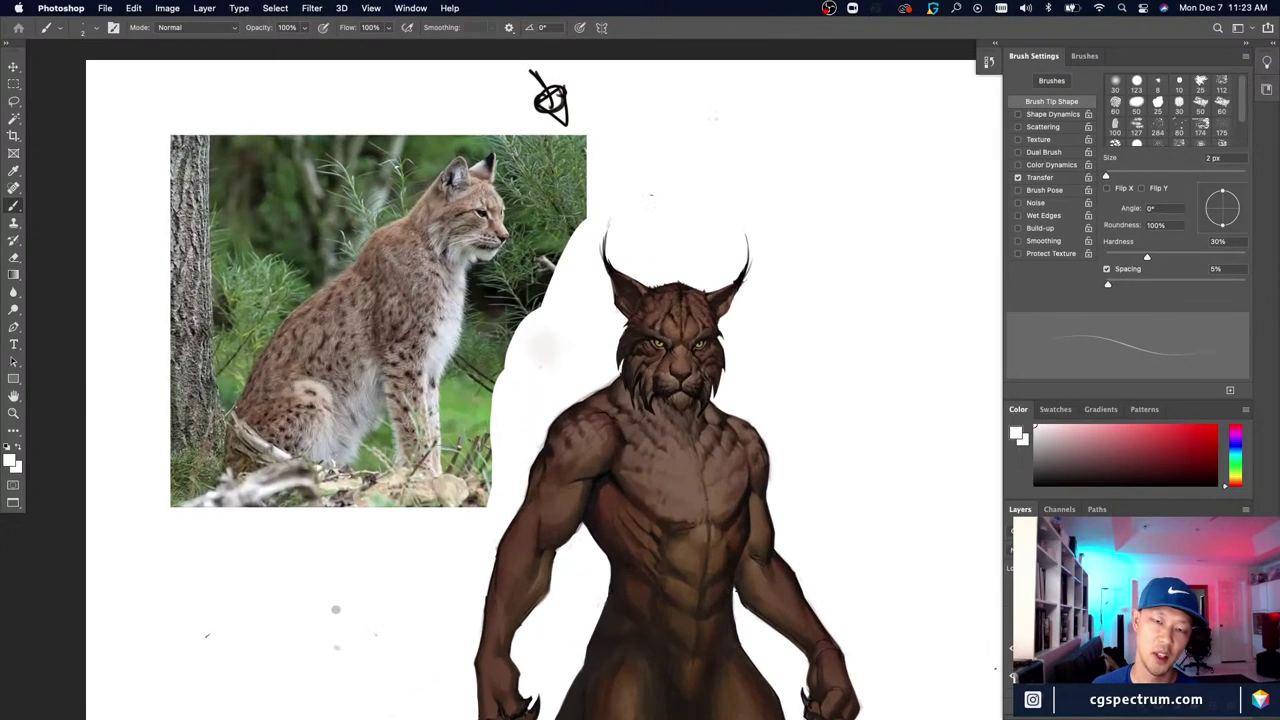
key(super+equal)
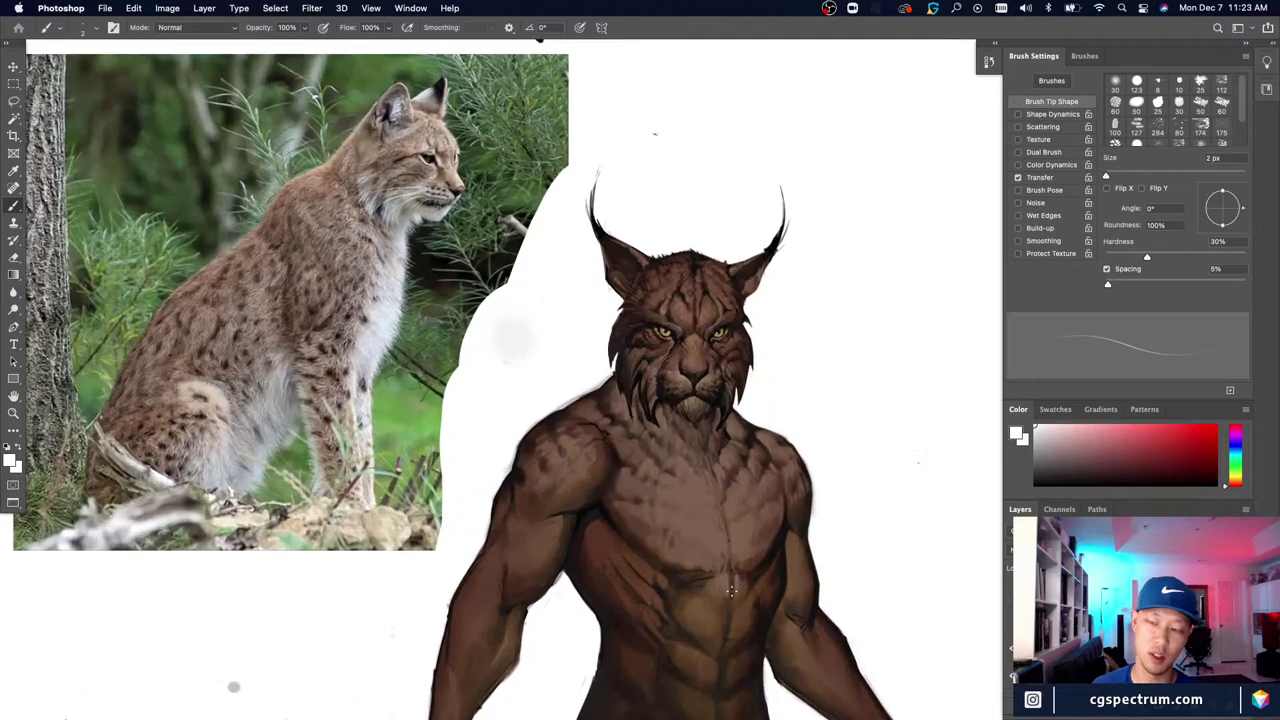
key(super+minus)
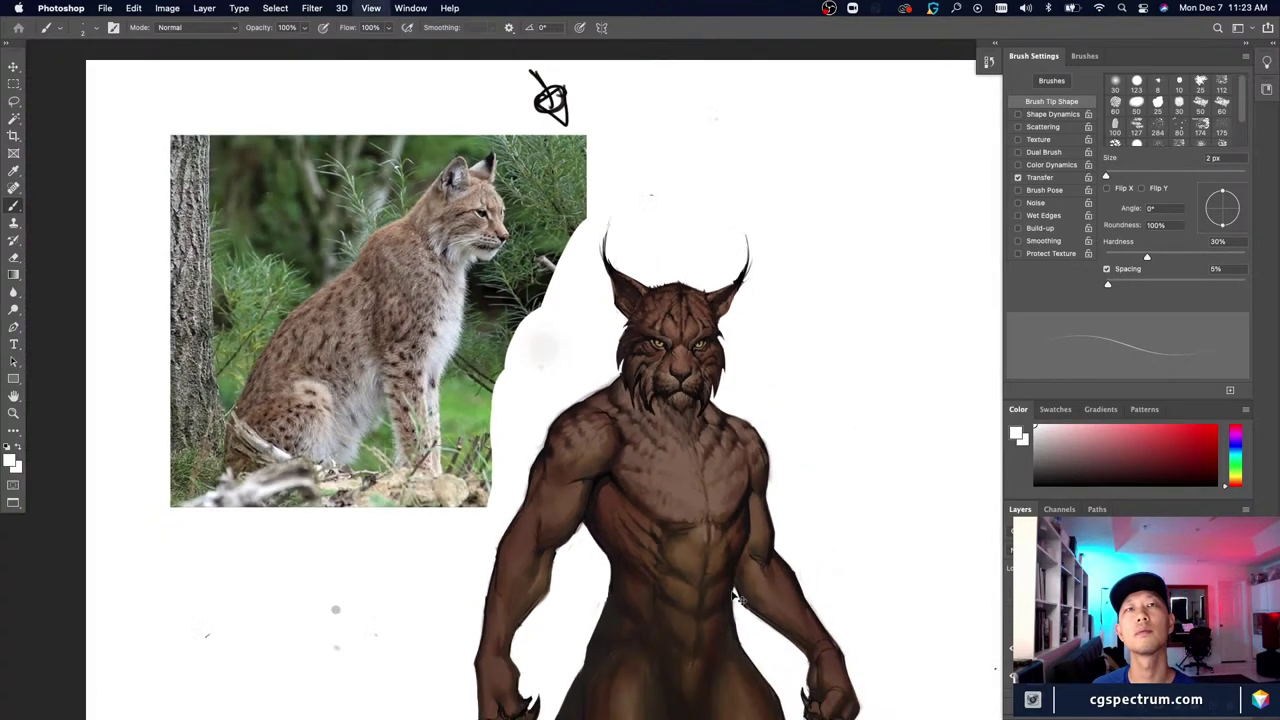
key(super+equal)
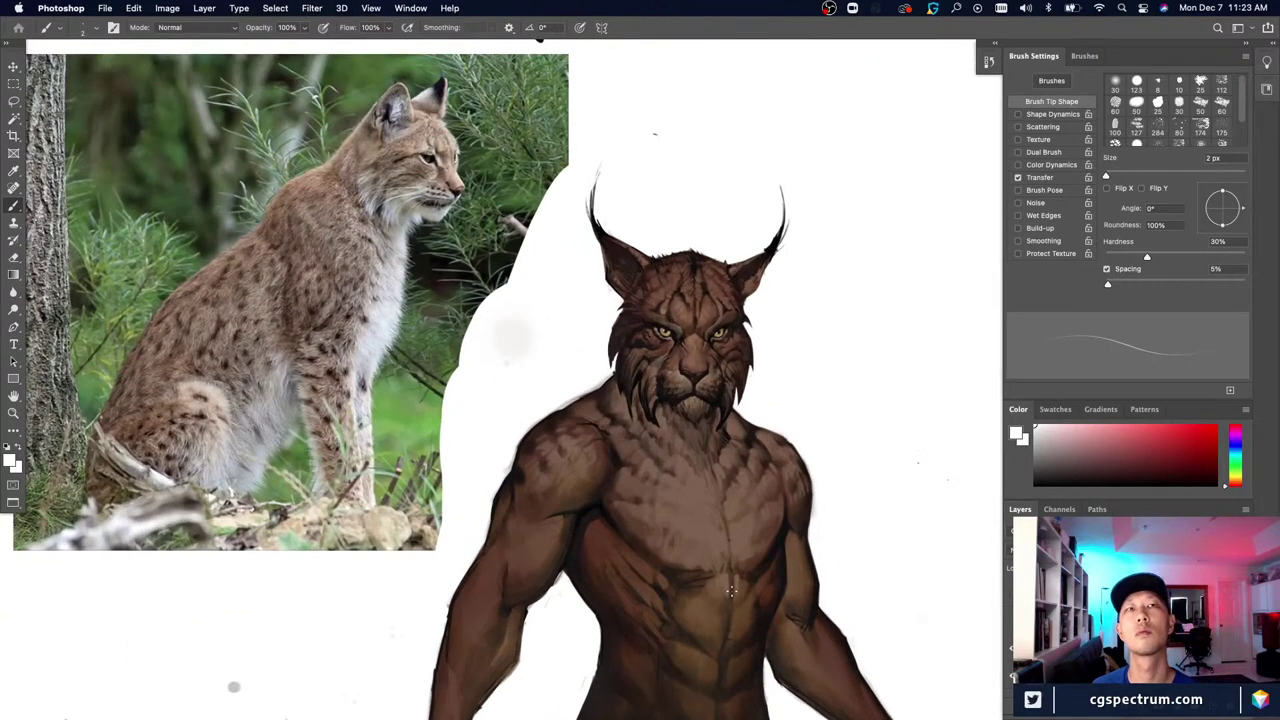
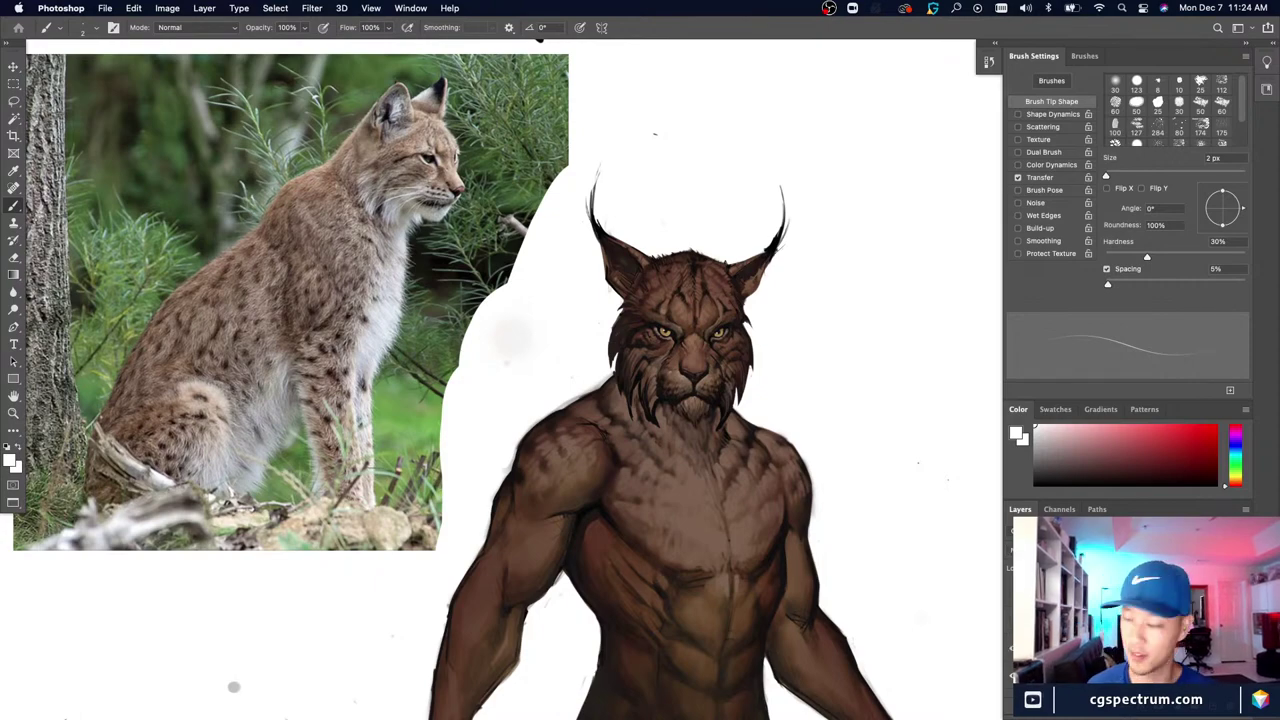
key(super+minus)
key(super+plus)
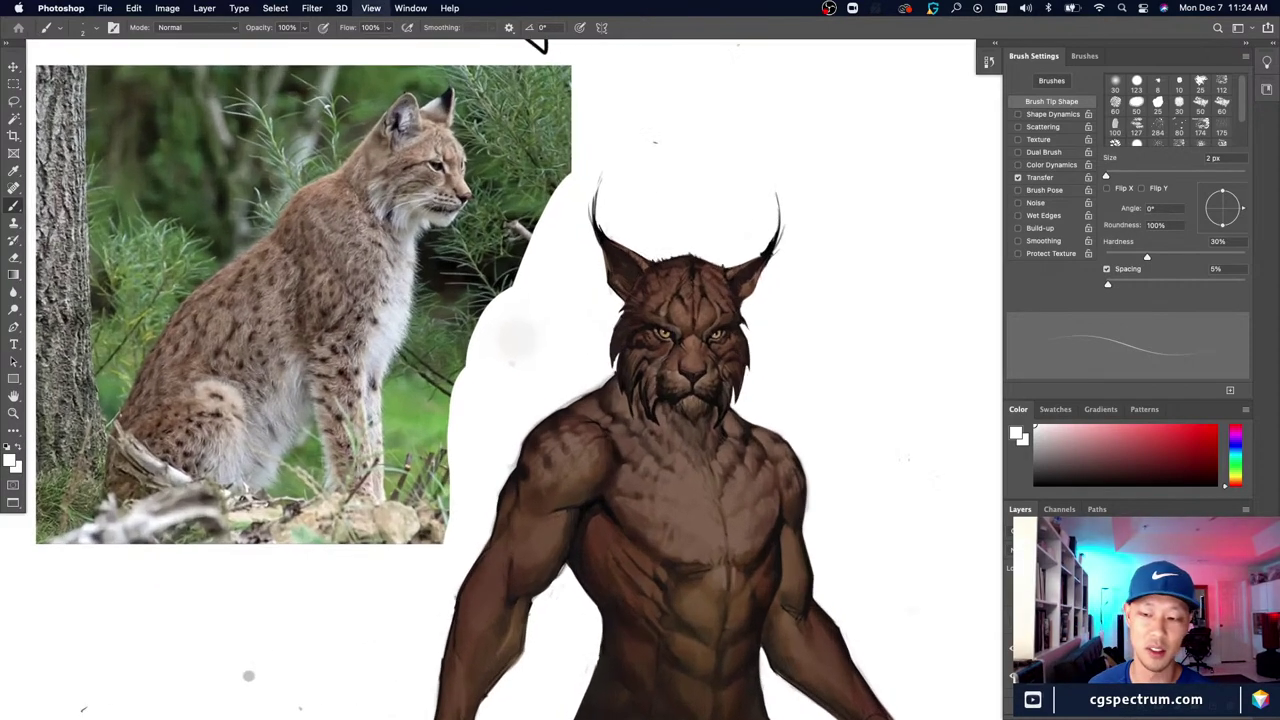
scroll(886, 643, down, 2)
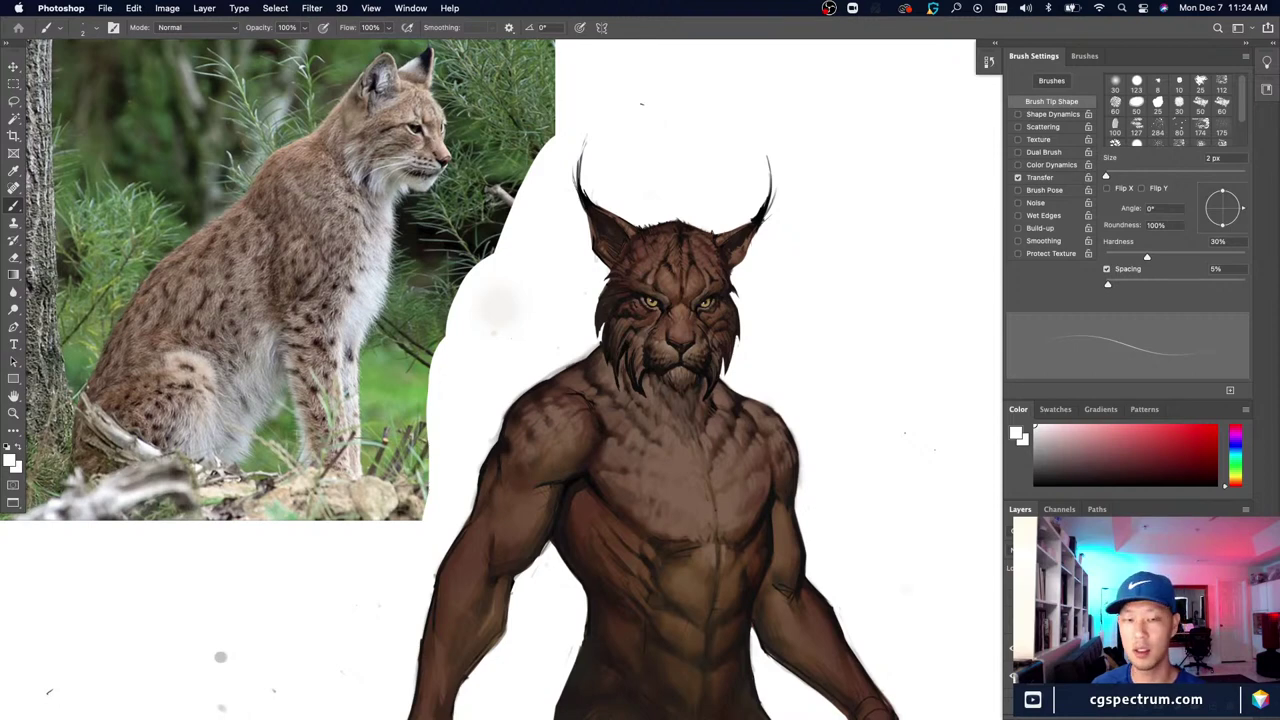
scroll(632, 466, up, 4)
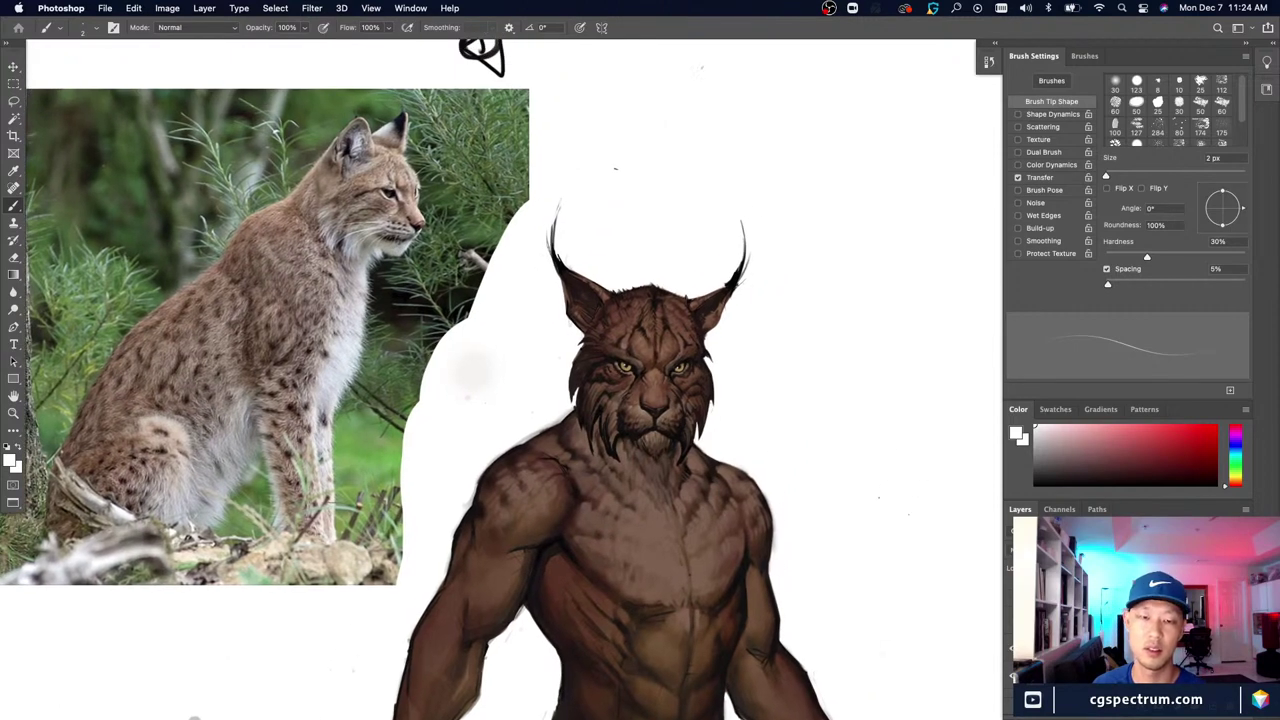
Step: Compare the lynx character's head, torso and full figure with the reference photo at close and distant zoom levels
key(super+minus)
scroll(642, 380, up, 3)
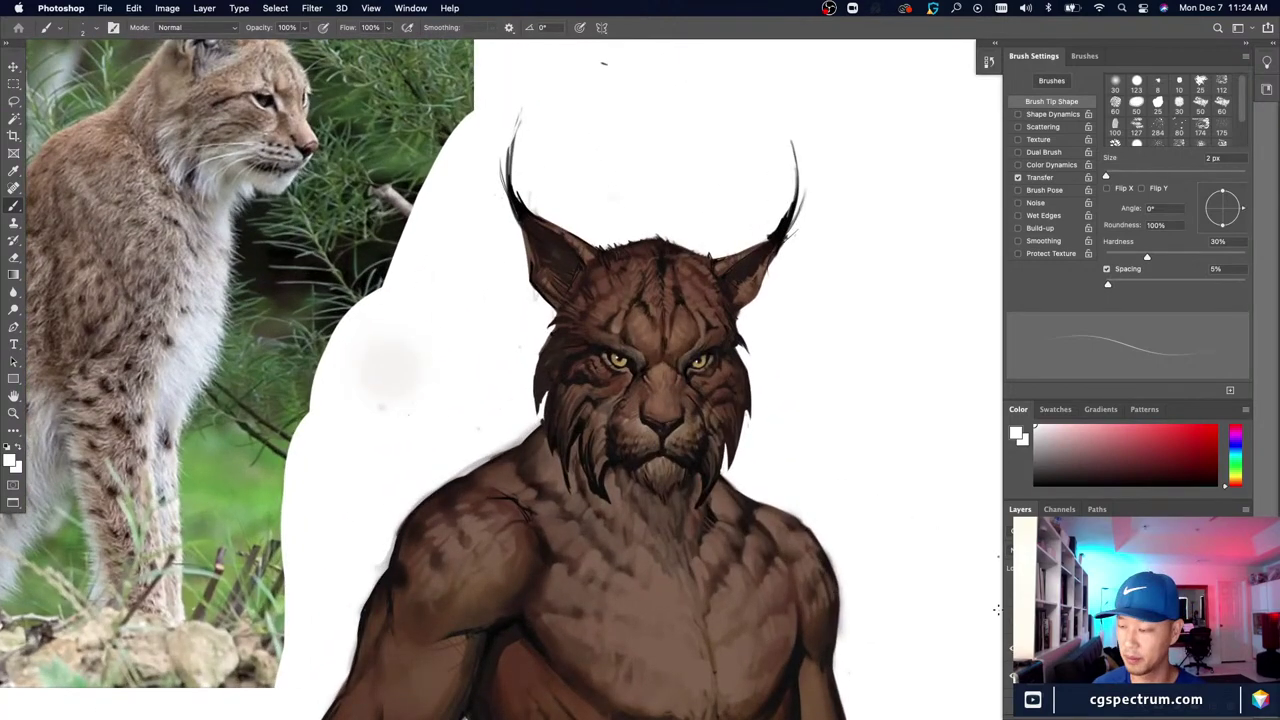
scroll(722, 652, down, 3)
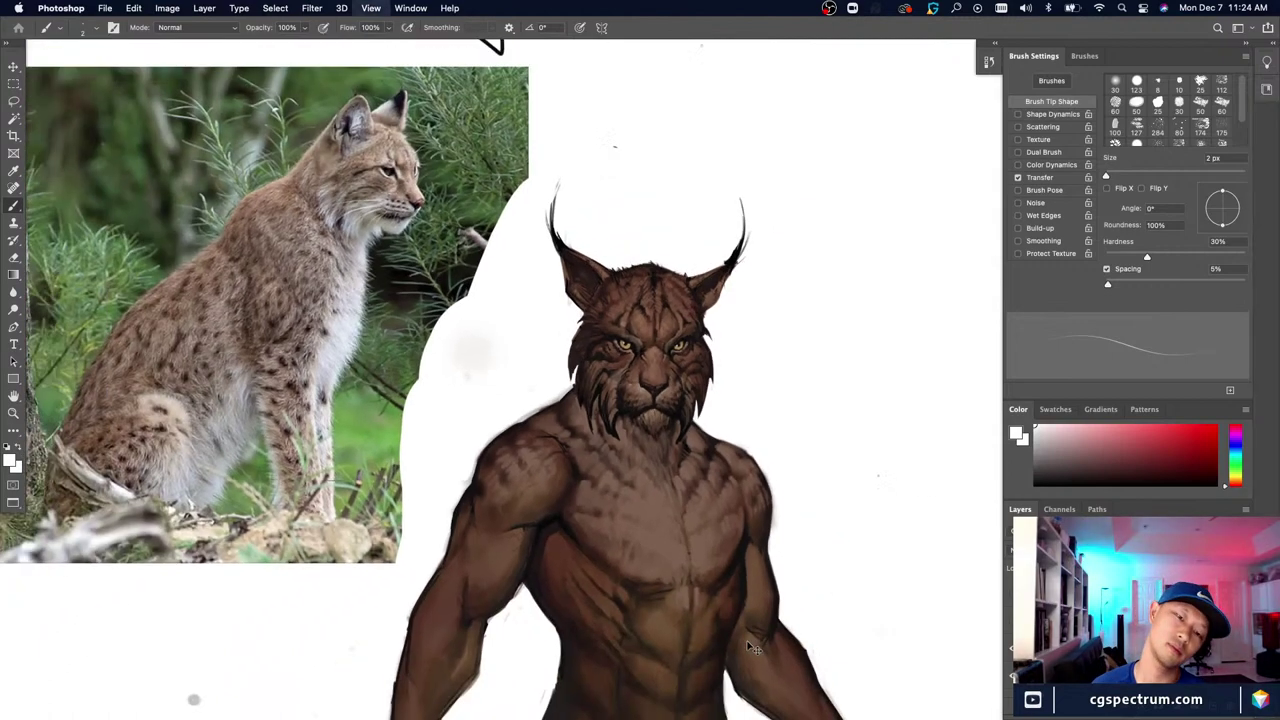
key(super+minus)
key(super+plus)
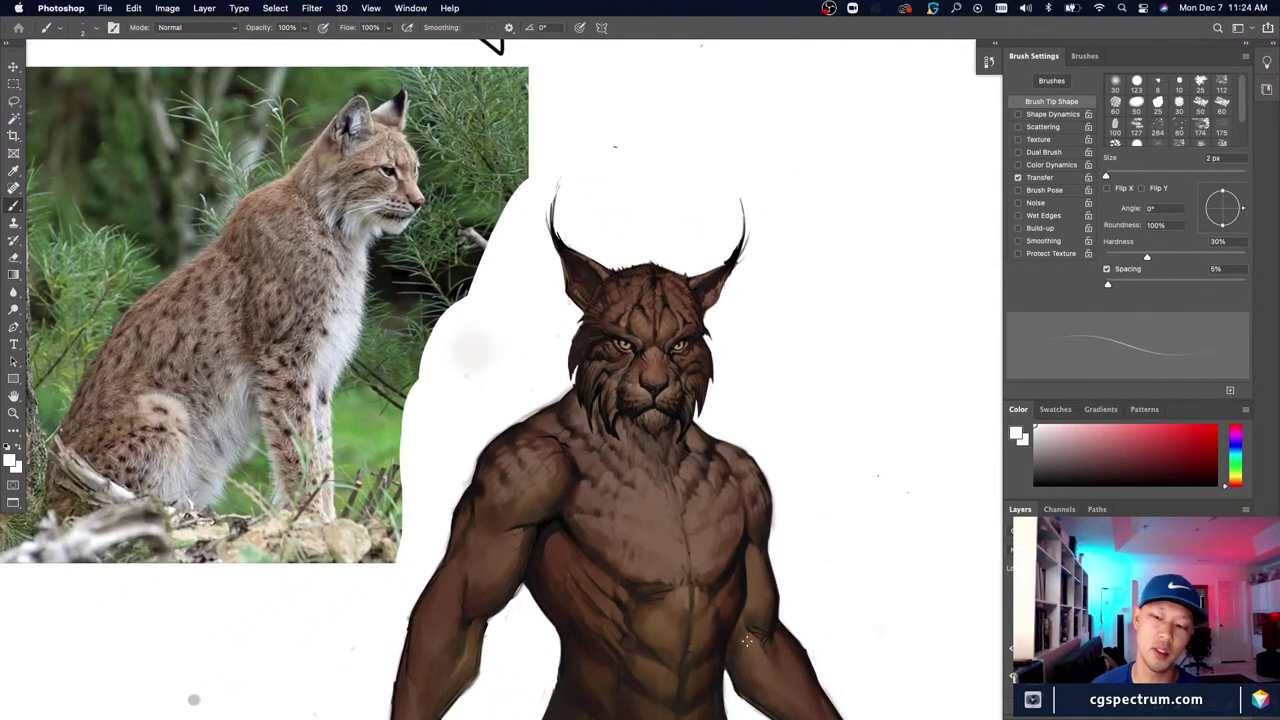
scroll(653, 421, down, 3)
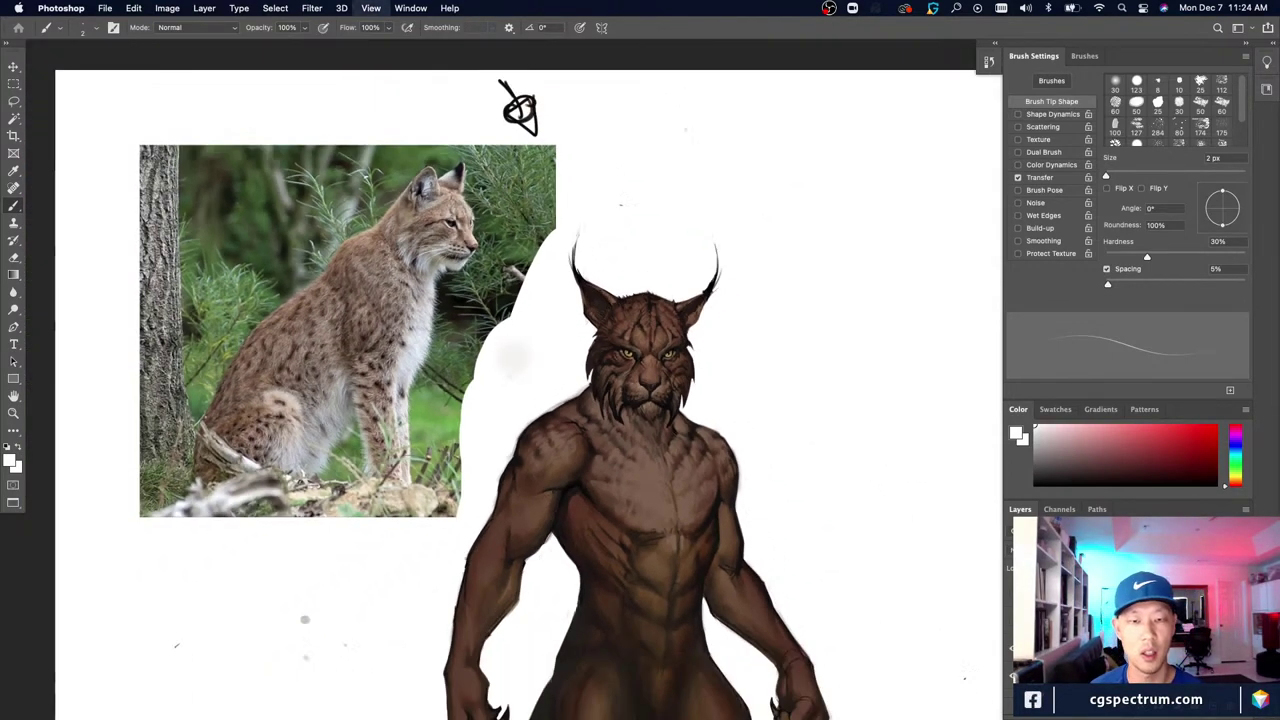
scroll(644, 383, up, 3)
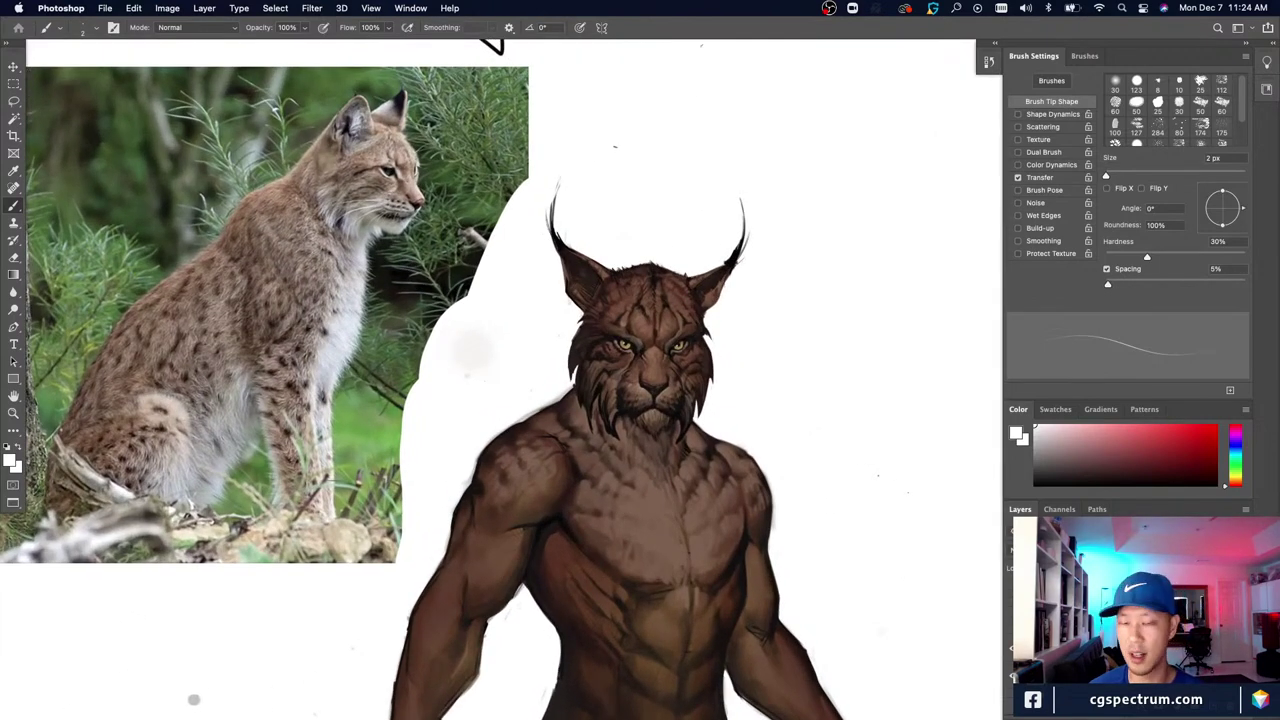
key(super+minus)
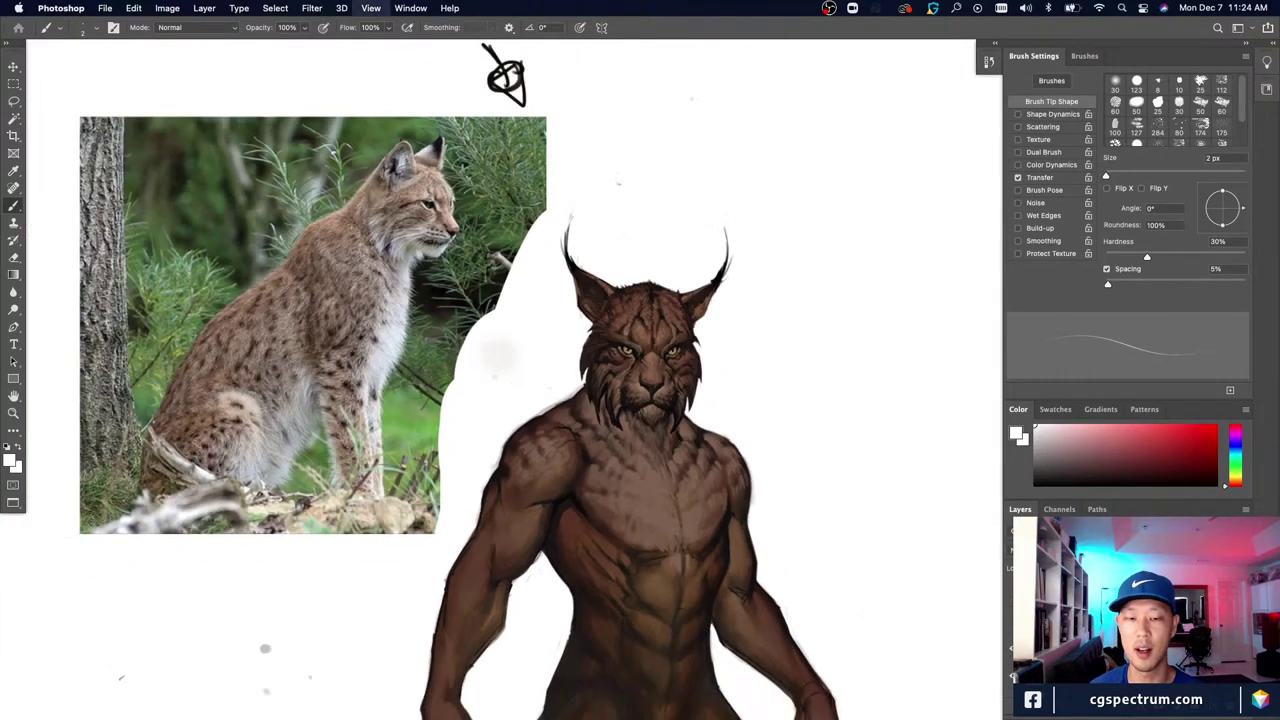
key(super+plus)
scroll(640, 380, up, 1)
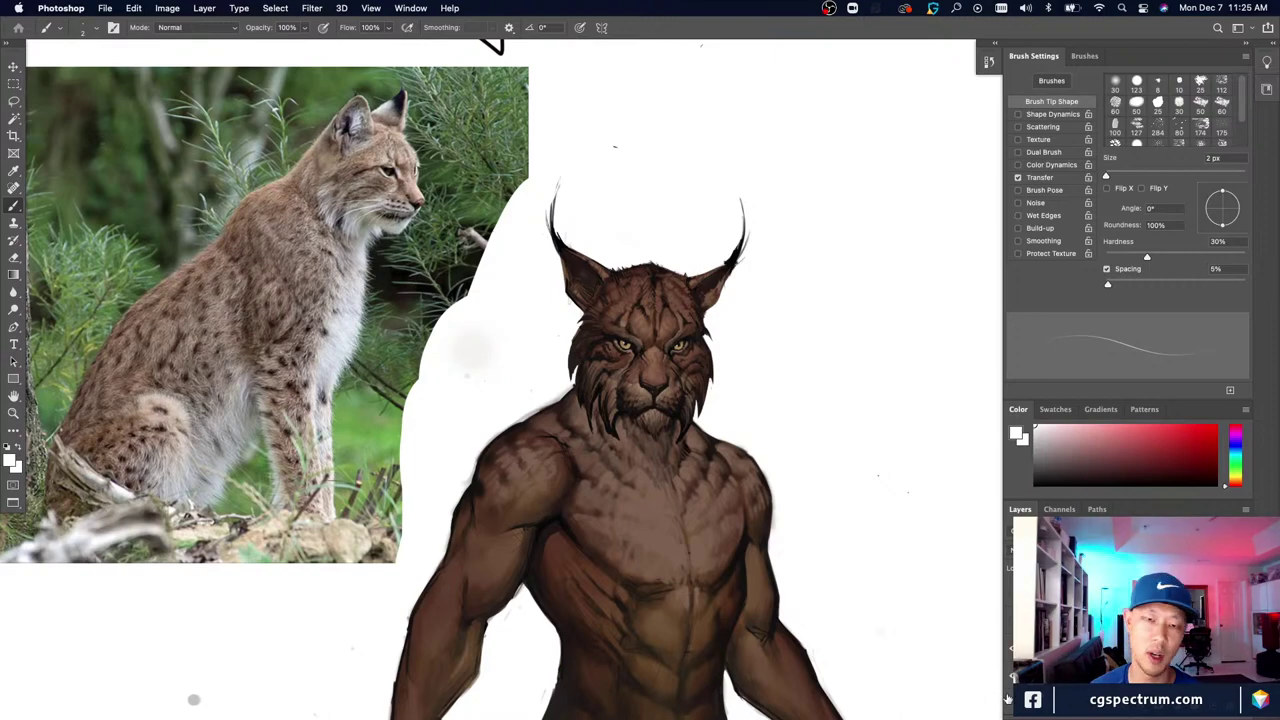
key(super+minus)
scroll(950, 635, down, 2)
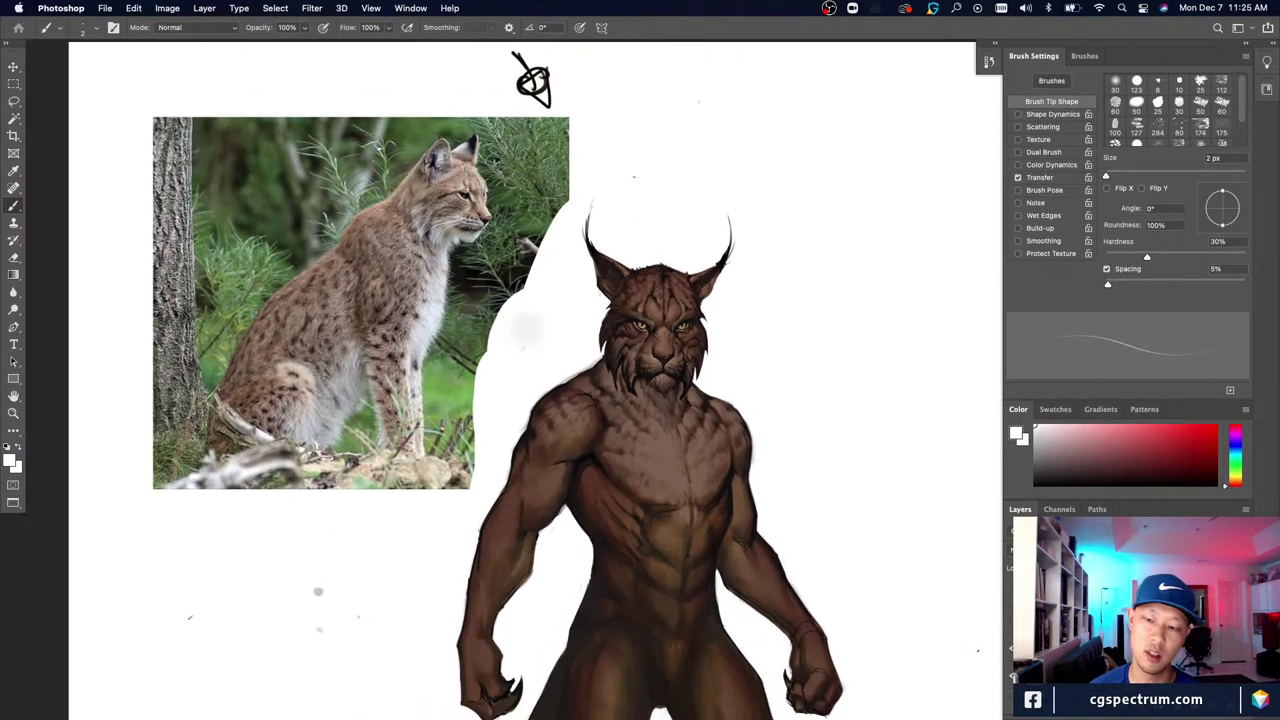
key(super+minus)
key(super+minus)
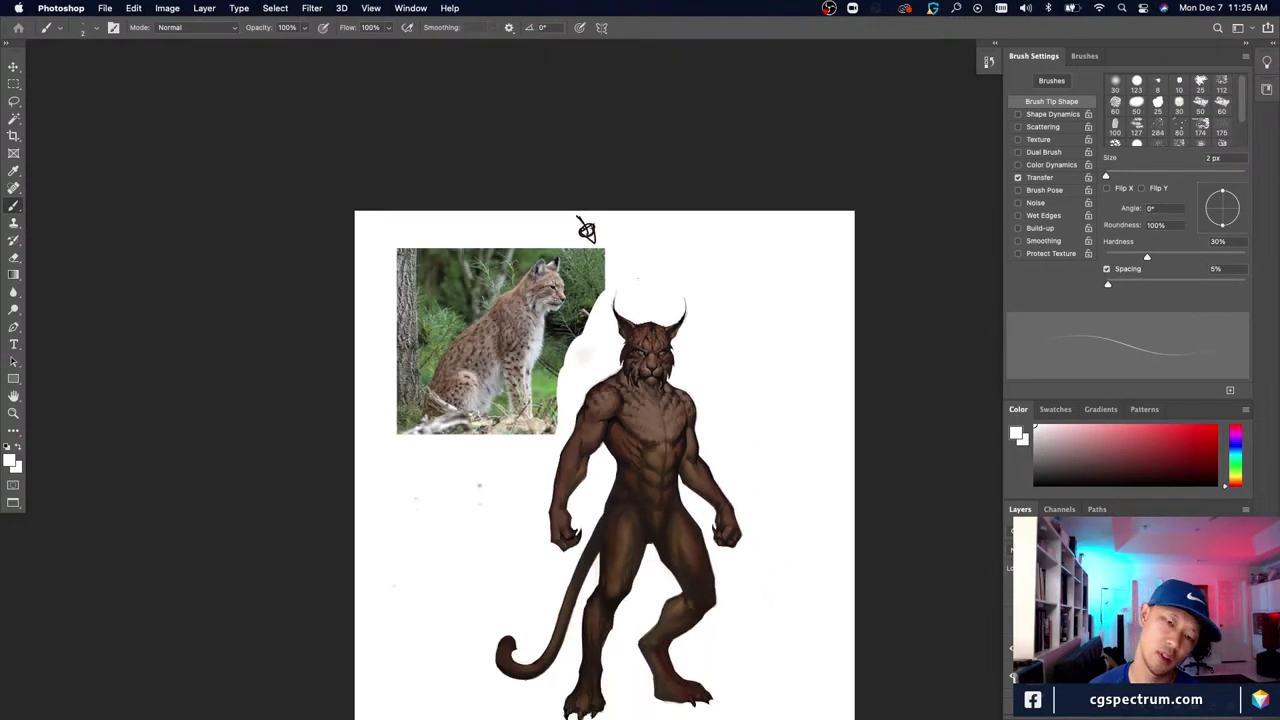
key(super+plus)
key(super+plus)
key(super+plus)
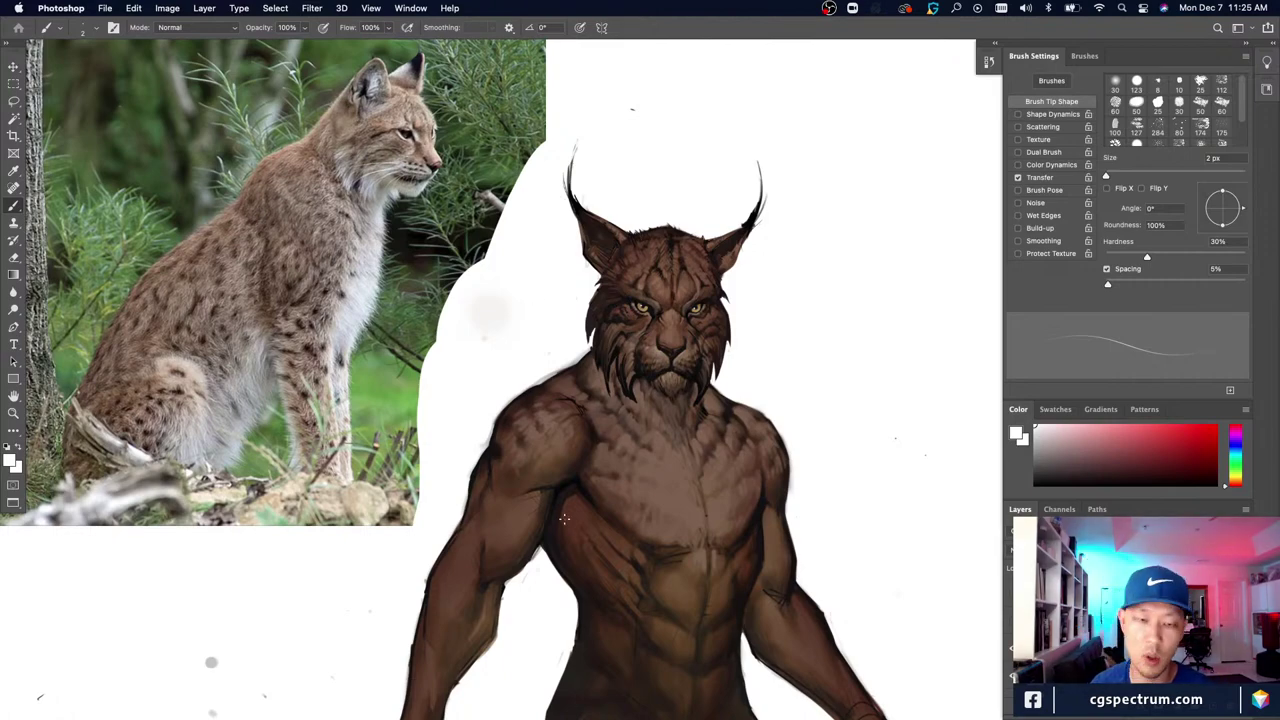
Step: Sample a dark brown near the neck, enlarge the brush and paint a pointed fur tuft off the neck on the image's left
drag(550, 400, 552, 444)
key(super+plus)
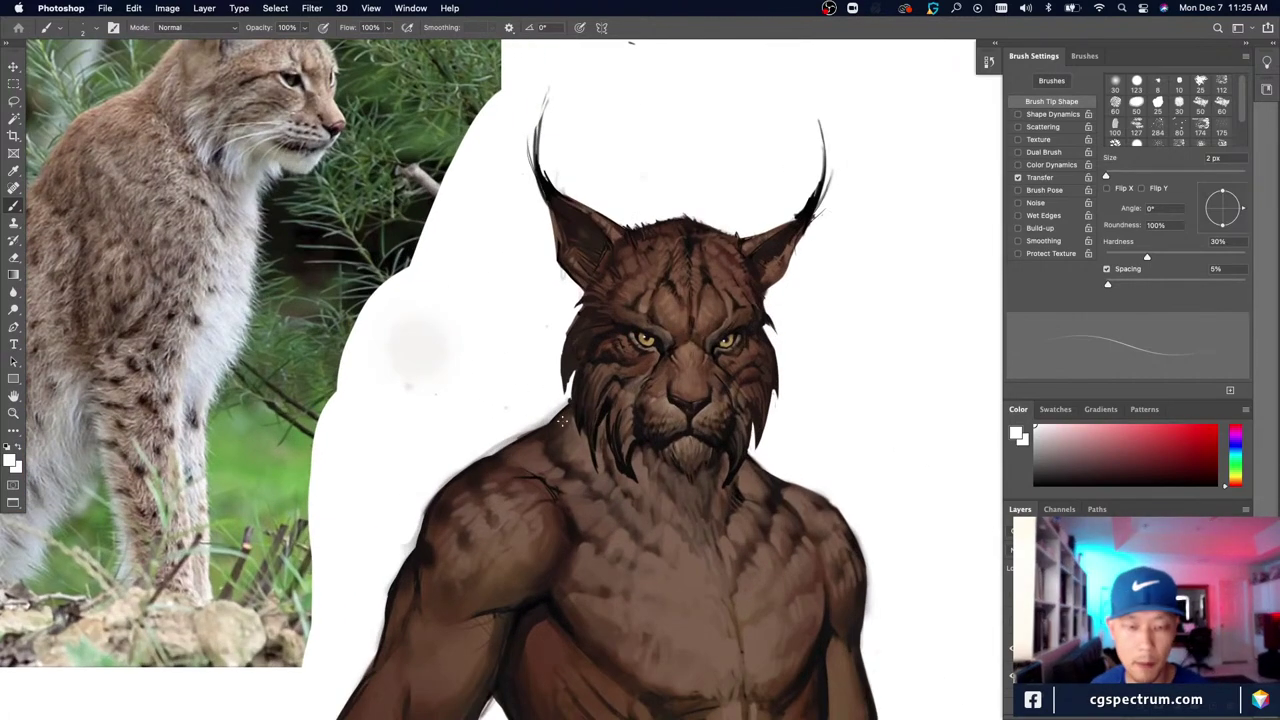
alt+click(563, 420)
key(super+minus)
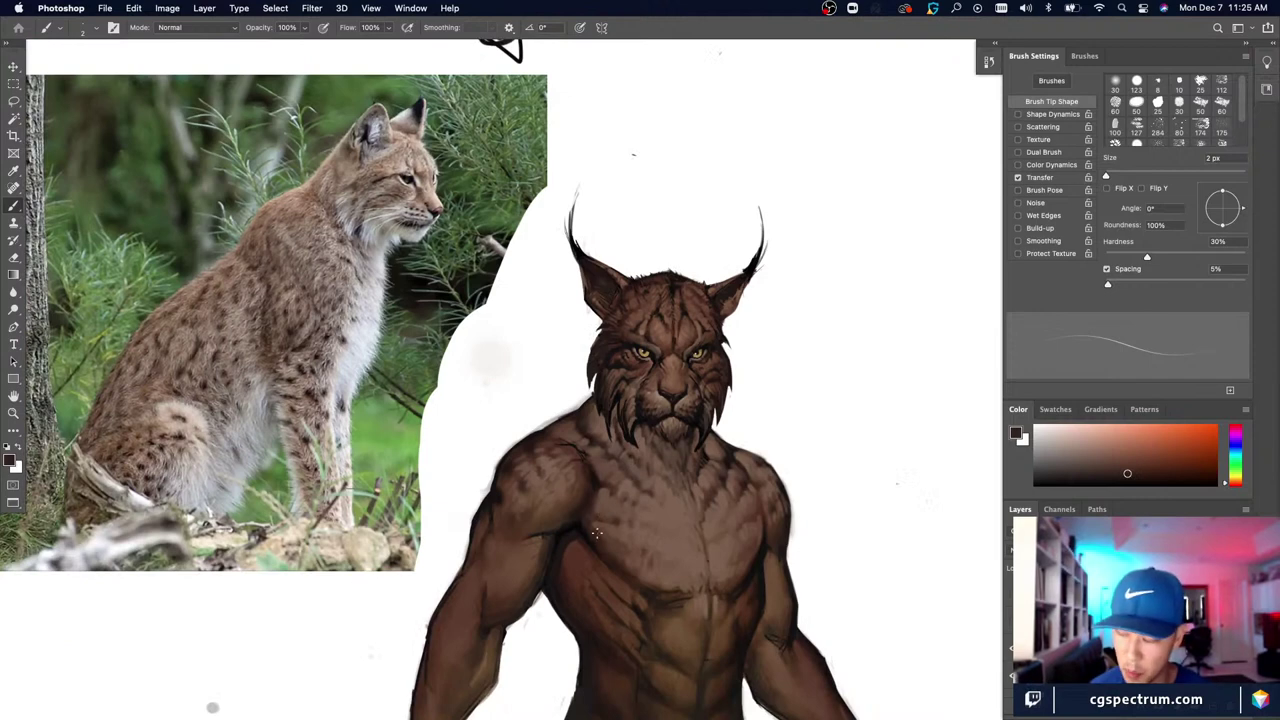
scroll(584, 550, up, 1)
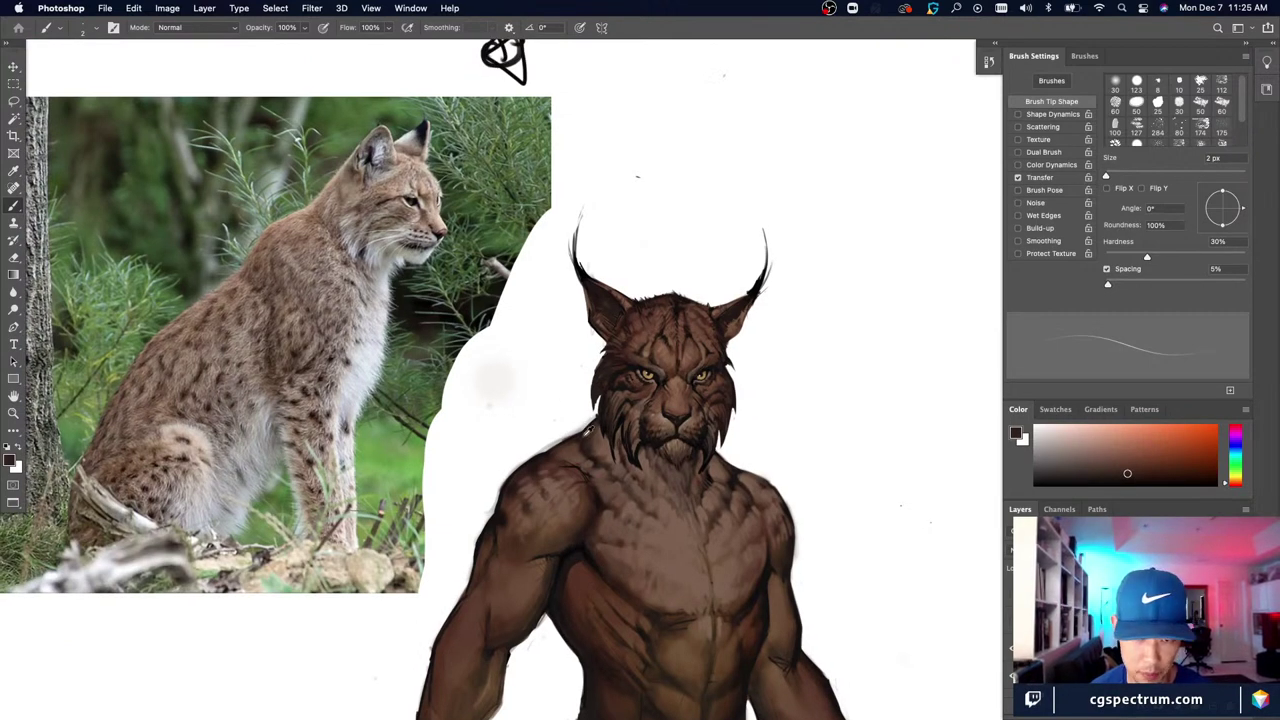
alt+click(591, 426)
key(])
key(])
key(])
key(])
key(])
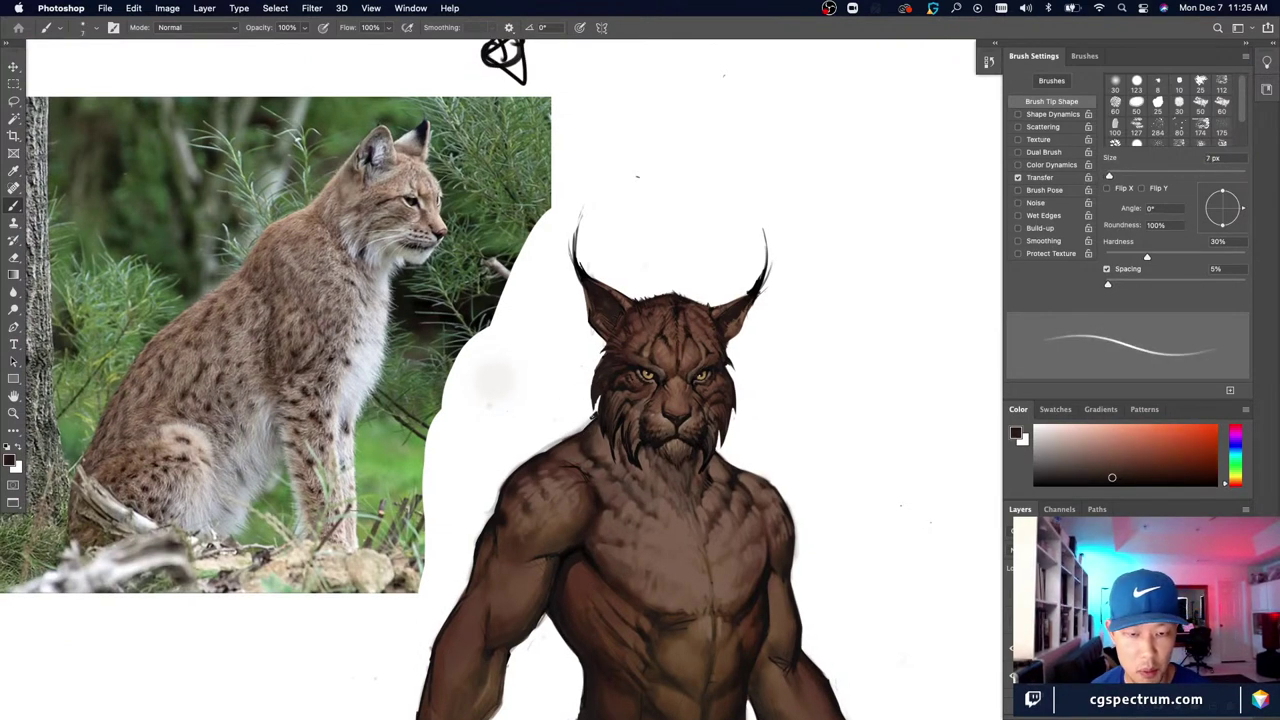
mouse_move(597, 413)
mouse_down()
mouse_move(576, 433)
mouse_move(584, 419)
mouse_move(568, 418)
mouse_up()
key(bracketright)
key(bracketright)
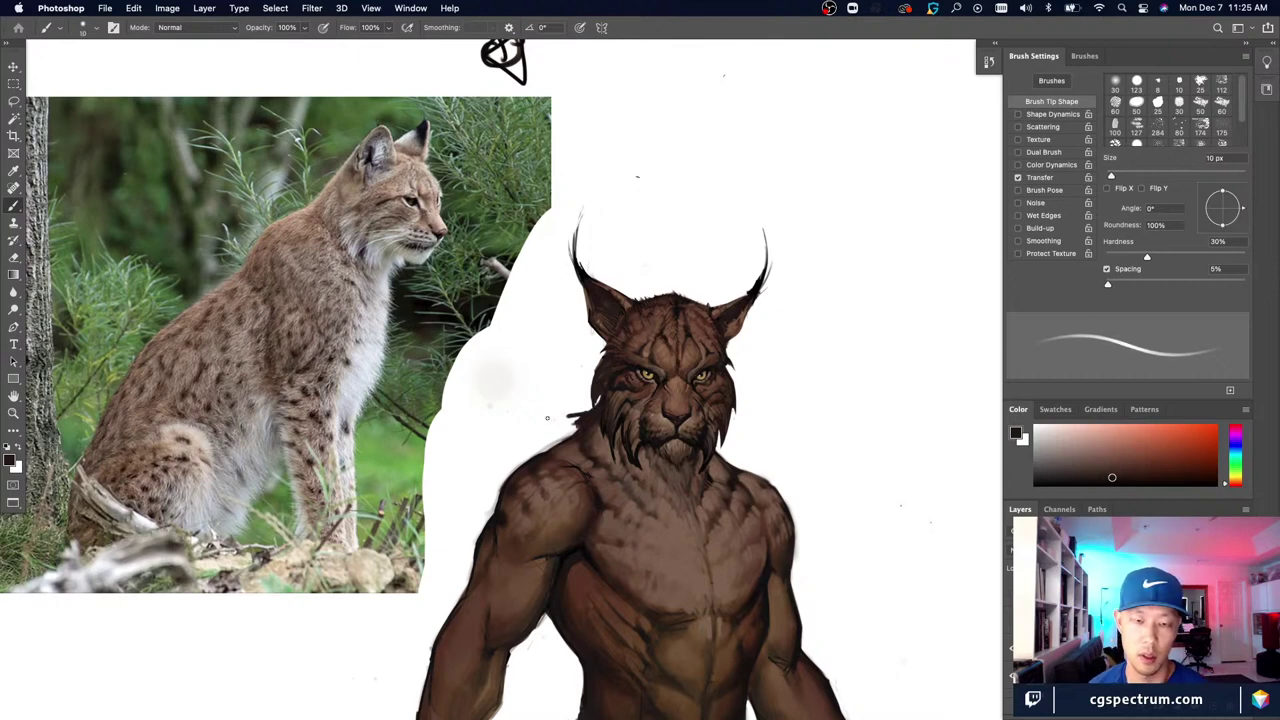
Step: Set the Eraser to use Shape Dynamics instead of Transfer, enlarge it to 35 px and erase the fur tuft beside the neck
key(e)
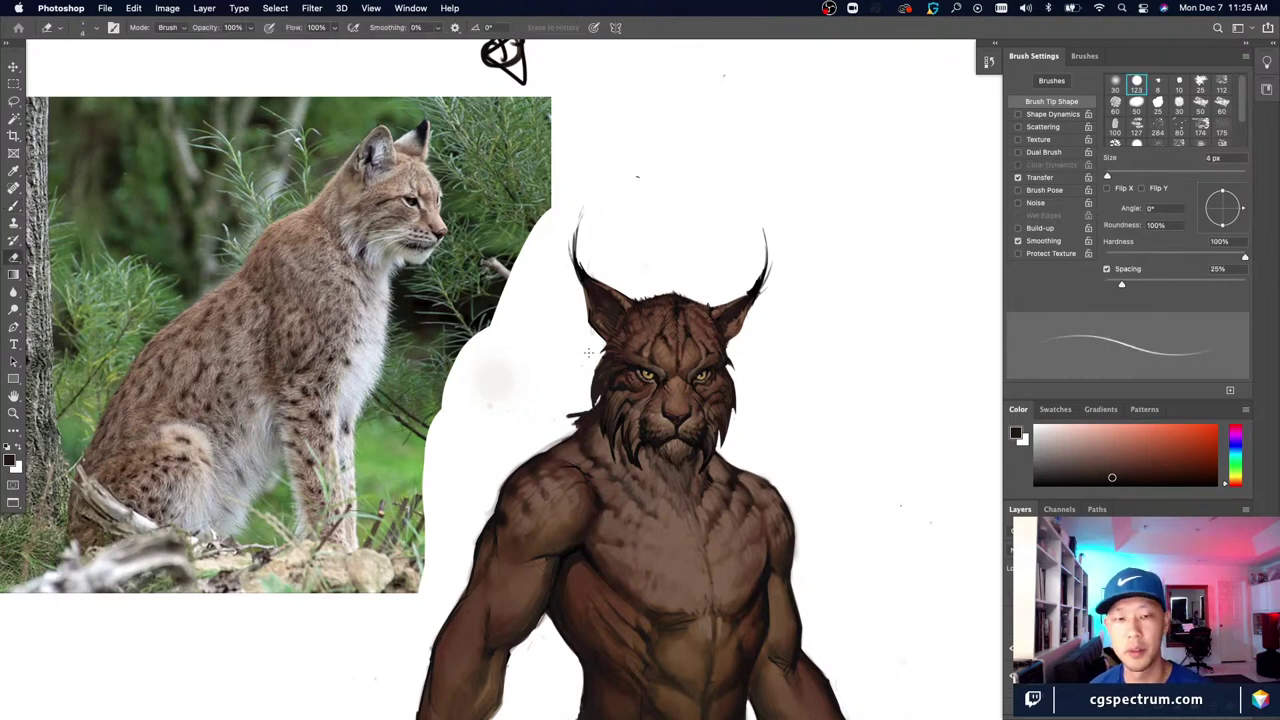
click(1018, 177)
click(1018, 114)
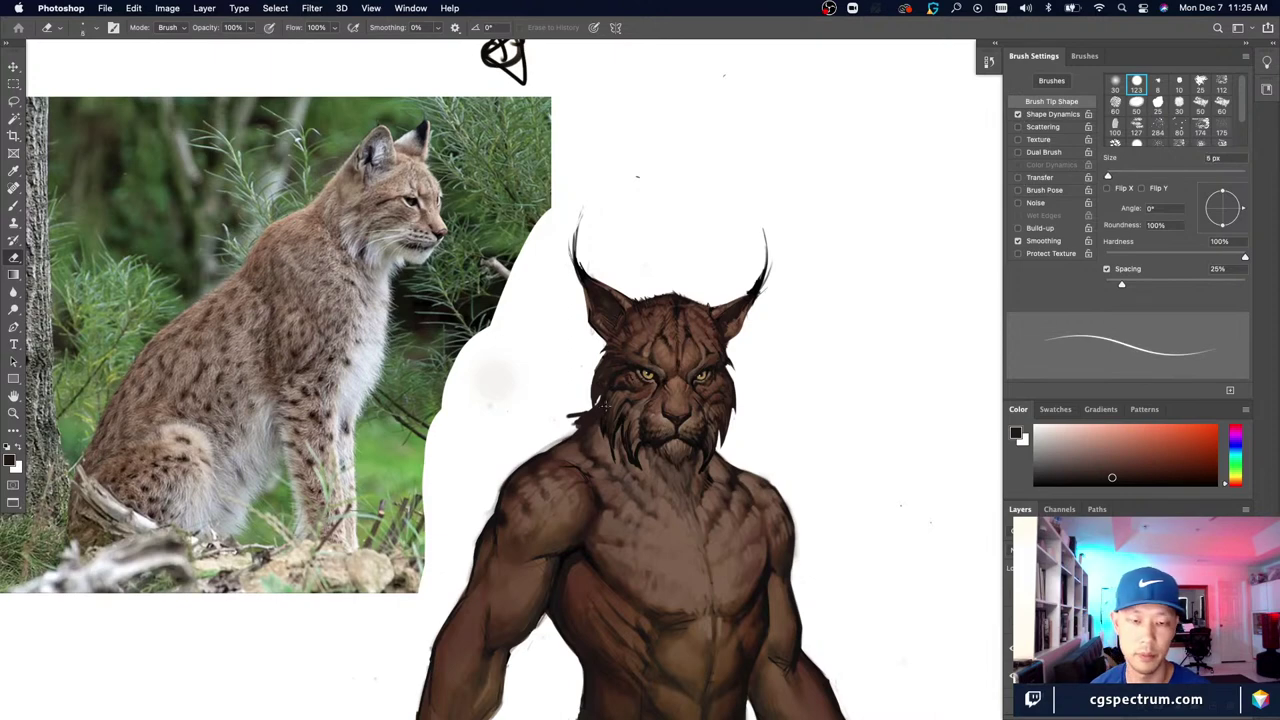
key(bracketright)
key(bracketright)
key(bracketright)
key(bracketright)
key(bracketright)
key(bracketright)
key(bracketright)
key(bracketright)
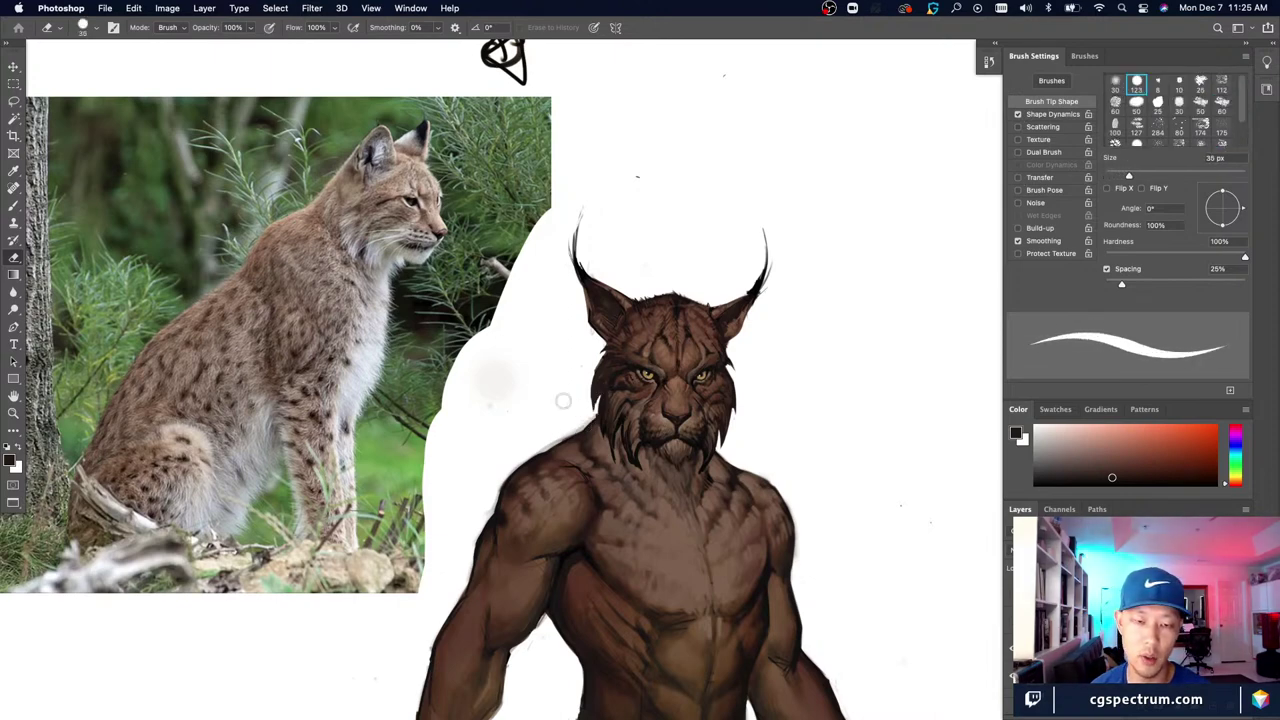
Step: Paint ragged dark fur along the neck-to-shoulder slope on the image's left, reducing the brush to 7 px, and trim its edge with the Eraser
key(b)
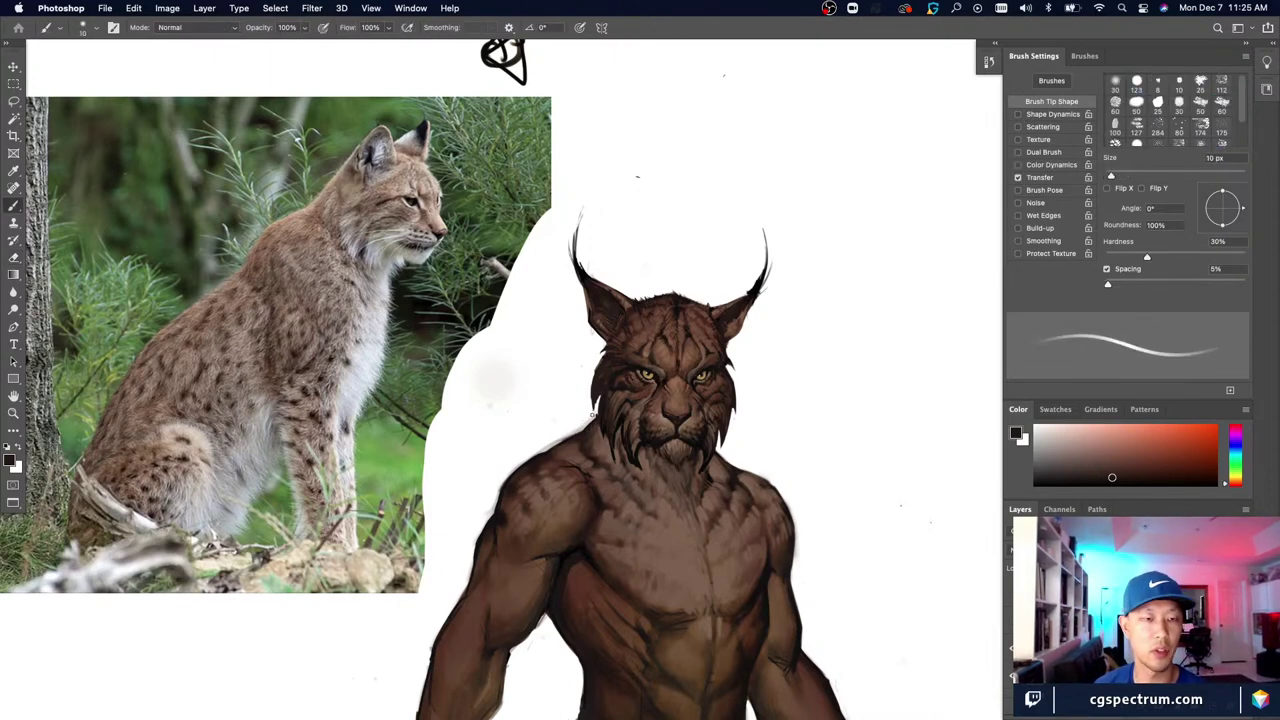
key(bracketright)
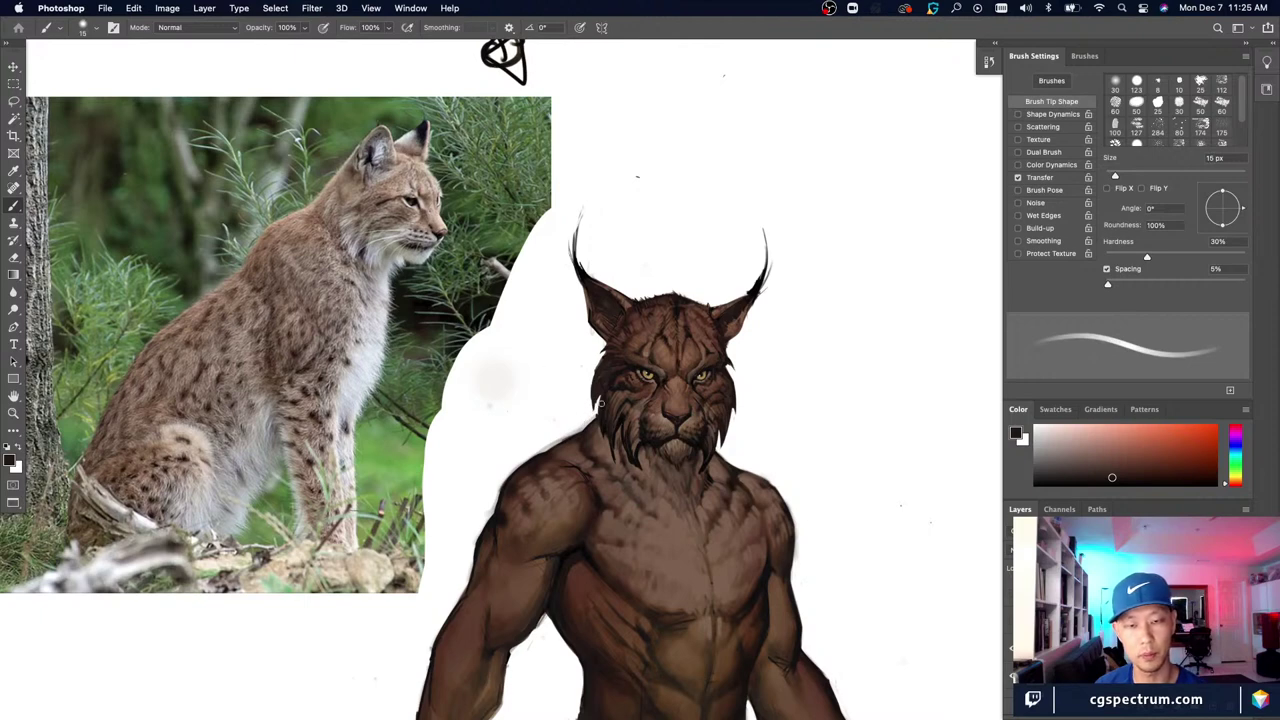
key(bracketleft)
key(bracketleft)
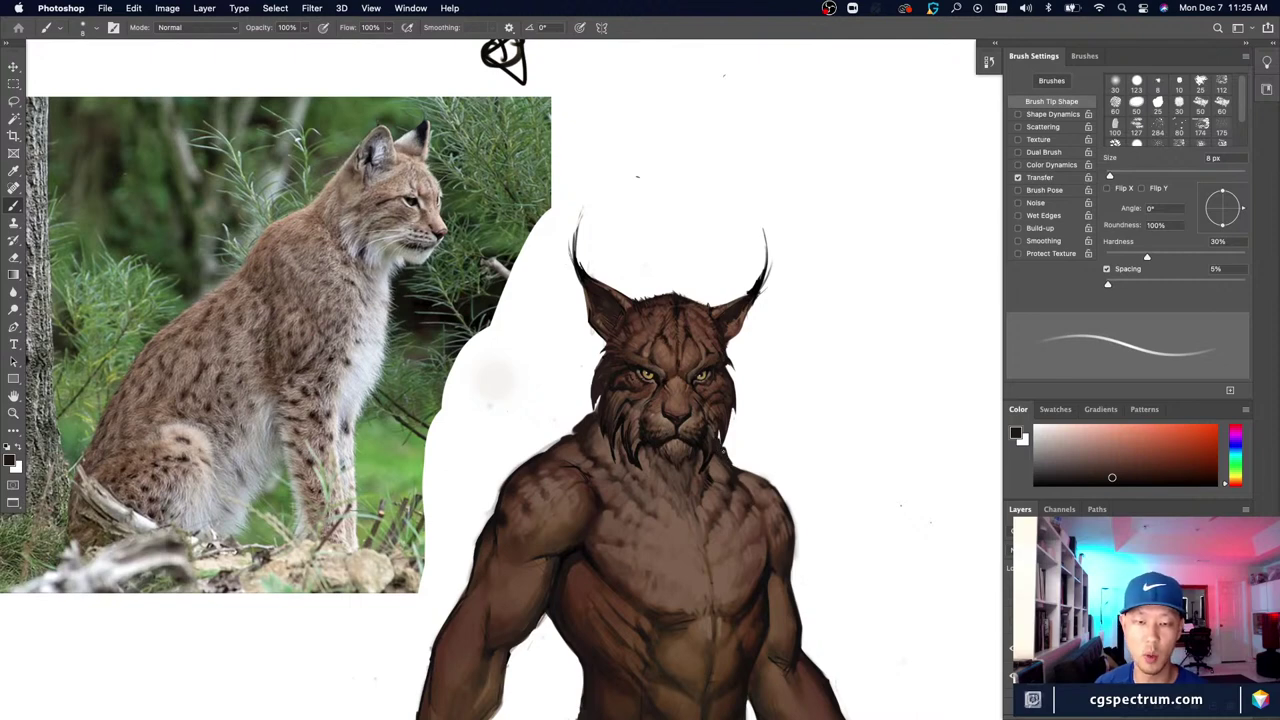
key(bracketleft)
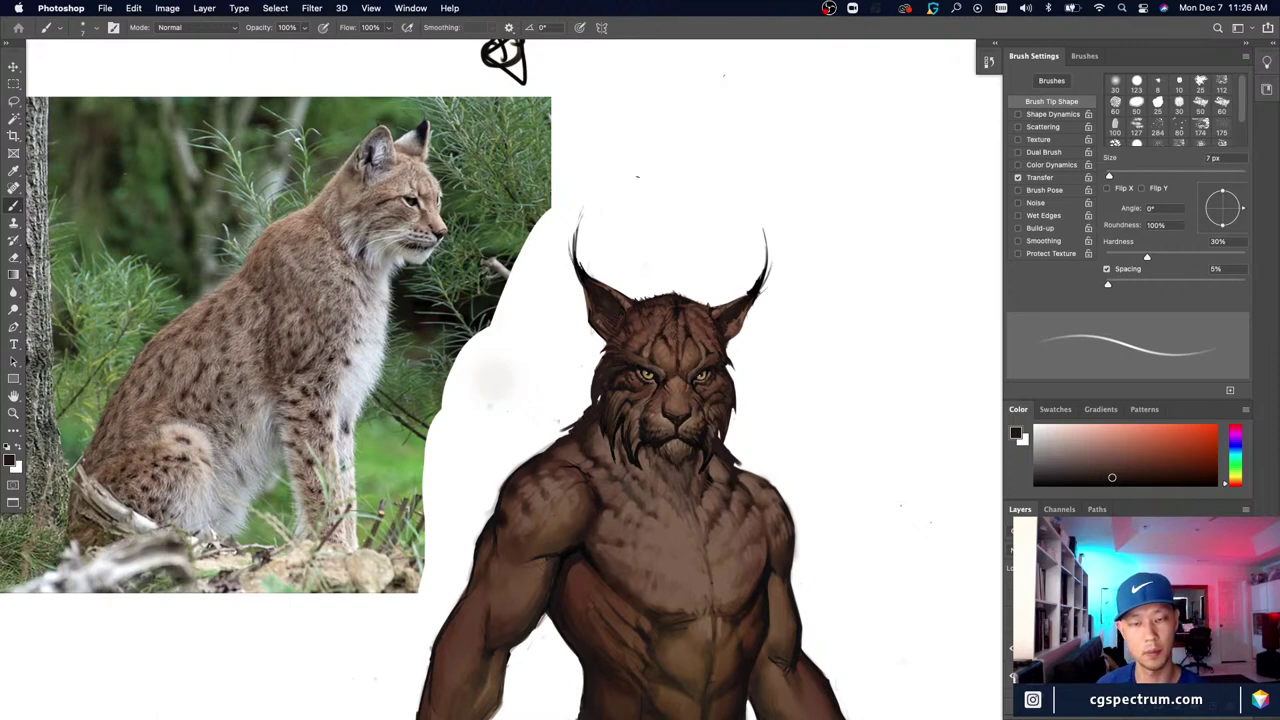
key(e)
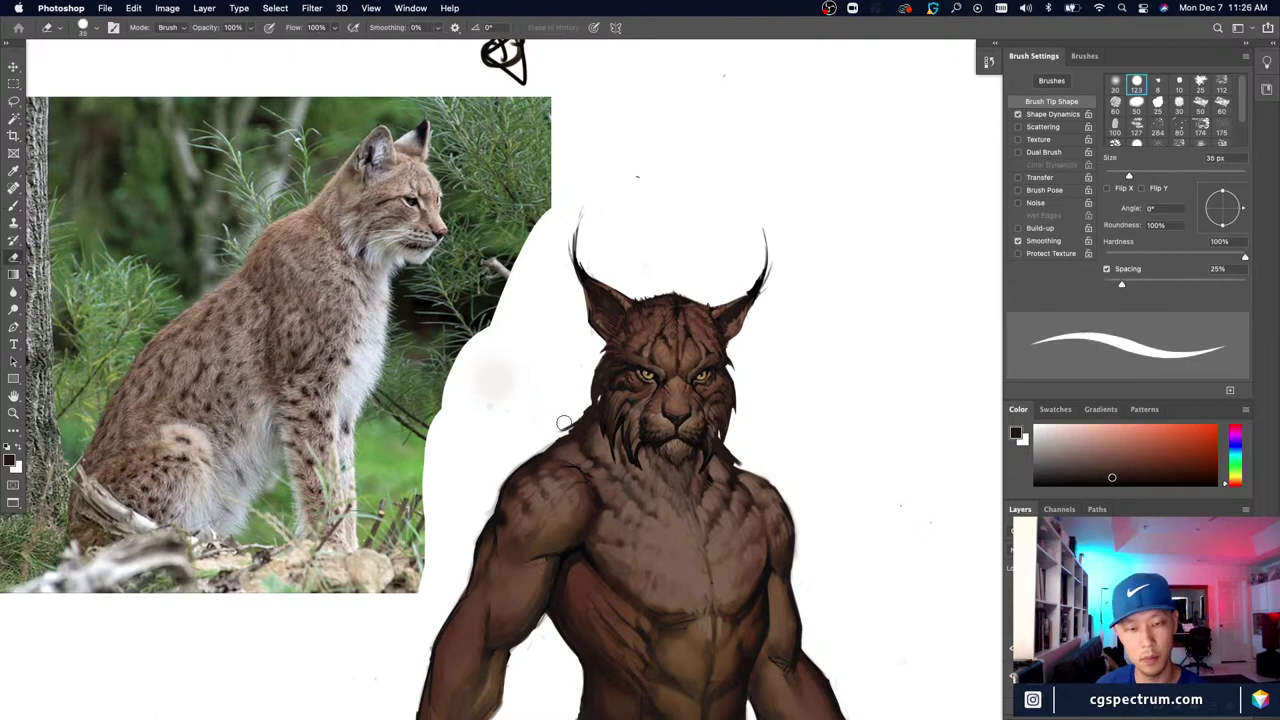
Step: Paint dark fur tufts over the shoulder on the image's left with a brush of up to 20 px, then reduce it to 9 px
key(b)
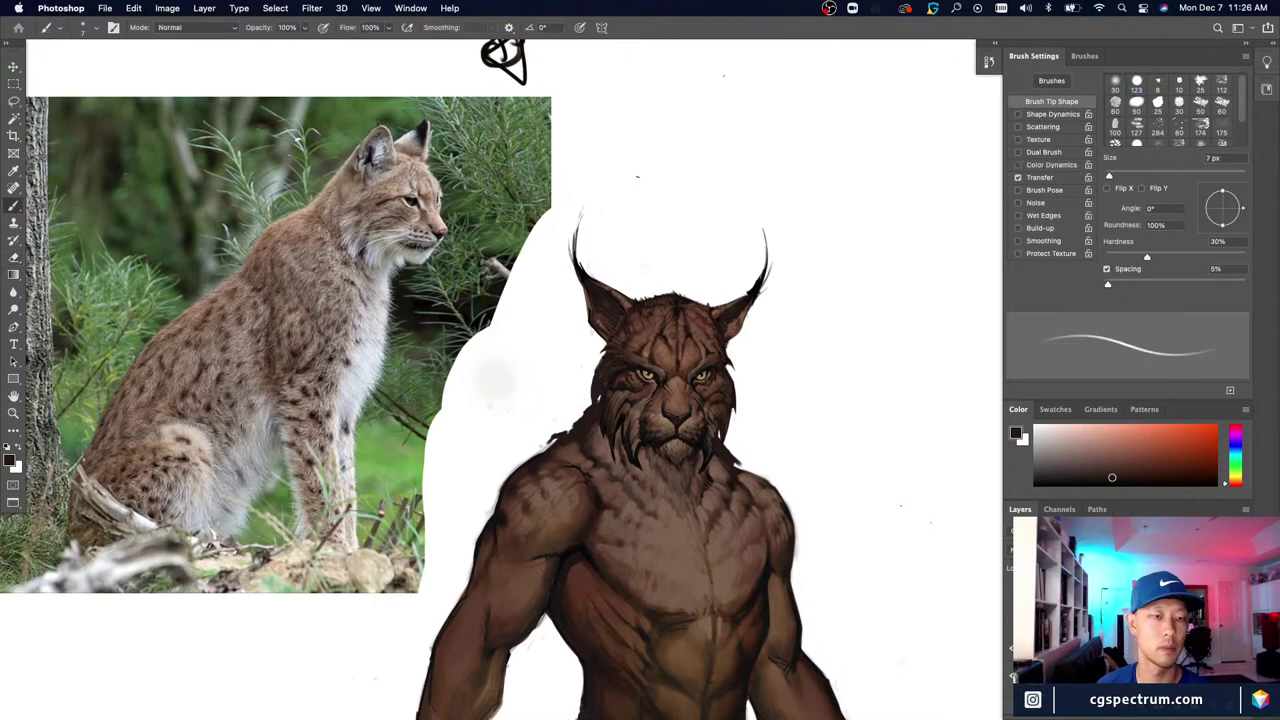
key(bracketright)
key(bracketright)
key(bracketright)
key(bracketright)
key(bracketright)
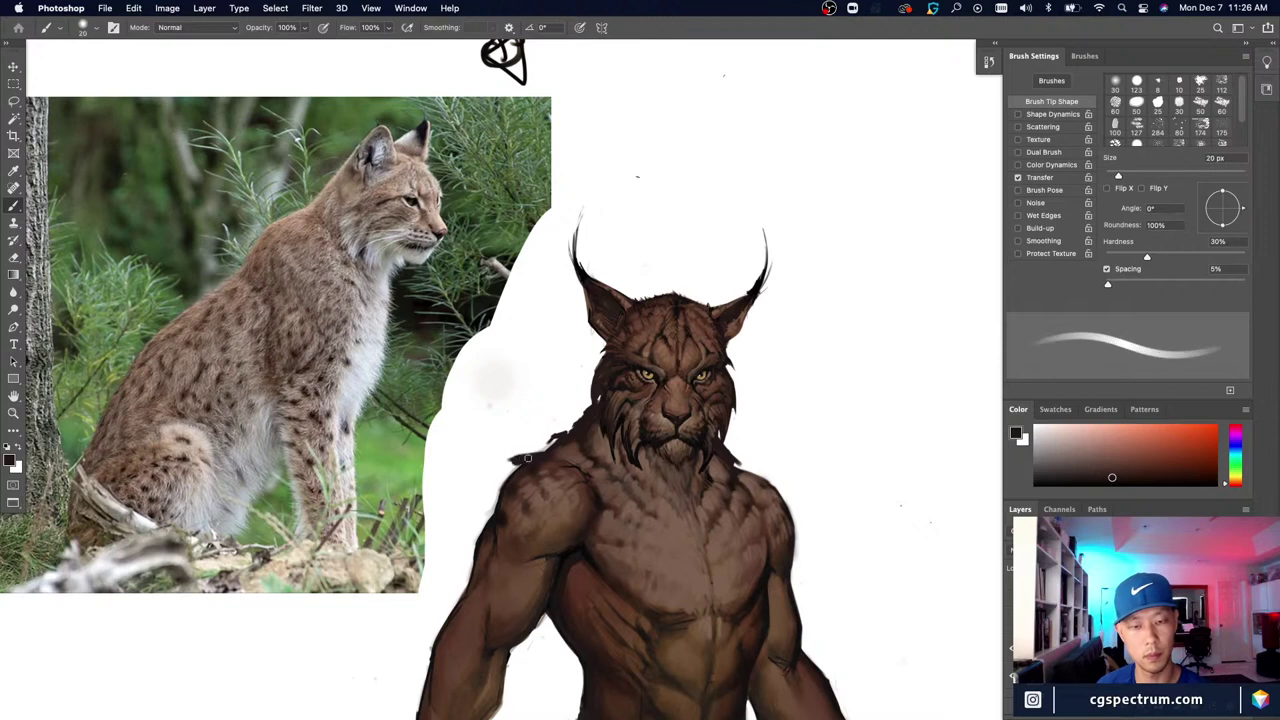
key(bracketleft)
mouse_move(527, 463)
mouse_down()
mouse_move(494, 498)
mouse_move(491, 475)
mouse_move(489, 515)
mouse_move(508, 516)
mouse_move(488, 516)
mouse_up()
key(bracketleft)
key(bracketleft)
key(bracketleft)
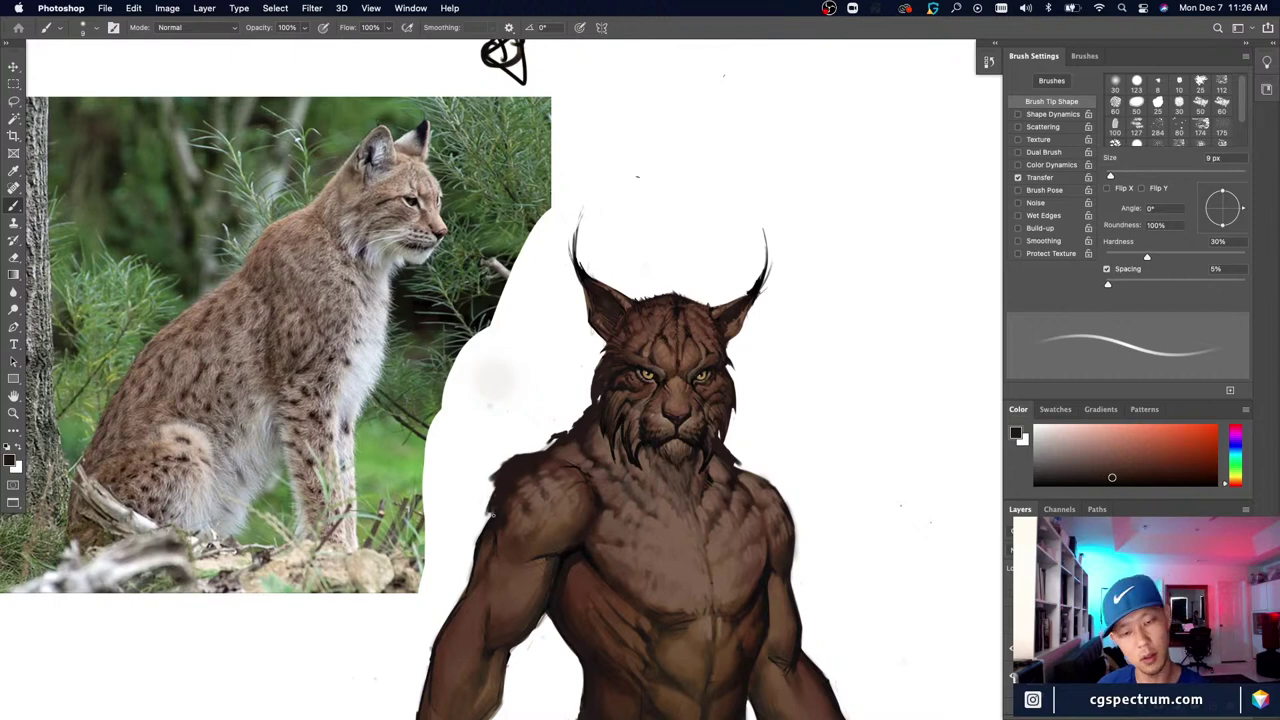
Step: Trim the outer edge of the shoulder fur on the image's left with the 20 px Eraser and return to the Brush tool
key(e)
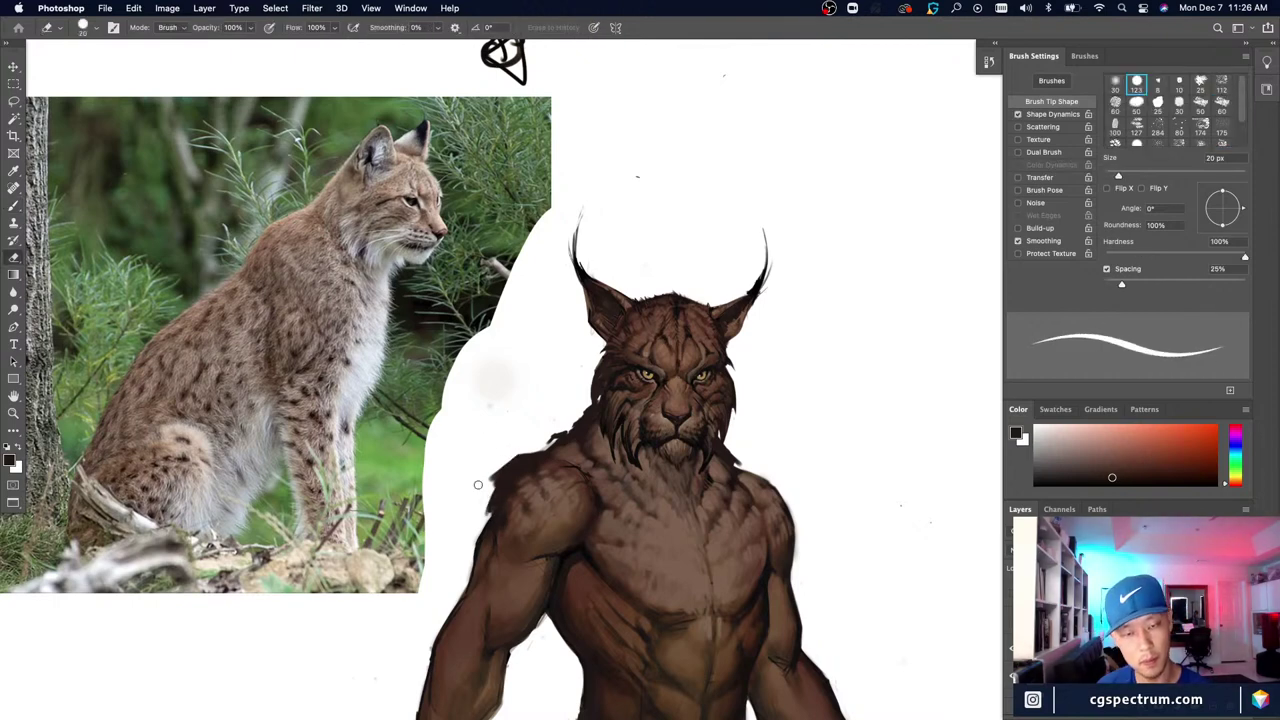
drag(496, 464, 478, 485)
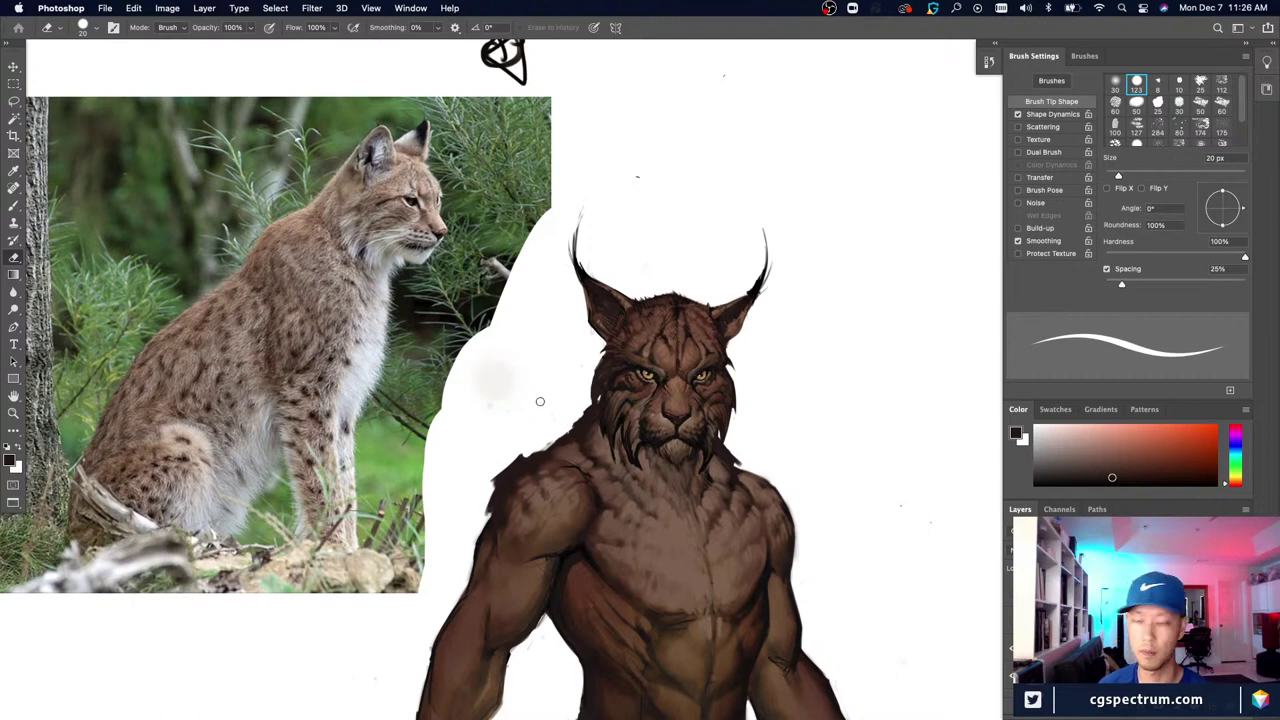
key(b)
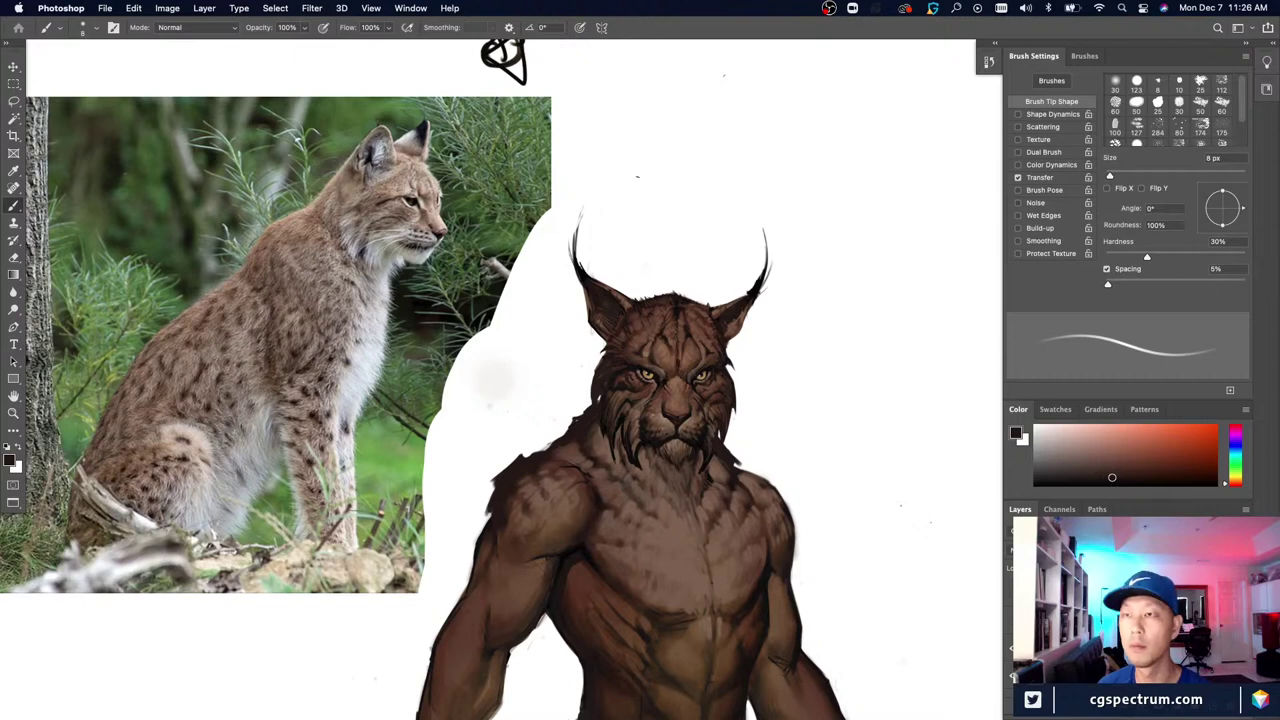
Step: Paint pointed dark fur tufts along the top and outer edge of the shoulder on the image's right, setting the brush to 9 px
scroll(702, 504, right, 3)
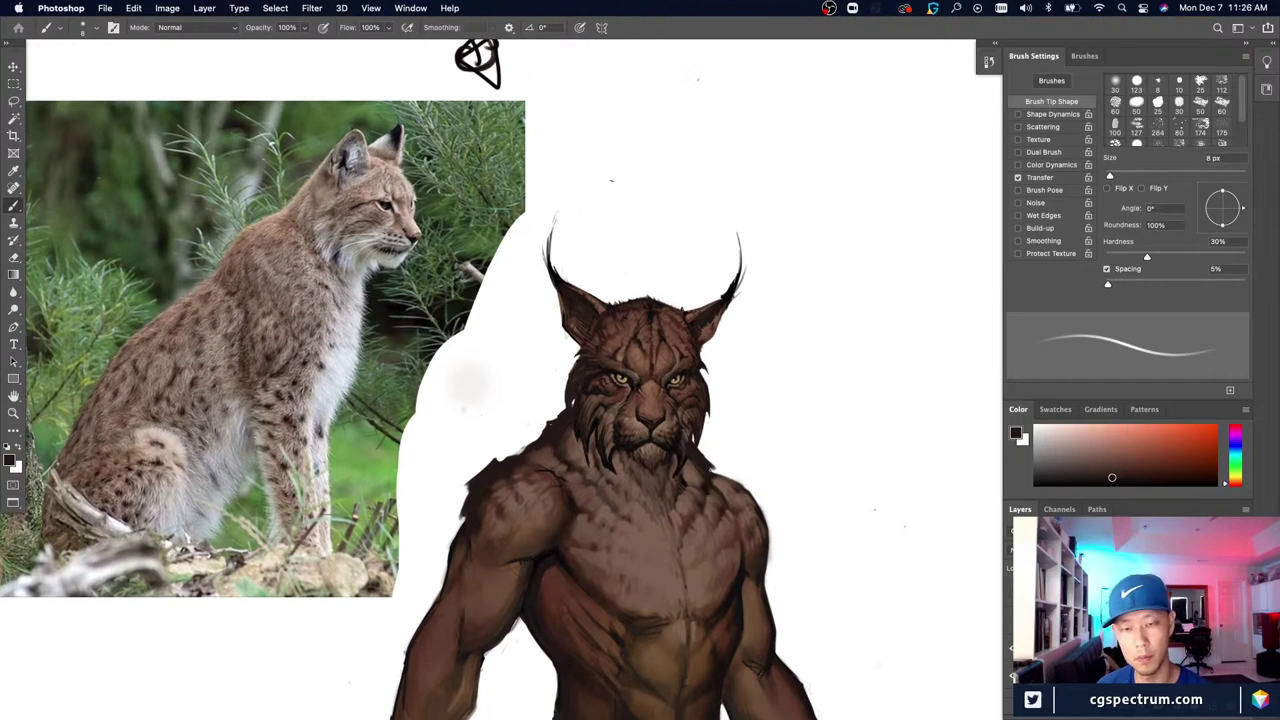
mouse_move(712, 475)
mouse_down()
mouse_move(779, 519)
mouse_move(753, 503)
mouse_move(766, 509)
mouse_move(766, 572)
mouse_up()
key(bracketright)
key(bracketright)
key(bracketleft)
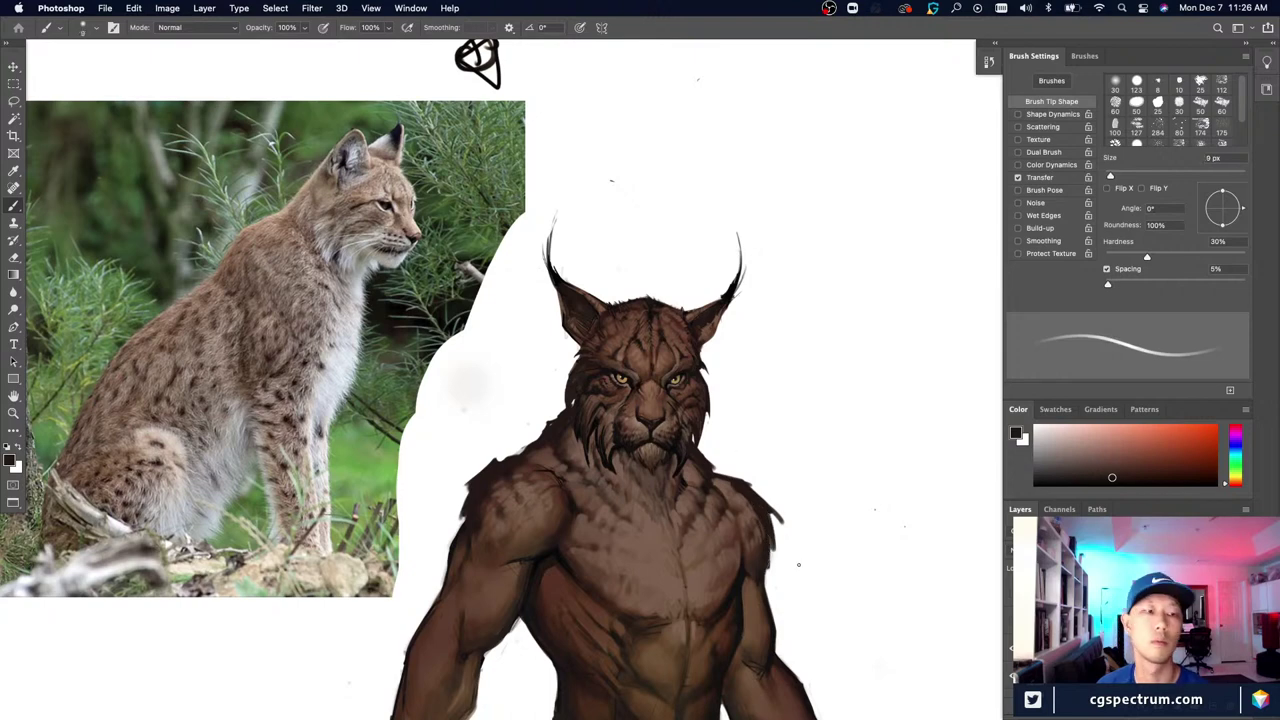
Step: Trim the fur on the shoulder on the image's right with the 20 px Eraser and repaint strands down its outer edge
key(e)
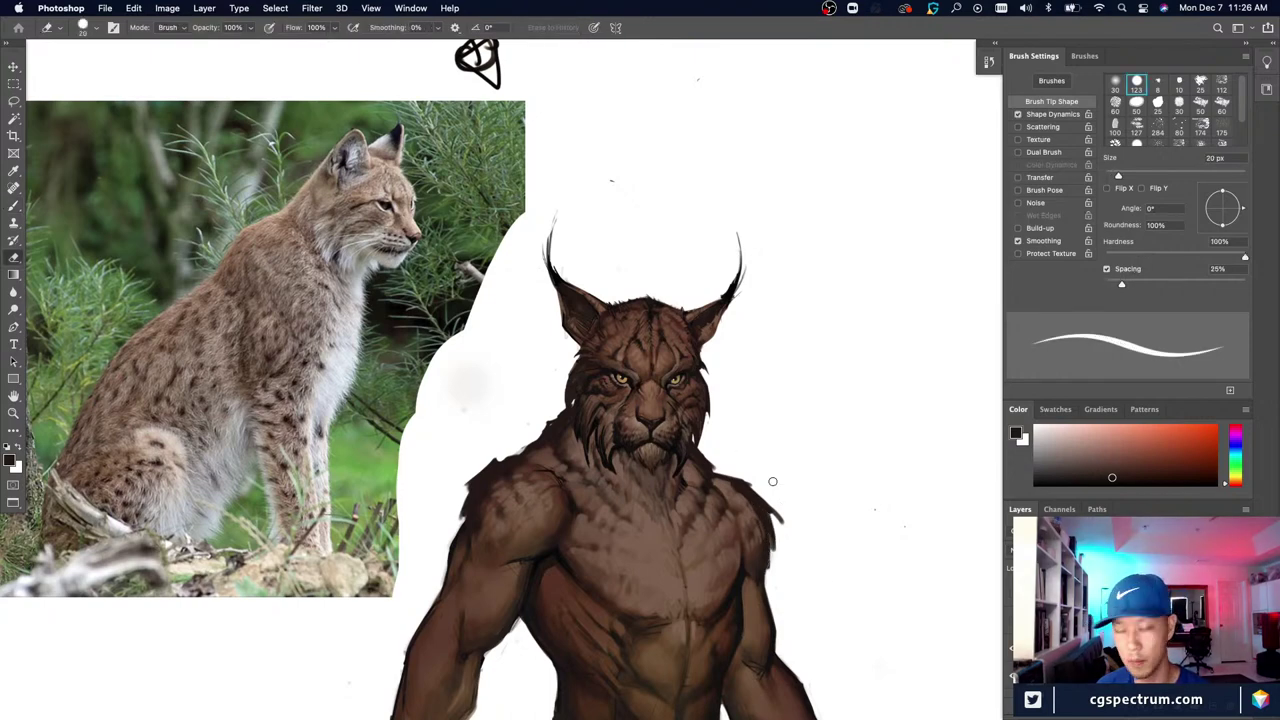
mouse_move(773, 500)
mouse_down()
mouse_move(791, 537)
mouse_move(765, 571)
mouse_move(768, 590)
mouse_up()
key(b)
key(bracketleft)
drag(776, 538, 774, 584)
Step: Reduce the Eraser to 9 px, thin the fur strands beside the upper arm on the image's right and return to the Brush tool
key(e)
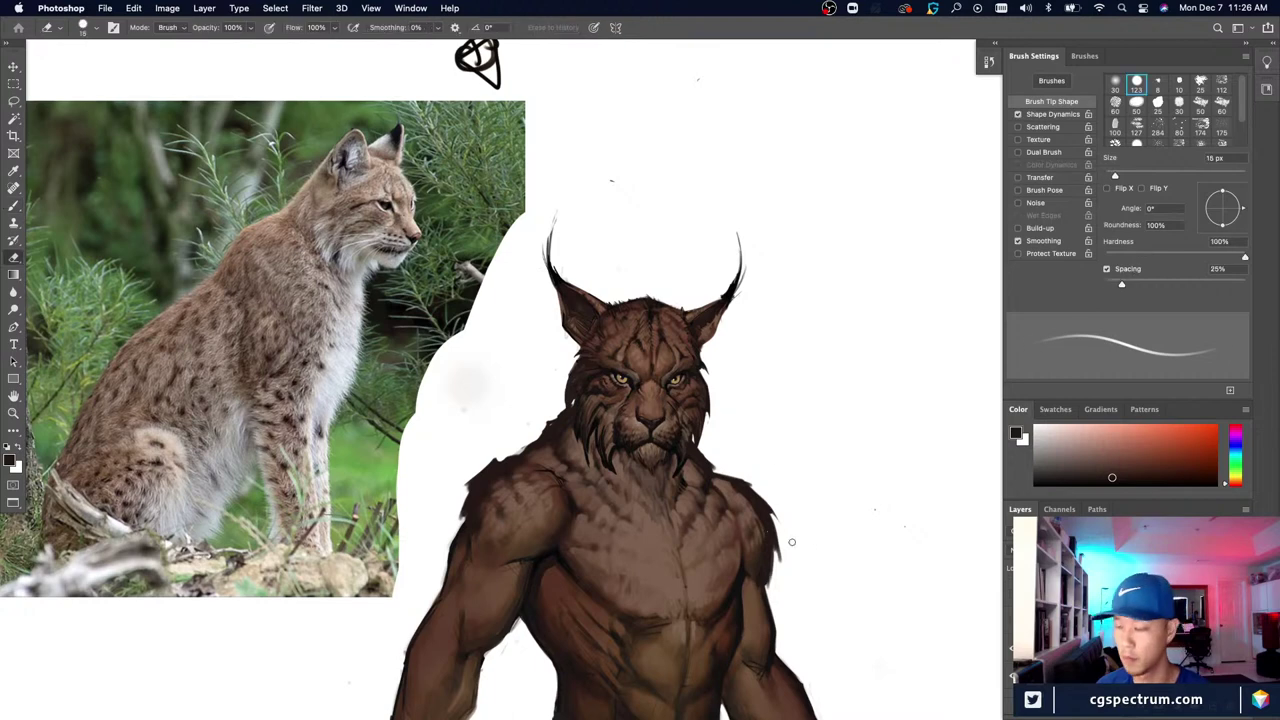
key(bracketleft)
key(bracketleft)
drag(776, 520, 777, 563)
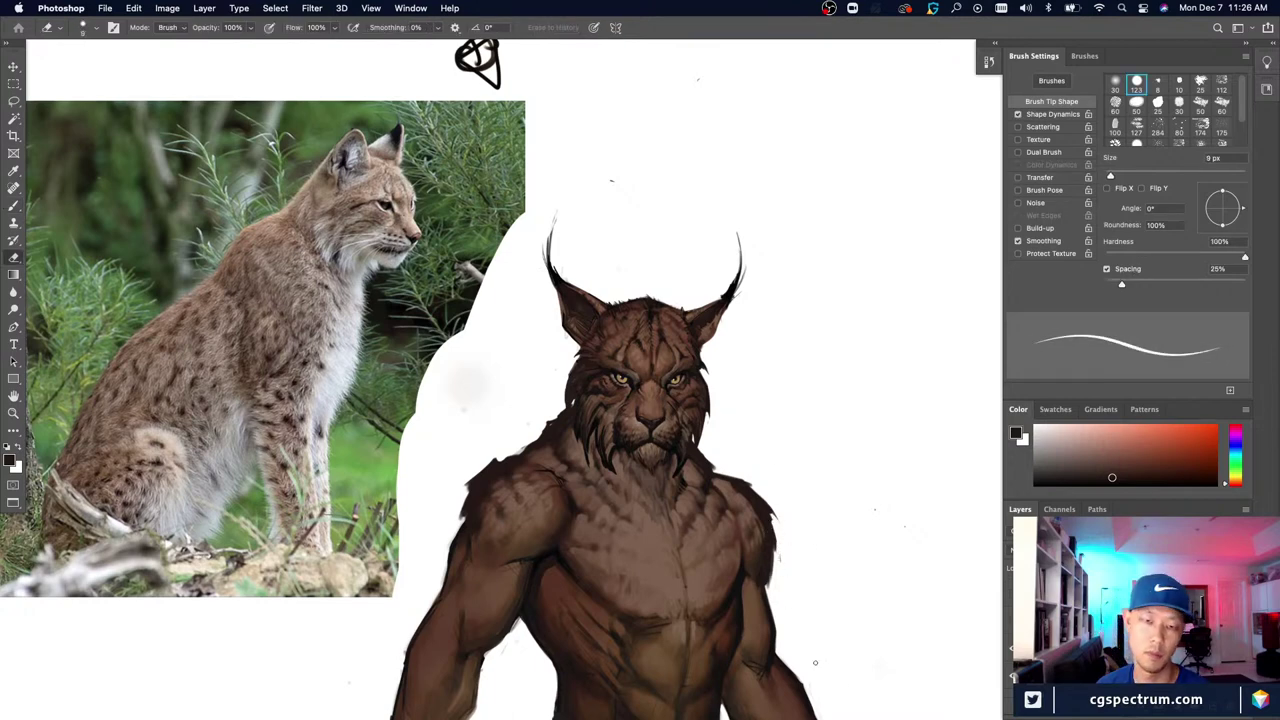
key(b)
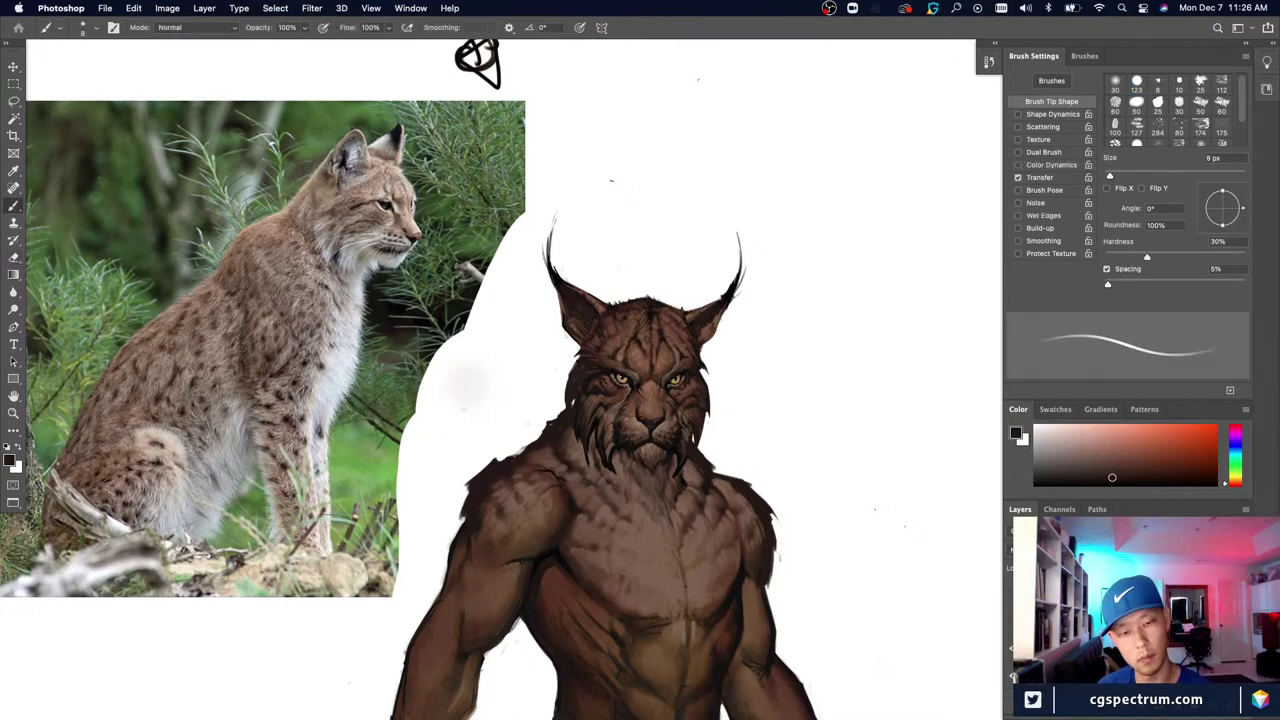
Step: Touch up the dark fur along the top of the shoulder on the image's left, using brush sizes of 15 and 9 px
drag(520, 452, 492, 461)
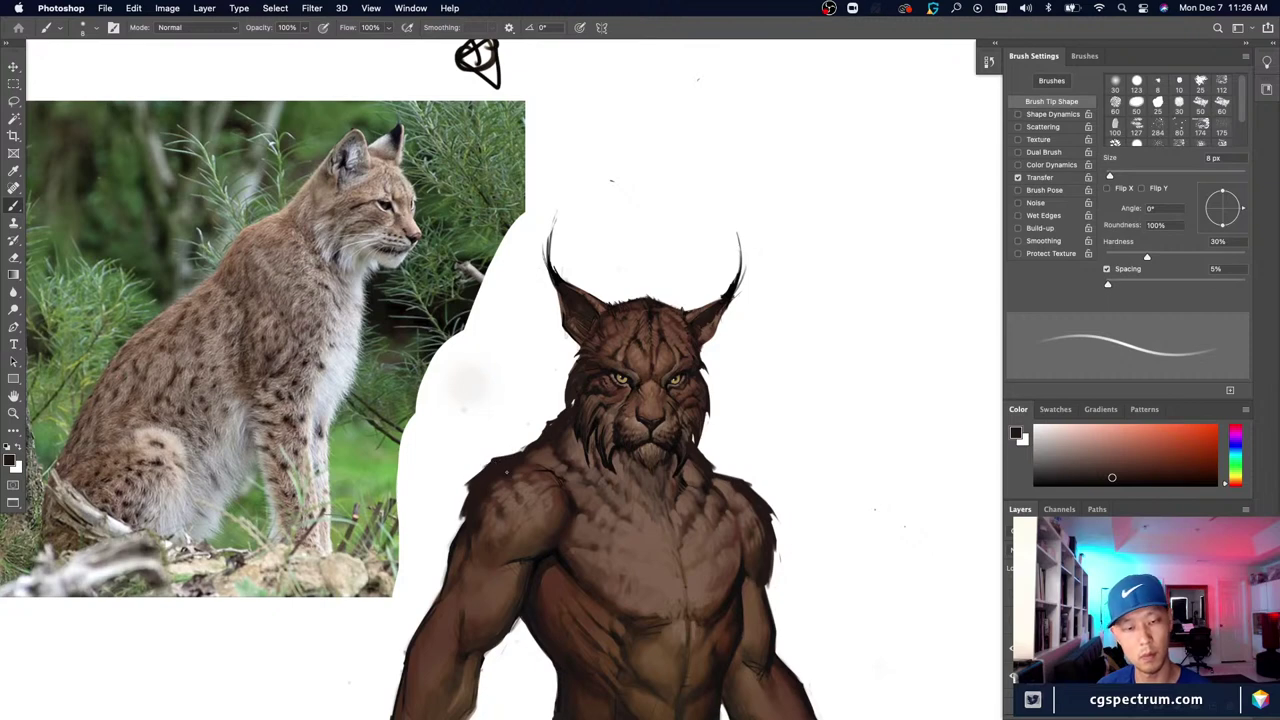
key(bracketright)
key(bracketright)
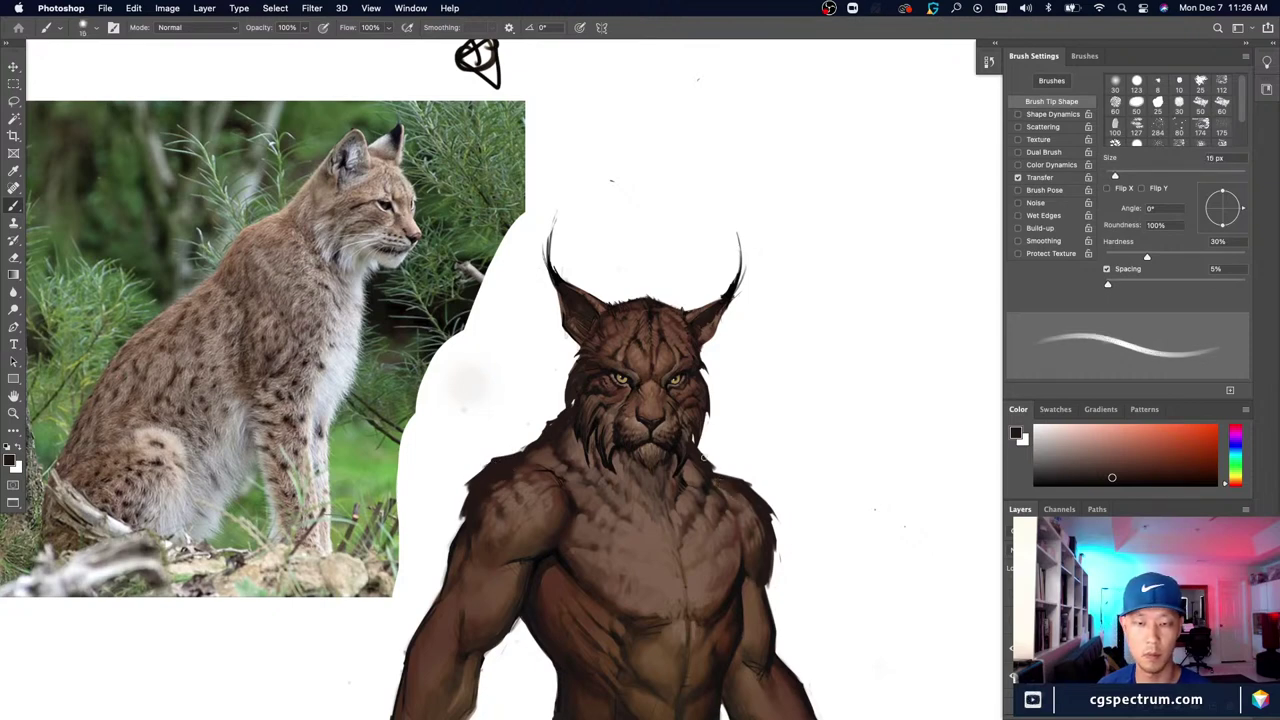
key(bracketleft)
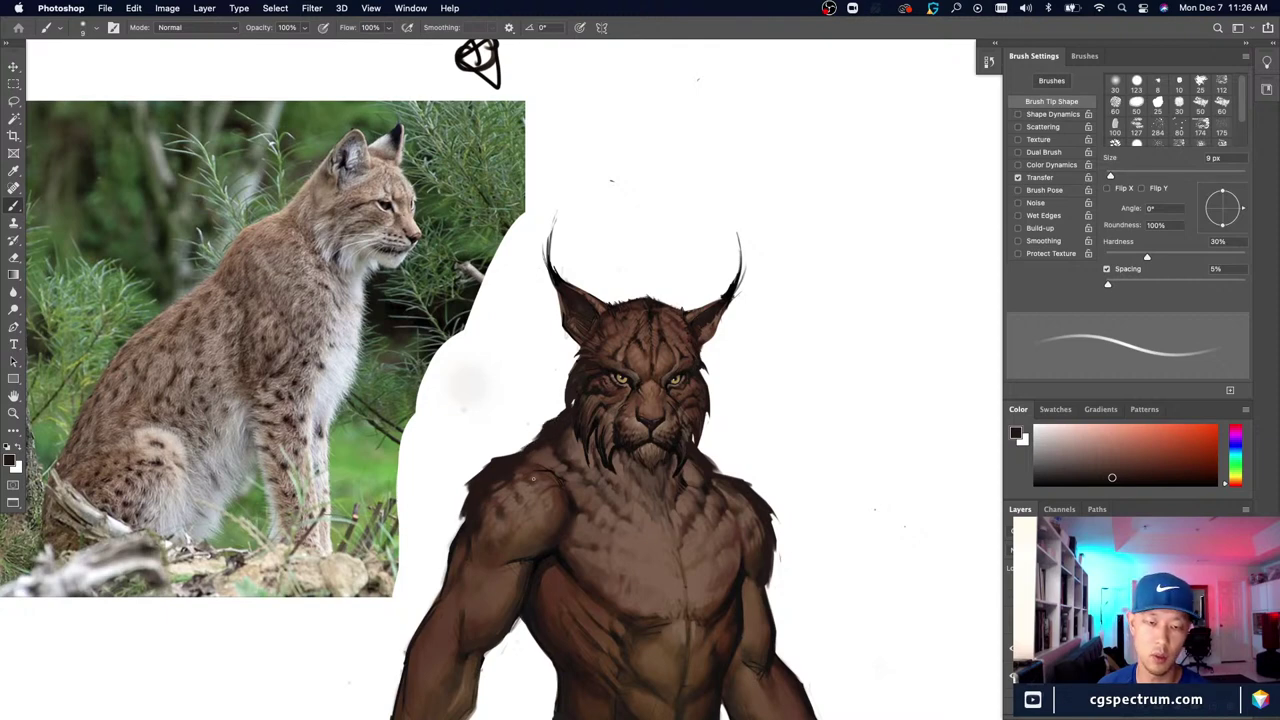
Step: Clean up the neck-to-shoulder edge on the image's left with the 9 px Eraser and return to the Brush tool
key(e)
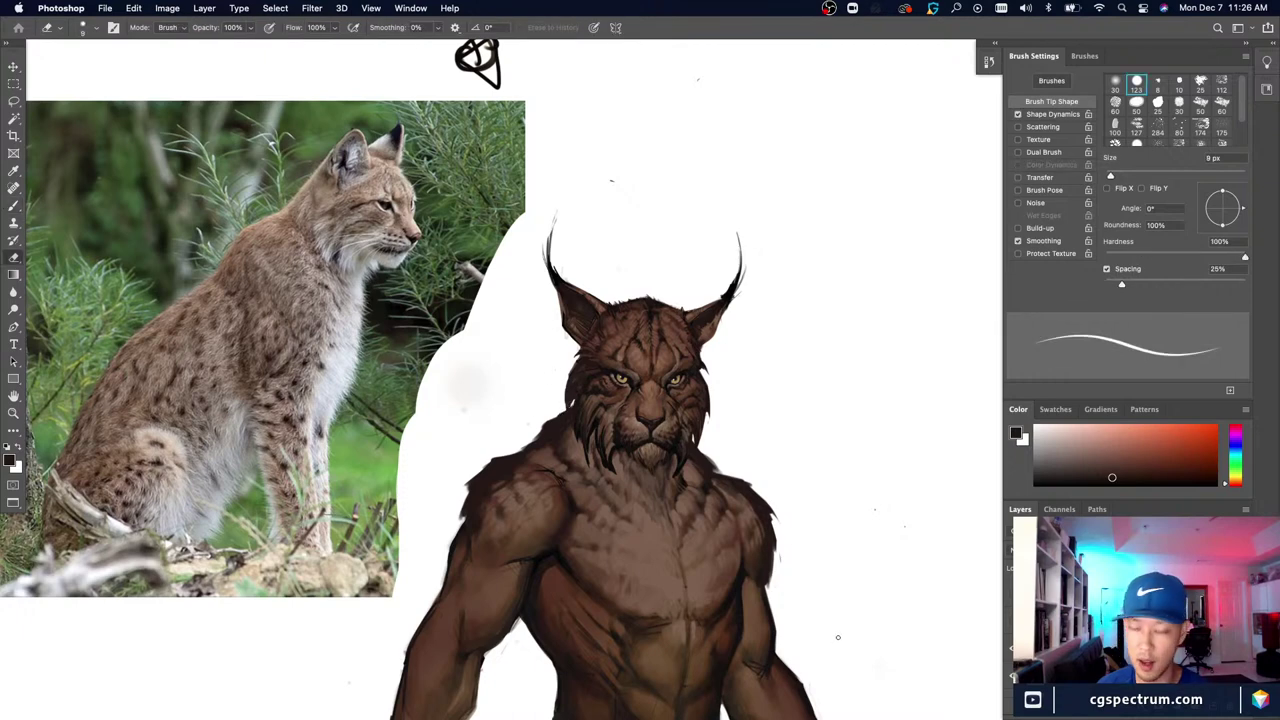
key(b)
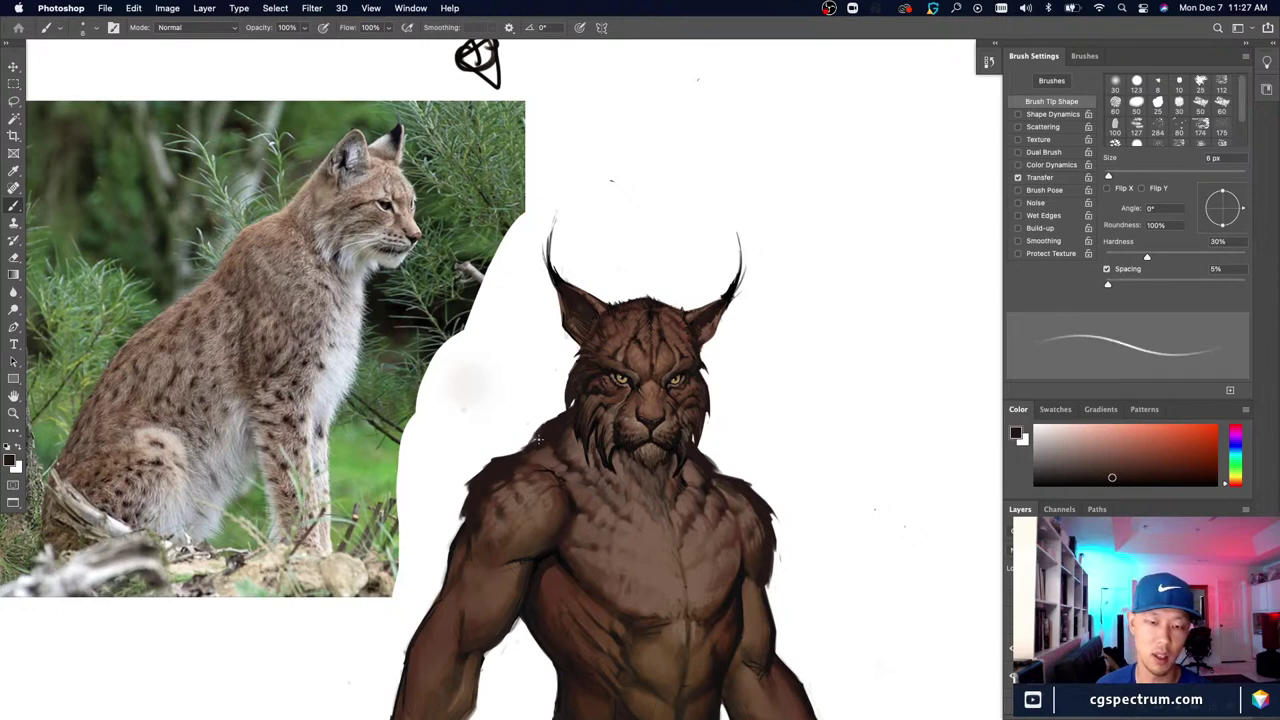
key(e)
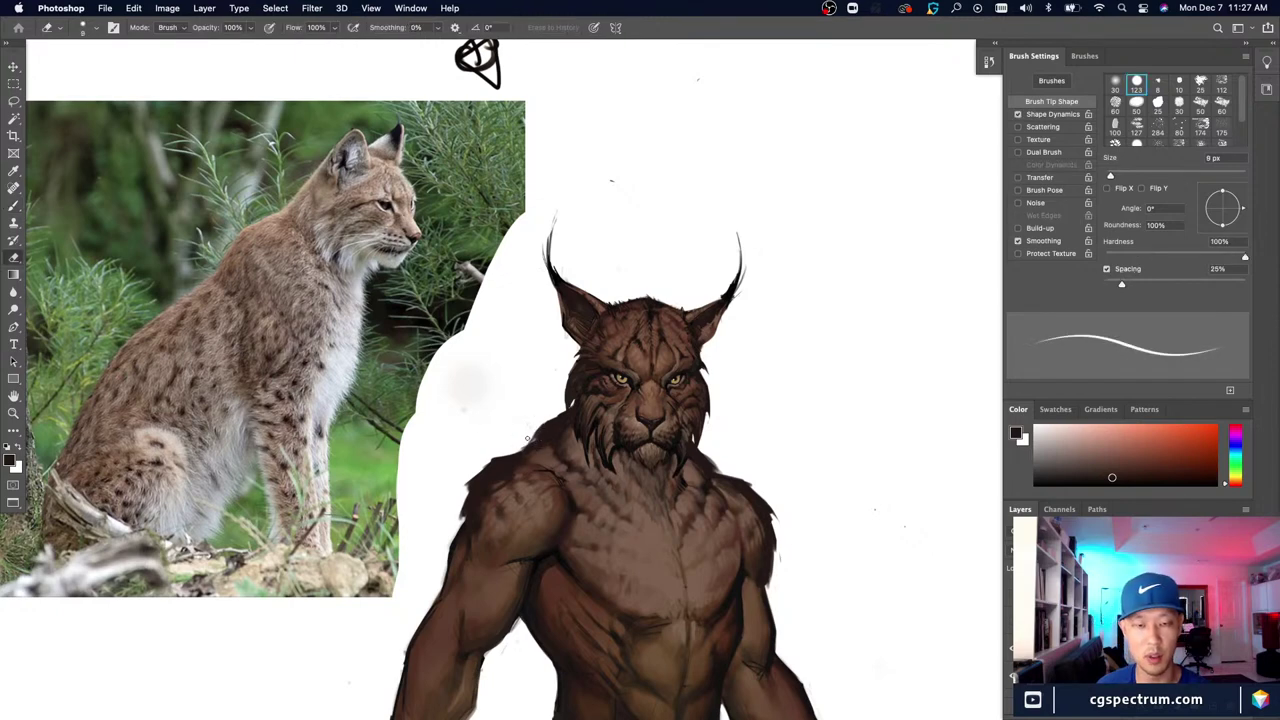
key(b)
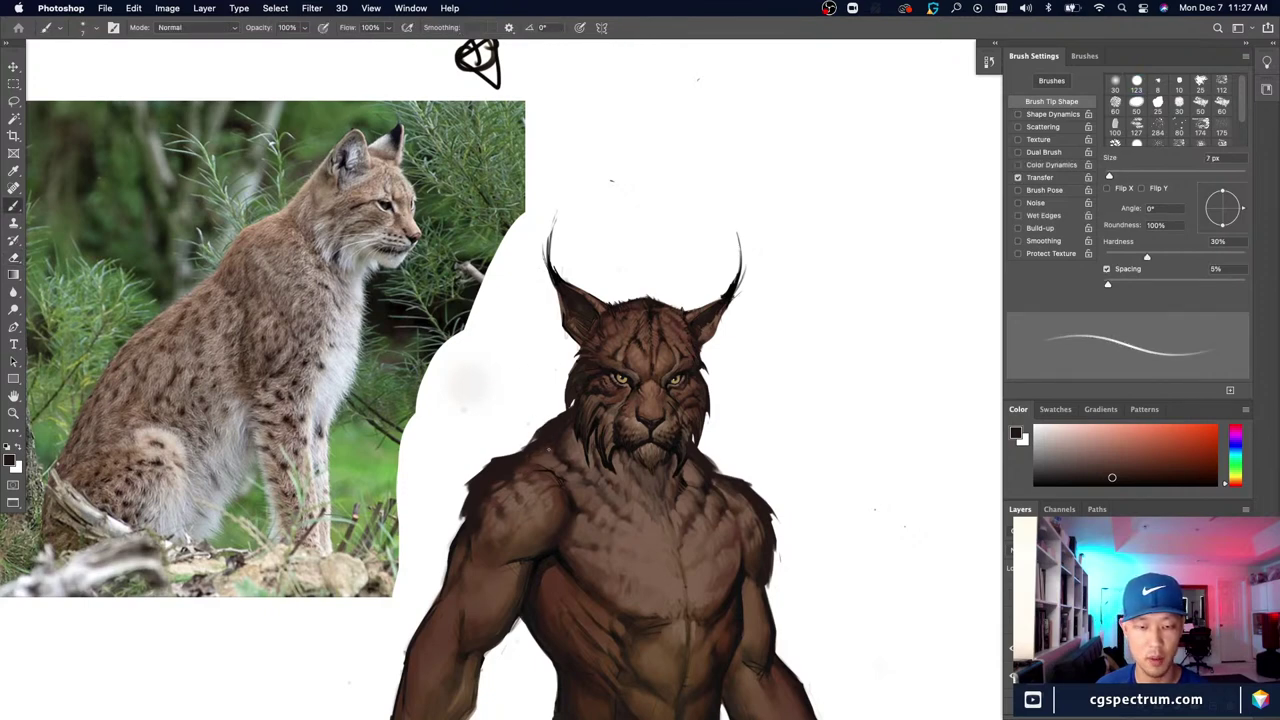
Step: Sample dark fur tones from the shoulder and neck edges and refine the neck slopes, reducing the brush to 6 px
alt+click(722, 483)
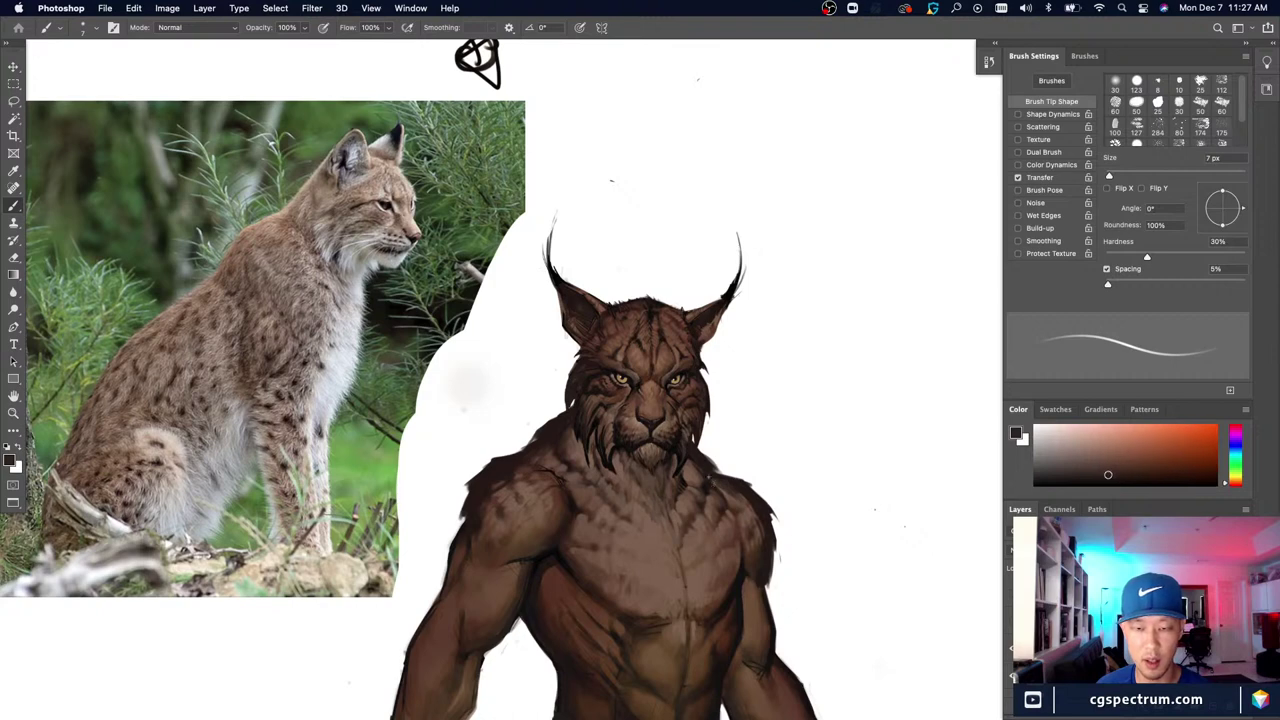
alt+click(740, 478)
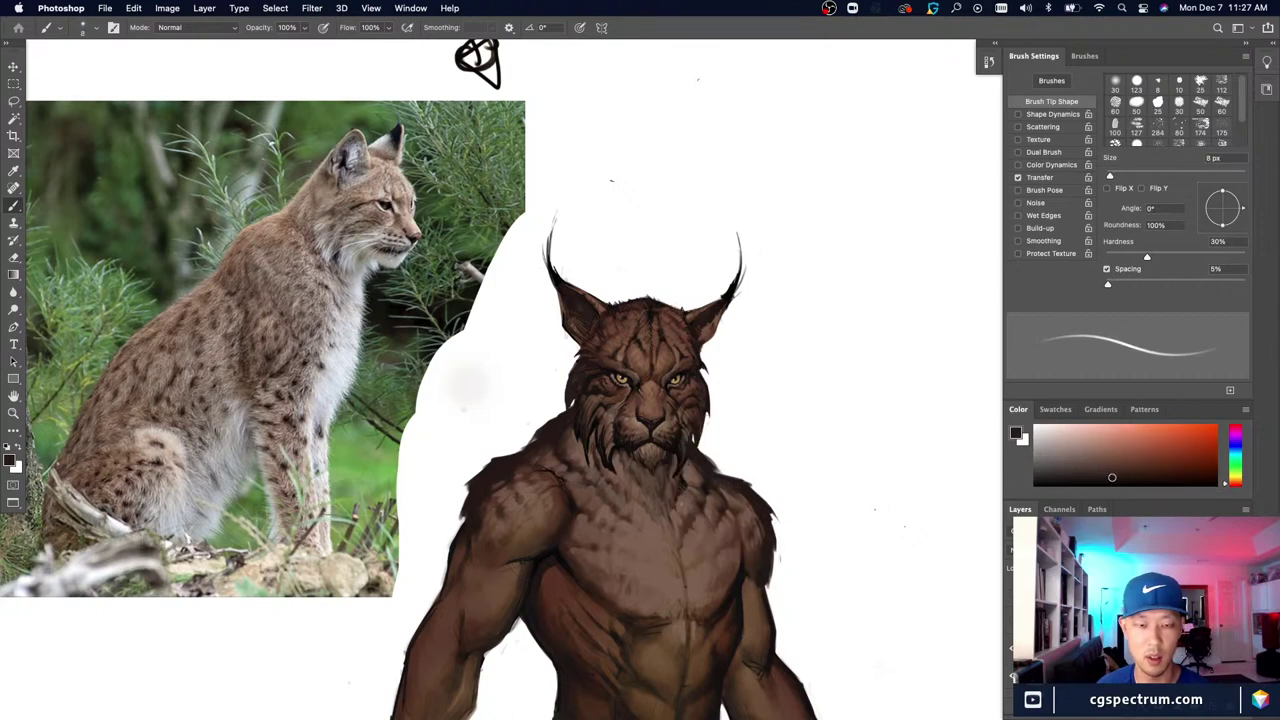
alt+click(548, 428)
key(bracketleft)
key(bracketleft)
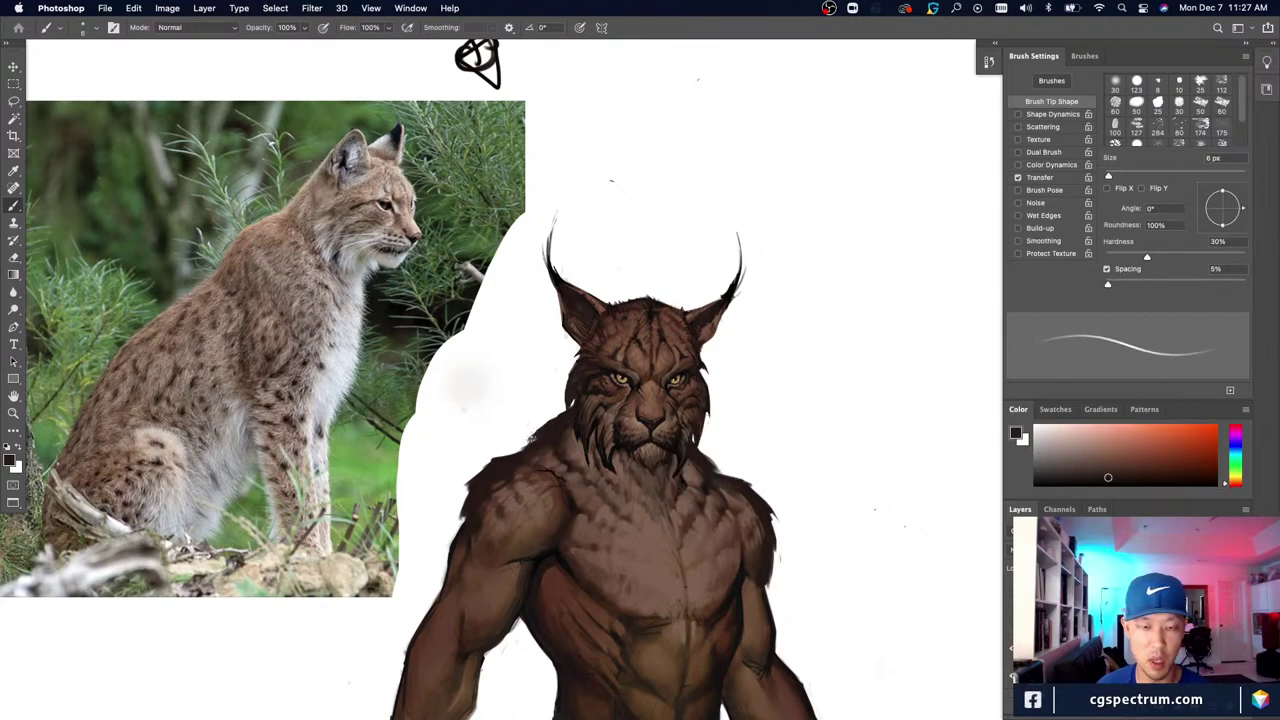
Step: Trim the neck edge on the image's left by painting white over it with the 6 px brush
key(x)
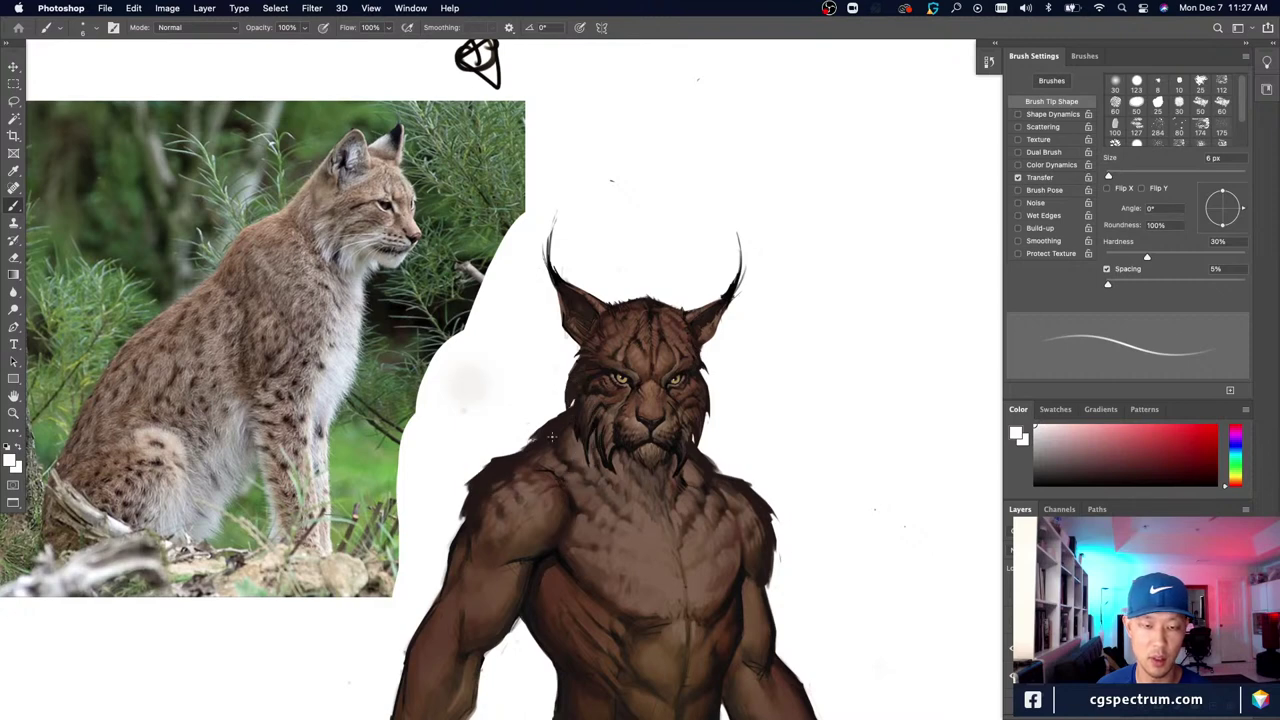
drag(537, 412, 549, 423)
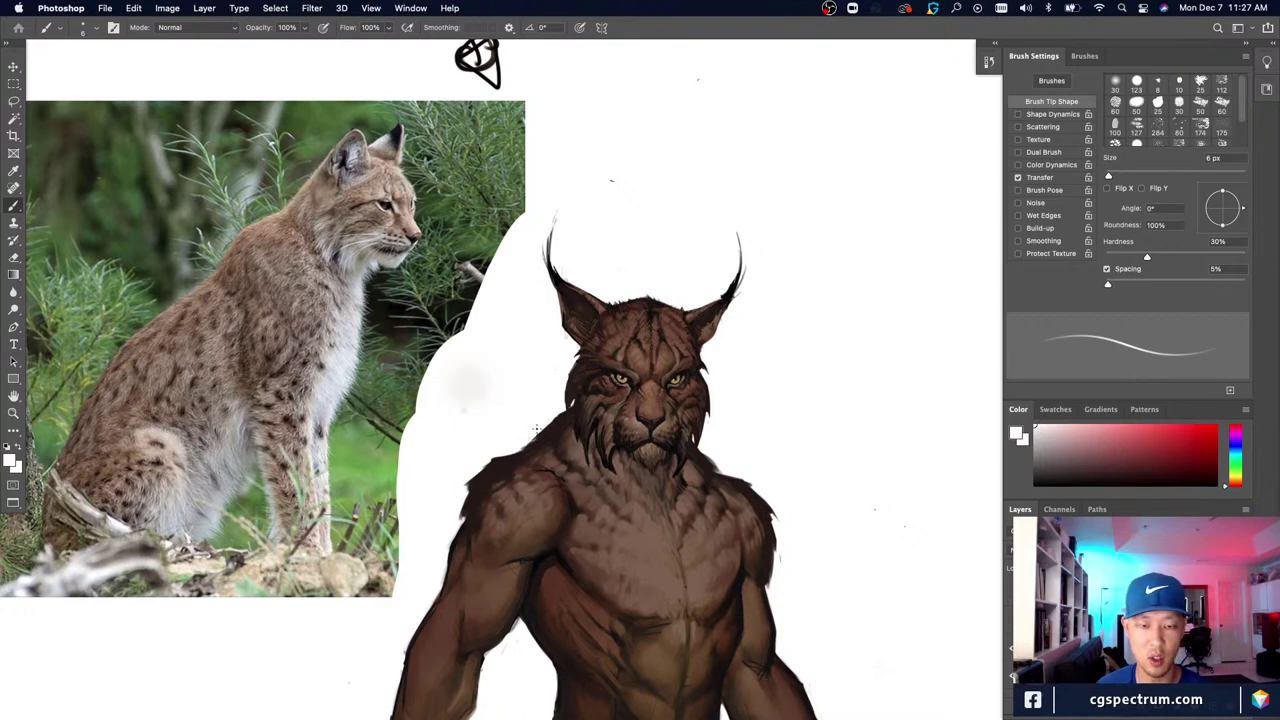
alt+click(551, 435)
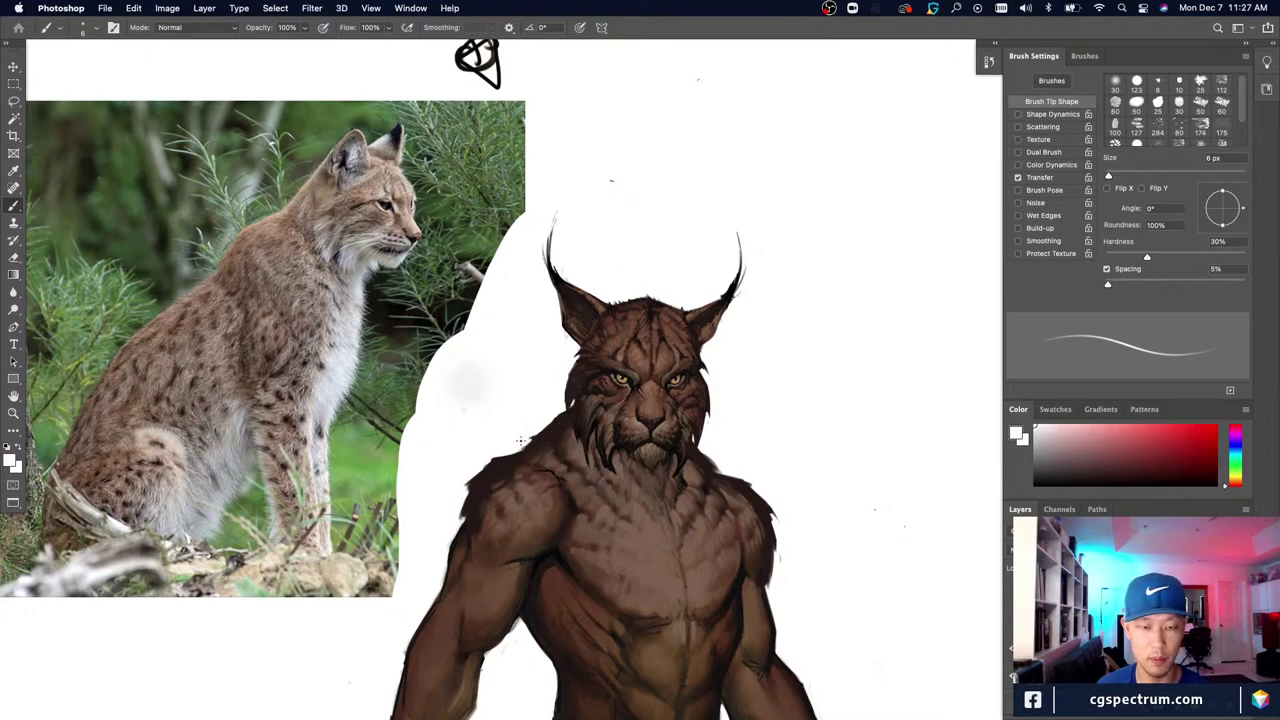
Step: Paint sampled dark fur tones along the neck-to-shoulder slope on the image's left with an 8 px brush
alt+click(543, 443)
key(bracketright)
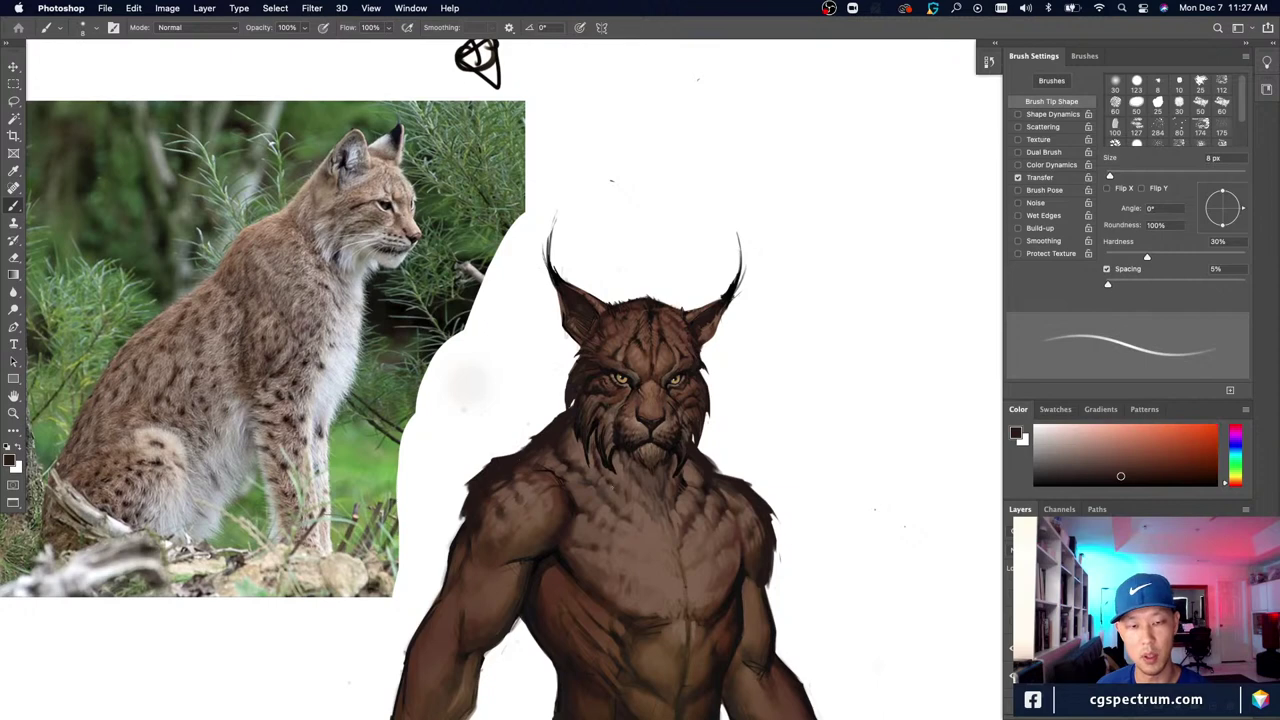
alt+click(540, 425)
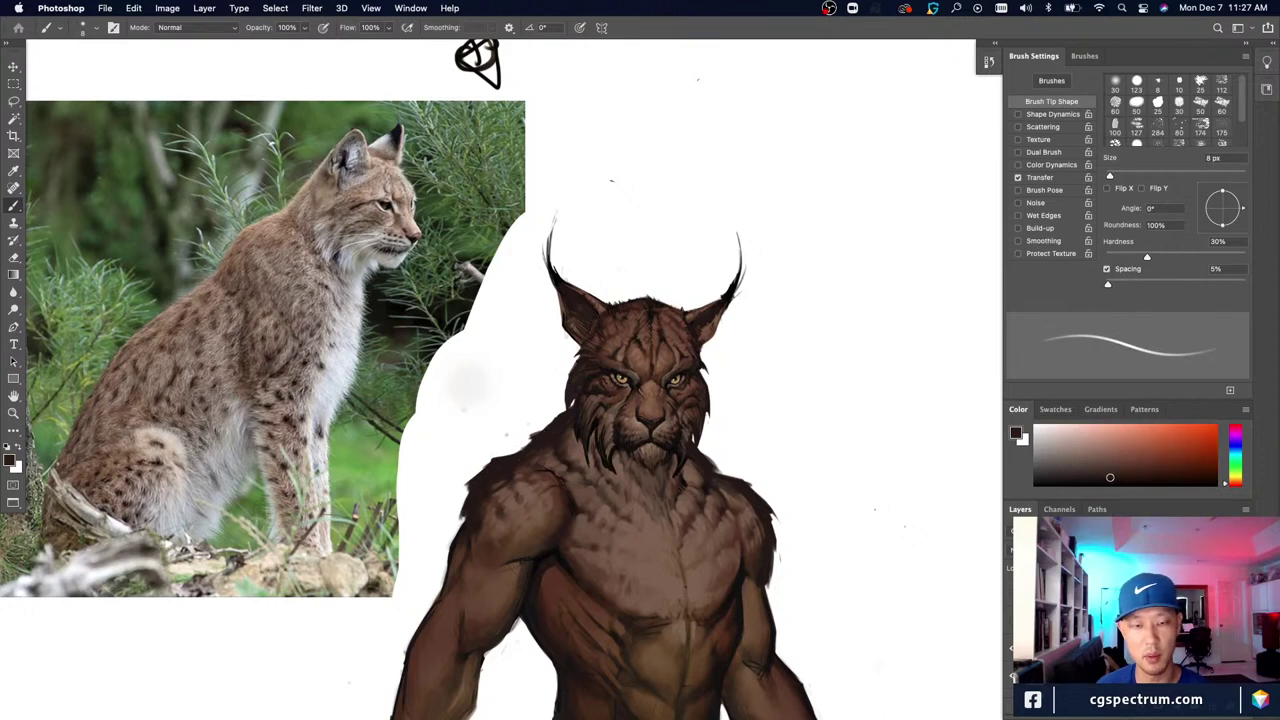
alt+click(530, 426)
alt+click(500, 470)
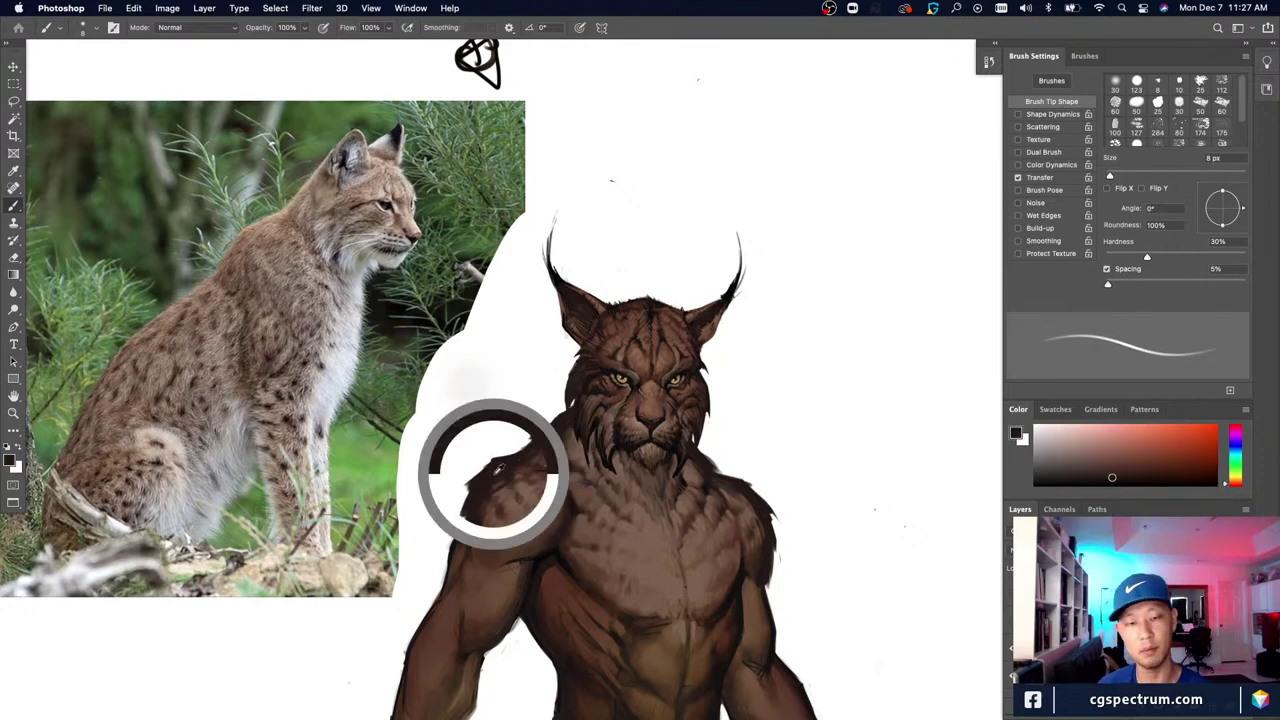
Step: Blend the dark fur shading on the shoulder and arms with a 20 px brush, then reduce the brush to 10 px
key(bracketright)
key(bracketright)
key(bracketright)
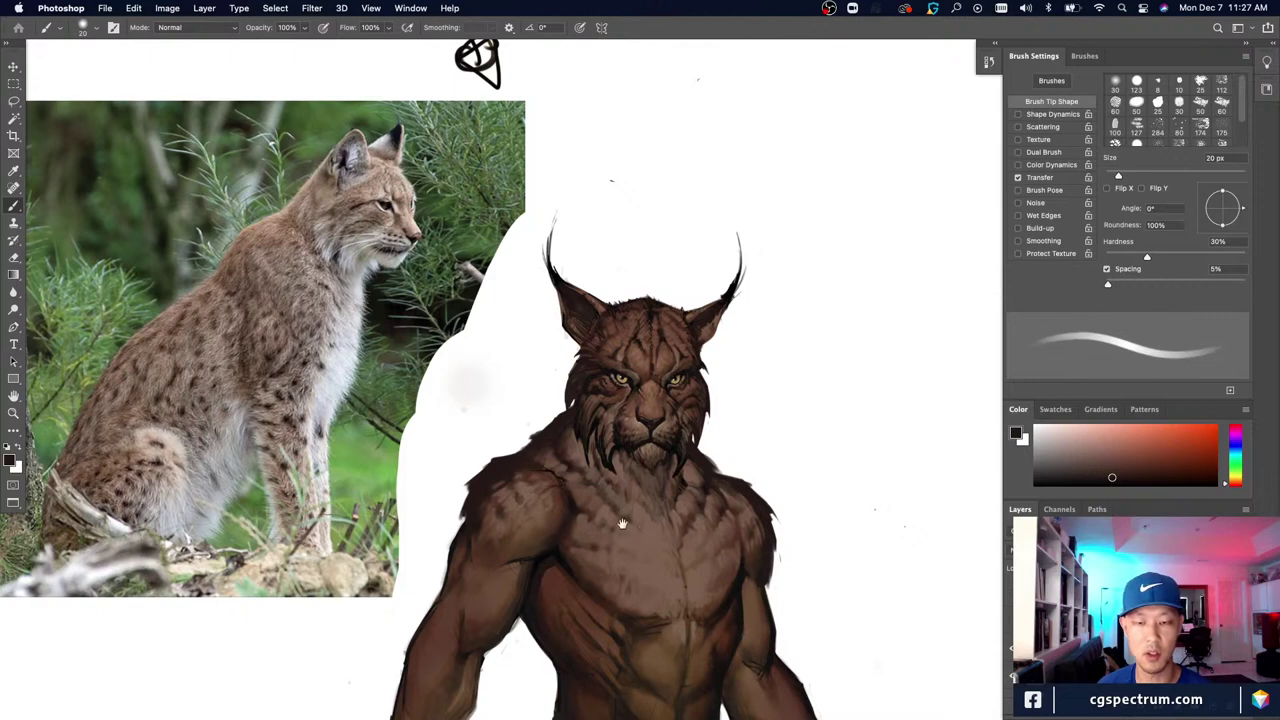
drag(623, 524, 587, 492)
key(bracketleft)
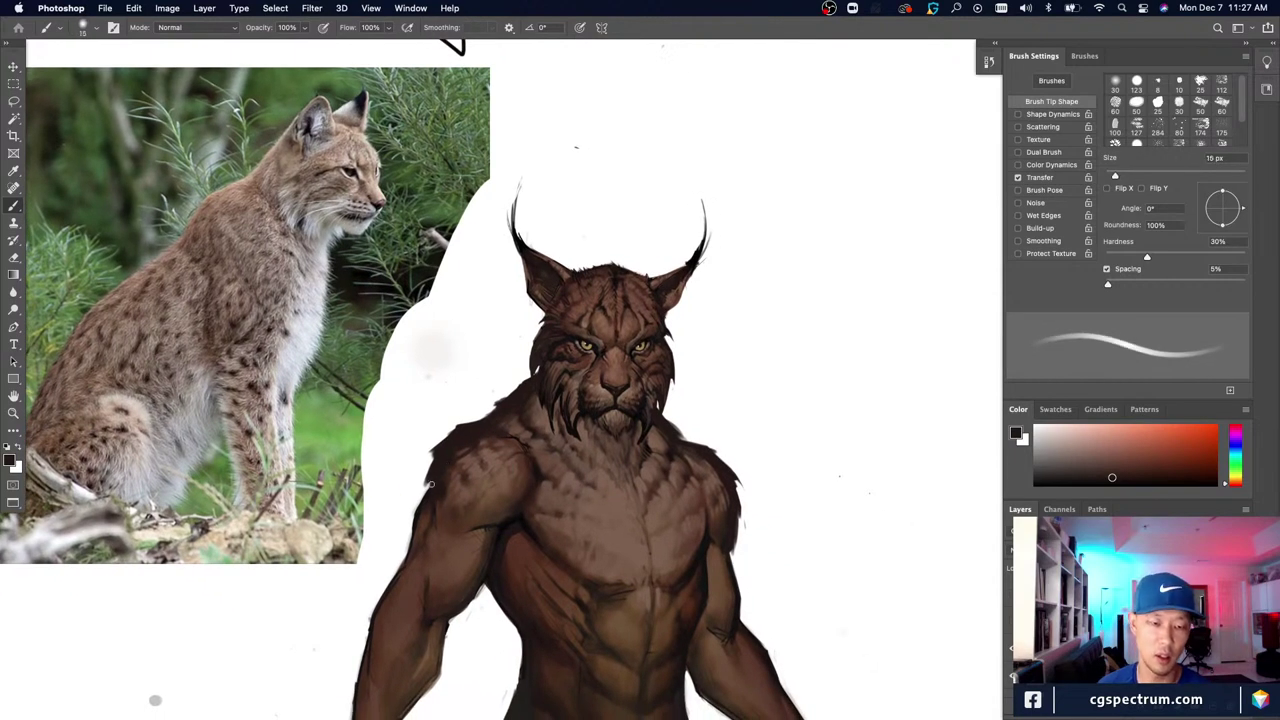
key(bracketright)
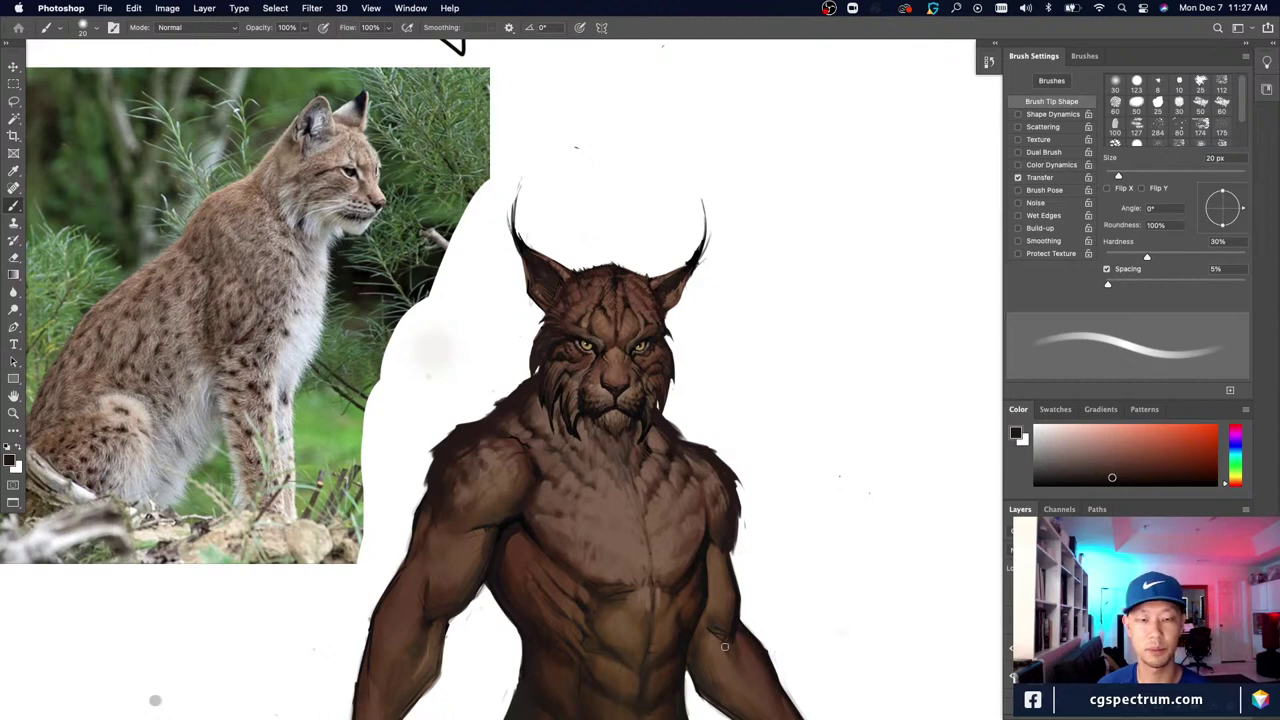
key(bracketleft)
key(bracketleft)
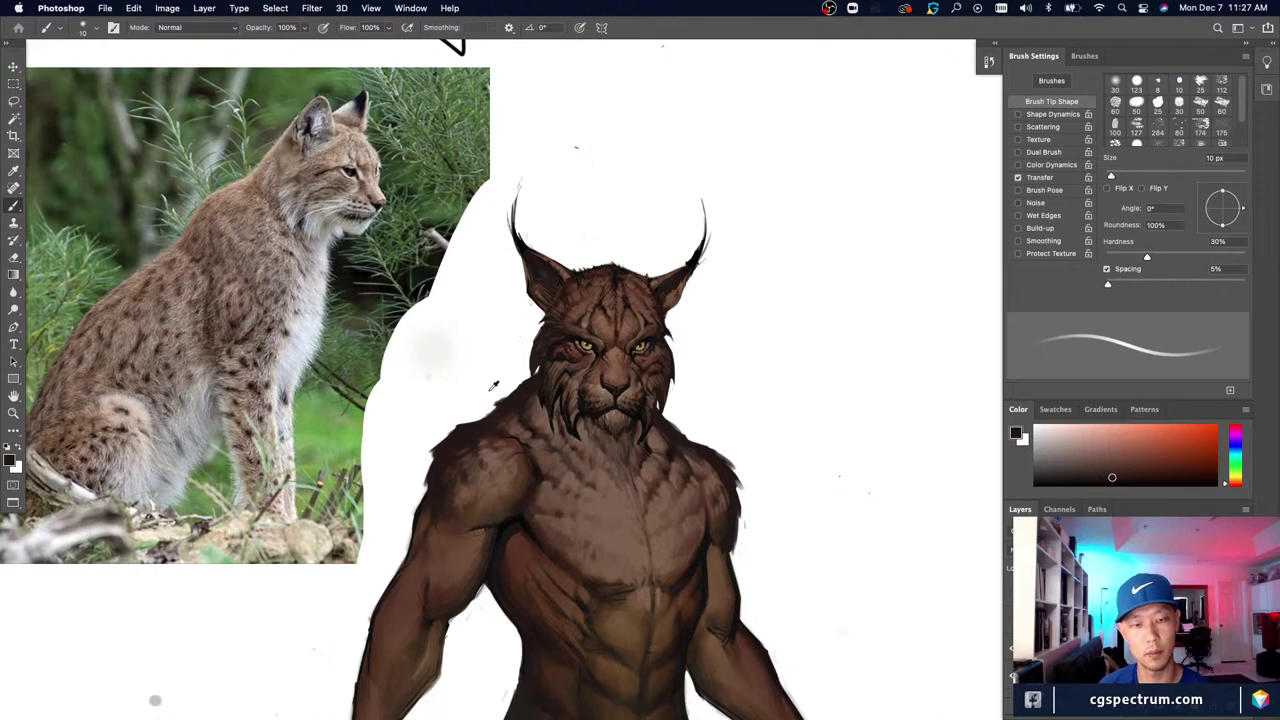
Step: Refine the neck edge below the cheek fur on the image's left with white and a sampled dark tone, reducing the brush to 9 px
key(x)
alt+click(514, 406)
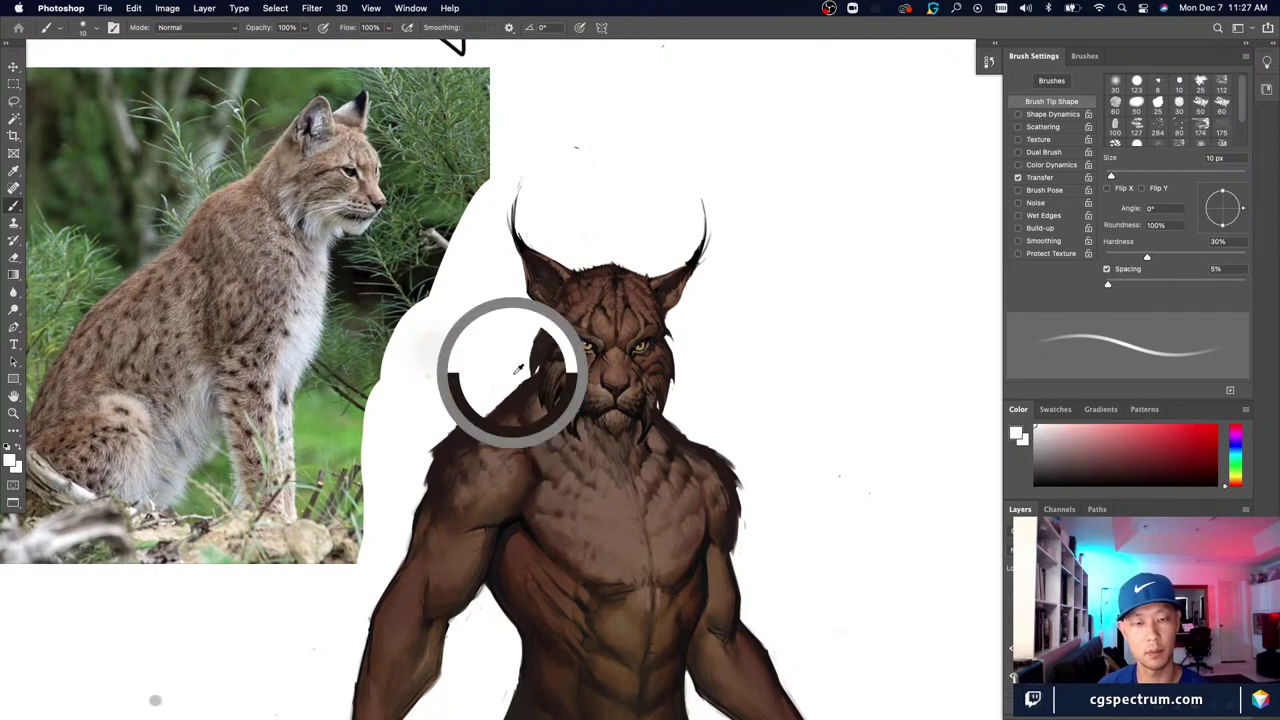
alt+click(513, 372)
alt+click(525, 397)
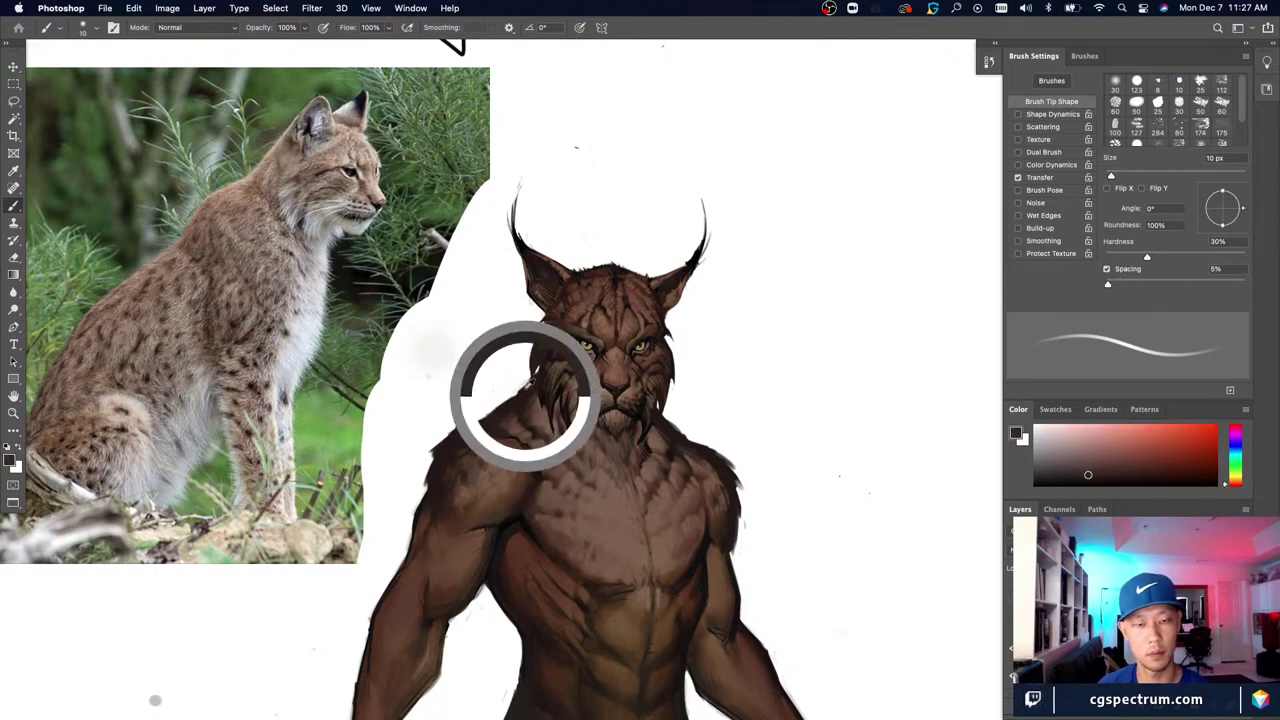
key(bracketleft)
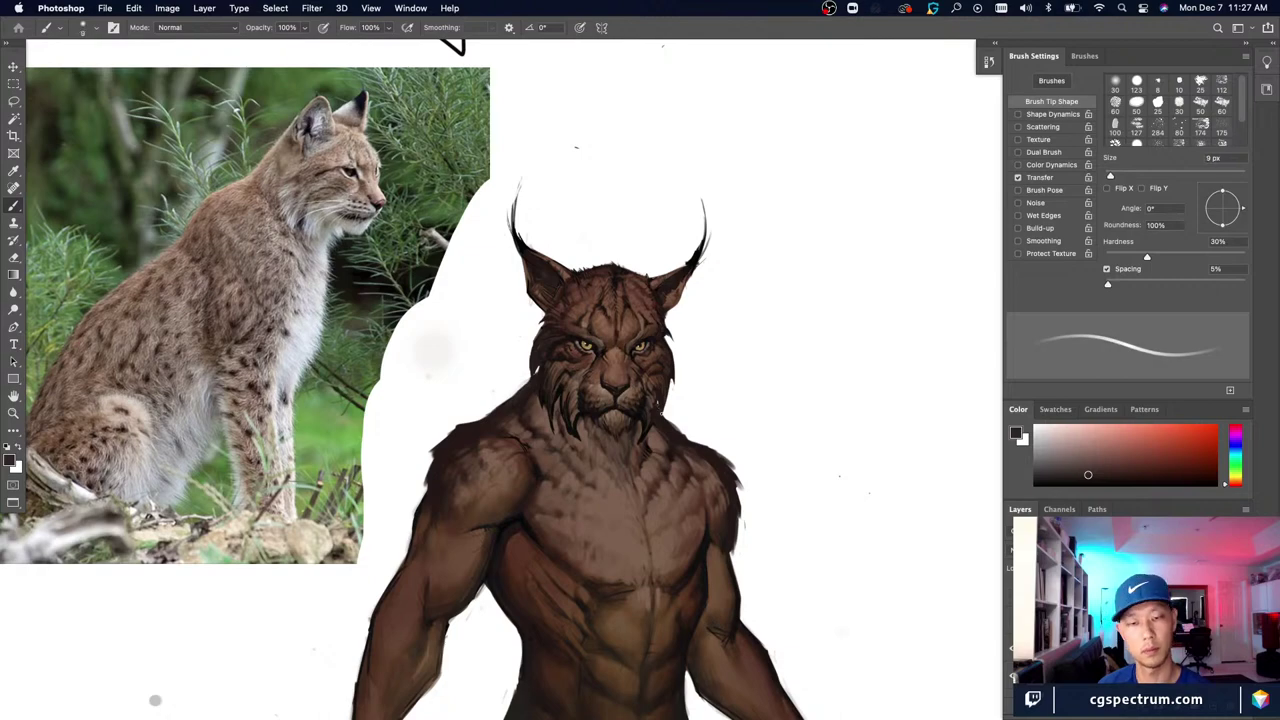
Step: Examine the fur silhouette of the neck and shoulders, comparing the full figure with the upper body at several zoom levels
key(super+minus)
key(super+plus)
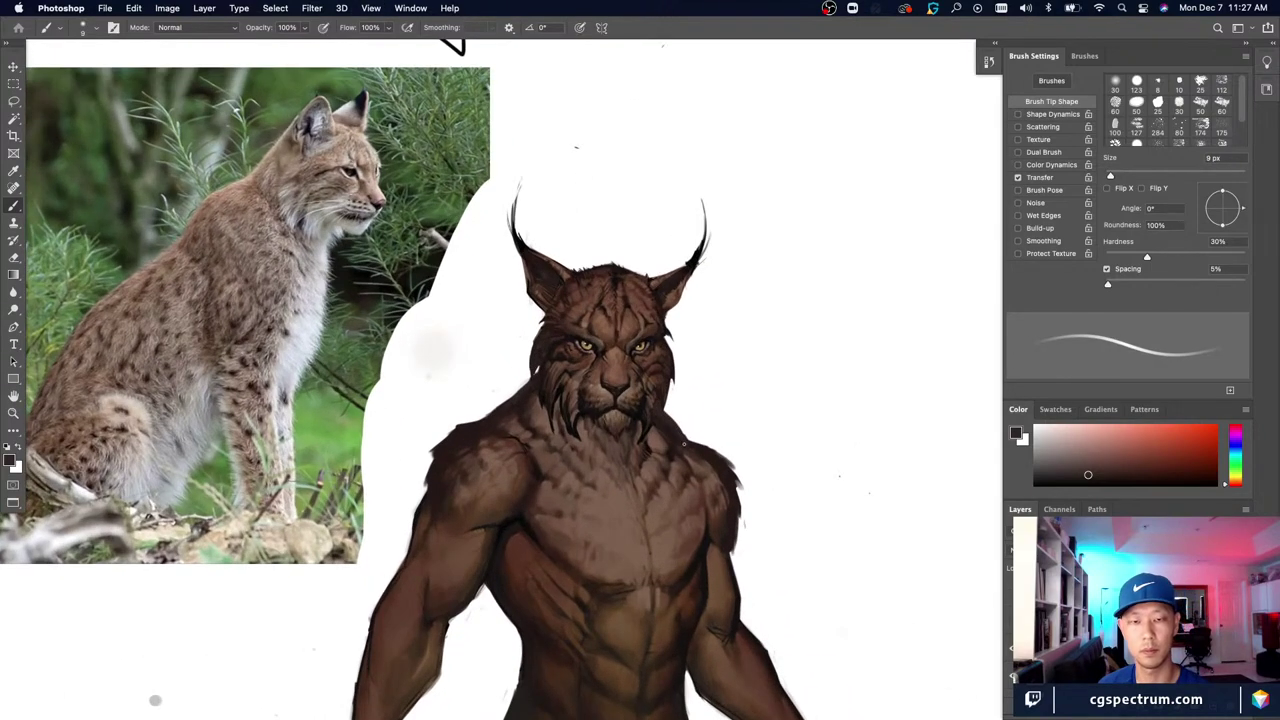
key(super+minus)
key(super+minus)
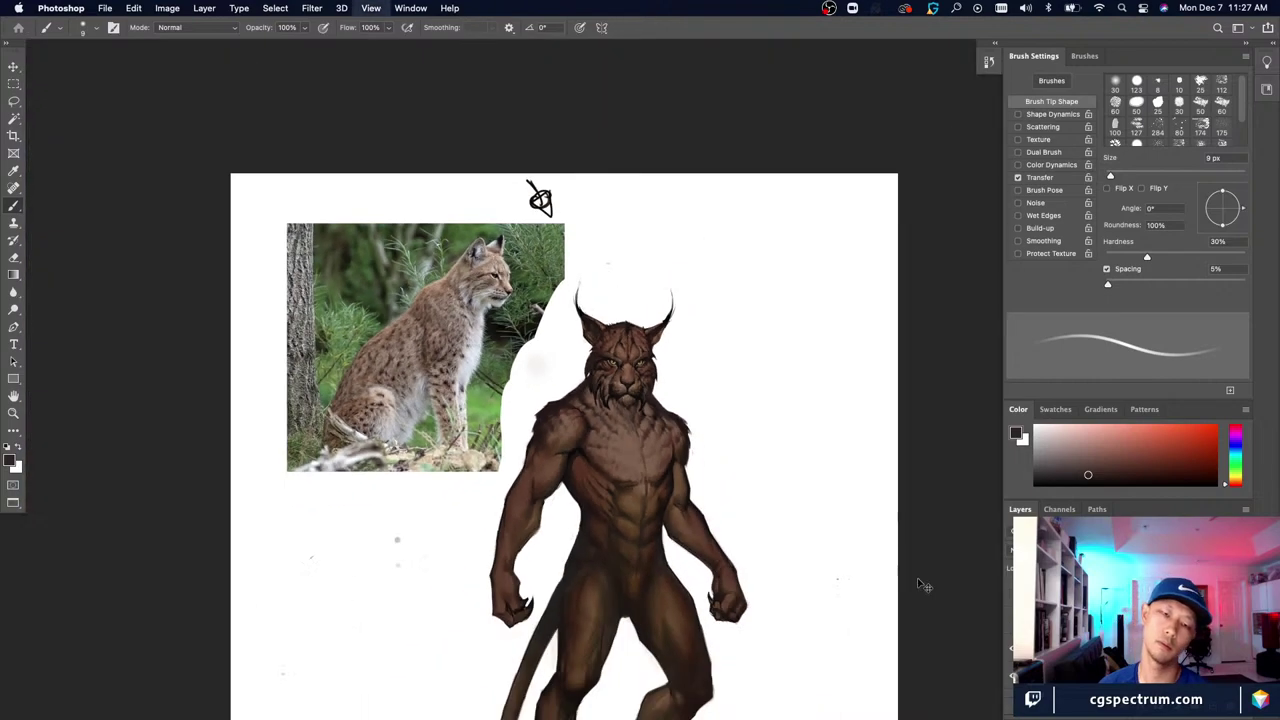
key(super+plus)
key(bracketleft)
key(bracketleft)
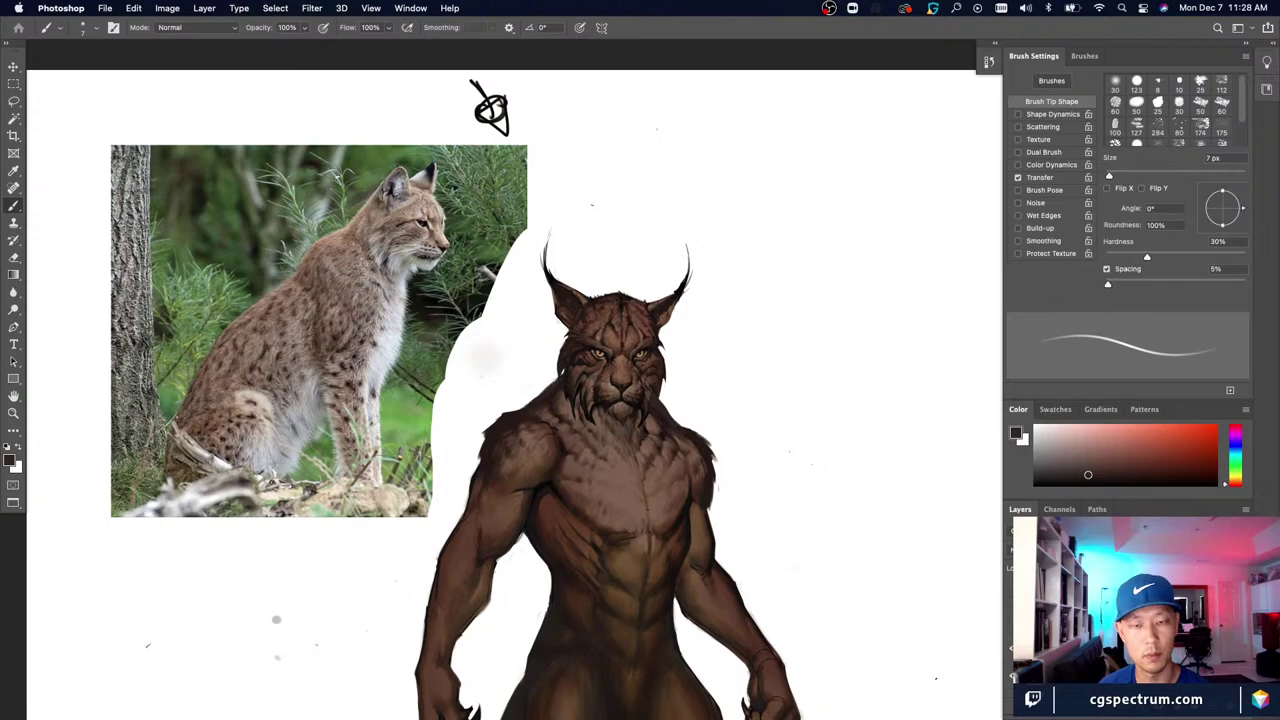
key(super+minus)
key(super+minus)
key(super+plus)
key(super+plus)
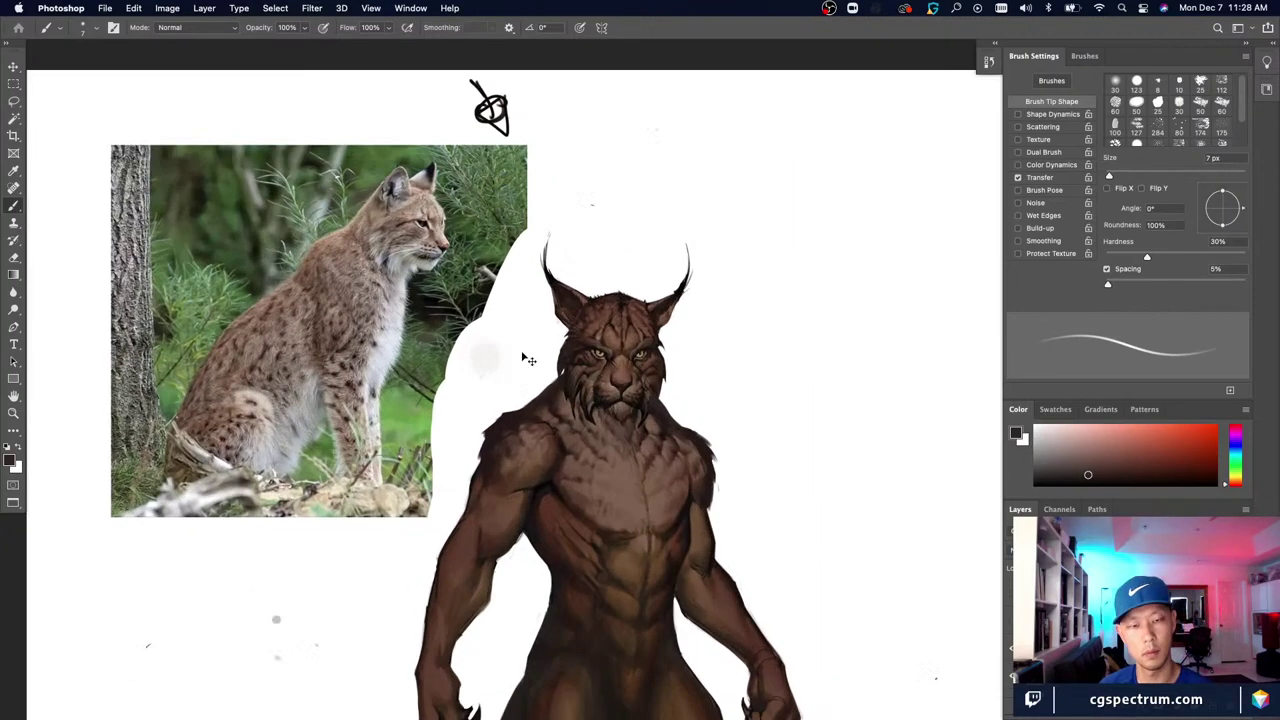
key(super+minus)
key(super+minus)
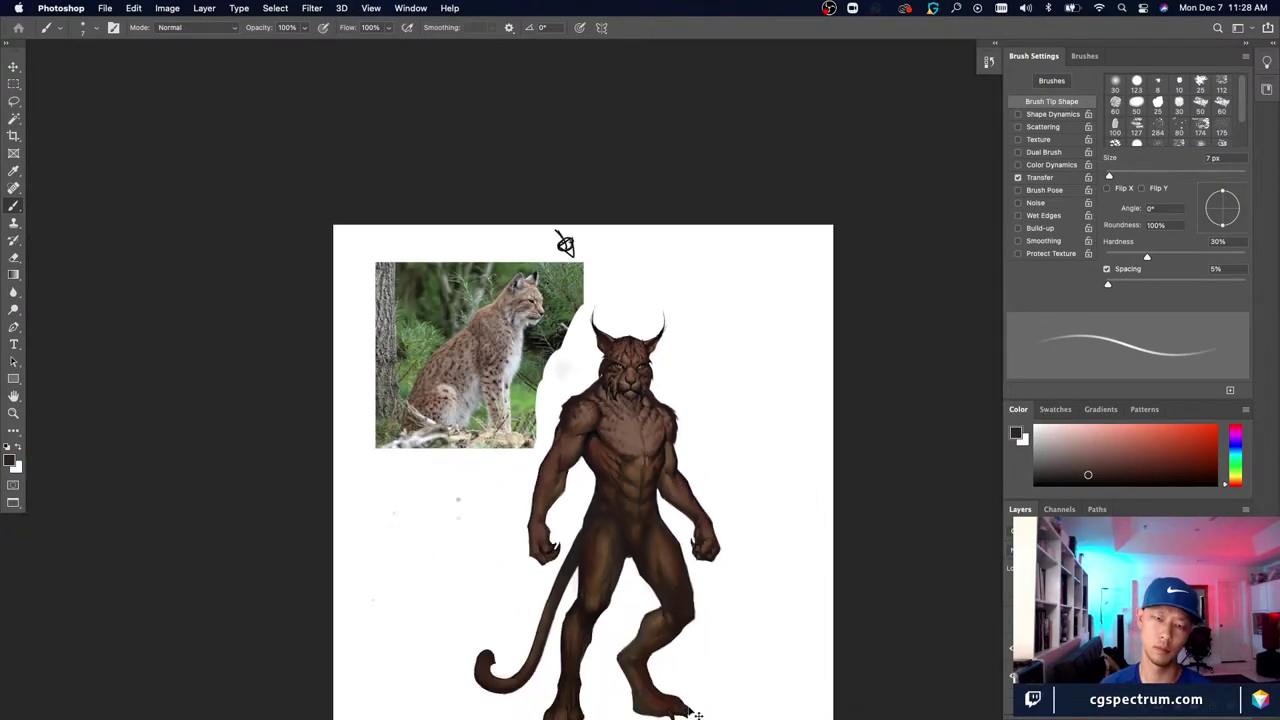
key(super+plus)
key(super+plus)
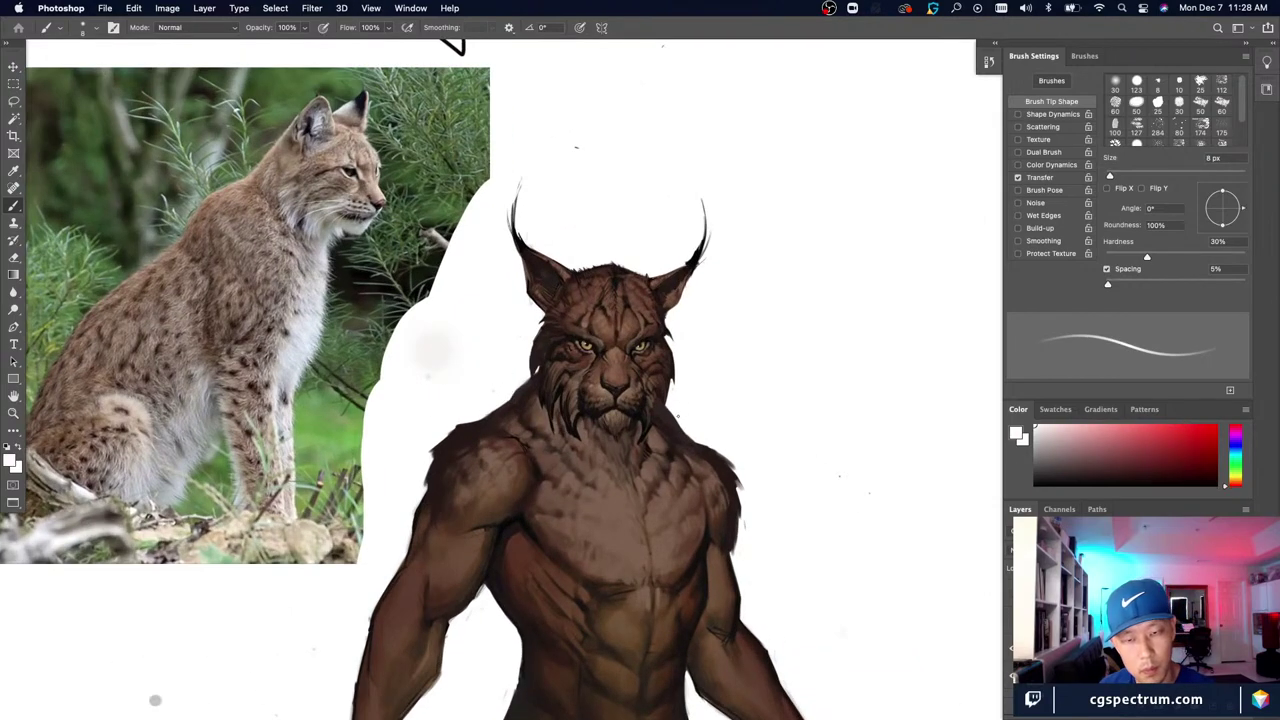
key(super+minus)
key(super+minus)
key(super+minus)
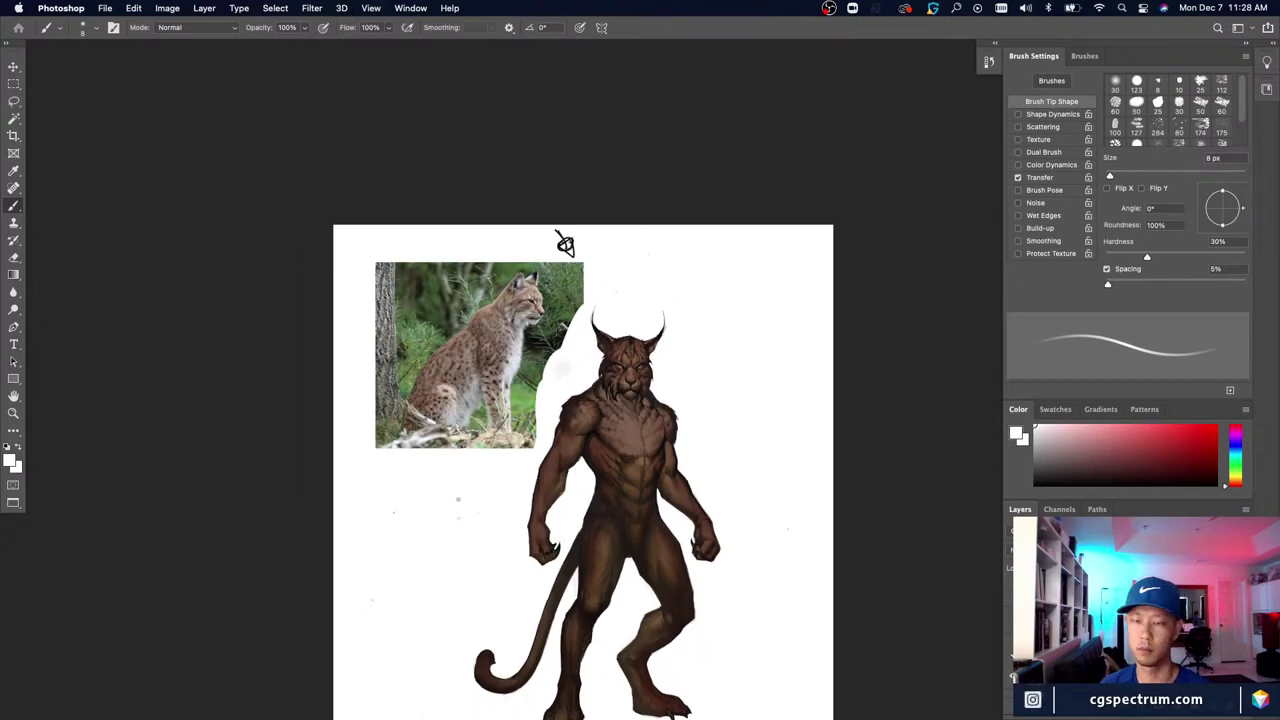
key(super+shift+z)
Step: Paint small fur tufts on the outer shoulder edge on the image's left with sampled dark tones and a 7 px brush
key(super+plus)
key(super+plus)
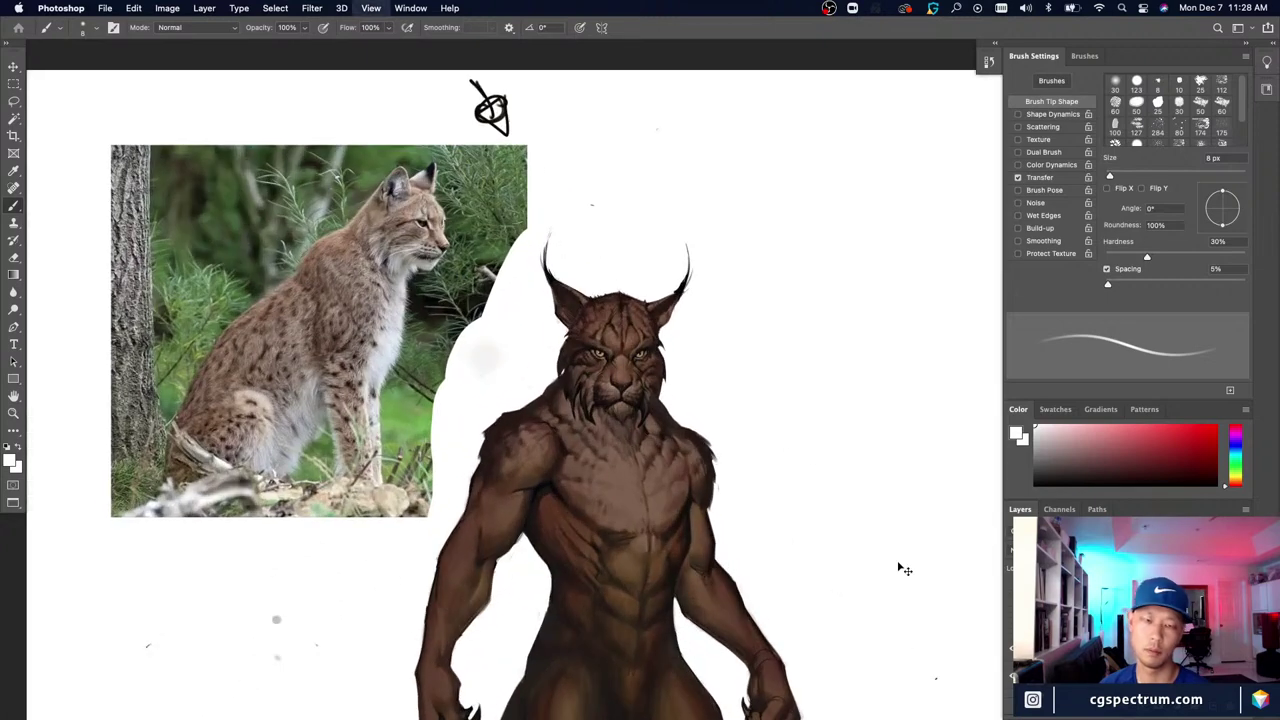
alt+click(495, 432)
key(bracketleft)
drag(501, 424, 475, 463)
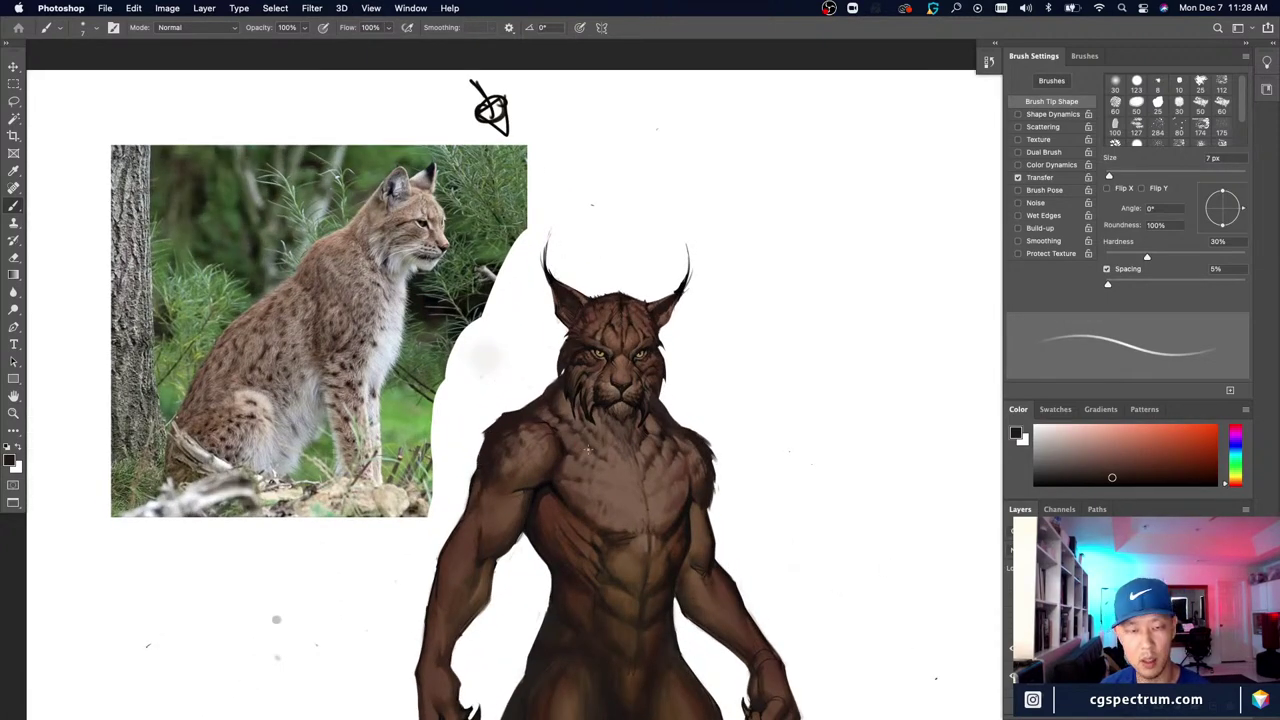
alt+click(490, 442)
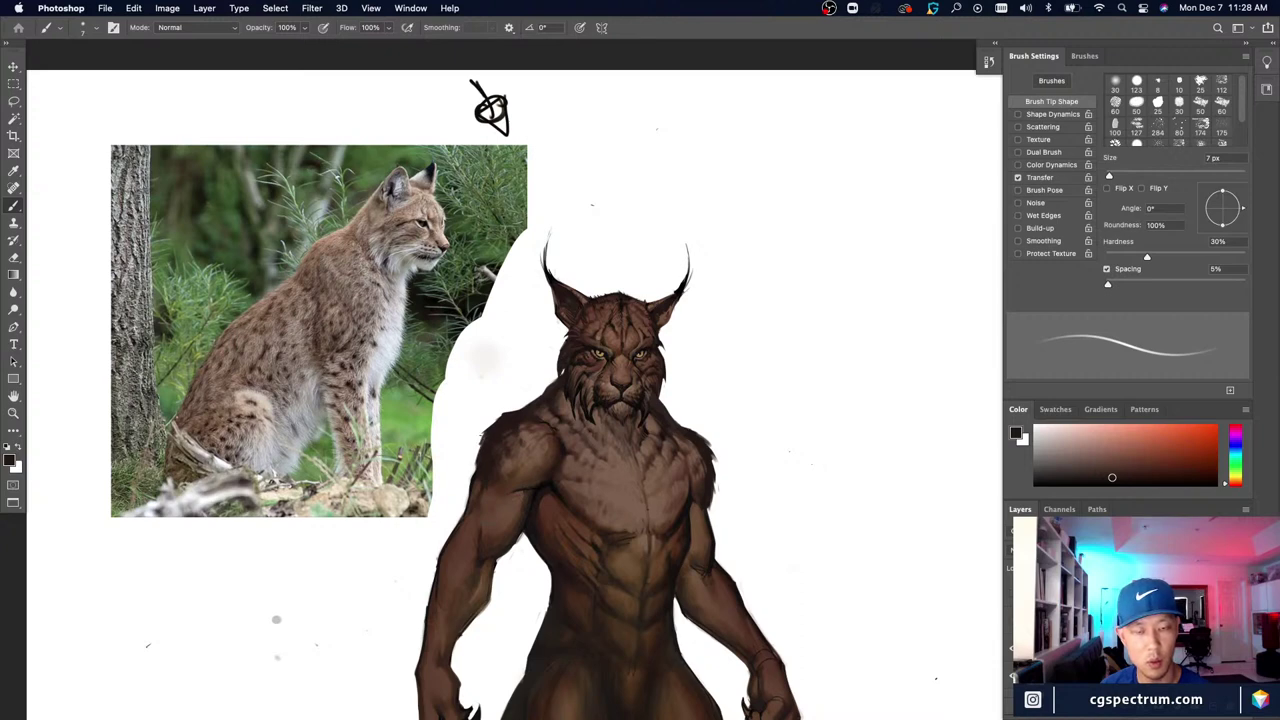
drag(488, 433, 476, 448)
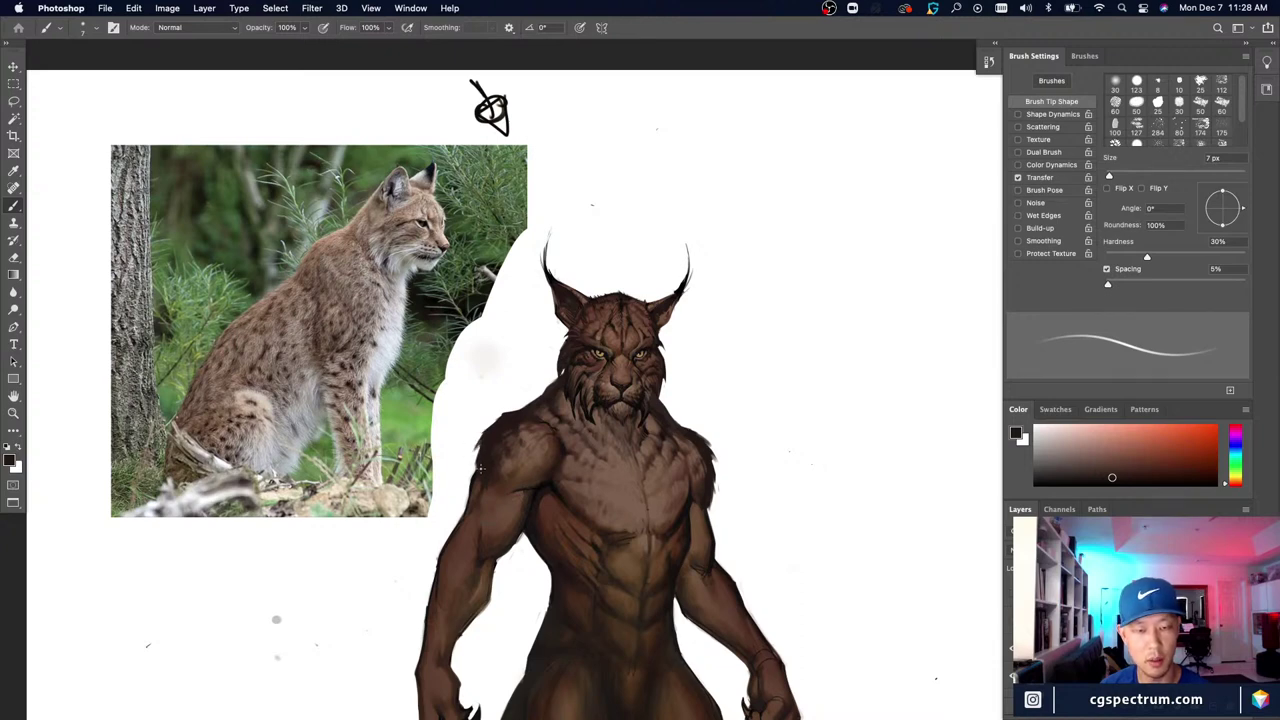
Step: Darken the edge between shoulder and upper arm on the image's left, enlarging the brush to 20 px
key(bracketright)
key(bracketright)
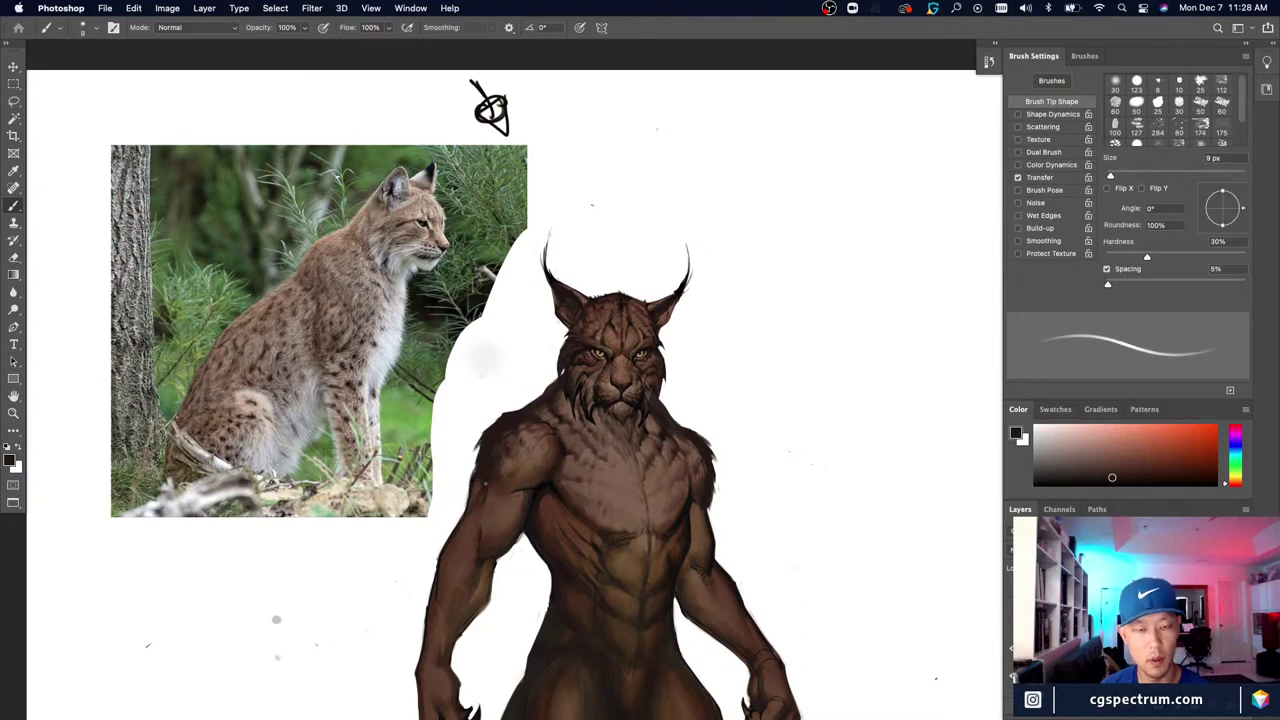
key(bracketright)
key(bracketright)
key(bracketright)
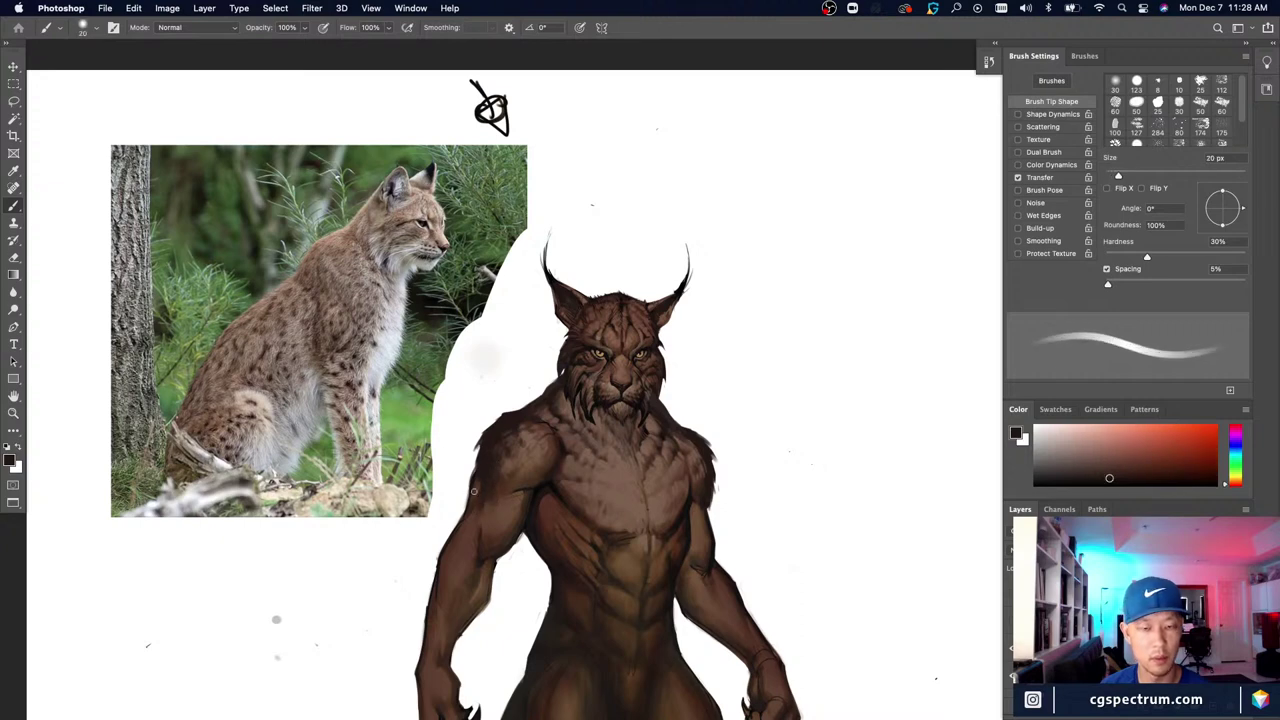
Step: Paint dark fur along the outer shoulder edge on the image's right with the brush reduced to 9 px
key(bracketleft)
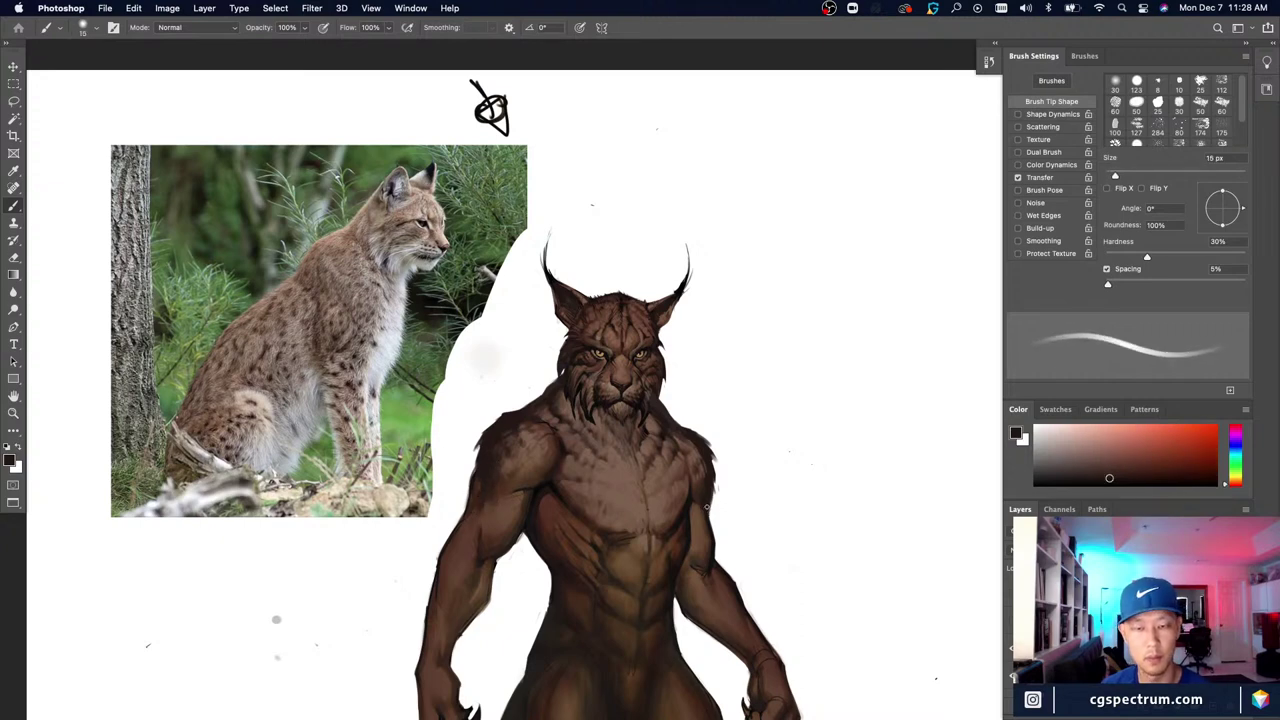
key(bracketleft)
key(bracketleft)
drag(713, 478, 715, 502)
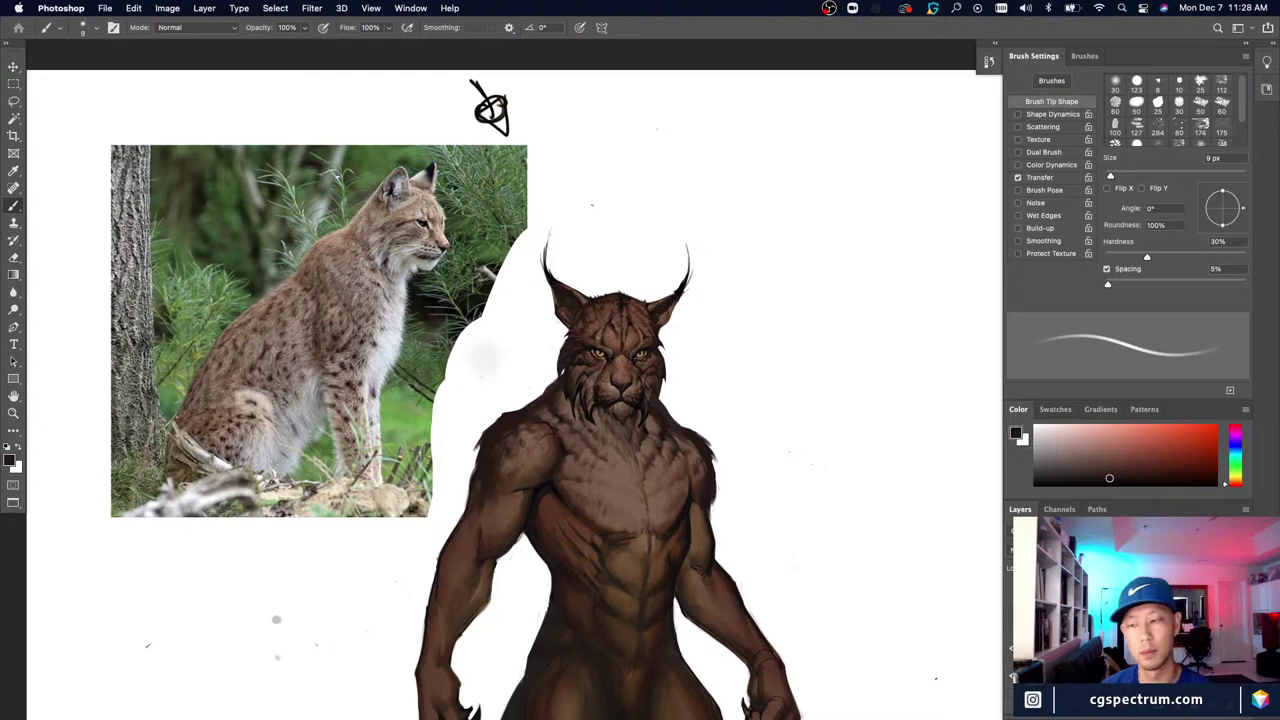
Step: Blend the neck-to-shoulder slope on the image's left with sampled dark fur tones and a 20 px brush
scroll(635, 365, up, 3)
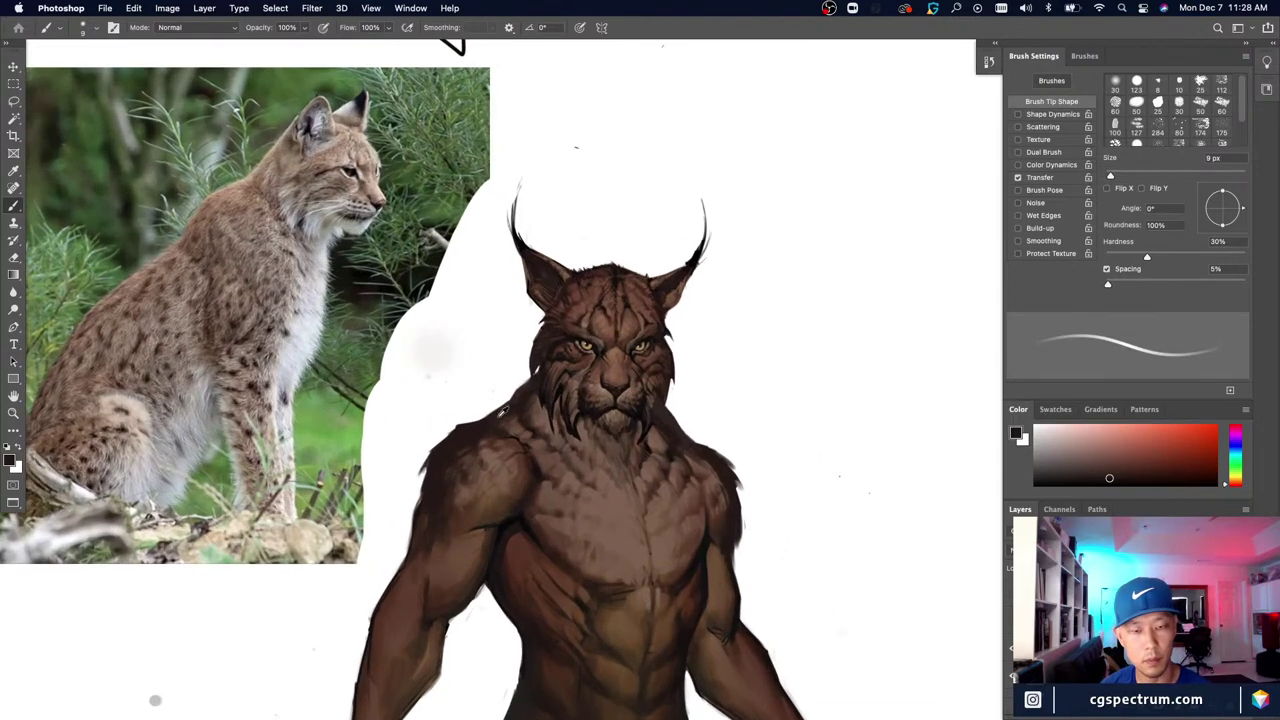
key(bracketright)
key(bracketright)
key(bracketright)
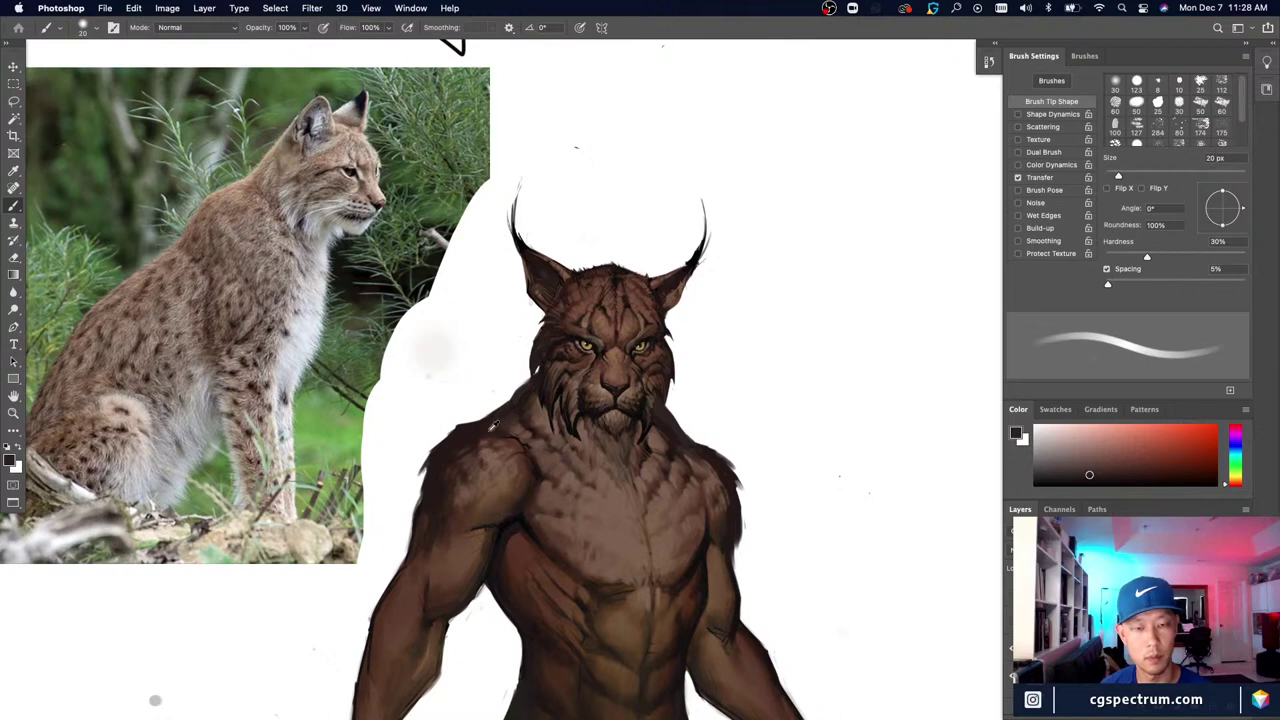
alt+click(498, 444)
key(bracketright)
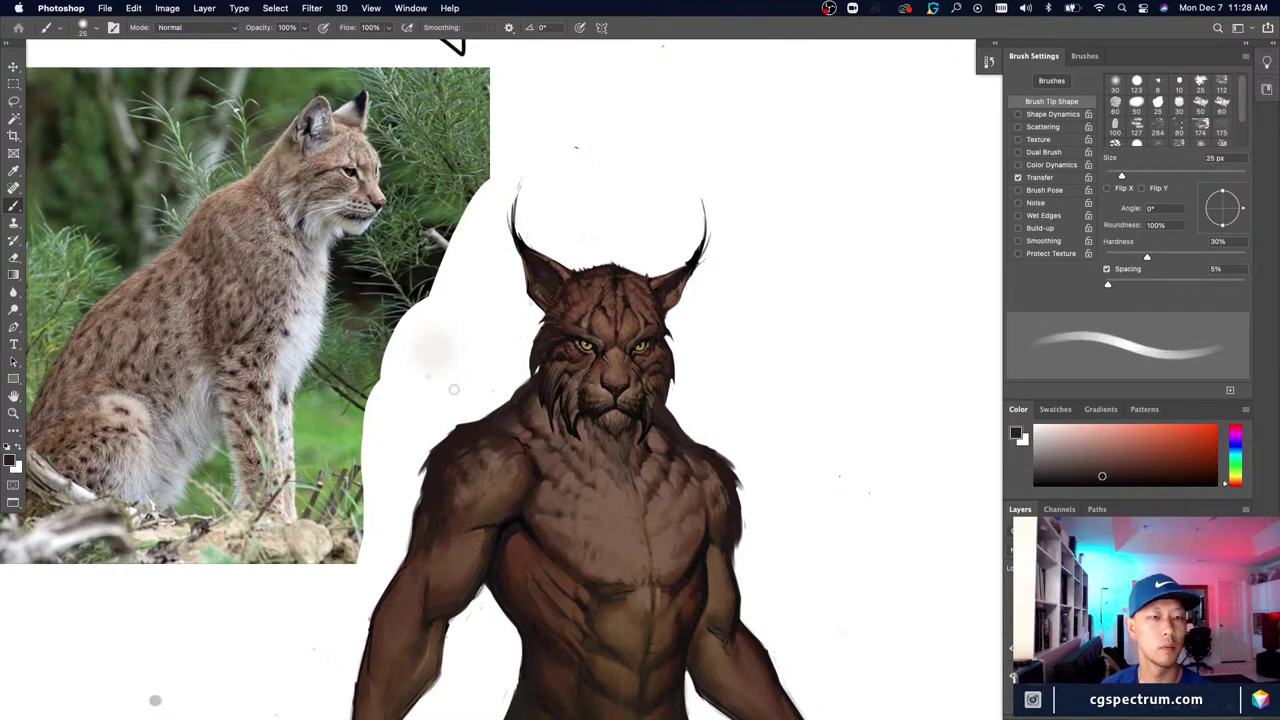
key(bracketleft)
alt+click(478, 427)
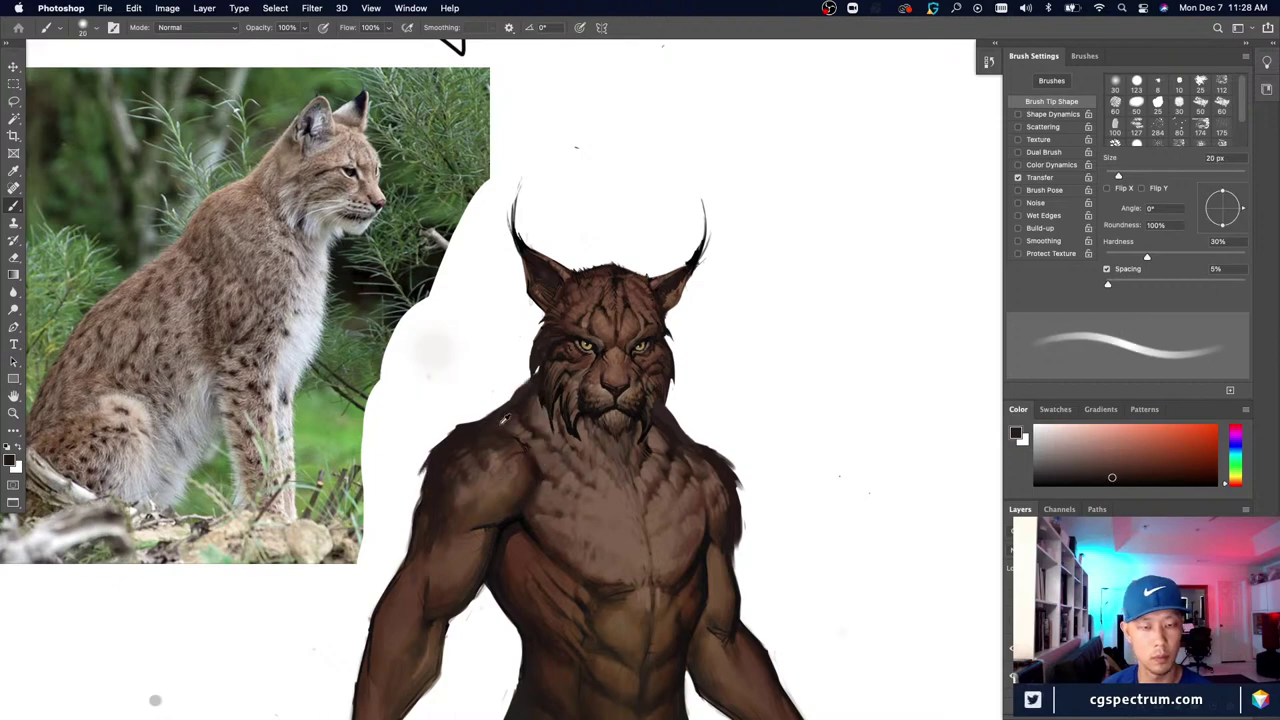
key(super+minus)
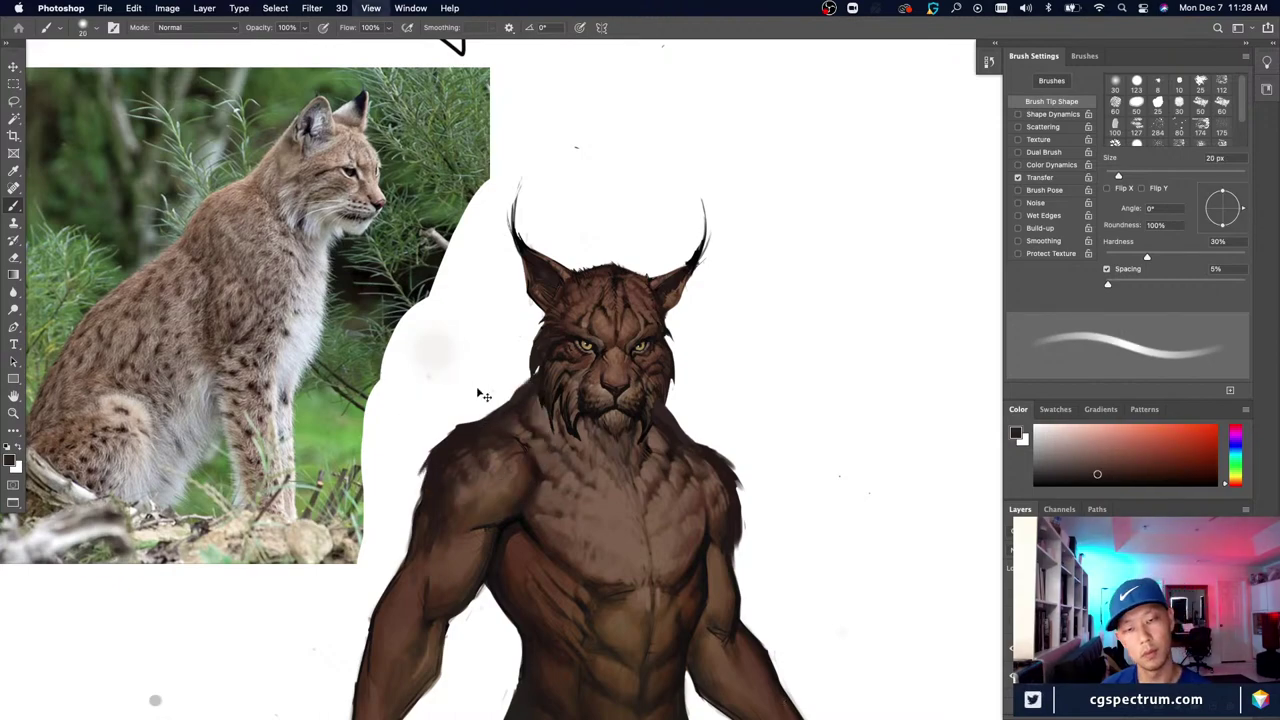
key(super+equal)
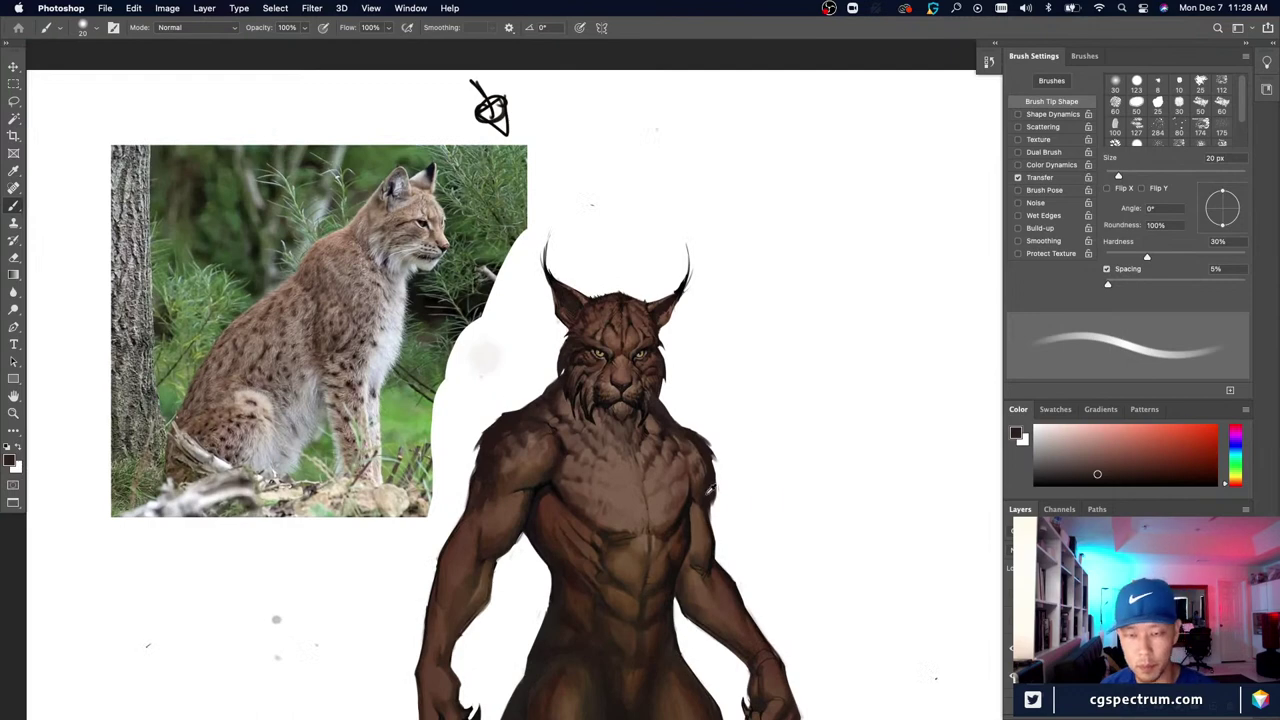
Step: Extend dark fur tufts down the outer upper arm on the image's left with a 9 px brush and sampled dark tones
key(bracketleft)
key(bracketleft)
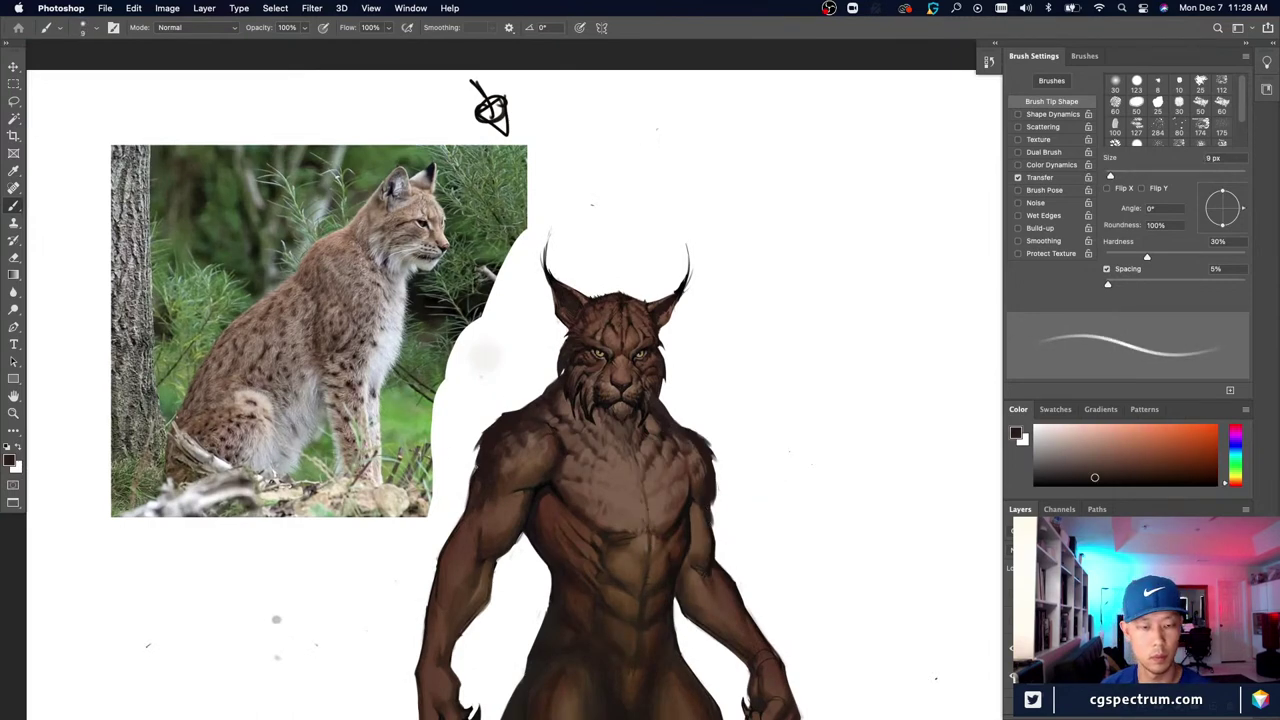
drag(477, 465, 466, 499)
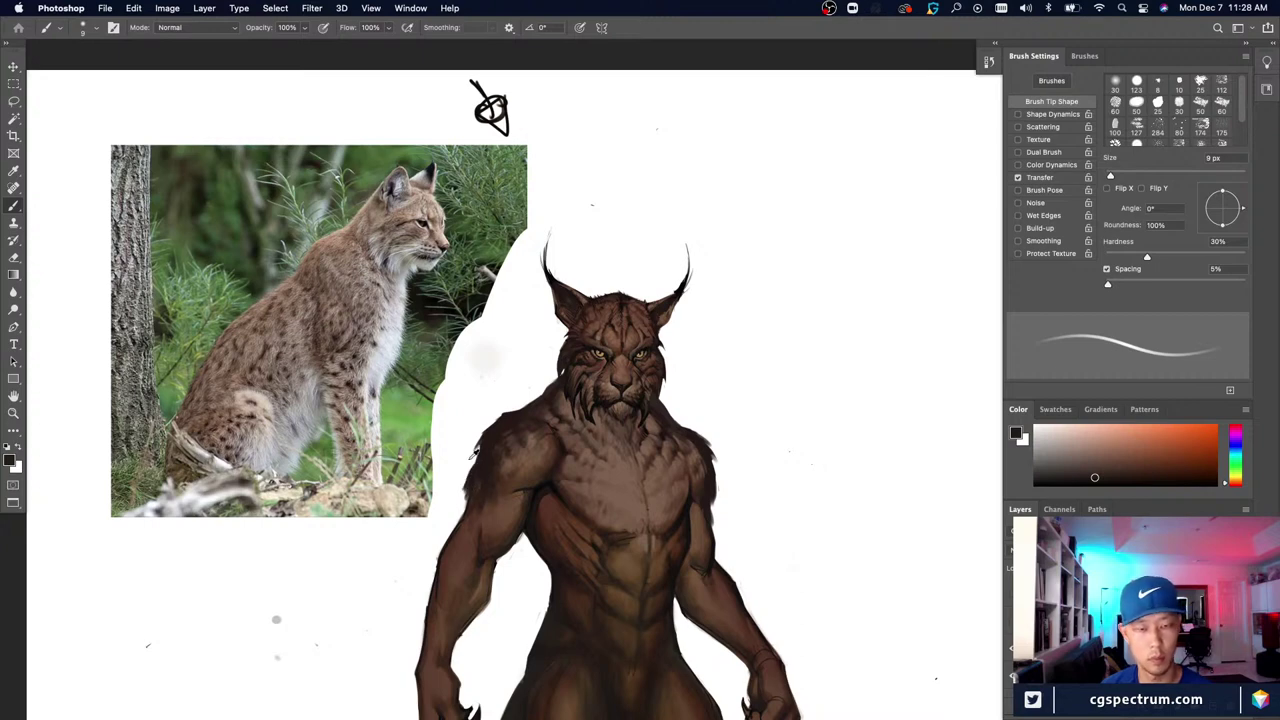
key(x)
alt+click(484, 462)
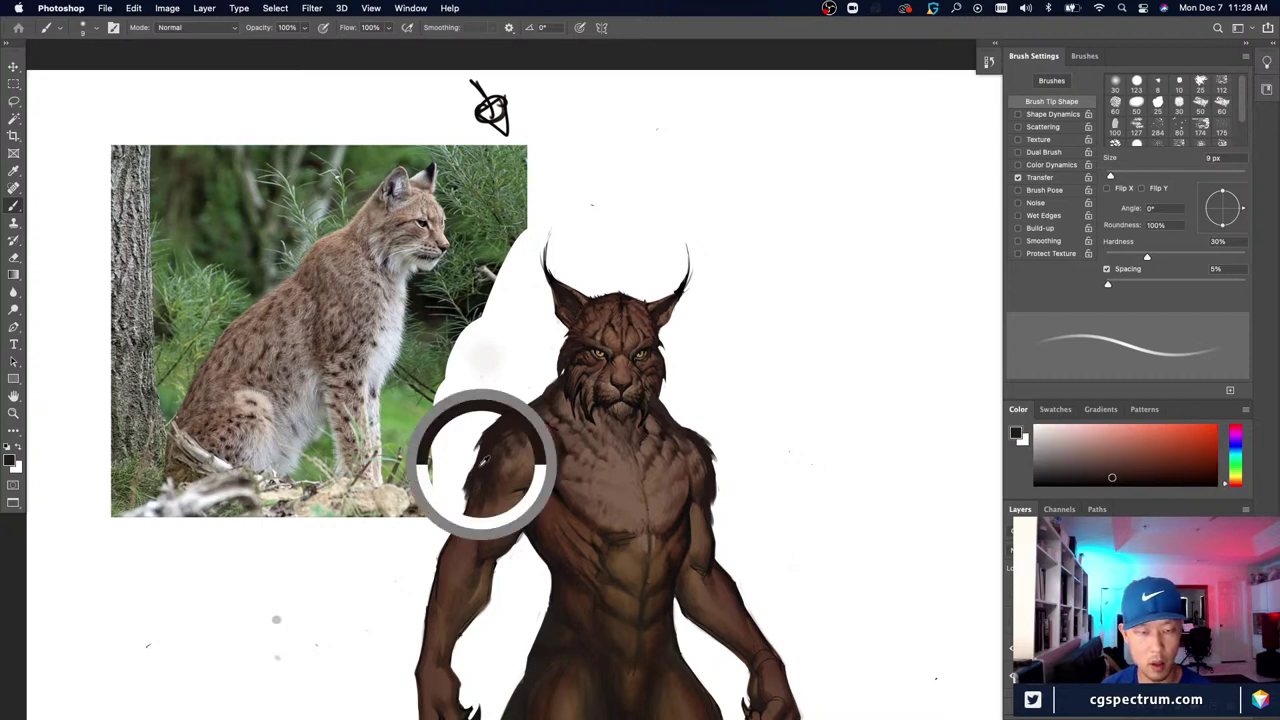
alt+click(488, 448)
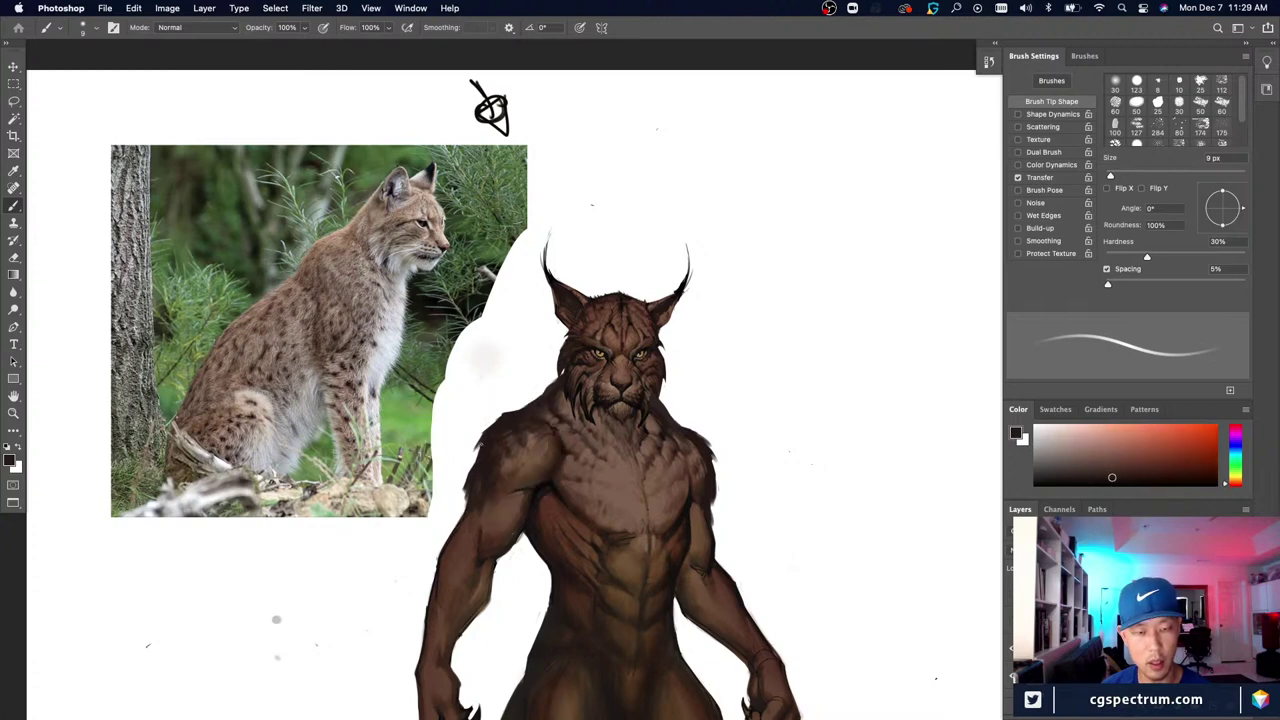
Step: Shape the ragged fur edge of the upper arm on the image's left by alternating white and dark 9 px strokes
key(x)
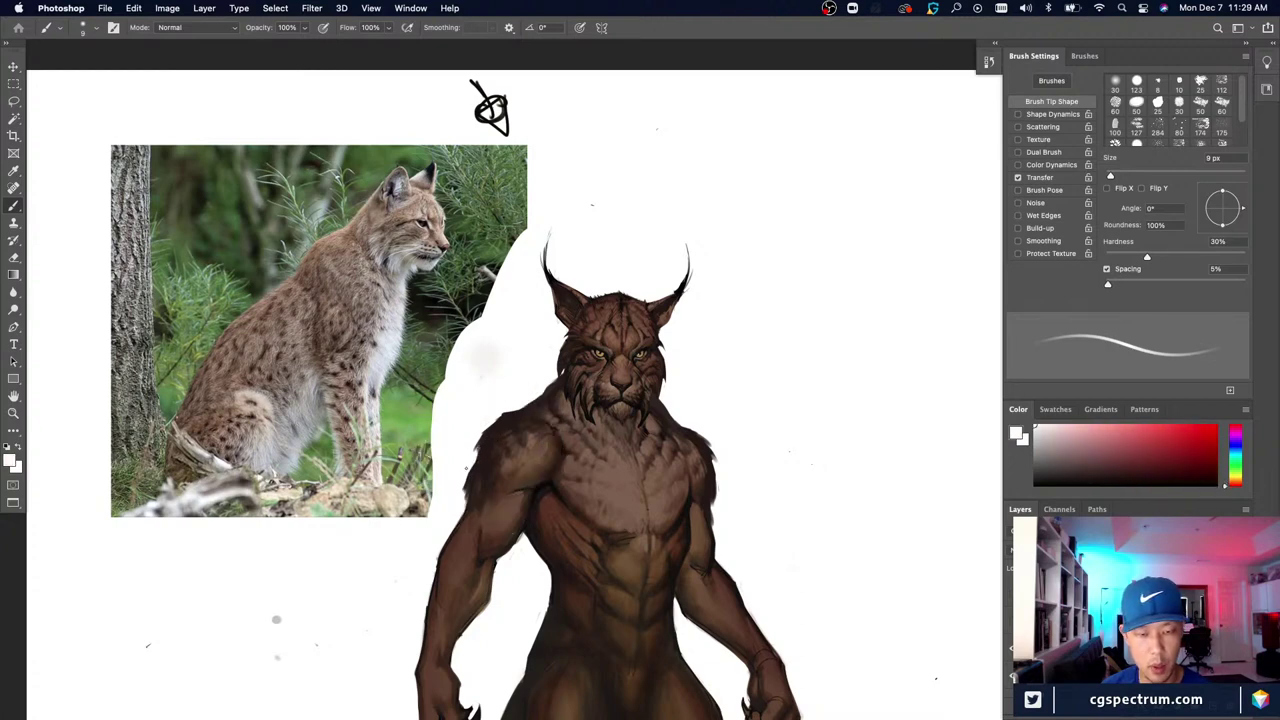
key(x)
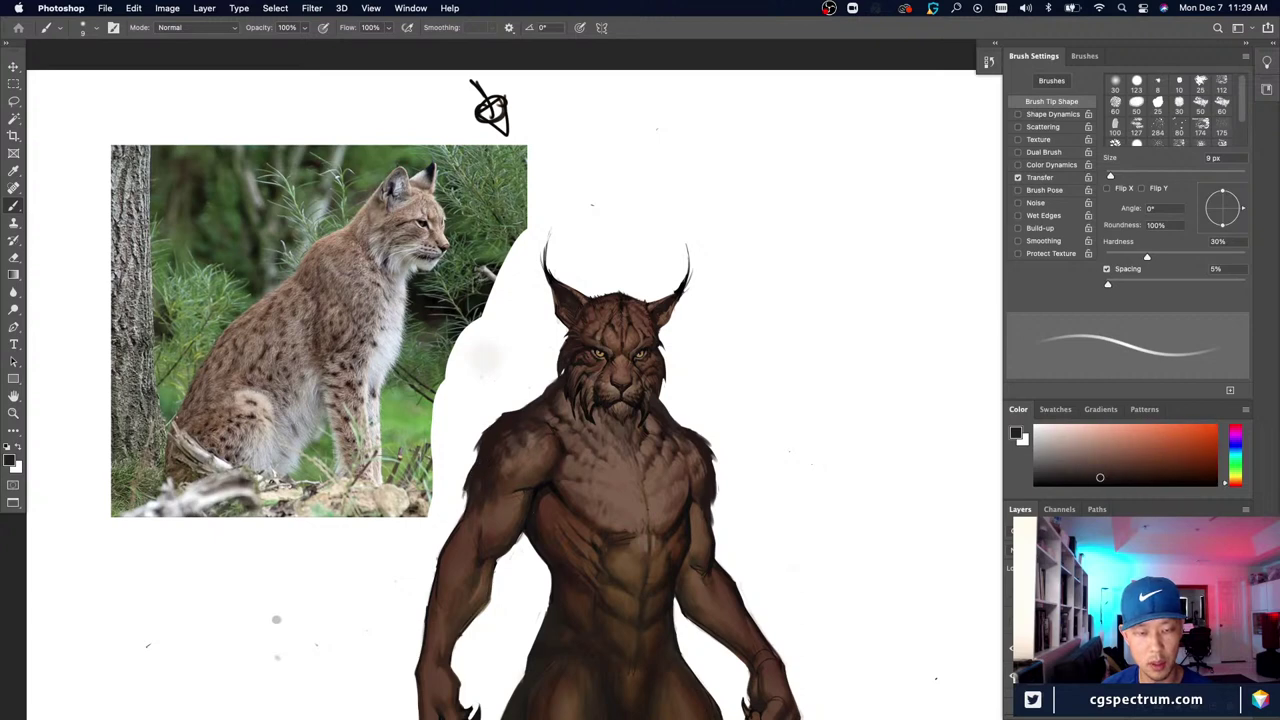
key(x)
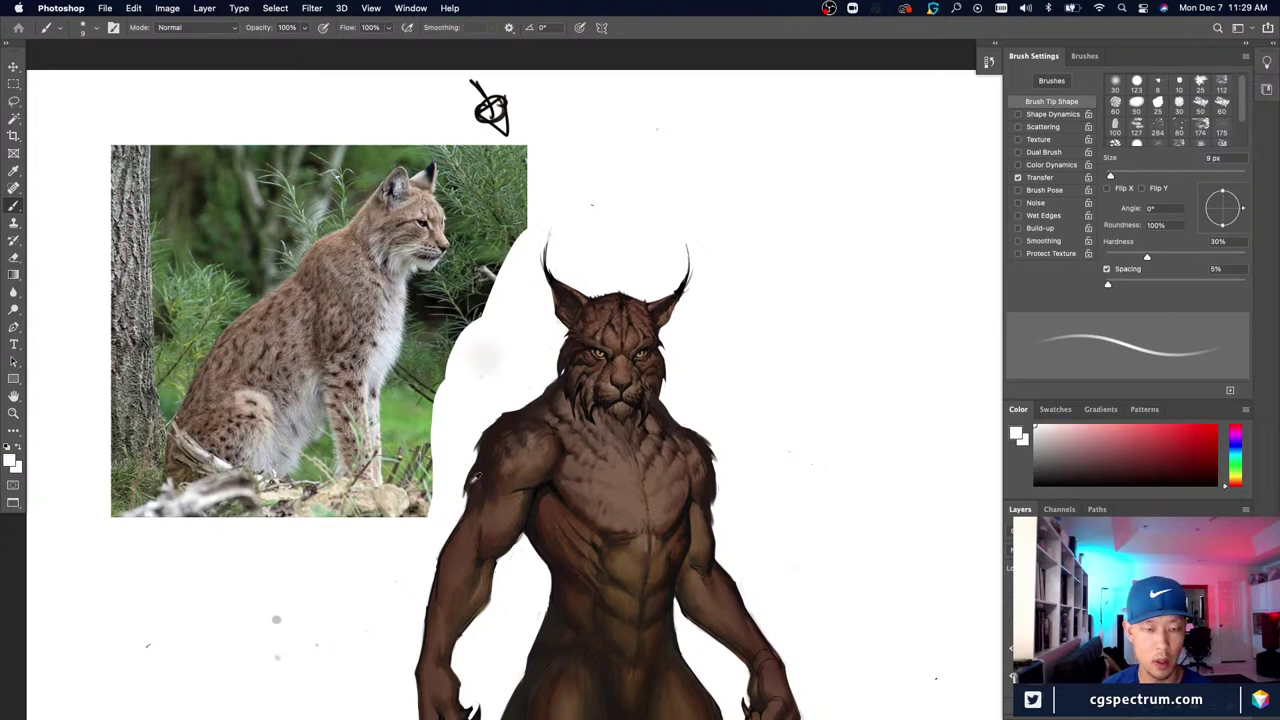
key(x)
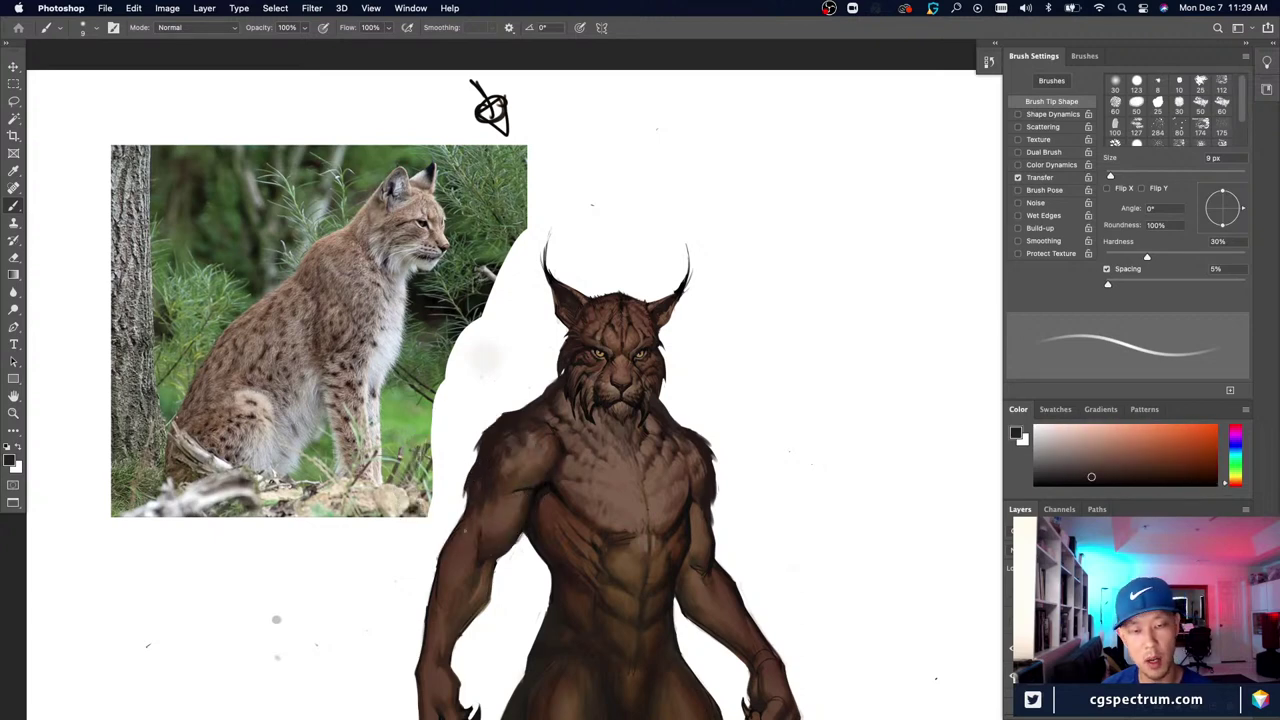
key(x)
key(x)
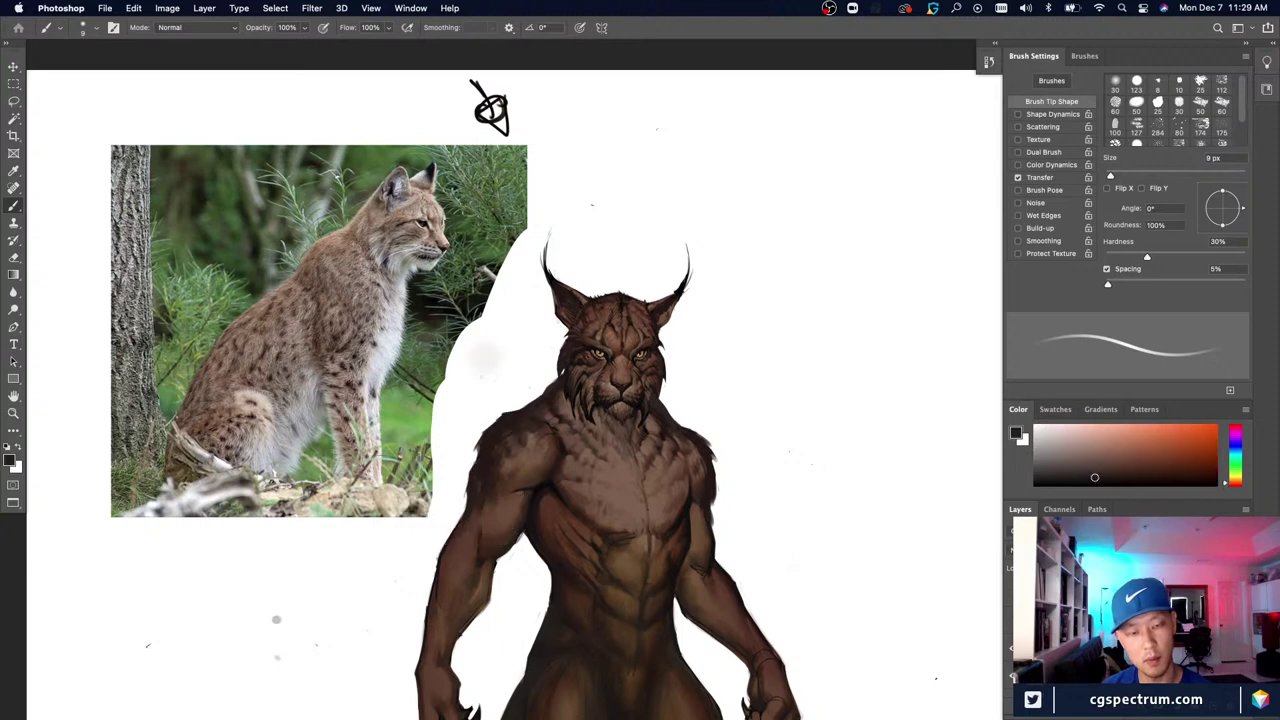
key(x)
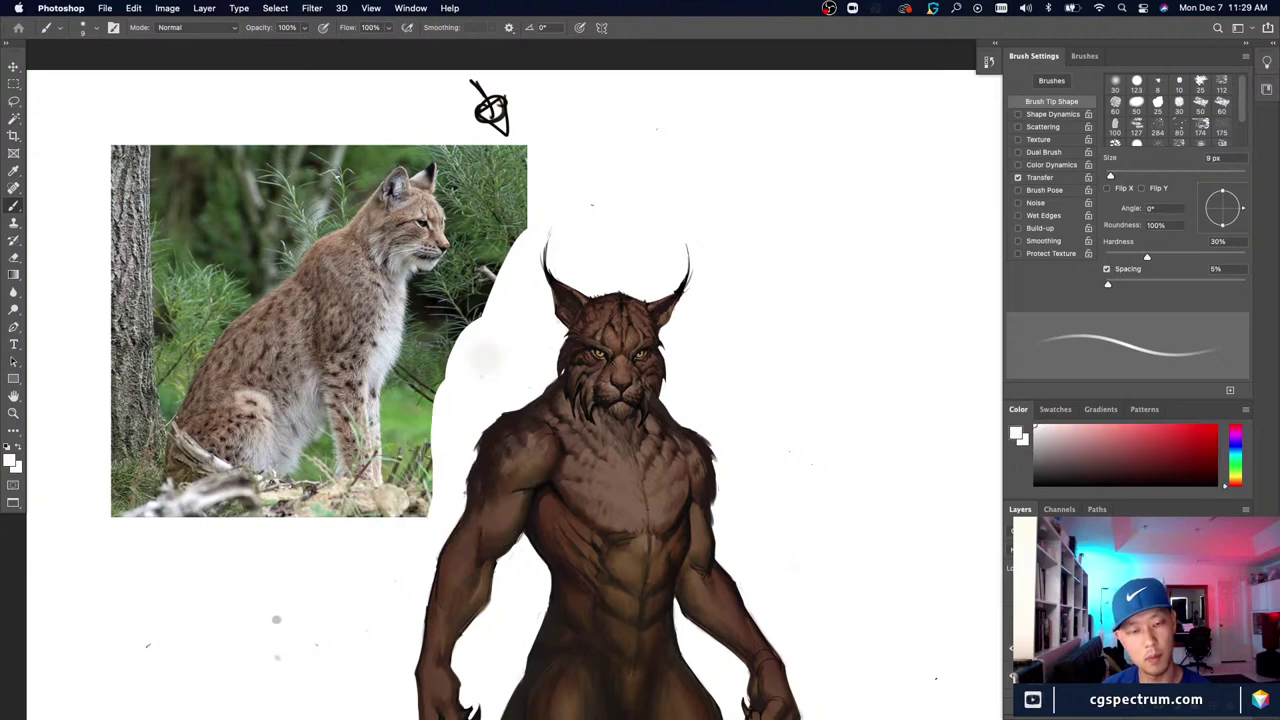
Step: Touch up the fur edge on the upper arm on the image's right with a sampled dark tone and an 8 px brush
key(super+minus)
key(super+plus)
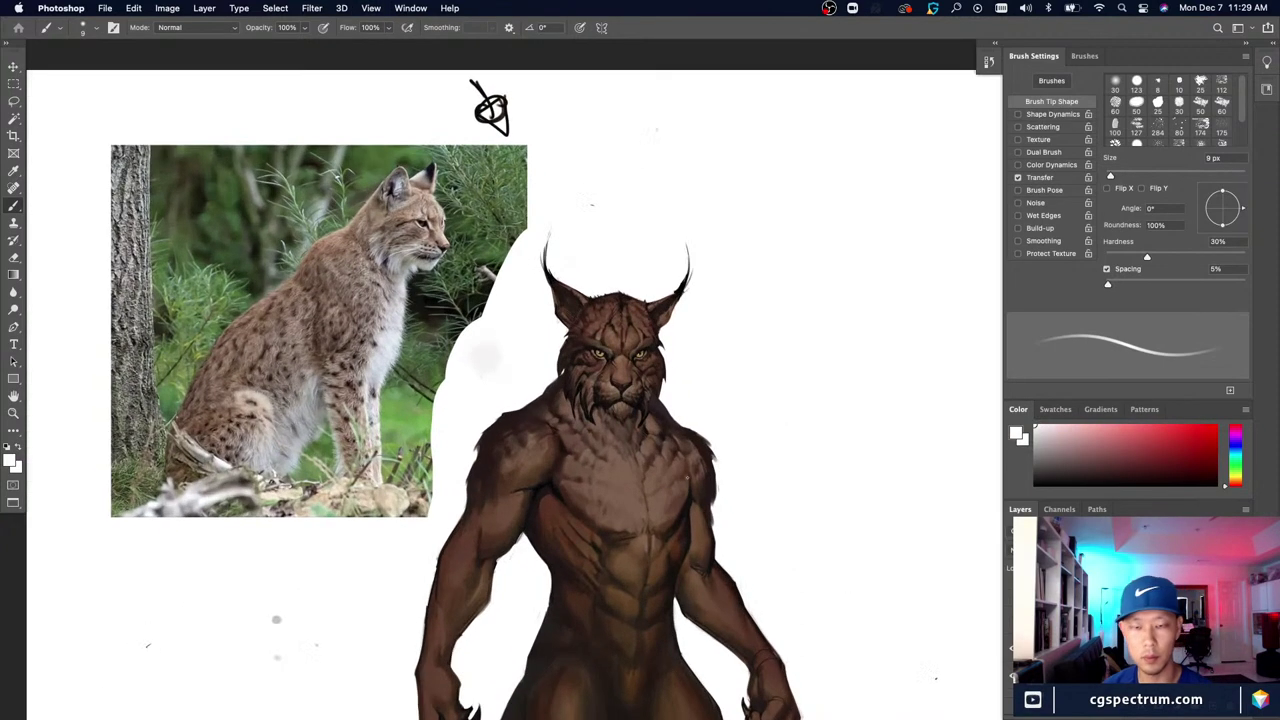
alt+click(711, 500)
alt+click(717, 510)
alt+click(716, 514)
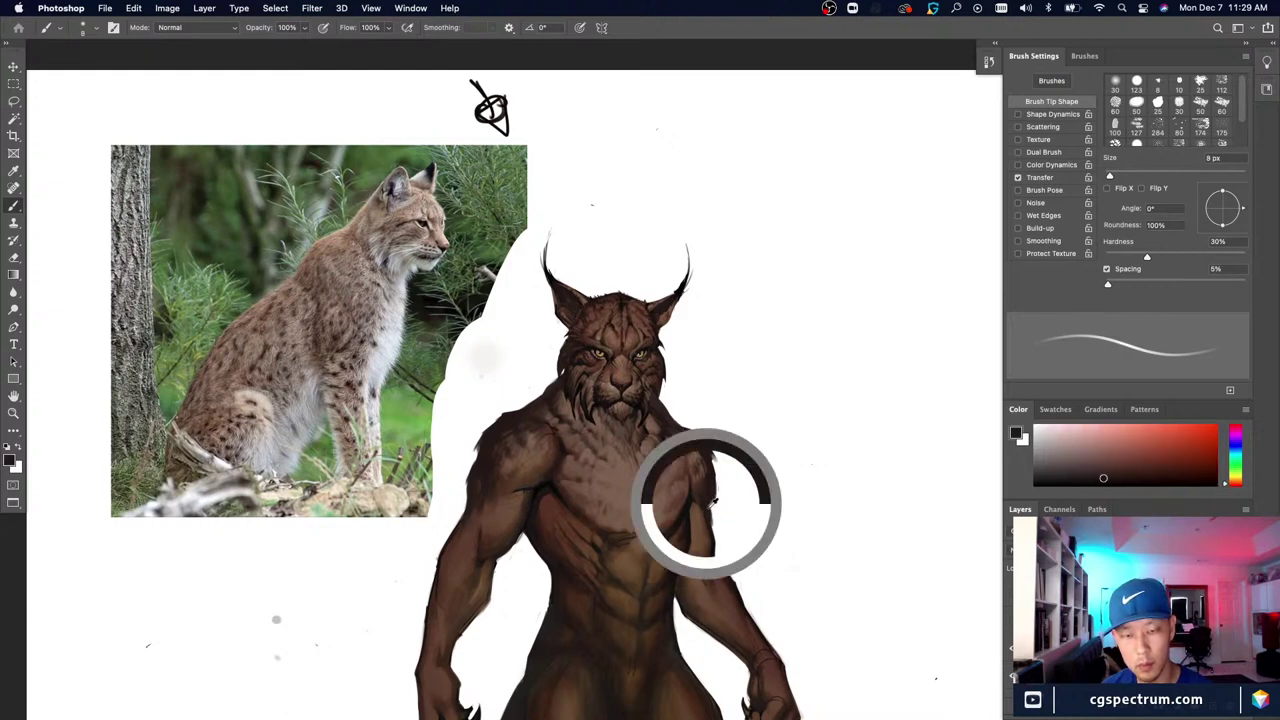
Step: Examine the character's head, shoulders and torso against the lynx reference photo at several zoom levels
key(super+minus)
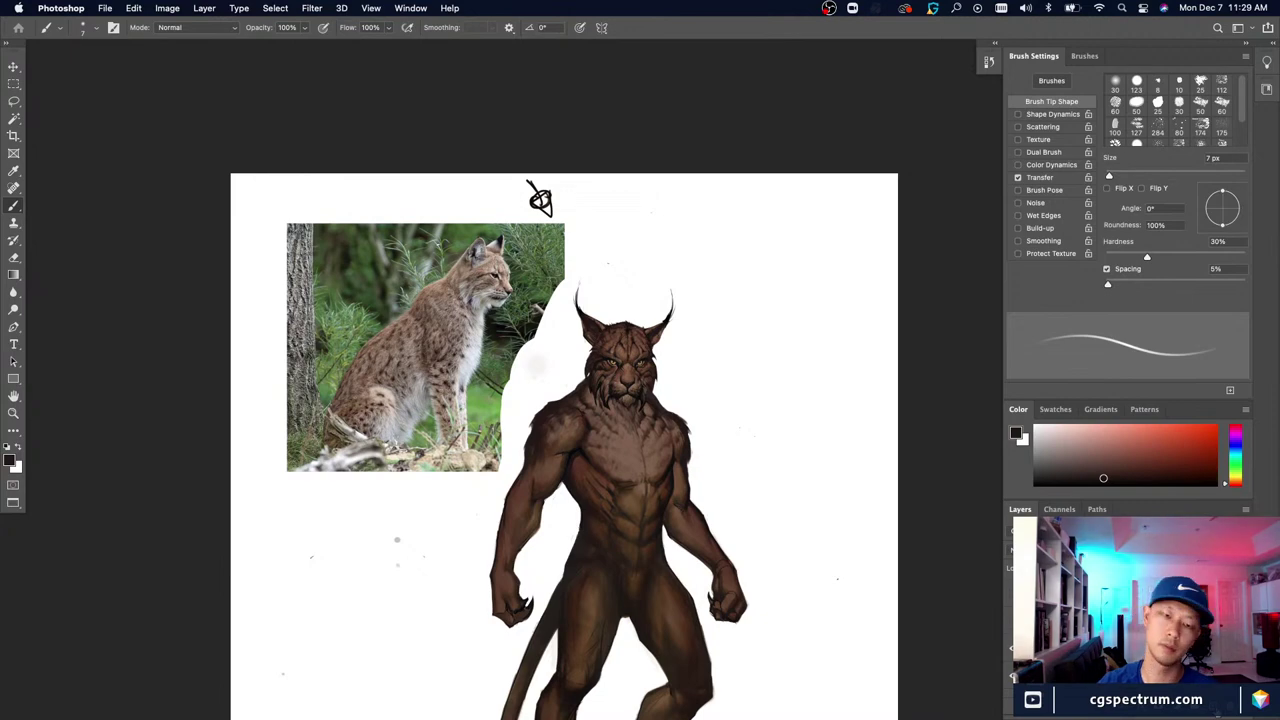
key(ctrl+plus)
key(ctrl+plus)
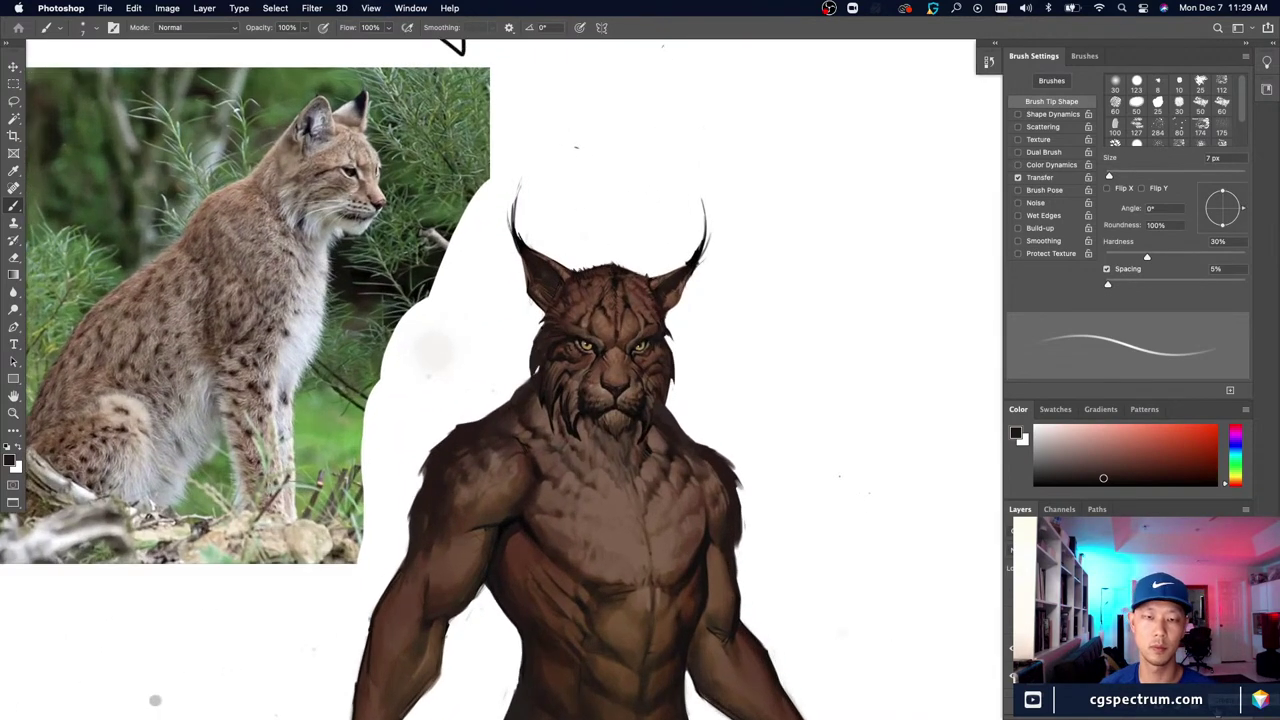
key(ctrl+minus)
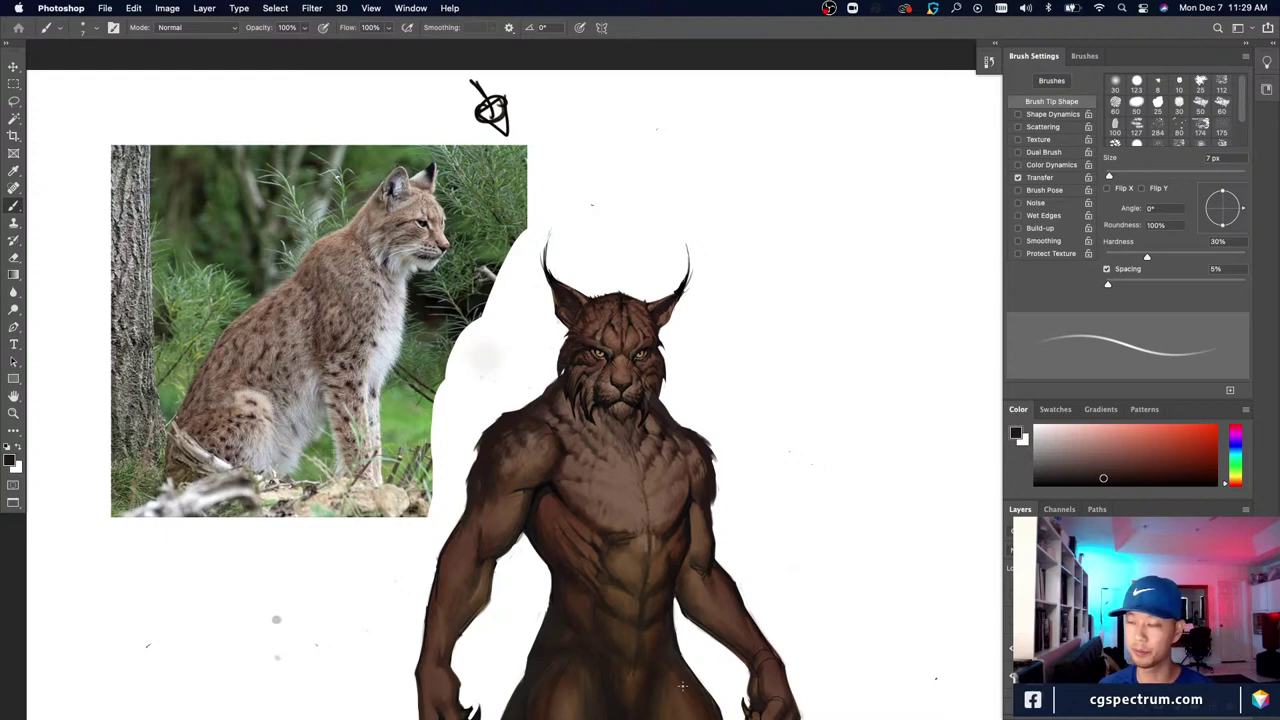
scroll(310, 618, down, 2)
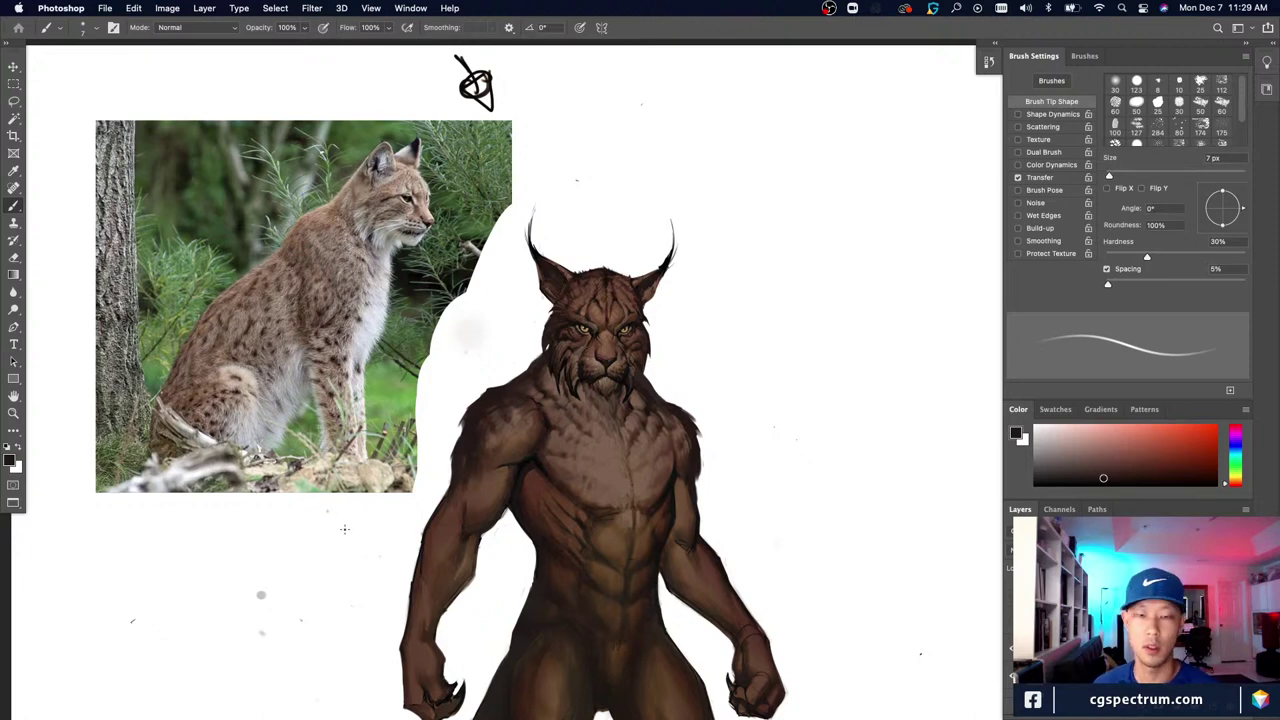
key(super+plus)
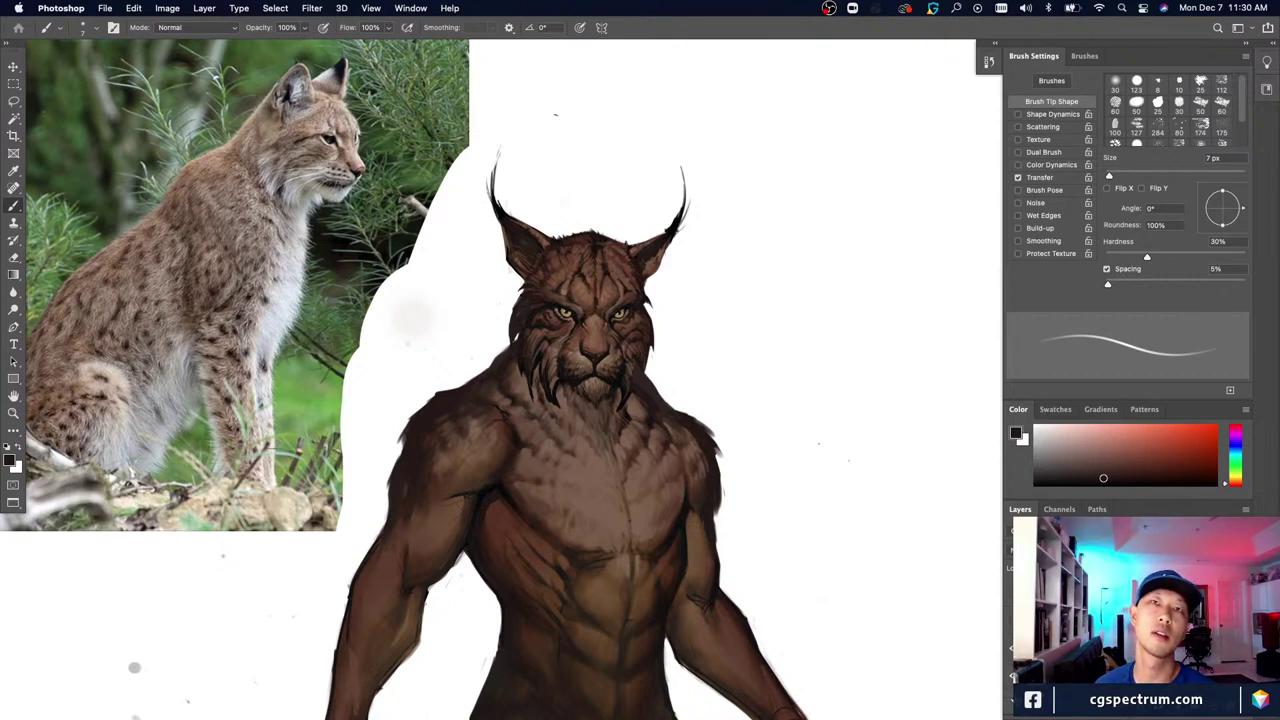
scroll(900, 654, down, 3)
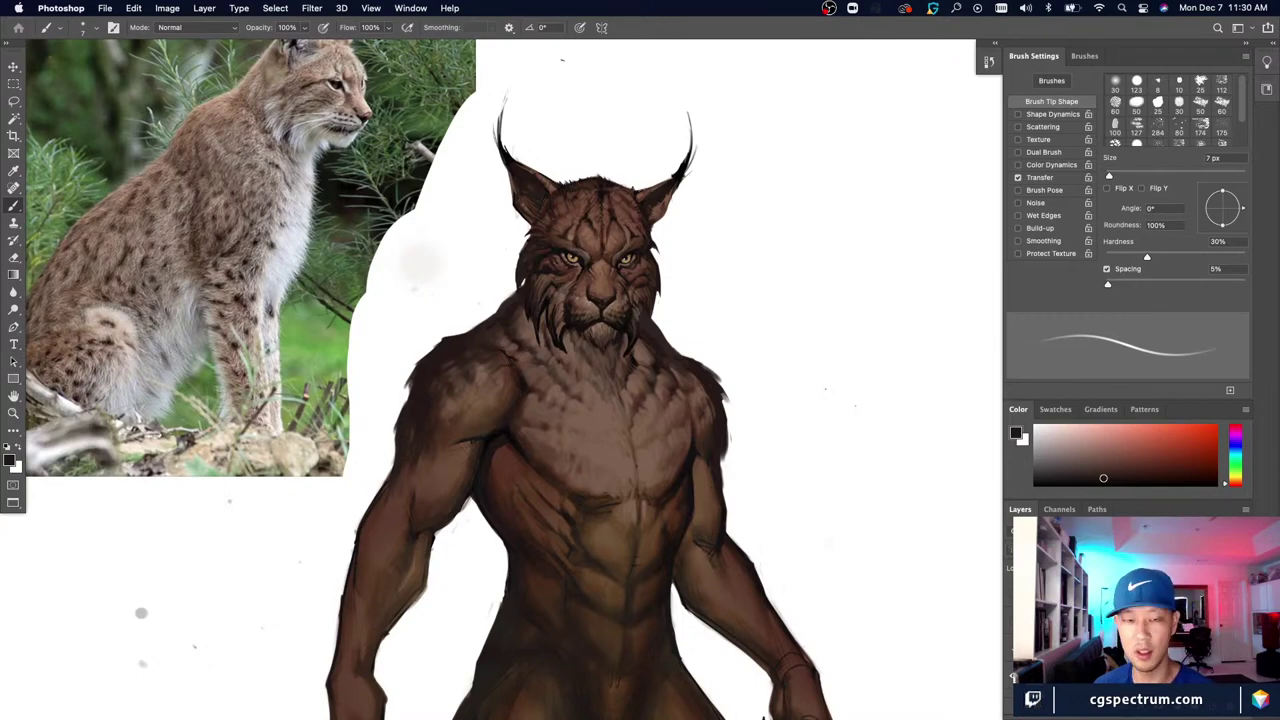
key(super+minus)
key(super+plus)
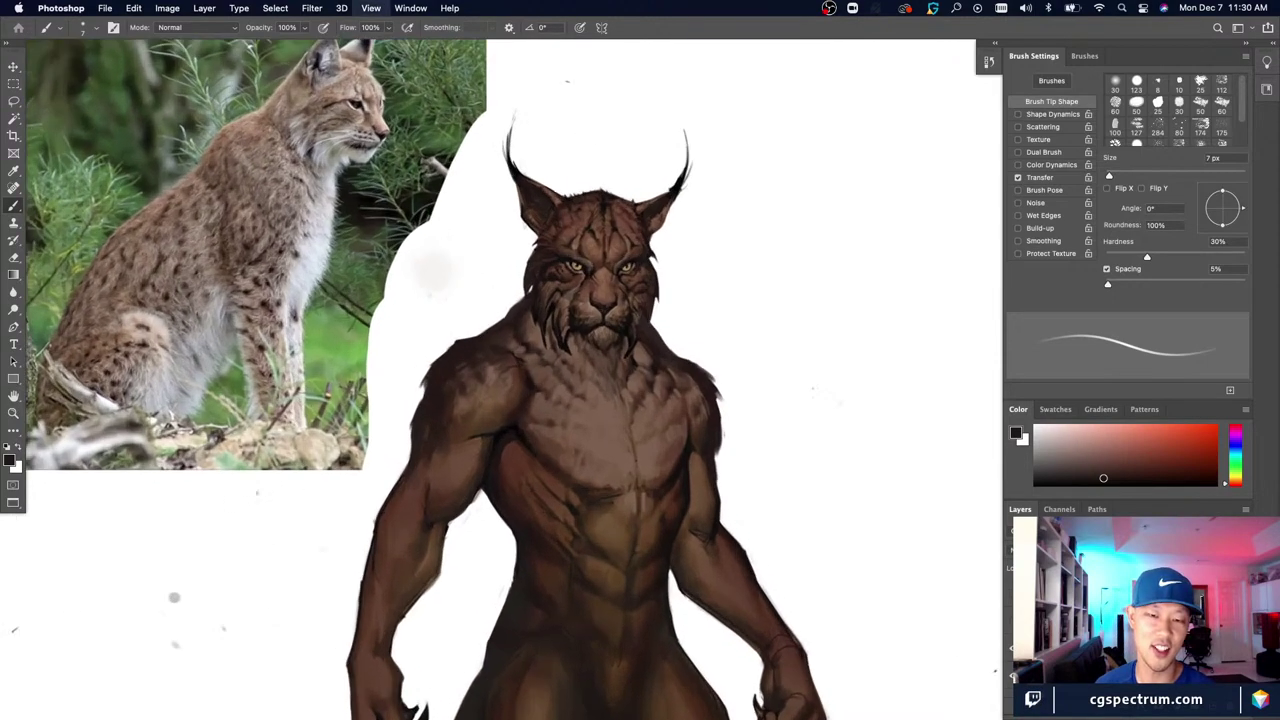
key(super+minus)
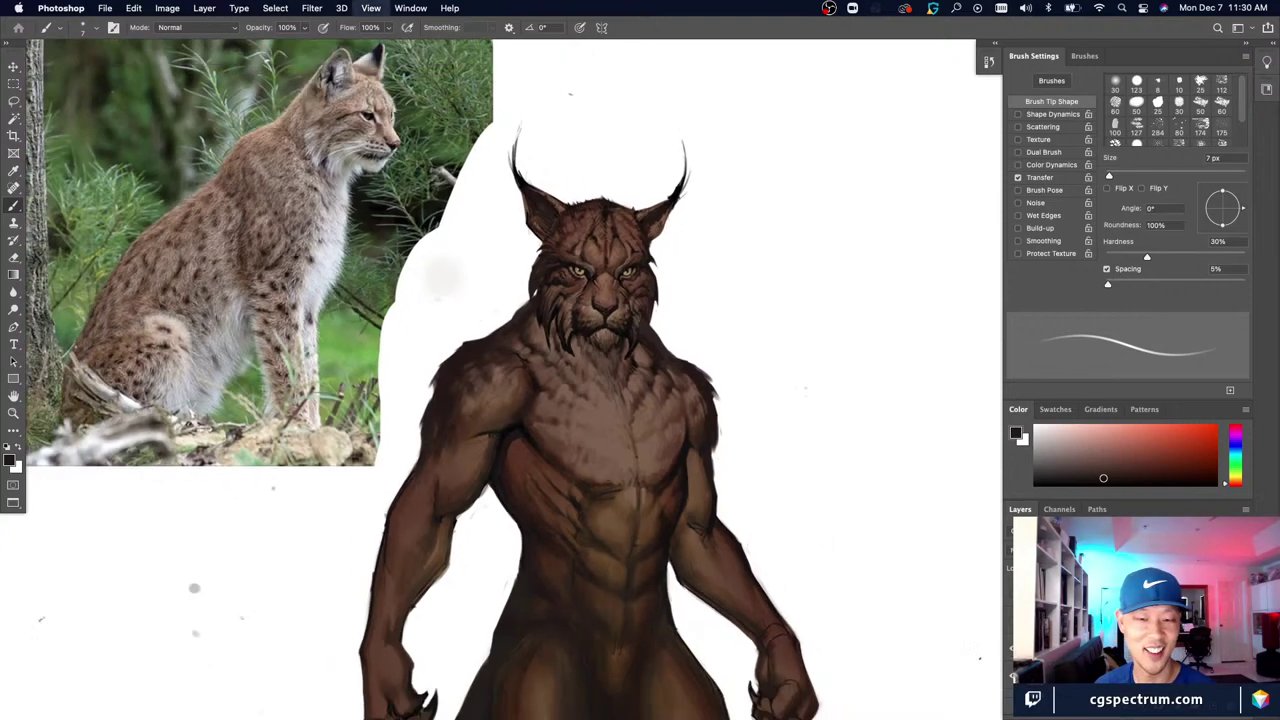
key(super+plus)
drag(480, 49, 531, 151)
key(super+plus)
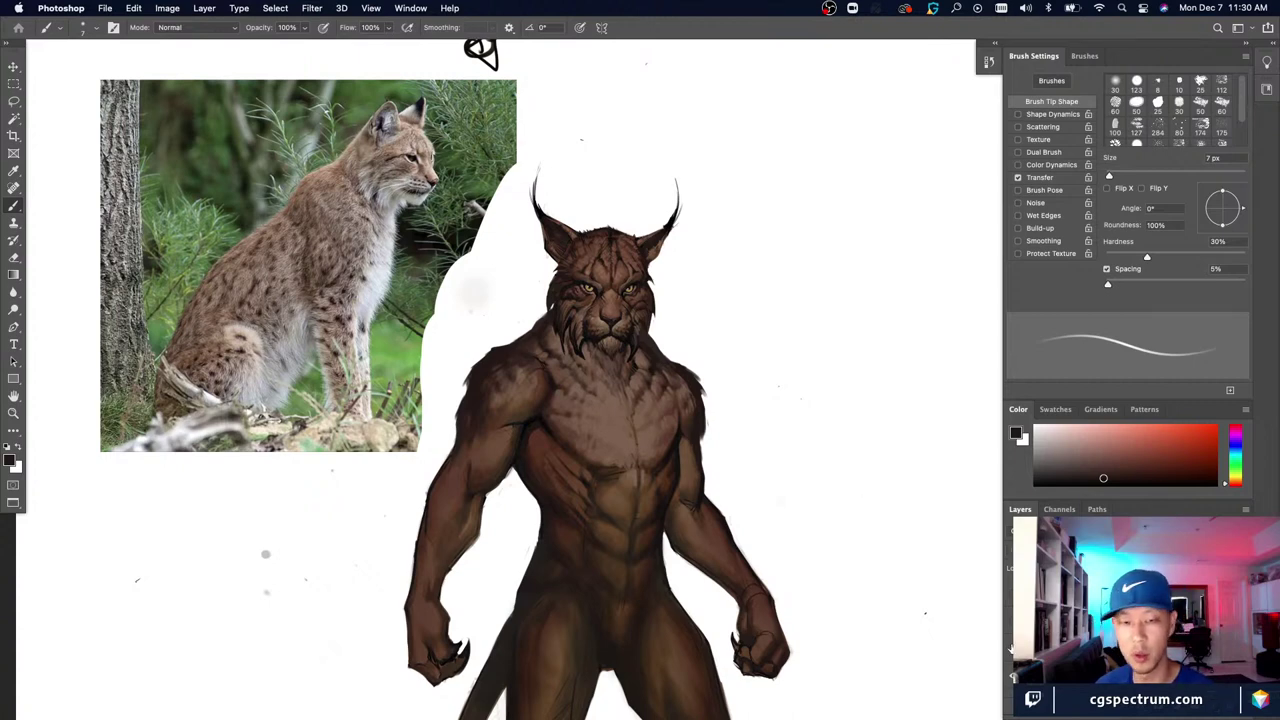
Step: Examine the full figure's arms, legs and tail at several zoom levels to judge its proportions
alt+click(606, 405)
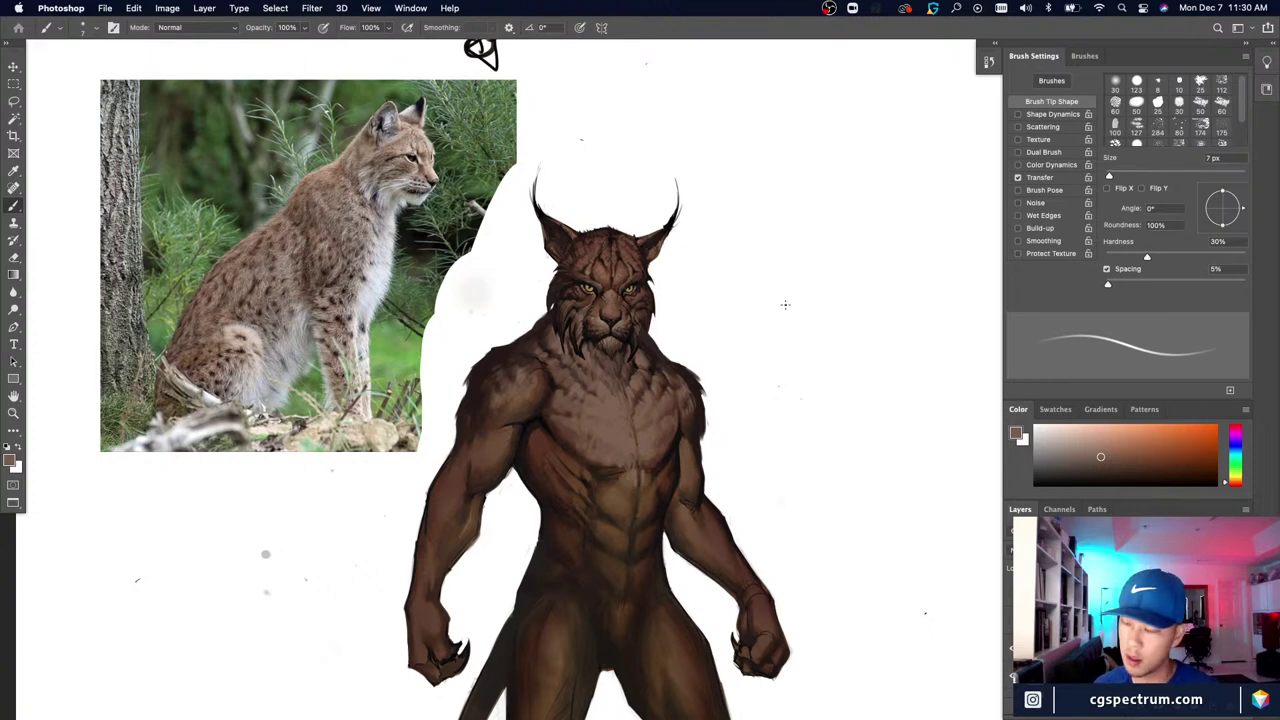
key(super+minus)
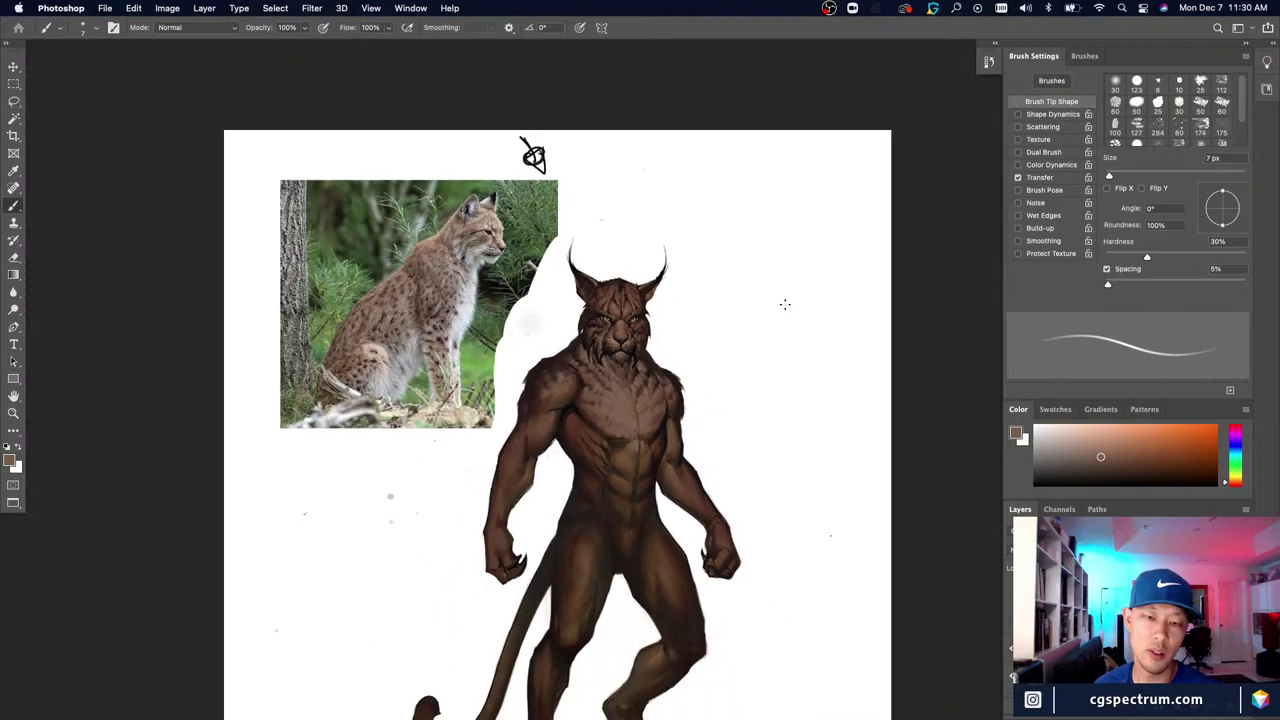
key(super+plus)
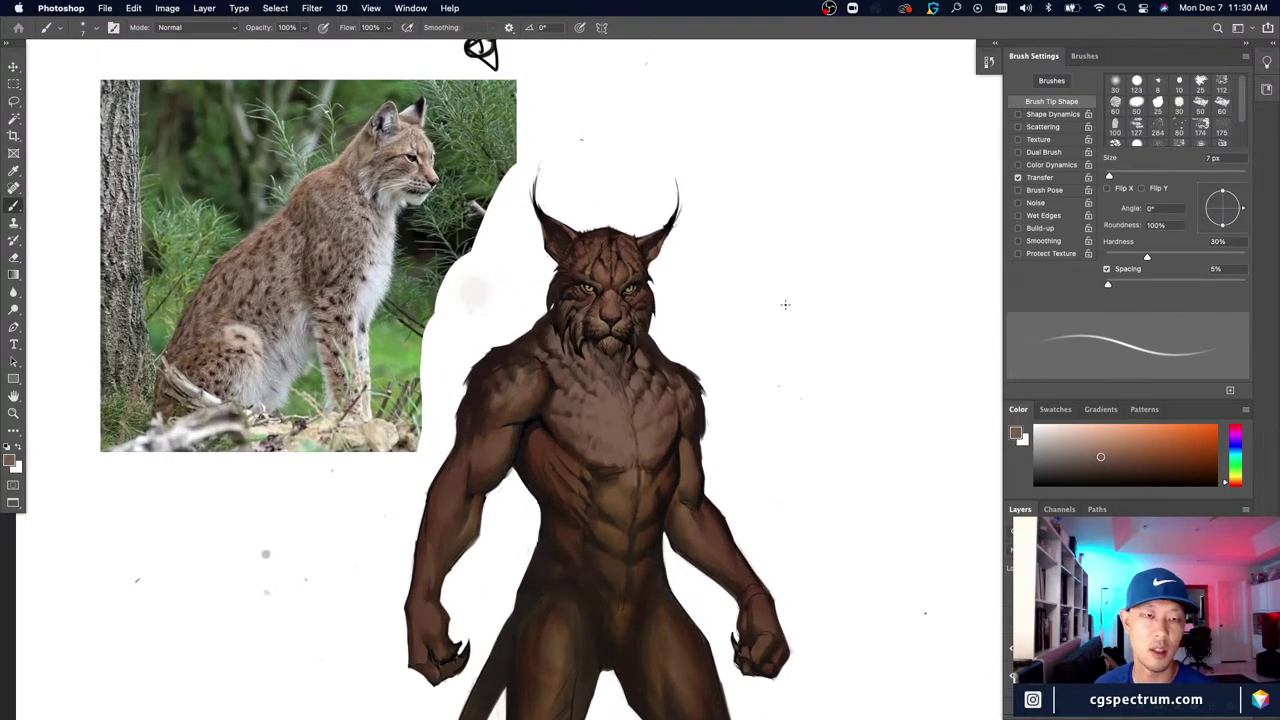
key(super+minus)
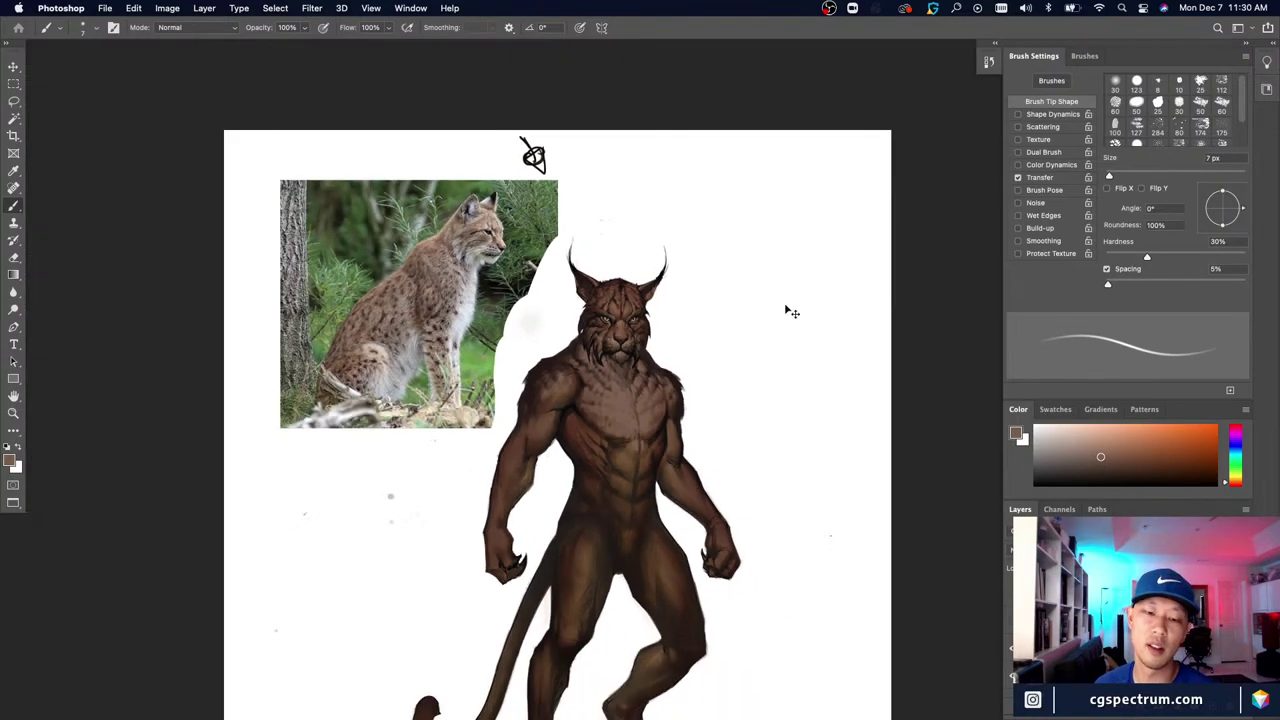
key(super+minus)
key(super+plus)
drag(463, 646, 450, 526)
scroll(418, 447, up, 2)
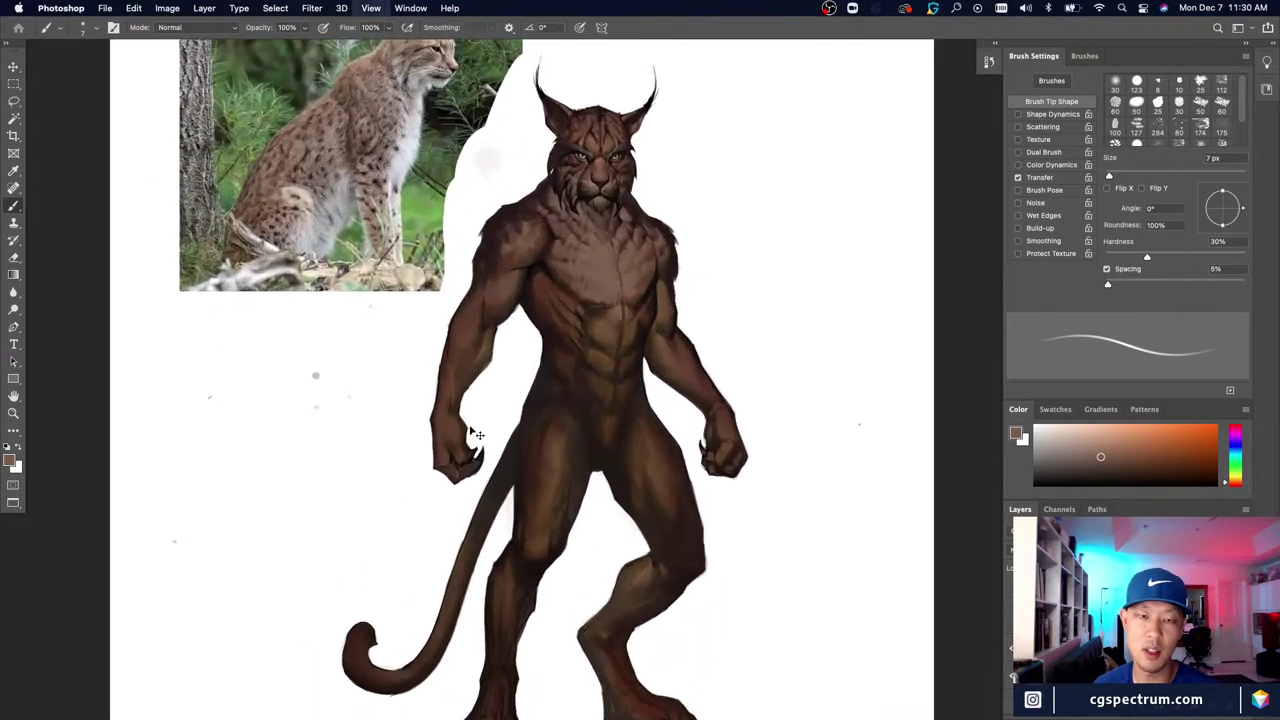
scroll(449, 394, down, 3)
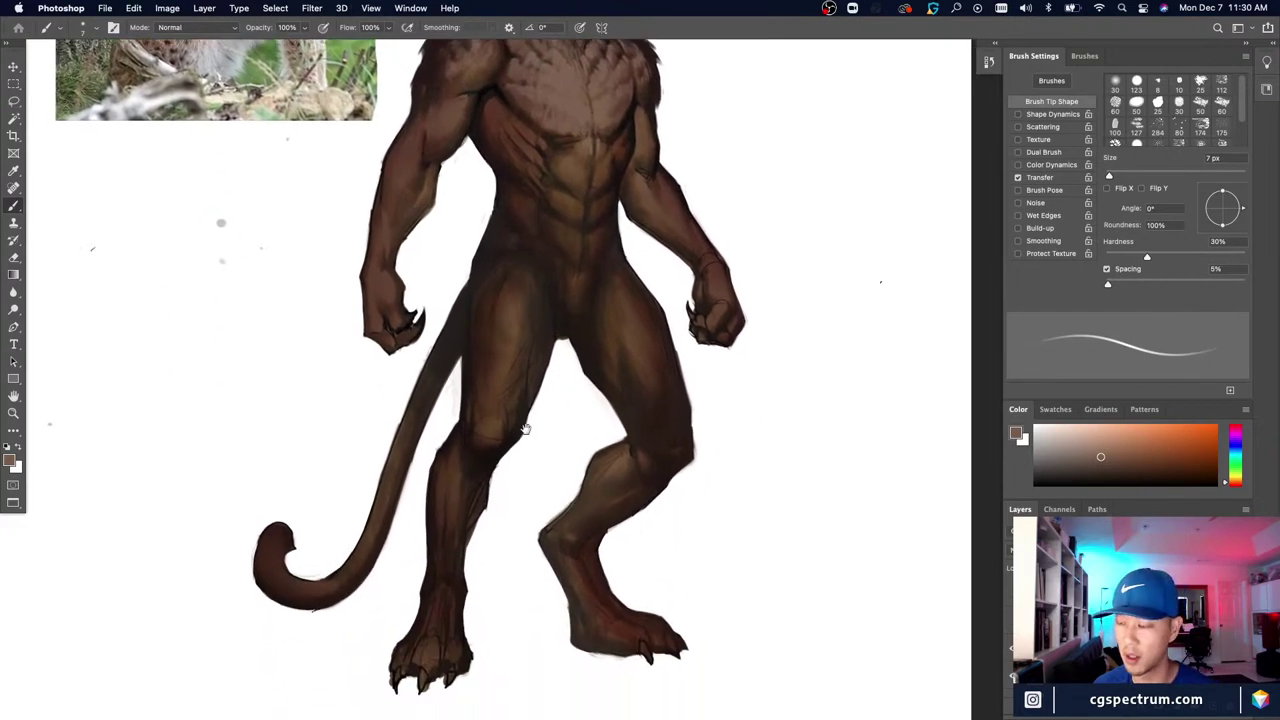
scroll(526, 430, up, 3)
Step: Try to shorten the arm on the image's left by lassoing it from shoulder to hand and scaling the selection down slightly
key(l)
mouse_move(426, 188)
mouse_down()
mouse_move(475, 166)
mouse_move(448, 465)
mouse_move(362, 578)
mouse_move(412, 190)
mouse_up()
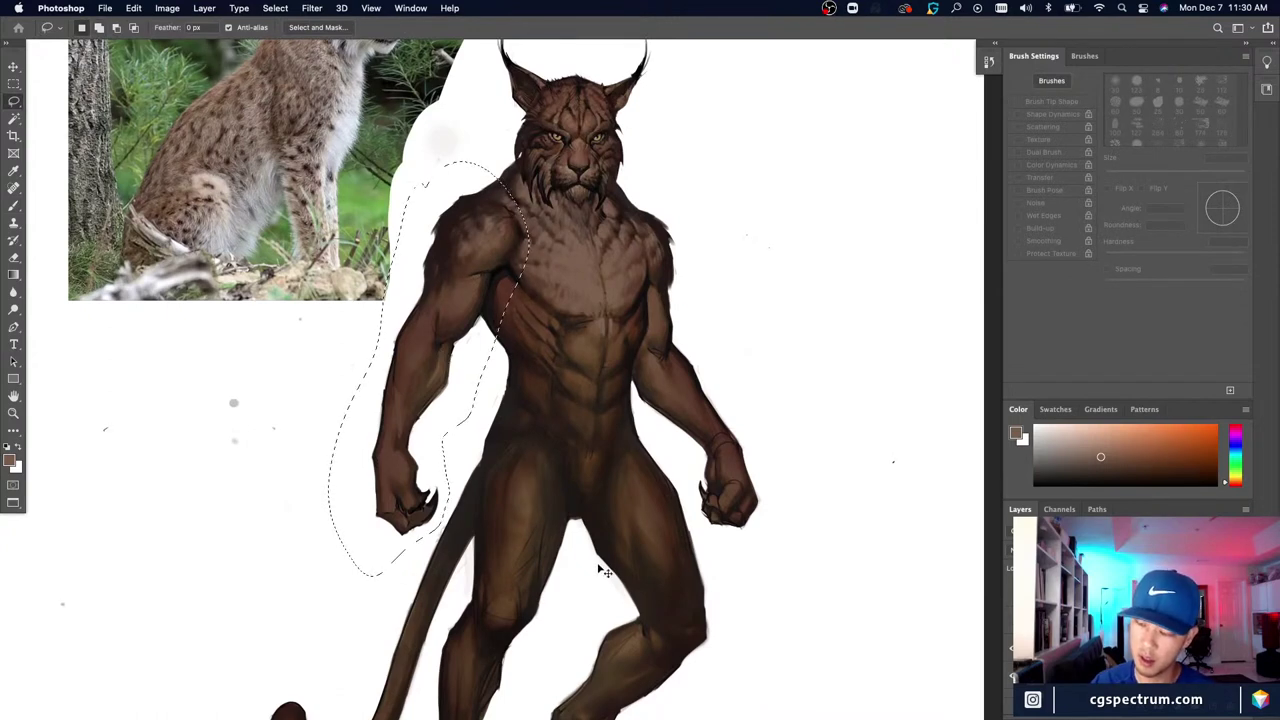
key(ctrl+t)
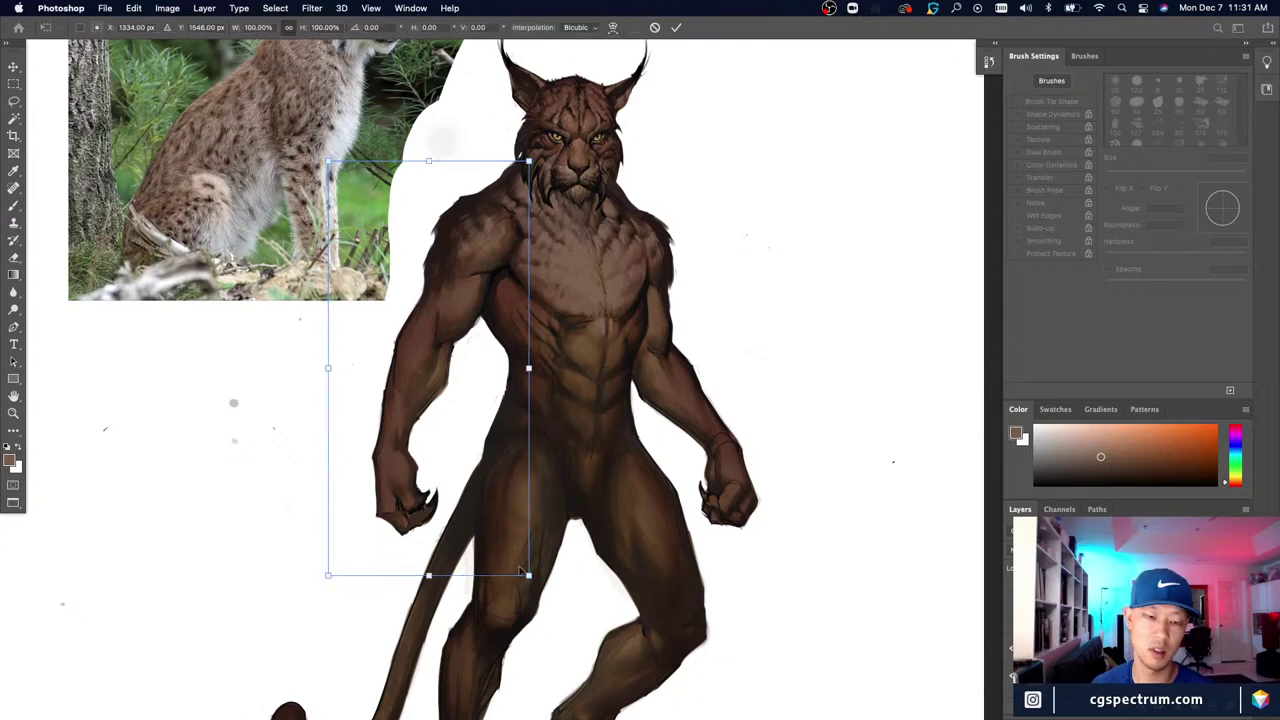
mouse_move(520, 570)
mouse_down()
mouse_move(534, 531)
mouse_move(520, 516)
mouse_move(512, 528)
mouse_move(446, 452)
mouse_up()
key(Return)
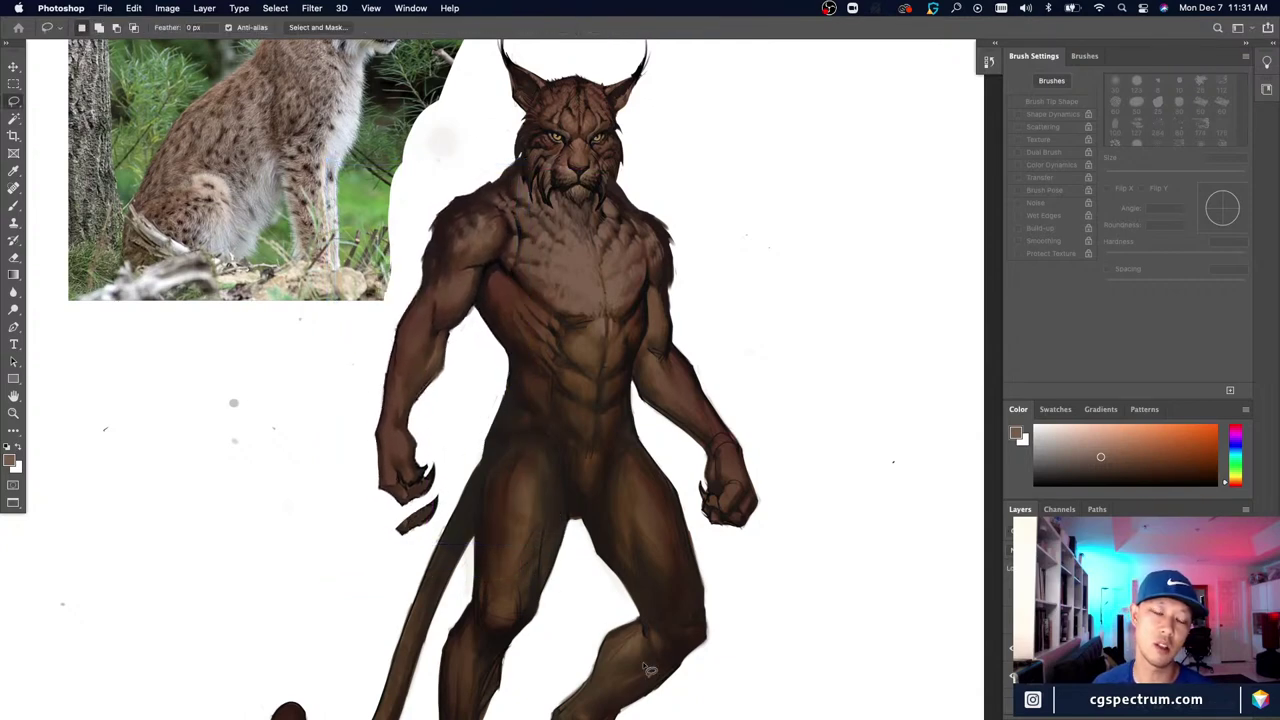
key(super+minus)
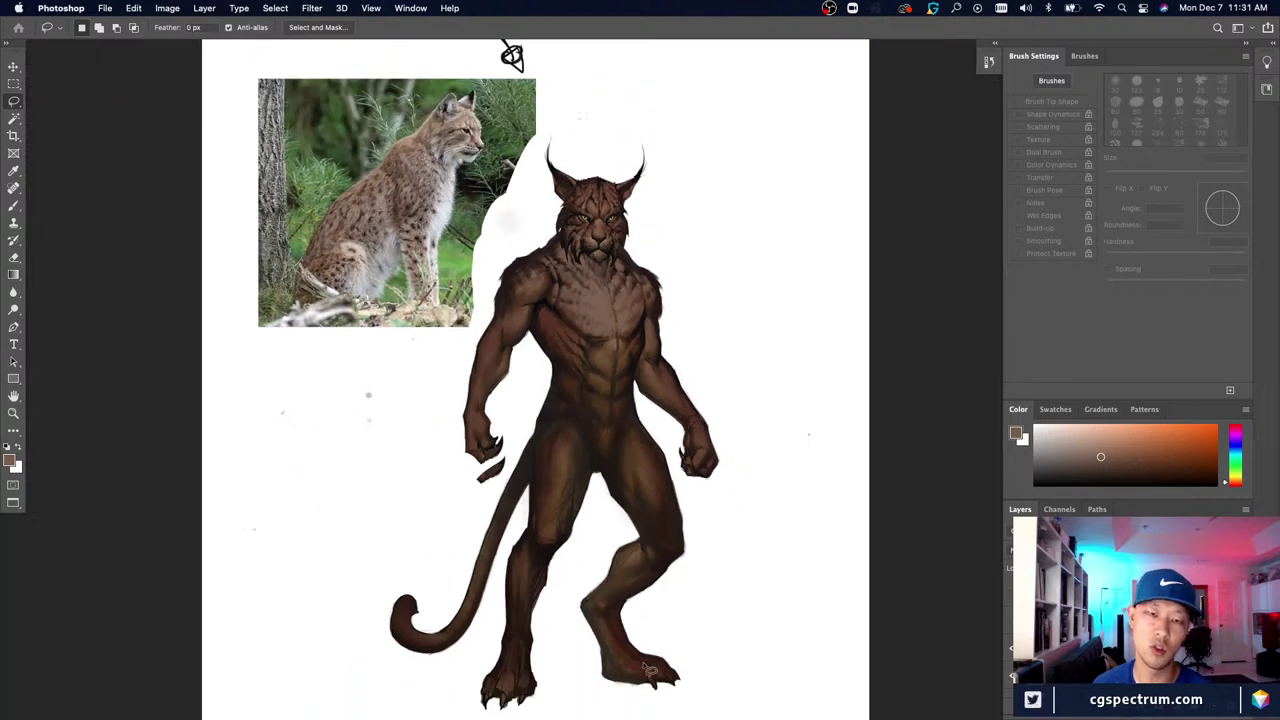
key(super+d)
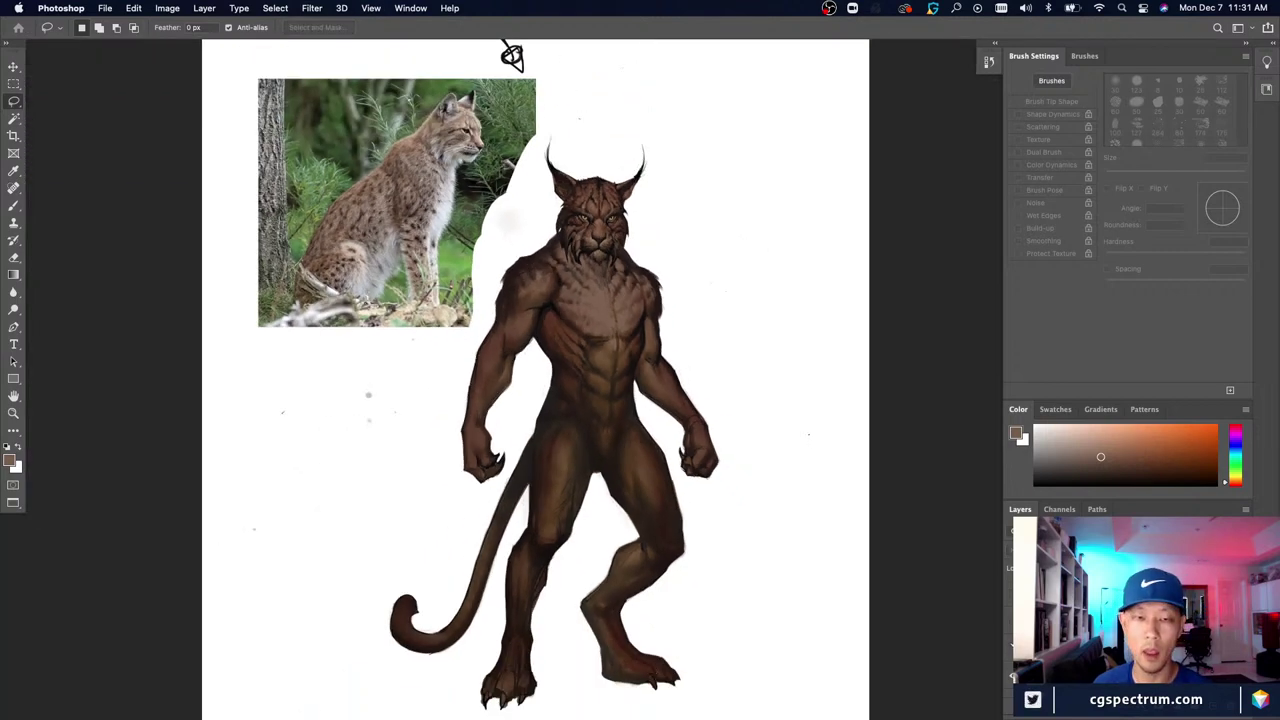
Step: Compare the shortened and original versions of the arm on the image's left, ending on the original length
key(super+z)
key(super+z)
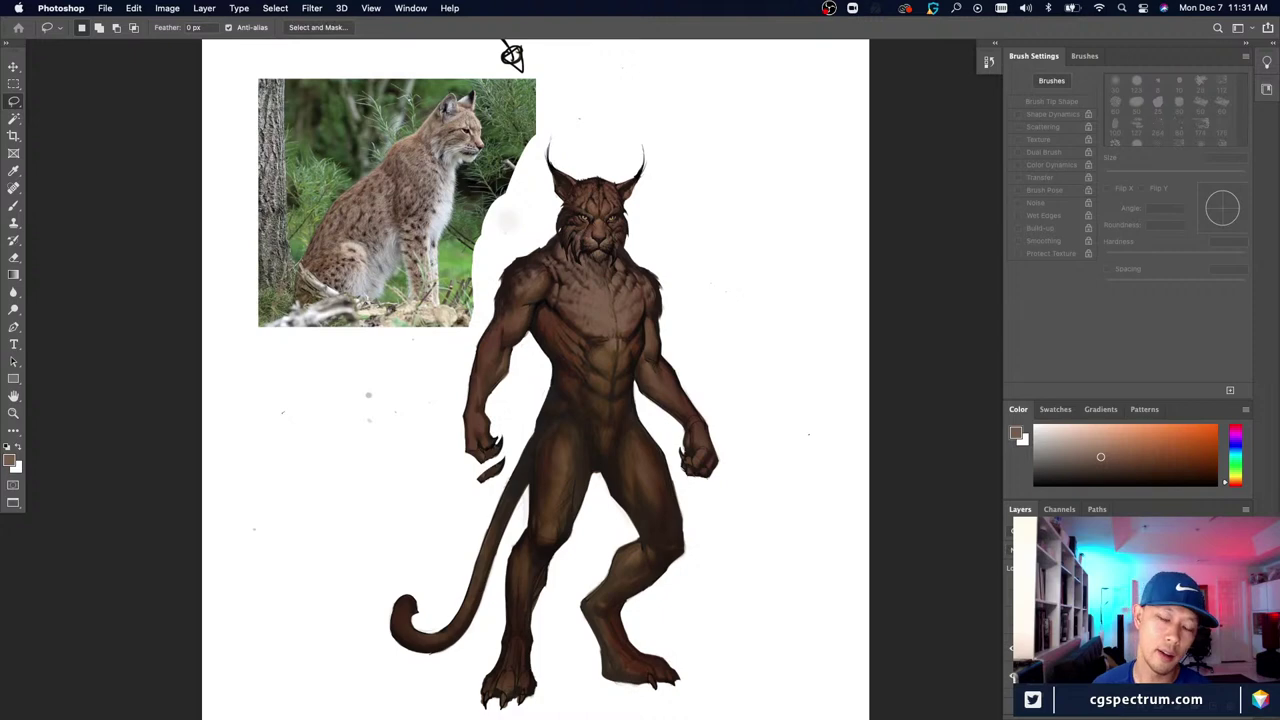
key(super+minus)
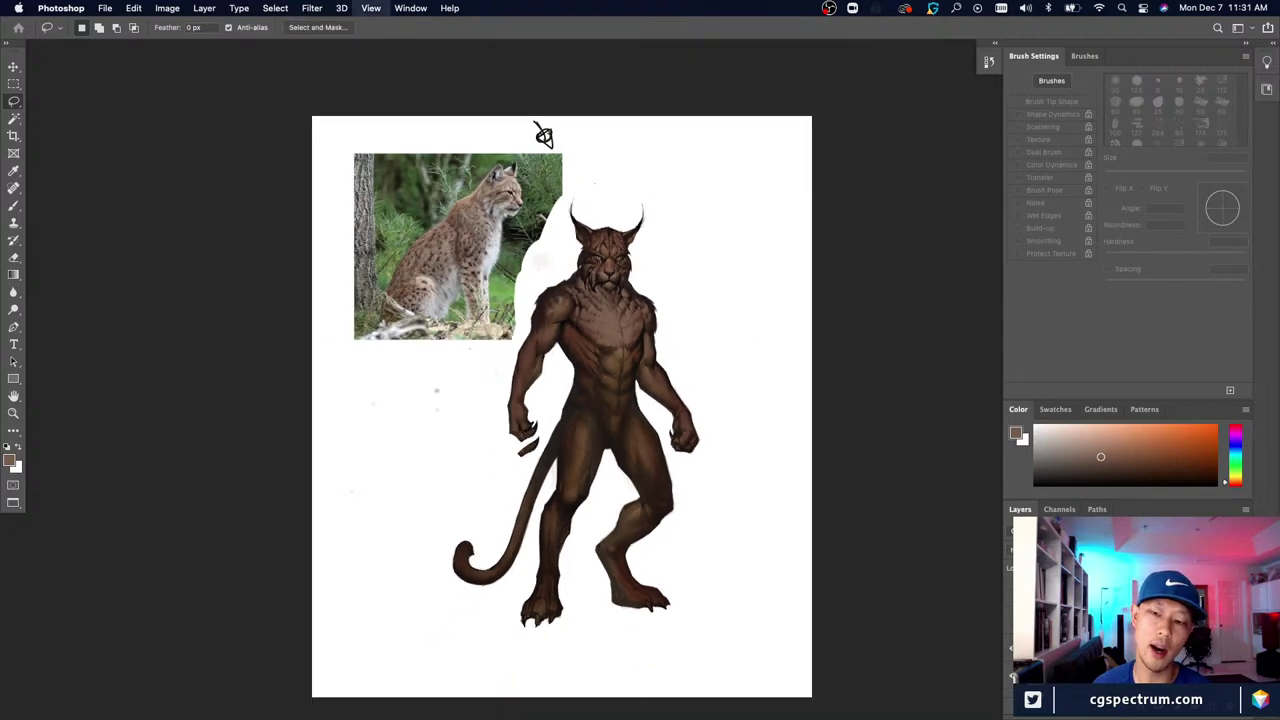
key(super+equal)
key(super+shift+z)
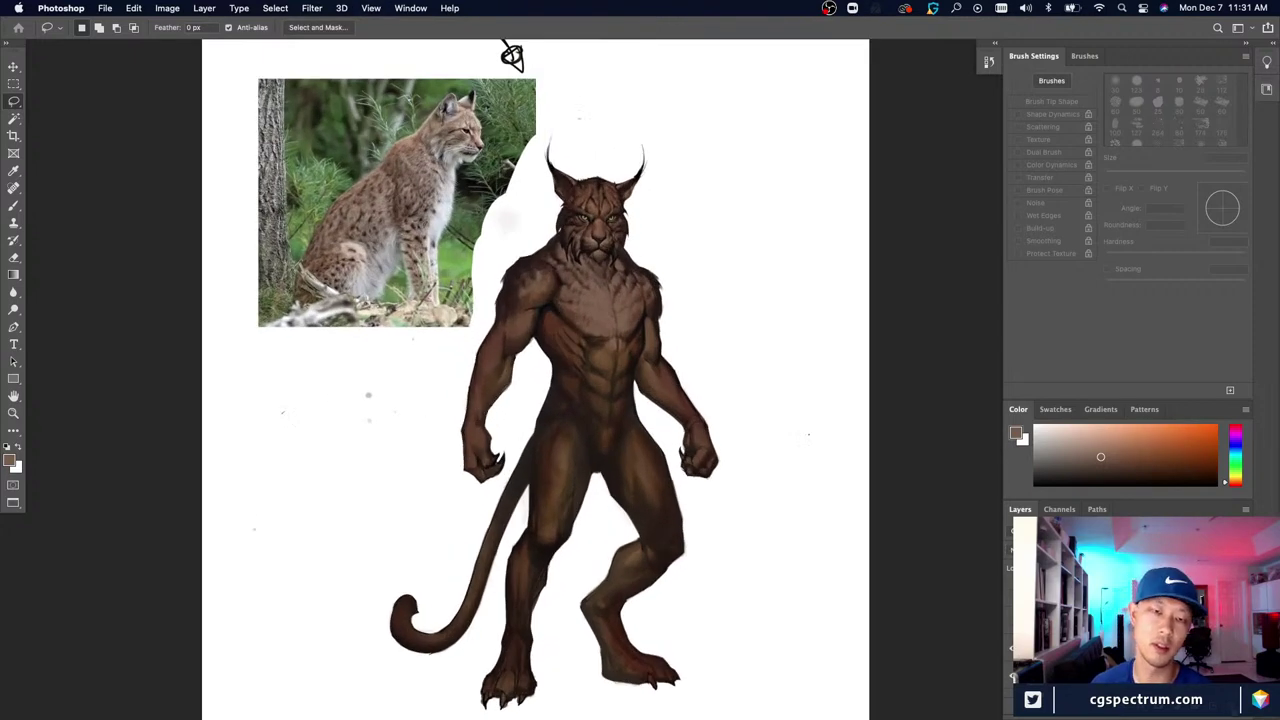
key(super+minus)
key(super+equal)
key(super+equal)
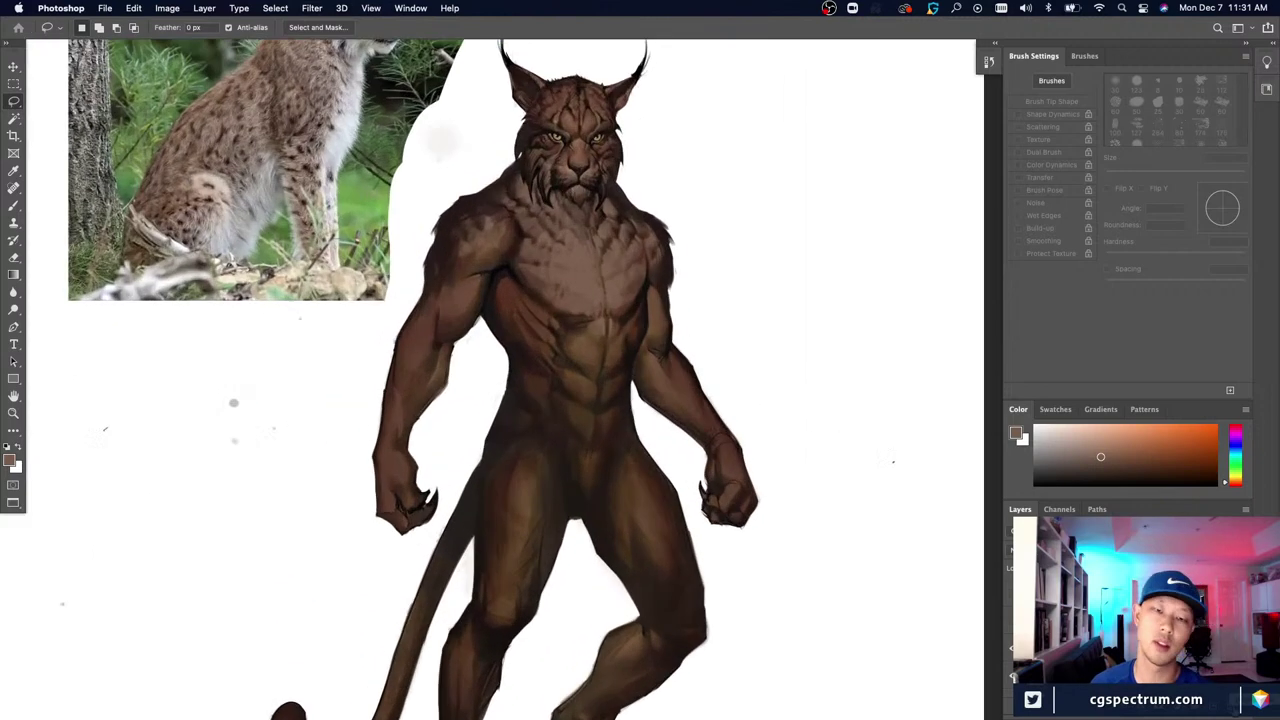
Step: Sample the brown tone of the upper chest and enlarge the brush to 20 px
scroll(490, 70, up, 5)
key(b)
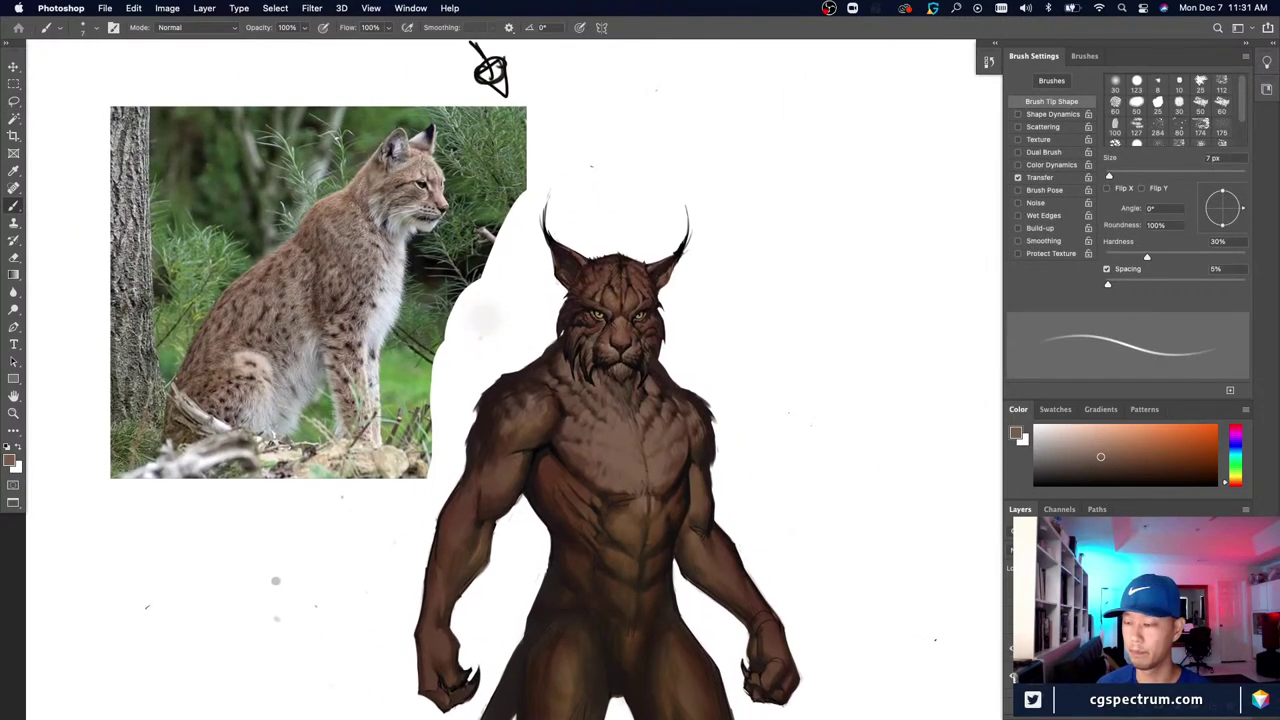
scroll(840, 620, down, 3)
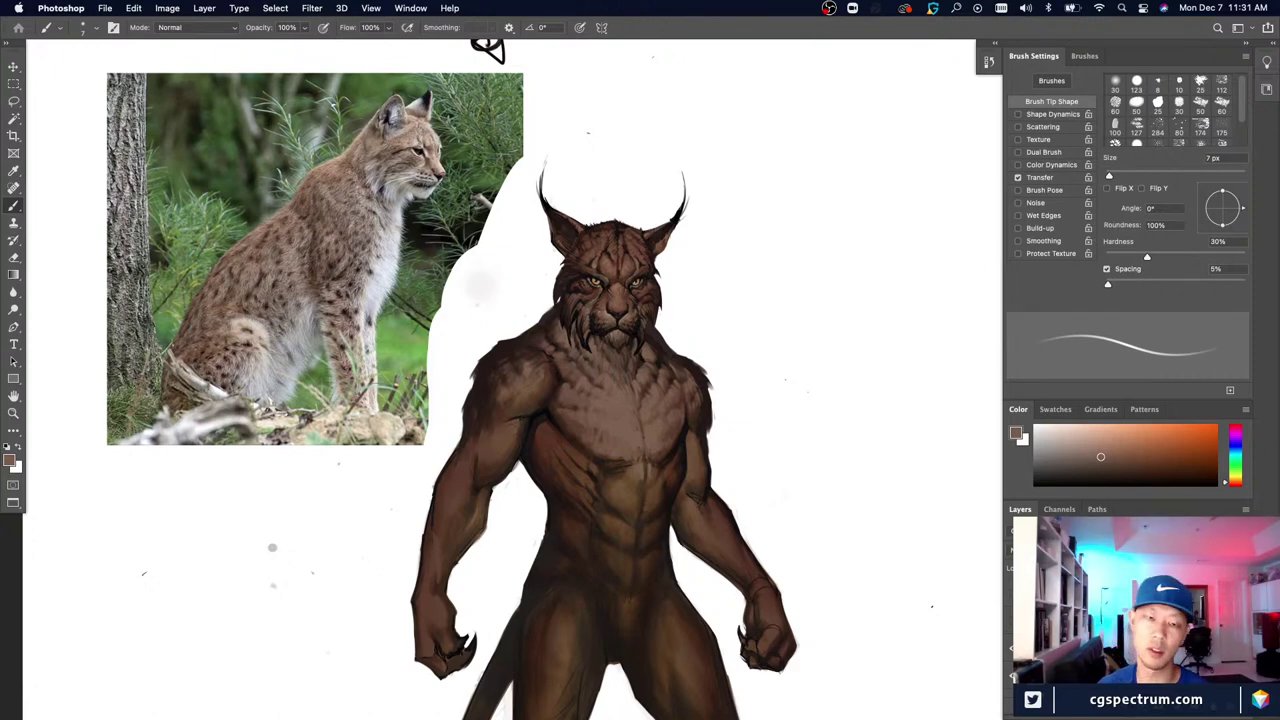
alt+click(614, 399)
alt+click(623, 402)
key(])
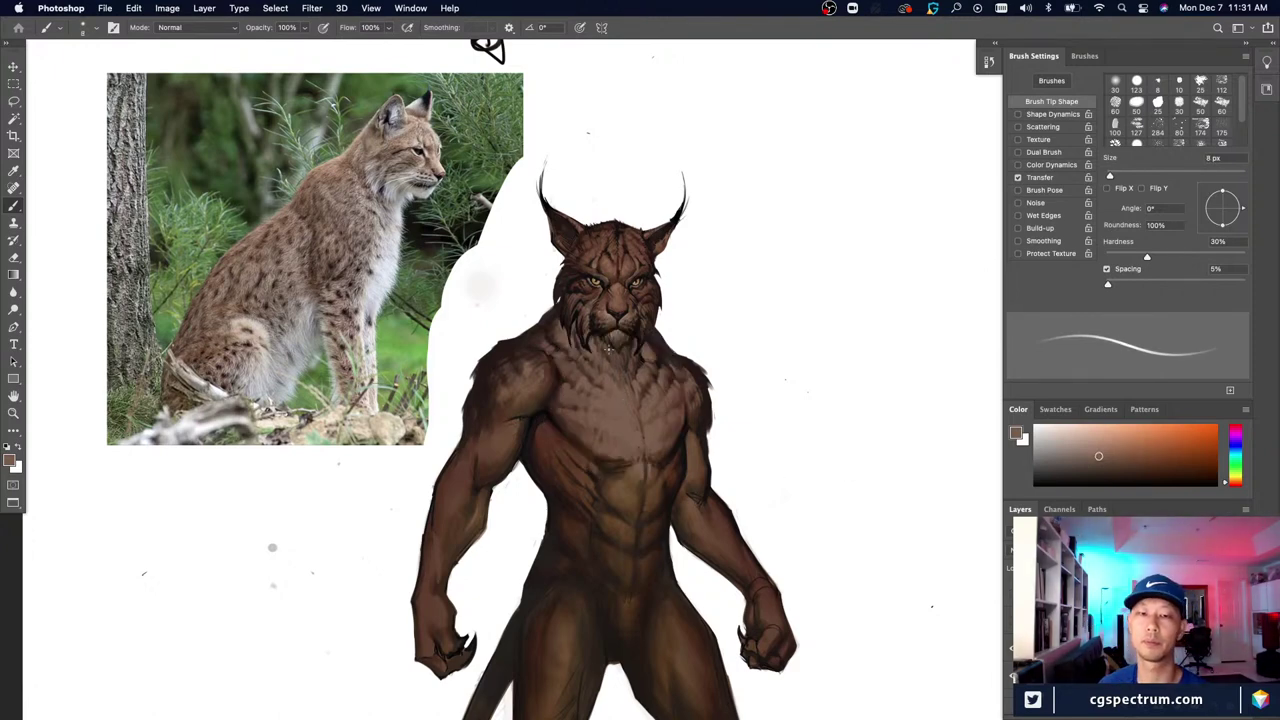
key(])
key(])
key(])
key(])
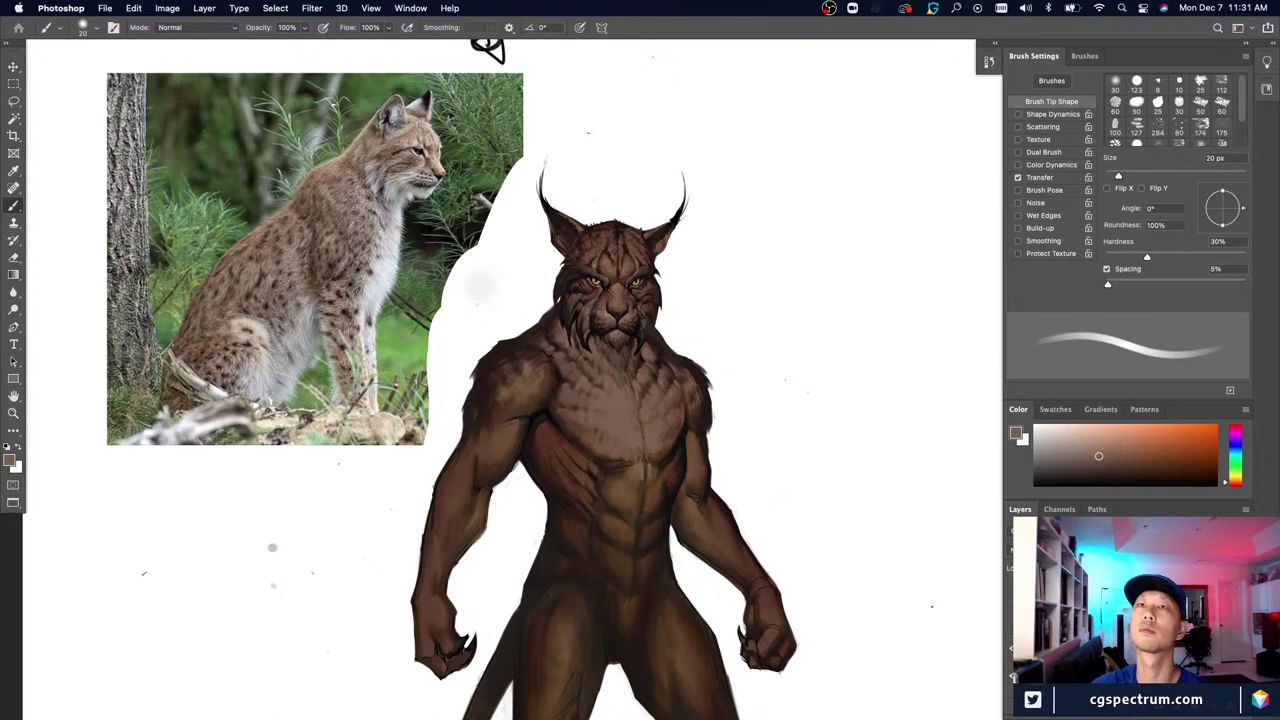
Step: Compare arm length with torso and leg length on the figure, in close and full-body views
key(Tab)
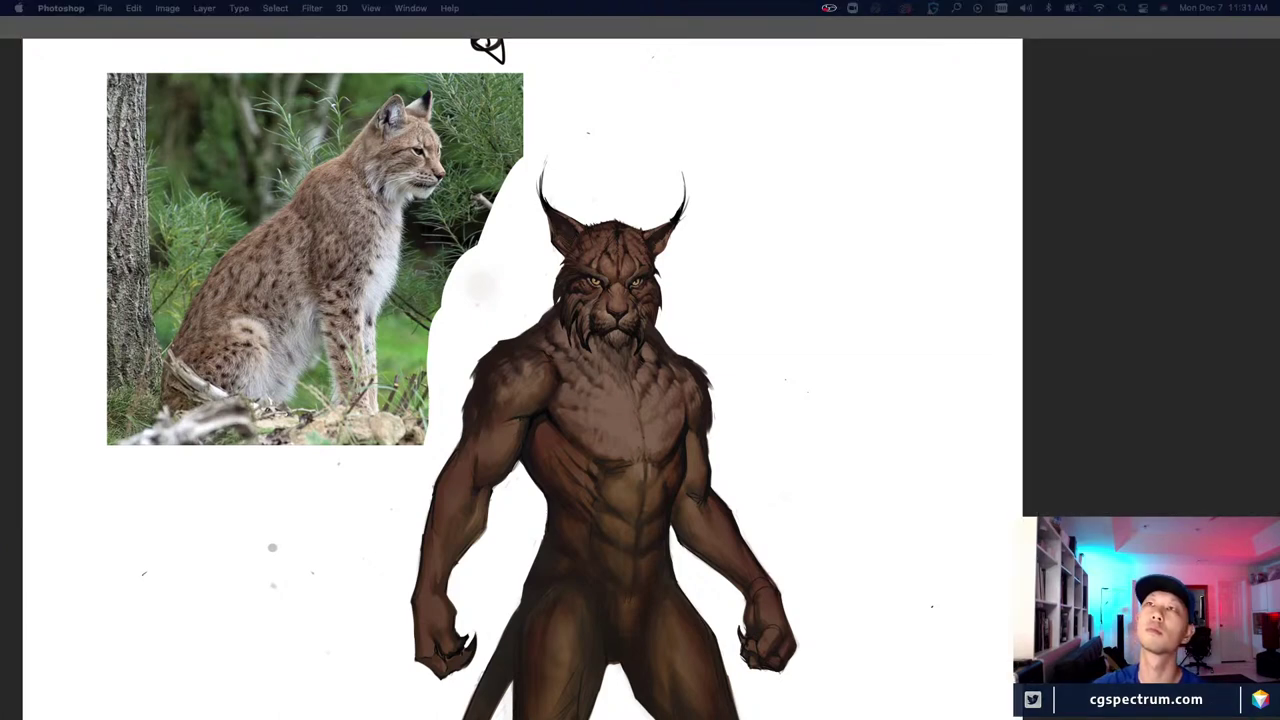
key(Tab)
drag(467, 542, 429, 532)
drag(416, 603, 410, 499)
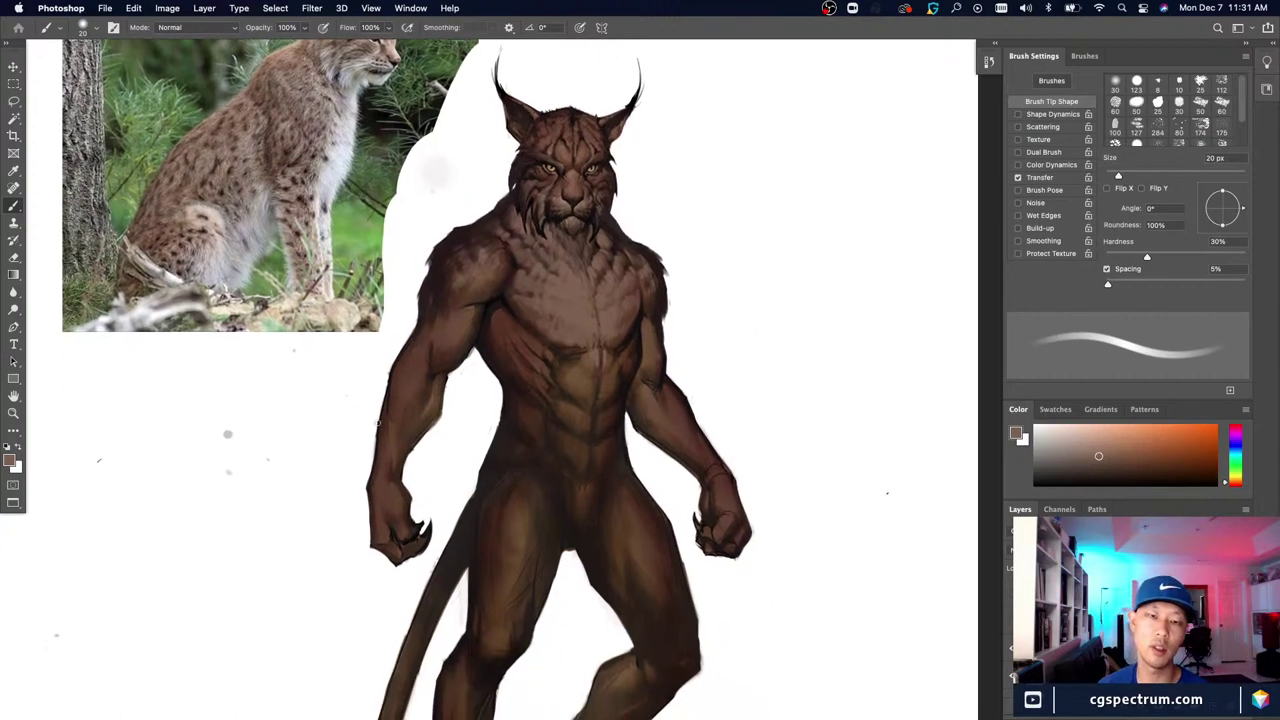
key(super+minus)
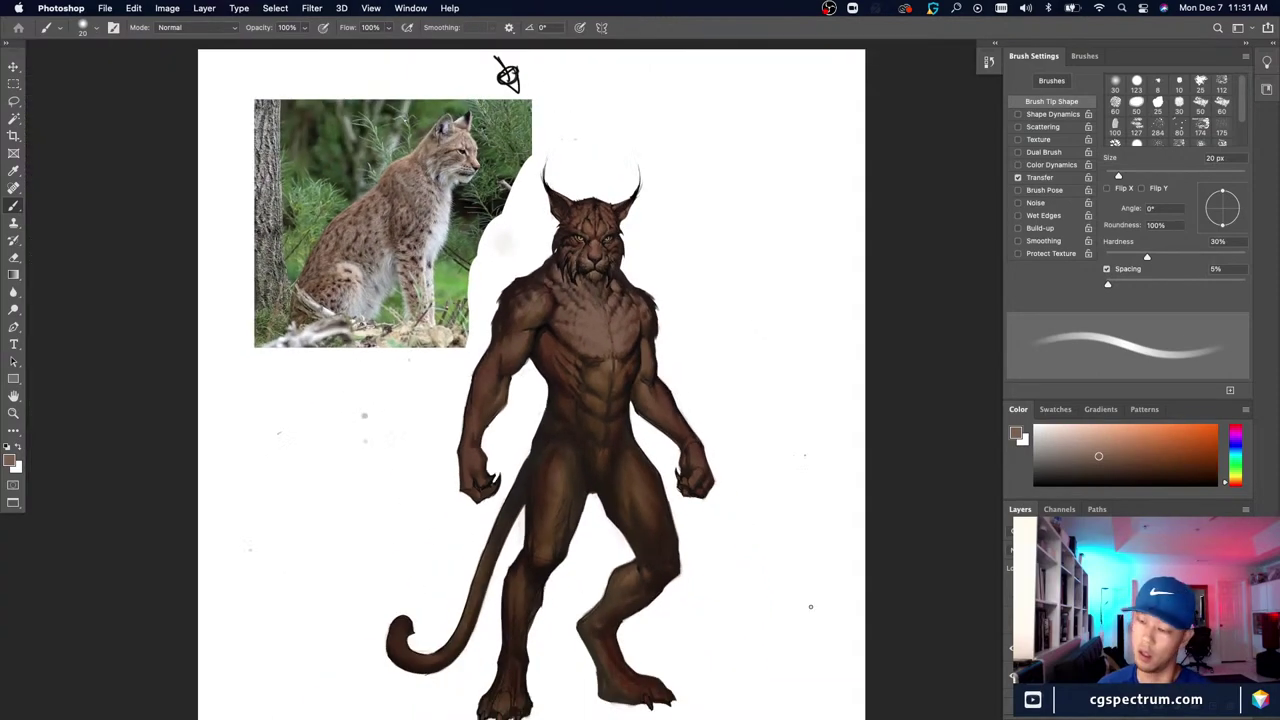
key(super+plus)
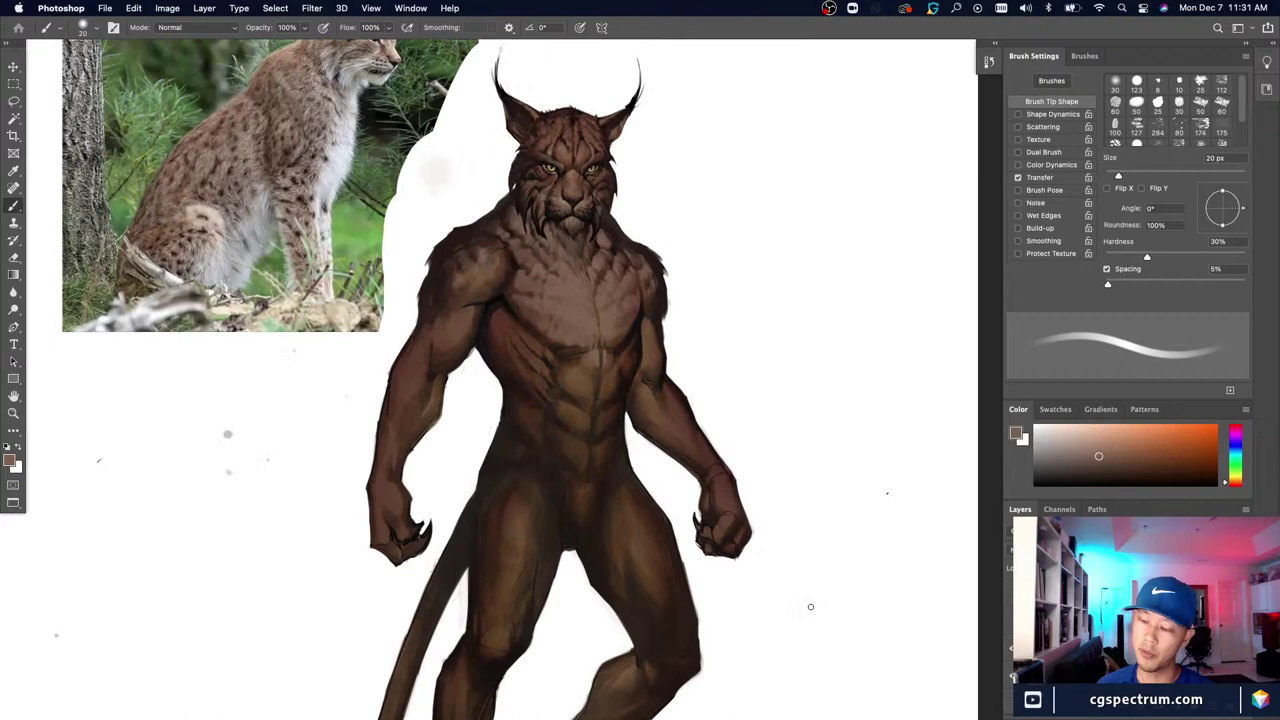
key(super+minus)
key(super+plus)
key(super+minus)
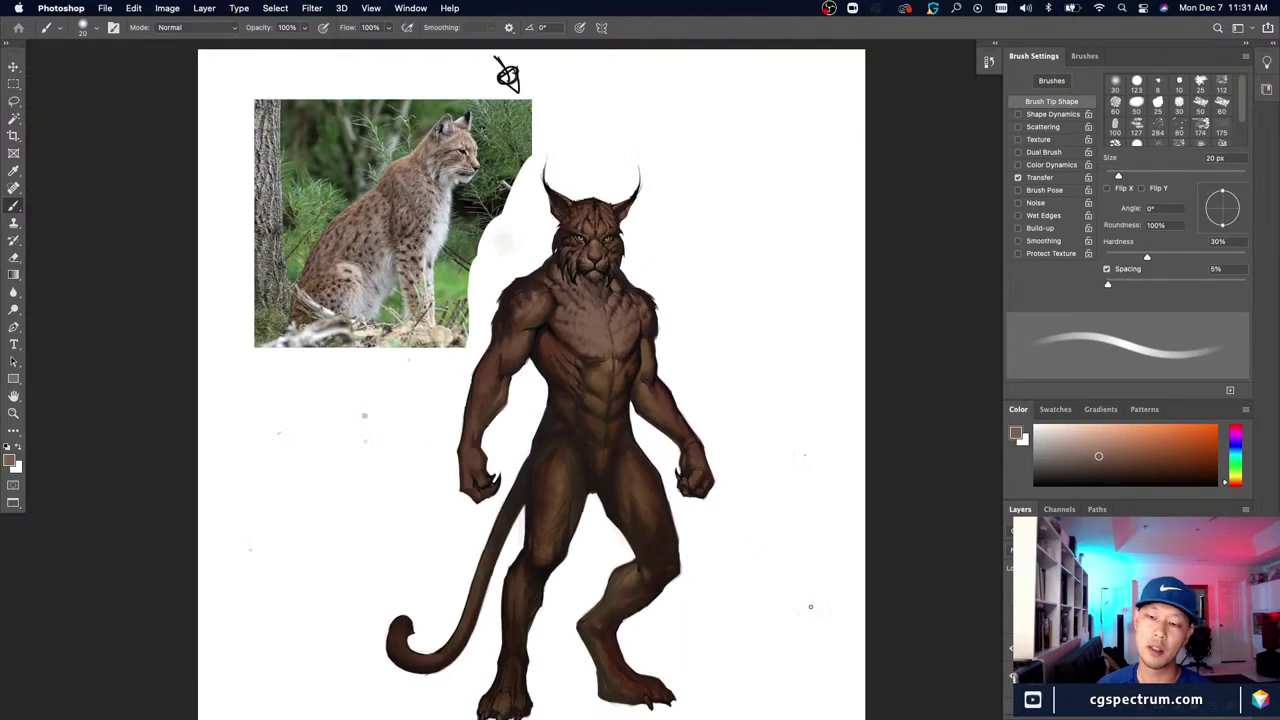
key(super+plus)
key(super+minus)
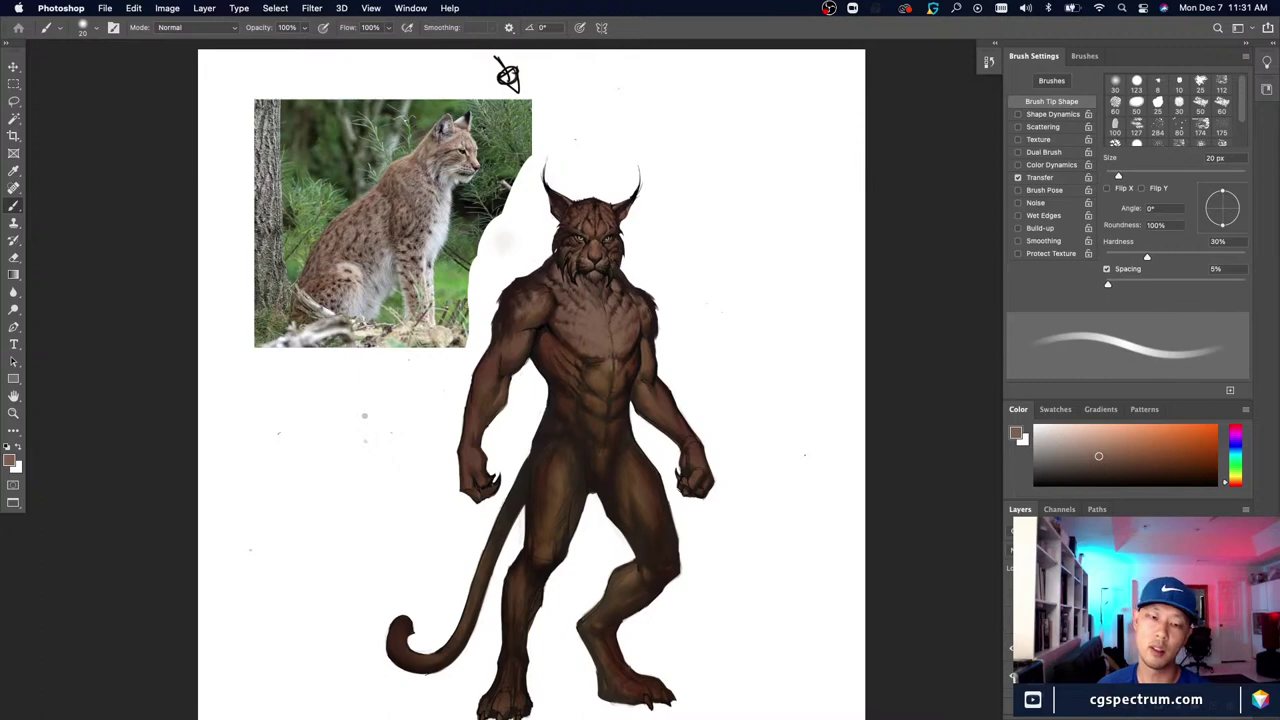
key(super+plus)
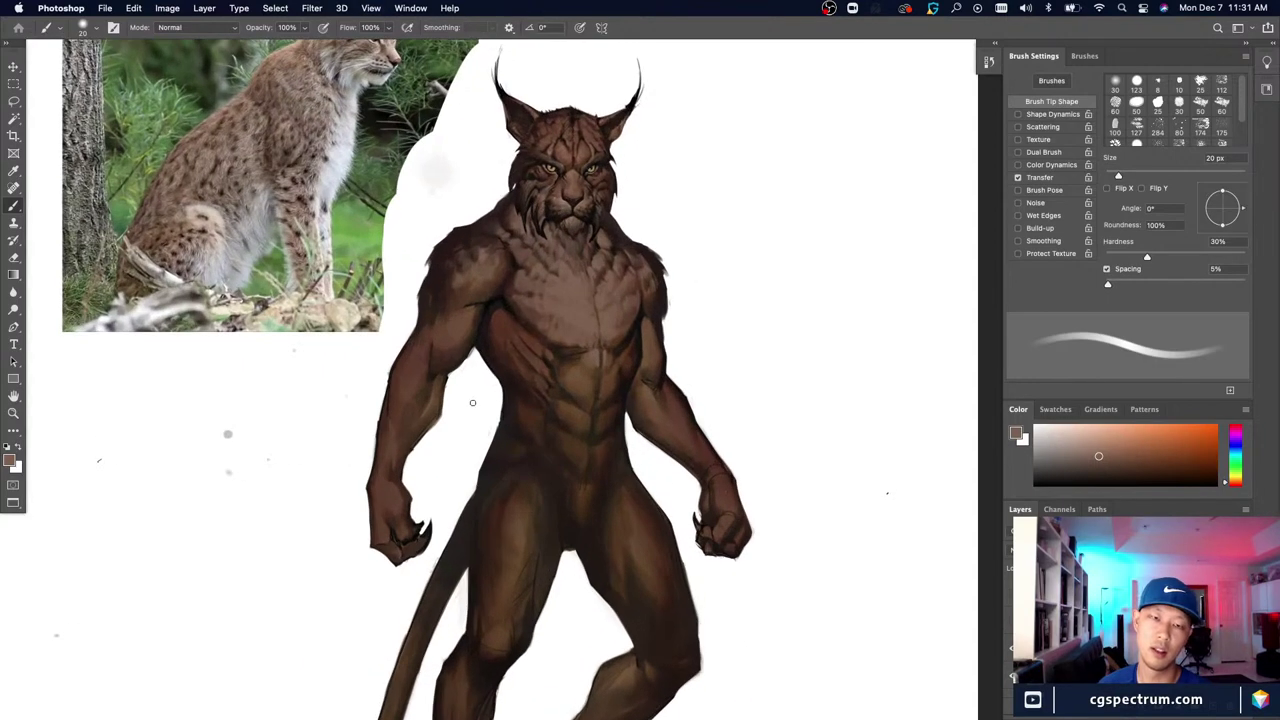
key(super+minus)
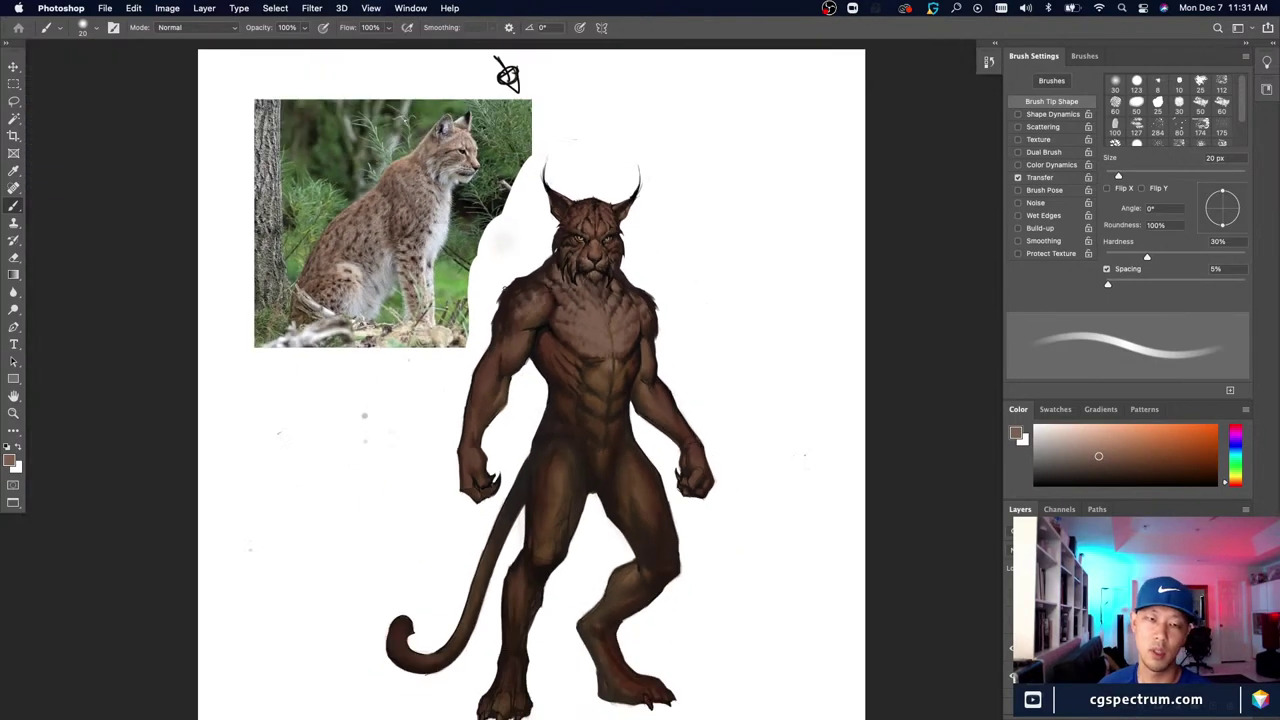
Step: Draw brown measuring guides beside the arm on the image's left, marking shoulder, elbow and wrist with arcs for both arm segments
mouse_move(506, 285)
mouse_down()
mouse_move(463, 373)
mouse_move(488, 272)
mouse_move(511, 278)
mouse_move(438, 481)
mouse_move(420, 455)
mouse_up()
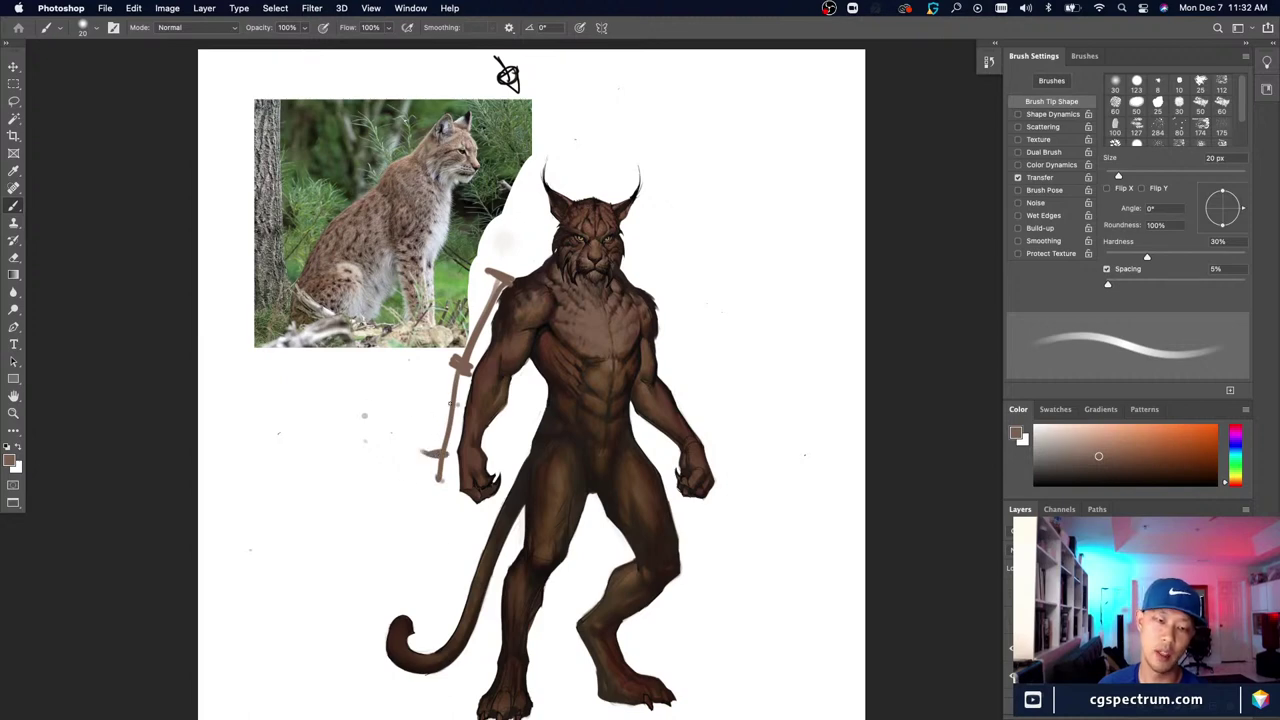
drag(458, 402, 433, 403)
key(super+z)
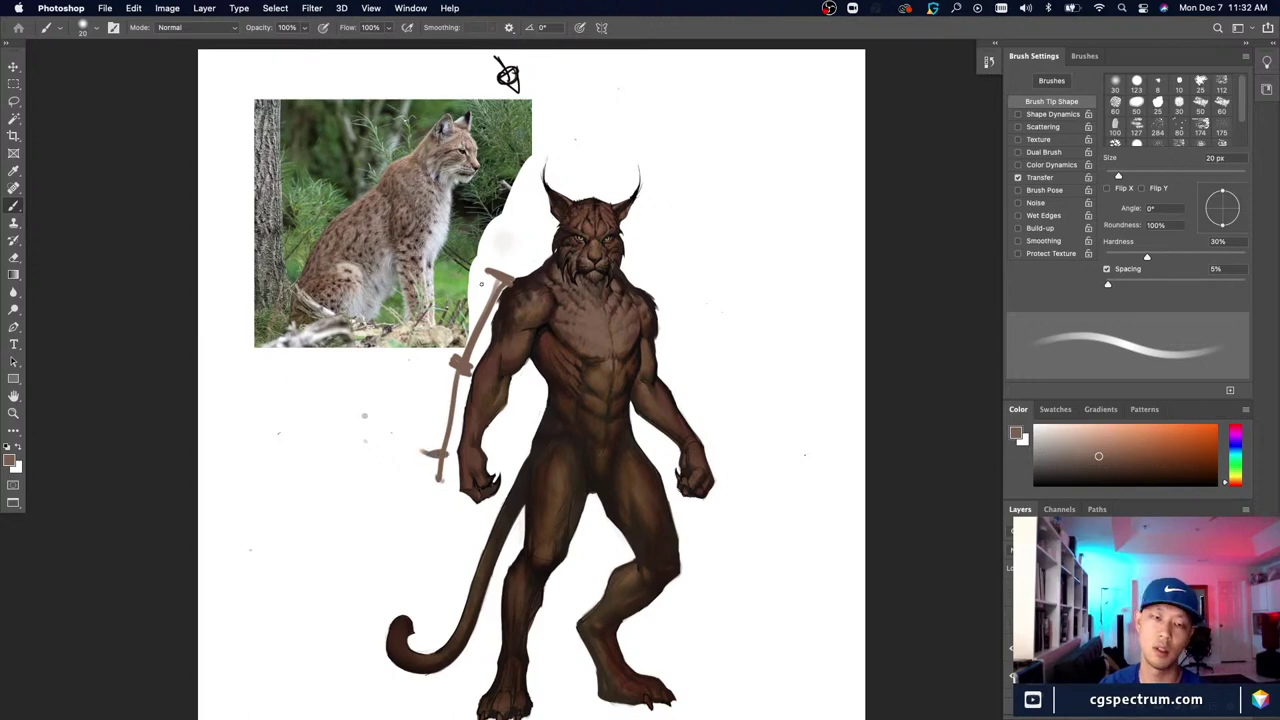
mouse_move(486, 278)
mouse_down()
mouse_move(469, 318)
mouse_move(432, 352)
mouse_move(440, 456)
mouse_up()
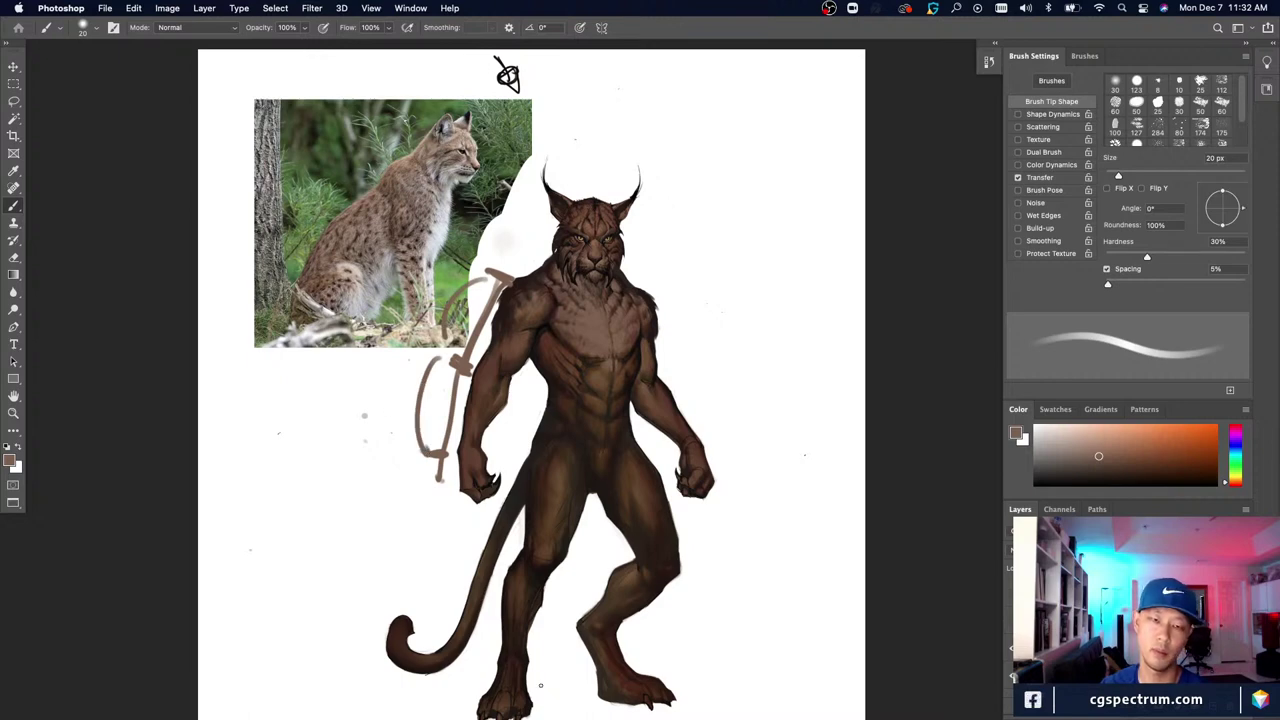
Step: Draw brown measuring guides beside the leg on the image's left, marking hip, knee and ankle with arcs for thigh and shin
drag(516, 445, 513, 563)
drag(520, 555, 487, 550)
drag(522, 444, 500, 441)
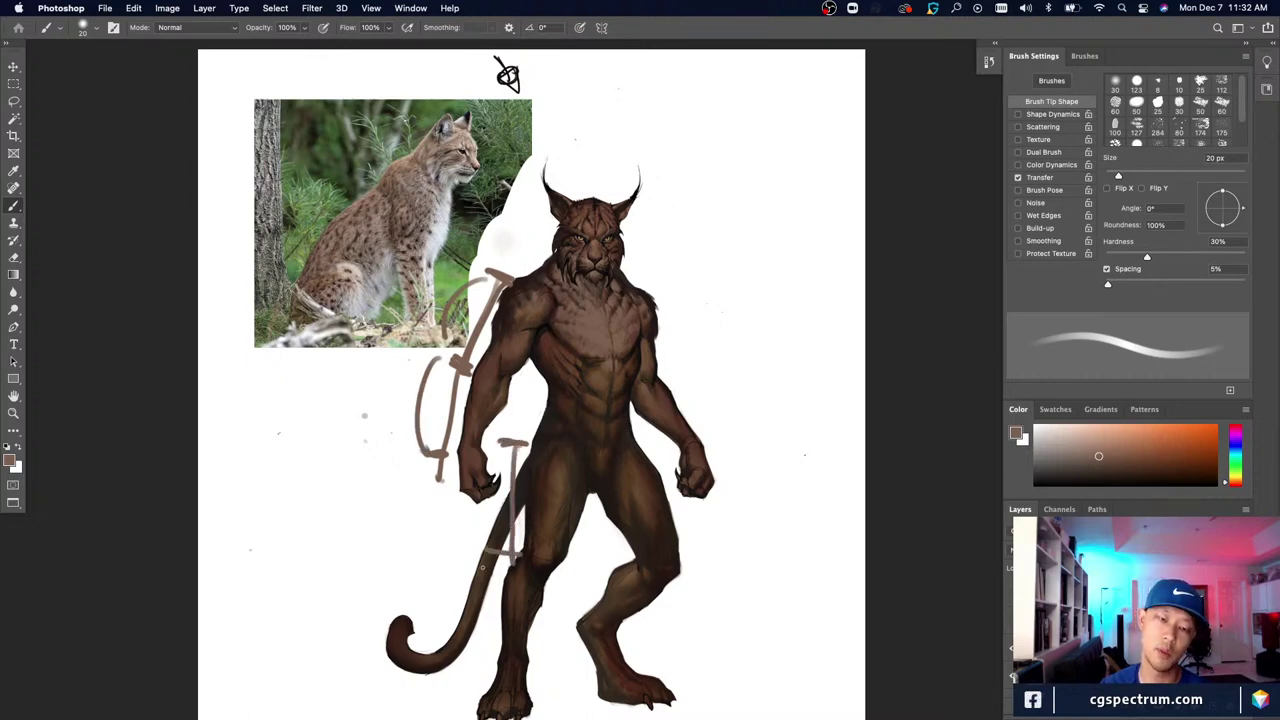
mouse_move(524, 555)
mouse_down()
mouse_move(490, 562)
mouse_move(490, 684)
mouse_up()
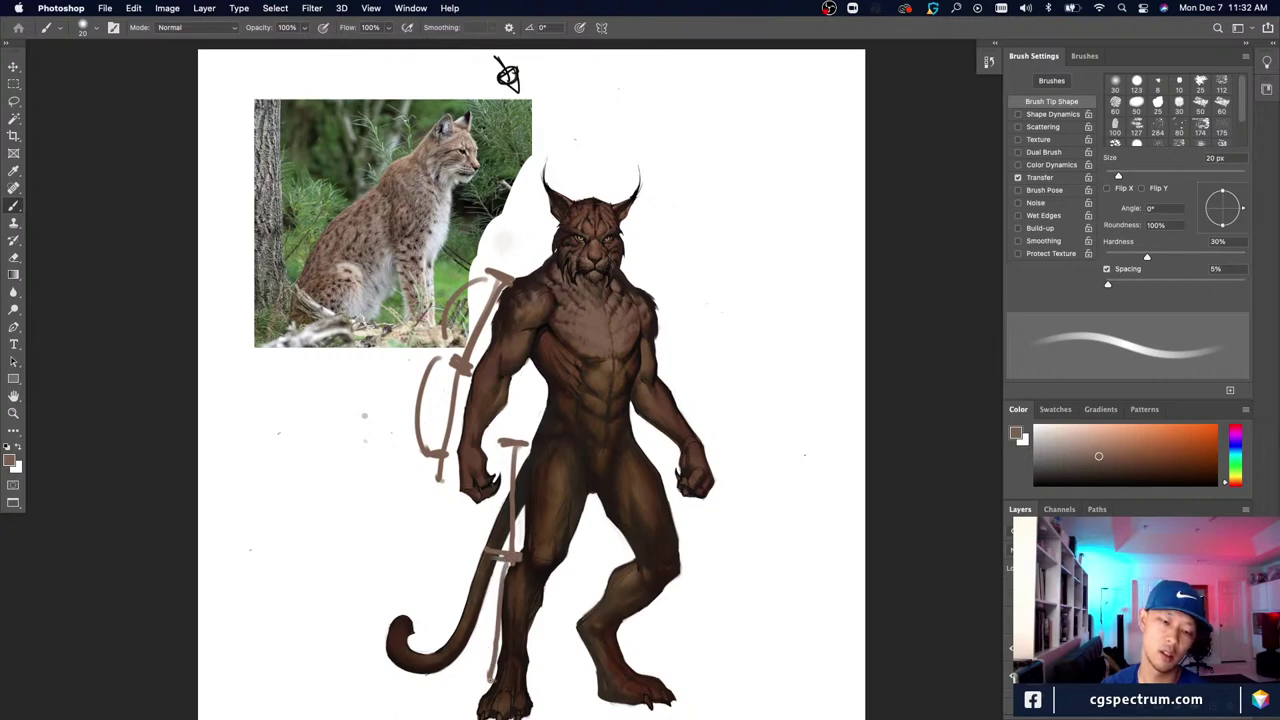
drag(491, 680, 480, 681)
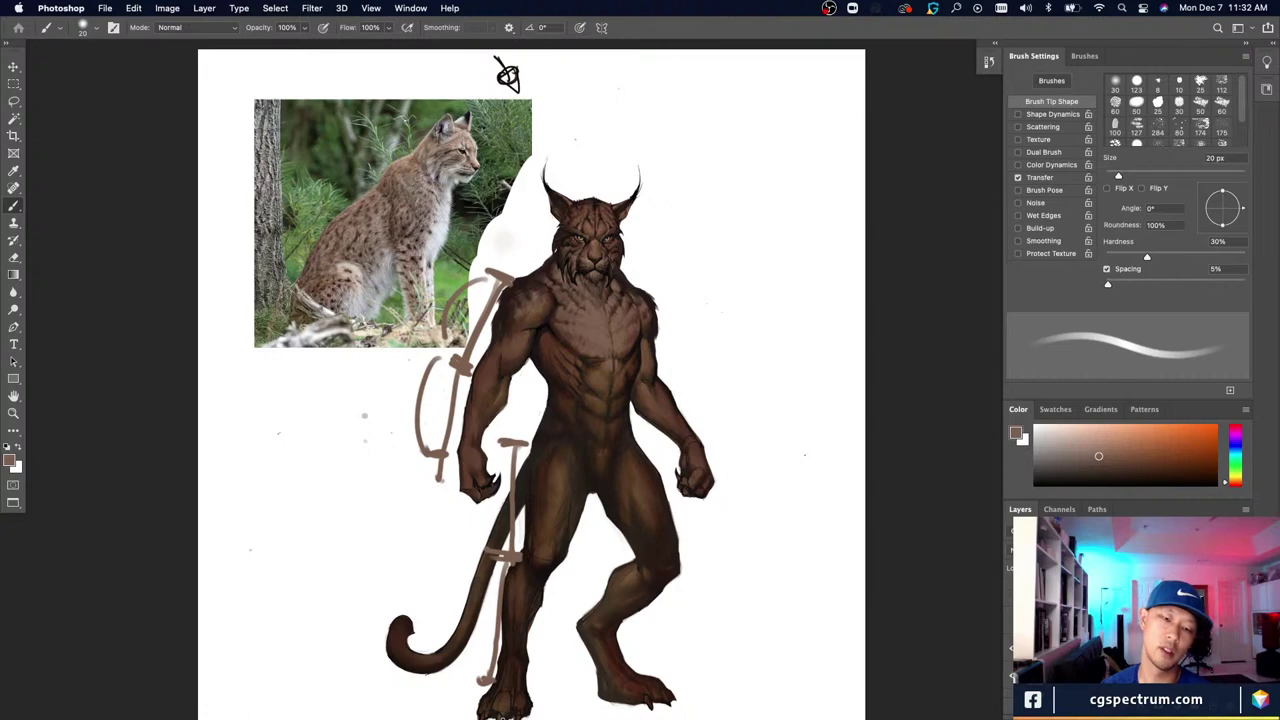
drag(494, 446, 482, 666)
drag(486, 619, 448, 606)
drag(484, 508, 453, 508)
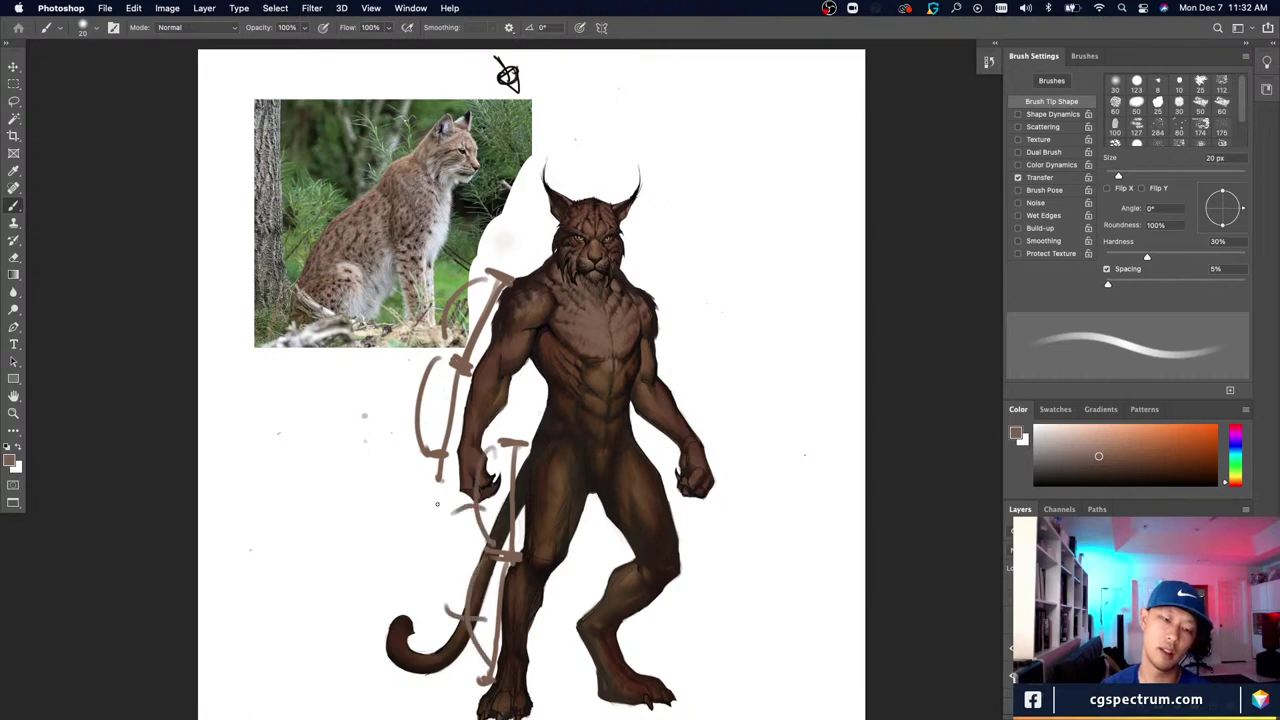
Step: Undo all the brown measuring-guide strokes beside the arm and leg
key(super+z)
key(super+z)
key(super+z)
key(super+z)
key(super+z)
key(super+z)
key(super+z)
key(super+z)
key(super+z)
key(super+z)
key(super+z)
key(super+z)
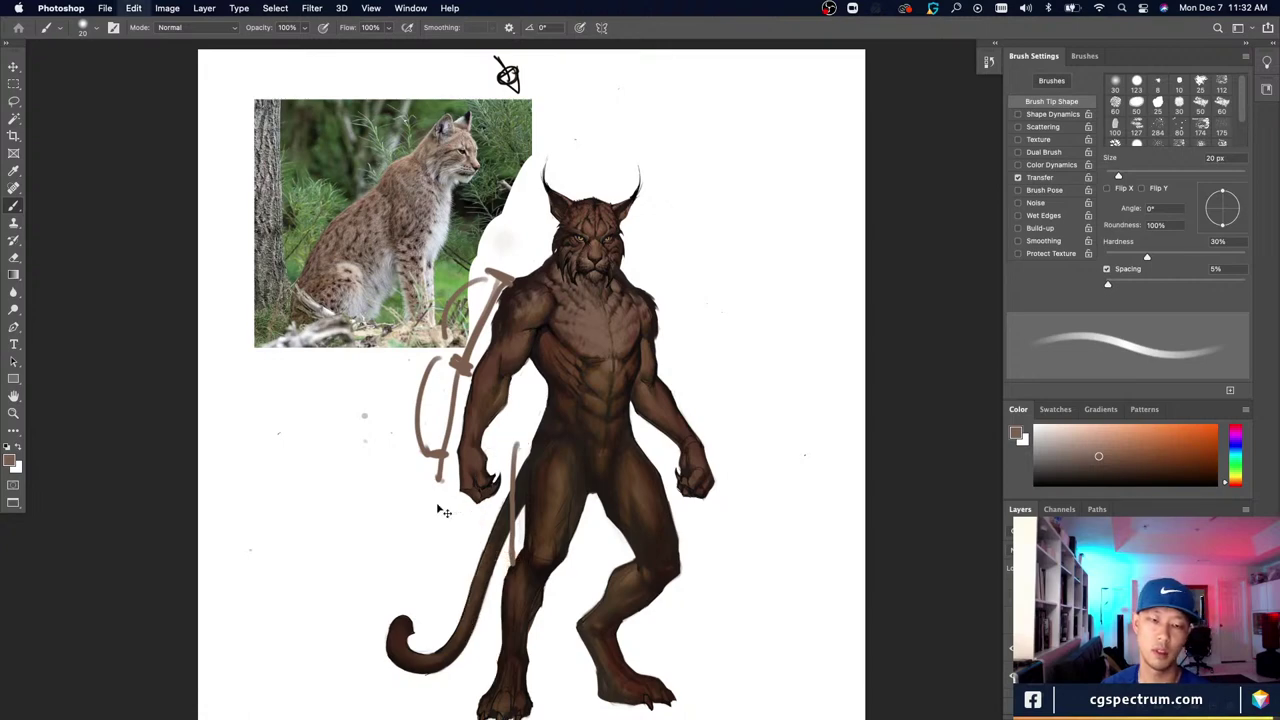
key(super+z)
key(super+z)
key(super+z)
key(super+z)
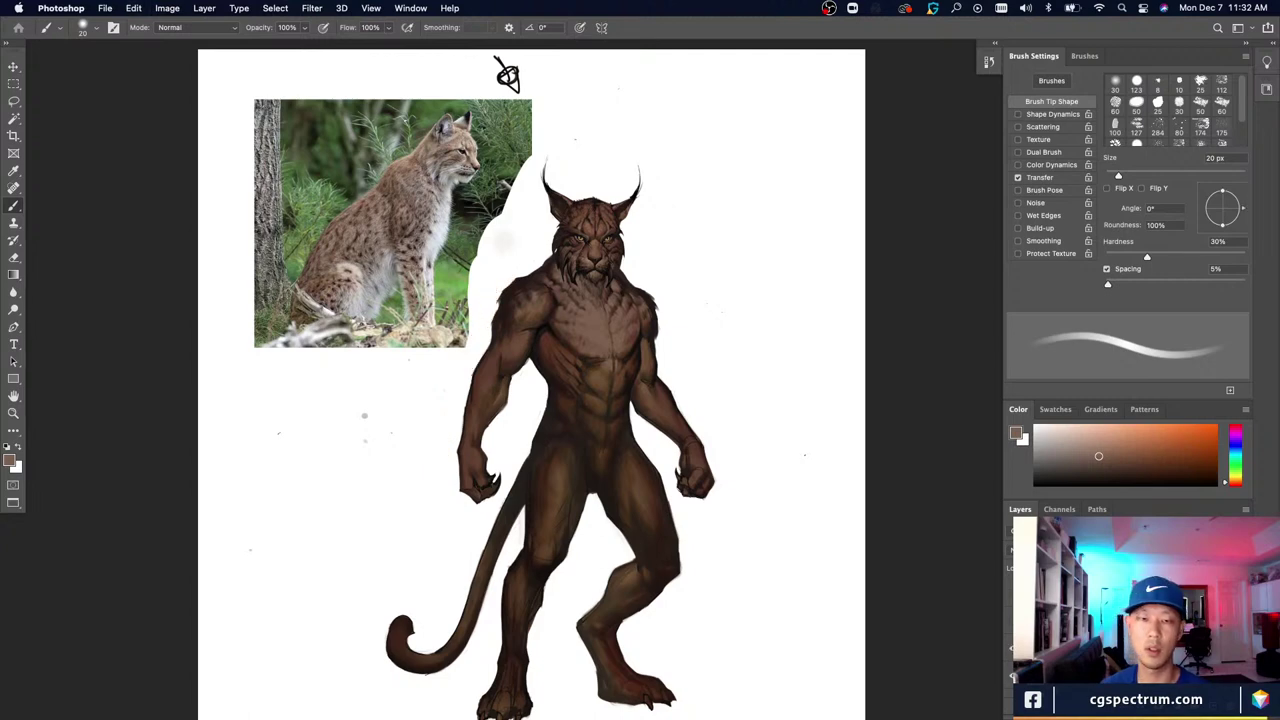
Step: Sample the light brown of the chest and paint it onto the upper abdomen, varying the brush between 25 and 9 px
key(super+plus)
key(super+plus)
key(super+minus)
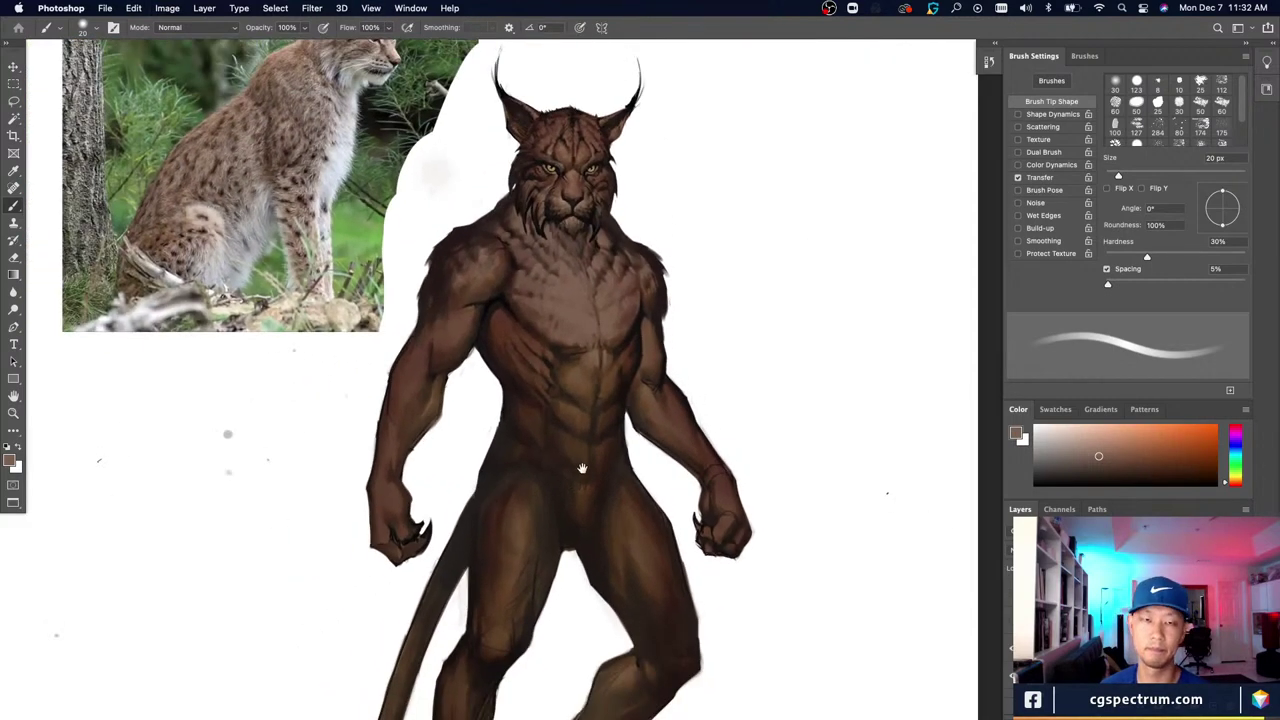
drag(582, 468, 593, 595)
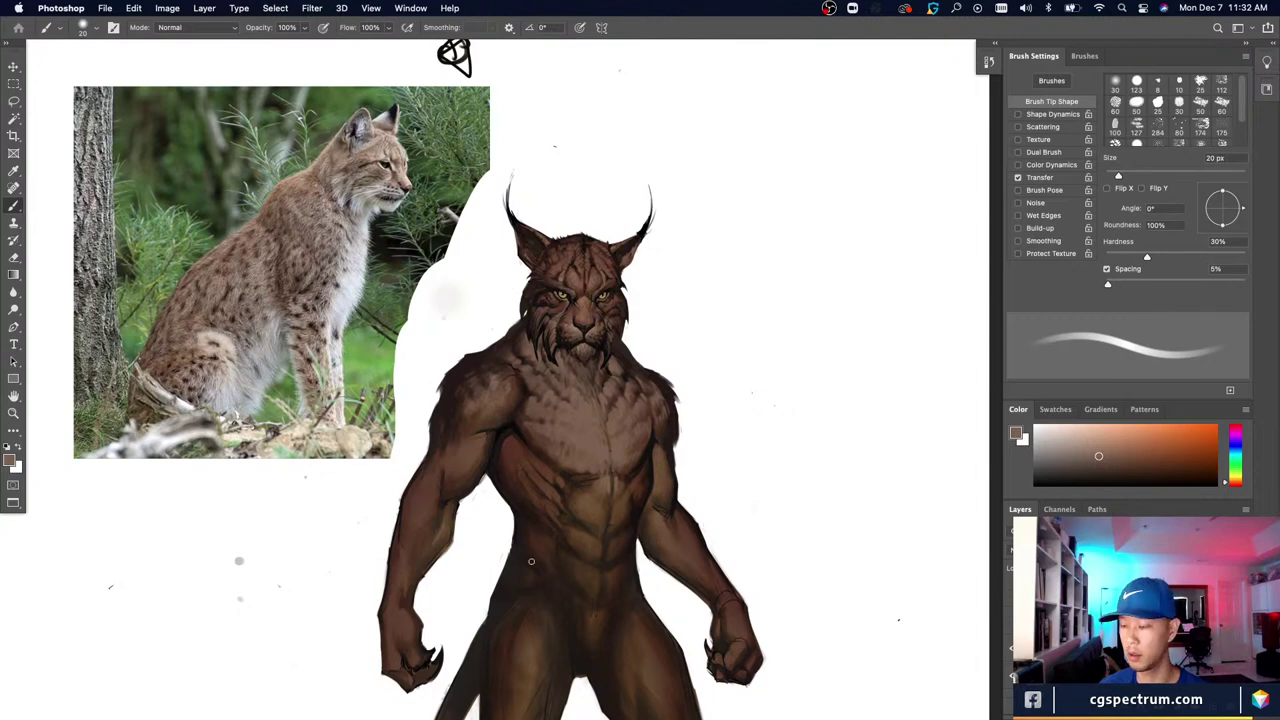
drag(510, 419, 489, 422)
alt+click(566, 440)
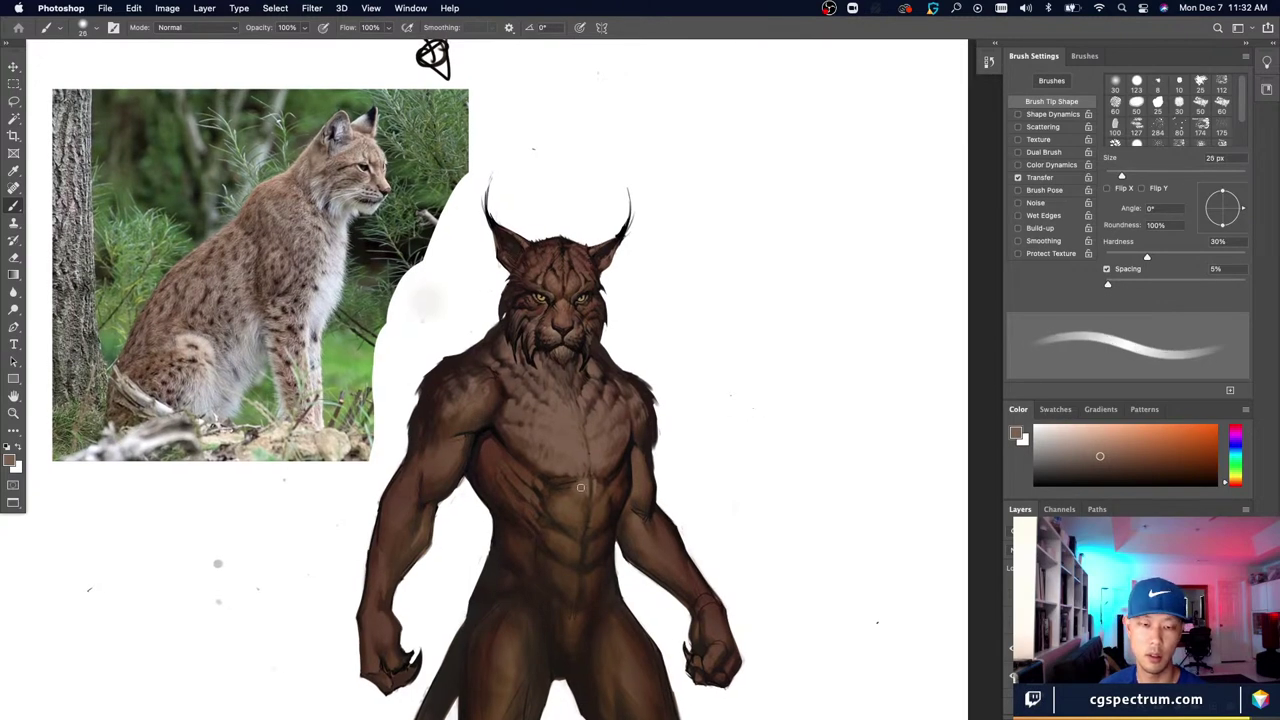
drag(582, 488, 574, 490)
key(bracketleft)
key(bracketleft)
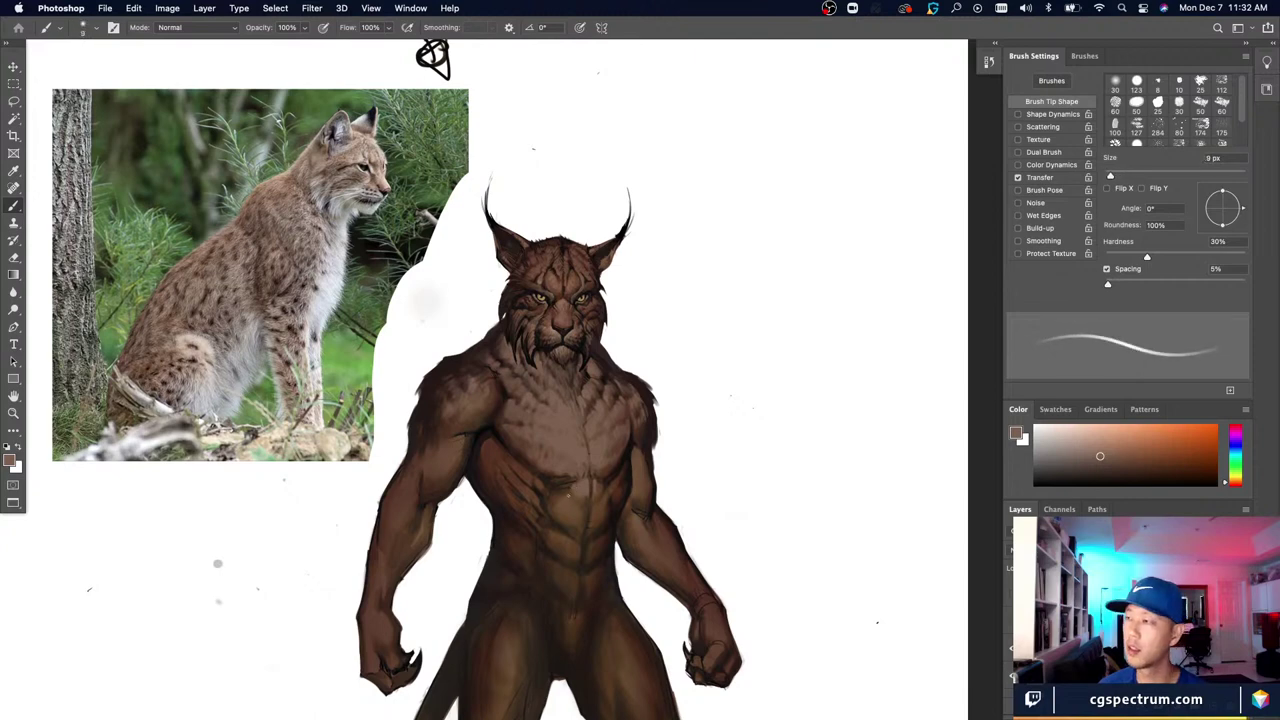
key(bracketright)
key(bracketright)
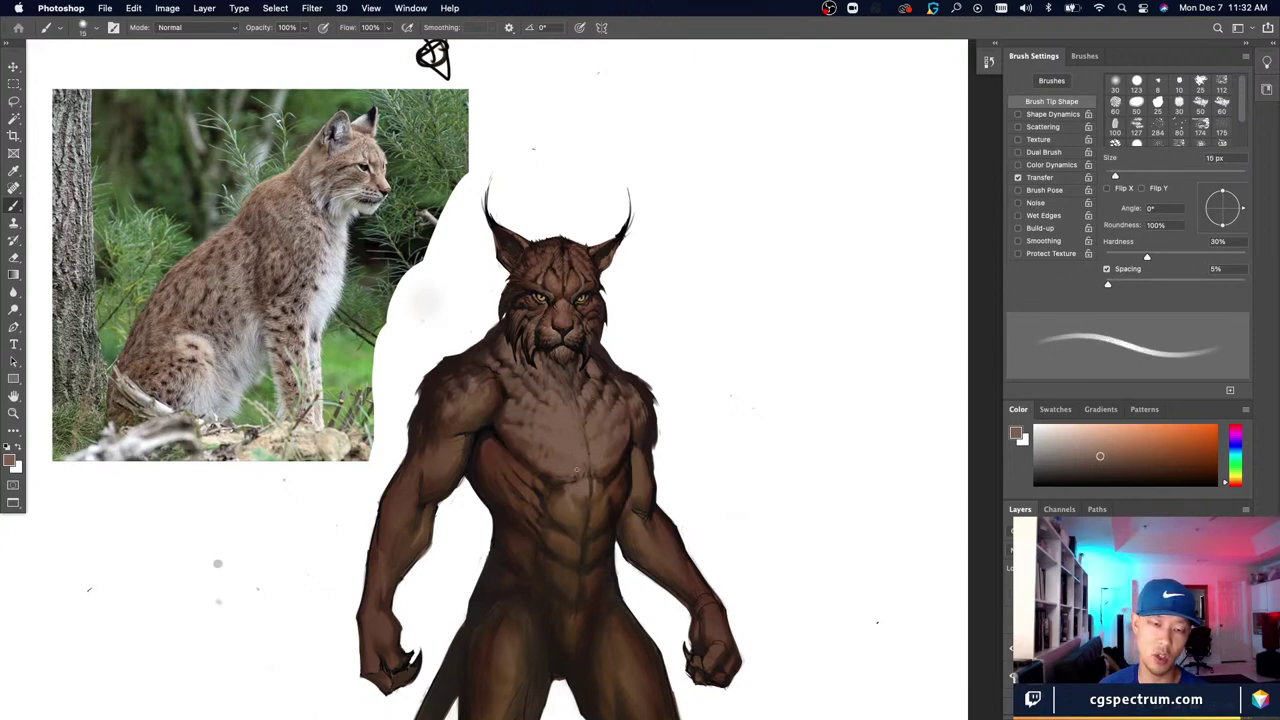
key(bracketleft)
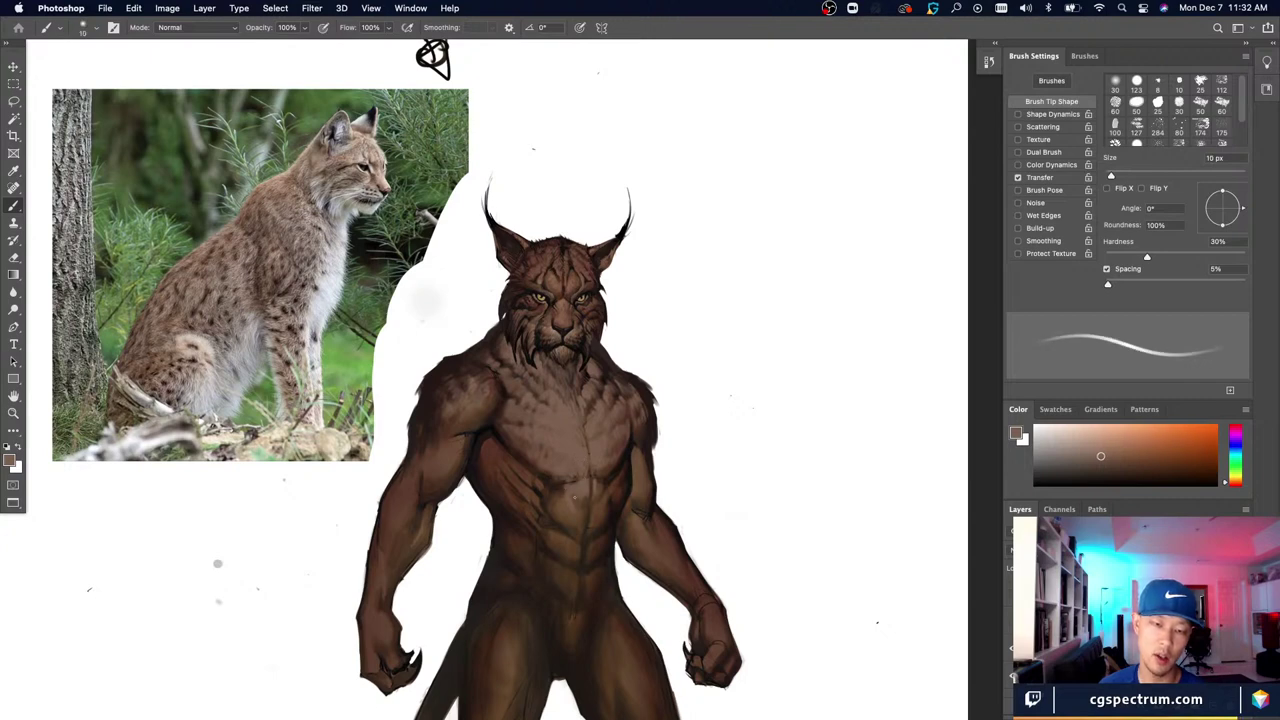
Step: Touch up the shadow line below the chest with a sampled dark brown at 15 px, and resample the chest's light brown
alt+click(551, 478)
key(bracketright)
drag(561, 481, 573, 480)
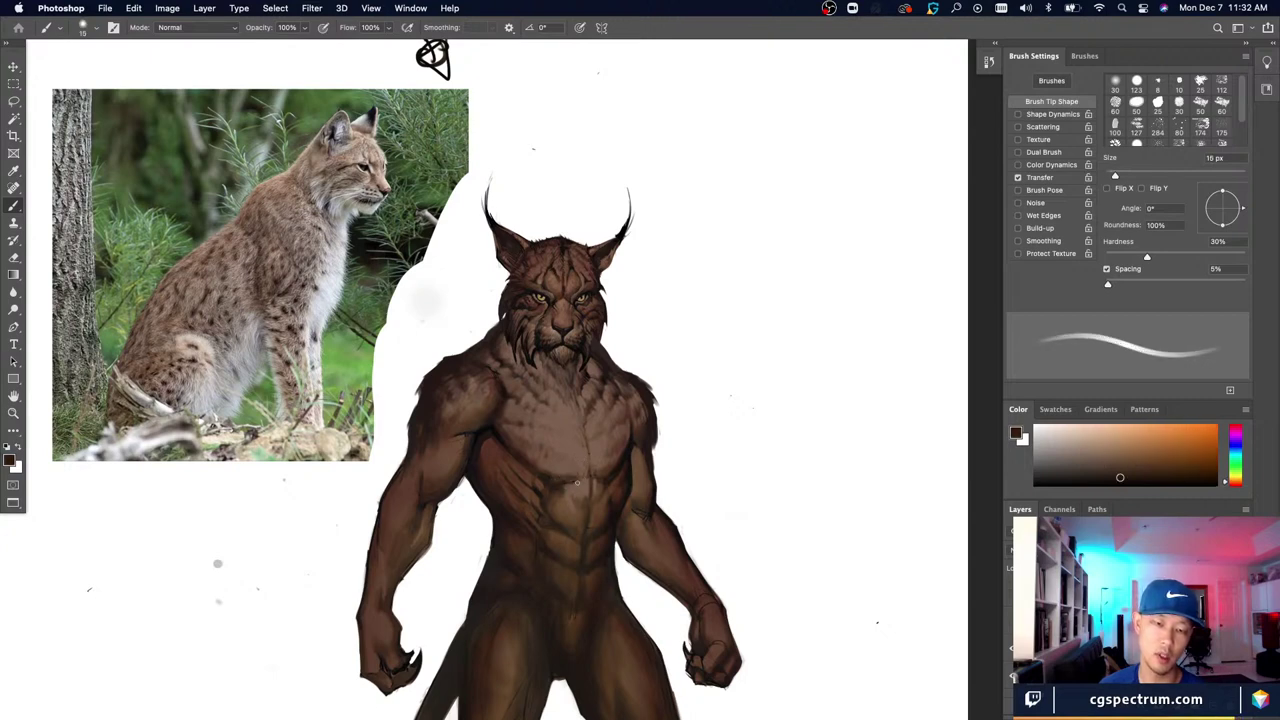
alt+click(564, 463)
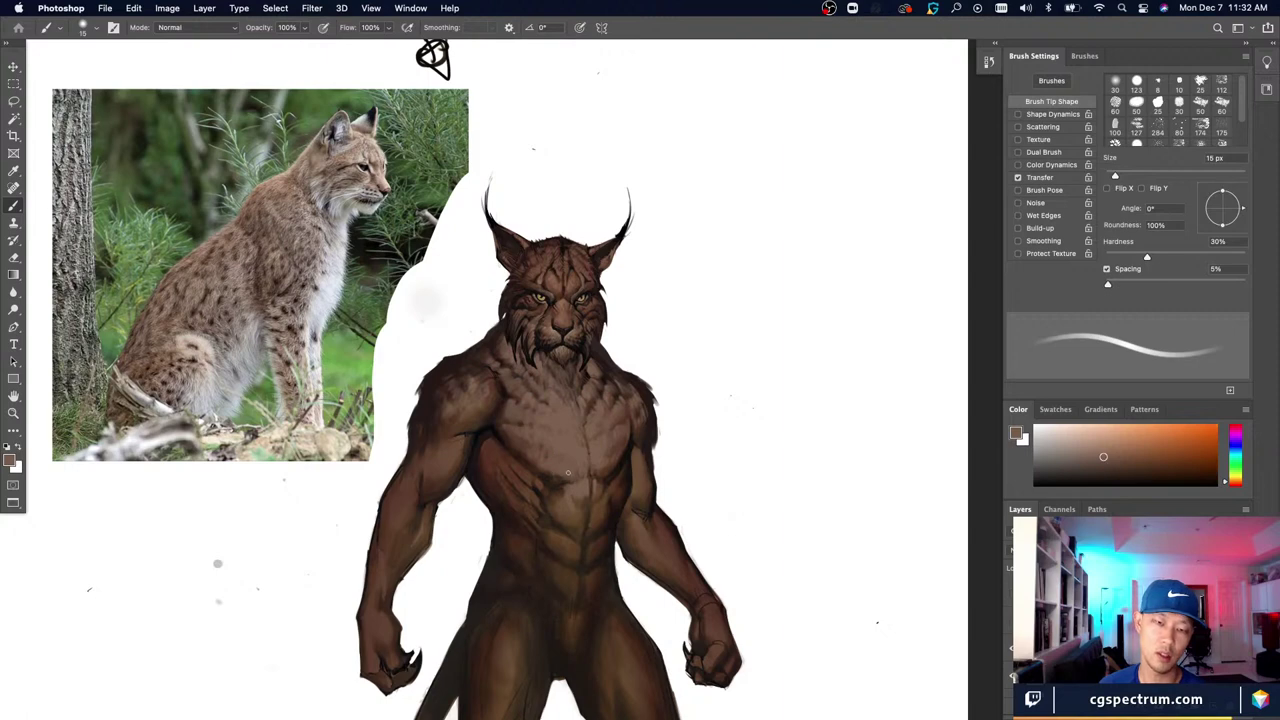
alt+click(569, 463)
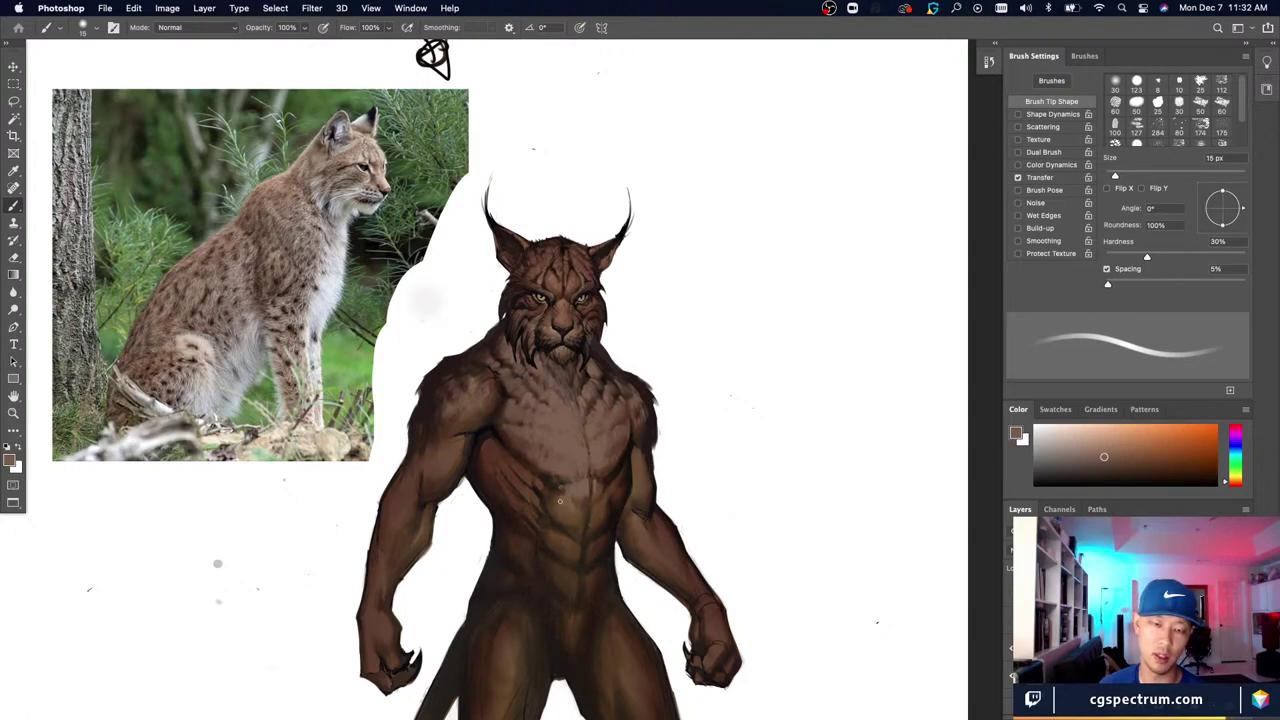
Step: Extend the sampled light brown over the upper abdominal muscles on both sides of the centre line, using a 10 to 20 px brush
alt+click(560, 486)
alt+click(571, 501)
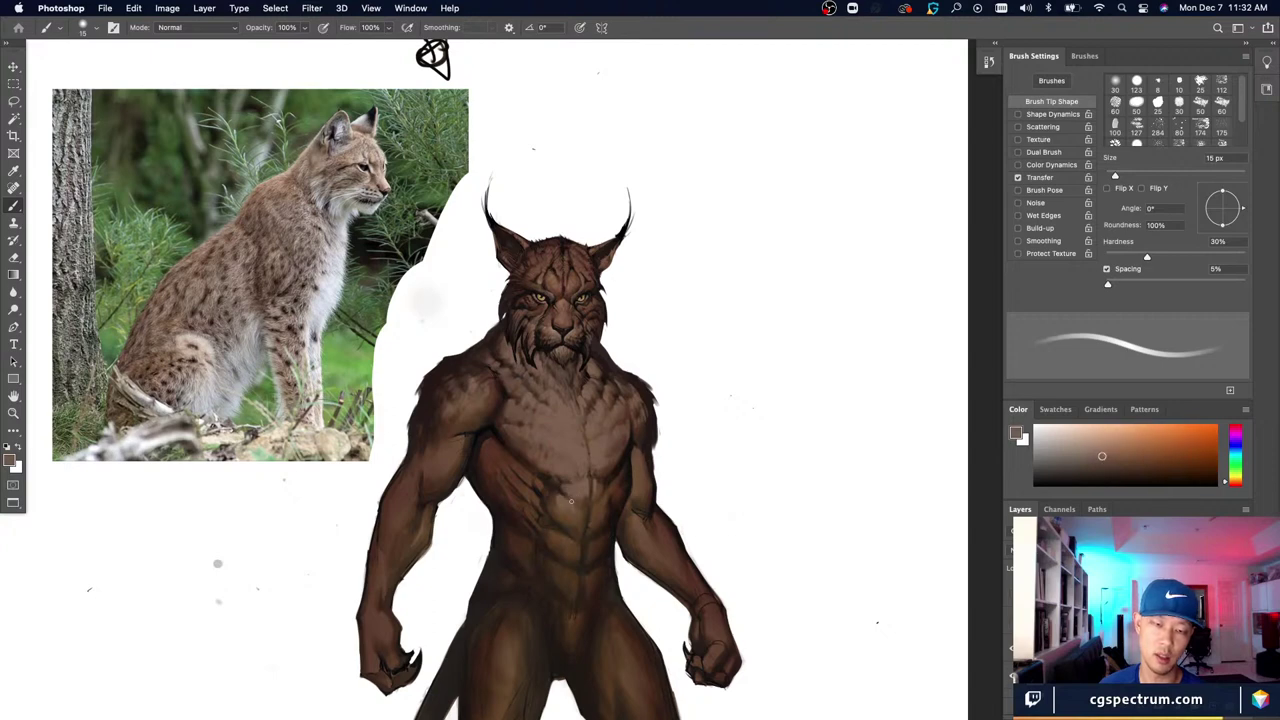
alt+click(562, 505)
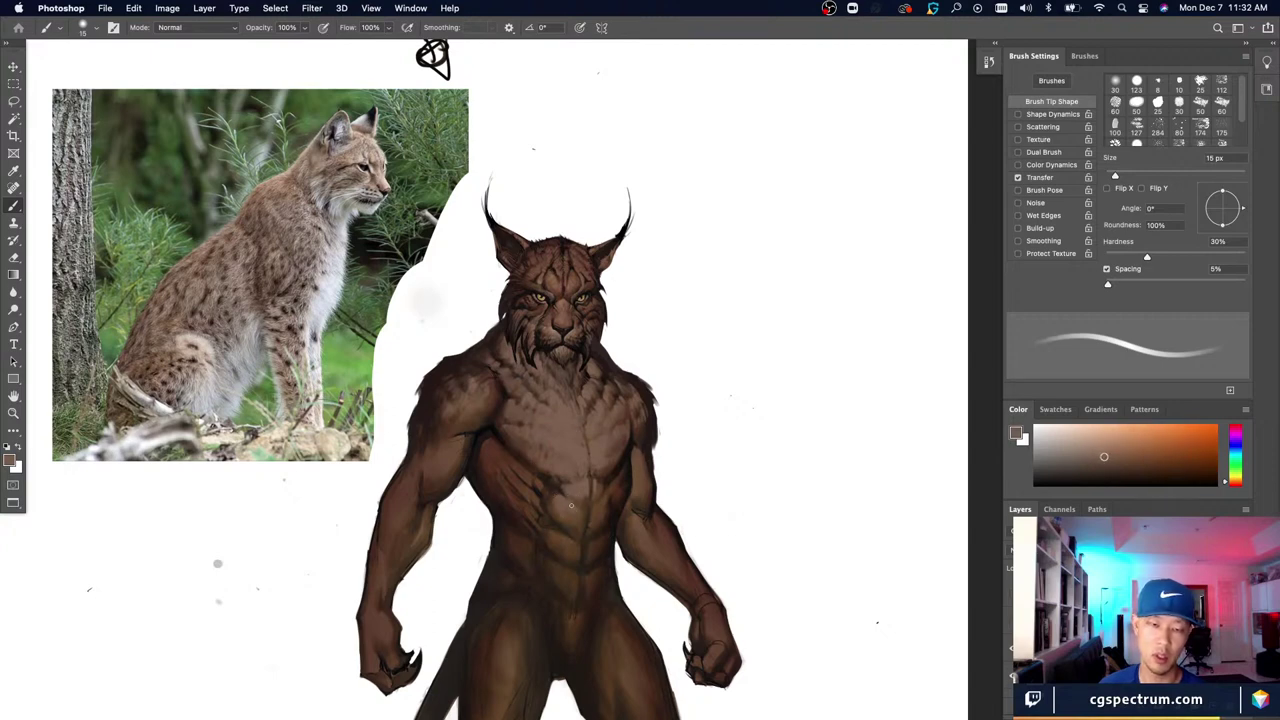
drag(575, 508, 582, 526)
key(bracketleft)
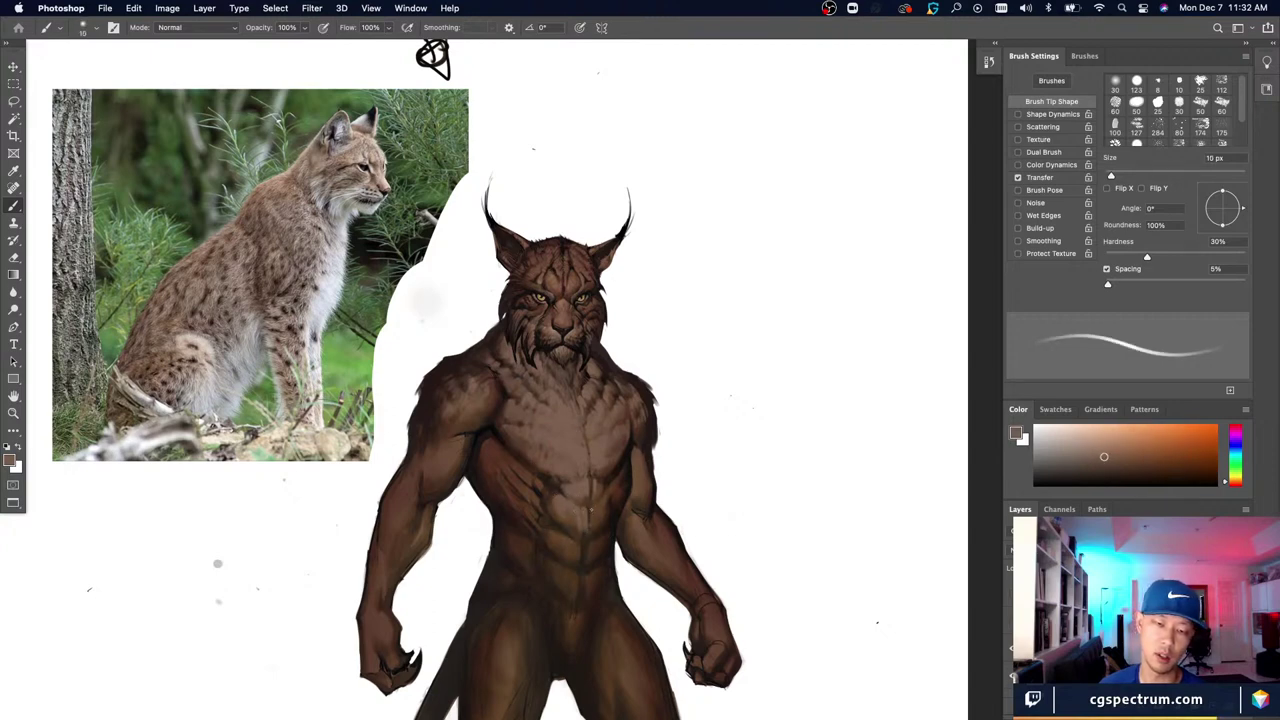
key(bracketright)
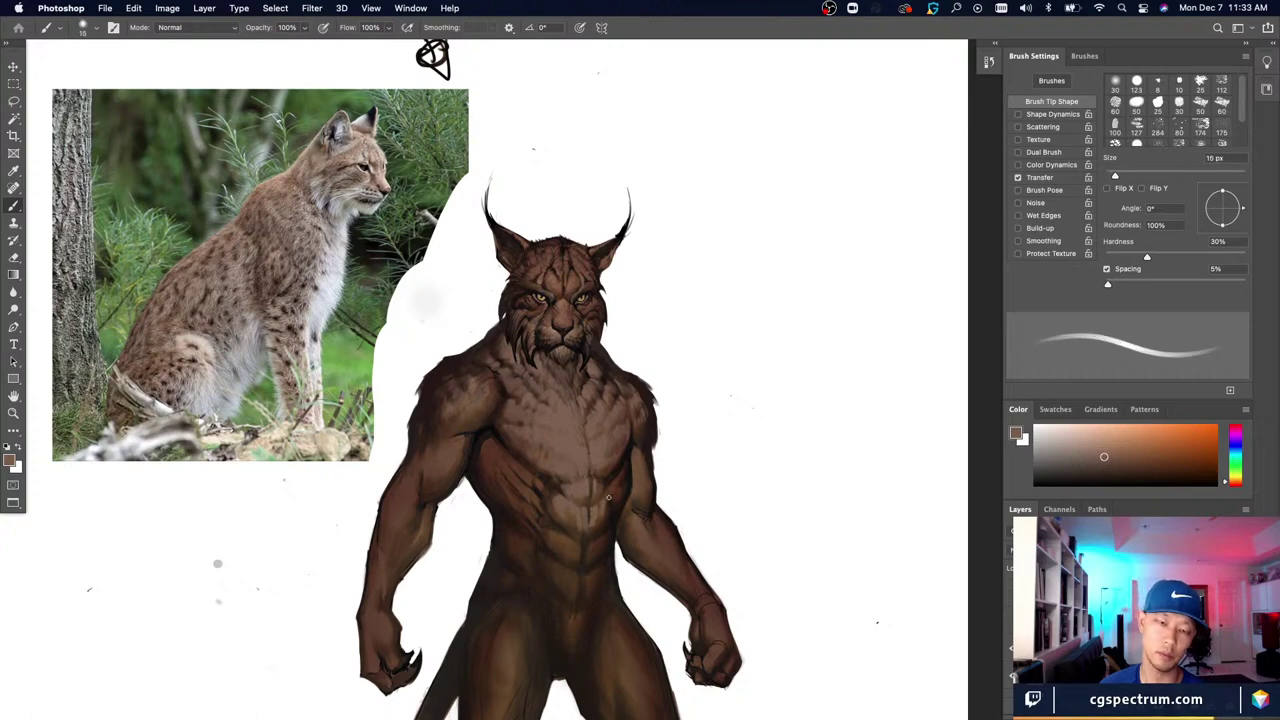
key(bracketright)
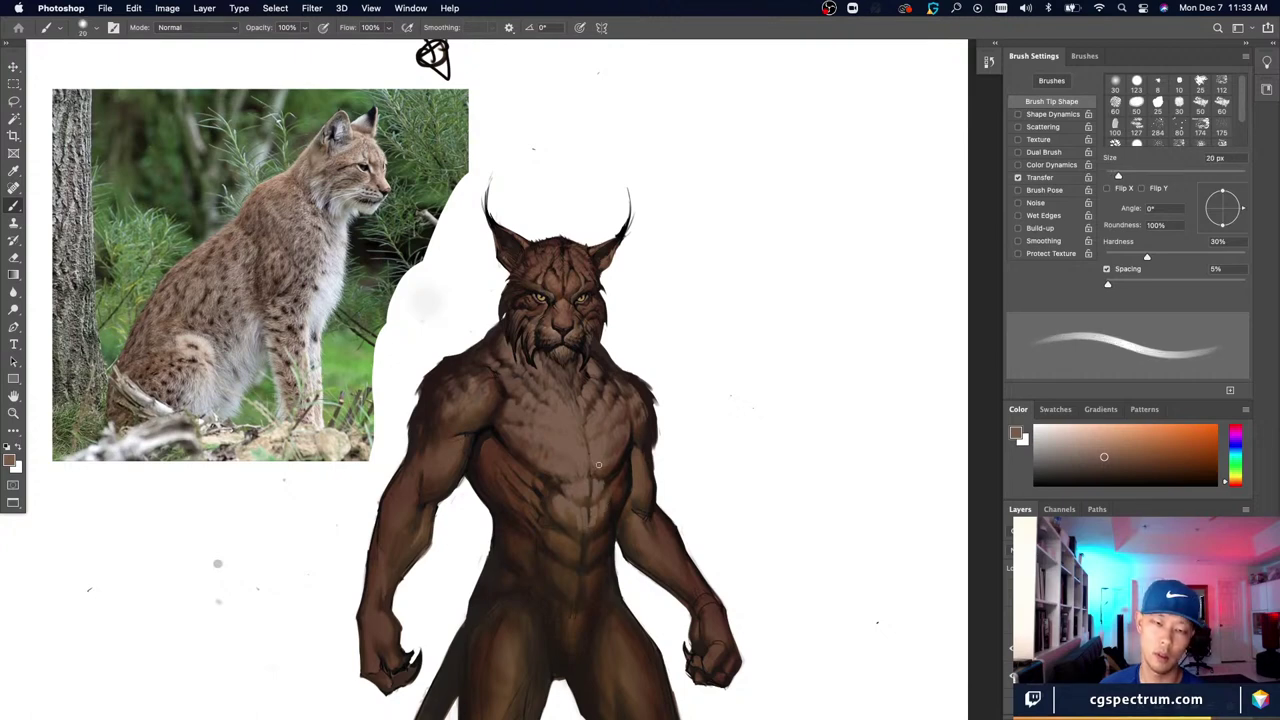
Step: Add finer light brown fur strokes to the upper abdominals with the brush reduced to 9–10 px
key(bracketleft)
key(bracketleft)
key(bracketleft)
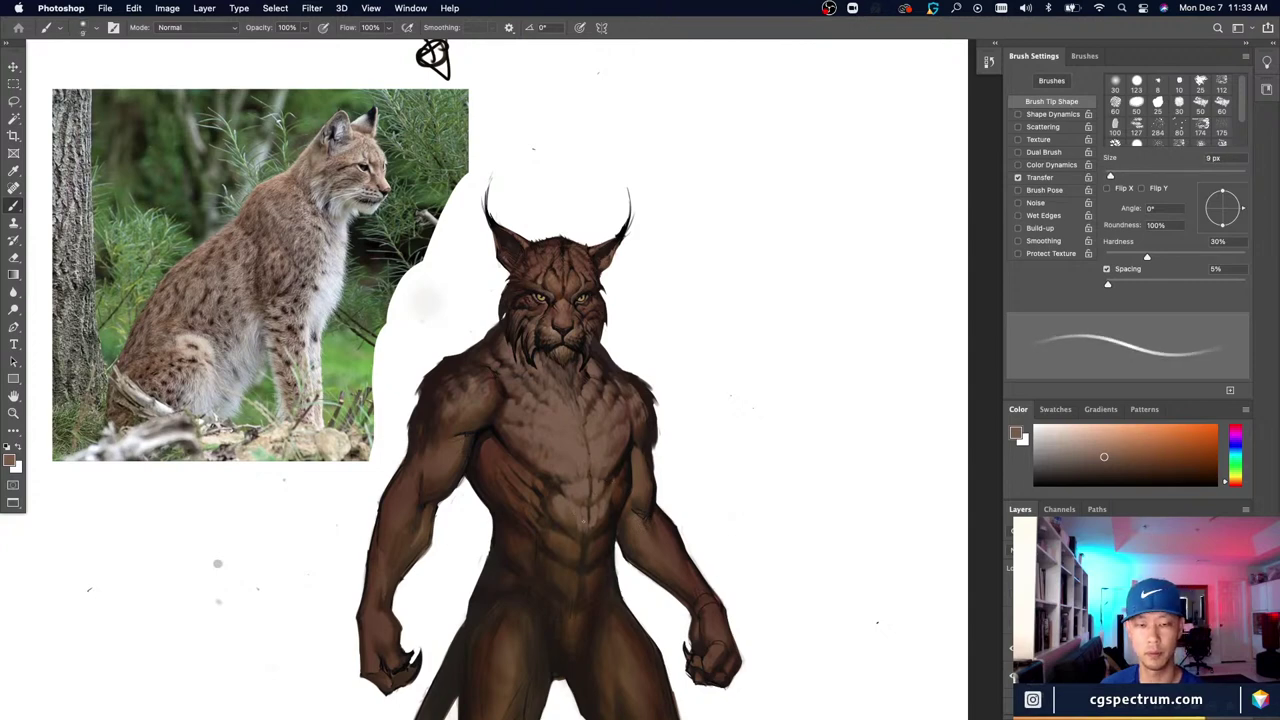
key(bracketright)
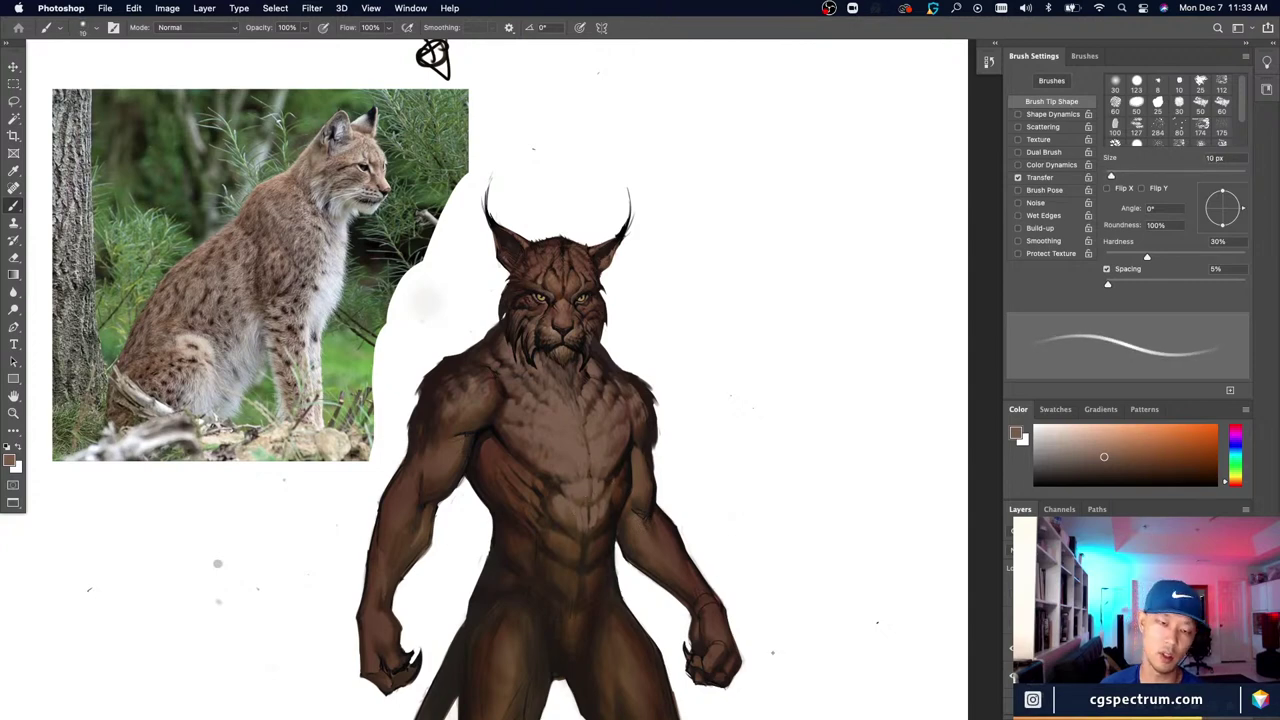
key(super+minus)
key(super+equal)
Step: Trim the new light strokes along the abdomen's centre line with the Eraser at 15 px
key(e)
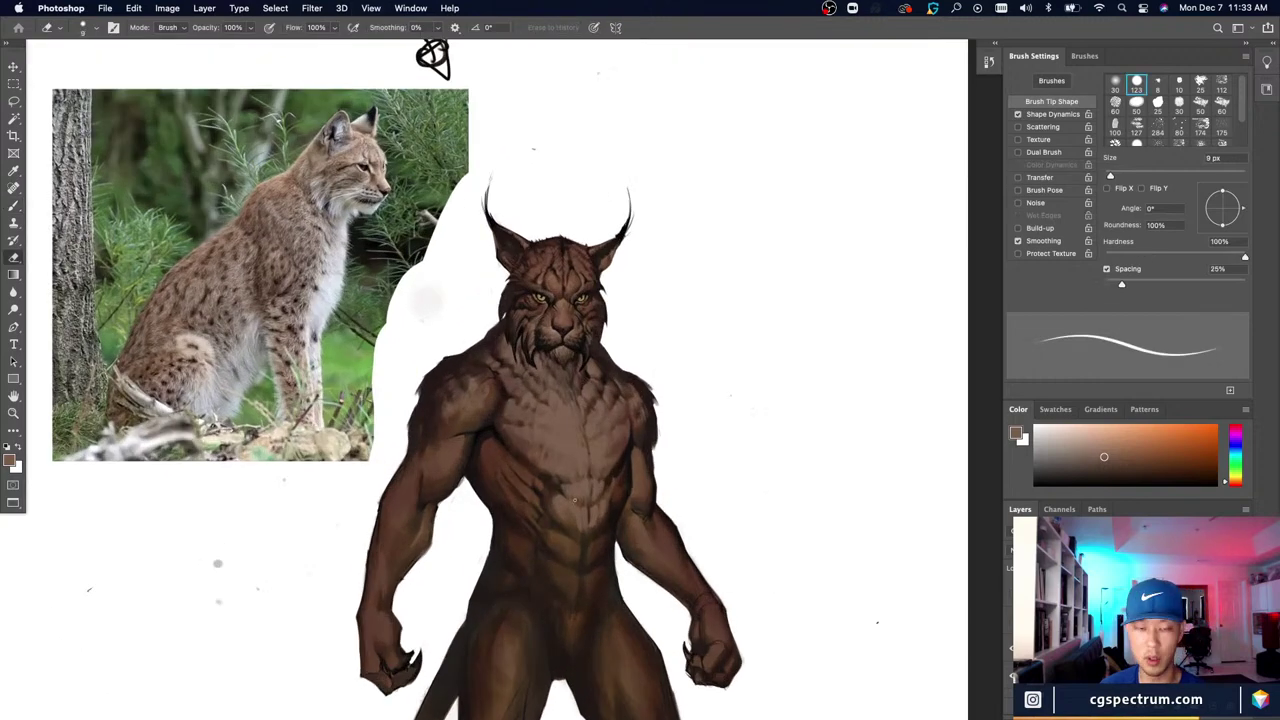
key(bracketright)
key(bracketright)
drag(587, 511, 590, 536)
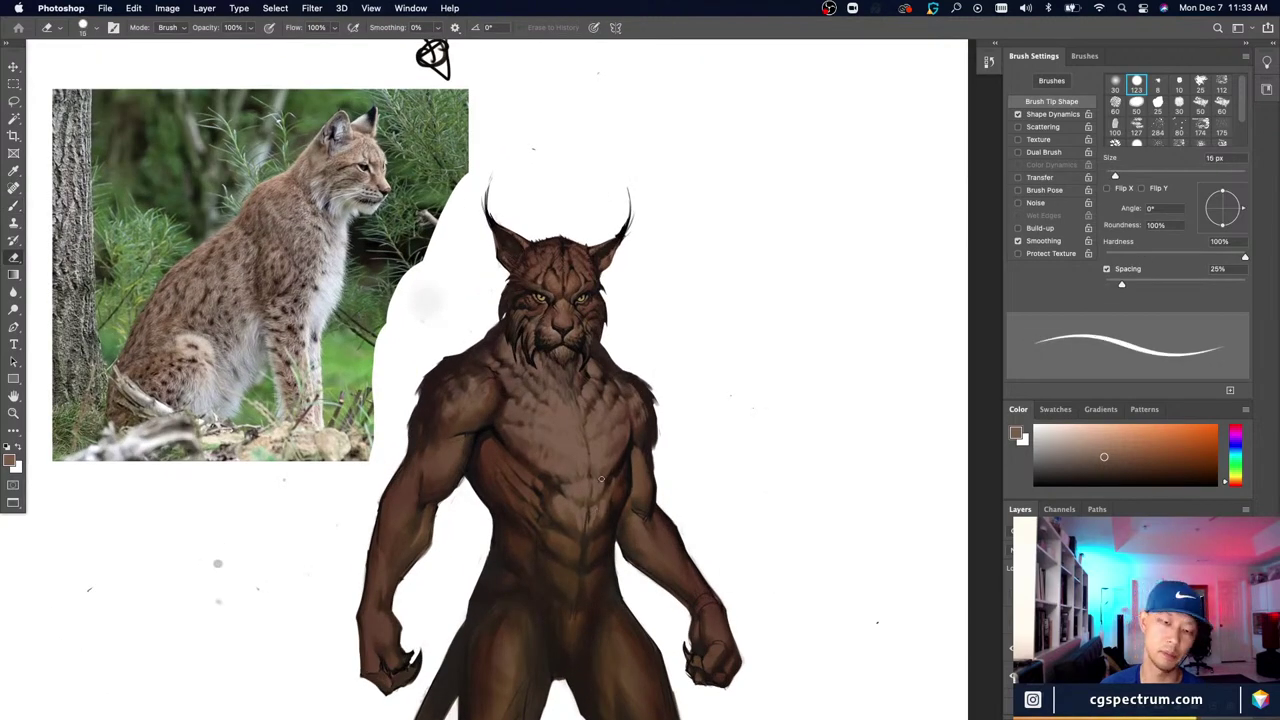
key(super+minus)
key(super+plus)
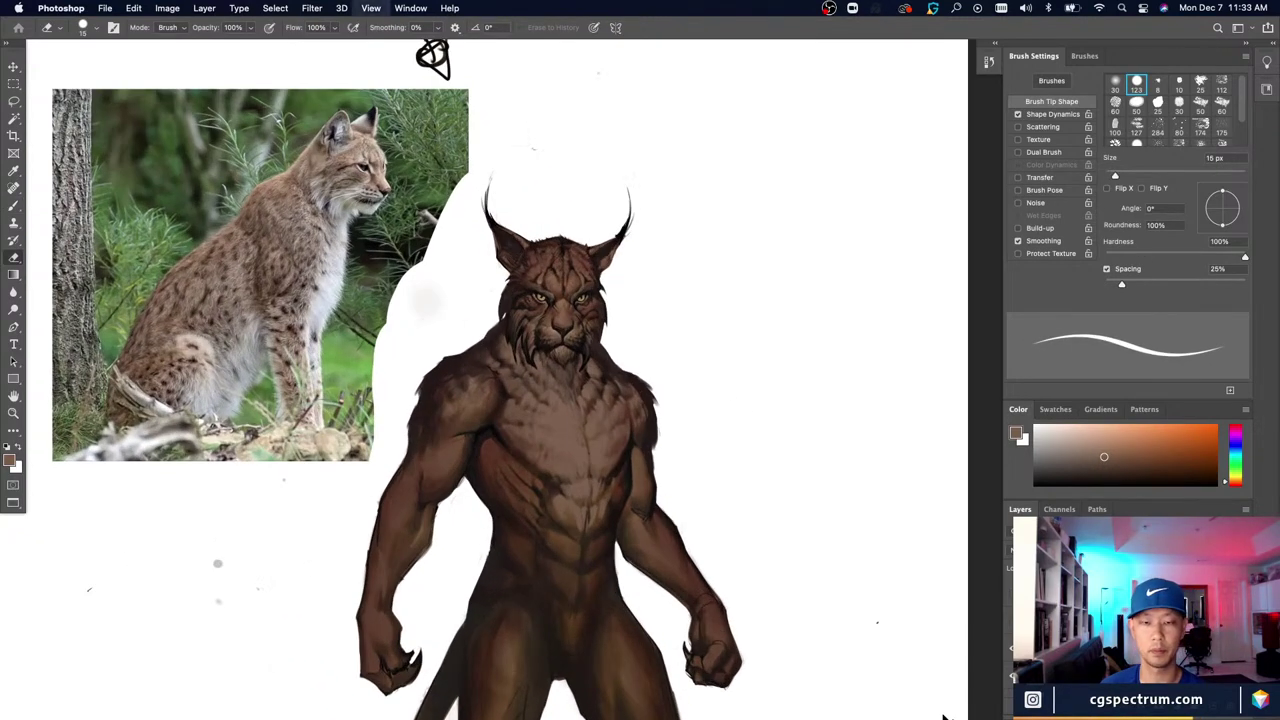
Step: Enlarge the Eraser to 40 px for the abdomen area and return to the Brush tool
key(bracketright)
key(bracketright)
key(bracketright)
key(bracketright)
key(bracketright)
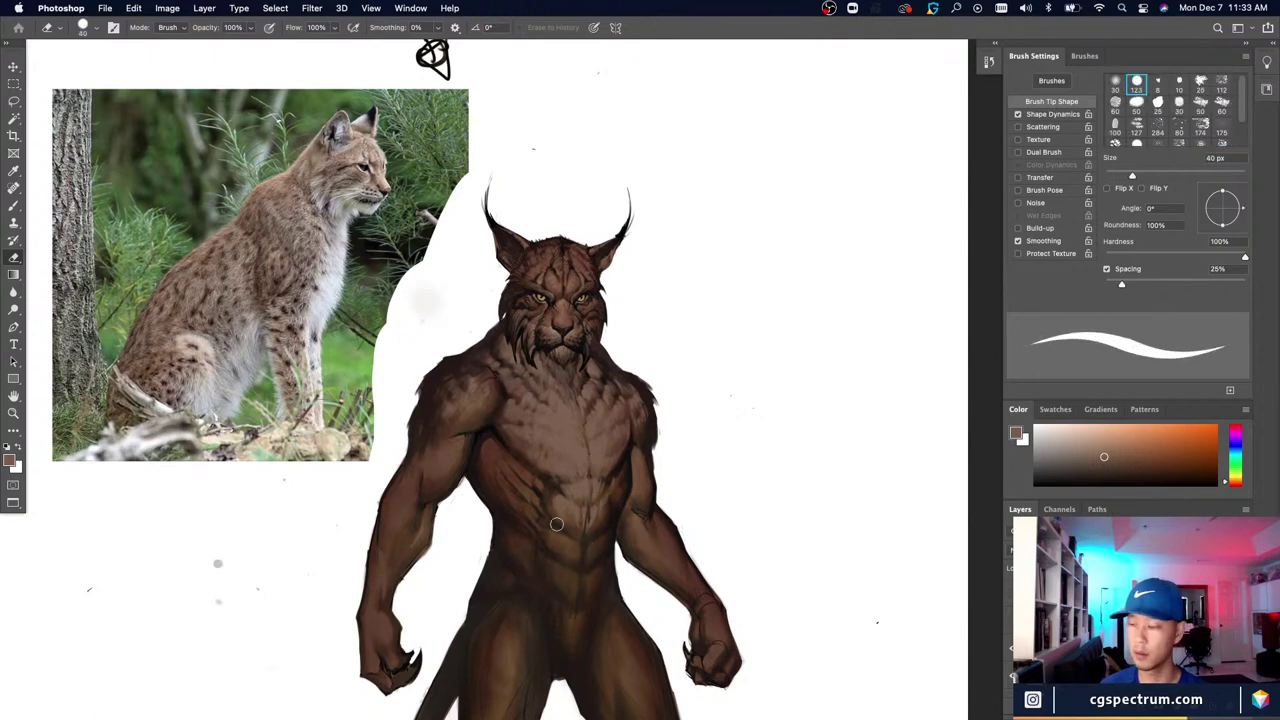
drag(874, 607, 866, 611)
key(b)
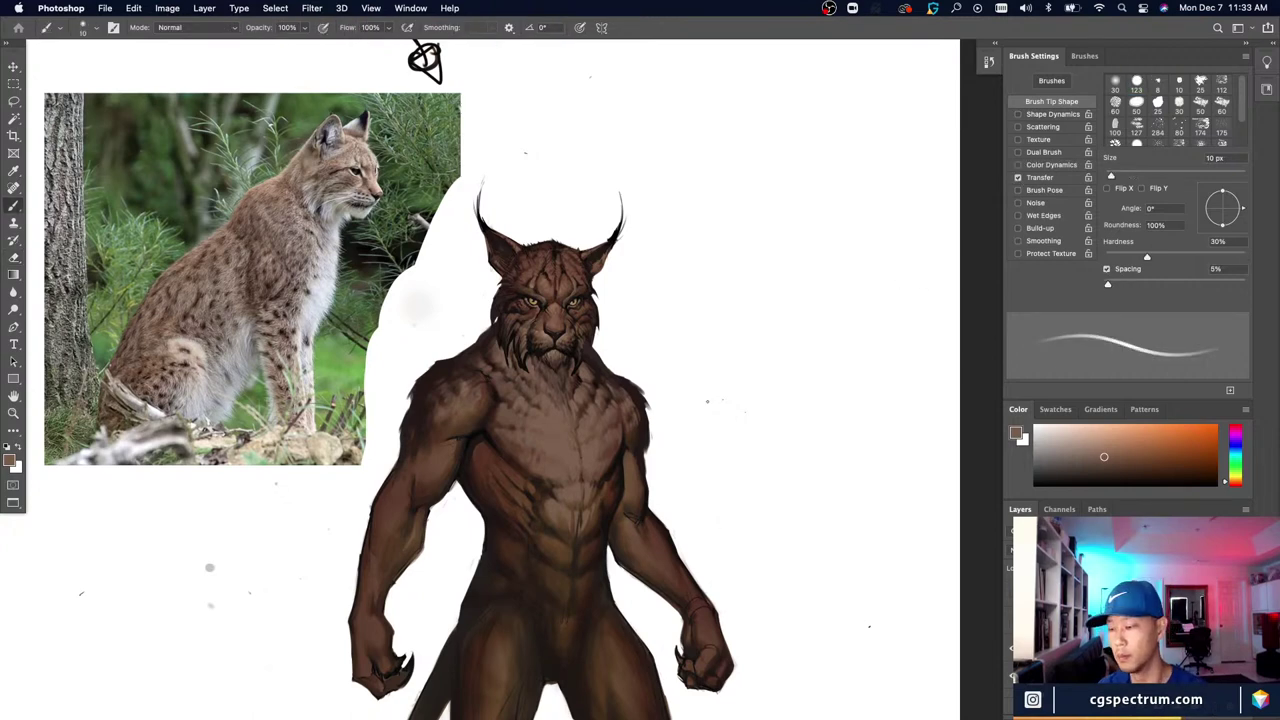
Step: Try a 10 px stroke of sampled light brown down the middle of the chest
key(super+minus)
key(super+plus)
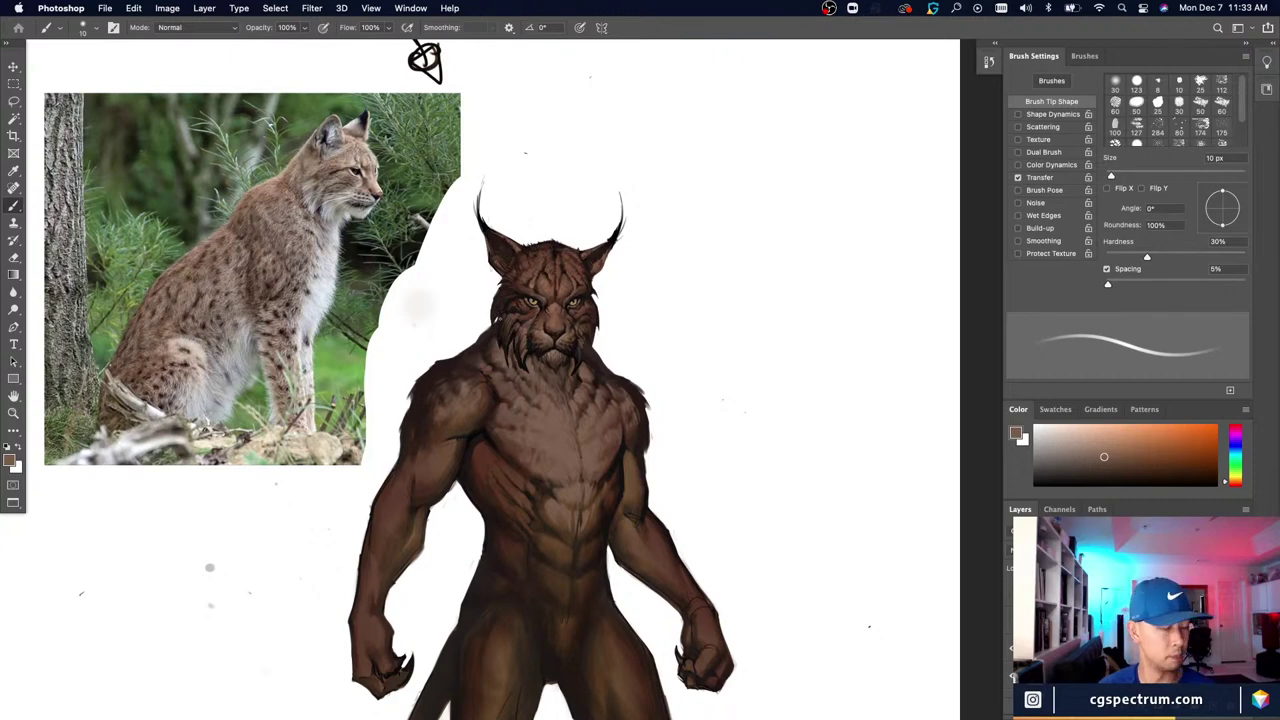
alt+click(564, 413)
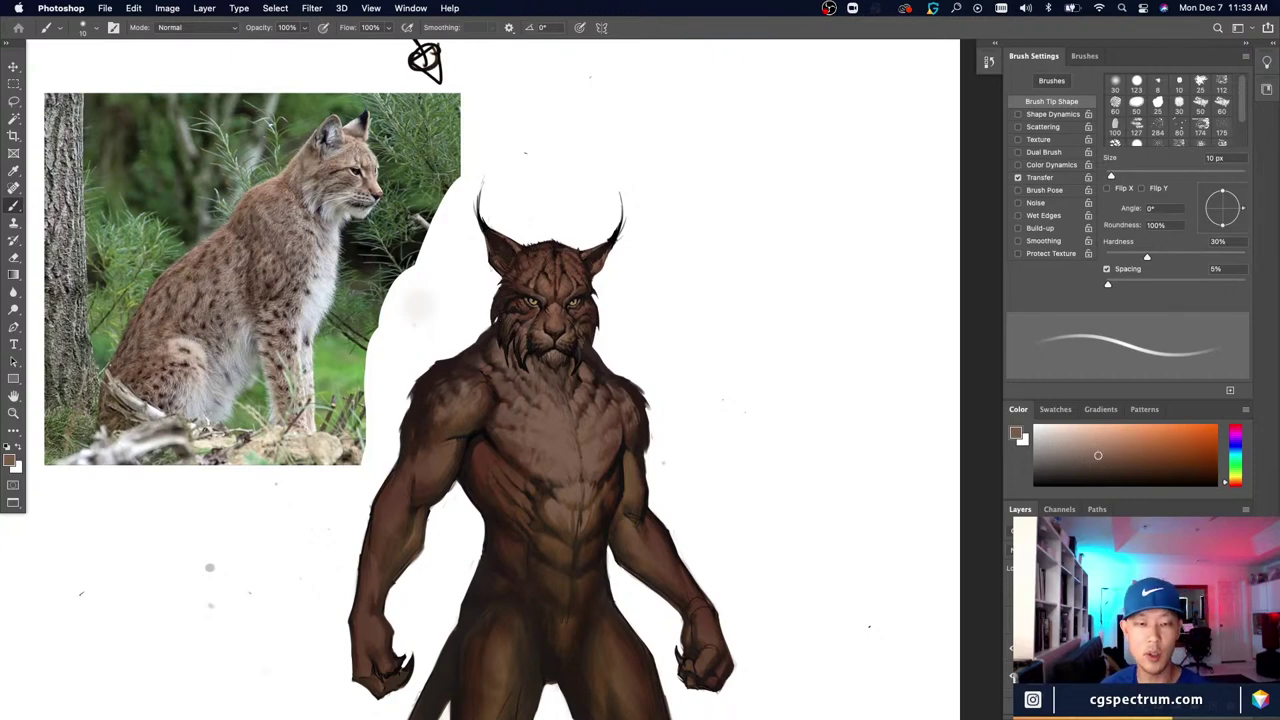
drag(564, 490, 590, 520)
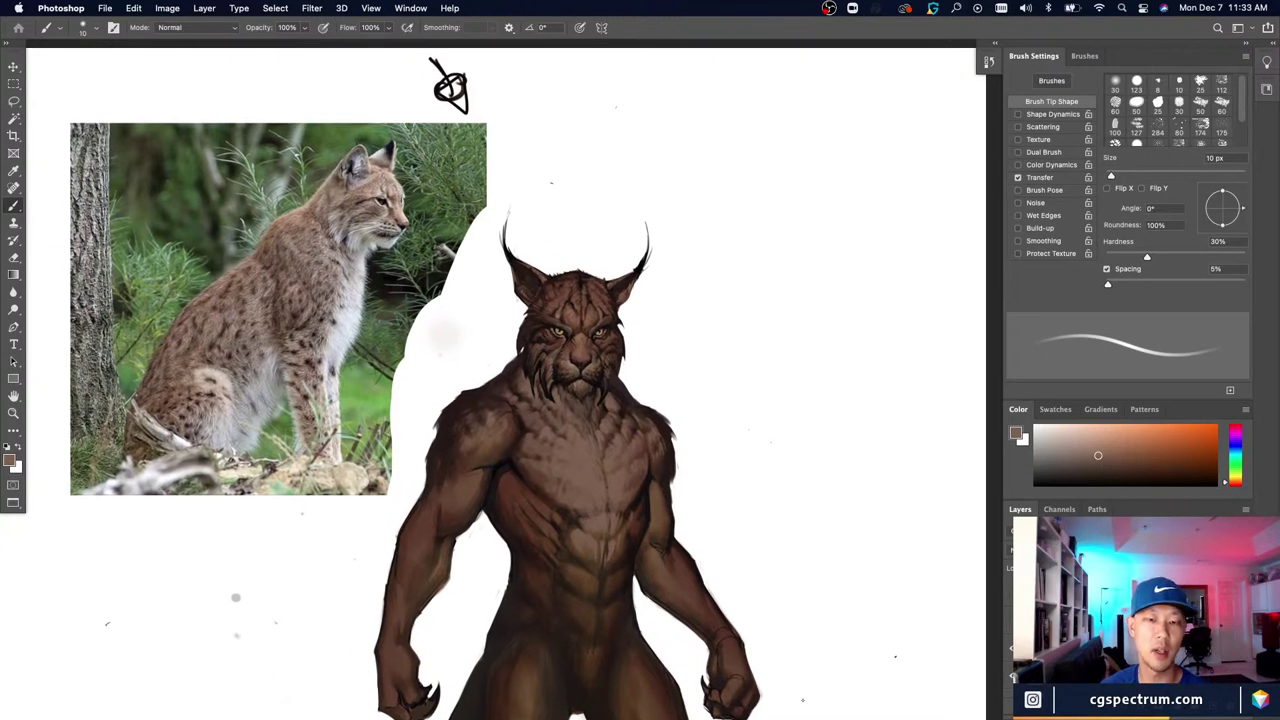
drag(566, 476, 573, 473)
alt+click(587, 448)
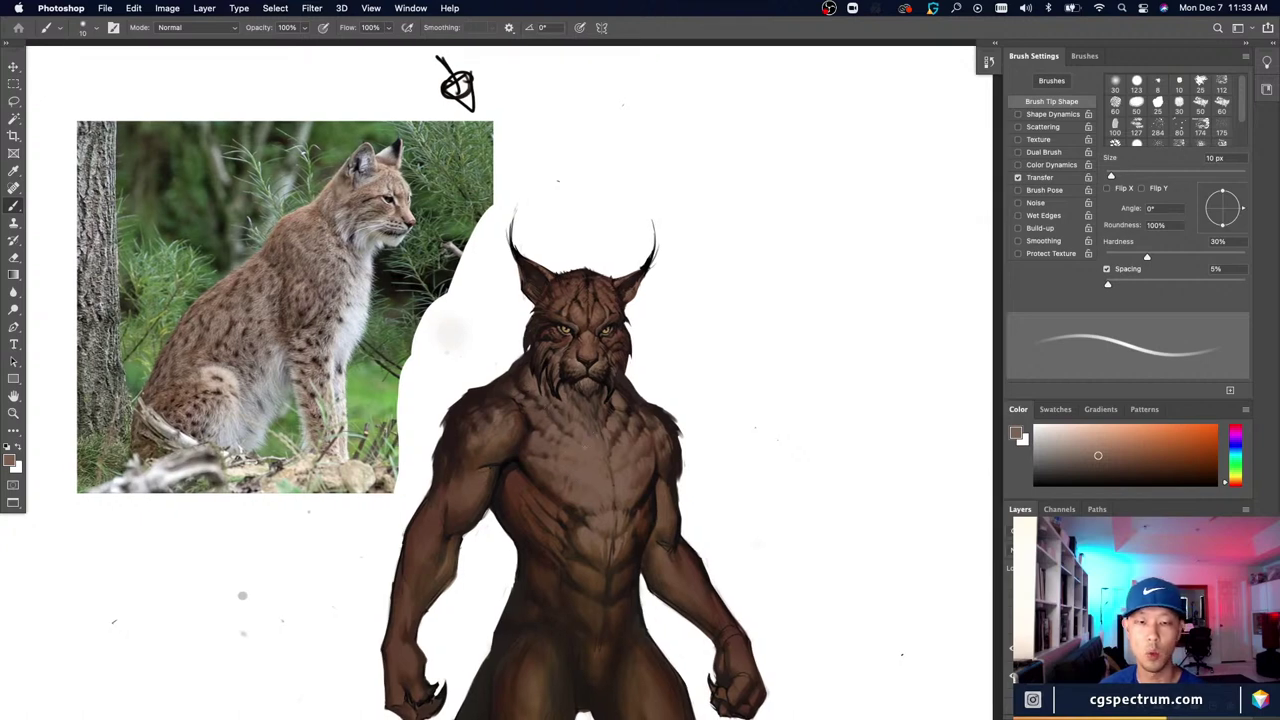
mouse_move(576, 418)
mouse_down()
mouse_move(612, 544)
mouse_move(568, 504)
mouse_up()
key(super+z)
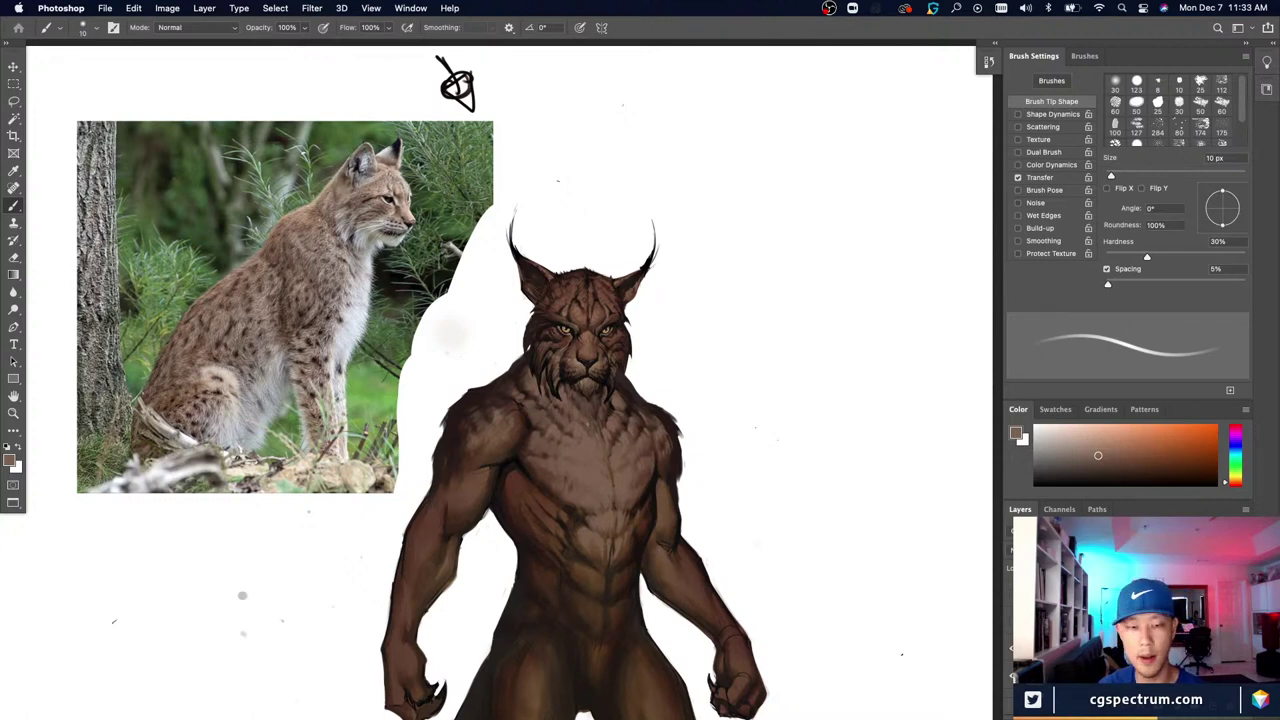
Step: Pick a pale pinkish beige and paint a lighter fur patch on the upper chest below the chin, enlarging the brush to 25 px
click(1080, 440)
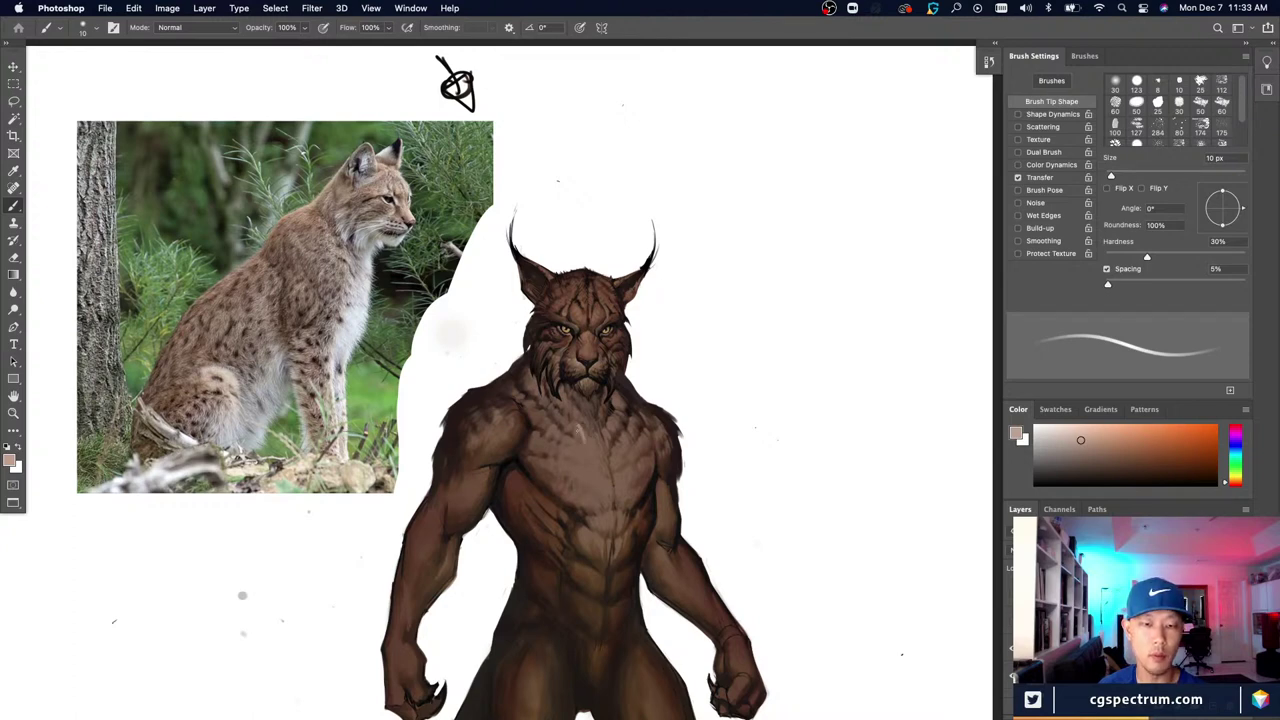
alt+click(590, 436)
key(bracketright)
key(bracketright)
key(bracketright)
drag(592, 436, 601, 453)
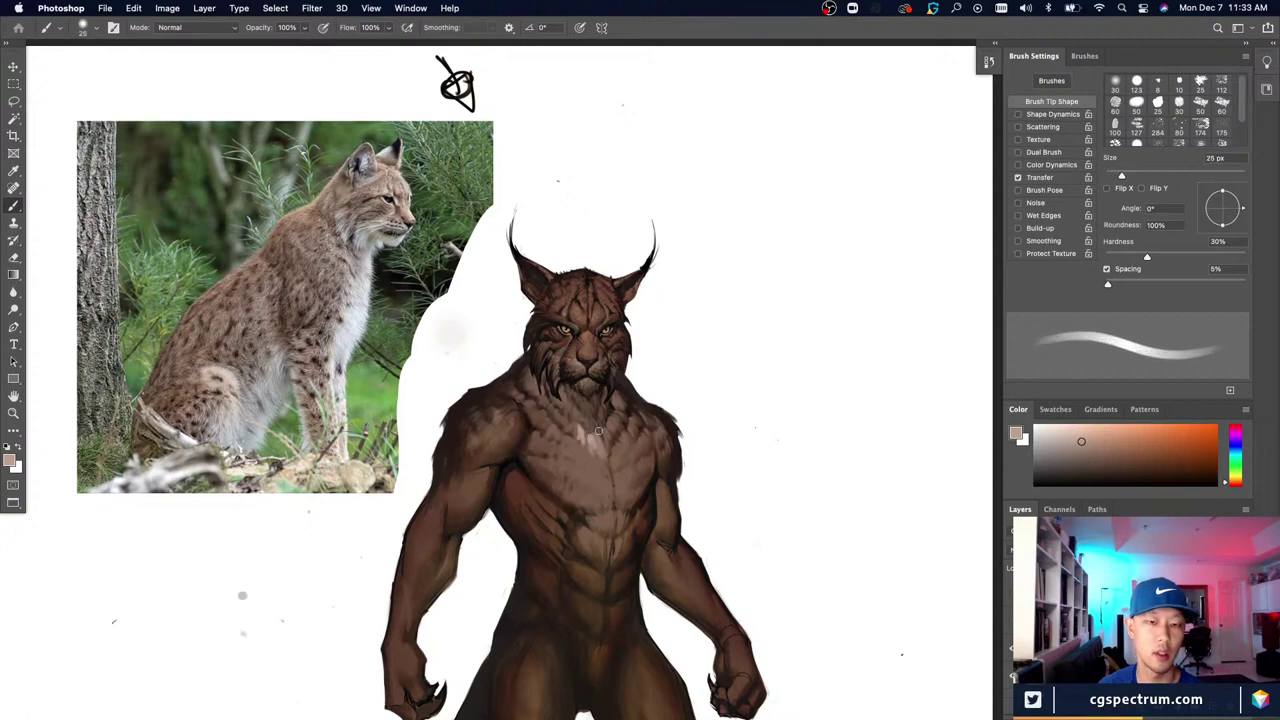
Step: Sample the light beige of the chest and paint fur tufts below the chin with the brush set to 15 px
alt+click(597, 437)
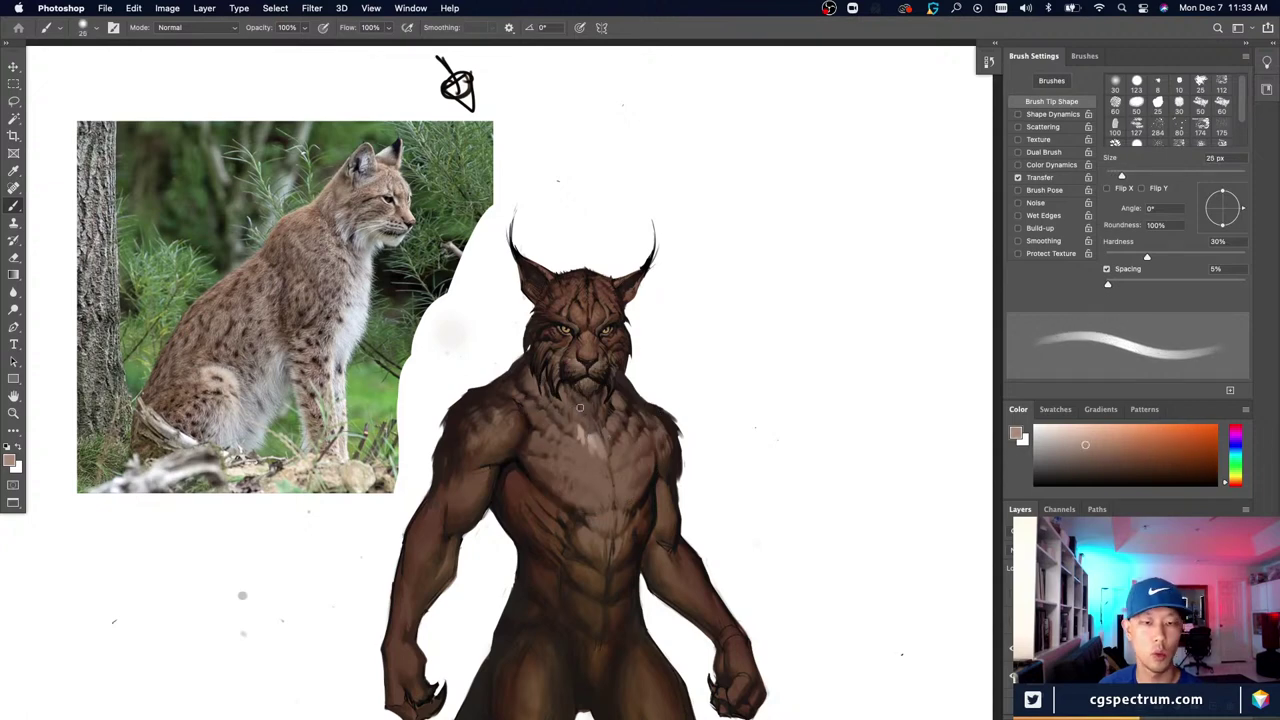
key(bracketleft)
key(bracketleft)
key(bracketleft)
key(bracketleft)
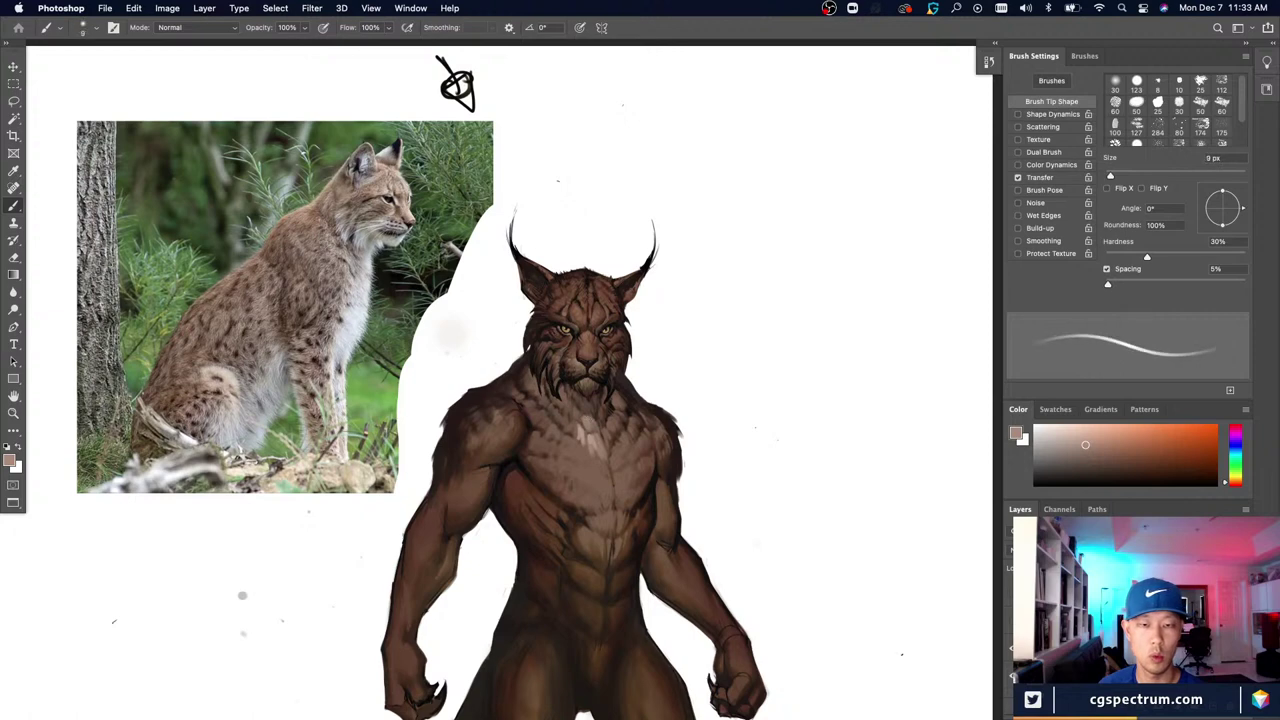
key(bracketright)
key(bracketright)
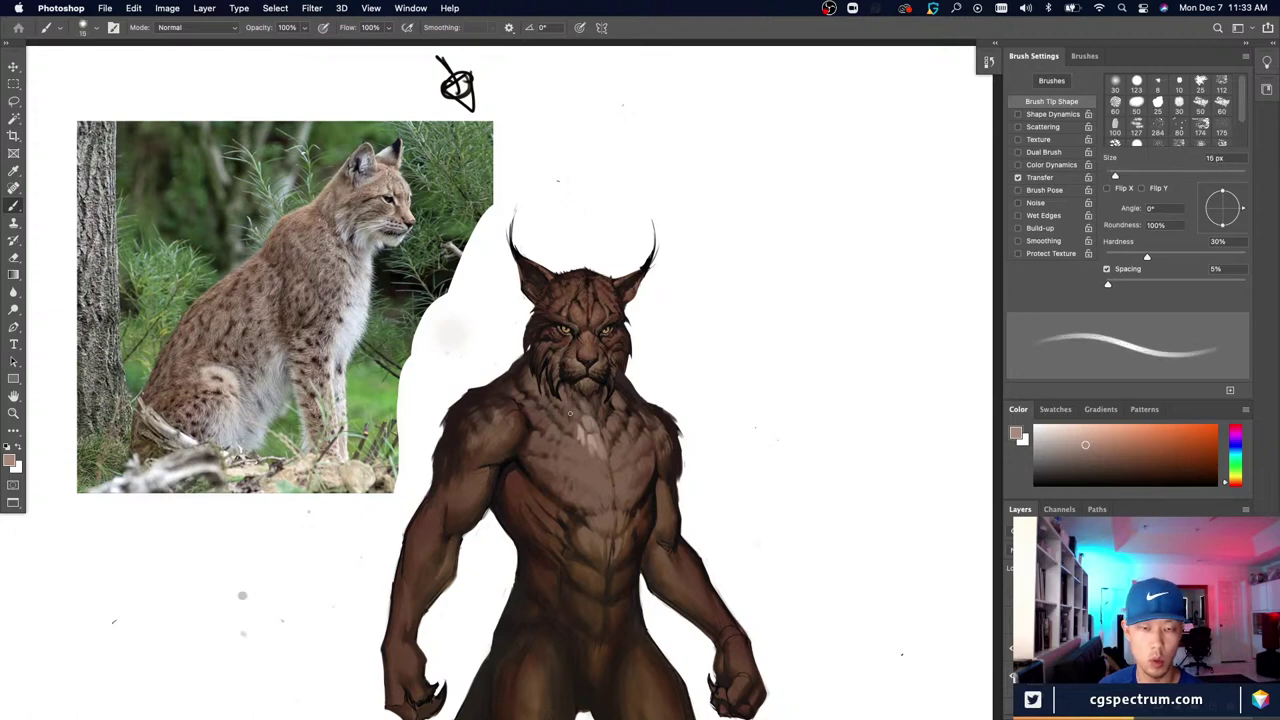
Step: Build up small fur tufts across the upper chest at 15 px, alternating sampled brown and pinkish-beige tones
alt+click(585, 402)
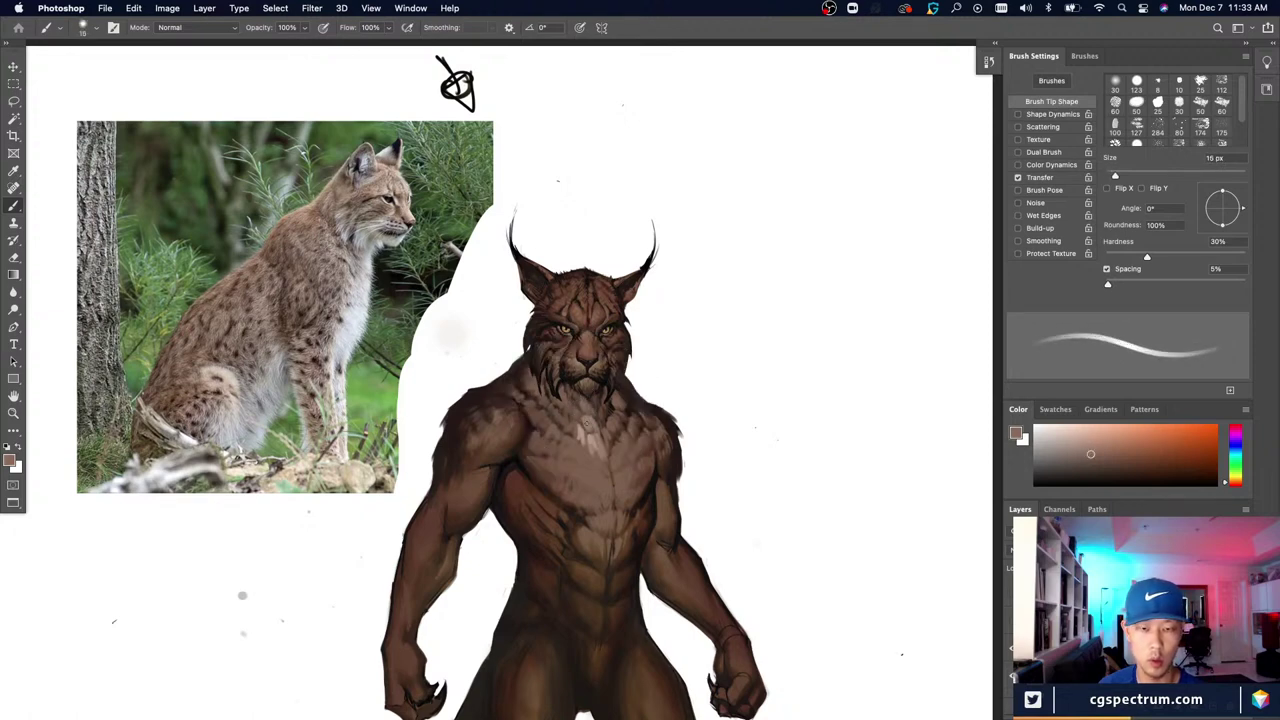
alt+click(587, 423)
alt+click(580, 433)
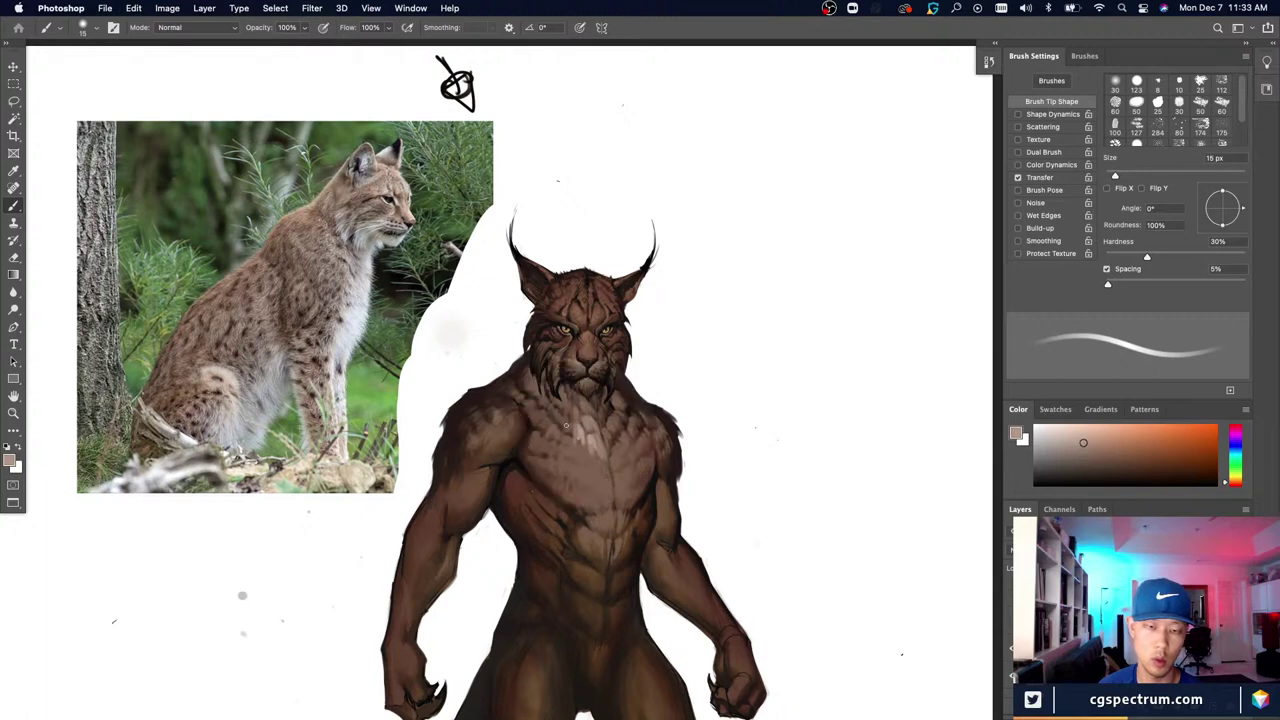
alt+click(567, 423)
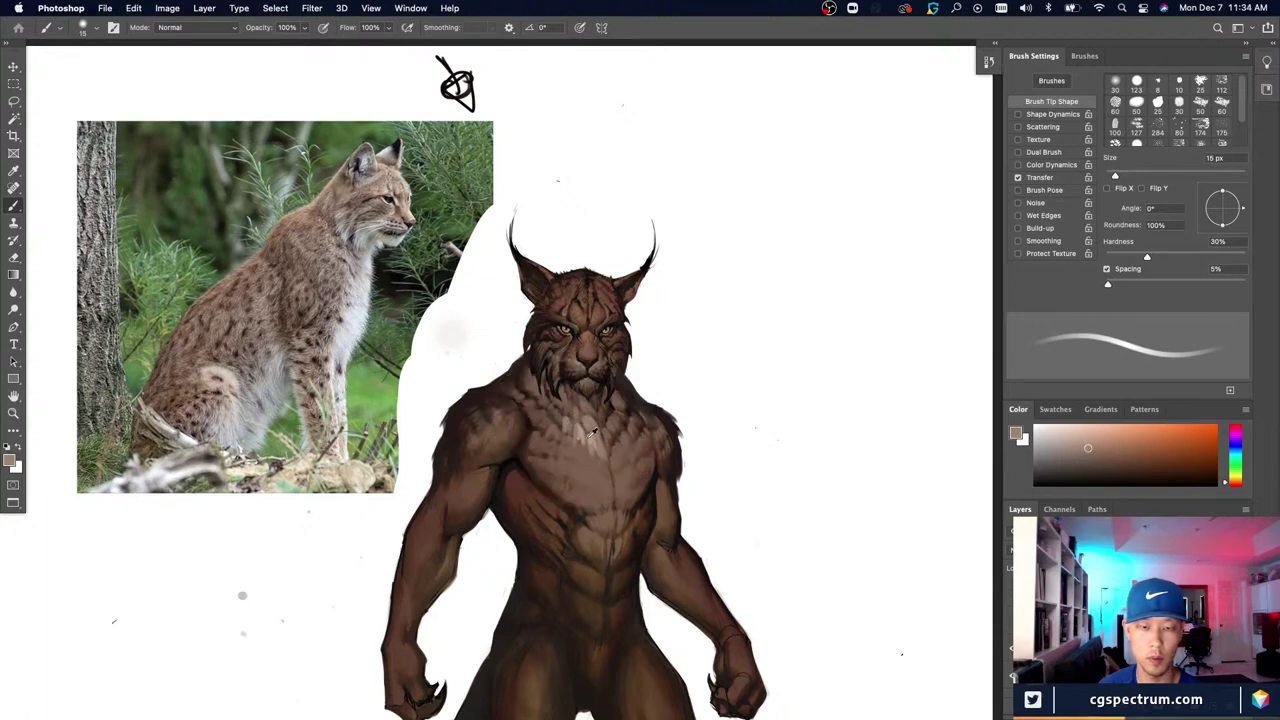
Step: Paint pale fur strokes down the middle of the chest with sampled beige and a 20 px brush
alt+click(590, 438)
key(bracketright)
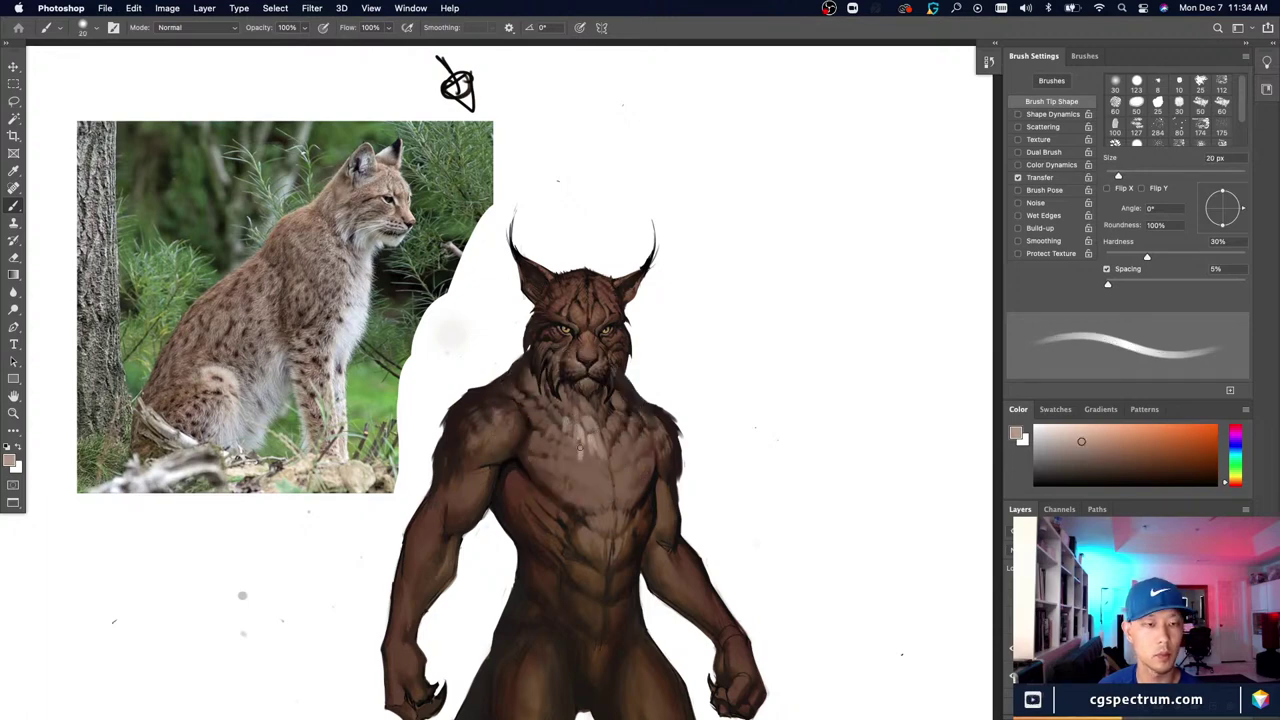
alt+click(575, 447)
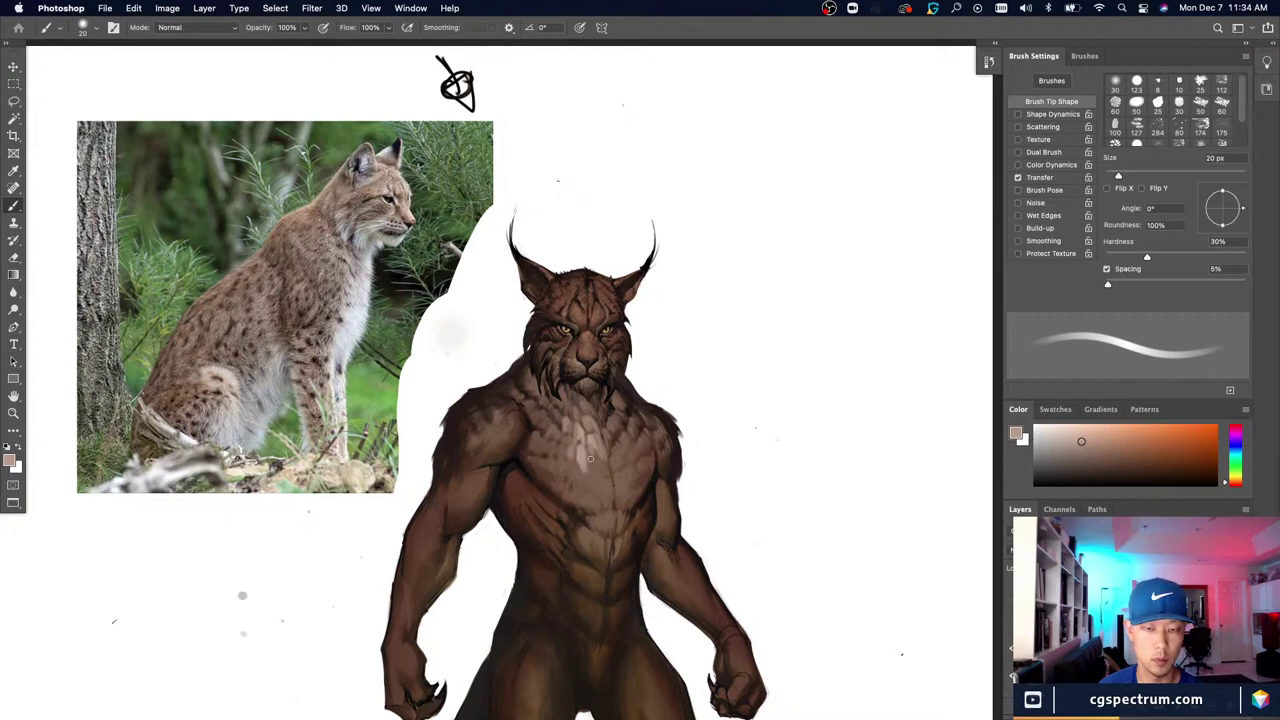
drag(586, 455, 599, 468)
alt+click(581, 453)
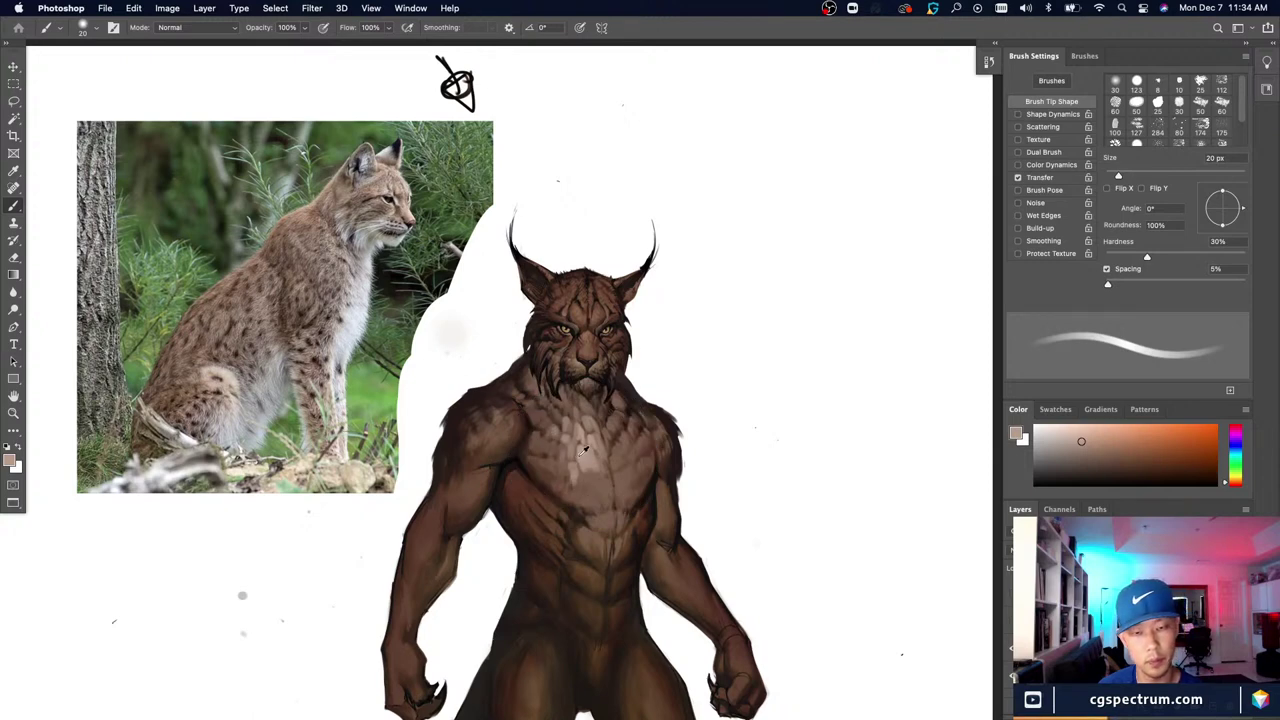
alt+click(582, 452)
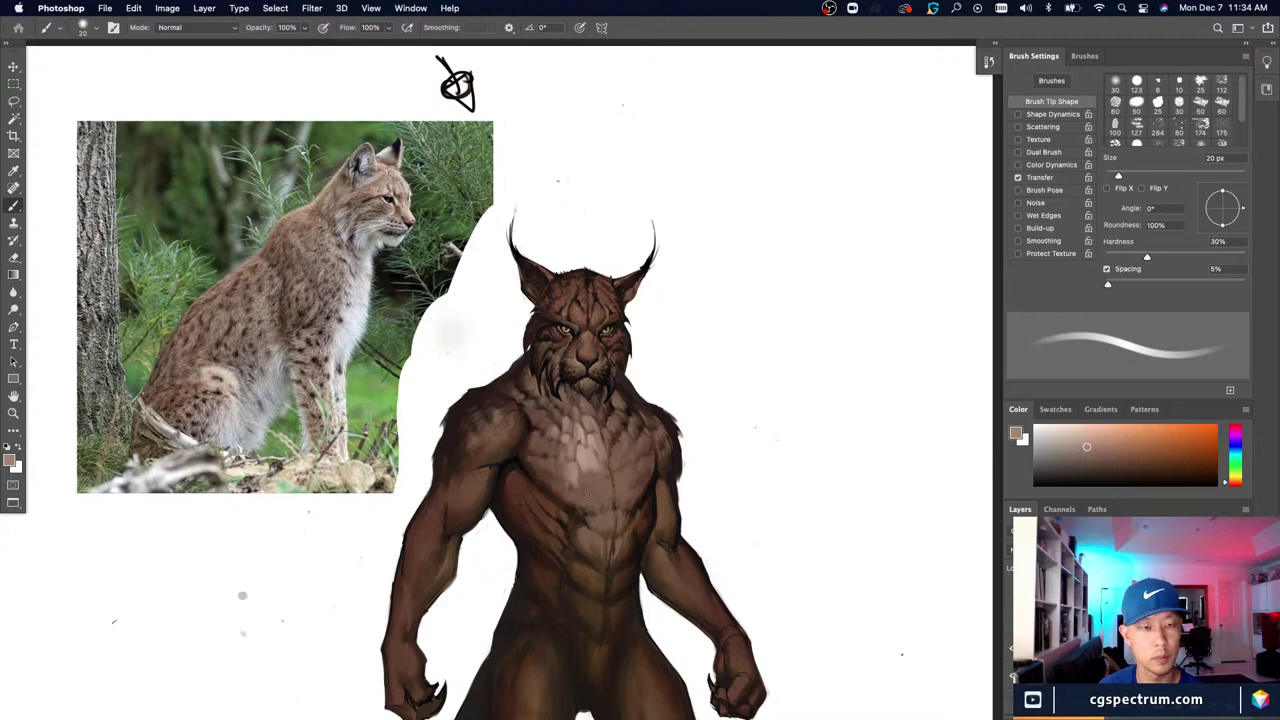
Step: Broaden the pale fur over the lower middle of the chest with sampled beige tones, enlarging the brush to 35 px
key(bracketright)
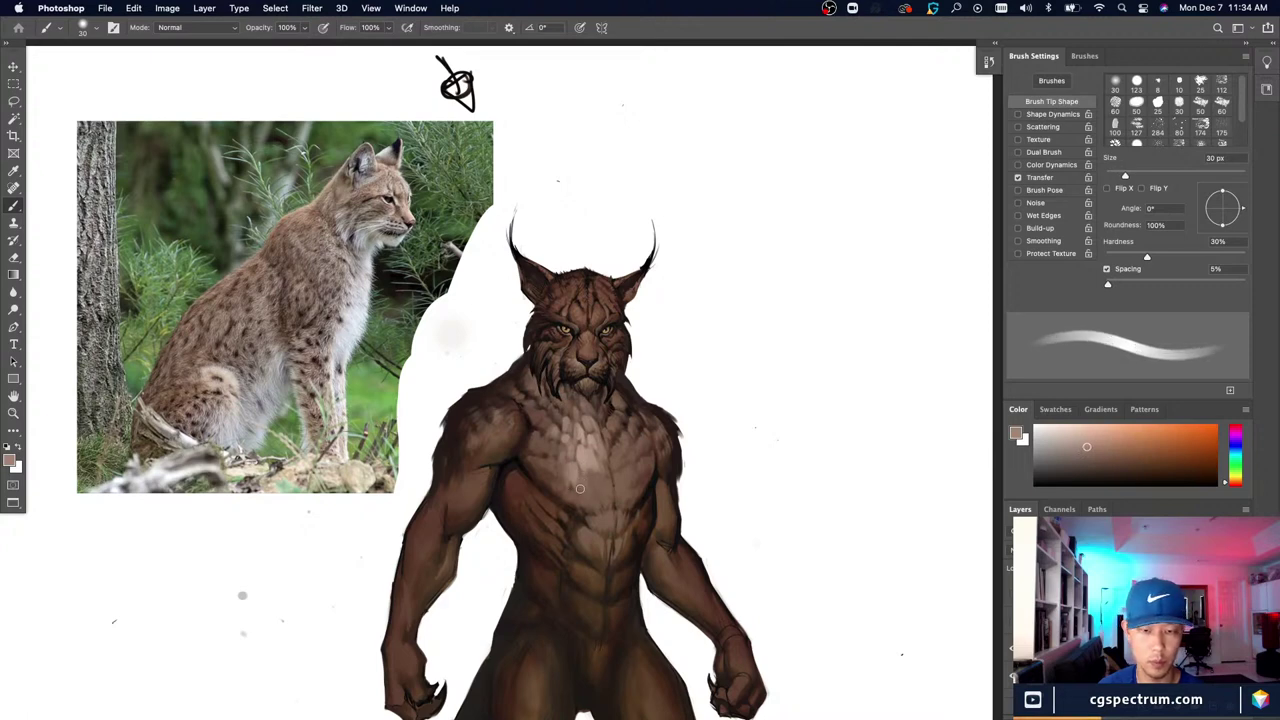
alt+click(583, 485)
key(bracketright)
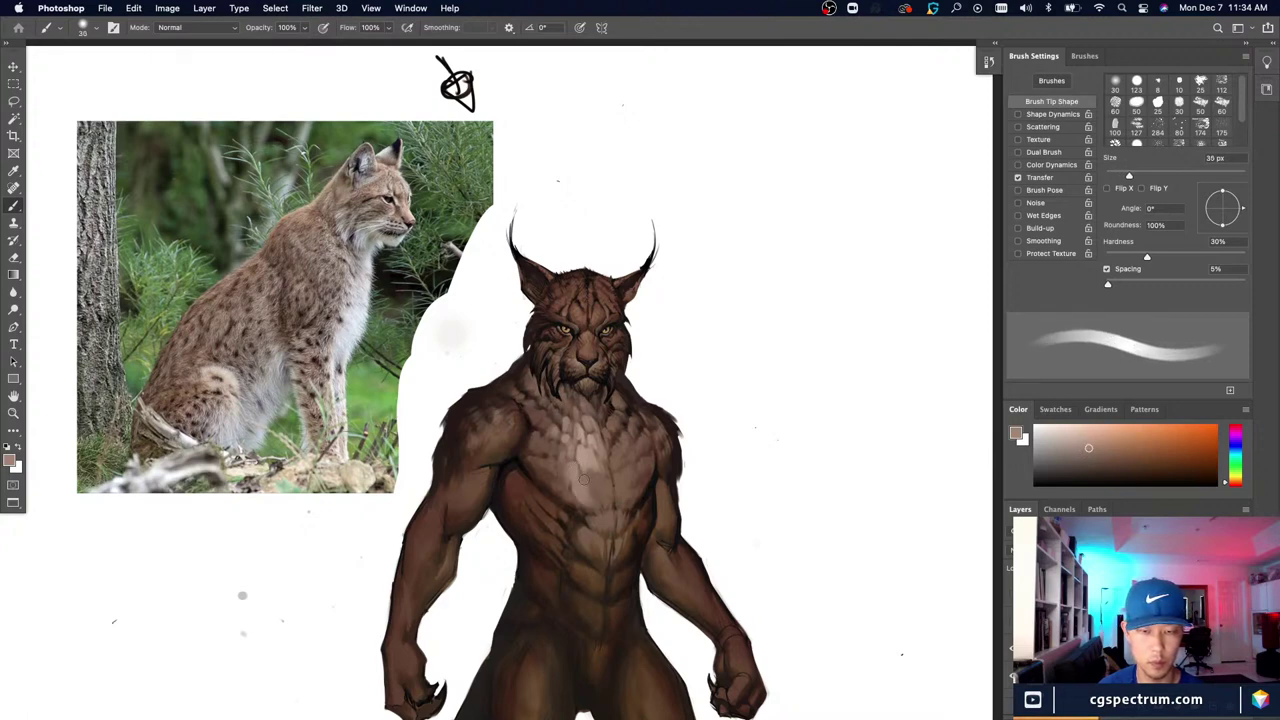
alt+click(585, 482)
key(bracketleft)
mouse_move(582, 482)
mouse_down()
mouse_move(591, 503)
mouse_move(594, 470)
mouse_move(606, 493)
mouse_move(611, 469)
mouse_up()
key(bracketright)
alt+click(584, 442)
key(bracketleft)
key(bracketright)
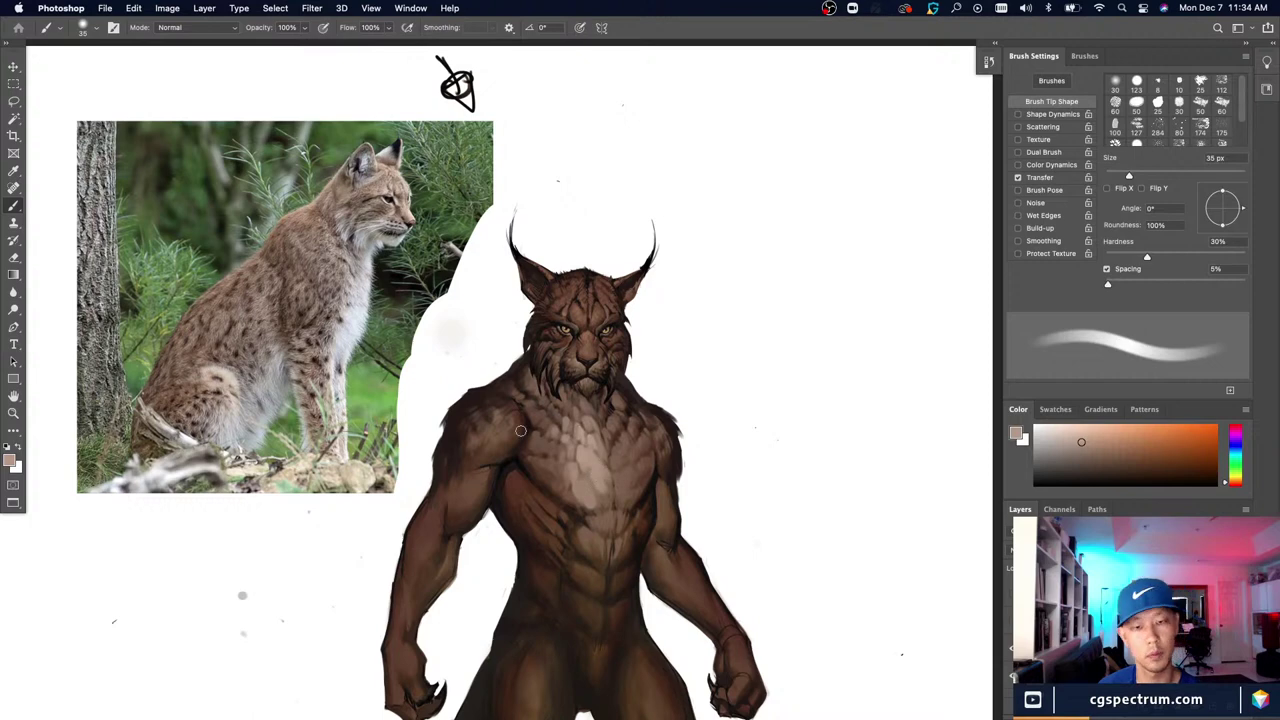
Step: Paint a pale fur patch at the base of the sternum, reducing the brush to 20 px
key(super+minus)
key(super+equal)
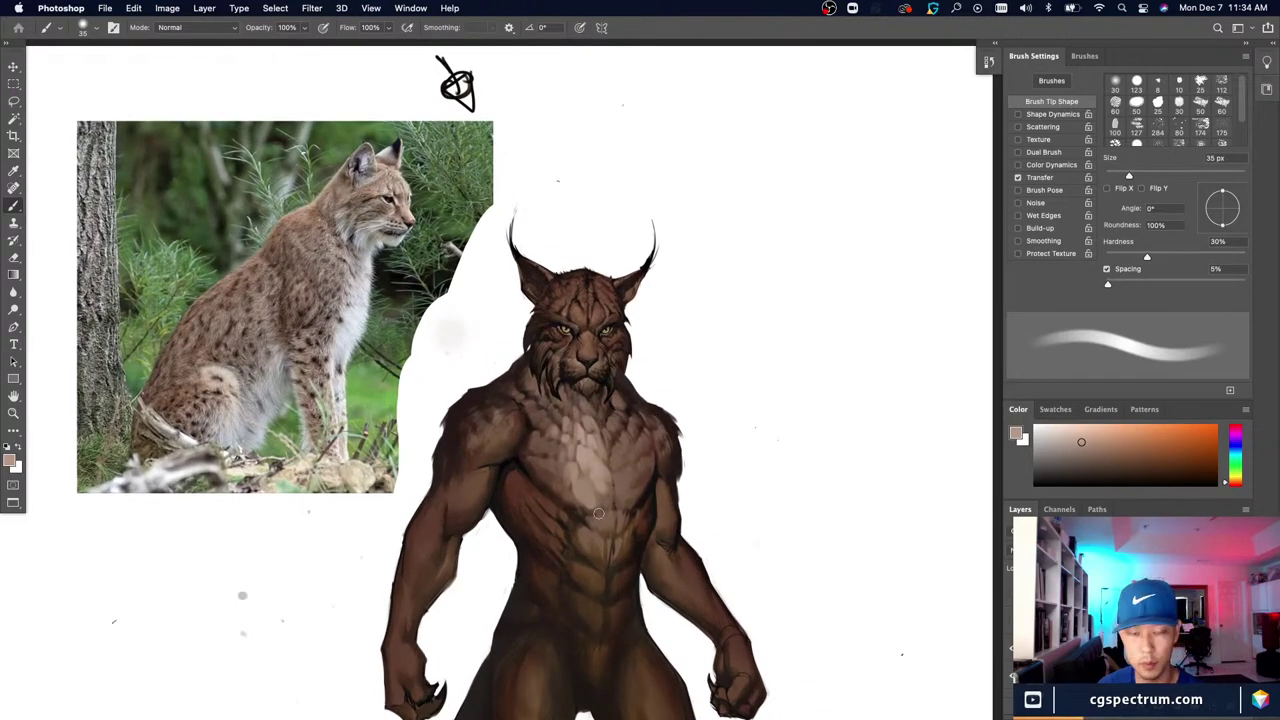
key(bracketleft)
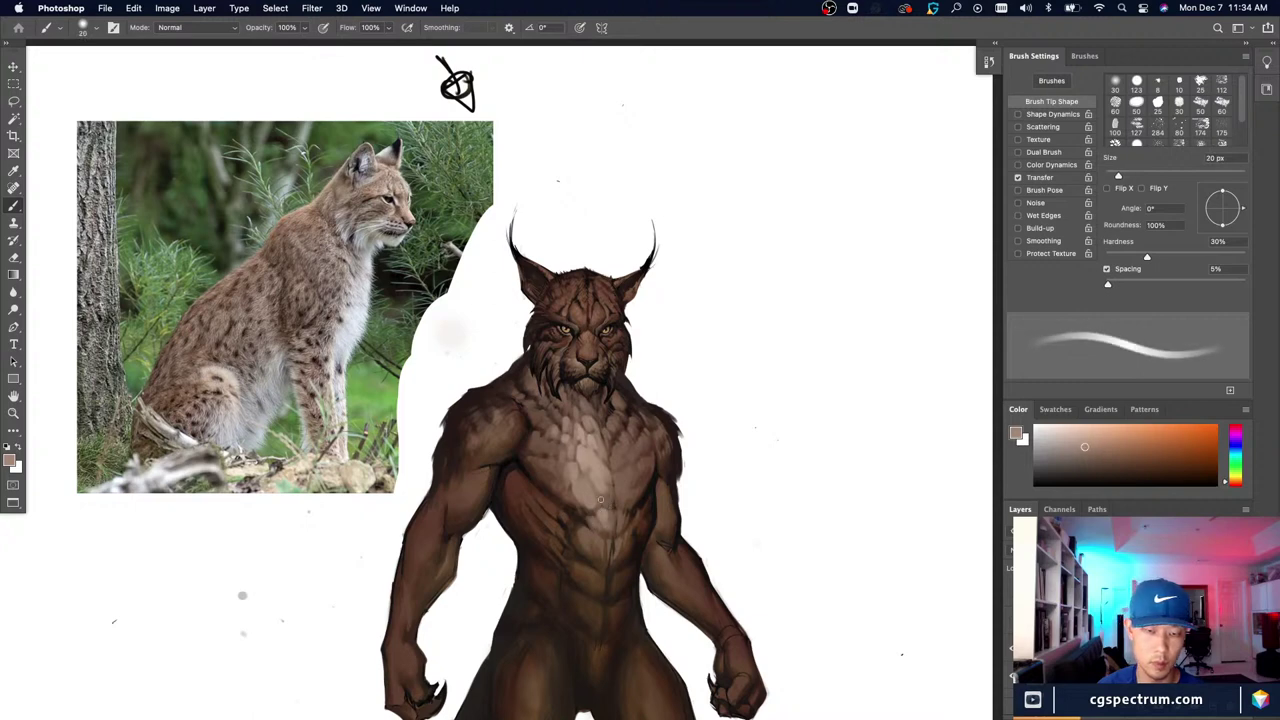
key(bracketleft)
Step: Refine the pale fur along the chest's centre with sampled beige strokes, reducing the brush to 15 px
key(e)
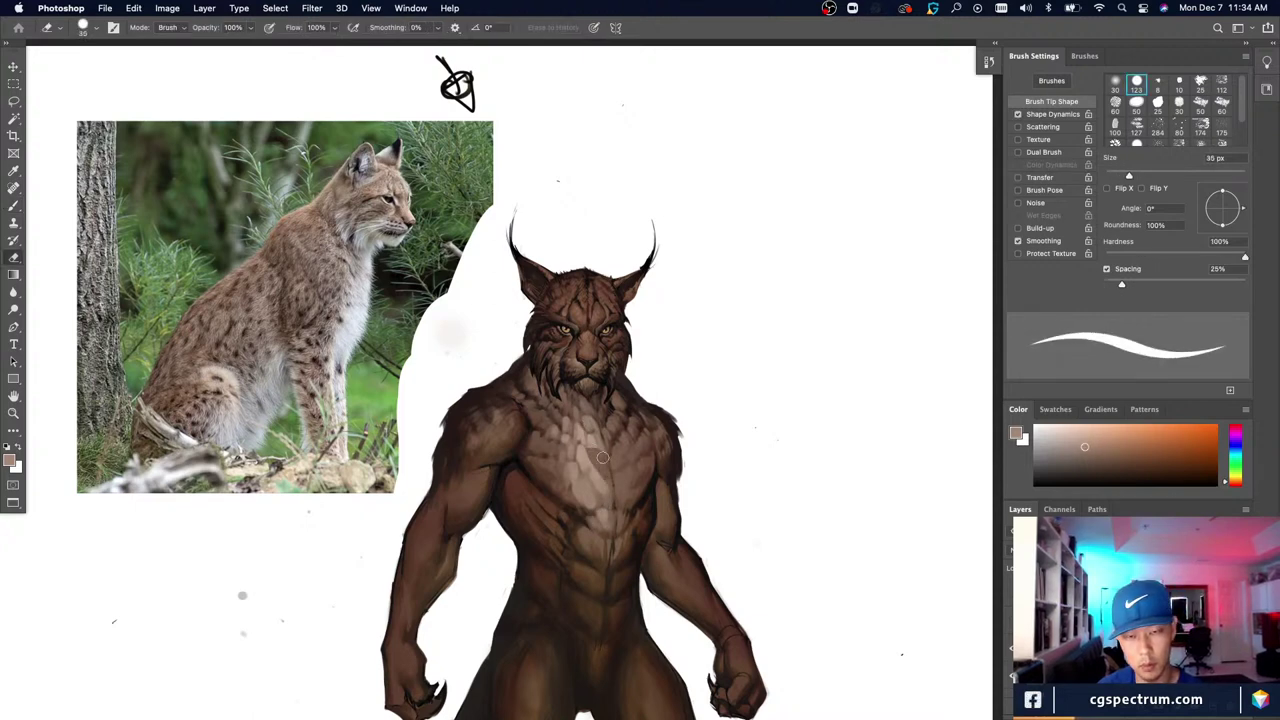
key(b)
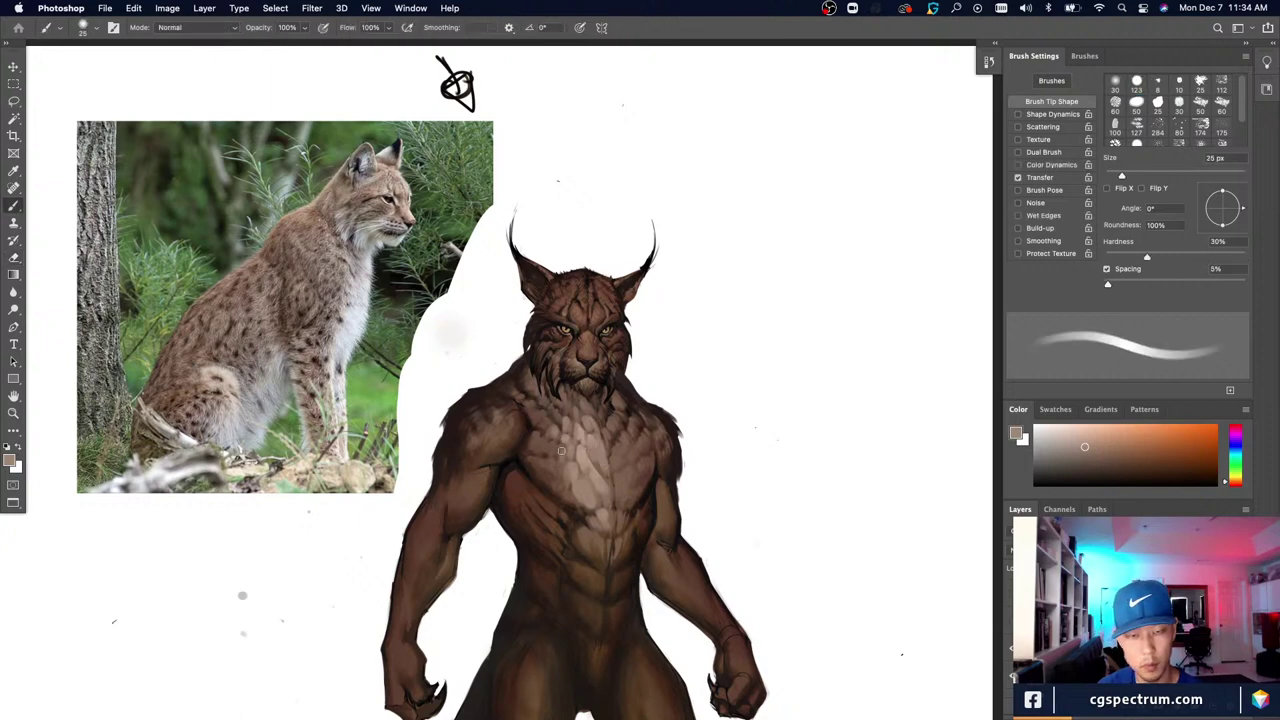
alt+click(592, 462)
key(bracketleft)
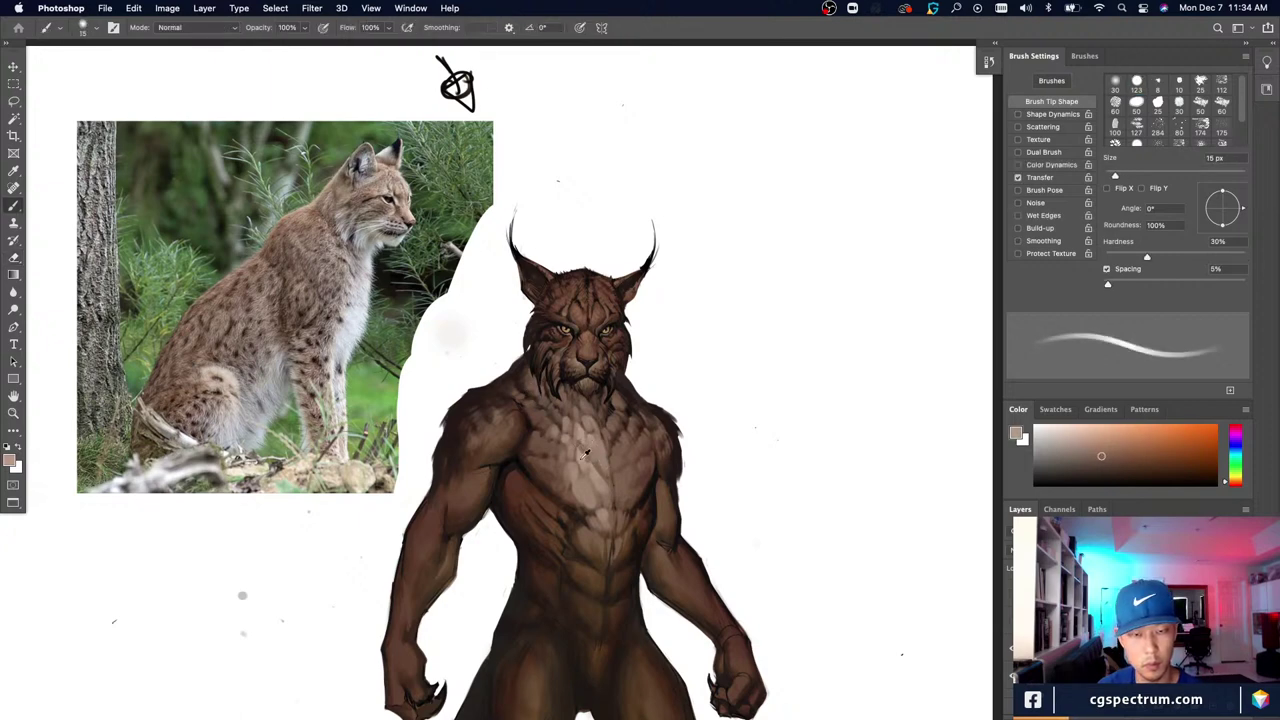
alt+click(582, 457)
mouse_move(591, 457)
mouse_down()
mouse_move(594, 432)
mouse_move(608, 478)
mouse_up()
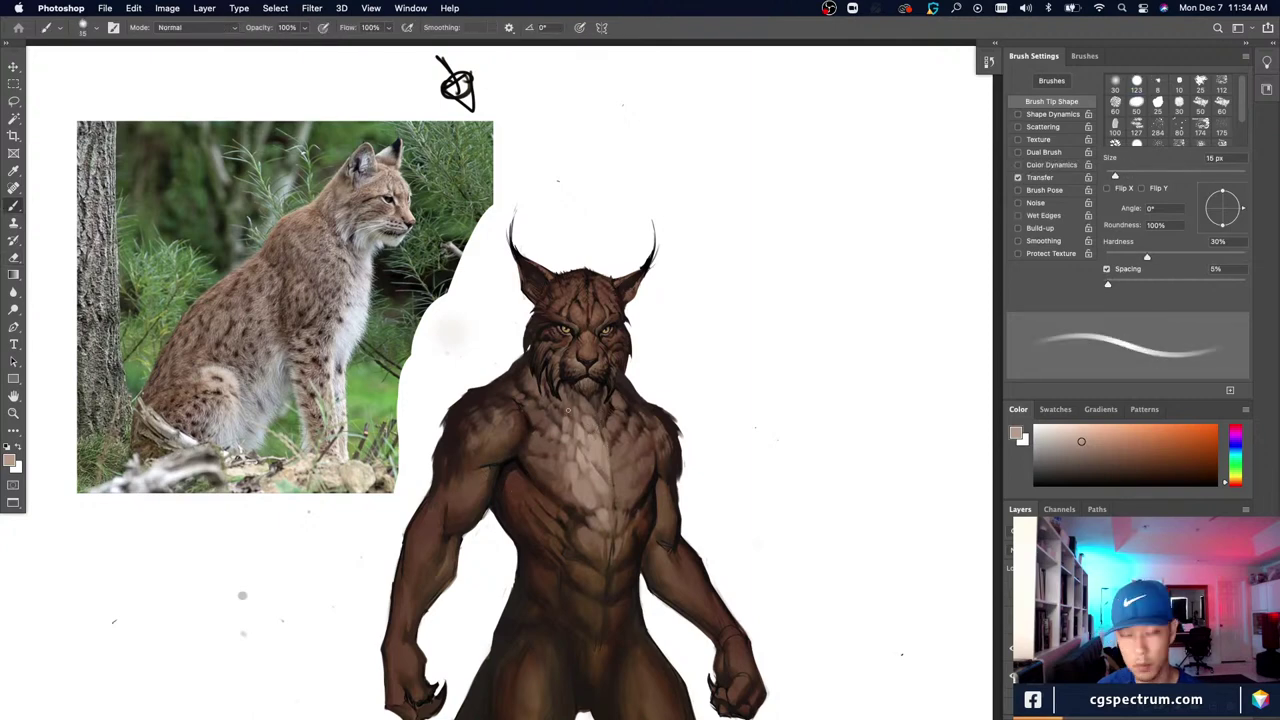
Step: Define the upper chest tufts with fine strokes of sampled dark brown at 7 px and light beige at 8 px
alt+click(641, 475)
key(bracketleft)
key(bracketleft)
key(bracketleft)
key(bracketleft)
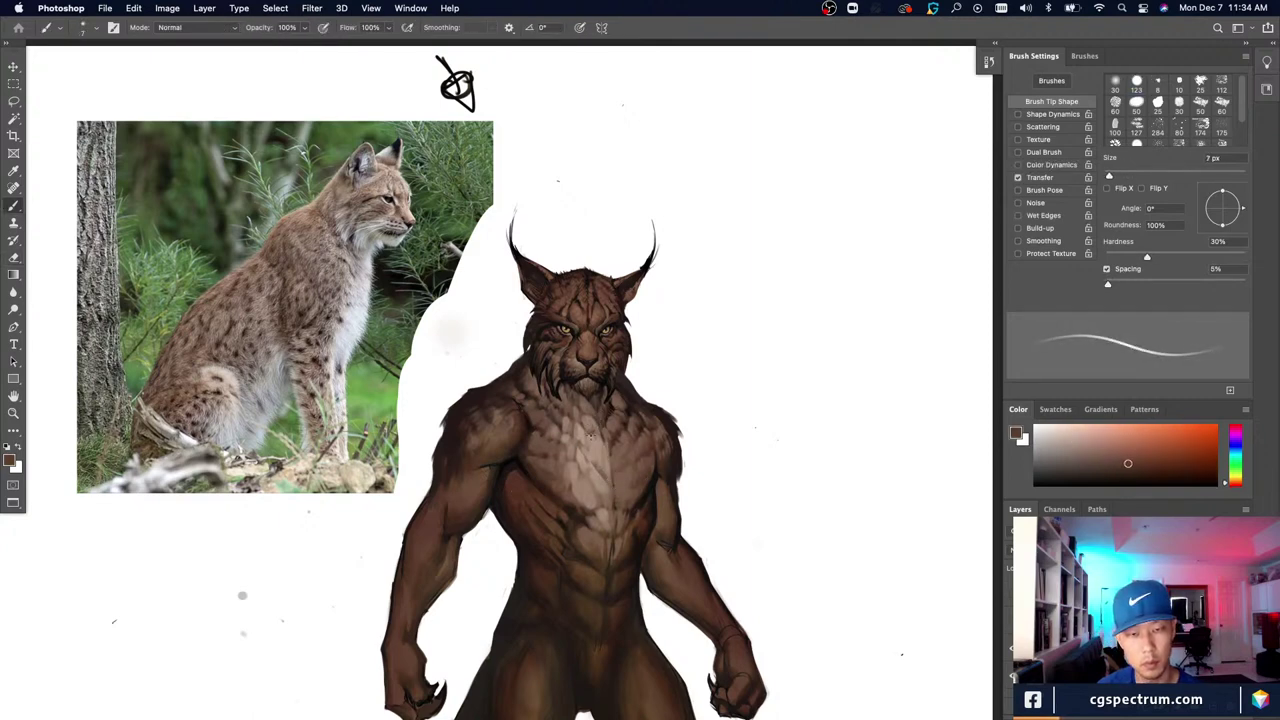
alt+click(597, 432)
key(bracketright)
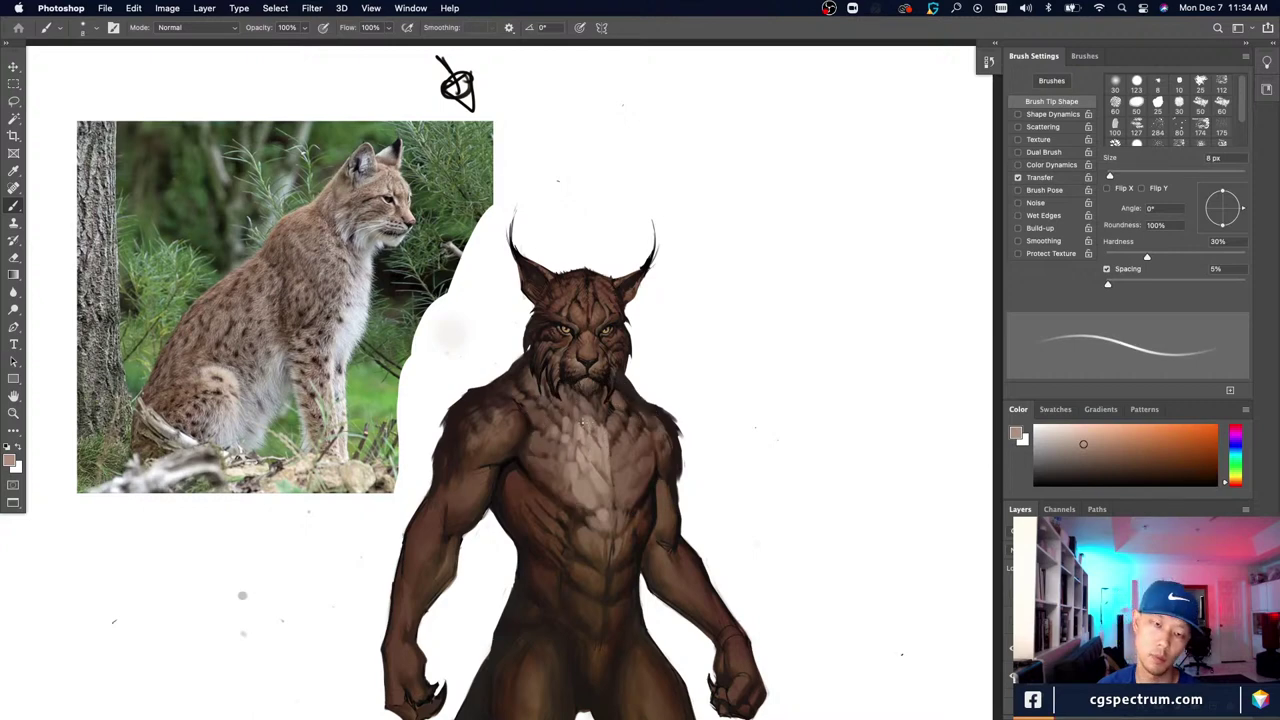
drag(586, 429, 581, 419)
Step: Add pale tufts from the chest's centre line across the opposite pectoral with sampled tones, using 10 px and 15 px brushes
alt+click(595, 433)
key(bracketright)
key(bracketright)
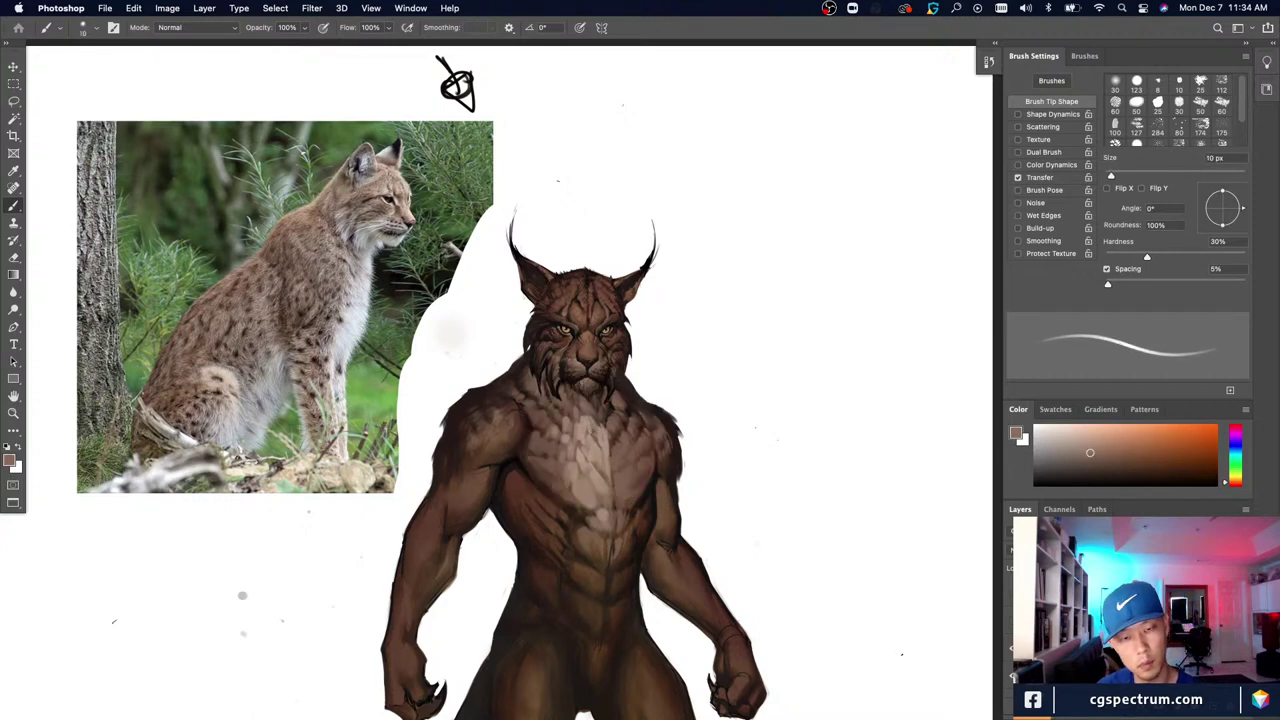
alt+click(594, 441)
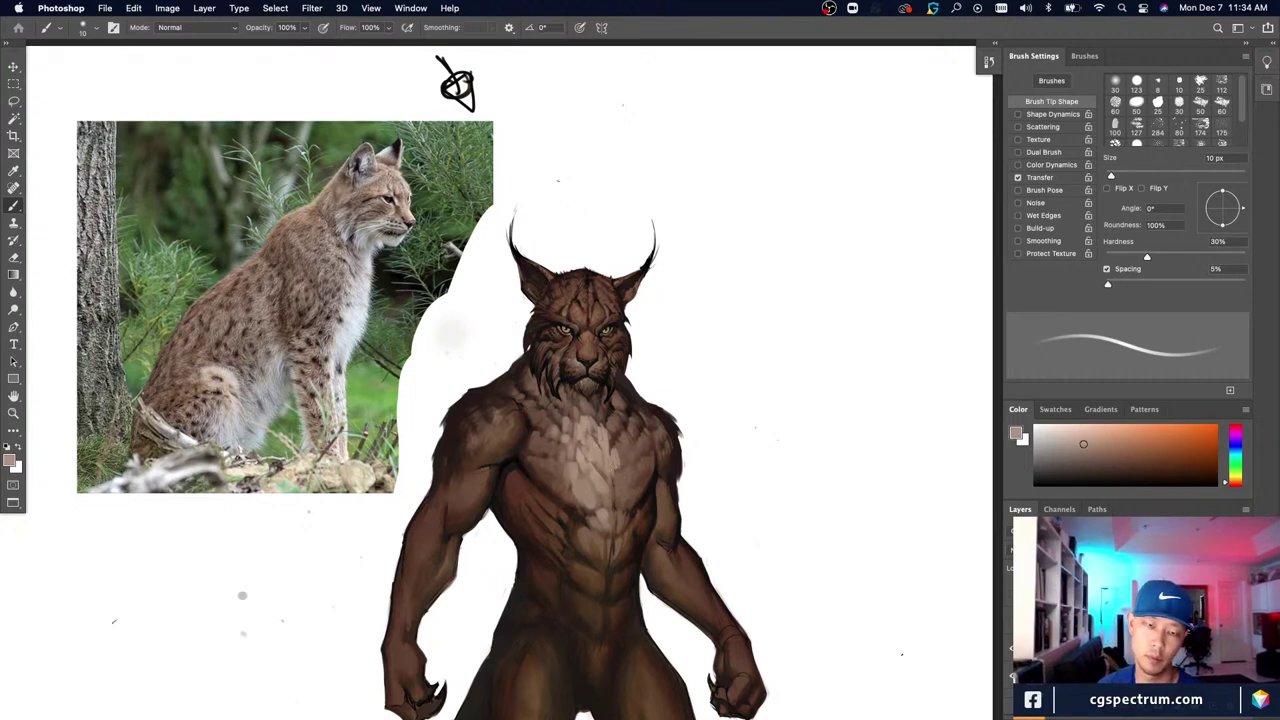
alt+click(614, 451)
key(bracketright)
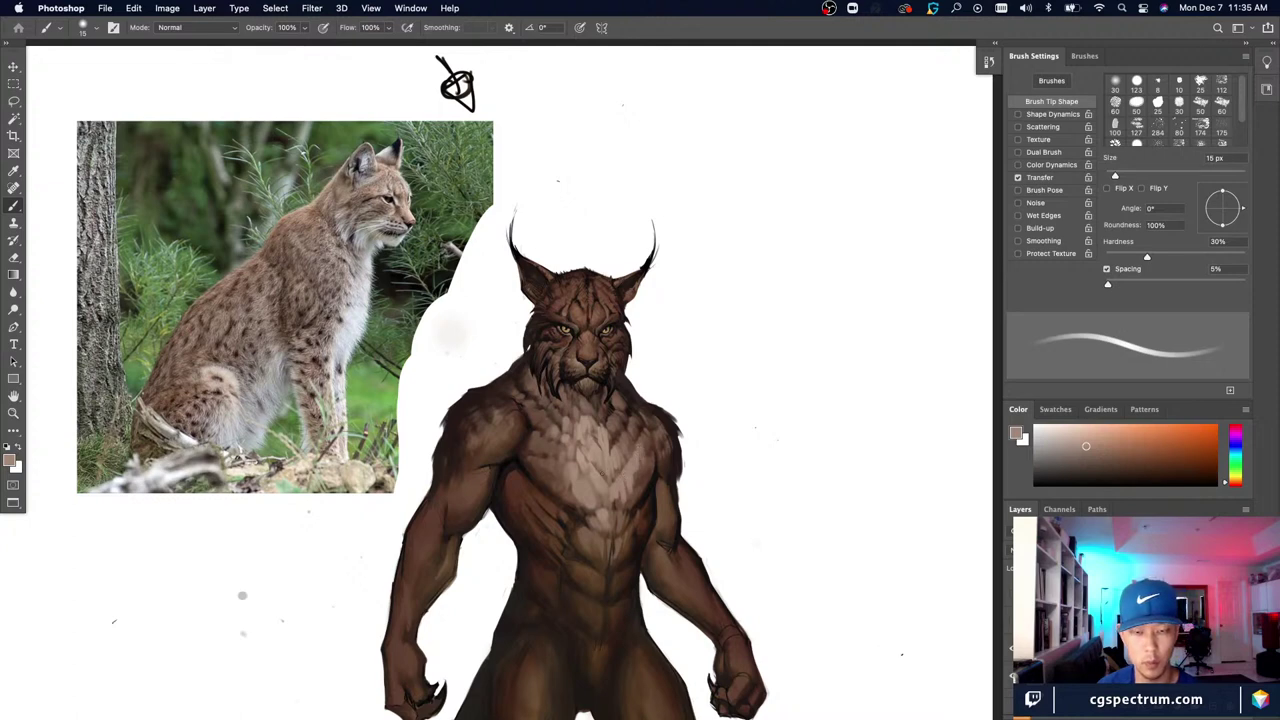
Step: Fill out the pale fur across the middle and lower chest, varying the brush between 9 and 20 px
key(bracketleft)
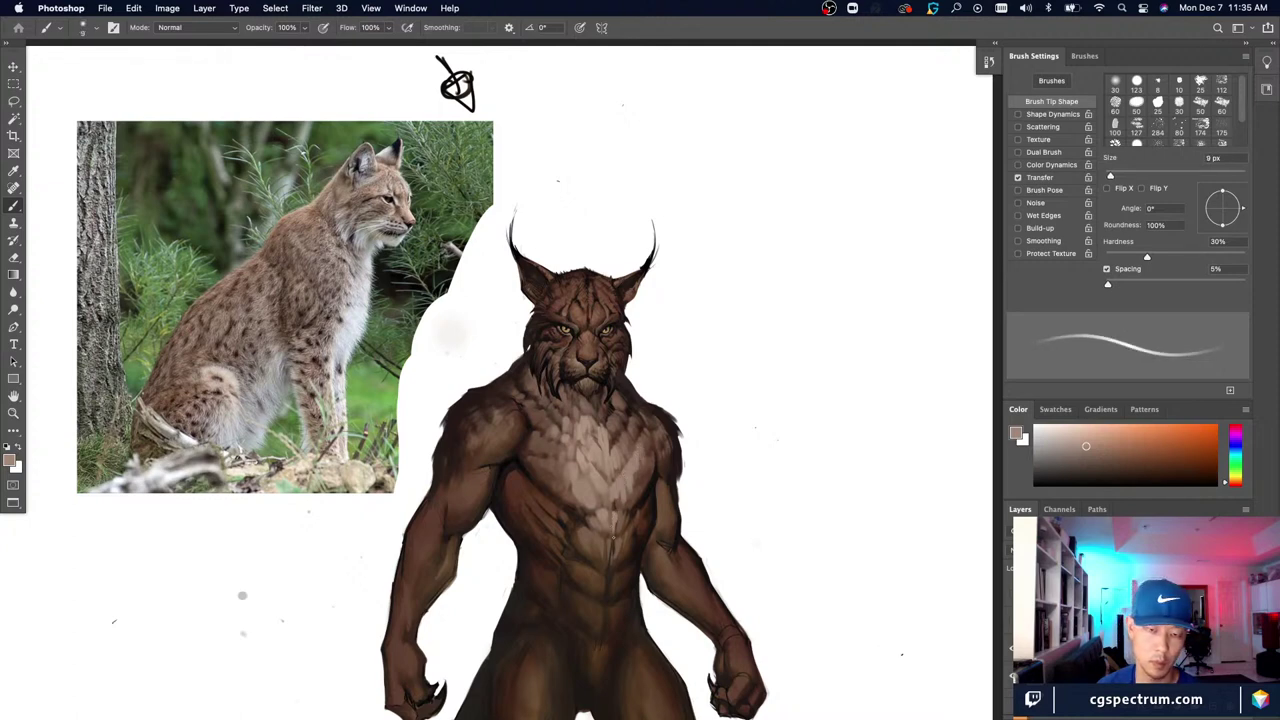
key(bracketright)
key(bracketright)
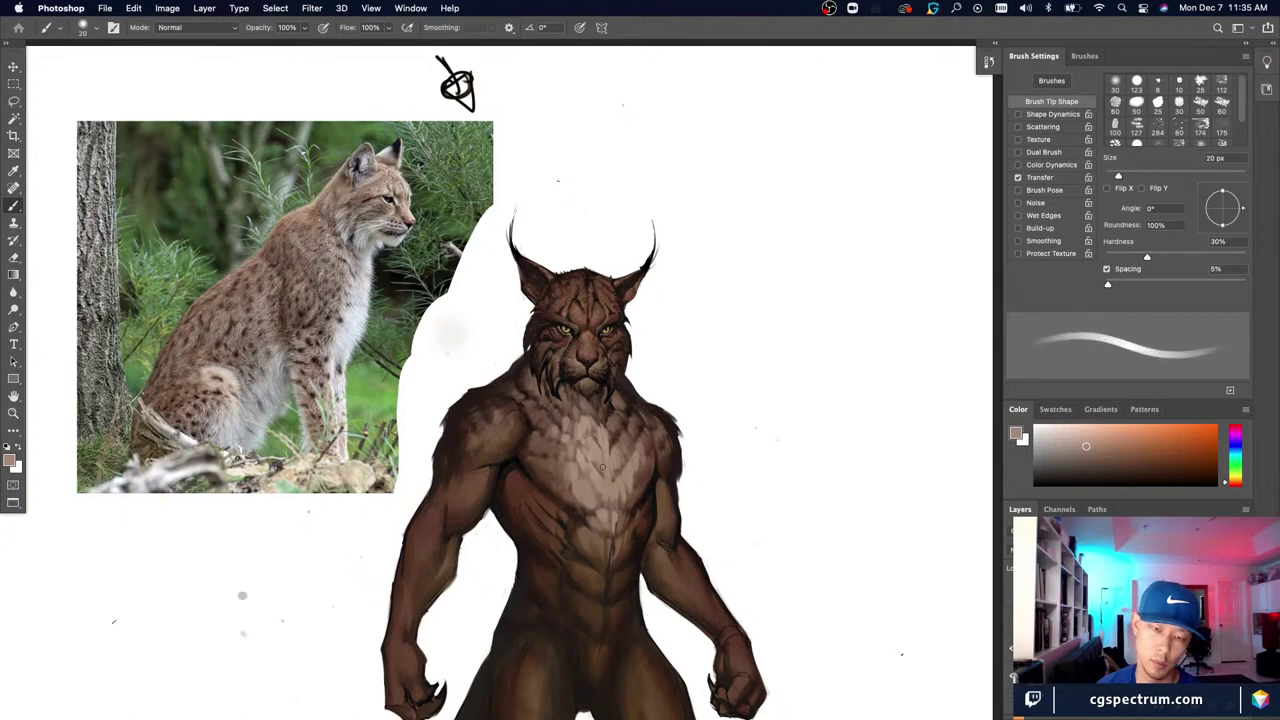
alt+click(604, 453)
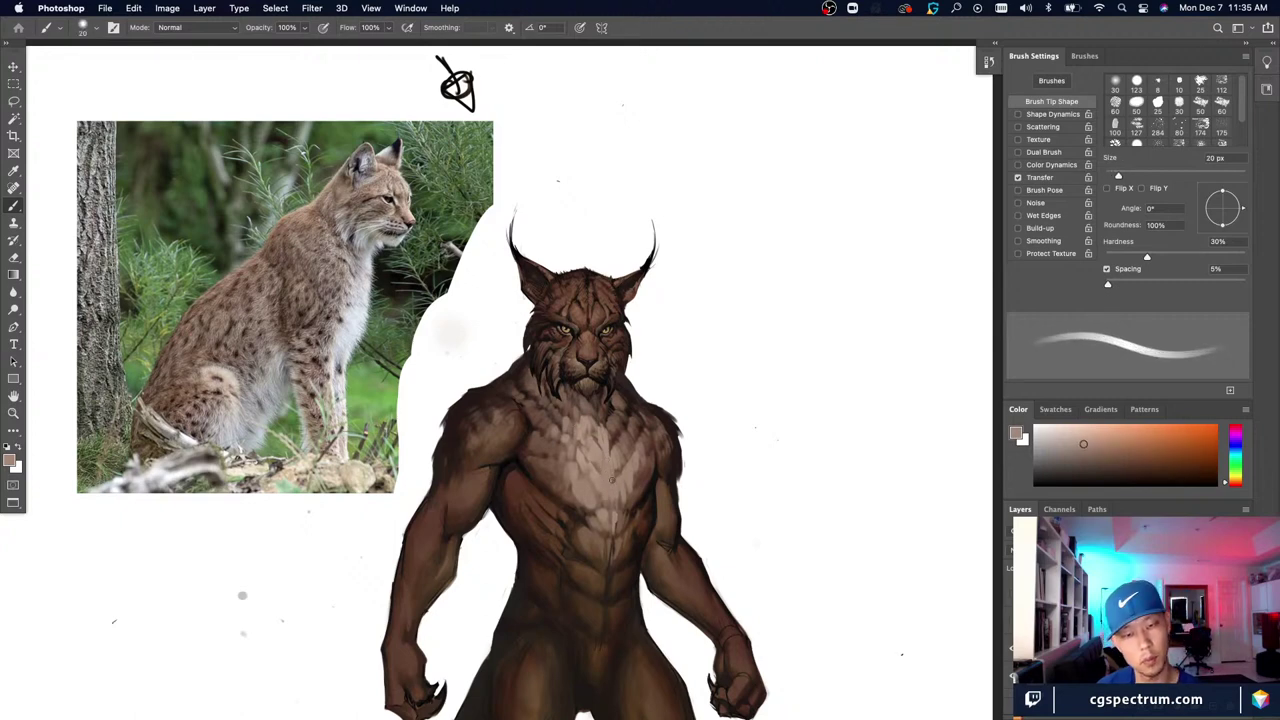
key(bracketleft)
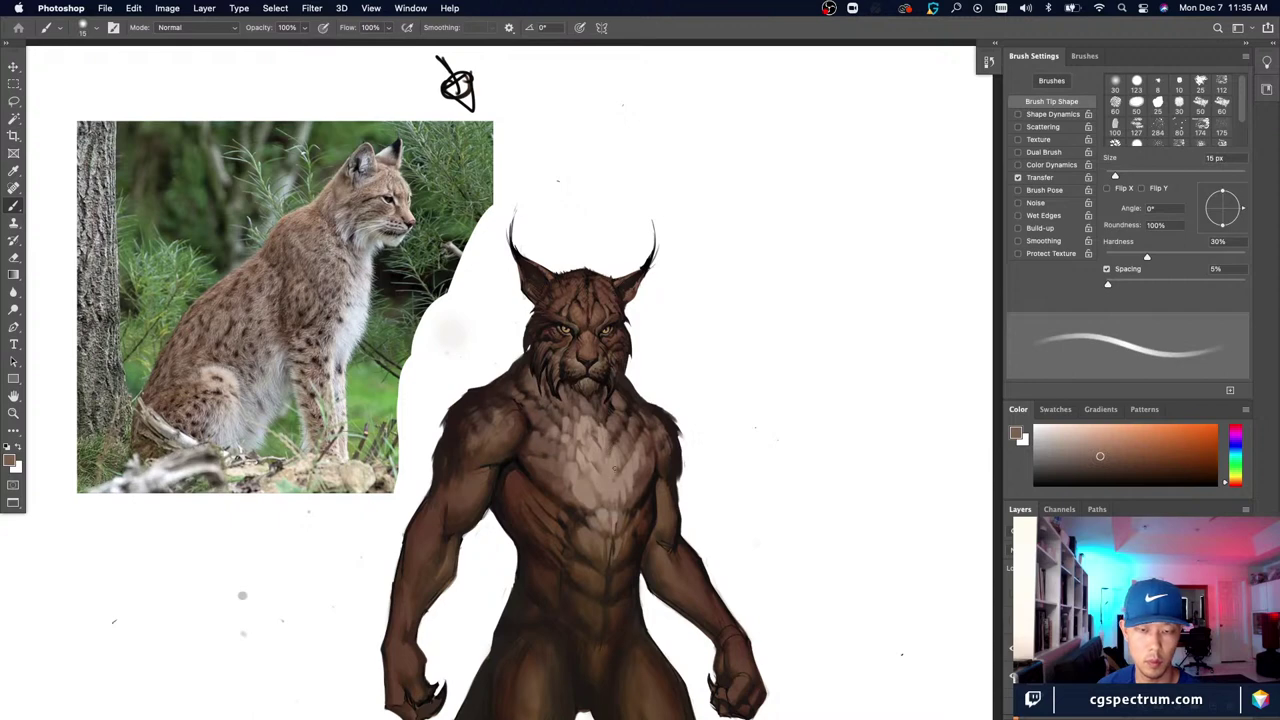
Step: Blend the upper and lower chest fur with sampled brown and beige strokes, using 15 px and 20 px brushes
alt+click(600, 428)
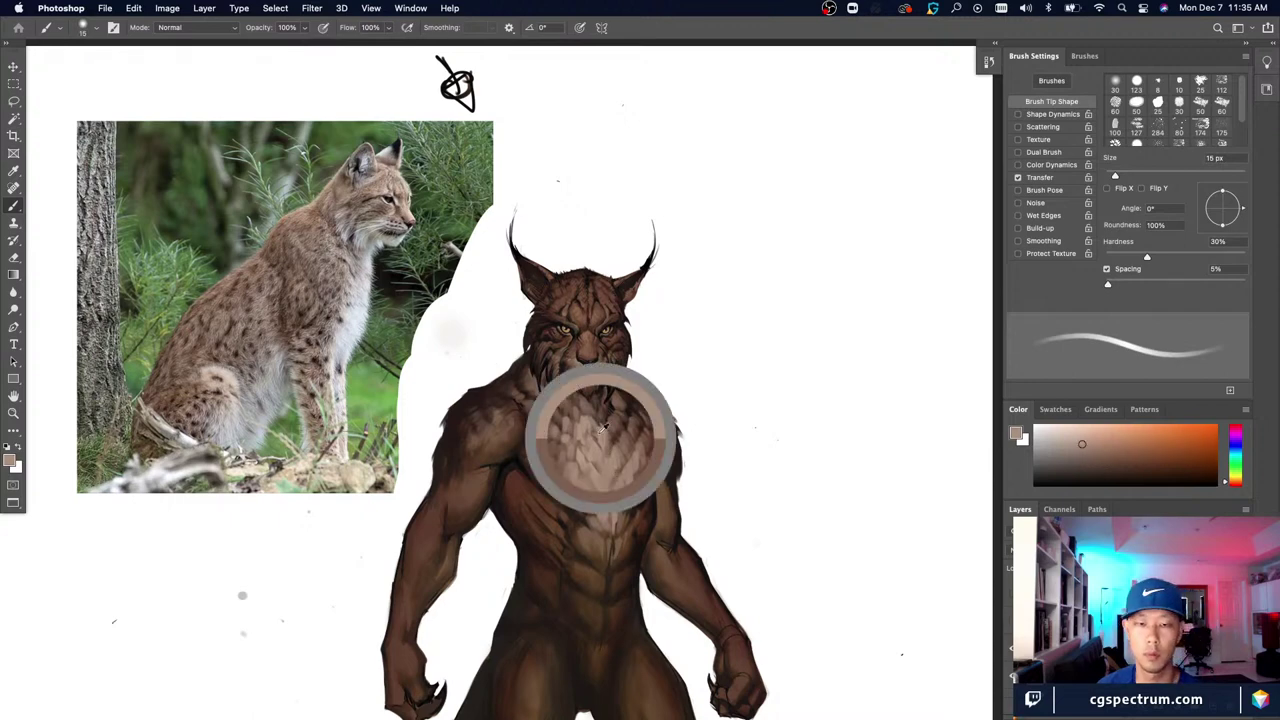
key(bracketright)
alt+click(573, 412)
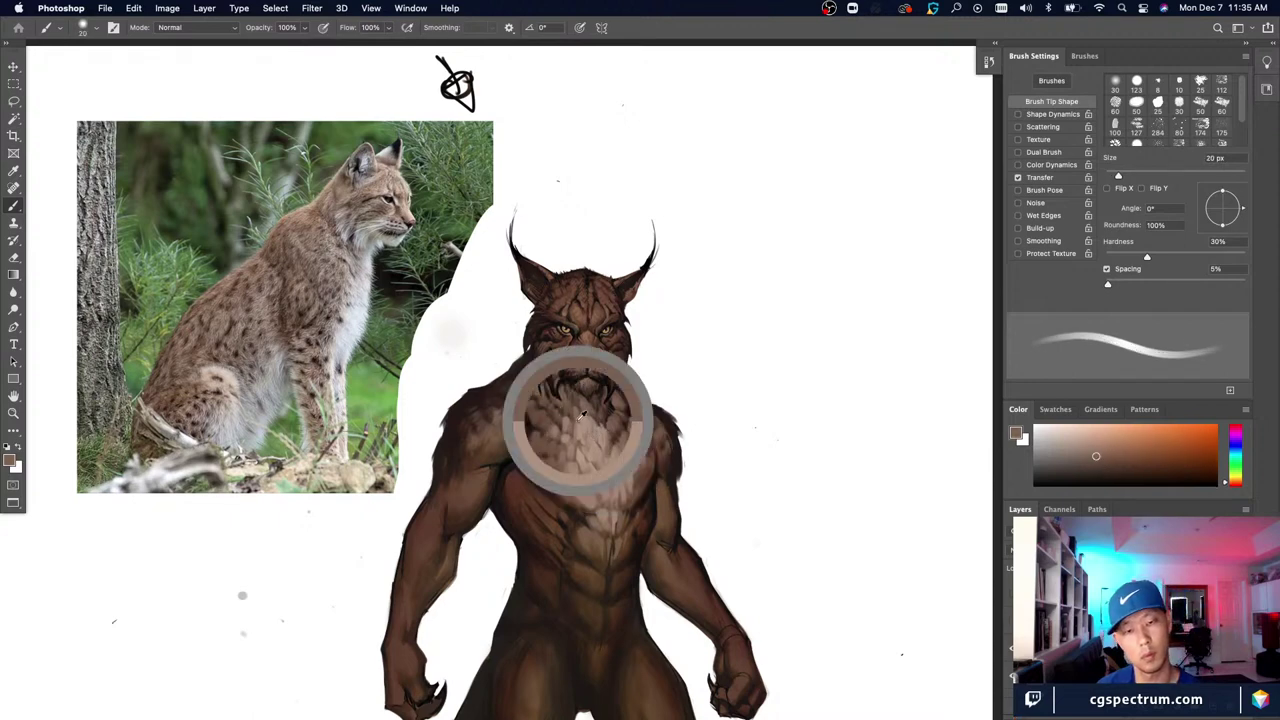
key(bracketleft)
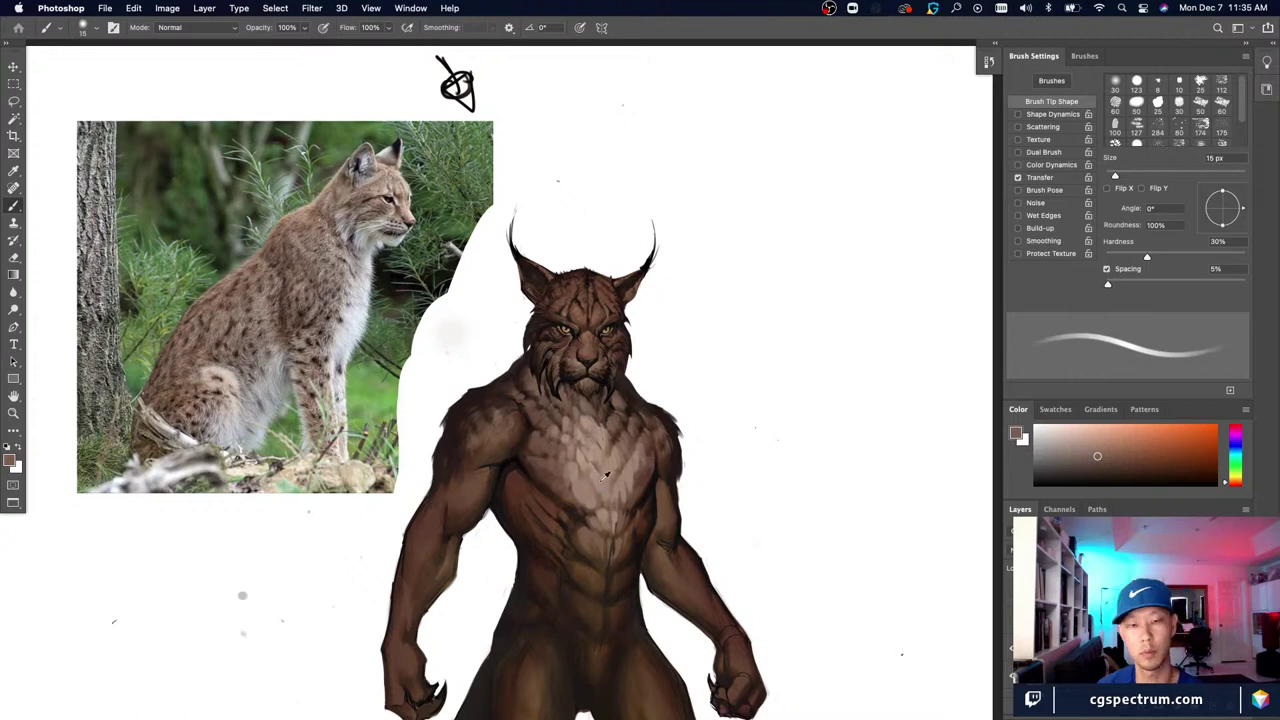
alt+click(602, 480)
key(bracketright)
drag(600, 494, 611, 514)
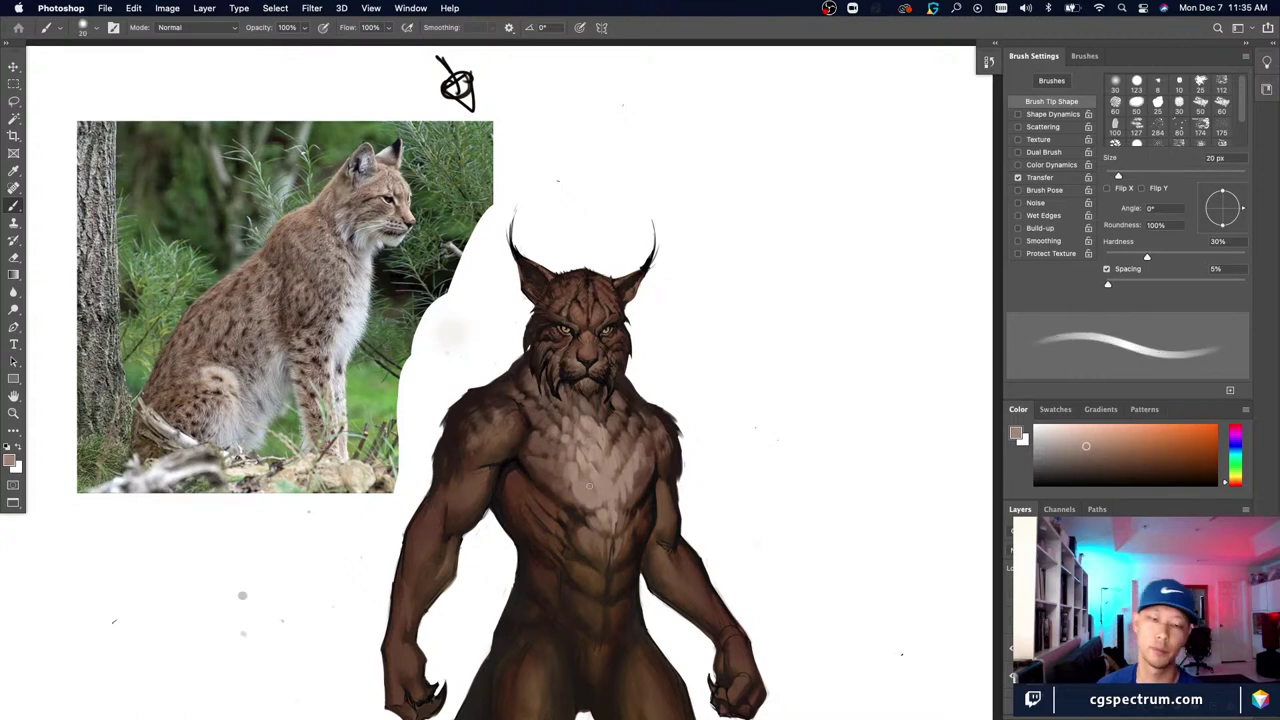
Step: Sample dark brown from the side of the chest and separate the pale tufts with the brush reduced to 15 px
alt+click(640, 479)
key(bracketright)
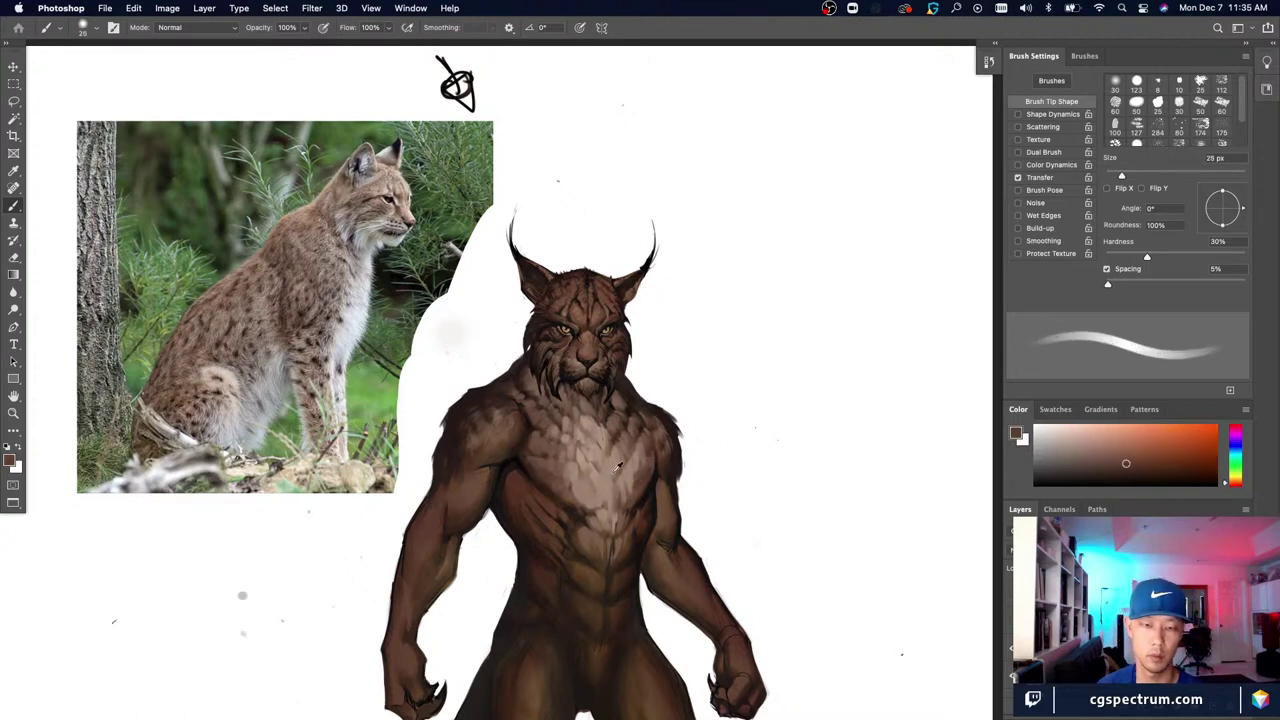
key(bracketleft)
key(bracketleft)
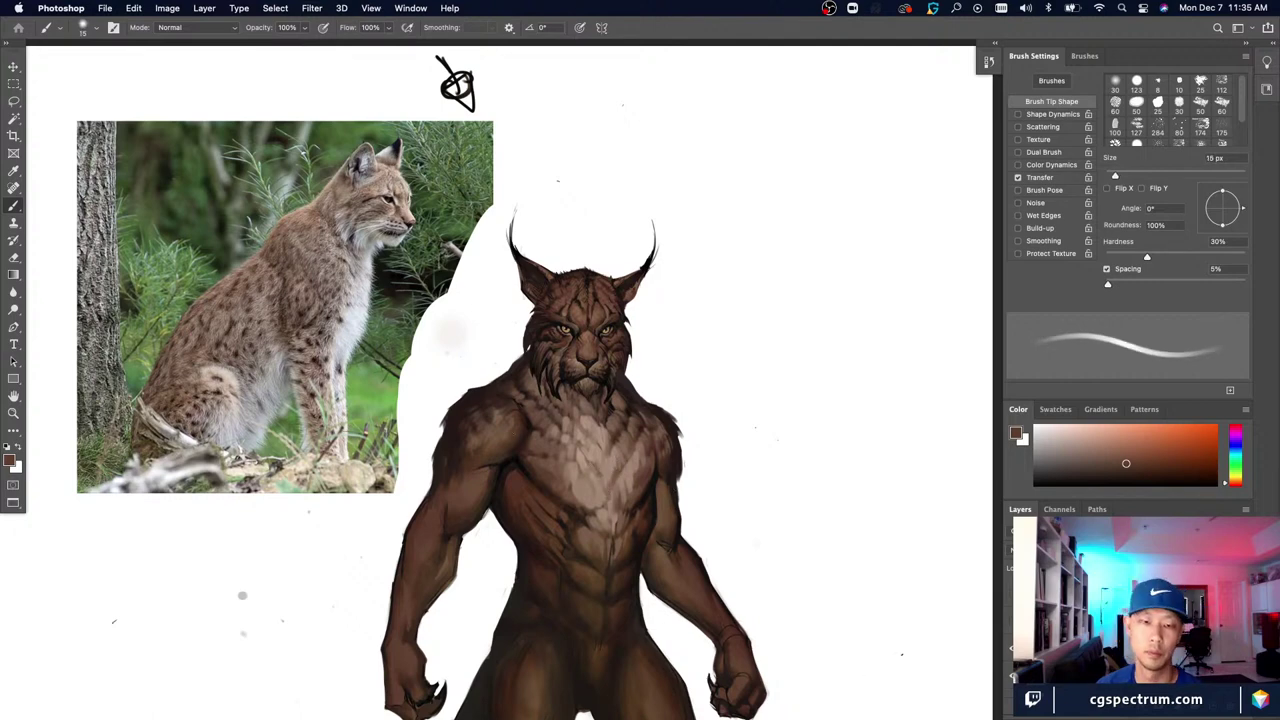
Step: Paint light beige fur strokes down the centre of the chest to the sternum's base with the 15 px brush
alt+click(605, 461)
drag(600, 463, 595, 477)
drag(607, 487, 607, 499)
drag(597, 461, 595, 517)
alt+click(594, 430)
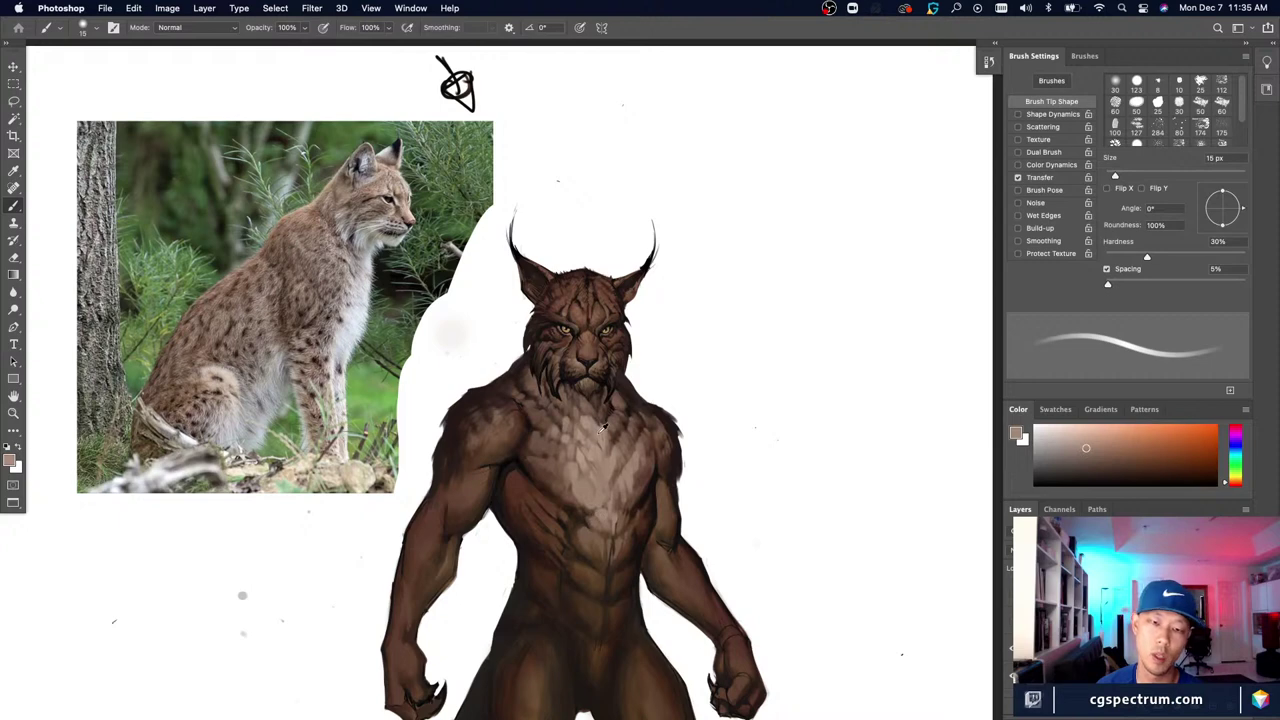
Step: Refine the pale fur tufts across the upper and middle chest with sampled beige tones, reducing the brush to 9 px
alt+click(597, 427)
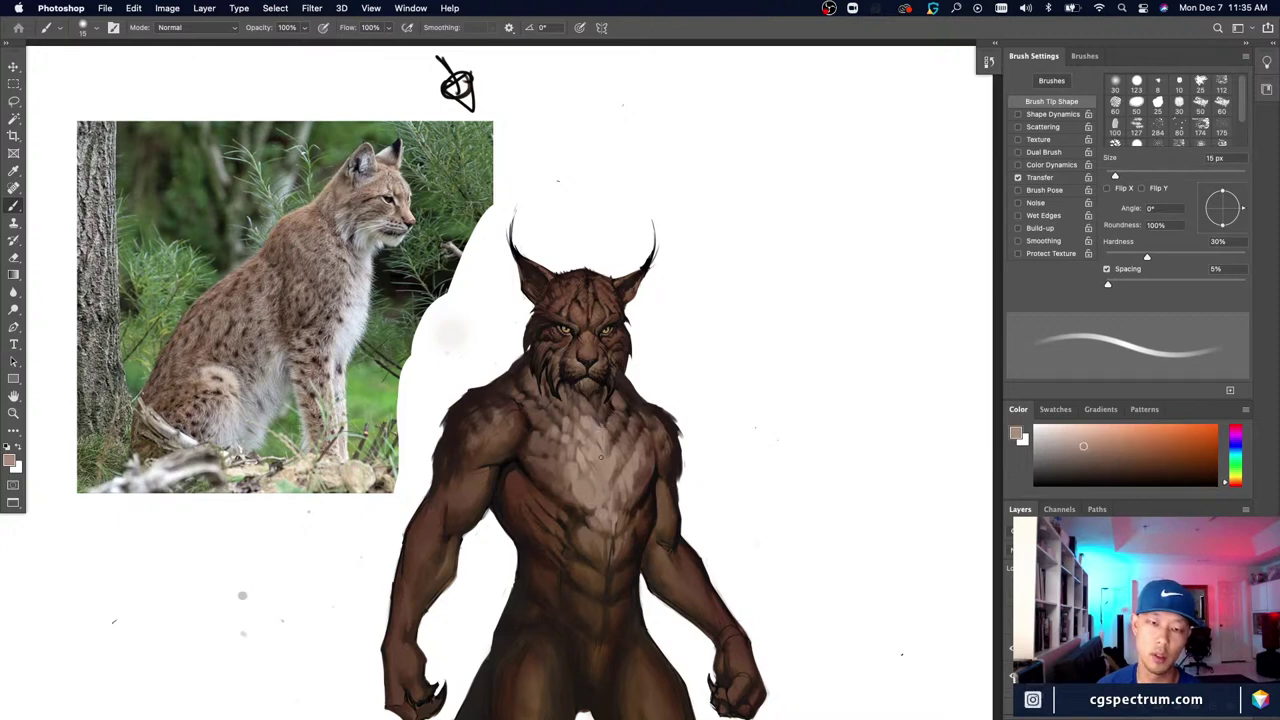
alt+click(591, 419)
key(bracketleft)
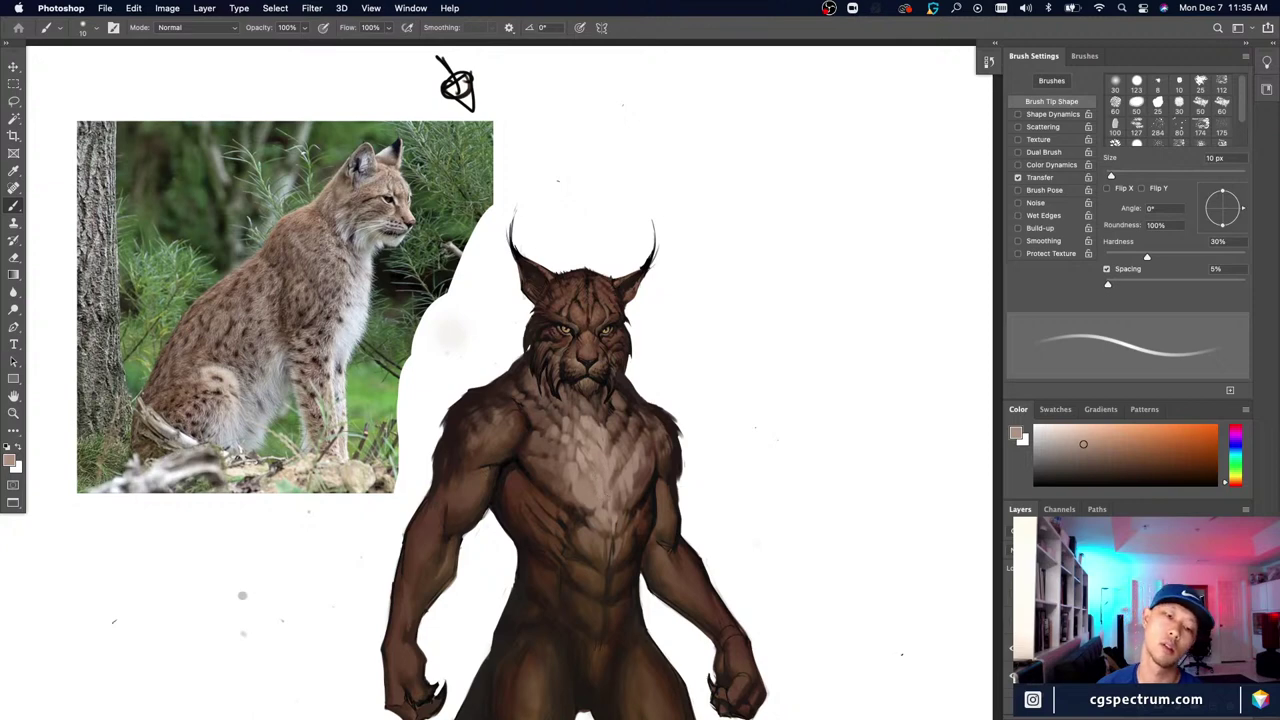
key(bracketleft)
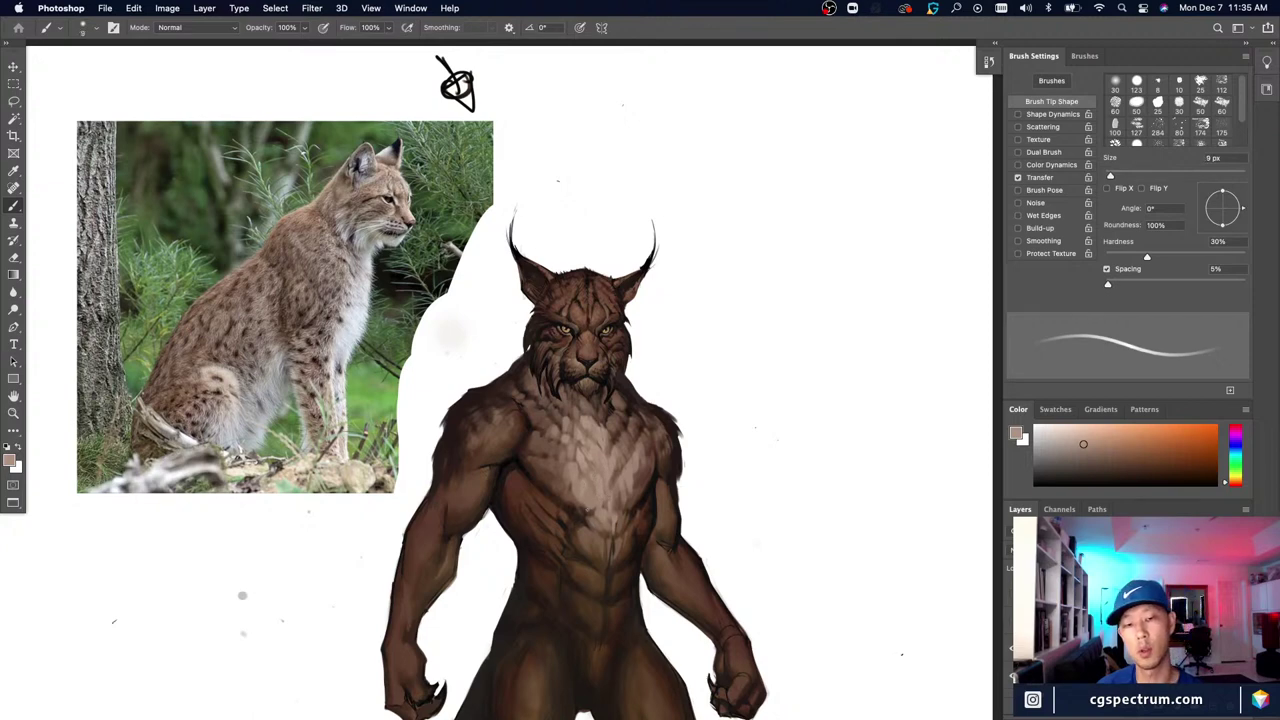
alt+click(597, 496)
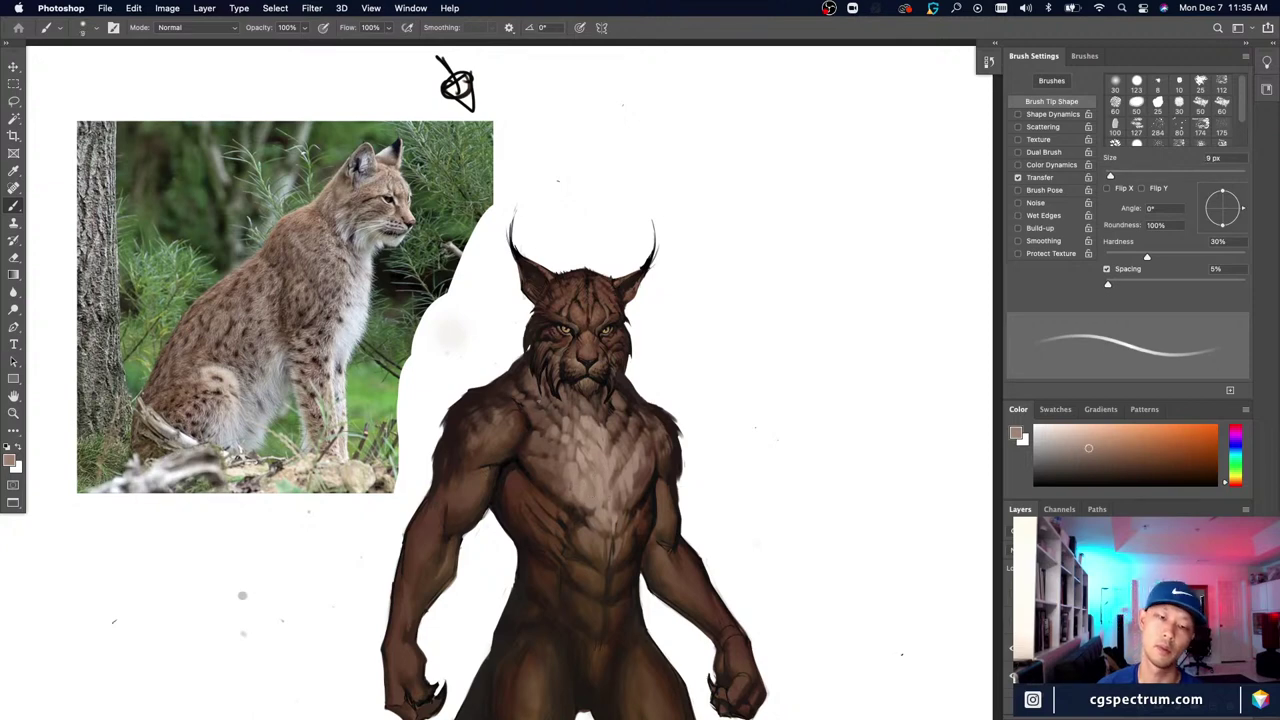
alt+click(572, 461)
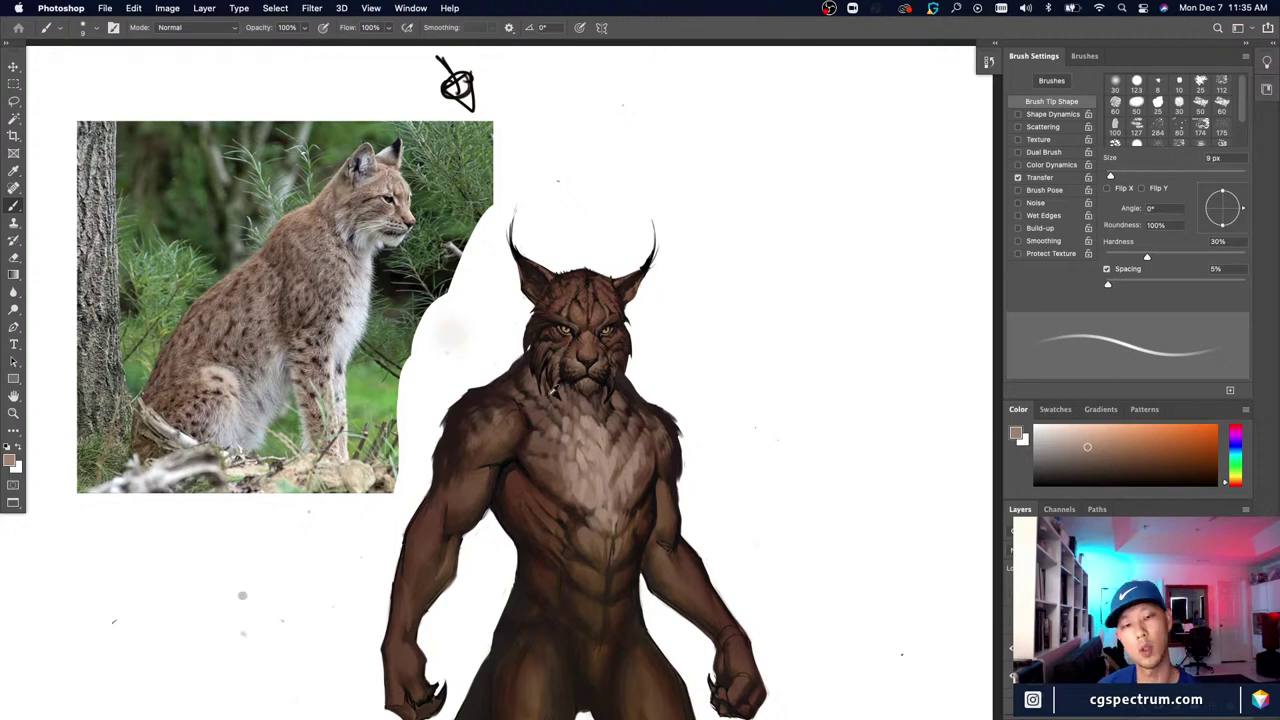
alt+click(565, 420)
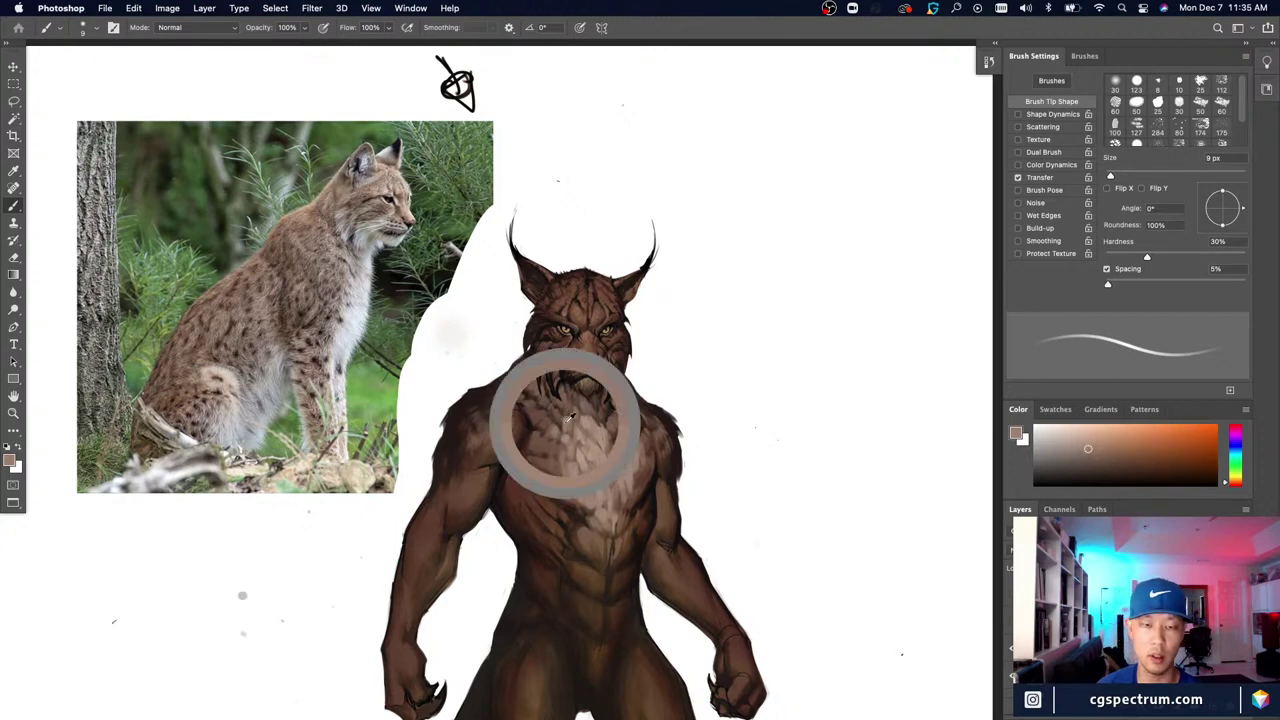
key(super+minus)
key(super+minus)
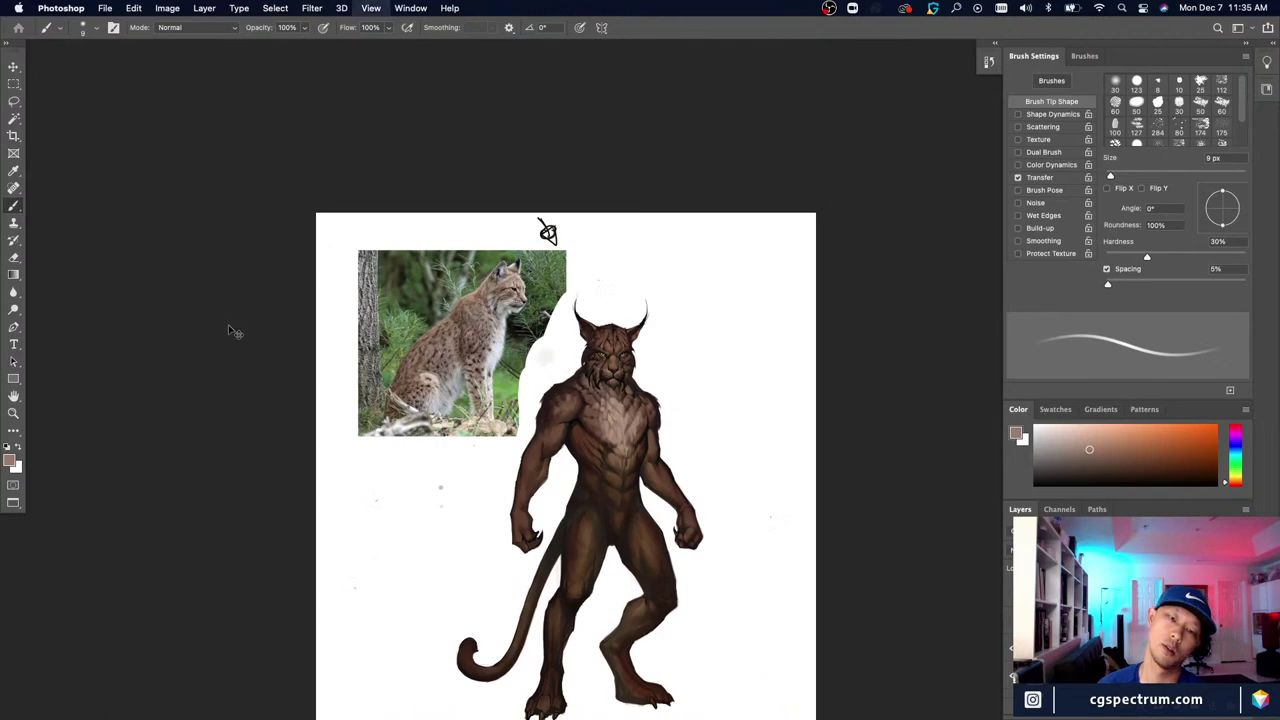
key(super+equal)
key(super+equal)
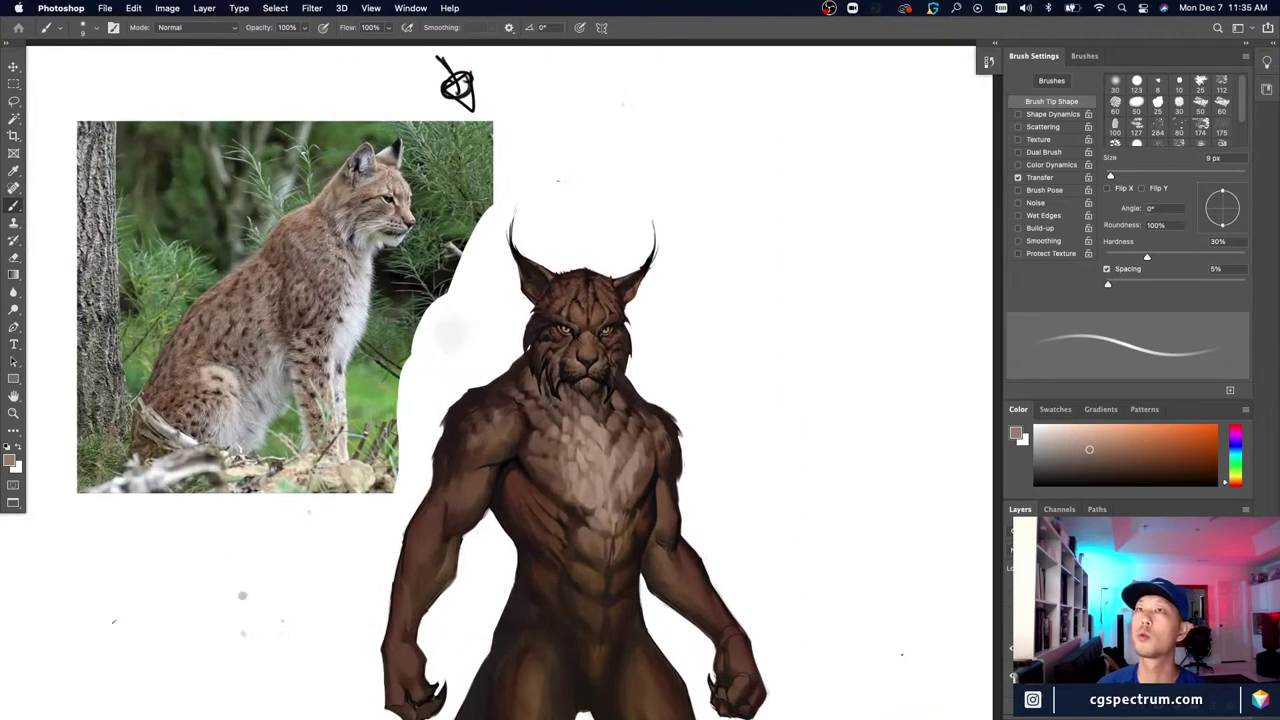
Step: Touch up the lower centre of the chest with sampled light beige strokes, ending with a 10 px brush
alt+click(595, 506)
key(])
key(])
mouse_move(597, 490)
mouse_down()
mouse_move(584, 515)
mouse_move(592, 496)
mouse_up()
alt+click(597, 486)
key(bracketleft)
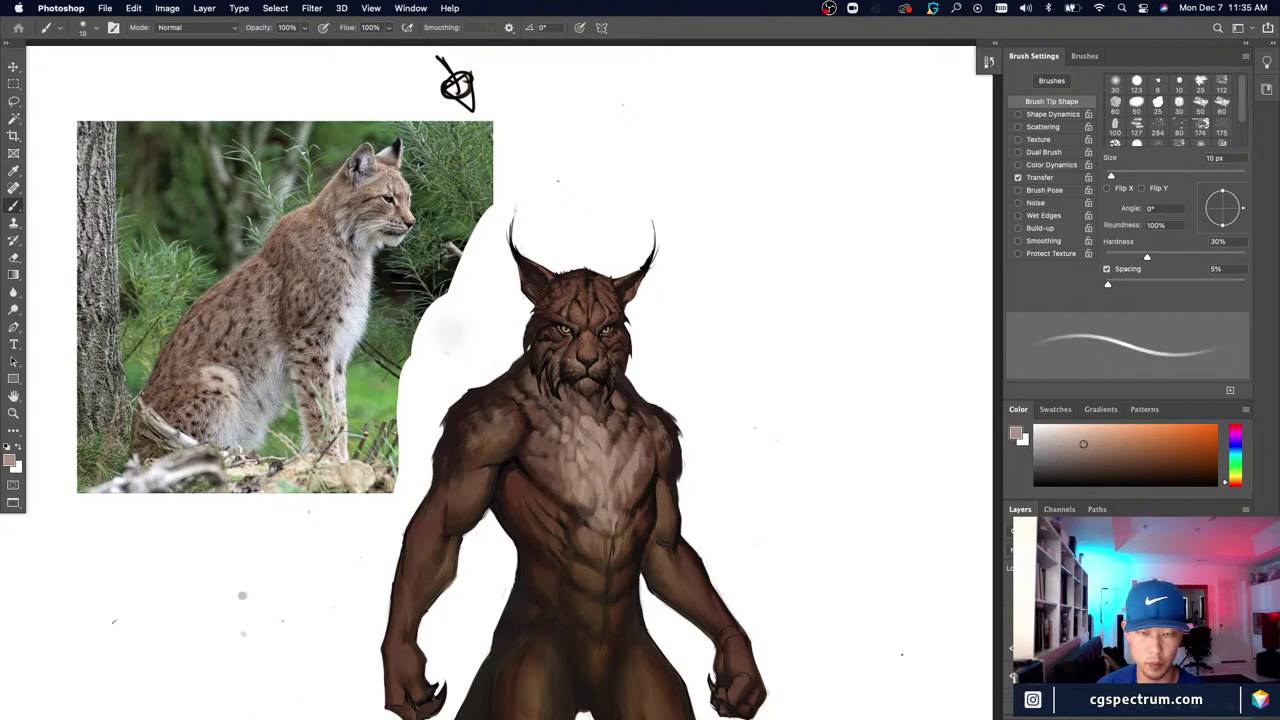
alt+click(587, 484)
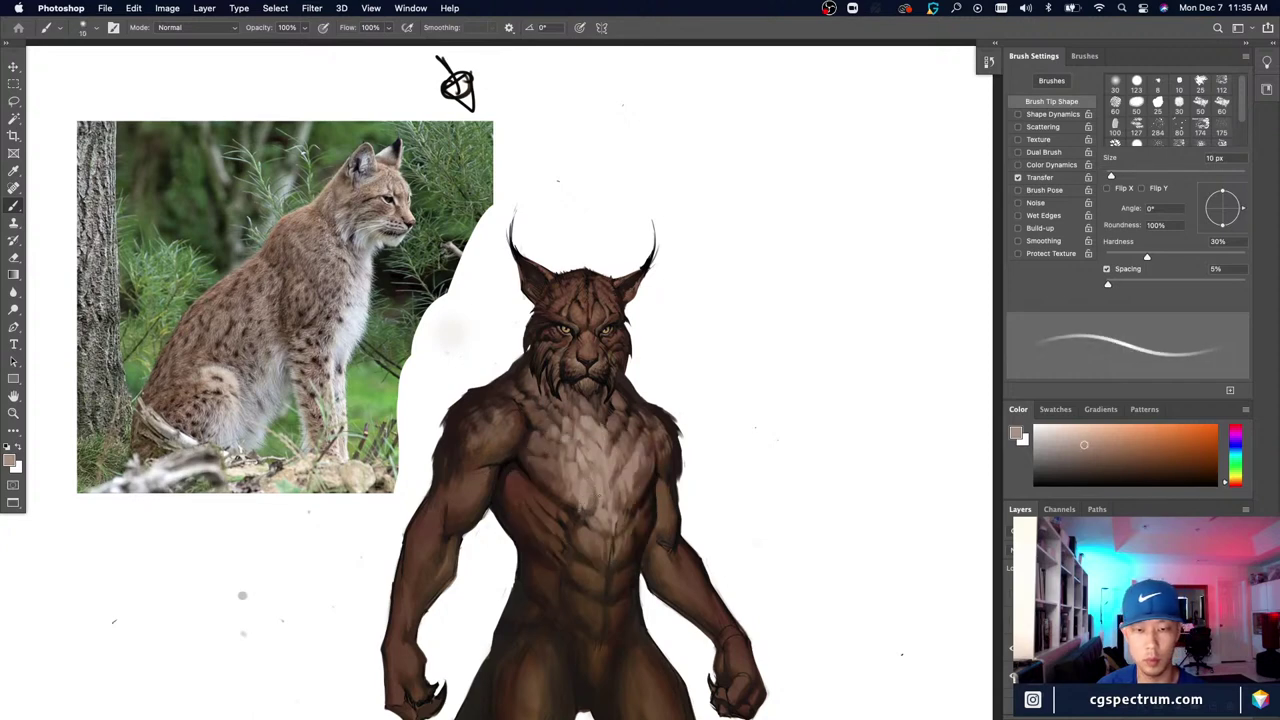
drag(591, 512, 591, 524)
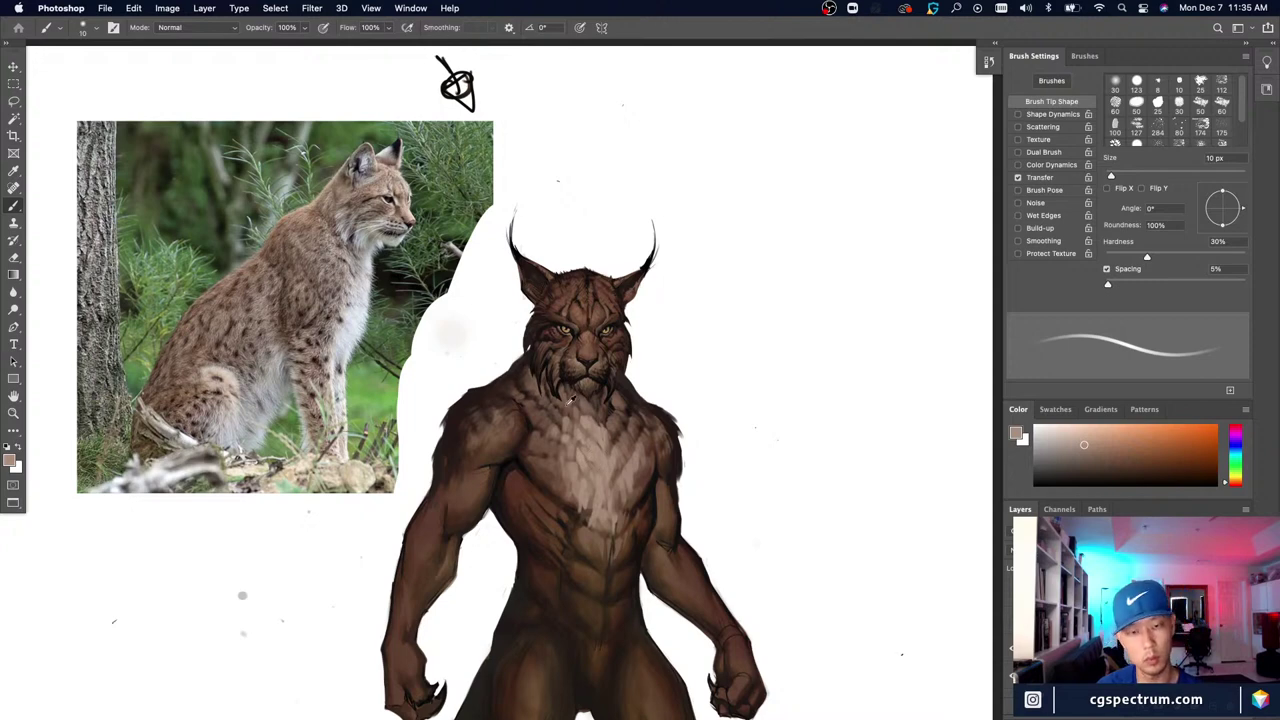
Step: Blend the fur around the base of the sternum with sampled beige and brown tones, enlarging the brush to 15 px
alt+click(593, 443)
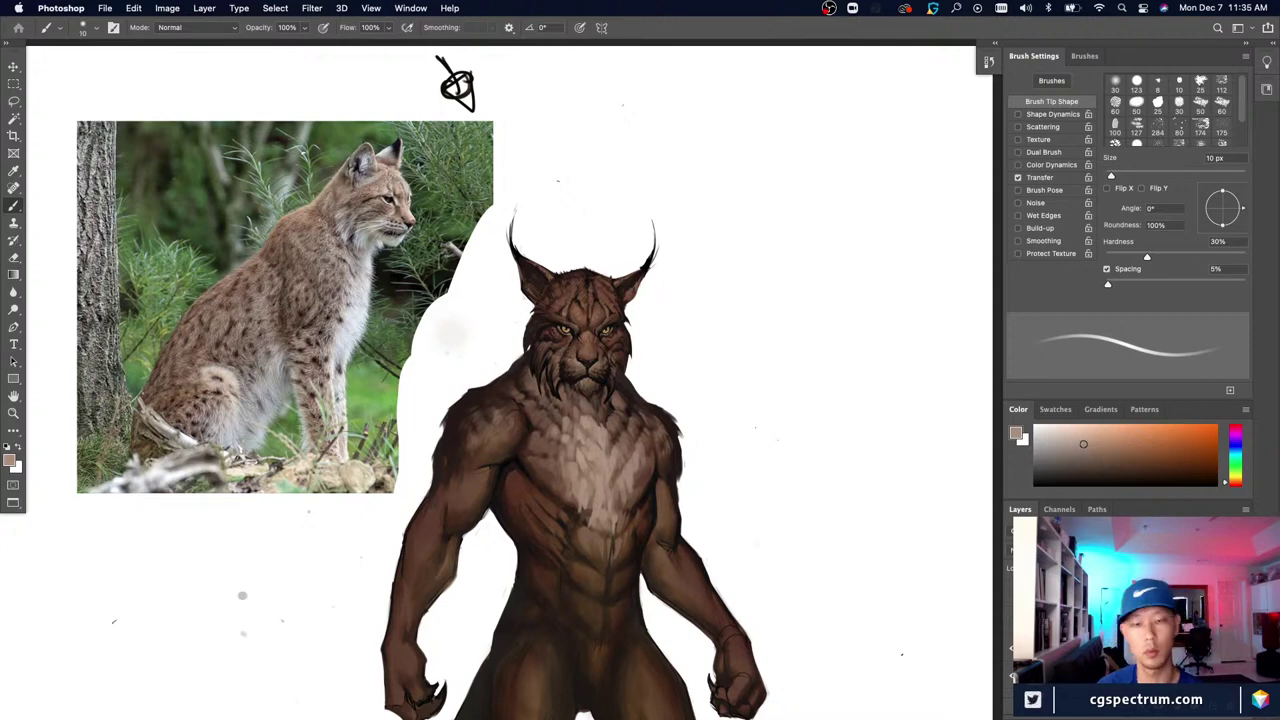
alt+click(600, 498)
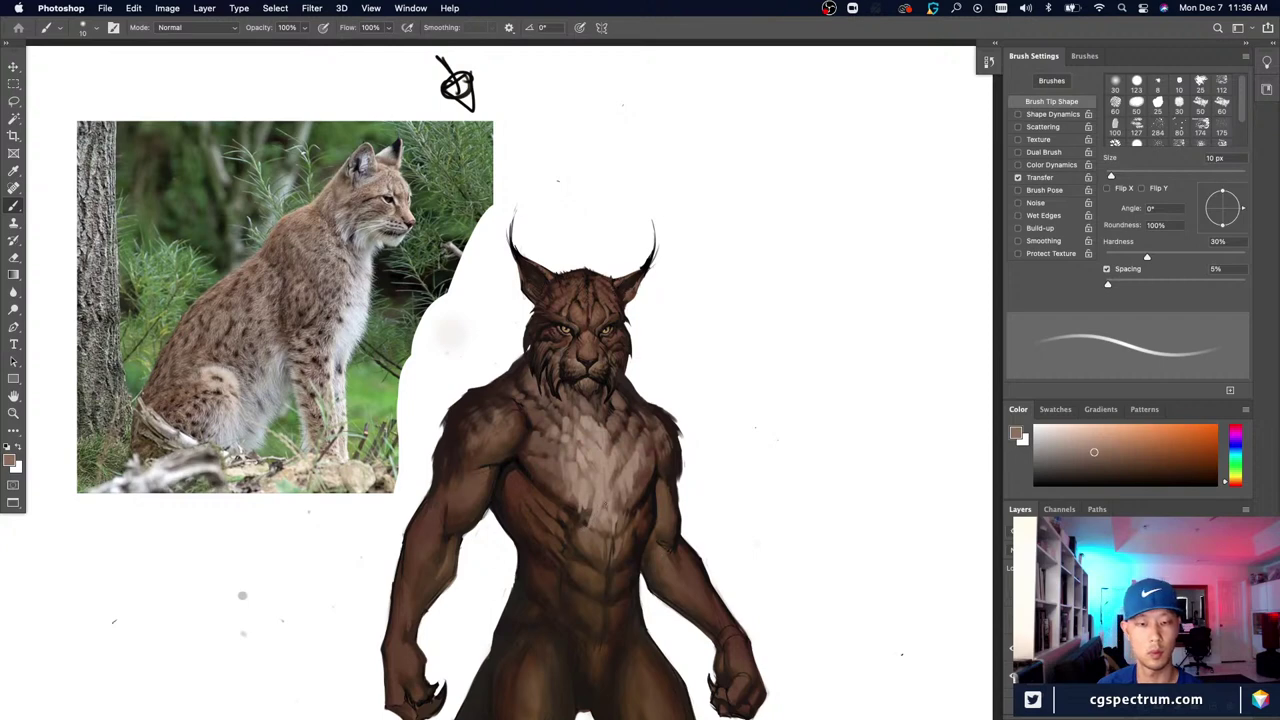
alt+click(611, 503)
key(])
mouse_move(604, 500)
mouse_down()
mouse_move(594, 518)
mouse_move(588, 505)
mouse_up()
alt+click(594, 517)
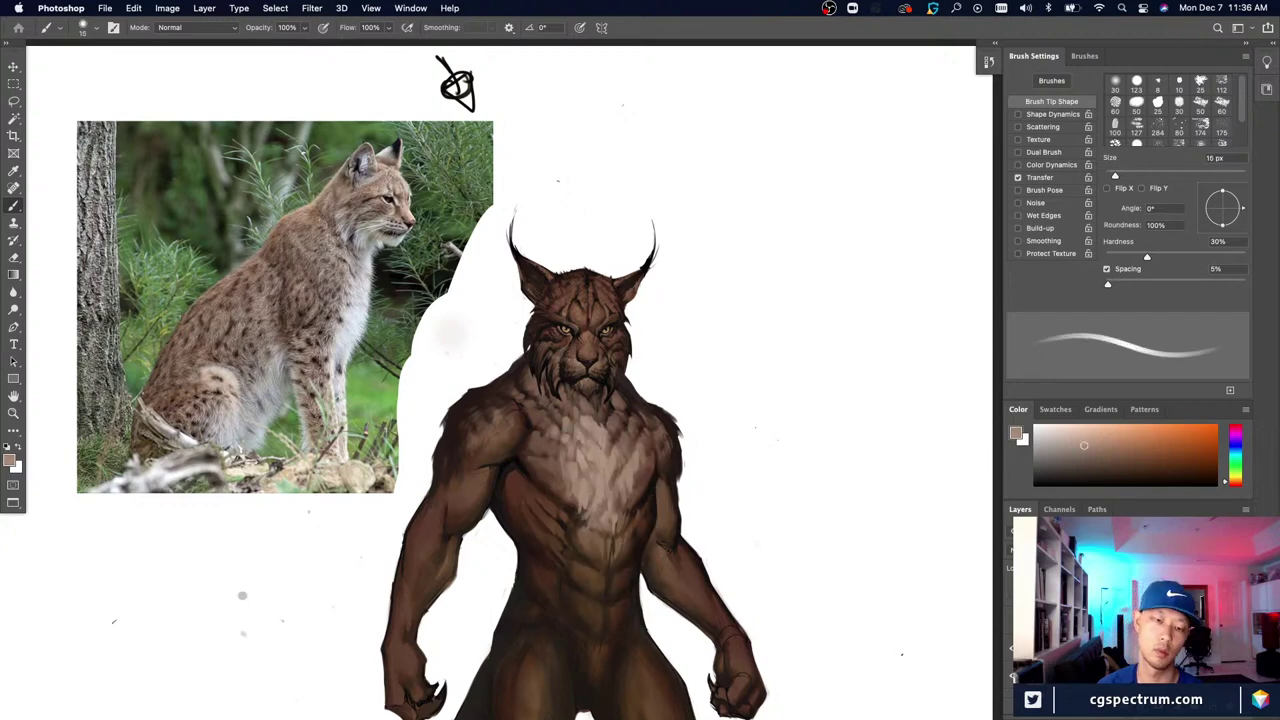
Step: Add finer beige fur strokes along the lower edge of the chest with the brush reduced to 8 px
key(bracketleft)
key(bracketleft)
key(bracketleft)
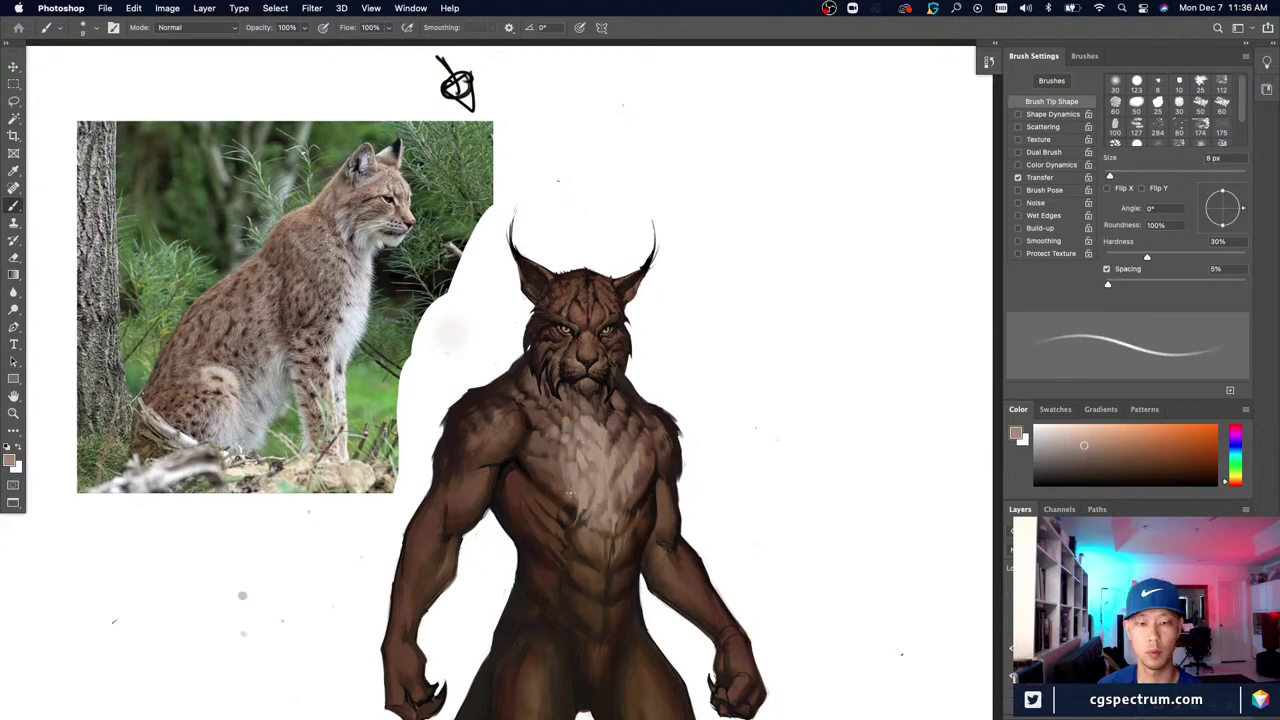
key(super+minus)
key(super+minus)
key(super+minus)
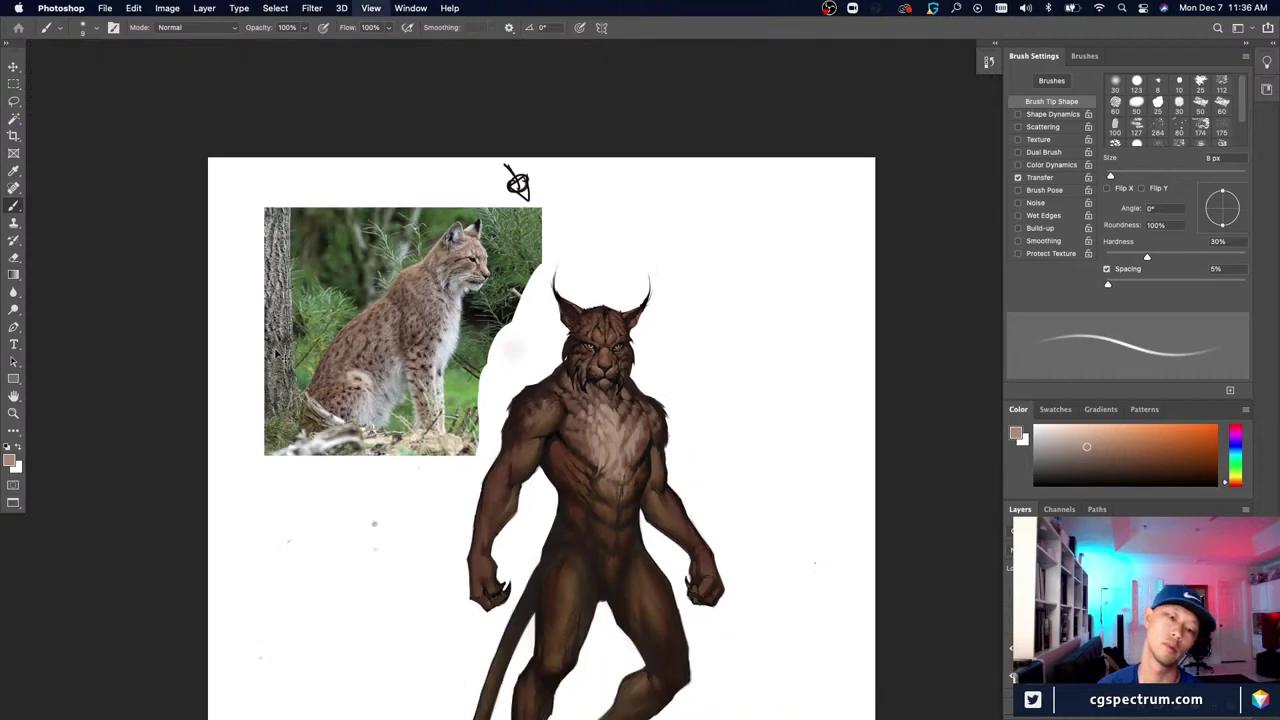
key(super+plus)
key(super+plus)
key(super+plus)
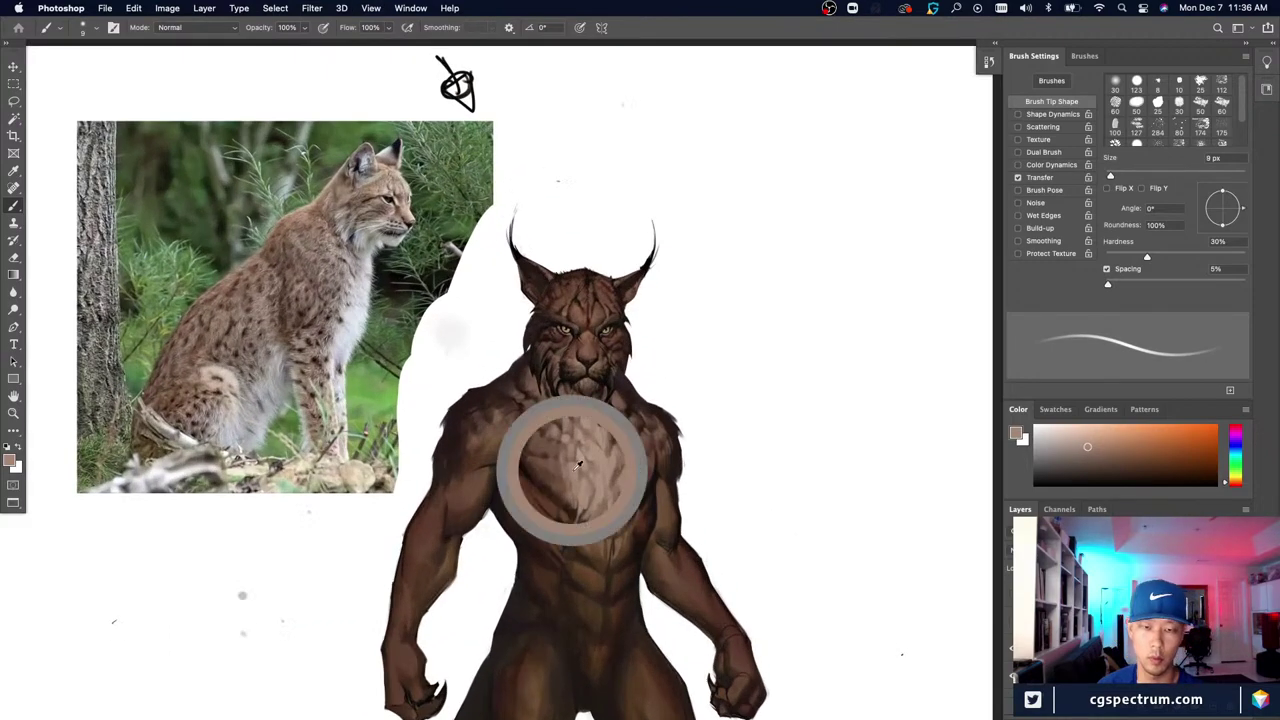
Step: Extend brownish-beige fur tufts from below the pectoral down over the ribs using 15 px and 20 px brushes
key(bracketright)
key(bracketright)
key(bracketright)
alt+click(551, 463)
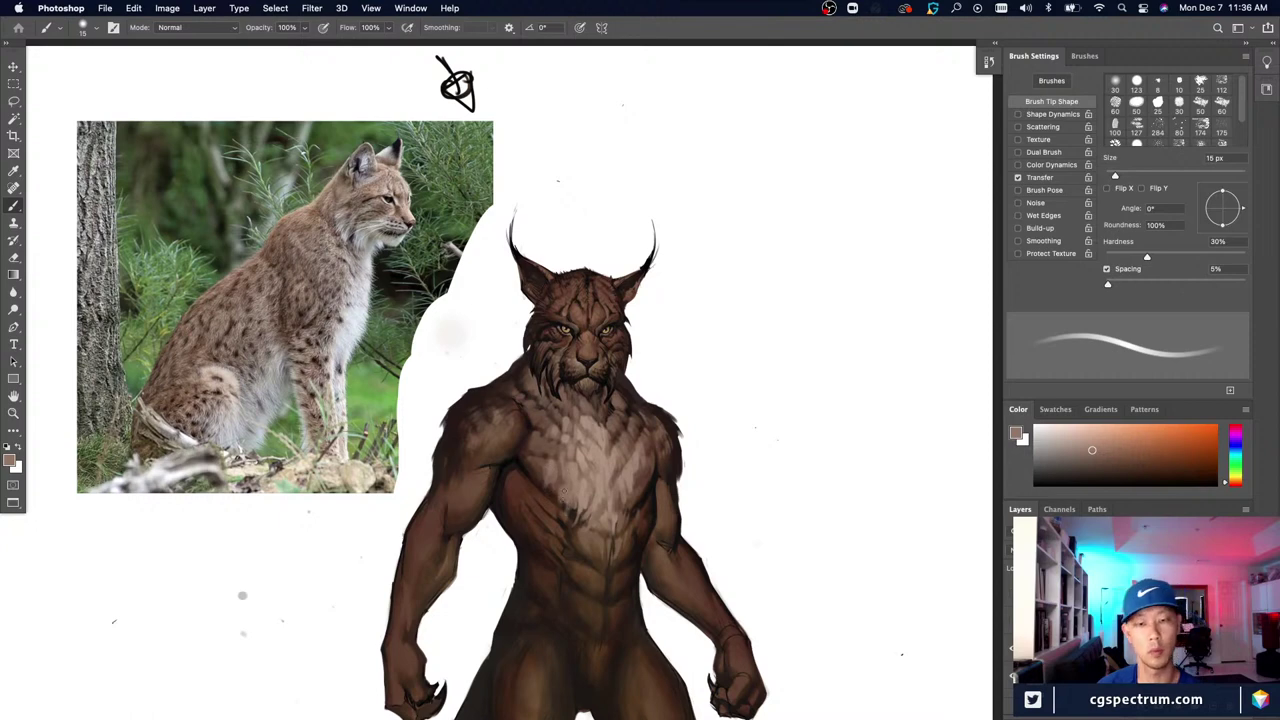
alt+click(558, 491)
key(bracketright)
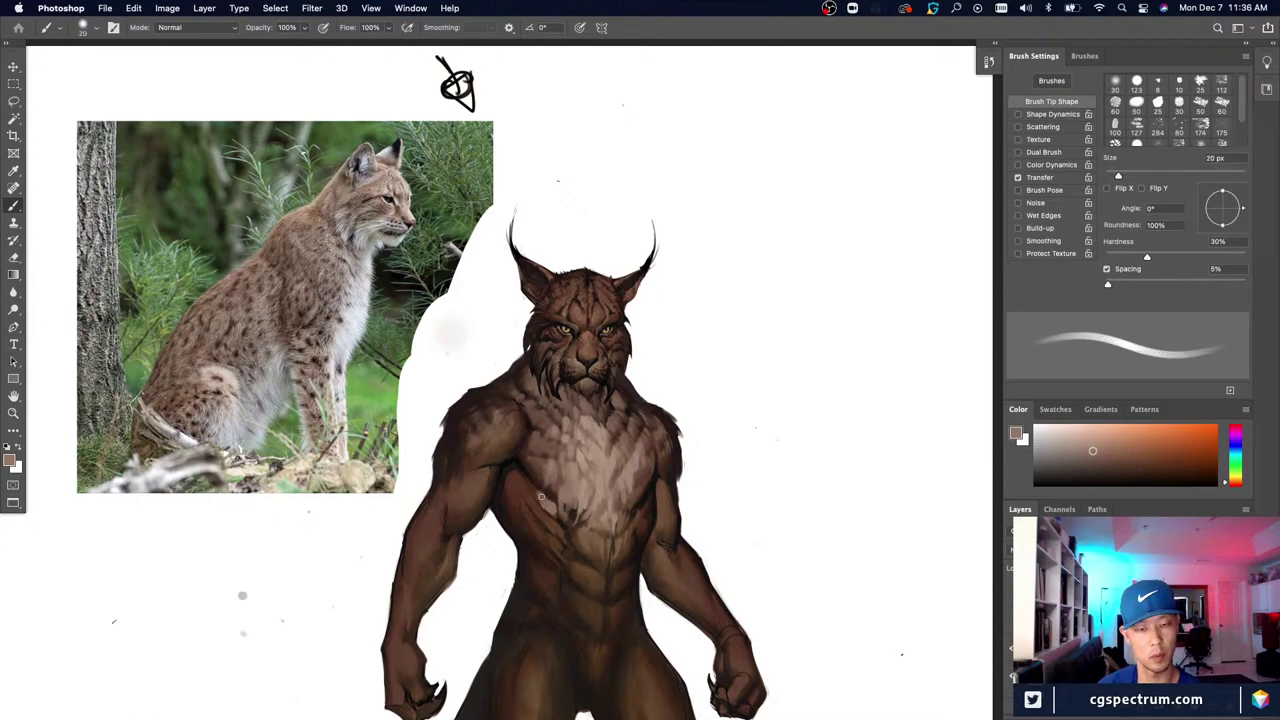
drag(562, 516, 574, 542)
Step: Add 15 px beige tufts further out on the ribs and break them up with sampled dark brown, raising the brush to 20 px
key(bracketleft)
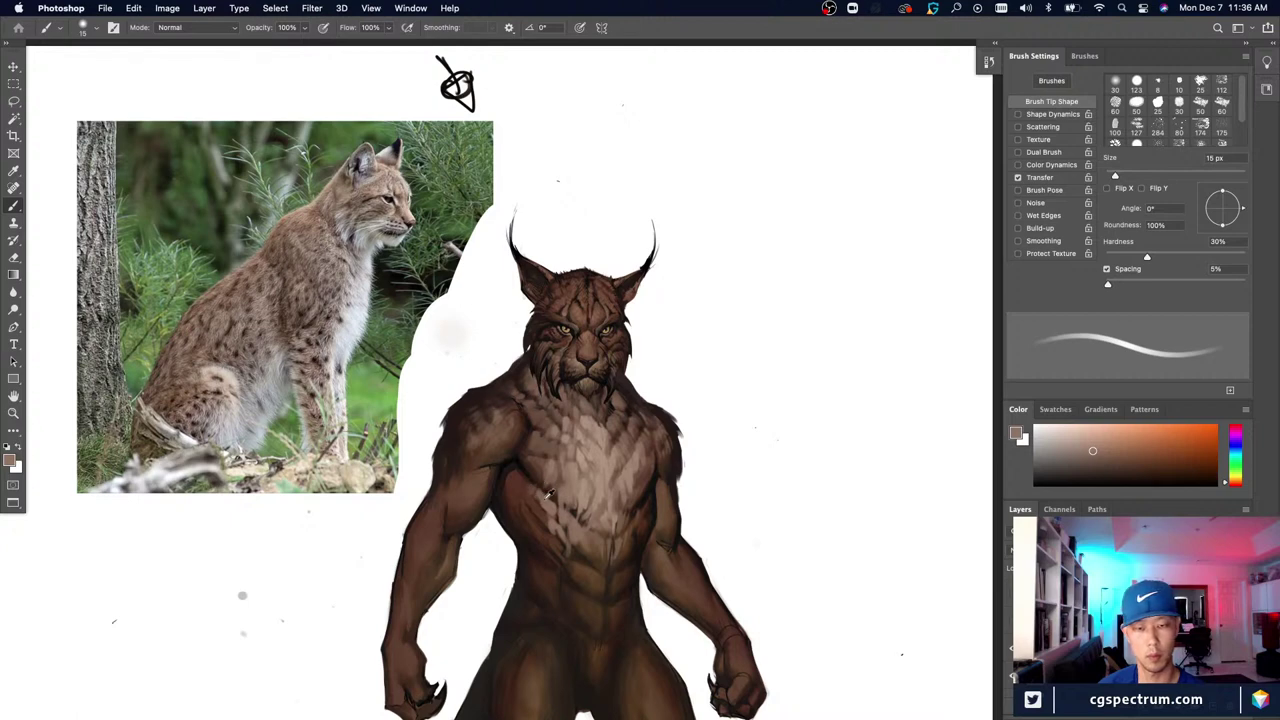
alt+click(541, 498)
alt+click(555, 501)
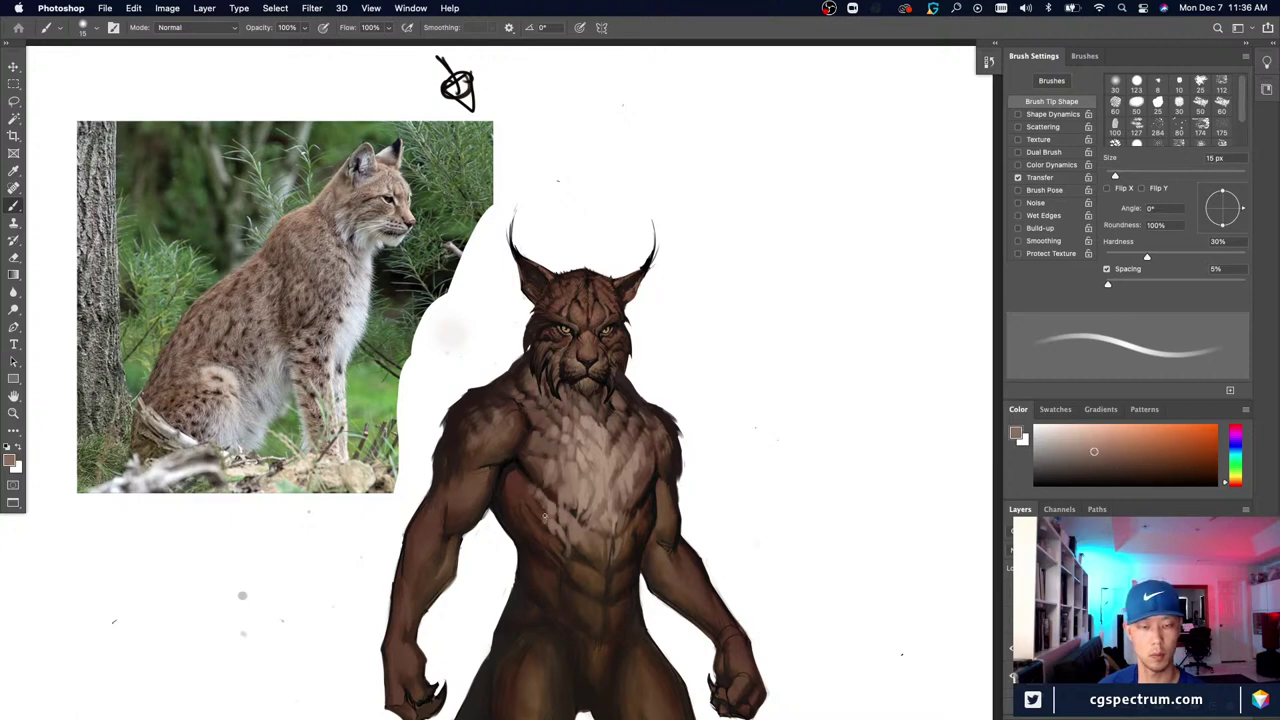
alt+click(520, 503)
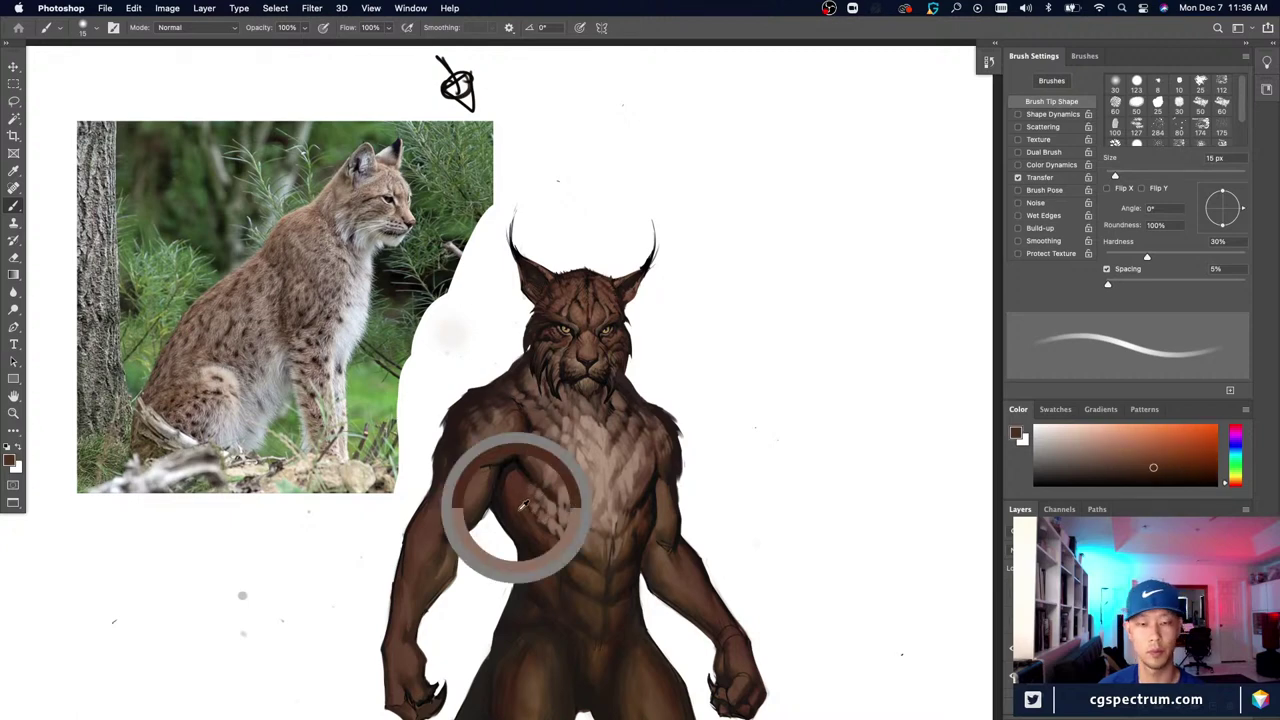
key(bracketright)
key(super+minus)
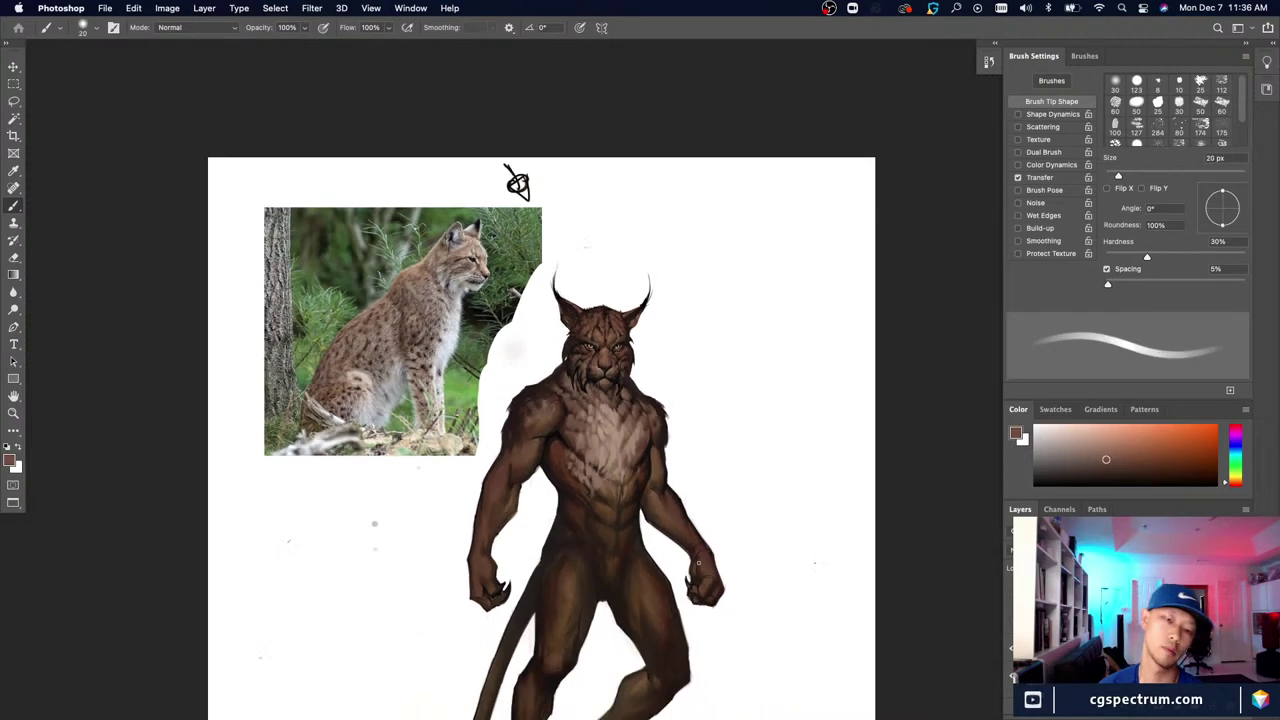
key(super+equal)
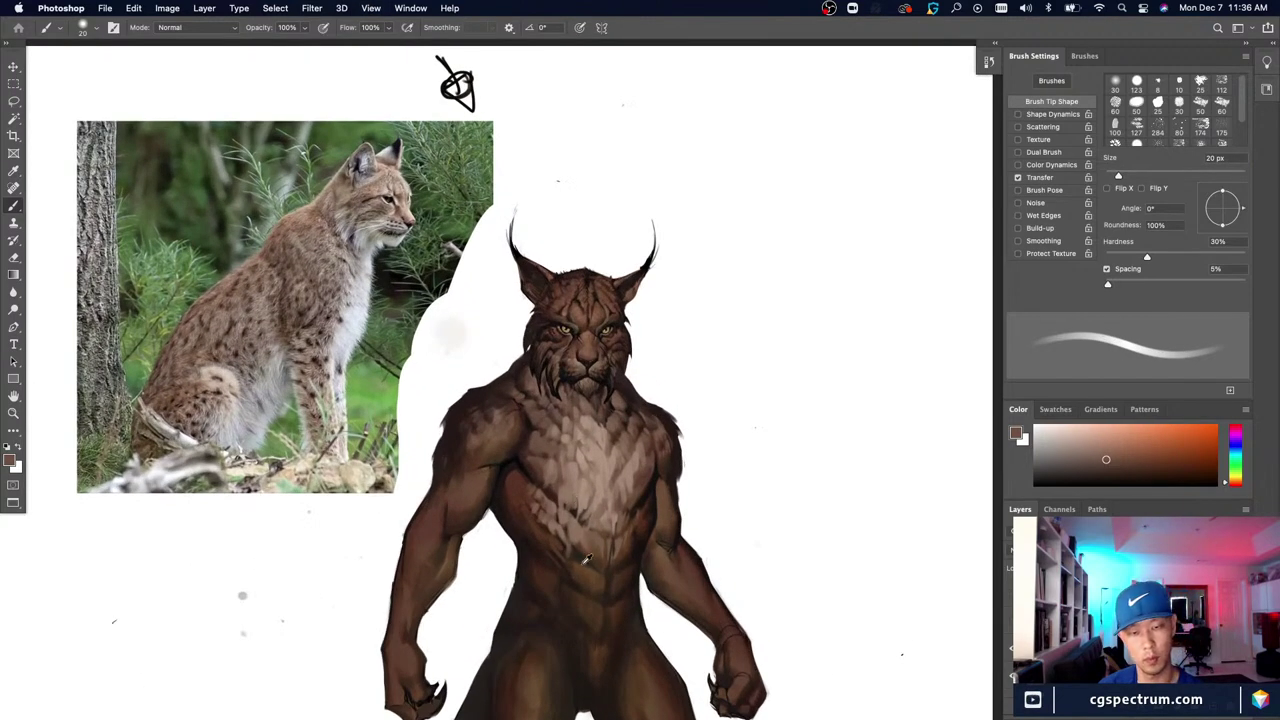
Step: Soften the dark gap at the sternum's base with sampled beige at 25 px, then sample dark brown and reduce the brush to 15 px
alt+click(575, 495)
key(bracketright)
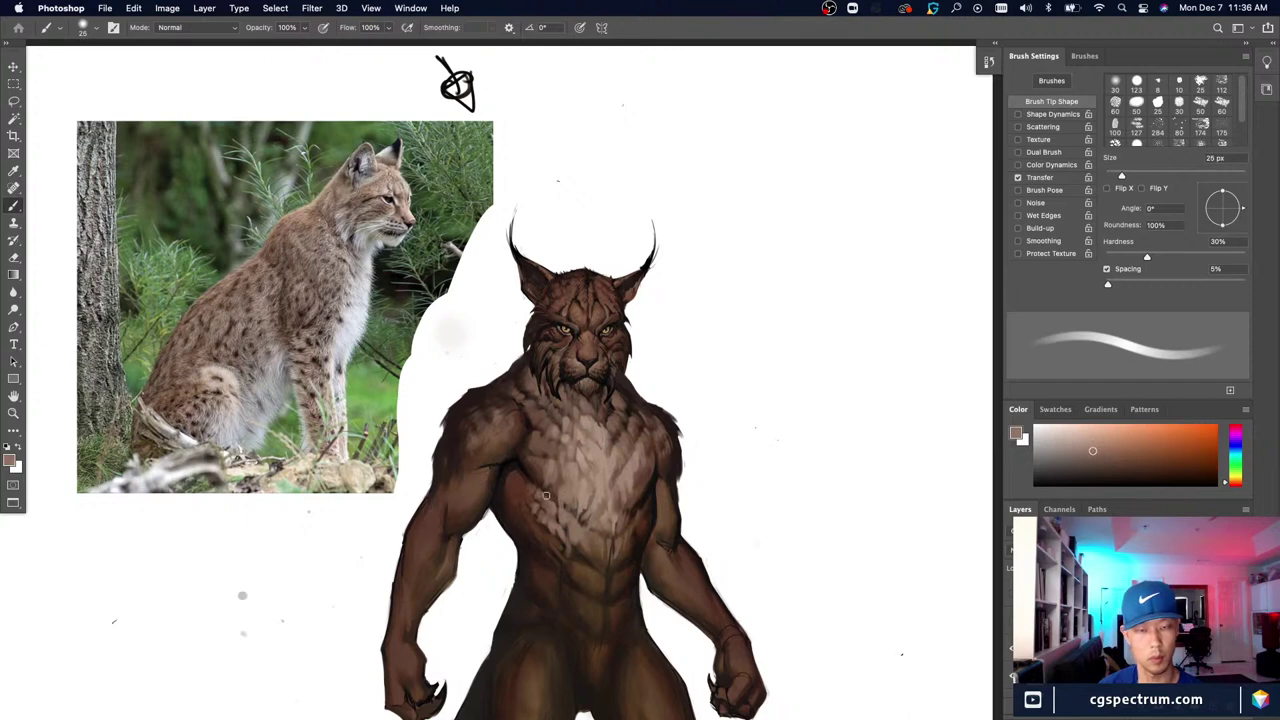
alt+click(591, 516)
alt+click(587, 519)
alt+click(605, 521)
key(bracketleft)
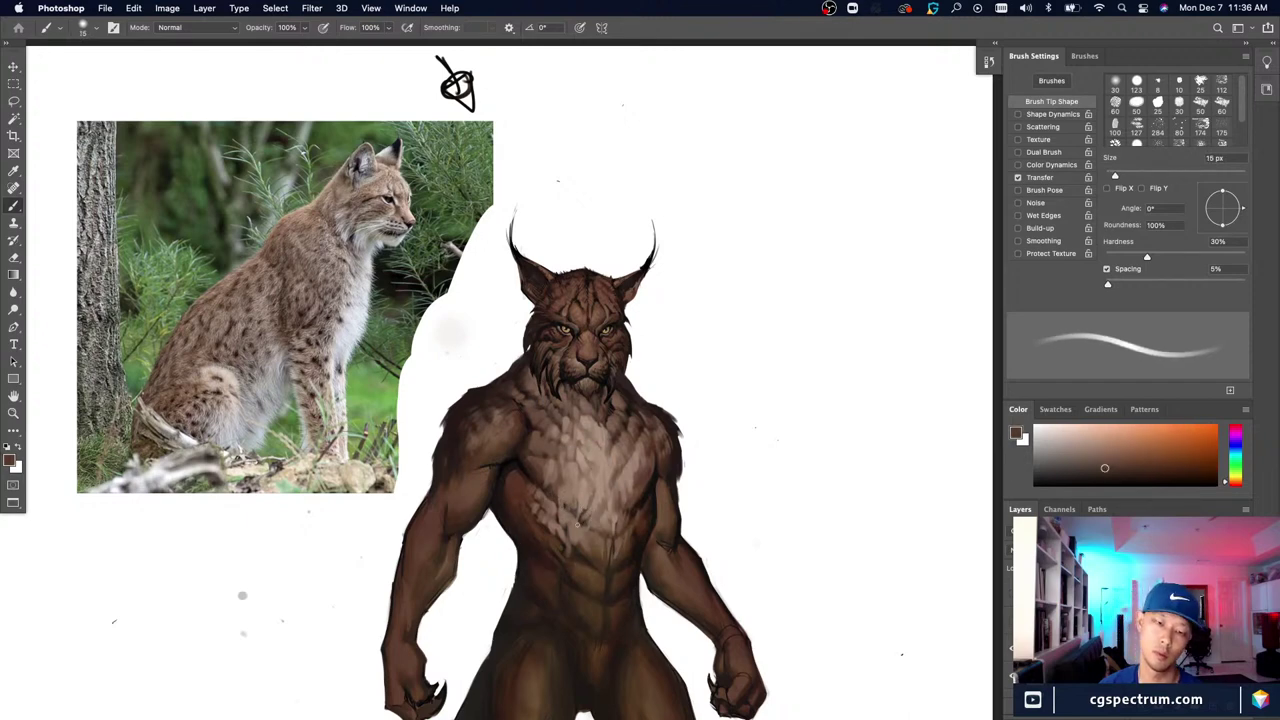
Step: Paint beige fur tufts down the lower ribs toward the abdomen, varying the brush between 15 and 25 px
alt+click(606, 507)
key(bracketright)
alt+click(582, 497)
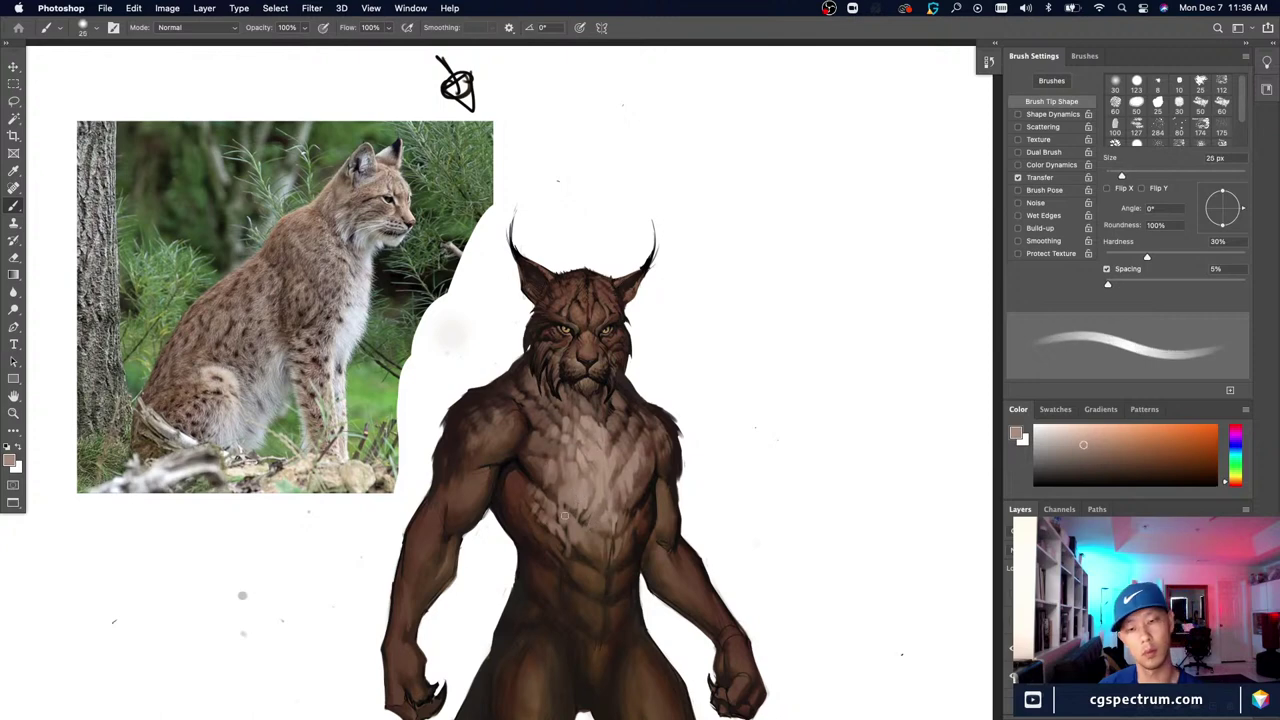
alt+click(562, 521)
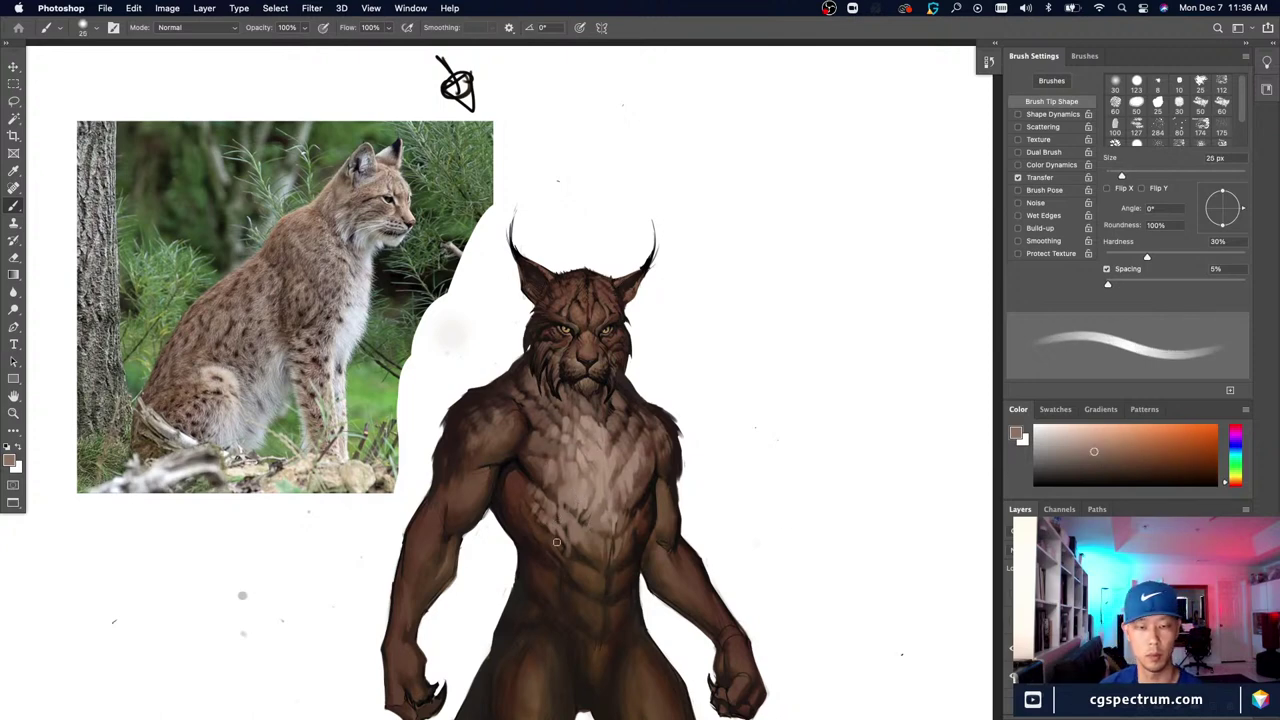
key(bracketleft)
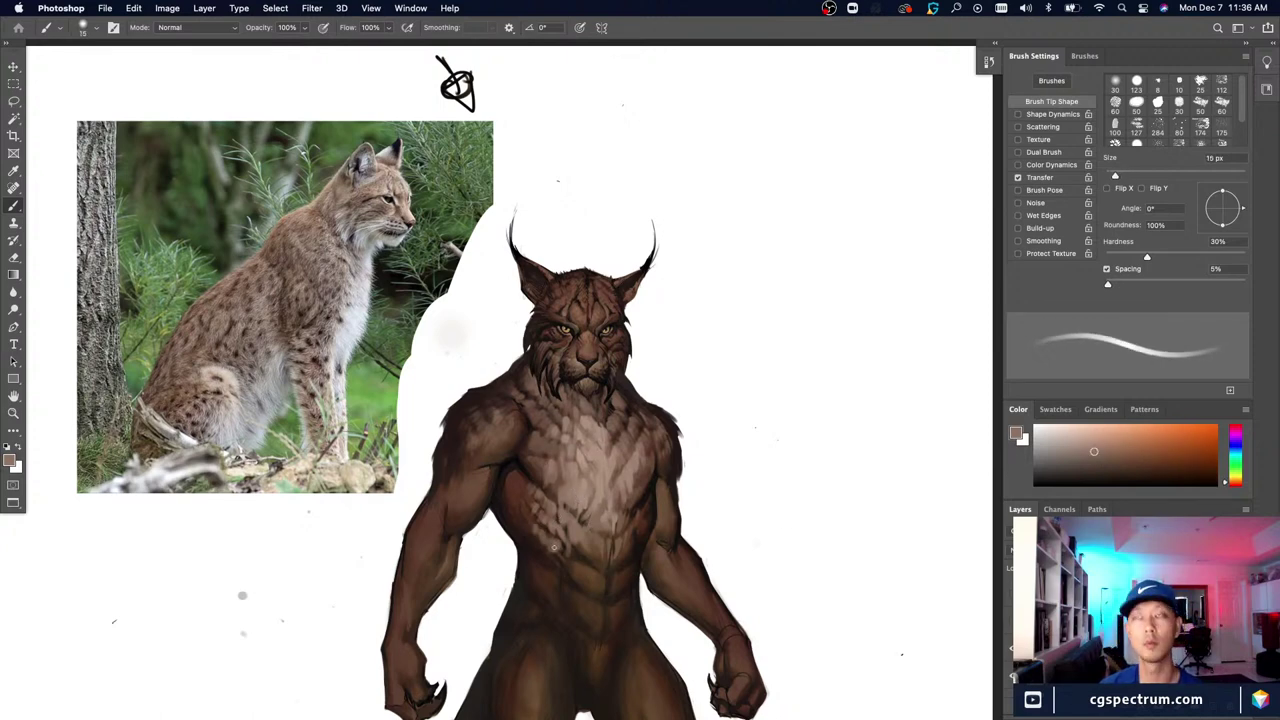
drag(554, 547, 557, 562)
alt+click(561, 530)
key(bracketright)
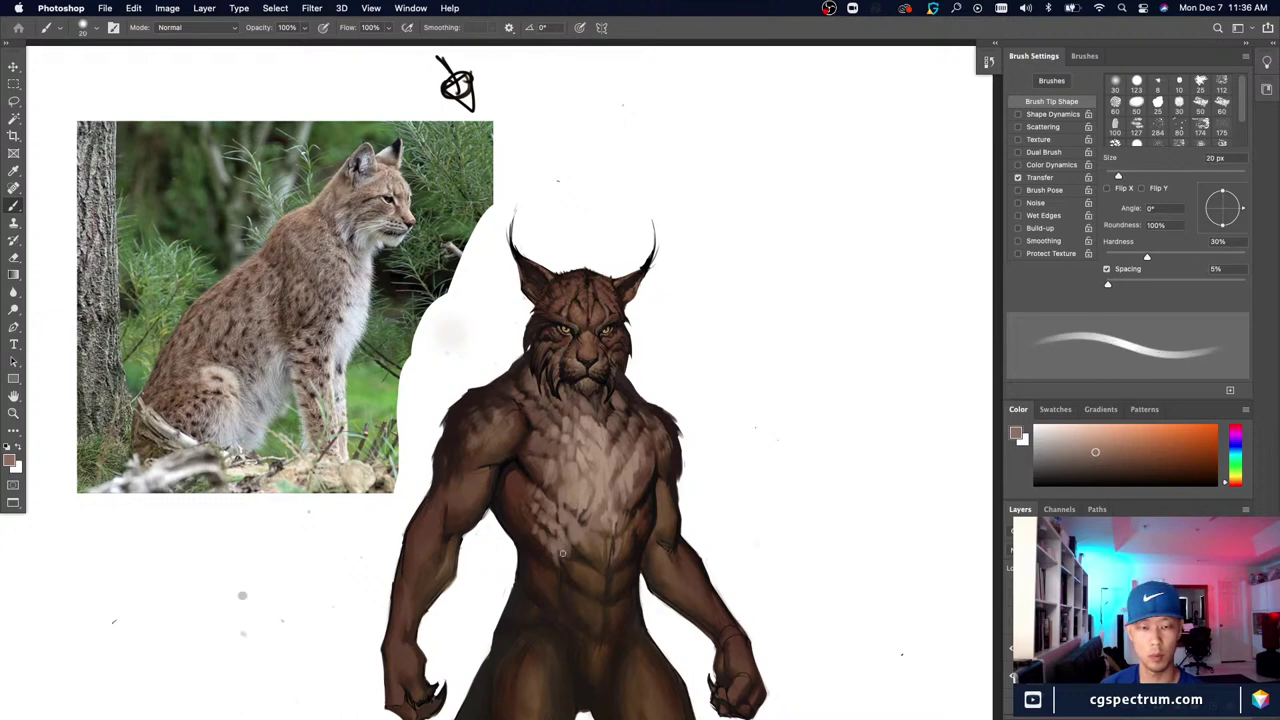
Step: Pull long pale beige fur strokes from the sternum down the centre of the upper abdomen with the 20 px brush
alt+click(600, 490)
mouse_move(589, 516)
mouse_down()
mouse_move(579, 545)
mouse_move(616, 540)
mouse_move(595, 483)
mouse_move(607, 499)
mouse_move(601, 567)
mouse_up()
alt+click(592, 495)
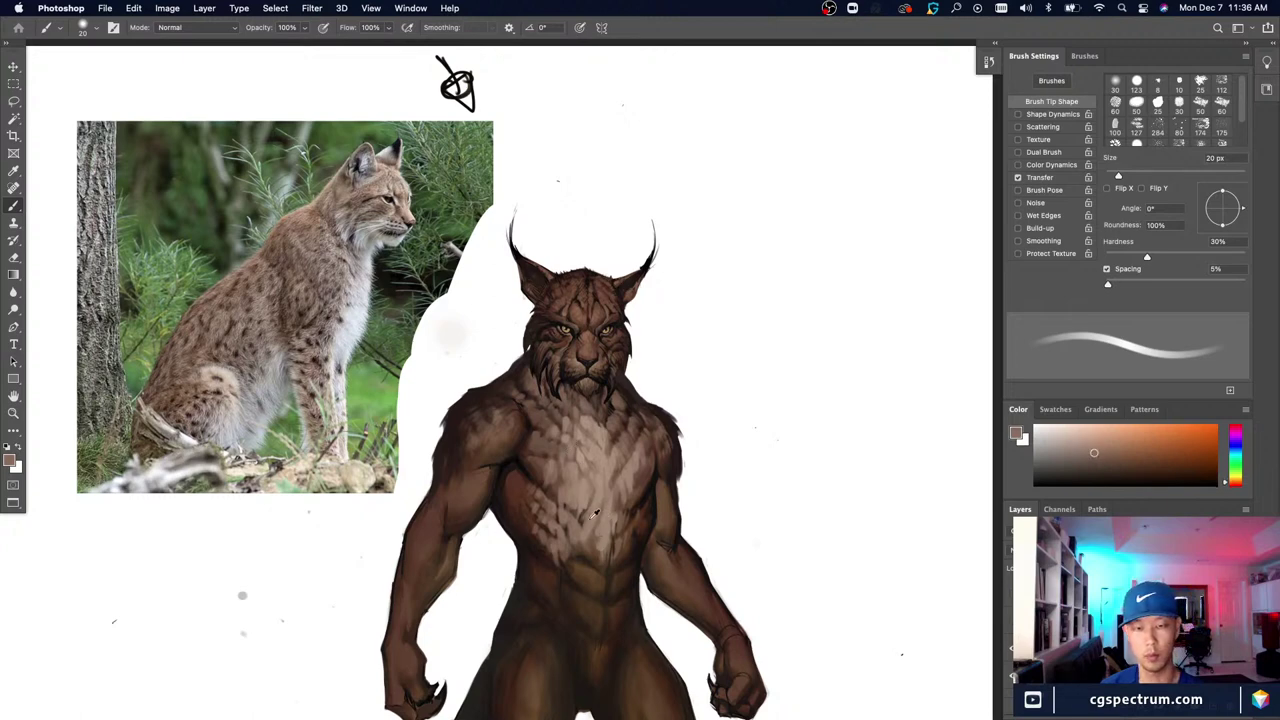
drag(598, 536, 598, 584)
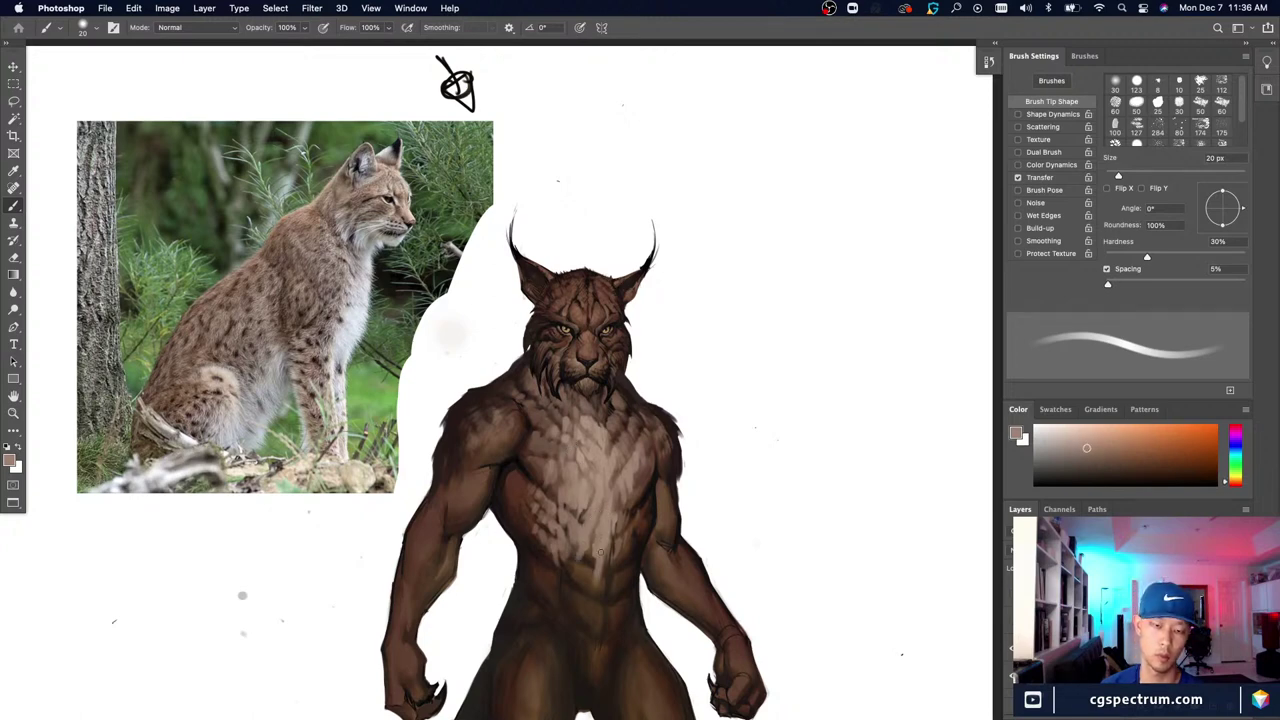
Step: Work sampled beige tones into the dark gap at the base of the sternum with the 20 px brush
alt+click(597, 546)
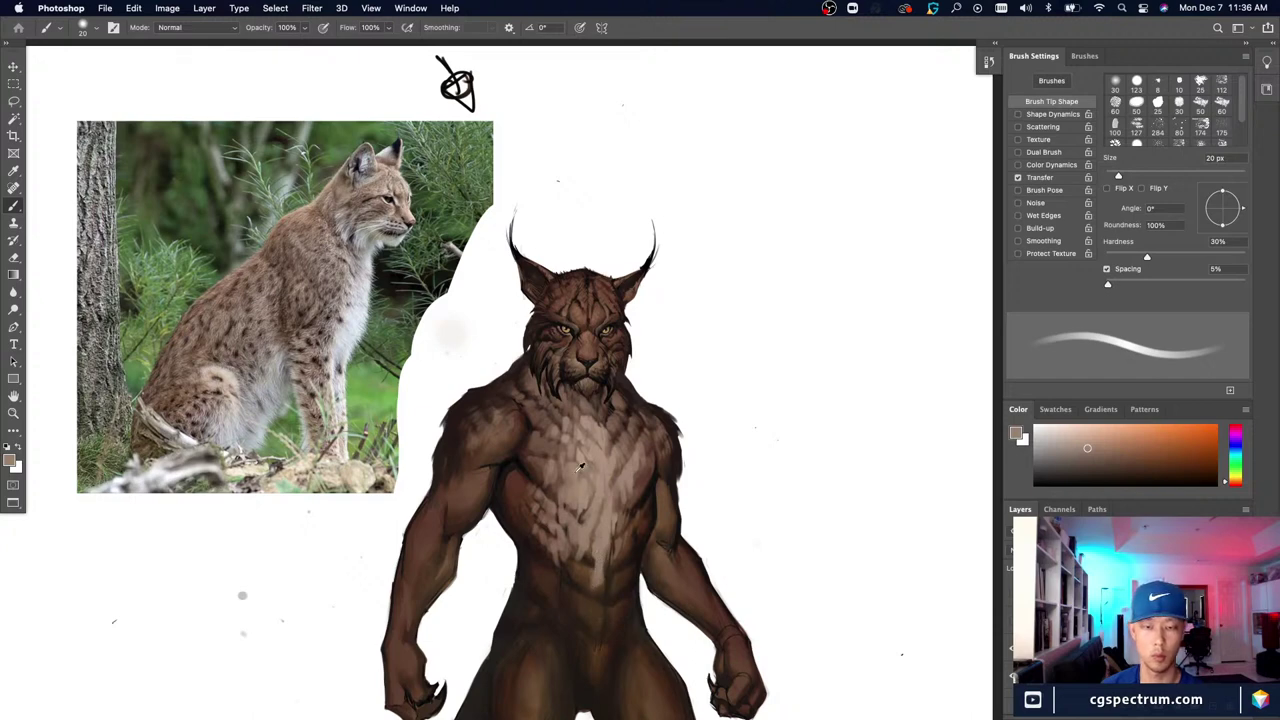
alt+click(589, 532)
alt+click(575, 532)
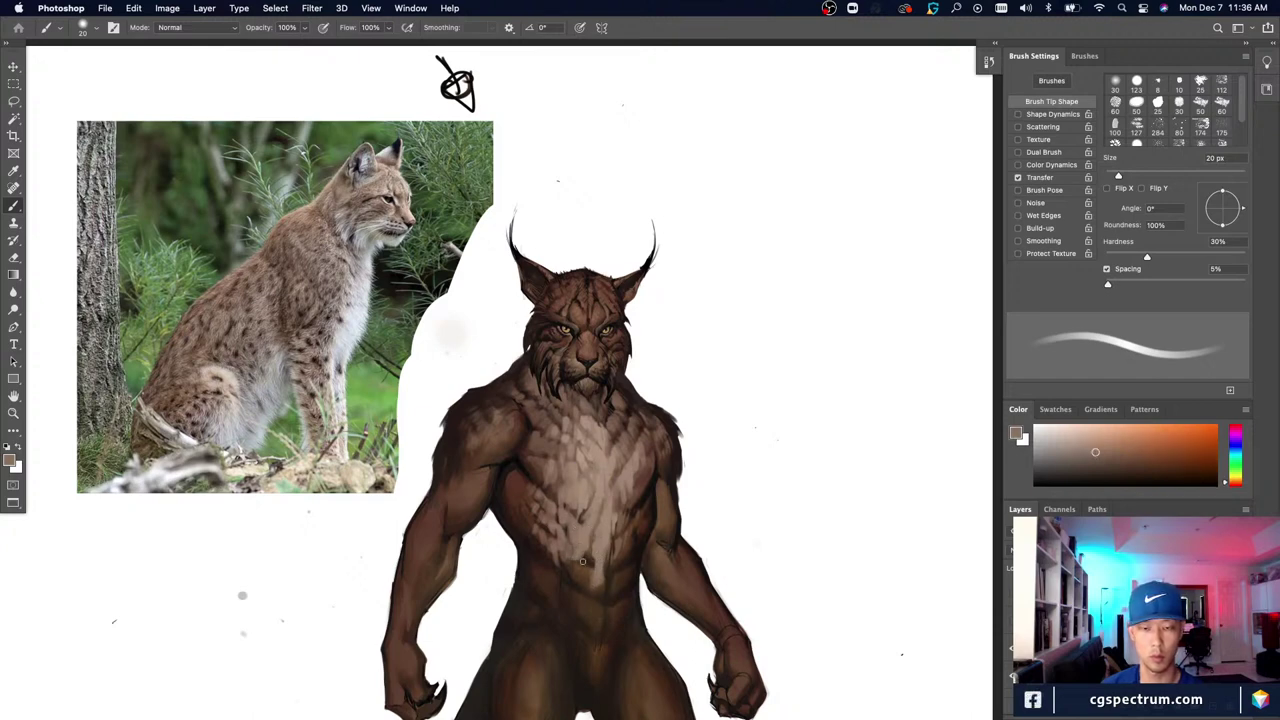
Step: Break up the beige fur at the top of the abdomen with sampled dark browns, raising the brush to 30 px
alt+click(548, 530)
key(bracketright)
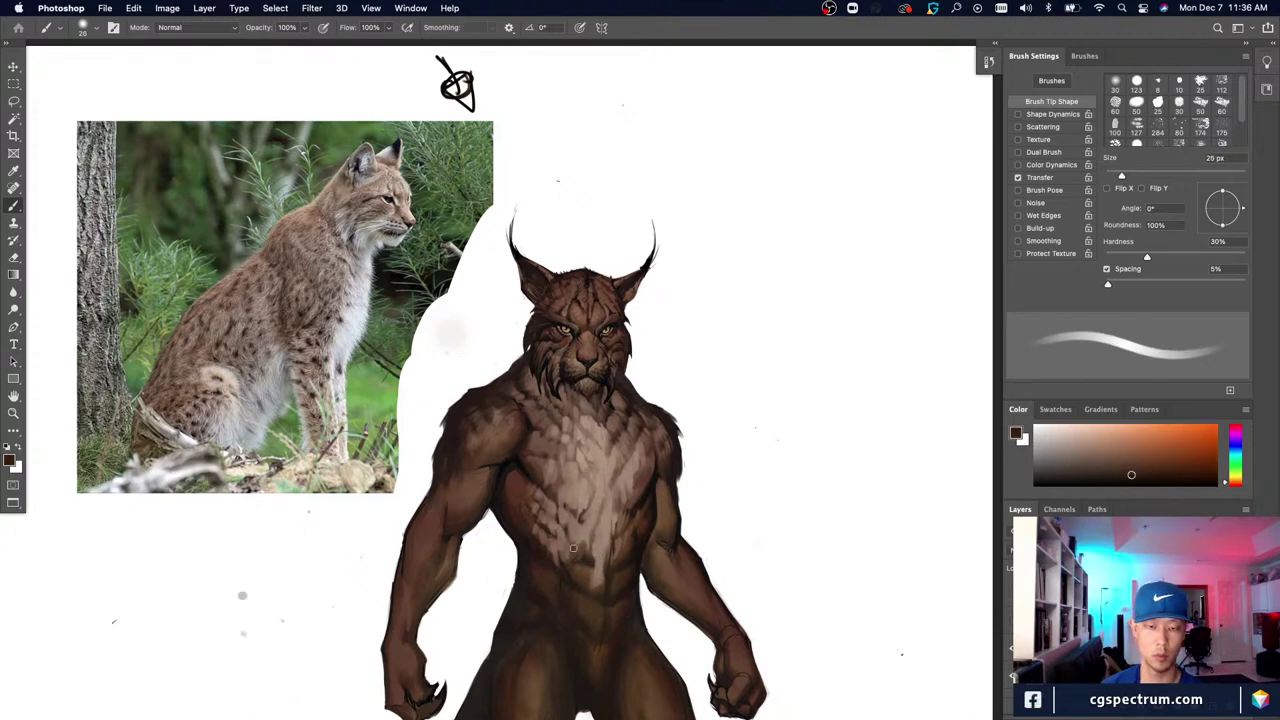
alt+click(541, 541)
alt+click(516, 500)
key(bracketright)
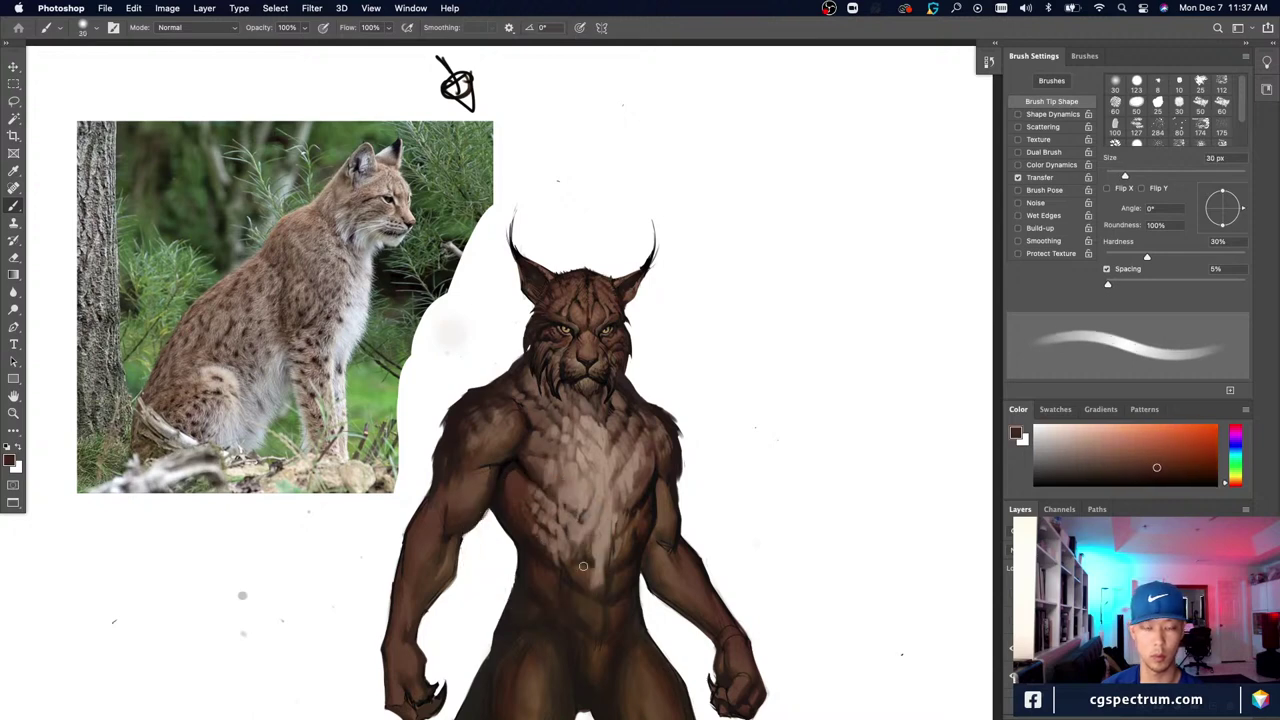
Step: Paint mid-beige fur strokes down the centre of the upper abdomen with the 25 px brush, resampling nearby fur tones
alt+click(586, 560)
key(bracketleft)
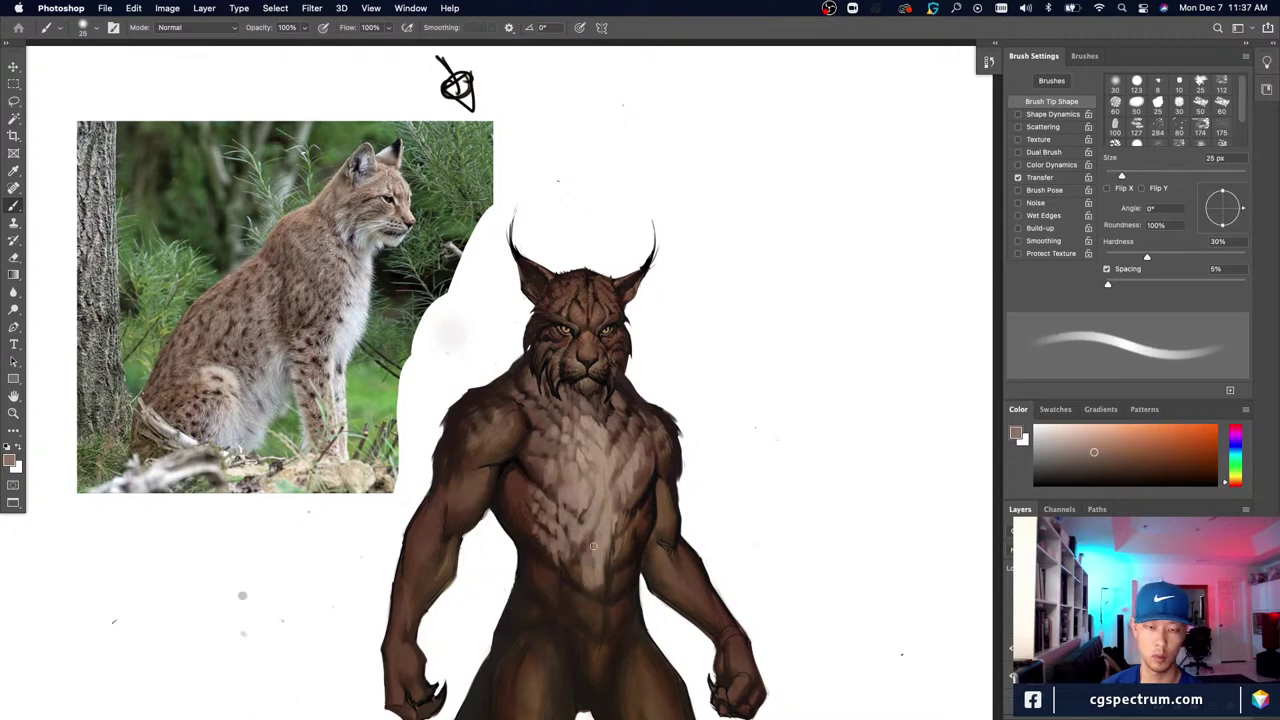
alt+click(588, 524)
mouse_move(586, 536)
mouse_down()
mouse_move(575, 563)
mouse_move(598, 586)
mouse_up()
alt+click(603, 585)
drag(589, 566, 586, 596)
alt+click(590, 556)
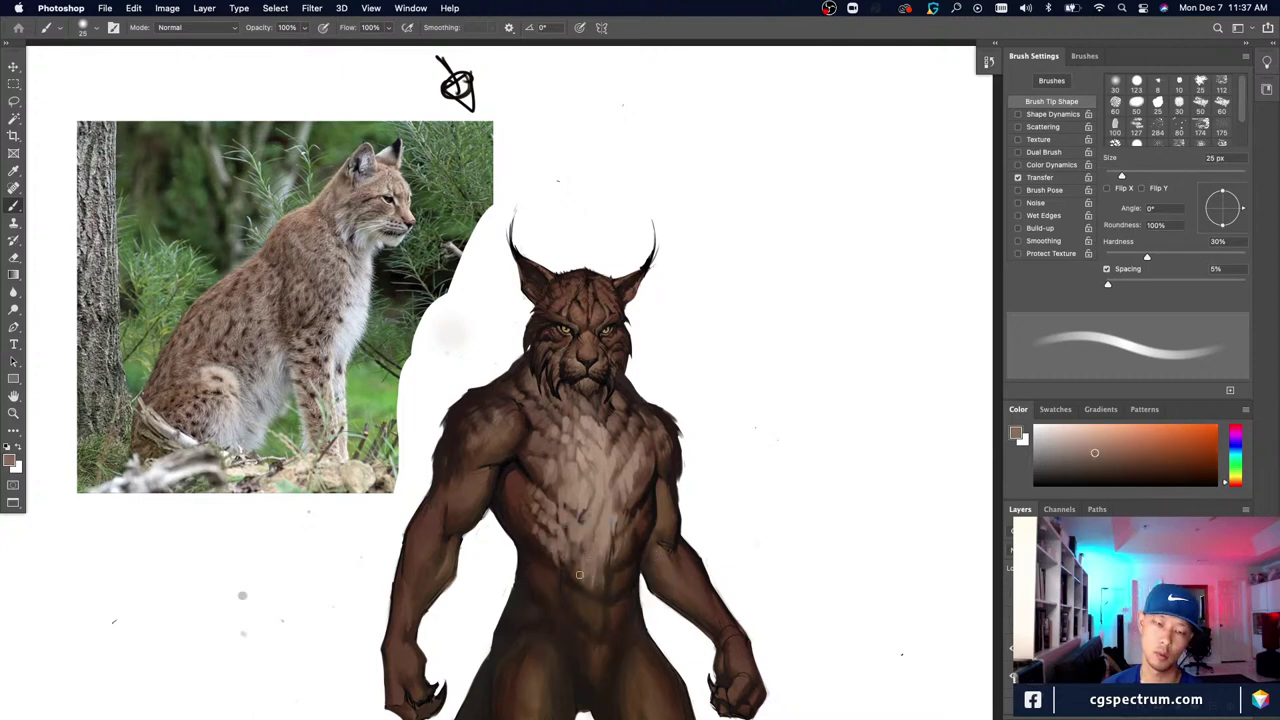
Step: Extend the muted beige tufts further down the abdomen, reducing the brush to 20 and 15 px
key(bracketleft)
alt+click(564, 551)
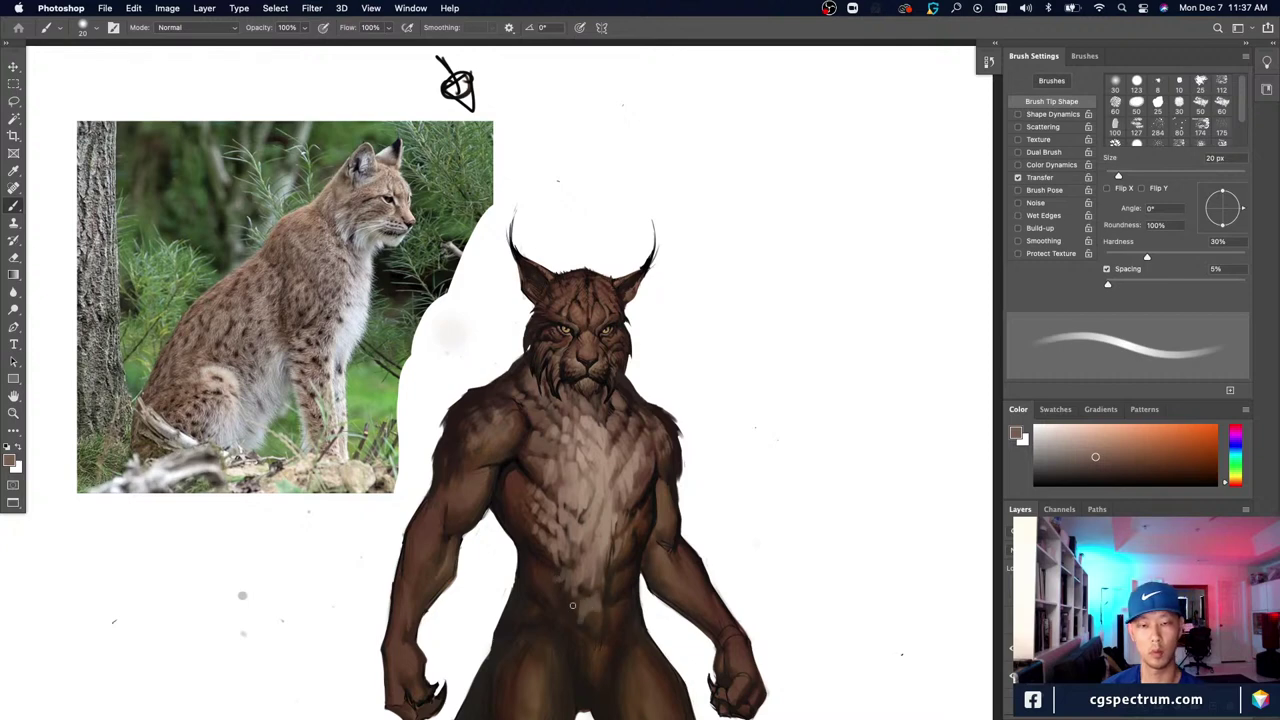
key(bracketleft)
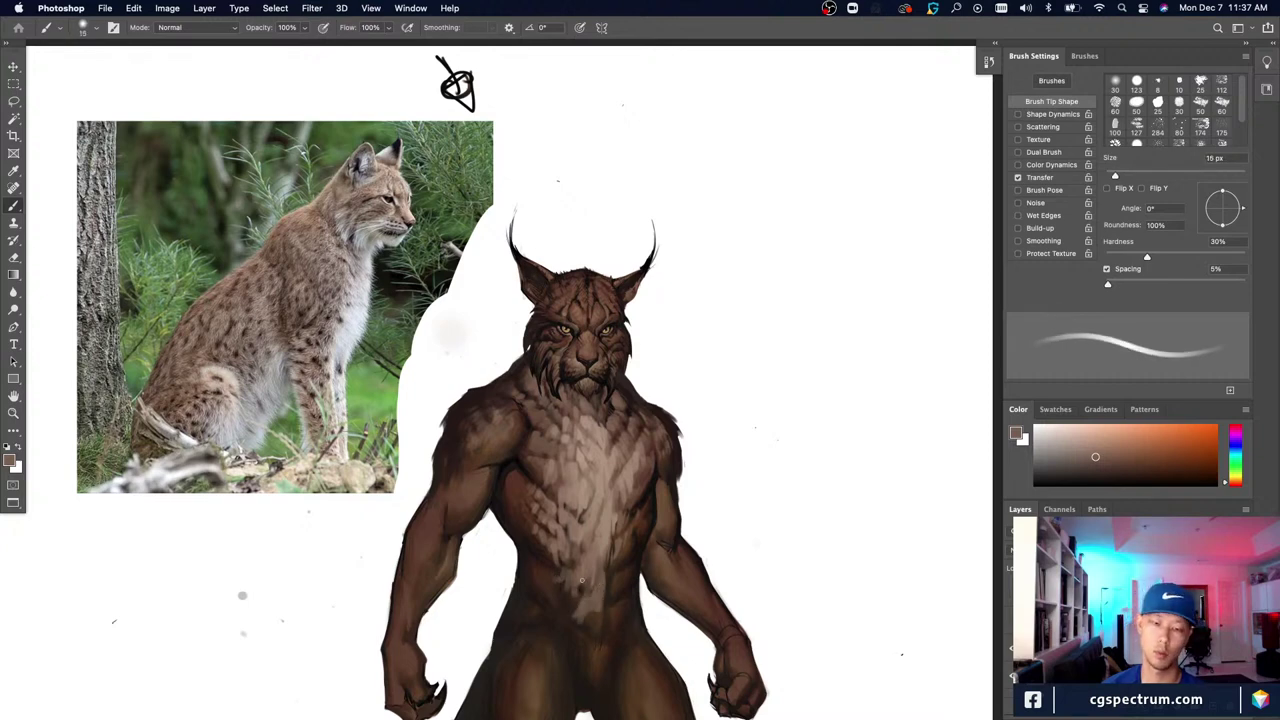
alt+click(590, 598)
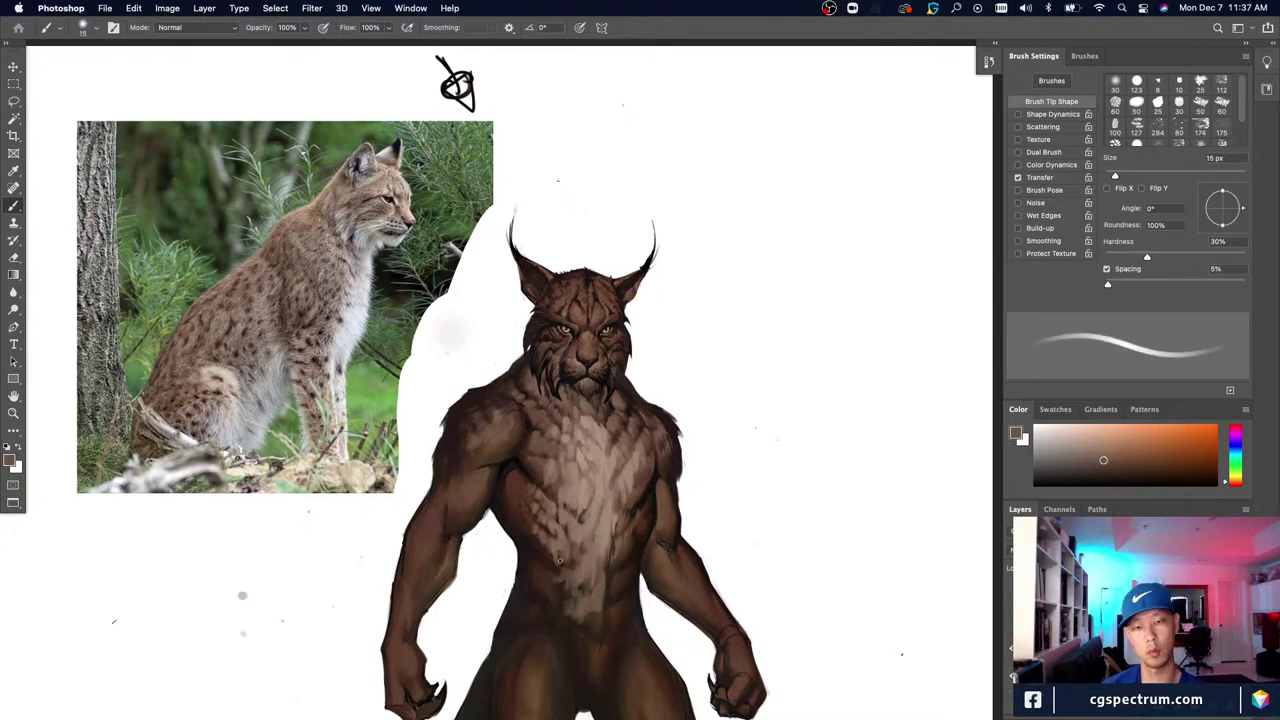
Step: Darken the lower tip of the abdominal fur with sampled dark brown at 25 px
alt+click(600, 618)
key(bracketright)
key(bracketright)
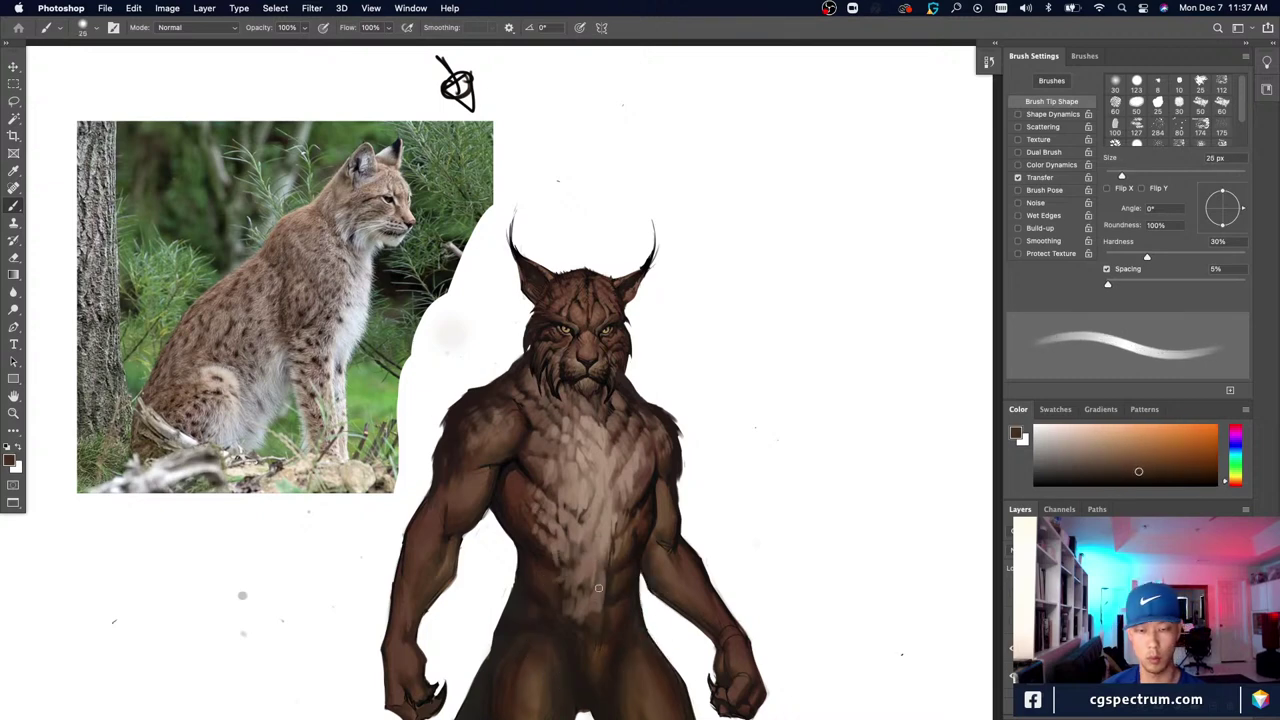
drag(598, 590, 572, 621)
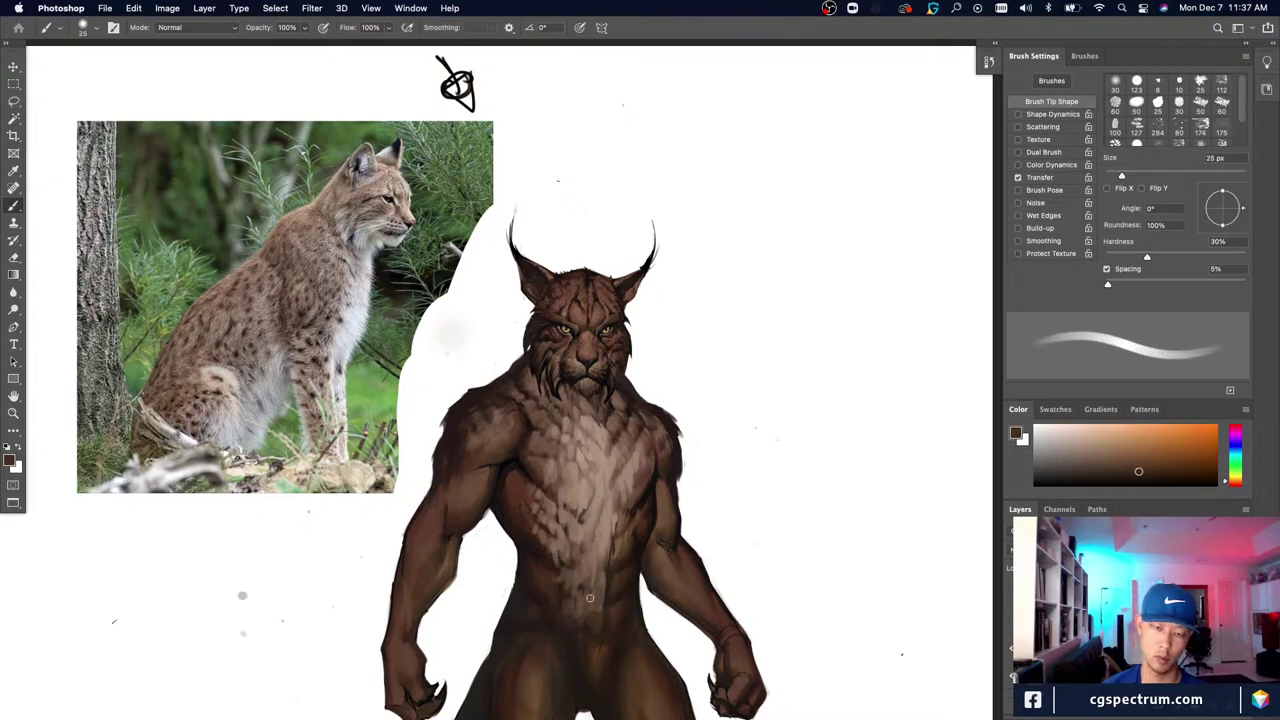
Step: Add pale beige strands down the abdomen with sampled chest colour, narrowing the brush from 20 to 8 px
key(bracketleft)
alt+click(591, 514)
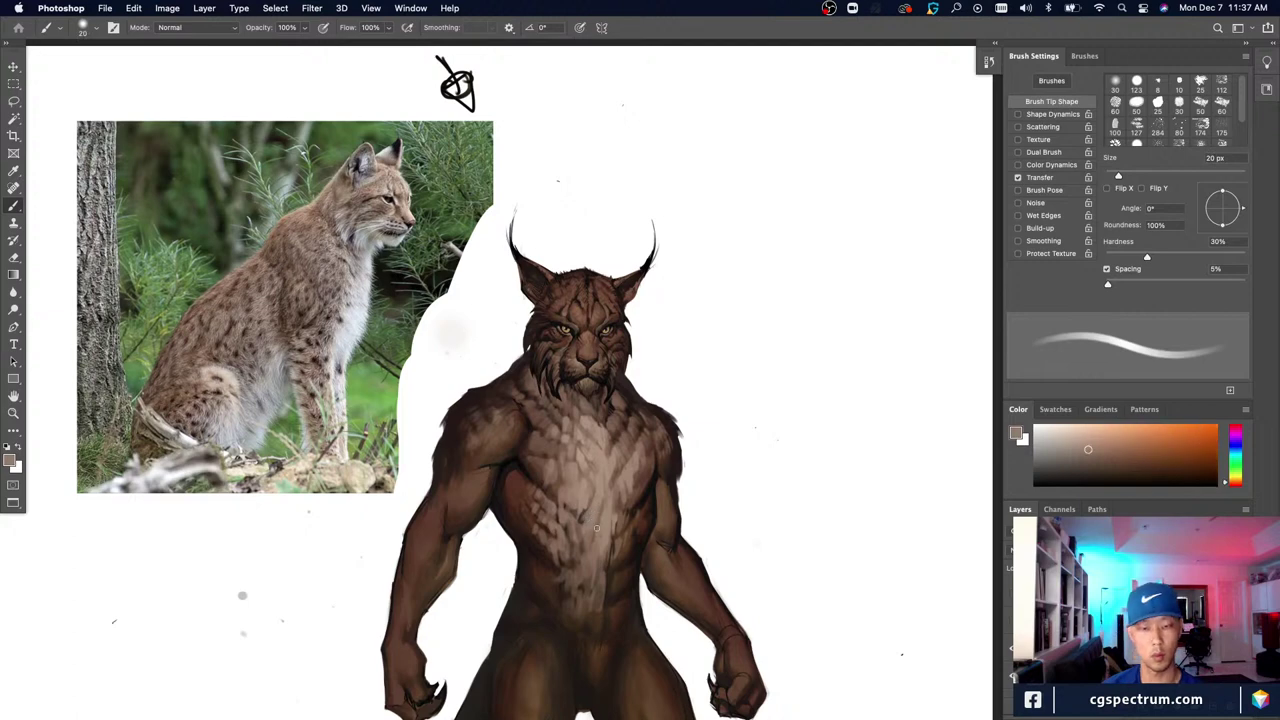
alt+click(585, 500)
key(bracketleft)
key(bracketleft)
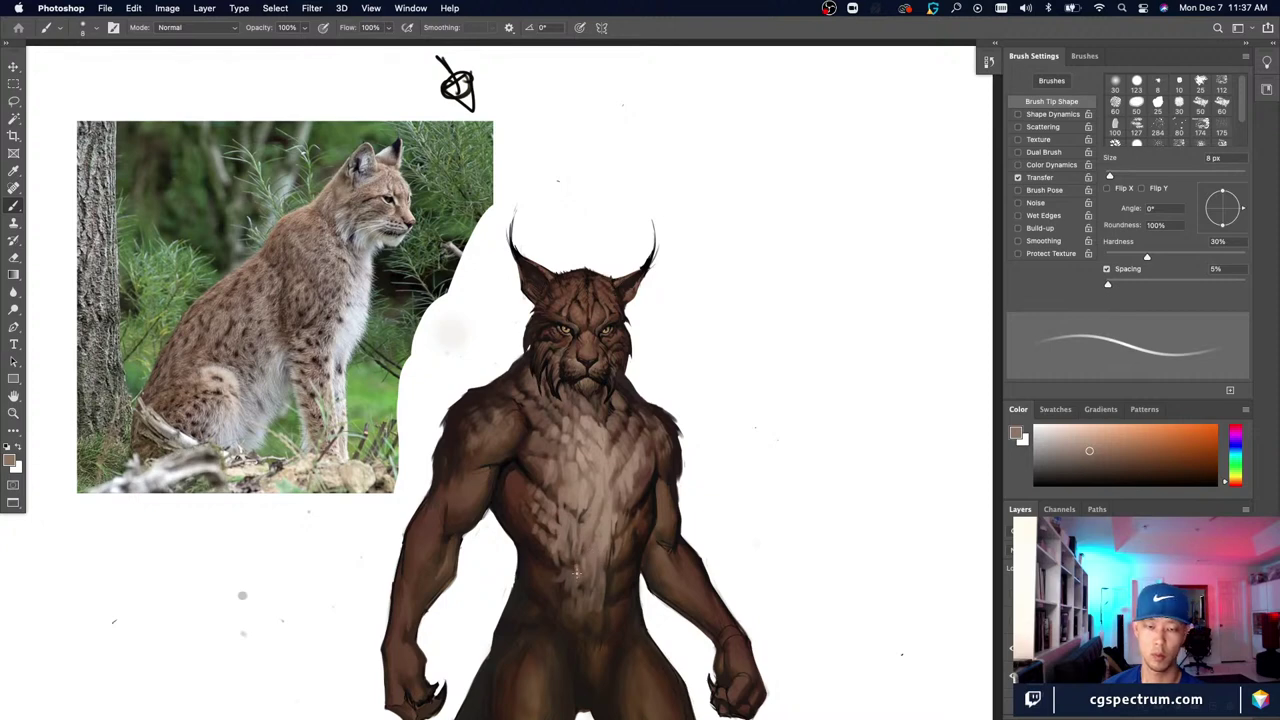
drag(607, 568, 607, 596)
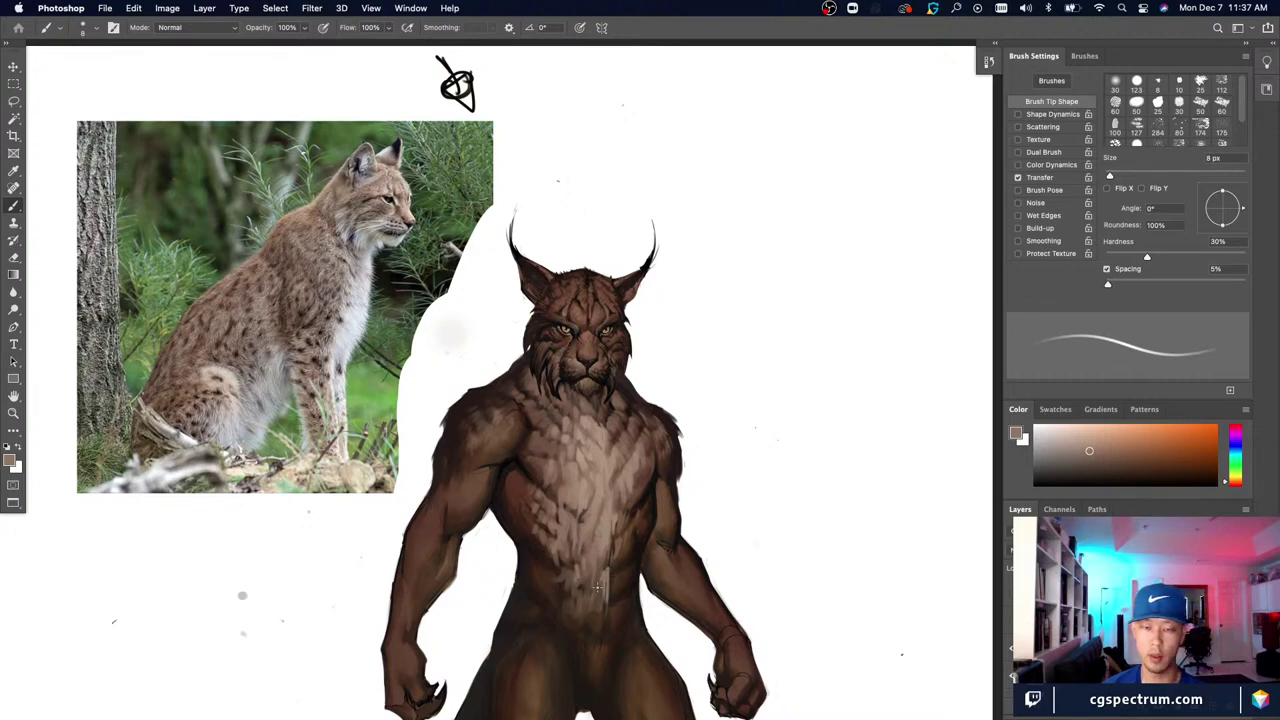
Step: Refine the fur beside the sternum with sampled browns and light beige at 15 px
alt+click(622, 501)
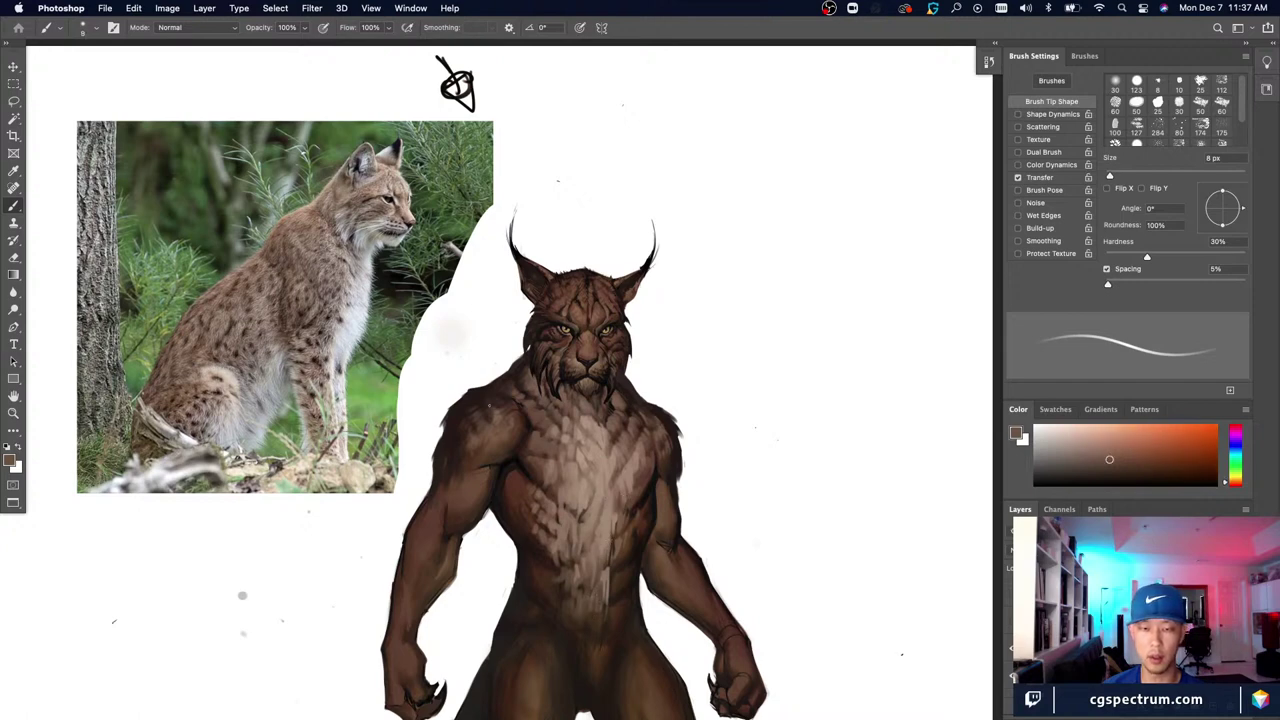
key(])
key(])
key(])
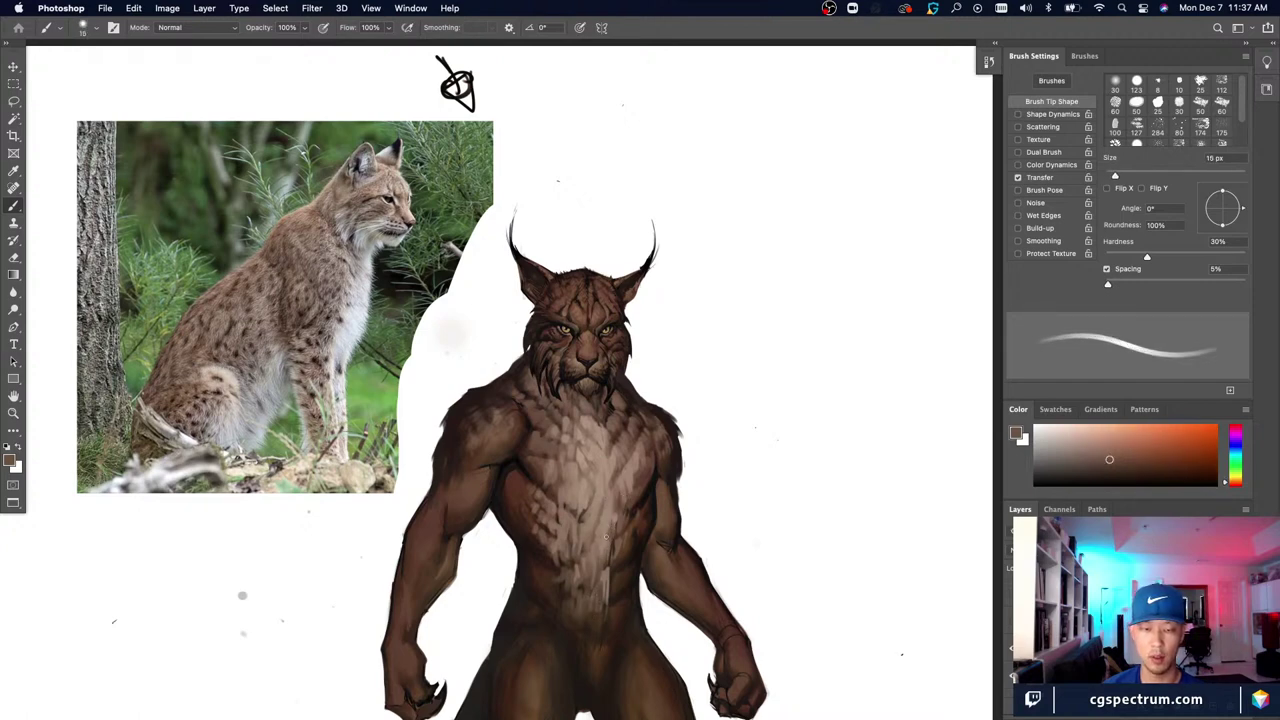
alt+click(628, 503)
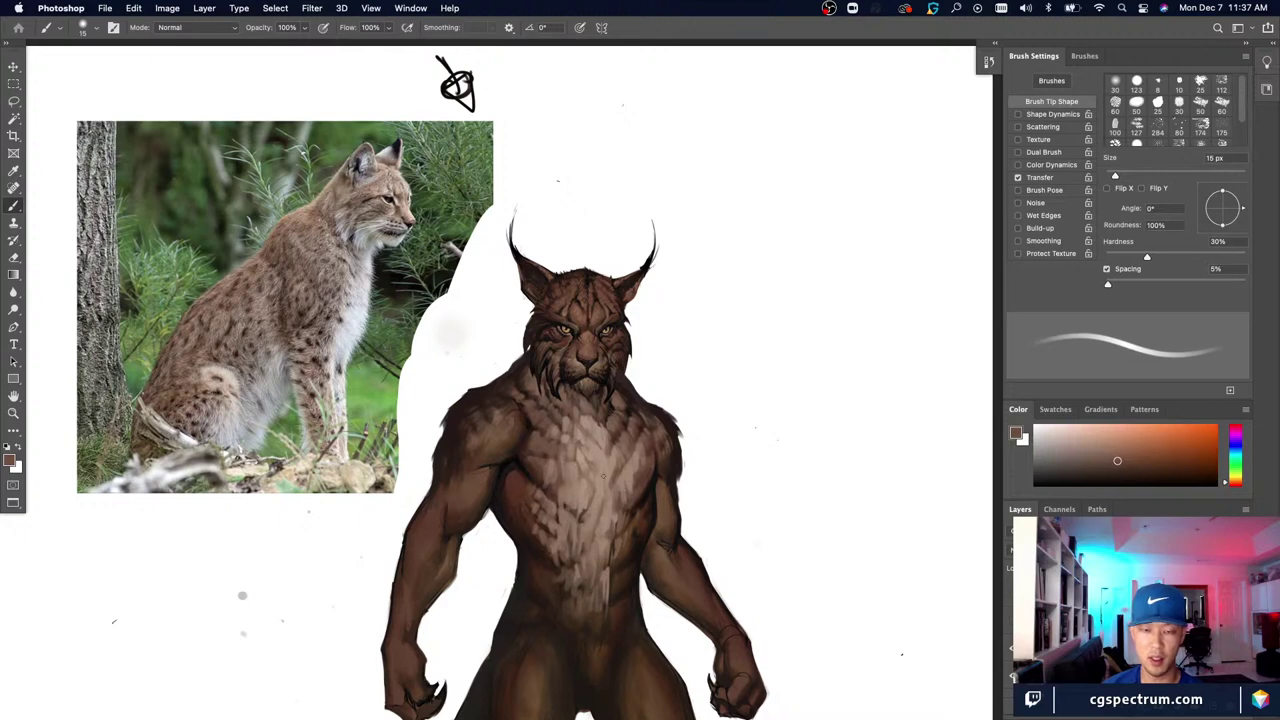
alt+click(613, 465)
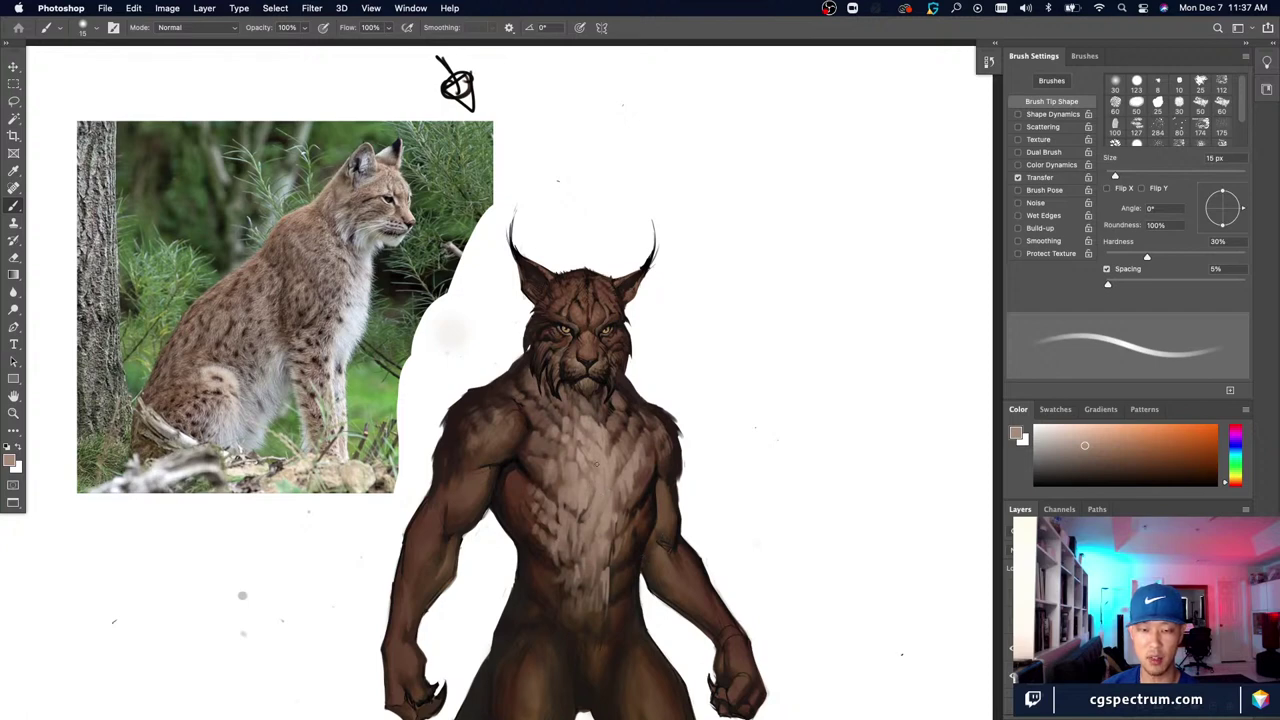
Step: Separate the tufts on the lower chest with sampled brown, reducing the brush to 9 px
alt+click(614, 512)
alt+click(617, 491)
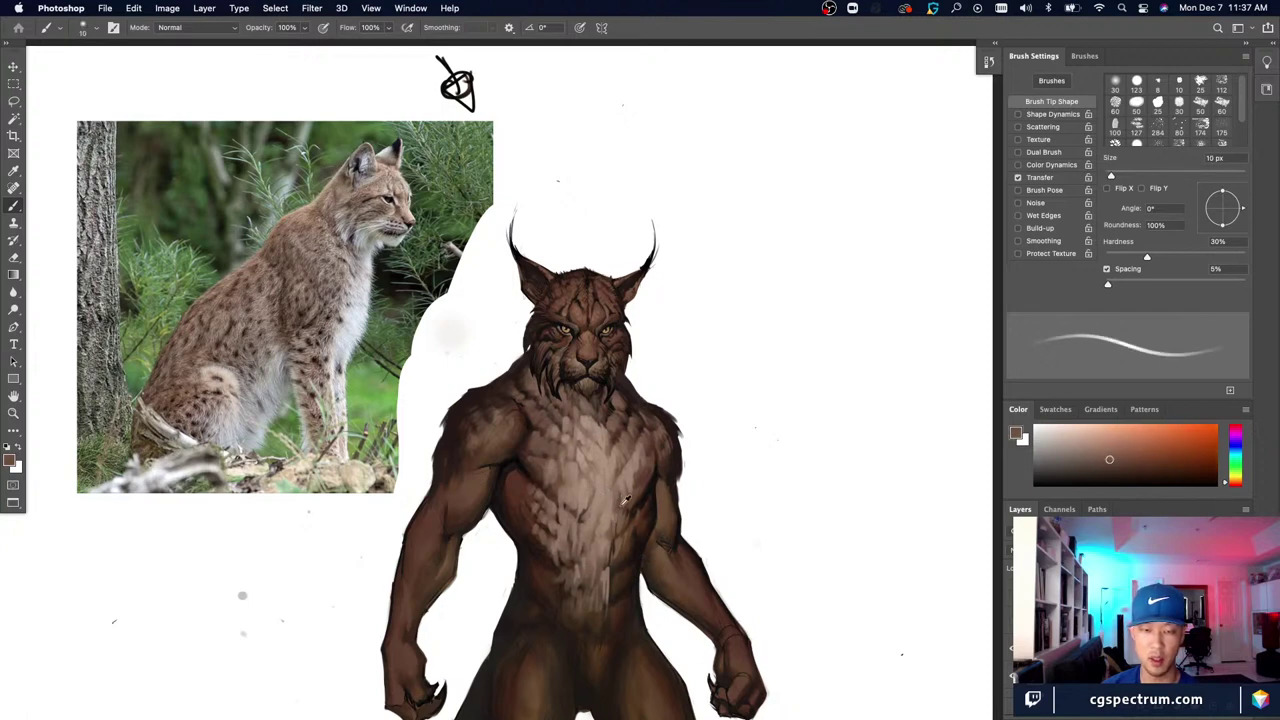
key(bracketleft)
key(bracketleft)
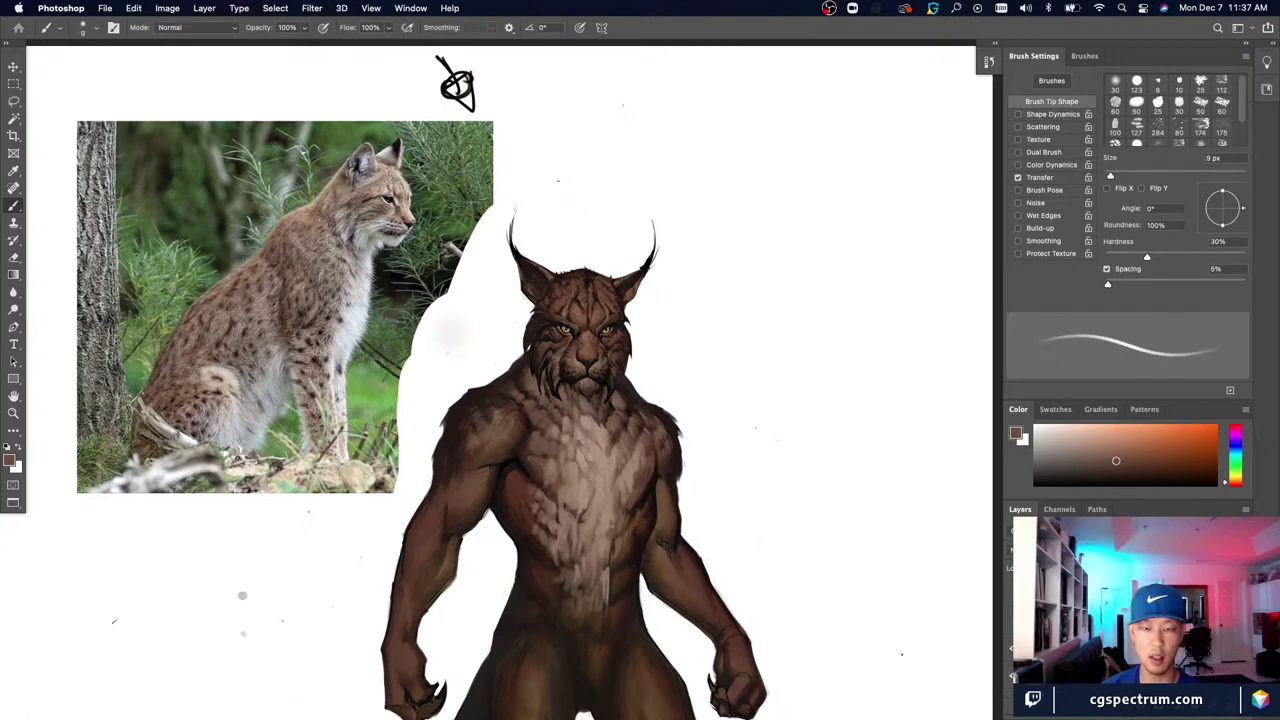
Step: Add fine light beige hairs along the middle of the chest with sampled fur tones at 9 px
alt+click(604, 504)
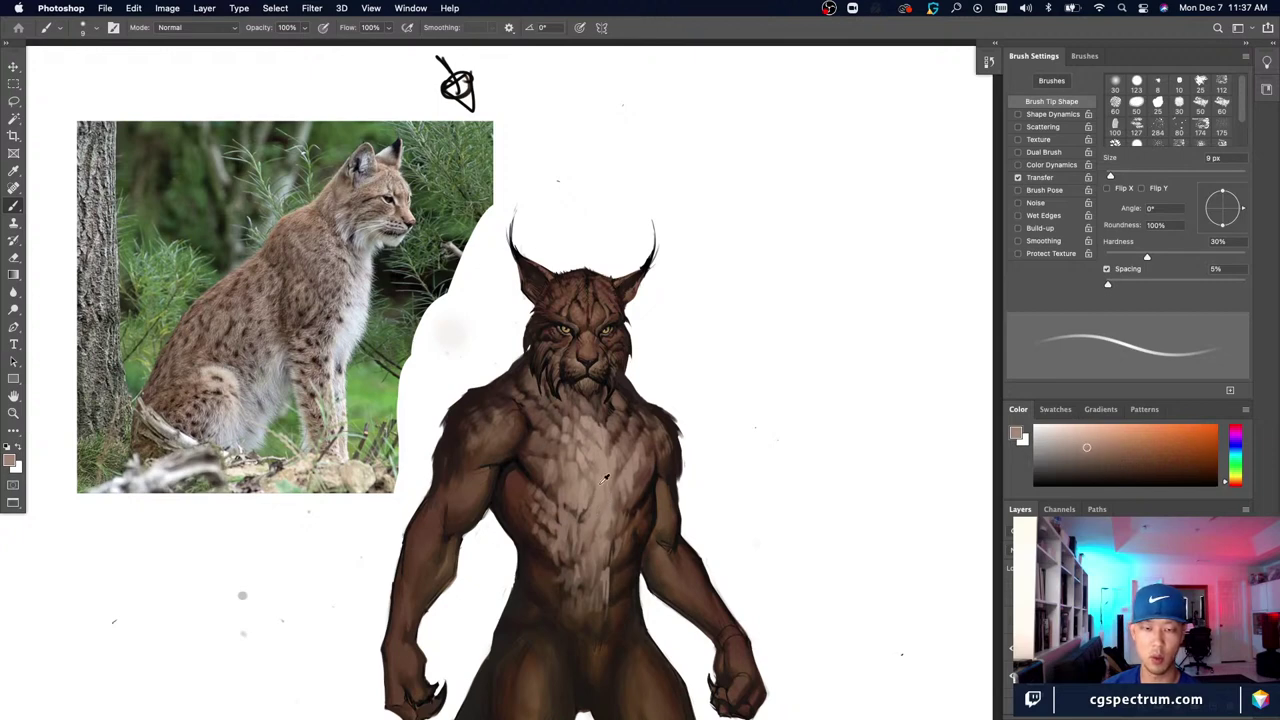
alt+click(601, 484)
alt+click(602, 455)
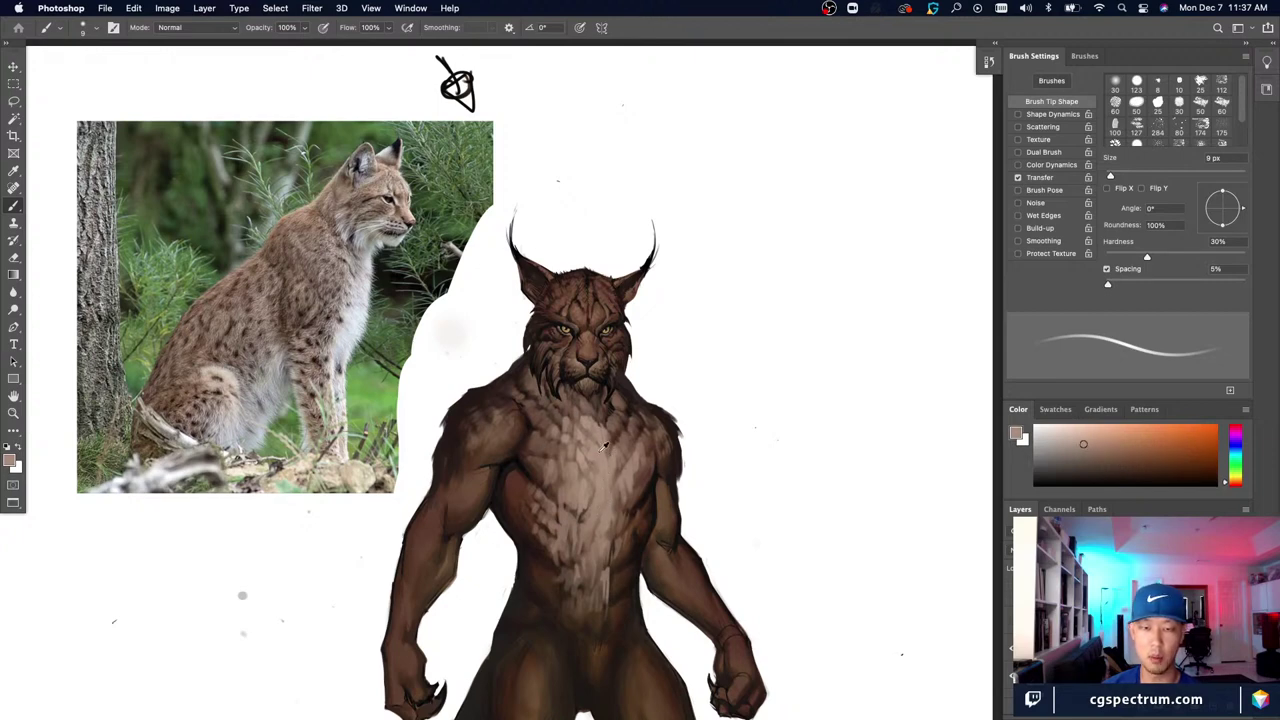
alt+click(604, 448)
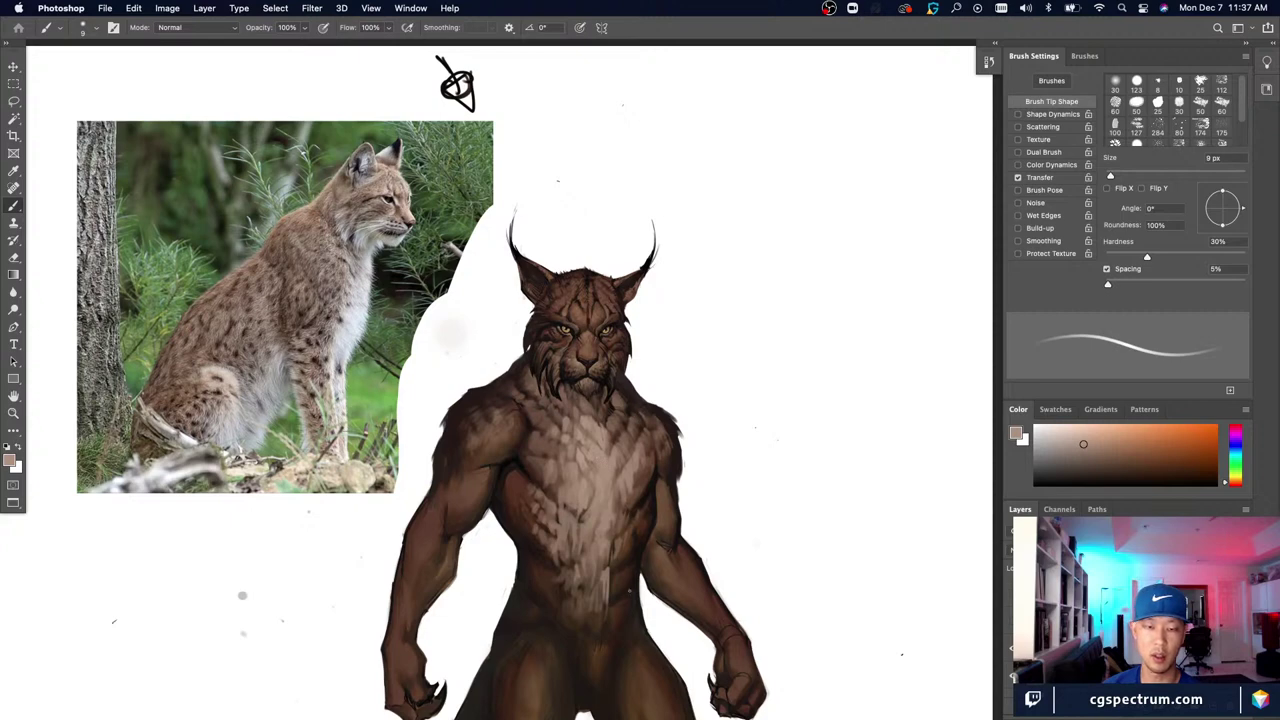
Step: Touch up the abdominal fur with sampled brown at 10 px, then sample beige from the lower sternum
alt+click(600, 572)
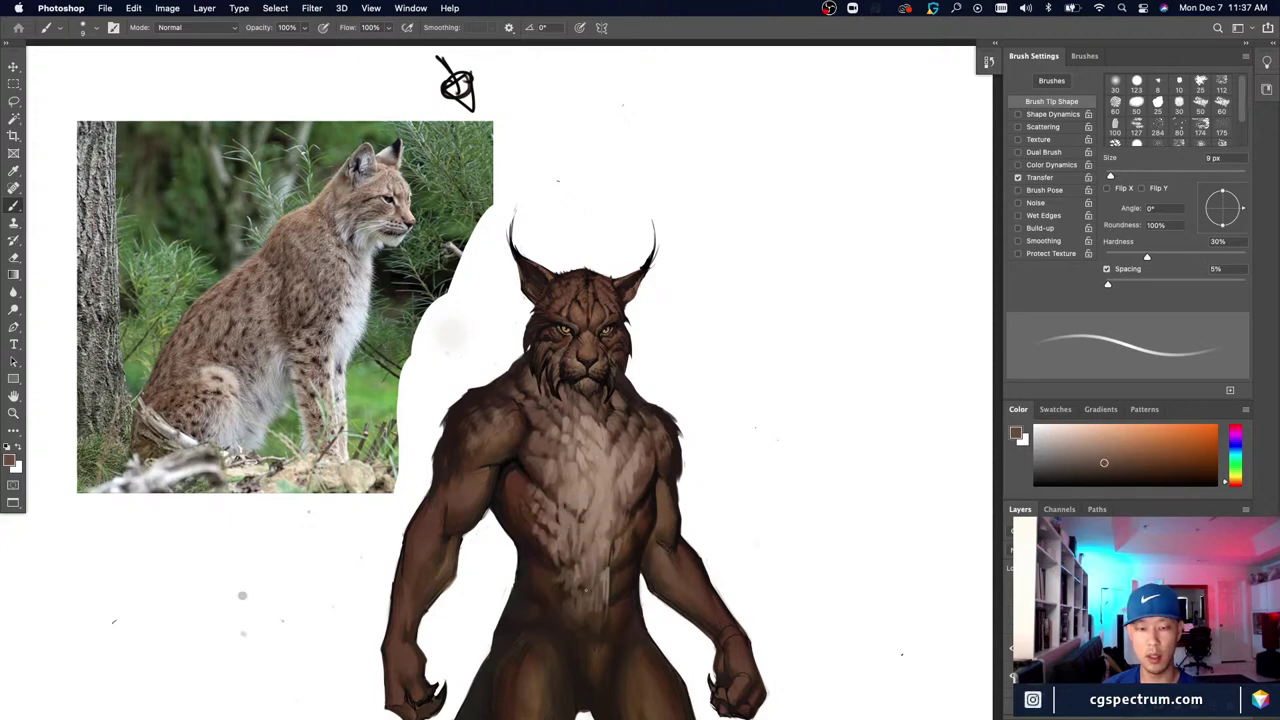
key(bracketright)
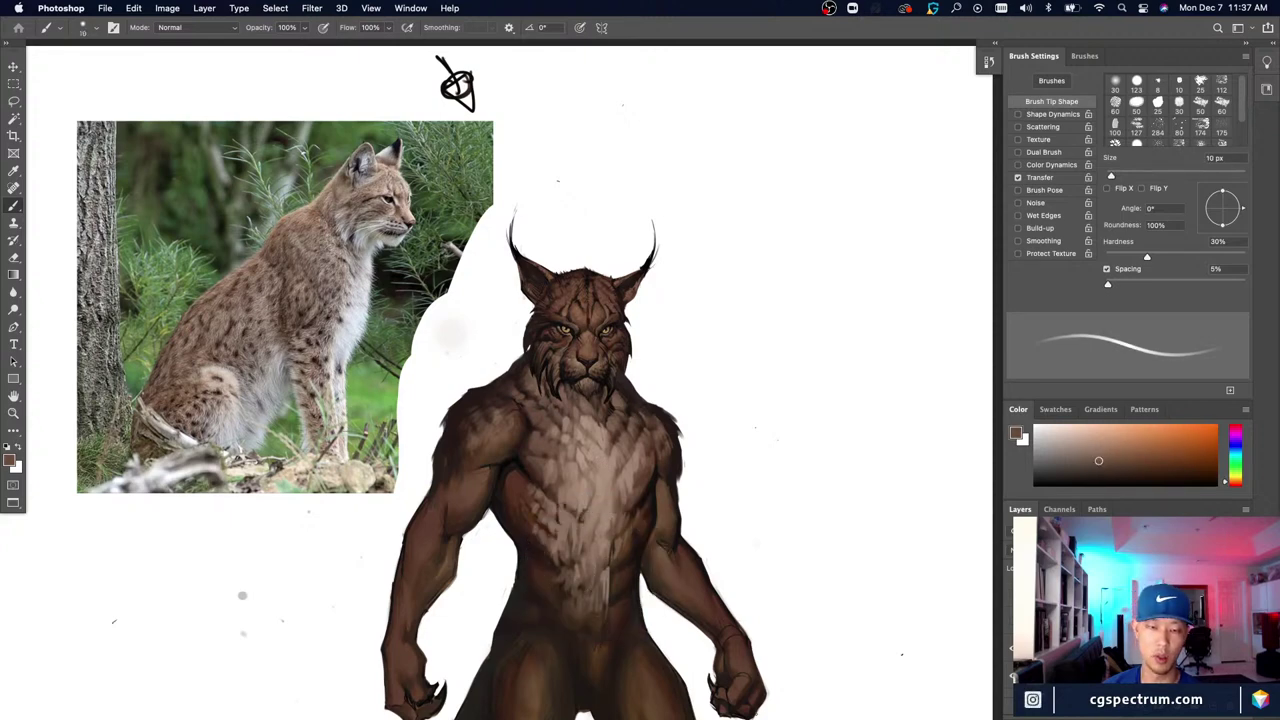
alt+click(603, 517)
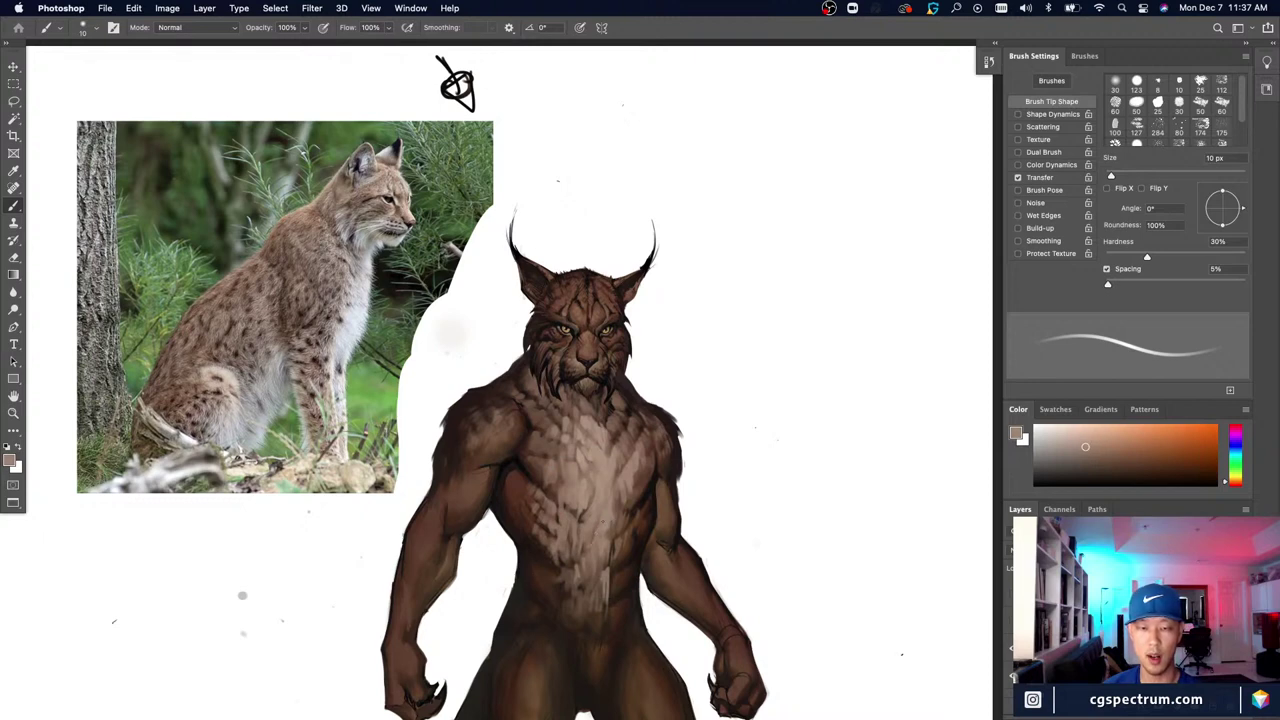
Step: Rework the chest fur with alternating sampled dark brown and beige at 25 px
alt+click(616, 535)
key(bracketright)
key(bracketright)
key(bracketright)
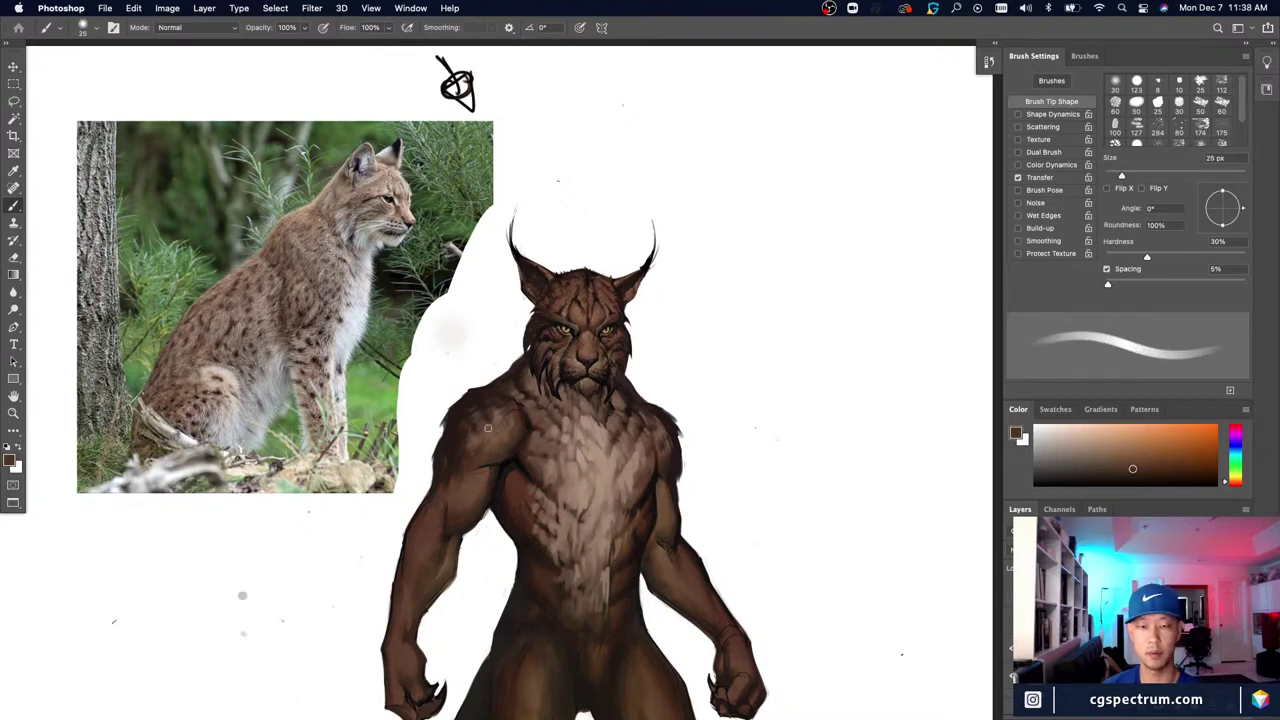
alt+click(596, 511)
alt+click(552, 491)
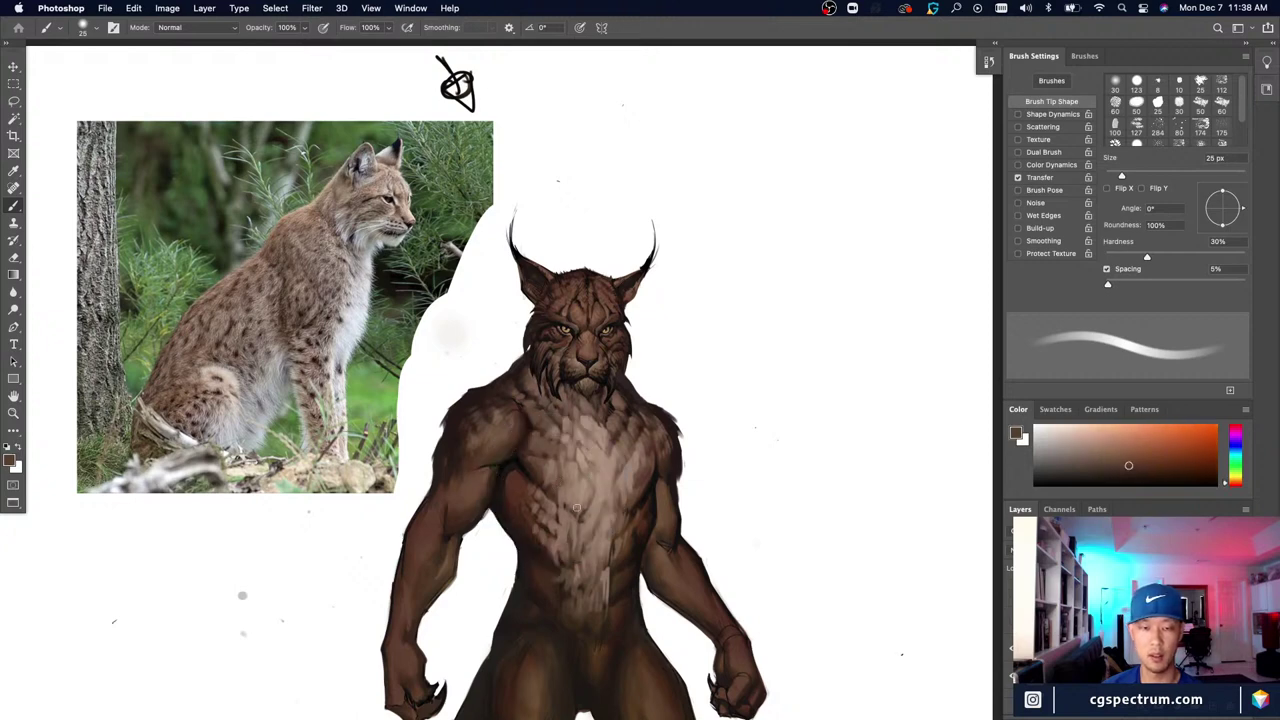
alt+click(576, 508)
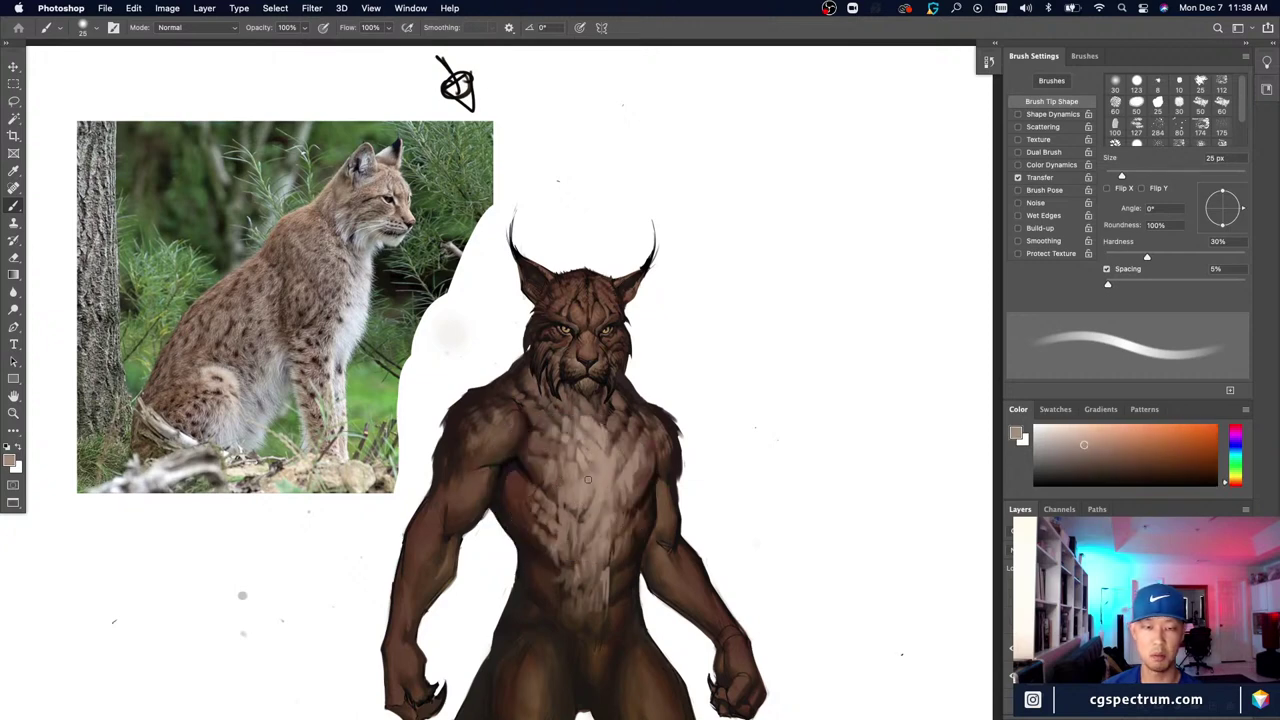
Step: Check the full figure, then refine the chest fur nearest the reference photo with sampled beige at 15 px and brown at 25 px
key(super+minus)
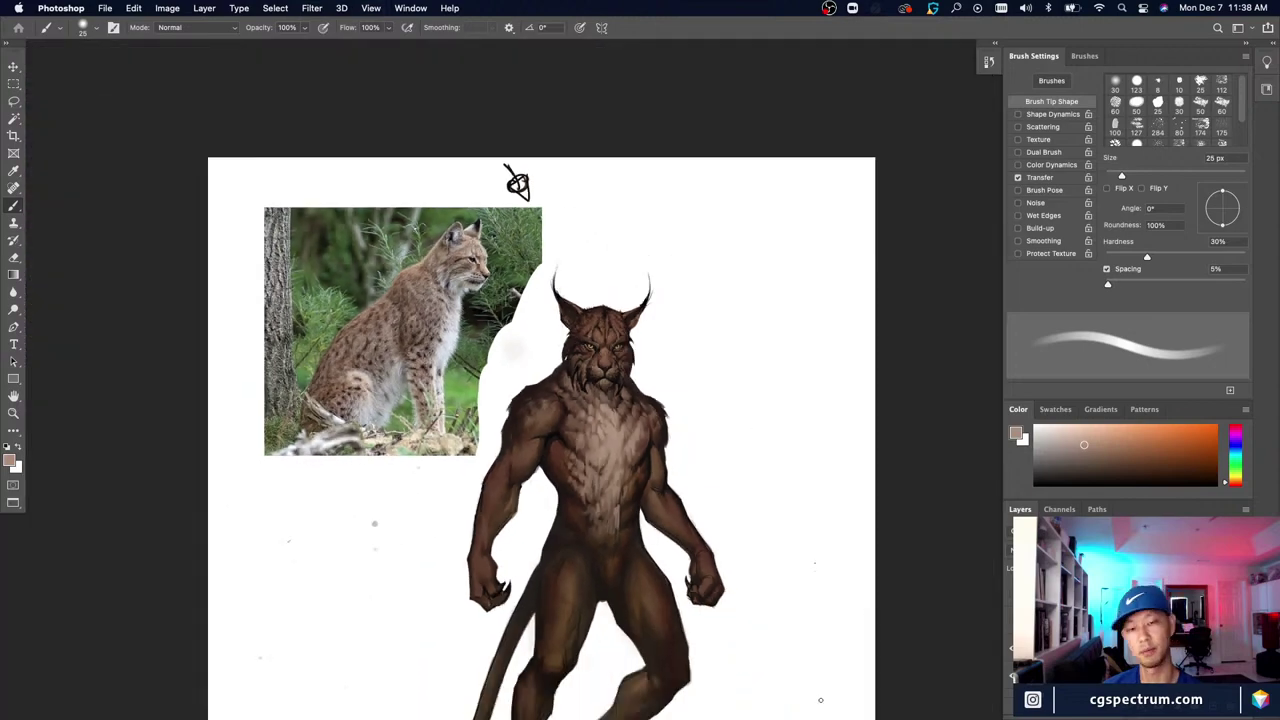
key(super+equal)
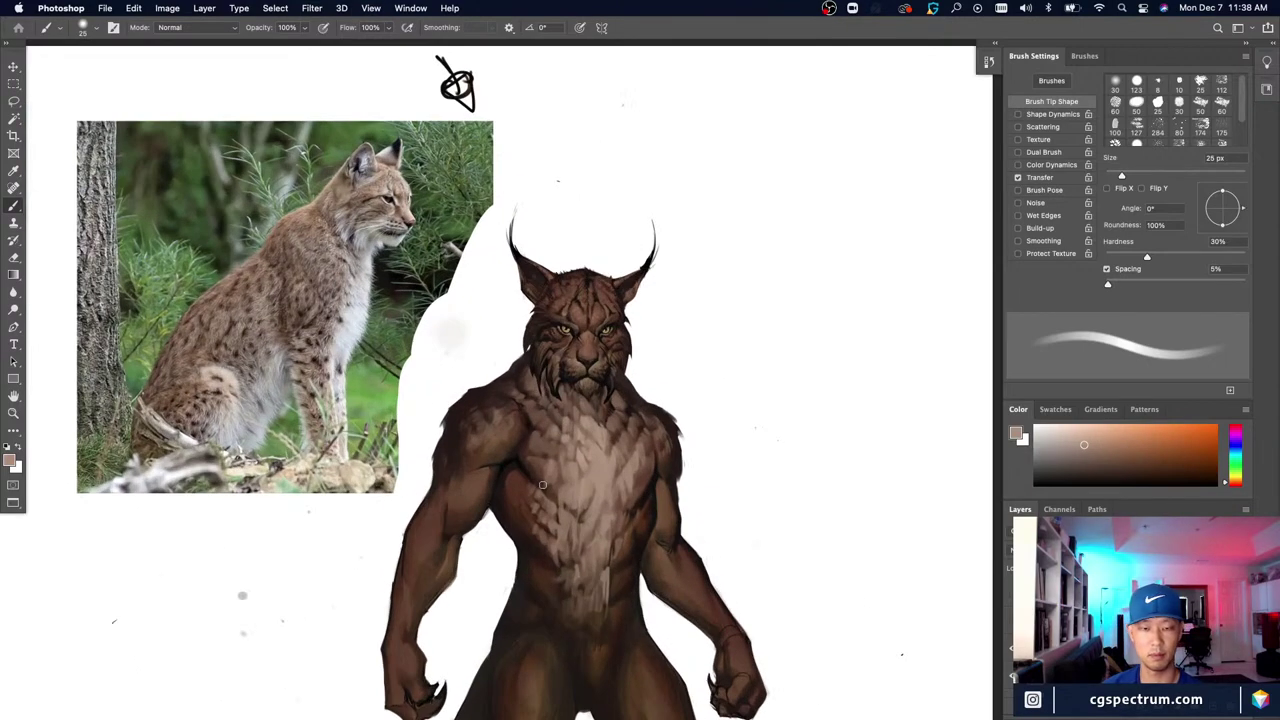
key(super+minus)
key(super+minus)
key(super+equal)
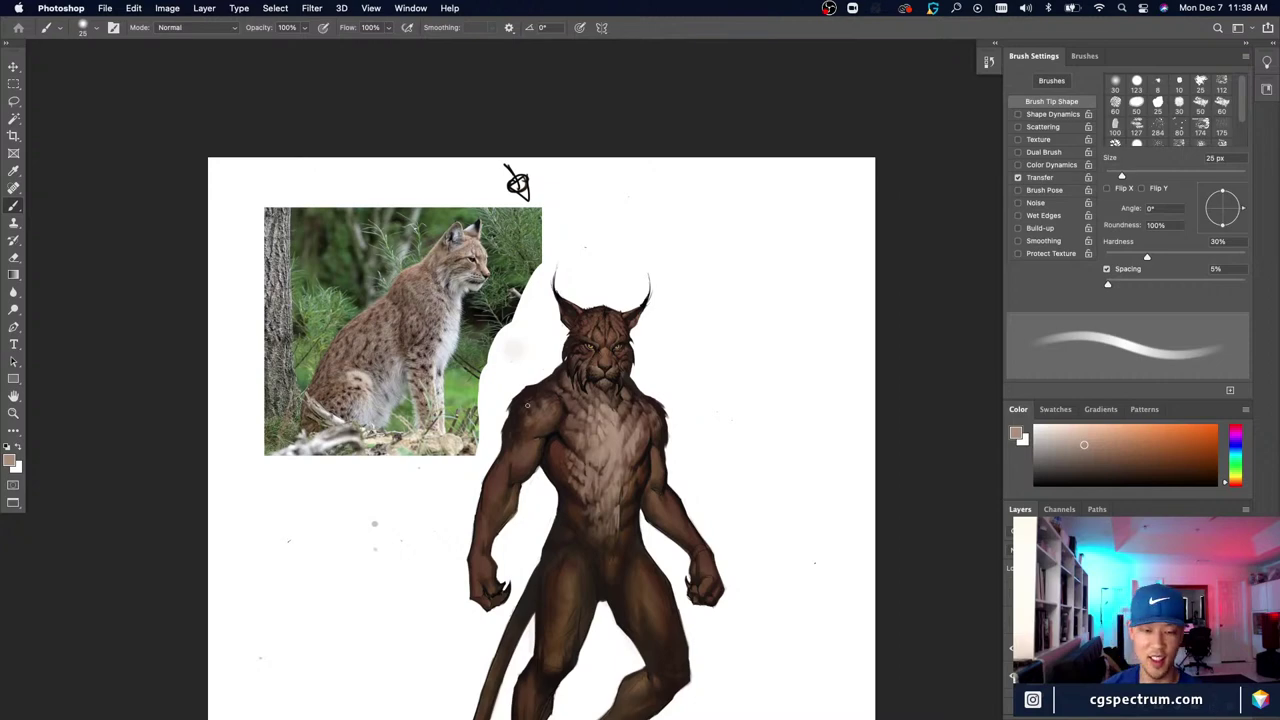
key(super+equal)
alt+click(555, 513)
key(bracketleft)
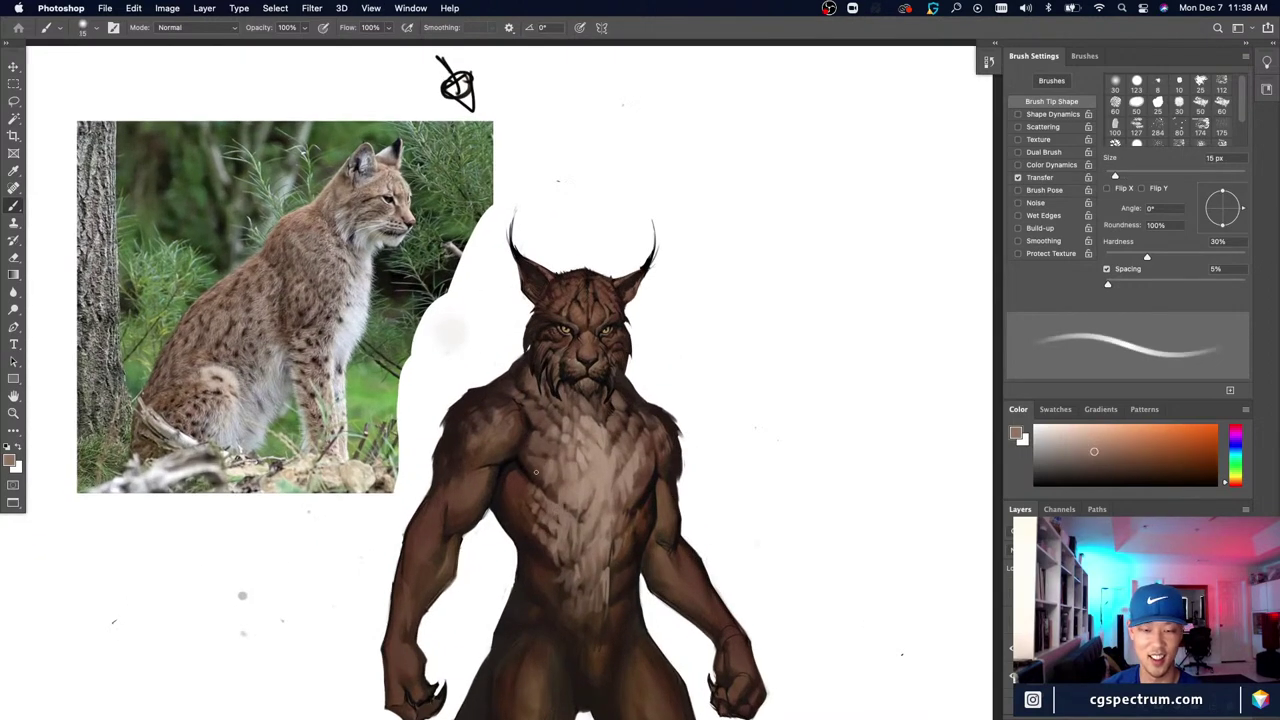
alt+click(558, 485)
key(bracketright)
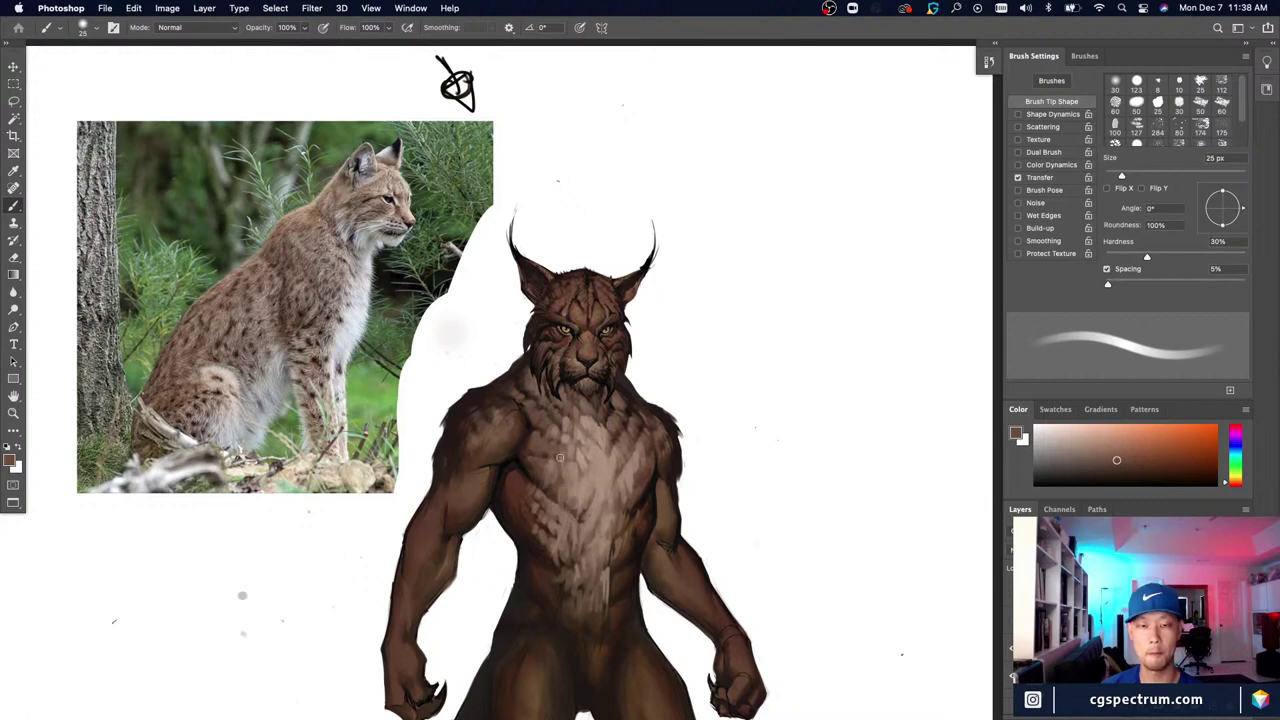
alt+click(585, 470)
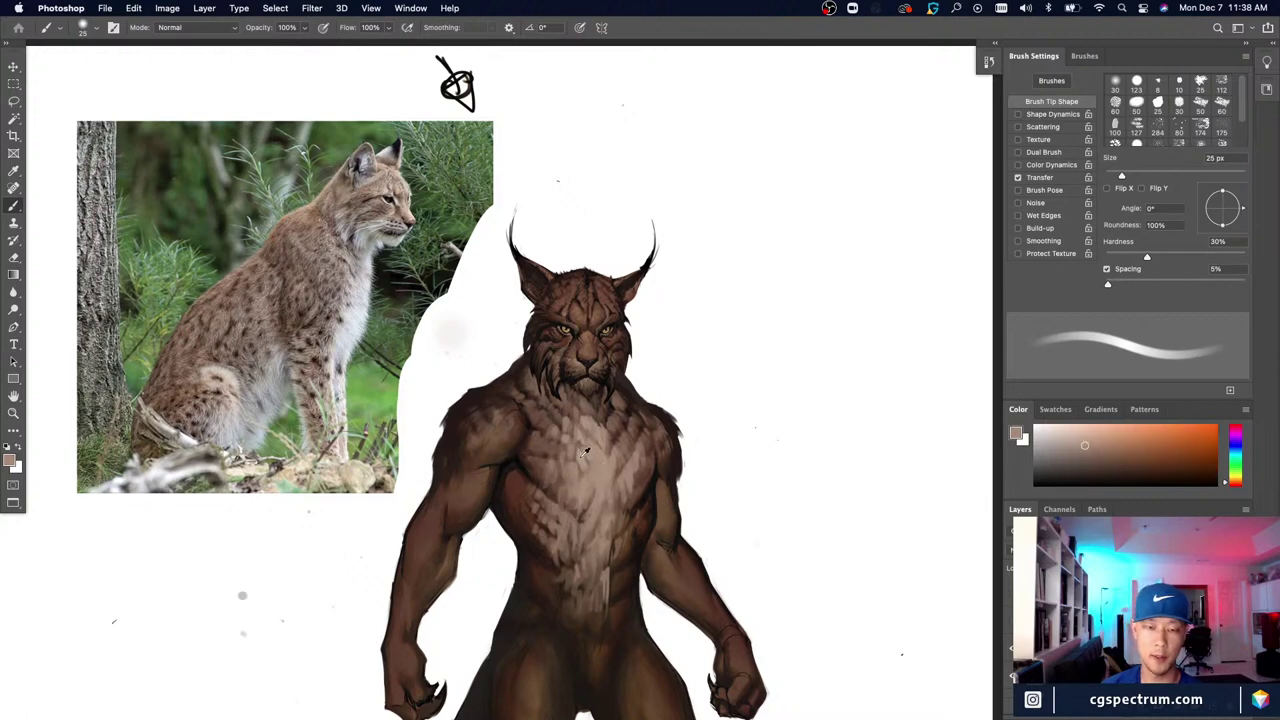
Step: Refine the upper chest fur by alternating sampled beige and dark brown, using the brush at 25 px and 15 px
alt+click(580, 455)
alt+click(545, 432)
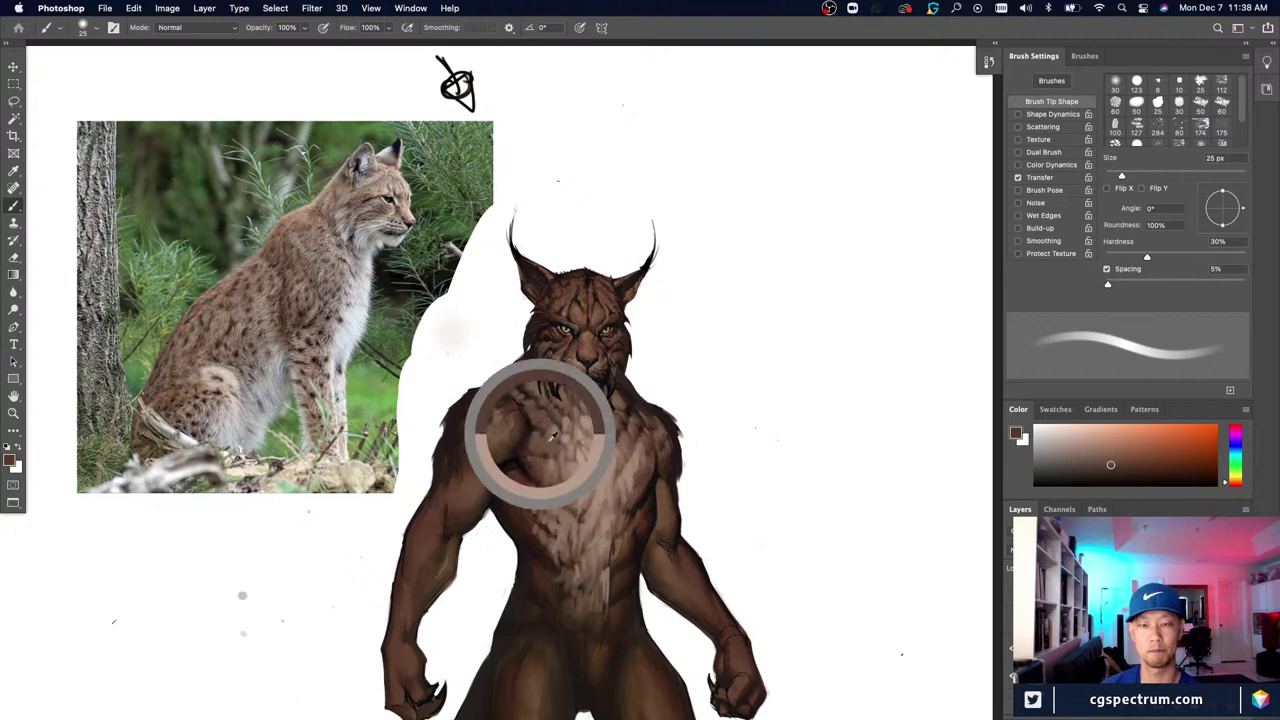
alt+click(602, 447)
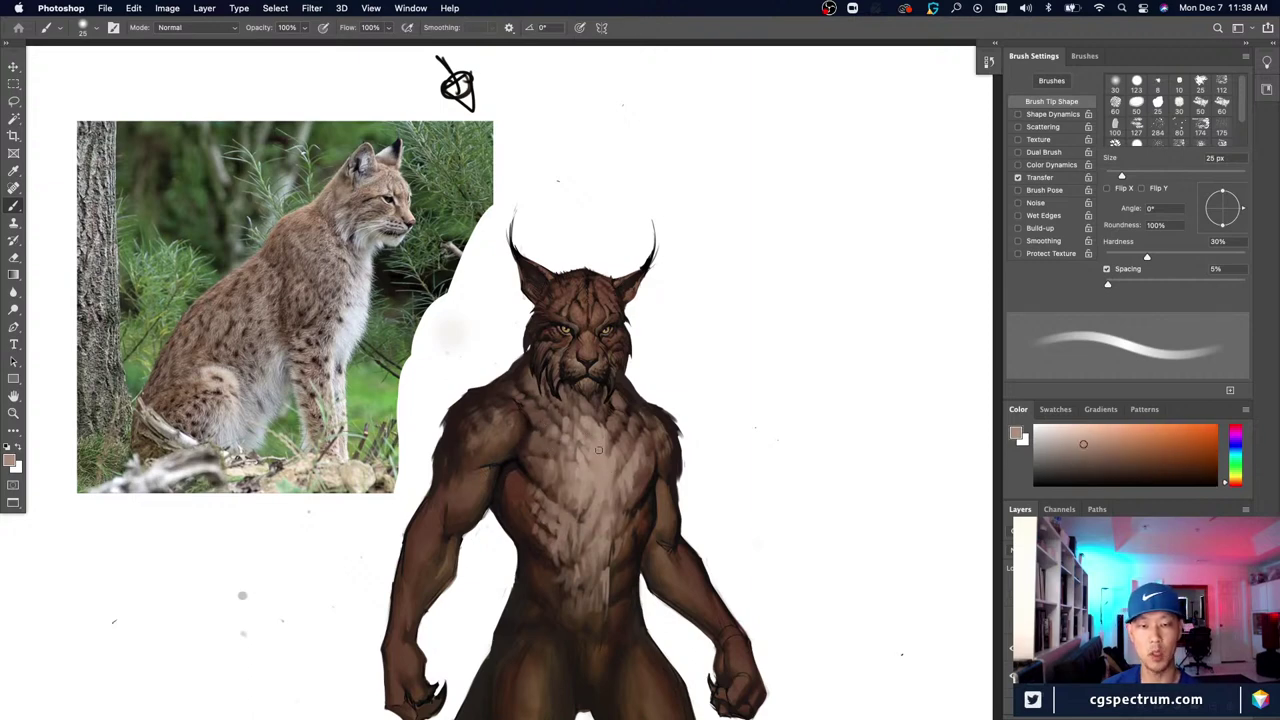
alt+click(610, 428)
key(bracketleft)
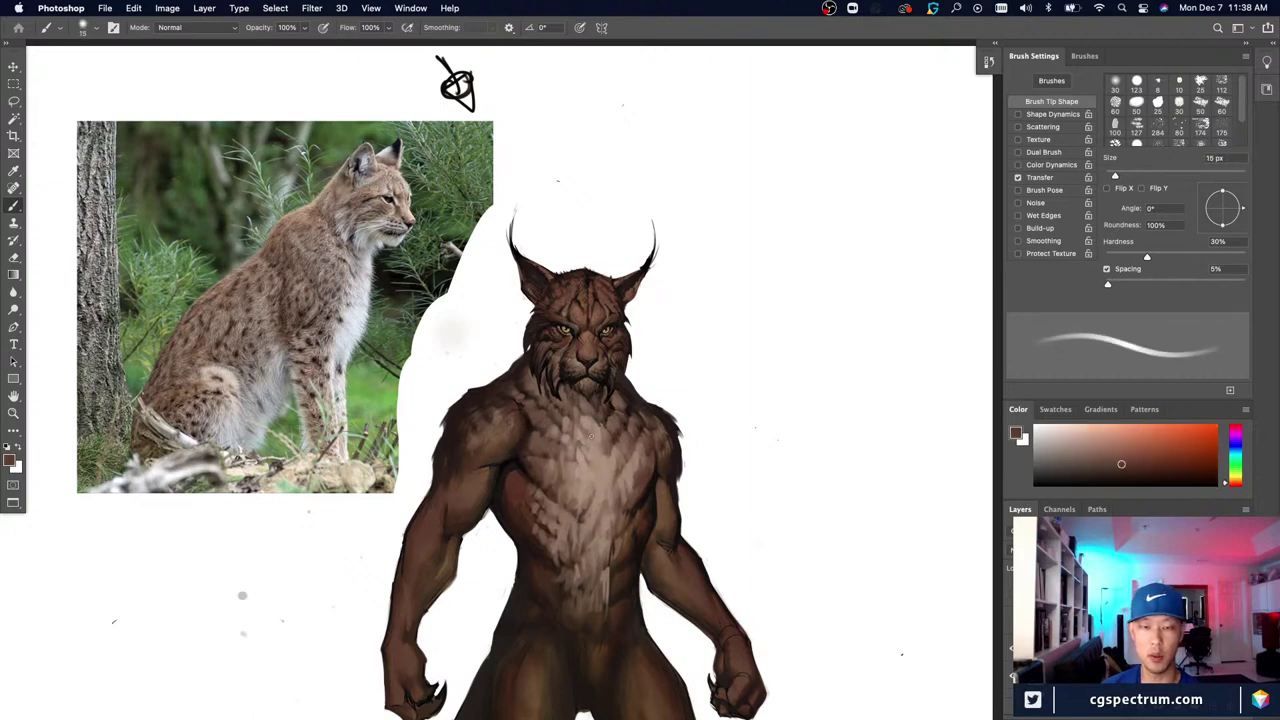
alt+click(600, 460)
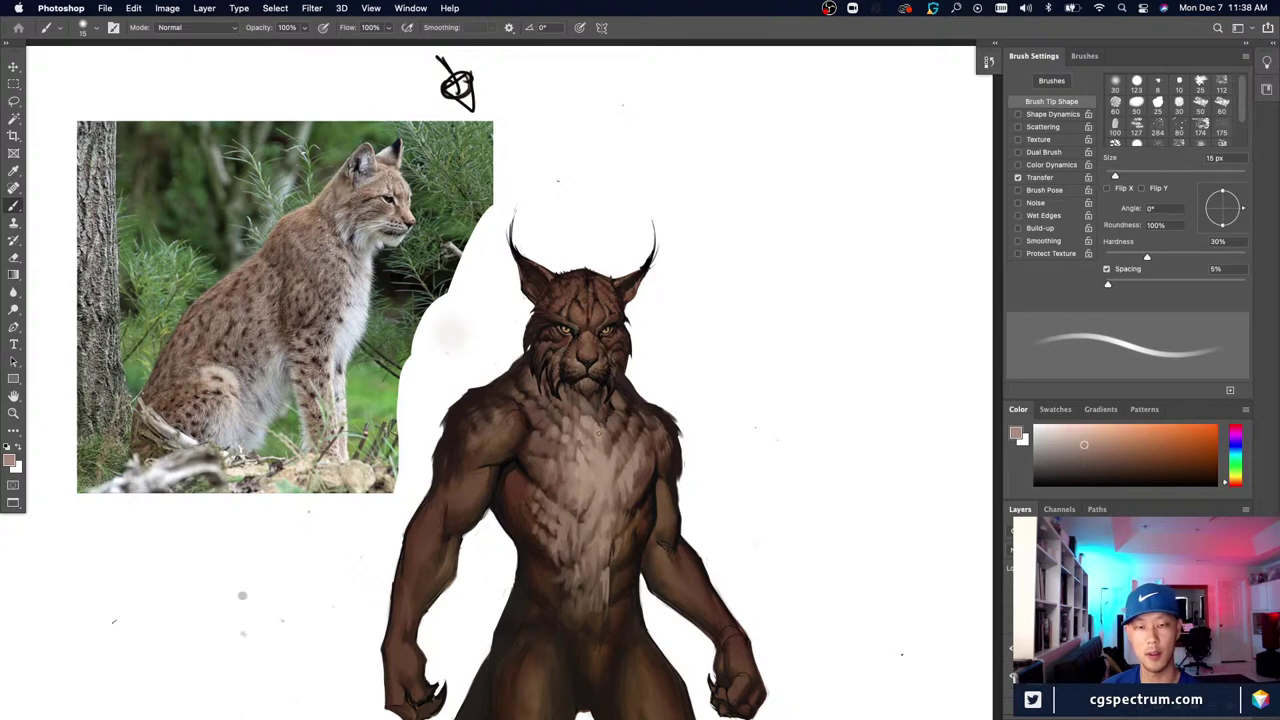
Step: Blend the fur tufts at the middle of the chest with sampled brown at 25 and 20 px and sampled beige at 25 px
alt+click(600, 460)
key(bracketright)
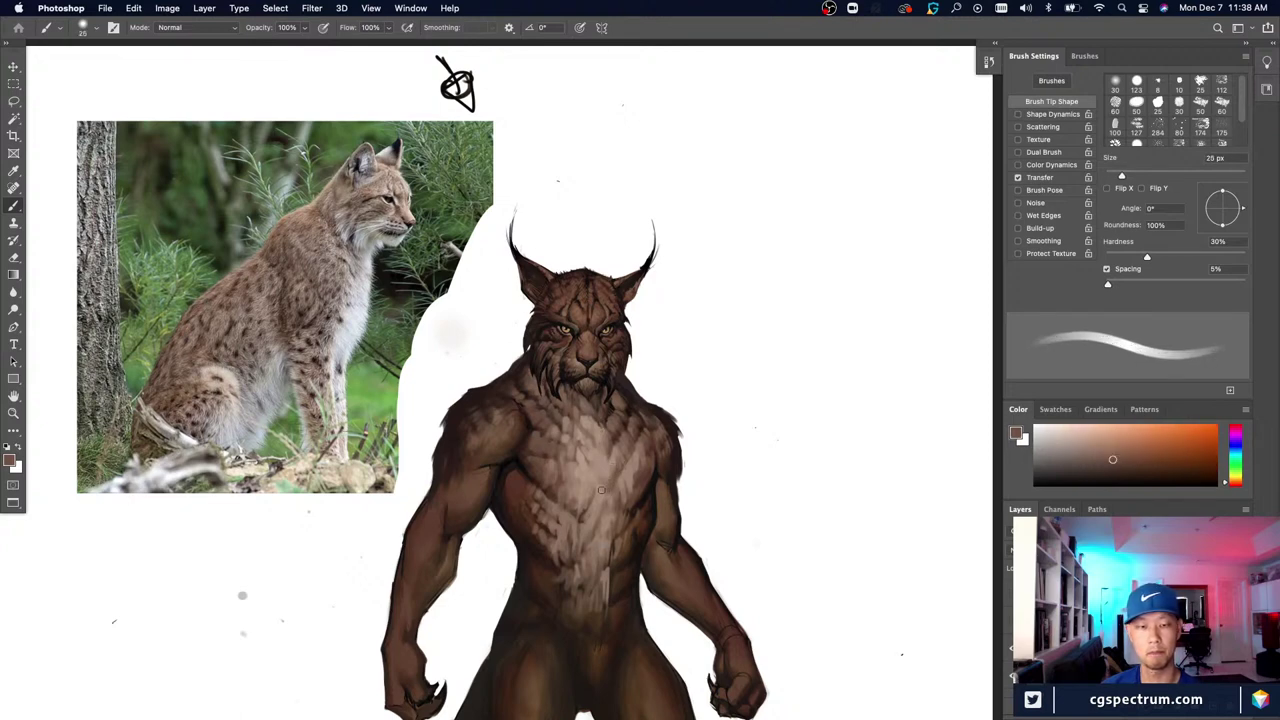
key(bracketleft)
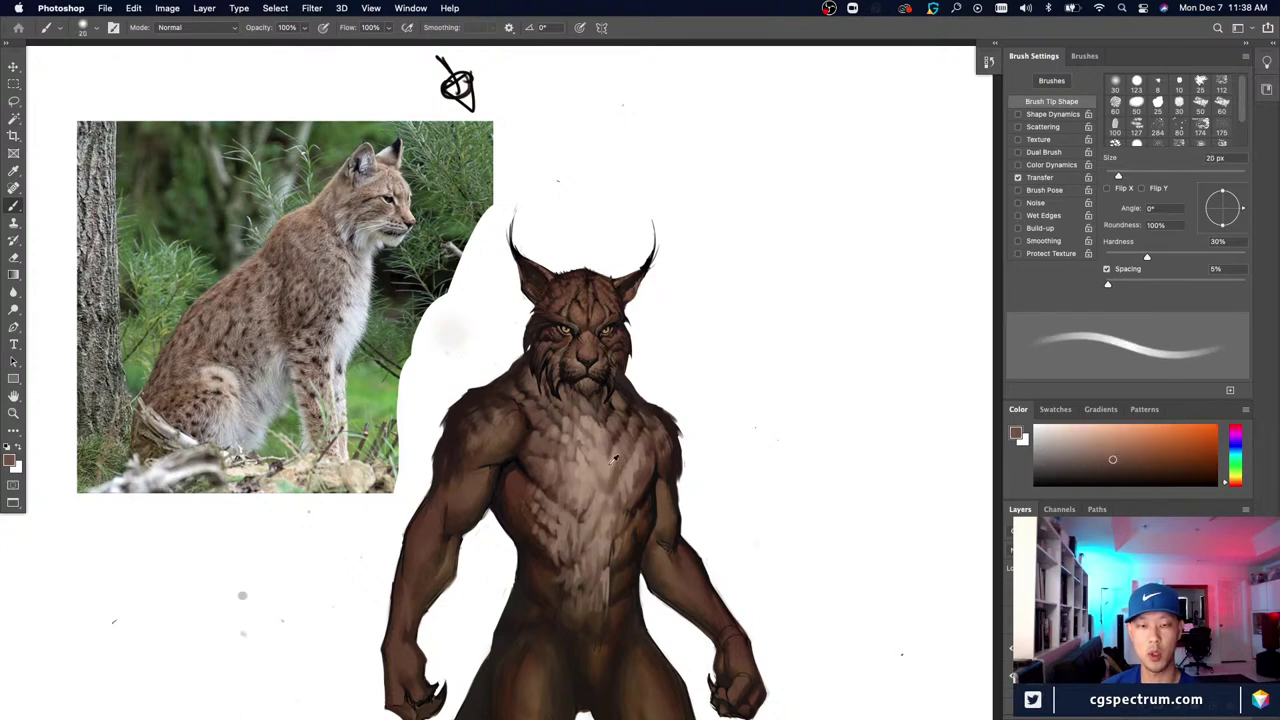
alt+click(603, 456)
key(bracketright)
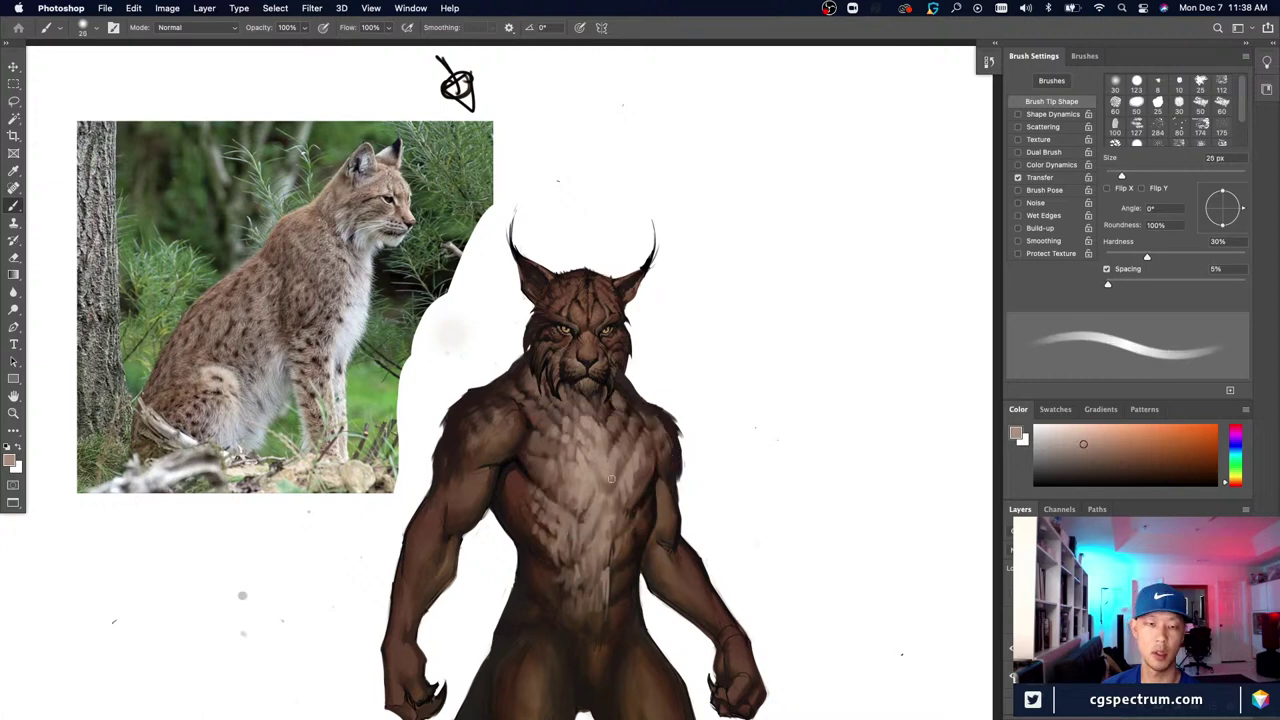
Step: Separate the central chest tufts with fine strokes of sampled brown and beige at 10 px, finishing with brown at 9 px
alt+click(617, 456)
key(bracketleft)
key(bracketleft)
key(bracketleft)
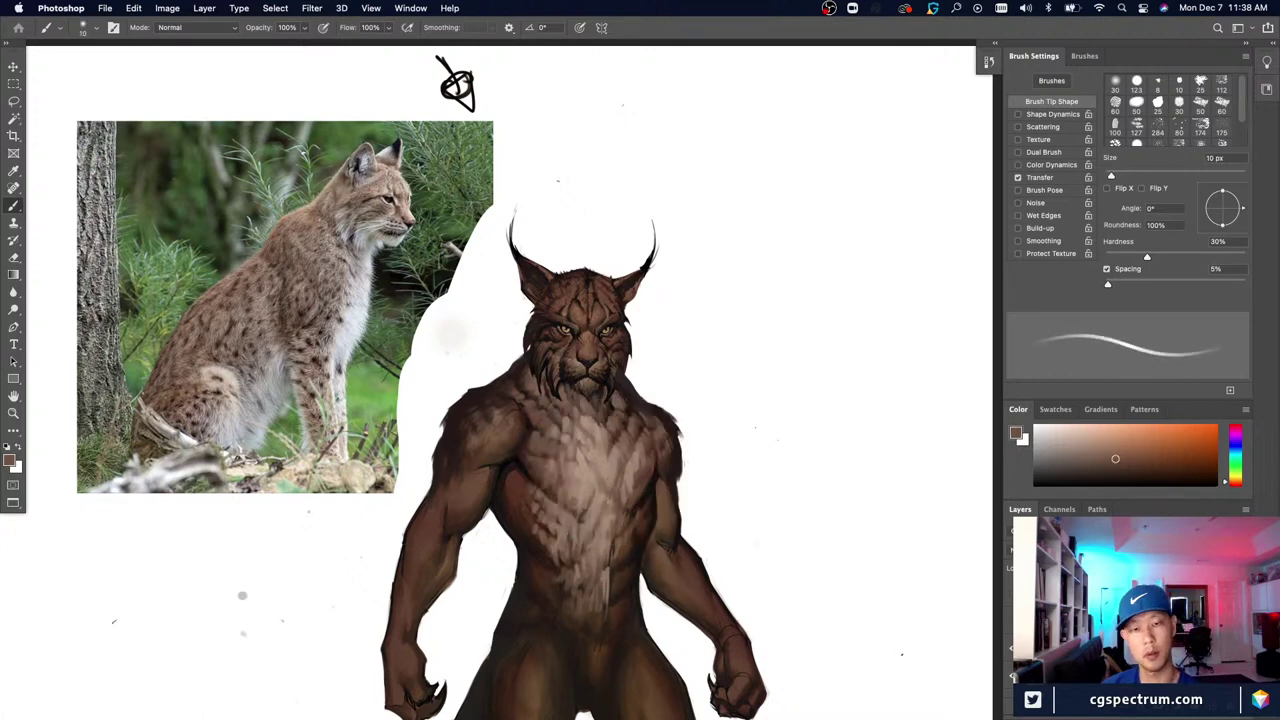
alt+click(607, 495)
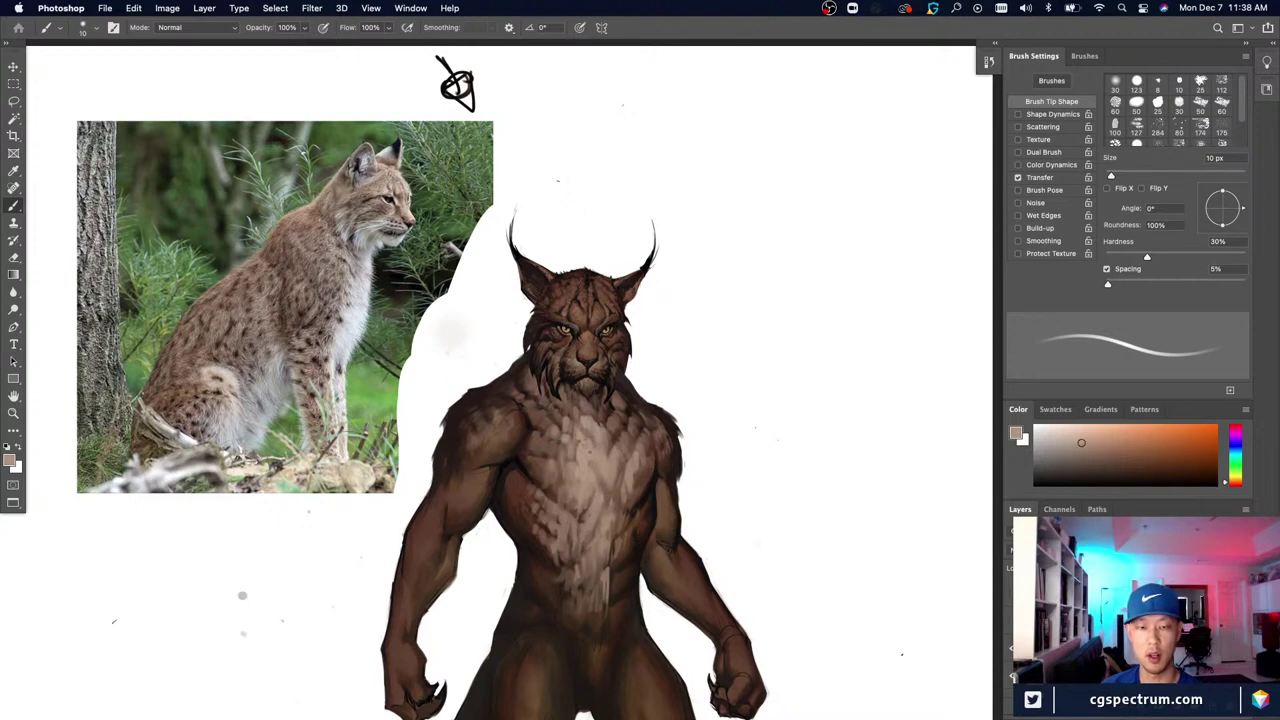
alt+click(612, 492)
key(bracketleft)
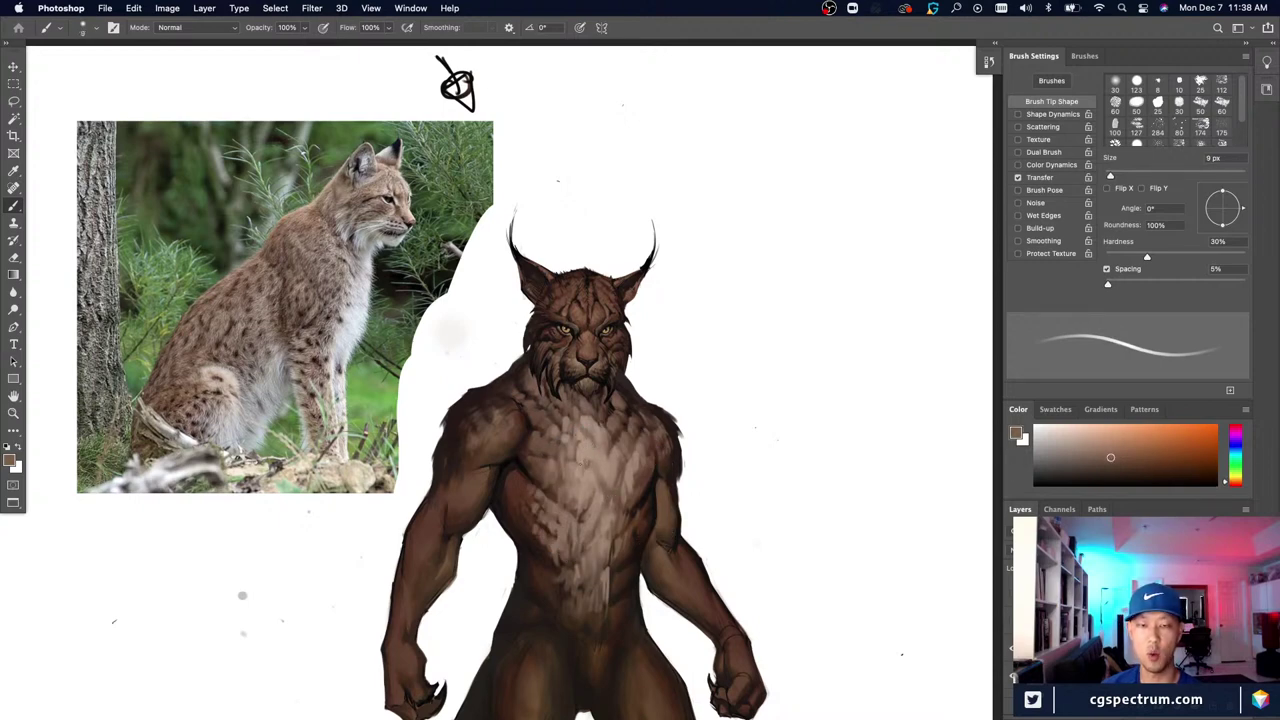
Step: Add light hairs over the upper and middle chest with repeatedly sampled beige tones at 9 px and 10 px
alt+click(580, 442)
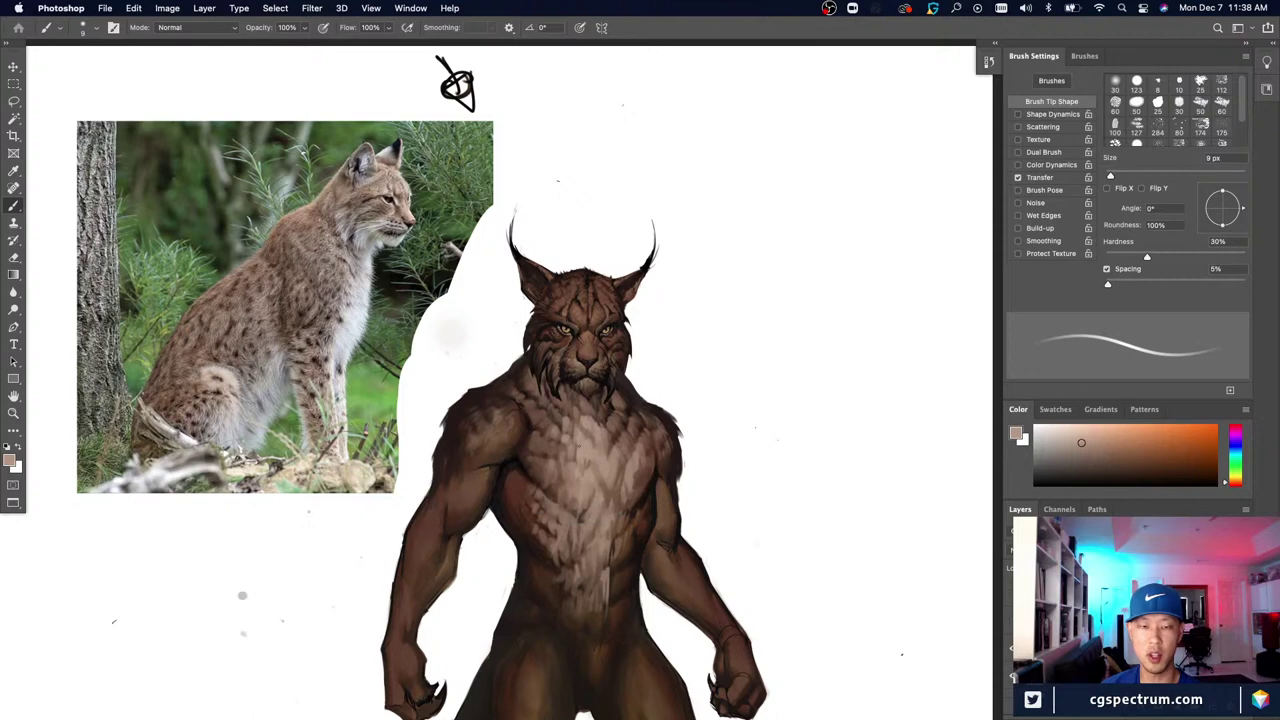
alt+click(593, 442)
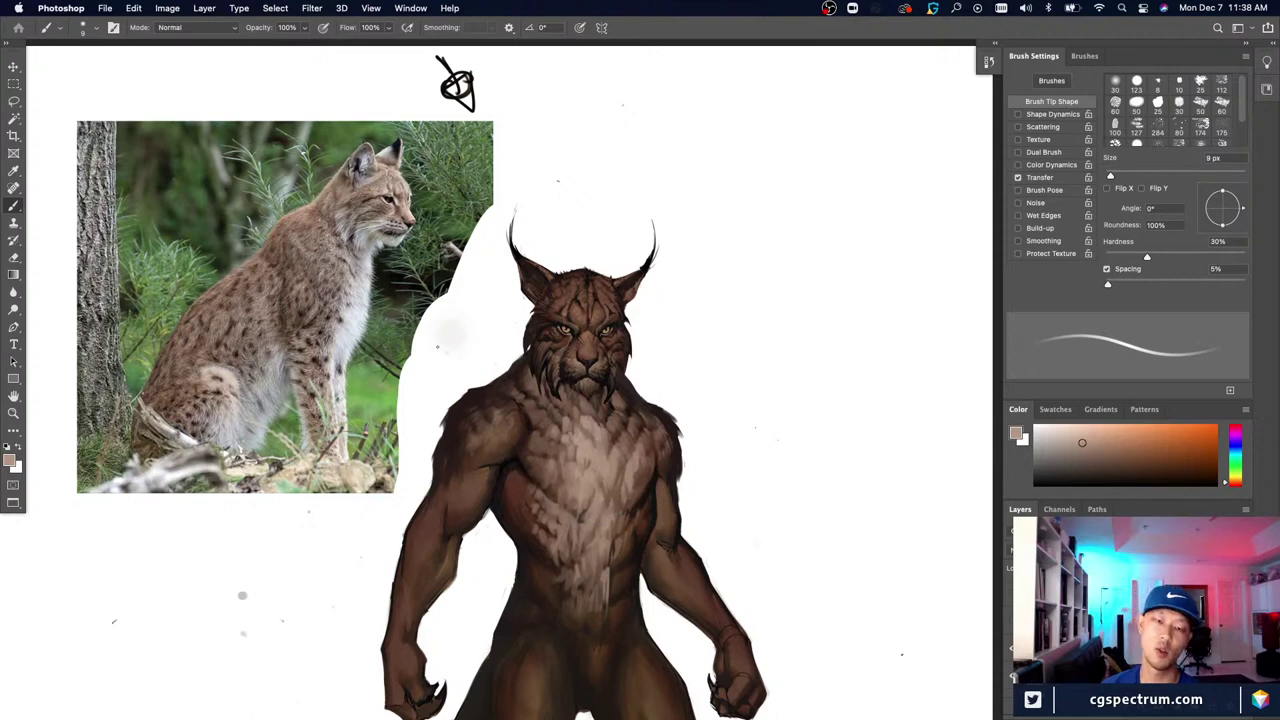
alt+click(601, 463)
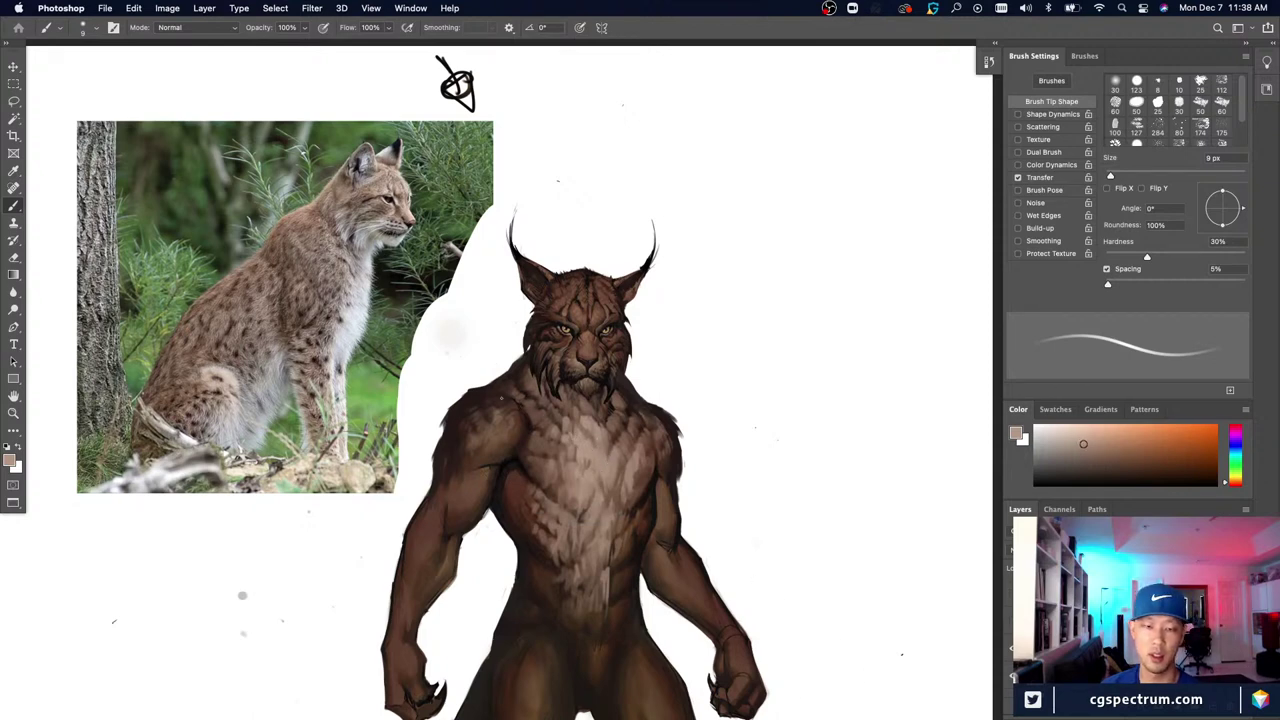
alt+click(587, 482)
key(bracketright)
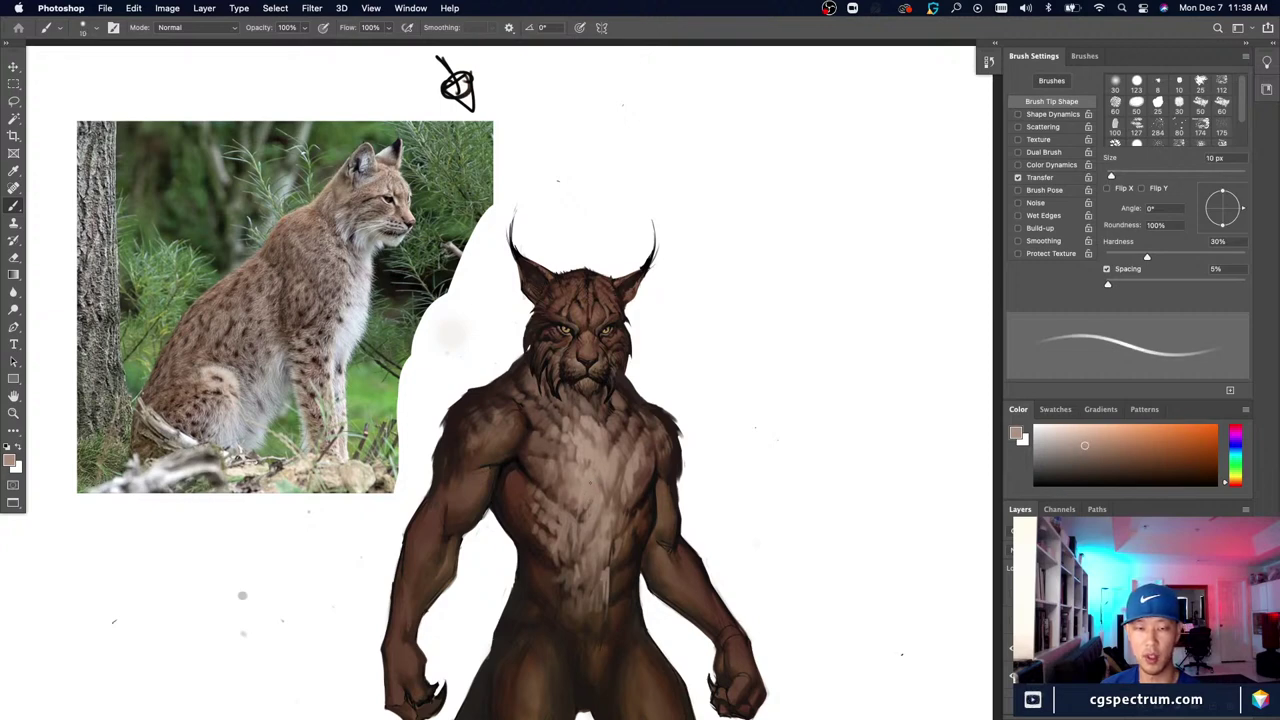
alt+click(589, 436)
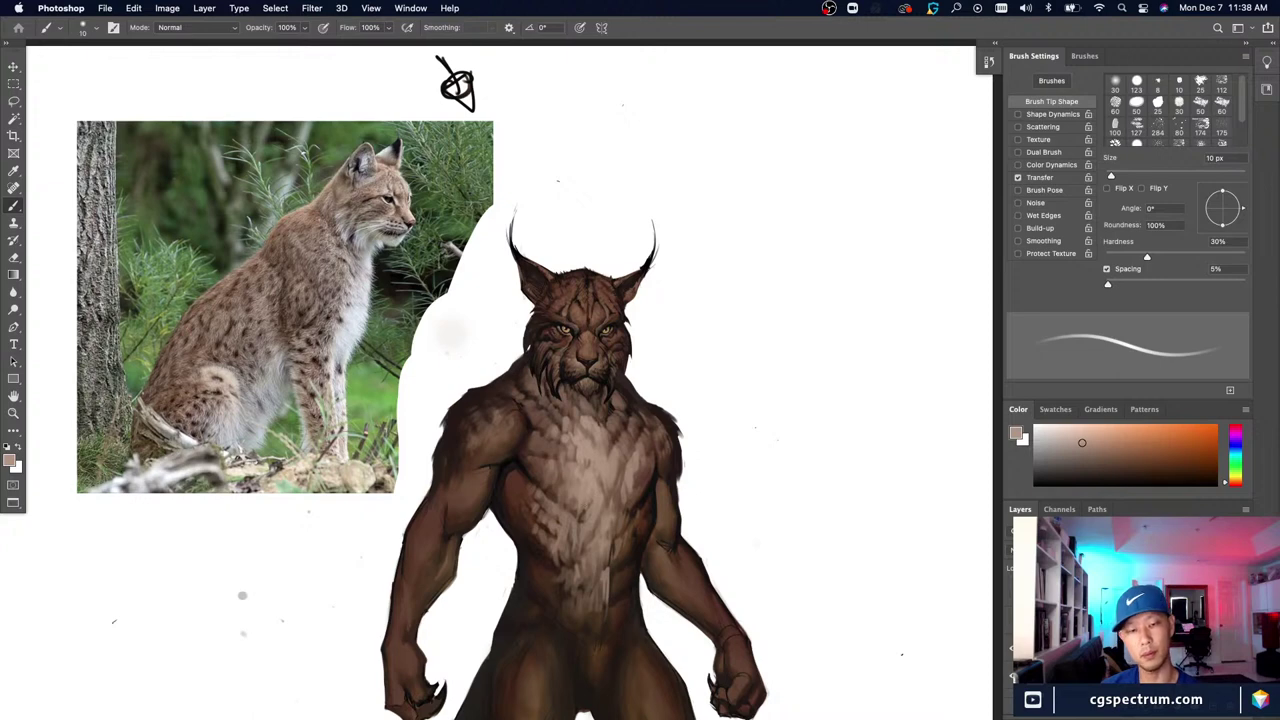
Step: Soften the fur around the lower sternum with sampled brown at 25 px and sampled beige at 30 px
alt+click(587, 518)
key(bracketright)
alt+click(574, 503)
key(bracketright)
key(bracketright)
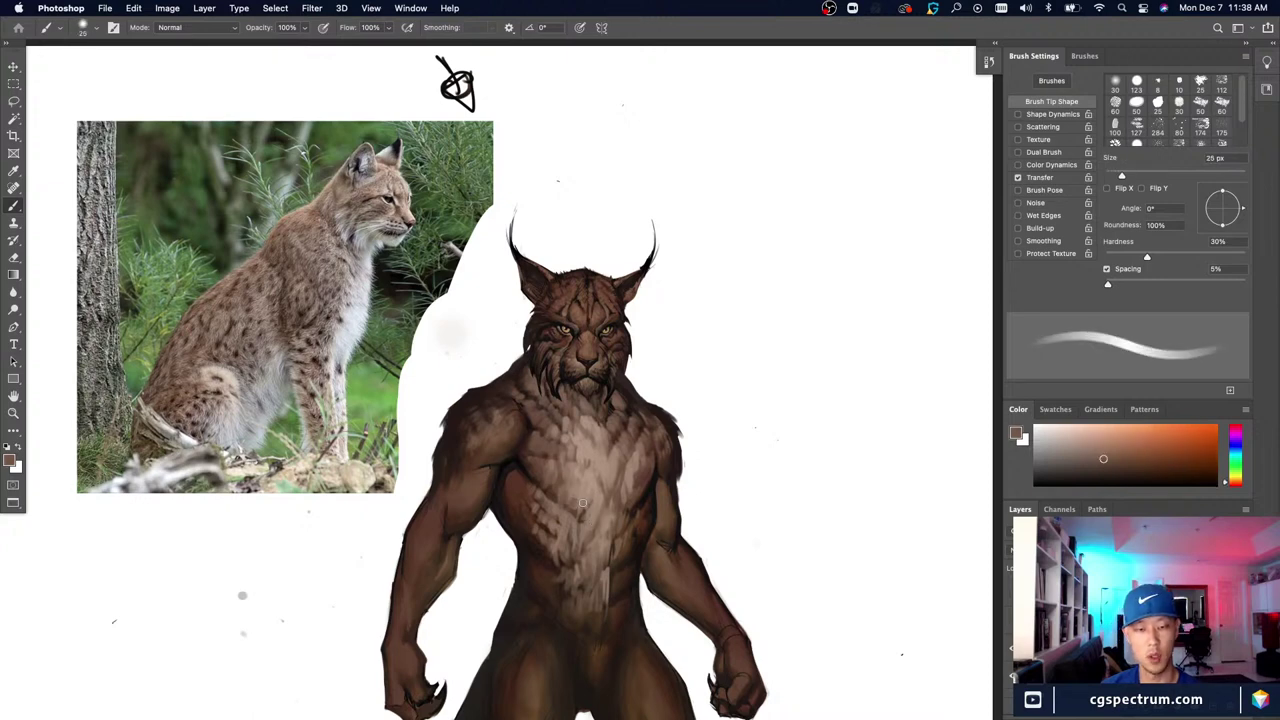
key(bracketright)
alt+click(589, 512)
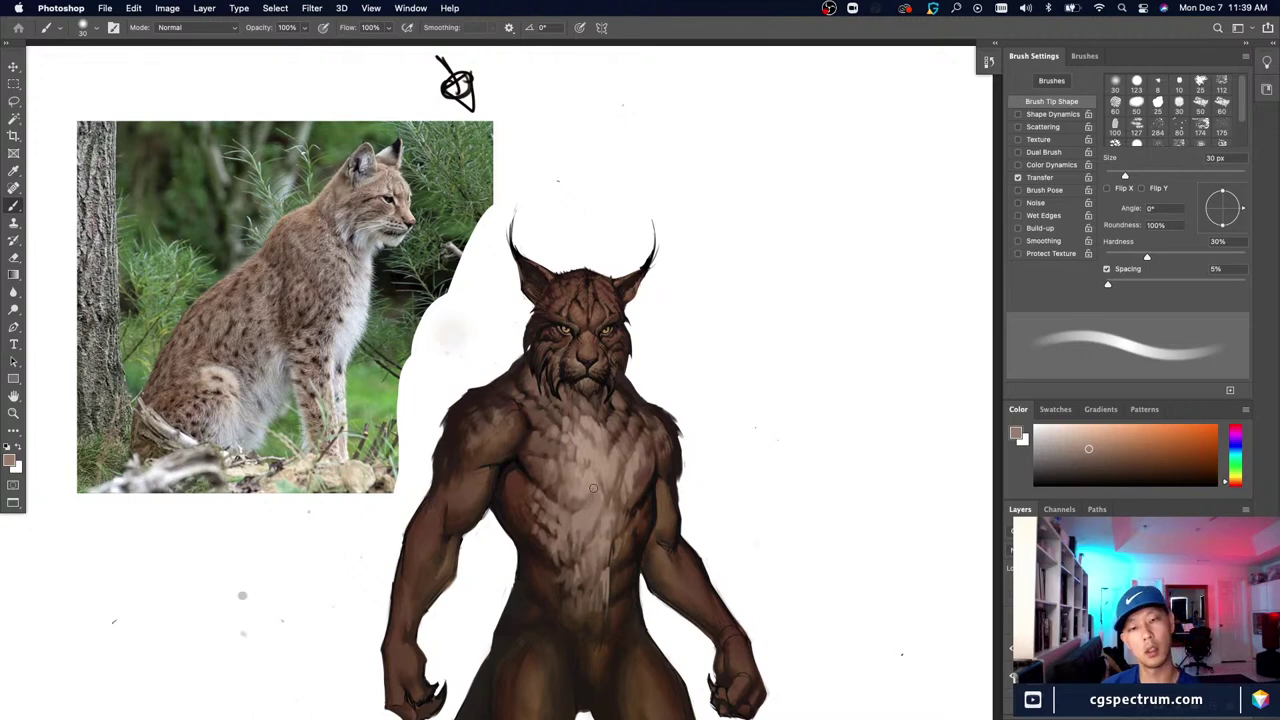
Step: Paint light fur strokes on the lynx creature's chest with a 10 px brush in a pale tone sampled from the fur
alt+click(589, 478)
key(bracketleft)
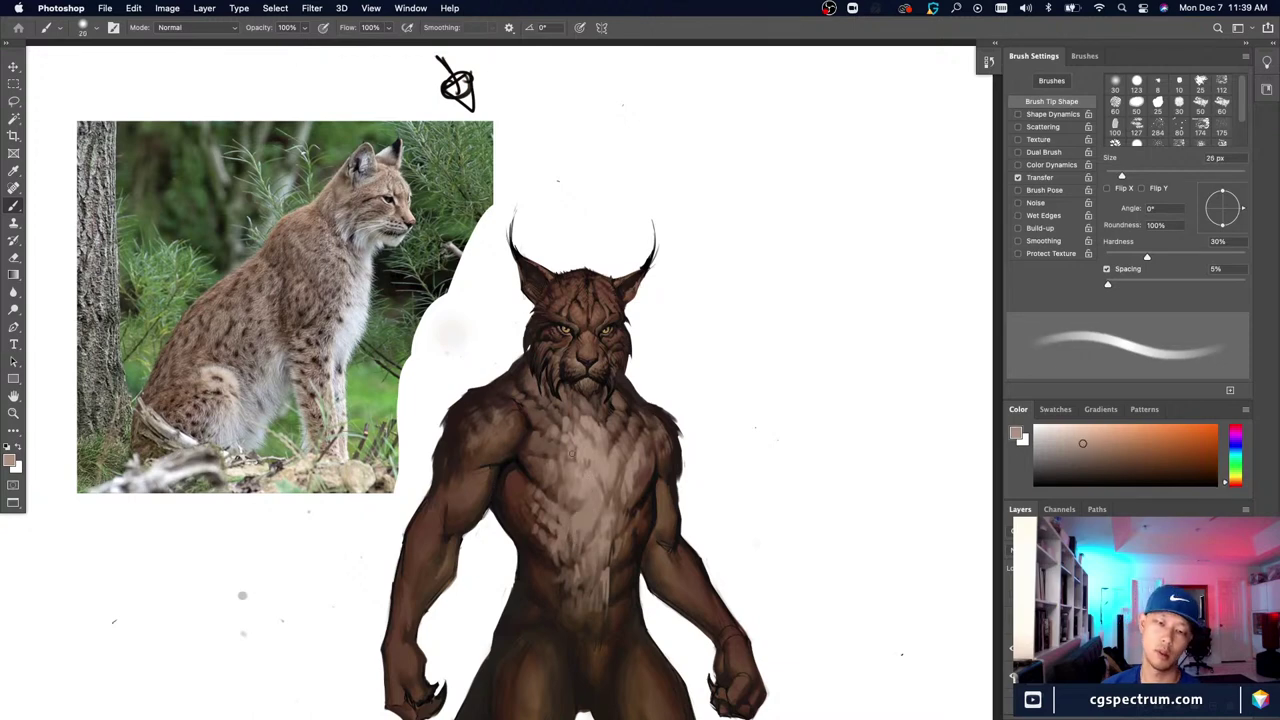
key(bracketleft)
key(bracketleft)
key(bracketleft)
key(bracketleft)
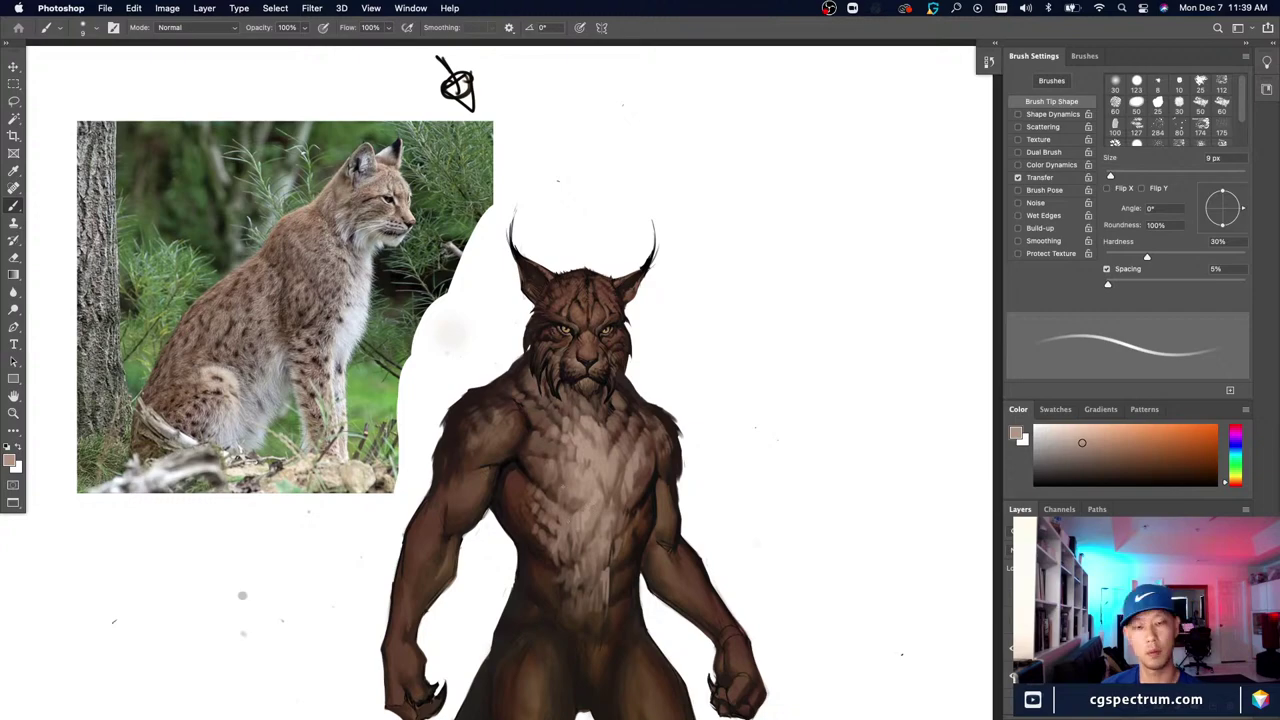
key(bracketright)
key(super+minus)
key(super+minus)
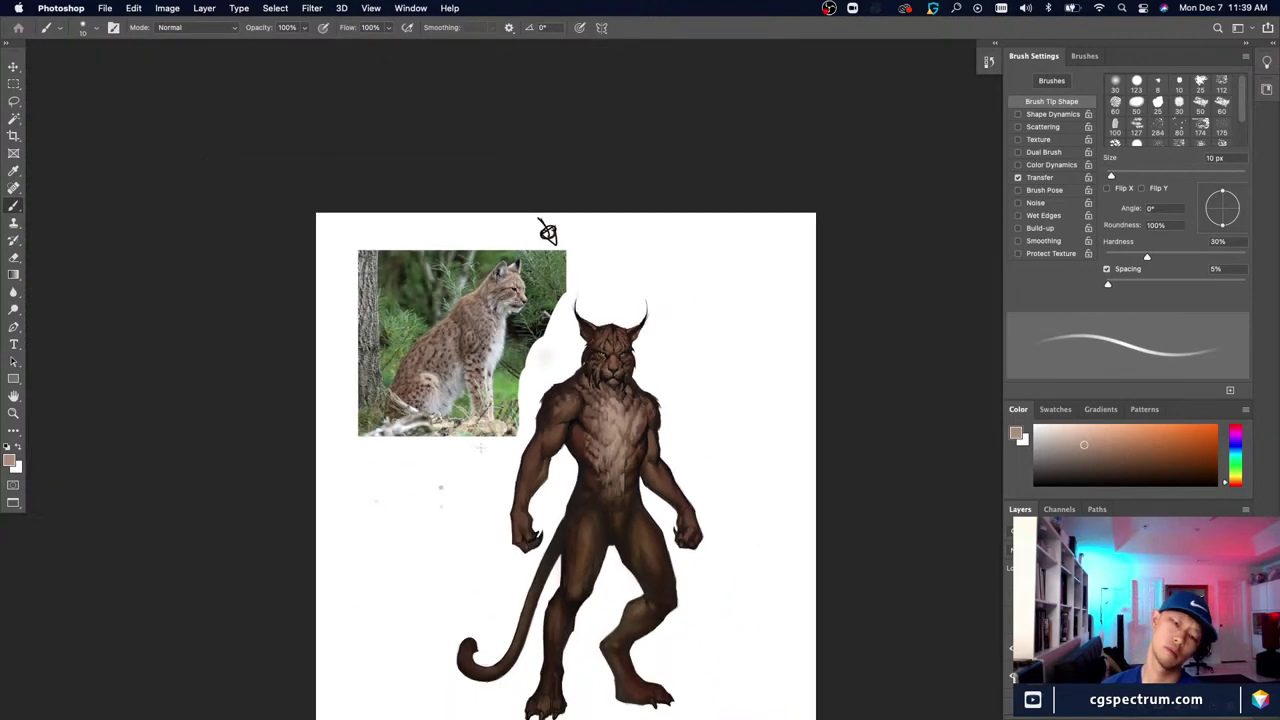
key(super+equal)
key(super+equal)
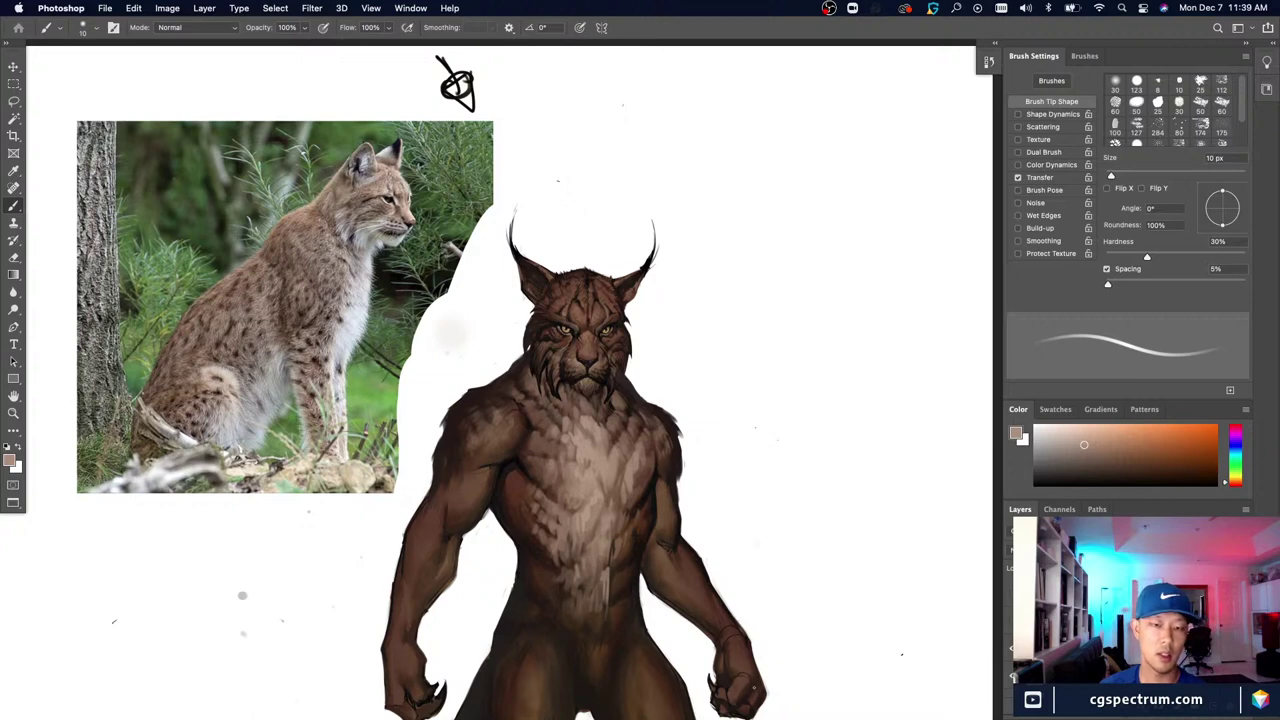
drag(540, 436, 550, 444)
Step: Fill in the fur along the left ribs with a 20 px brush in a reddish brown sampled from the figure
alt+click(672, 562)
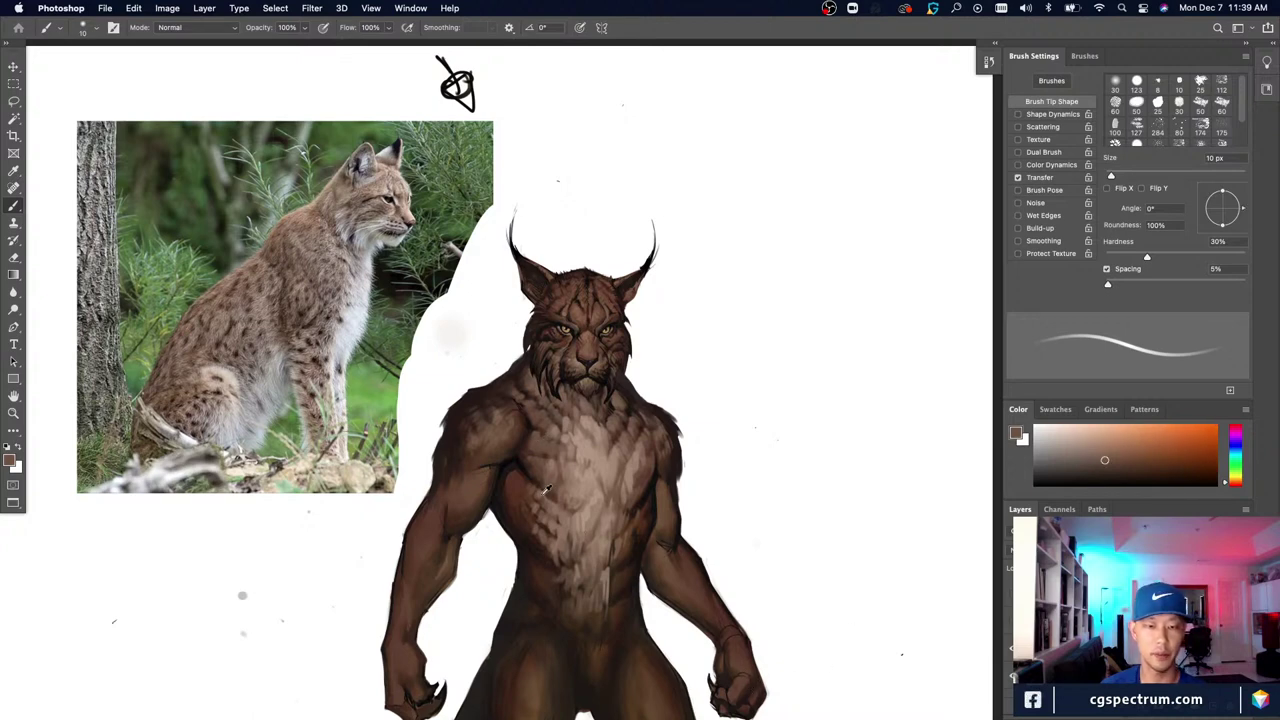
alt+click(537, 494)
key(bracketright)
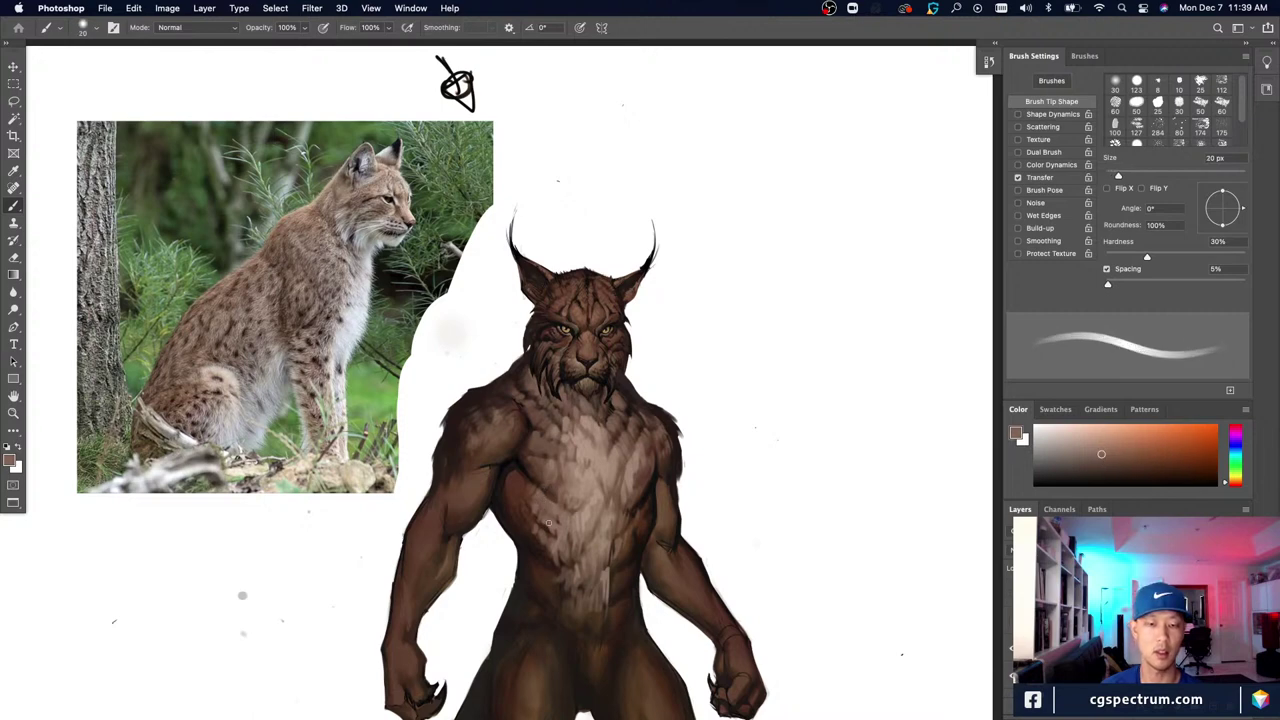
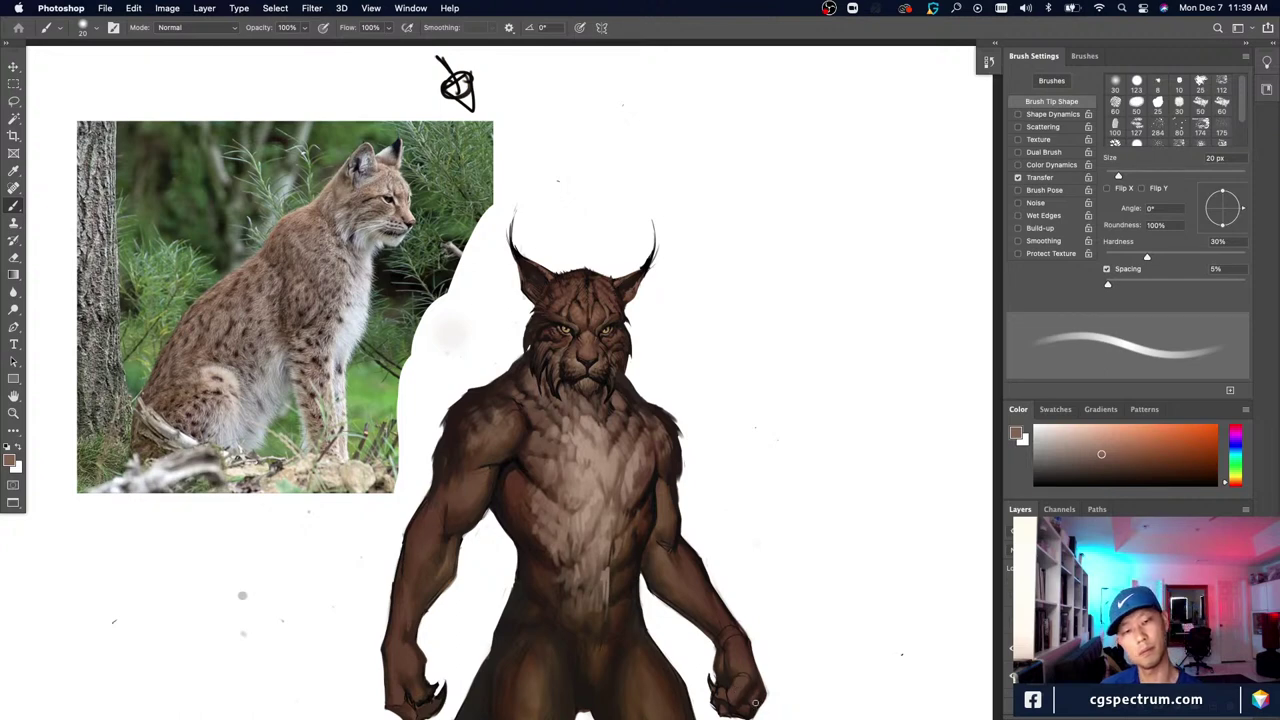
Step: Paint a lighter fur patch below the left armpit with a 15 px brush, using tones sampled from the chest
alt+click(585, 512)
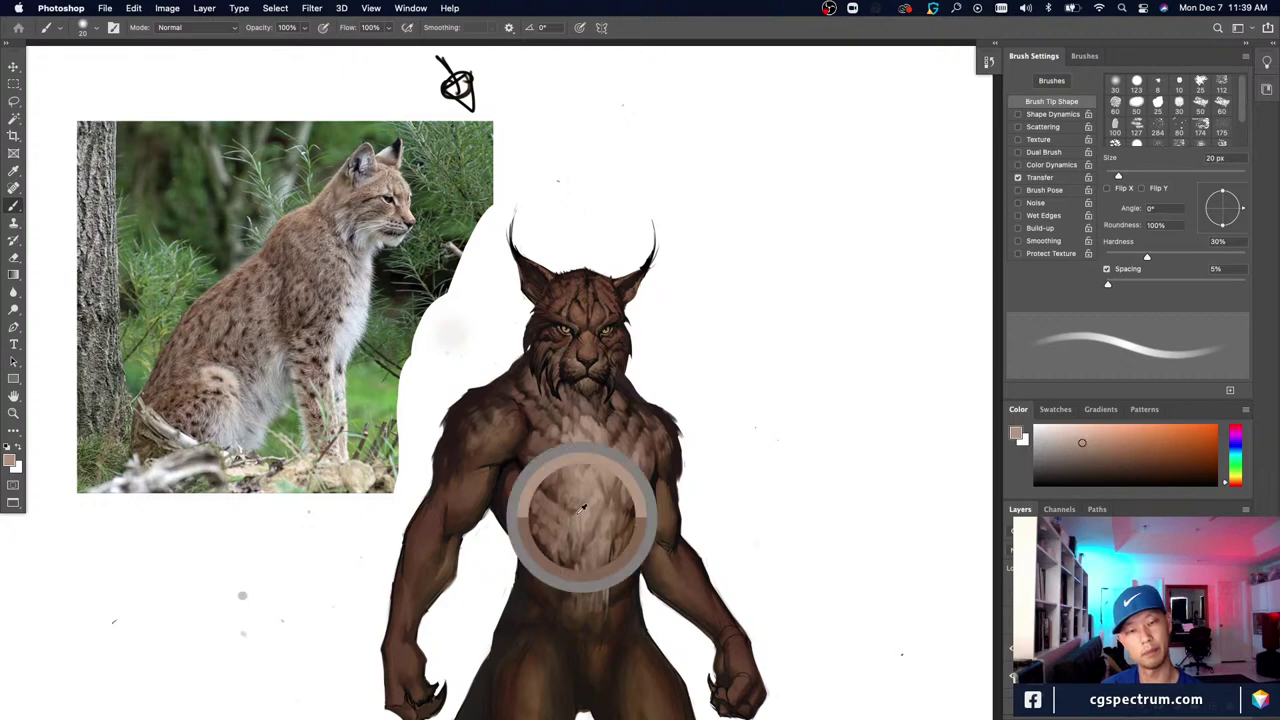
key(bracketleft)
alt+click(514, 478)
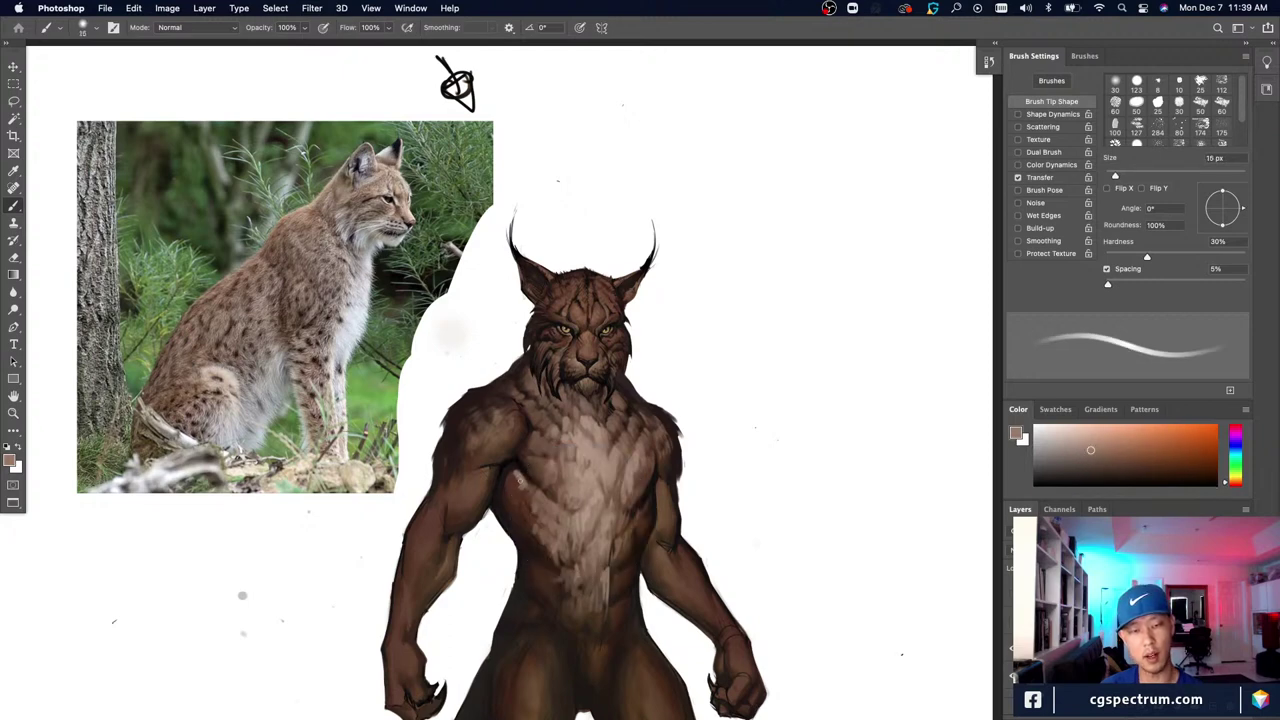
drag(510, 479, 514, 500)
alt+click(516, 478)
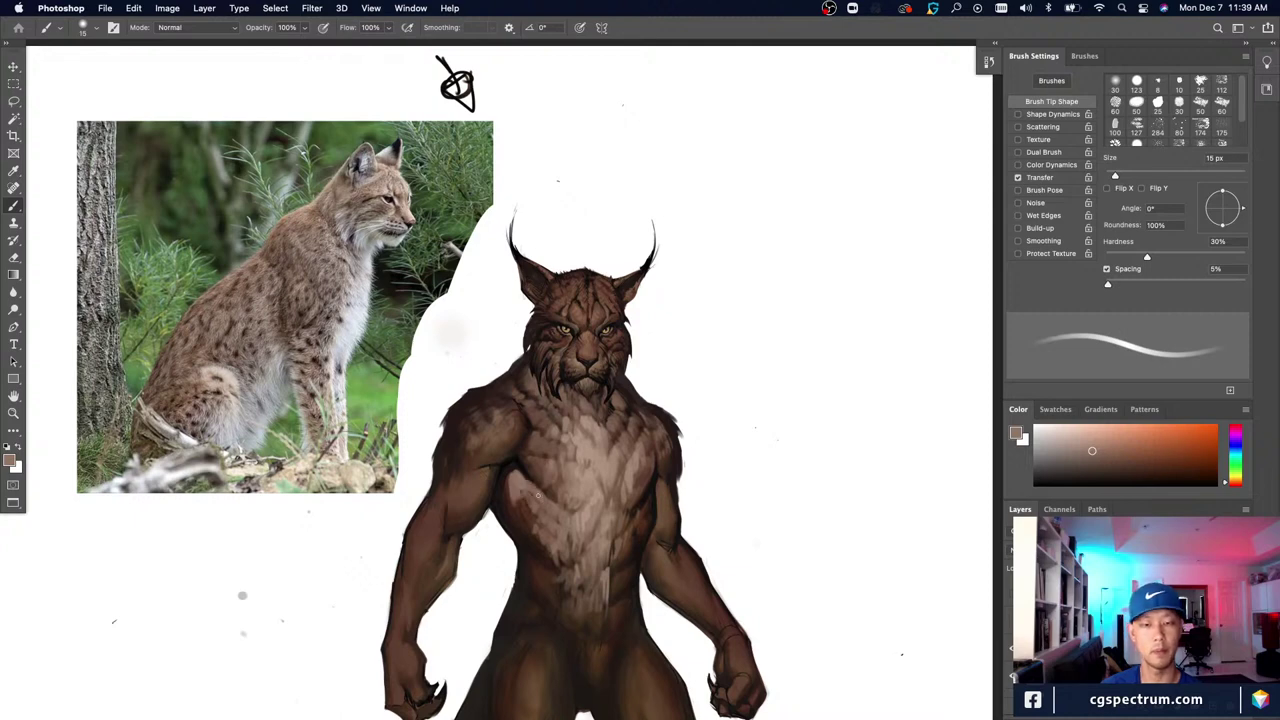
Step: Refine the patch under the left pectoral with sampled mid and dark browns, varying the brush between 20 and 10 px
alt+click(544, 489)
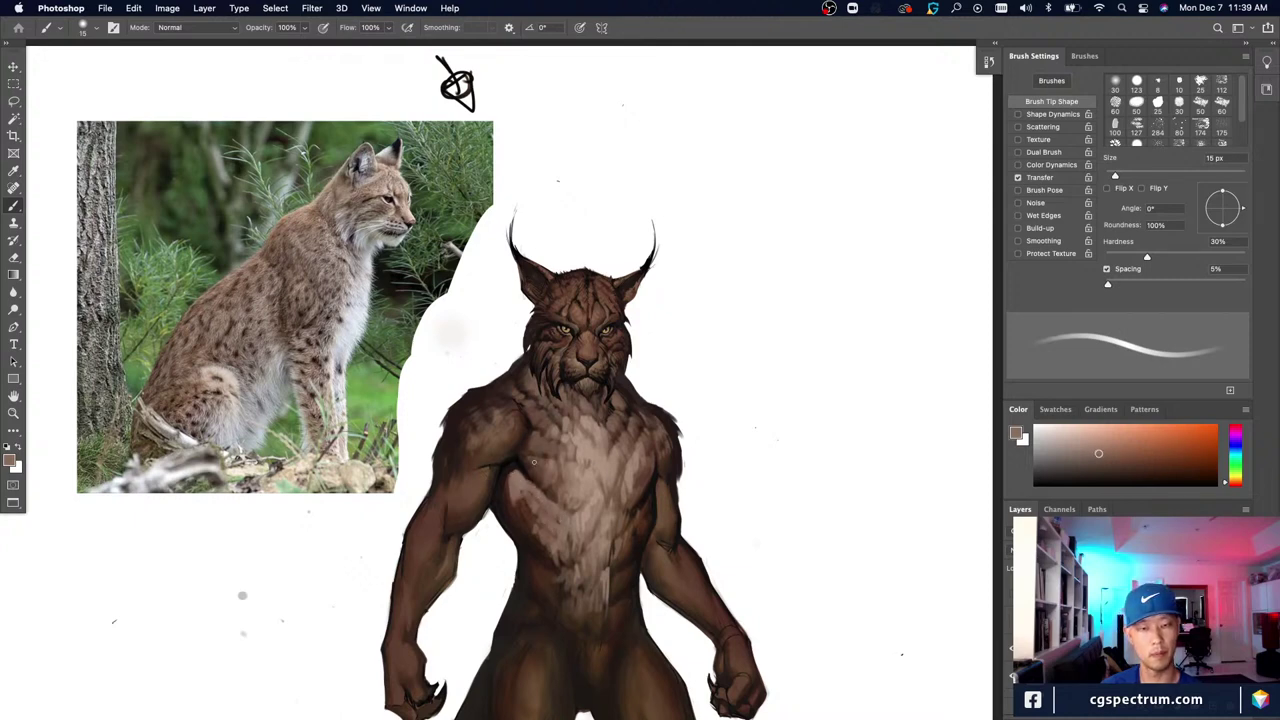
key(bracketright)
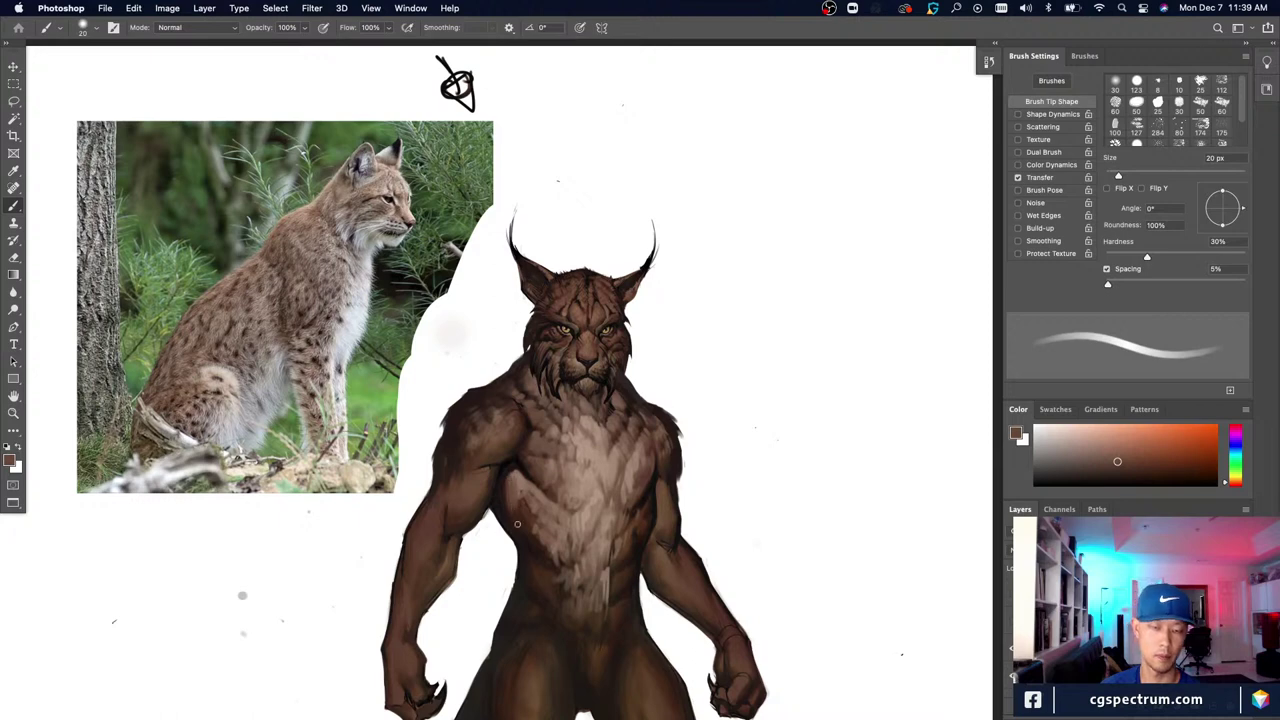
alt+click(513, 485)
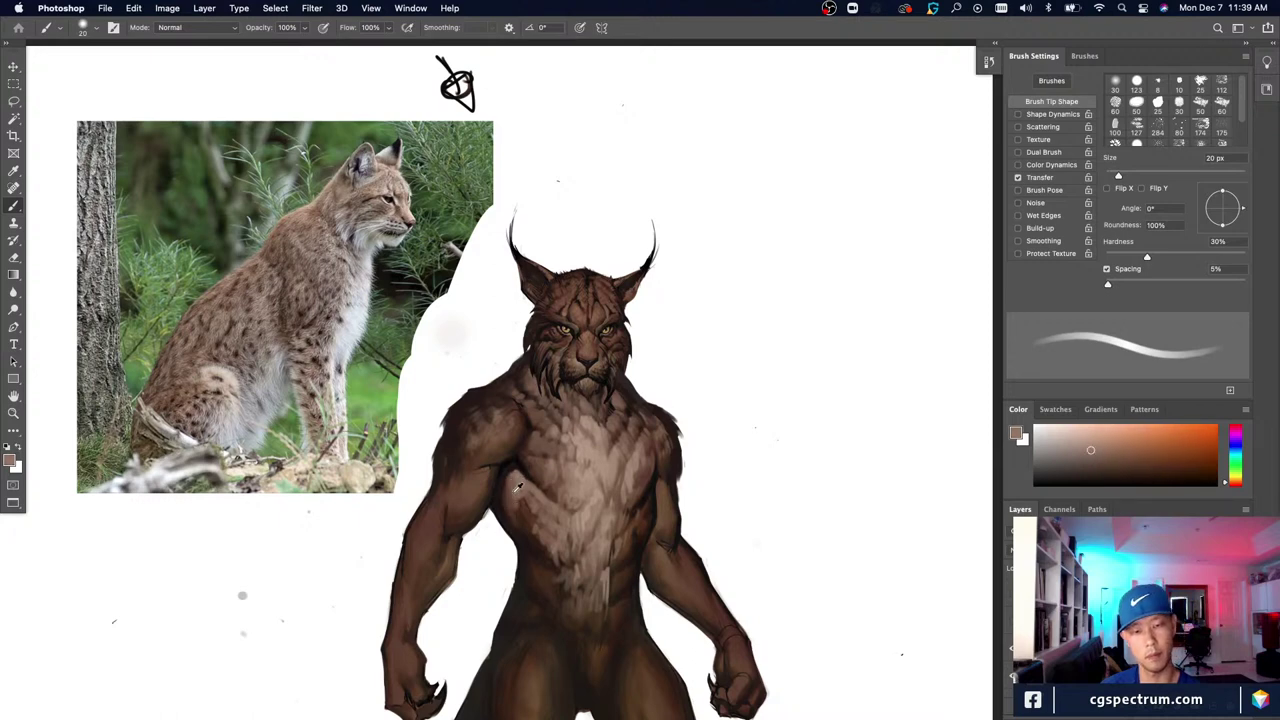
alt+click(522, 506)
key(bracketleft)
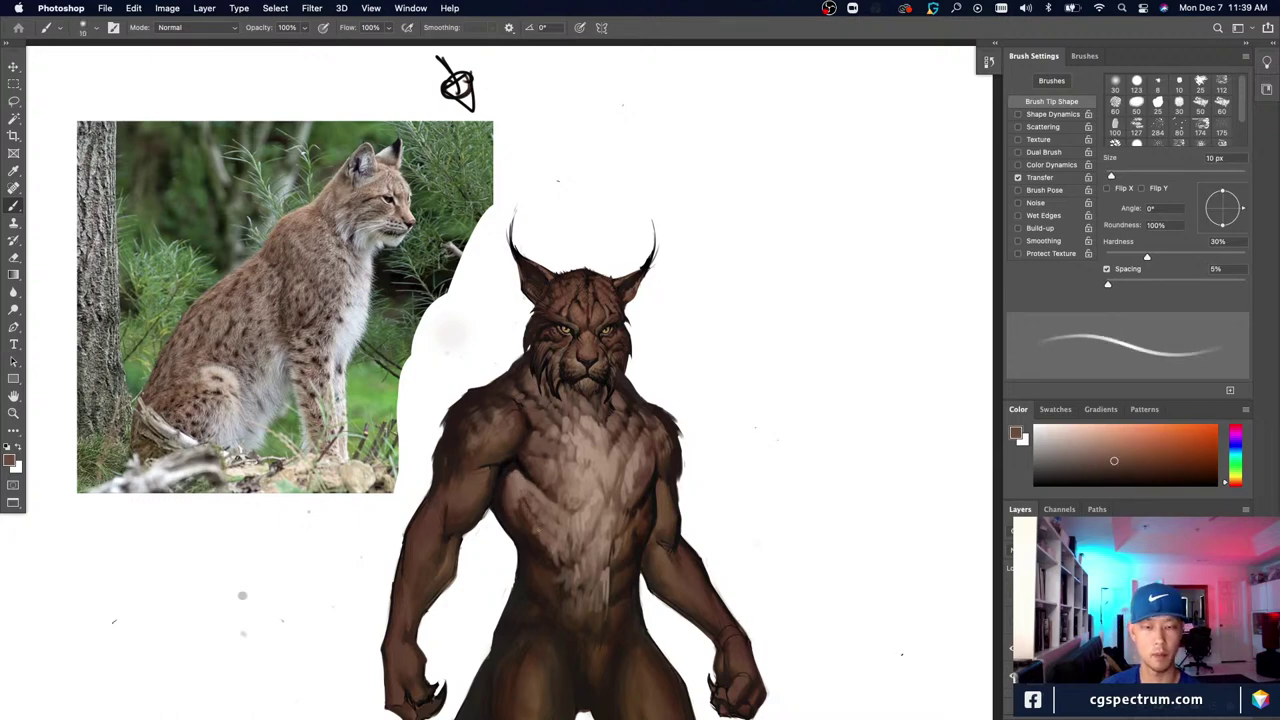
Step: Blend the light fur into the left side of the ribcage with sampled browns, using the brush at 20 to 25 px
key(bracketright)
alt+click(525, 472)
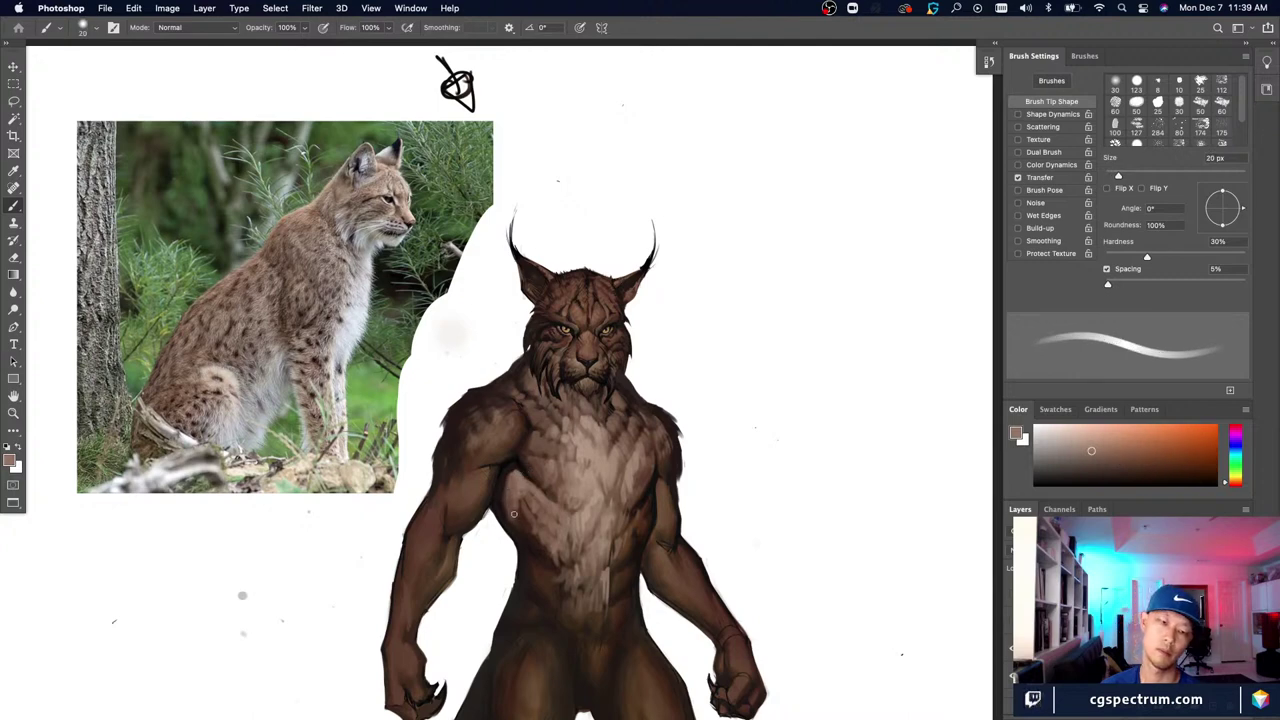
alt+click(497, 489)
key(bracketright)
alt+click(524, 514)
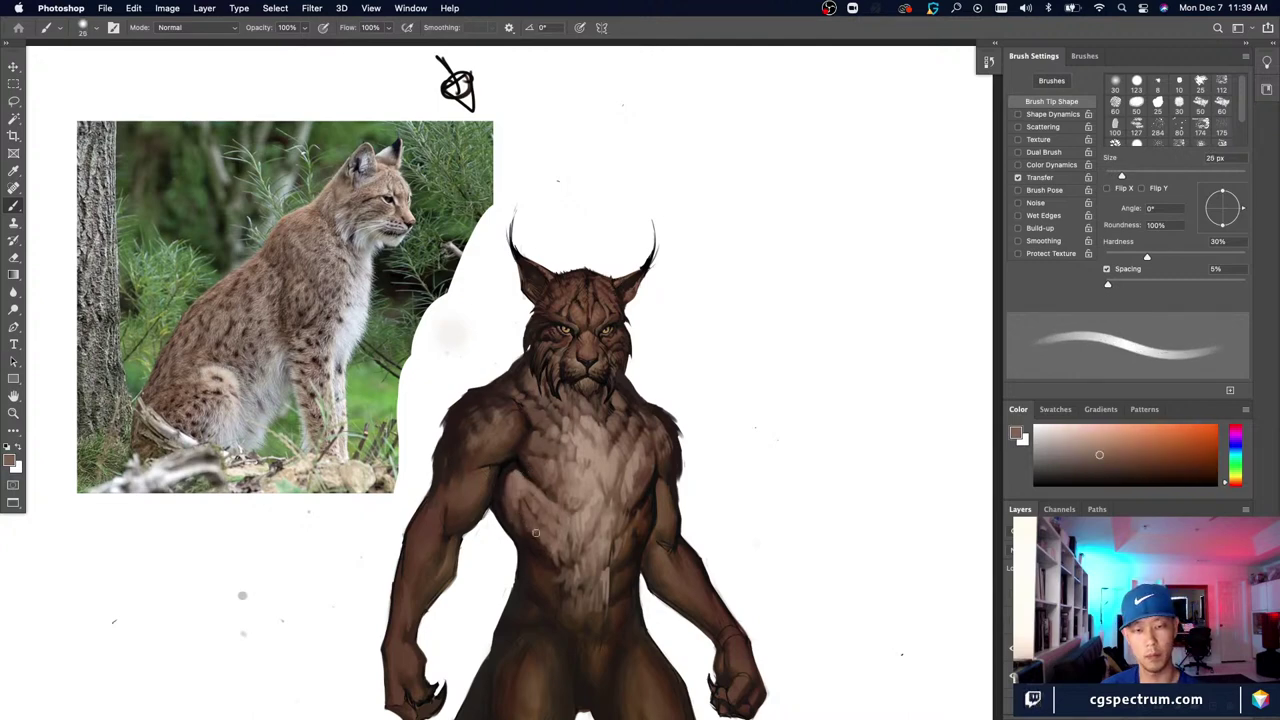
alt+click(532, 540)
key(bracketleft)
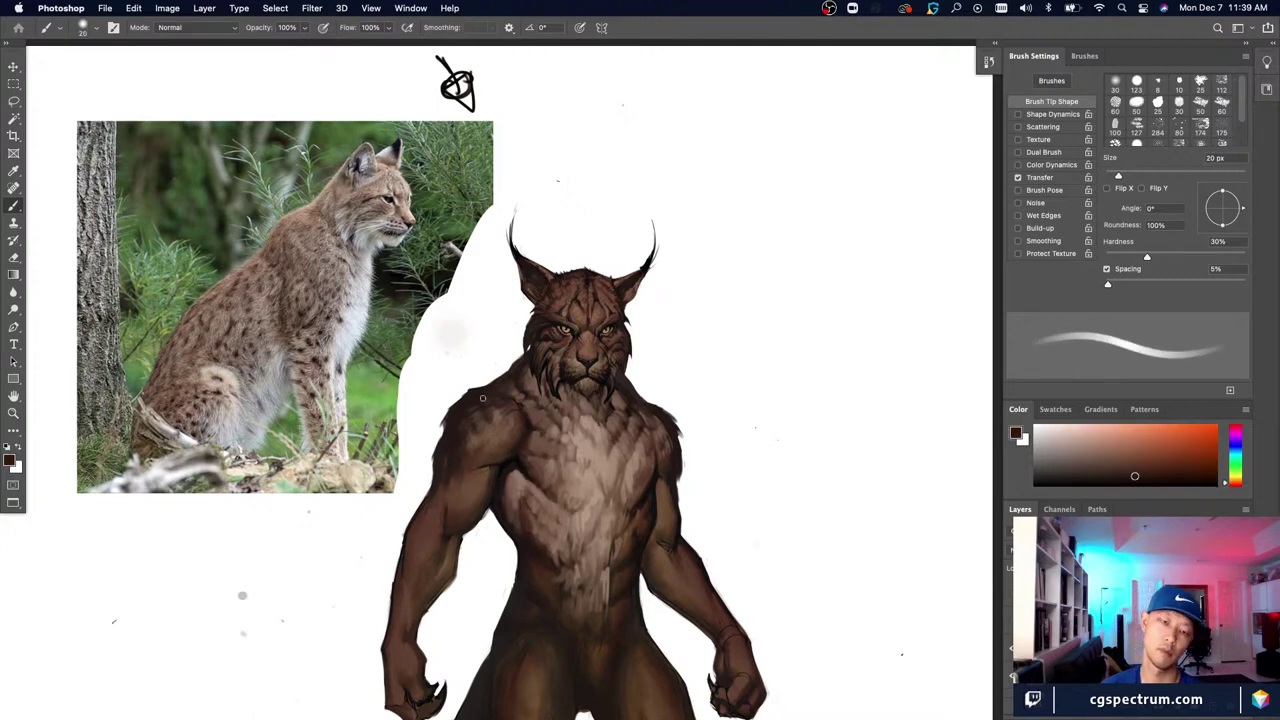
Step: Shade the lower left ribs with sampled mid and dark browns, enlarging the brush from 15 to 25 px
alt+click(533, 489)
key(bracketleft)
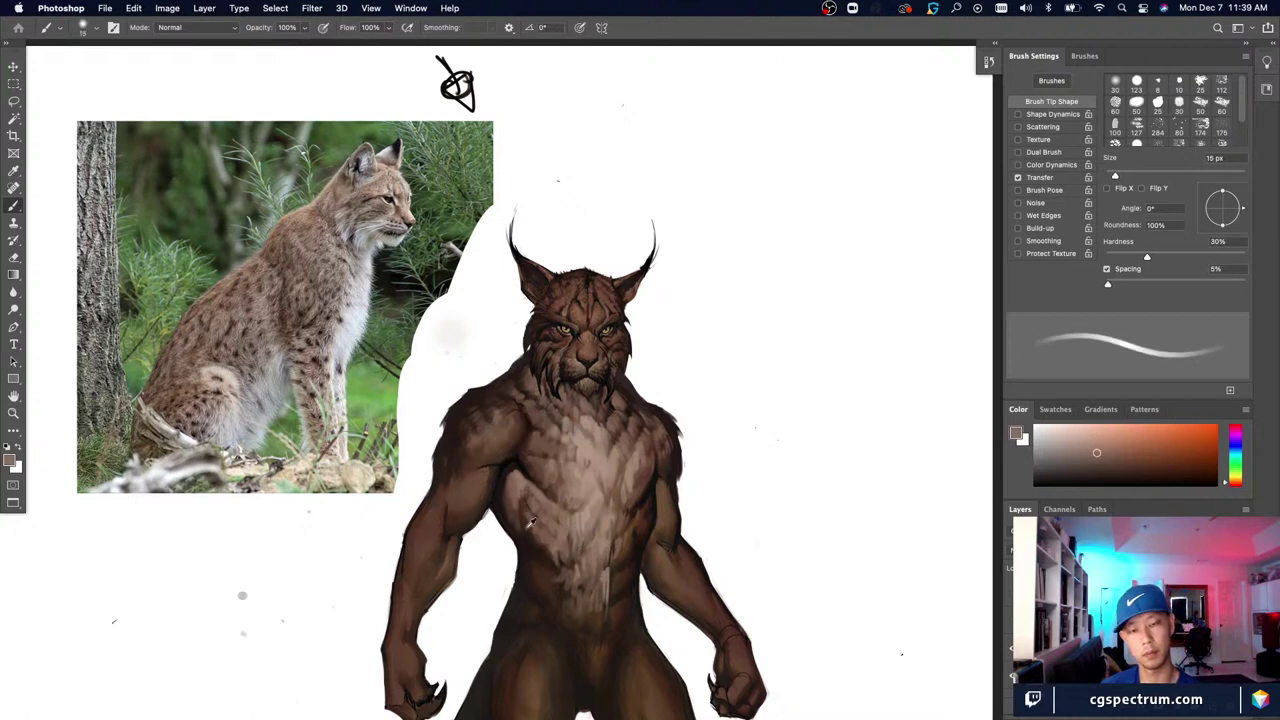
alt+click(534, 522)
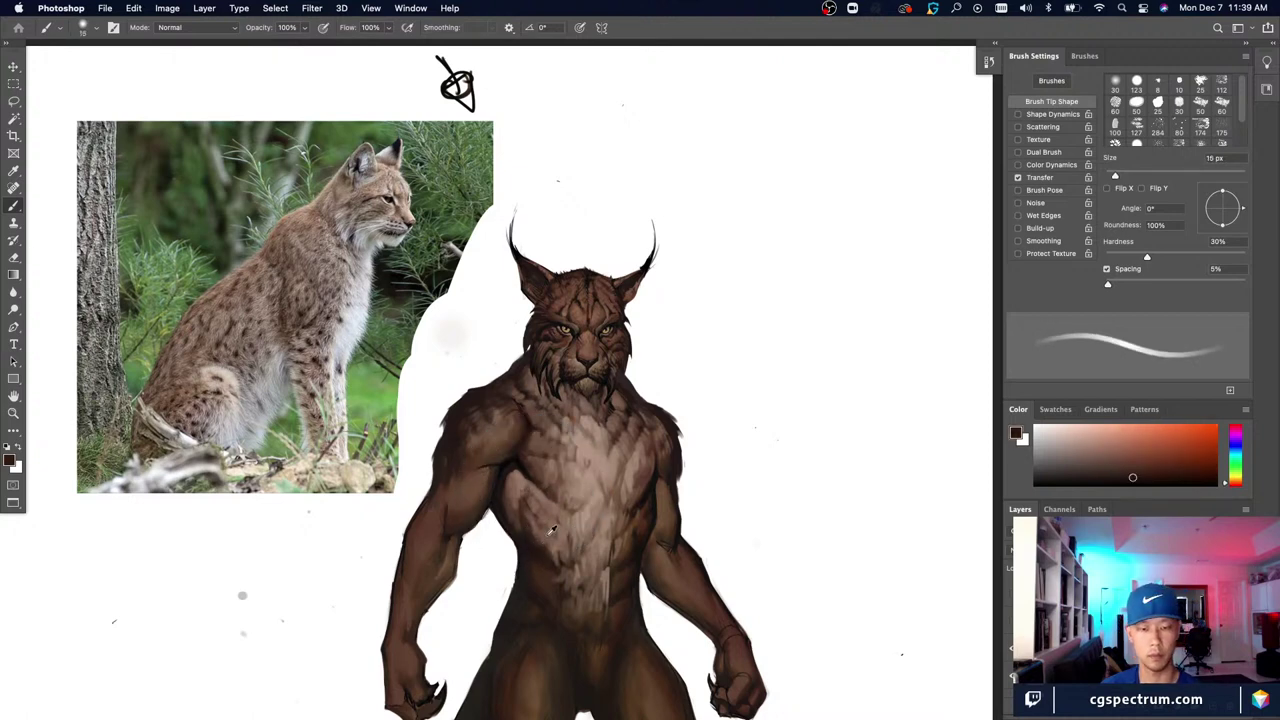
alt+click(532, 537)
key(bracketright)
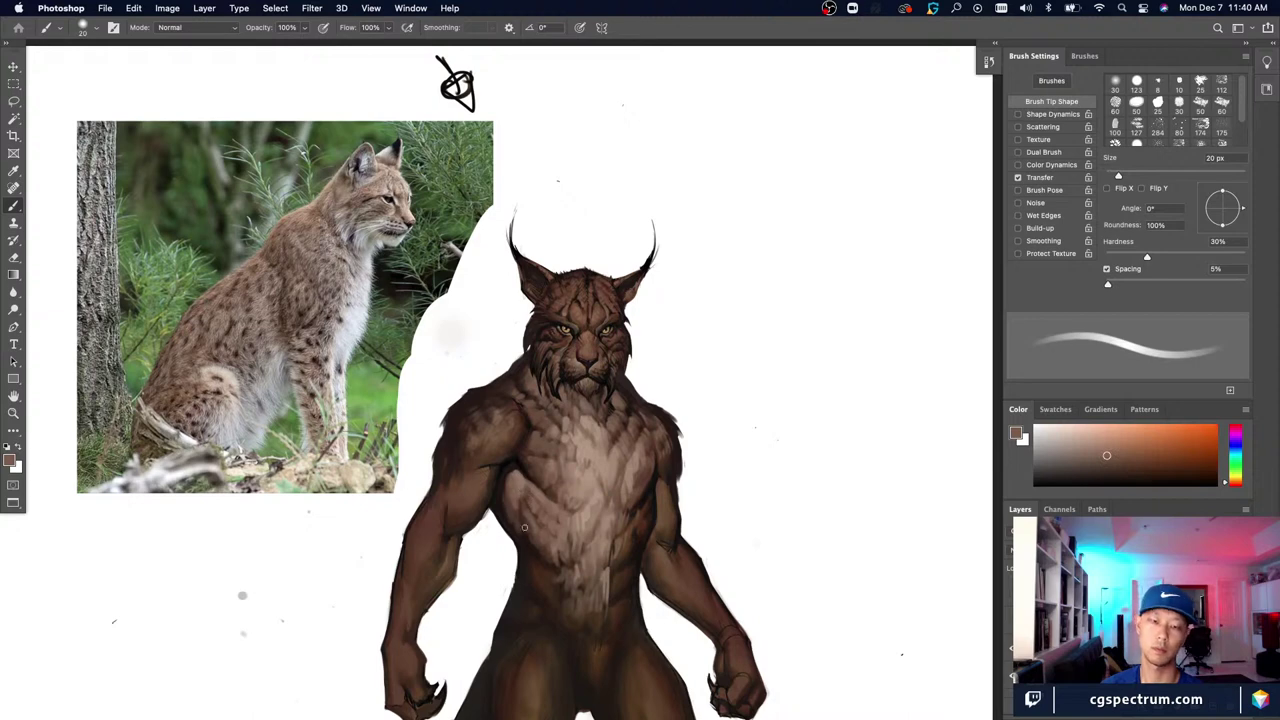
alt+click(529, 542)
key(bracketright)
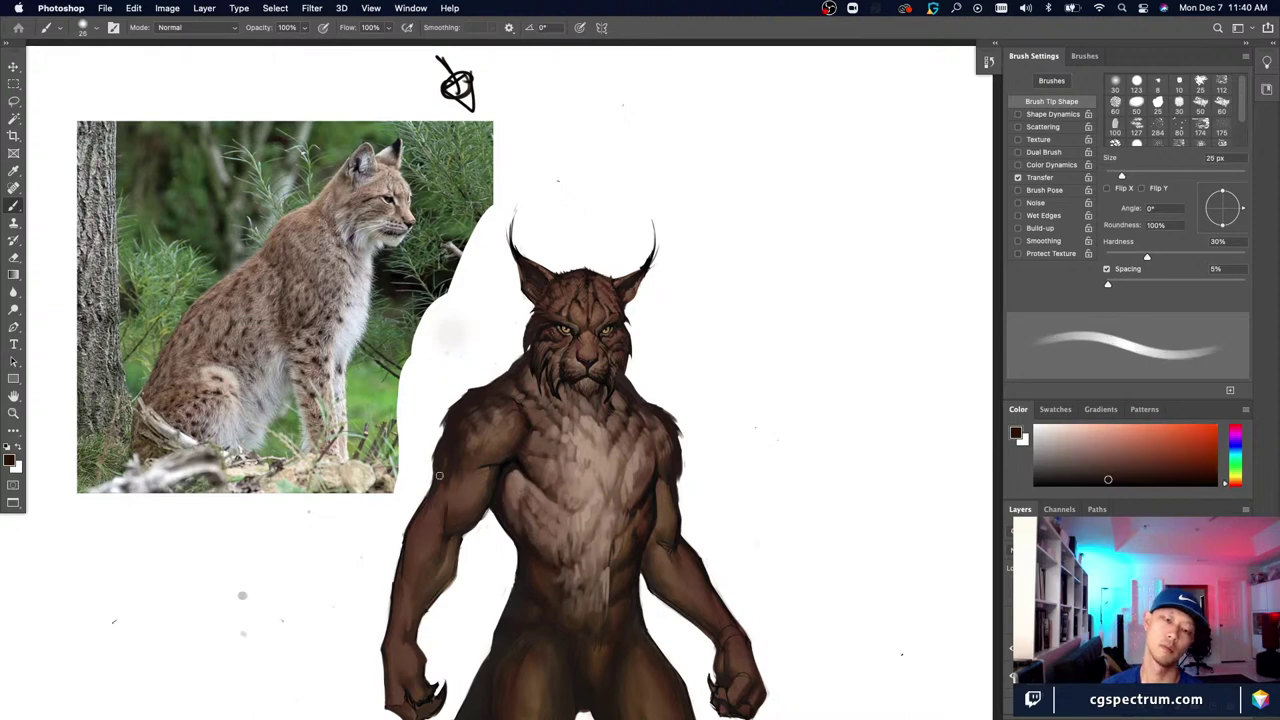
Step: Soften the fur between the left ribs and pectoral with sampled mid-tones, reducing the brush from 25 to 10 px
alt+click(553, 530)
alt+click(554, 516)
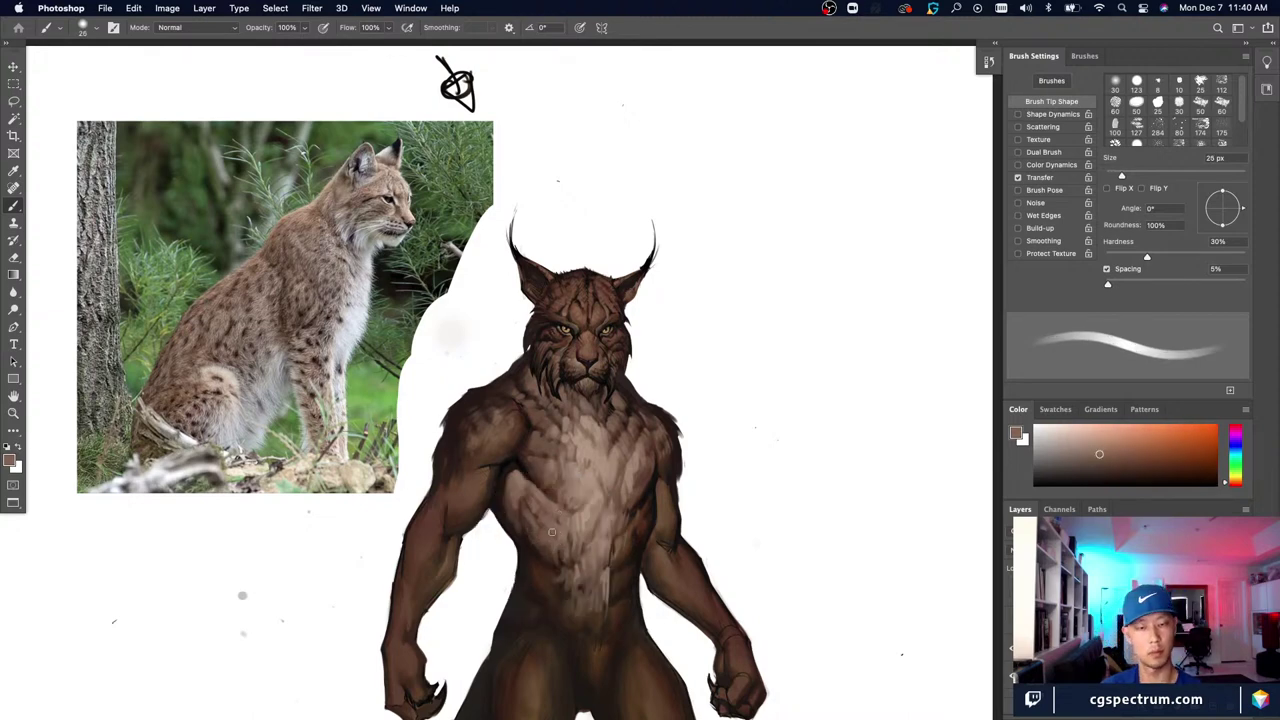
alt+click(540, 485)
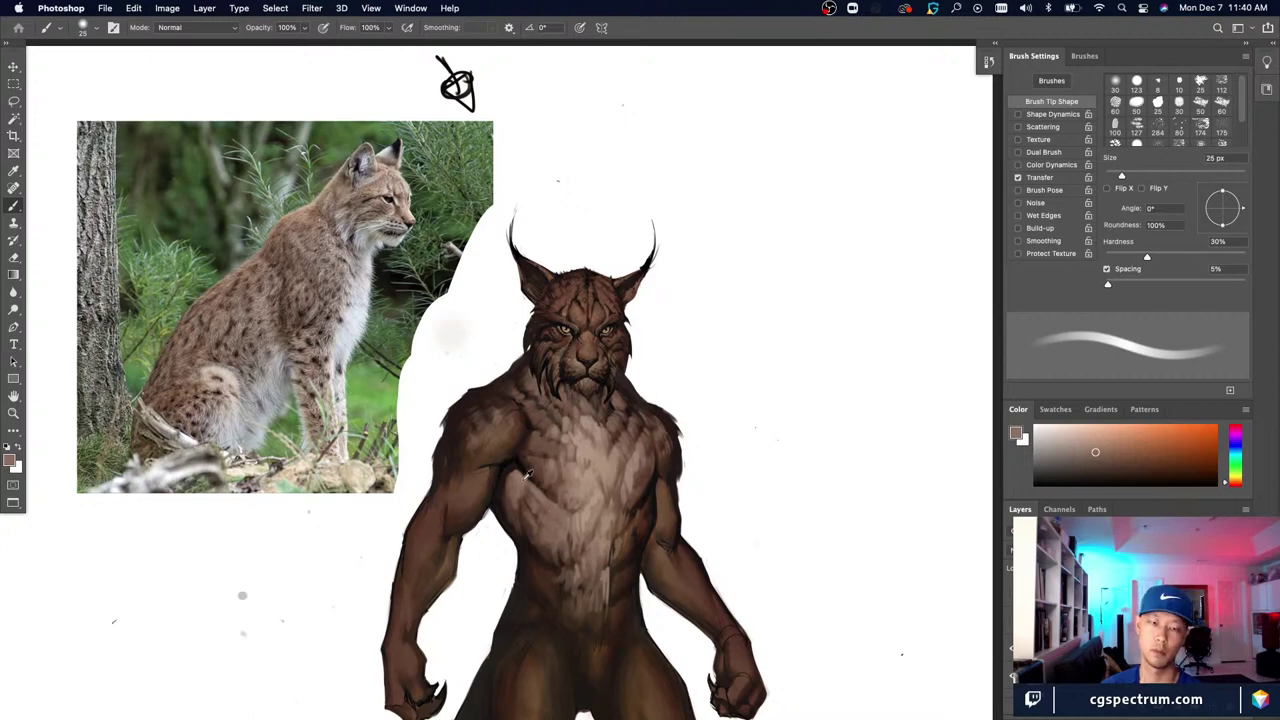
alt+click(539, 485)
key(bracketleft)
key(bracketleft)
key(bracketleft)
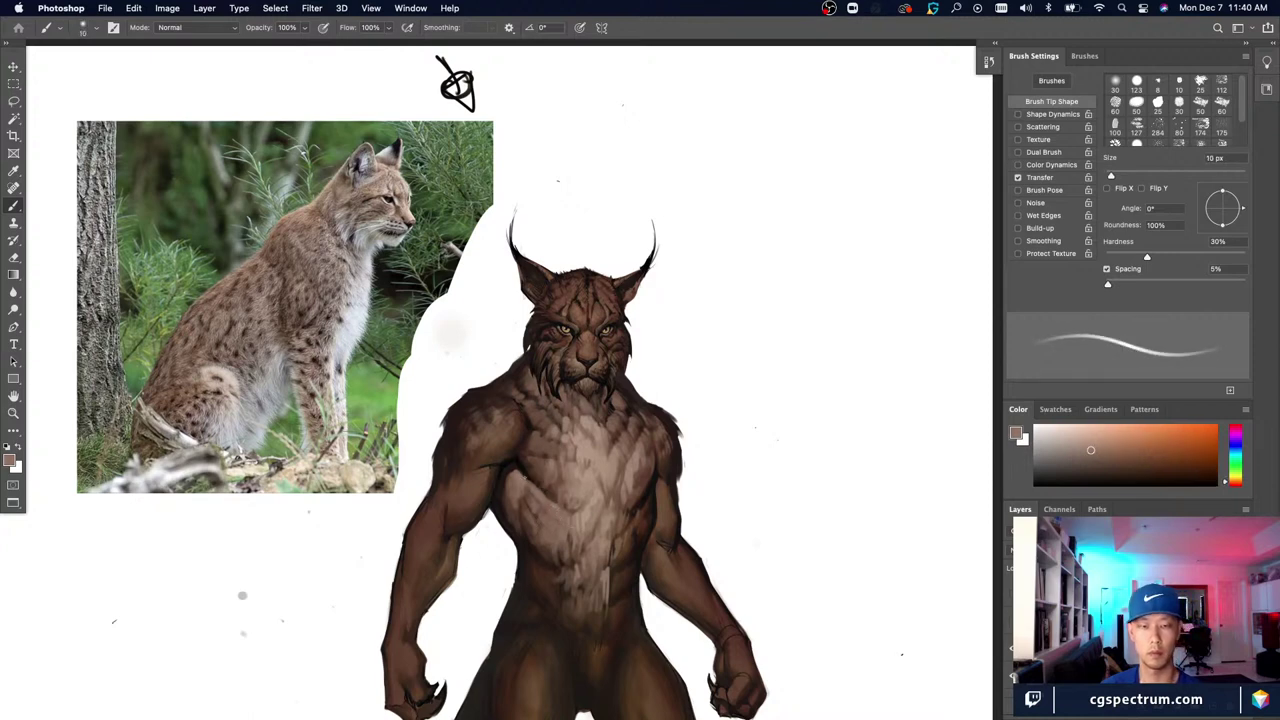
Step: Blend the left pectoral's fur with sampled brown and pale tones, using the brush at 25 px and 20 px
alt+click(556, 501)
key(bracketright)
key(bracketright)
key(bracketright)
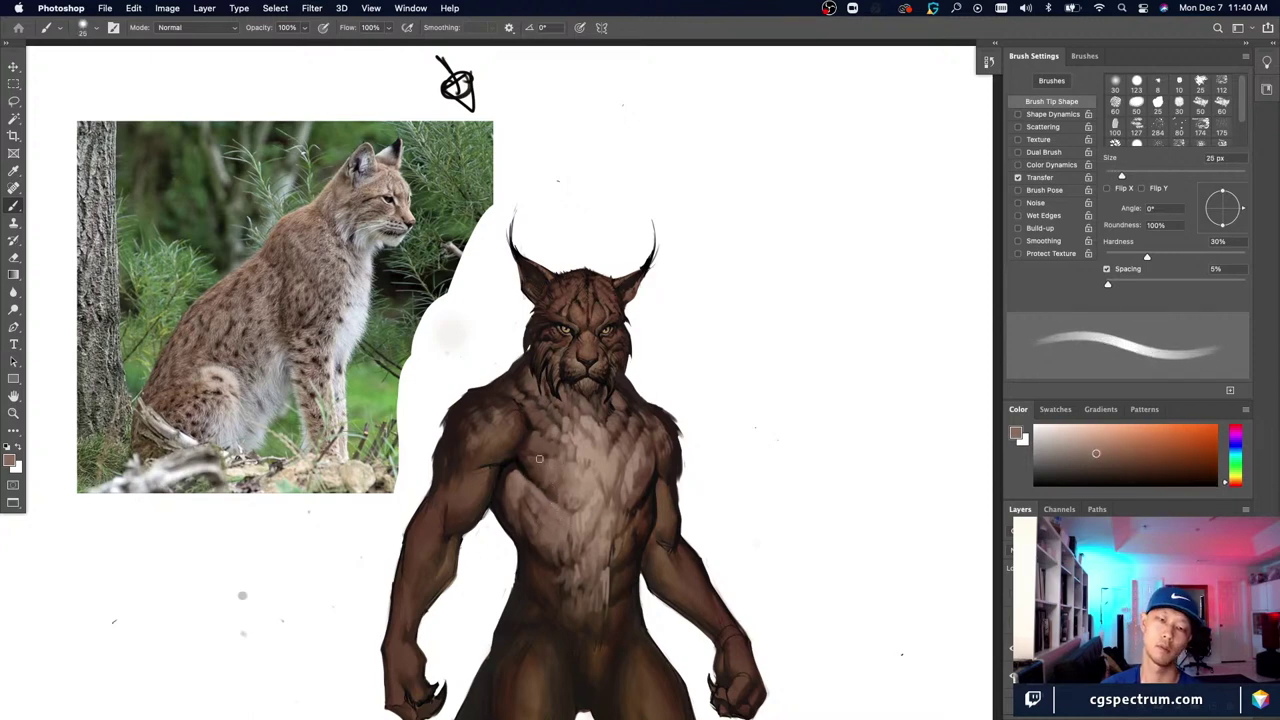
alt+click(567, 455)
key(bracketleft)
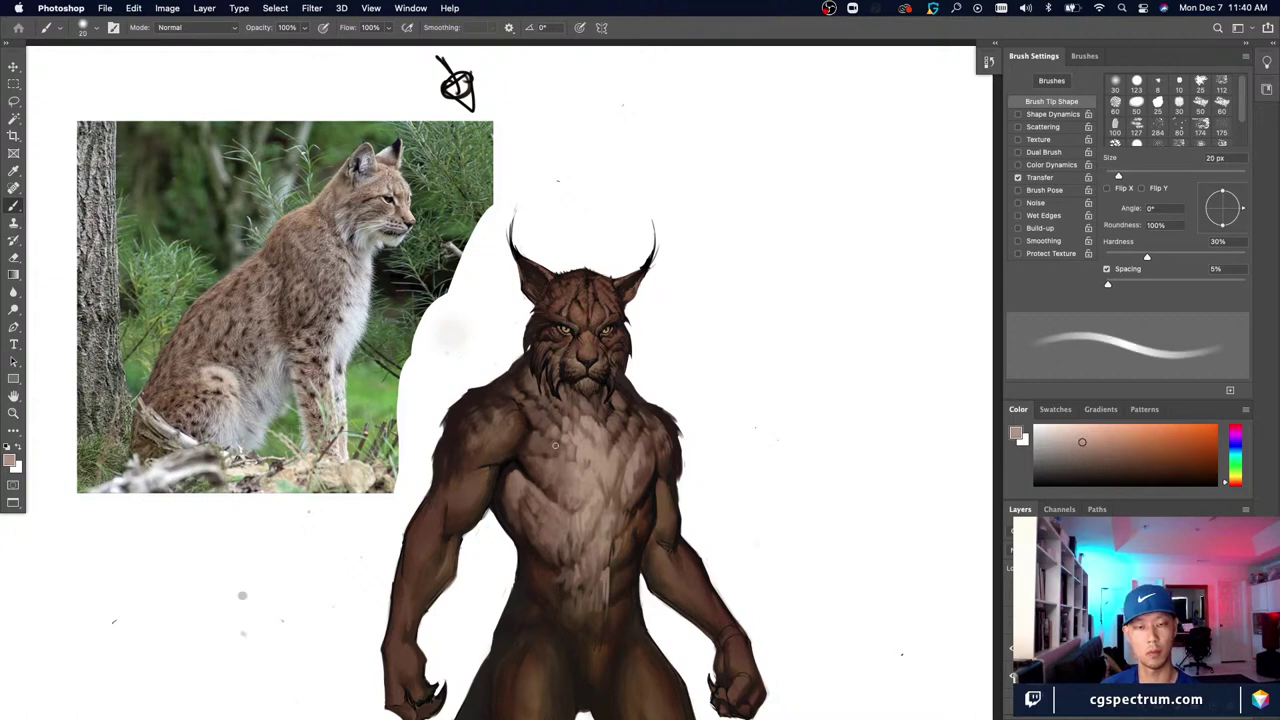
Step: Add fine pale fur tufts to the upper left chest in a sampled tone, reducing the brush to 8 px
alt+click(572, 446)
alt+click(556, 442)
key(bracketleft)
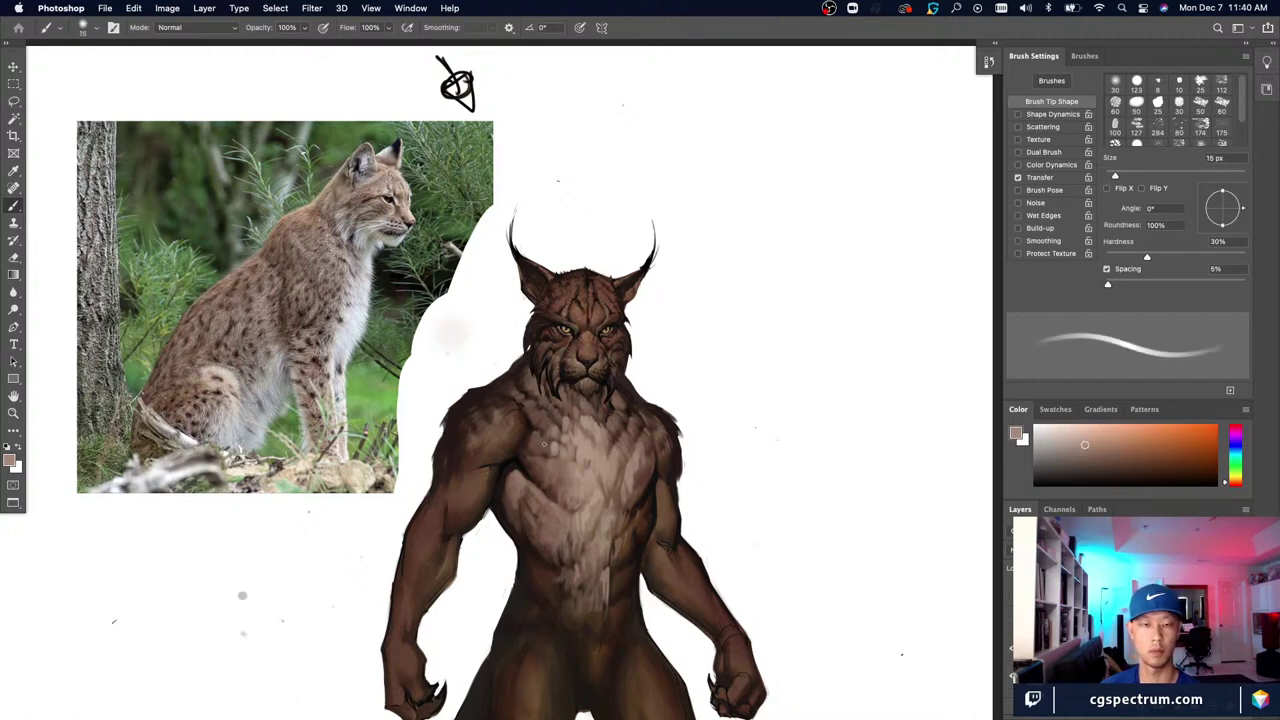
key(bracketleft)
key(bracketleft)
key(bracketleft)
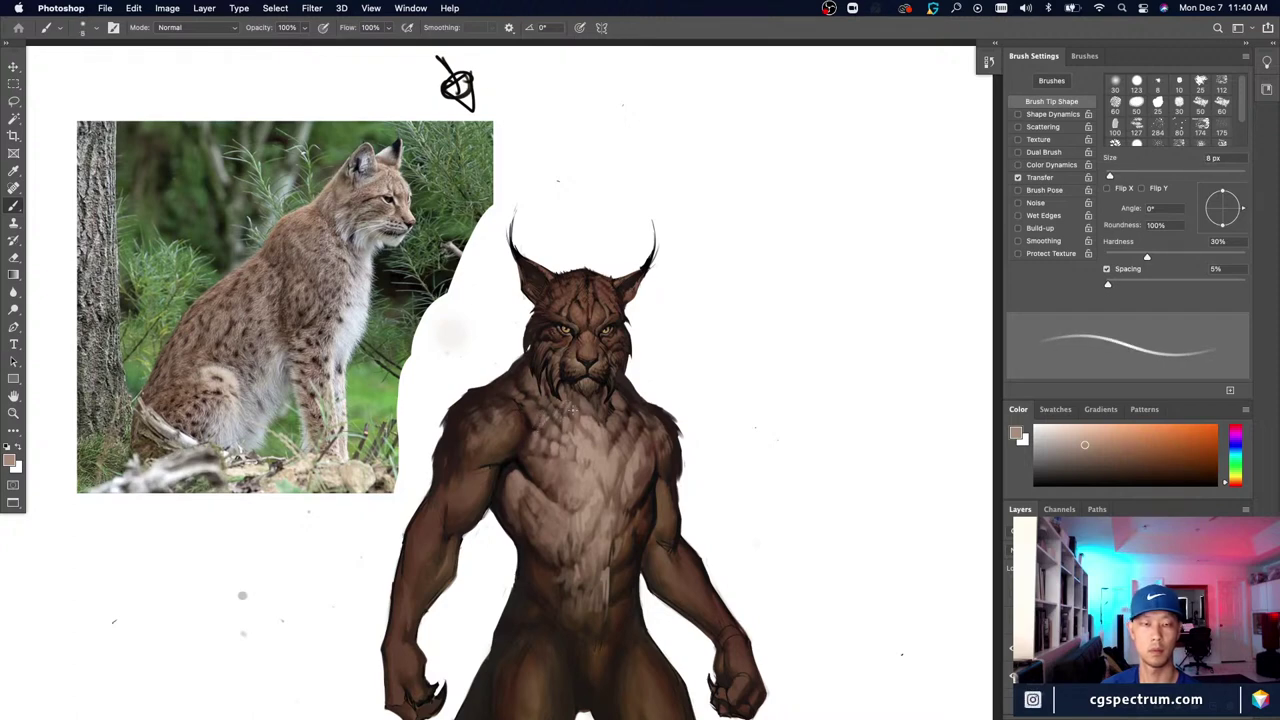
Step: Detail the upper chest fur with thin strokes in a tone sampled from the chest centre, using a 7 px brush
key(super+minus)
key(super+equal)
alt+click(578, 468)
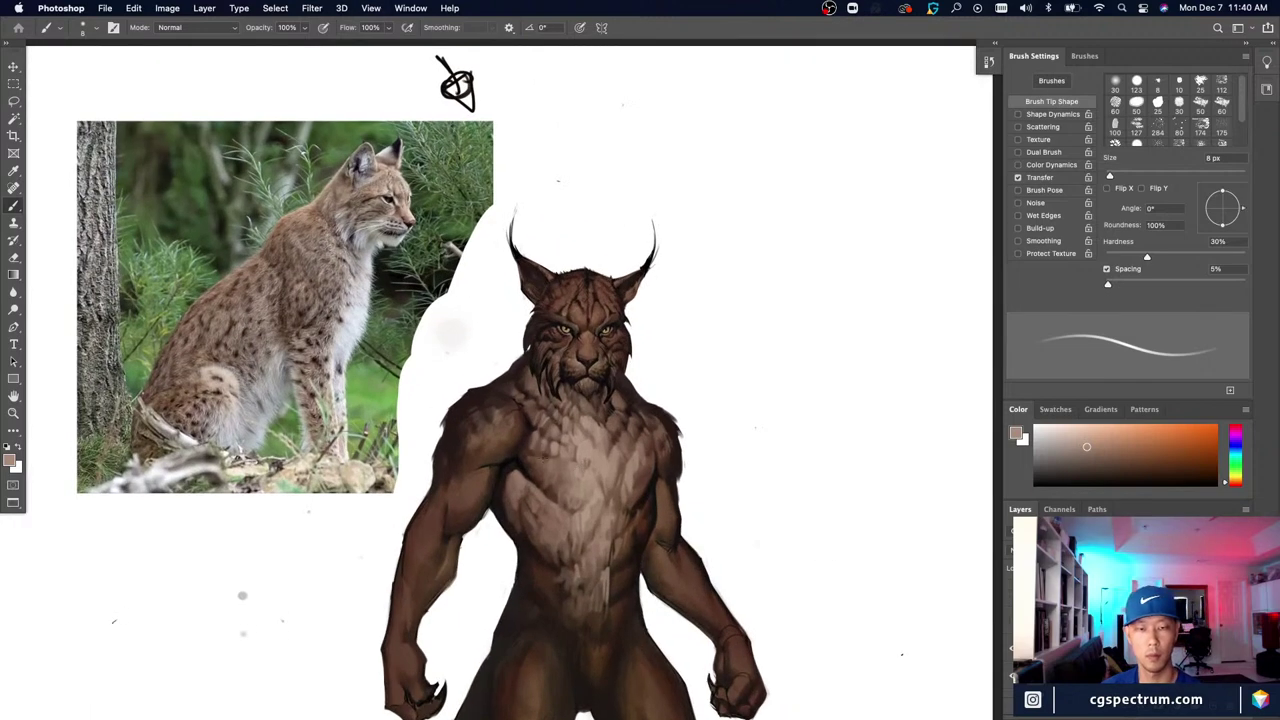
key(bracketleft)
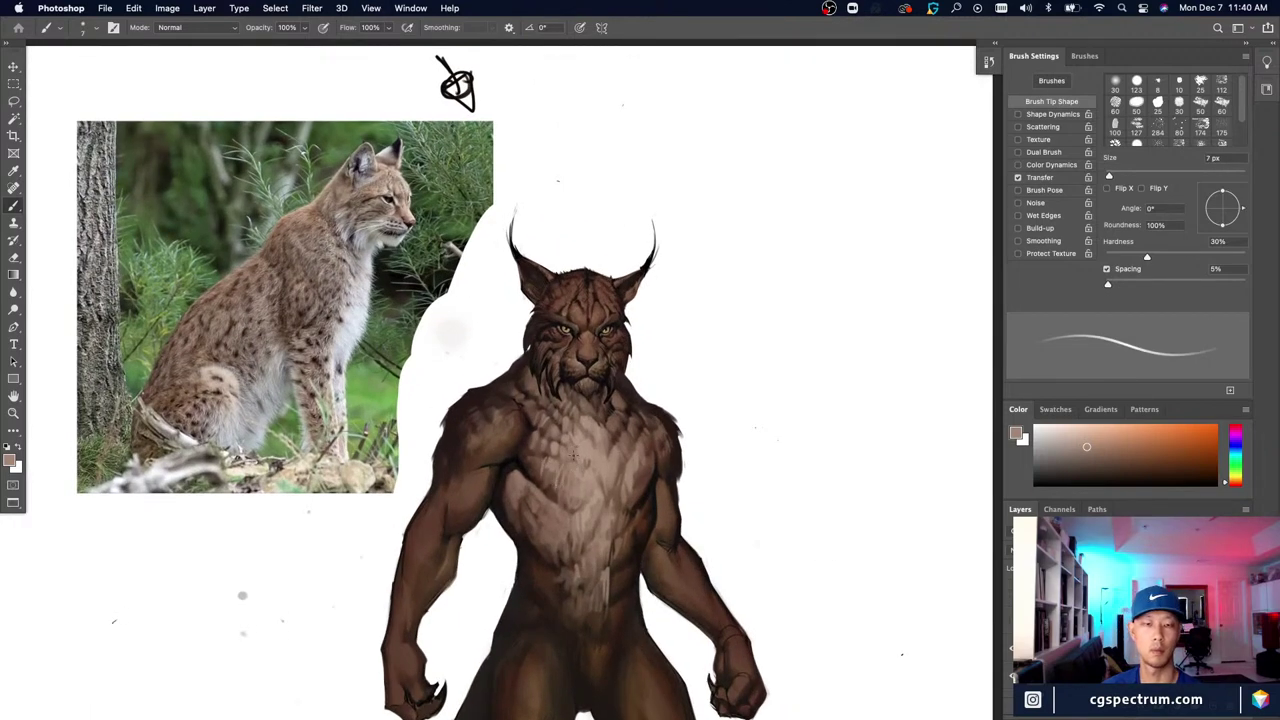
key(ctrl+minus)
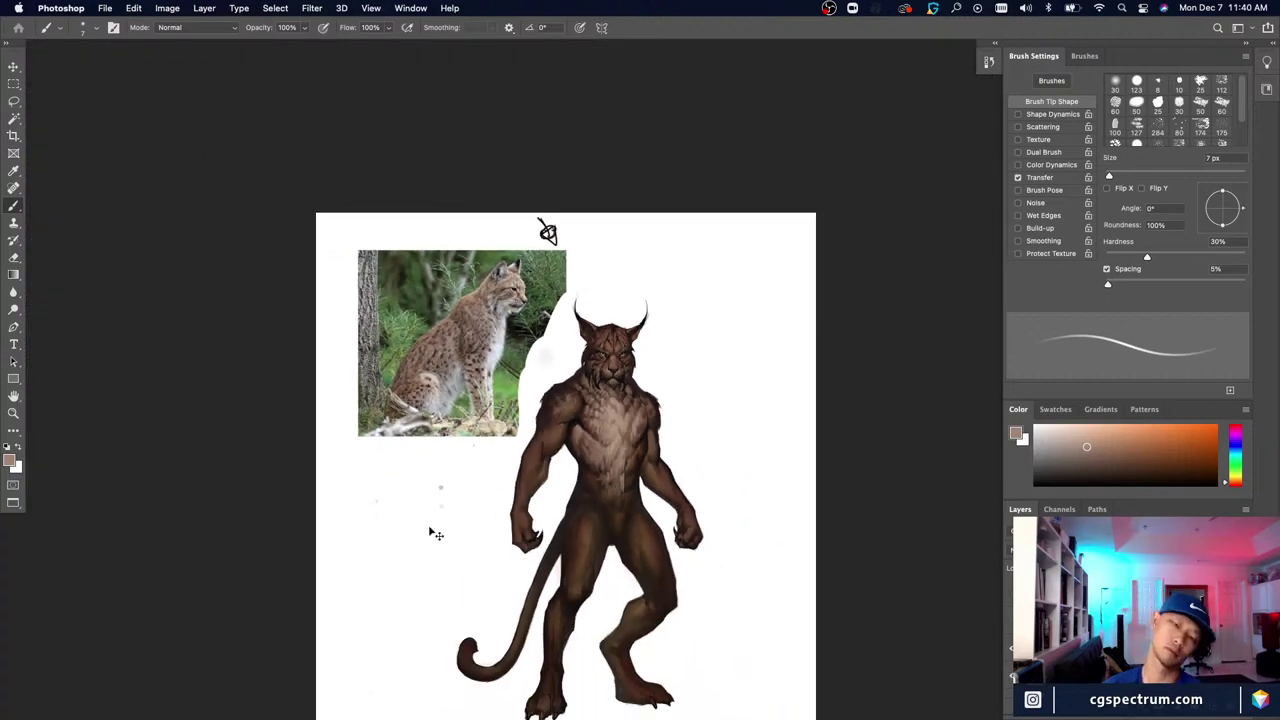
key(ctrl+plus)
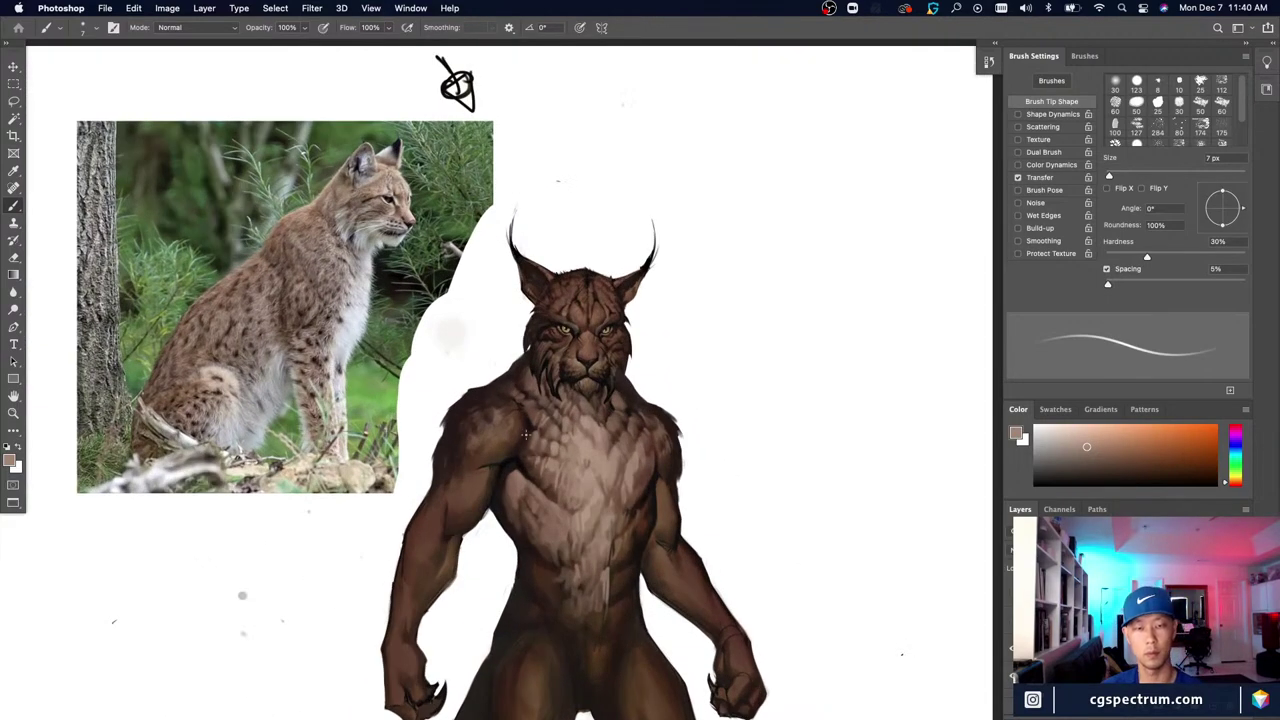
Step: Switch to the 40 px Eraser and check the chest fur against the whole figure
key(e)
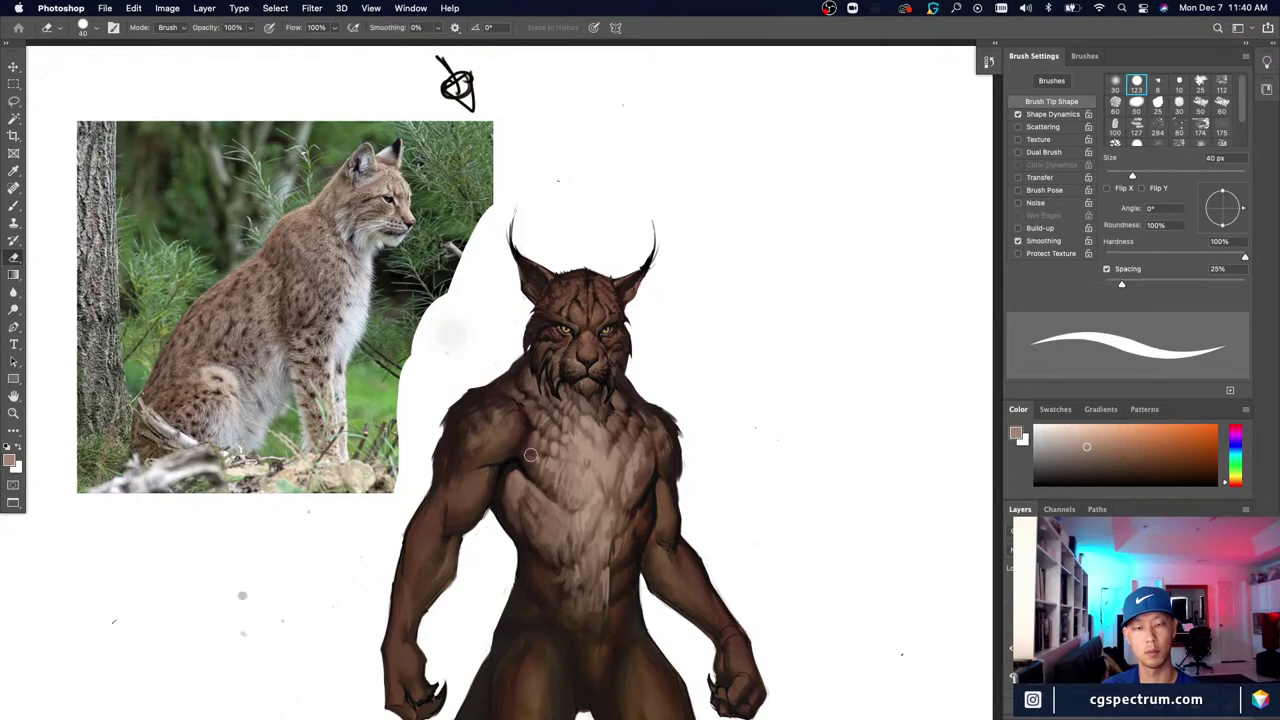
key(ctrl+minus)
key(ctrl+minus)
key(ctrl+minus)
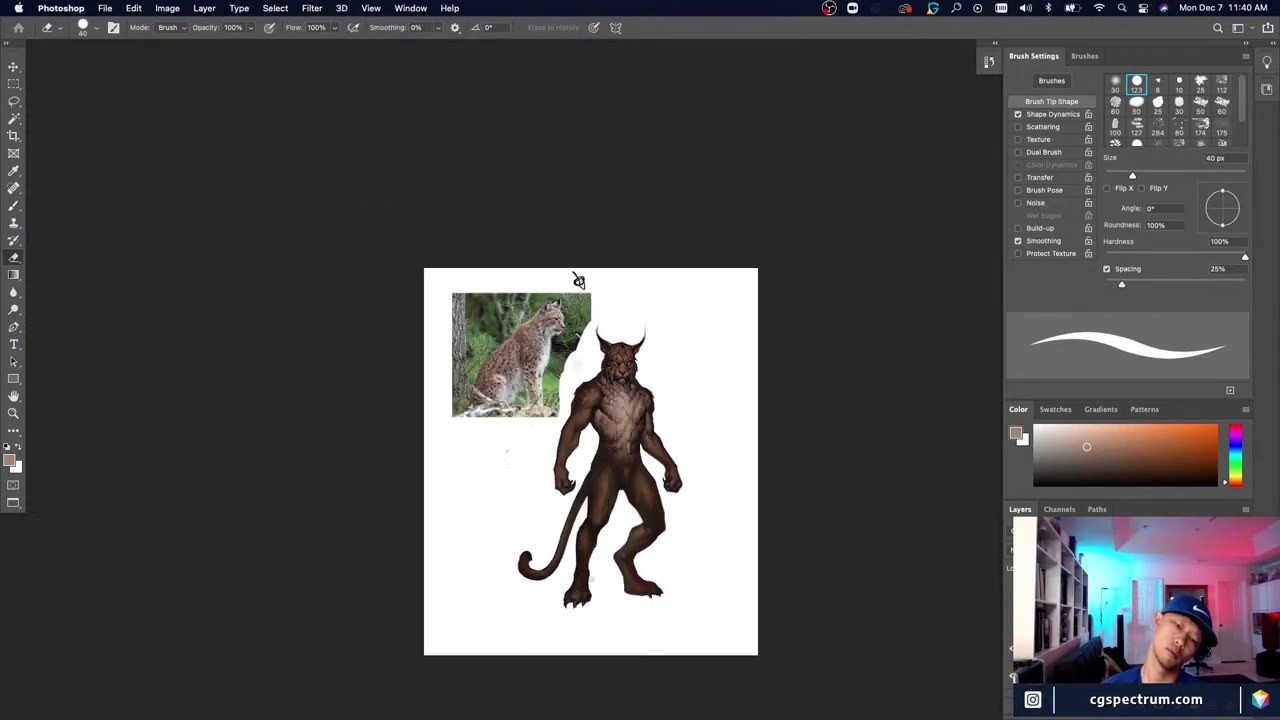
key(ctrl+plus)
key(ctrl+plus)
key(ctrl+plus)
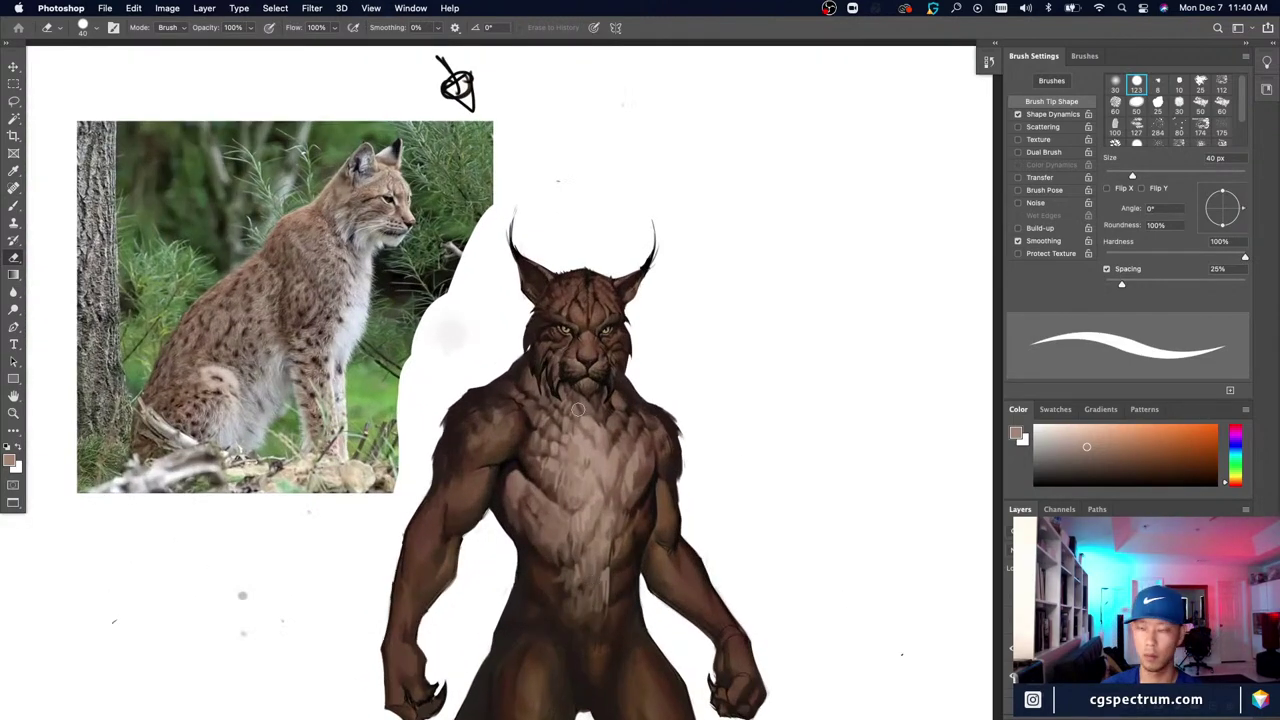
Step: Refine the fur at the chest centre with sampled pale and brown tones, using a 9 px brush
key(b)
alt+click(585, 459)
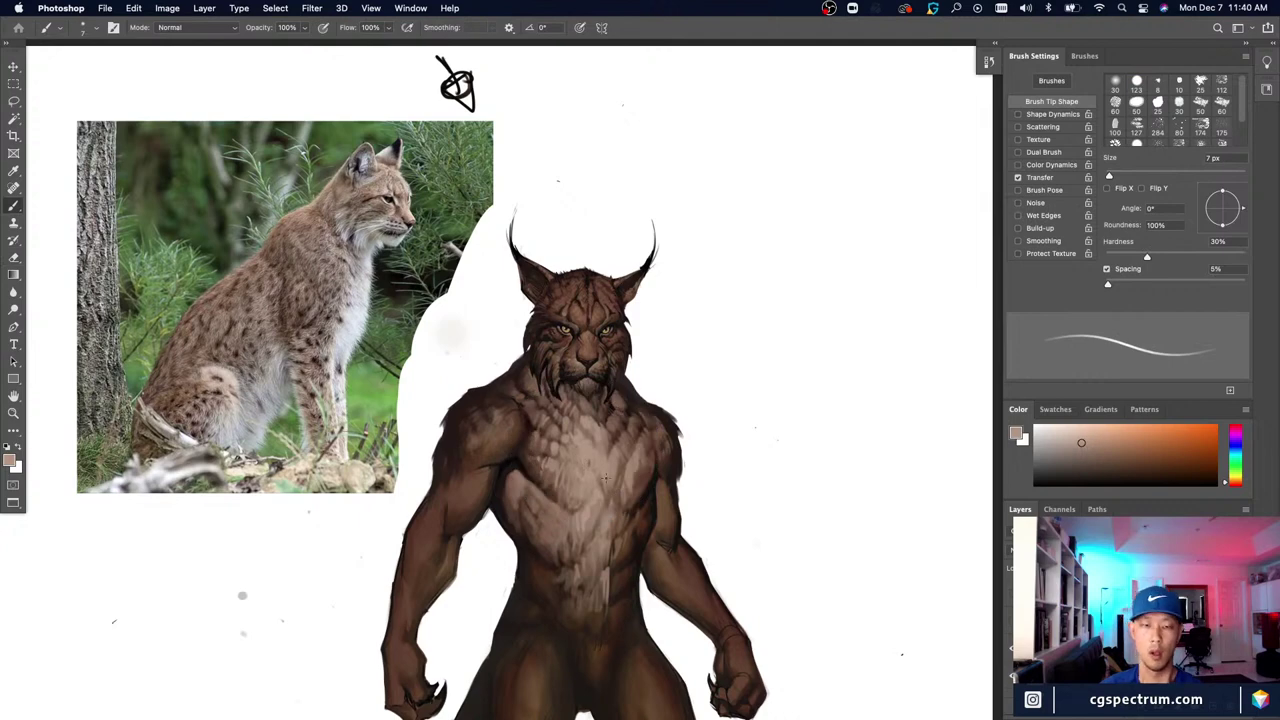
alt+click(622, 470)
key(bracketright)
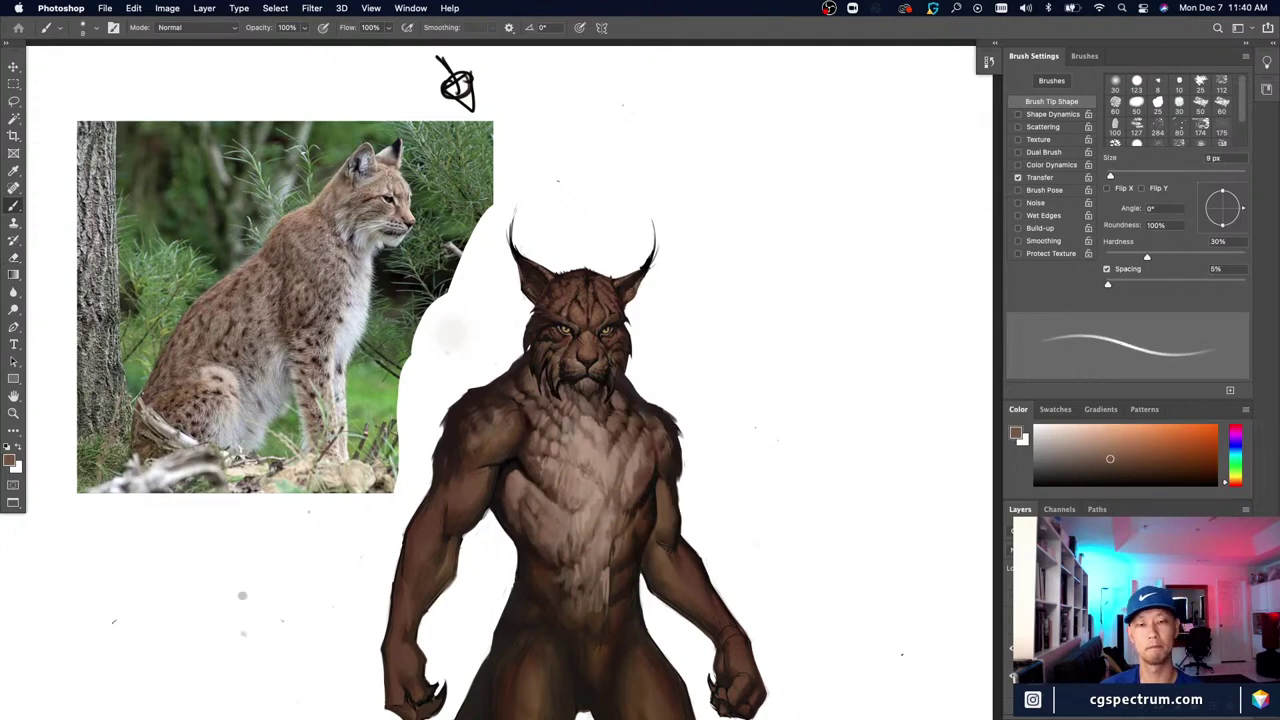
alt+click(599, 479)
alt+click(592, 470)
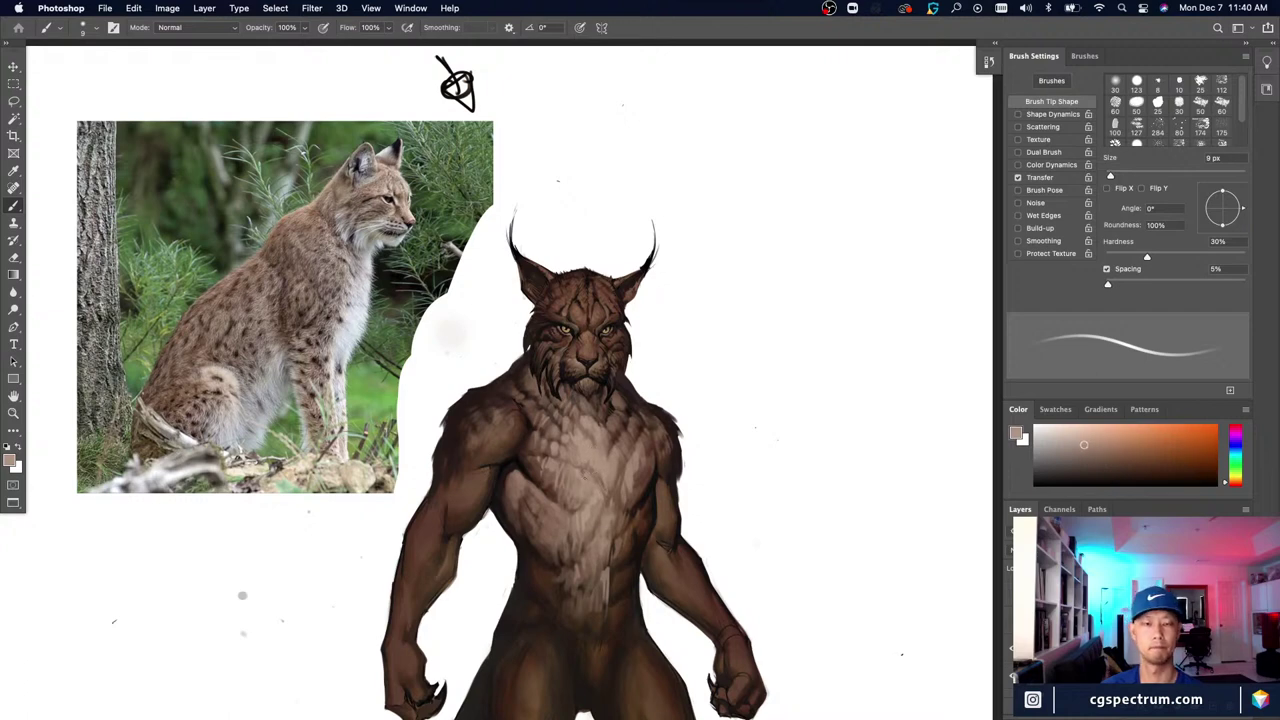
alt+click(585, 471)
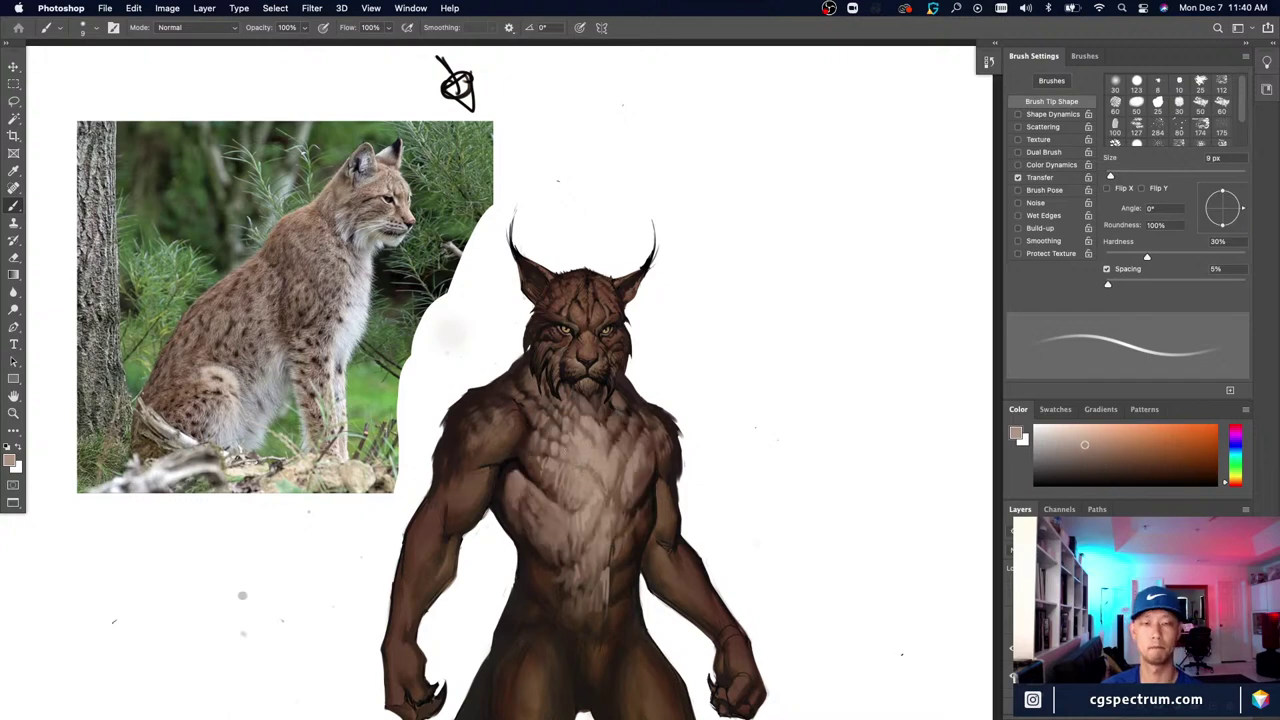
mouse_move(558, 438)
mouse_down()
mouse_move(566, 414)
mouse_move(582, 441)
mouse_up()
Step: Blend the upper left chest fur with sampled dark brown and pale tones, enlarging the brush to 15 px and 20 px
alt+click(557, 423)
key(bracketright)
key(bracketright)
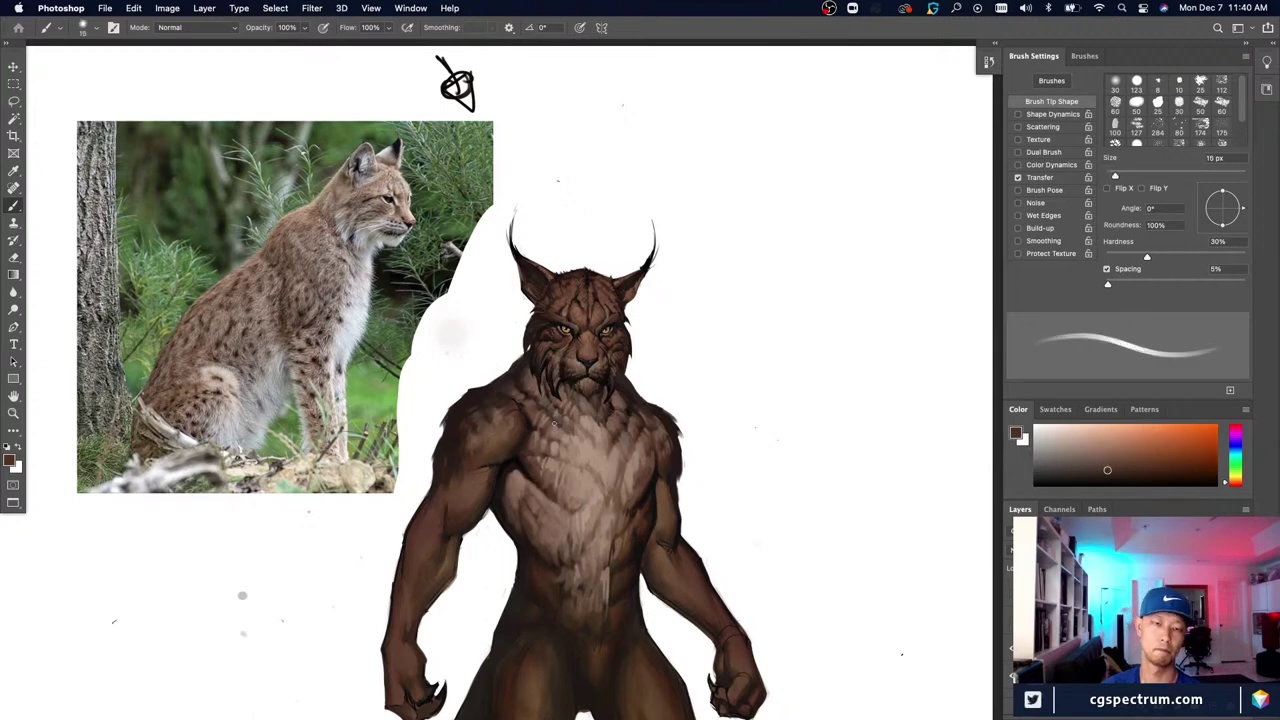
alt+click(583, 453)
key(bracketright)
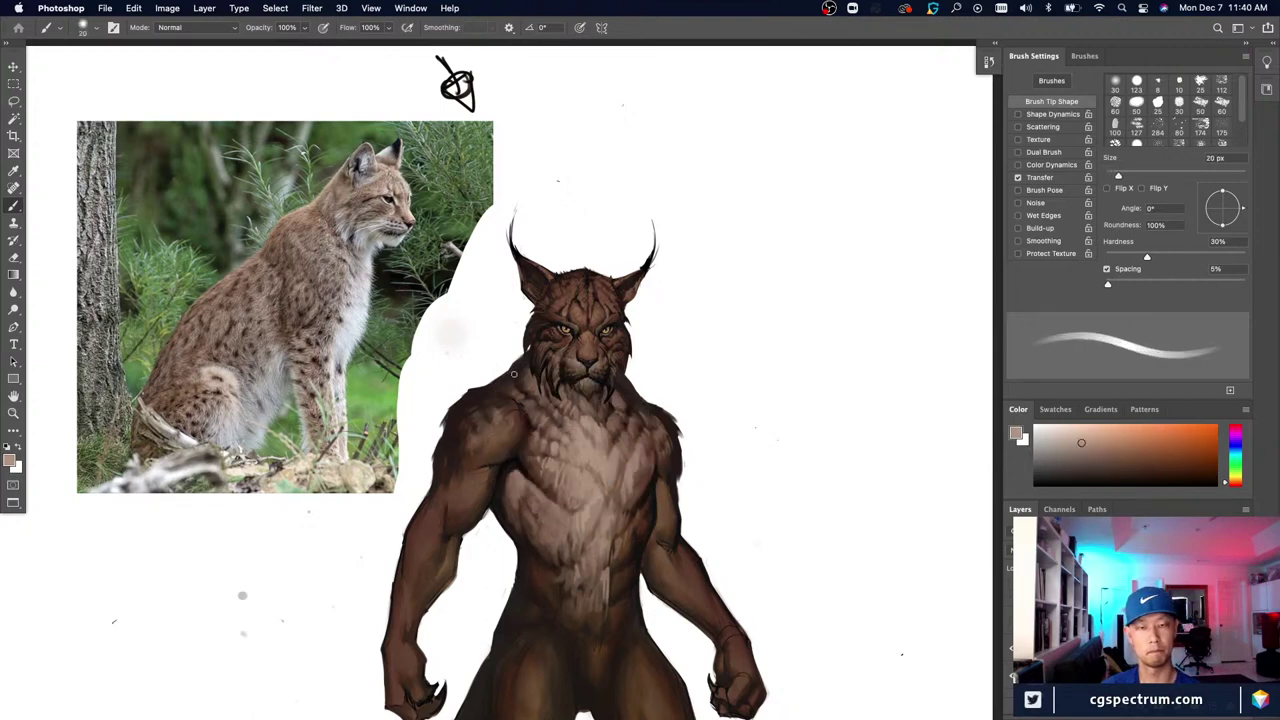
Step: Work sampled mid-brown tones into the fur edge at the upper left chest, using 10 px, 9 px and 15 px brush sizes
alt+click(560, 422)
key(bracketleft)
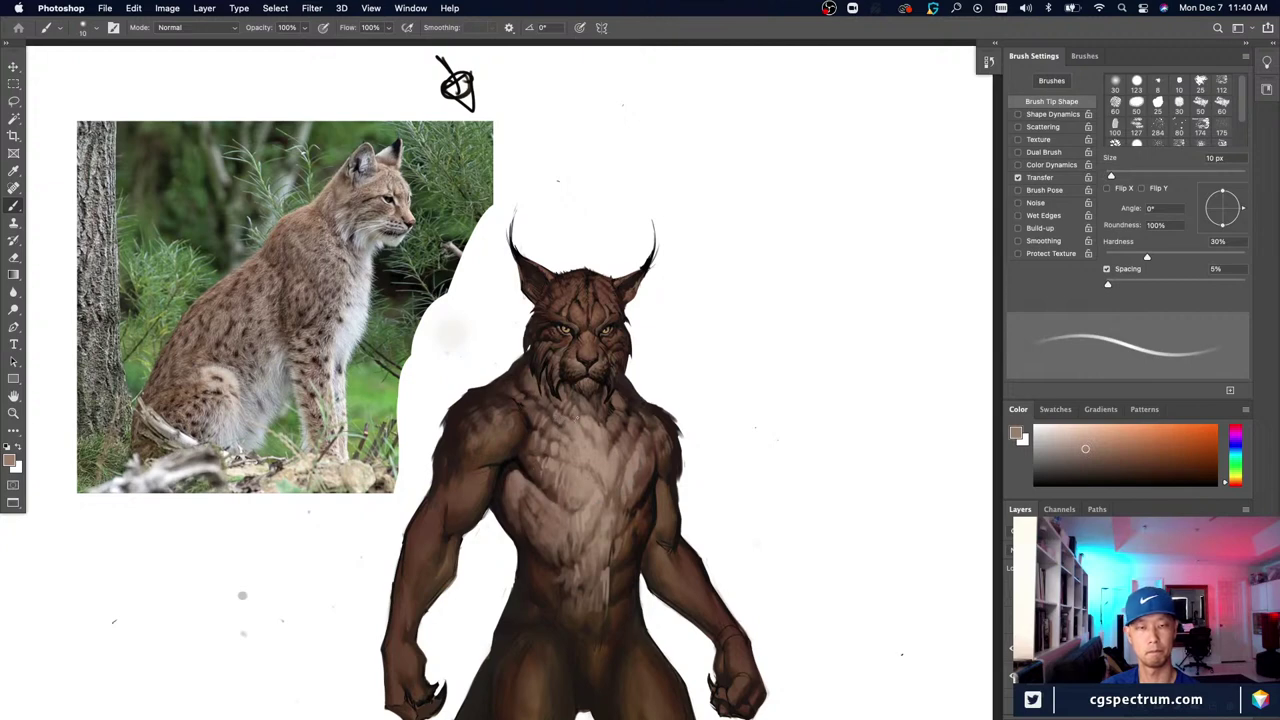
key(bracketleft)
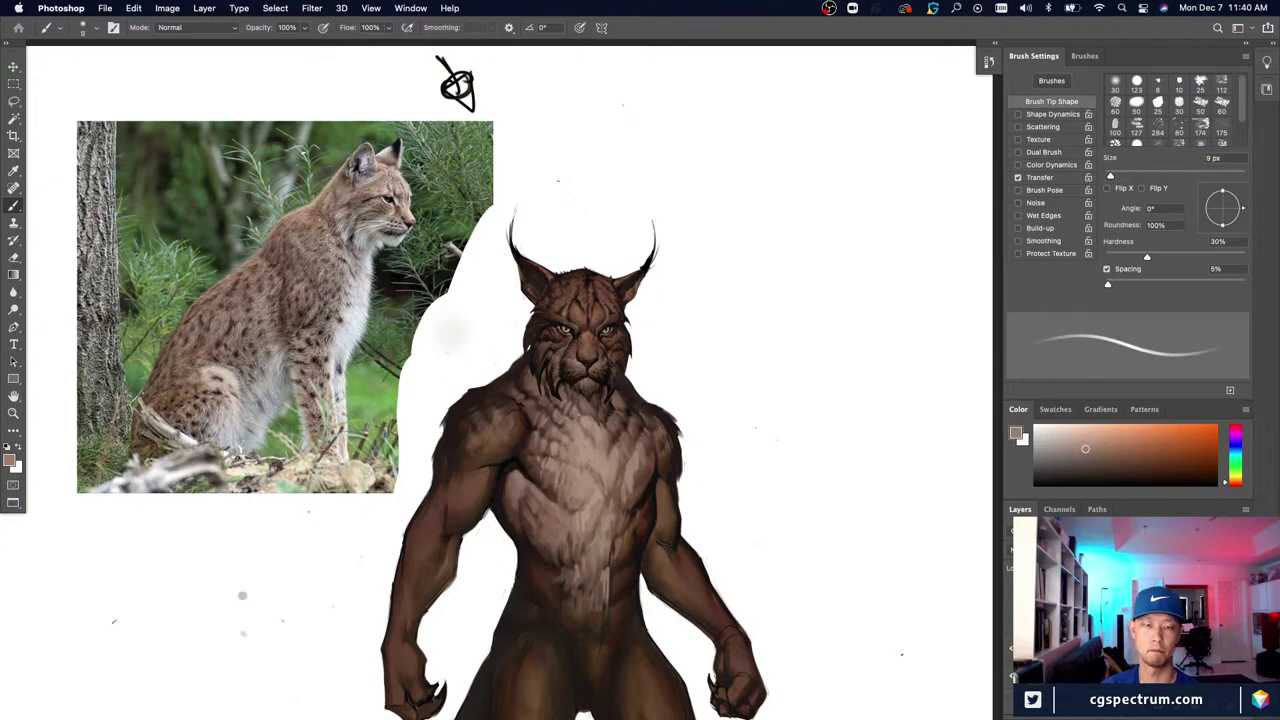
alt+click(556, 428)
key(bracketright)
key(bracketright)
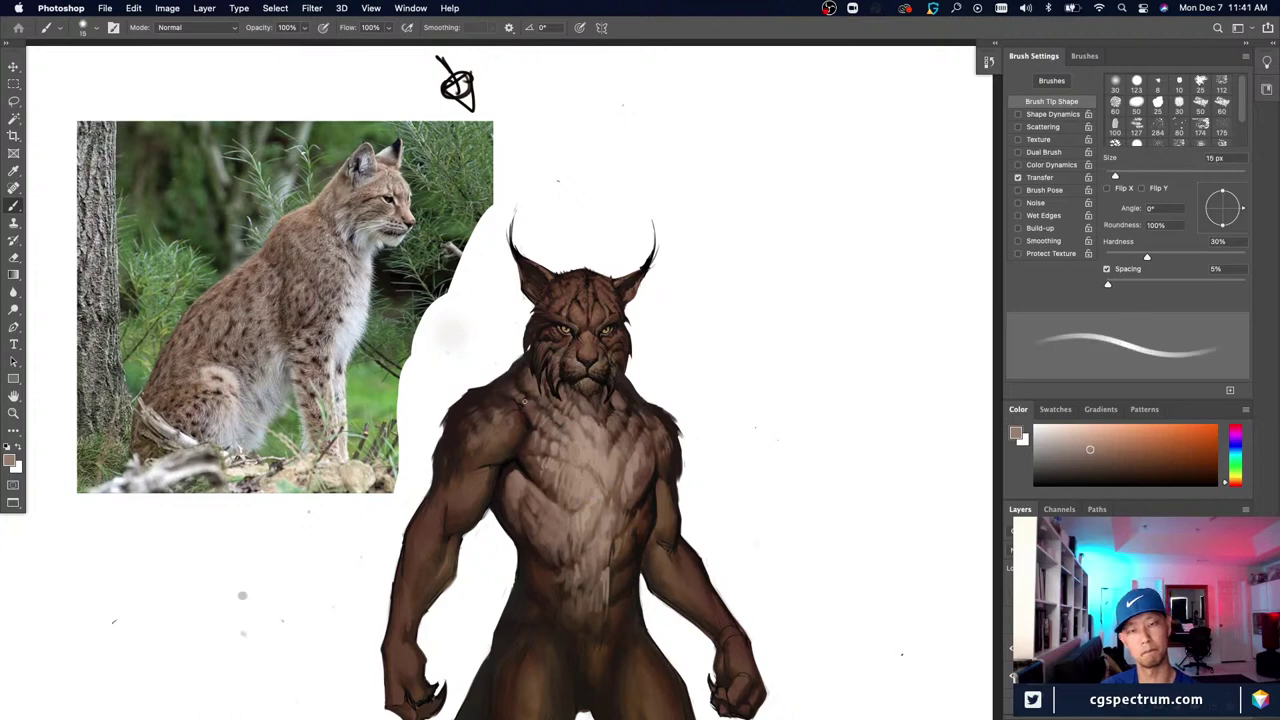
key(bracketleft)
alt+click(539, 419)
key(bracketright)
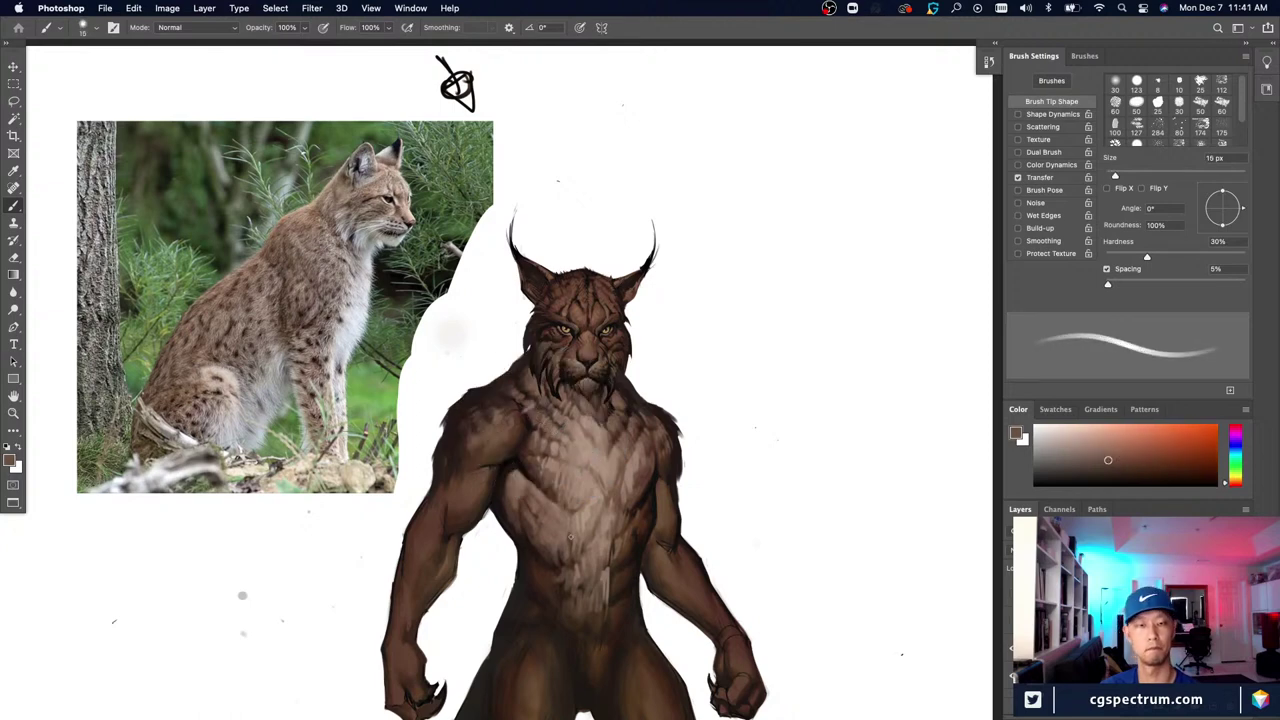
Step: Switch to the 40 px Eraser and examine how the chest fur reads on the whole figure beside the lynx reference
key(super+minus)
key(super+plus)
key(e)
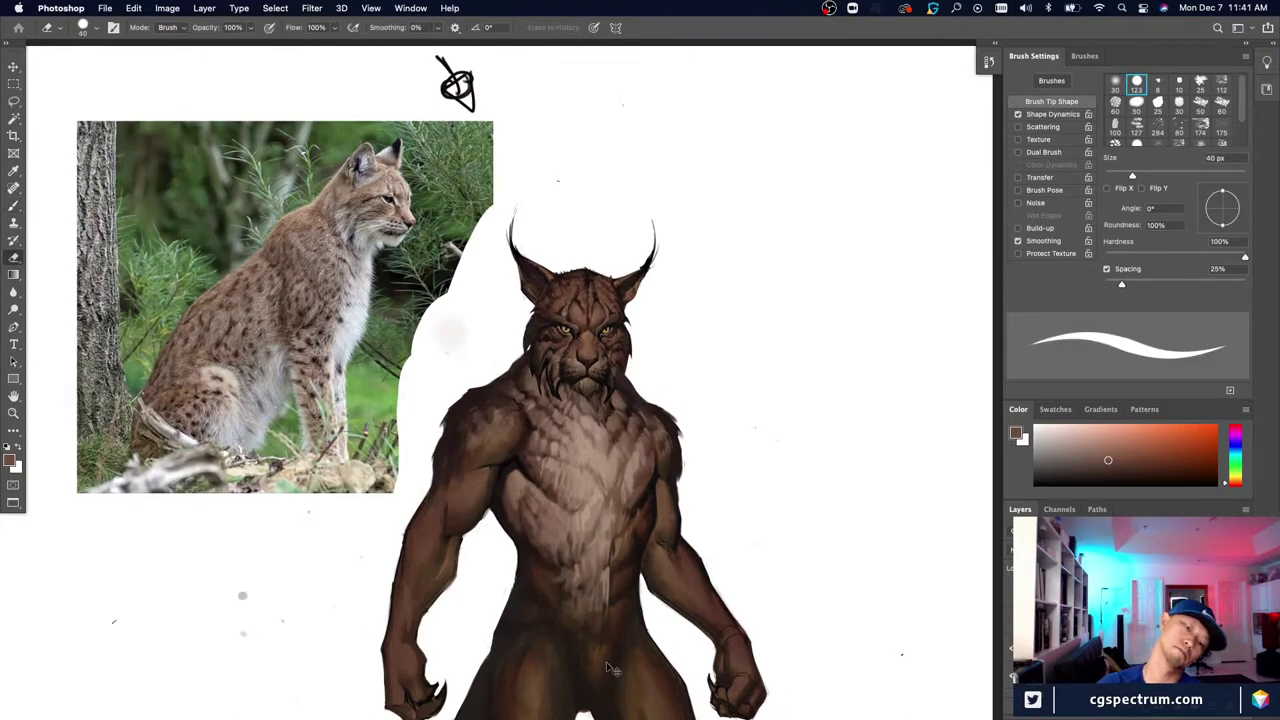
key(super+minus)
key(super+minus)
key(super+minus)
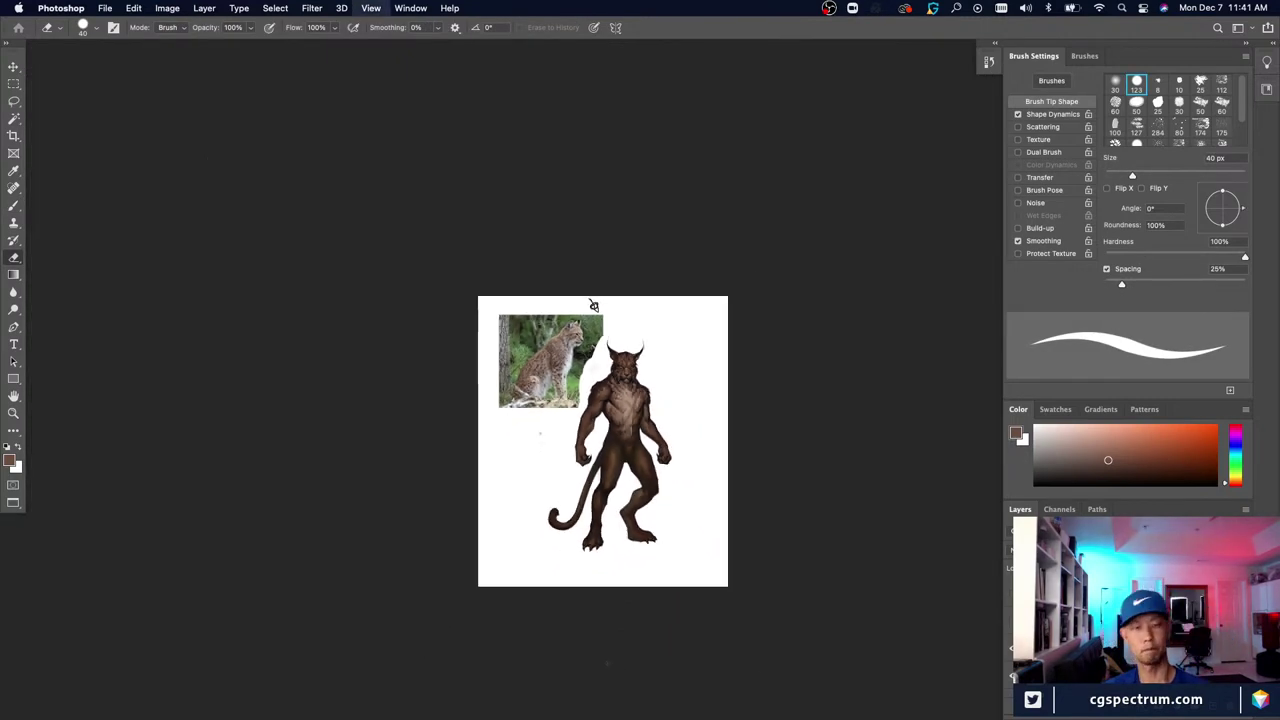
key(super+plus)
key(super+plus)
key(super+plus)
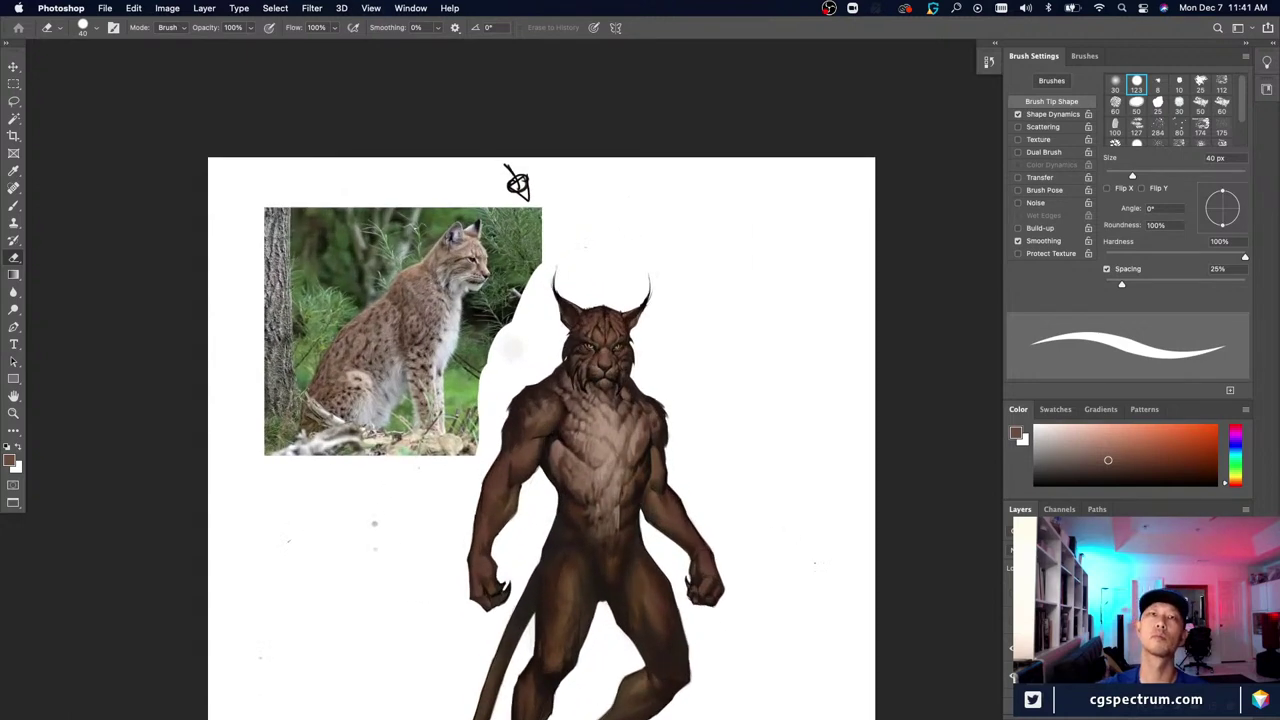
Step: Return to the 15 px brush and touch up the central chest fur with sampled pale tones, reducing the brush for finer strokes
key(b)
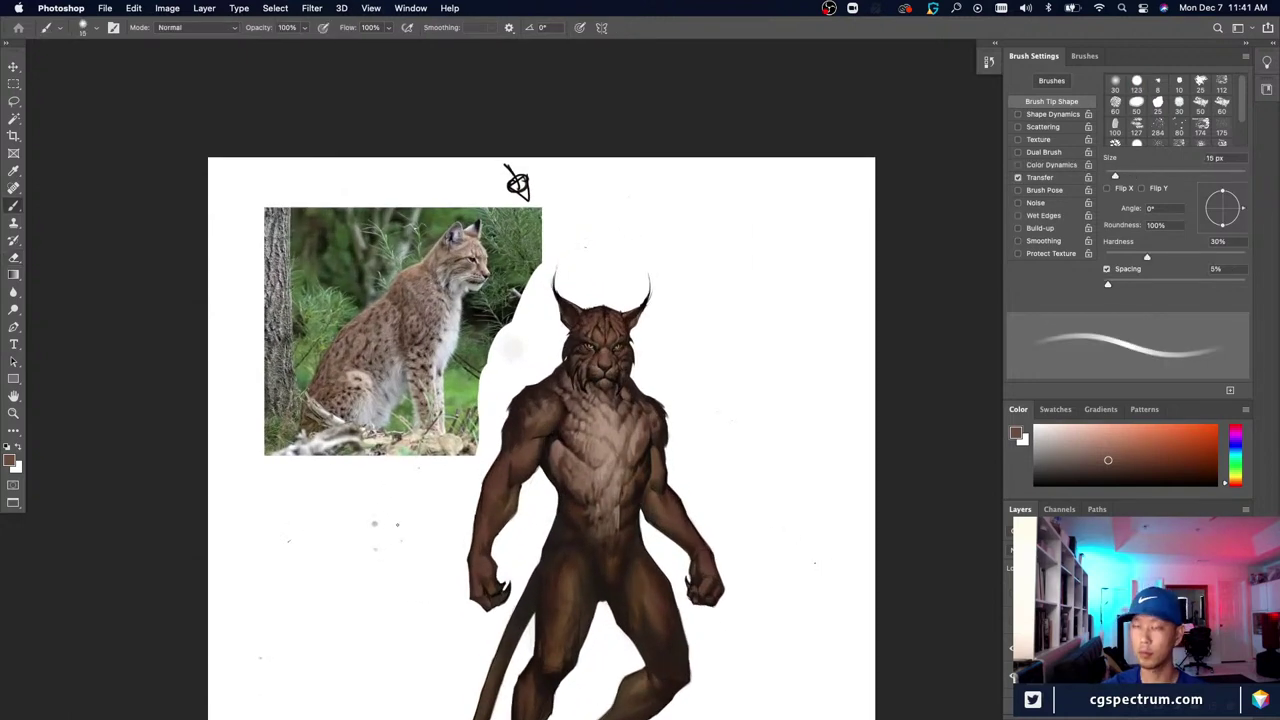
key(super+plus)
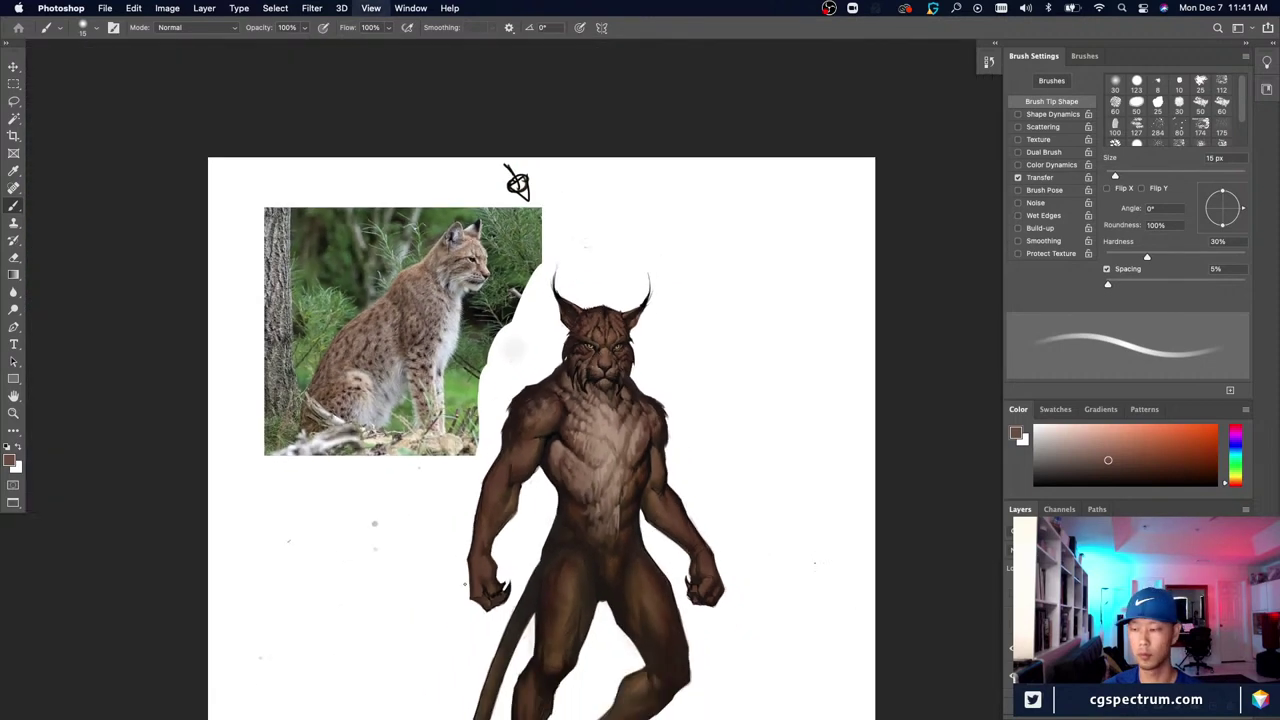
key(super+minus)
key(super+plus)
scroll(450, 640, down, 3)
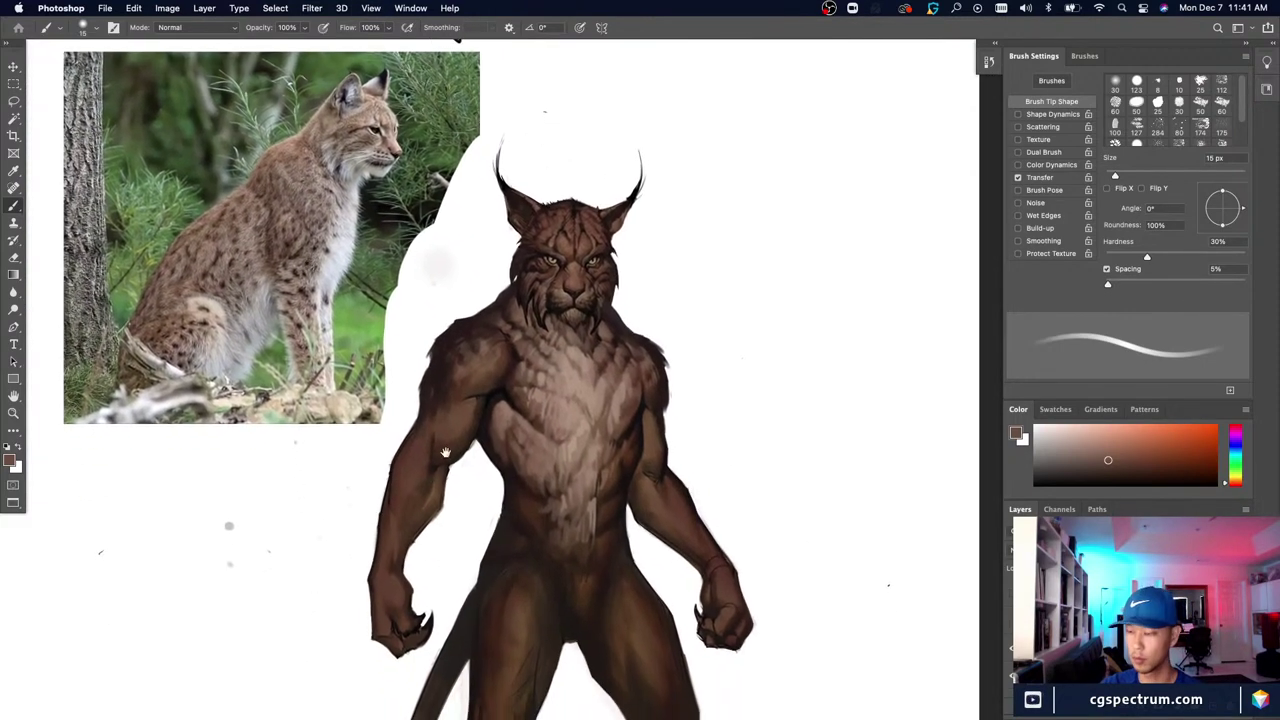
alt+click(592, 446)
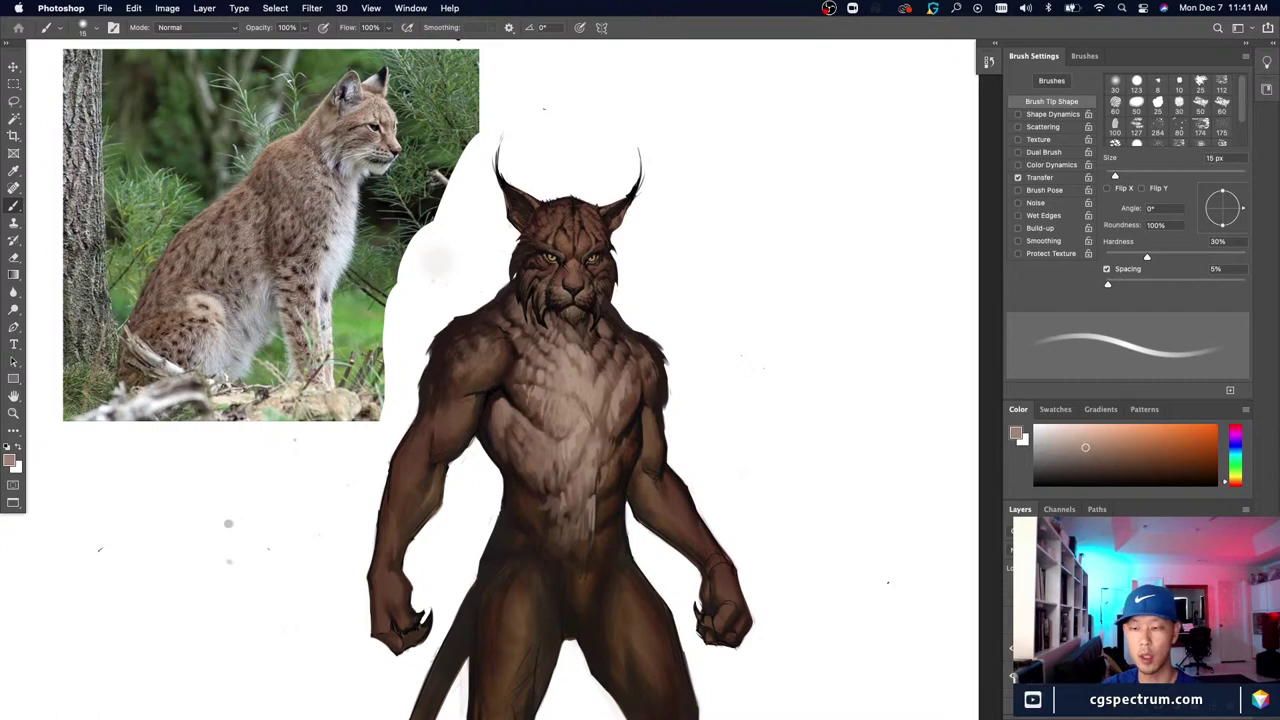
alt+click(595, 391)
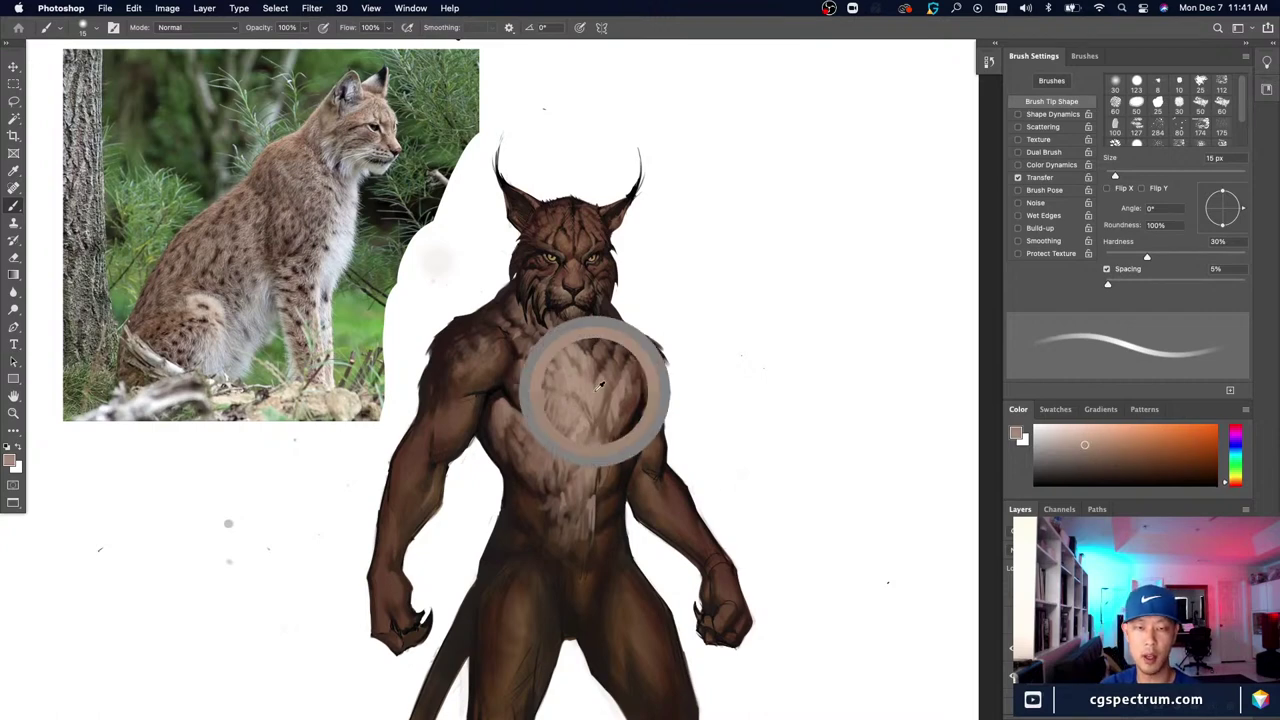
key(bracketleft)
key(bracketleft)
Step: Blend the inner right pectoral's fur with sampled mid and pale tones, using a 20 px brush
alt+click(613, 397)
key(bracketright)
key(bracketright)
key(bracketright)
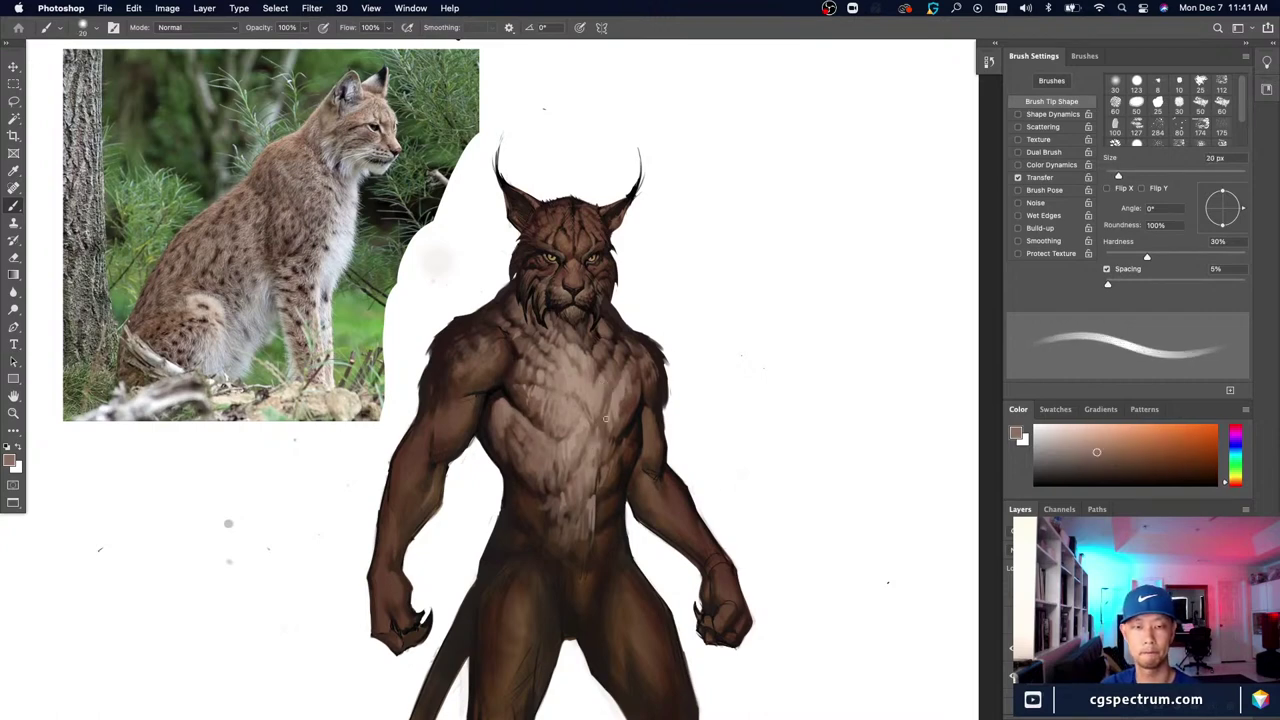
alt+click(590, 420)
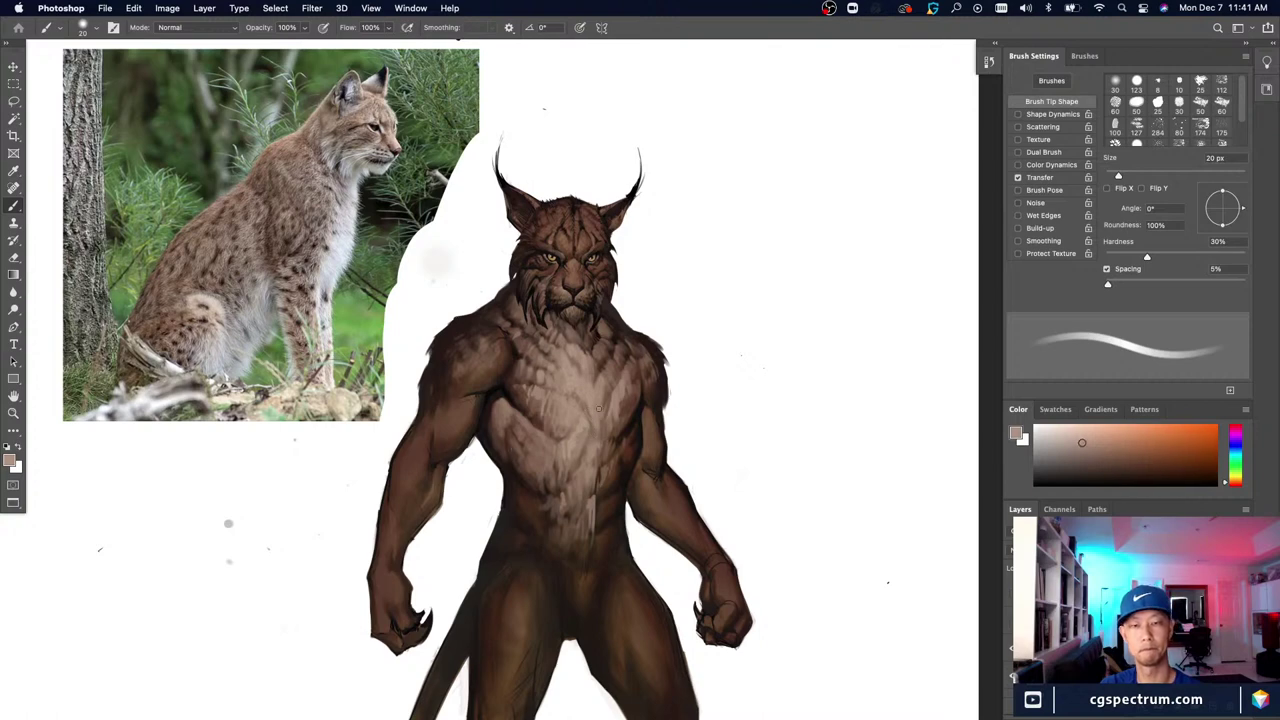
Step: Detail the upper right chest fur in a tone sampled from the right pectoral, using the brush at 8 px and 10 px
alt+click(629, 384)
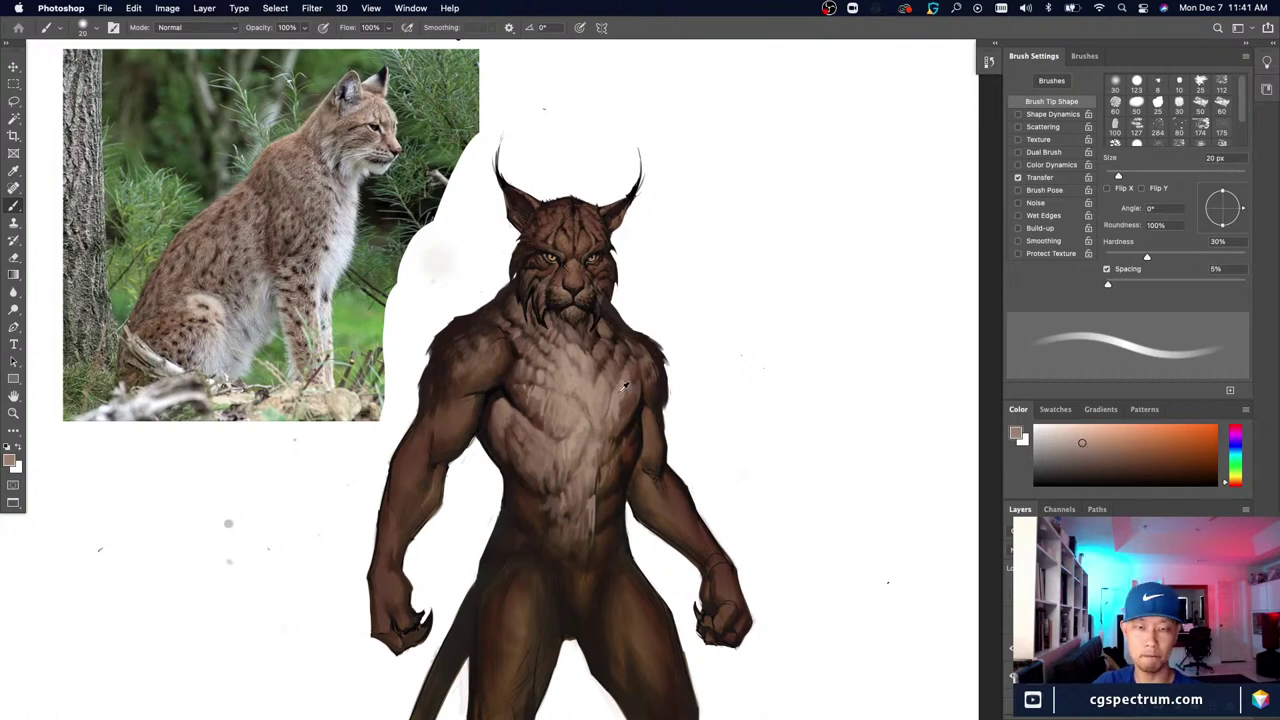
key(bracketleft)
key(bracketleft)
key(bracketleft)
key(bracketleft)
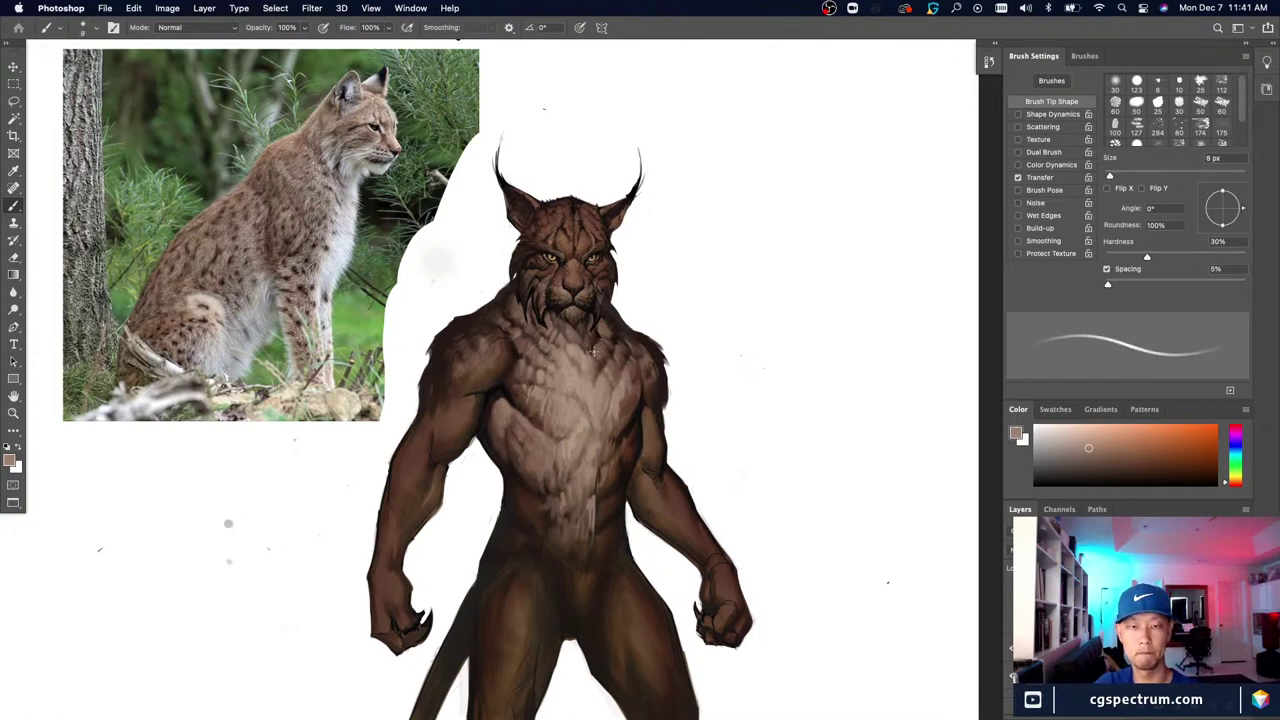
key(bracketright)
key(bracketright)
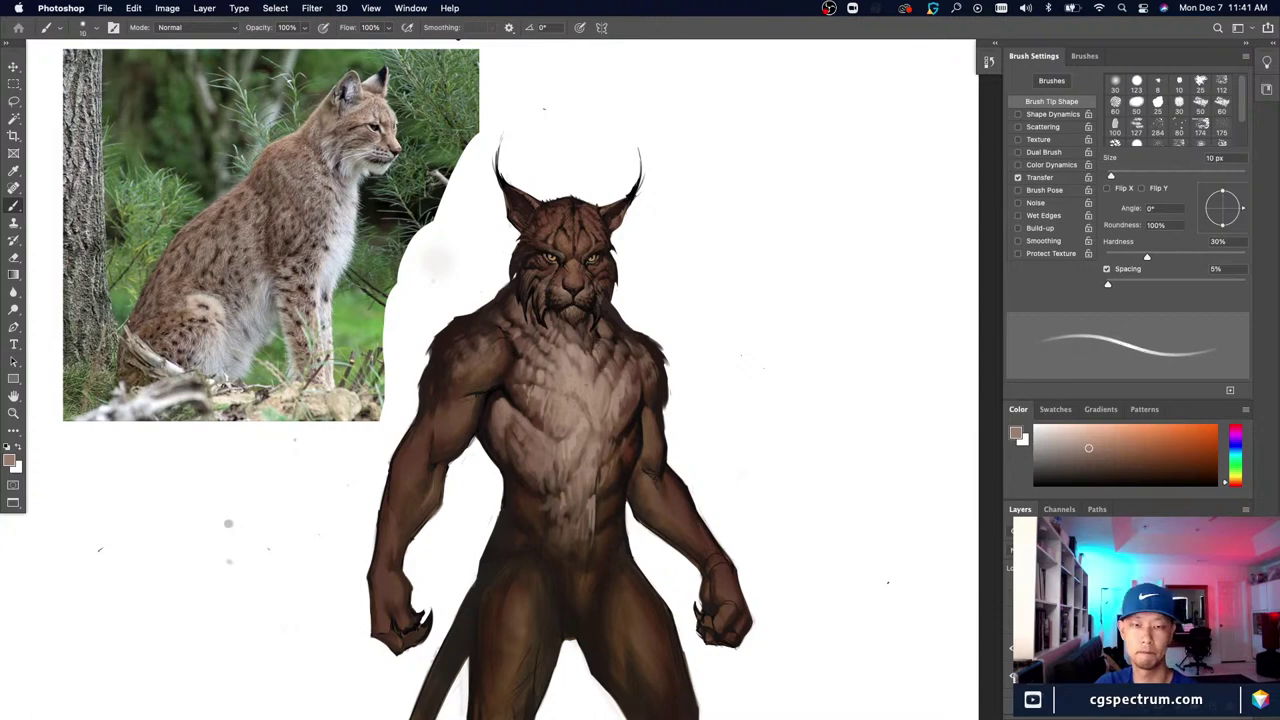
Step: Soften the right pectoral's fur with broad strokes in sampled brown and pale tones, using a 30 px brush
alt+click(630, 379)
key(bracketright)
key(bracketright)
key(bracketright)
key(bracketright)
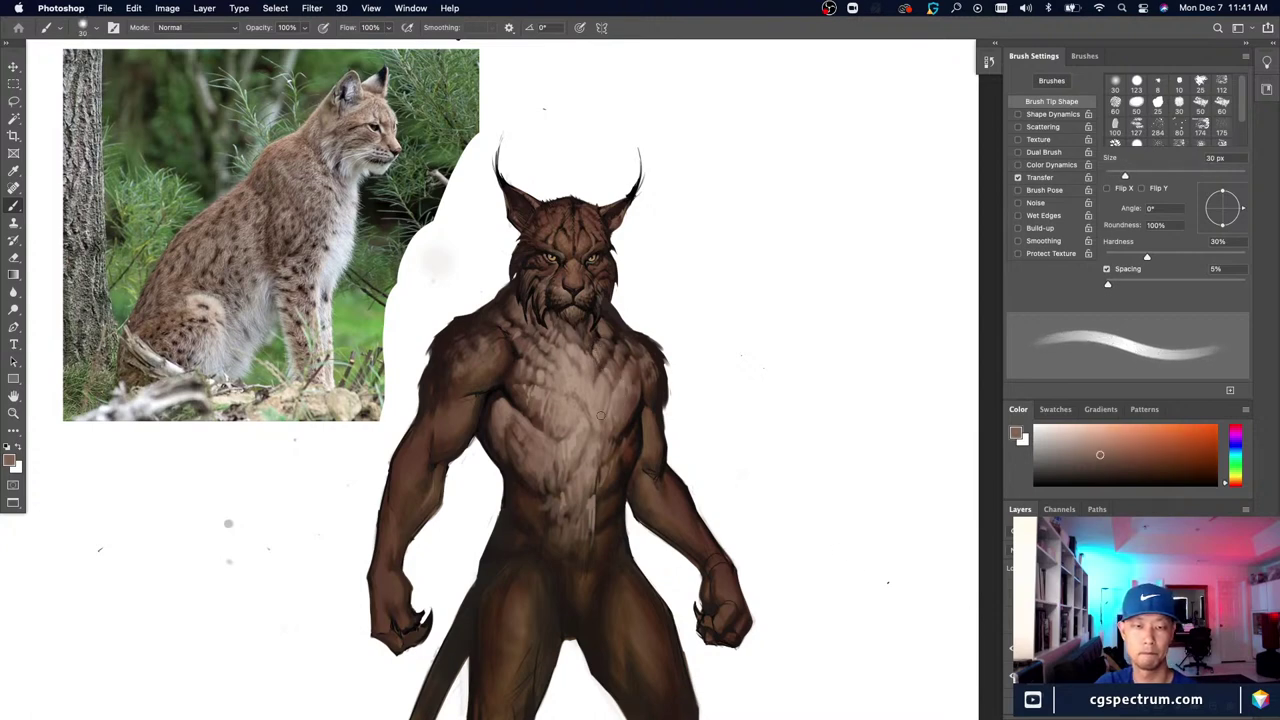
alt+click(601, 414)
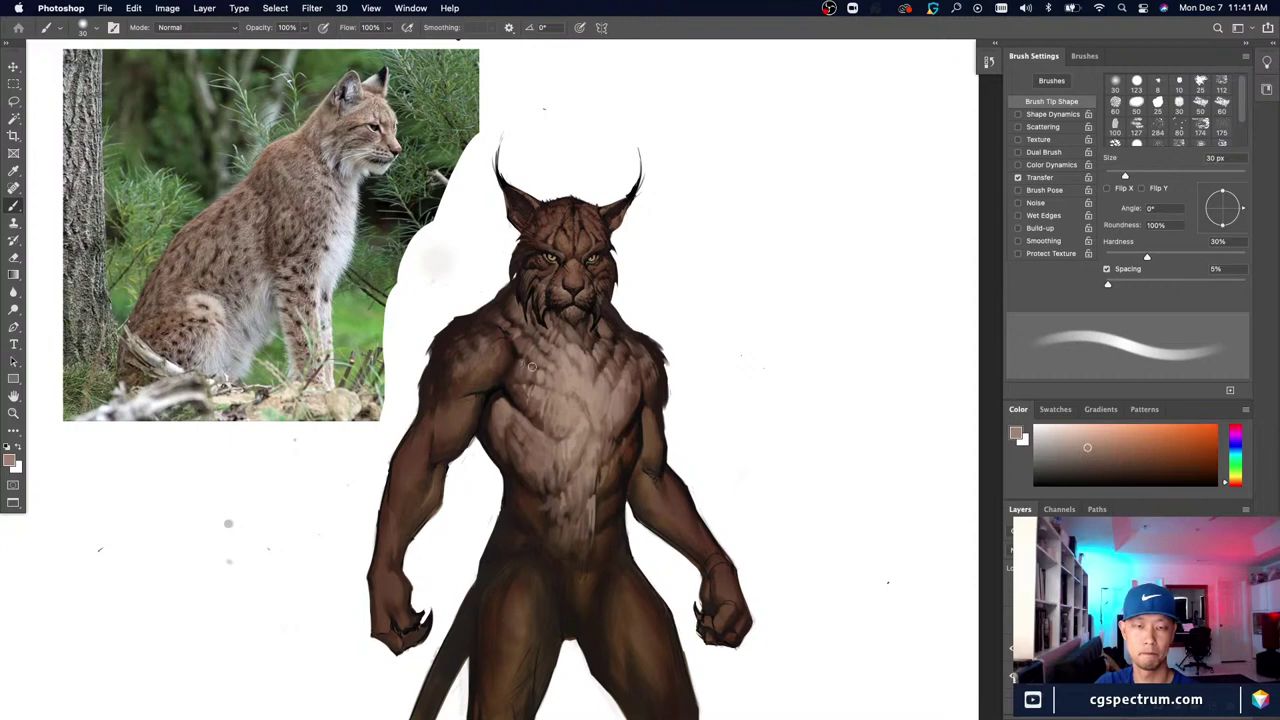
Step: Add pale fur across the pectorals in tones sampled from the chest centre, reducing the brush from 25 px to 15 px and 9 px
alt+click(597, 388)
key(bracketleft)
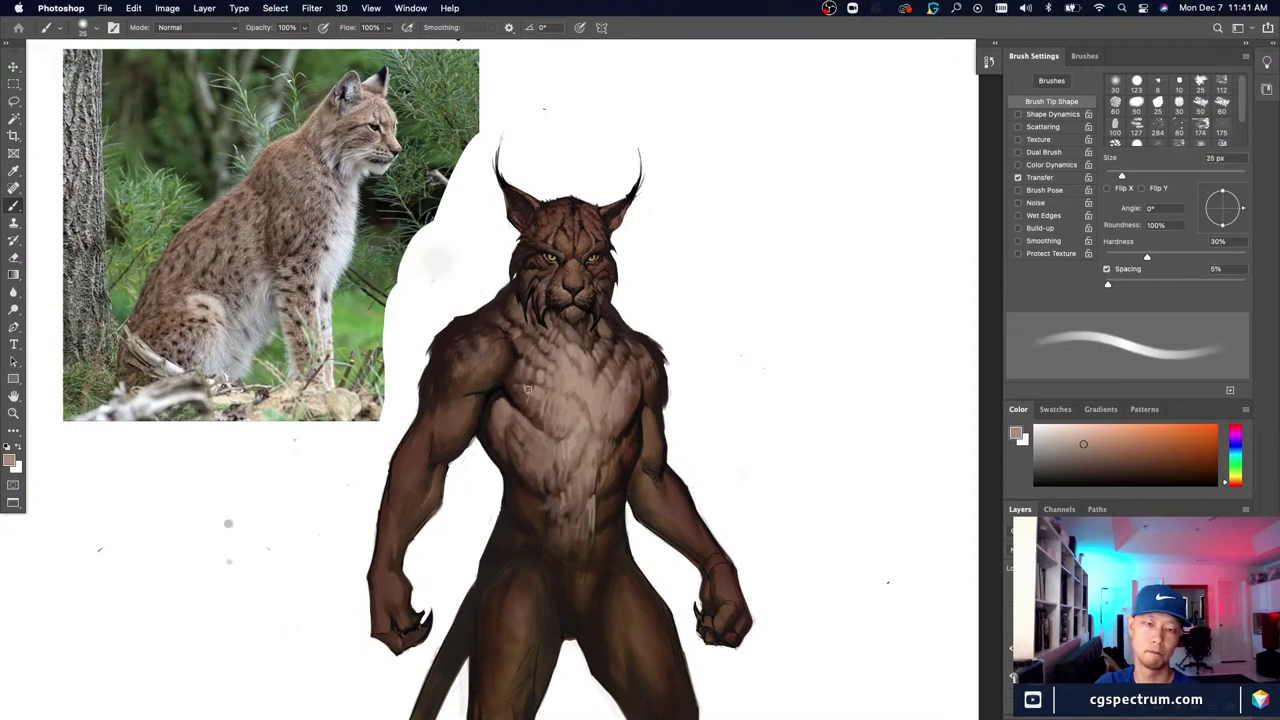
key(bracketleft)
key(bracketleft)
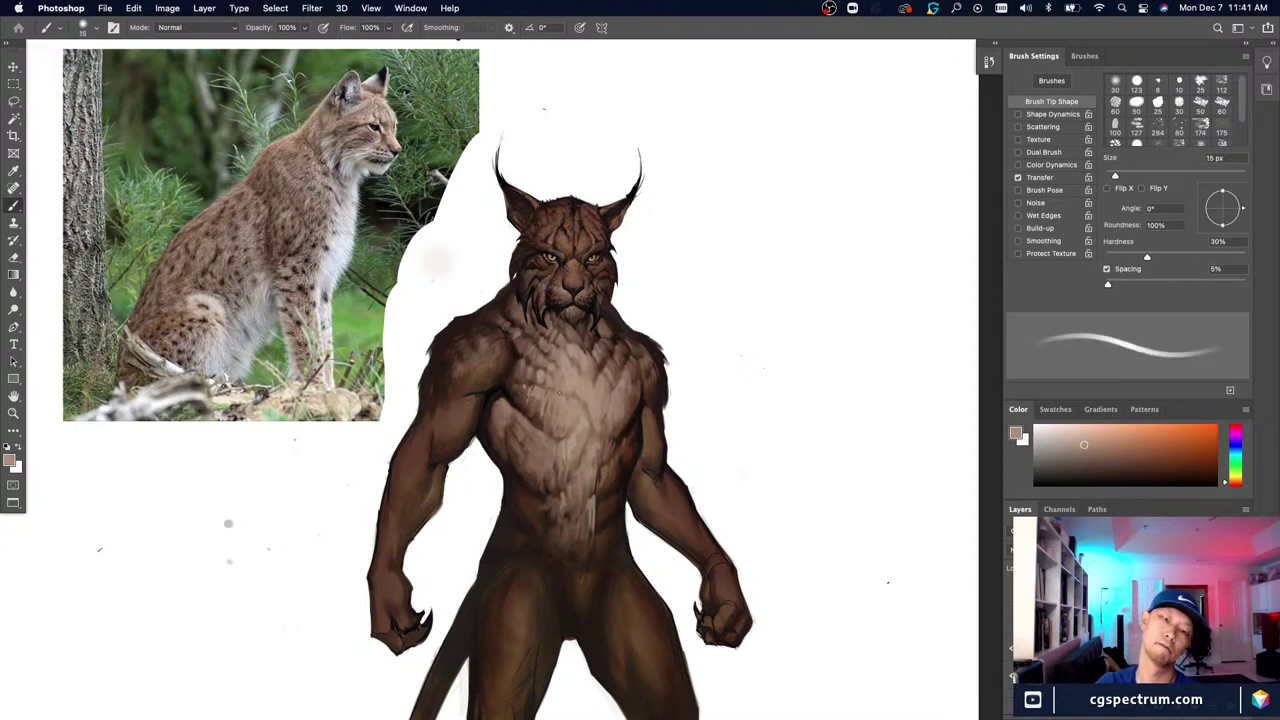
alt+click(590, 384)
key(bracketleft)
key(bracketleft)
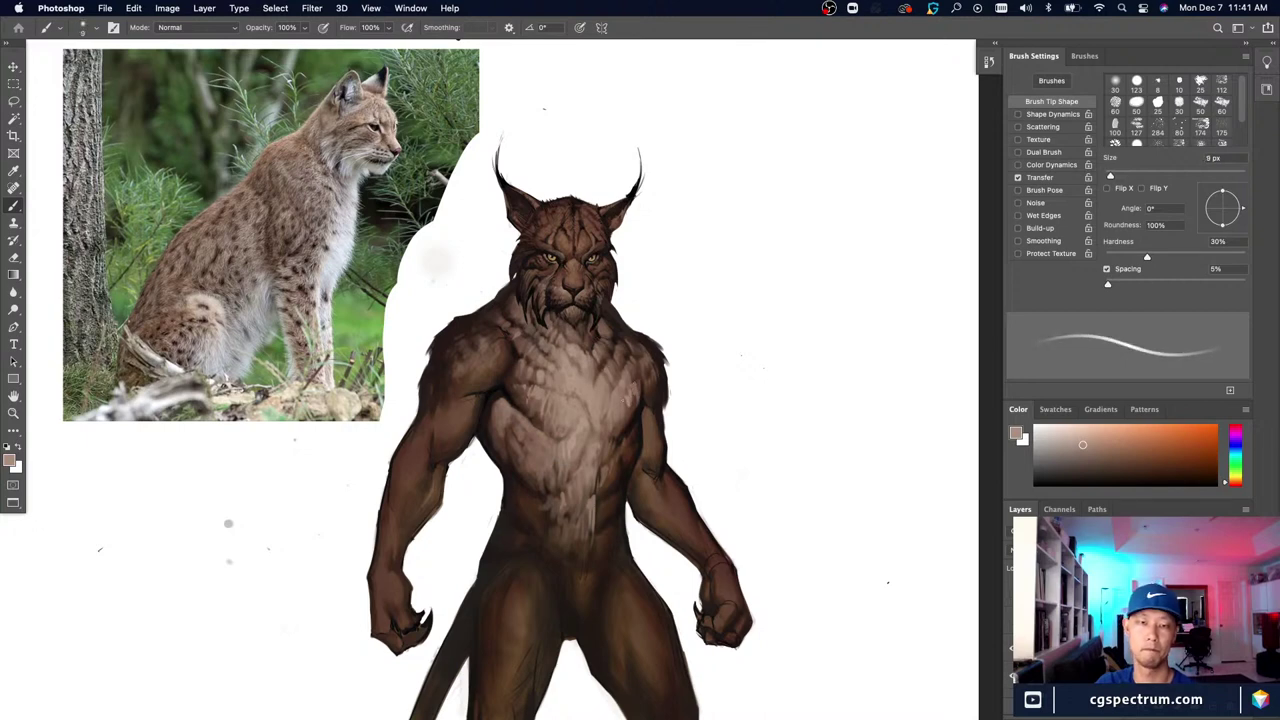
Step: Shade the right pectoral's outer edge with sampled dark brown tones, using a 15 px brush
alt+click(632, 388)
key(bracketright)
key(bracketright)
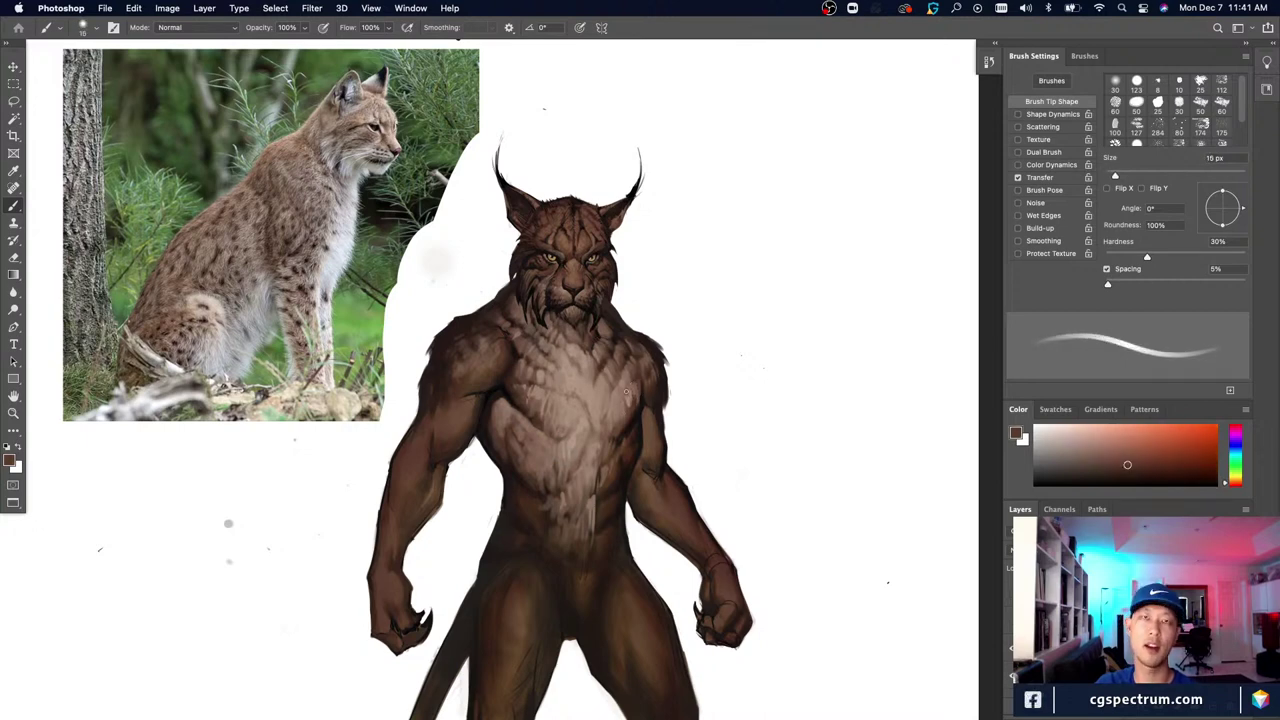
alt+click(633, 408)
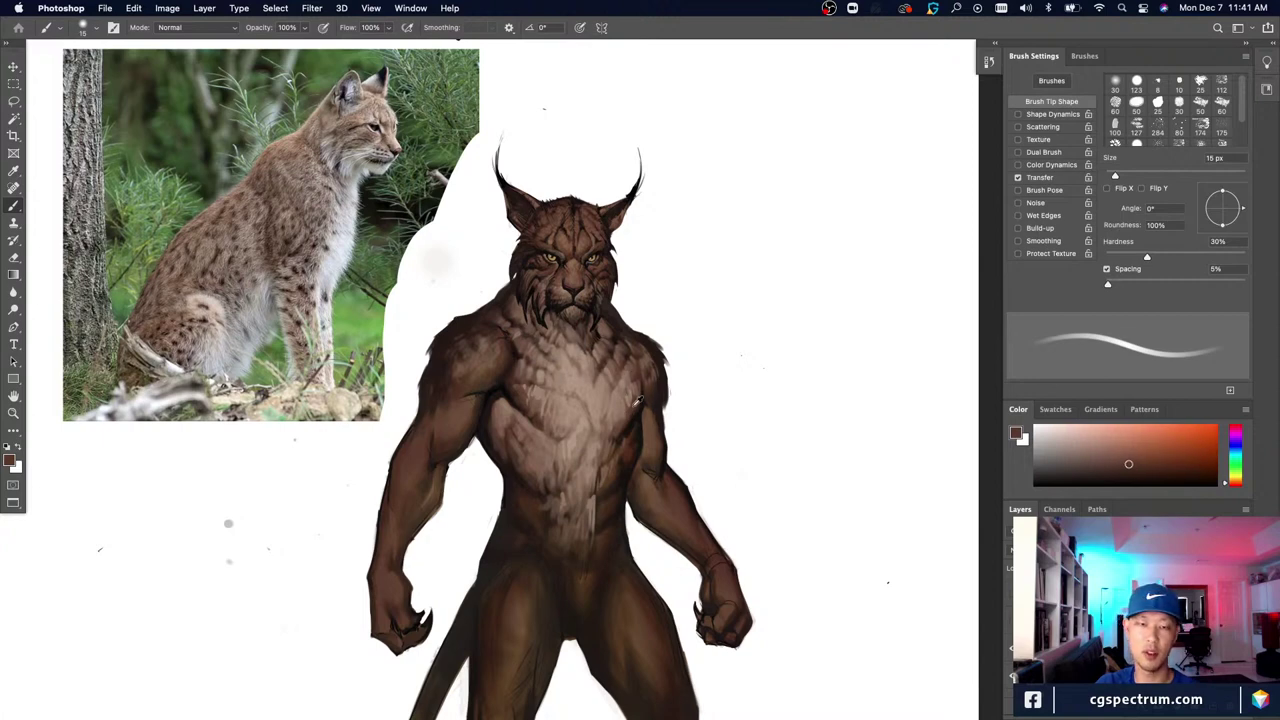
alt+click(633, 406)
Step: Blend the right pectoral's lower fur with sampled pale and mid tones, using the brush at 15 px and 10 px
alt+click(616, 396)
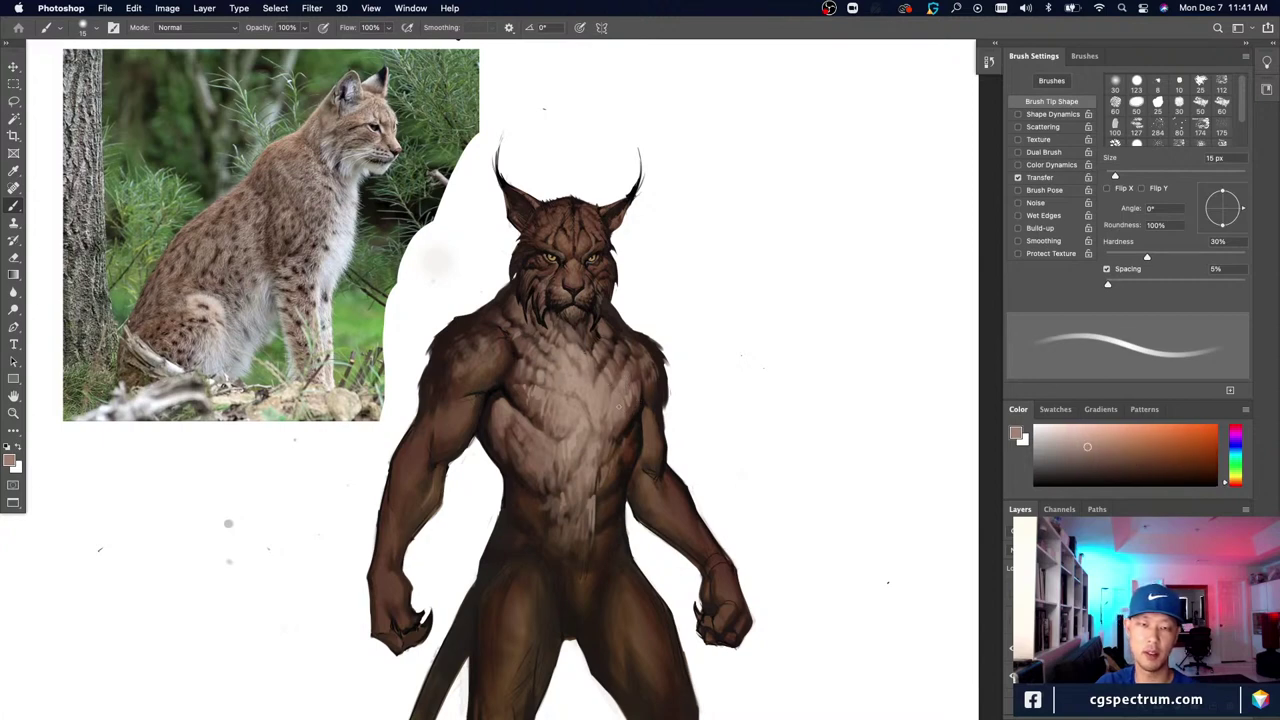
alt+click(631, 399)
drag(633, 395, 629, 416)
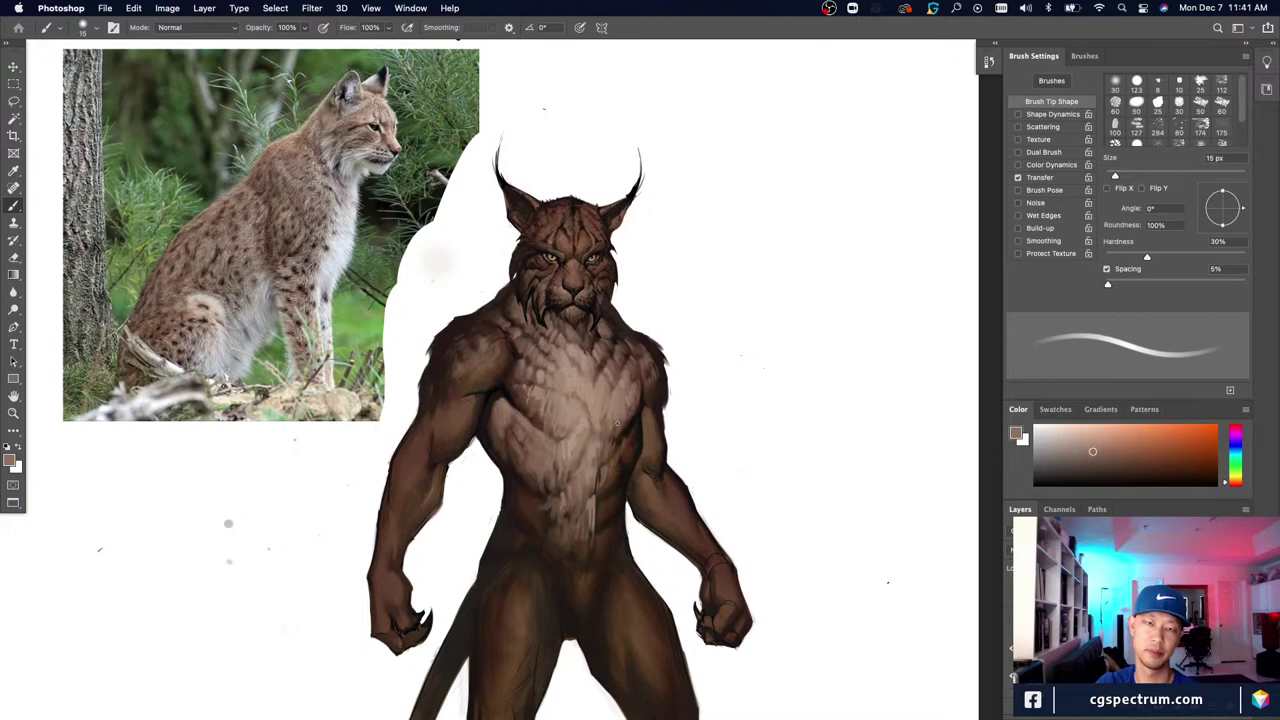
alt+click(611, 413)
key(bracketleft)
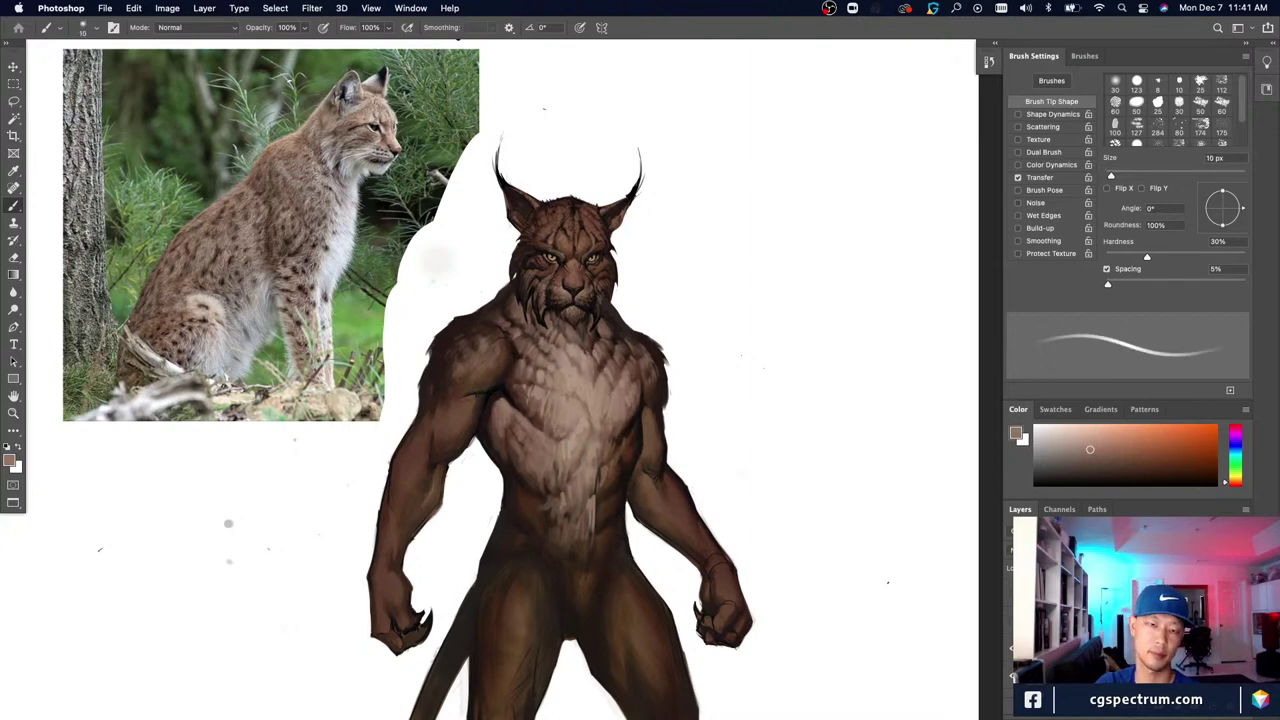
Step: Detail the upper right chest with thin strokes in sampled brown tones, reducing the brush to 6 px and 5 px
alt+click(620, 375)
key(bracketleft)
key(bracketleft)
key(bracketleft)
key(bracketleft)
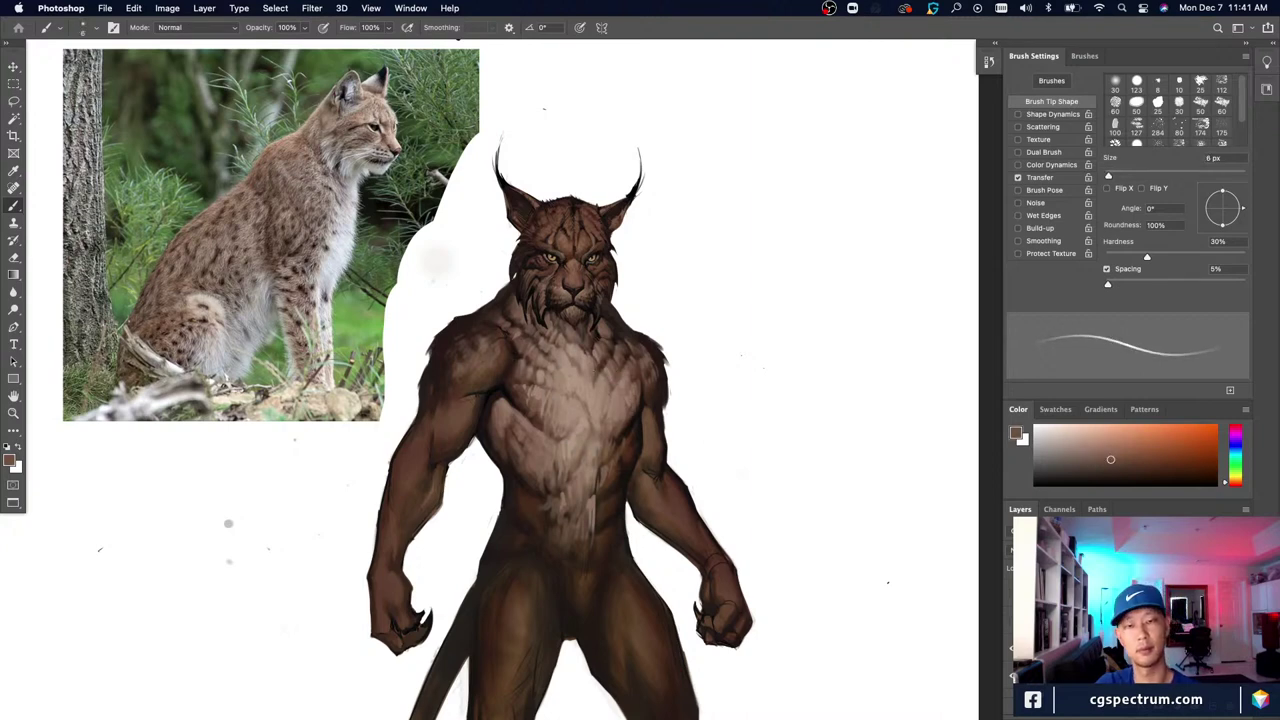
alt+click(609, 380)
key(bracketleft)
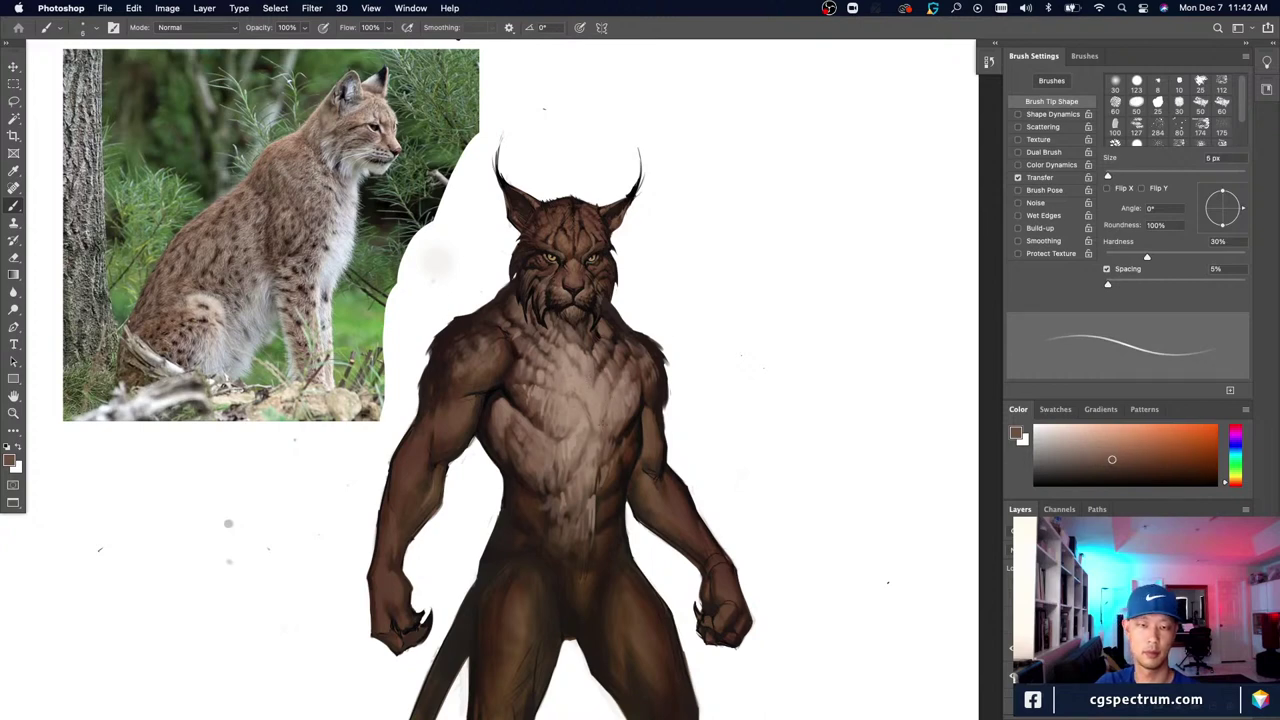
Step: Blend the fur between the pectorals with pale tones sampled from the chest centre, enlarging the brush to 9 px and 10 px
alt+click(578, 393)
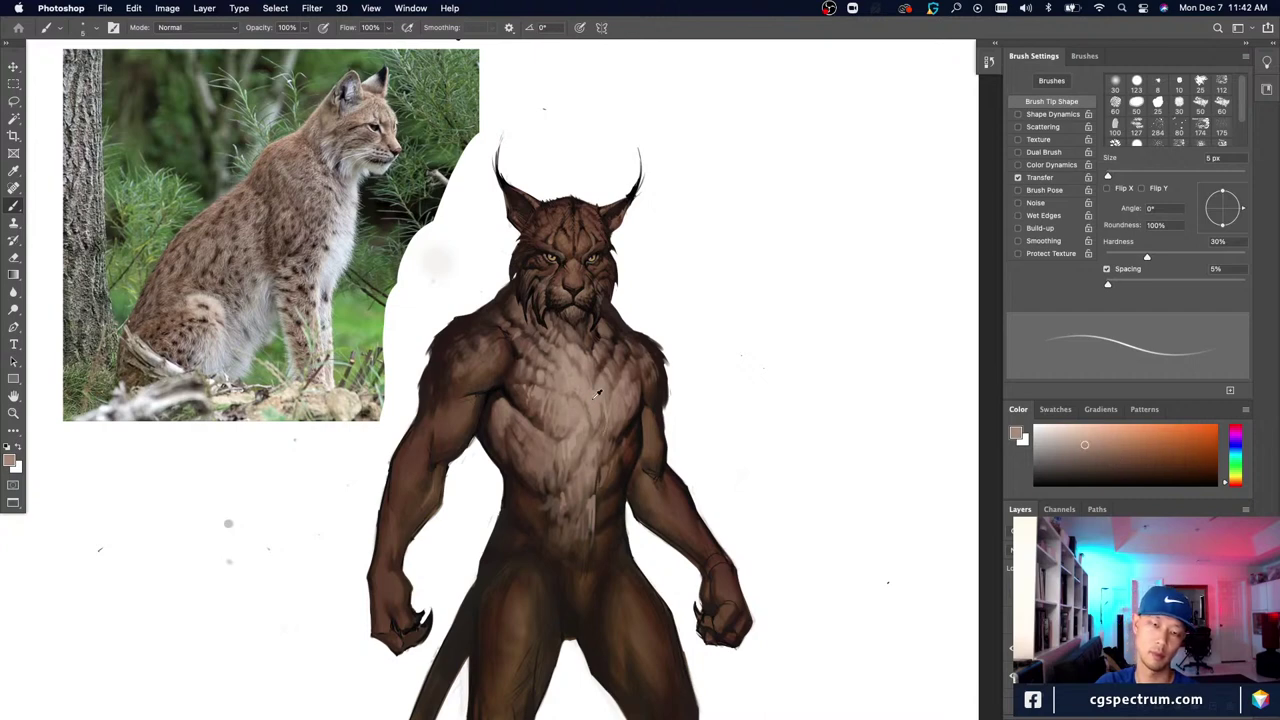
alt+click(597, 393)
key(bracketright)
key(bracketright)
key(bracketright)
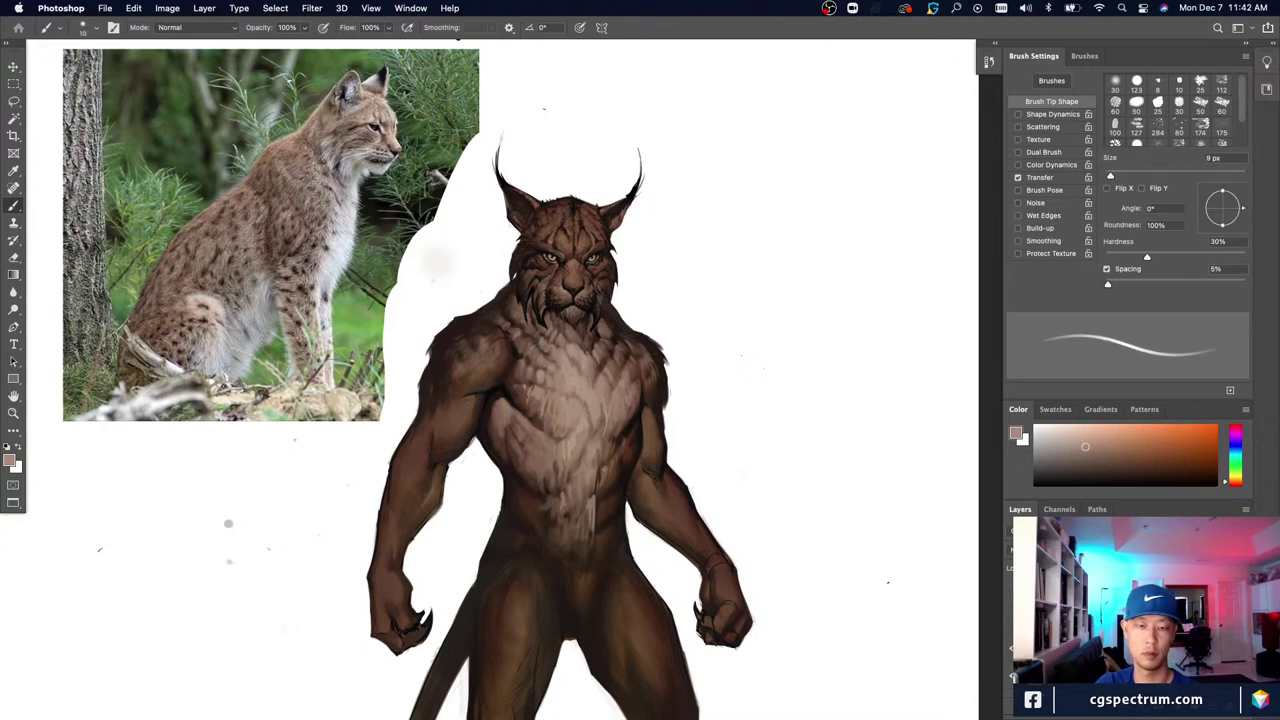
key(bracketright)
key(bracketright)
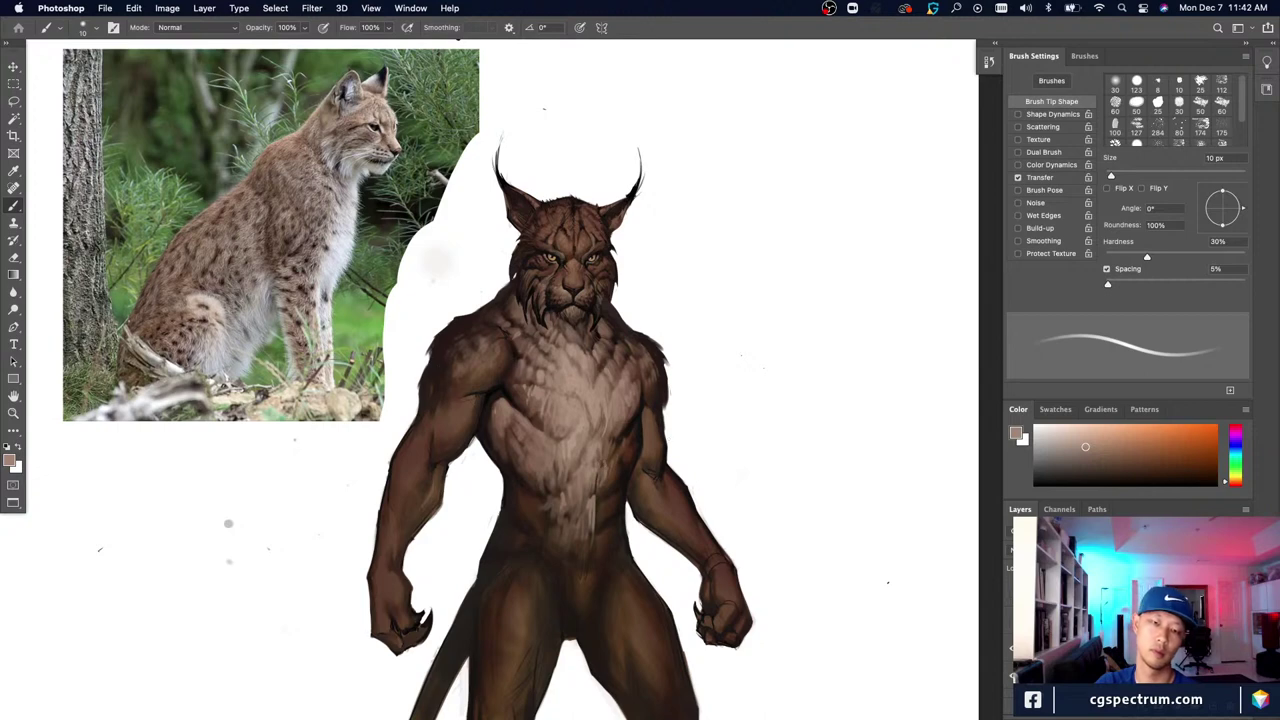
Step: Paint fine pale fur strokes down the sternum in a lighter sampled tone, reducing the brush to 7 px
alt+click(581, 424)
key(bracketleft)
key(bracketleft)
key(bracketleft)
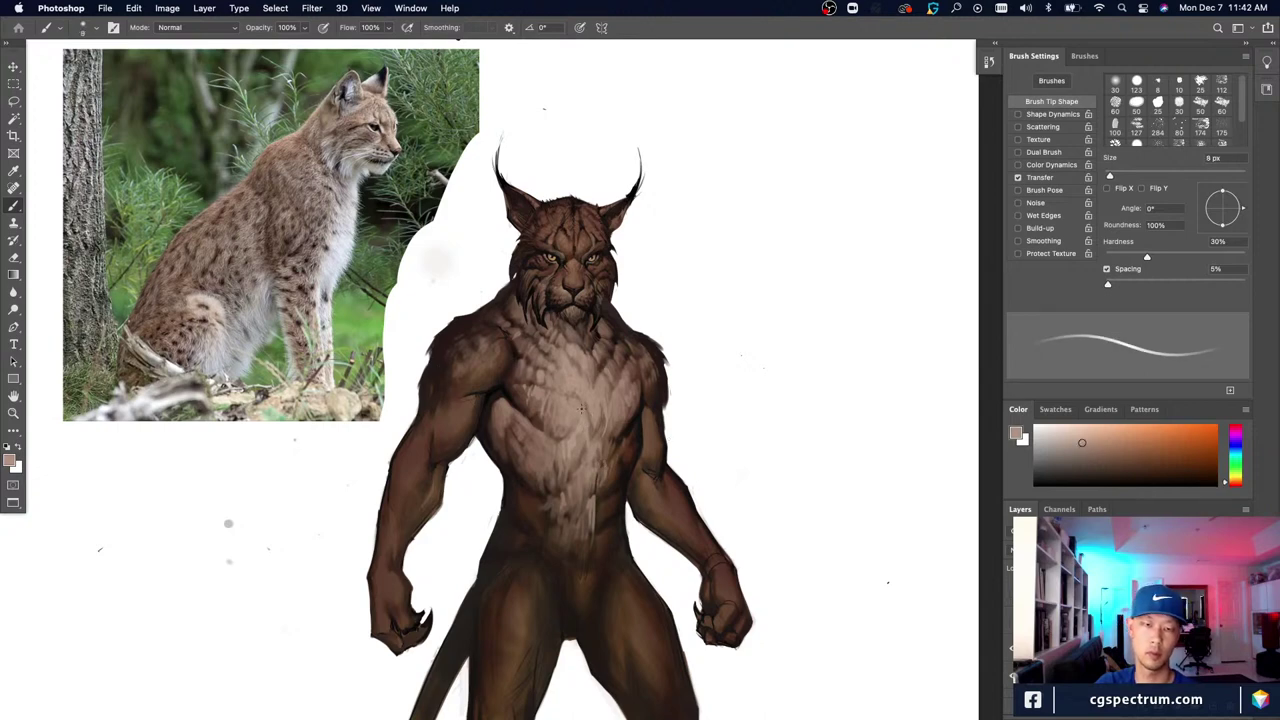
drag(585, 399, 575, 464)
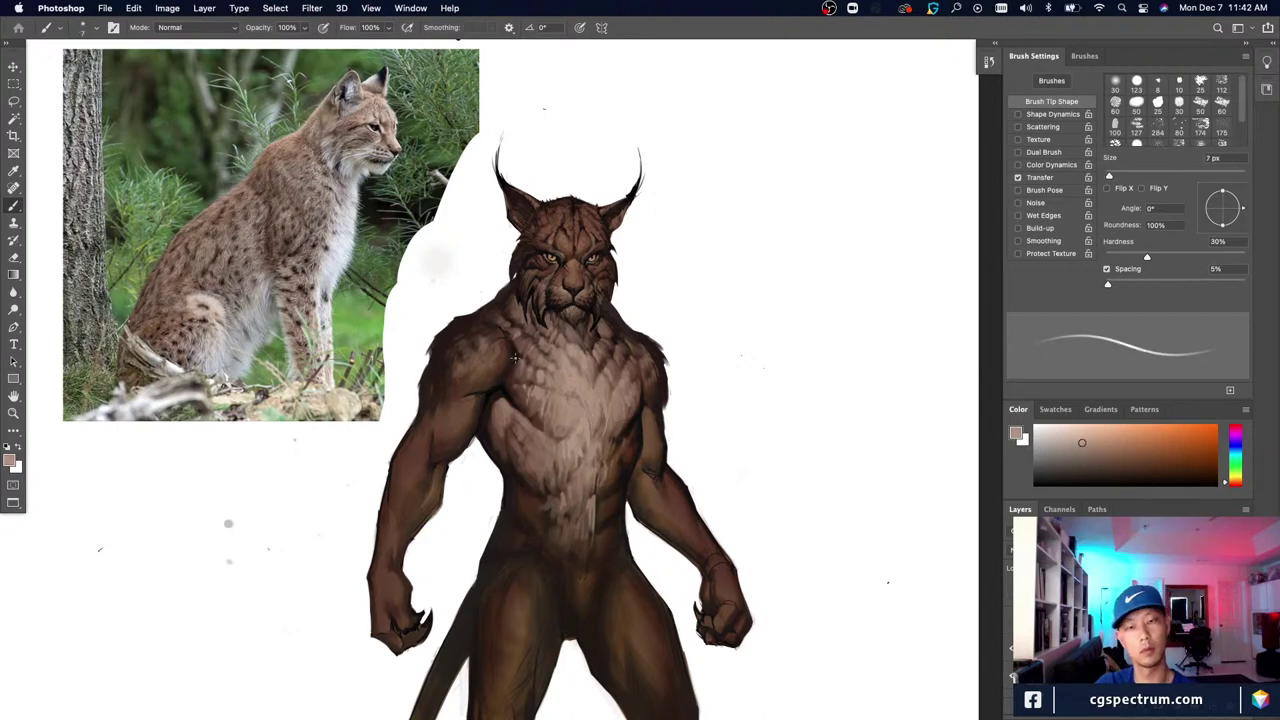
drag(605, 416, 600, 440)
drag(598, 412, 592, 442)
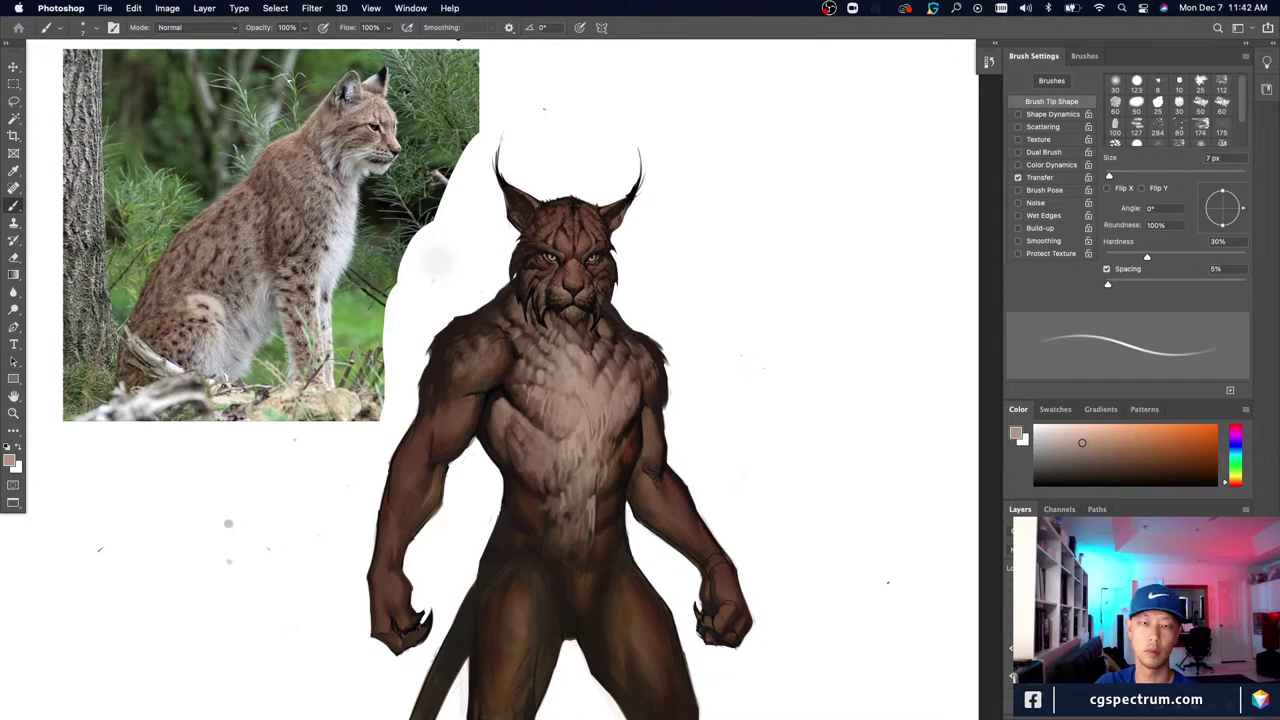
Step: Extend pale fur down the right side of the upper abdomen with sampled tones, enlarging the brush to 9 px and 10 px
key(bracketright)
alt+click(596, 446)
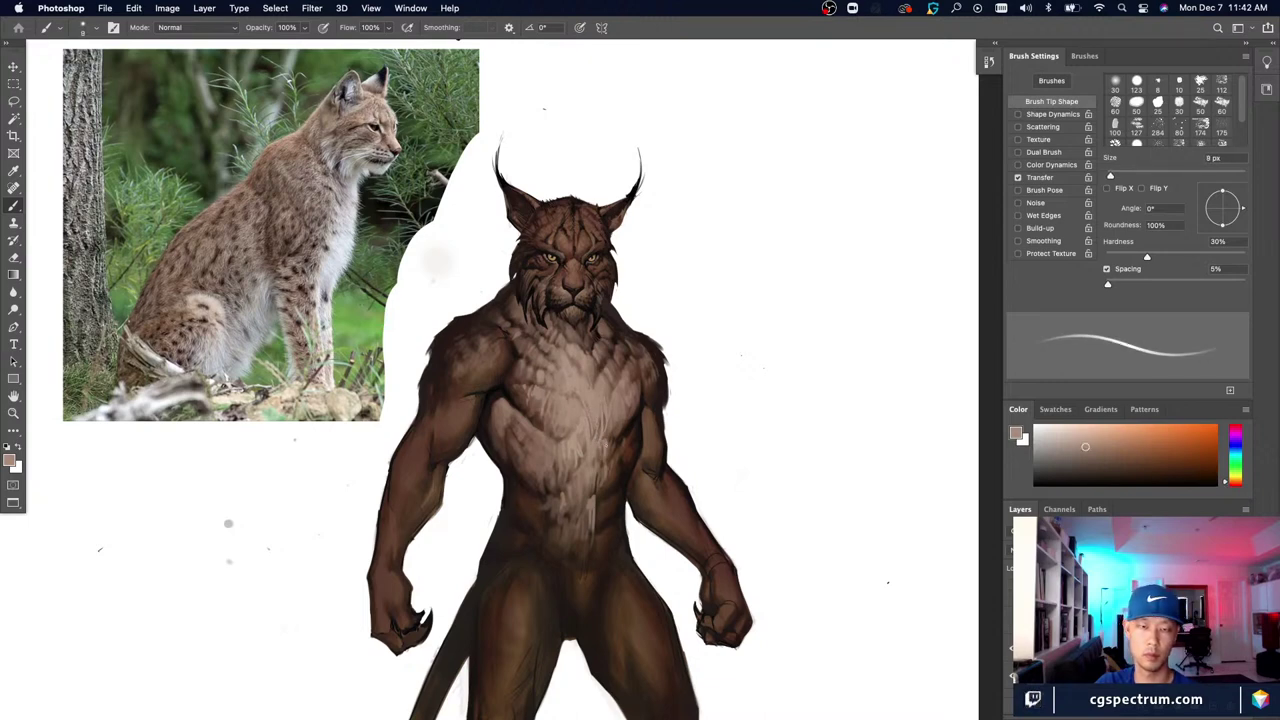
mouse_move(607, 448)
mouse_down()
mouse_move(598, 492)
mouse_move(610, 499)
mouse_up()
key(bracketright)
alt+click(592, 469)
key(bracketright)
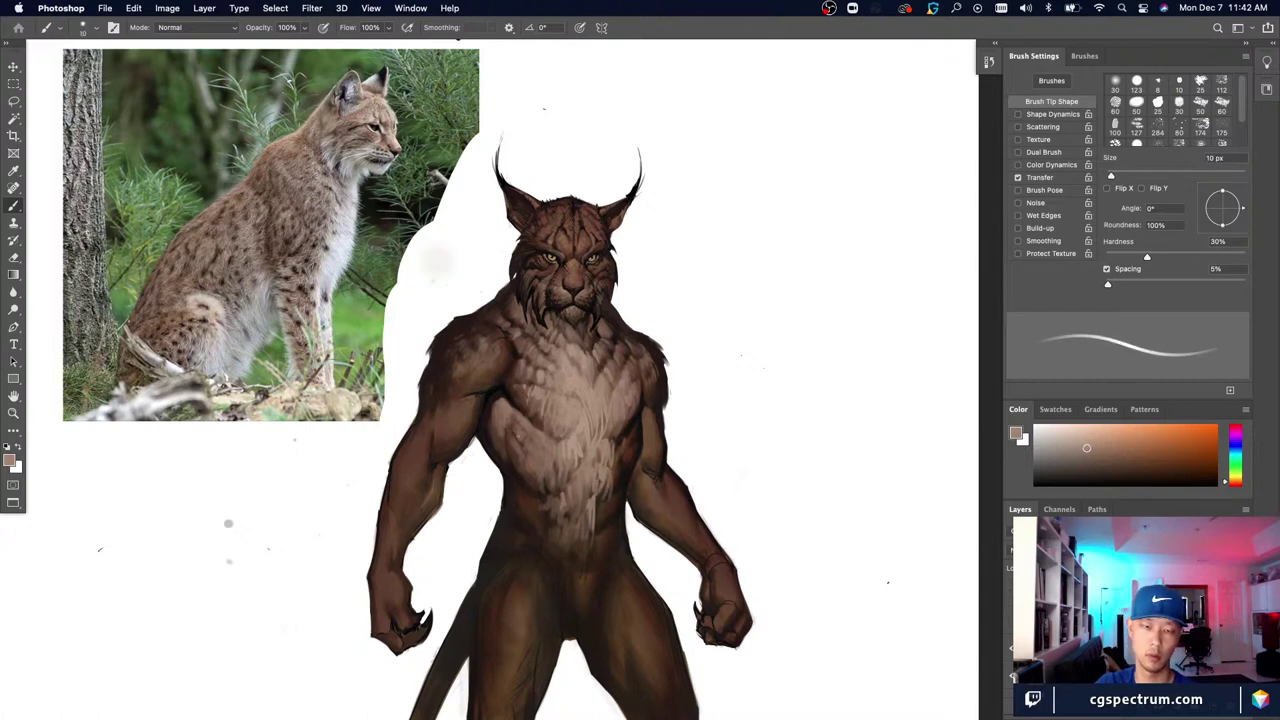
Step: Blend the lower abdomen's fur with sampled mid and brown tones, using the brush at 15 px and 10 px
alt+click(586, 500)
key(bracketright)
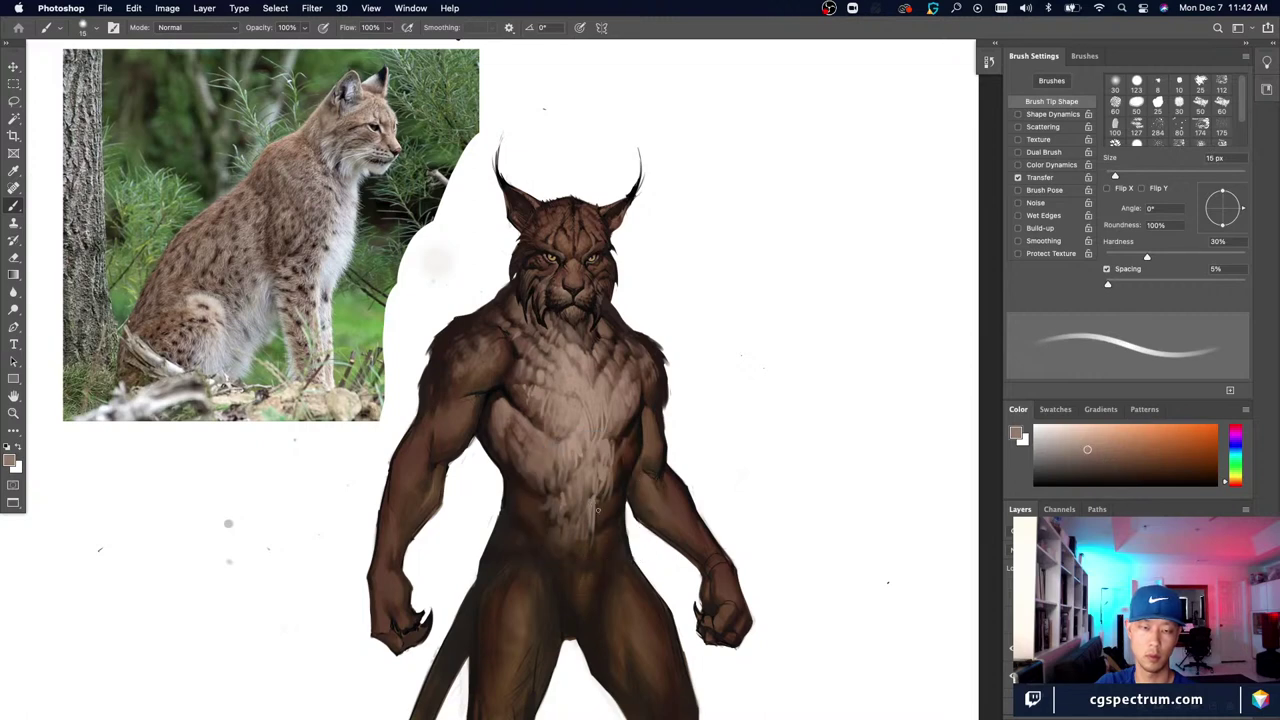
alt+click(600, 505)
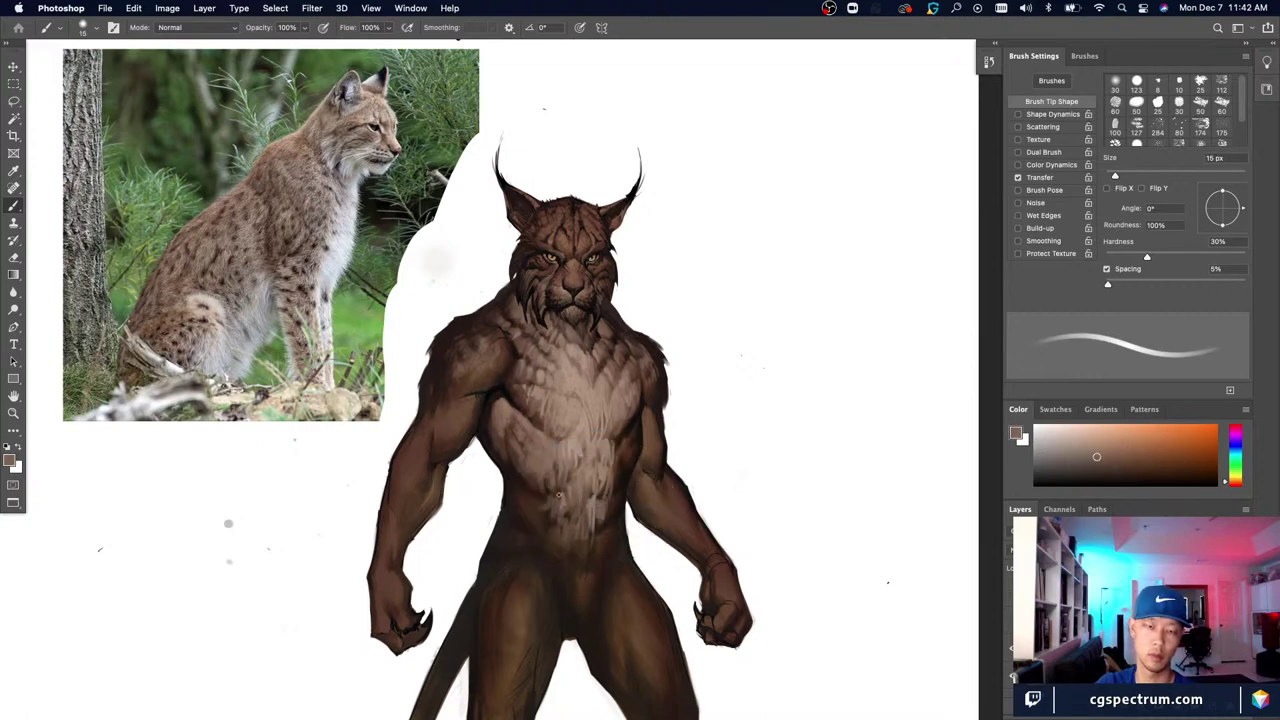
alt+click(558, 494)
key(bracketright)
alt+click(580, 515)
key(bracketleft)
key(bracketleft)
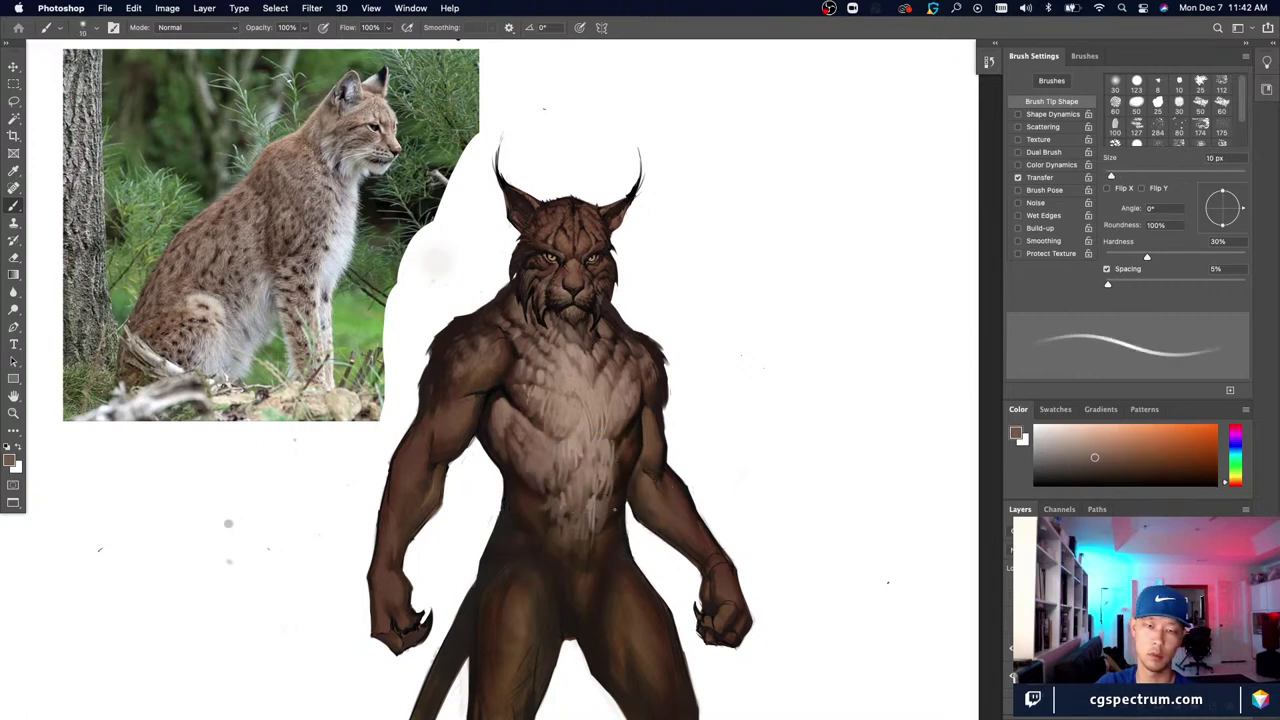
key(bracketright)
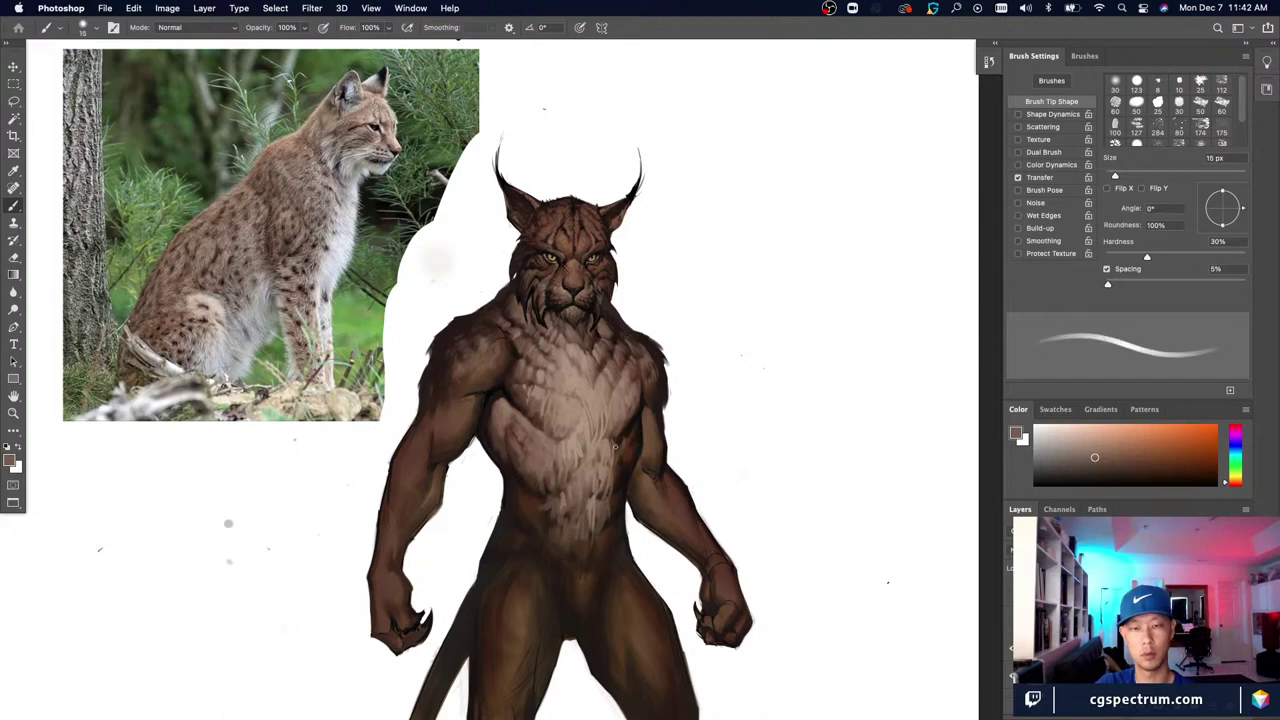
Step: Paint mid-brown fur over the ribs beneath the right pectoral, using the brush at 15 px and 8 px
drag(616, 456, 627, 433)
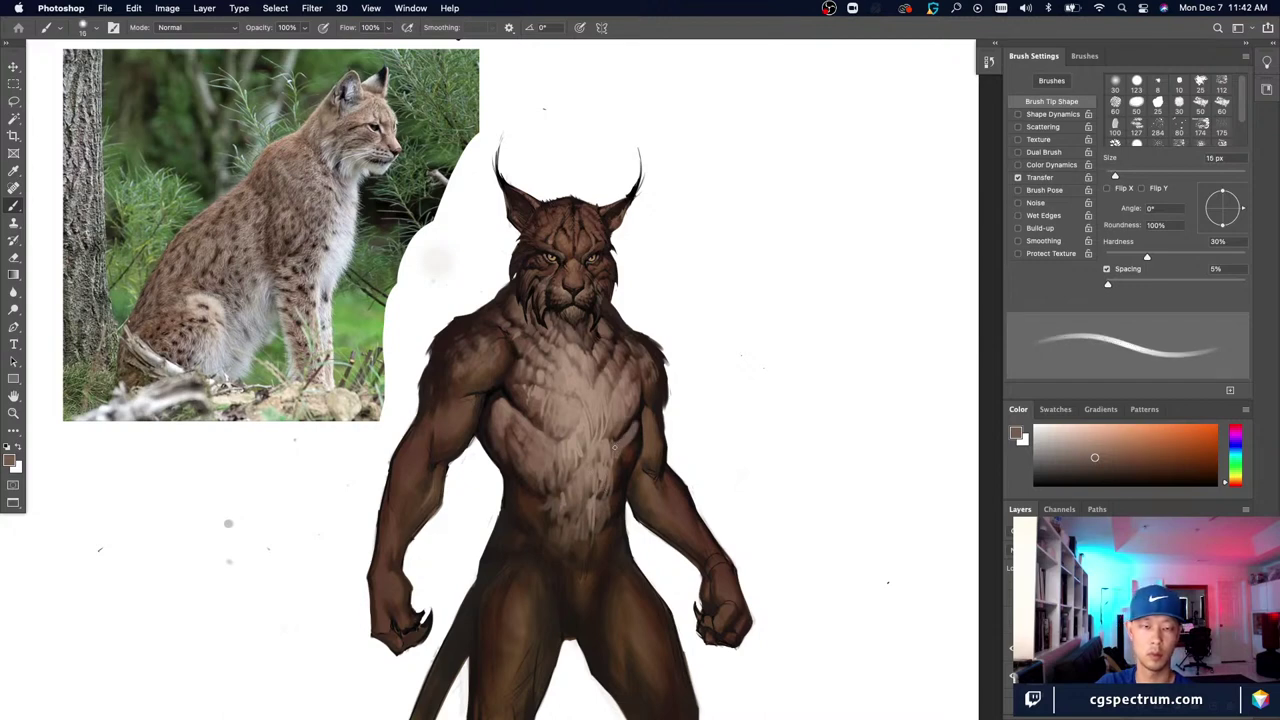
key(bracketleft)
key(bracketleft)
key(bracketleft)
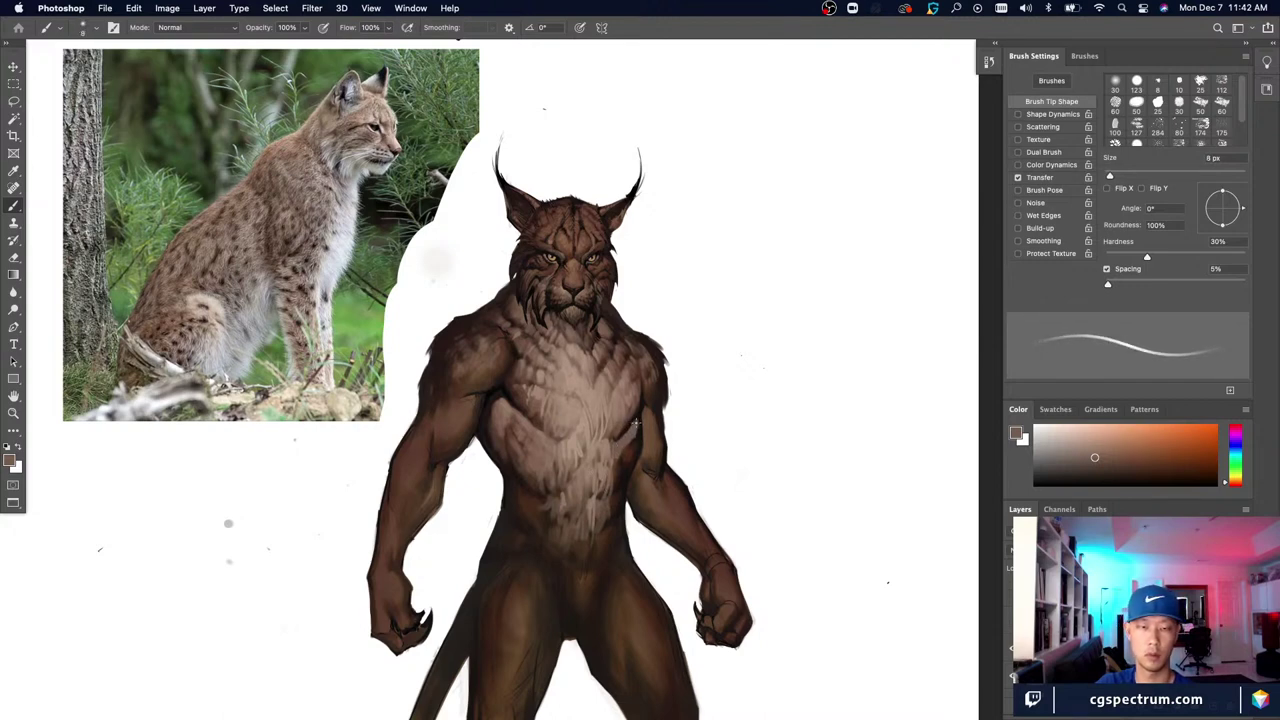
key(bracketright)
key(bracketleft)
key(bracketleft)
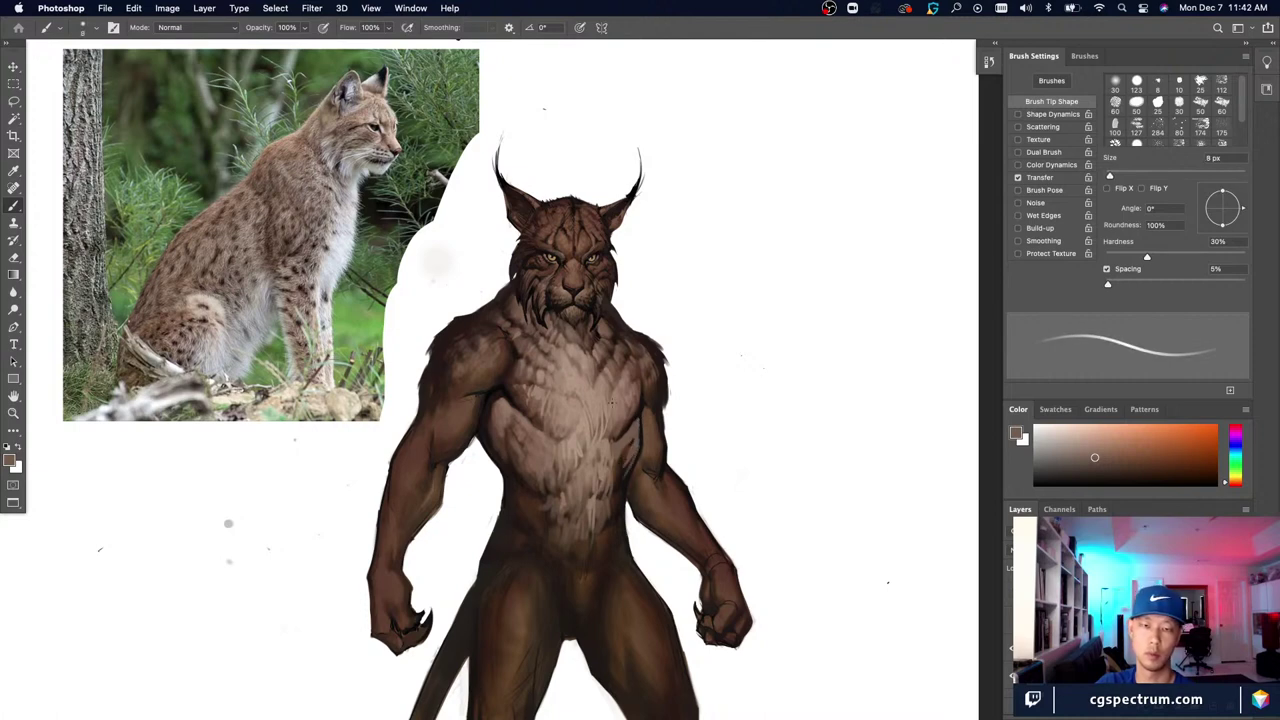
Step: Shade the fold under the right pectoral with sampled dark brown tones, enlarging the brush to 10 px and 15 px
alt+click(624, 432)
key(bracketright)
key(bracketright)
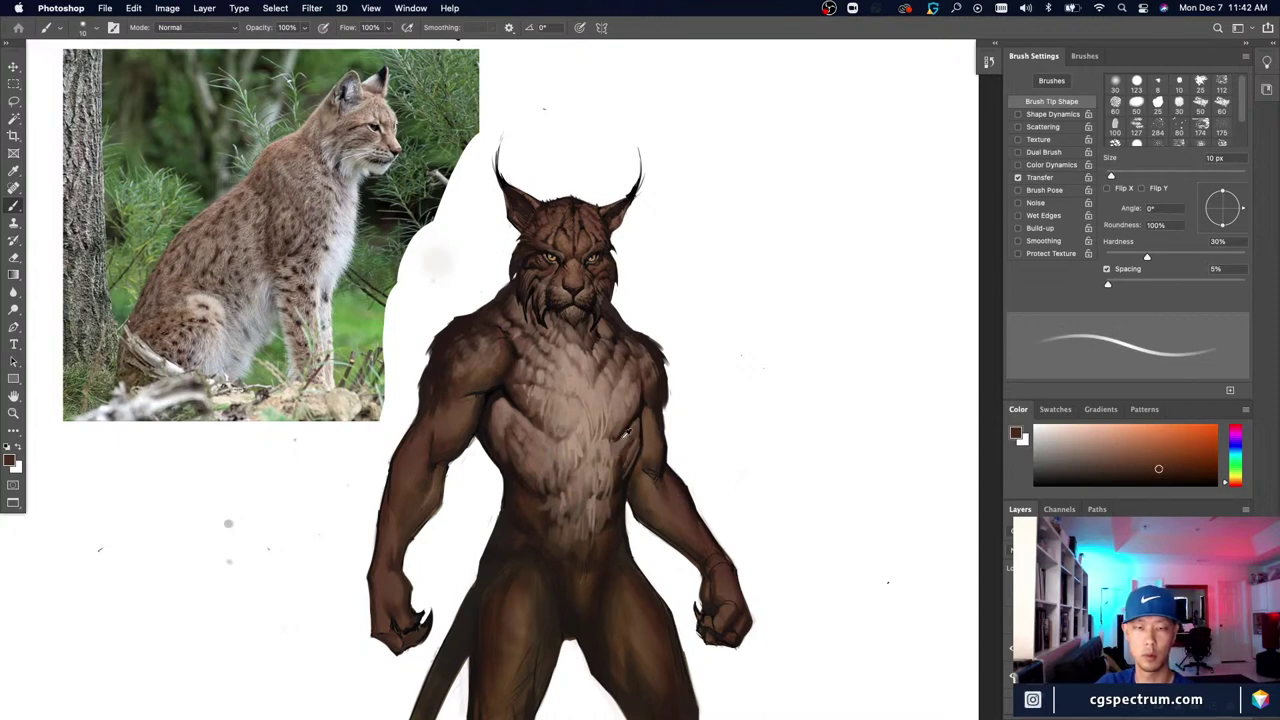
alt+click(623, 438)
alt+click(628, 452)
key(bracketright)
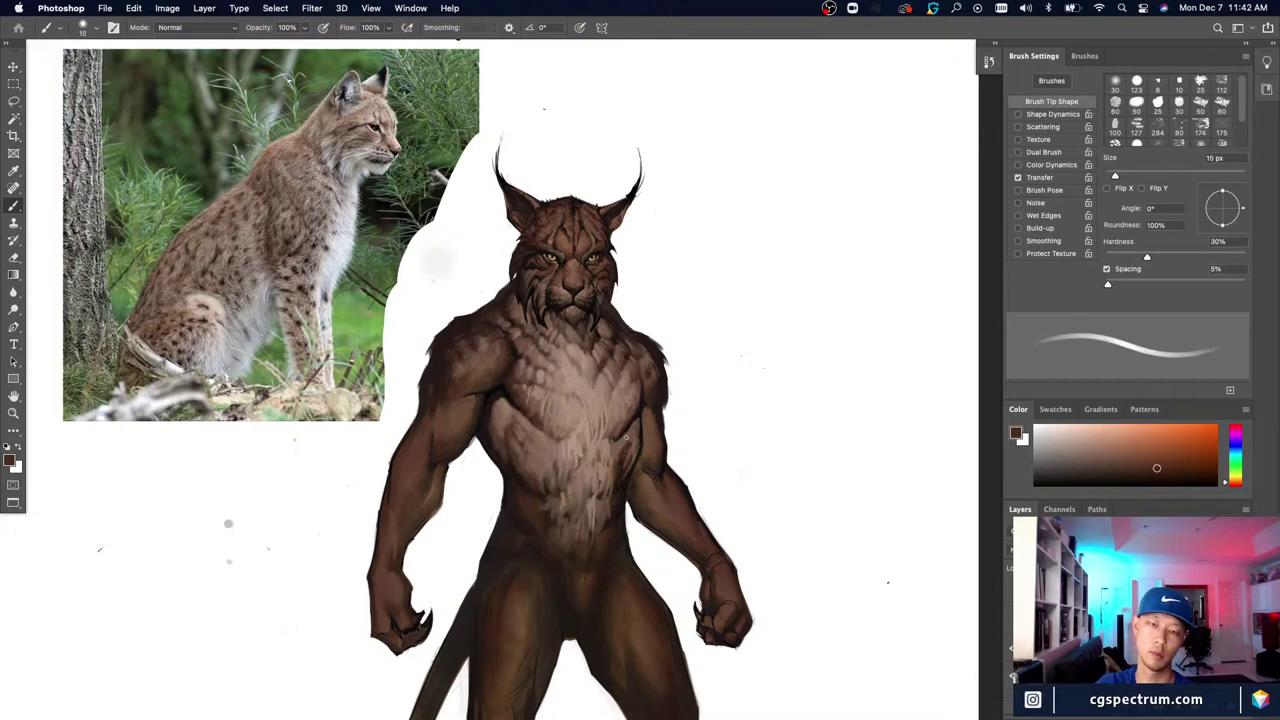
alt+click(617, 449)
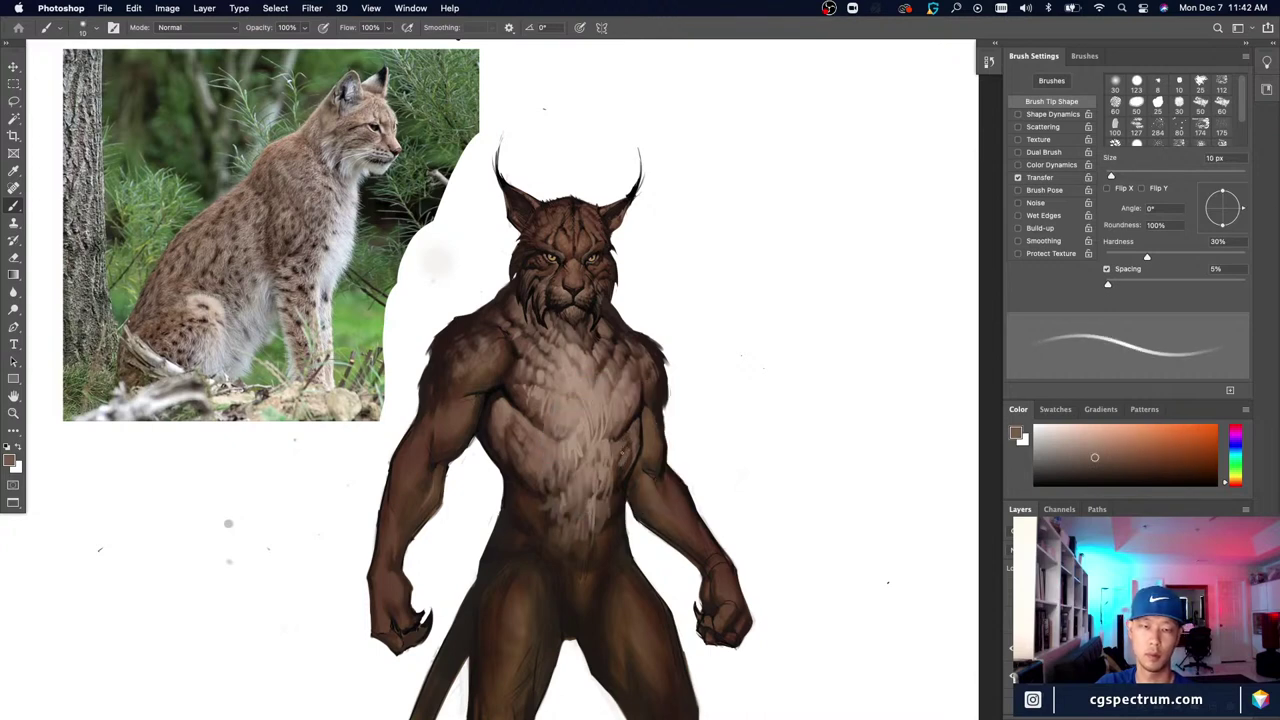
Step: Refine the fur along the right ribs with sampled dark tones, using the brush at 9 px and 20 px
key(bracketleft)
key(bracketleft)
alt+click(629, 440)
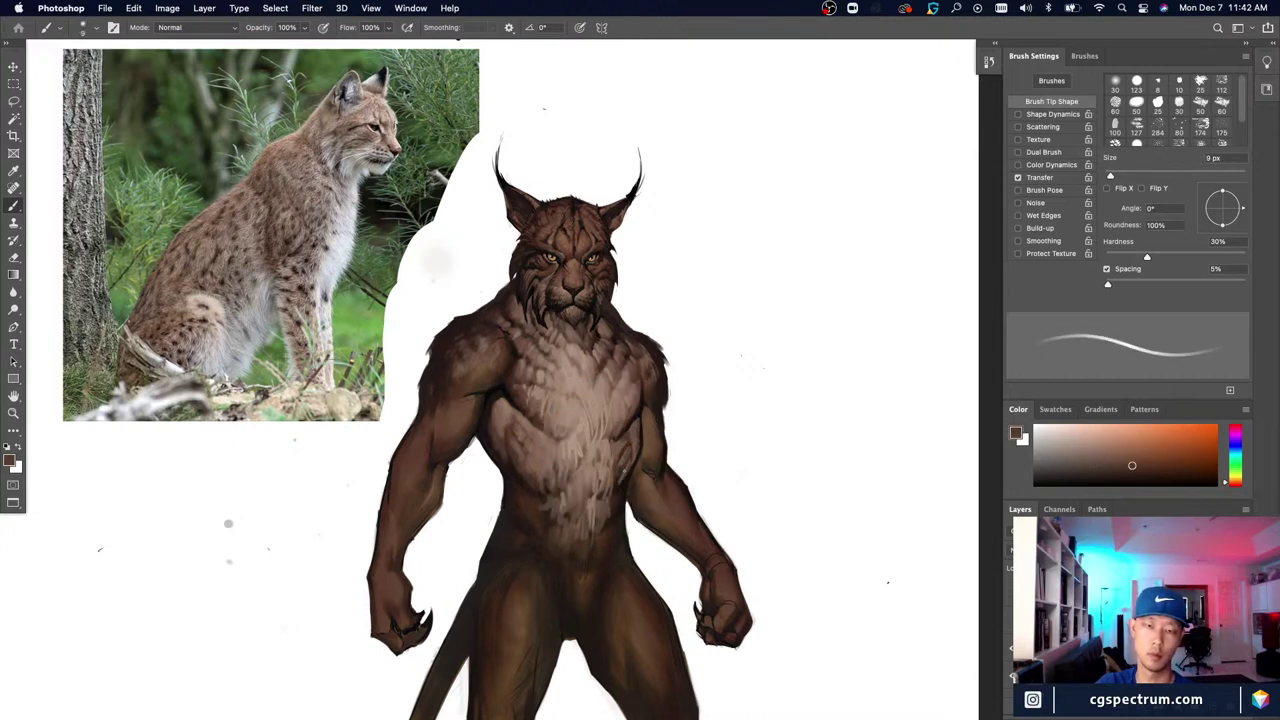
alt+click(630, 430)
key(bracketright)
key(bracketright)
key(bracketright)
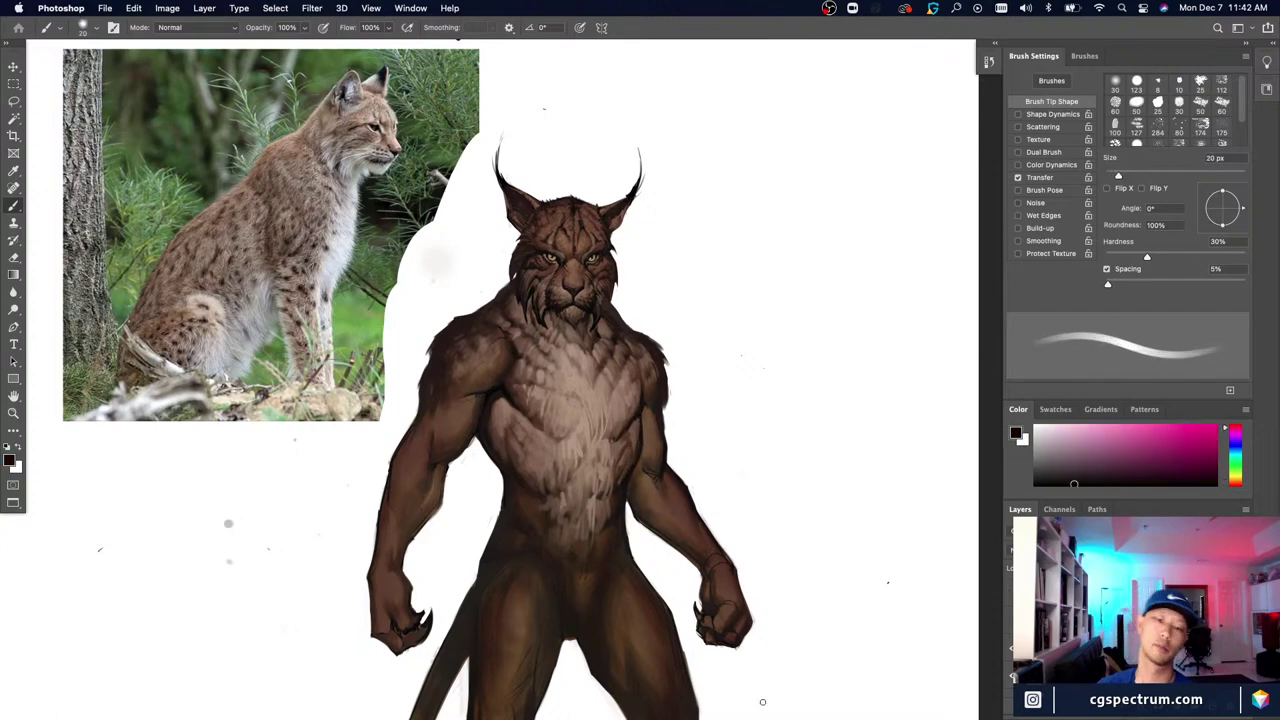
Step: Soften the right pectoral's lower edge with sampled pale fur tones, switching the brush between 20 px and 9 px
alt+click(597, 456)
key(super+minus)
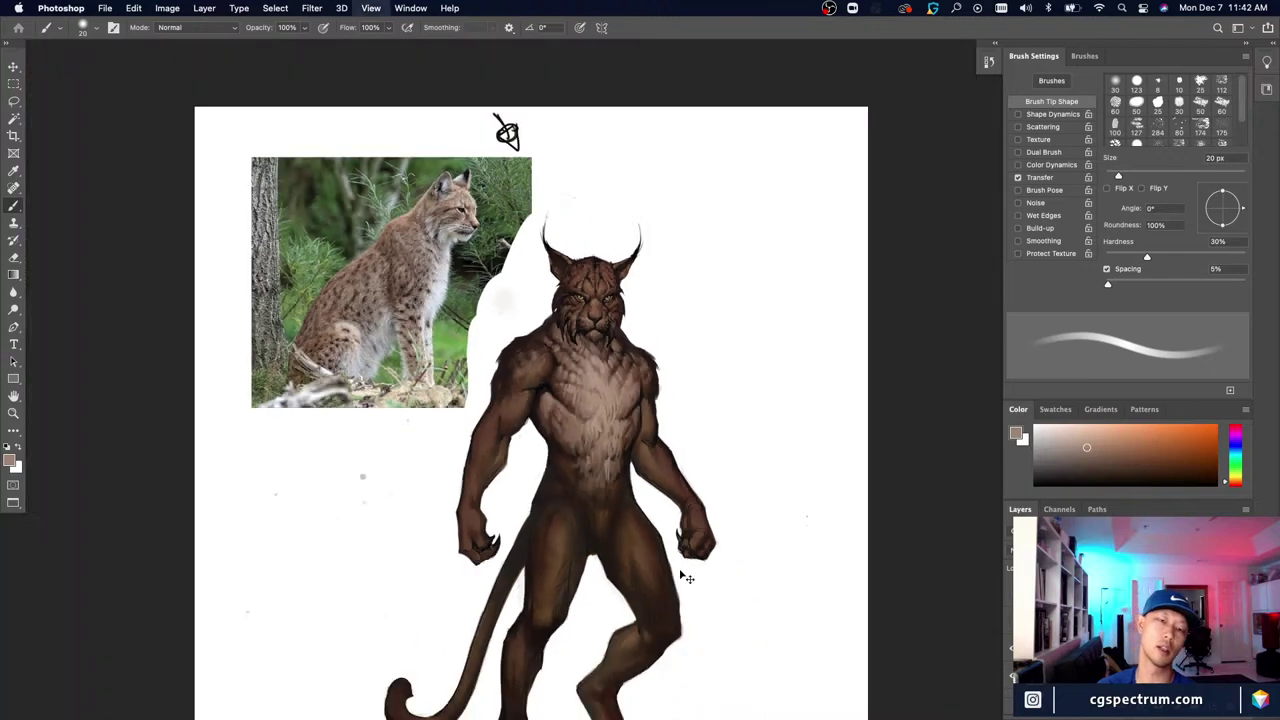
key(super+plus)
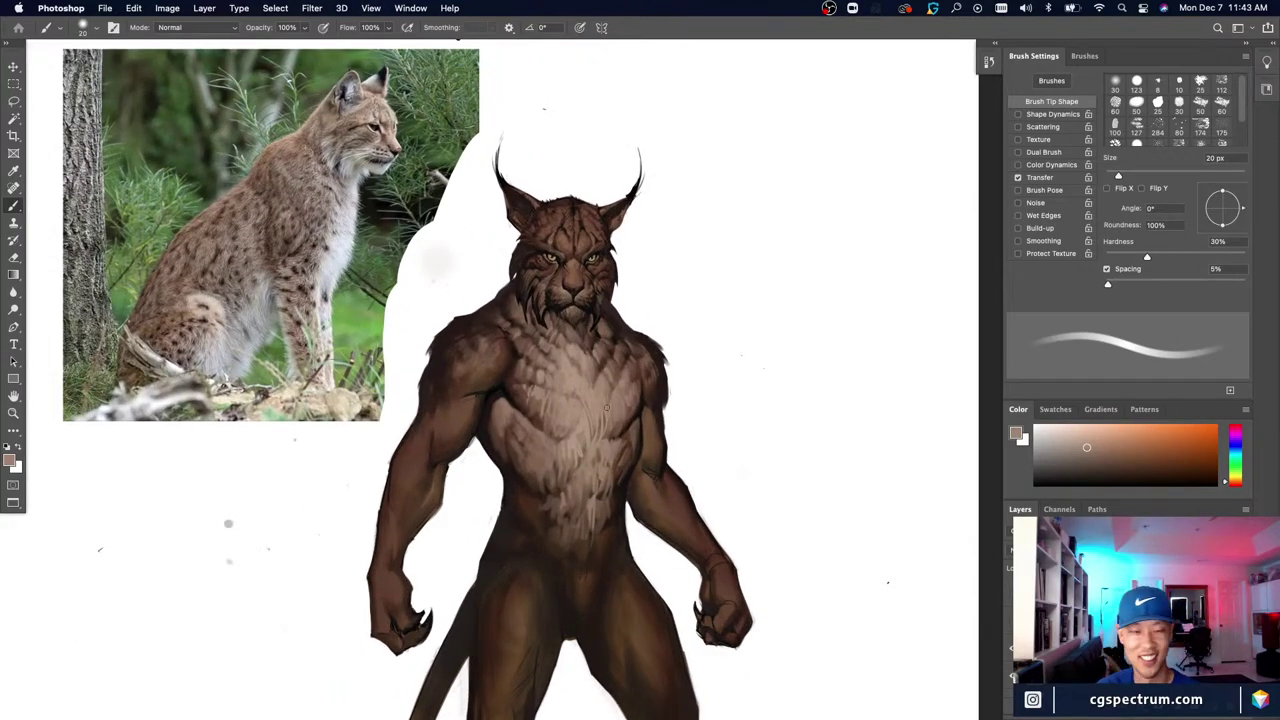
alt+click(627, 425)
key(bracketleft)
key(bracketleft)
key(bracketleft)
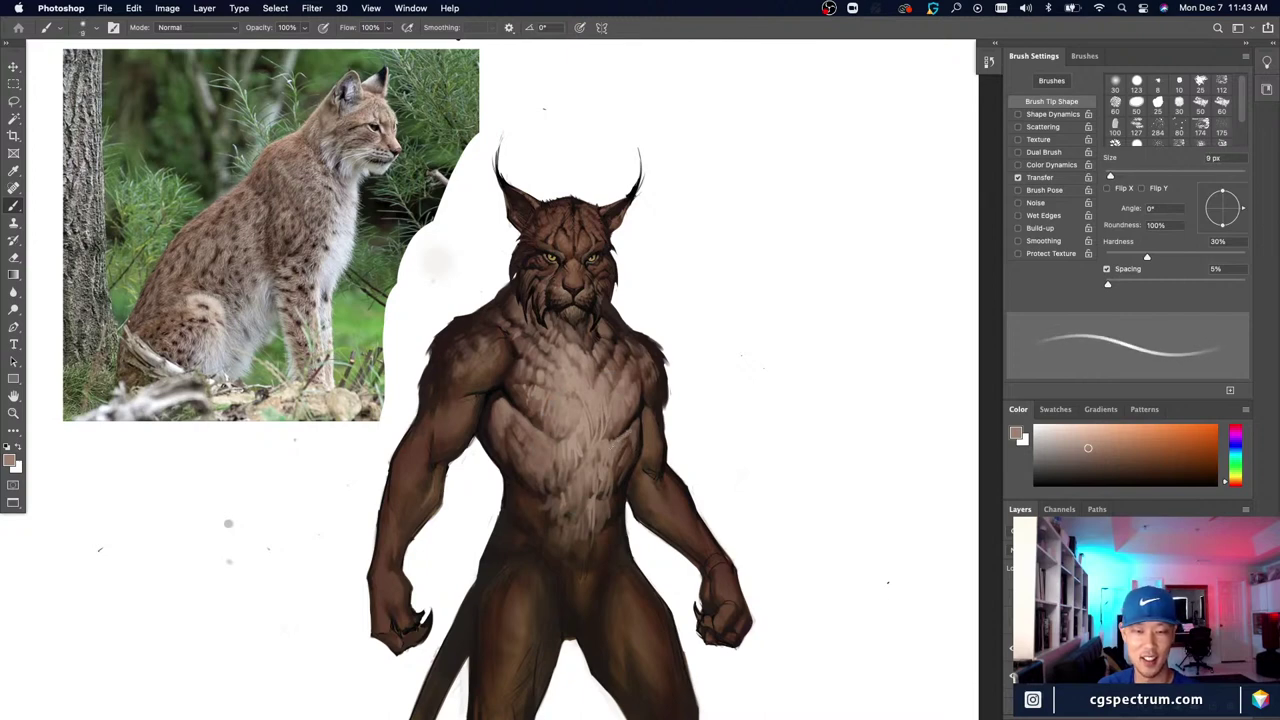
alt+click(620, 440)
key(bracketright)
key(bracketright)
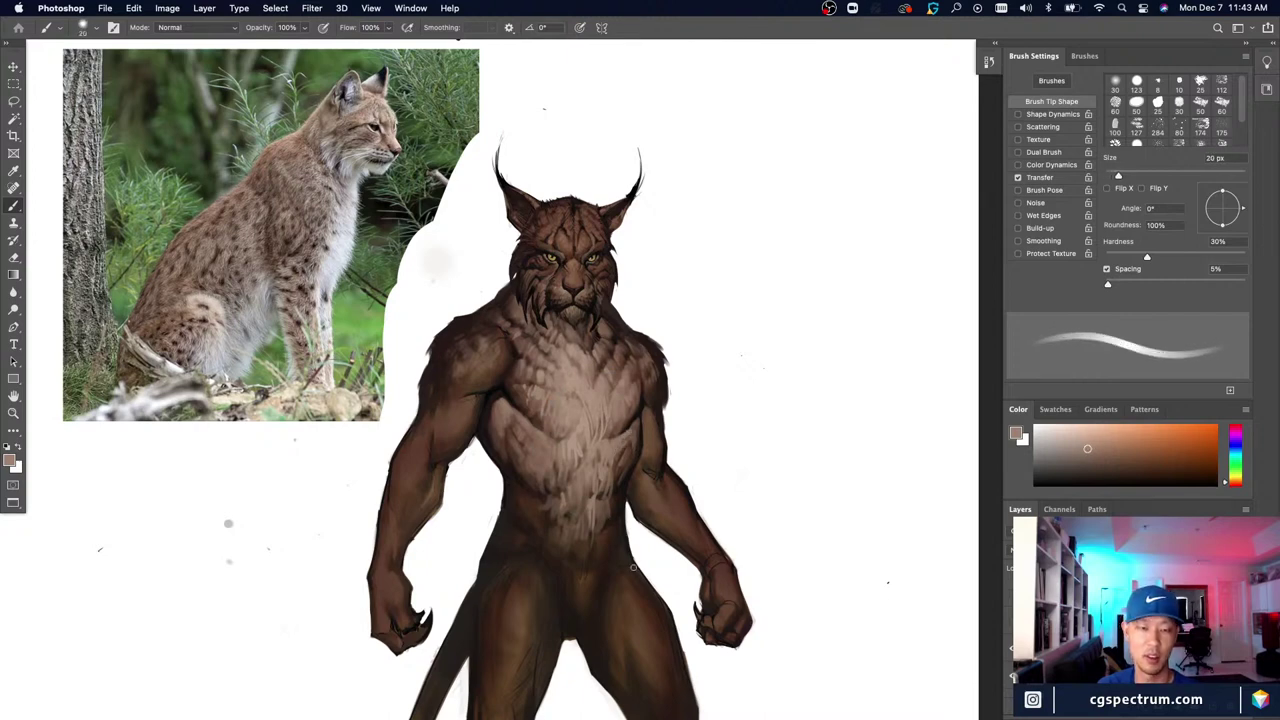
Step: Detail the fur just below the right pectoral with sampled pale and brown tones, reducing the brush to 10 px and 8 px
alt+click(627, 438)
key(bracketleft)
key(bracketleft)
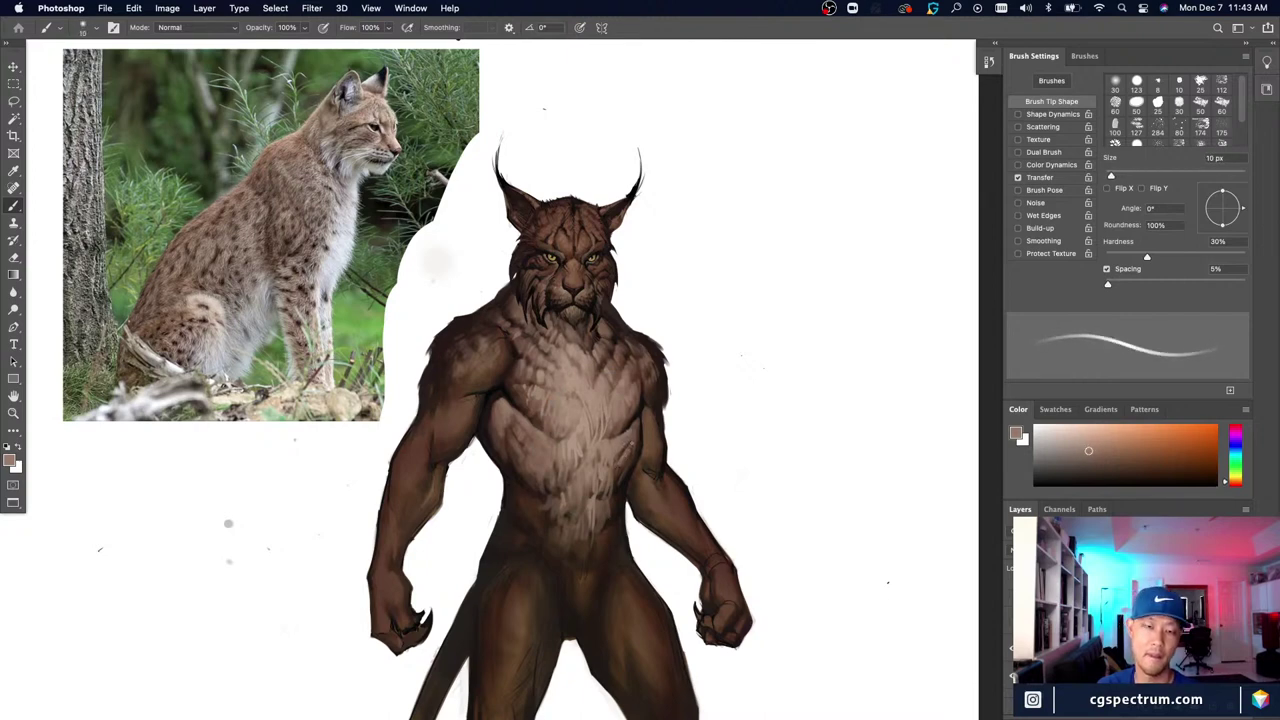
key(bracketleft)
key(bracketleft)
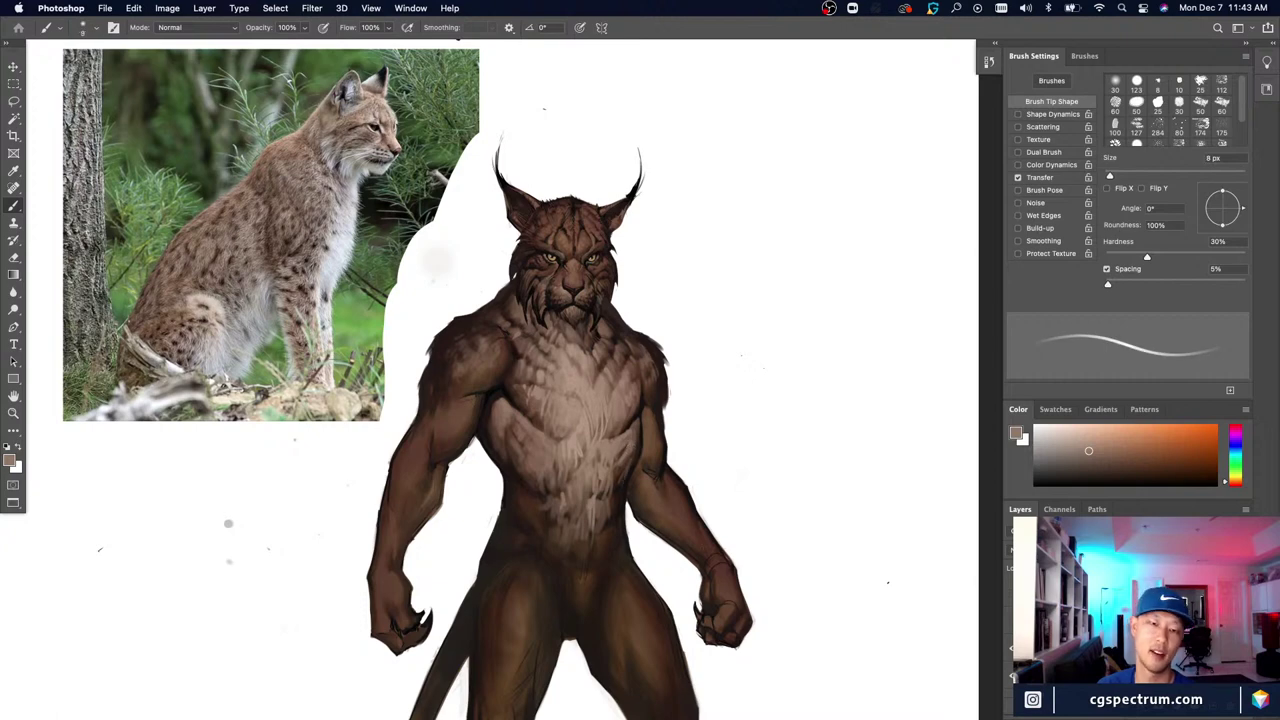
alt+click(630, 446)
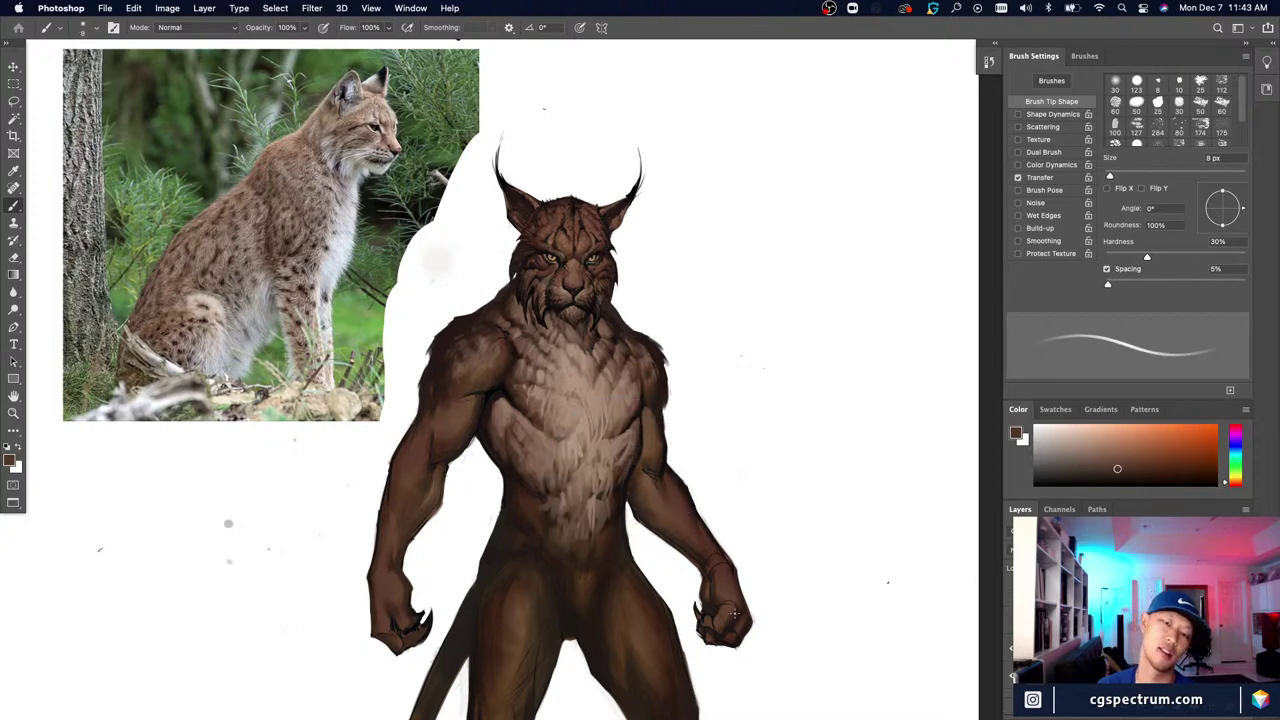
key(super+minus)
key(super+minus)
key(super+equal)
key(super+equal)
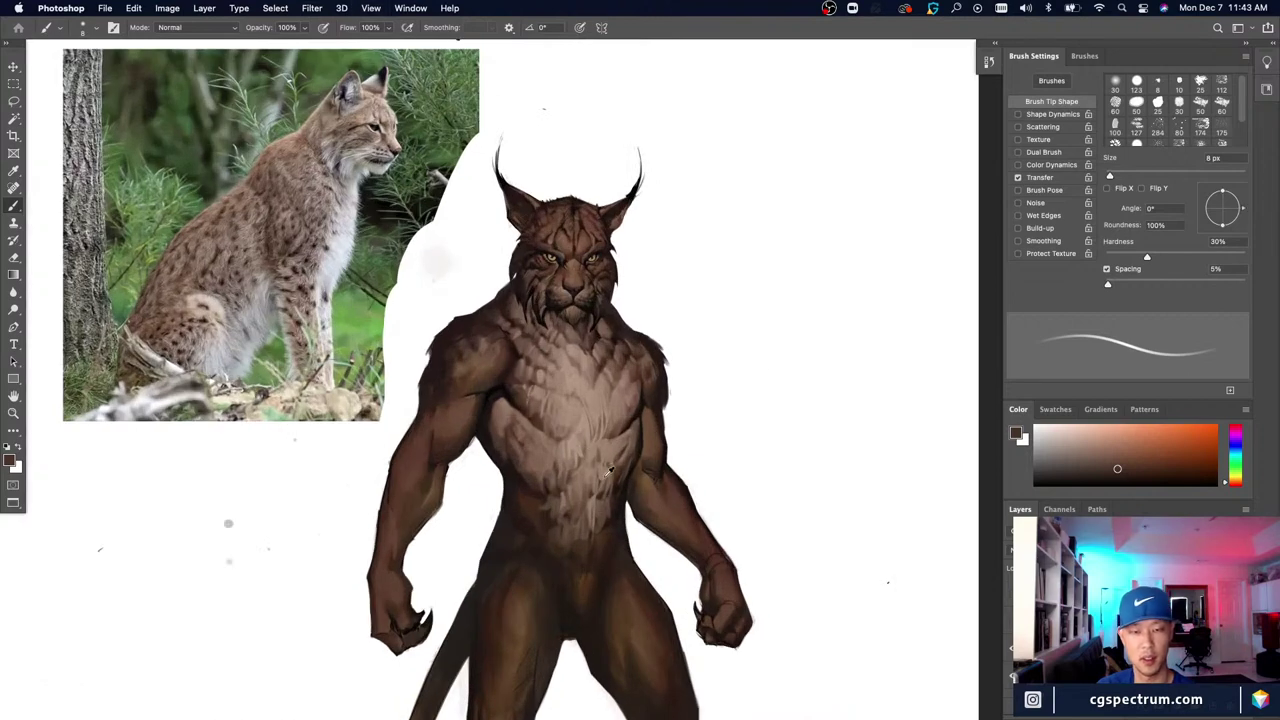
Step: Define the abdomen fur's right edge with strokes in sampled tones, enlarging the brush to 15 px
alt+click(606, 477)
drag(612, 478, 604, 500)
alt+click(612, 489)
key(])
key(])
key(])
drag(622, 456, 597, 468)
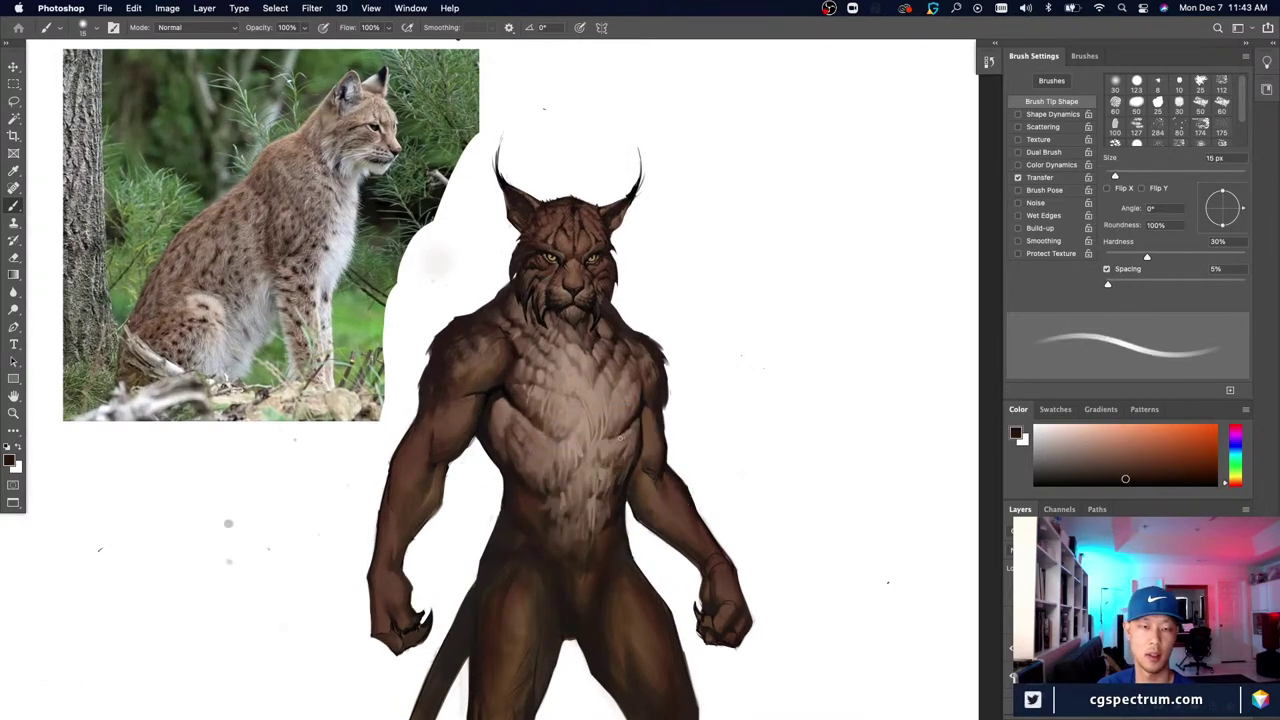
Step: Compare the whole figure with the paint layer hidden and shown, and merge the fur paint layers down
key(super+minus)
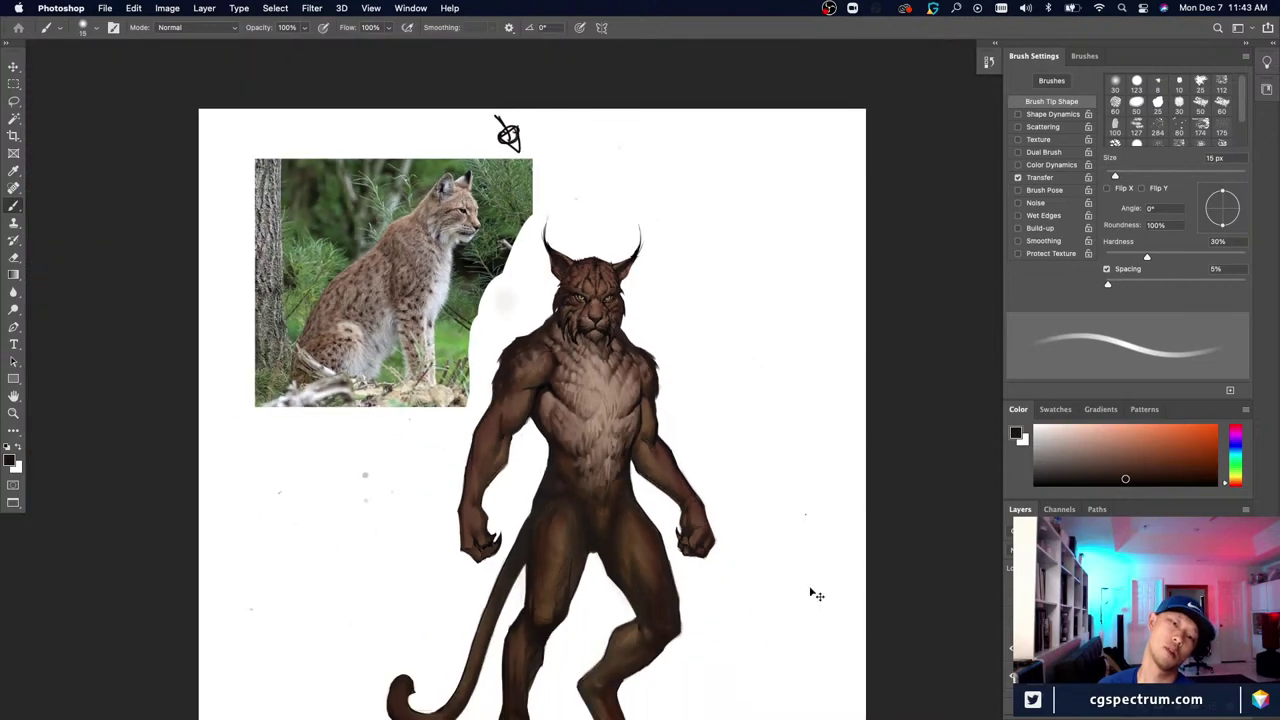
key(super+plus)
key(super+minus)
key(super+minus)
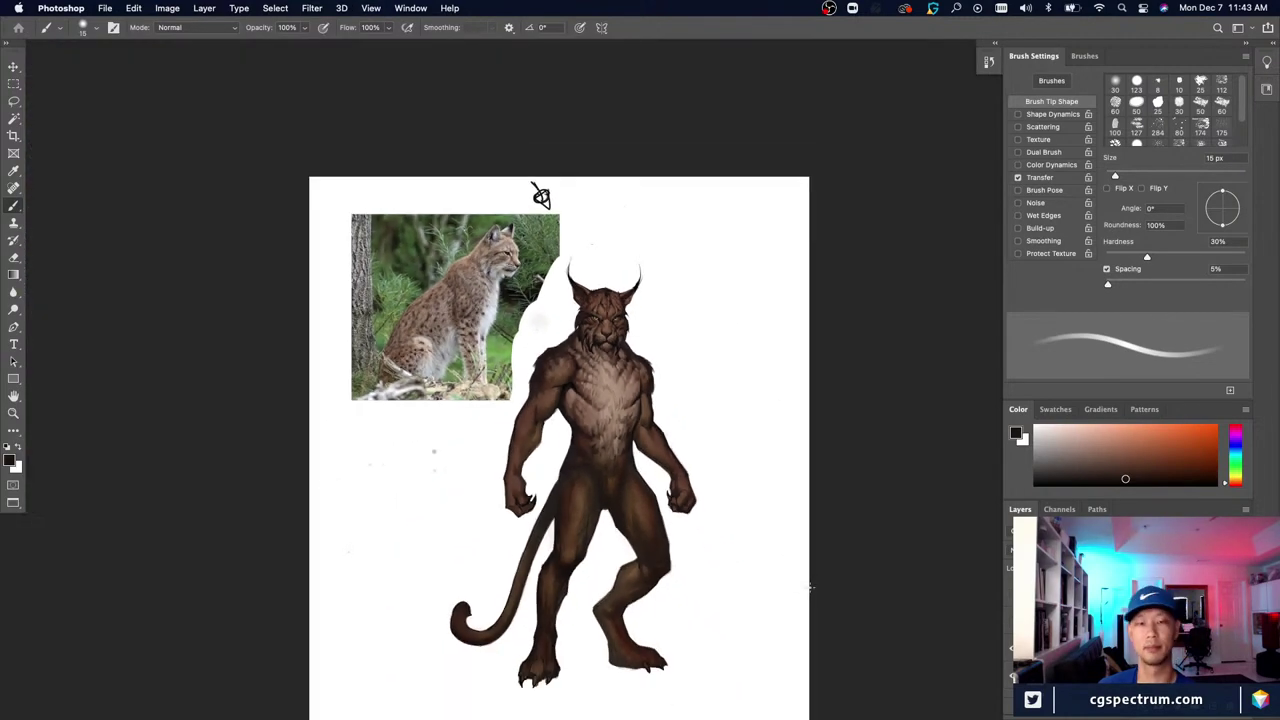
key(super+equal)
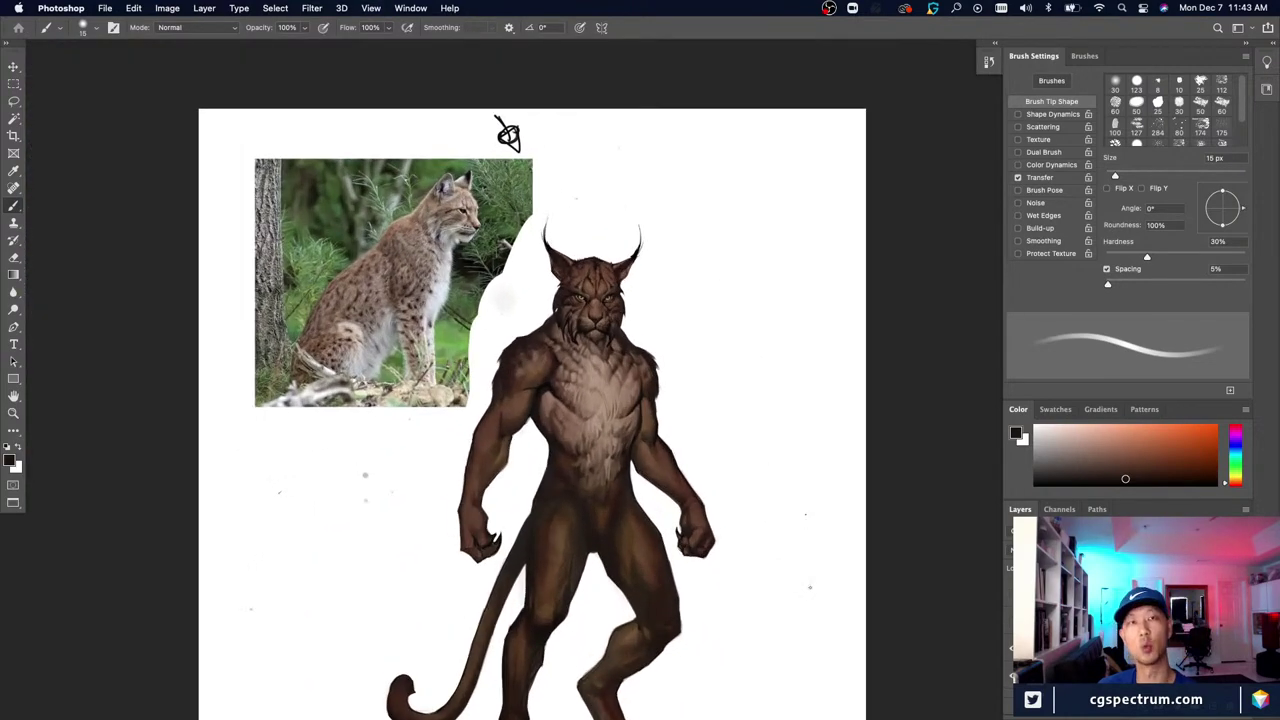
click(1011, 651)
click(1011, 651)
key(super+e)
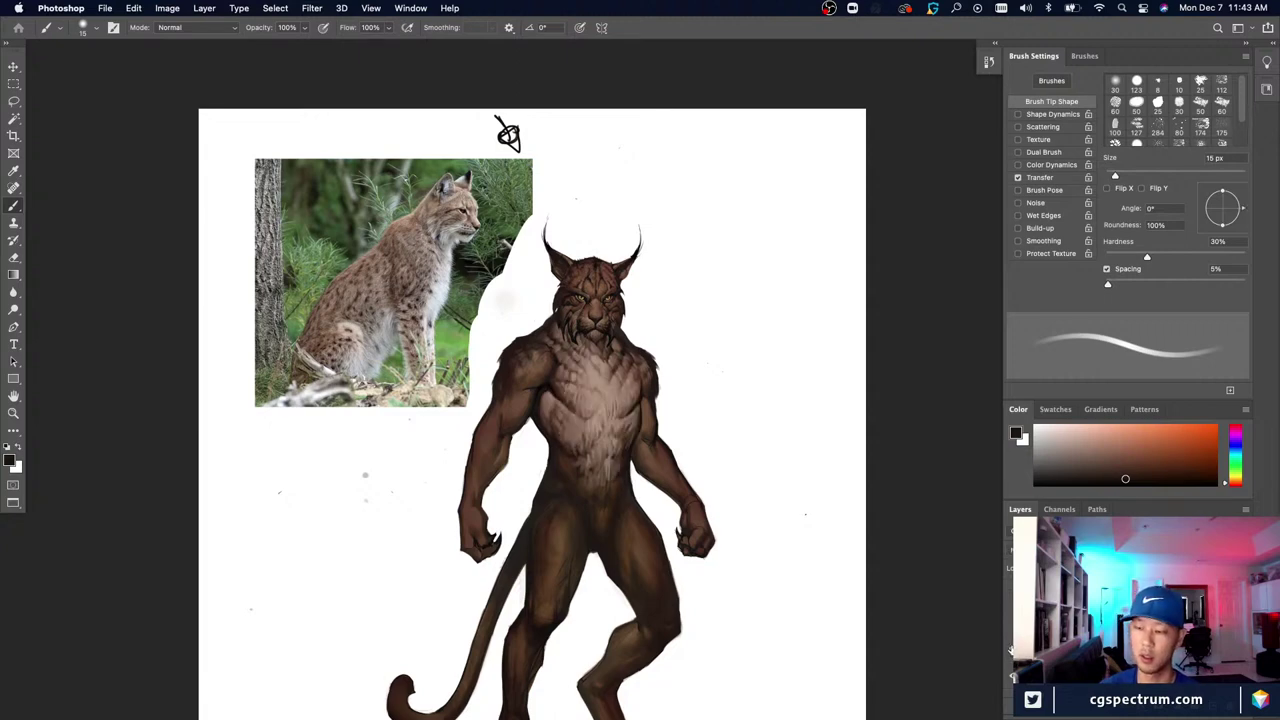
click(1011, 651)
click(1011, 651)
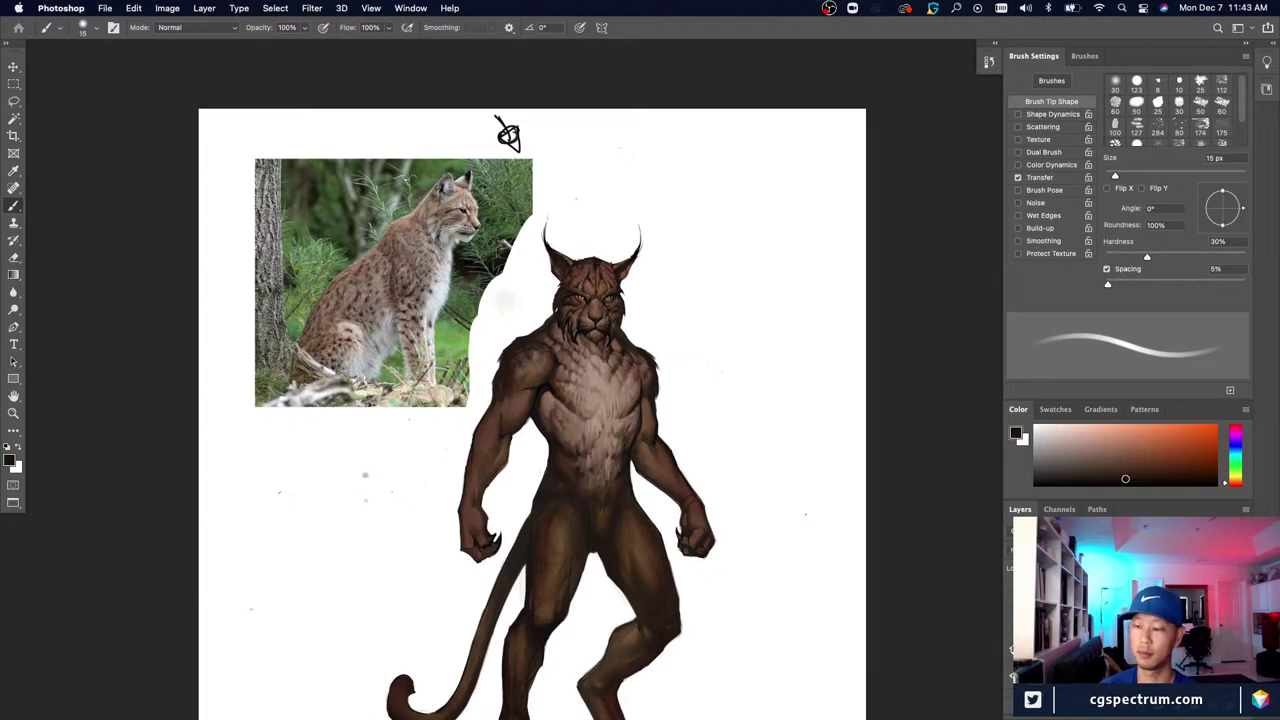
key(super+e)
click(1011, 651)
click(1011, 651)
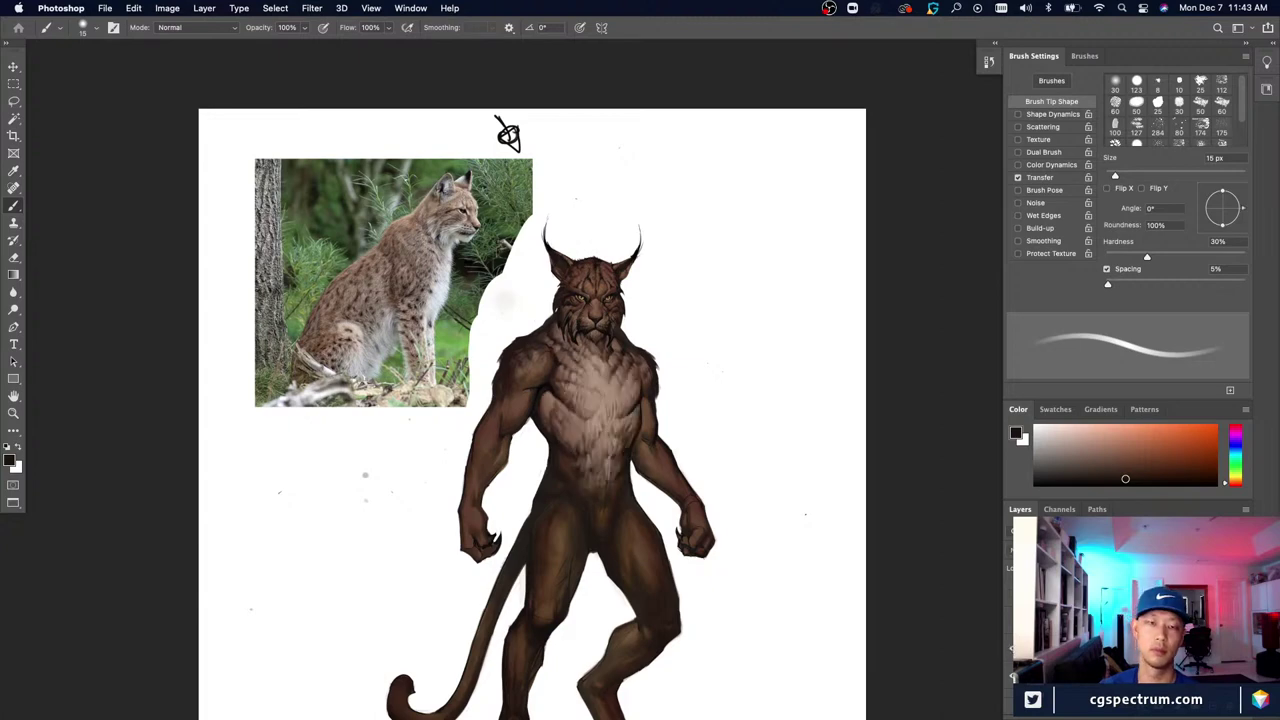
Step: Compare the figure with and without the pale chest and abdomen fur, leaving that paint layer hidden
click(1011, 651)
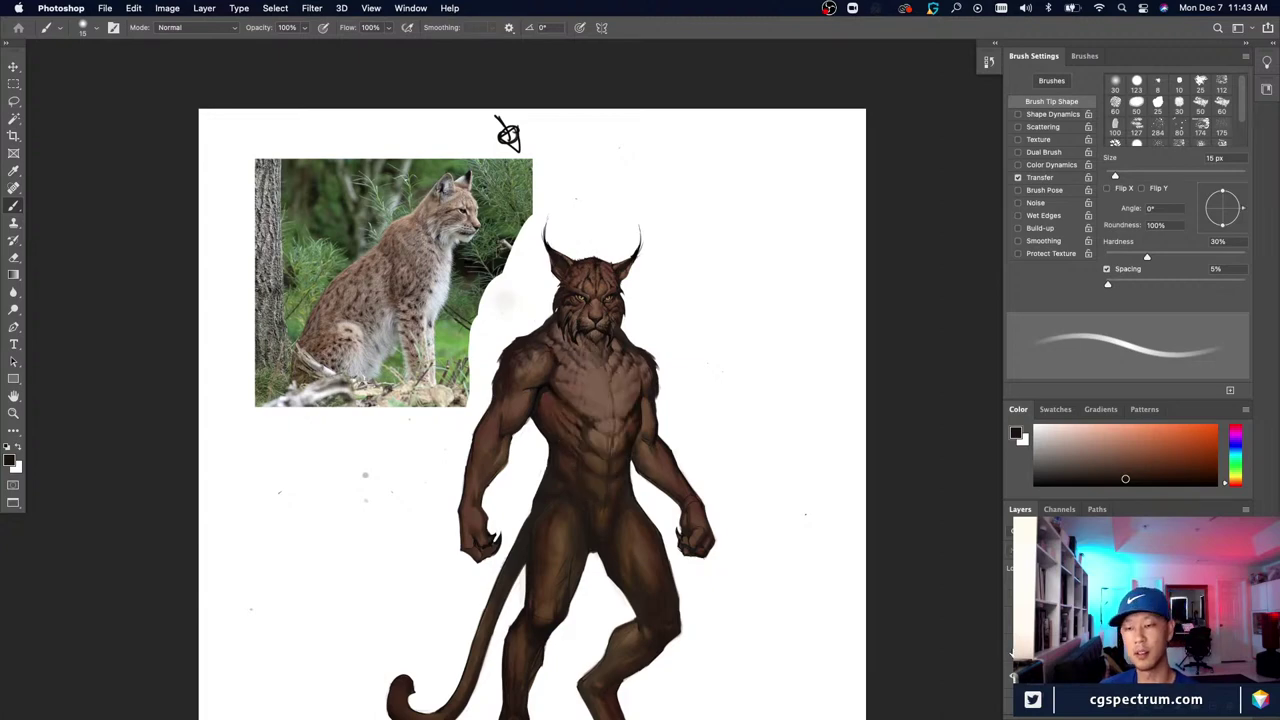
click(1011, 651)
key(super+equal)
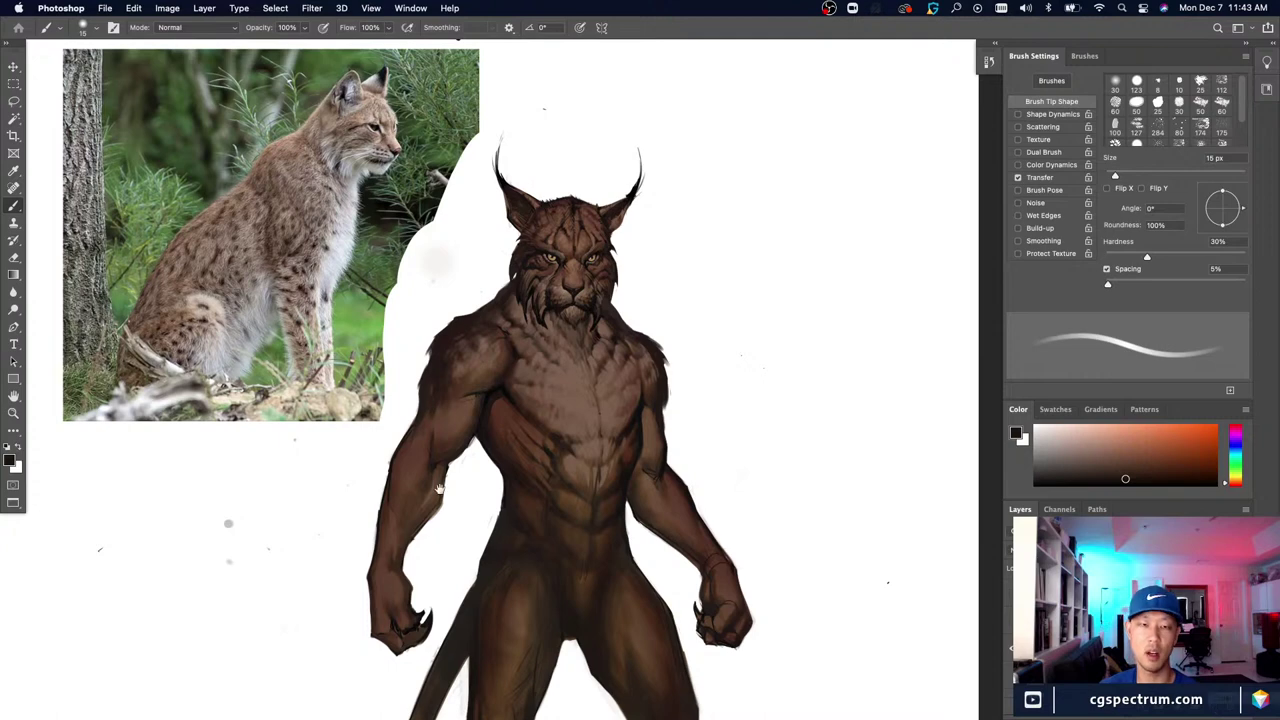
drag(440, 488, 455, 476)
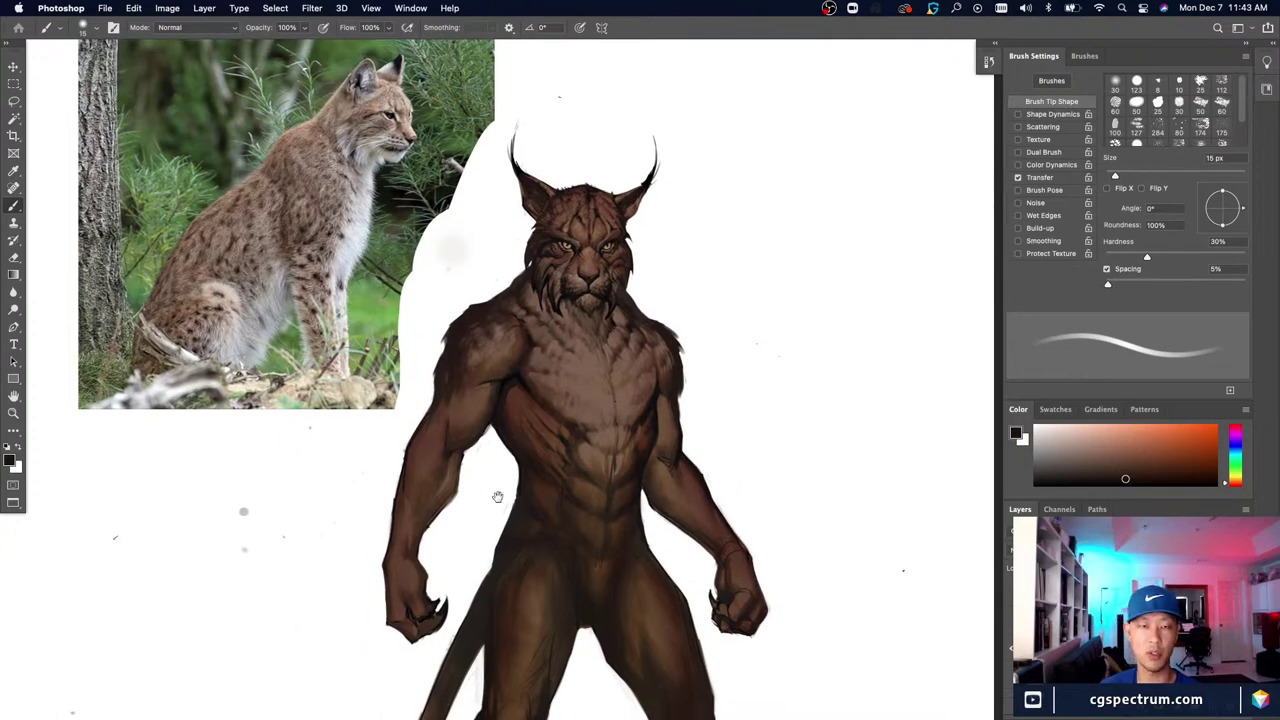
scroll(500, 380, up, 2)
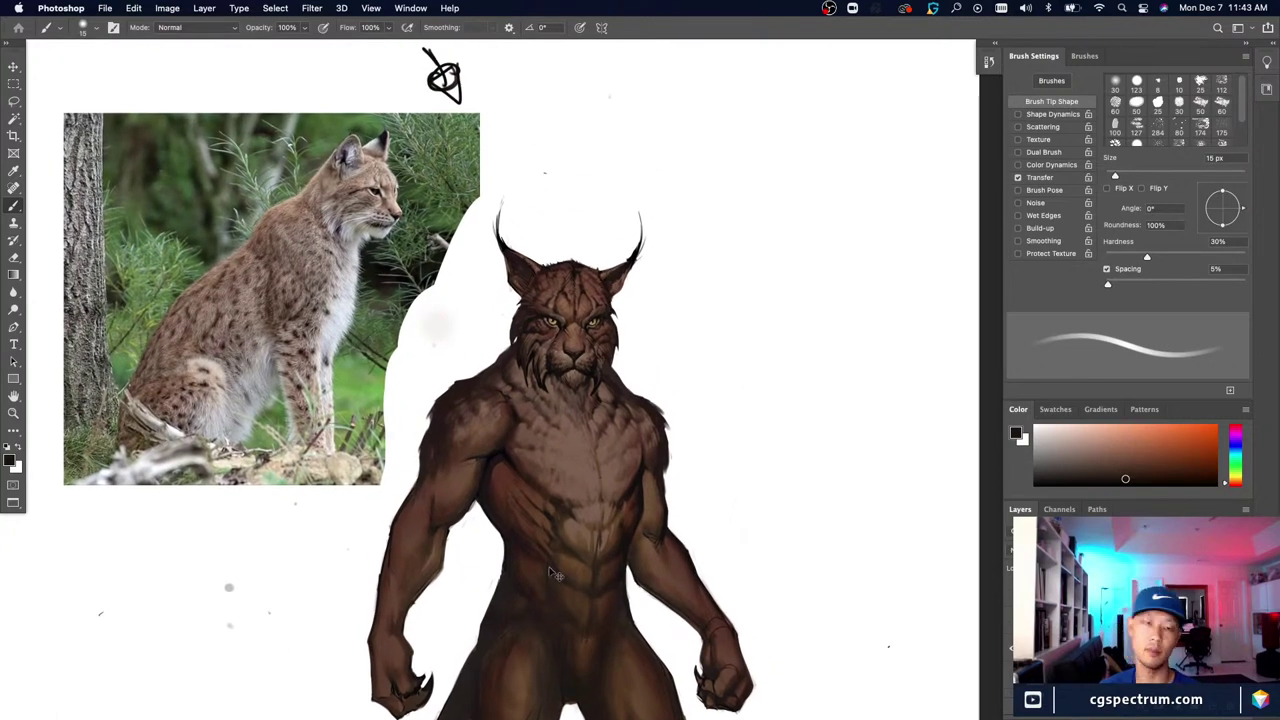
Step: Examine the creature's overall shape and chest values beside the lynx reference, both at full-canvas scale and close up
key(super+minus)
key(super+minus)
key(super+equal)
key(super+equal)
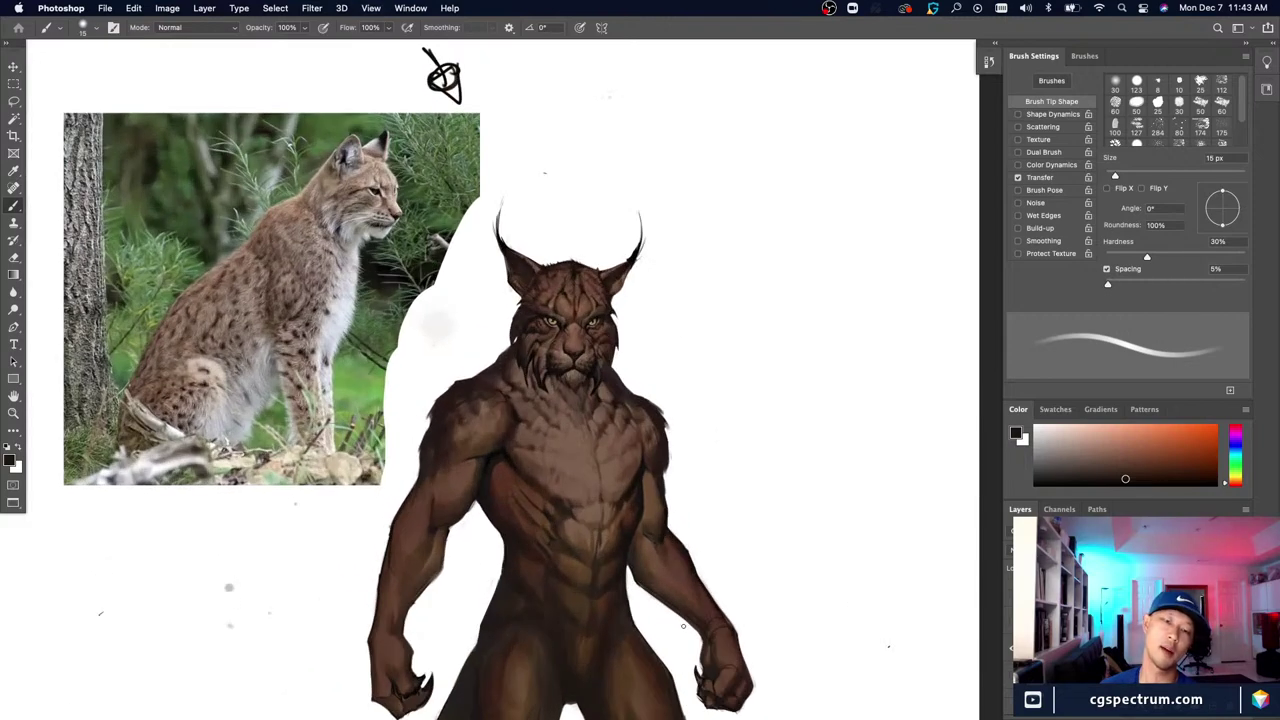
scroll(683, 625, down, 2)
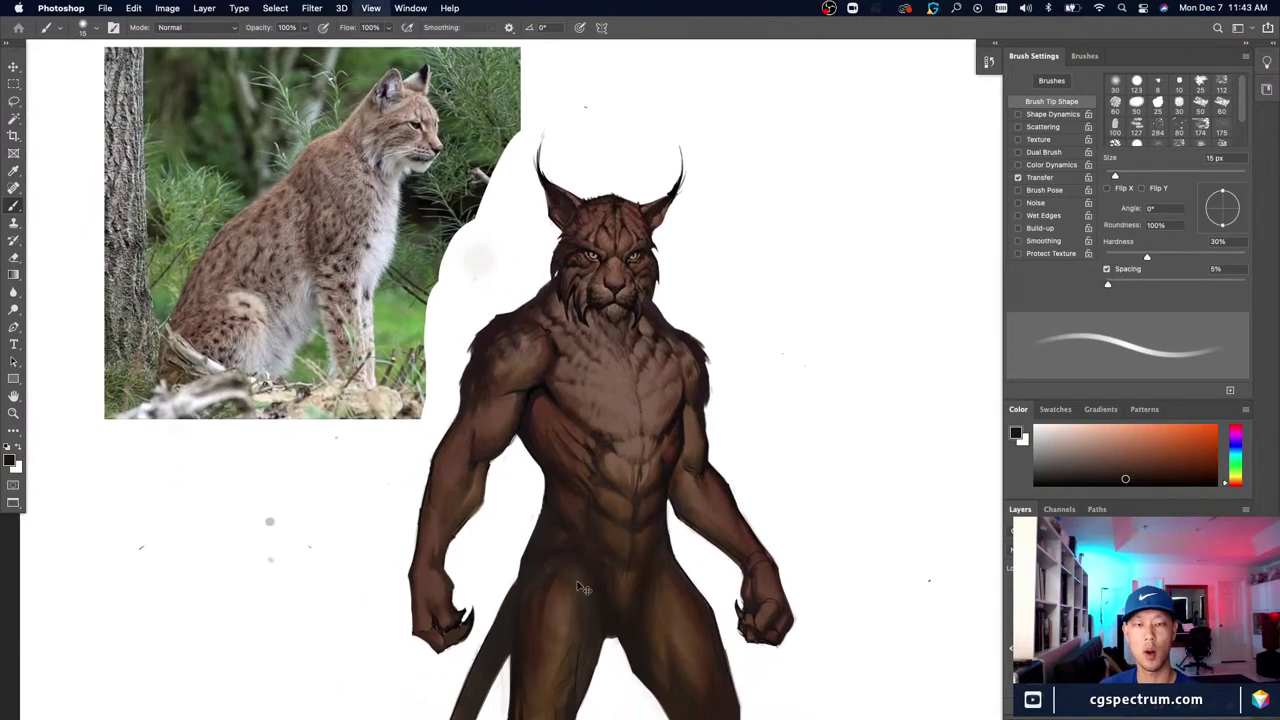
key(super+minus)
key(super+minus)
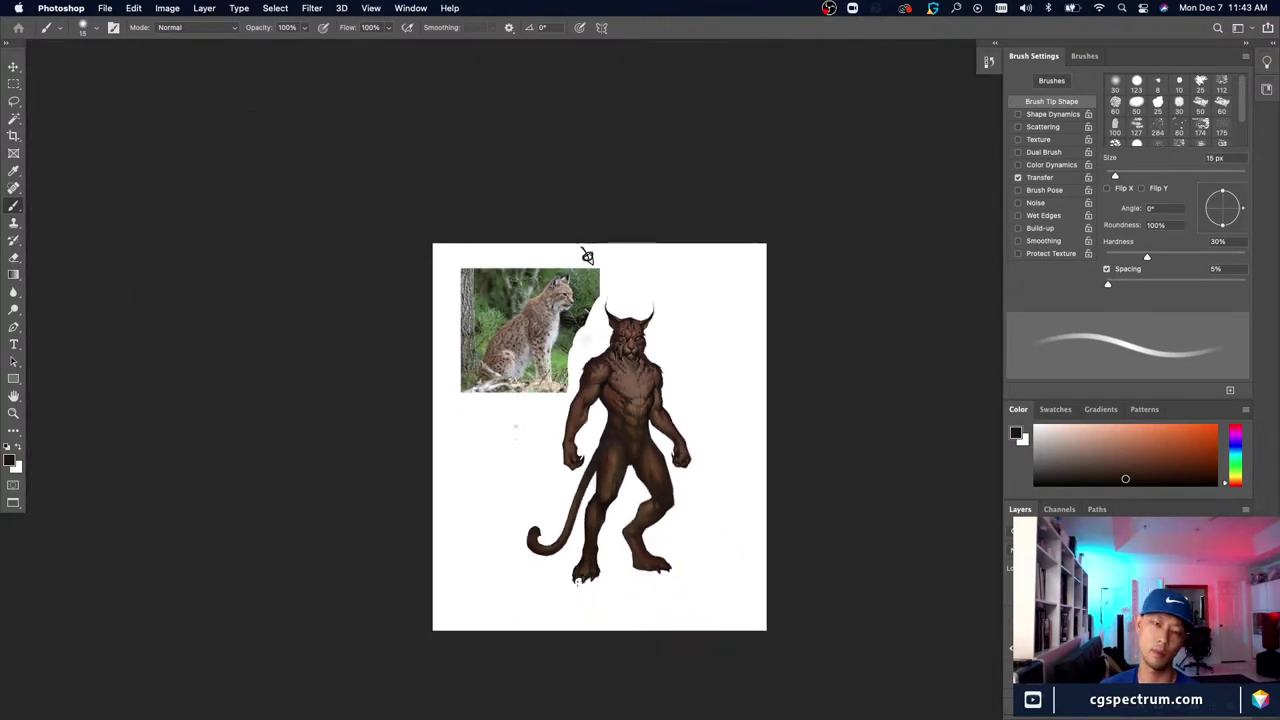
key(super+equal)
key(super+equal)
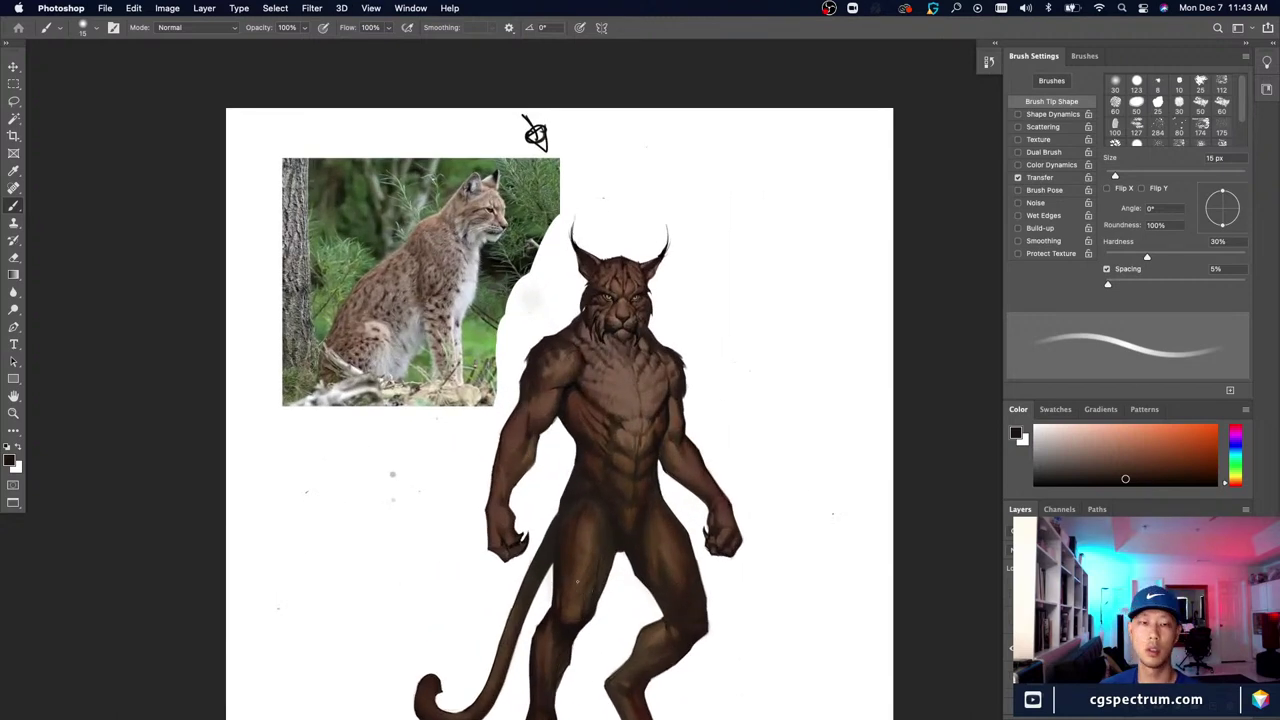
key(super+equal)
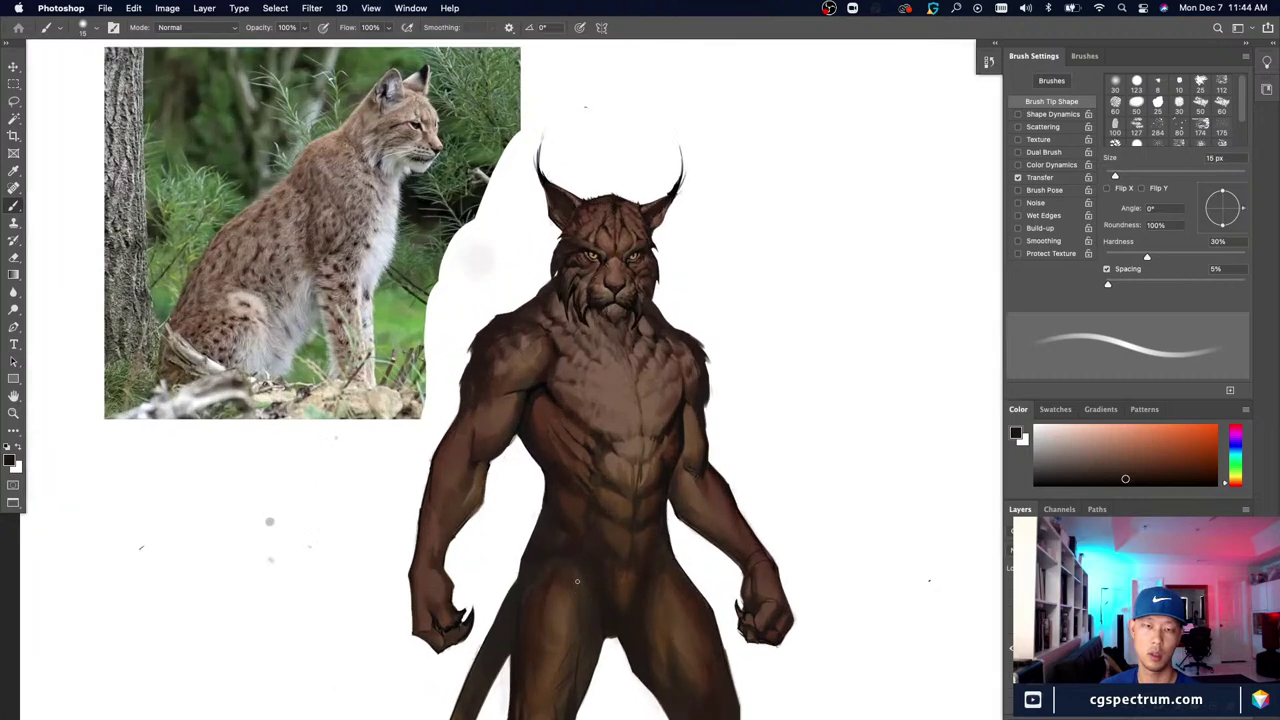
key(super+minus)
key(super+equal)
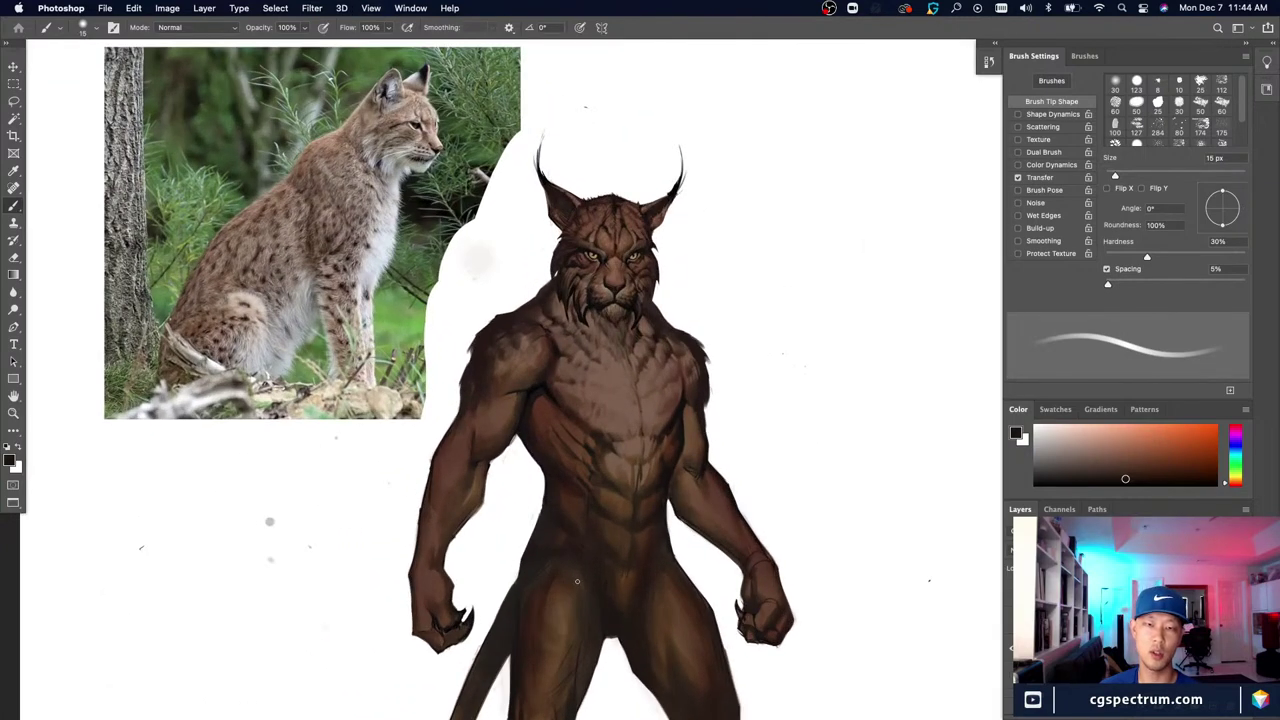
drag(556, 483, 599, 550)
mouse_move(521, 368)
mouse_down()
mouse_move(570, 367)
mouse_move(506, 365)
mouse_move(585, 341)
mouse_move(475, 418)
mouse_up()
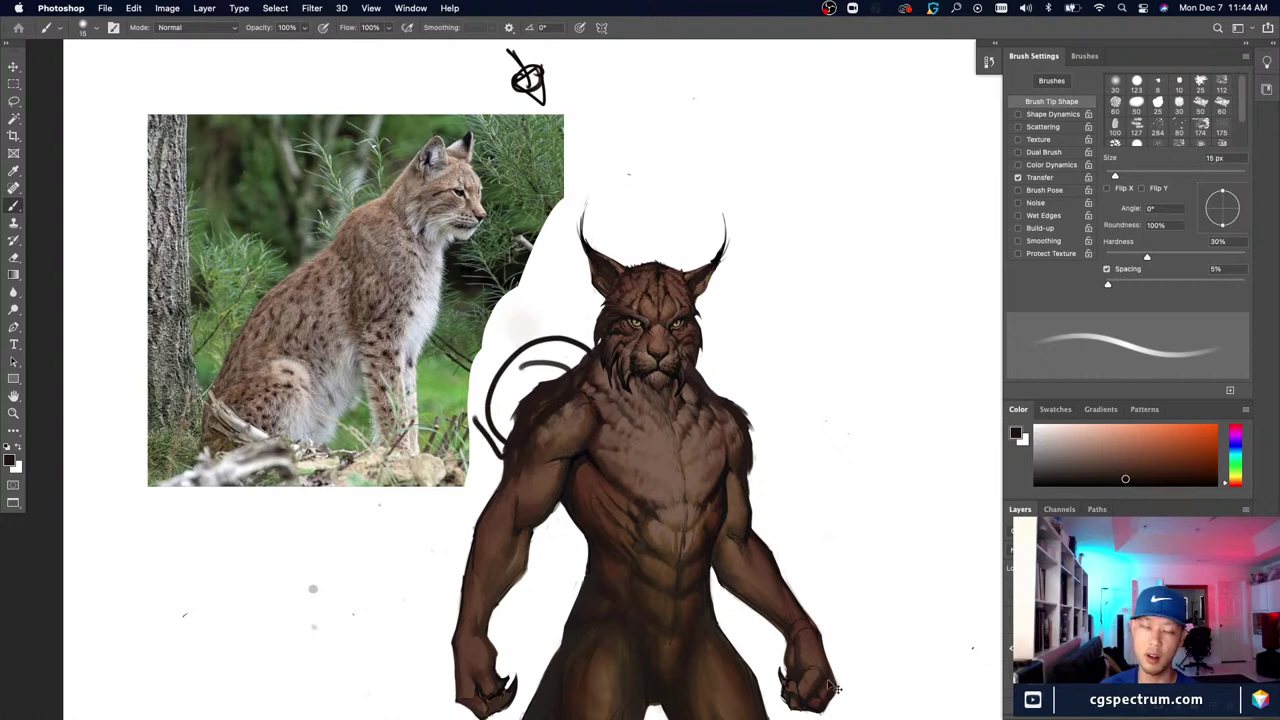
key(super+z)
key(super+z)
key(super+z)
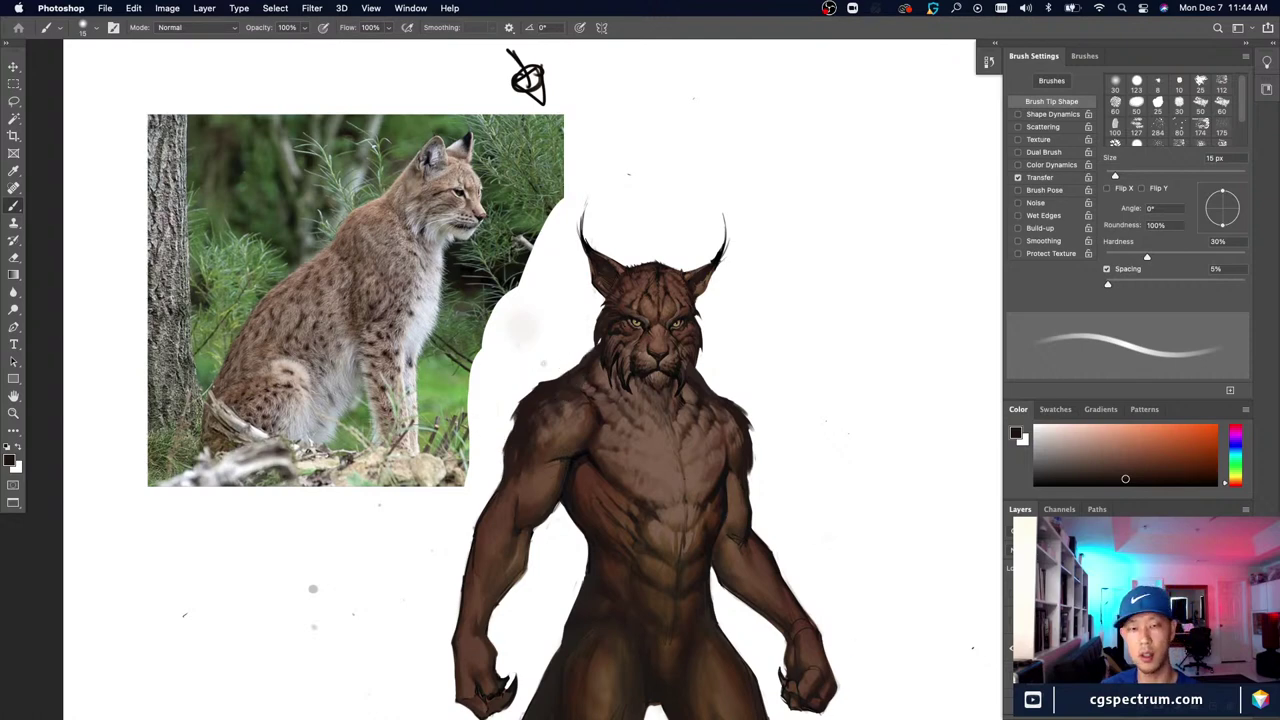
mouse_move(635, 468)
mouse_down()
mouse_move(690, 440)
mouse_move(628, 455)
mouse_move(655, 578)
mouse_up()
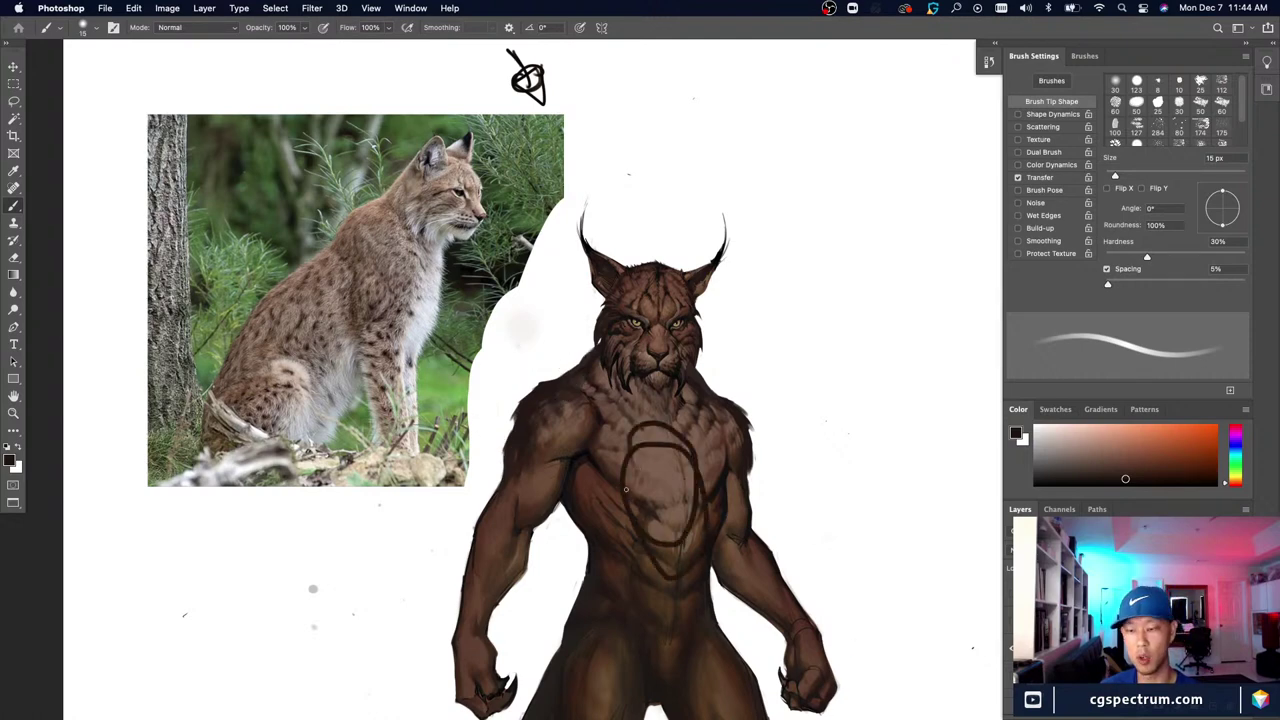
key(super+z)
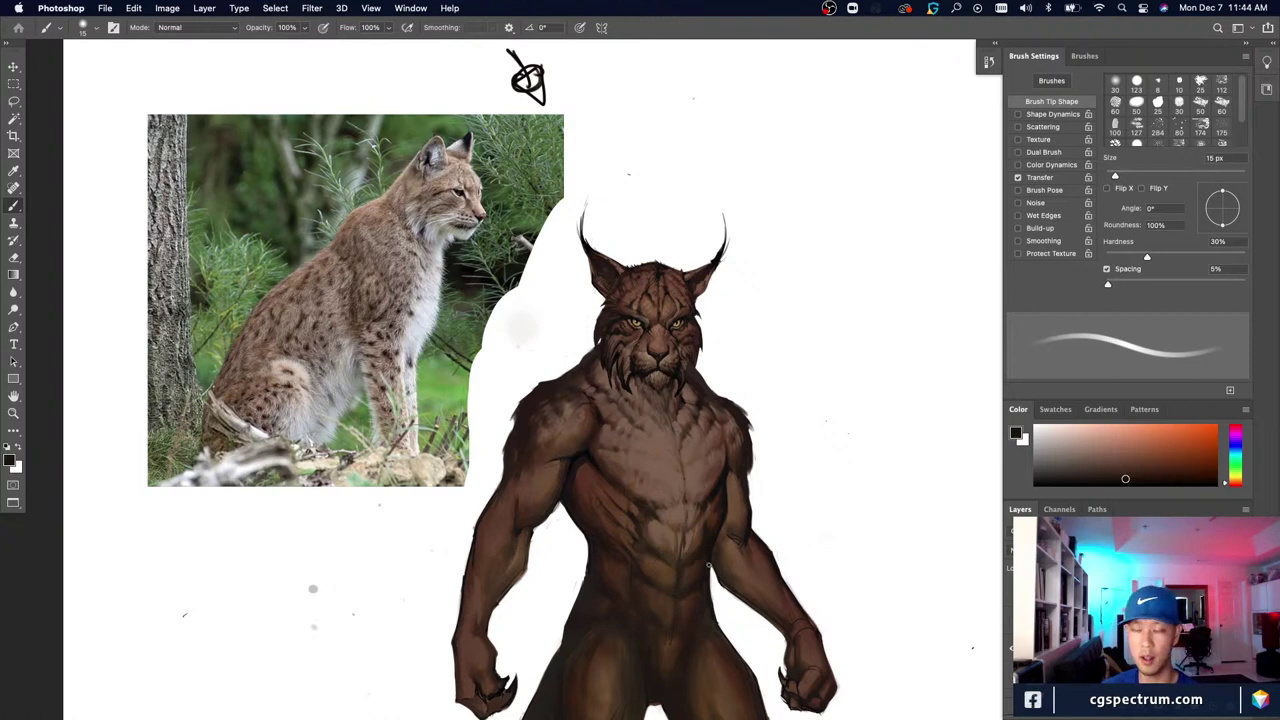
mouse_move(662, 390)
mouse_down()
mouse_move(648, 445)
mouse_move(684, 462)
mouse_move(654, 484)
mouse_up()
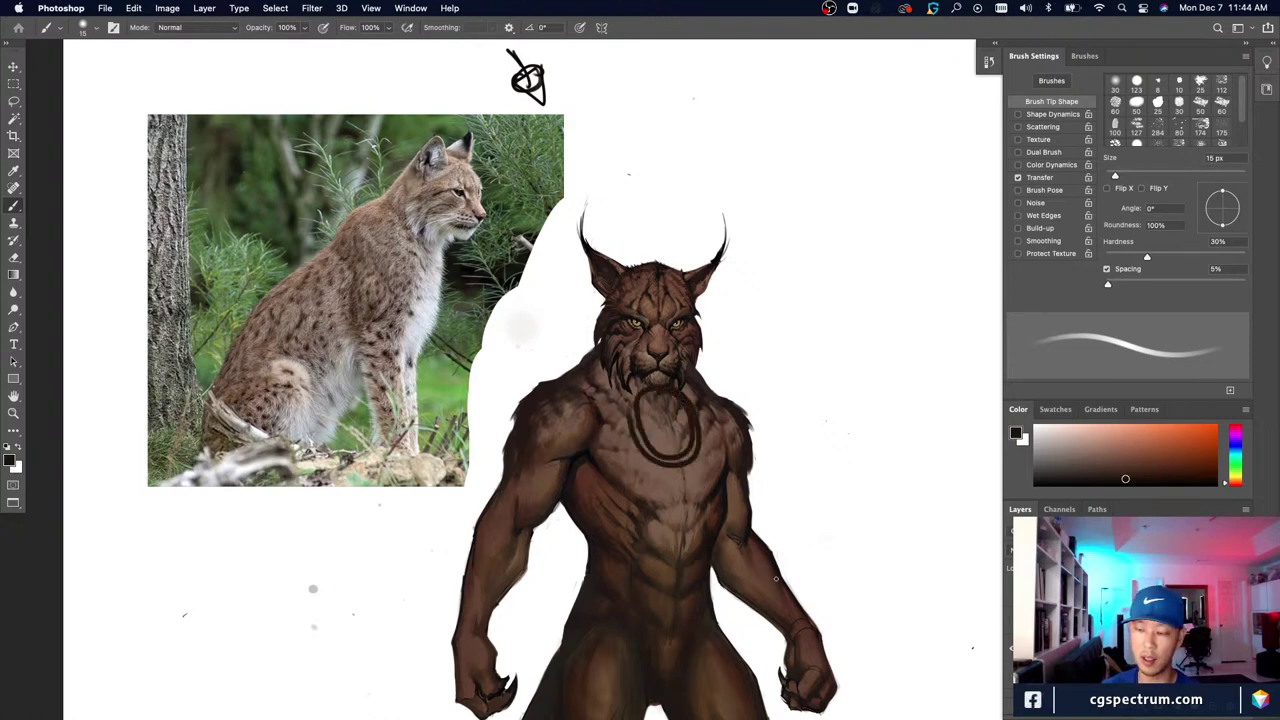
key(super+z)
Step: Refine the fur between the right side of the neck and the shoulder with sampled brown tones, reducing the brush to 10 px and 7 px
scroll(527, 78, up, 3)
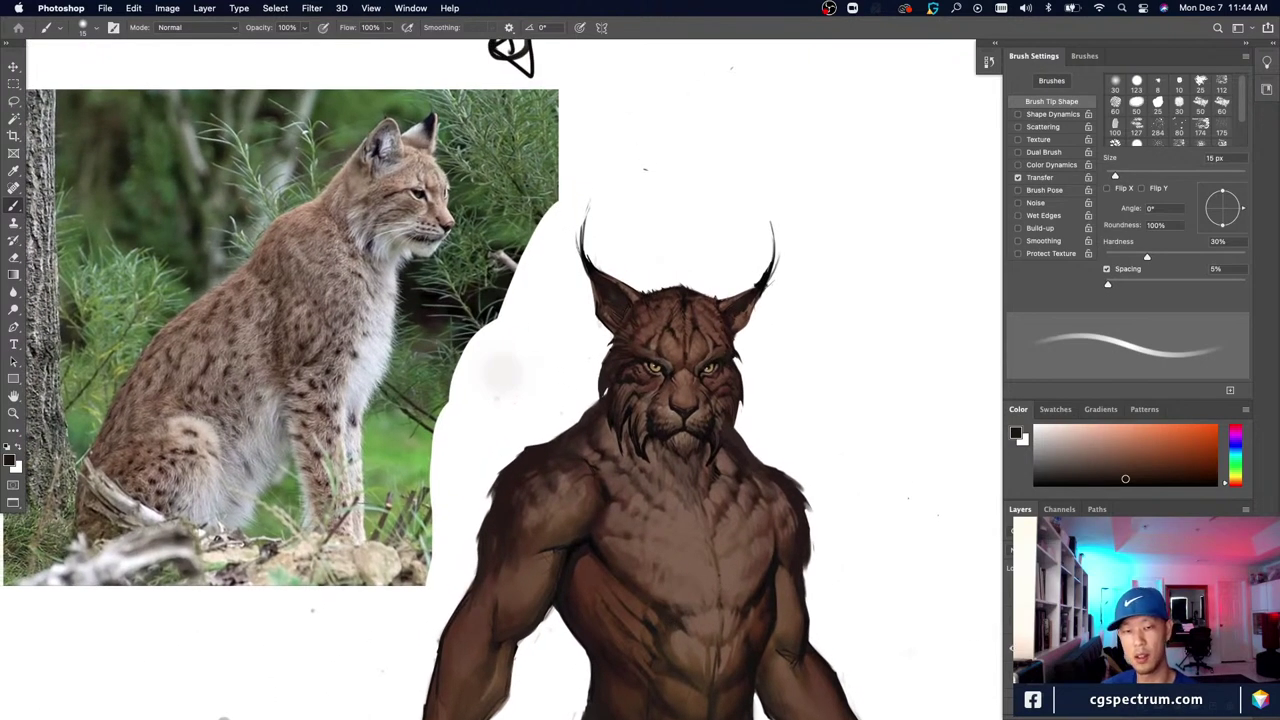
alt+click(730, 460)
key(bracketleft)
key(bracketleft)
key(bracketleft)
key(bracketleft)
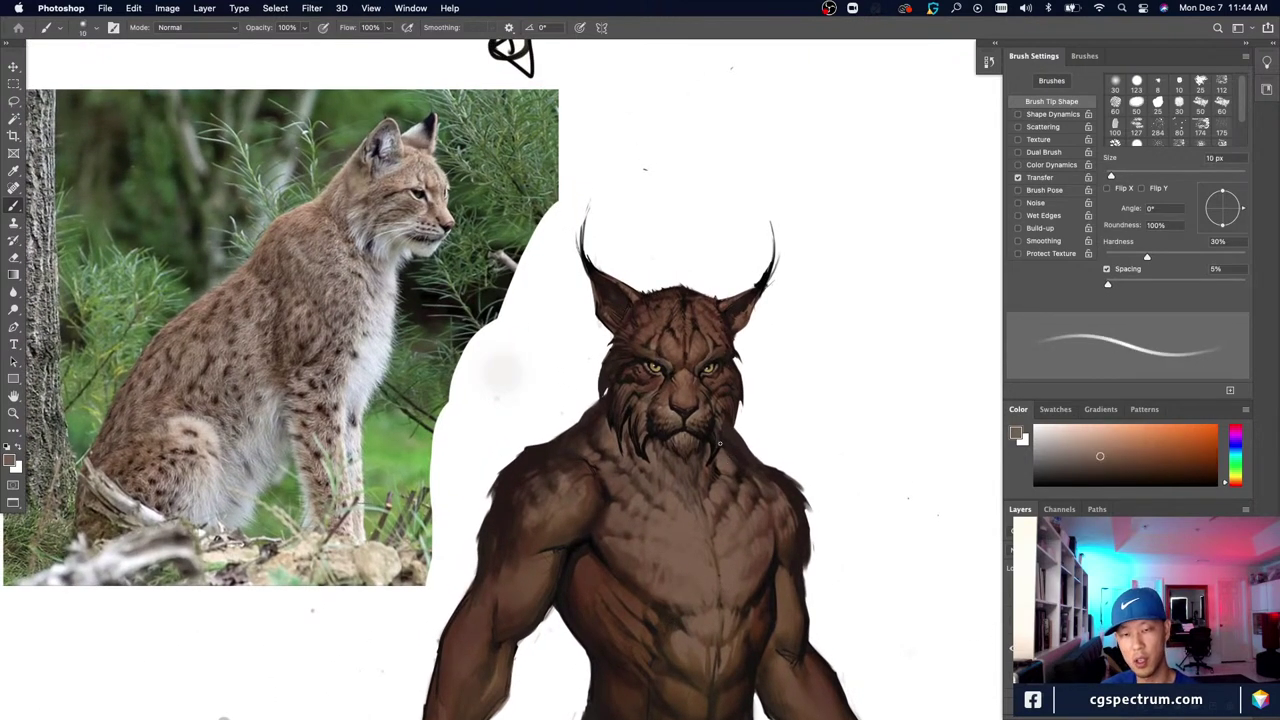
alt+click(782, 502)
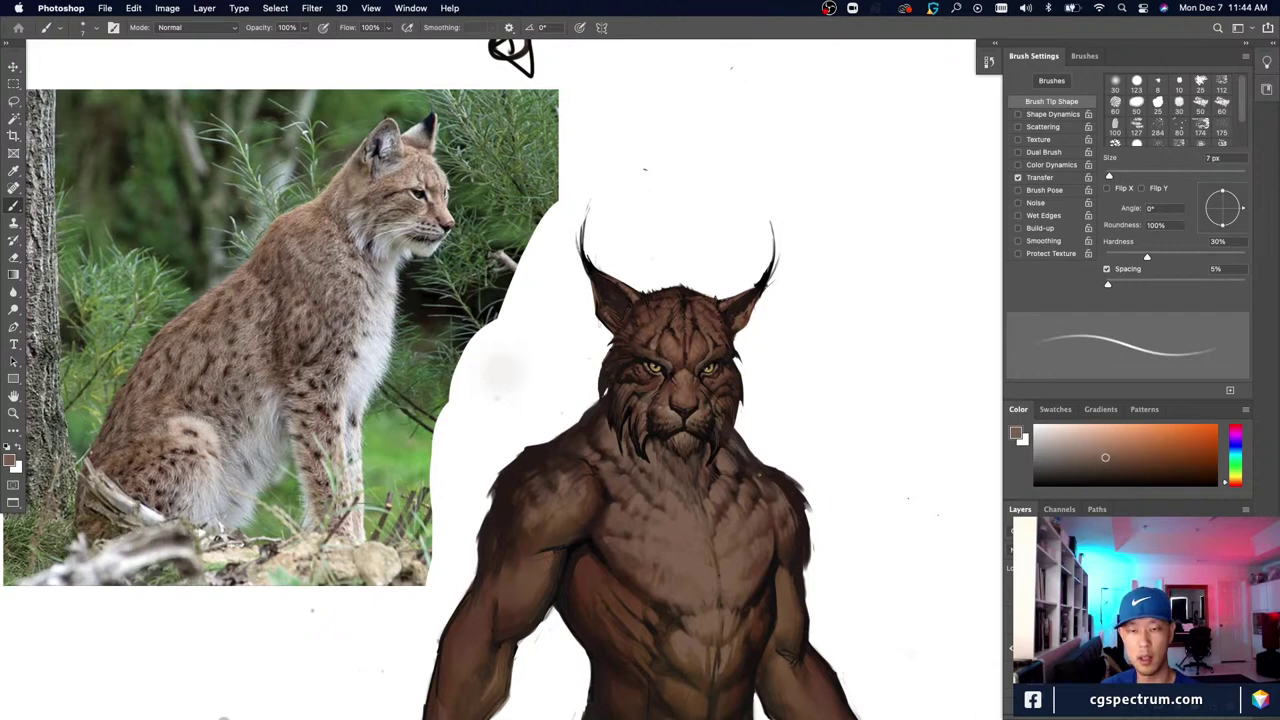
Step: Paint fine dark fur strands along the upper outline of the right shoulder in a sampled dark tone with a 4 px brush
alt+click(759, 463)
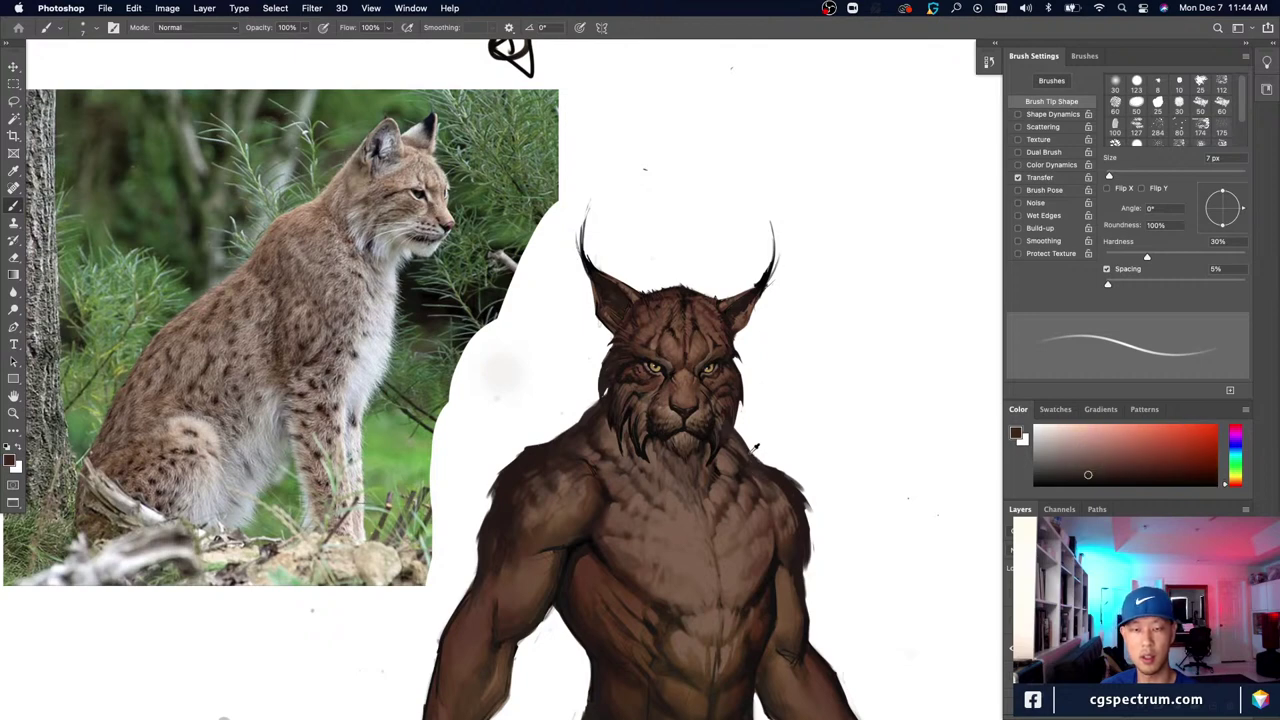
alt+click(752, 460)
key([)
key([)
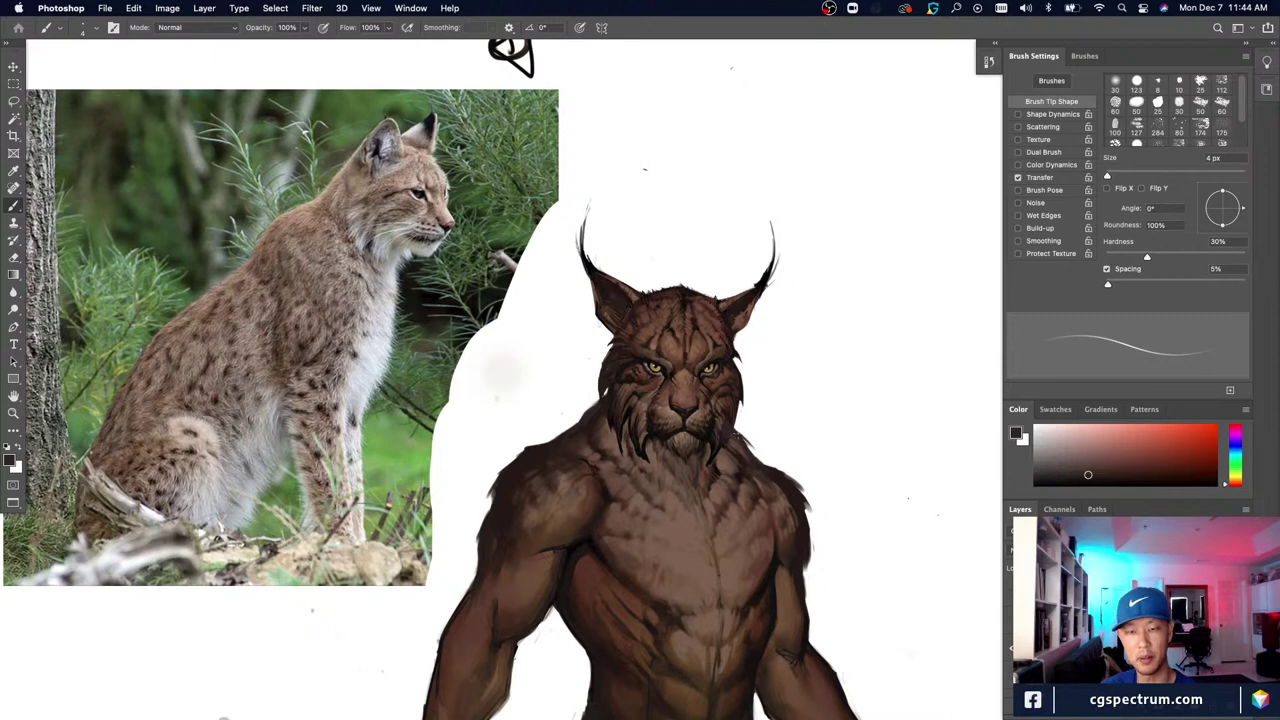
drag(752, 456, 774, 467)
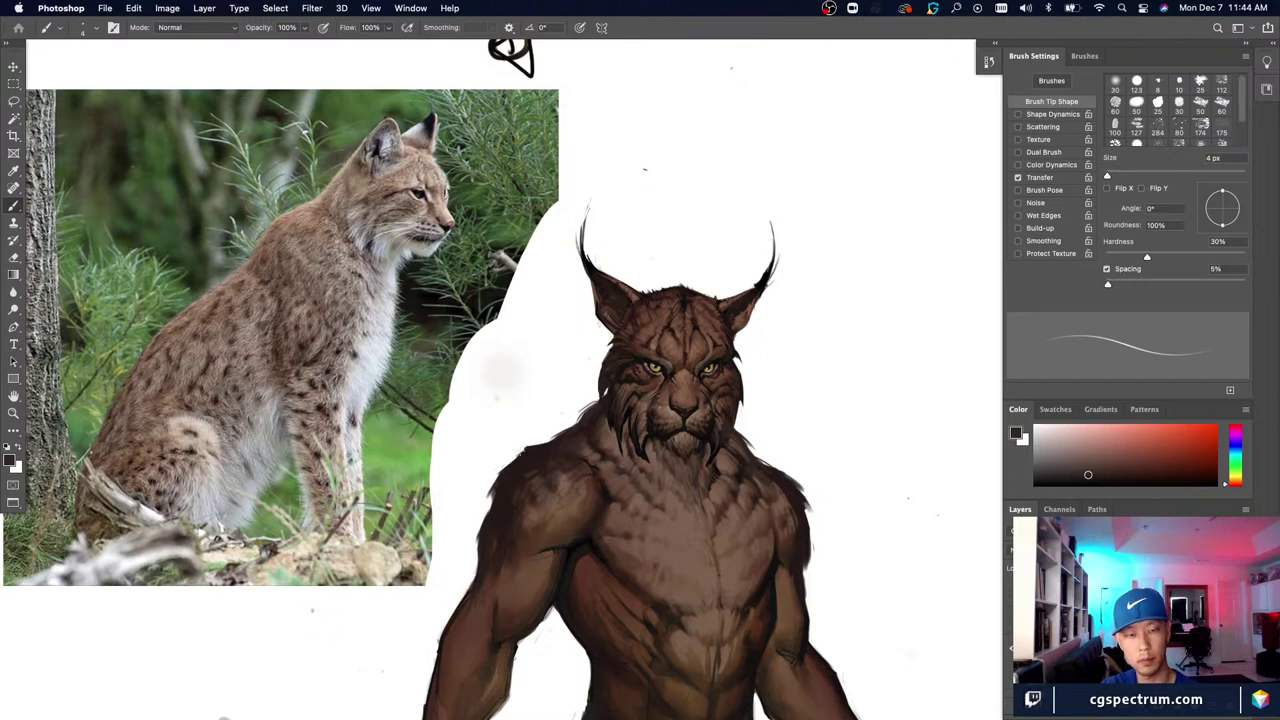
Step: Add thin dark fur tufts along the outer edge of the left shoulder and upper arm with the 4 px brush
drag(525, 449, 500, 465)
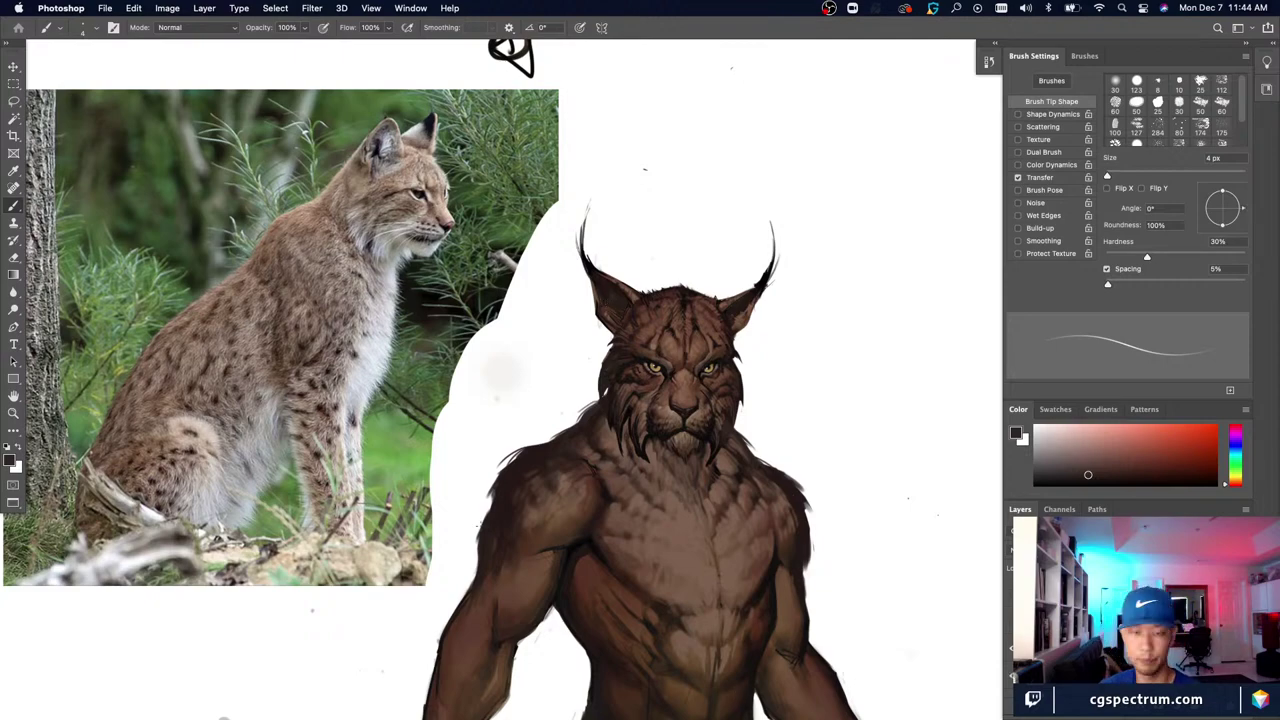
drag(513, 575, 518, 525)
key(super+minus)
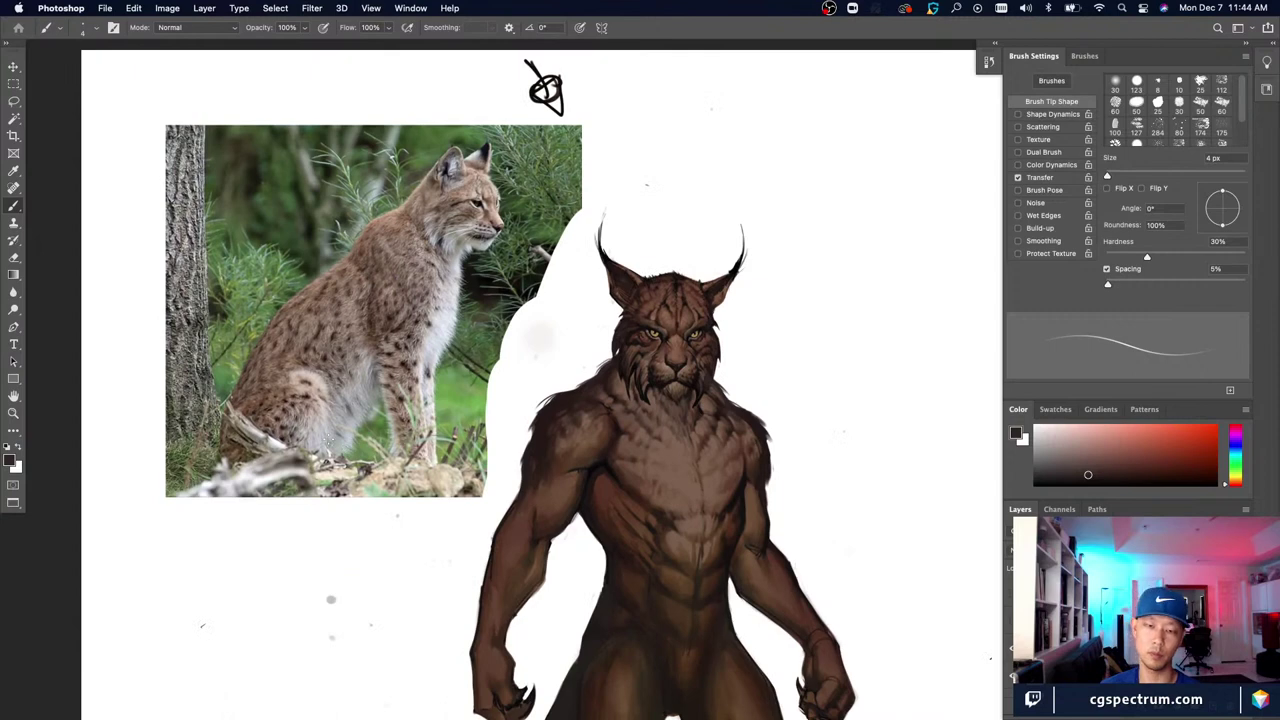
key(super+minus)
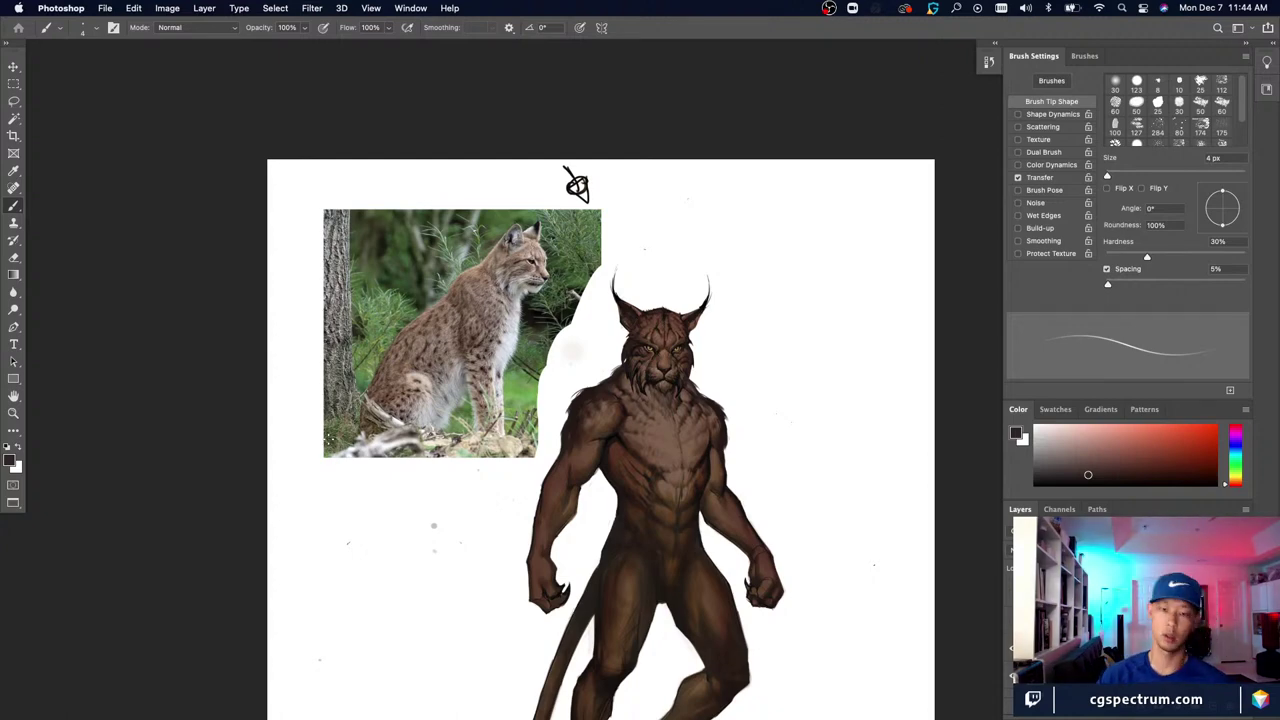
Step: Paint lighter fur marks on top of the left shoulder with sampled chest and shoulder tones, enlarging the brush to 6 px
key(super+plus)
drag(579, 440, 587, 379)
alt+click(670, 398)
key(bracketright)
key(bracketright)
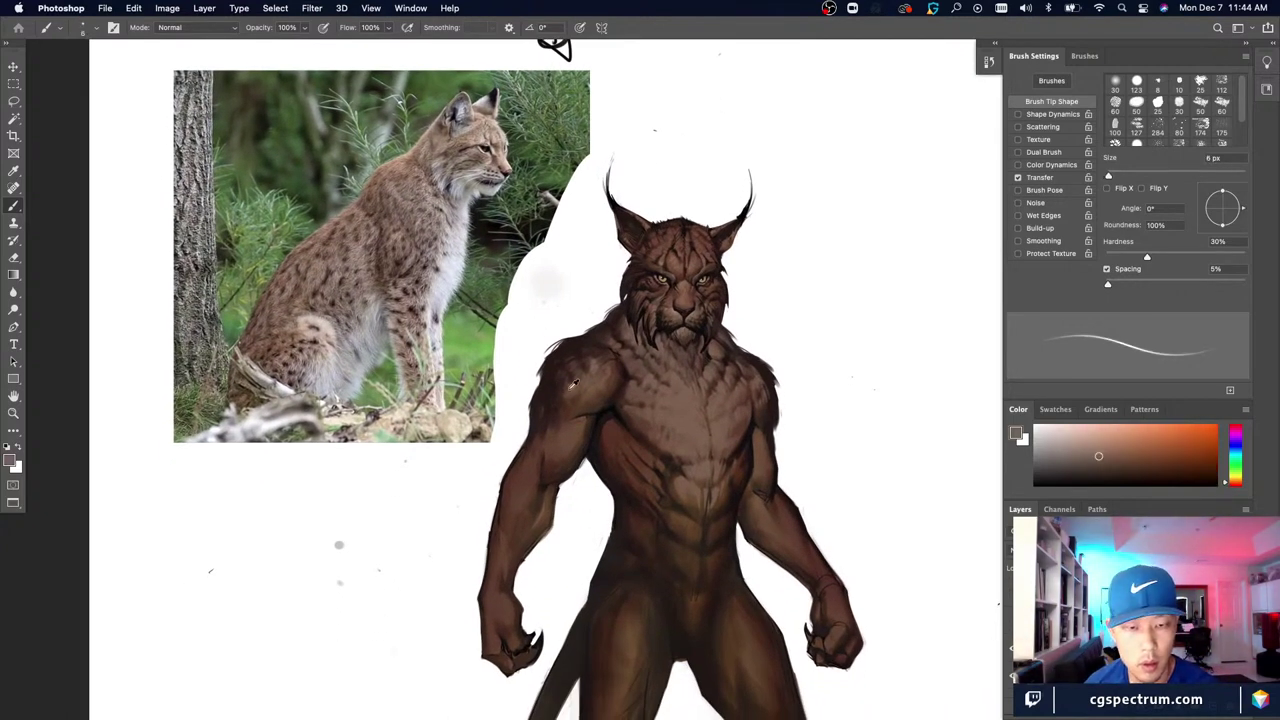
alt+click(560, 356)
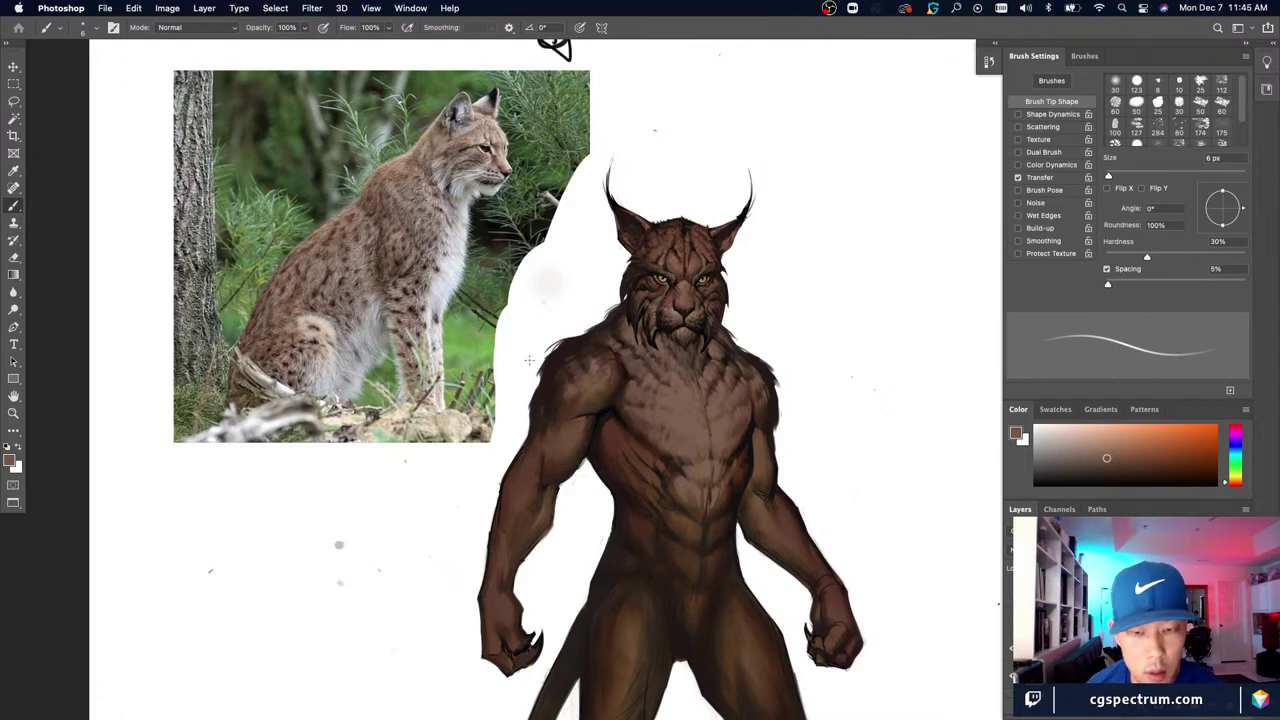
Step: Continue the left shoulder's fur texture with a tone sampled from the chest, switching the brush between 7 px and 5 px
key(super+plus)
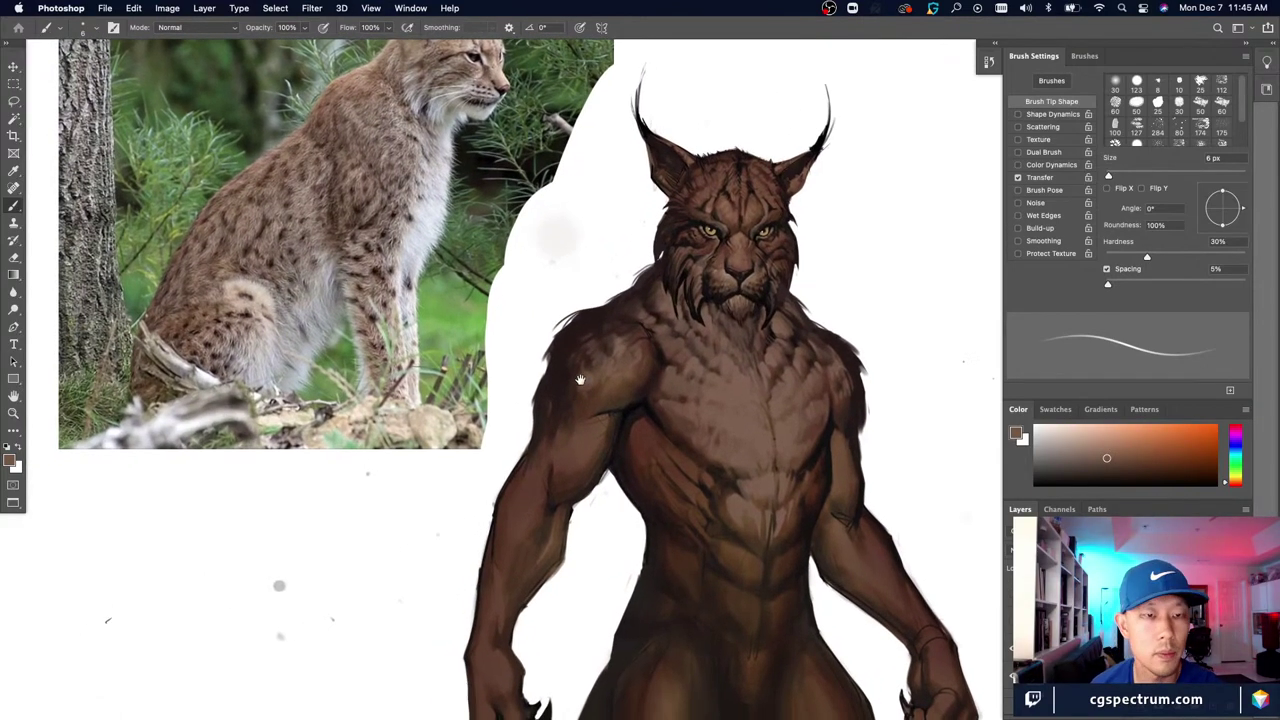
drag(580, 380, 620, 432)
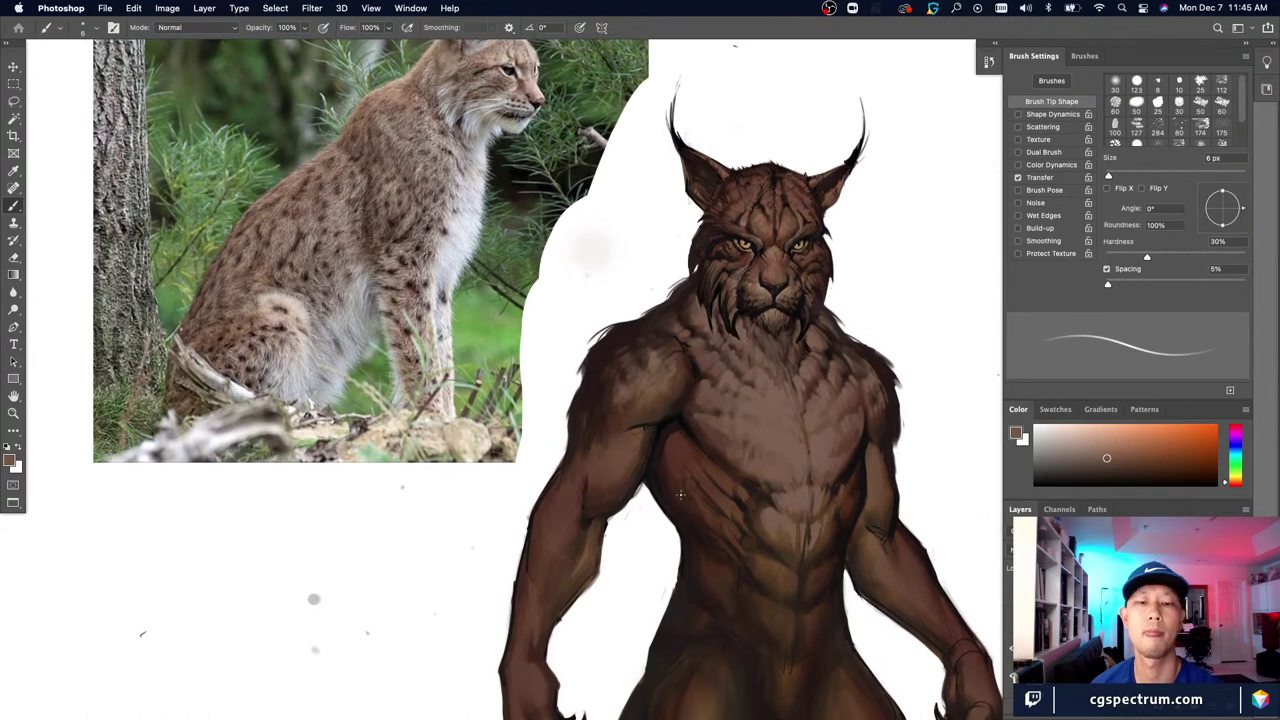
alt+click(765, 434)
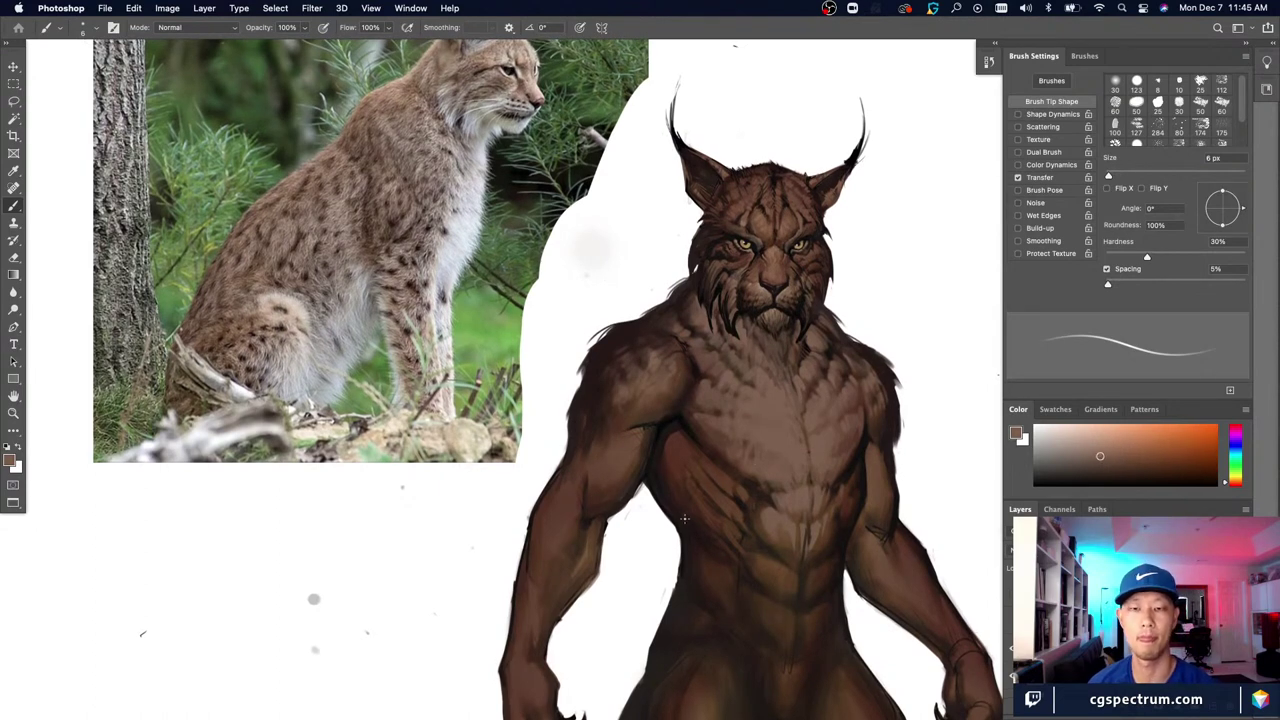
key(bracketright)
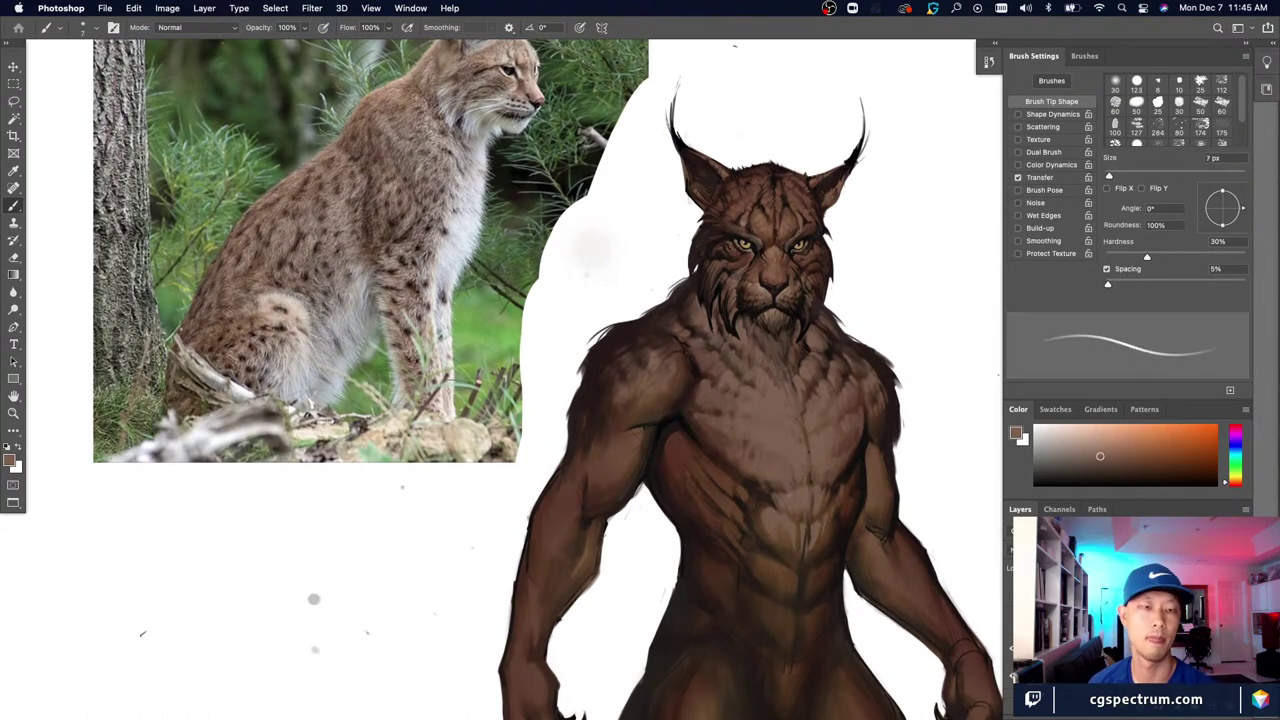
drag(735, 462, 751, 486)
key(bracketleft)
key(bracketleft)
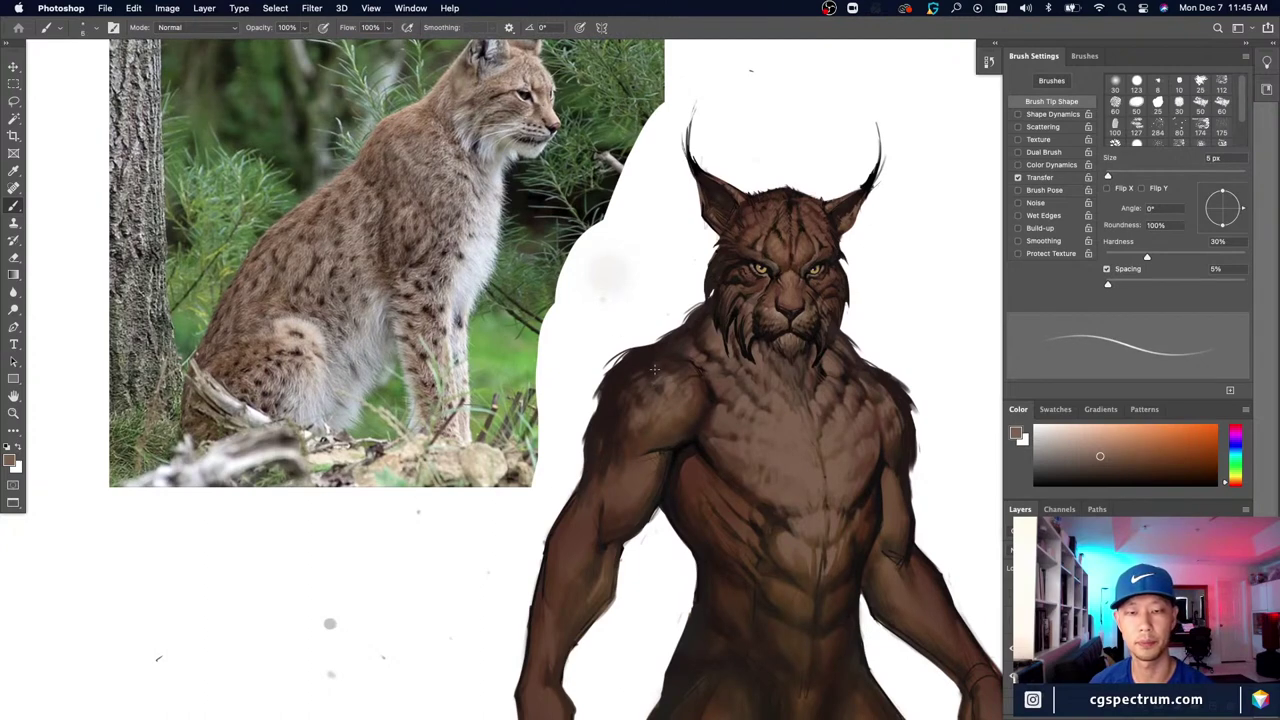
Step: Paint lighter fur marks across the inner left shoulder toward the chest with sampled brown tones, varying the brush between 6 and 8 px
key(bracketright)
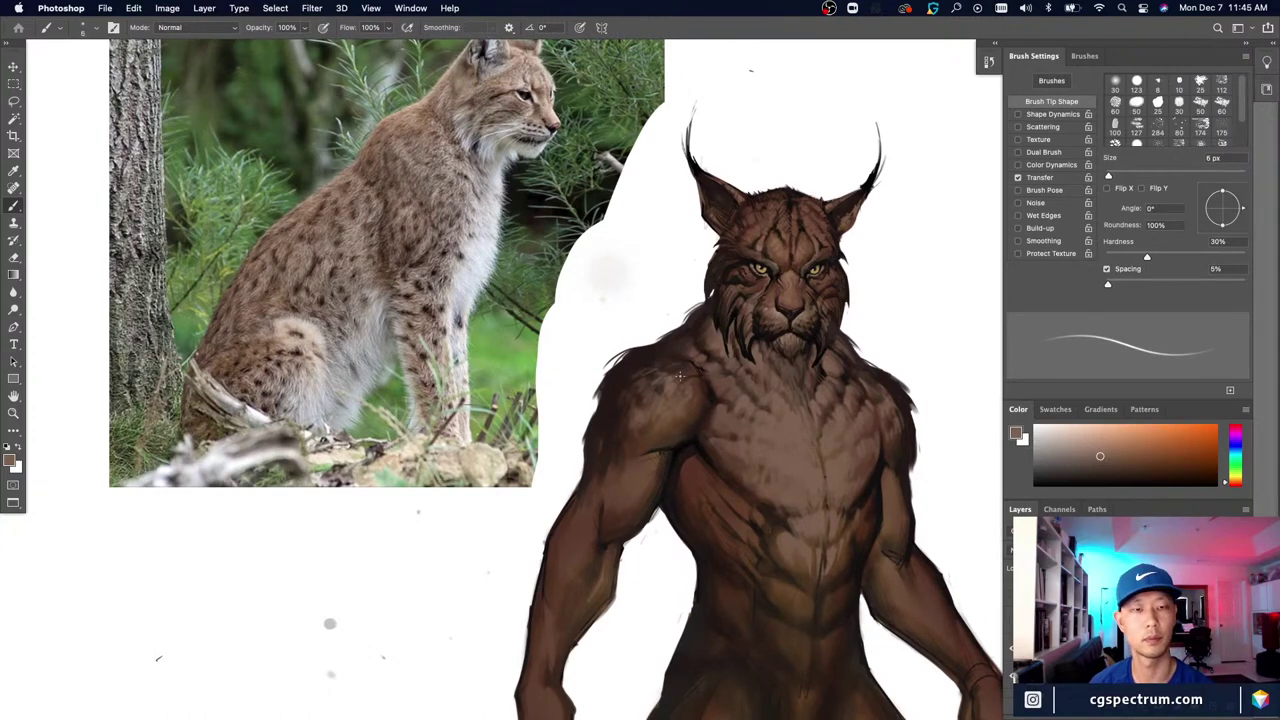
key(bracketright)
key(bracketright)
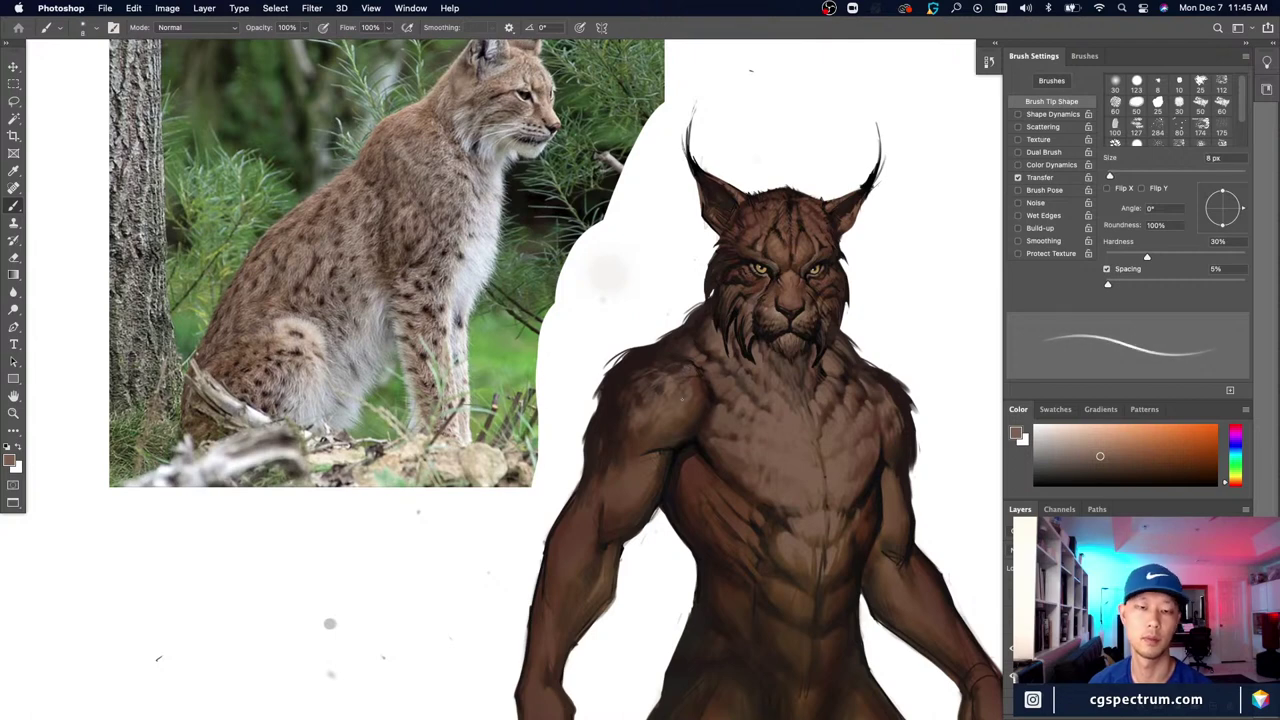
alt+click(700, 356)
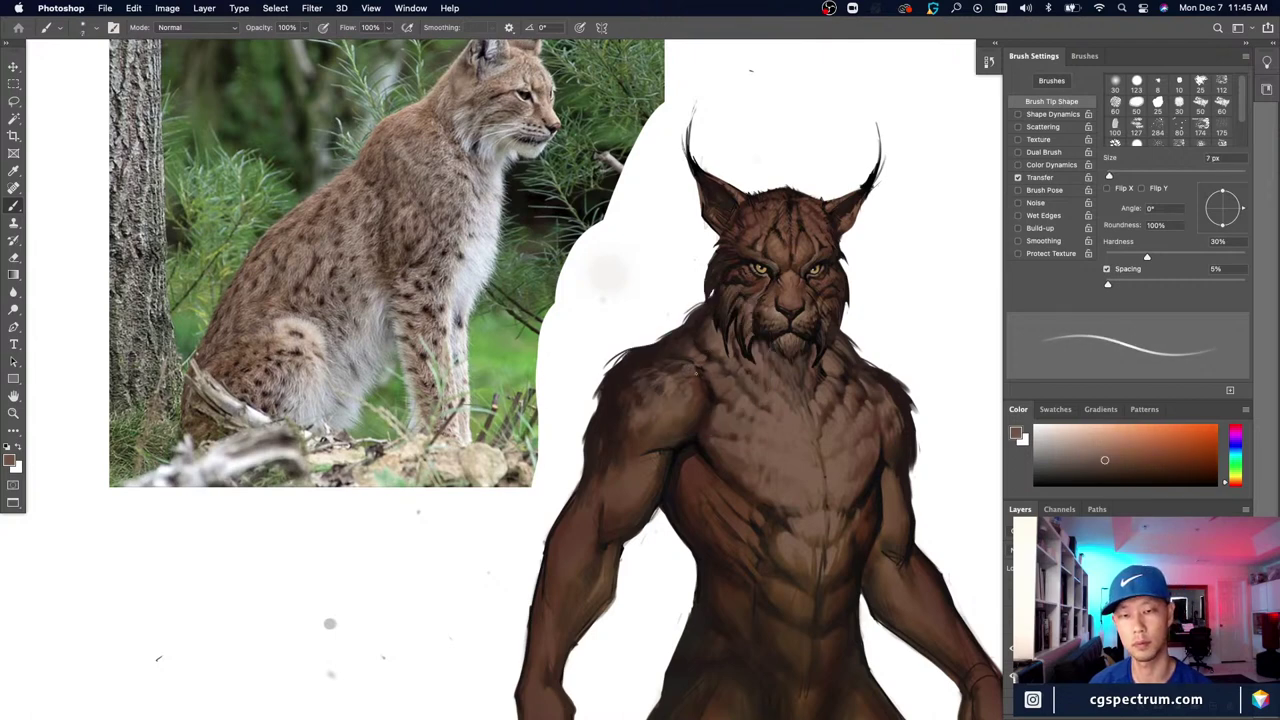
key(bracketleft)
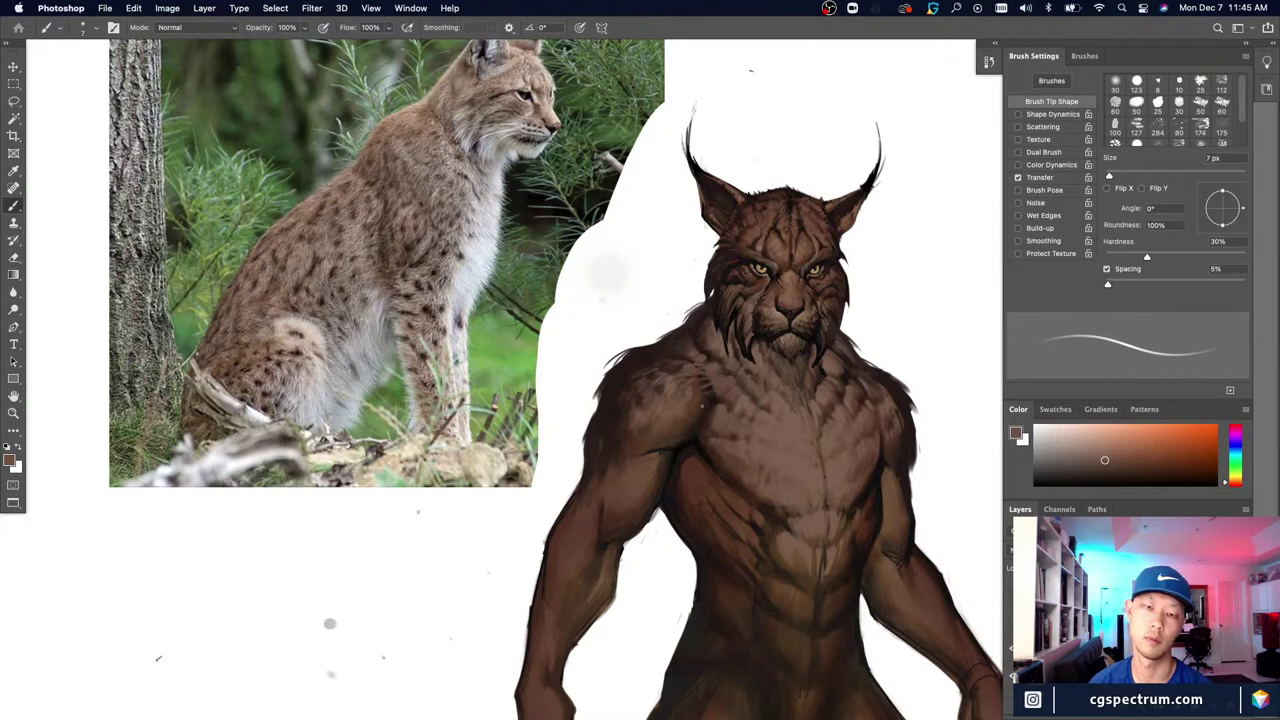
alt+click(678, 385)
key(bracketleft)
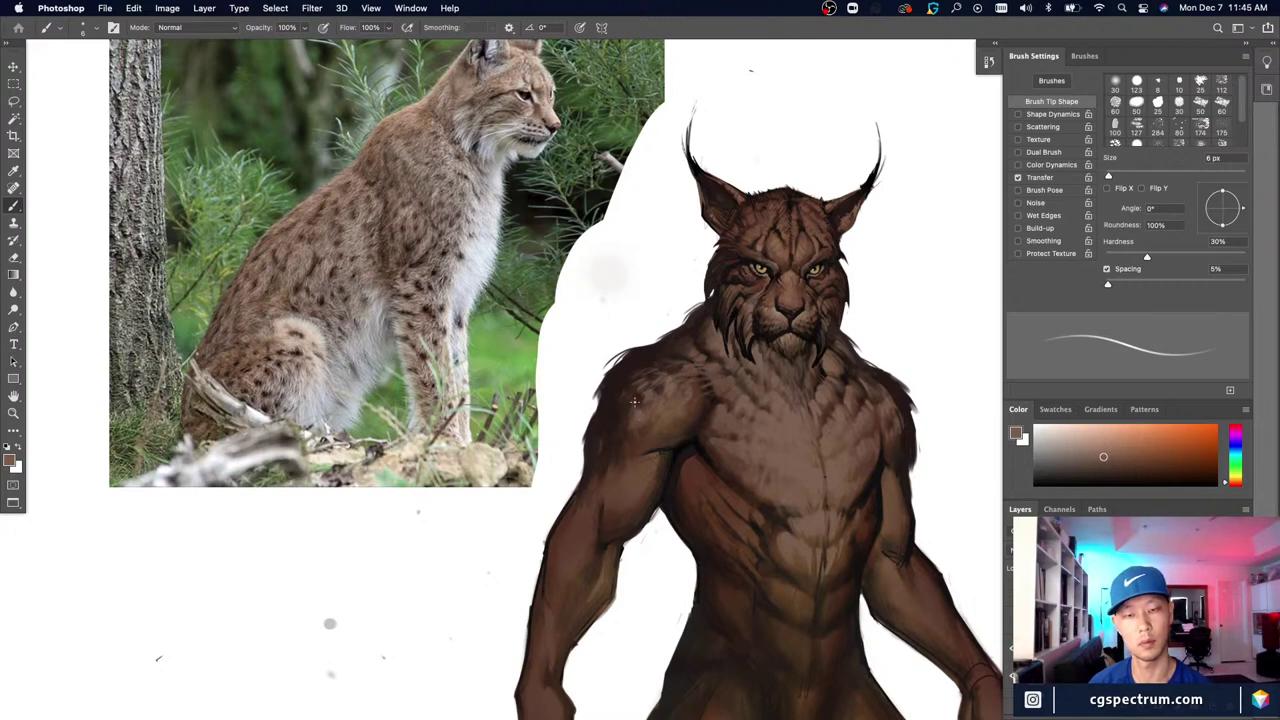
Step: Paint fur marks down the outer left shoulder onto the upper arm with sampled dark and lighter browns, using a 6 to 8 px brush
alt+click(618, 410)
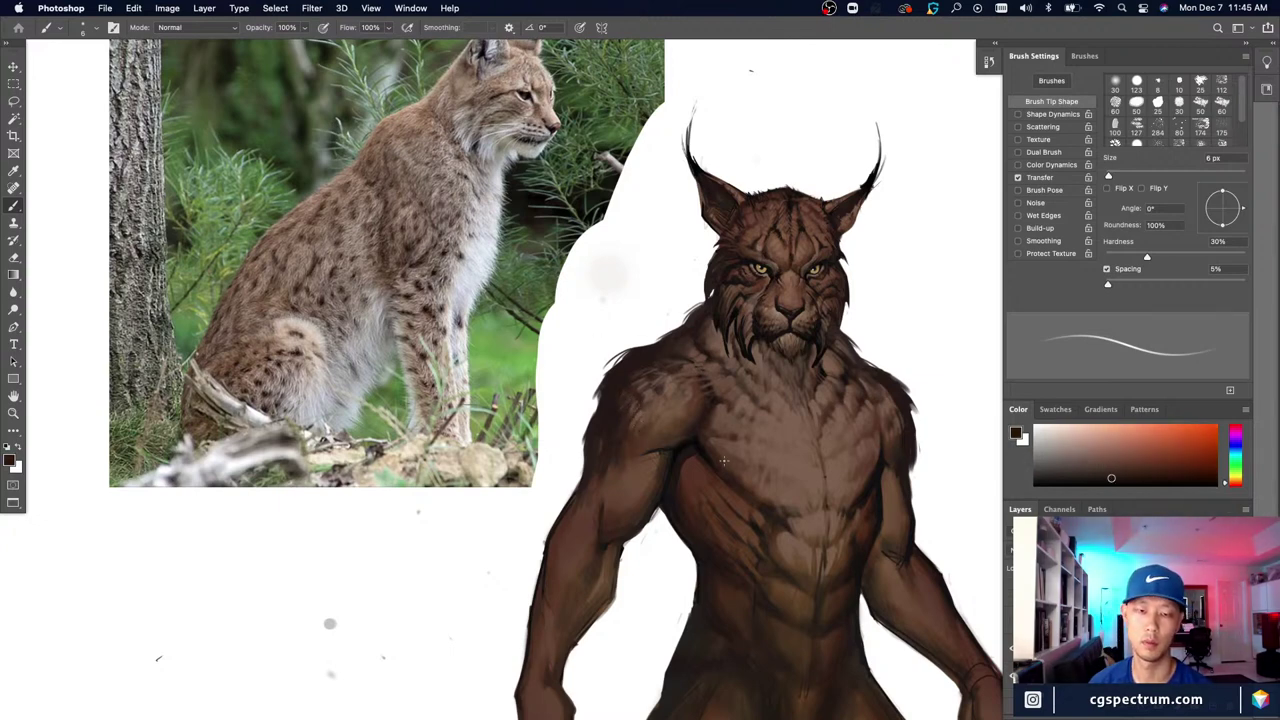
alt+click(643, 406)
key(bracketright)
key(bracketright)
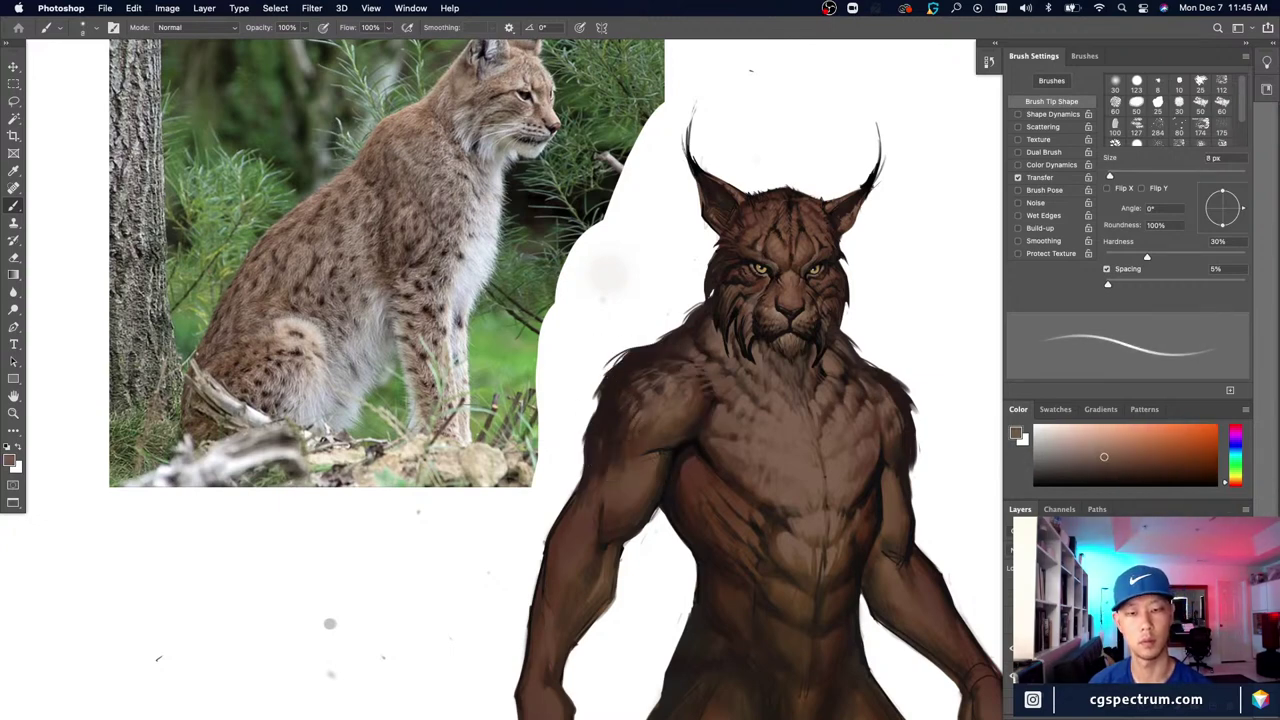
key(bracketleft)
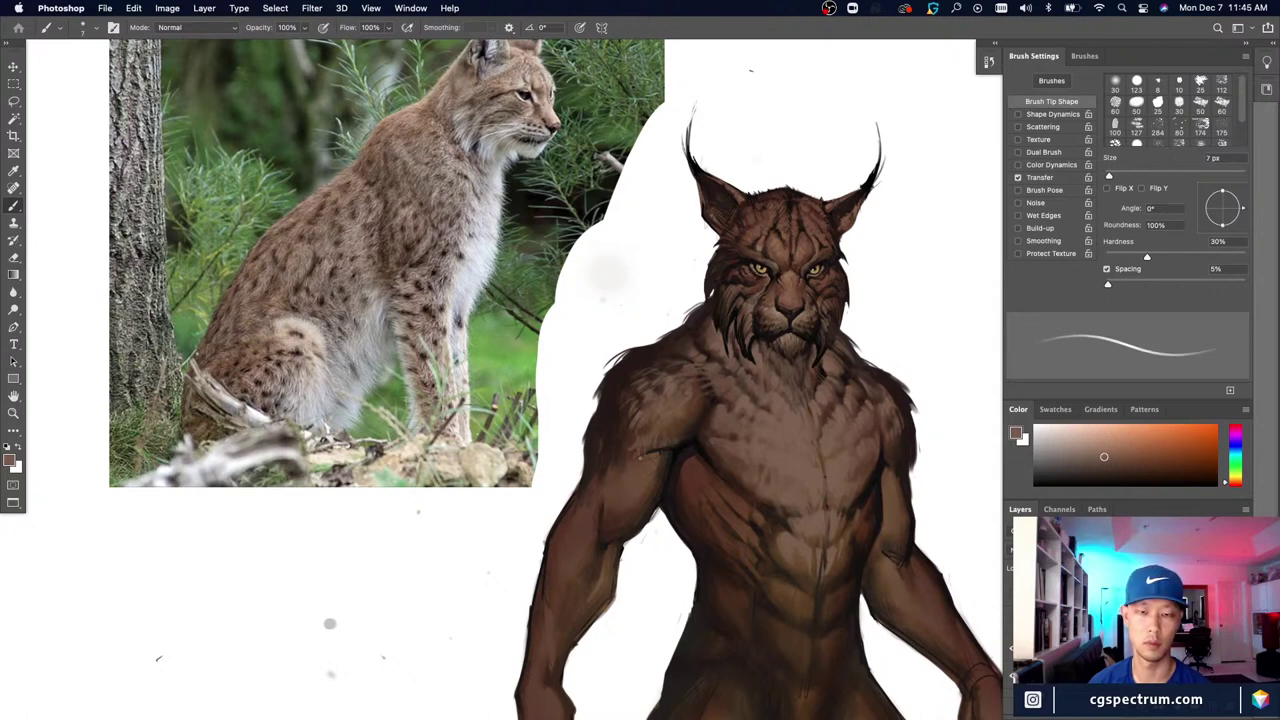
key(bracketleft)
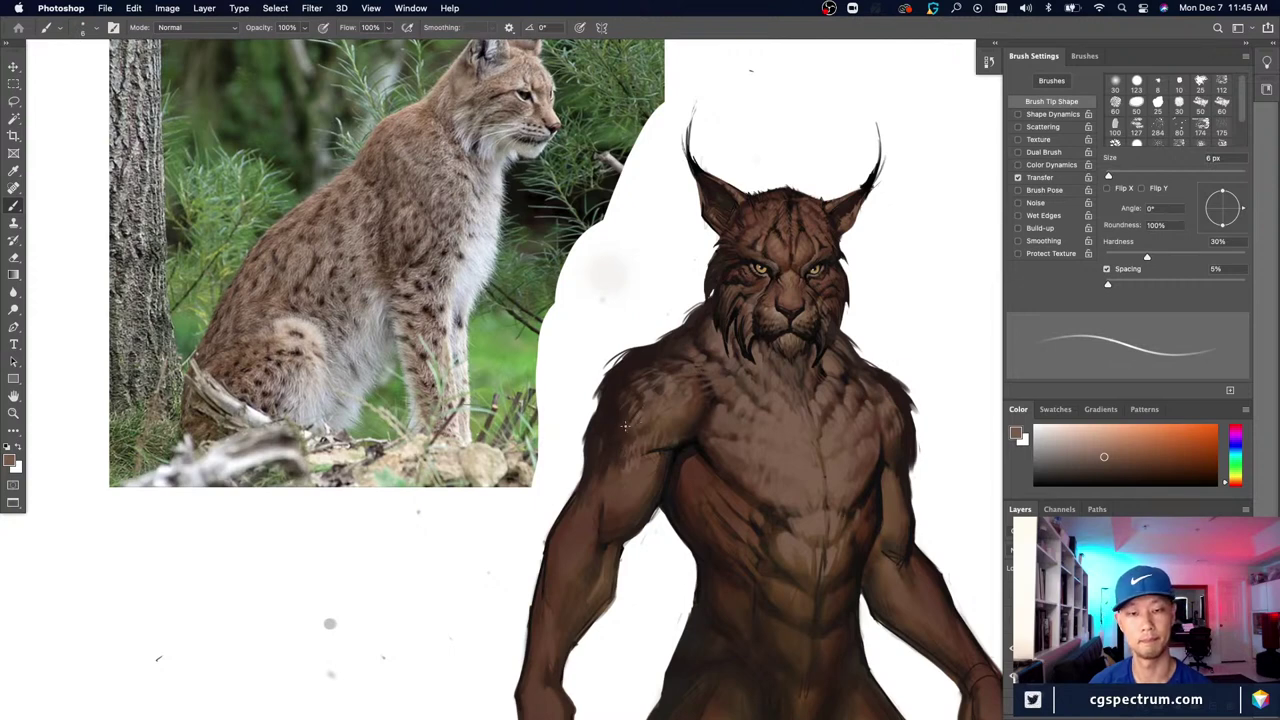
alt+click(623, 420)
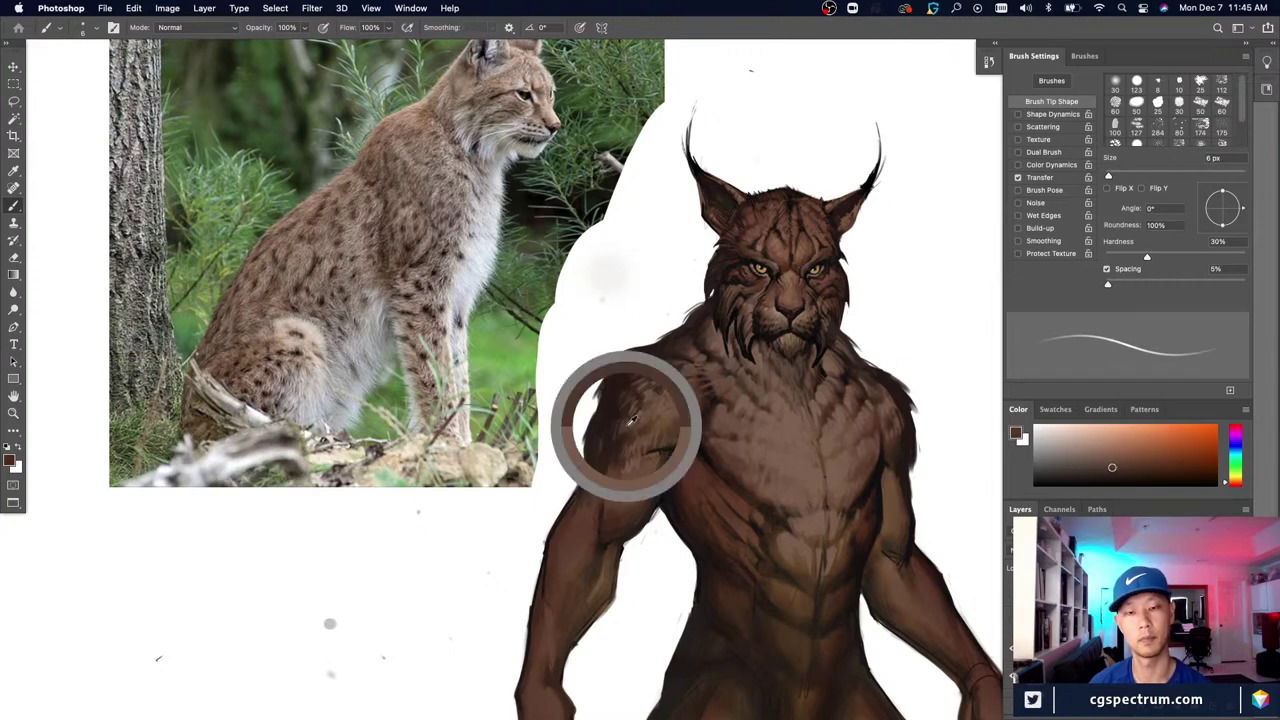
key(bracketright)
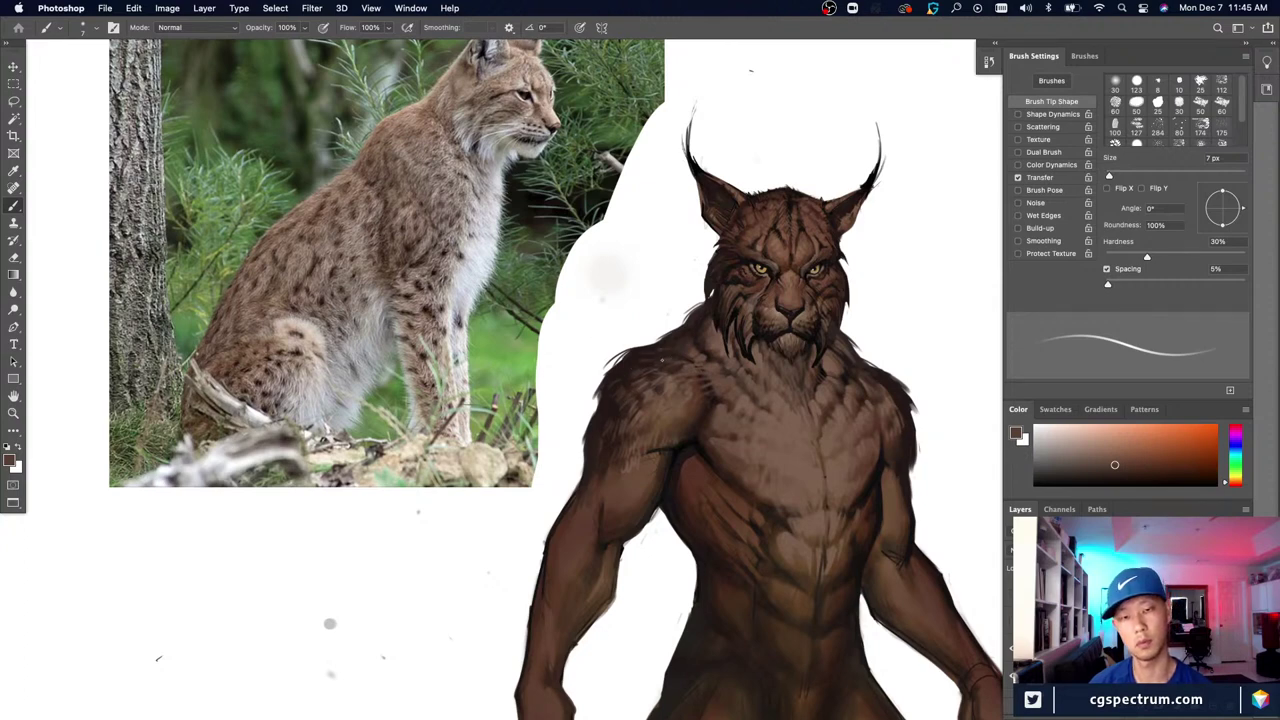
Step: Add dark fur strands around the base of the neck and collarbone with sampled dark tones, reducing the brush to 5 px
alt+click(689, 331)
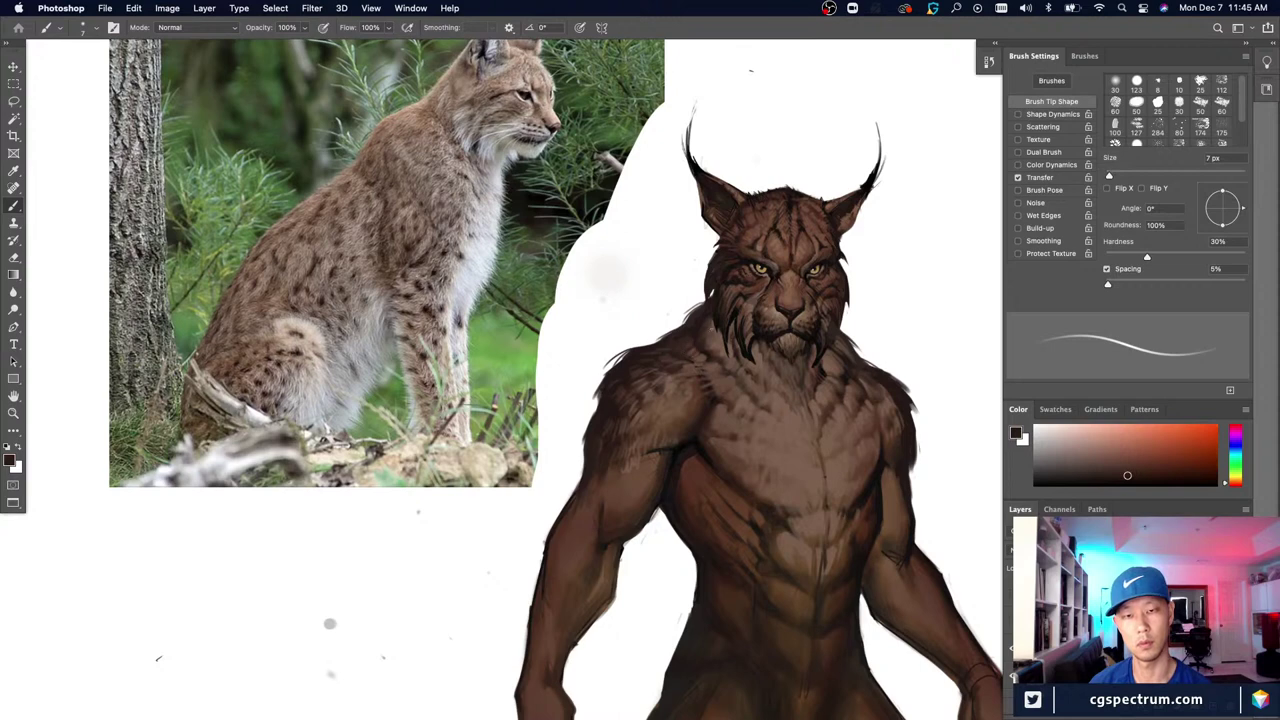
key(bracketleft)
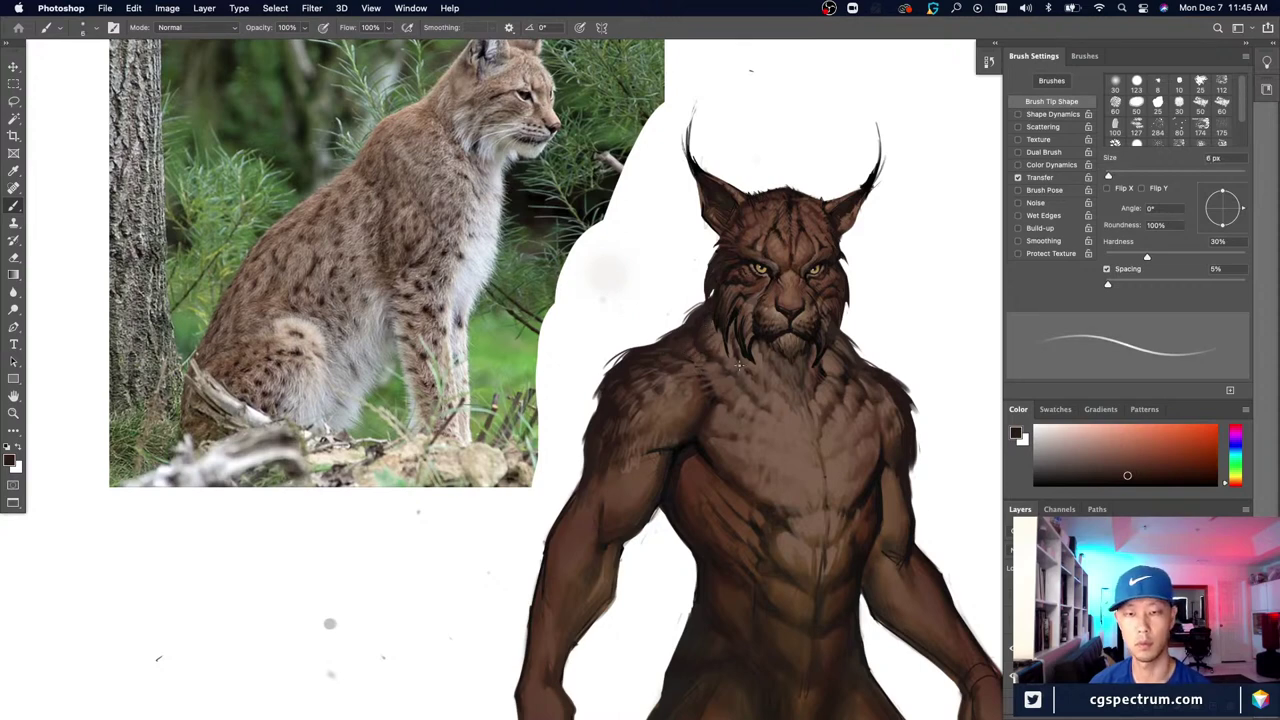
key(bracketleft)
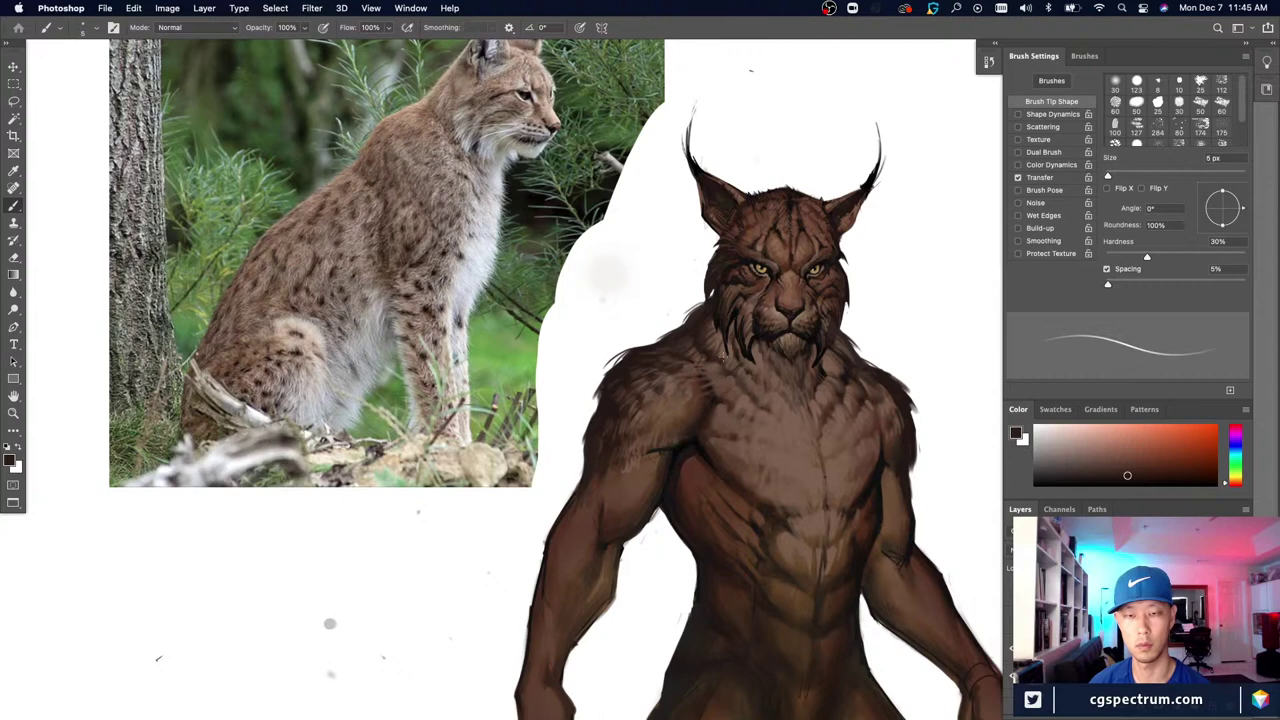
alt+click(708, 394)
alt+click(708, 393)
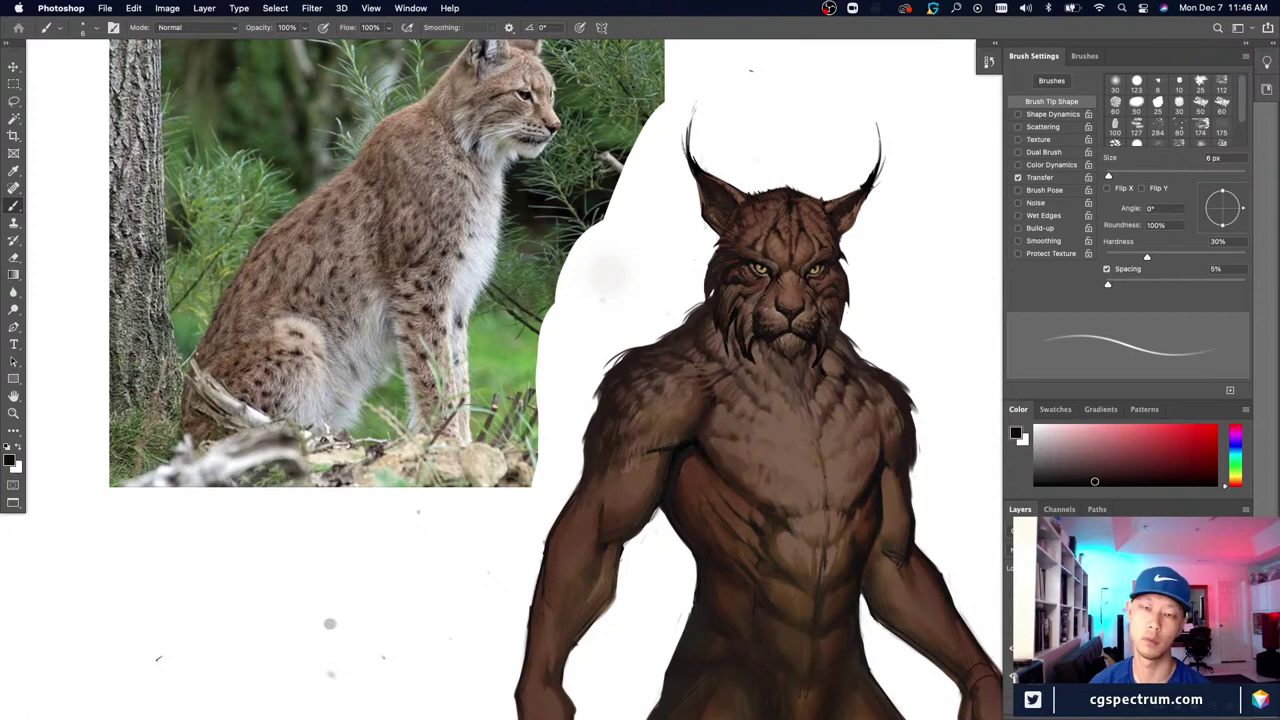
Step: Break up the seam between the left shoulder and chest with short 5 px fur strokes in sampled light and dark browns
alt+click(696, 394)
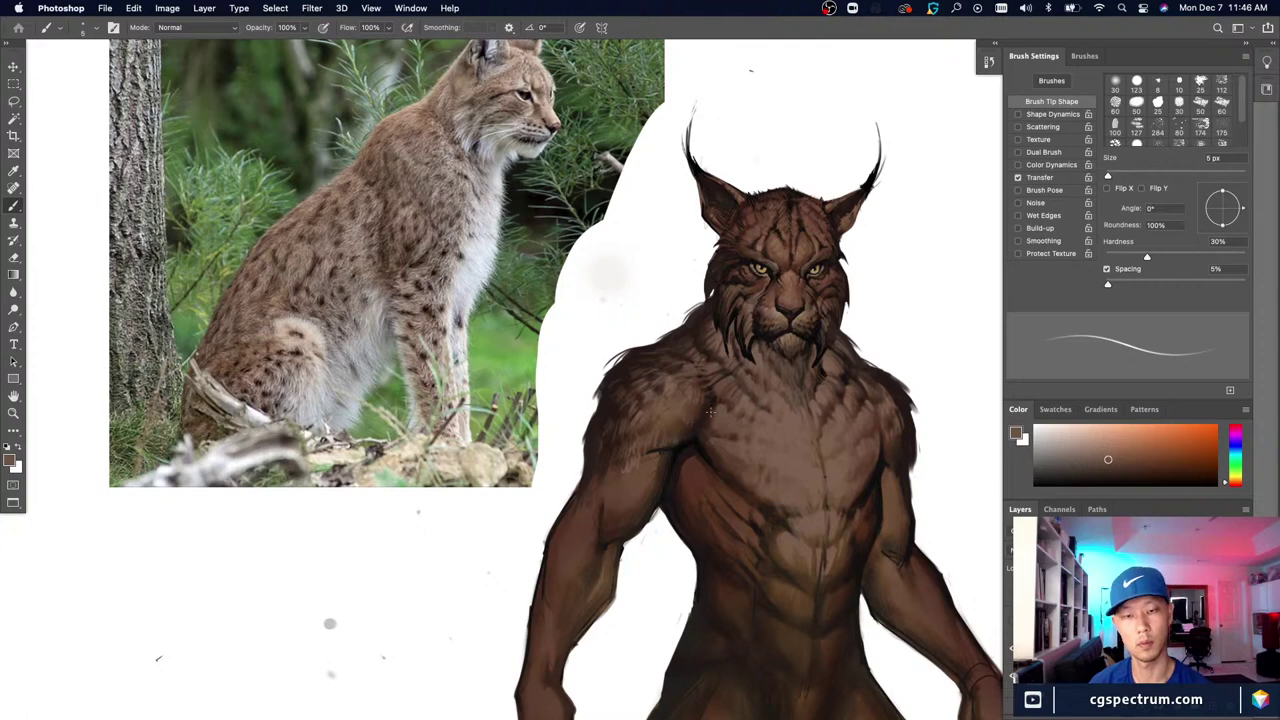
alt+click(722, 410)
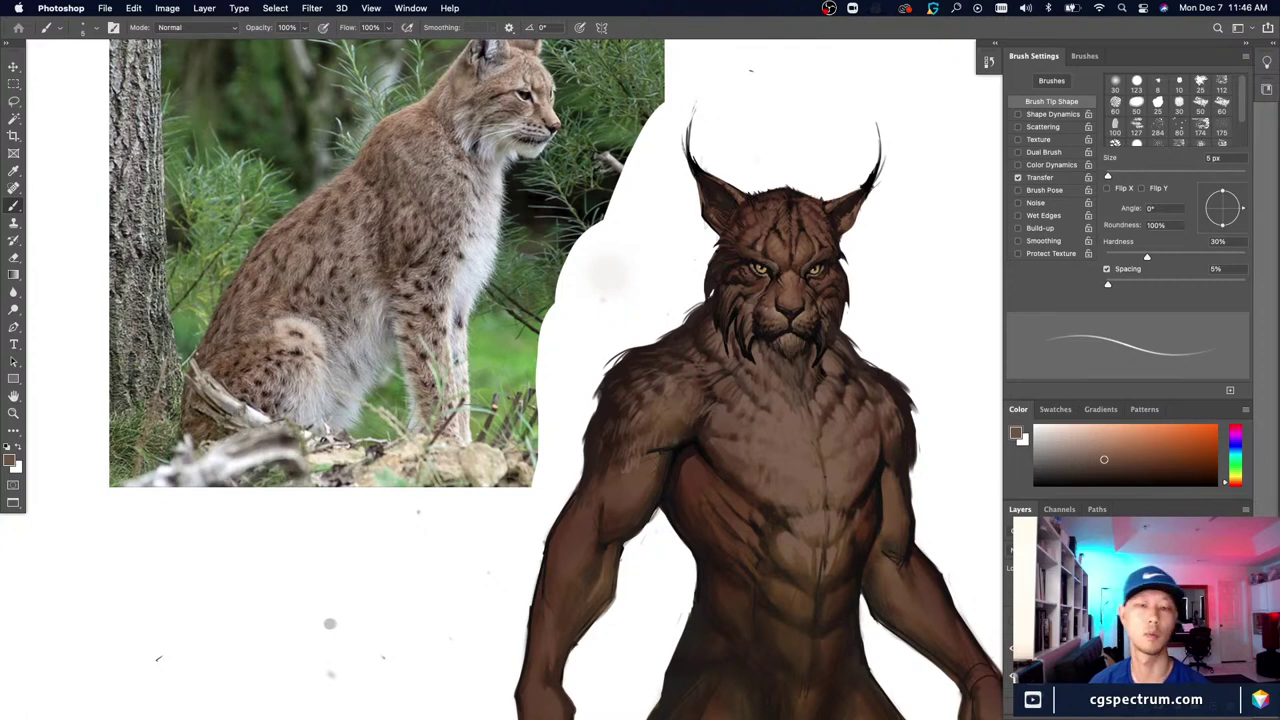
alt+click(707, 420)
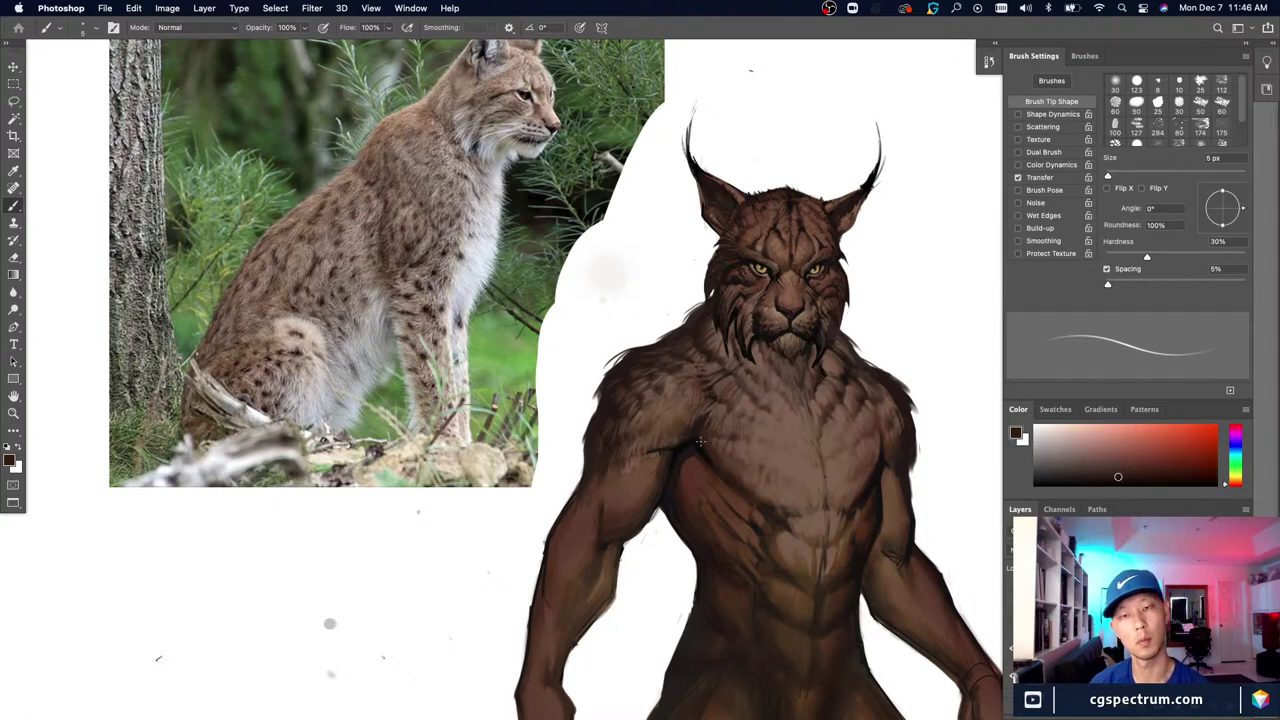
key(ctrl+minus)
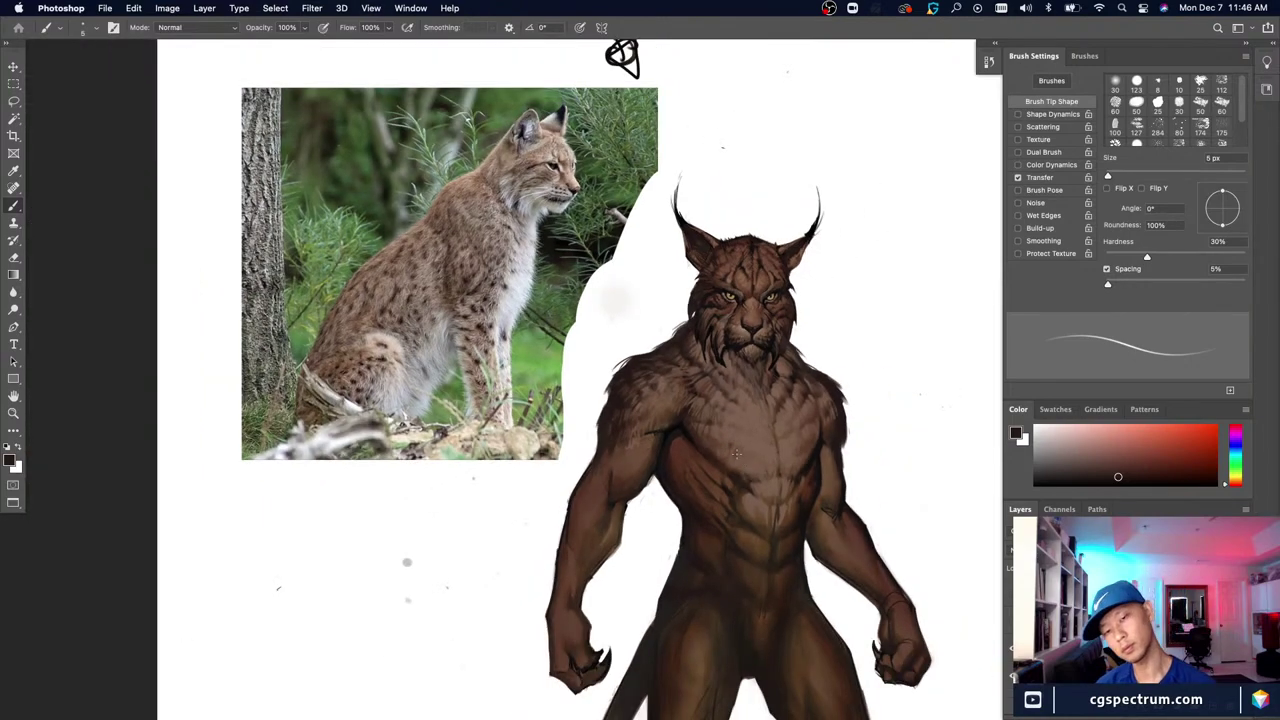
key(ctrl+plus)
Step: Paint fine lighter fur strands on the slope between neck and left shoulder with a 4 px brush and a tone sampled from the upper chest
alt+click(719, 385)
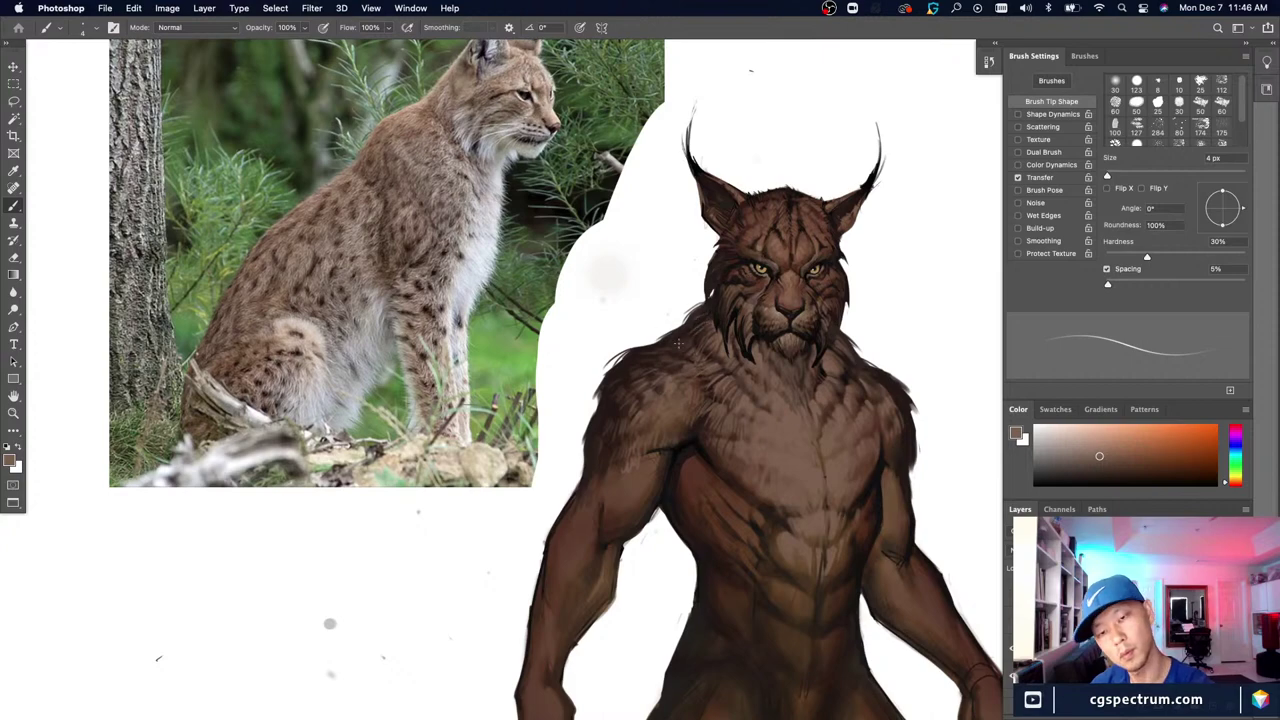
key(super+minus)
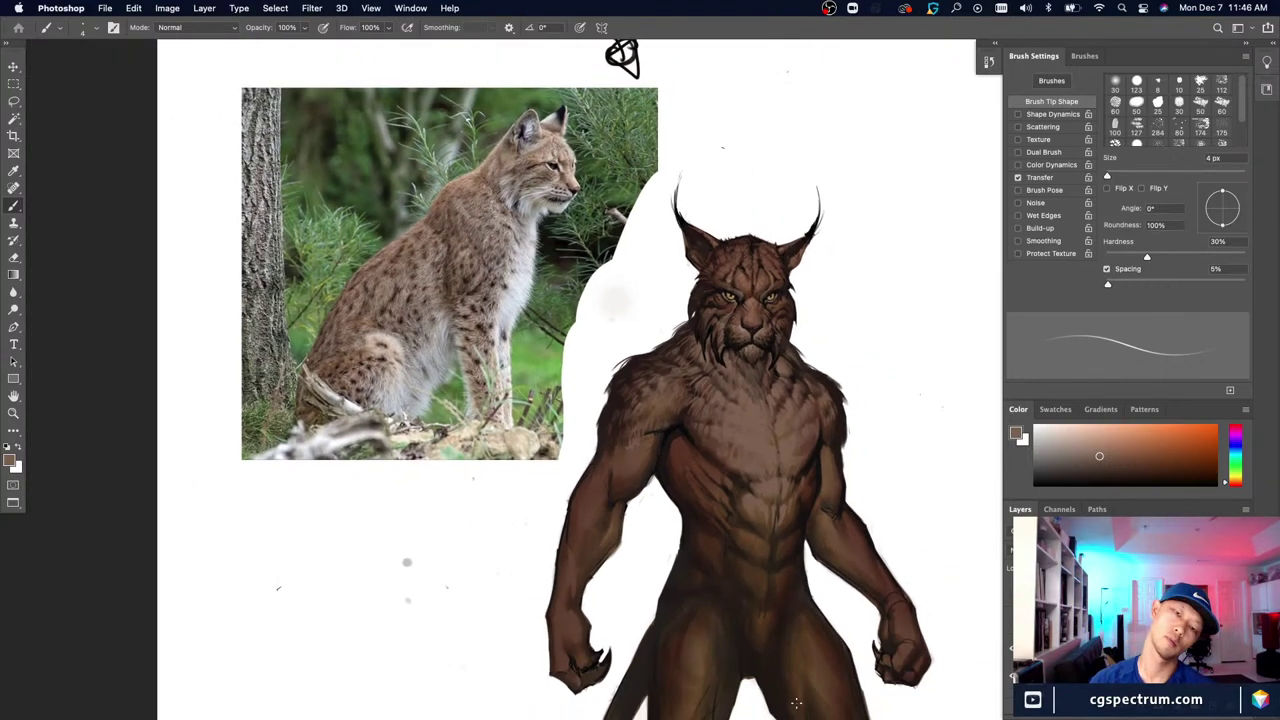
key(super+plus)
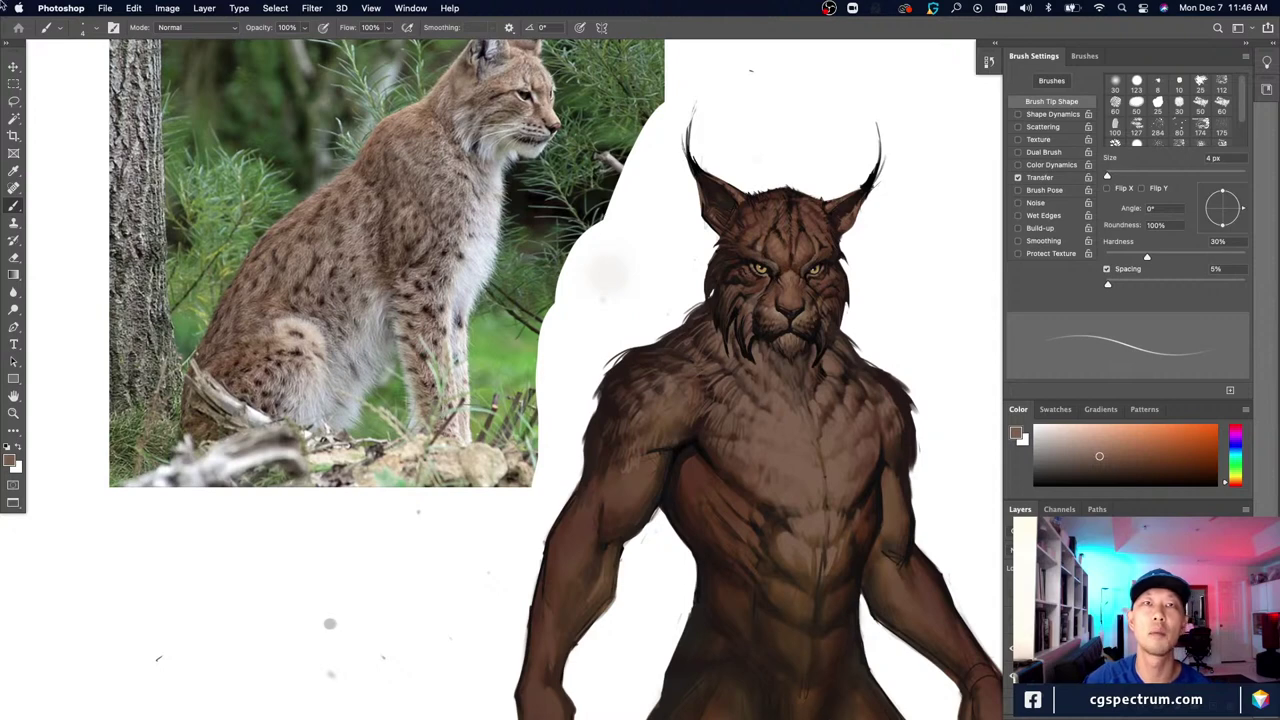
key(Tab)
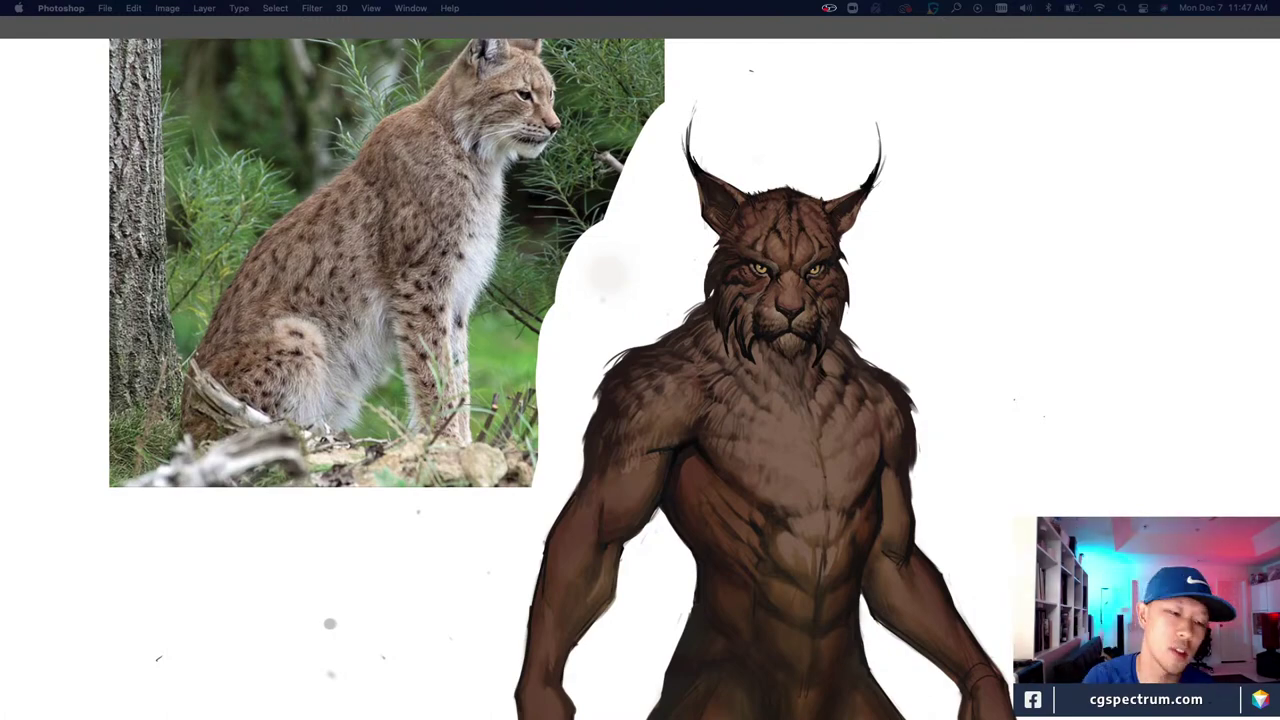
key(Tab)
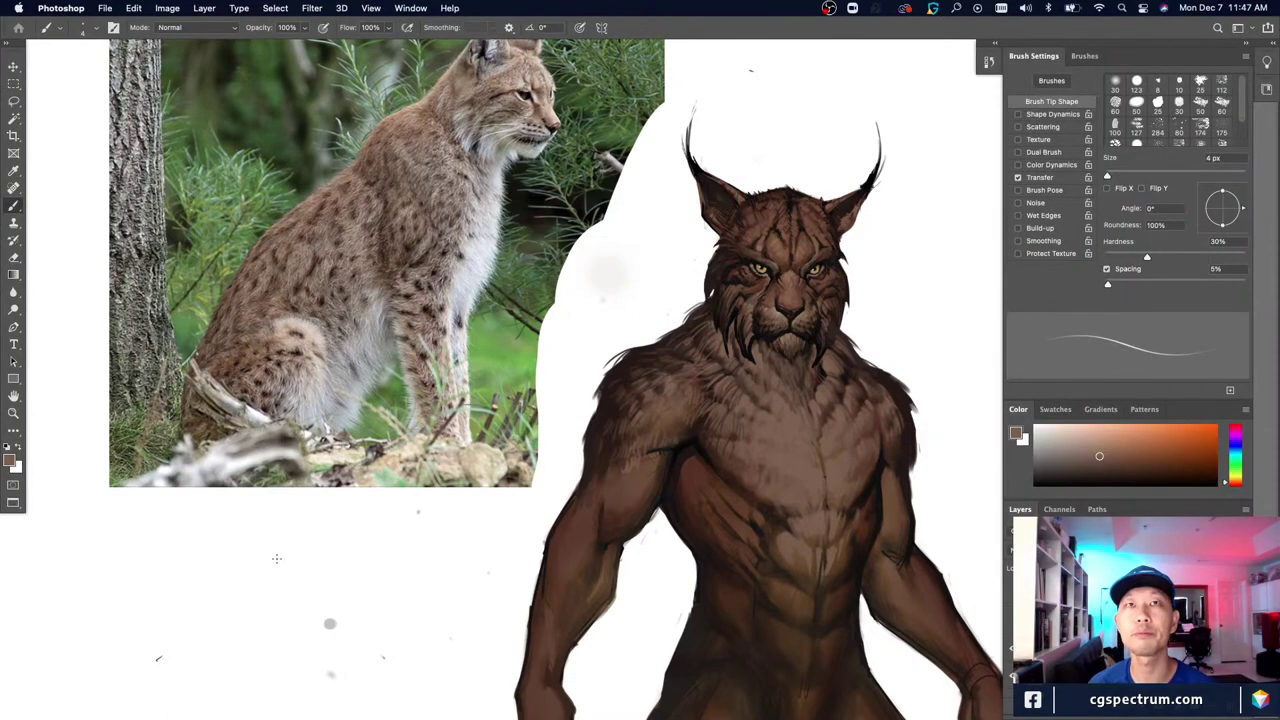
key(super+minus)
key(super+plus)
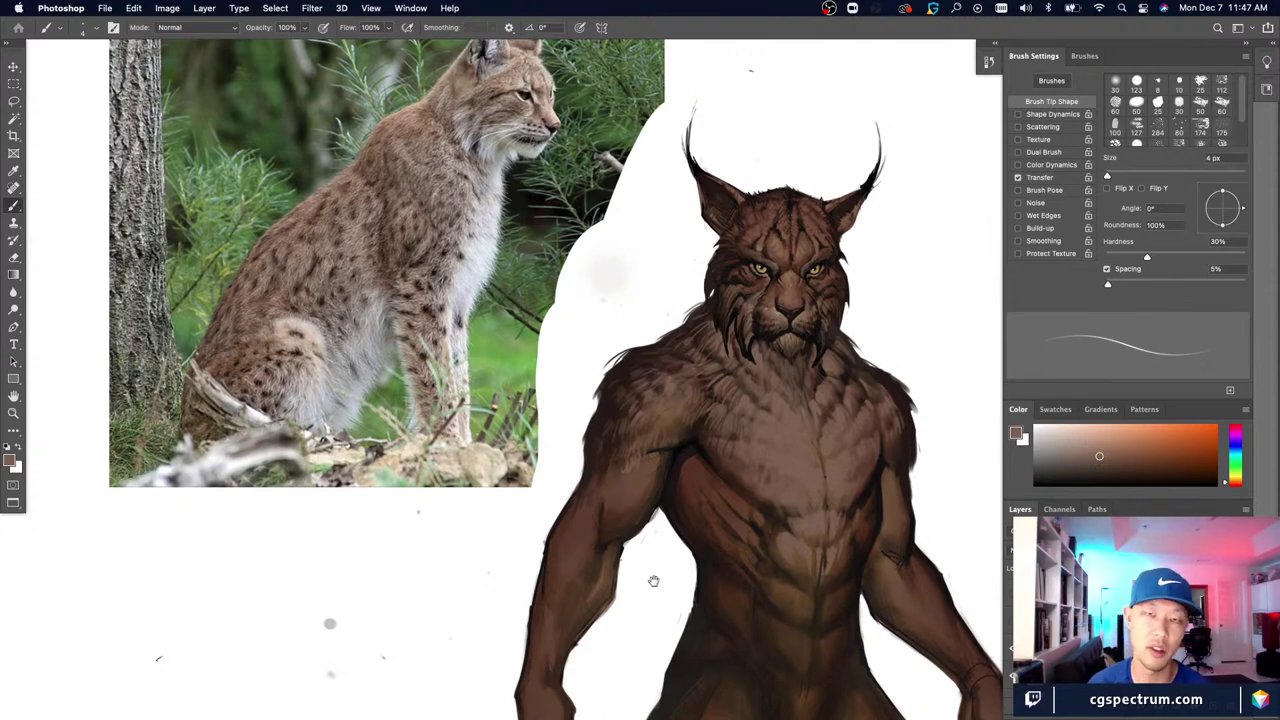
drag(653, 580, 626, 571)
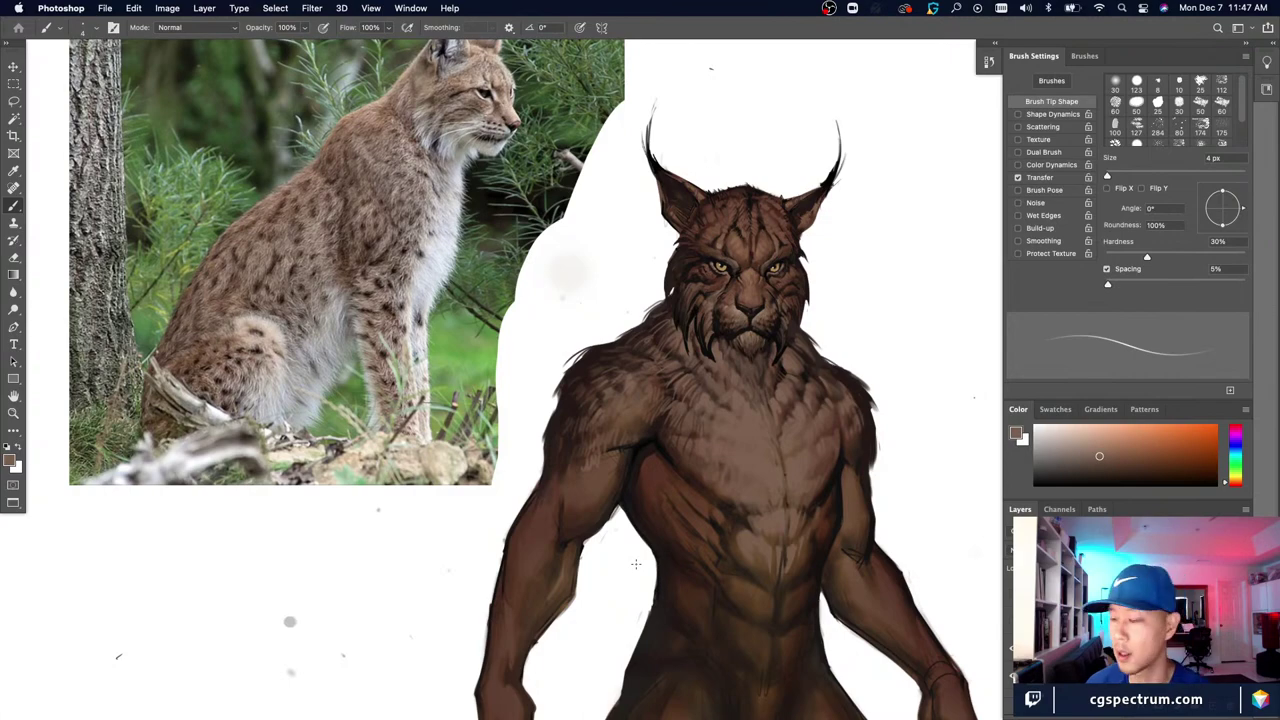
key(super+minus)
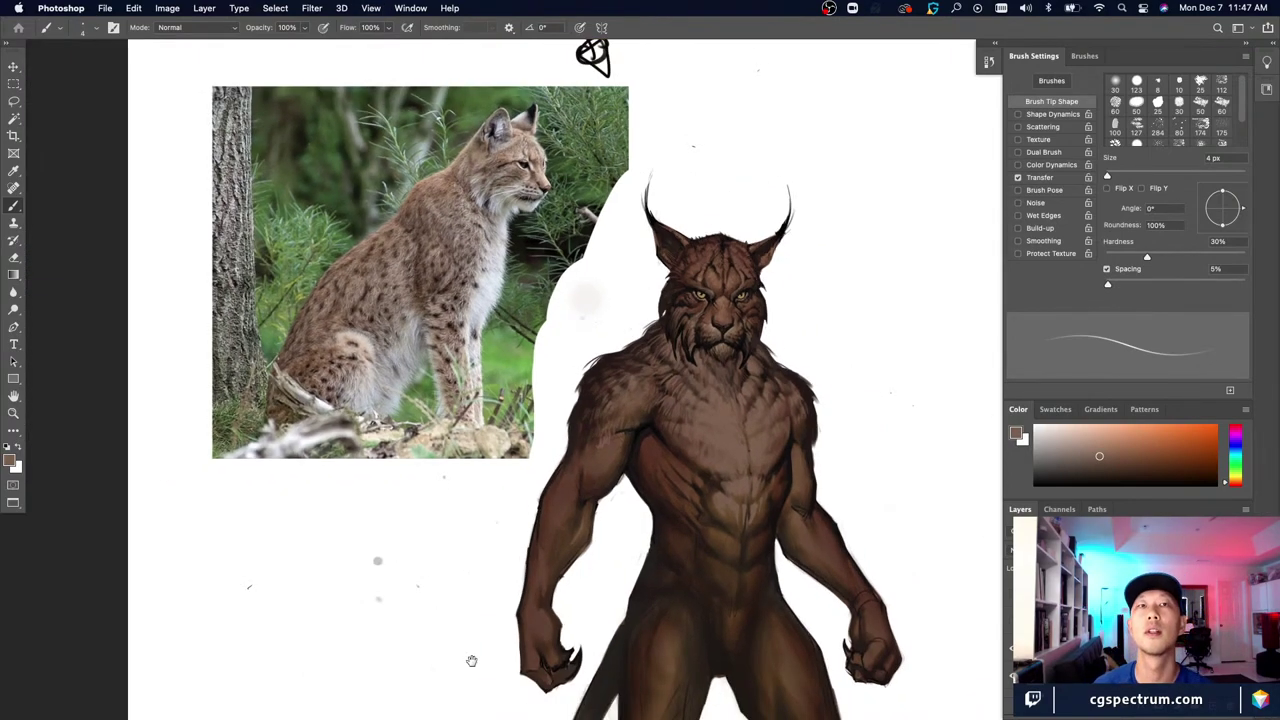
scroll(468, 640, down, 2)
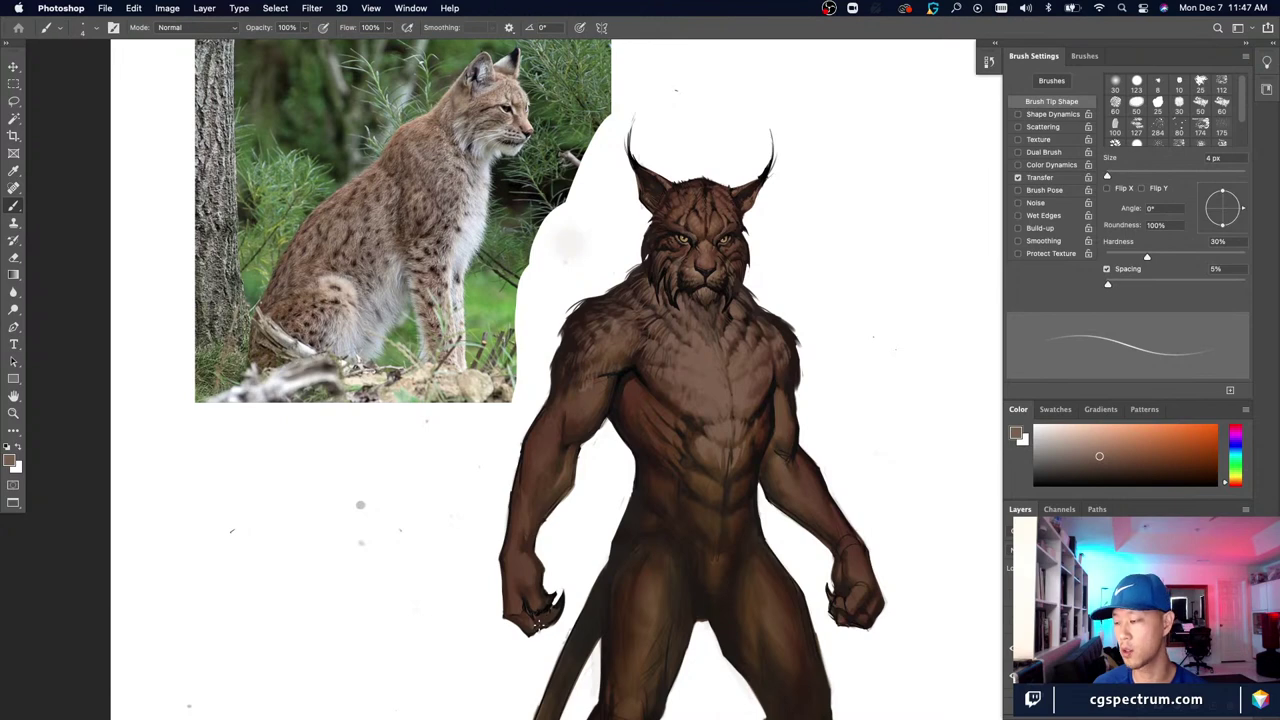
drag(540, 645, 537, 596)
drag(531, 473, 521, 575)
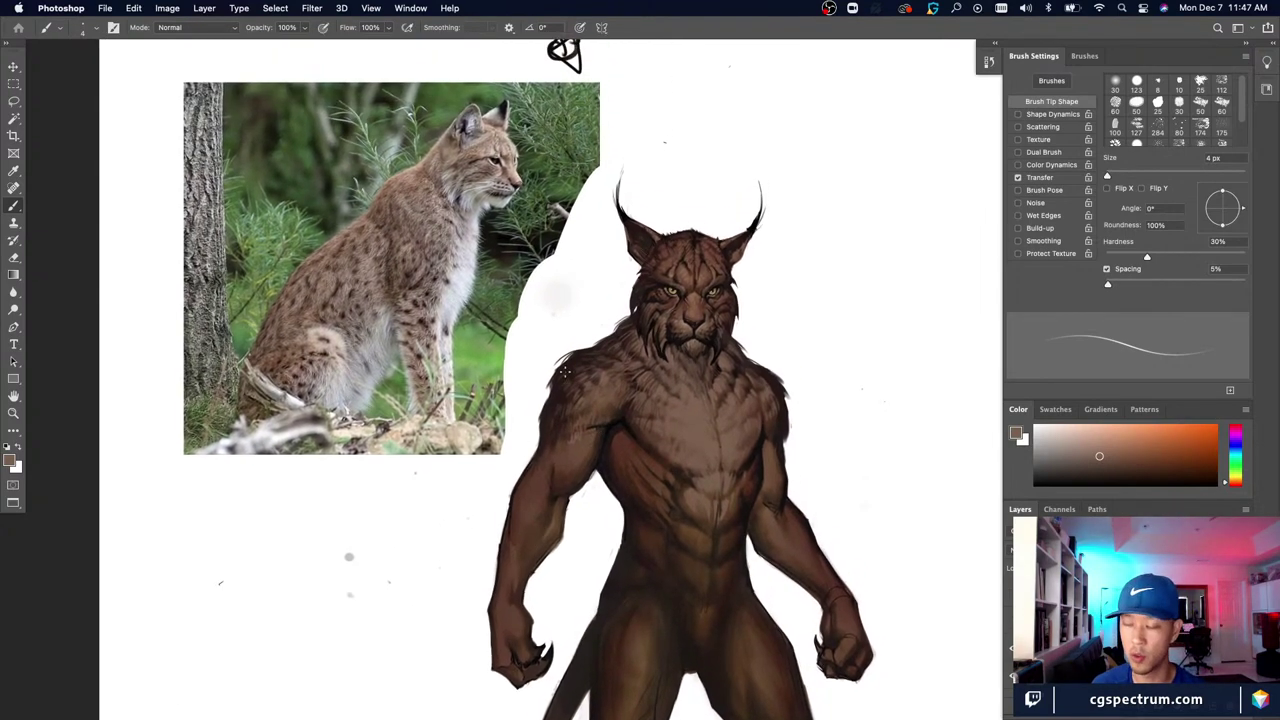
Step: Paint lighter fur onto the left upper arm with a tone sampled from the shoulder, enlarging the brush to 15 px and reducing it to 10 px
scroll(600, 438, up, 3)
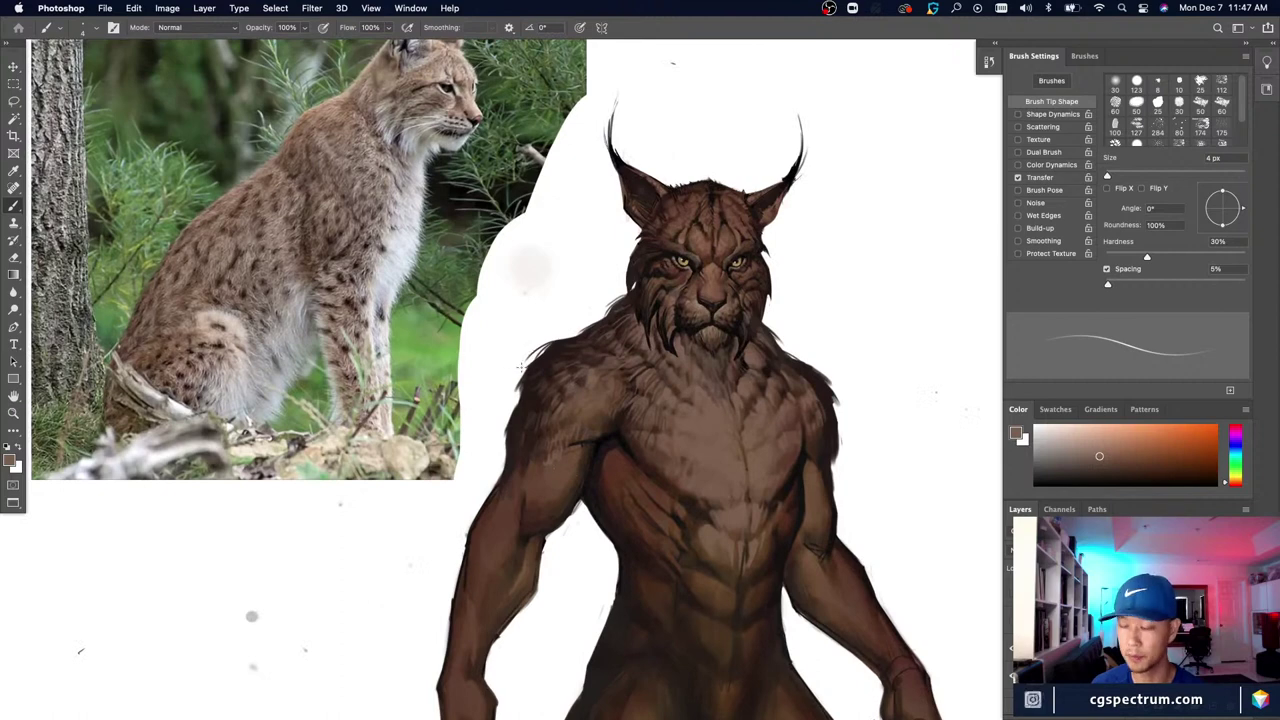
alt+click(591, 379)
key(bracketright)
key(bracketright)
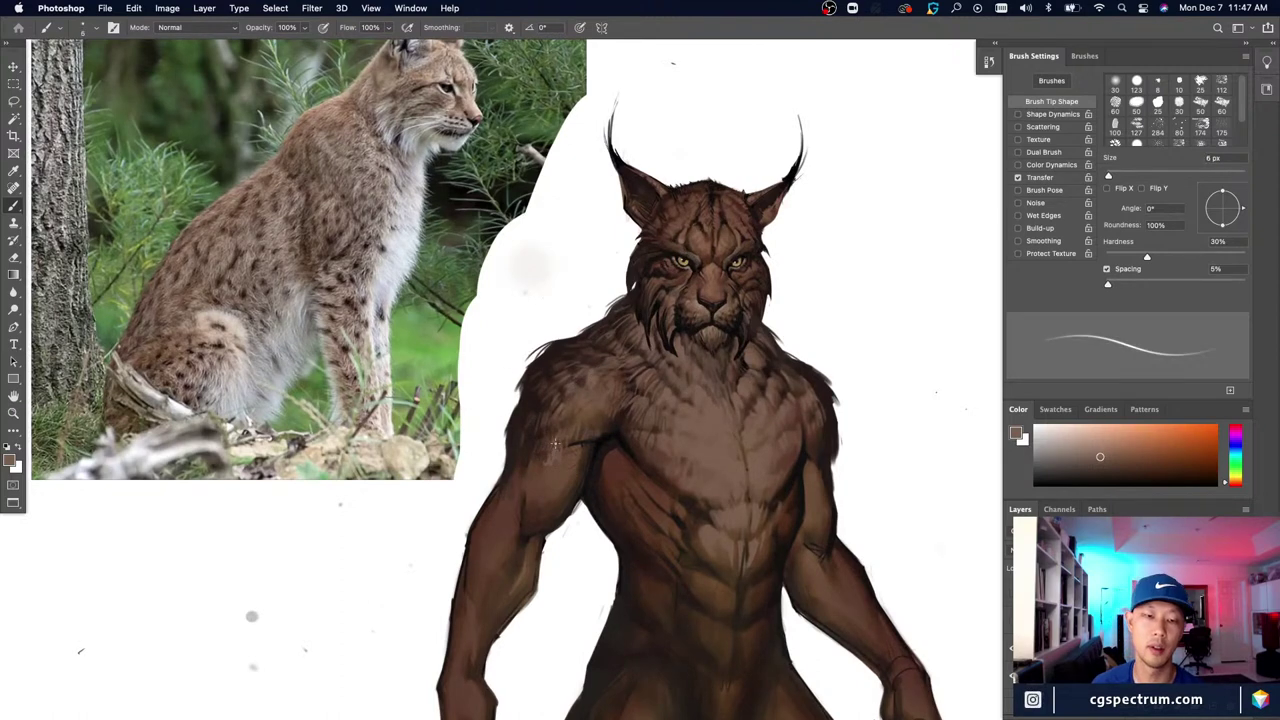
key(bracketright)
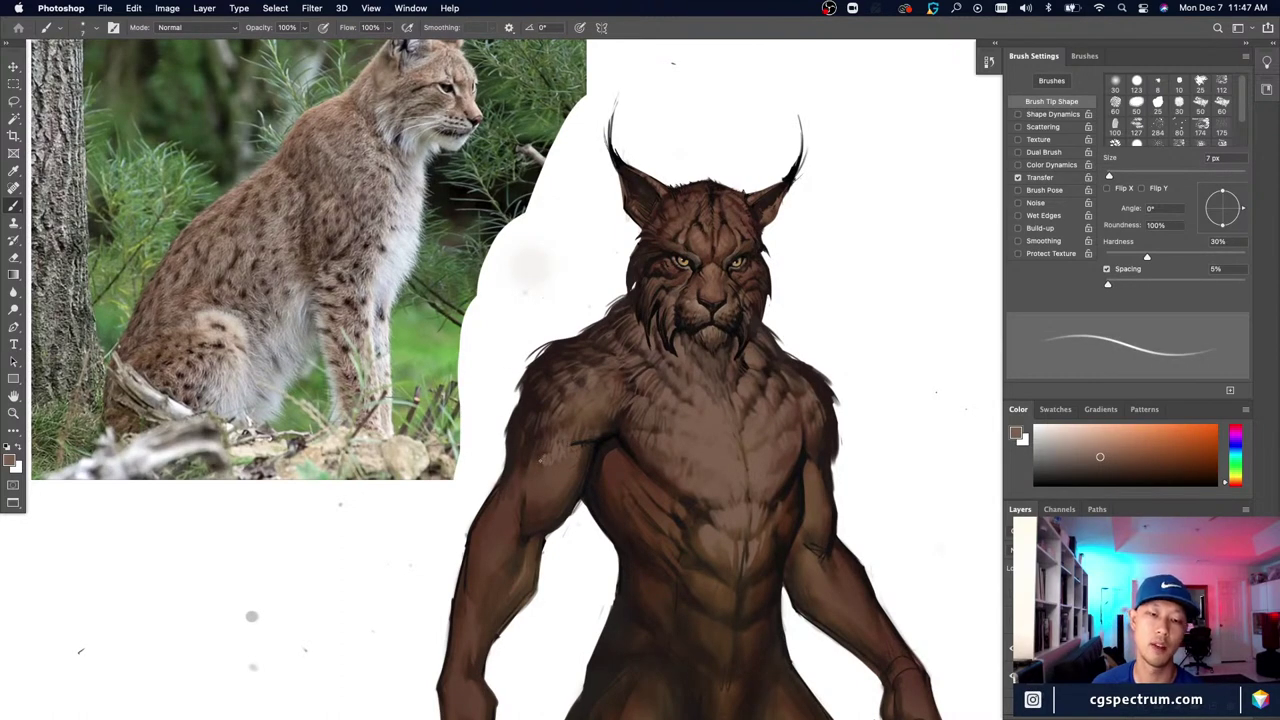
key(bracketright)
key(bracketright)
key(bracketright)
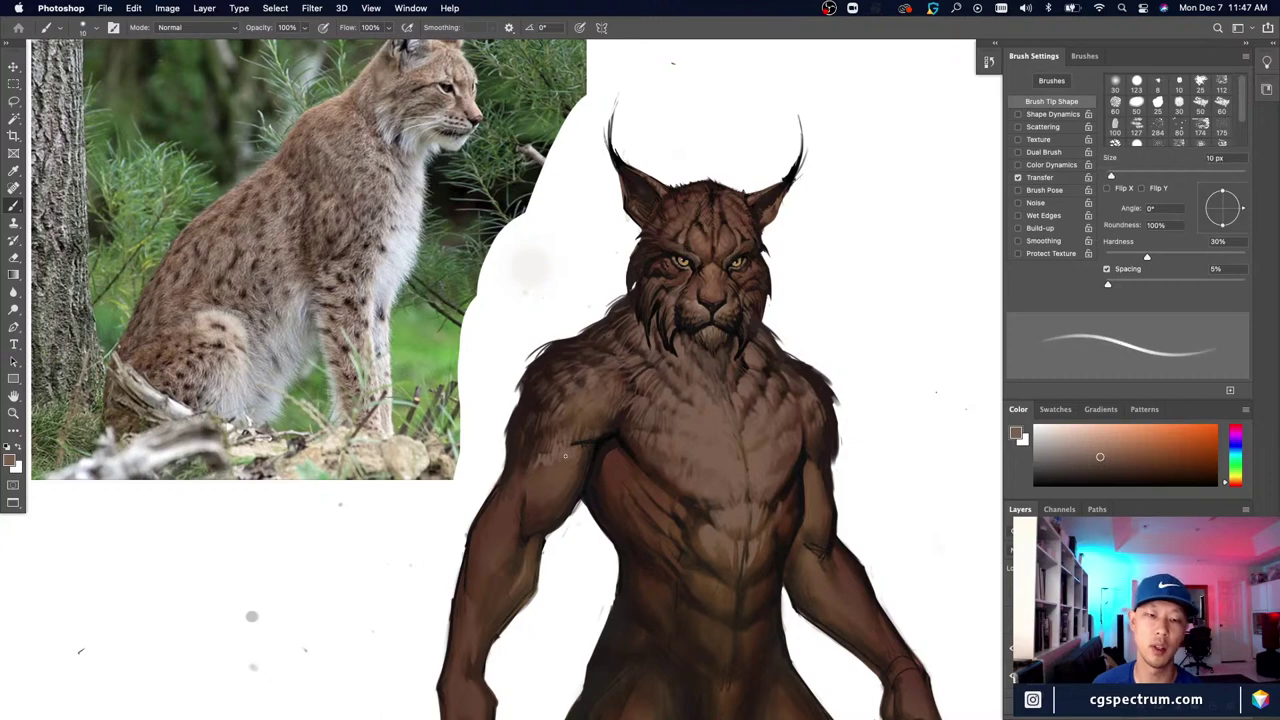
key(bracketright)
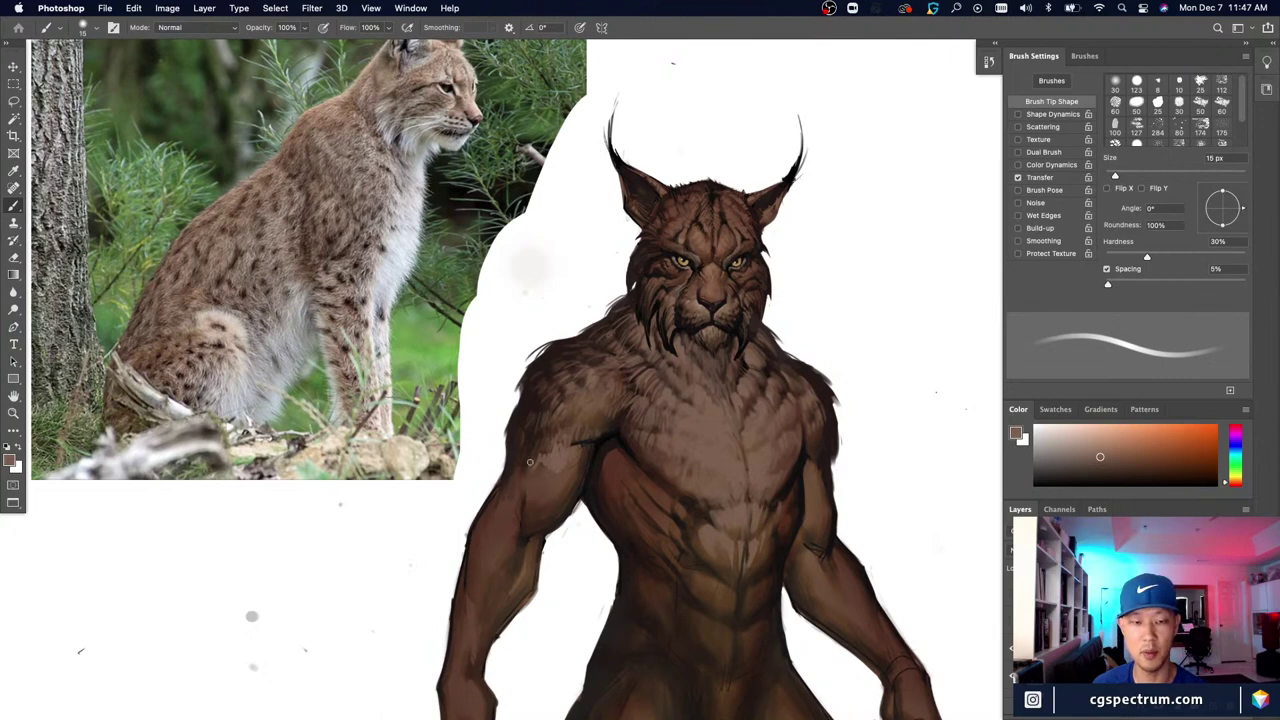
key(bracketleft)
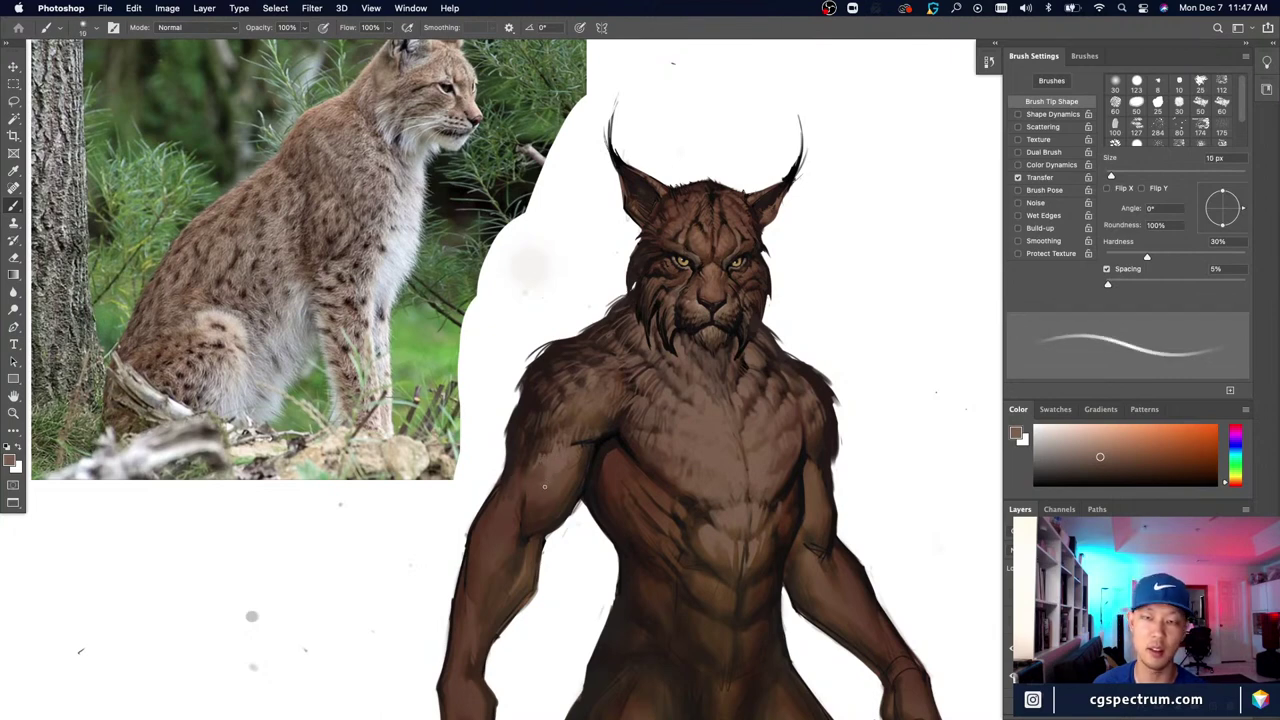
Step: Refine the lighter fur on the left upper arm with finer strokes, reducing the brush to 6 px
key(bracketleft)
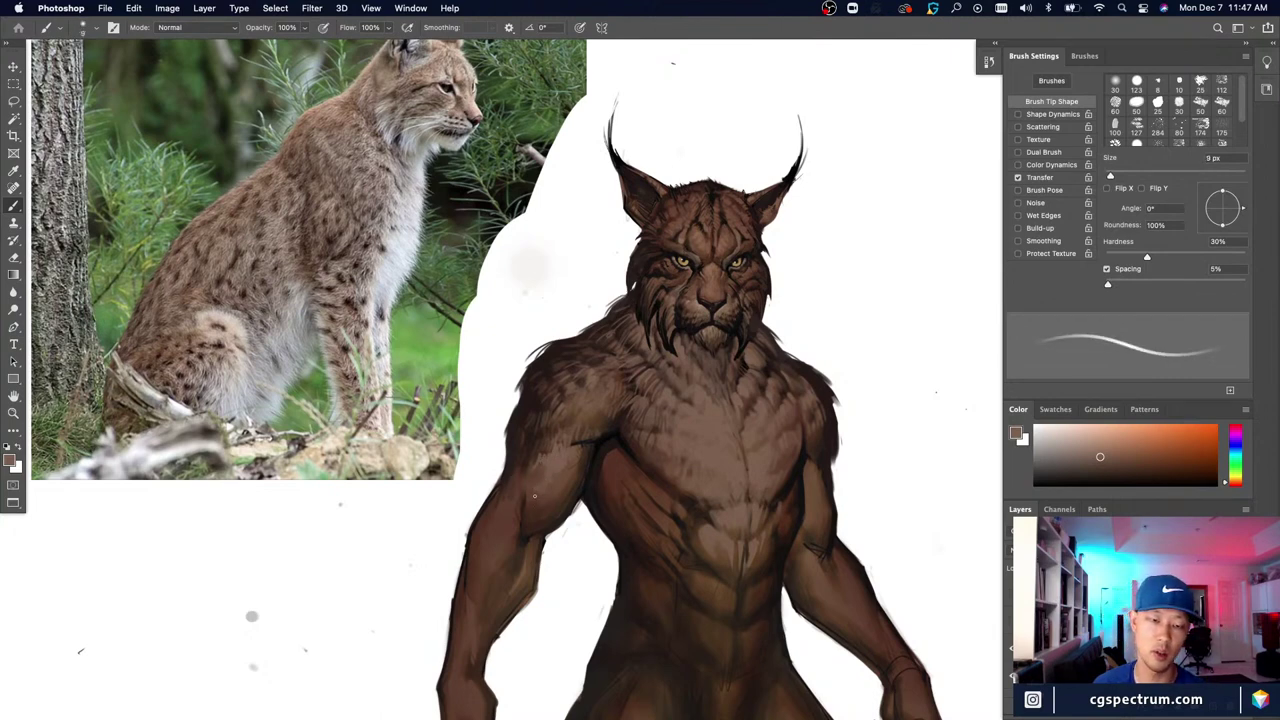
key(bracketleft)
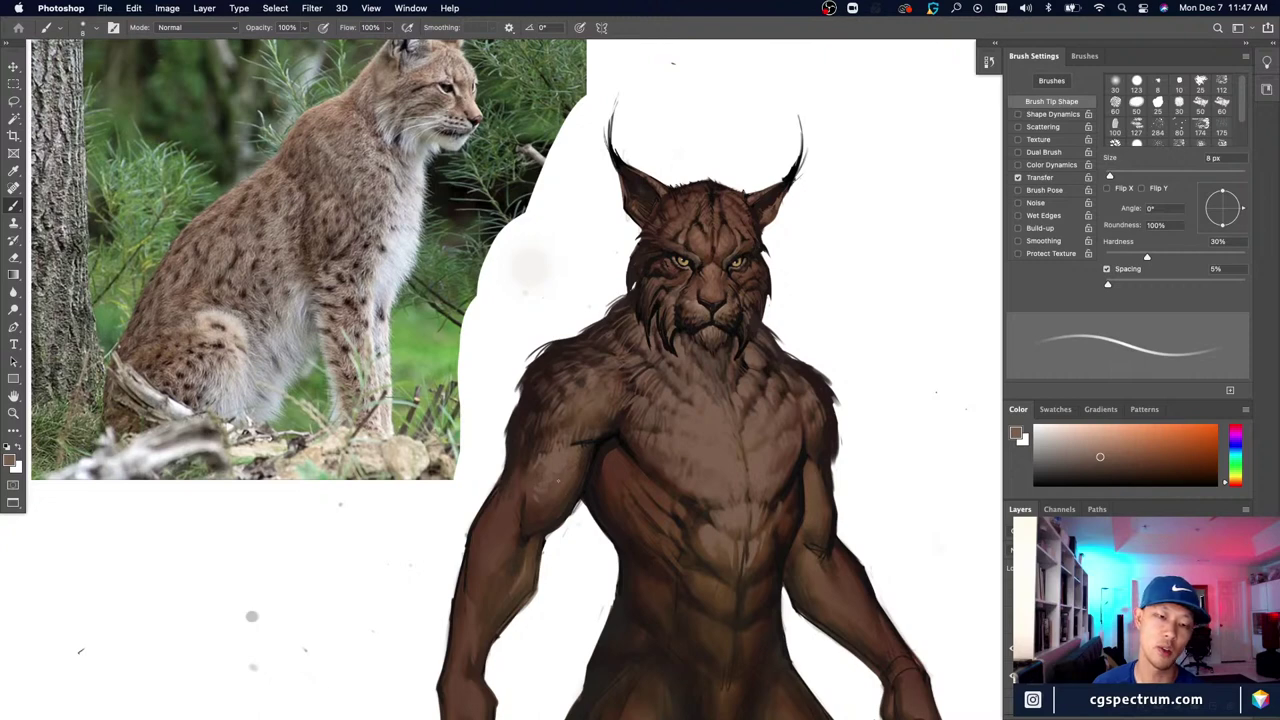
key(bracketleft)
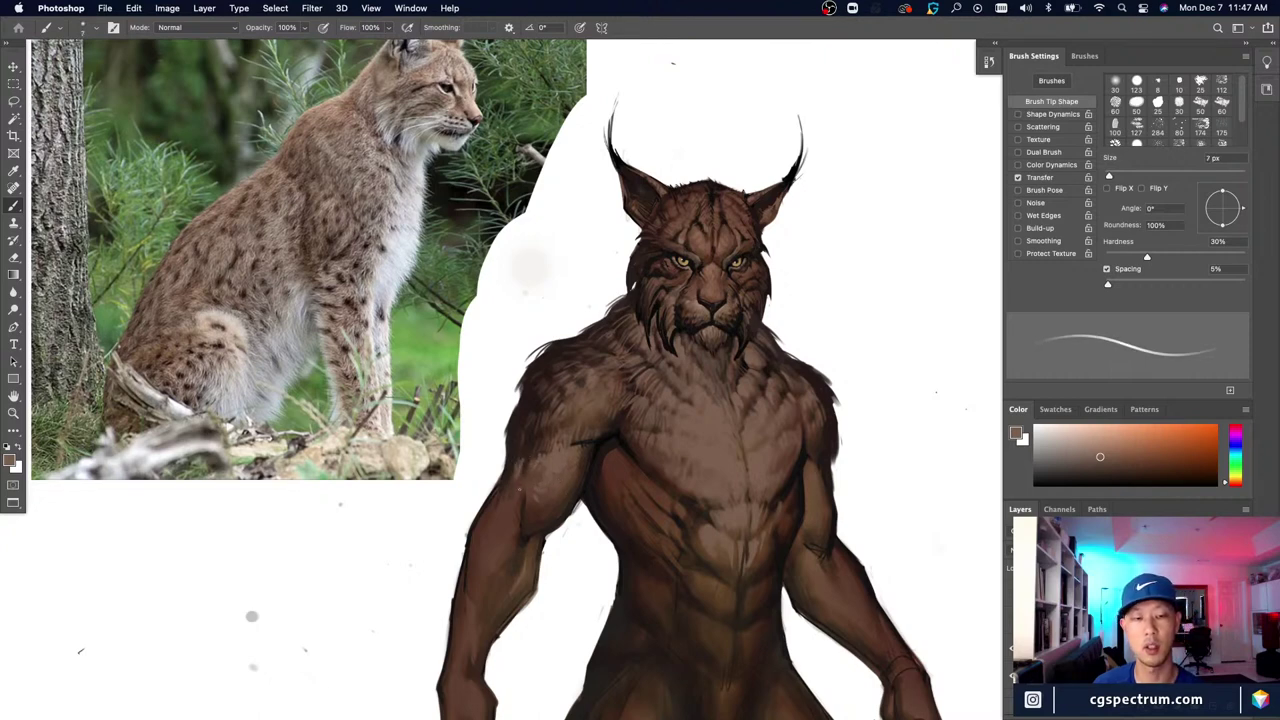
key(bracketleft)
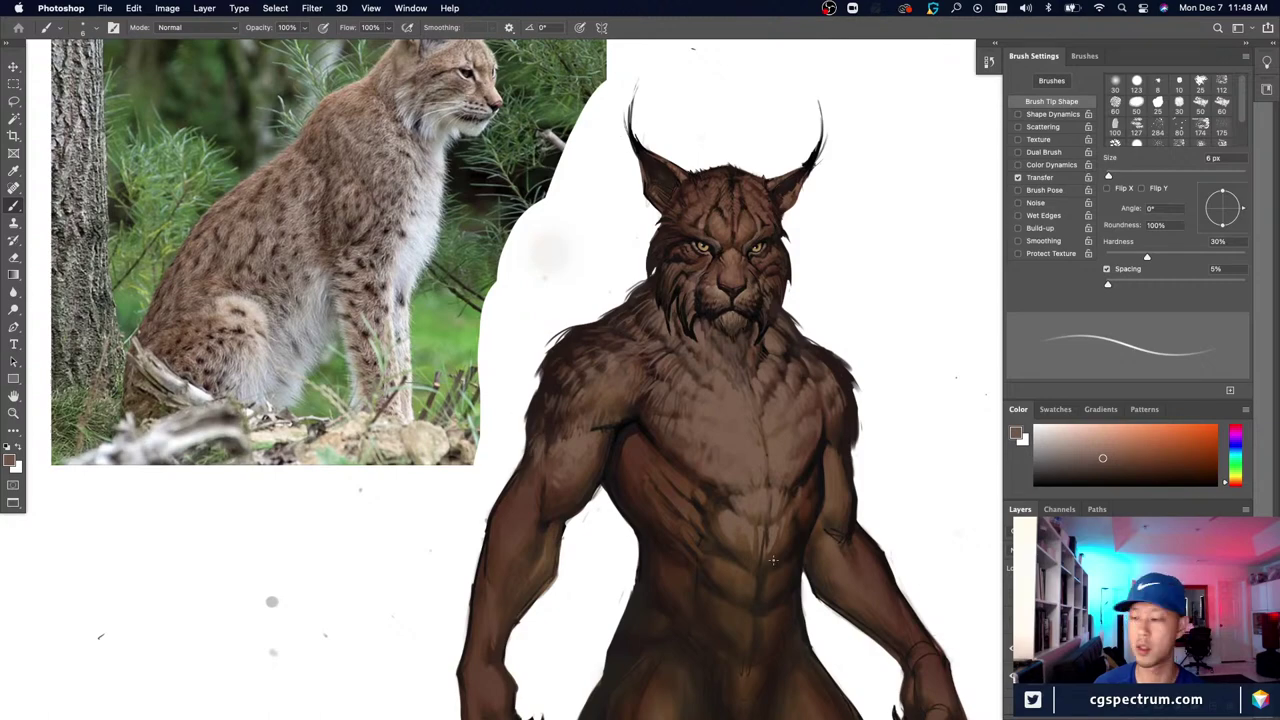
Step: Examine the creature's shoulders, arms and torso as a whole beside the lynx reference photo
key(super+minus)
key(super+plus)
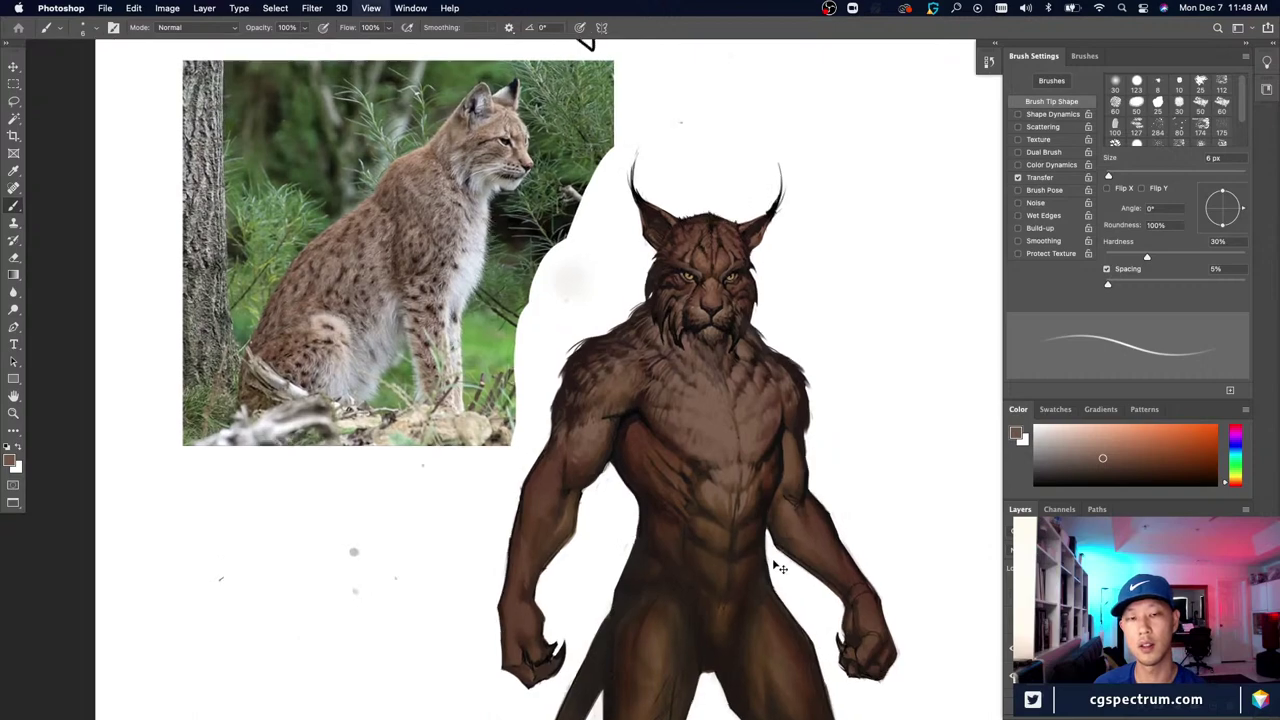
key(super+minus)
scroll(772, 560, down, 2)
scroll(772, 560, right, 2)
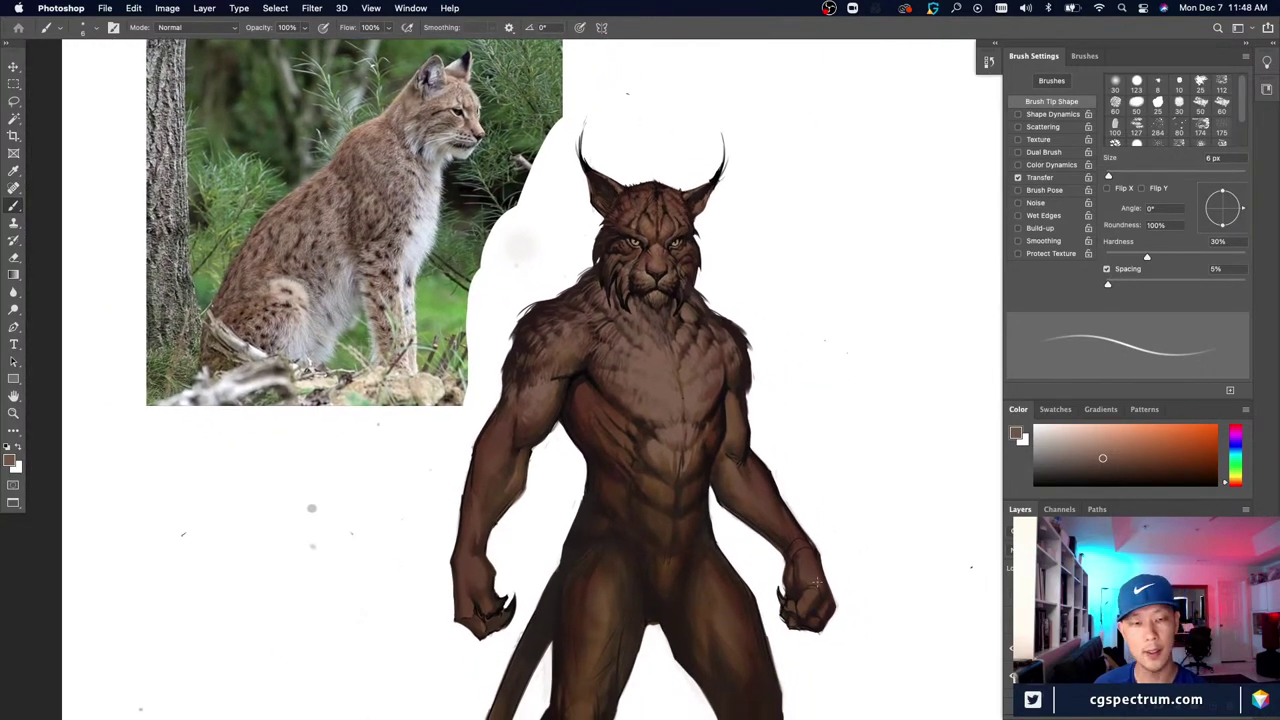
scroll(818, 582, up, 2)
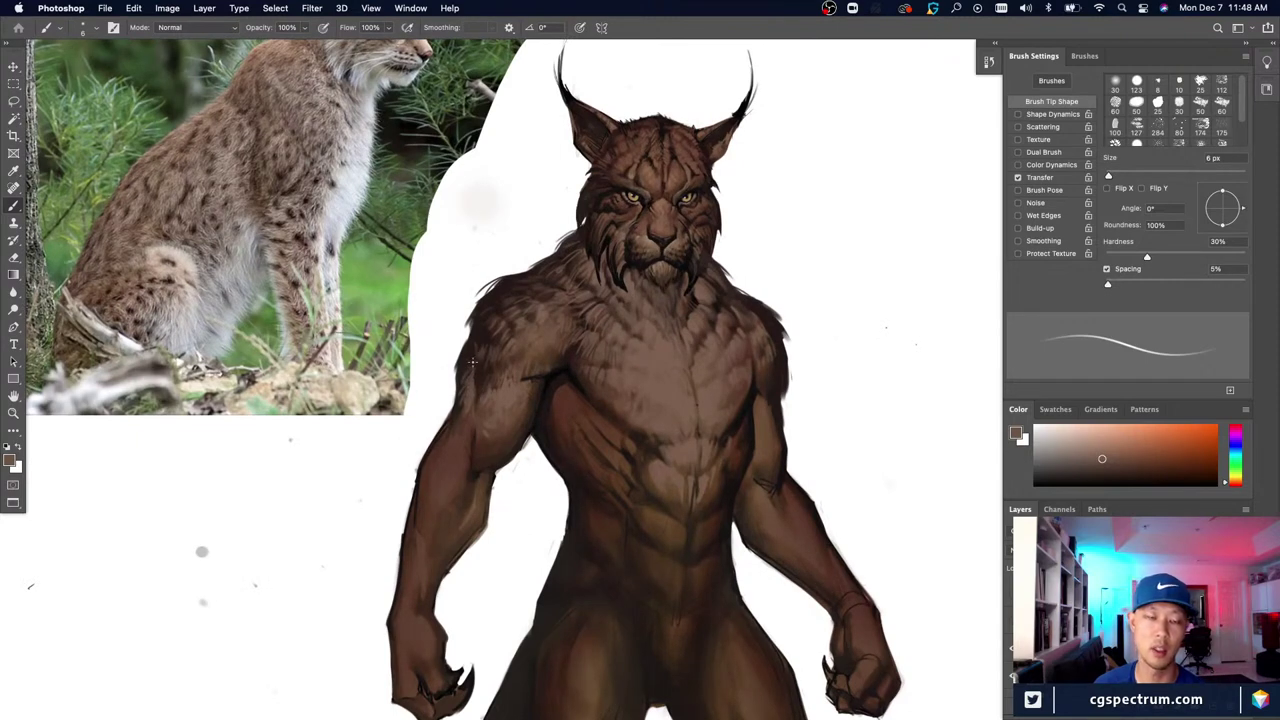
scroll(636, 367, down, 2)
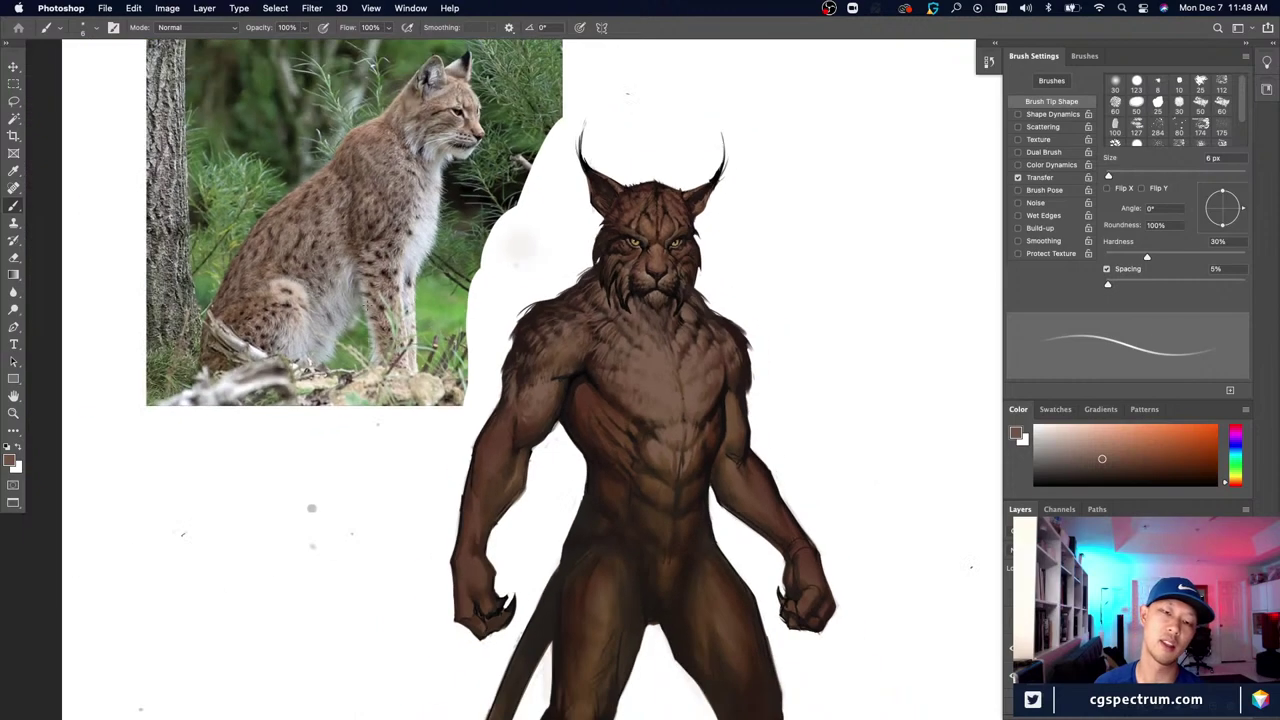
scroll(367, 306, up, 2)
key(e)
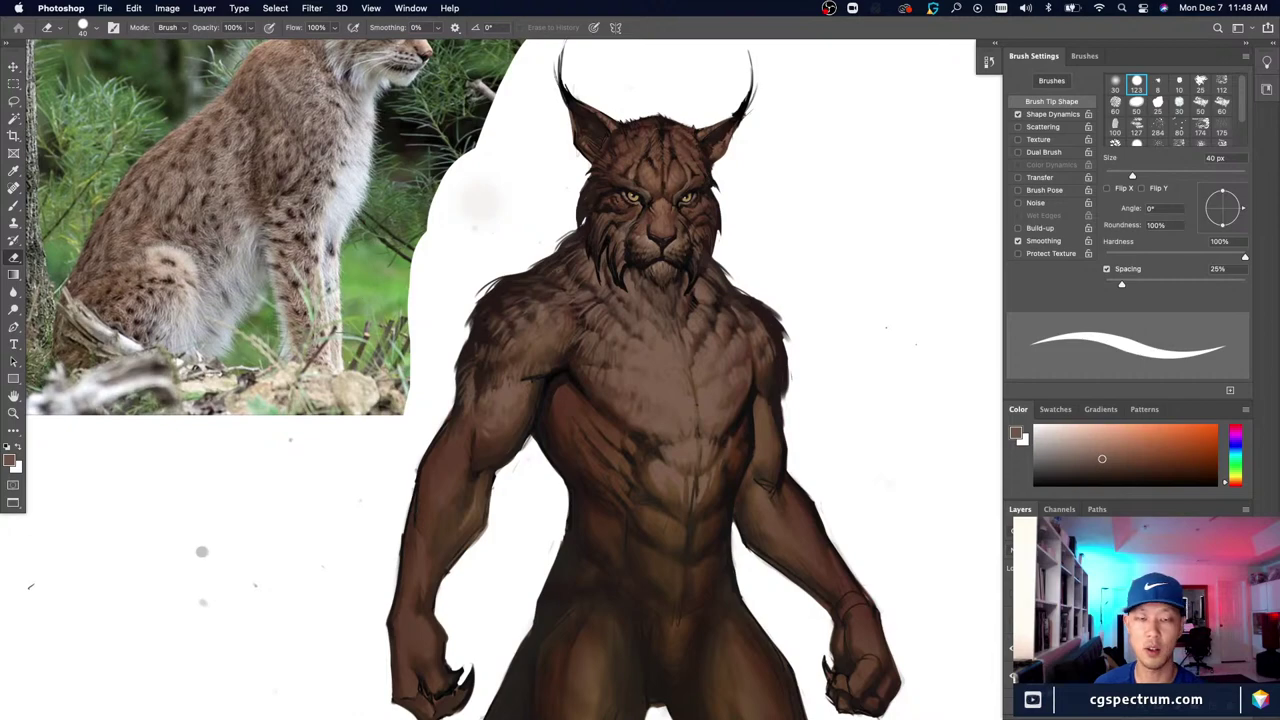
scroll(639, 395, down, 2)
key(b)
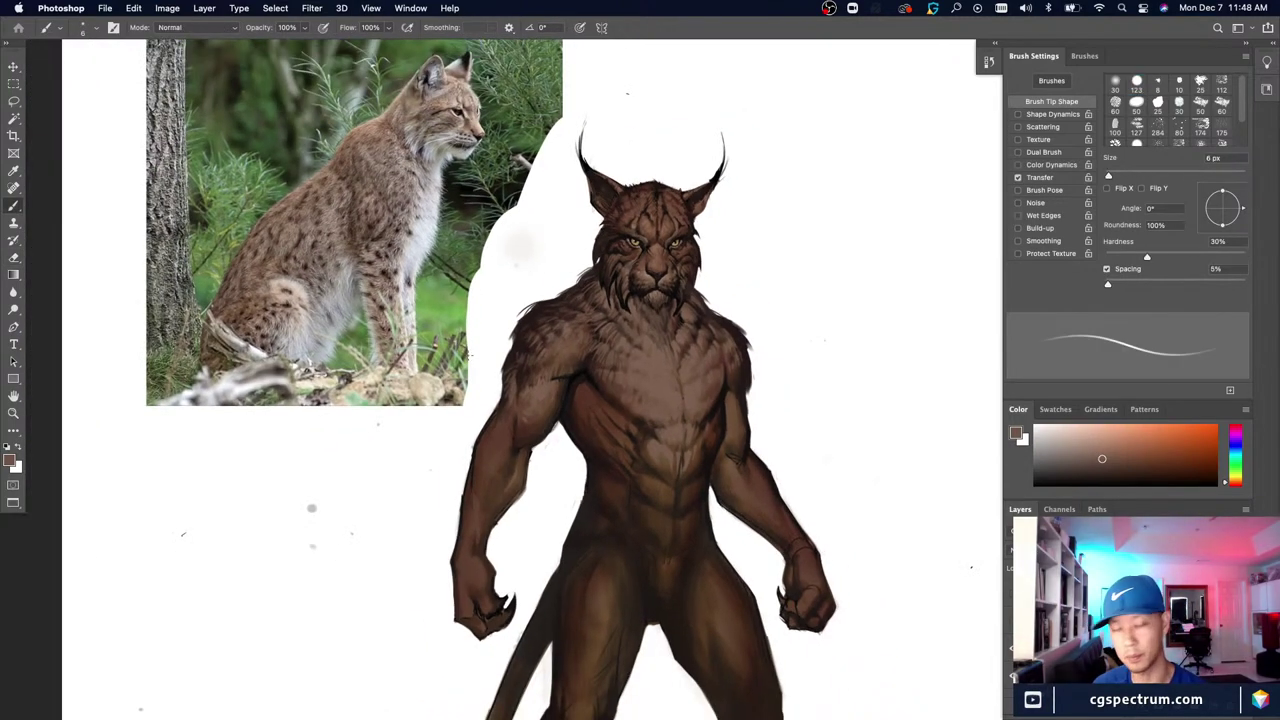
Step: Add darker fur strokes to the left upper arm with a 7 px brush and dark brown tones sampled from the arm
alt+click(513, 377)
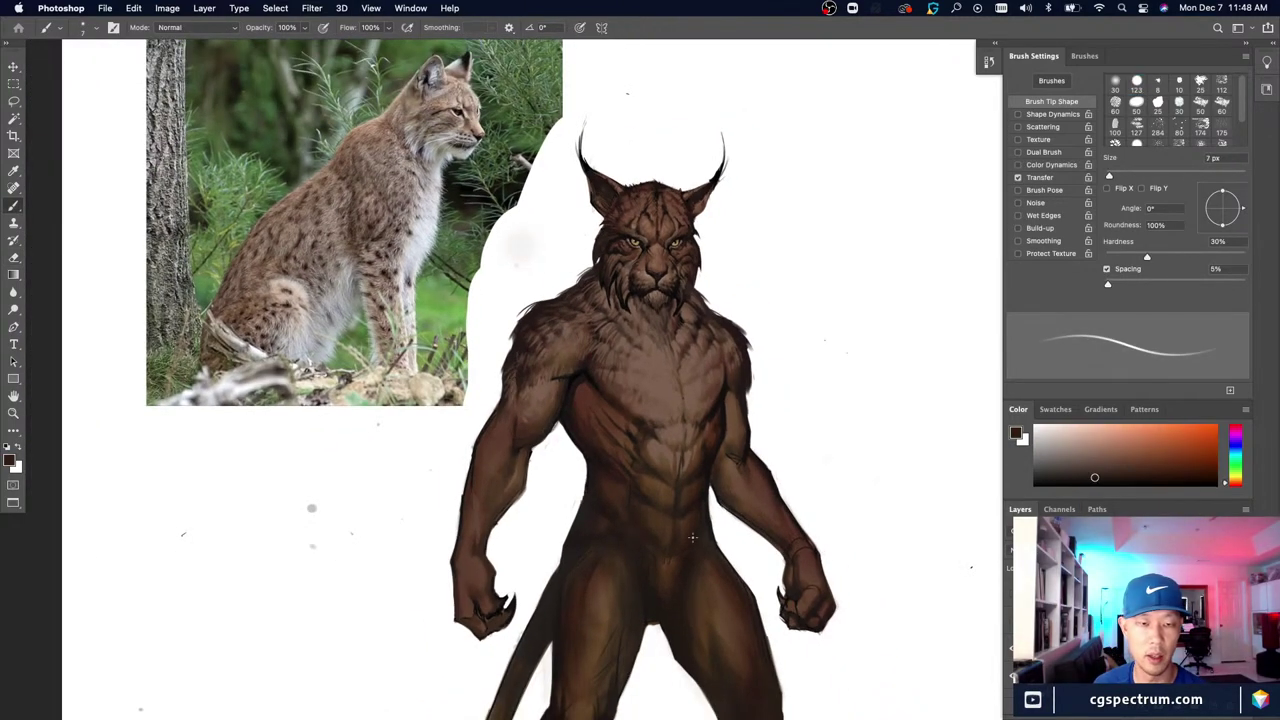
alt+click(540, 389)
alt+click(533, 384)
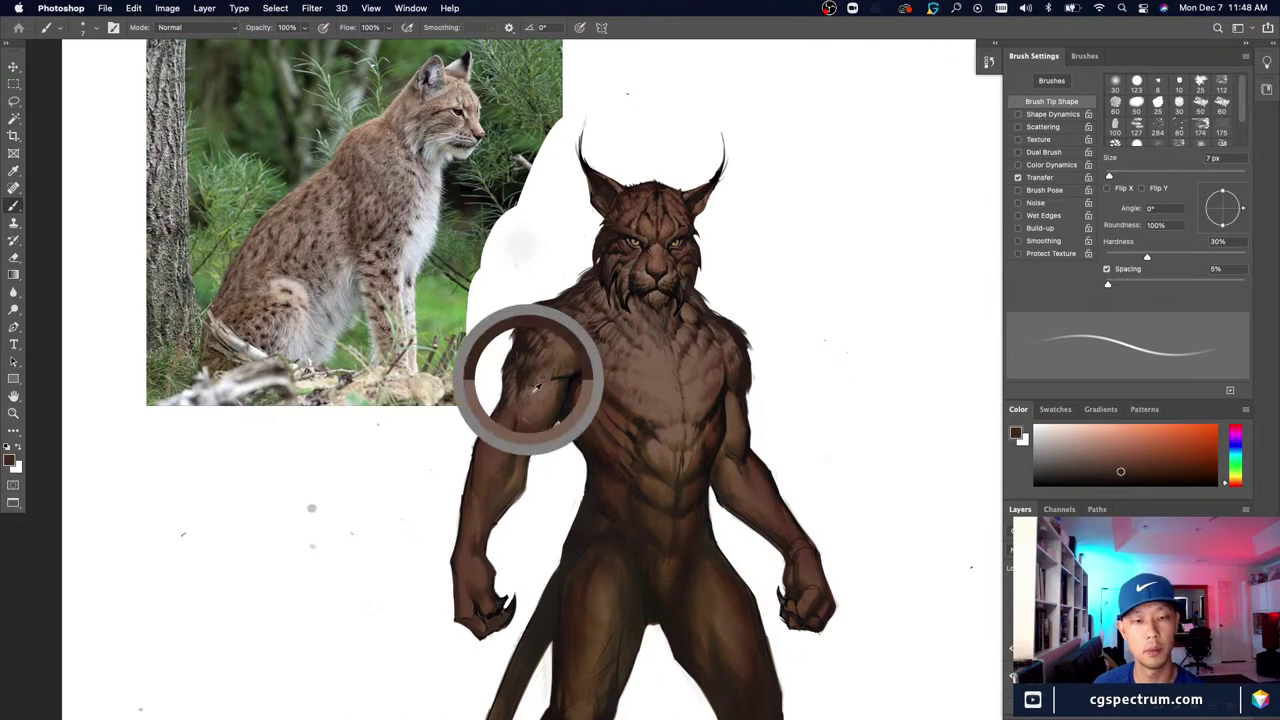
drag(536, 390, 522, 398)
alt+click(525, 381)
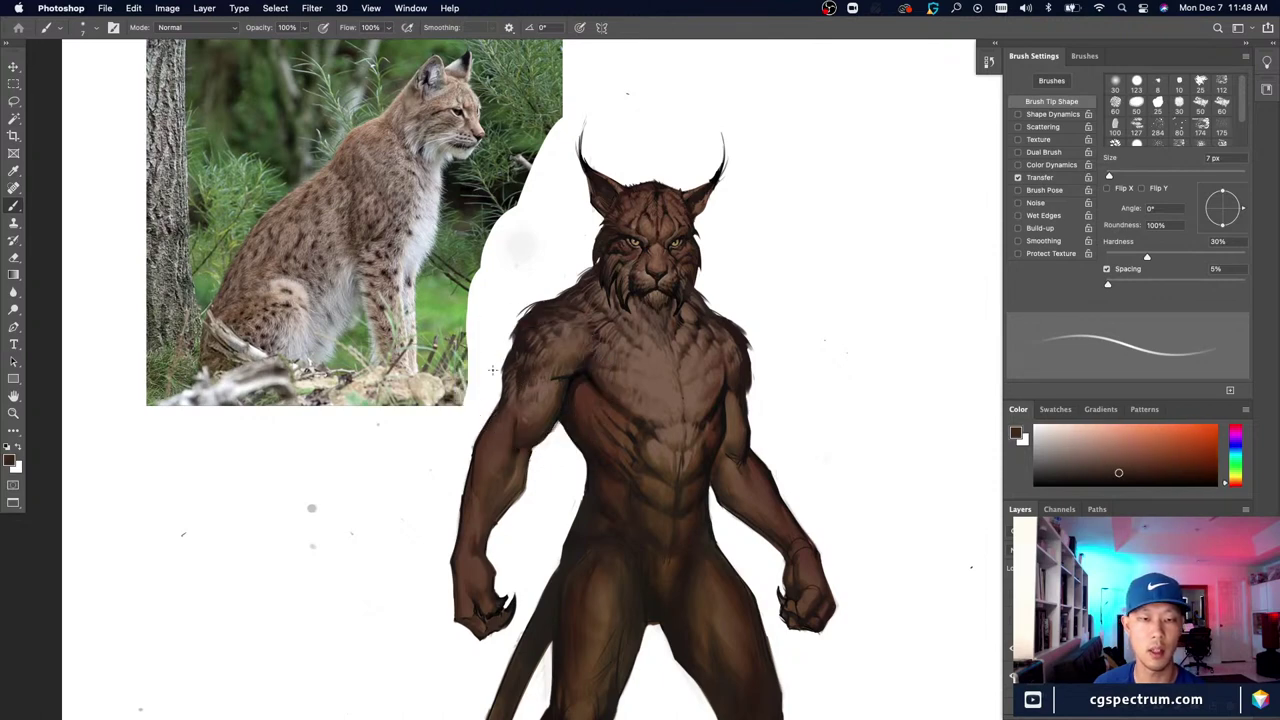
Step: Paint lighter fur down the left upper arm toward the elbow with sampled light browns, enlarging the brush from 7 to 9 px
alt+click(540, 390)
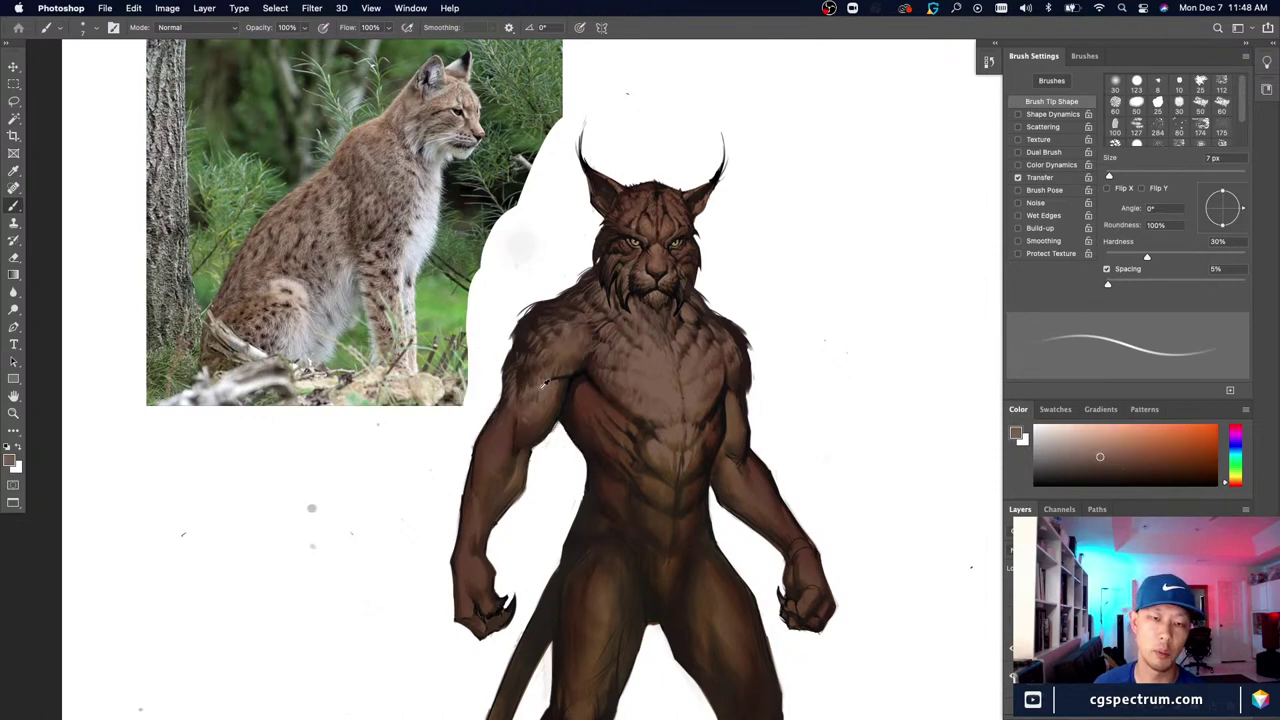
alt+click(530, 378)
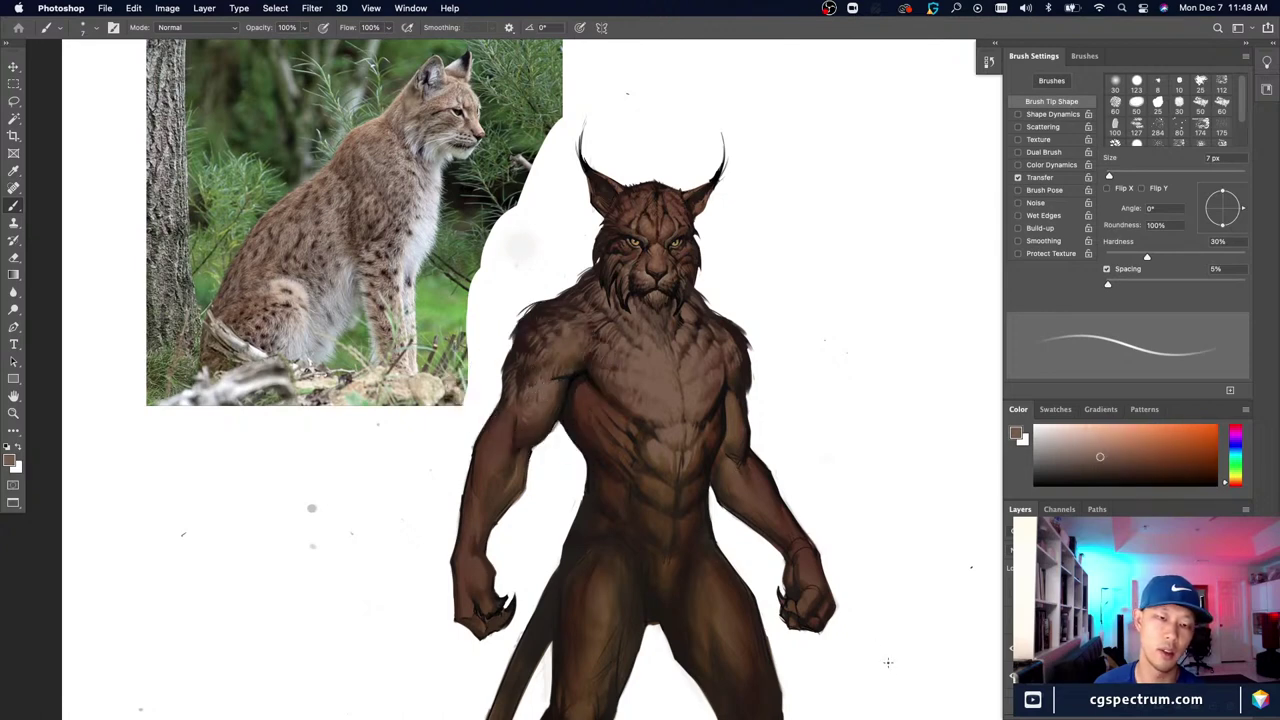
alt+click(547, 428)
alt+click(546, 386)
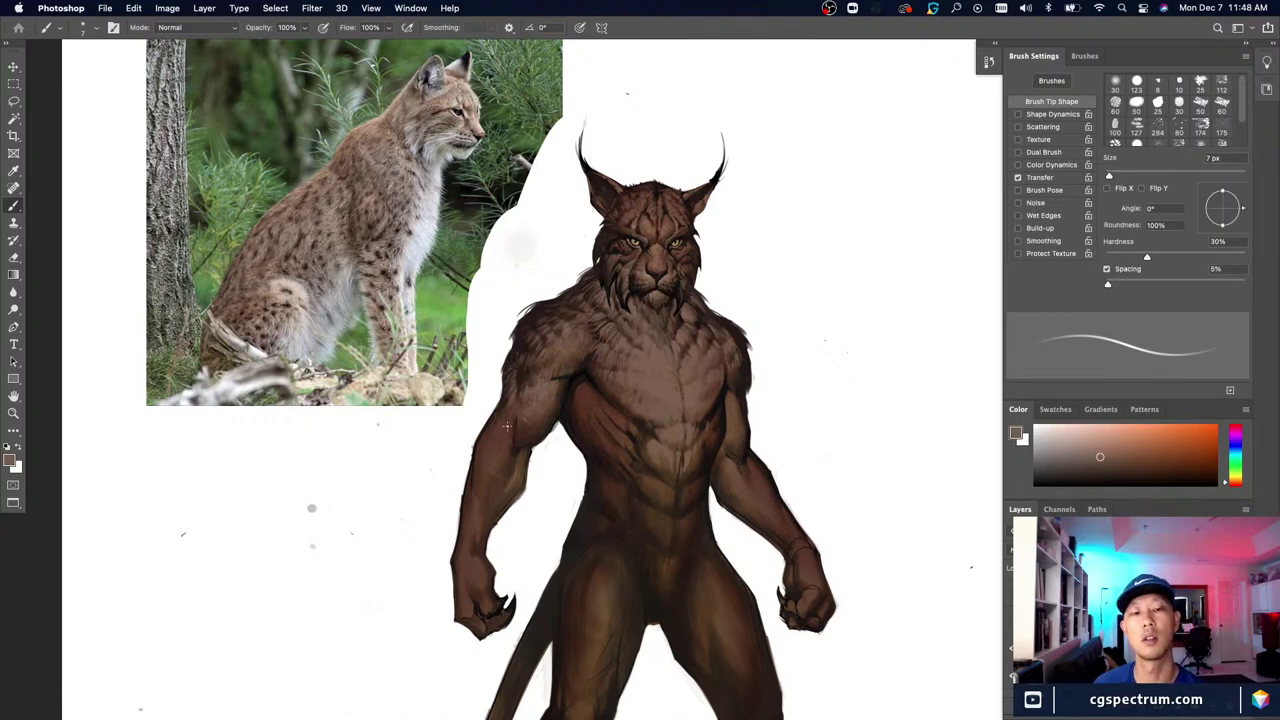
alt+click(544, 386)
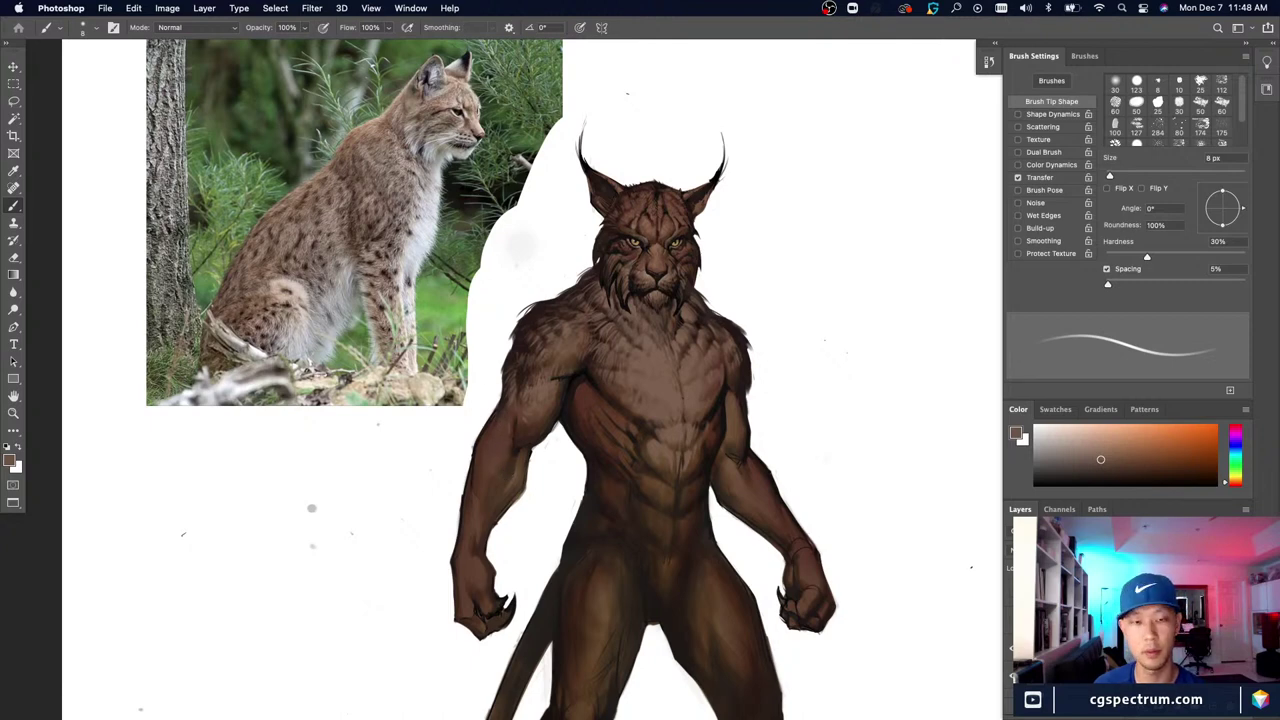
alt+click(543, 386)
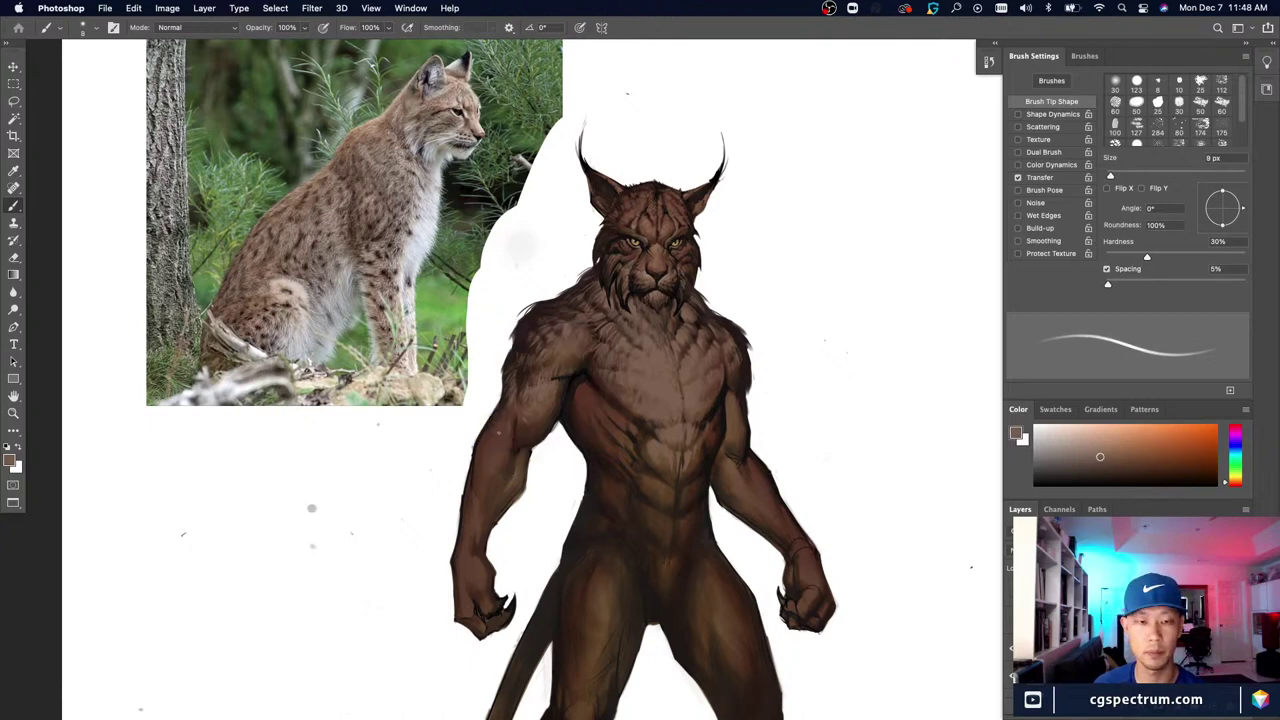
Step: Paint a patch of light fur on the upper ribs below the left armpit with a 7 to 9 px brush
key(super+minus)
key(super+minus)
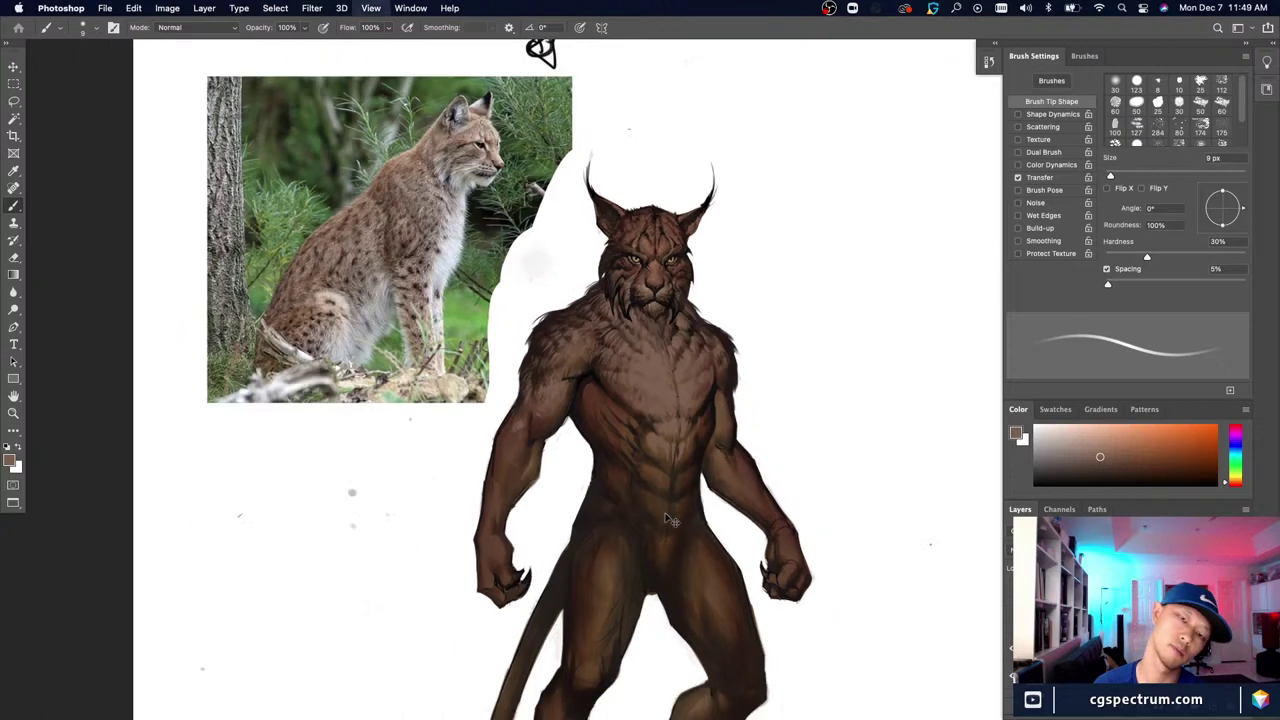
key(super+plus)
key(super+plus)
key(super+plus)
key(super+plus)
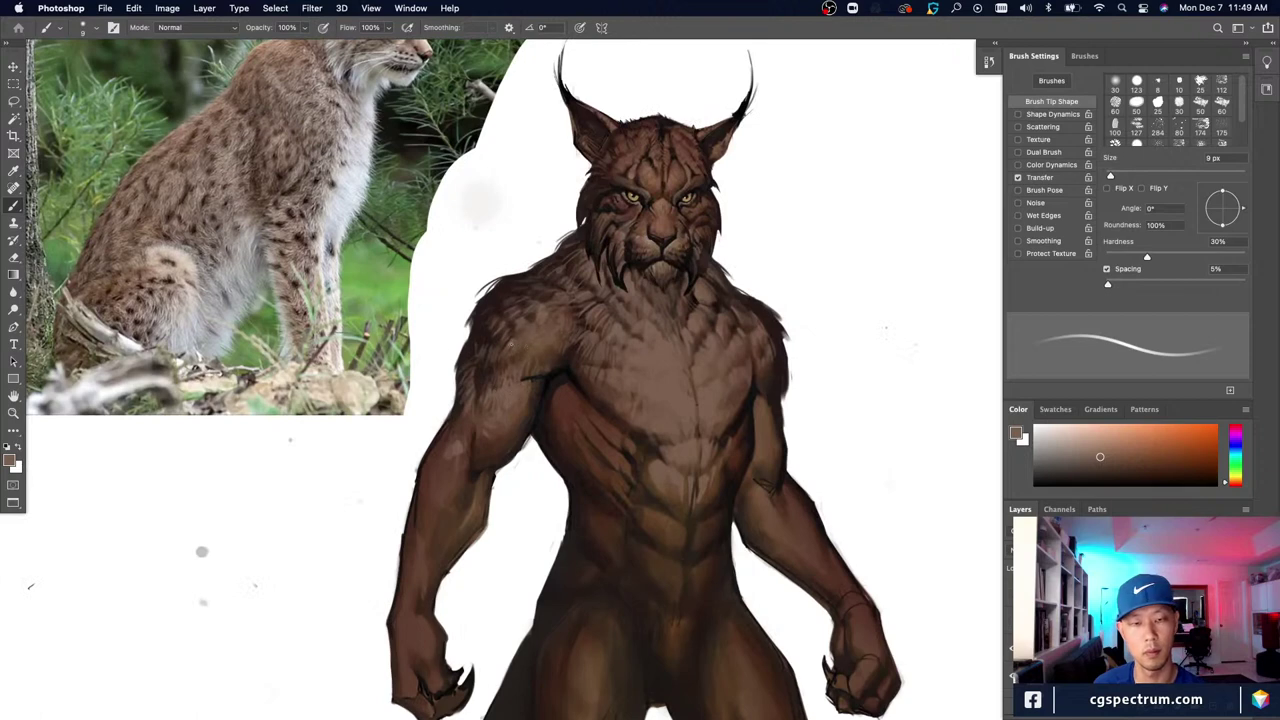
key(bracketleft)
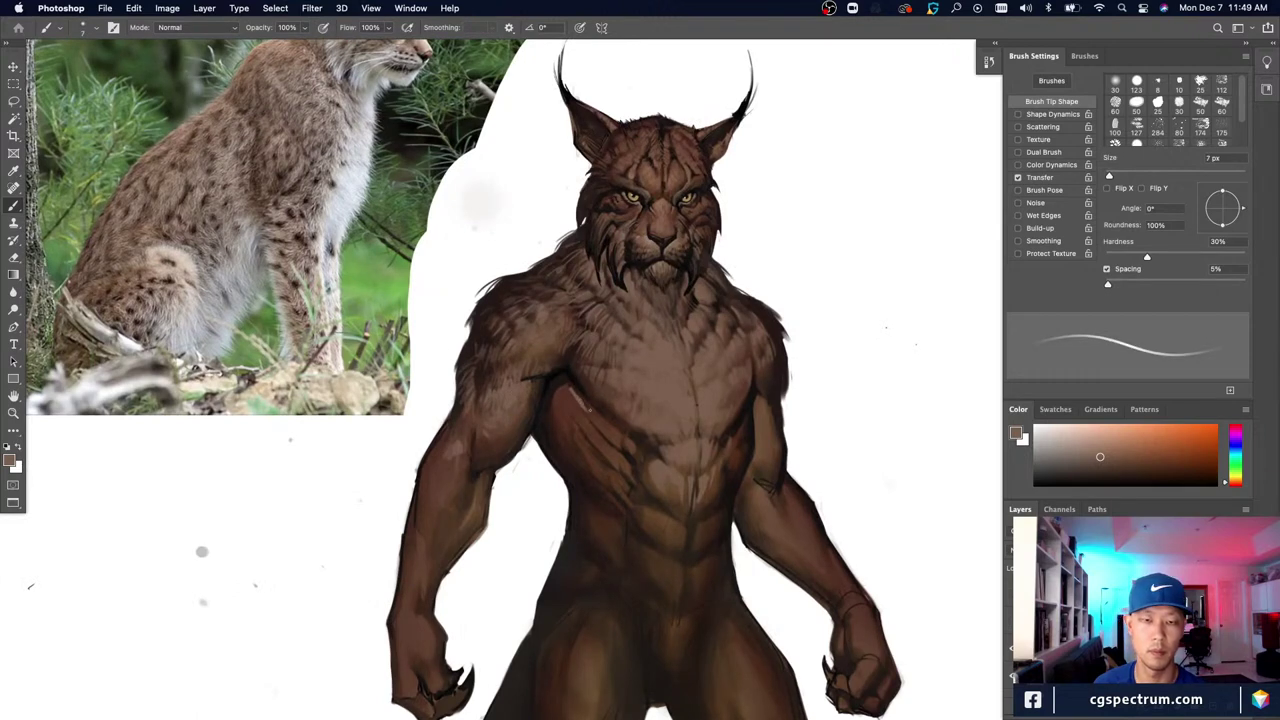
drag(564, 392, 582, 406)
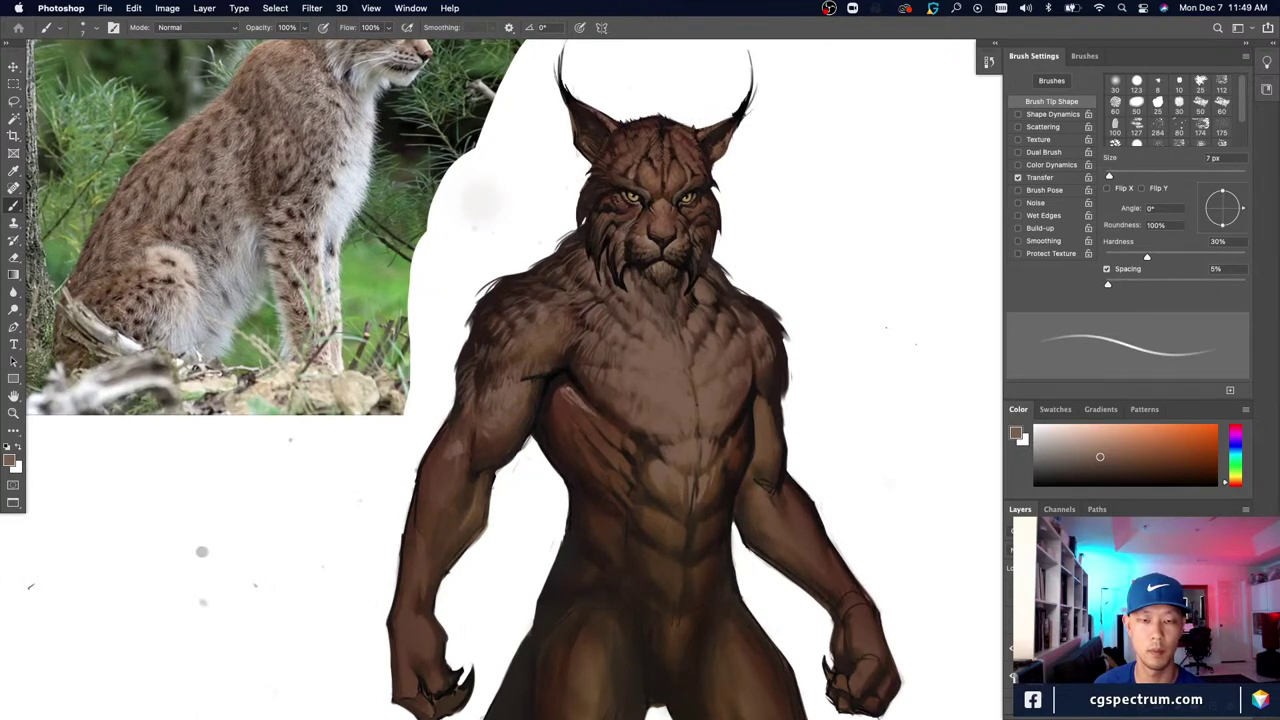
key(bracketright)
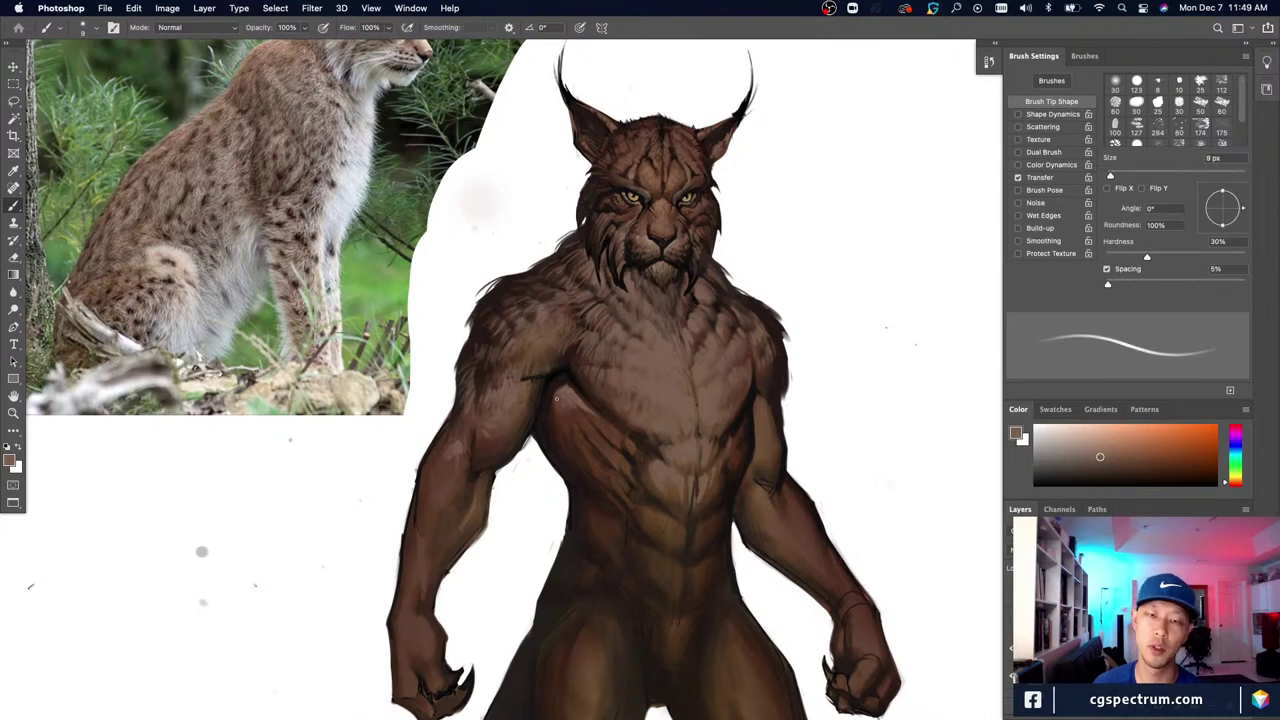
key(bracketleft)
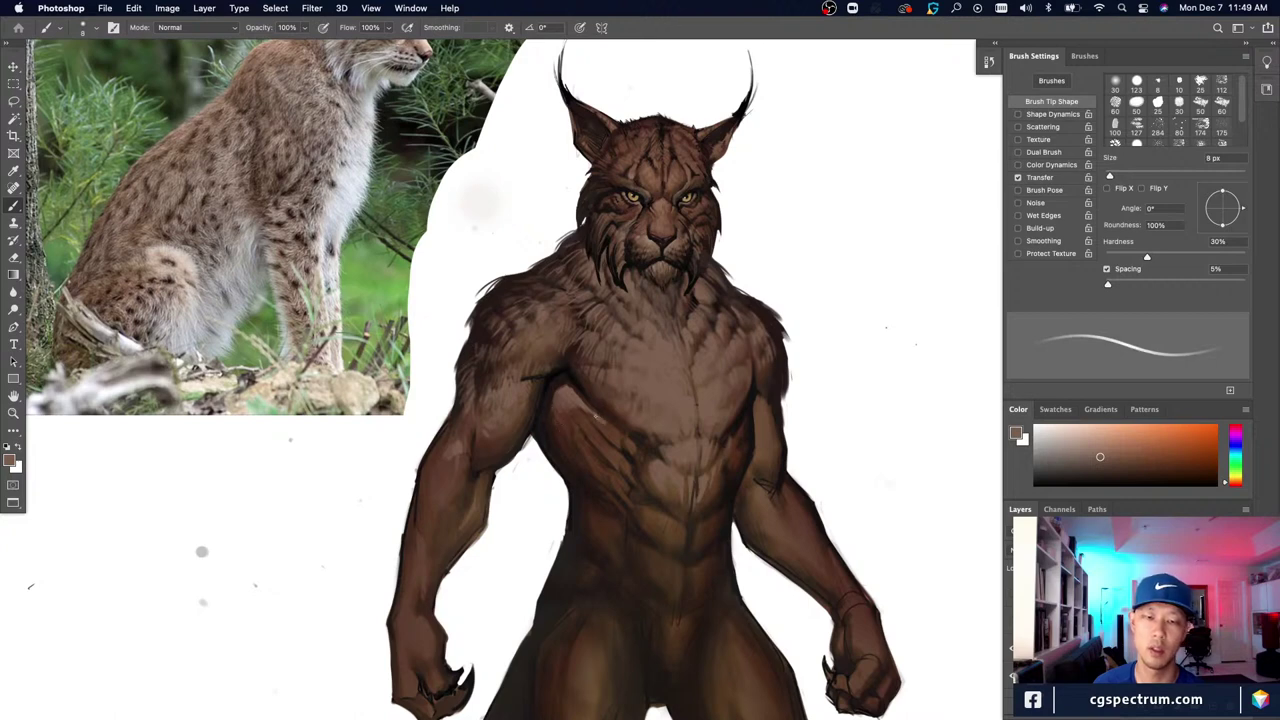
Step: Paint fine light fur streaks along the left ribs, reducing the brush to 4 px and enlarging it to 6 px
key(e)
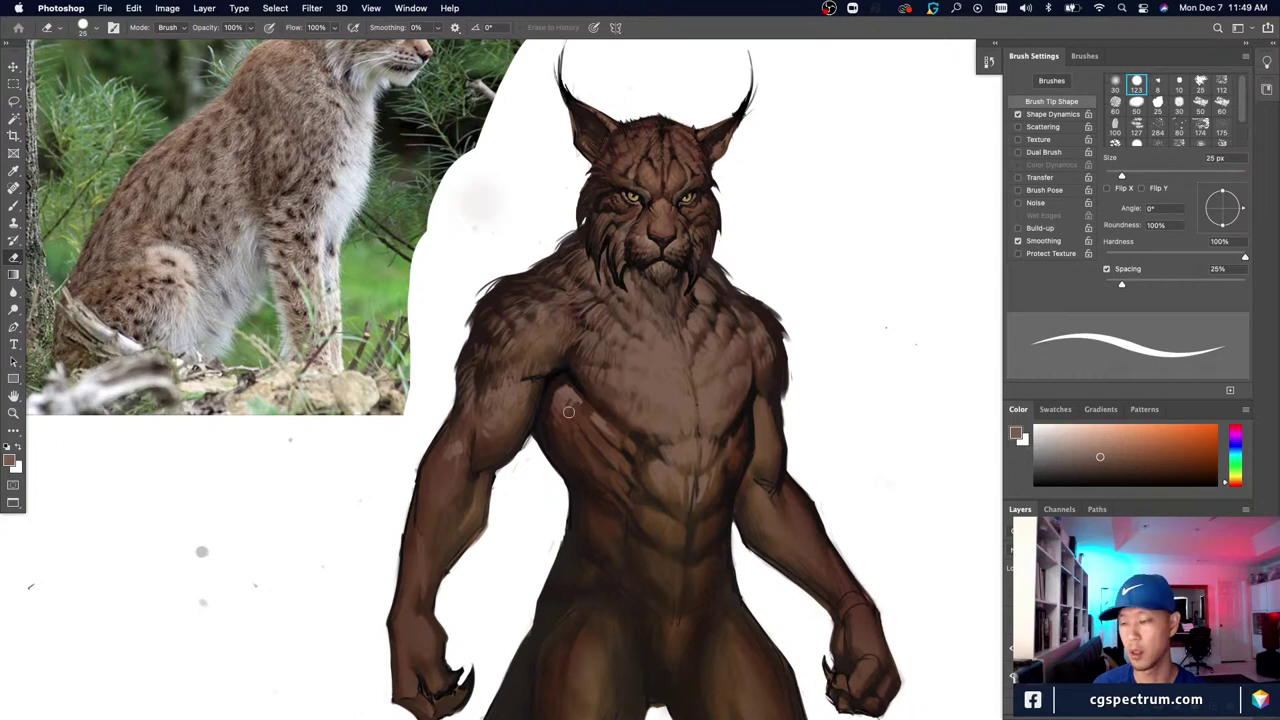
key(b)
key(bracketleft)
key(bracketleft)
key(bracketleft)
key(bracketleft)
key(bracketleft)
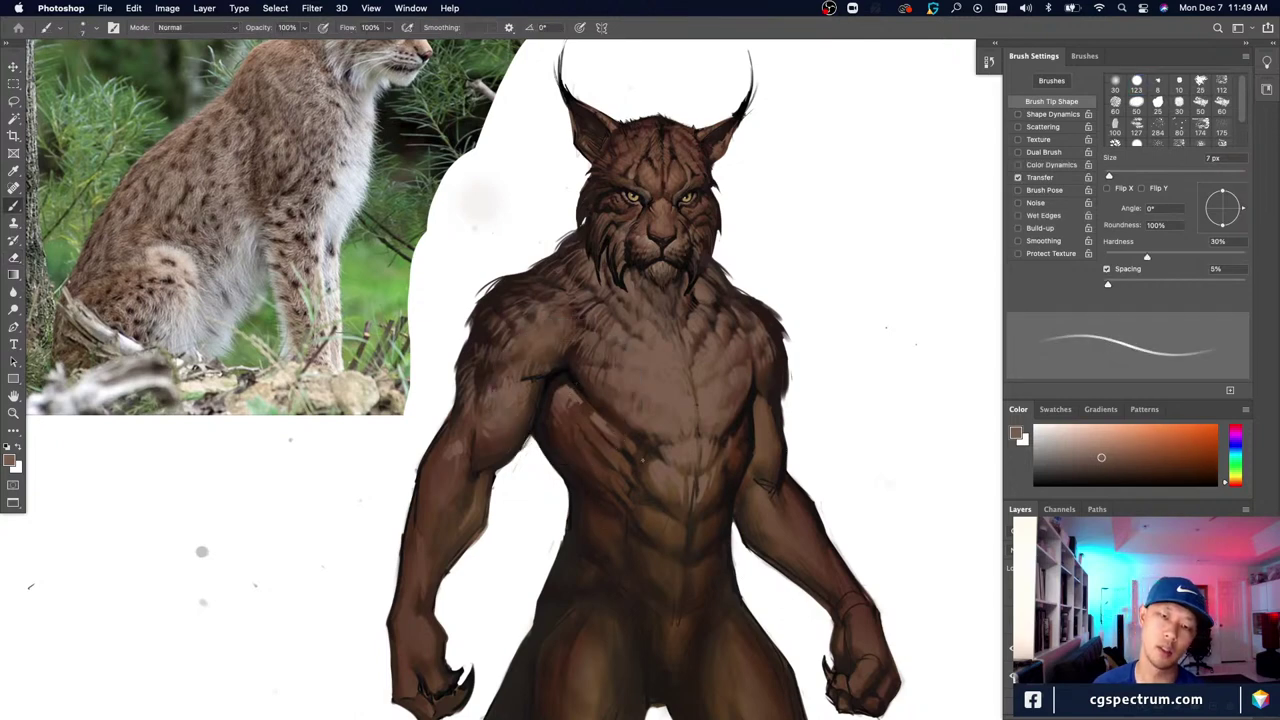
key(bracketright)
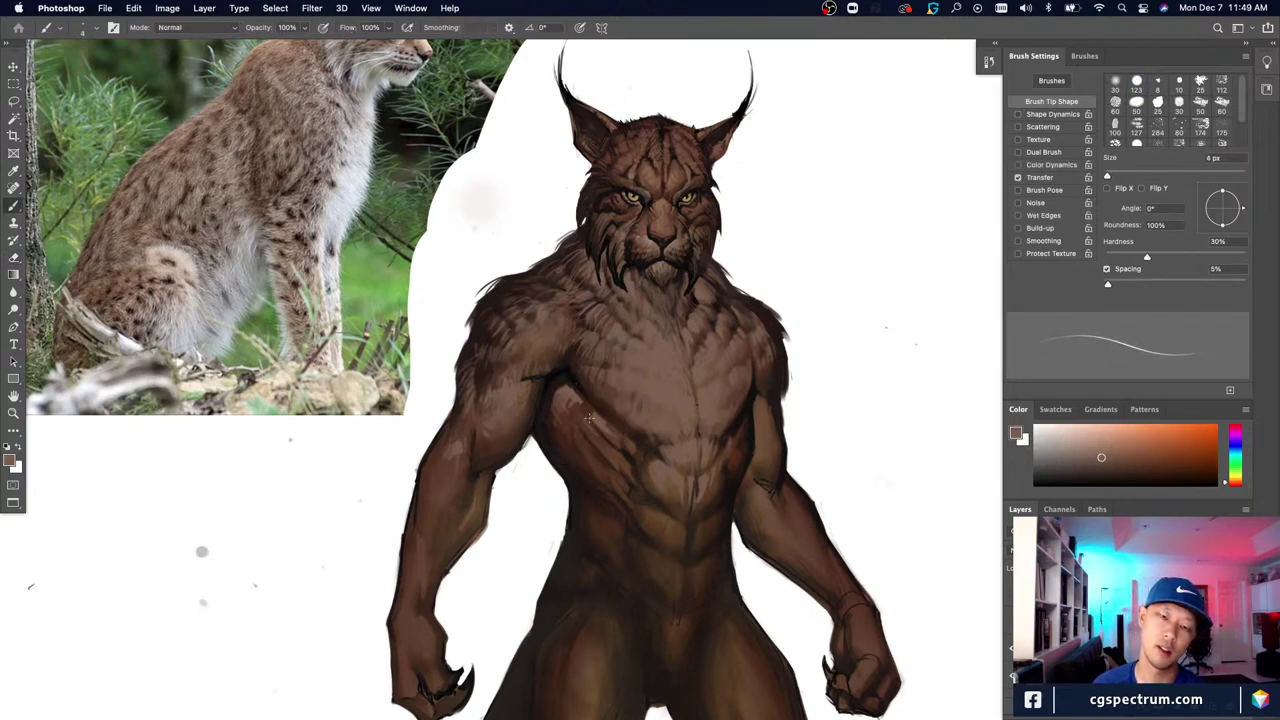
key(bracketright)
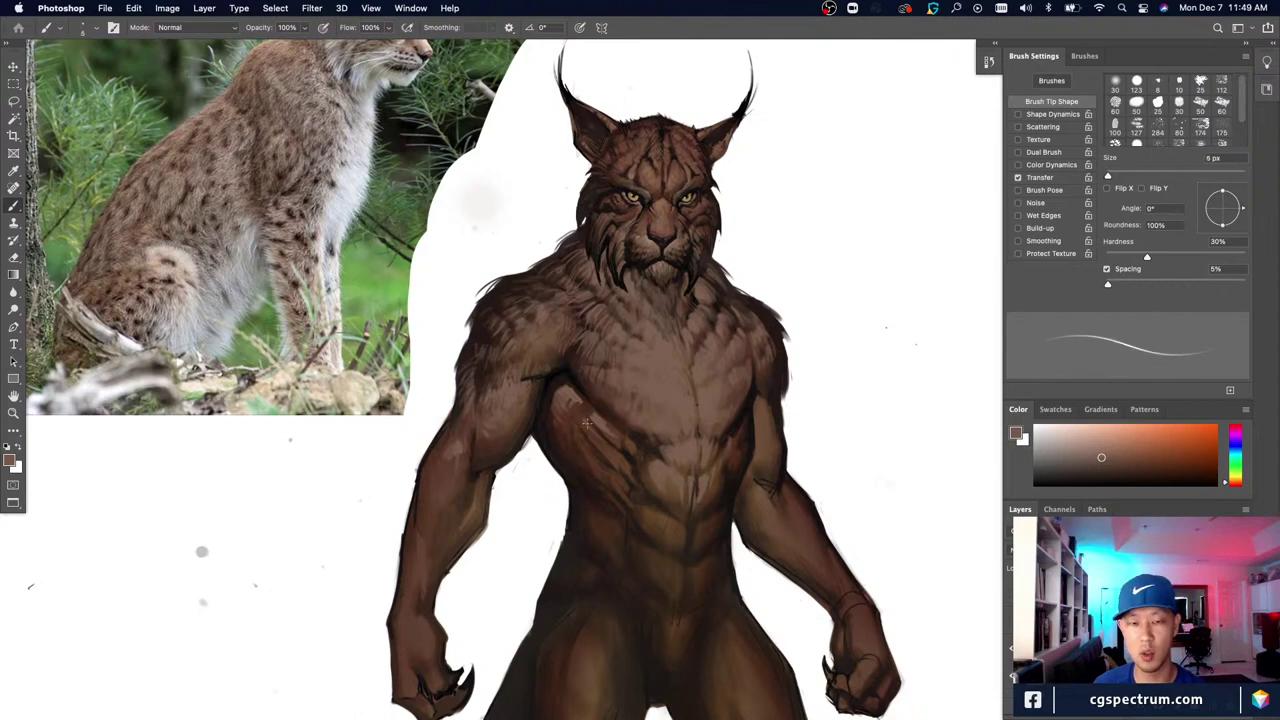
key(bracketright)
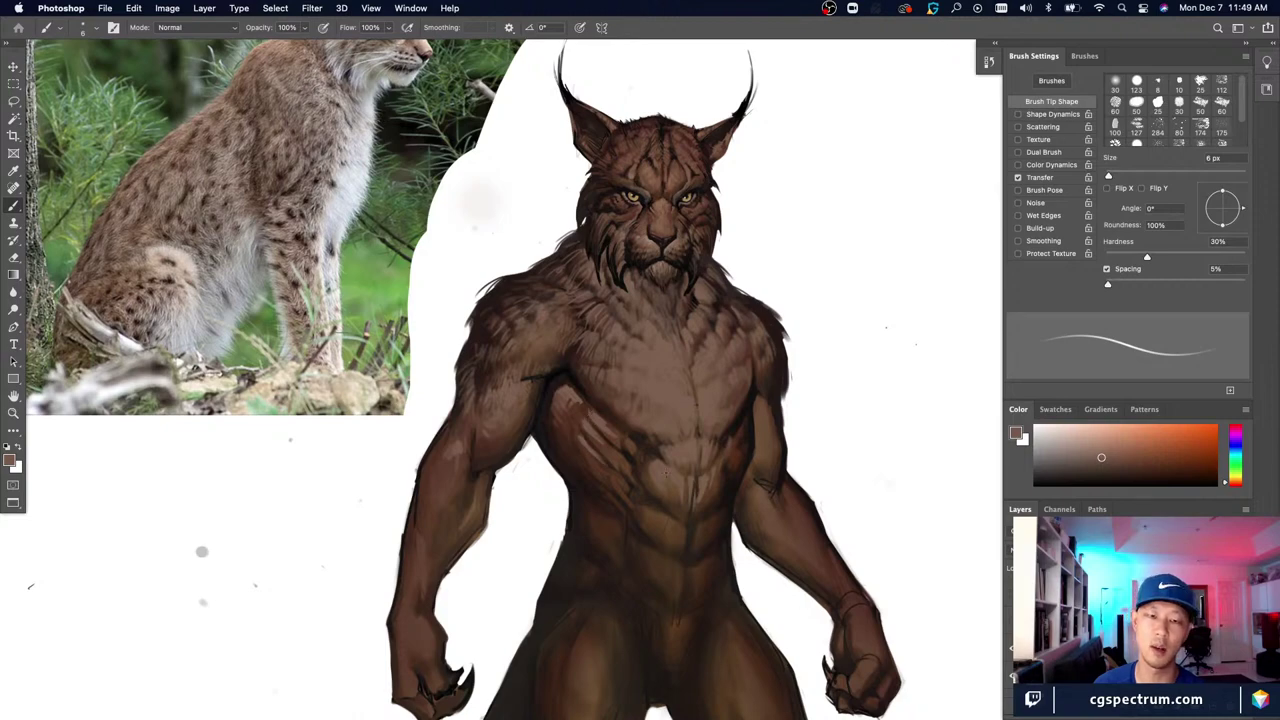
Step: Extend the light fur strokes over the left ribs with the 6 px brush and a tone sampled below the armpit
key(super+minus)
key(super+plus)
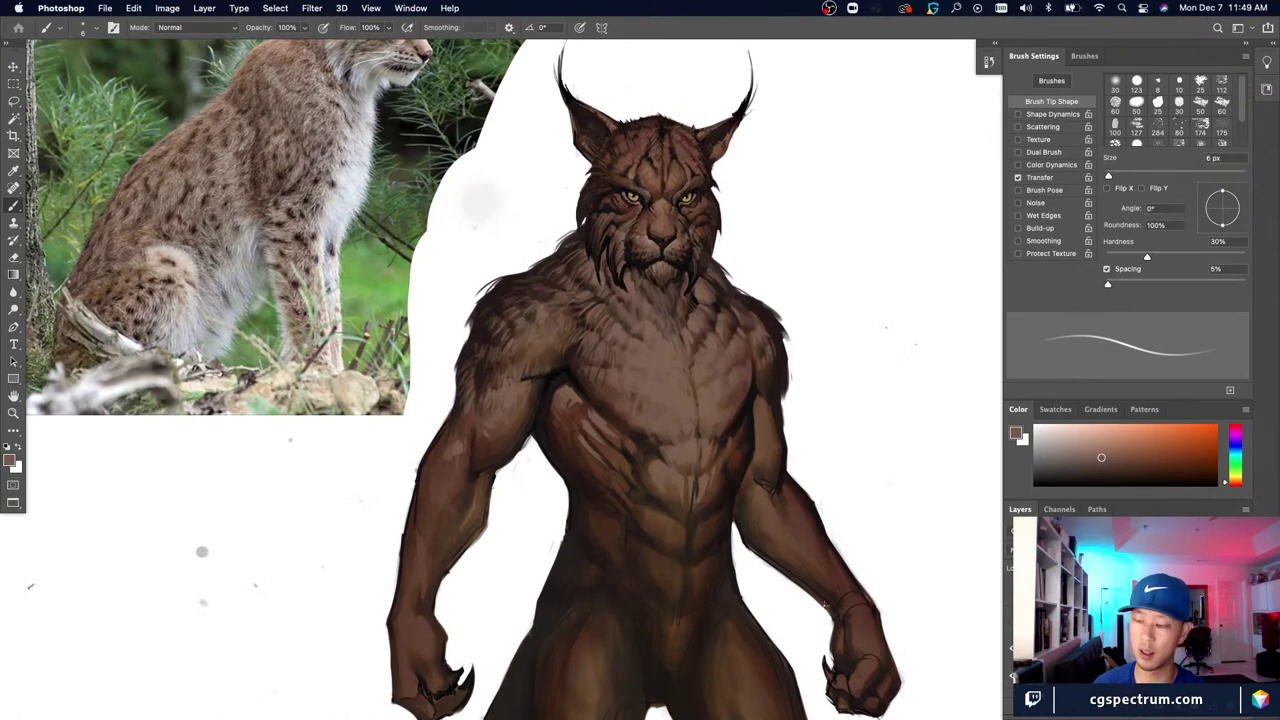
drag(649, 471, 655, 511)
alt+click(577, 442)
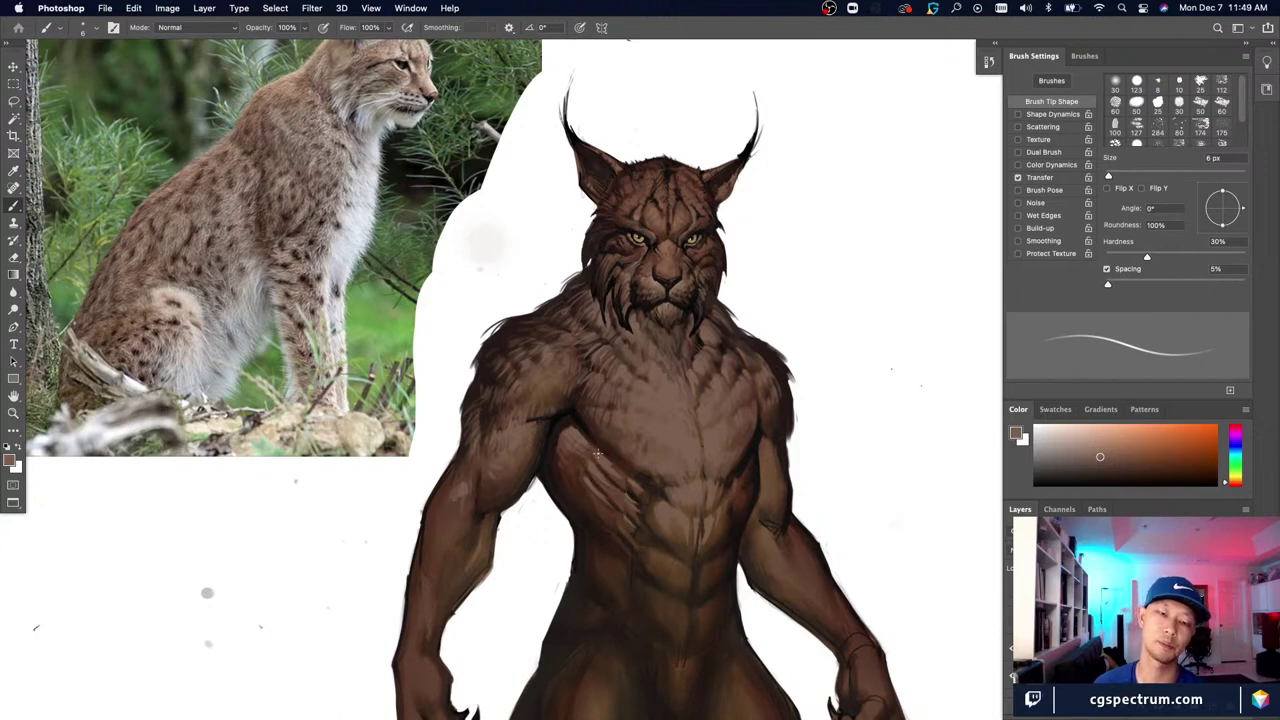
key(super+minus)
key(super+minus)
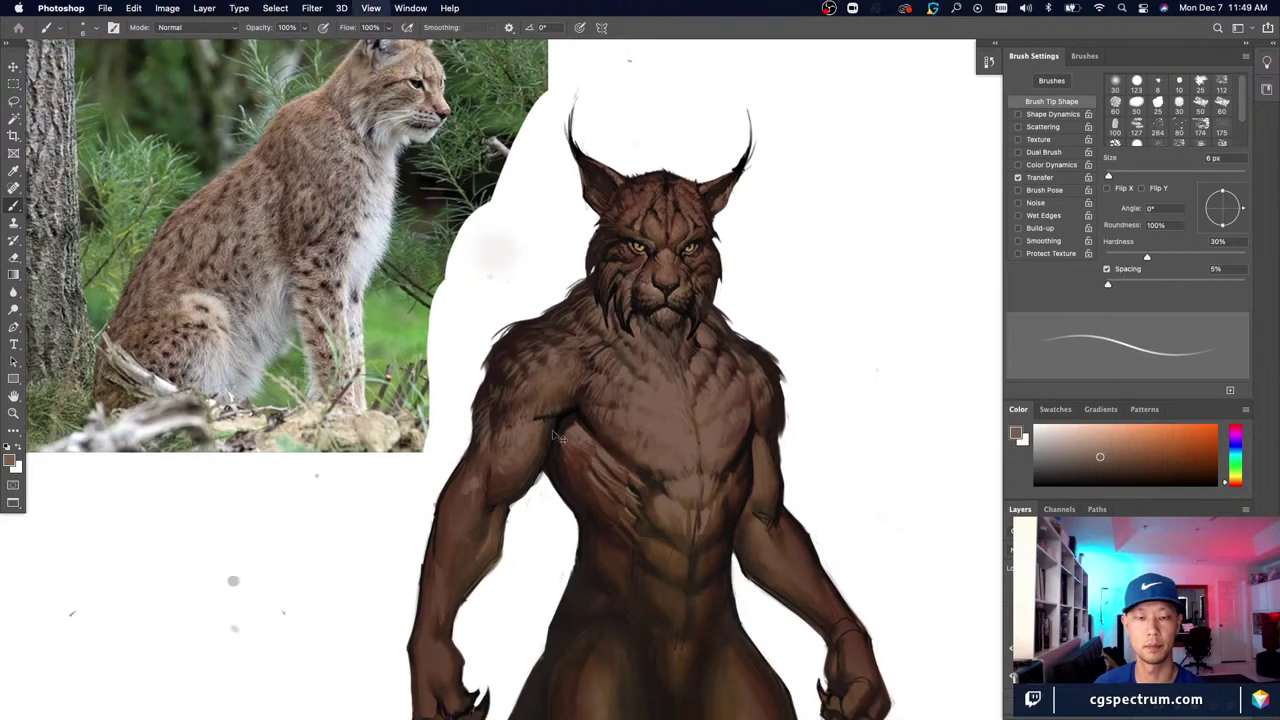
key(super+plus)
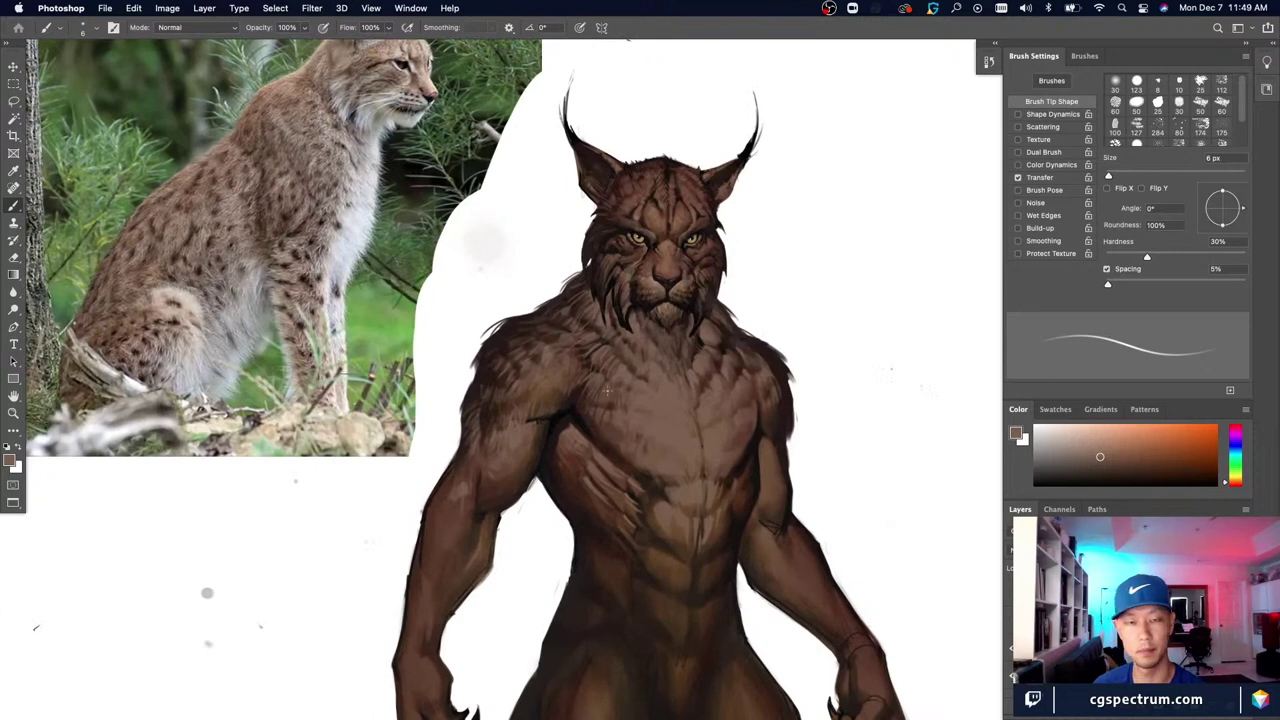
Step: Paint fur strokes along the lower left chest with sampled browns, enlarging the brush to 7 px
alt+click(643, 452)
key(])
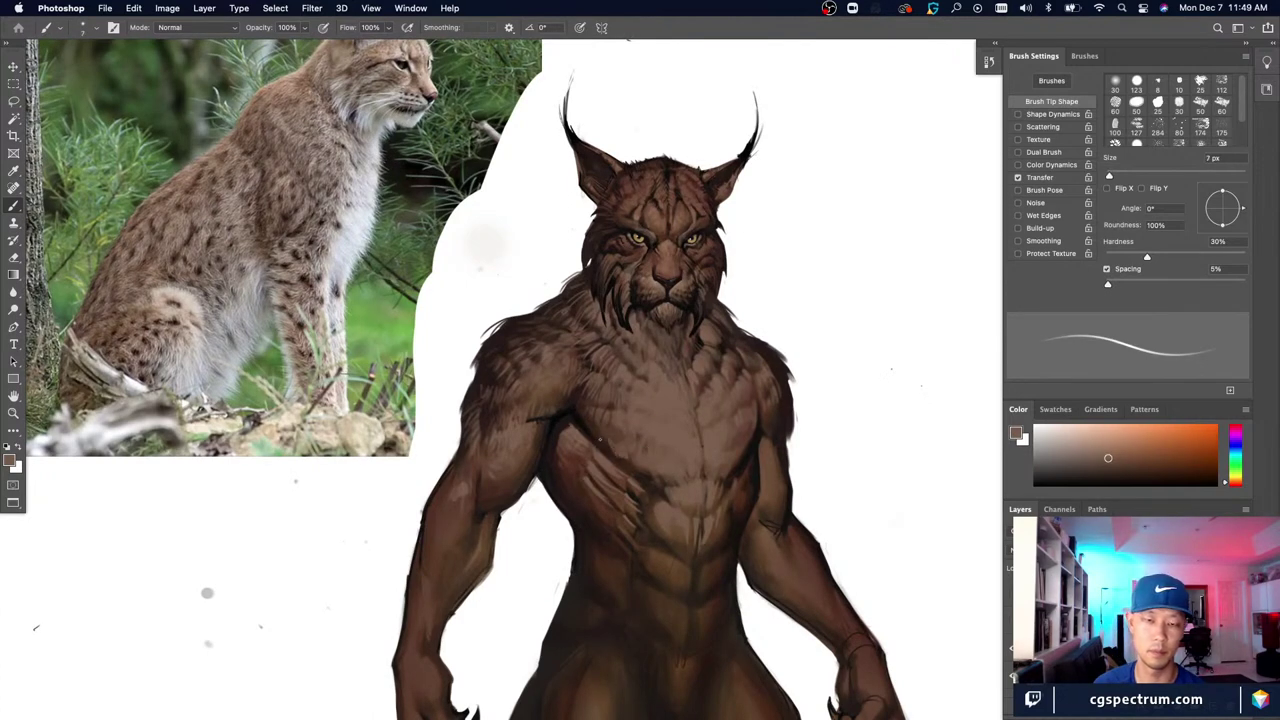
alt+click(645, 465)
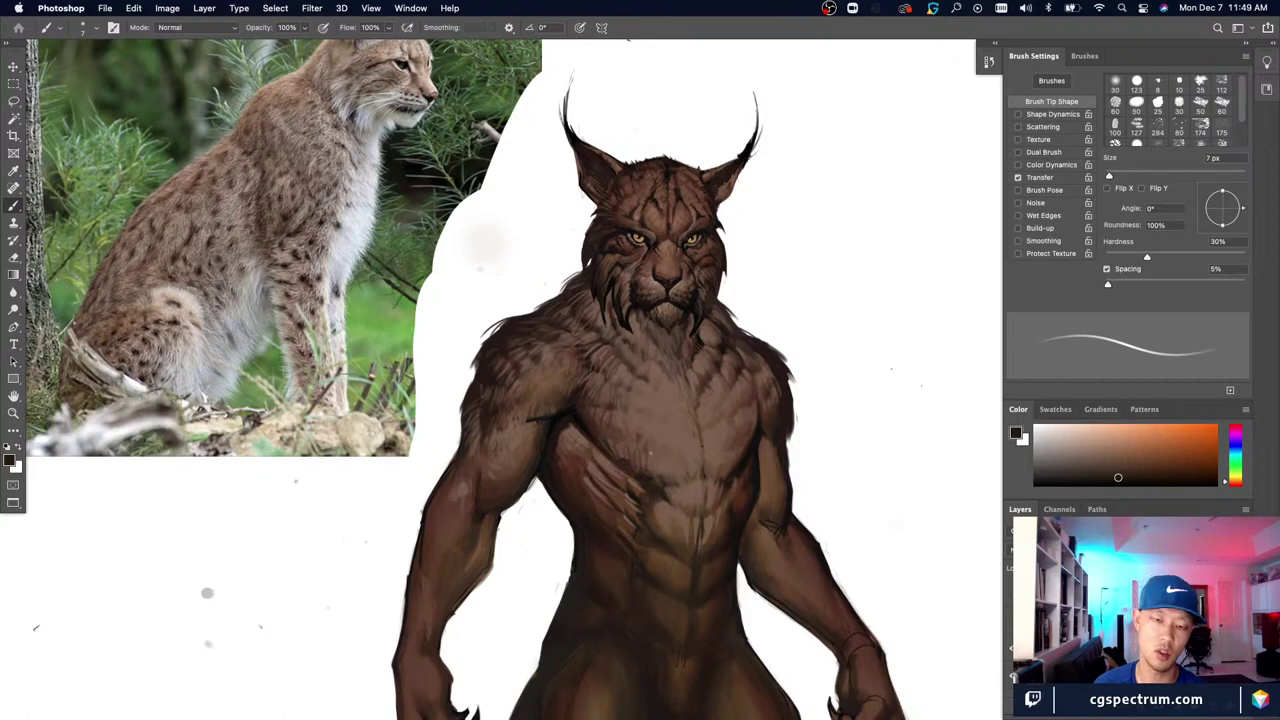
alt+click(662, 455)
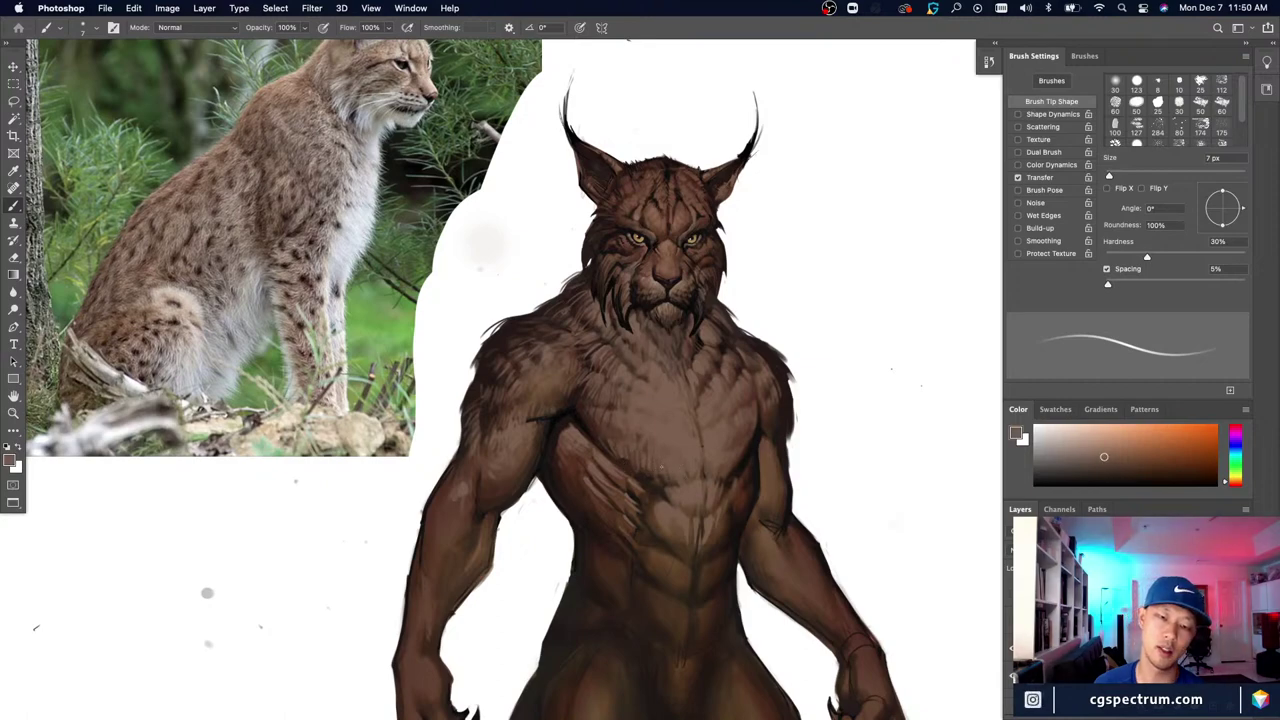
key(super+minus)
key(super+plus)
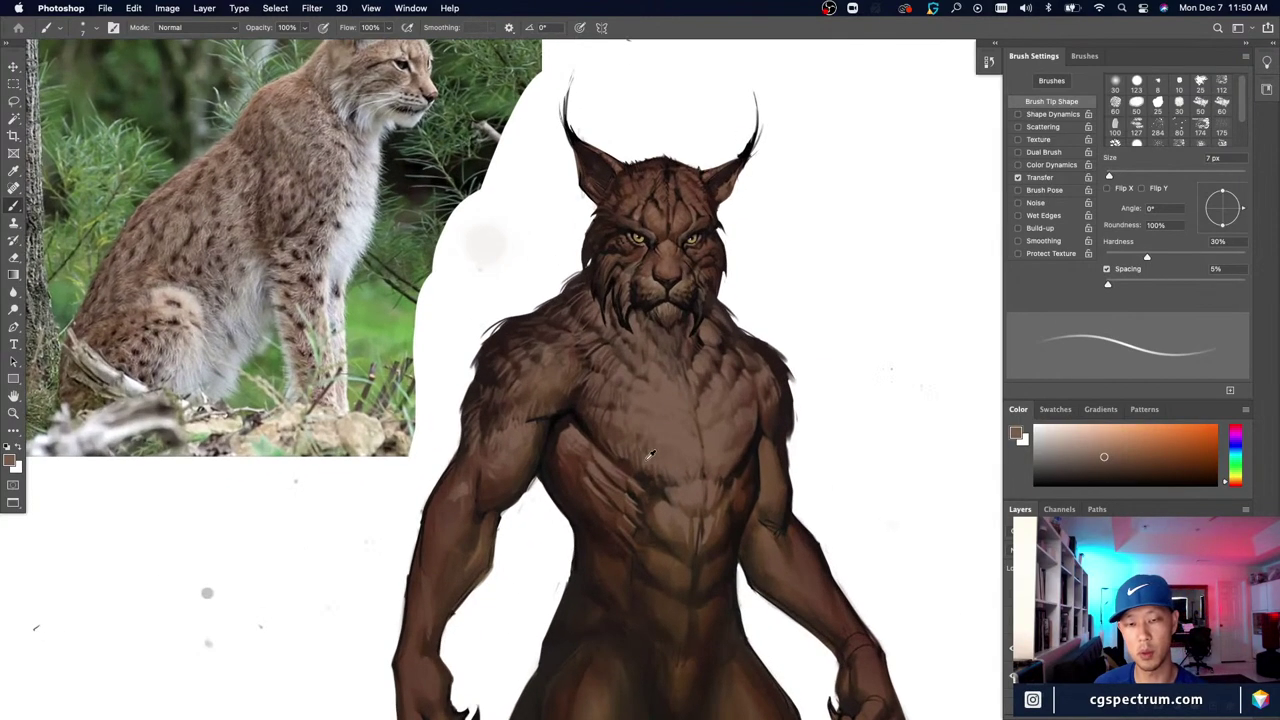
Step: Refine the fur across the left pectoral and toward the sternum with sampled dark and light browns using the 7 px brush
alt+click(647, 460)
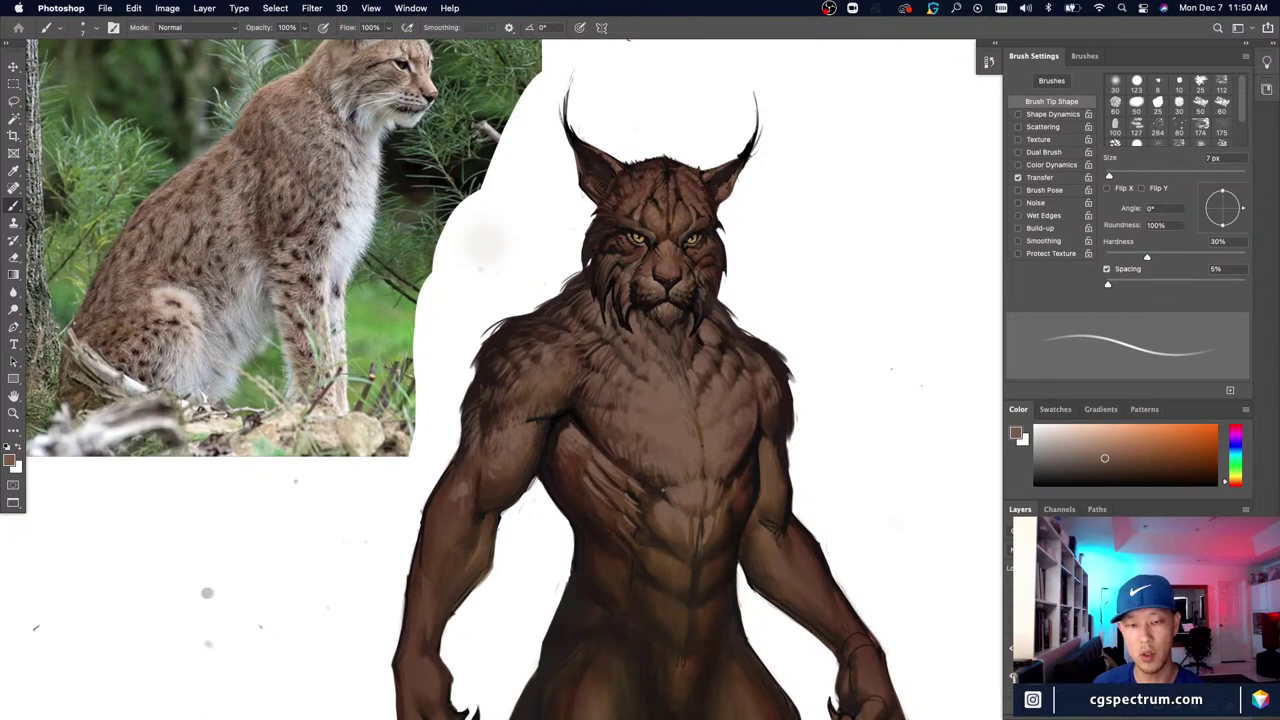
alt+click(638, 456)
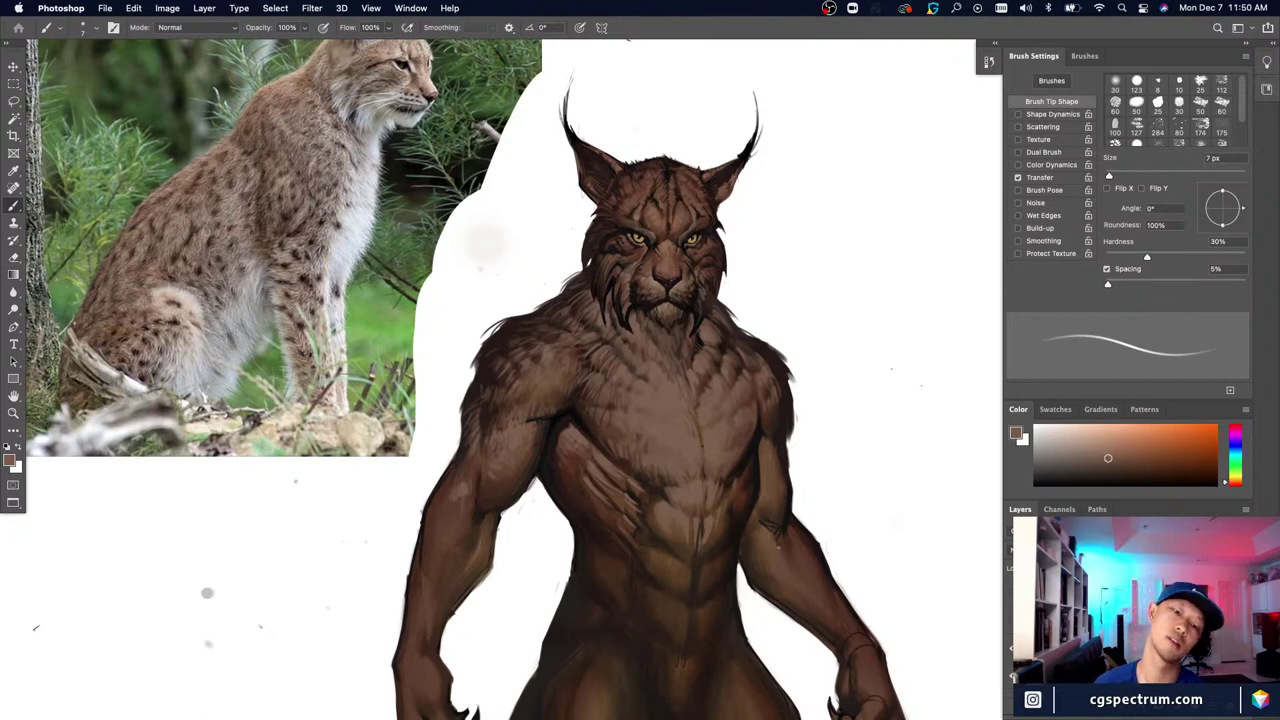
alt+click(596, 429)
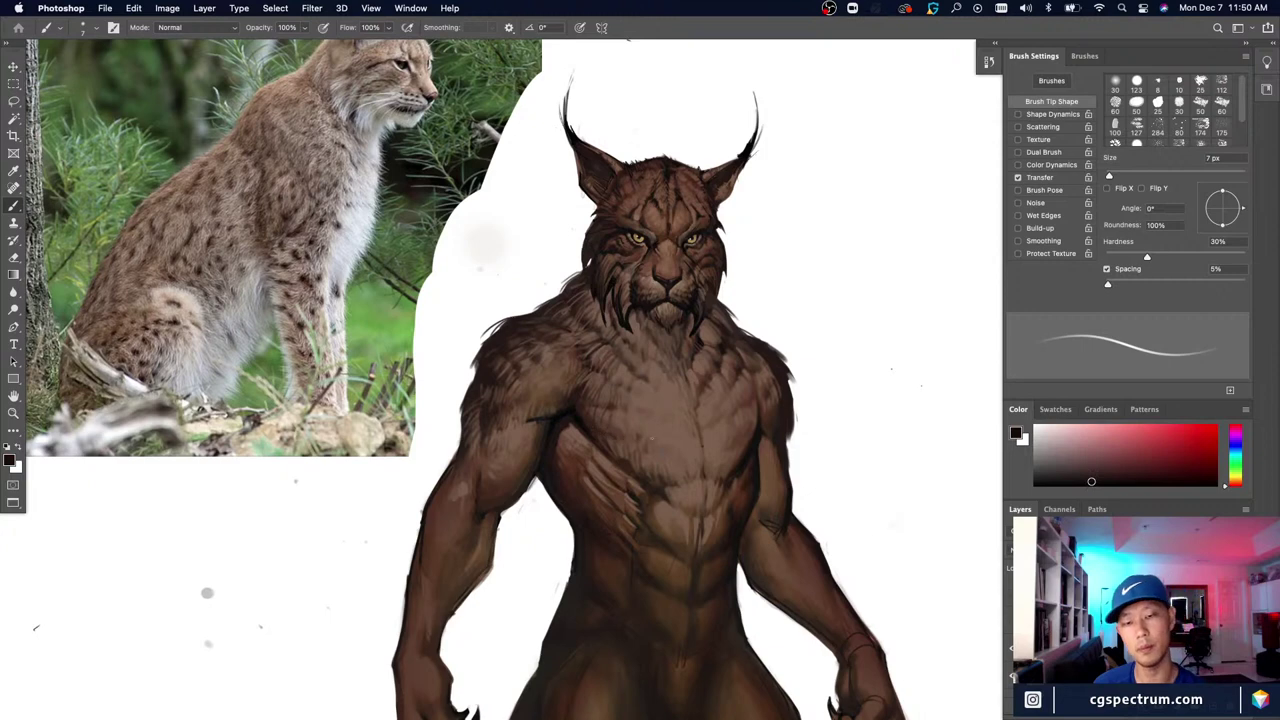
alt+click(633, 445)
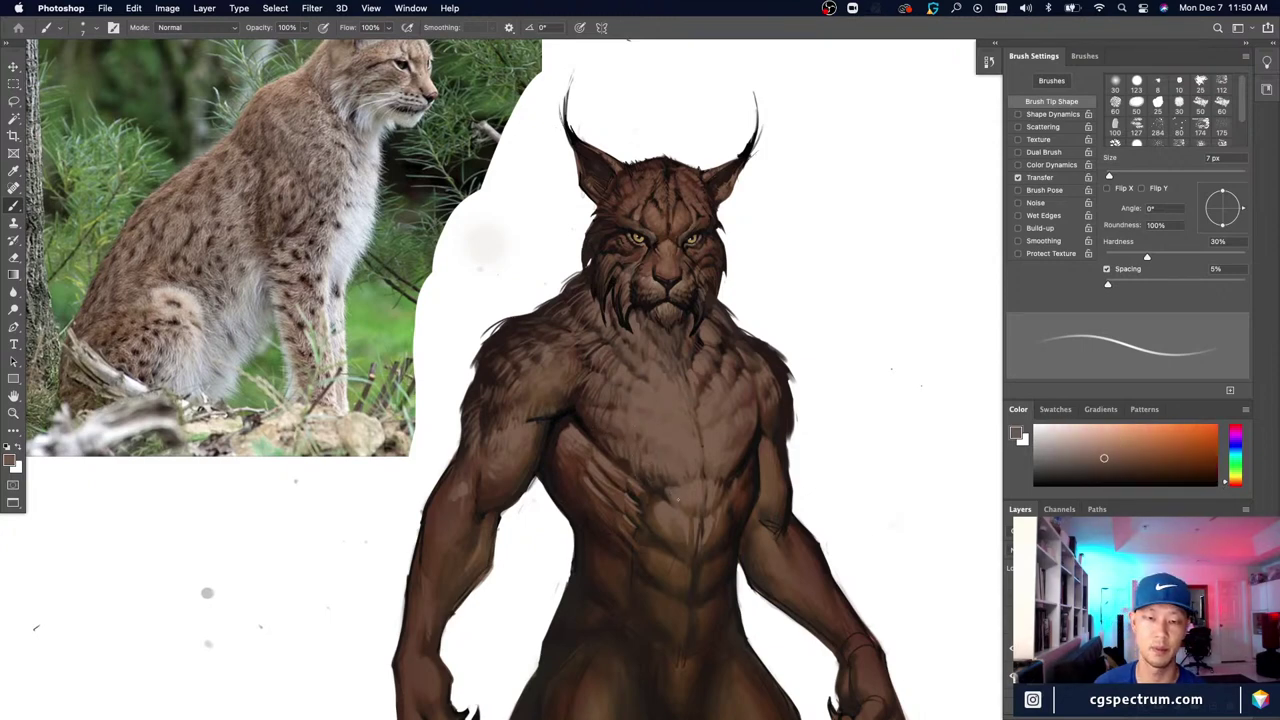
alt+click(700, 487)
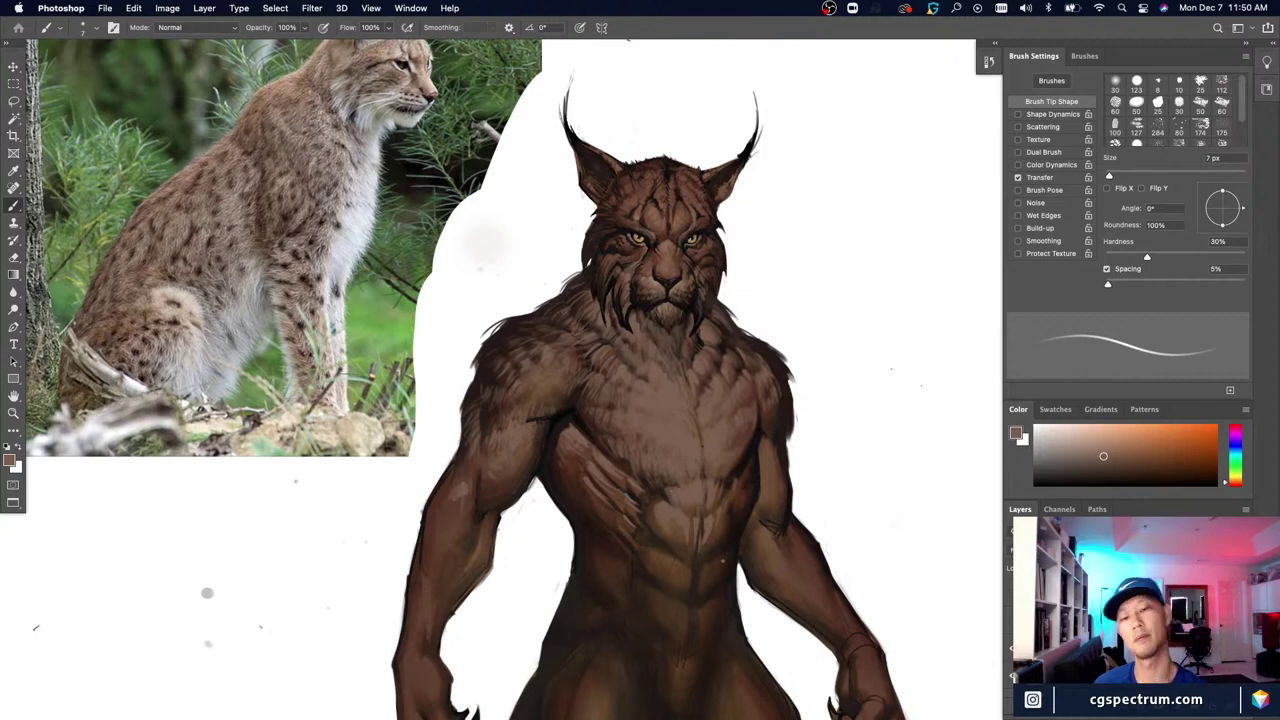
alt+click(572, 434)
Step: Check the full figure beside the lynx reference and save the document
key(super+minus)
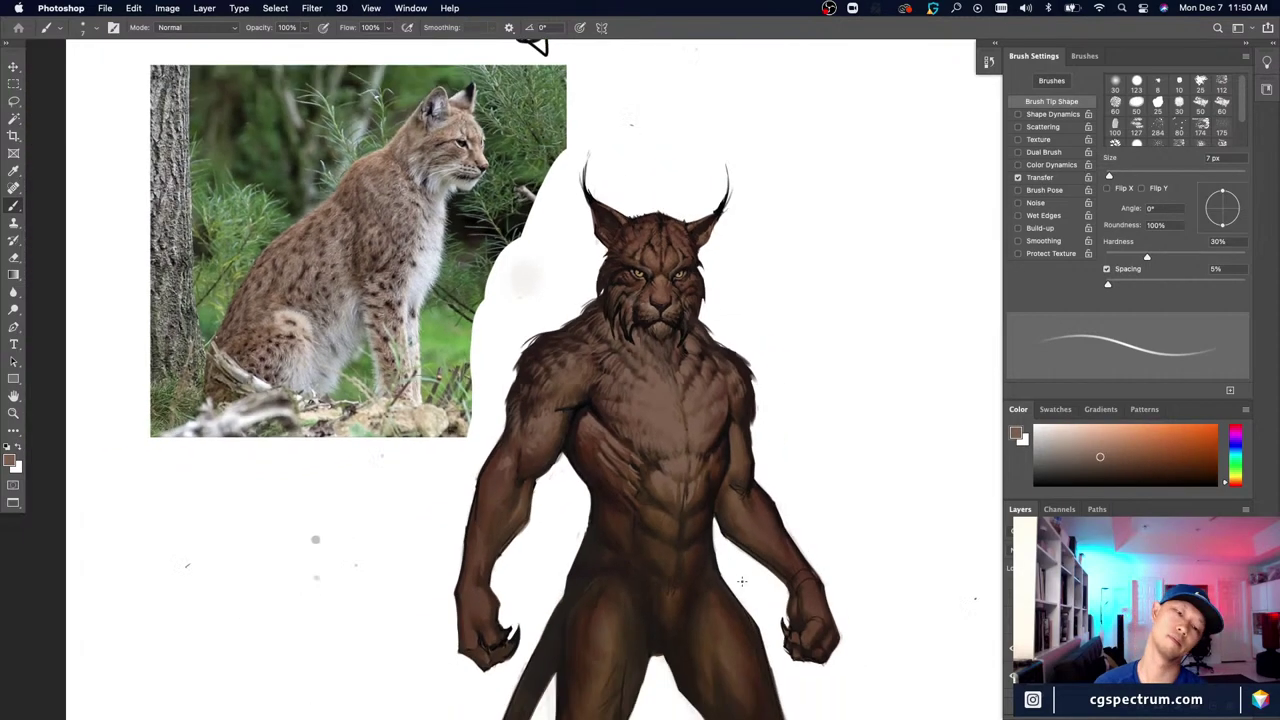
key(super+minus)
key(super+minus)
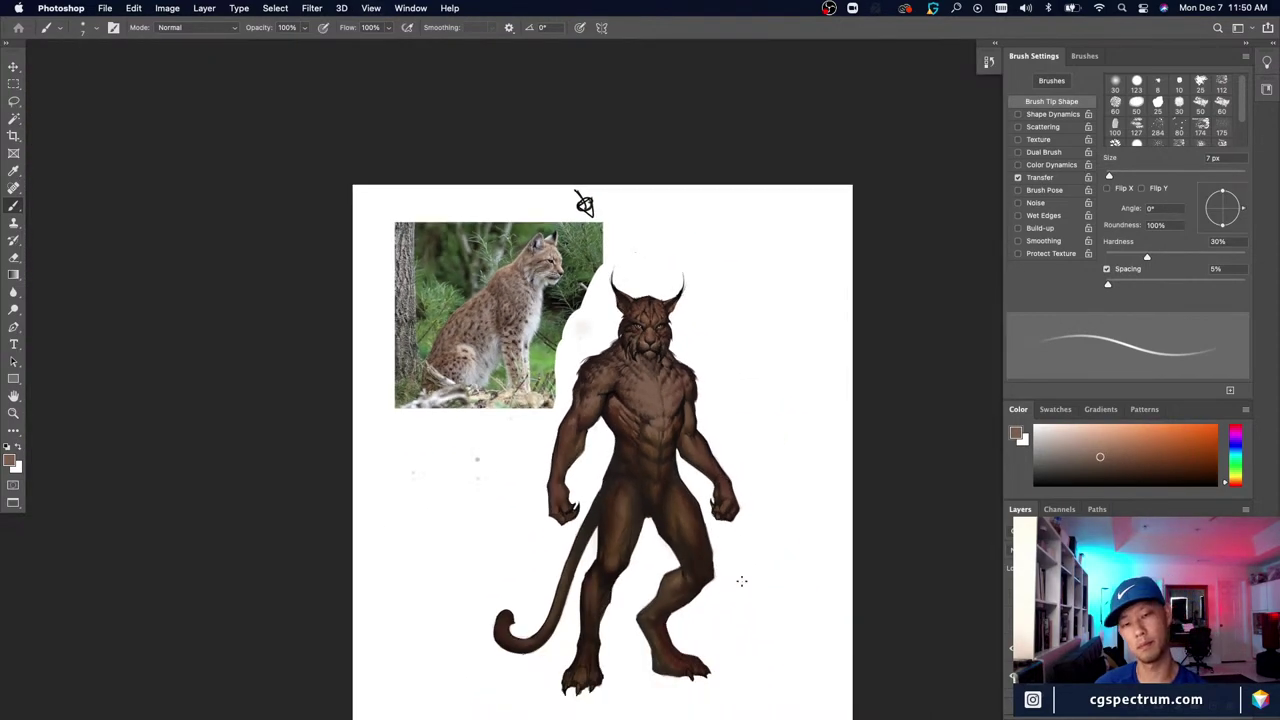
key(super+plus)
key(super+minus)
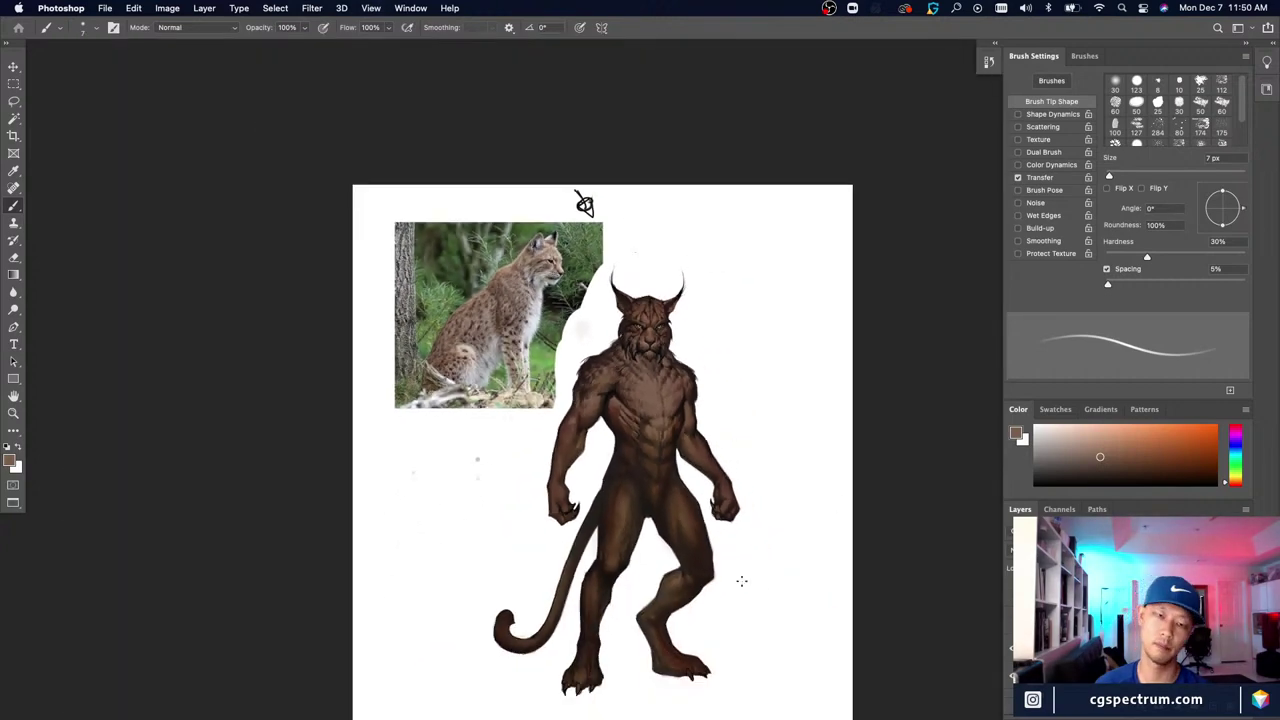
key(super+plus)
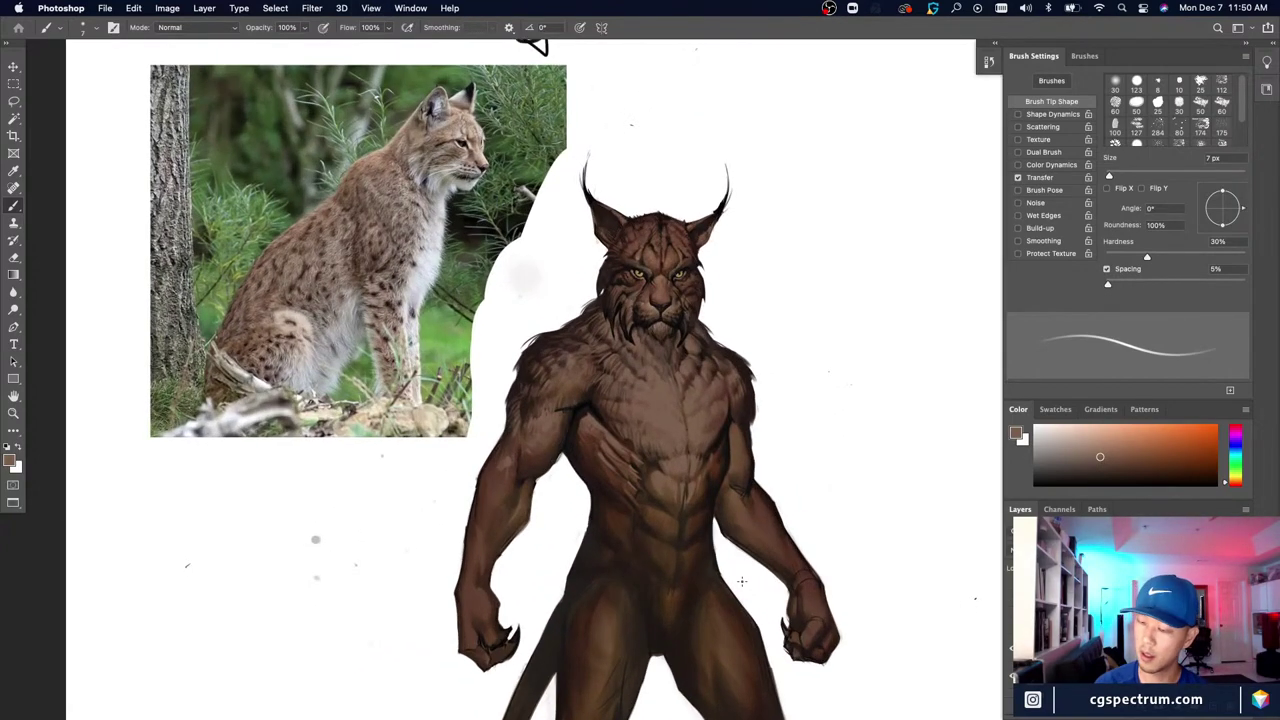
key(super+s)
Step: Change the layer's blend mode from Normal and select the soft round 30 px brush with 0% hardness
drag(768, 450, 771, 569)
key(super+plus)
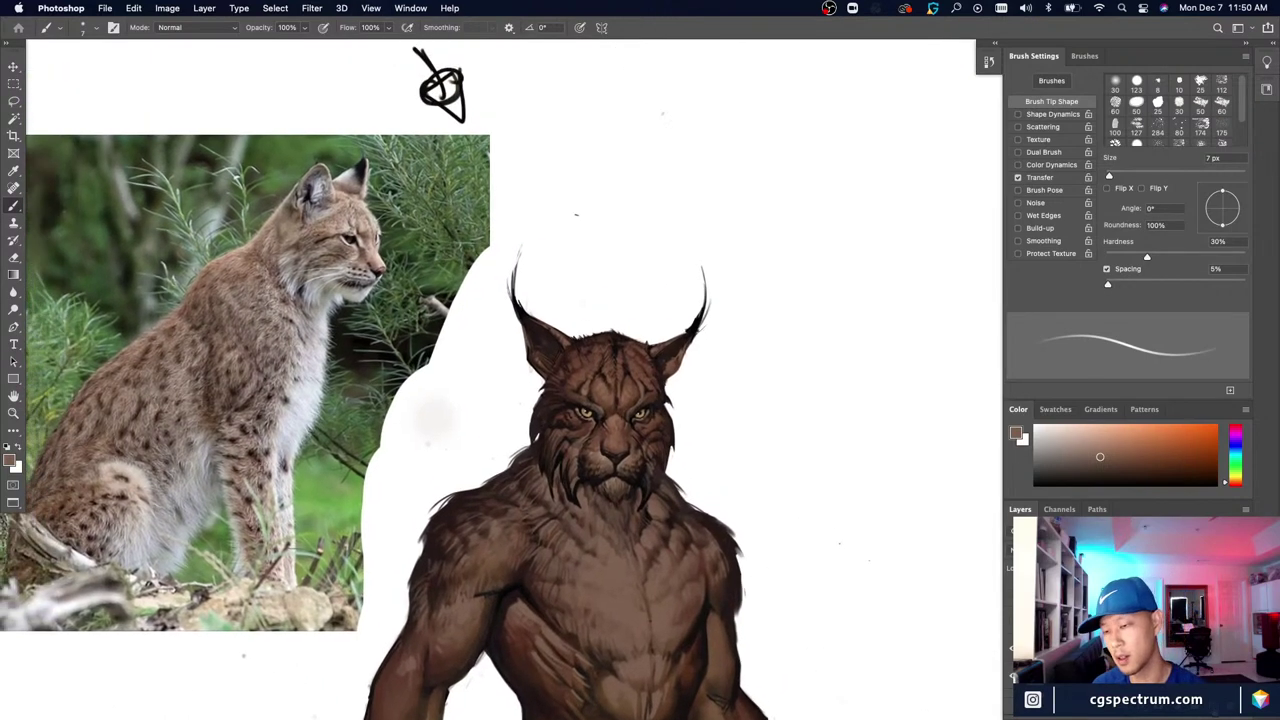
click(1040, 549)
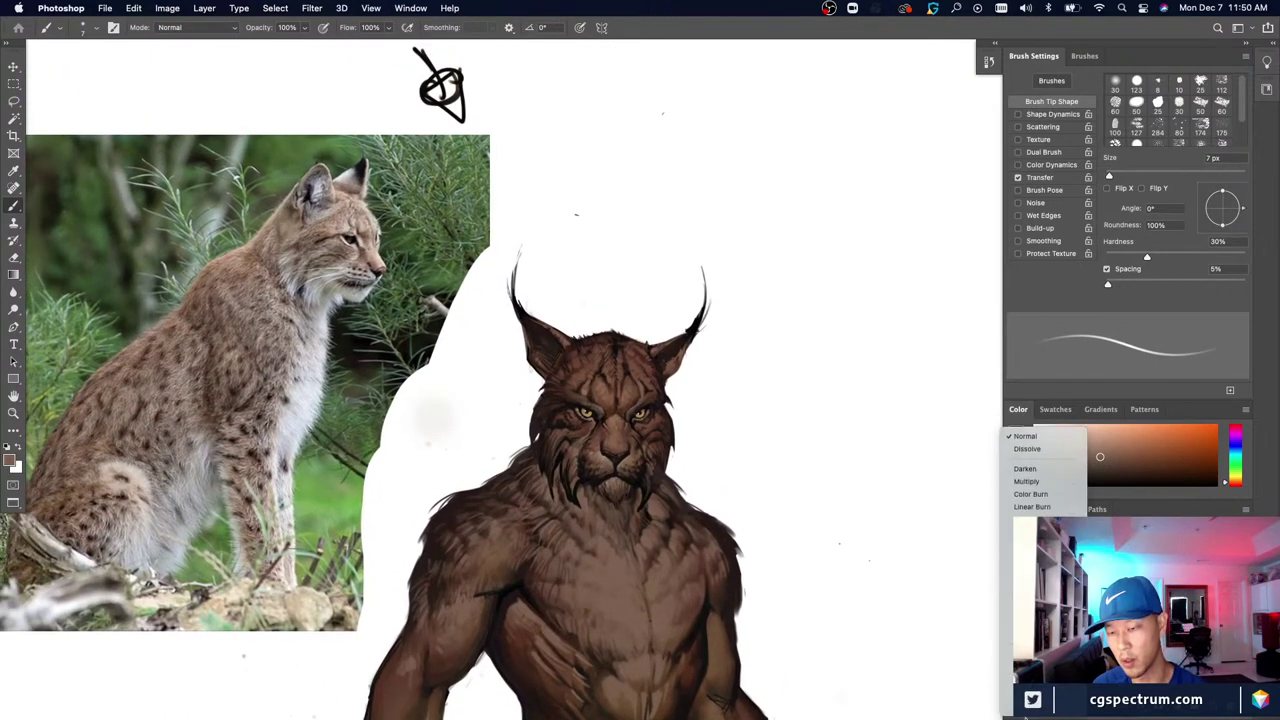
click(1030, 681)
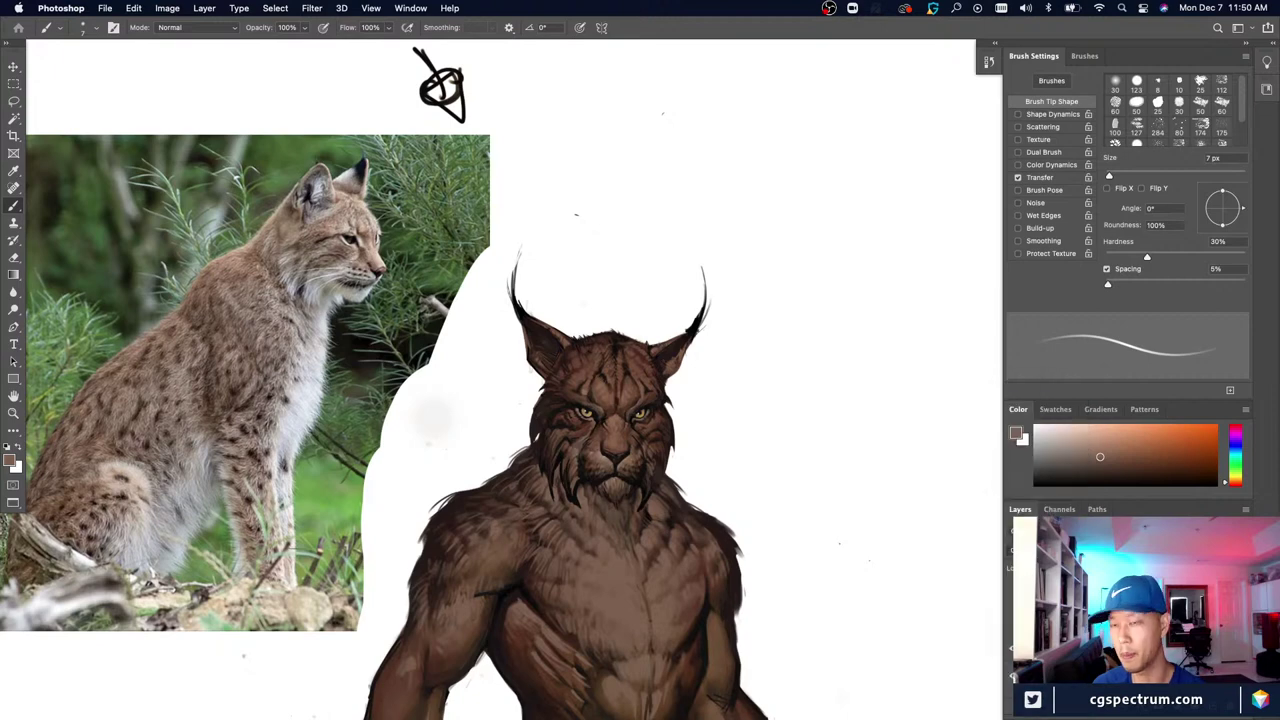
click(1116, 84)
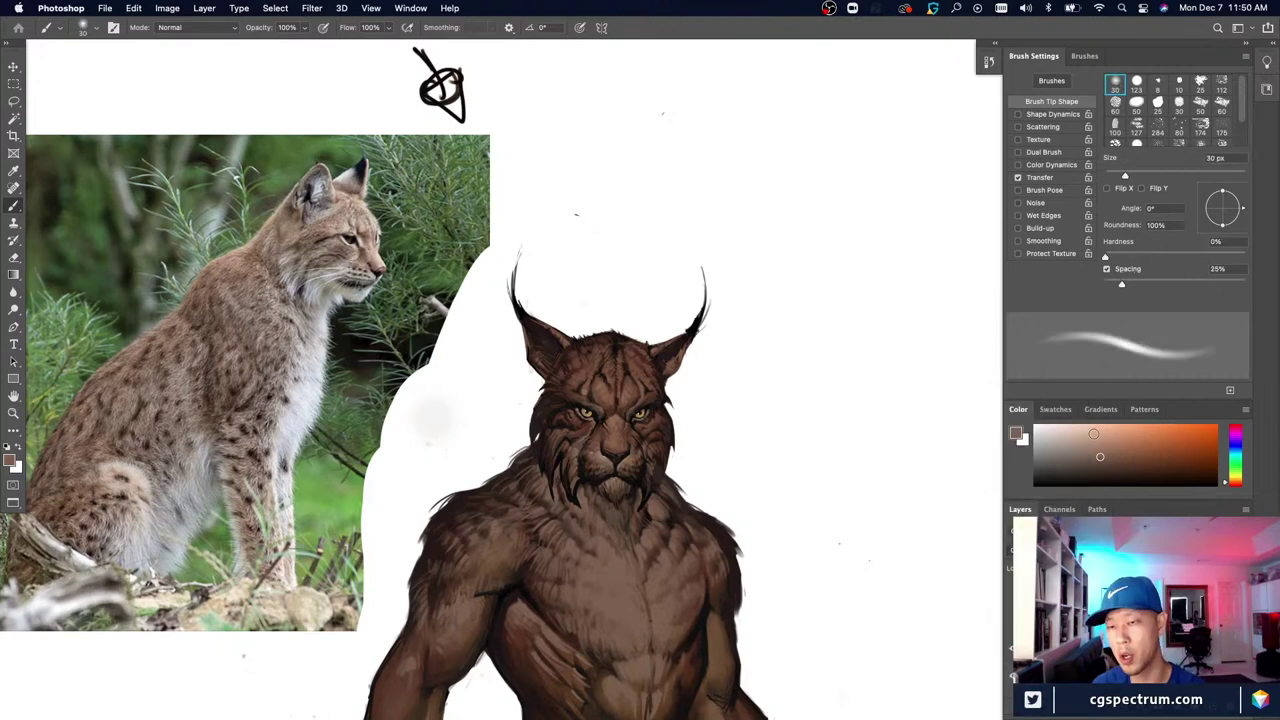
Step: Choose a pale beige with an orange-yellow hue for the facial highlights and enlarge the soft brush to 60 px
click(1077, 435)
drag(1077, 435, 1071, 431)
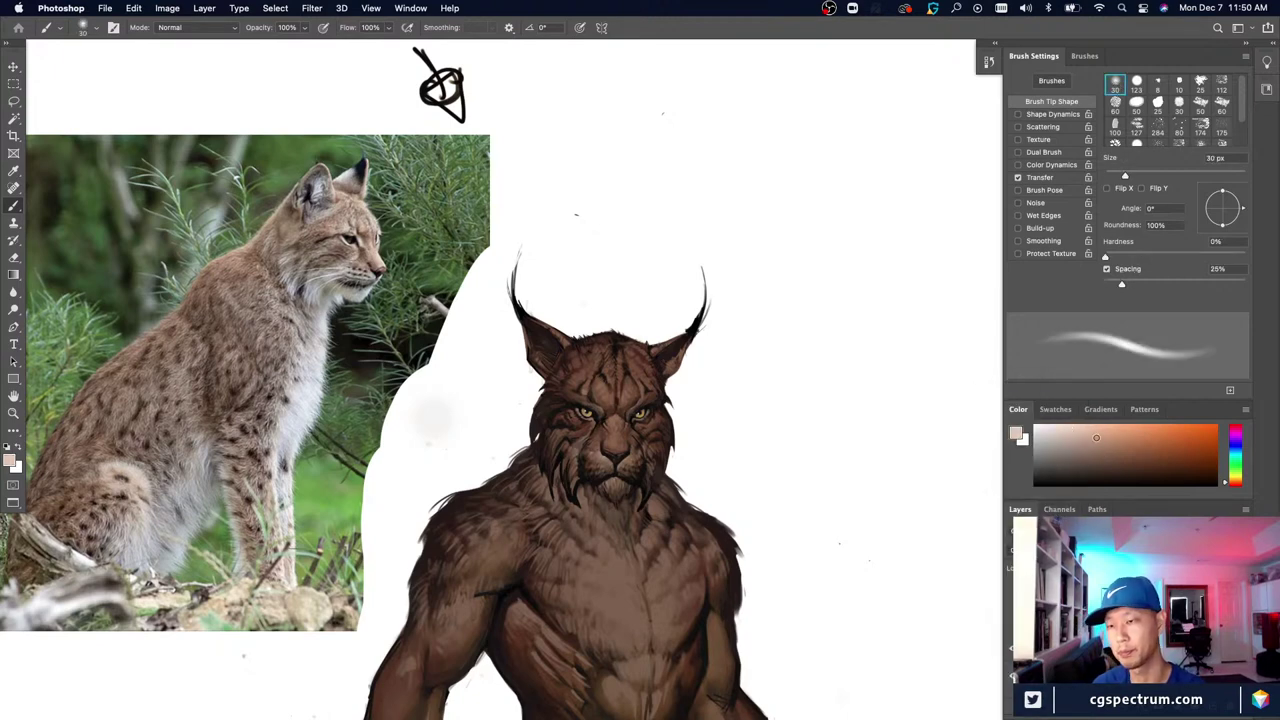
drag(1225, 483, 1225, 479)
click(1068, 428)
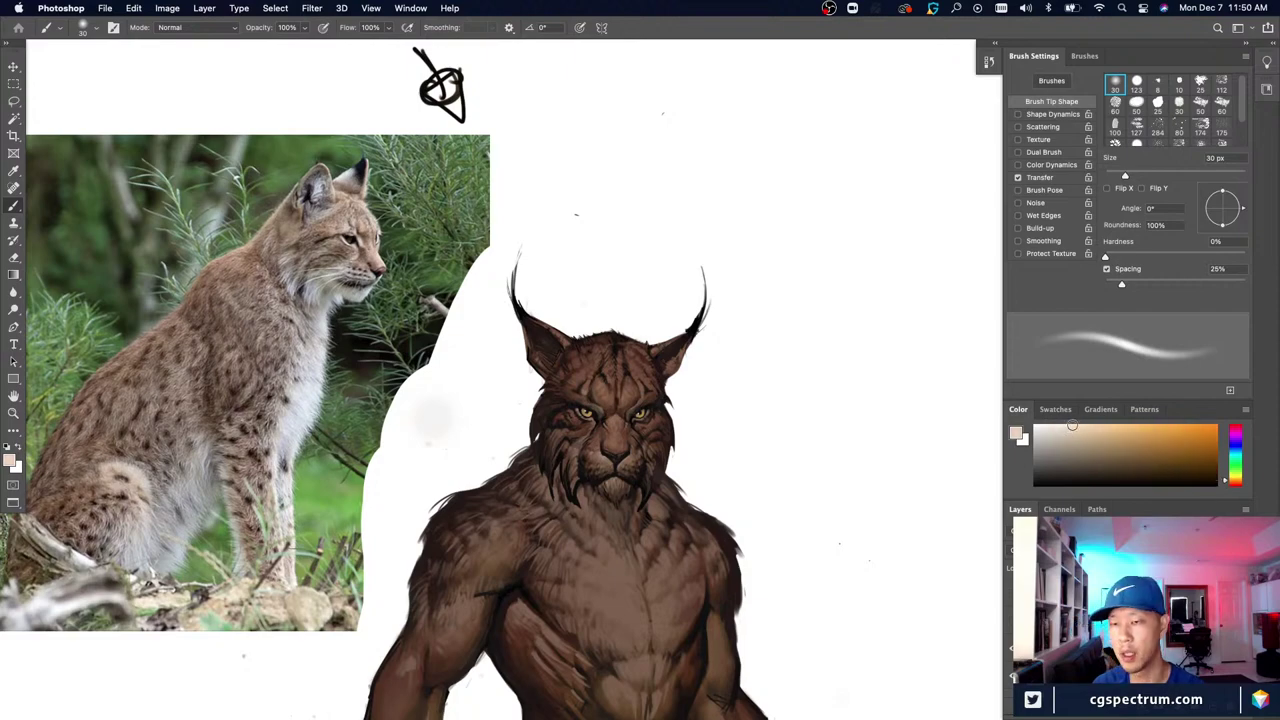
drag(589, 486, 585, 505)
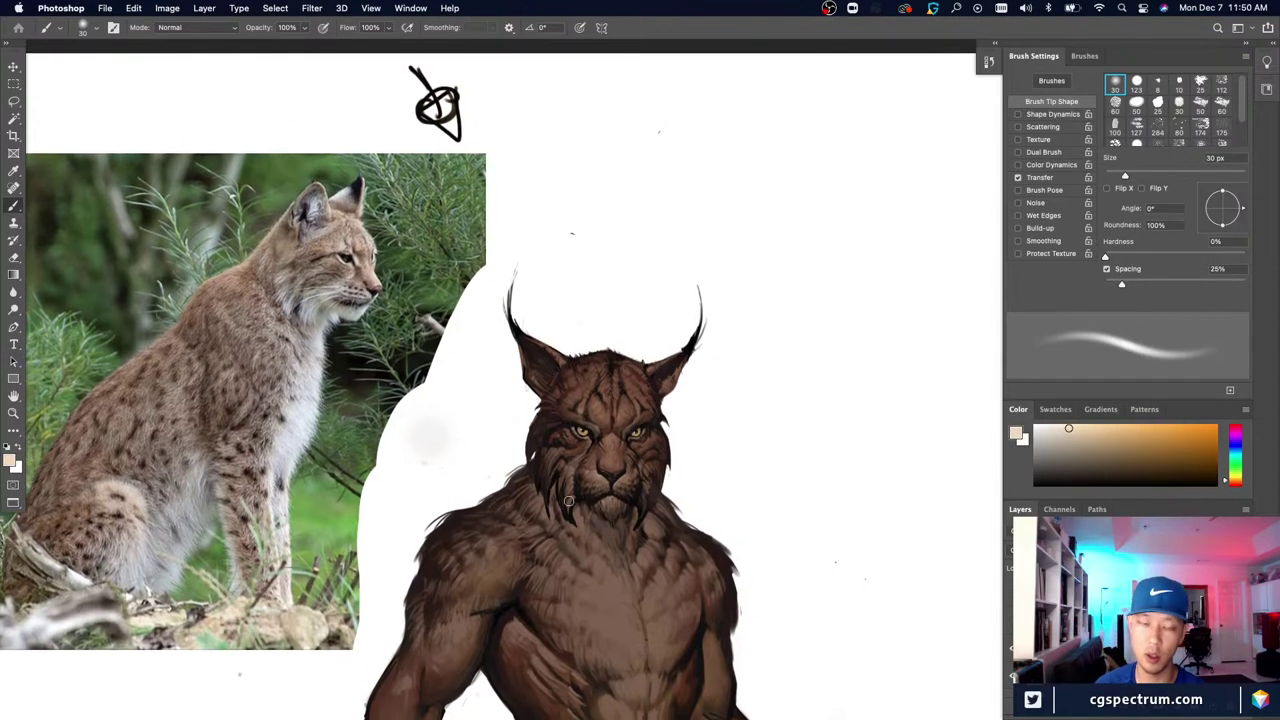
key(super+plus)
click(1055, 430)
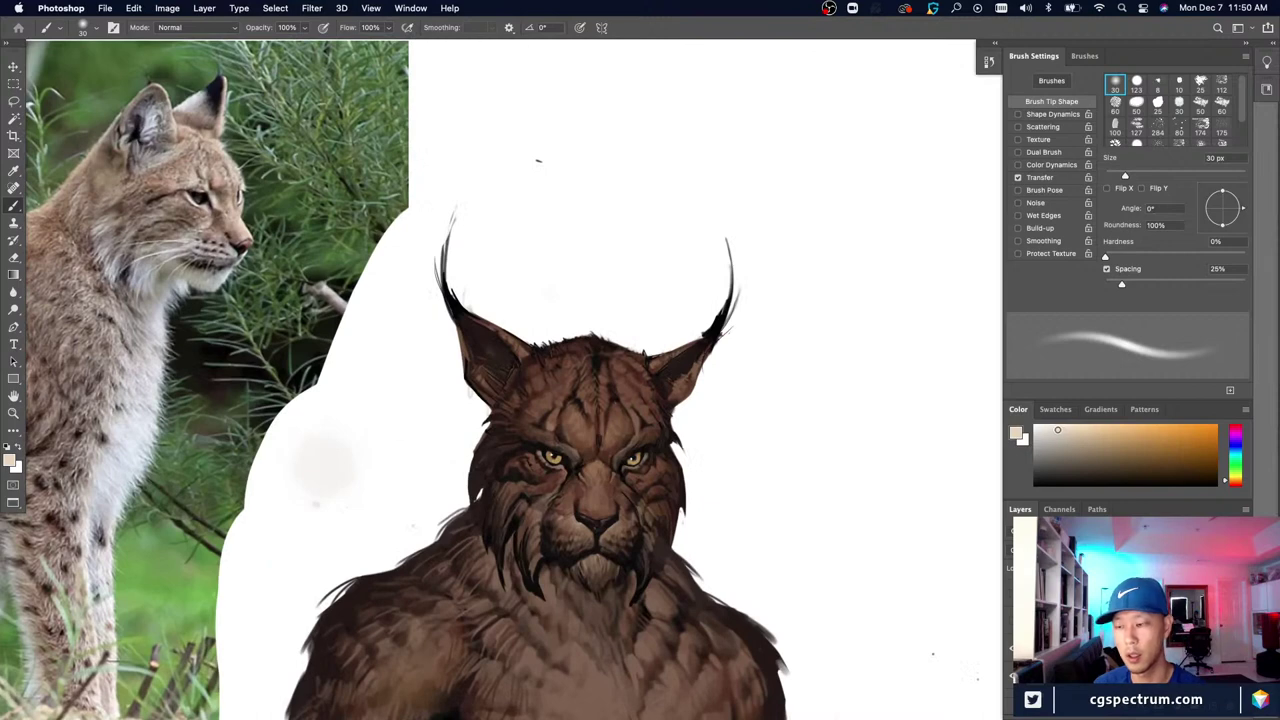
key(bracketright)
key(bracketright)
key(bracketright)
key(bracketright)
key(bracketright)
mouse_move(600, 385)
mouse_down()
mouse_move(507, 358)
mouse_move(468, 317)
mouse_move(534, 383)
mouse_move(601, 392)
mouse_move(587, 405)
mouse_move(599, 428)
mouse_move(539, 360)
mouse_move(596, 405)
mouse_move(570, 399)
mouse_move(594, 376)
mouse_up()
key(super+z)
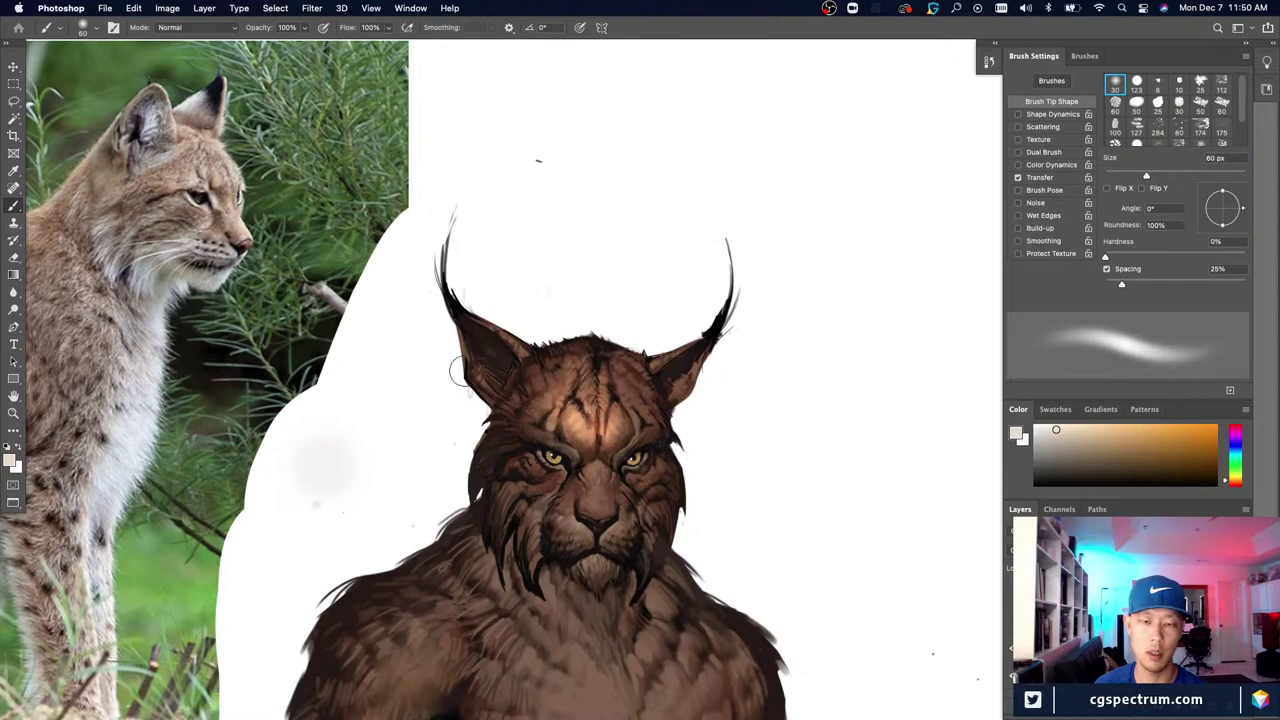
key(super+z)
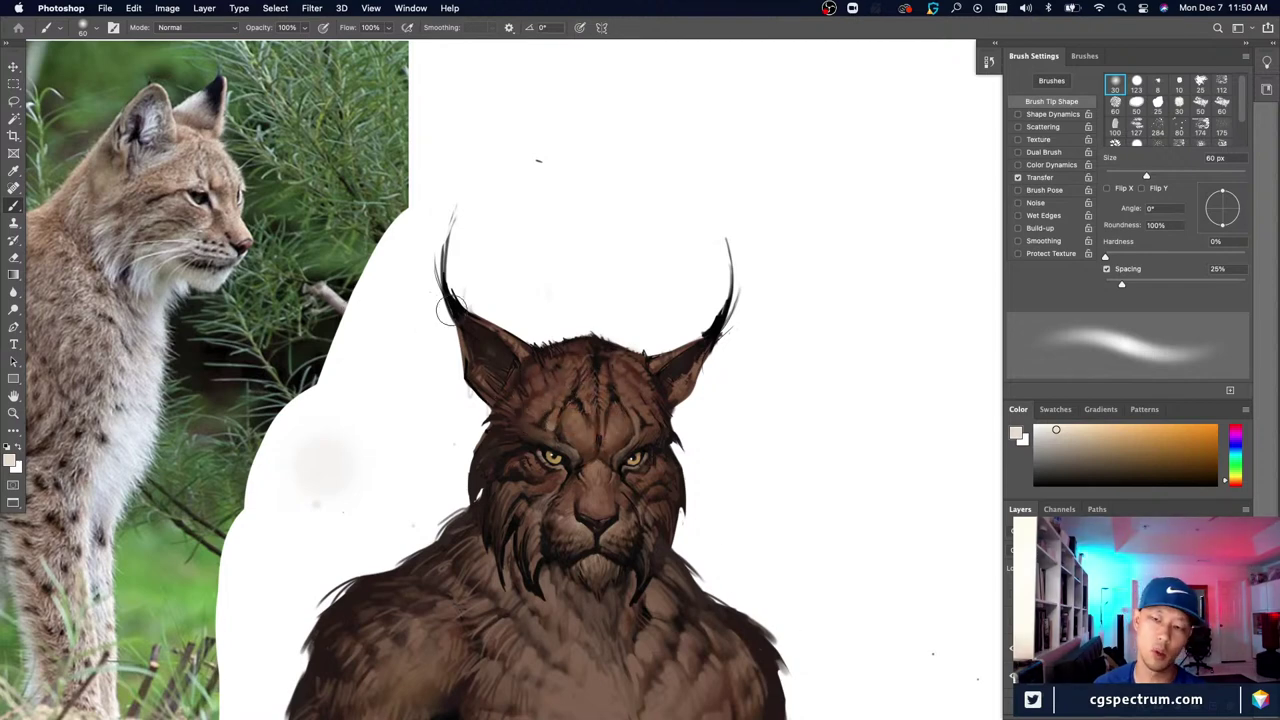
Step: Brush warm beige light over the forehead at 60 px and down the bridge of the nose at 20 to 25 px
click(1067, 429)
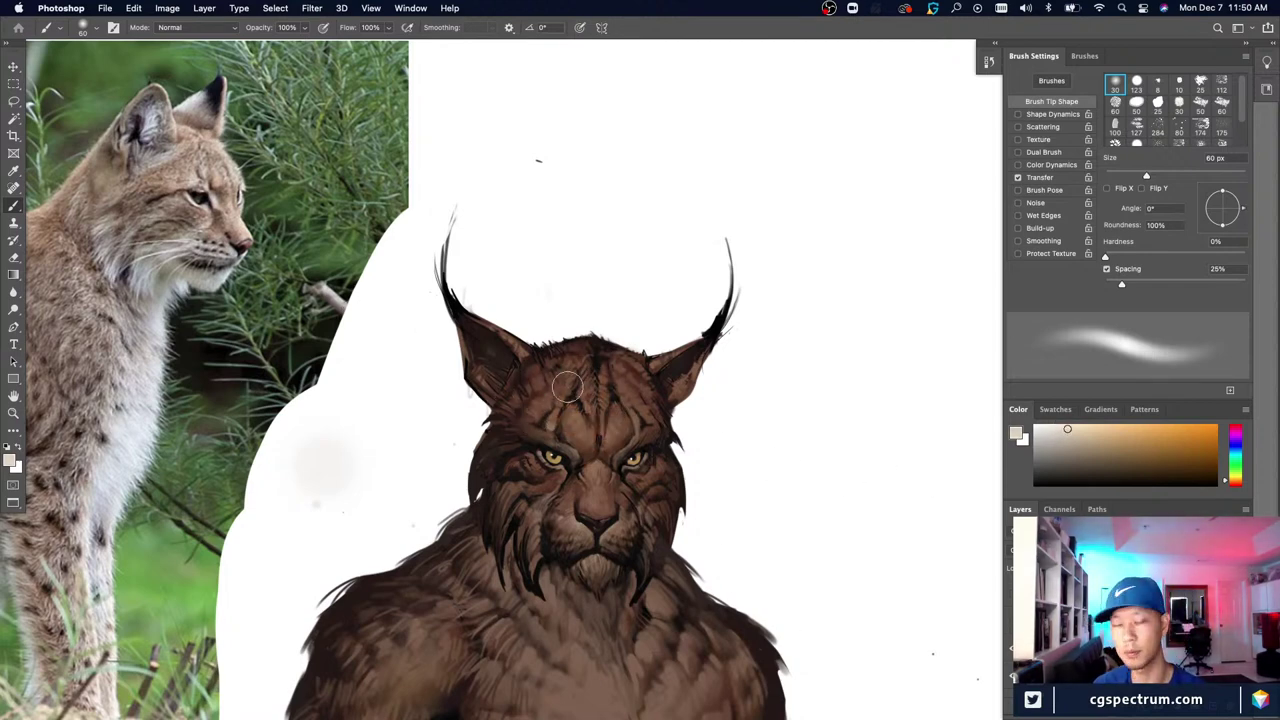
mouse_move(609, 404)
mouse_down()
mouse_move(561, 400)
mouse_move(581, 399)
mouse_up()
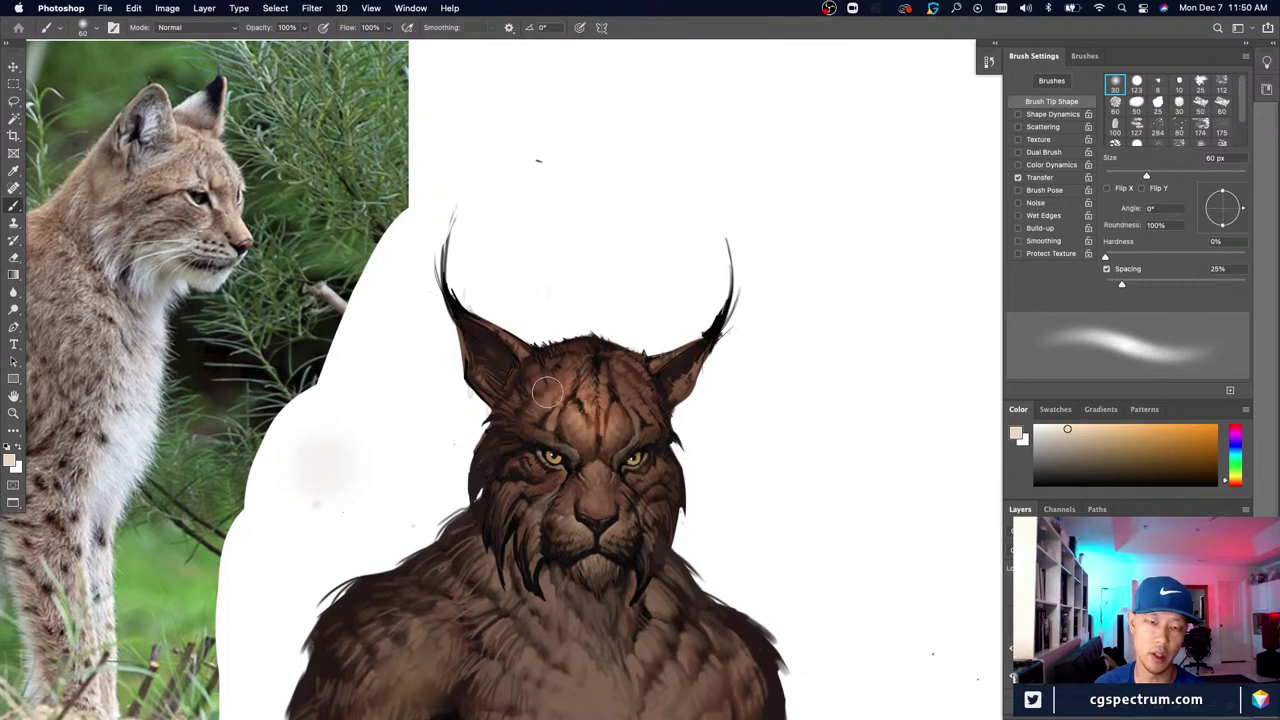
key(bracketleft)
key(bracketleft)
key(bracketleft)
key(bracketleft)
key(bracketleft)
key(bracketleft)
key(bracketleft)
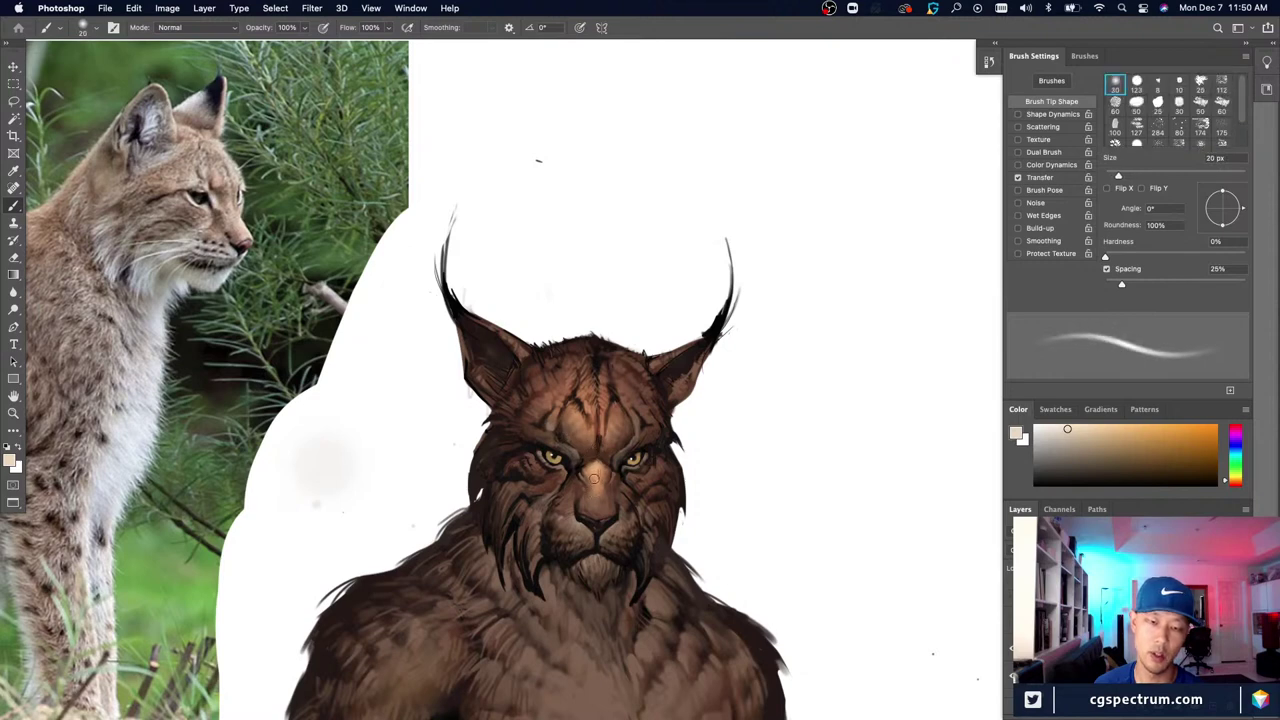
key(bracketright)
key(bracketright)
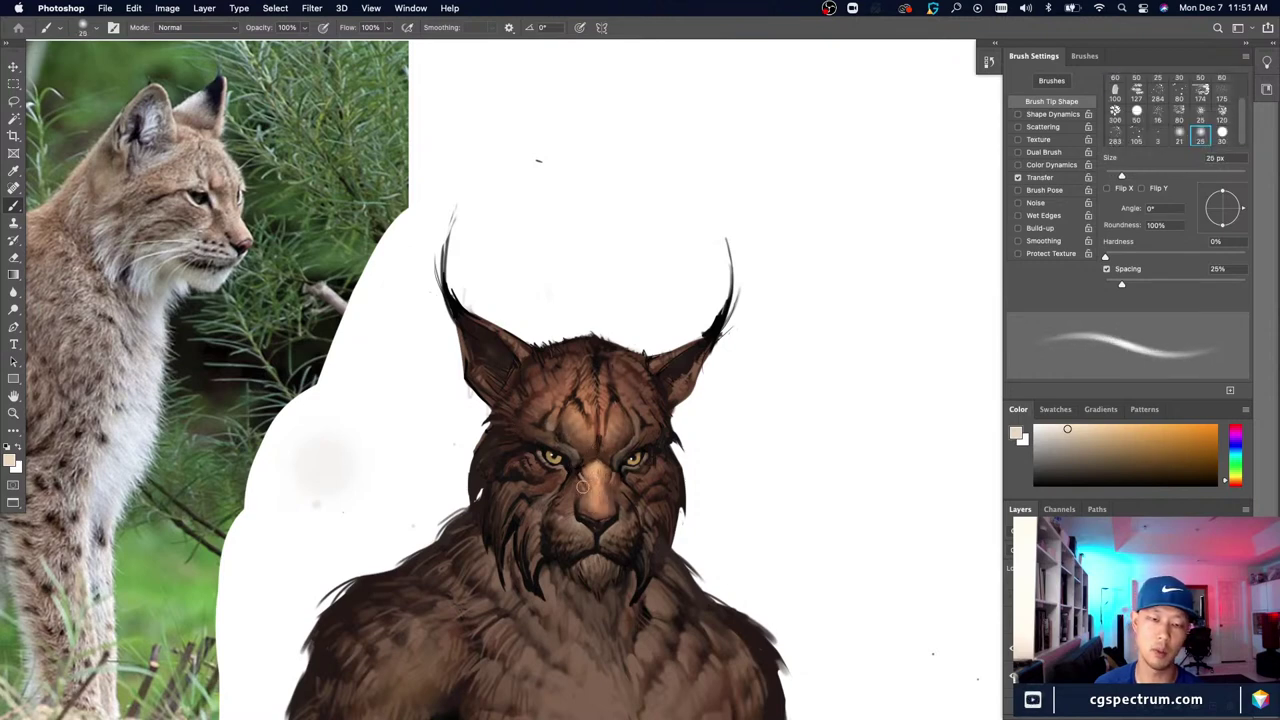
Step: Brighten the cheeks and the fur around the eyes and muzzle with soft brush sizes from 10 to 30 px
key(bracketleft)
key(bracketleft)
key(bracketleft)
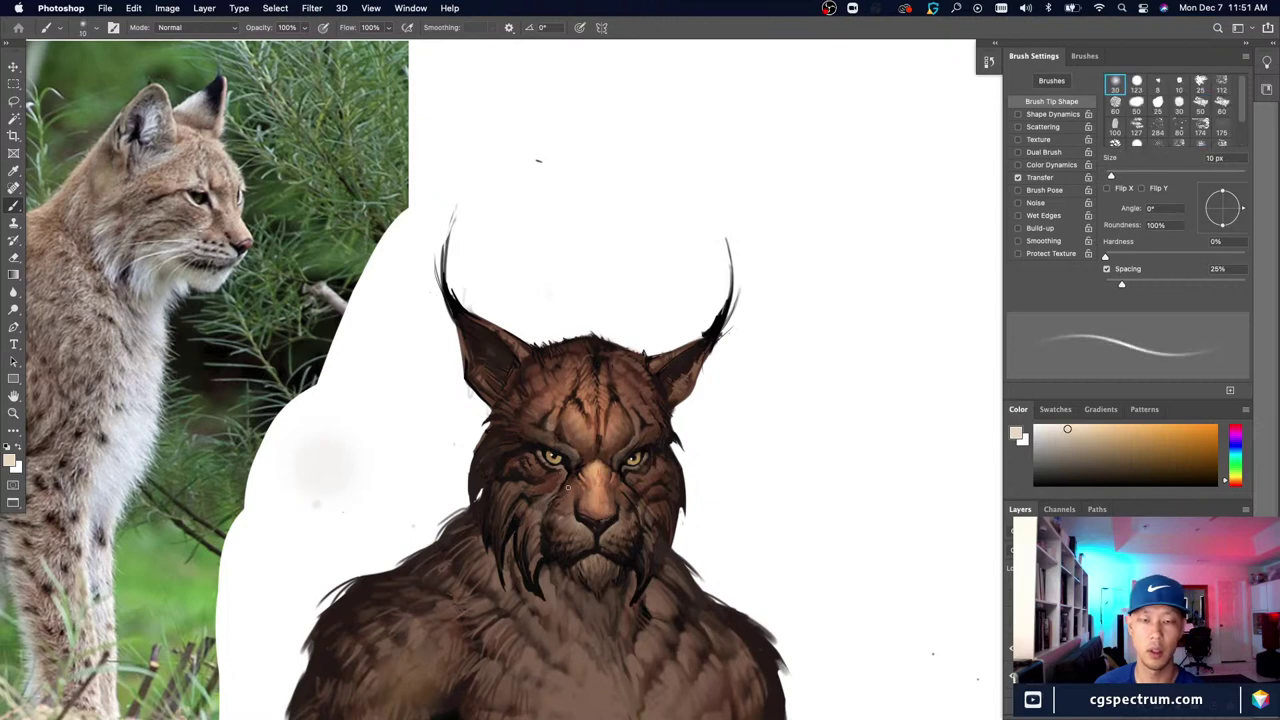
key(bracketright)
key(bracketright)
key(bracketright)
key(bracketright)
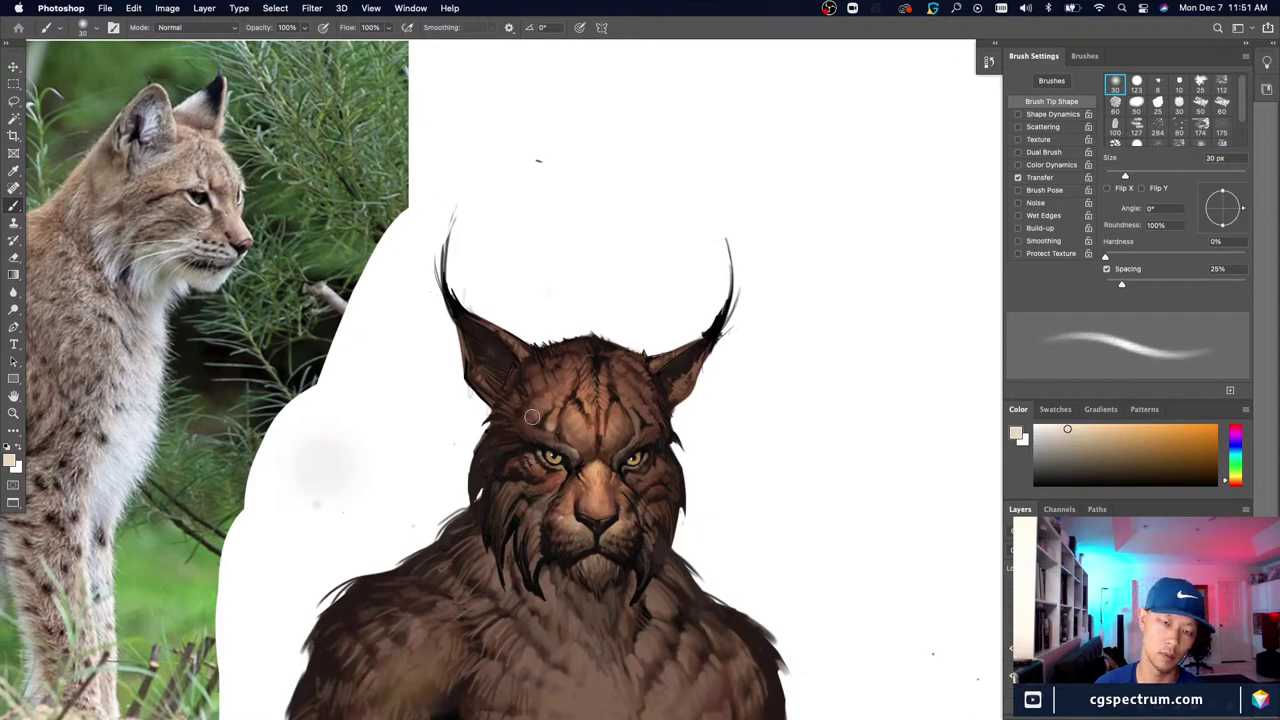
Step: Build up the warm light over the forehead and brows, using soft brush sizes between 45 and 60 px
key(bracketright)
key(bracketright)
key(bracketright)
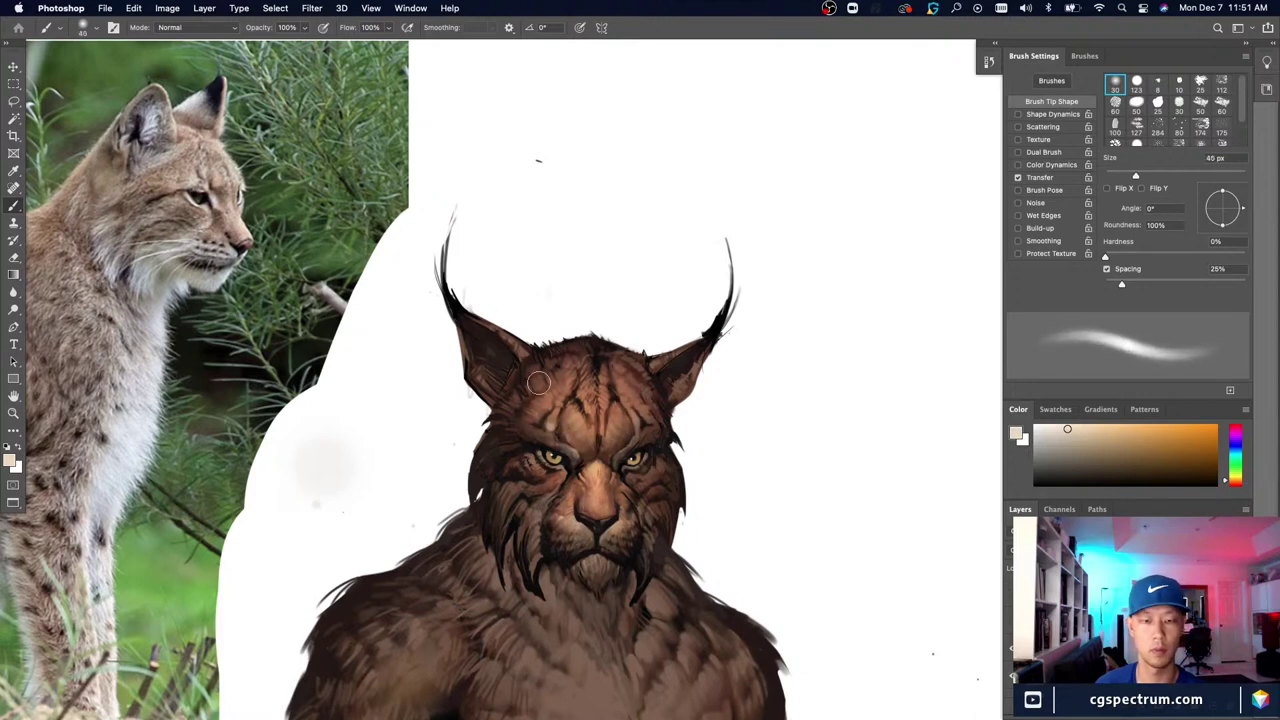
key(bracketright)
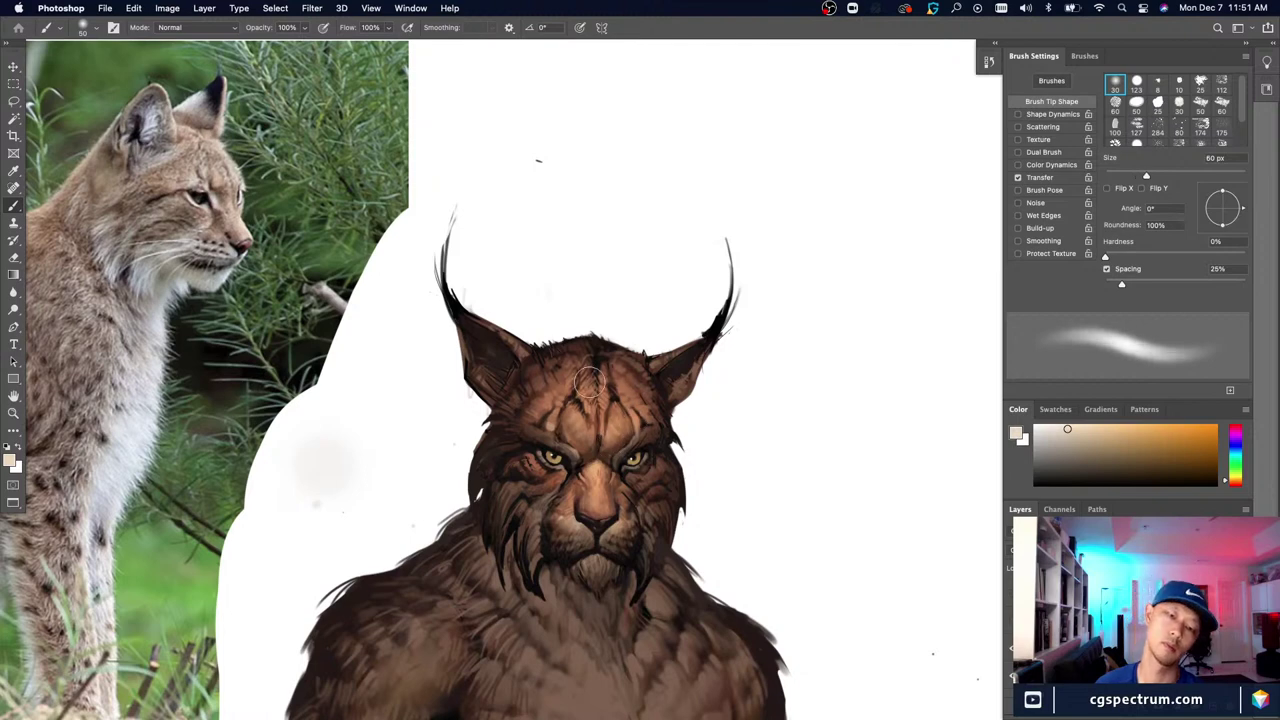
key(bracketleft)
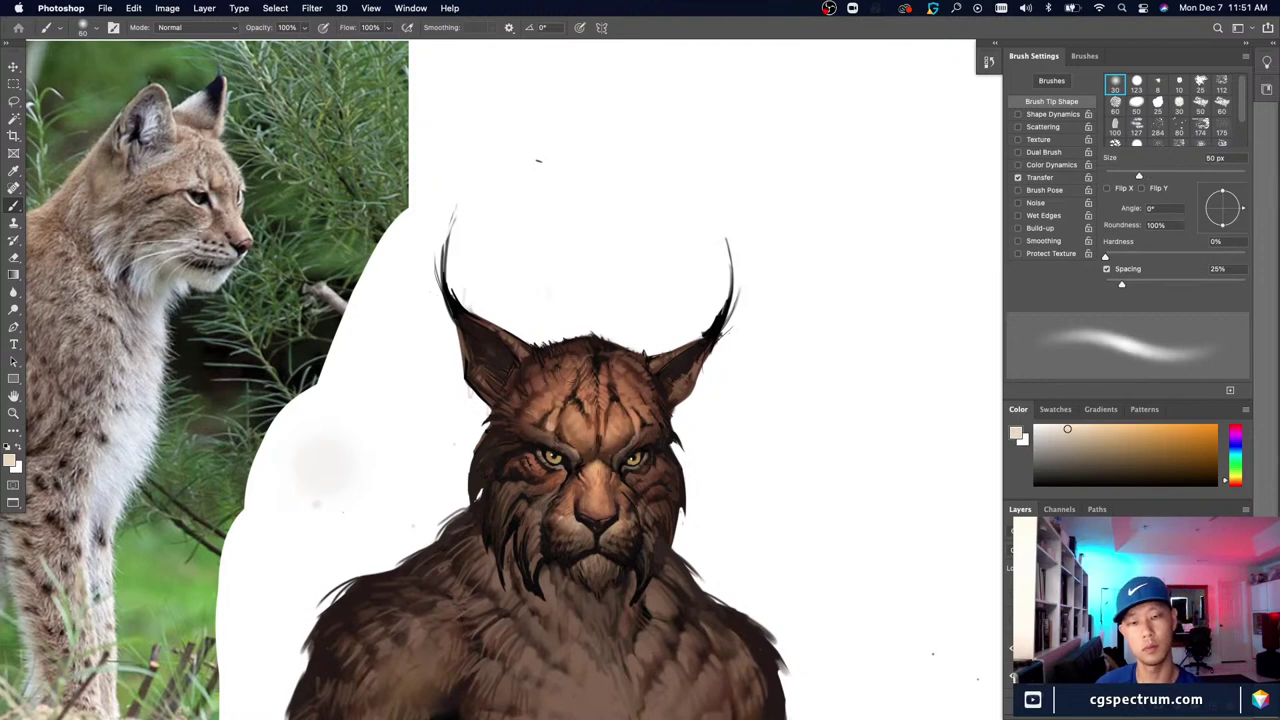
Step: Brighten the inner eye area and the yellow eyes, reducing the soft brush to 20 px and down to 8 px
key(bracketleft)
key(bracketleft)
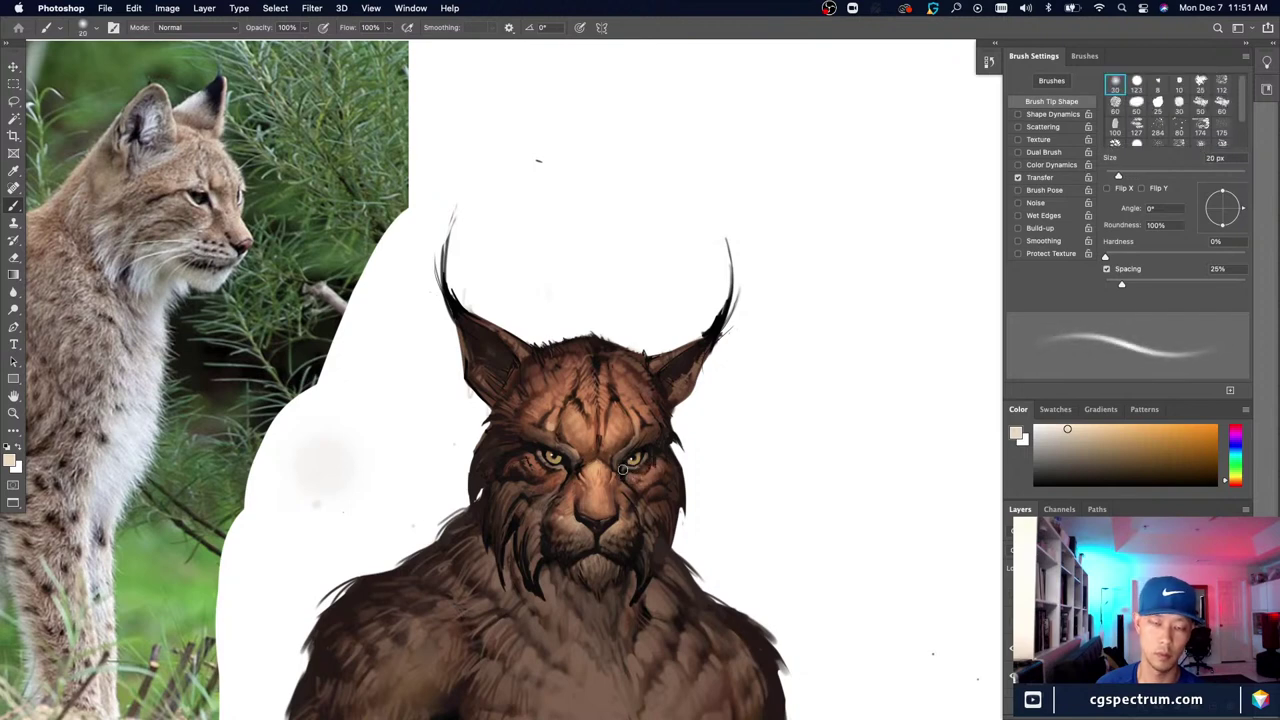
key(bracketleft)
key(bracketleft)
key(bracketleft)
key(bracketleft)
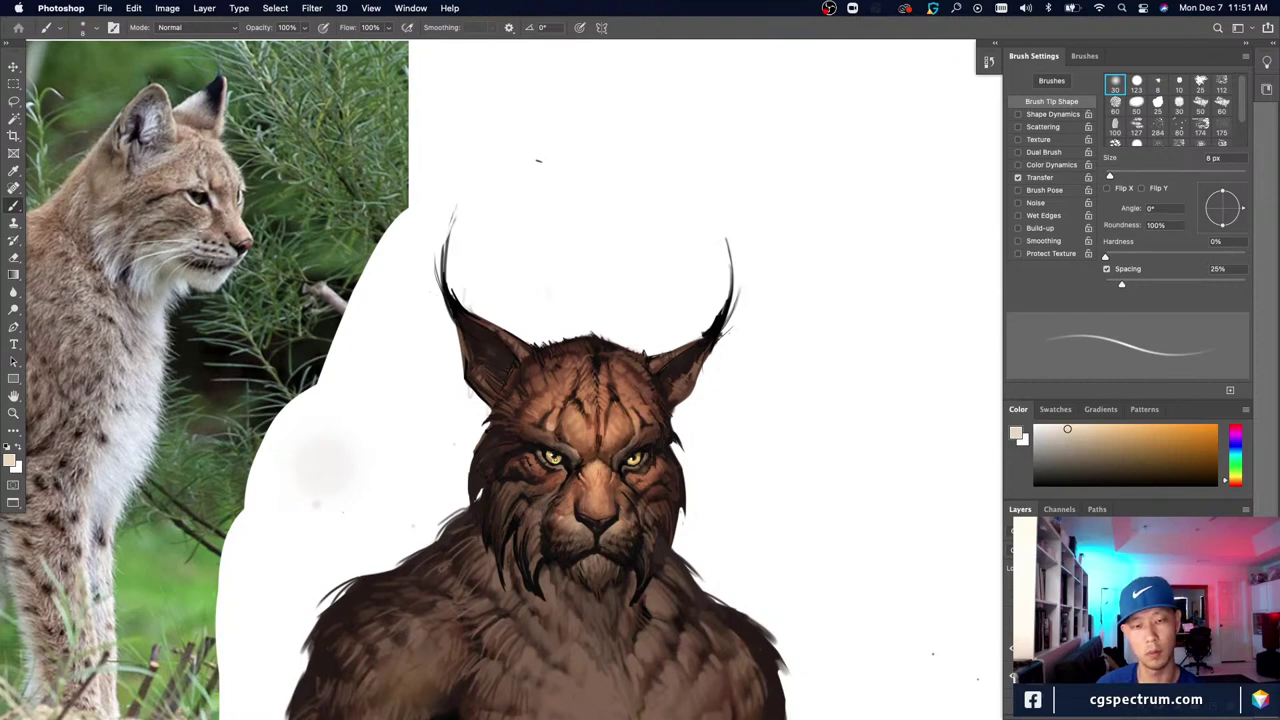
Step: Add fine light strokes around the brows and eyes with the soft brush at 6 to 7 px
key(e)
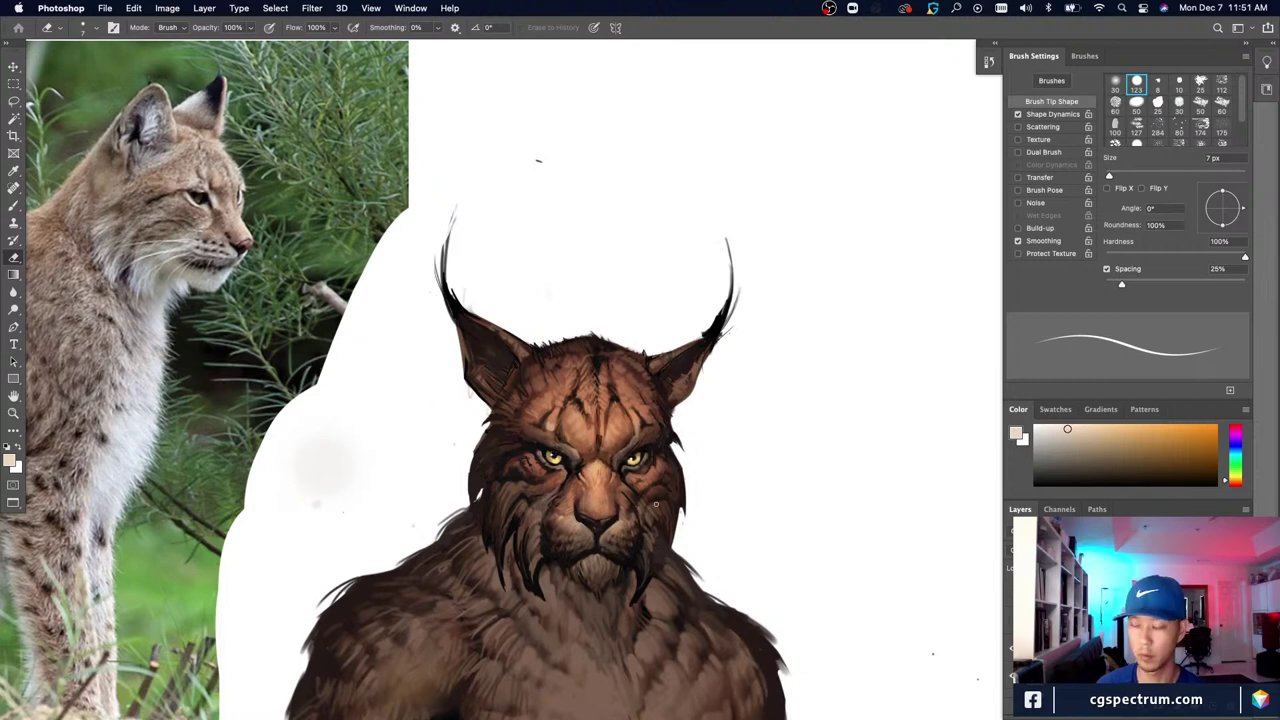
key(b)
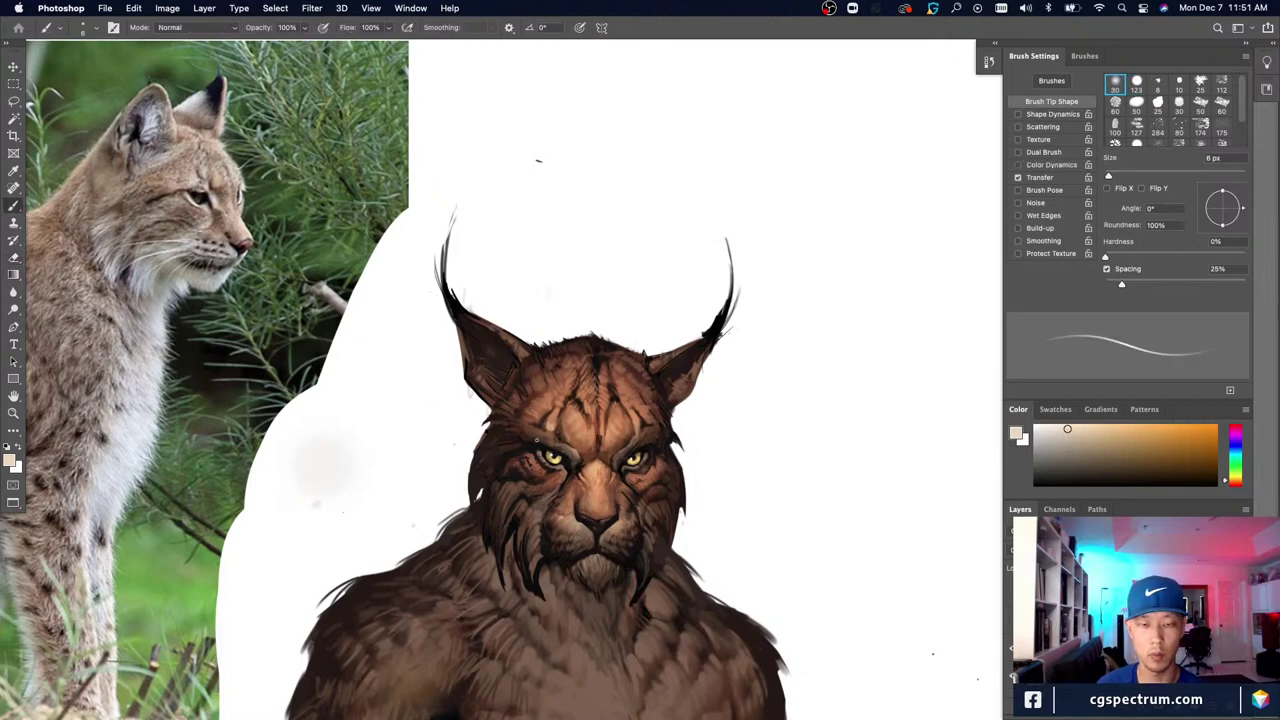
key(bracketleft)
key(bracketleft)
key(bracketleft)
key(bracketright)
key(bracketright)
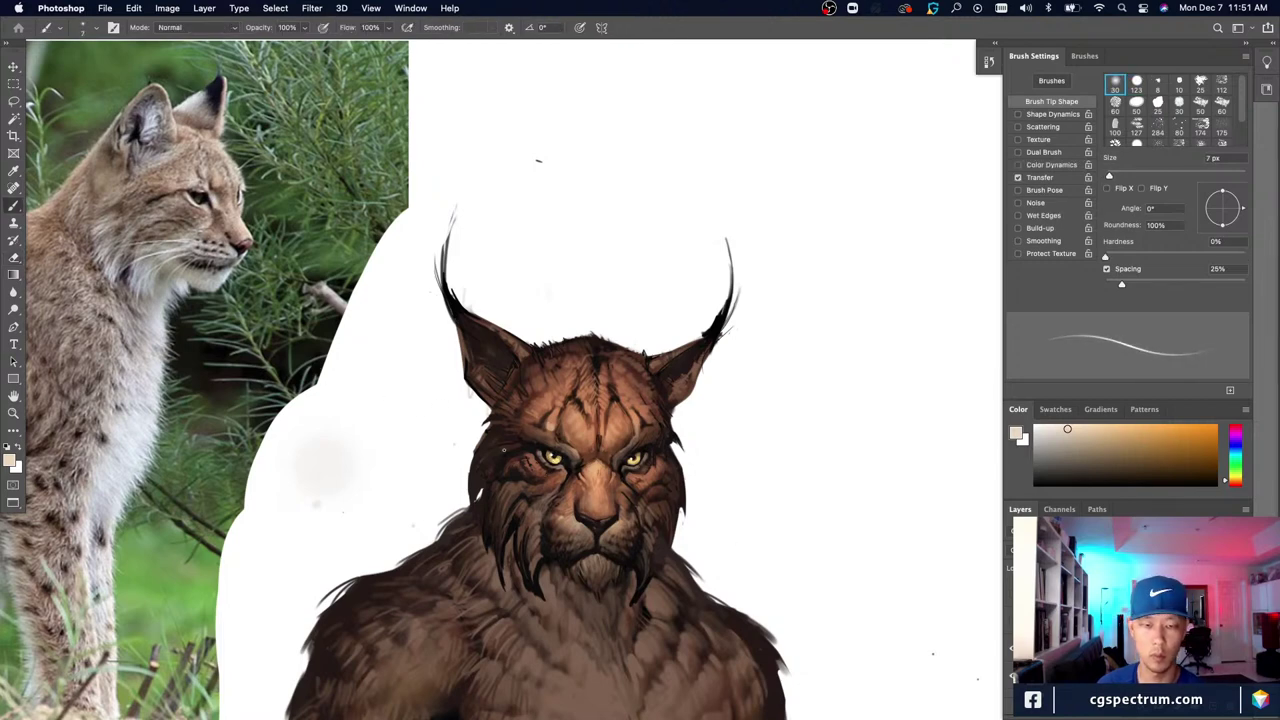
Step: Brighten the cheek fur and the top of the head with the soft brush at 20 to 25 px
key(bracketright)
key(bracketright)
key(bracketright)
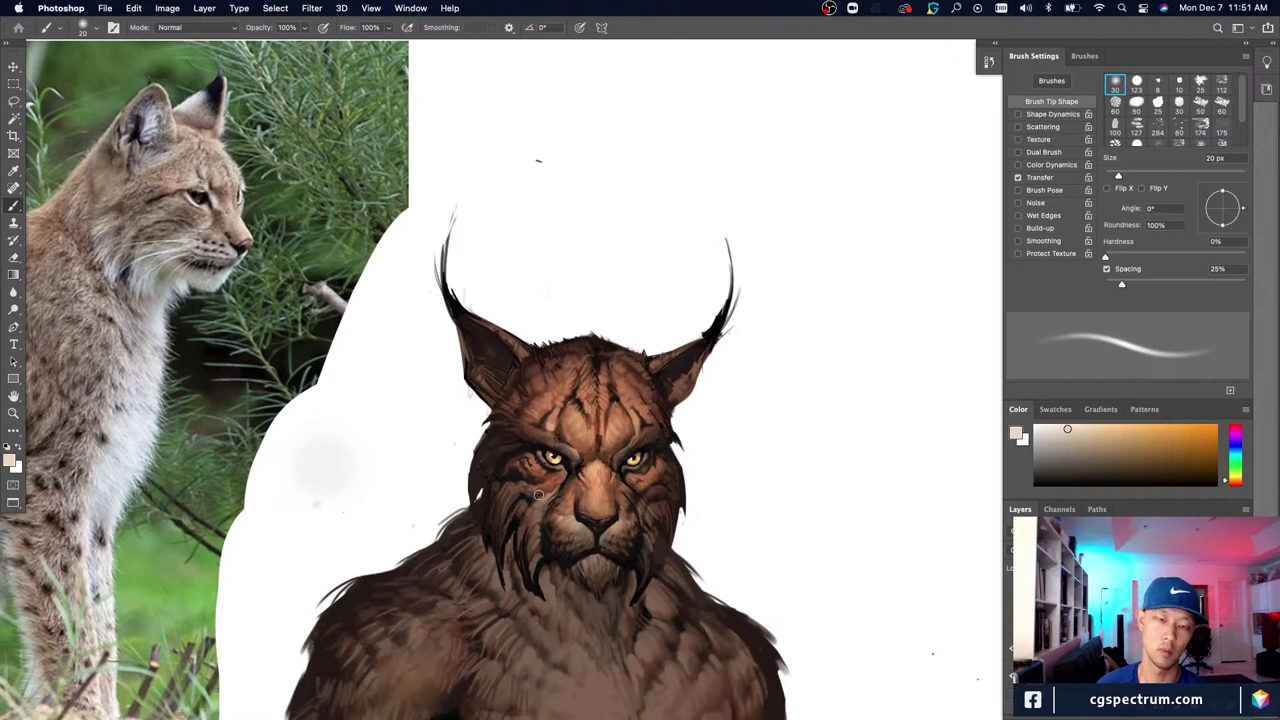
key(bracketright)
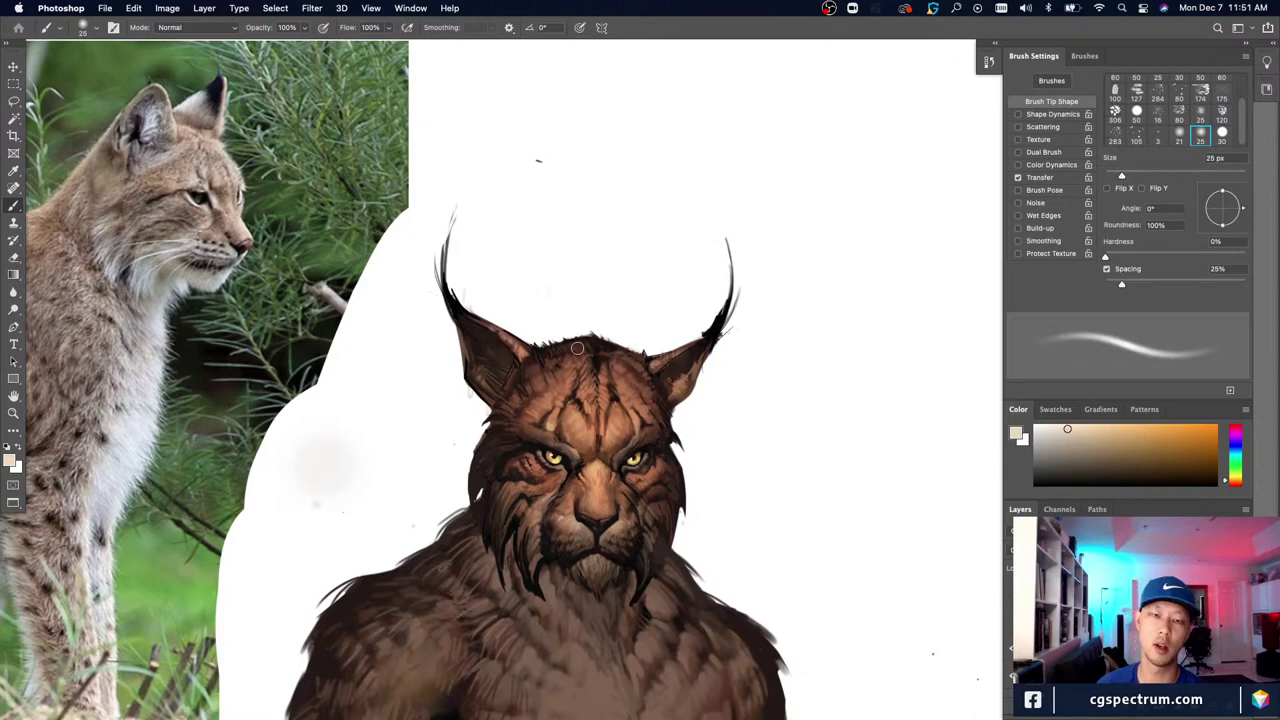
Step: Review the highlighted face against the unlit body and the lynx reference at different view sizes
key(super+minus)
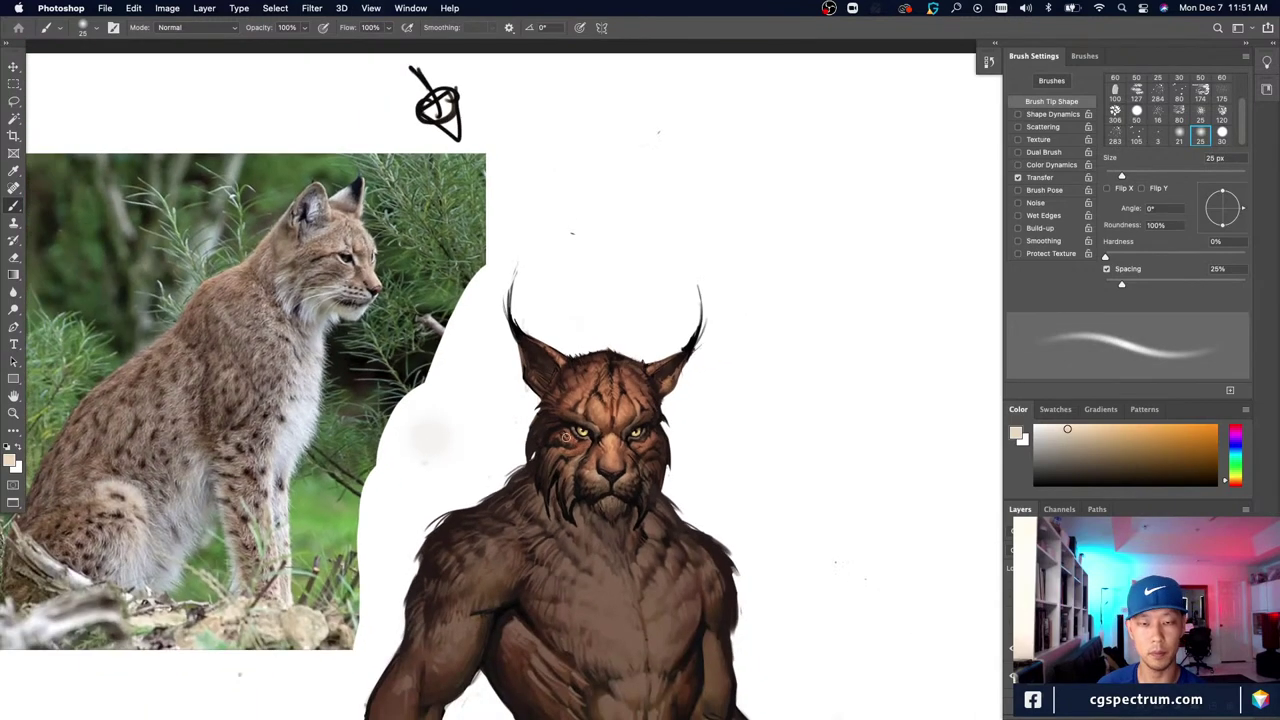
key(bracketright)
key(bracketright)
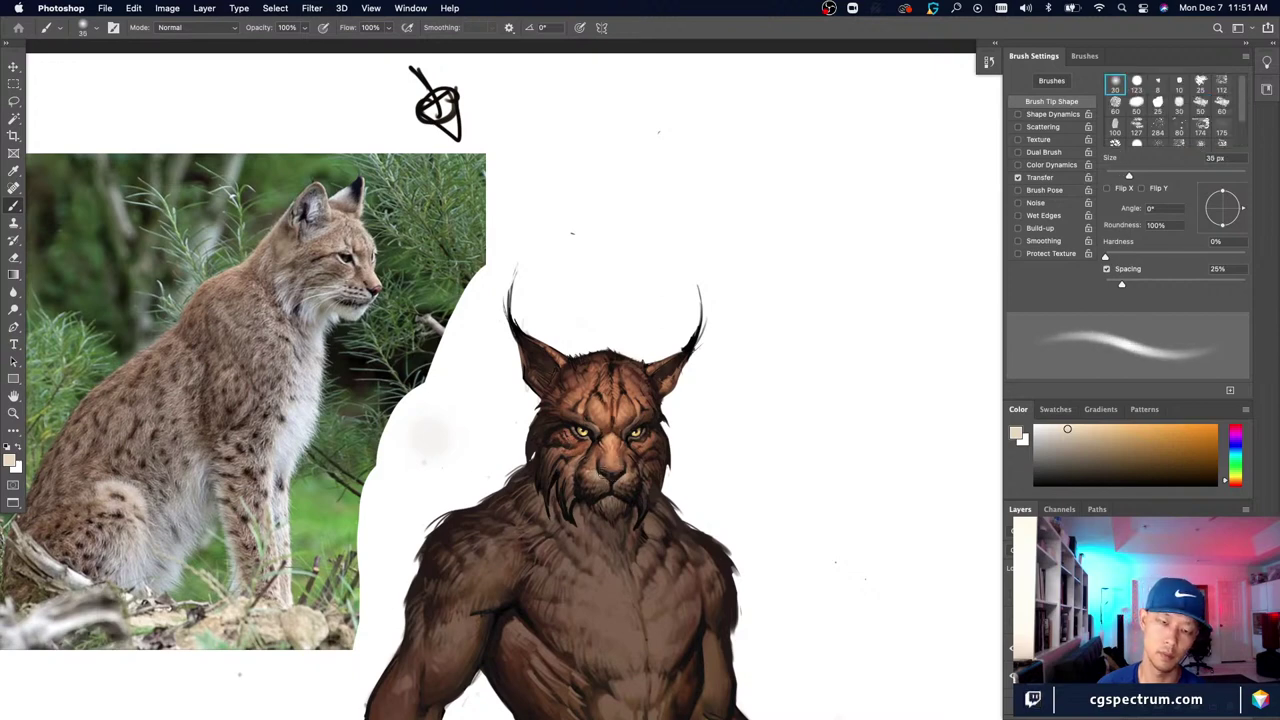
key(bracketleft)
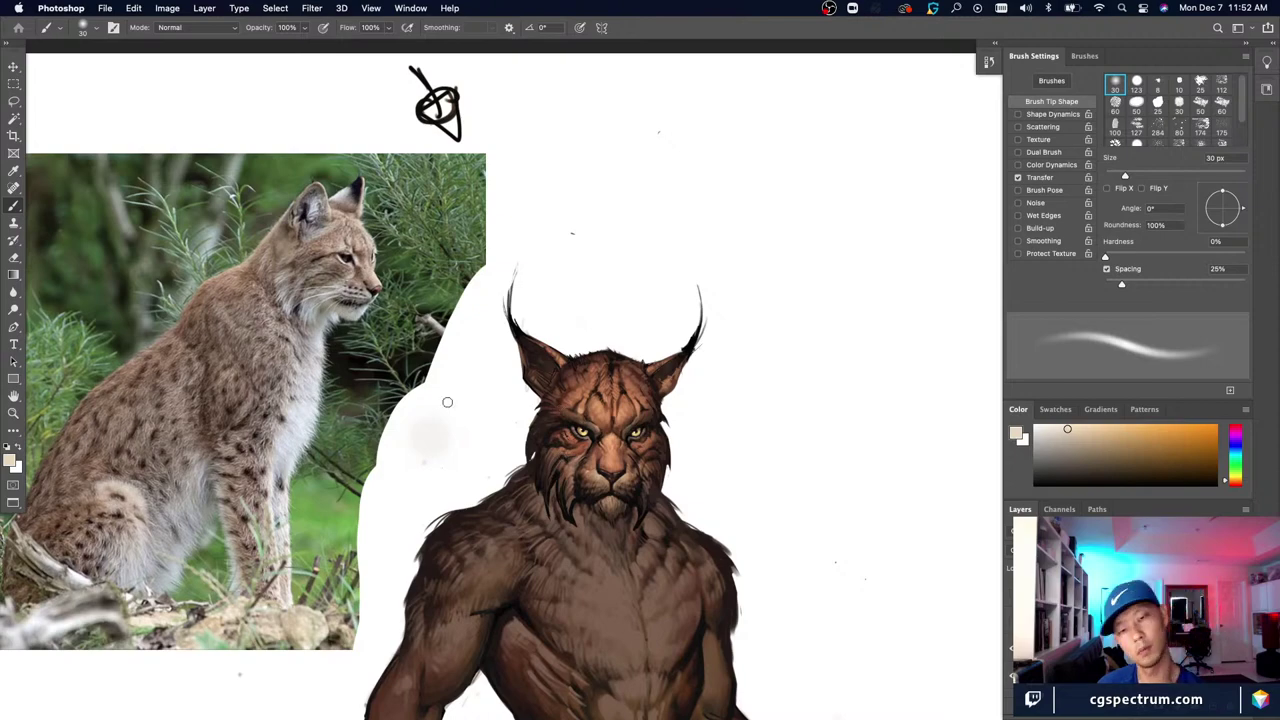
key(super+minus)
key(super+minus)
key(super+plus)
key(super+plus)
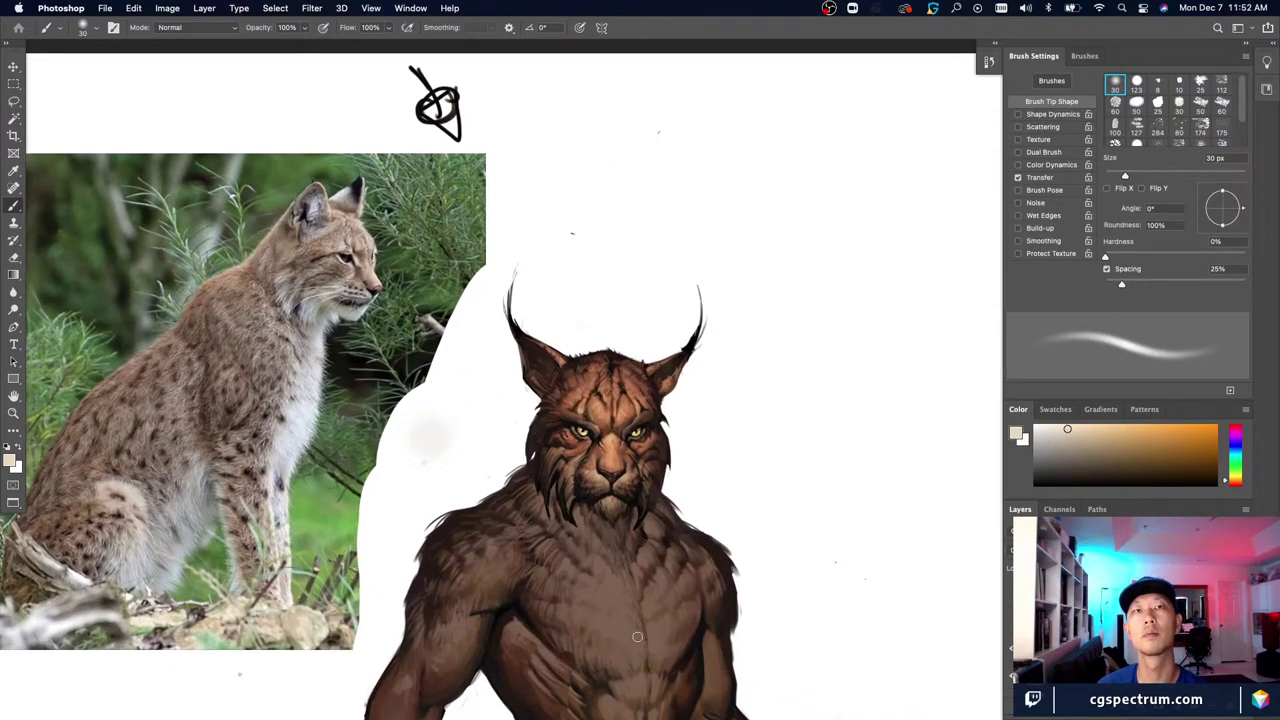
scroll(637, 636, down, 3)
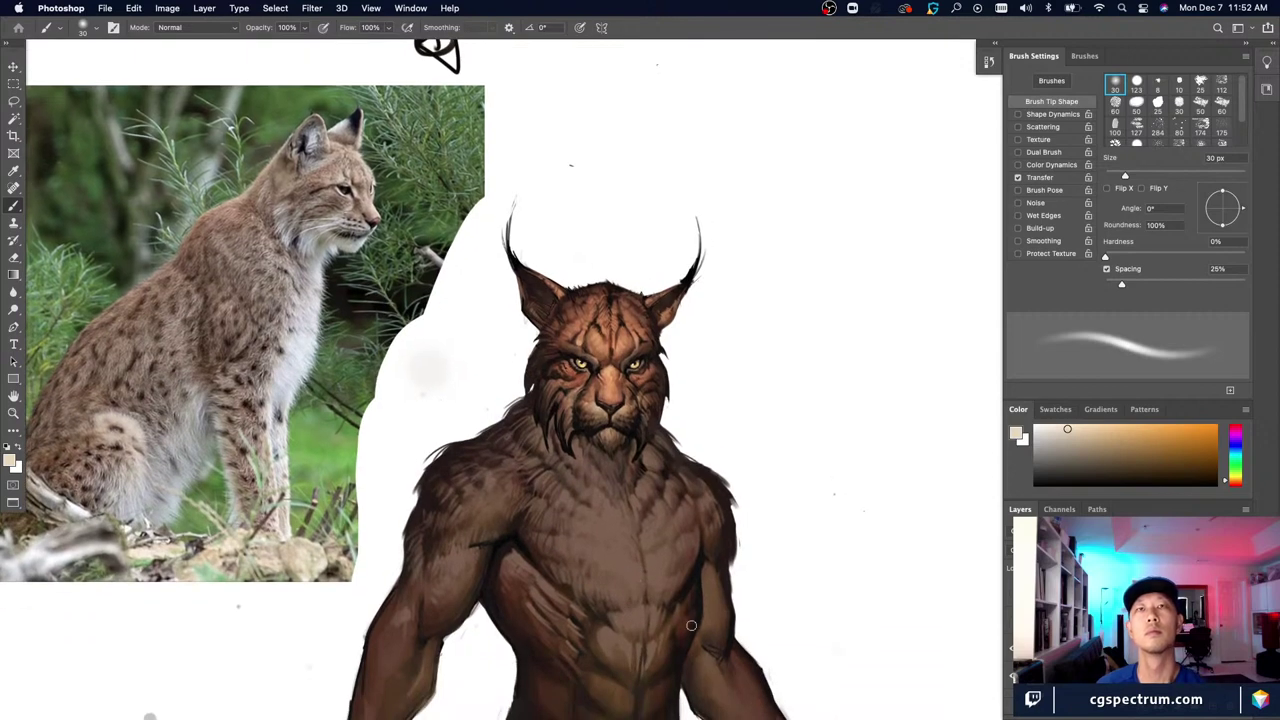
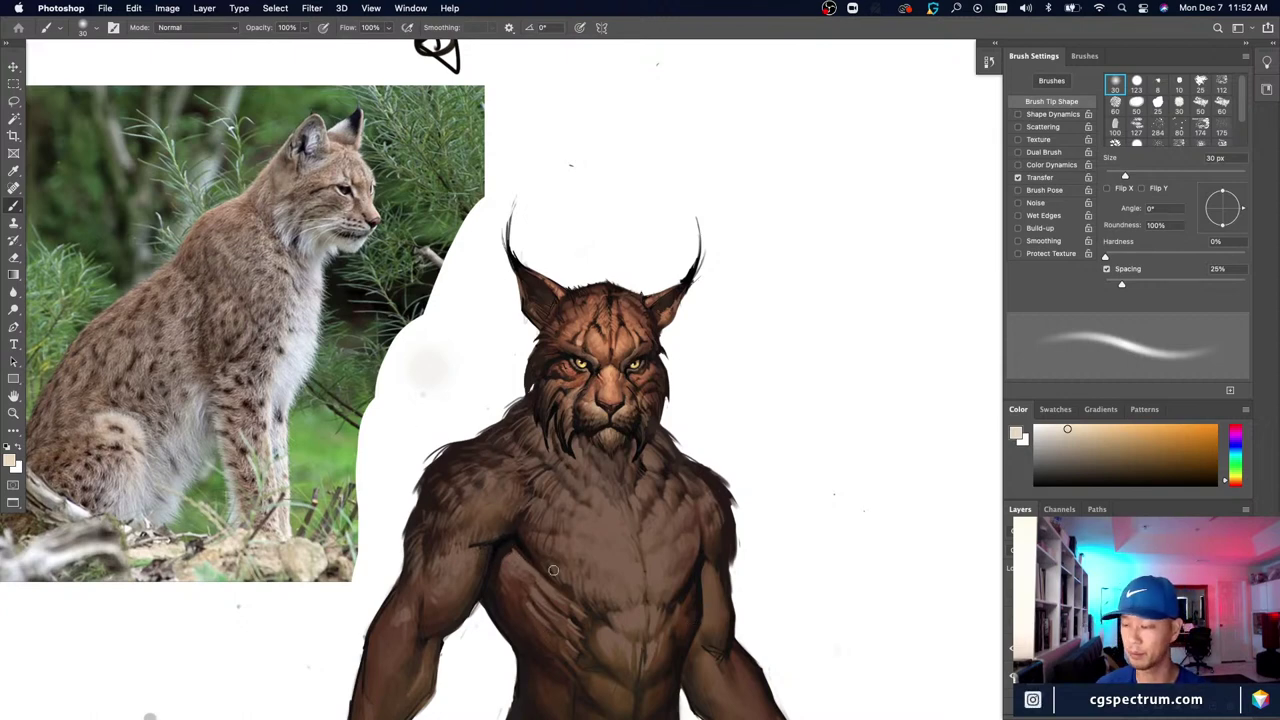
drag(571, 586, 547, 601)
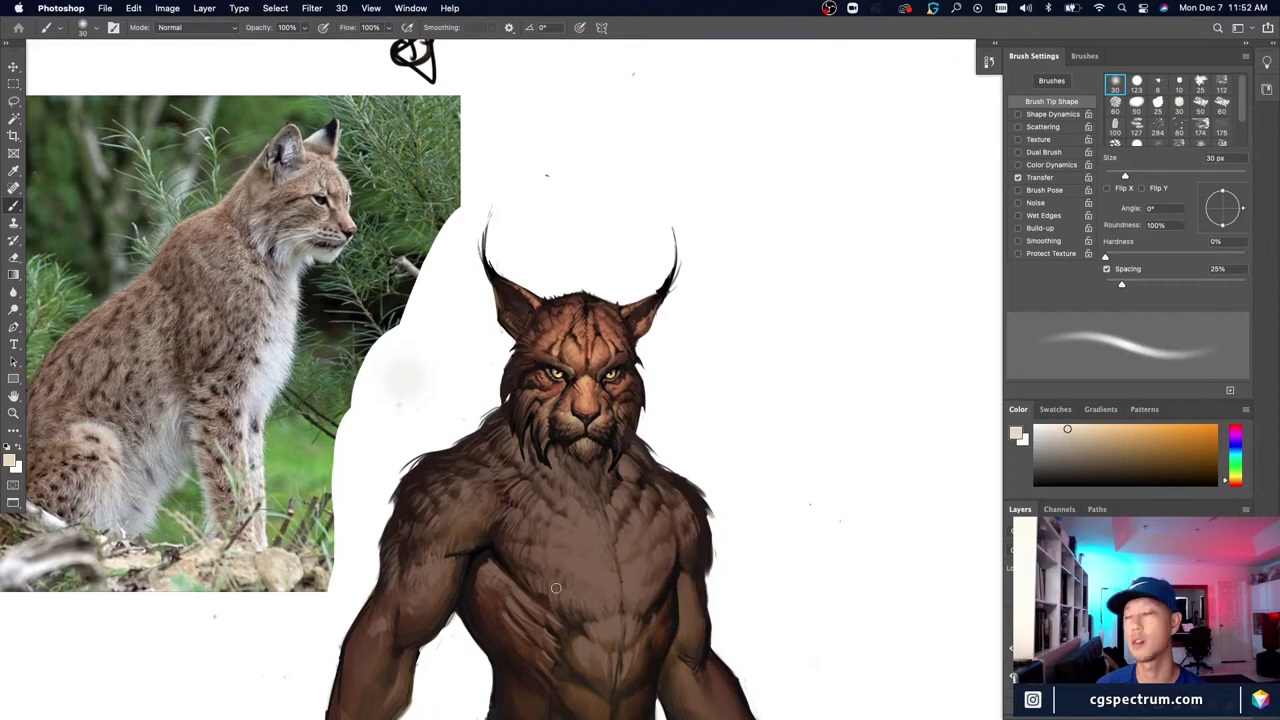
scroll(550, 540, left, 2)
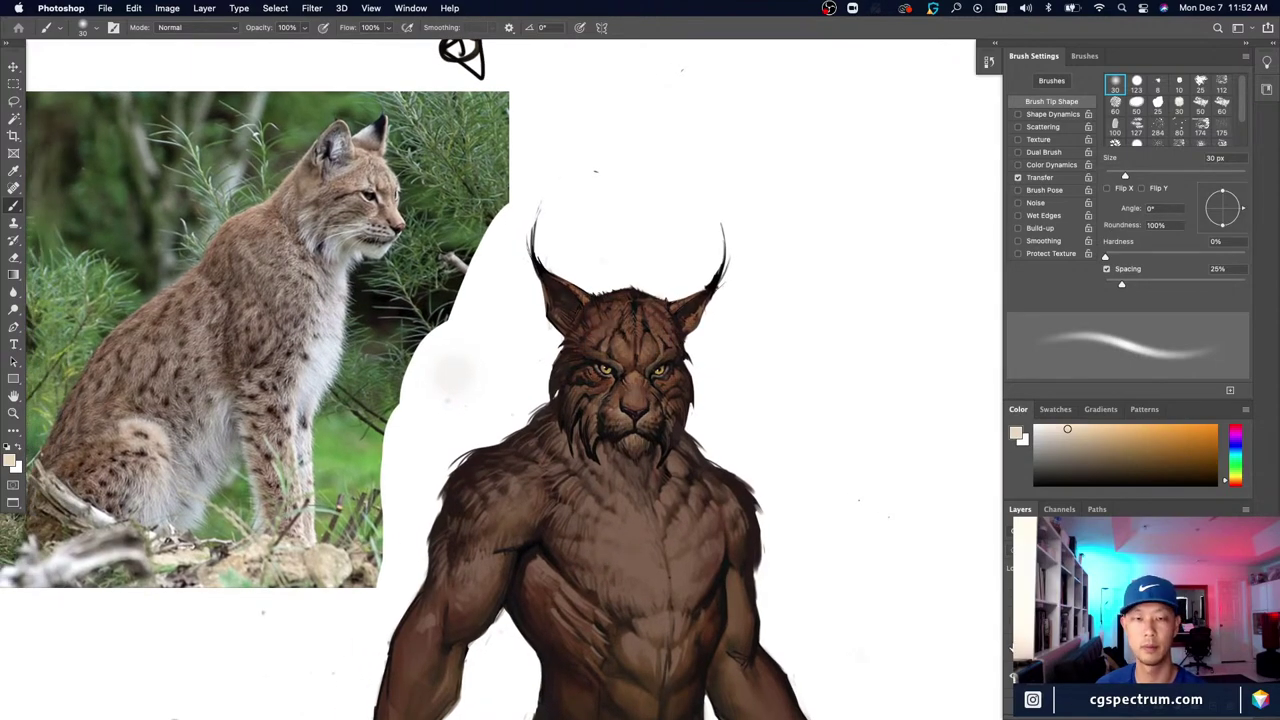
key(super+minus)
key(super+plus)
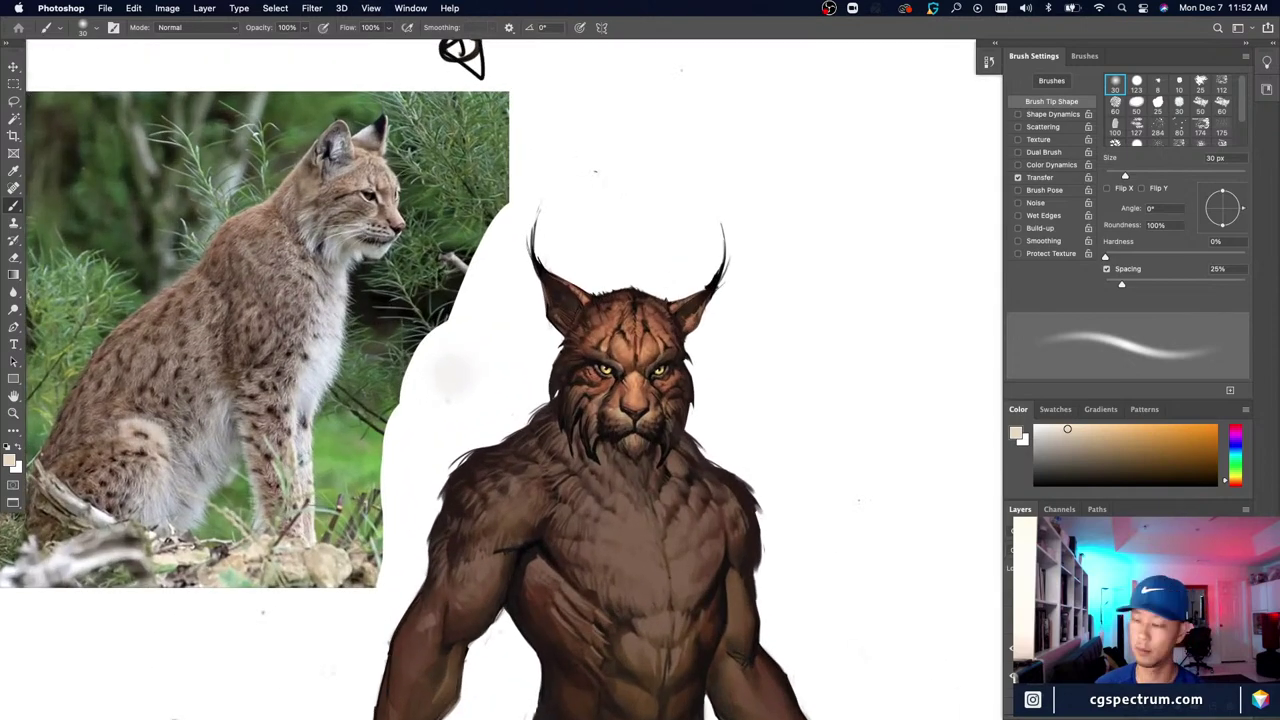
Step: Brush warm beige light onto the neck and upper chest with the soft brush at 45 px
key(bracketright)
key(bracketright)
key(bracketright)
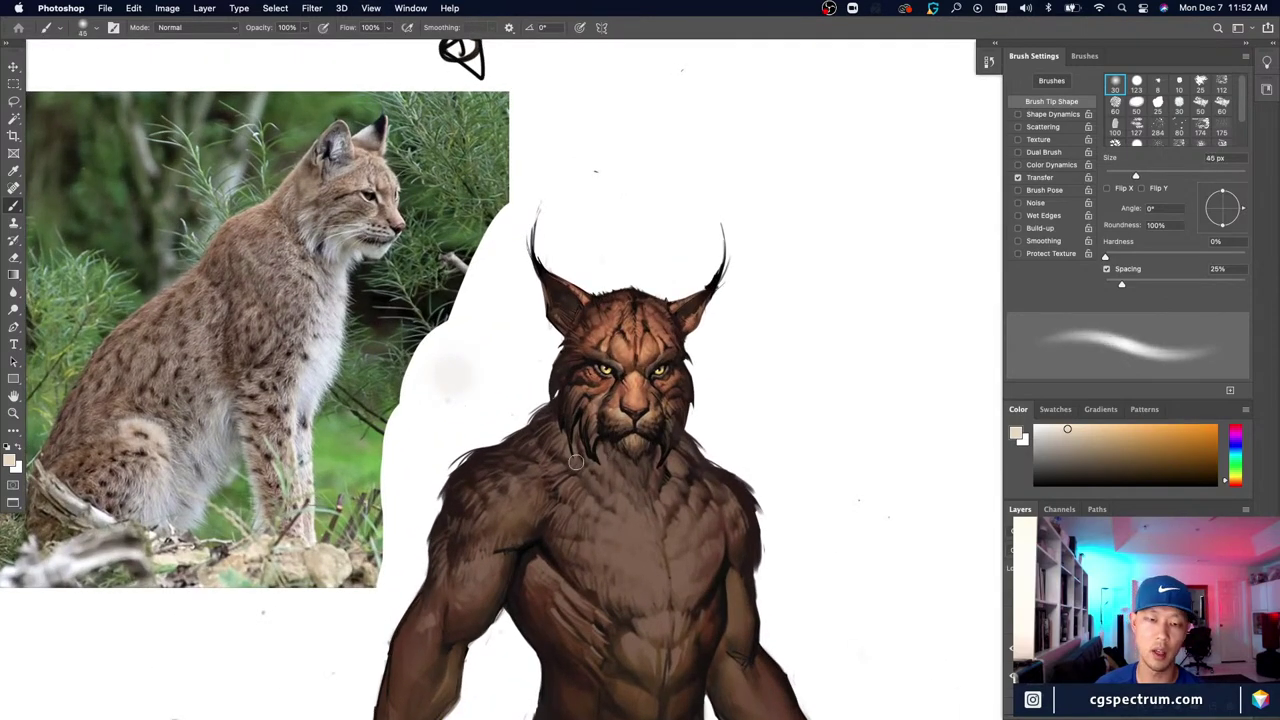
drag(597, 455, 614, 480)
Step: Extend the warm light over the shoulder and collarbone fur with the soft brush at 60 to 70 px
key(bracketright)
key(bracketright)
key(bracketright)
key(bracketright)
key(bracketright)
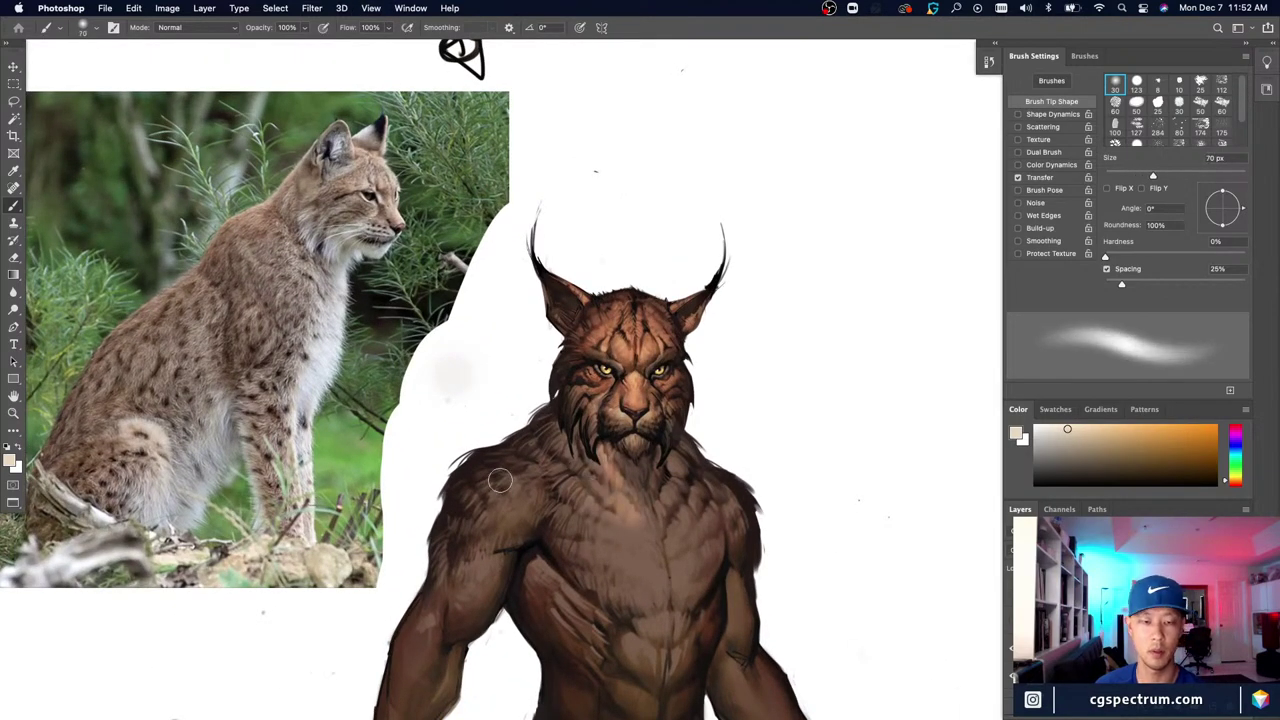
key(bracketleft)
key(bracketleft)
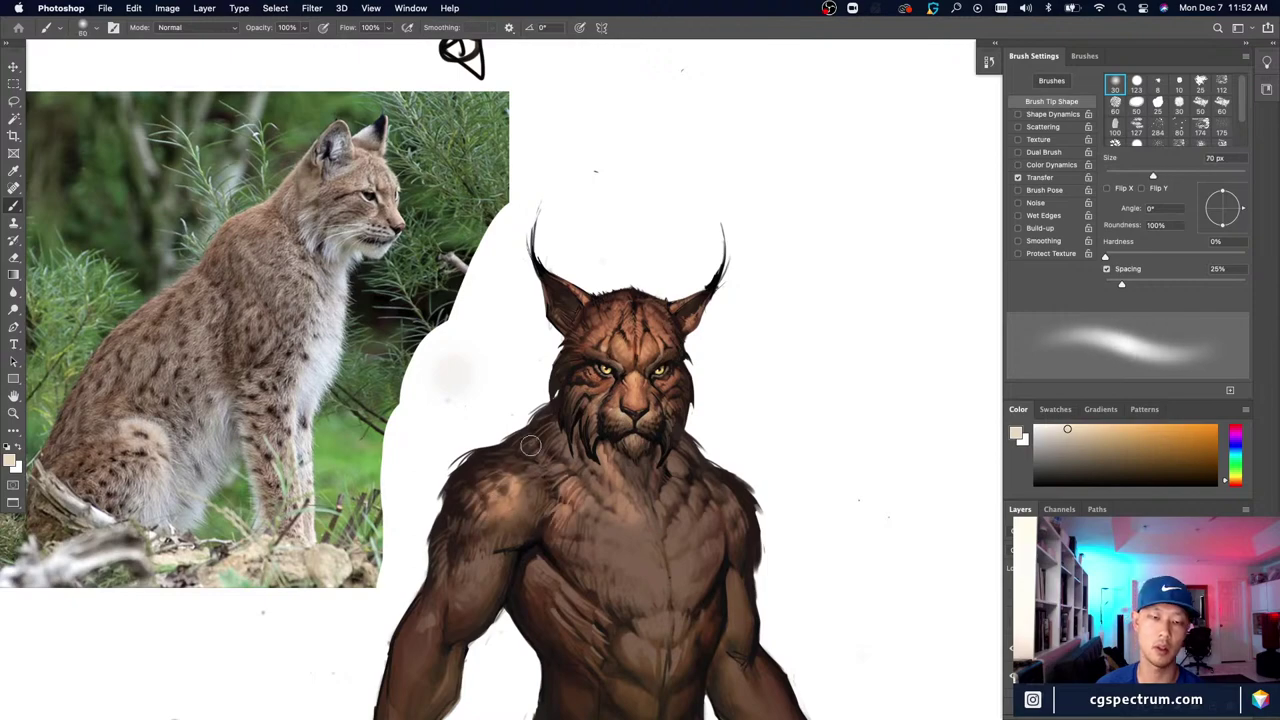
Step: Brush broad warm light across the pectoral muscles with the soft brush at 100 px
key(super+minus)
key(bracketright)
key(bracketright)
key(bracketright)
key(bracketright)
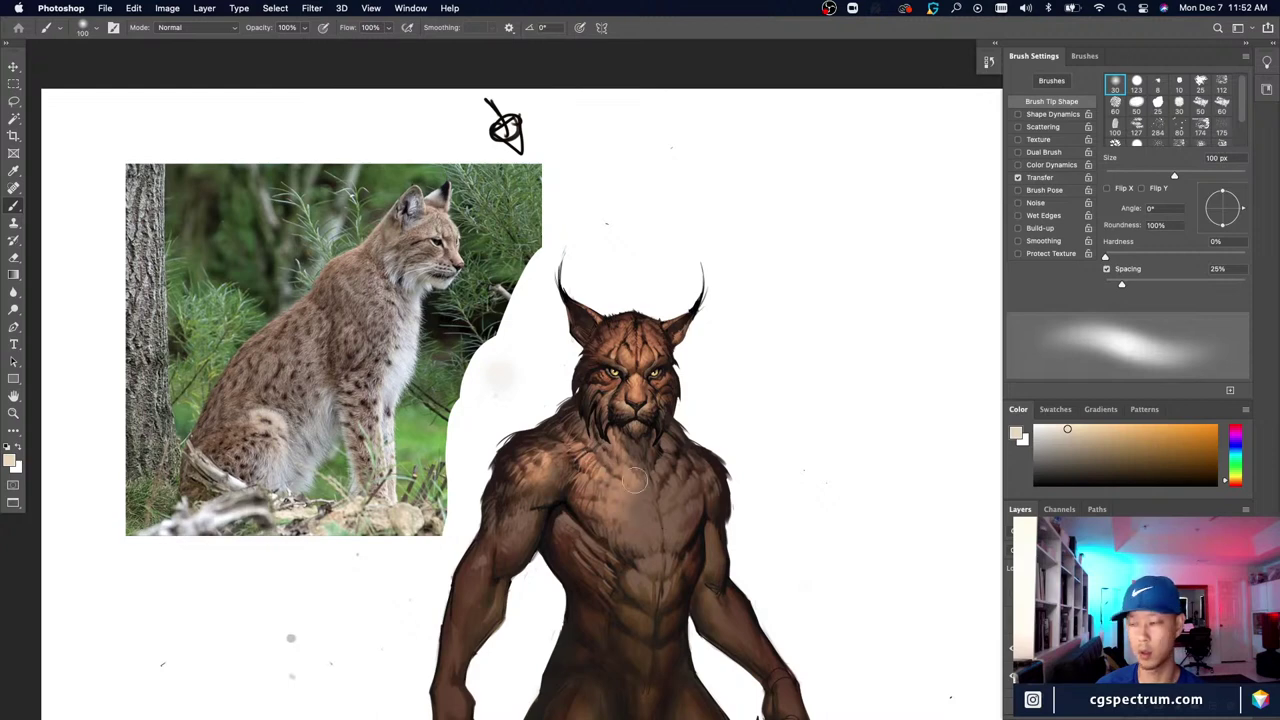
Step: Erase the light from the shadowed neck below the chin, using a hard eraser at about 35 px
key(e)
key(bracketright)
key(bracketright)
key(bracketright)
key(bracketright)
key(bracketright)
key(bracketright)
key(bracketright)
key(bracketright)
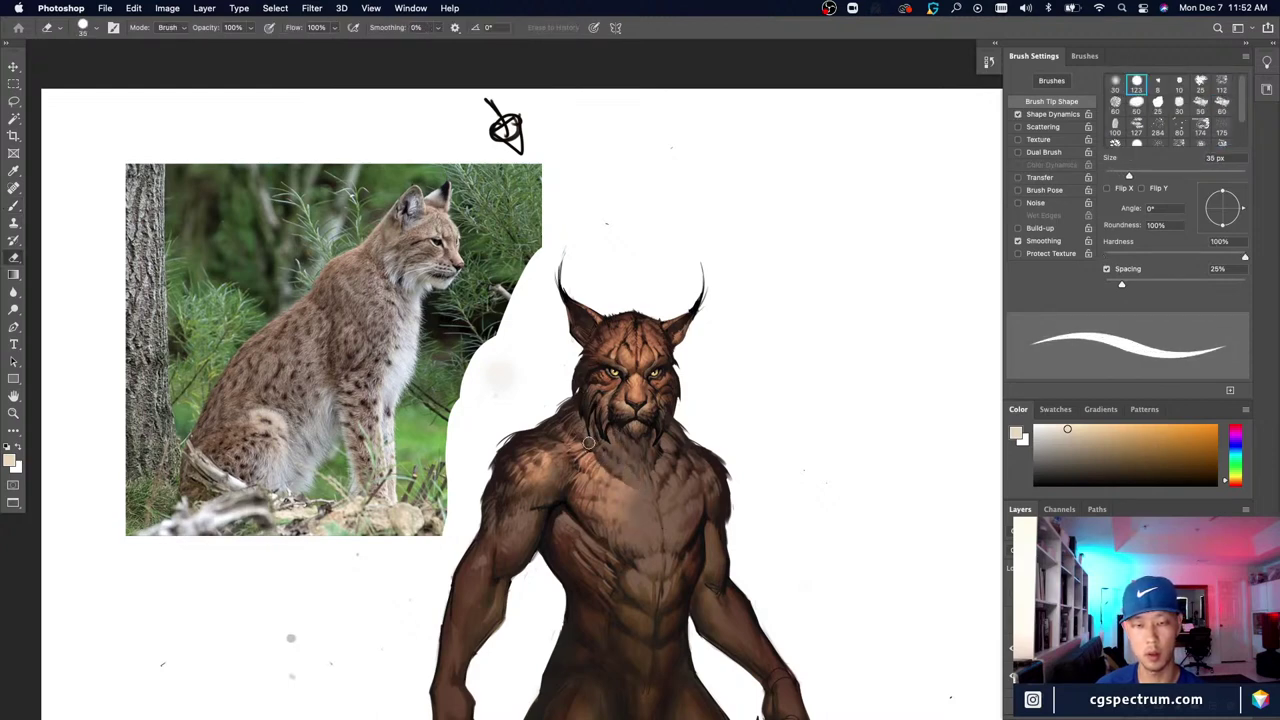
Step: Build up warm light over the middle of the chest and both pectorals, using soft brush sizes between 45 and 125 px
key(b)
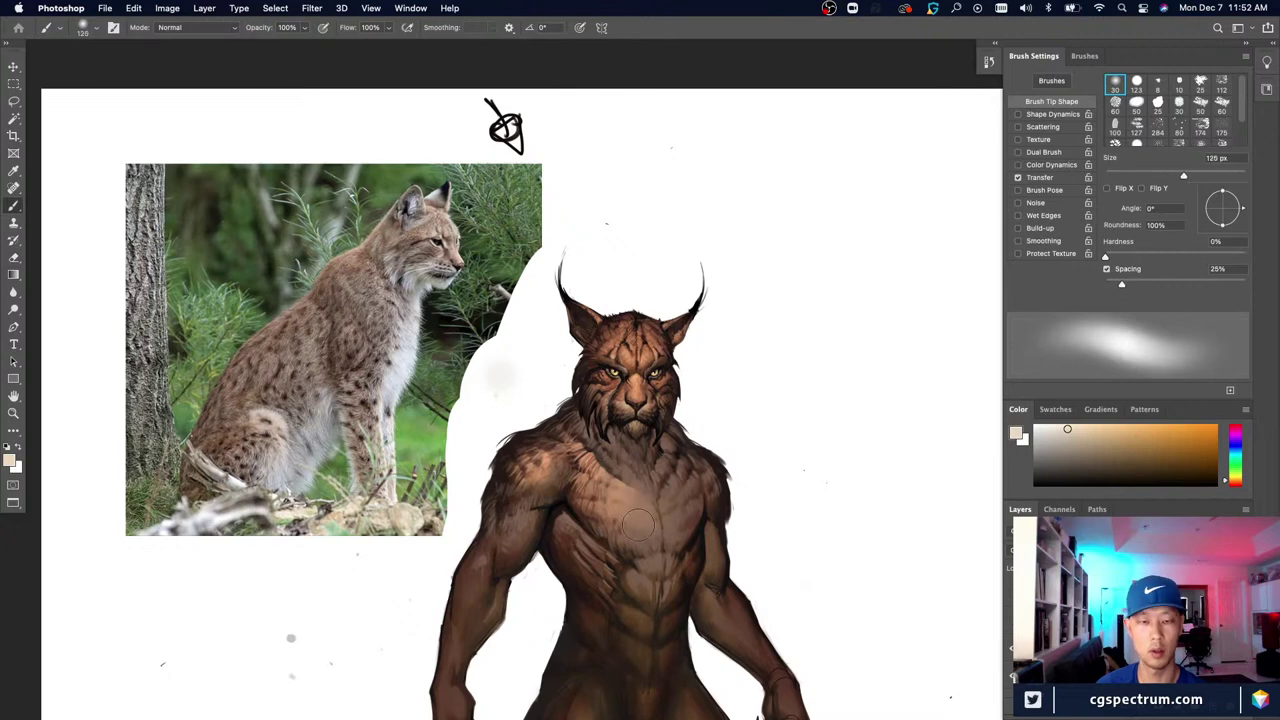
key(bracketleft)
key(bracketleft)
key(bracketleft)
key(bracketleft)
key(bracketleft)
key(bracketleft)
key(bracketleft)
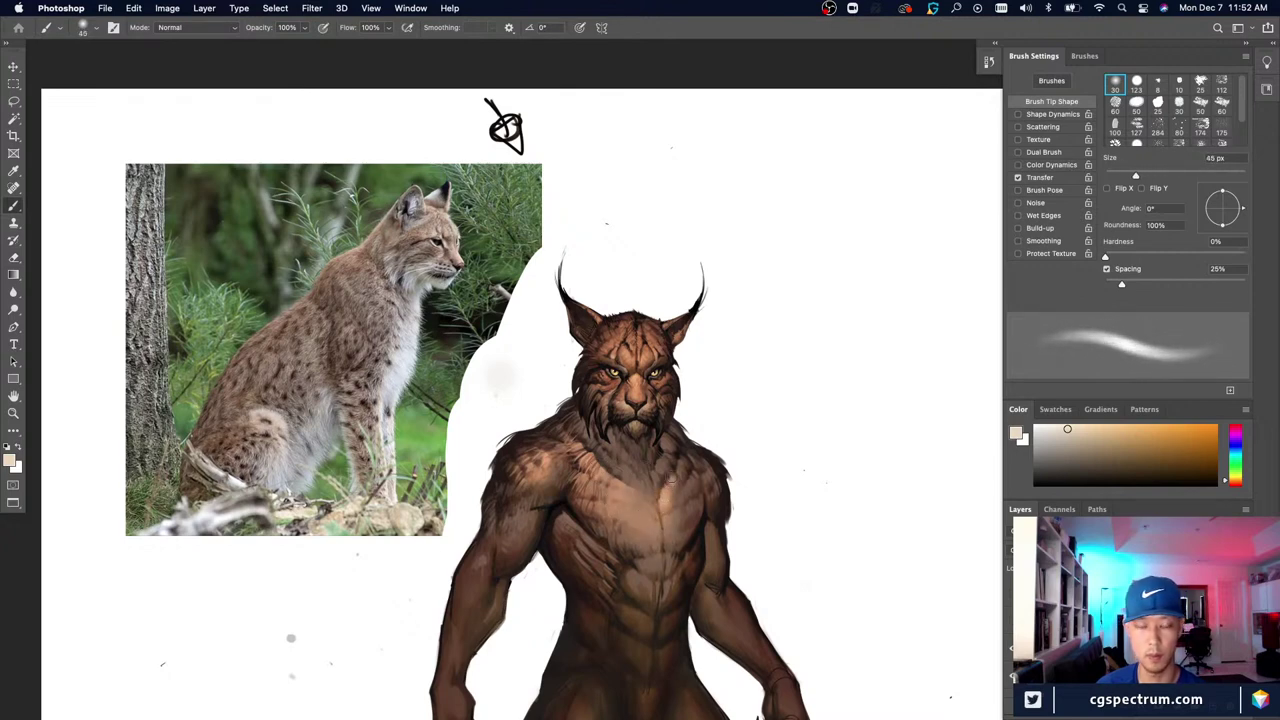
key(bracketright)
key(bracketright)
key(bracketright)
key(bracketright)
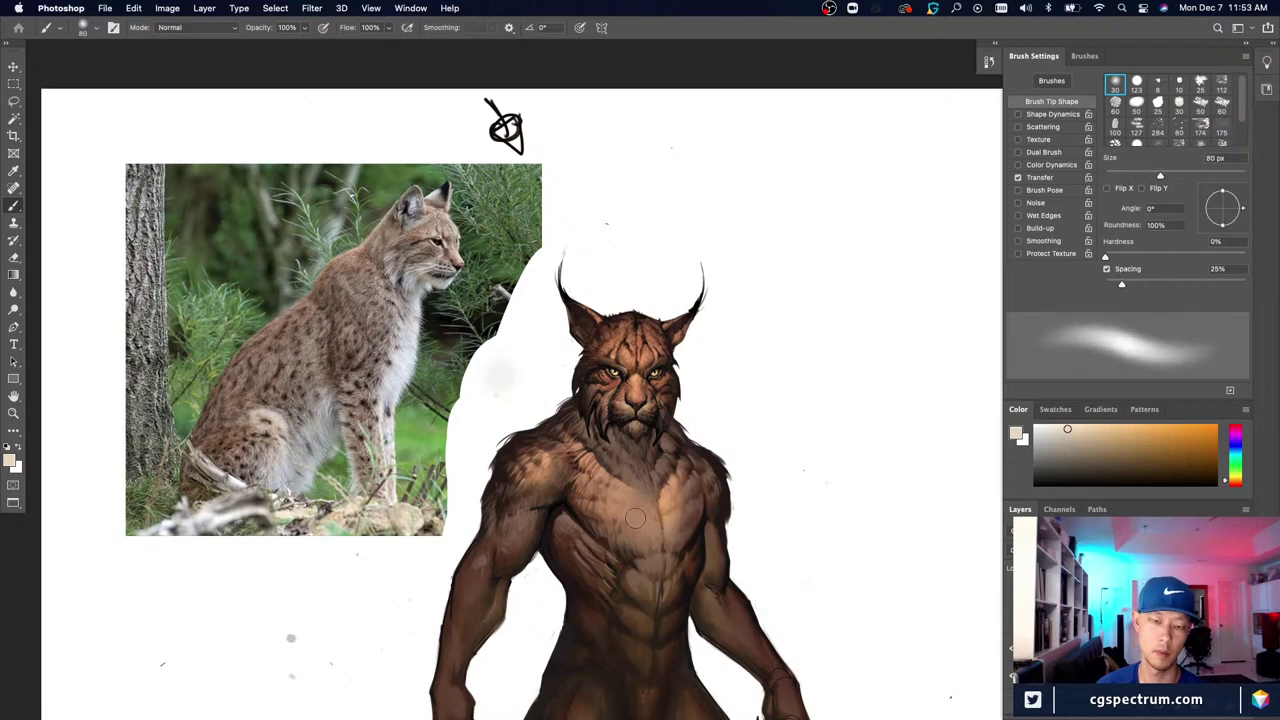
Step: Pick out the neck and collarbone fur tufts with light strokes, reducing the soft brush from 35 to 15 px
key(bracketleft)
key(bracketleft)
key(bracketleft)
key(bracketleft)
key(bracketleft)
key(bracketleft)
key(bracketleft)
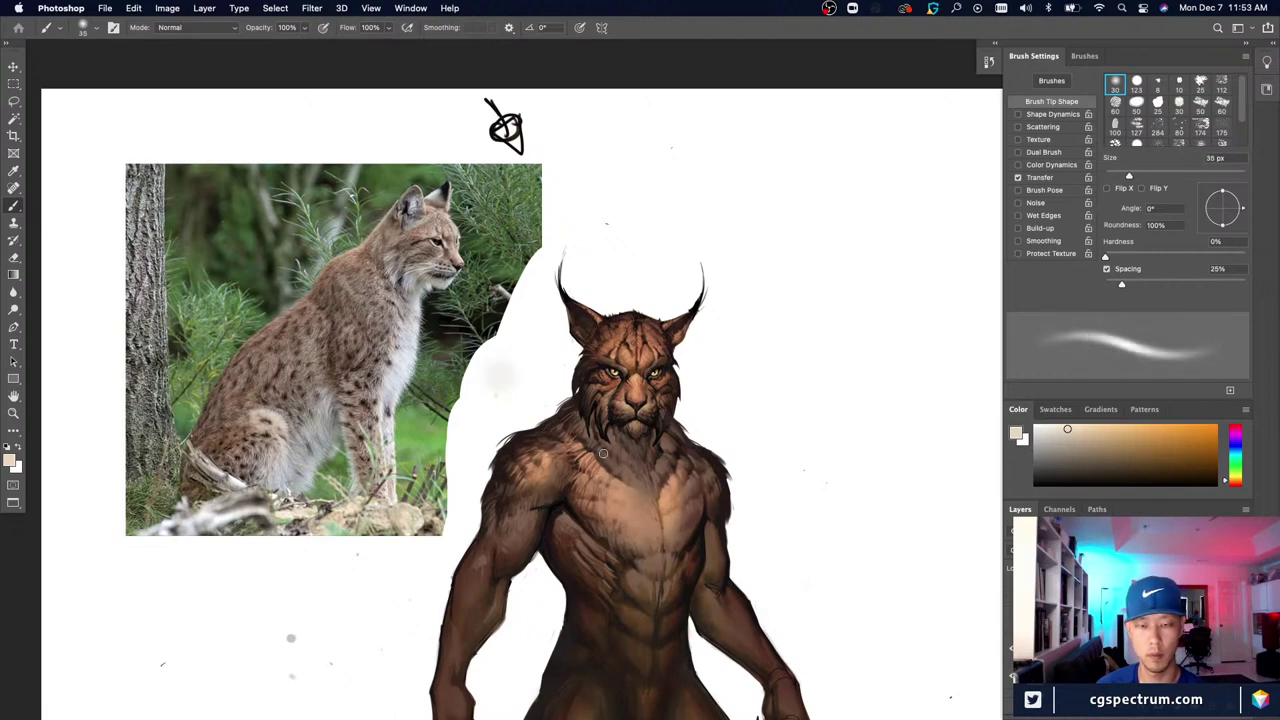
key(bracketright)
key(bracketright)
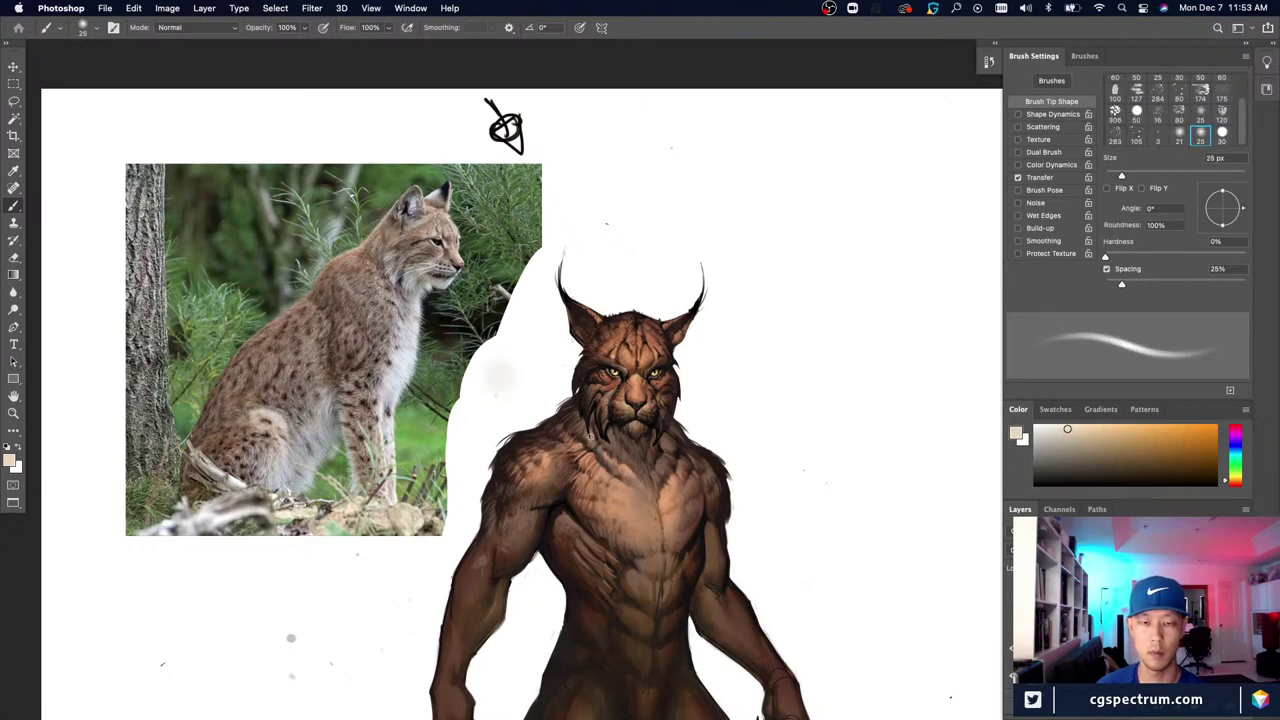
key(shift+comma)
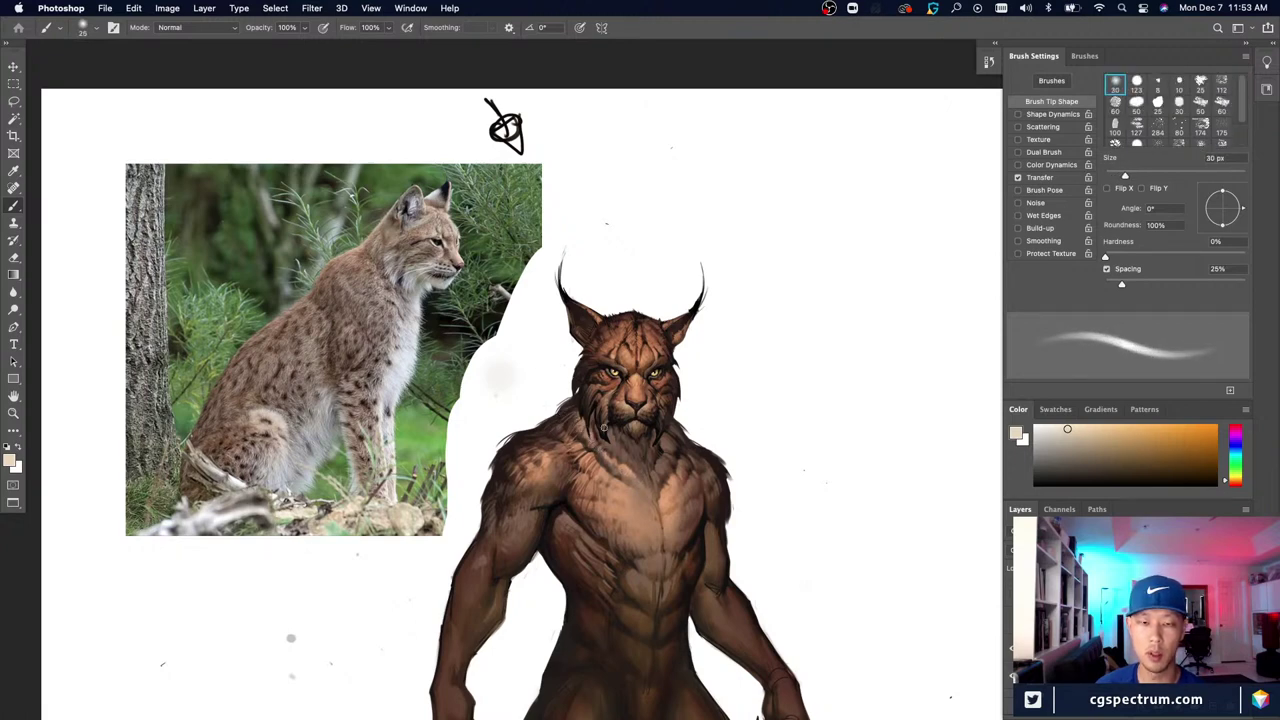
key(bracketleft)
key(bracketleft)
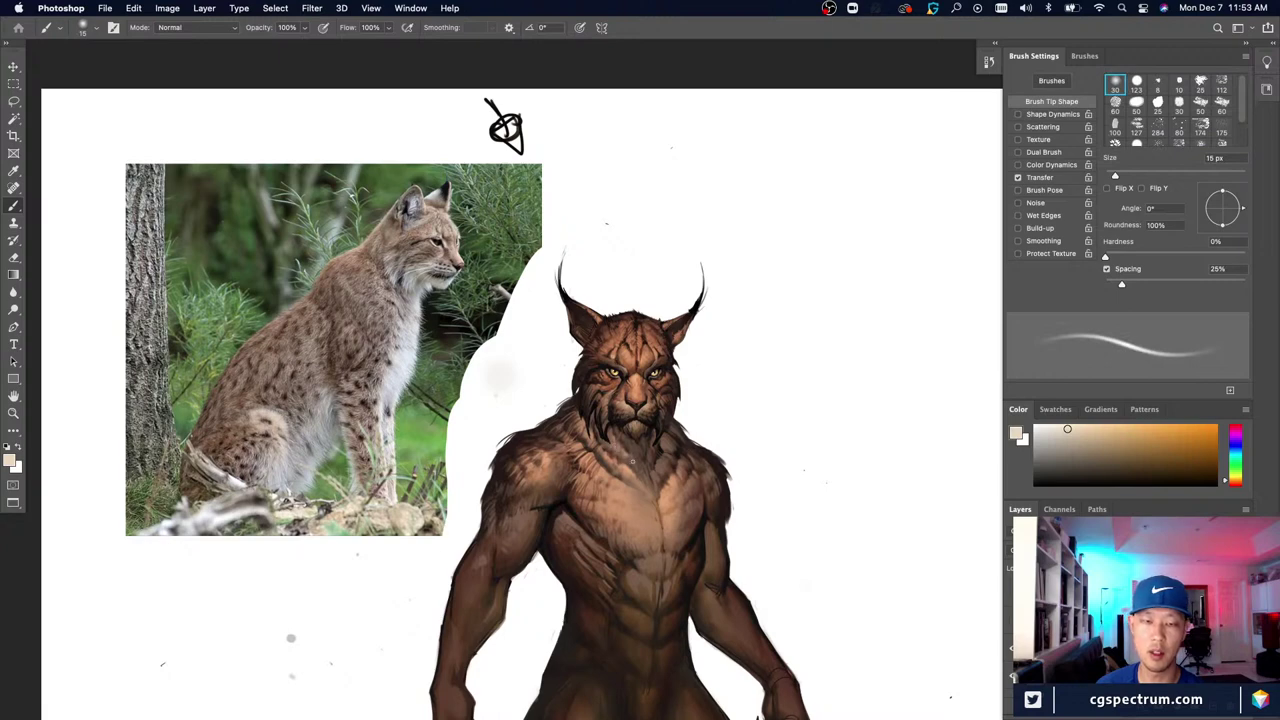
Step: Brighten the fur between the neck and shoulder with the soft brush at 35 to 45 px
key(bracketright)
key(bracketright)
key(bracketright)
key(bracketright)
key(bracketright)
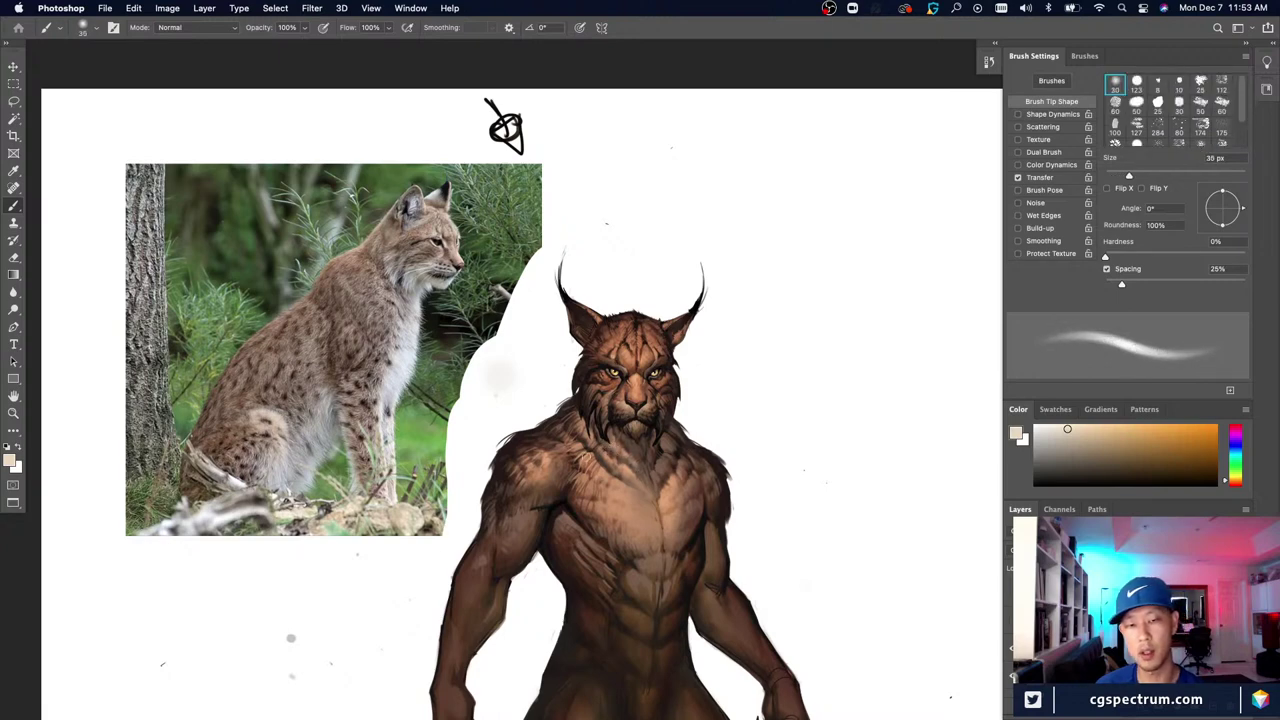
key(bracketright)
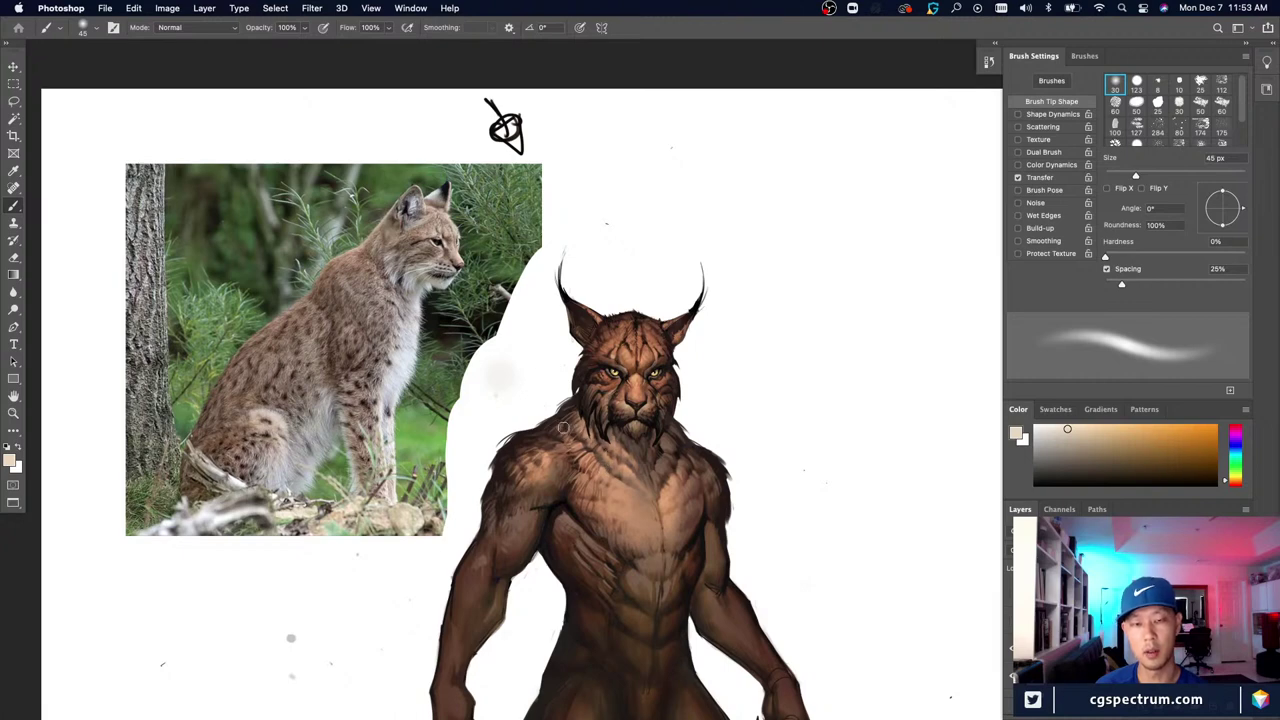
key(bracketleft)
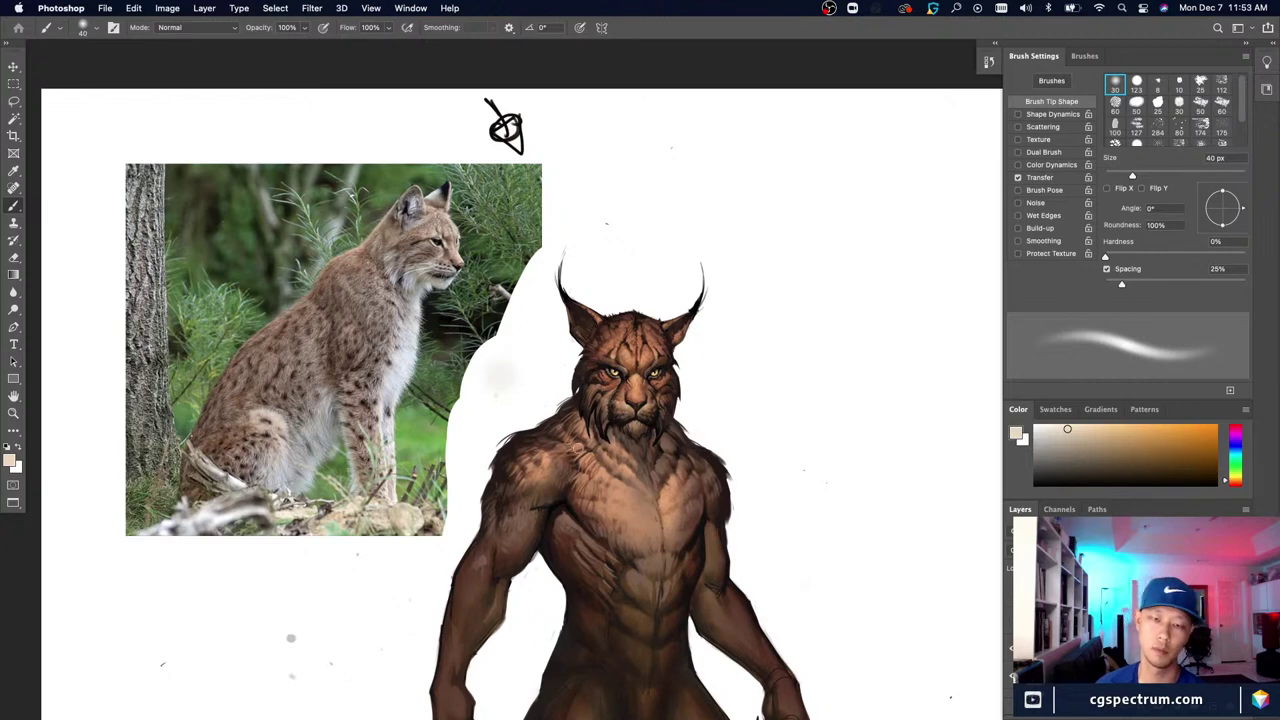
Step: Add small light fur strokes on the upper chest and along the breastbone at 10 to 20 px
key(bracketleft)
key(bracketleft)
key(bracketleft)
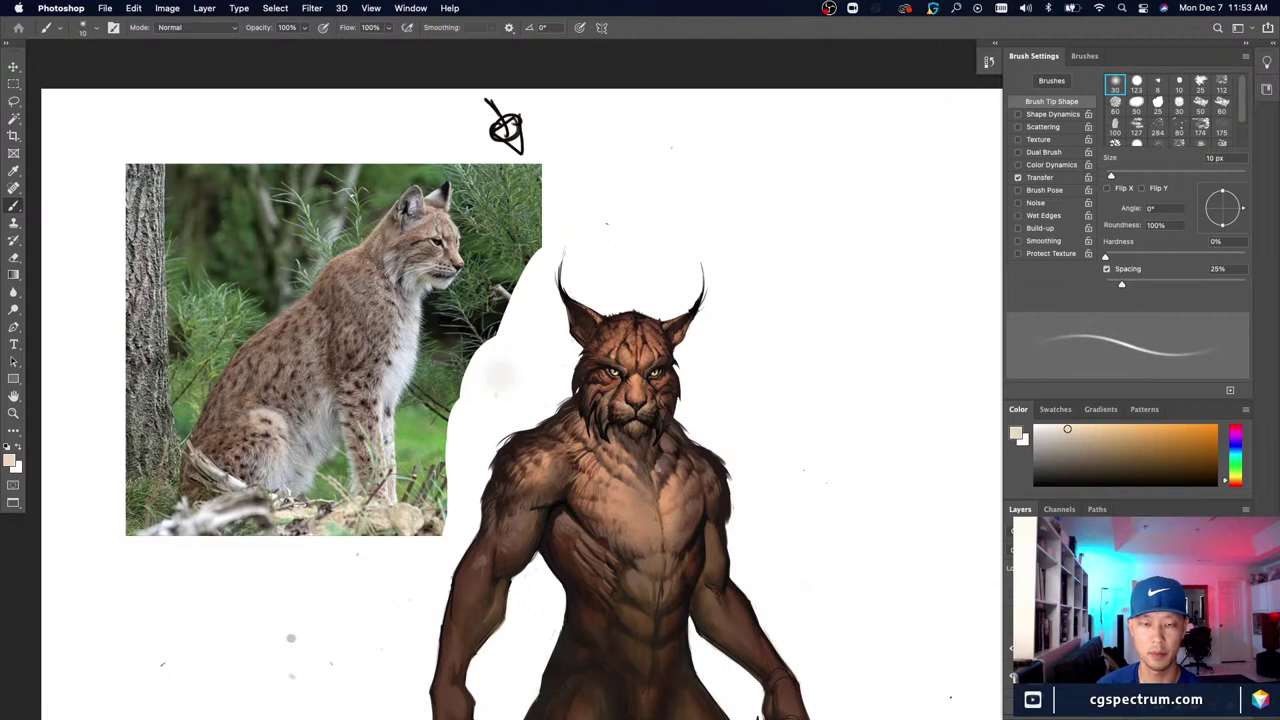
key(bracketright)
key(bracketright)
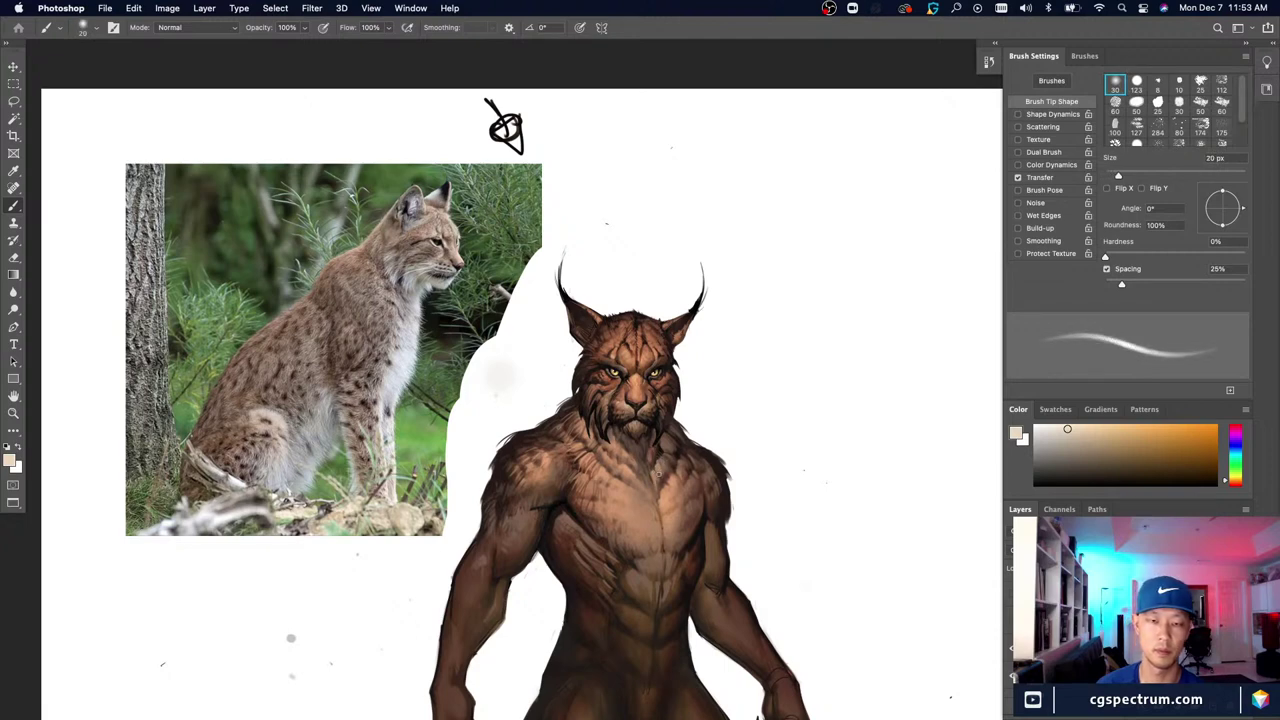
Step: Brush warm light onto the shoulder and upper arm with the soft brush at 60 to 70 px, reducing to 35 px
key(bracketright)
key(bracketright)
key(bracketright)
key(bracketright)
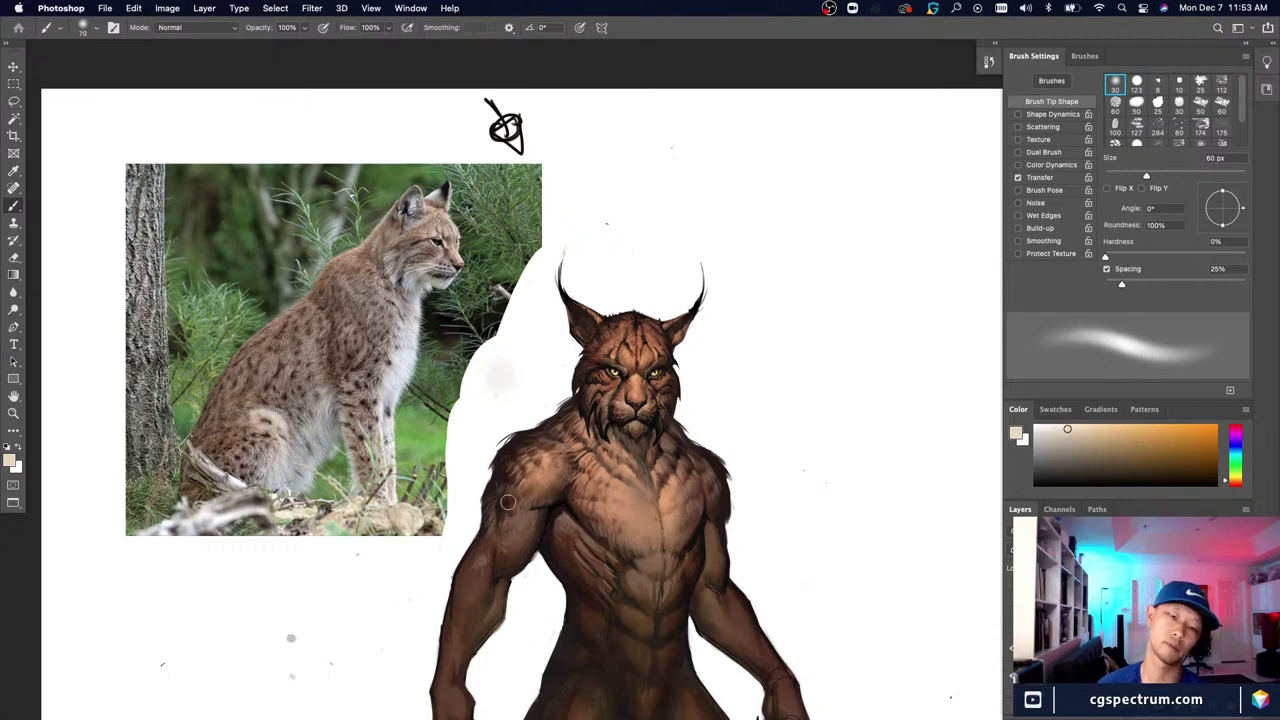
key(bracketleft)
key(bracketleft)
key(bracketleft)
key(bracketleft)
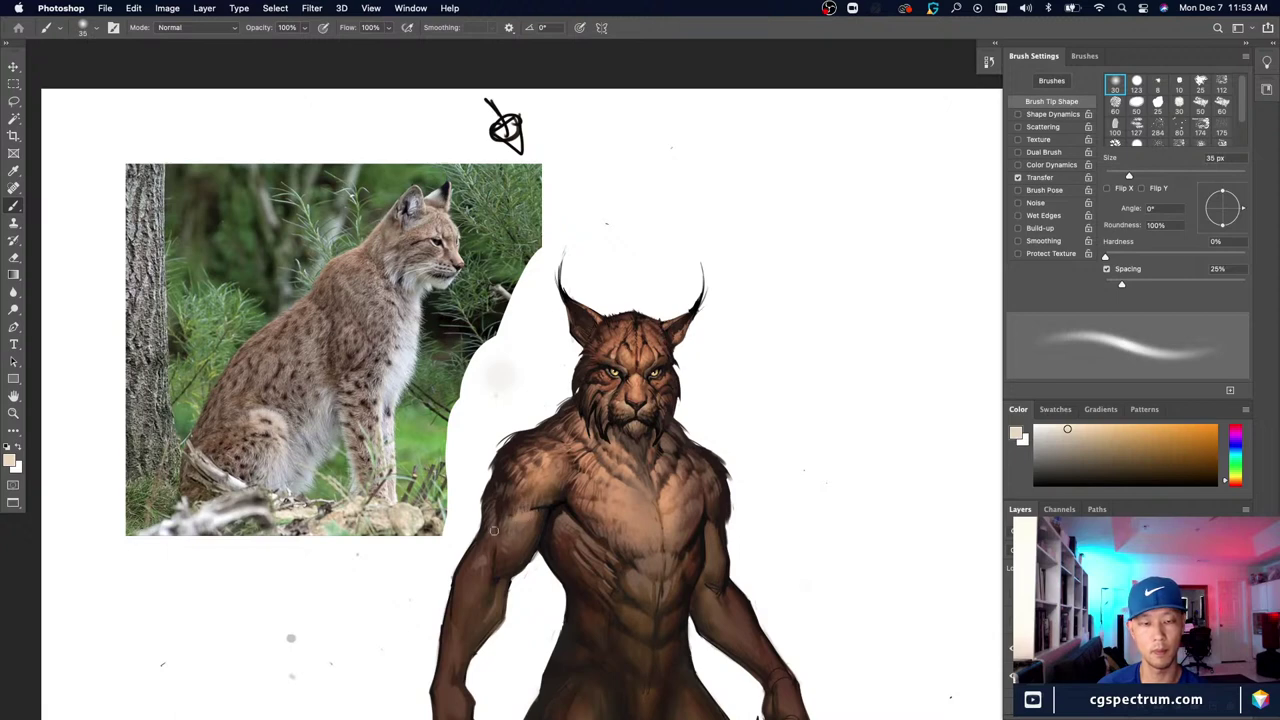
Step: Brighten the ribs and abdominal muscles with the soft brush at 60 px and switch to the eraser
key(bracketright)
key(bracketright)
key(bracketright)
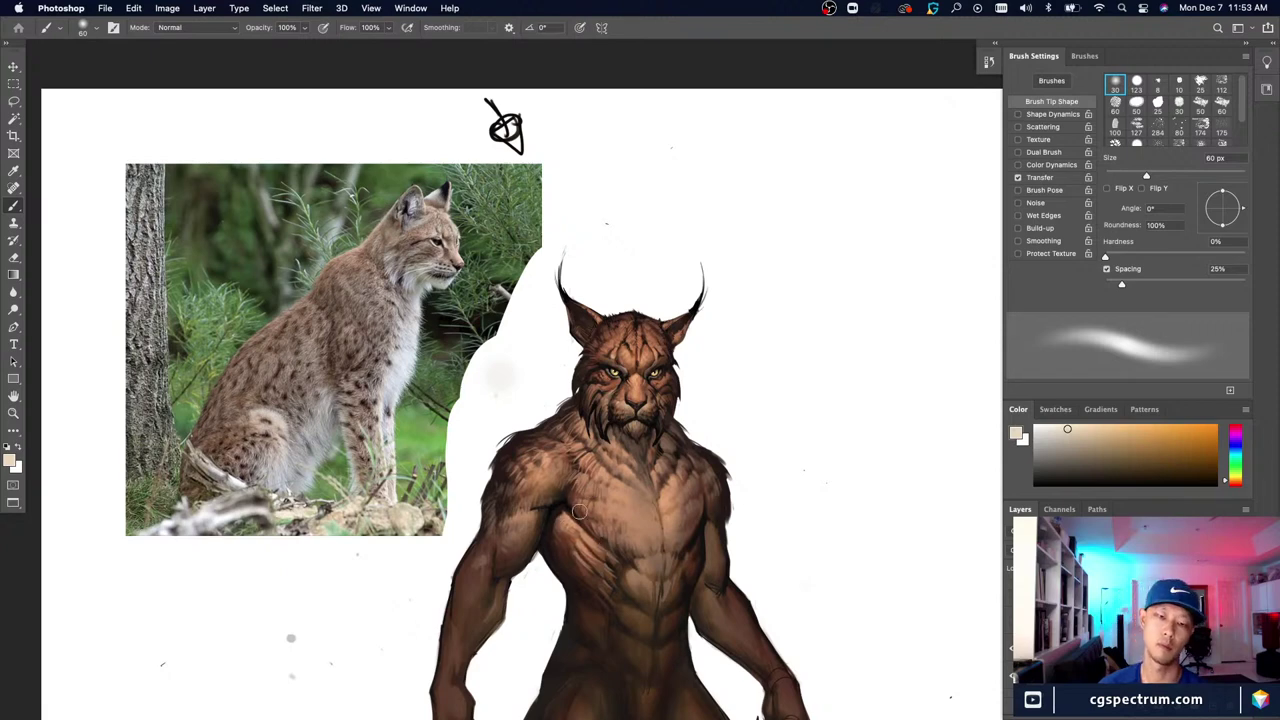
key(e)
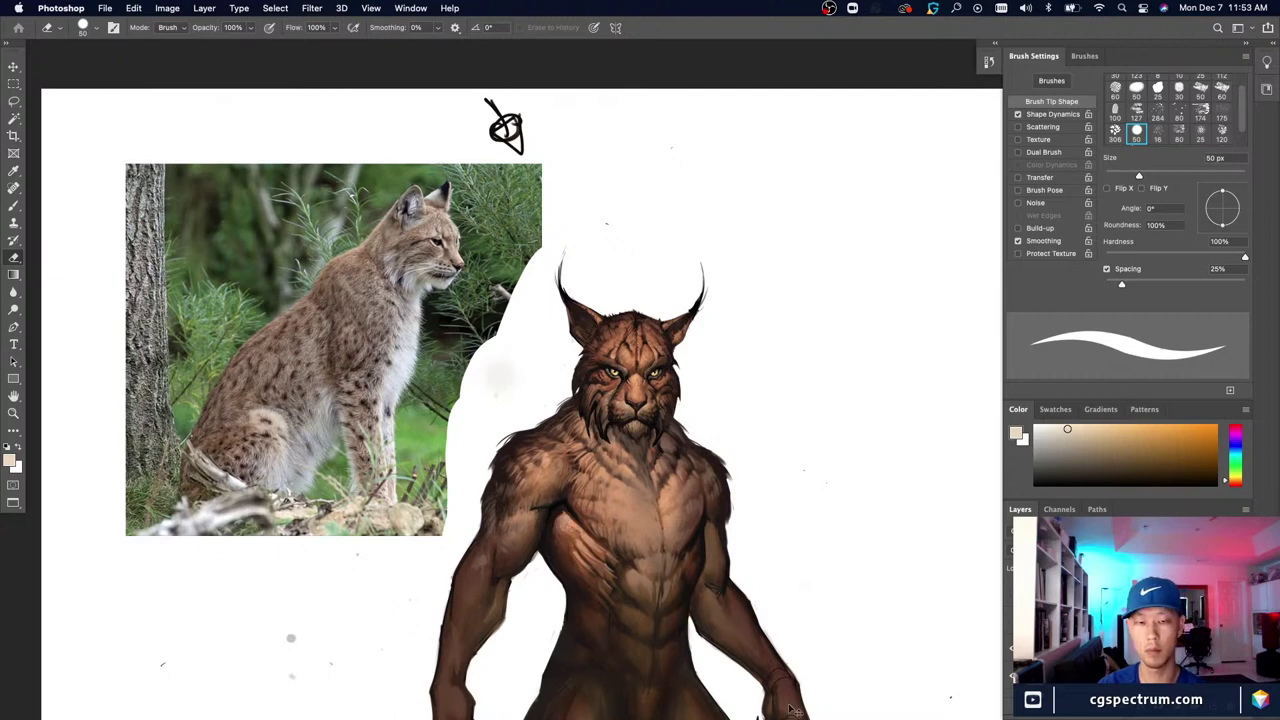
Step: Disable Shape Dynamics and enable Transfer for the eraser at 60 px, and save the painting after returning to the soft brush
click(1018, 114)
click(1018, 177)
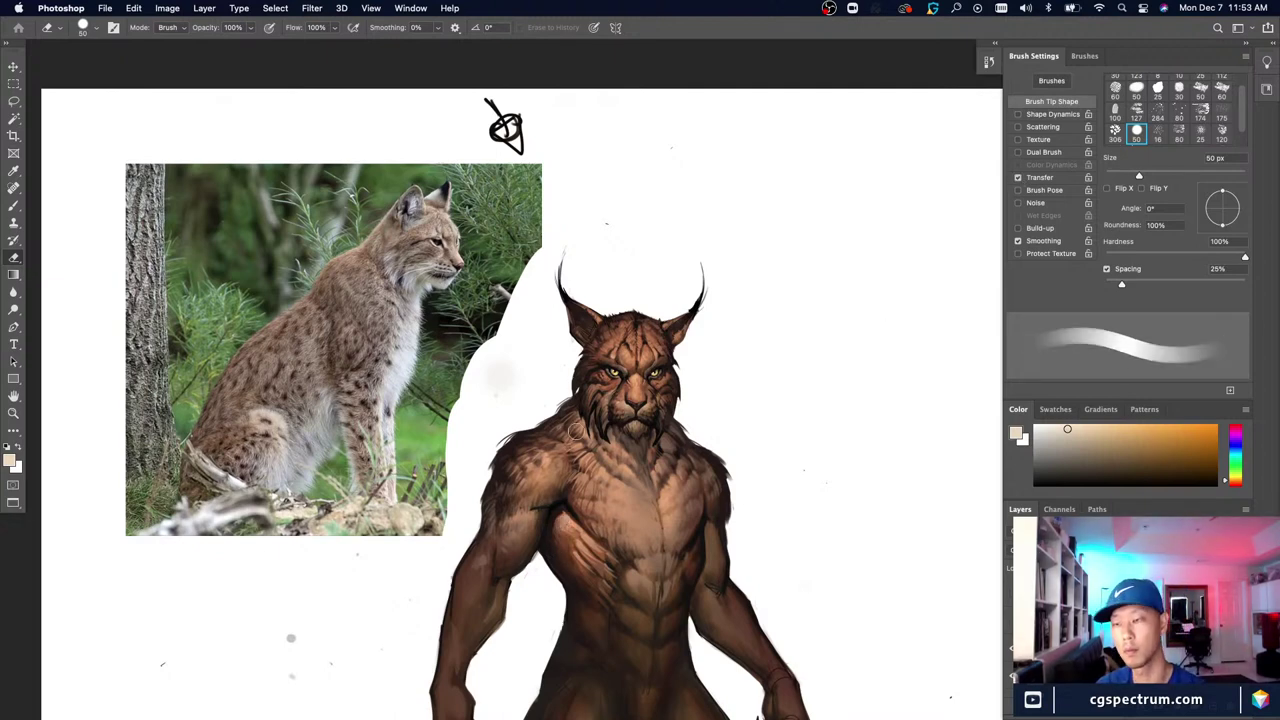
key(bracketright)
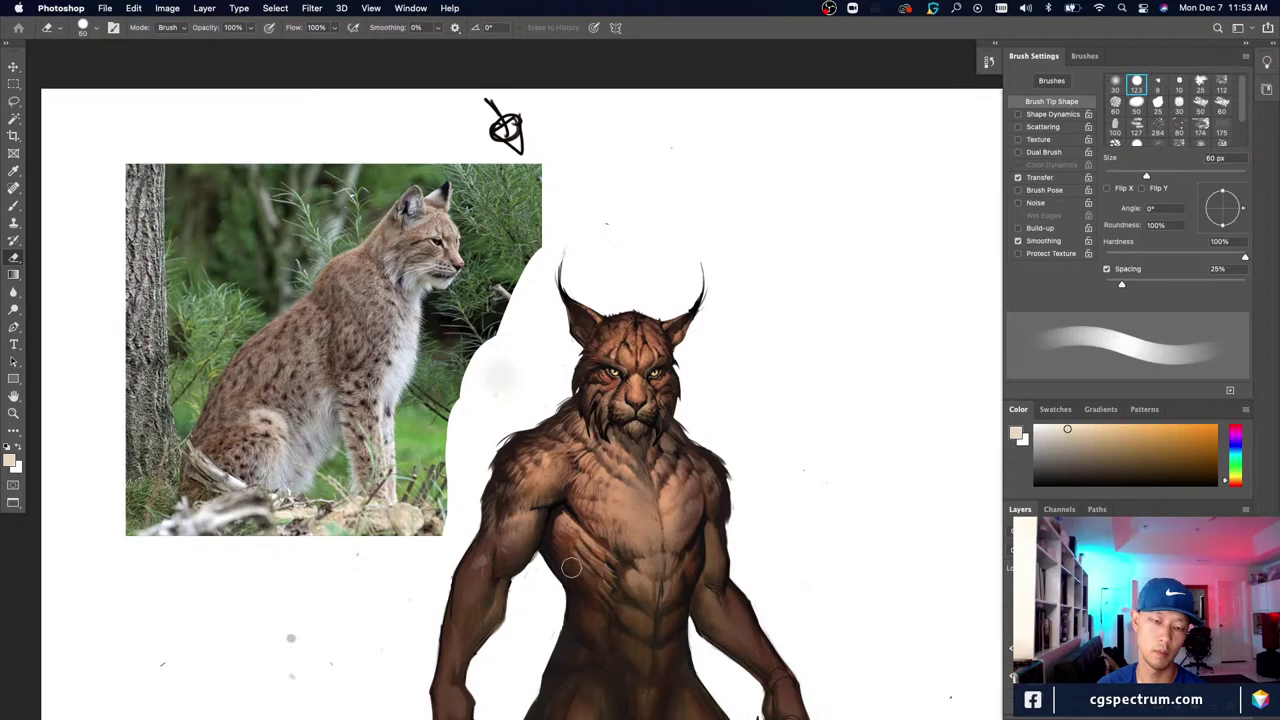
key(super+minus)
key(super+equal)
key(b)
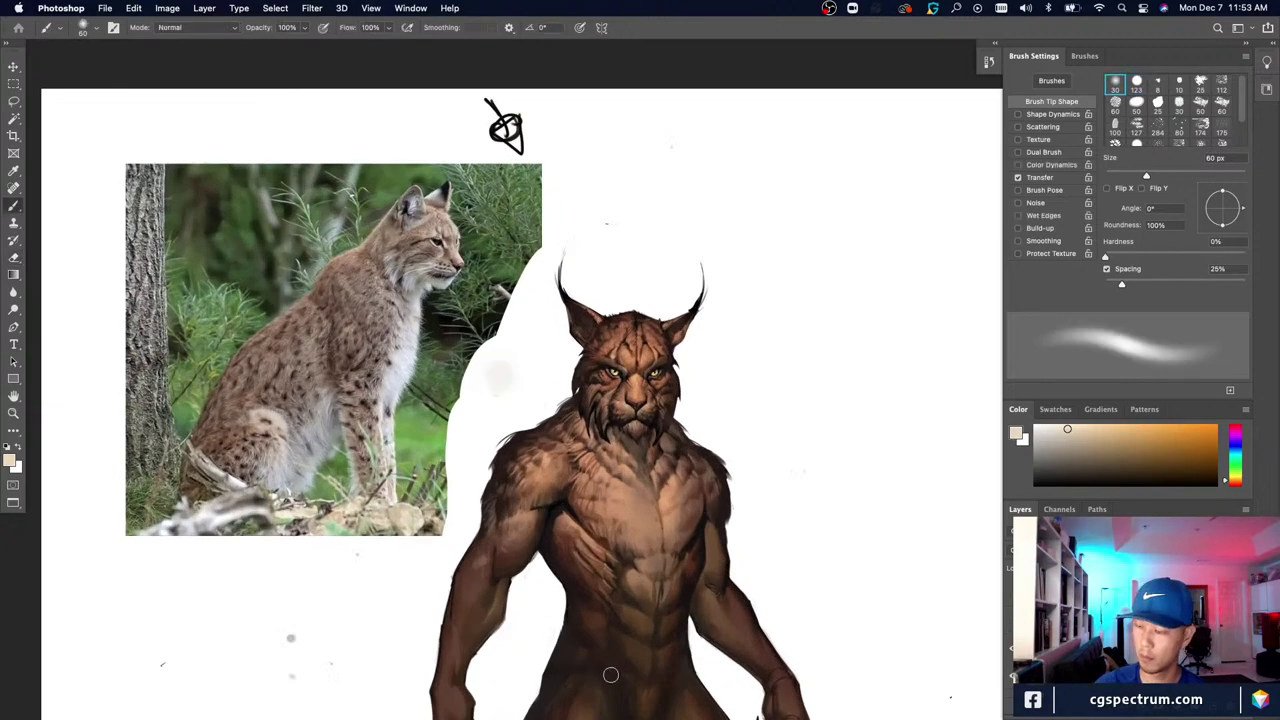
key(super+s)
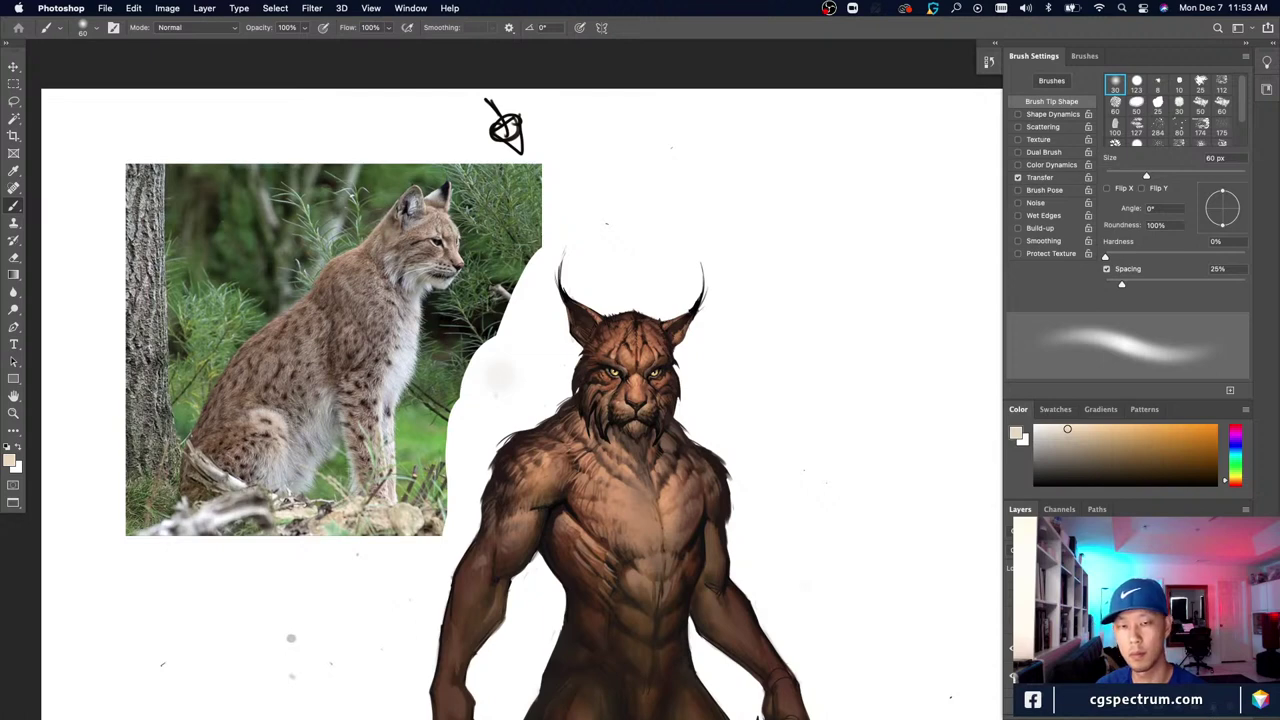
Step: Lasso the creature's head, torso and arms and shift their midtones with Color Balance levels of -32, +30 and +33
key(l)
mouse_move(640, 199)
mouse_down()
mouse_move(818, 688)
mouse_move(378, 616)
mouse_move(577, 213)
mouse_up()
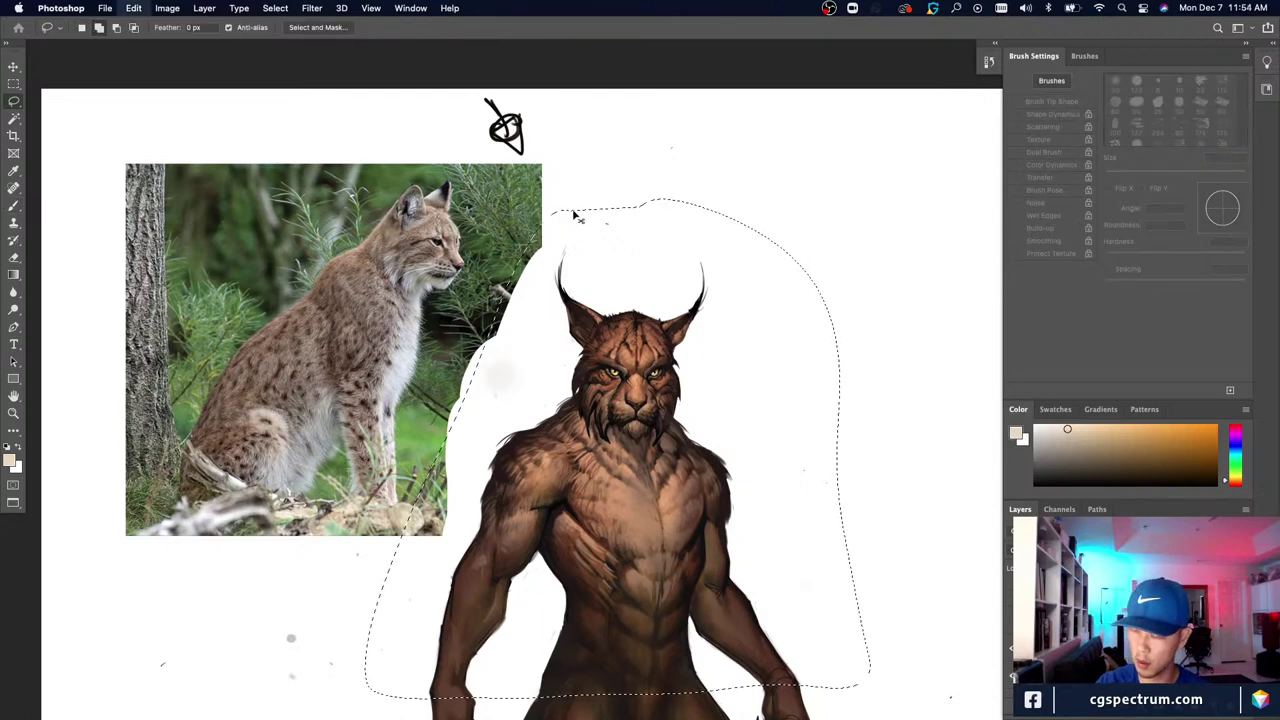
key(super+h)
key(super+b)
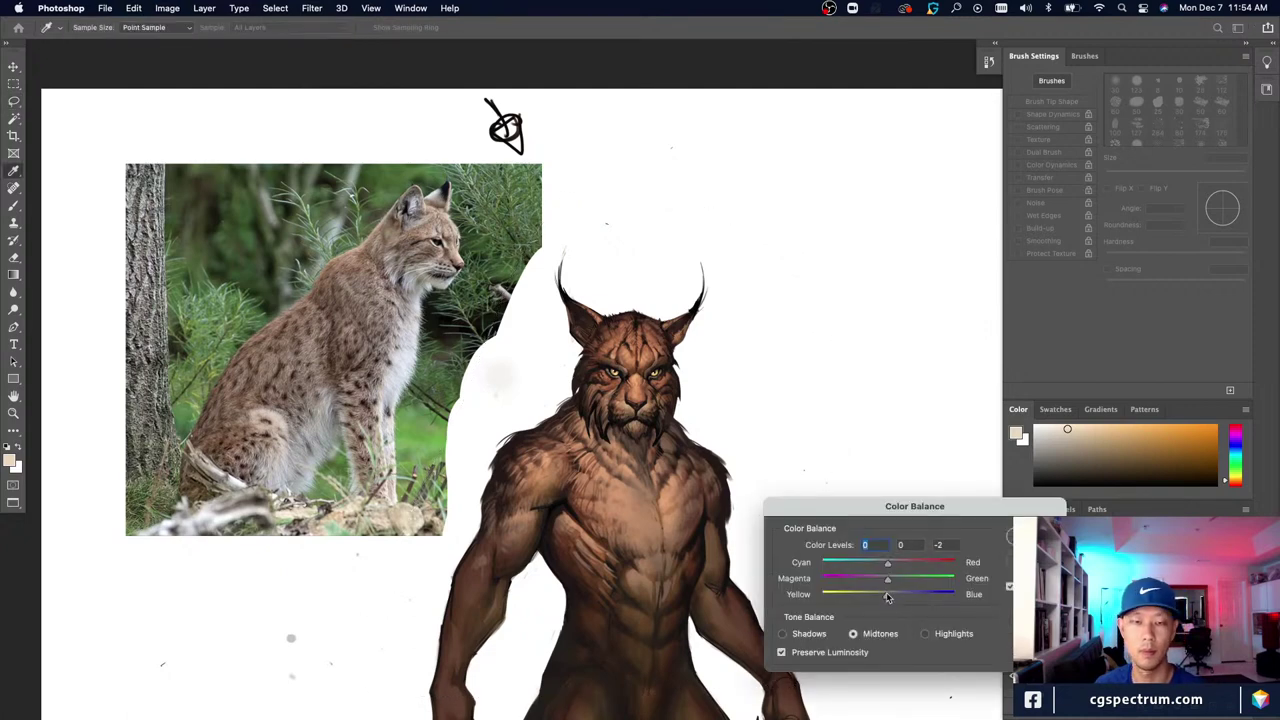
drag(887, 596, 909, 600)
drag(909, 598, 866, 596)
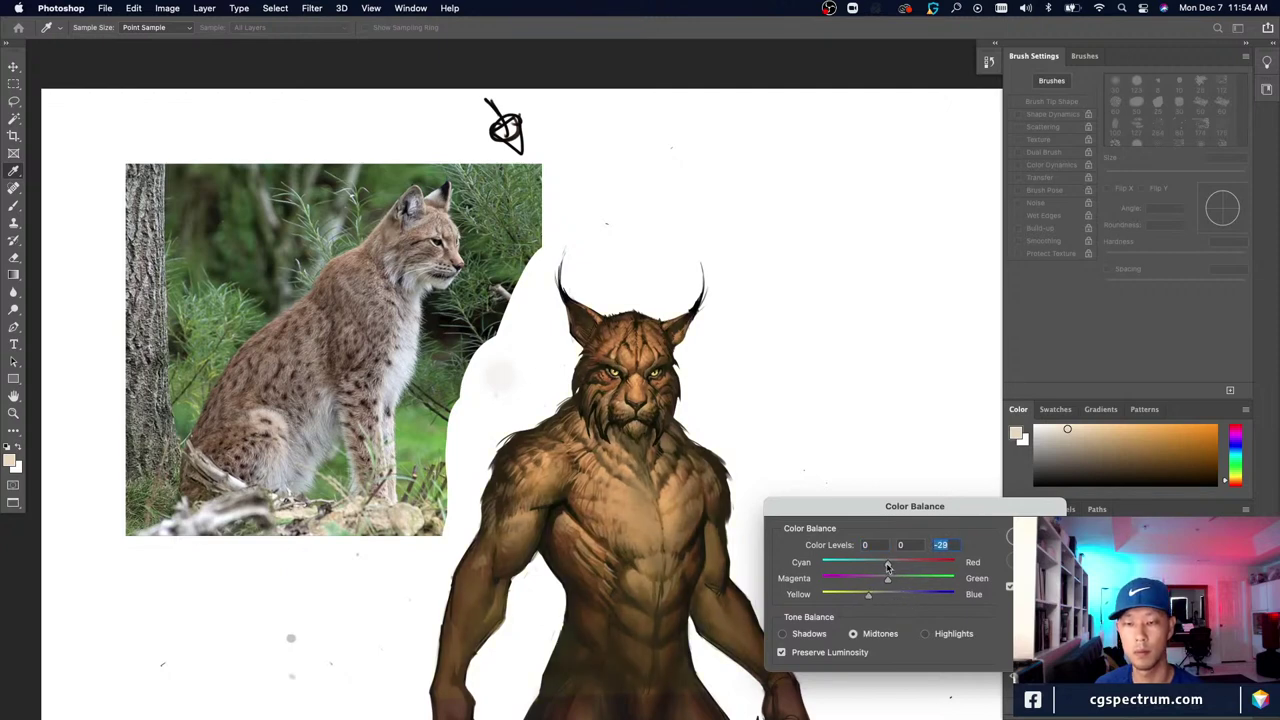
drag(887, 579, 910, 601)
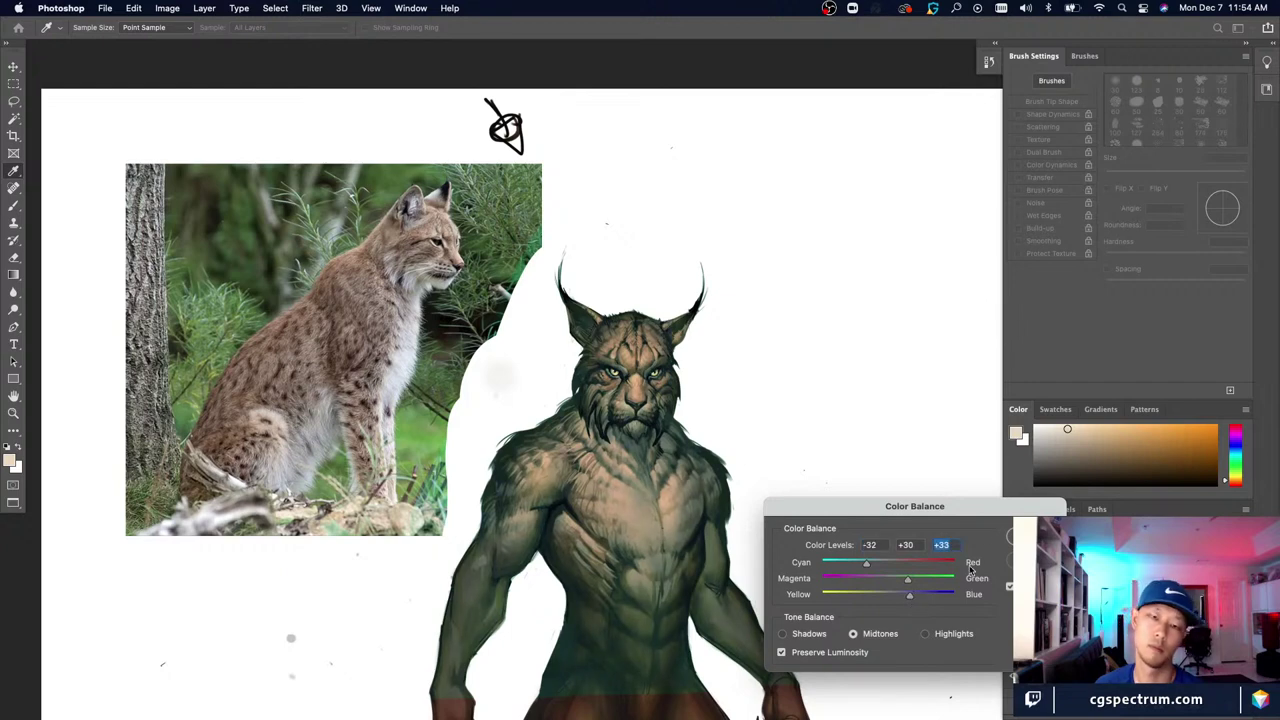
Step: Refine the midtone color levels to +25 green and +49 blue, ease the cyan shift slightly and apply the Color Balance
mouse_move(908, 580)
mouse_down()
mouse_move(889, 582)
mouse_move(922, 598)
mouse_up()
click(904, 581)
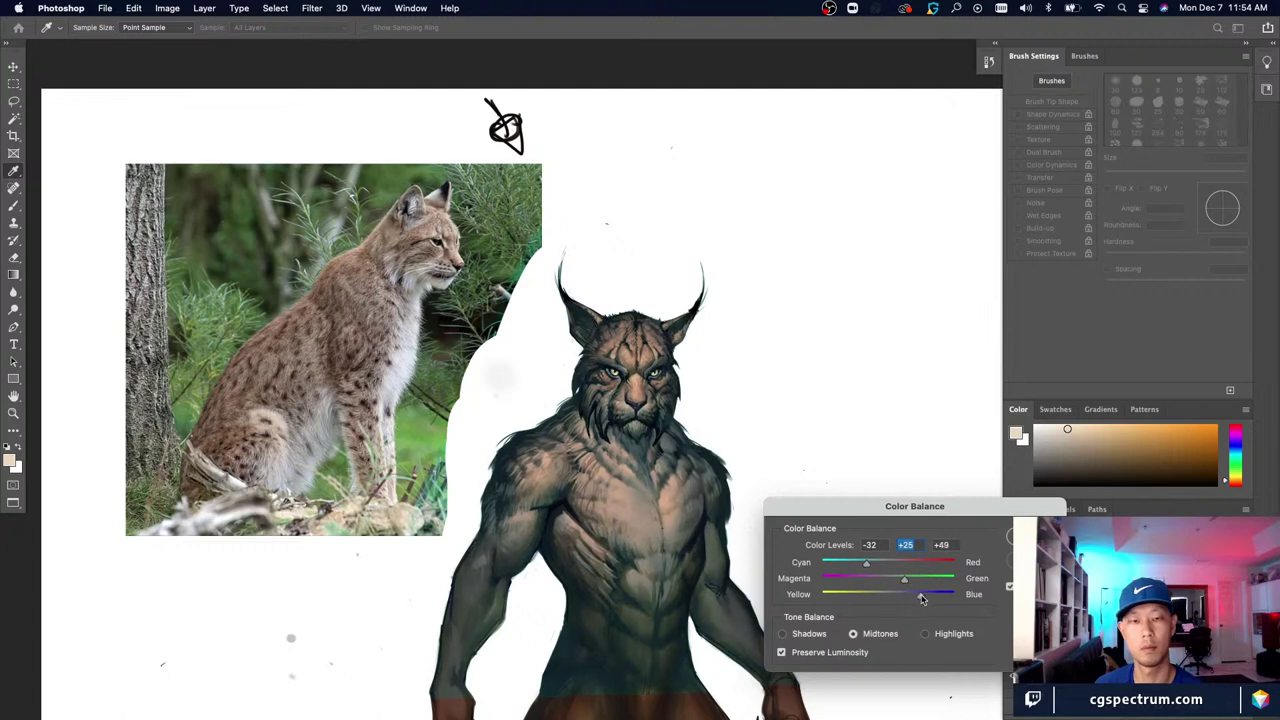
key(Tab)
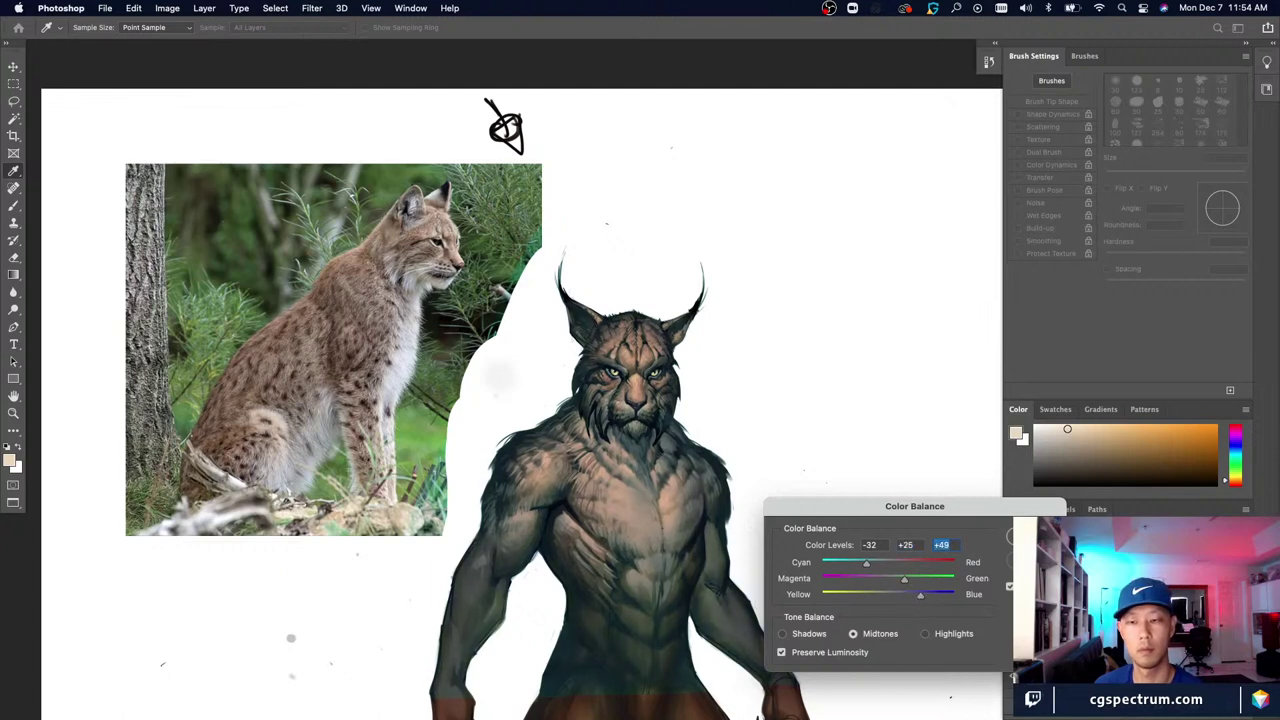
mouse_move(867, 565)
mouse_down()
mouse_move(895, 565)
mouse_move(875, 566)
mouse_up()
click(1020, 536)
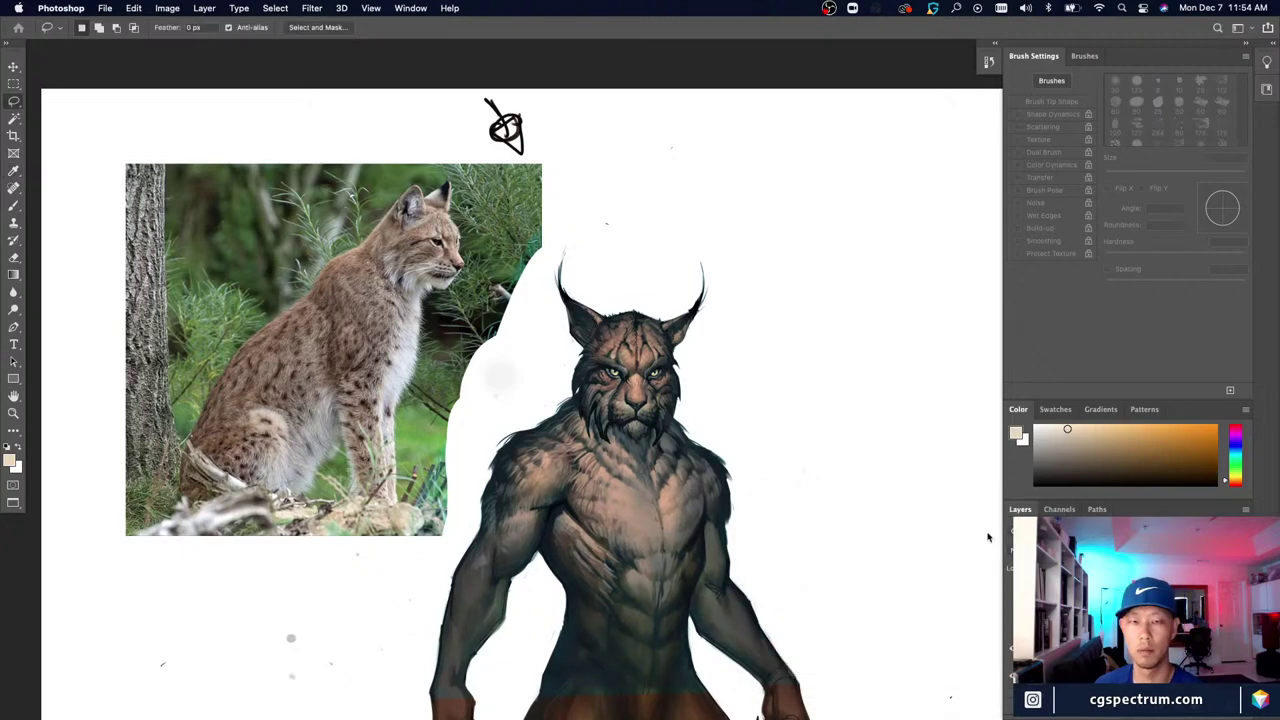
Step: Examine the cooler color shift across the creature's whole figure at several zoom levels, beside the lynx reference
key(ctrl+z)
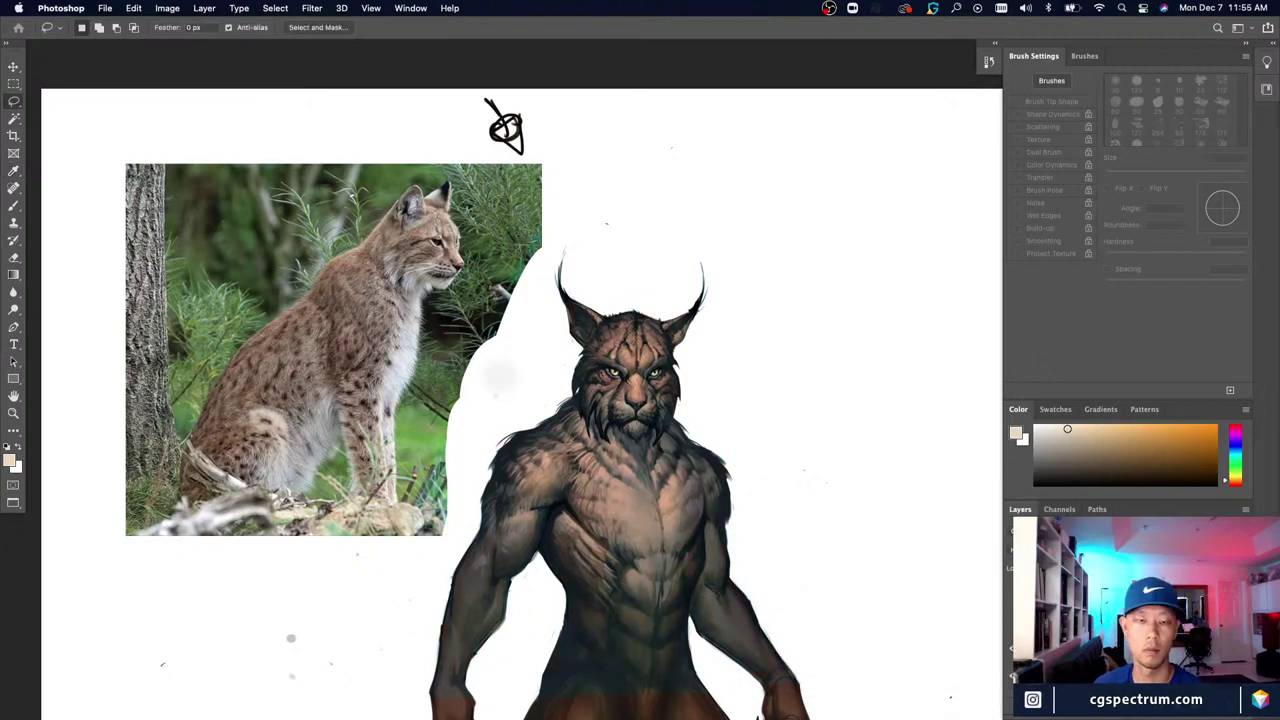
key(super+plus)
key(super+minus)
key(super+plus)
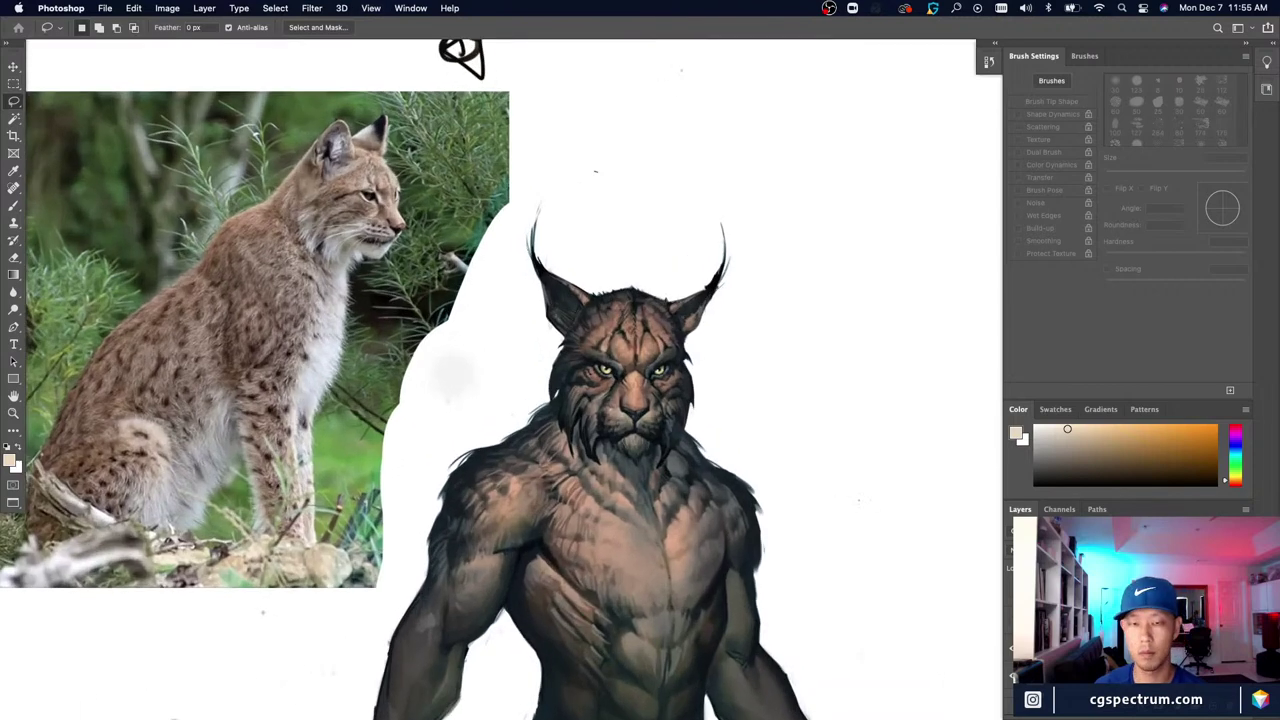
scroll(636, 381, down, 1)
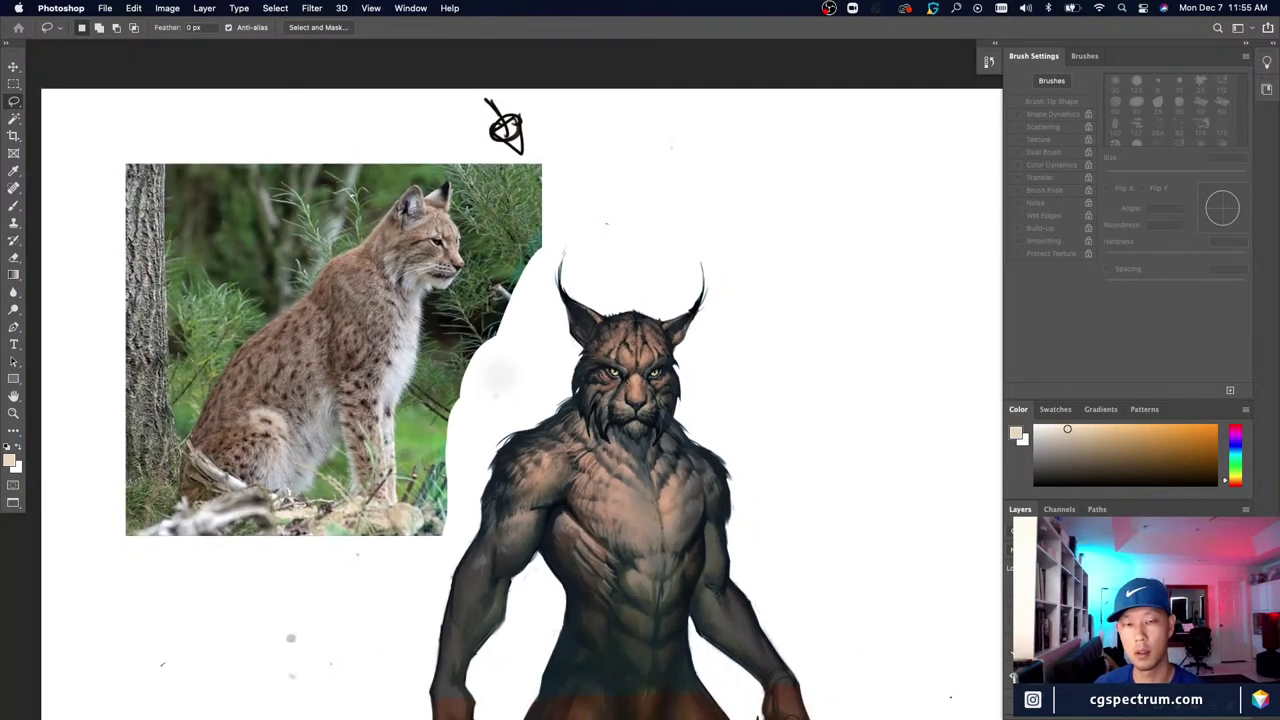
key(ctrl+z)
key(b)
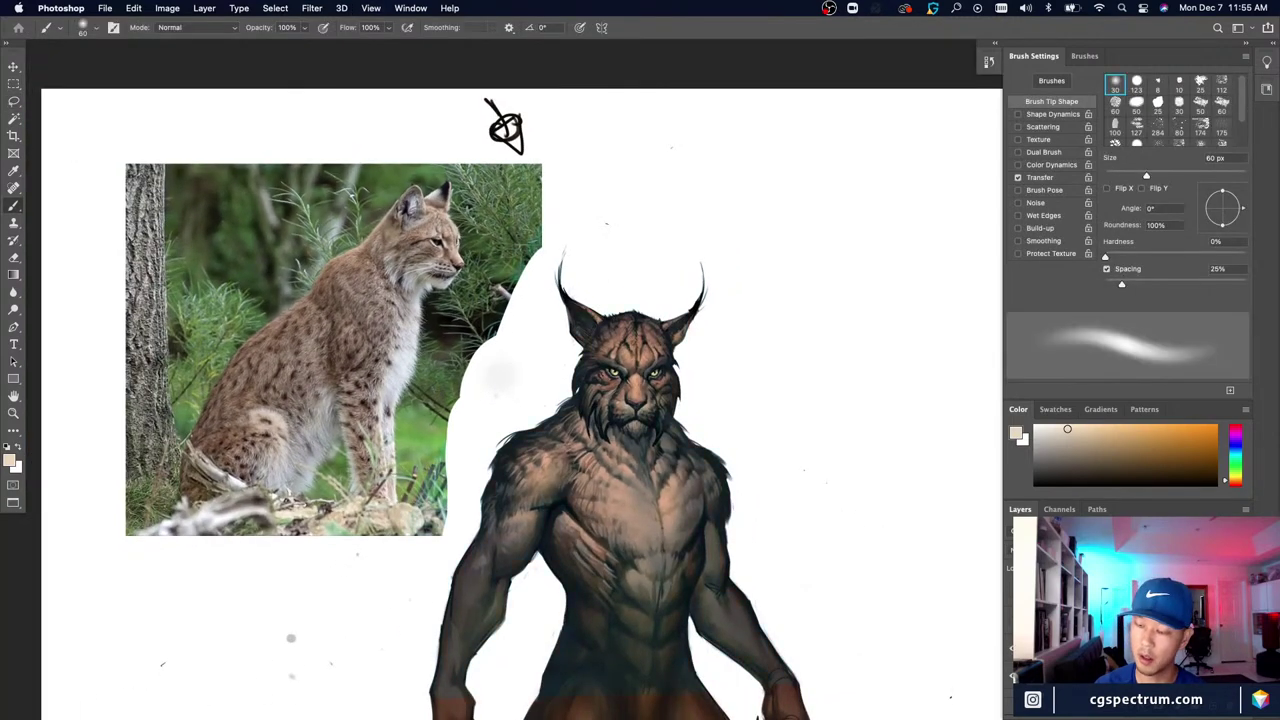
key(super+minus)
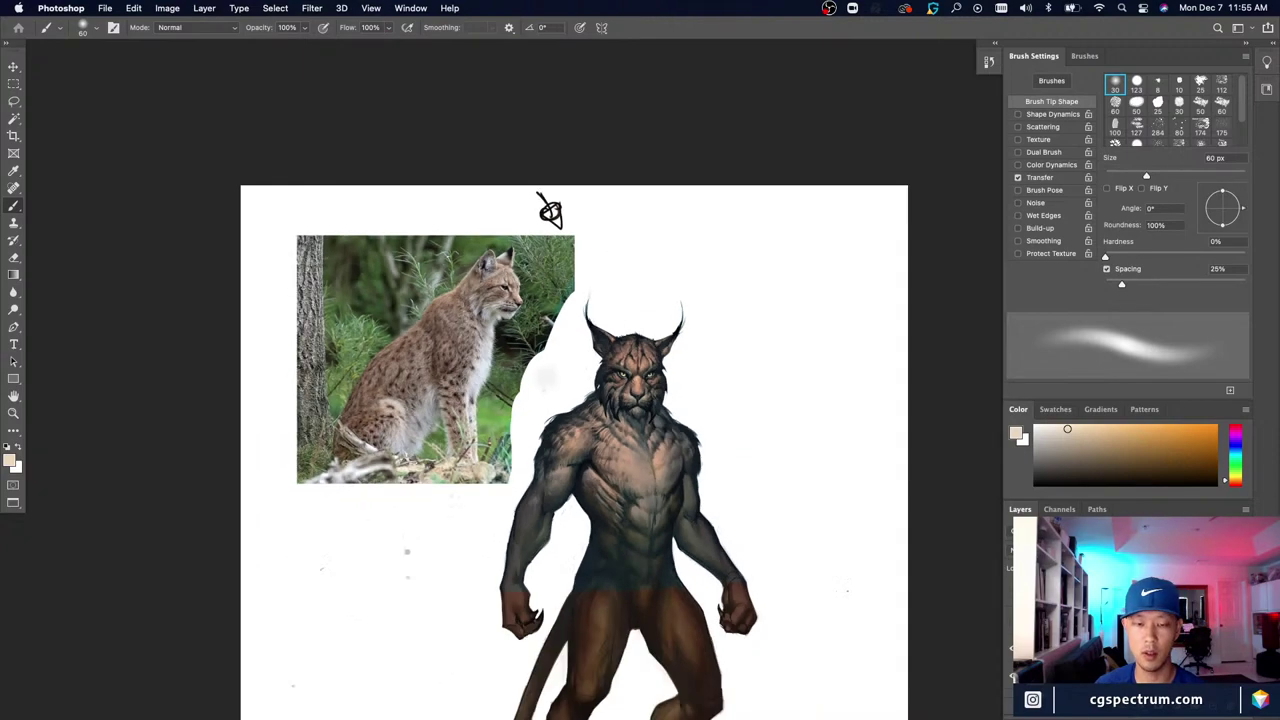
key(super+plus)
key(super+plus)
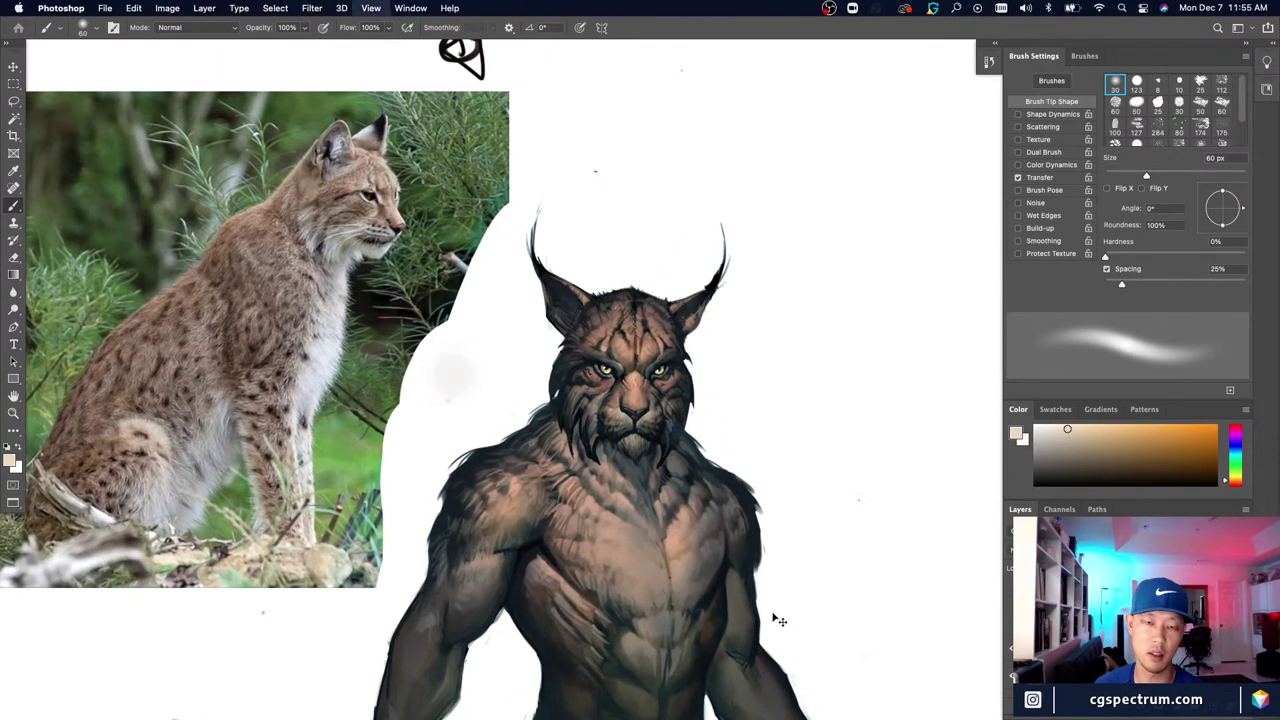
drag(735, 645, 727, 535)
key(super+minus)
key(super+plus)
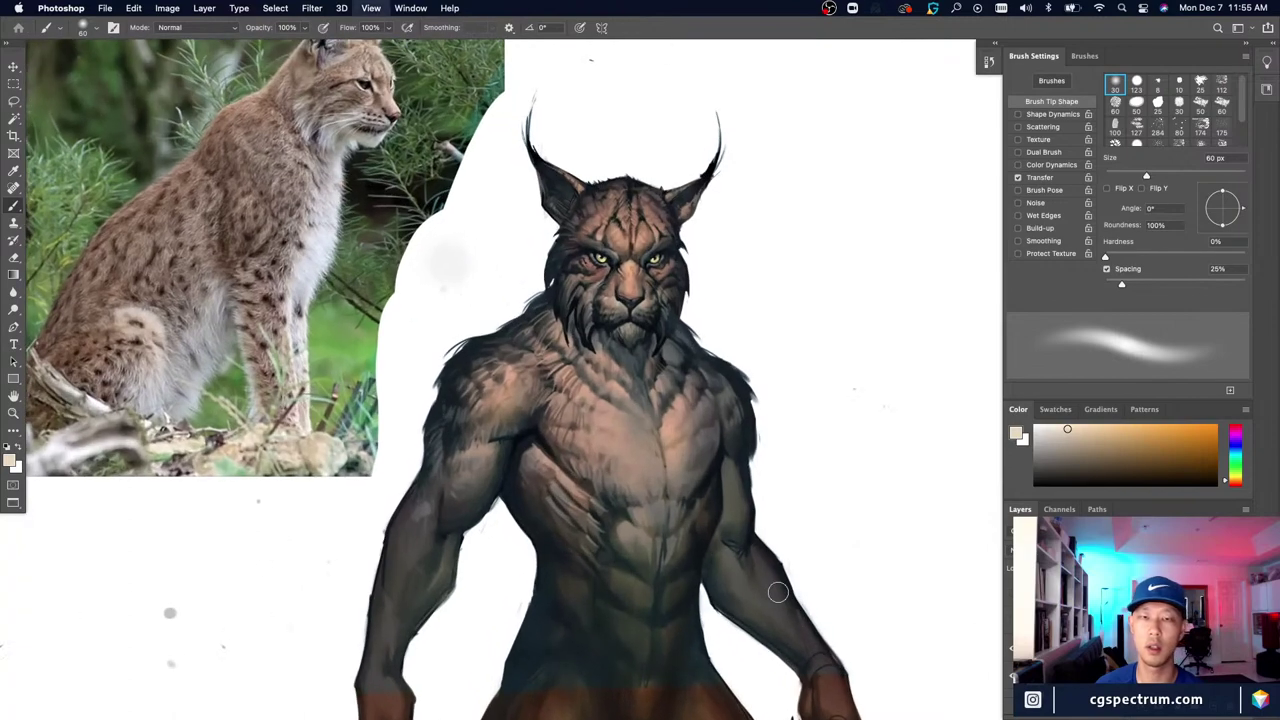
drag(837, 580, 843, 643)
key(super+minus)
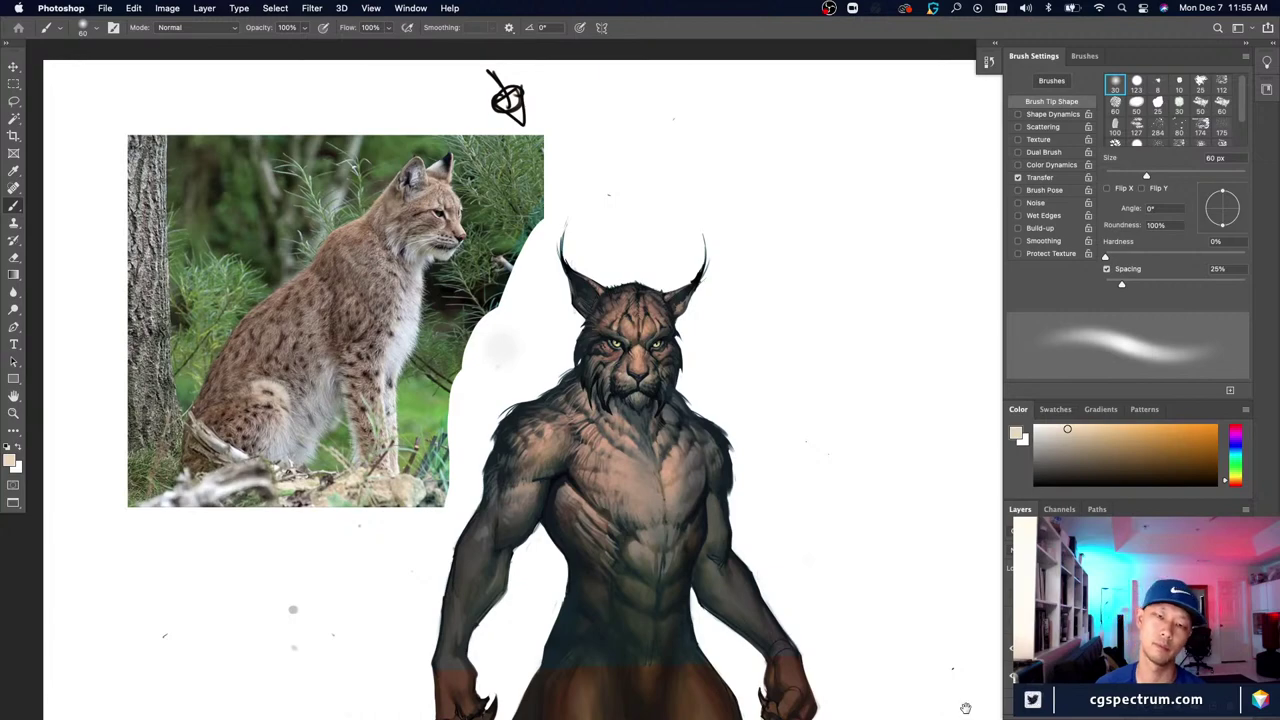
key(super+minus)
key(super+equal)
key(super+equal)
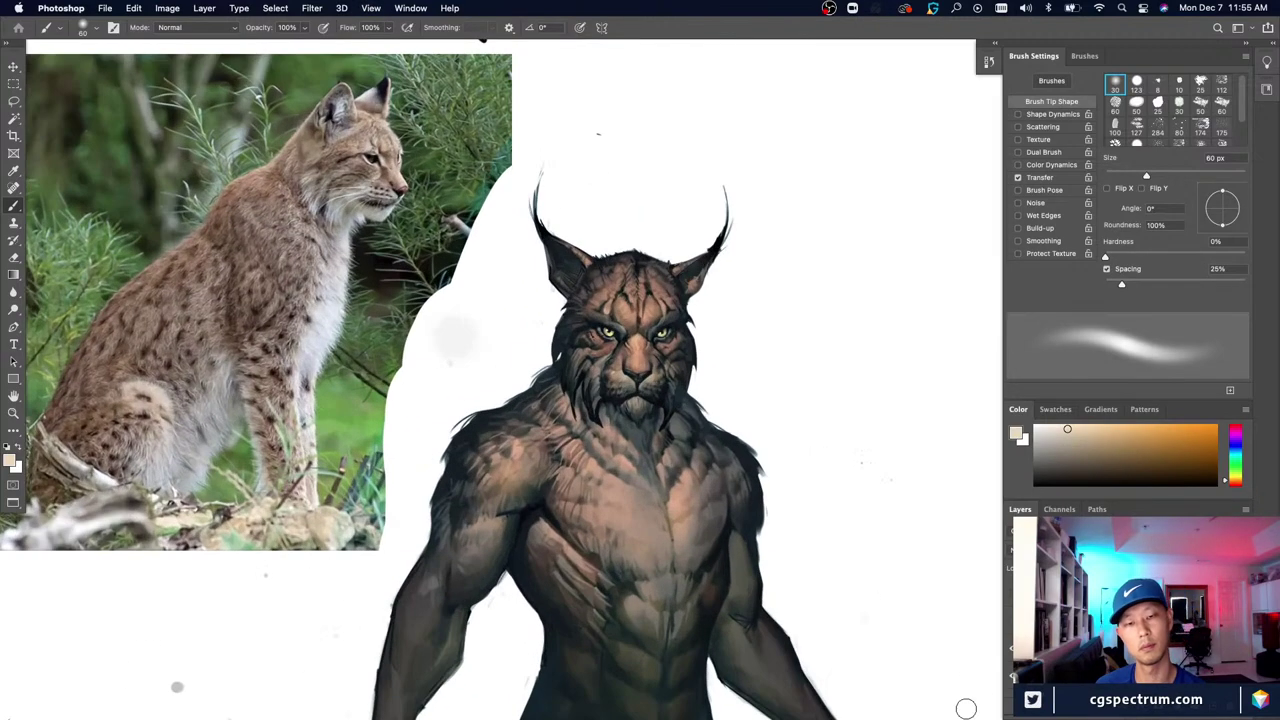
scroll(180, 690, up, 2)
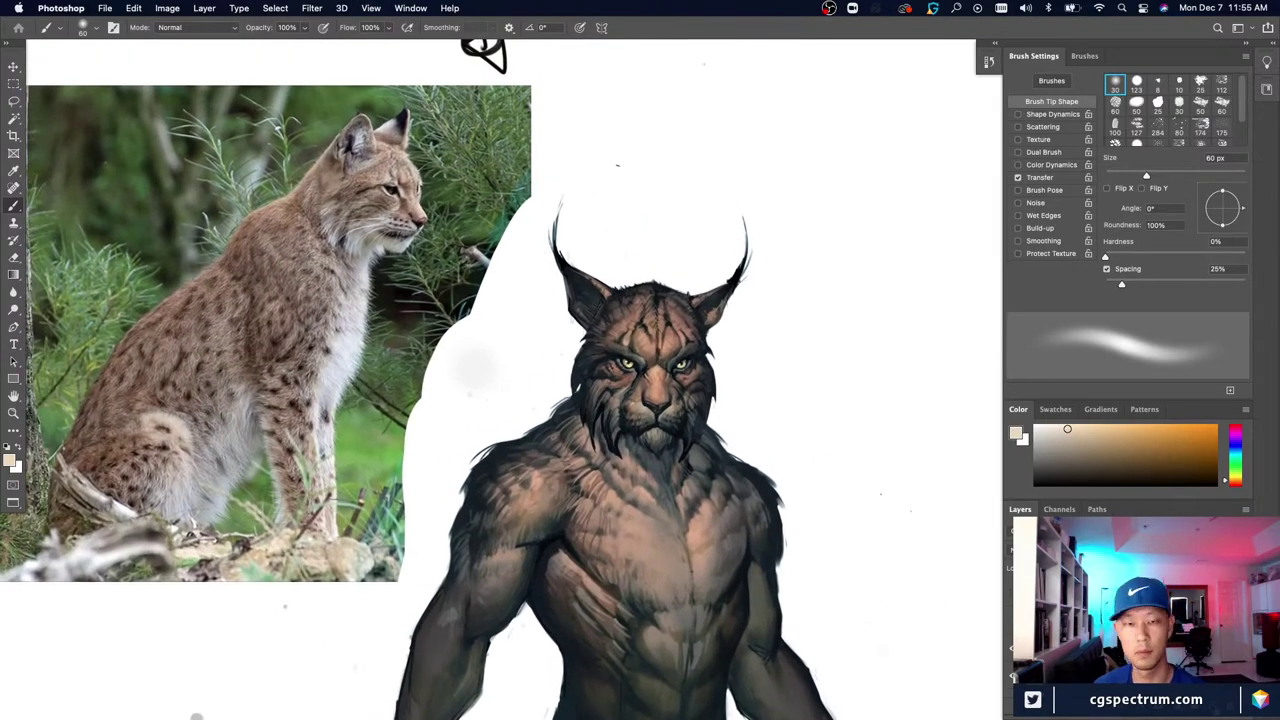
key(super+equal)
key(super+minus)
key(super+minus)
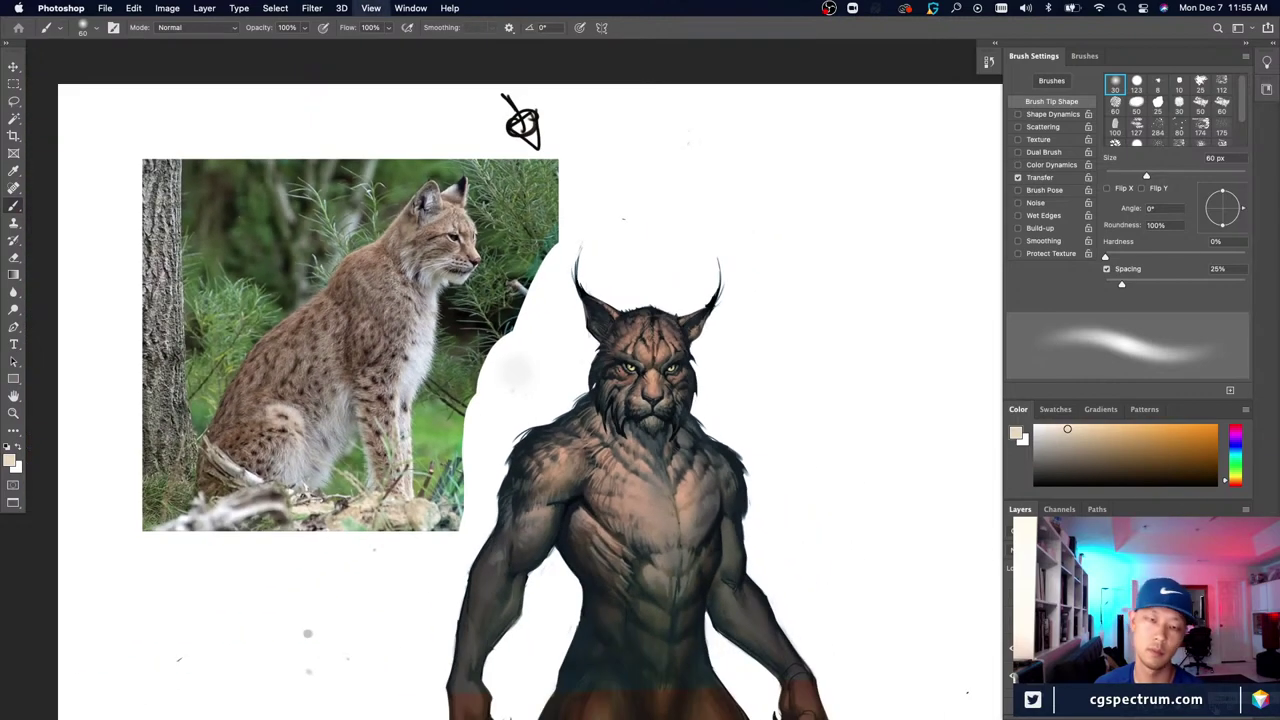
Step: Inspect the recolored face, ears and neck fur close up
key(super+equal)
key(super+equal)
key(super+equal)
key(super+equal)
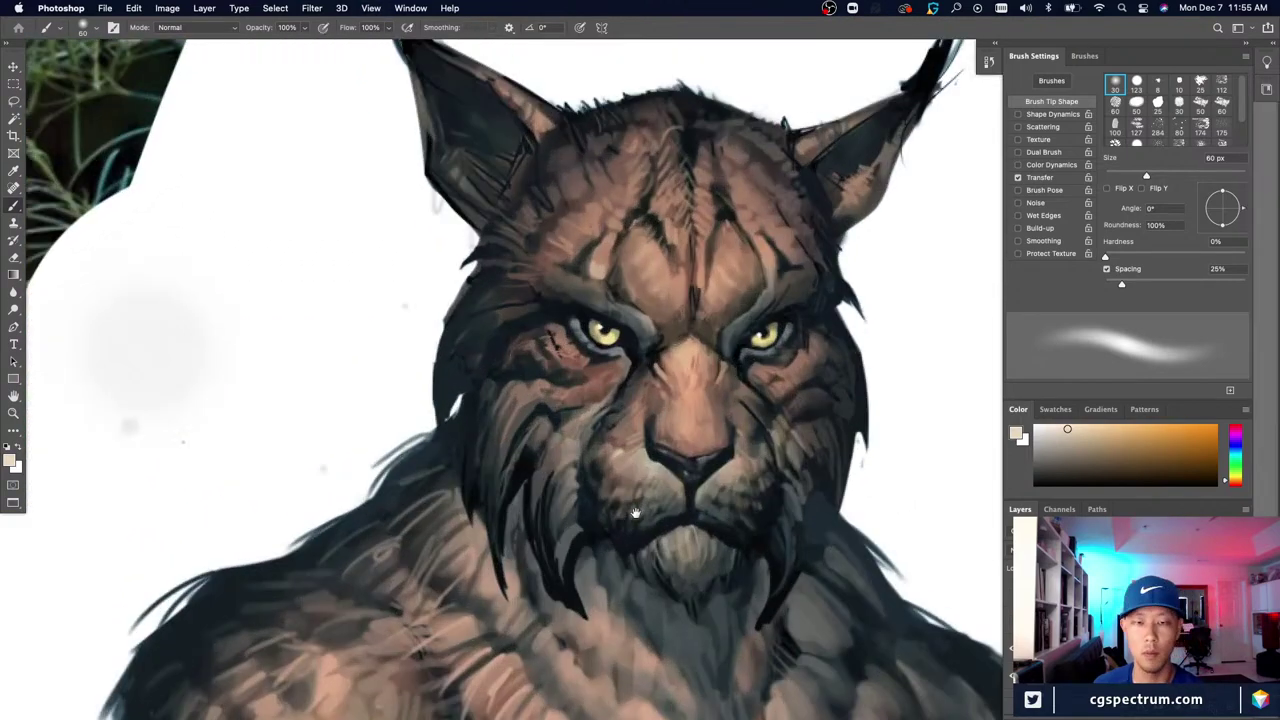
drag(634, 514, 700, 614)
key(super+minus)
key(super+minus)
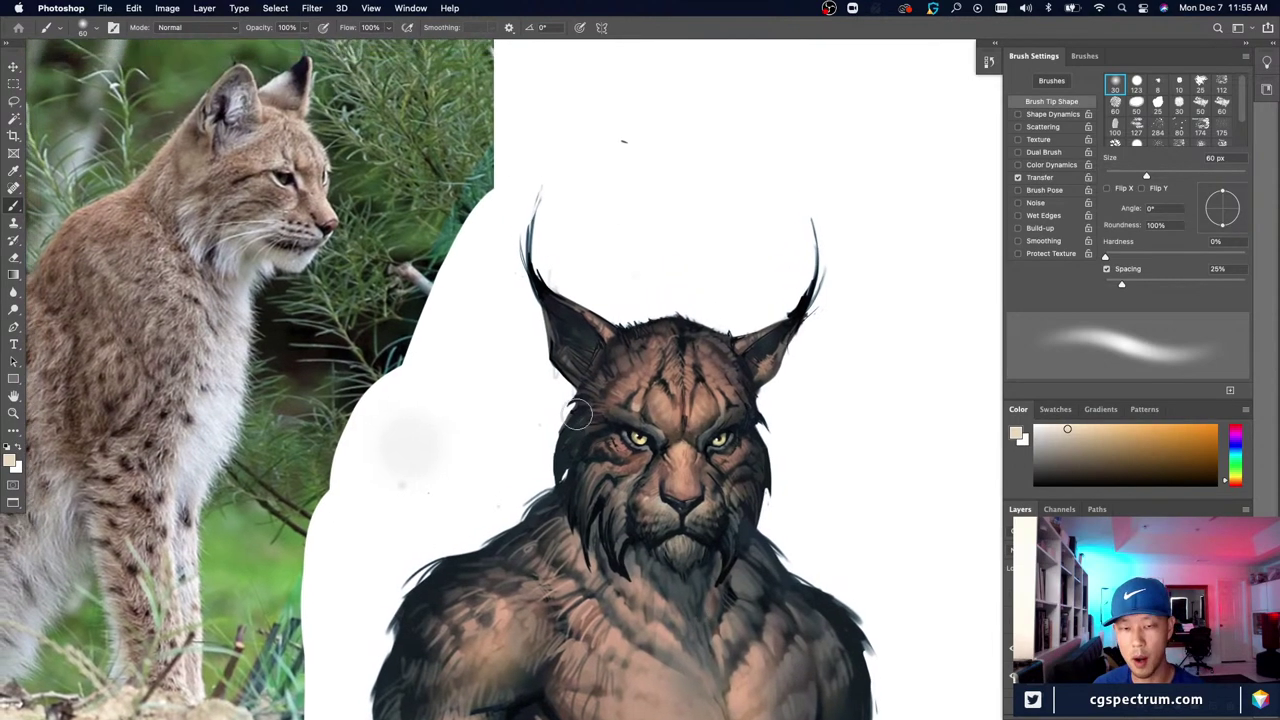
Step: Sample warm tan tones from the creature's forehead for touching up the face with the 60 px soft brush
alt+click(680, 438)
key(super+equal)
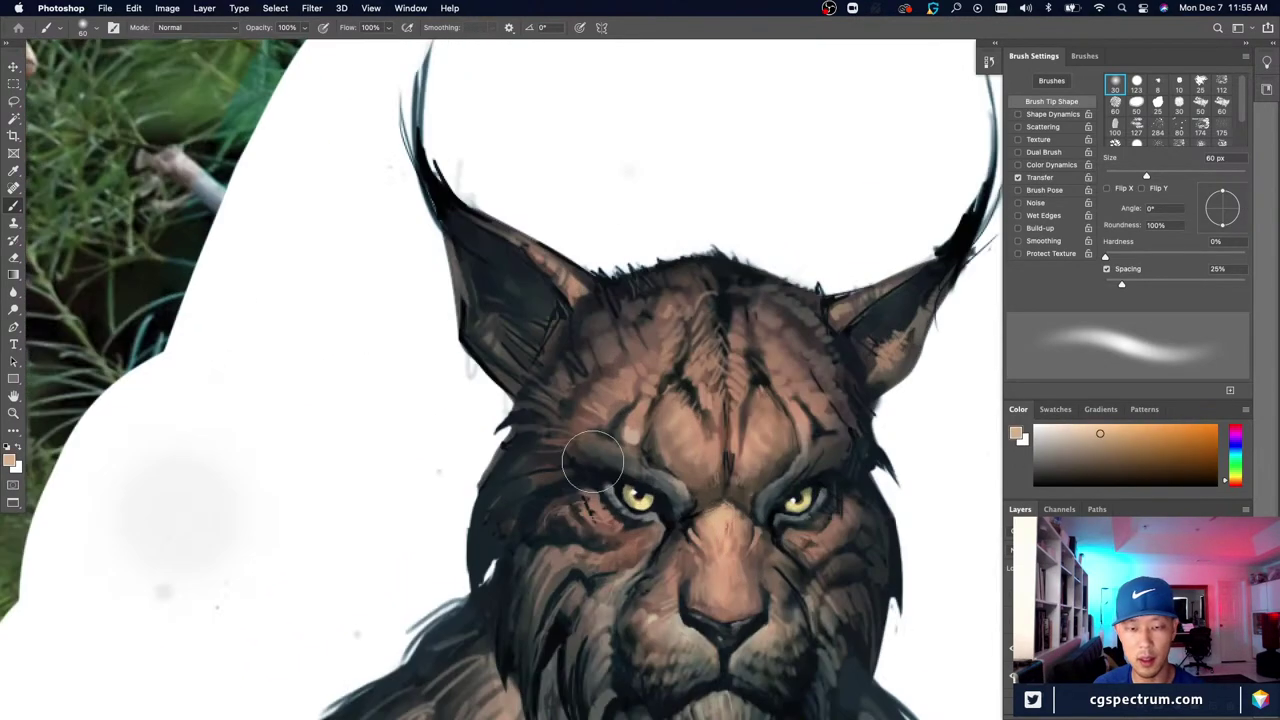
alt+click(698, 450)
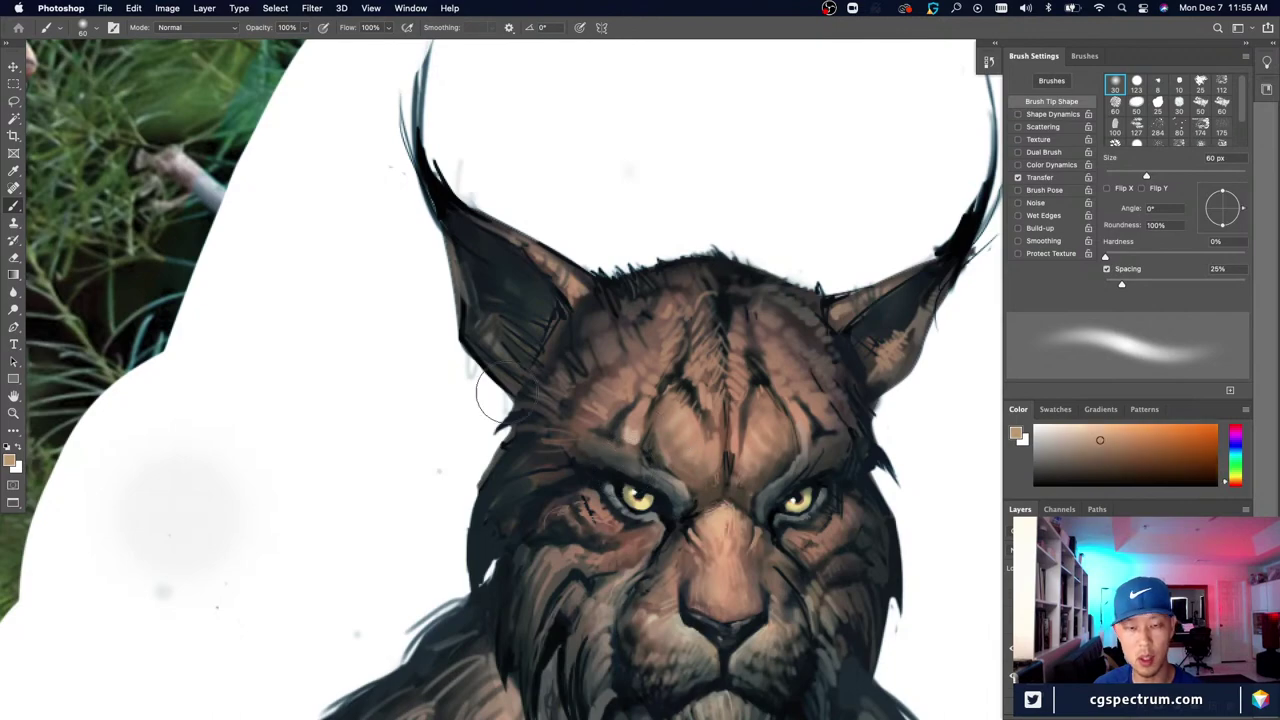
key(super+minus)
key(super+minus)
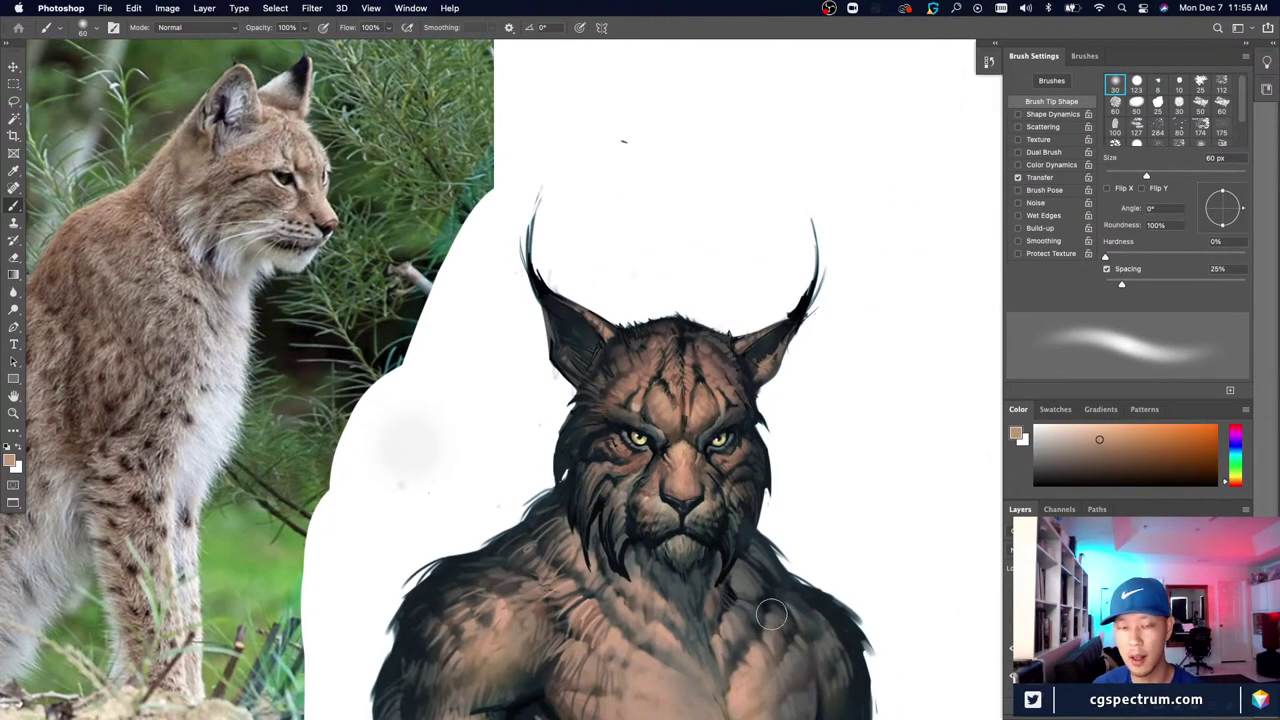
key(super+equal)
key(super+minus)
key(super+minus)
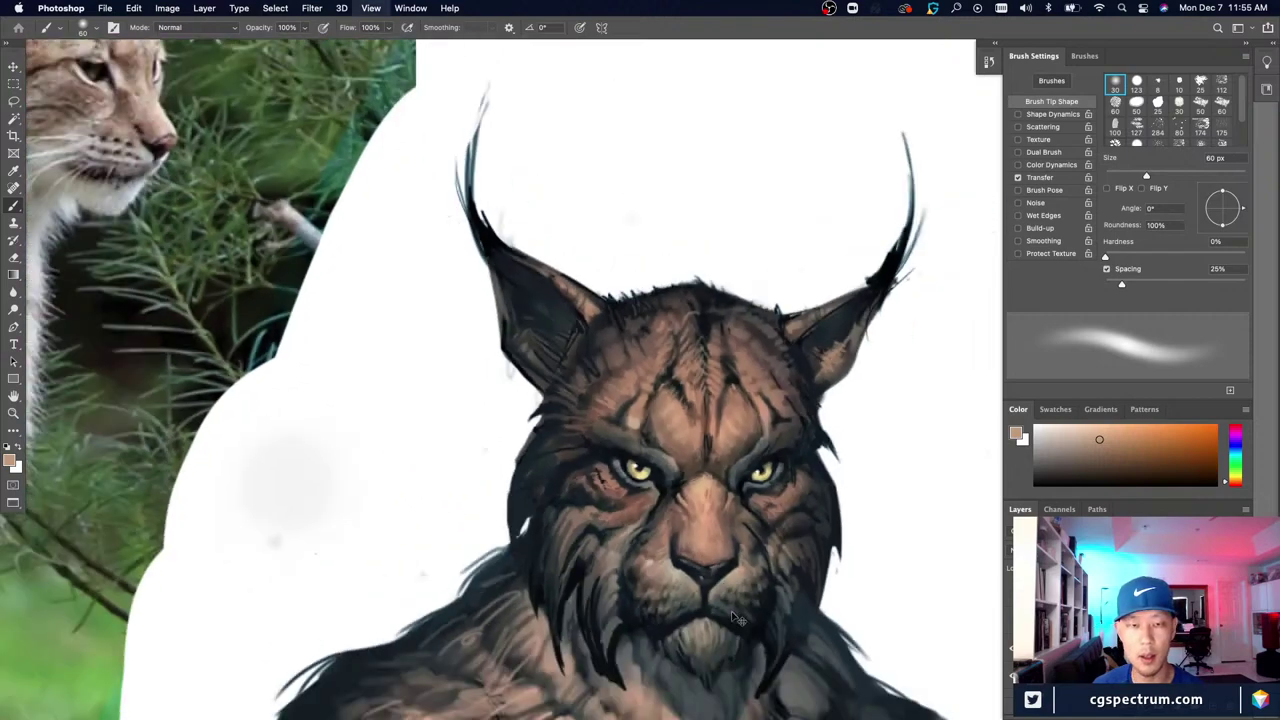
key(super+equal)
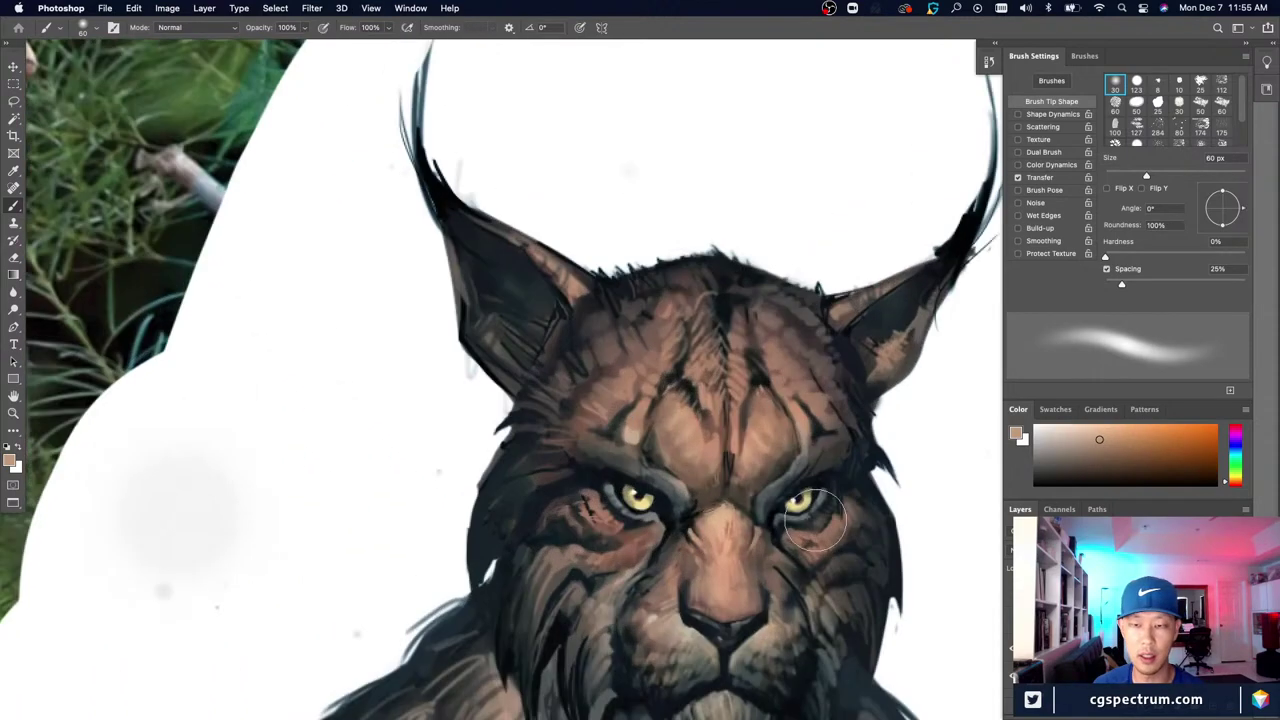
key(super+minus)
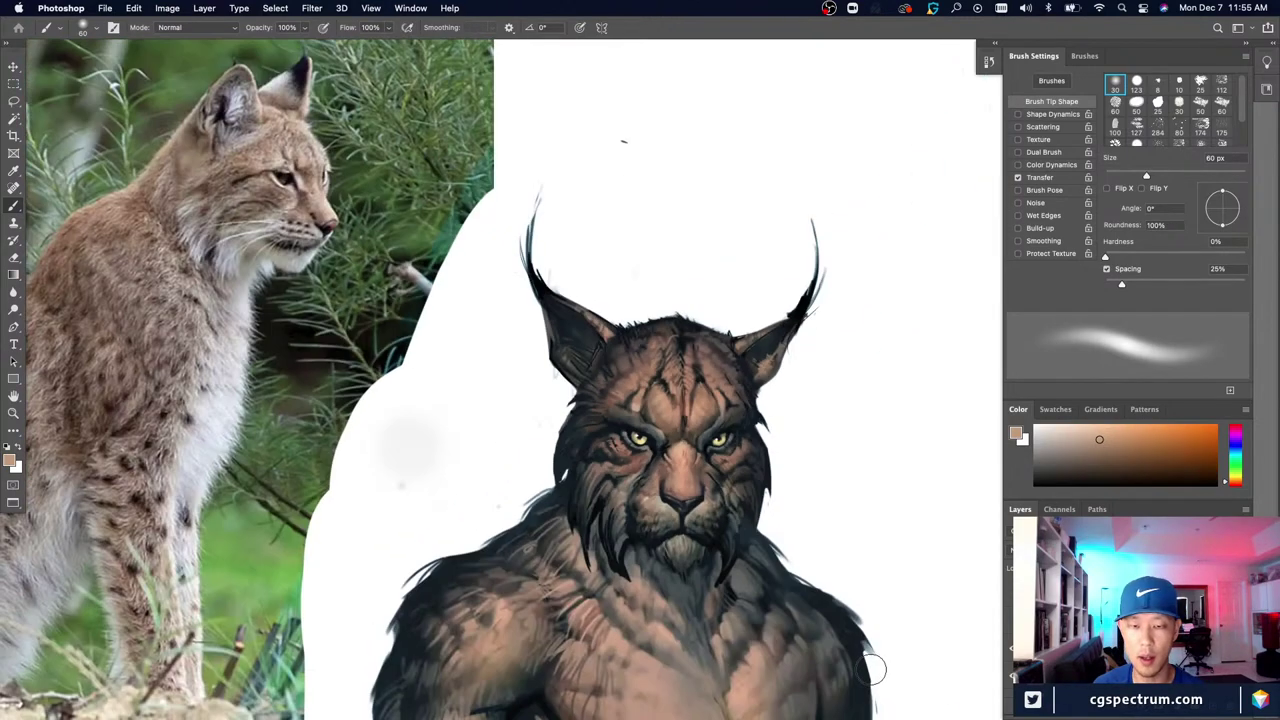
Step: Sample tan and grey fur tones from the nose and muzzle, and reduce the soft brush to 15 px
alt+click(681, 476)
key(super+equal)
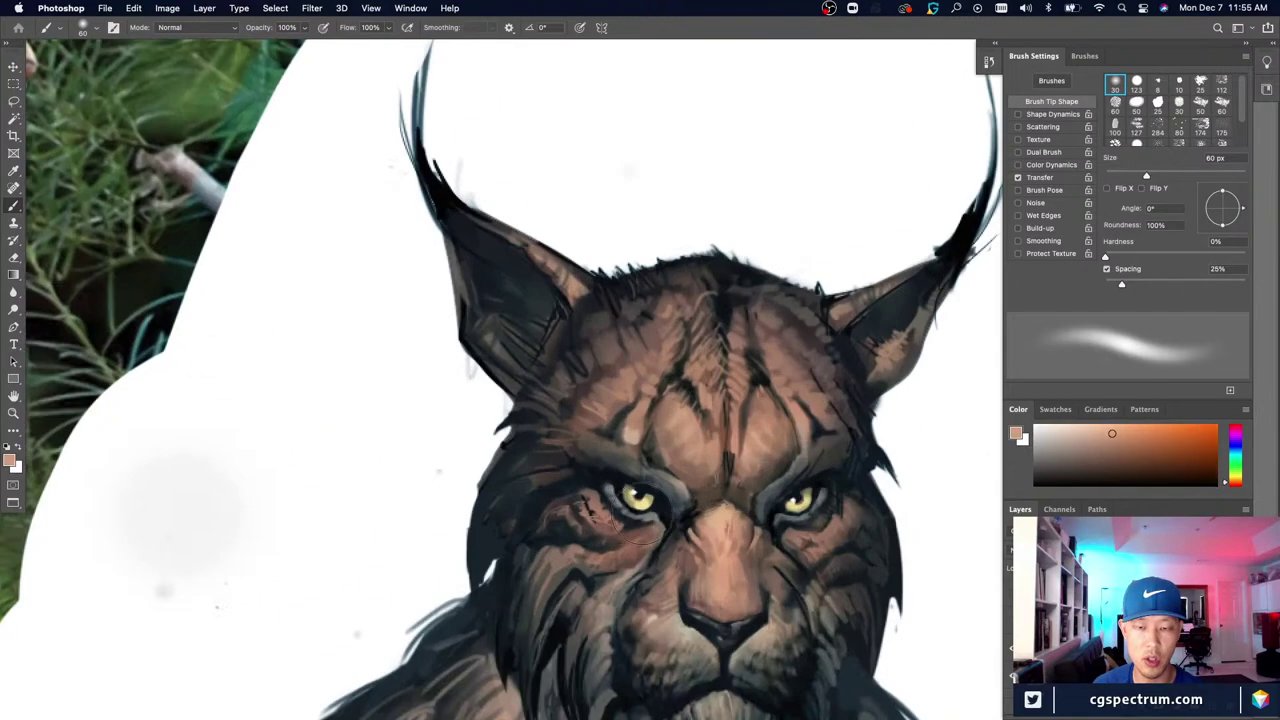
key(super+minus)
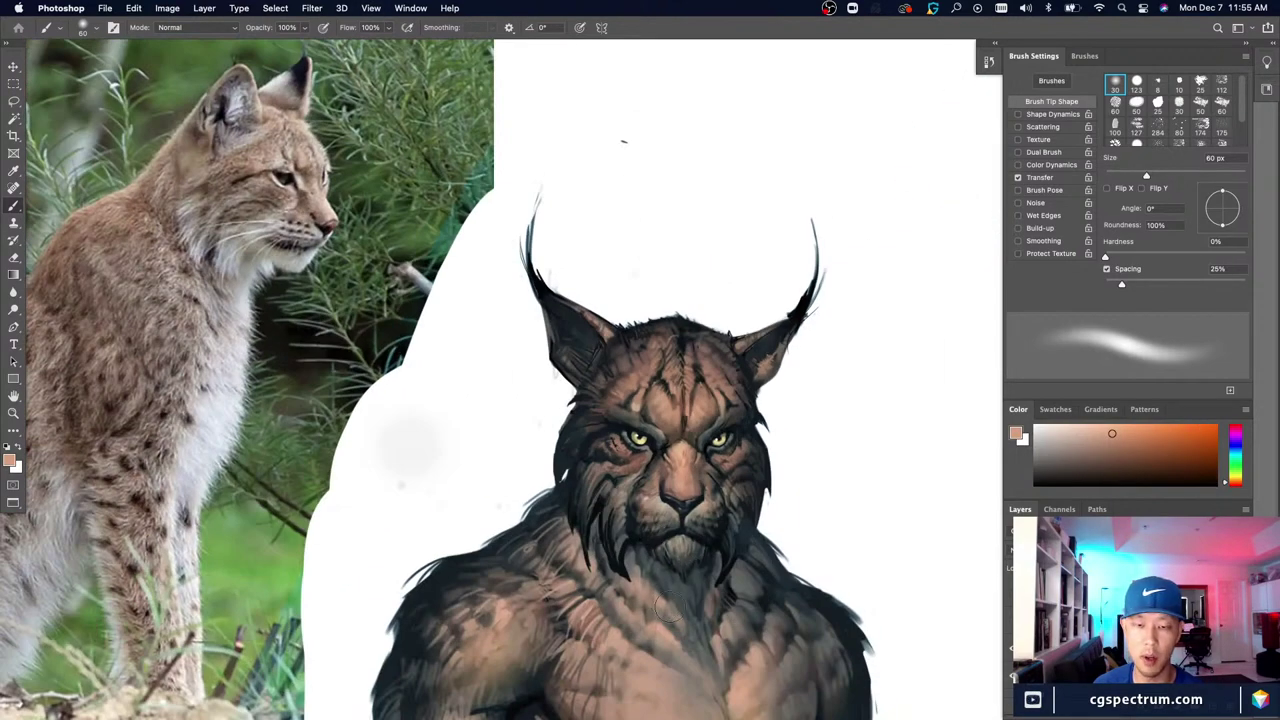
alt+click(671, 505)
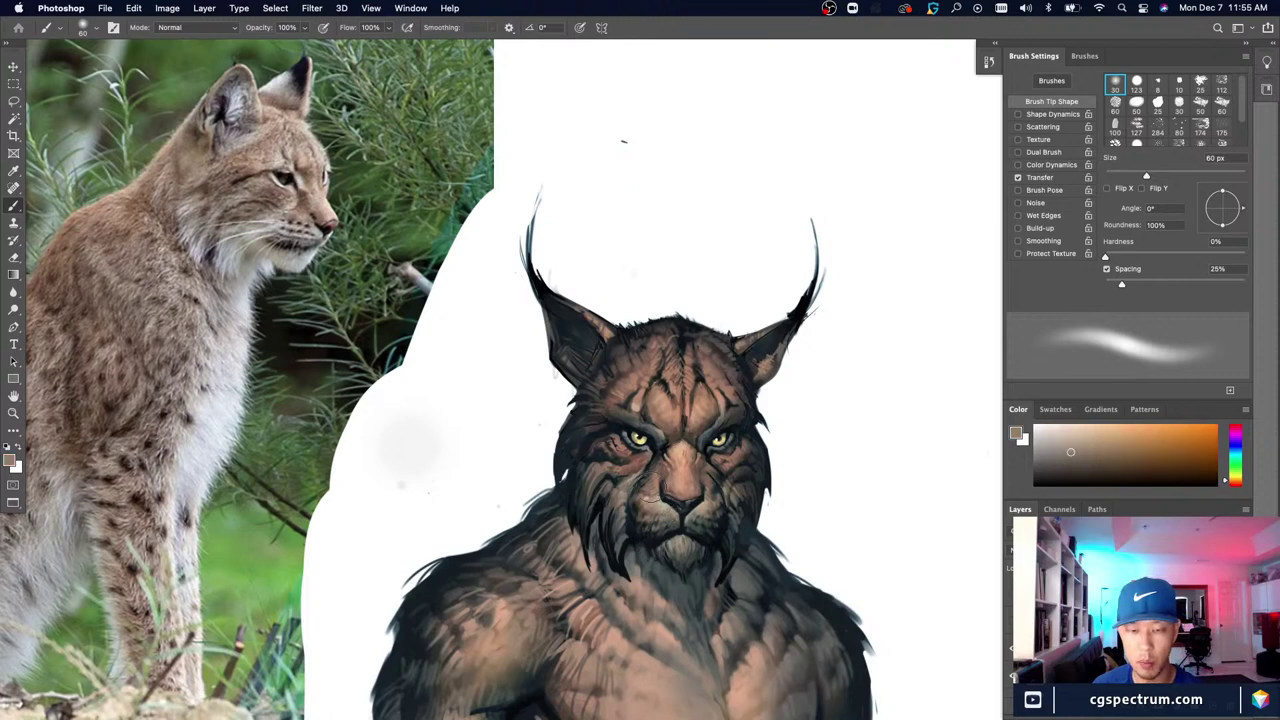
key(bracketleft)
key(bracketleft)
key(bracketleft)
key(bracketleft)
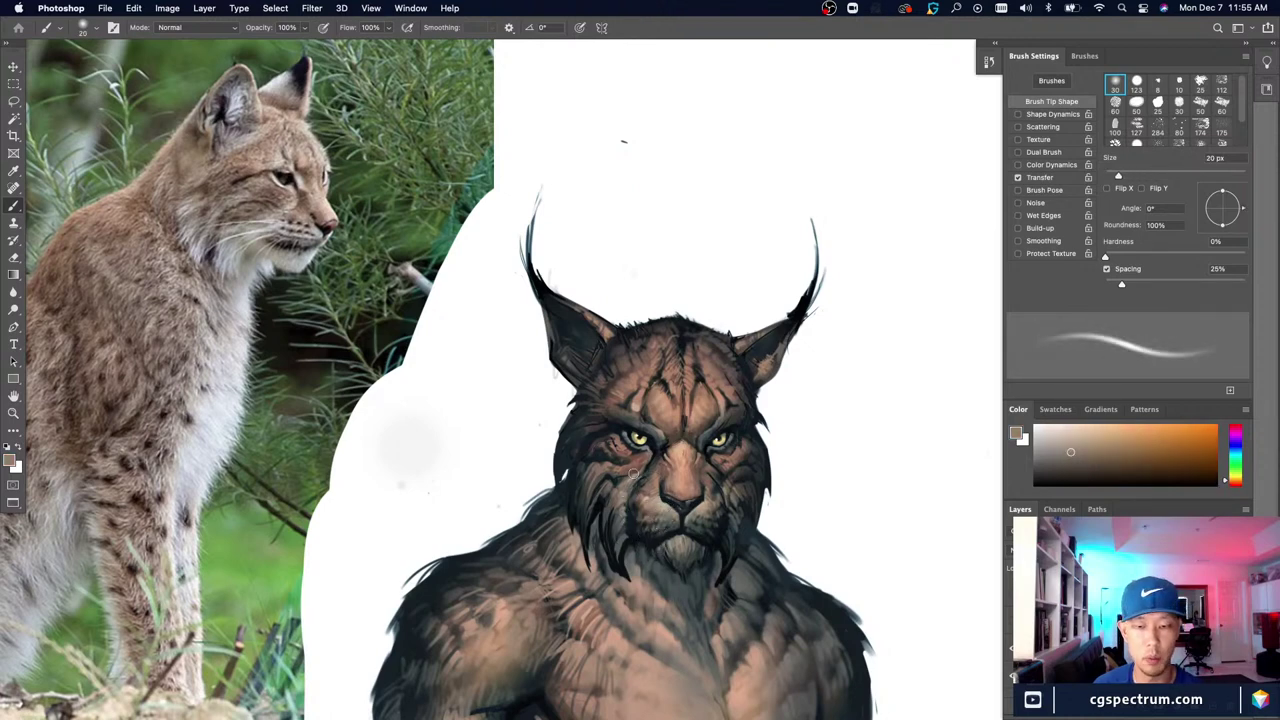
alt+click(657, 497)
key(bracketleft)
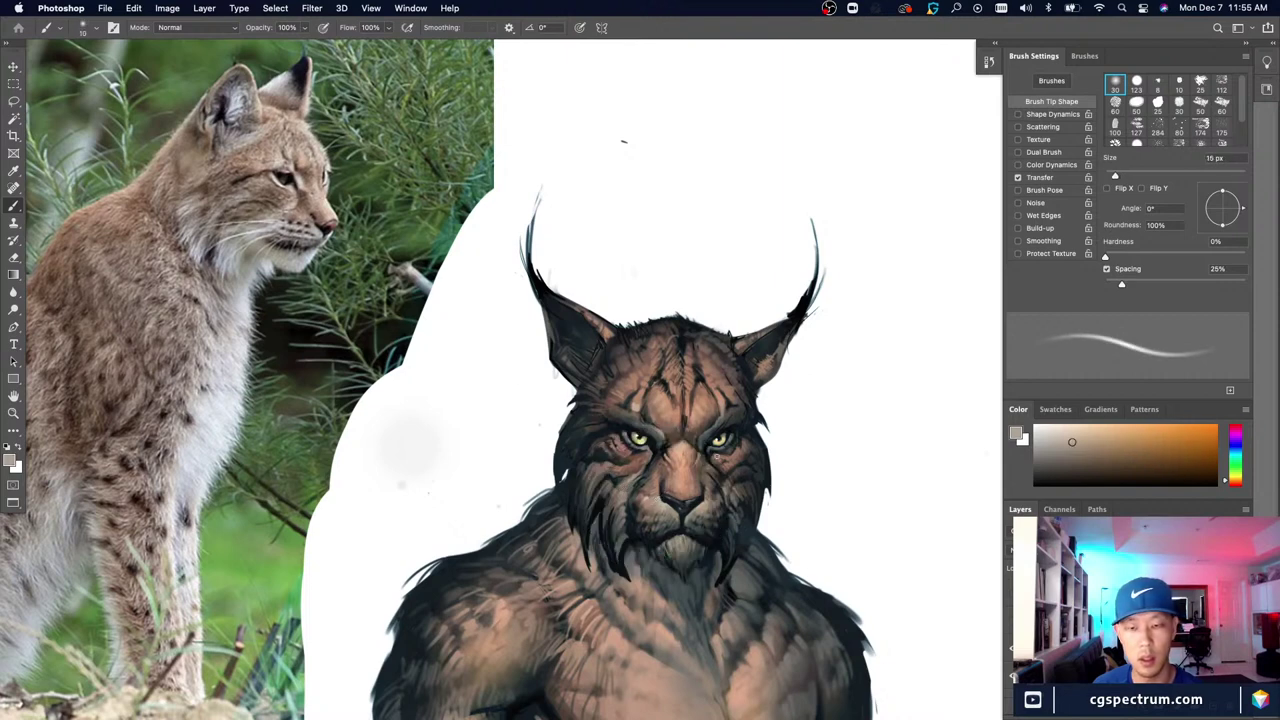
Step: Switch to the hard round brush with Shape Dynamics enabled and pick a pale cream color
click(1136, 85)
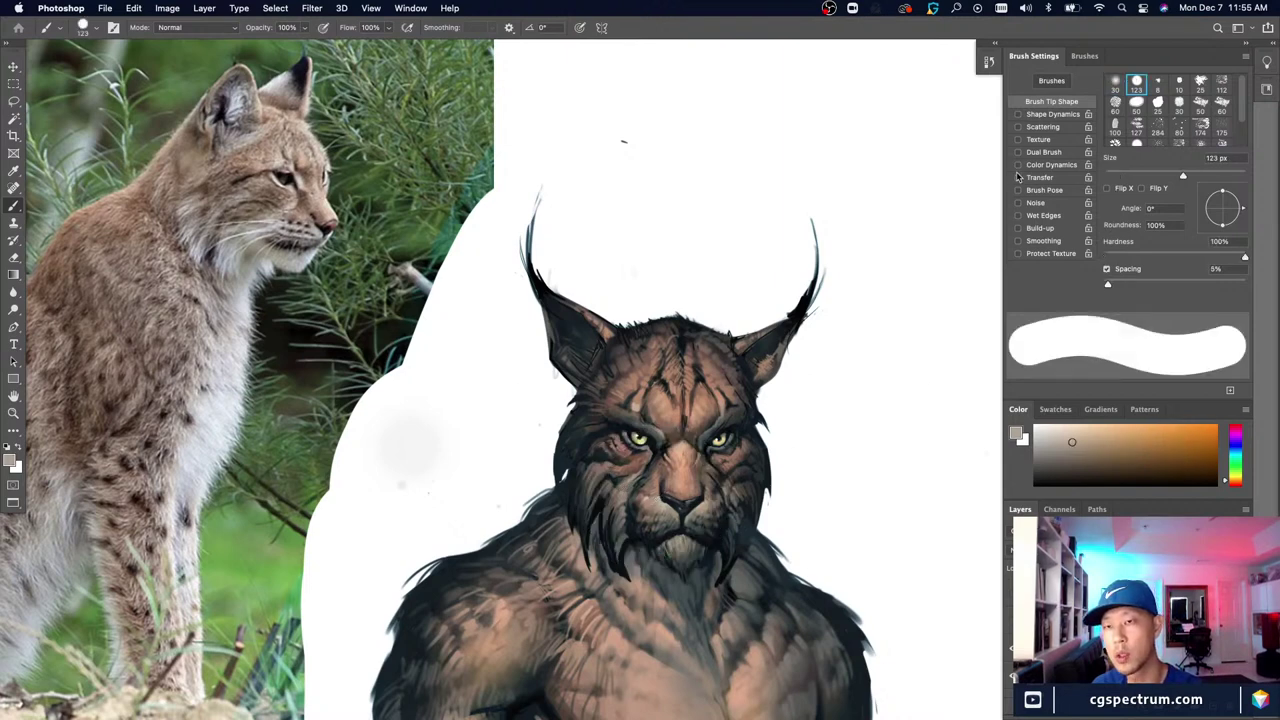
alt+click(796, 490)
key(bracketleft)
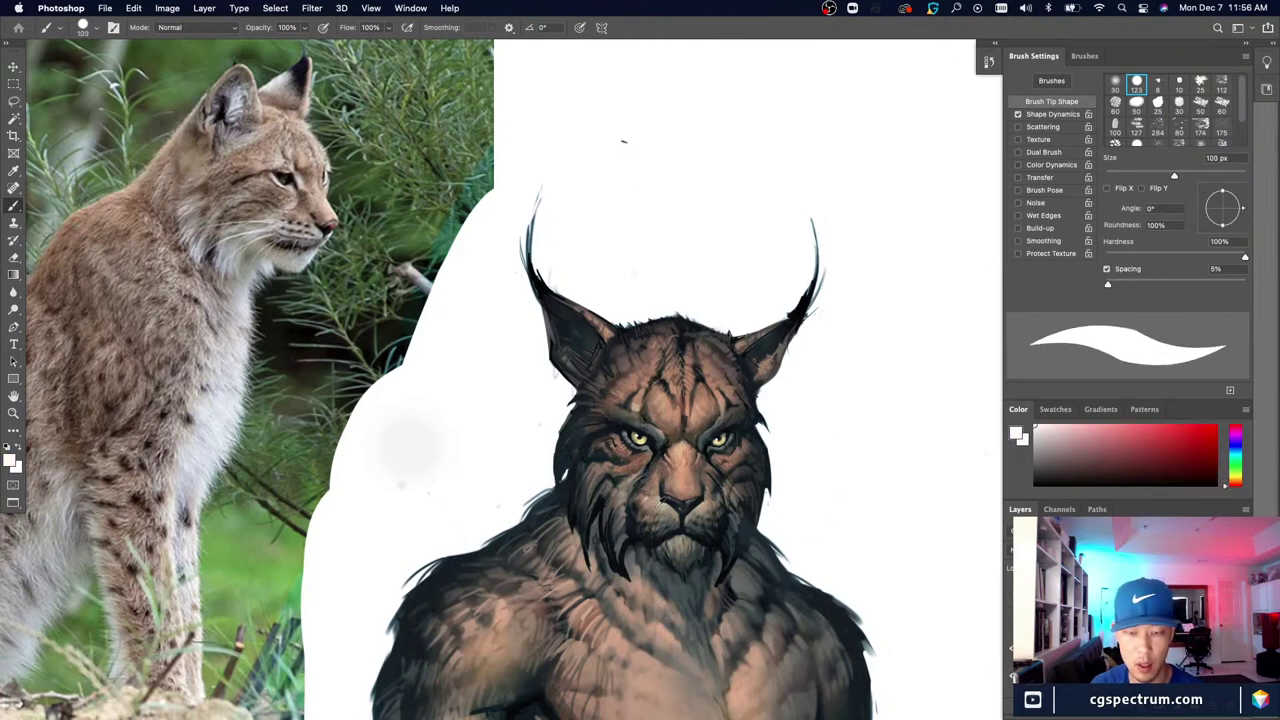
alt+click(666, 503)
click(1049, 426)
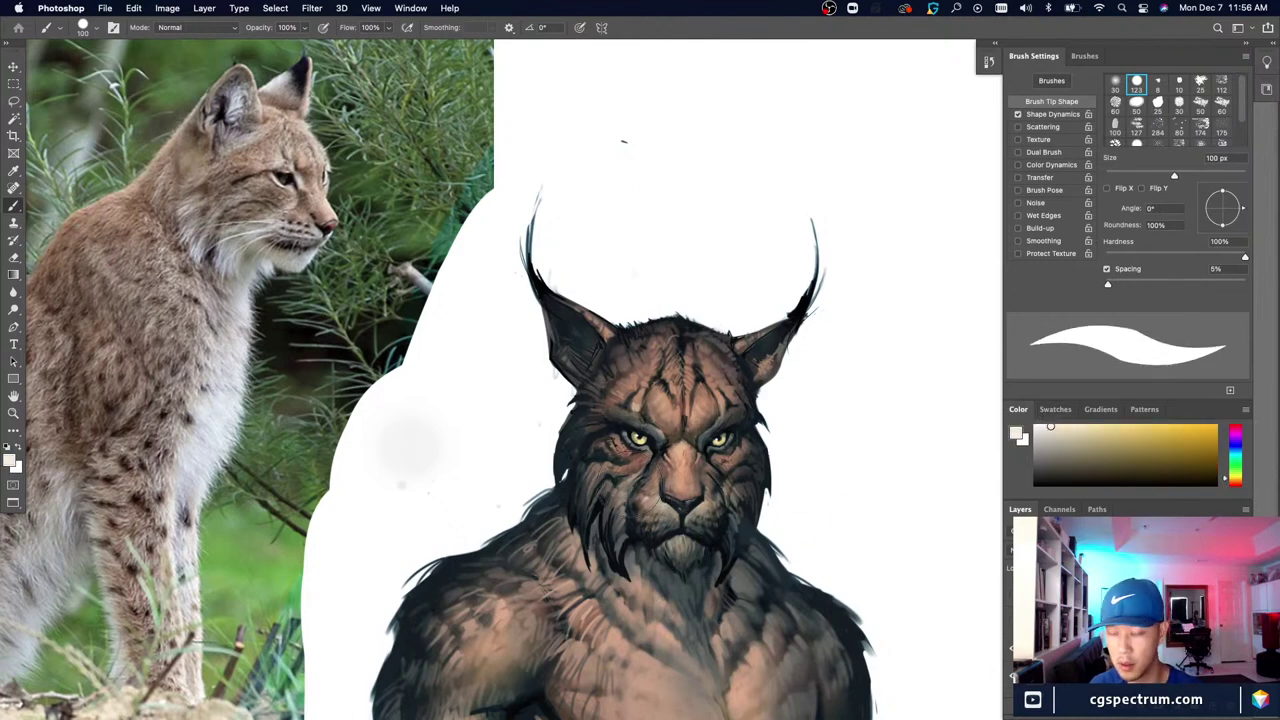
Step: Paint thin cream whiskers sweeping outward from both sides of the muzzle, reducing the hard brush to 1 px
key(bracketleft)
key(bracketleft)
key(bracketleft)
key(bracketleft)
key(bracketleft)
key(bracketleft)
key(bracketleft)
key(bracketleft)
key(bracketleft)
key(bracketleft)
key(bracketleft)
key(bracketleft)
key(bracketleft)
key(bracketleft)
key(bracketleft)
key(bracketleft)
key(bracketleft)
key(bracketleft)
key(bracketleft)
key(bracketleft)
key(bracketleft)
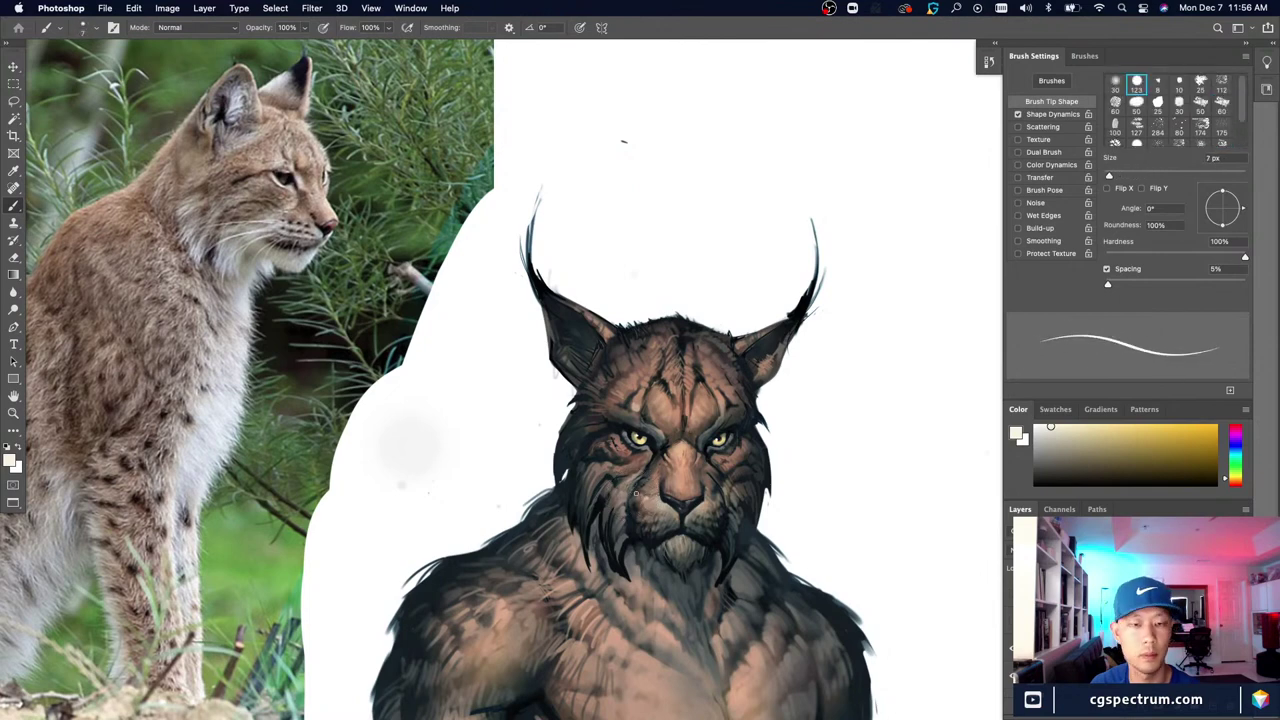
mouse_move(565, 500)
mouse_down()
mouse_move(644, 509)
mouse_move(548, 530)
mouse_up()
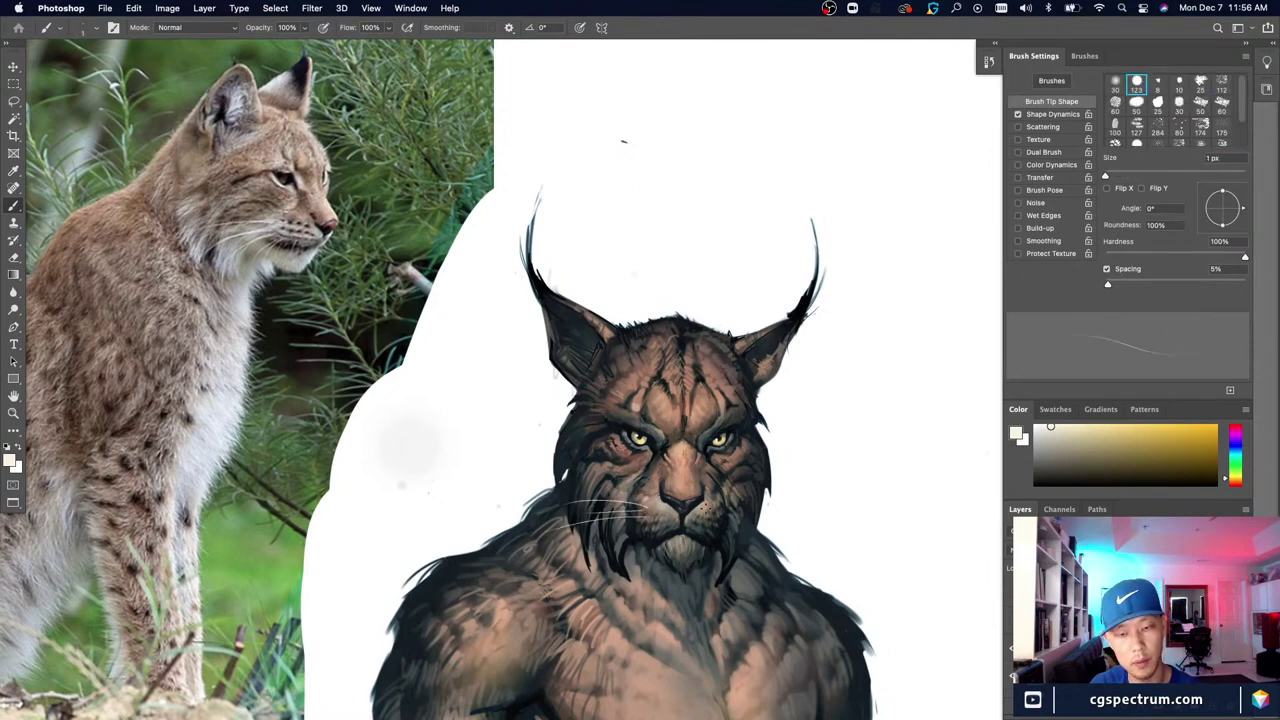
mouse_move(704, 516)
mouse_down()
mouse_move(757, 520)
mouse_move(770, 538)
mouse_up()
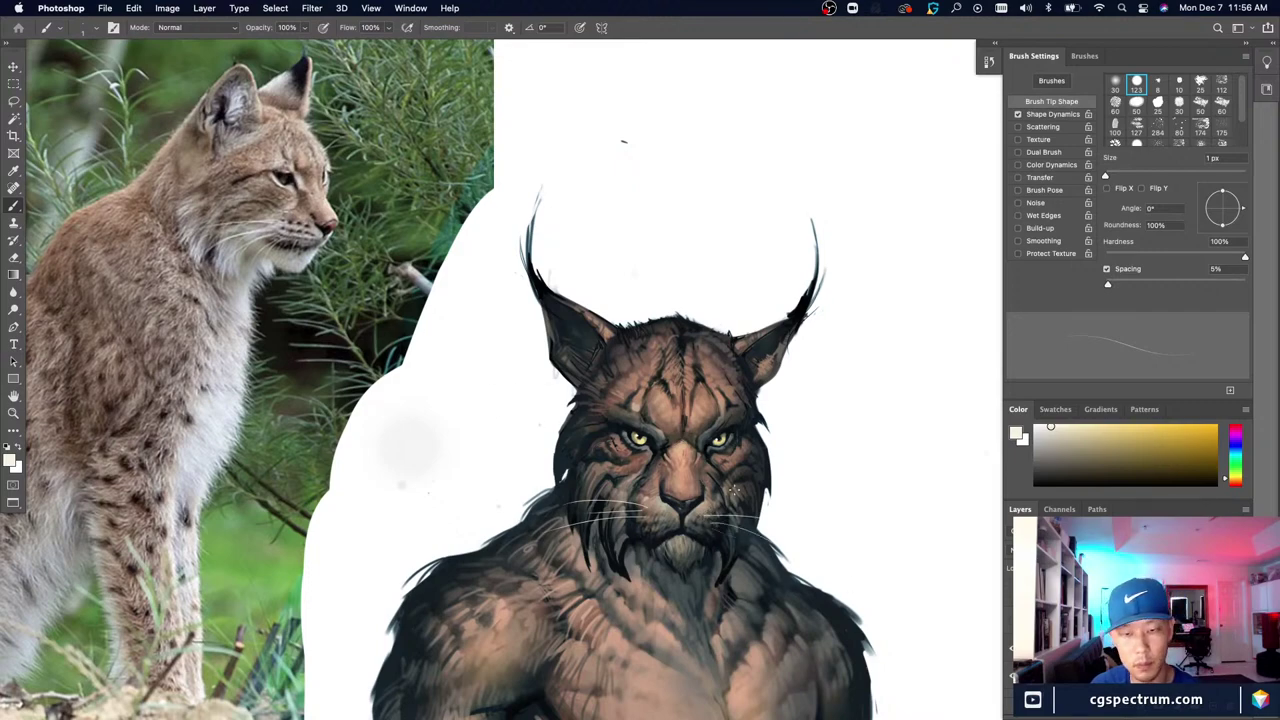
Step: Sample a warm tan from the creature's forehead and lighten it to a pale peach
key(super+plus)
key(super+minus)
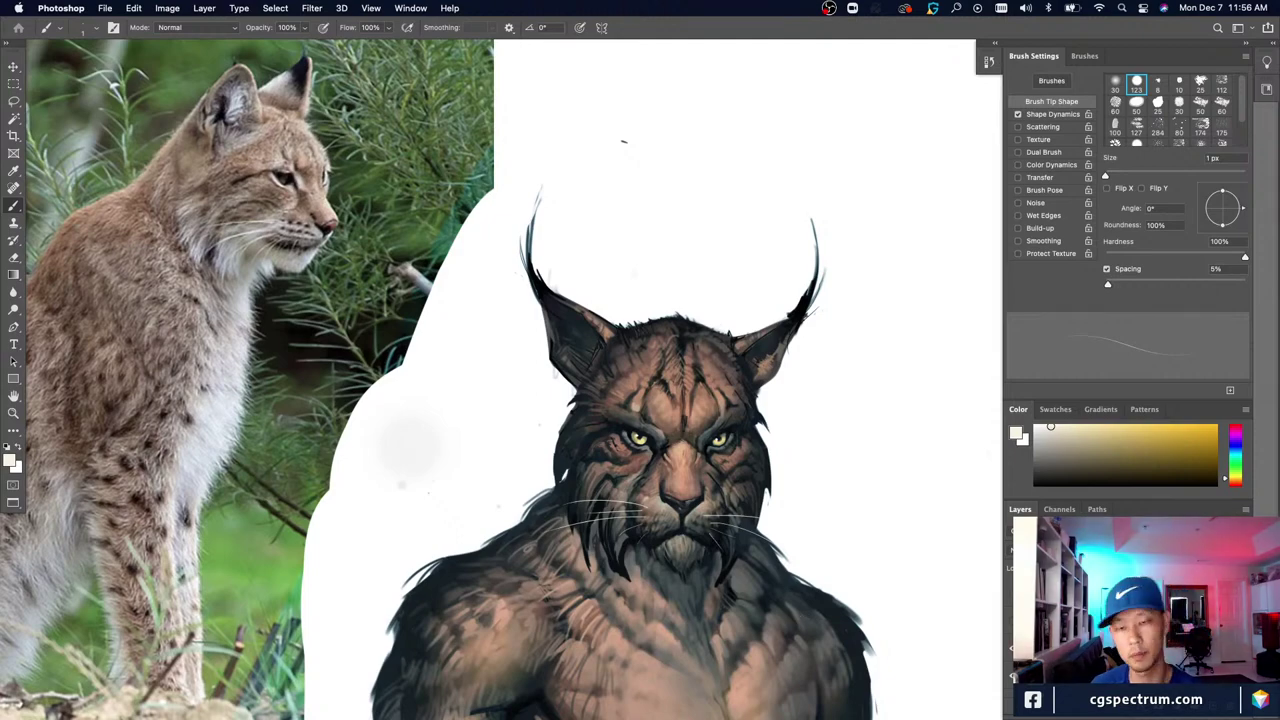
key(super+minus)
key(super+plus)
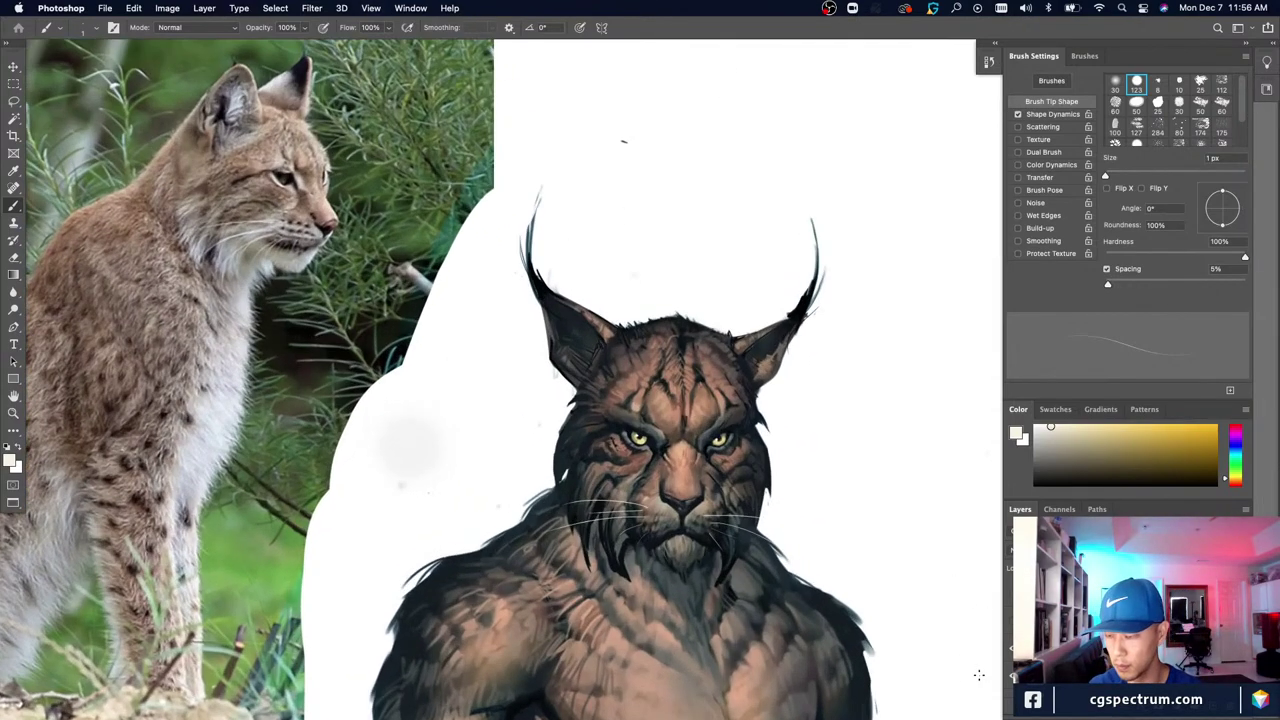
scroll(641, 340, up, 3)
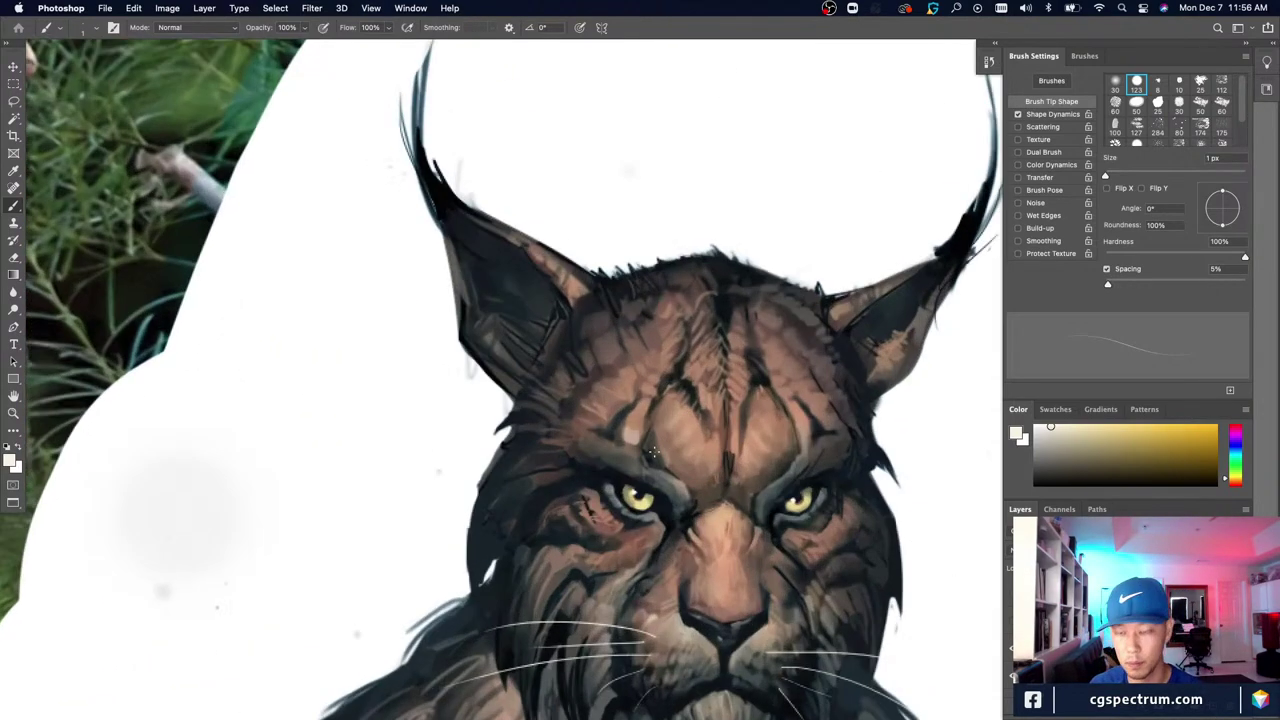
alt+click(698, 452)
scroll(698, 452, down, 3)
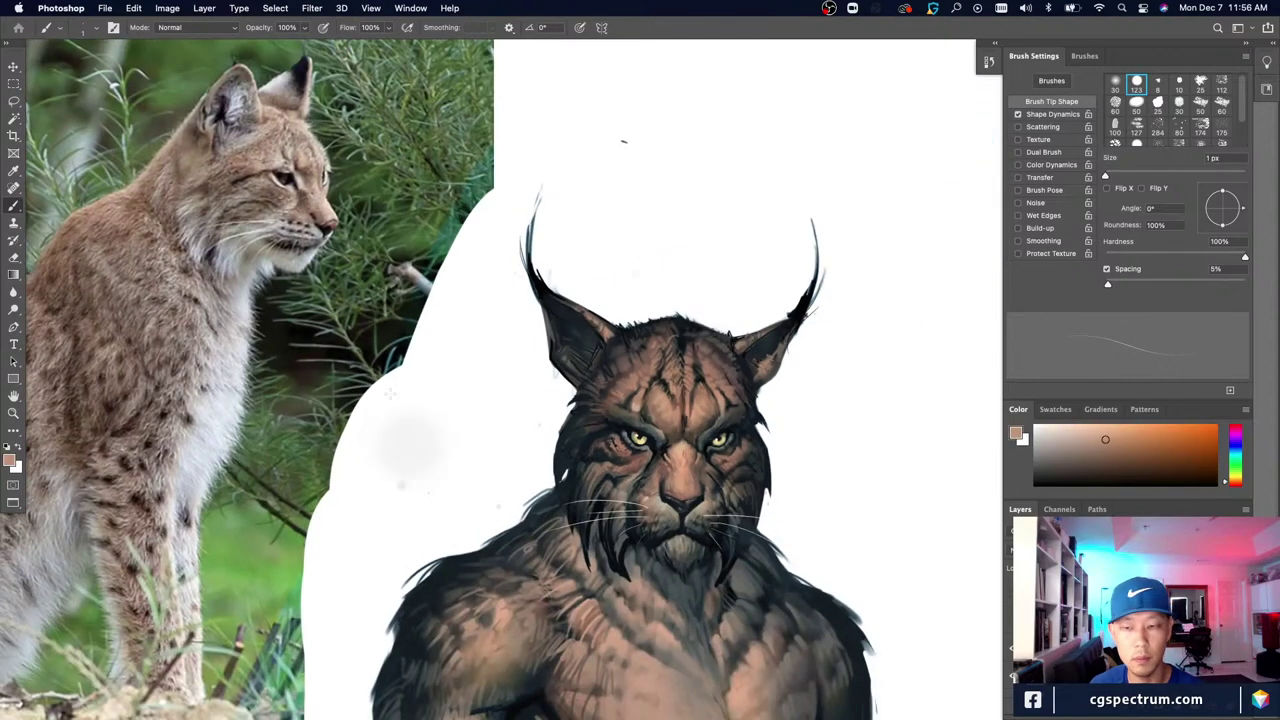
drag(1069, 430, 1079, 428)
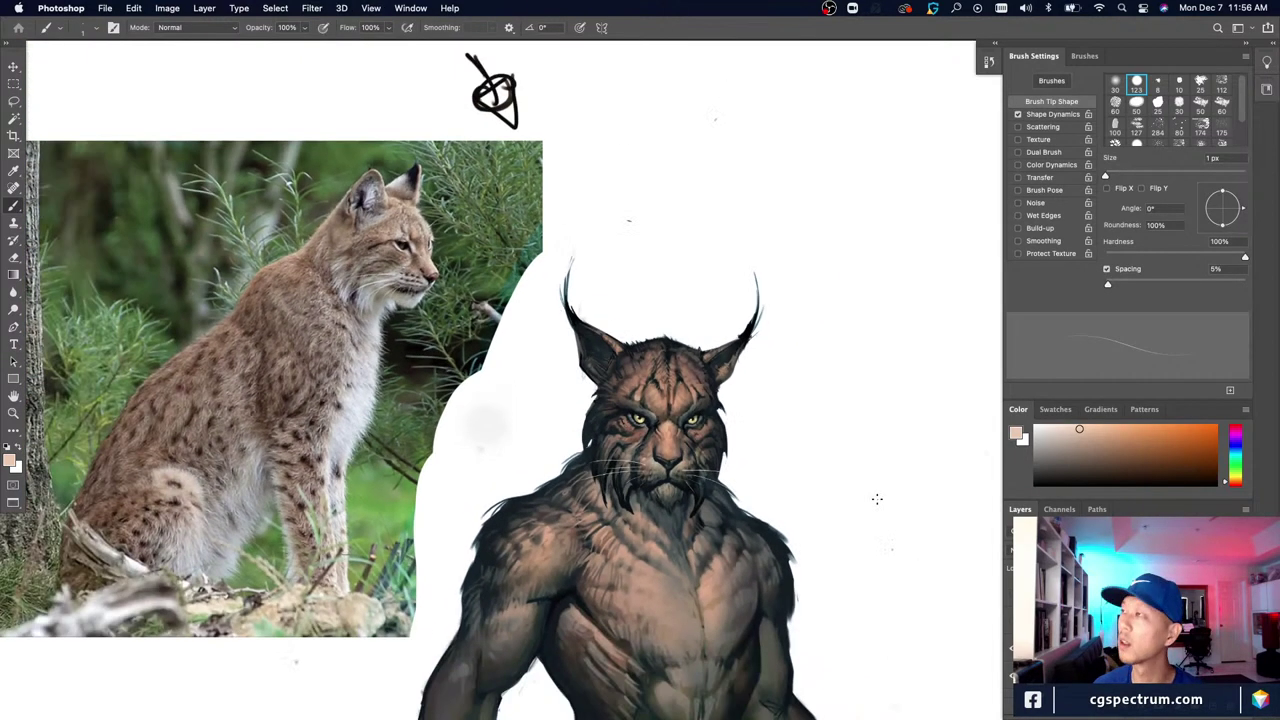
Step: Examine the whiskered face at several zoom levels beside the lynx reference, sampling a dark blue-black from the fur below the ear
key(super+plus)
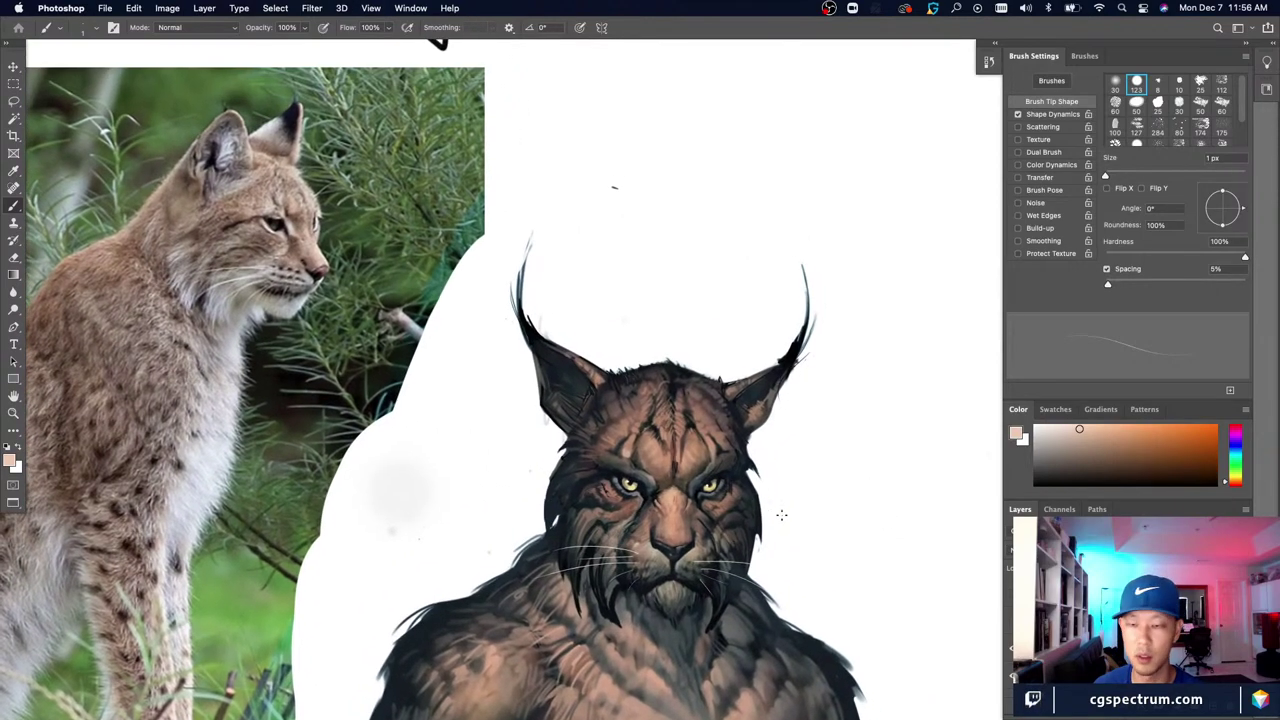
alt+click(750, 425)
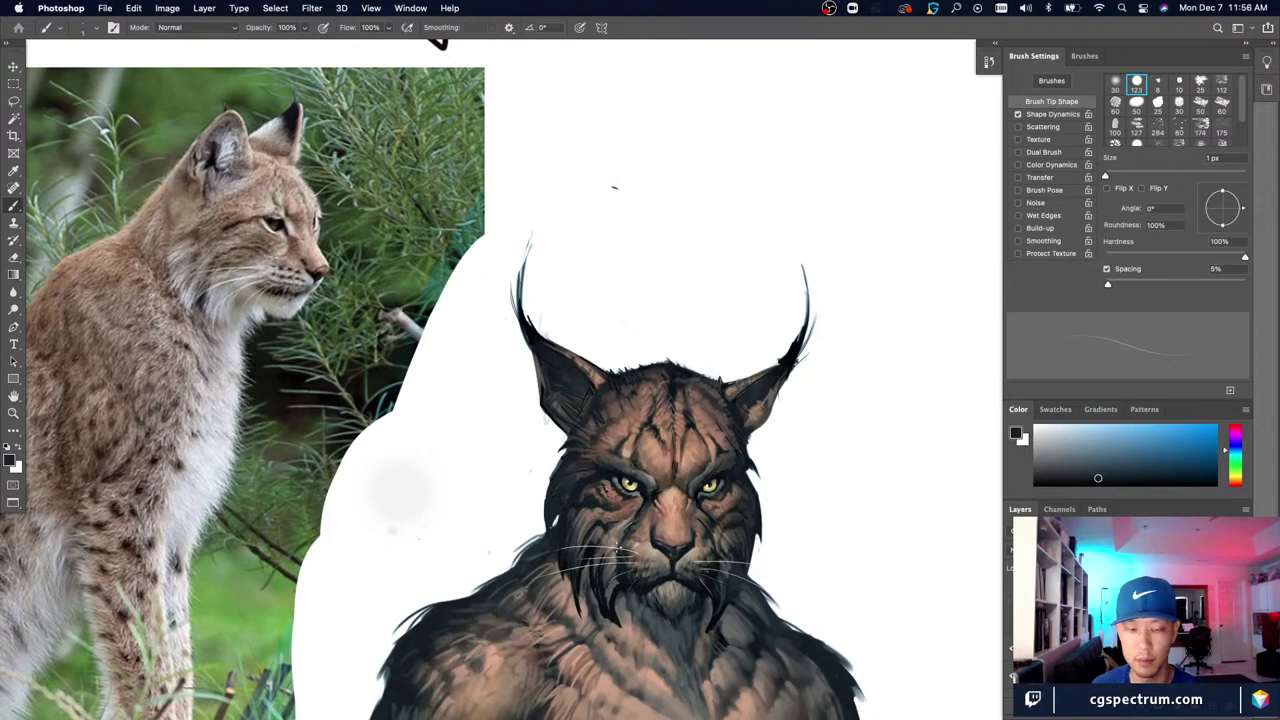
scroll(630, 590, down, 2)
scroll(671, 603, down, 1)
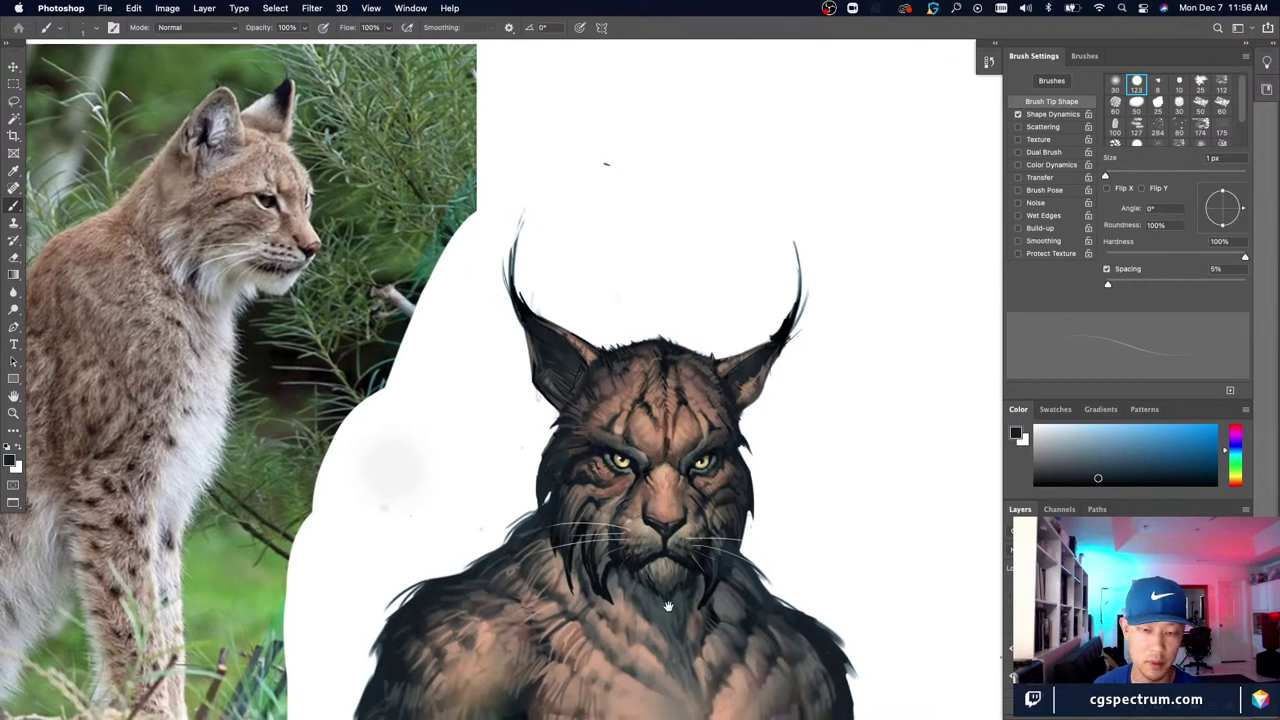
key(super+plus)
key(super+plus)
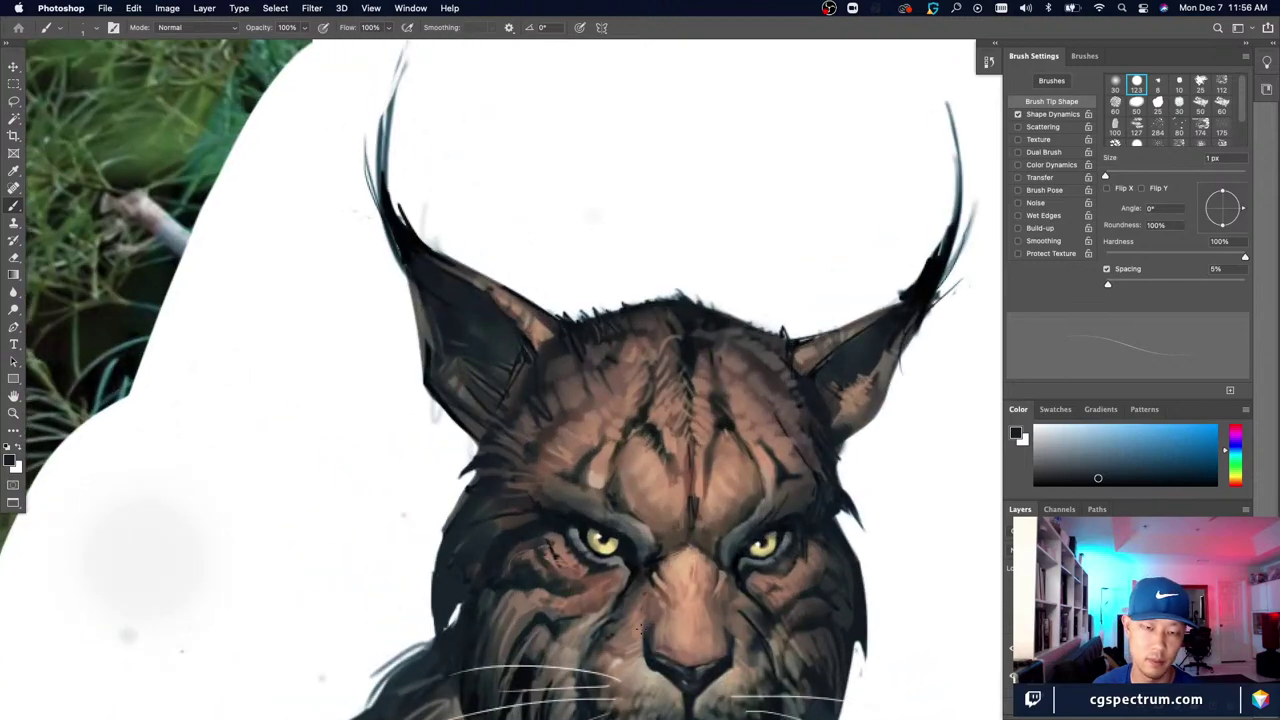
key(super+minus)
key(super+minus)
key(super+plus)
key(super+plus)
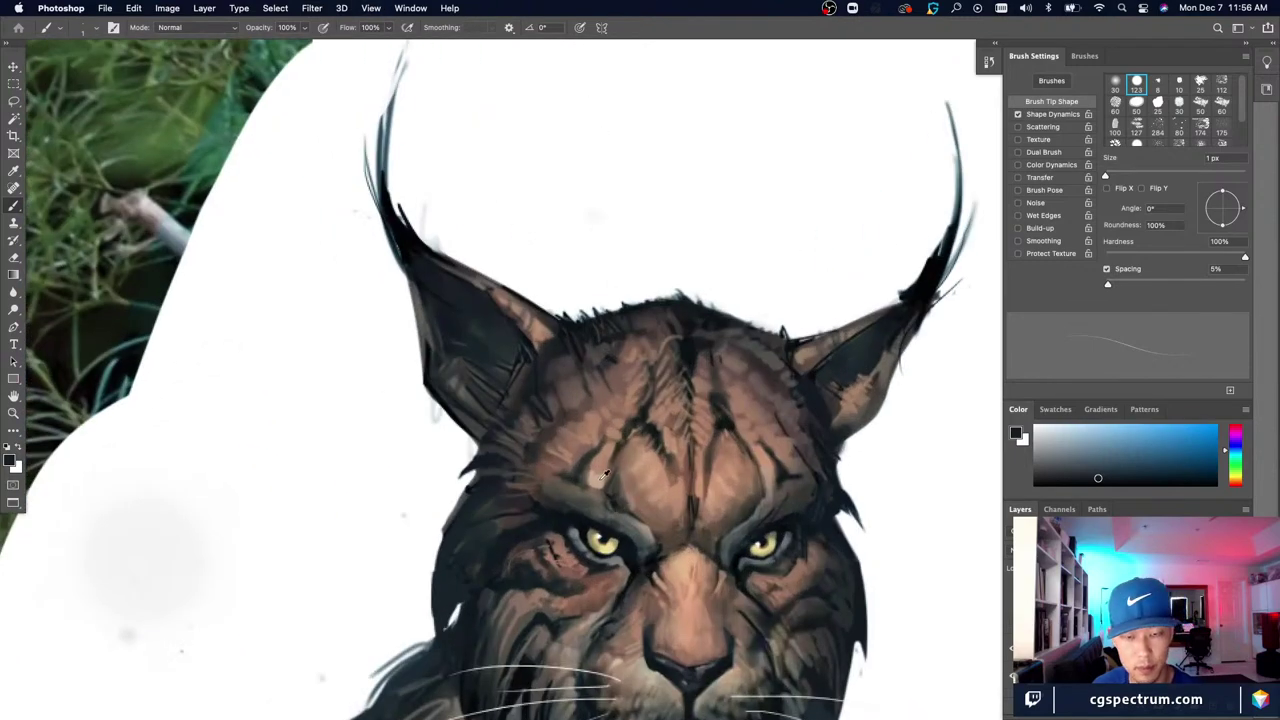
Step: Sample the pale highlight above the brow and paint short fur highlights on both sides of the lower forehead with the 2 px brush
alt+click(604, 474)
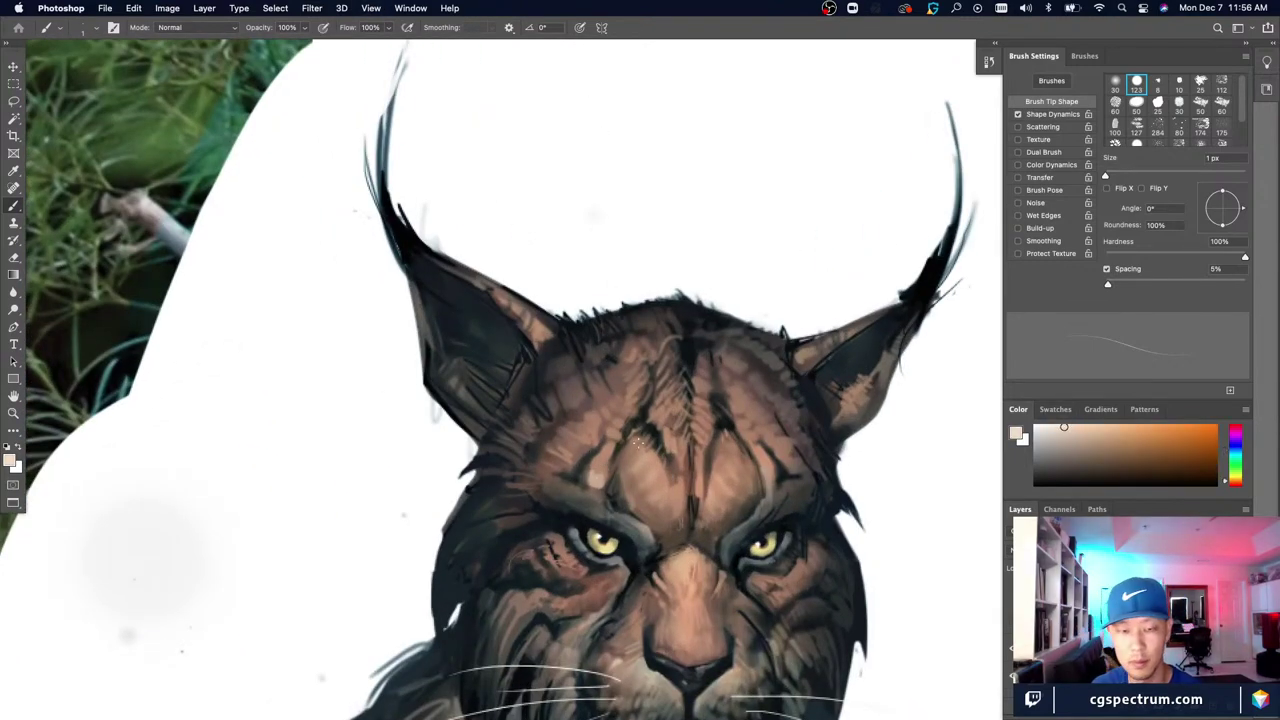
key(bracketright)
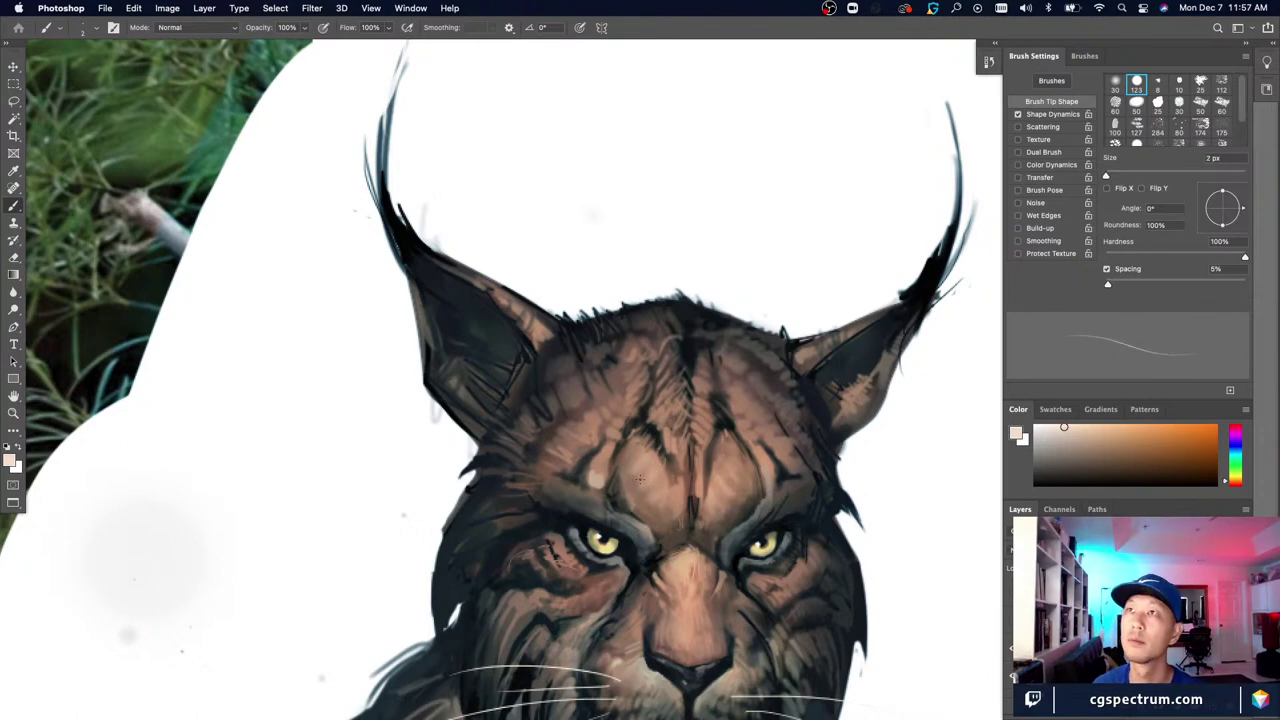
key(Tab)
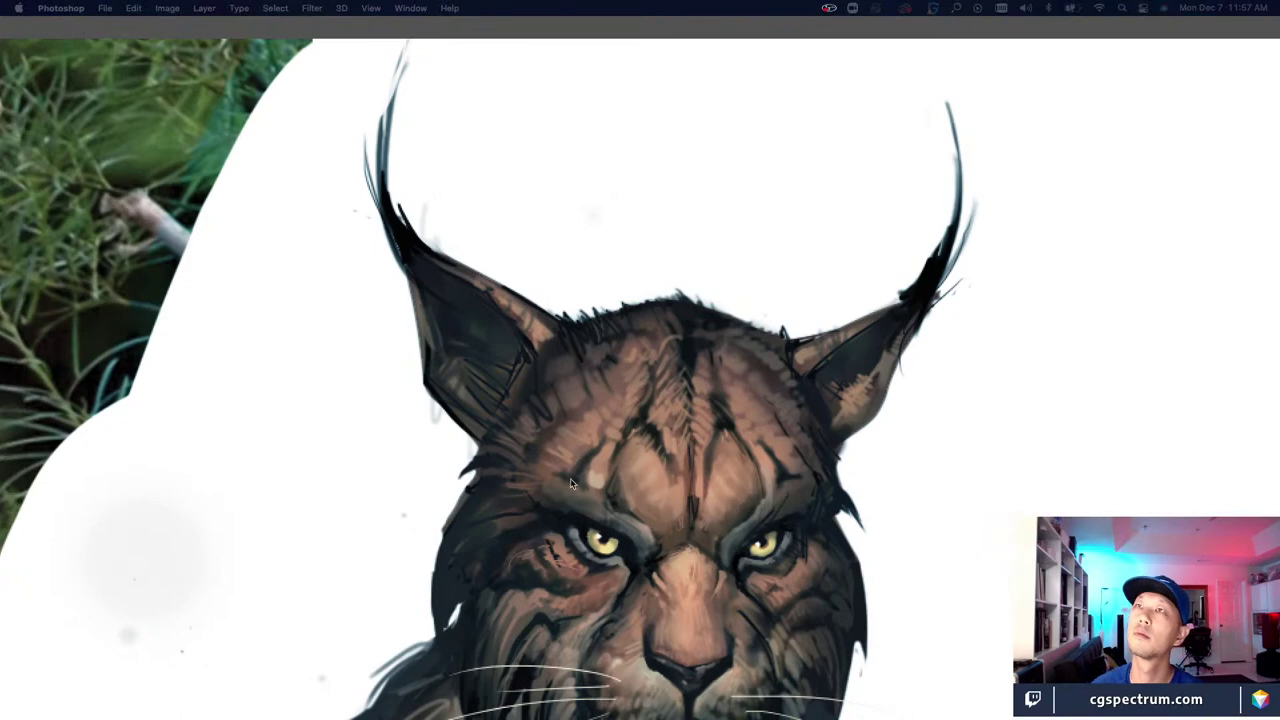
key(Tab)
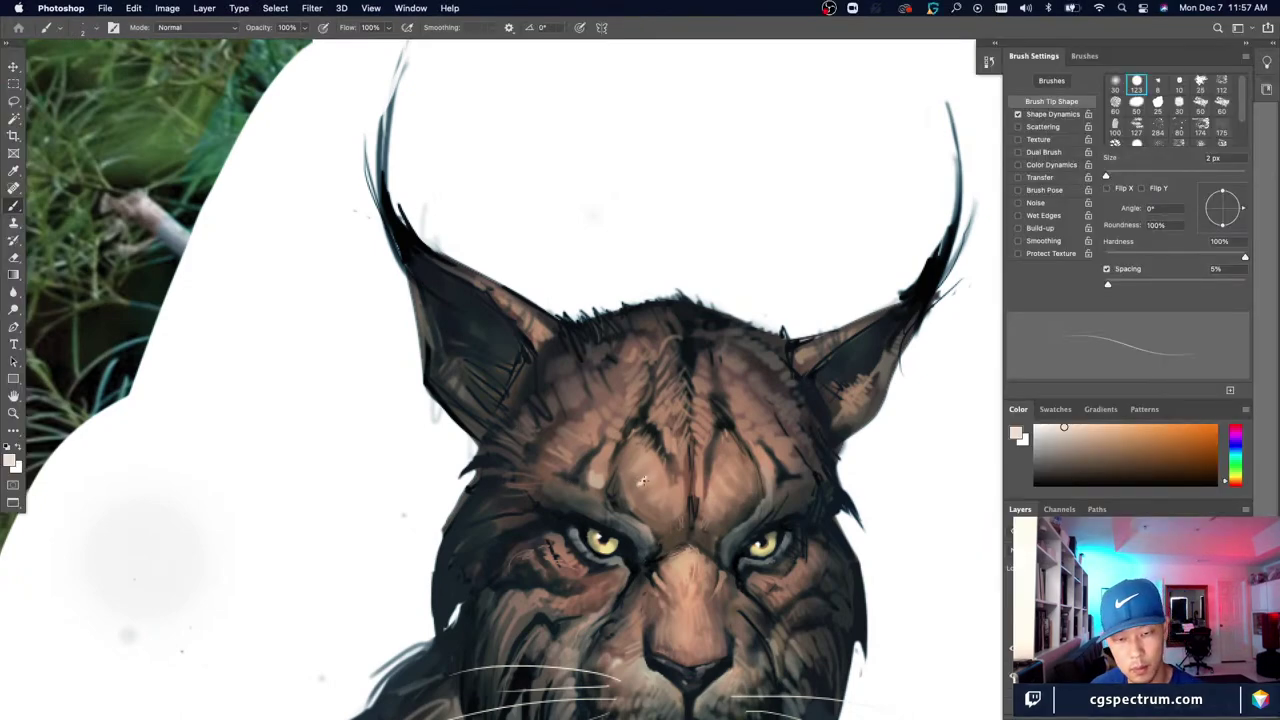
mouse_move(650, 482)
mouse_down()
mouse_move(678, 495)
mouse_move(638, 480)
mouse_up()
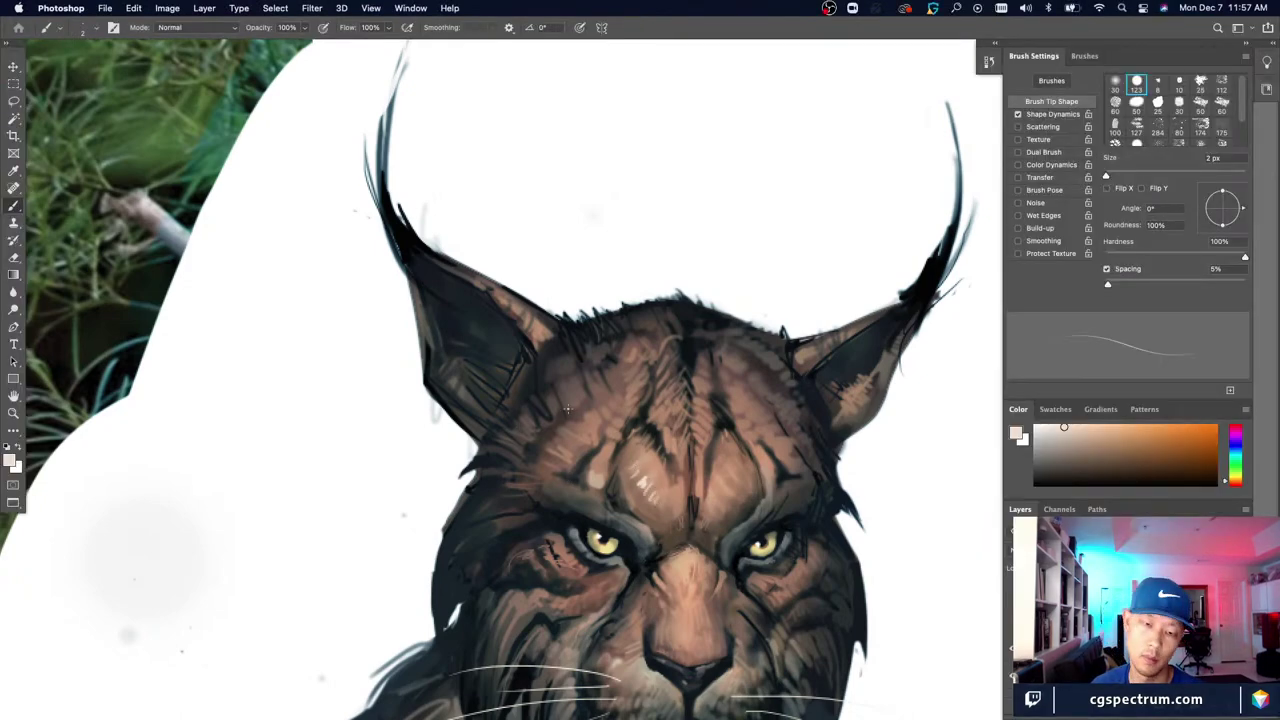
drag(725, 485, 718, 496)
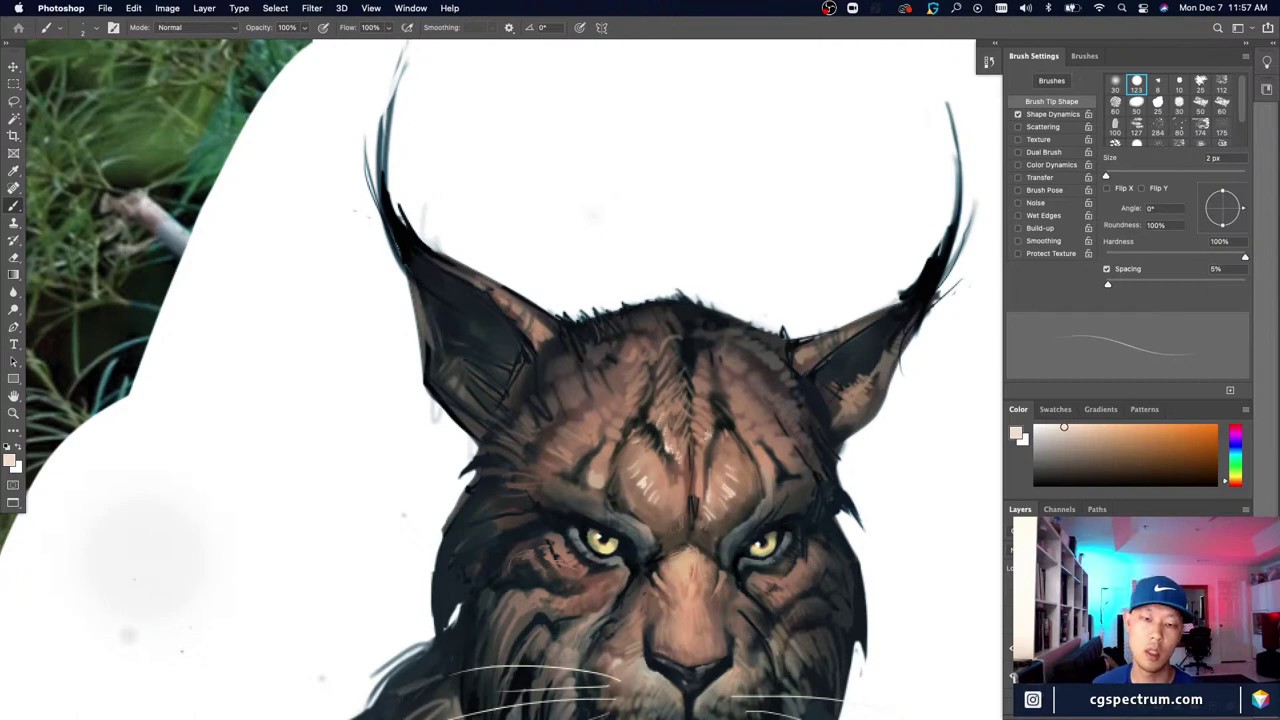
Step: Paint pale fur highlights along the center of the forehead and down the bridge of the nose
drag(699, 450, 704, 421)
drag(709, 417, 715, 389)
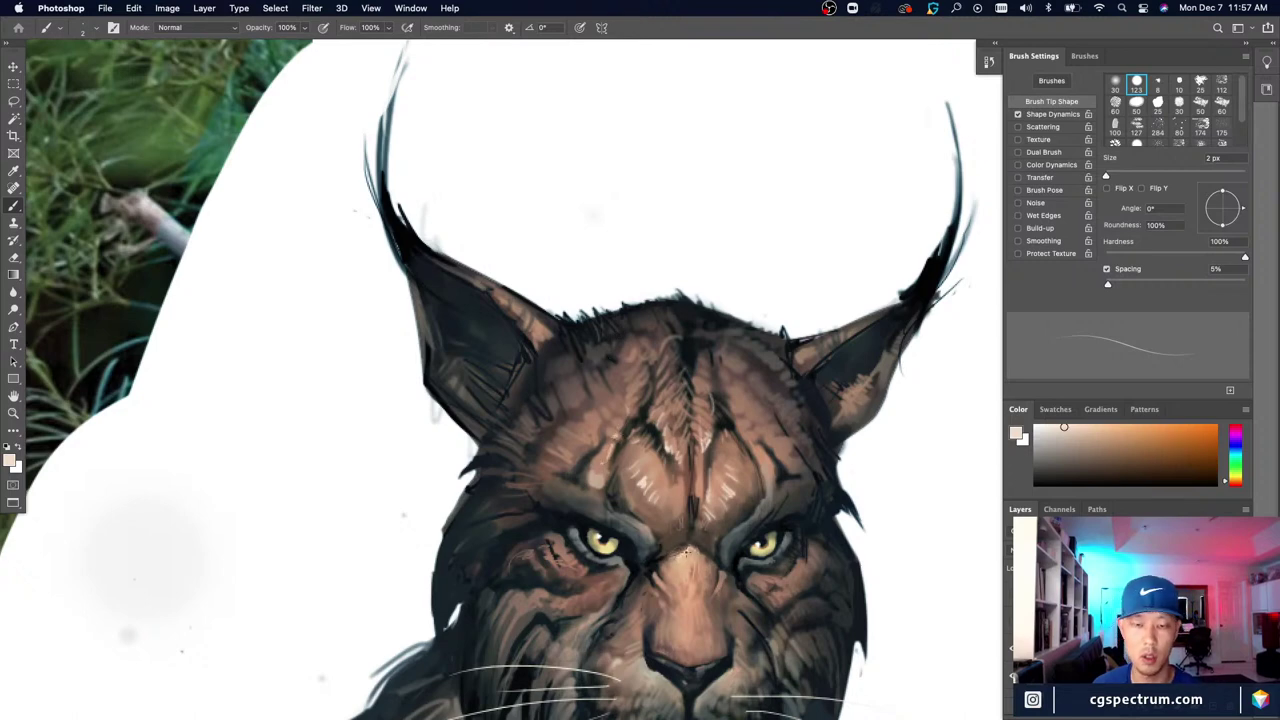
drag(688, 565, 663, 500)
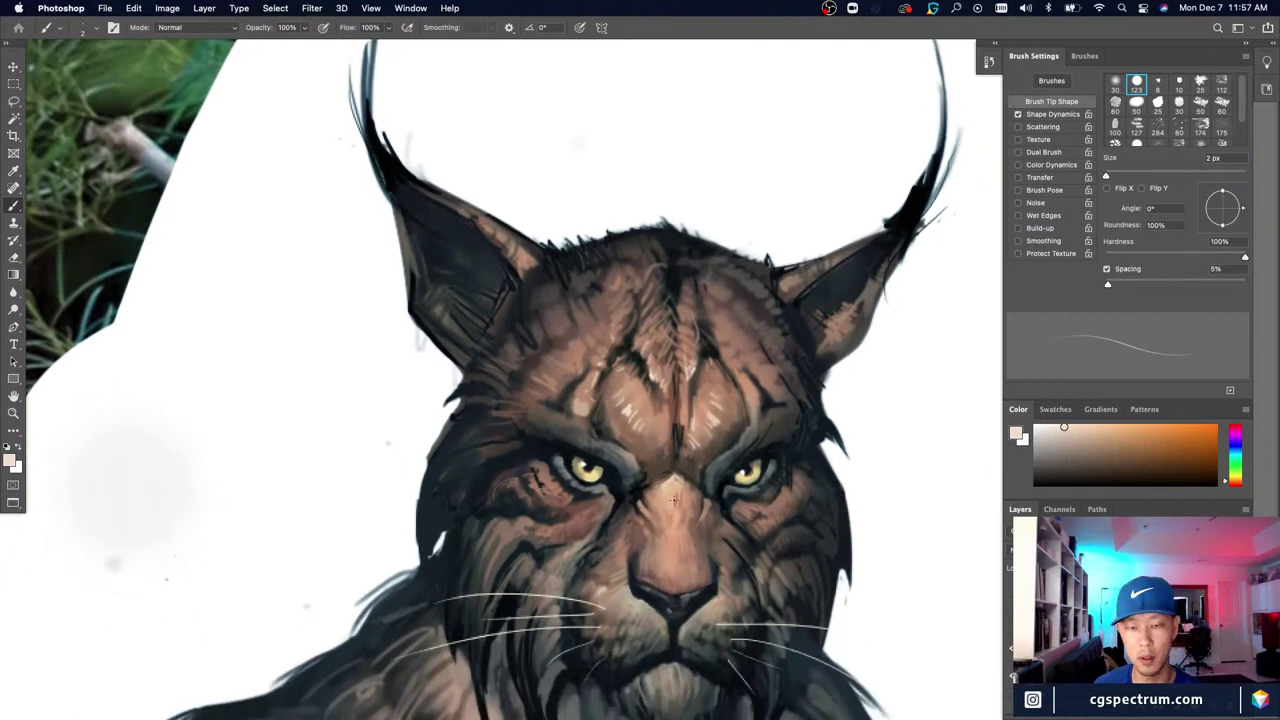
drag(684, 494, 701, 510)
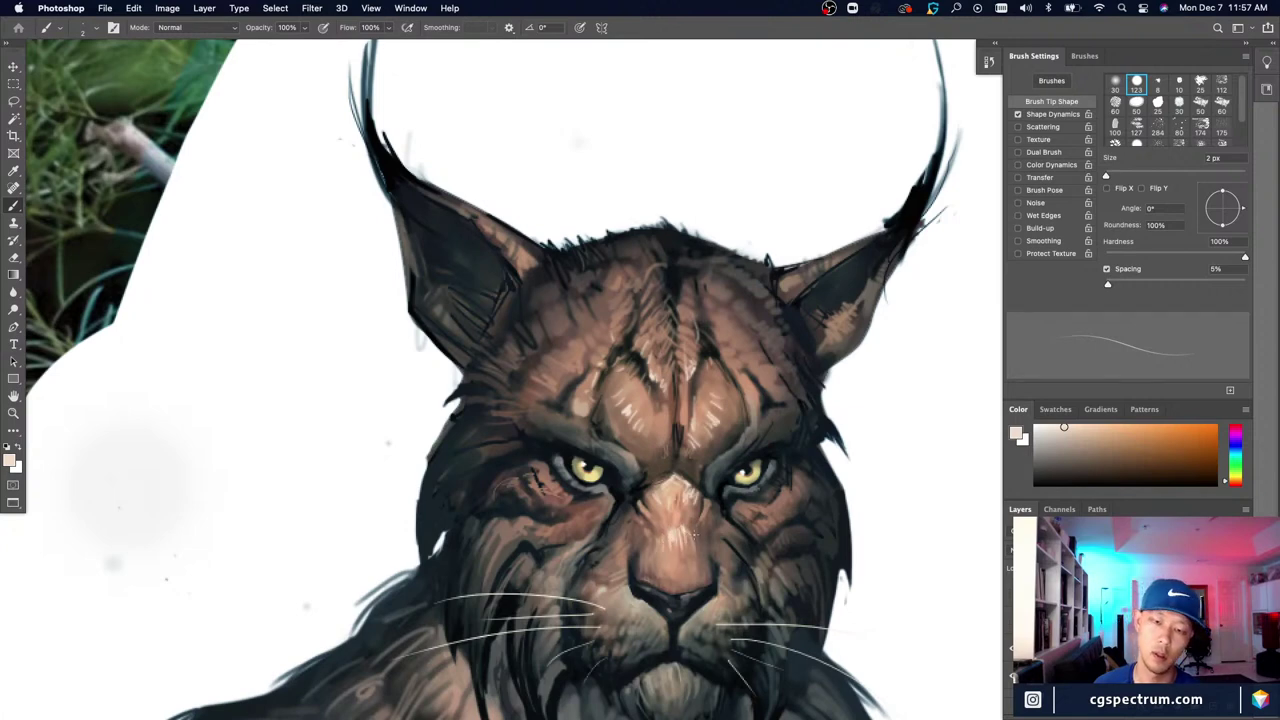
Step: Try a 1 px brush size for fine facial details and return the brush to 2 px
scroll(770, 690, down, 3)
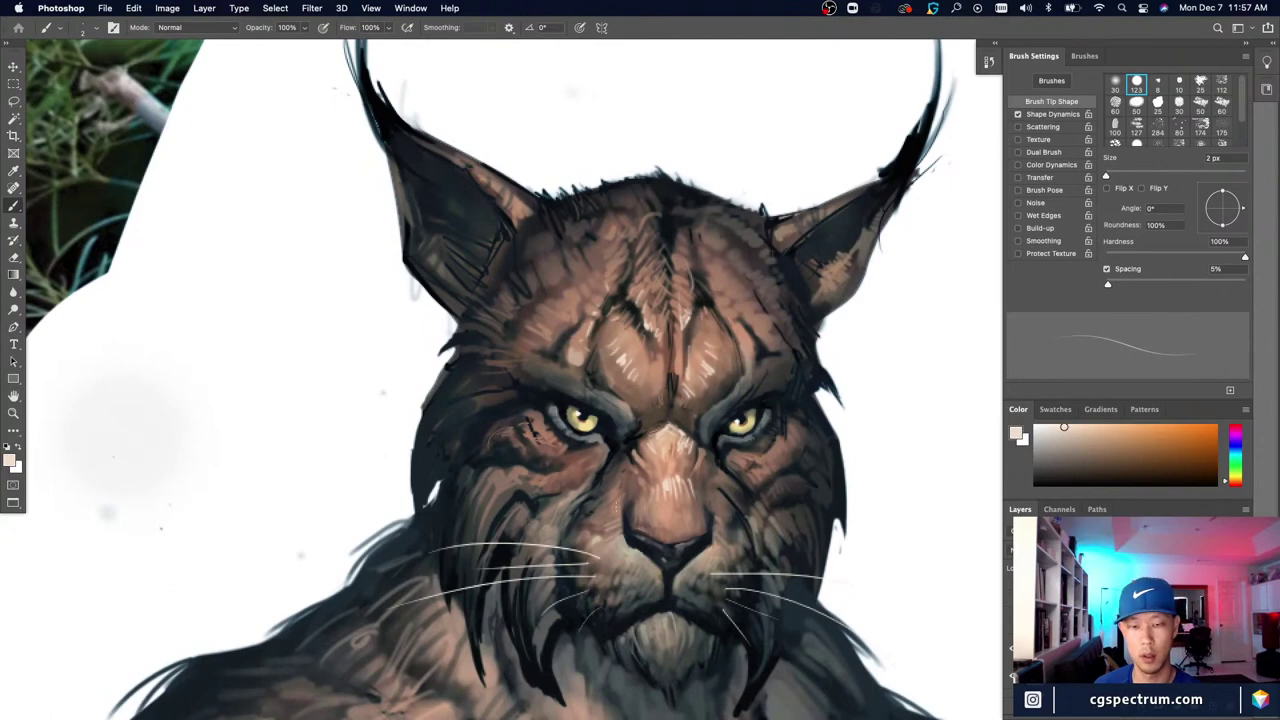
key(bracketleft)
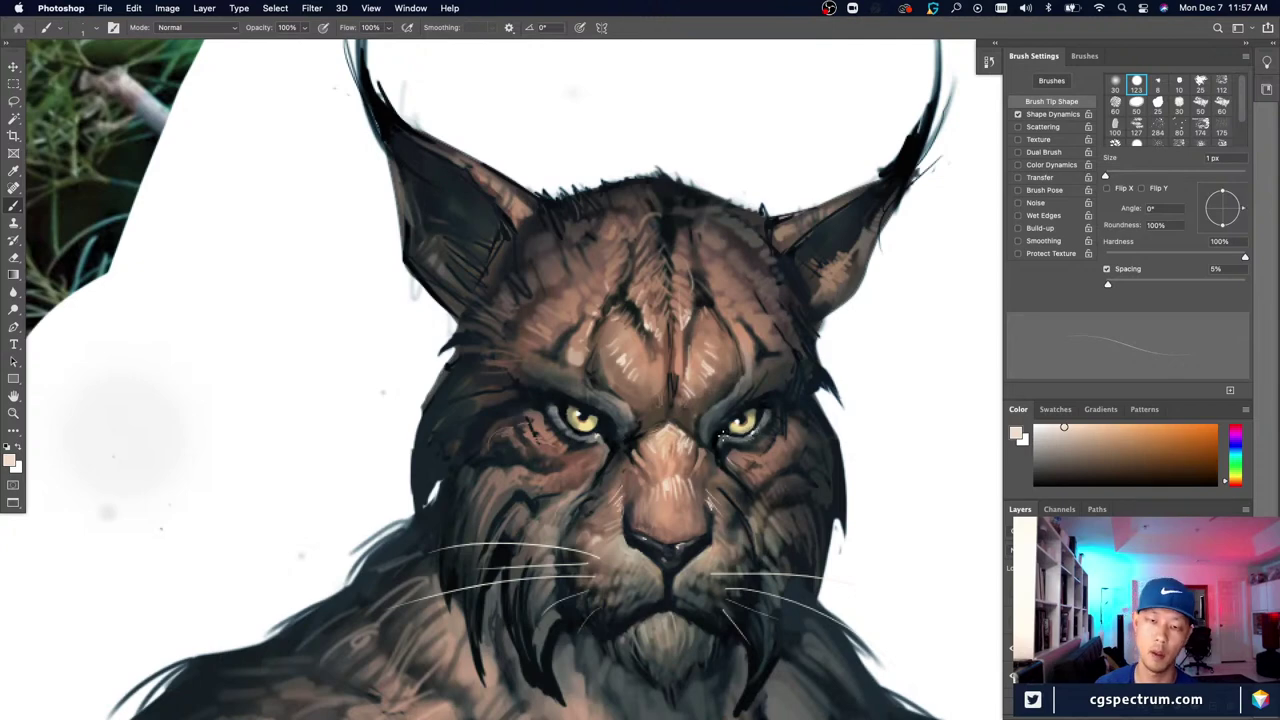
drag(545, 545, 535, 537)
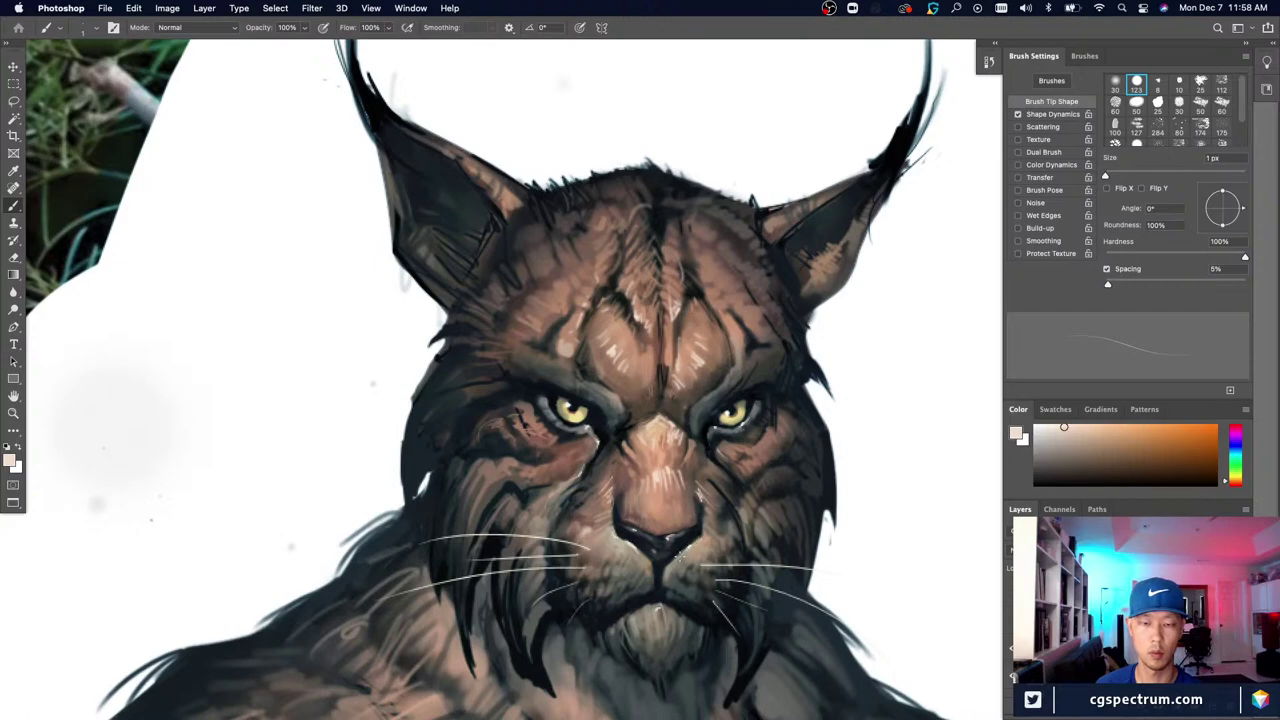
key(super+minus)
key(super+minus)
key(super+plus)
key(super+plus)
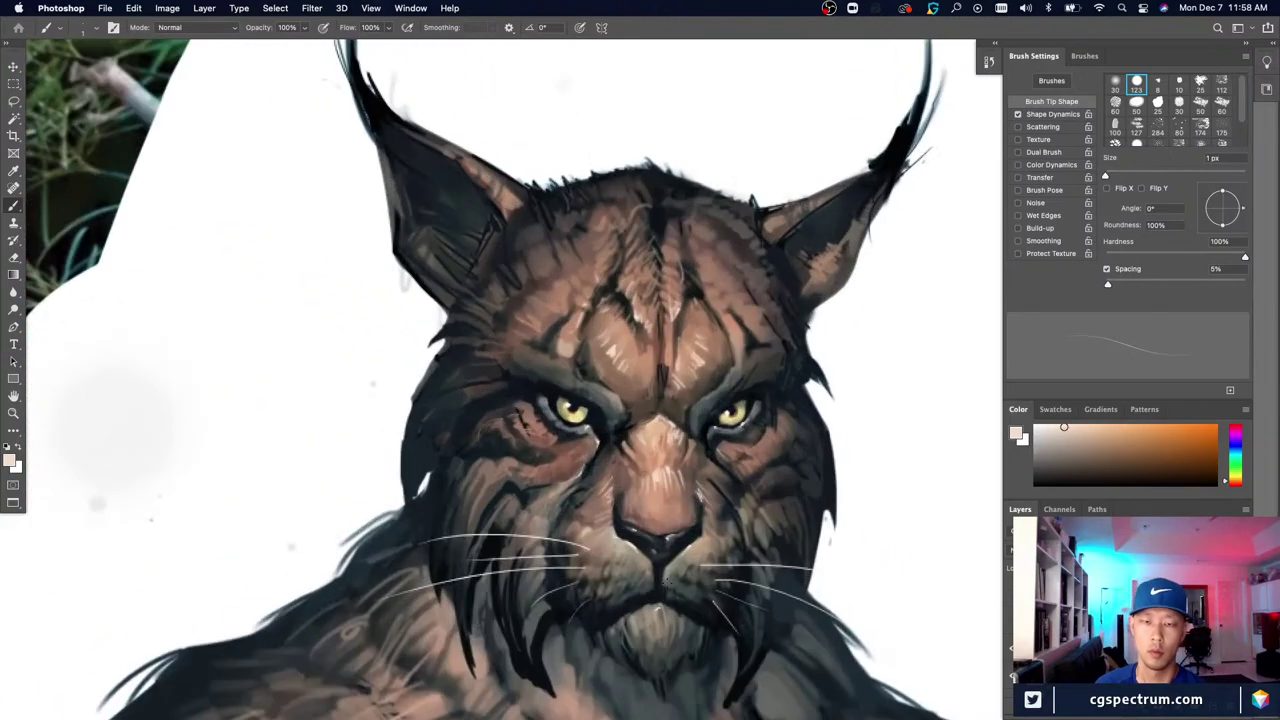
key(bracketright)
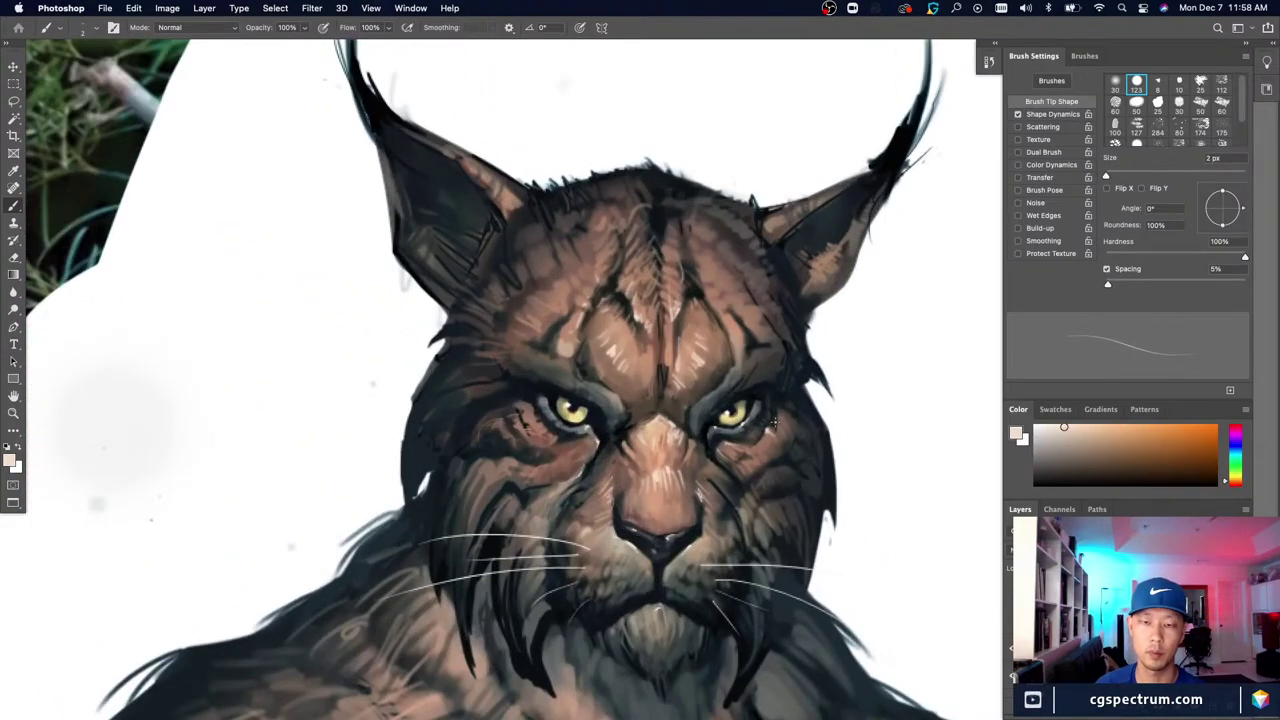
Step: Examine the highlighted face and whiskers at several zoom levels, comparing the creature with the lynx reference
key(super+minus)
key(super+minus)
key(super+plus)
key(super+plus)
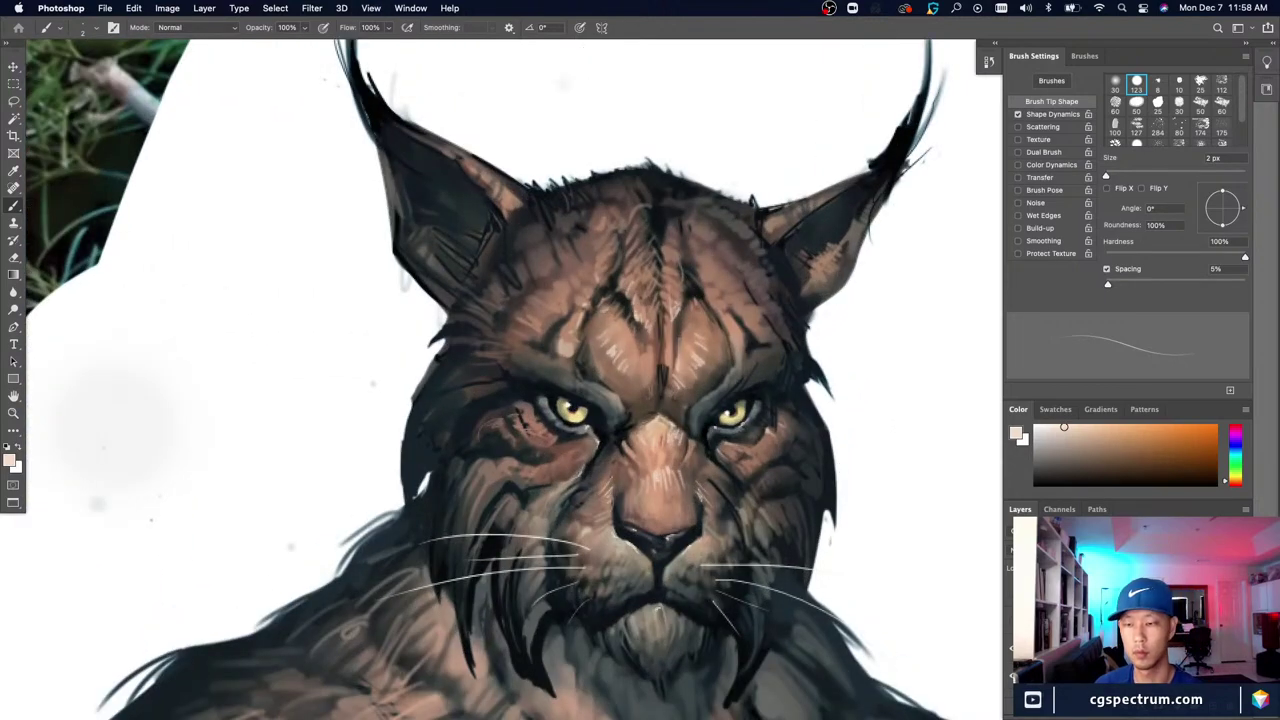
key(super+minus)
key(super+minus)
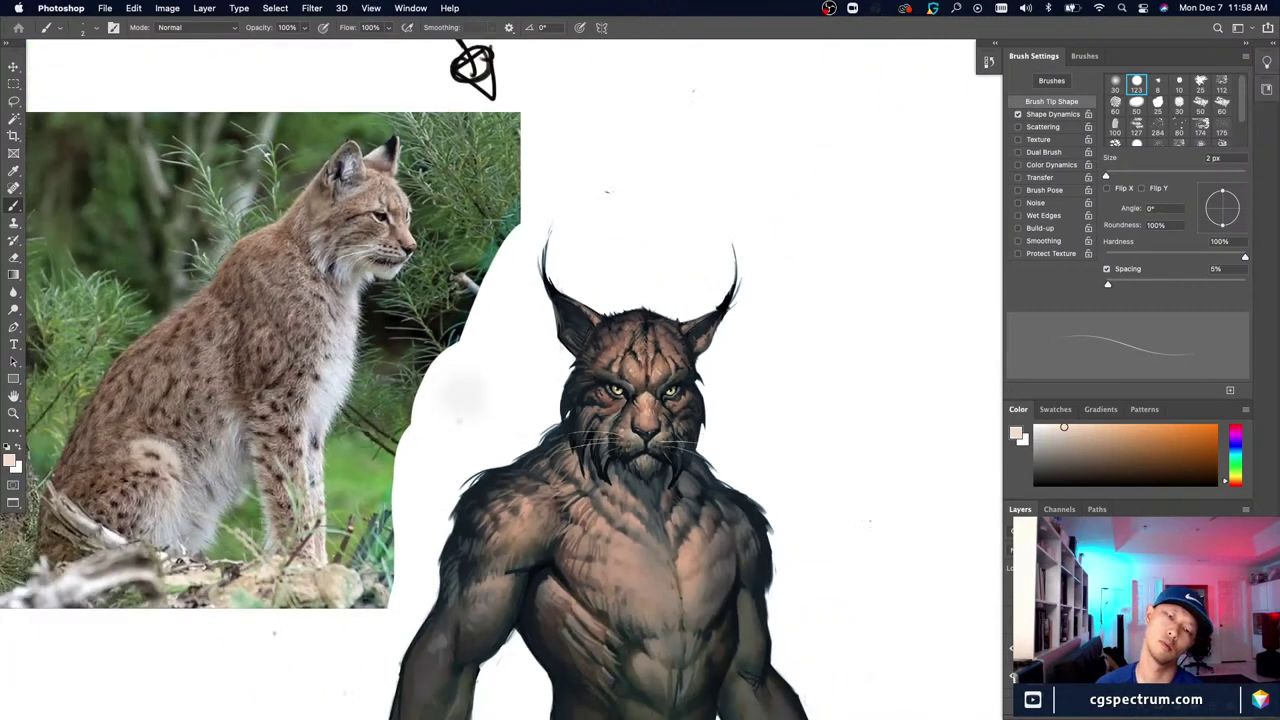
key(super+plus)
key(super+plus)
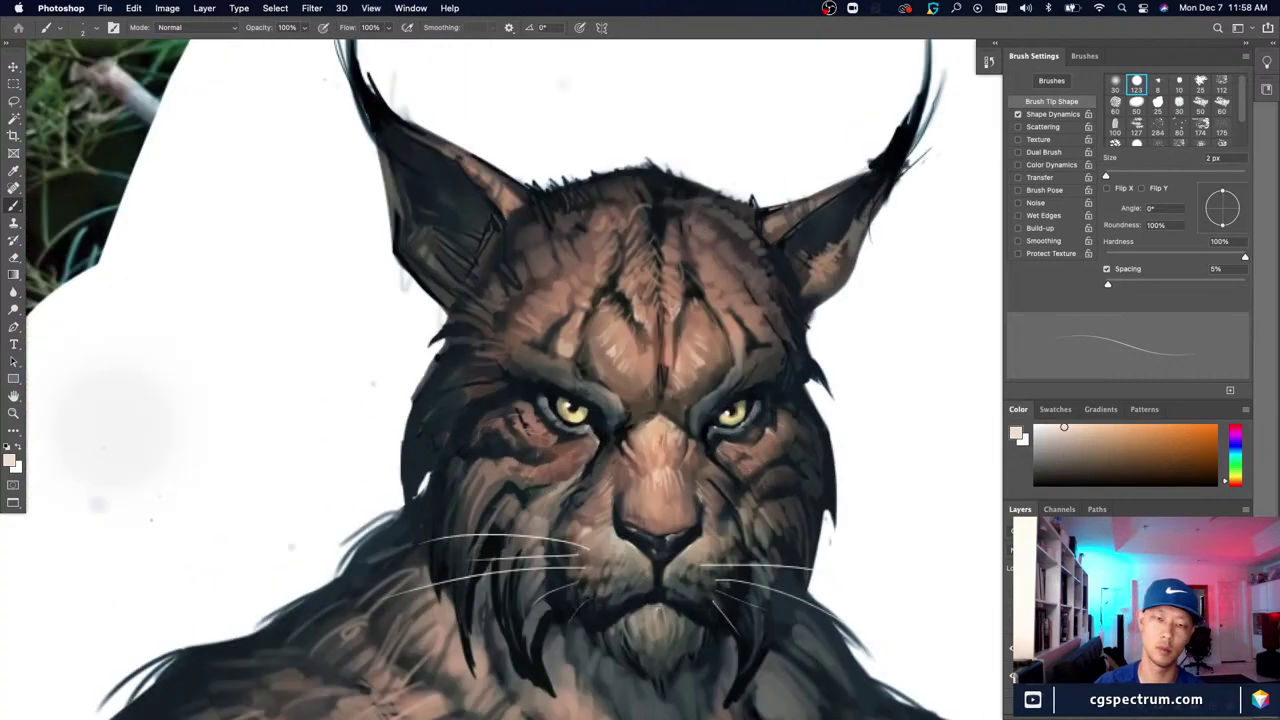
key(super+minus)
key(super+minus)
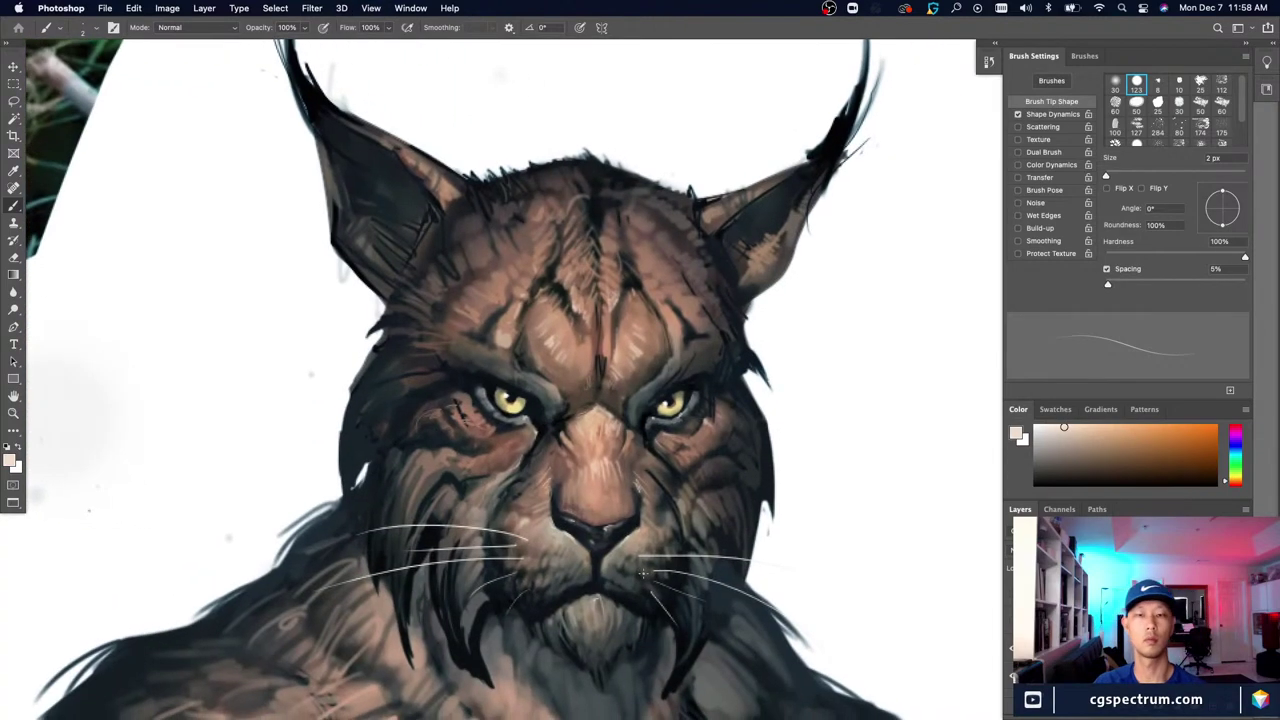
key(super+plus)
key(super+plus)
key(super+minus)
key(super+minus)
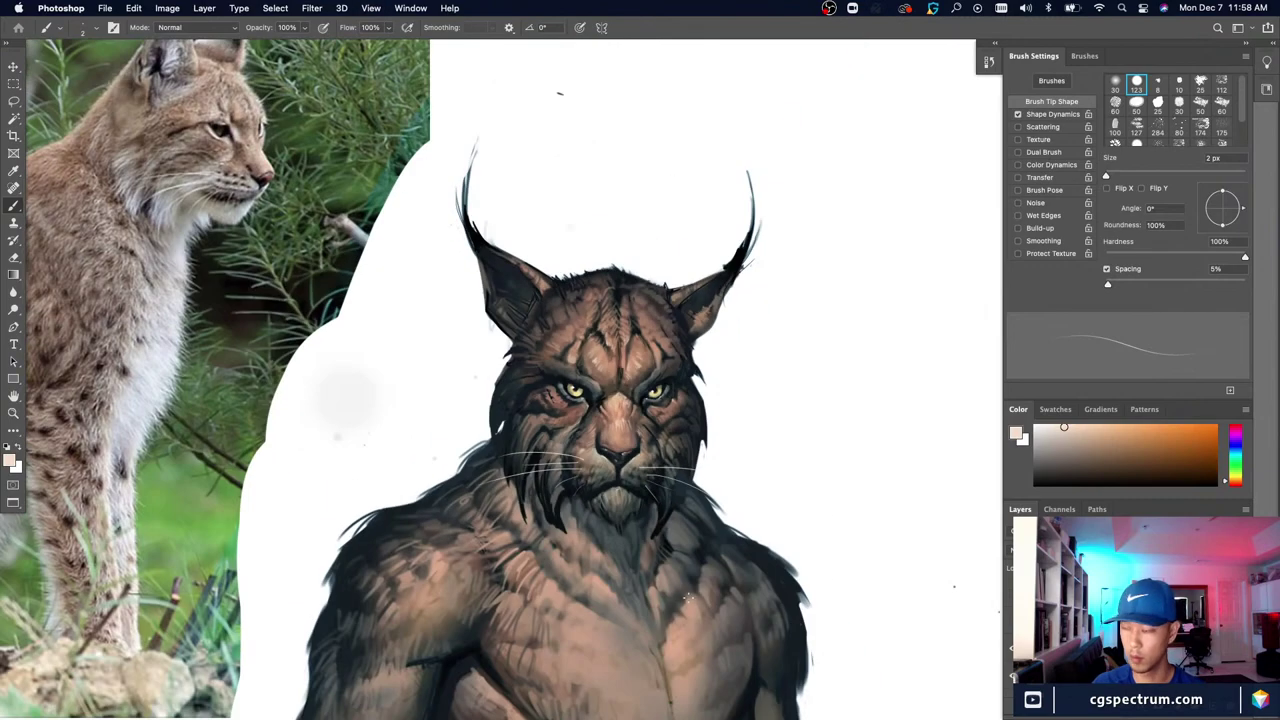
Step: Lasso the right side of the creature's face, paste a merged copy of it, and warp the cheek edge slightly outward
key(l)
mouse_move(715, 347)
mouse_down()
mouse_move(712, 490)
mouse_move(676, 458)
mouse_move(684, 376)
mouse_move(702, 345)
mouse_move(728, 350)
mouse_up()
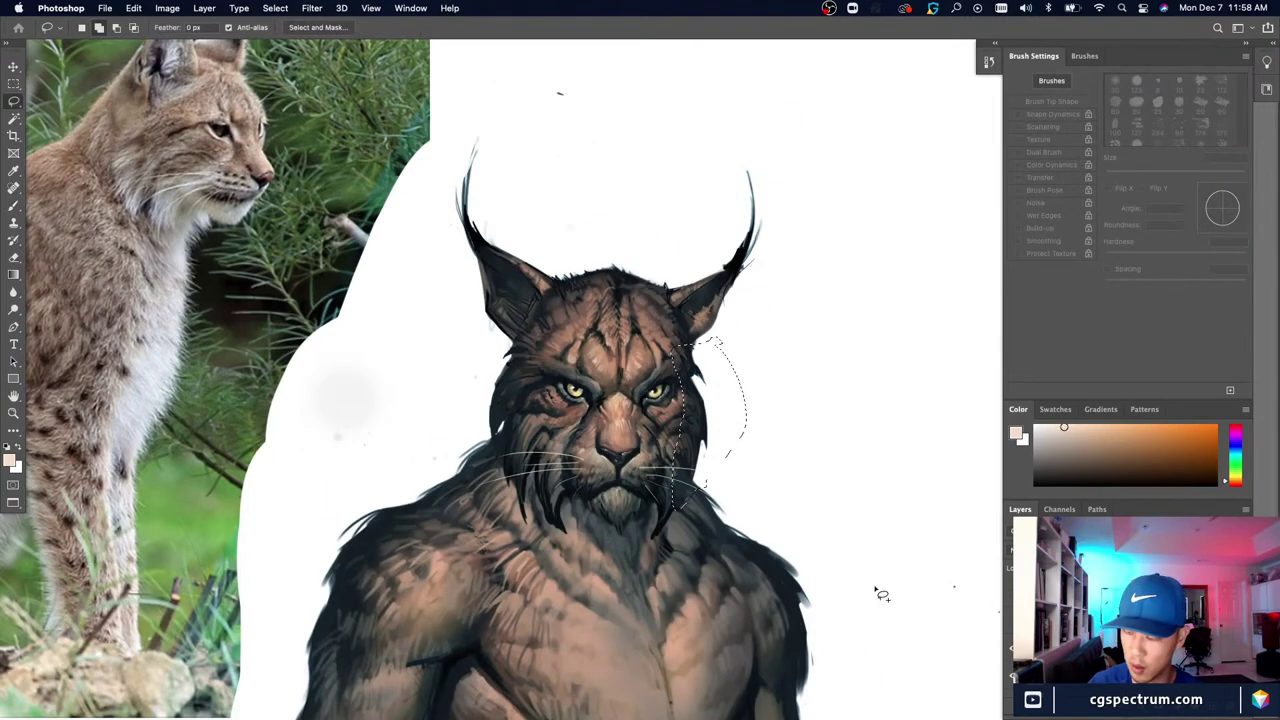
key(super+shift+c)
key(super+v)
key(super+t)
key(super+plus)
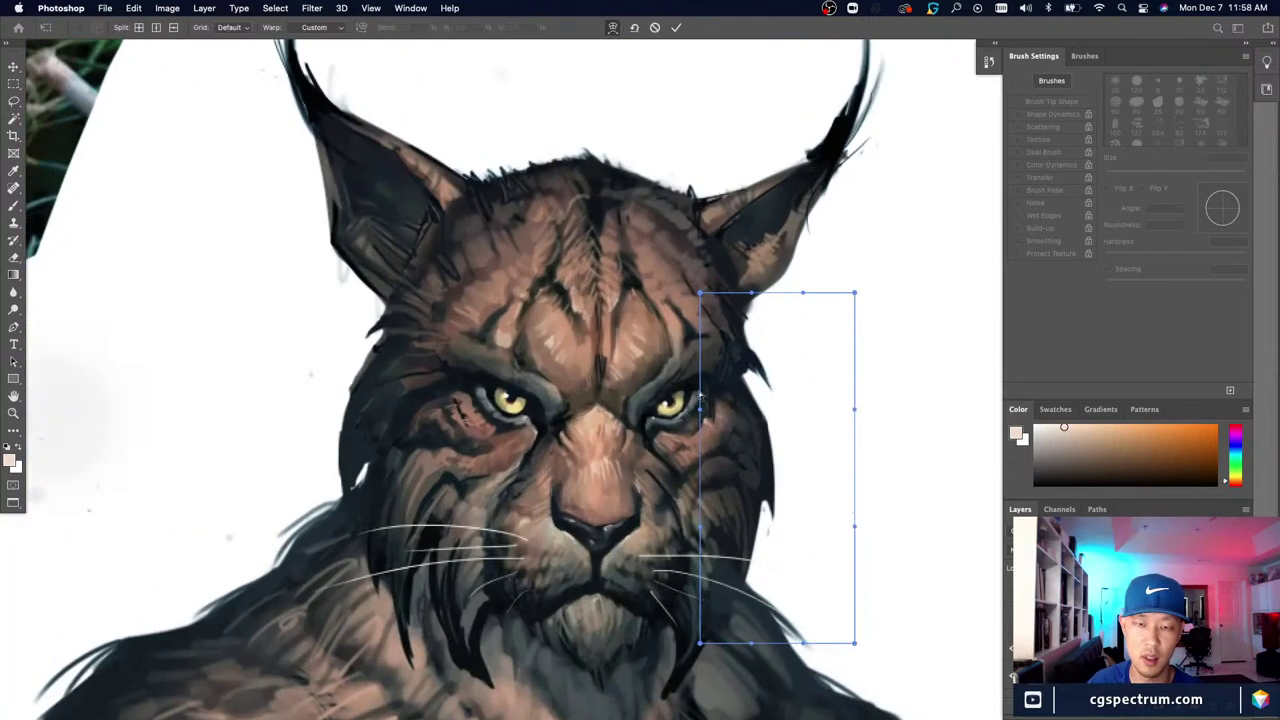
key(super+minus)
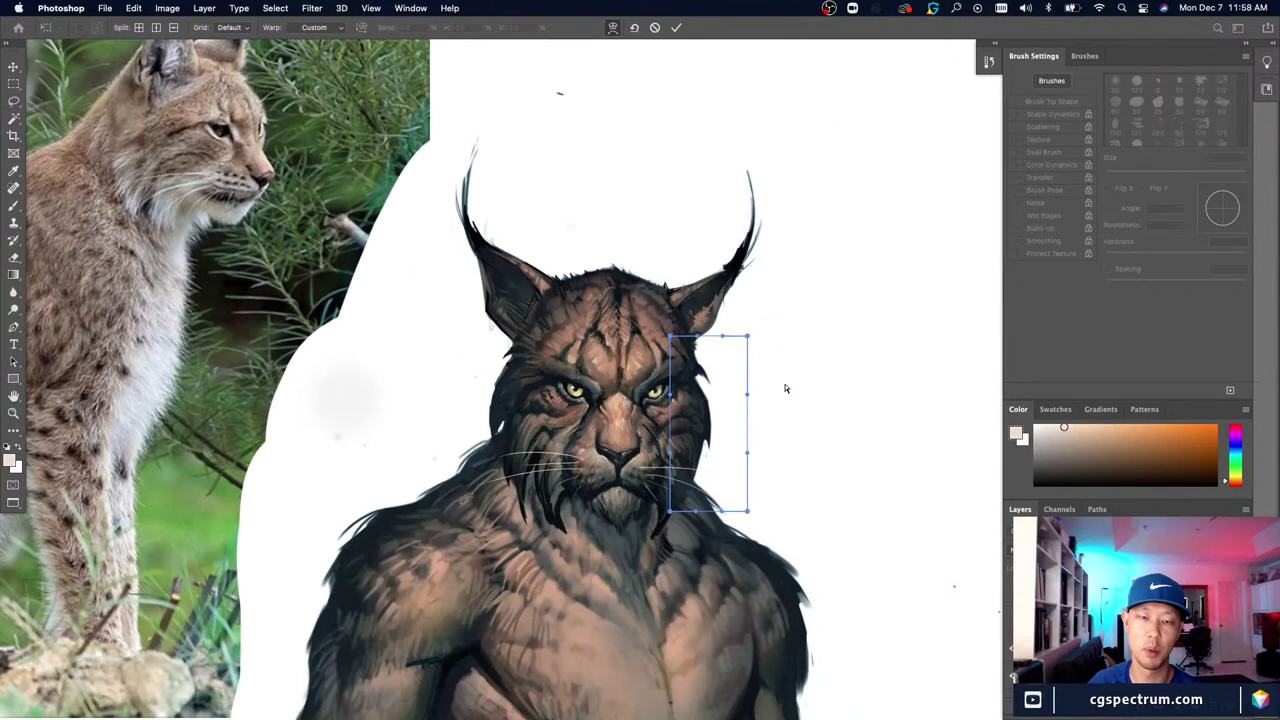
key(Return)
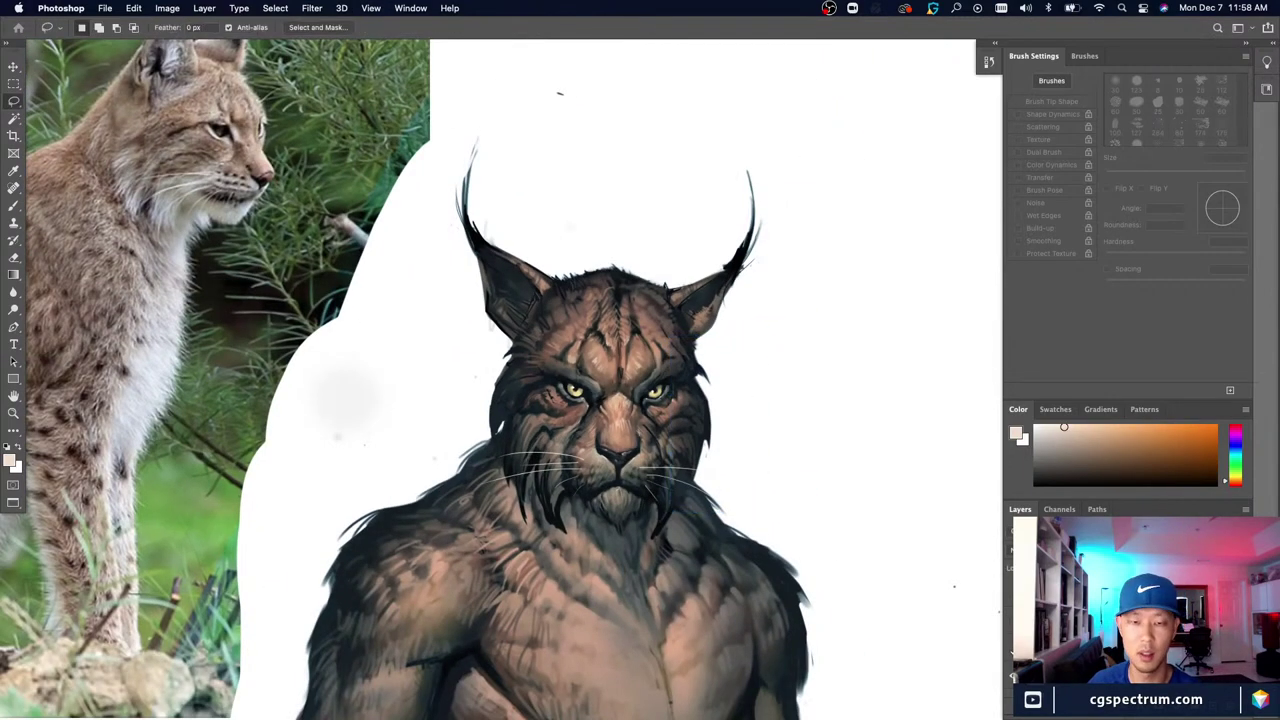
Step: Examine the reshaped head at a wider view and with the interface hidden, beside the lynx reference
key(super+minus)
key(super+minus)
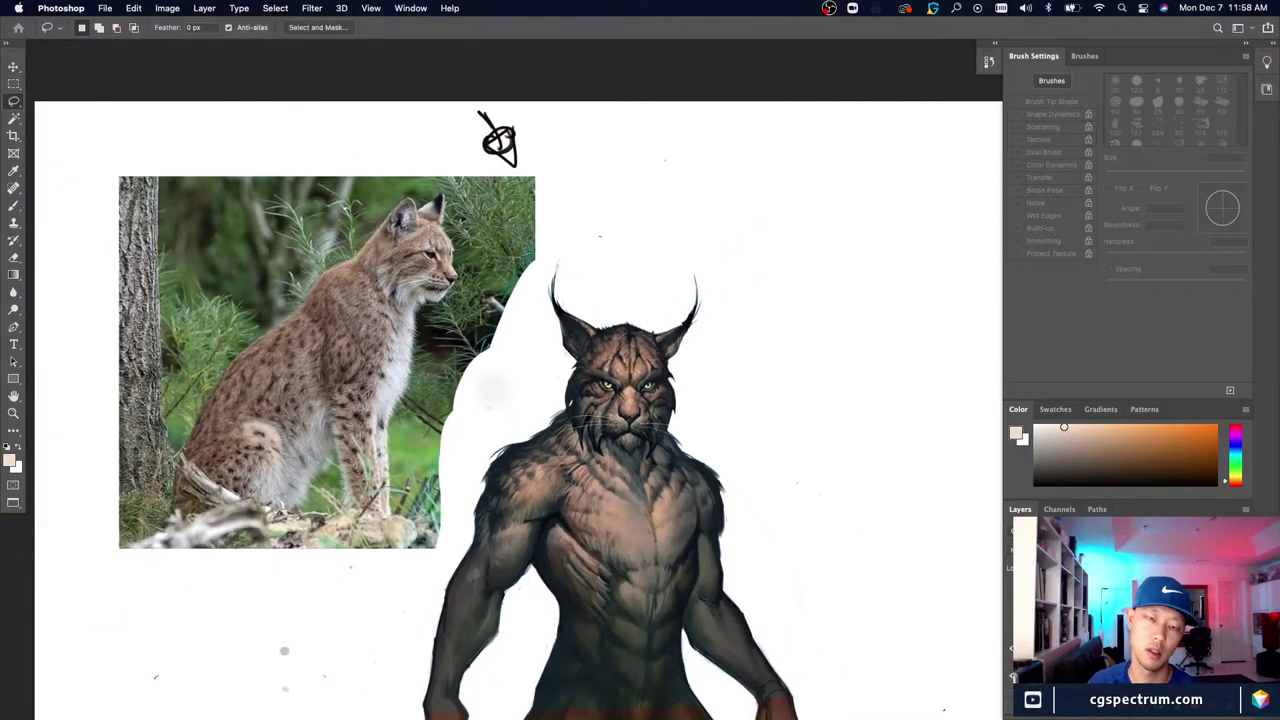
key(super+plus)
key(super+plus)
key(b)
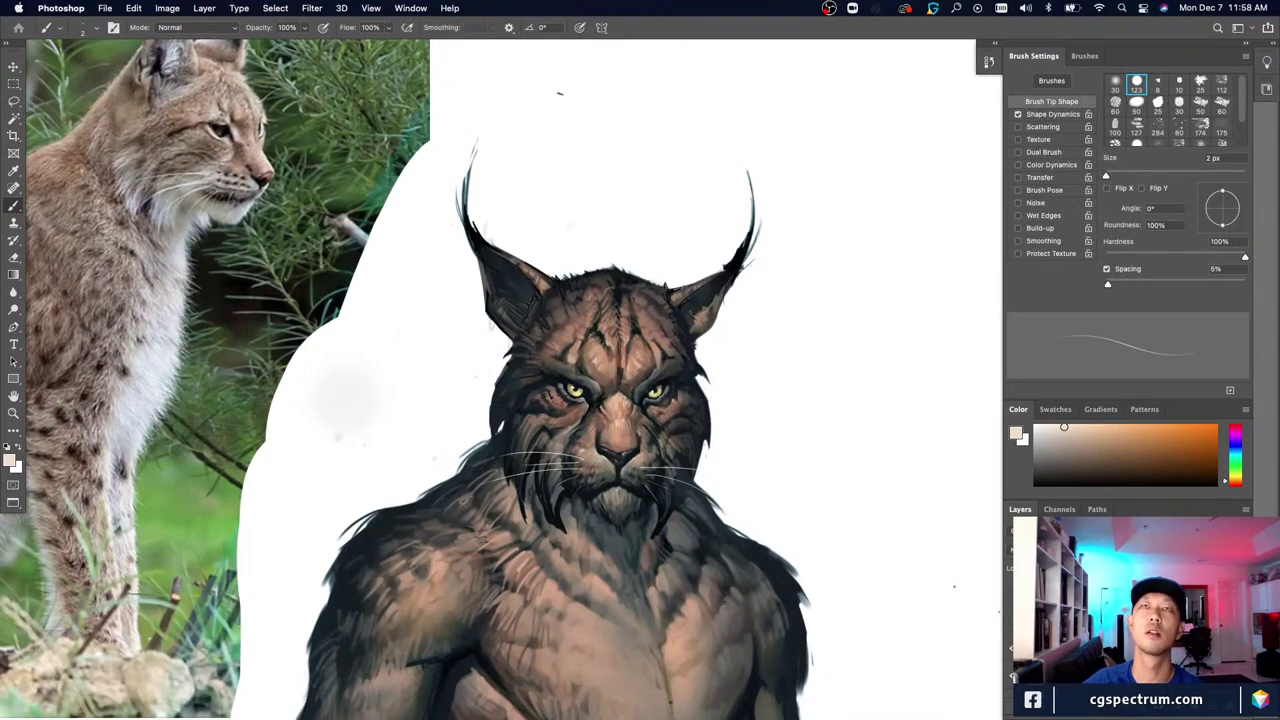
key(Tab)
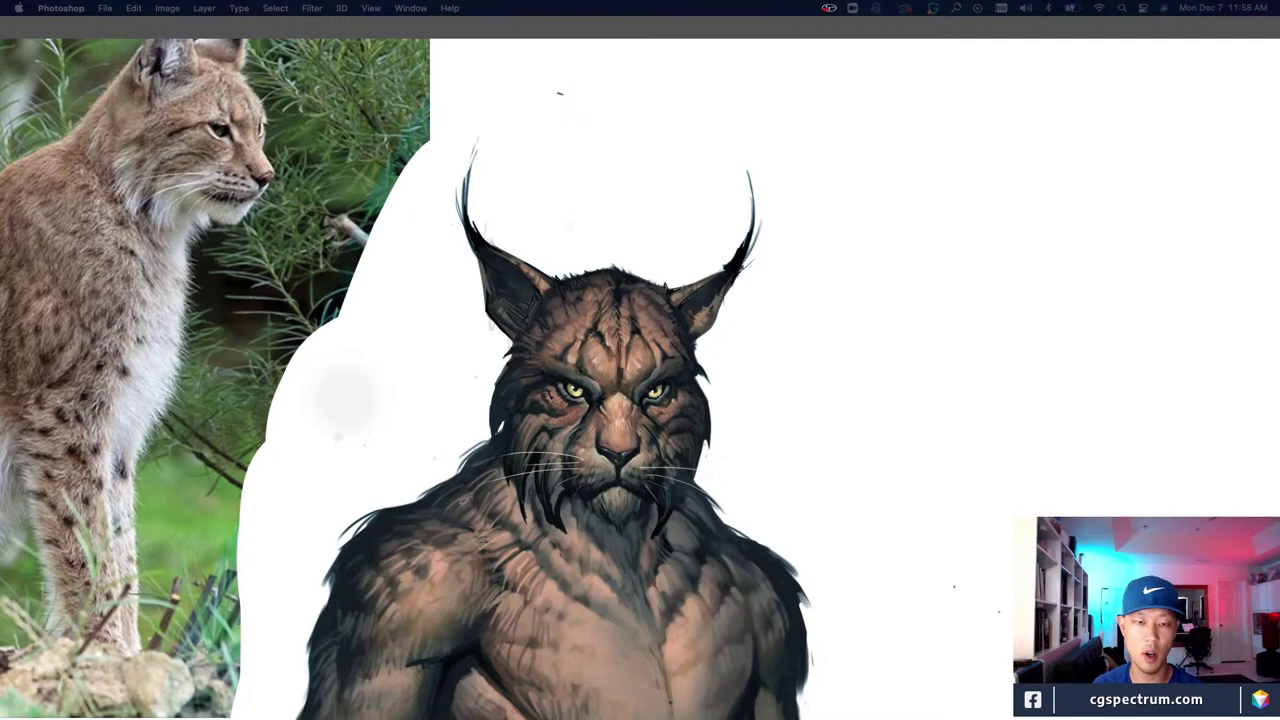
key(Tab)
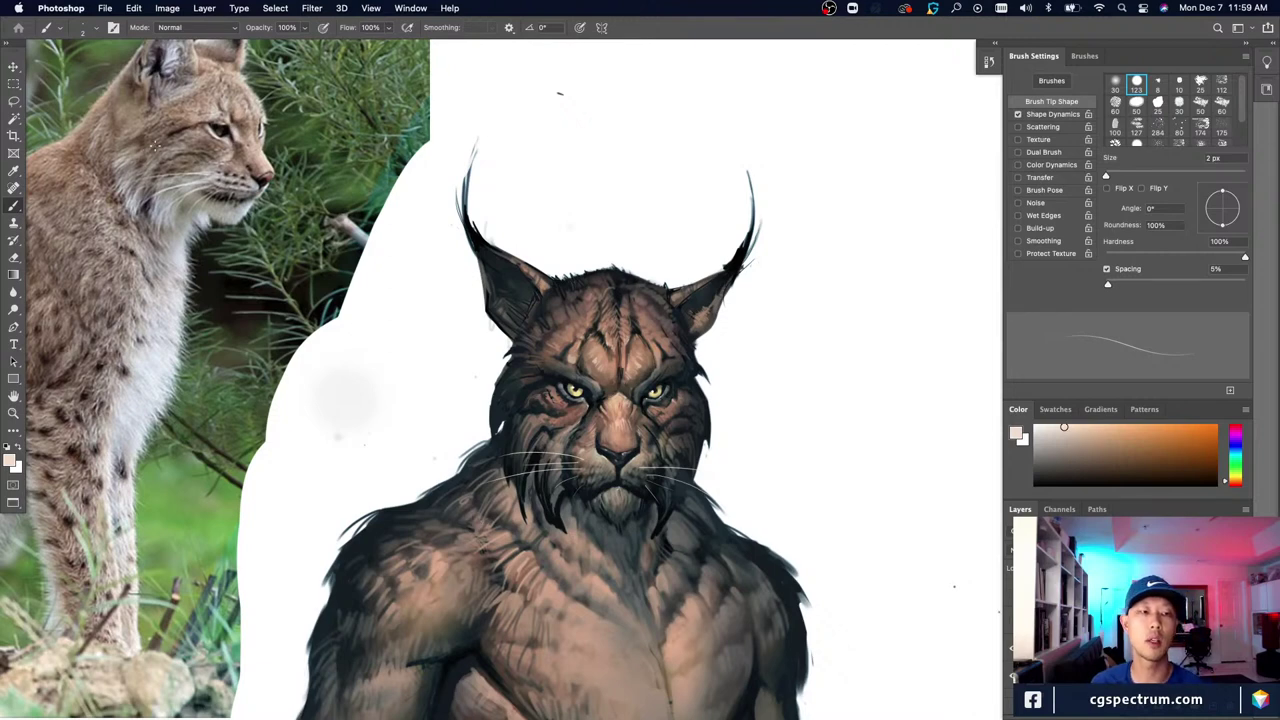
Step: Sketch thin guide strokes around the lynx's head on the reference photo and undo them
mouse_move(250, 135)
mouse_down()
mouse_move(234, 130)
mouse_move(264, 202)
mouse_up()
key(super+z)
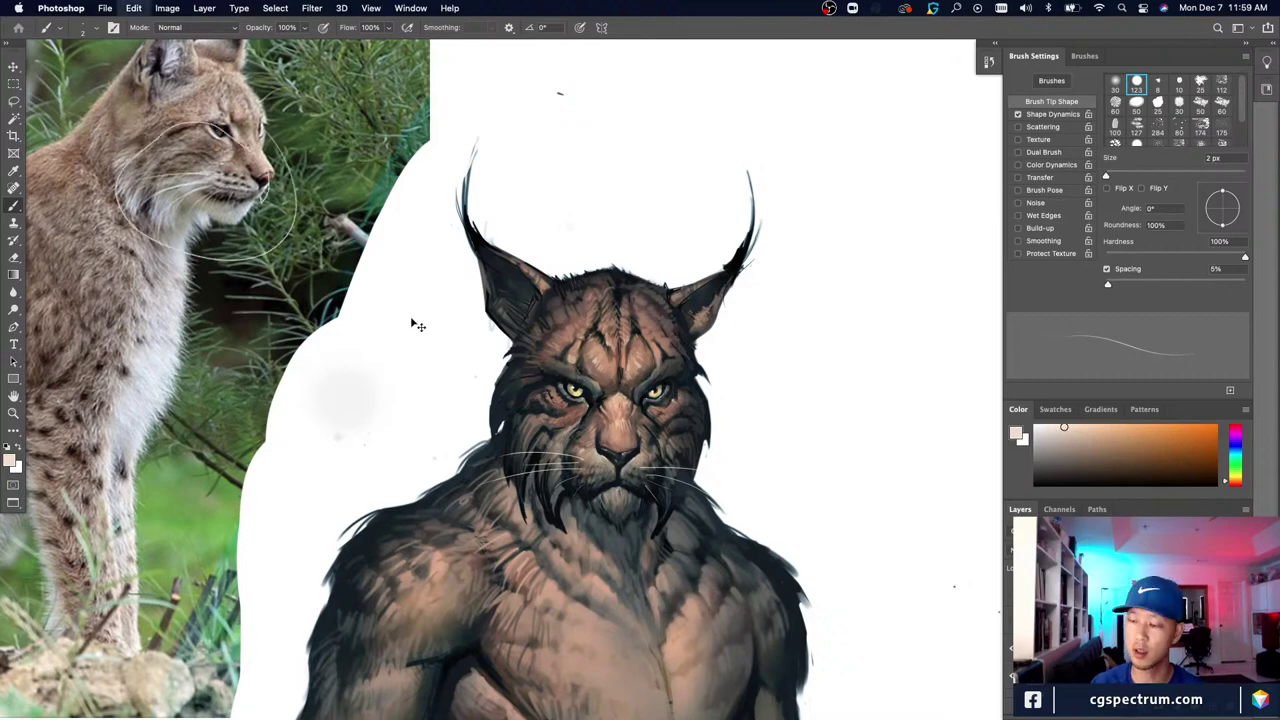
key(super+z)
key(super+minus)
drag(517, 539, 528, 582)
scroll(551, 604, down, 3)
scroll(551, 604, right, 3)
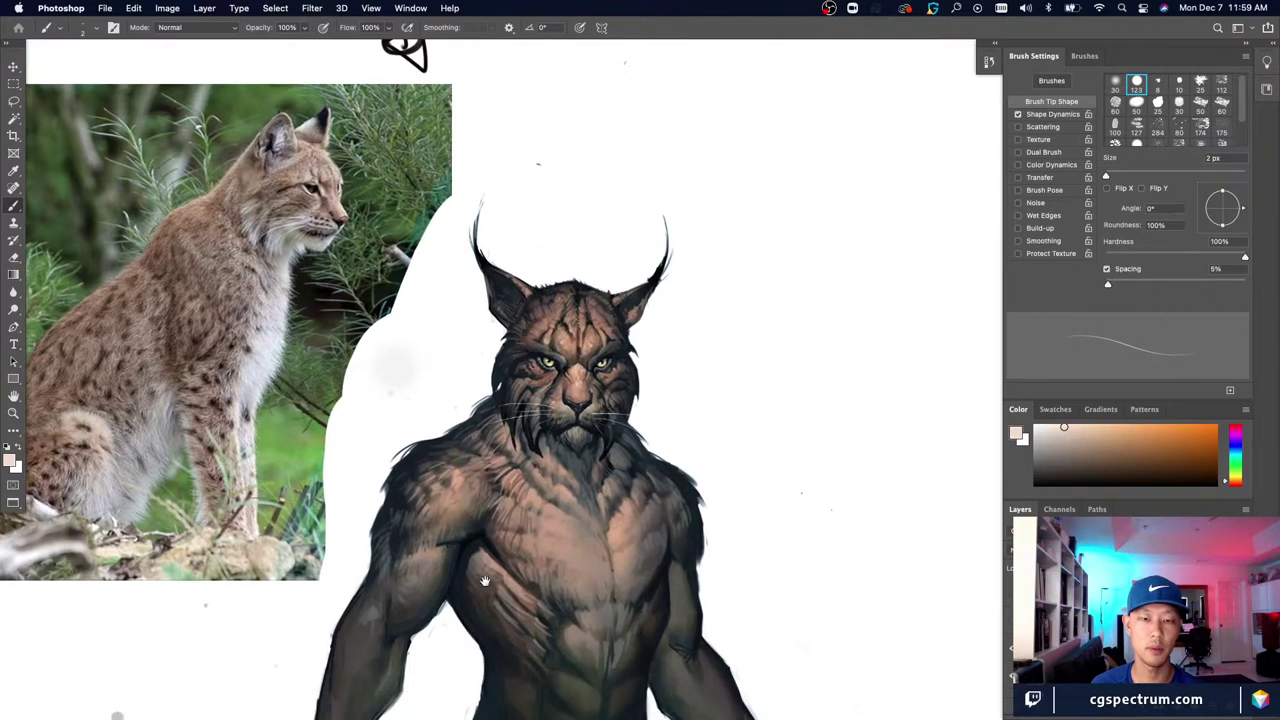